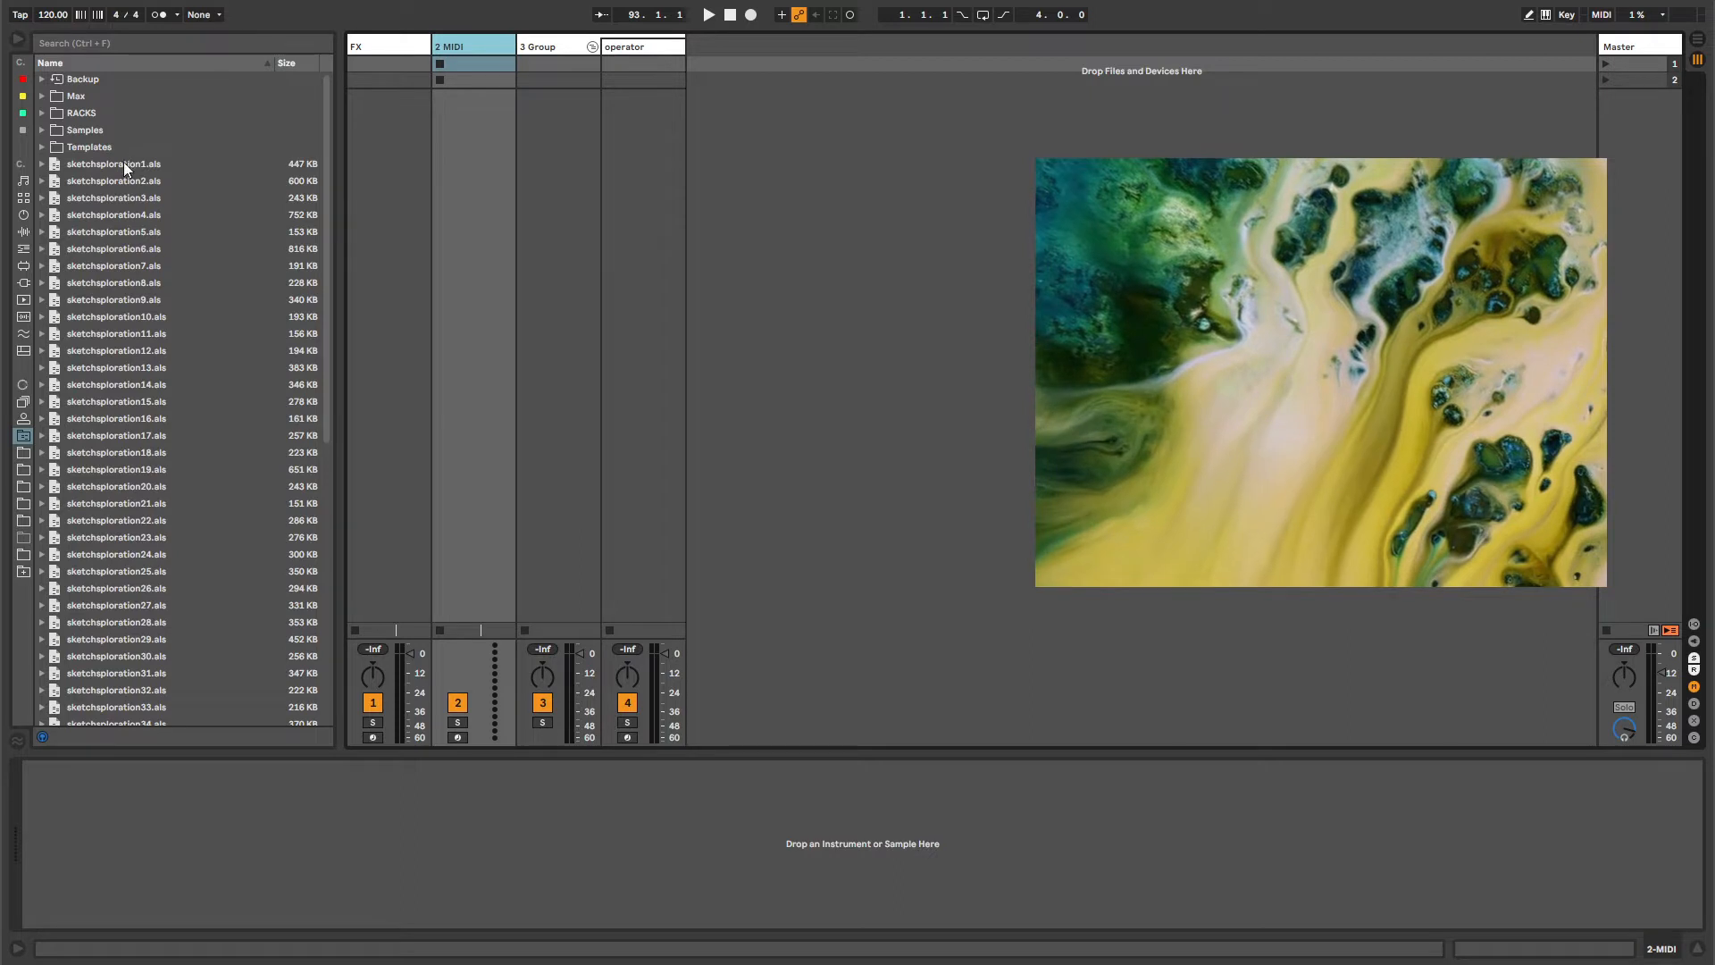
Review the numbered Live Sets in the browser, selecting the range from sketchsploration1.als to sketchsploration62.als.
click(124, 163)
drag(323, 325, 352, 672)
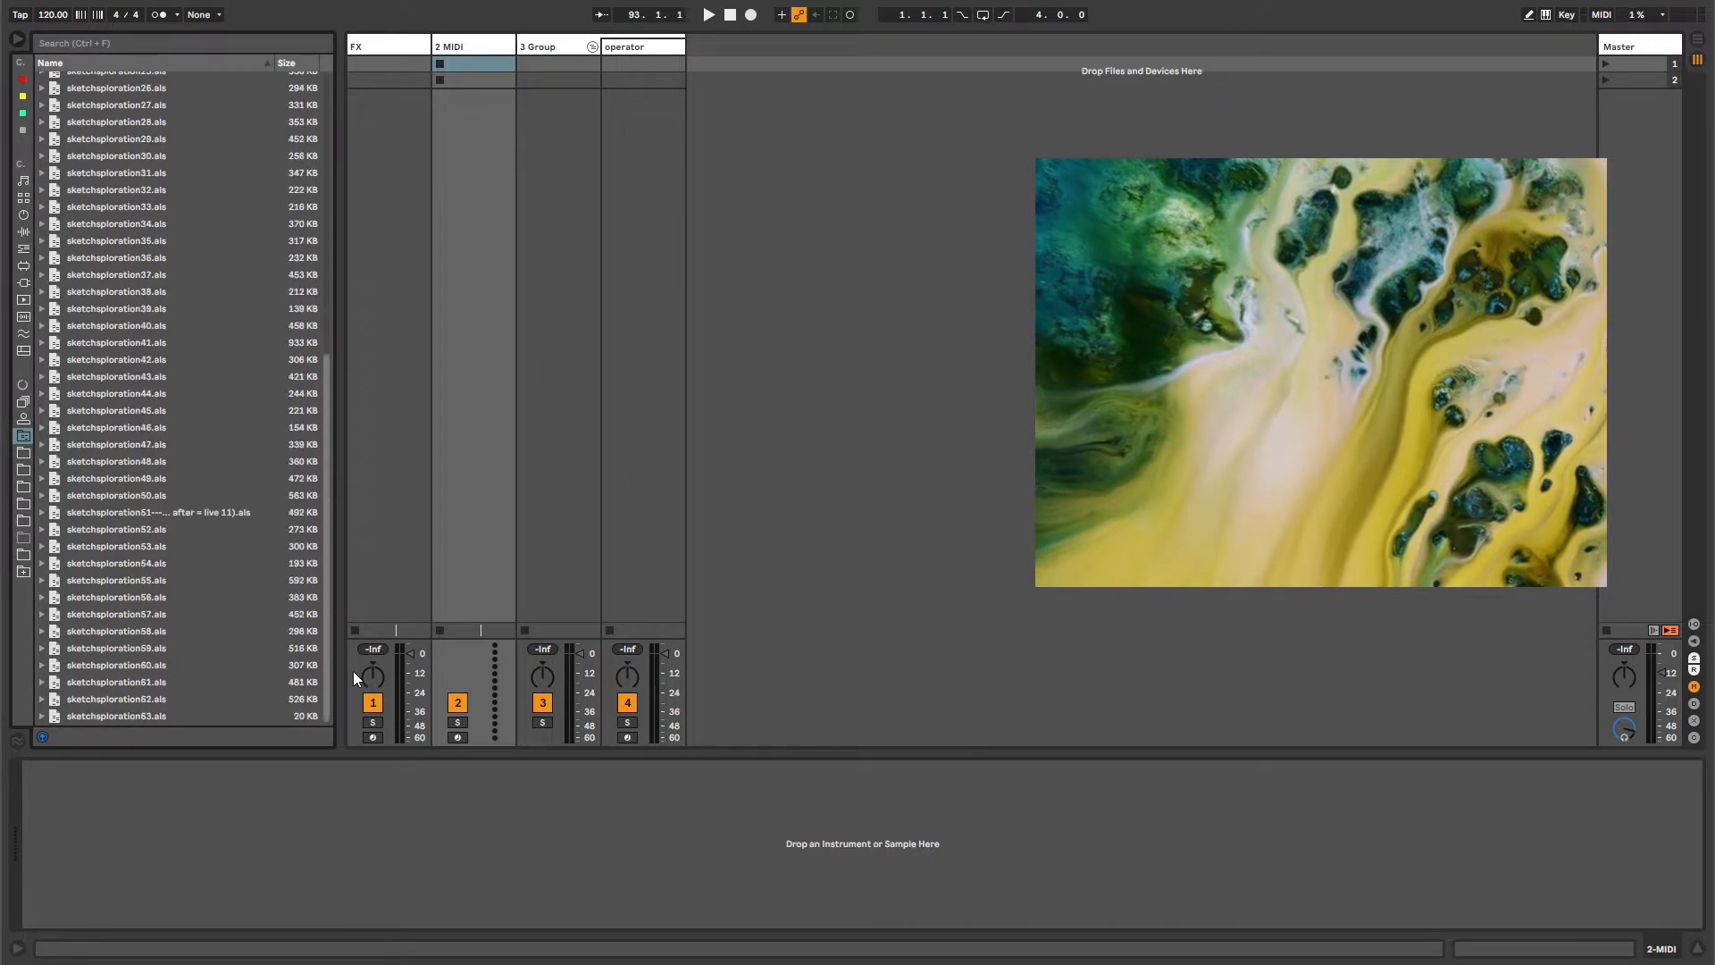
shift+click(179, 700)
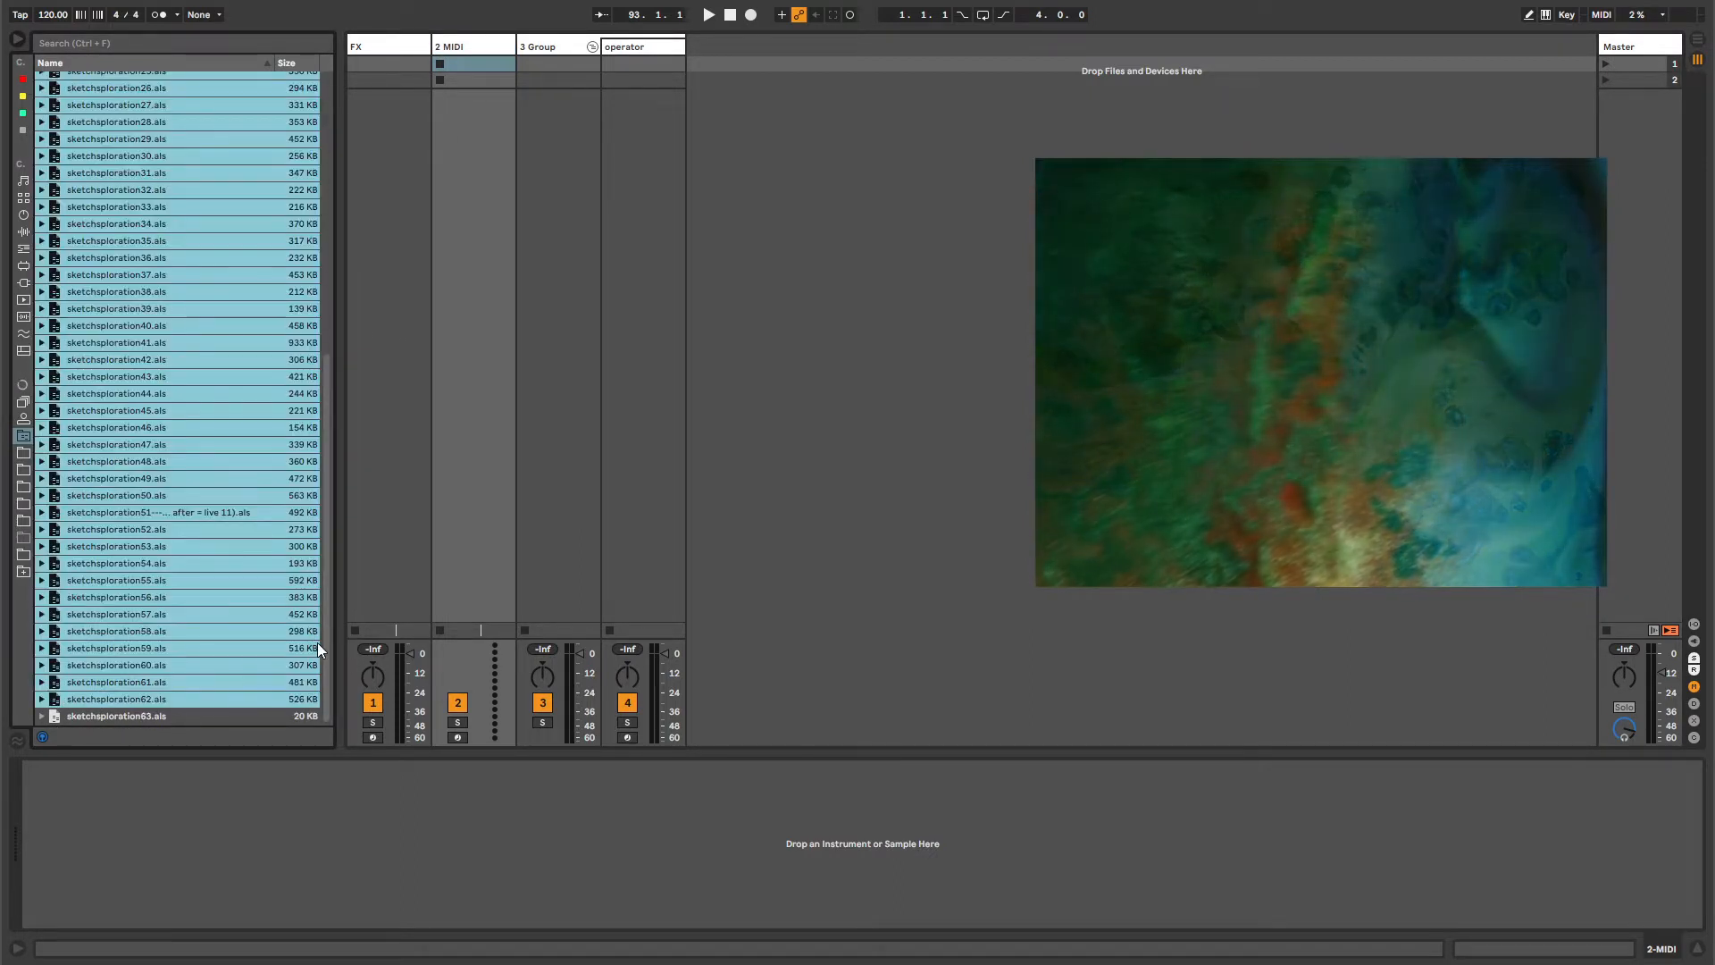
drag(328, 641, 314, 287)
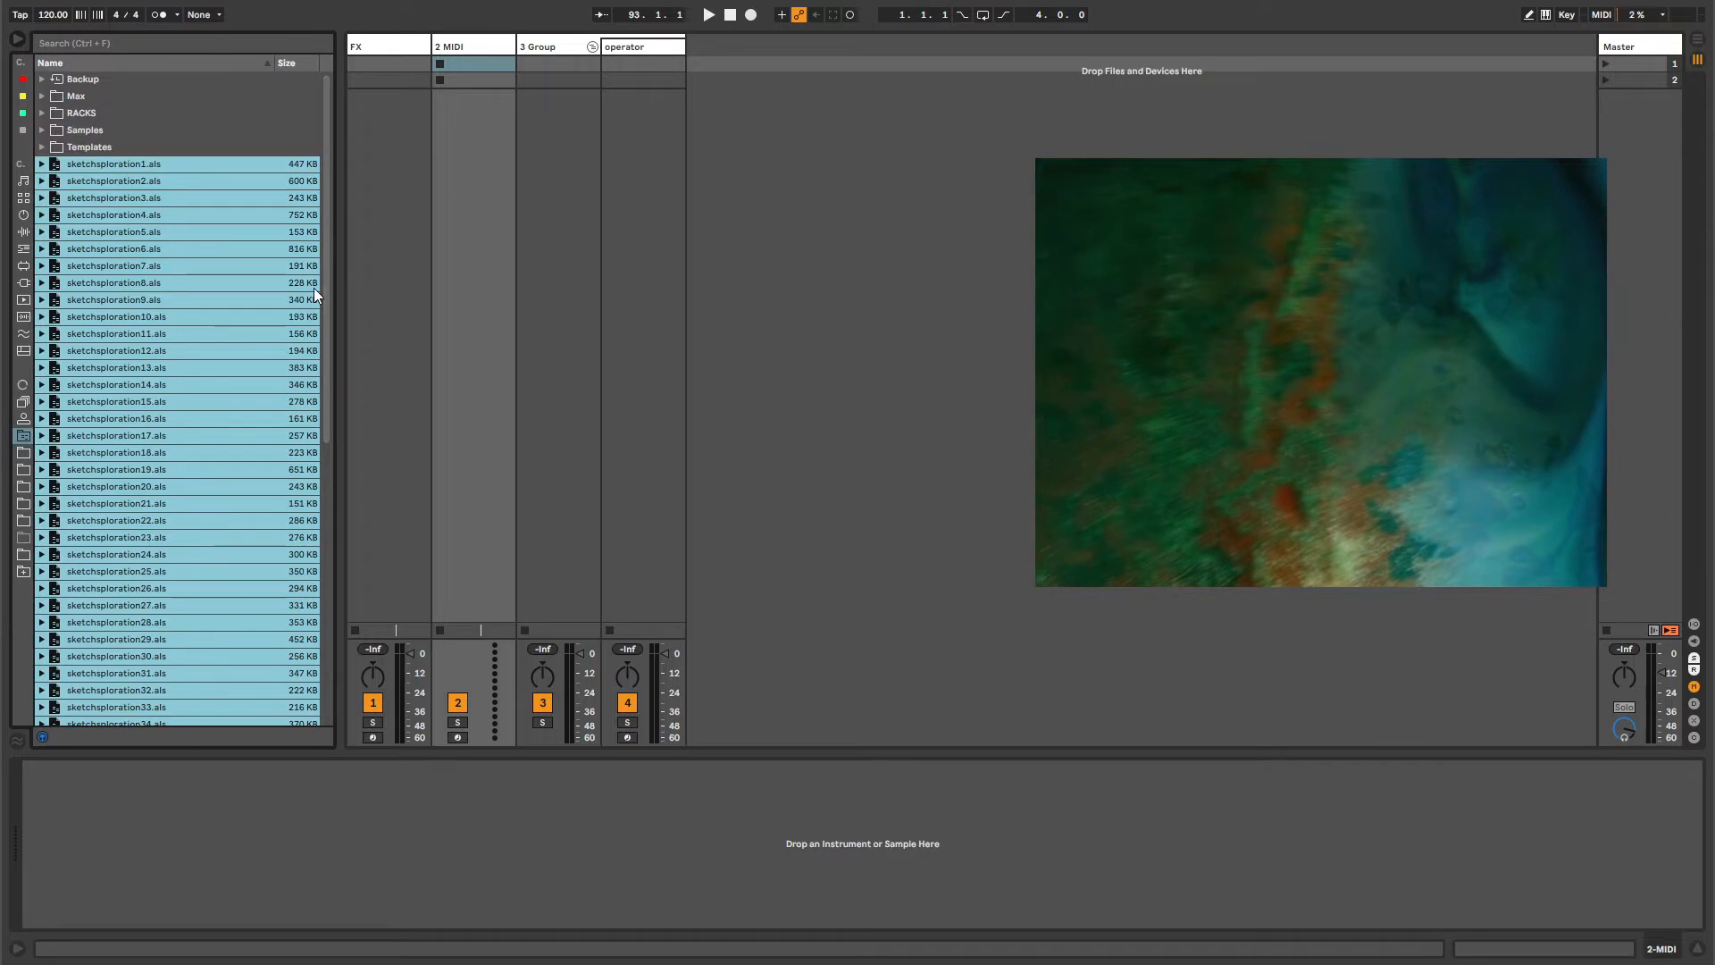
click(150, 452)
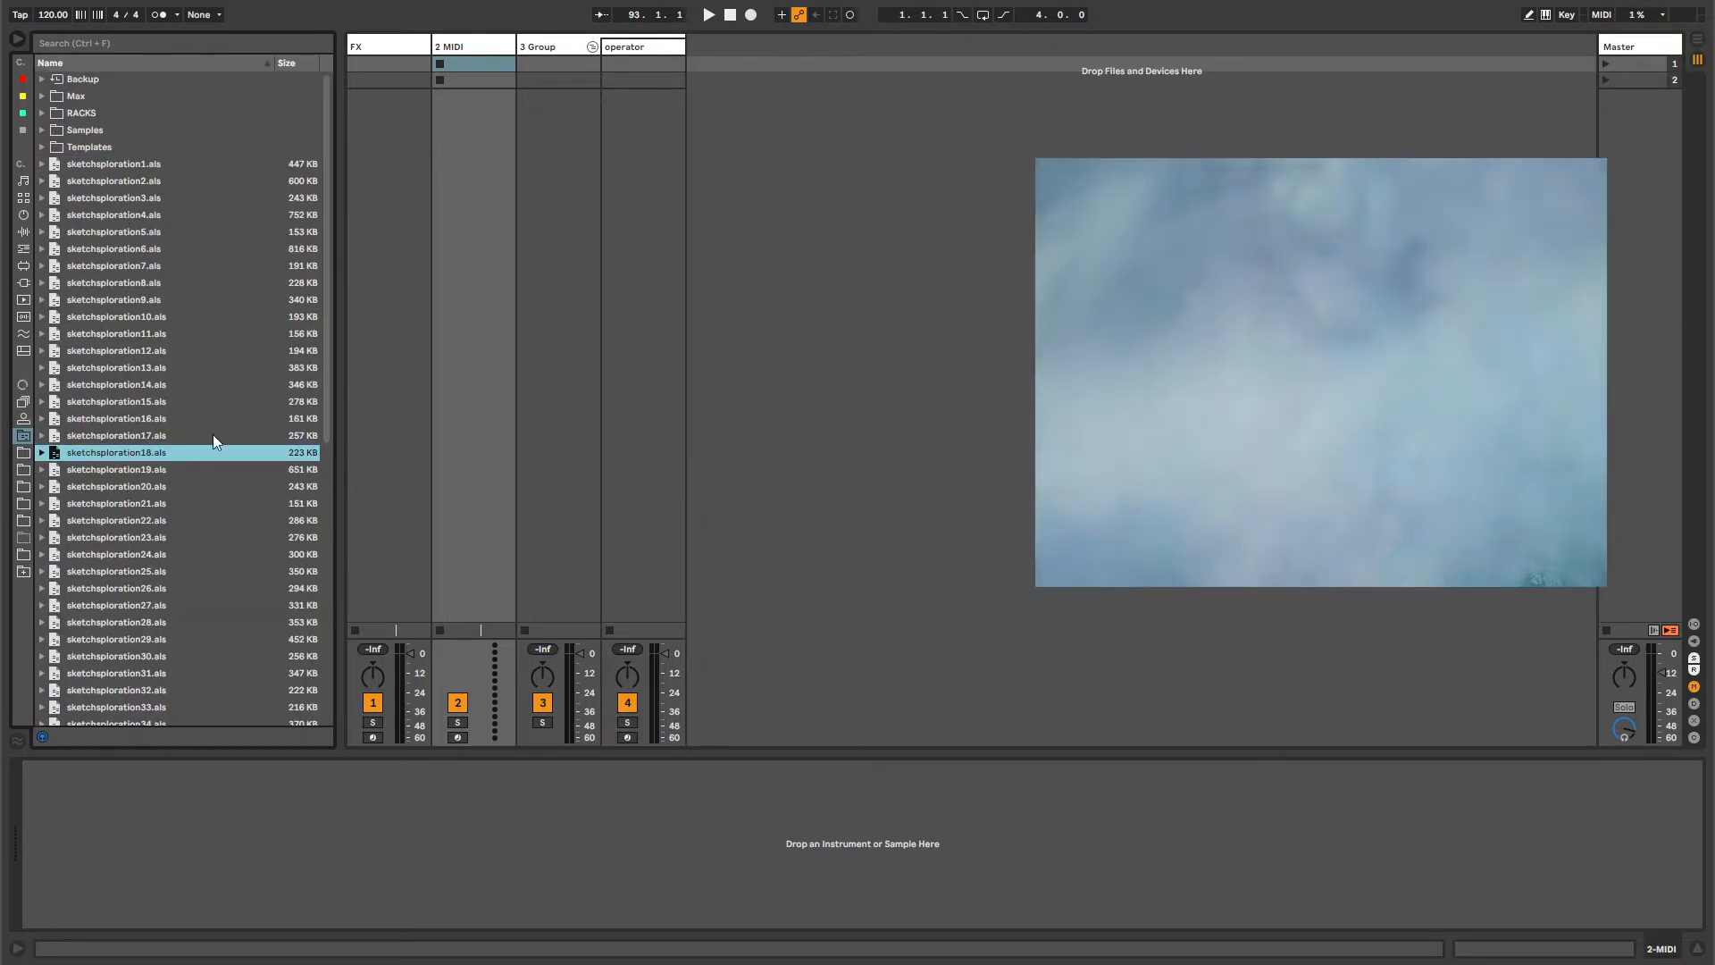
Add a Velocity MIDI effect to the 2 MIDI track and set its Out Hi to 62 and Random to 64.
click(461, 45)
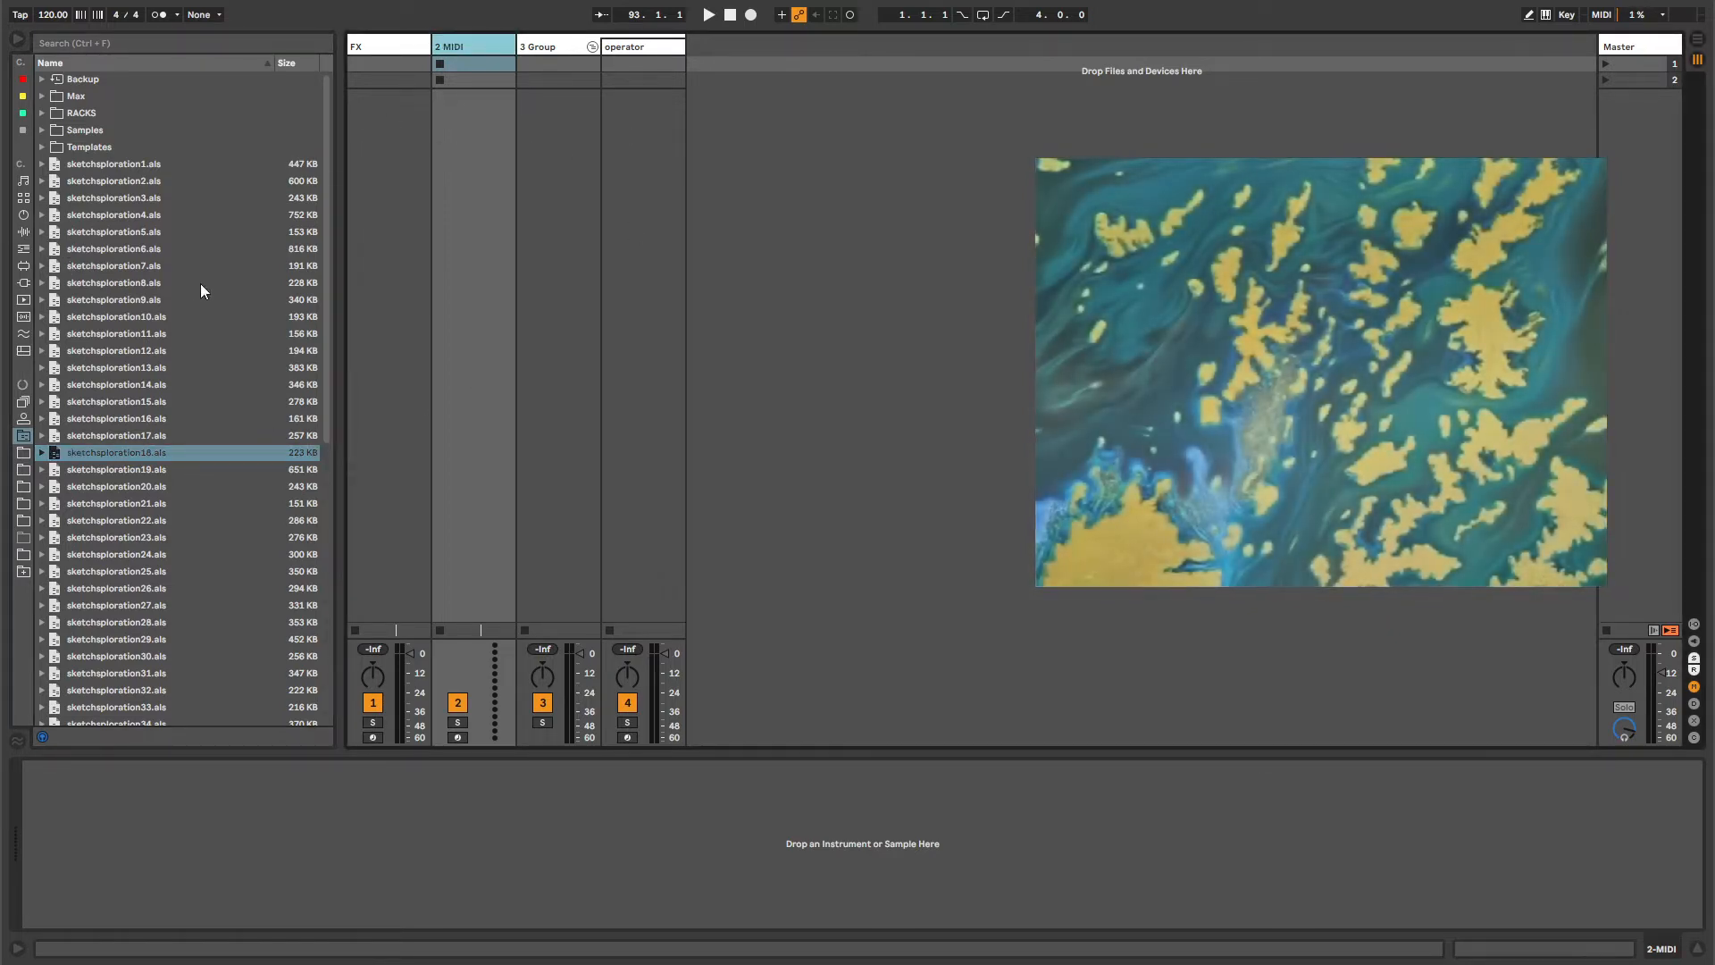
click(159, 167)
mouse_move(329, 192)
mouse_down()
mouse_move(319, 454)
mouse_move(110, 674)
mouse_up()
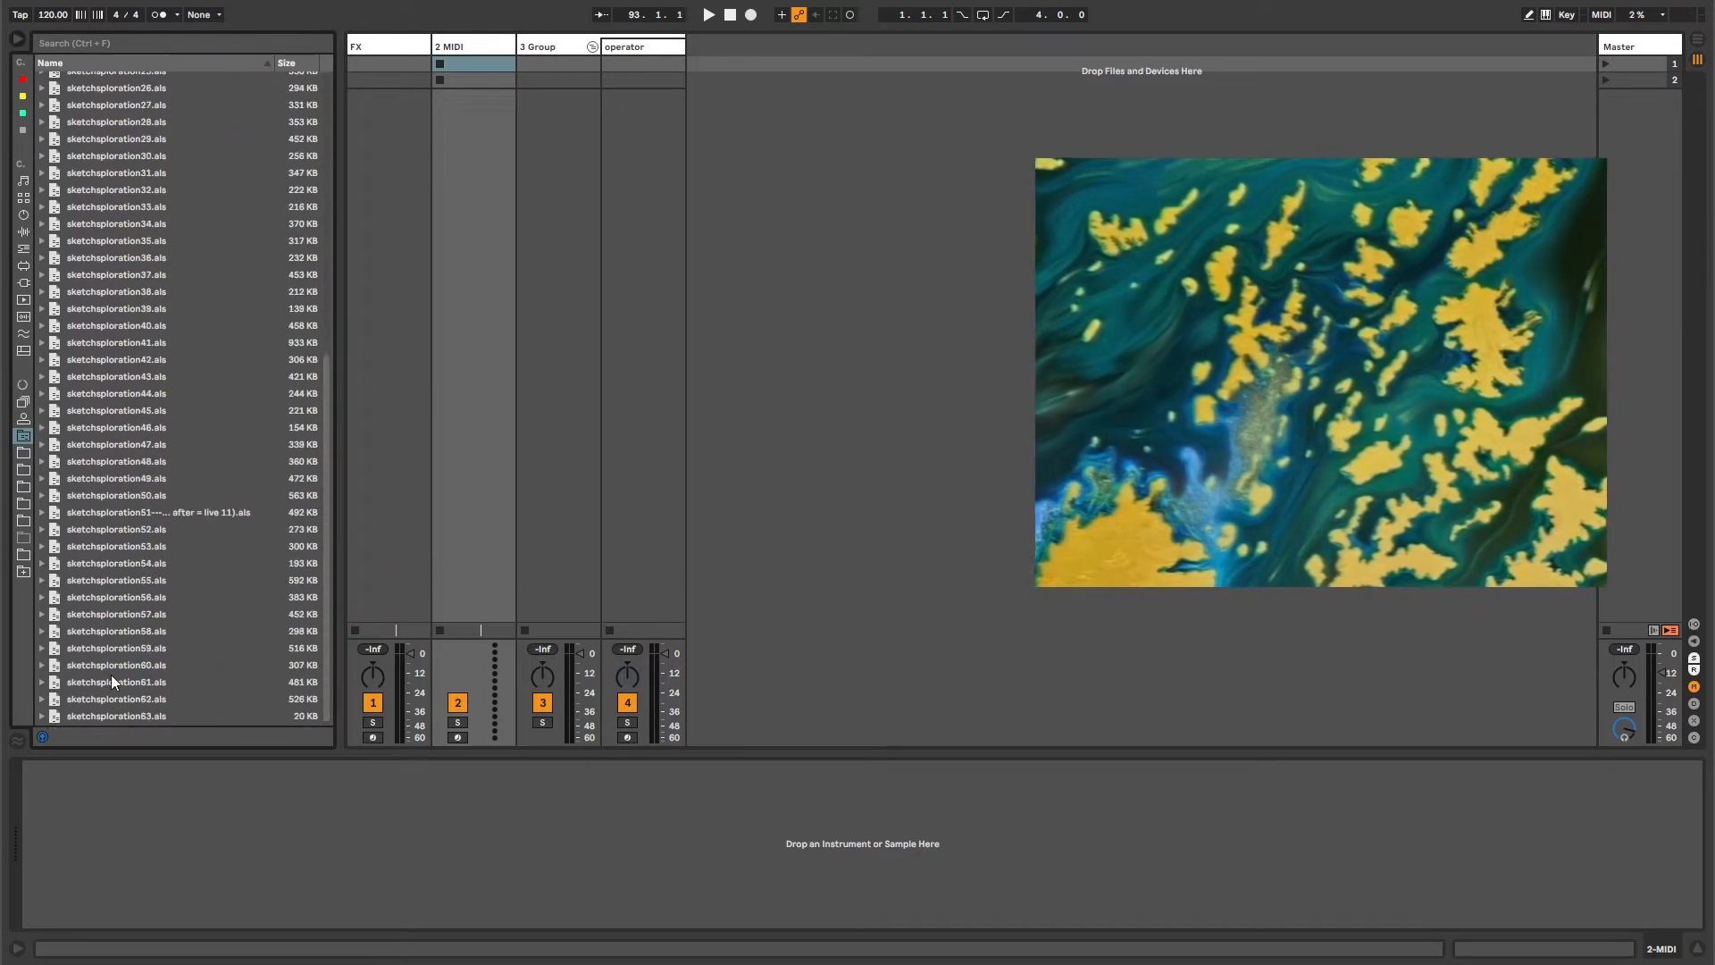
click(25, 234)
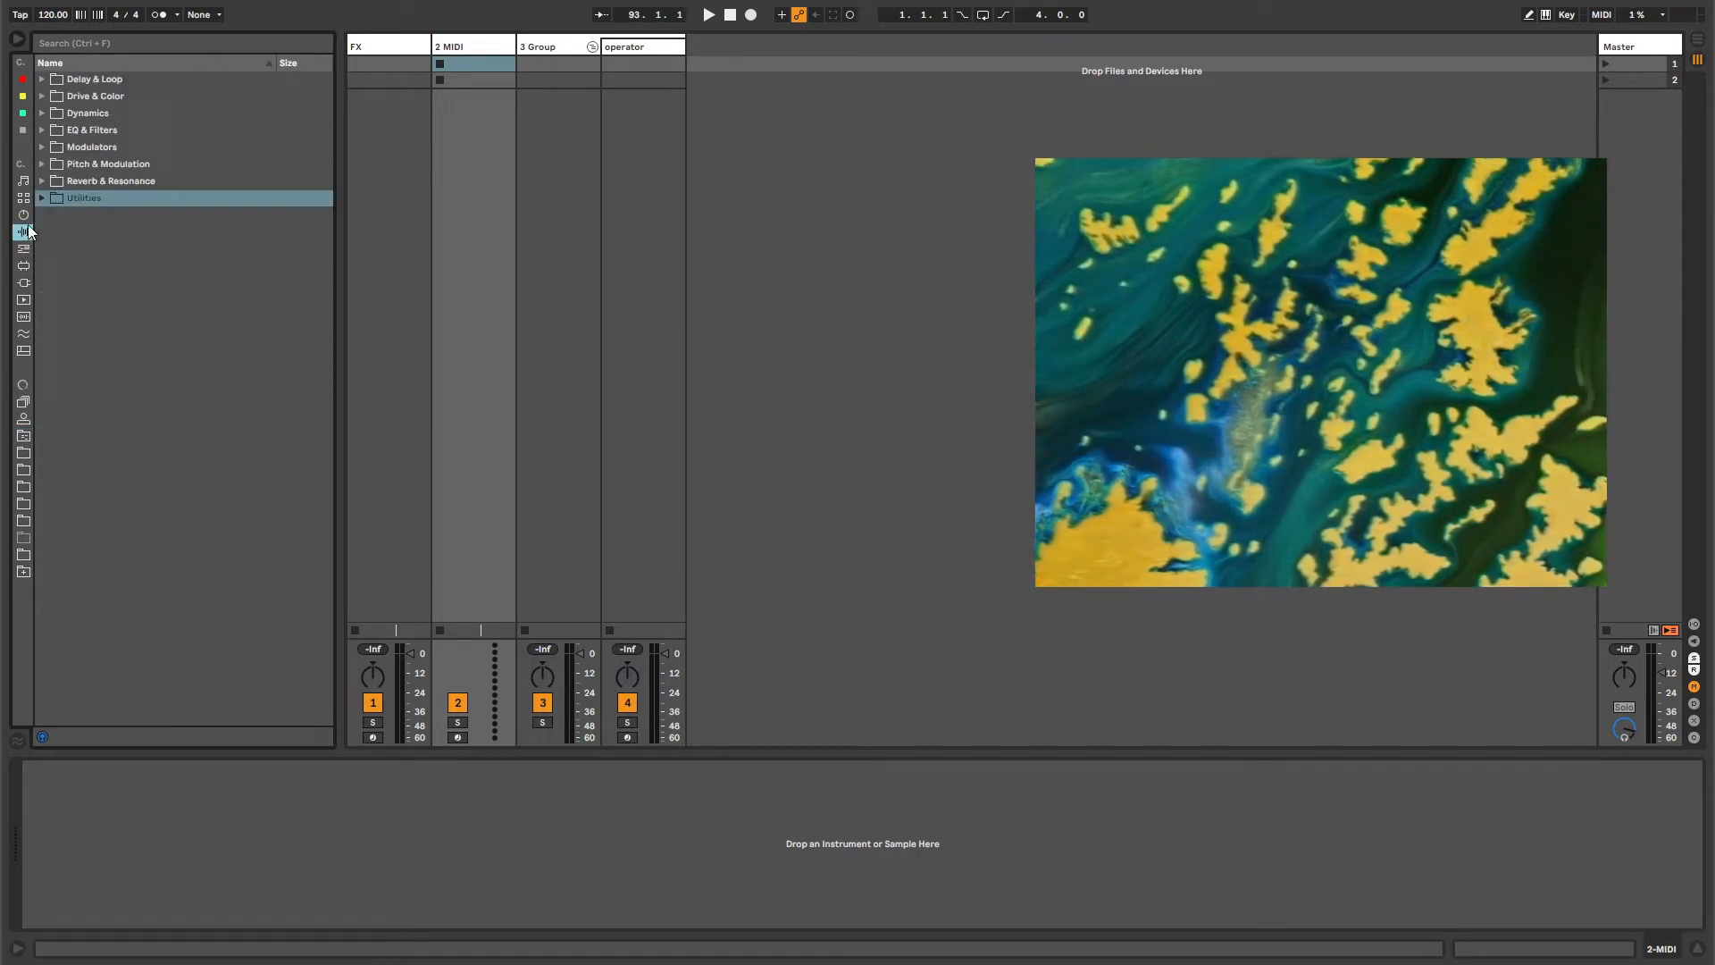
click(23, 249)
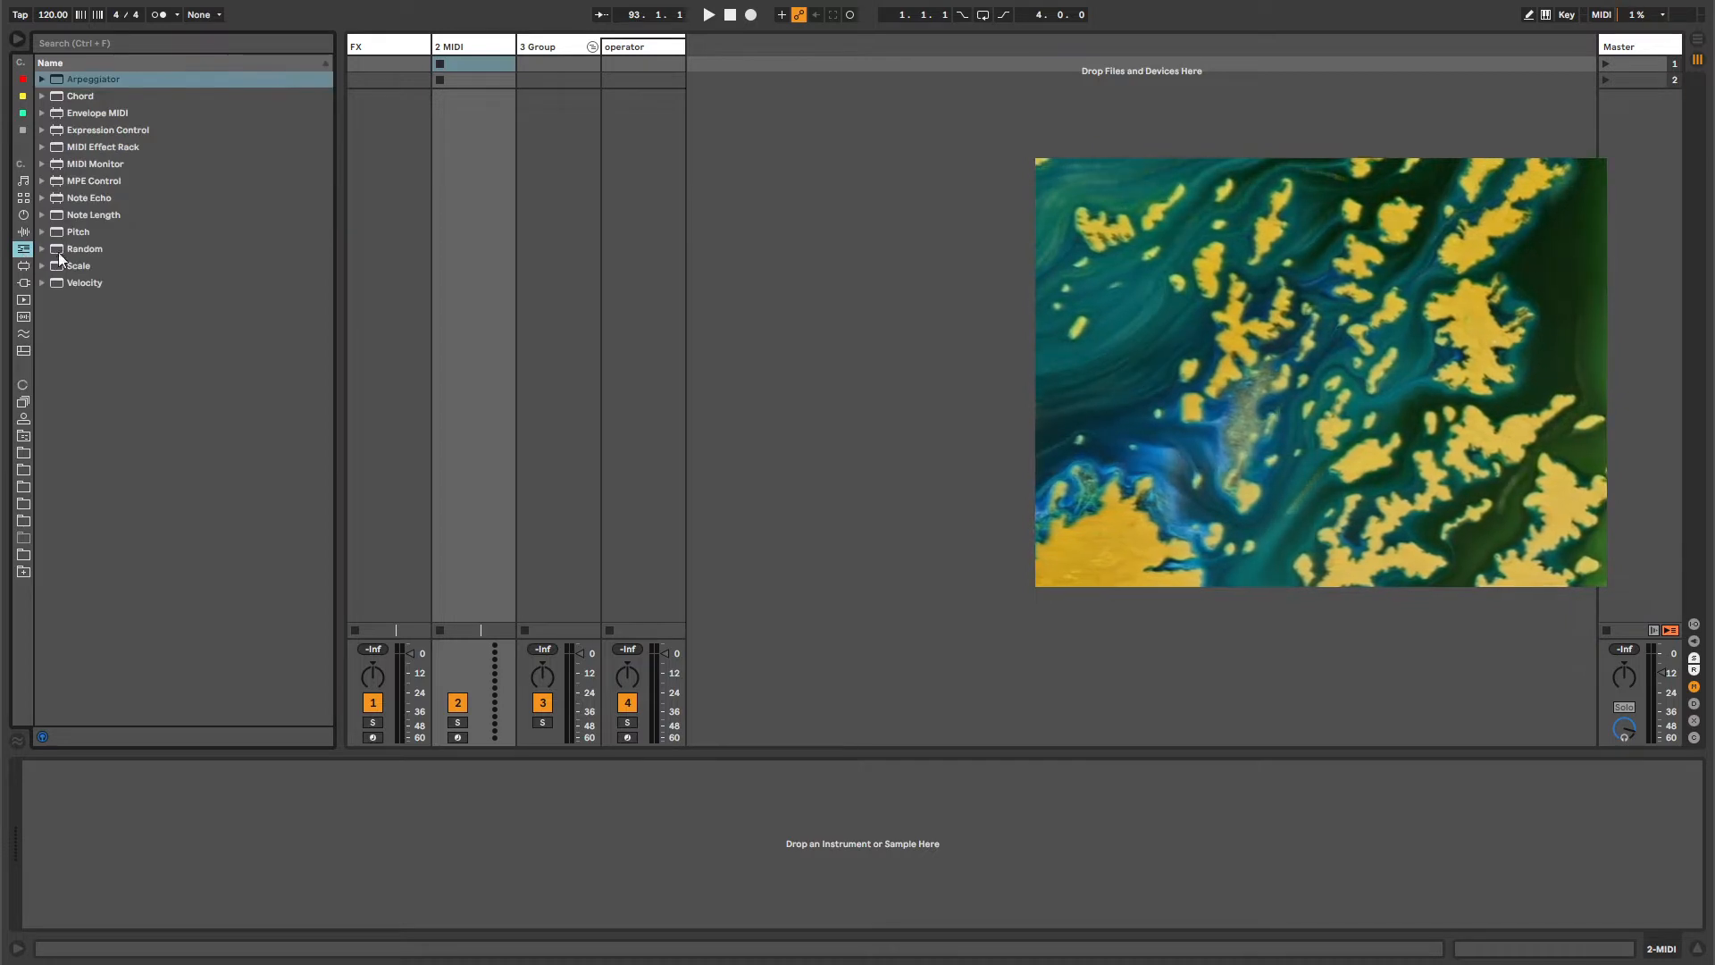
double_click(76, 277)
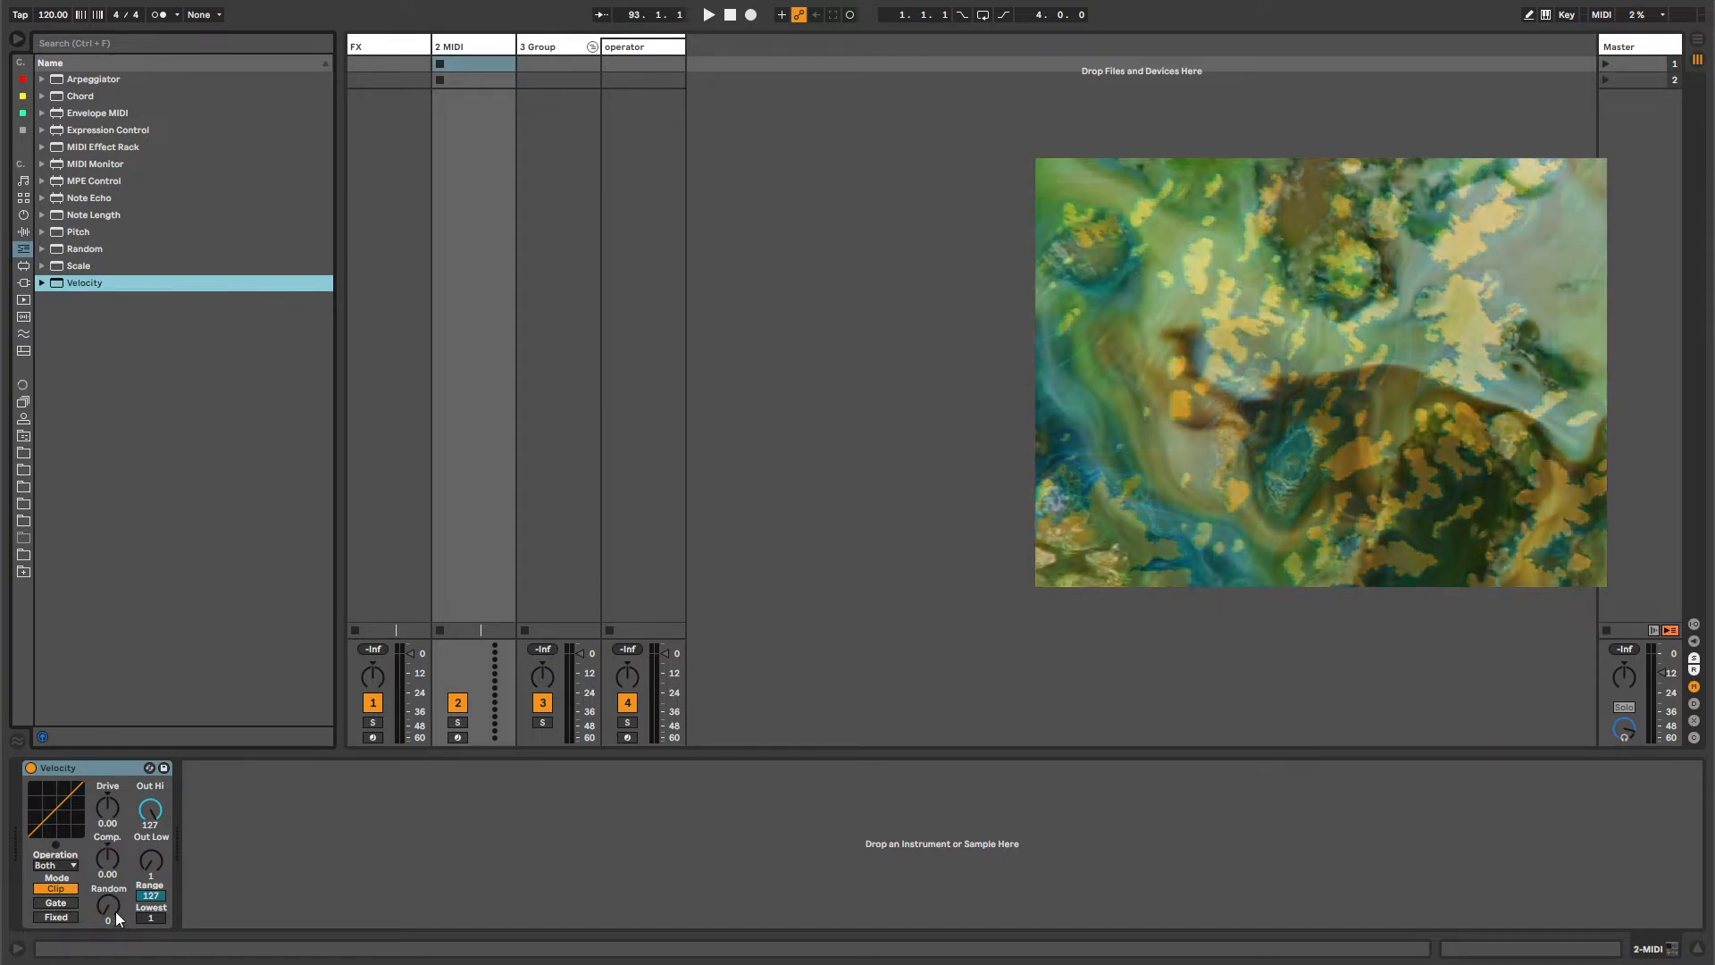
click(145, 810)
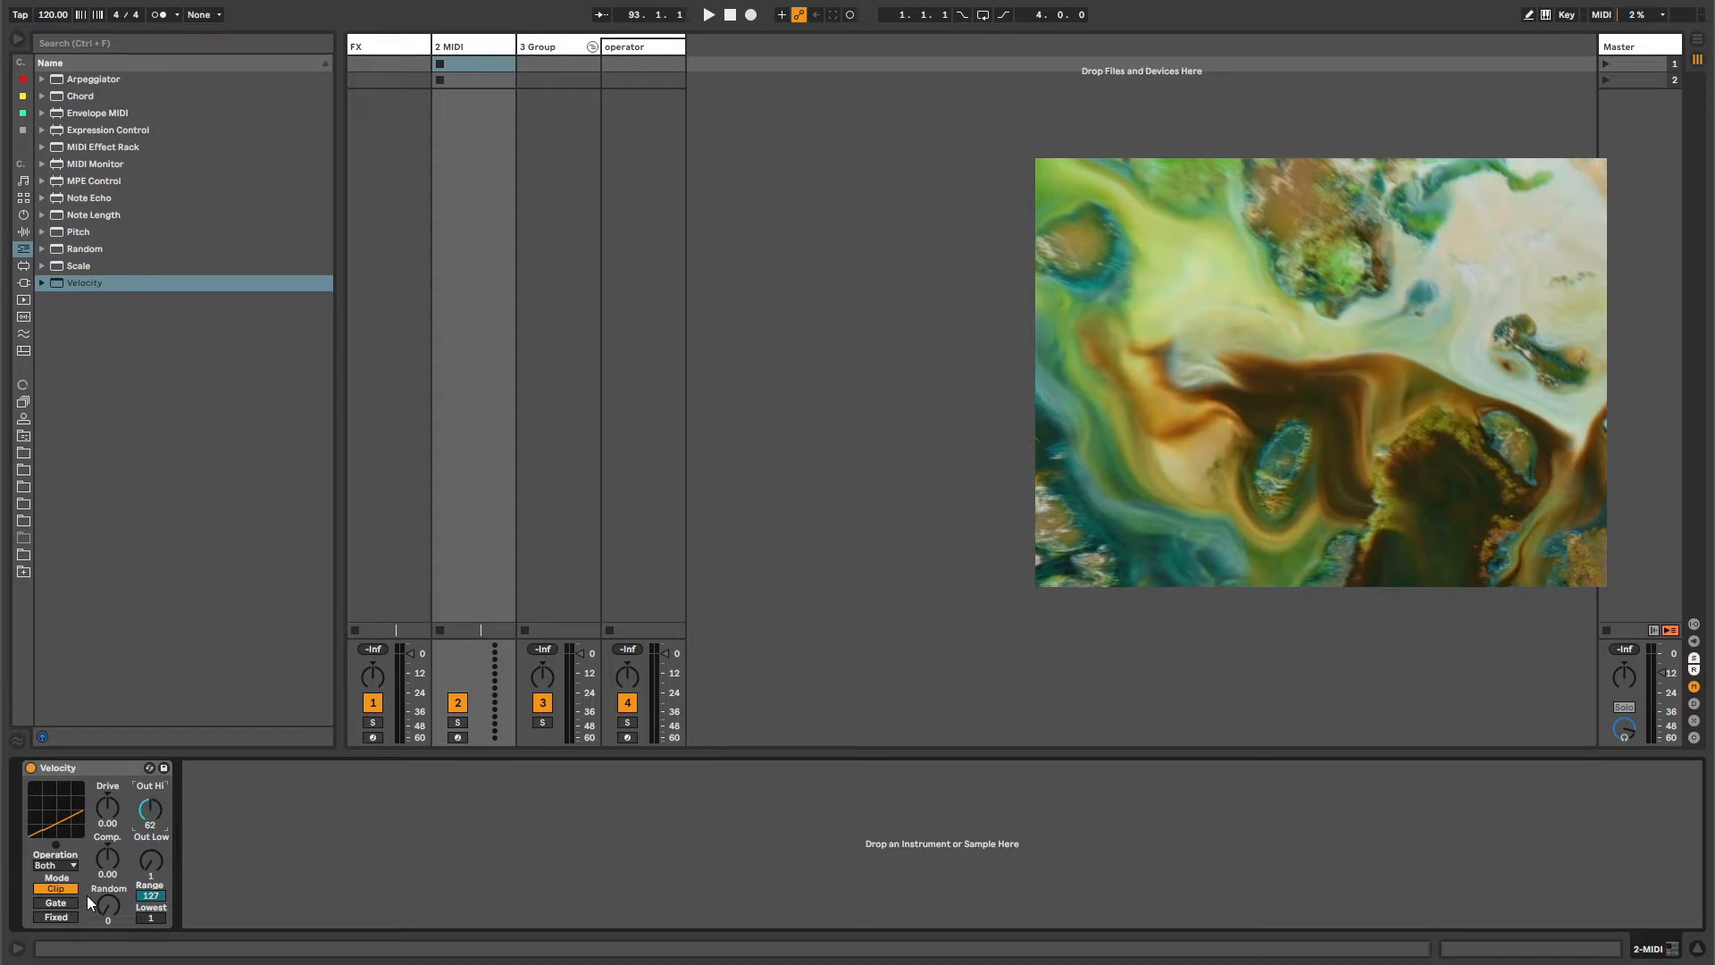
drag(106, 907, 106, 907)
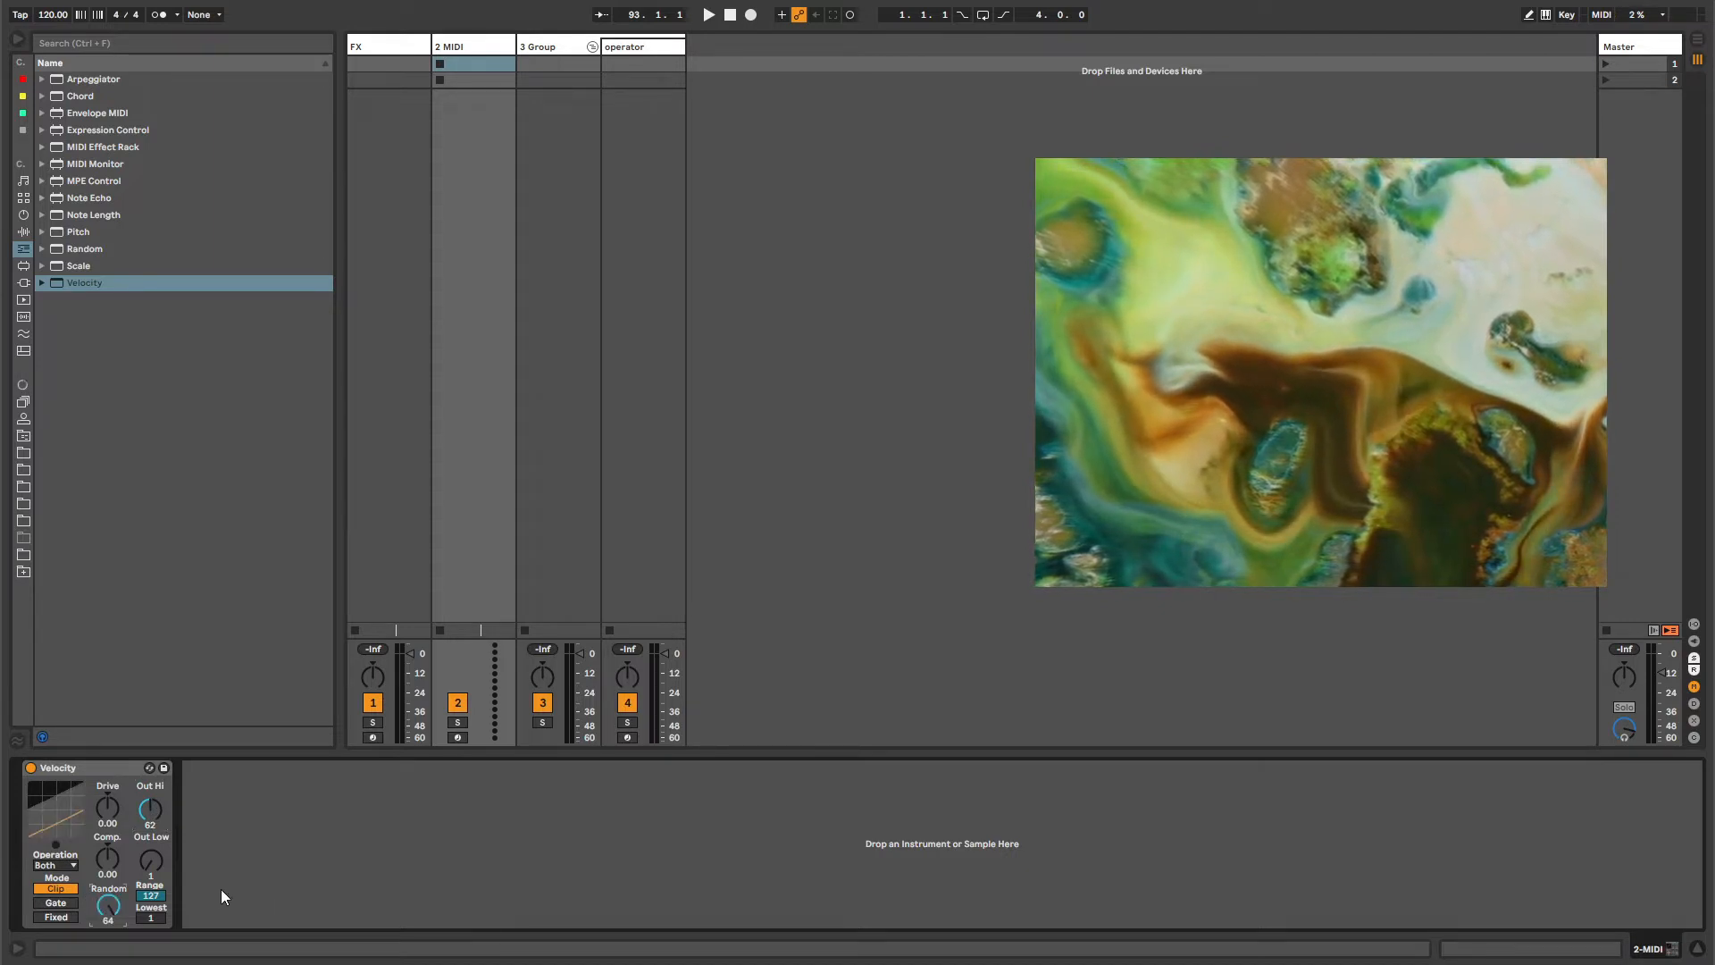
Group the Velocity device into a MIDI Effect Rack, and move Velocity out so it sits in front of the empty rack.
click(90, 768)
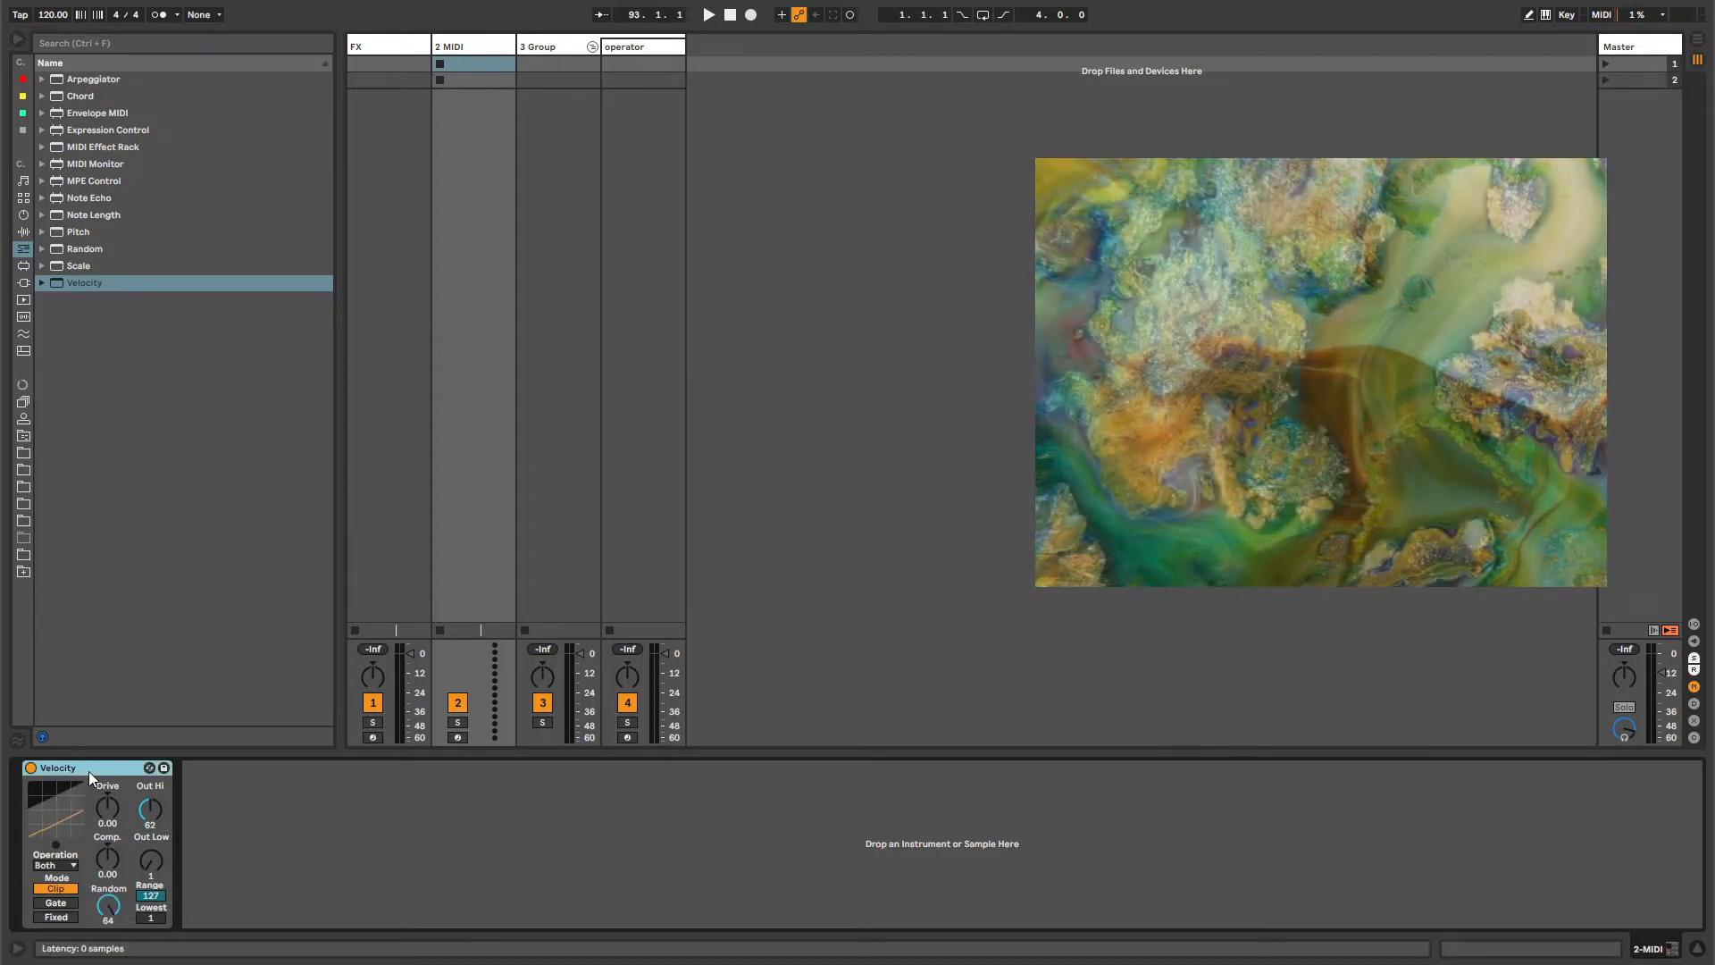
key(ctrl+g)
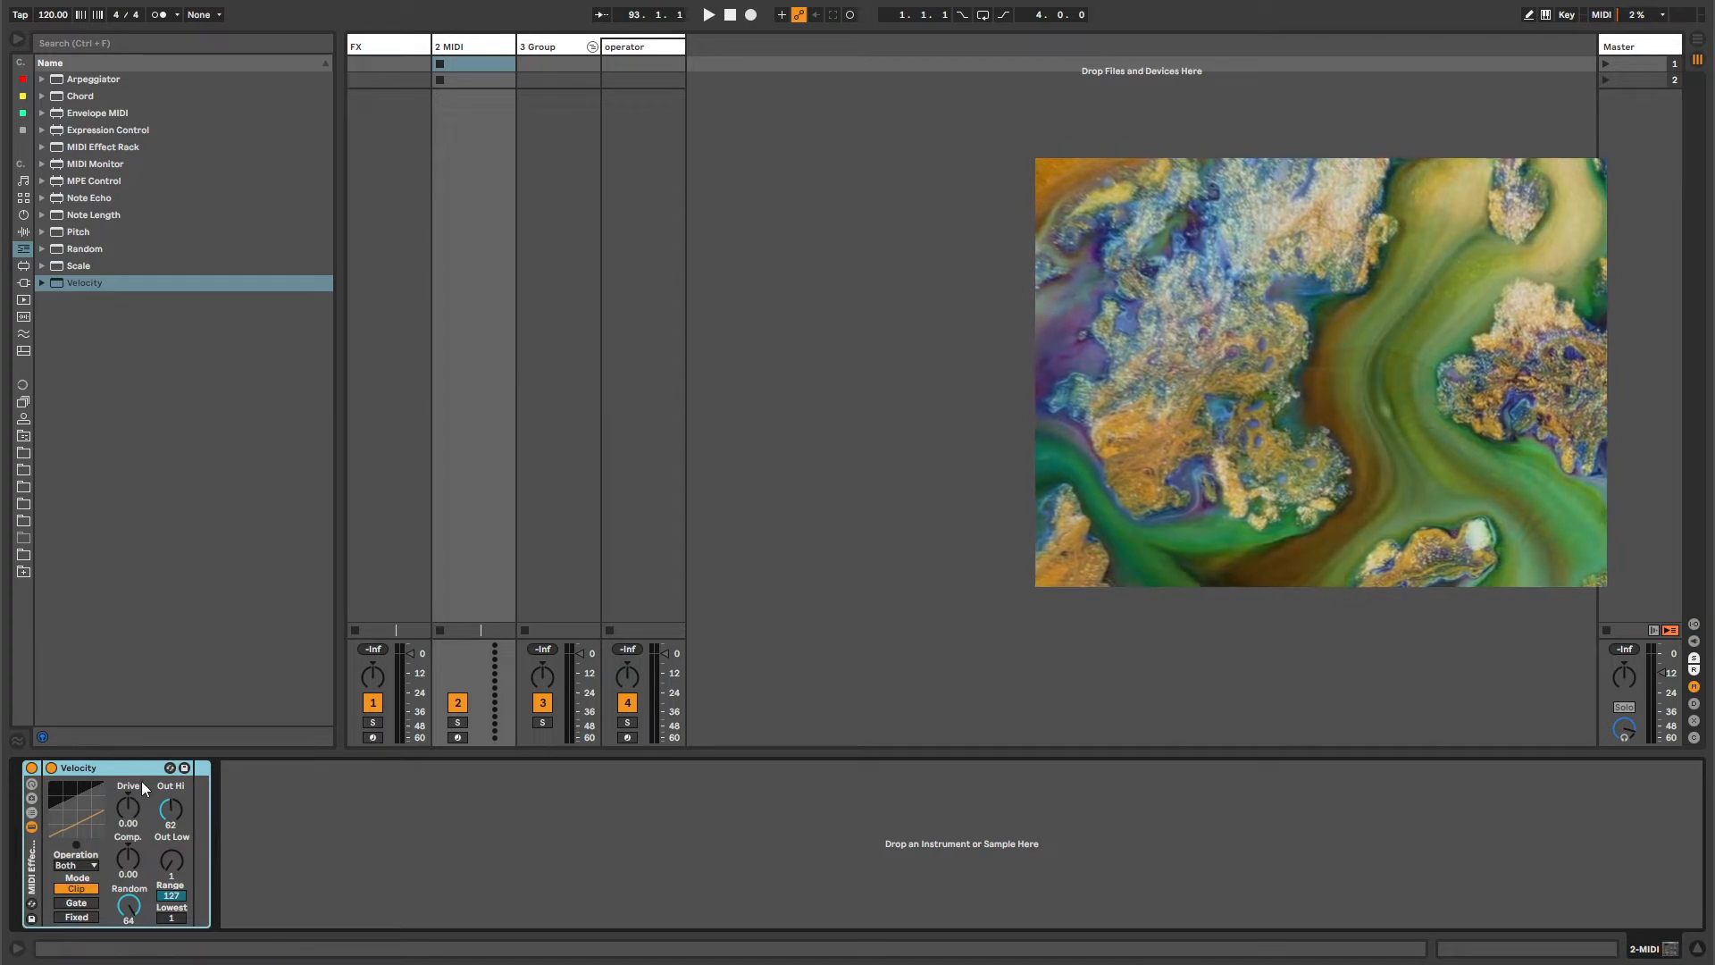
click(131, 768)
drag(130, 769, 107, 769)
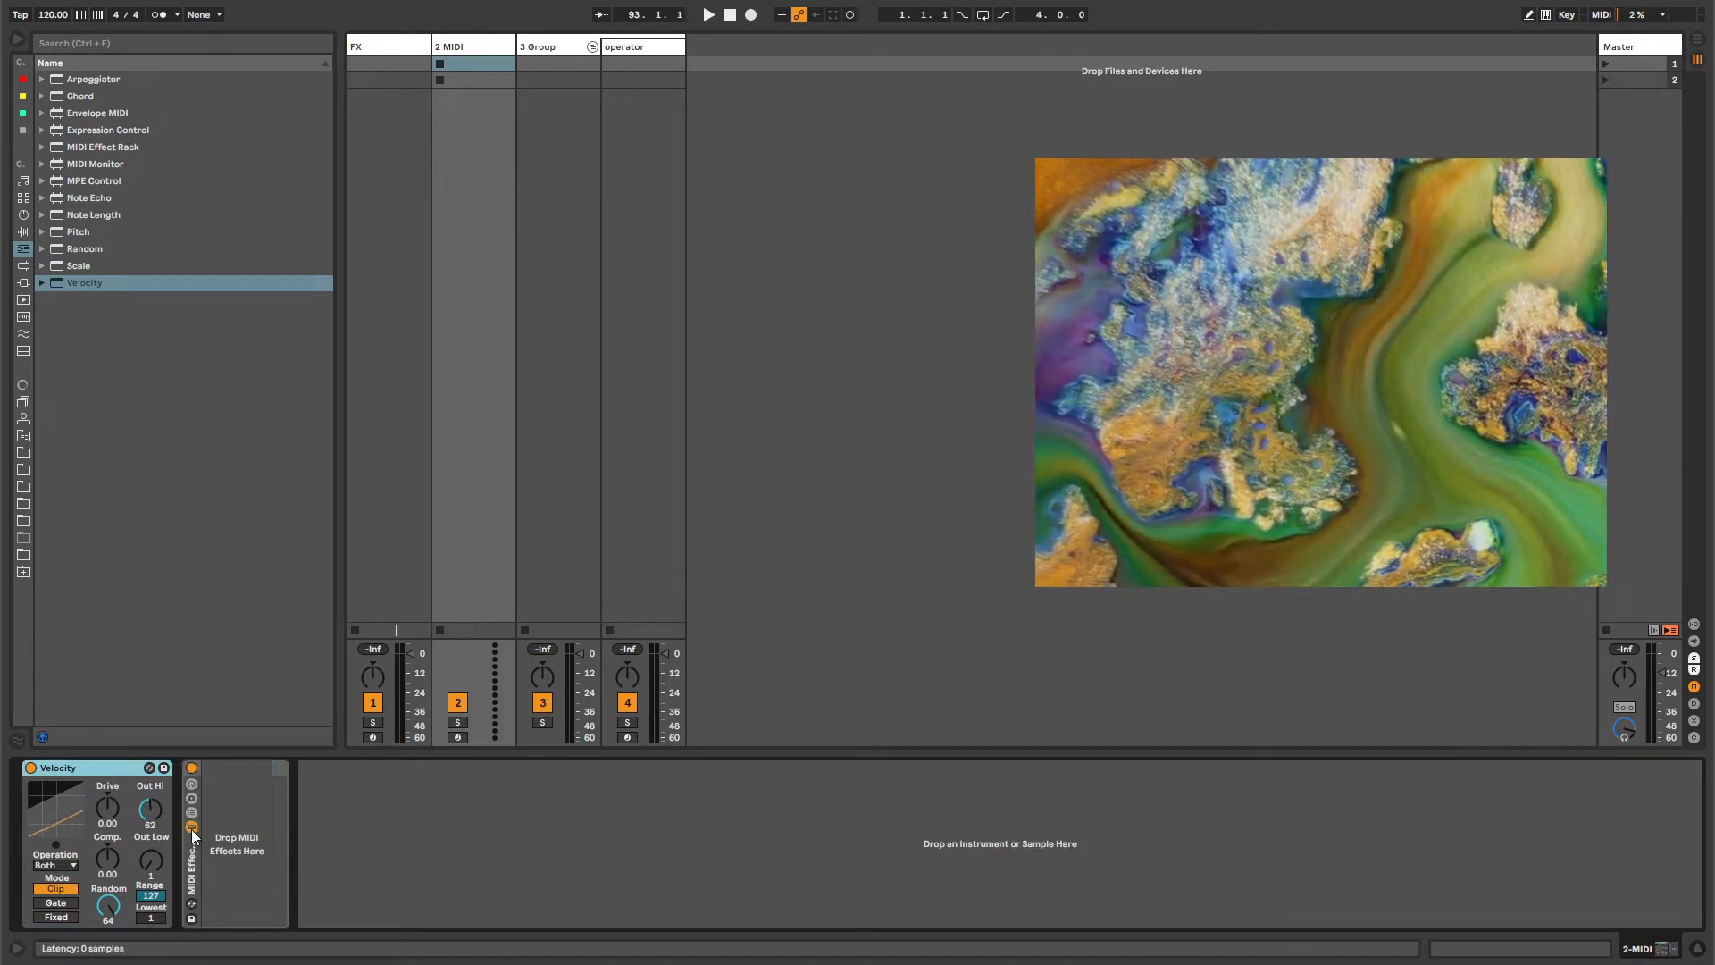
Show the MIDI Effect Rack's macro controls and its chain list with the velocity zone editor.
click(191, 786)
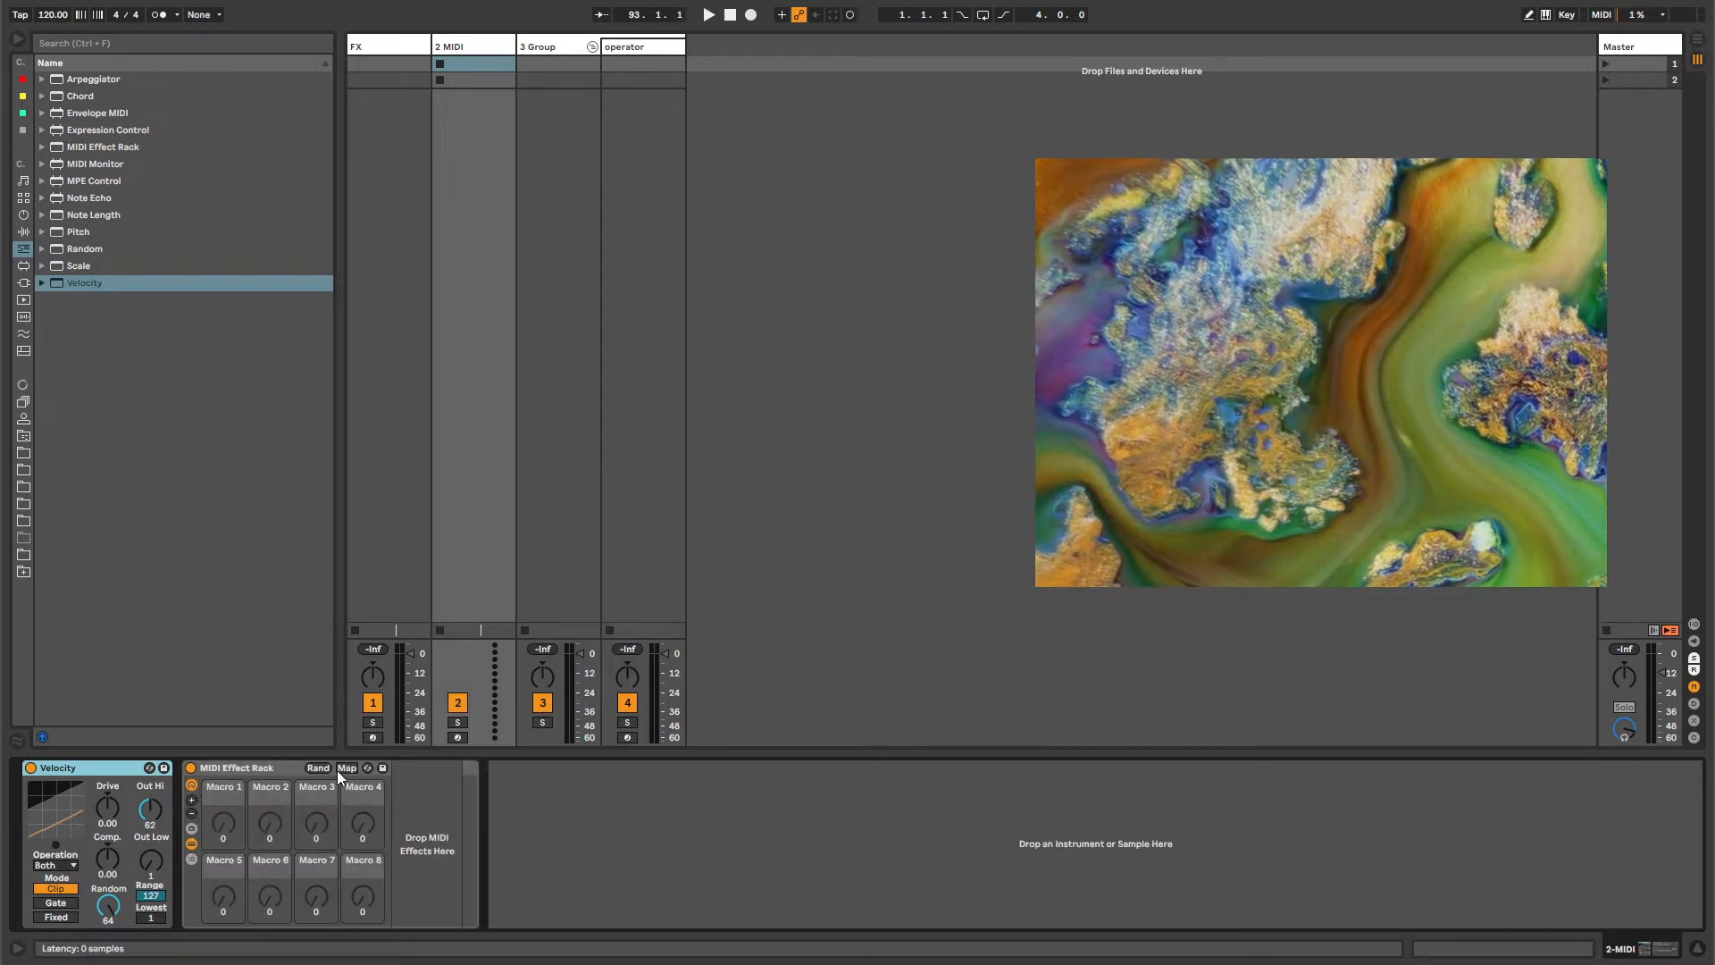
click(192, 859)
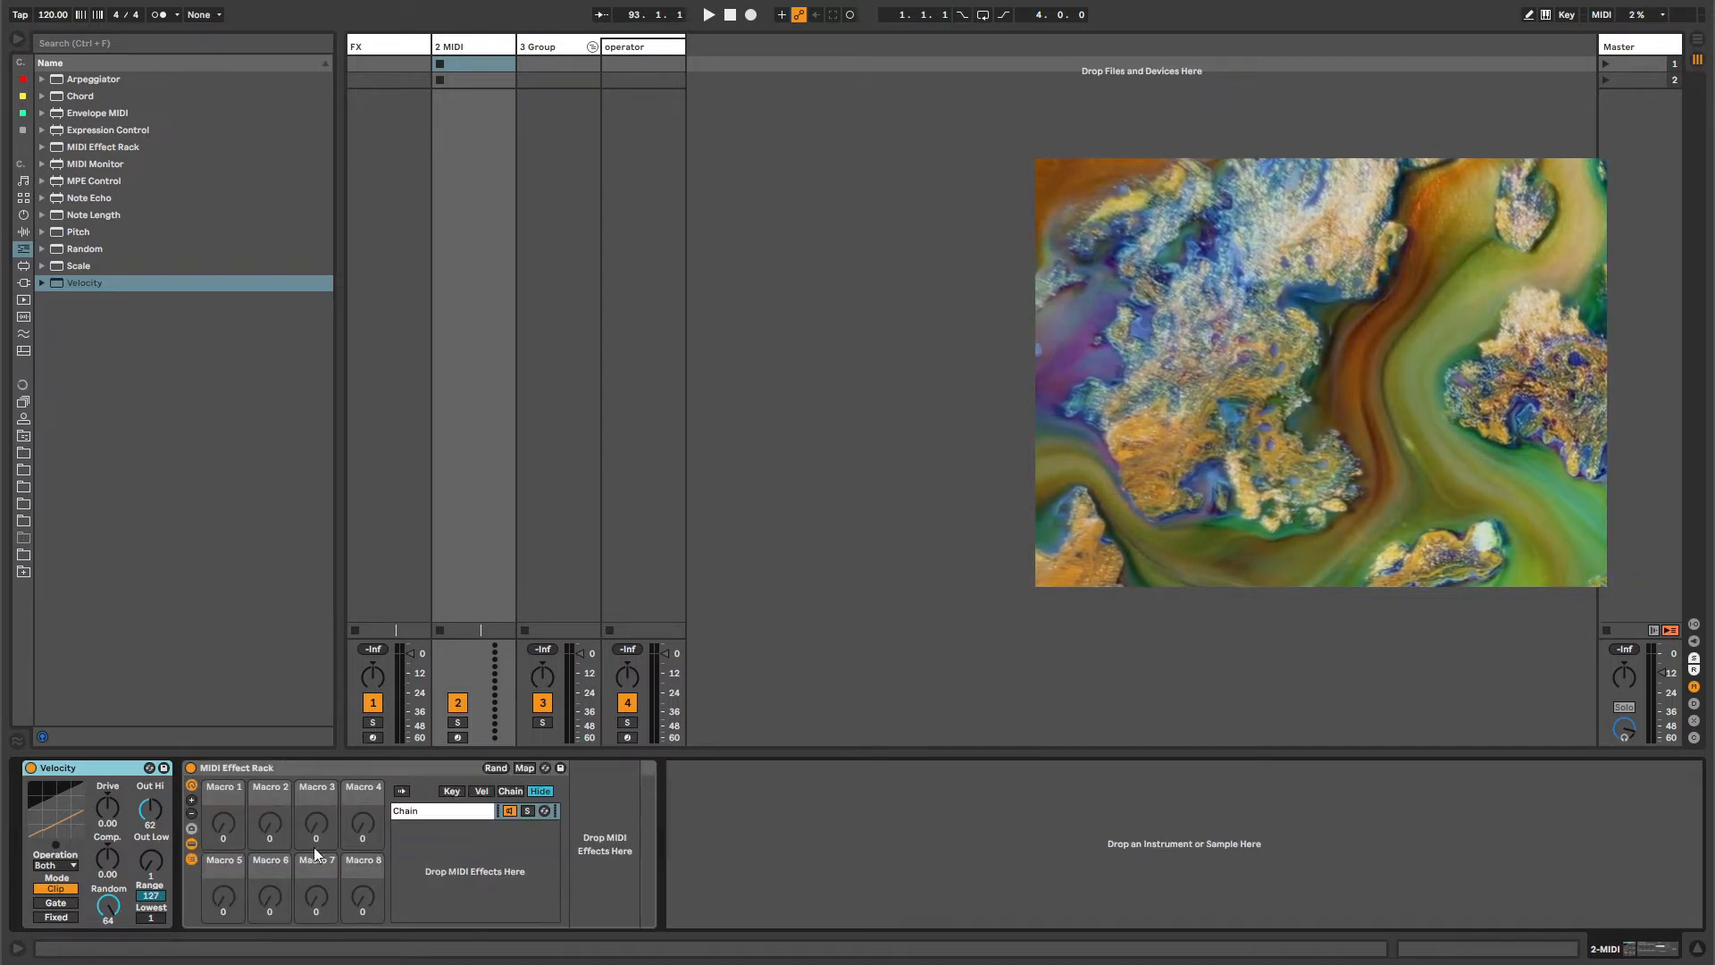
click(470, 792)
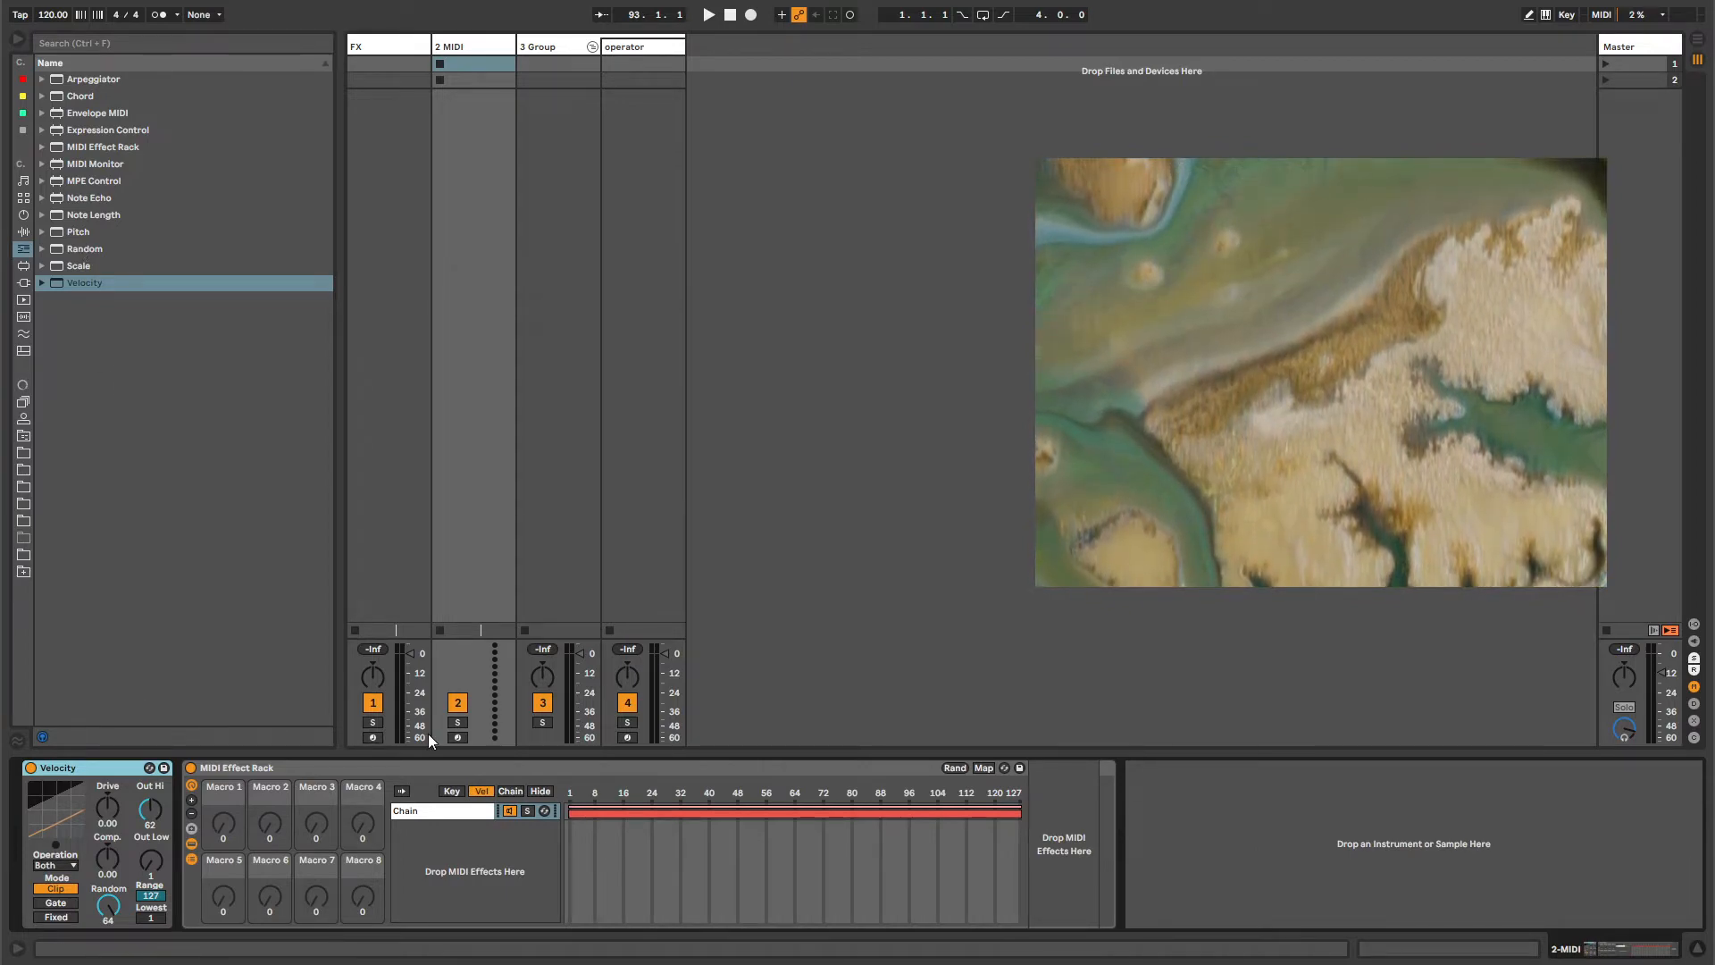
Arm the 2 MIDI track and set the Velocity device's Out Hi to 31 and Random to 16.
click(457, 737)
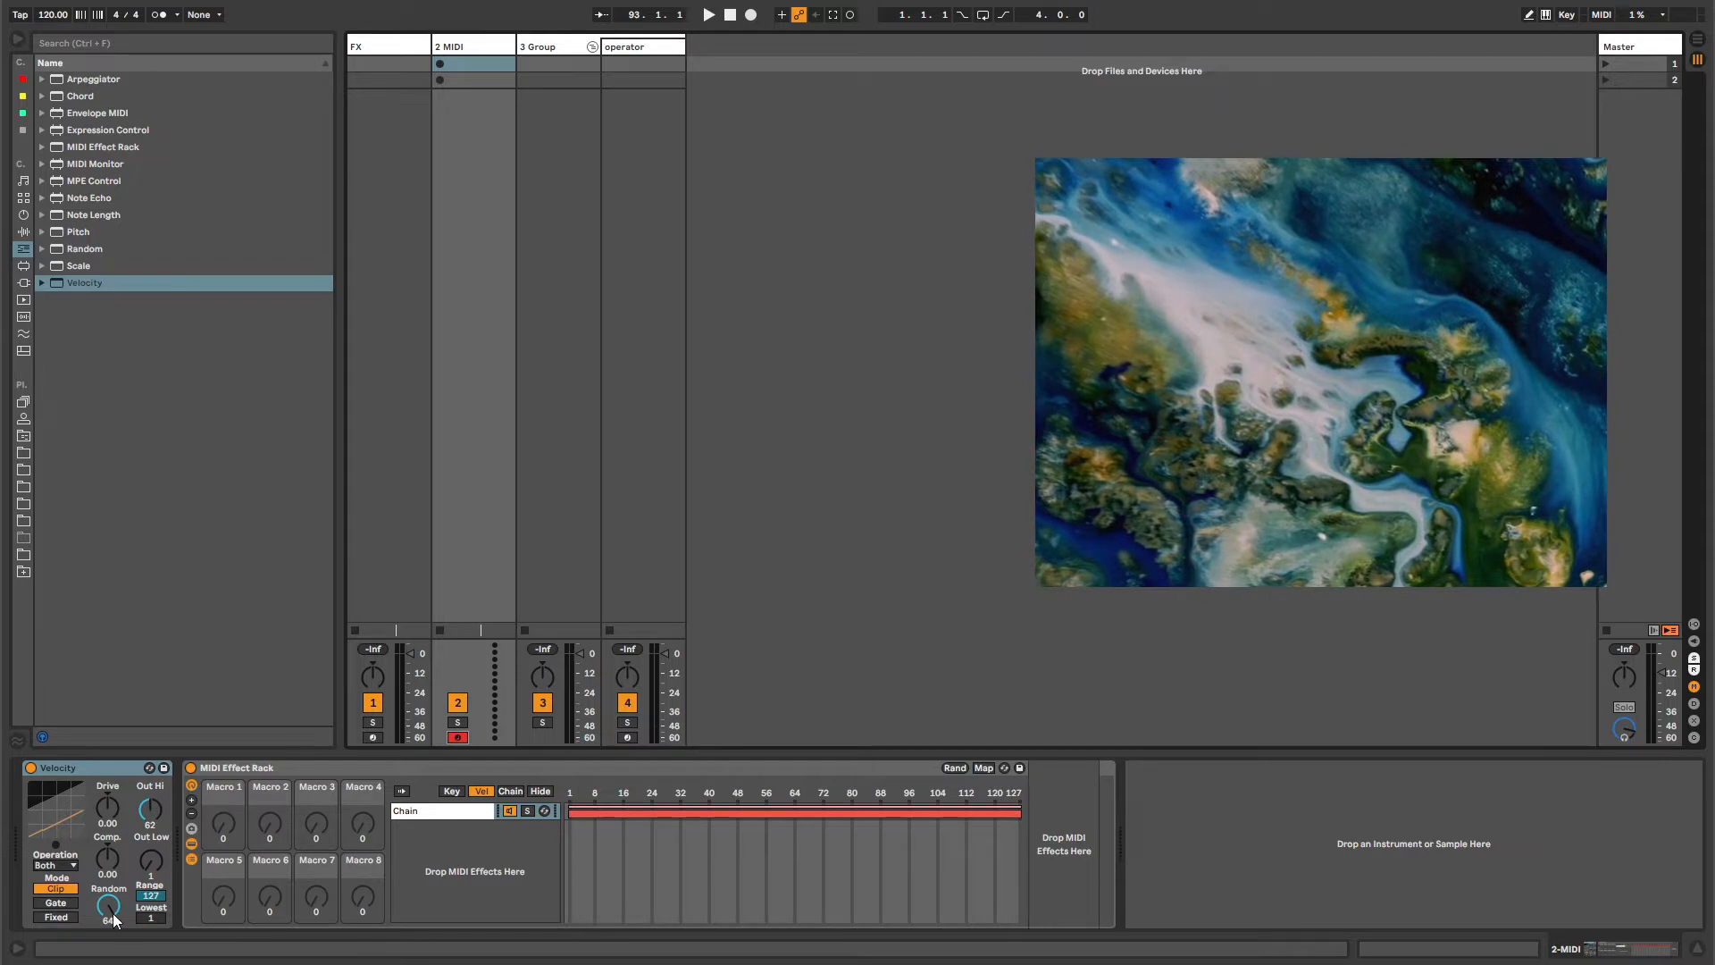
drag(110, 913, 109, 898)
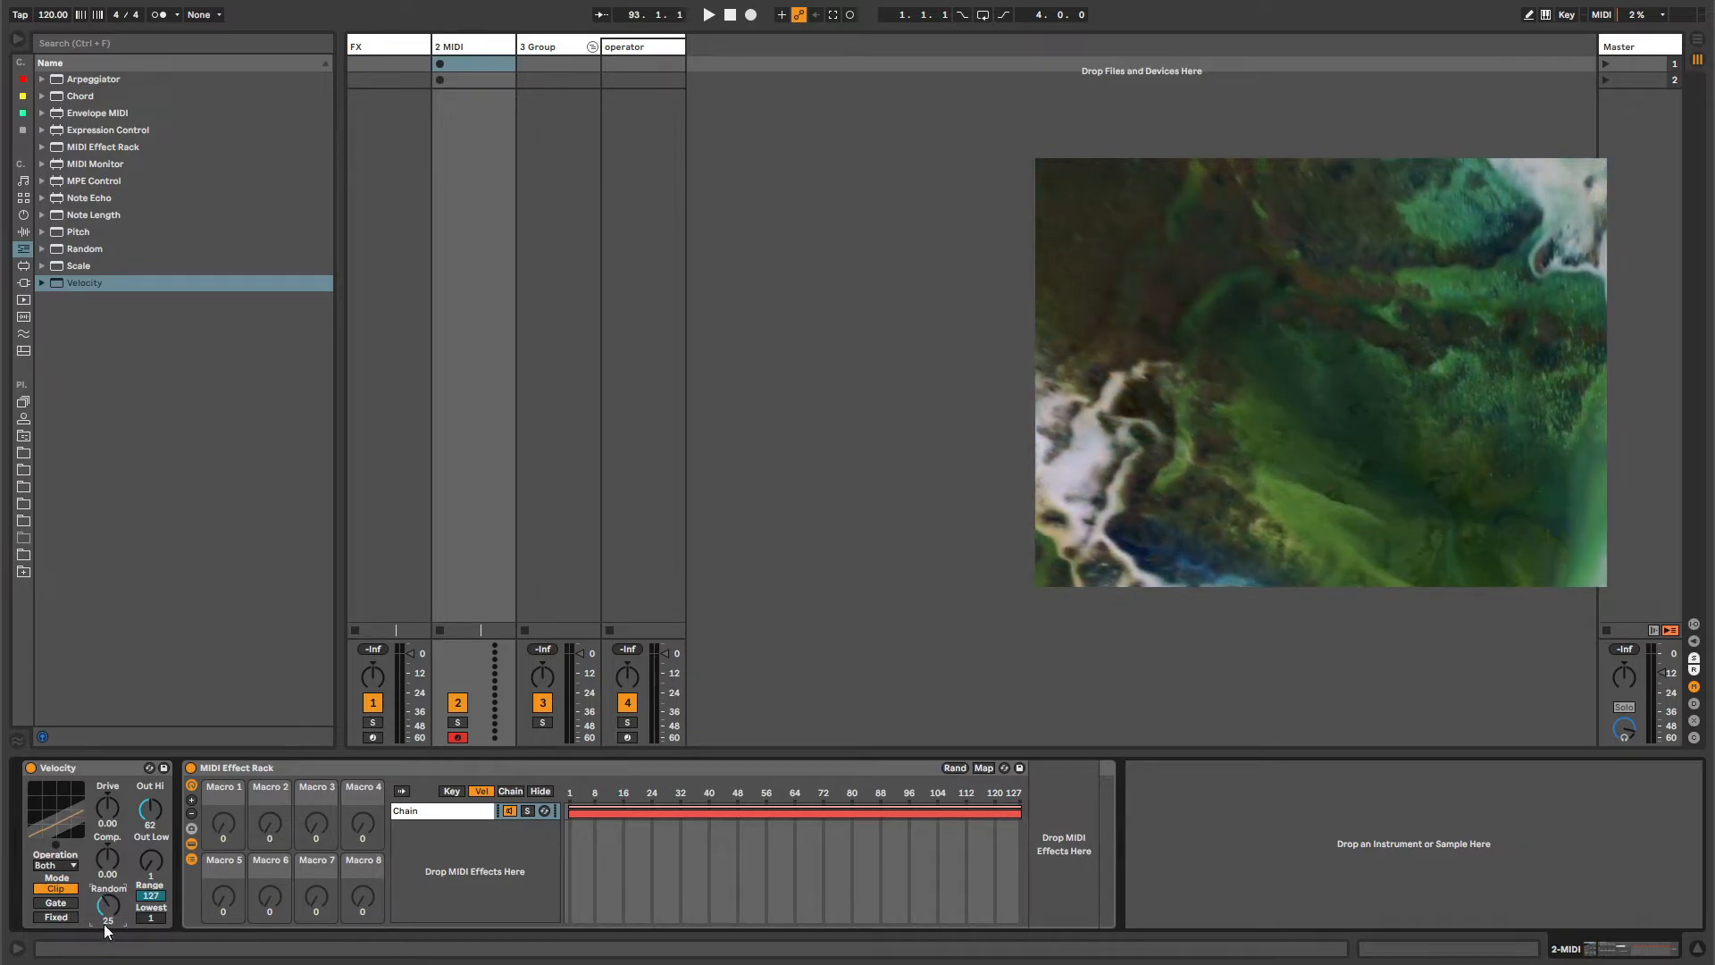
mouse_move(144, 811)
mouse_down()
mouse_move(144, 839)
mouse_move(150, 784)
mouse_move(150, 822)
mouse_up()
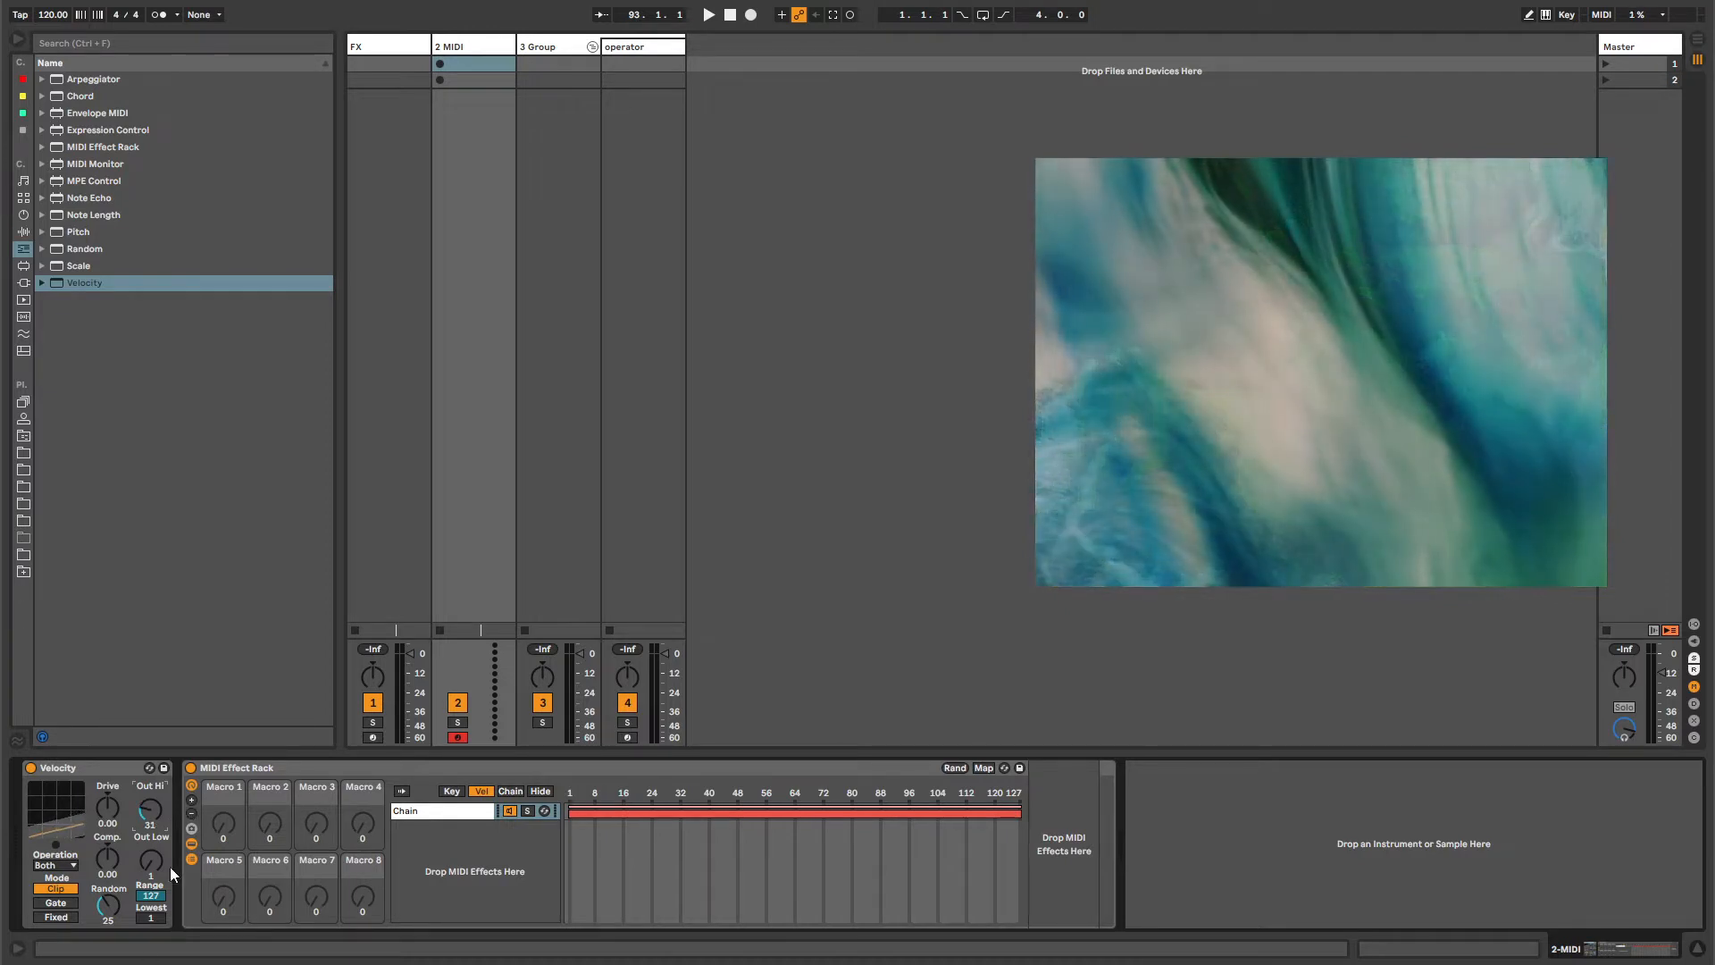
drag(112, 880, 112, 894)
key(Up)
key(Up)
key(Up)
key(Up)
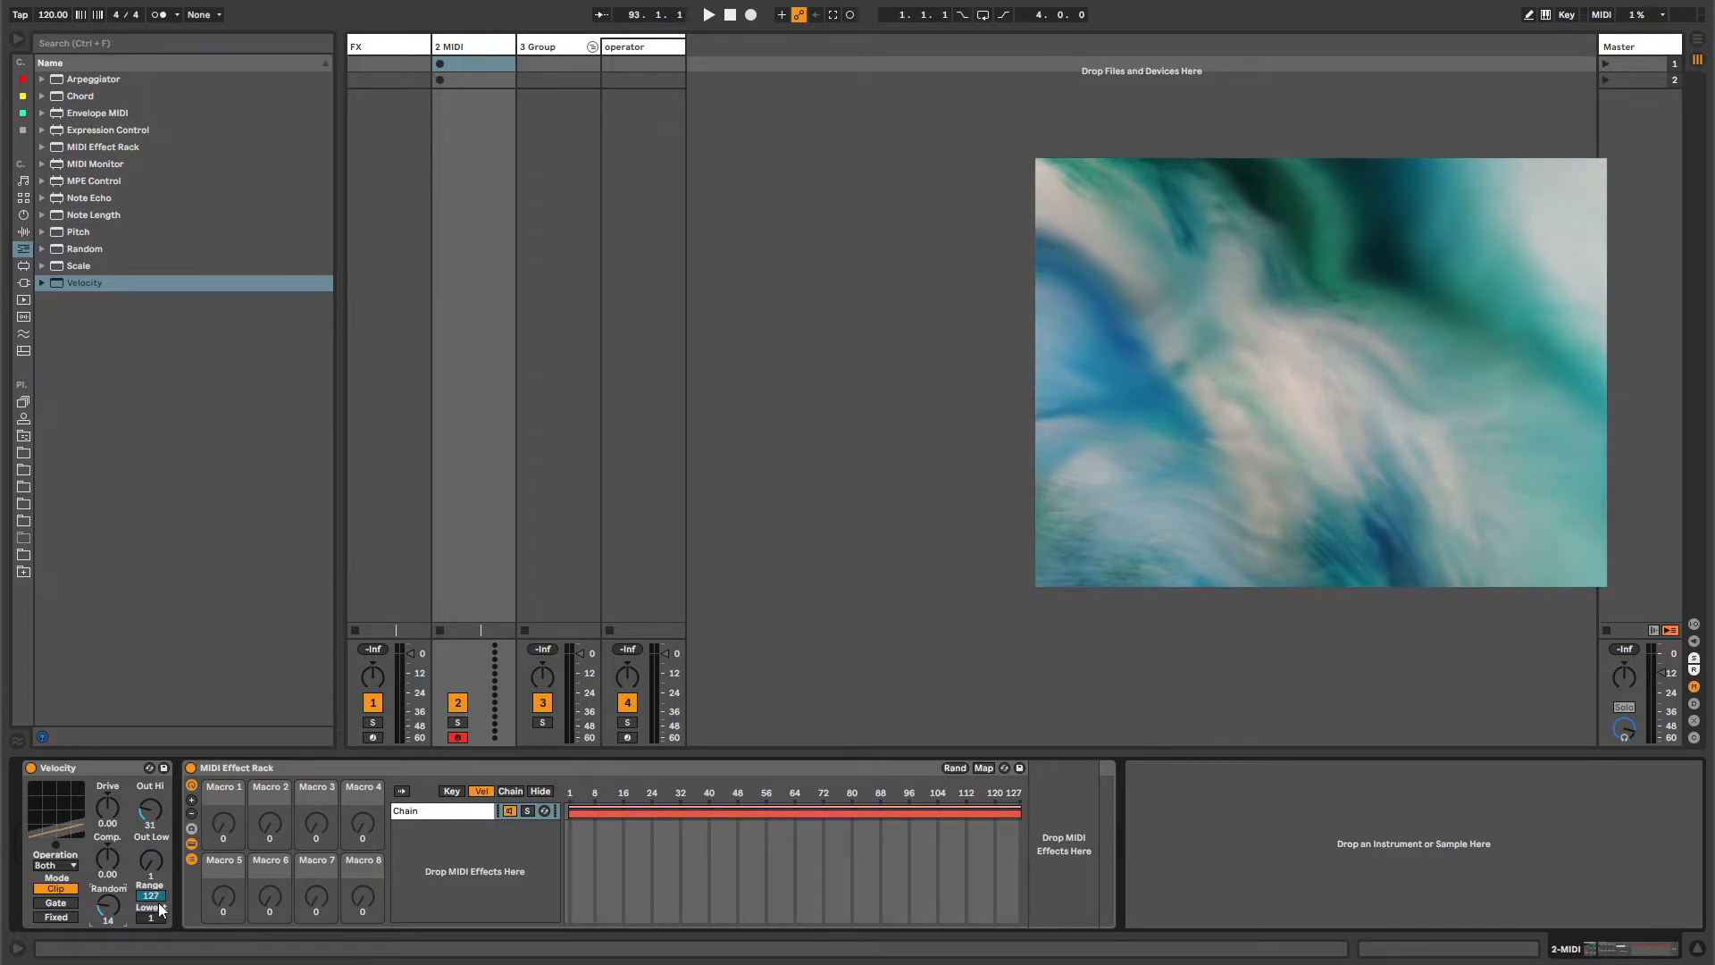
key(Up)
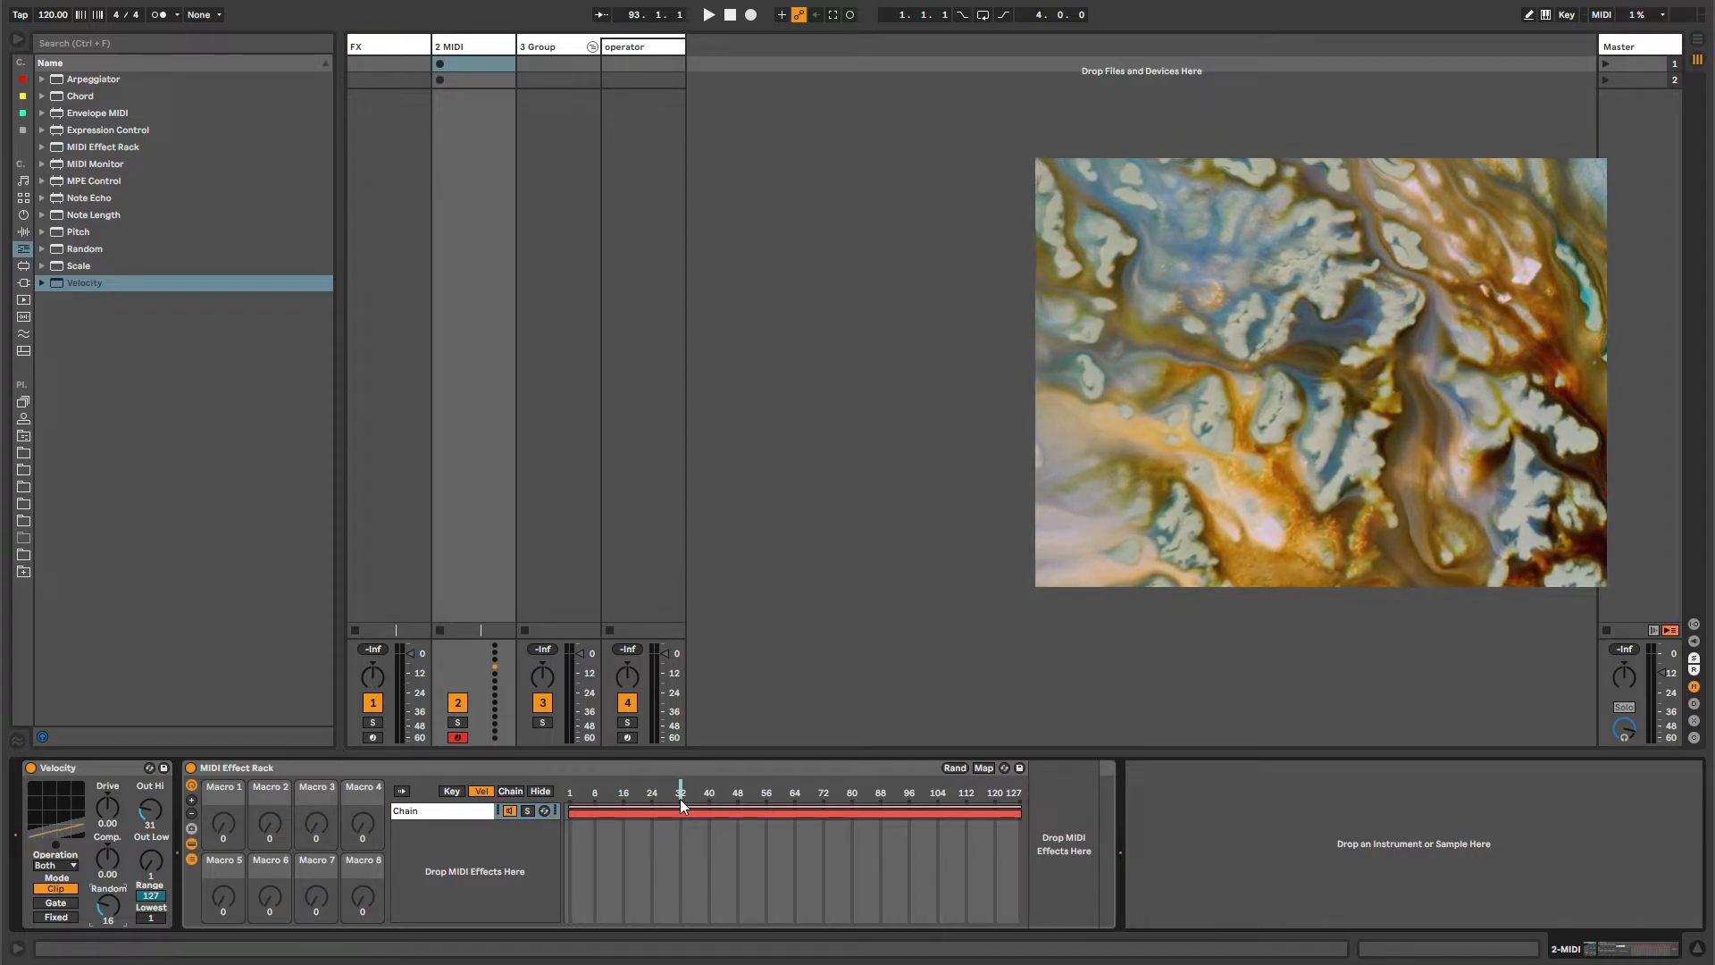
Bring up the sketchsploration sets in the browser and delete the Velocity device and MIDI Effect Rack from the 2 MIDI track.
click(23, 436)
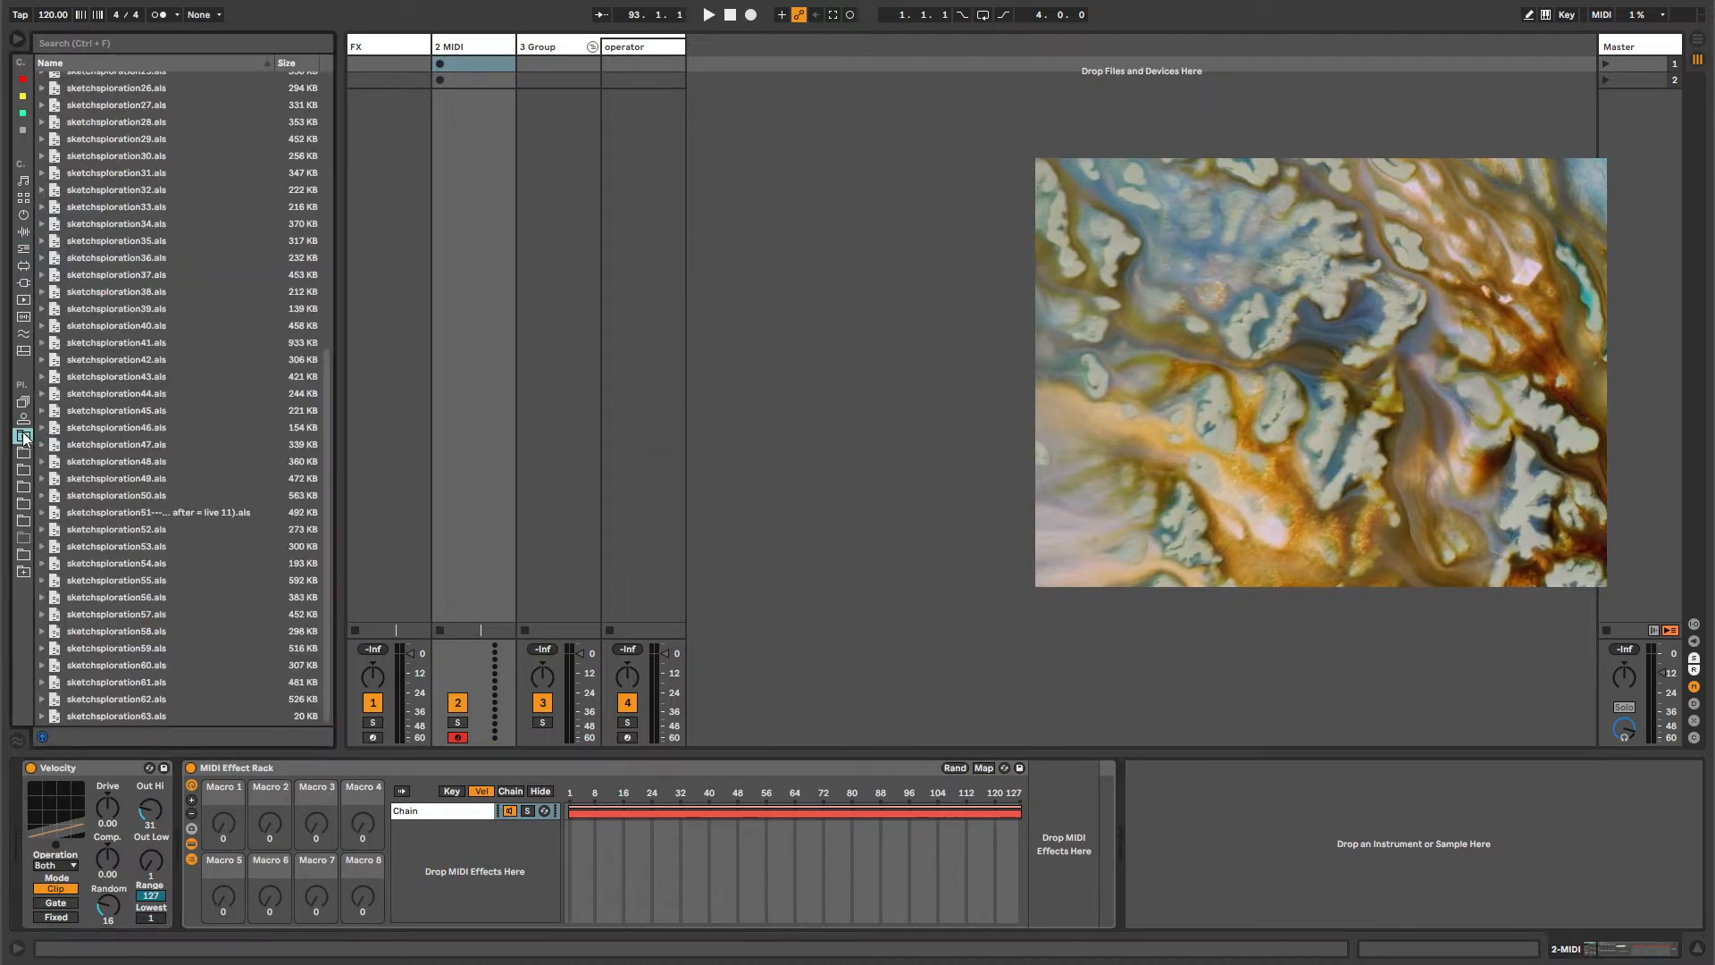
click(109, 761)
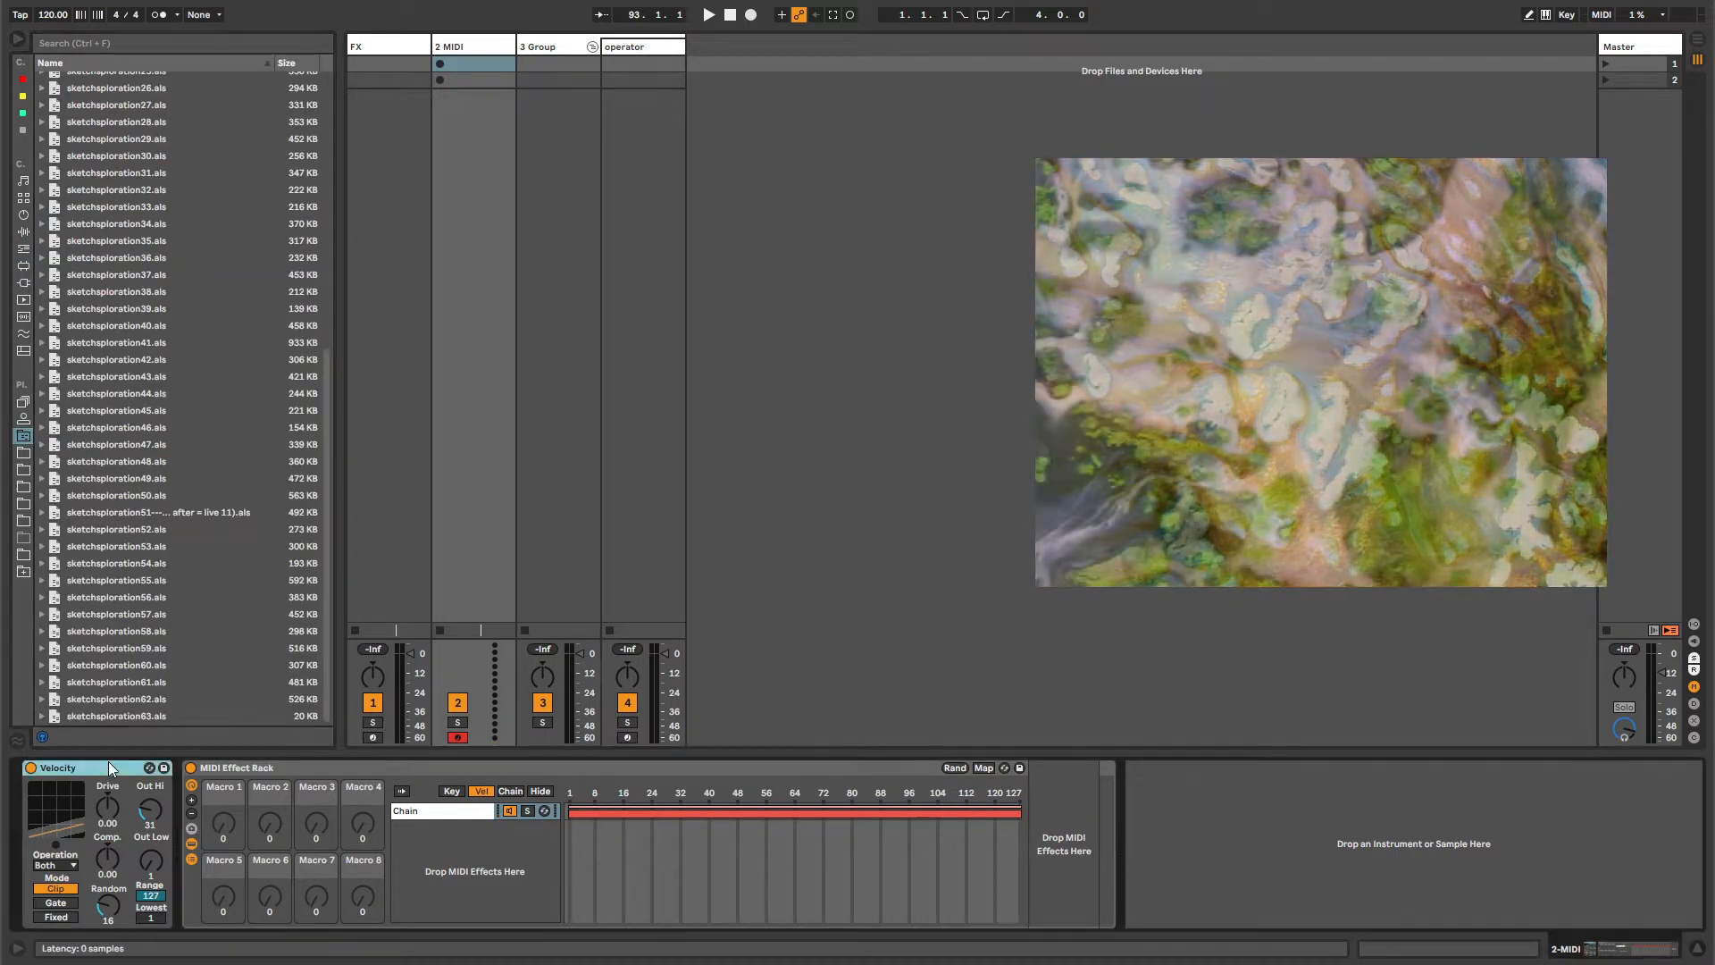
shift+click(223, 768)
key(Delete)
Open the Live Set sketchsploration32.als from the browser without saving changes to the current set.
scroll(93, 287, up, 2)
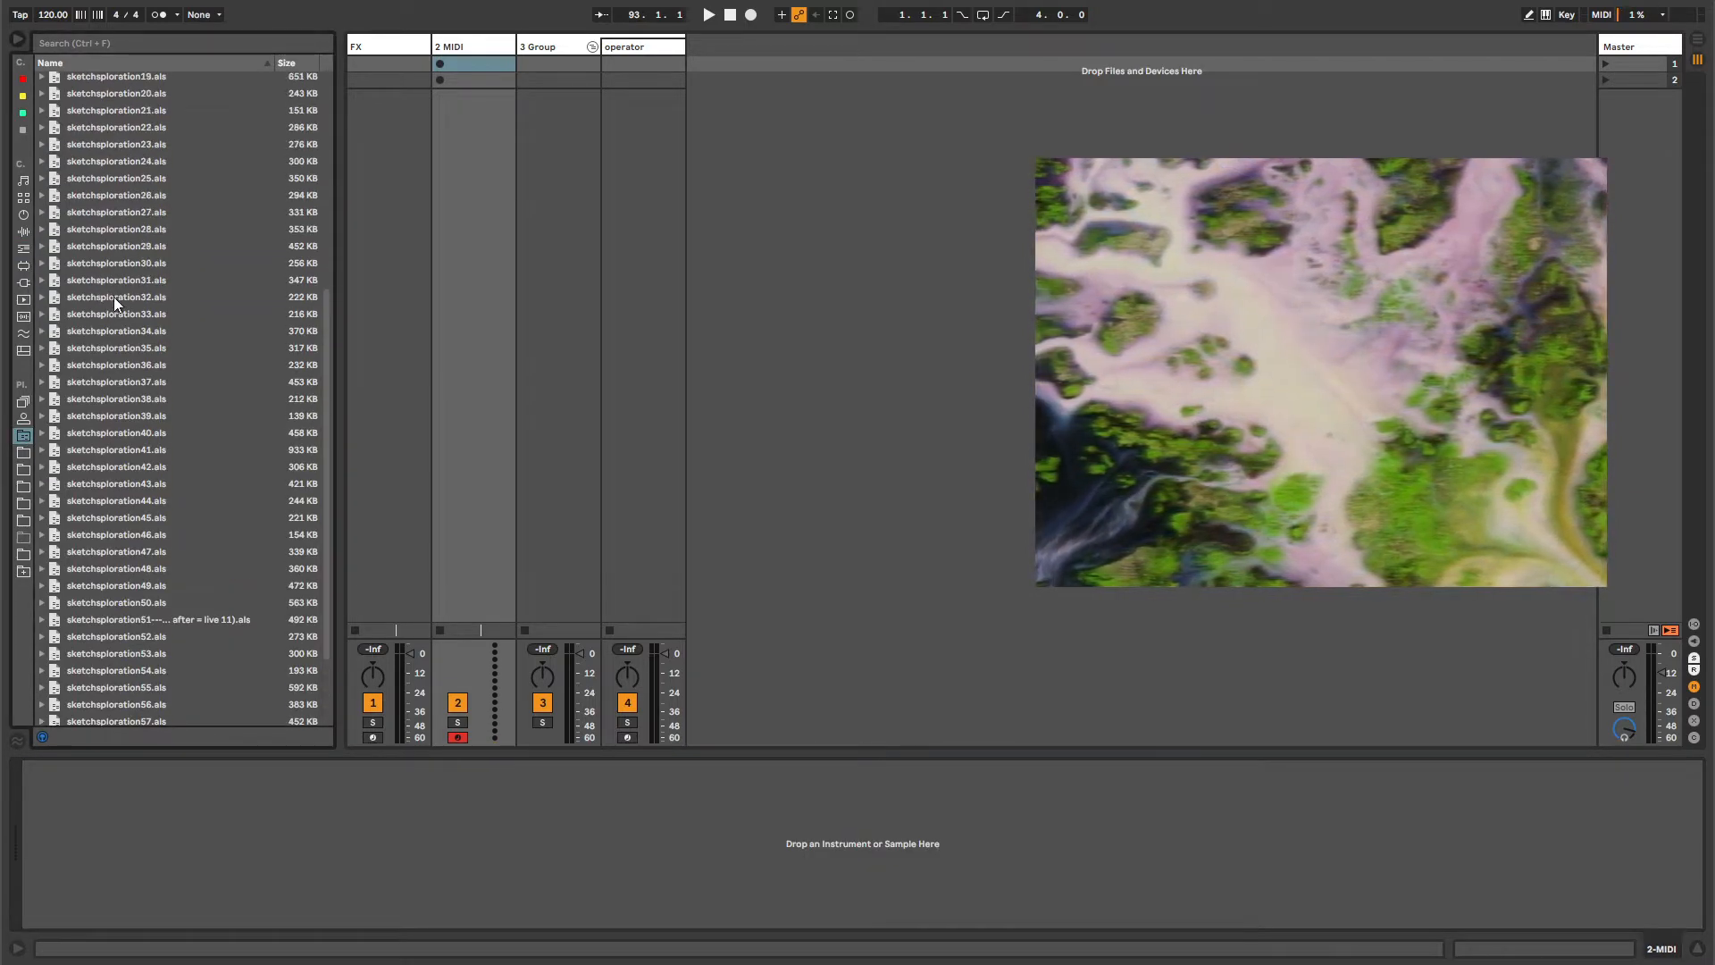
click(119, 297)
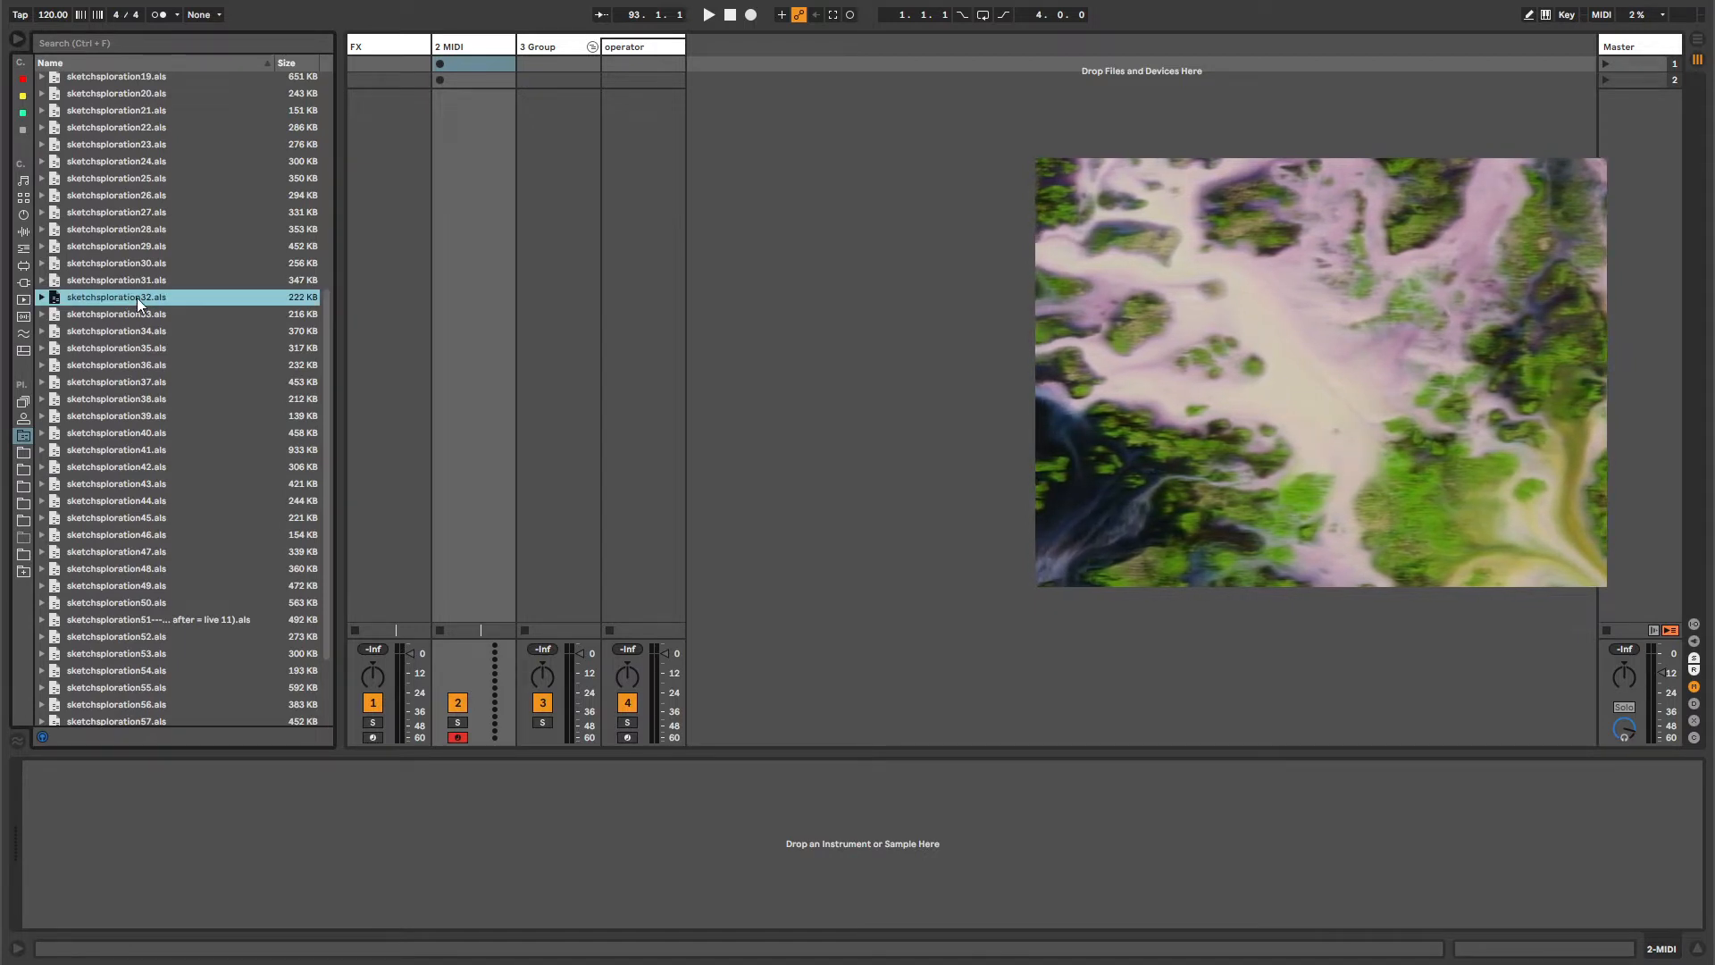
double_click(137, 298)
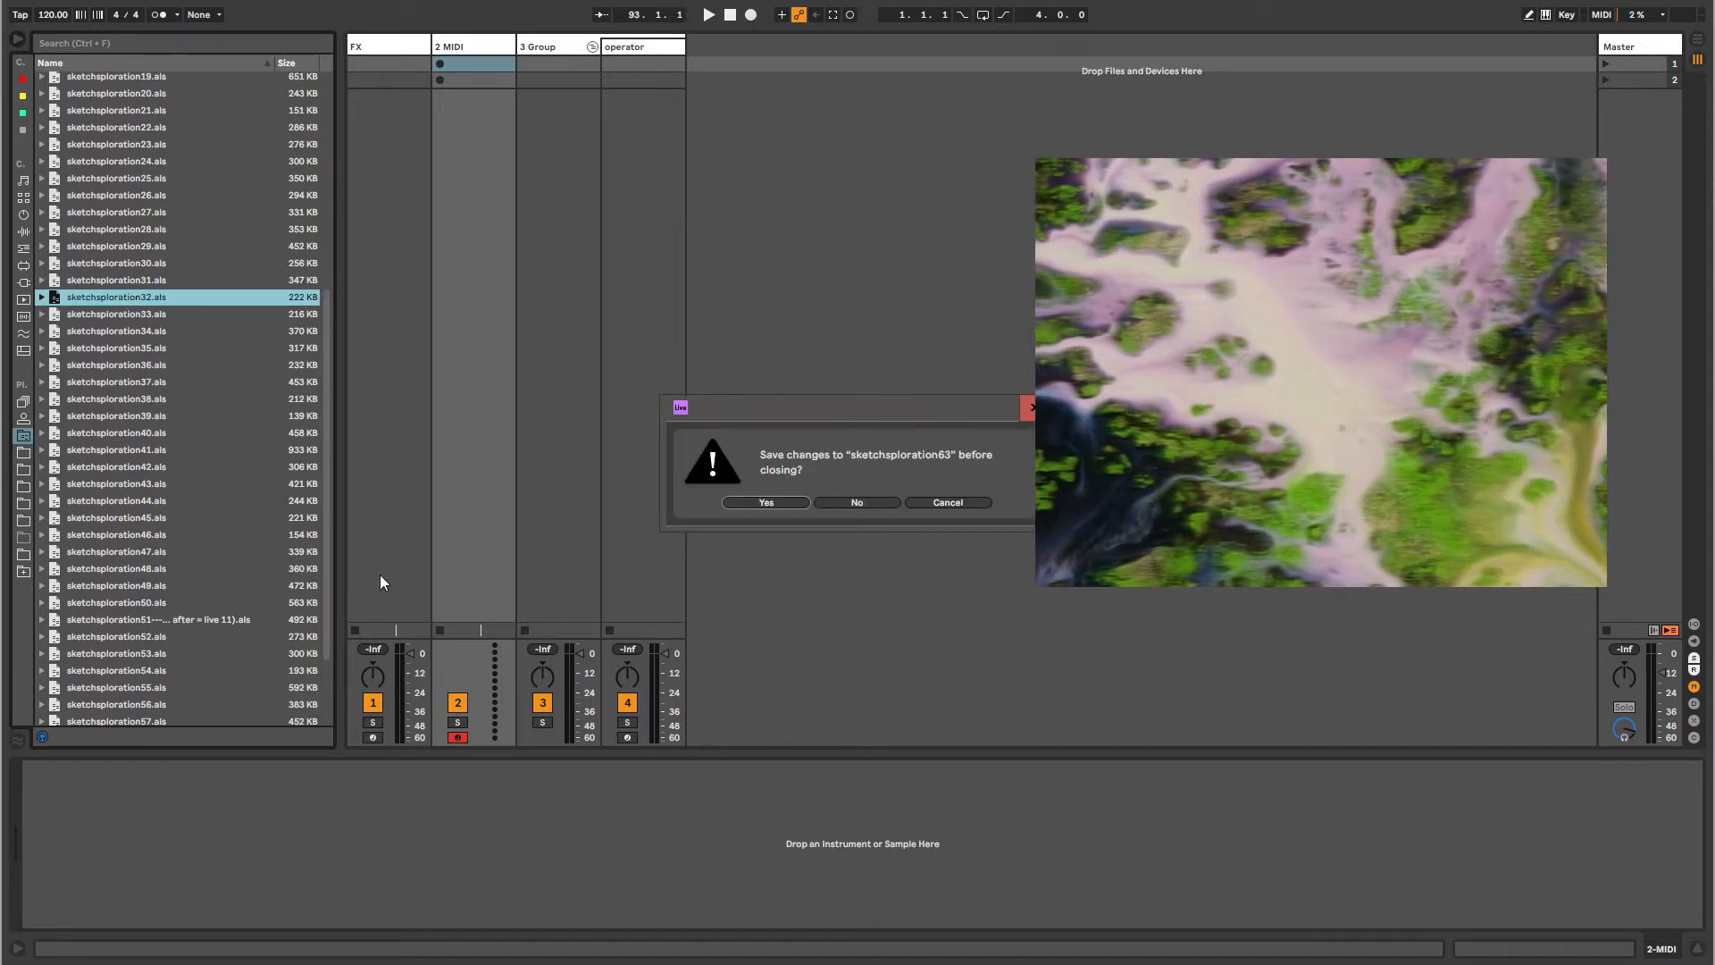
click(853, 503)
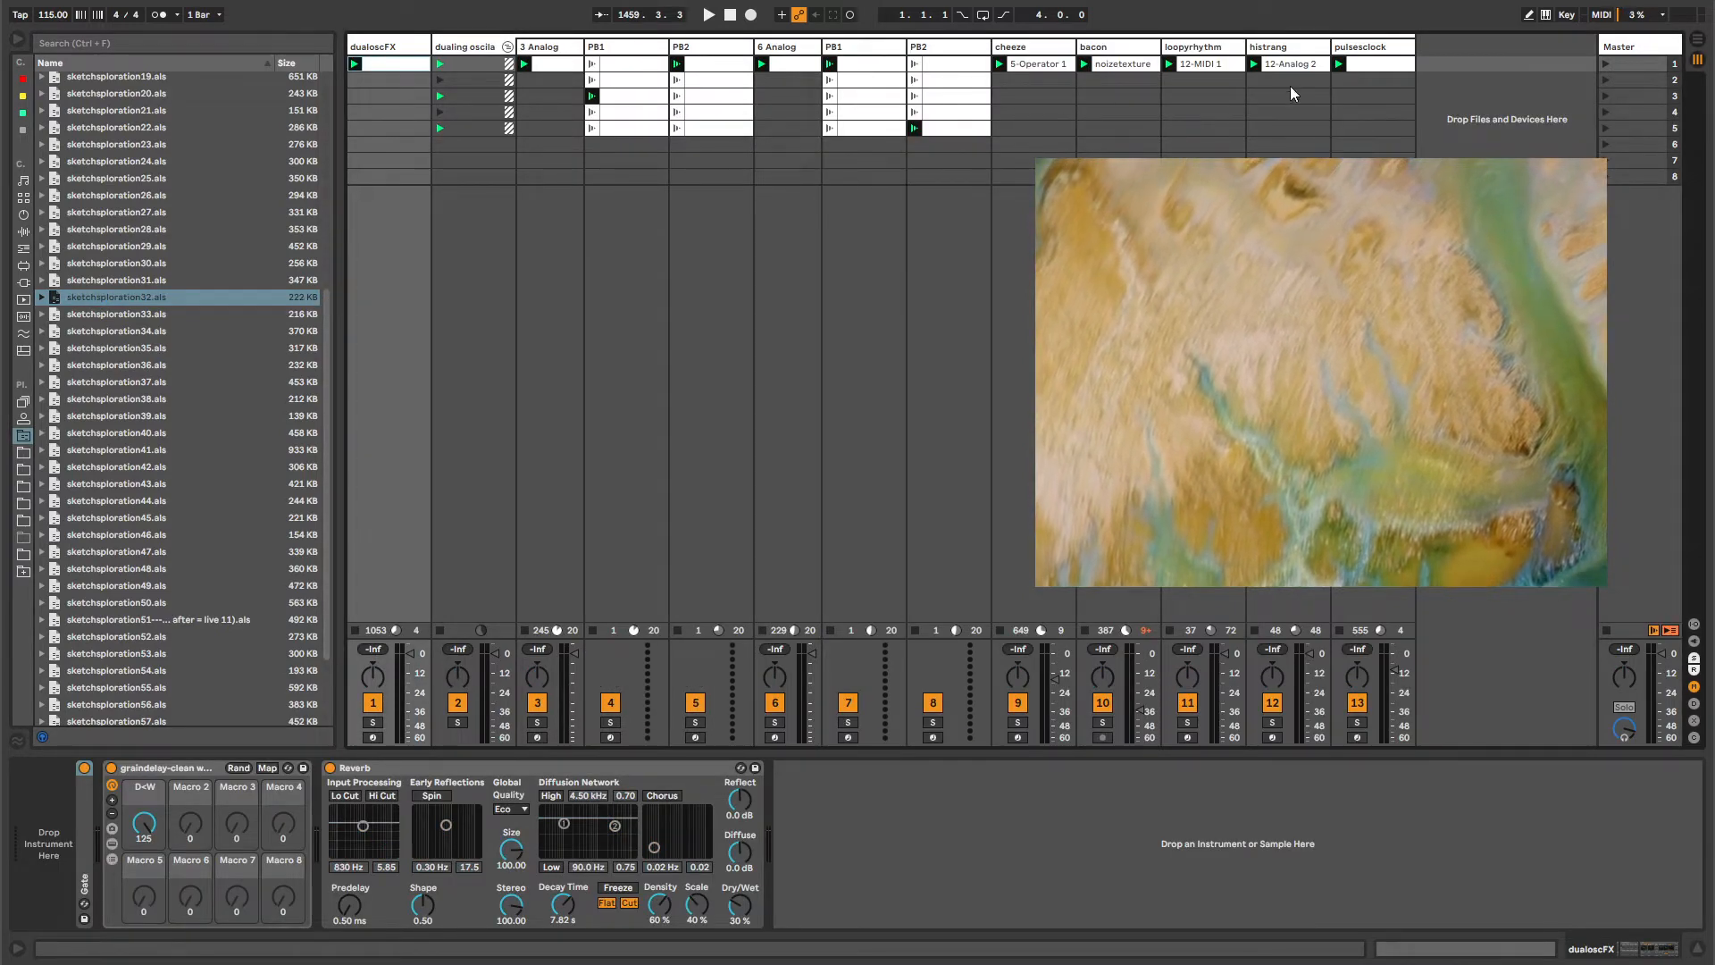
Save the opened Live Set under the name sketchsploration63.als, replacing the existing file.
click(367, 47)
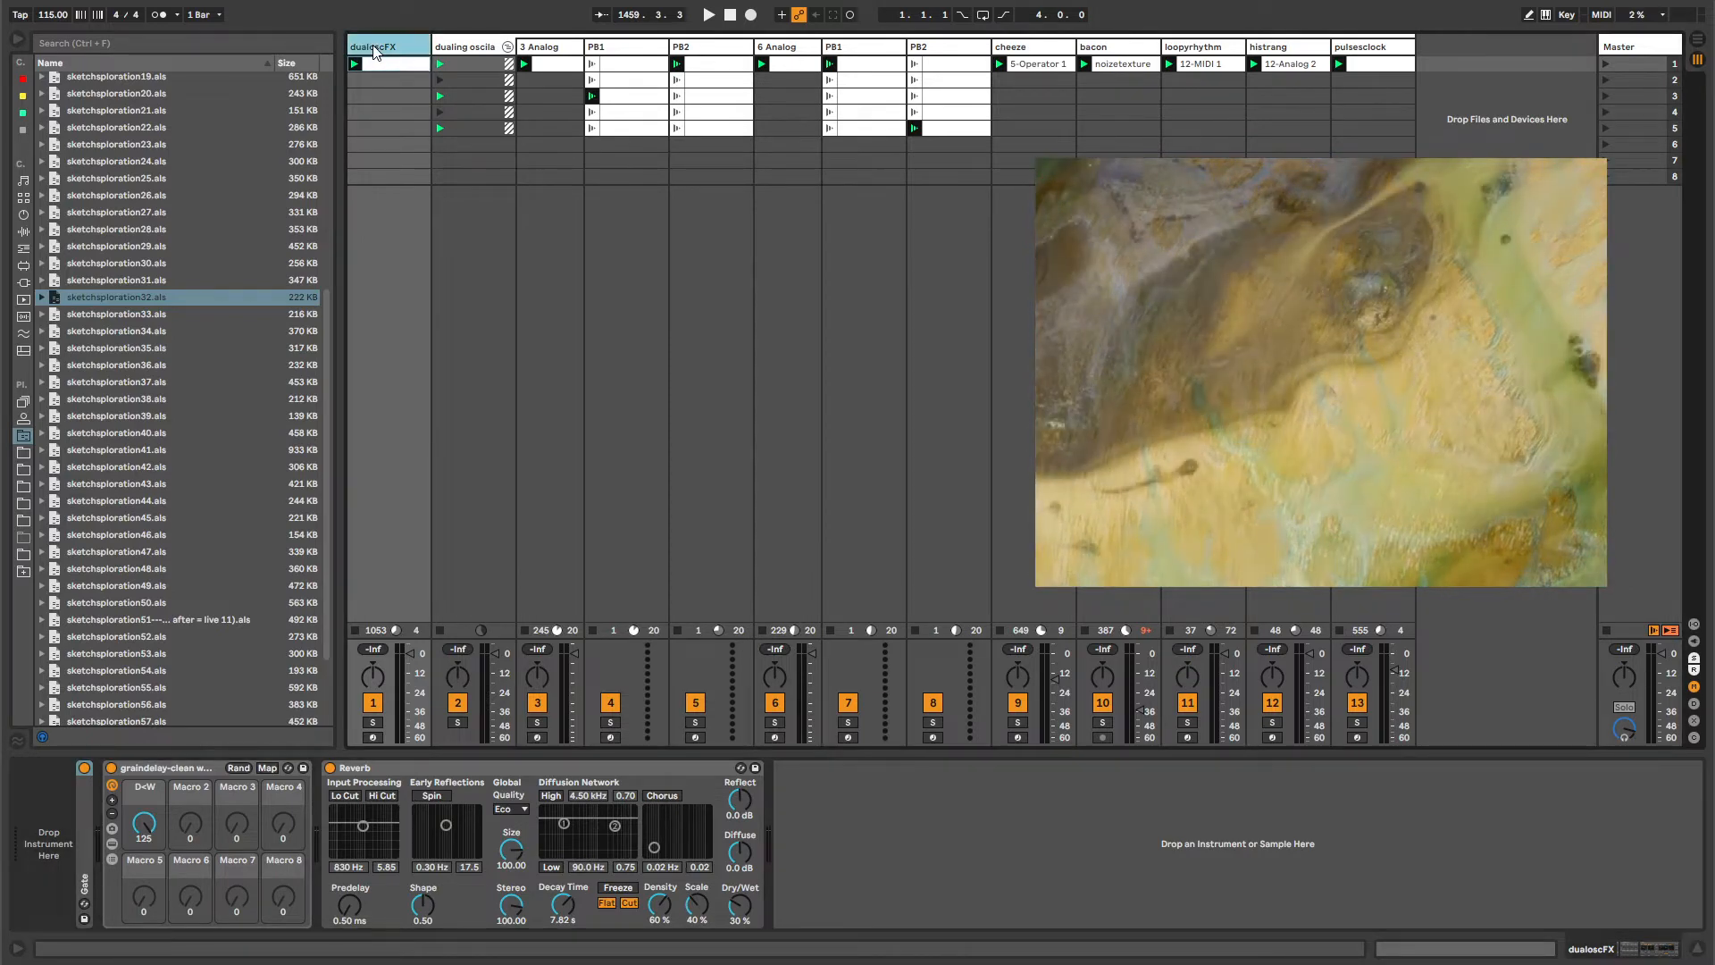
click(20, 8)
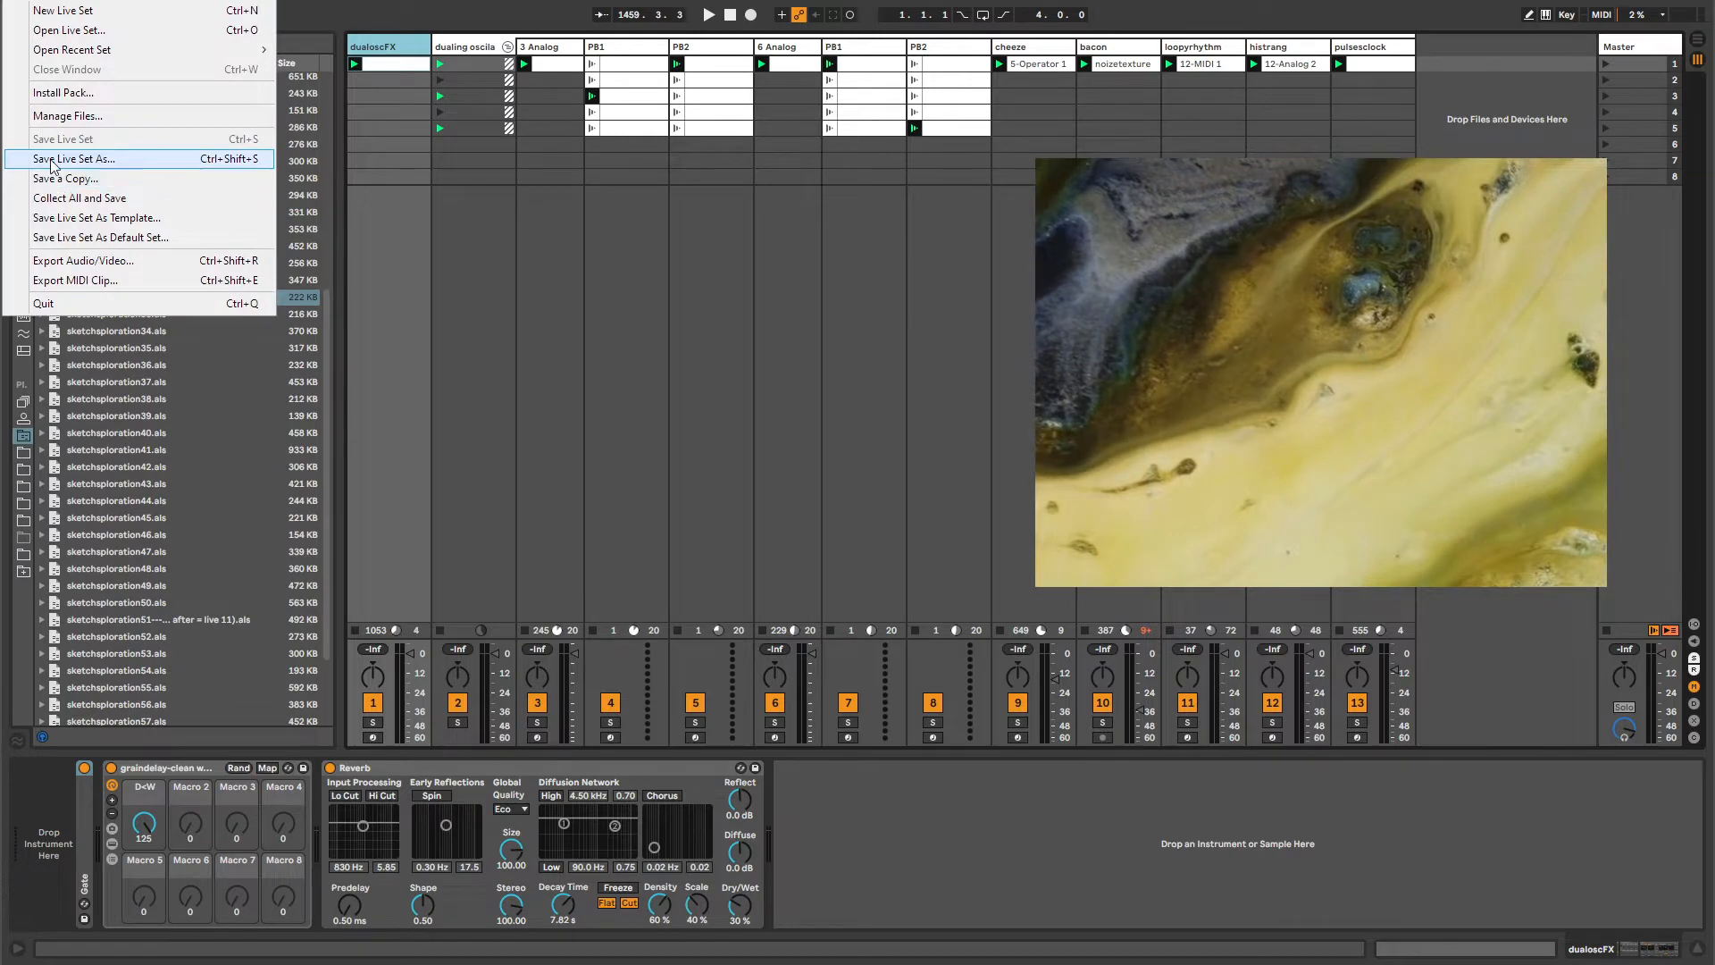
click(51, 160)
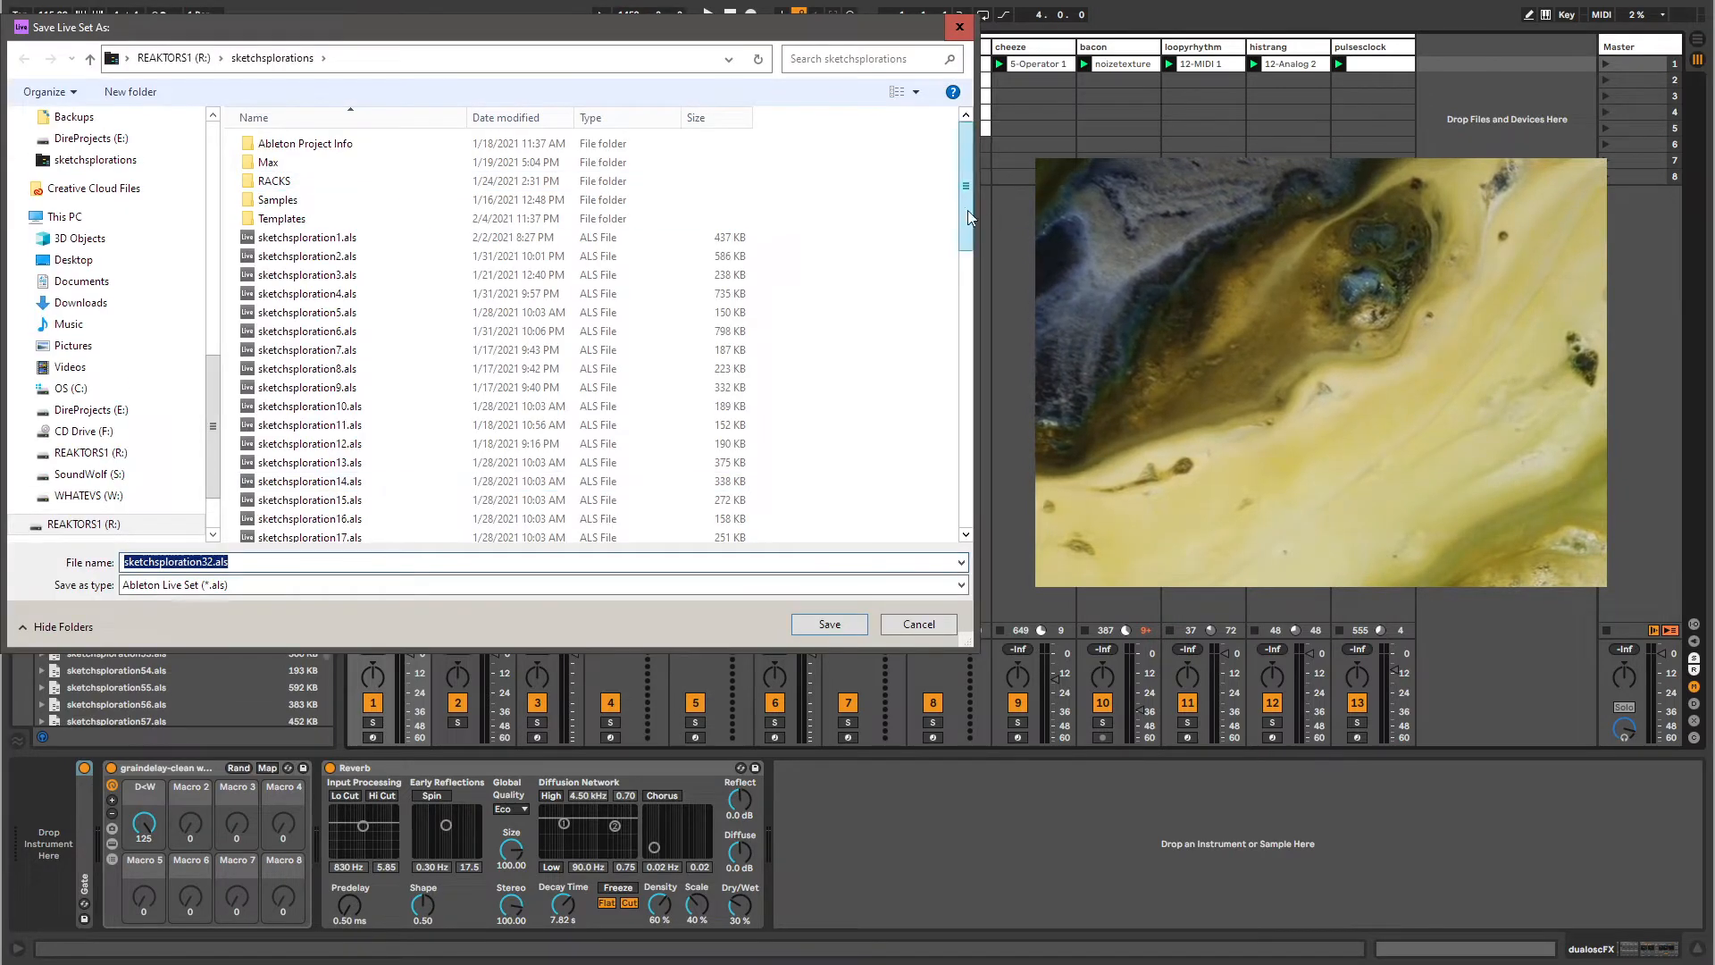
drag(968, 215, 1022, 540)
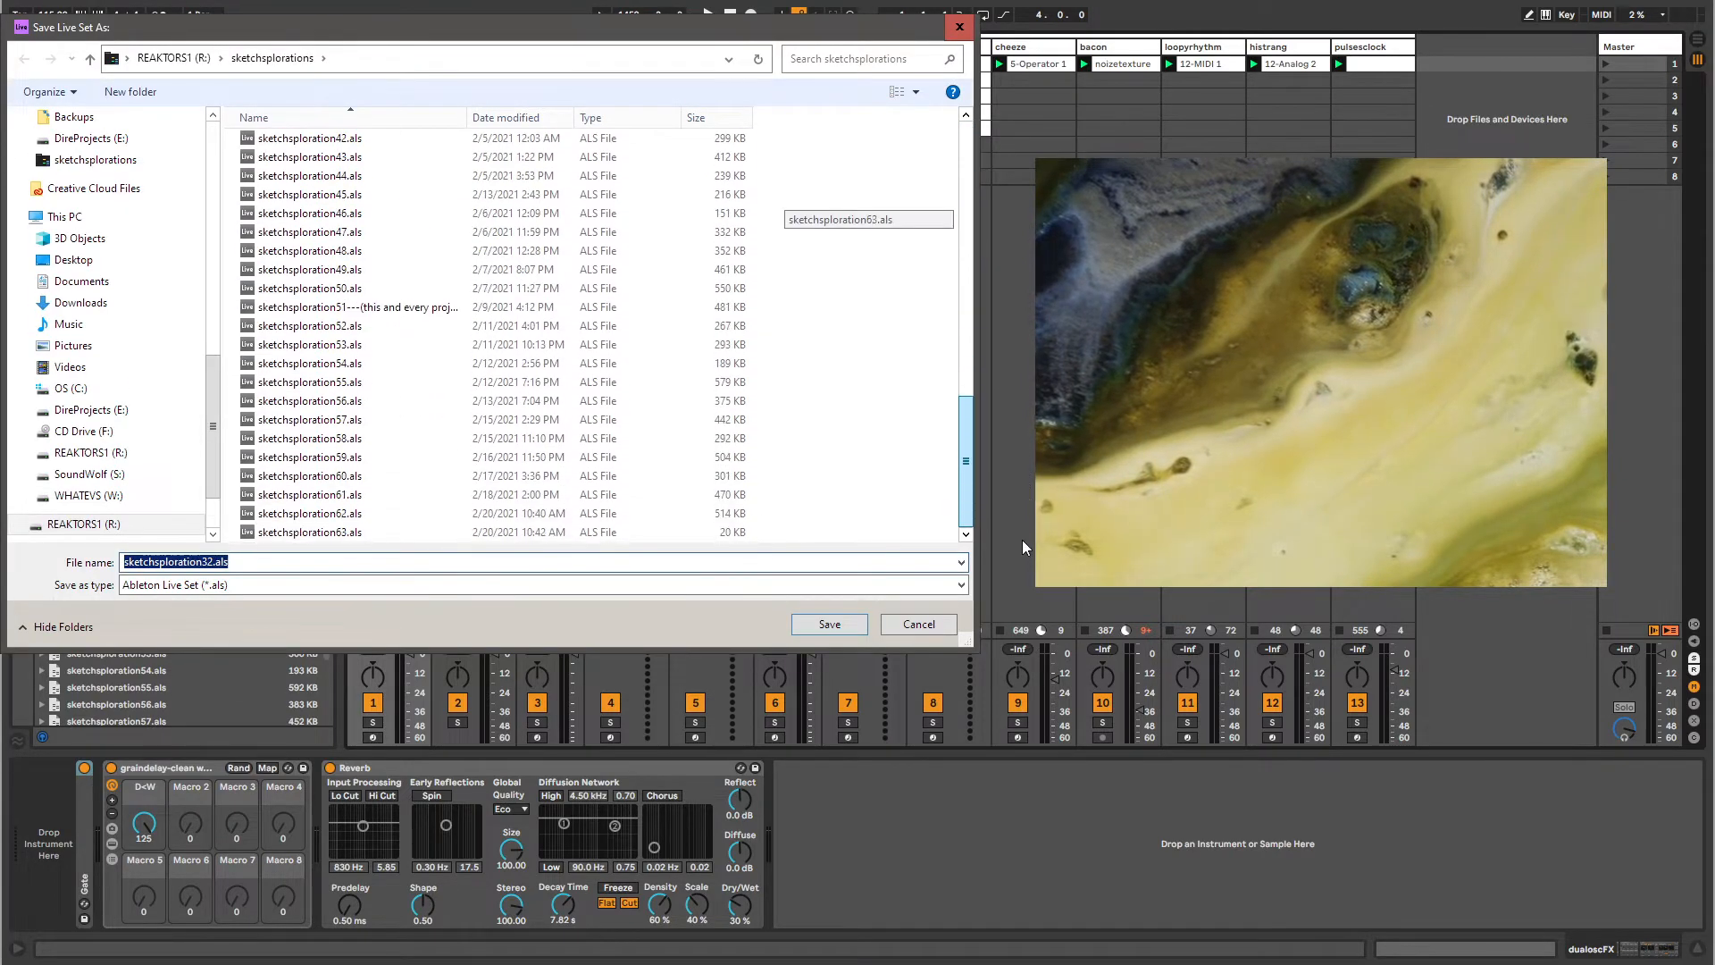
click(375, 531)
click(830, 624)
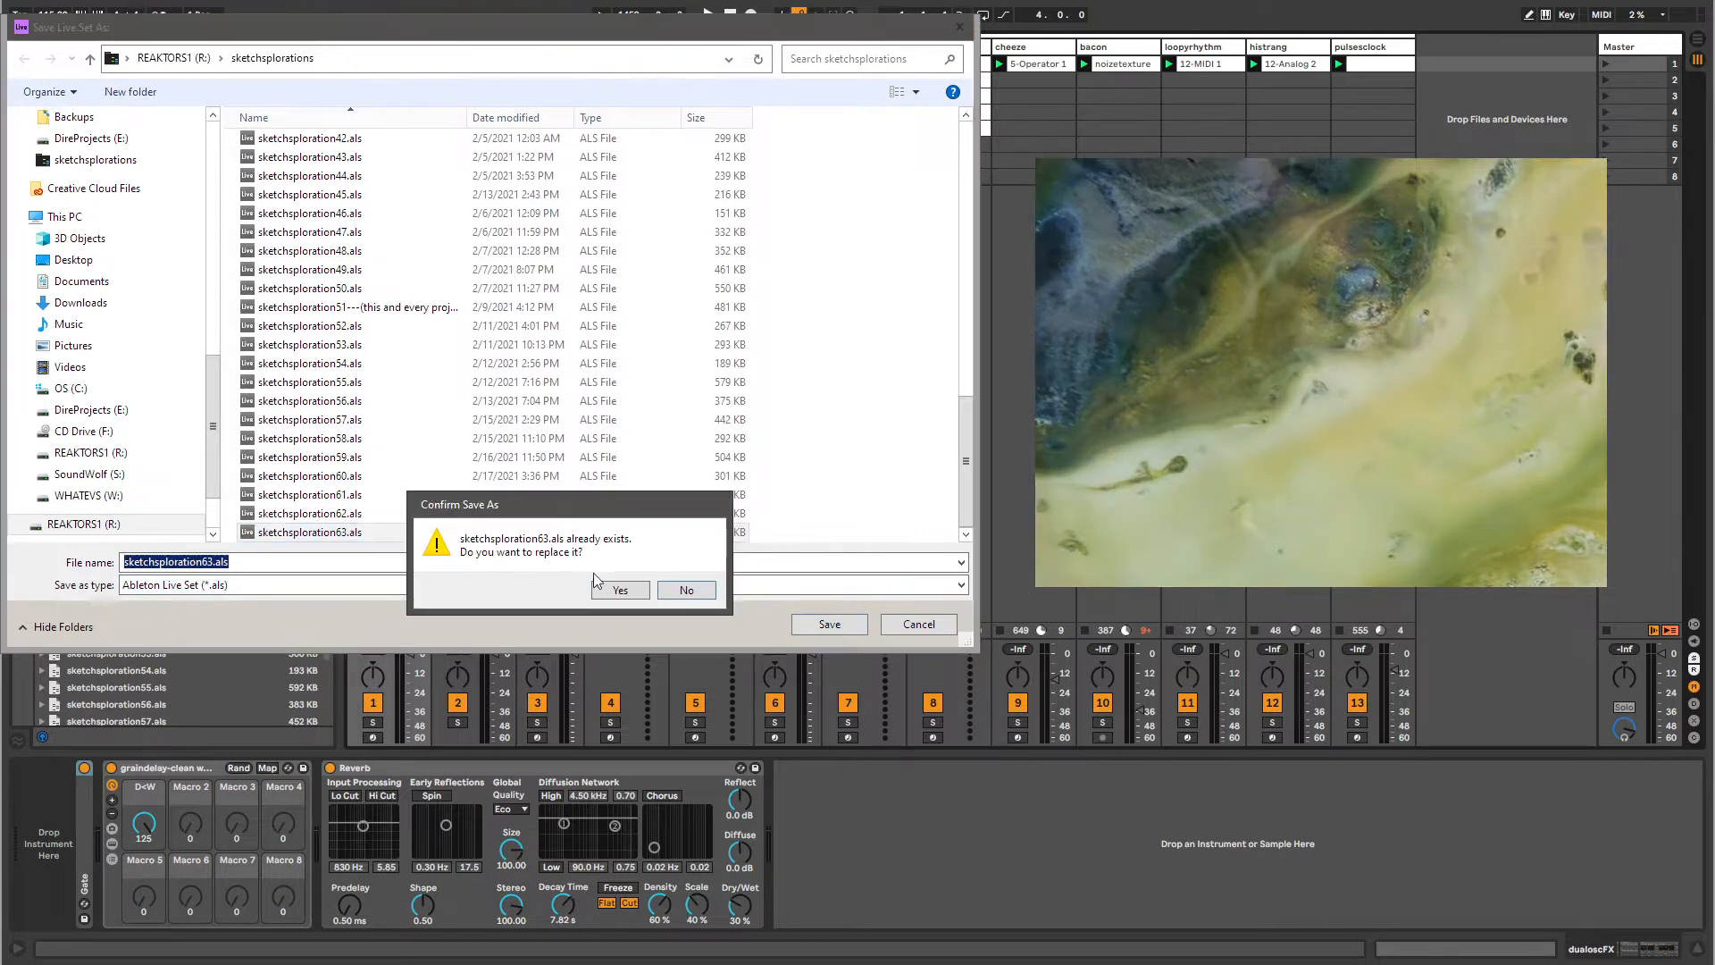
click(618, 588)
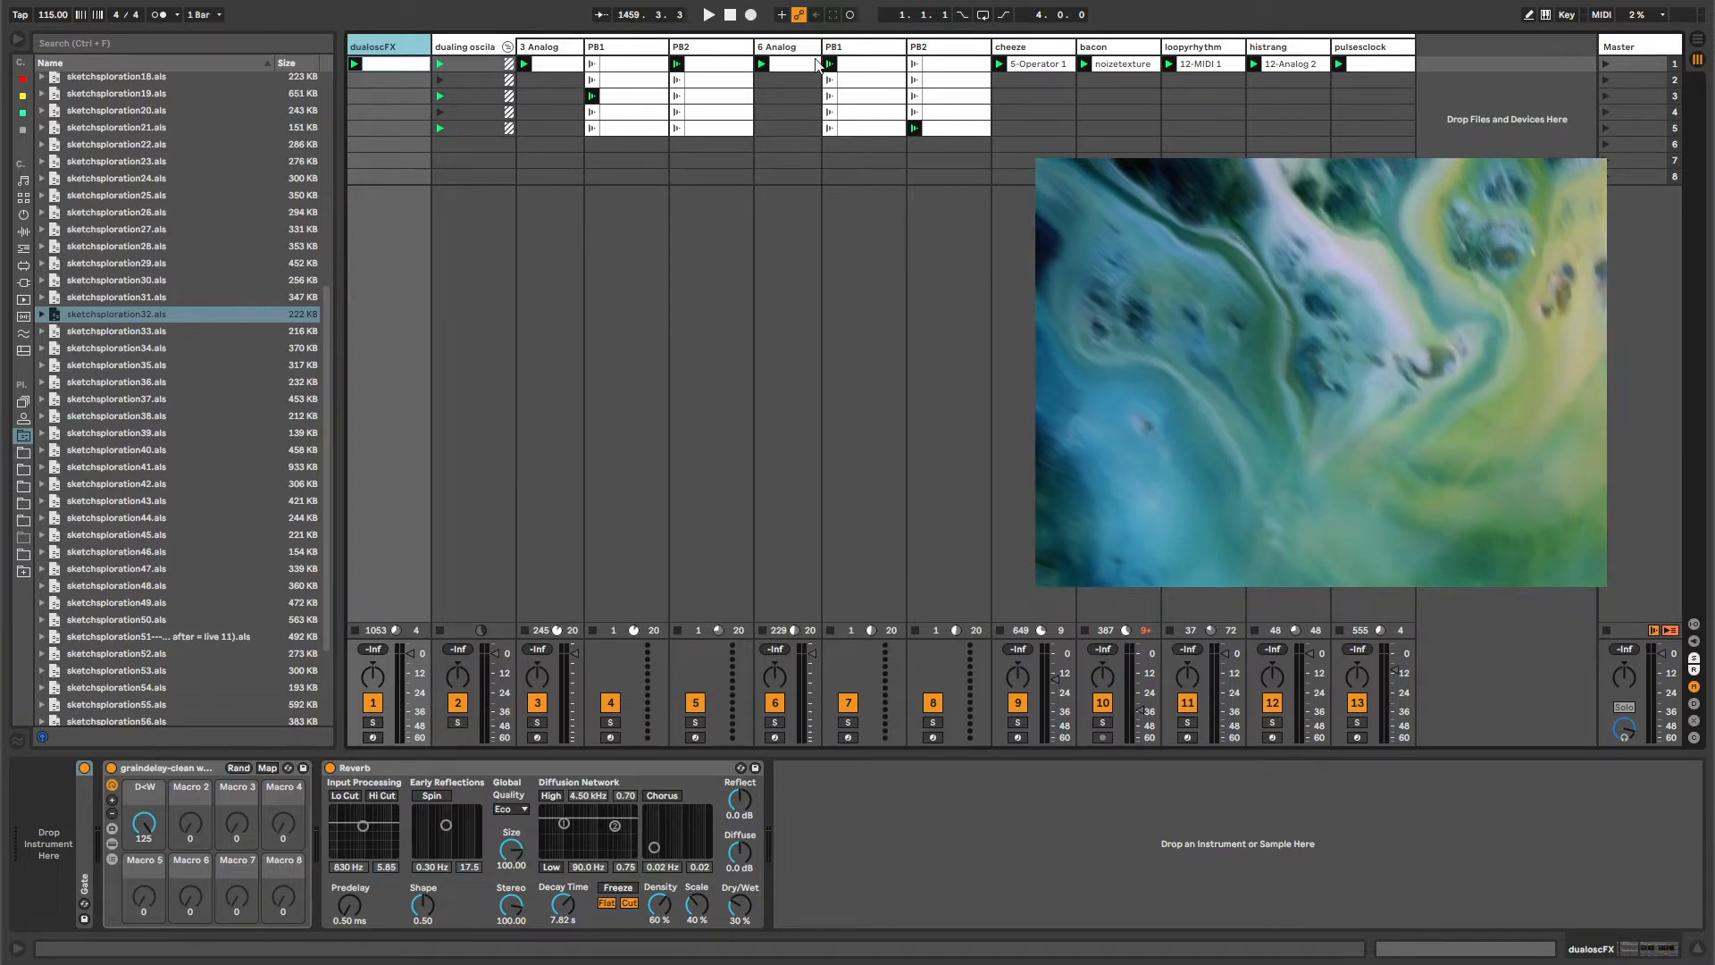
Start playback of the set with the dualoscFX track selected and move the floating video window off the cheeze track.
click(462, 45)
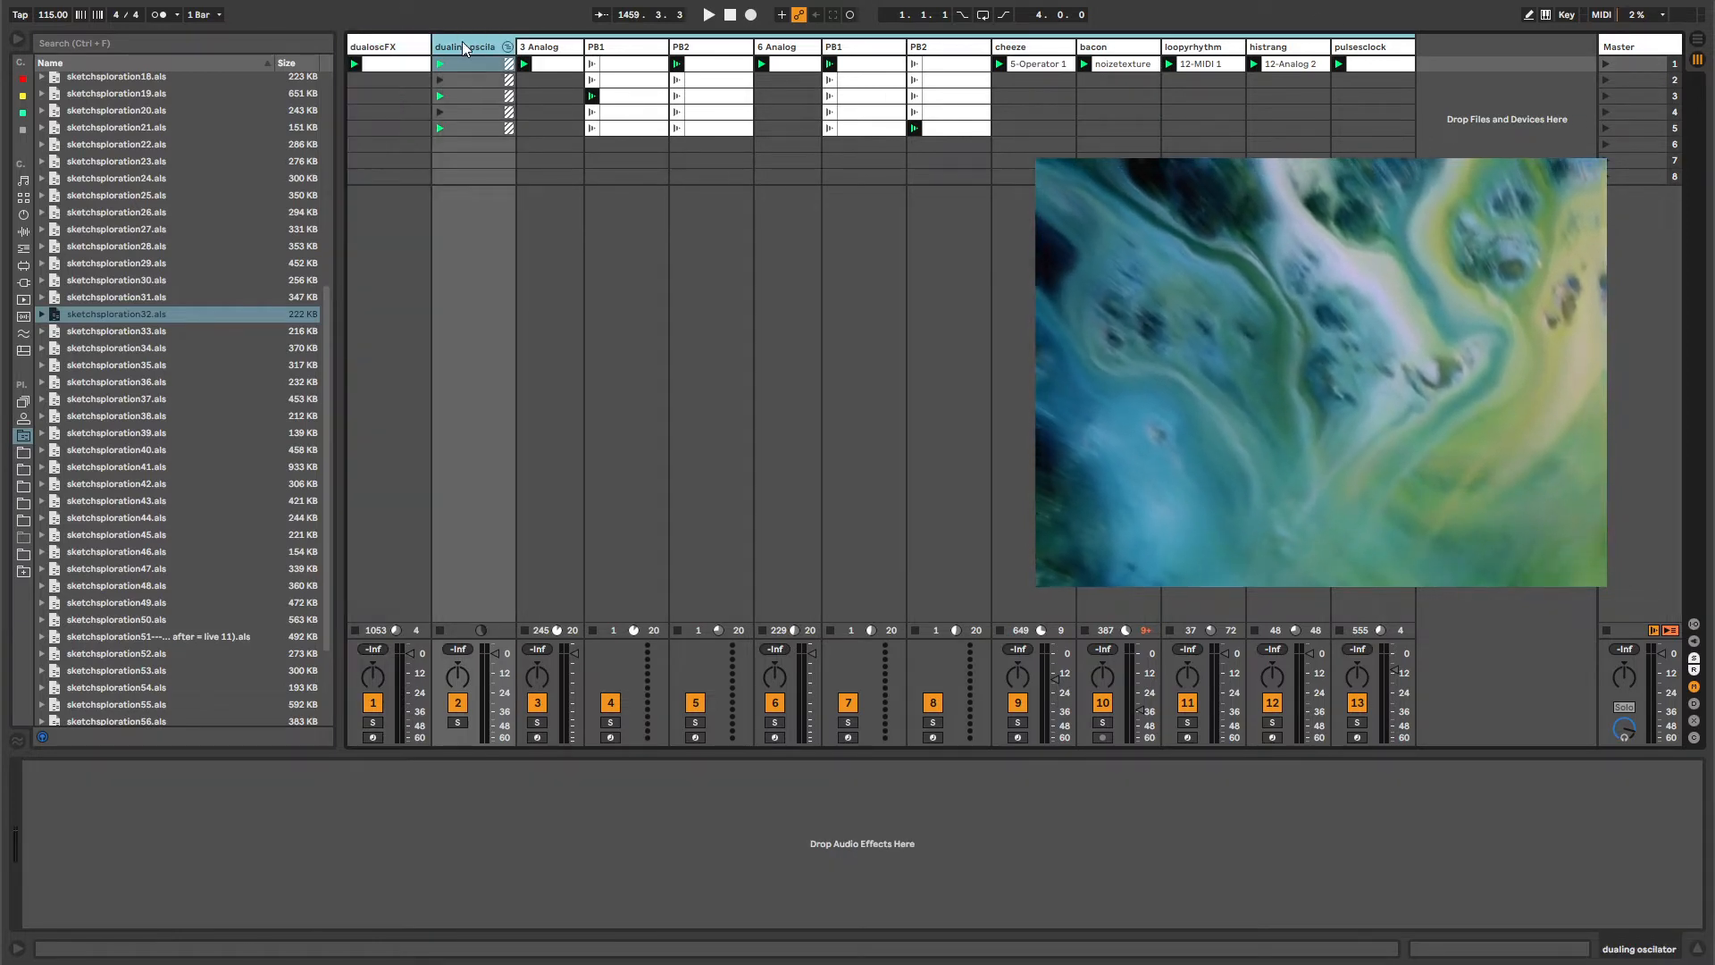
click(407, 49)
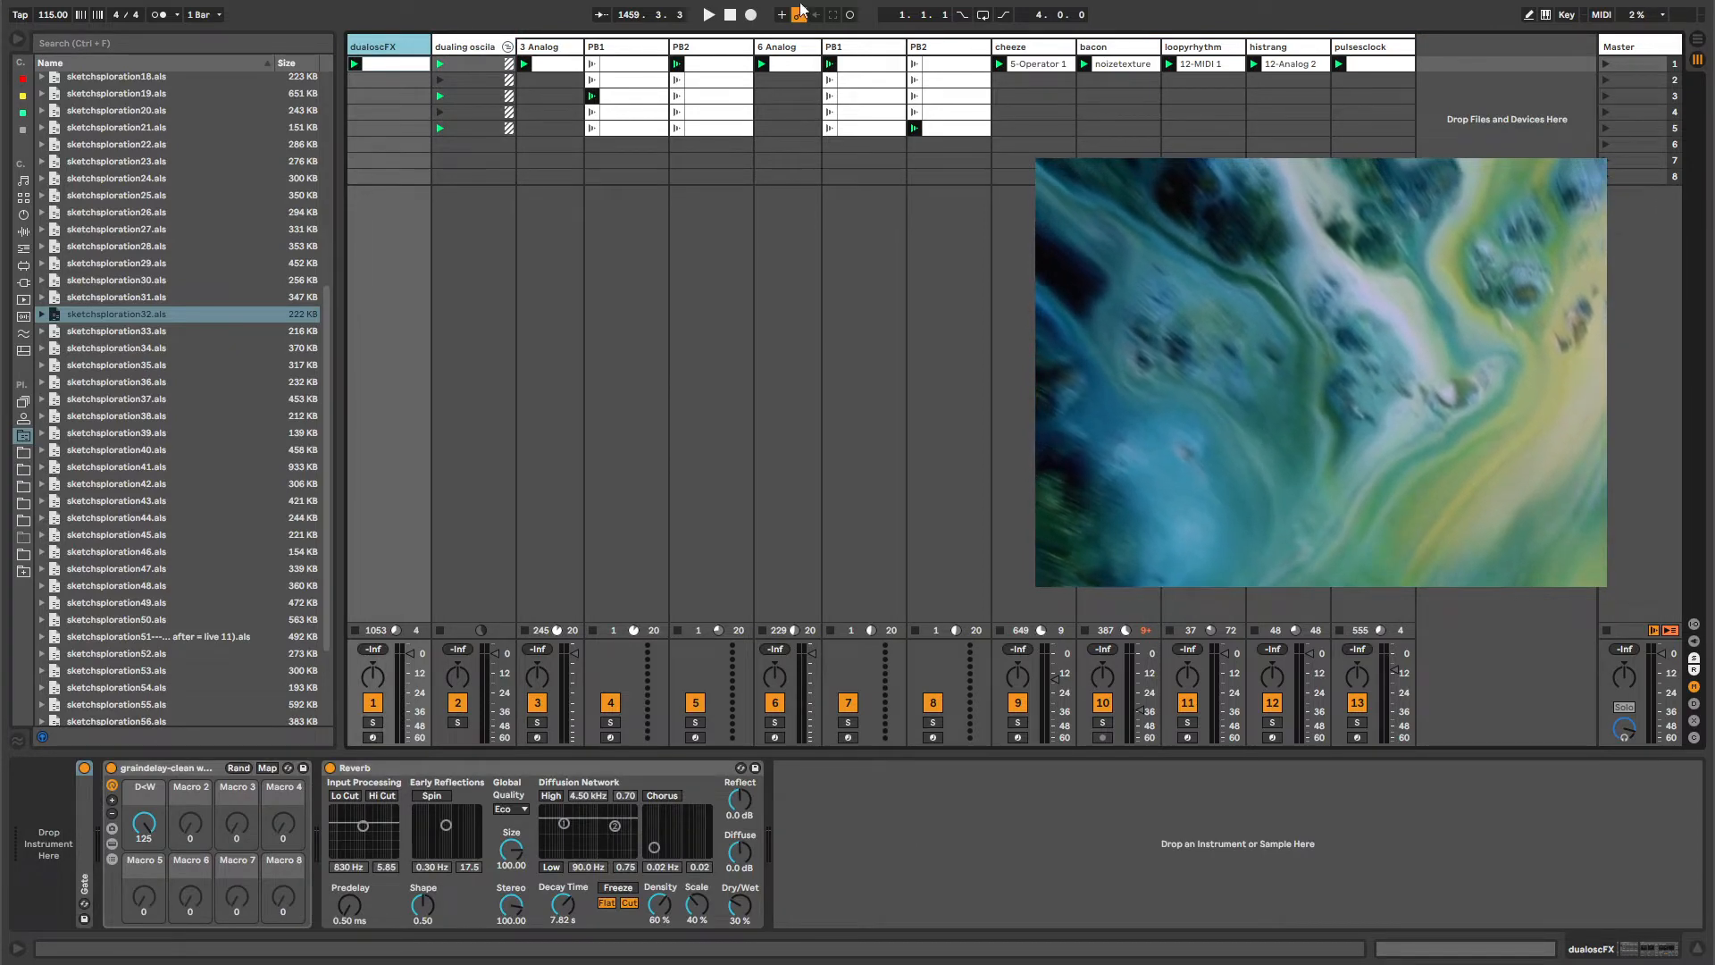
key(space)
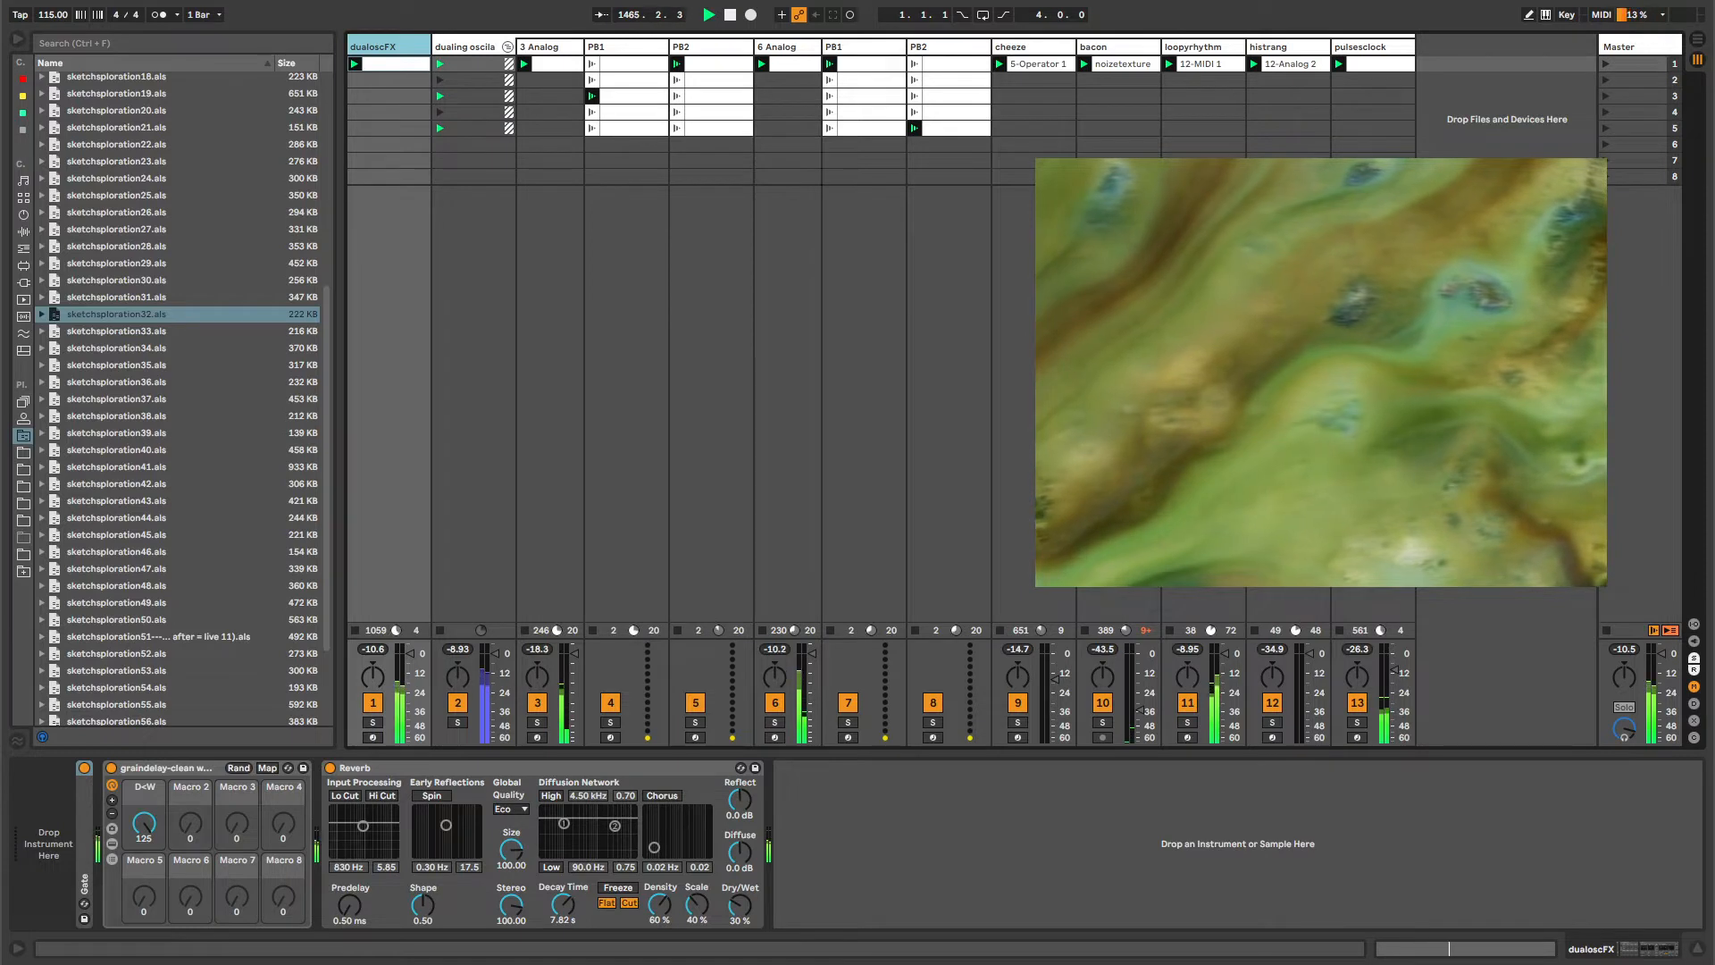
drag(1211, 326, 1278, 370)
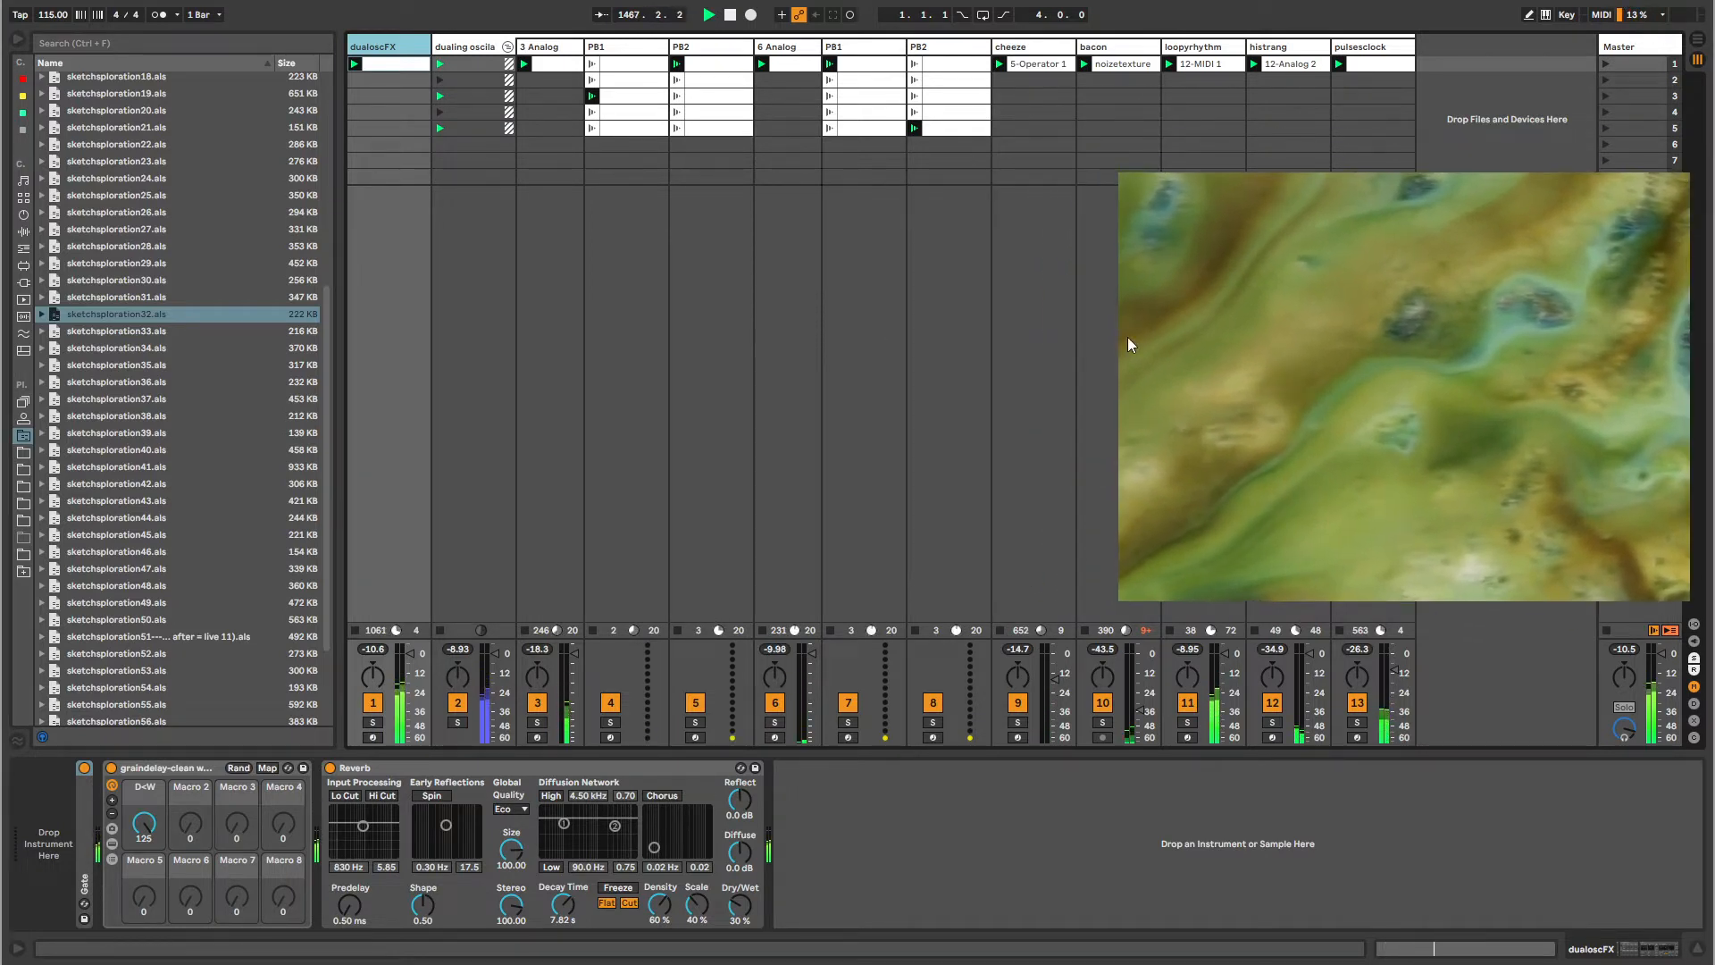
Examine the dualing oscila group's 3 Analog track and the clips in its PB1 and PB2 tracks during playback.
click(468, 47)
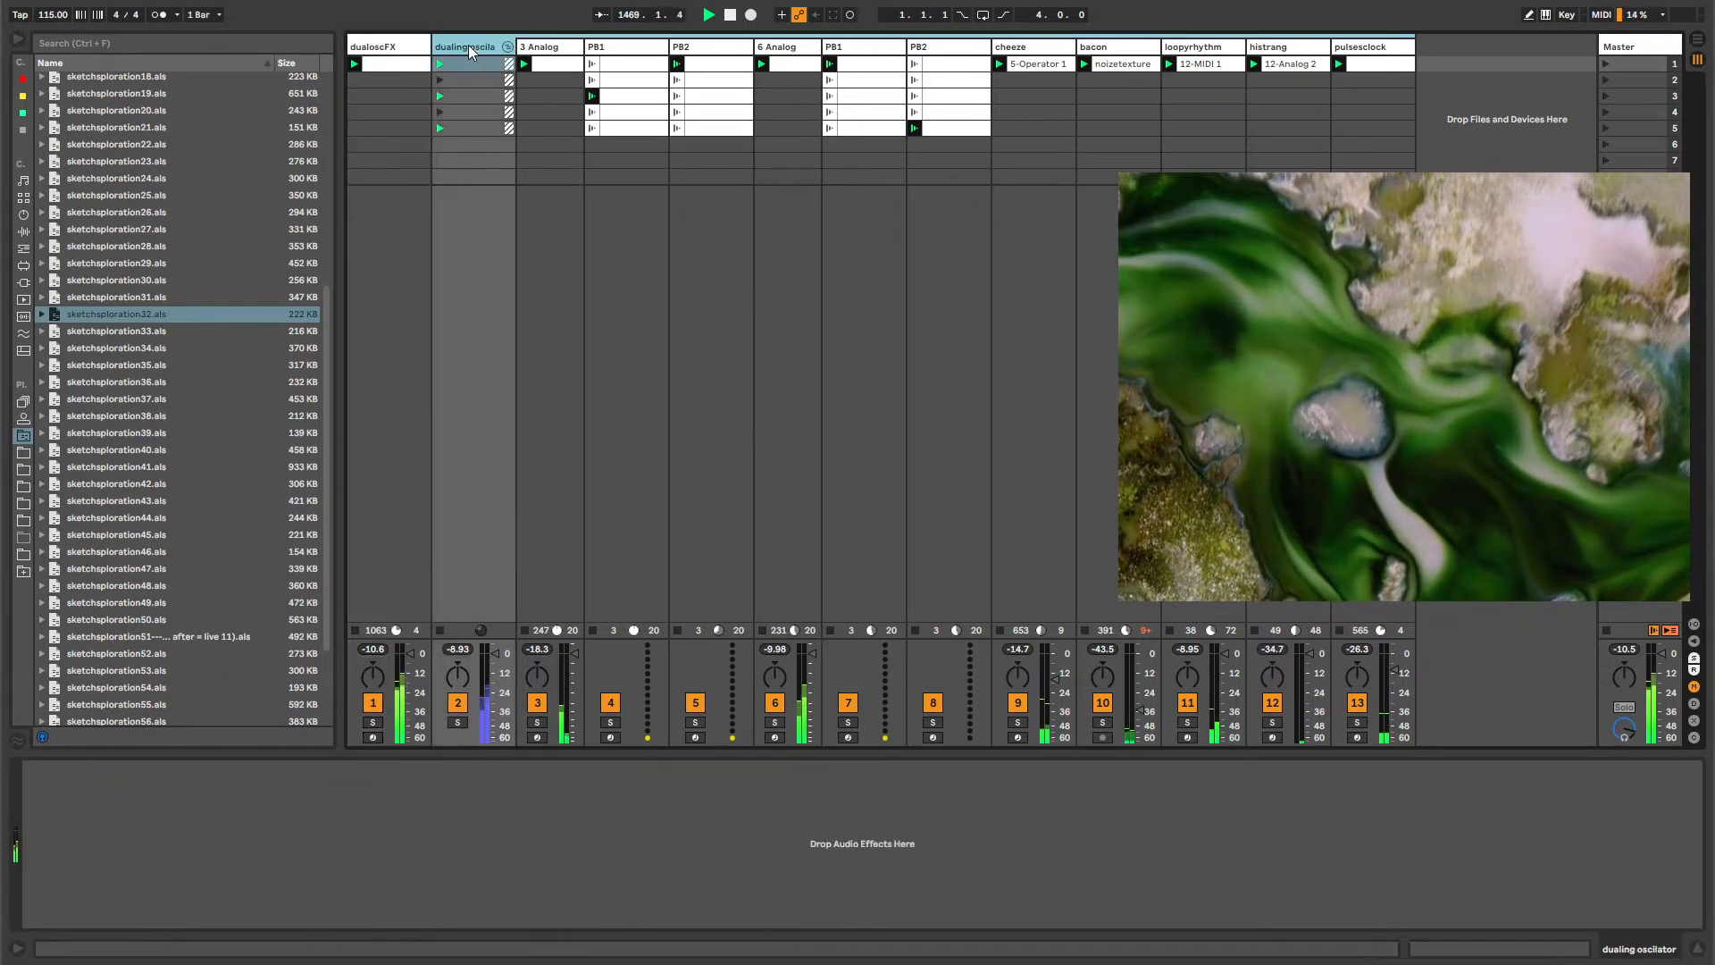
click(559, 50)
click(598, 63)
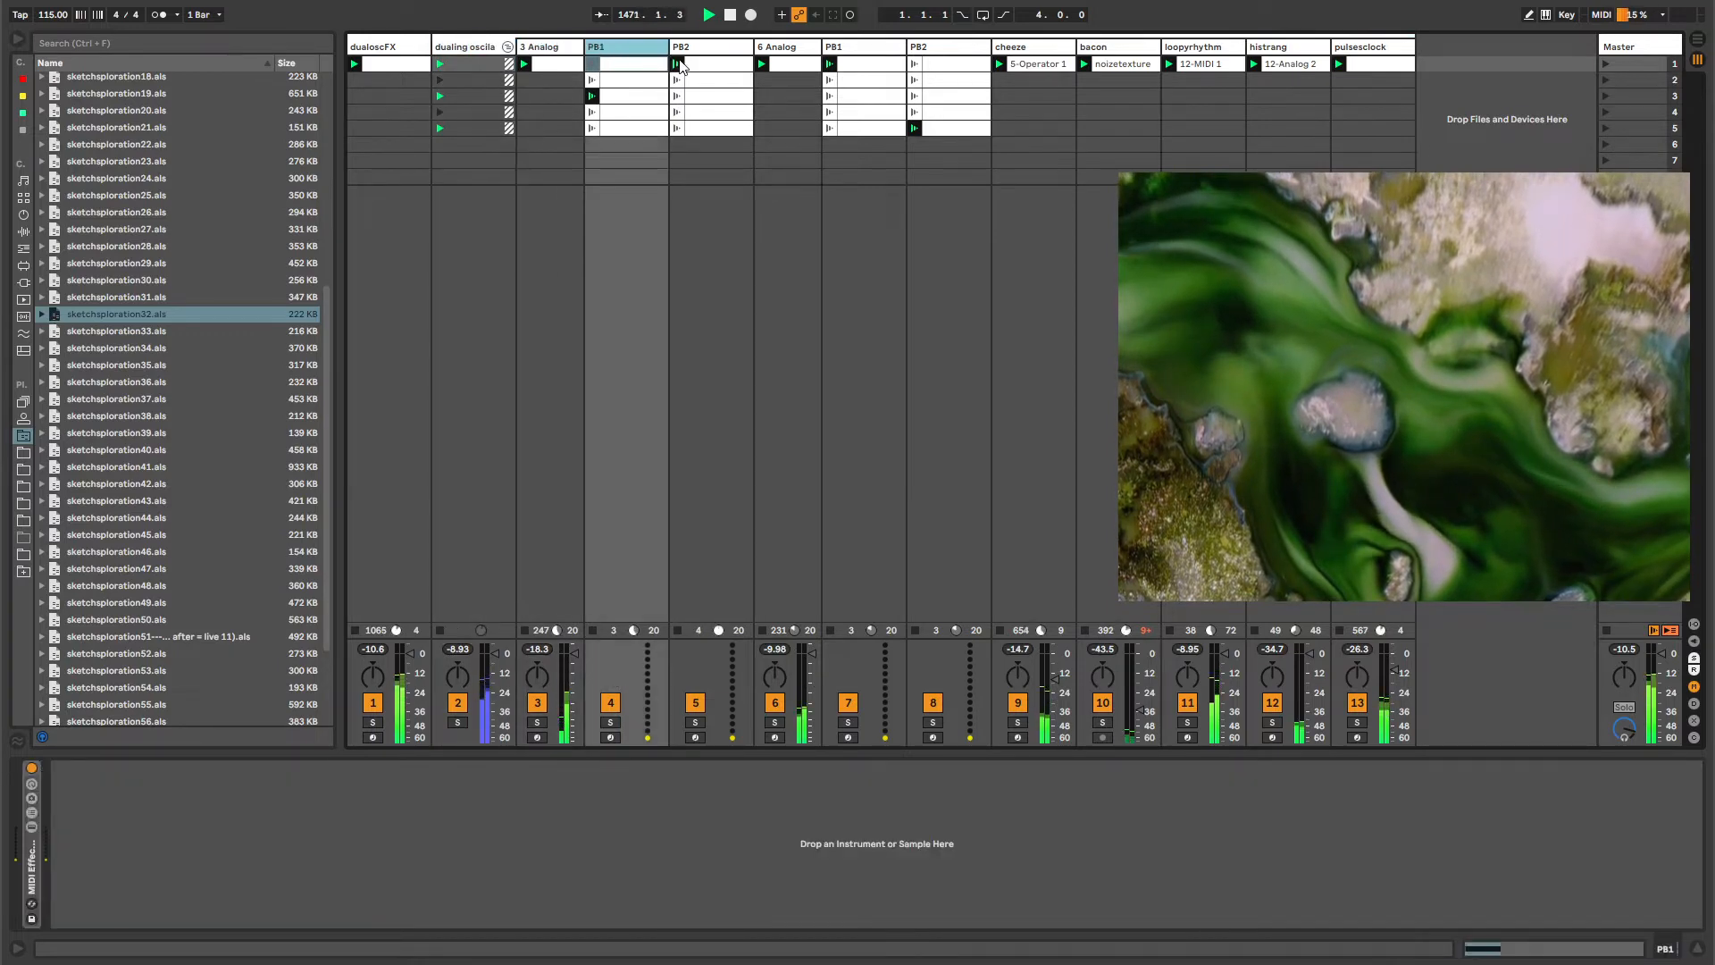
click(676, 64)
click(602, 96)
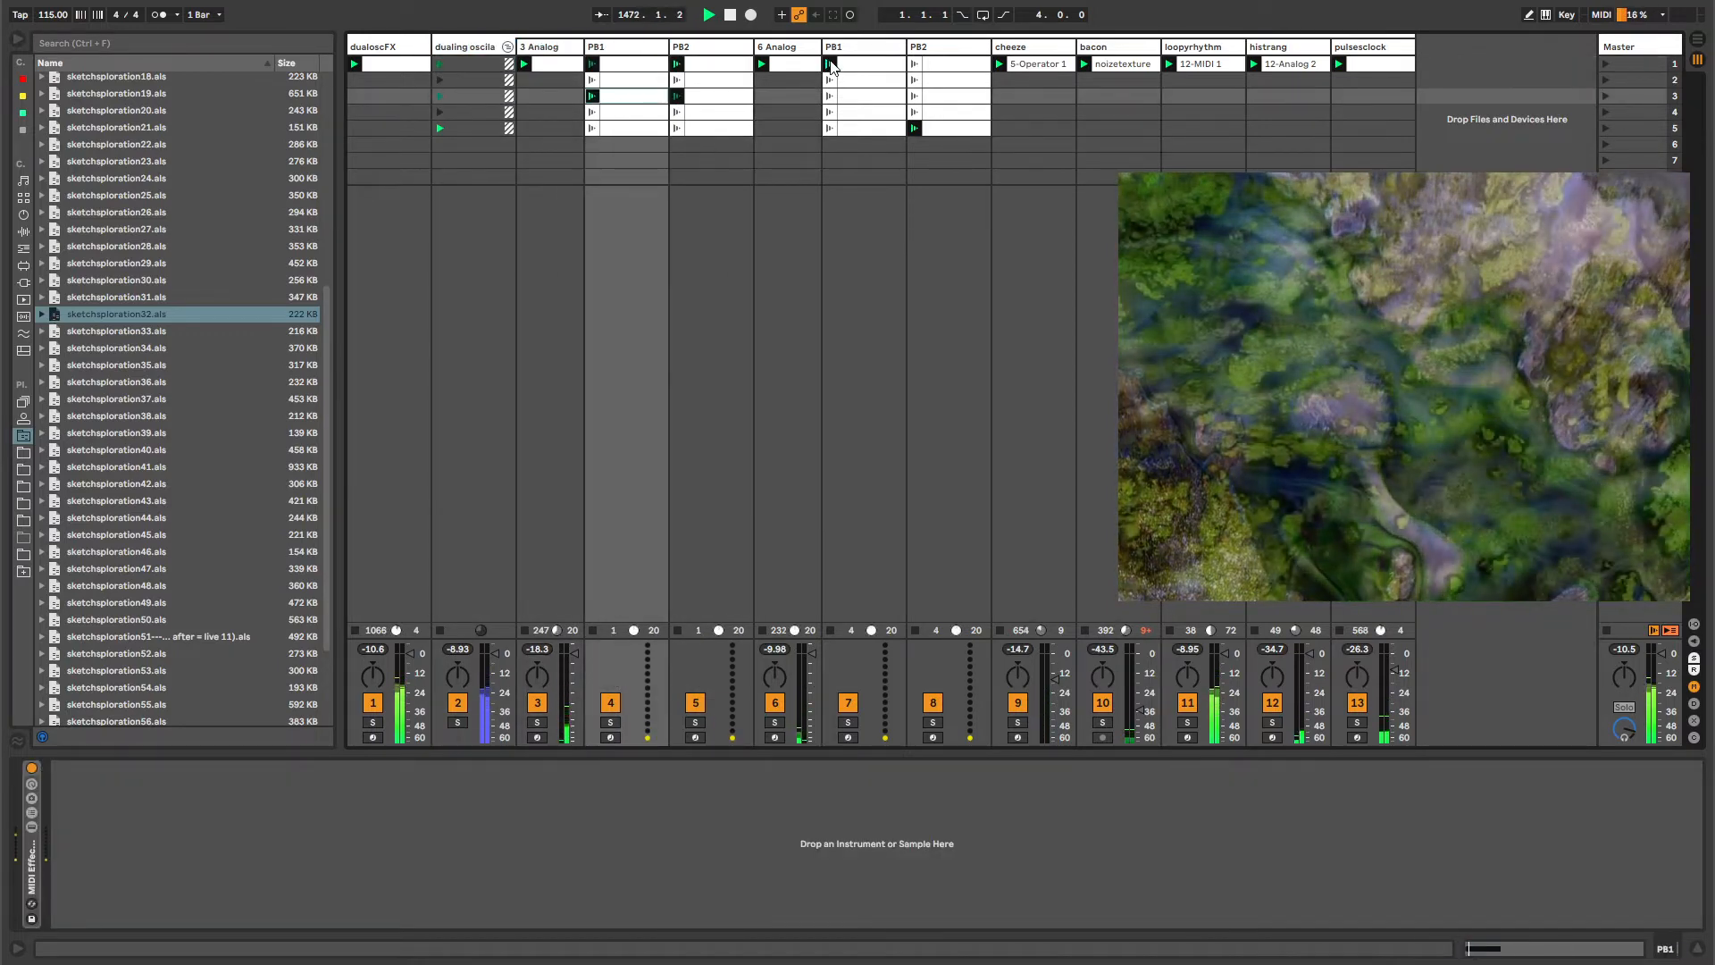
click(830, 64)
click(915, 127)
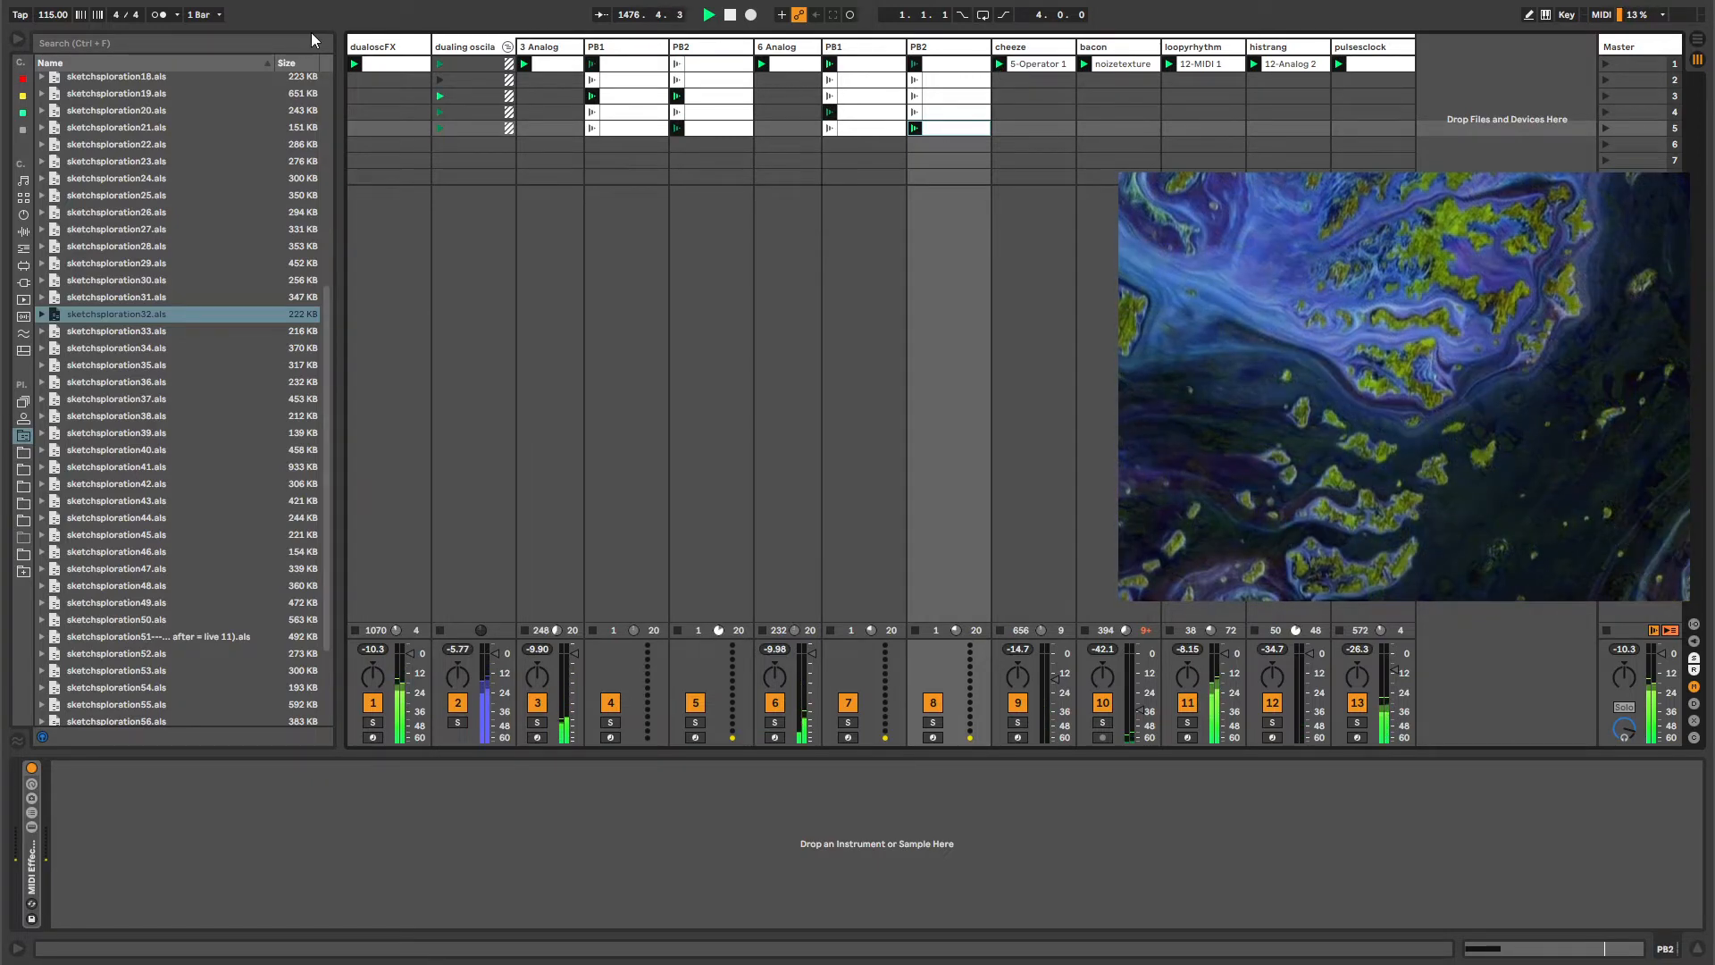
Set the global launch quantization to None and relaunch the clips on the 3 Analog, bacon and histrang tracks.
click(203, 14)
click(206, 19)
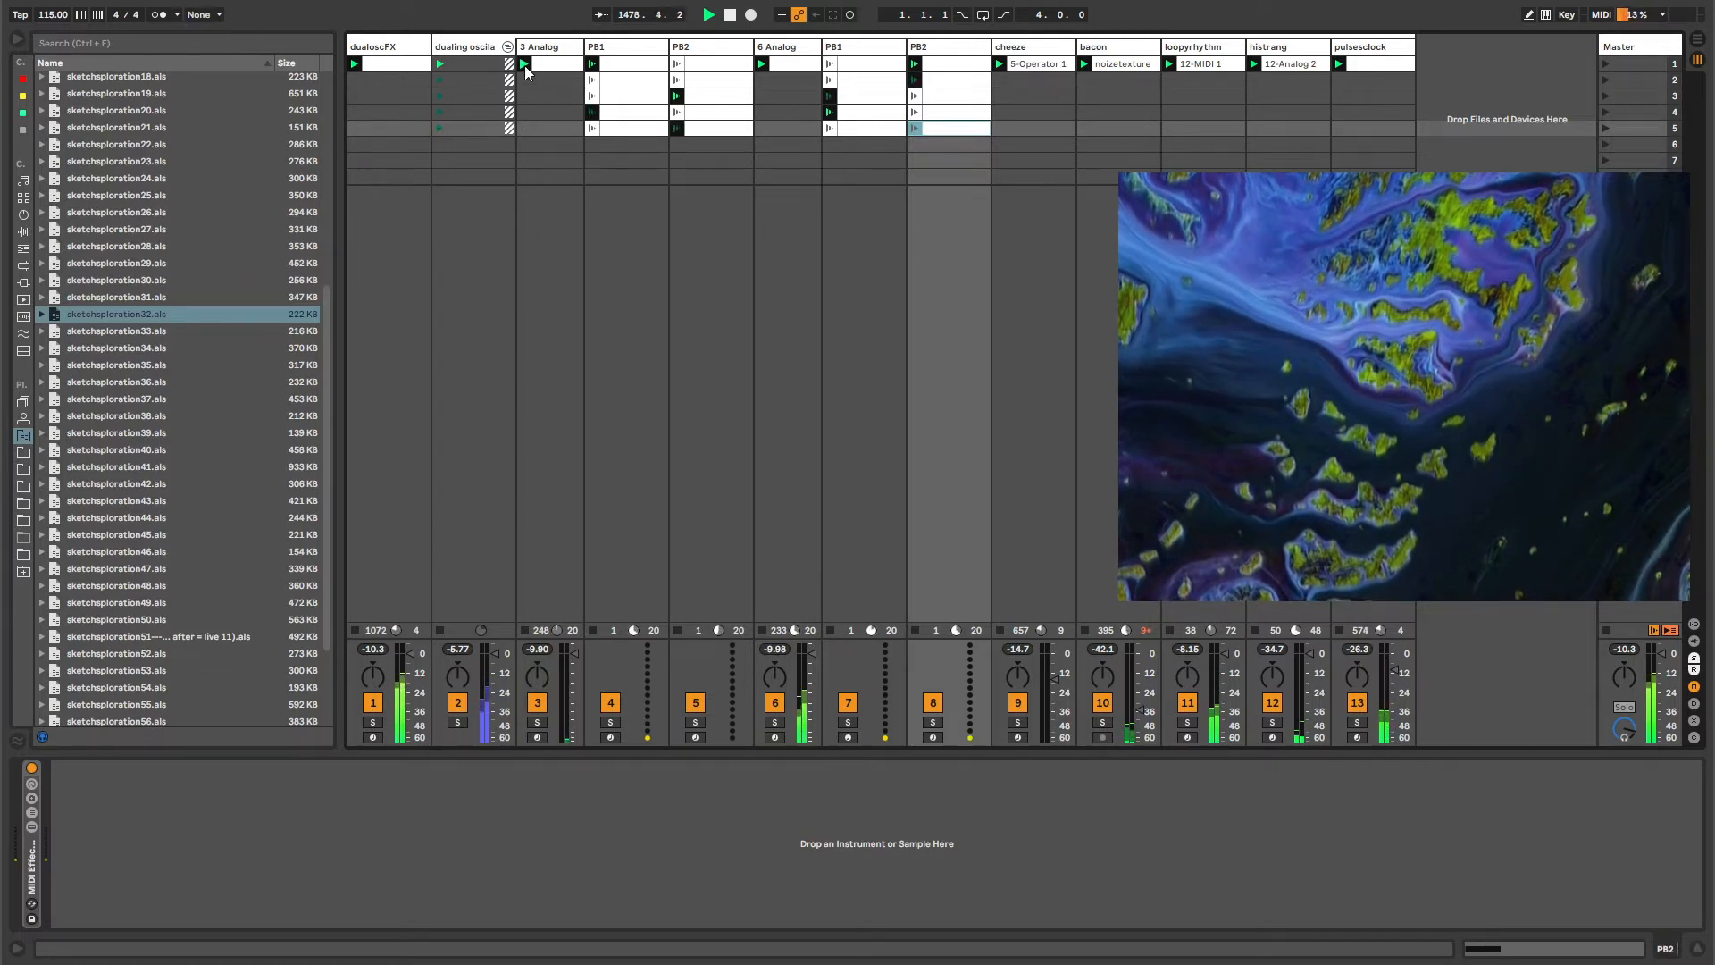
click(525, 64)
click(1086, 62)
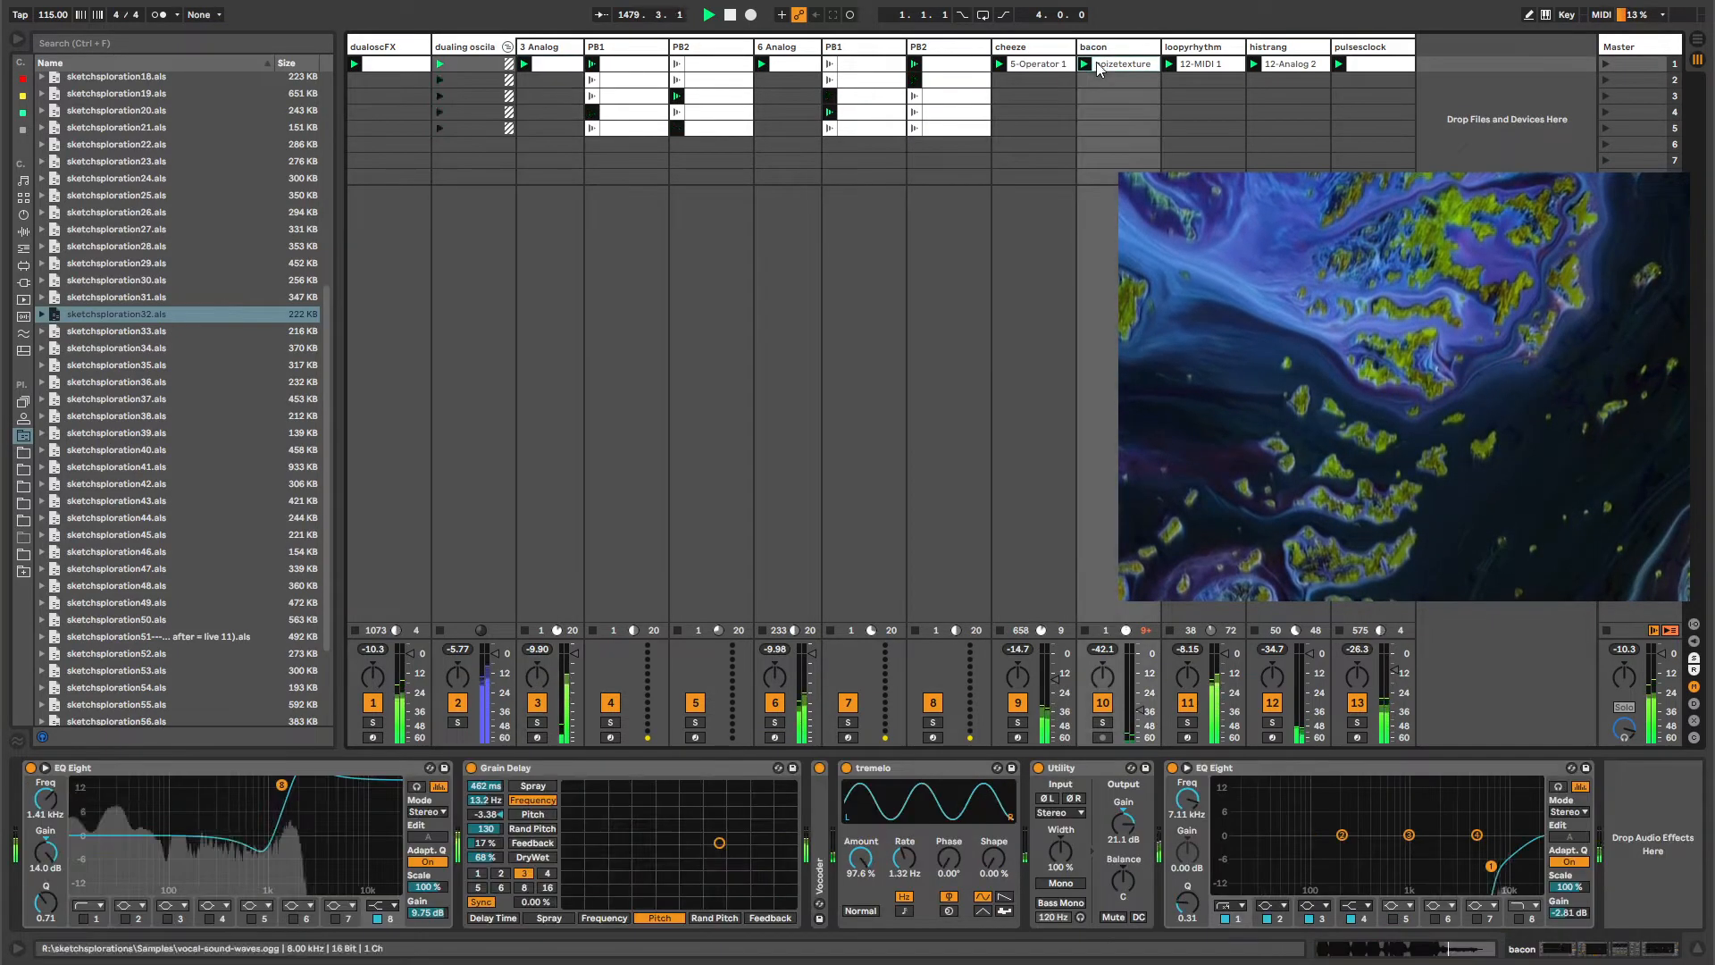
click(1255, 64)
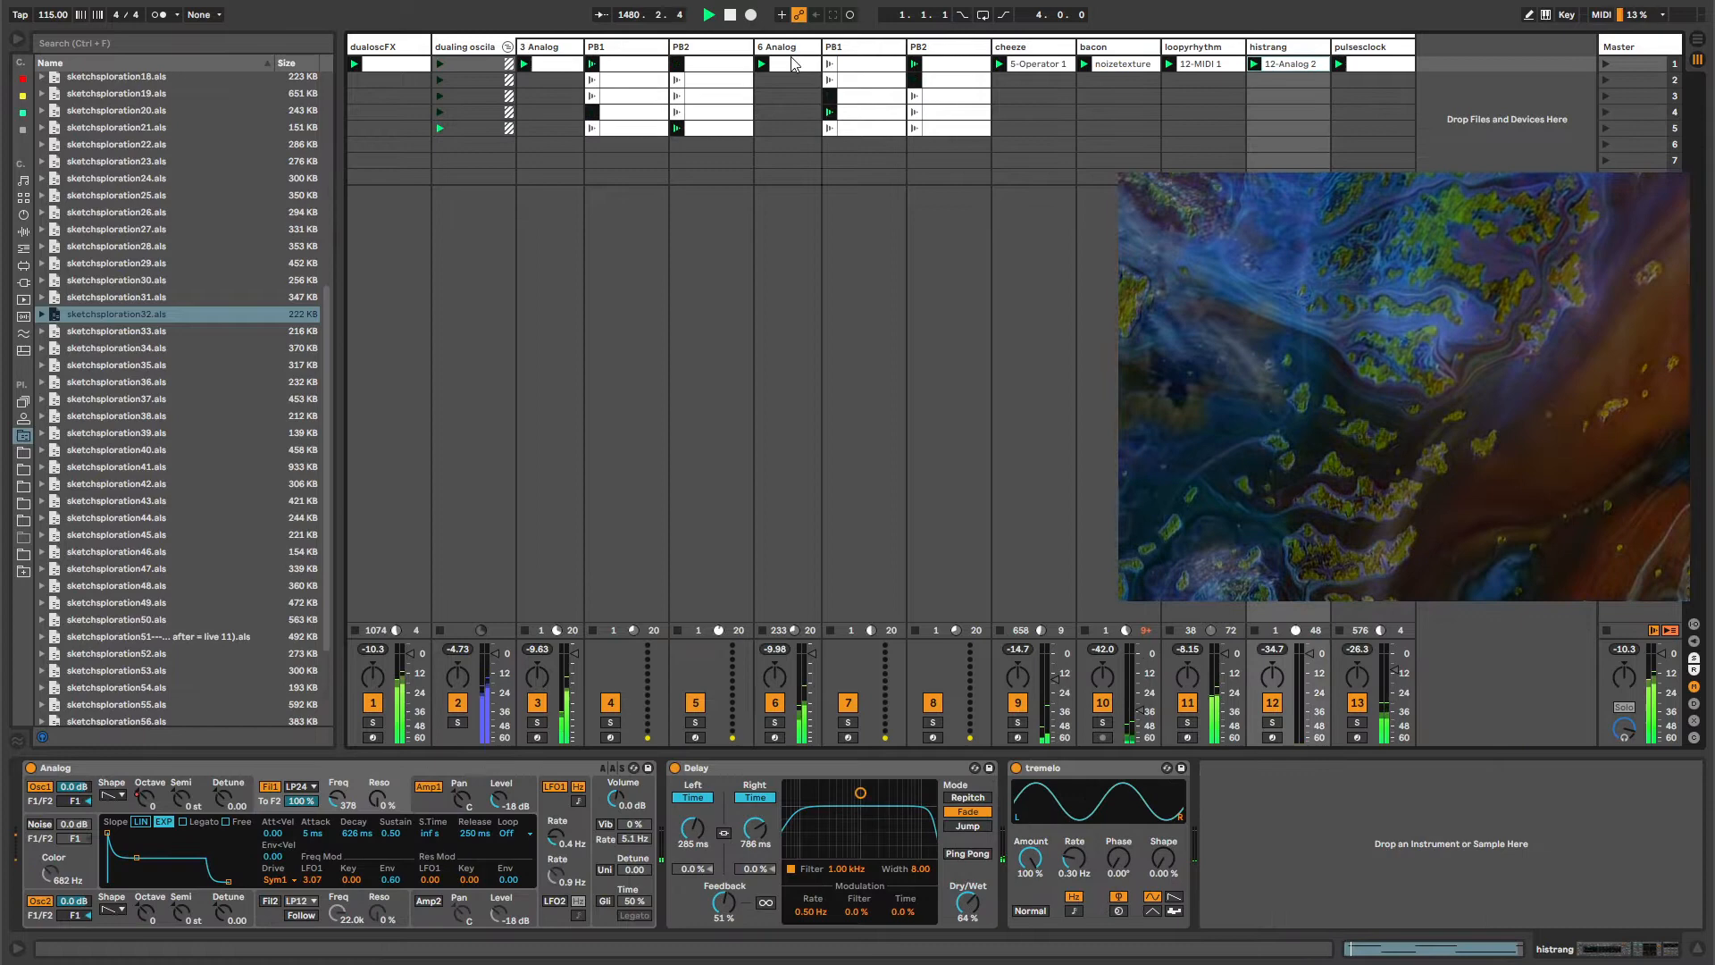
Fold and unfold the dualing oscila group to see how its tracks relate to dualoscFX, and view the dualoscFX devices.
click(565, 48)
click(503, 49)
click(506, 47)
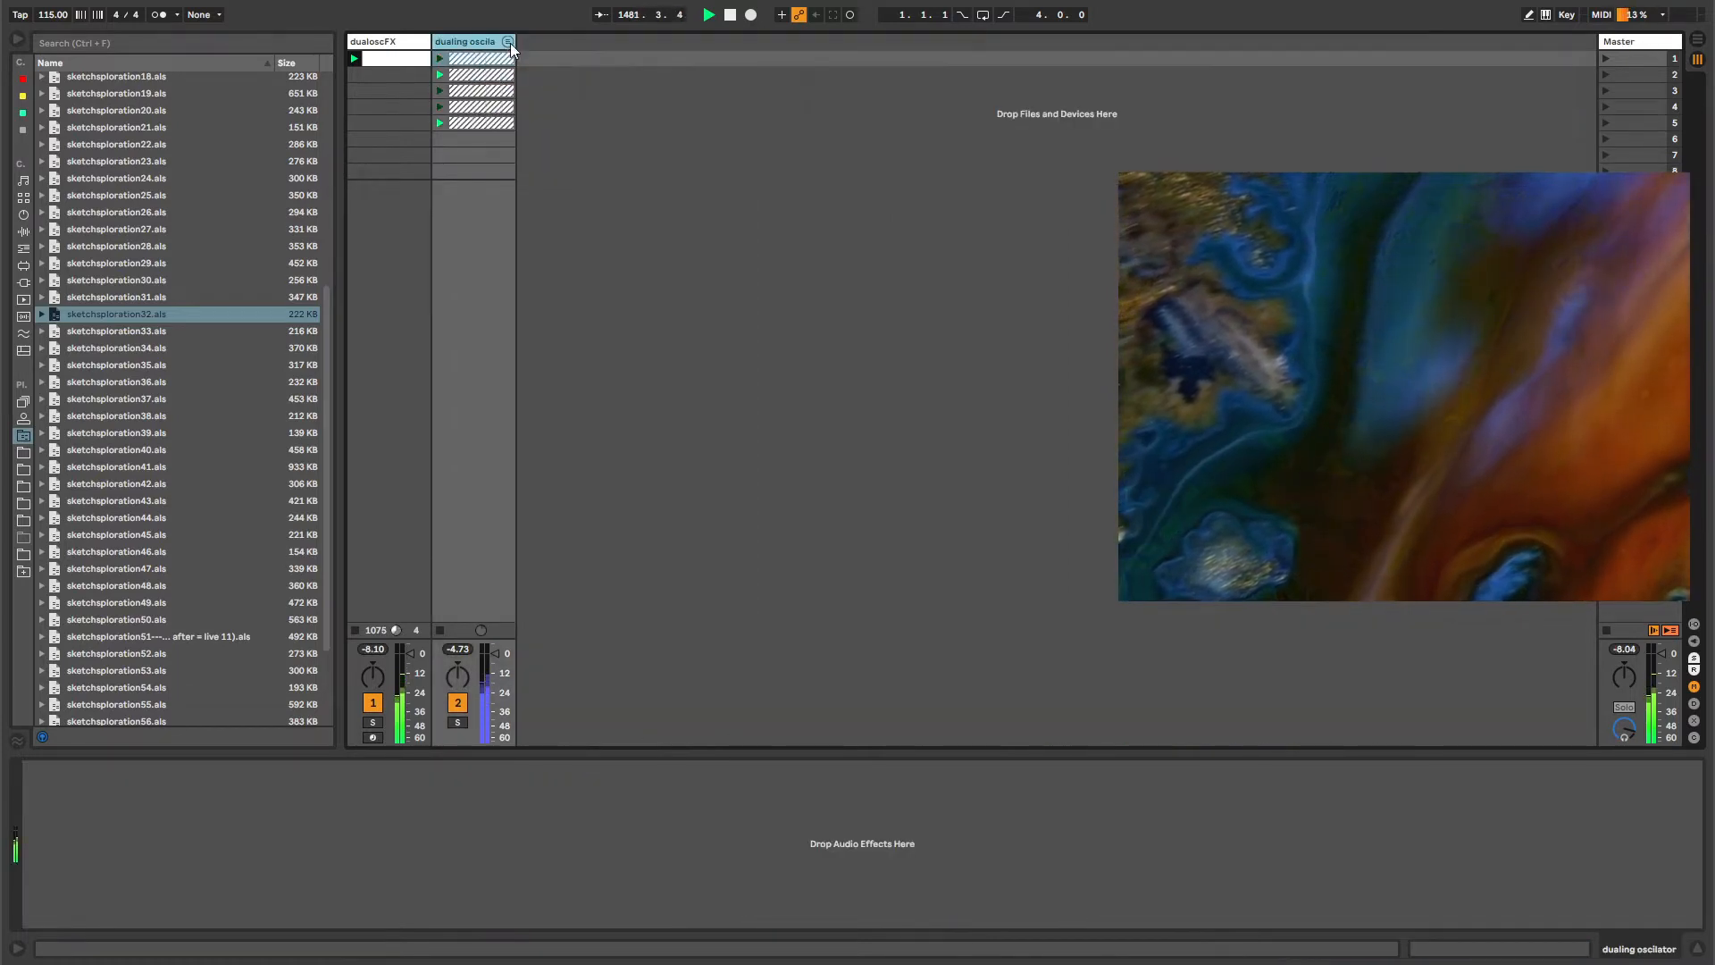
click(508, 42)
click(380, 49)
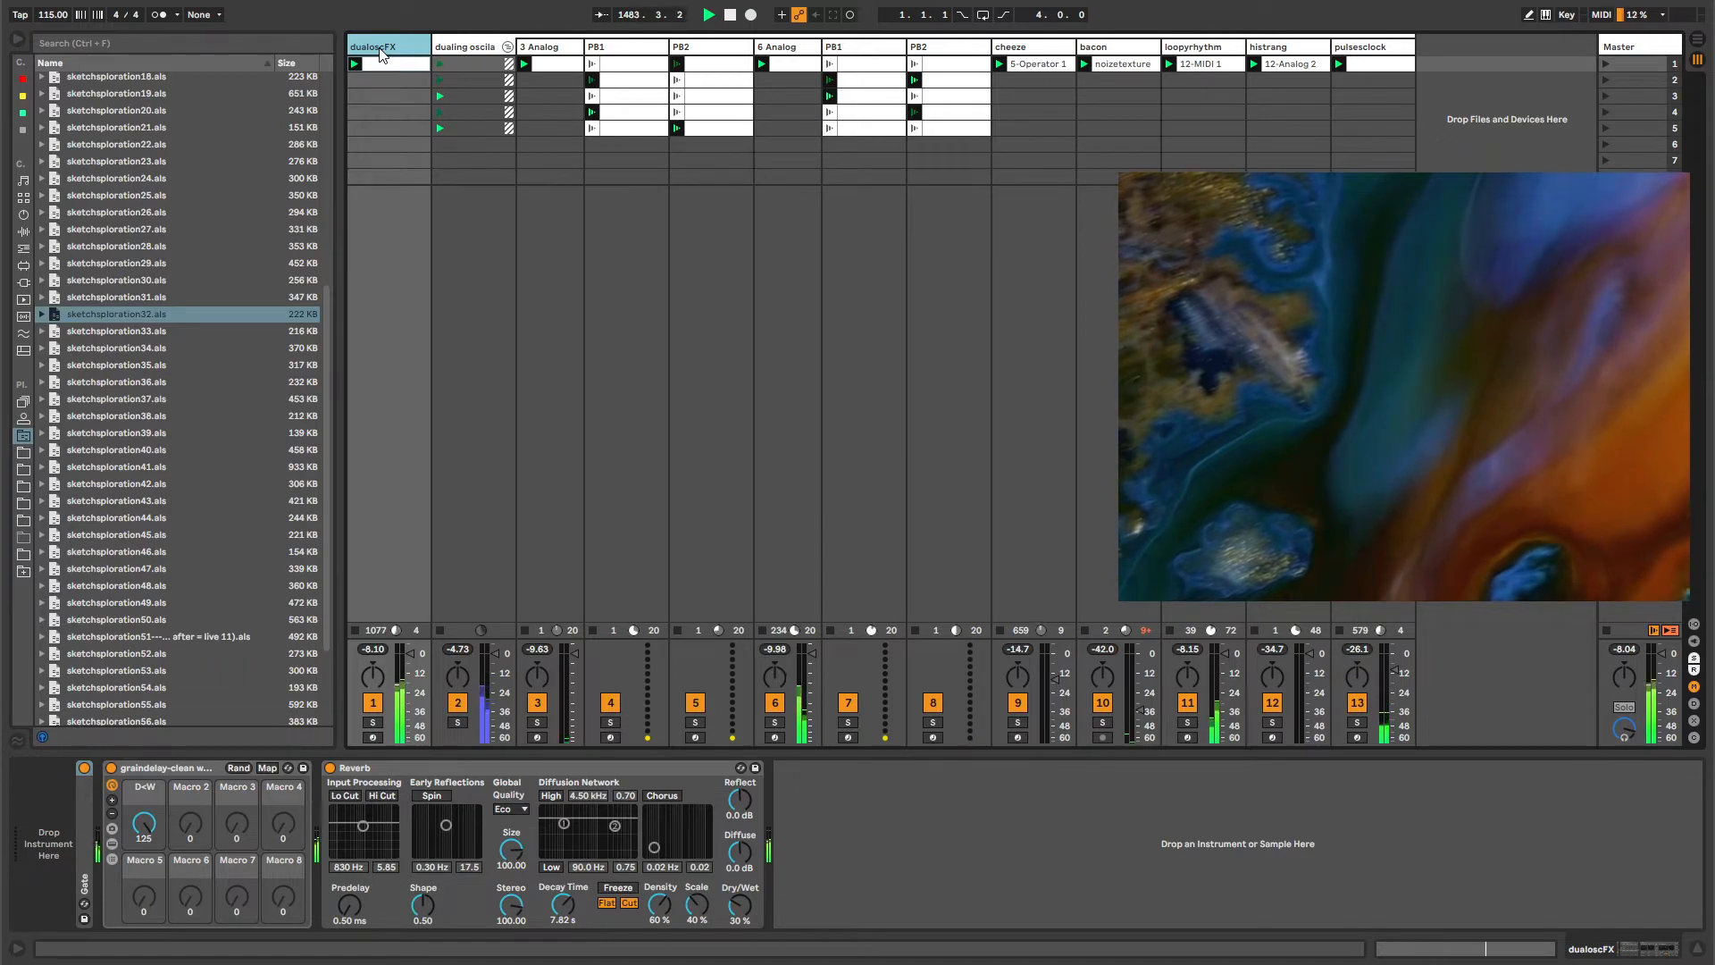
Fold the dualing oscila group and narrow the browser to give the session tracks more room.
drag(322, 314, 334, 483)
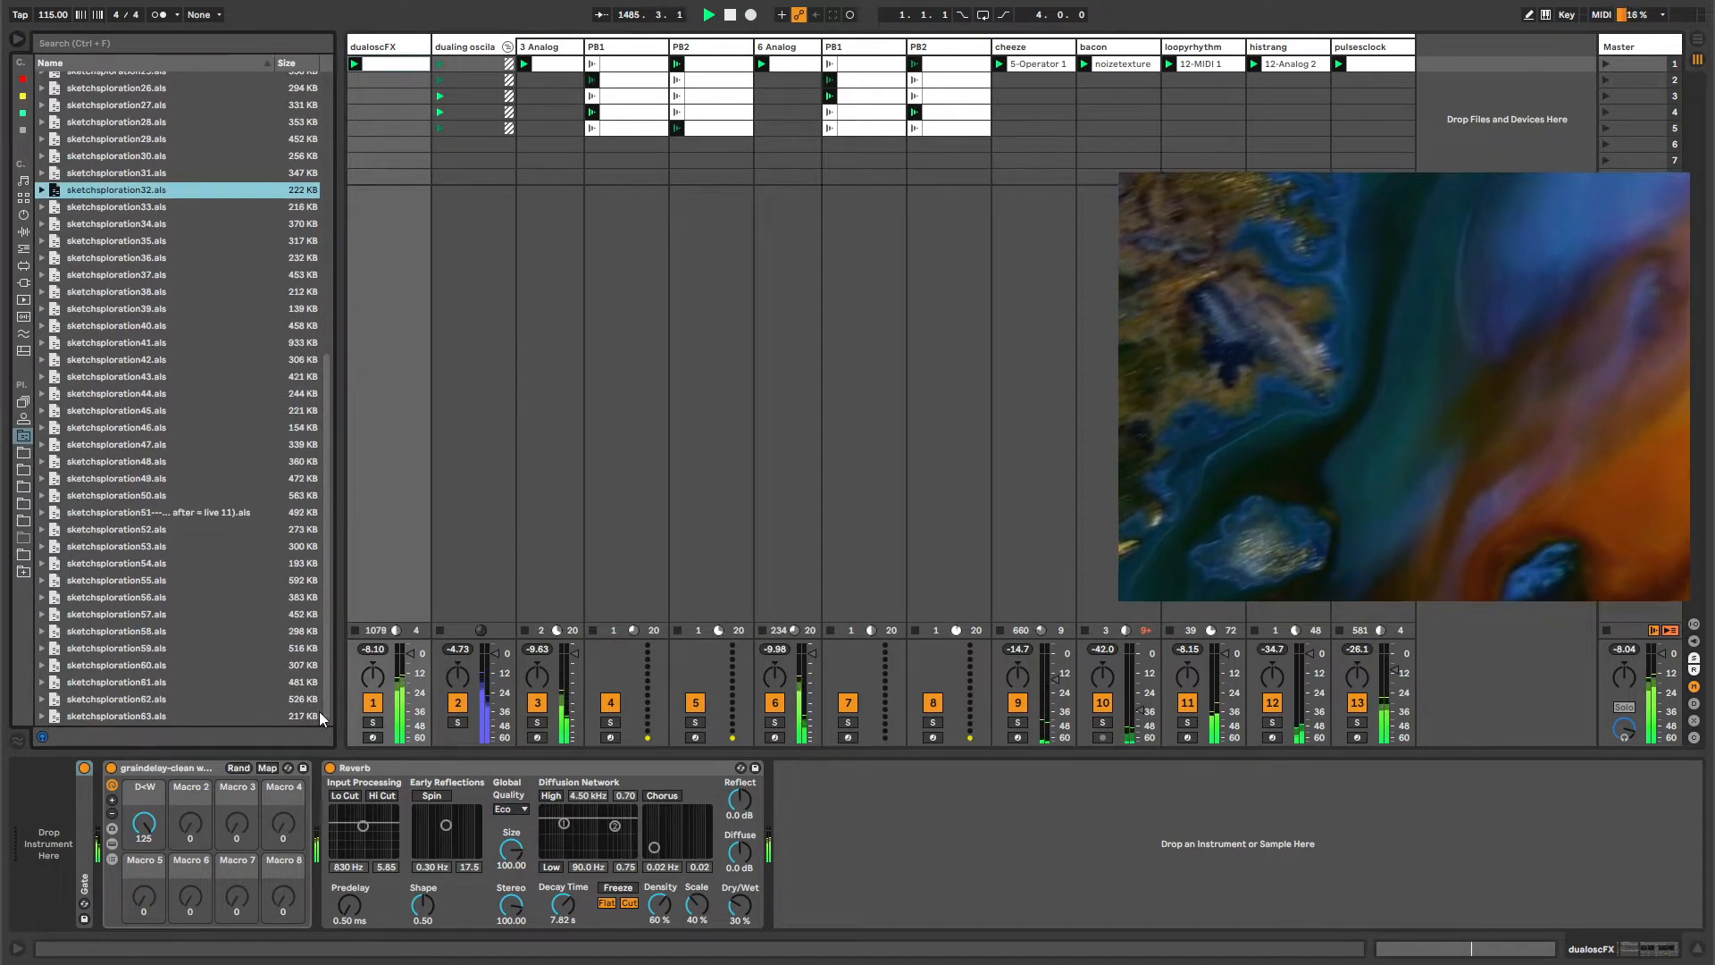
click(507, 48)
click(512, 40)
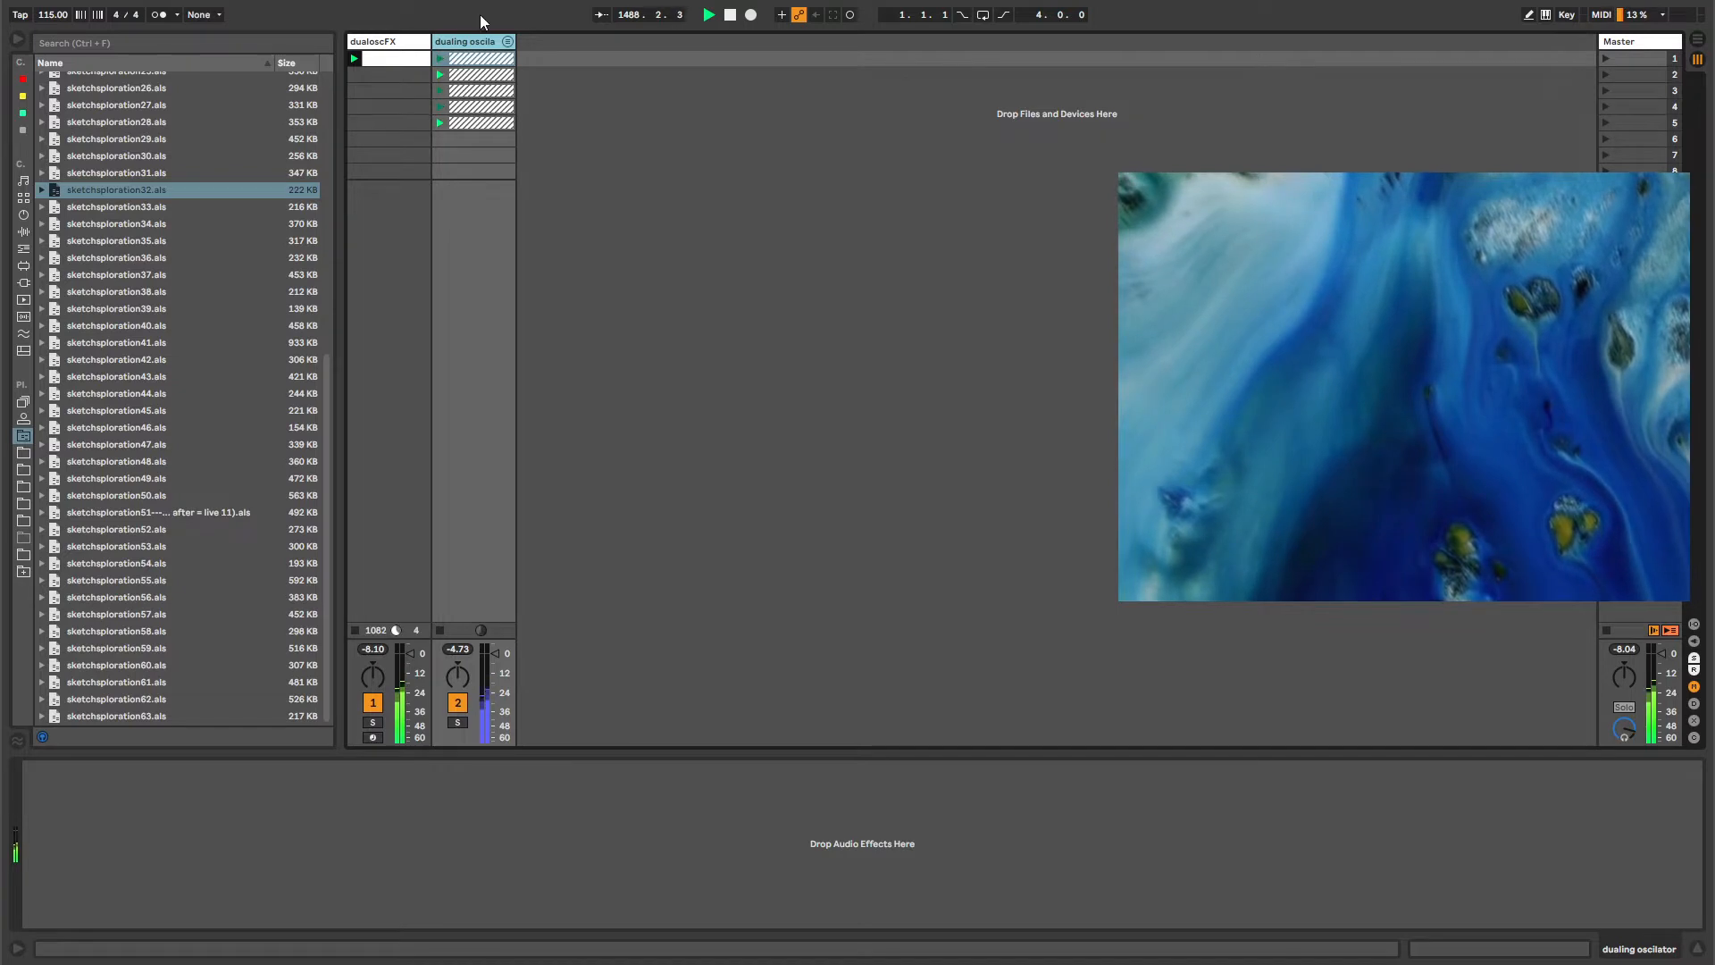
click(372, 42)
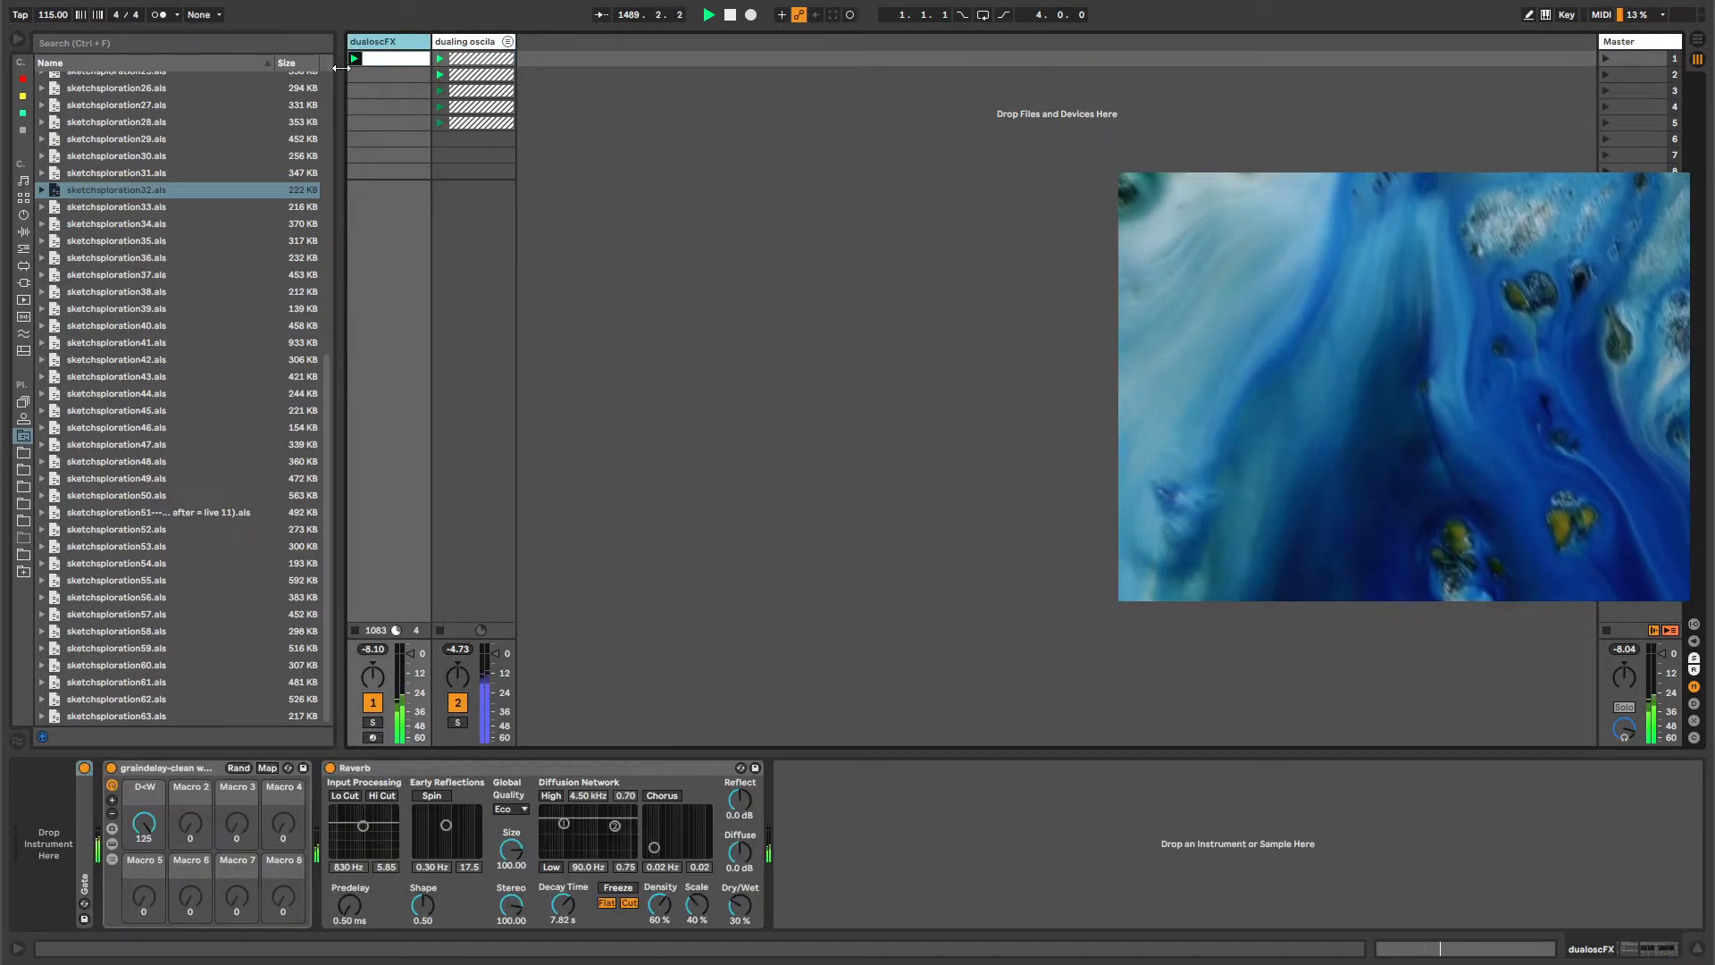
drag(342, 68, 236, 68)
Unfold the dualing oscila group and look over its 3 Analog and PB1 tracks, folding and unfolding the group once more.
click(380, 42)
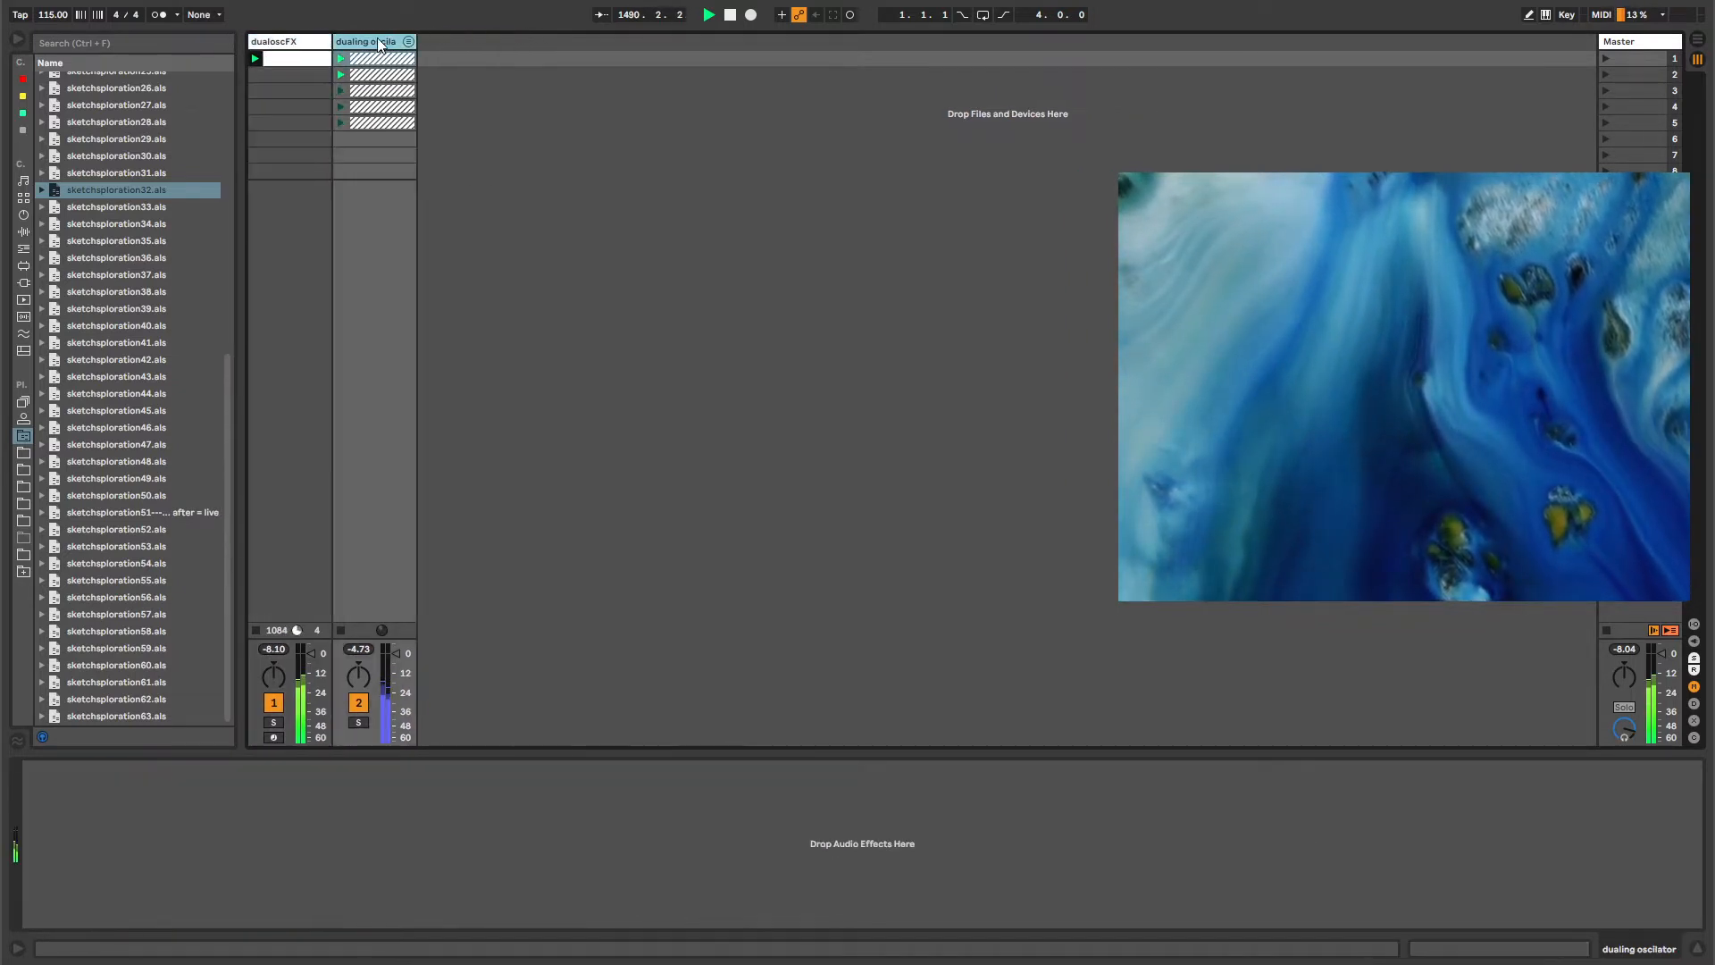
click(407, 43)
click(451, 46)
click(508, 49)
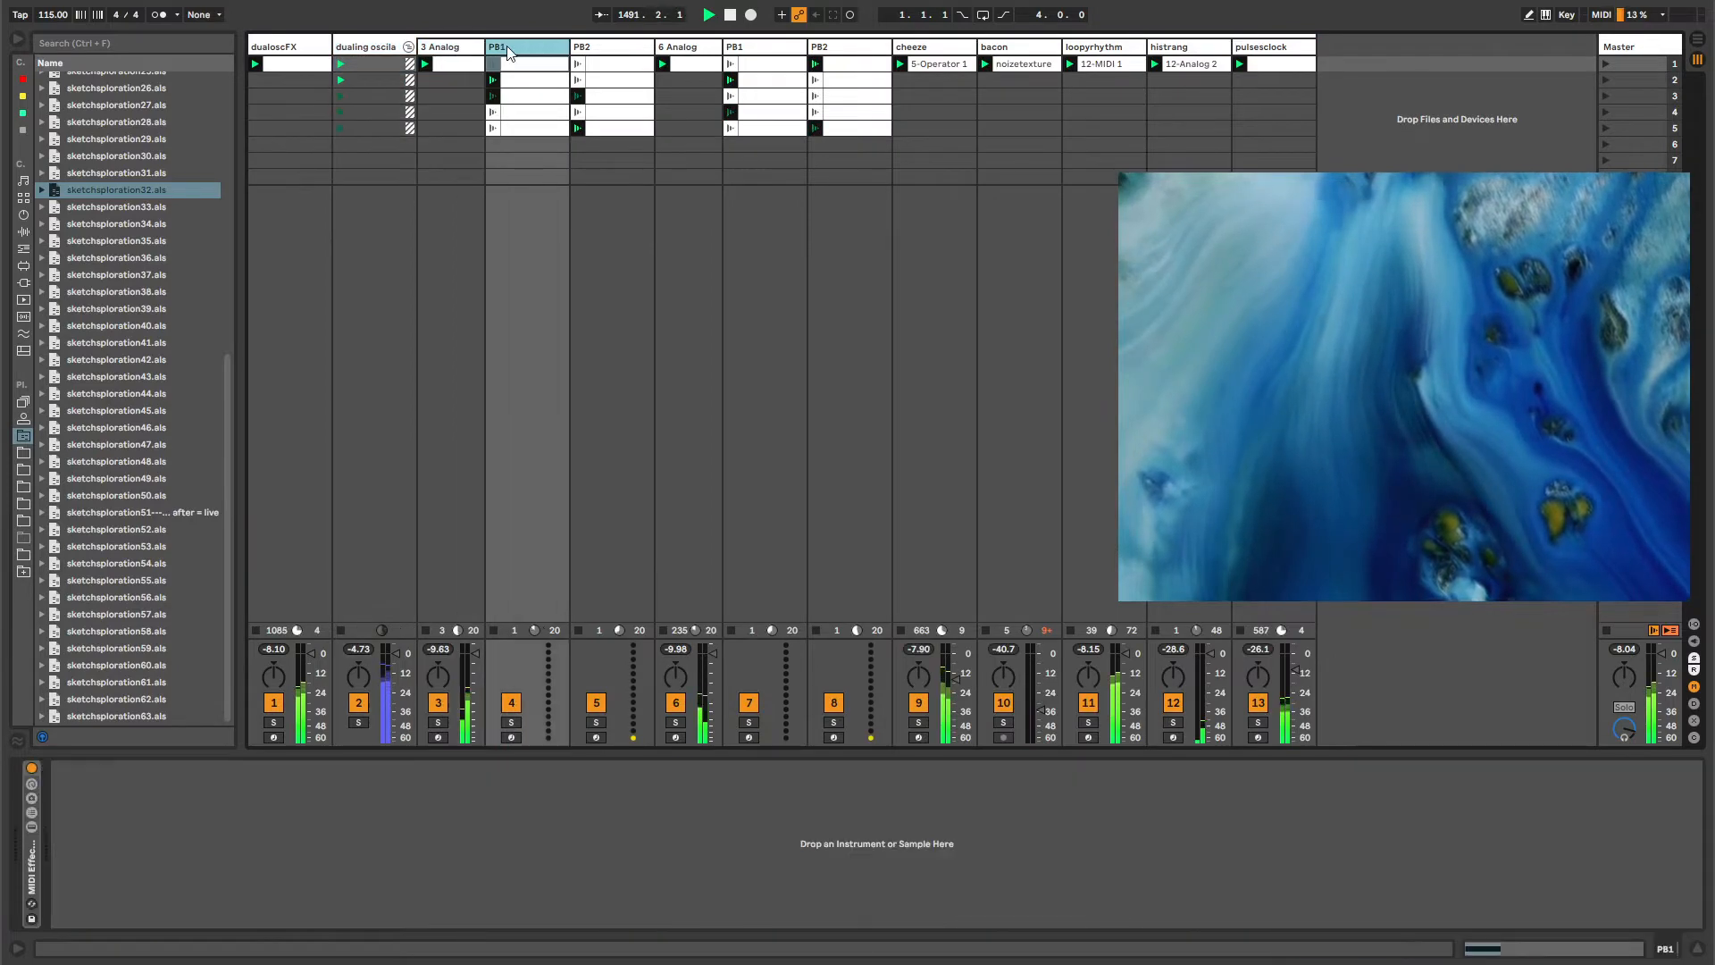
click(478, 49)
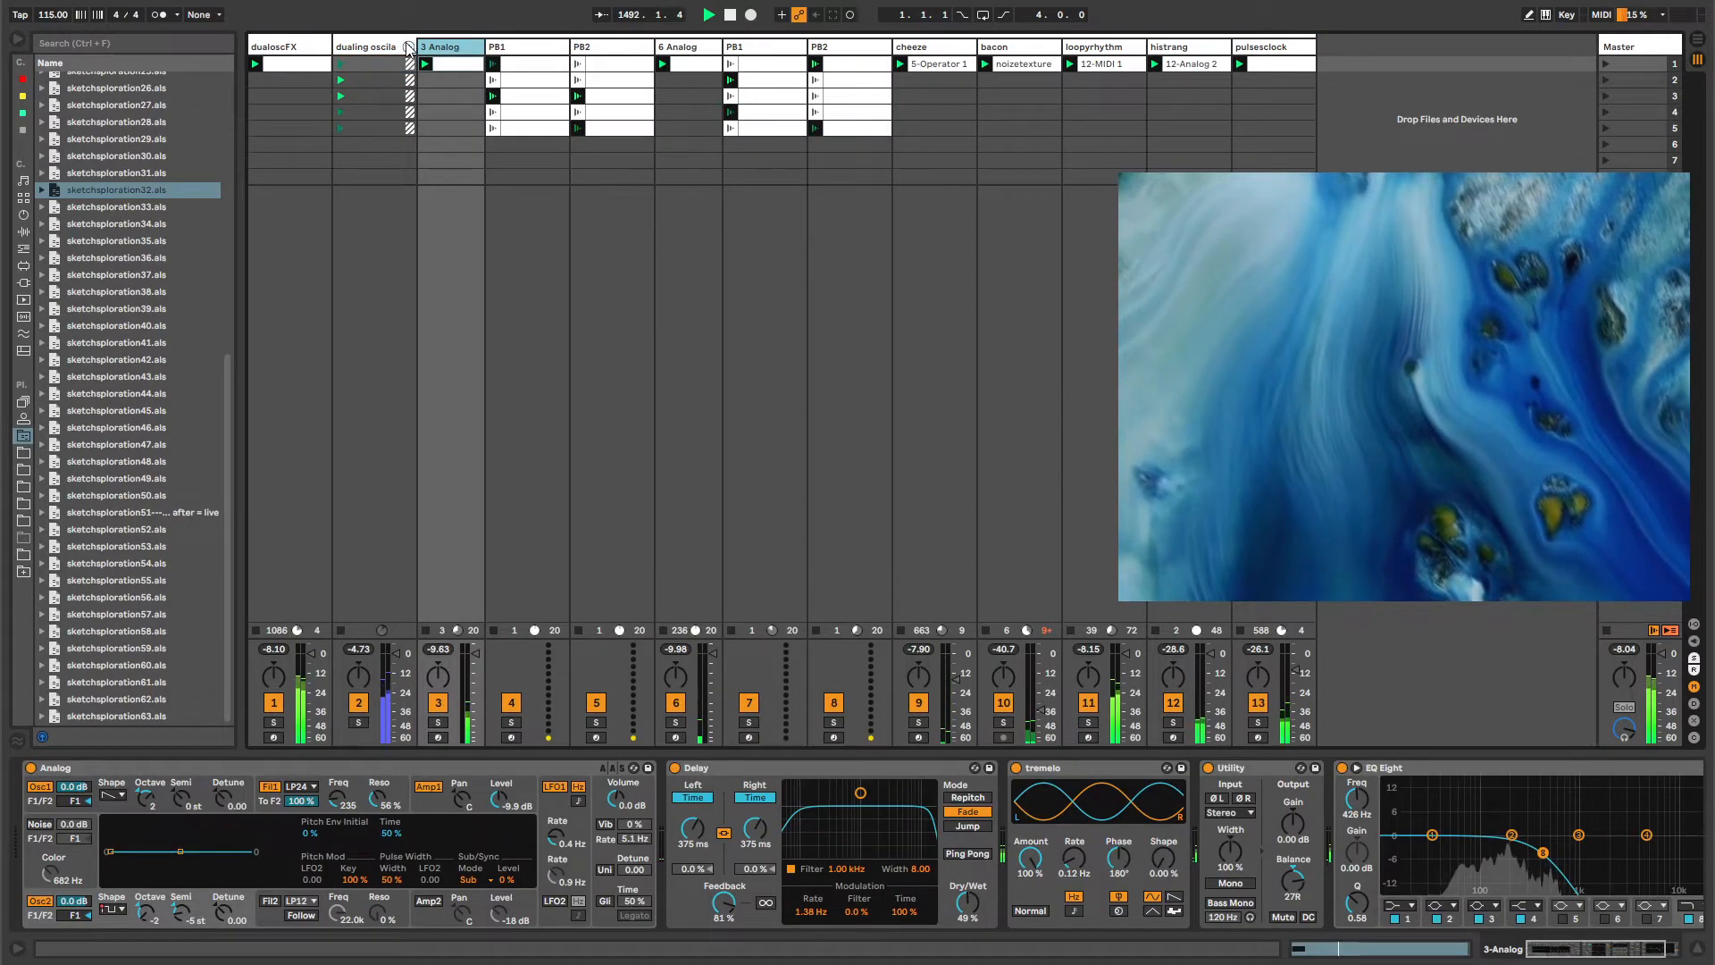
click(407, 48)
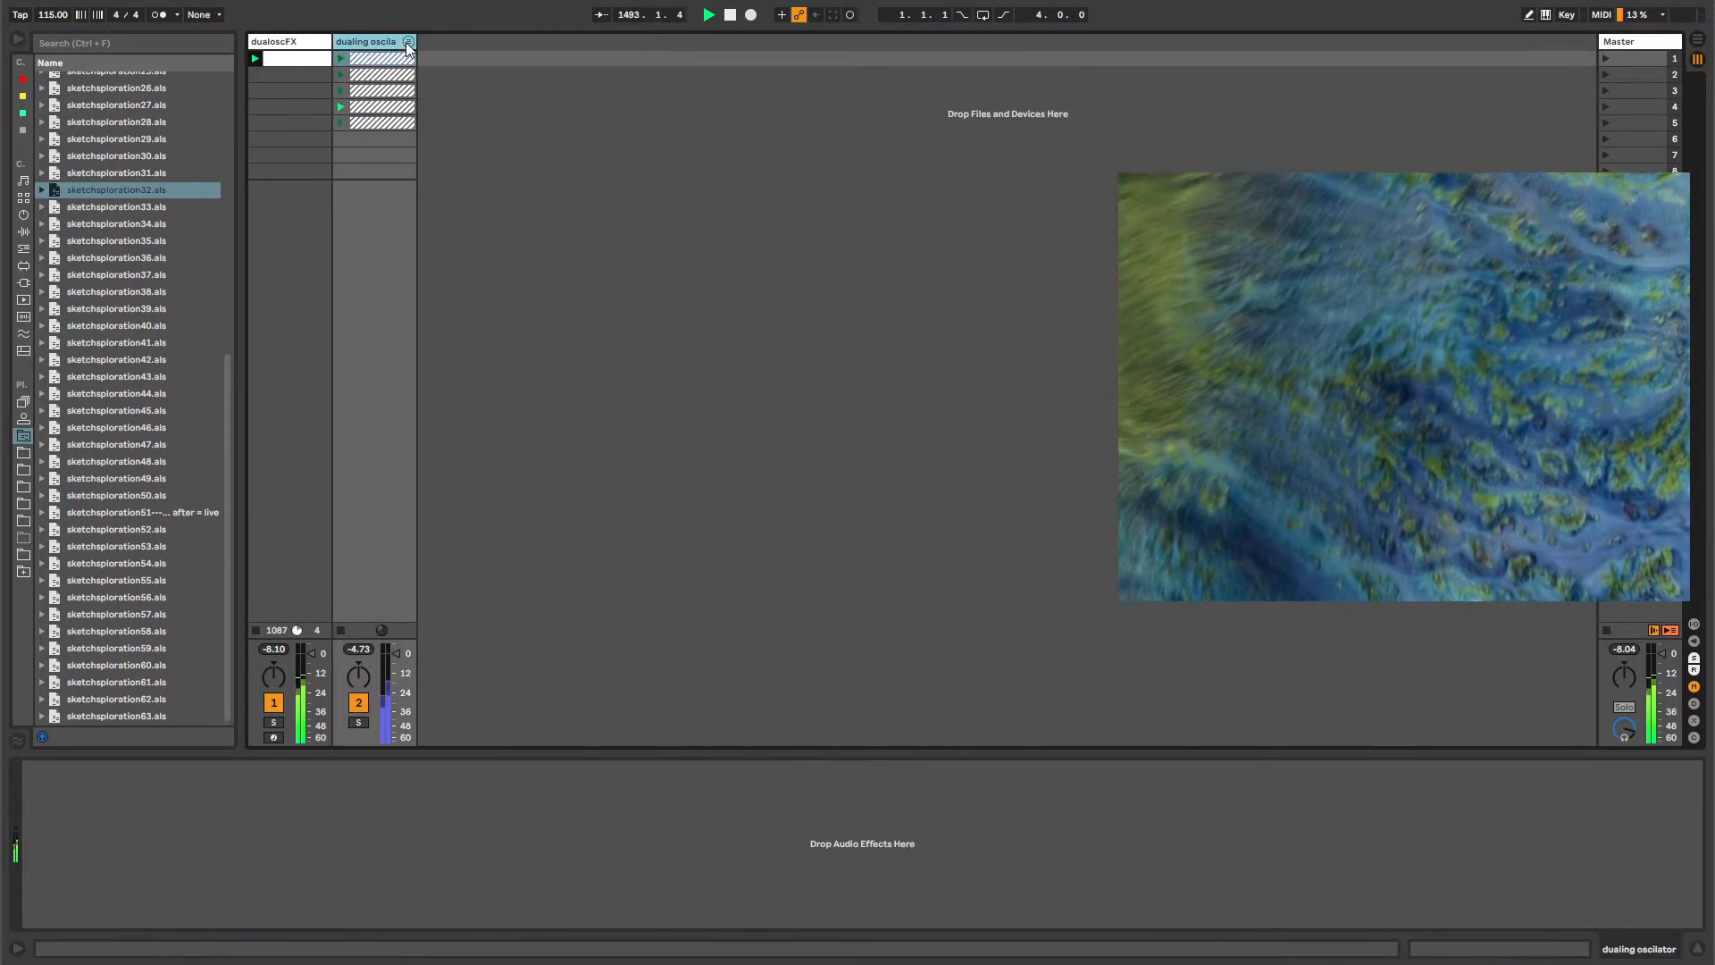
click(410, 47)
View the 3 Analog device chain through to EQ Eight and expand the MIDI Effect Rack on the adjacent PB1 track.
click(429, 64)
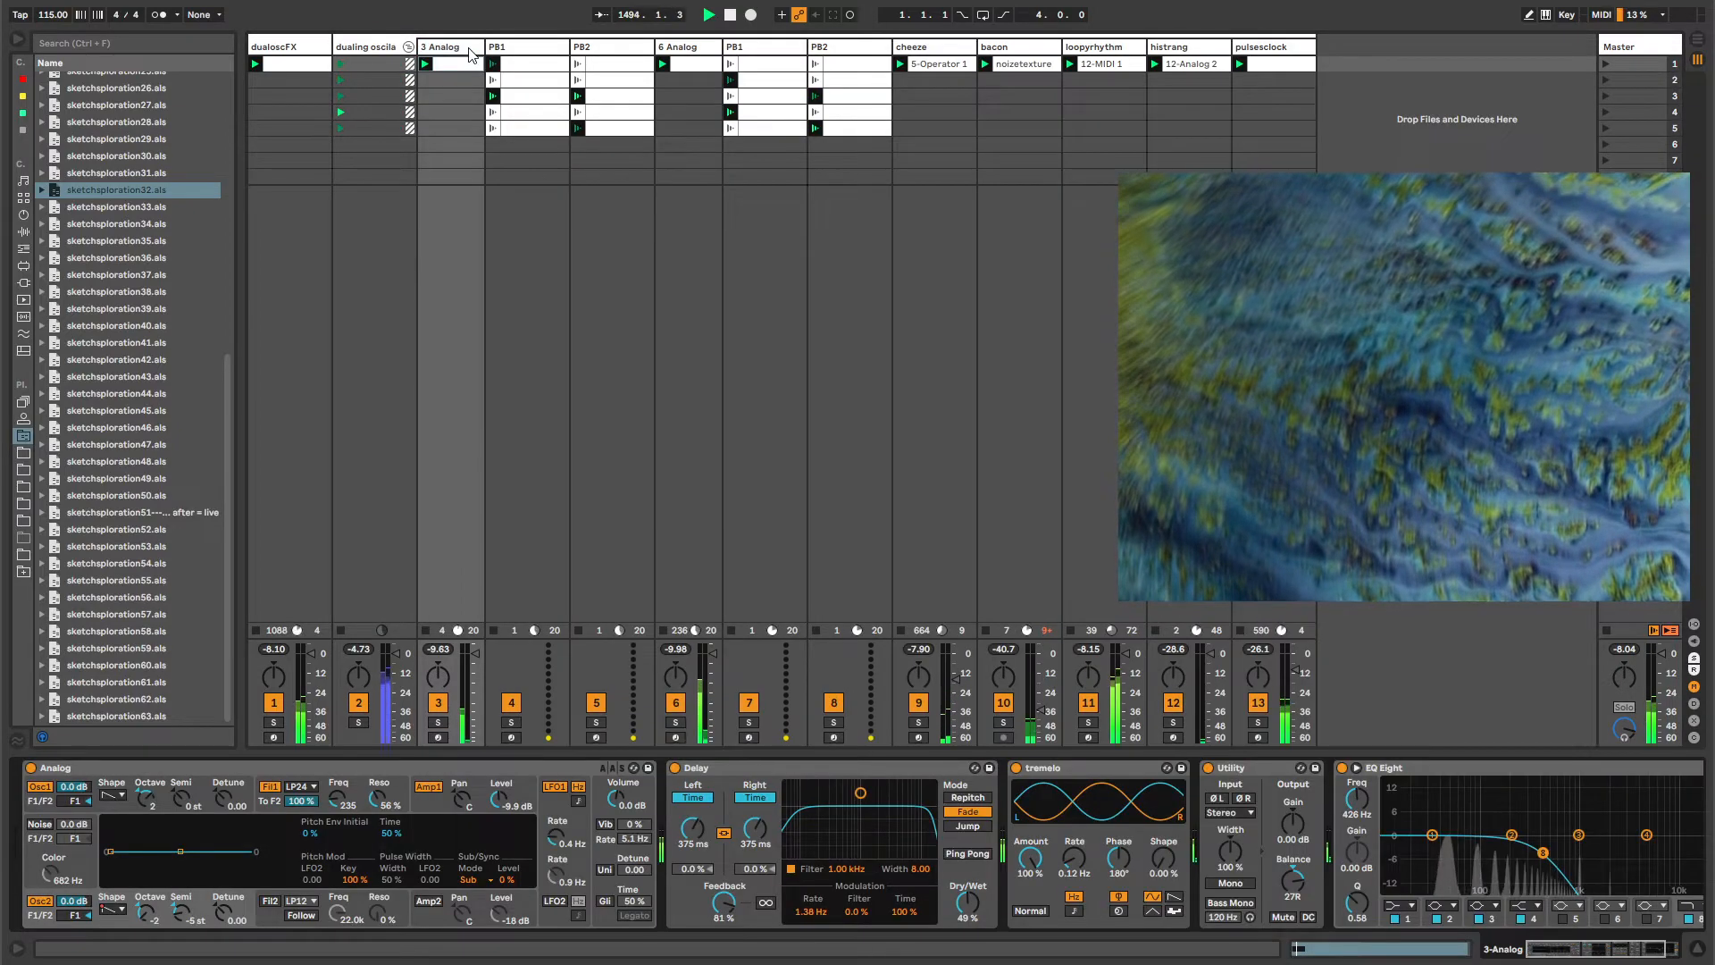
drag(1541, 949, 1574, 950)
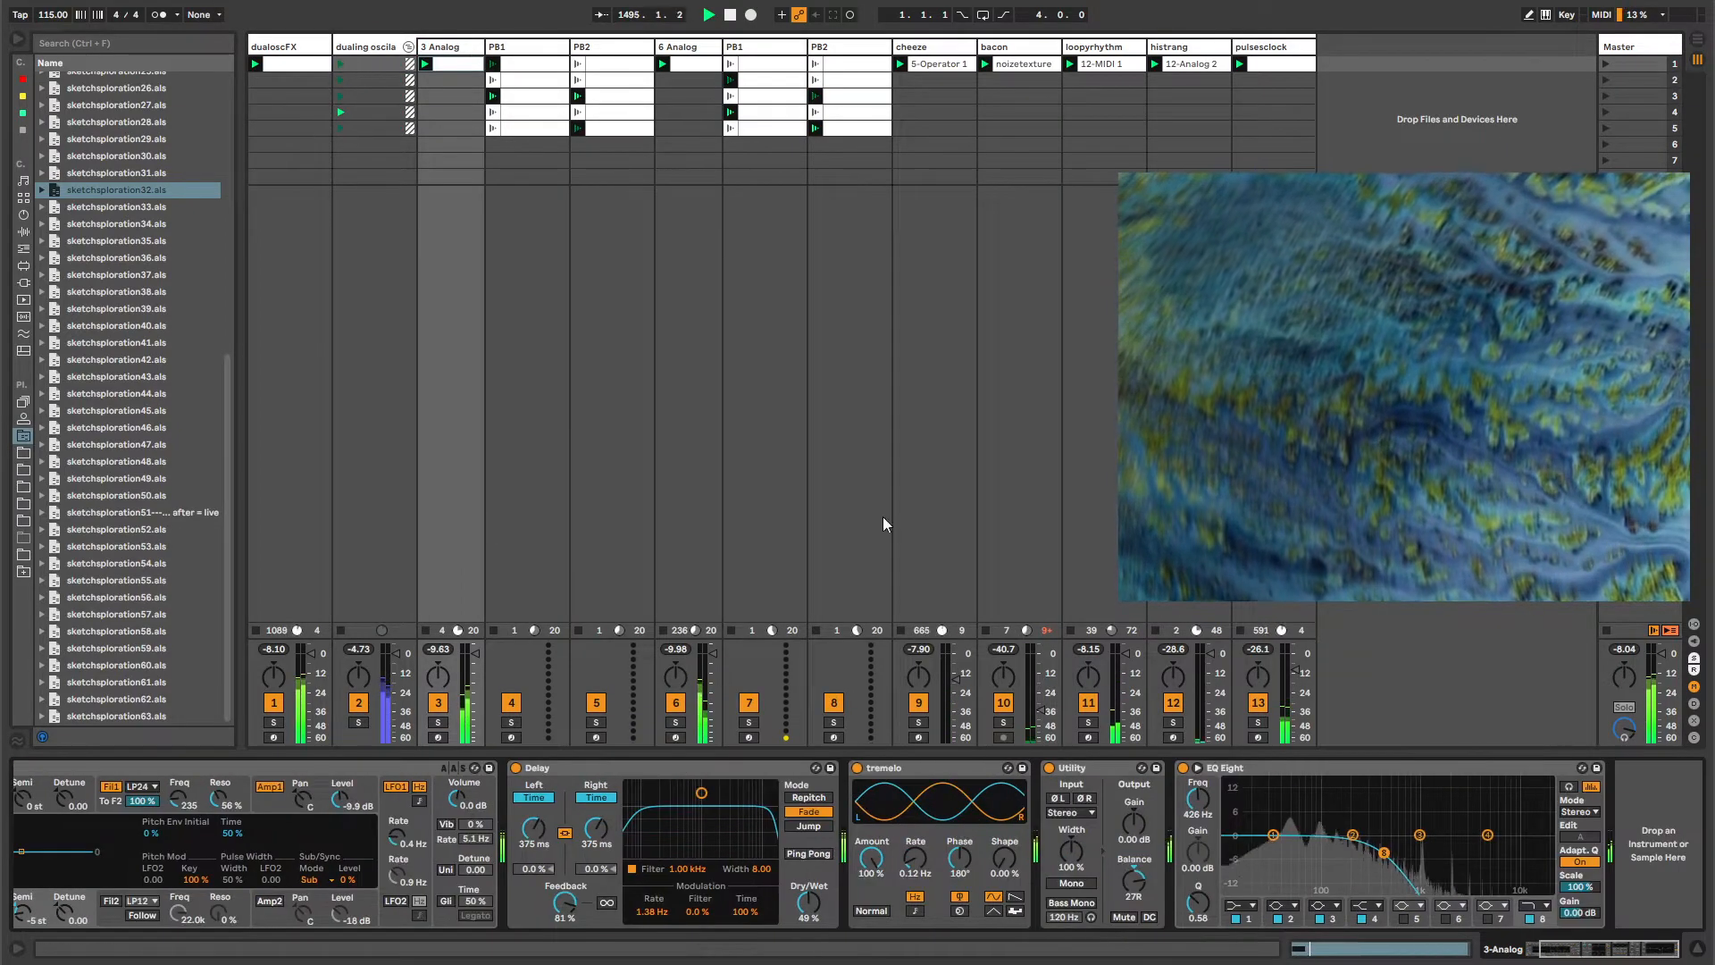
click(525, 48)
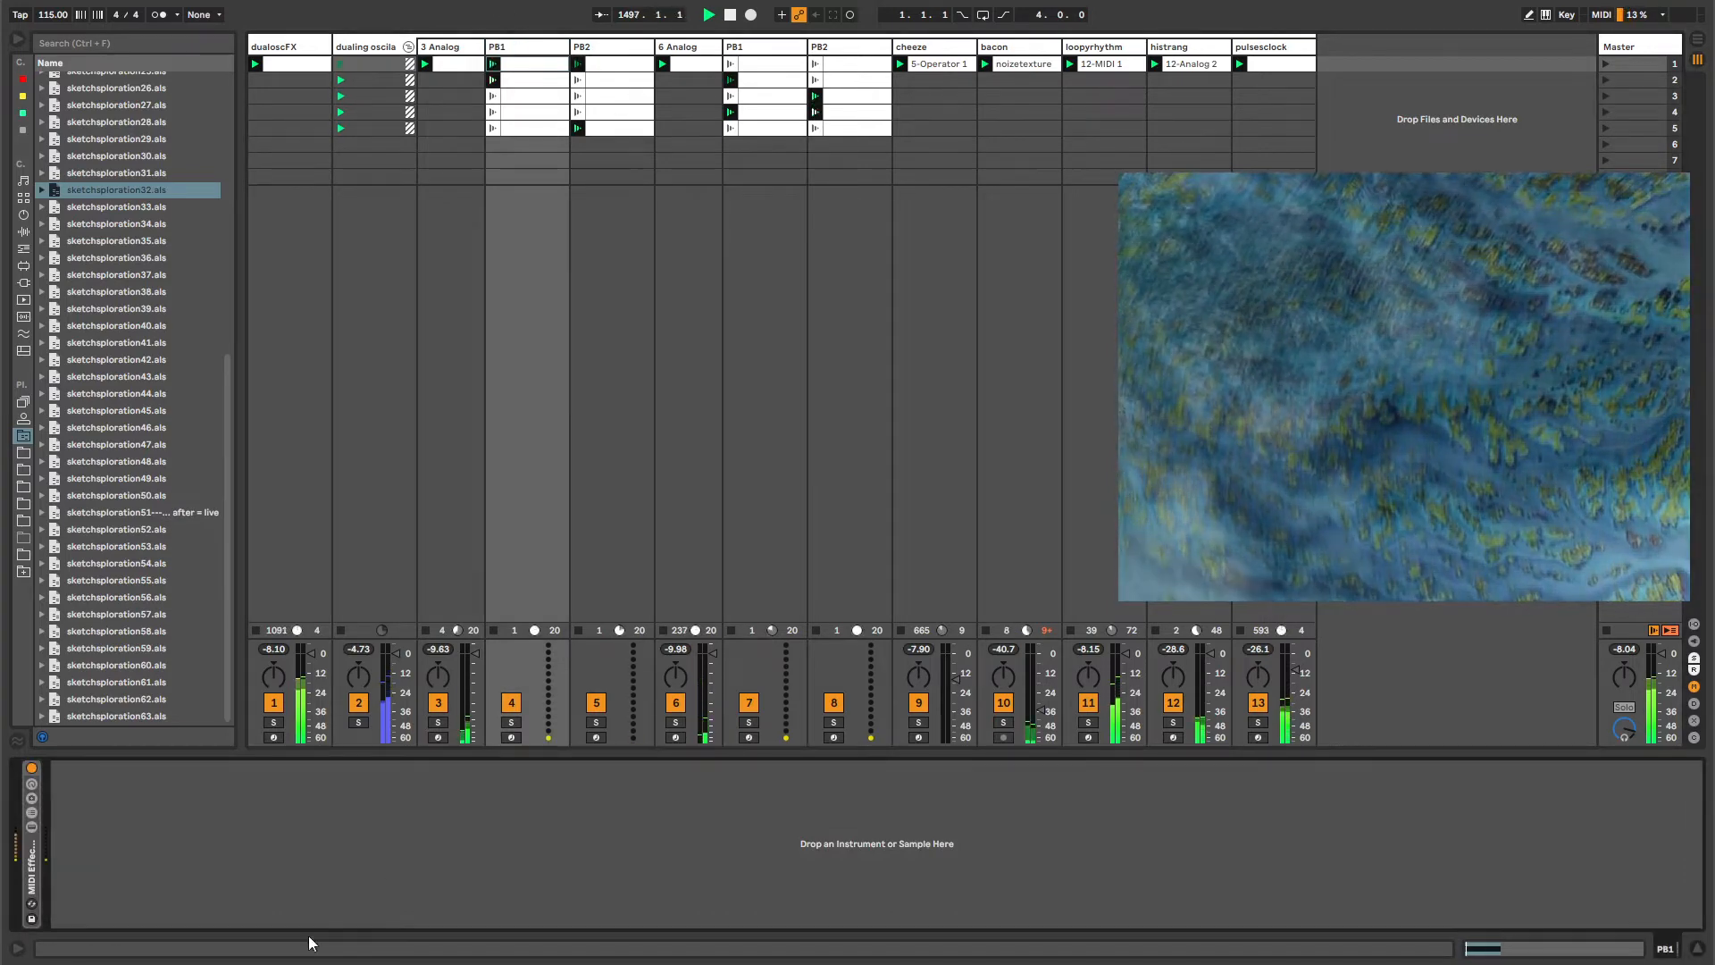
double_click(38, 862)
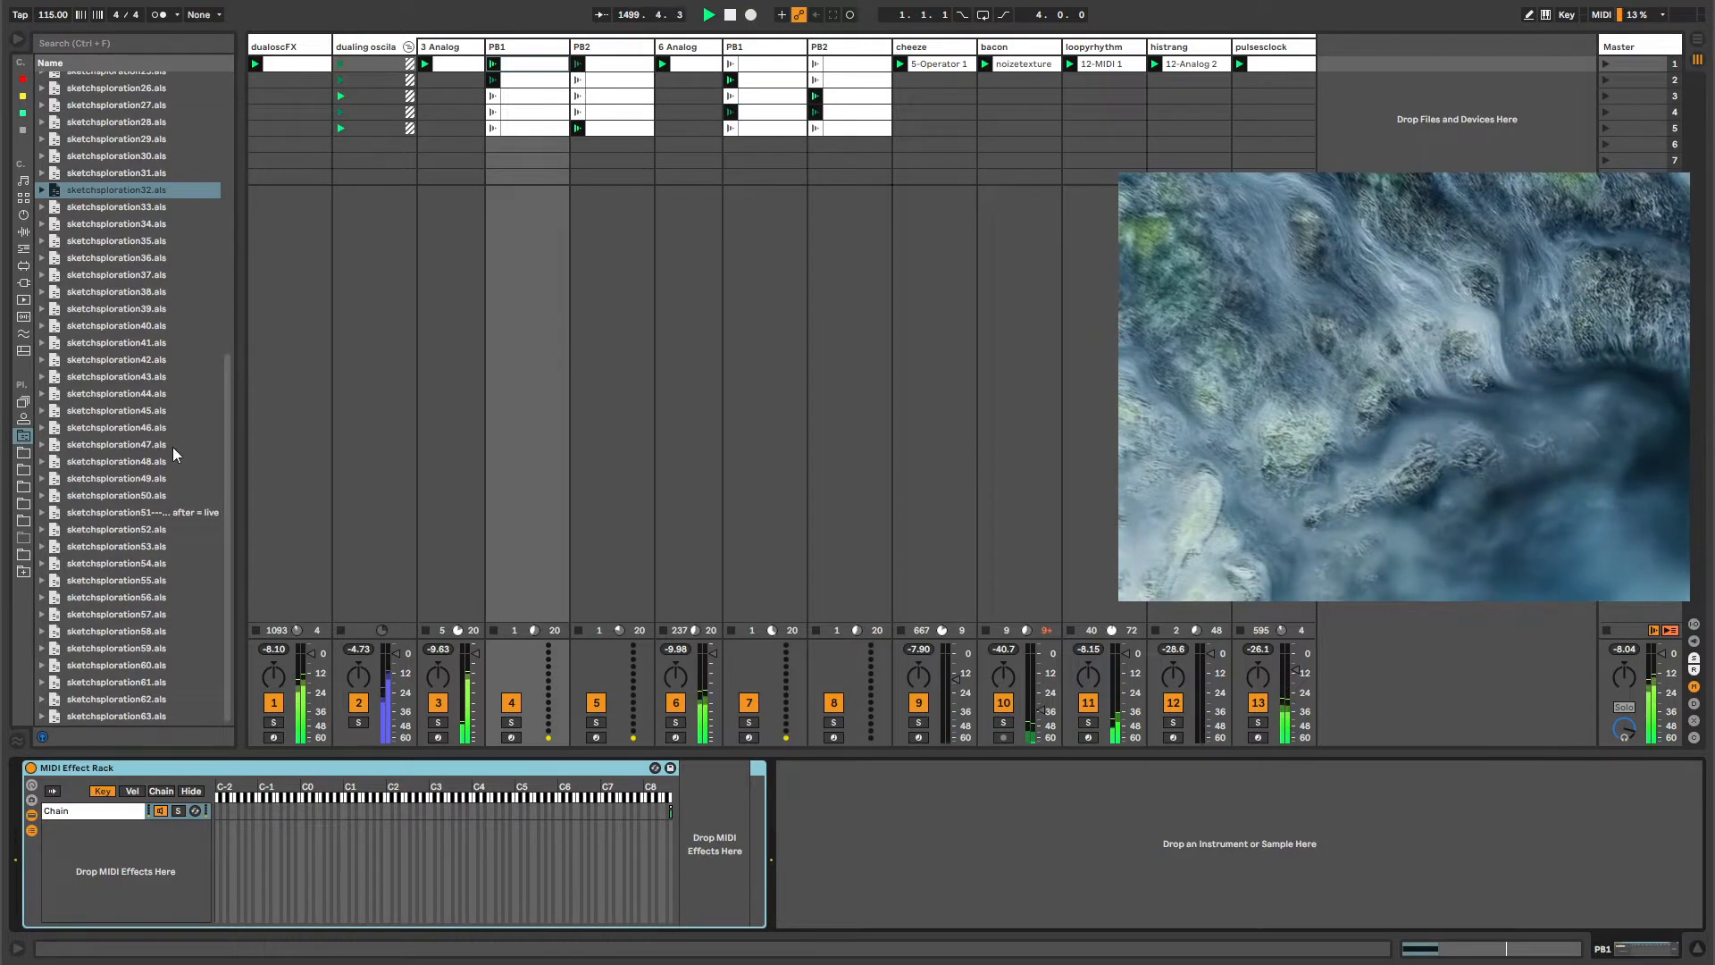
Show the chain list and devices of the graindelay-clean wetdry rack on dualoscFX and display its Wet chain.
click(304, 48)
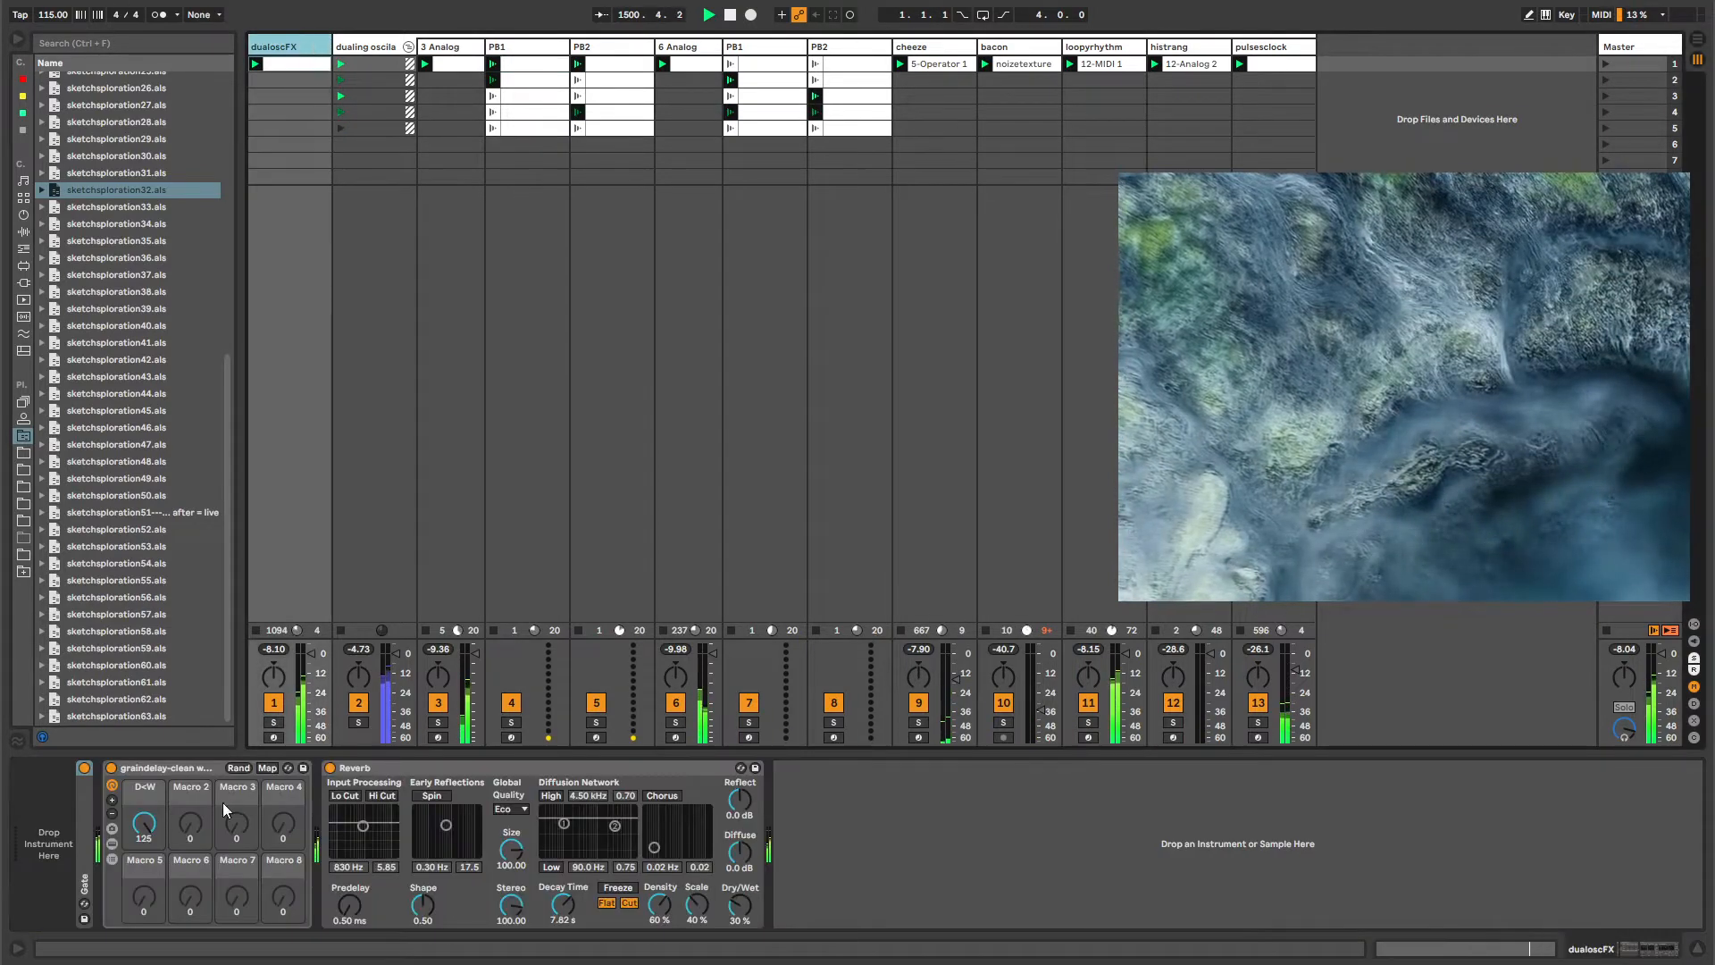
click(112, 843)
click(112, 858)
click(332, 817)
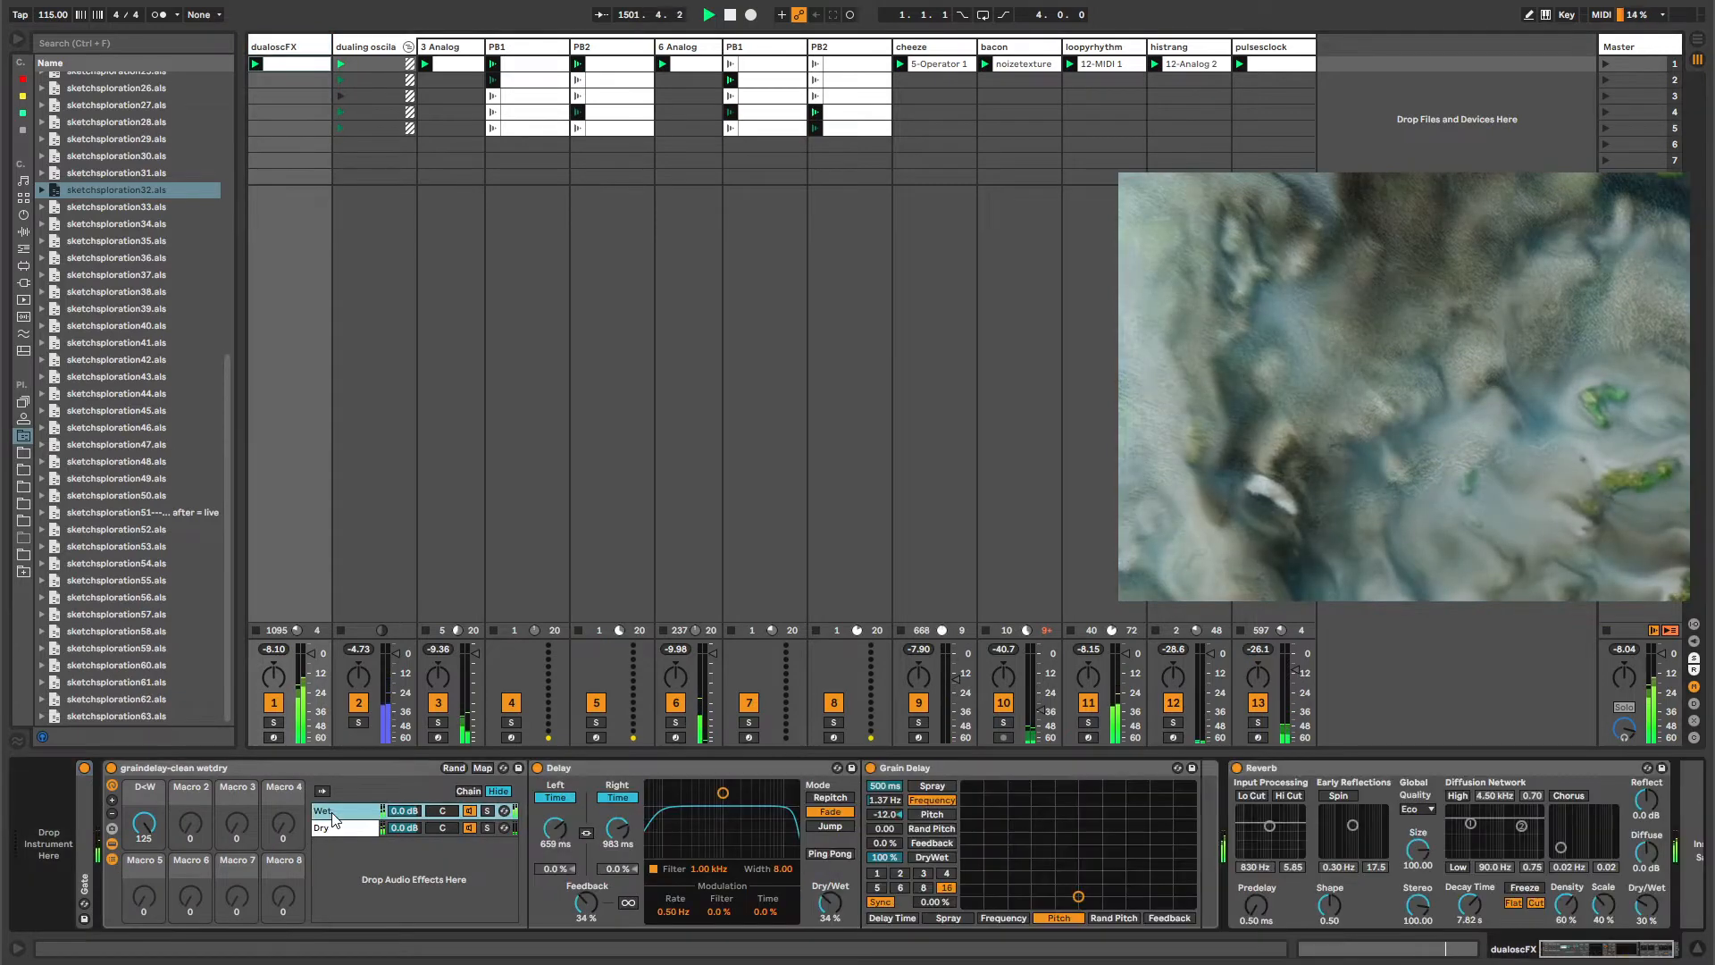
Examine the Reverb, Grain Delay, Delay and Gate devices on the dualoscFX track.
click(1271, 769)
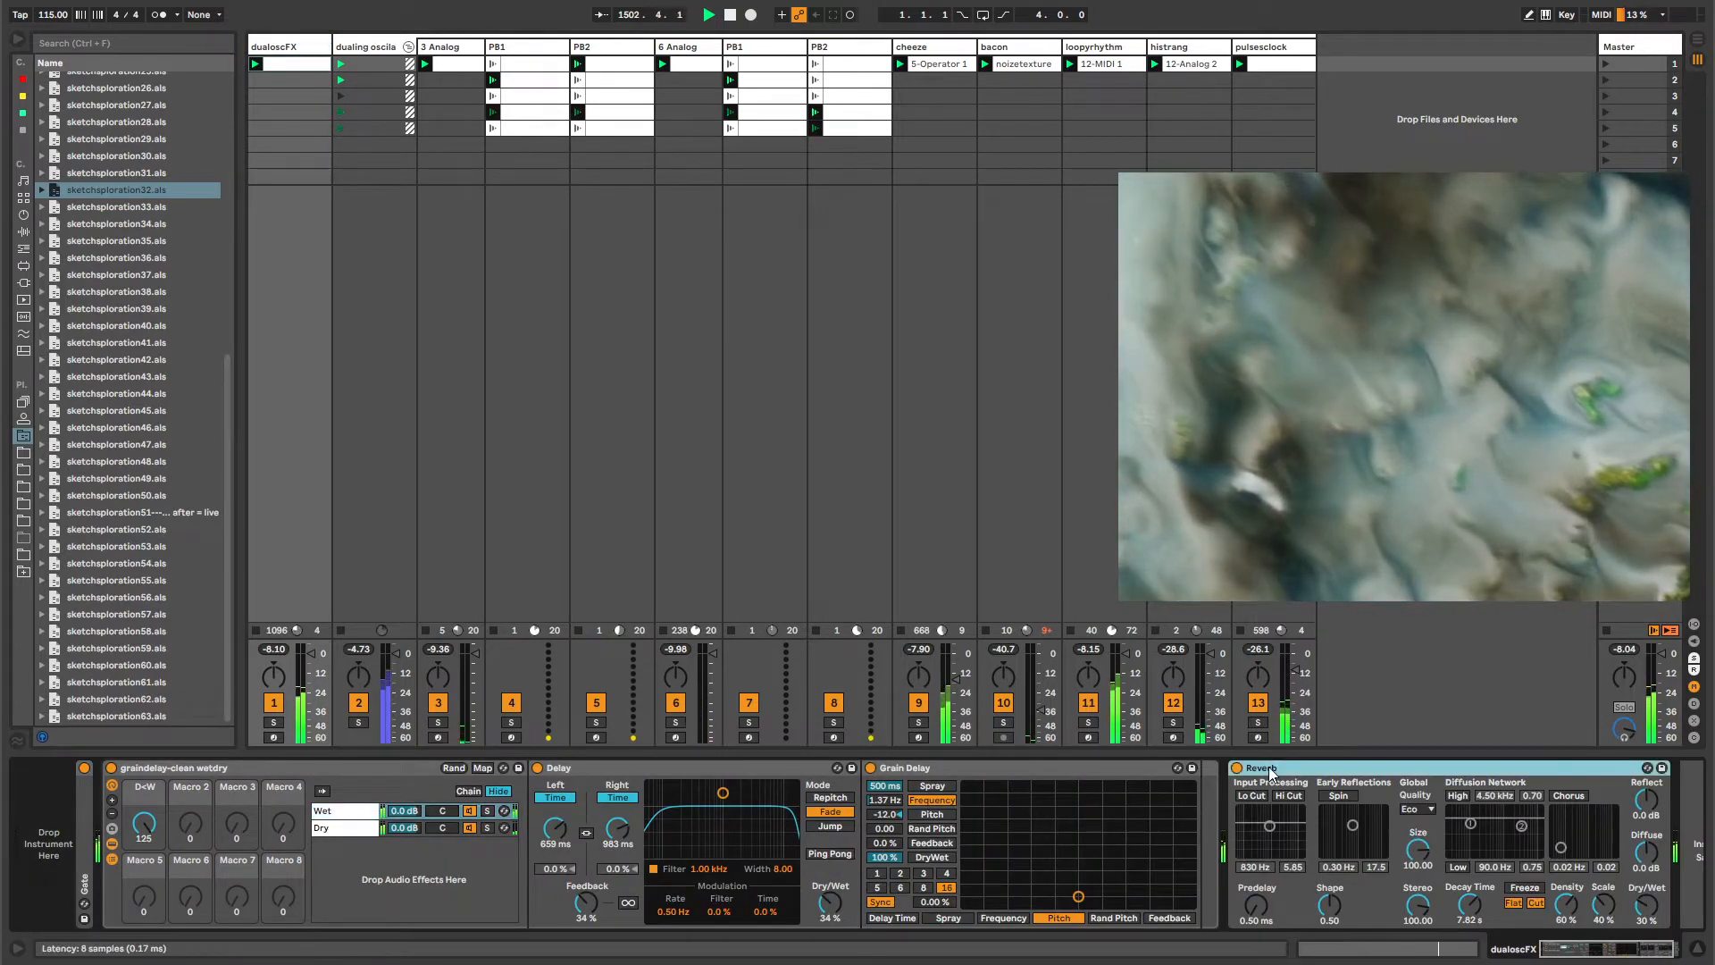
click(938, 765)
click(748, 768)
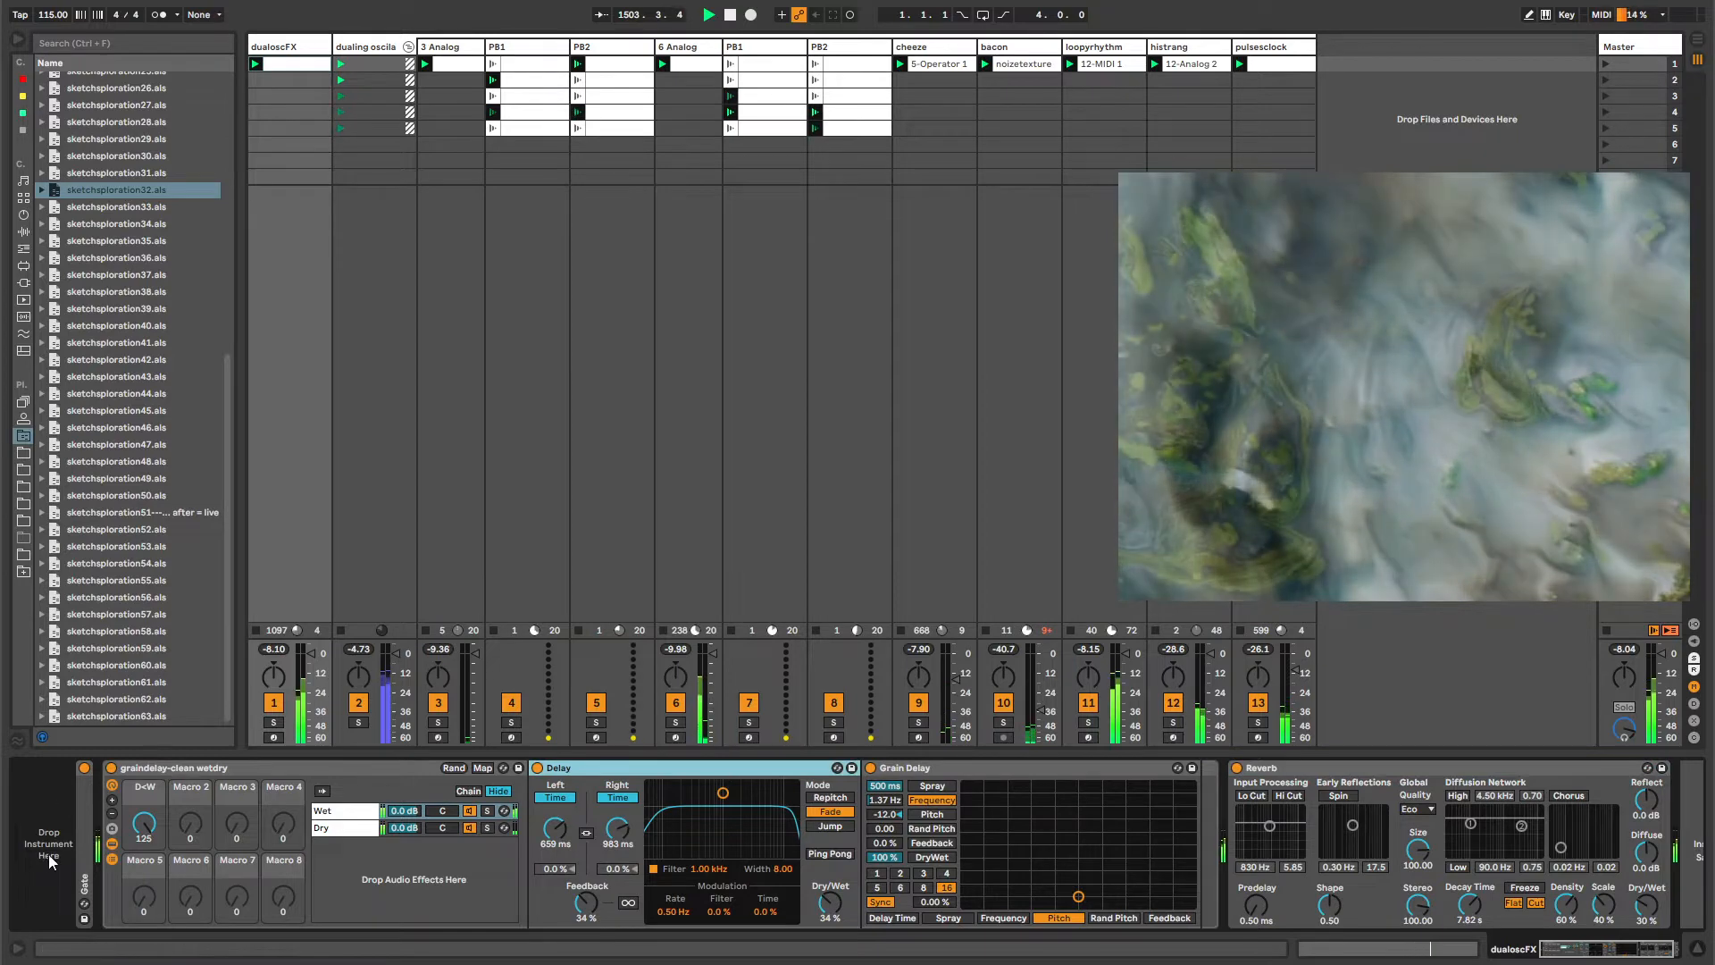
double_click(83, 854)
double_click(138, 765)
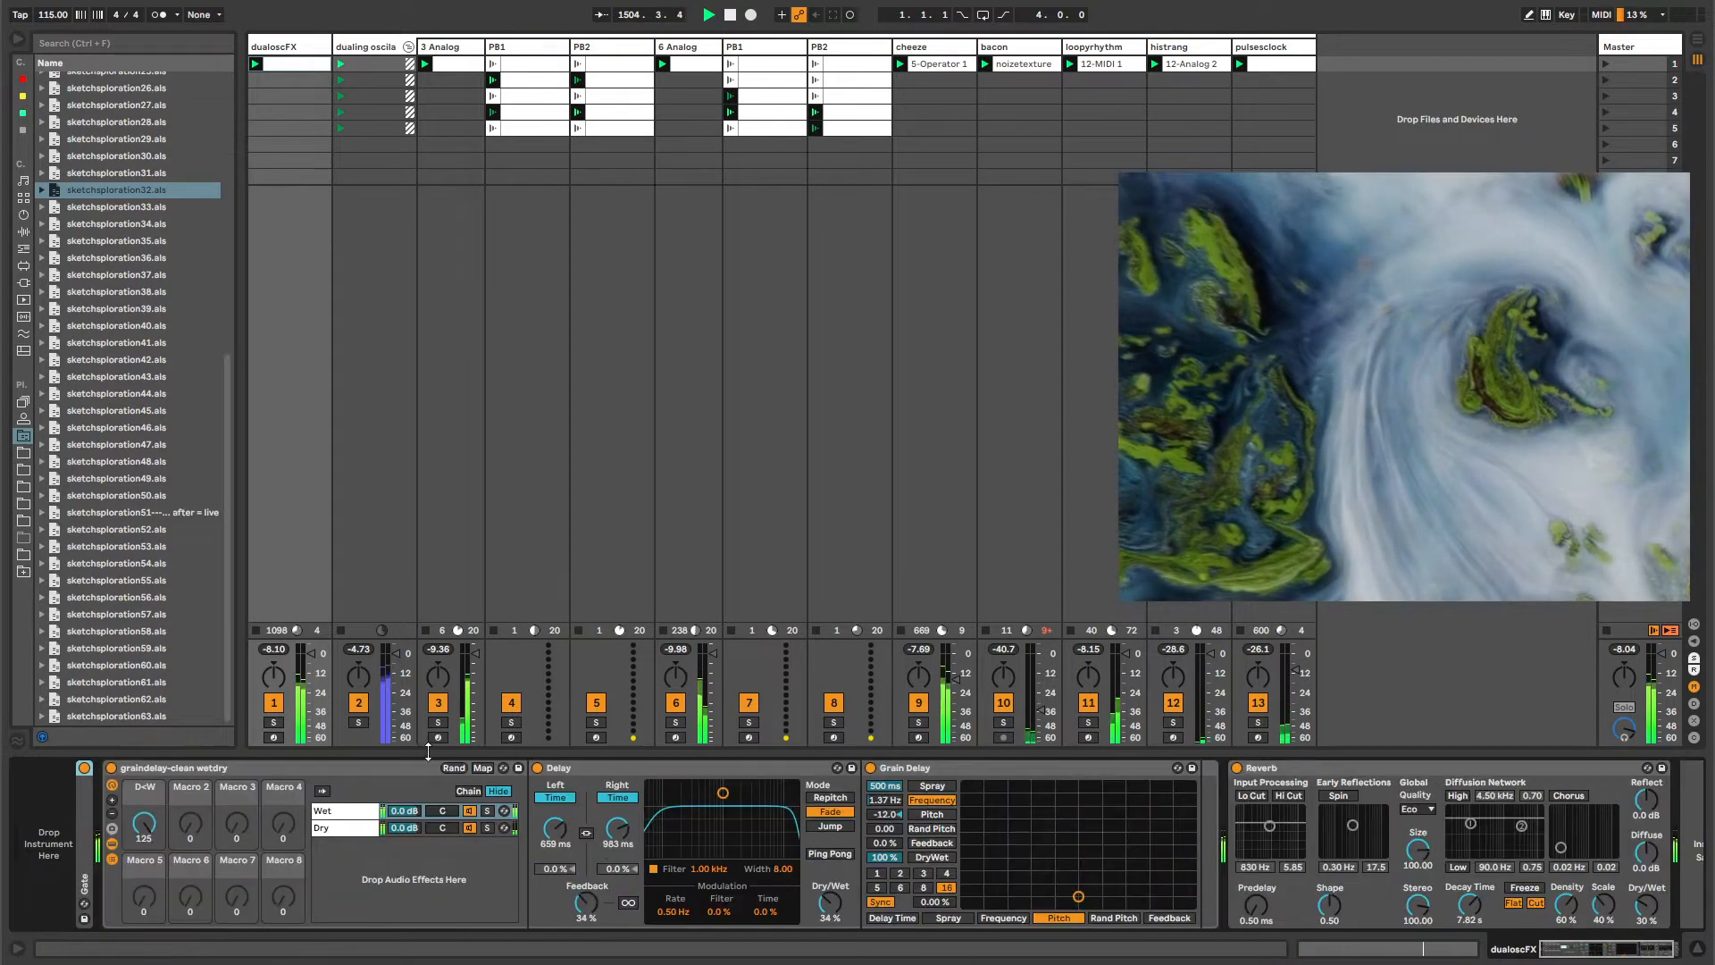
drag(1557, 954, 1547, 954)
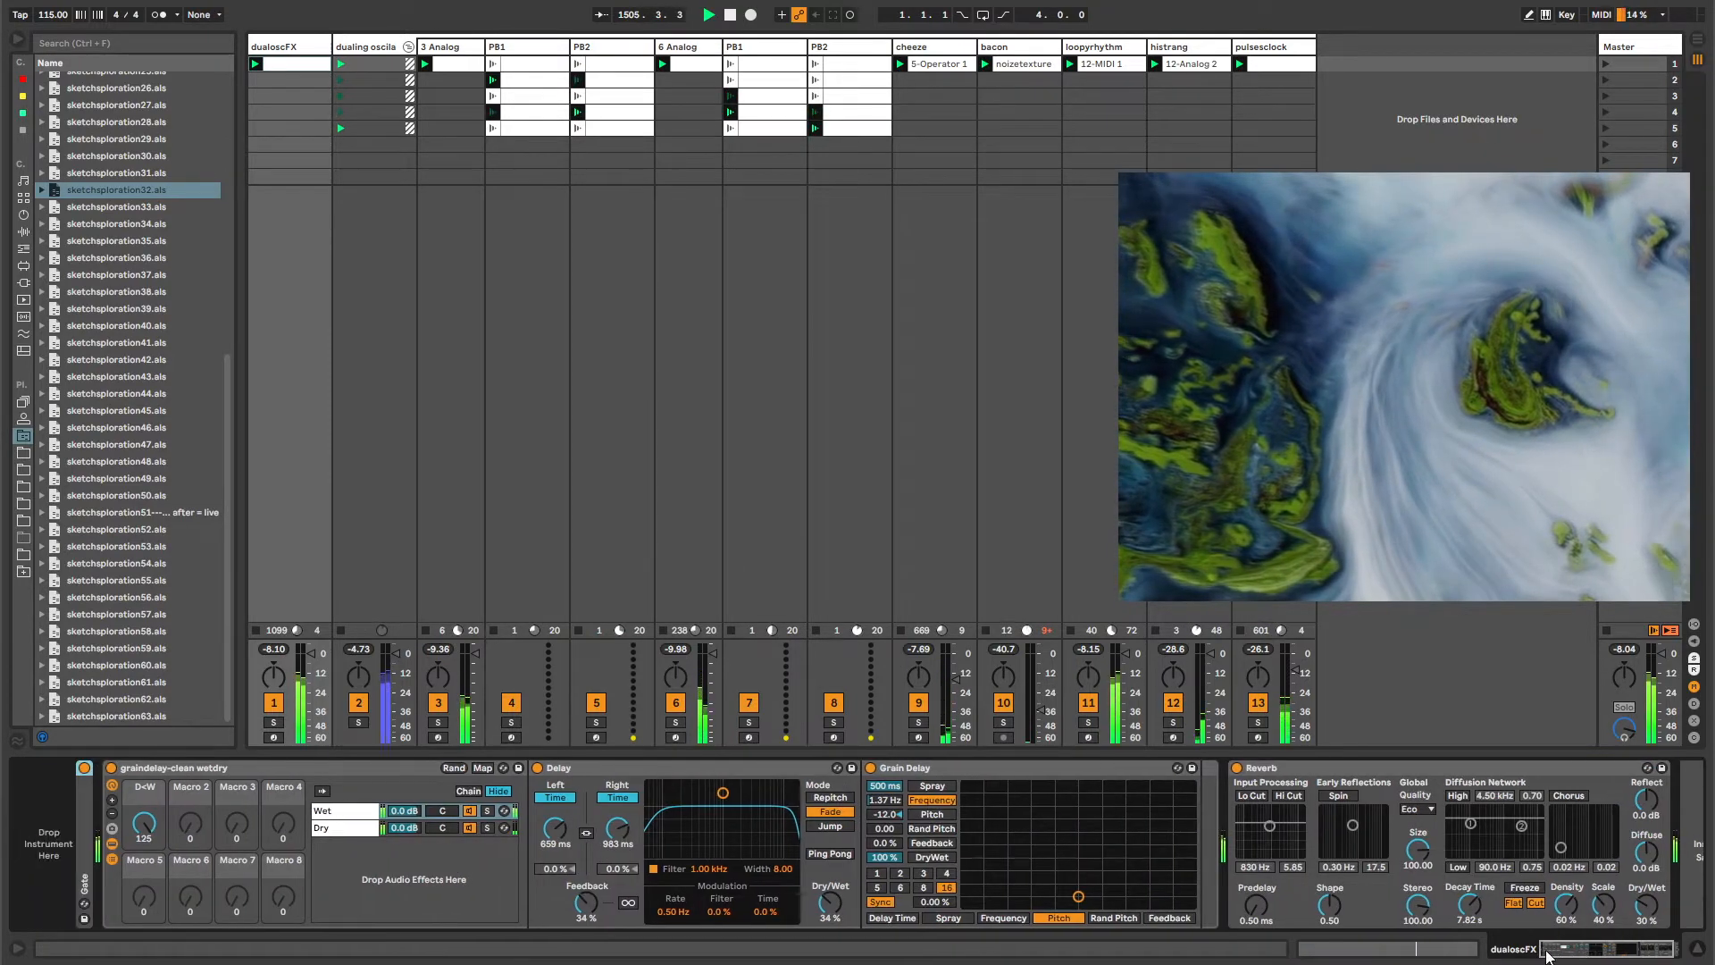
Return to the start of the 3 Analog device chain and examine its Analog and Delay devices.
click(388, 46)
click(451, 47)
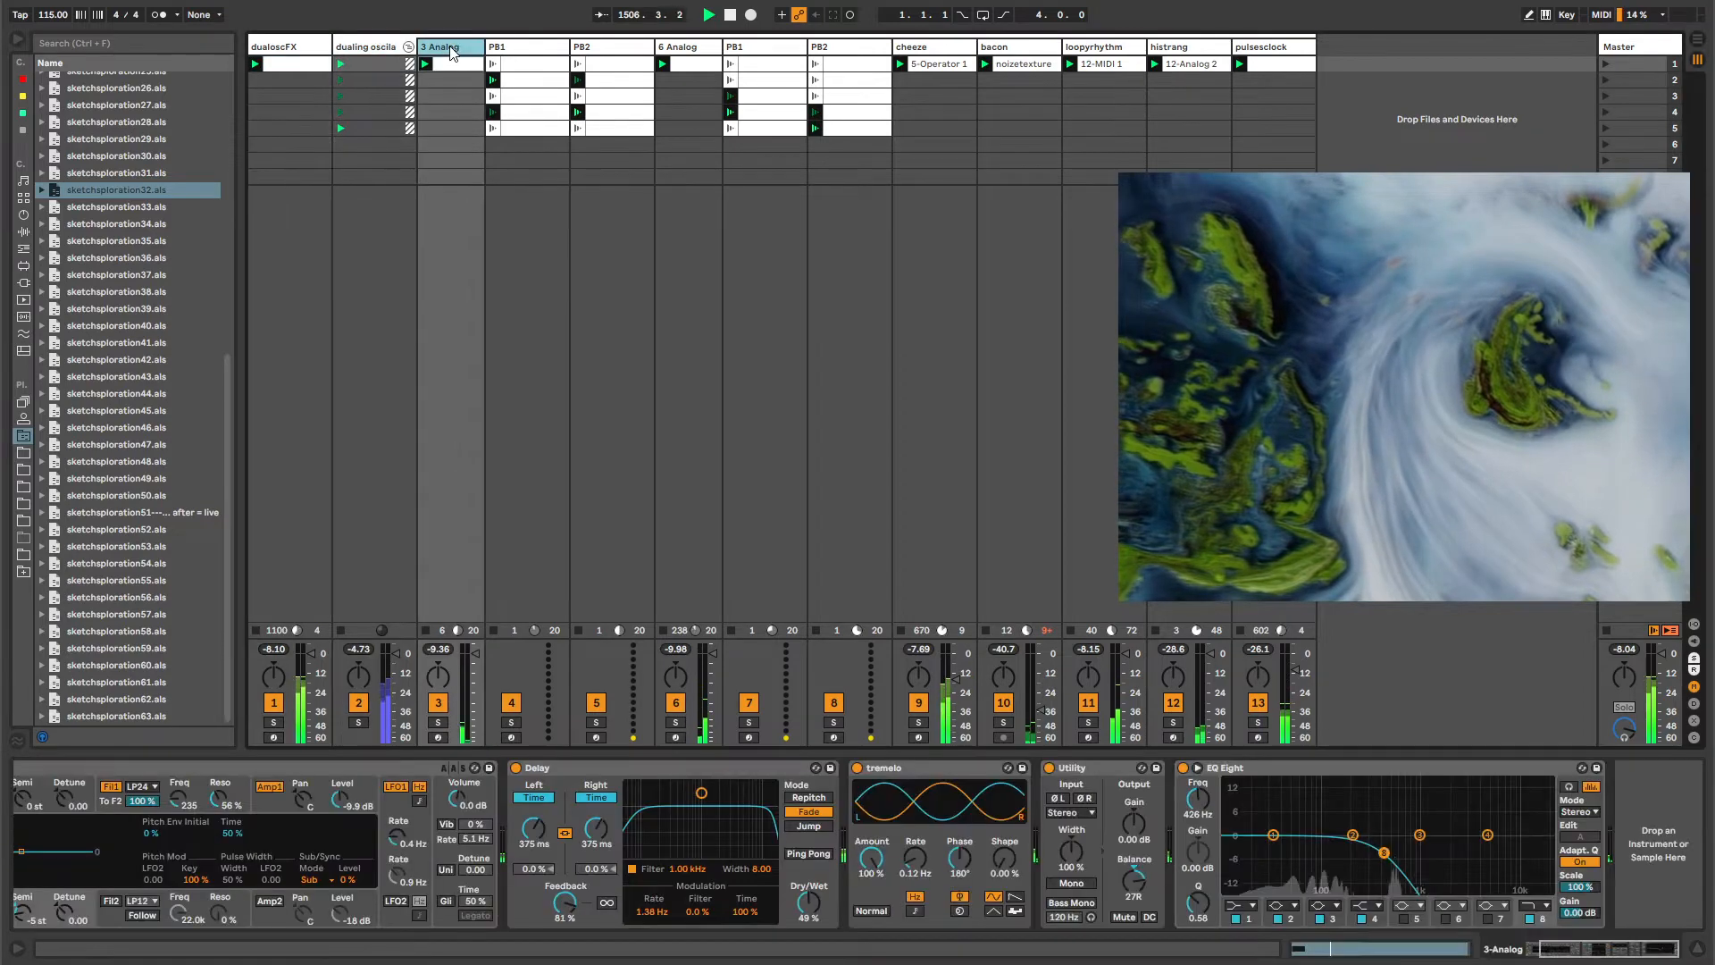
drag(1593, 948, 1576, 948)
click(452, 766)
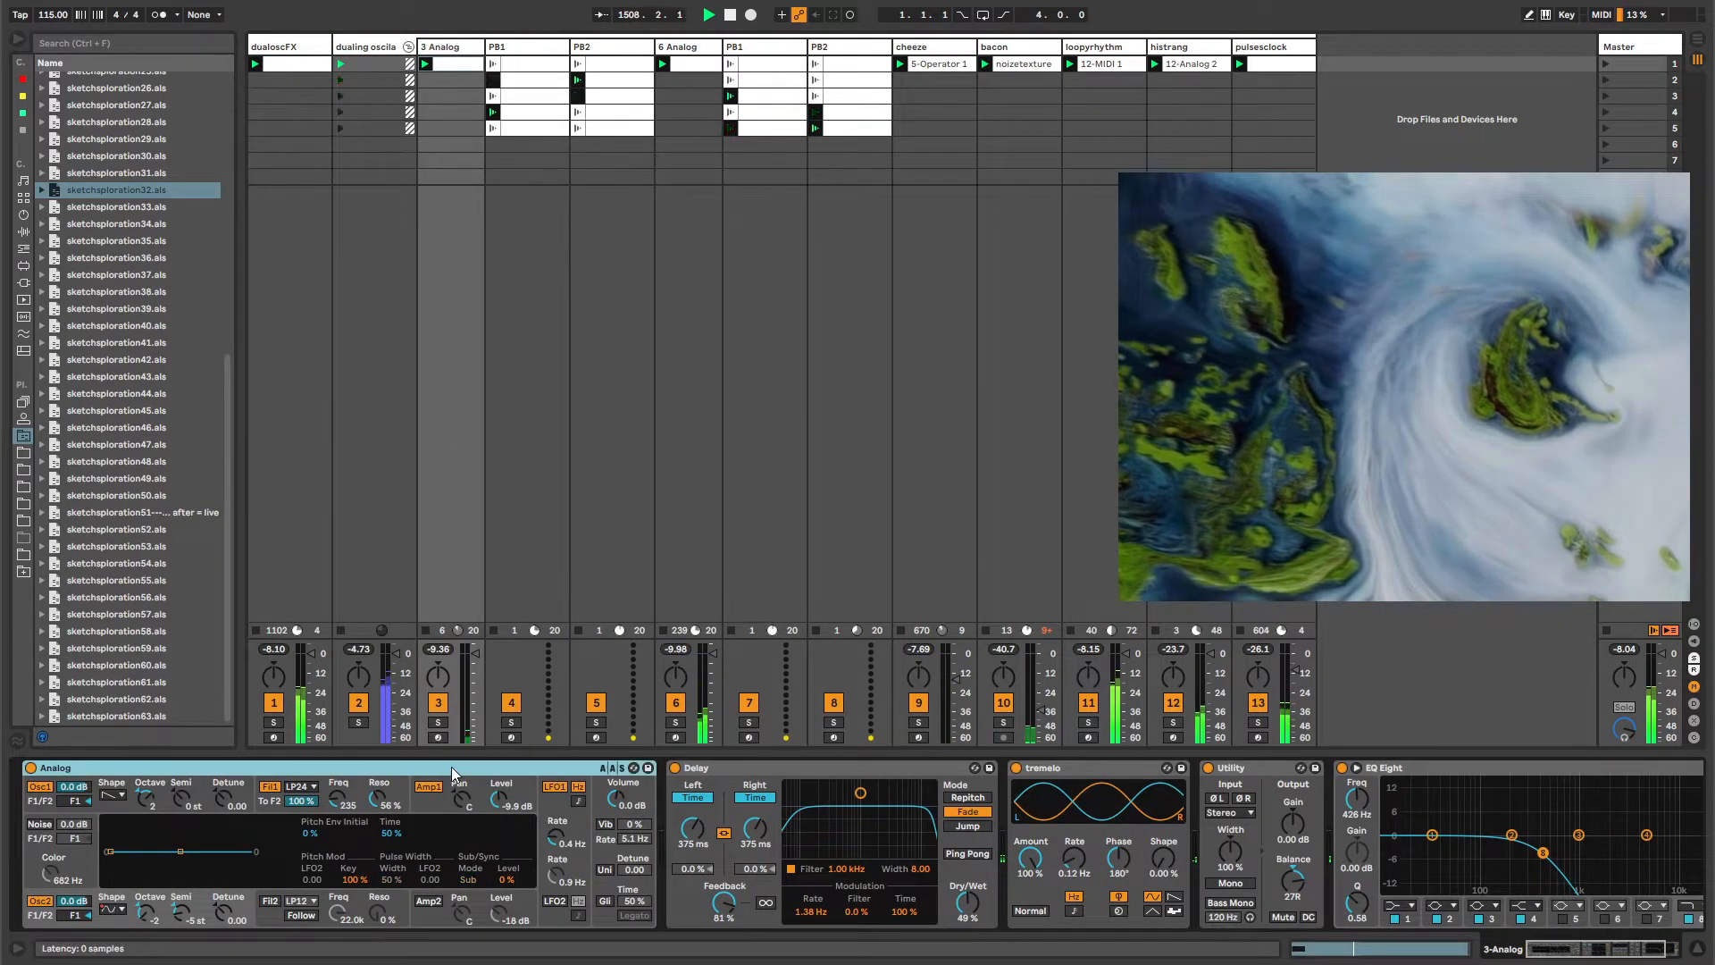
click(721, 765)
View PB1's MIDI Effect Rack and expand the MIDI Effect Rack on the neighbouring PB2 track.
click(524, 49)
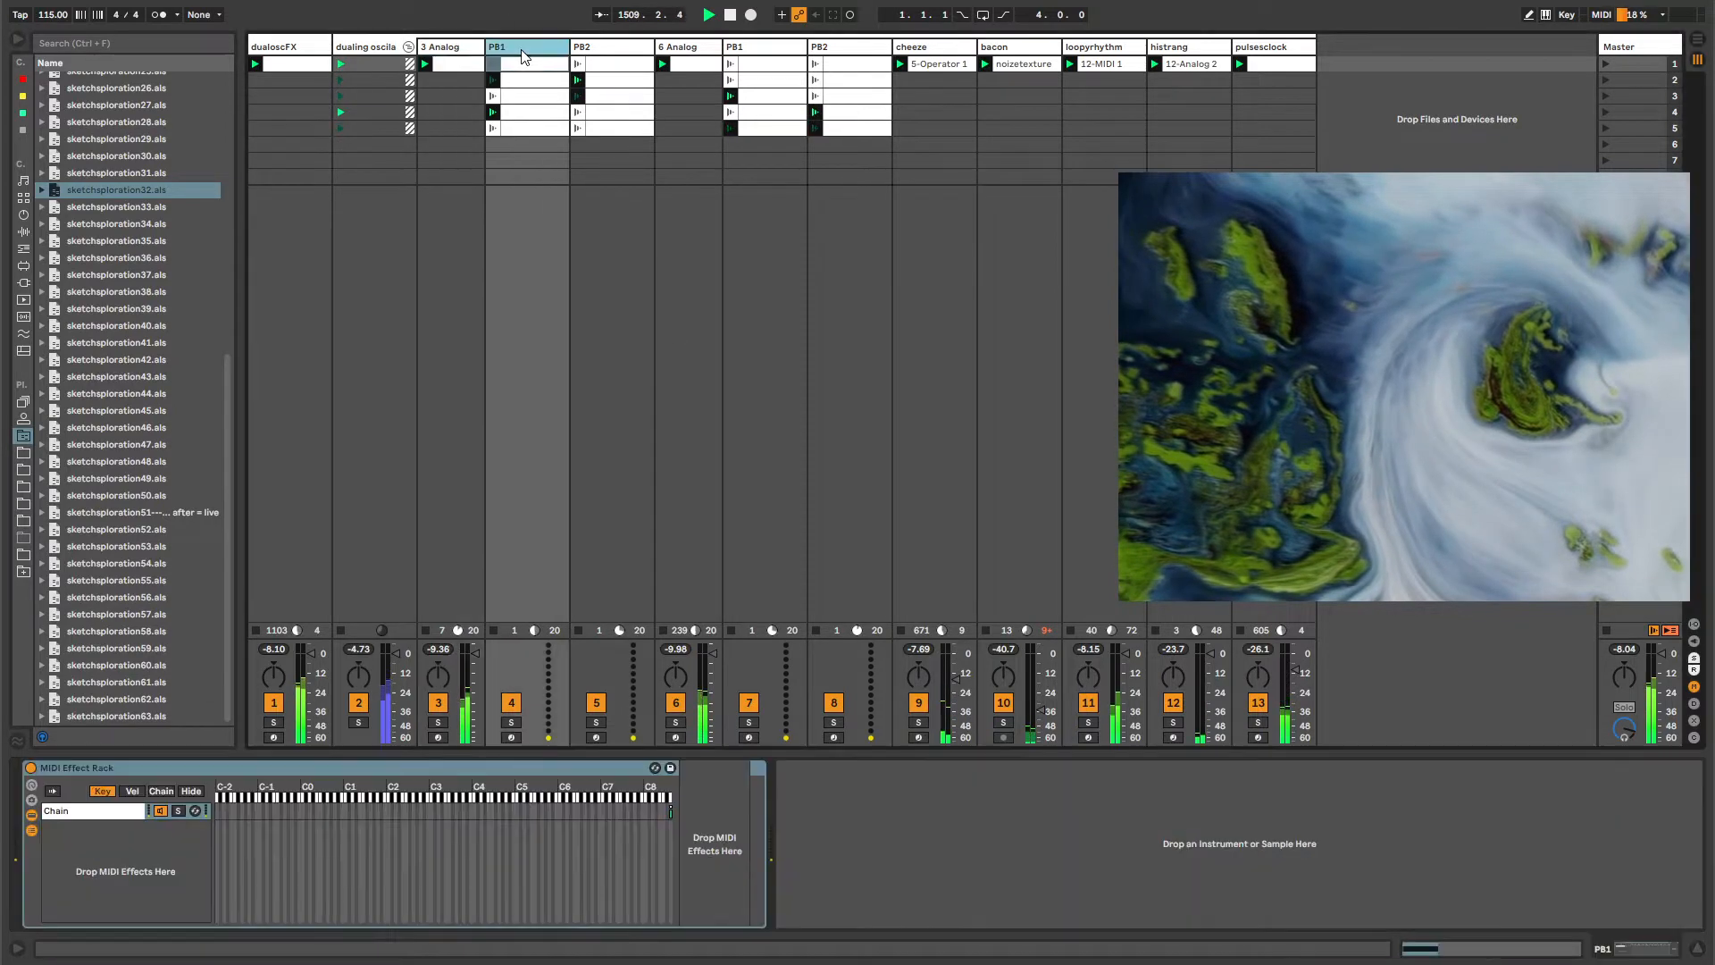
click(605, 51)
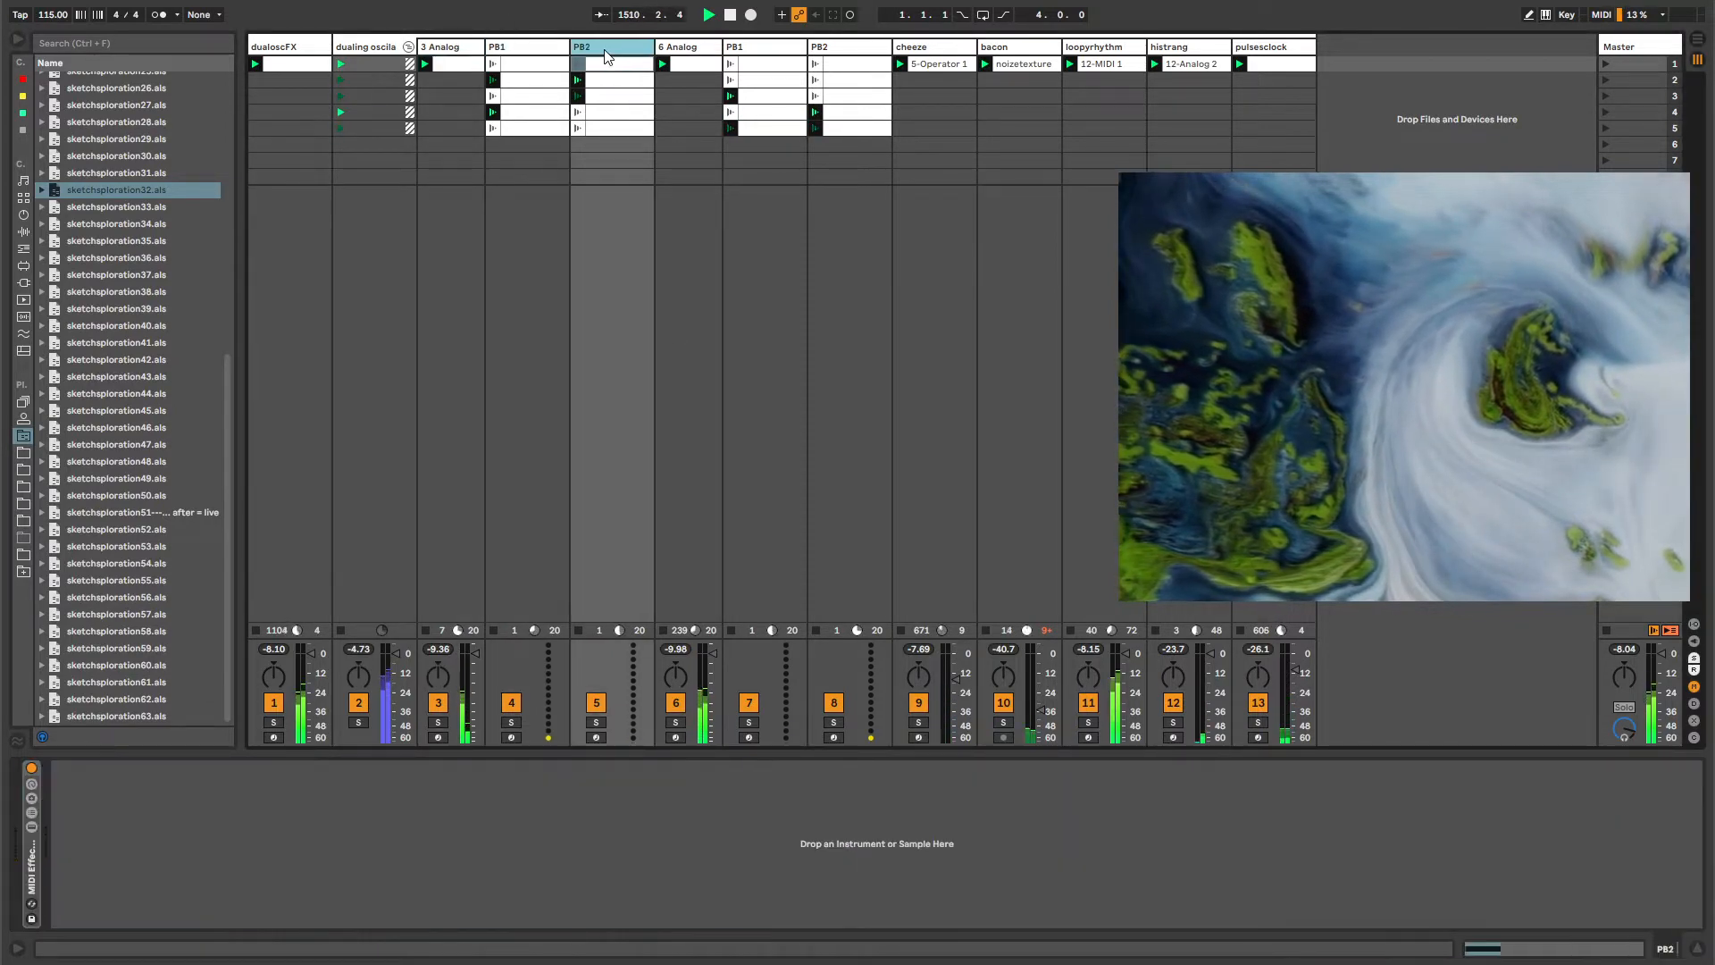
double_click(30, 855)
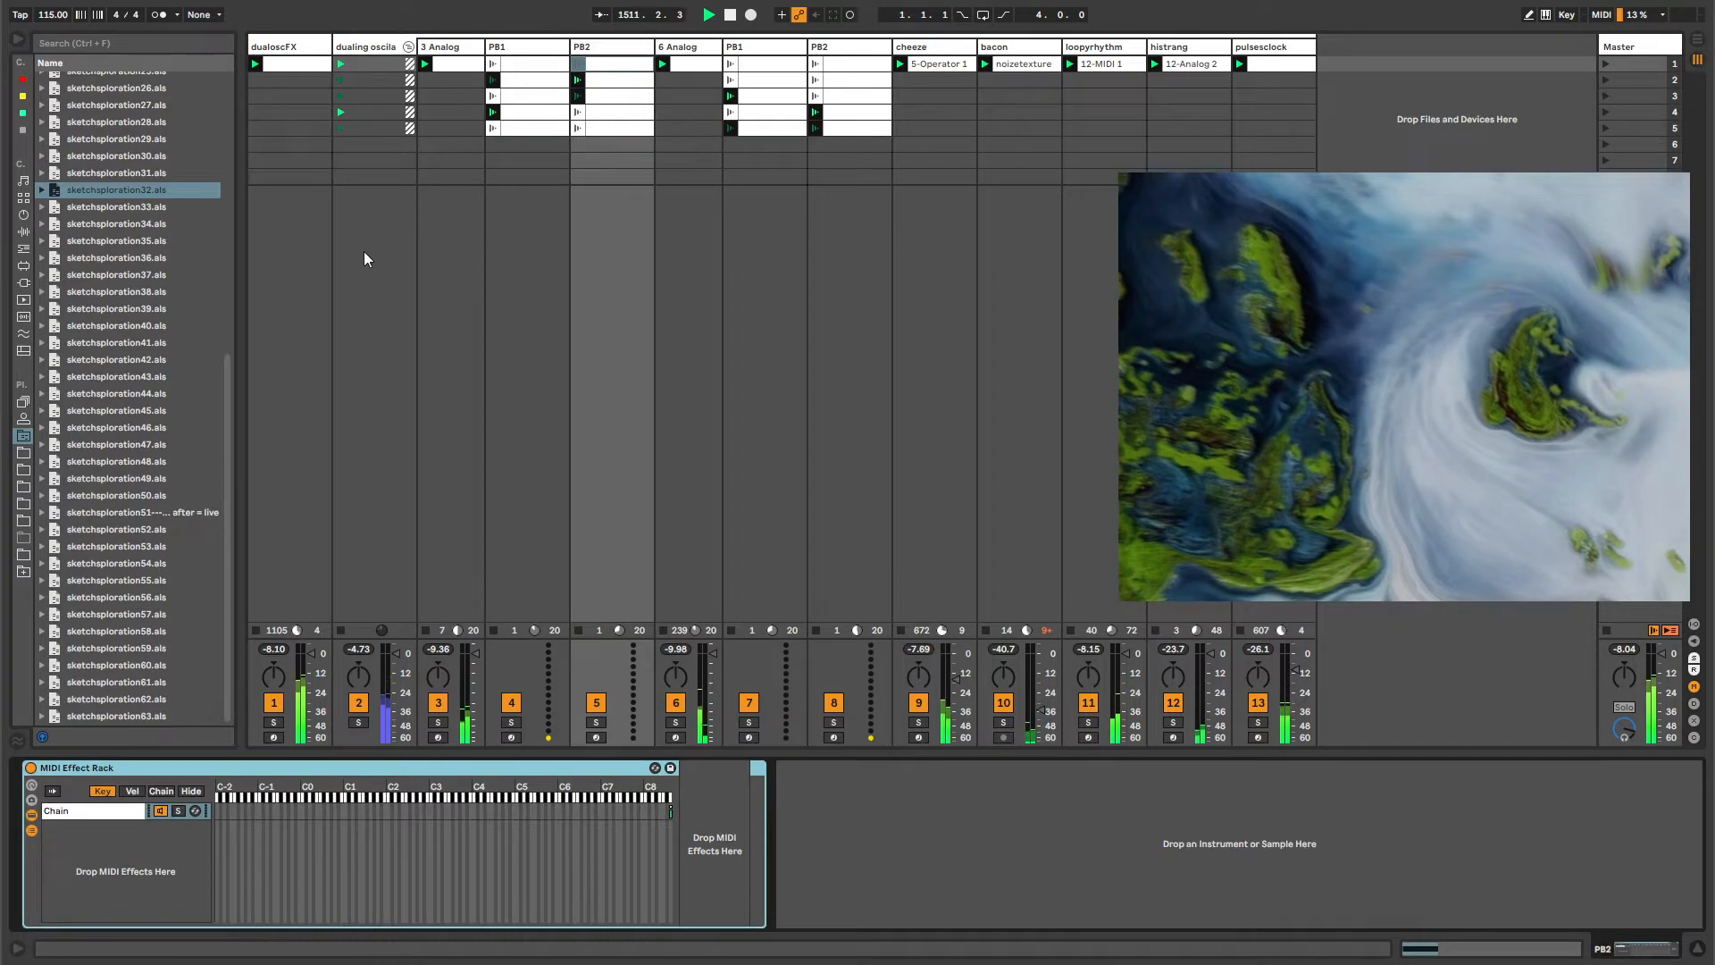
Show the tracks' input/output routing and check where the PB1 and PB2 tracks beside 3 Analog send their MIDI.
click(1694, 626)
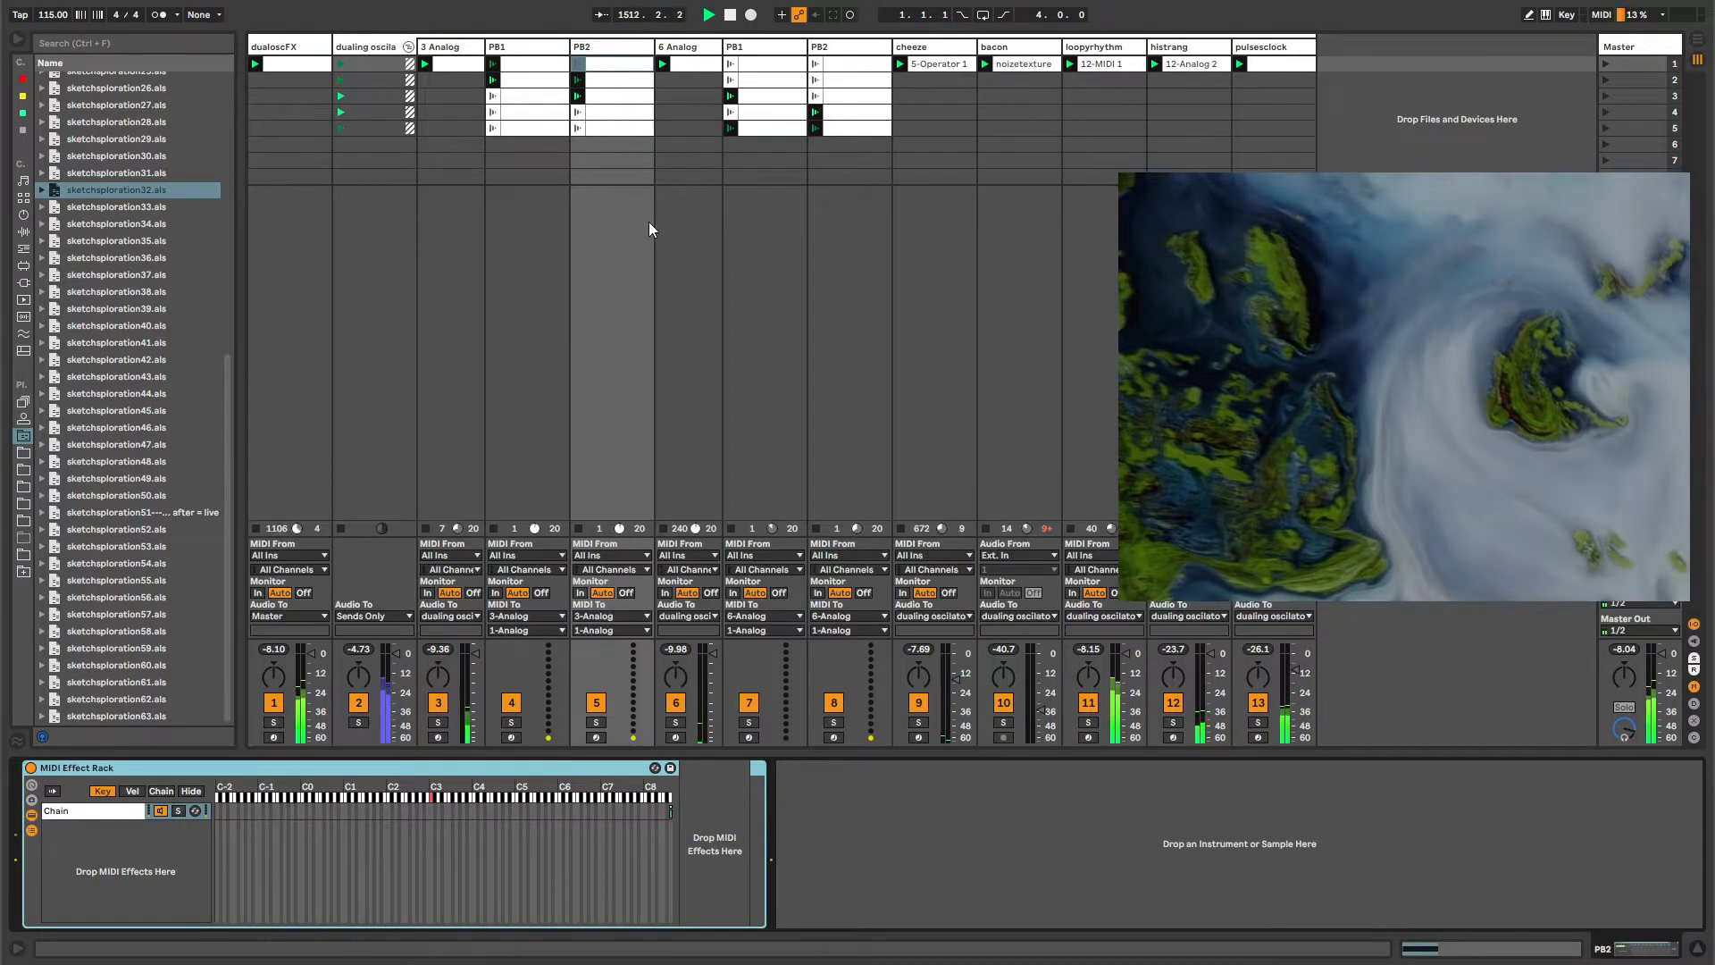
click(536, 49)
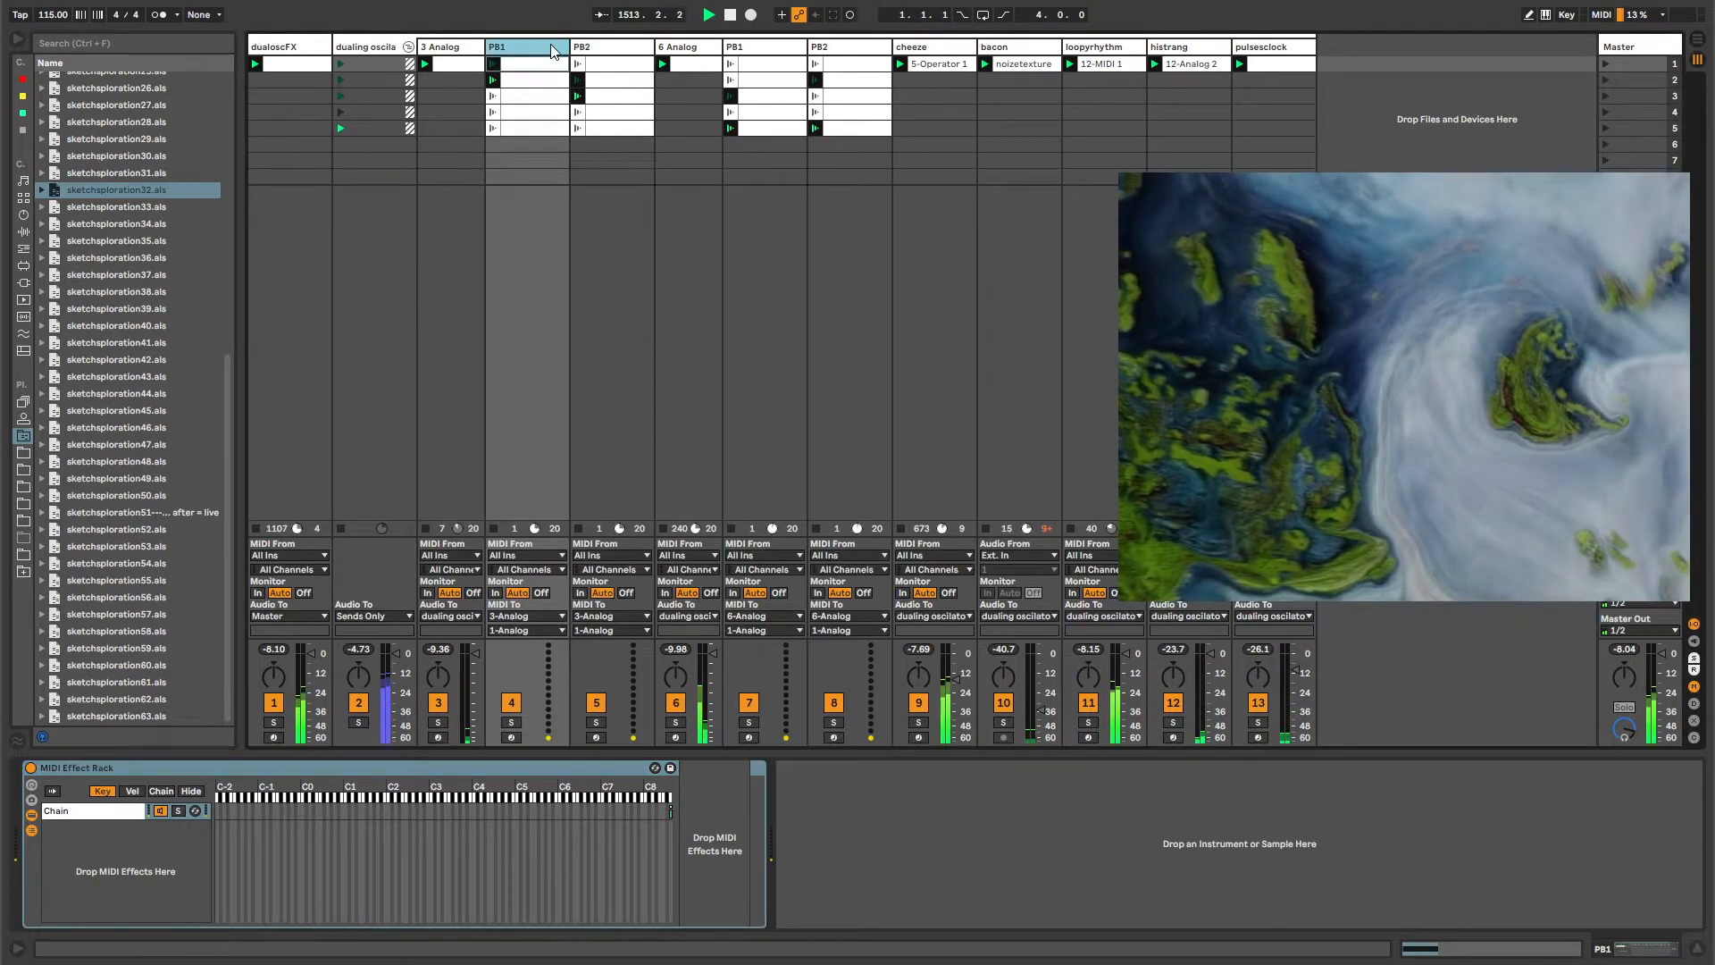
click(592, 51)
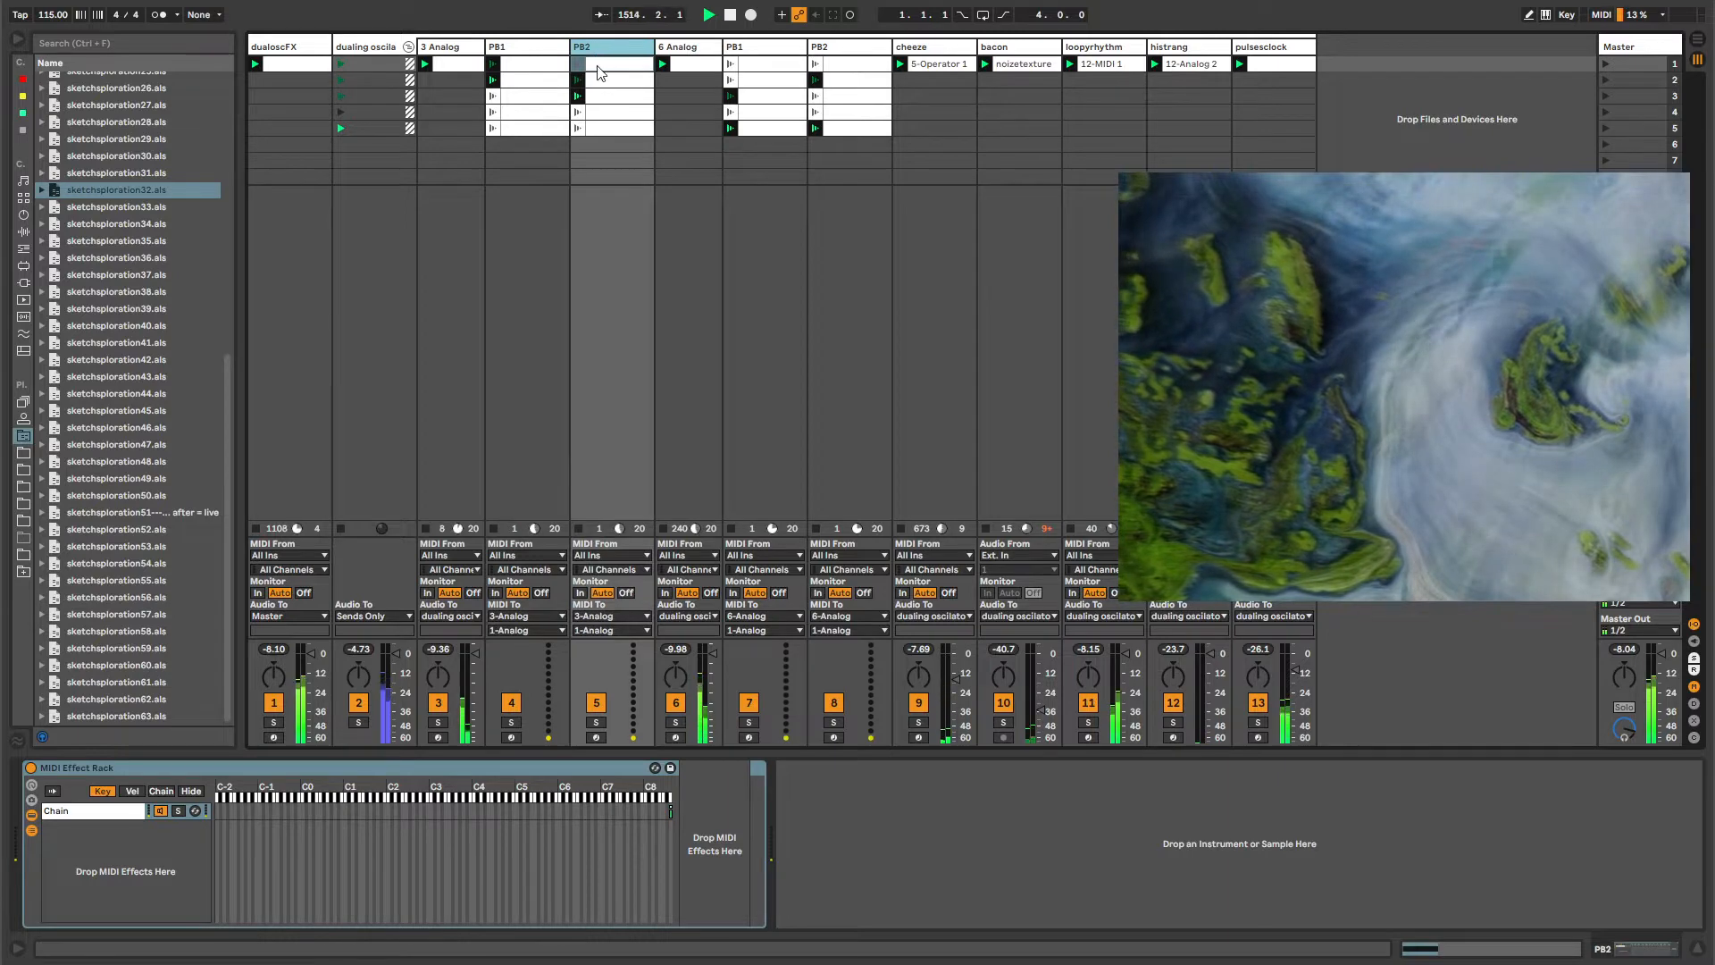
Open PB2's first three clips and examine their Pitch Bend envelopes.
click(598, 71)
click(244, 617)
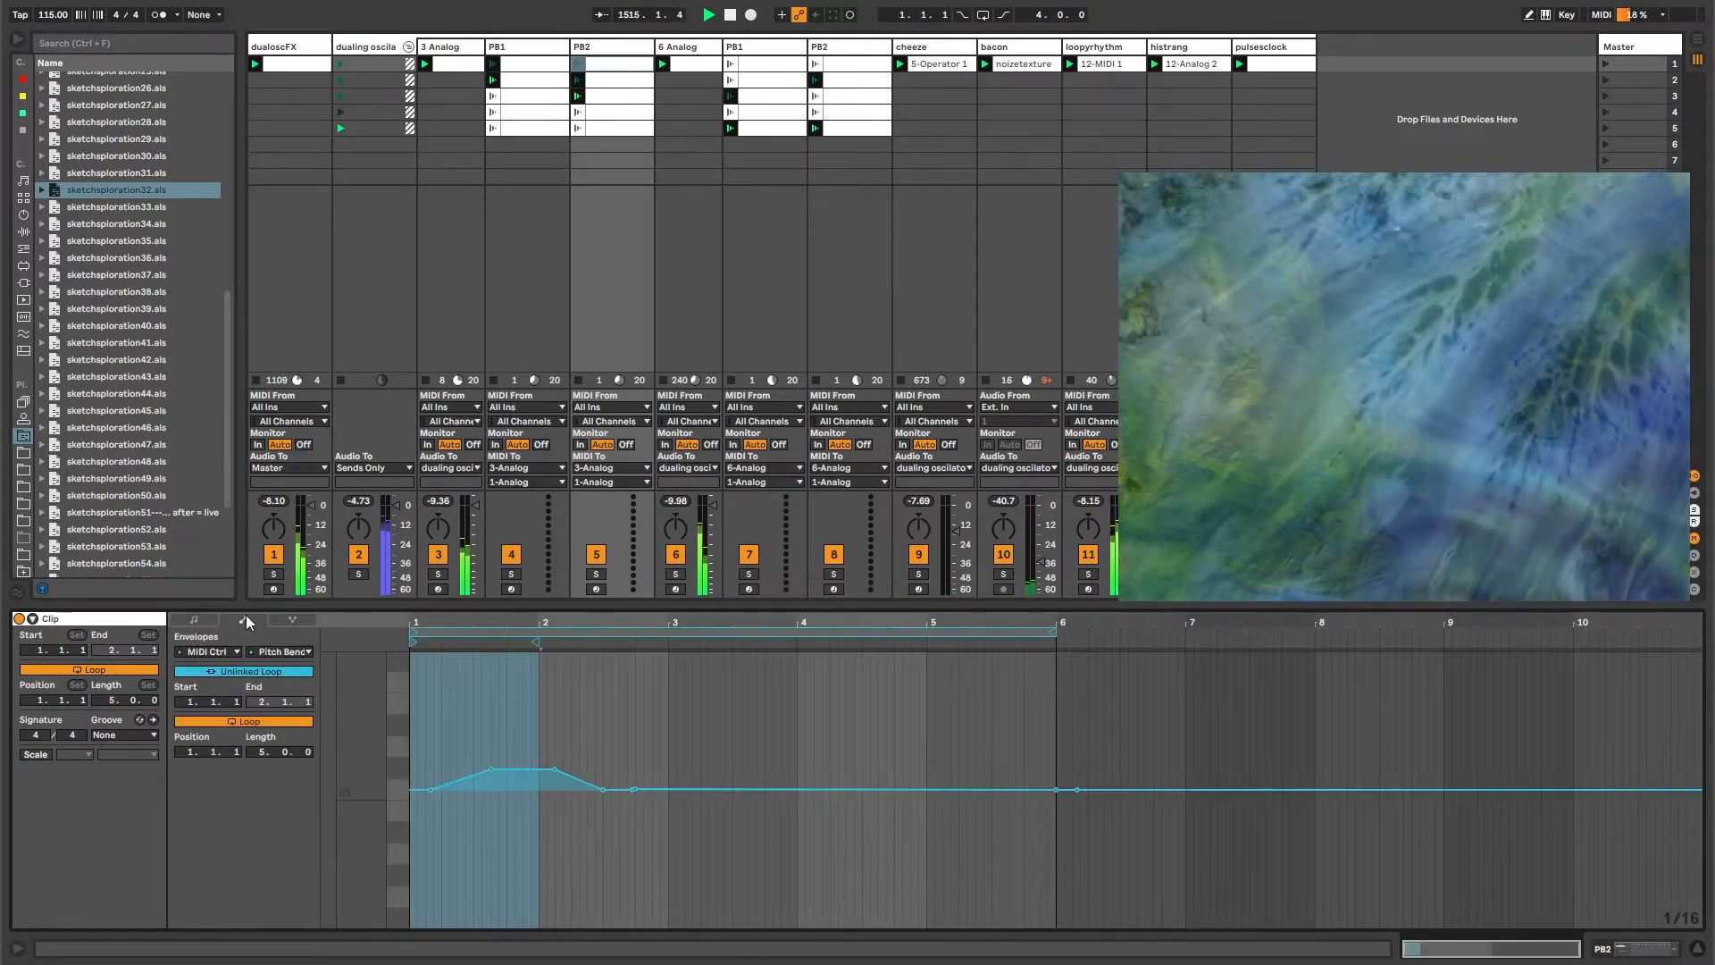
click(615, 84)
click(614, 95)
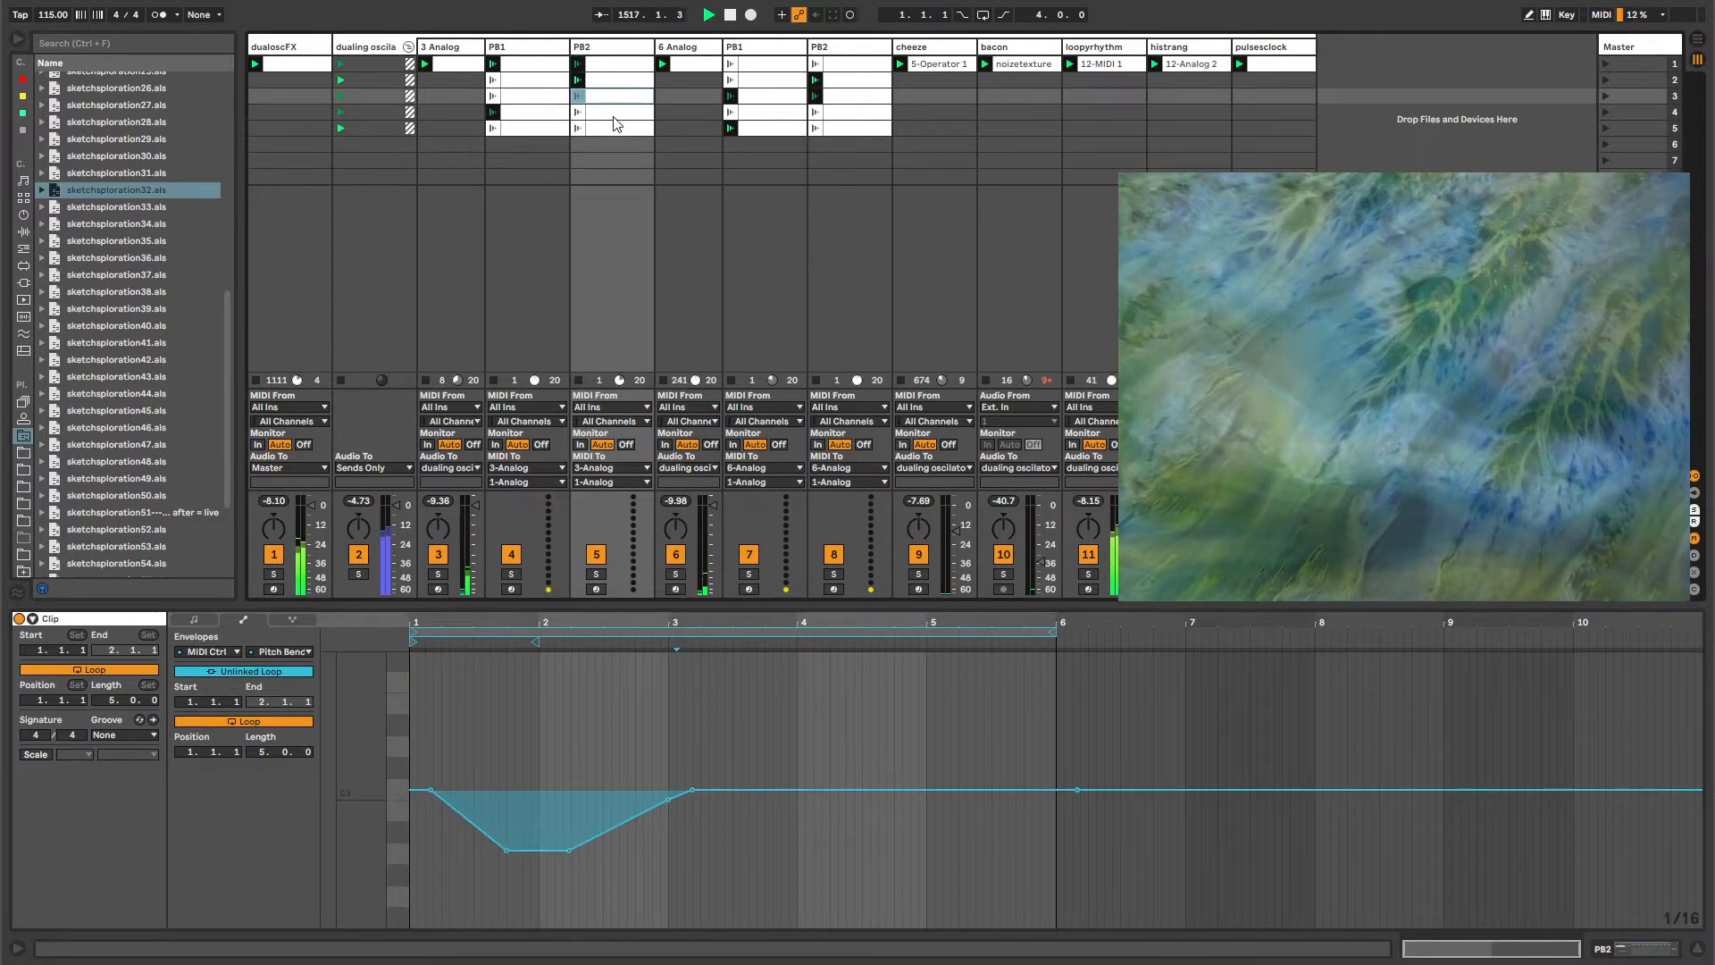
click(610, 80)
click(609, 68)
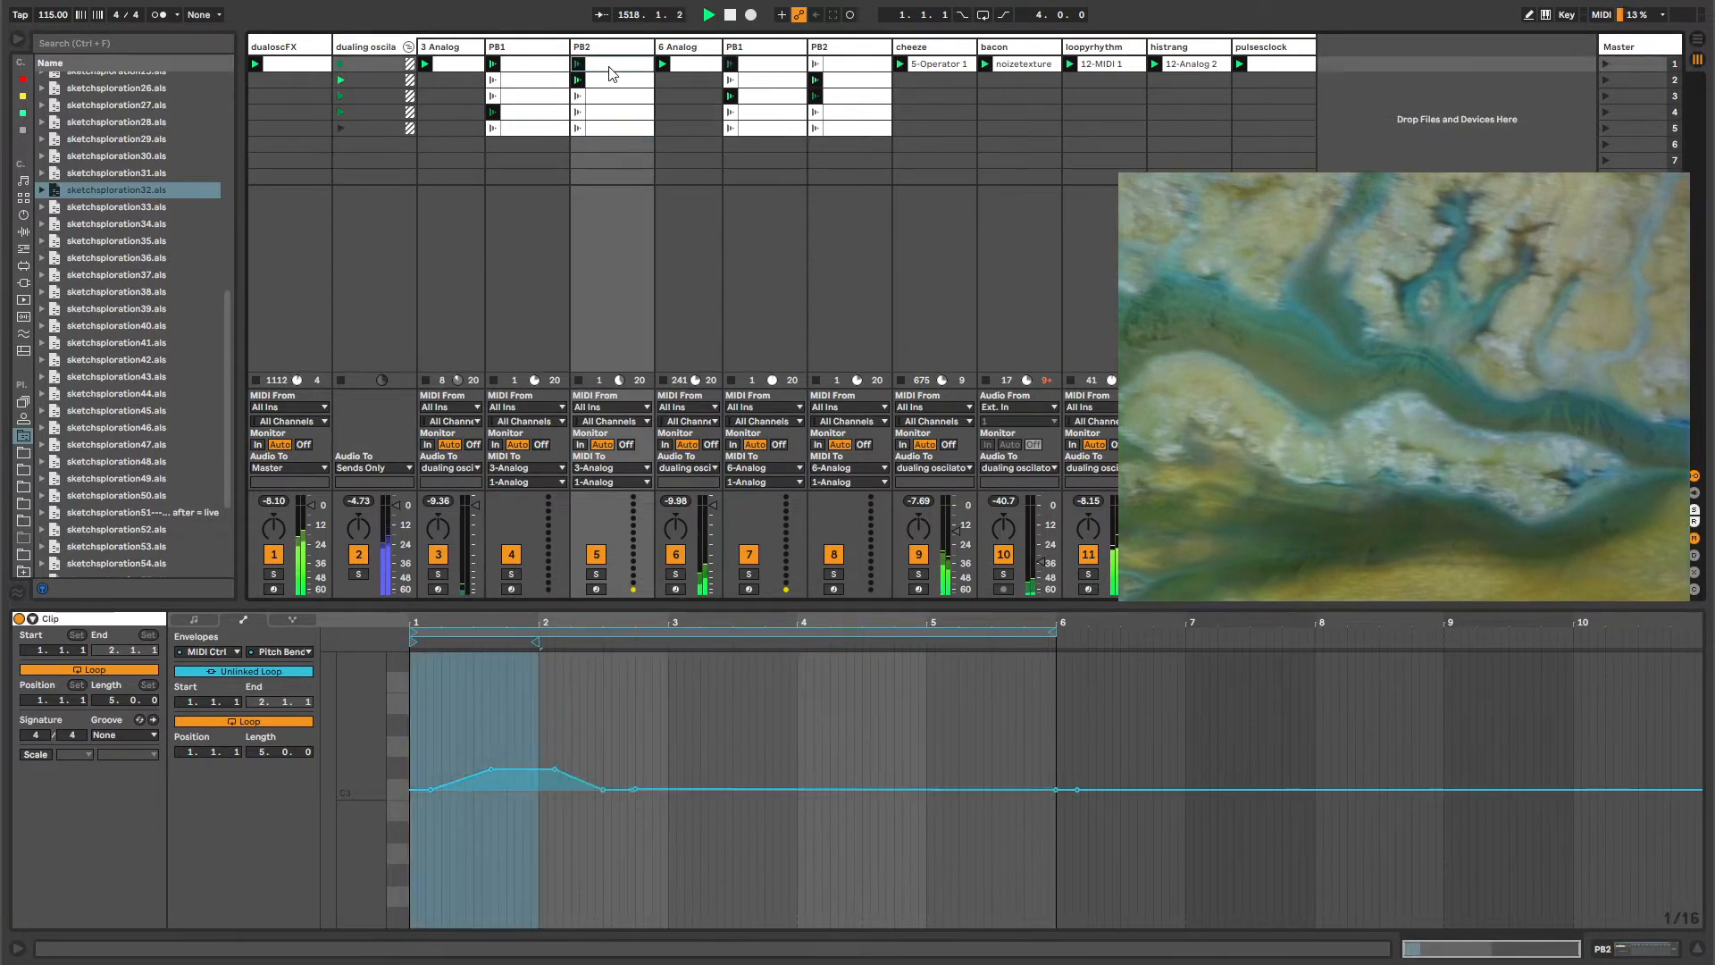
Step through the five clips on the PB1 track beside 3 Analog and examine their notes.
click(528, 67)
click(530, 83)
click(530, 99)
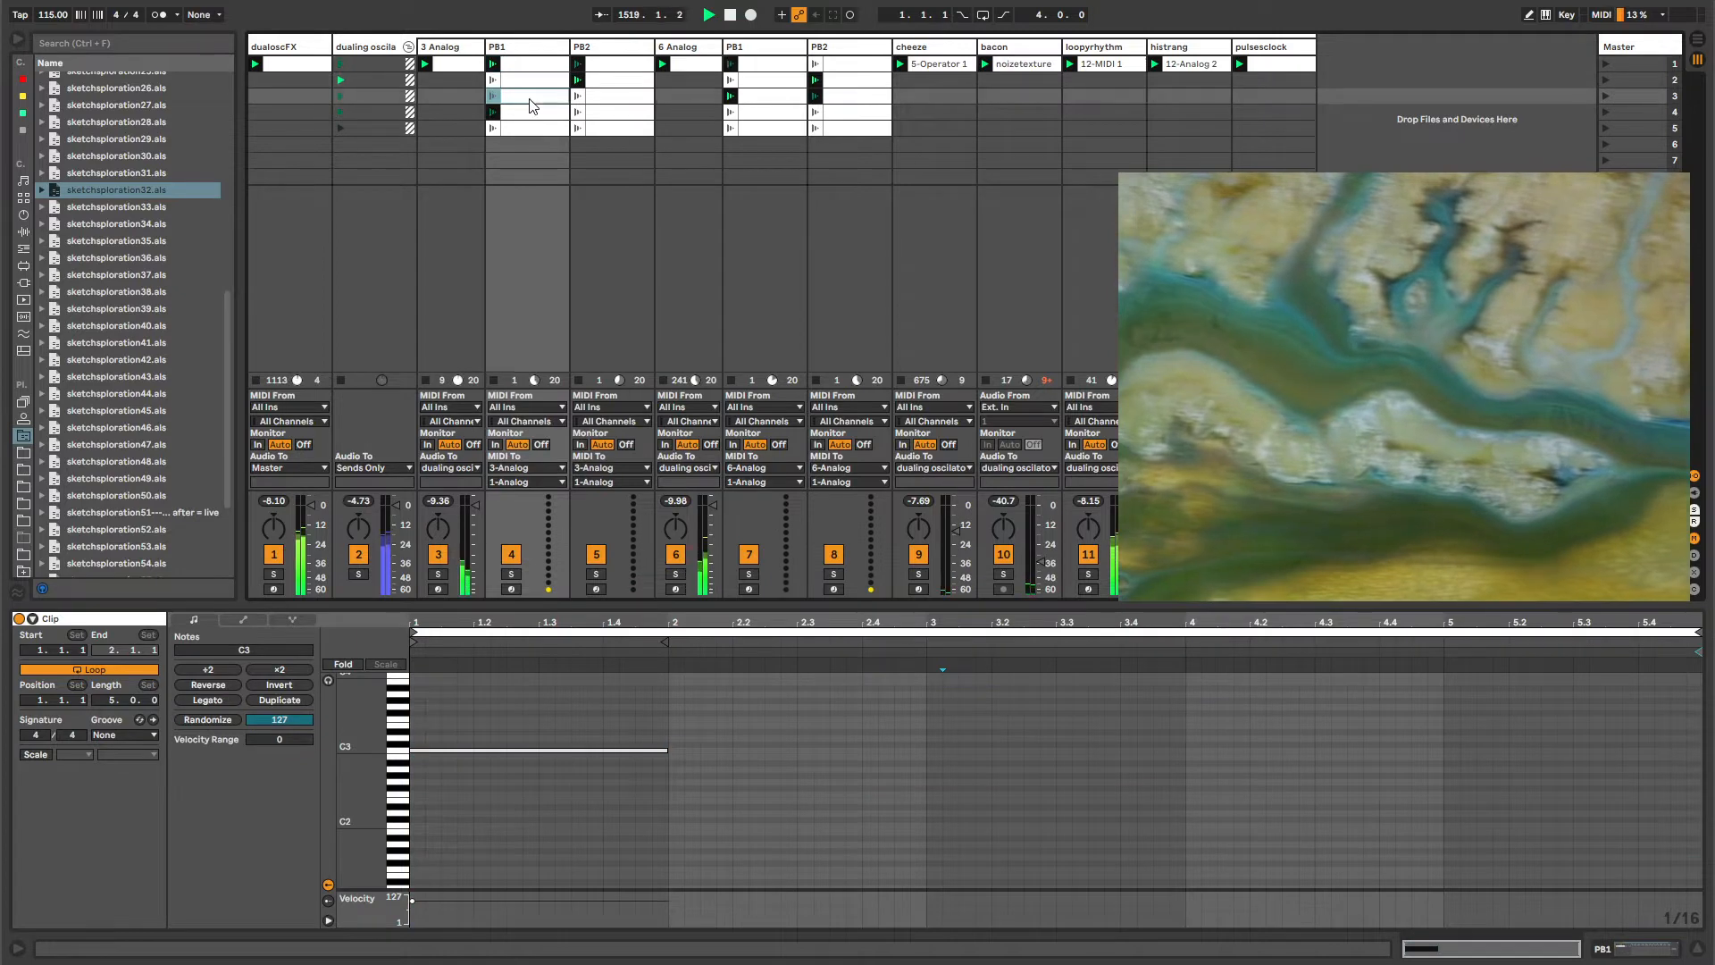
click(530, 116)
click(529, 128)
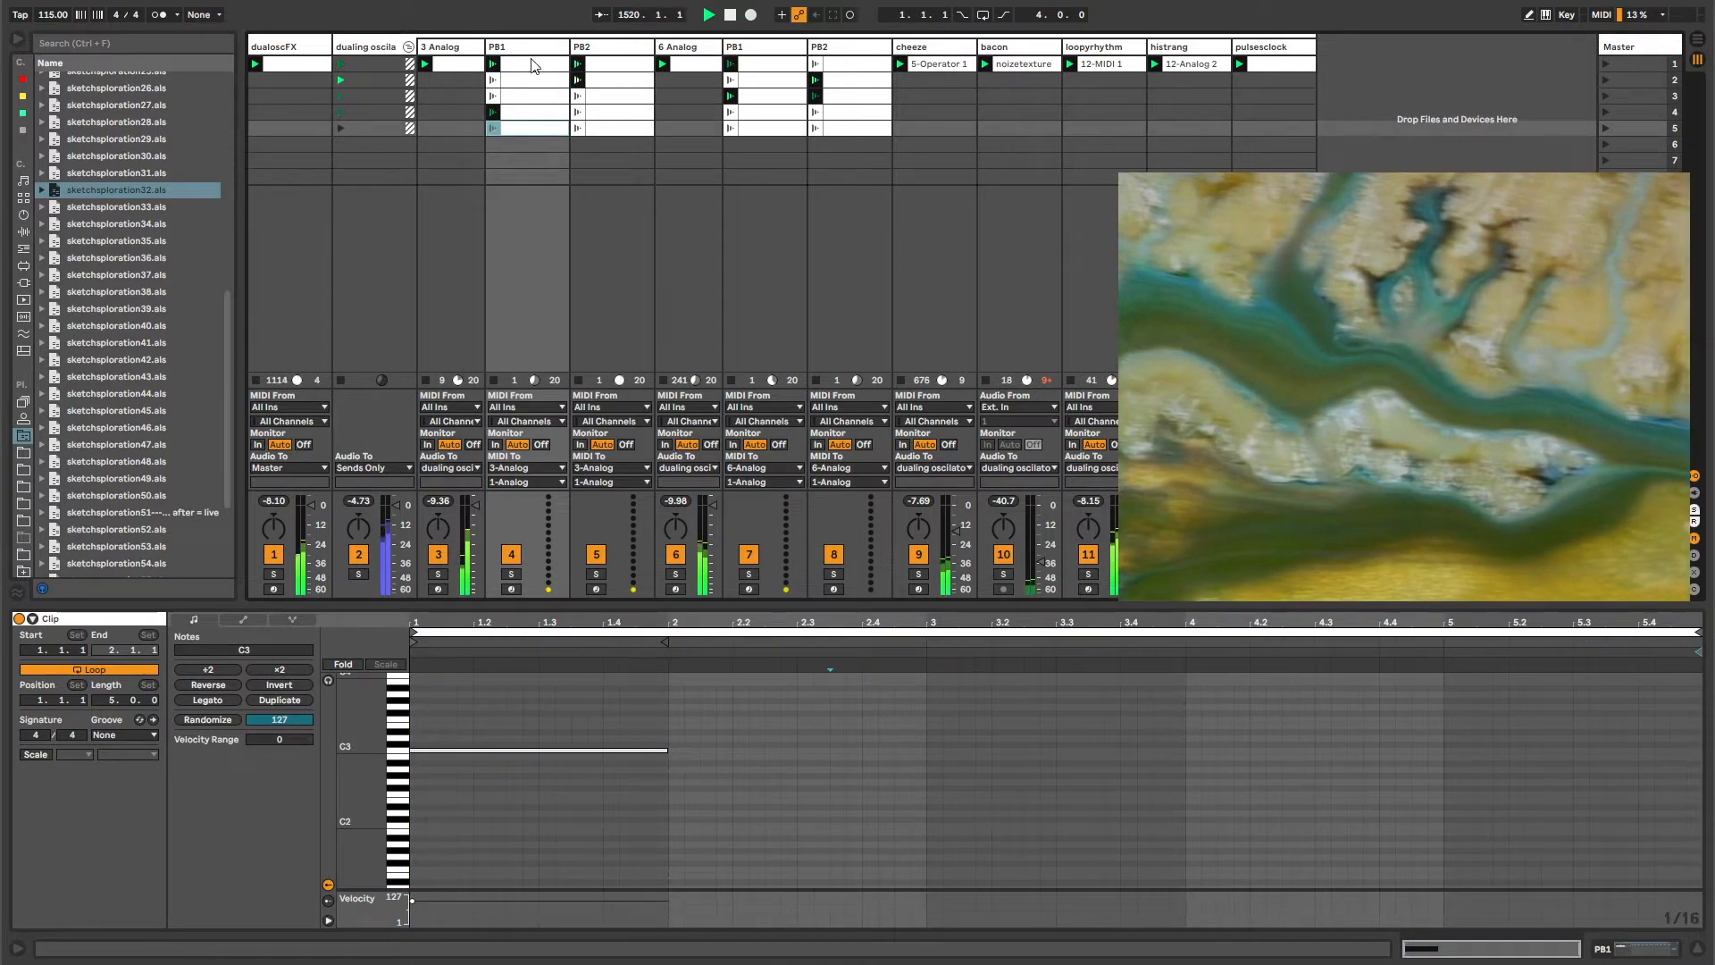
click(533, 66)
Compare the first-row clips of the 3 Analog, PB1 and PB2 tracks, finishing with the 3 Analog clip.
click(456, 67)
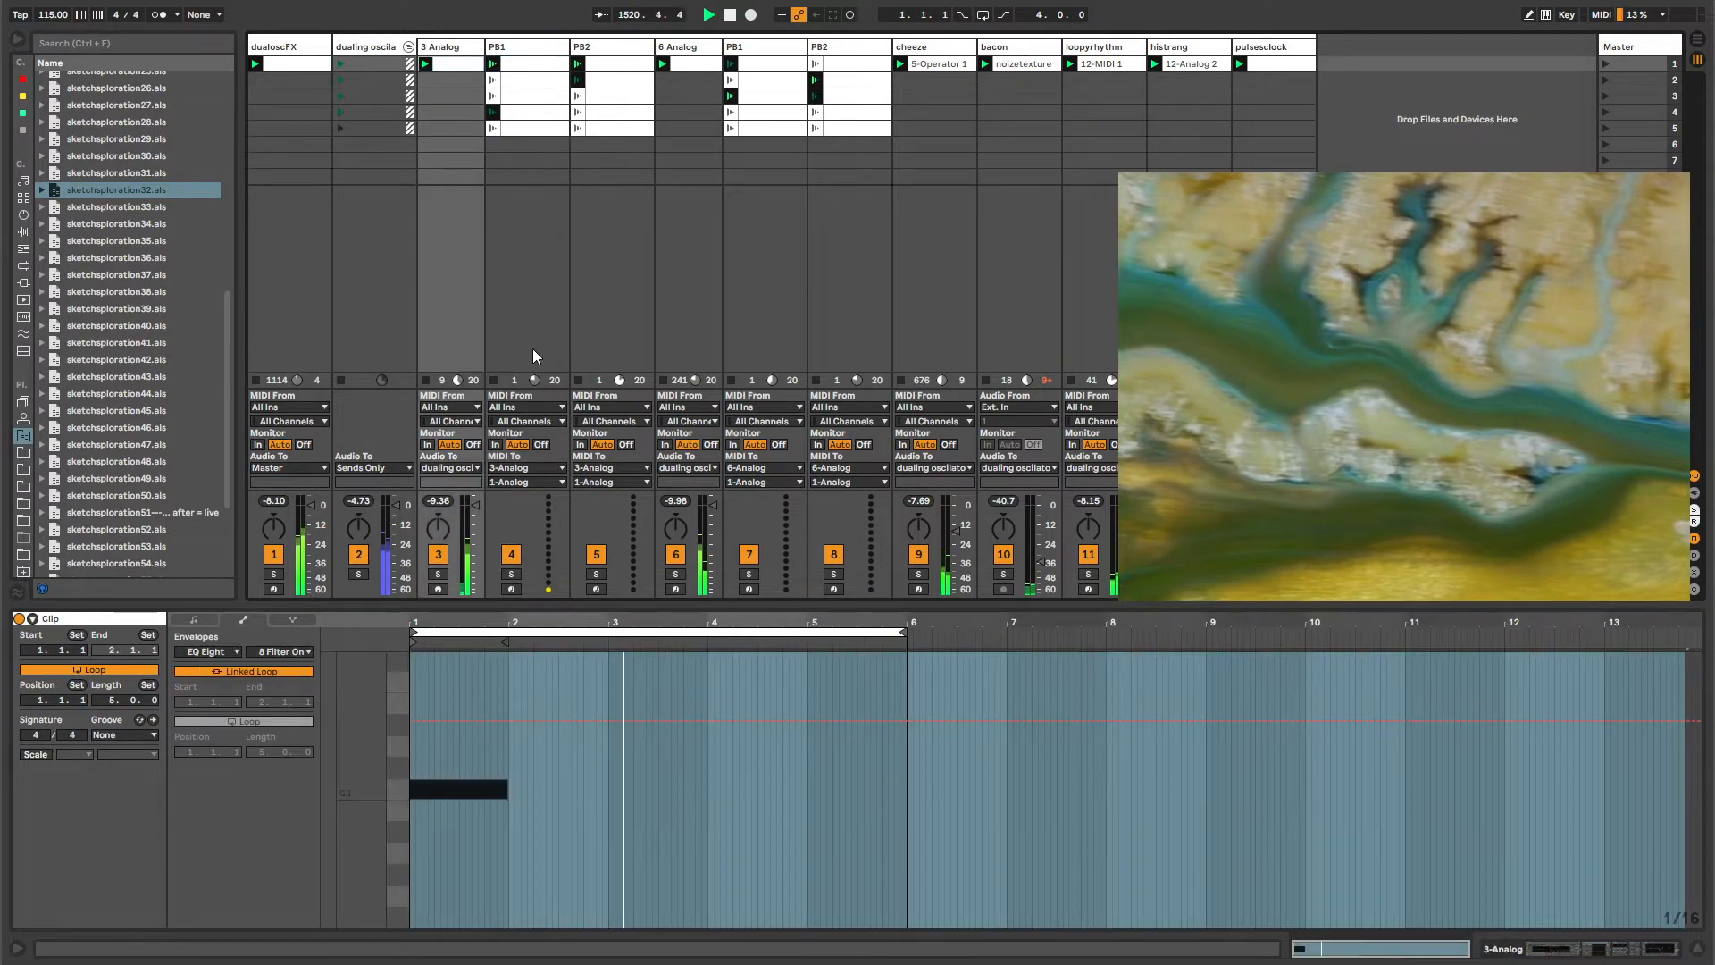
key(Right)
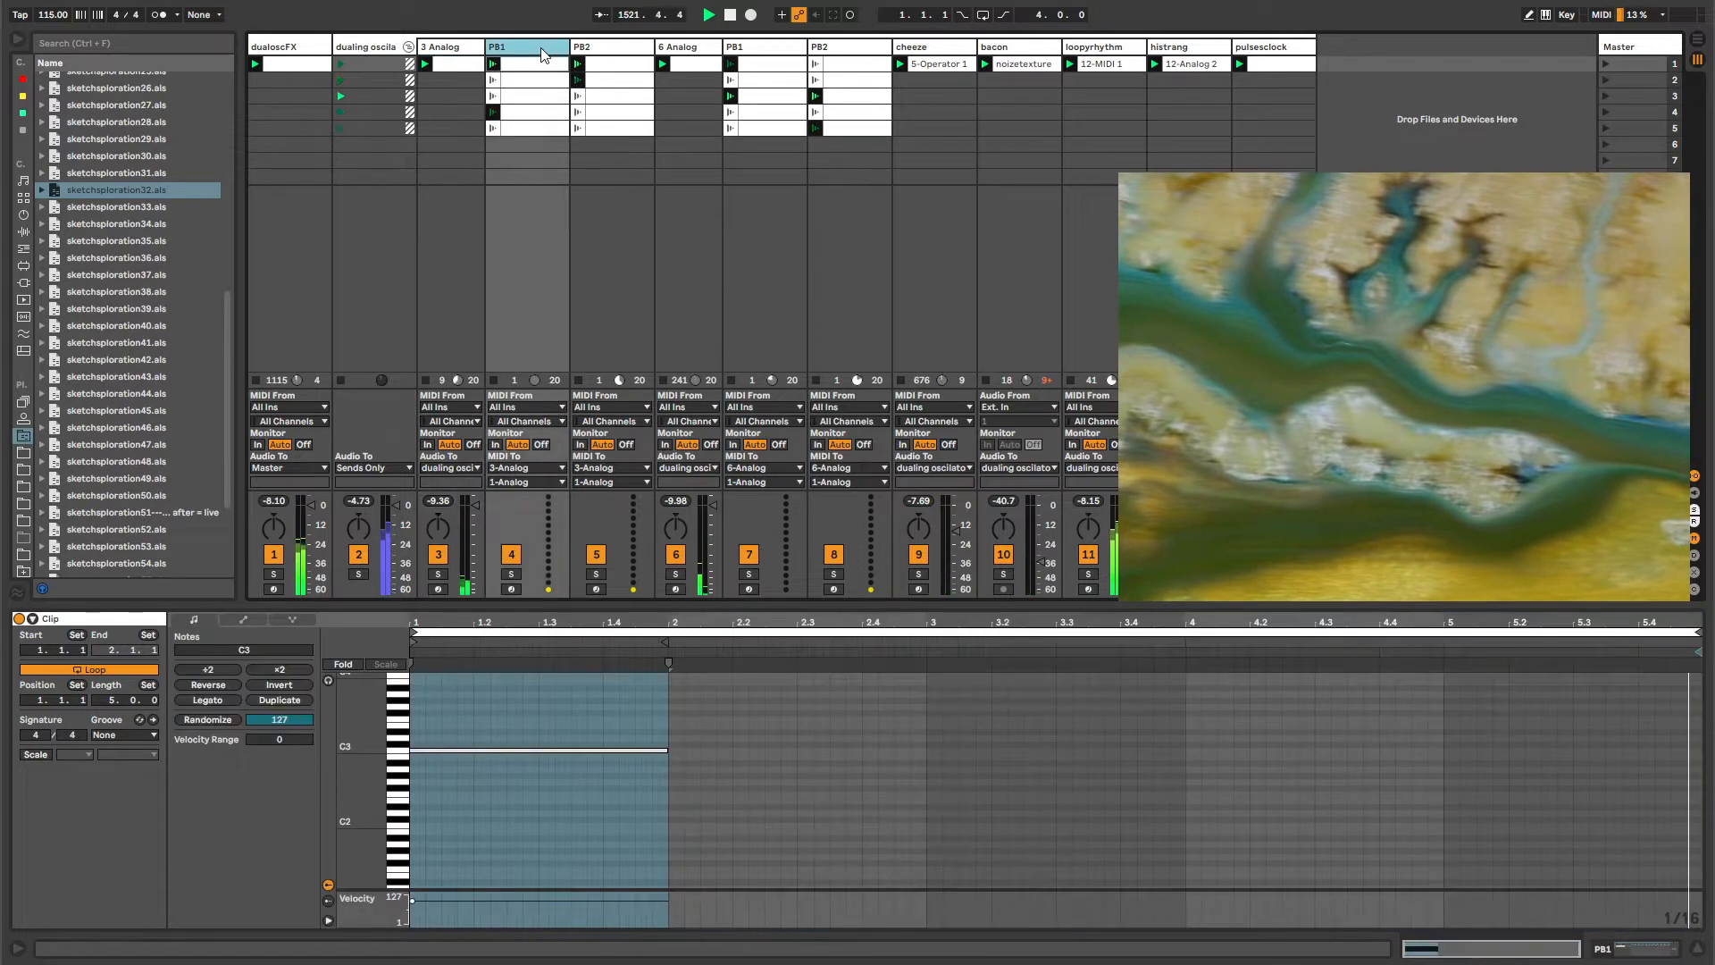
key(Right)
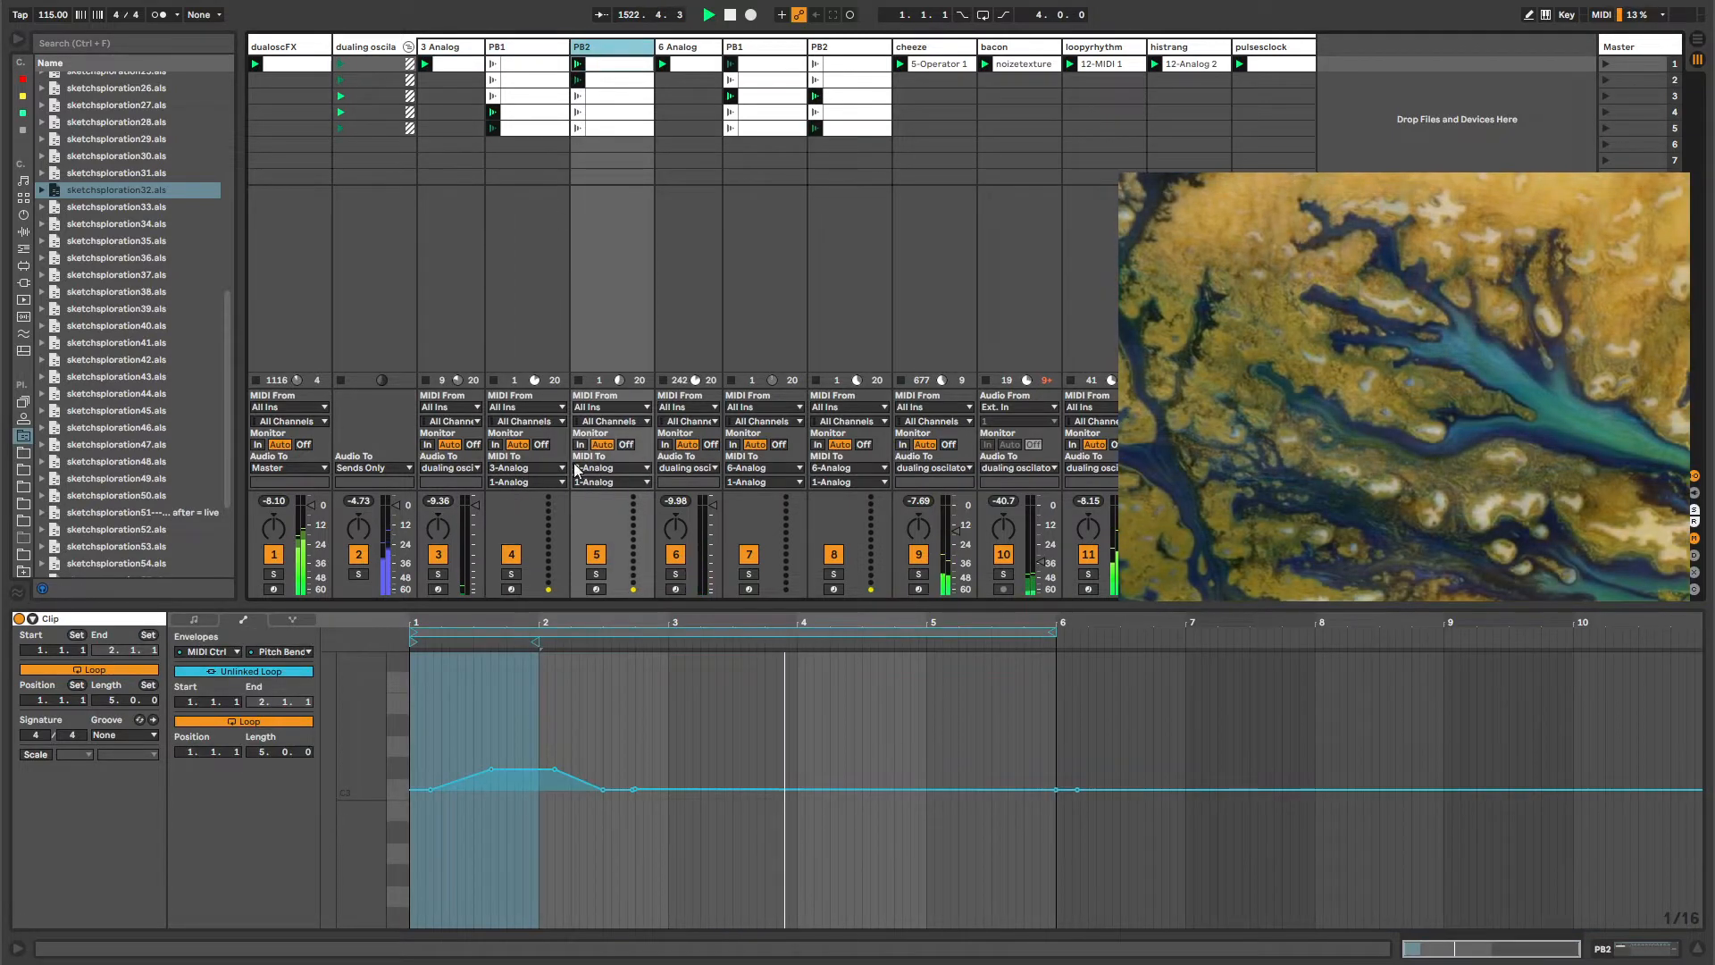
click(511, 51)
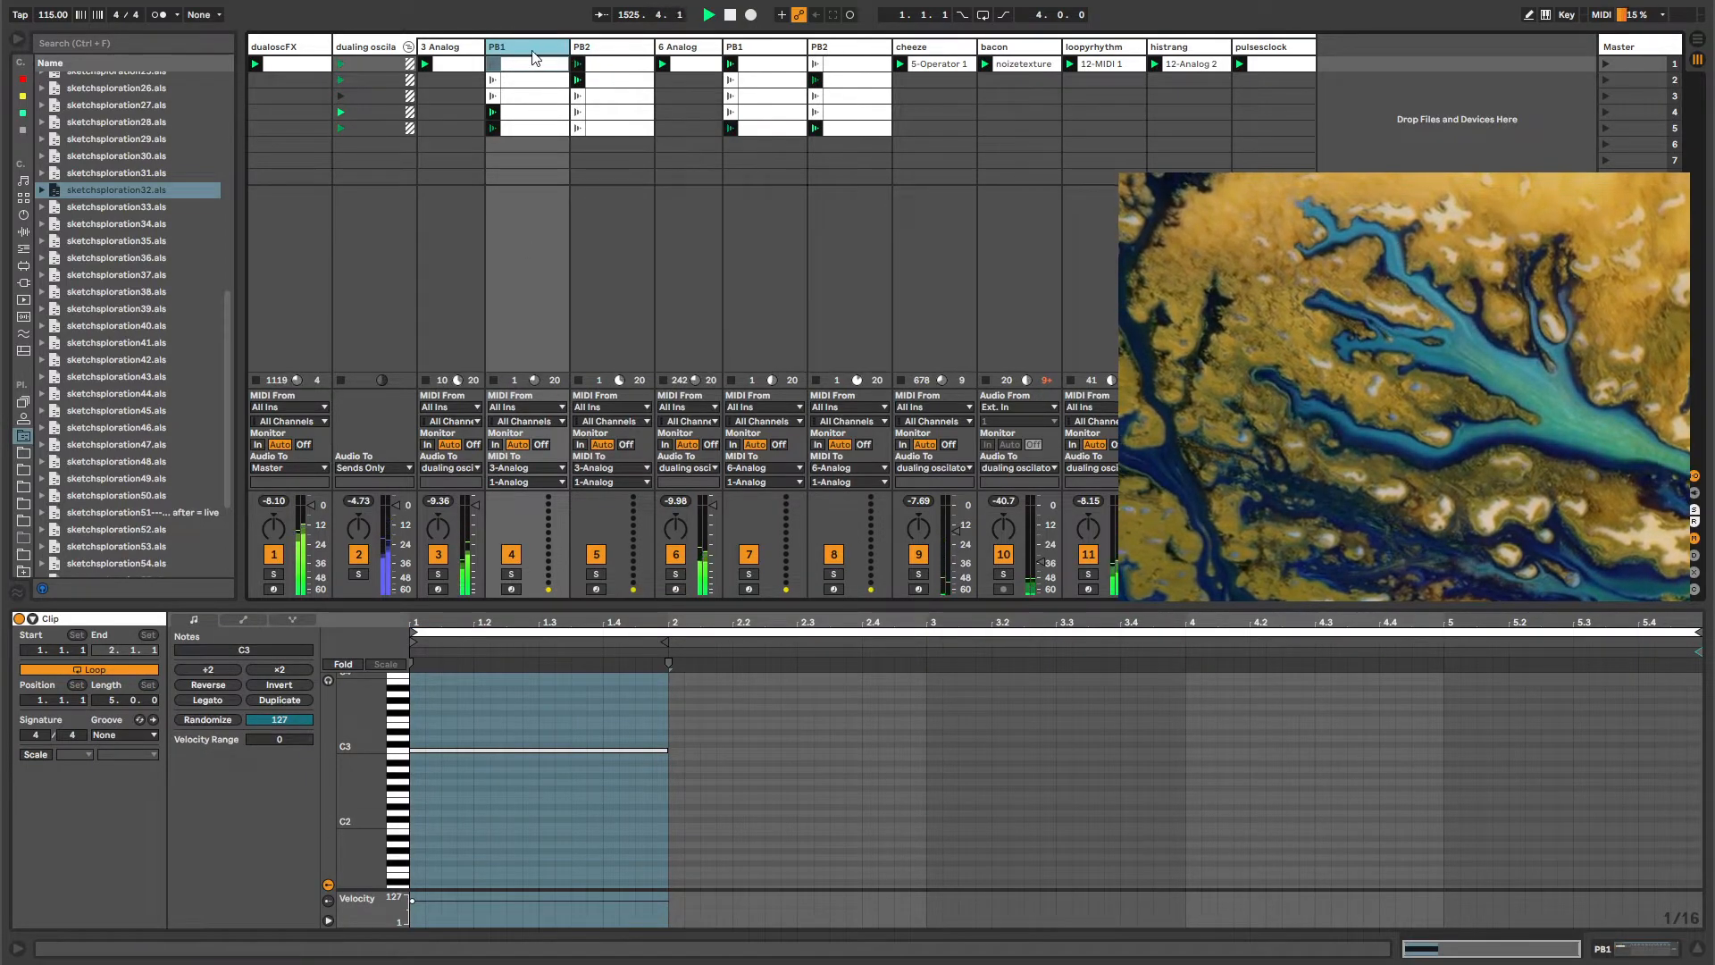
click(574, 52)
click(458, 65)
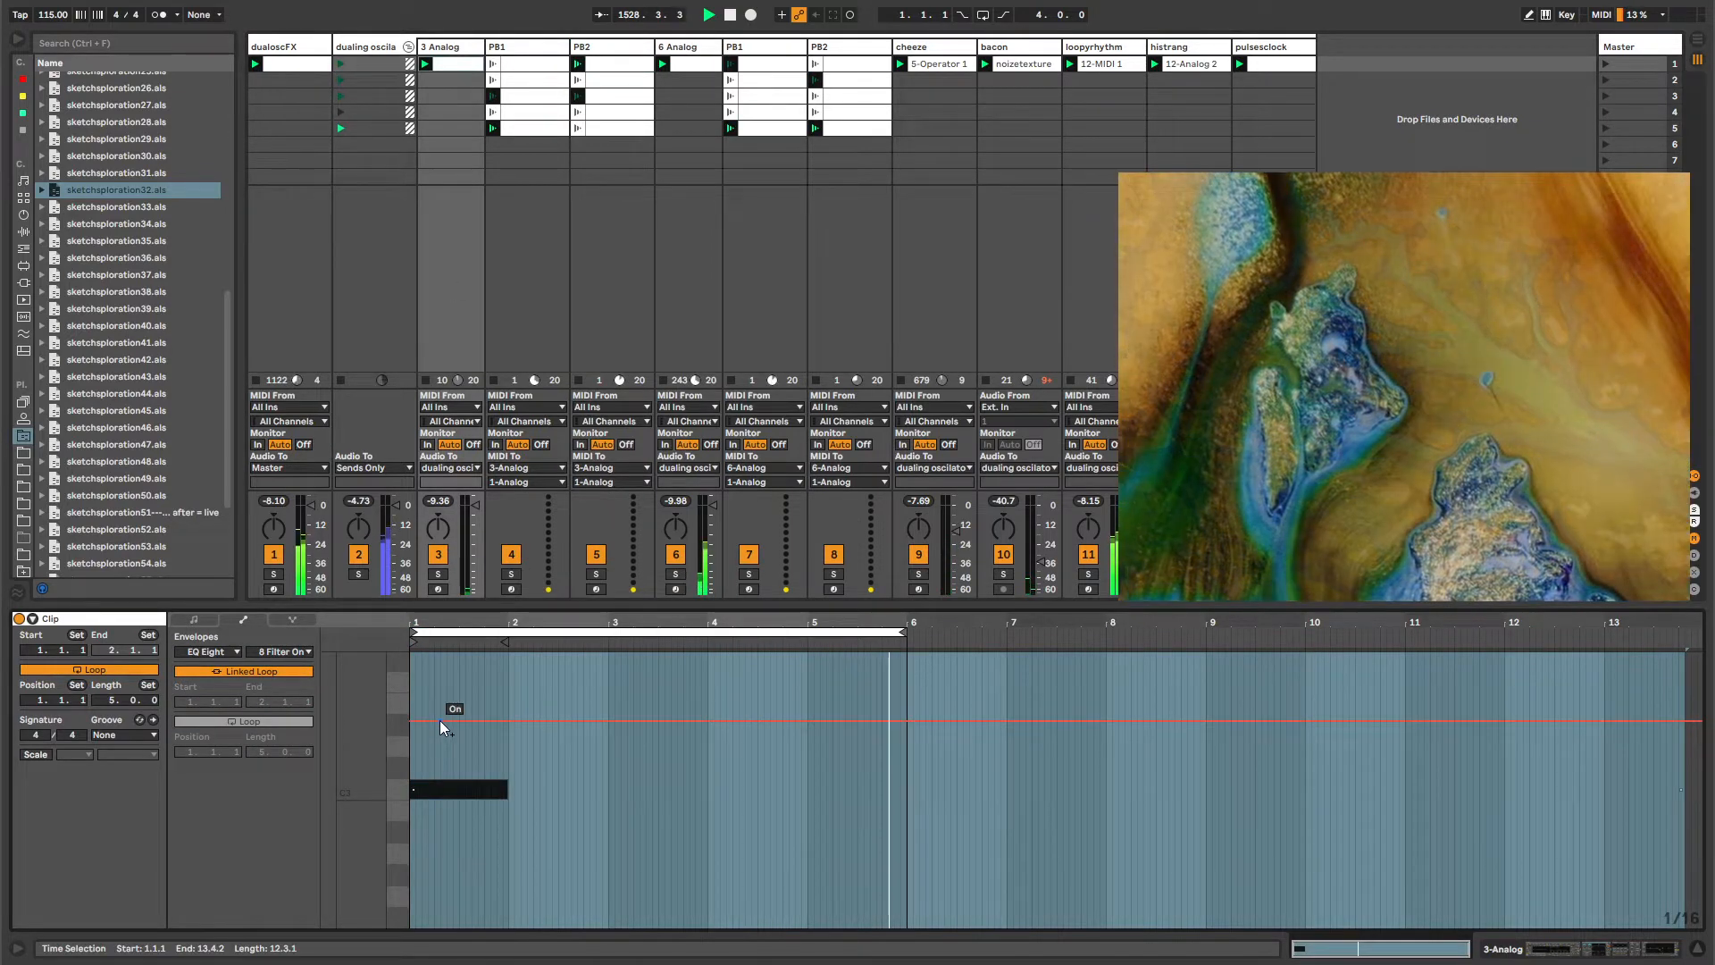
View the 3 Analog track's device chain, followed by the MIDI note in its clip.
click(438, 48)
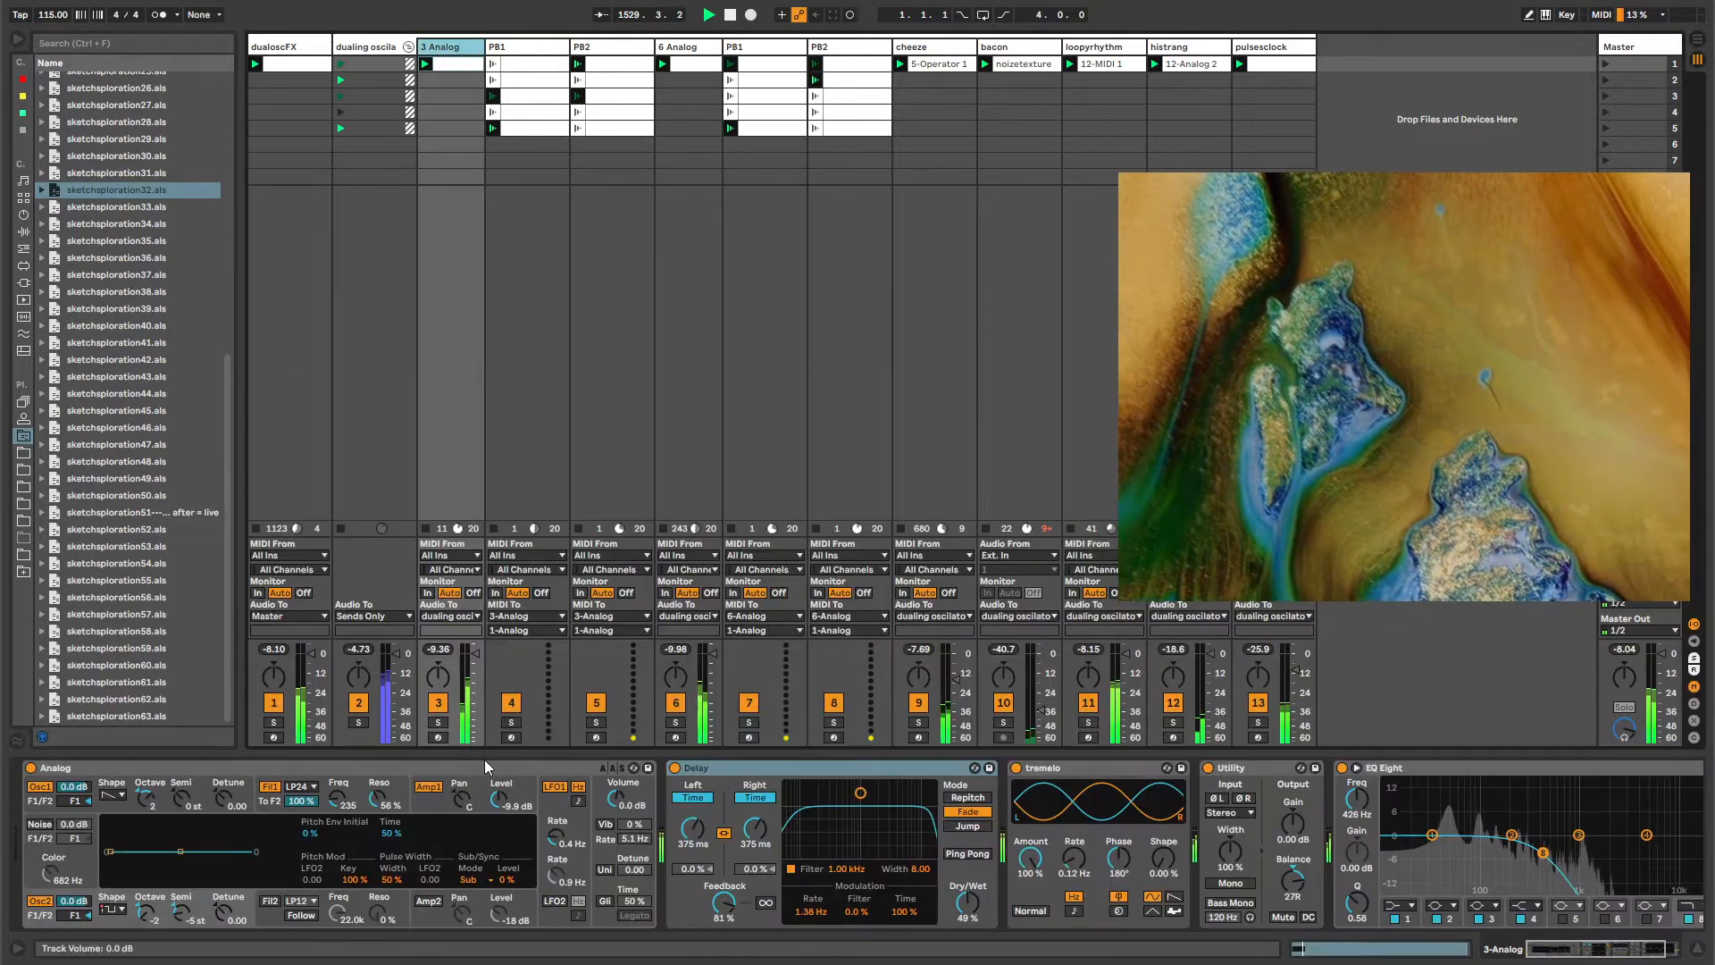
click(444, 64)
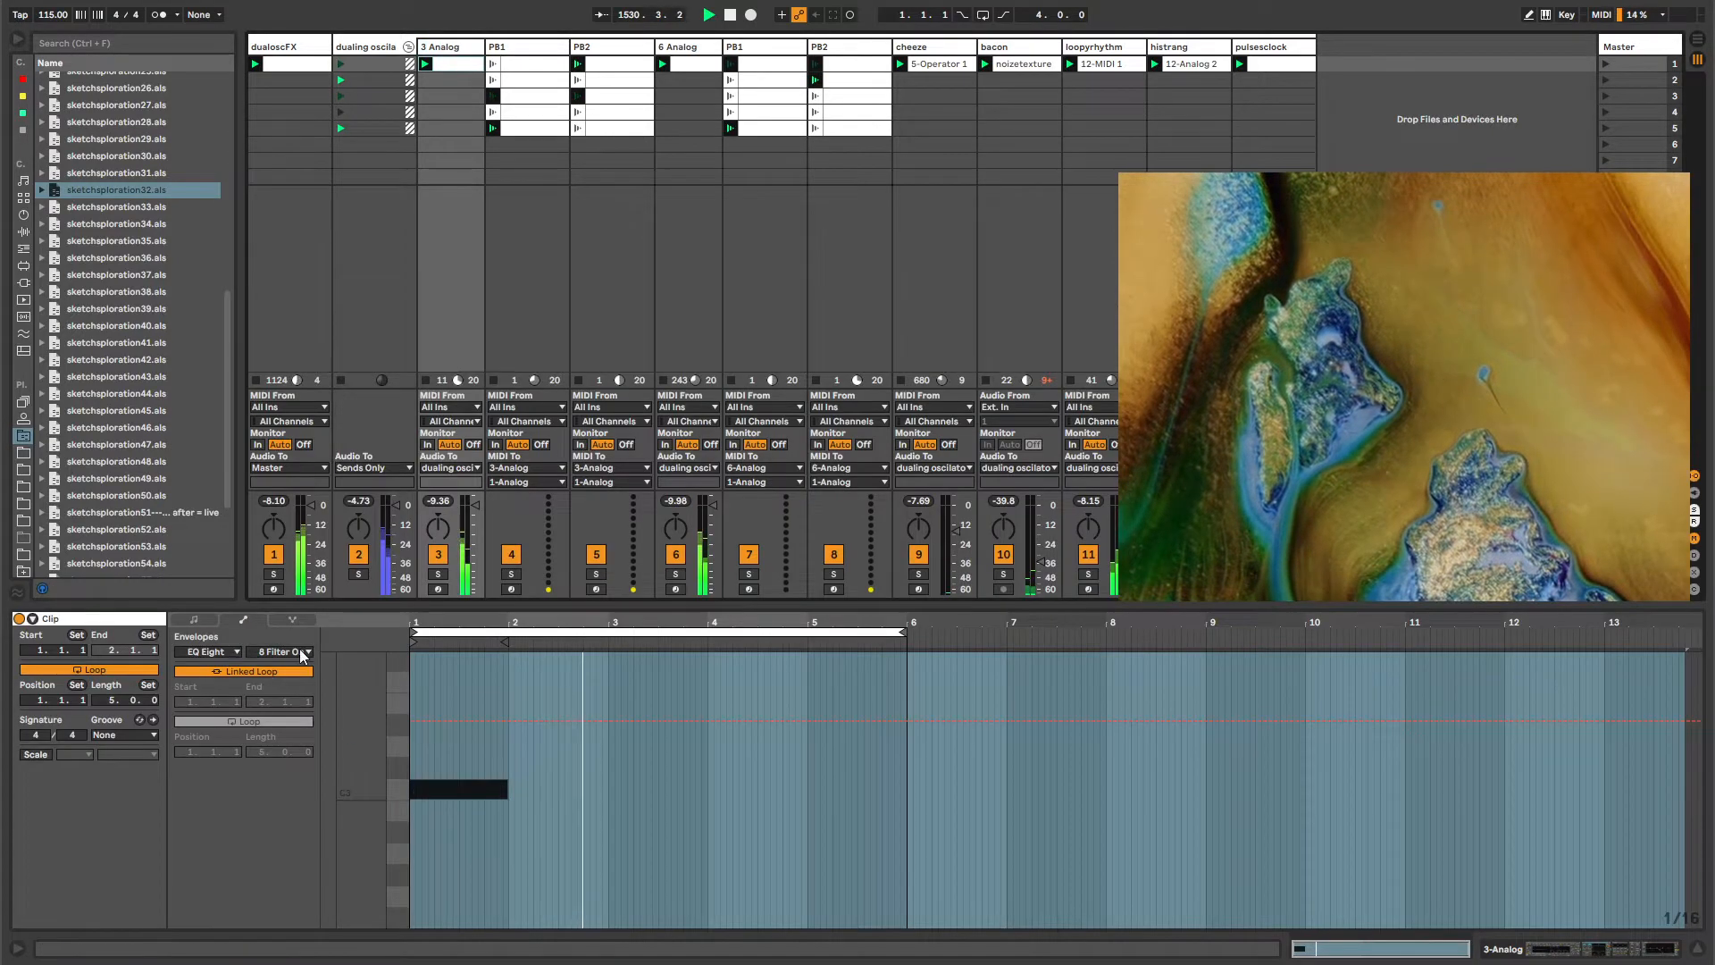
click(195, 620)
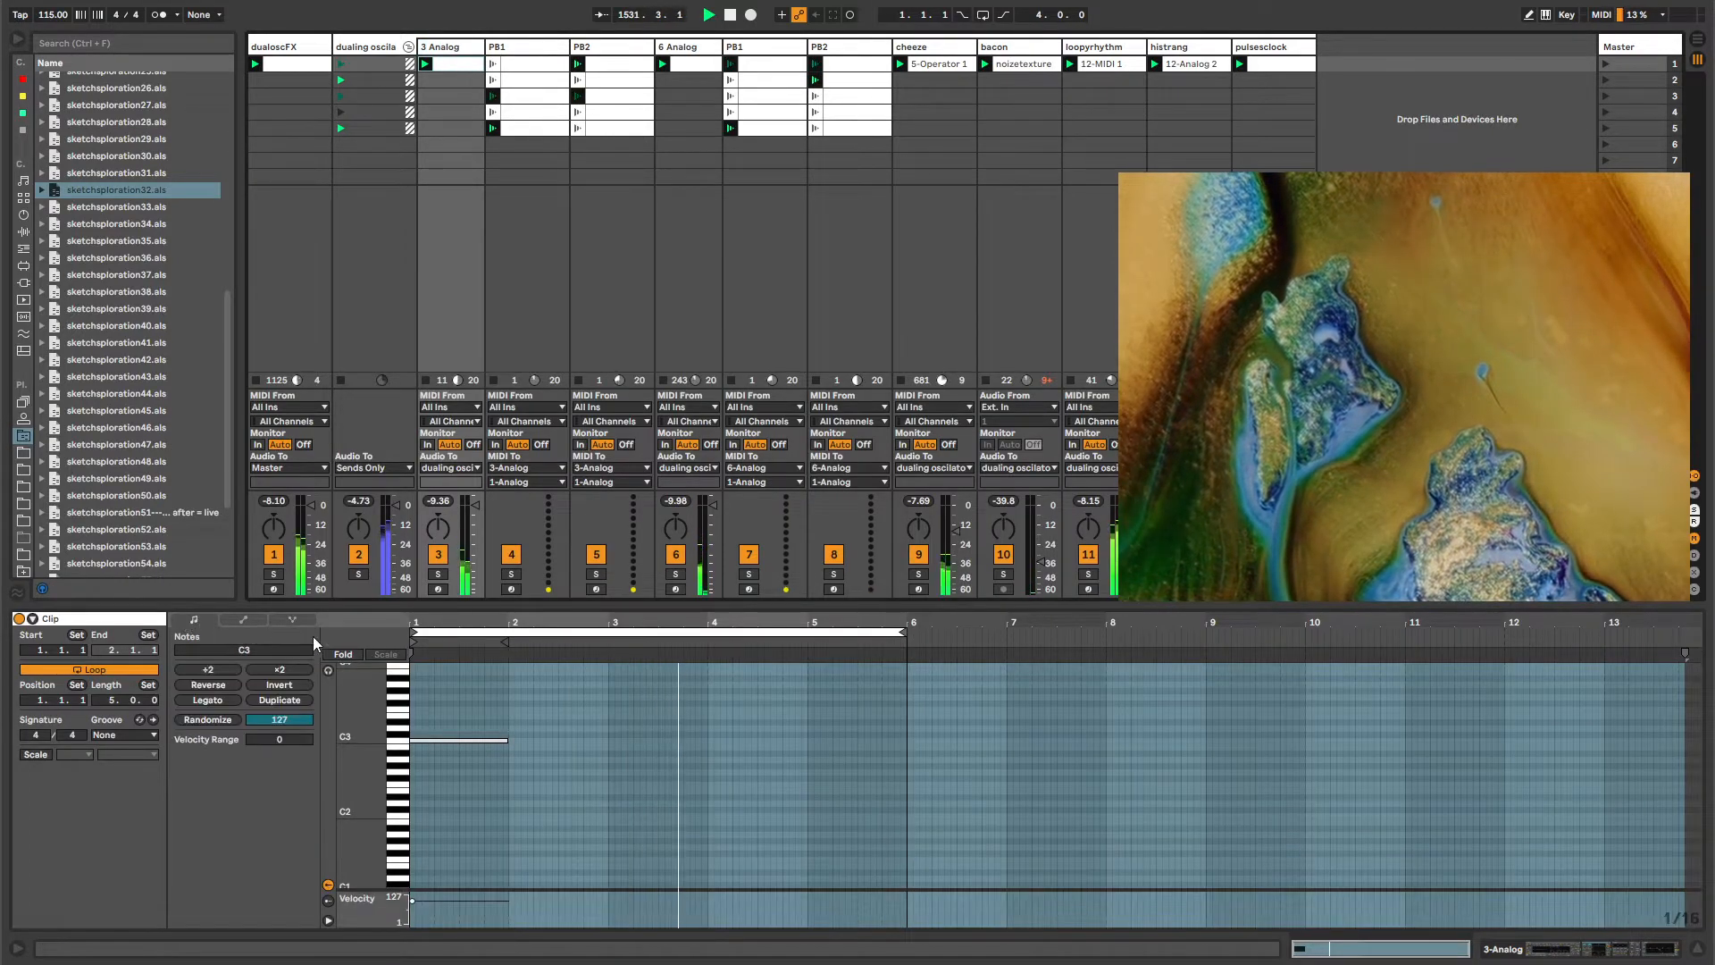
drag(420, 623, 420, 679)
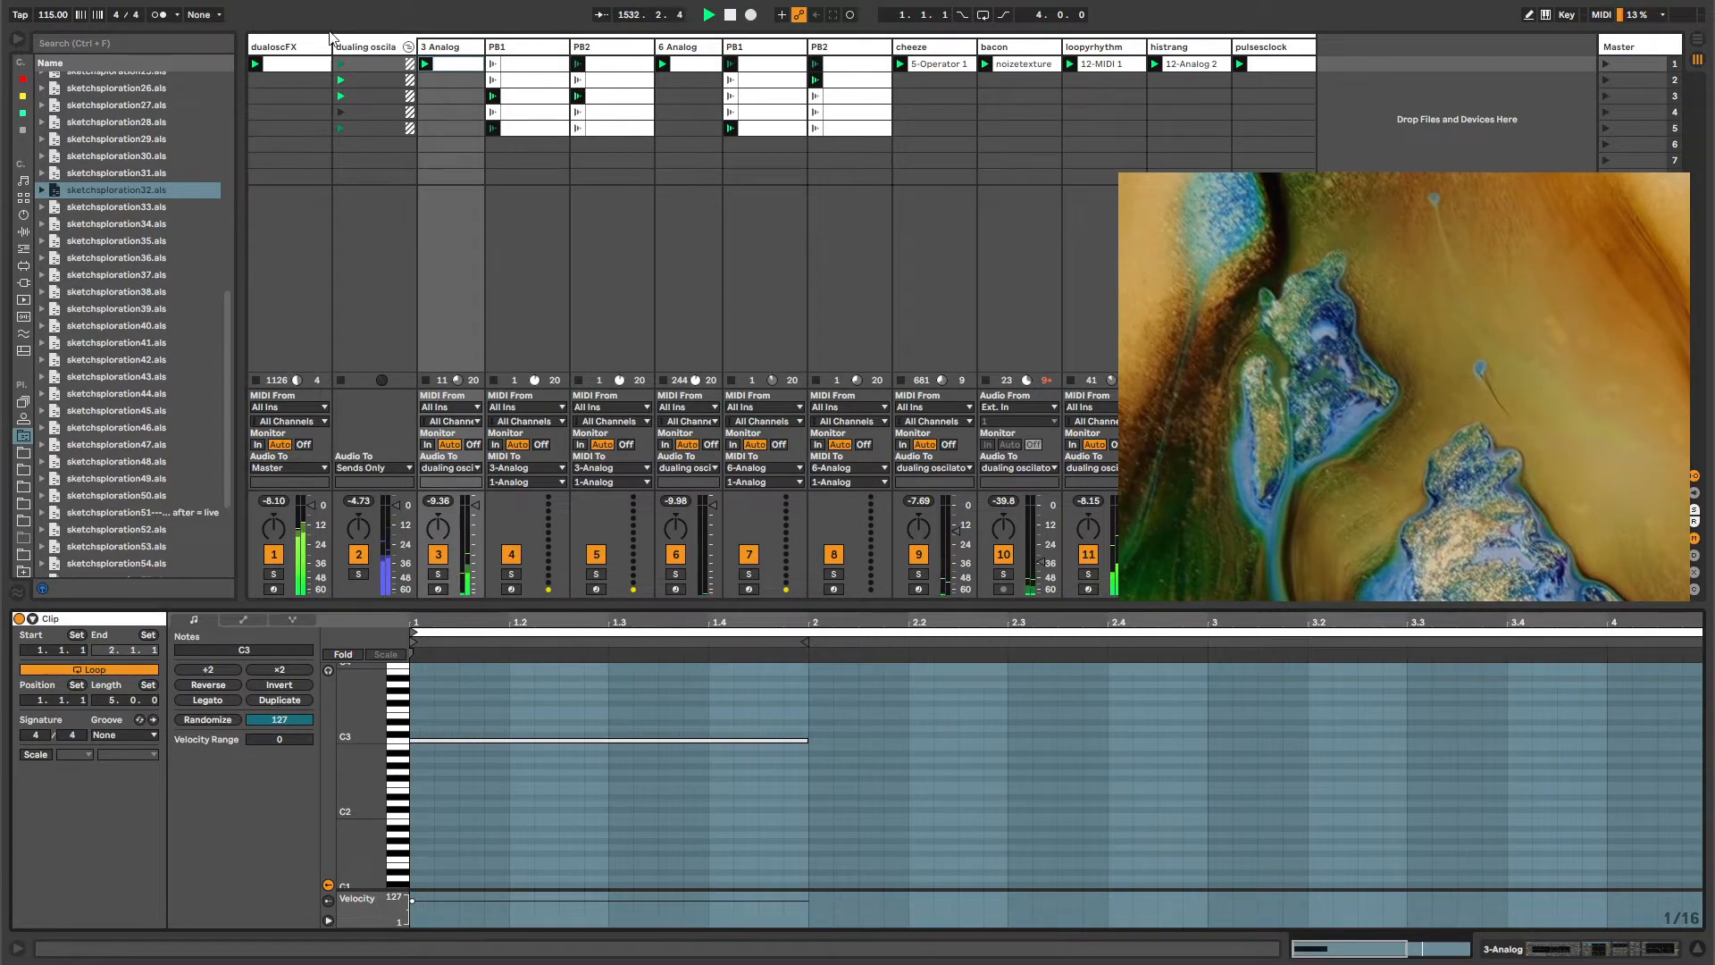
Display the 3 Analog clip's note expression and try placing two 0 st pitch breakpoints on the C3 note.
click(432, 48)
click(312, 624)
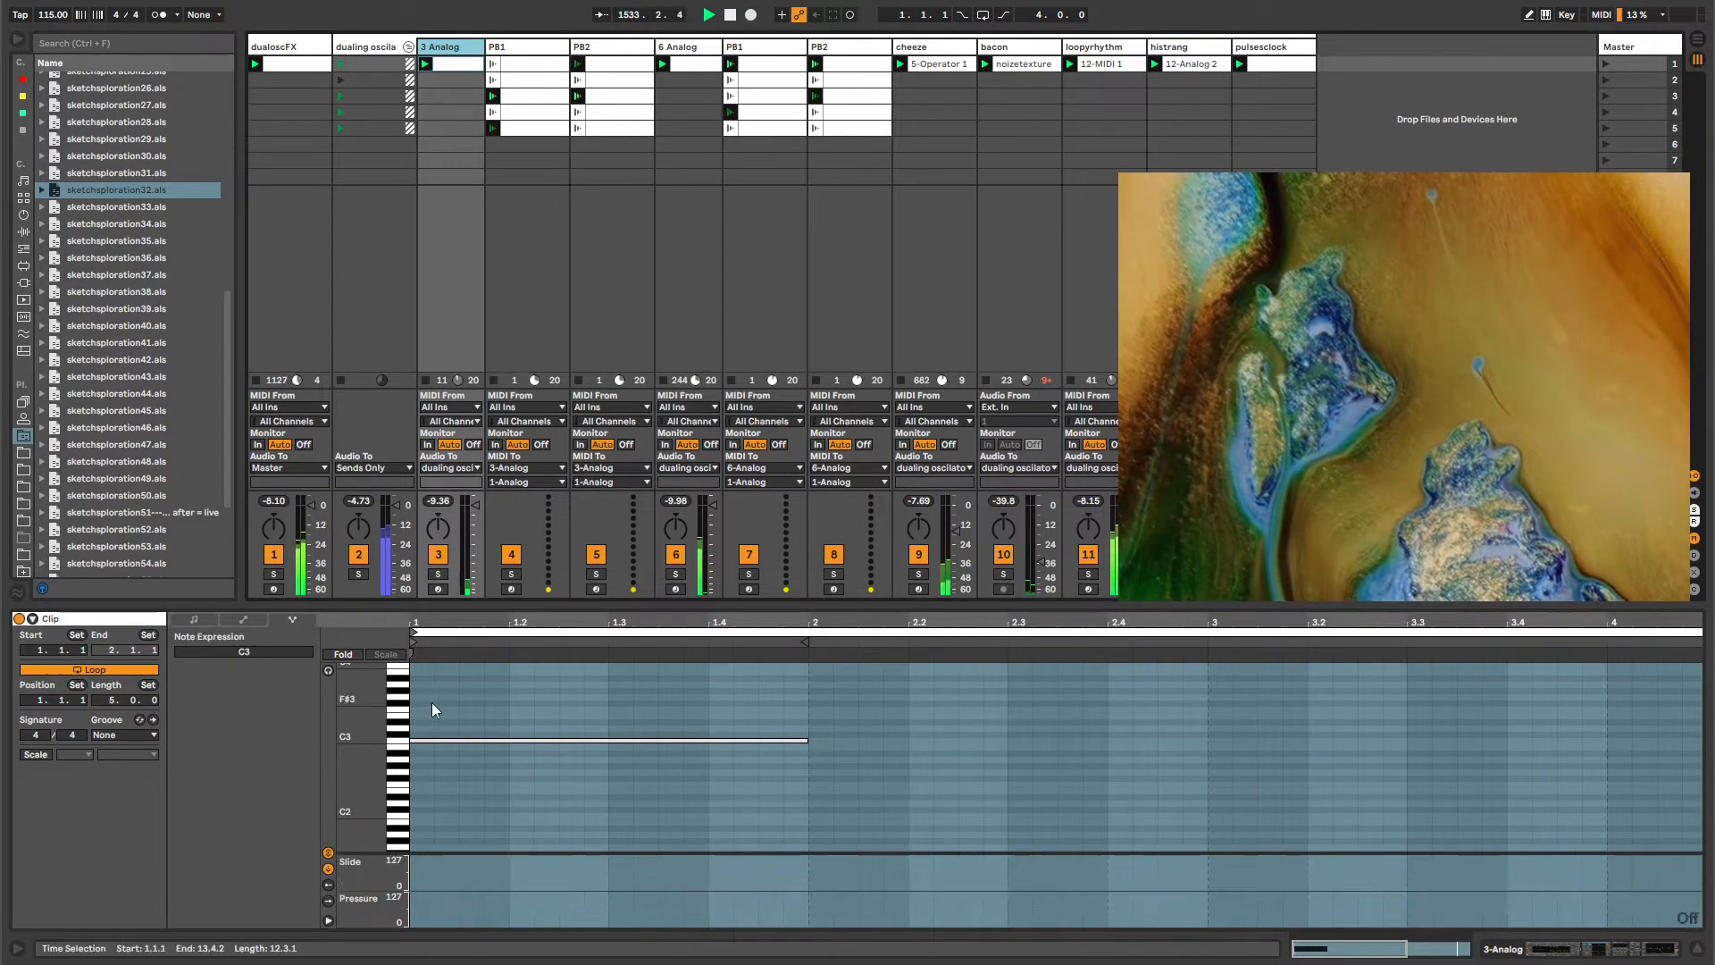
click(453, 742)
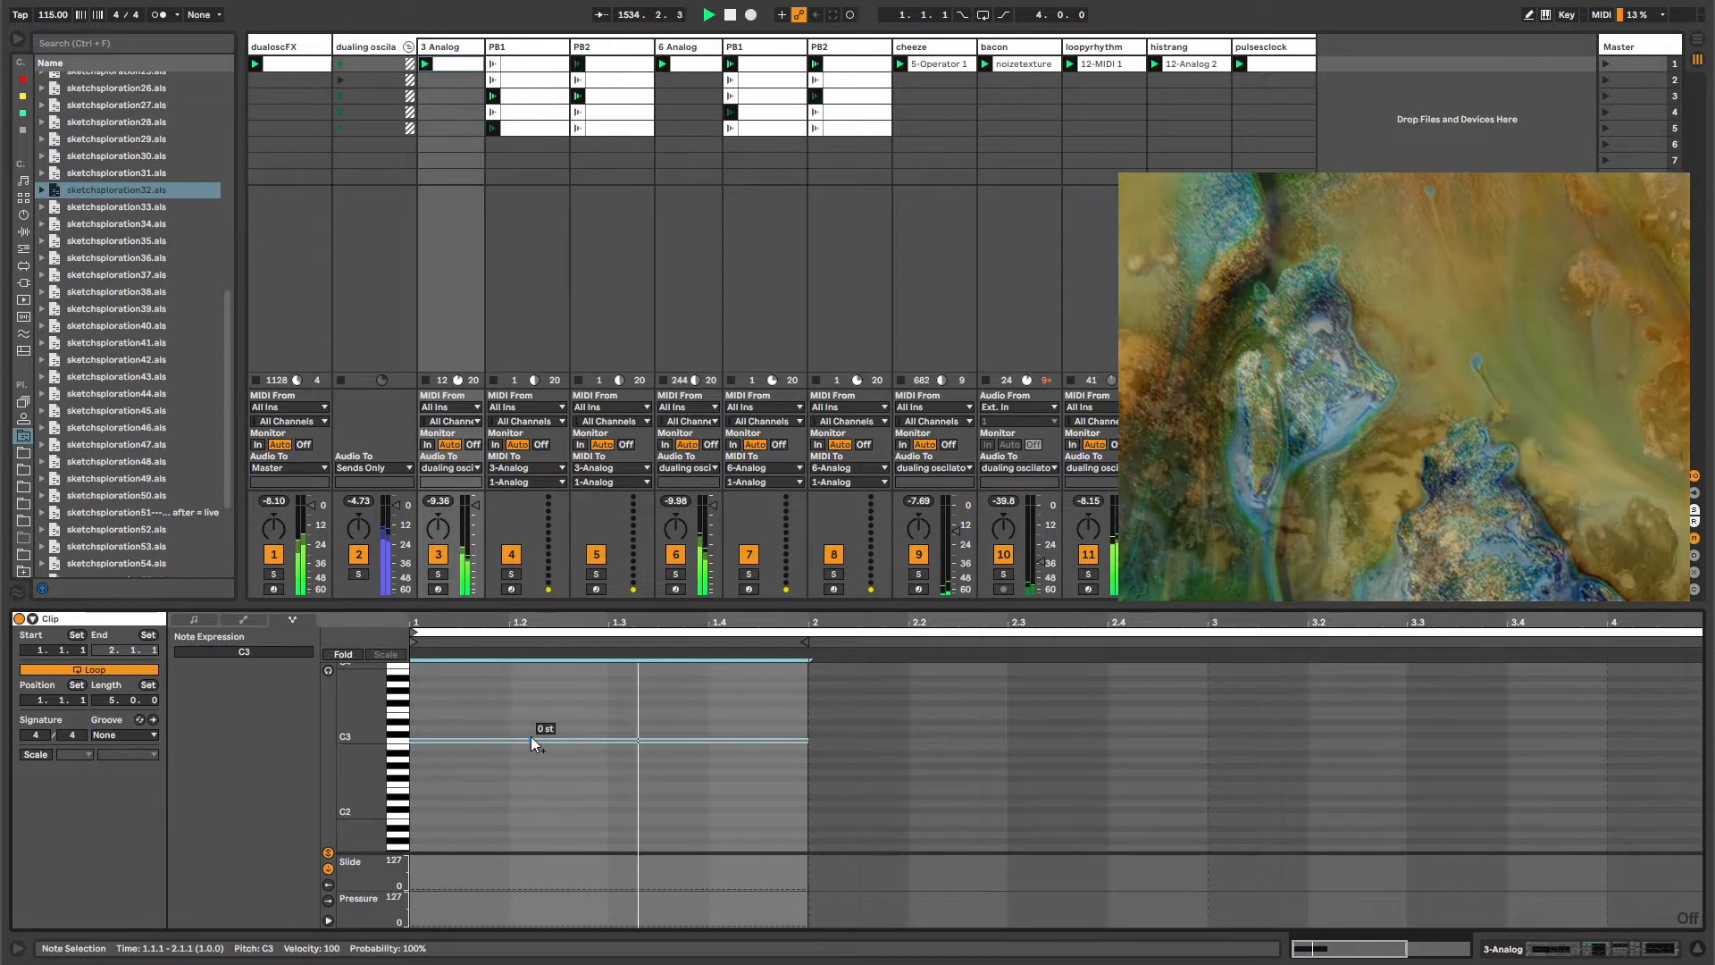
drag(360, 736, 413, 739)
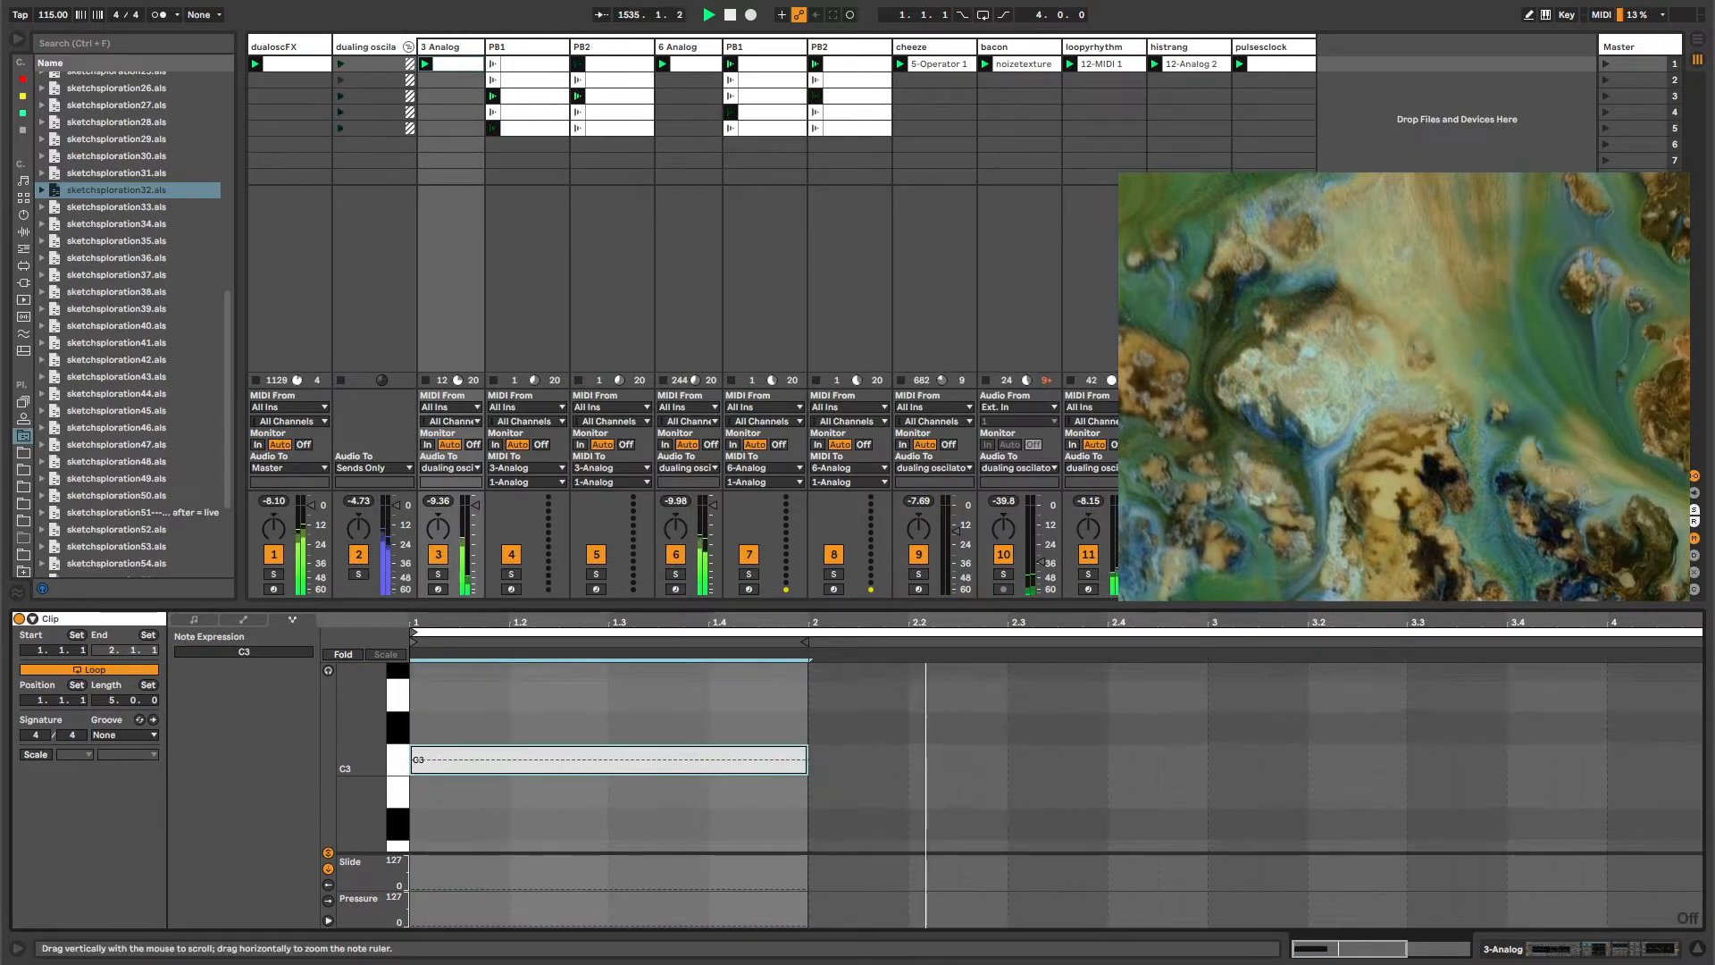
click(463, 760)
click(698, 760)
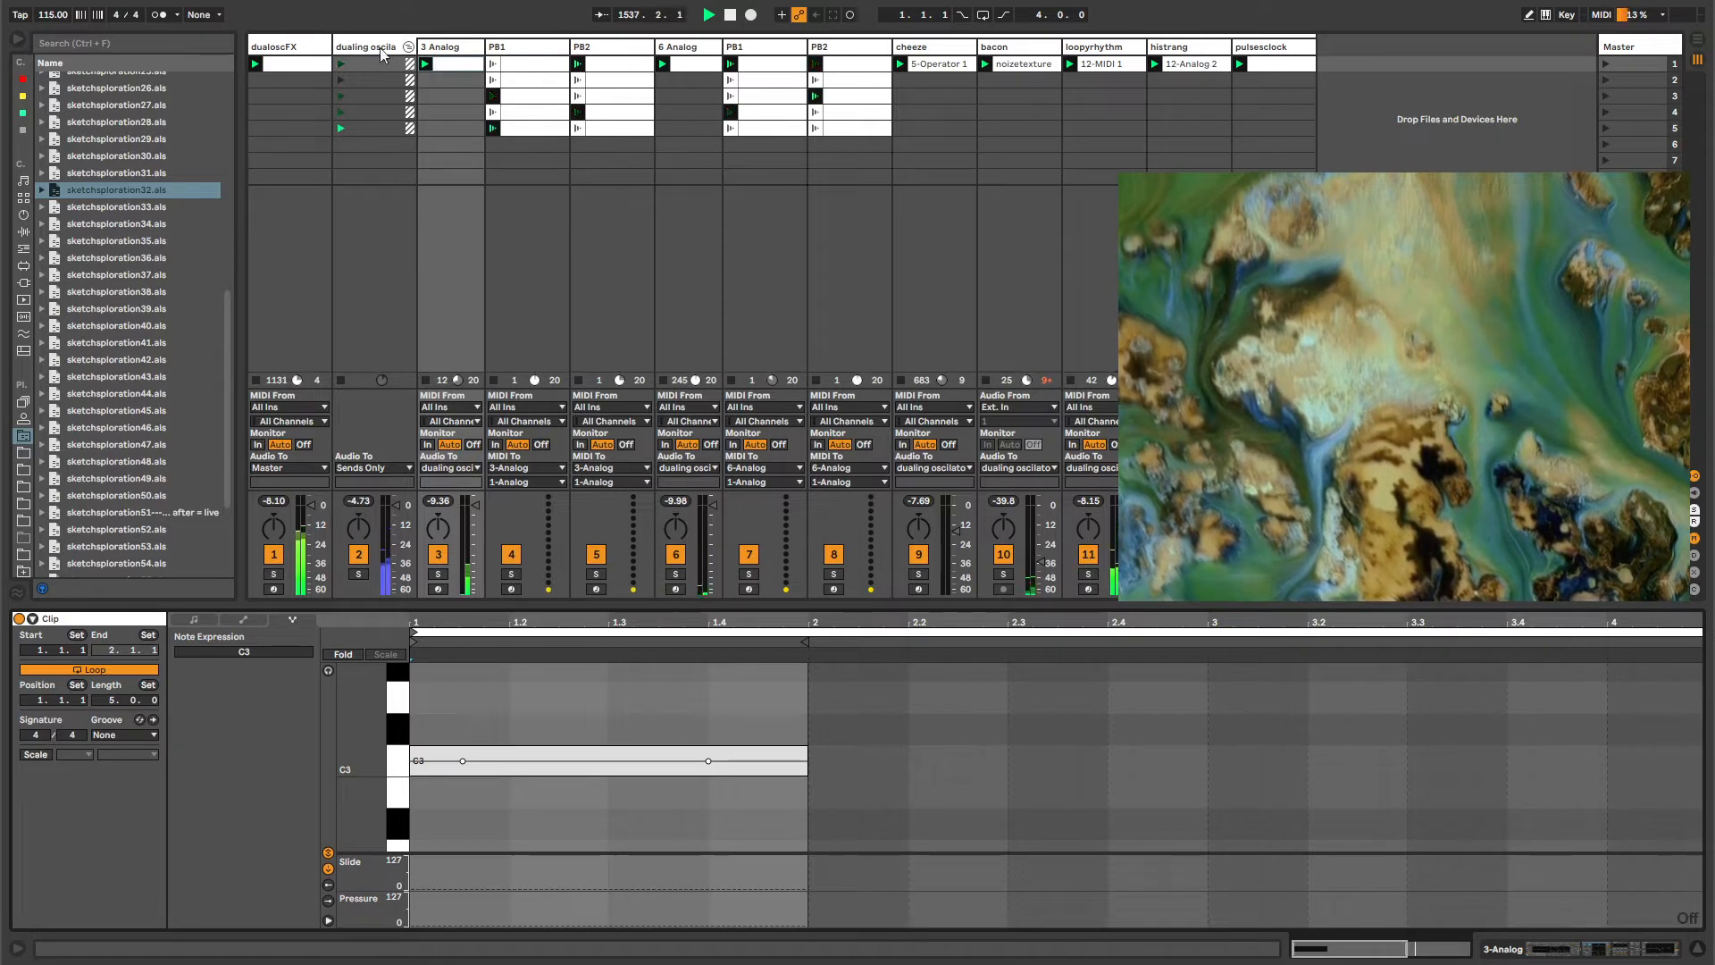
Fold and unfold the dualing oscilator group, and revisit the clips of 3 Analog, PB1 and PB2.
click(408, 47)
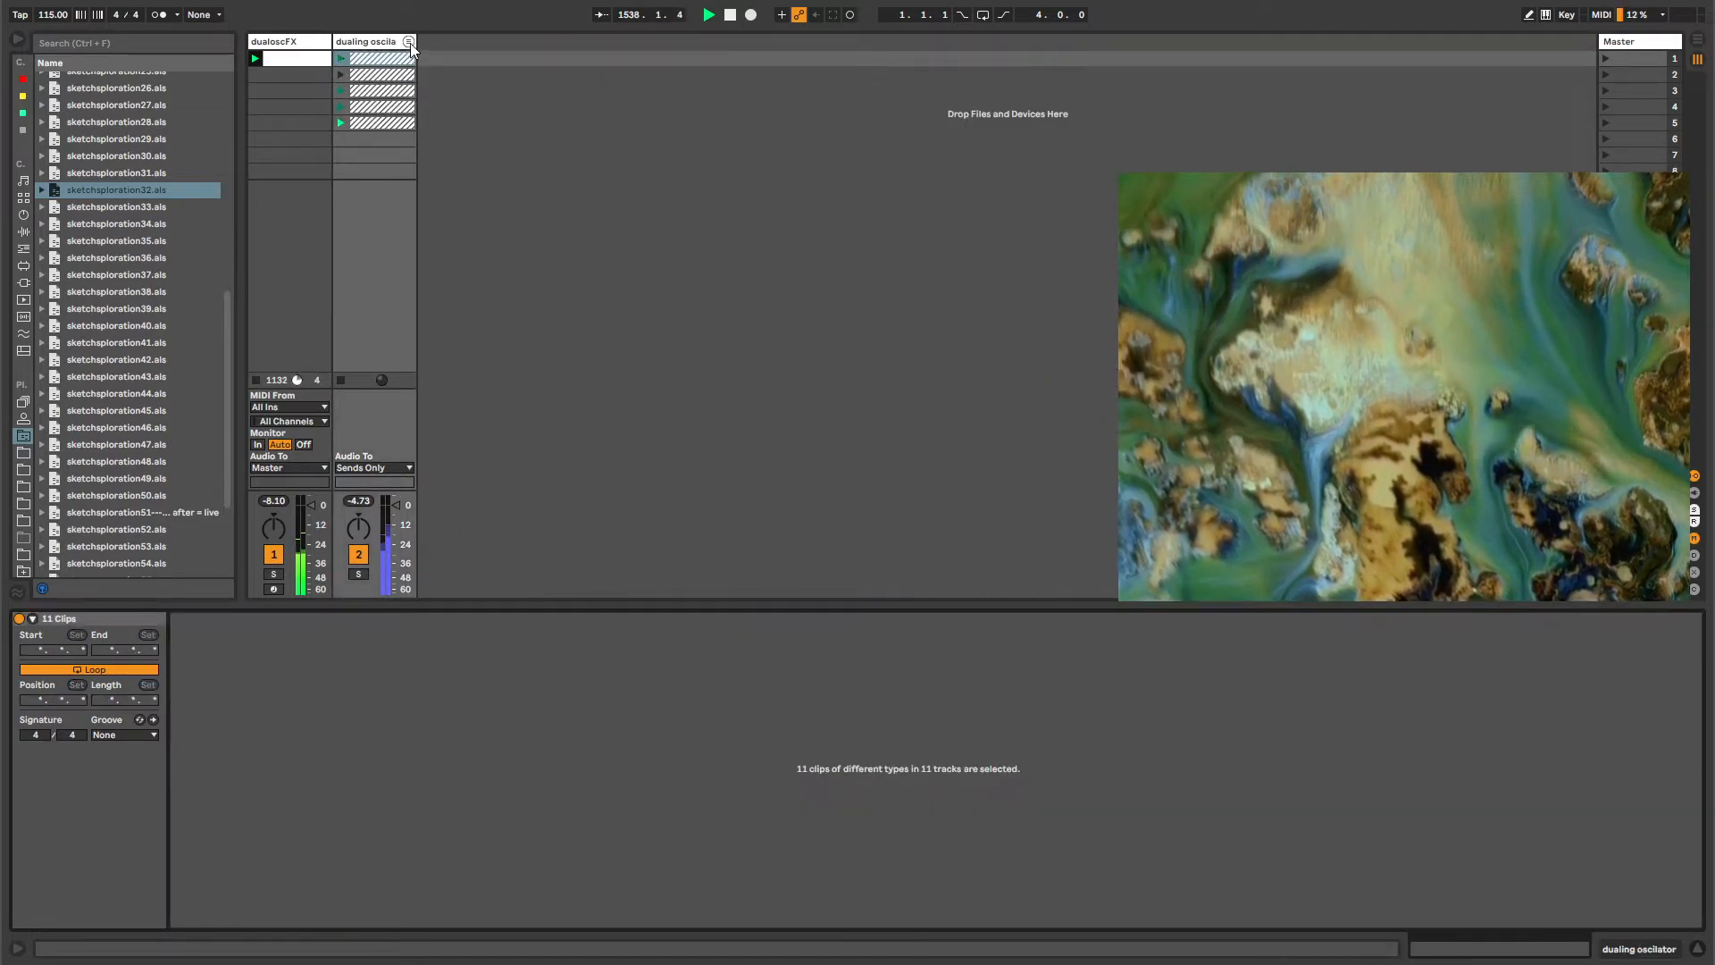
click(410, 43)
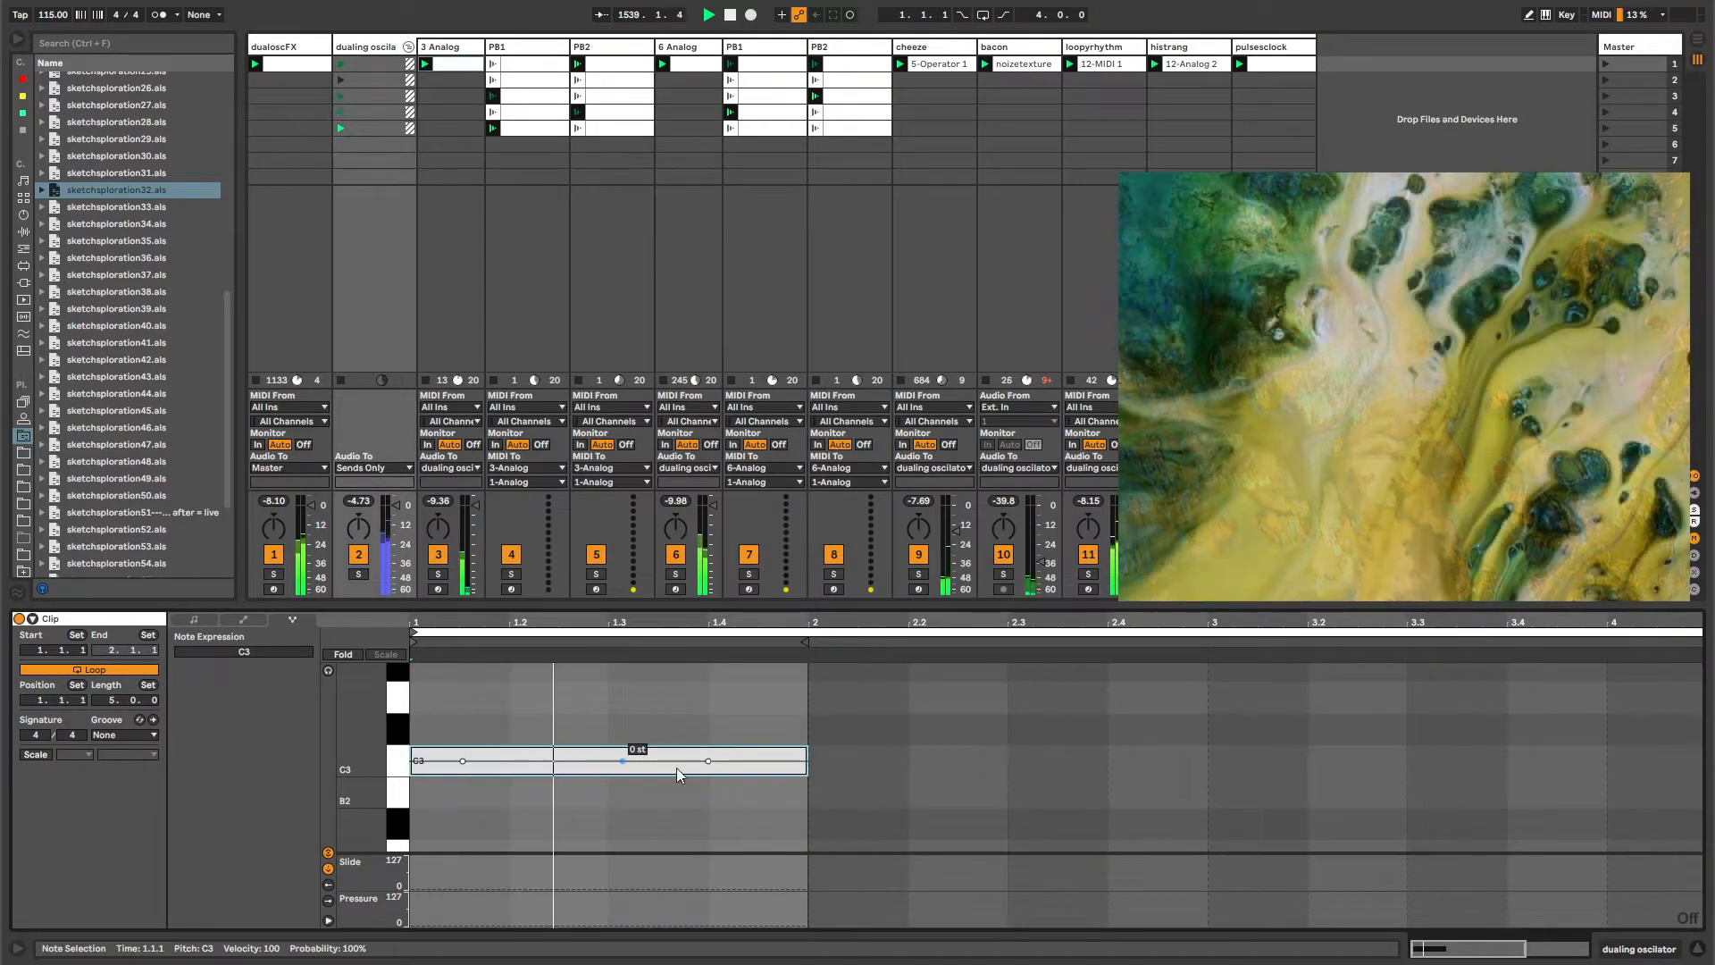
click(596, 48)
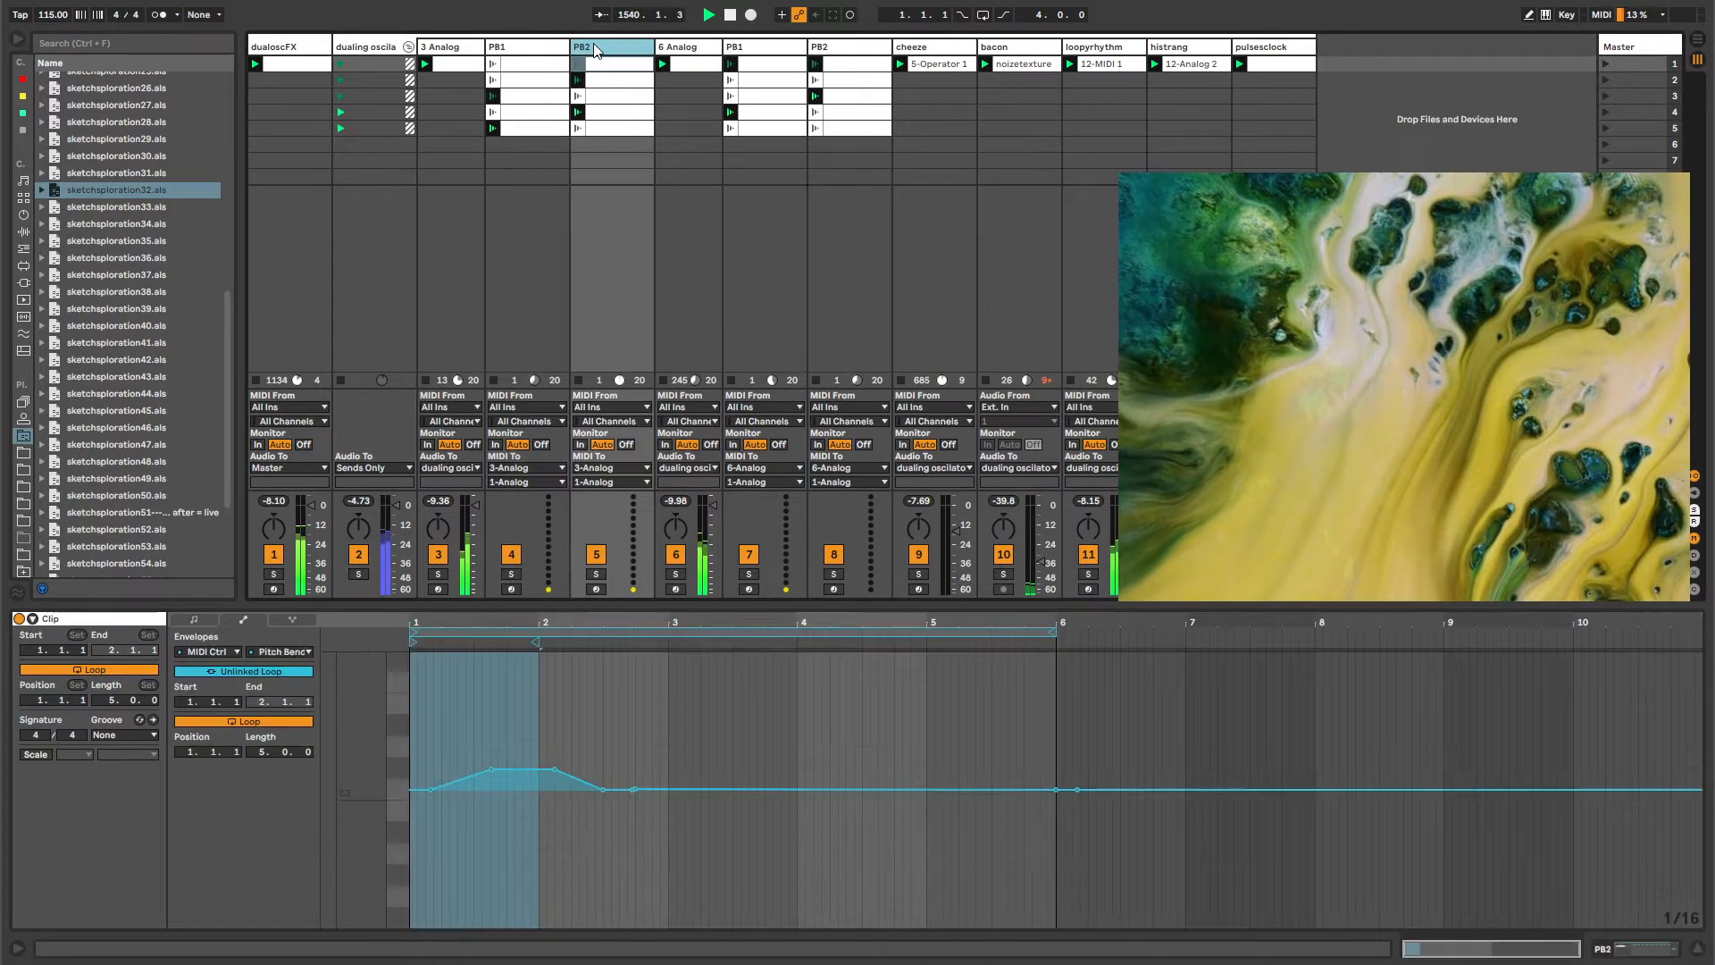
click(527, 47)
click(459, 49)
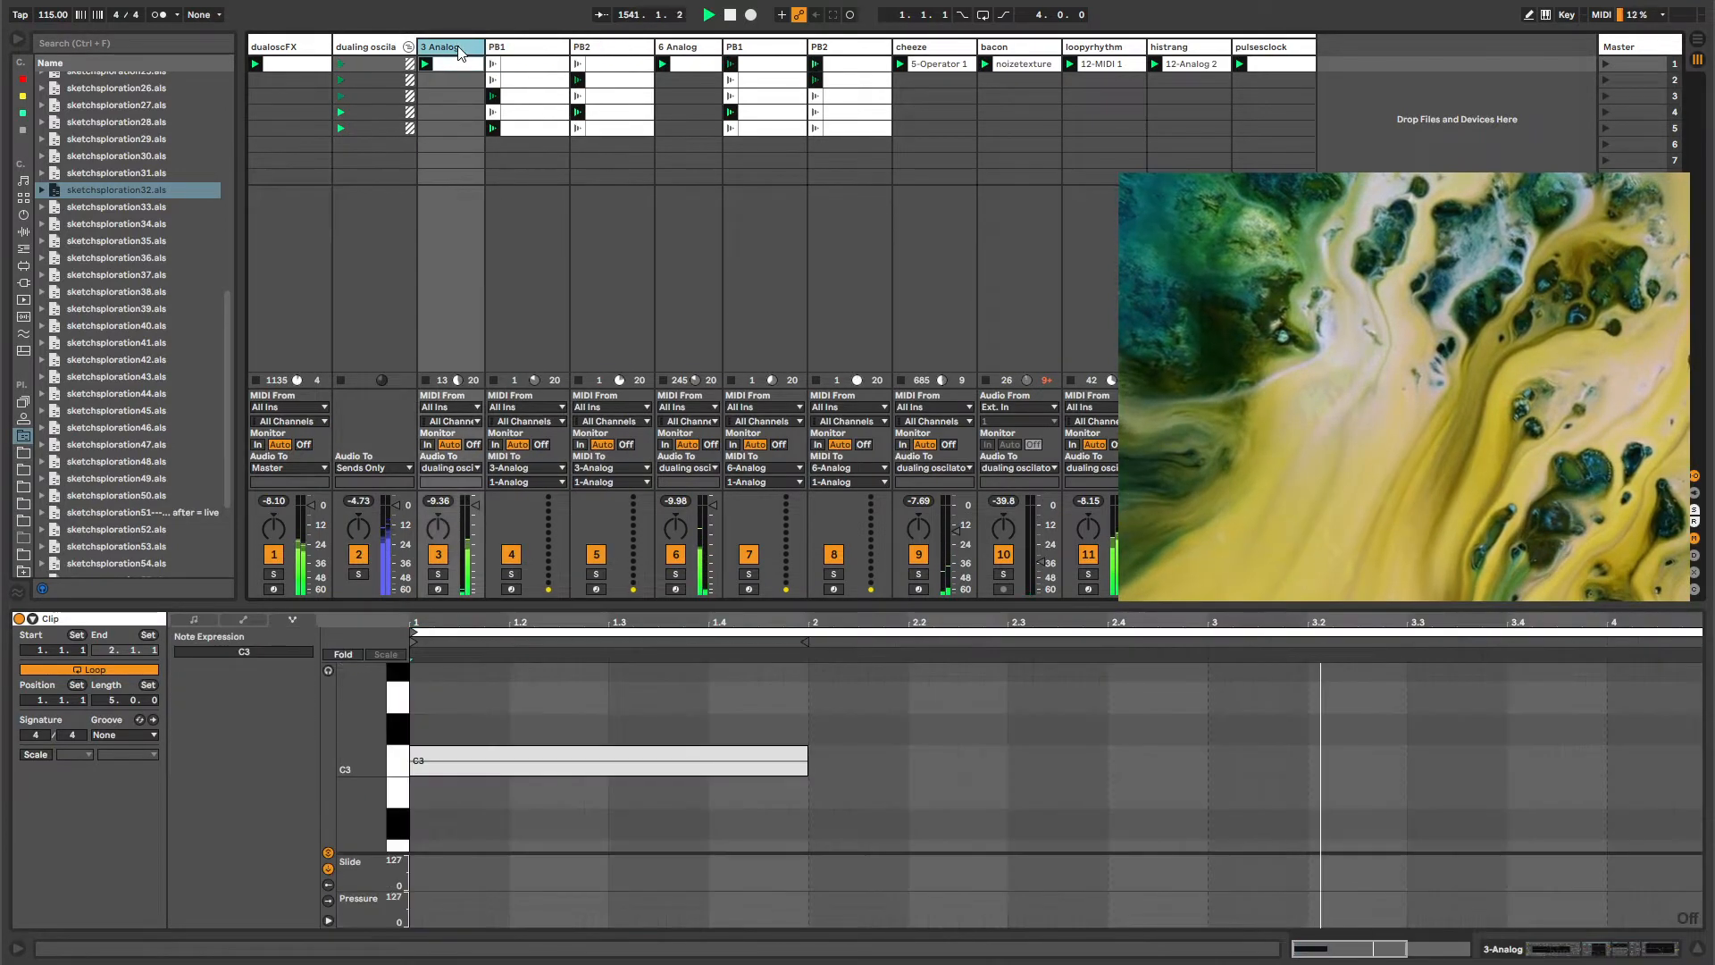
click(528, 51)
click(612, 57)
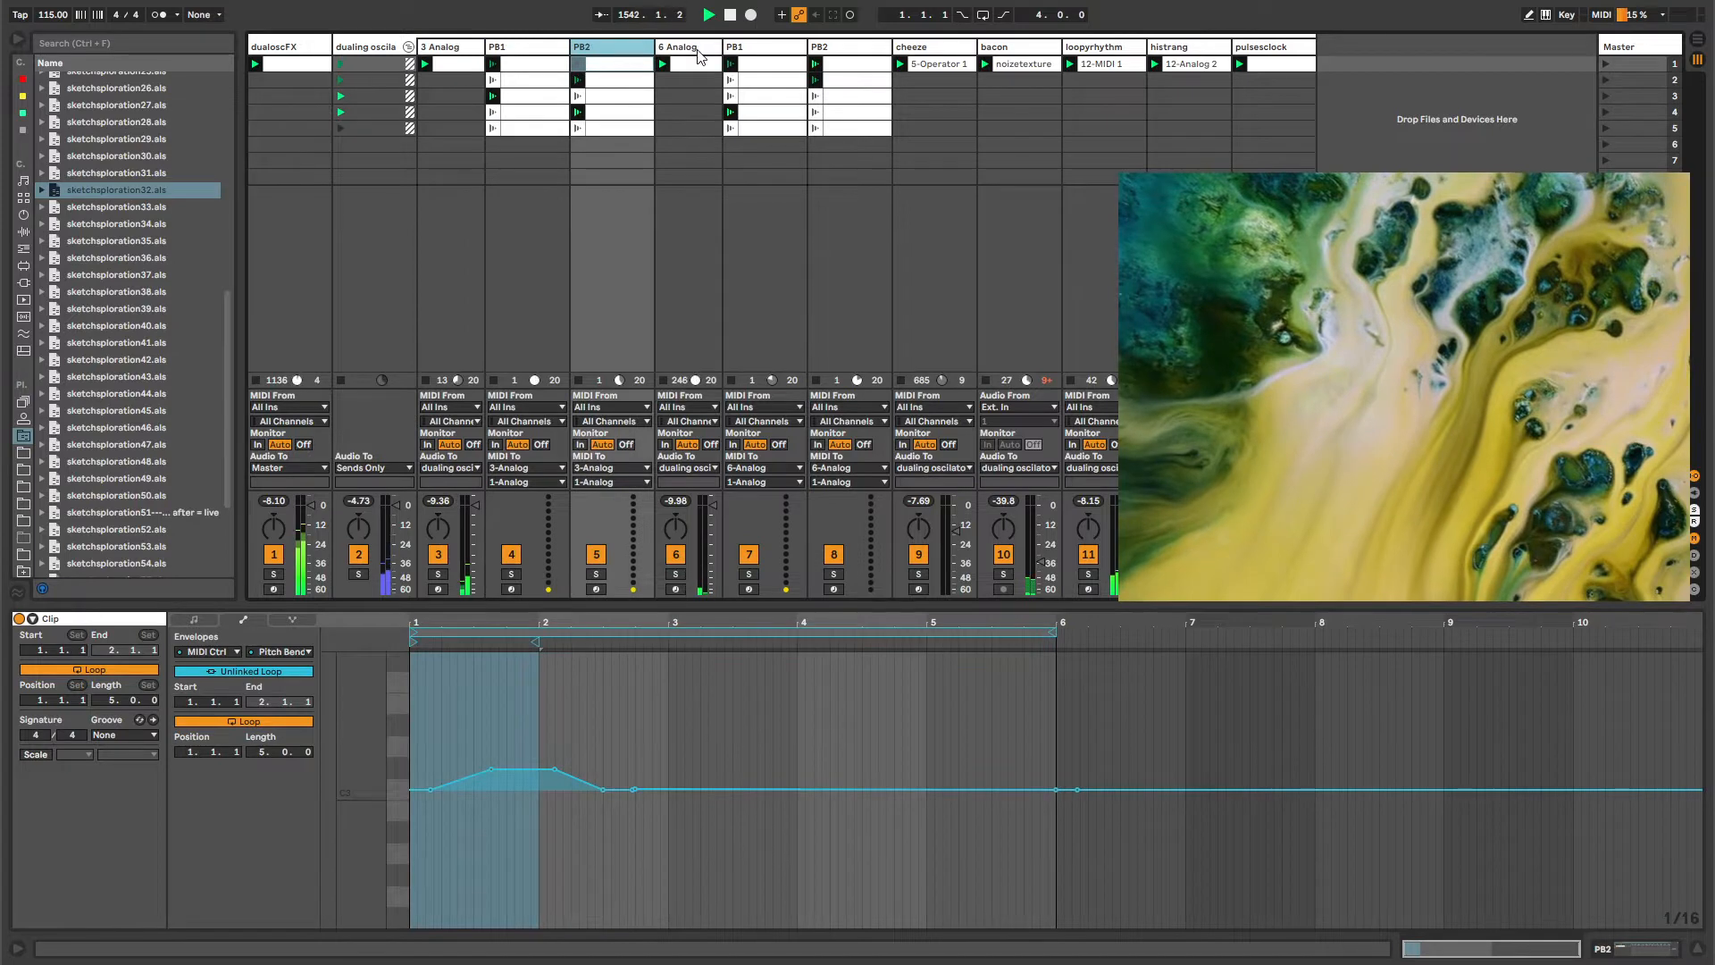
click(698, 51)
Compare the device chain of 3 Analog with the MIDI Effect Racks on its PB1 and PB2 tracks.
click(454, 49)
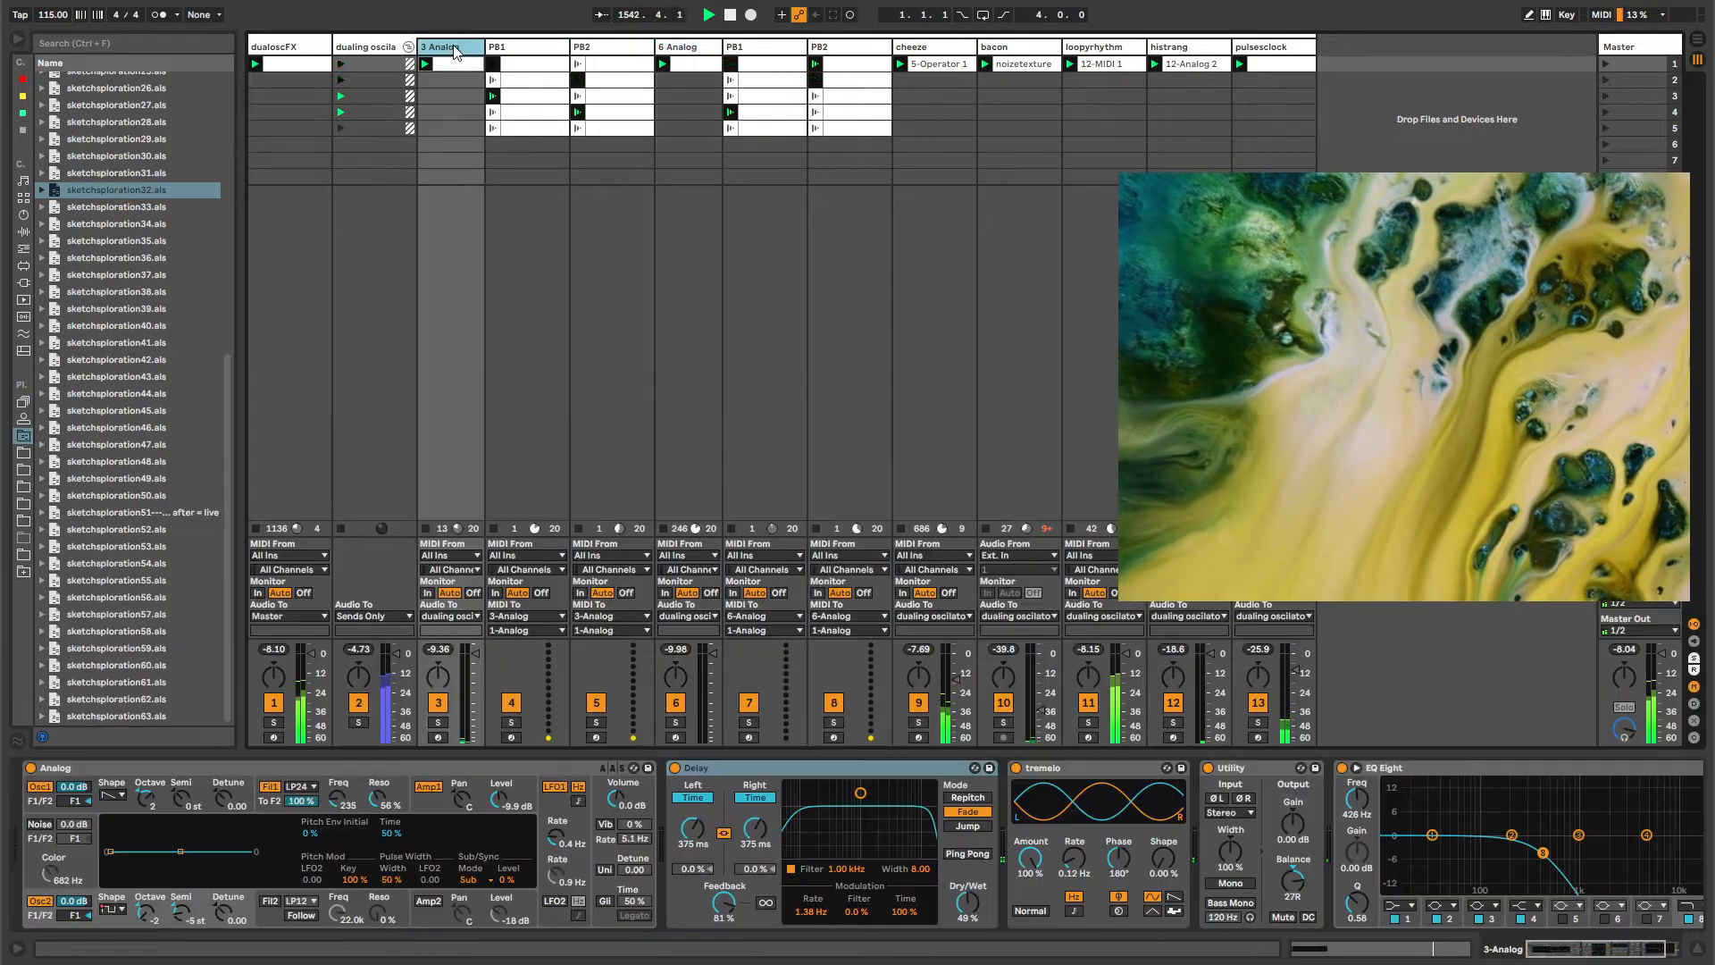
click(768, 46)
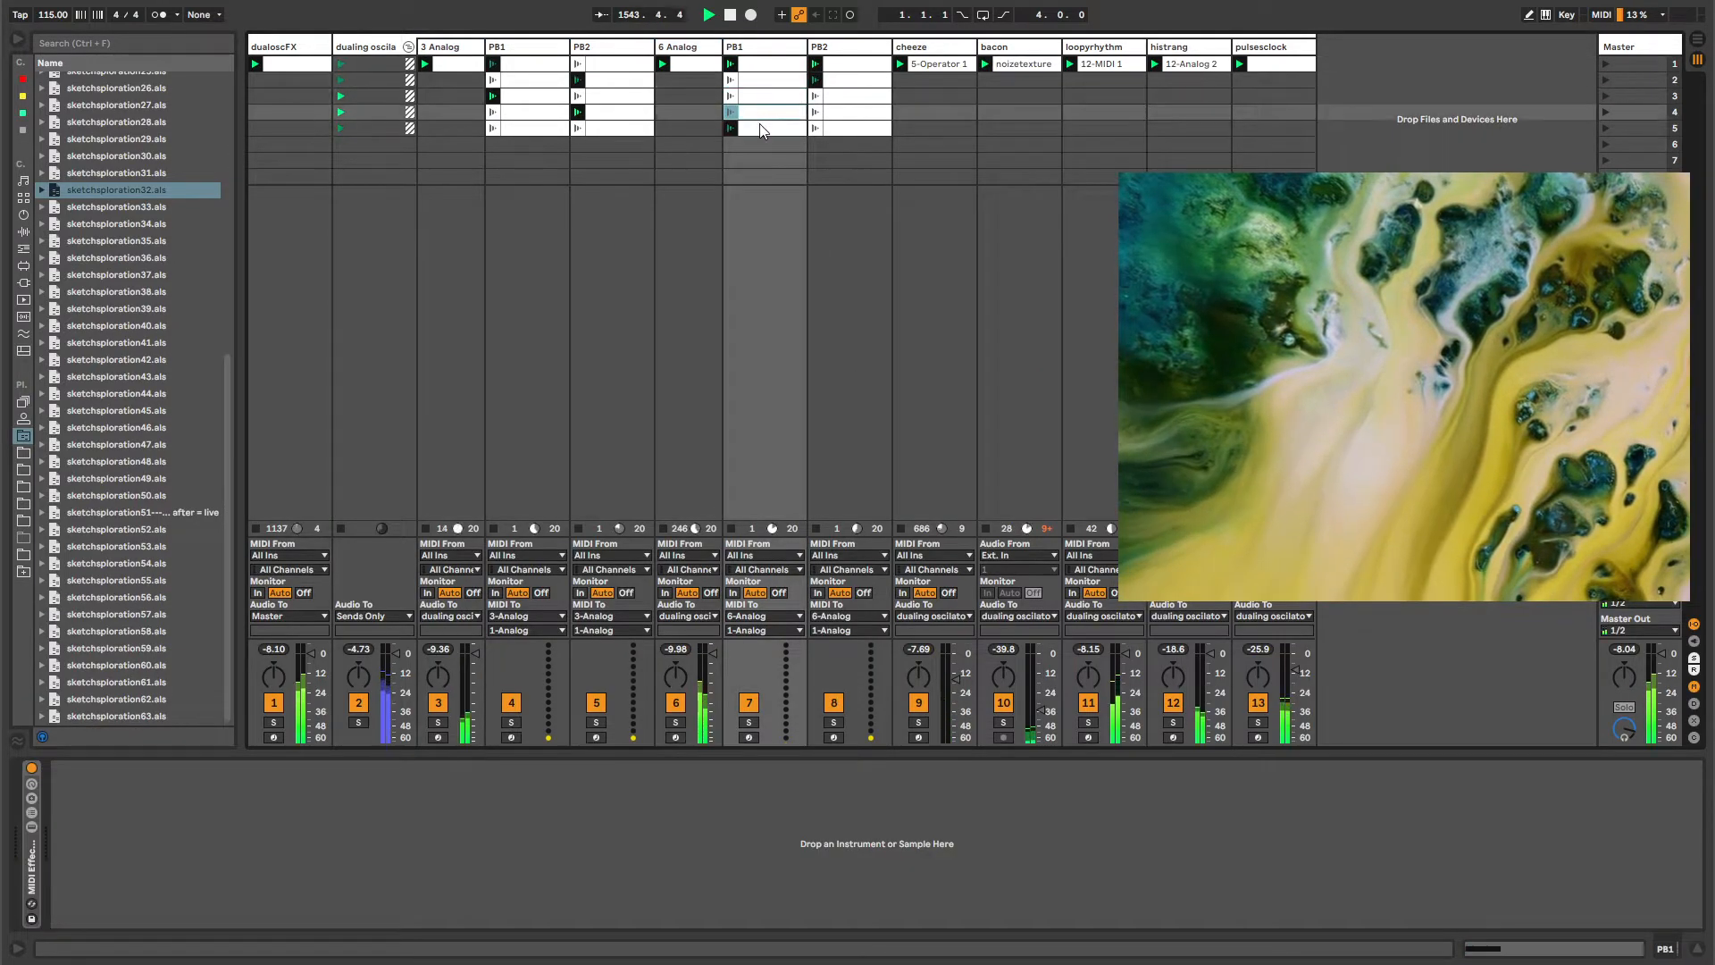
click(539, 75)
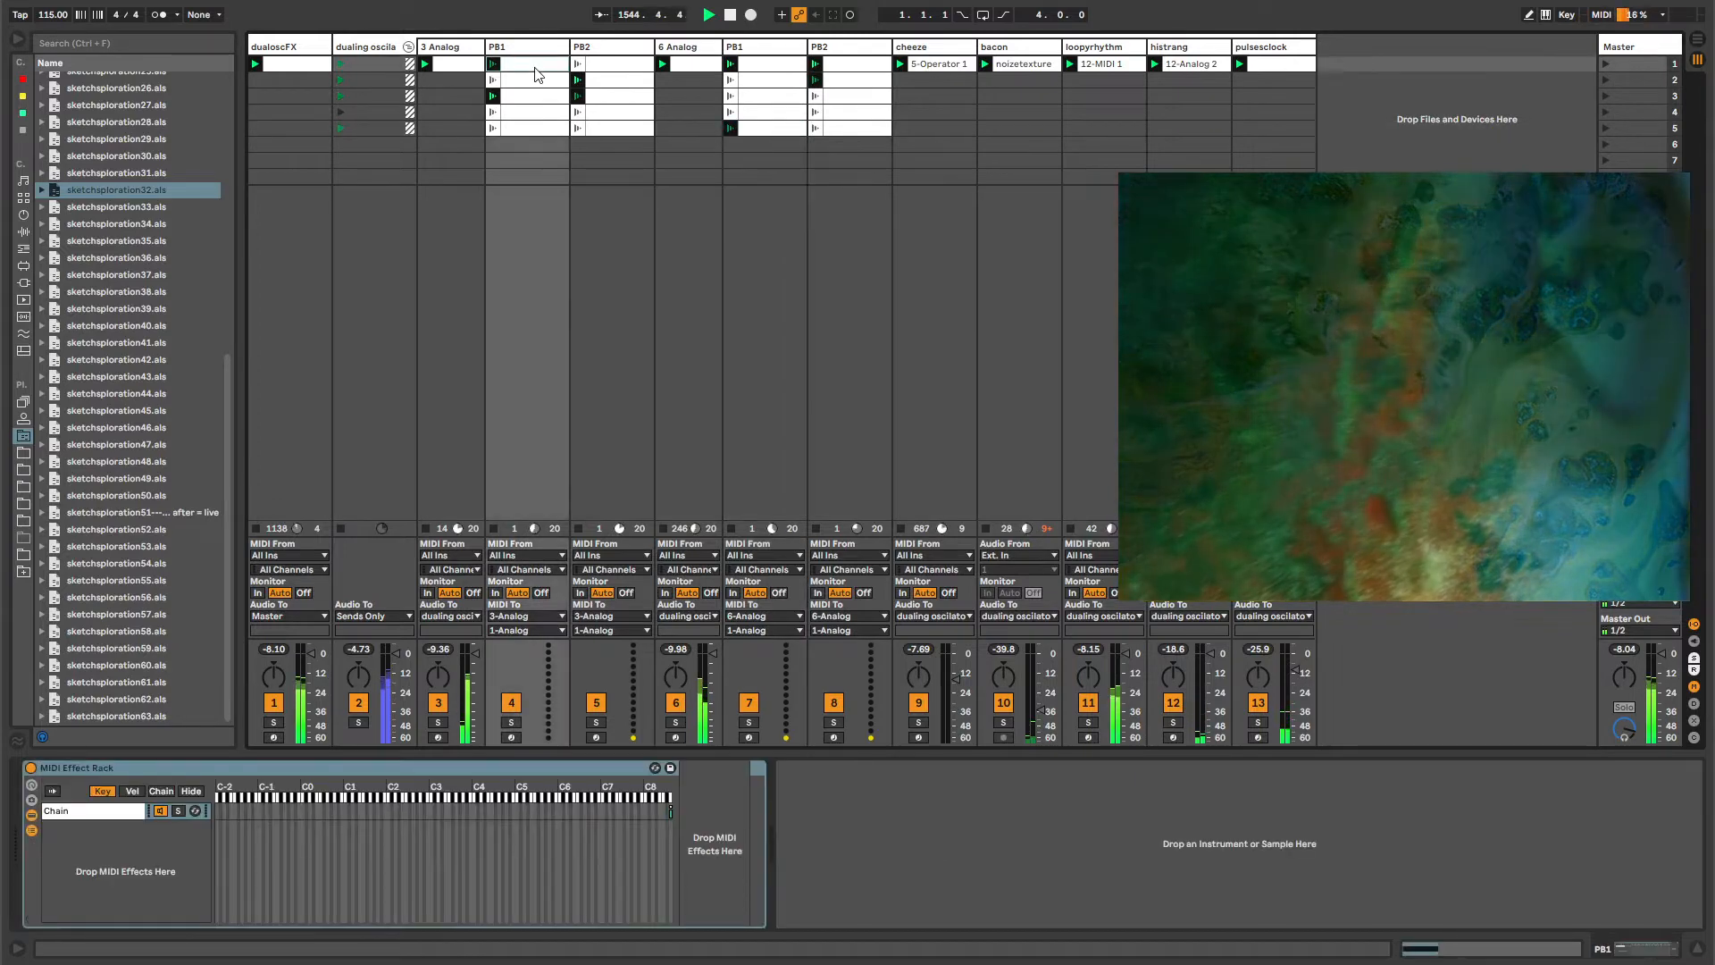
click(466, 63)
click(507, 53)
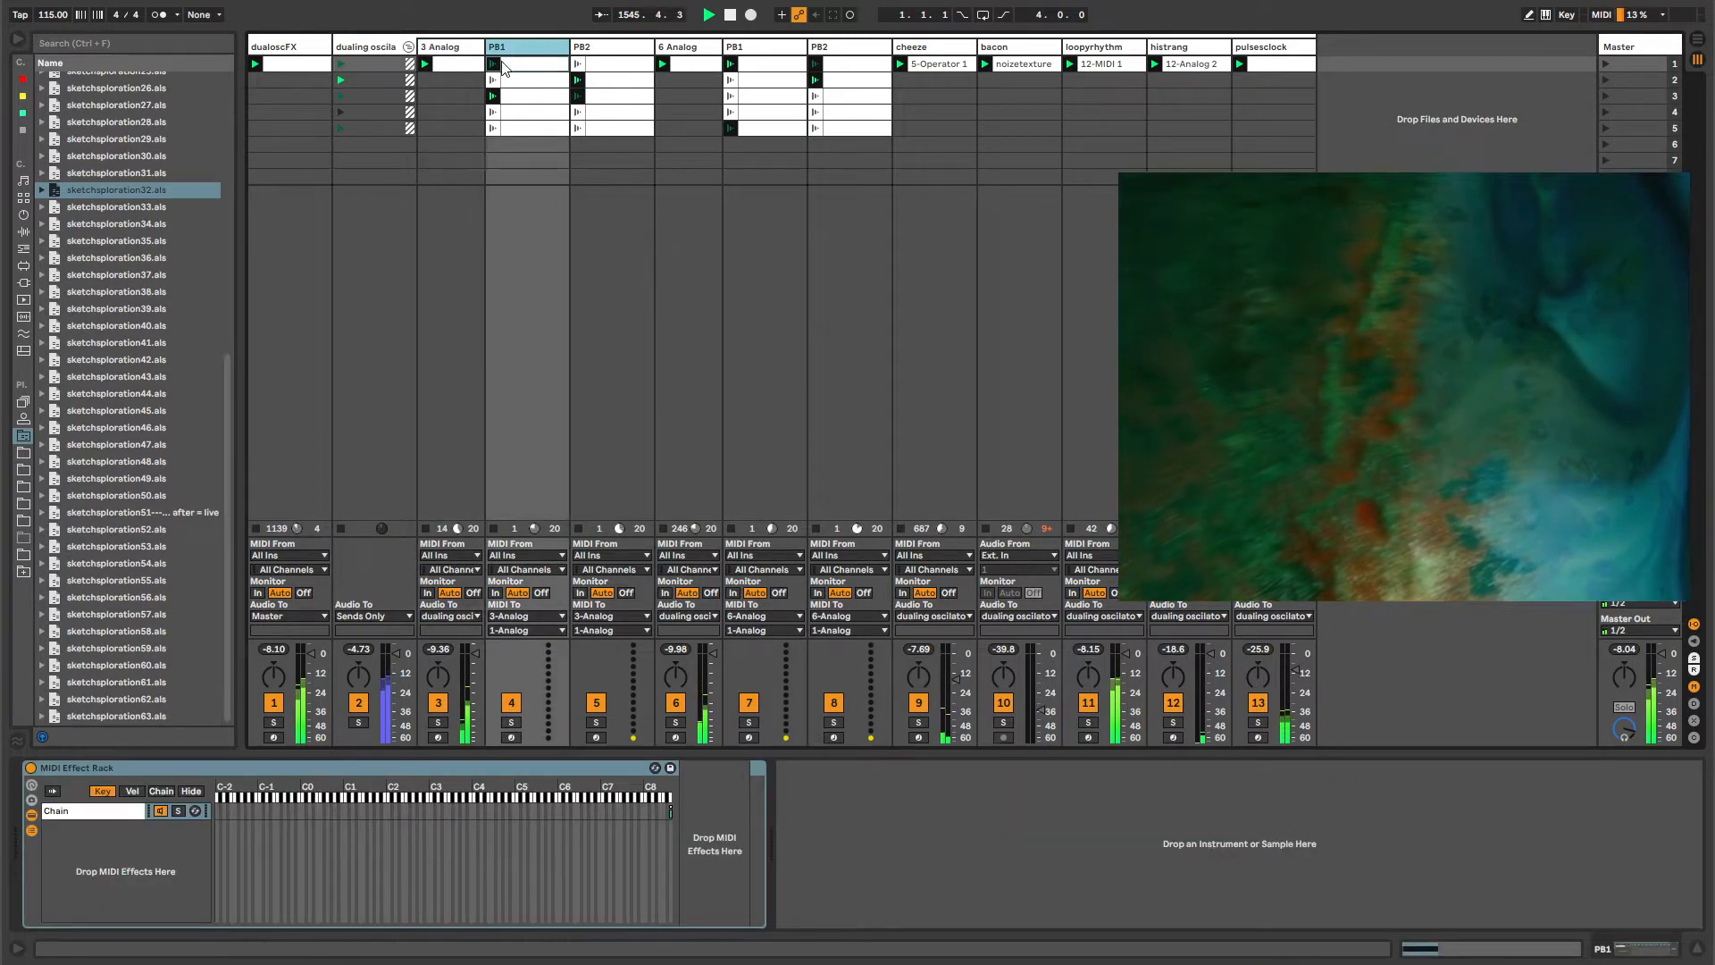
click(585, 50)
click(536, 49)
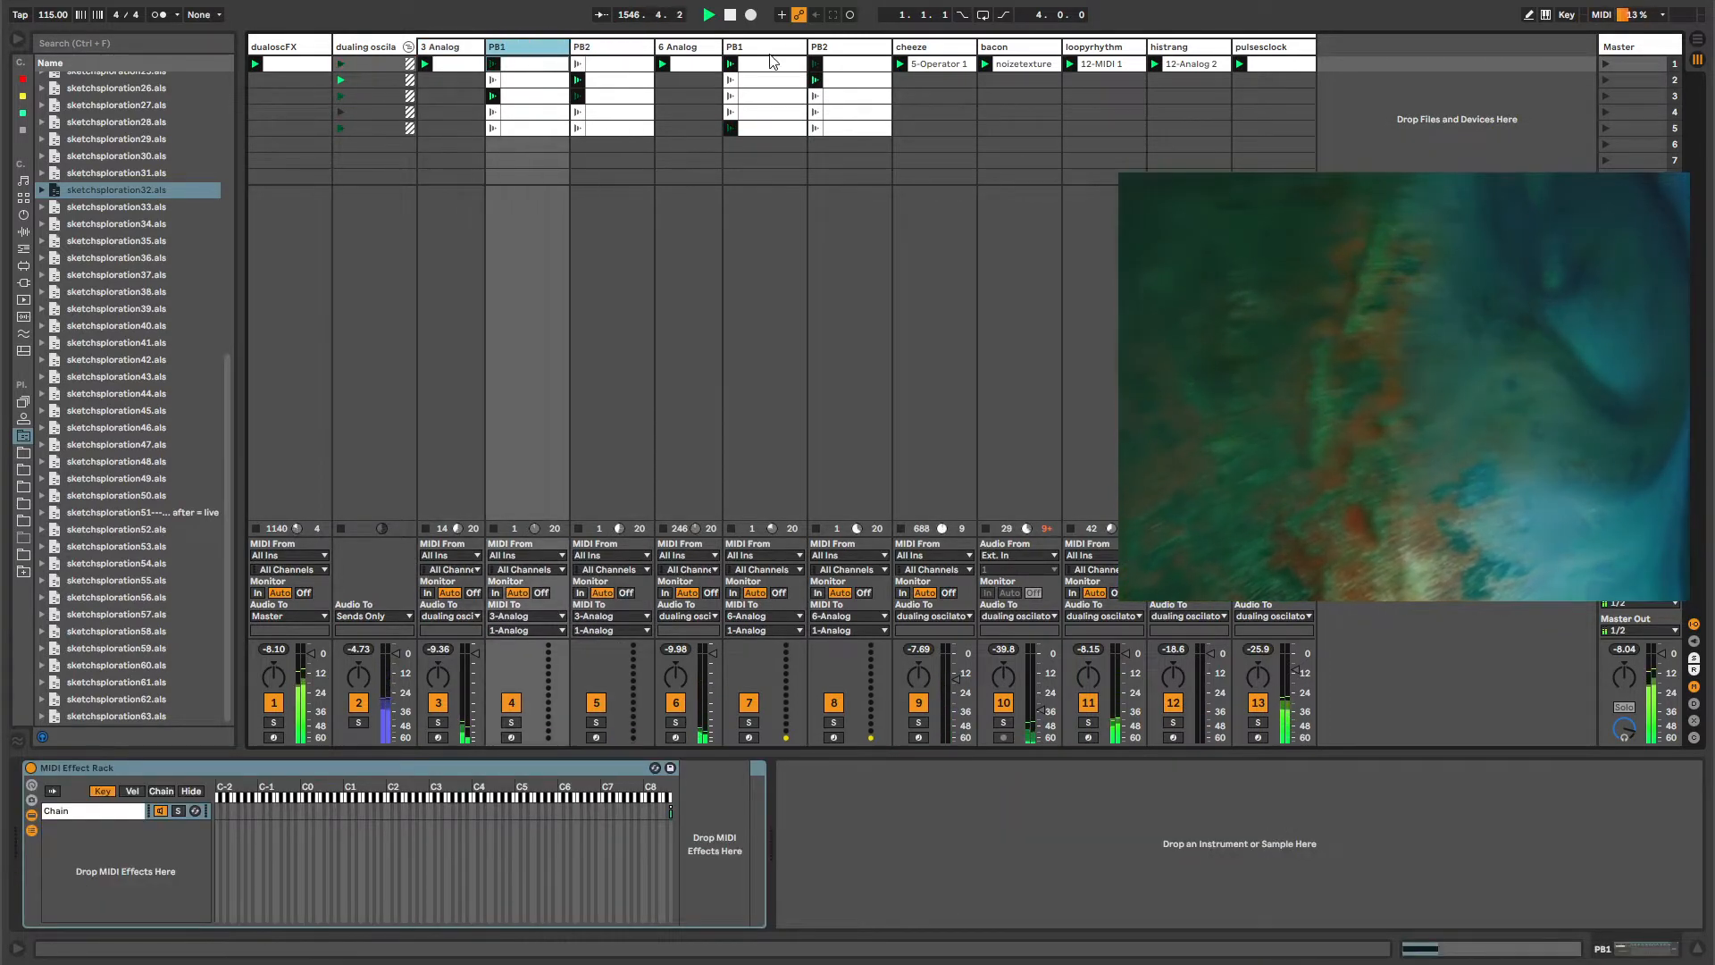
Check the devices of the PB1 and PB2 tracks beside 6 Analog and return to the 3 Analog pair.
click(771, 51)
click(824, 50)
click(792, 53)
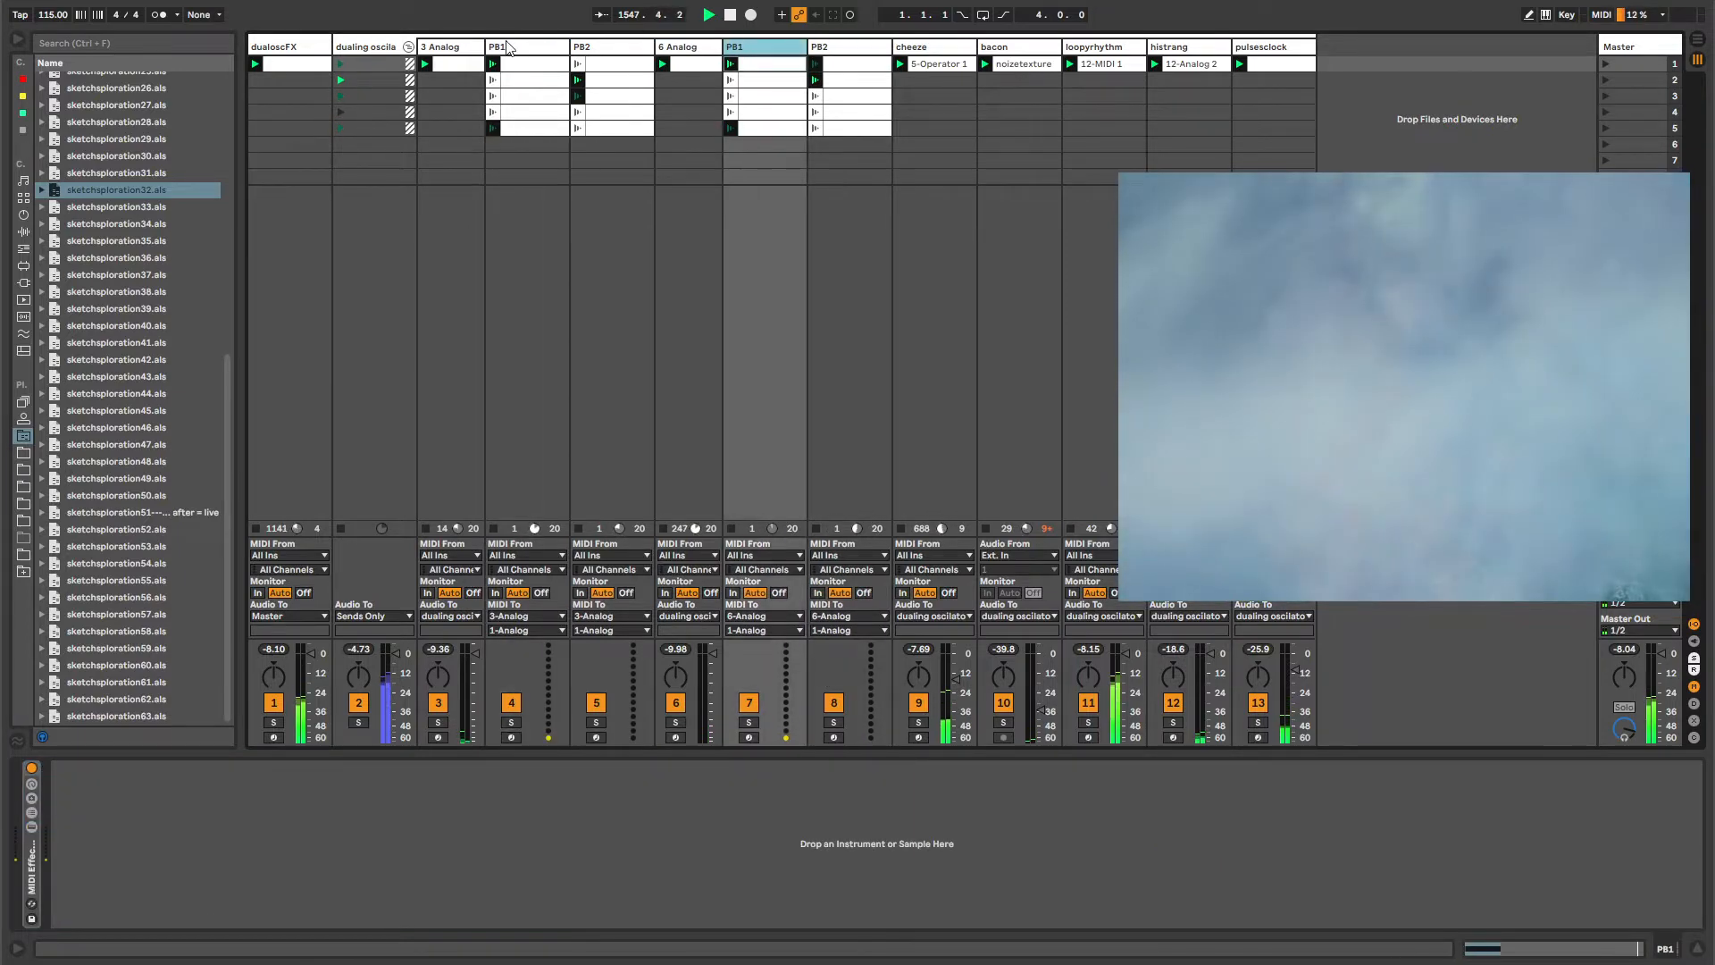
click(508, 46)
click(584, 48)
Review the 3 Analog clip's note expression and go through the notes of the five clips on its PB1 track.
click(459, 63)
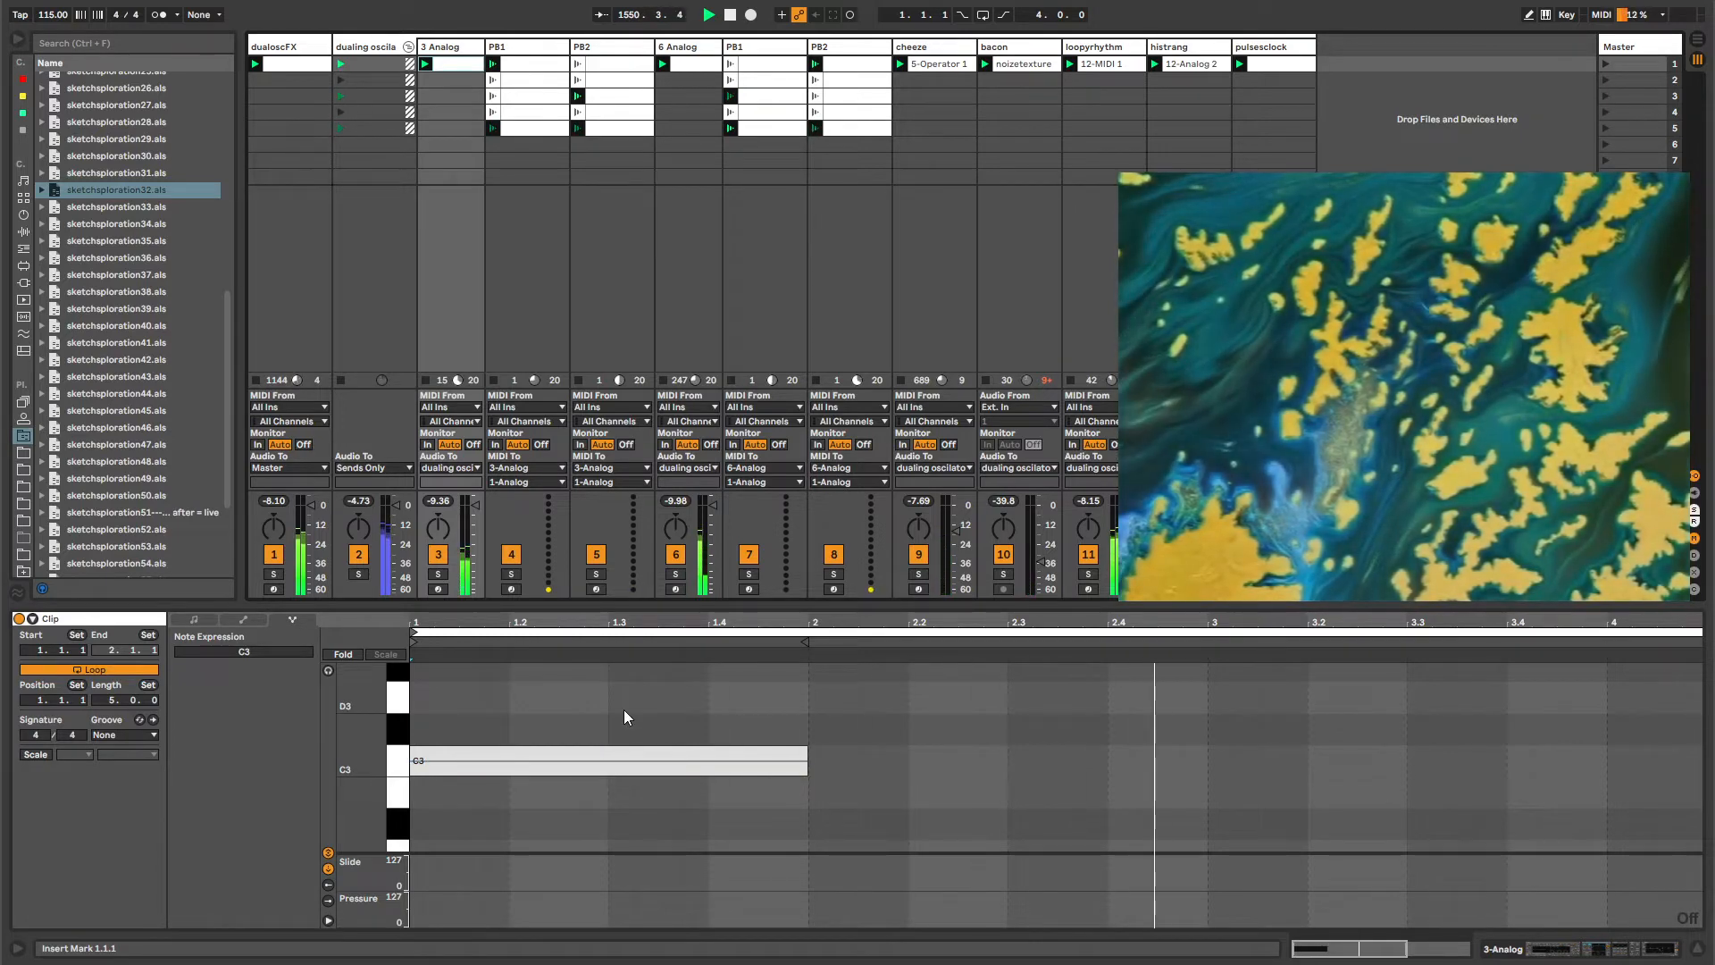
click(538, 48)
click(524, 64)
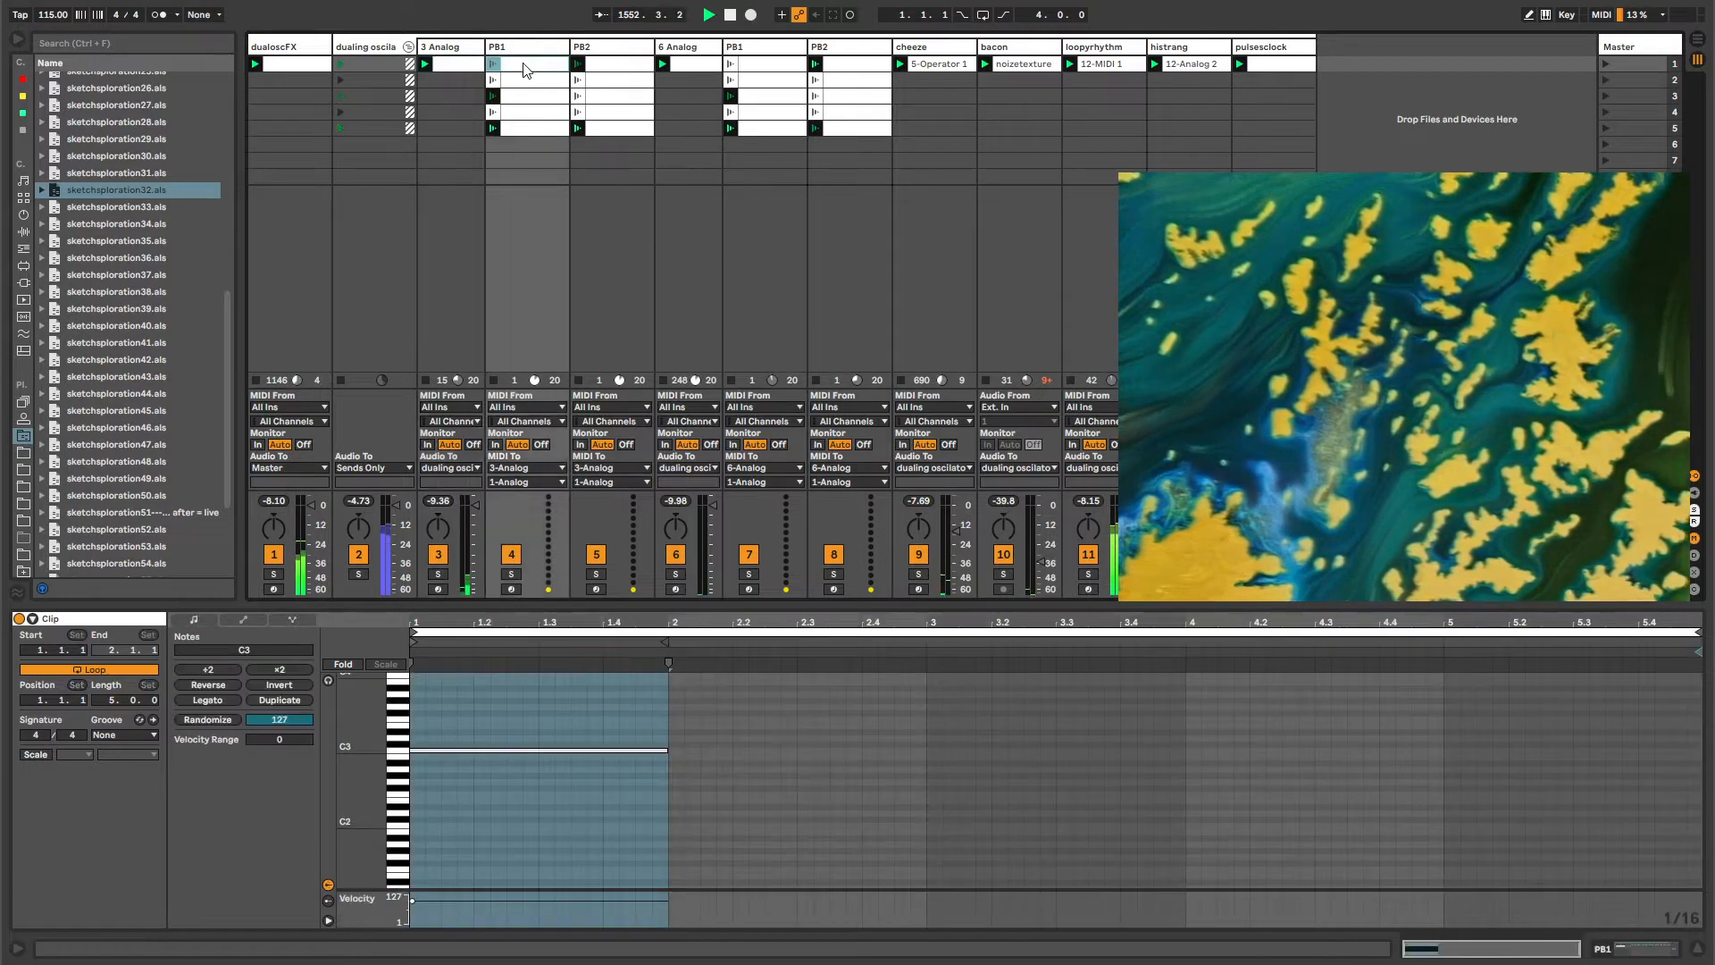
click(525, 84)
click(529, 97)
click(530, 112)
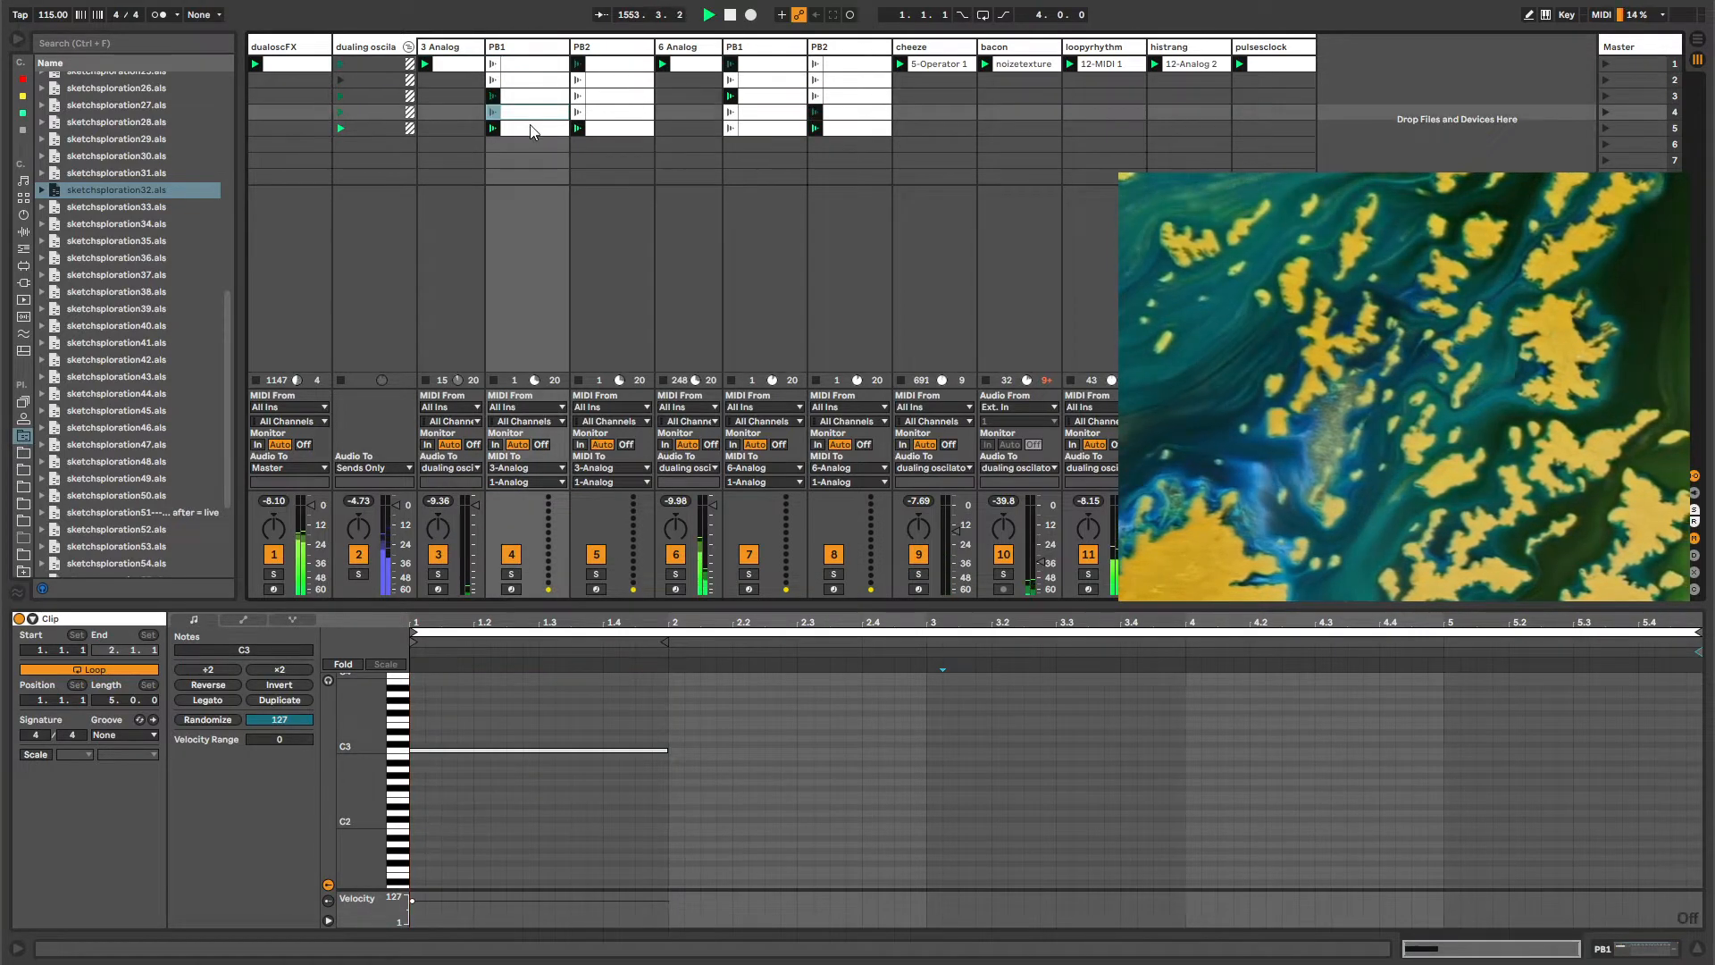
click(529, 129)
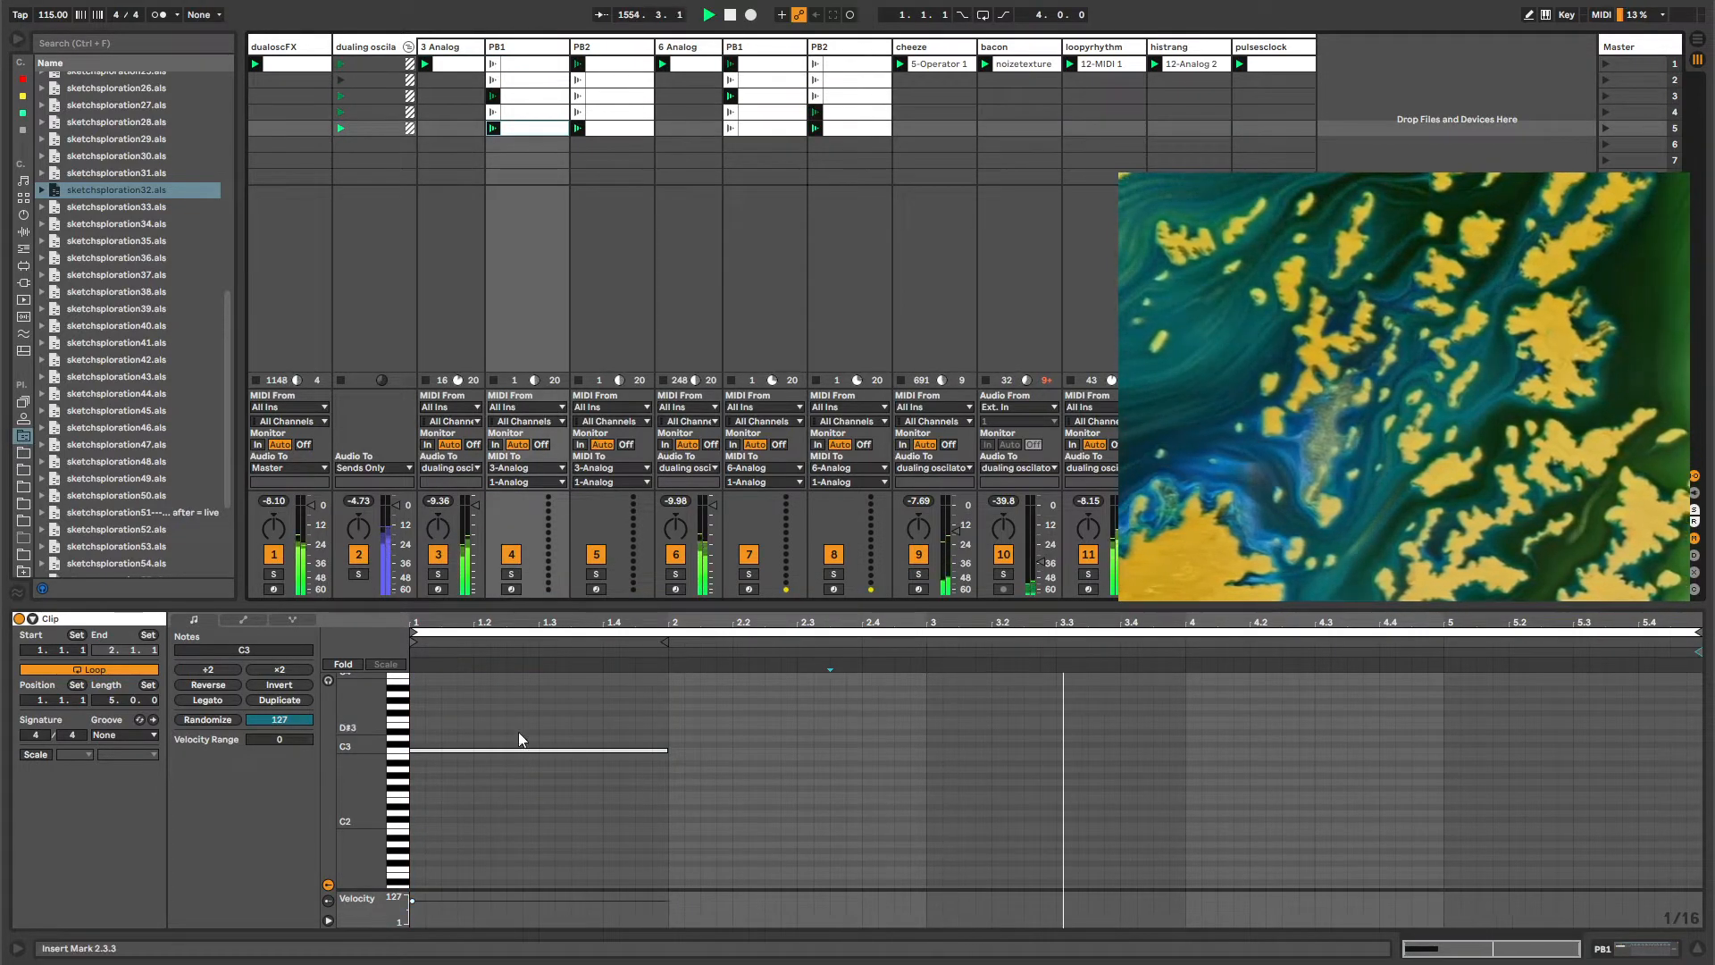
click(536, 67)
click(533, 97)
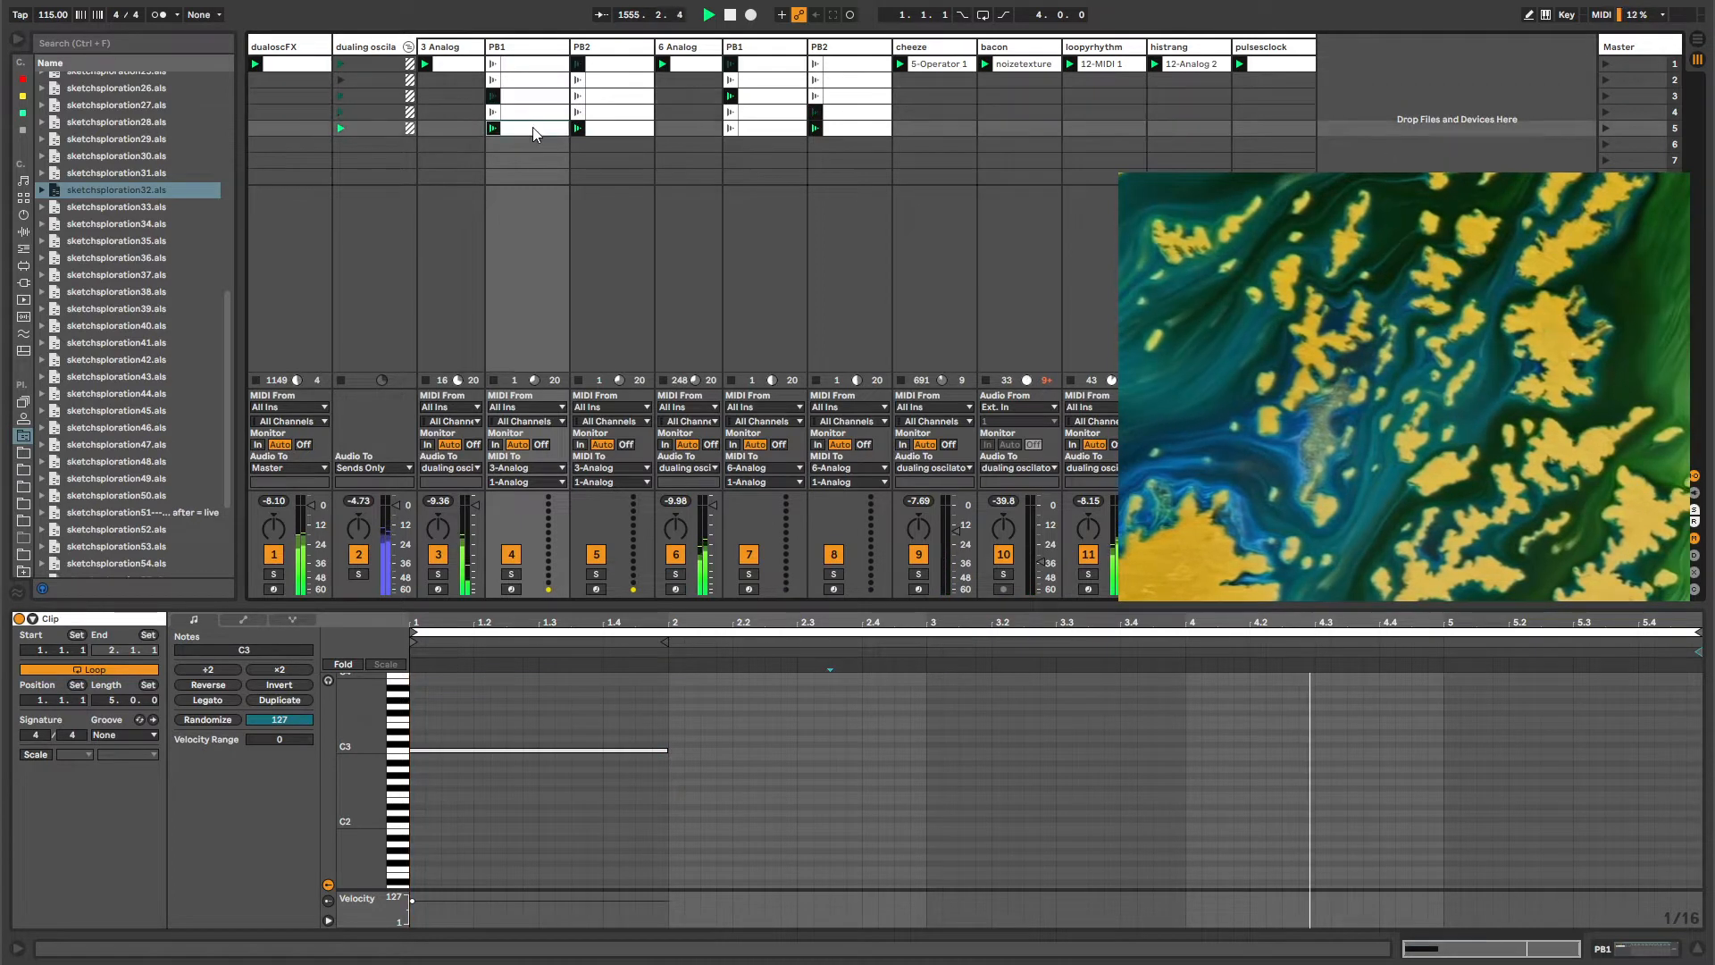
Compare the Pitch Bend envelopes of the clips on 3 Analog's PB2 track.
click(596, 65)
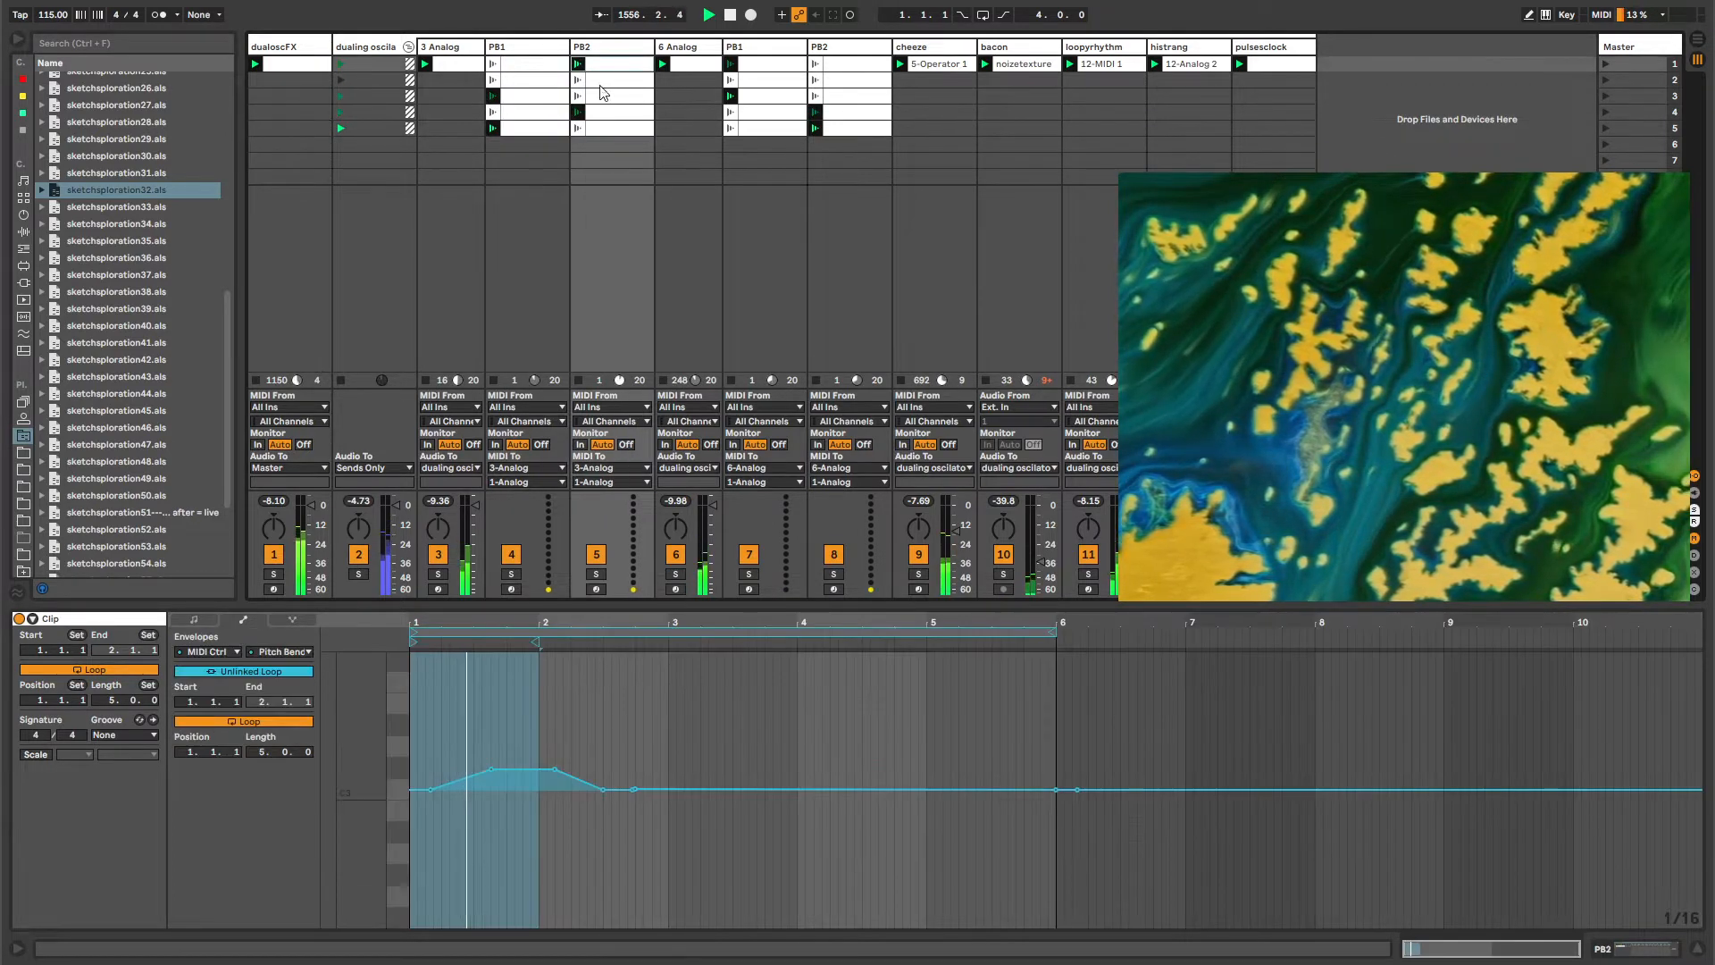
click(598, 84)
click(599, 112)
click(603, 129)
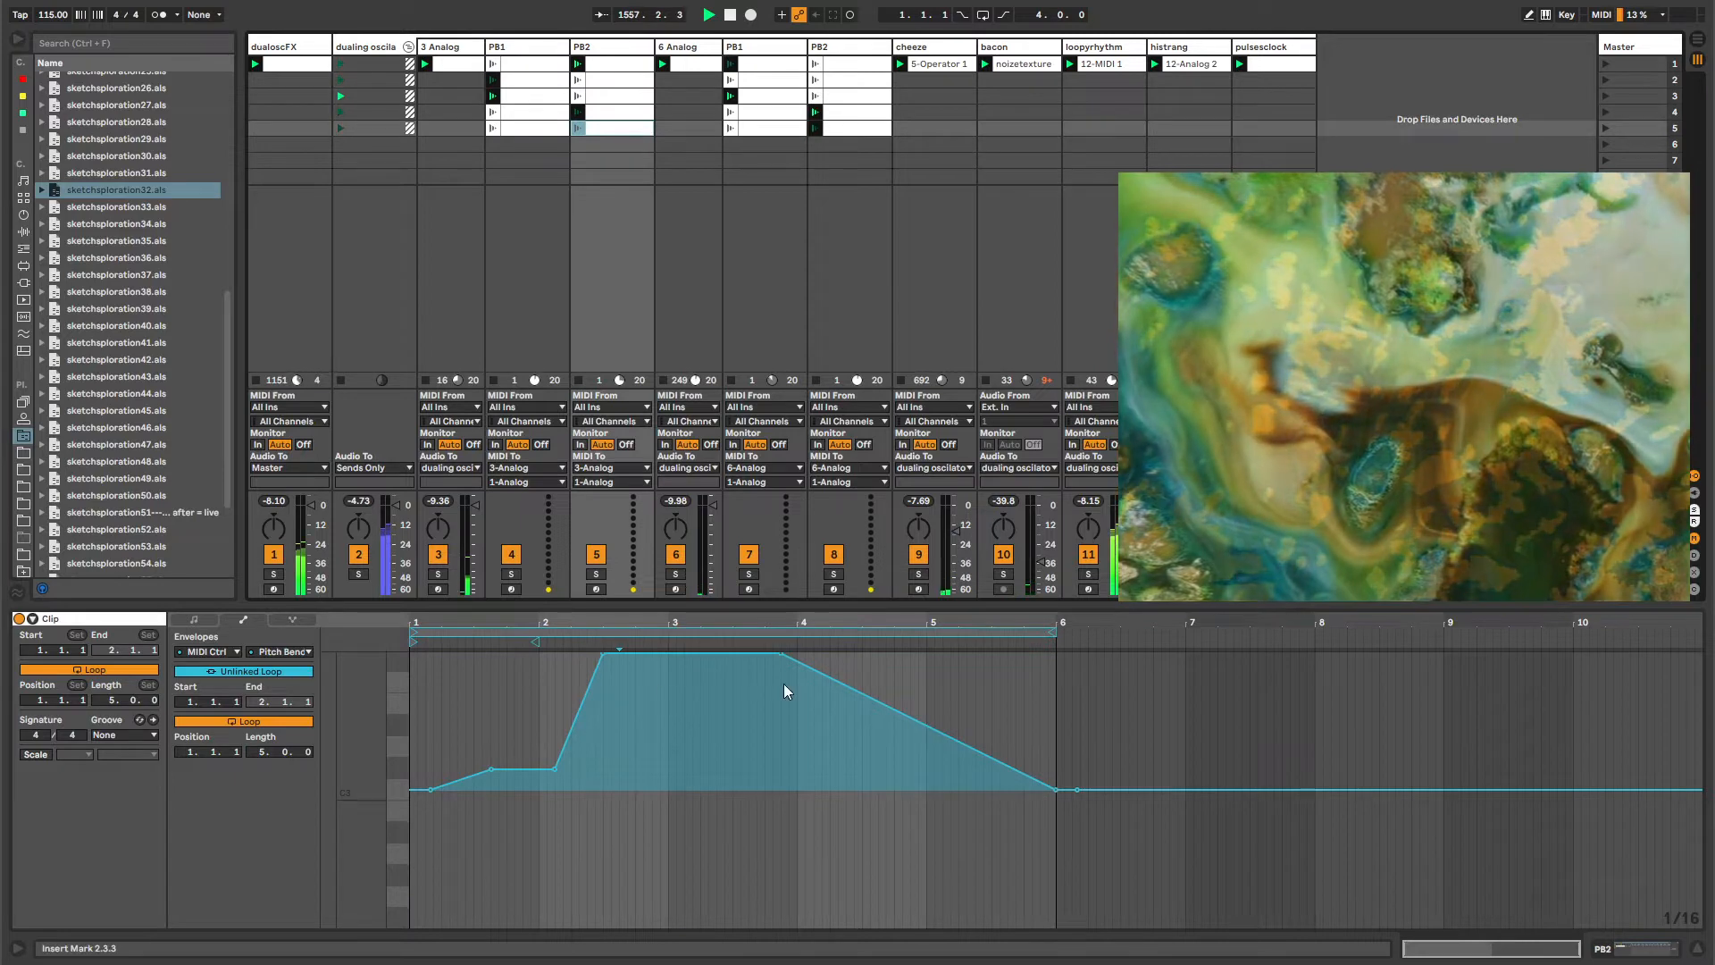
Check the device chain of 3 Analog against the MIDI Effect Racks and clips of its PB1 and PB2 tracks.
click(465, 50)
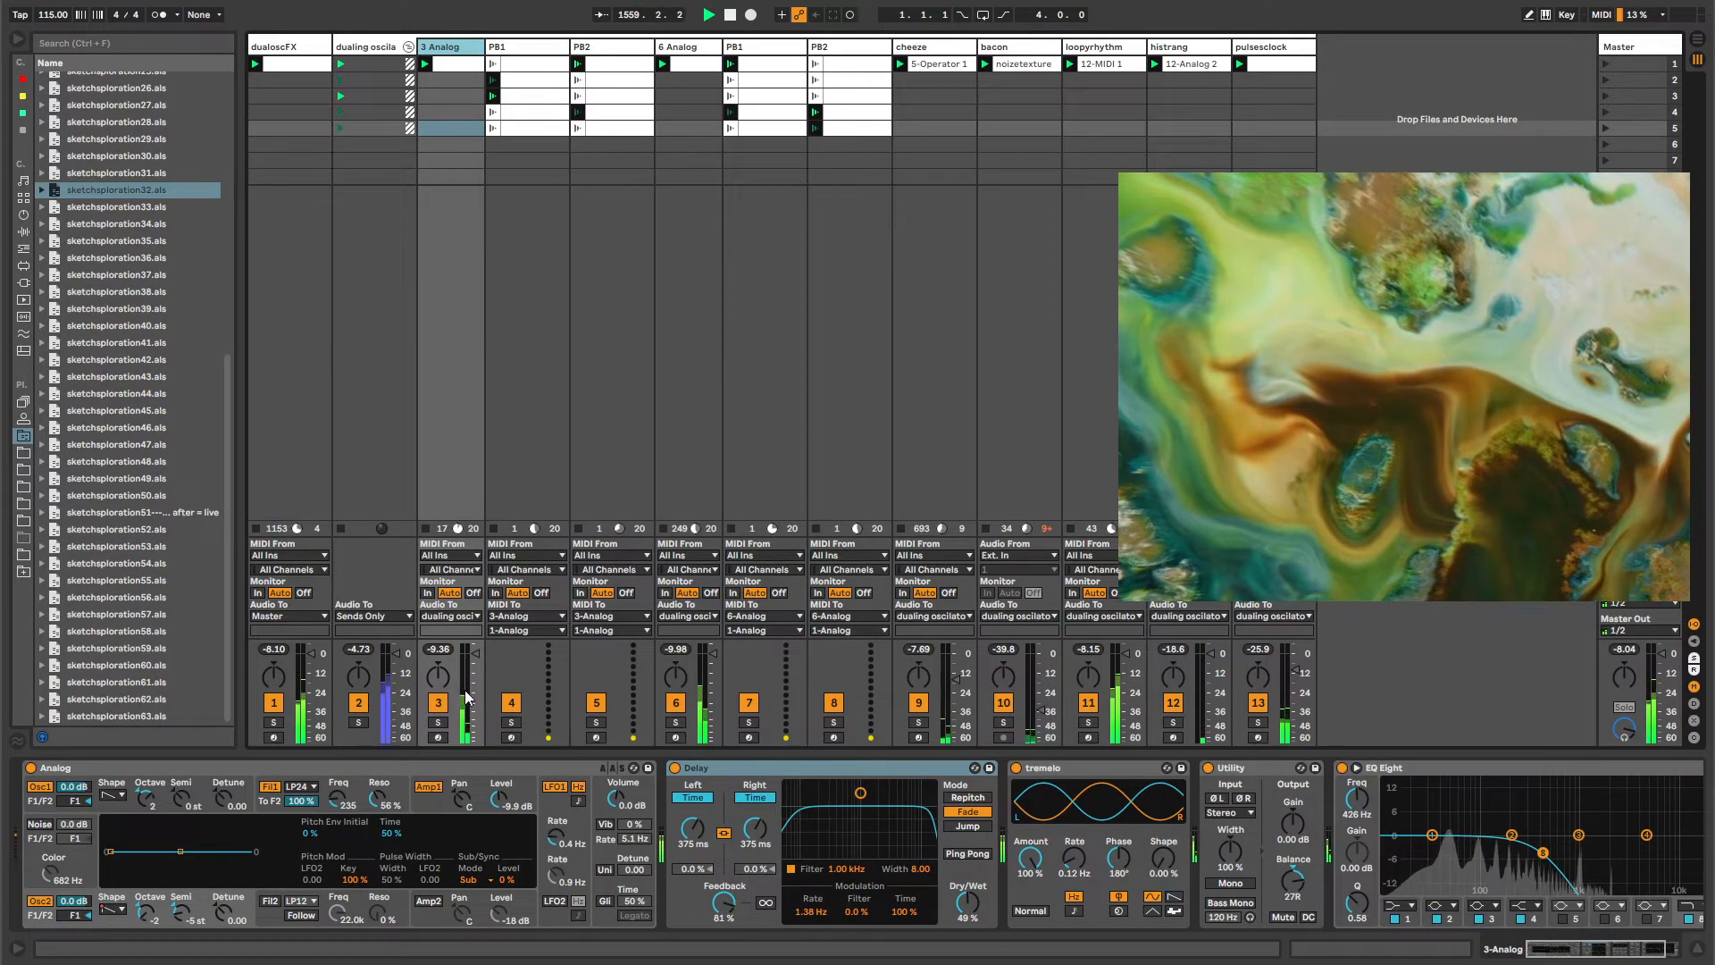
click(522, 65)
click(628, 66)
click(627, 79)
click(537, 84)
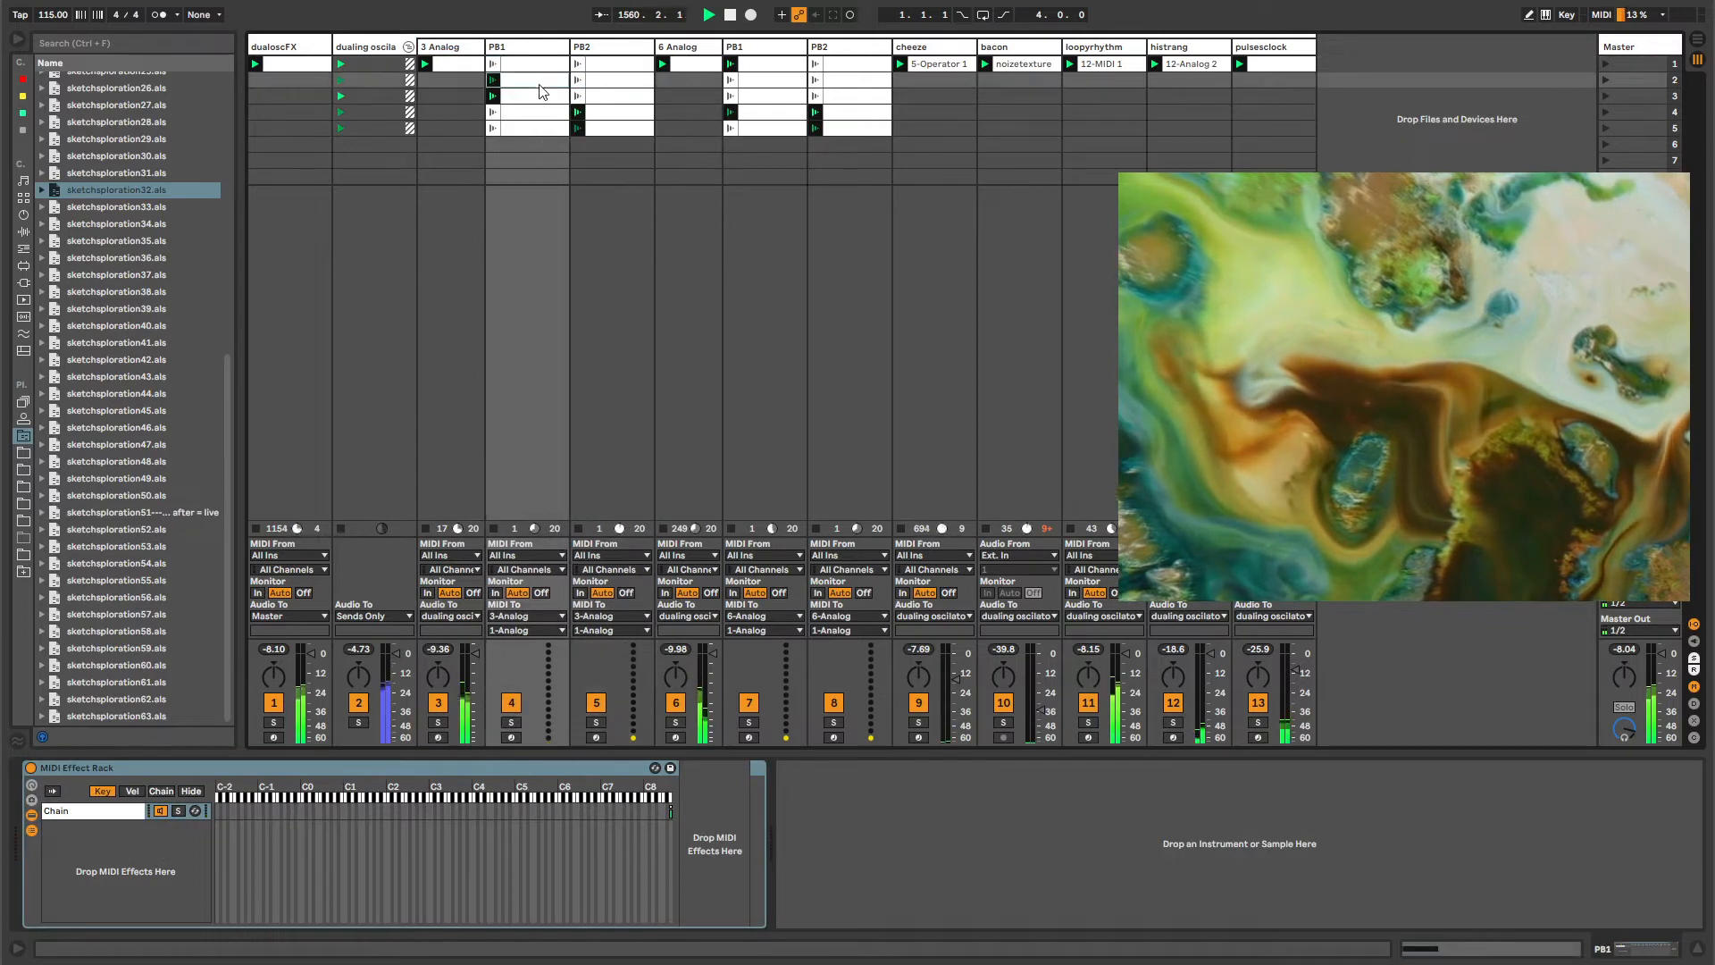
click(543, 97)
click(630, 118)
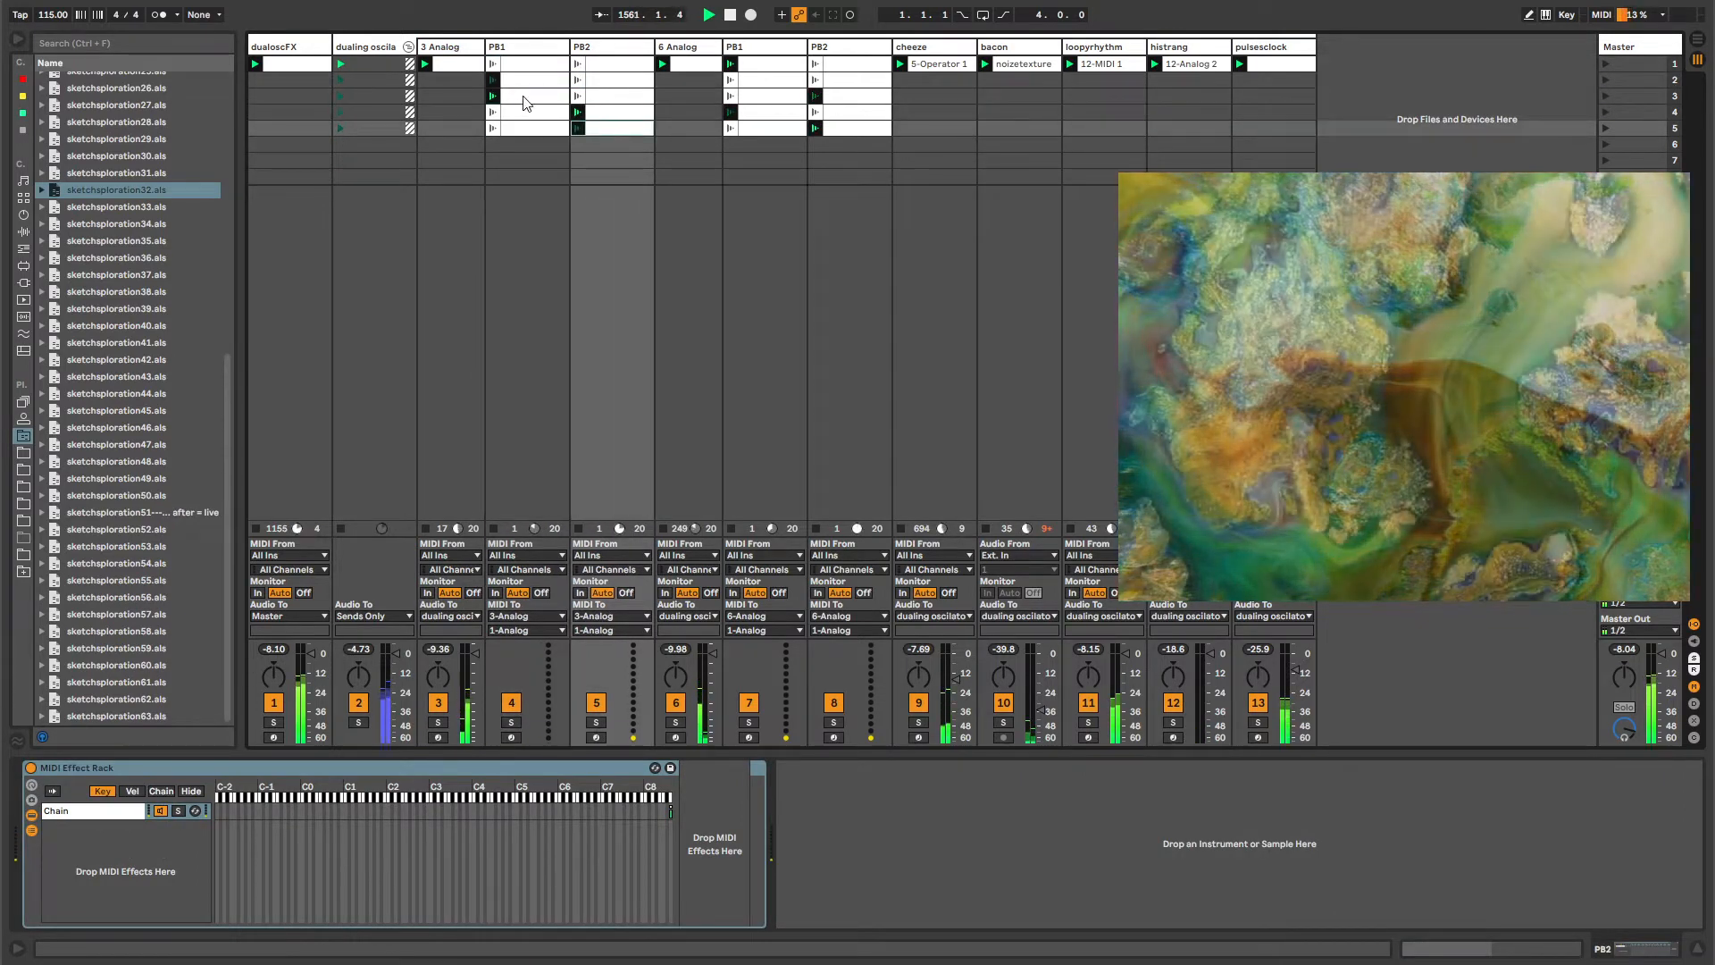
click(528, 79)
Reopen the 3 Analog clip and examine its C3 note against the full clip length.
click(442, 65)
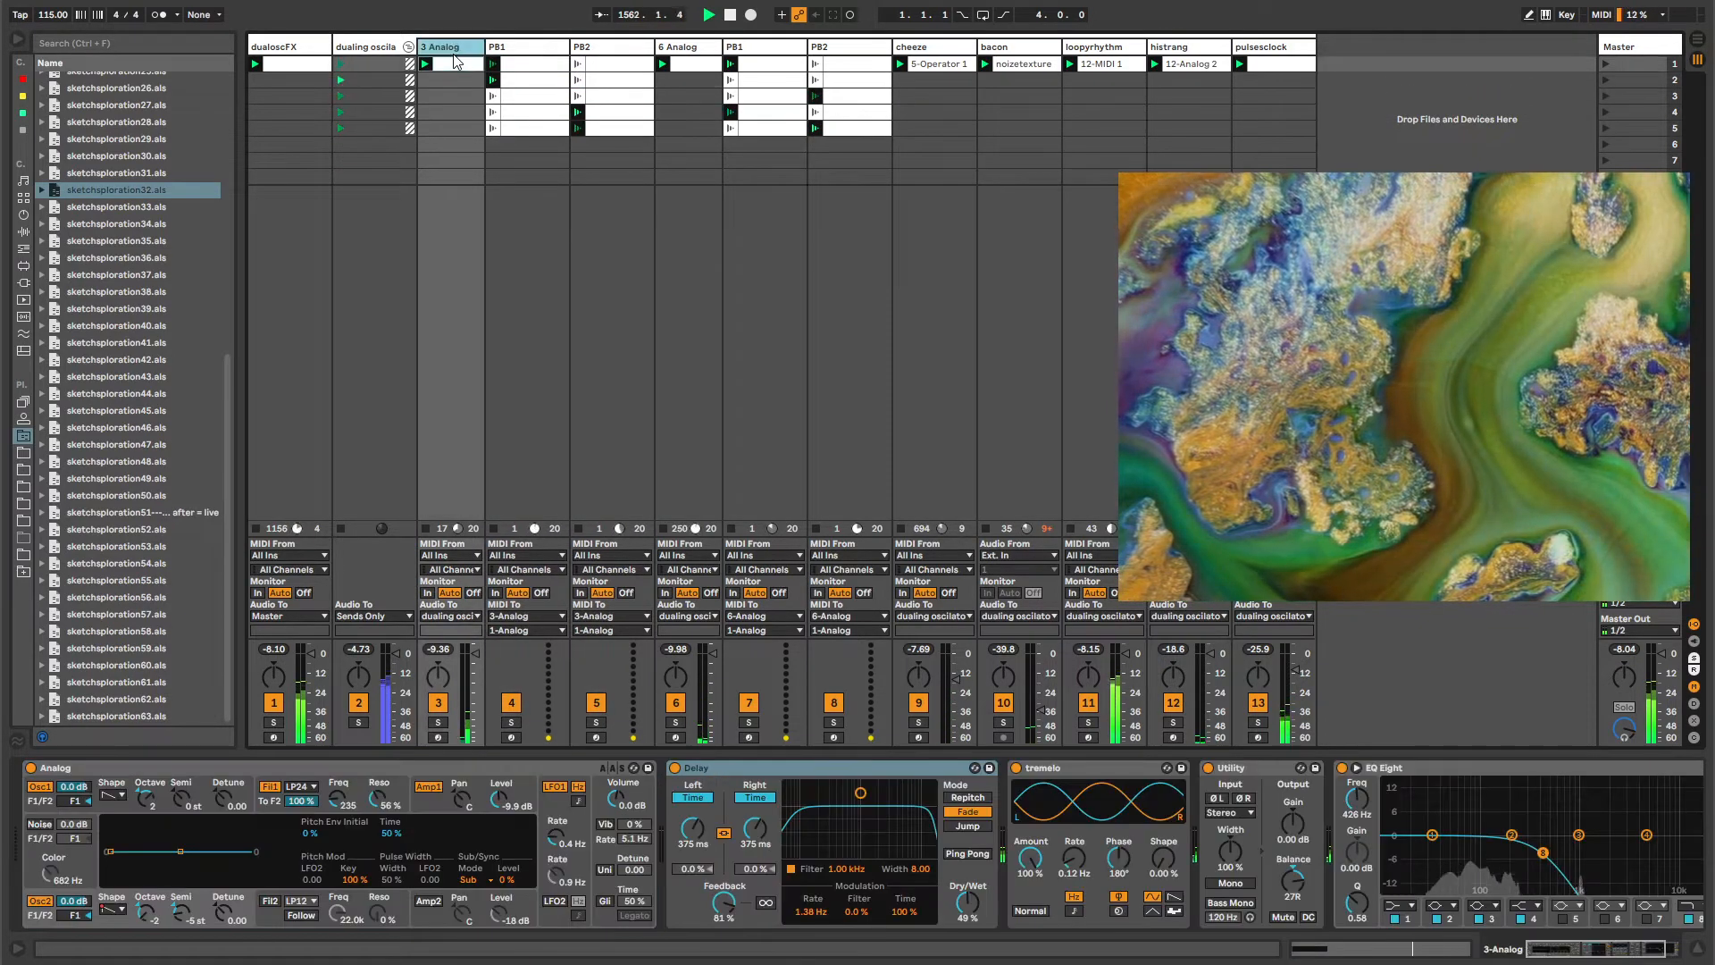
double_click(454, 62)
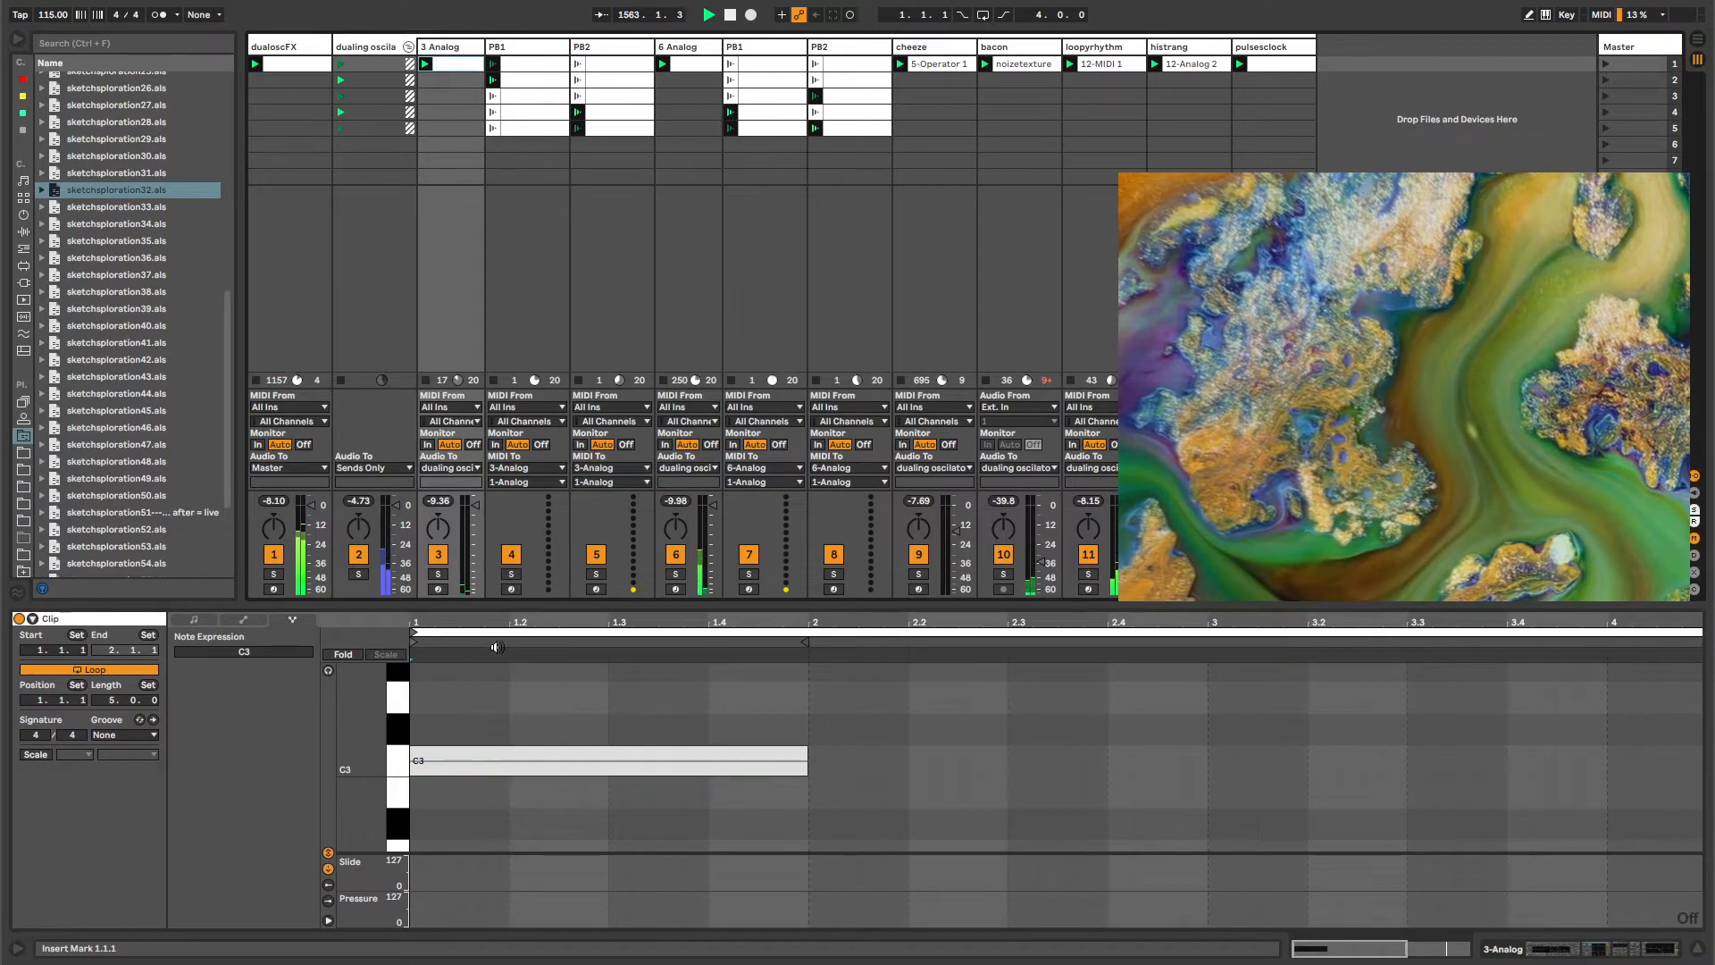
drag(498, 622, 498, 576)
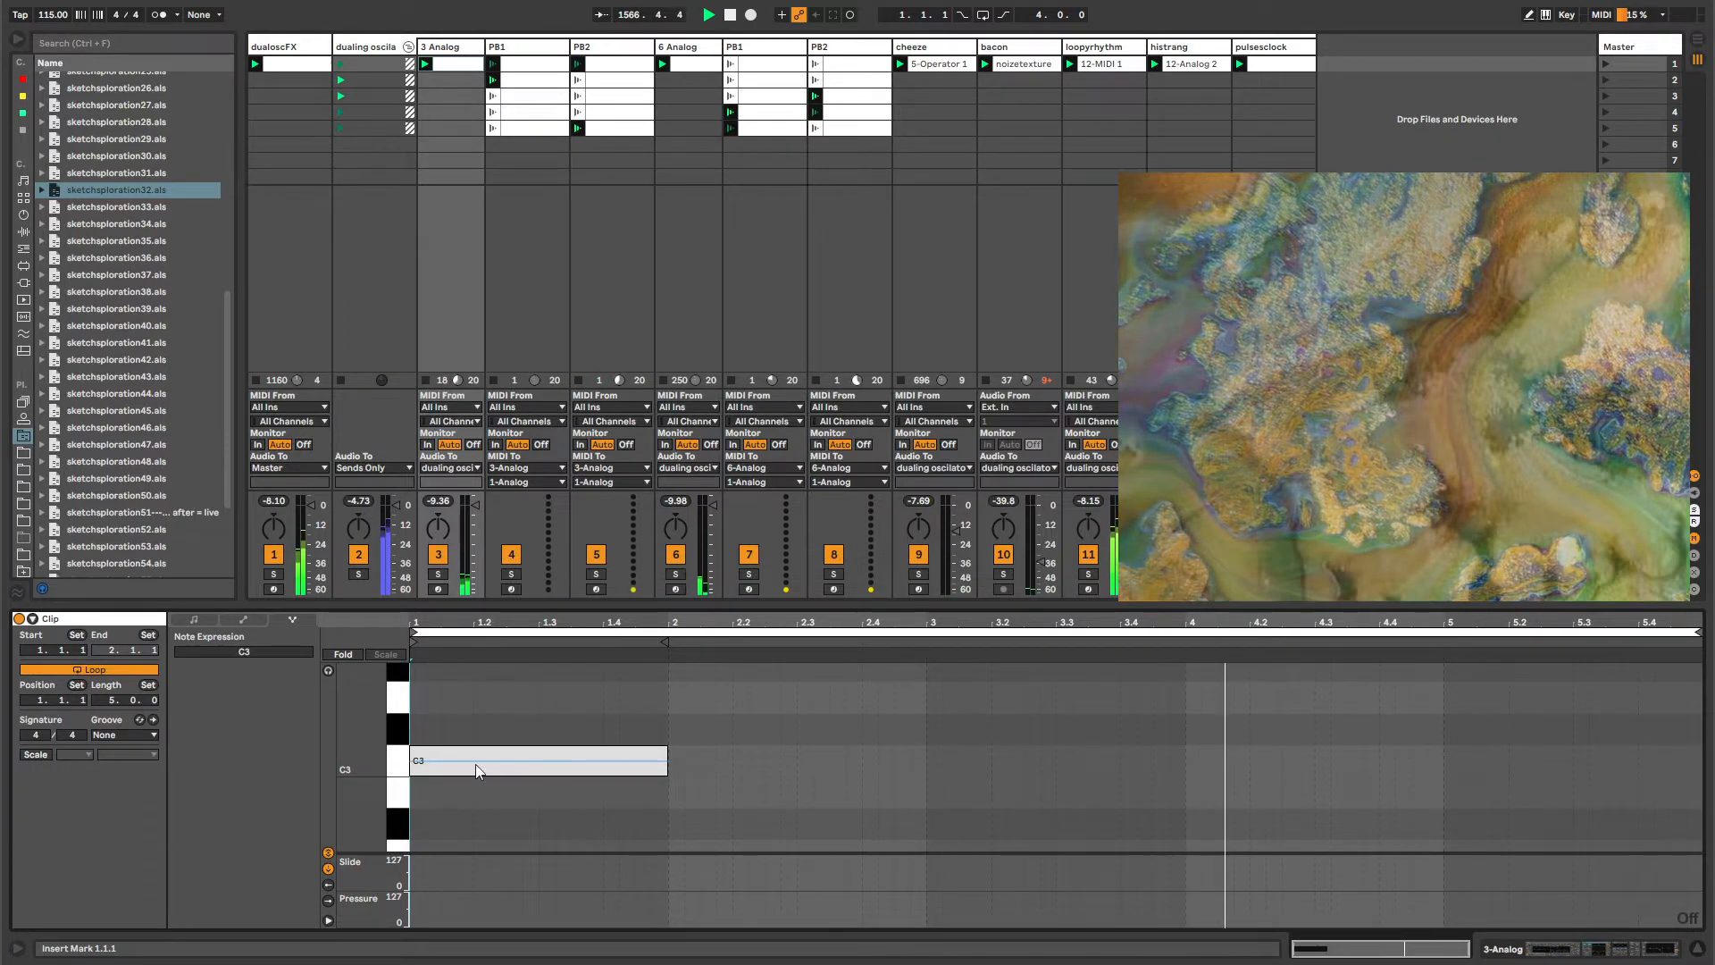
click(463, 47)
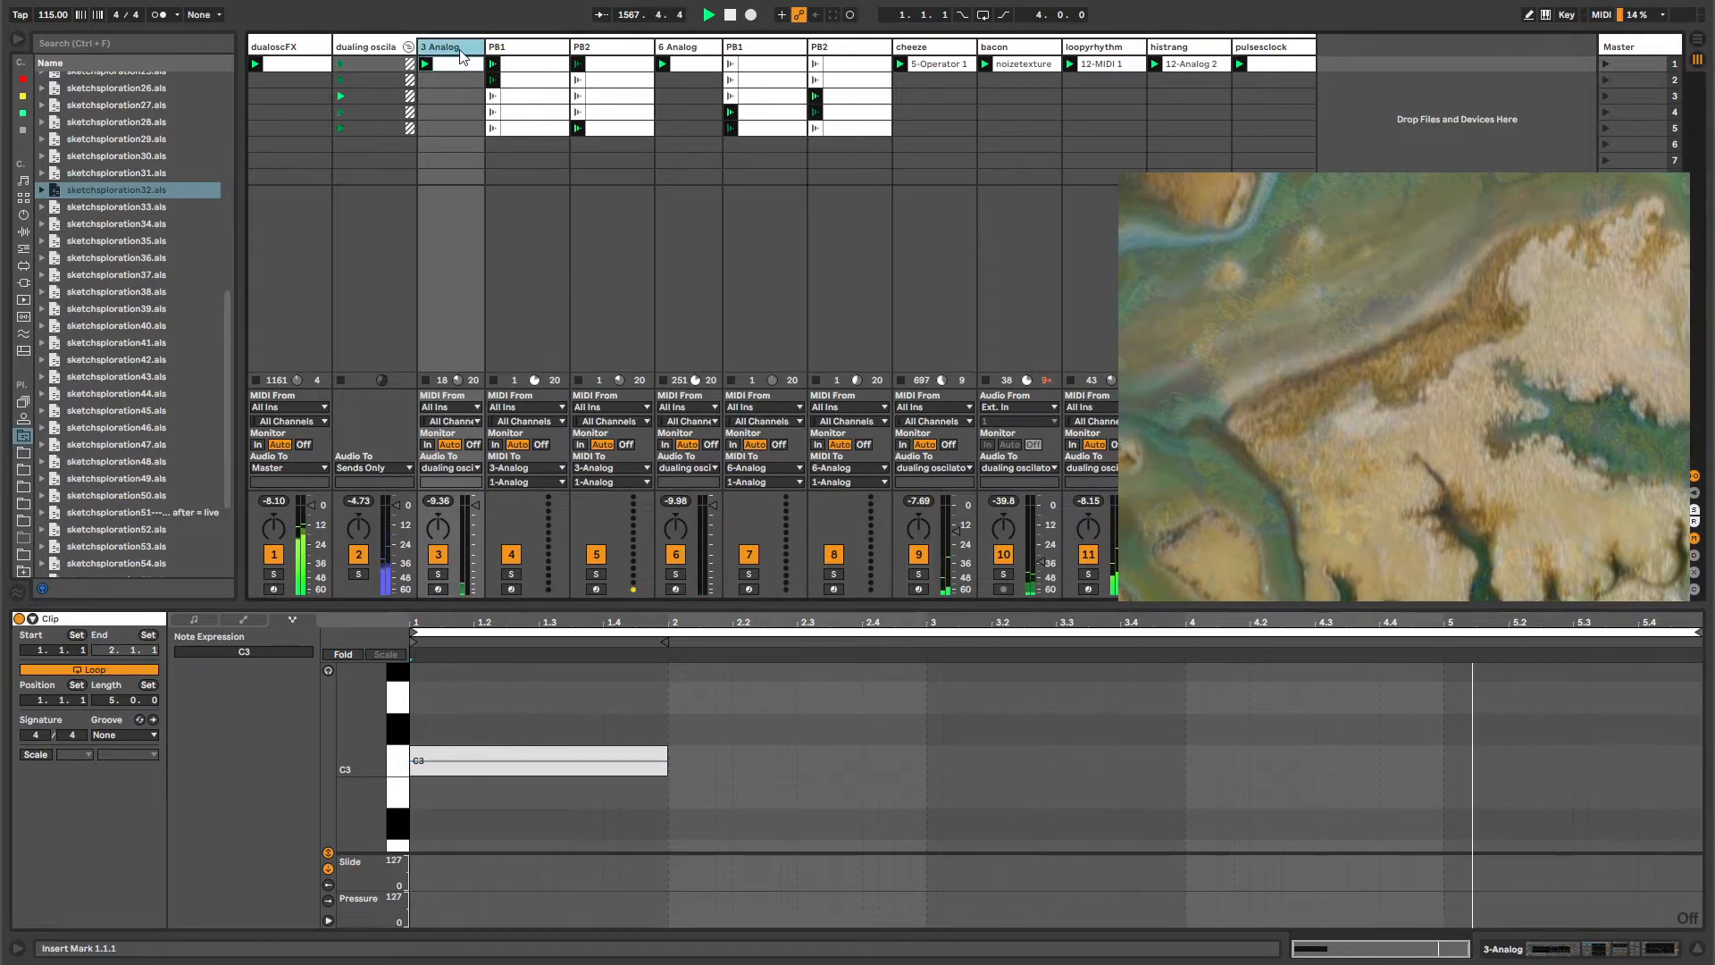
Inspect the devices of 6 Analog and cheeze, including the audio source options of cheeze's Vocoder.
click(678, 49)
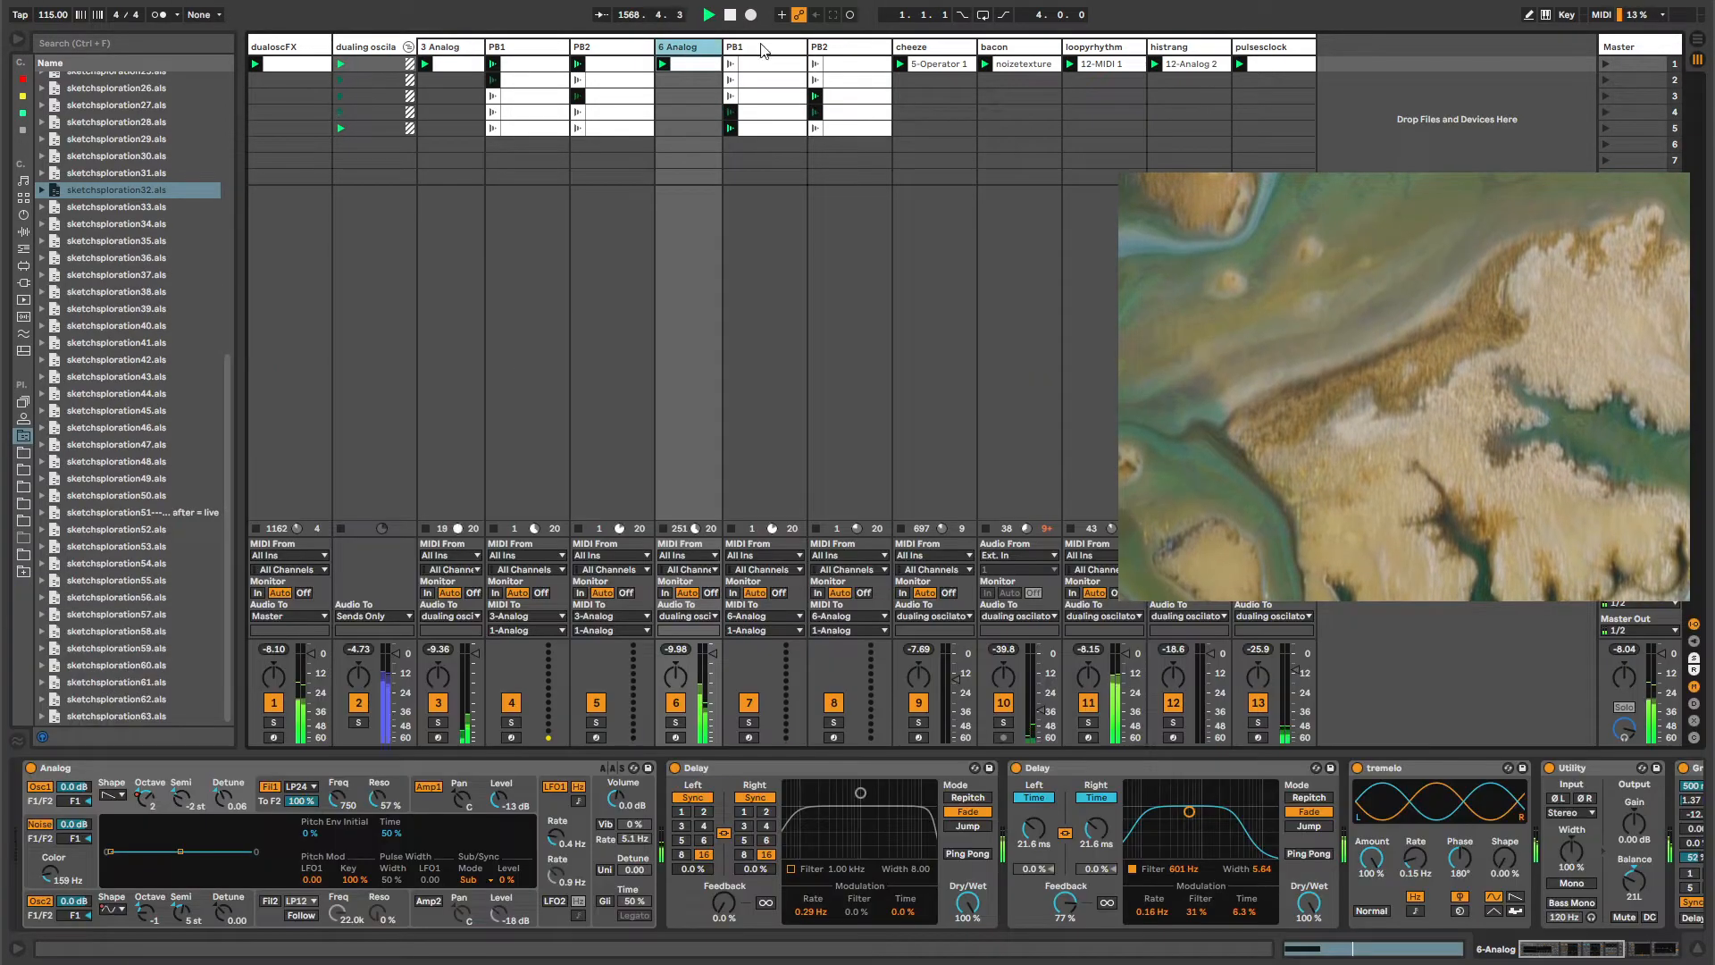
click(913, 49)
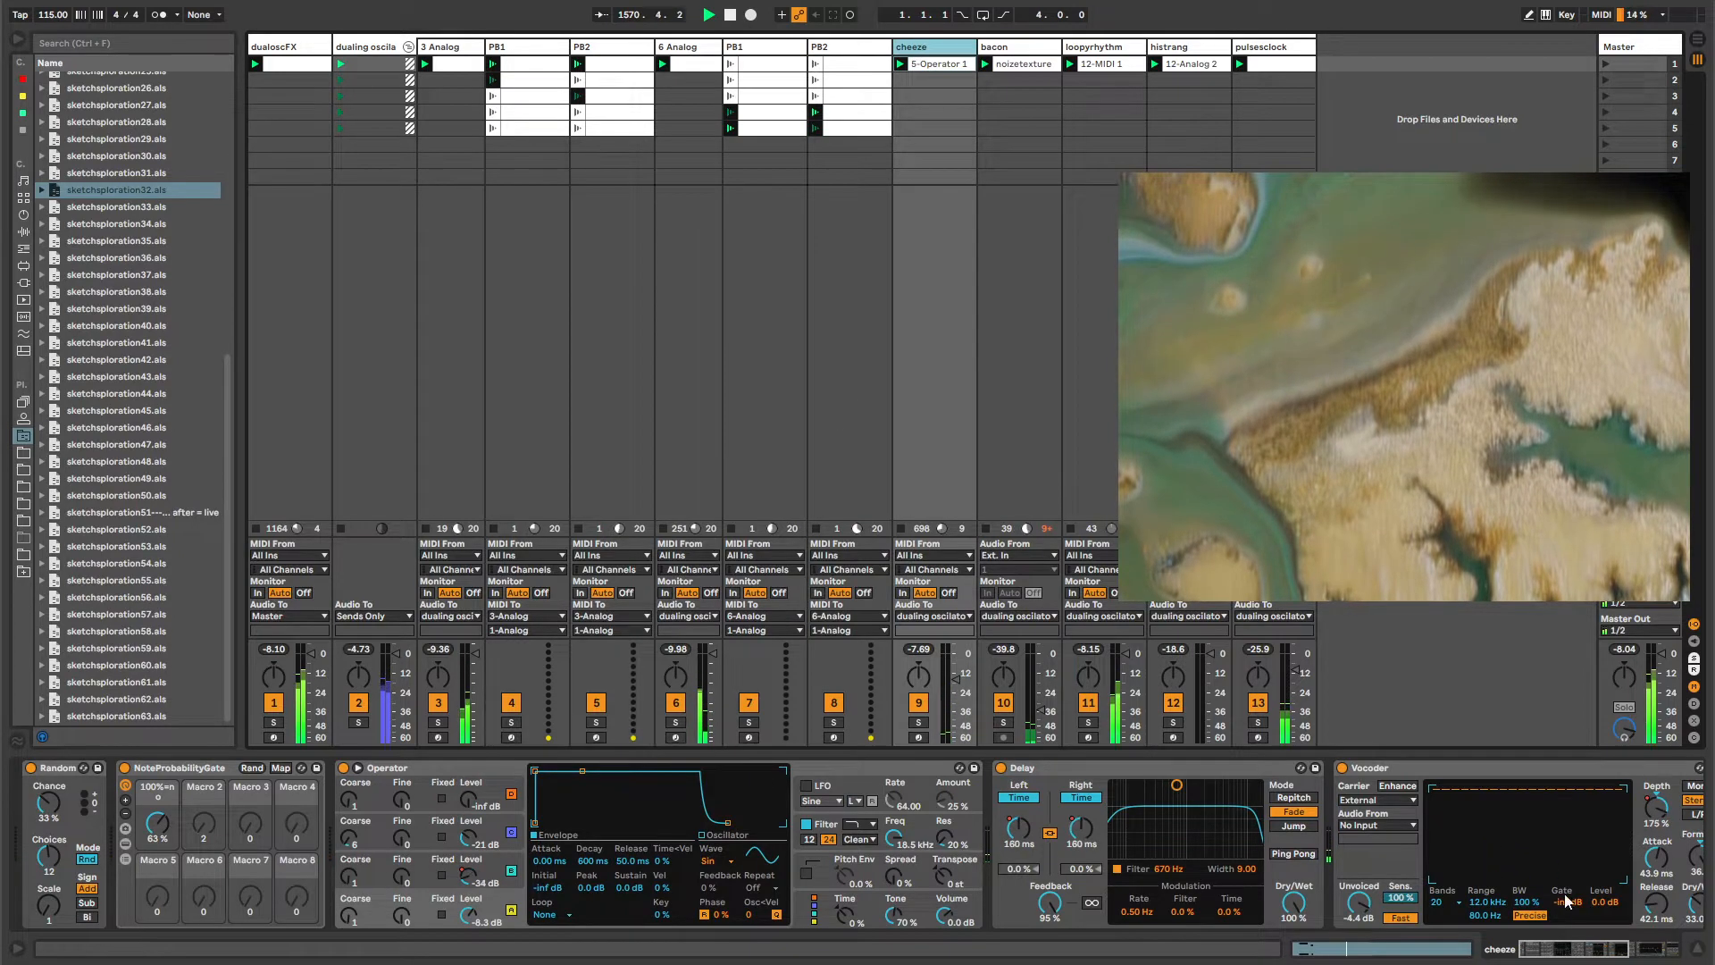
mouse_move(1568, 949)
mouse_down()
mouse_move(1613, 958)
mouse_move(1555, 962)
mouse_move(1599, 961)
mouse_up()
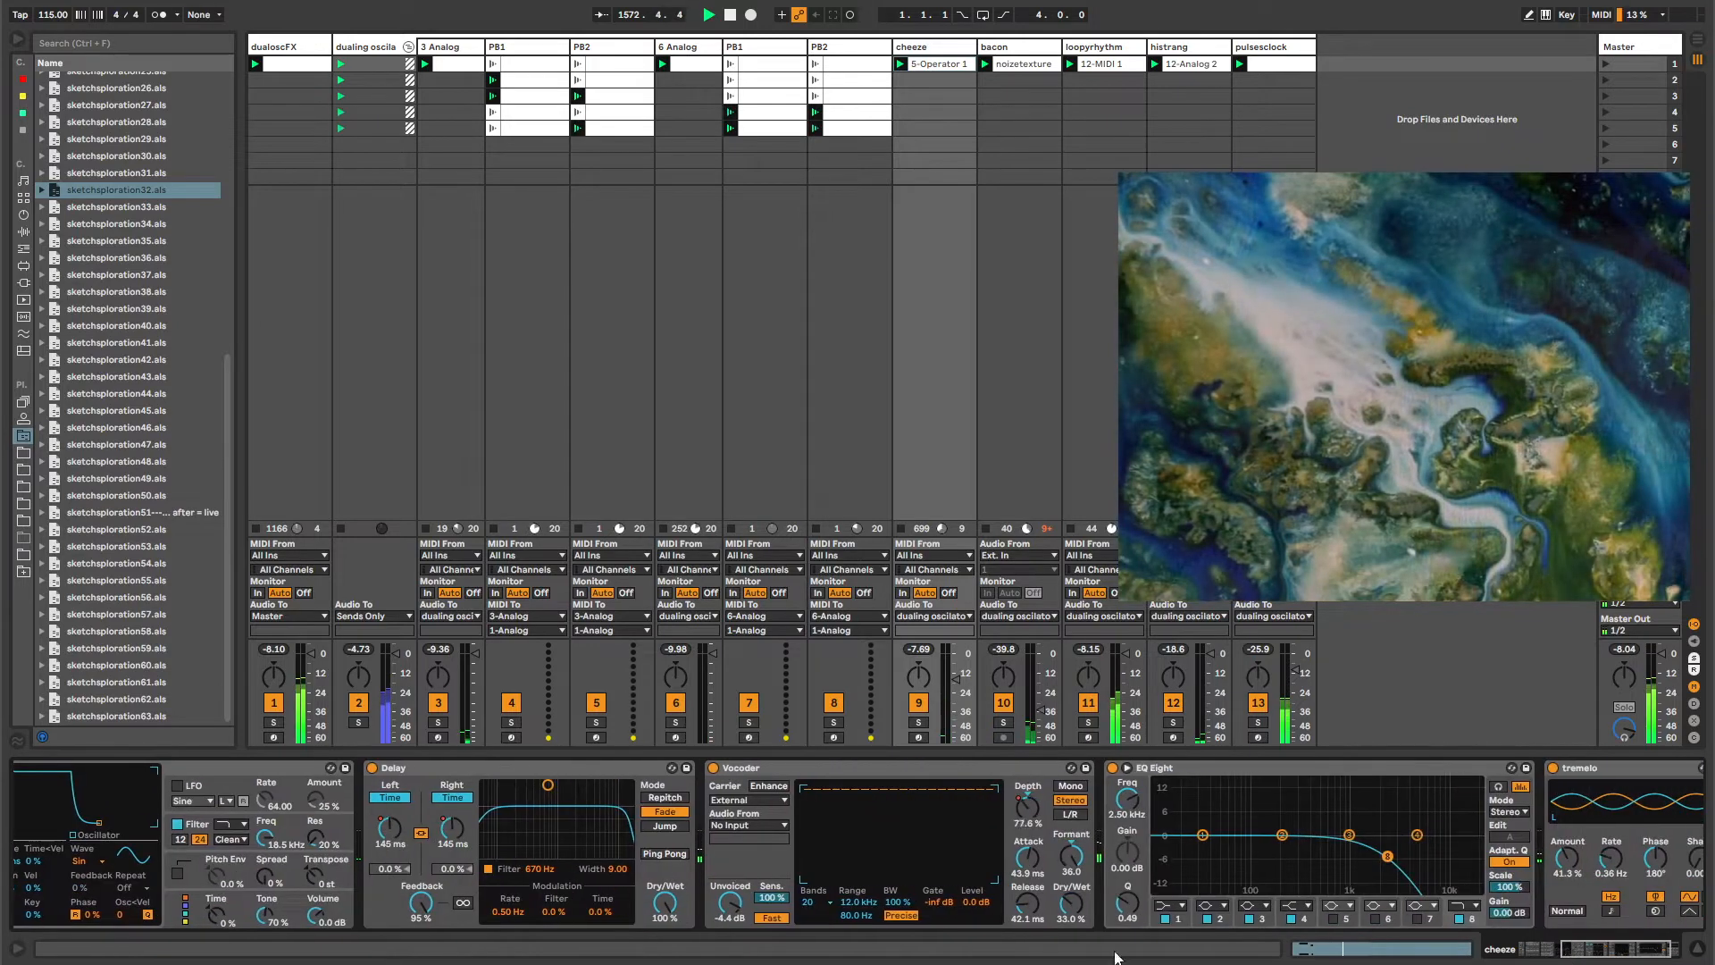
click(745, 825)
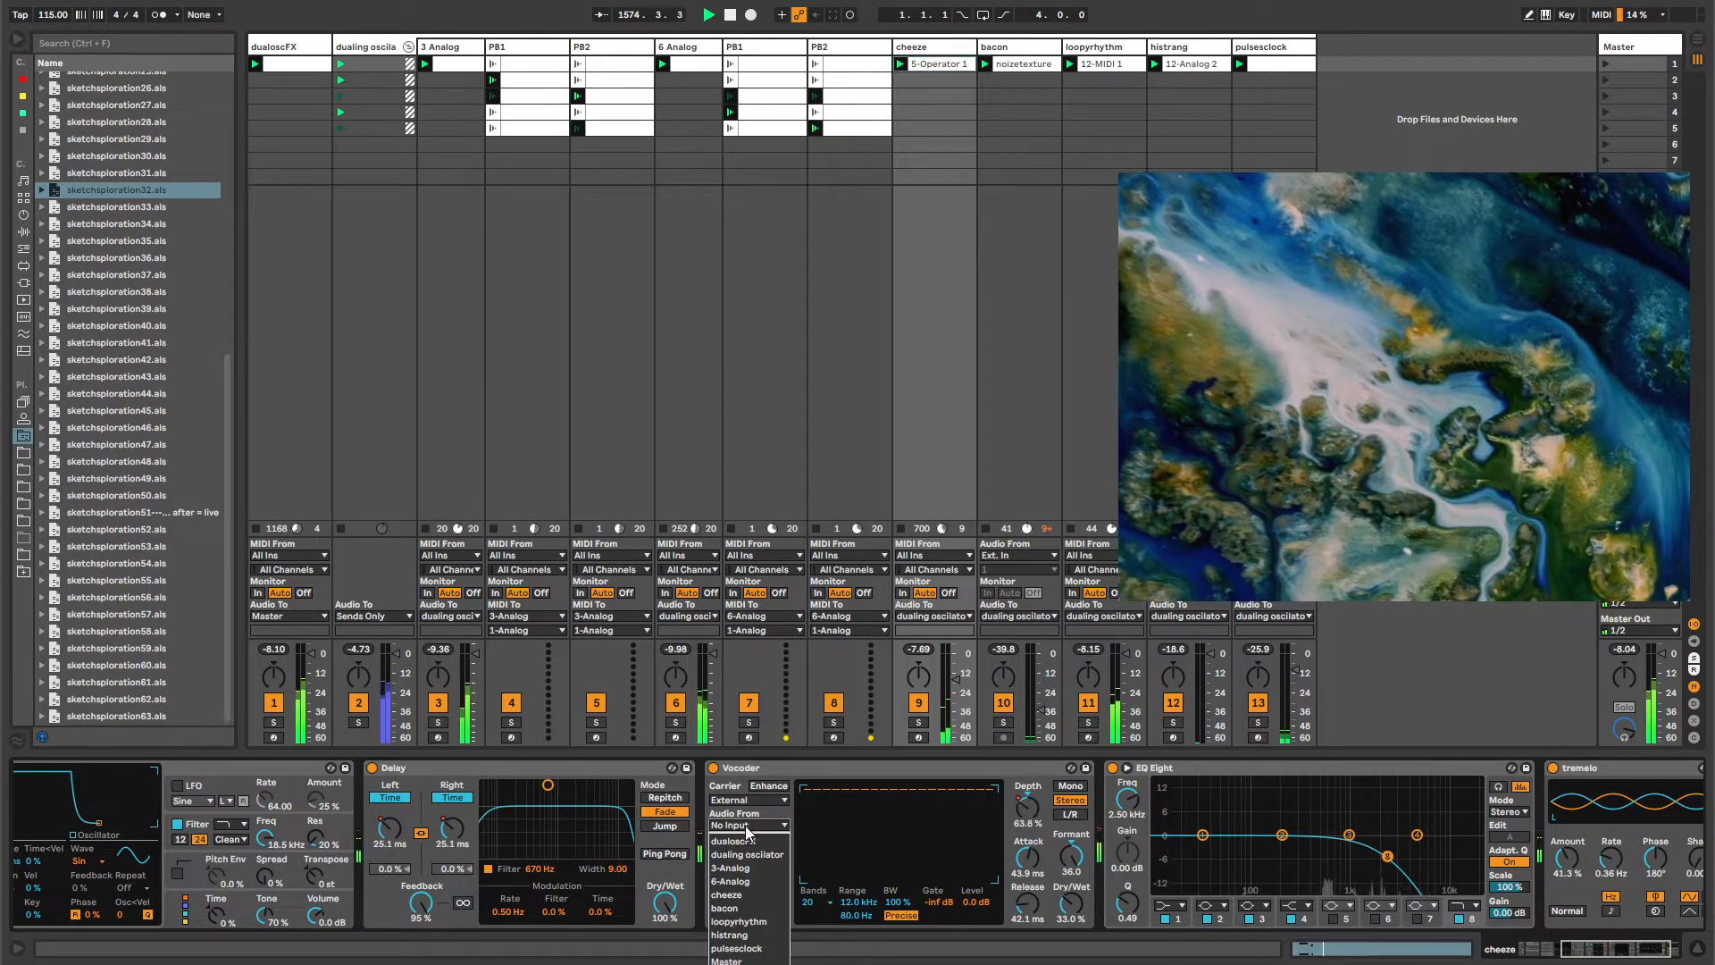
click(746, 827)
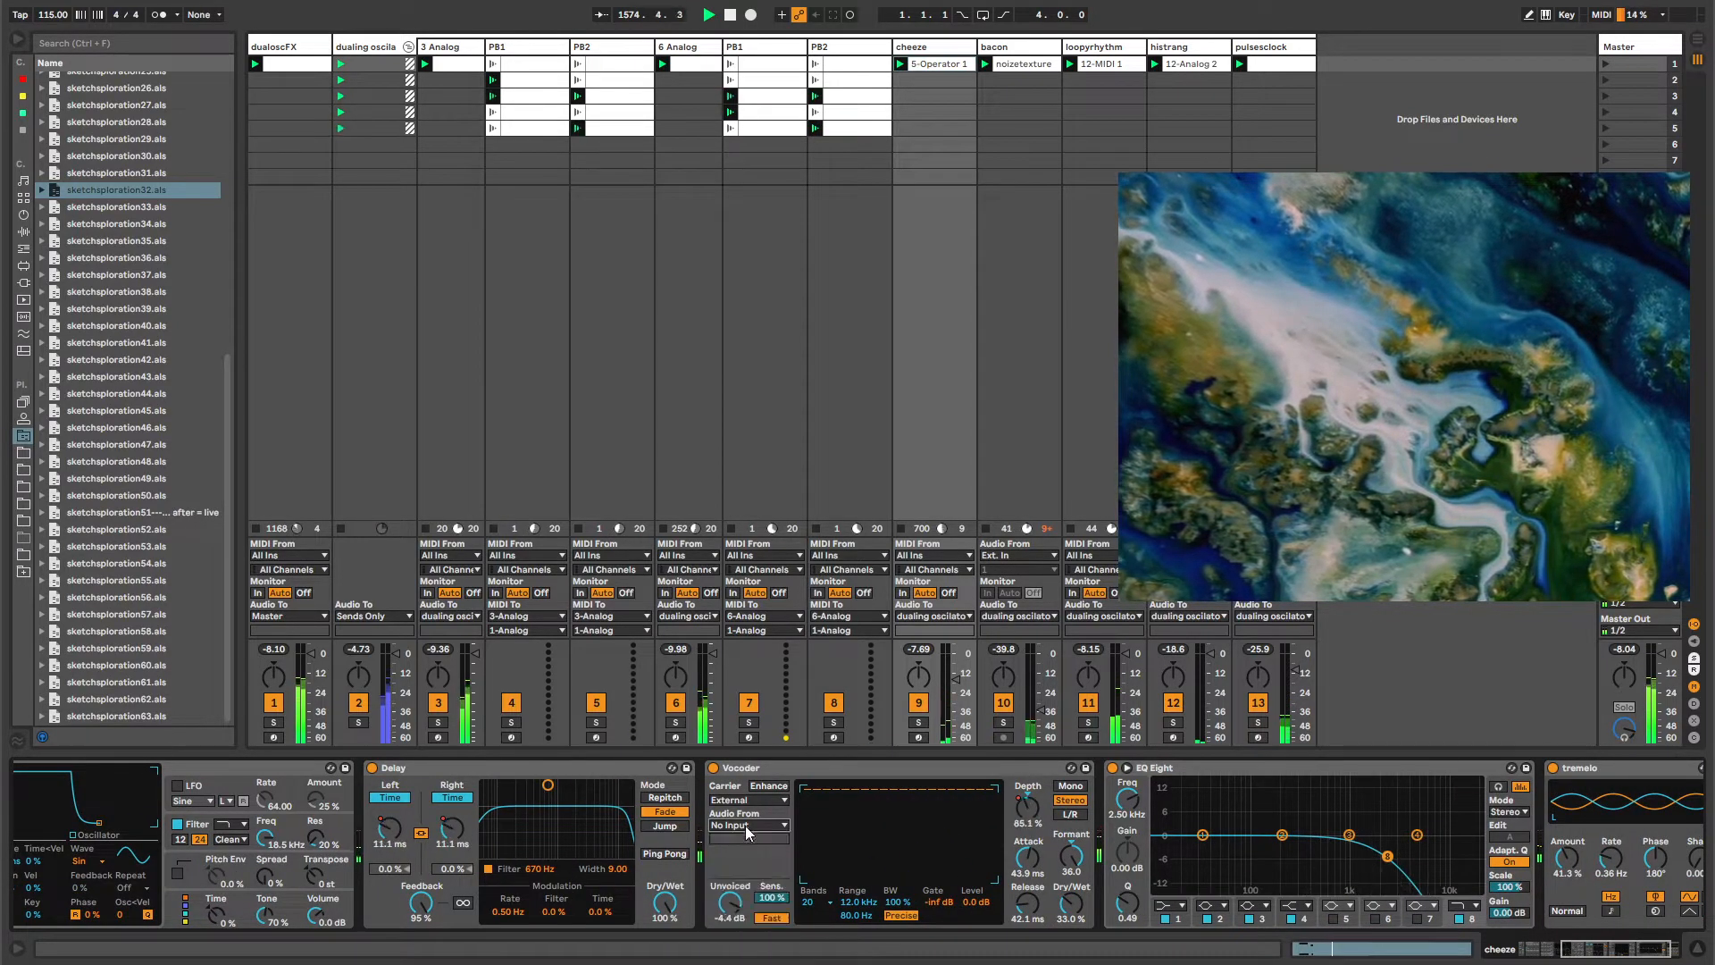
Inspect the bacon track's effects with its Vocoder unfolded, and open the noizetexture clip.
click(1012, 47)
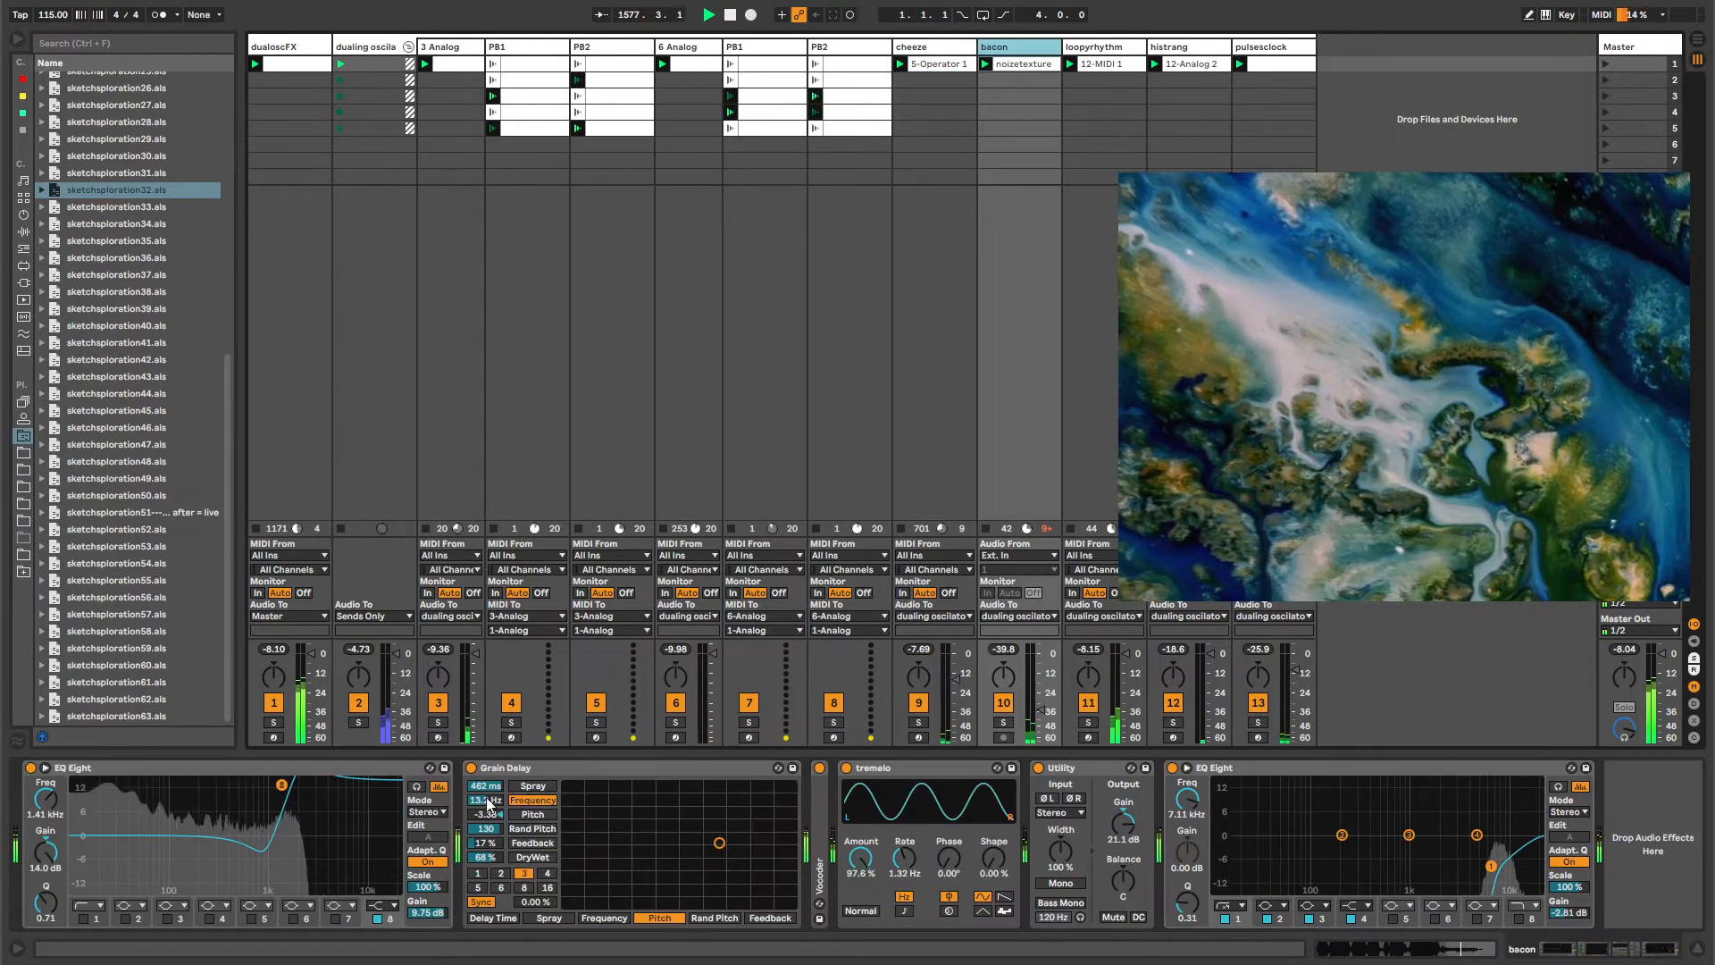
double_click(820, 847)
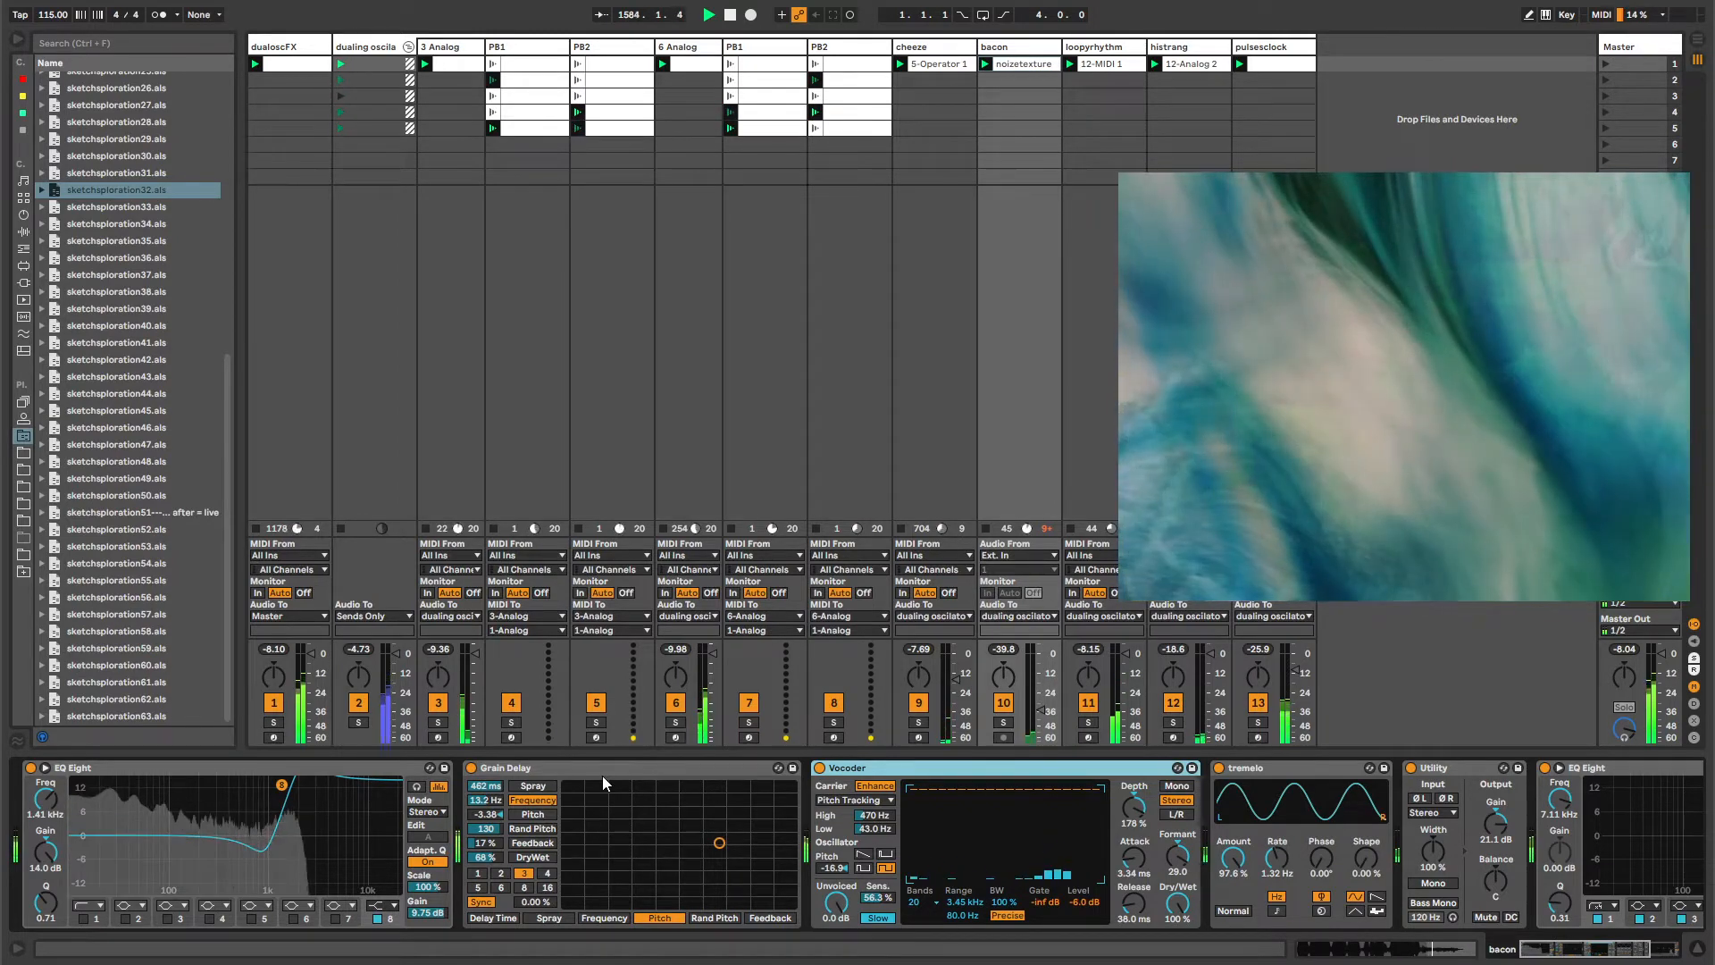
click(1015, 66)
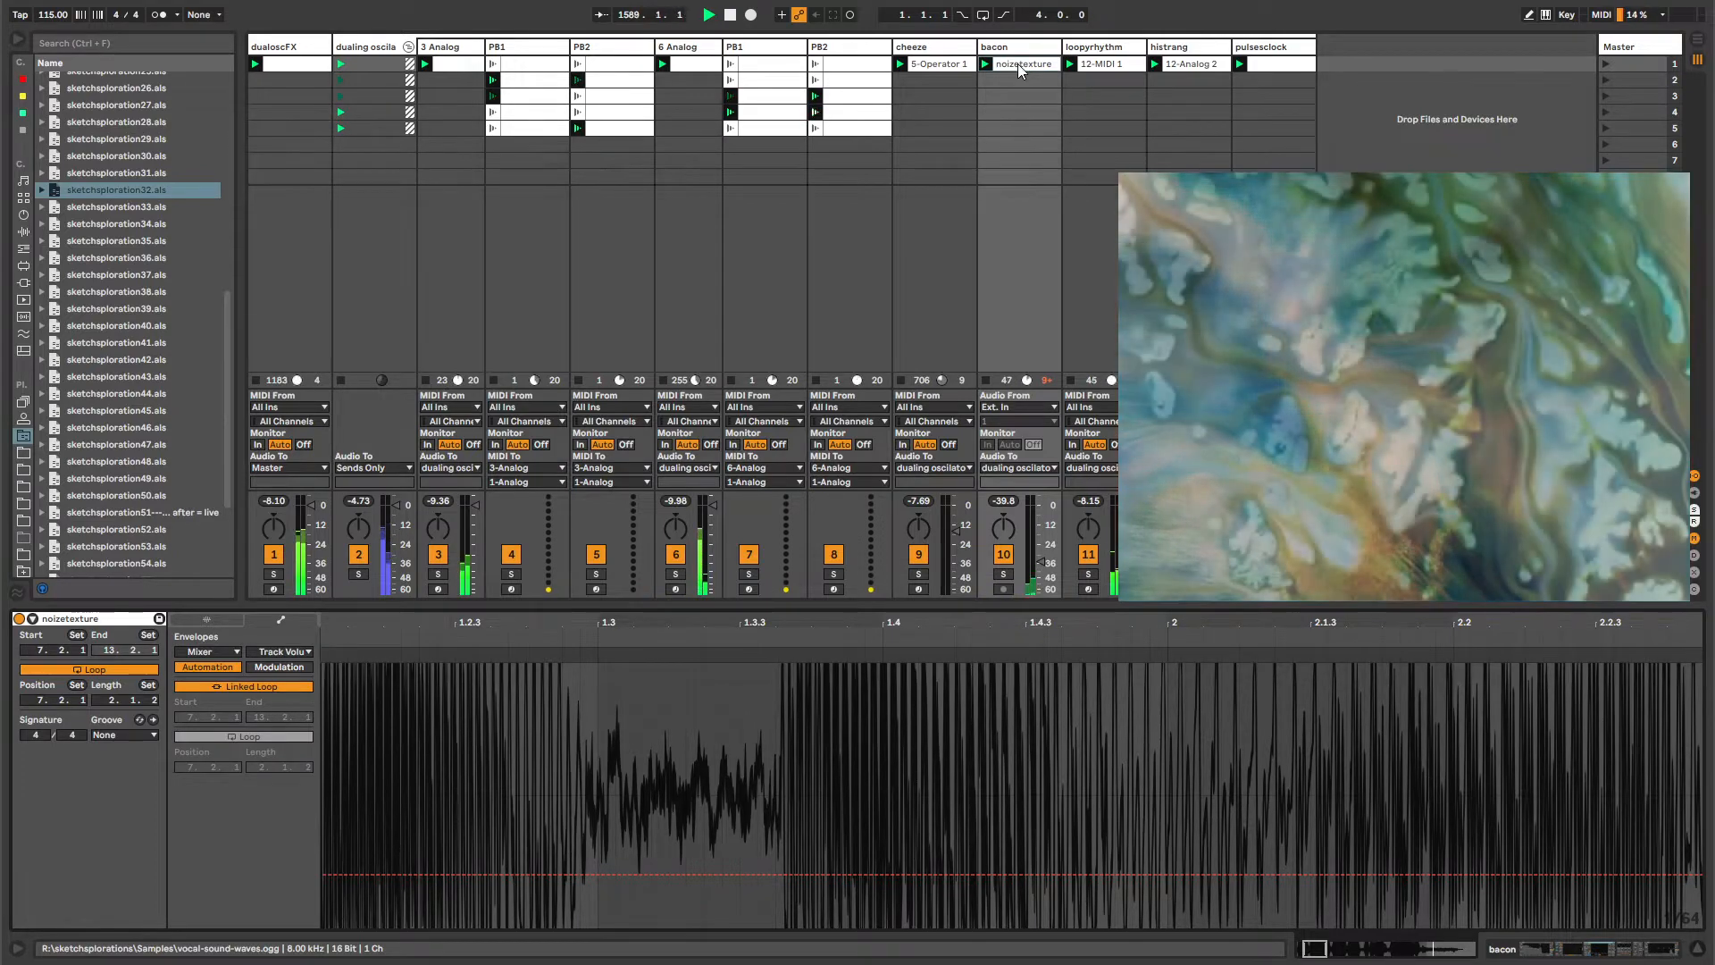
Examine the device chains of loopyrhythm, histrang and pulsesclock, along with the notes of loopyrhythm's 12-MIDI 1 clip.
click(1104, 62)
click(1099, 48)
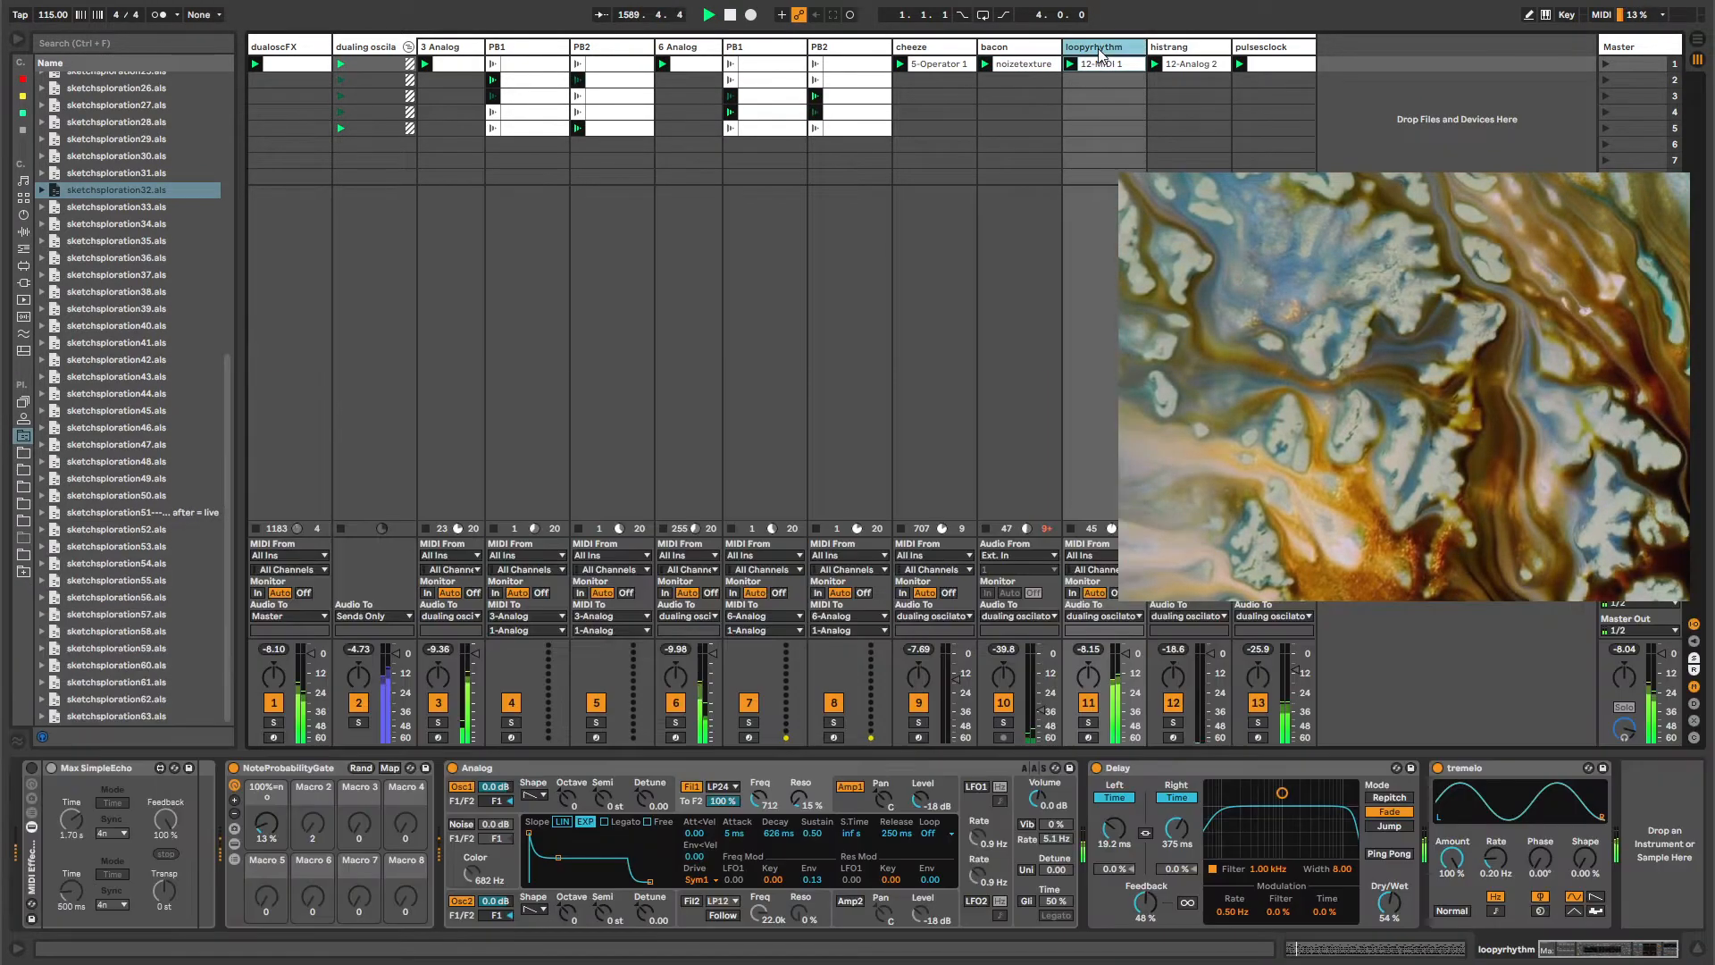
click(1105, 64)
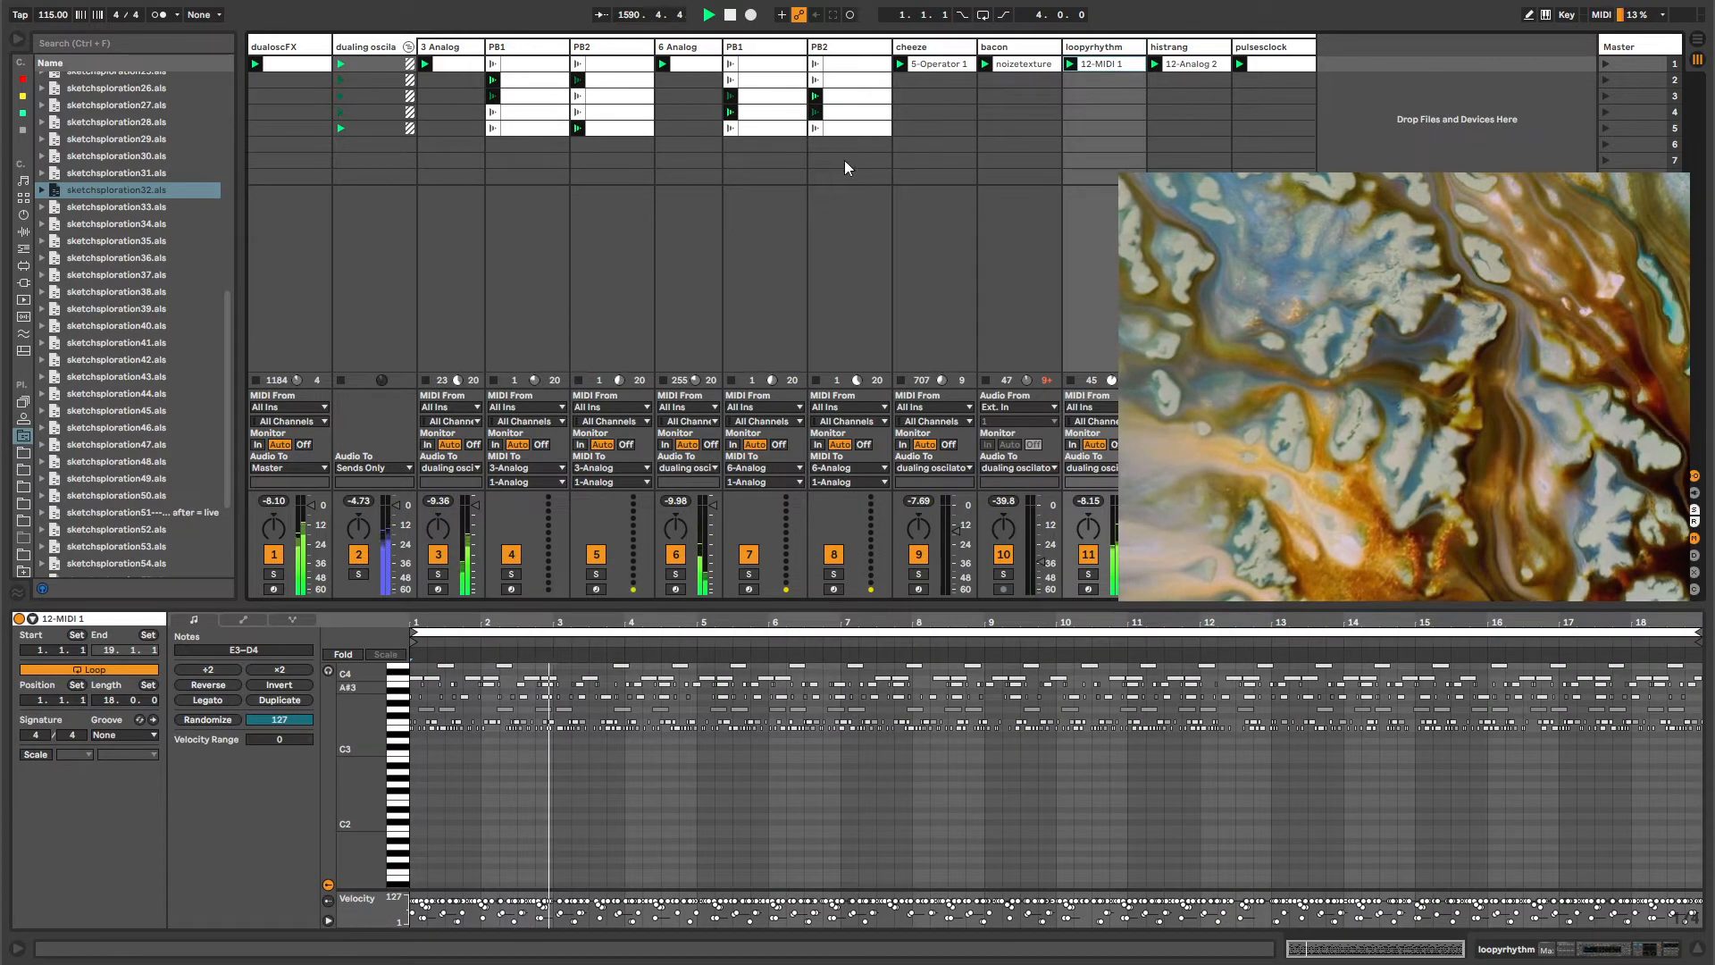
click(1110, 48)
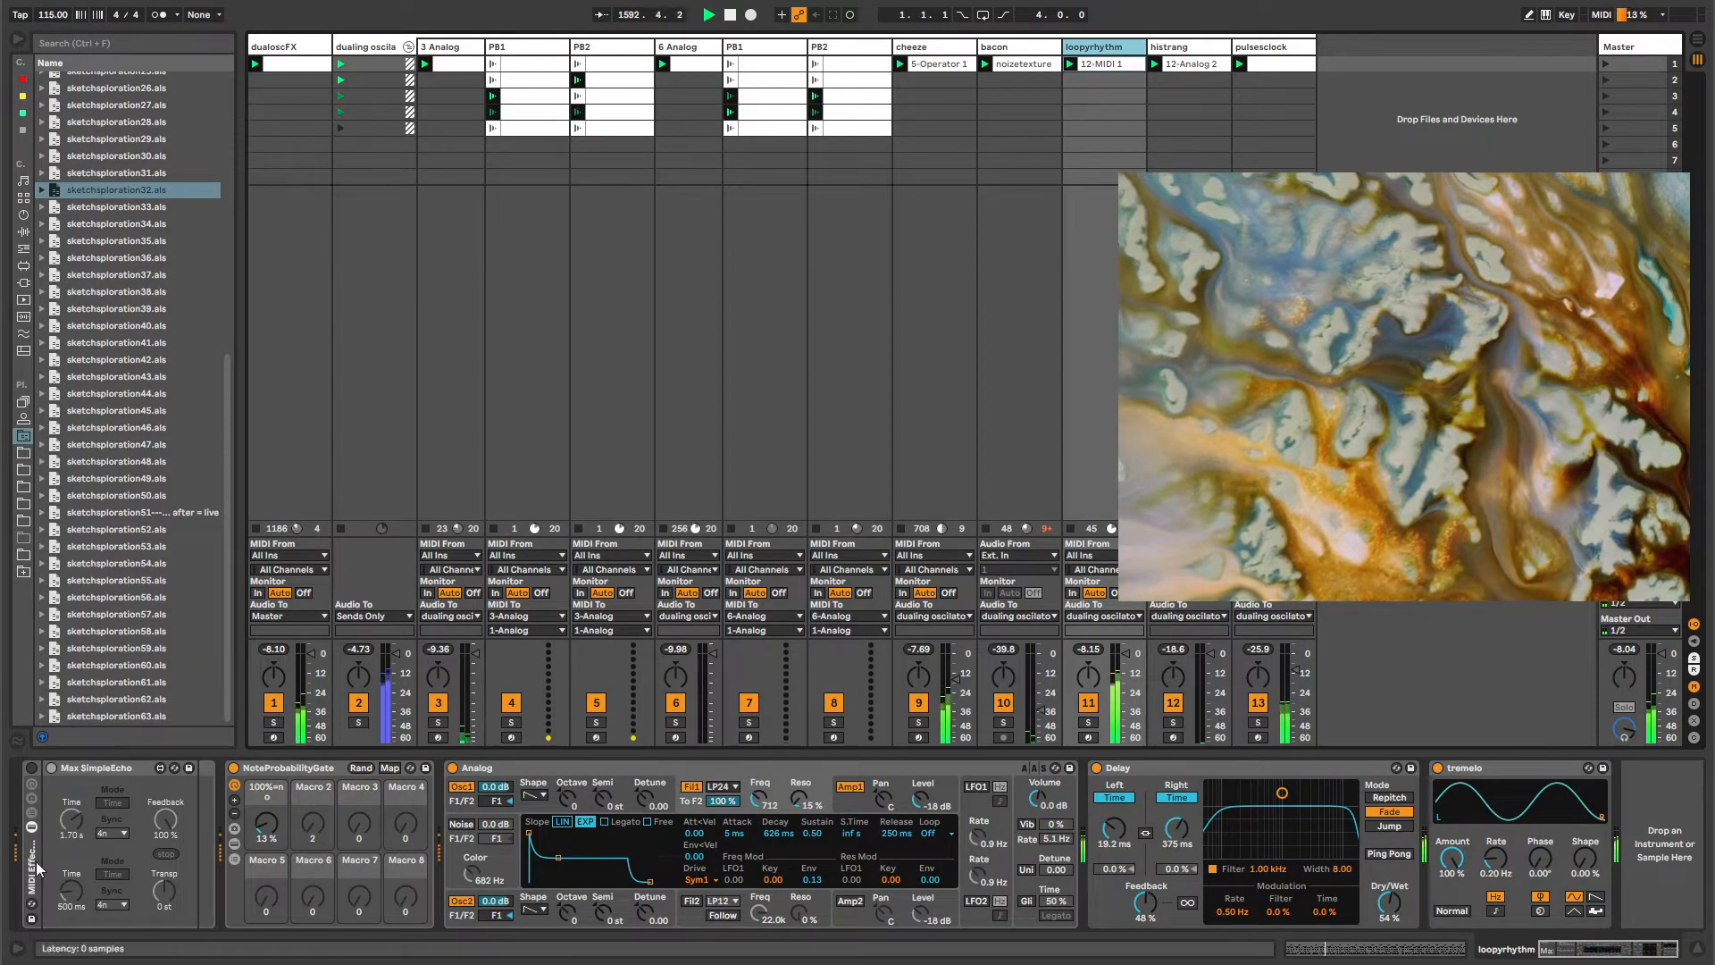
drag(1545, 949, 1570, 952)
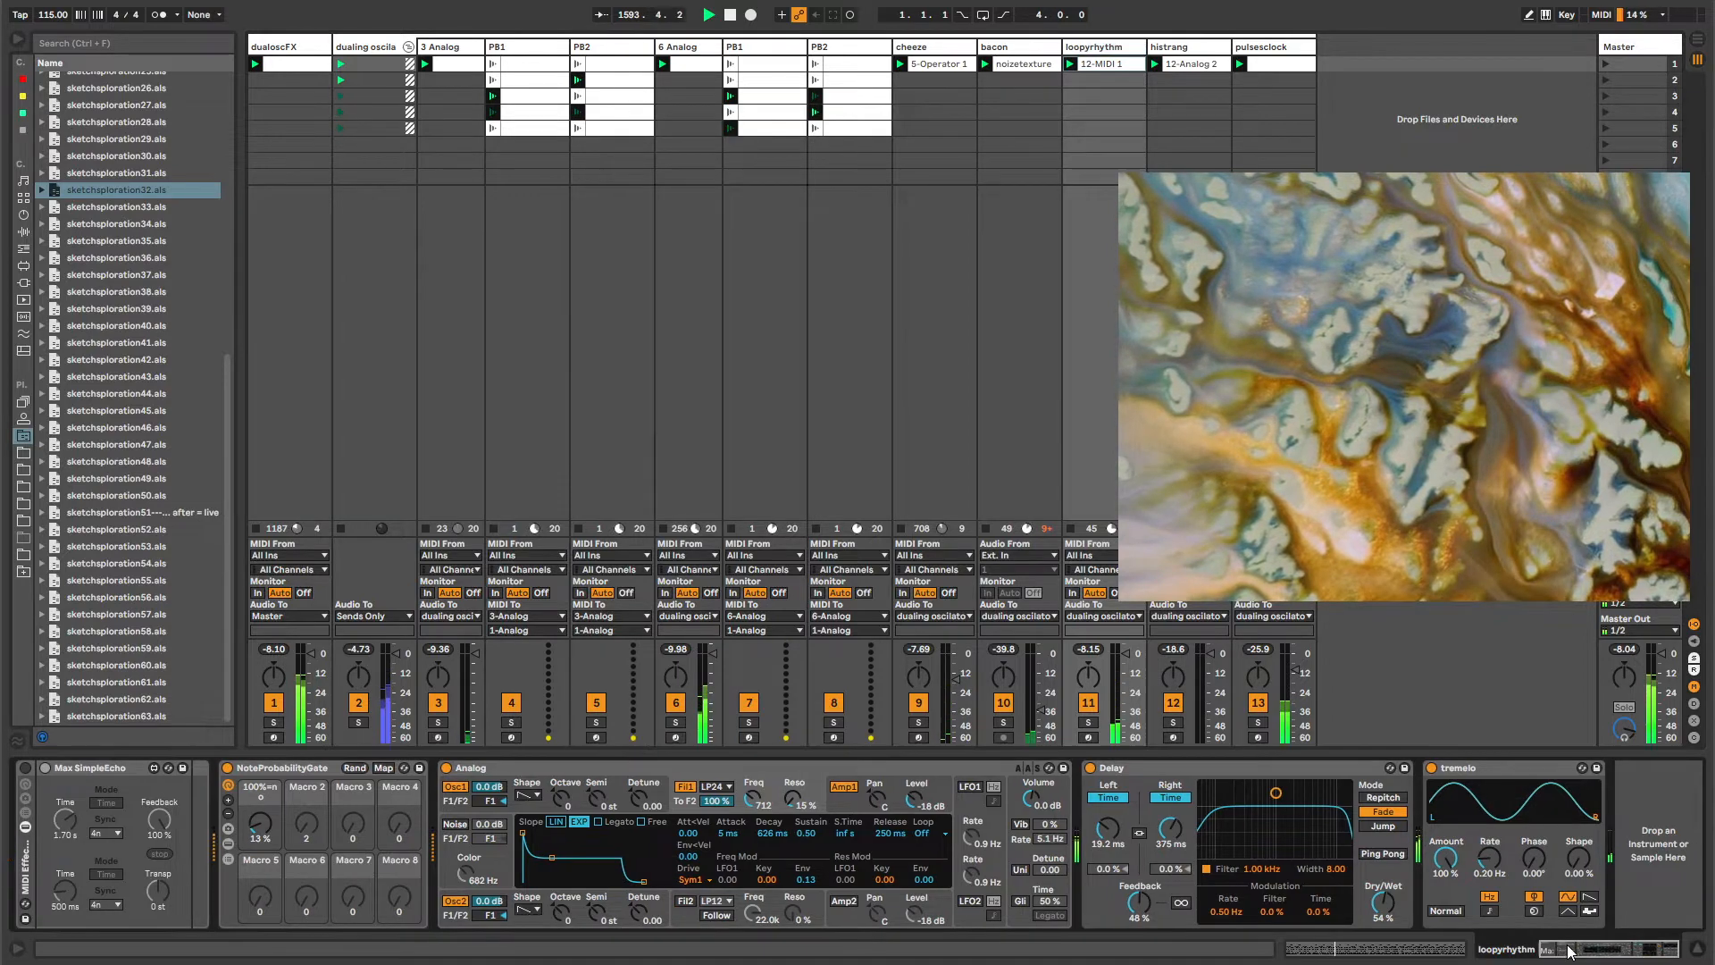
click(1173, 71)
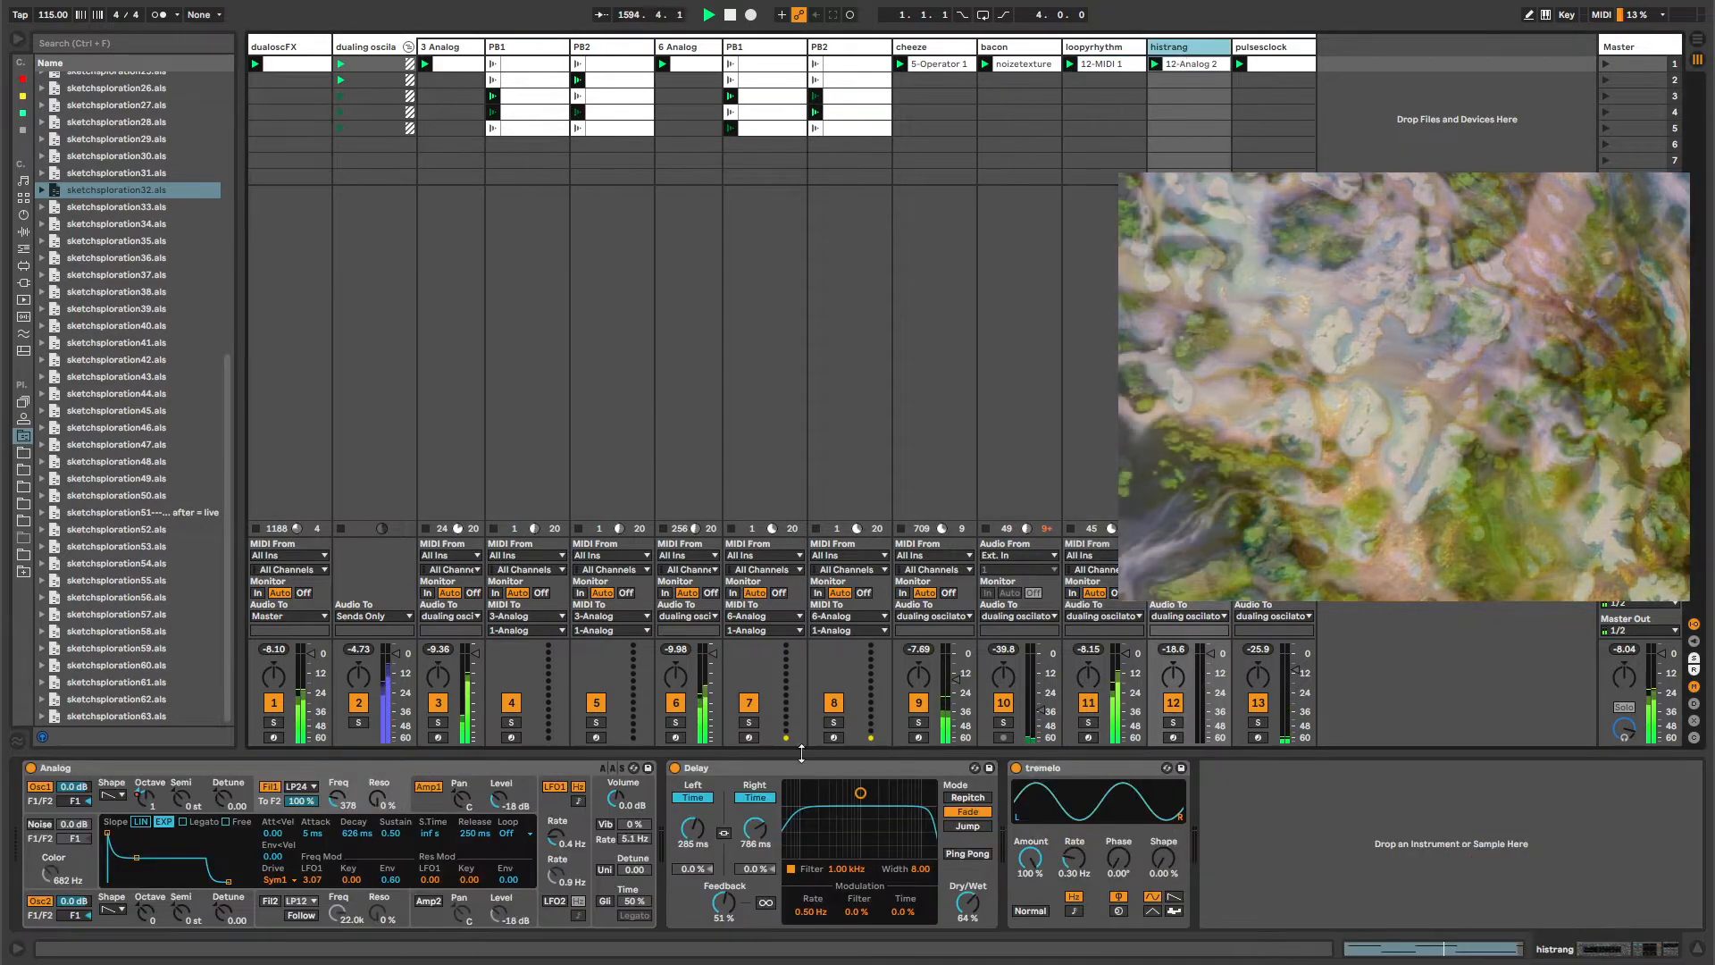
key(Right)
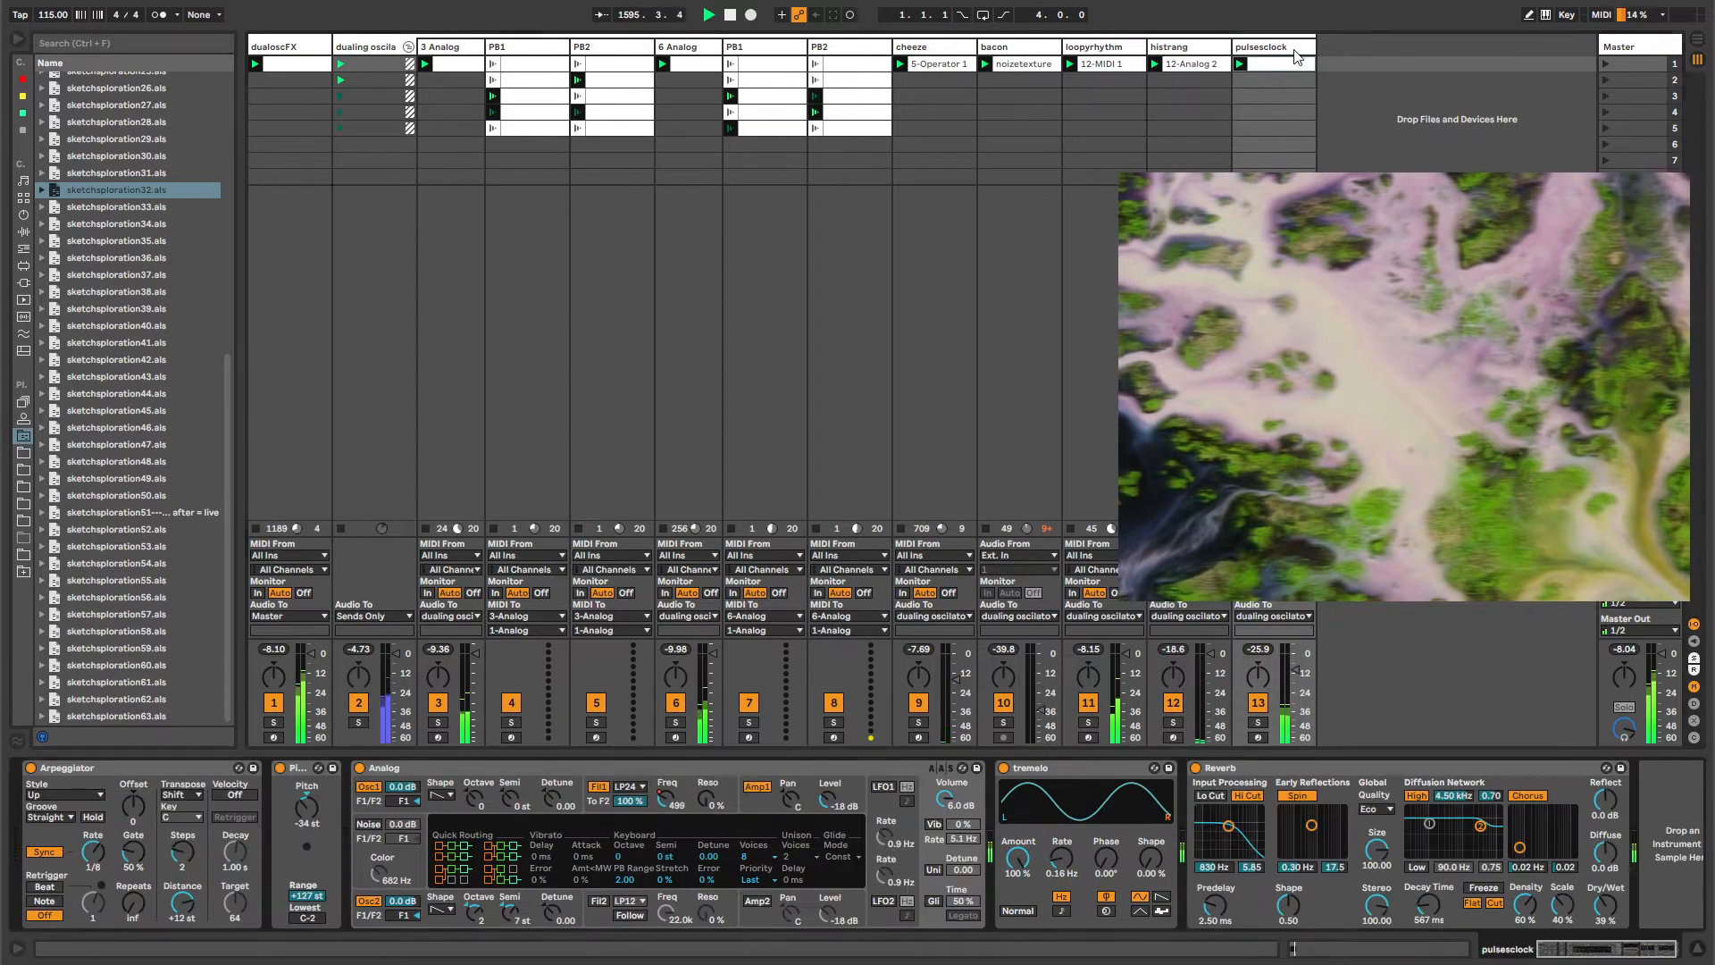
Fold and unfold the dualing oscilator group while checking the dualoscFX effects, and return to the cheeze track's devices.
click(371, 46)
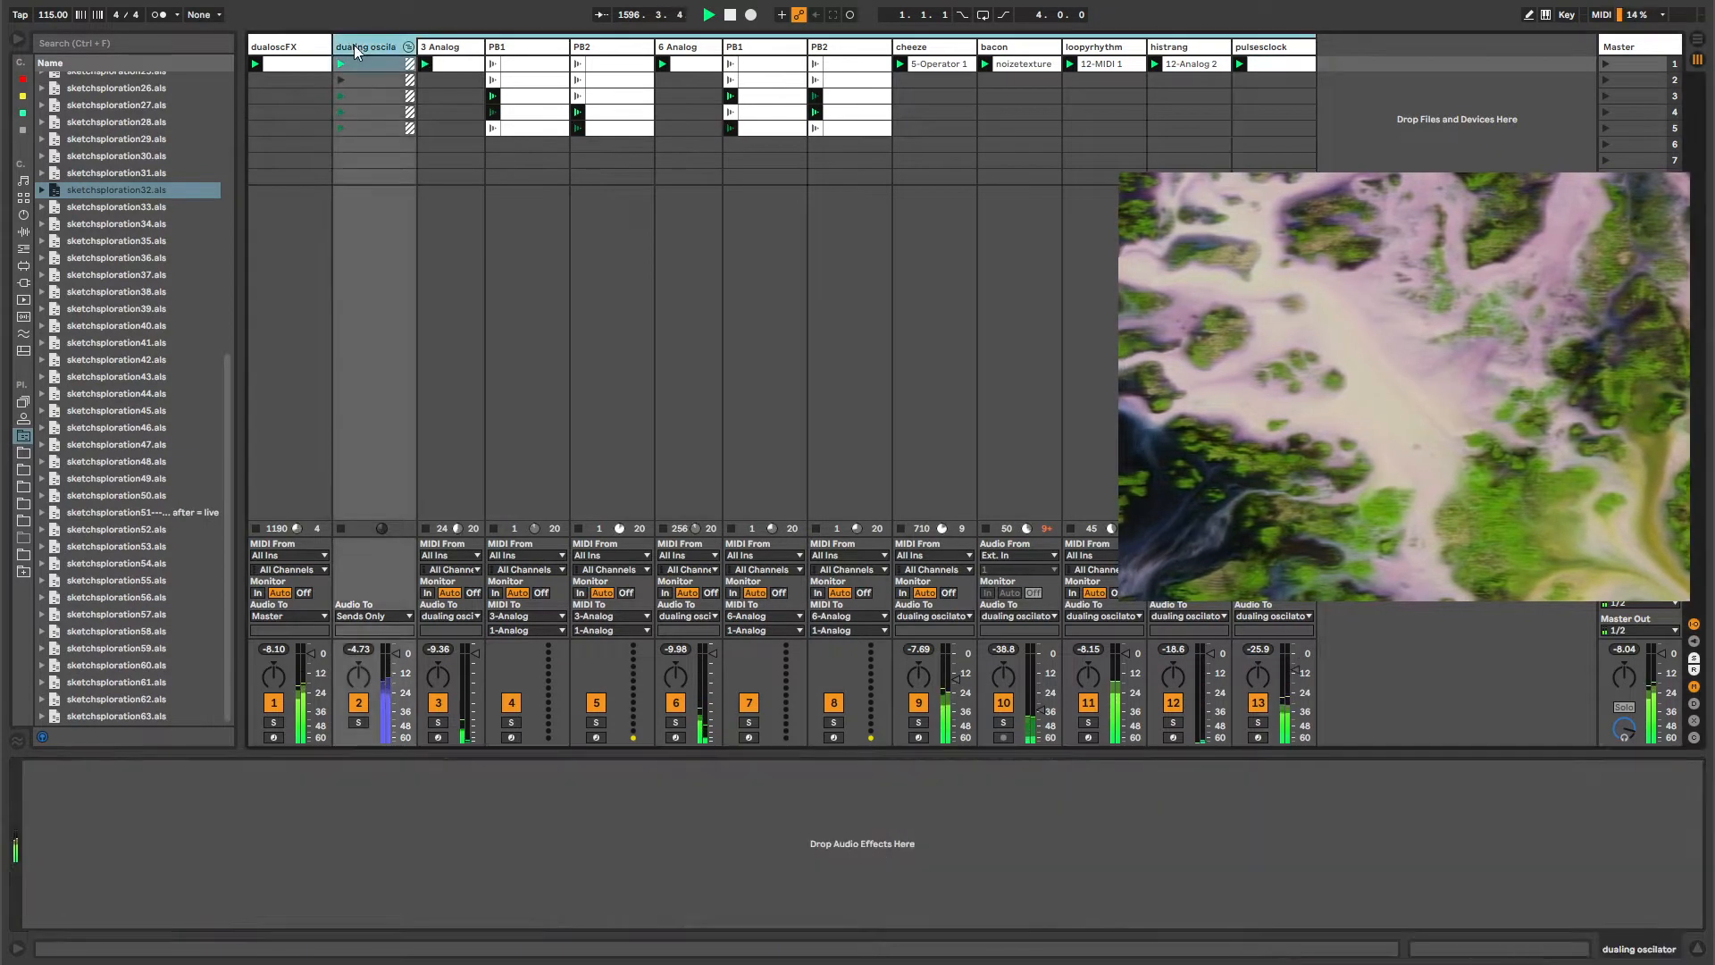
click(423, 49)
click(408, 46)
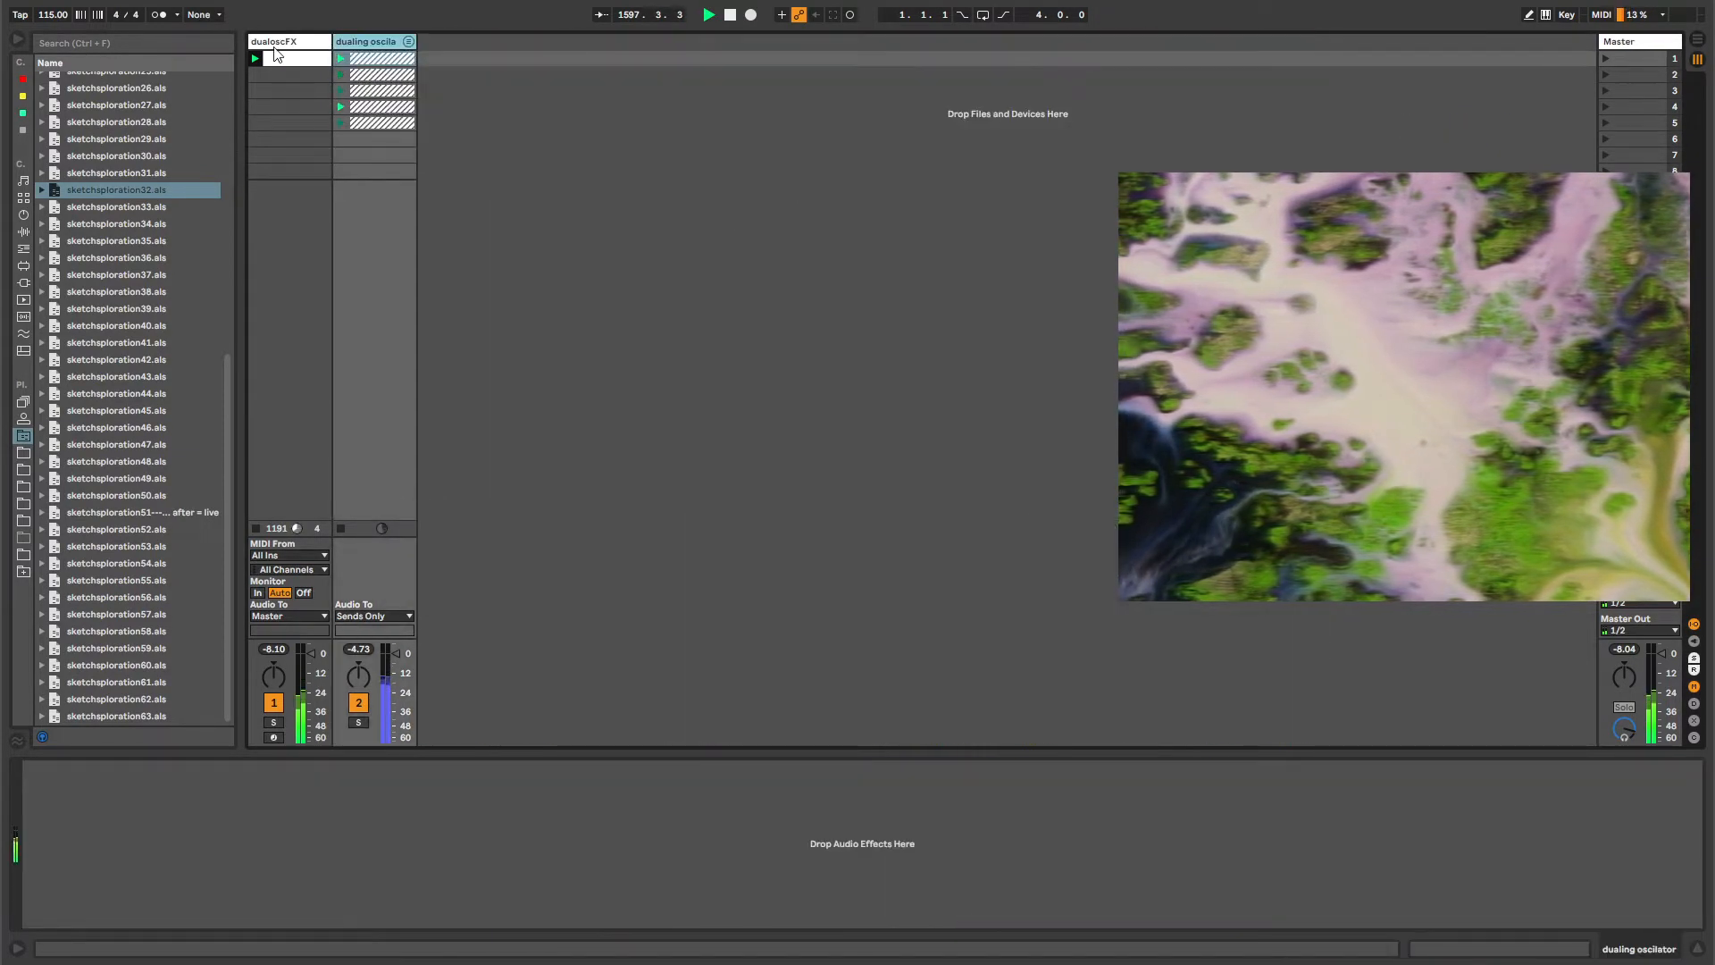
click(282, 45)
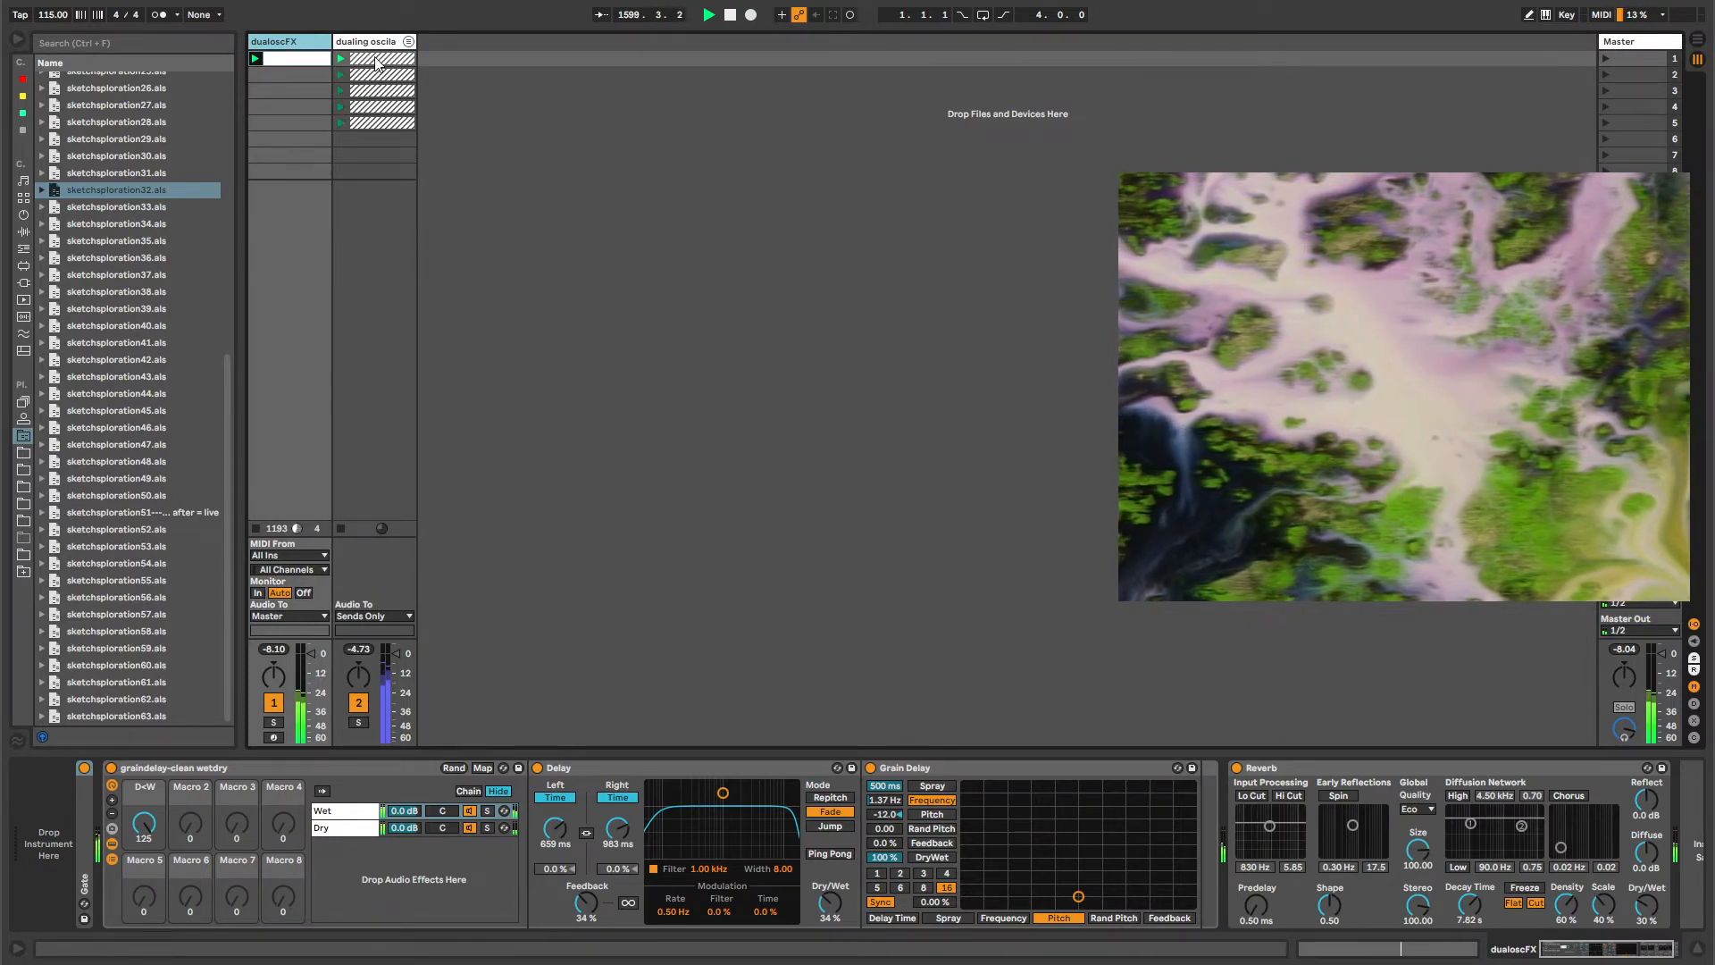
click(408, 42)
click(408, 46)
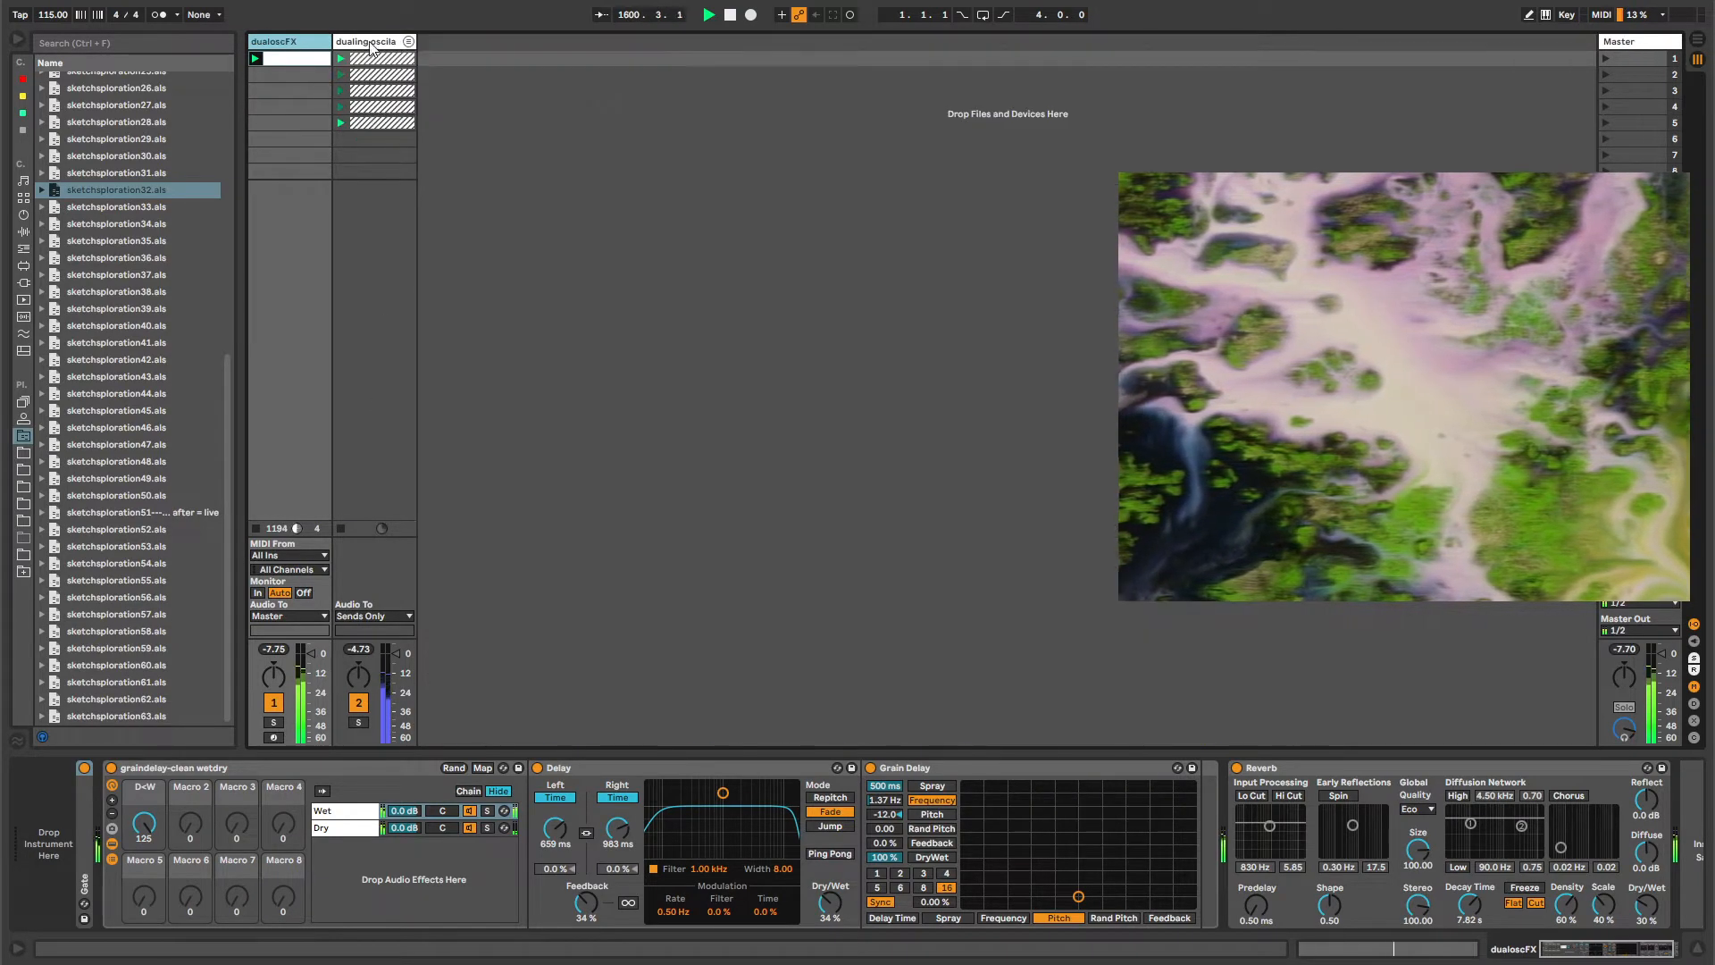
click(371, 43)
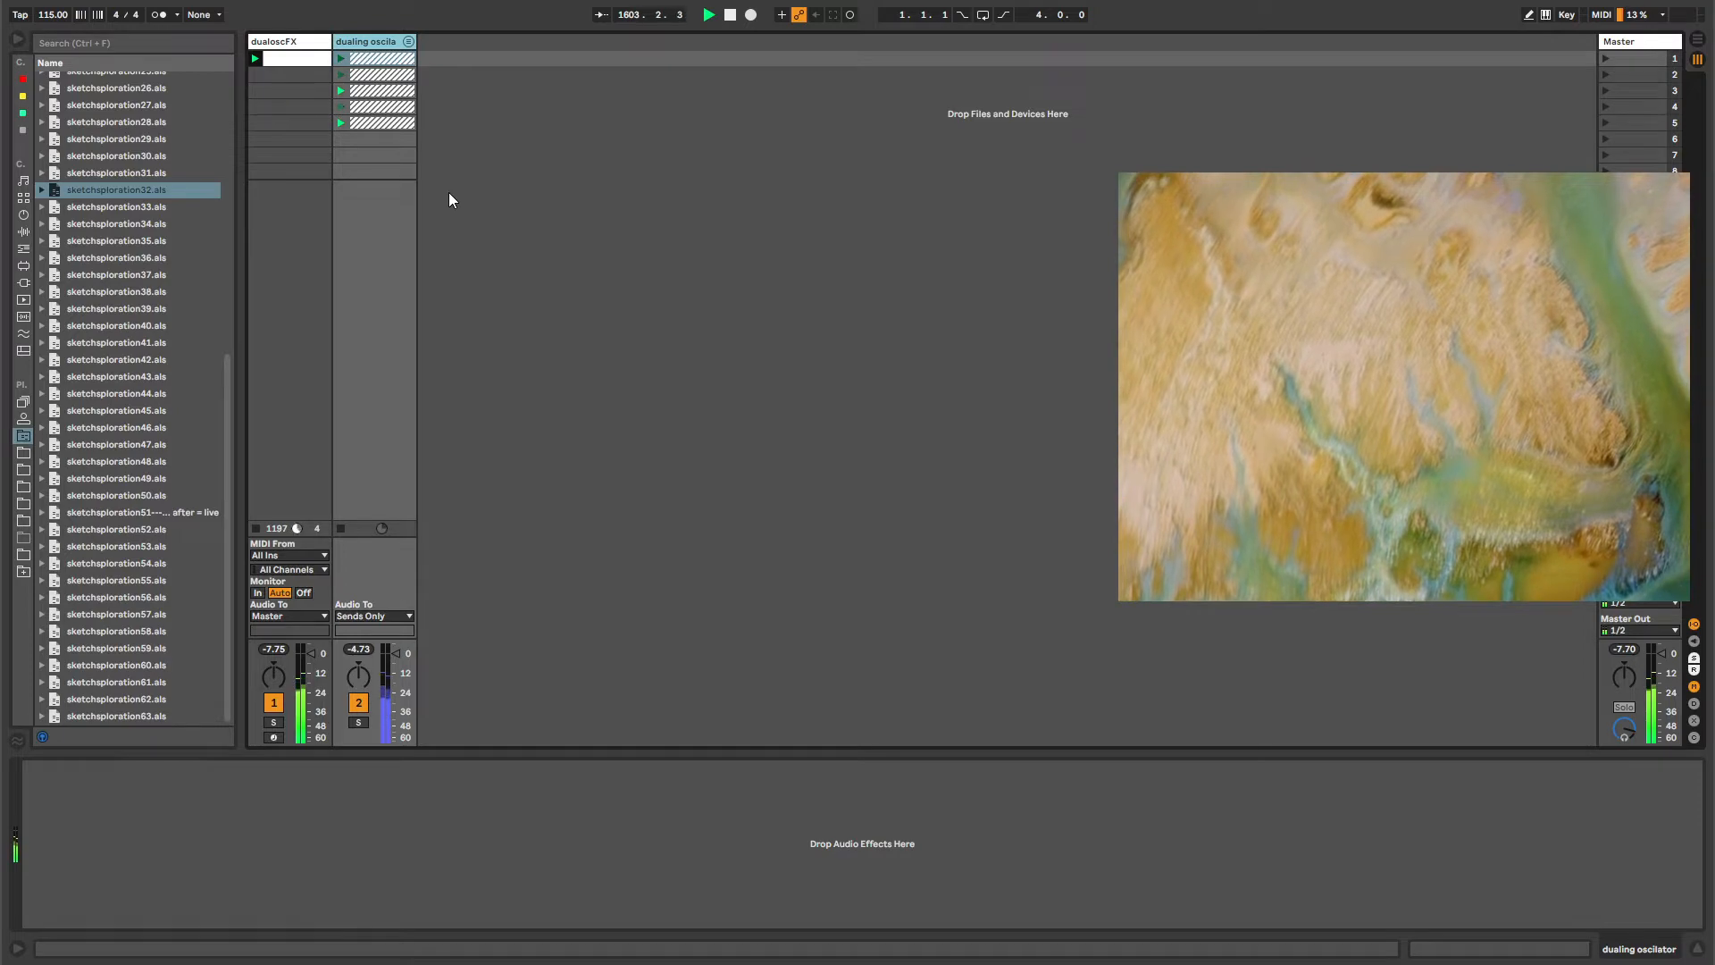
click(408, 42)
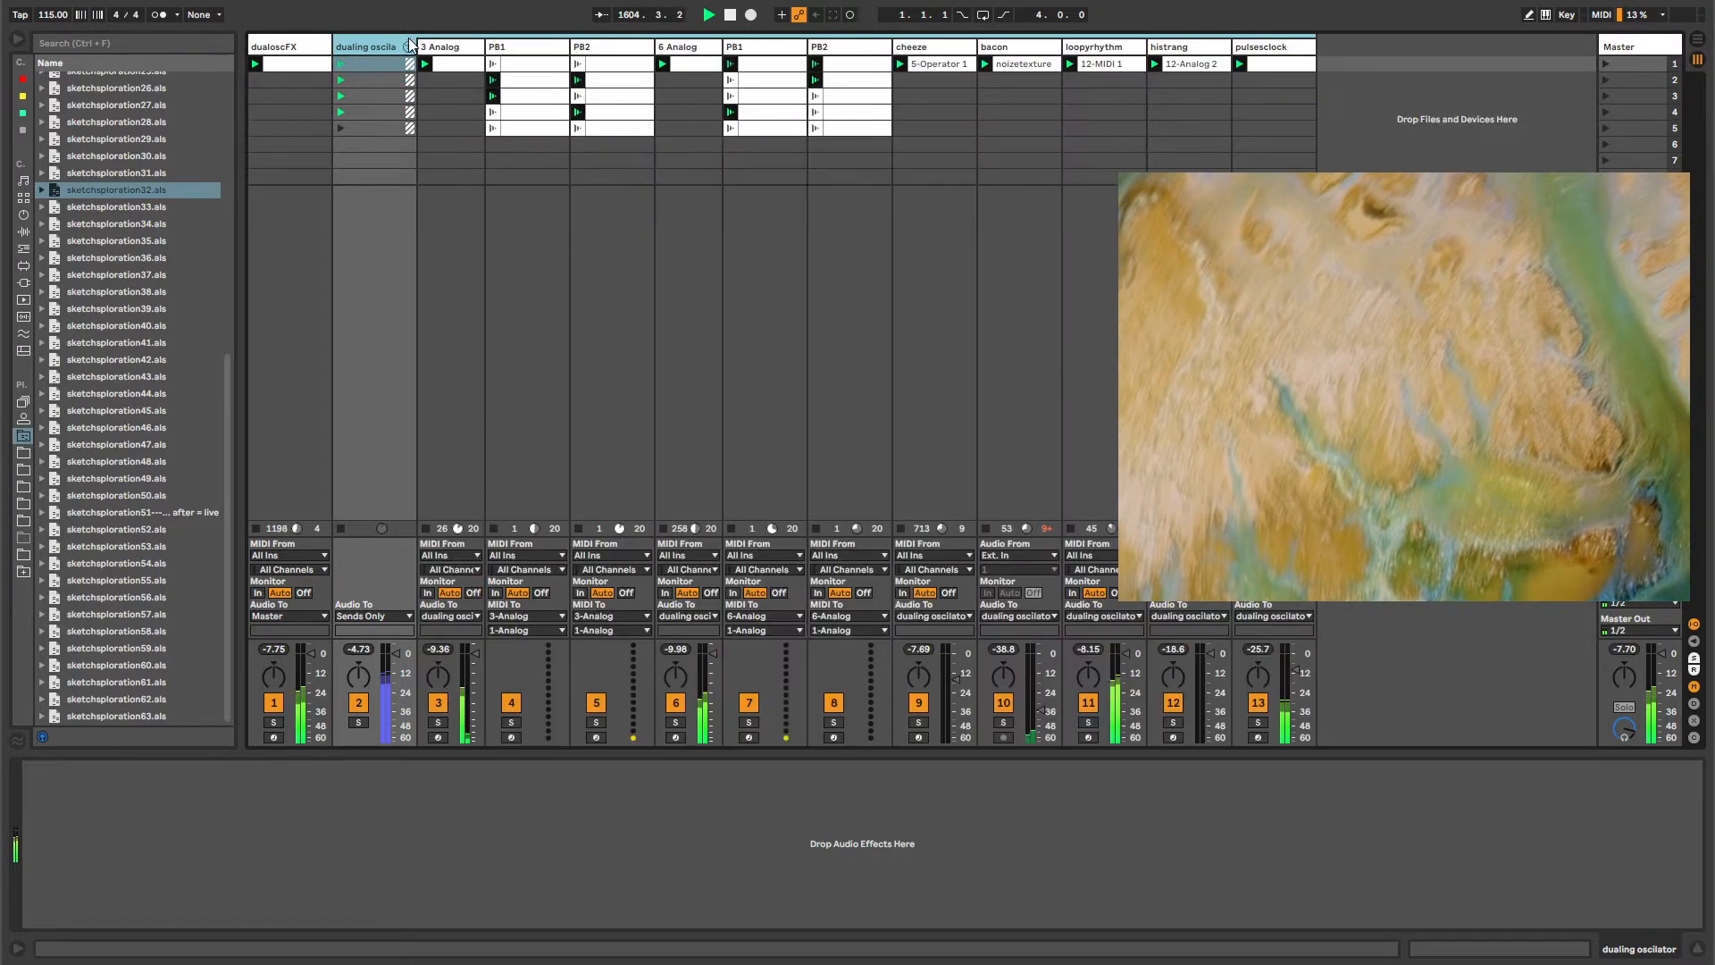
click(933, 46)
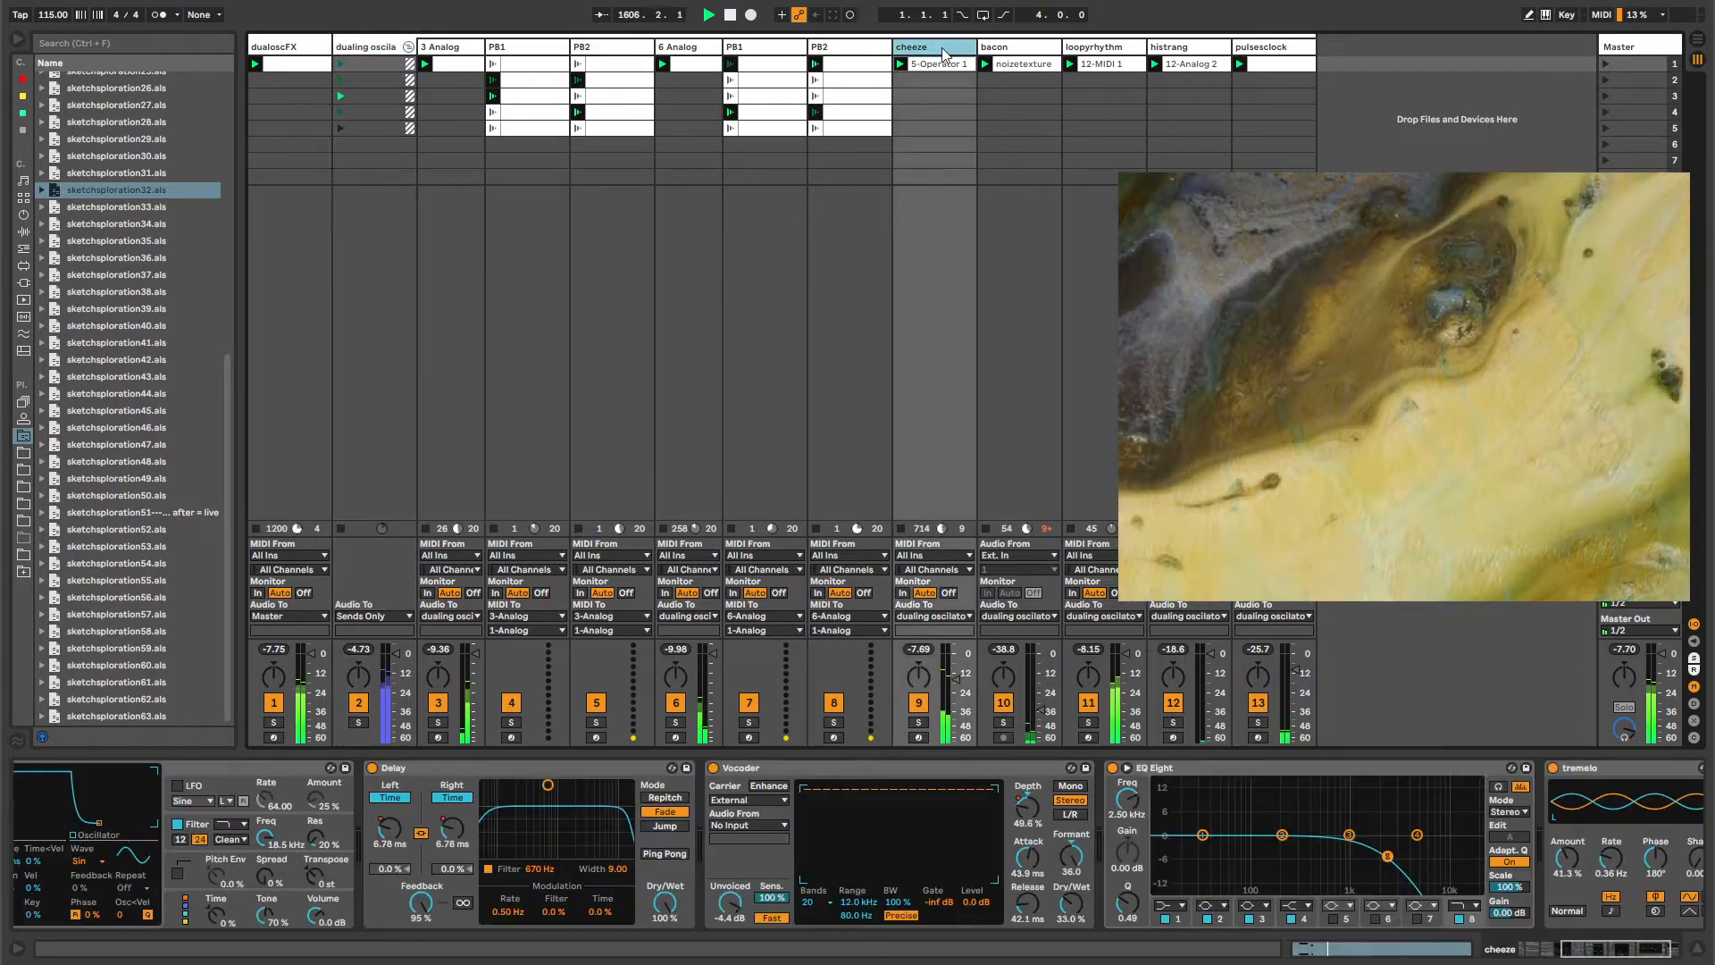
Check the devices of bacon, loopyrhythm and histrang, and with the dualing oscilator group folded, view the dualoscFX effects.
click(1002, 49)
click(1104, 49)
click(1206, 50)
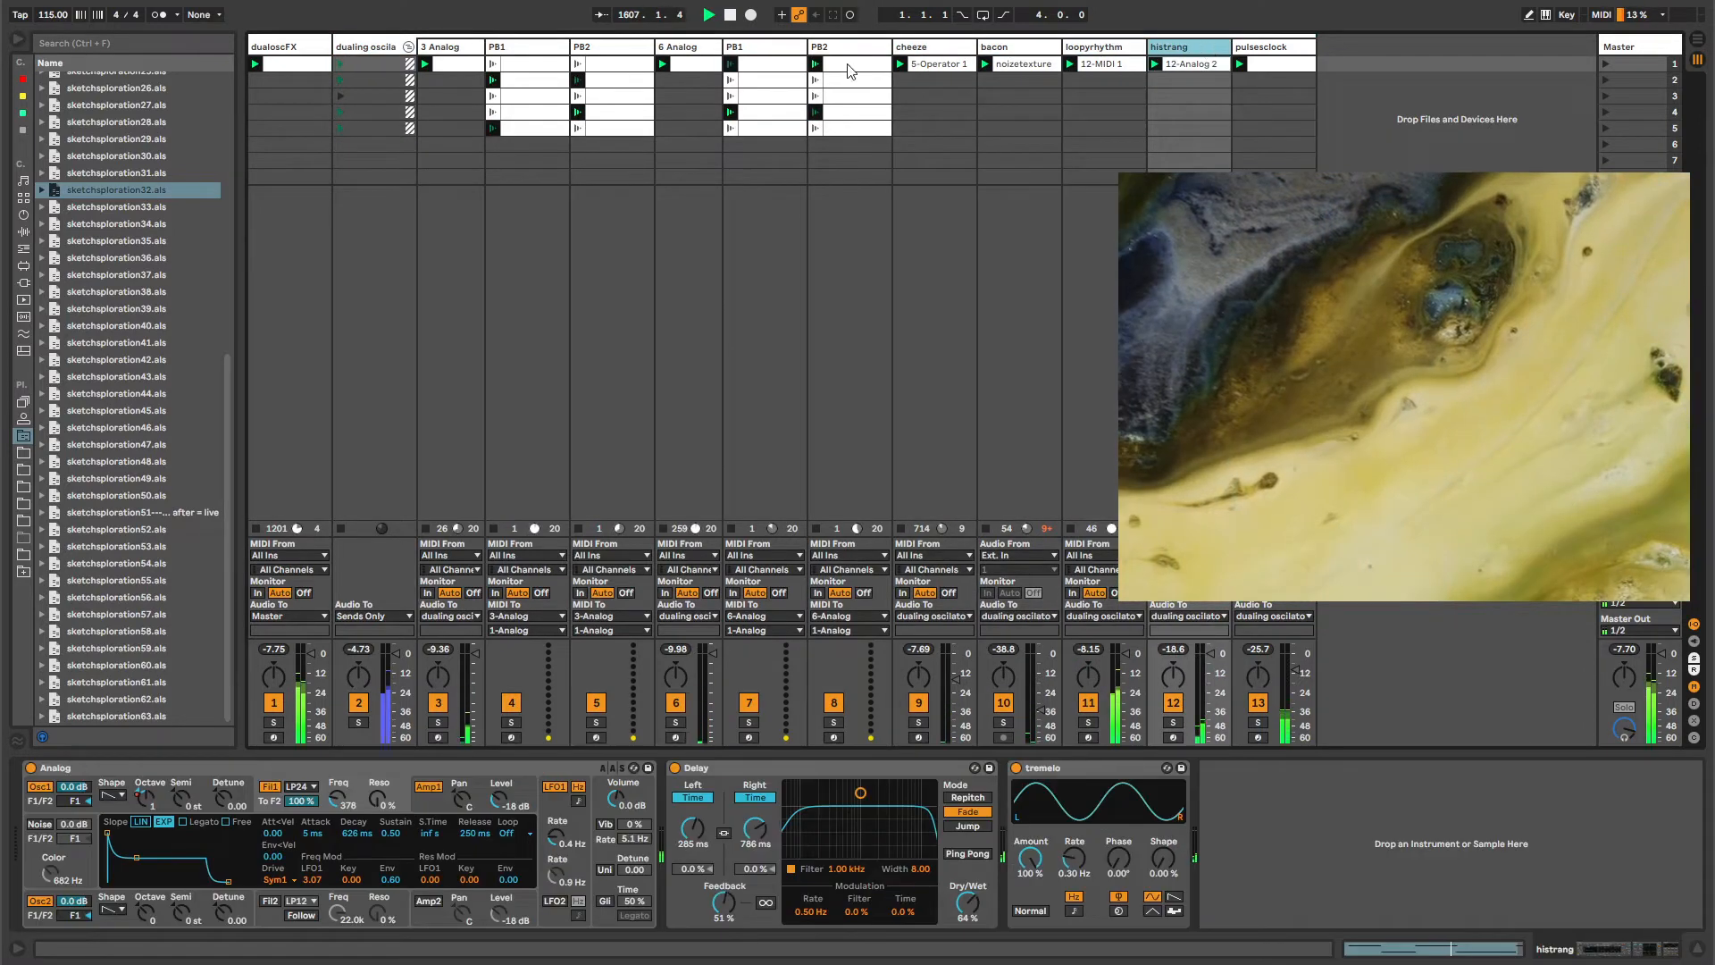
click(408, 46)
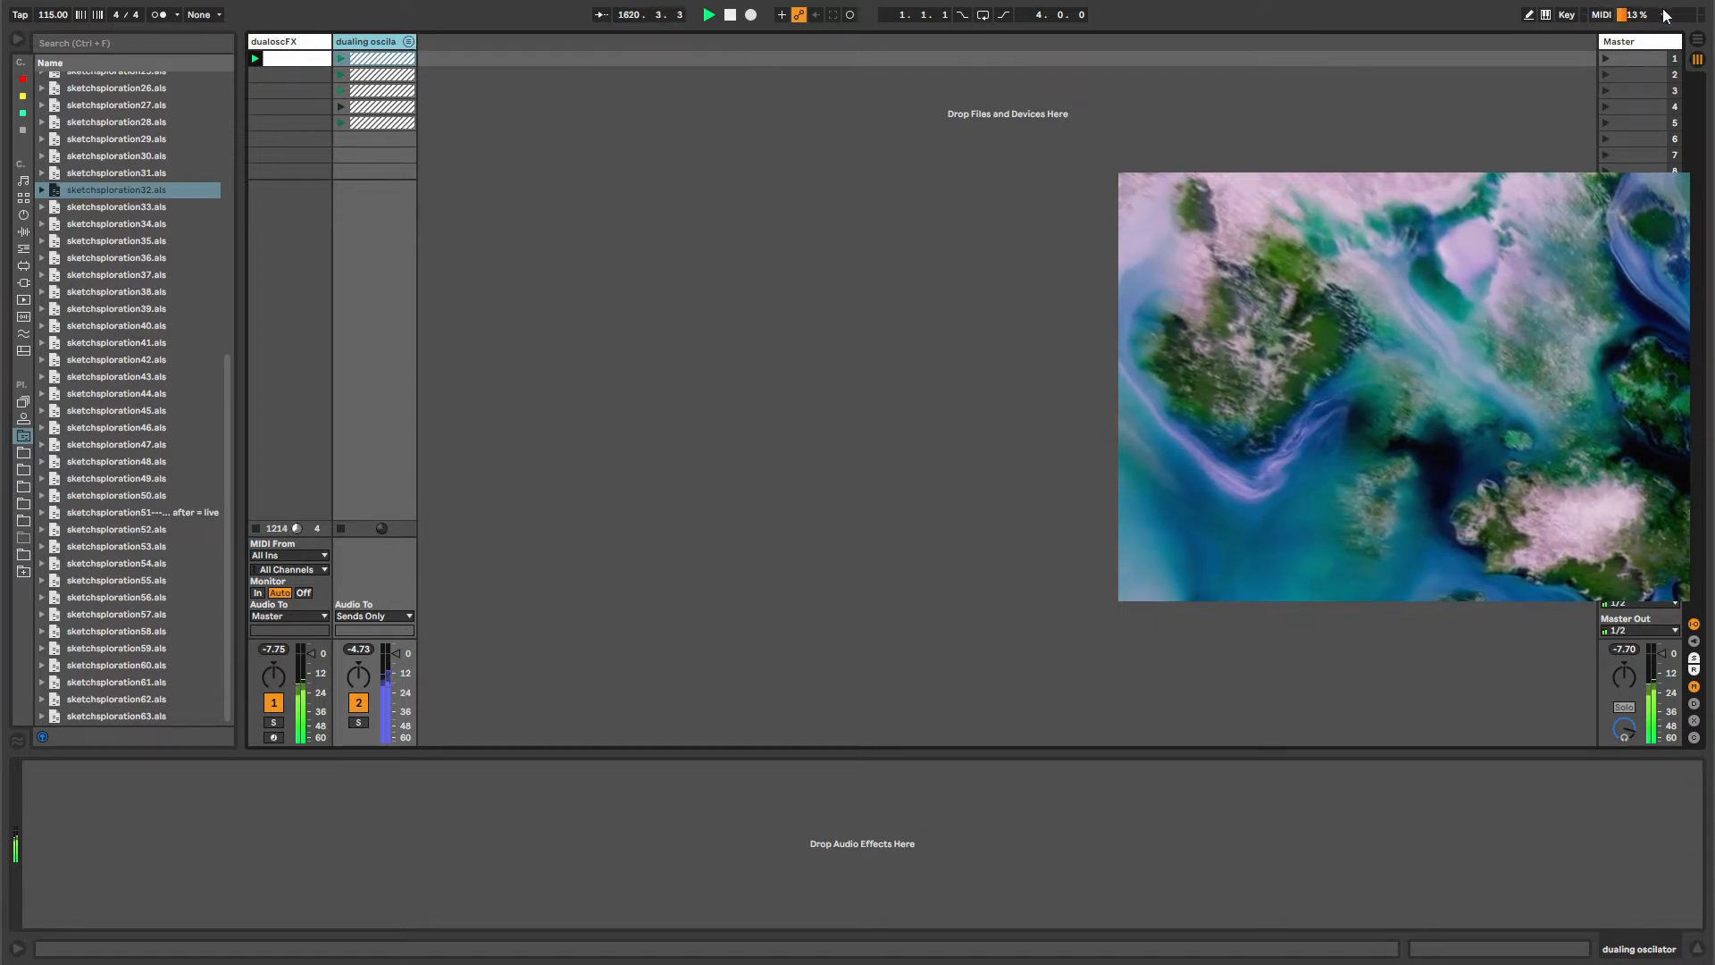
click(280, 42)
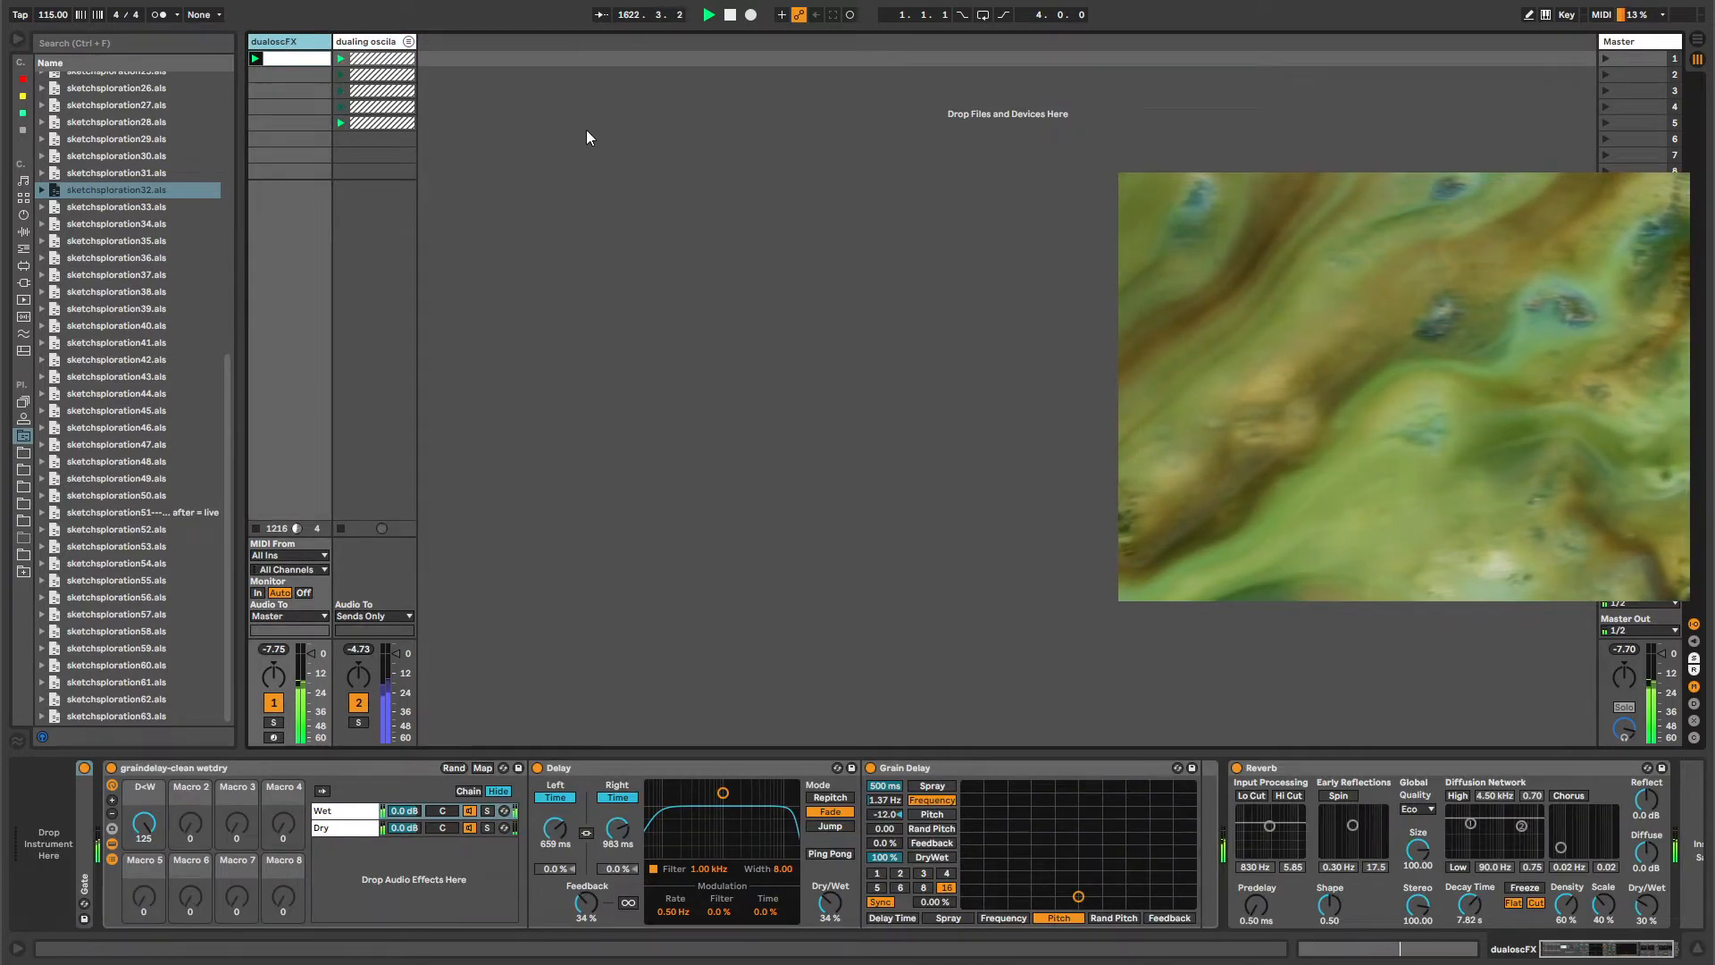
Insert a new MIDI track after the dualing oscilator group and load the Analog instrument onto it.
click(386, 45)
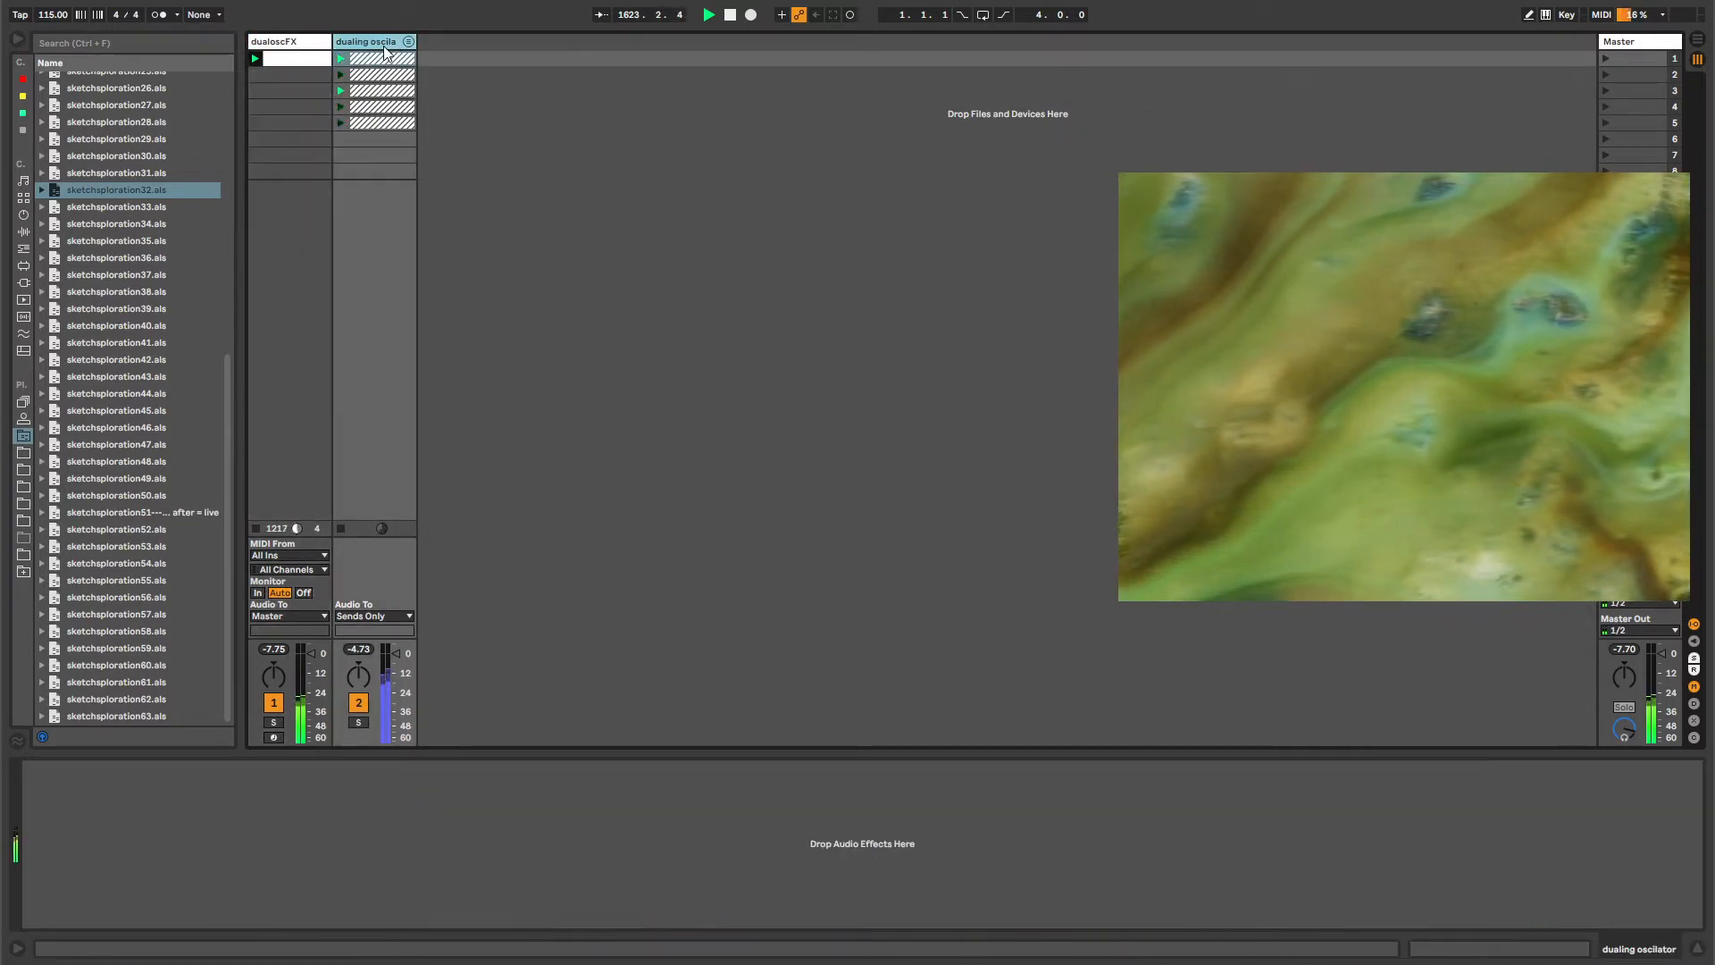
key(ctrl+shift+t)
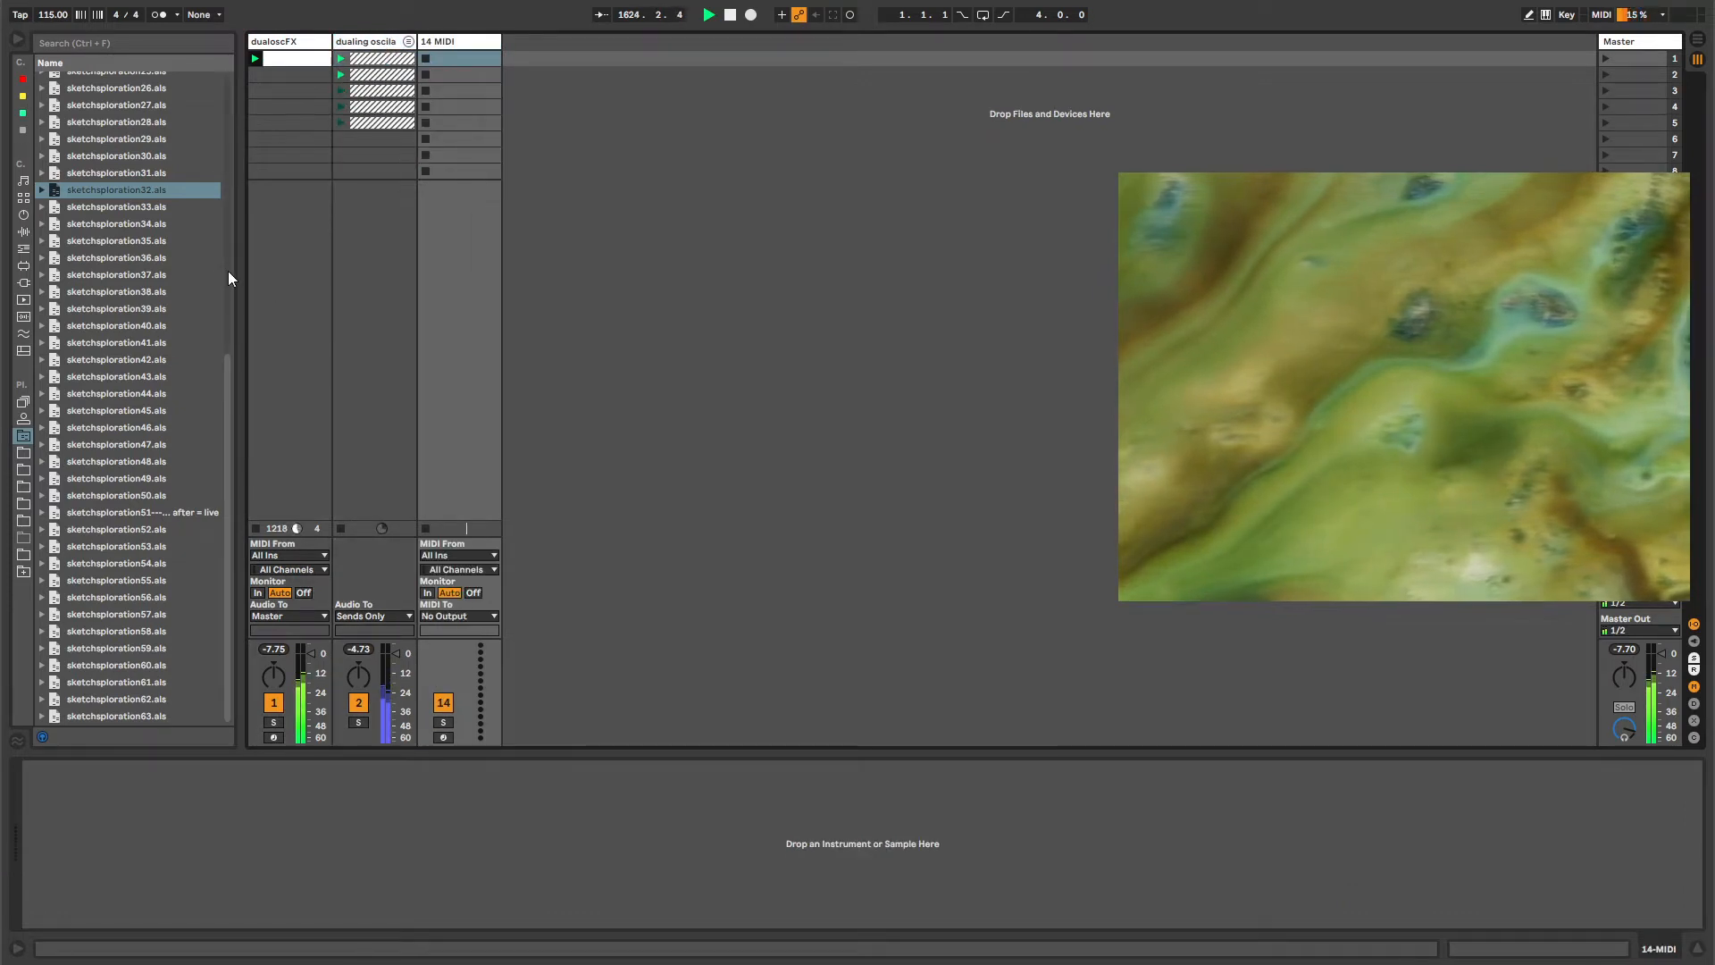
scroll(223, 277, up, 10)
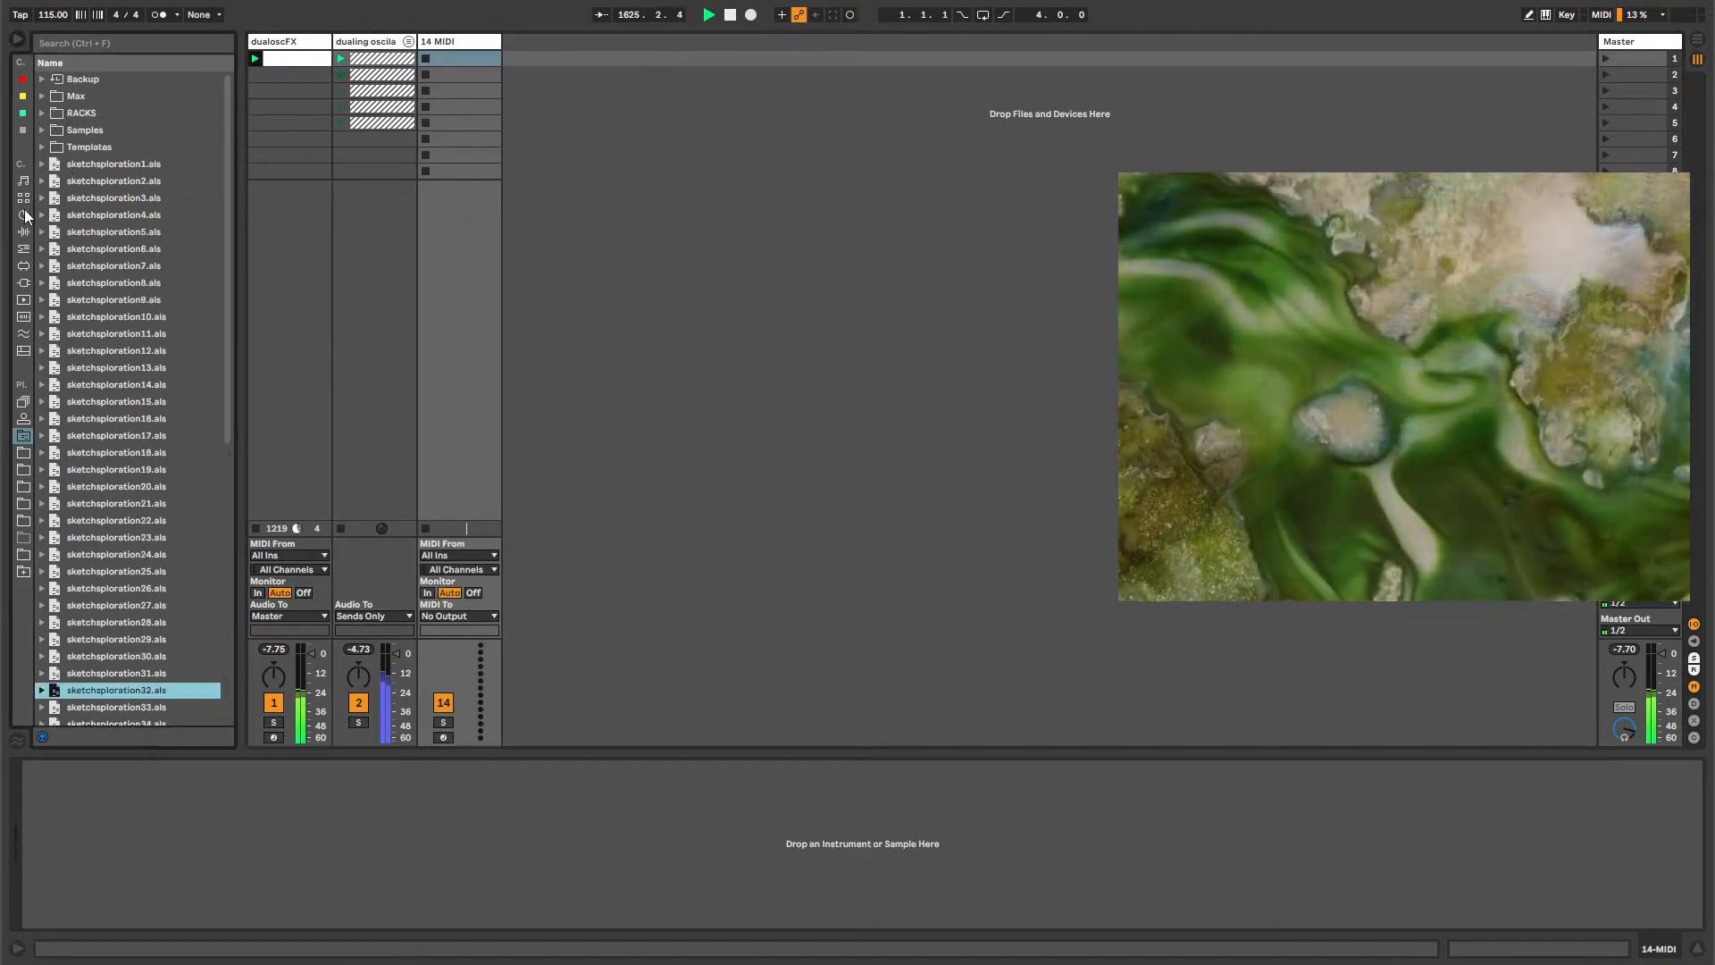
click(25, 214)
drag(72, 78, 460, 56)
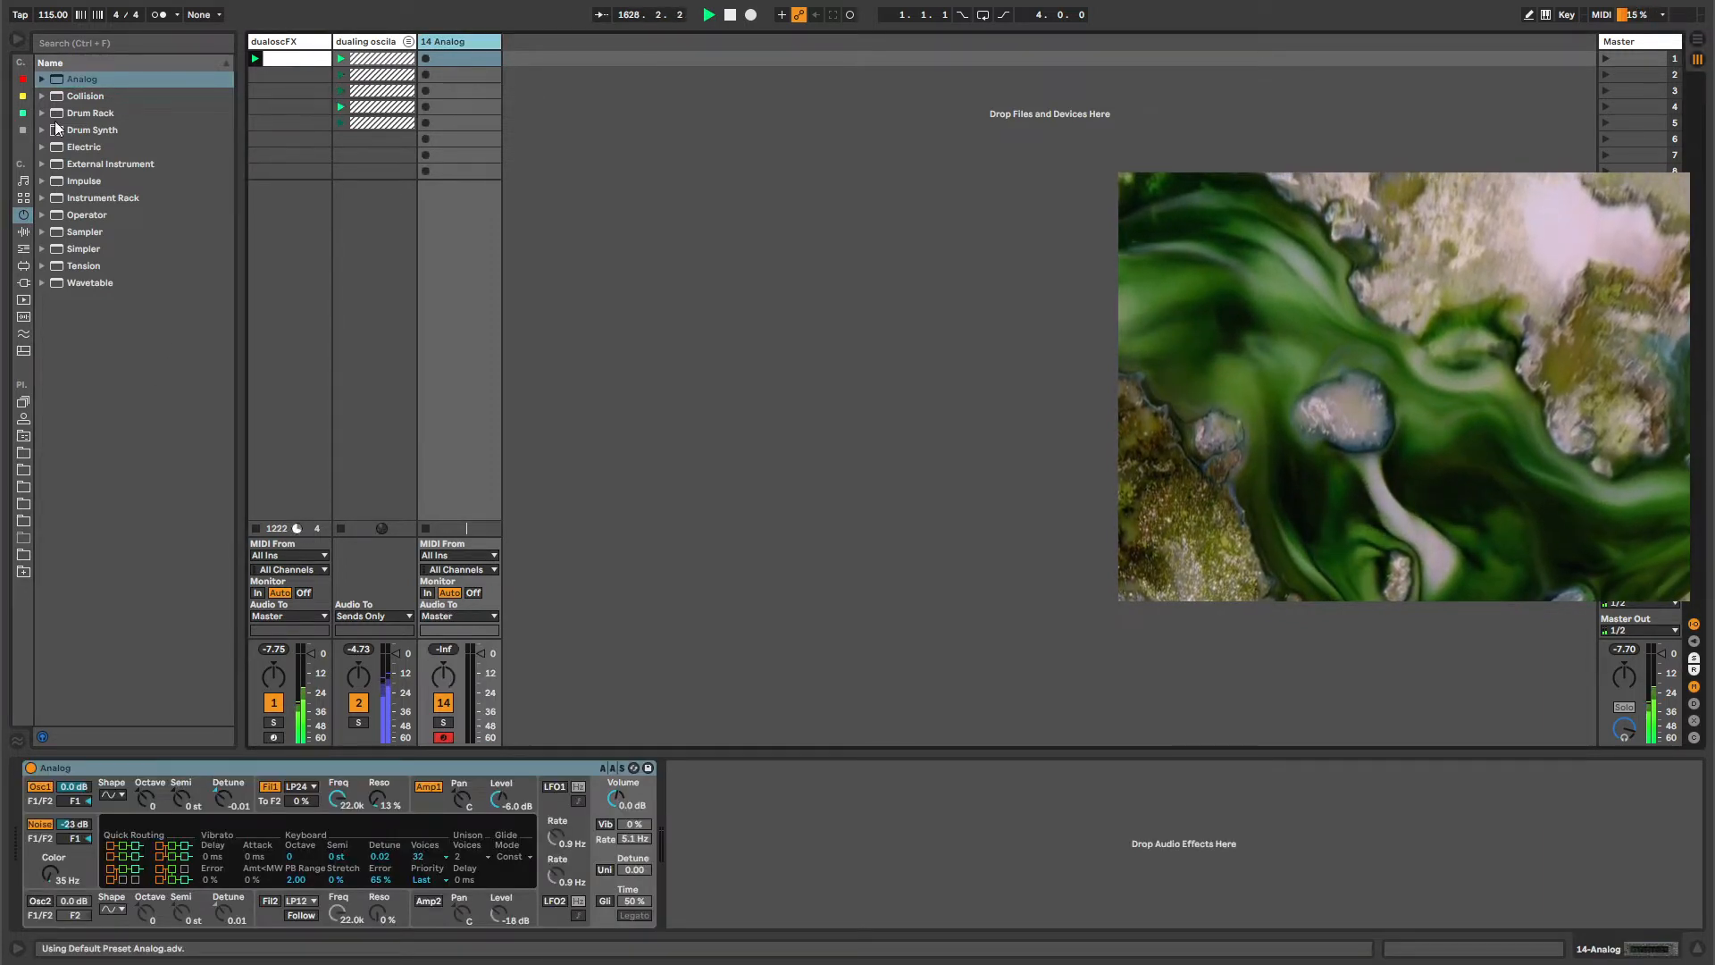
Create a clip in the new Analog track's first slot with an E3 note from 1.1.1 to 1.3.3, and launch it.
double_click(464, 58)
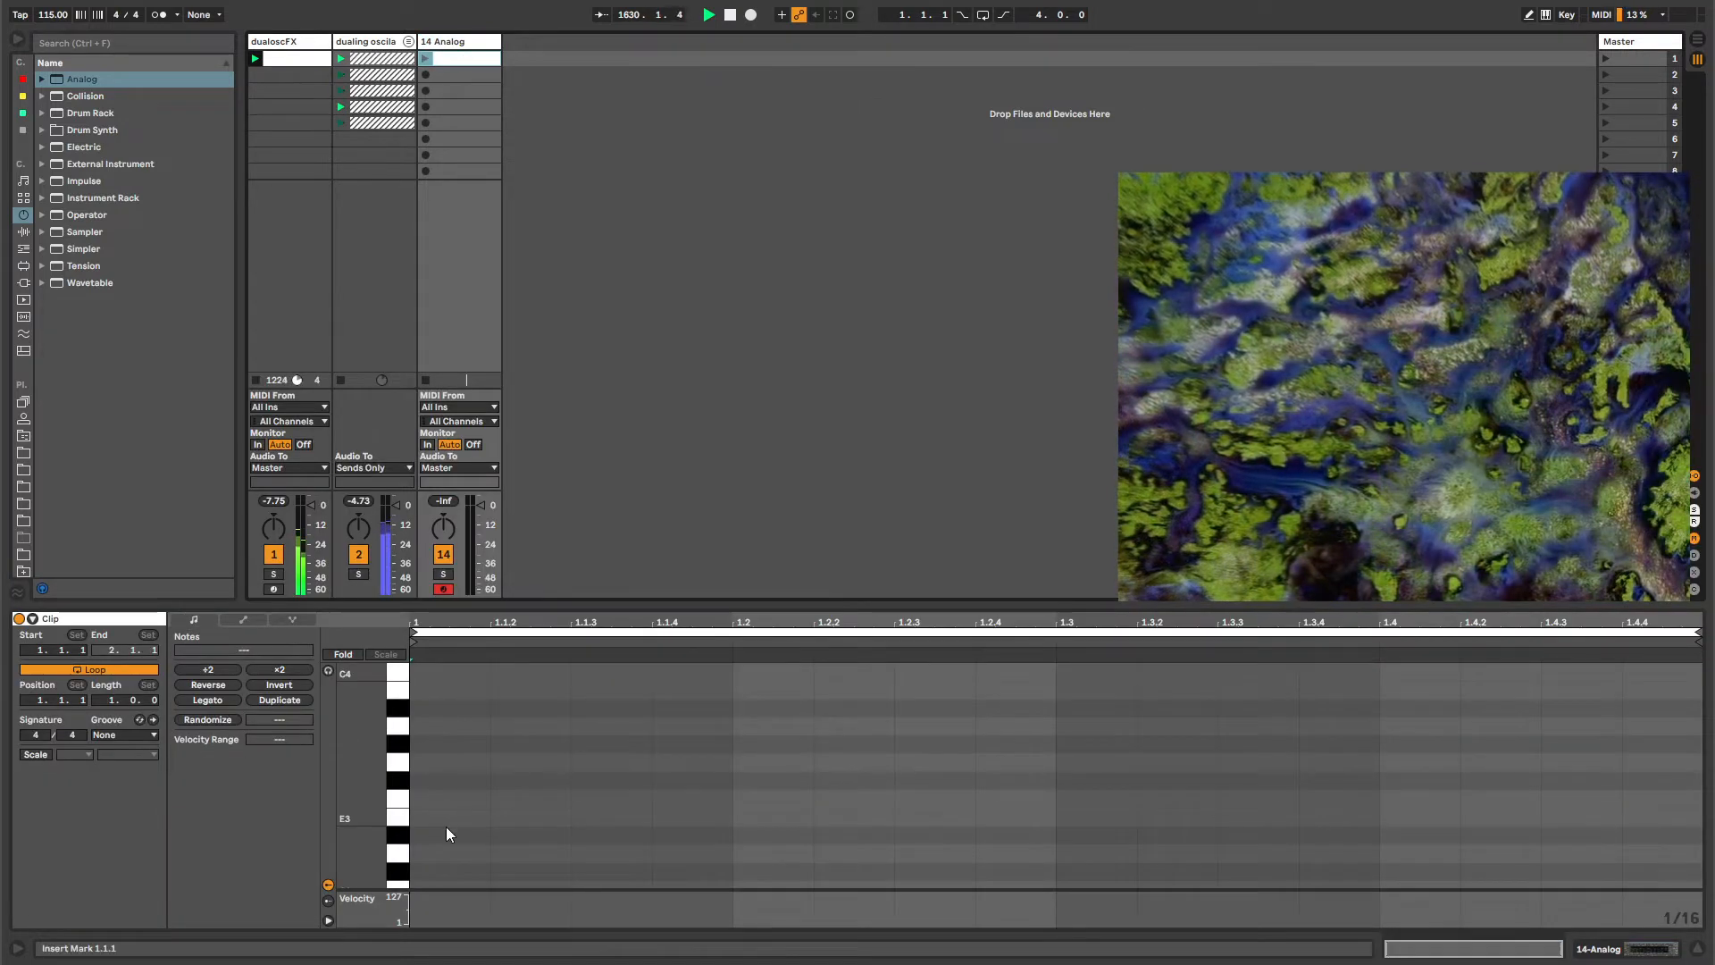
double_click(450, 834)
key(Up)
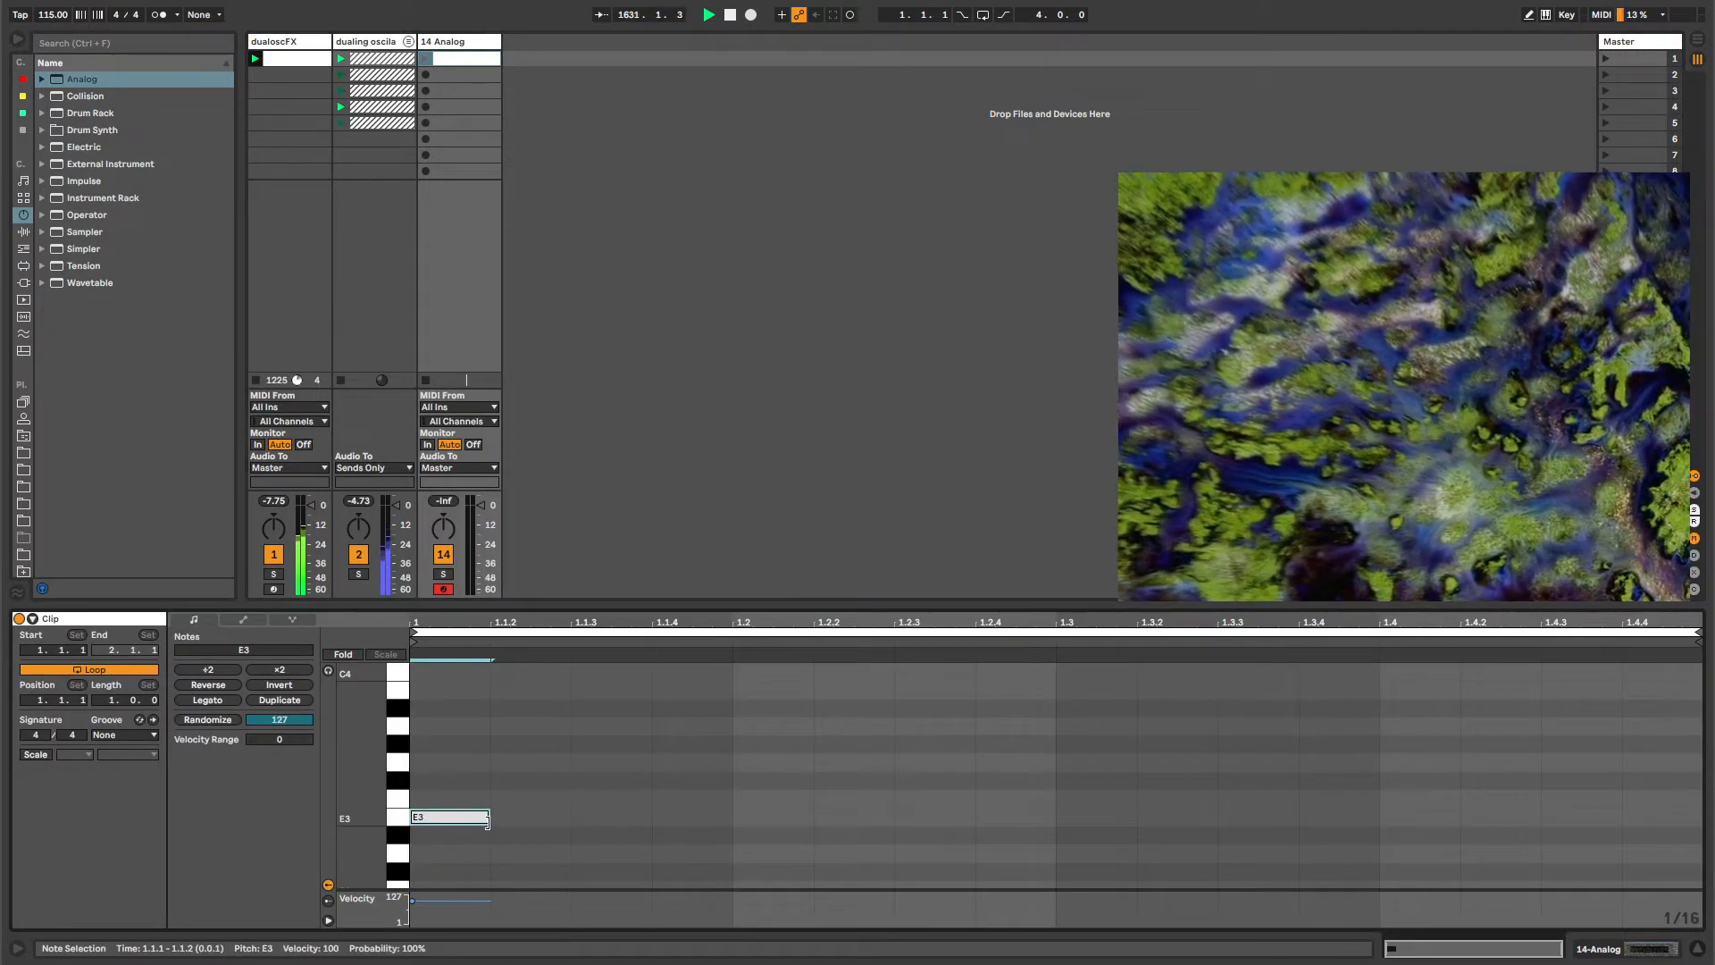
drag(487, 822, 1218, 819)
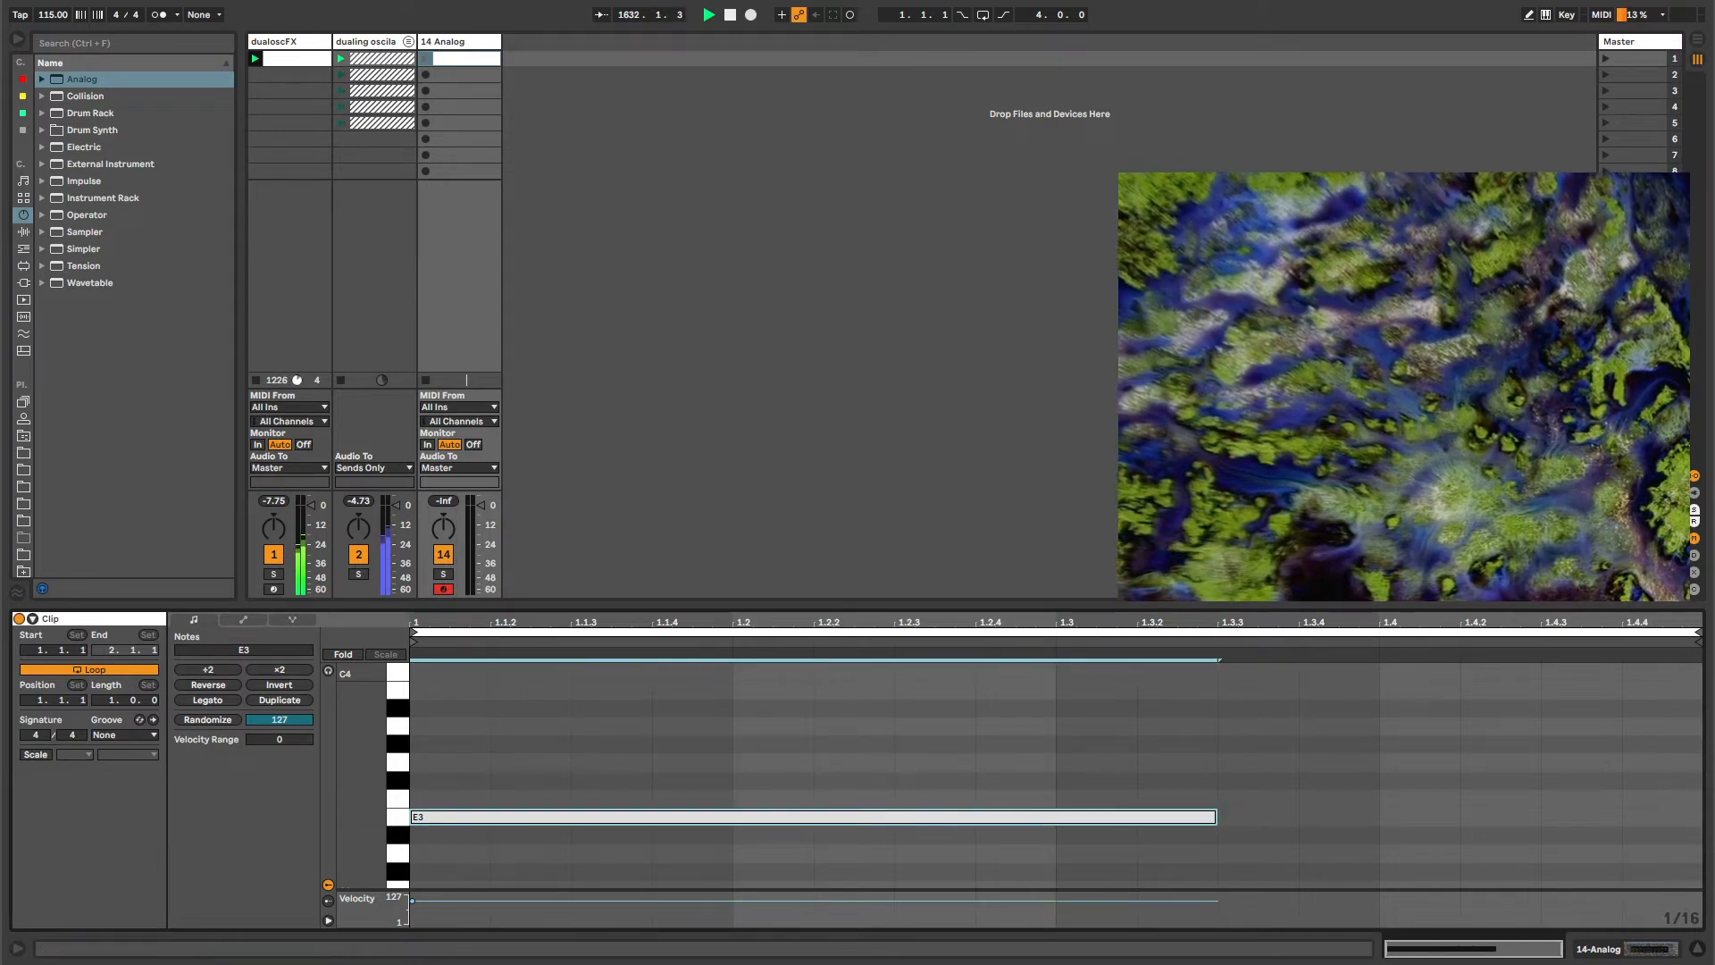
click(426, 59)
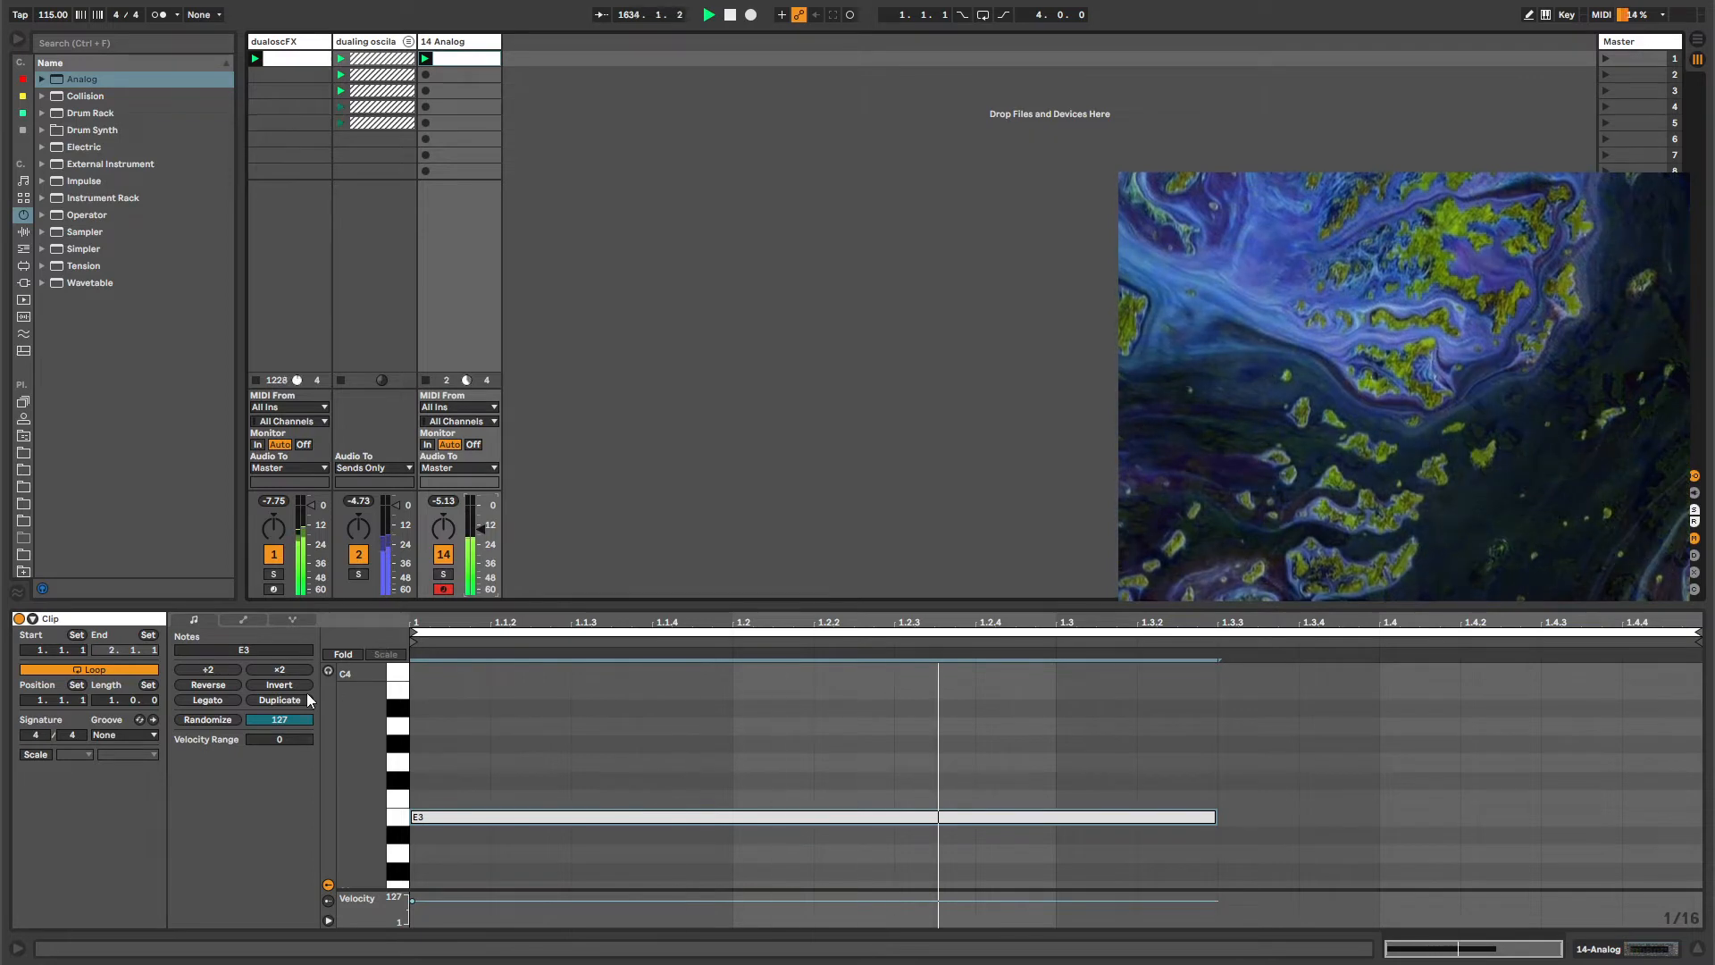
Draw a steeply rising pitch bend near the start of the E3 note using note expression.
click(291, 620)
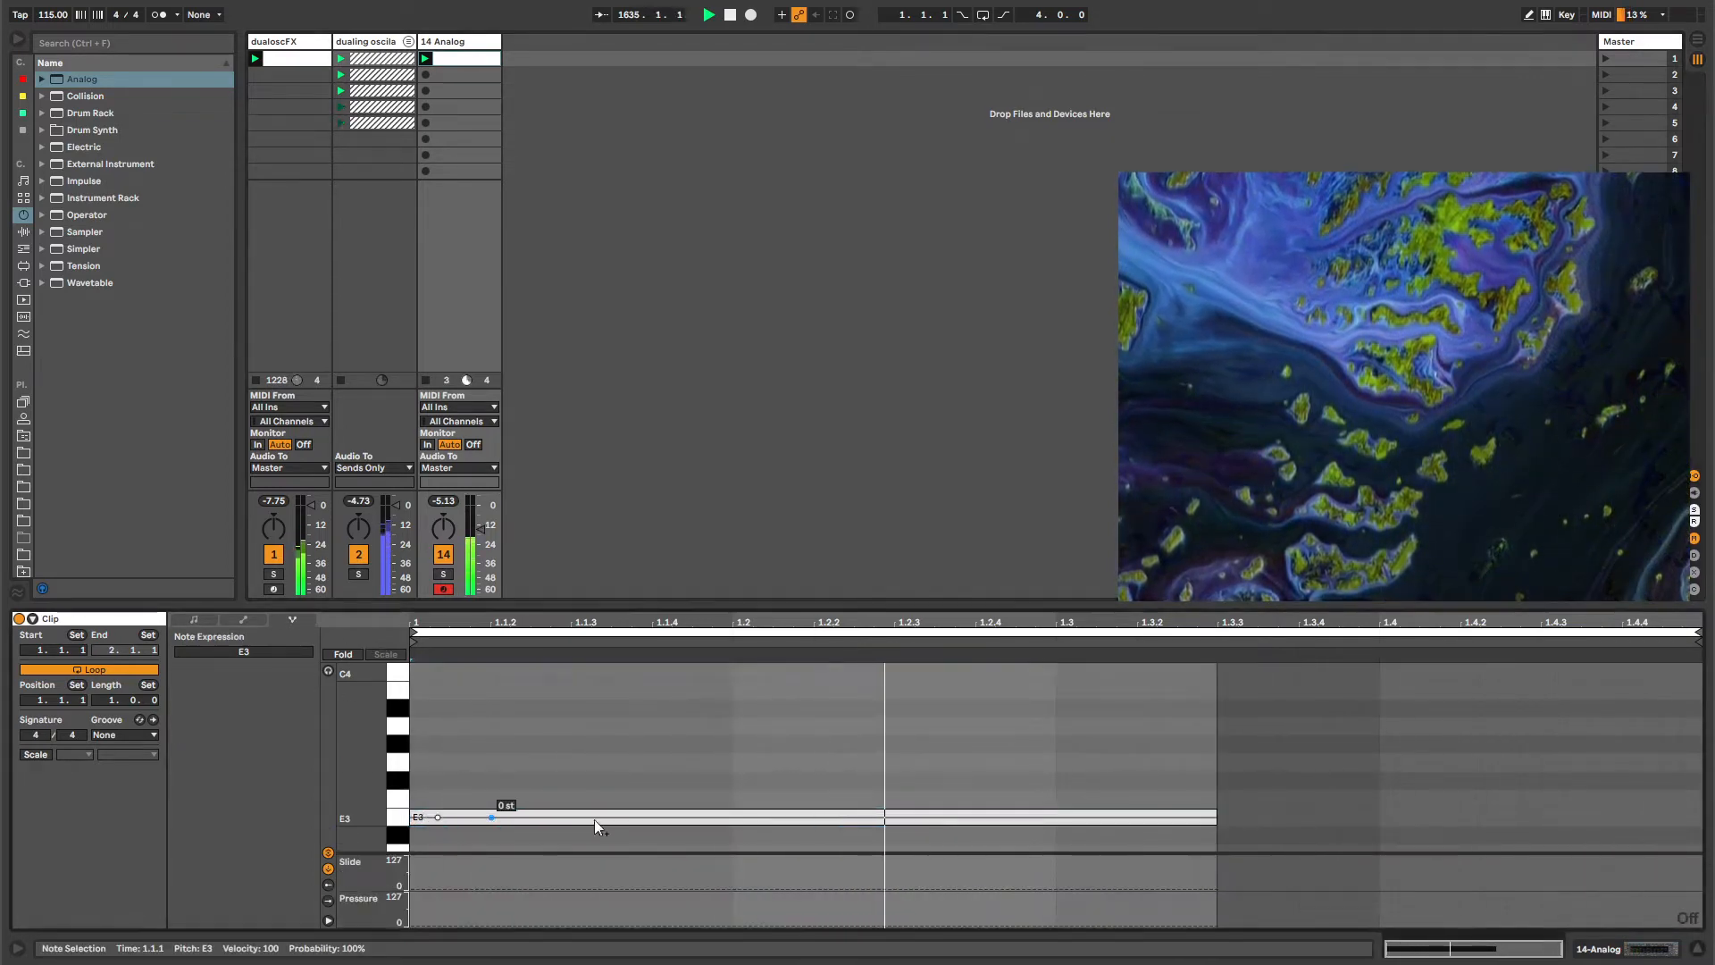
drag(1034, 817, 1027, 731)
scroll(1028, 731, down, 10)
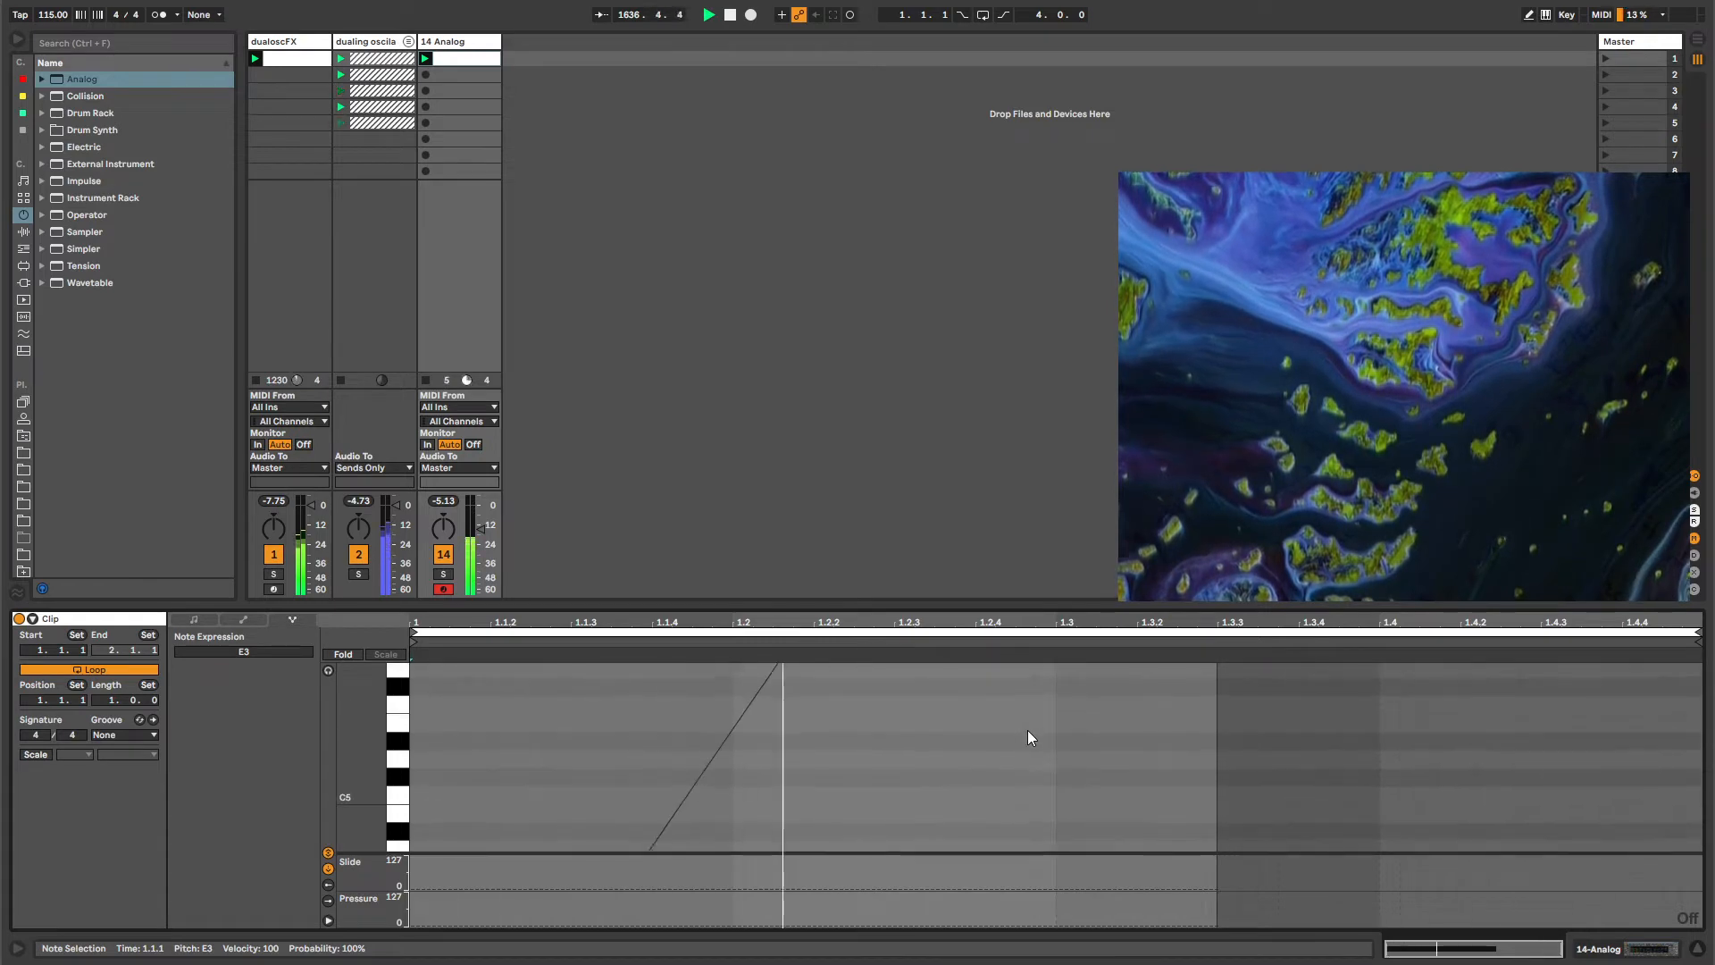
scroll(1028, 731, down, 6)
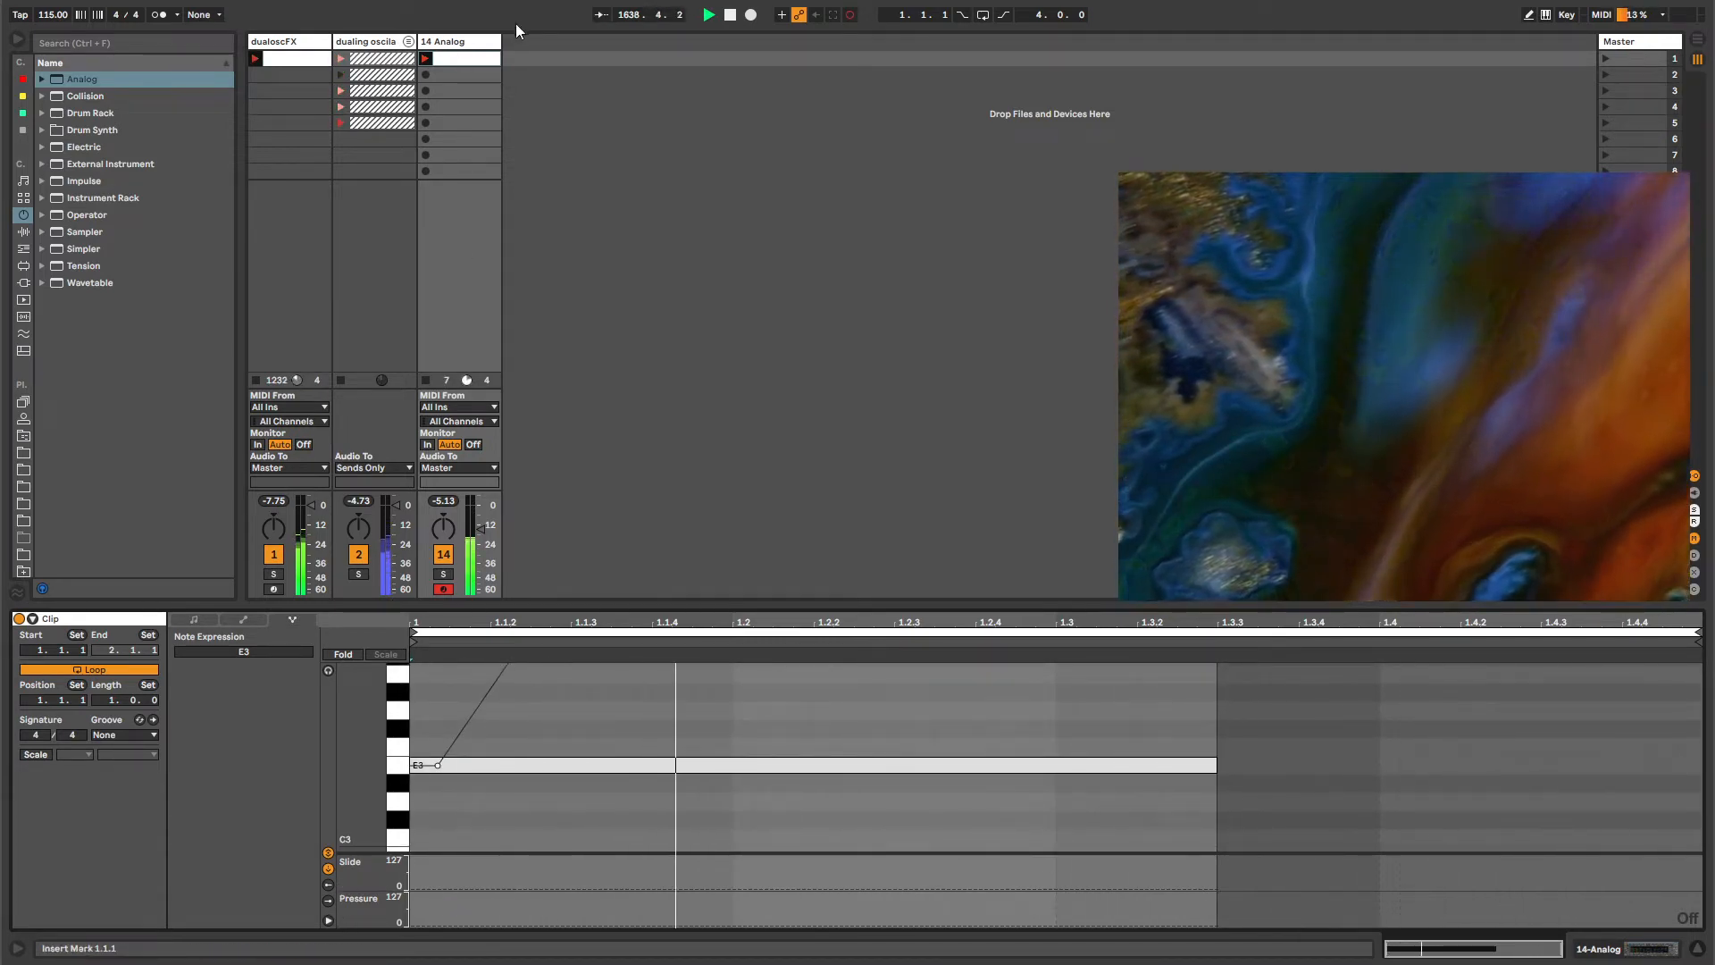
Examine the Analog device's settings and its available device options on the new track.
click(472, 47)
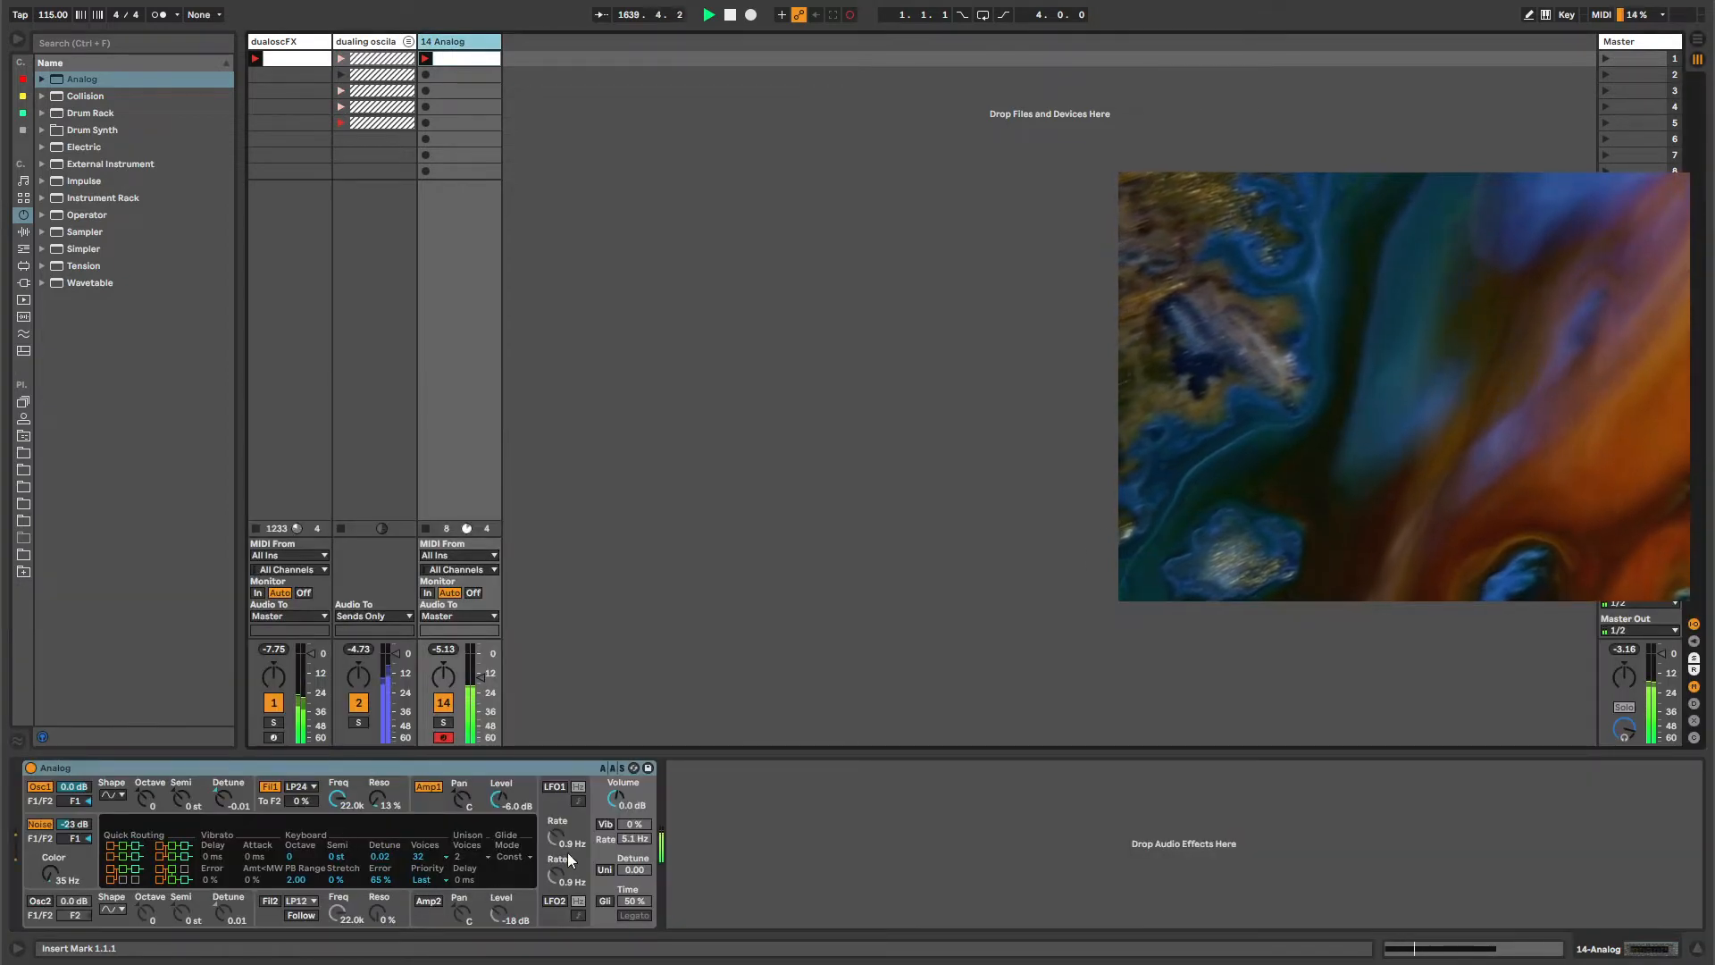
right_click(570, 763)
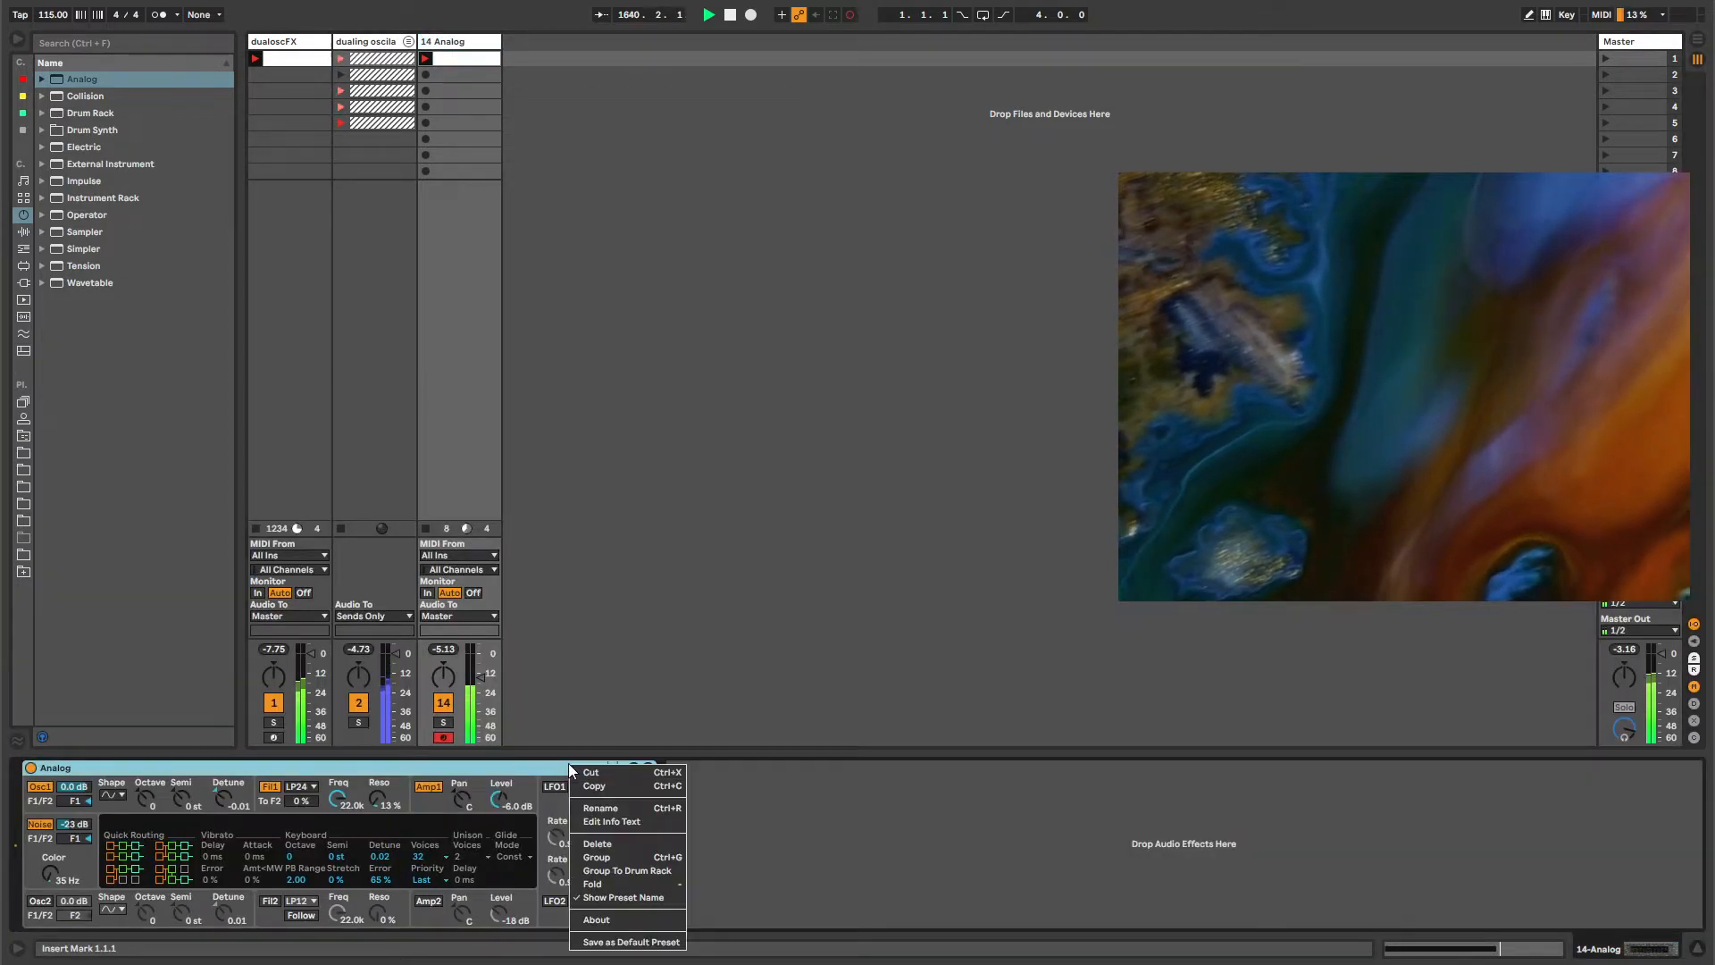
click(445, 766)
click(594, 922)
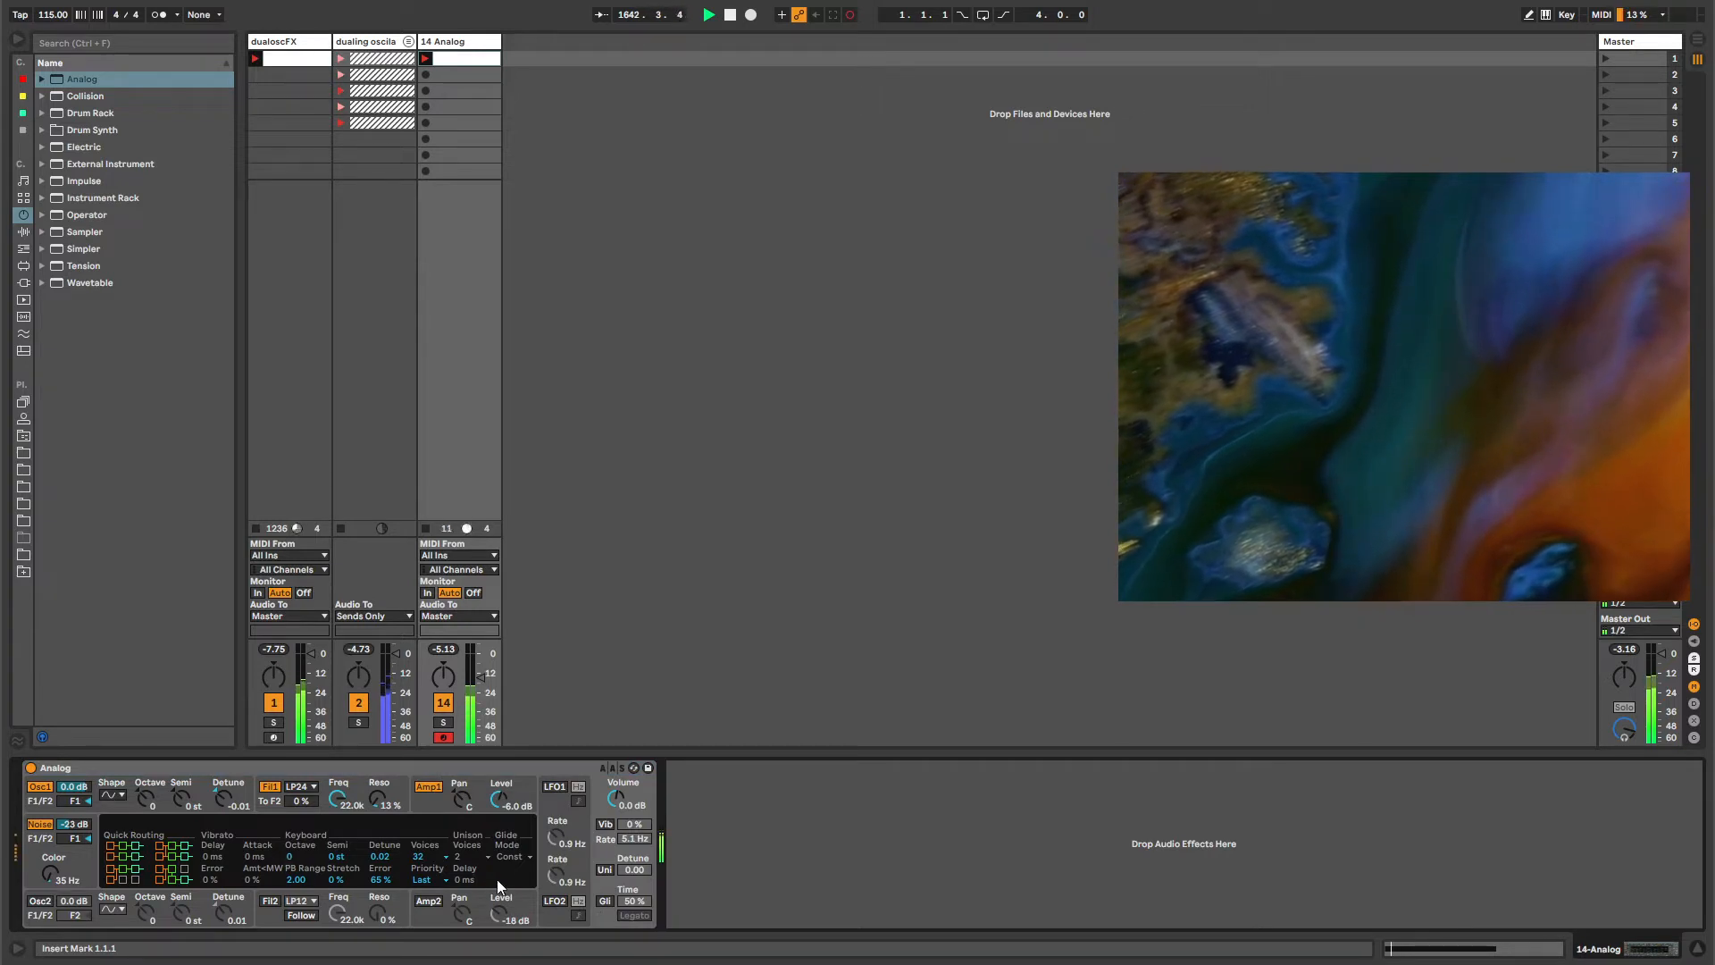
Replace Analog with Operator, check Operator's global and pitch envelope settings, and delete it from the track.
click(138, 766)
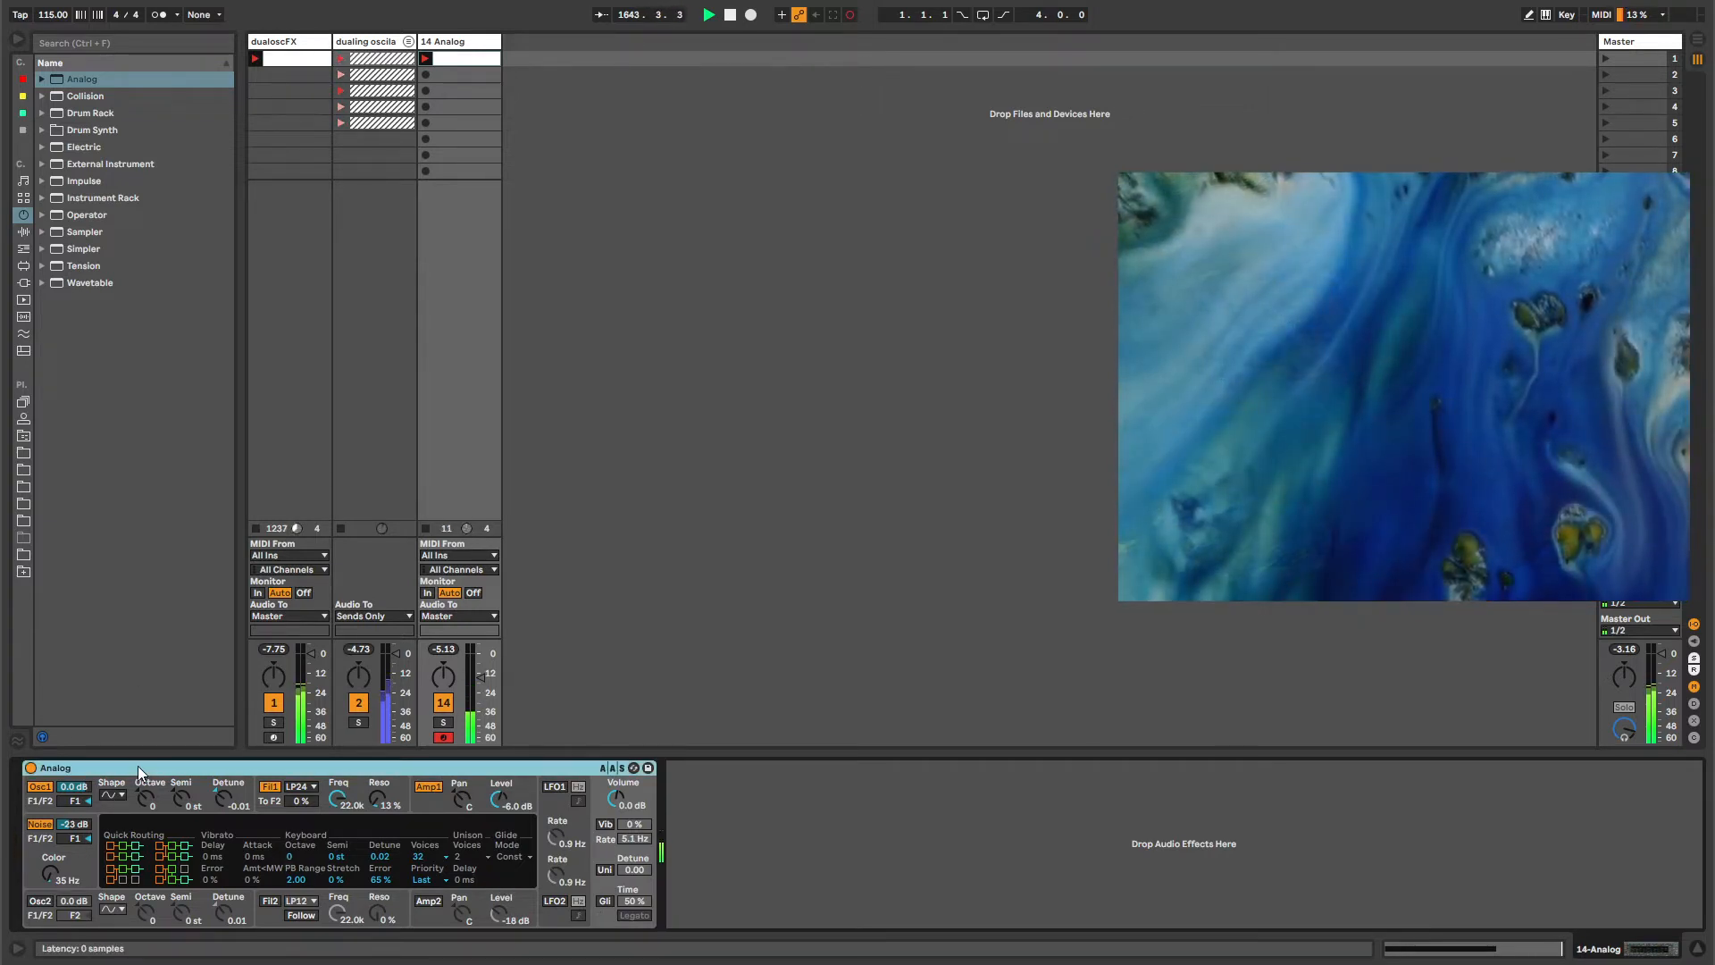
double_click(73, 211)
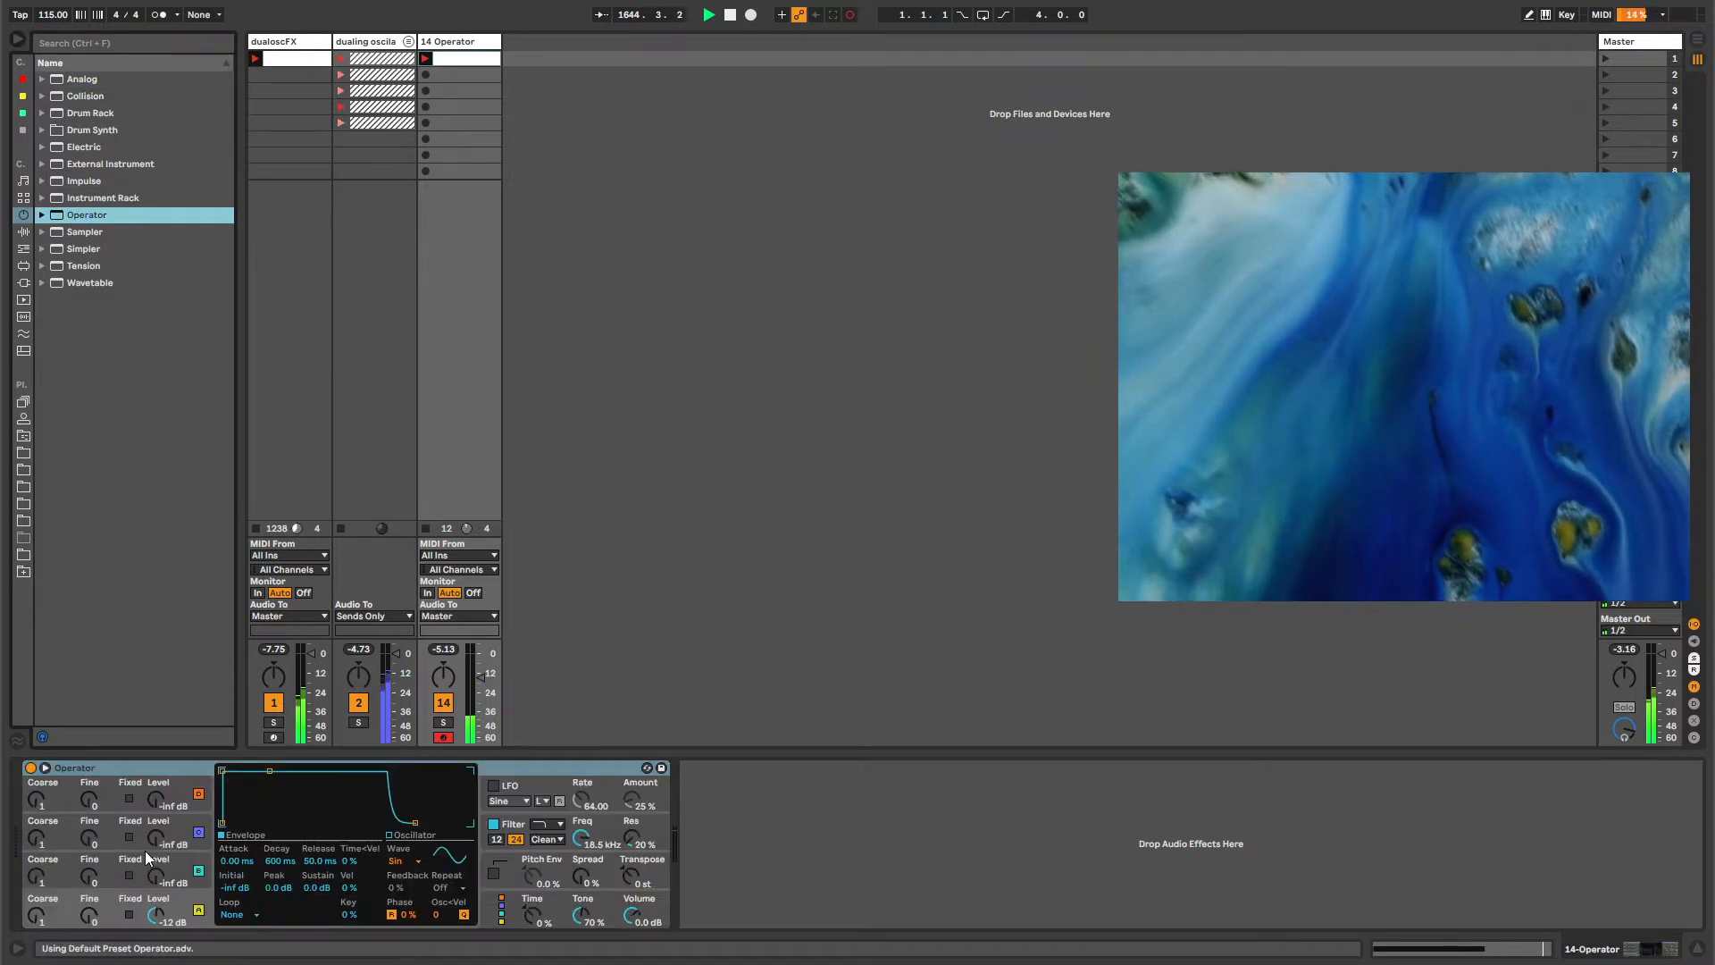
click(491, 922)
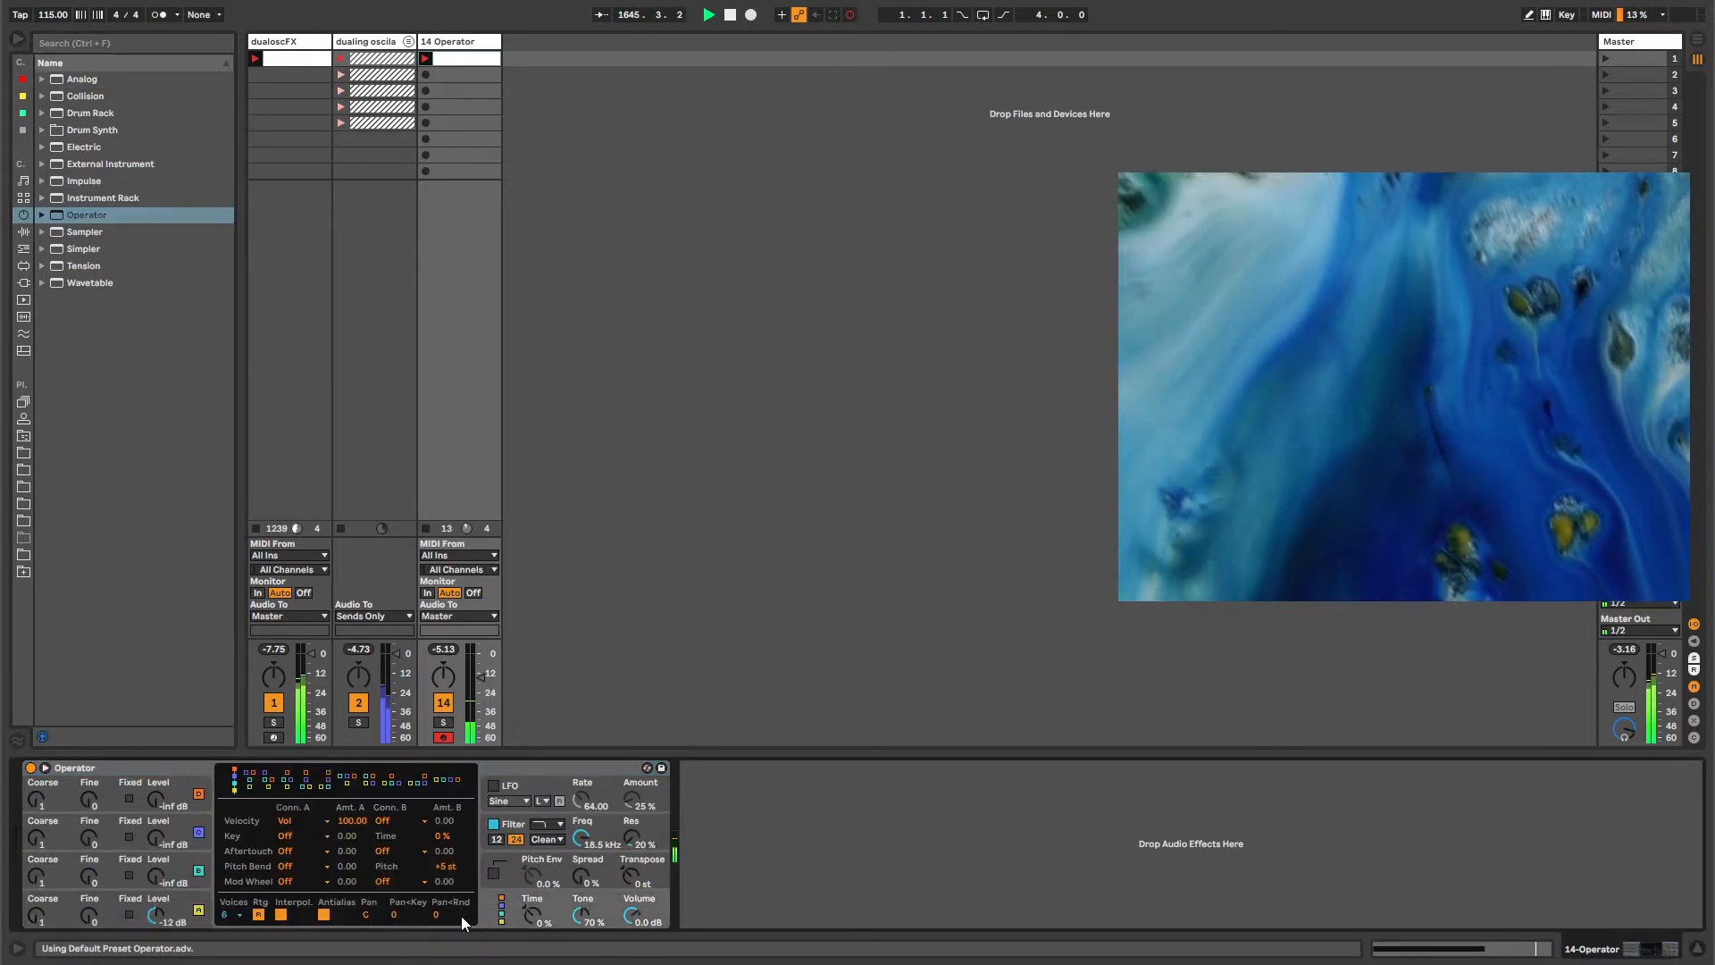
click(482, 855)
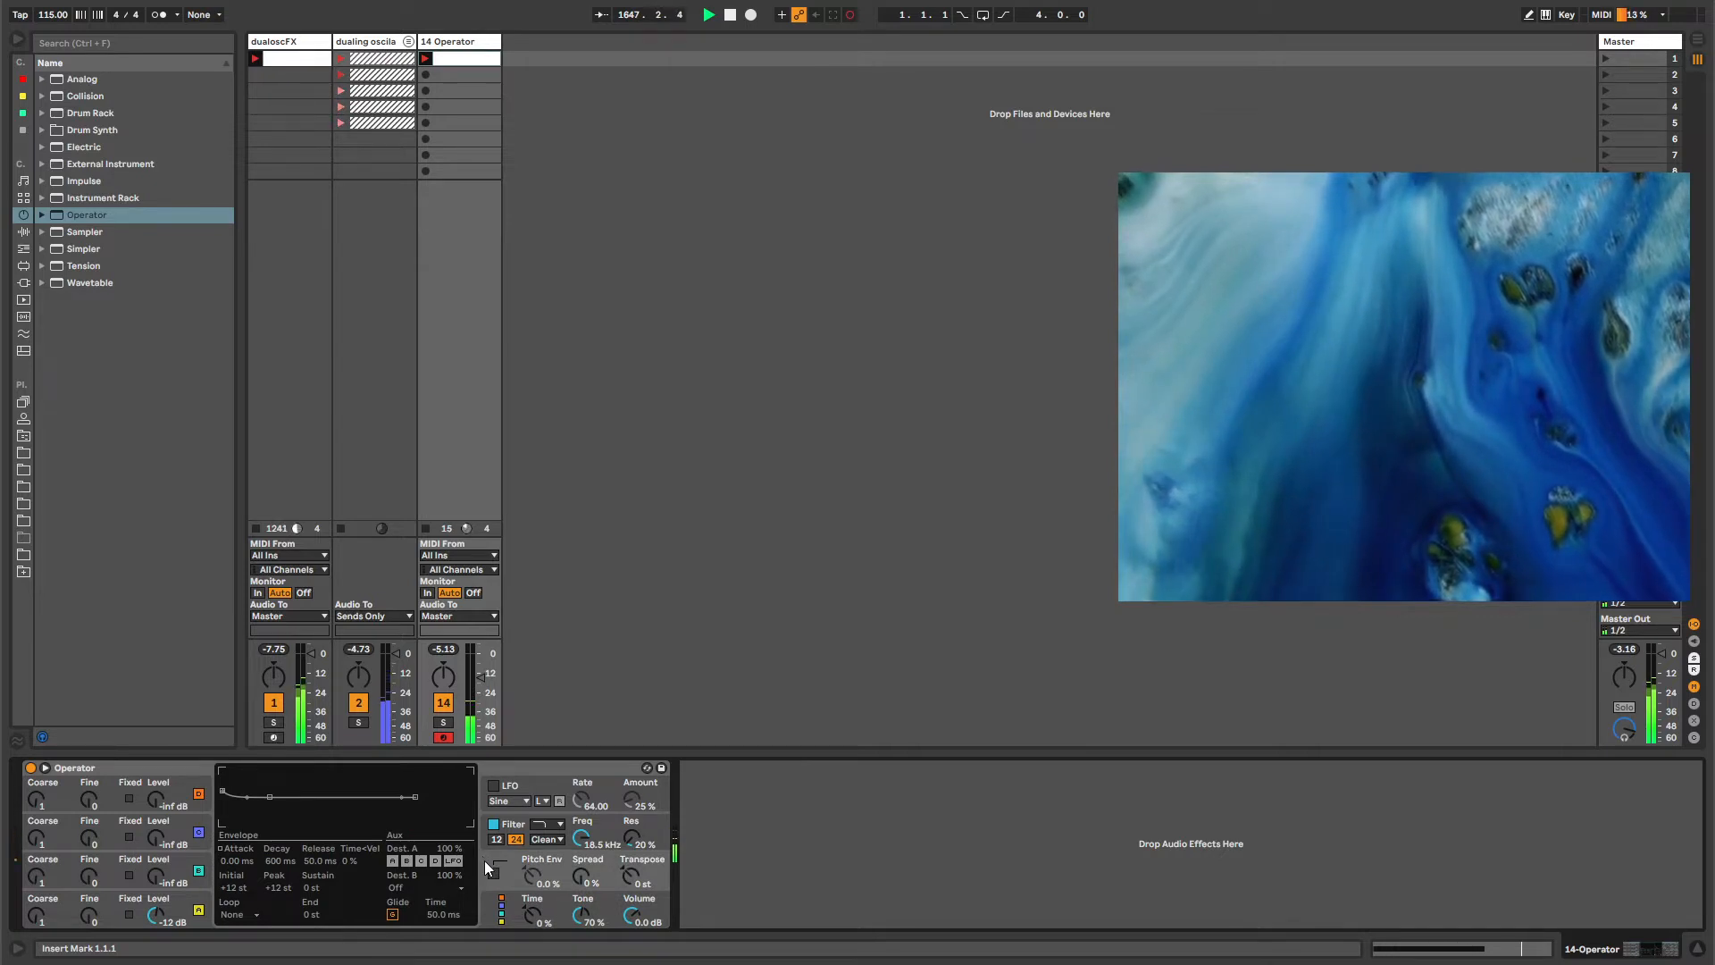
click(501, 764)
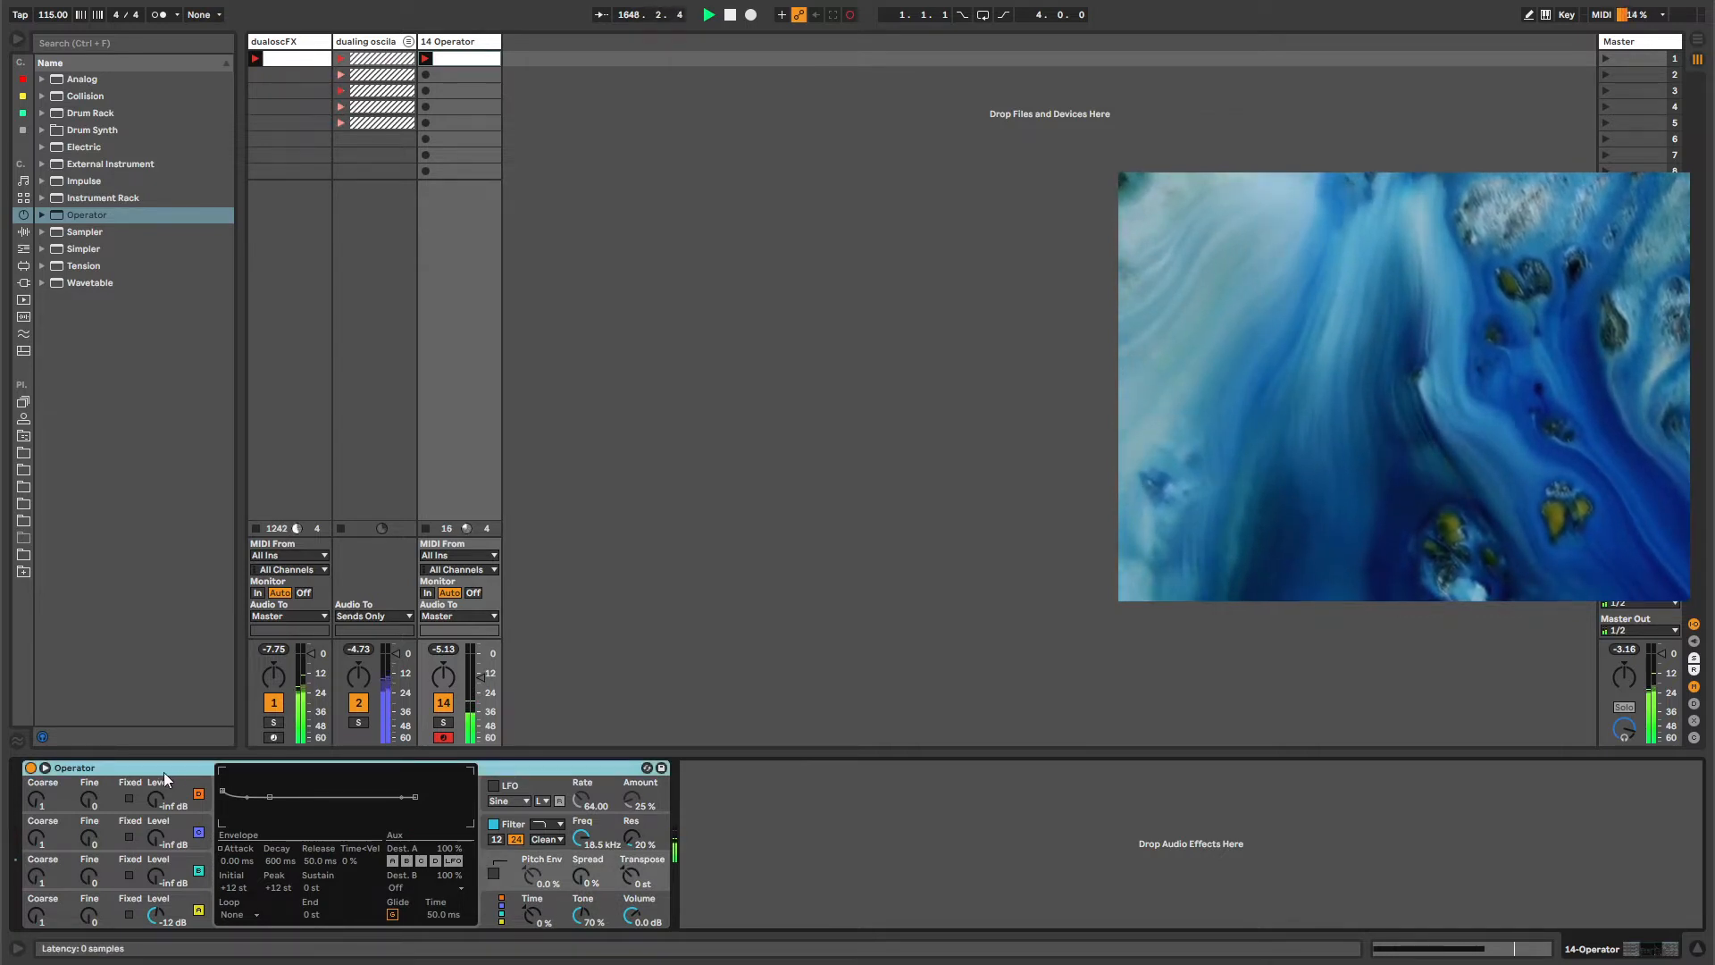
key(Delete)
Delete the E3 note from the new MIDI track's clip.
click(454, 57)
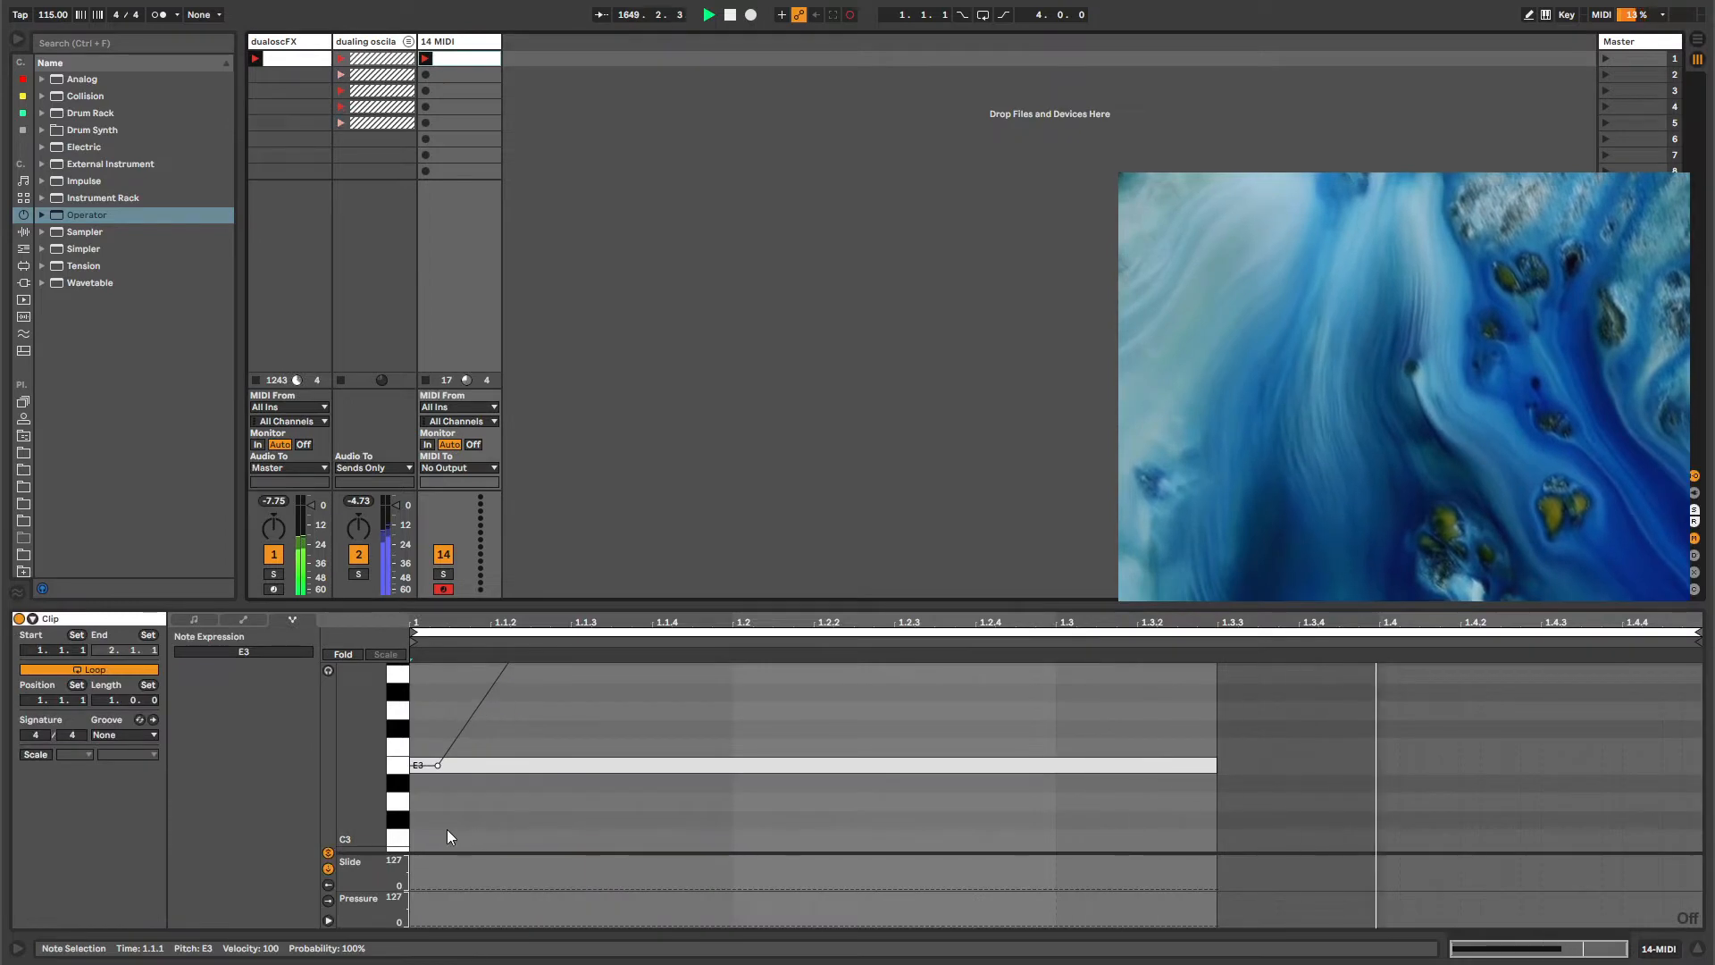
scroll(441, 743, up, 2)
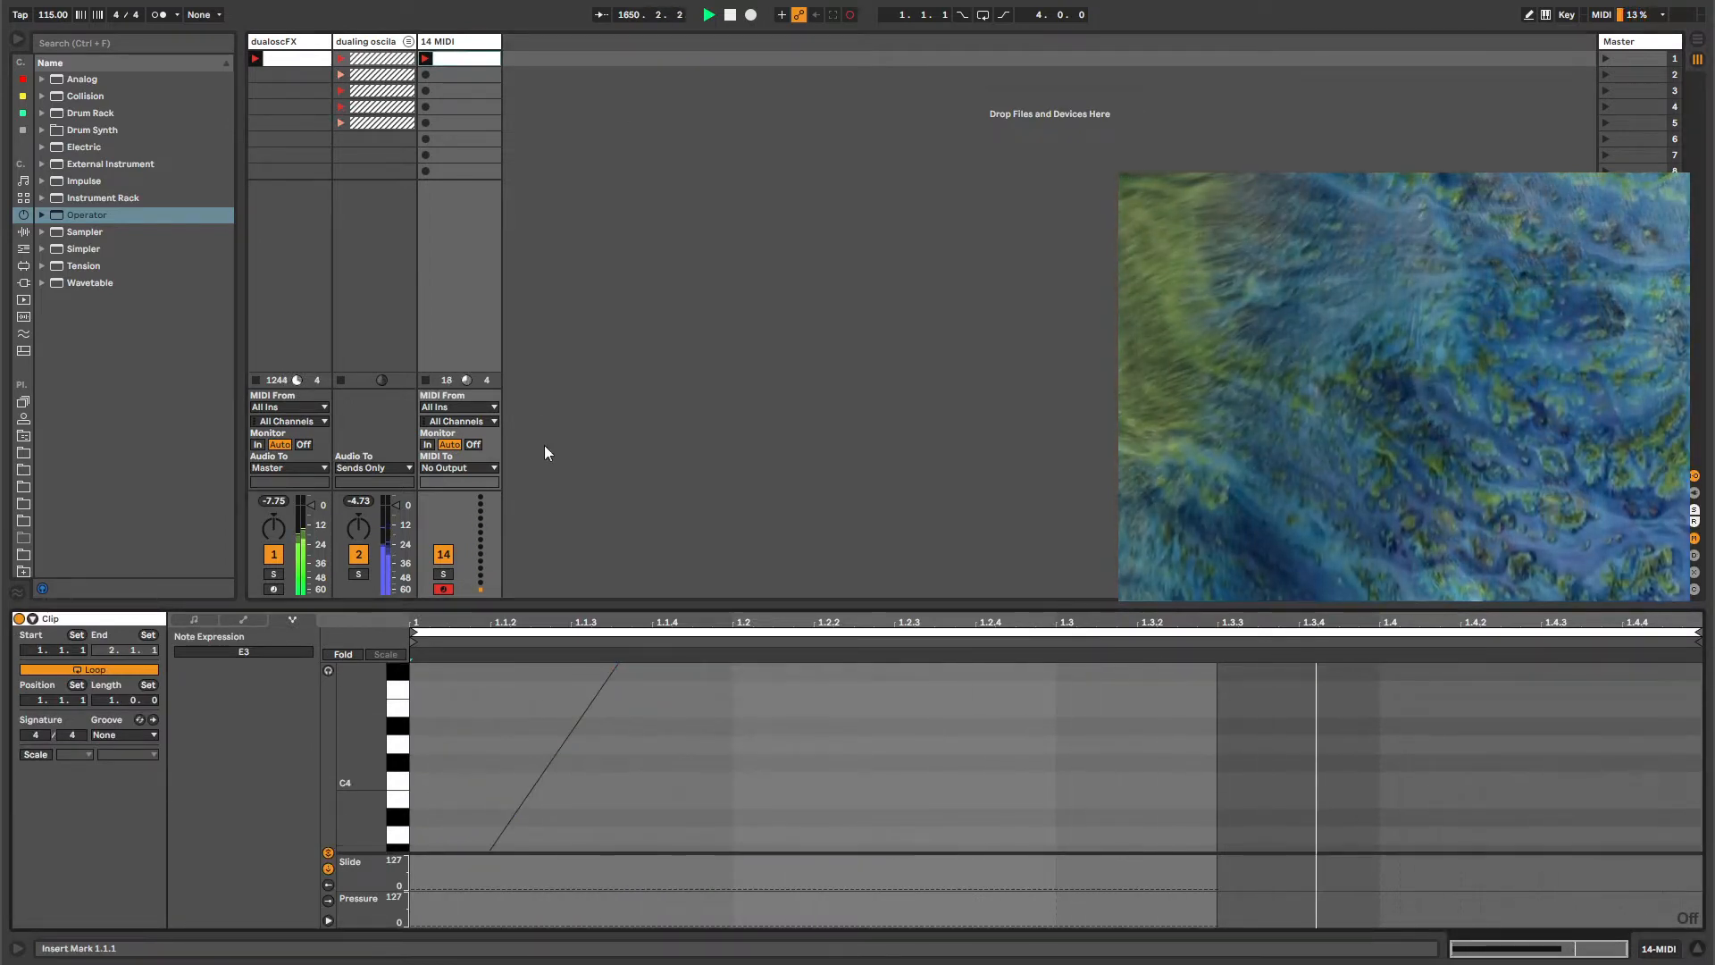
click(195, 620)
double_click(495, 854)
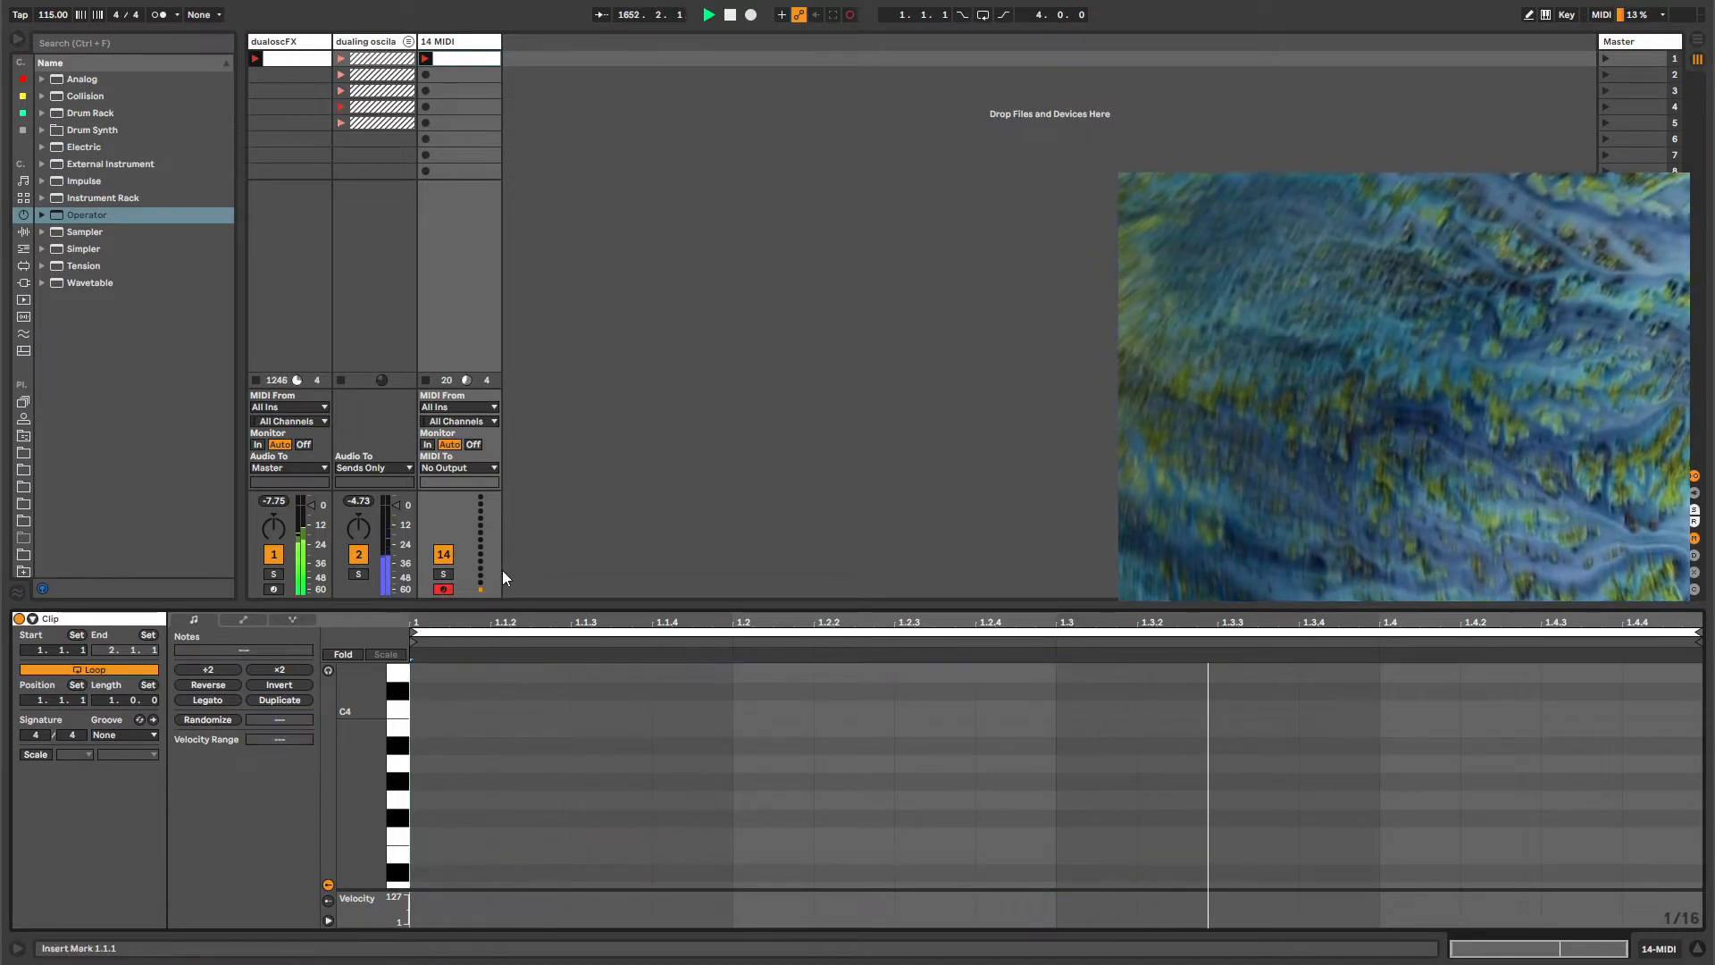
Load Operator onto the 14 MIDI track again and remove it.
click(469, 44)
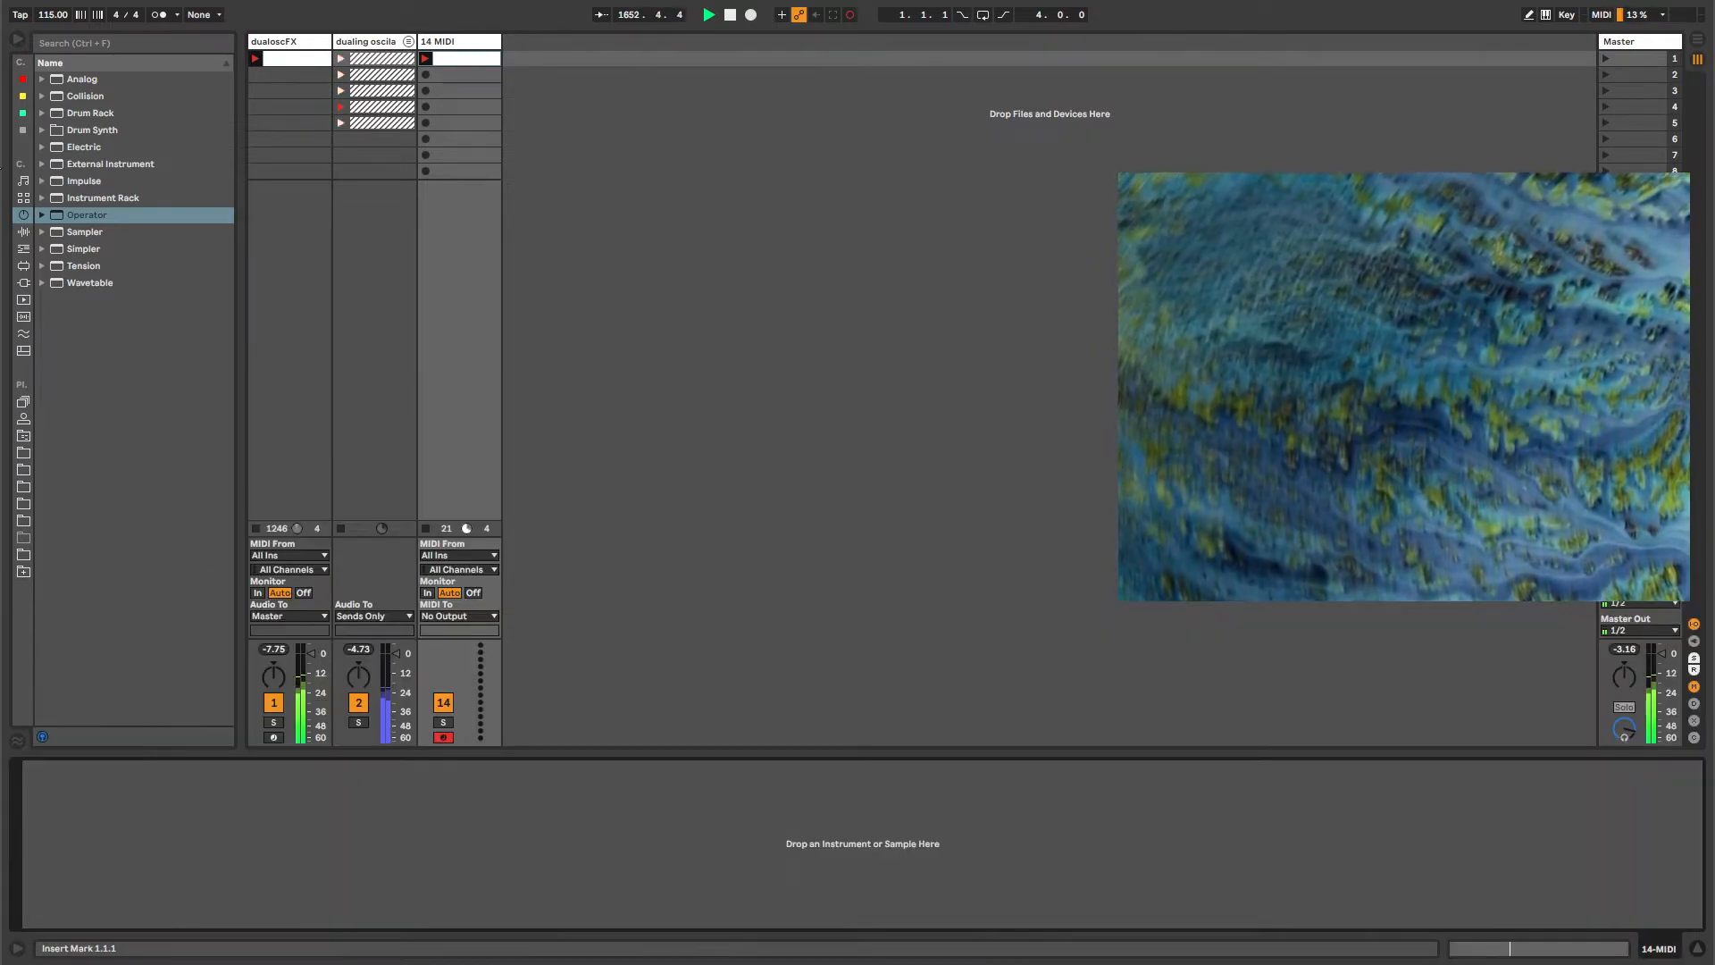
double_click(105, 220)
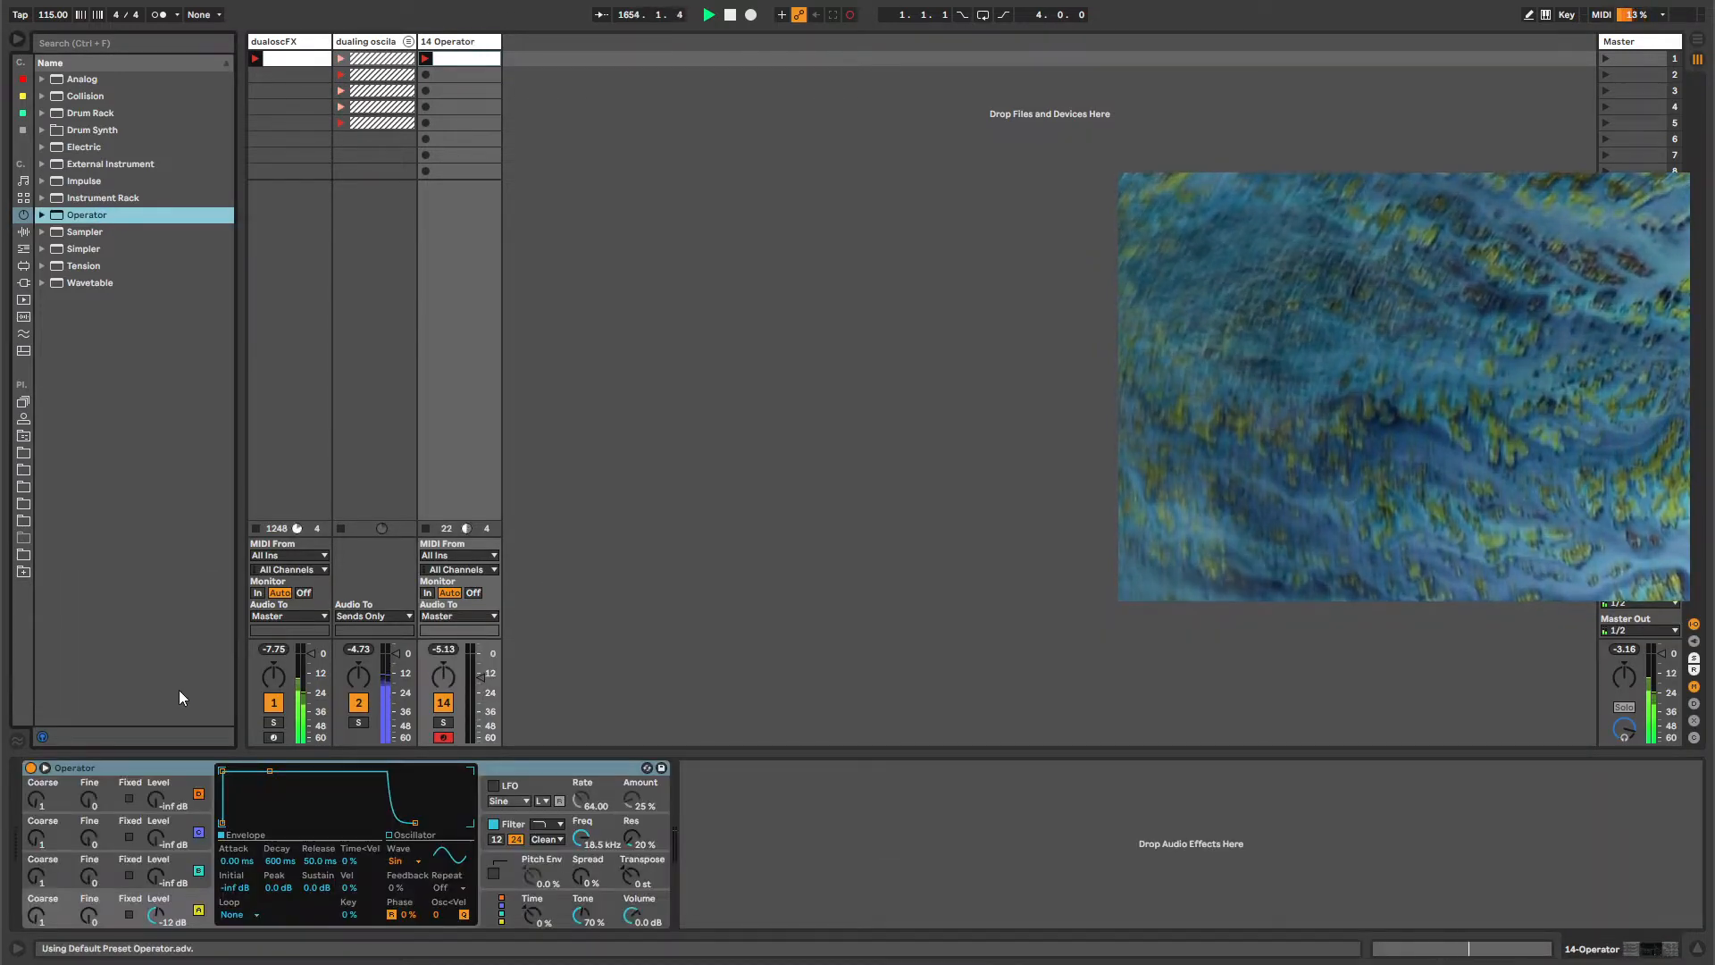
click(83, 767)
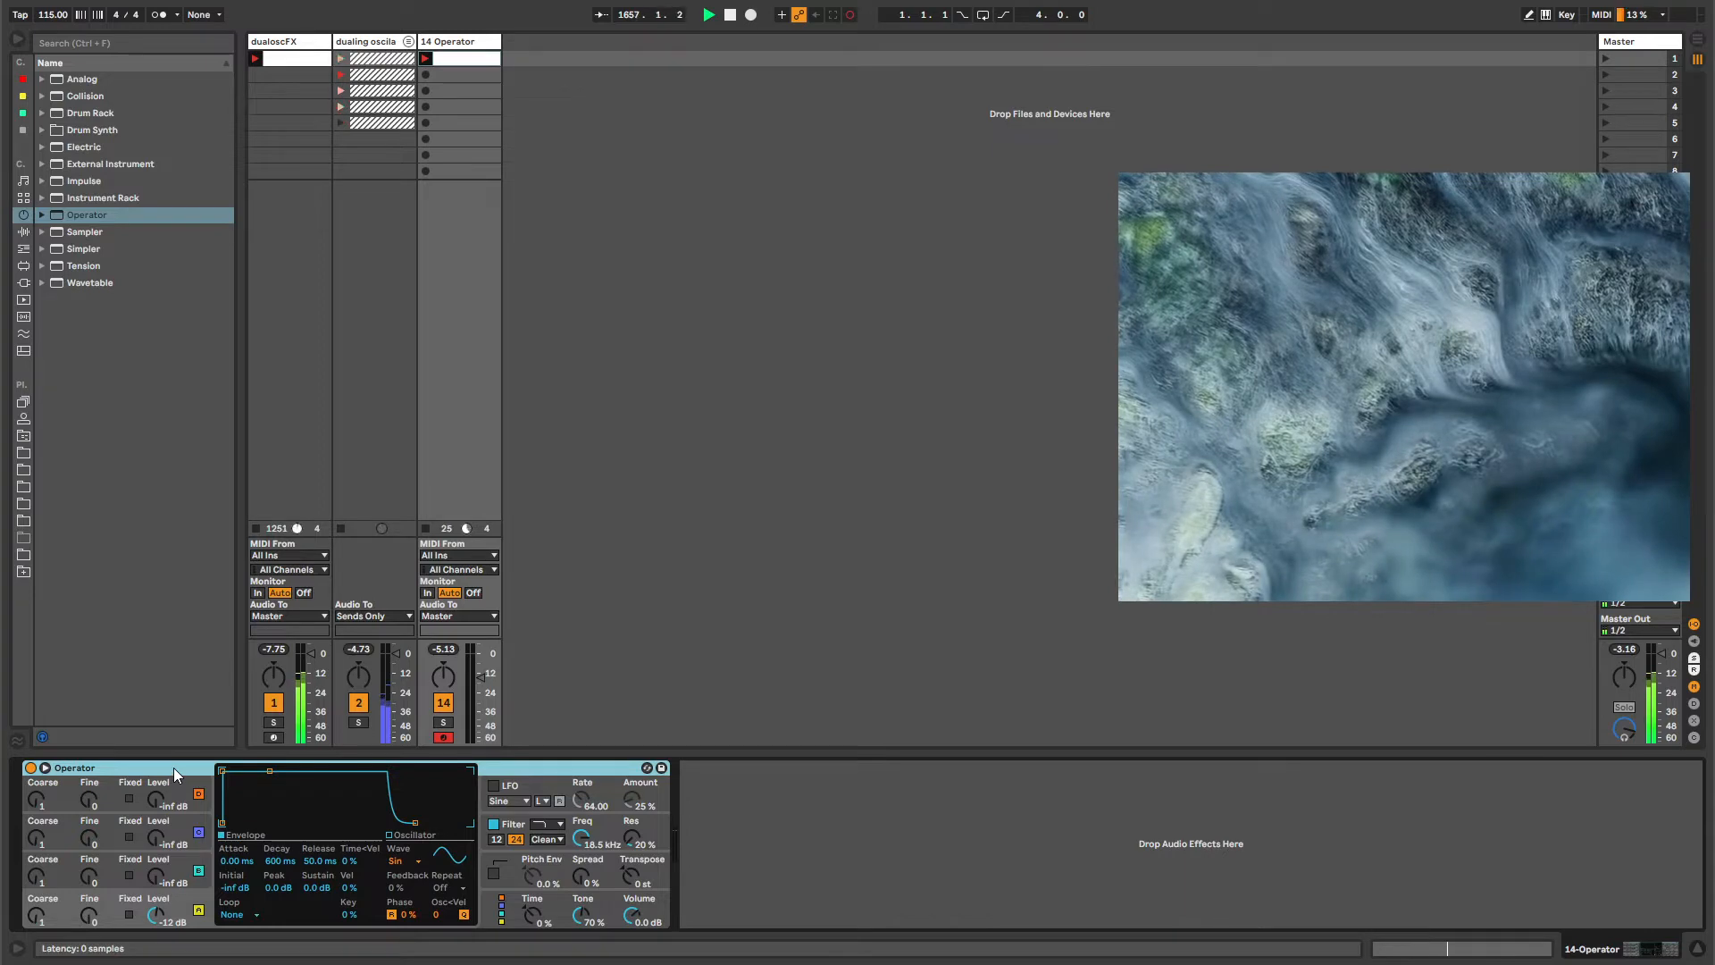
key(Delete)
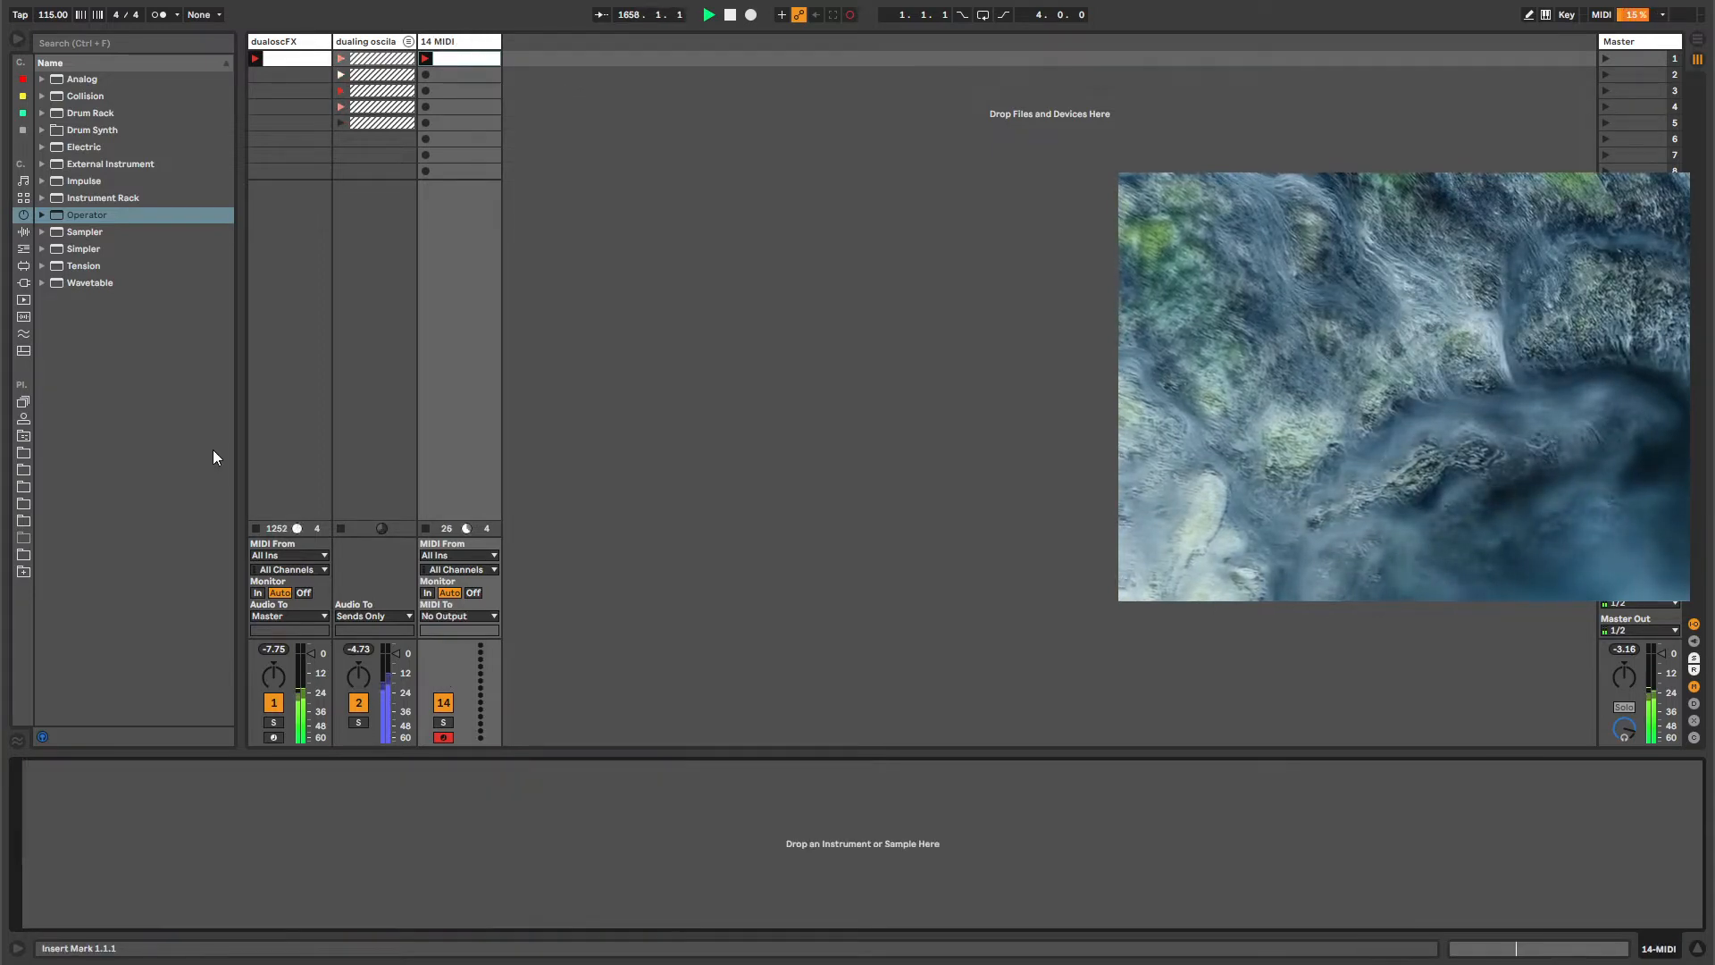
click(284, 42)
click(373, 43)
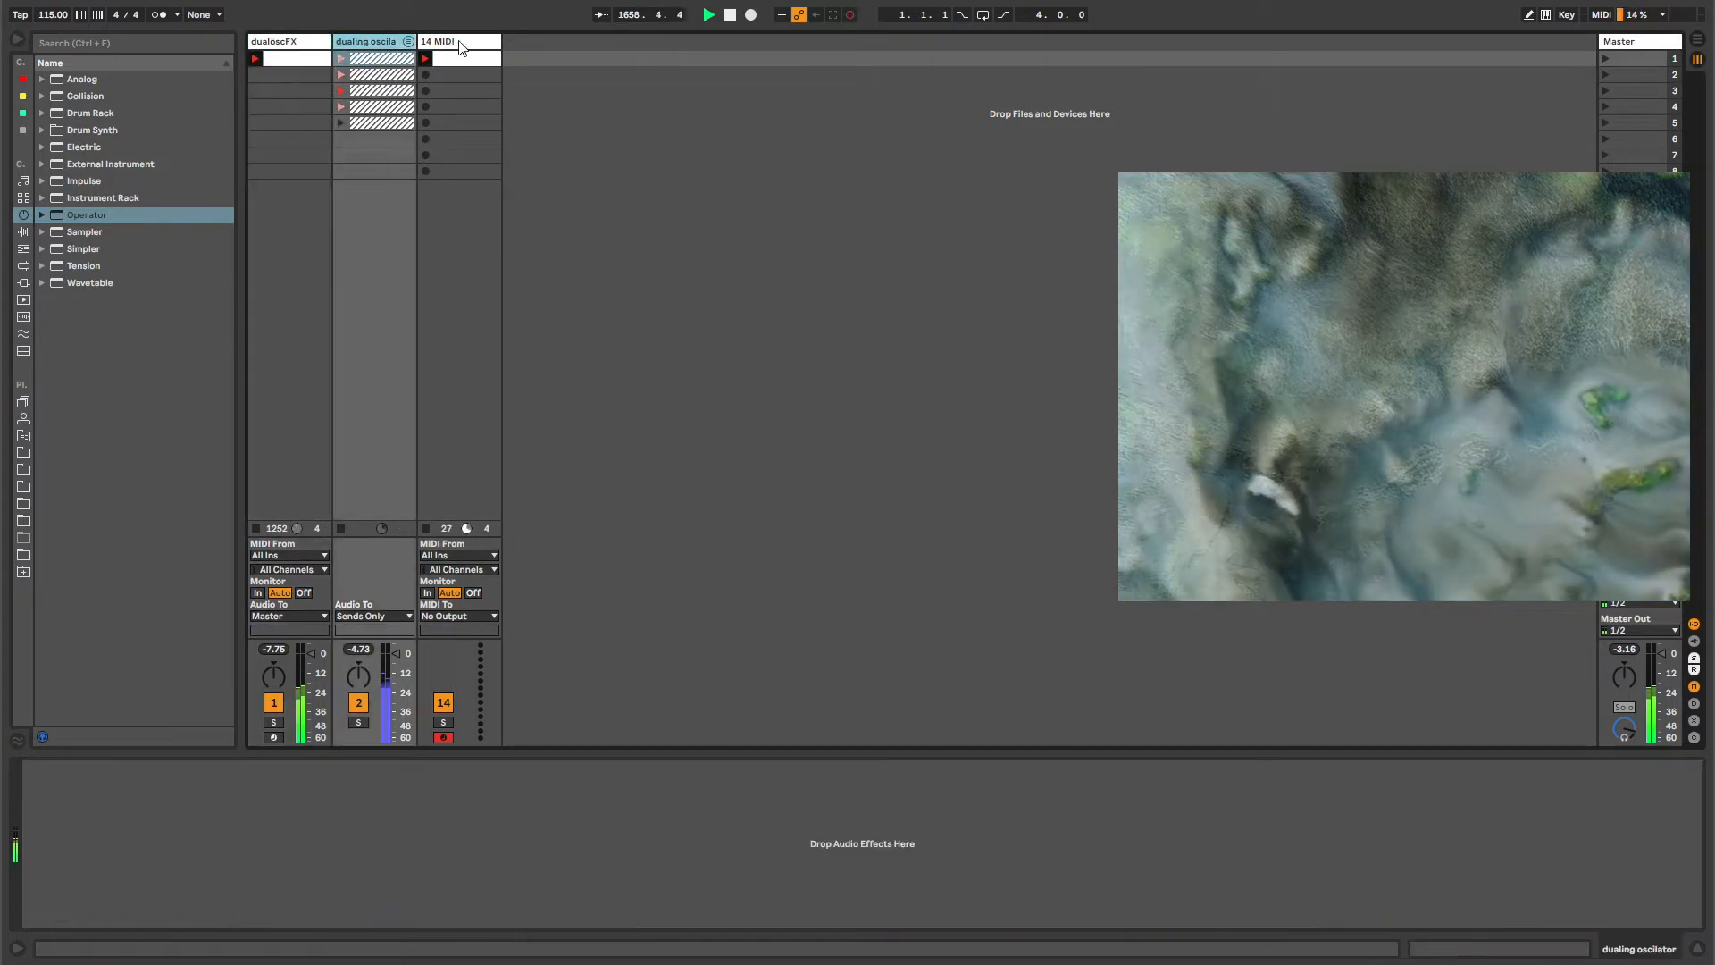
key(Right)
Look for another Live Set in the skutchgasm-modularlusts Project and sketchsplorations folders on the REAKTORS1 drive.
click(24, 3)
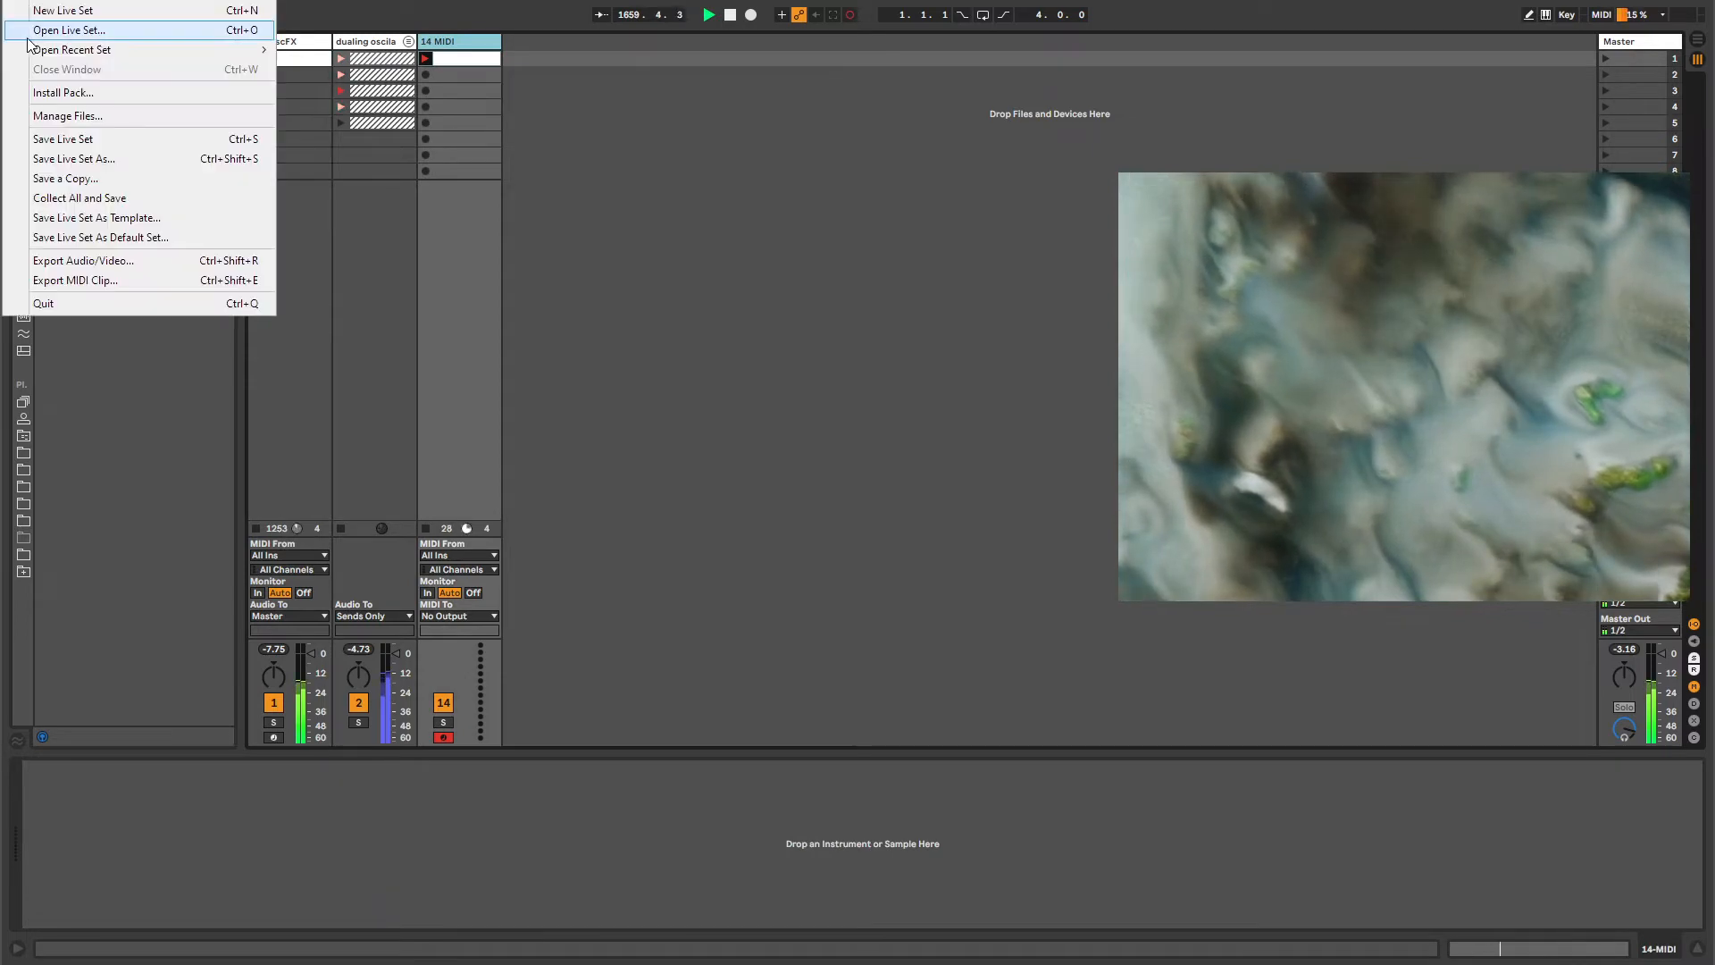
click(26, 30)
click(193, 60)
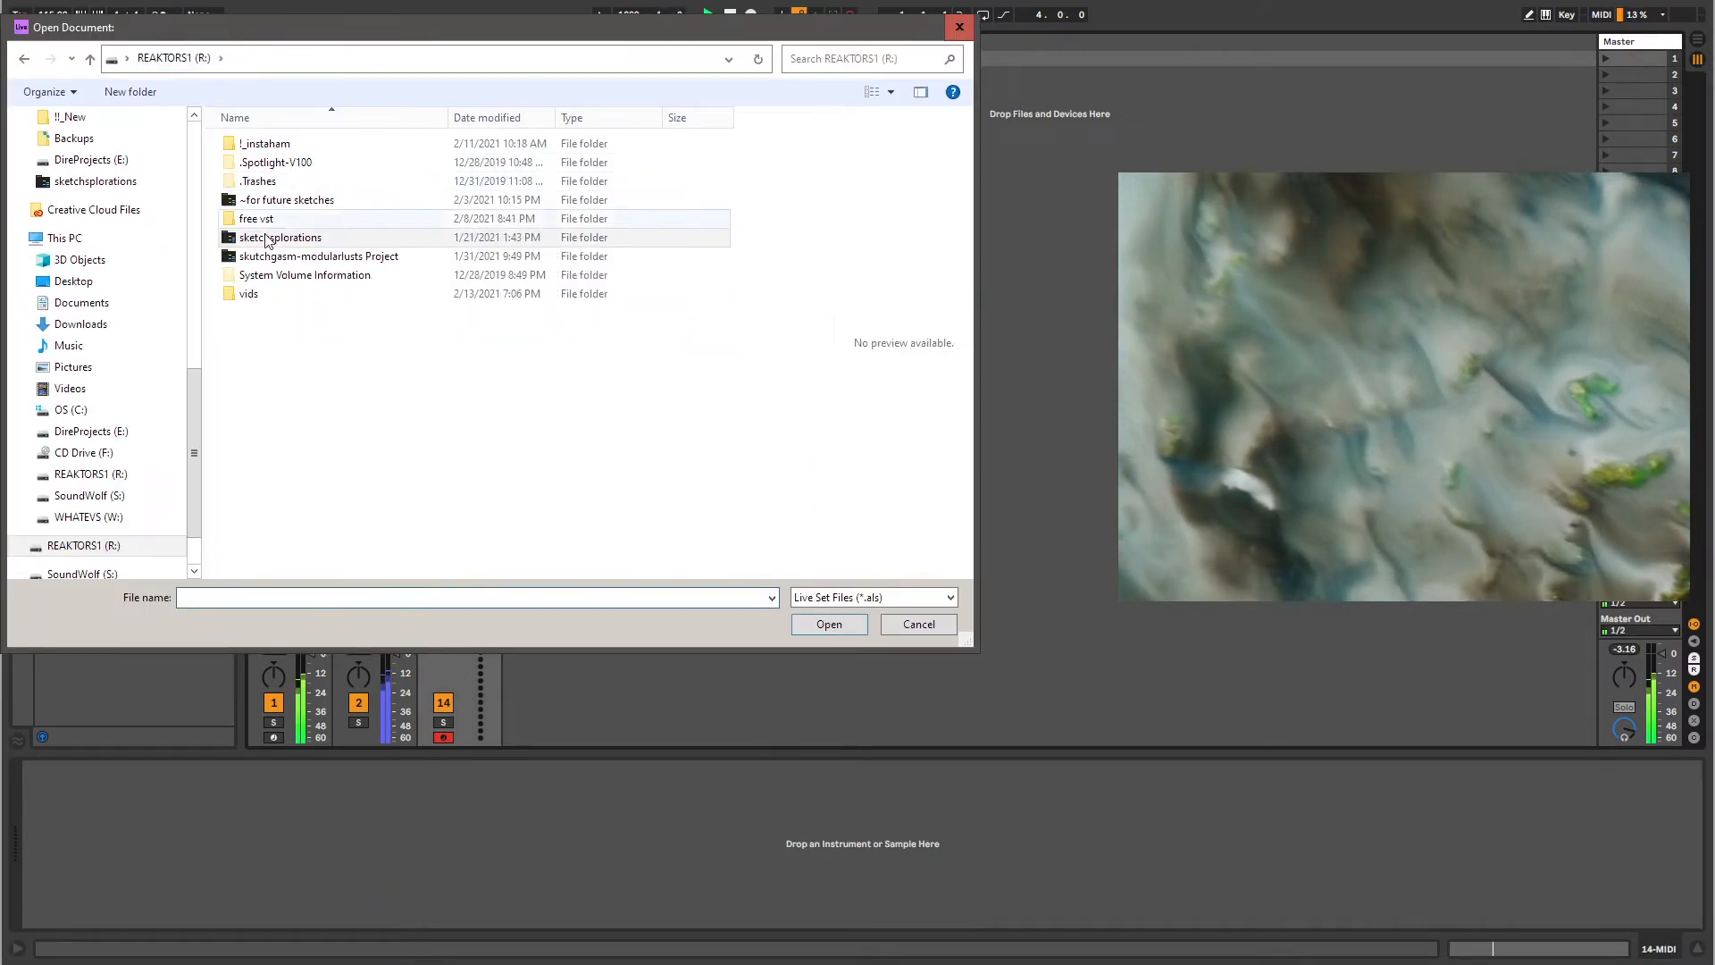
click(271, 257)
double_click(270, 261)
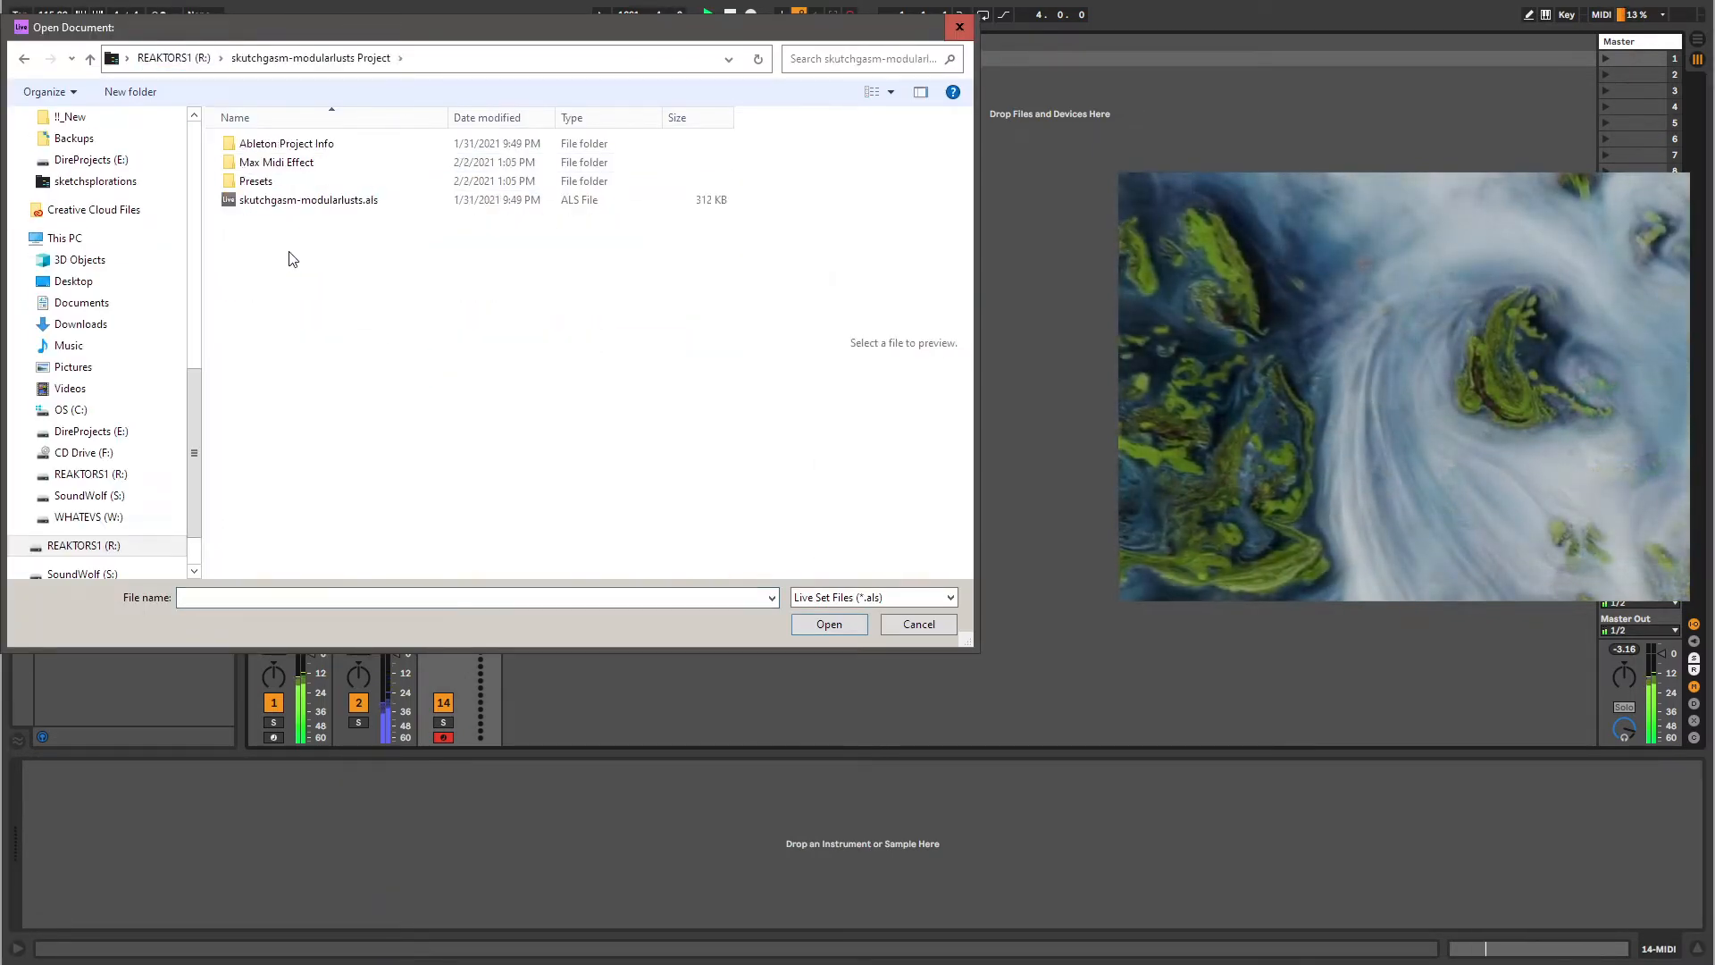
click(174, 58)
double_click(272, 238)
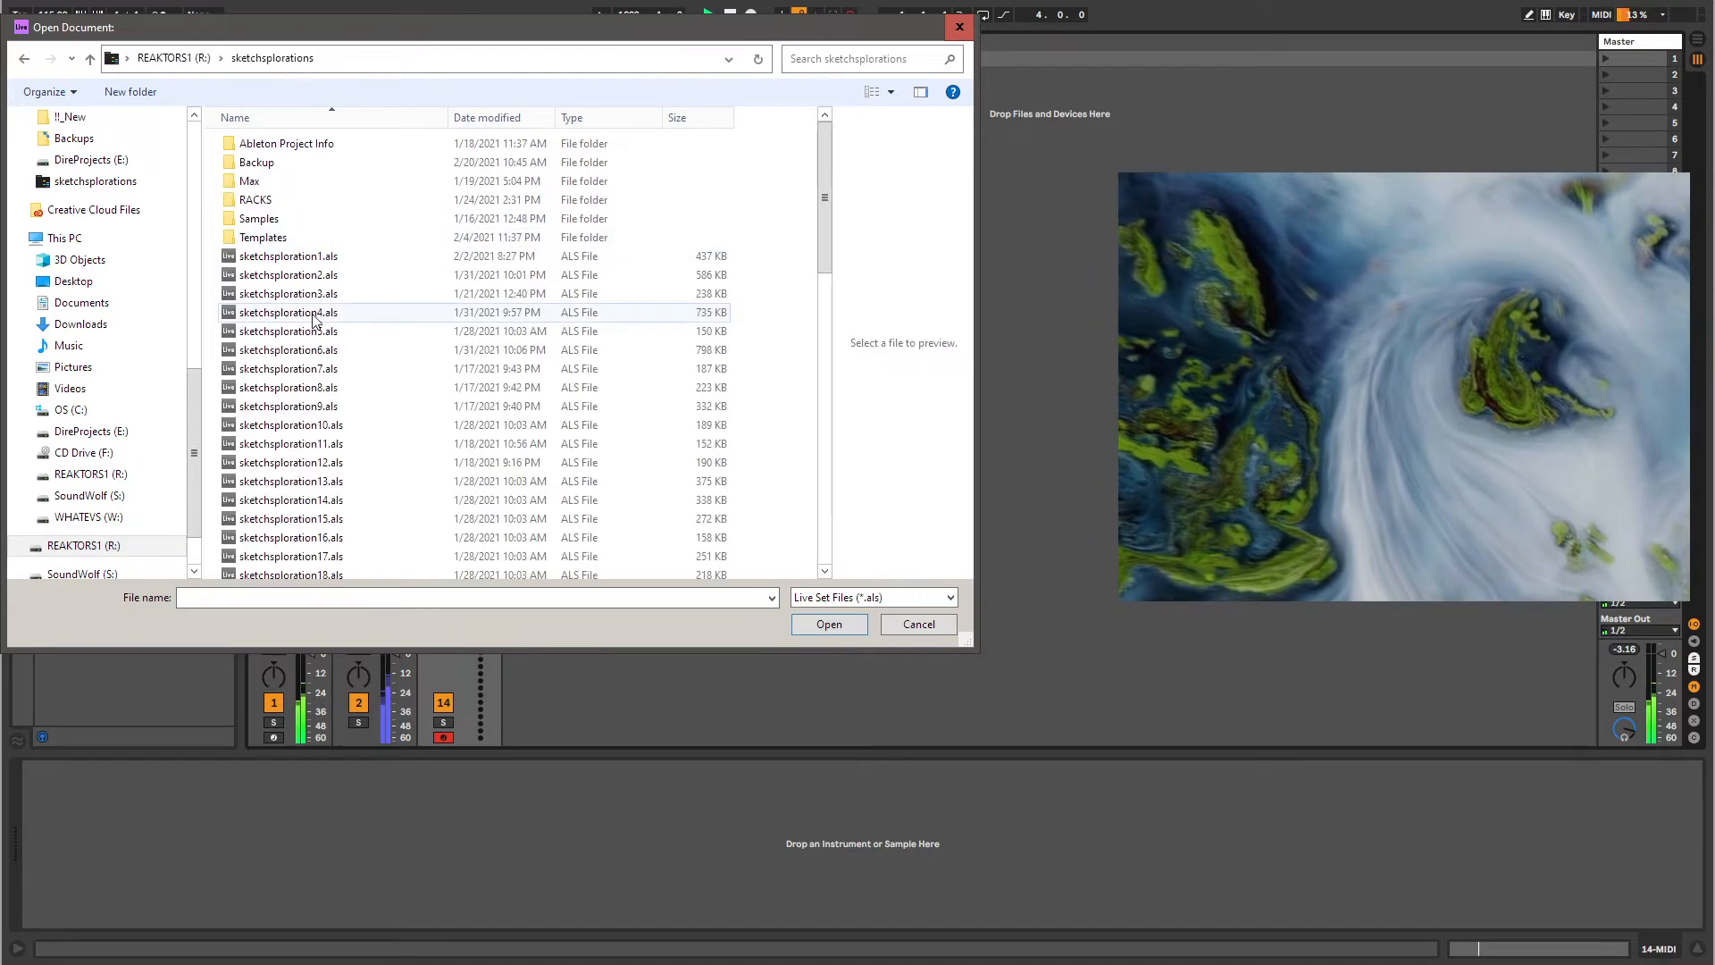
click(174, 58)
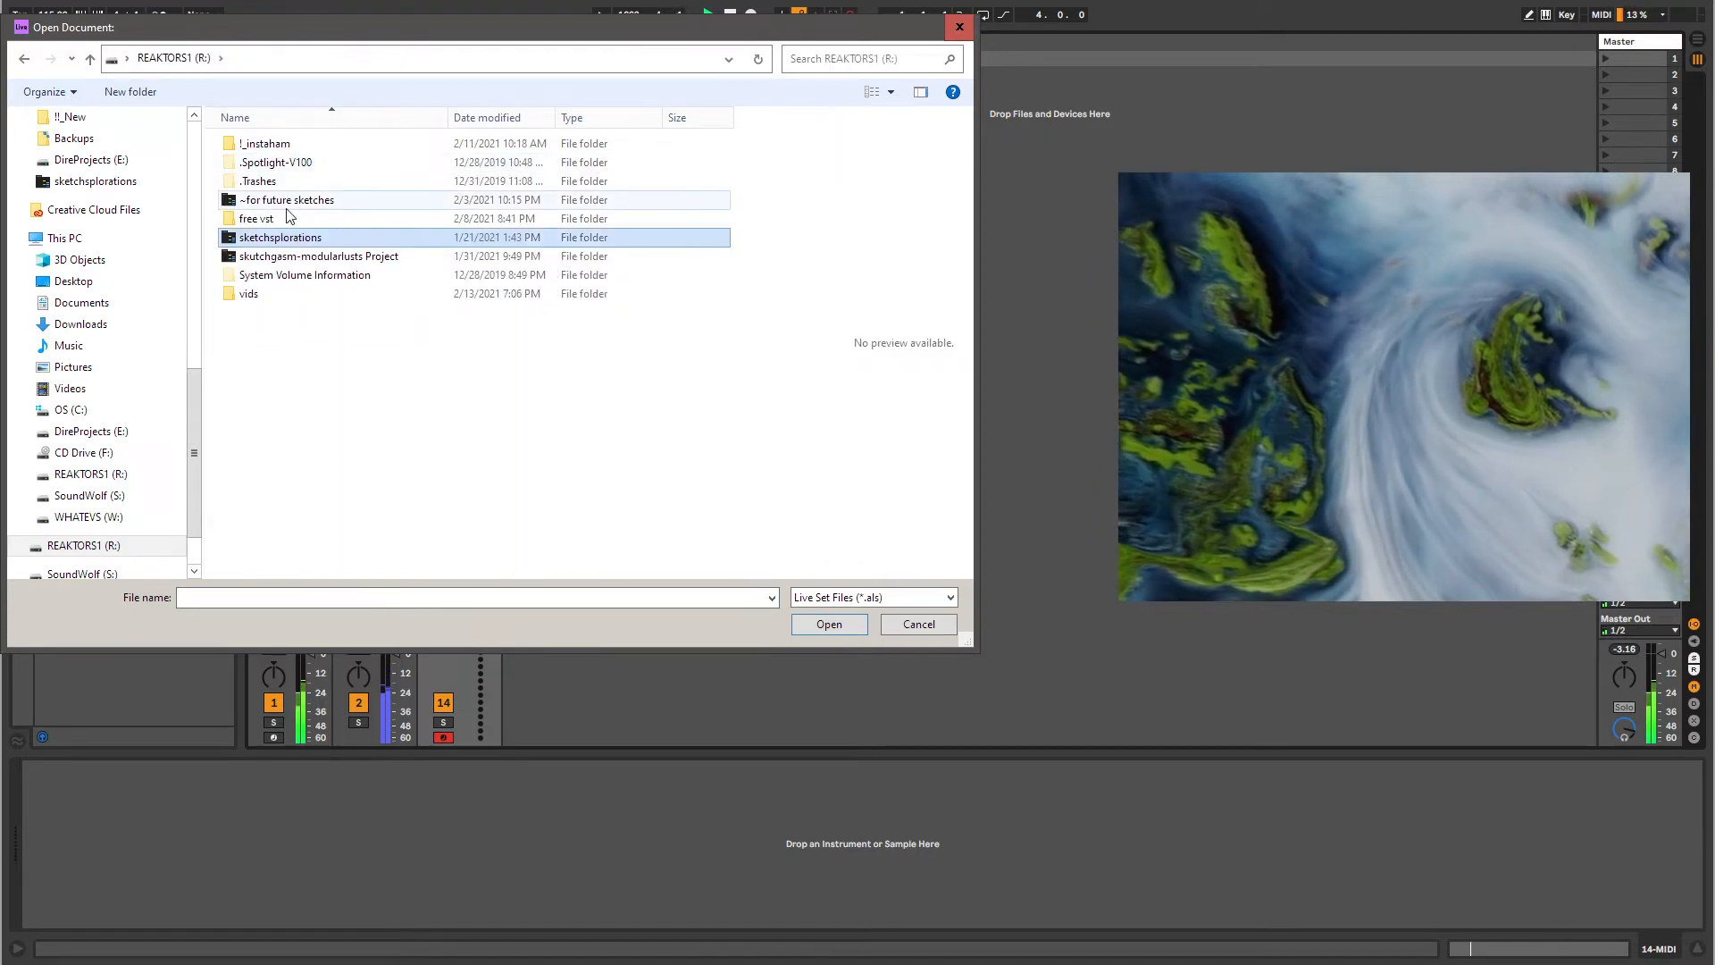
Copy the file vilod clop cover.als from the ~for future sketches folder.
double_click(288, 219)
click(270, 387)
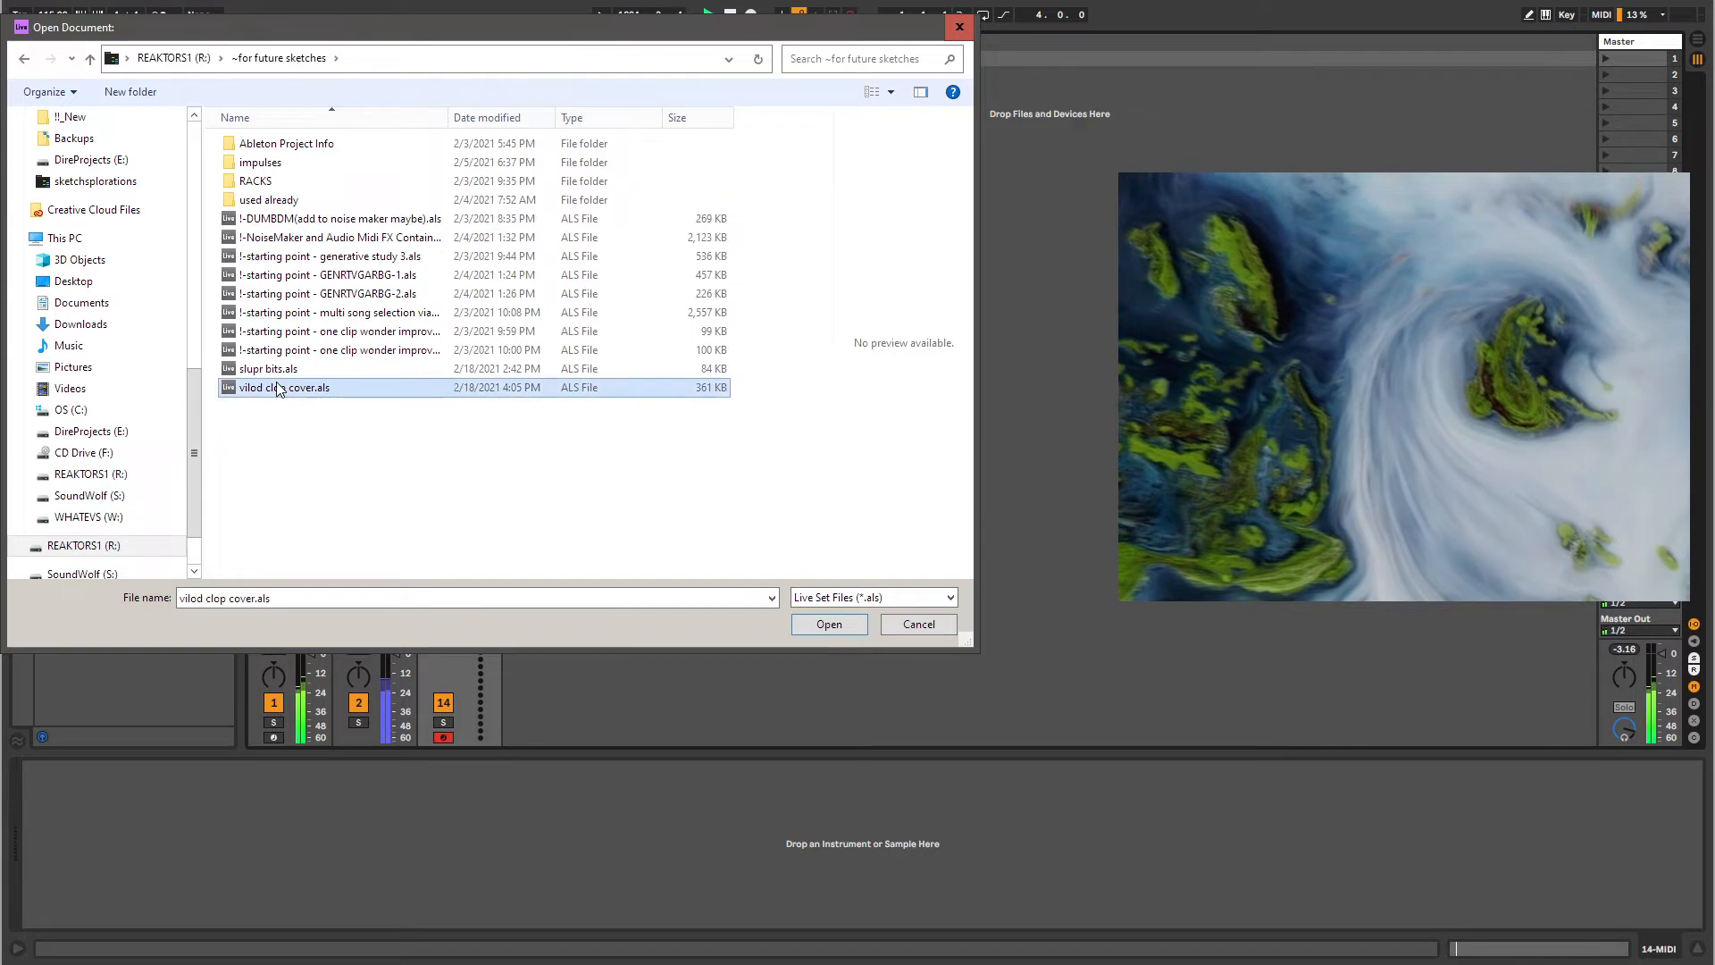
right_click(277, 386)
click(320, 663)
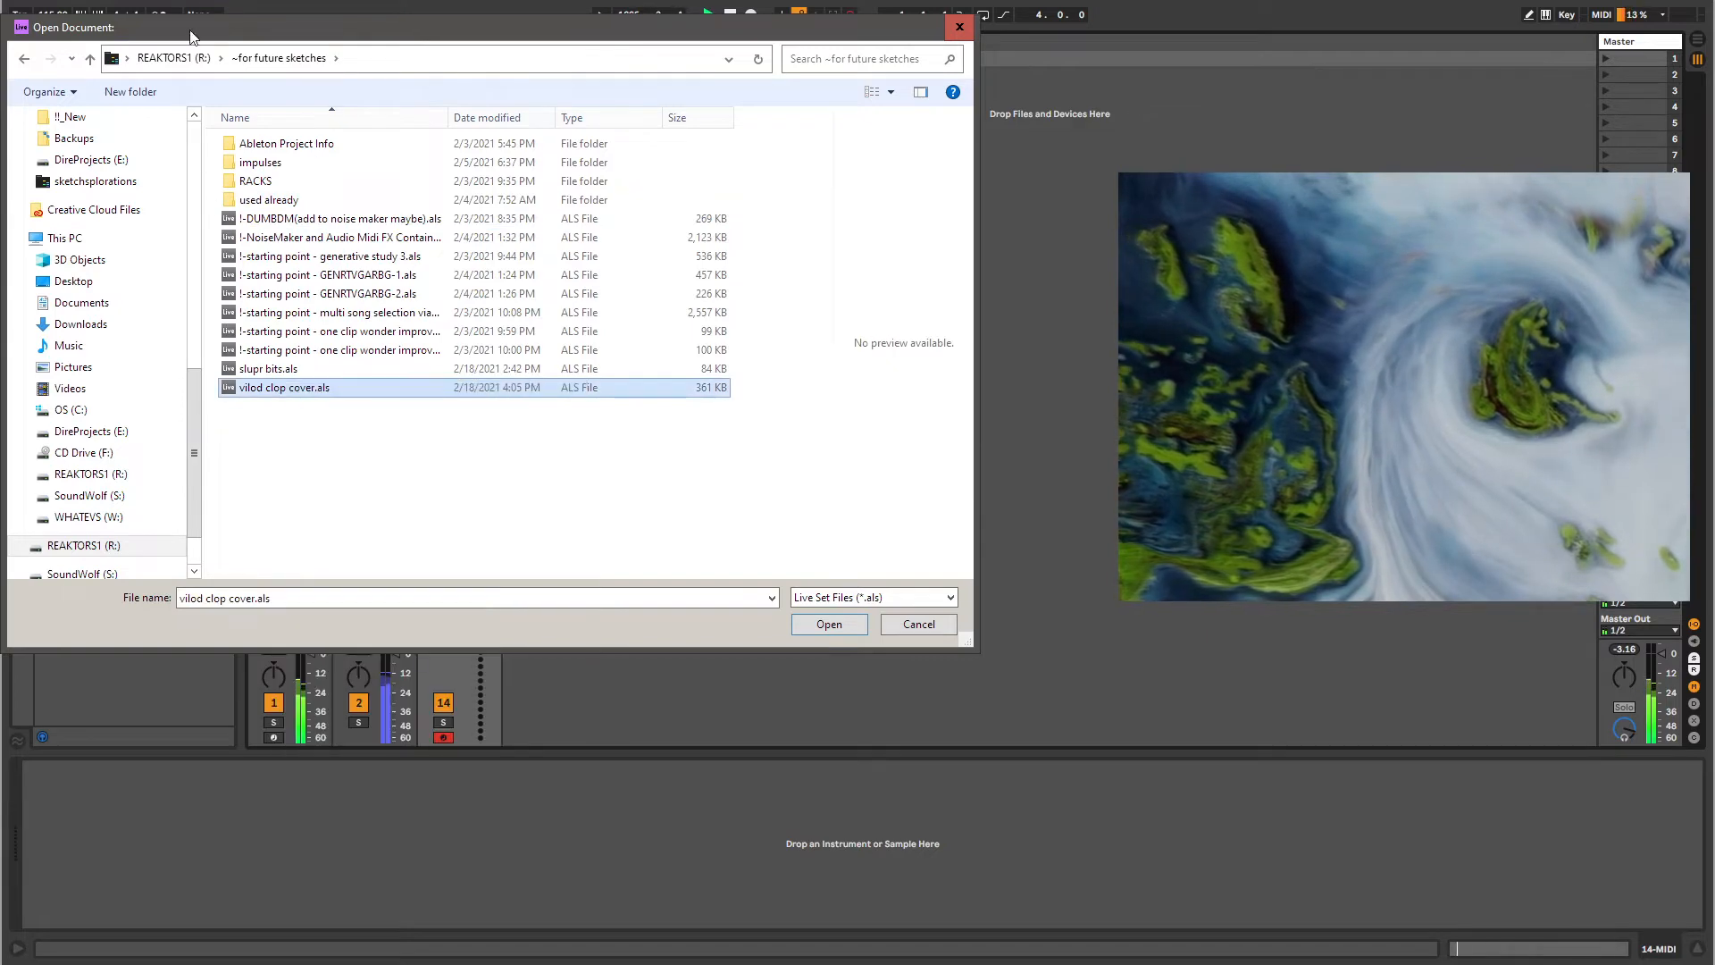
Paste the copied Live Set file into the Templates folder of sketchsplorations and close the dialog without opening a set.
click(178, 59)
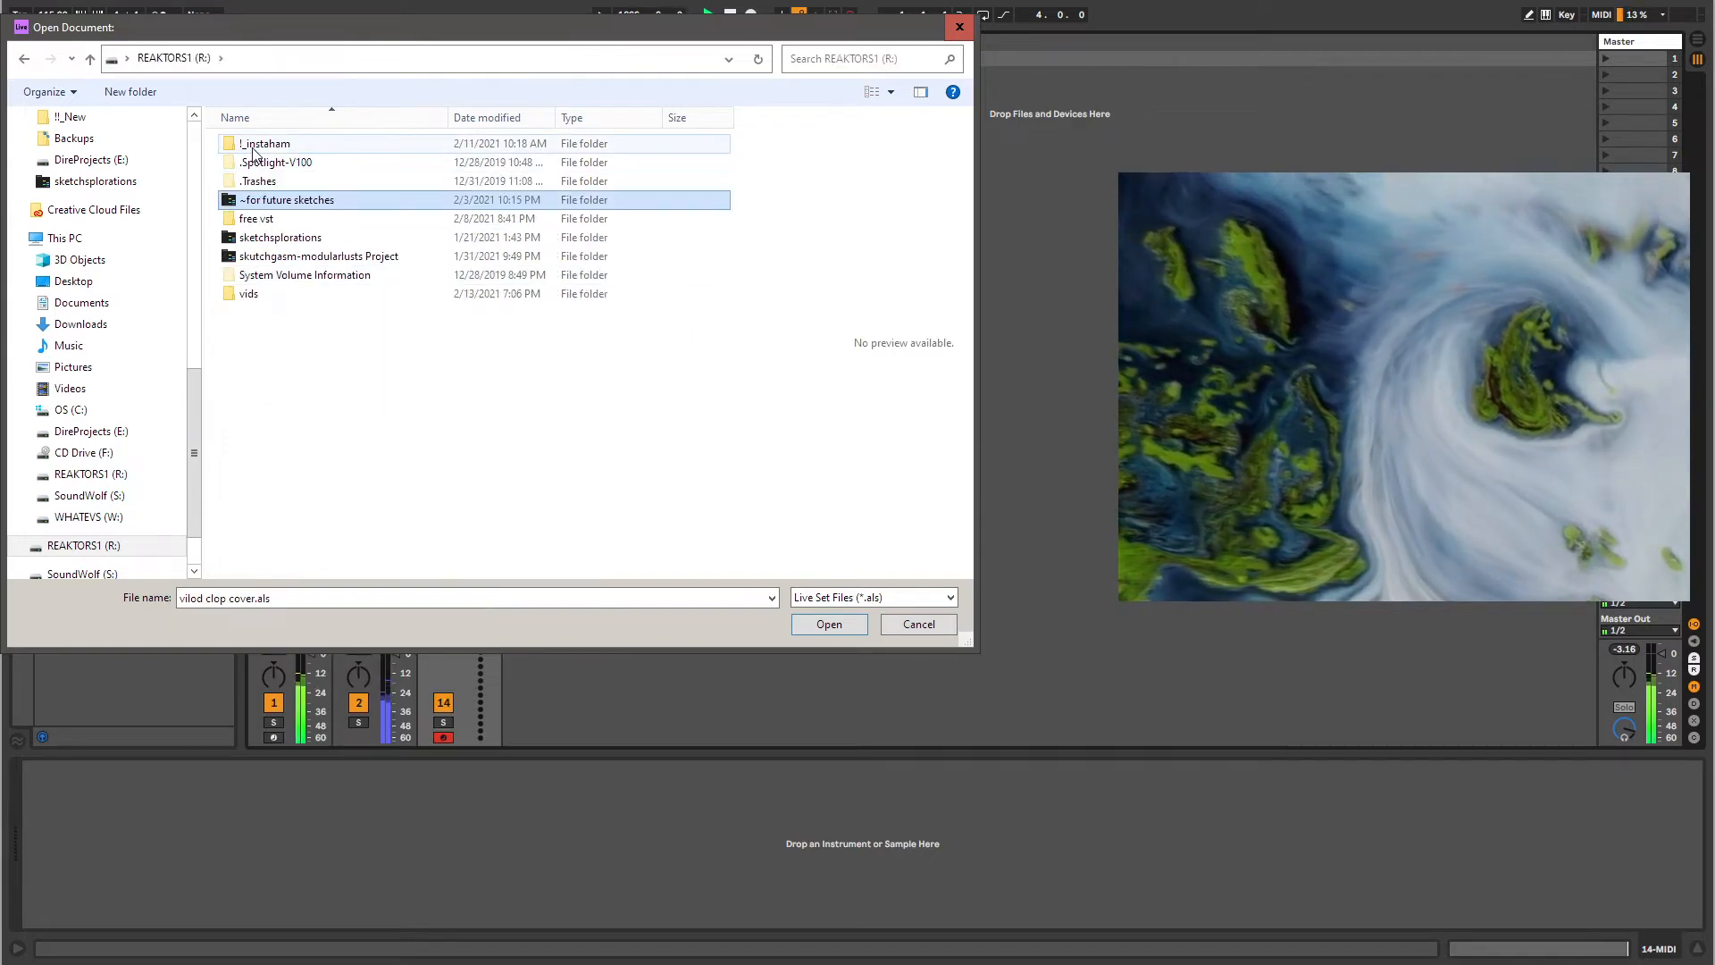
double_click(234, 238)
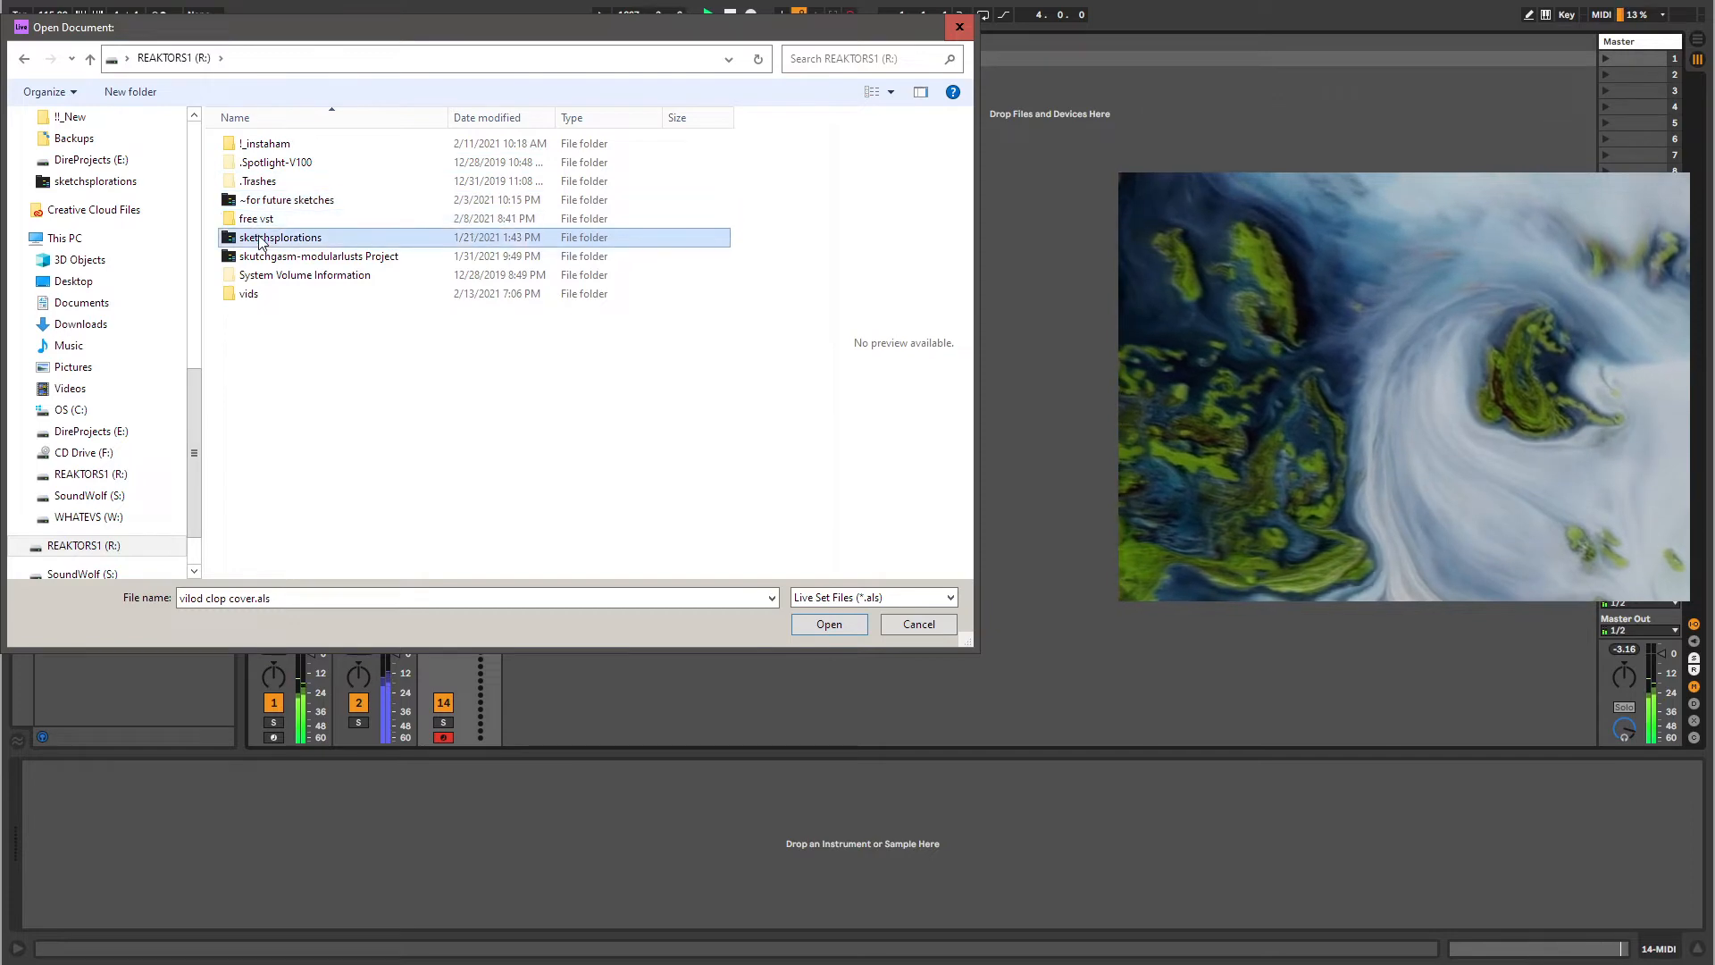
double_click(225, 239)
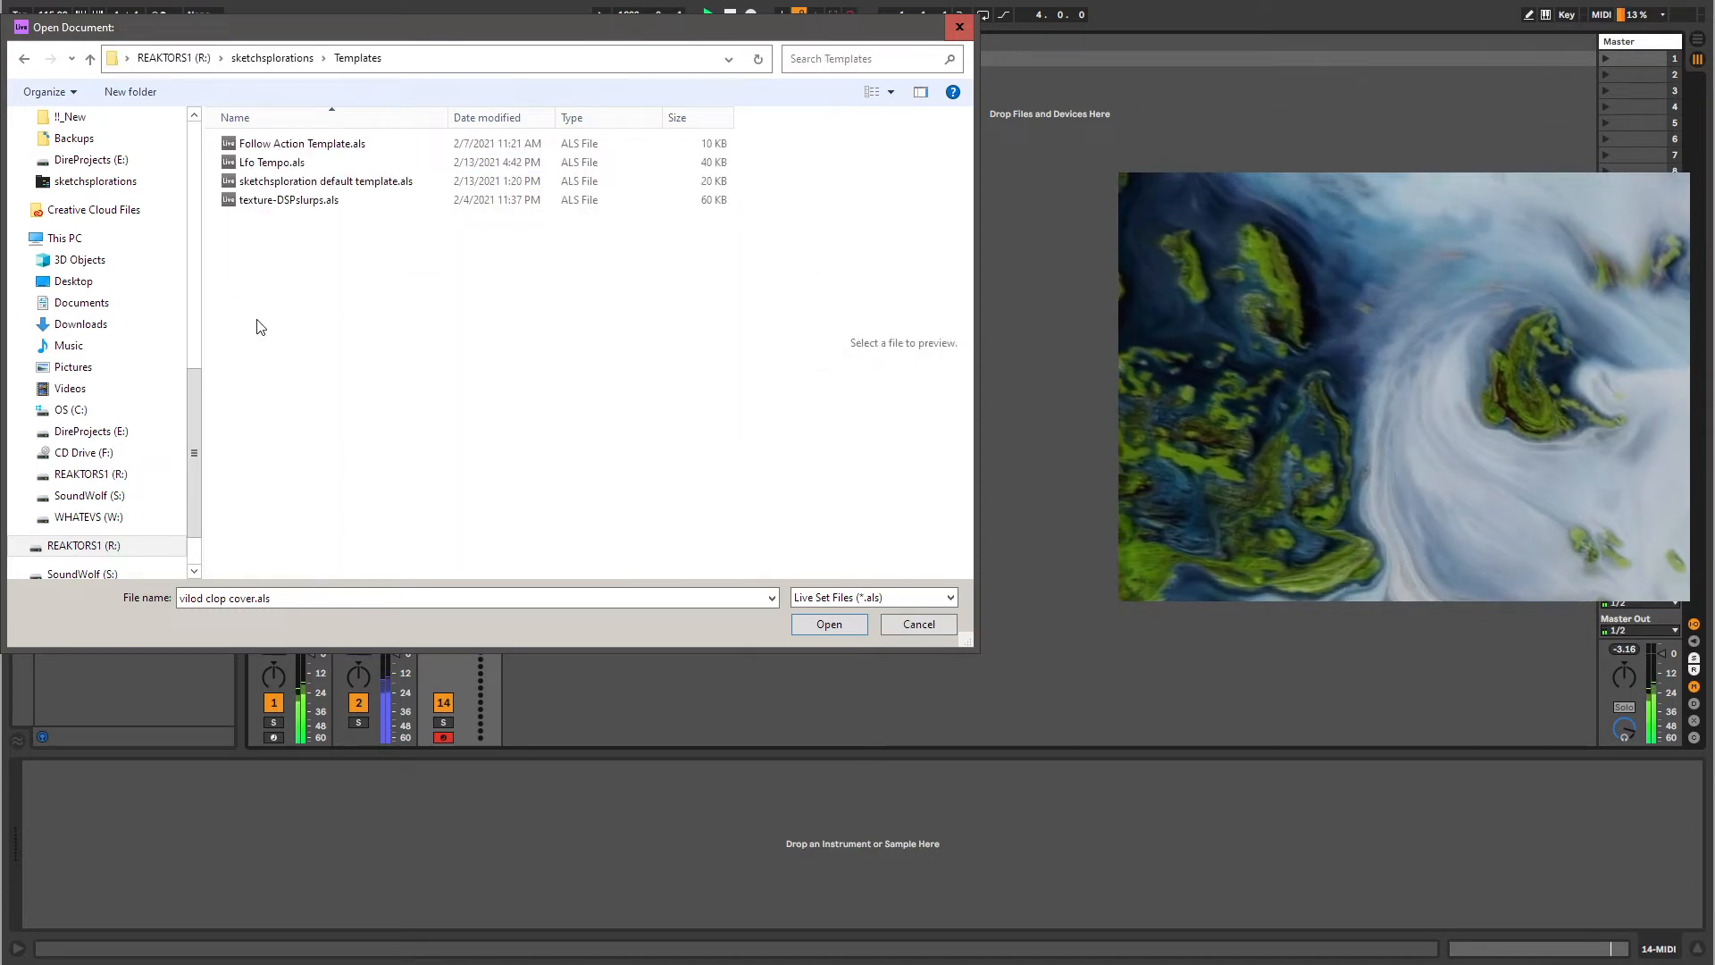
right_click(259, 327)
click(287, 411)
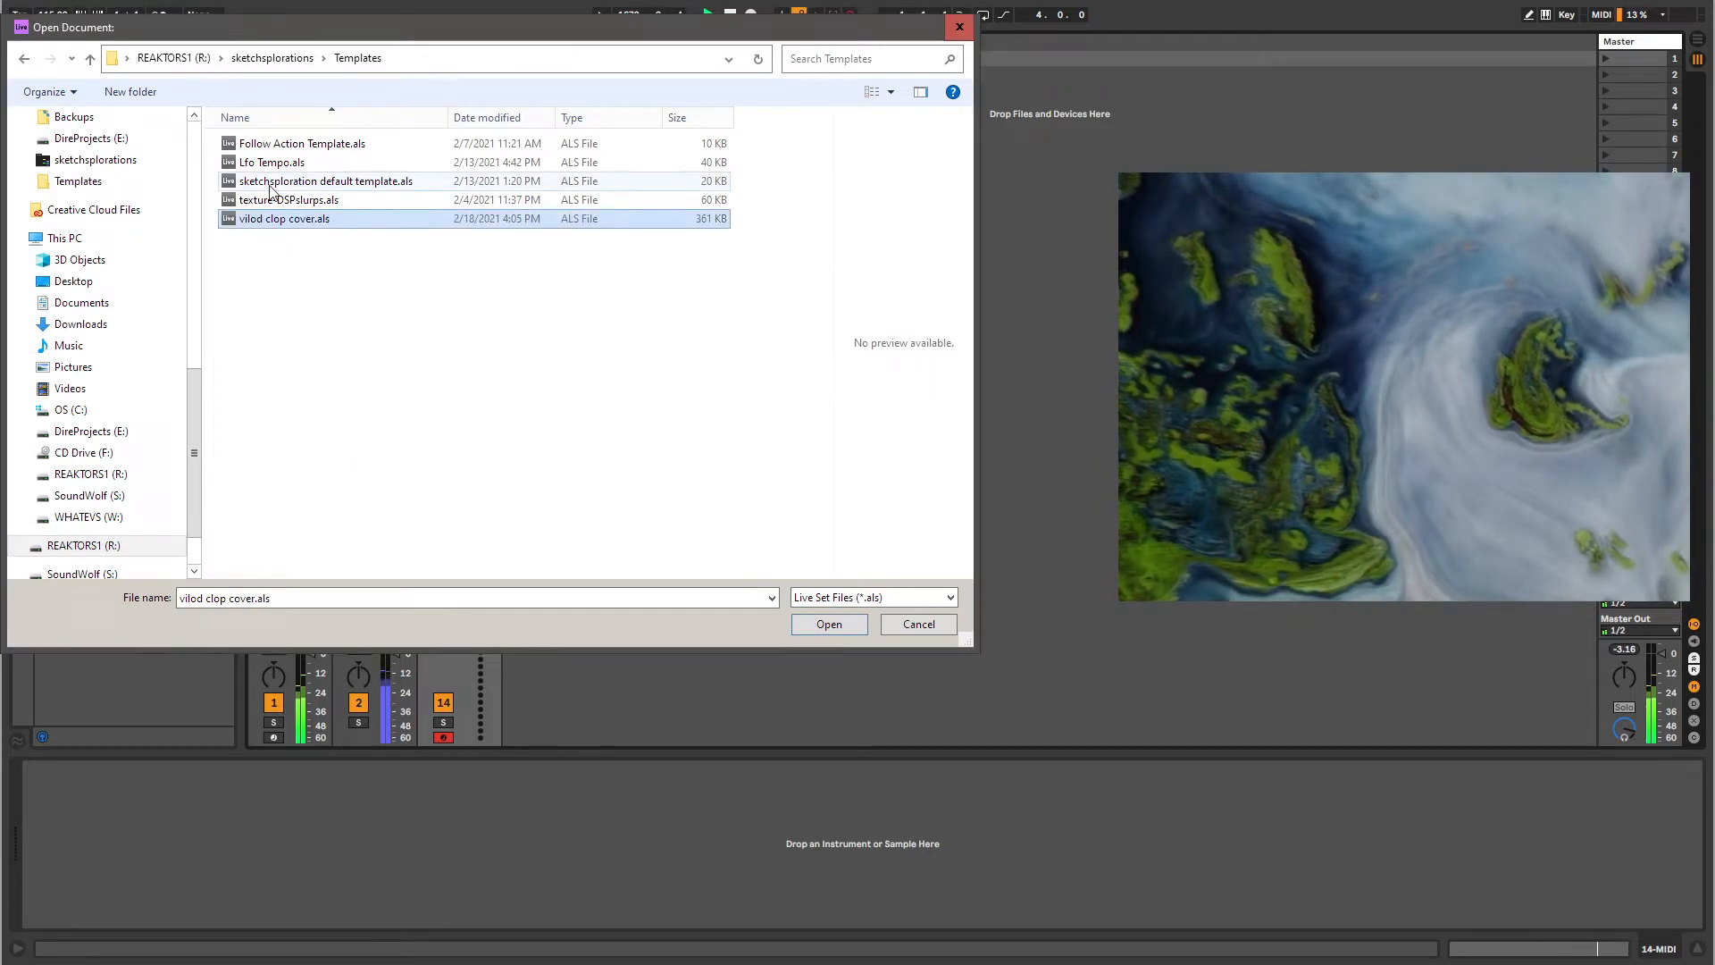
click(275, 200)
click(272, 218)
click(936, 625)
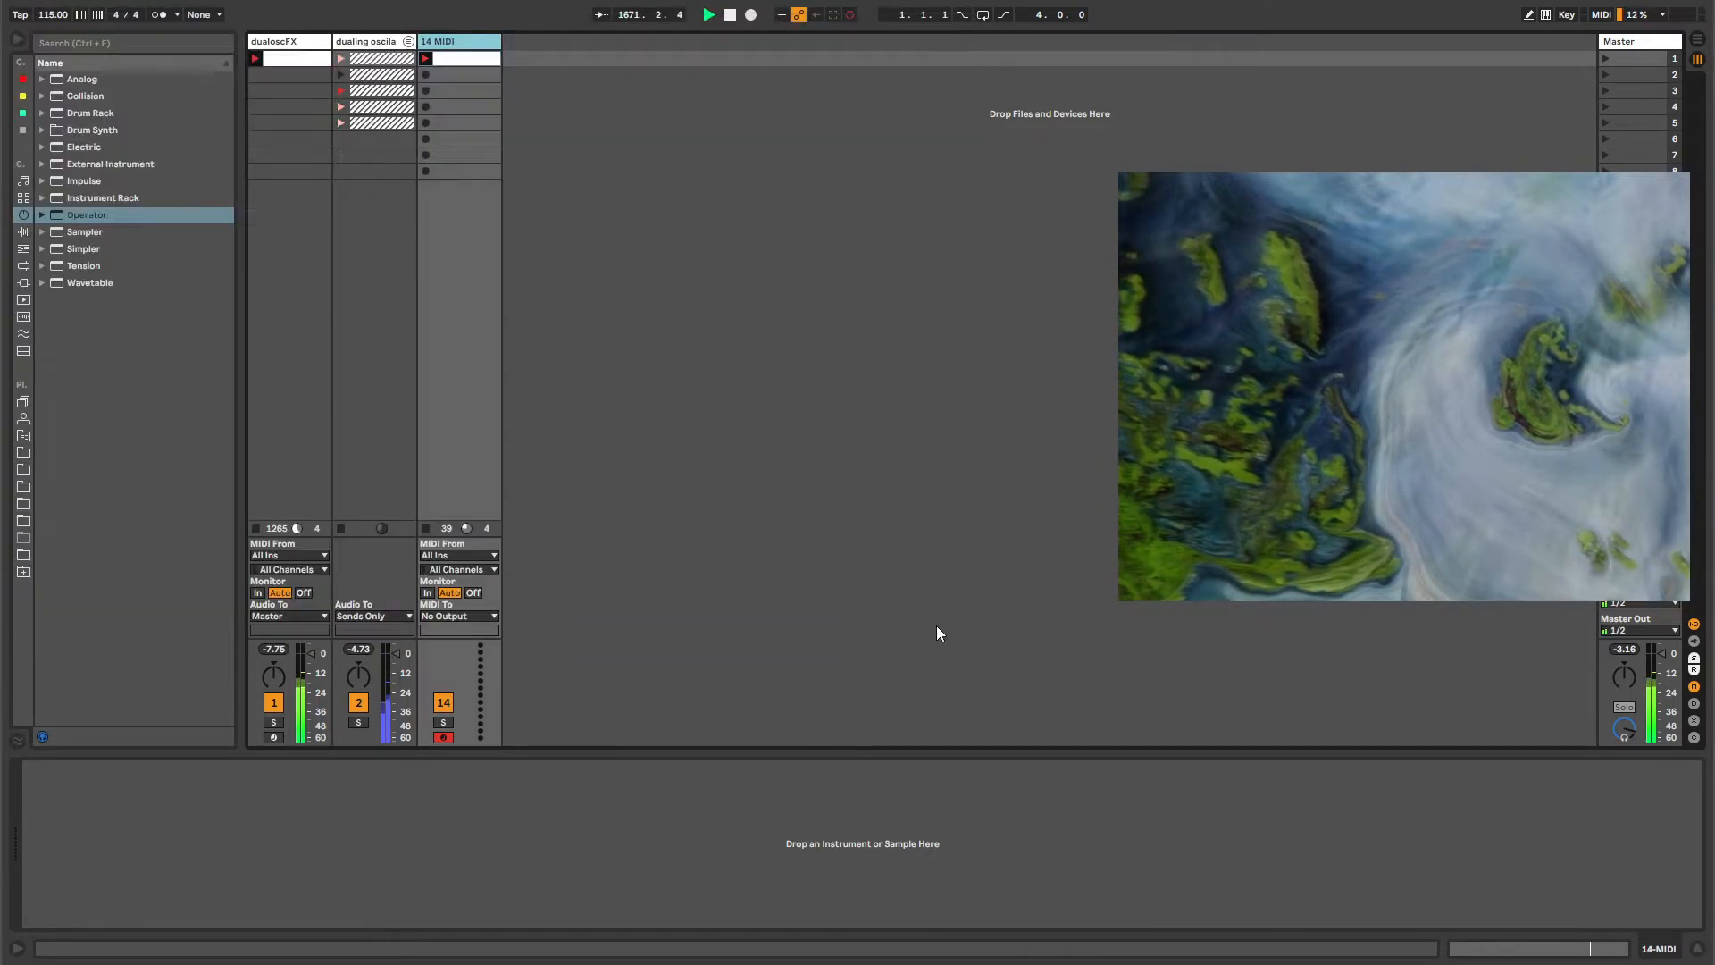
Find vilod clop cover.als in the browser's Templates folder and load all of its tracks into the current set.
click(23, 435)
click(41, 149)
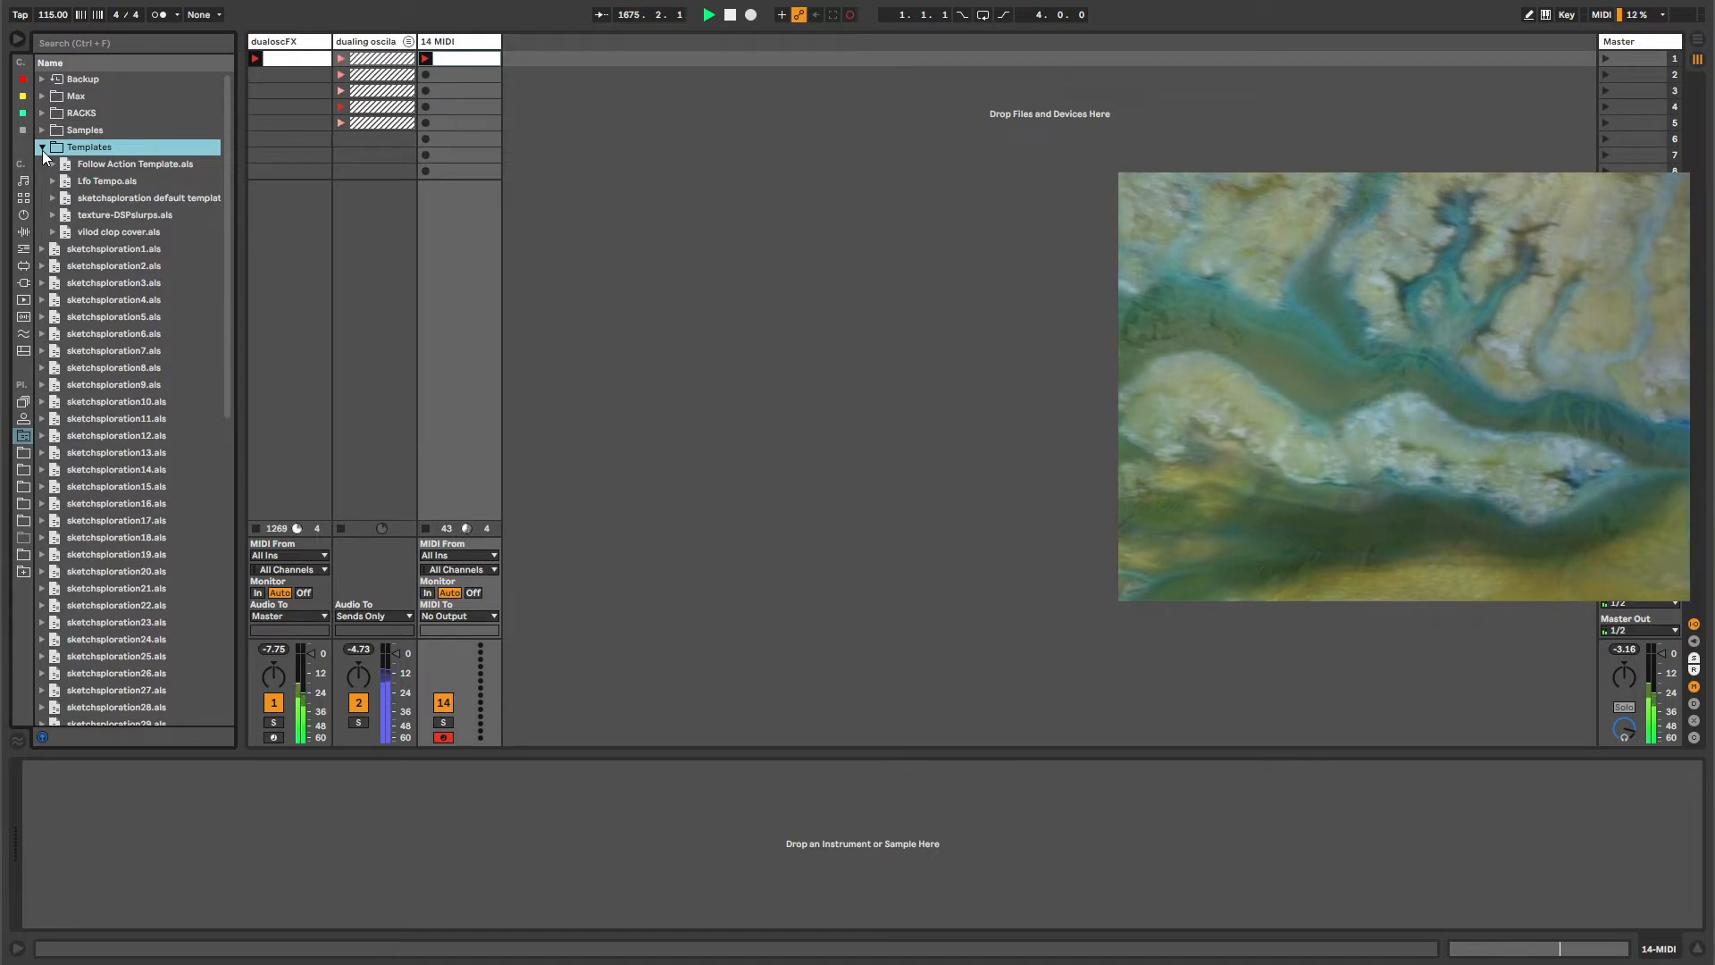
drag(227, 146, 223, 64)
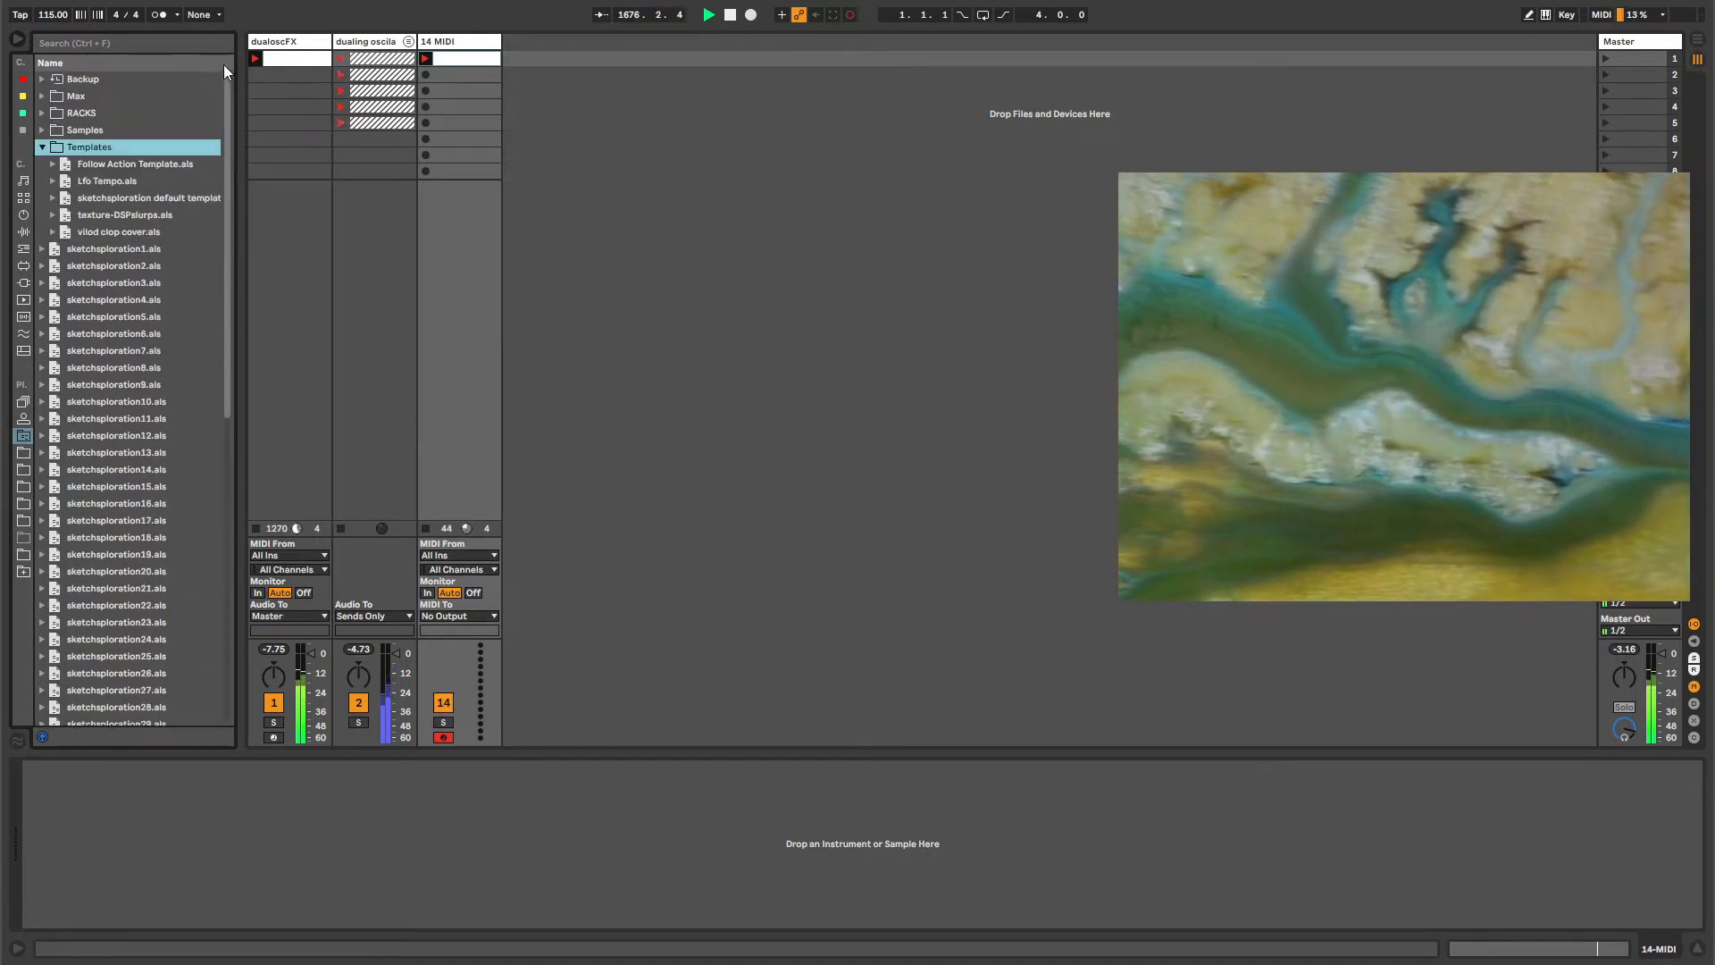
click(98, 234)
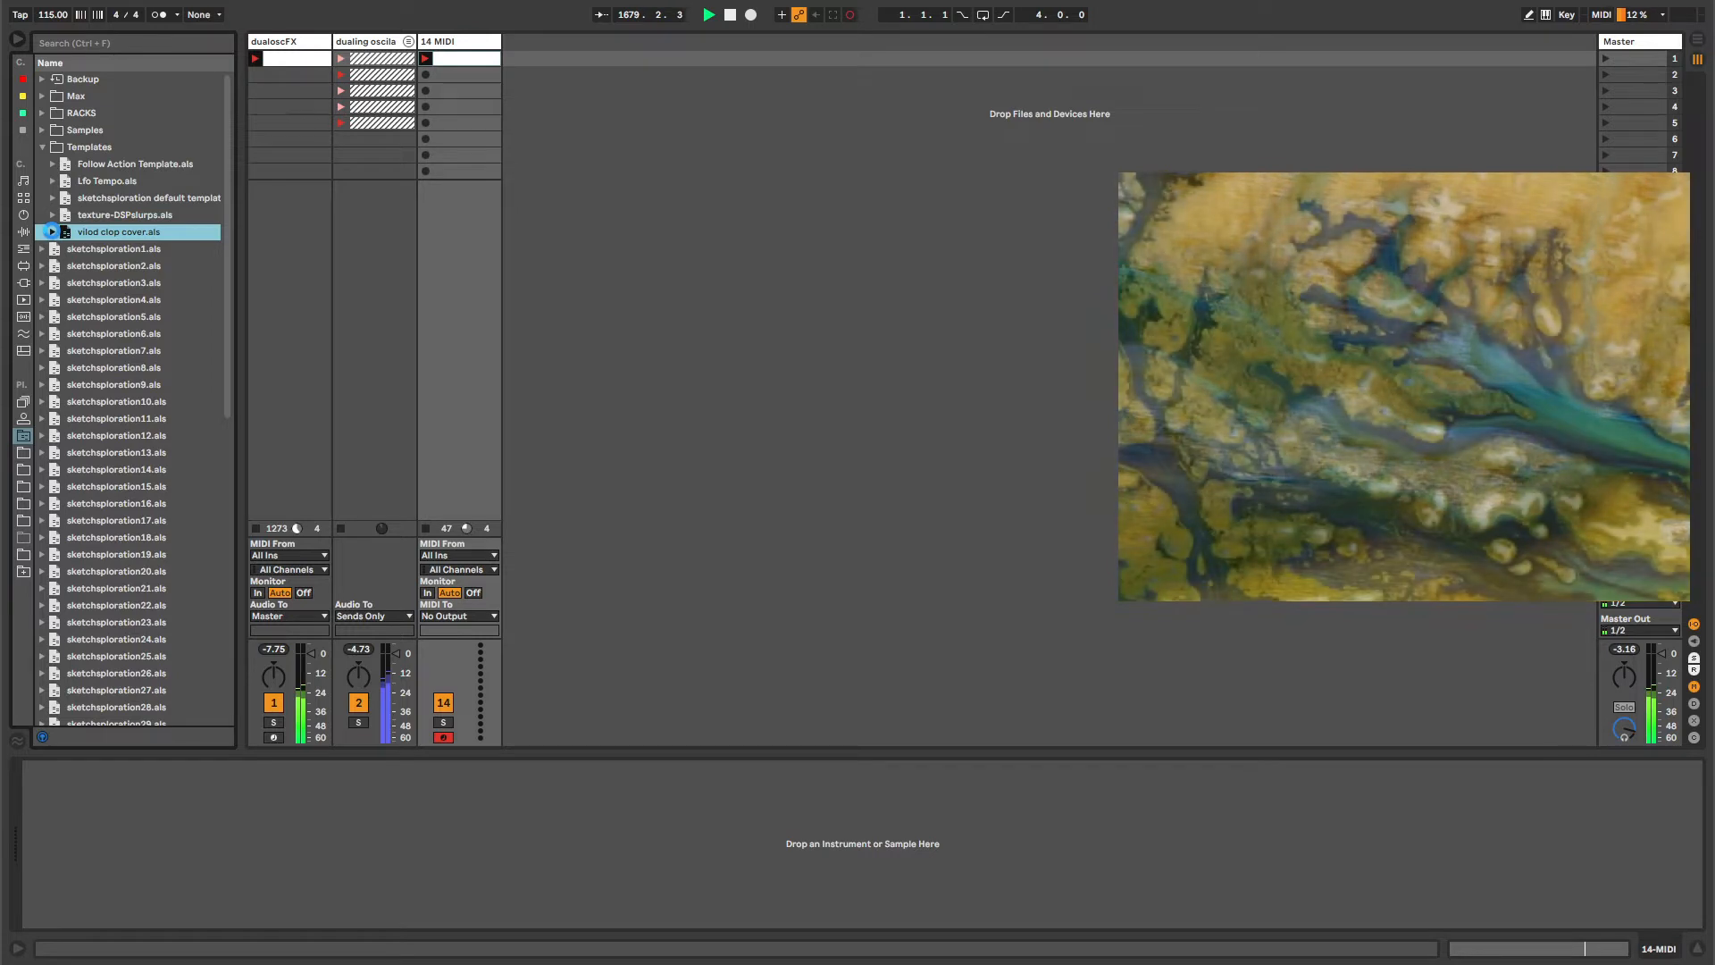
click(52, 232)
click(53, 232)
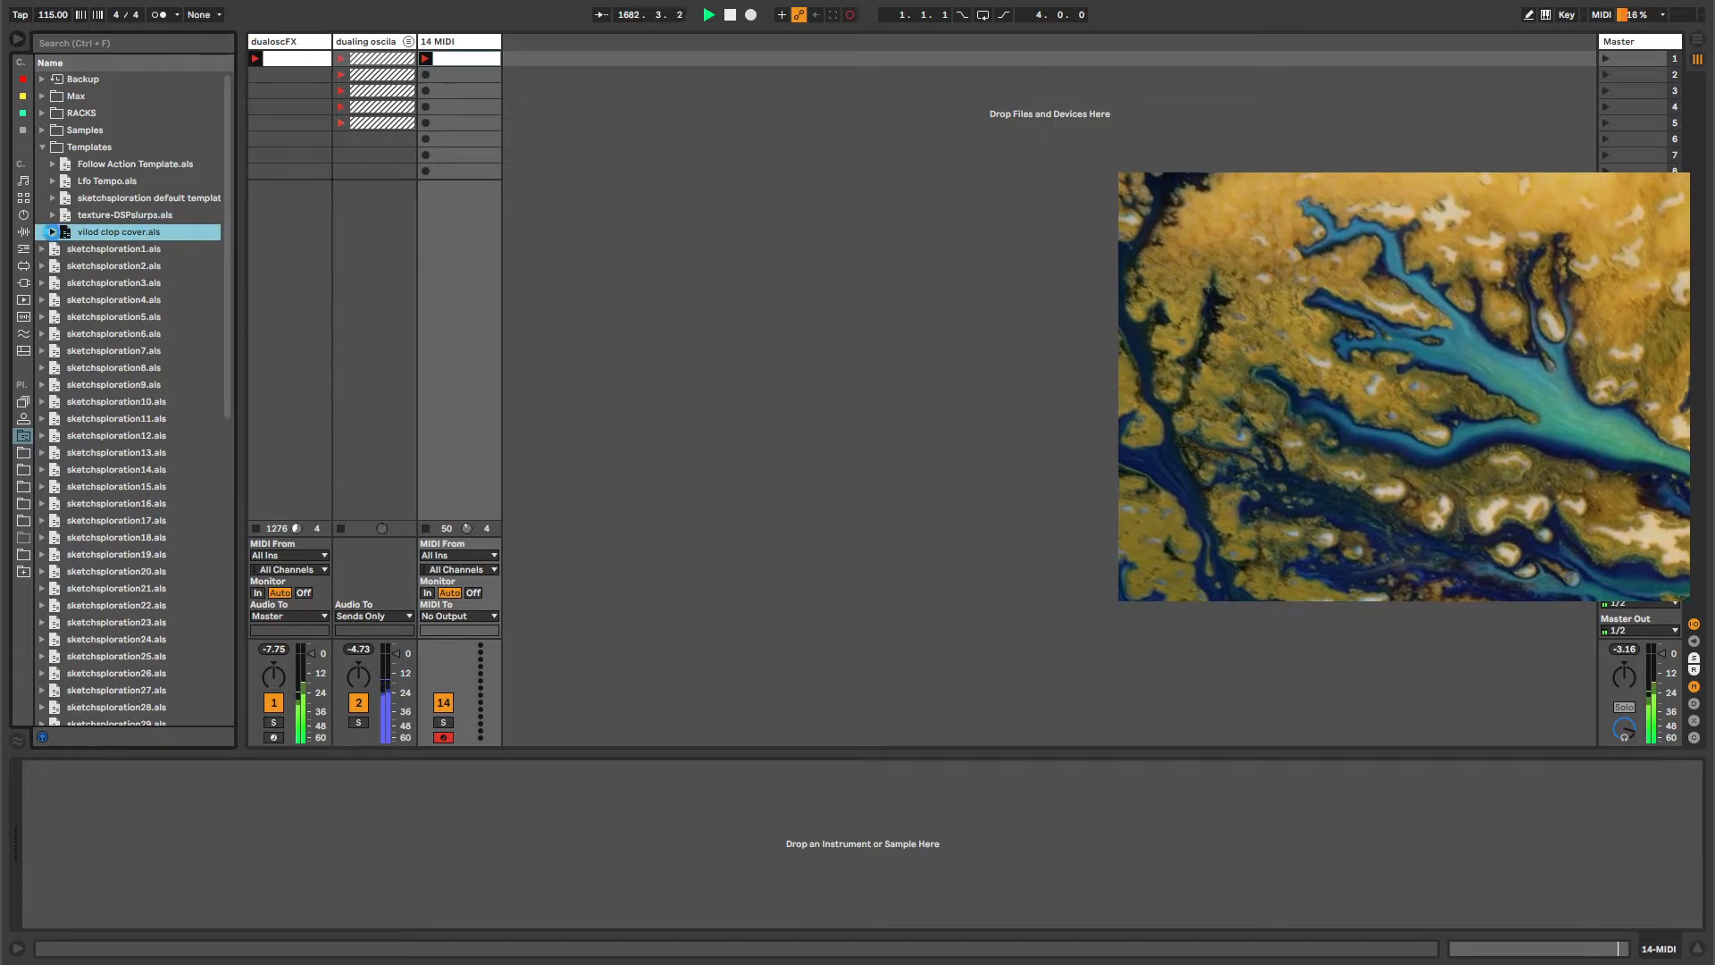
double_click(119, 233)
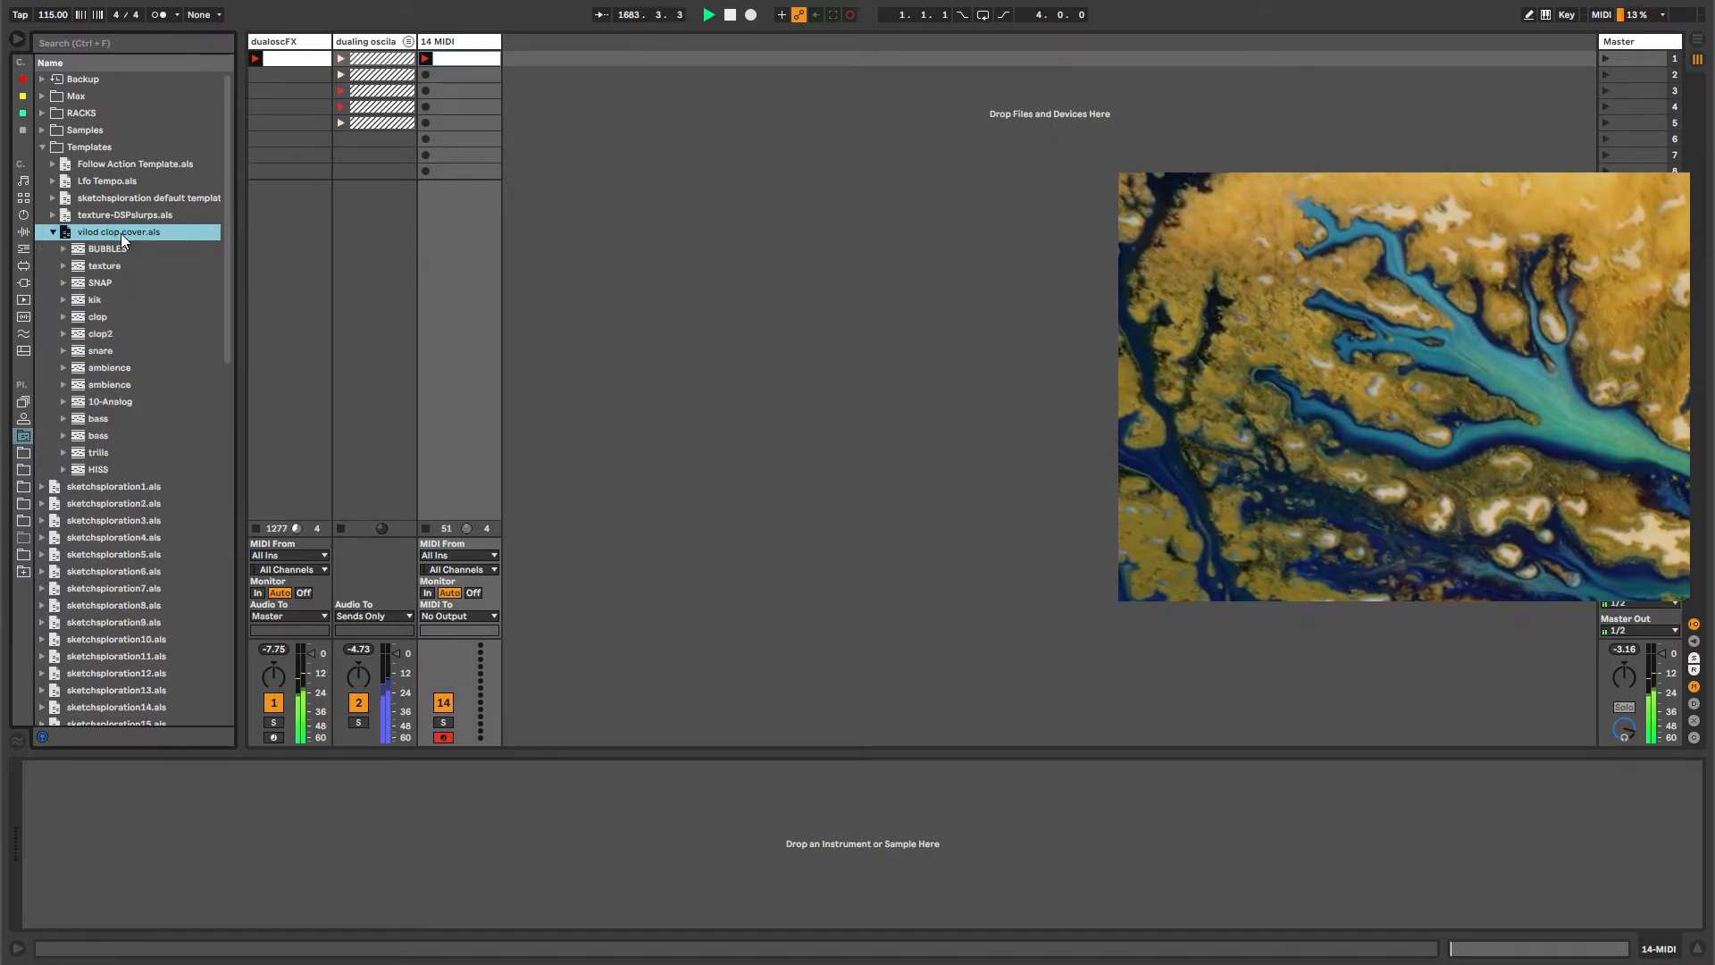
click(53, 232)
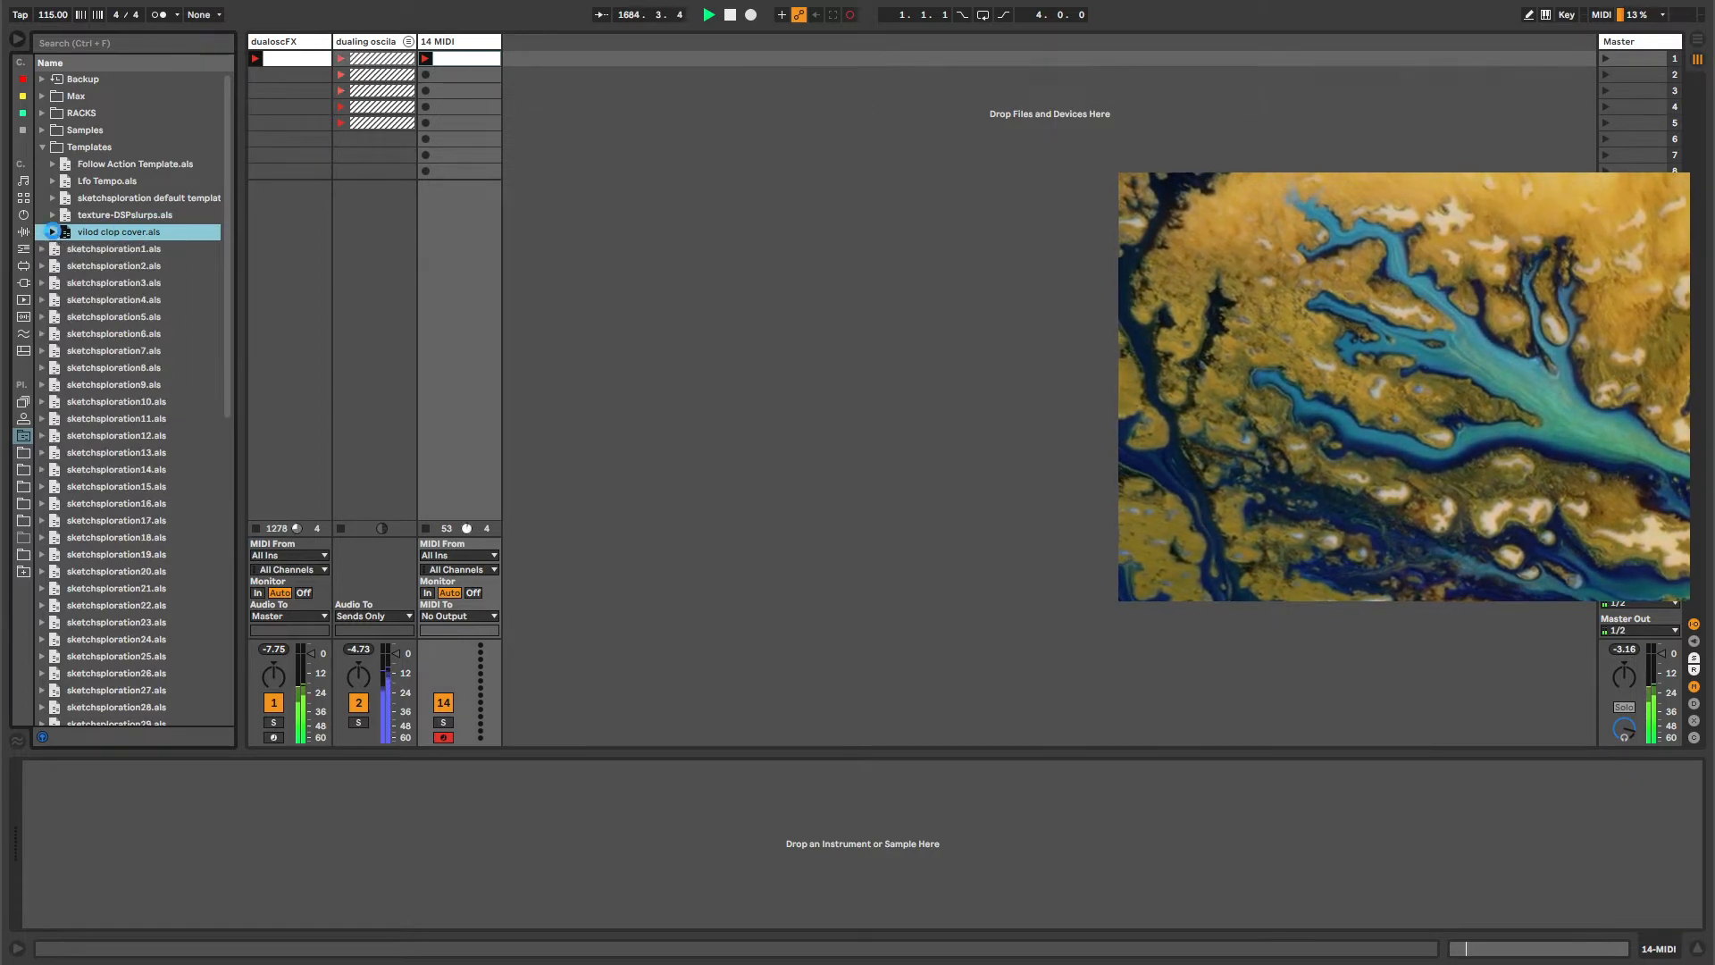
double_click(102, 238)
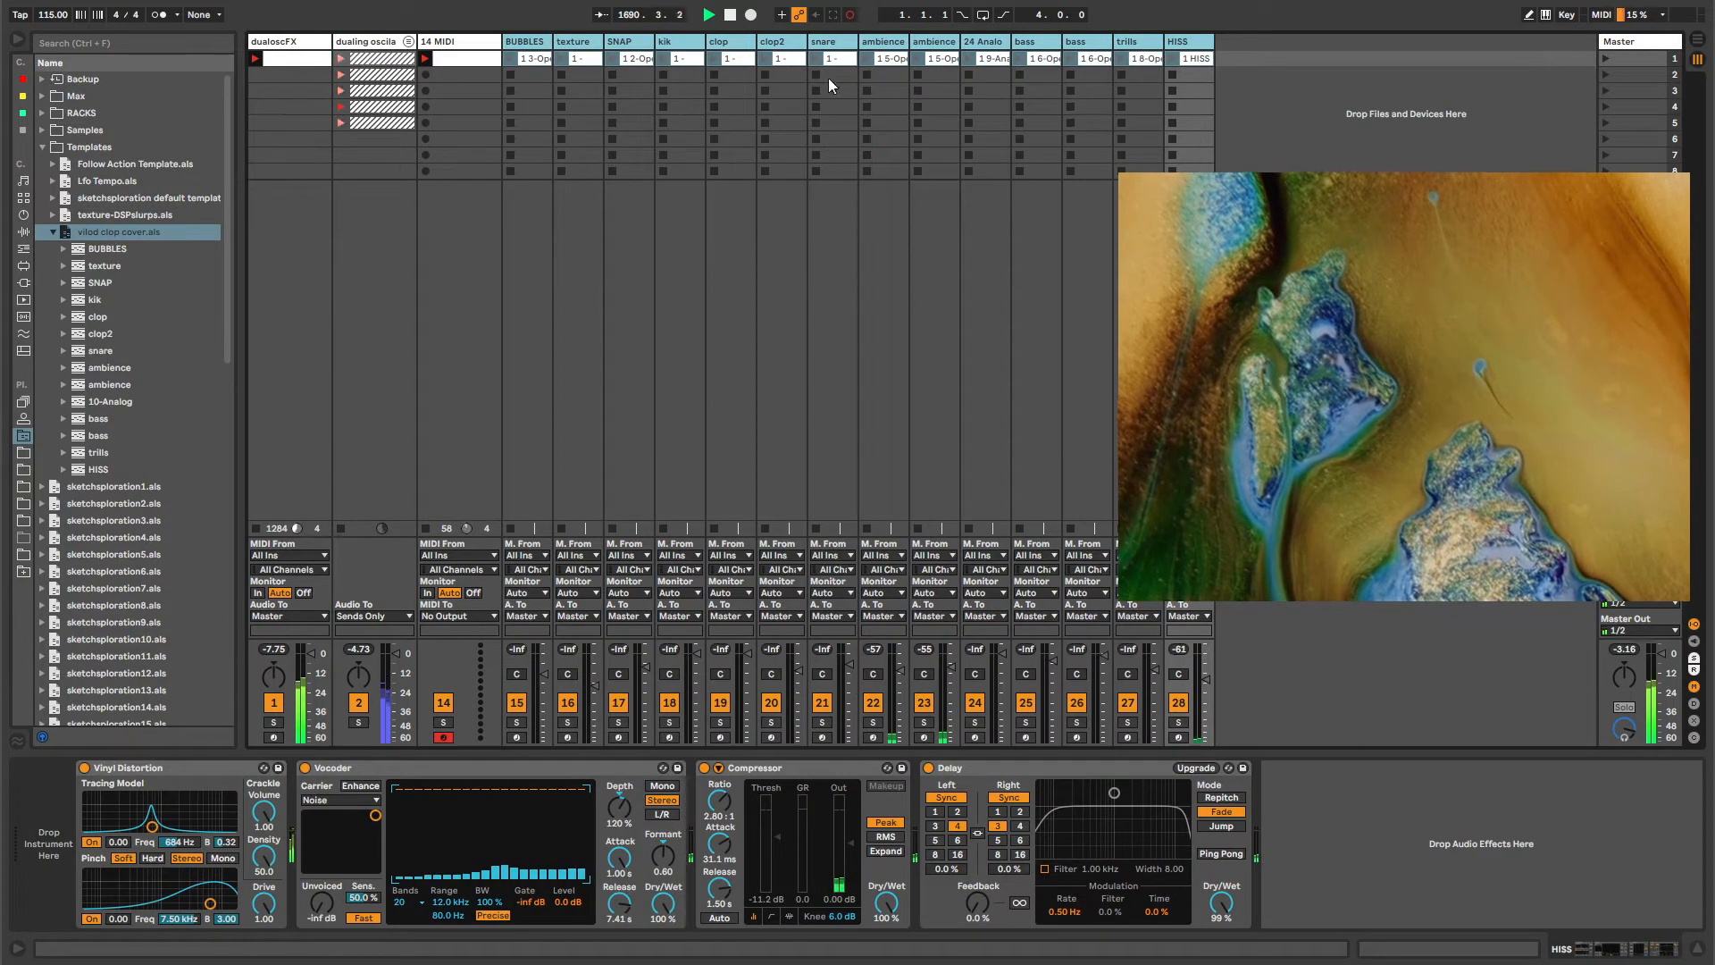
Group all tracks from 14 MIDI through HISS into one group track.
click(1189, 44)
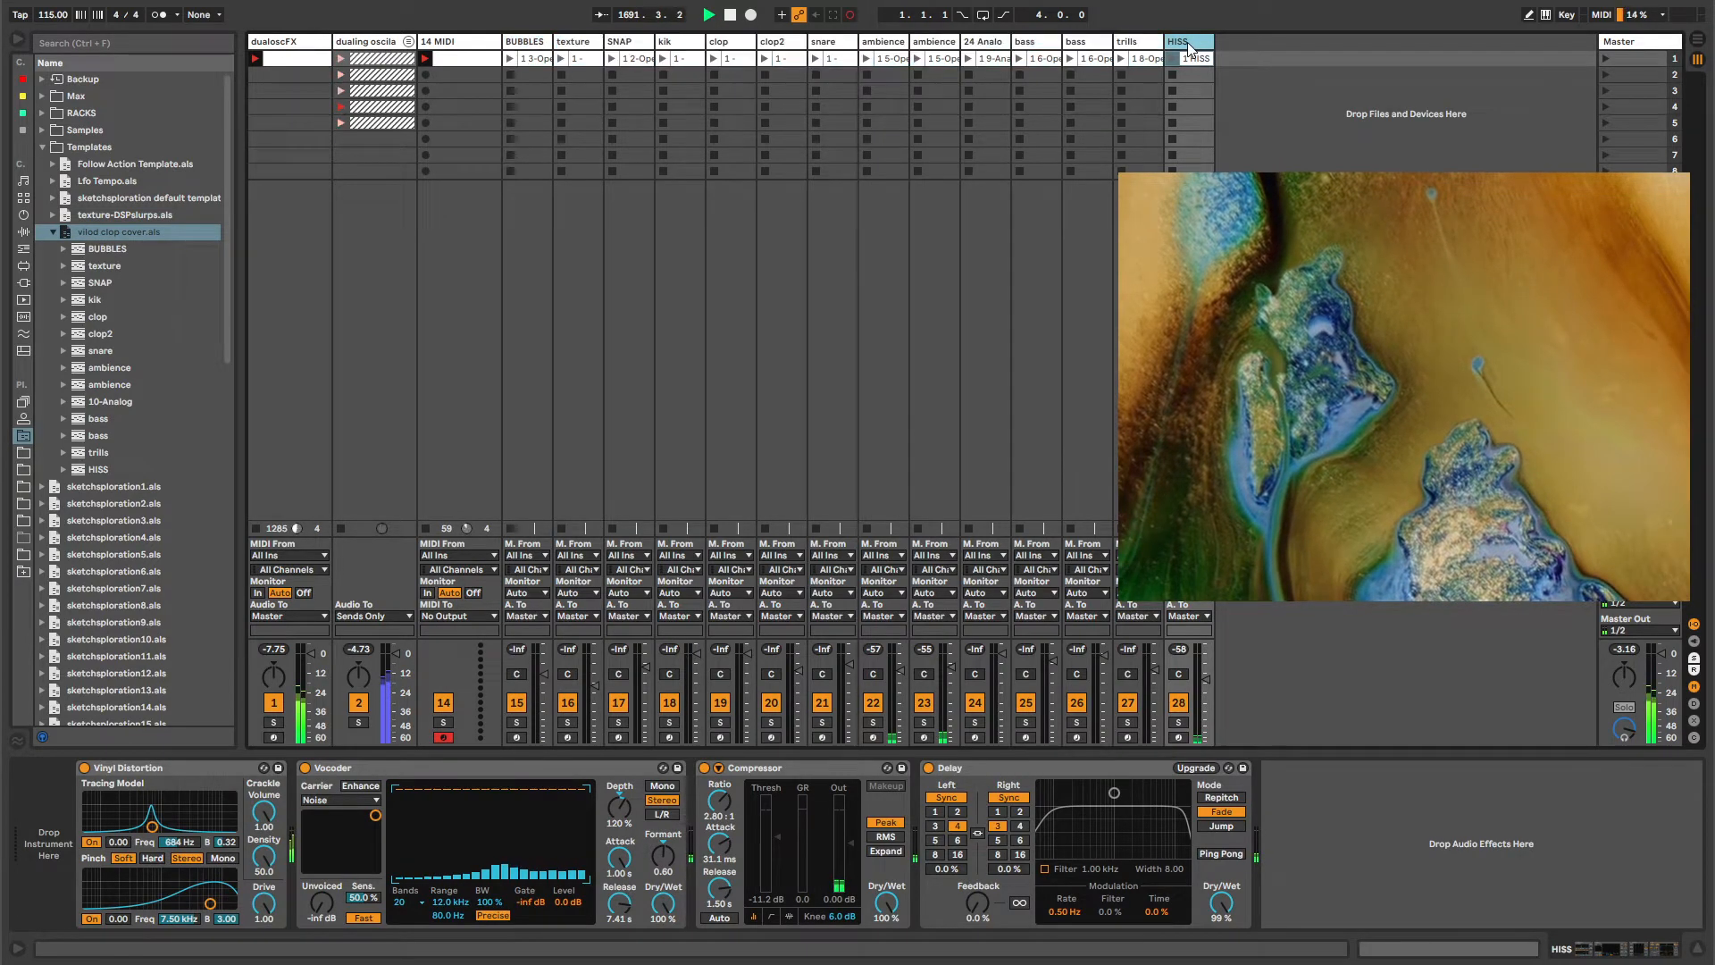
shift+click(435, 43)
key(ctrl+g)
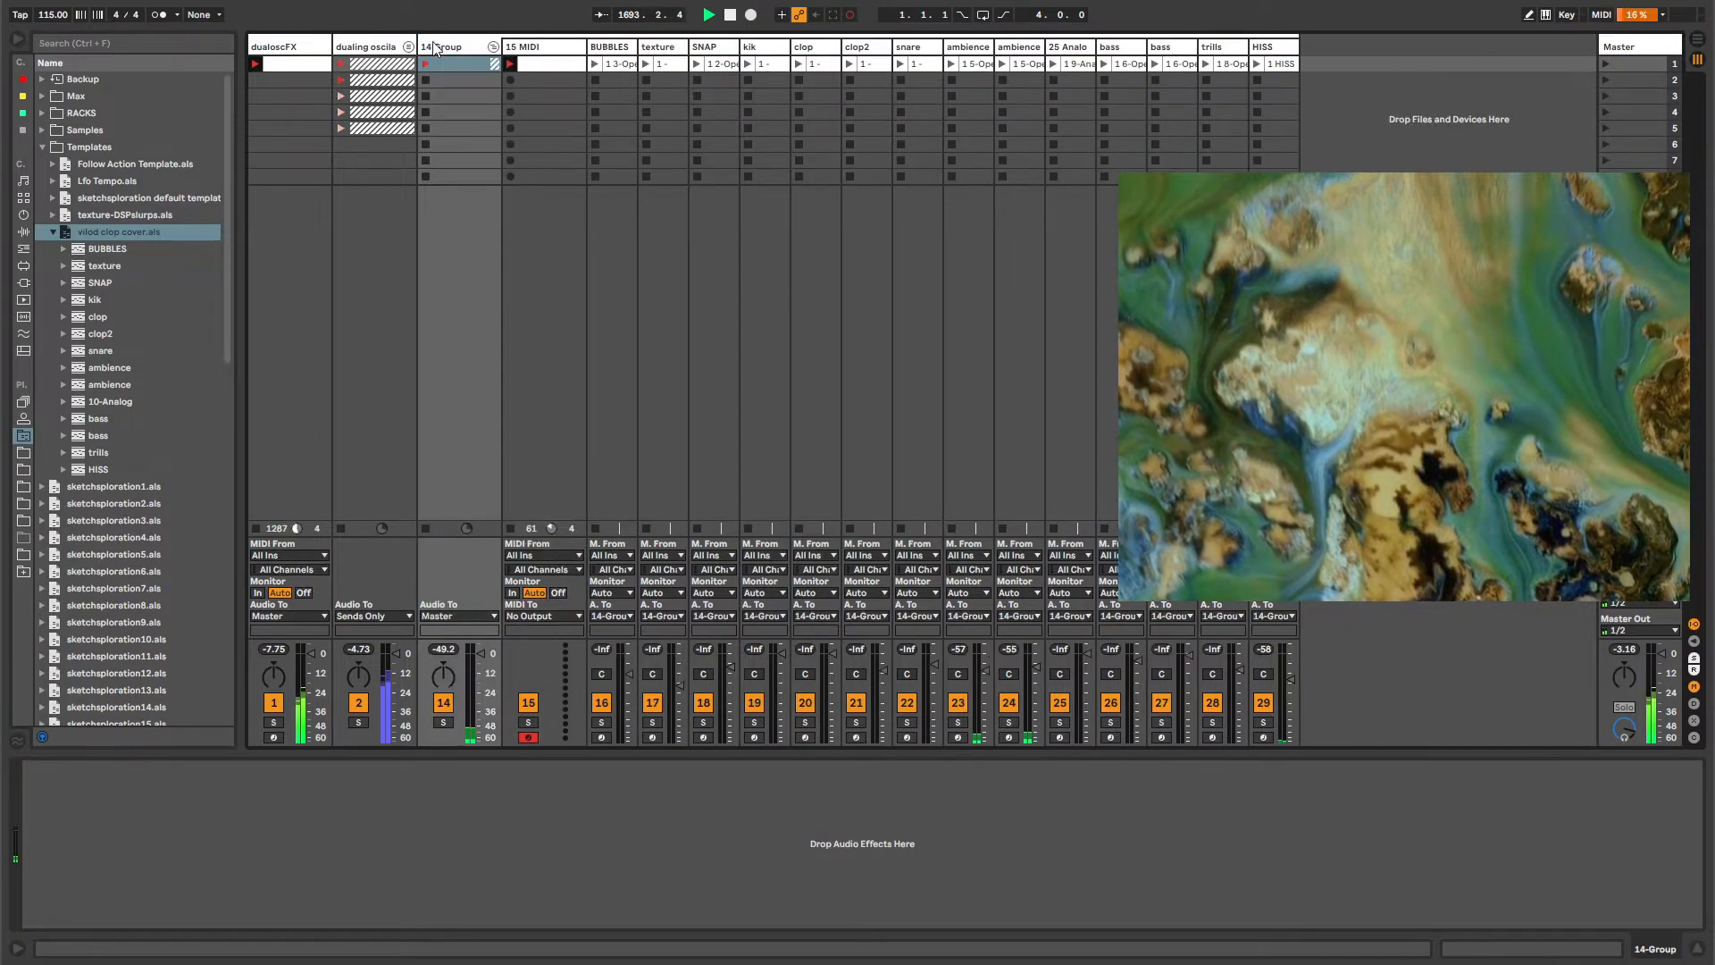
click(454, 49)
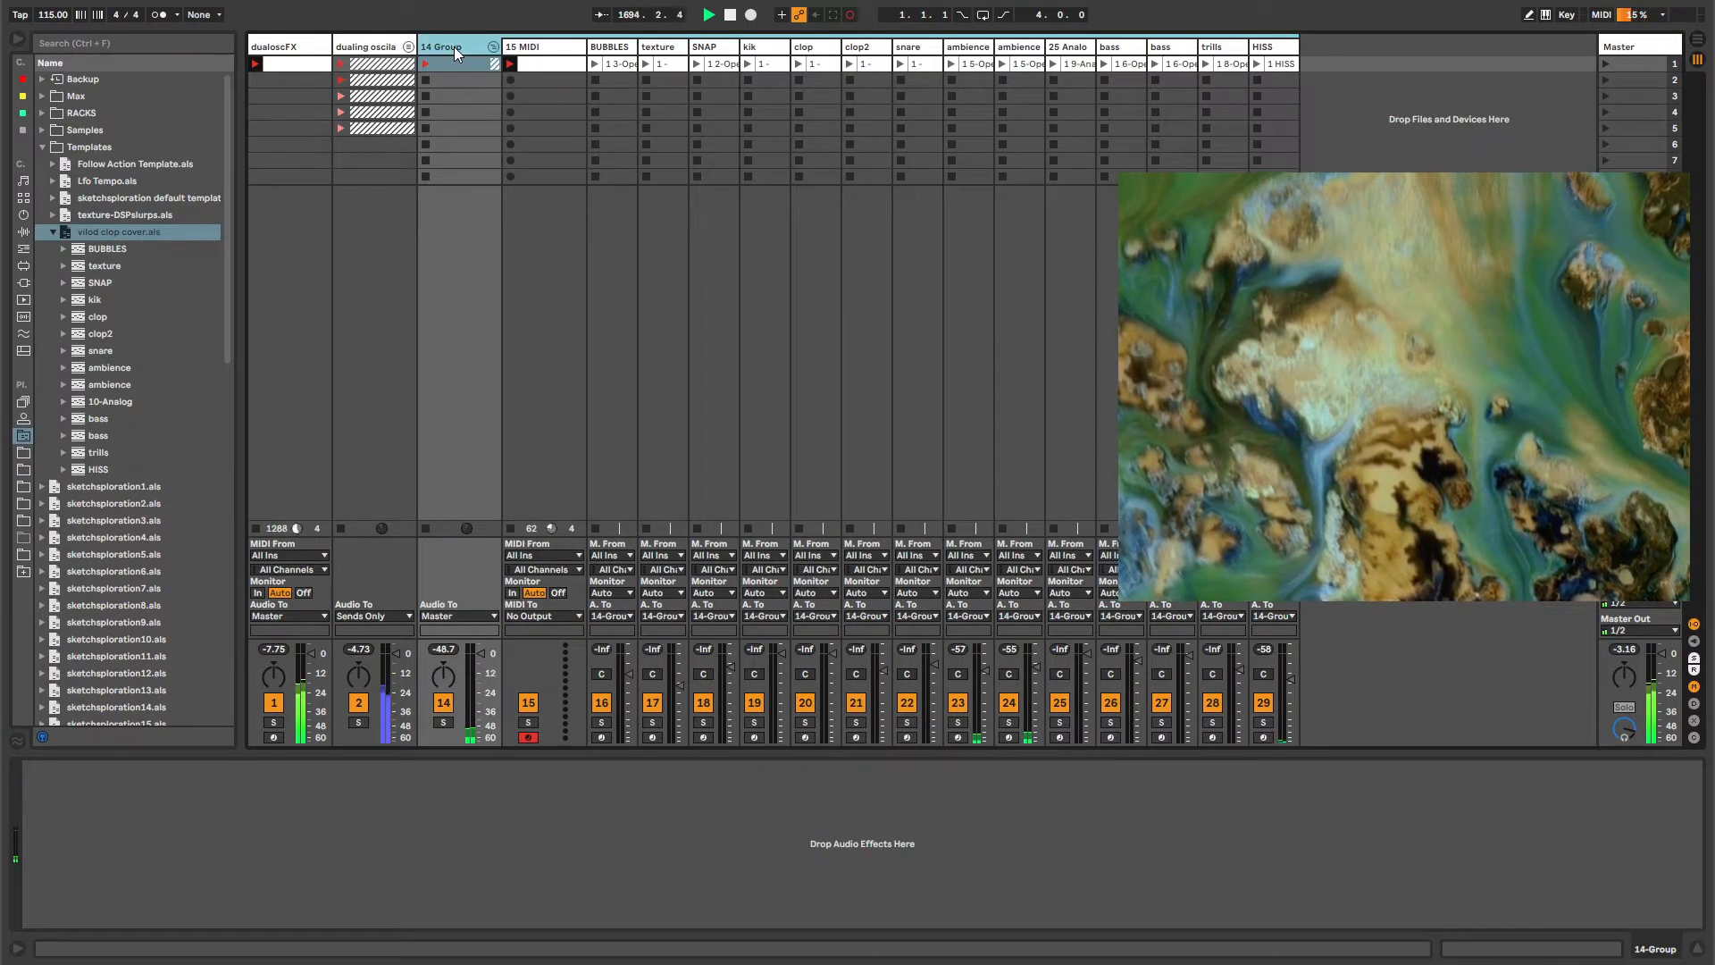
Collapse vilod clop cover.als in the browser and look through the list of sketchsploration sets.
click(51, 231)
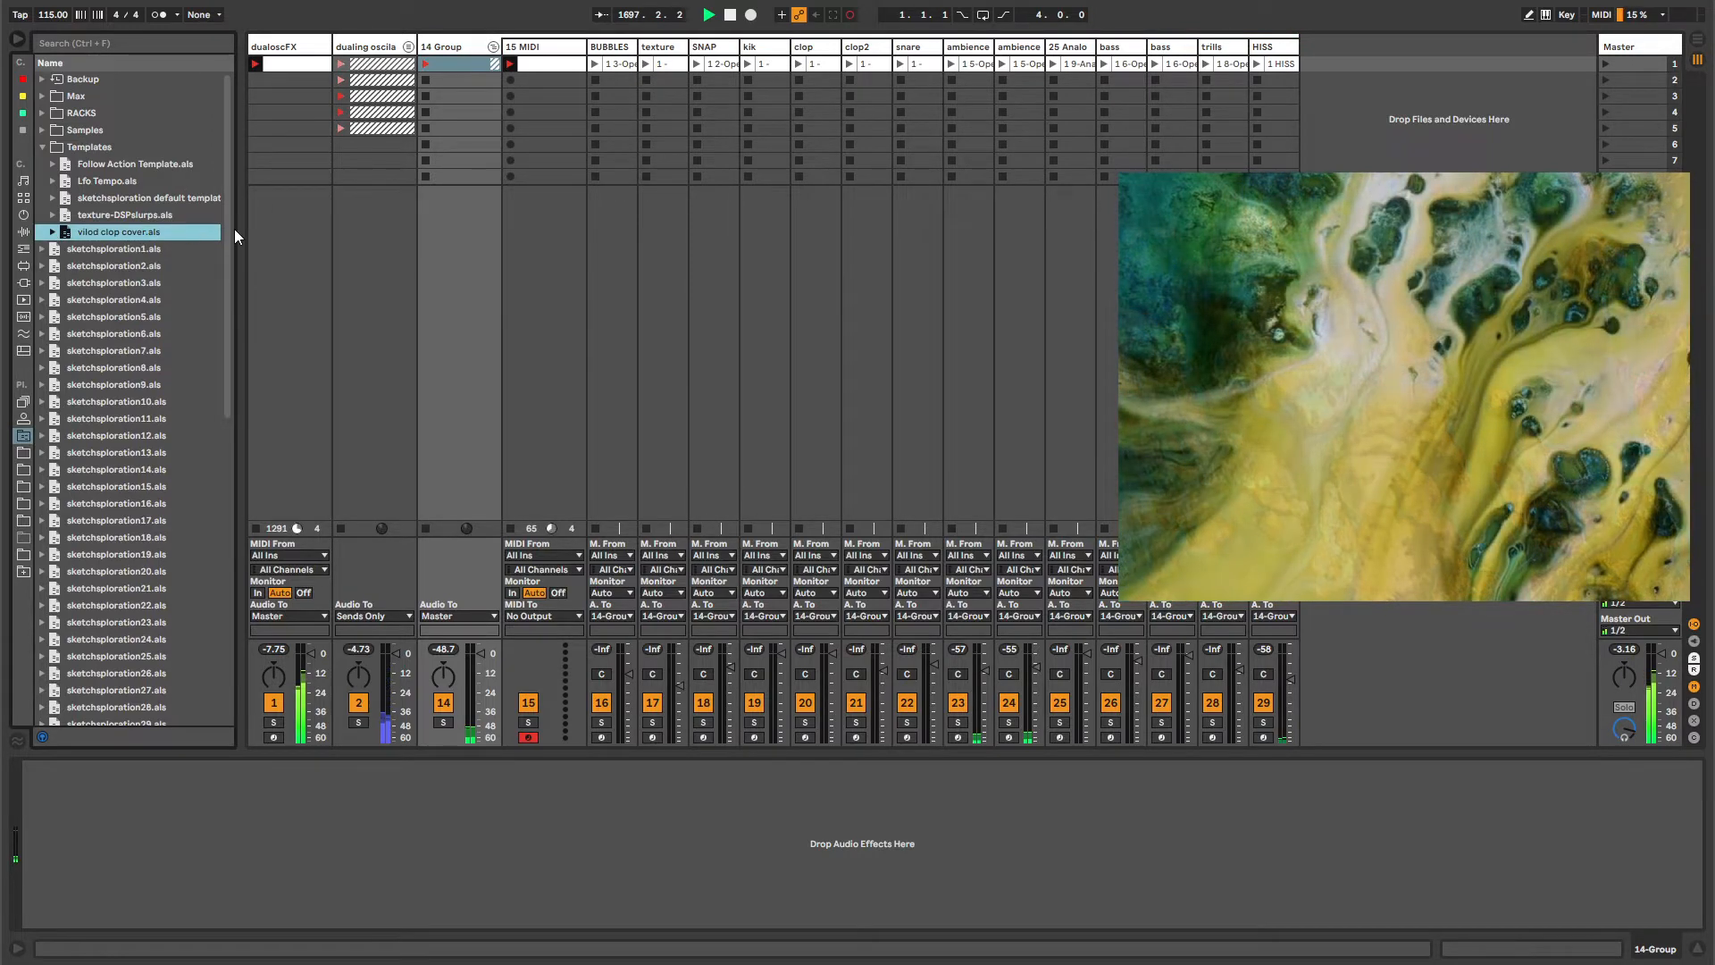
mouse_move(231, 227)
mouse_down()
mouse_move(243, 432)
mouse_move(173, 602)
mouse_up()
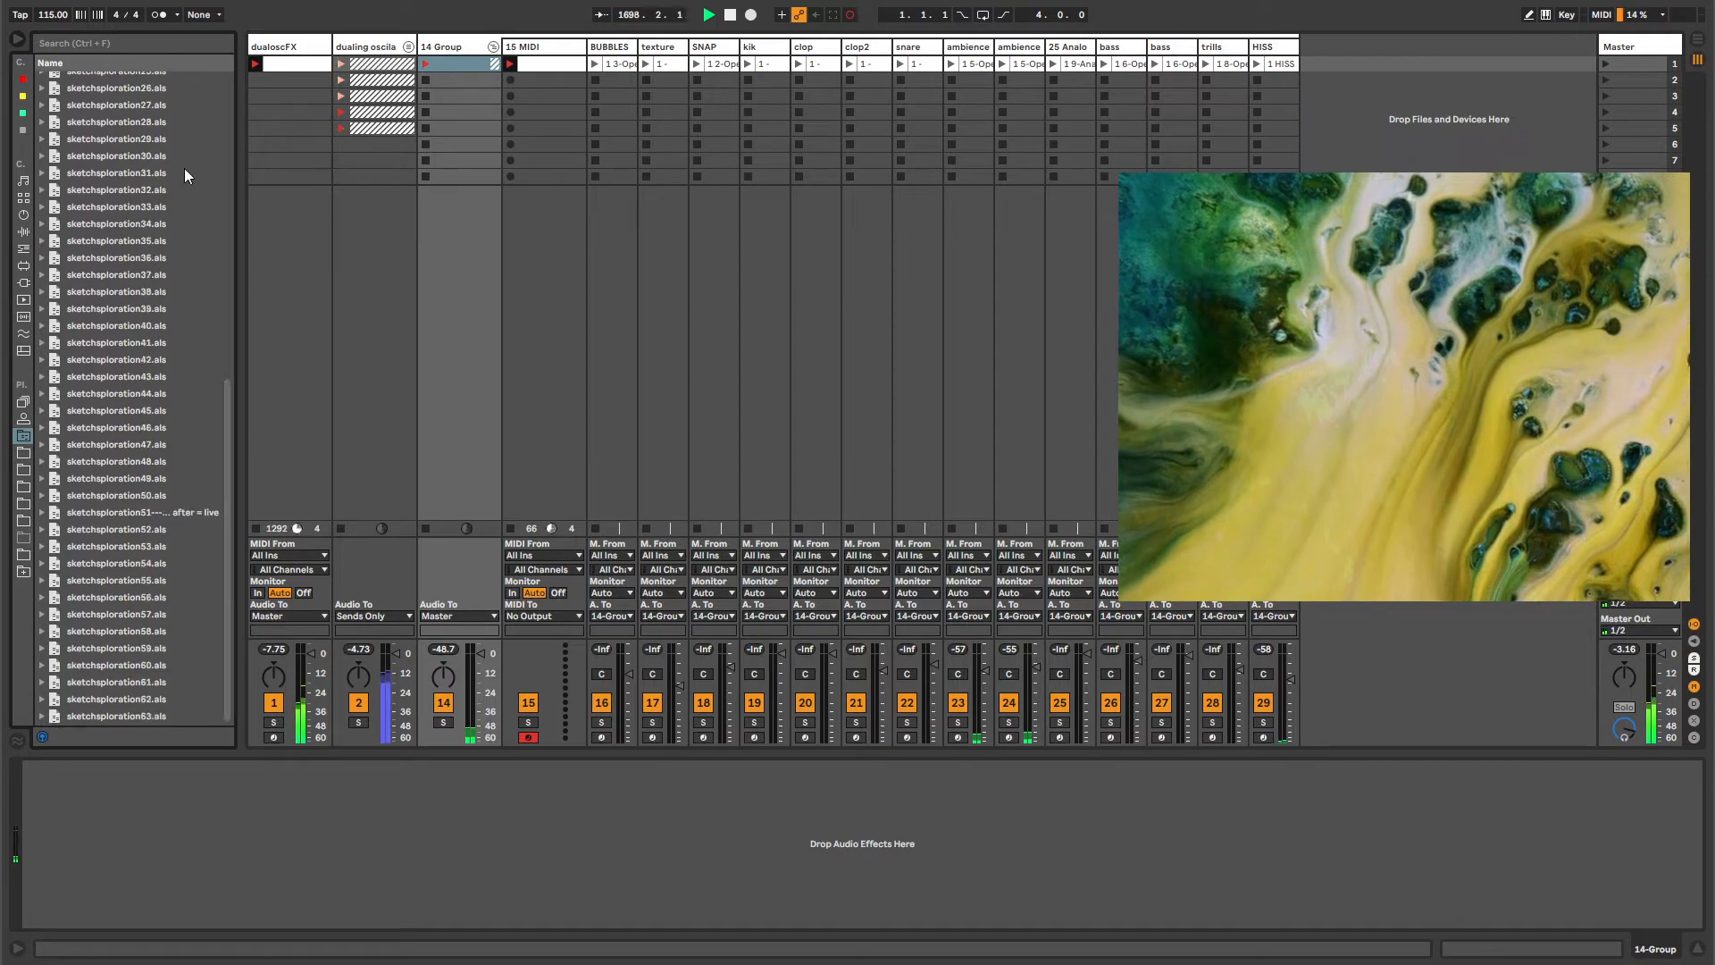
drag(229, 399, 217, 77)
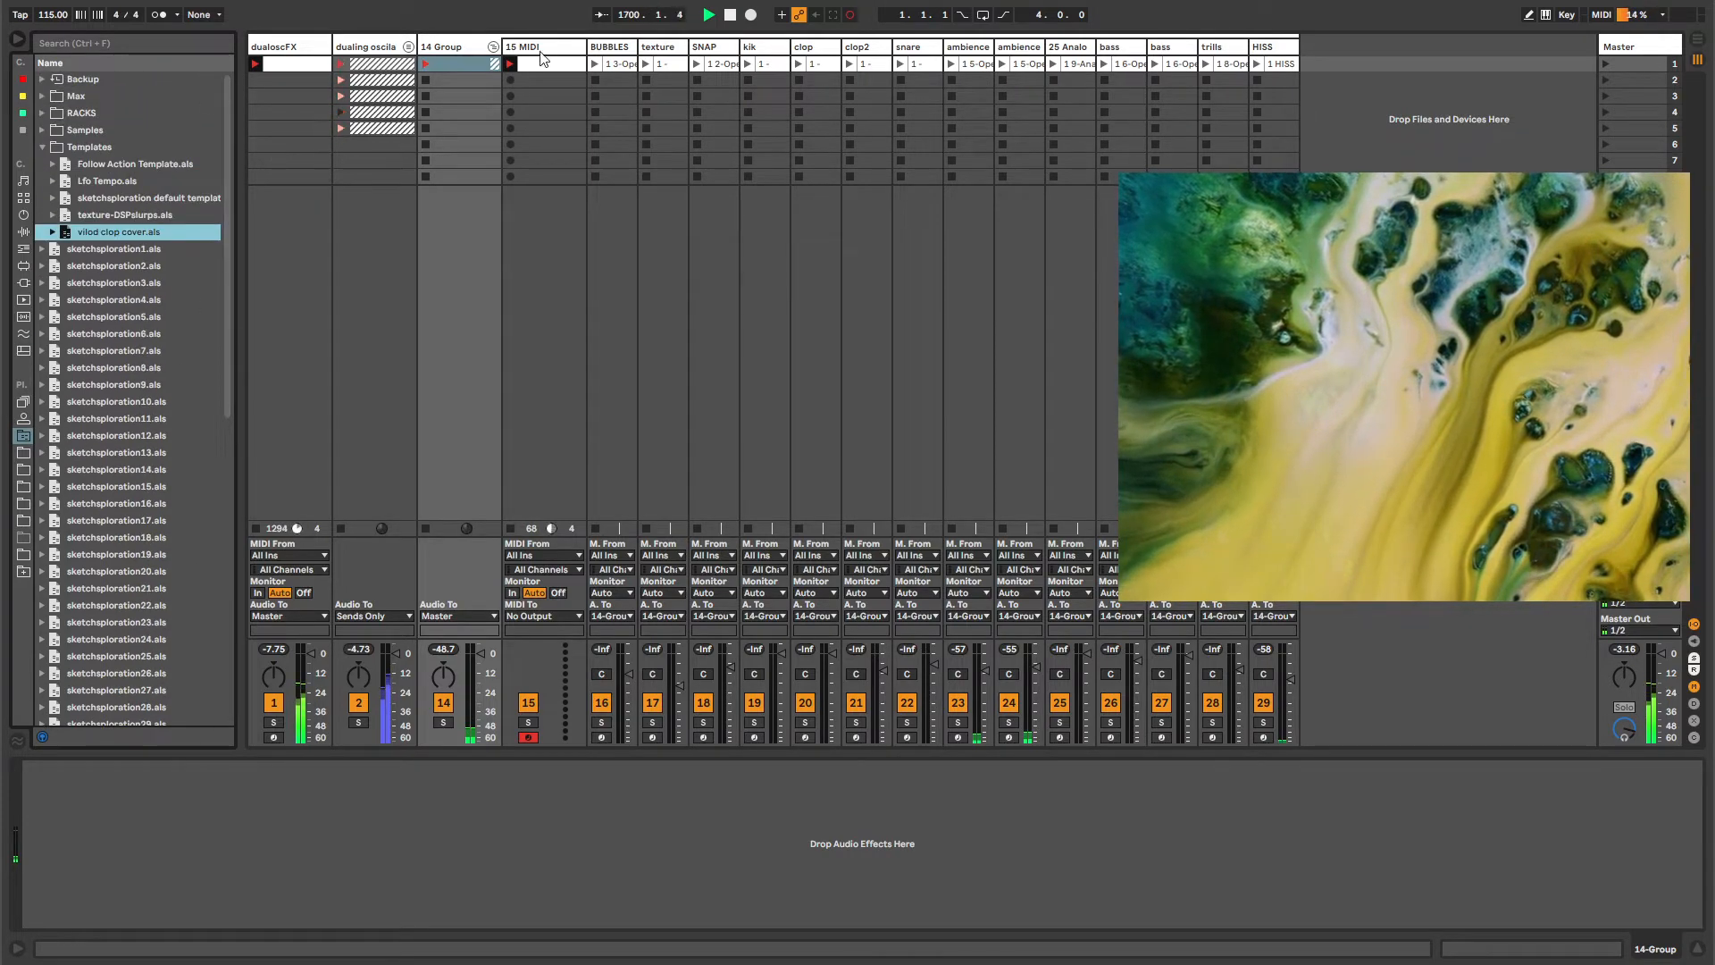
Fold 14 Group, look it over beside the dualoscFX and dualing oscilator tracks, and unfold it again.
click(393, 45)
click(473, 44)
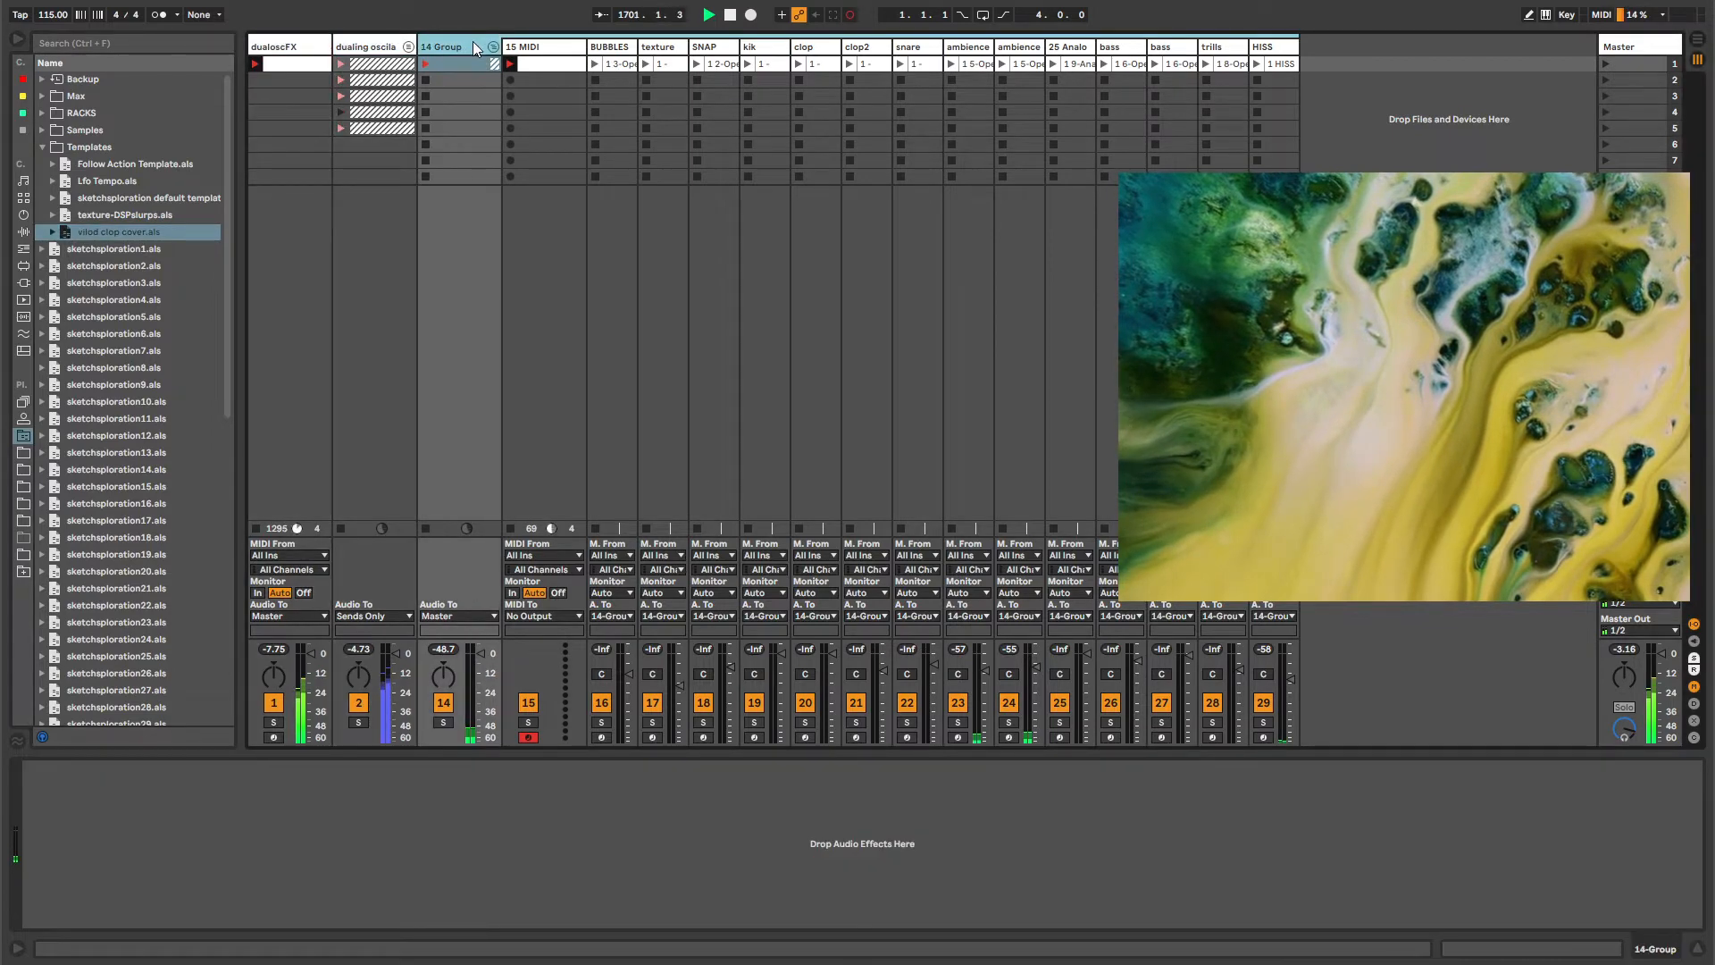
click(490, 45)
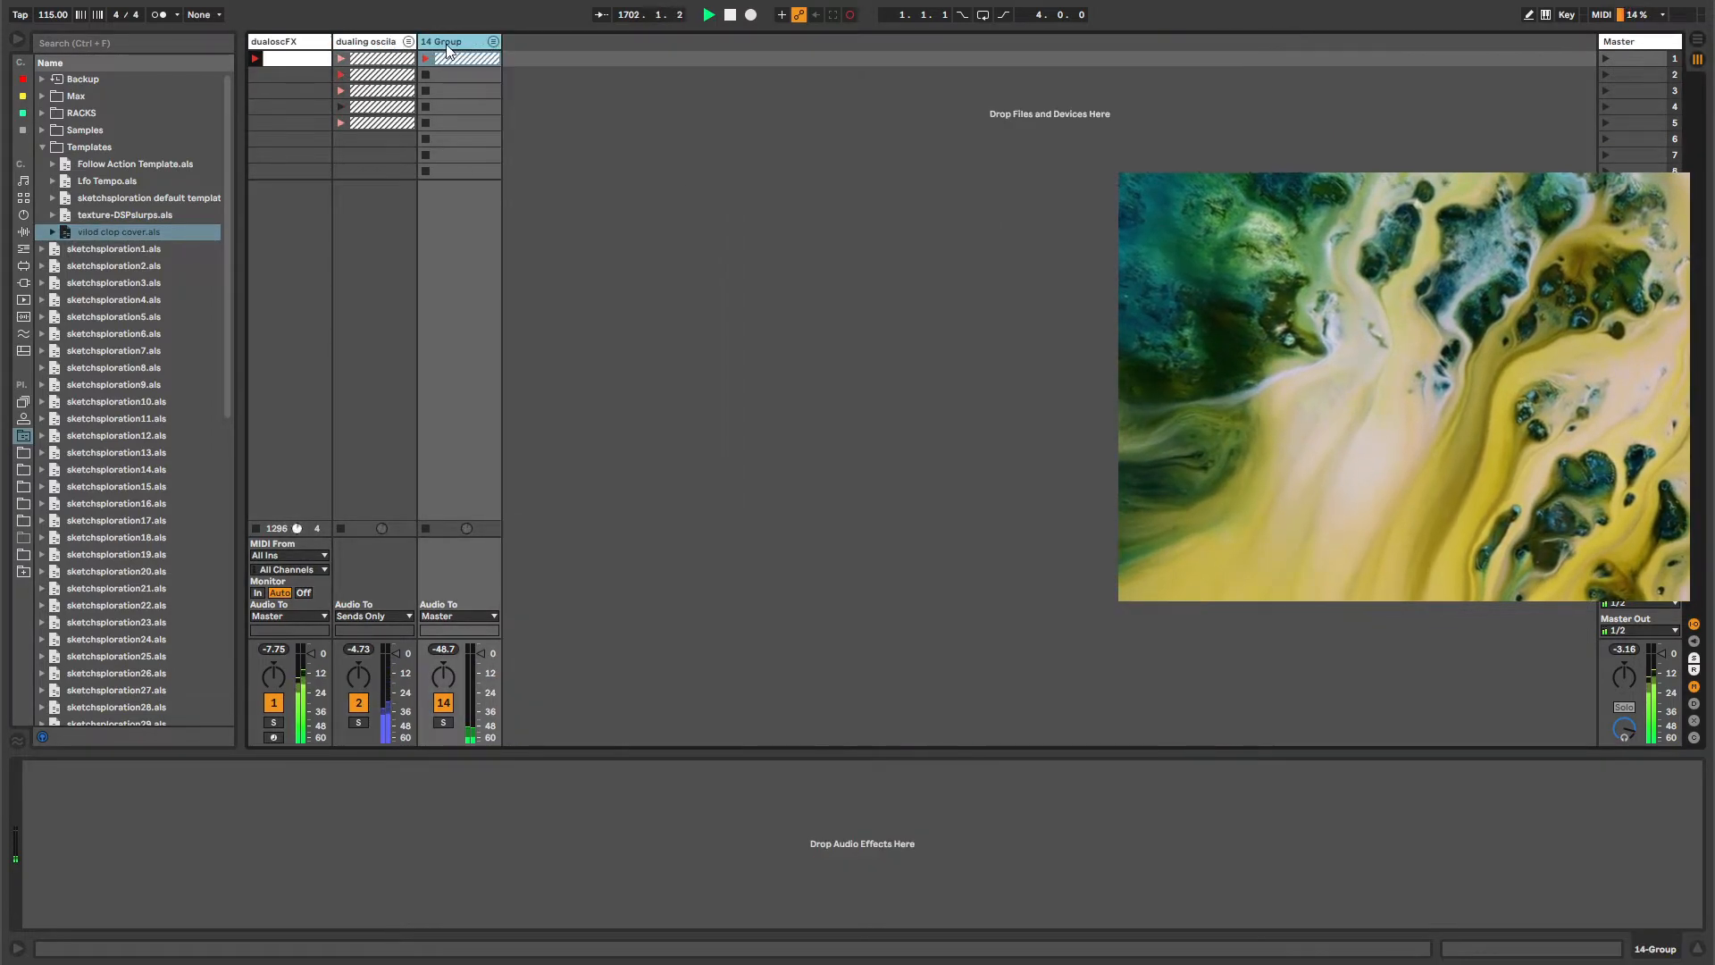
click(301, 48)
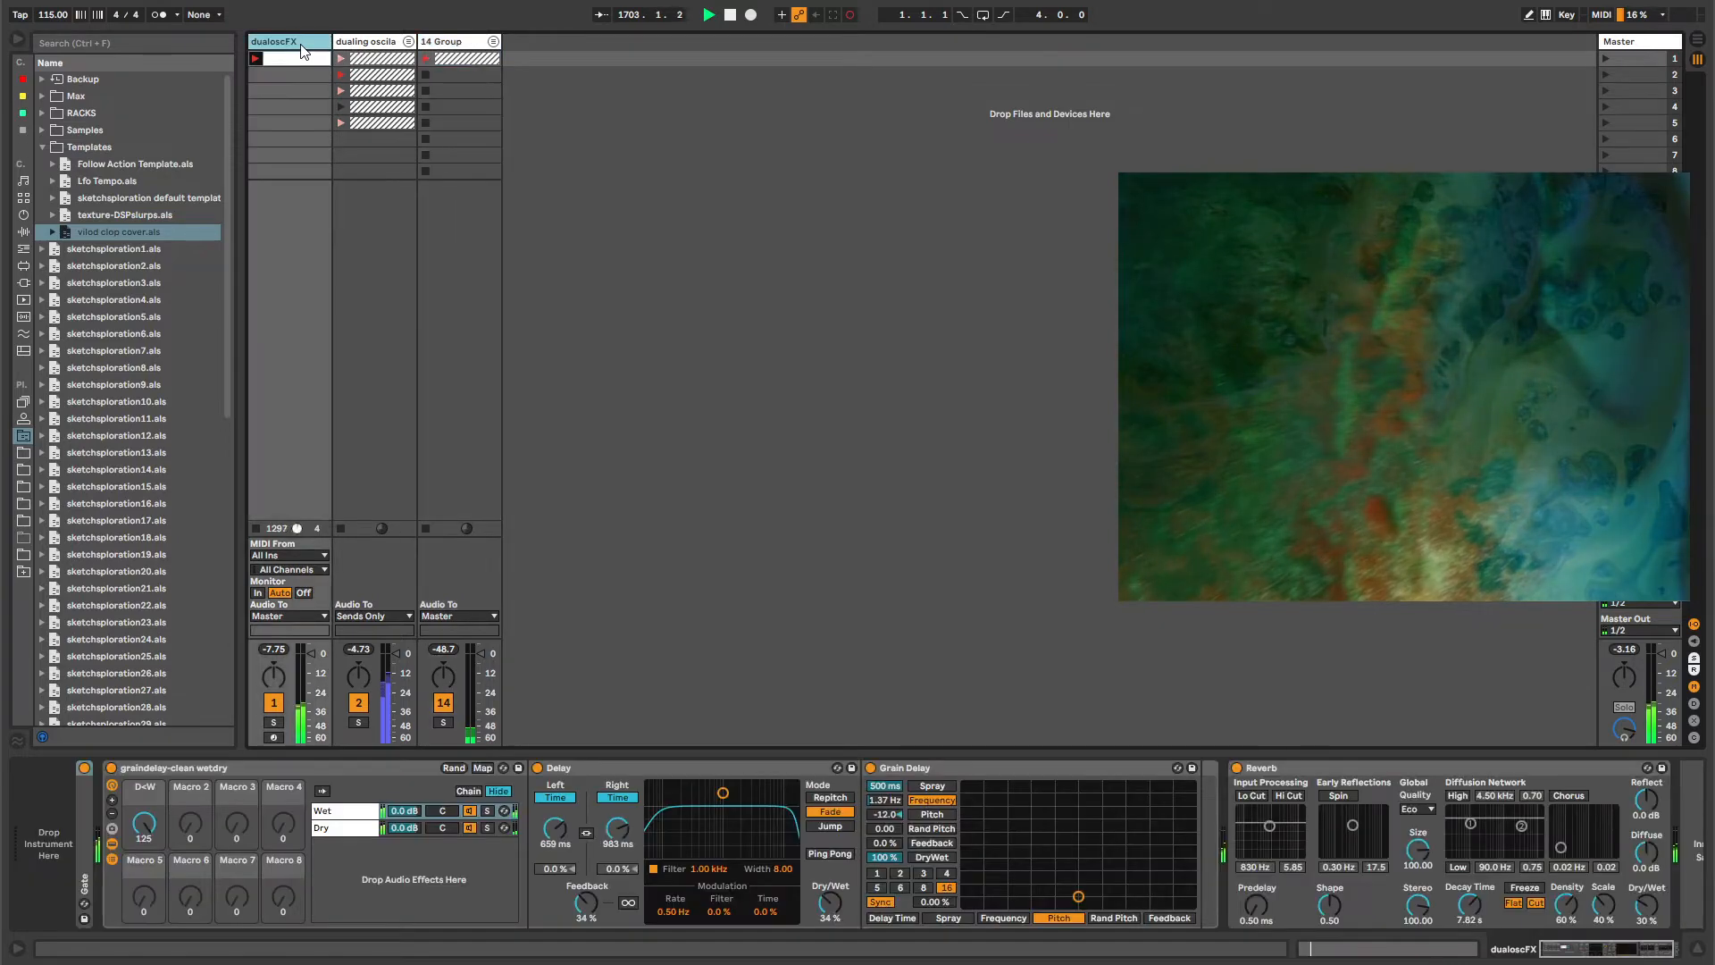
click(369, 46)
click(285, 49)
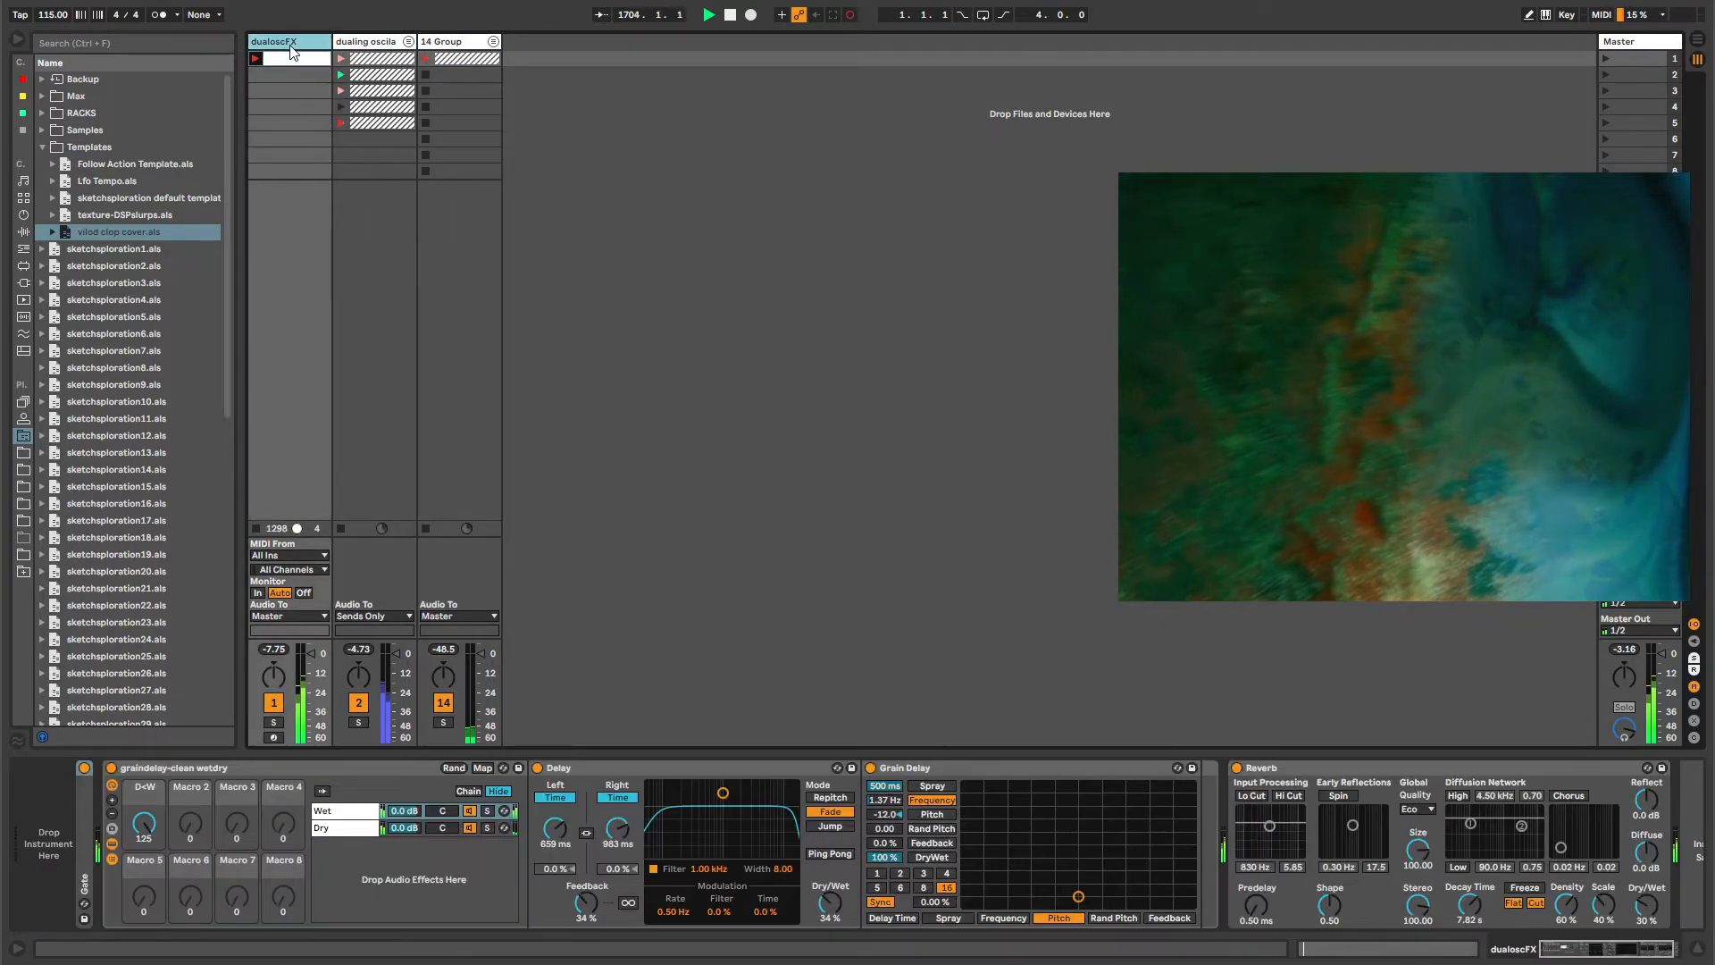
click(384, 49)
click(447, 47)
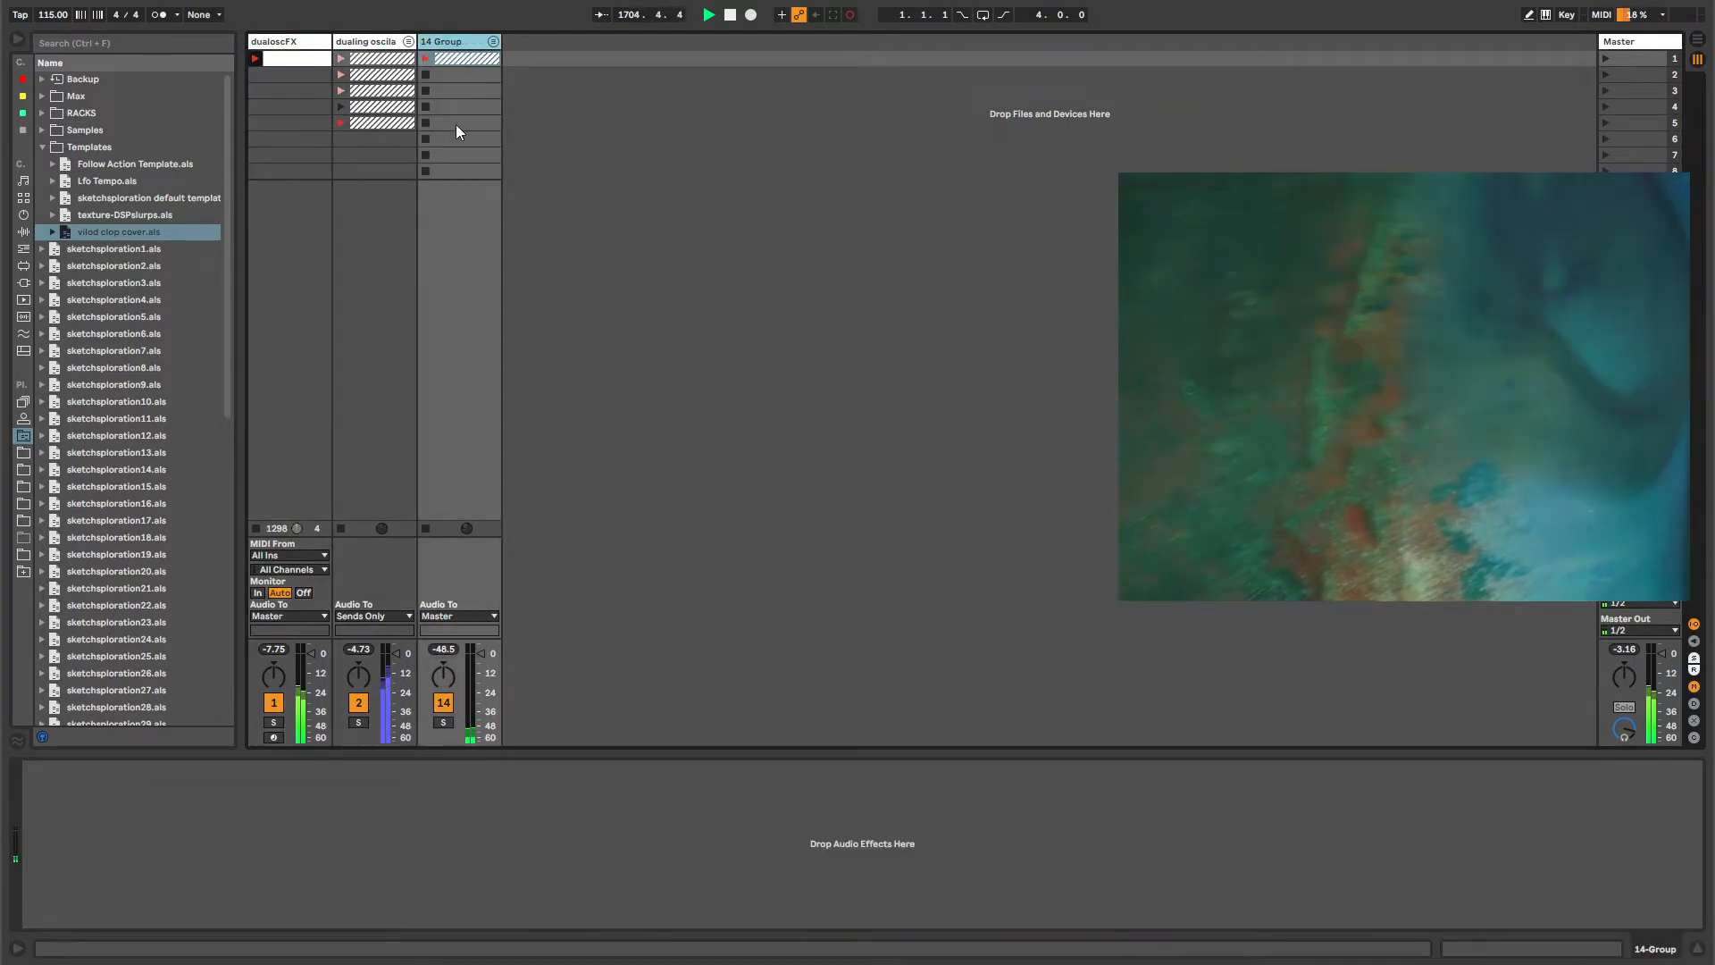
click(493, 41)
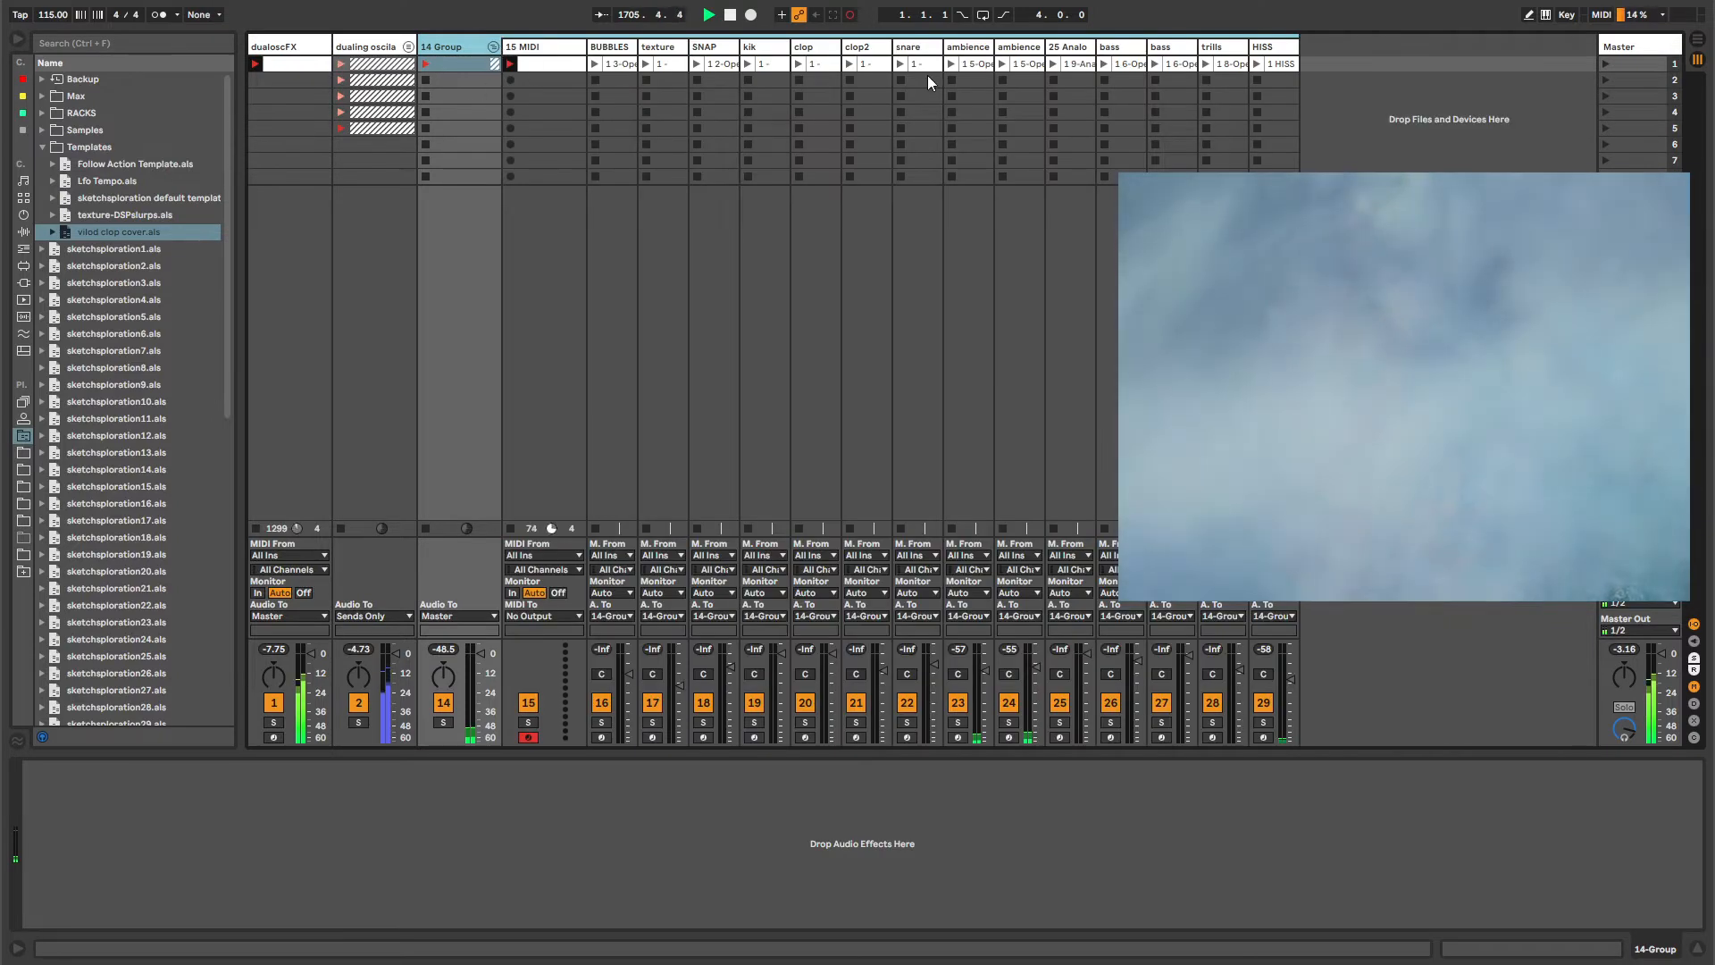
Remove the clip stop buttons from all slots of 14 Group and its tracks through HISS.
click(599, 69)
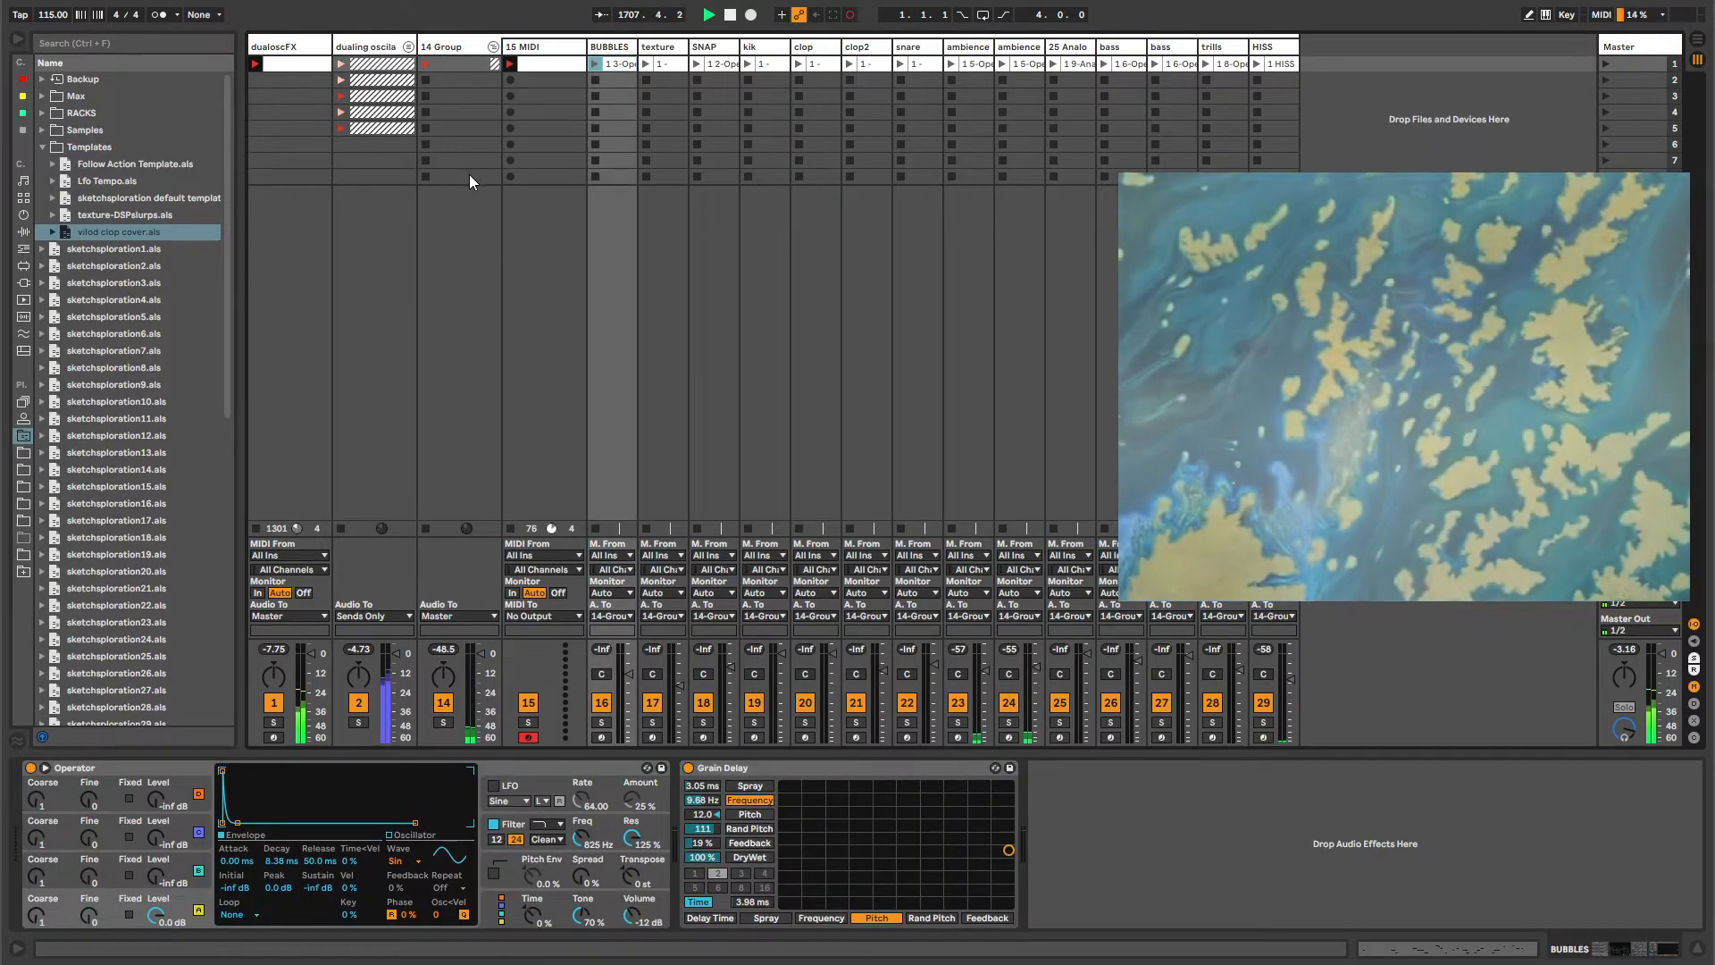
drag(469, 175, 1025, 42)
key(ctrl+e)
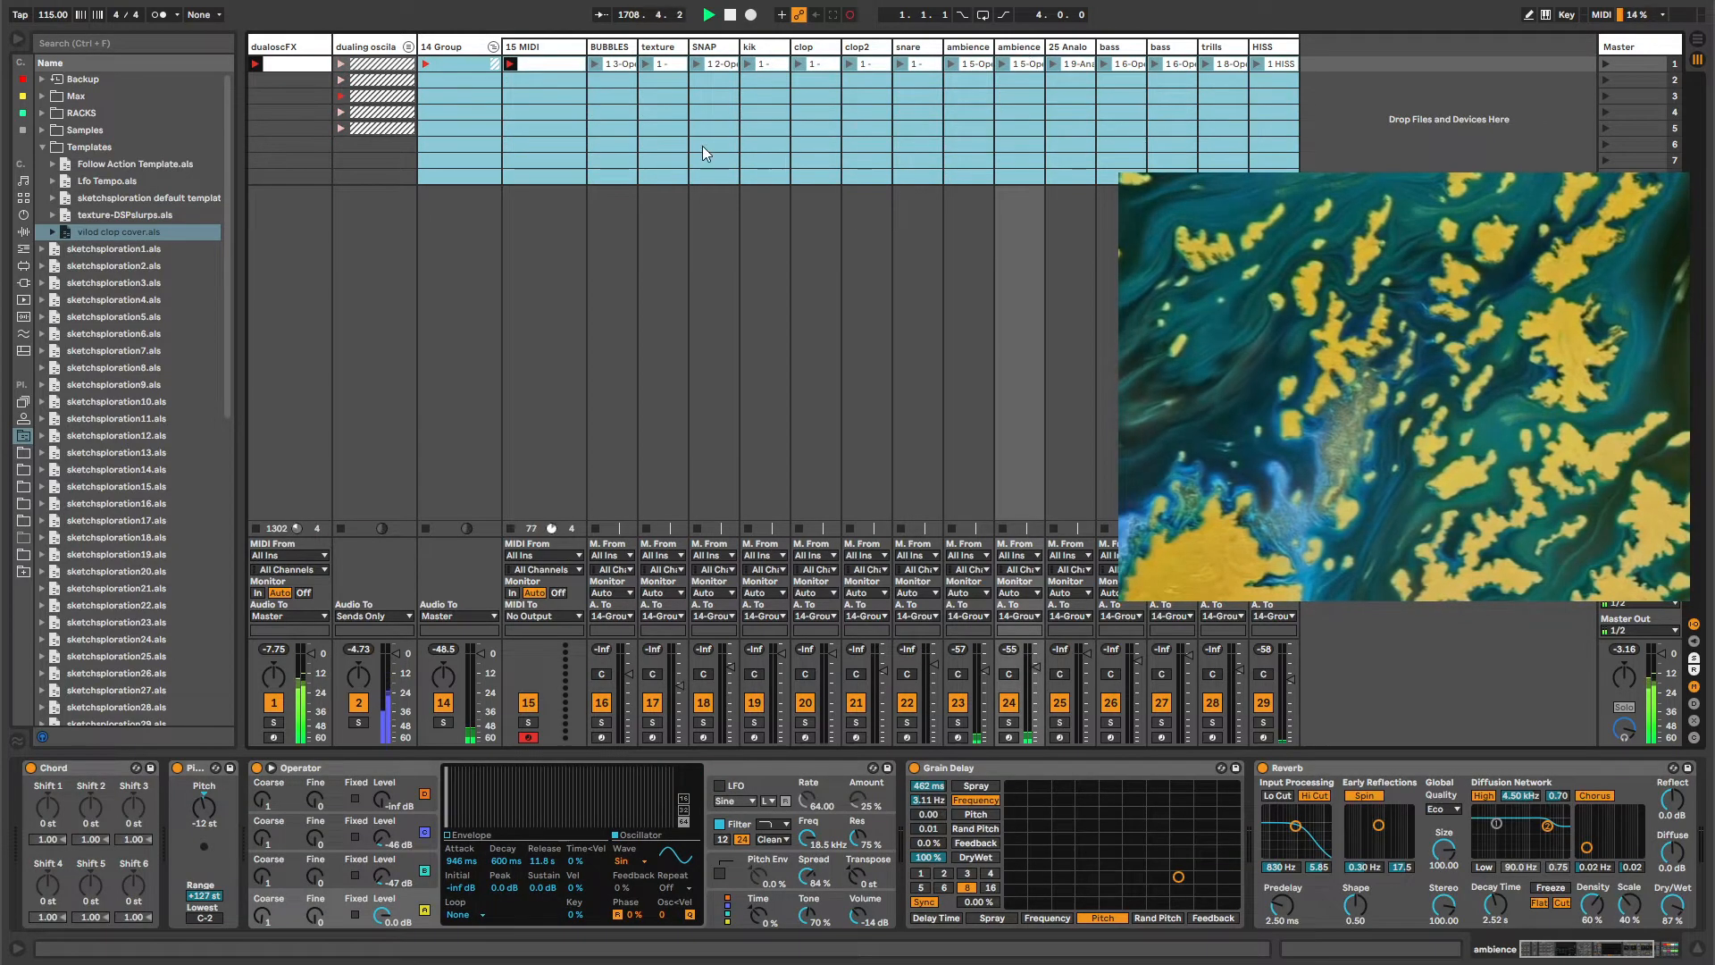
Delete the empty 15 MIDI track from 14 Group.
click(541, 66)
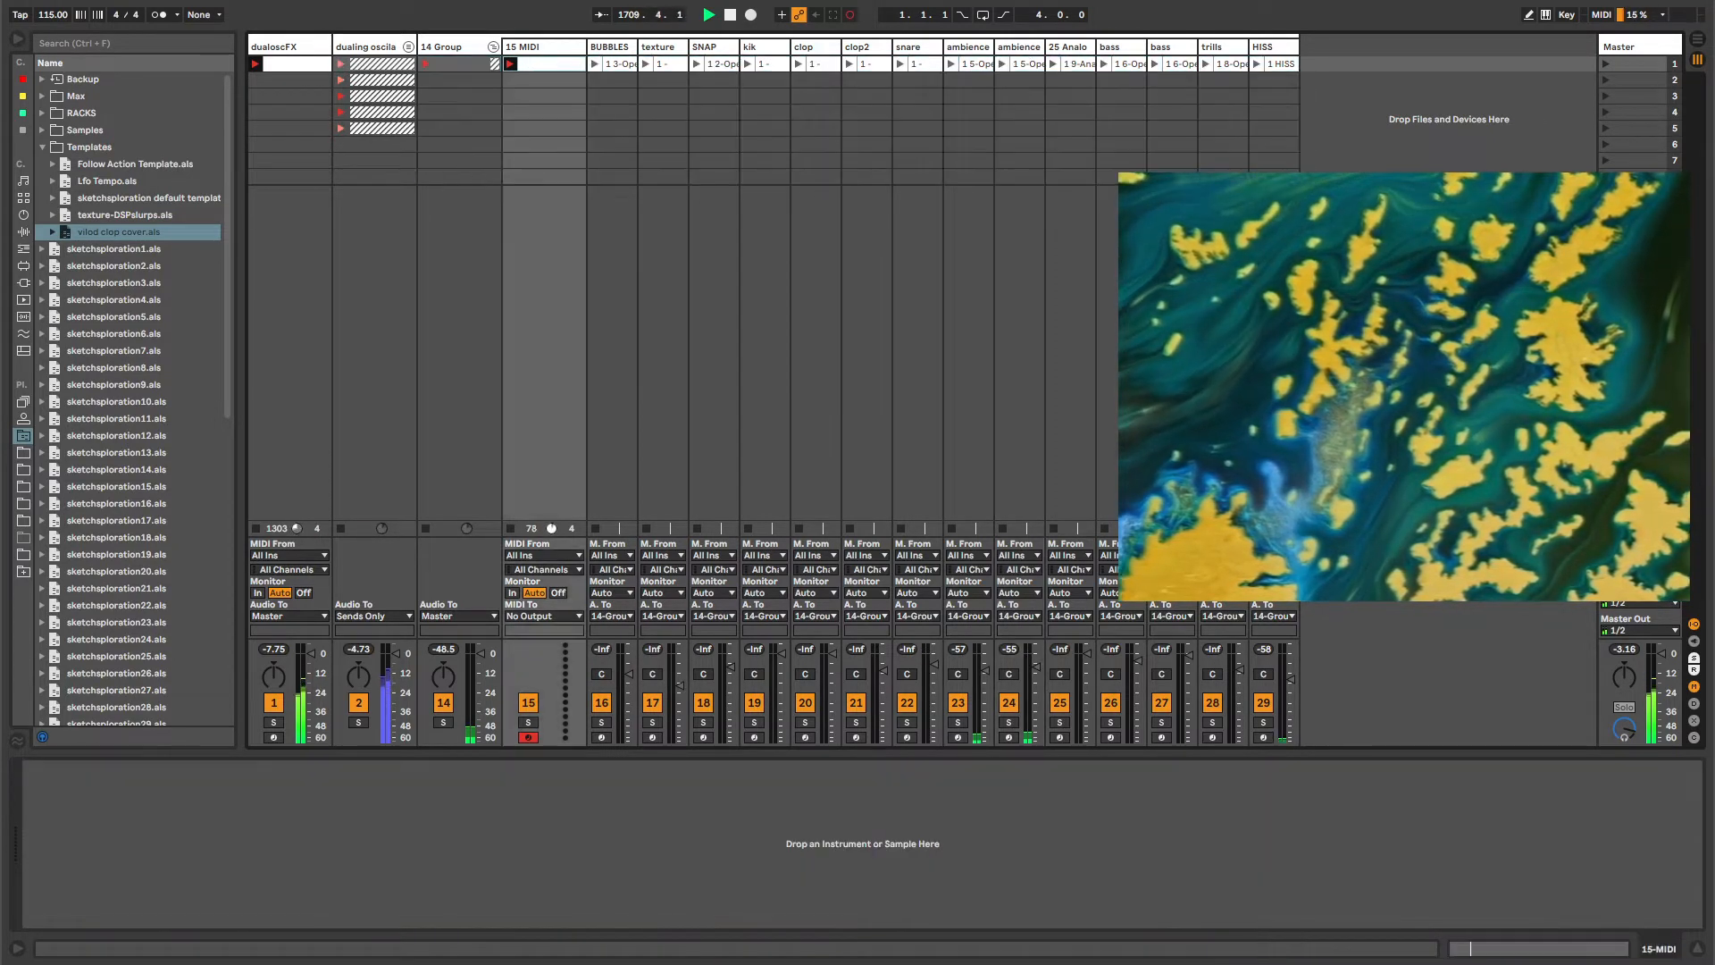
click(537, 50)
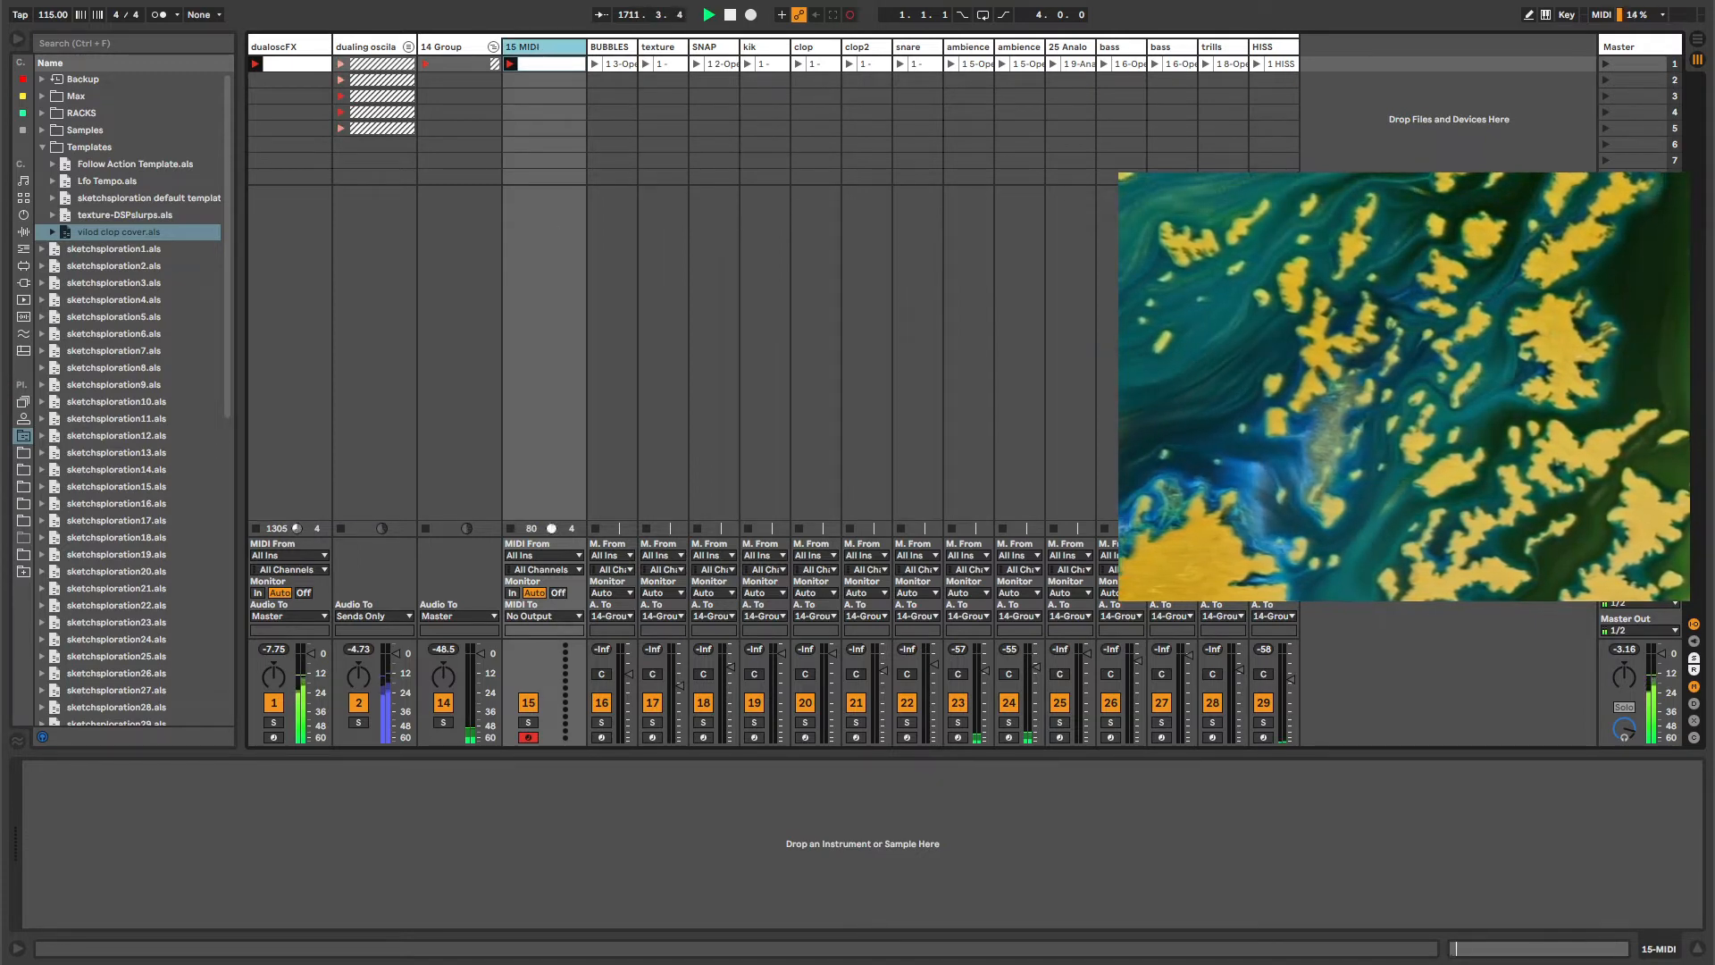
click(509, 65)
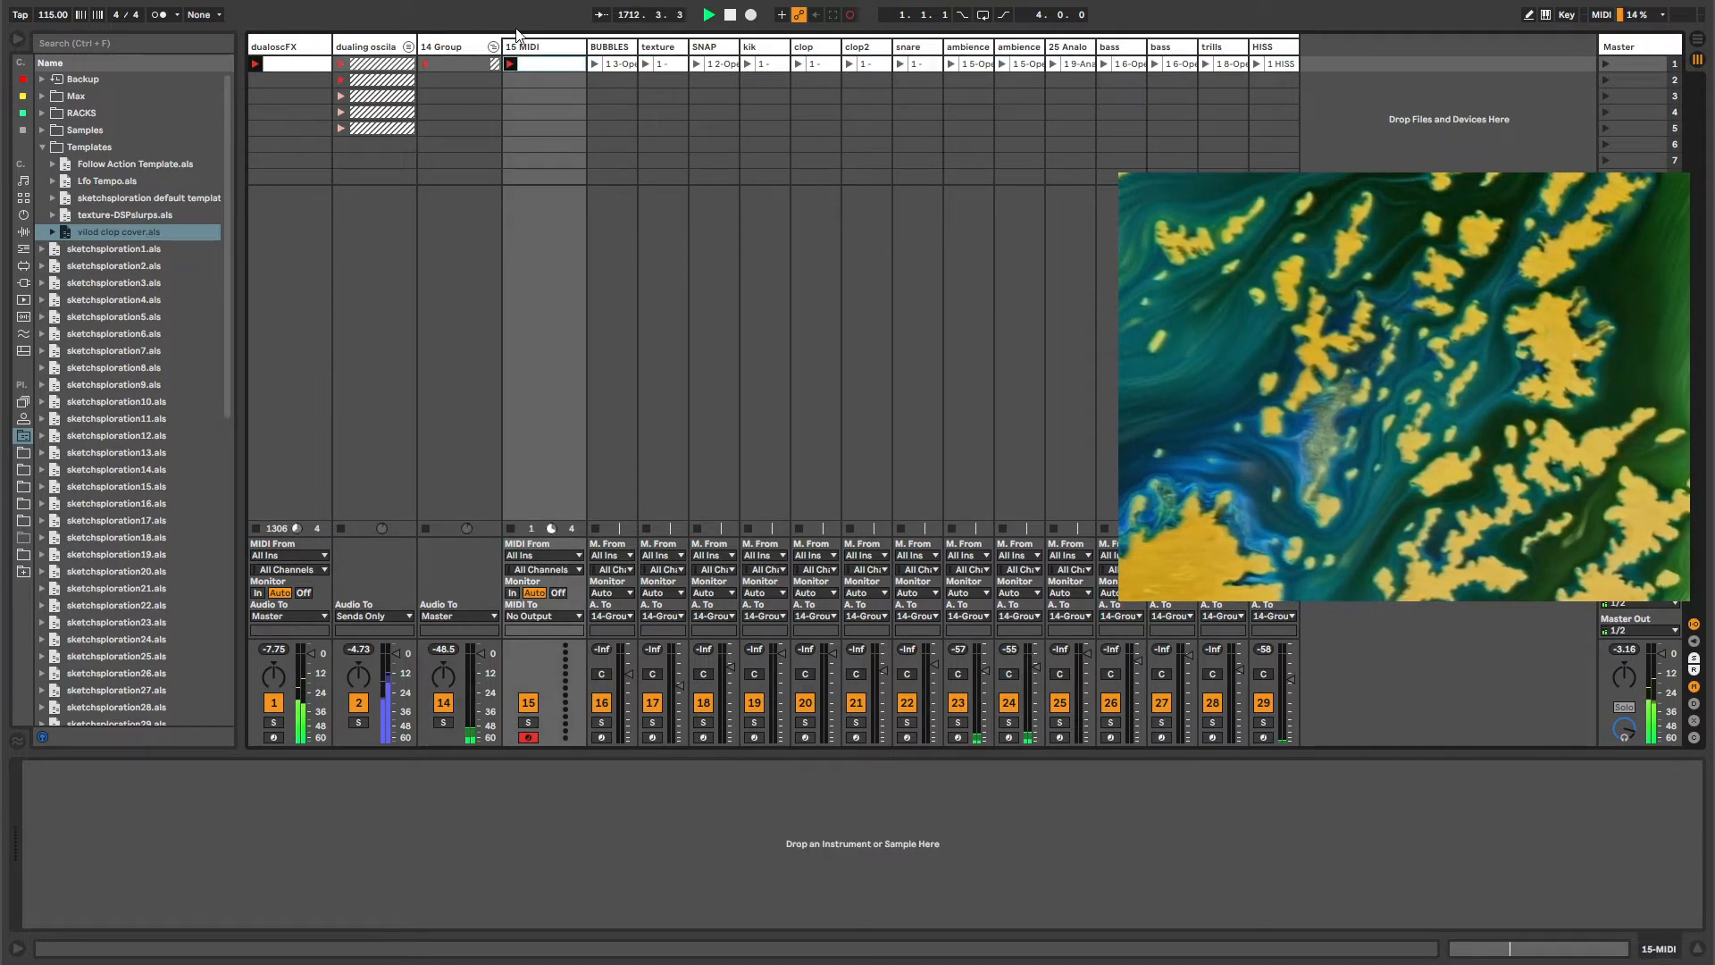
click(531, 50)
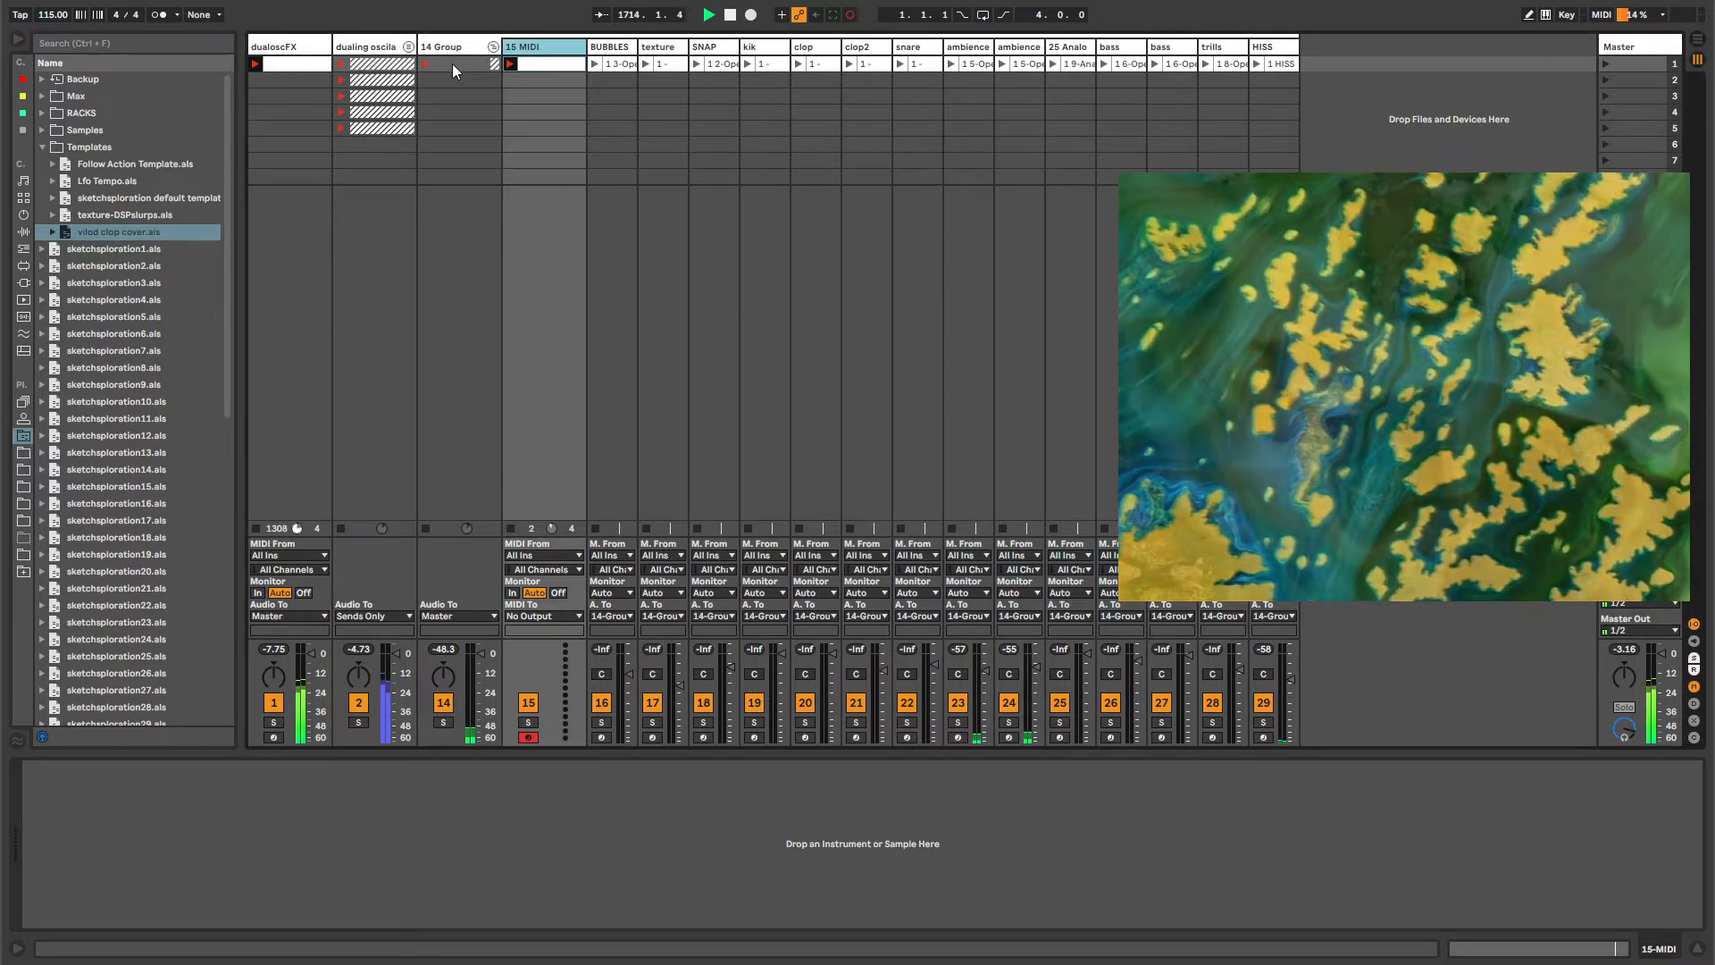
key(Delete)
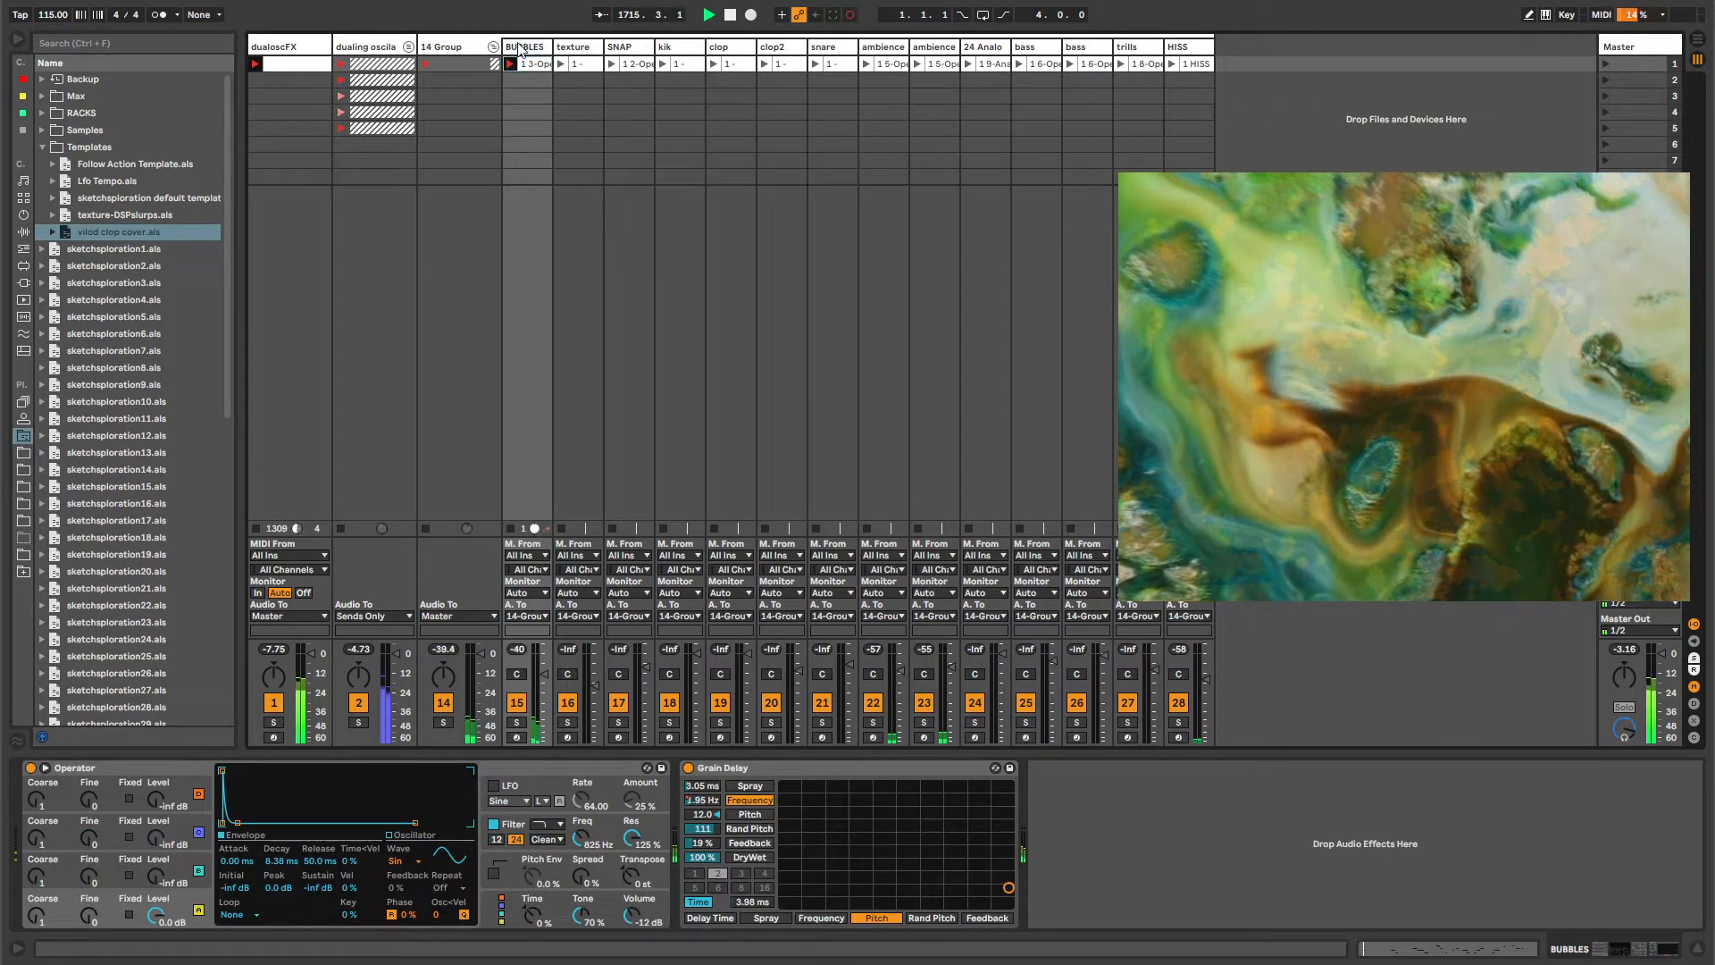
Launch the BUBBLES and texture clips and widen the BUBBLES track to full width.
click(520, 49)
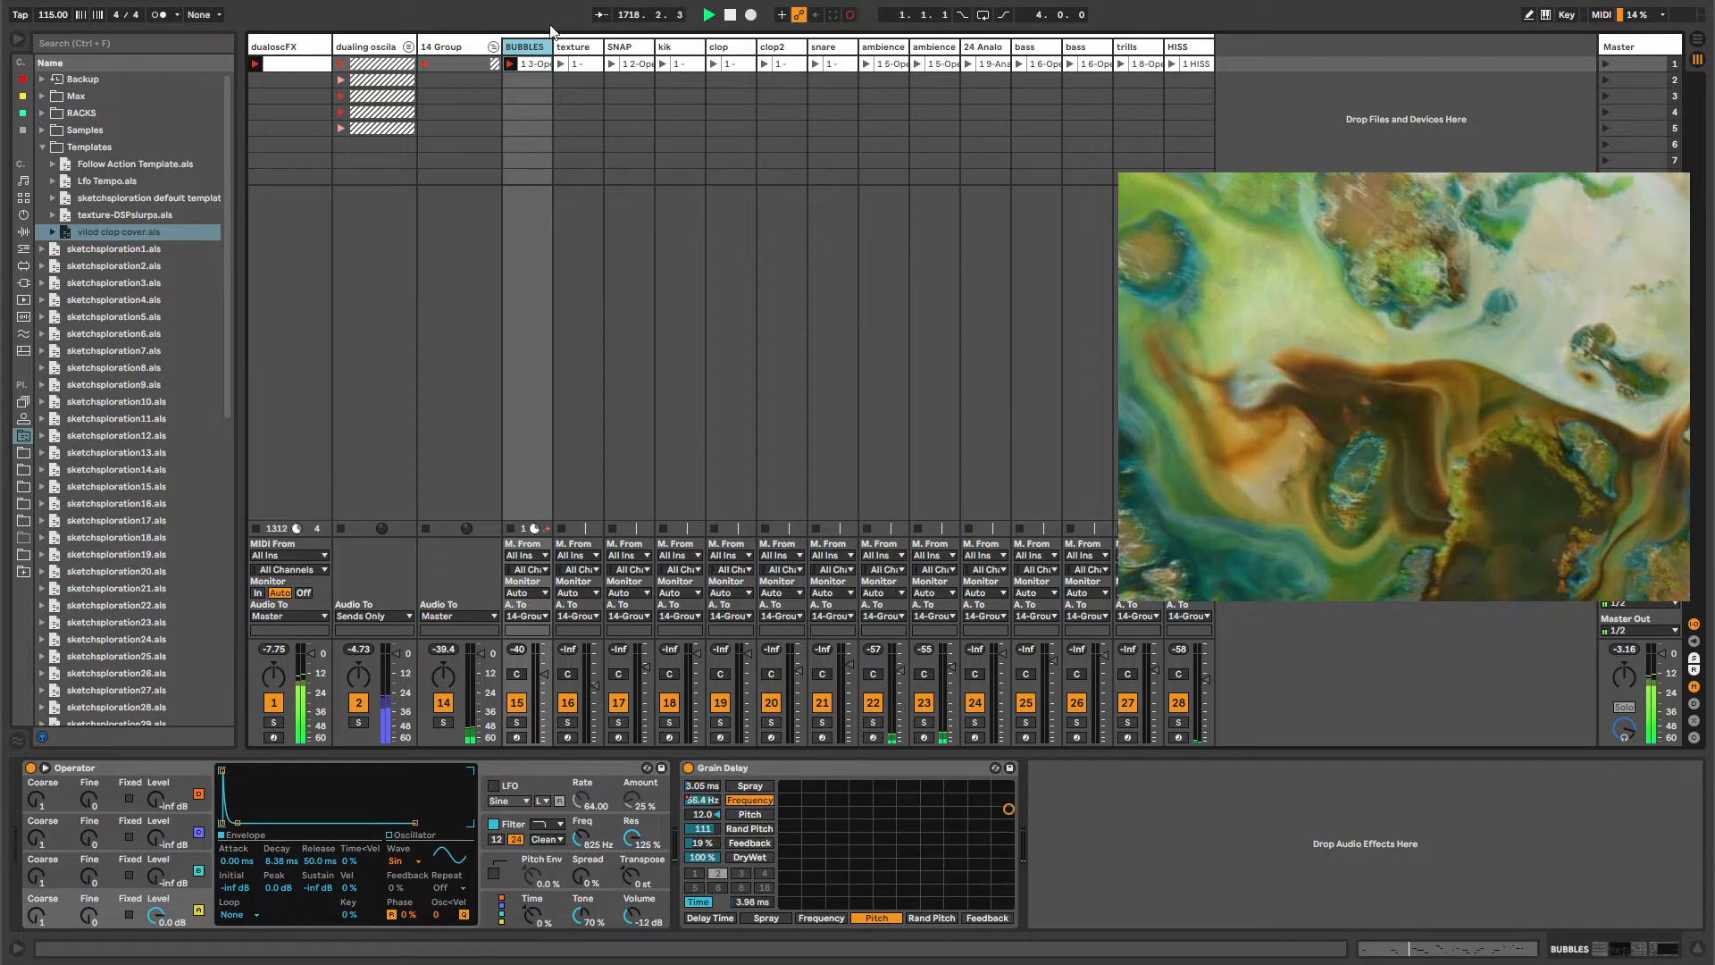
drag(552, 46, 583, 47)
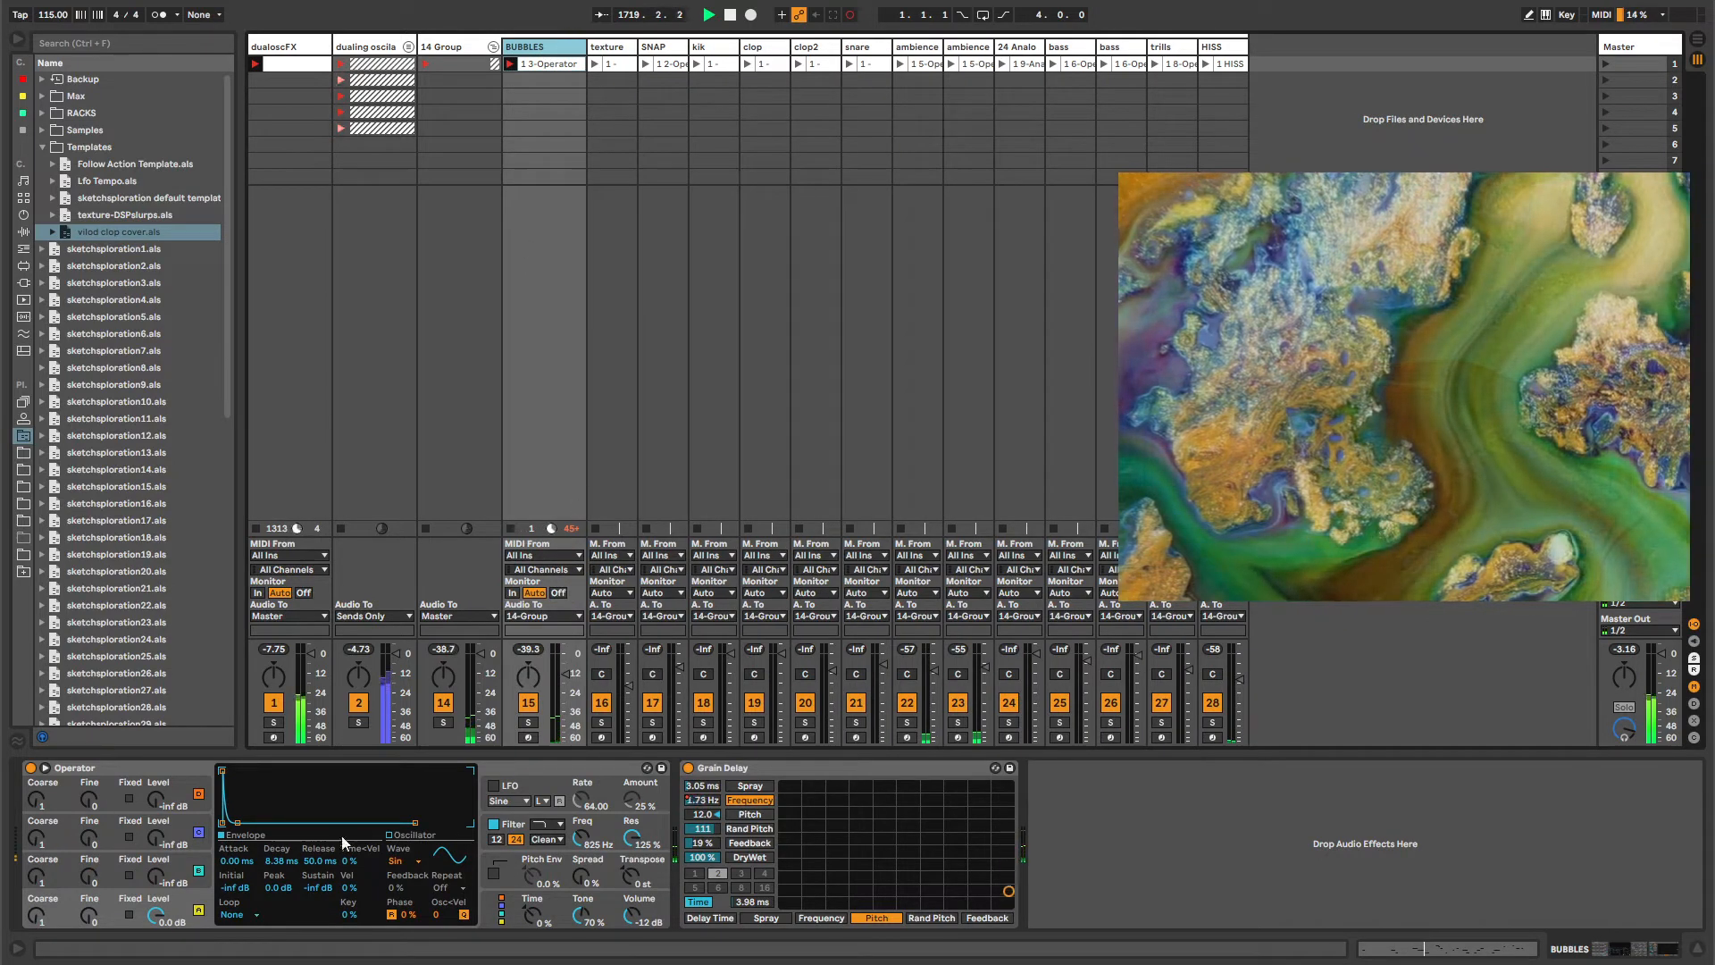
click(594, 64)
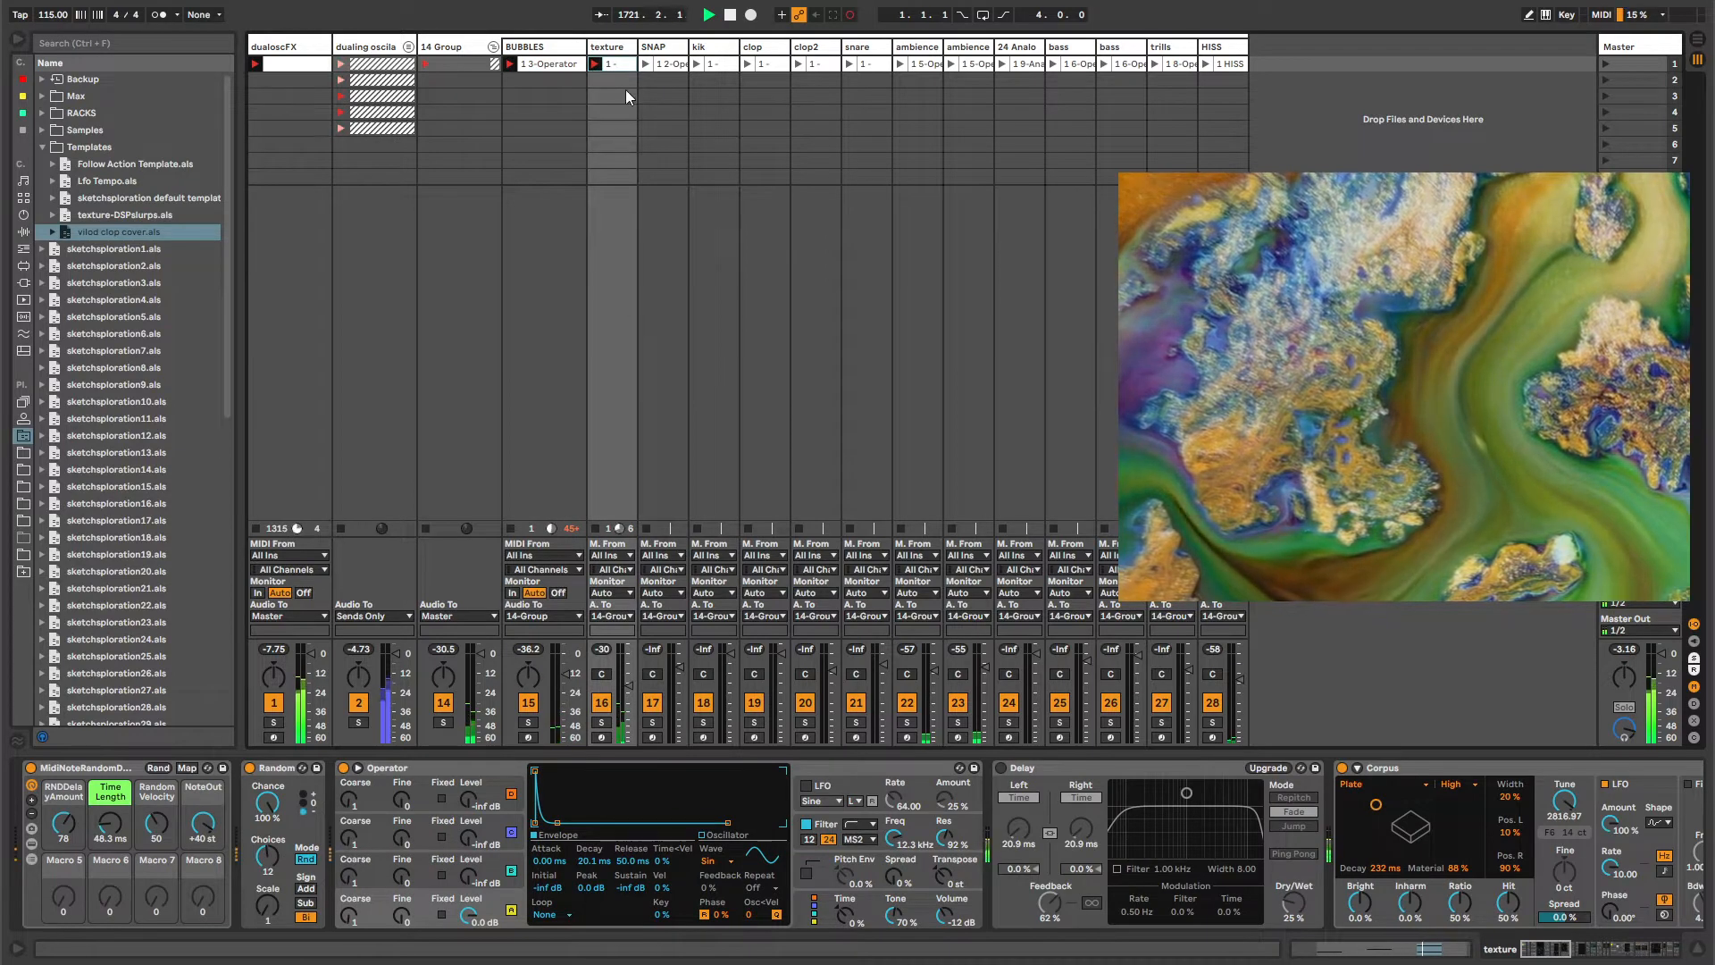
click(623, 49)
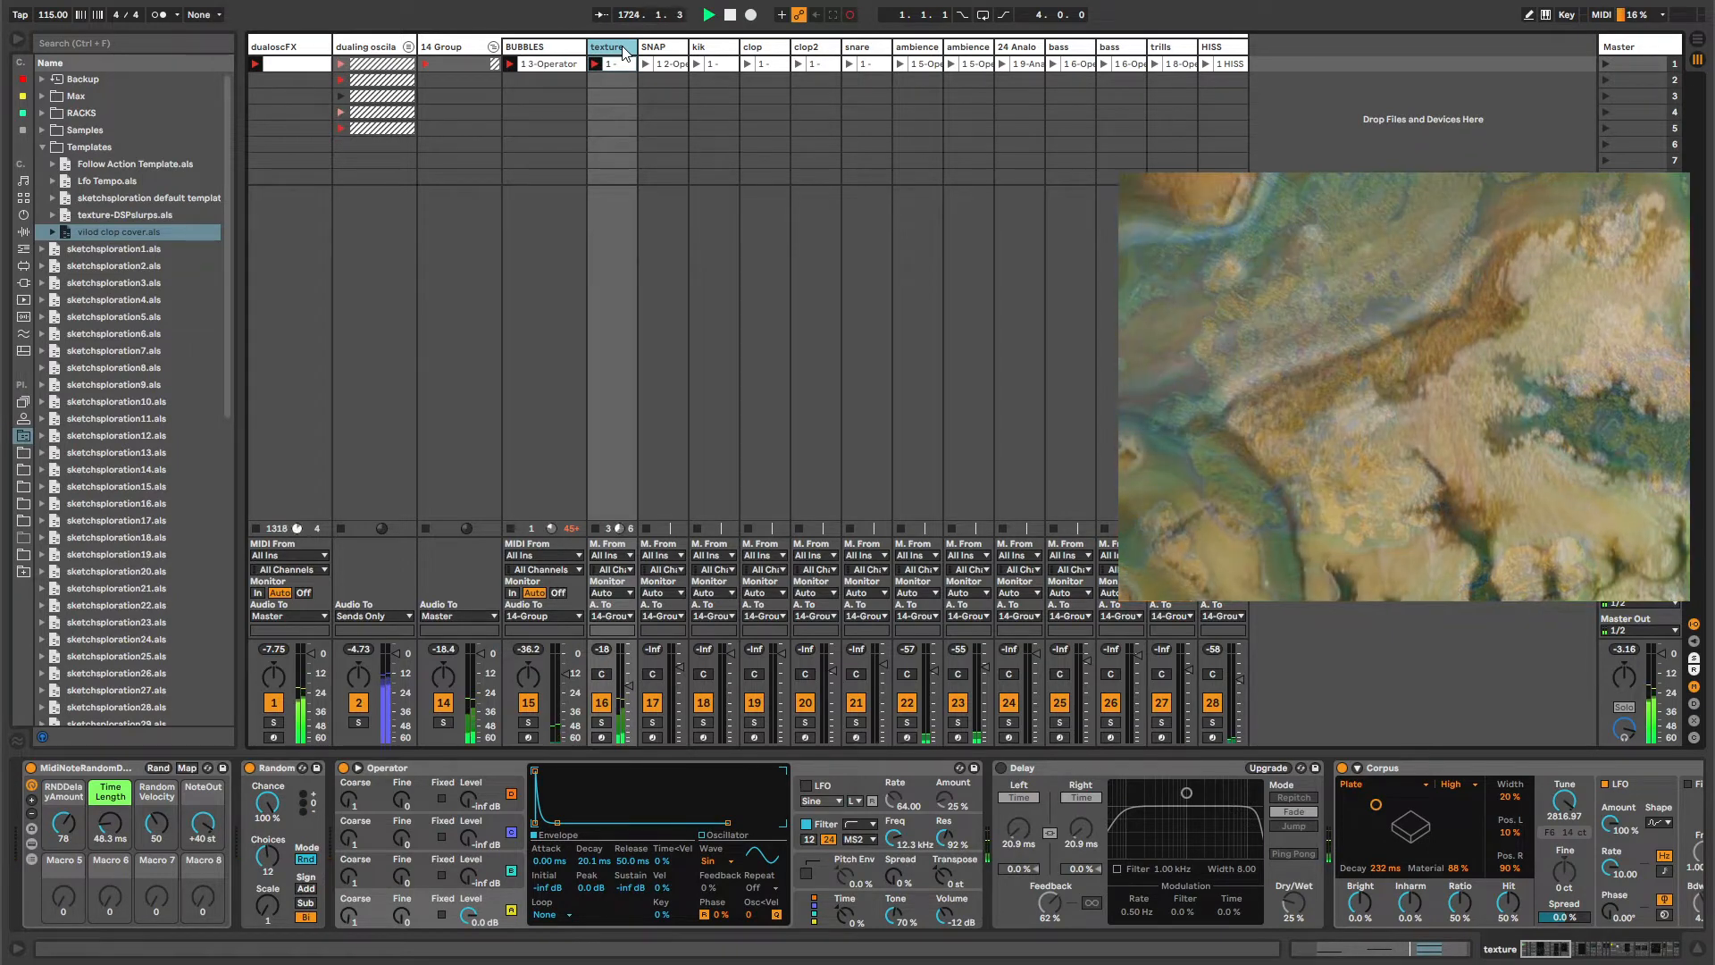
click(612, 60)
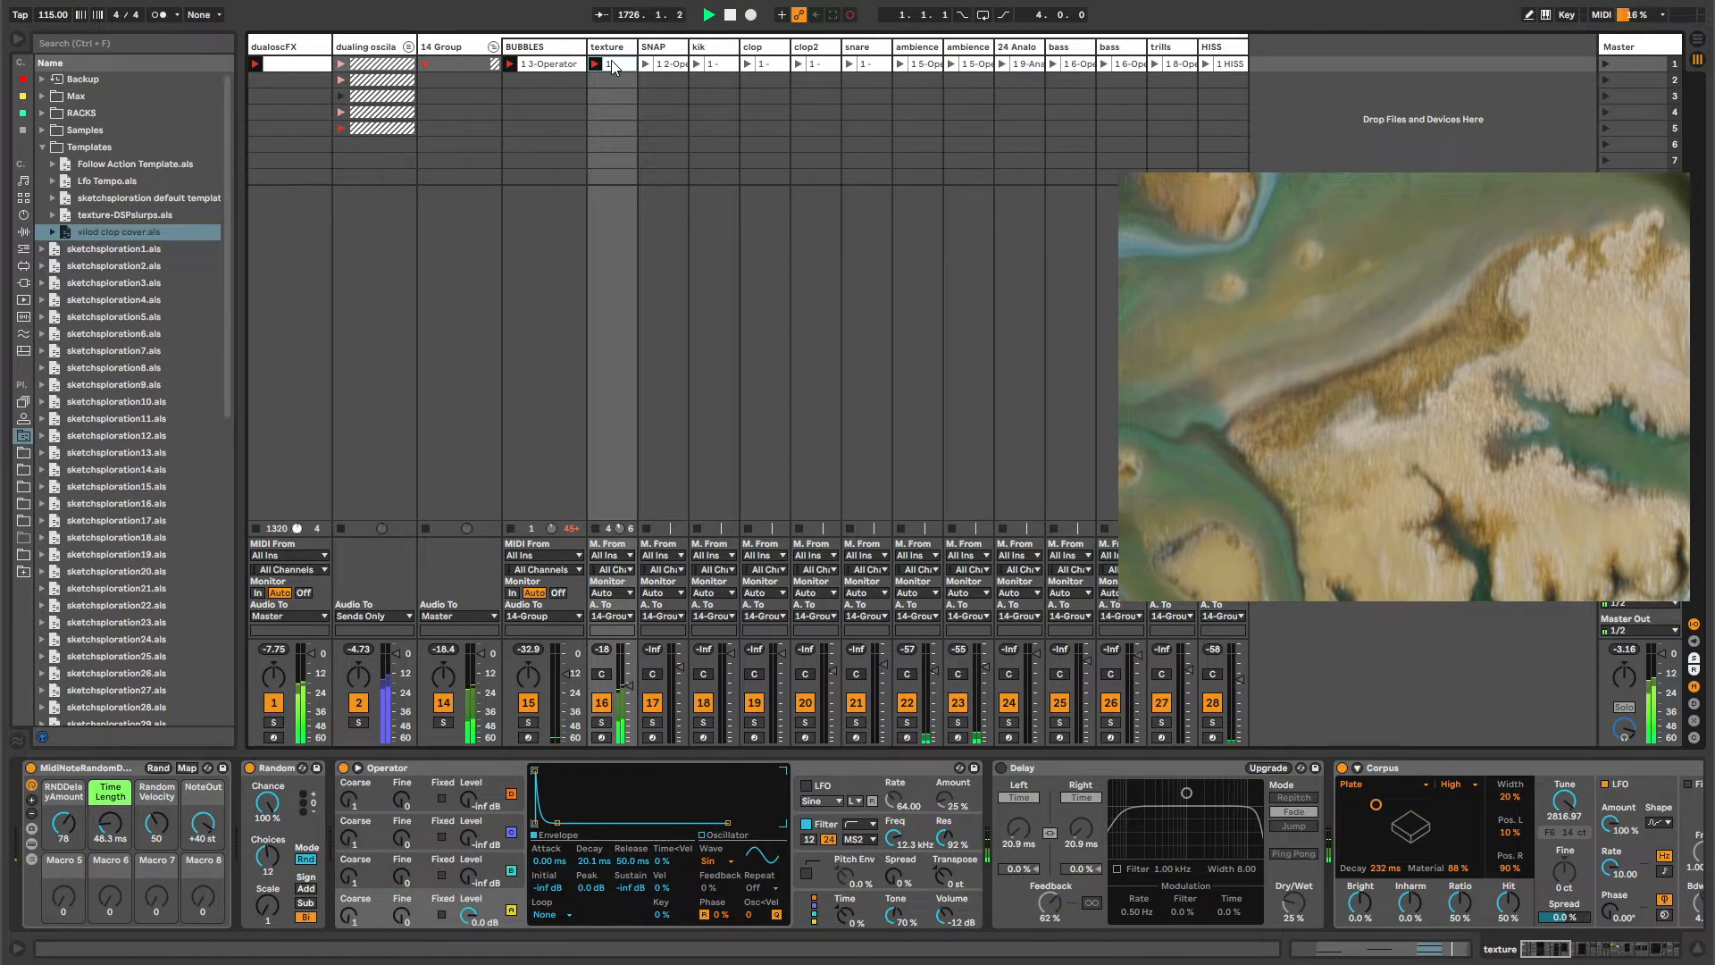
Launch the kik and SNAP clips in the first scene.
click(674, 64)
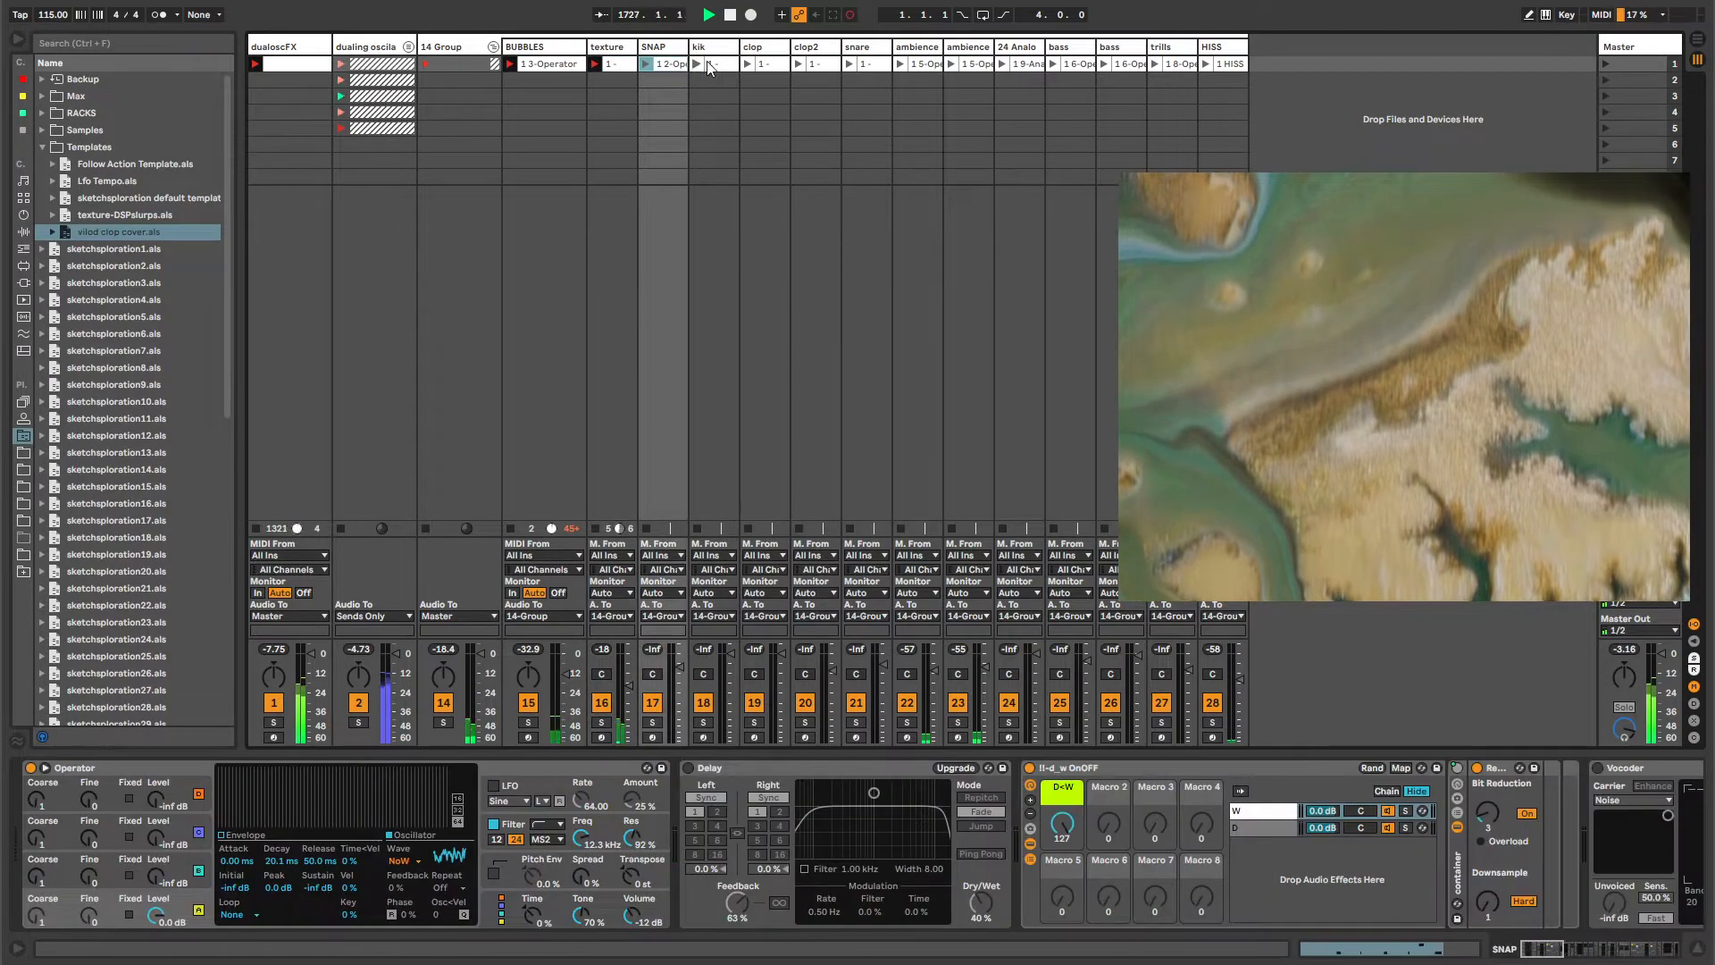
click(697, 64)
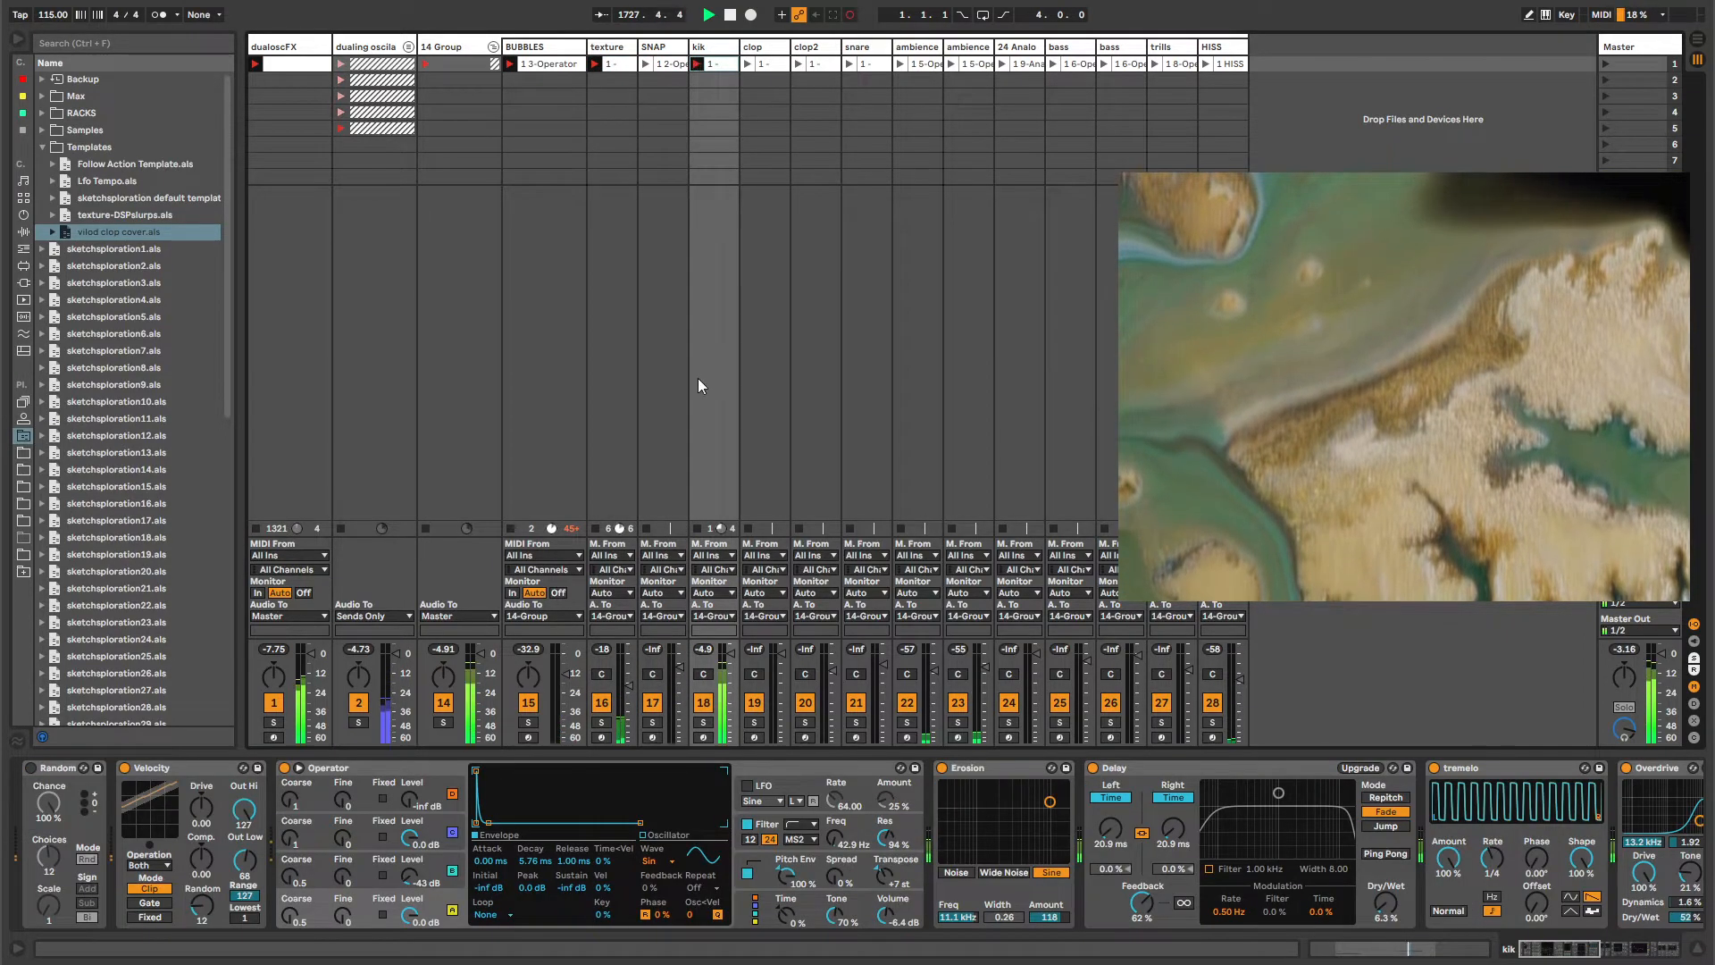
click(672, 67)
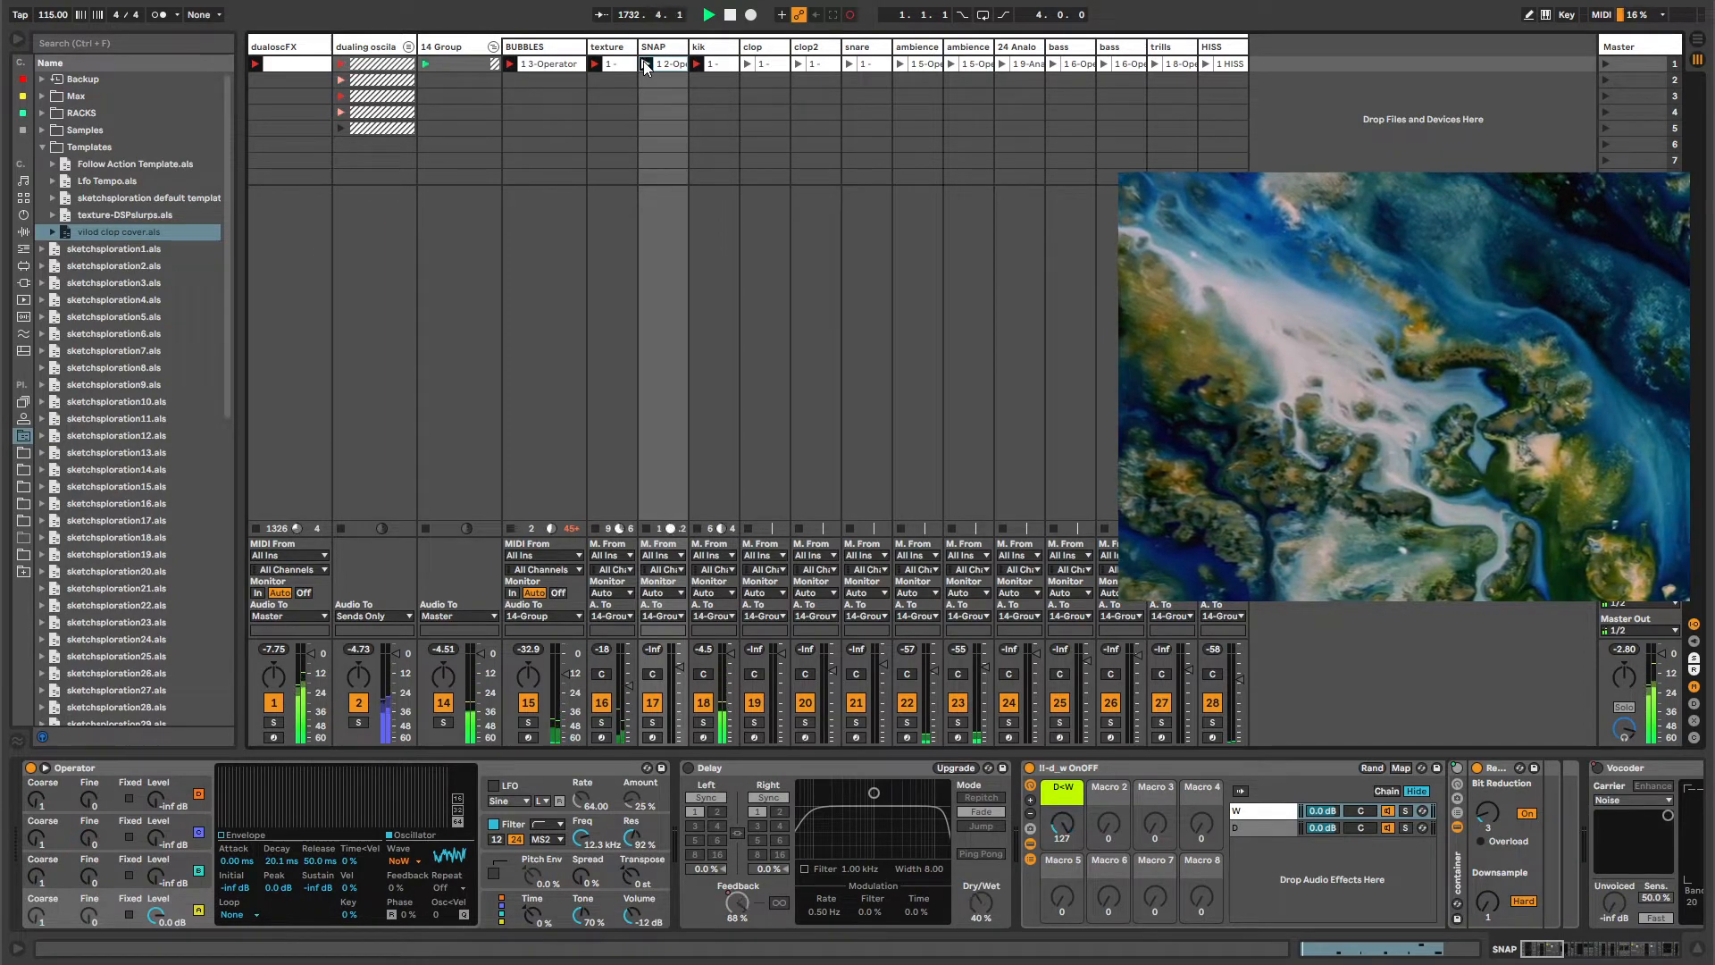
click(645, 63)
Check 14 Group in the Arrangement View, return to the Session View, and examine the clop and kik tracks' device chains.
click(443, 44)
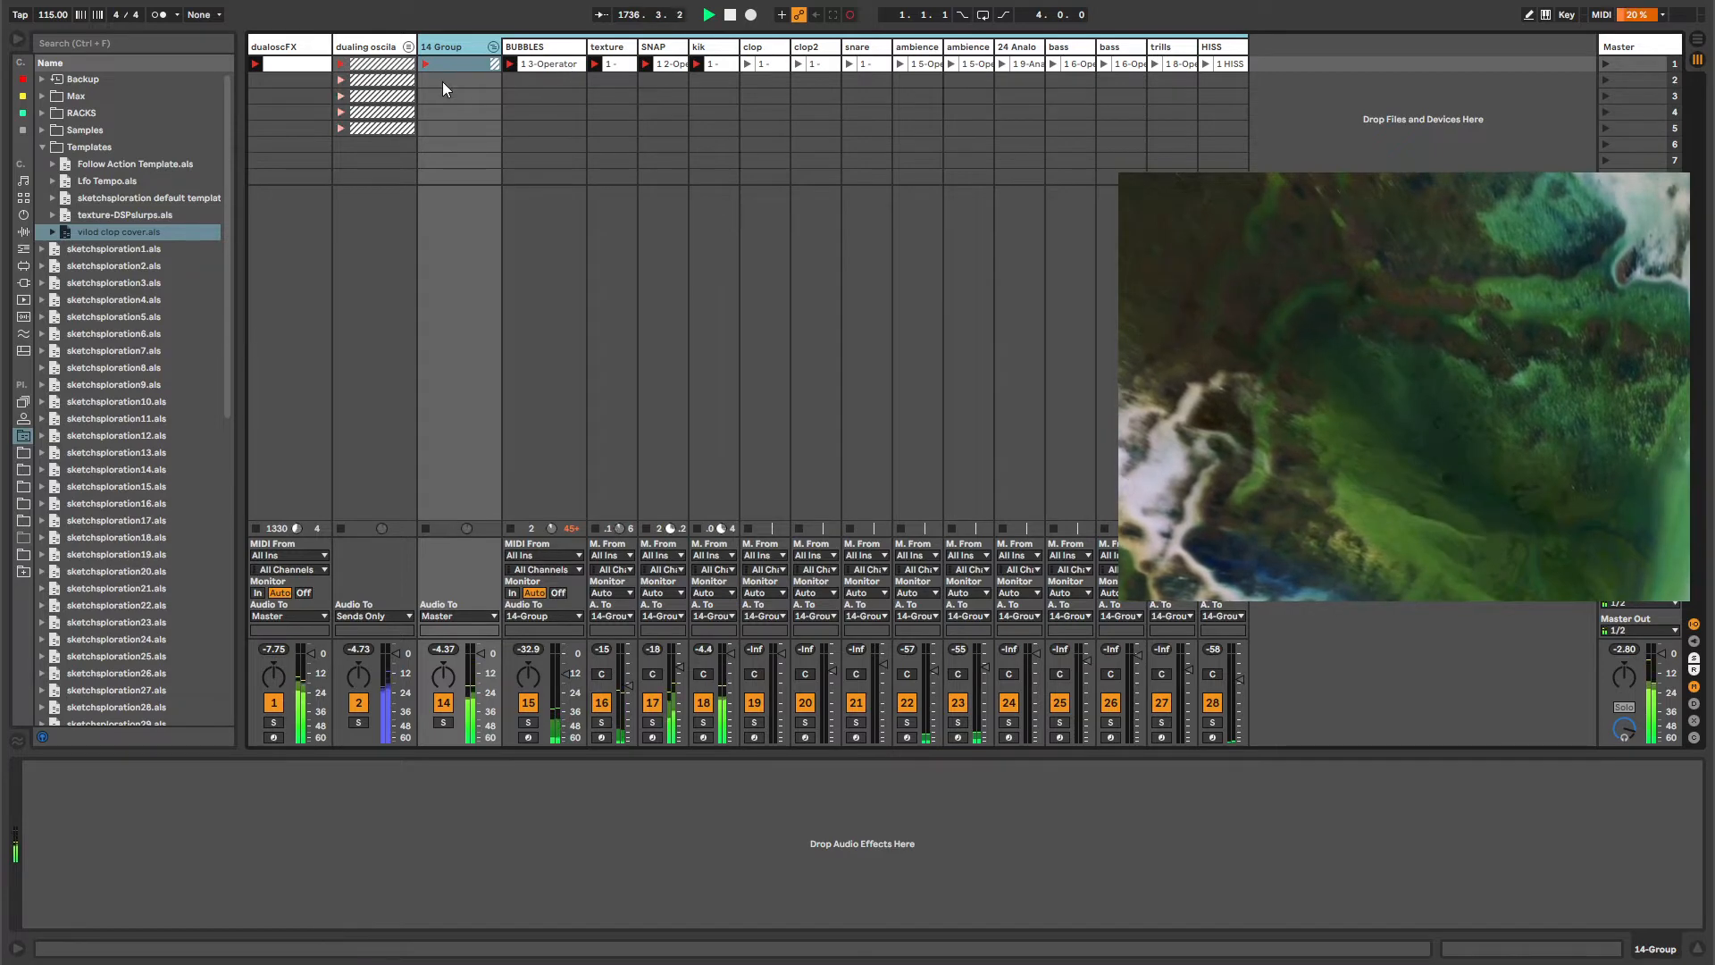
key(Tab)
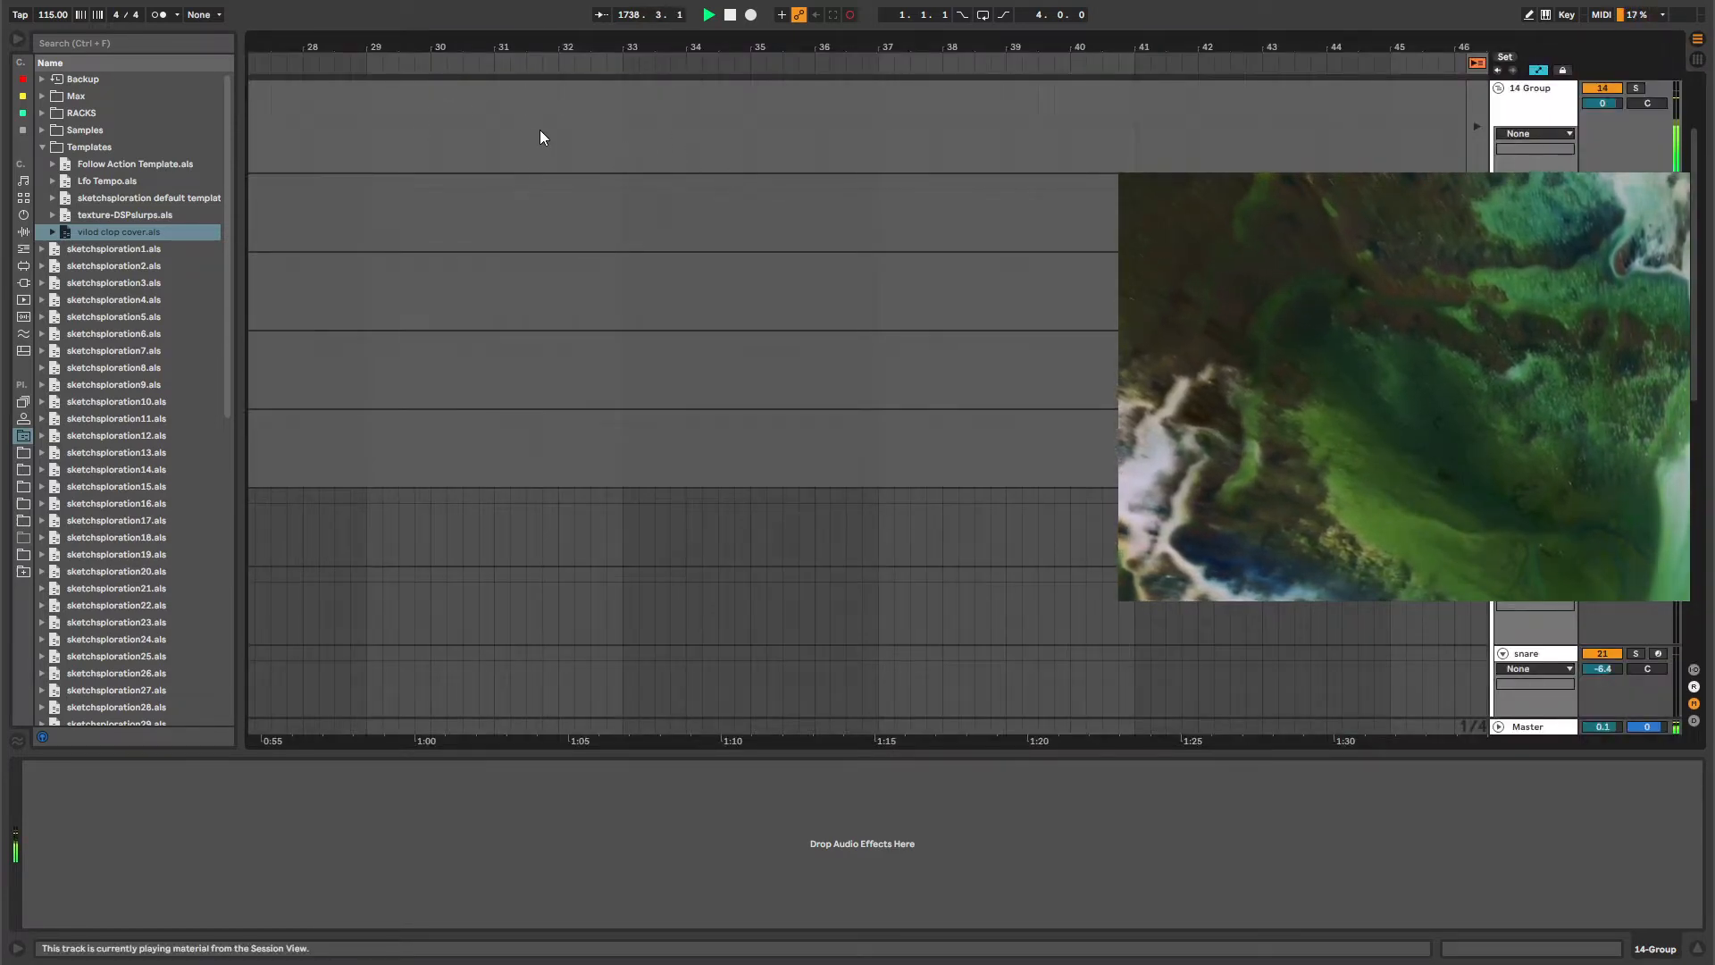
key(Tab)
click(770, 67)
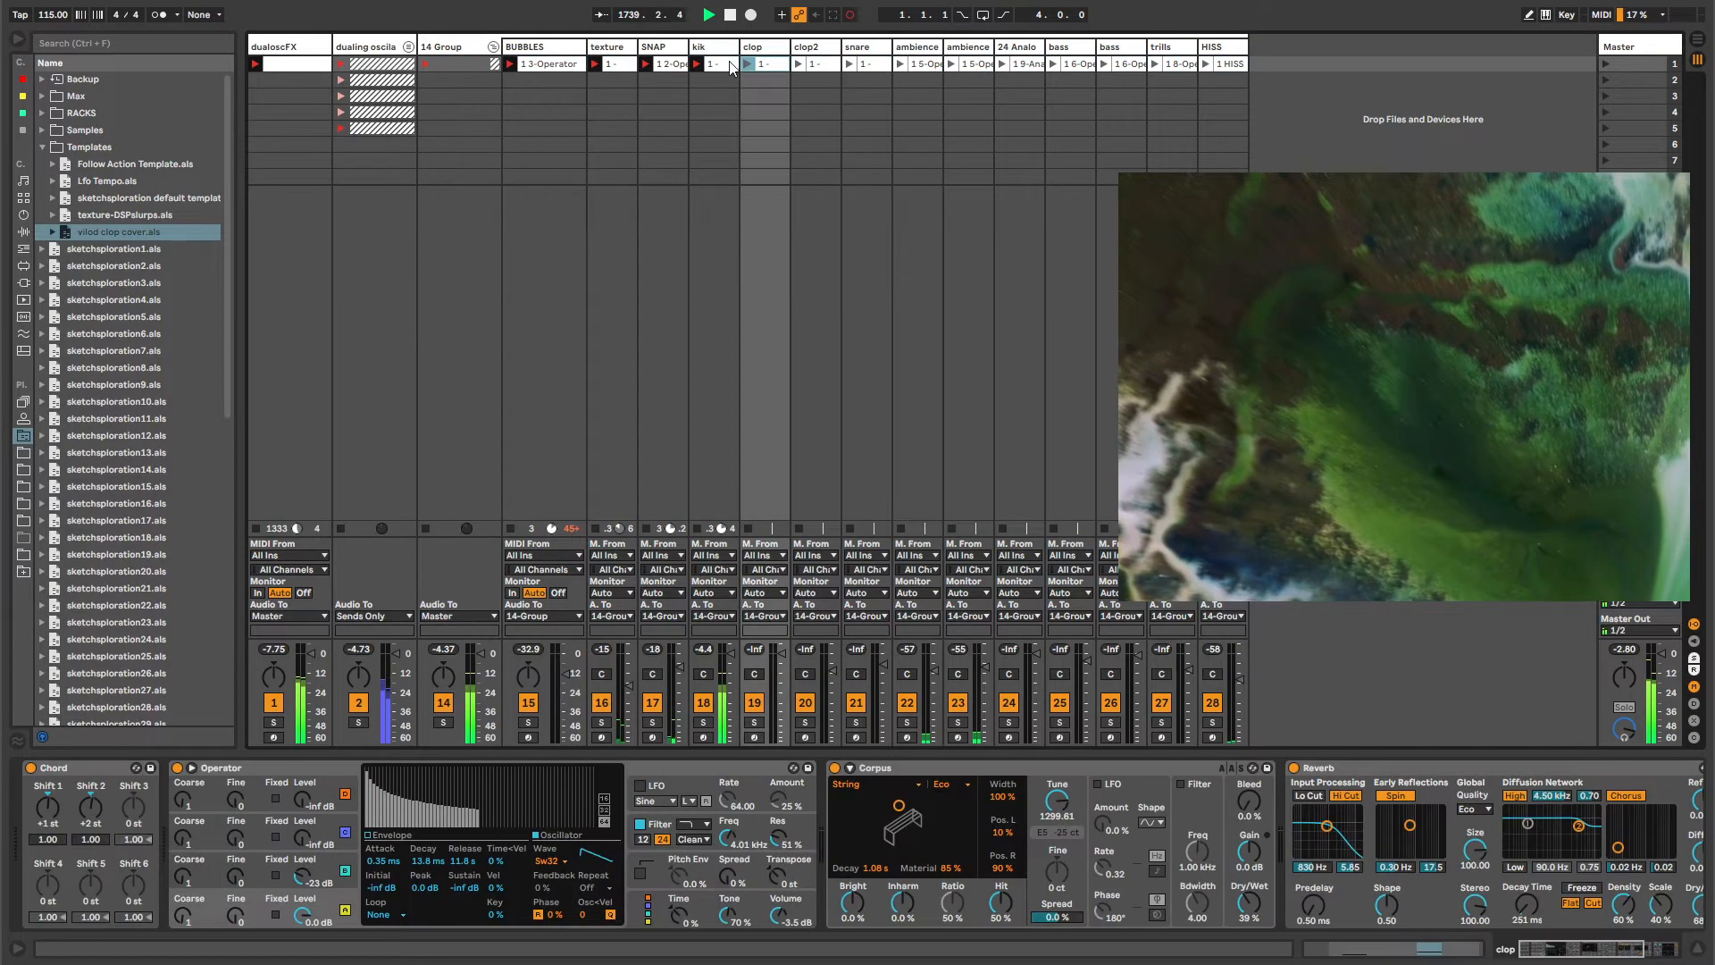
click(720, 65)
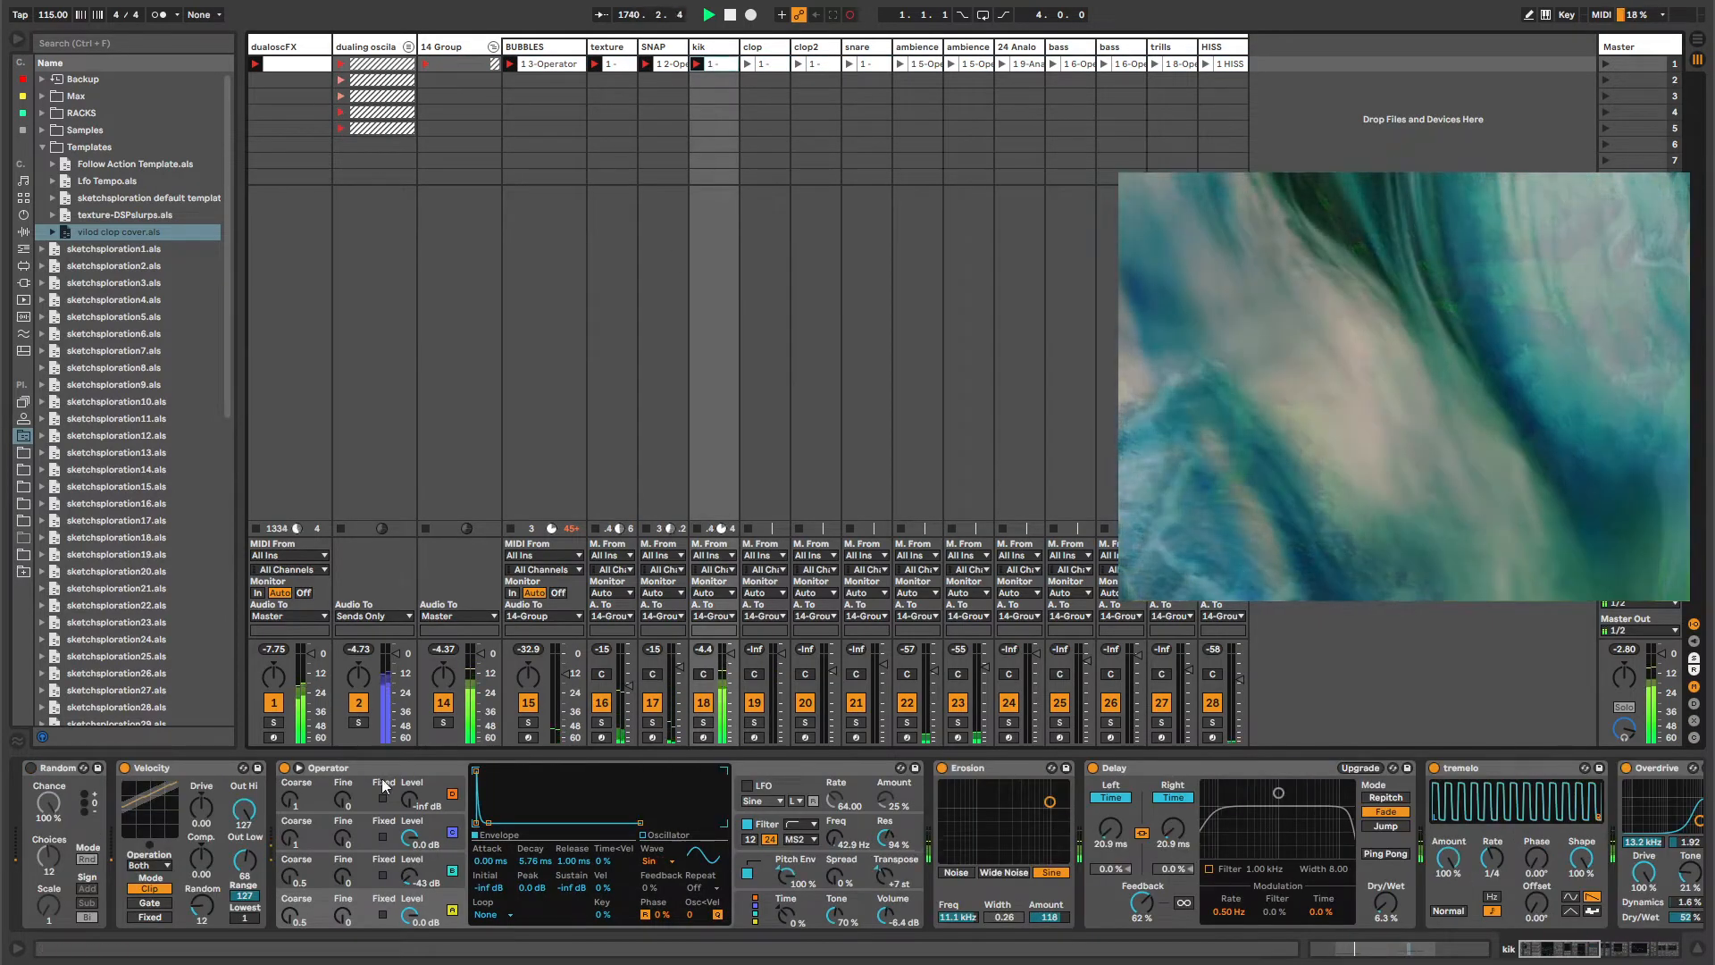
click(780, 770)
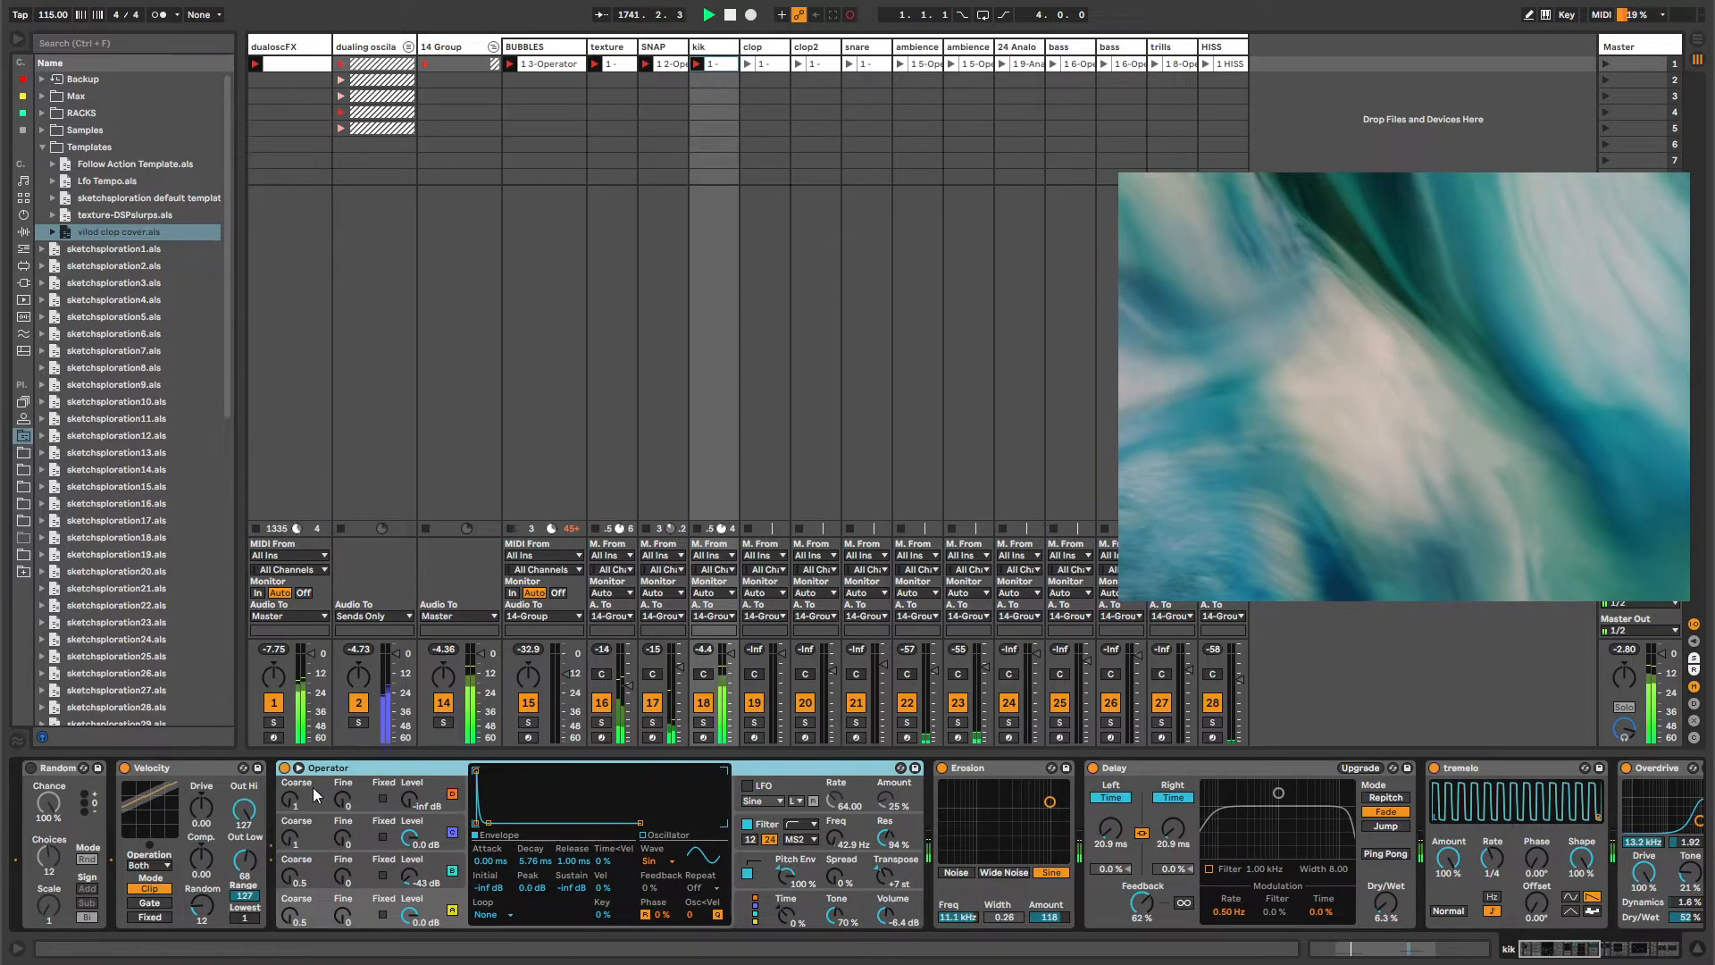
click(712, 52)
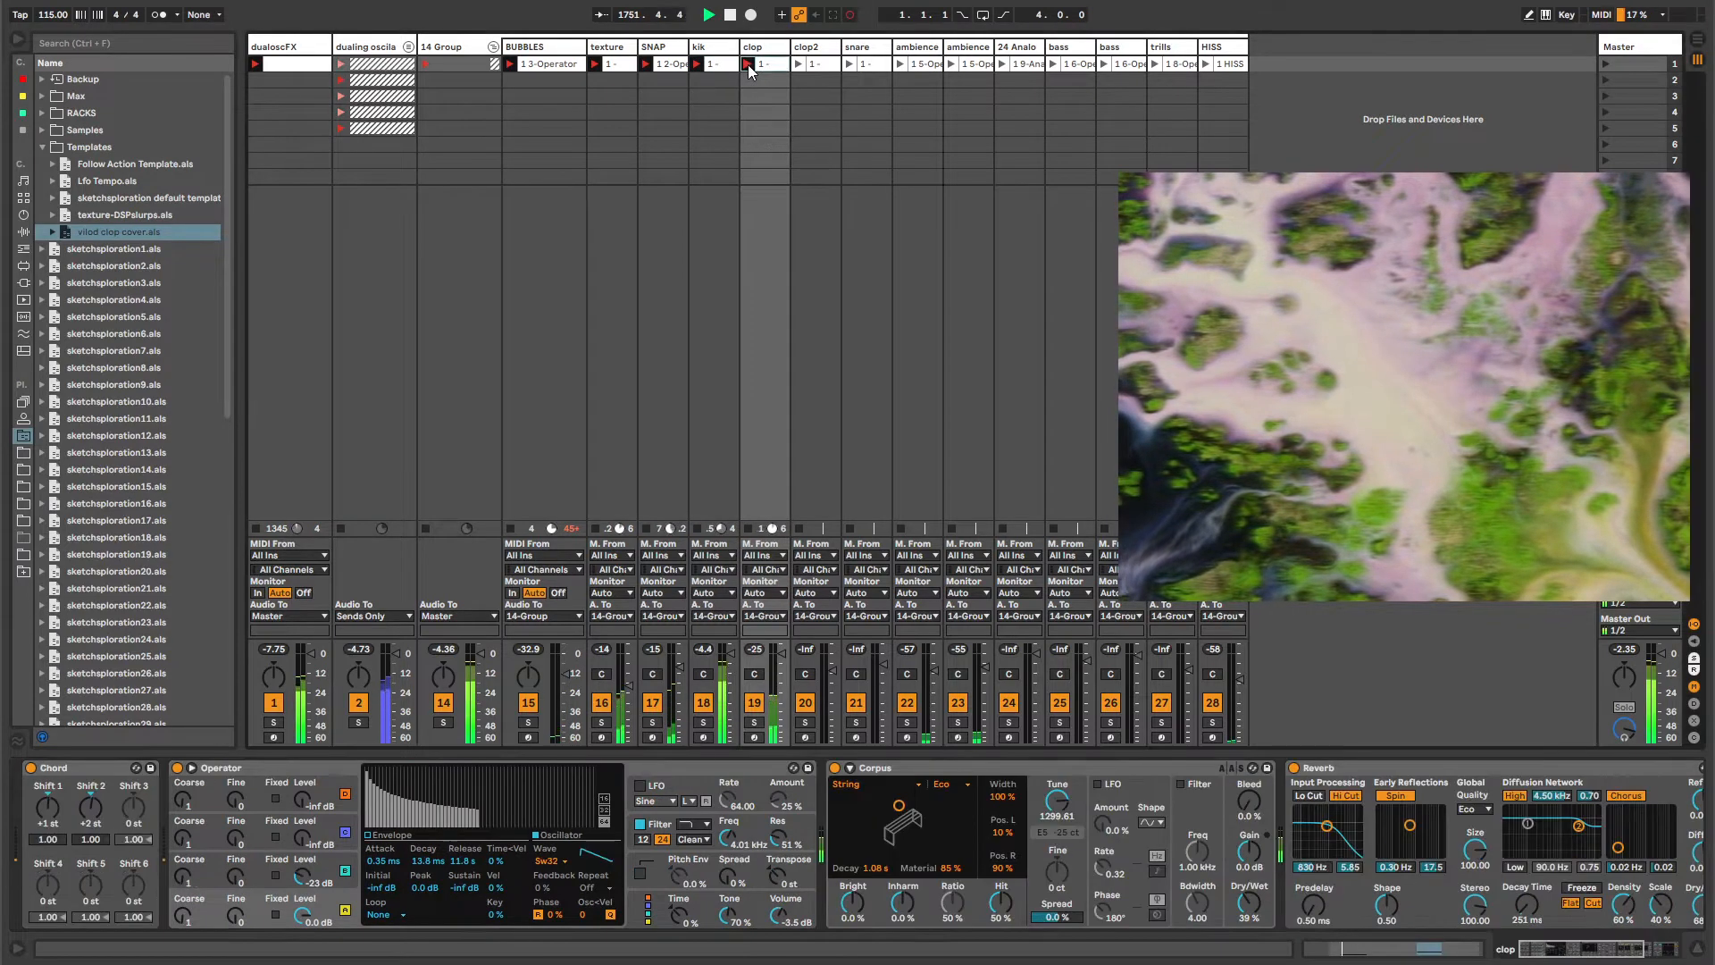
Launch the clop and clop2 clips in the first scene and return to the BUBBLES track.
click(747, 64)
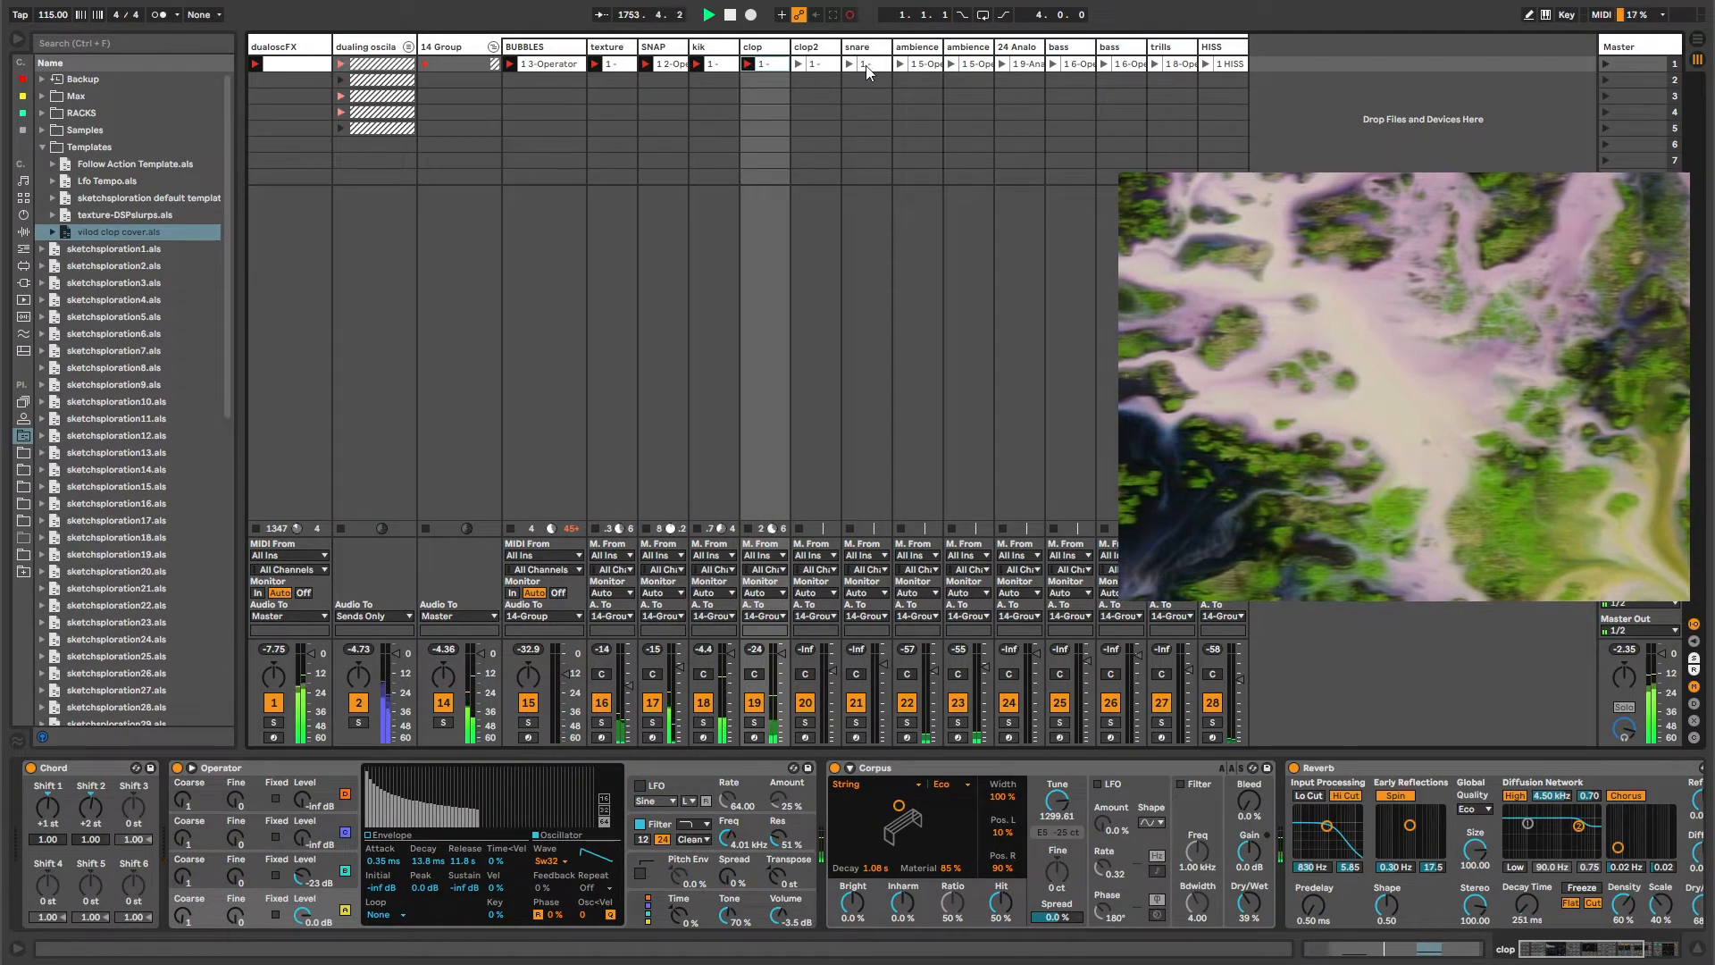
click(799, 64)
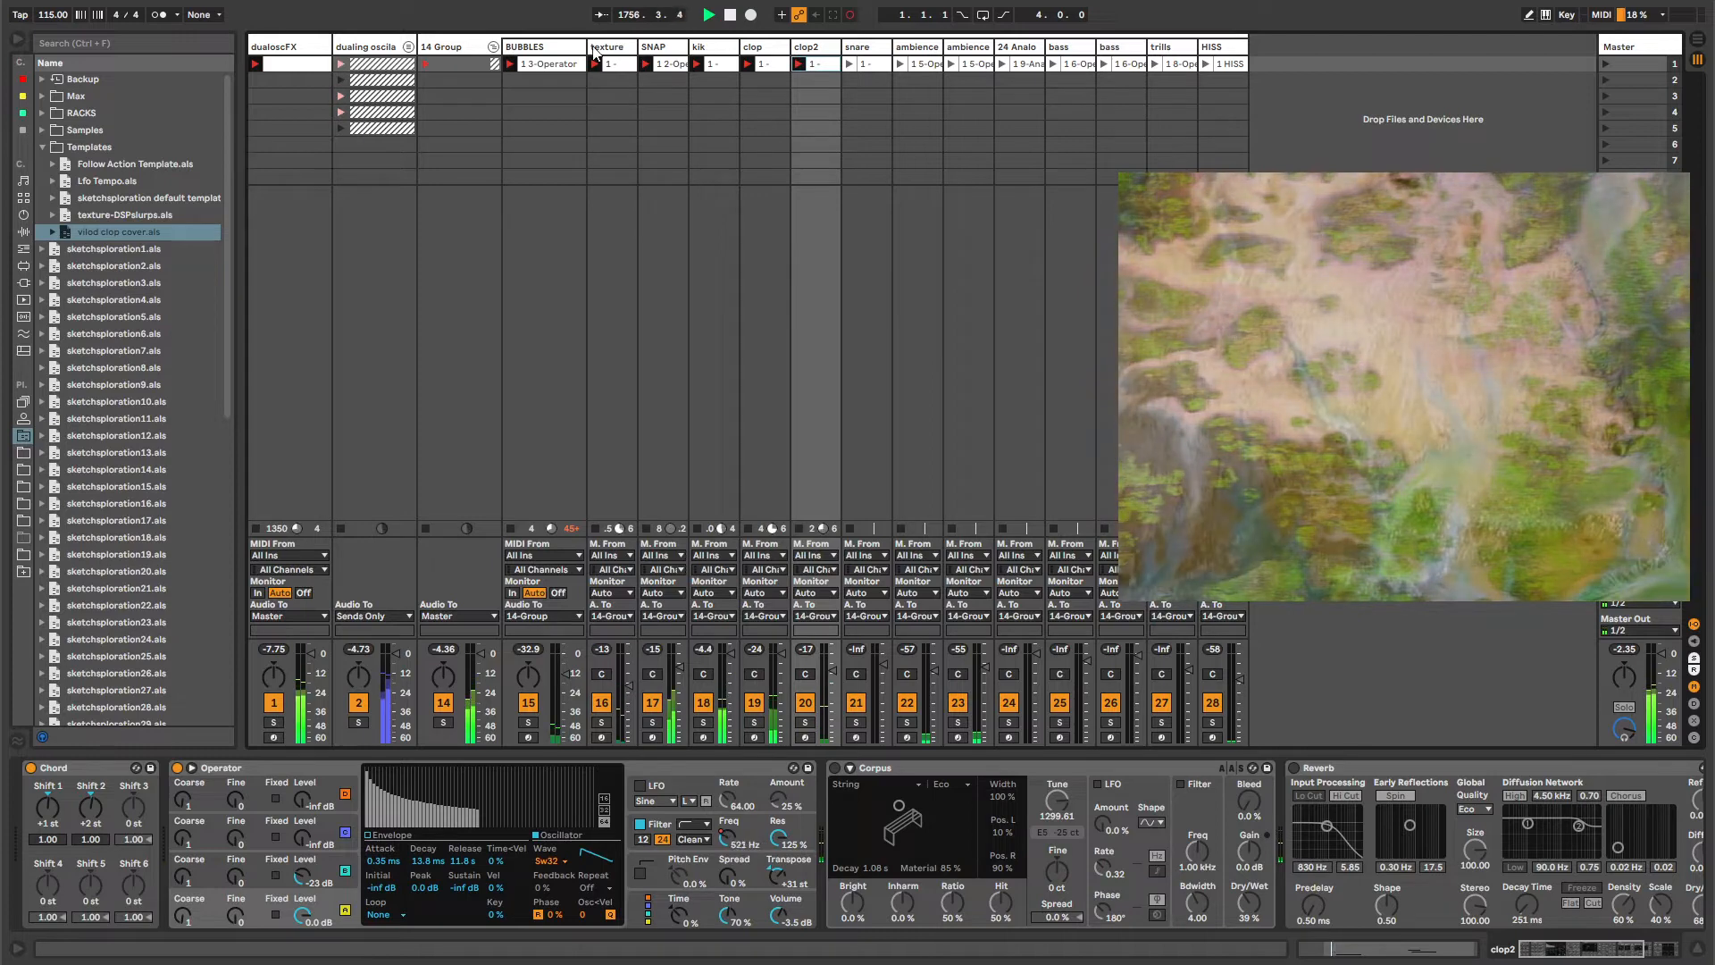
click(534, 47)
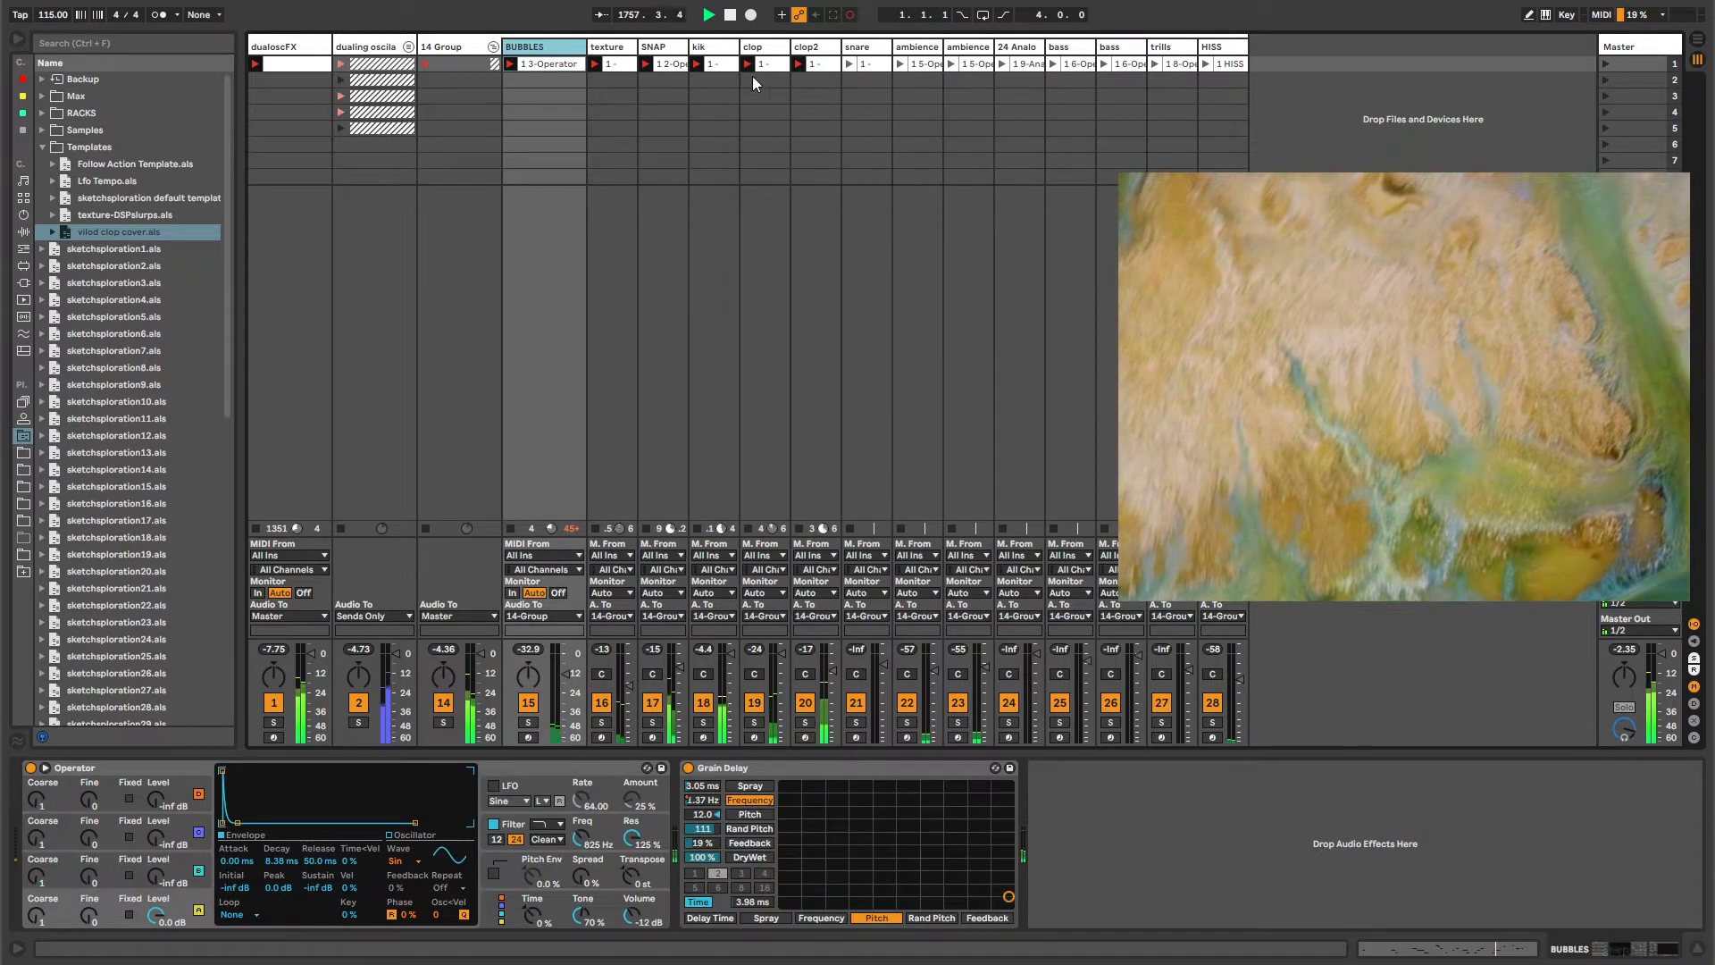
Mute the dualoscFX and dualing oscilator tracks, with session recording off, and delete the automation of dualoscFX's track activator.
click(359, 702)
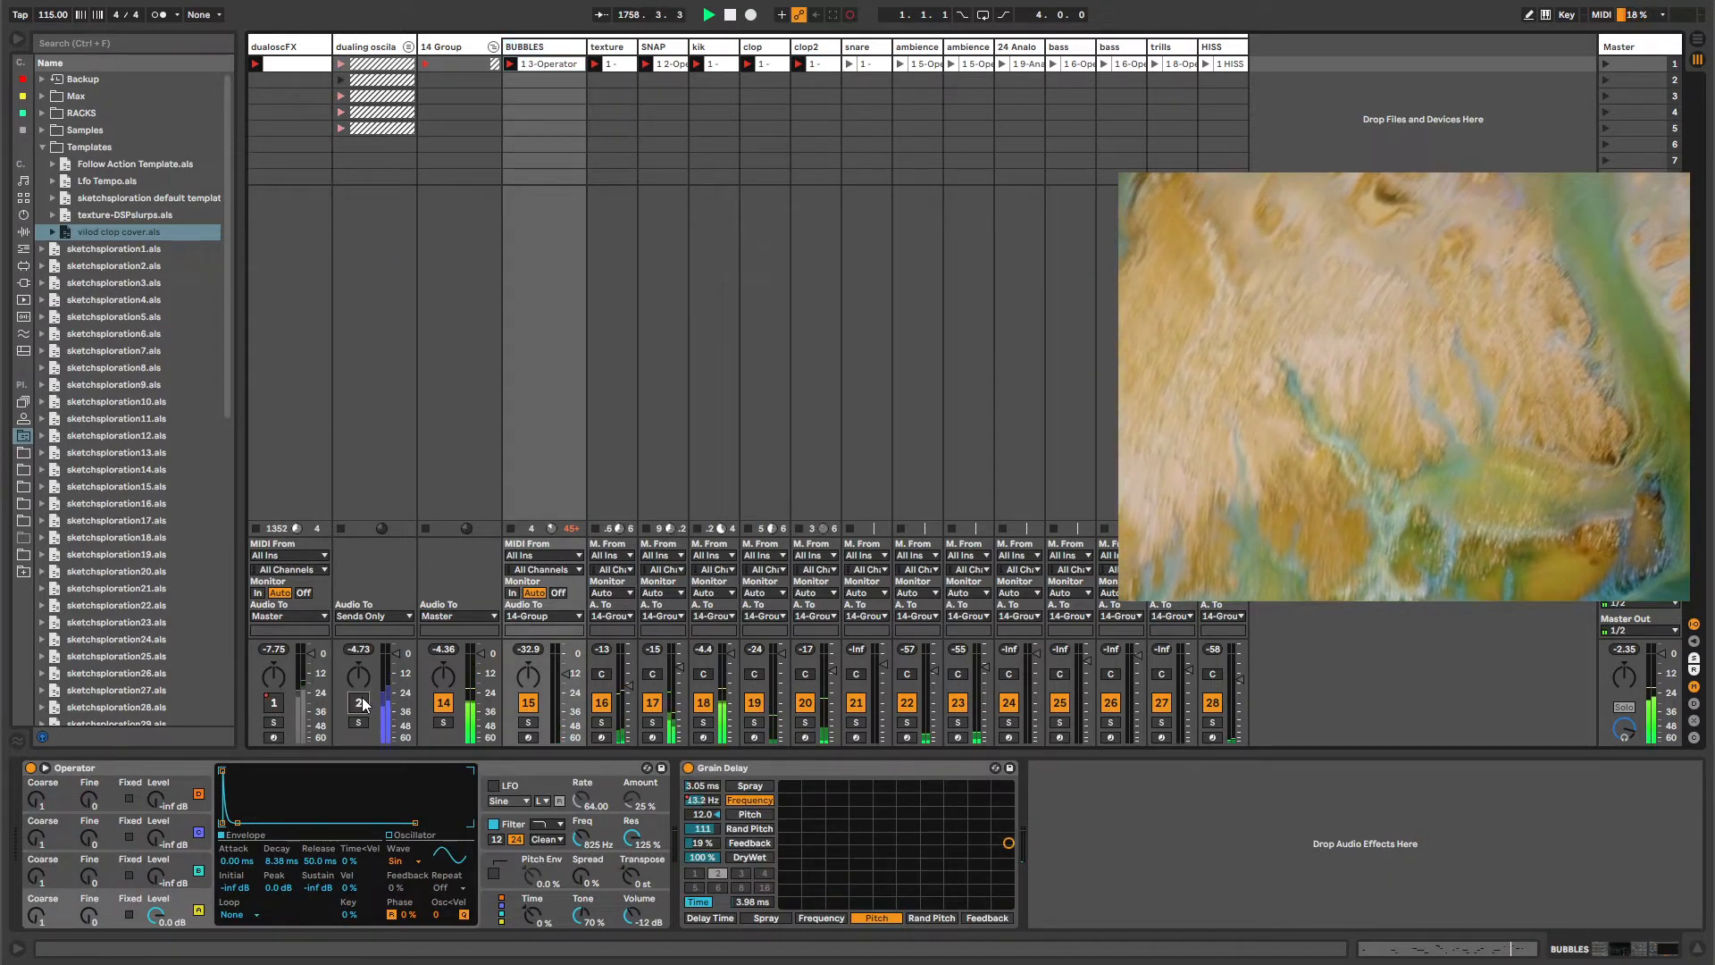
click(274, 702)
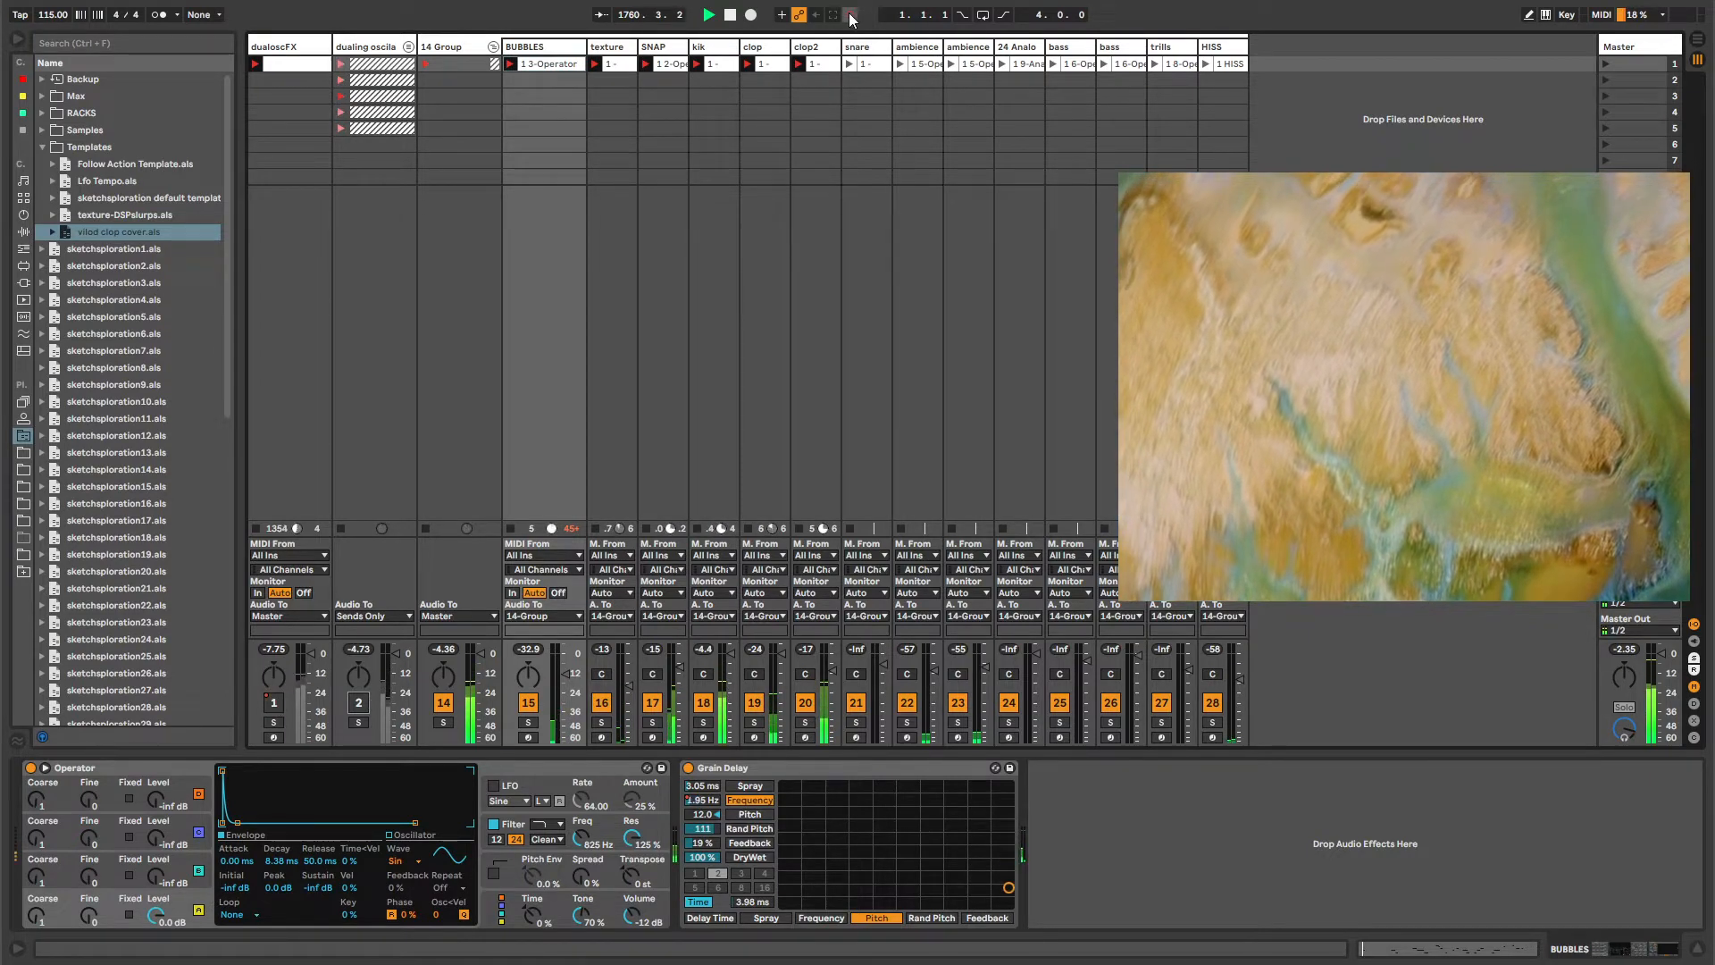
right_click(264, 704)
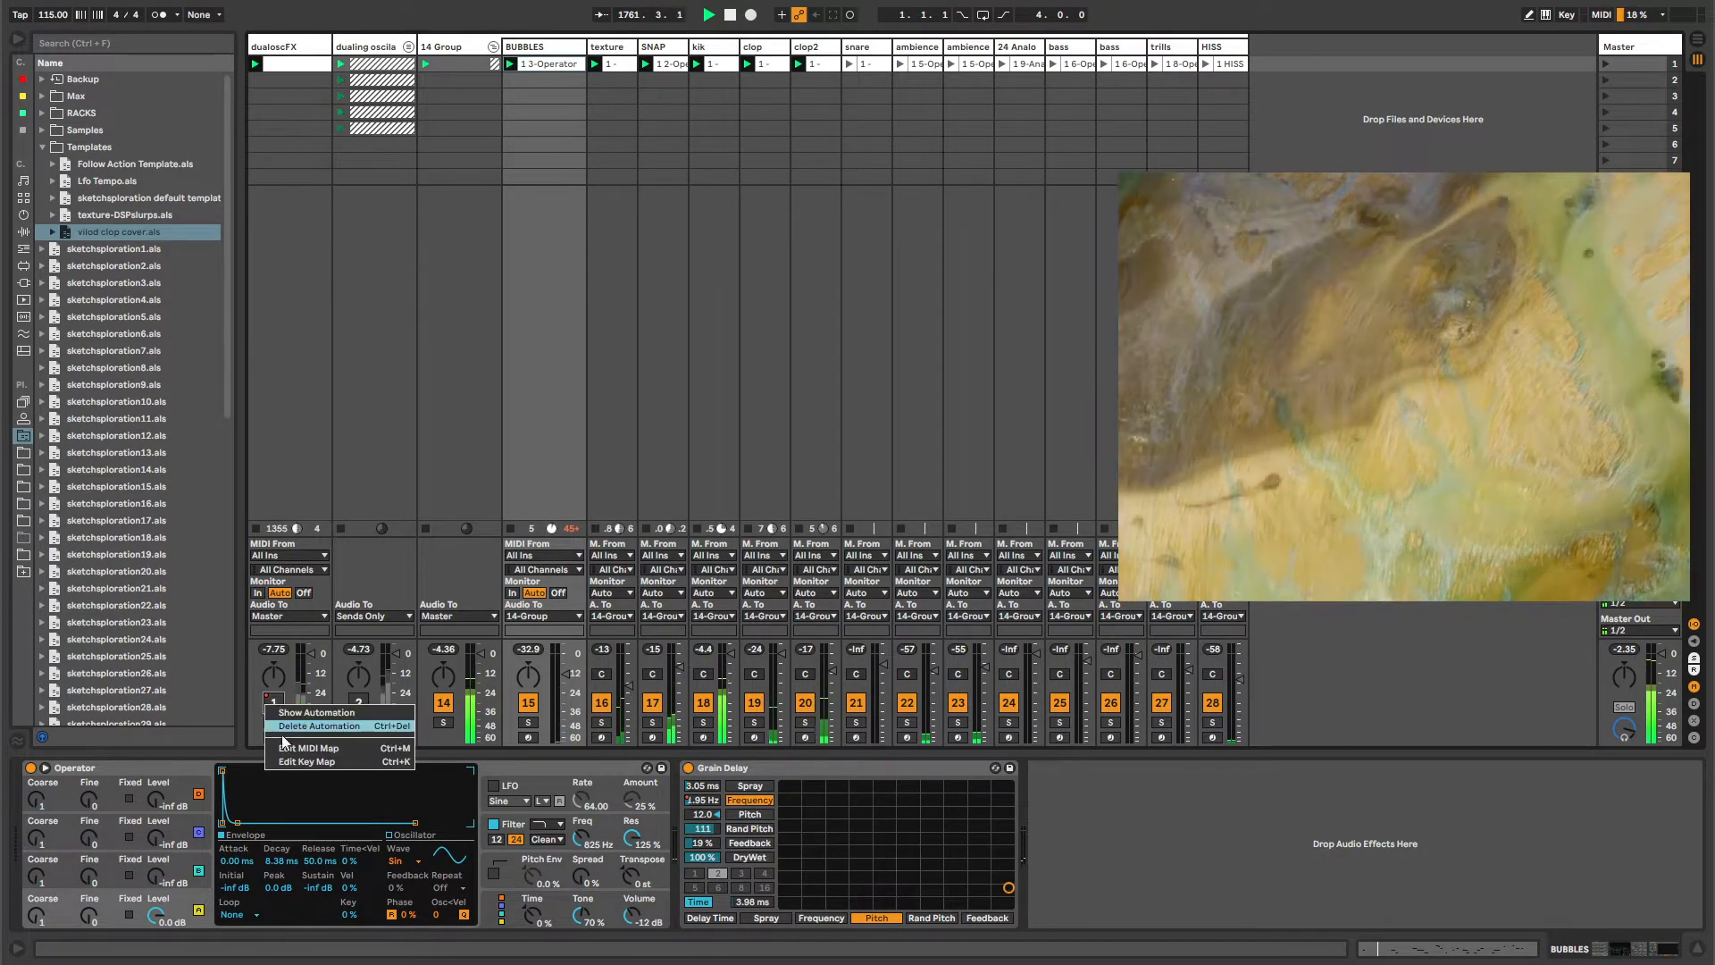
click(275, 711)
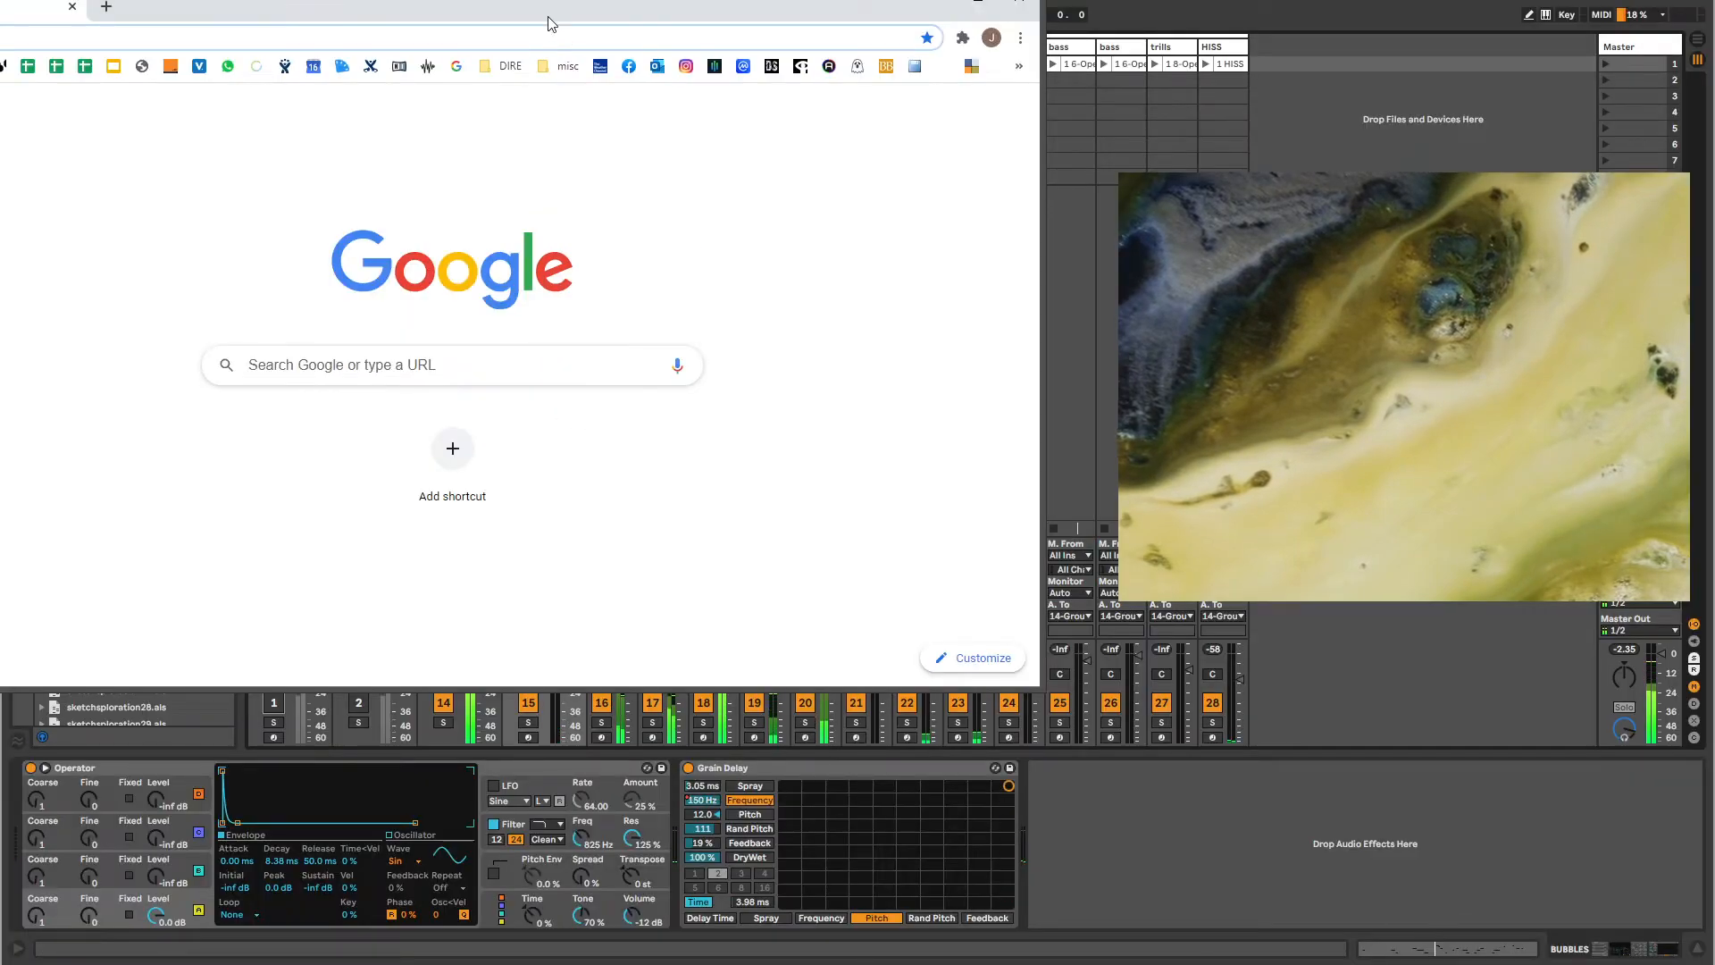
In the Chrome browser window, search Google for "vilod clop", then return to Ableton Live.
drag(551, 24, 902, 40)
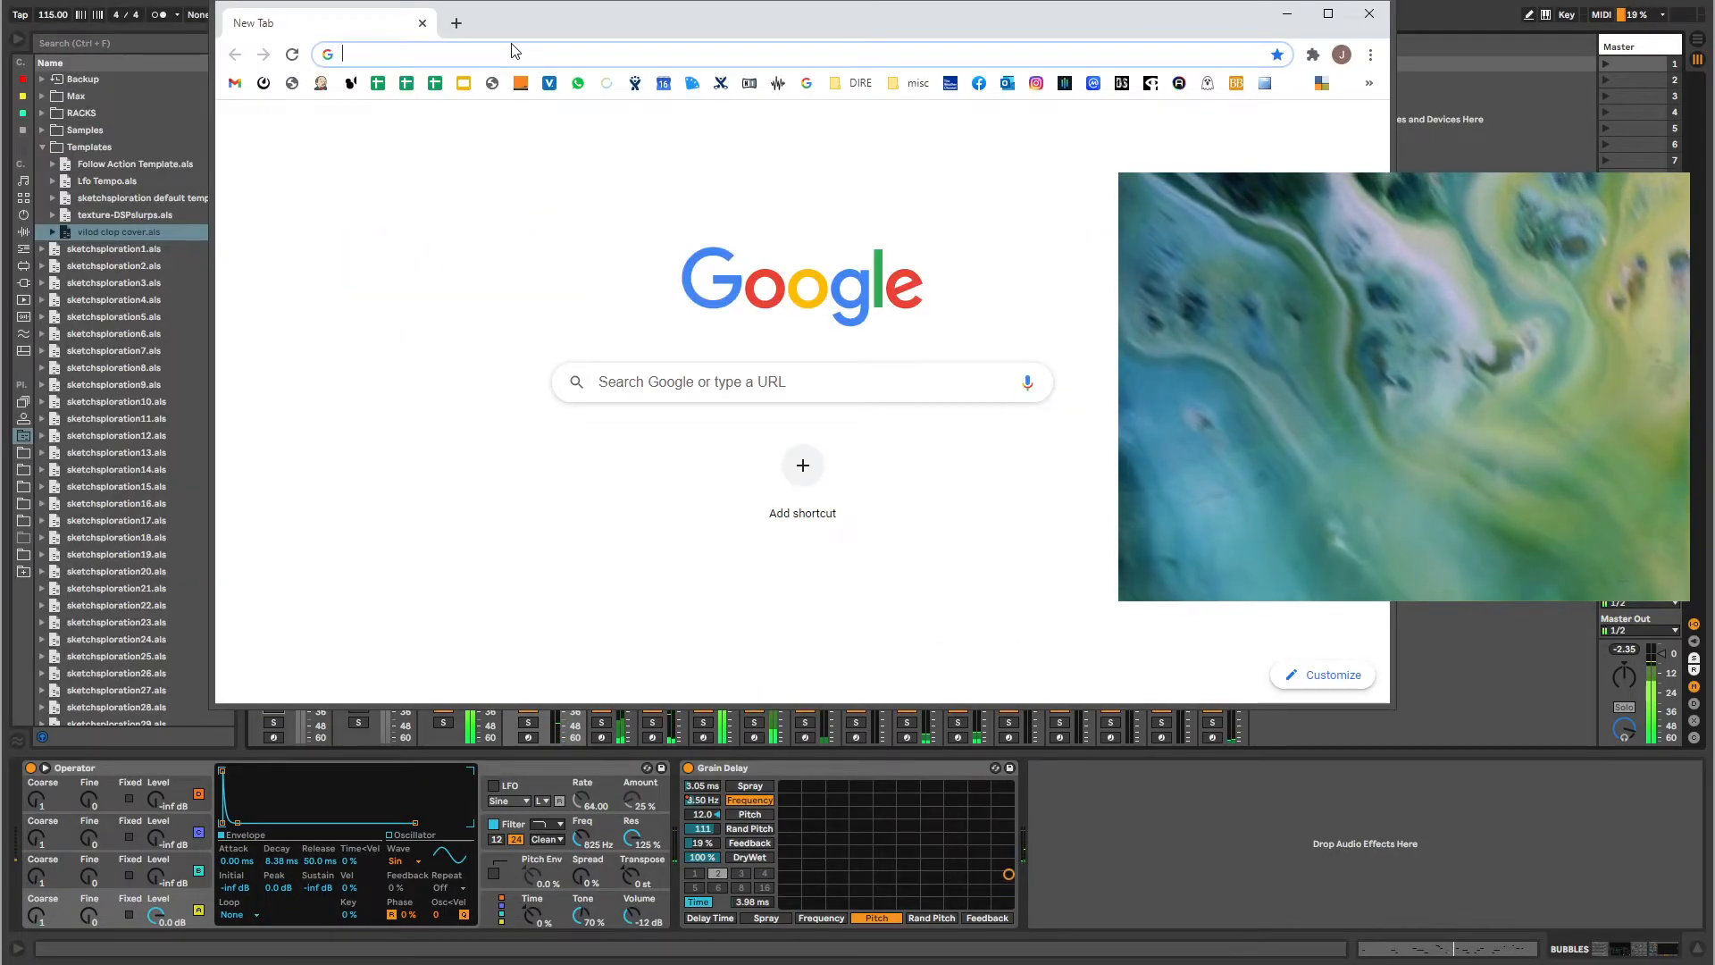
text(vilod)
key(Return)
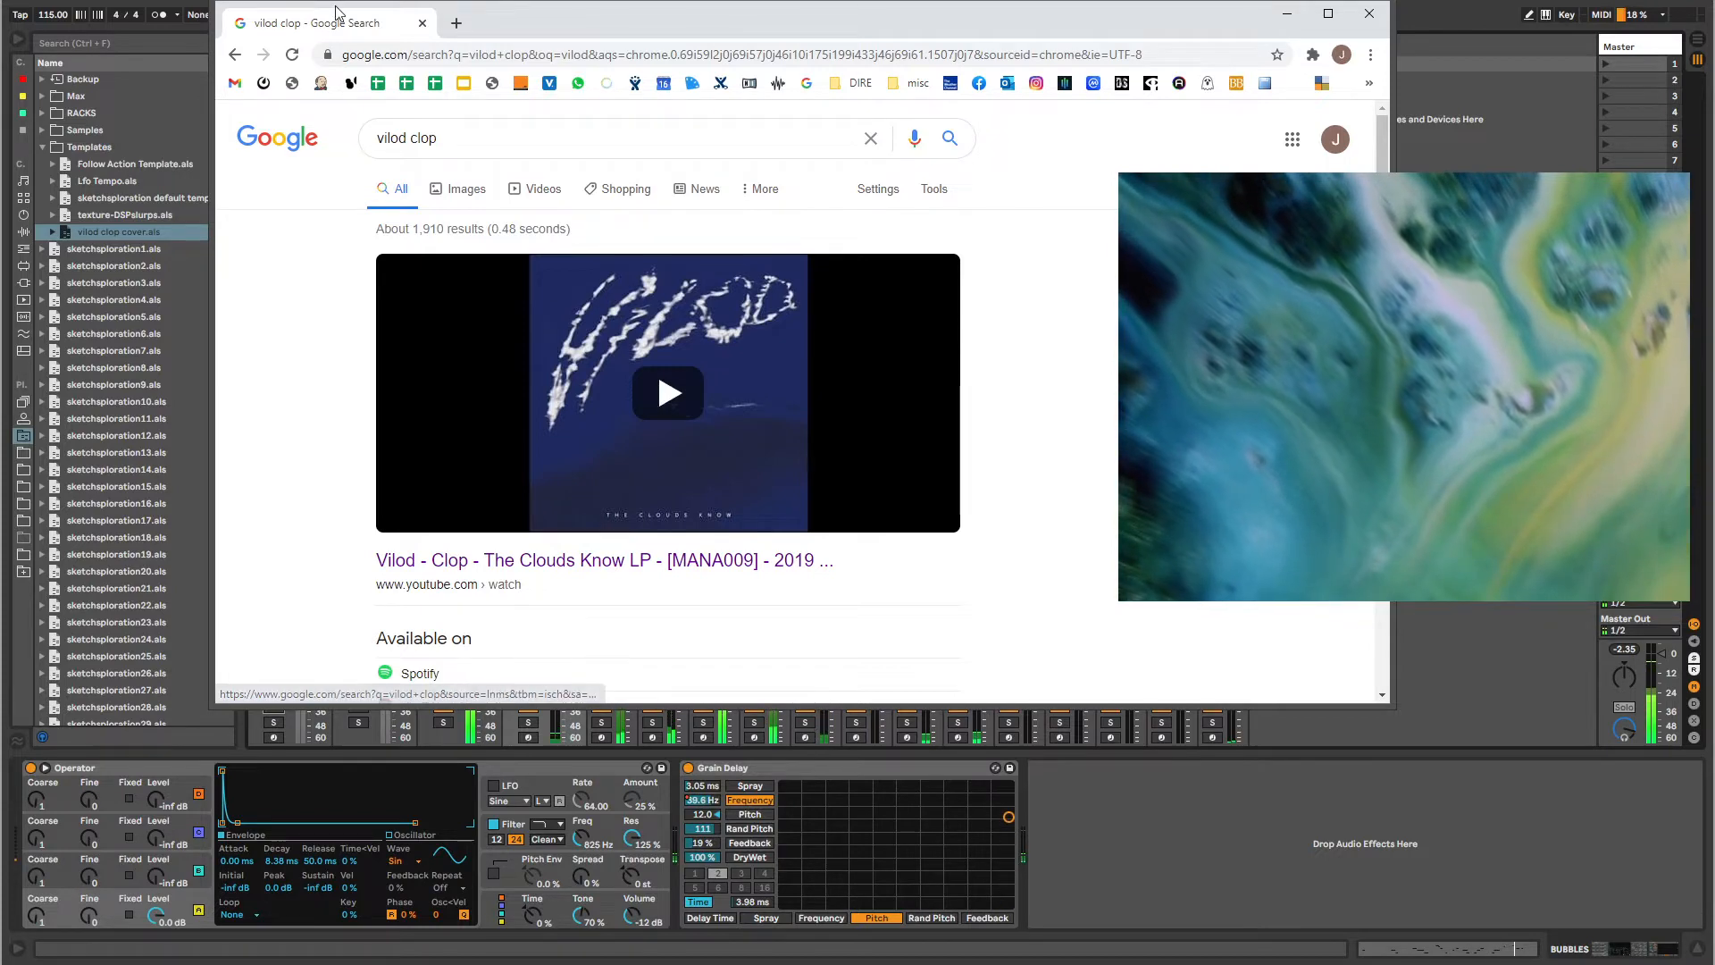
drag(337, 14, 0, 18)
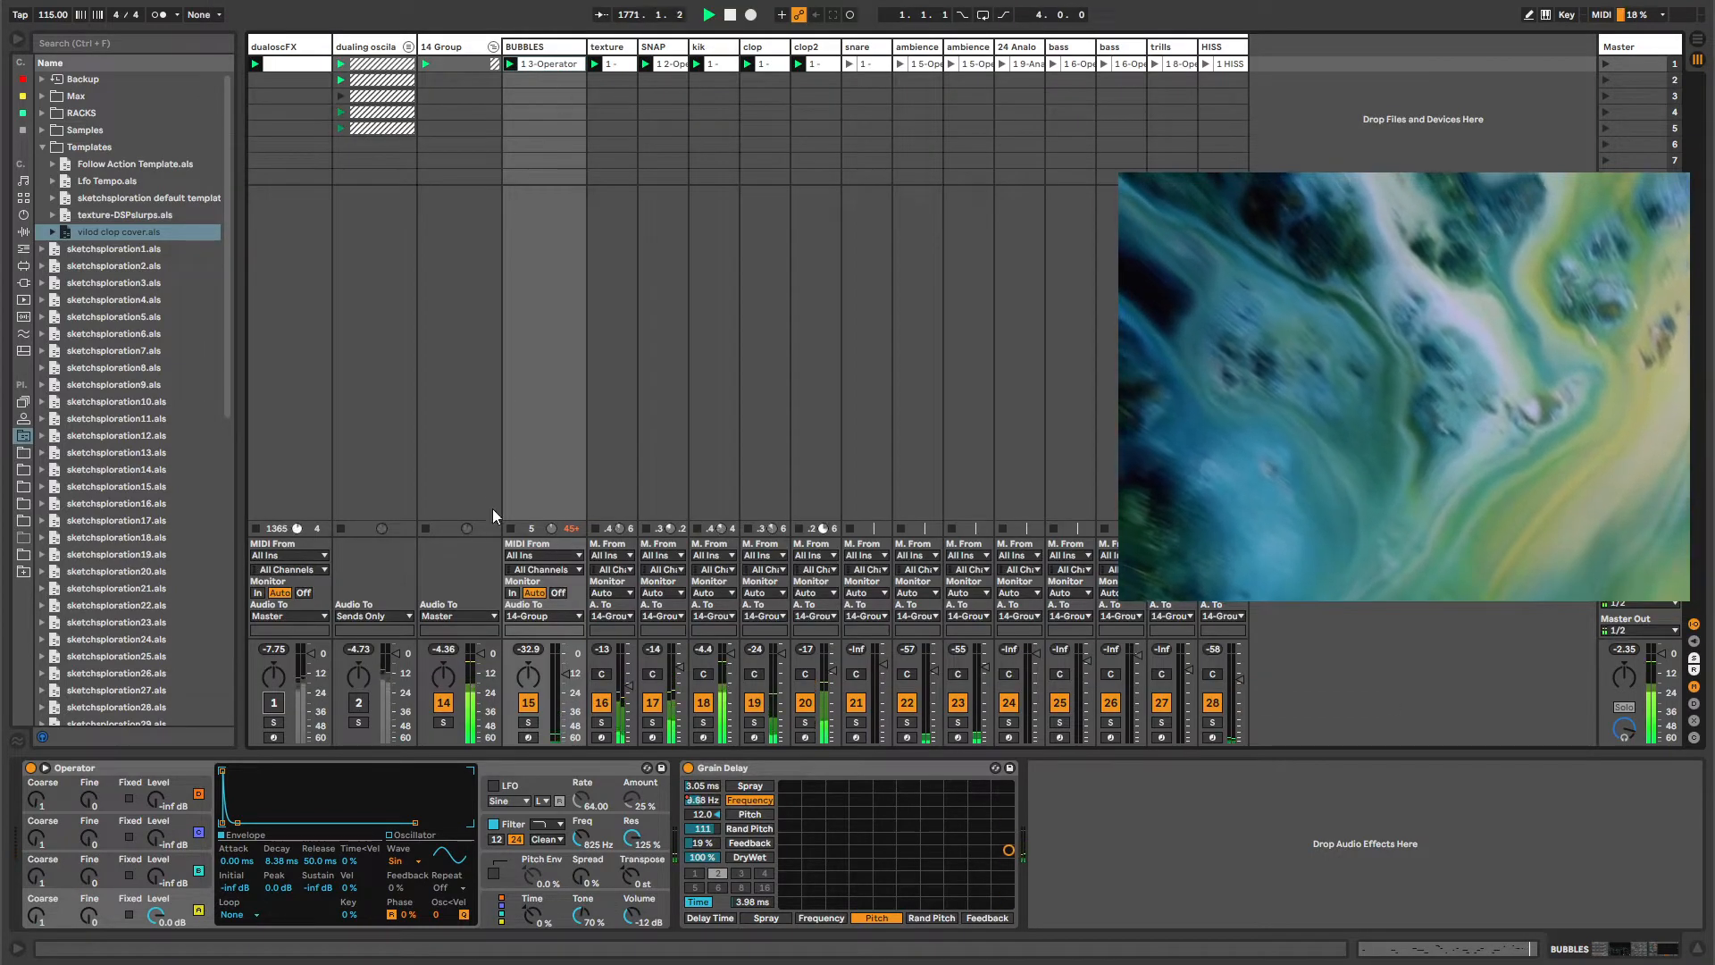
Mute 14 Group, switch to Chrome, and play the YouTube video Vilod - Clop from about one minute in.
click(443, 702)
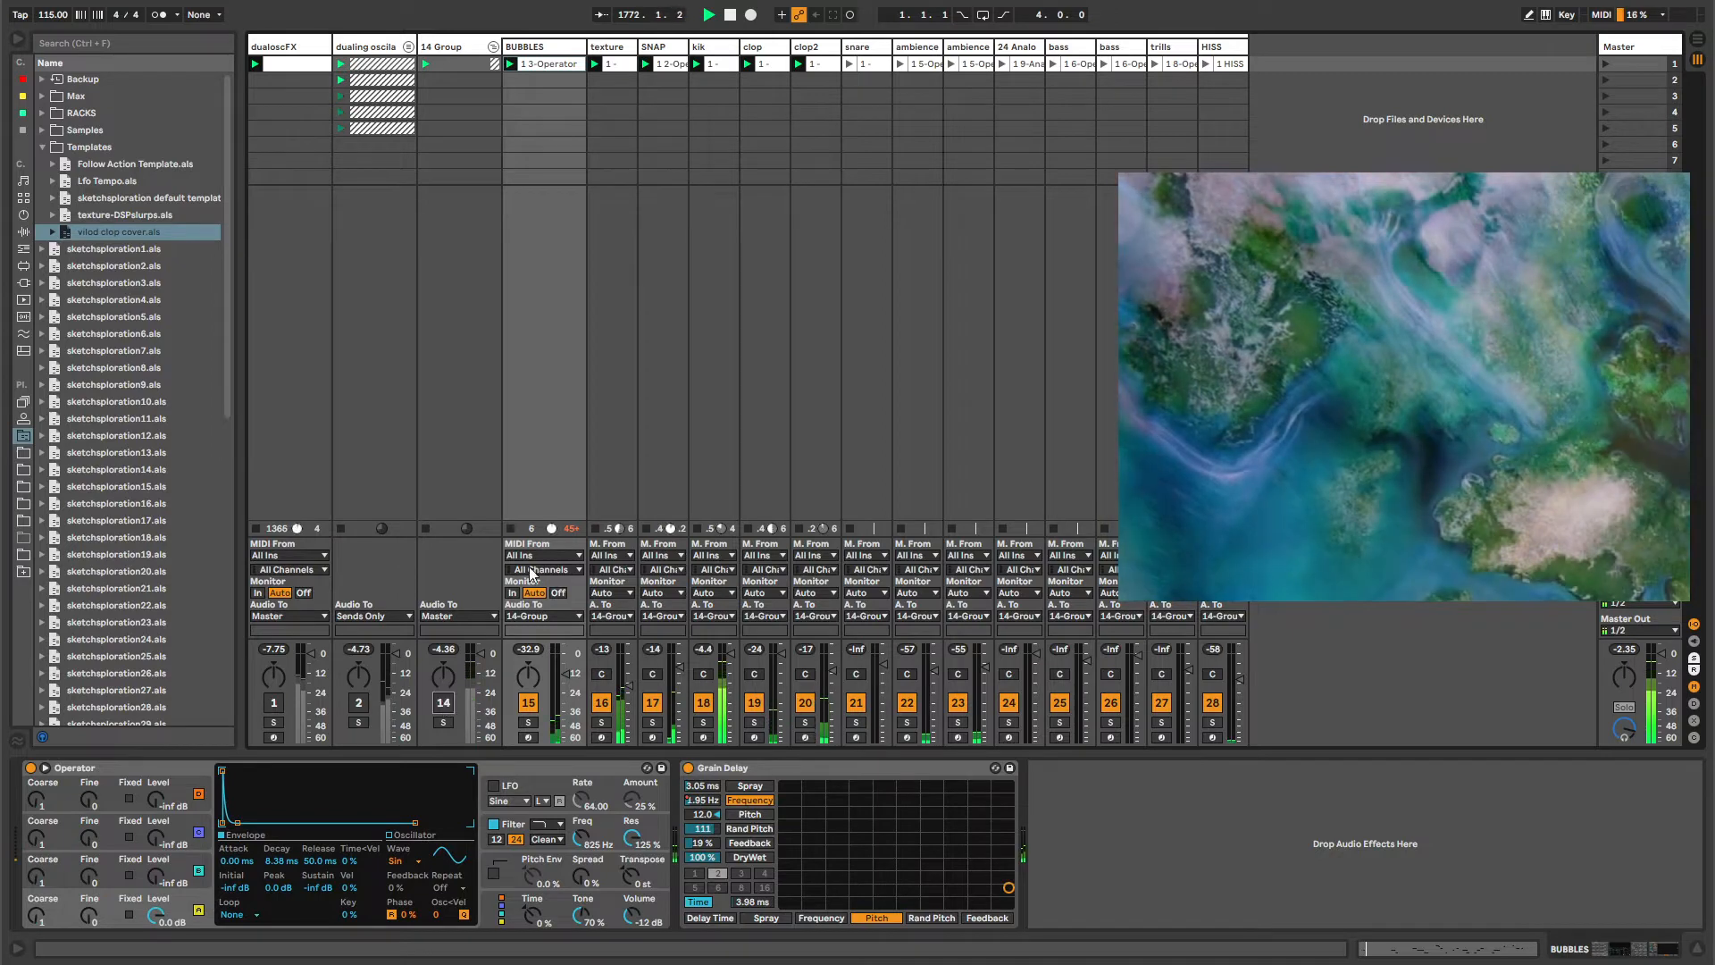
key(alt+Tab)
click(637, 404)
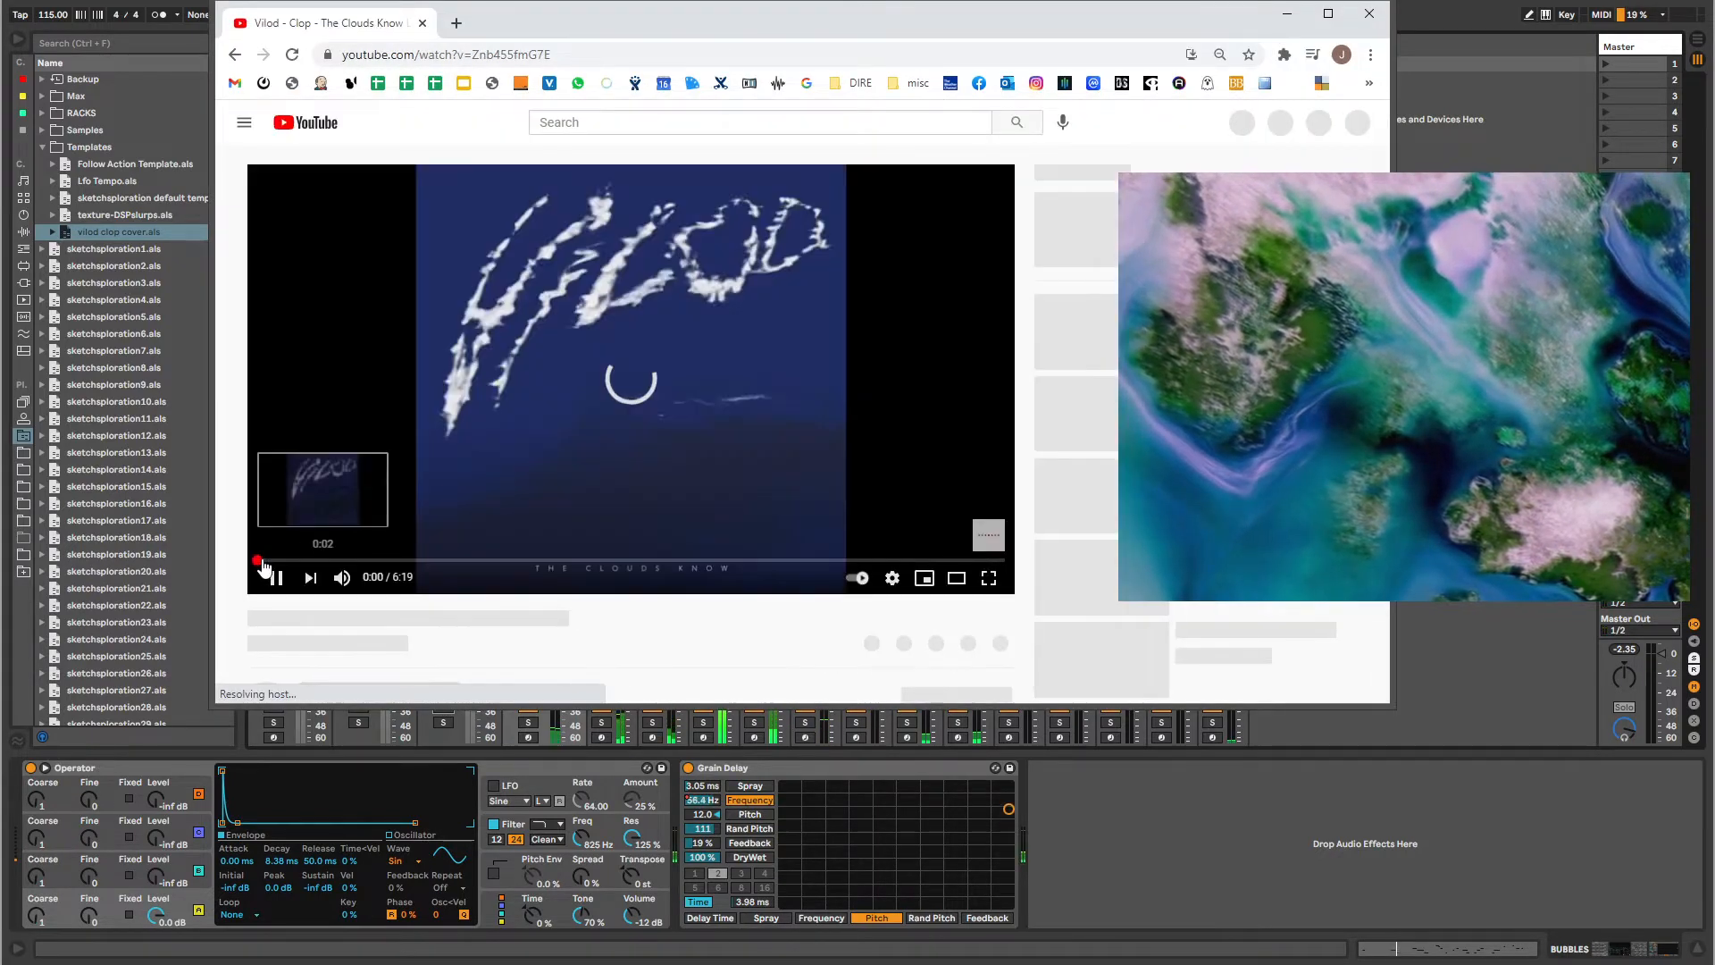
click(361, 561)
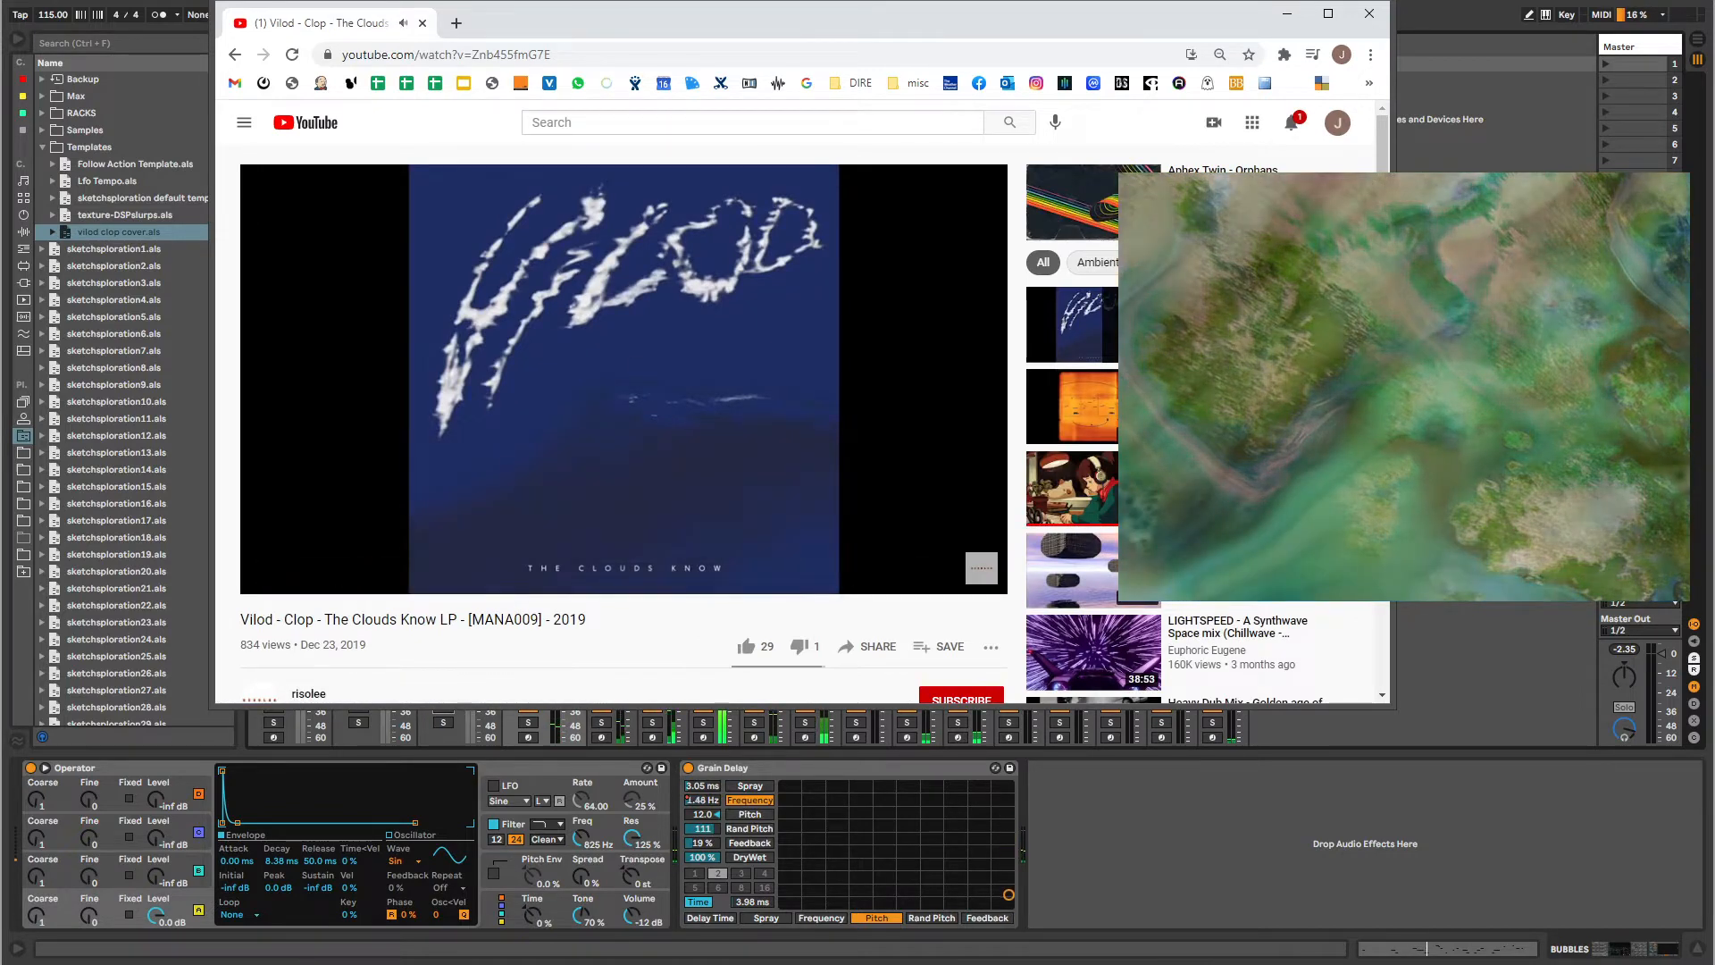
Set the Ableton Live set's tempo to 95.00, then raise the YouTube video's volume to full in Chrome.
key(alt+Tab)
drag(56, 14, 55, 29)
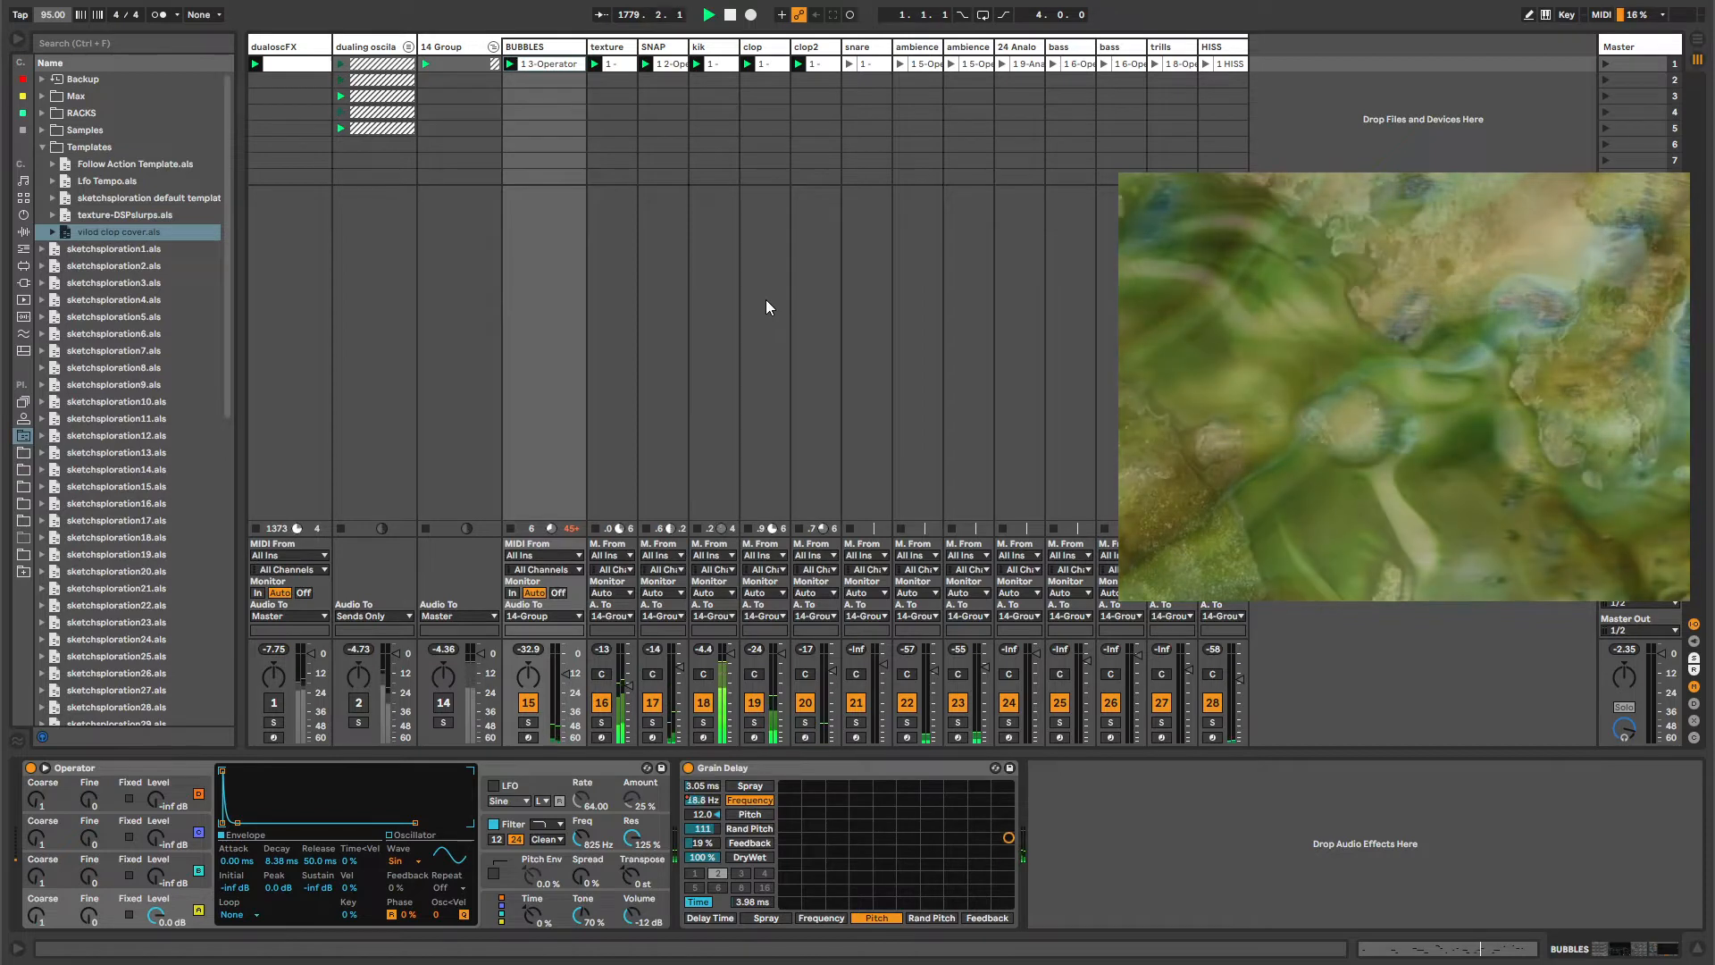
key(alt+Tab)
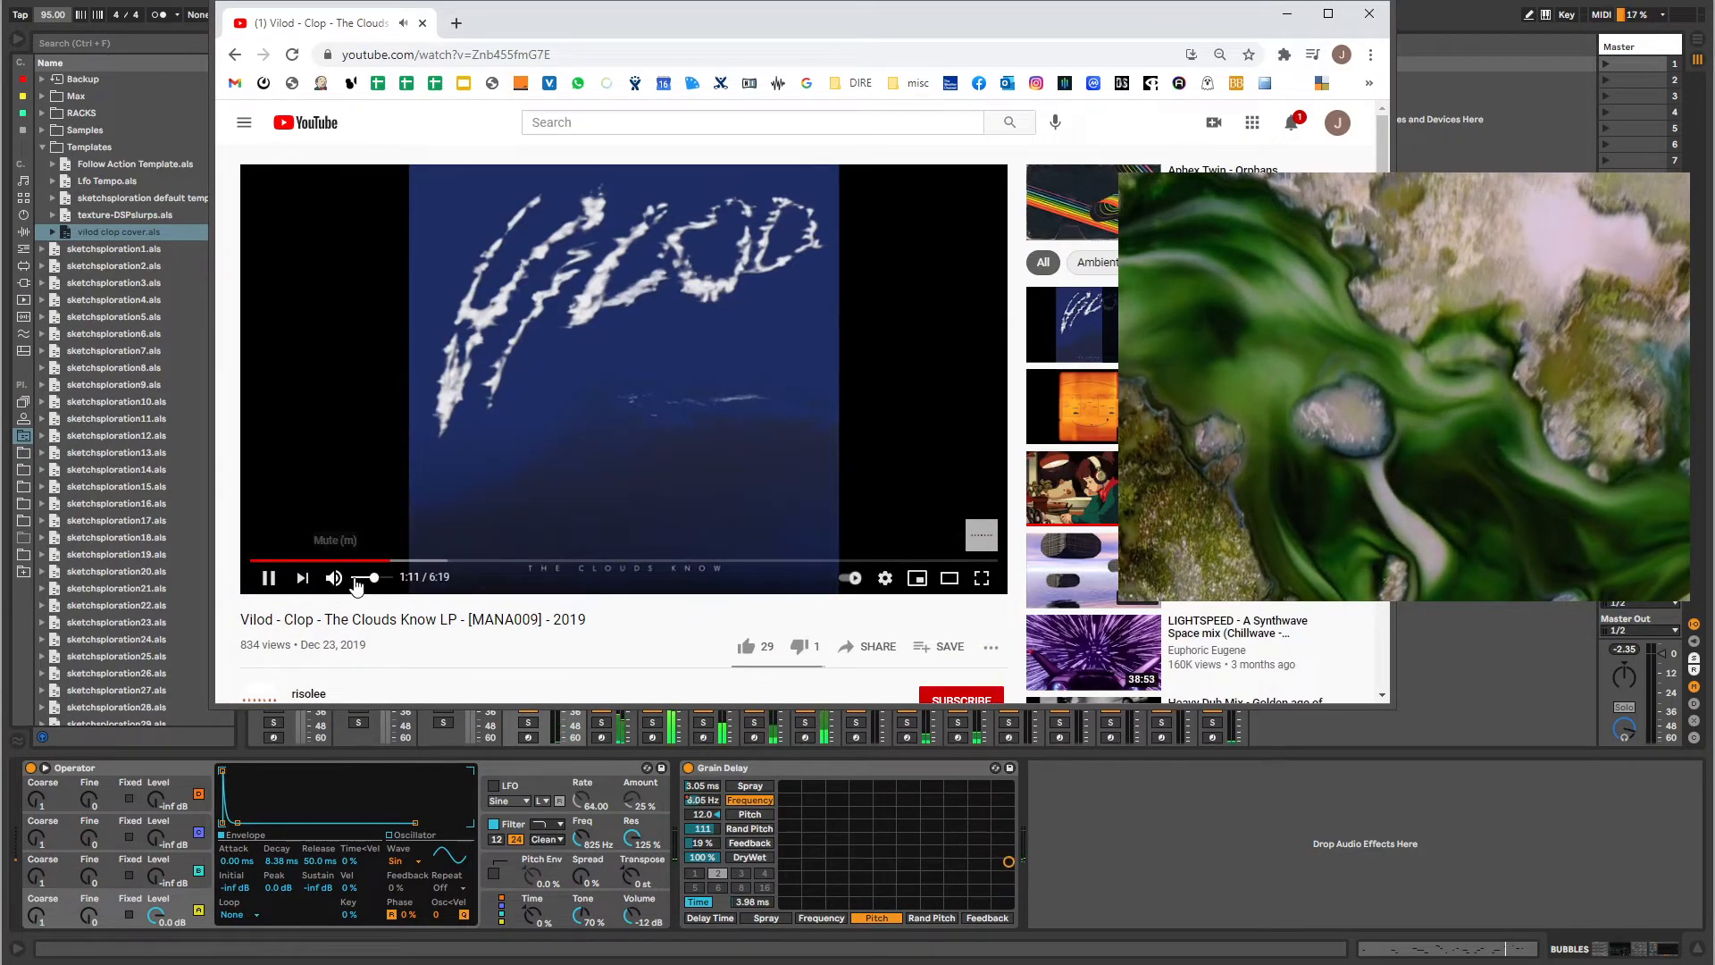
drag(374, 578, 387, 579)
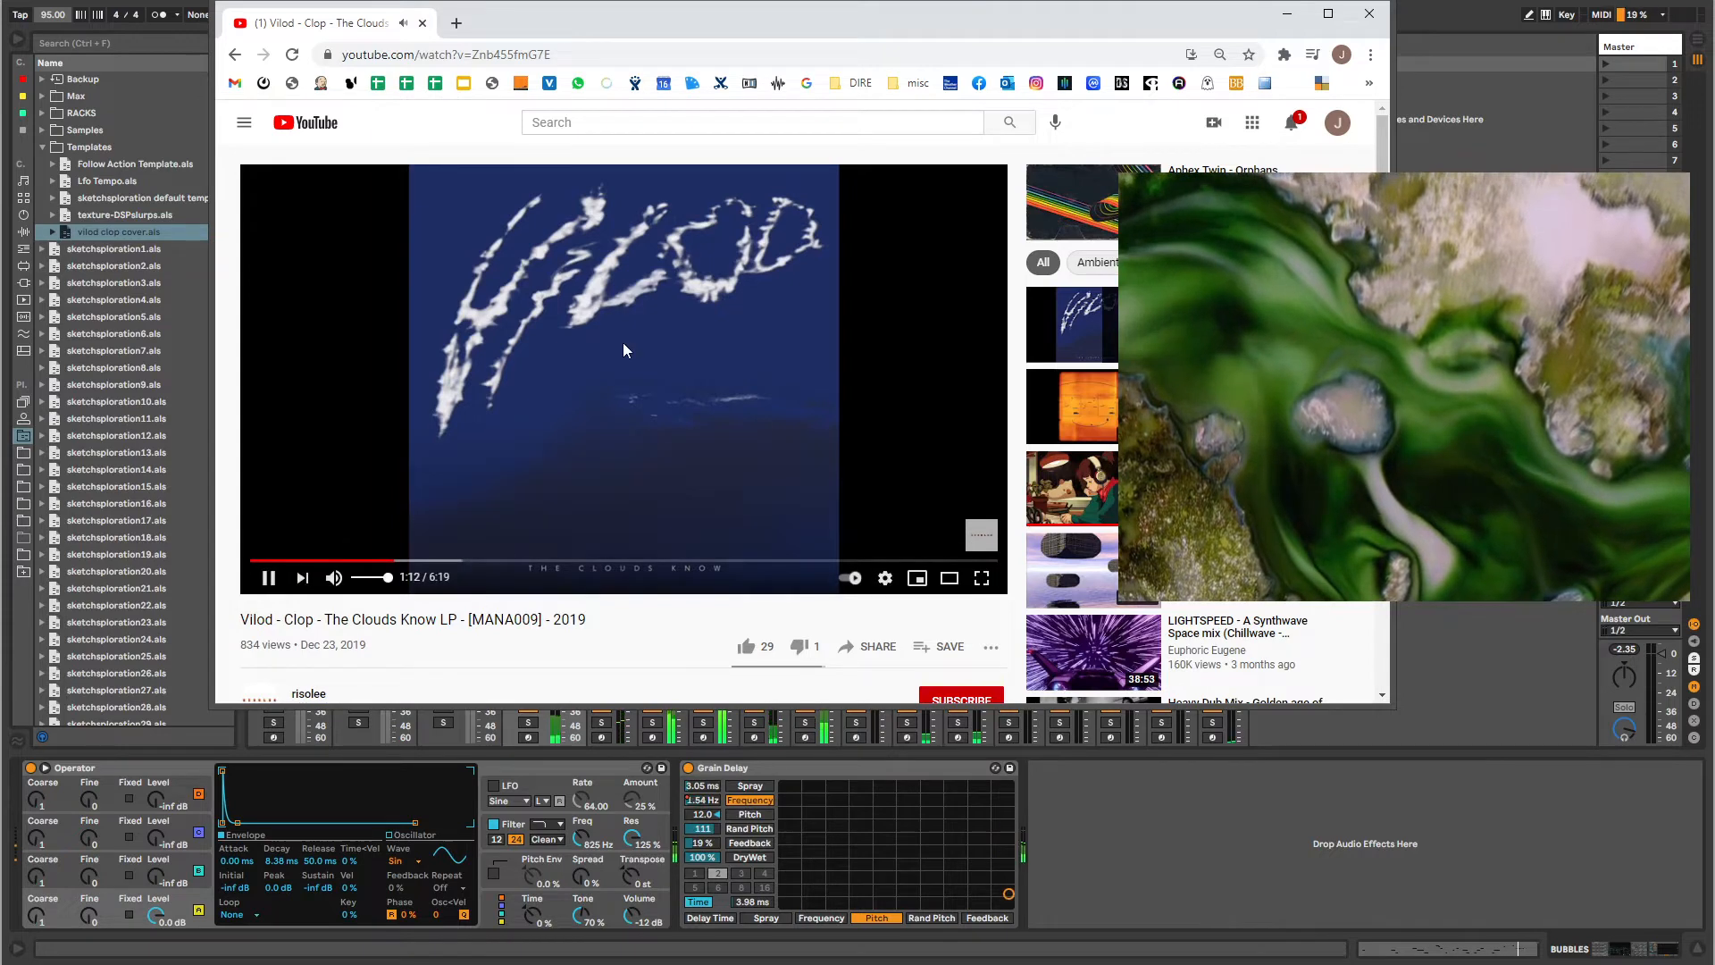
Switch to Ableton Live and examine the available audio input devices in the Audio preferences.
key(alt+Tab)
click(159, 1)
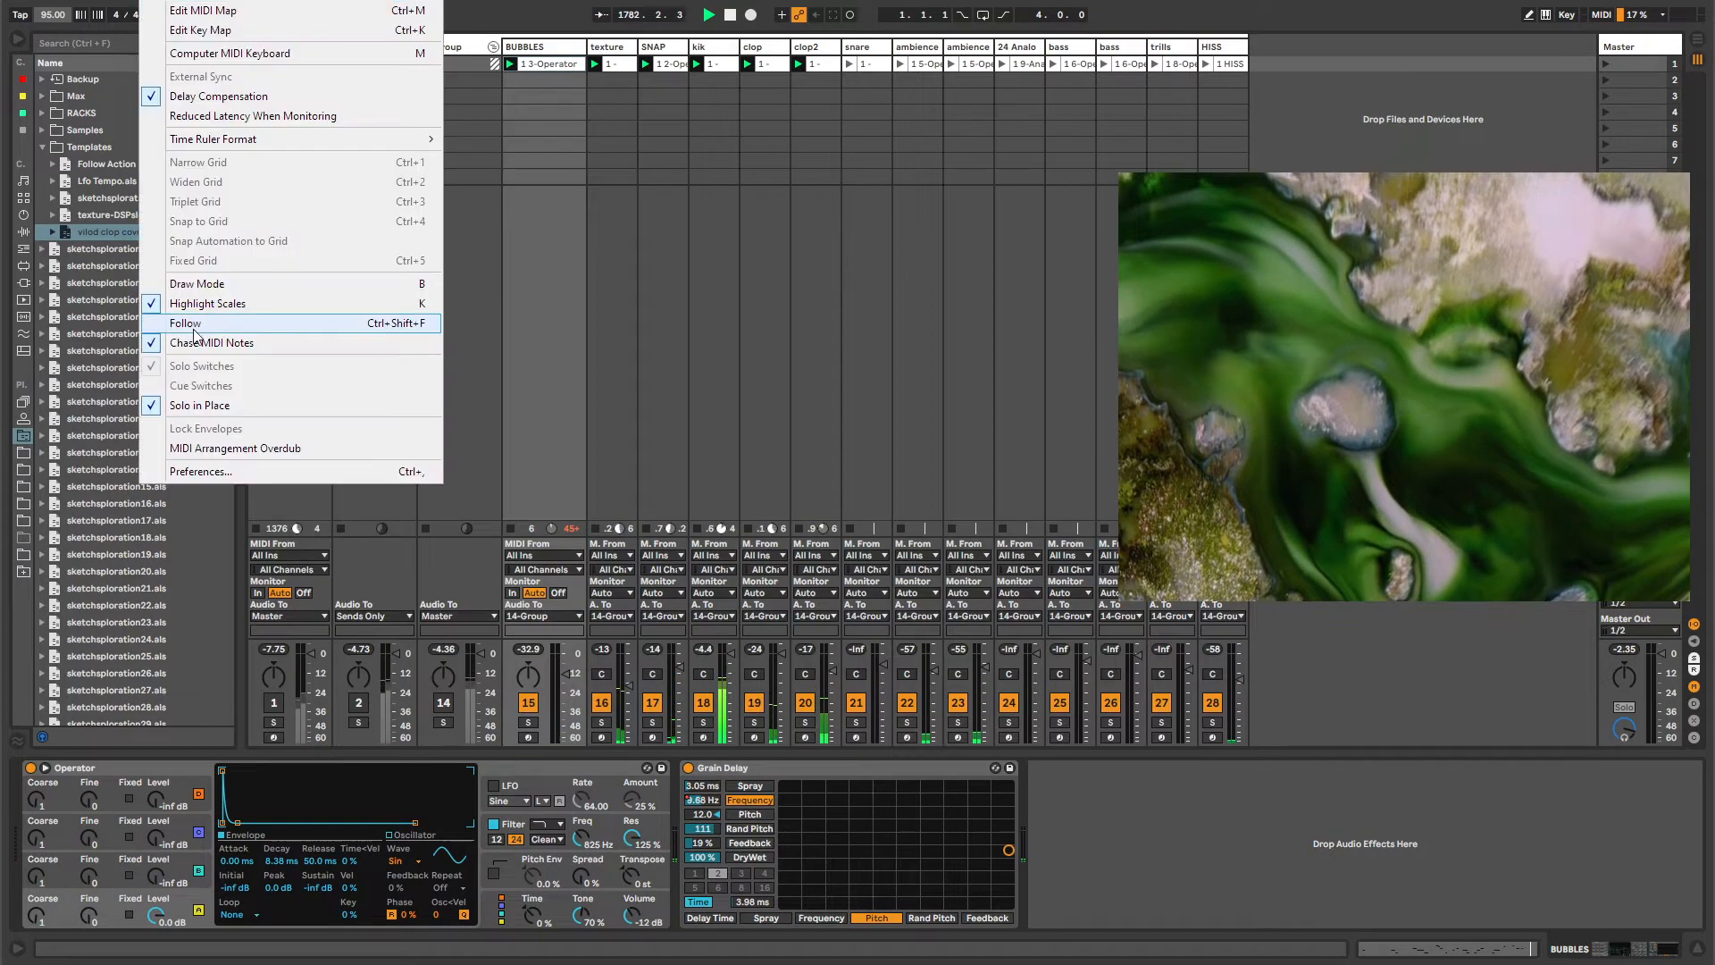
click(237, 468)
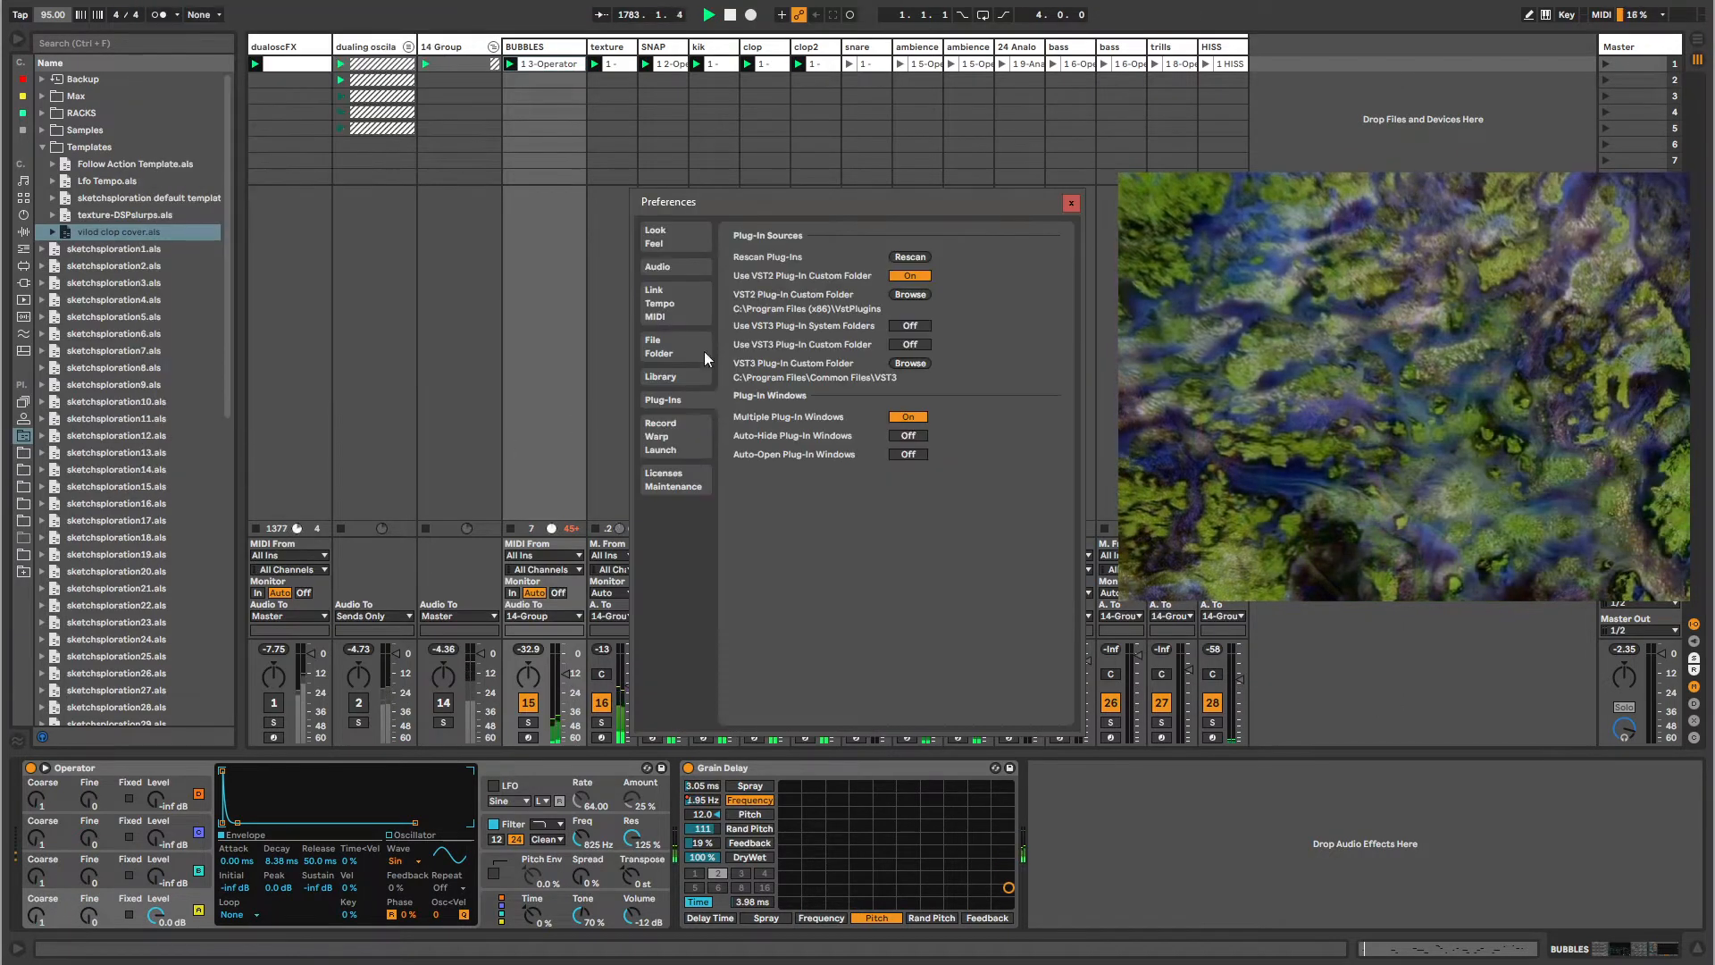
click(660, 269)
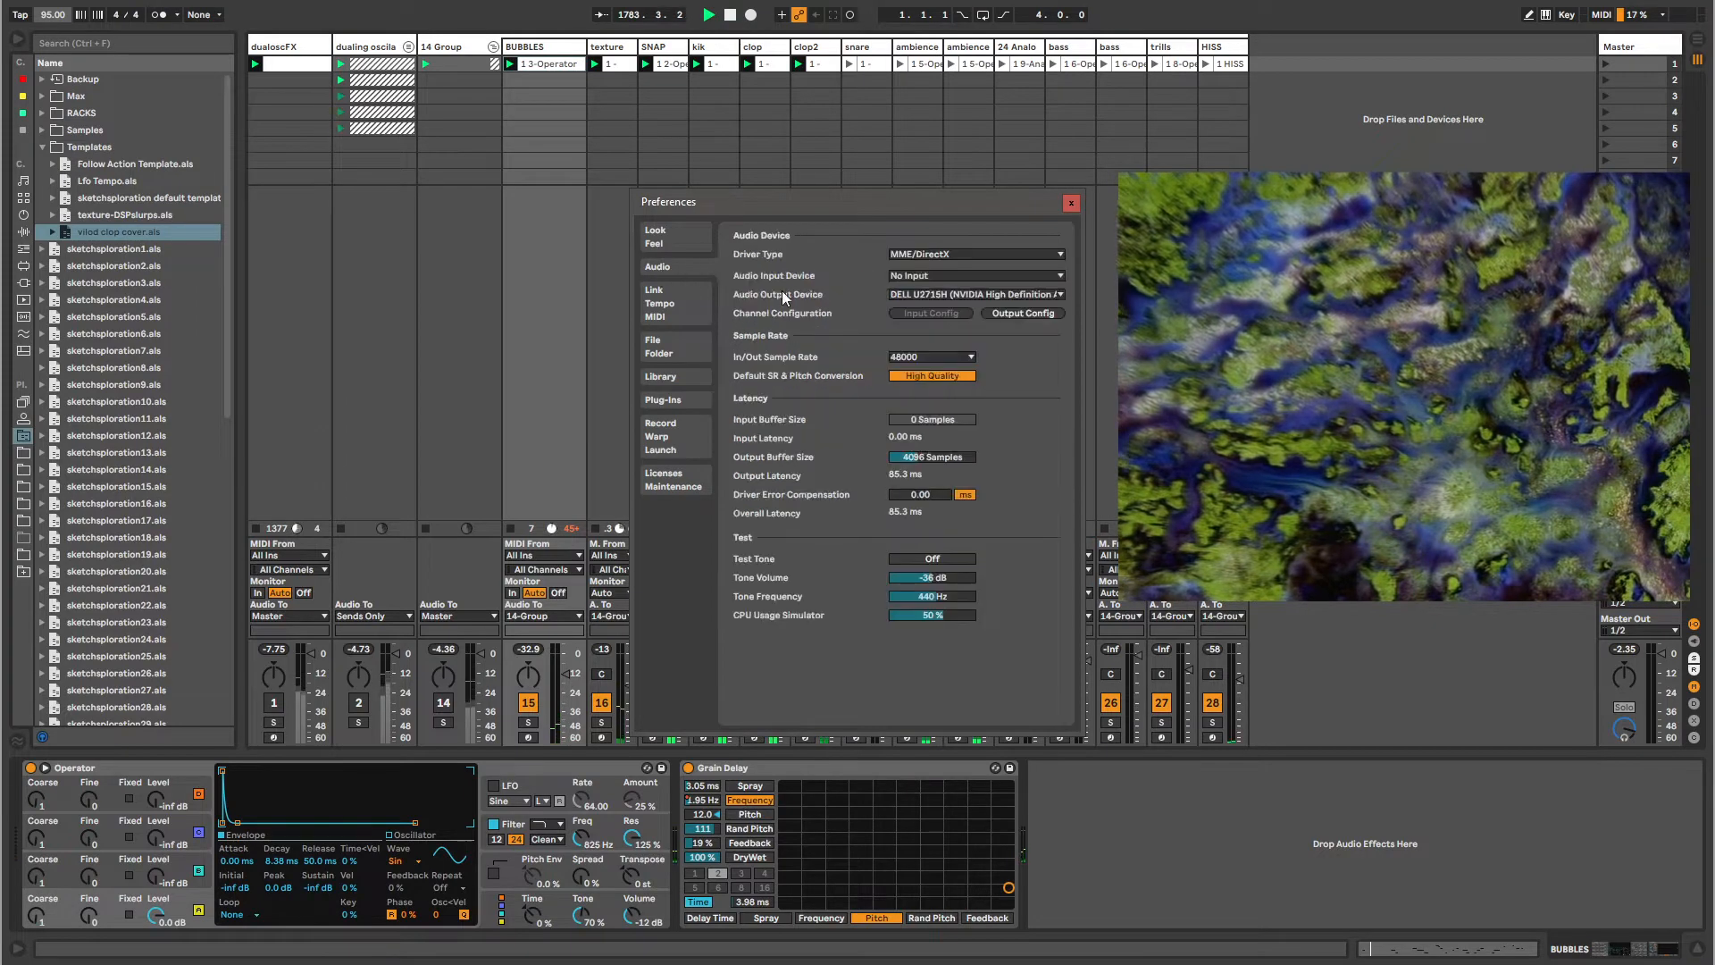
click(914, 279)
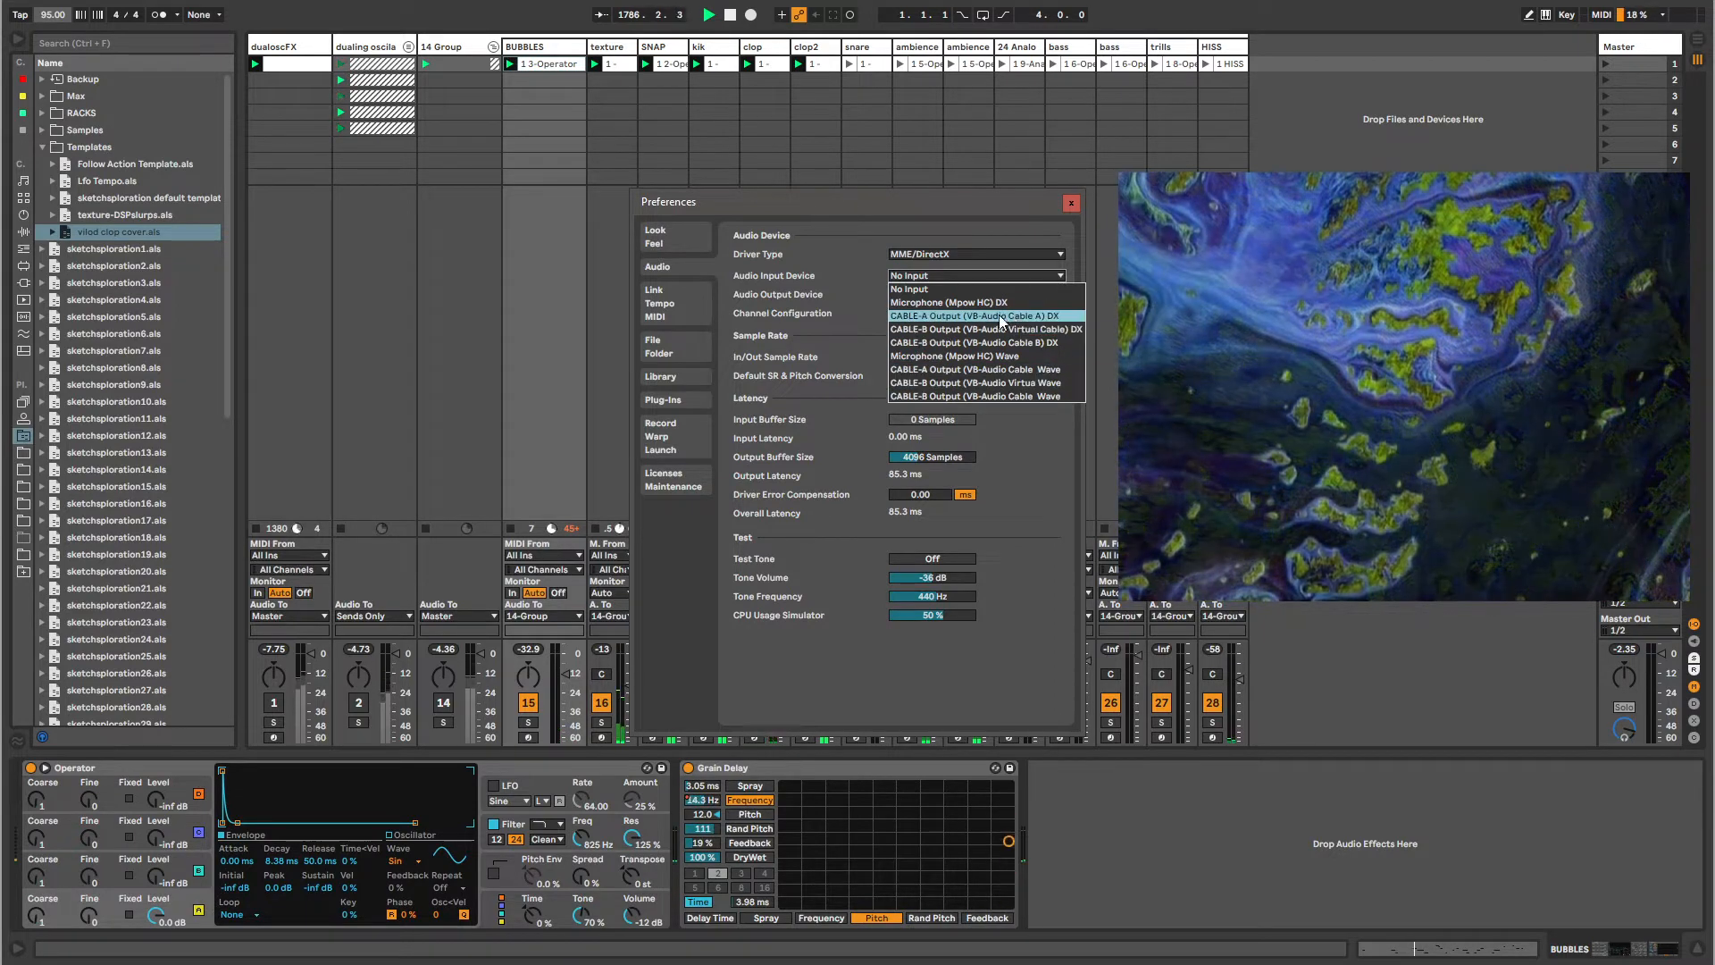
click(415, 229)
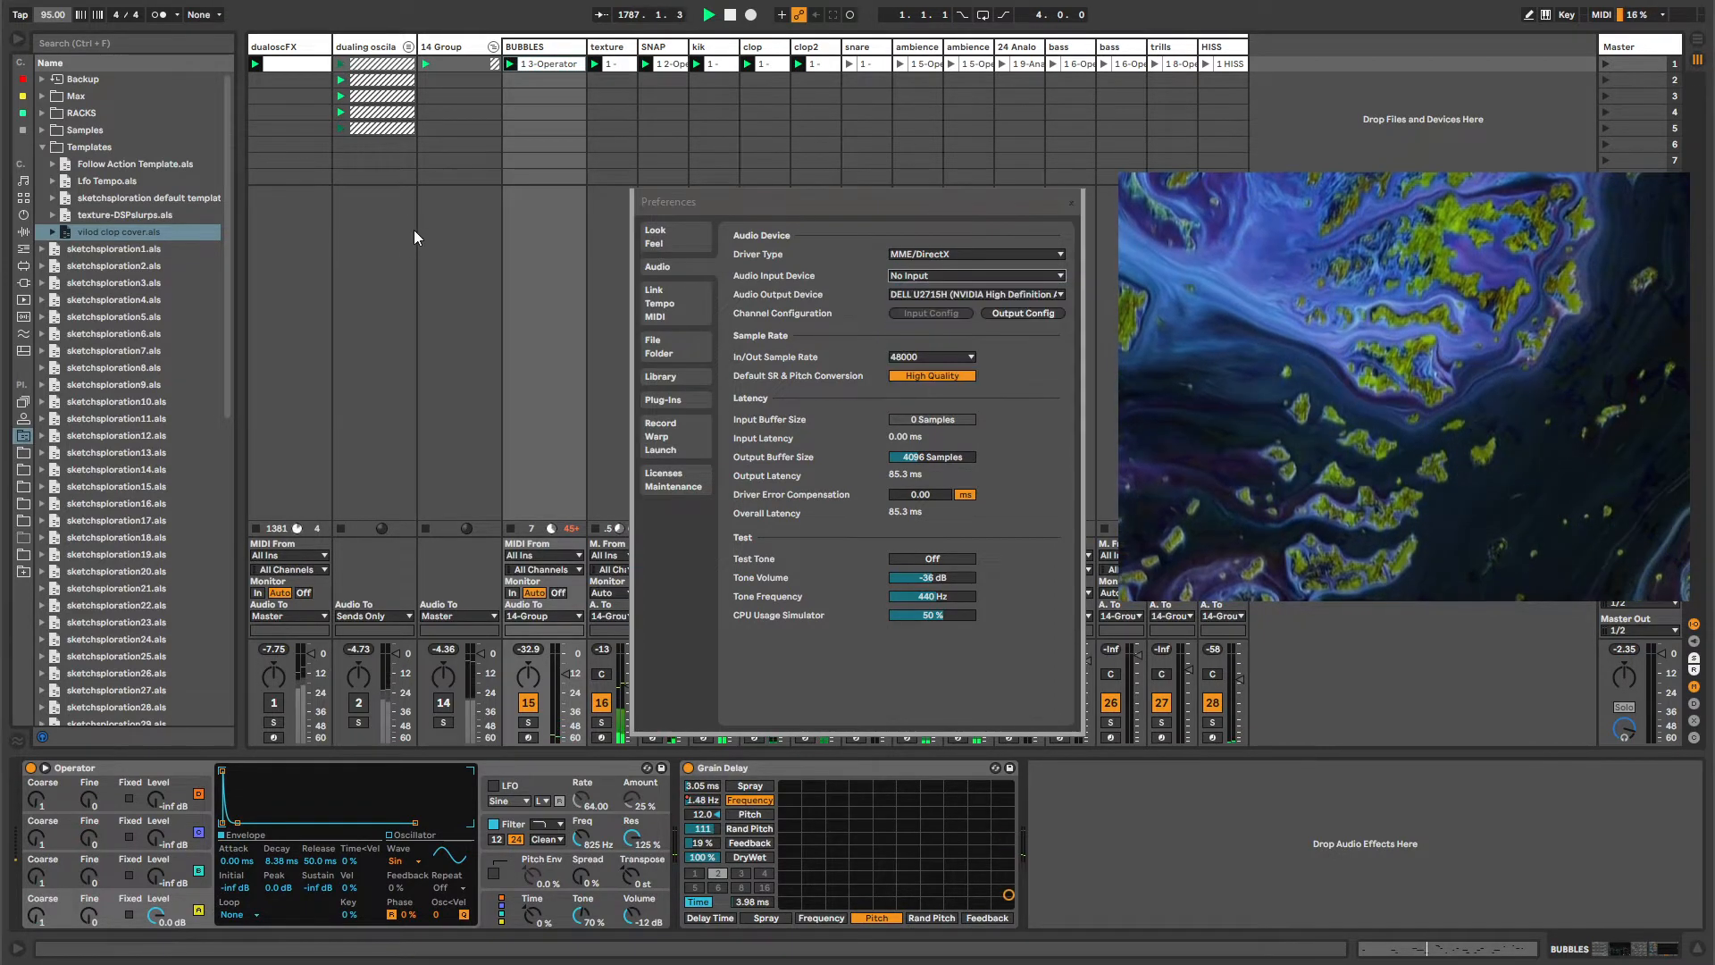
click(913, 276)
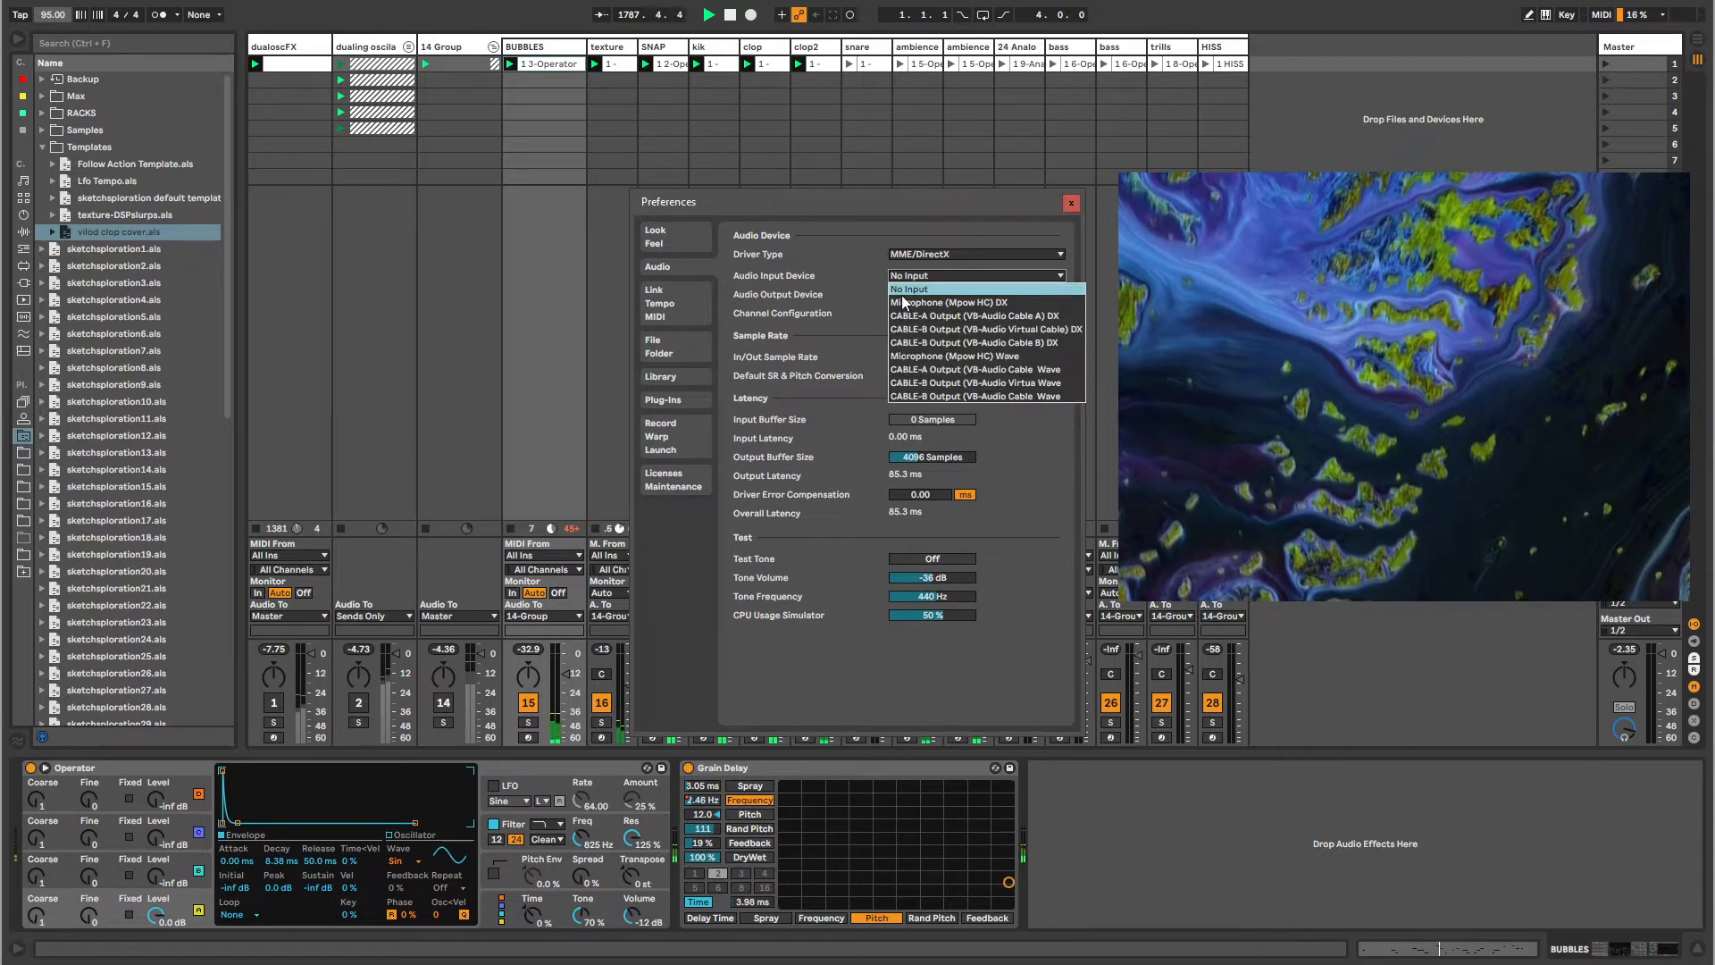
click(534, 284)
Pause the Vilod - Clop video in Chrome, then return to Ableton Live and close the Preferences.
key(alt+Tab)
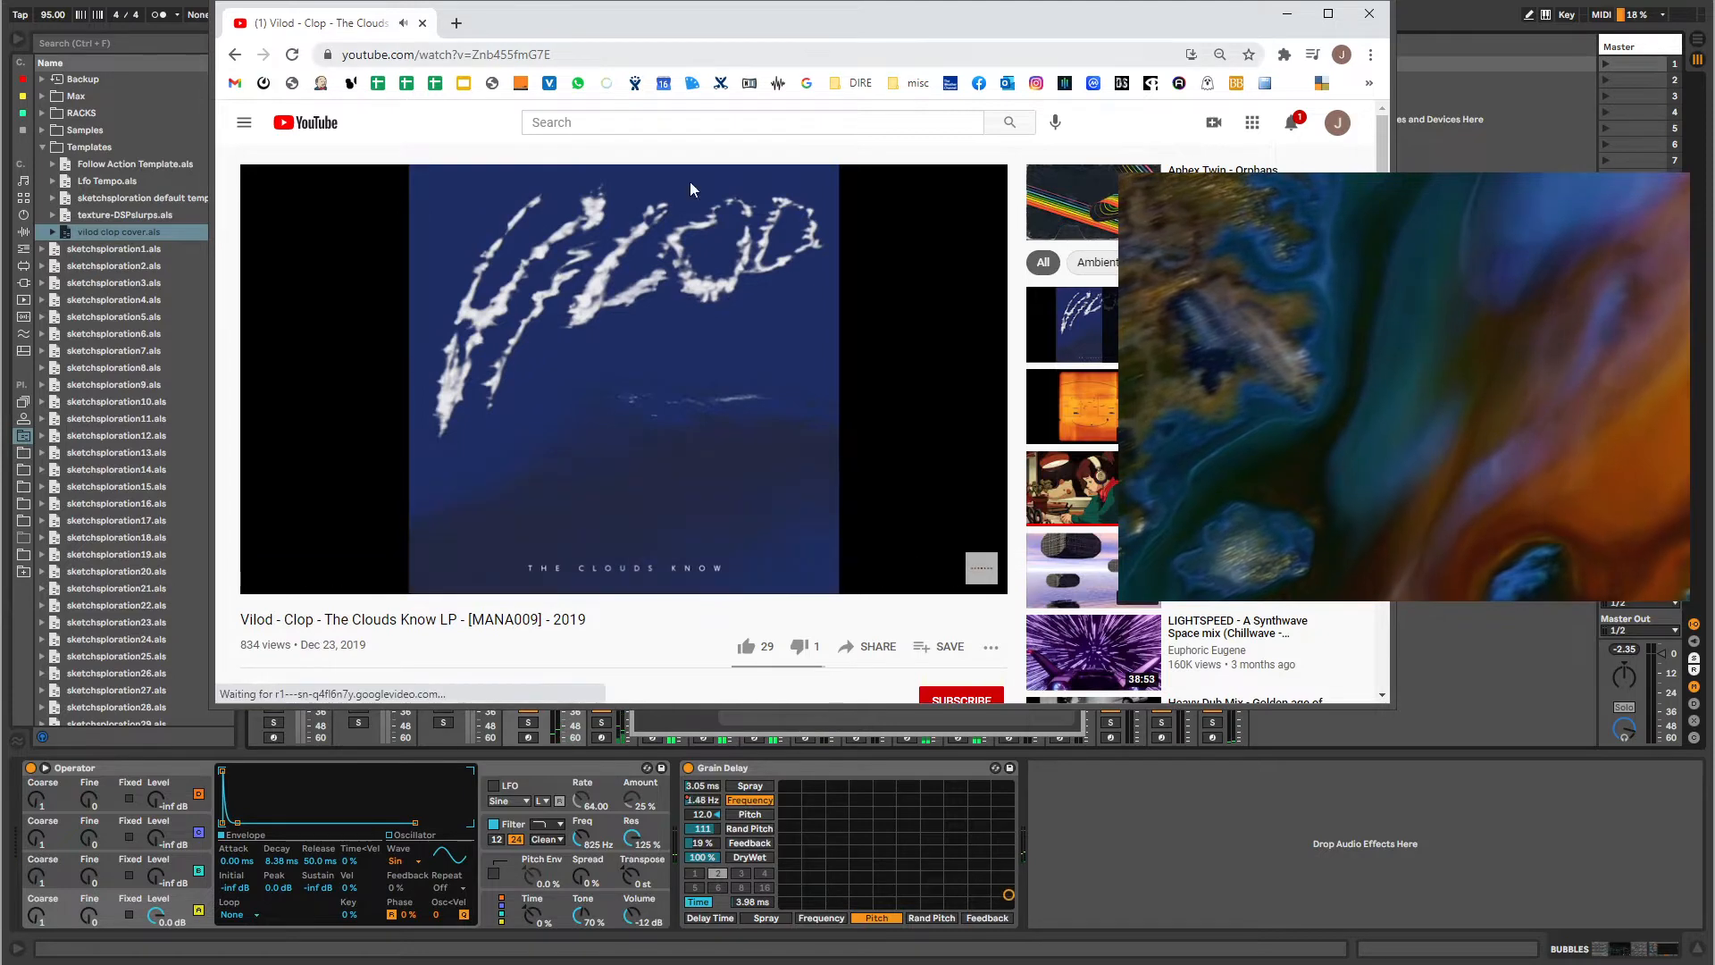
click(267, 577)
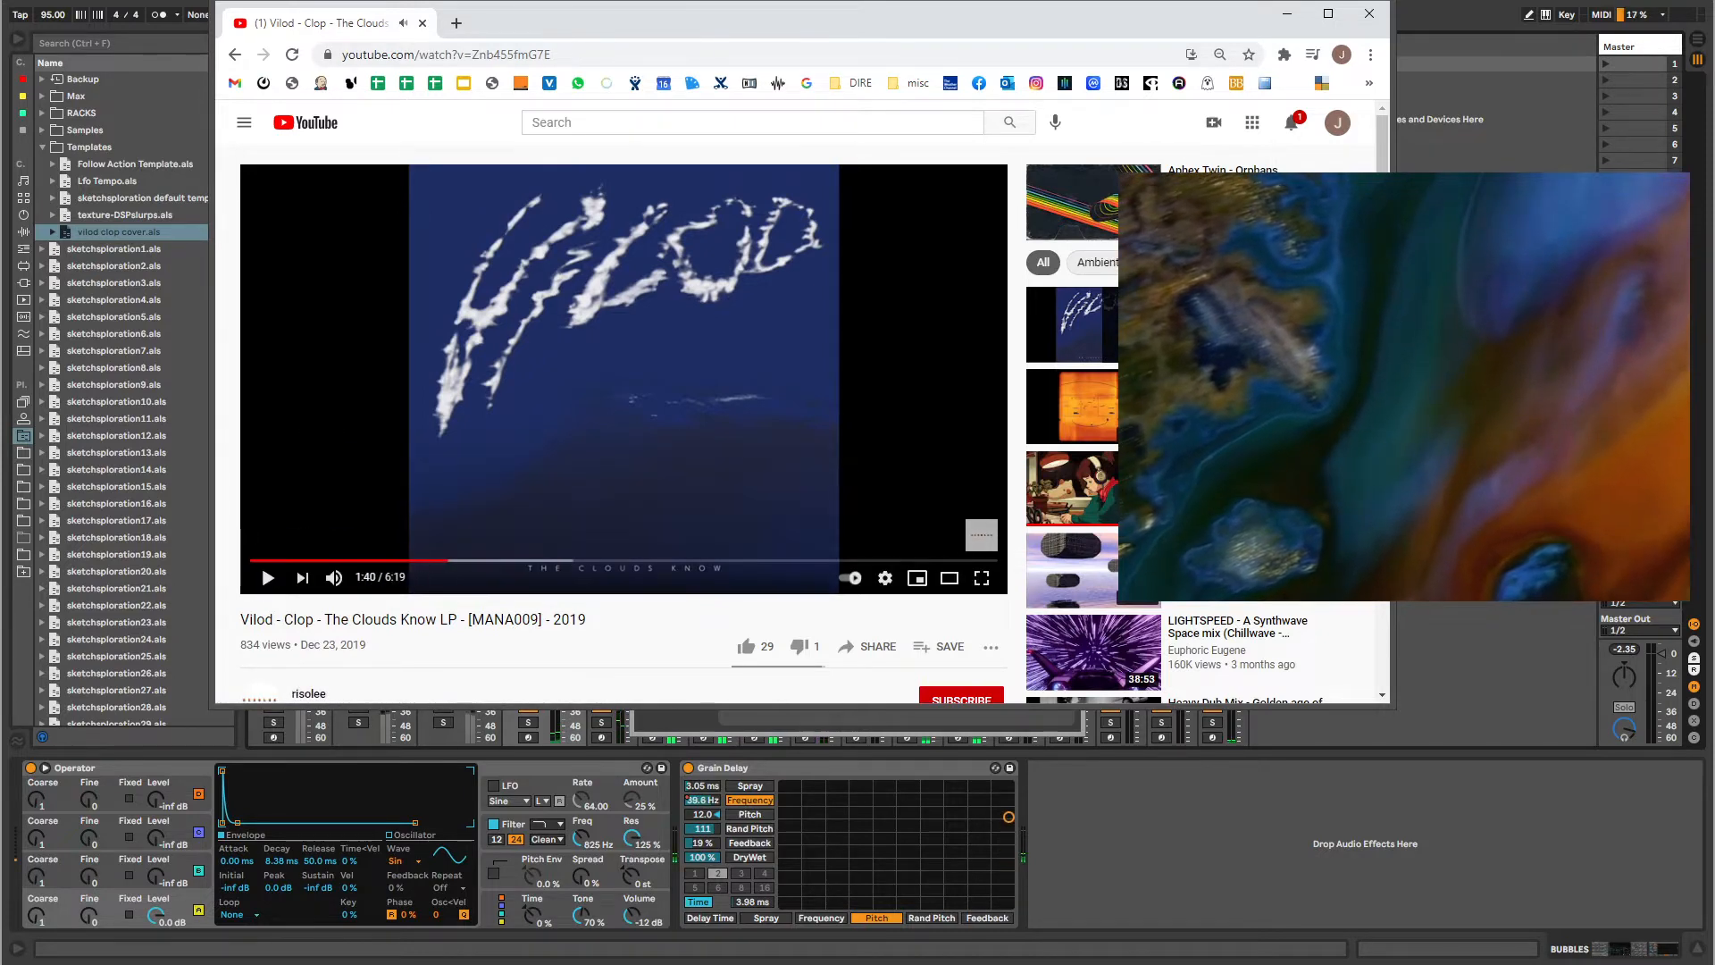
key(alt+Tab)
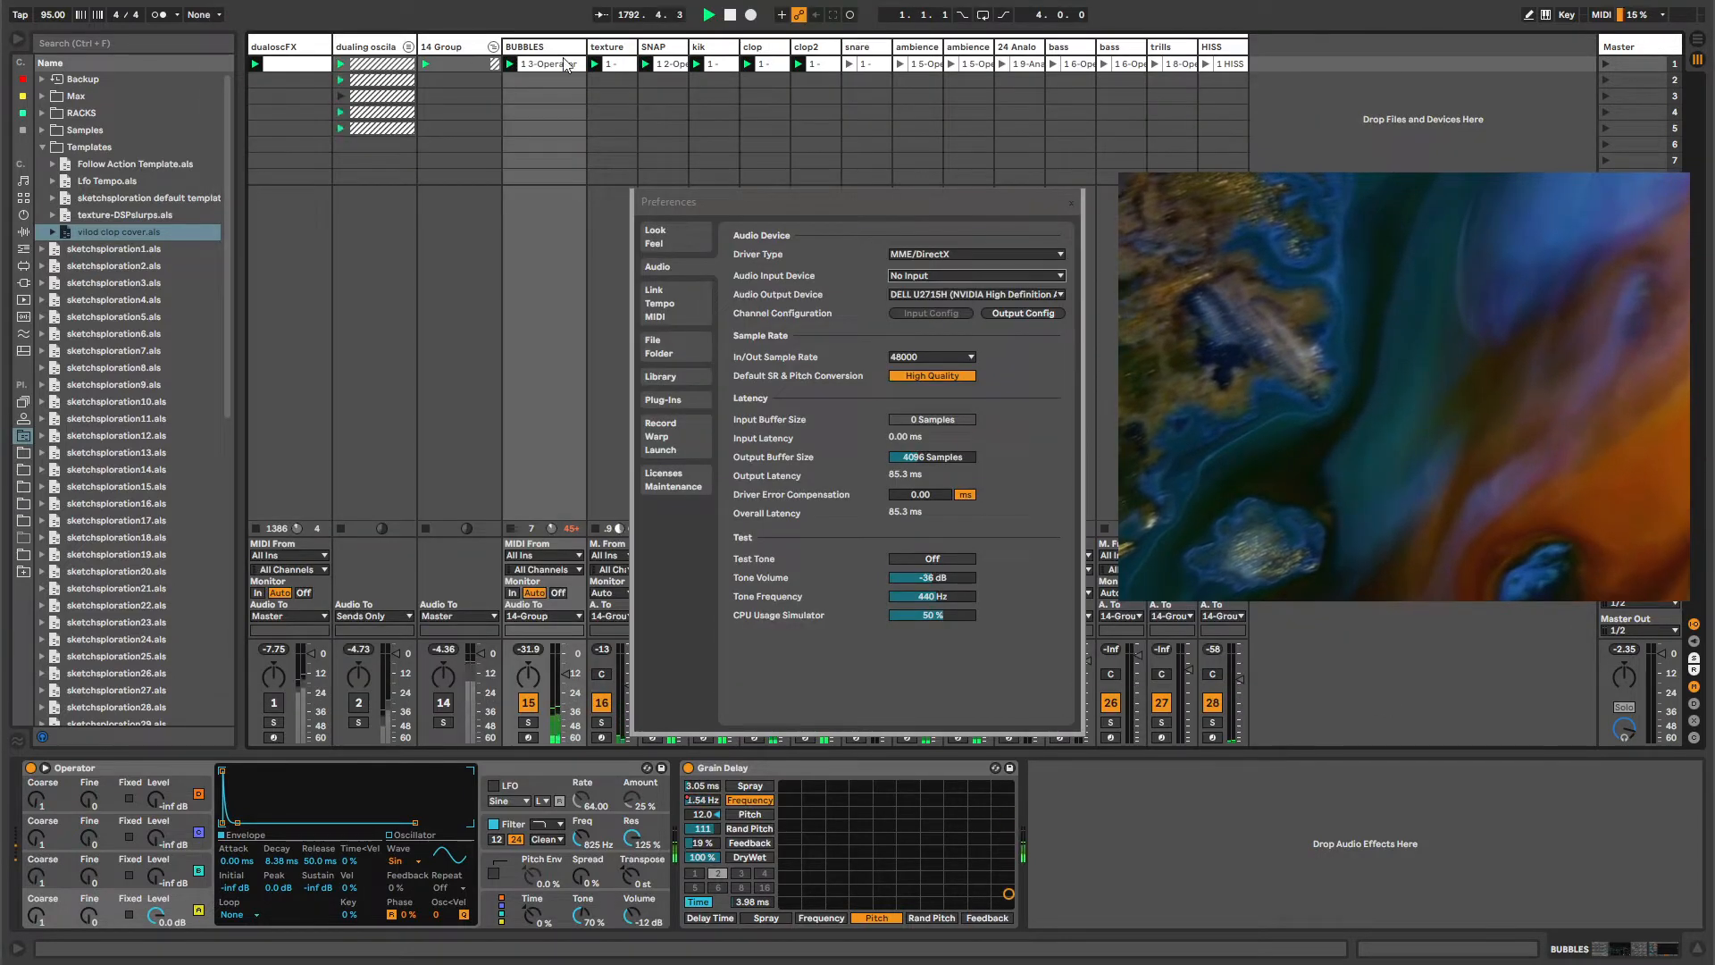
click(1070, 202)
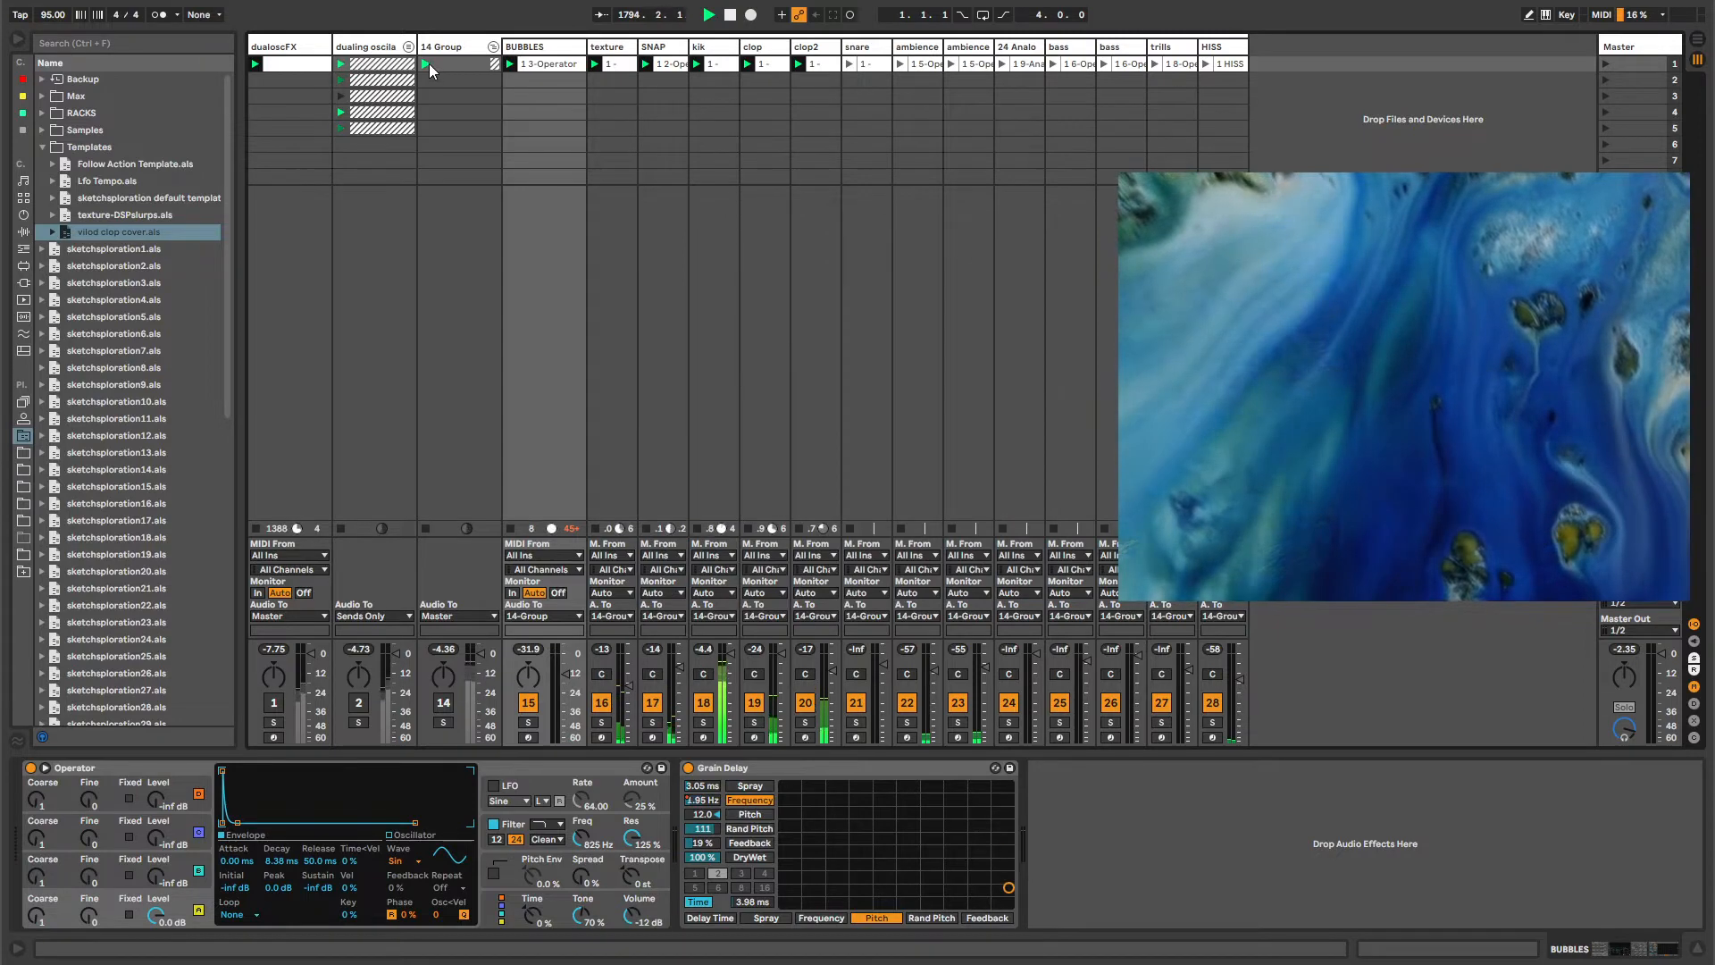
Unmute 14 Group and add a Limiter to it with the gain set to 3.70 dB.
click(441, 704)
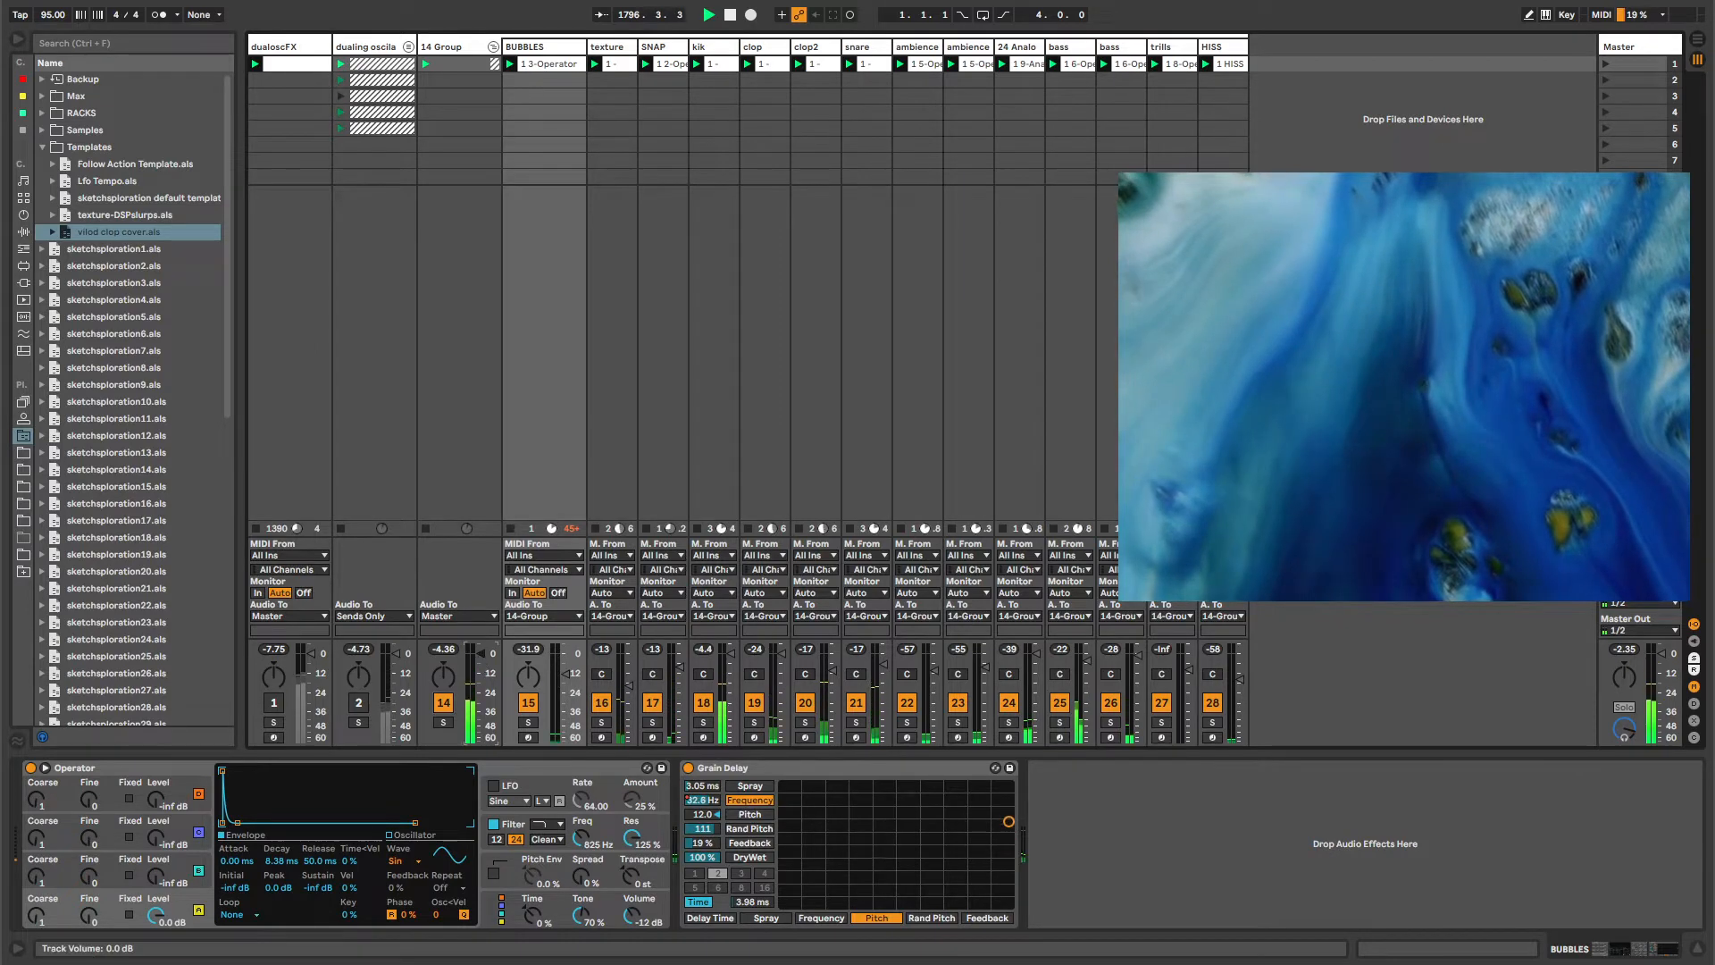
click(443, 46)
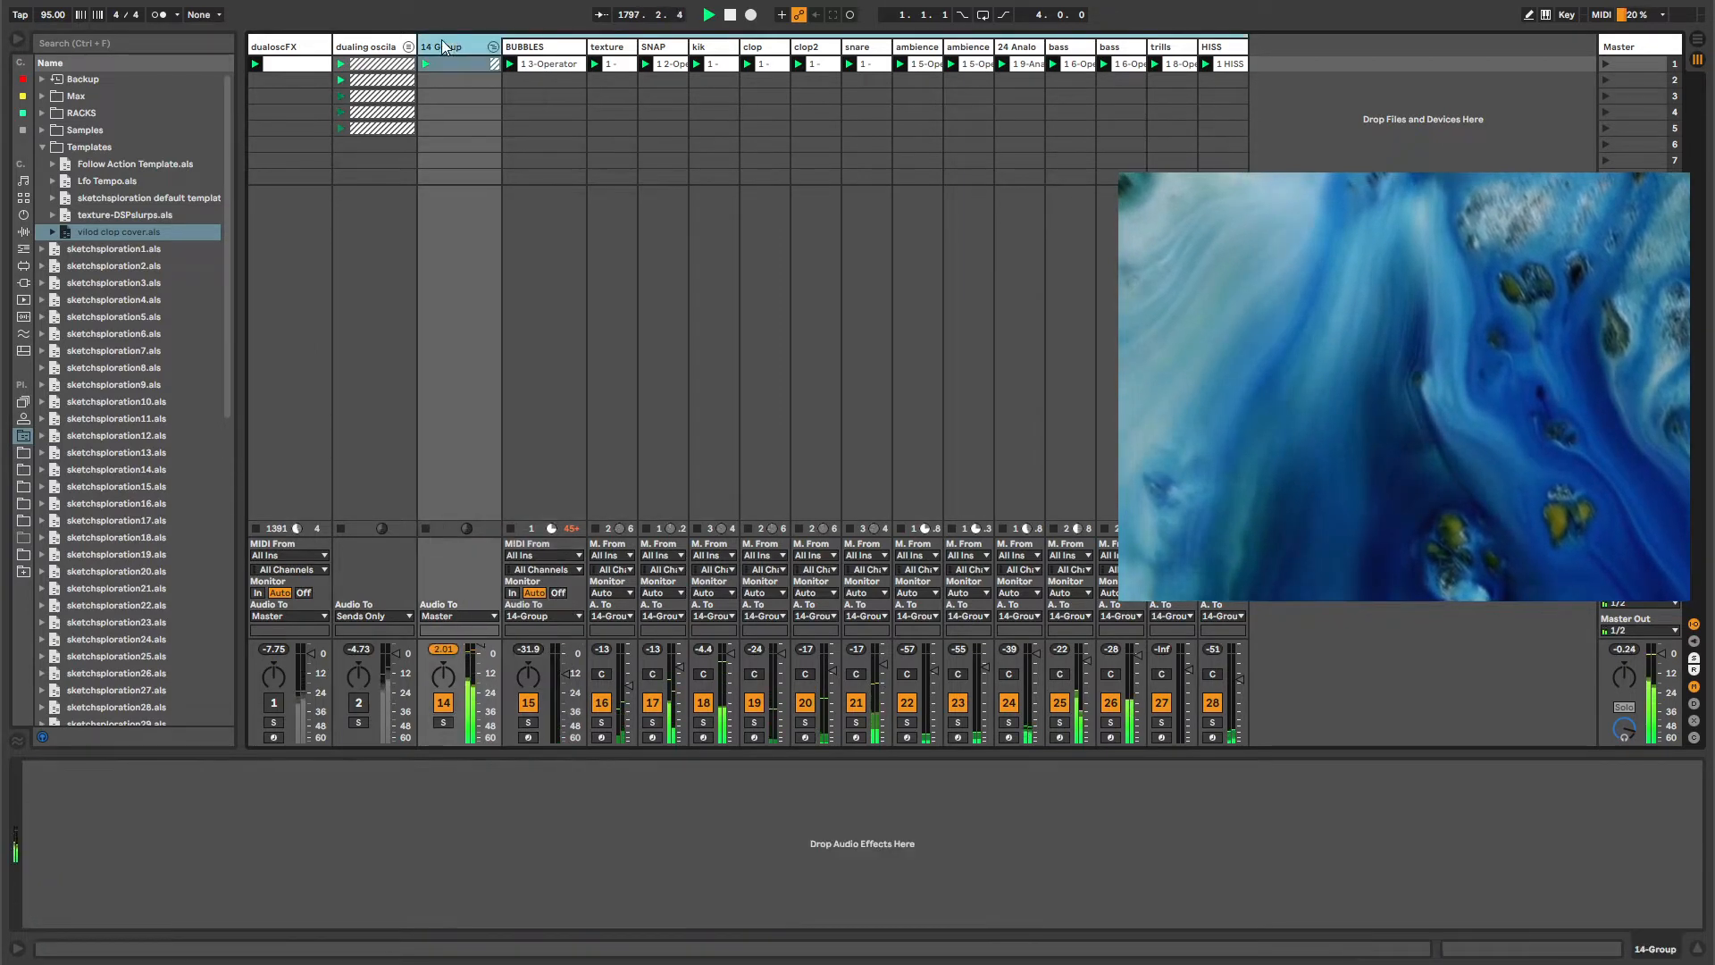
click(23, 215)
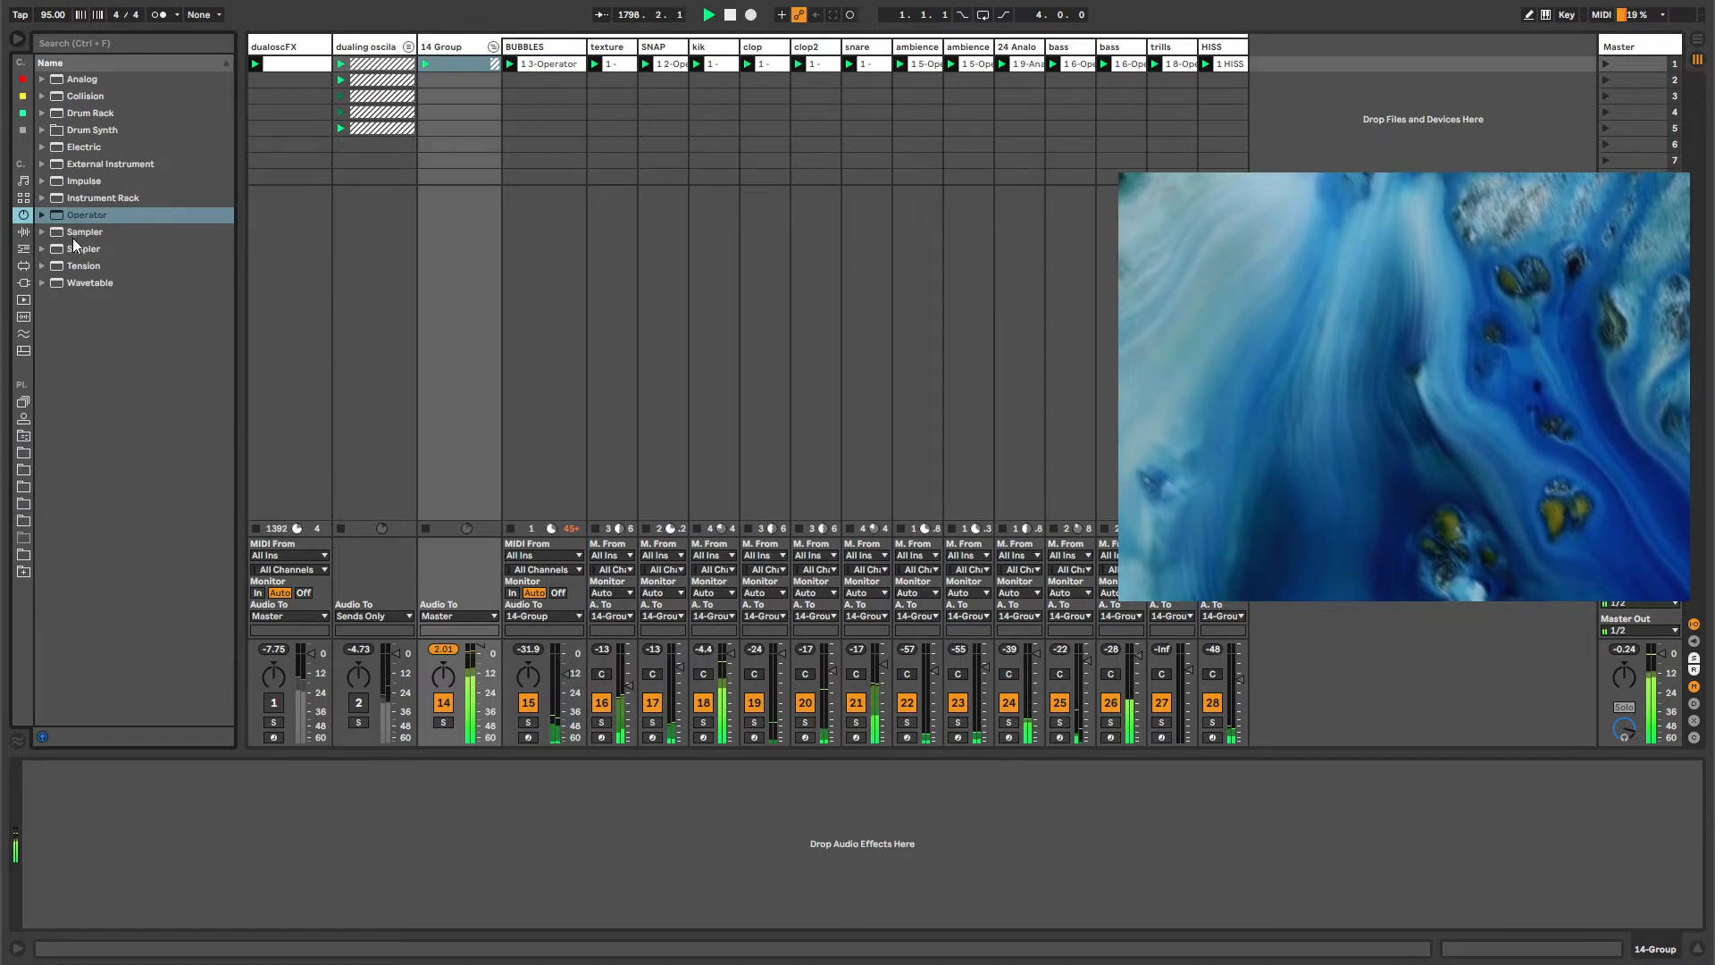
click(23, 231)
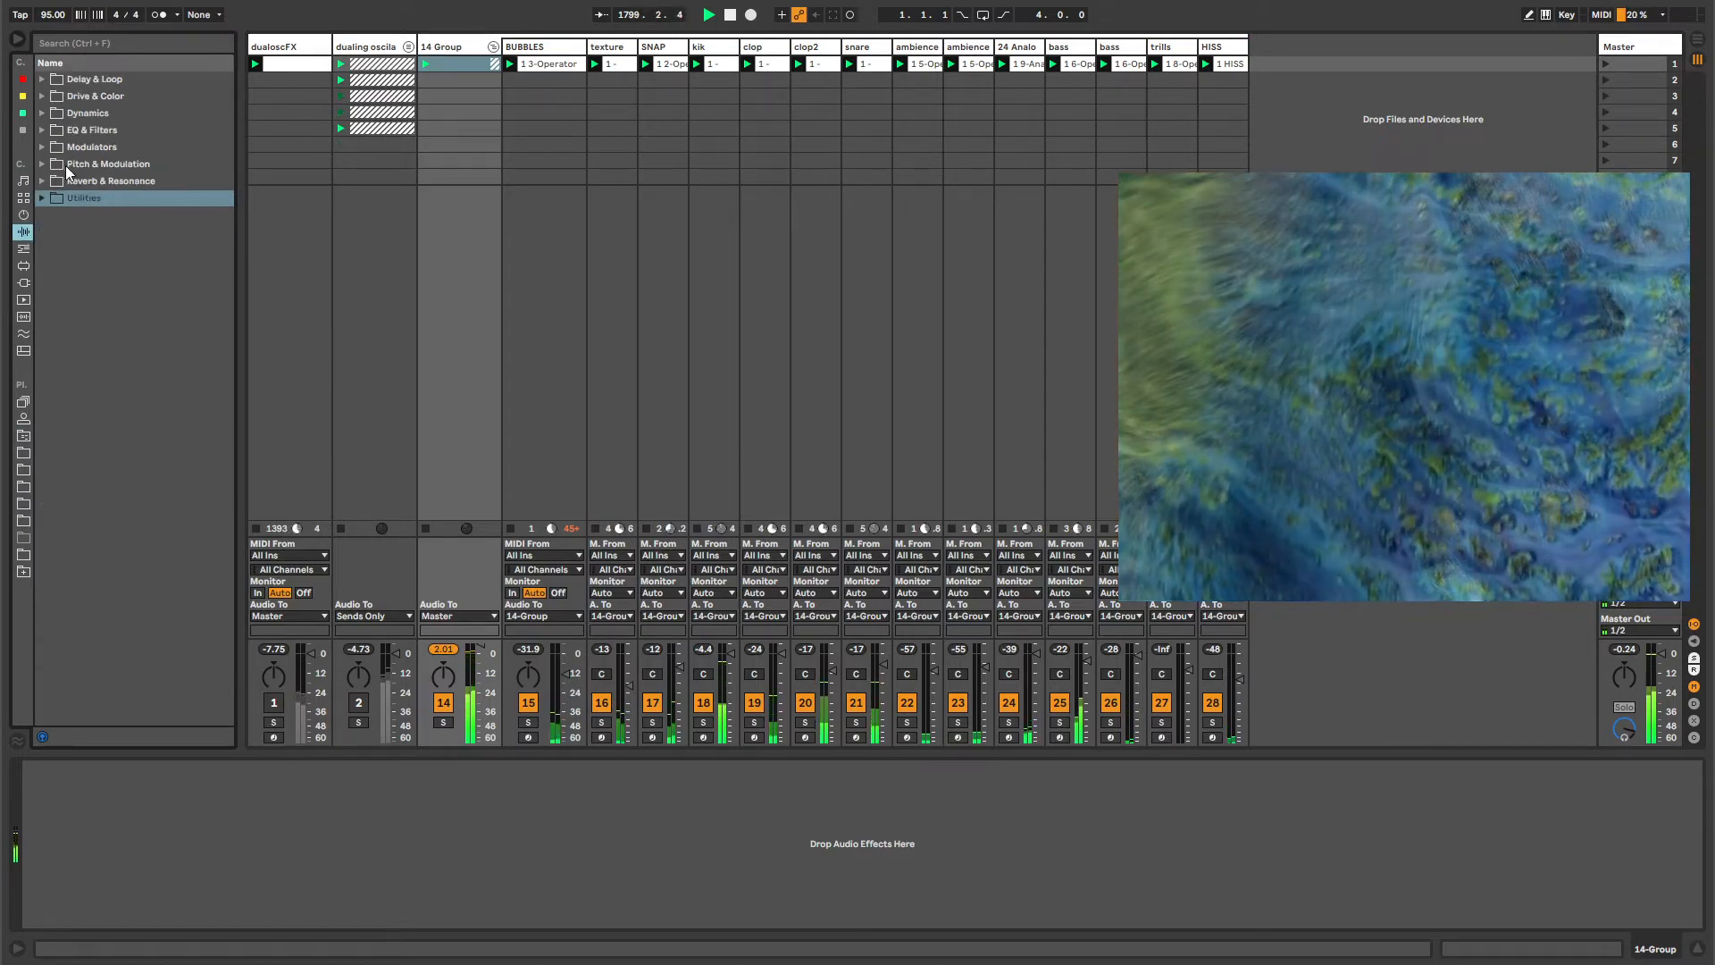
click(23, 131)
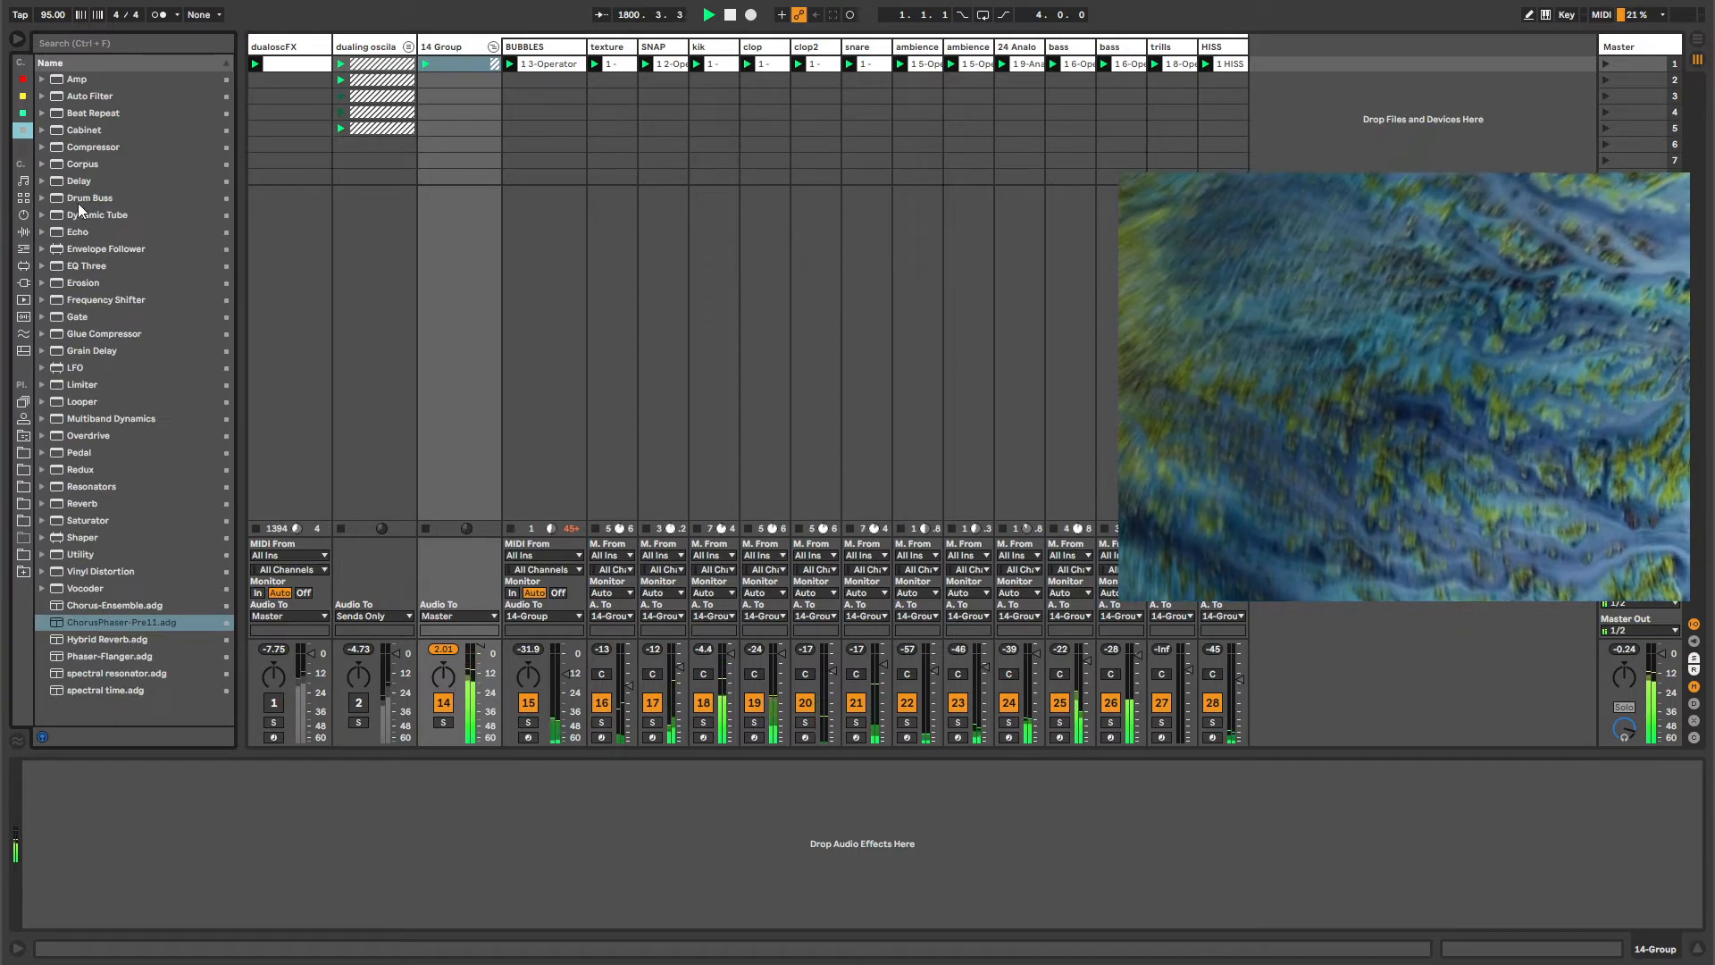
click(89, 385)
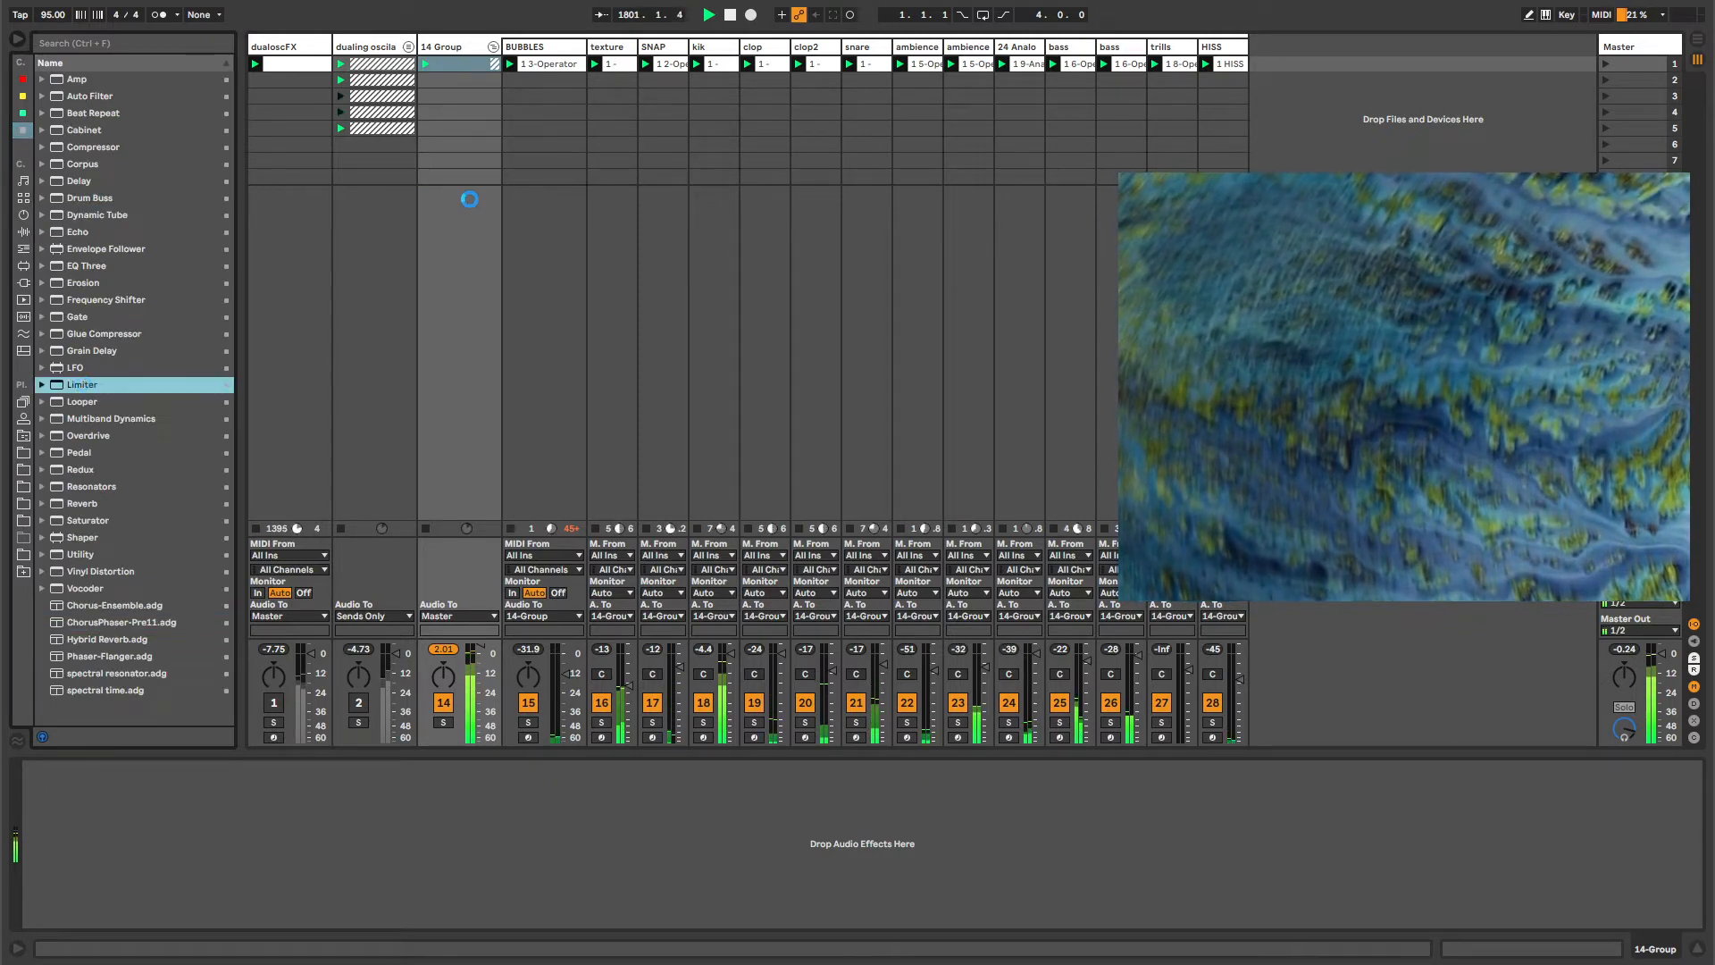
drag(470, 199, 326, 781)
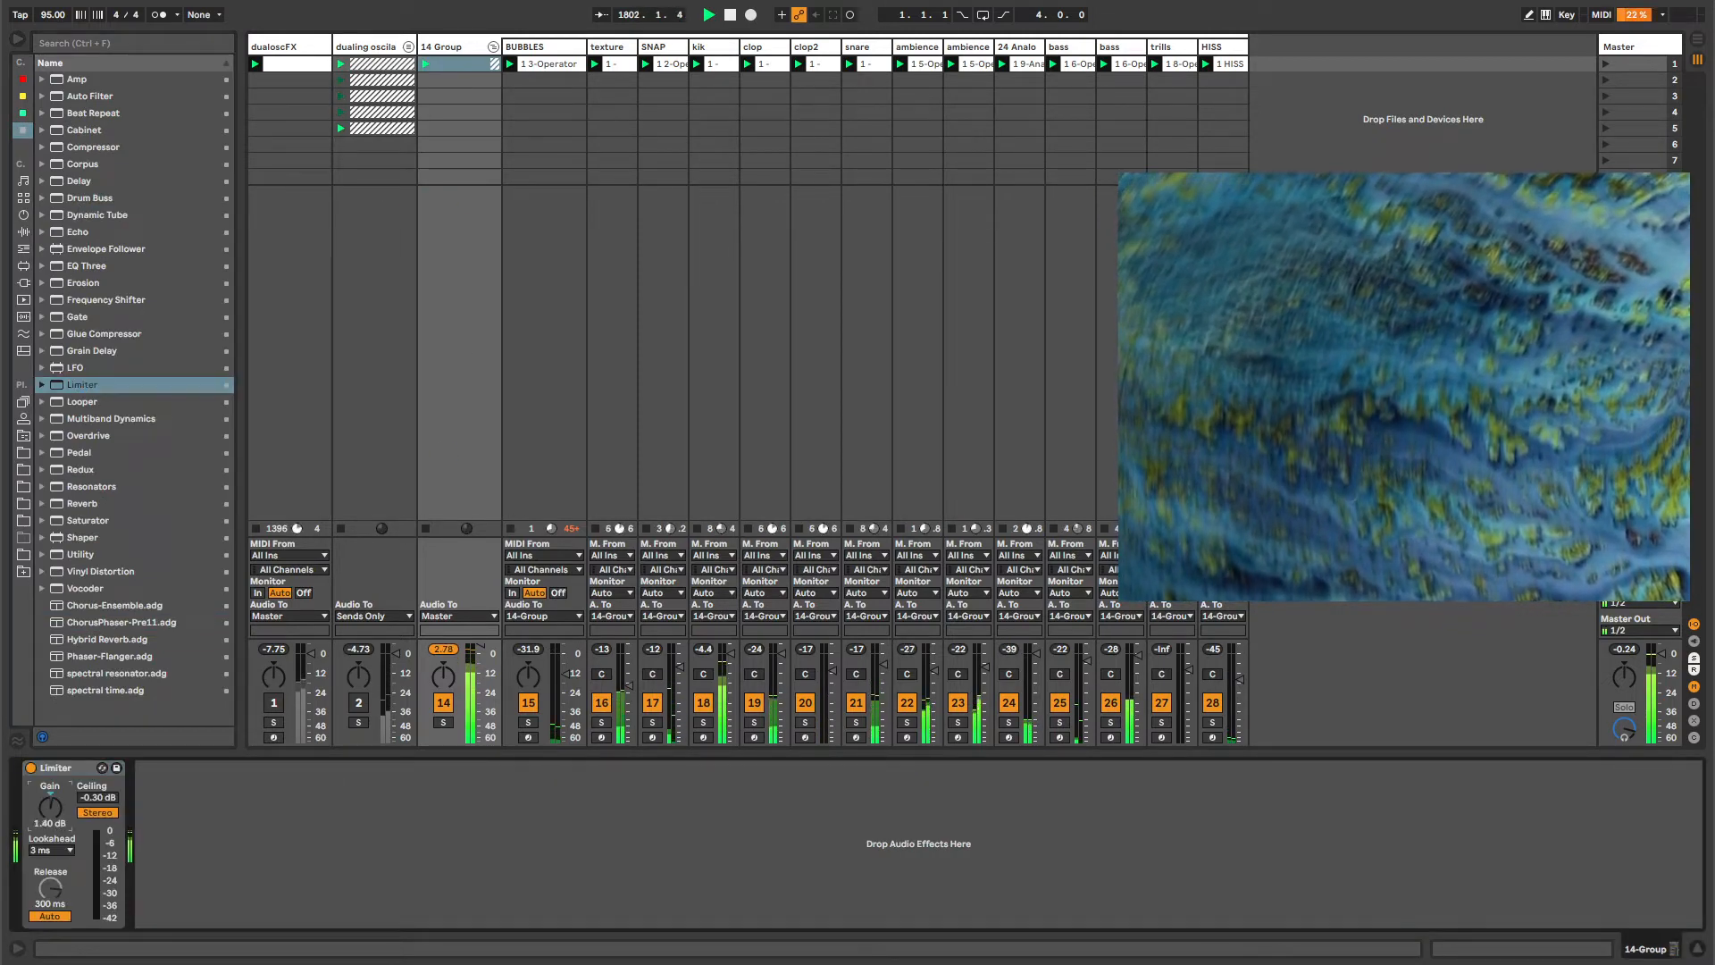
drag(58, 804, 57, 777)
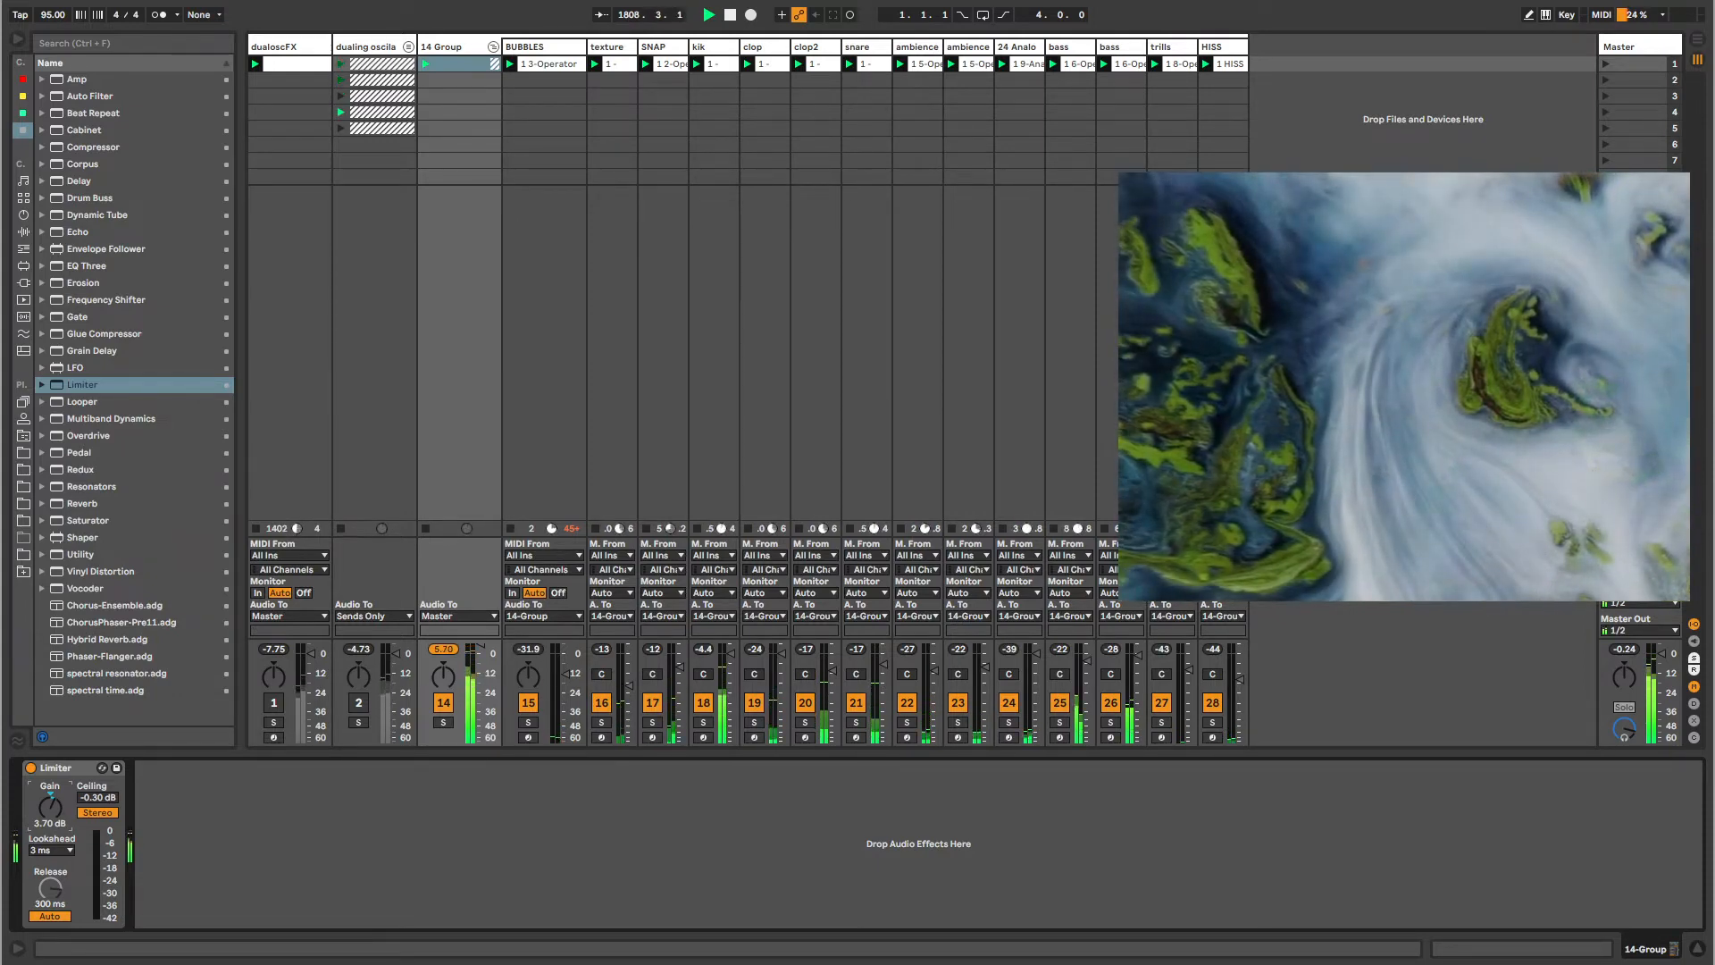
Inspect the device chains of 14 Group and its BUBBLES and texture tracks.
click(460, 51)
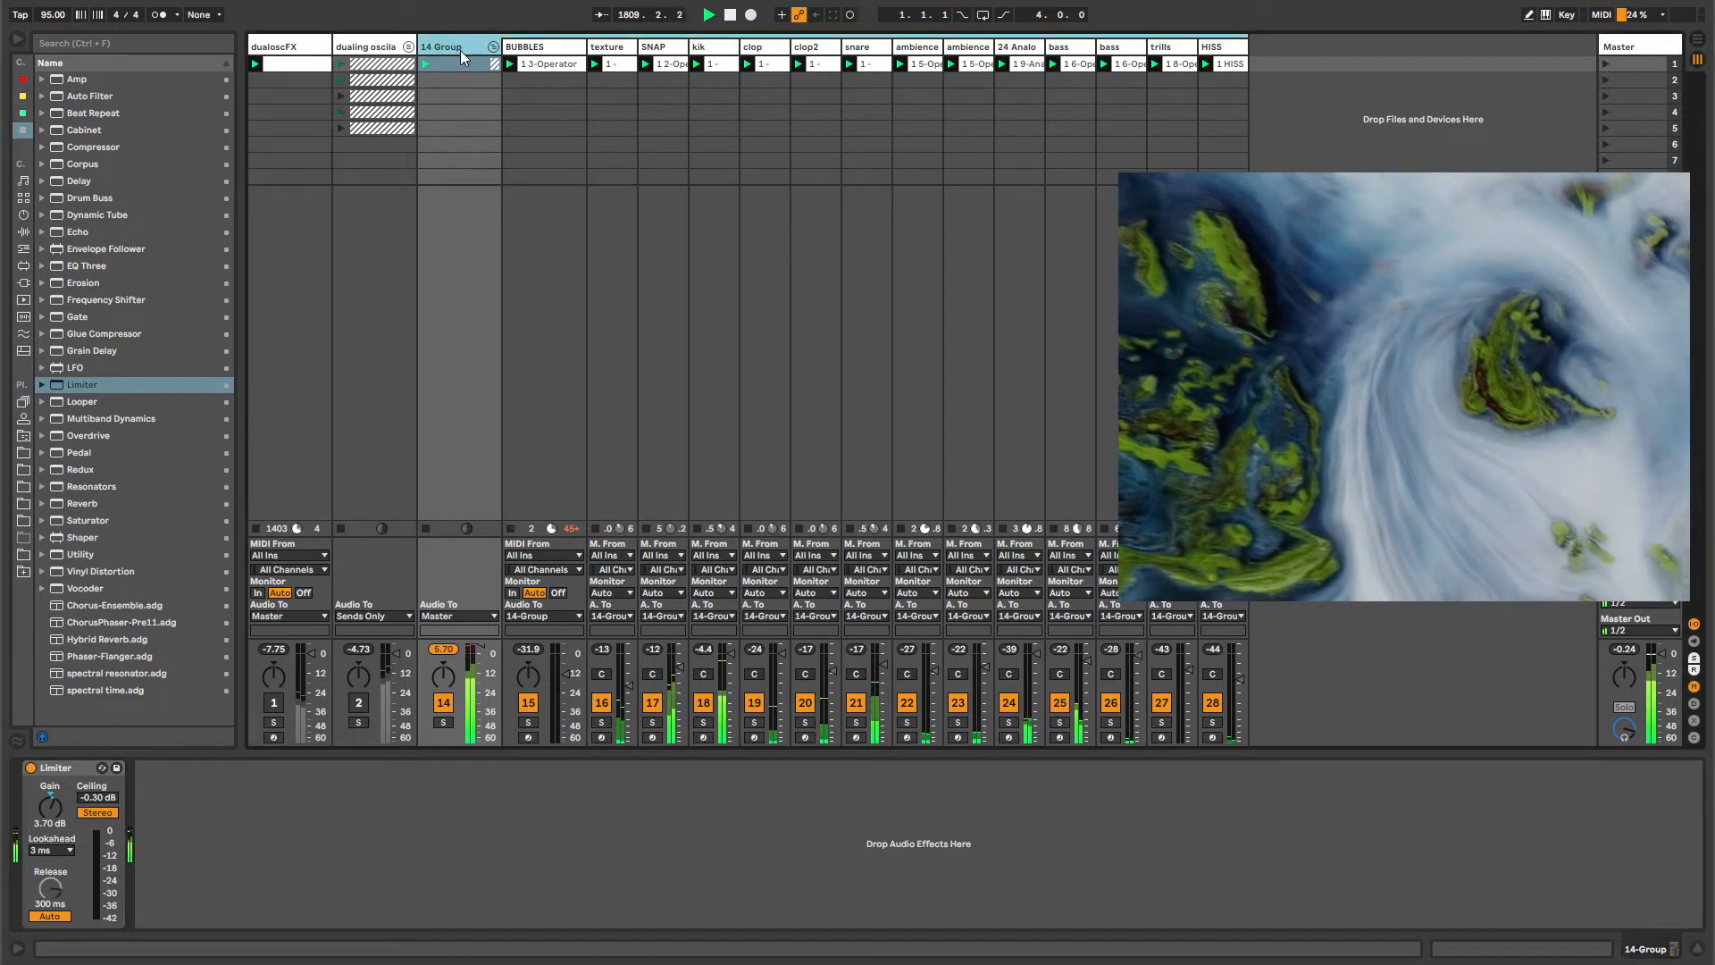
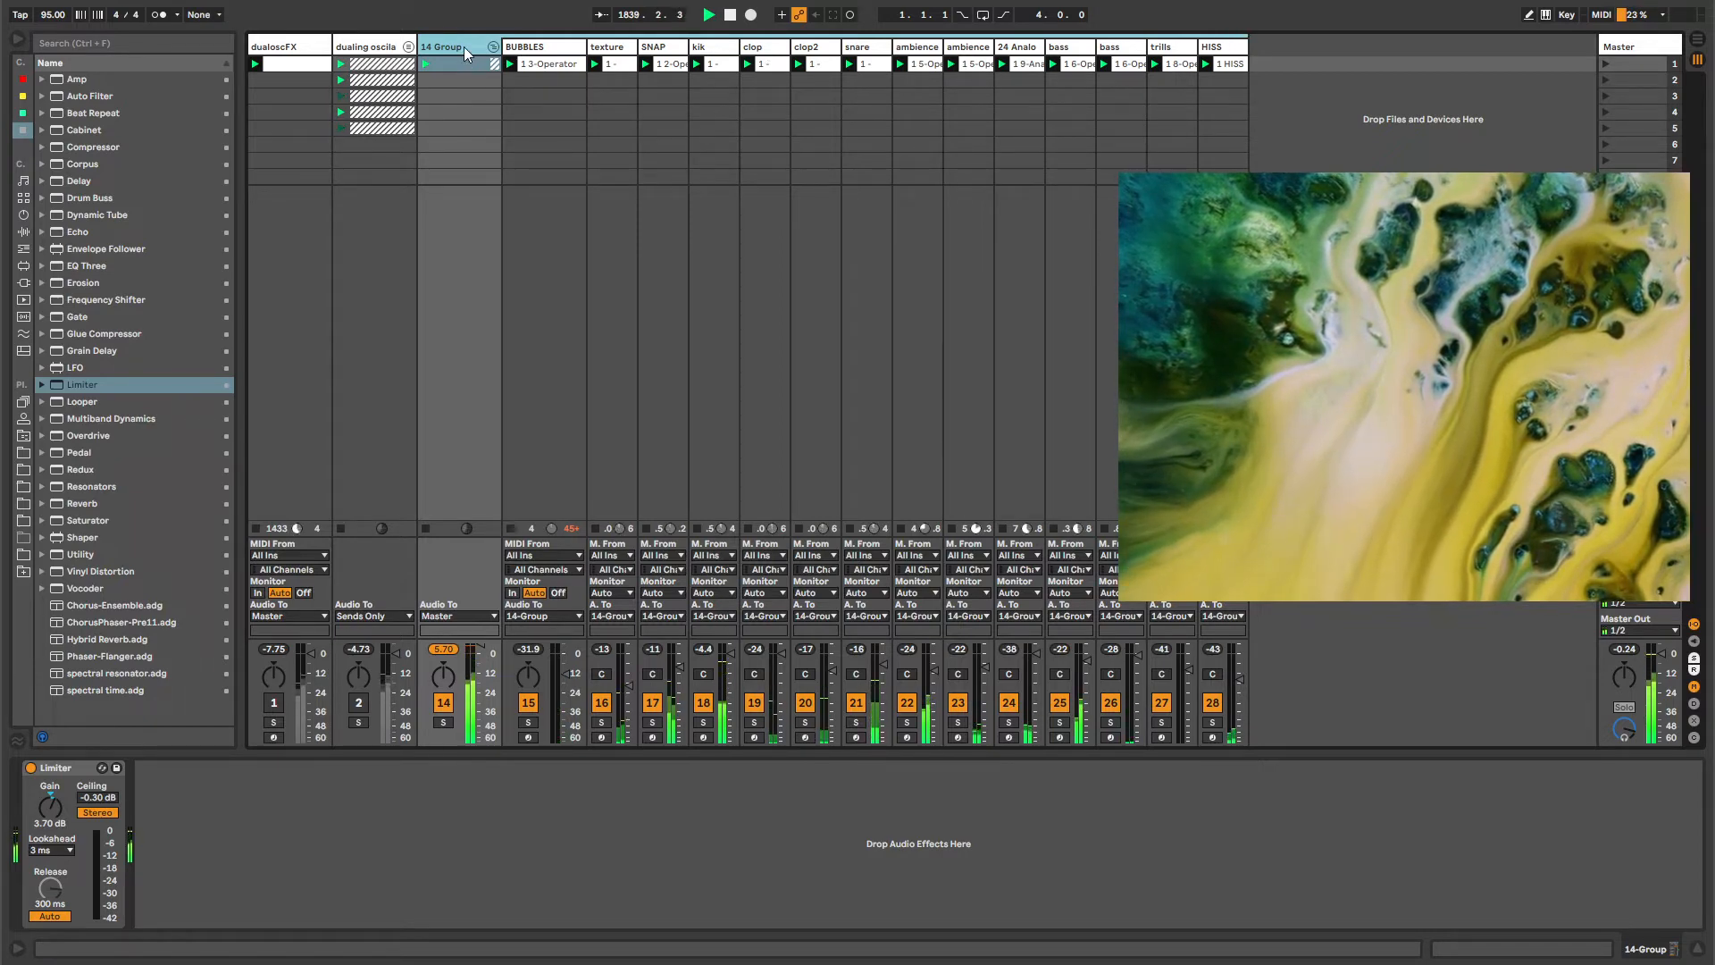
key(Right)
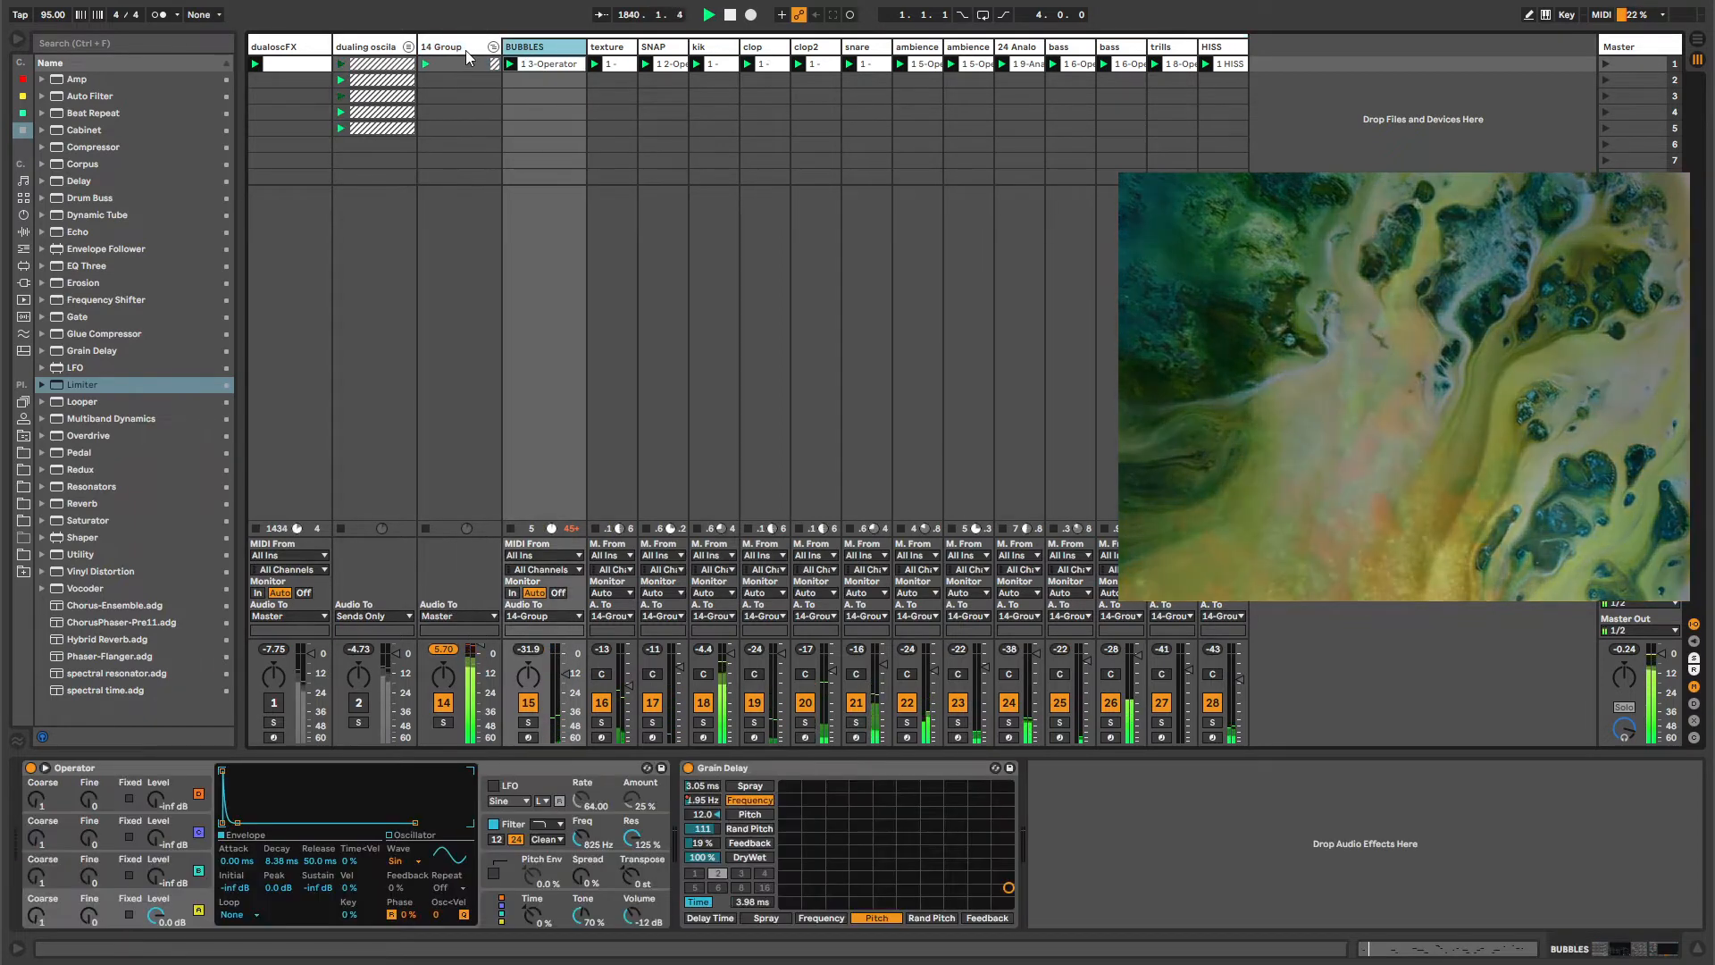
click(464, 50)
click(519, 51)
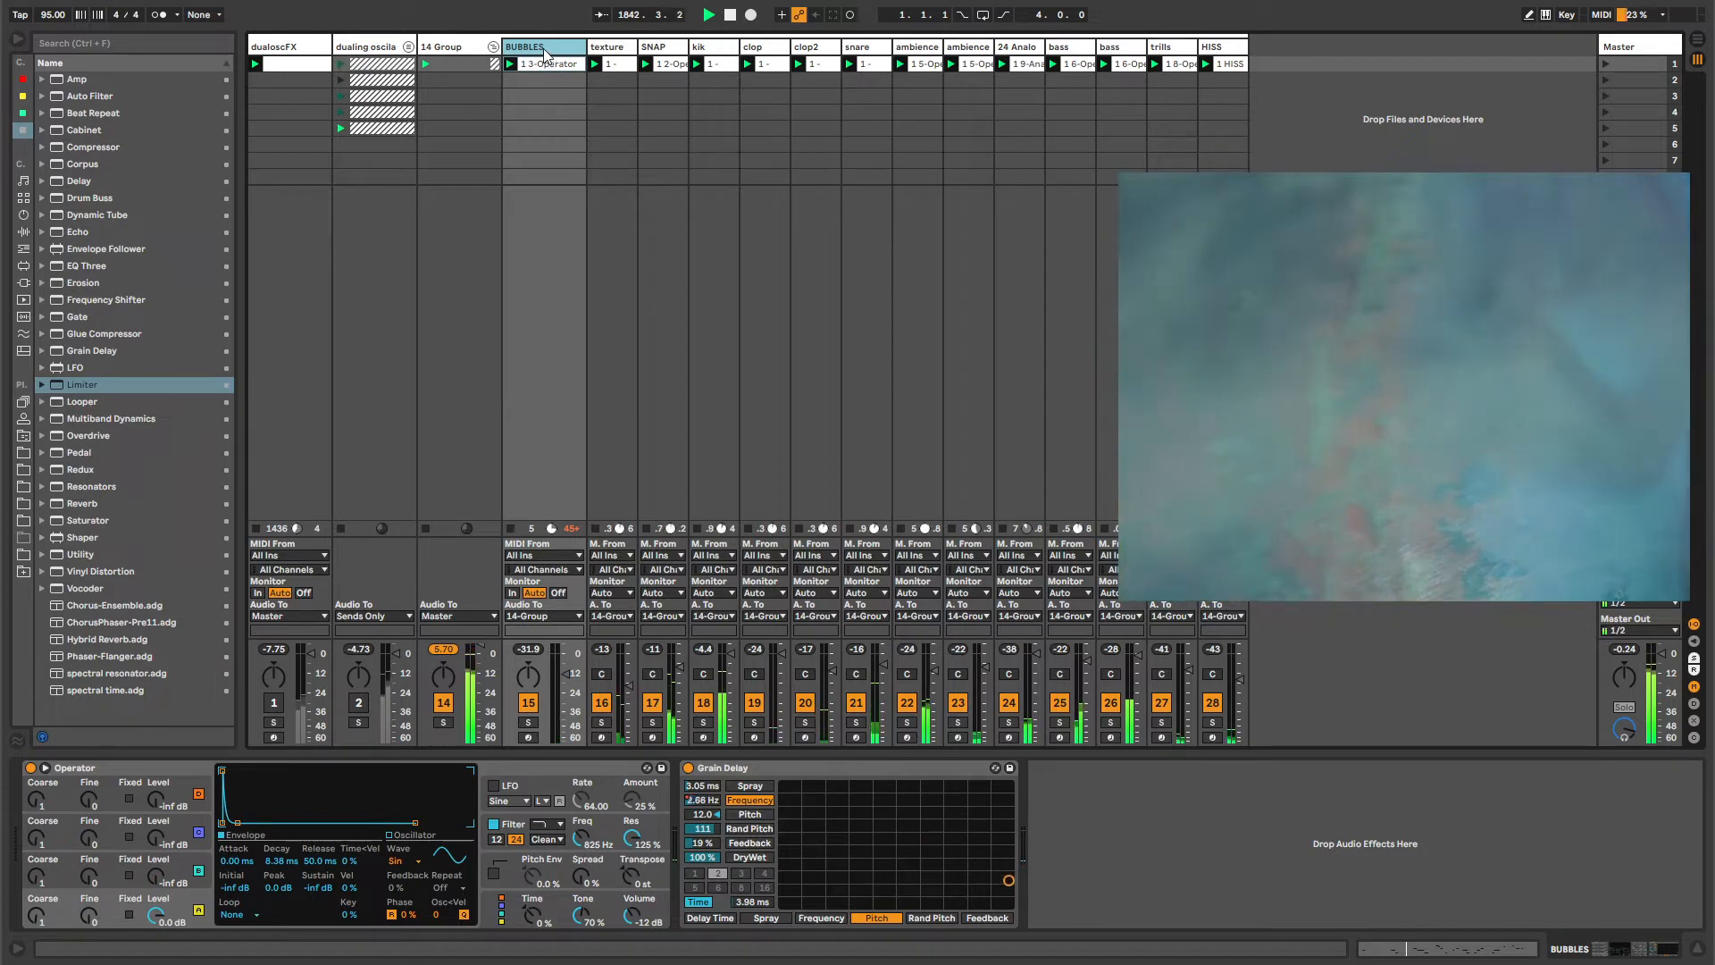
click(617, 117)
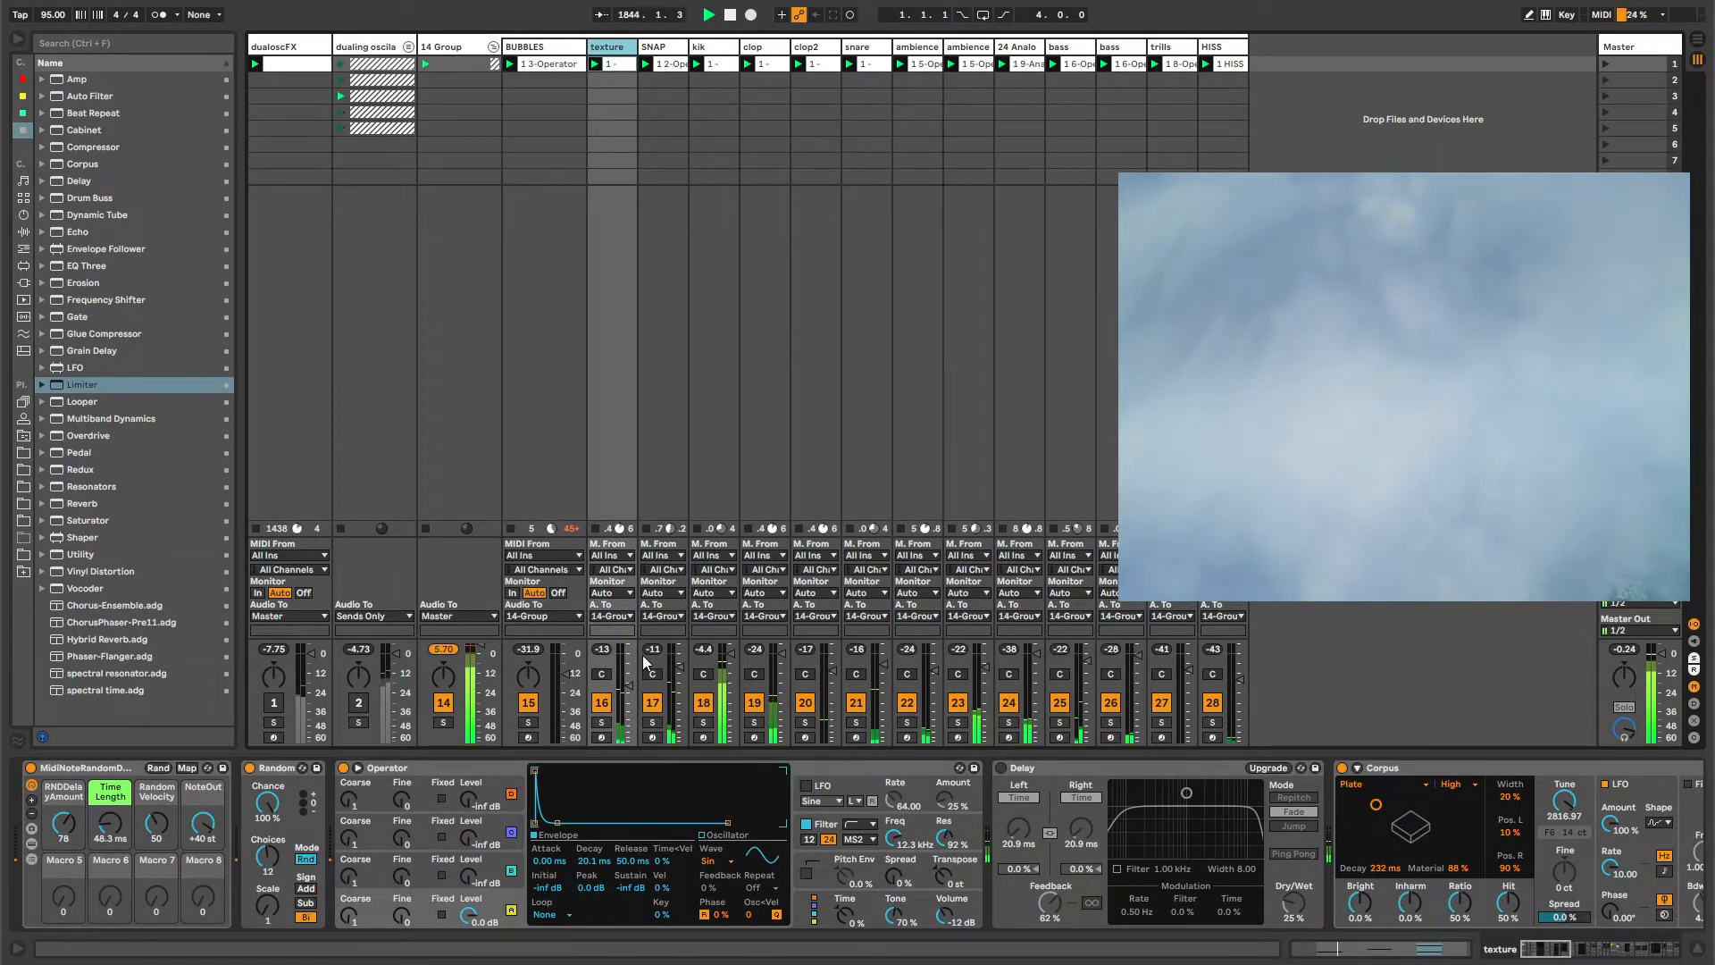
Mute 14 Group, then switch to Chrome and resume the Vilod - Clop video from 1:40 to hear the original.
click(454, 46)
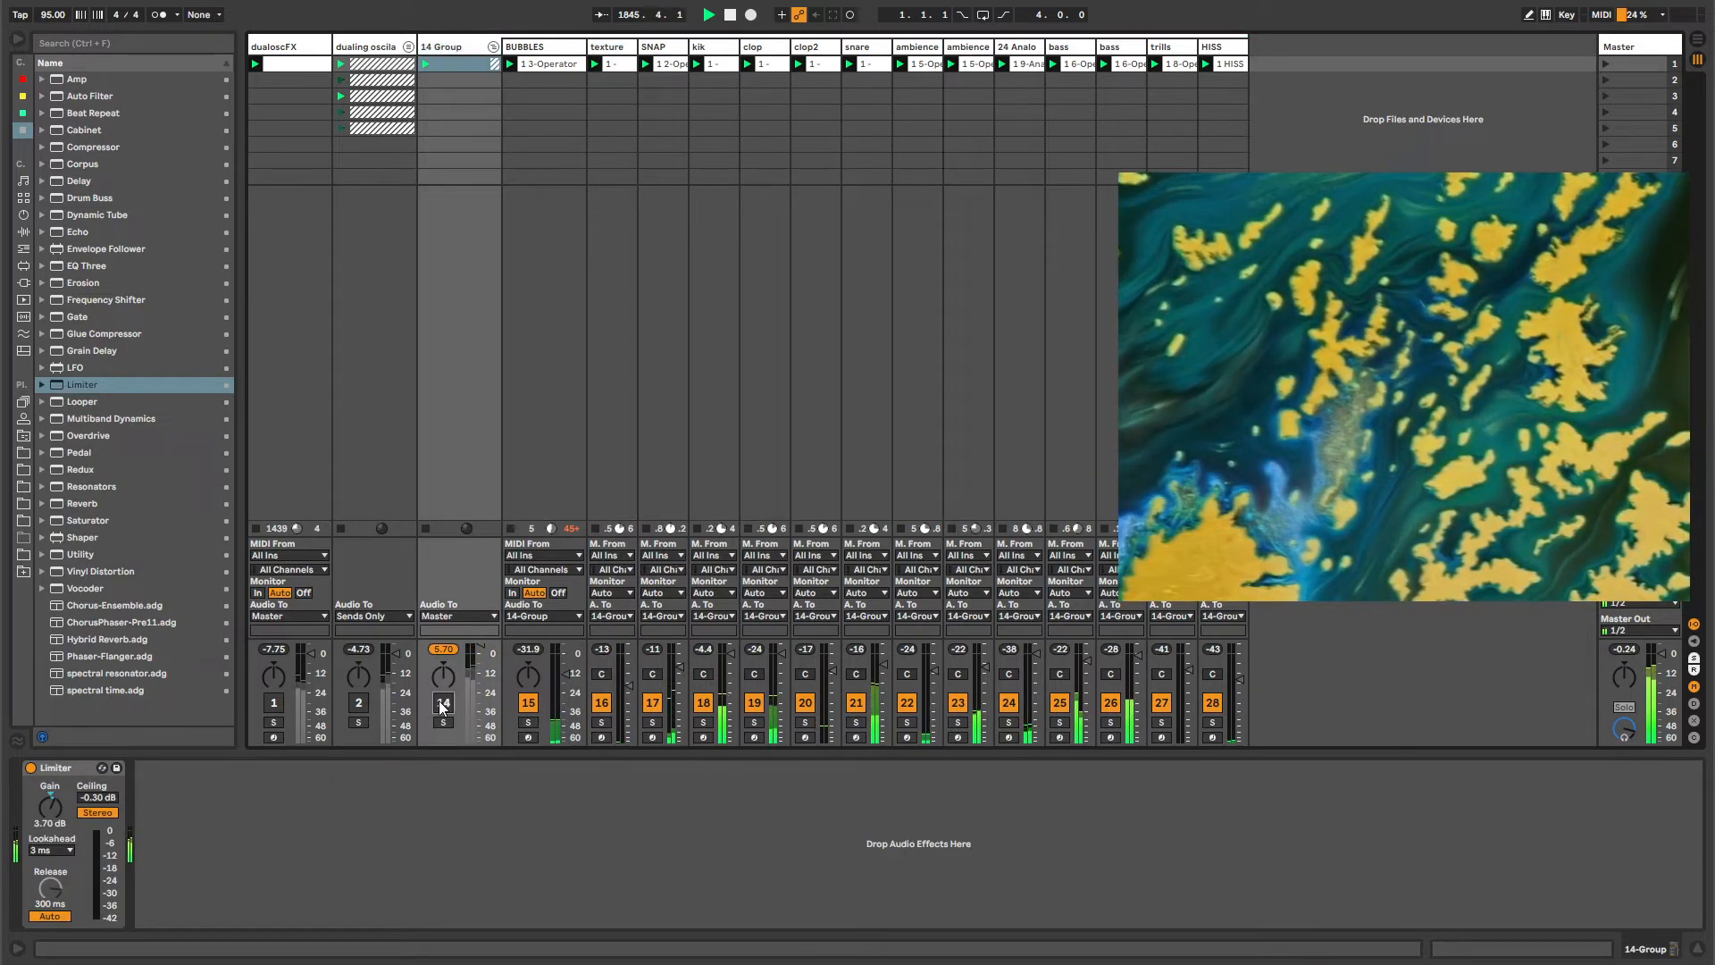
key(alt+Tab)
key(Tab)
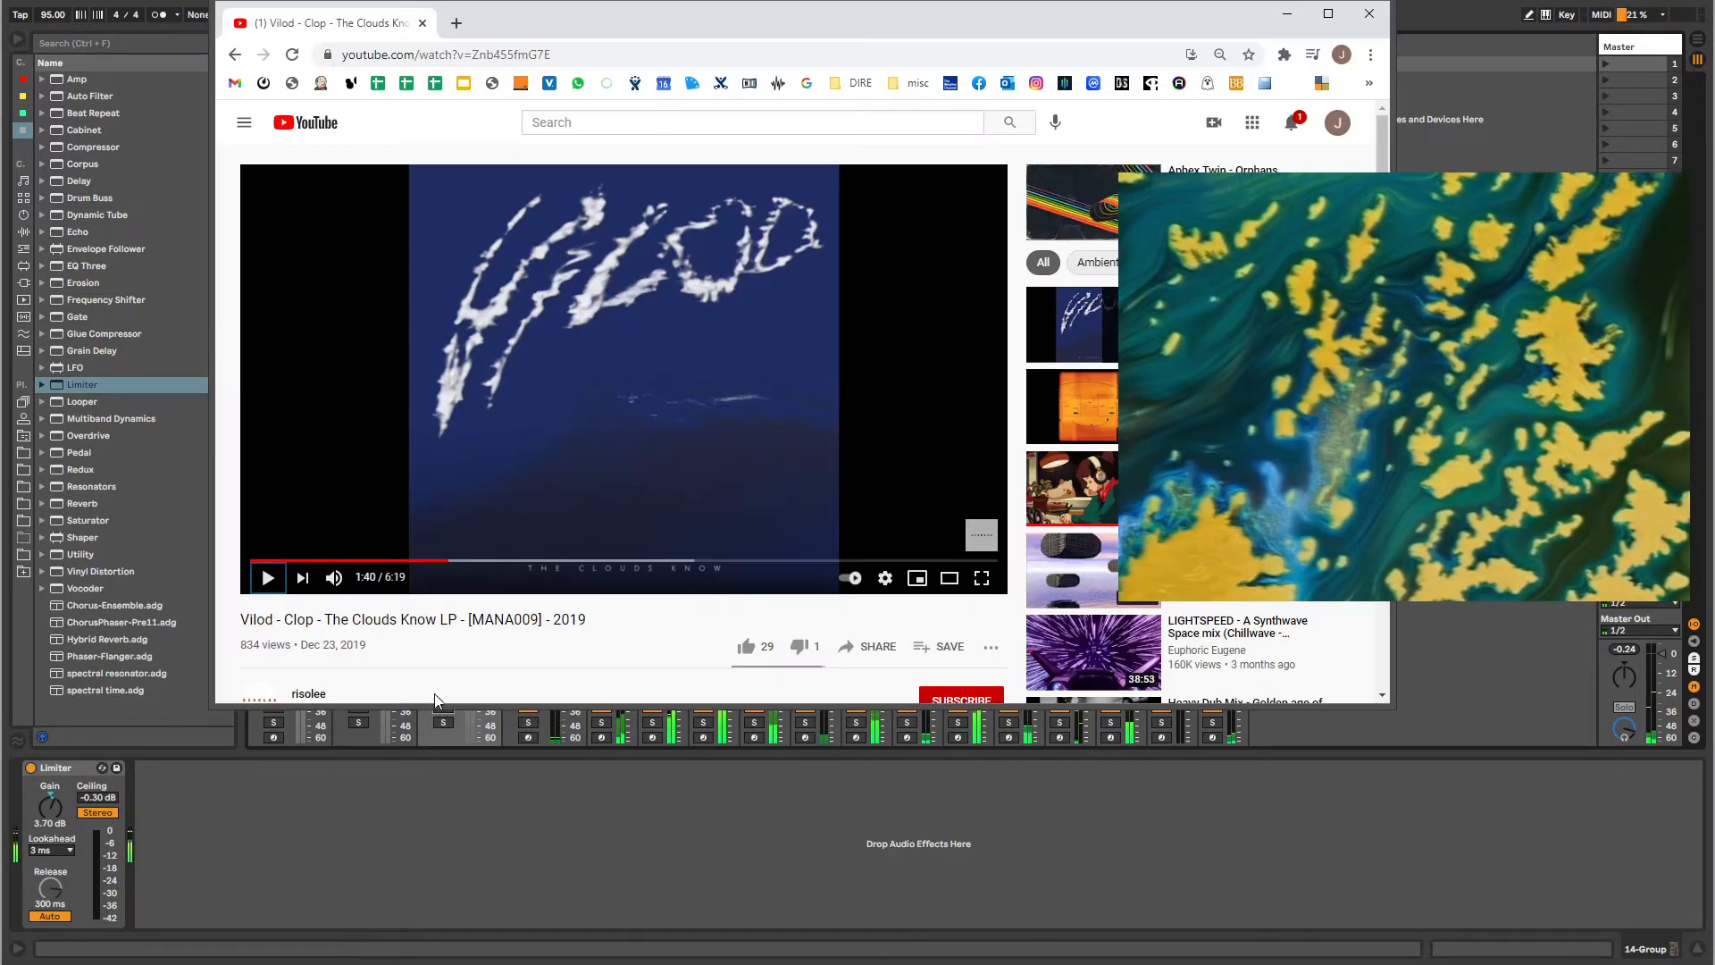
click(267, 577)
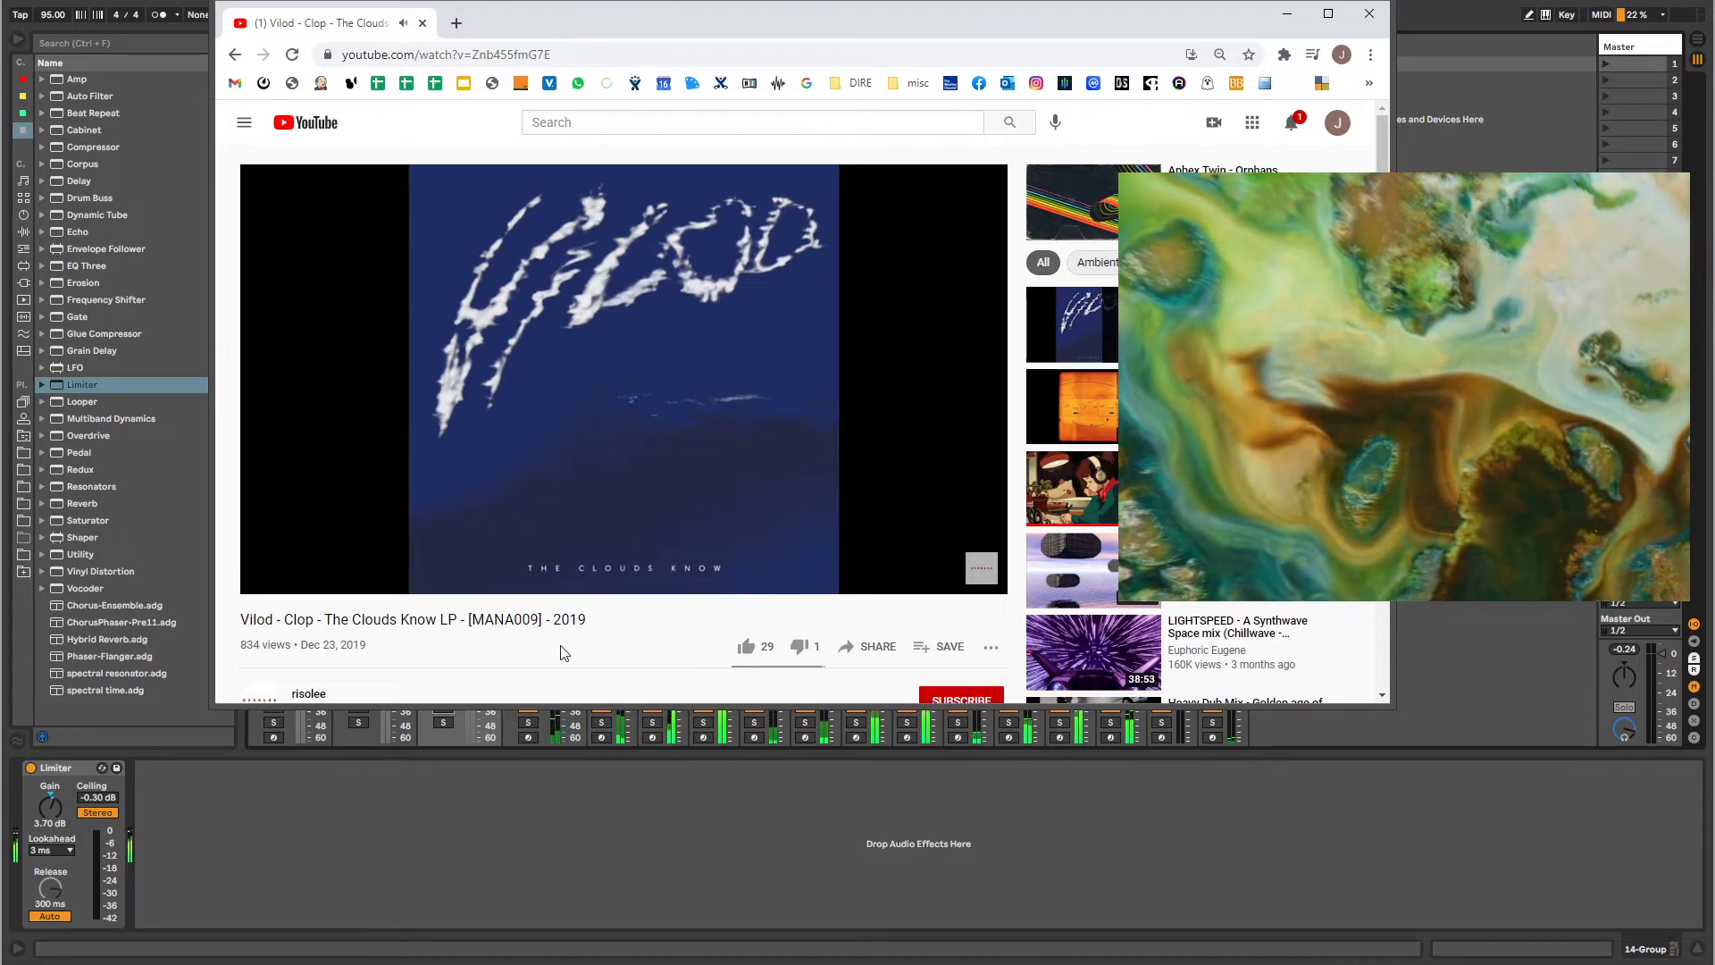
mouse_move(555, 259)
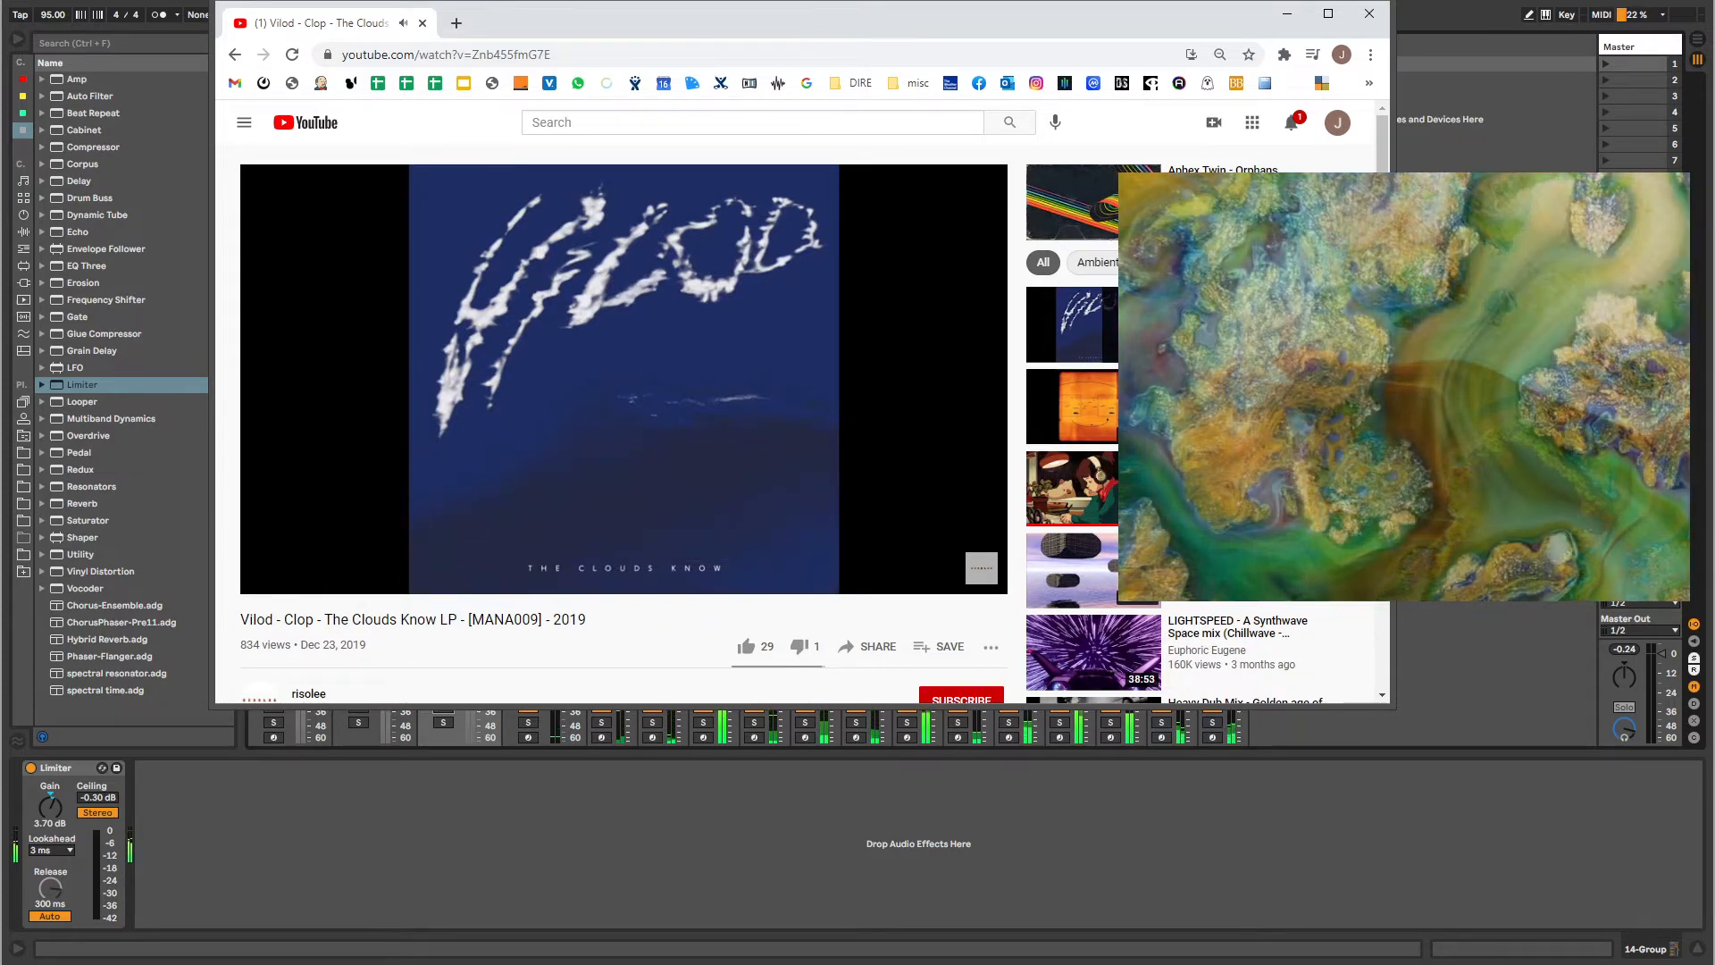
key(alt+Tab)
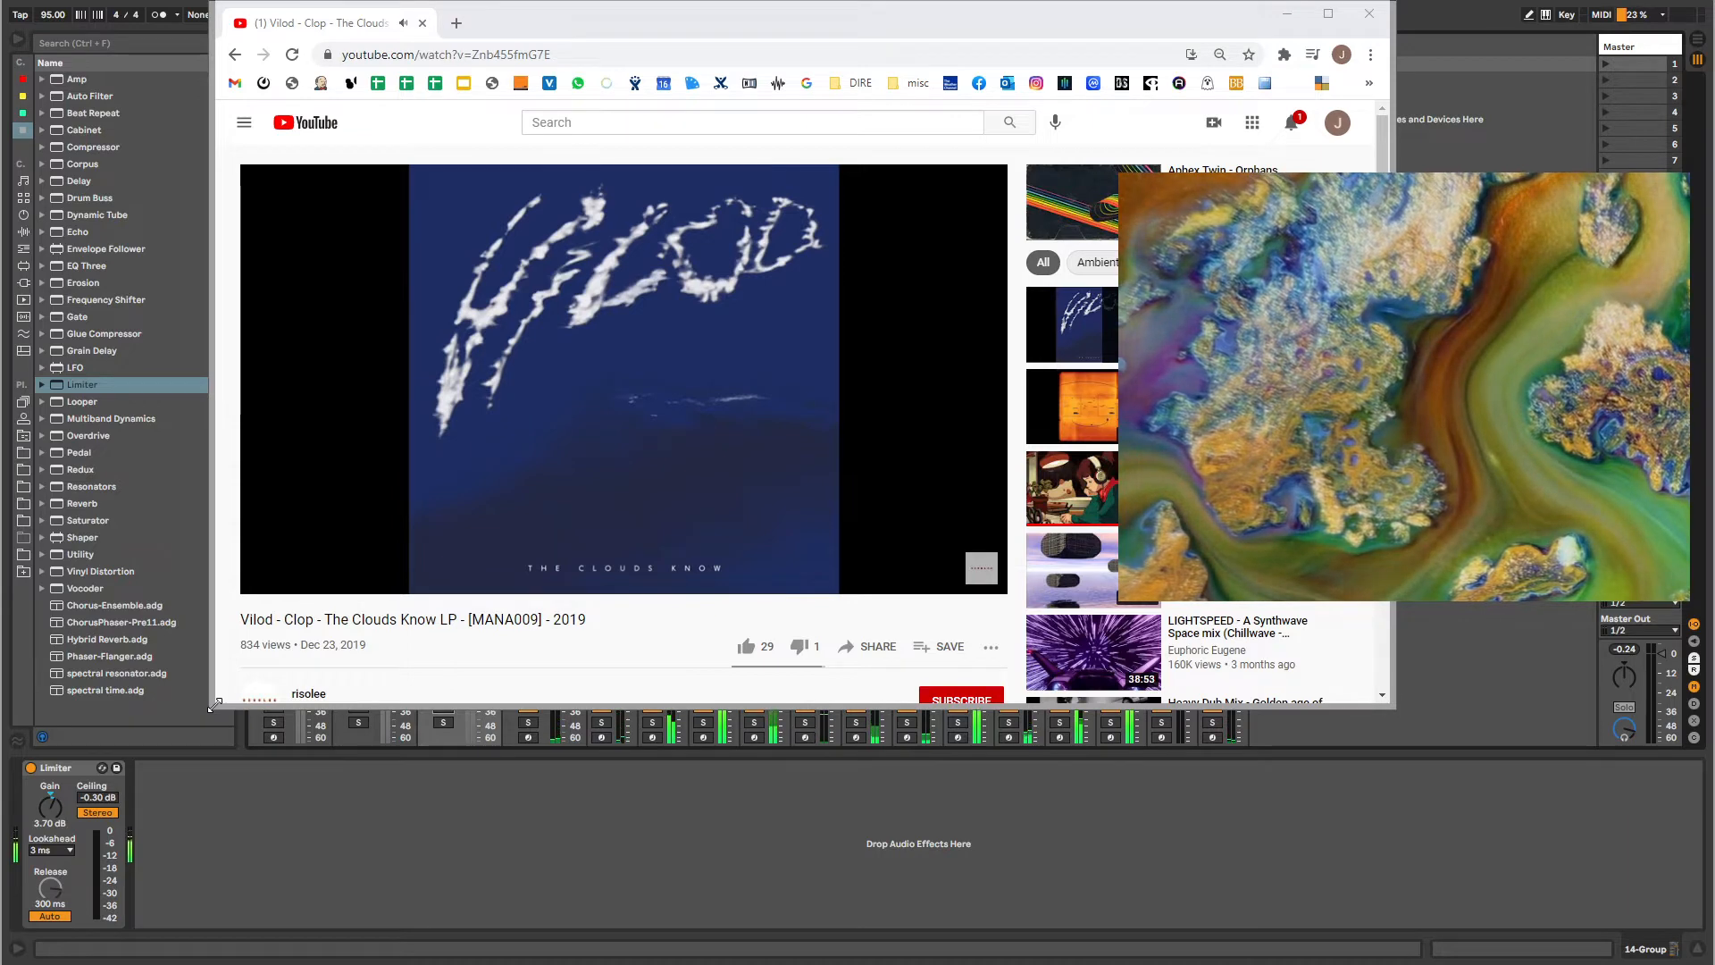
Unmute 14 Group in Ableton Live, then pause the YouTube video in Chrome and minimize the browser window.
mouse_move(628, 587)
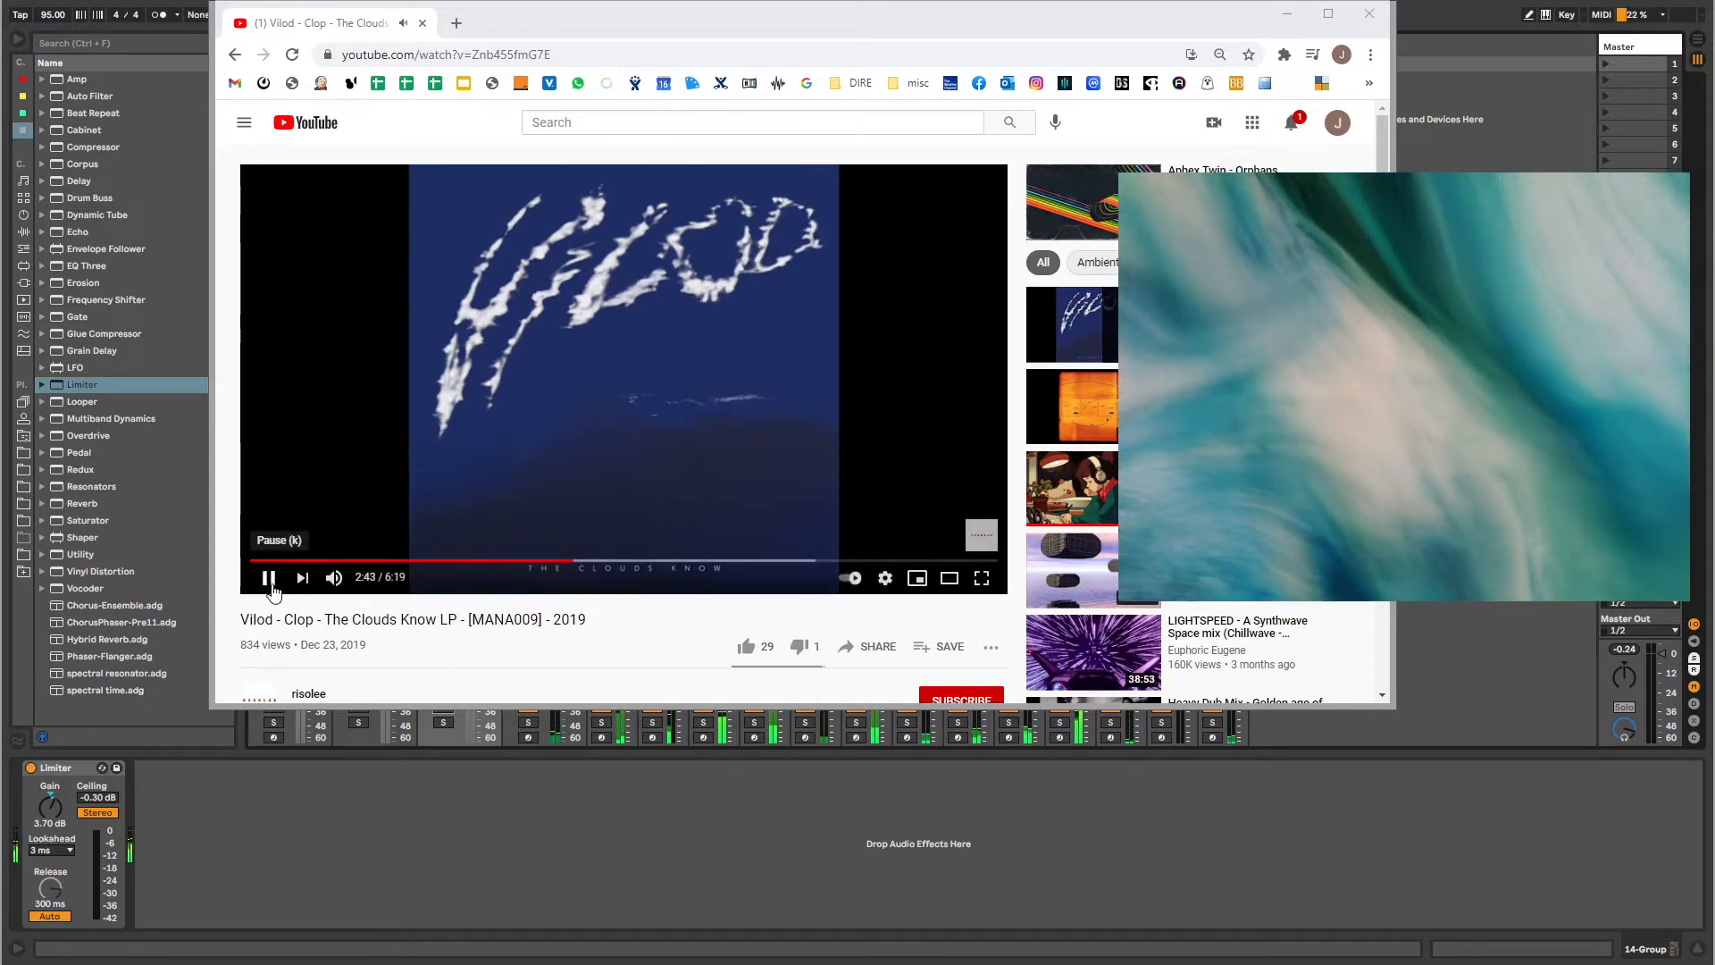
click(444, 712)
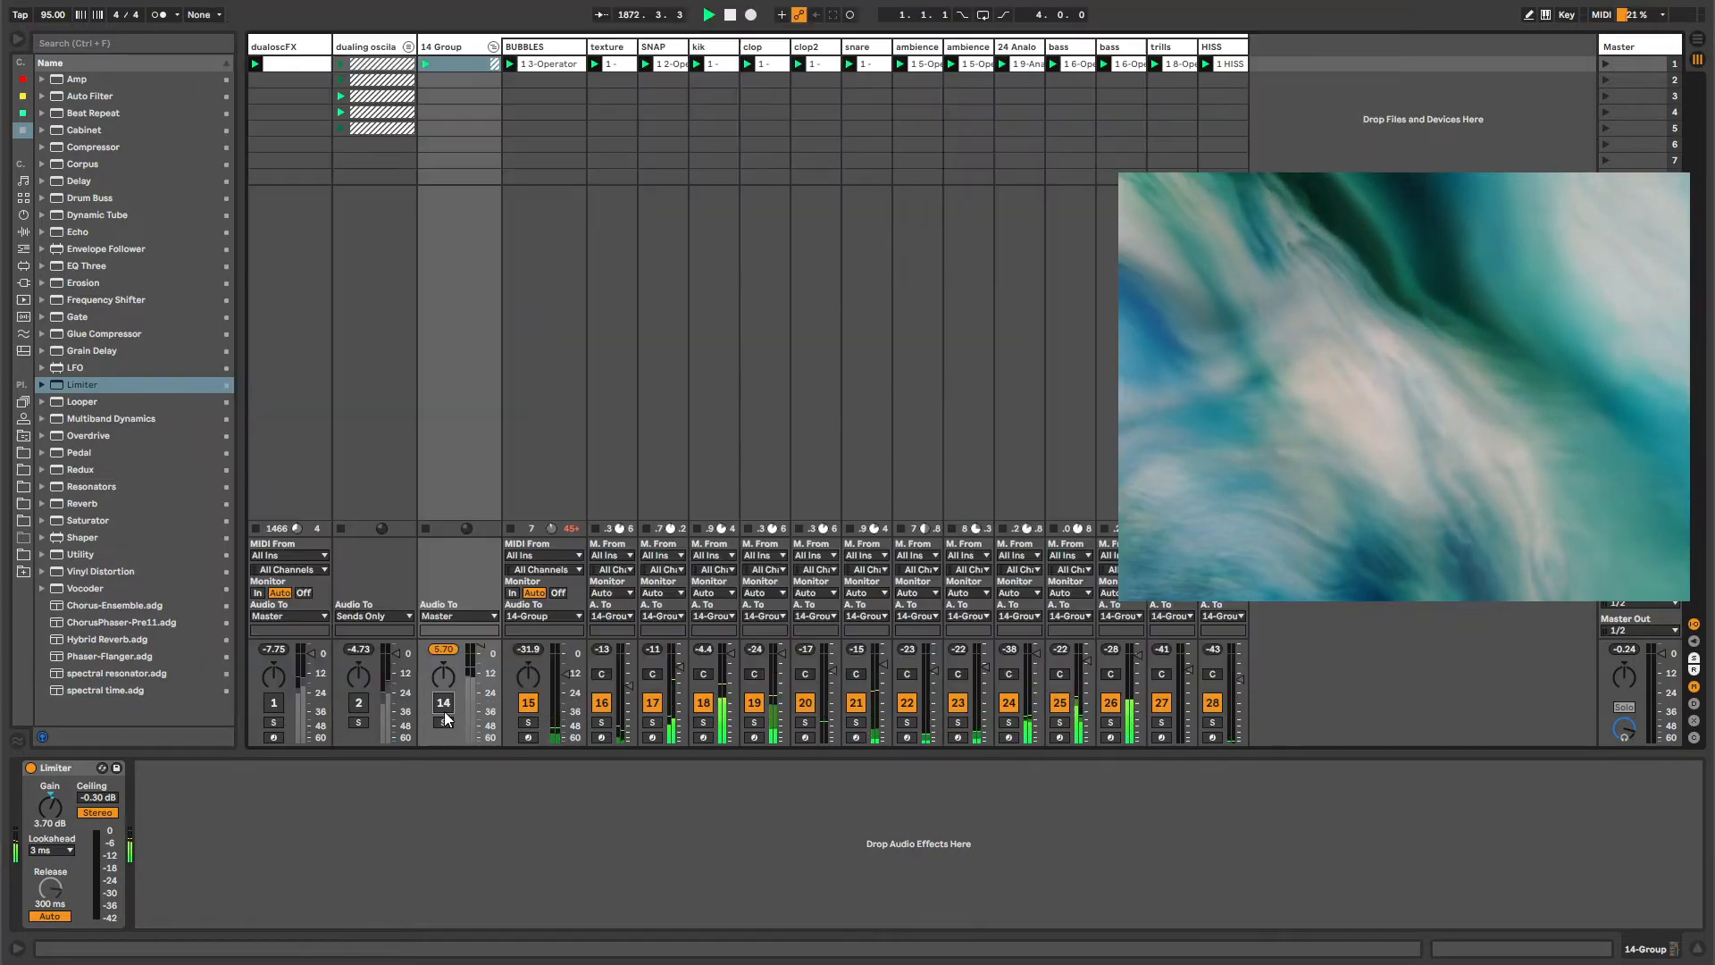
key(alt+Tab)
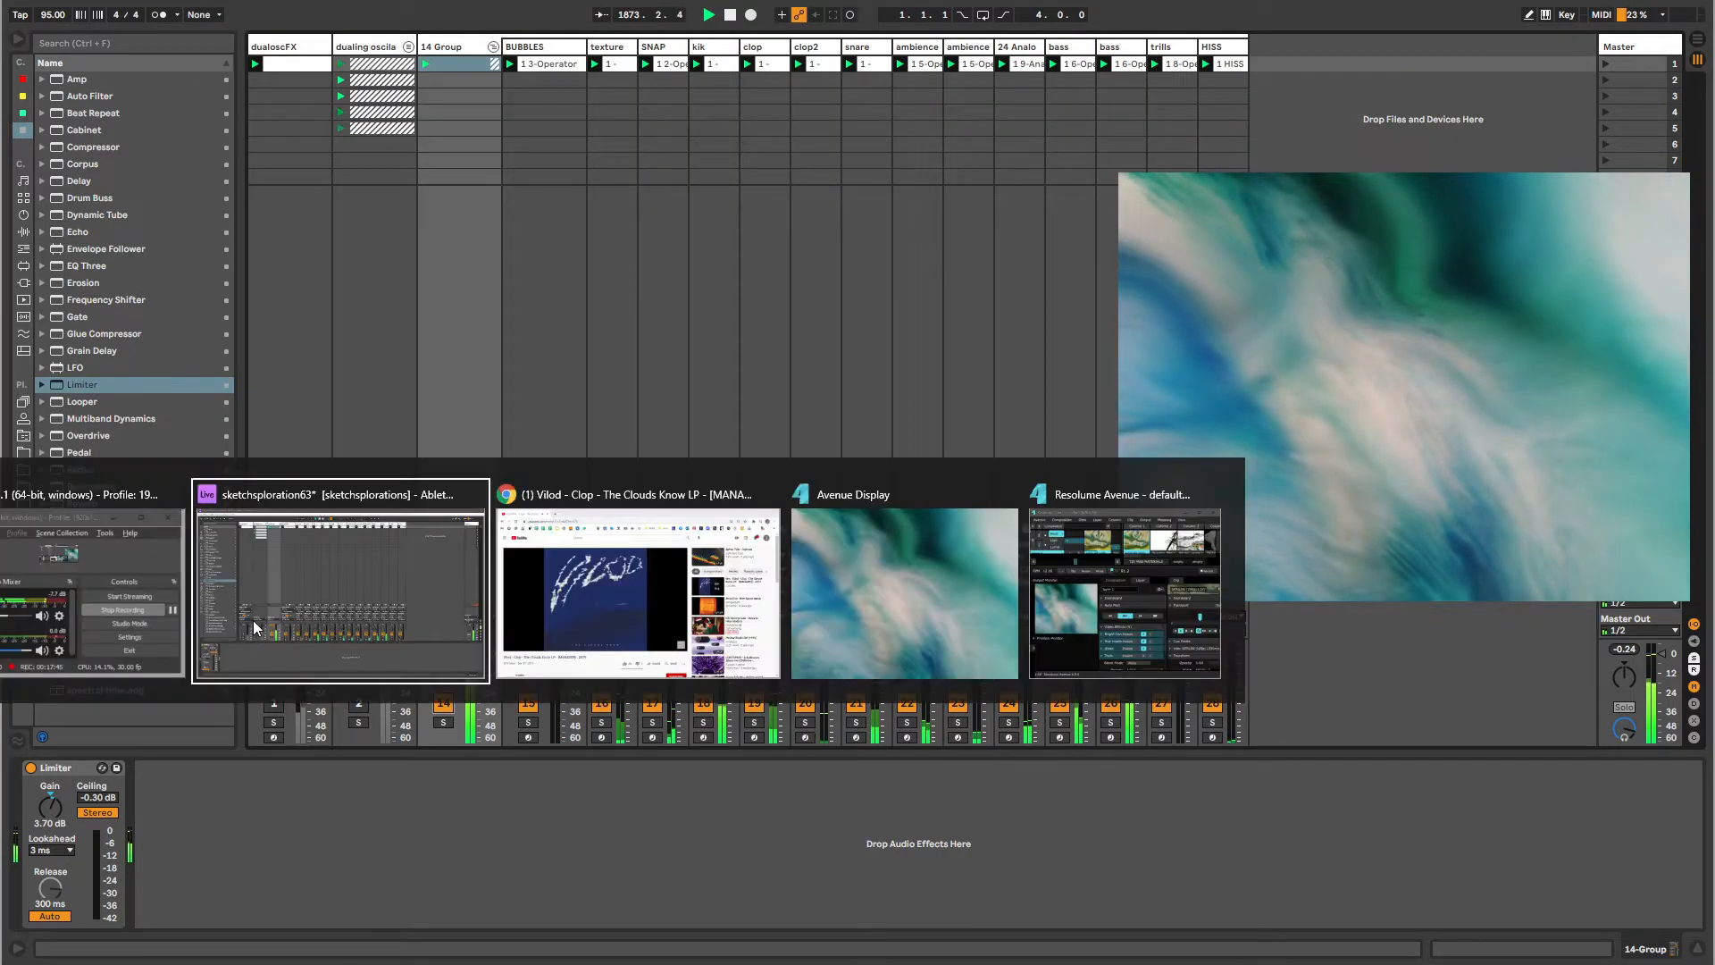
key(alt+Tab)
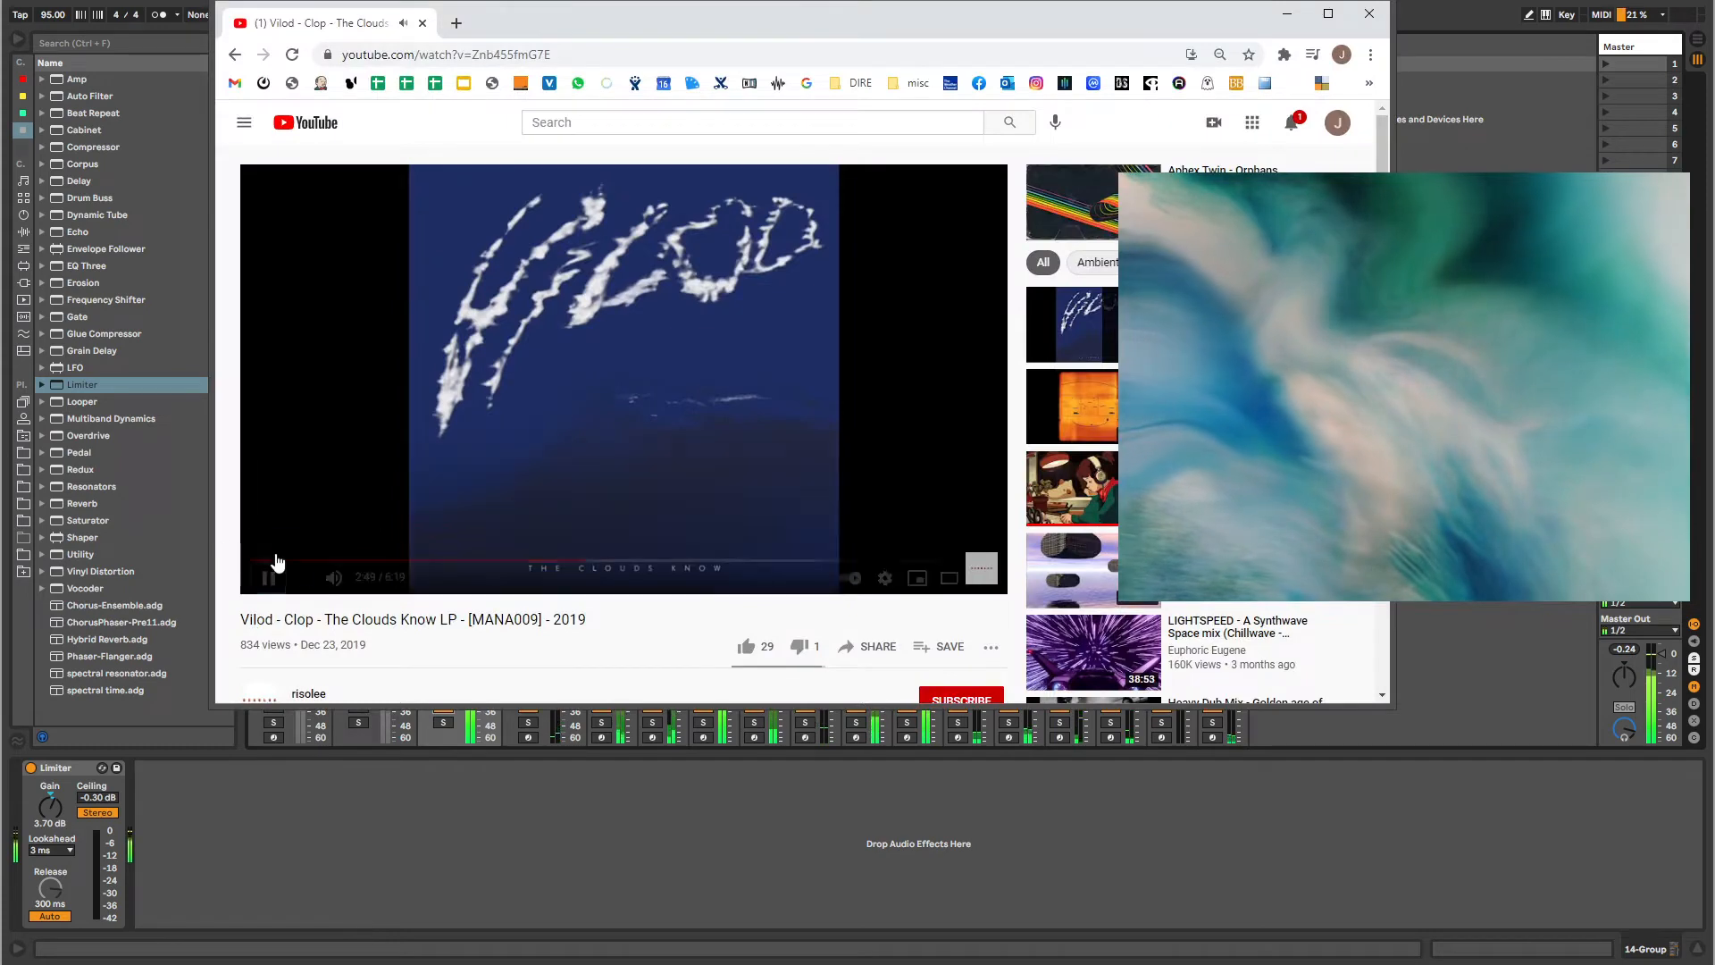
click(267, 577)
click(1288, 14)
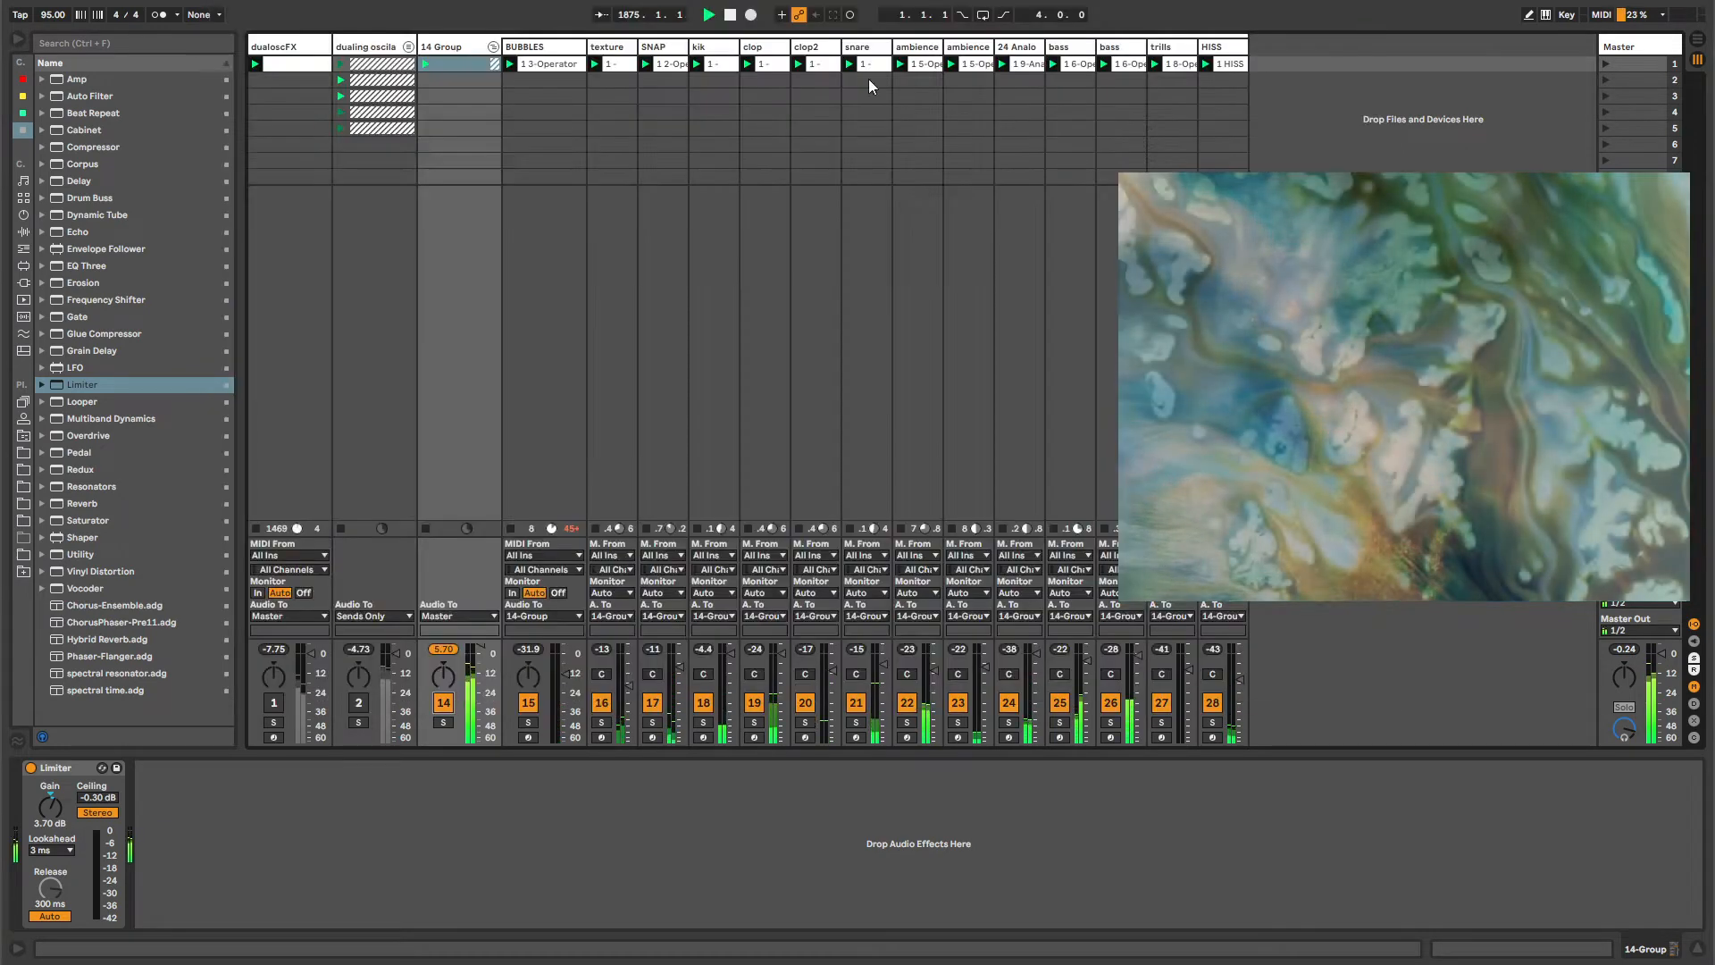
Select 14 Group and hide the In/Out section of the session mixer.
click(471, 46)
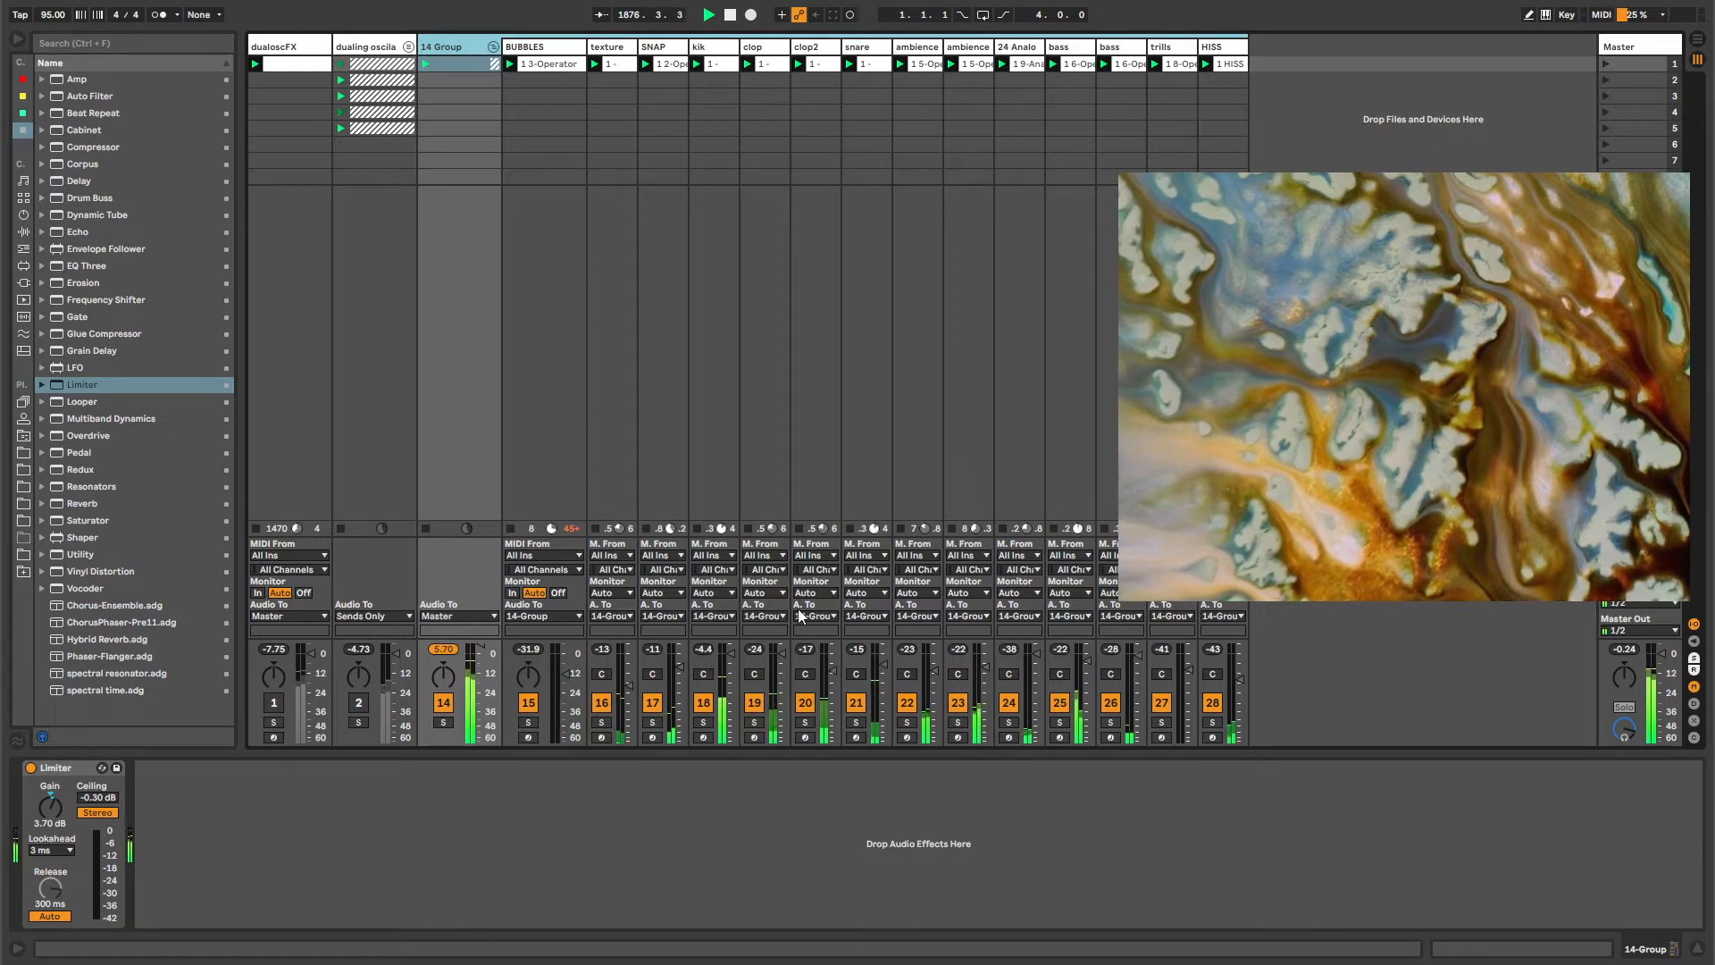
click(1692, 625)
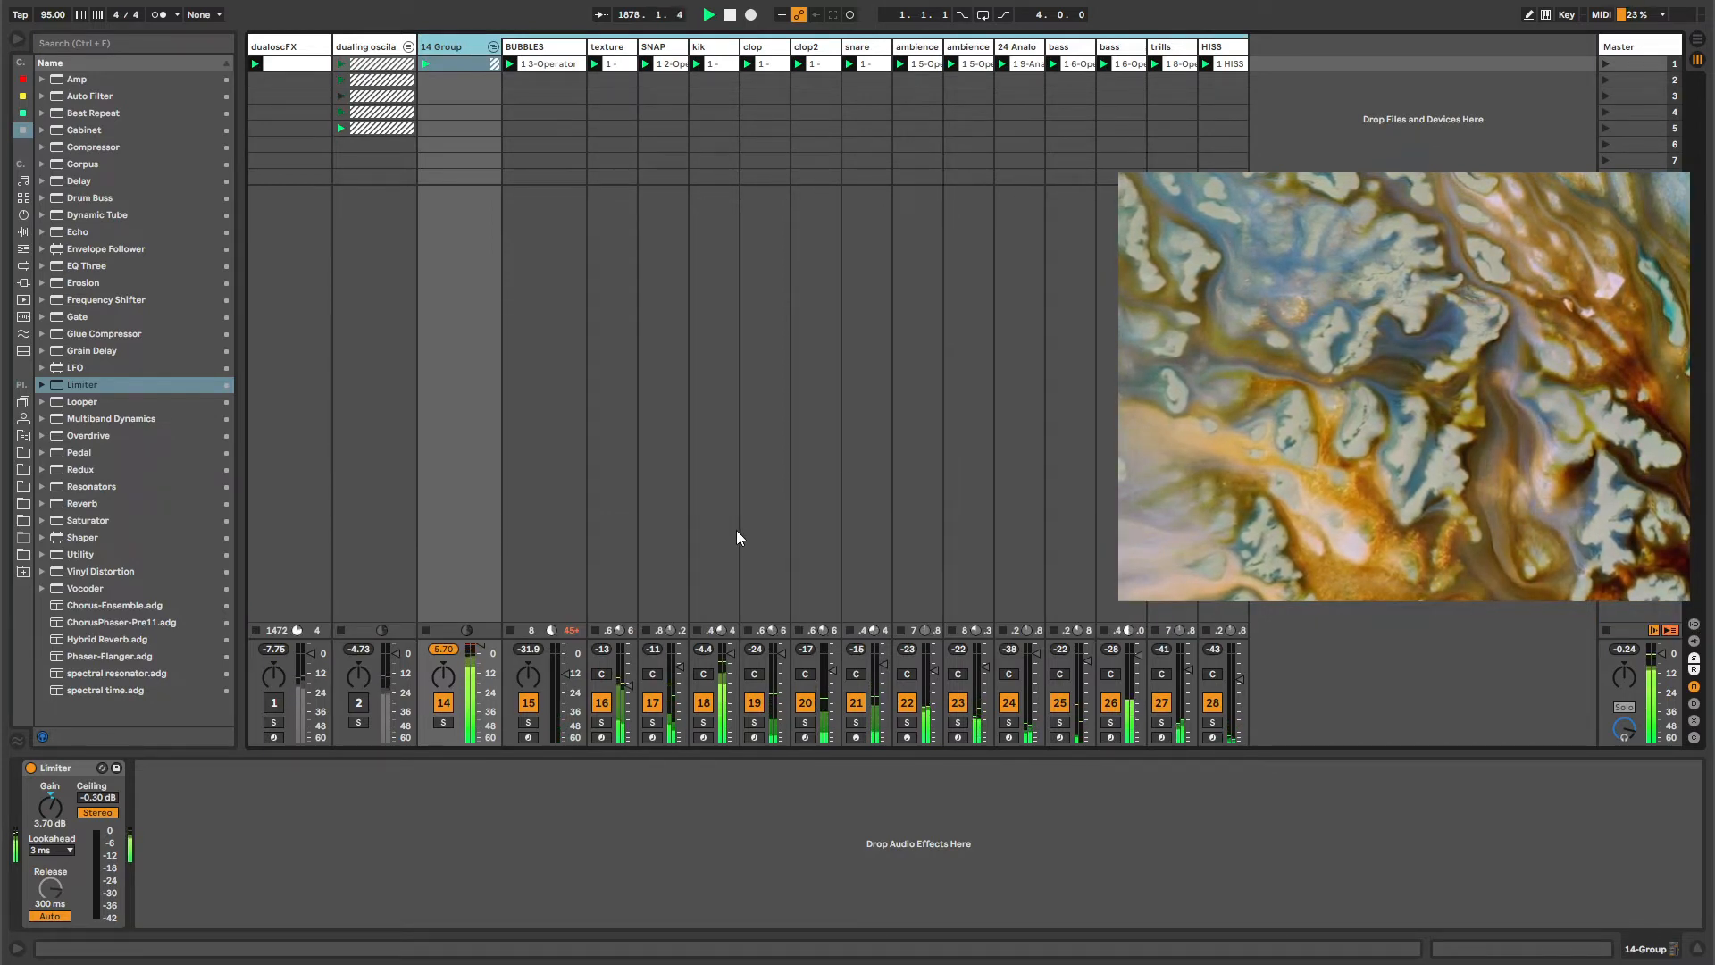
Inspect the device chains of the 14 Group tracks from texture through clop2, plus snare and the first ambience track.
click(539, 63)
click(613, 48)
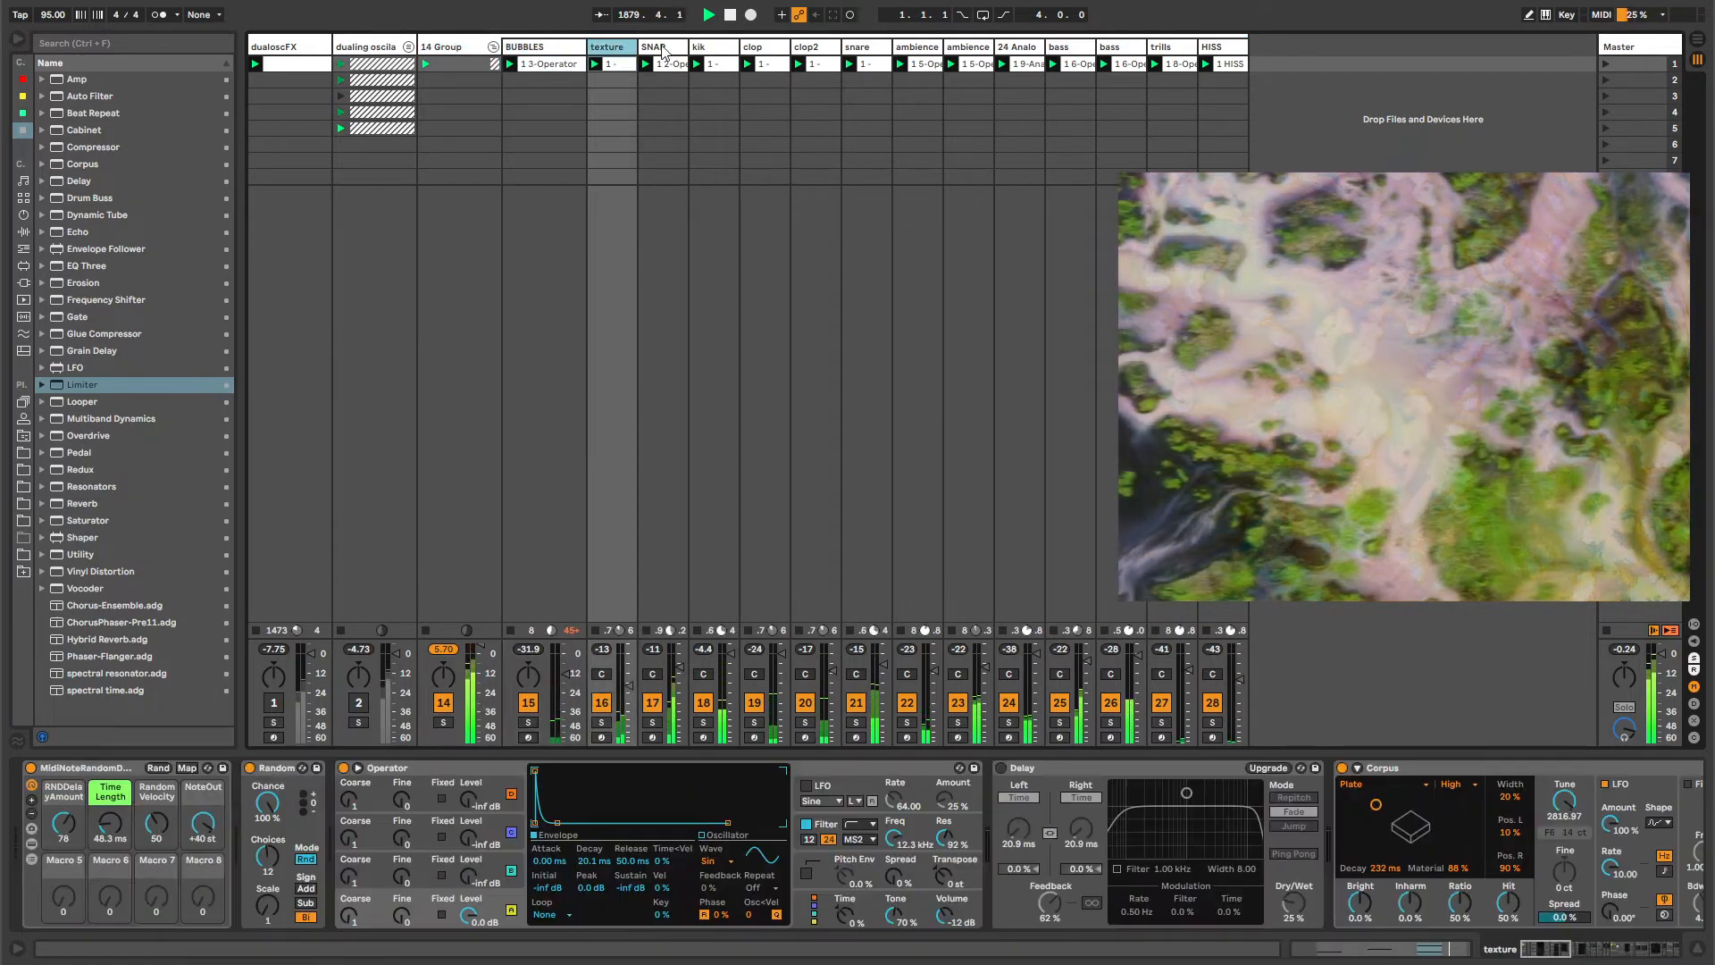
key(Right)
key(Right)
key(Right)
key(Right)
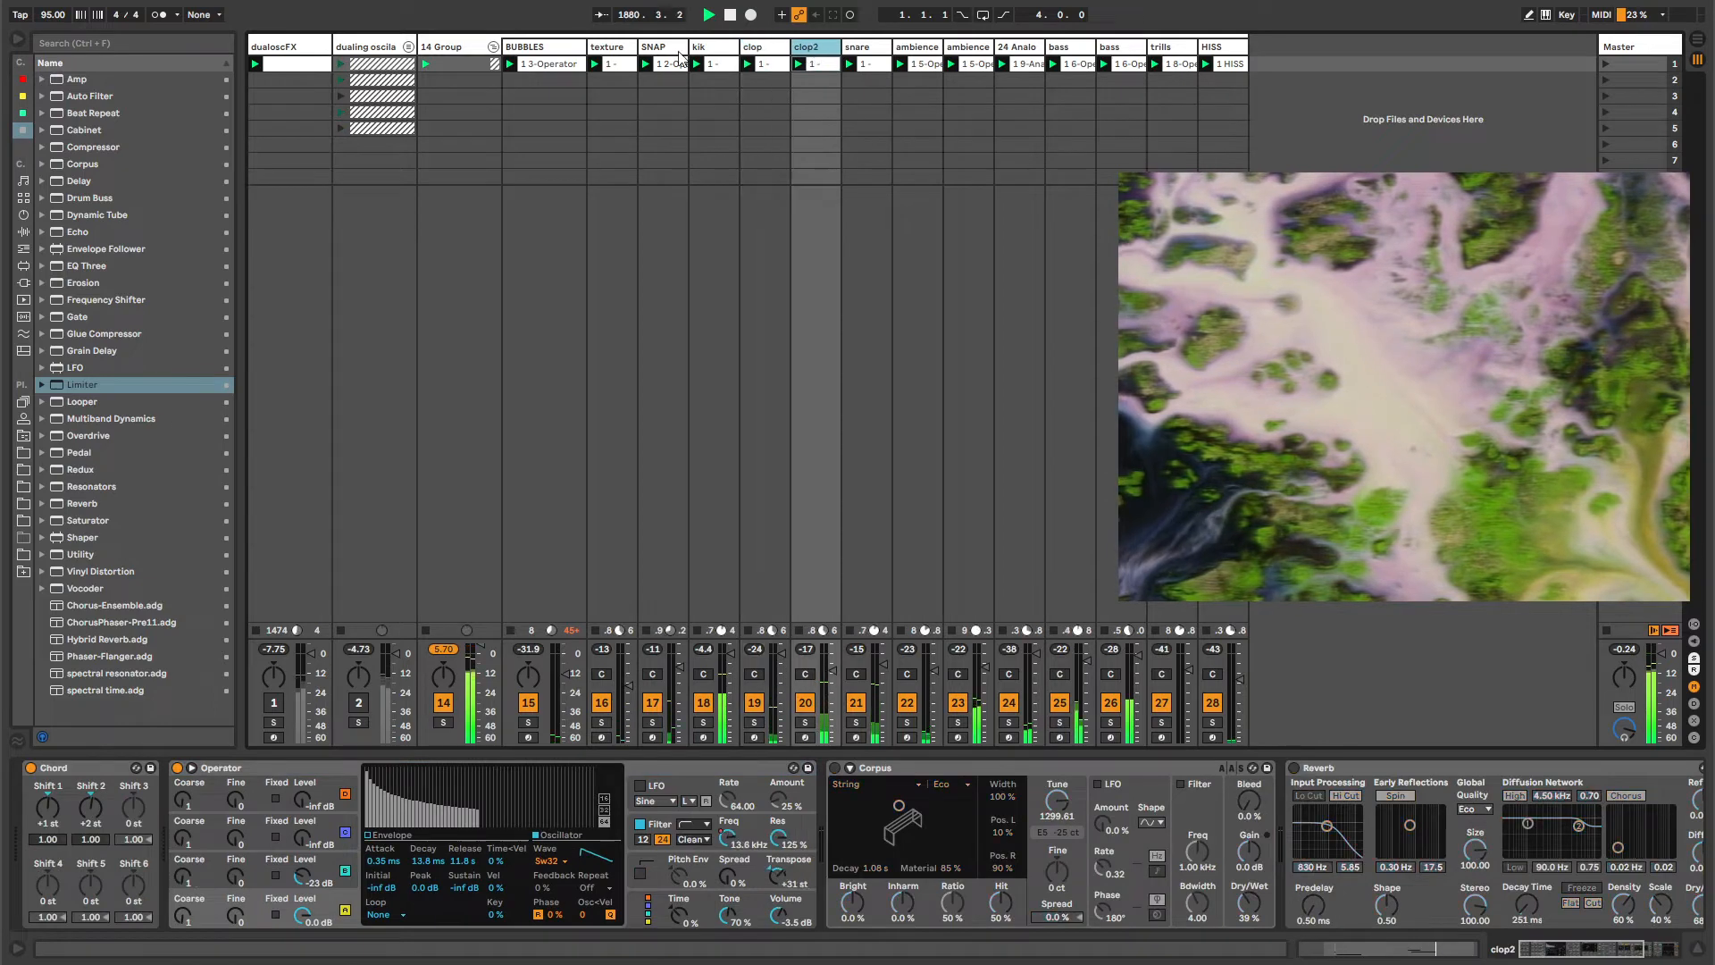
click(547, 48)
shift+click(818, 48)
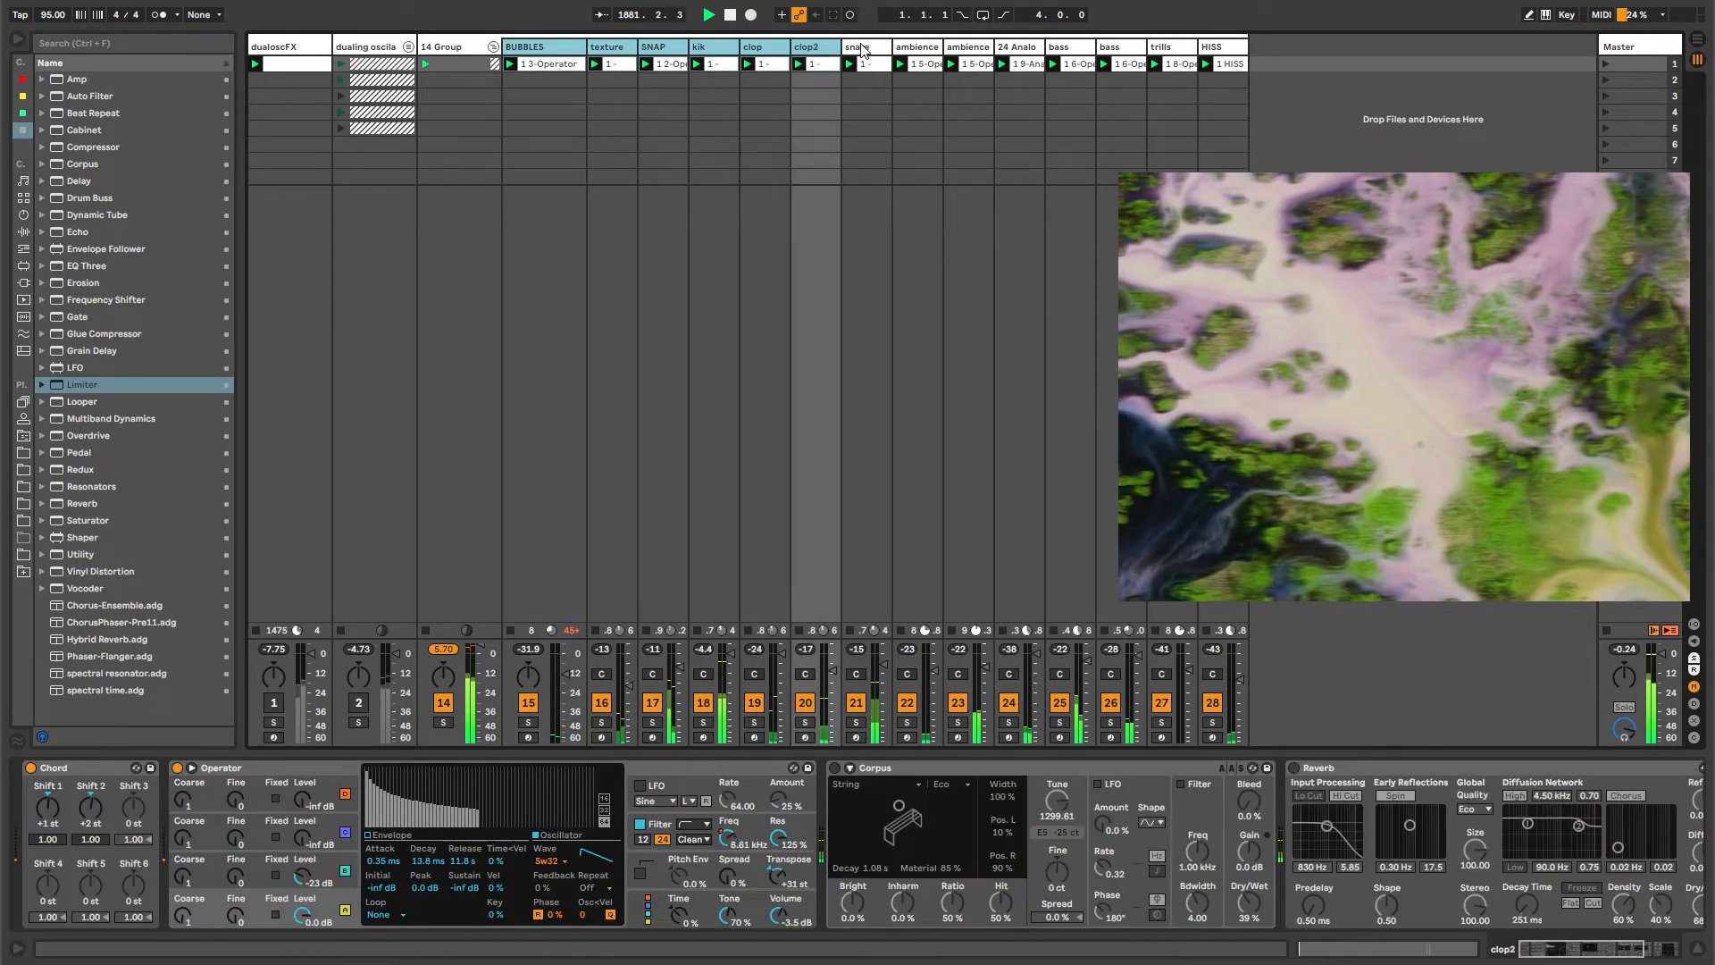
click(863, 51)
click(914, 49)
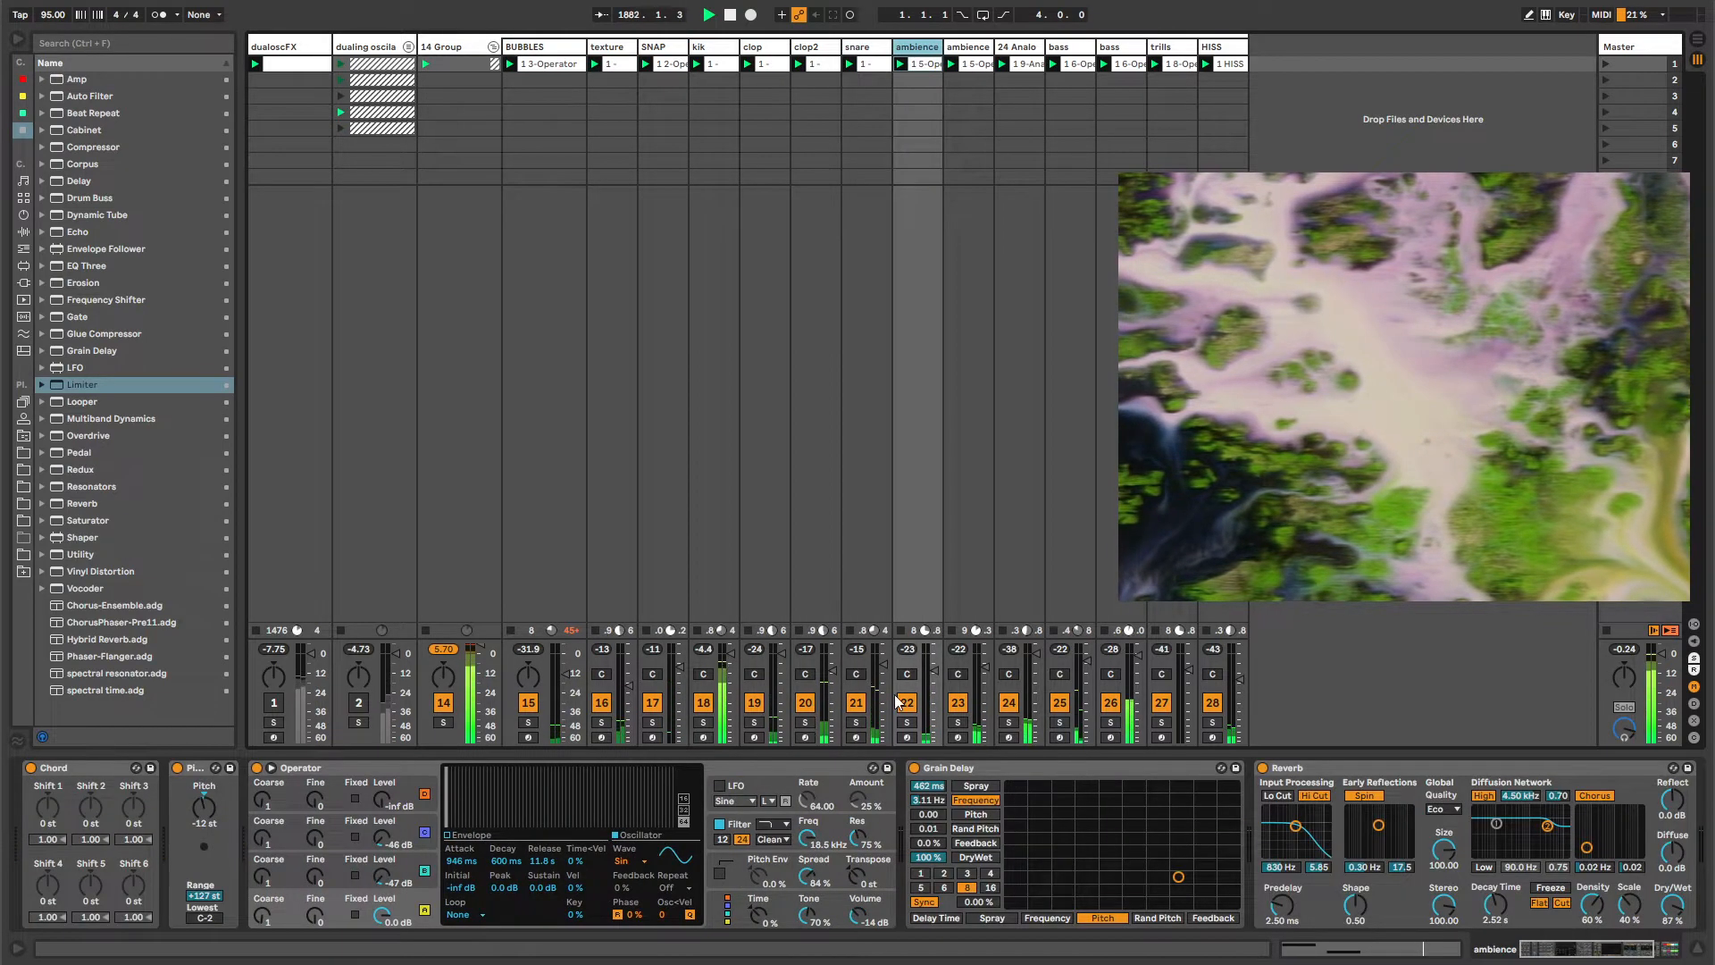
Mute both ambience tracks, 24 Analo, both bass tracks and trills to leave the drum and HISS tracks playing.
click(928, 701)
click(954, 706)
click(953, 709)
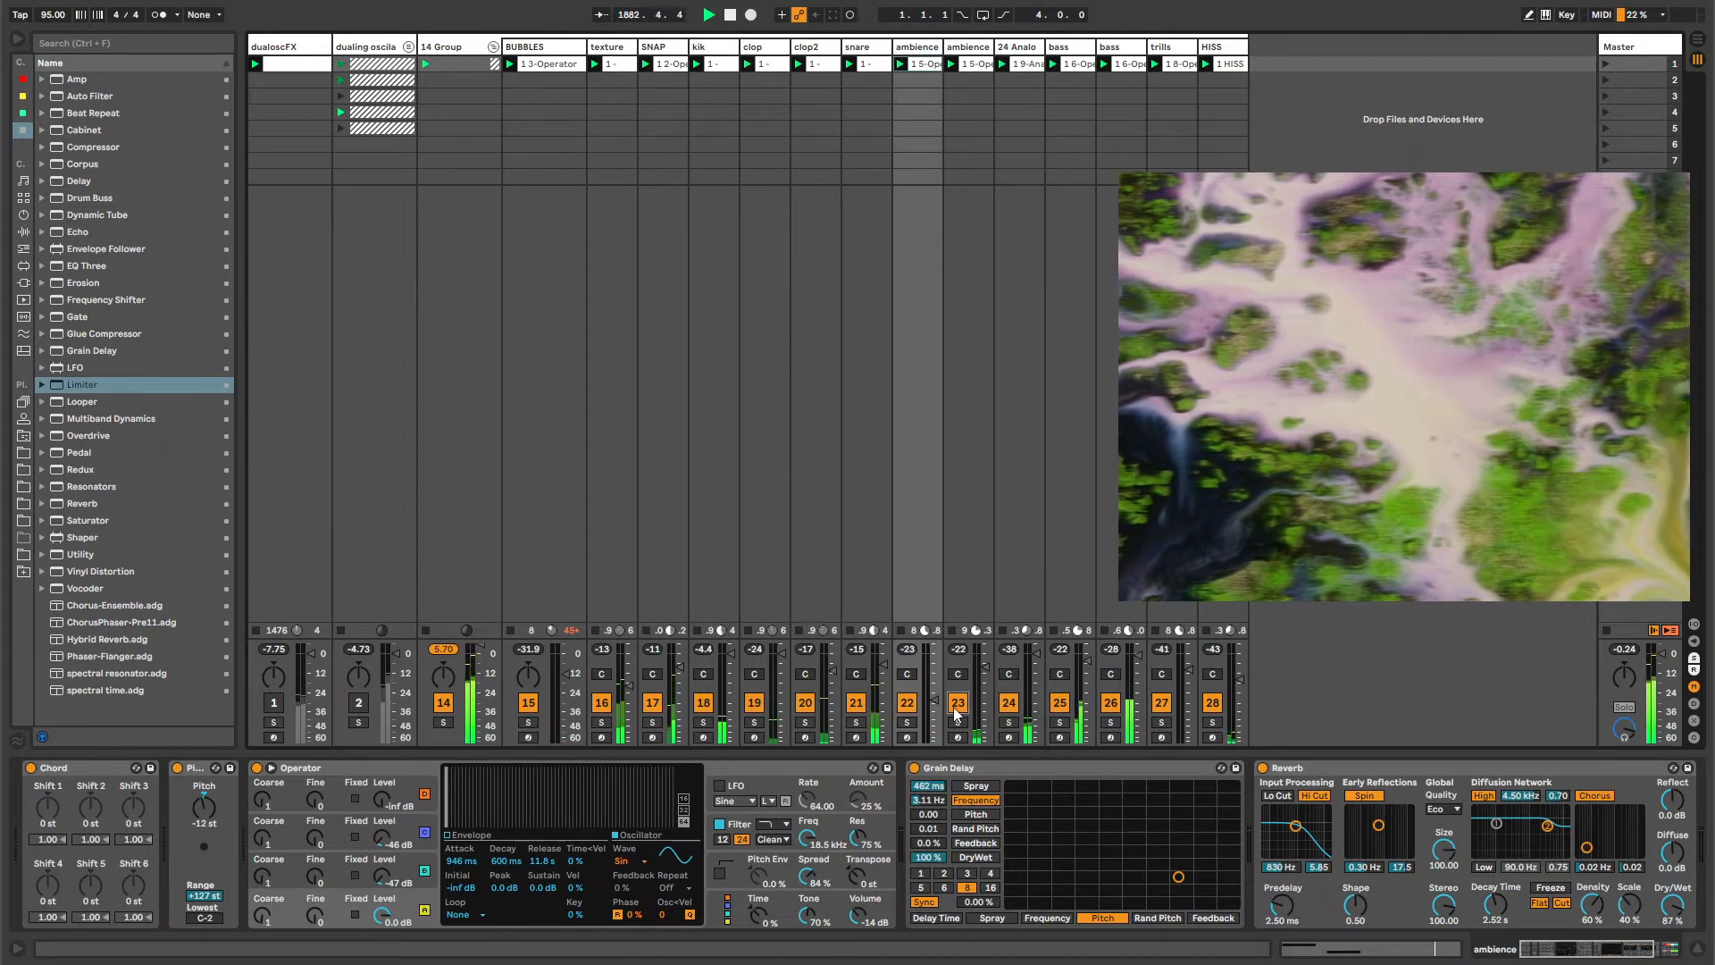
click(954, 711)
click(907, 705)
click(1008, 705)
click(1059, 705)
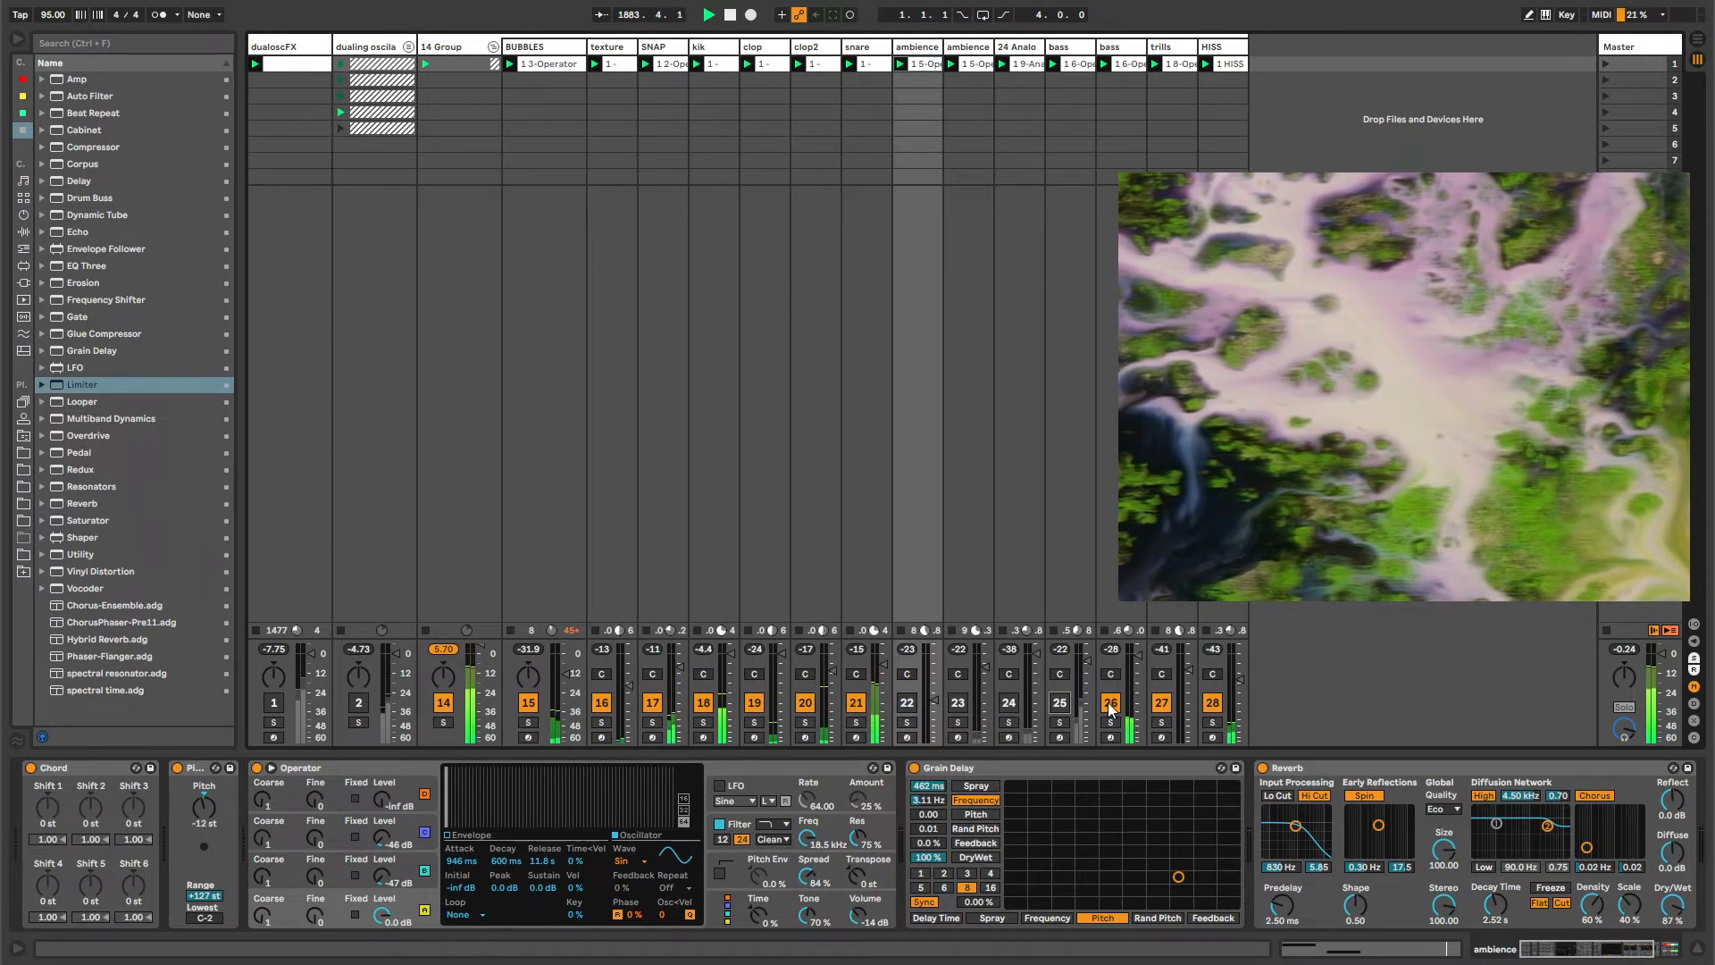
click(1112, 705)
click(1161, 705)
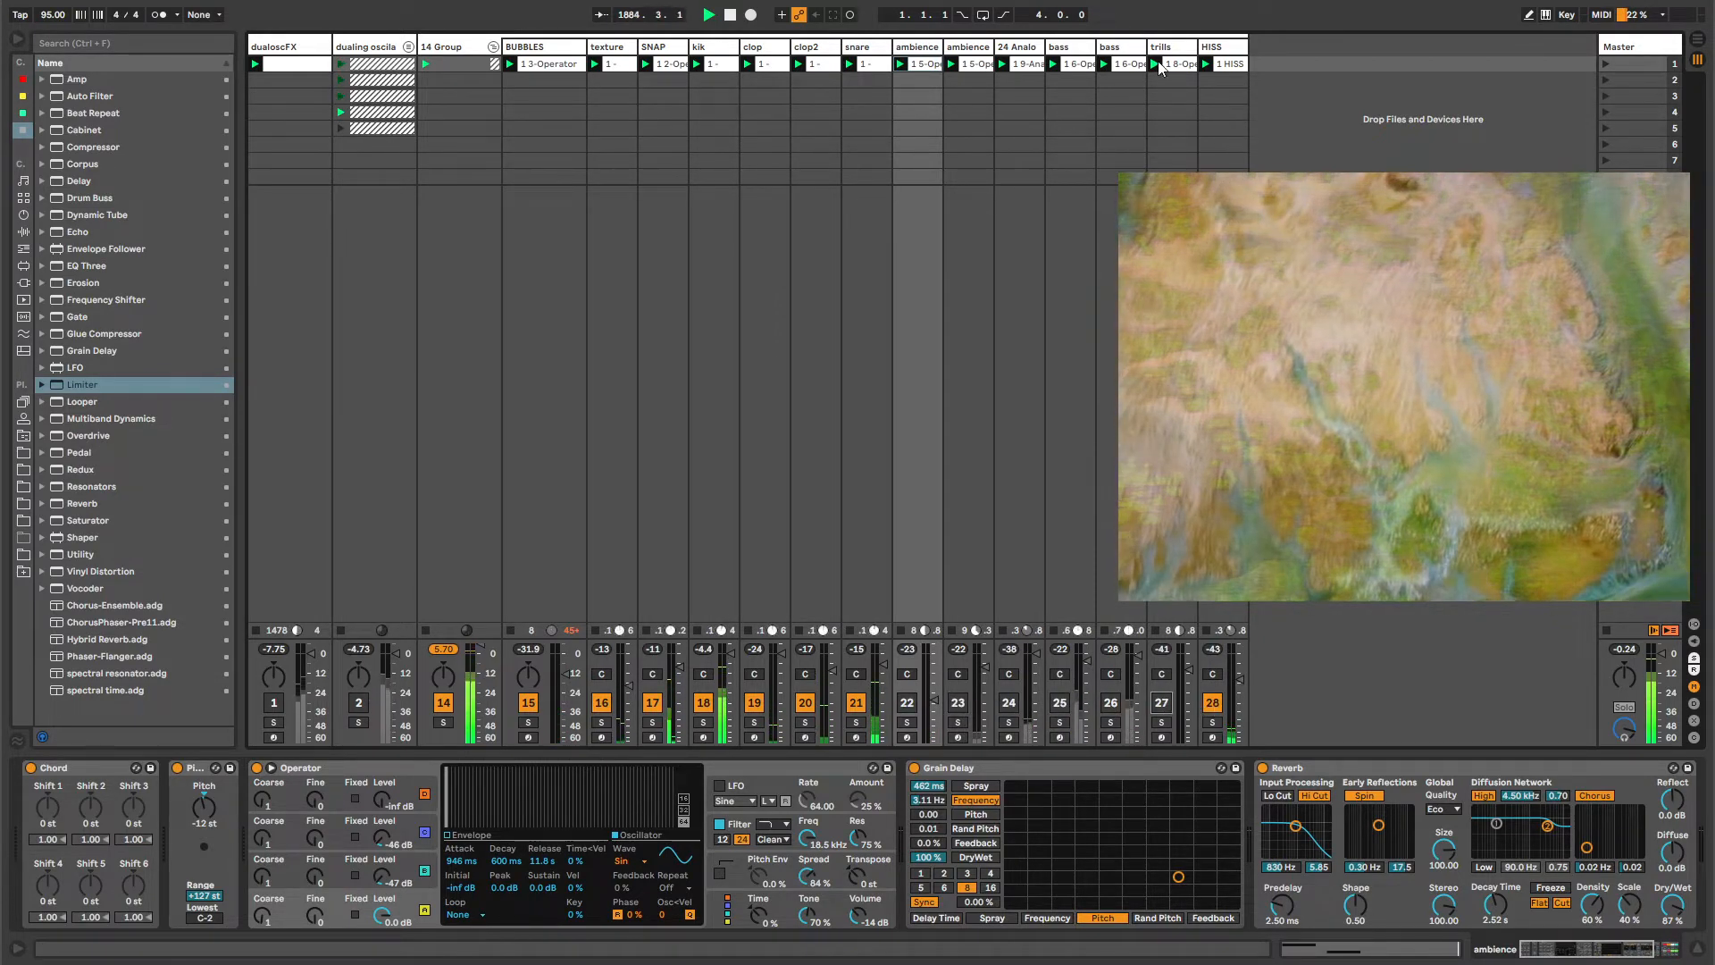
Move the HISS track to directly after the snare track, and select 14 Group.
drag(1212, 47, 891, 50)
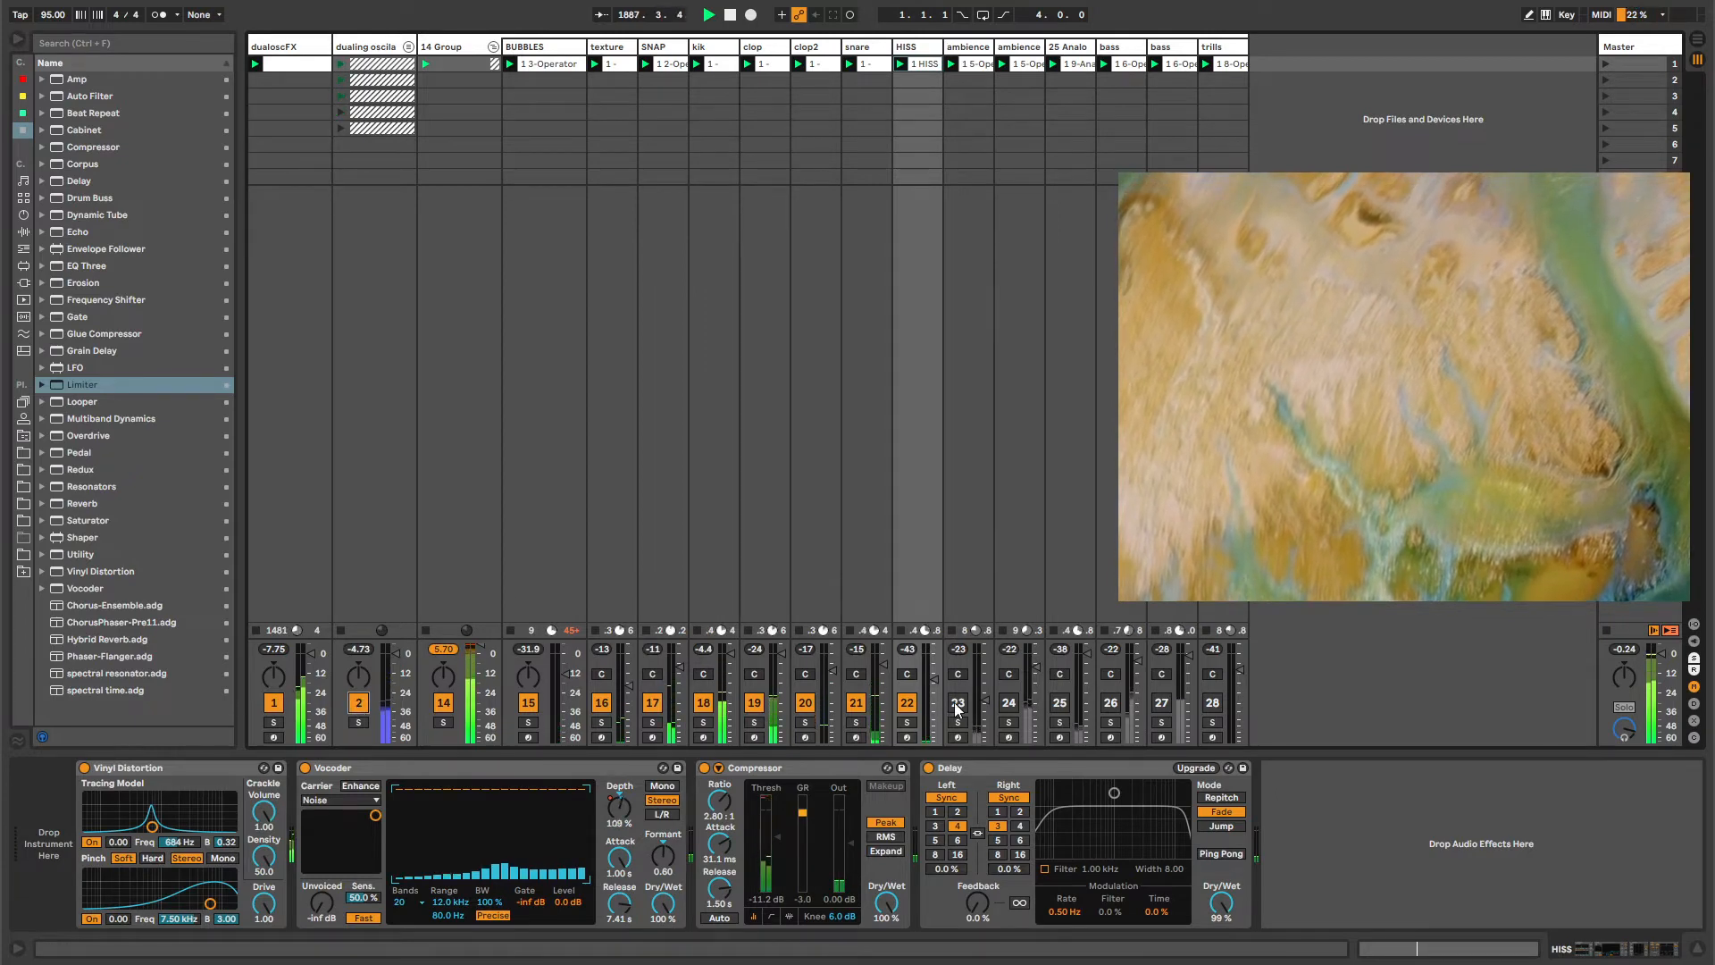
click(456, 44)
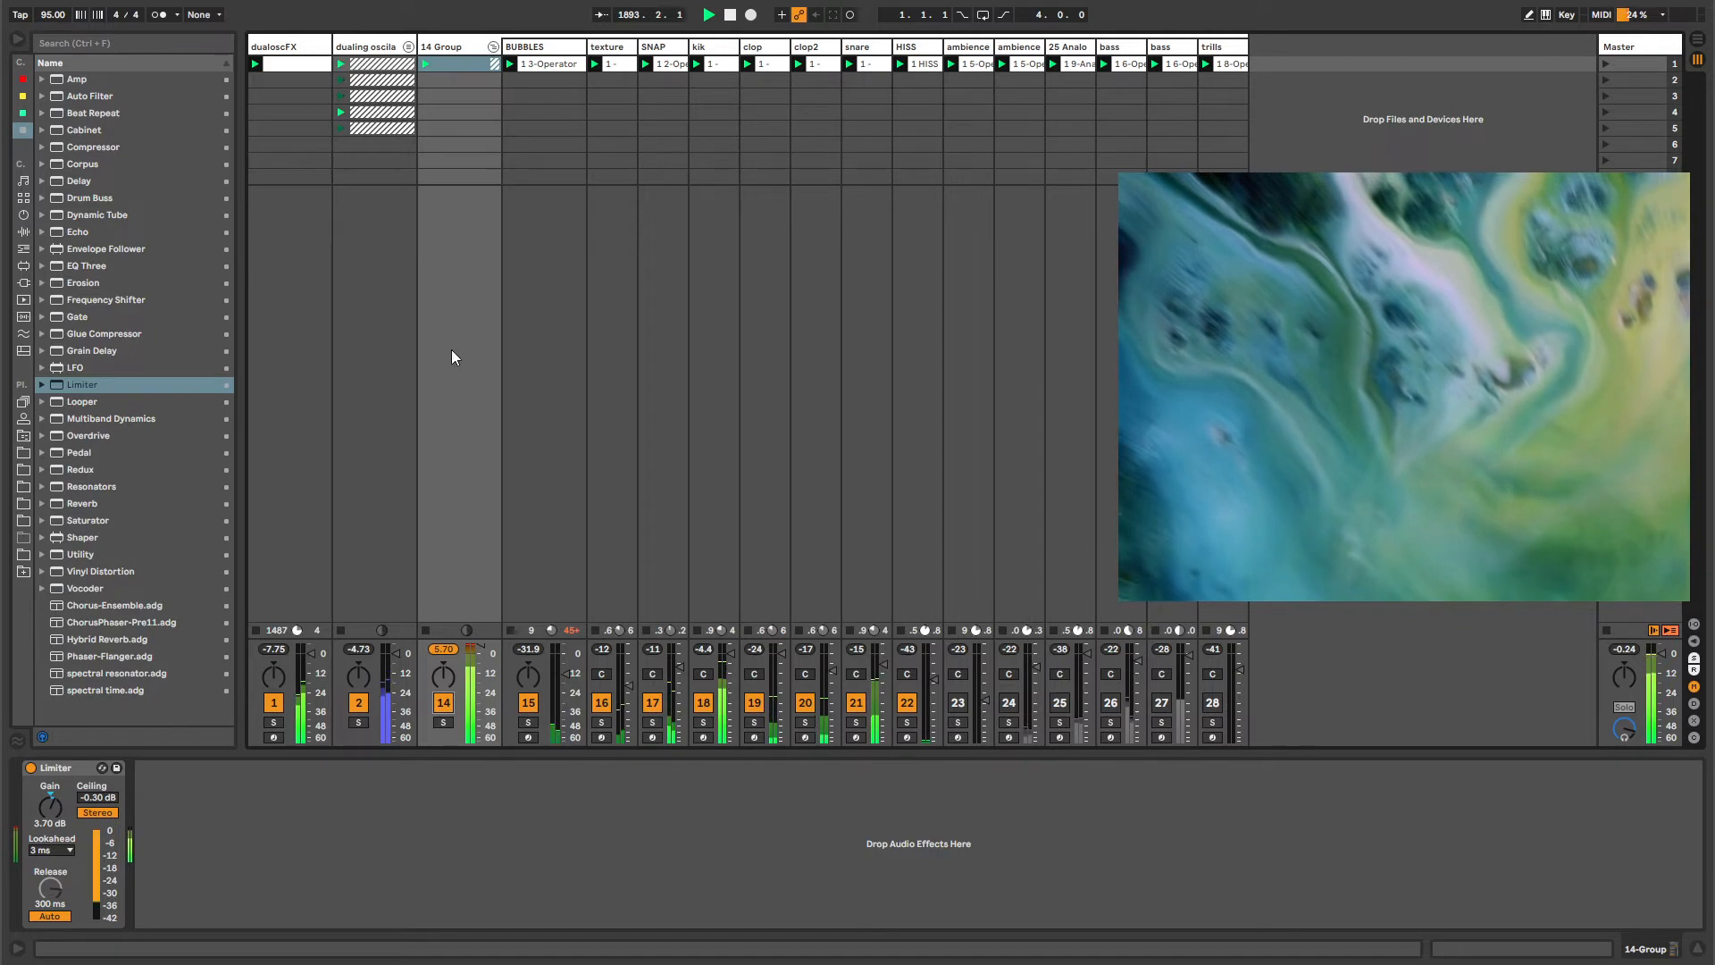
Mute the tracks from BUBBLES through snare so only HISS plays in the group, and show the HISS device chain.
click(601, 702)
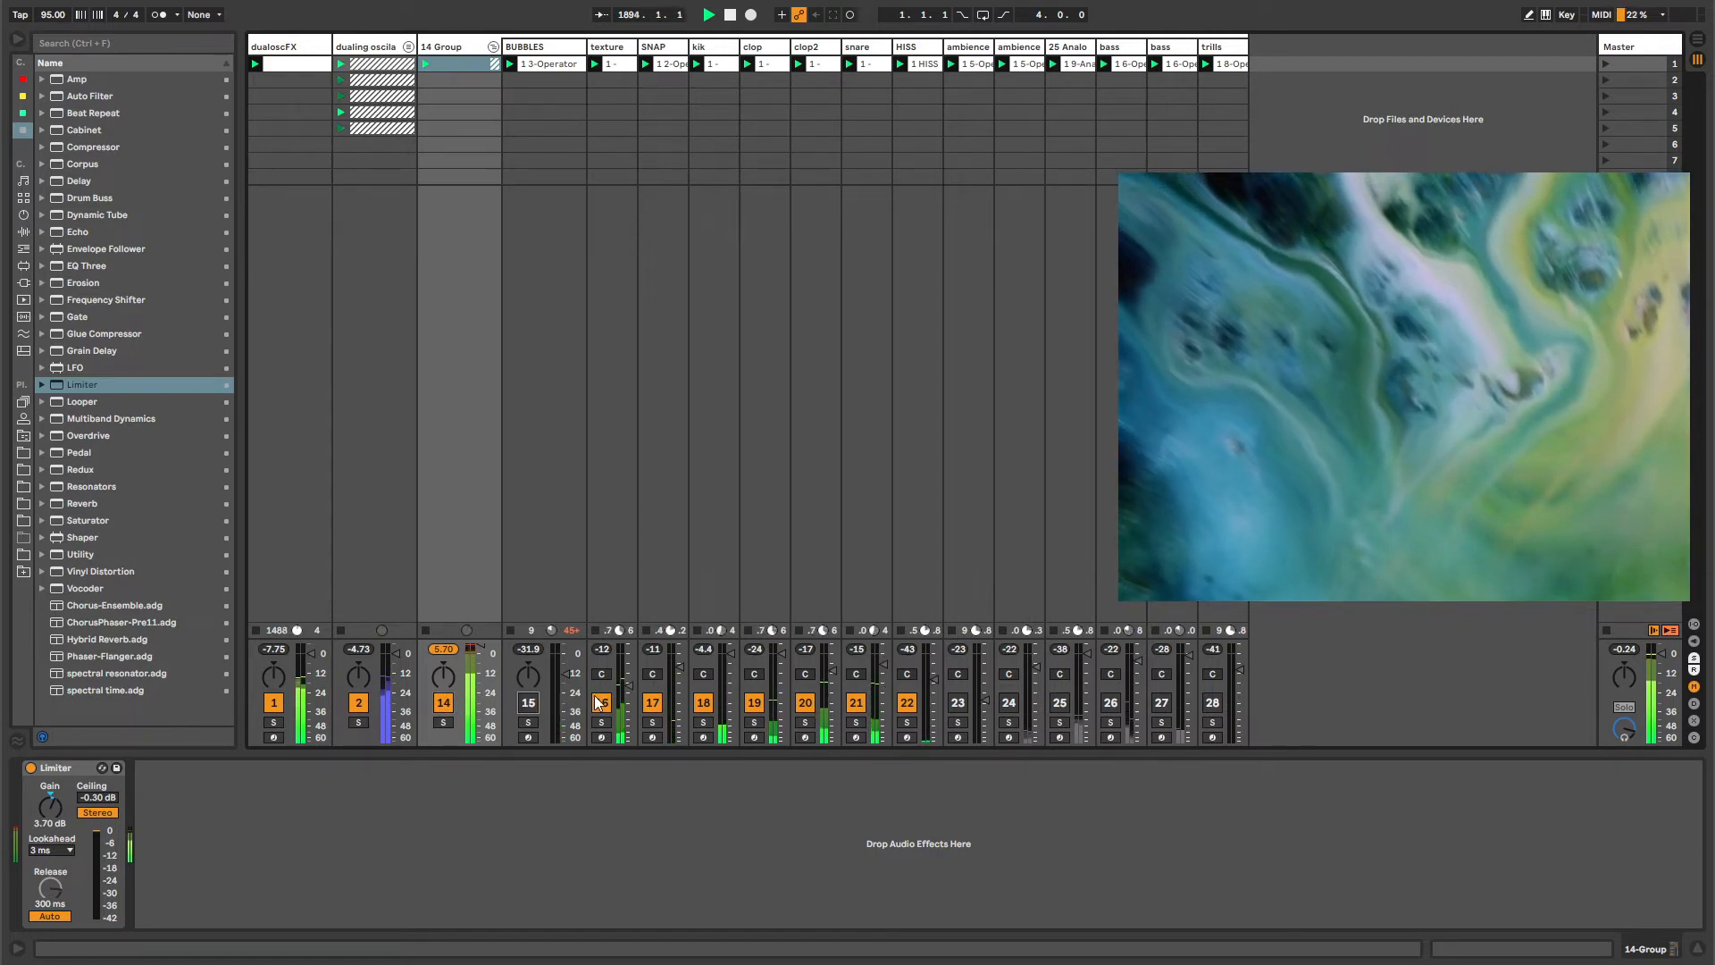
click(652, 703)
click(703, 703)
click(754, 703)
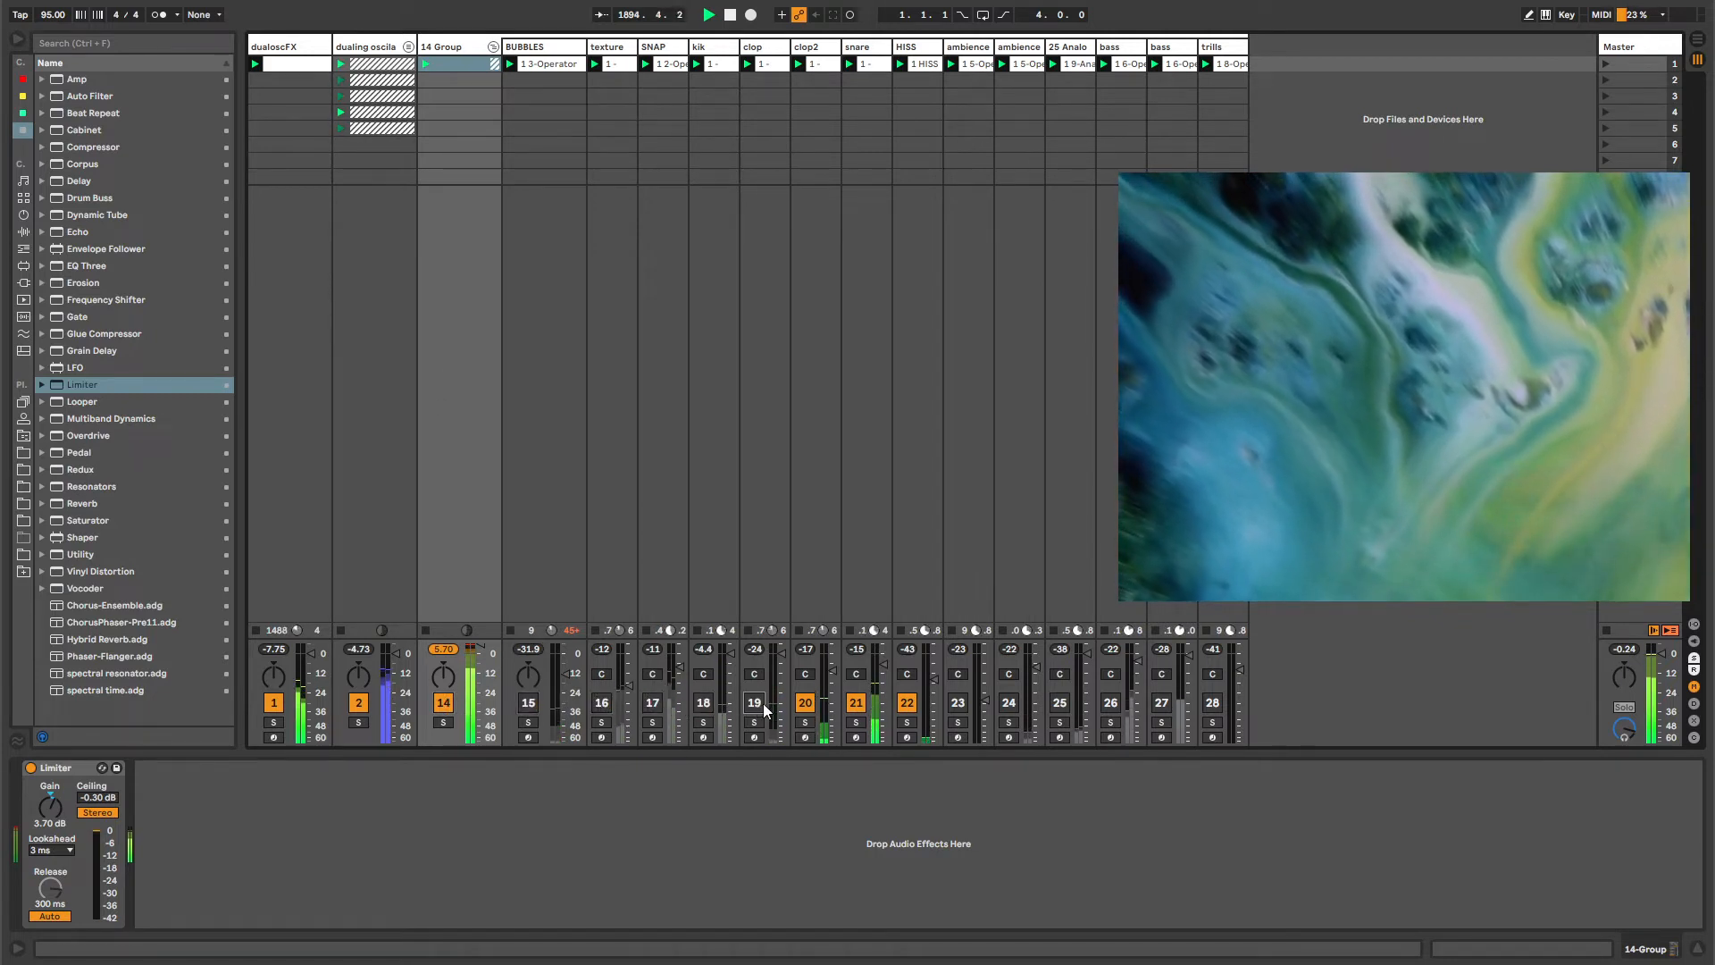
click(805, 703)
click(855, 704)
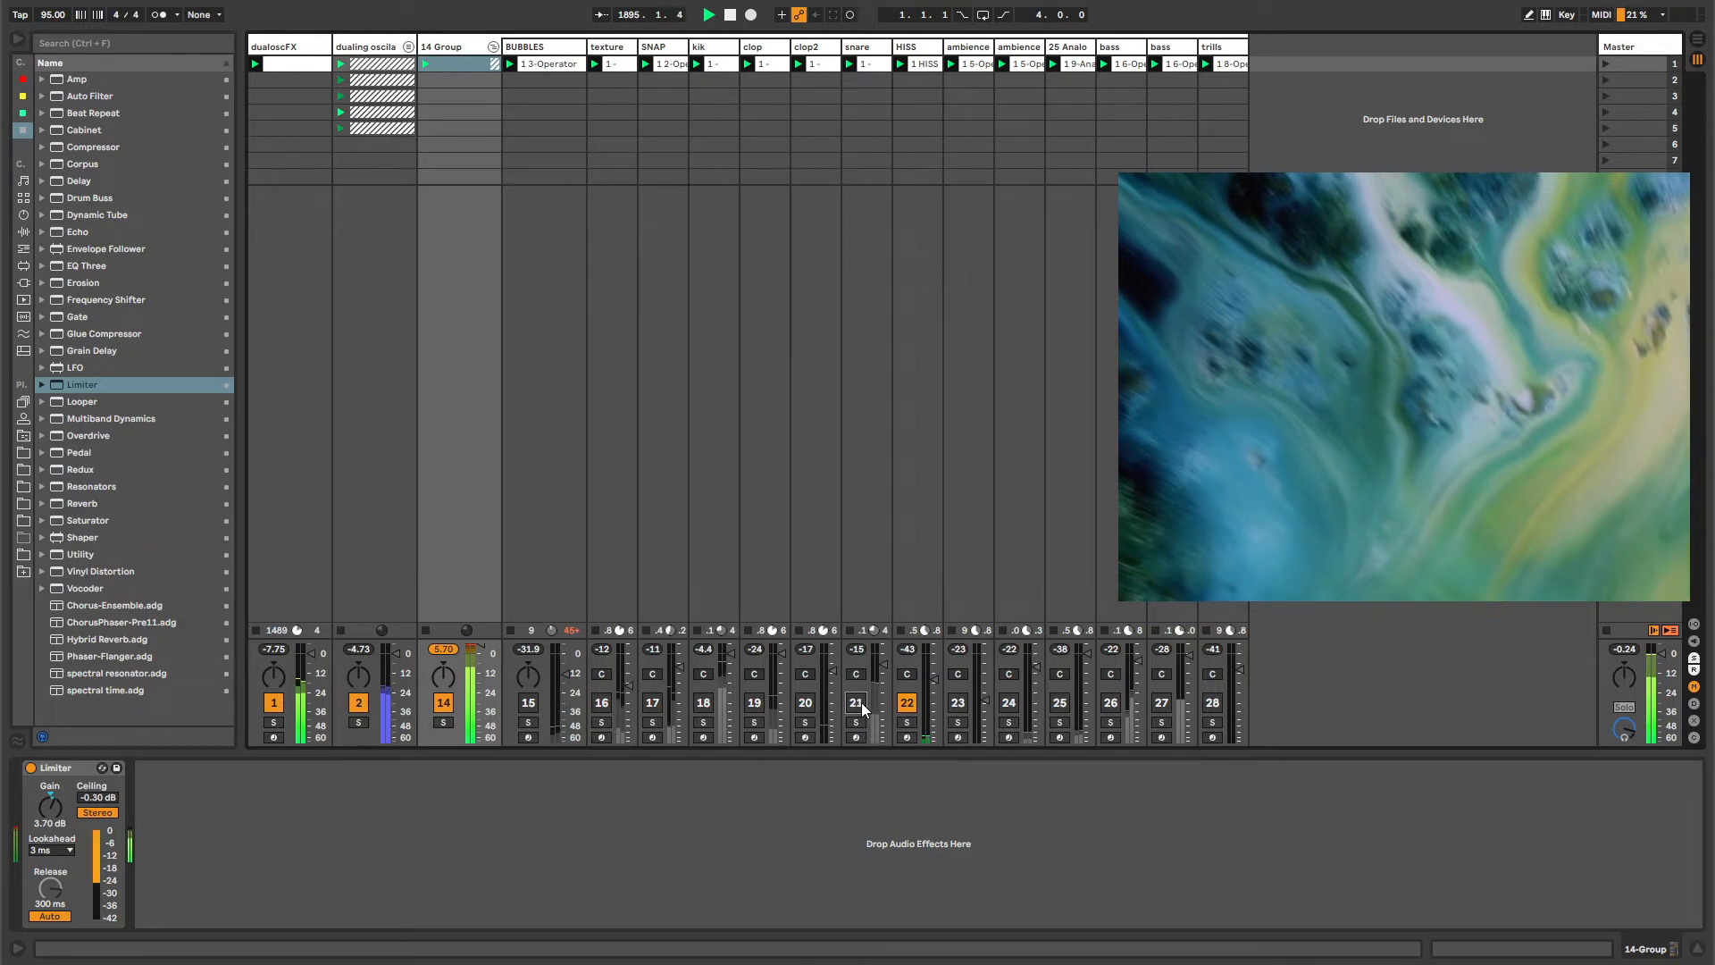
click(907, 704)
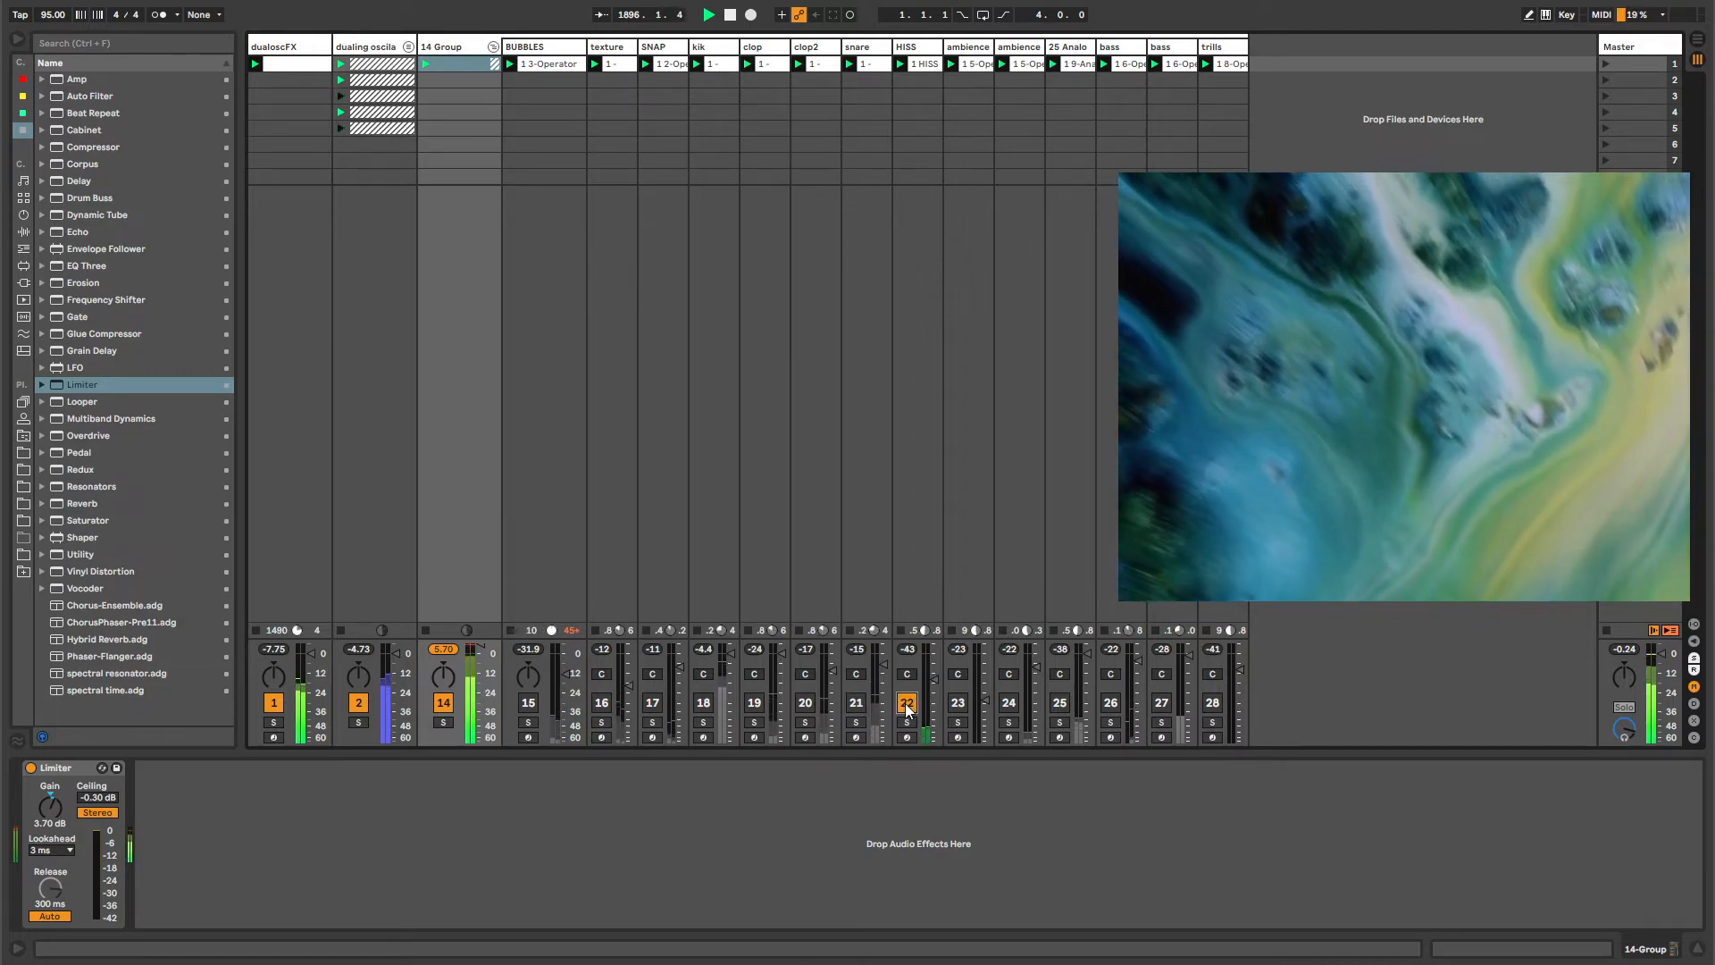
click(925, 48)
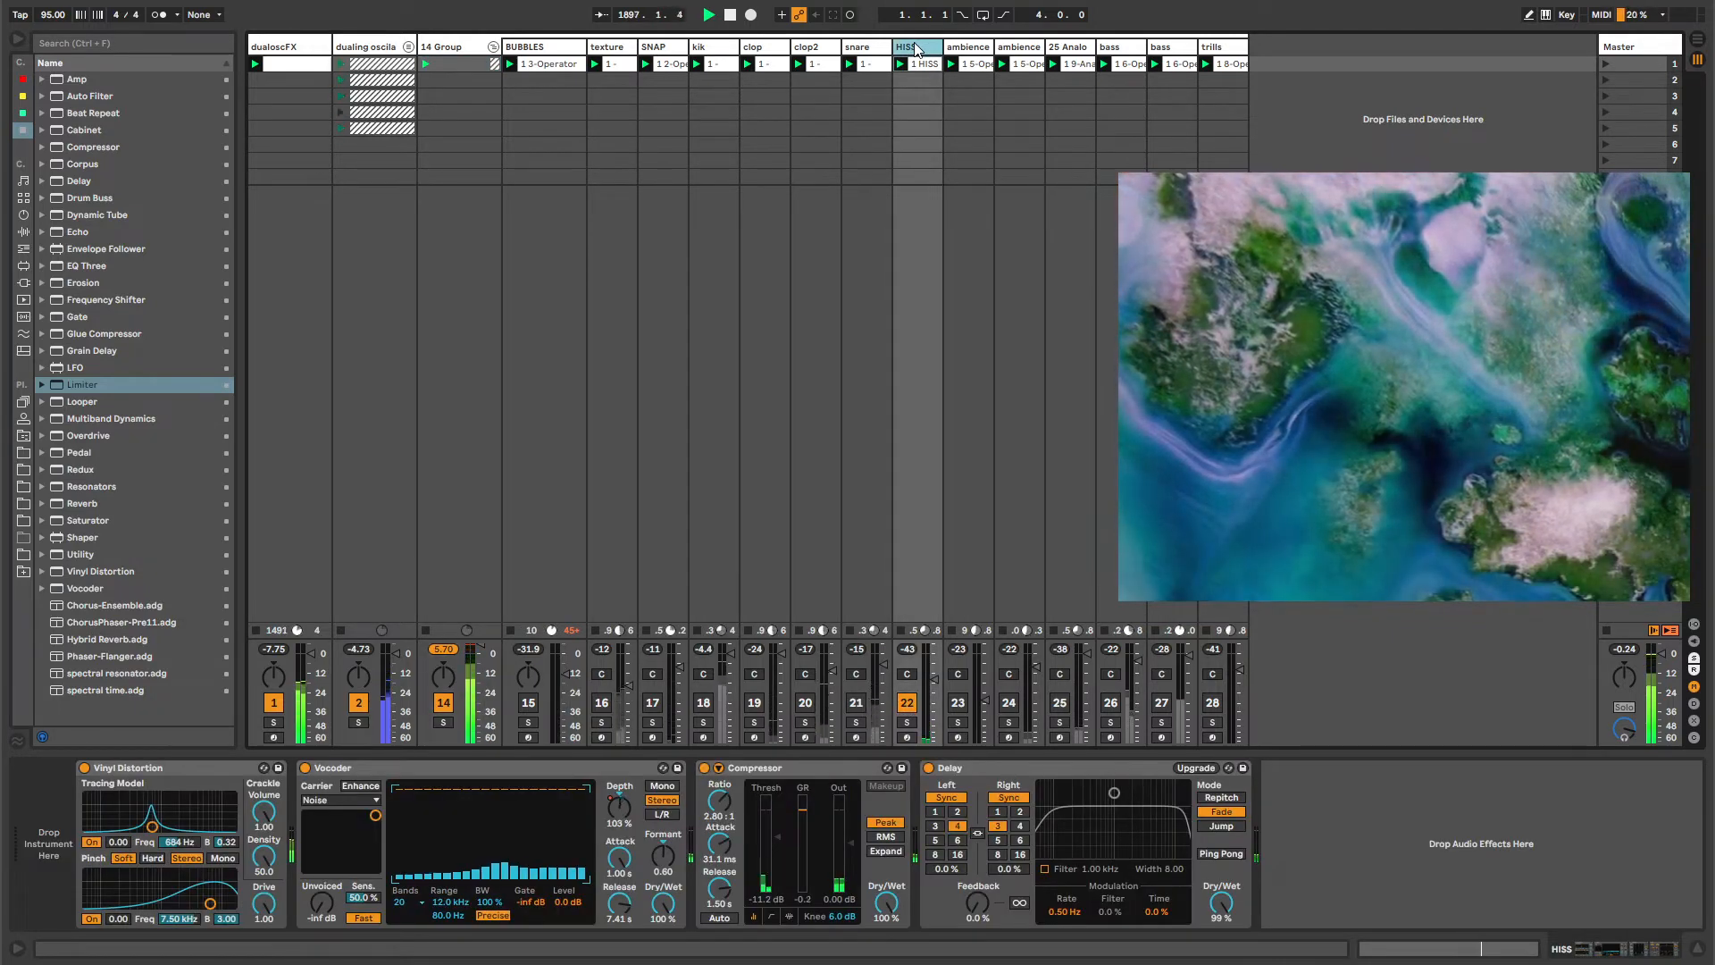
Mute HISS and unmute snare, clop2, clop, kik, SNAP, texture and BUBBLES.
click(907, 704)
click(856, 704)
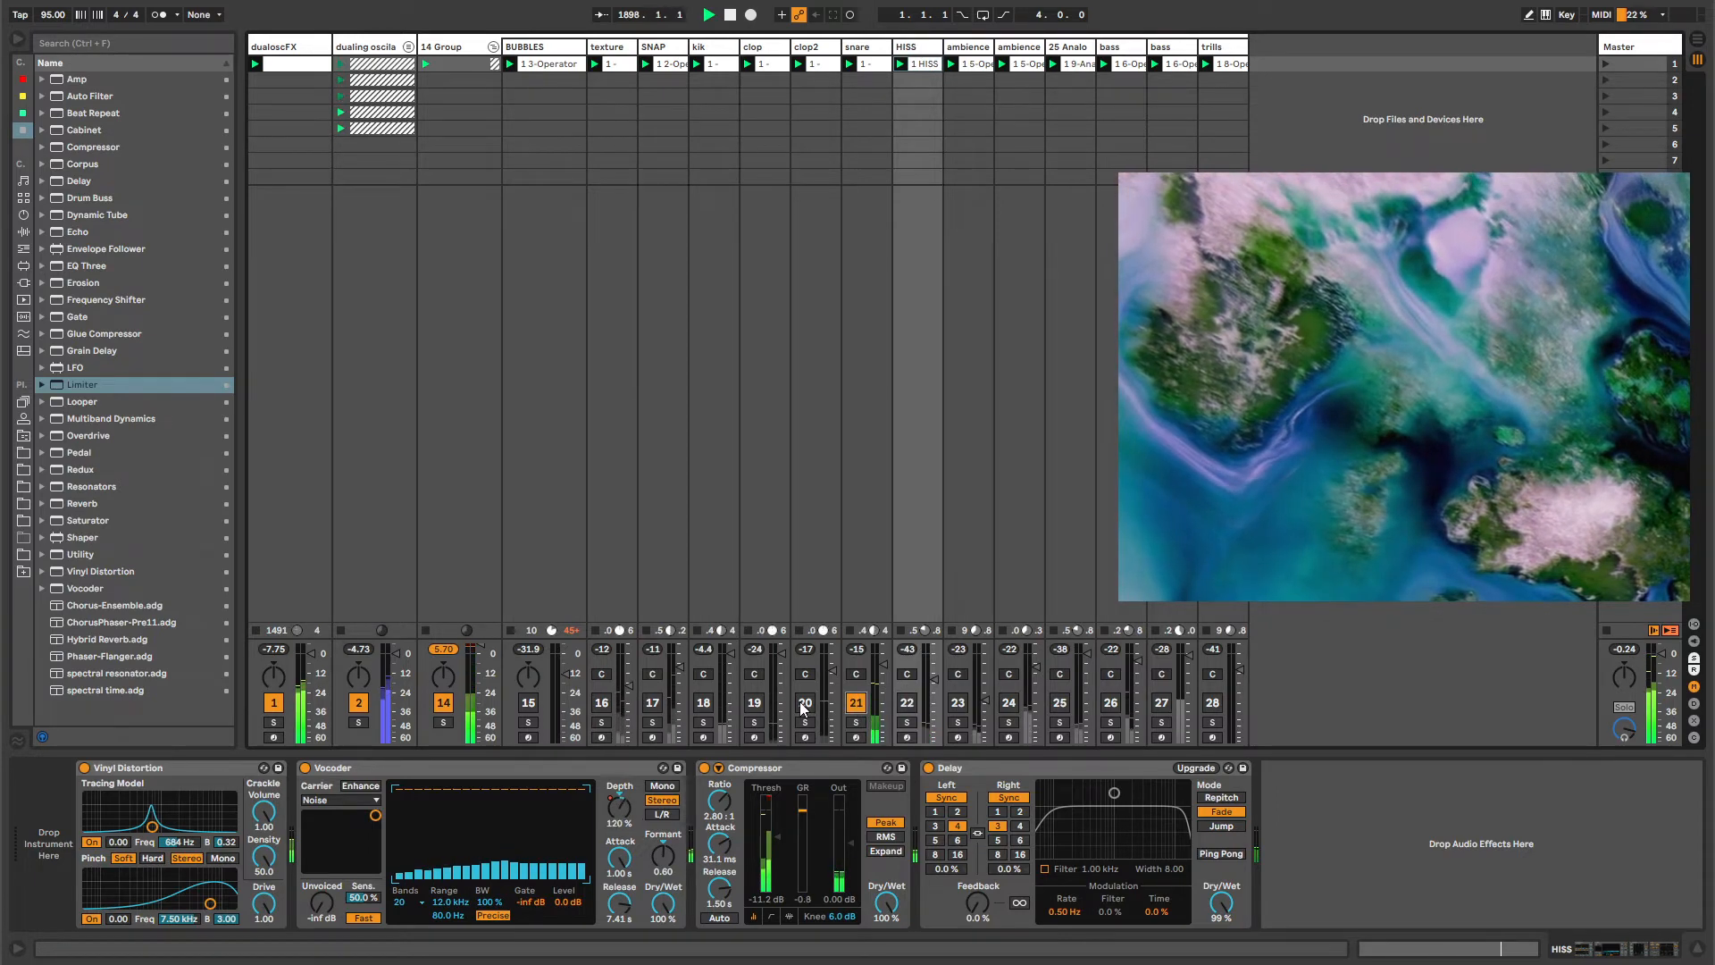
click(754, 704)
click(703, 704)
click(652, 704)
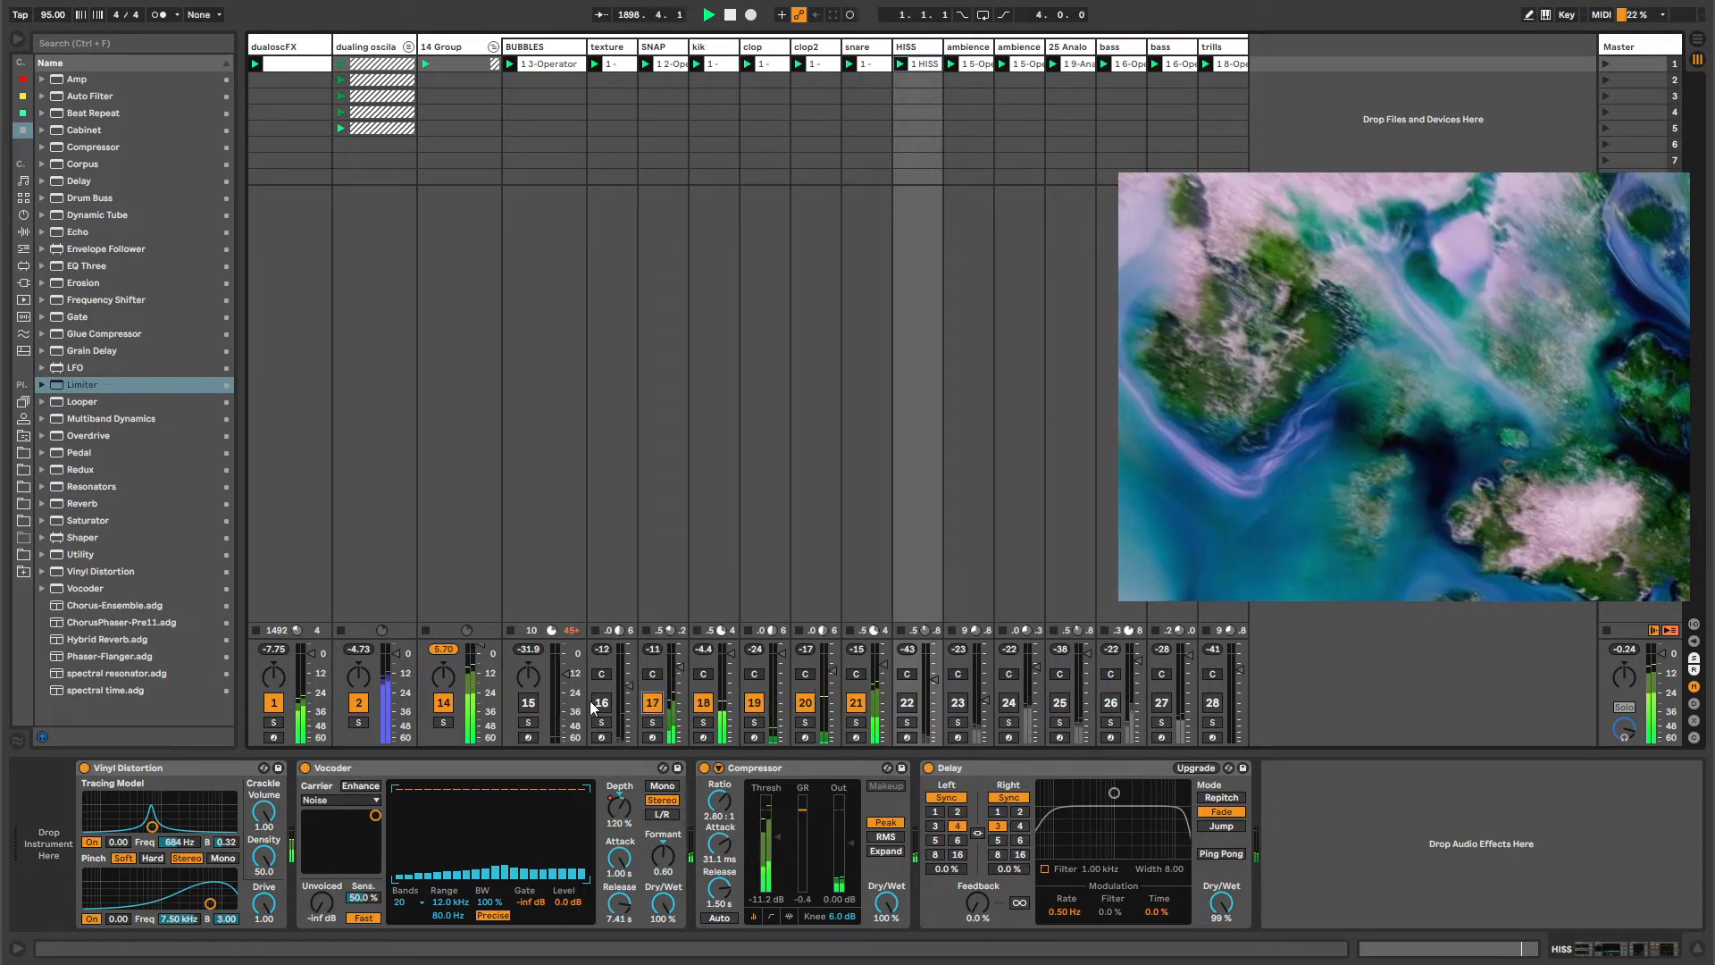
click(601, 704)
click(531, 704)
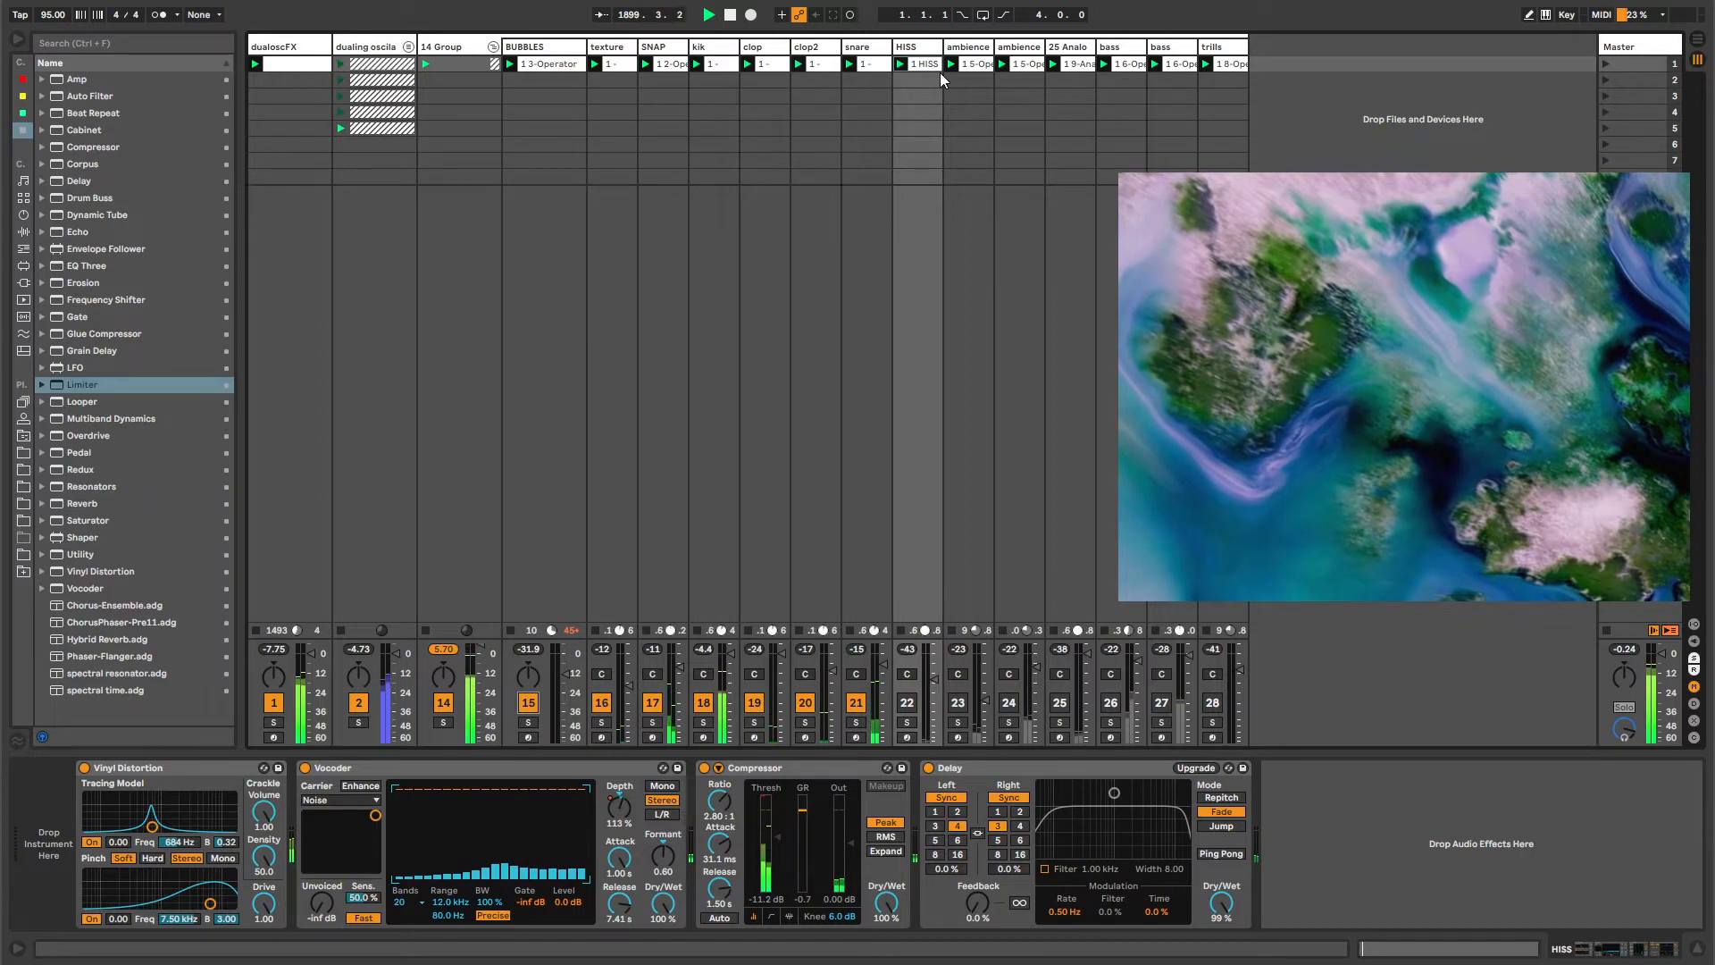
Select HISS and compare the drum mix by toggling the snare and HISS tracks on and off.
click(928, 47)
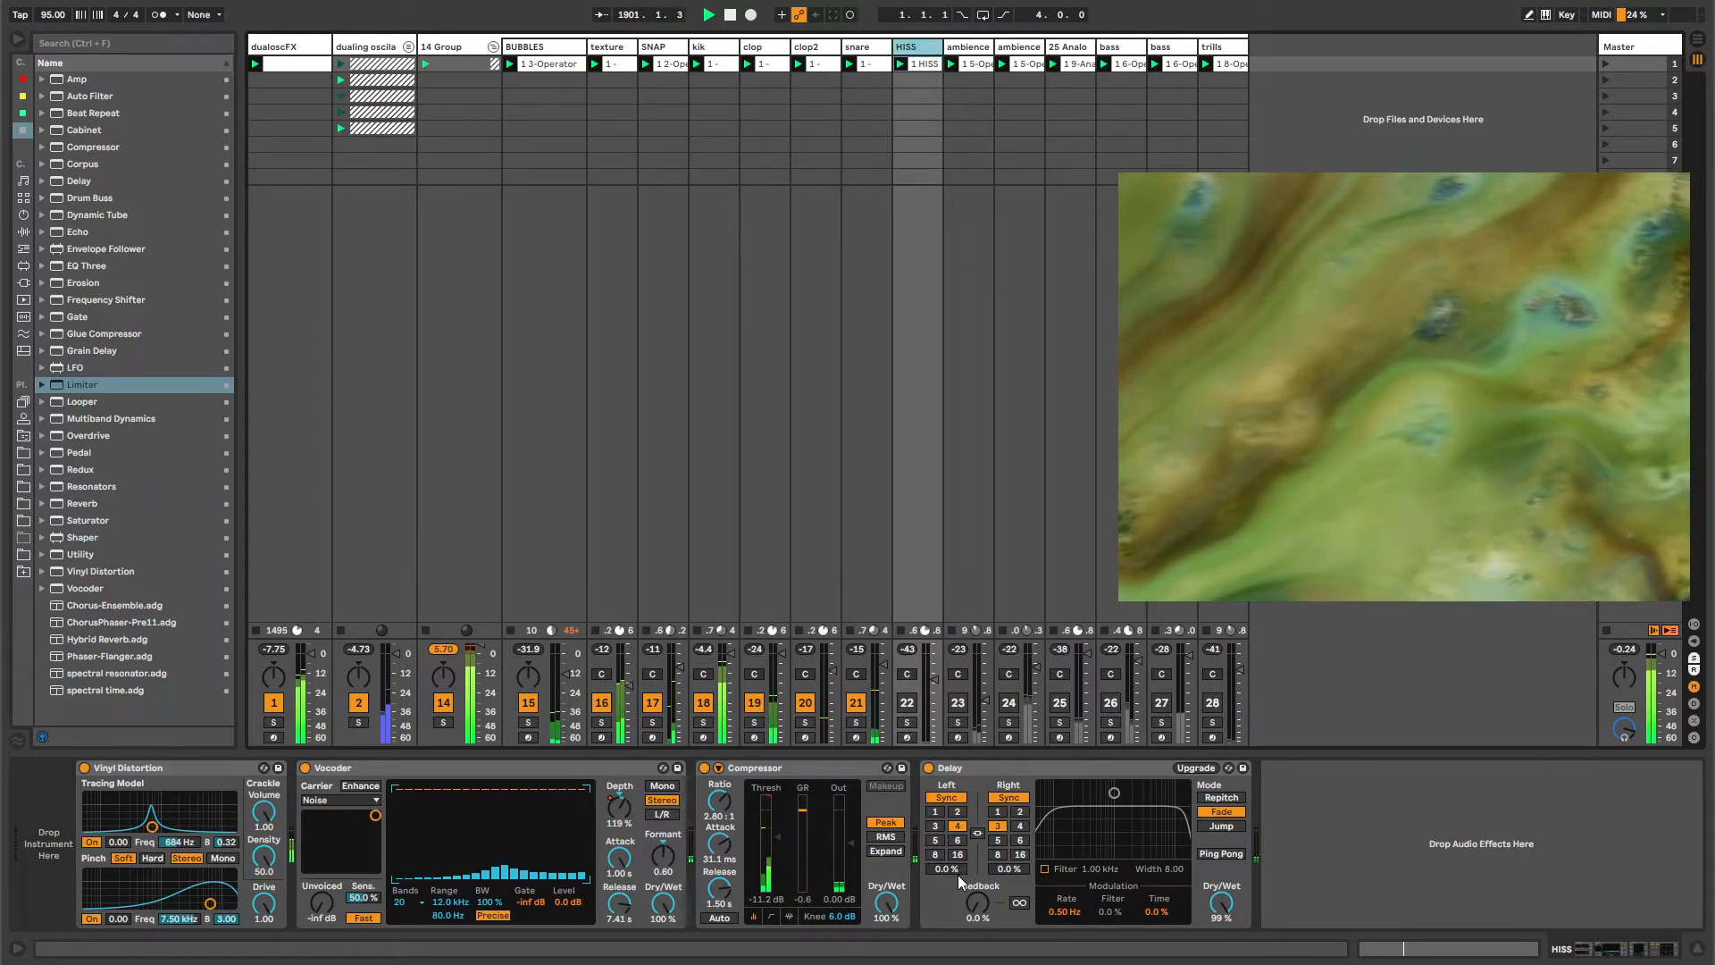
click(856, 703)
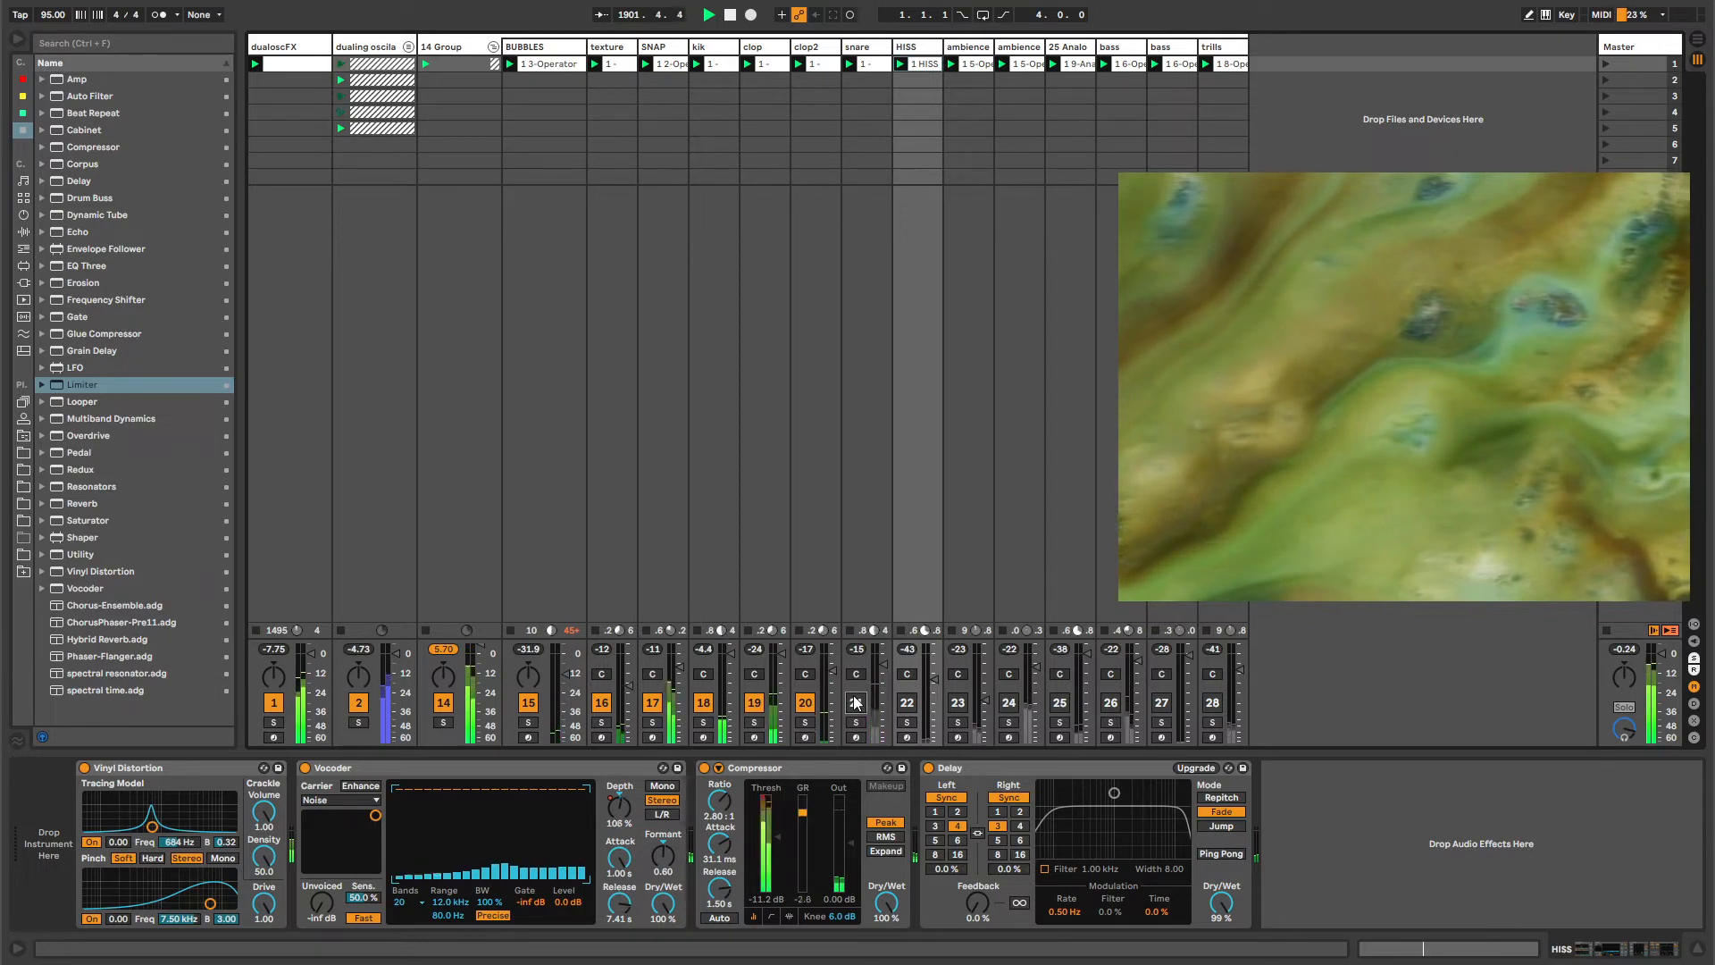
click(857, 703)
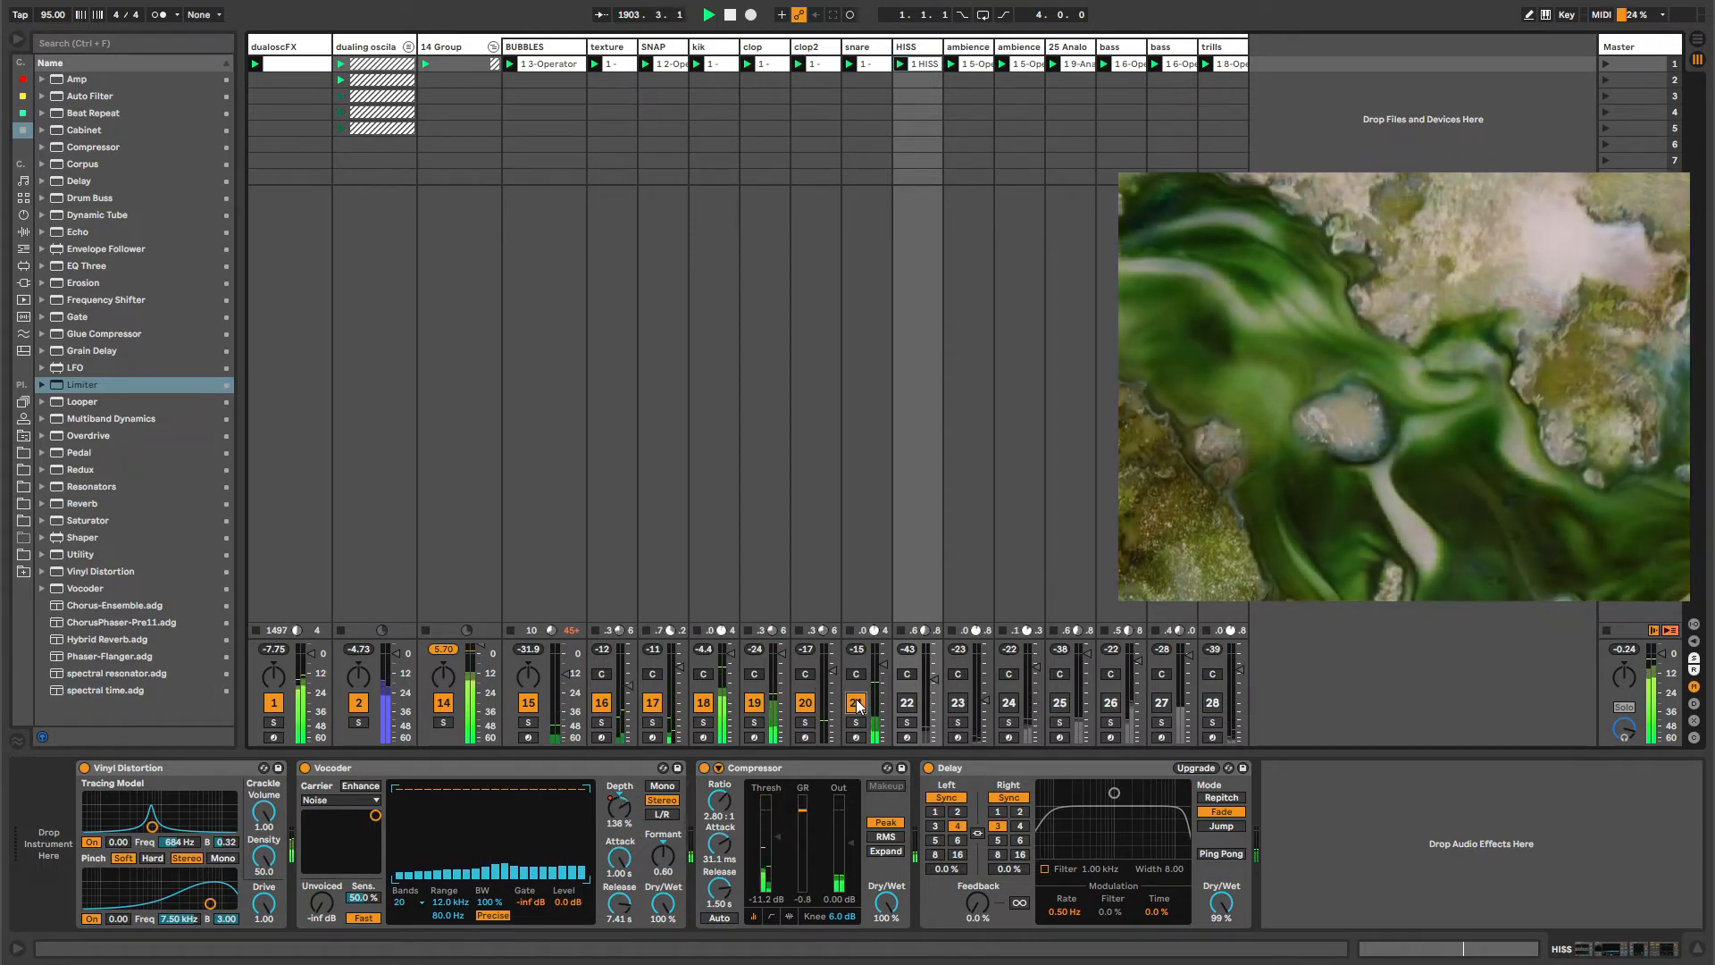
click(908, 704)
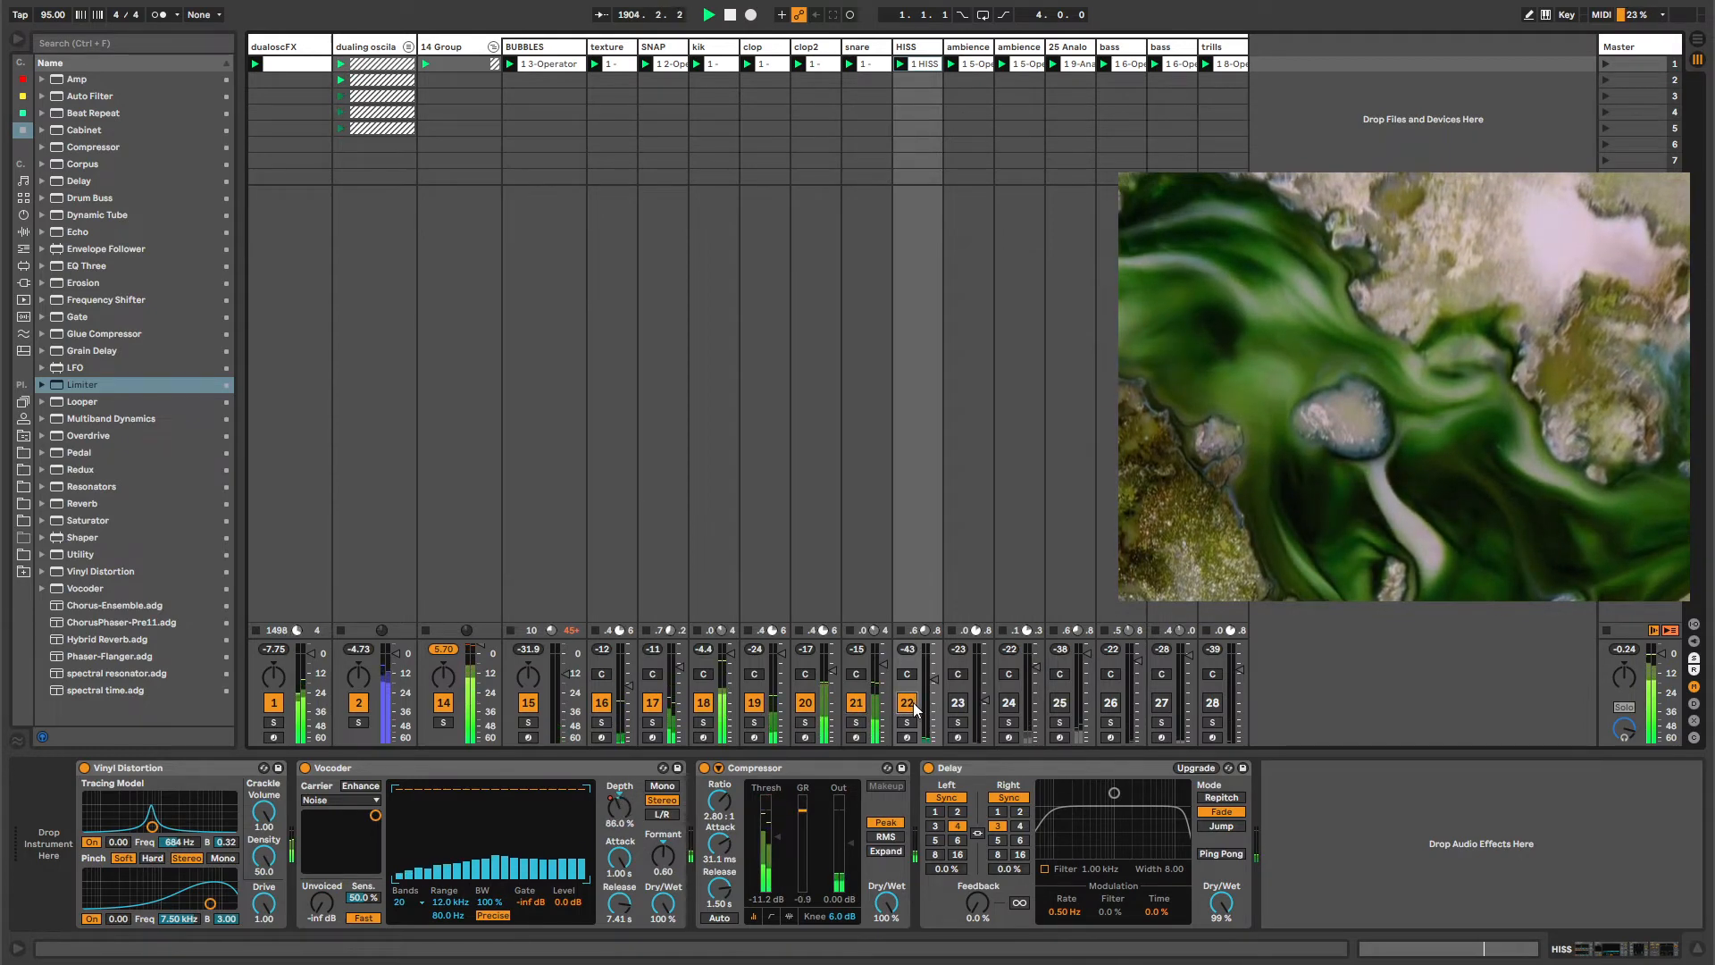
click(913, 709)
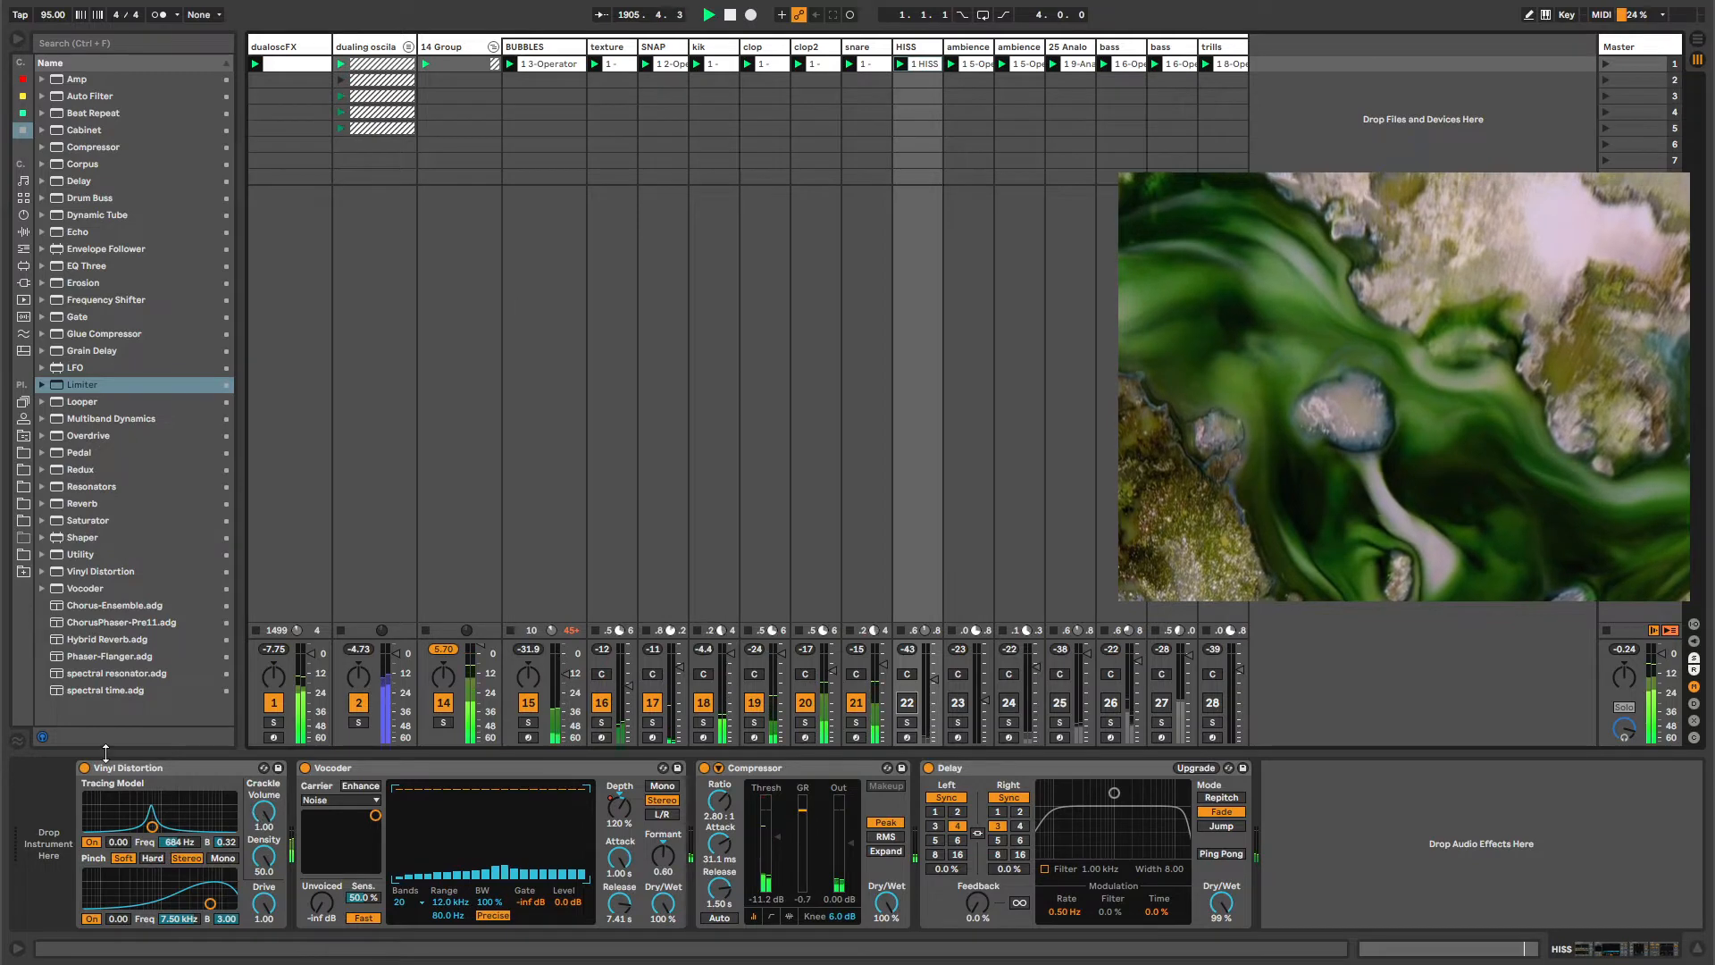
Unmute HISS and audition its Vinyl Distortion and Delay by switching each effect off and back on.
click(84, 769)
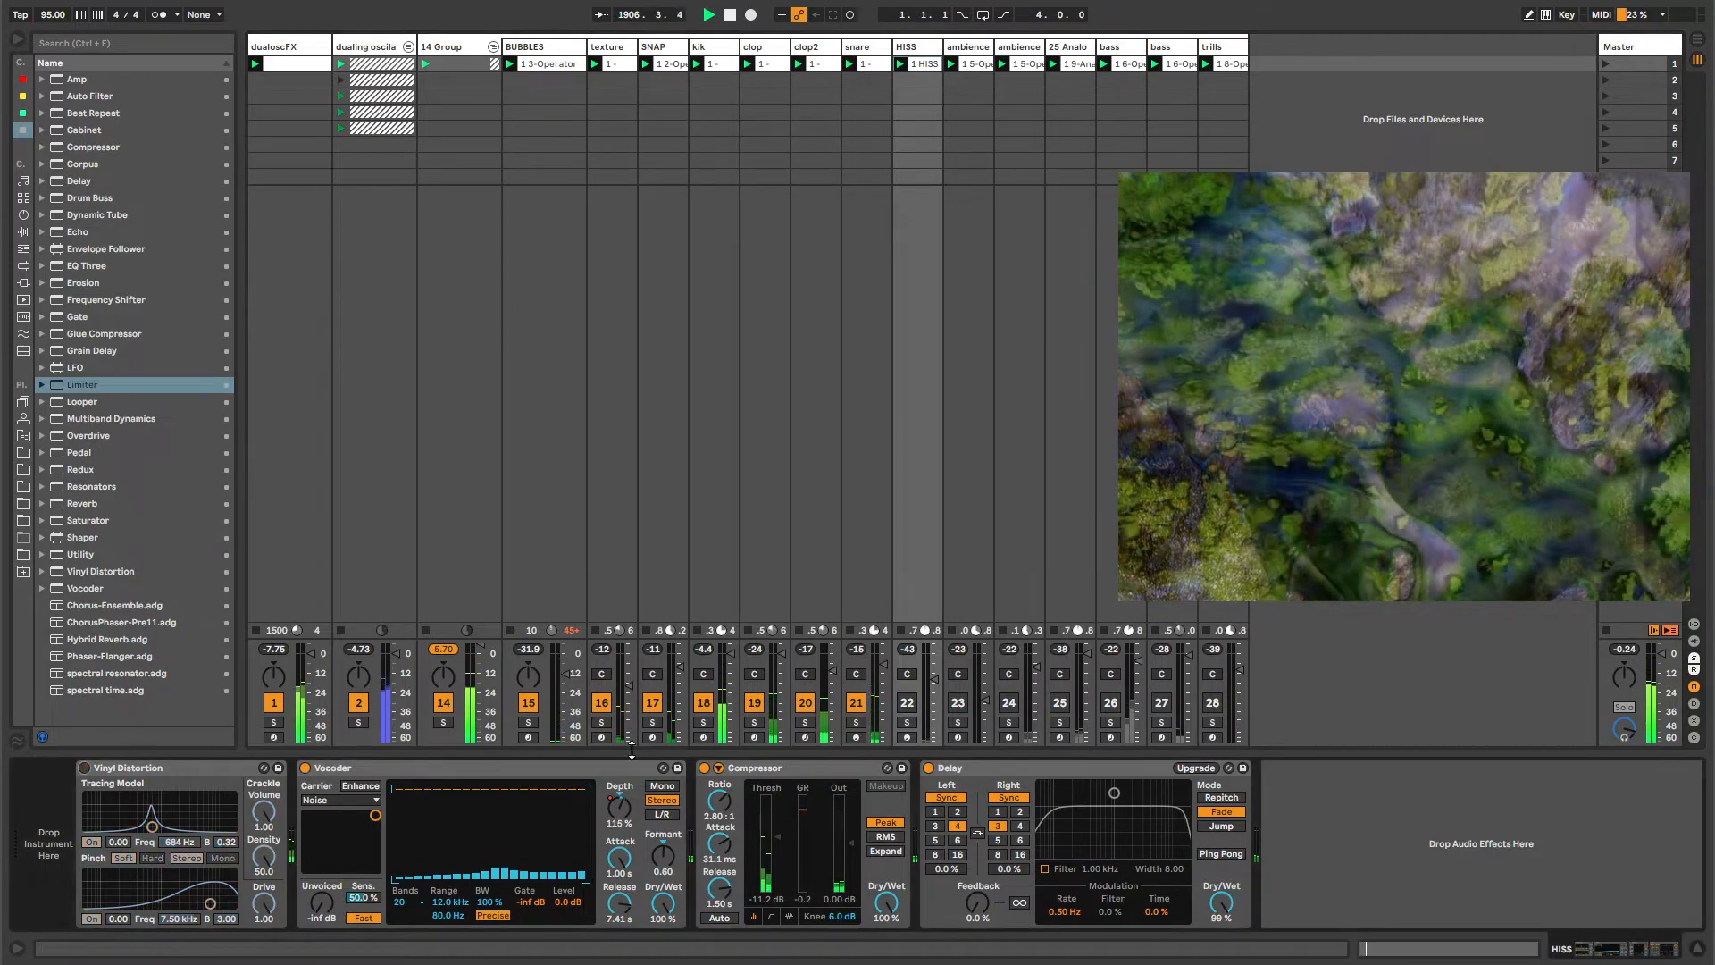
click(907, 703)
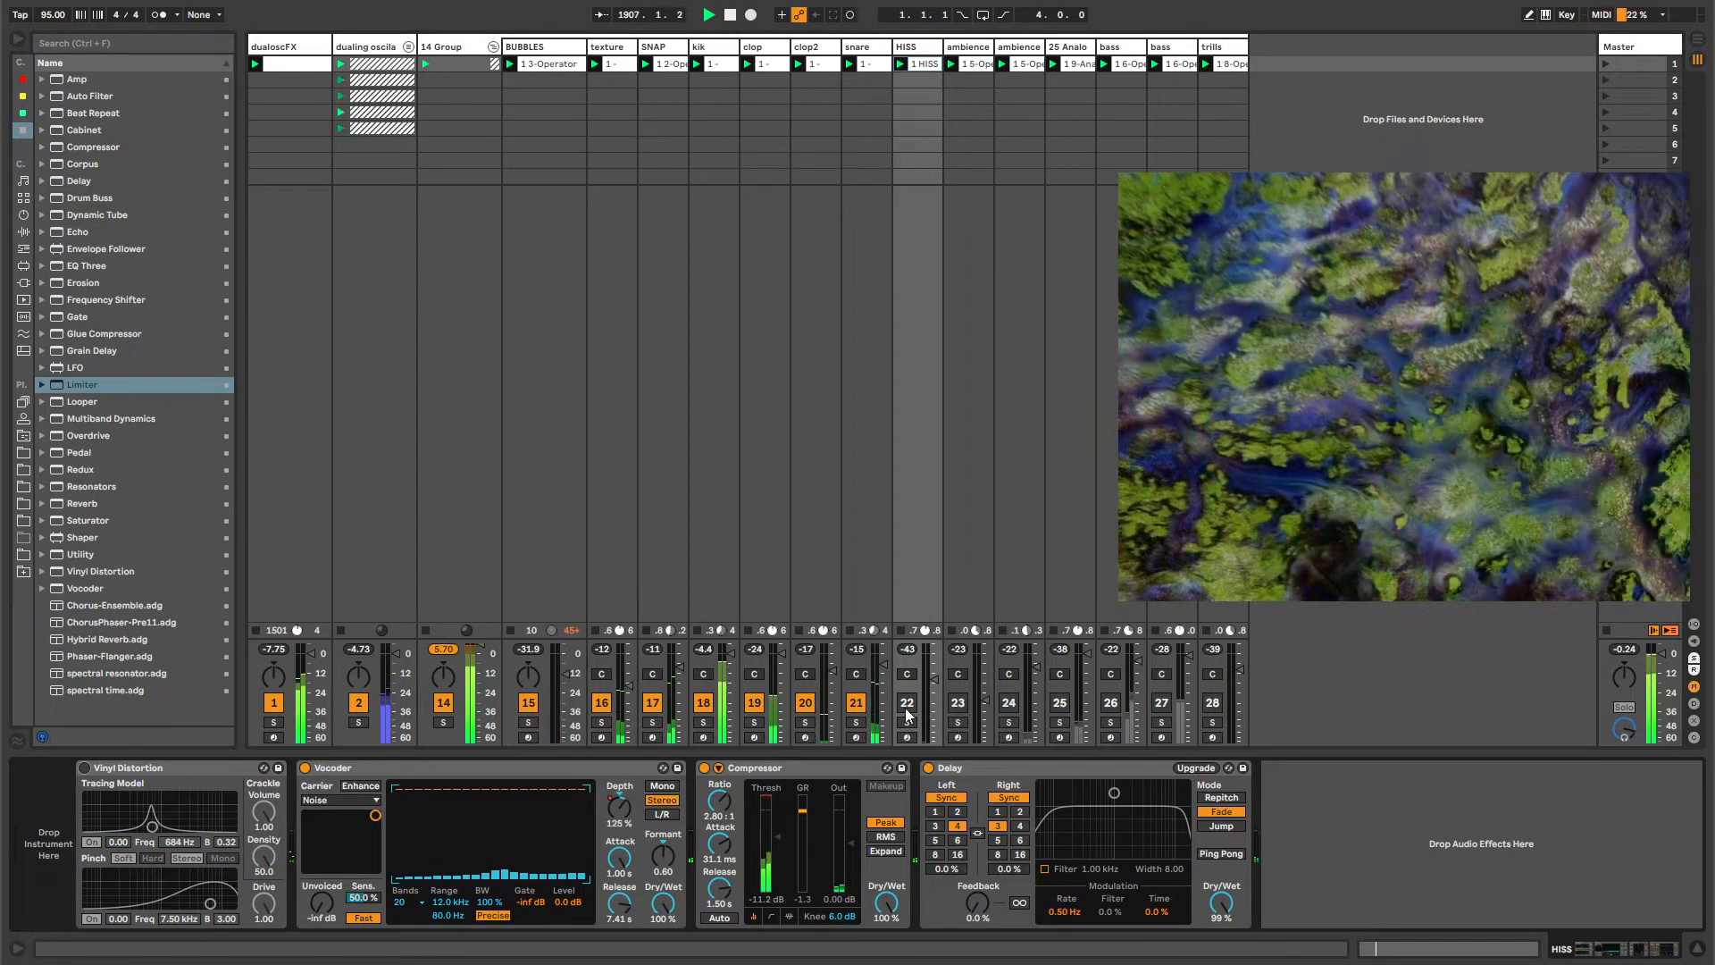
click(928, 768)
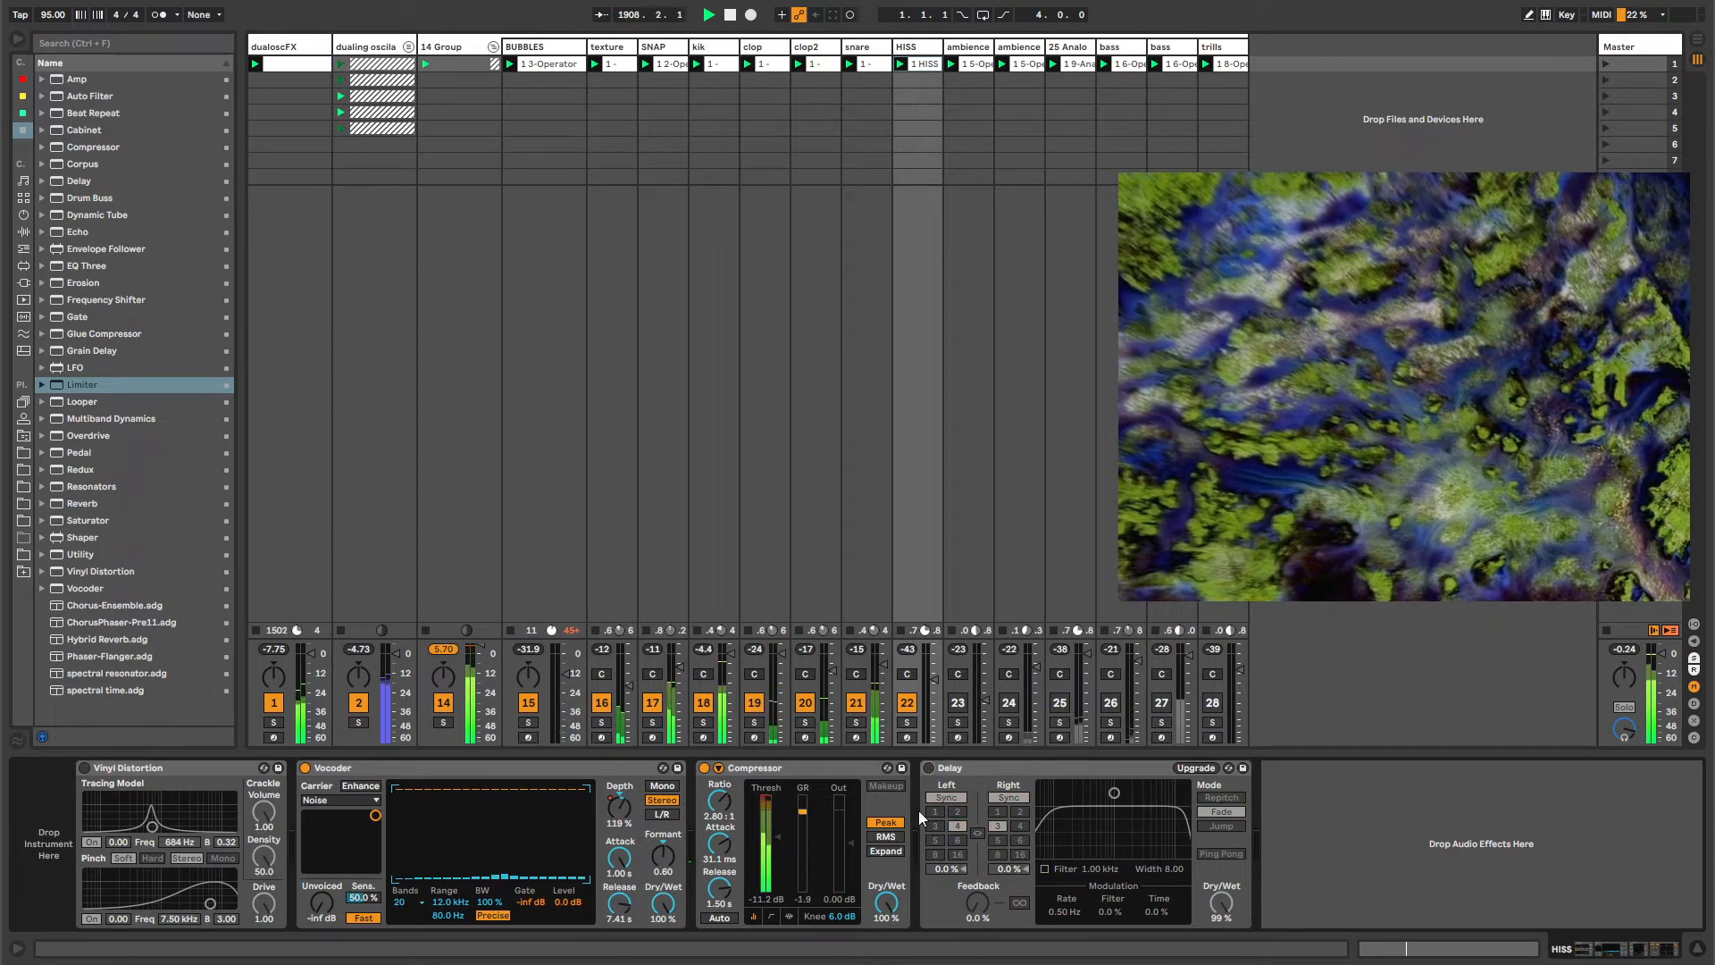
click(928, 769)
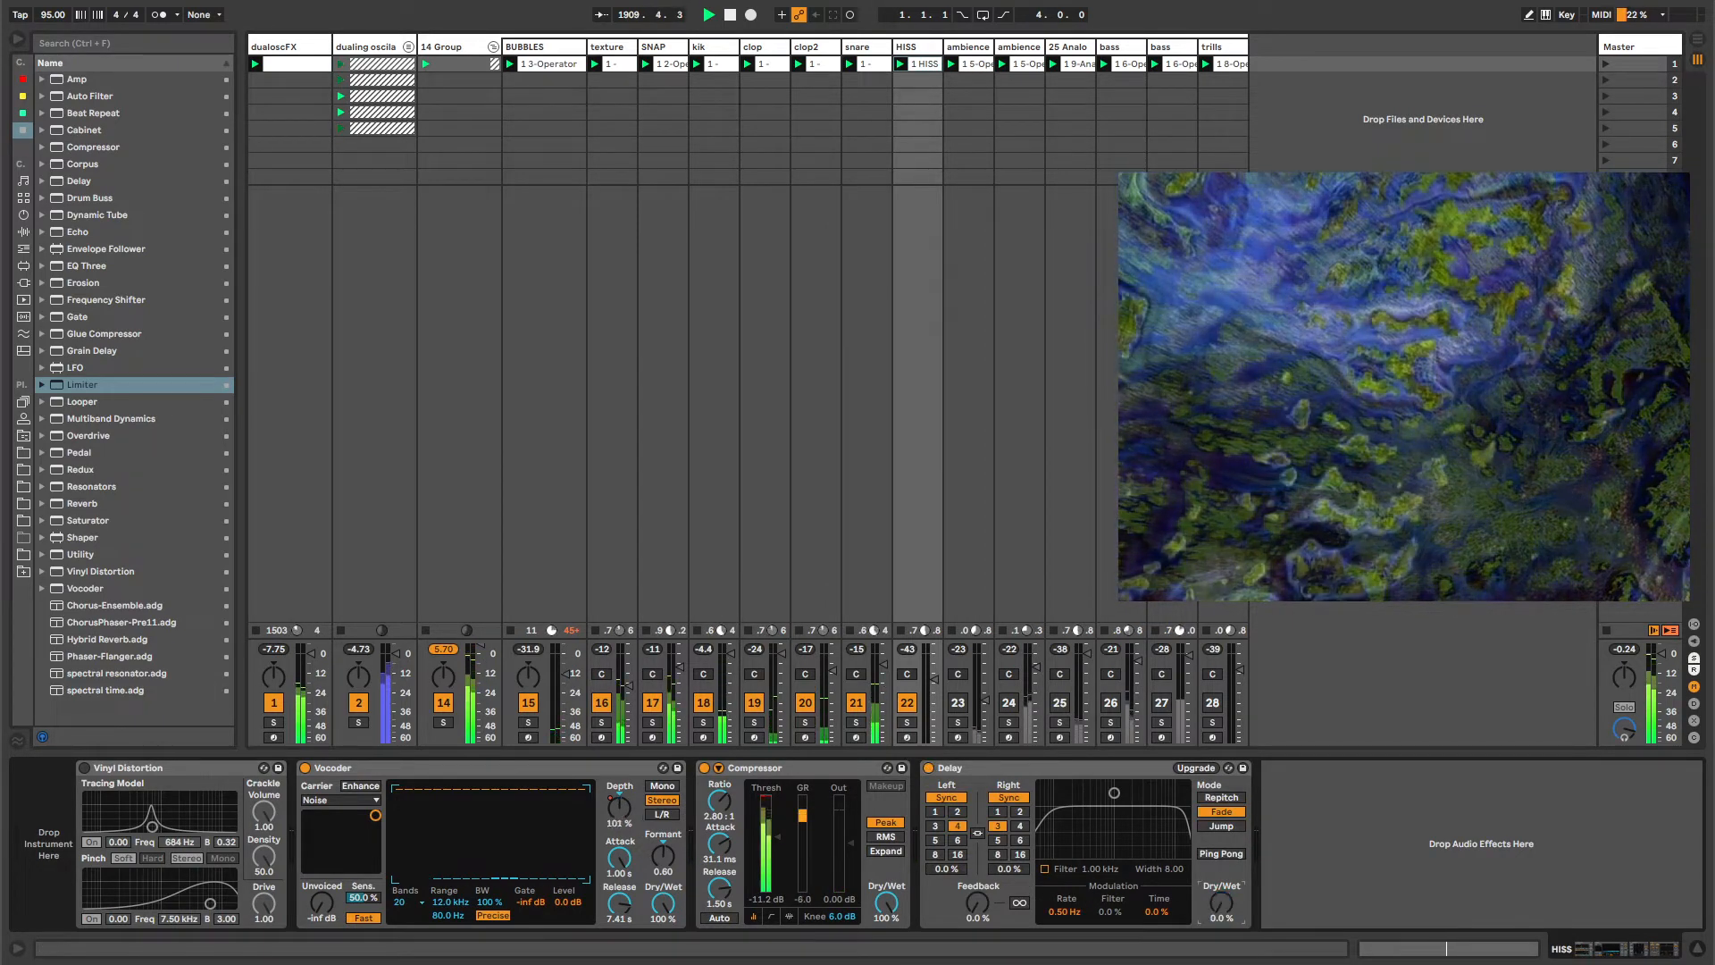
drag(1225, 903, 1226, 891)
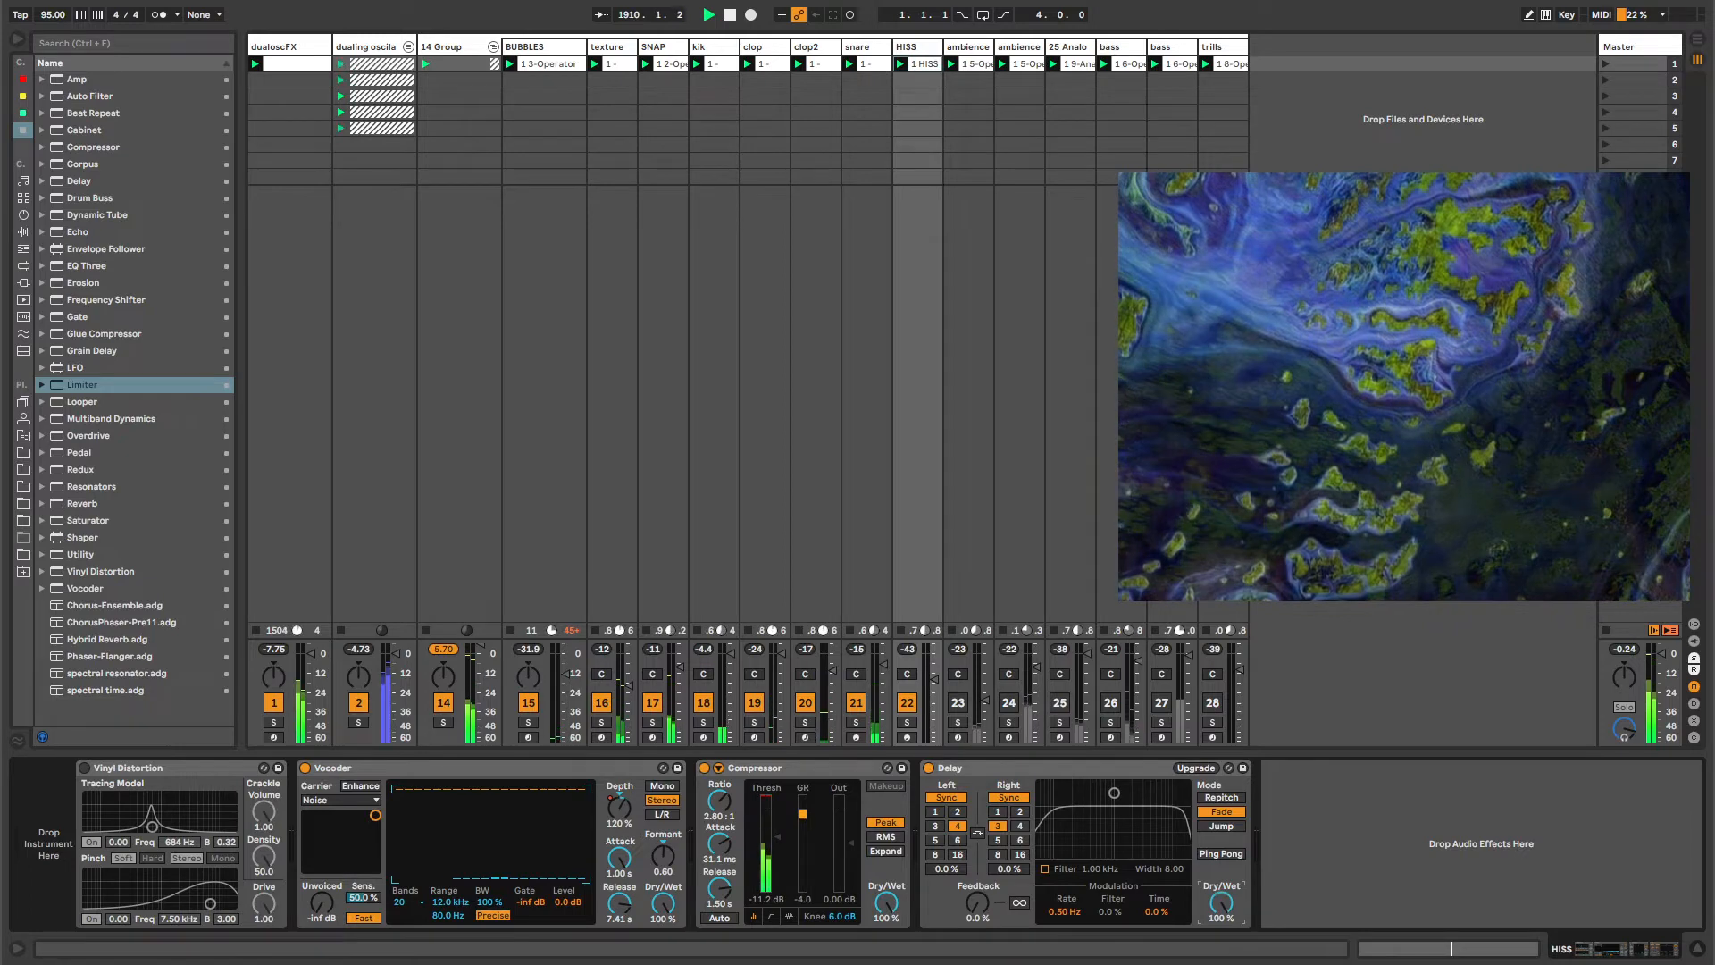
click(84, 768)
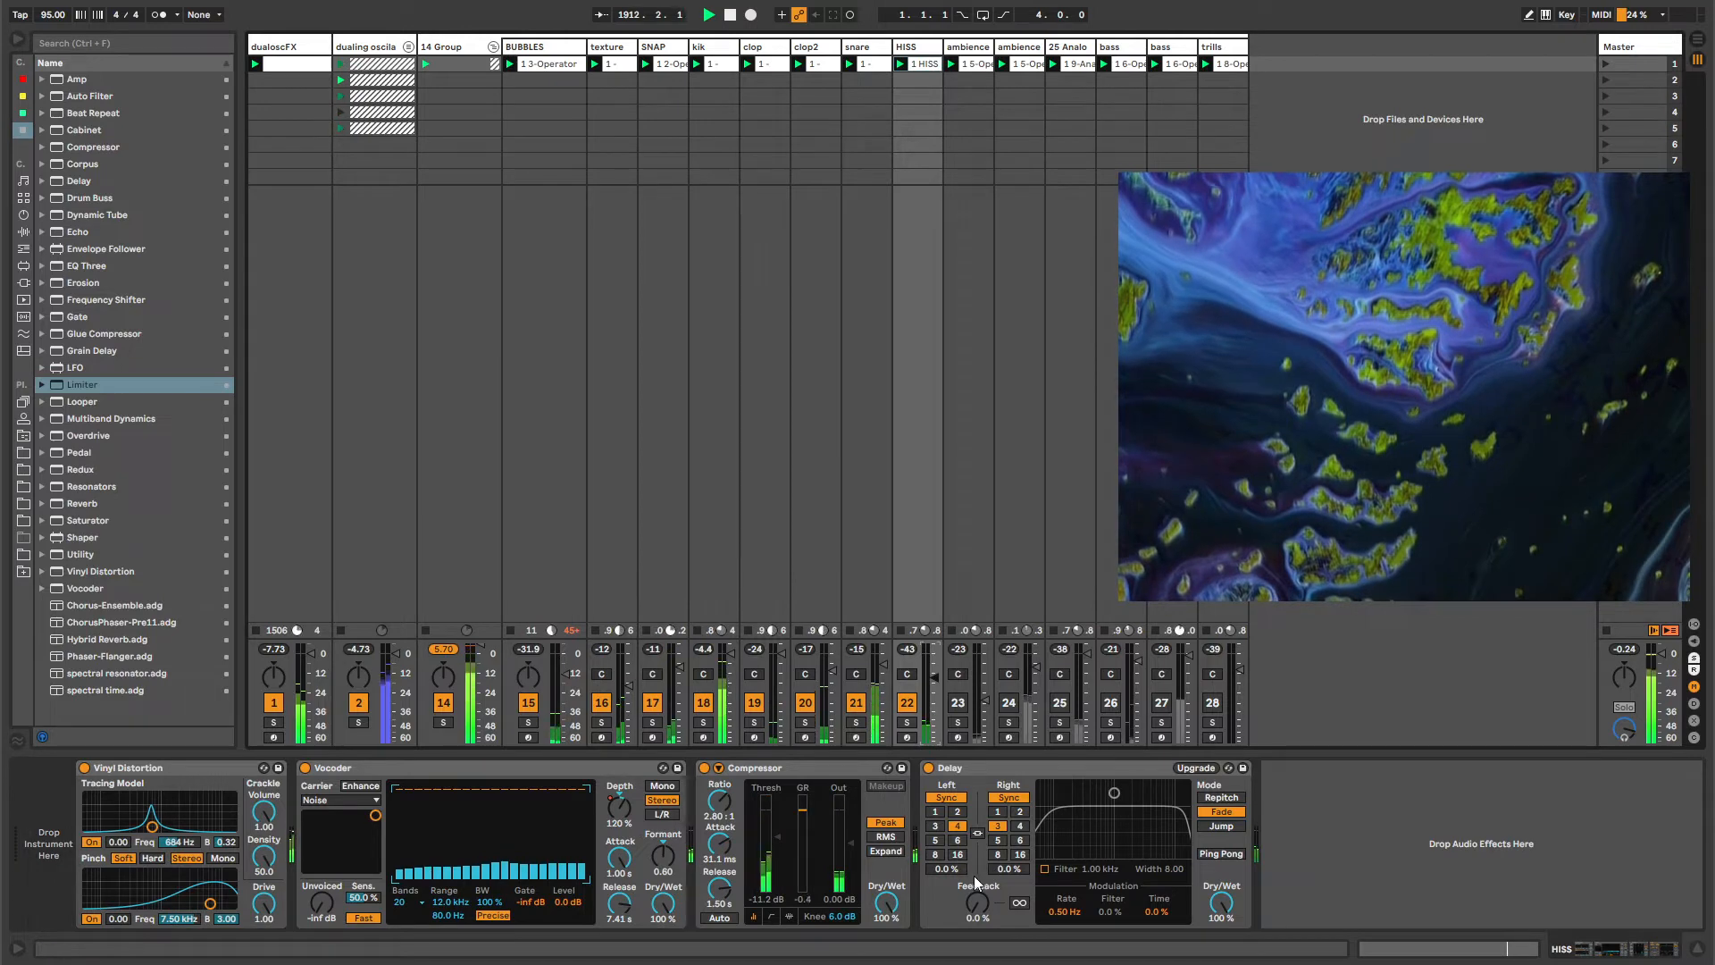
click(978, 903)
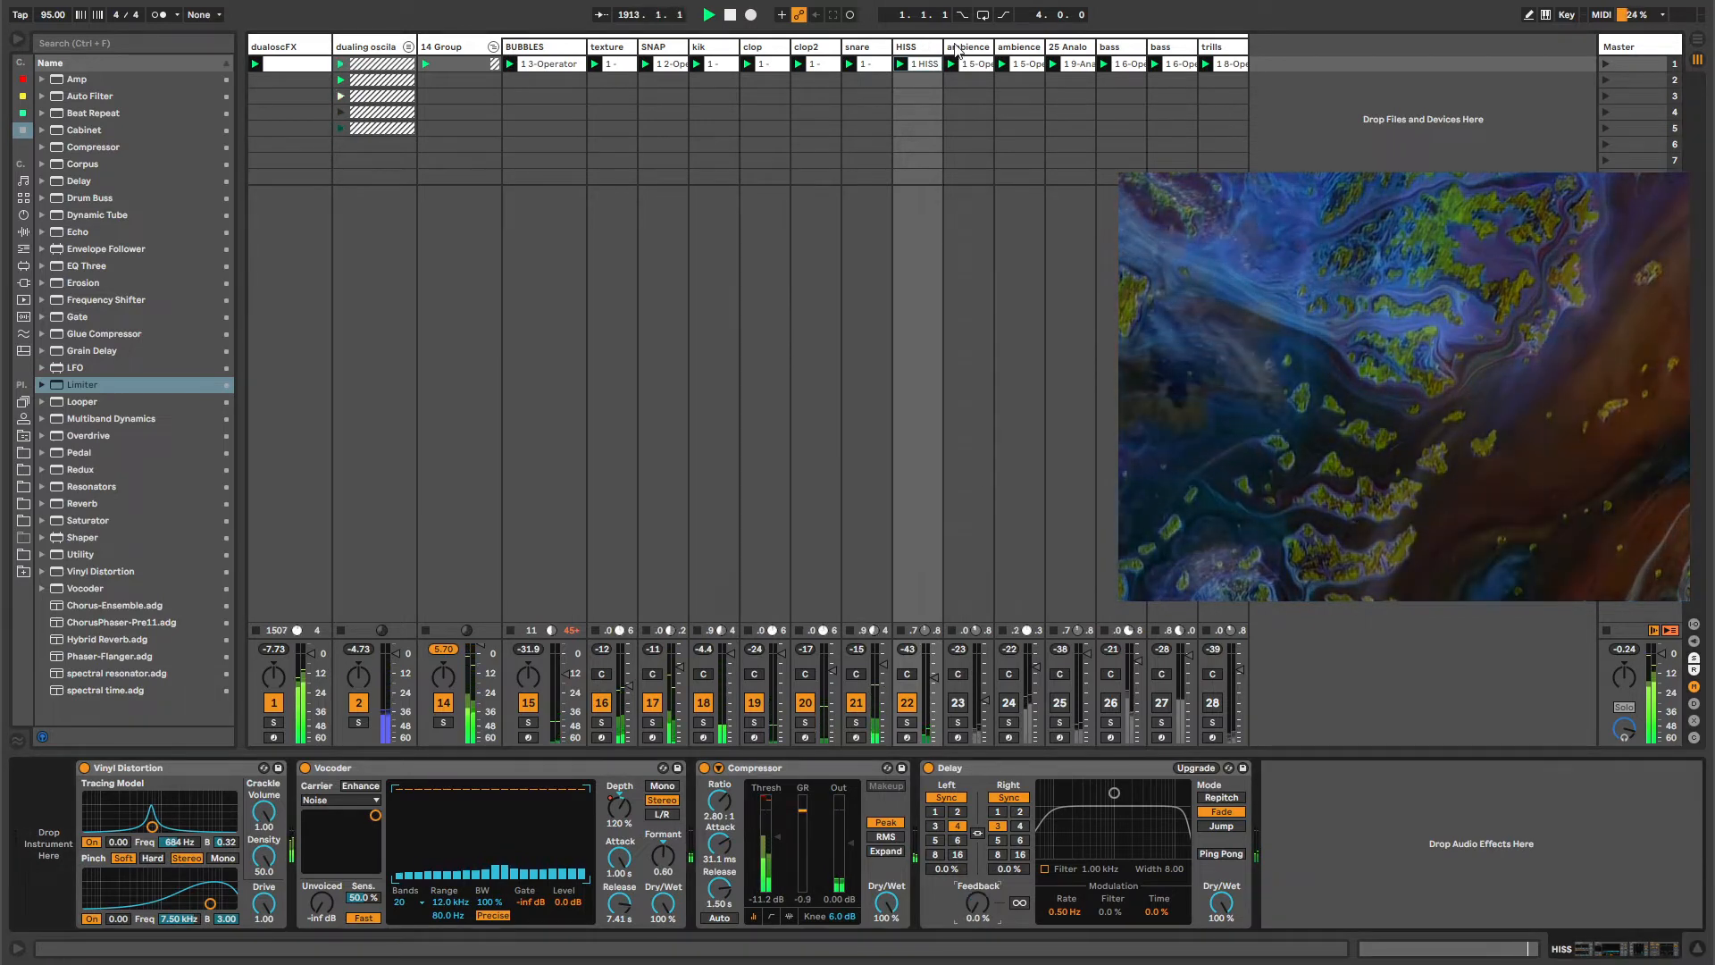
Unmute both ambience tracks, 25 Analo, both bass tracks and trills.
click(958, 703)
click(1008, 703)
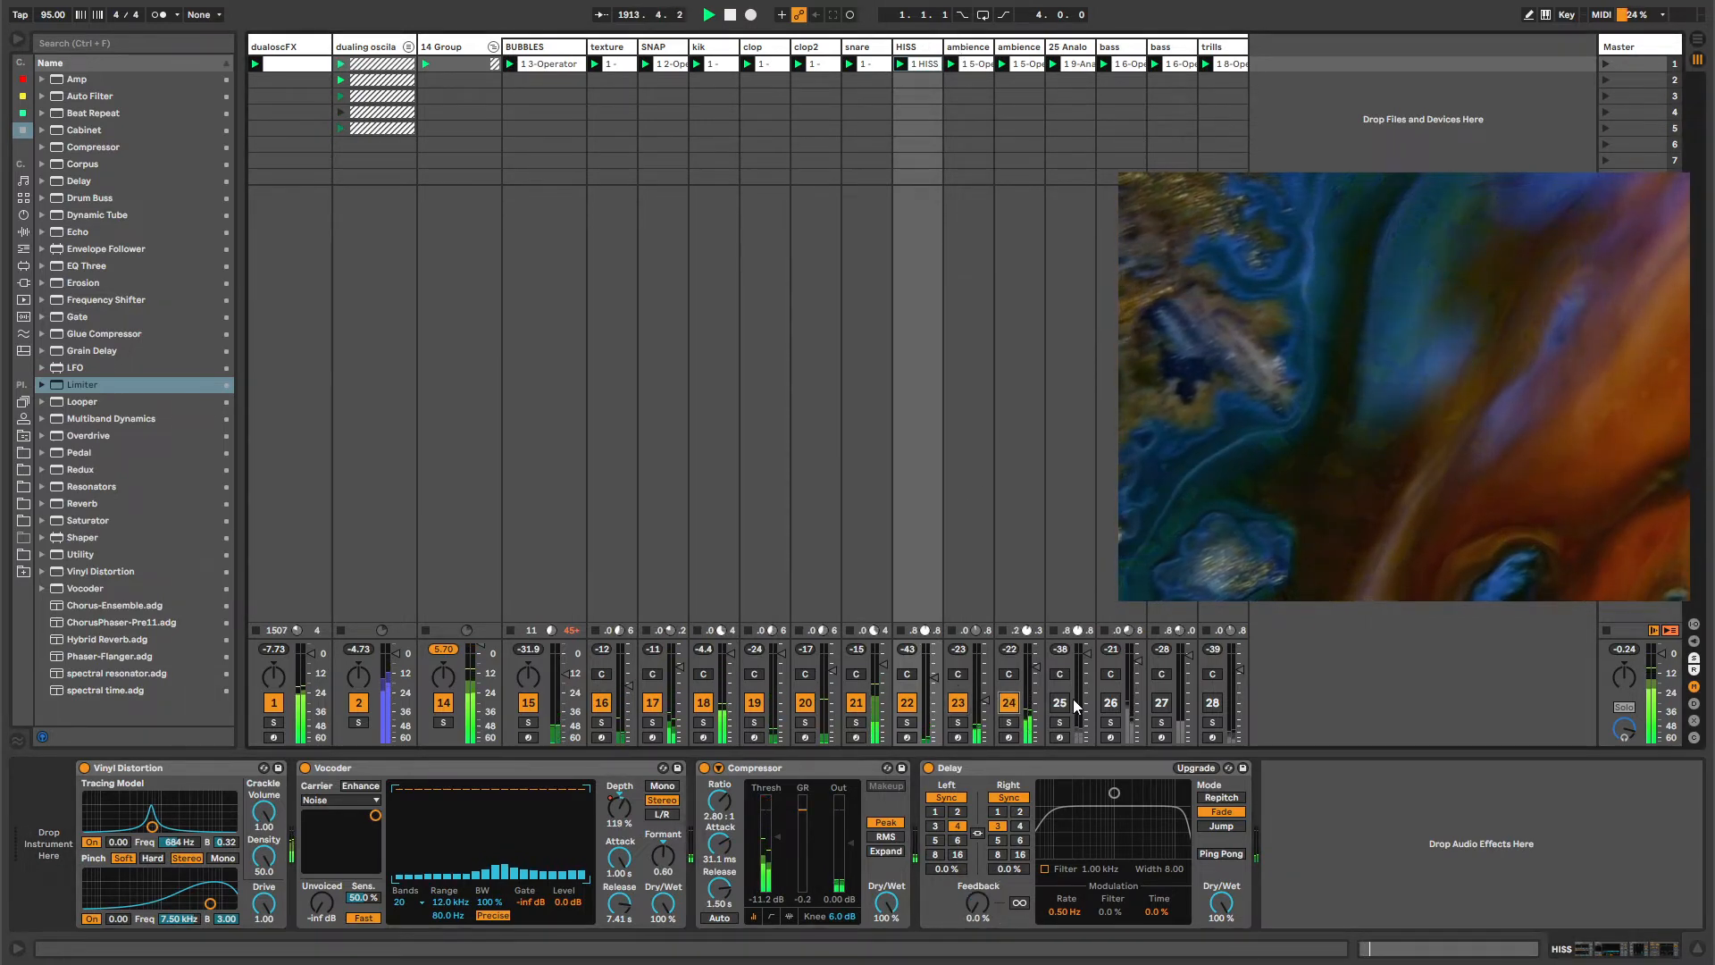
click(1060, 703)
click(1110, 703)
click(1161, 703)
click(1213, 703)
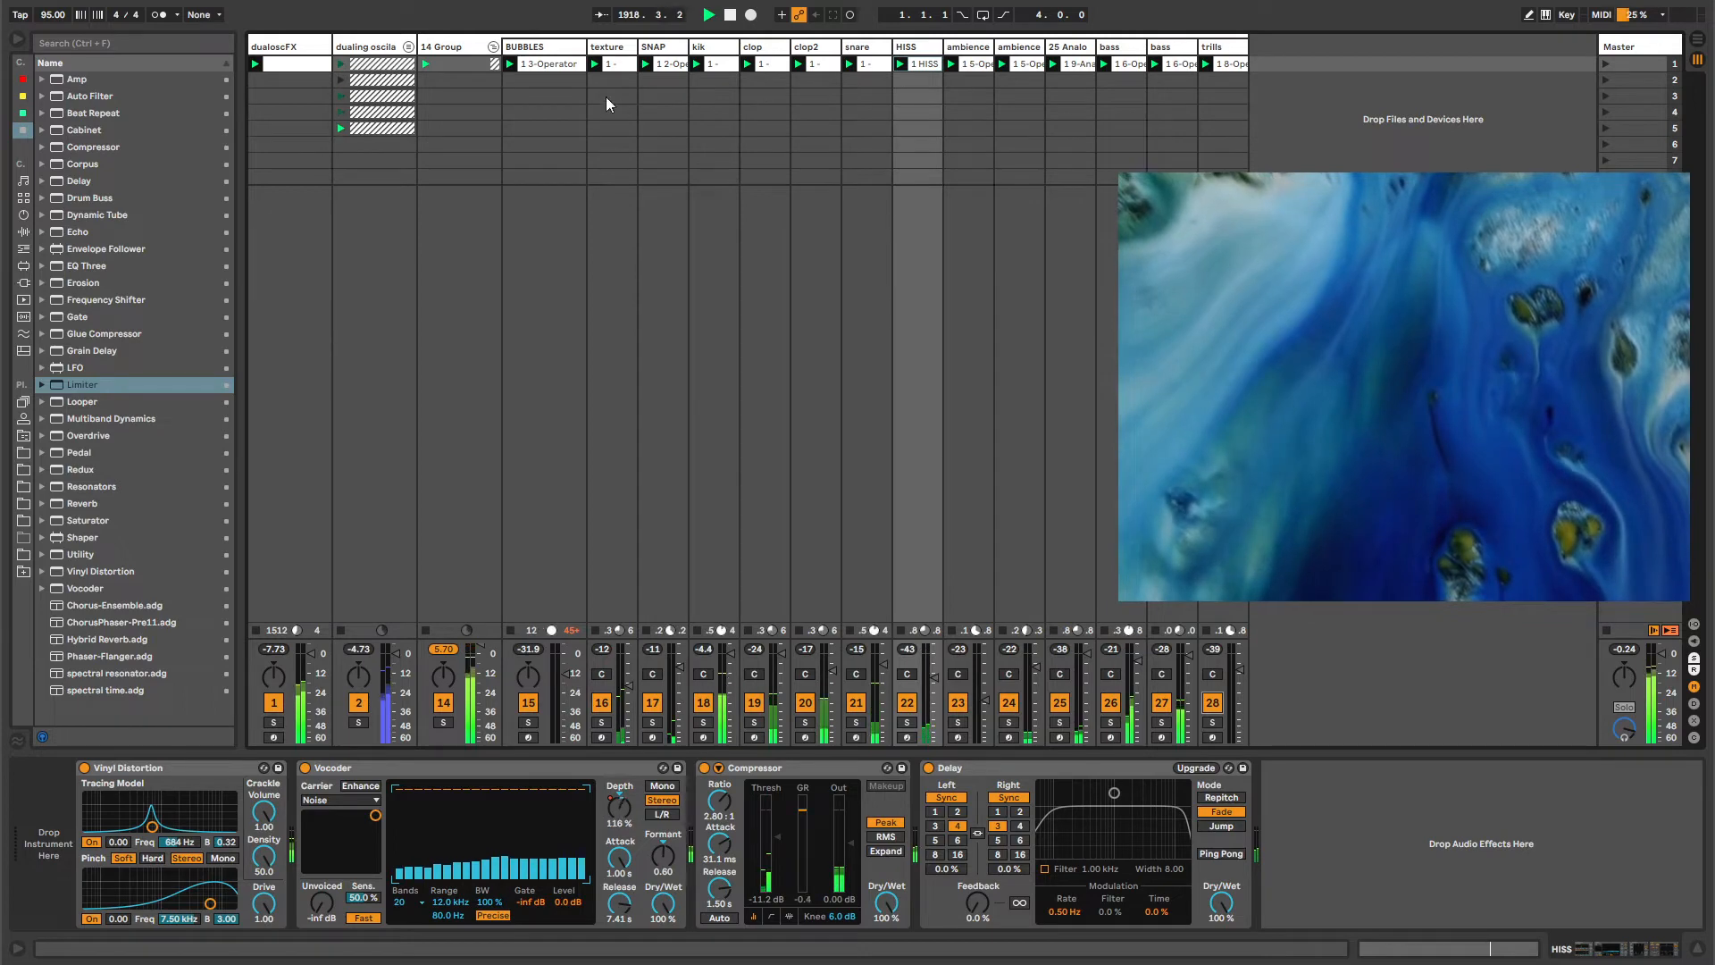
Show the device chain of the dualoscFX track and fold 14 Group.
click(492, 48)
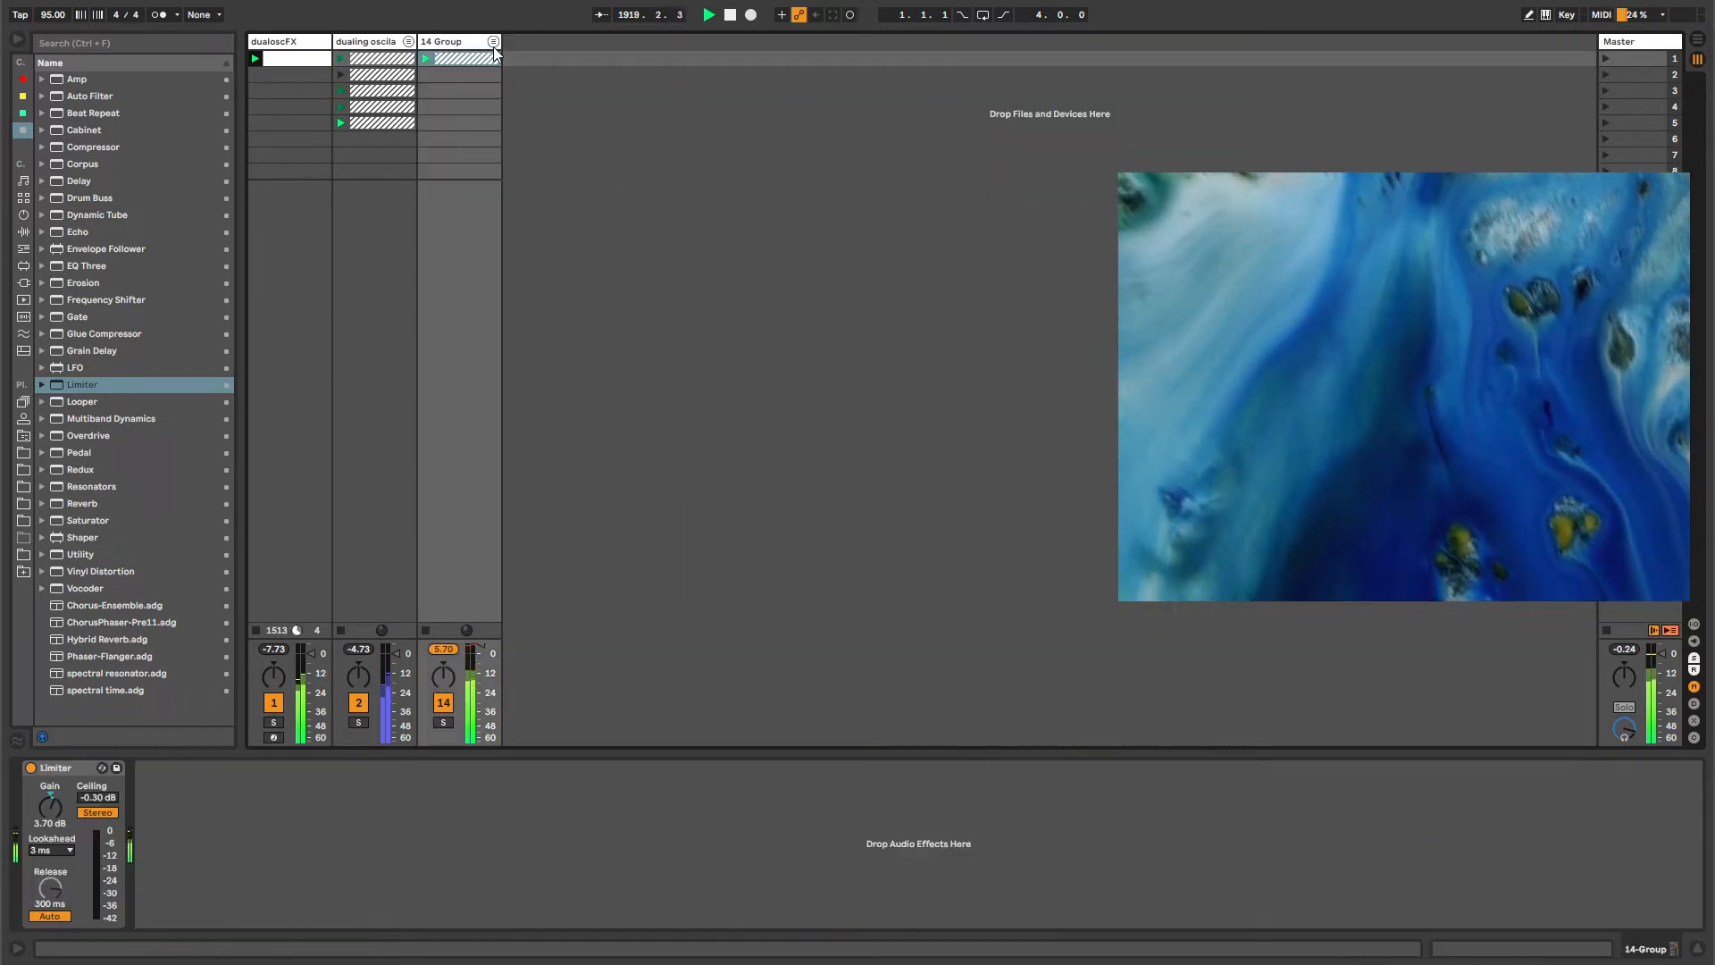
click(493, 42)
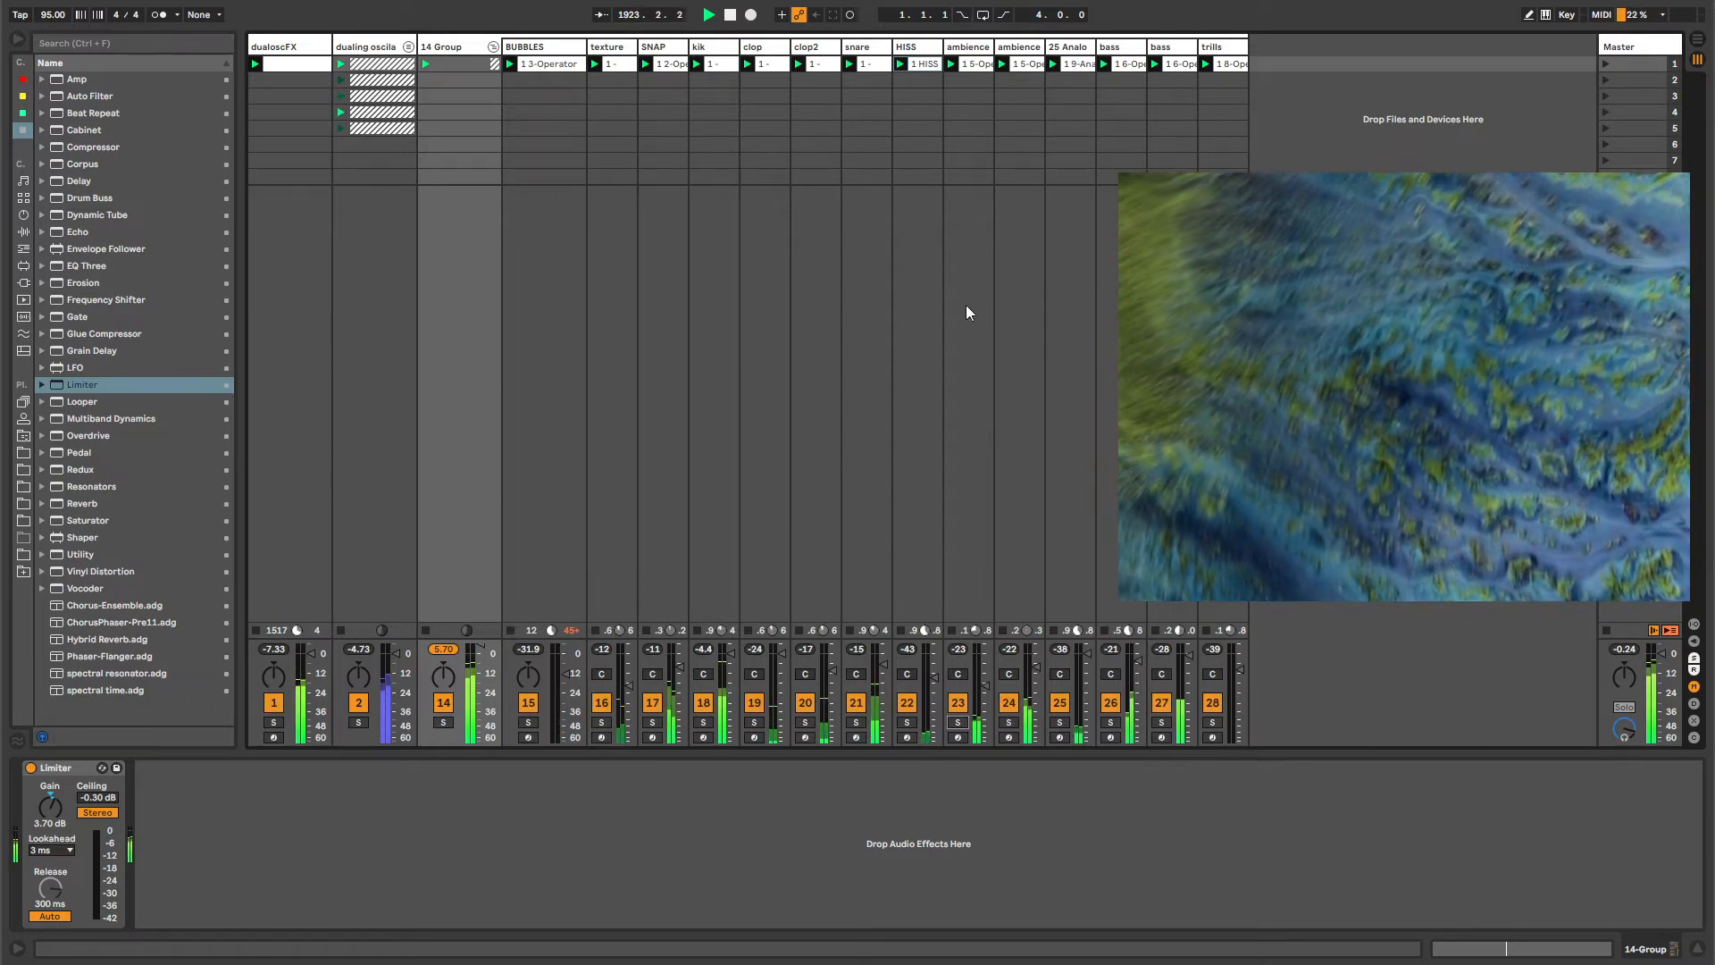
click(458, 48)
click(283, 47)
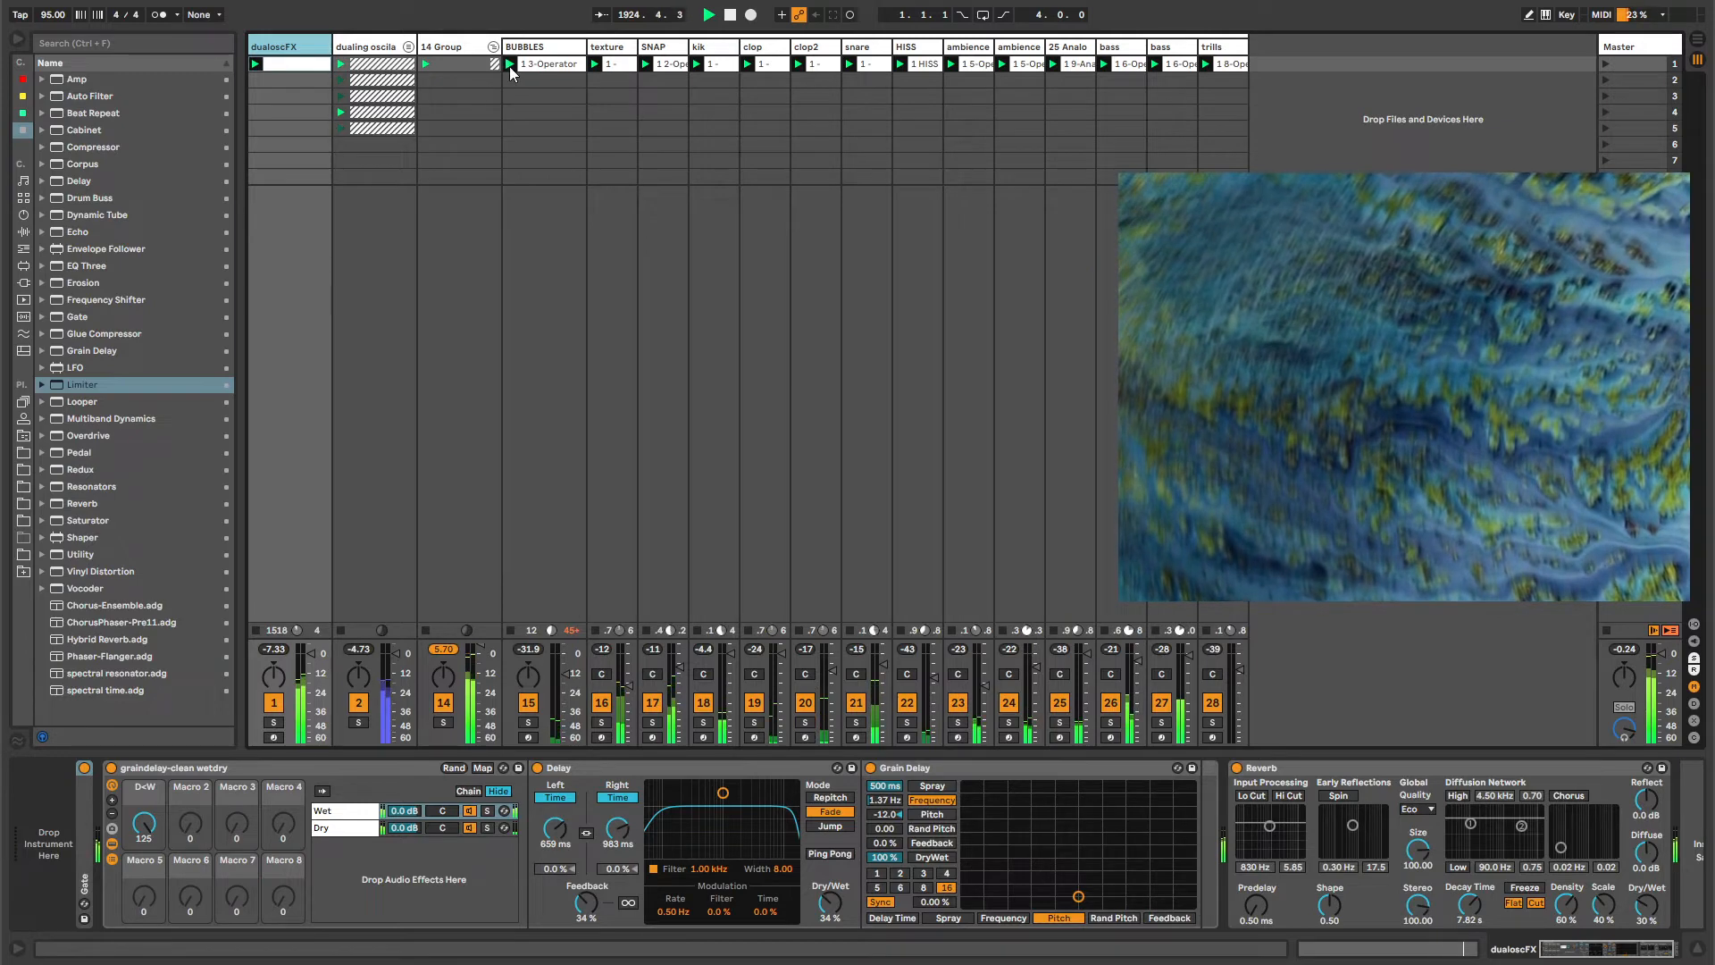
click(493, 47)
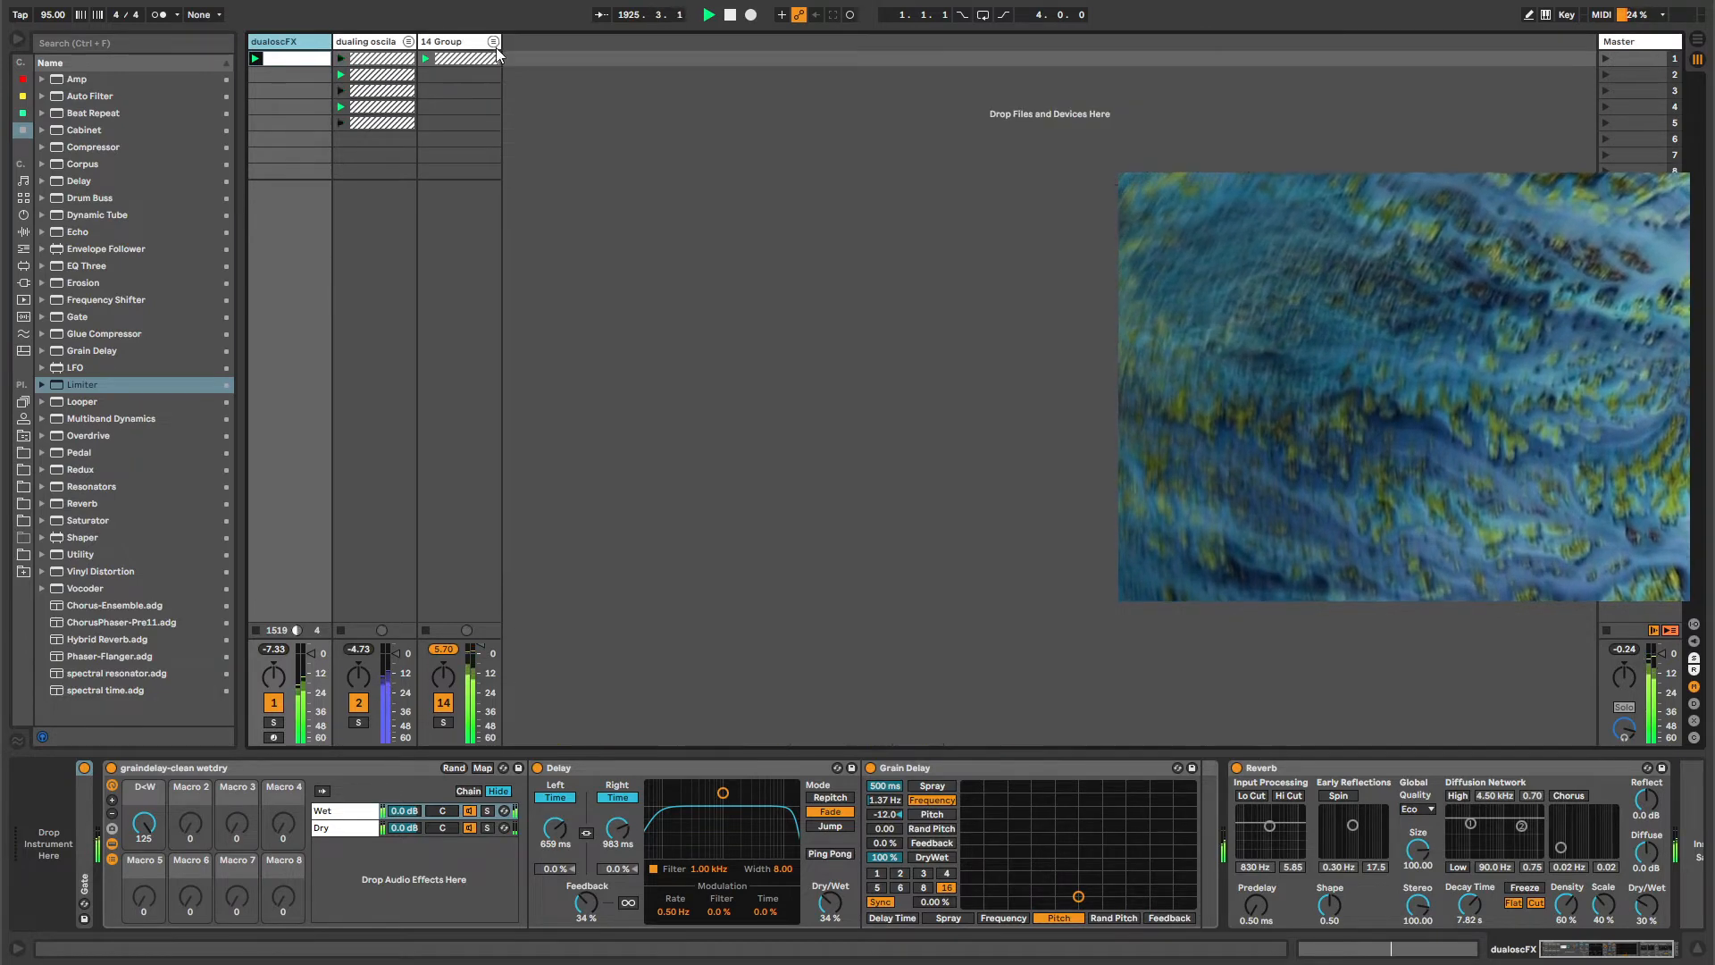
Rename the 14 Group track as "mastercopyish of vilod" and leave that group selected.
click(447, 43)
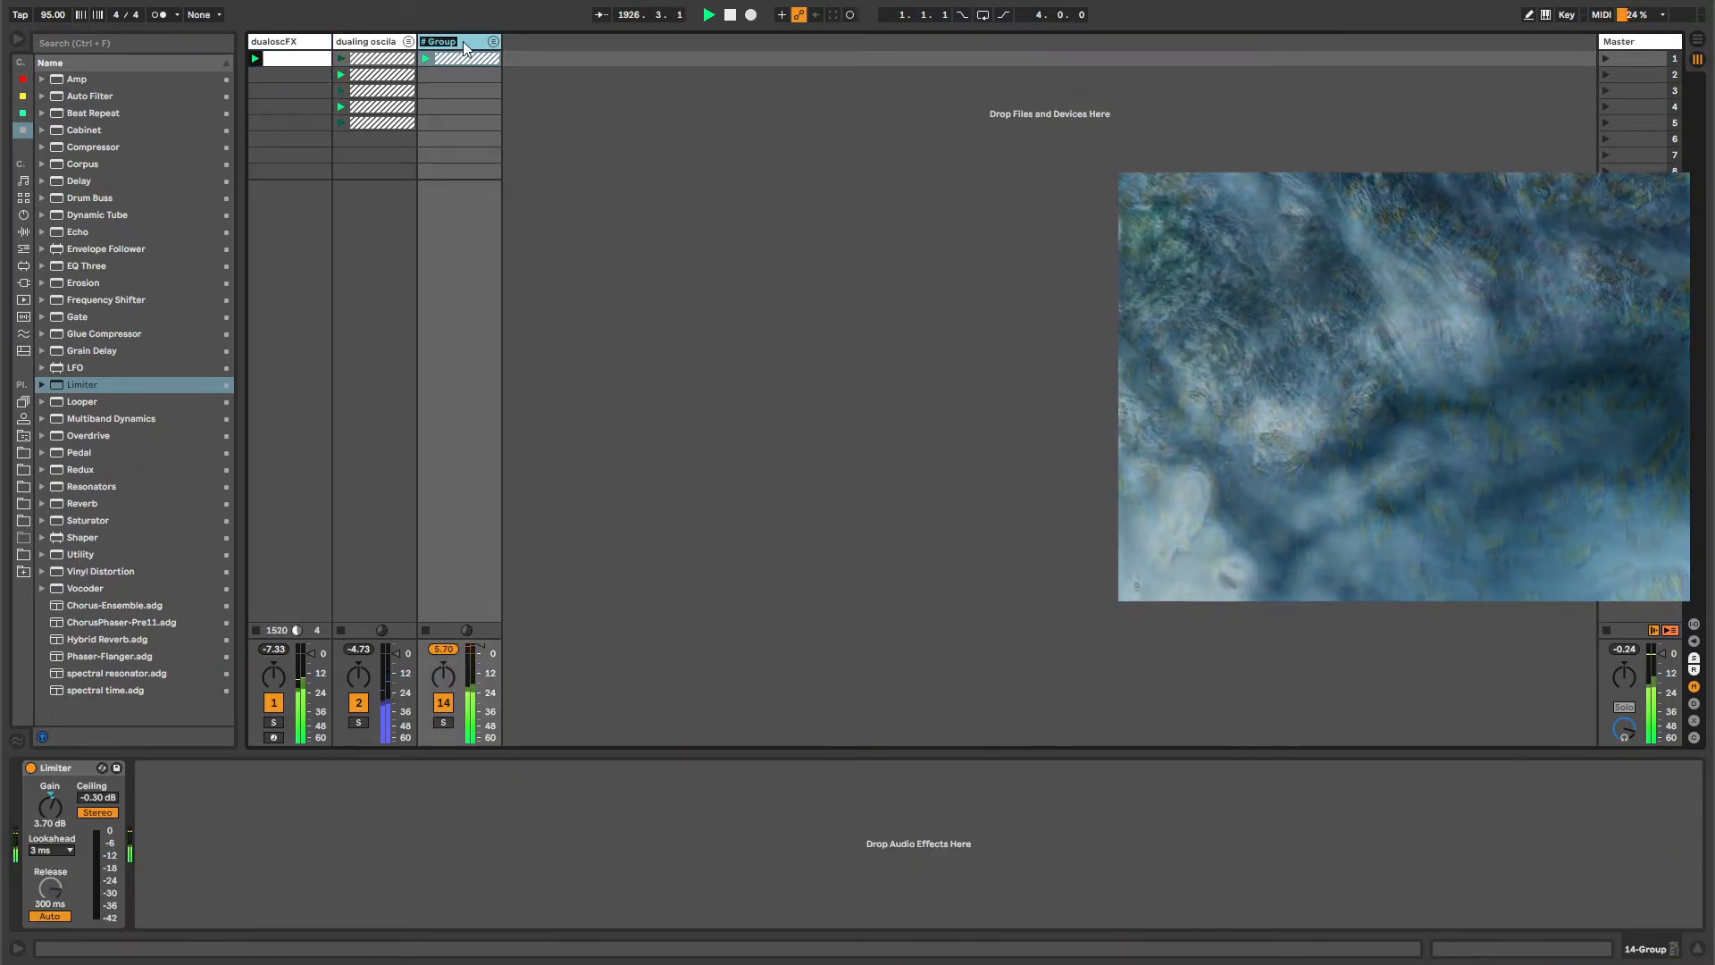
text(mastercopyish)
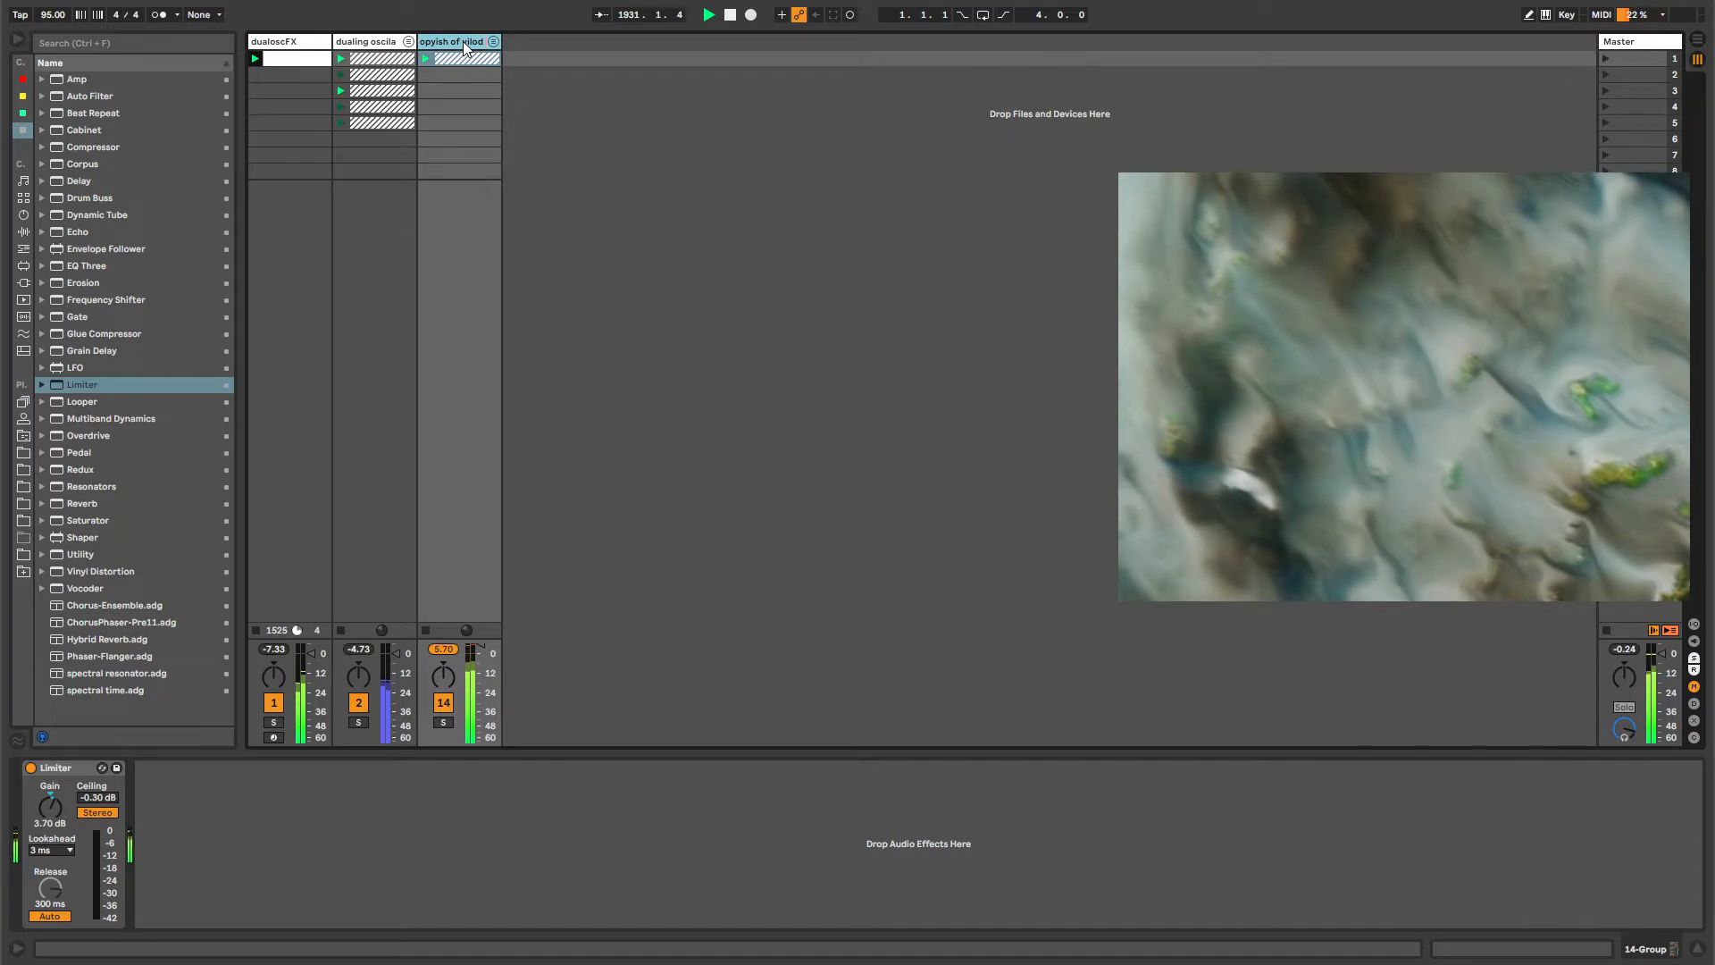
click(373, 42)
click(297, 49)
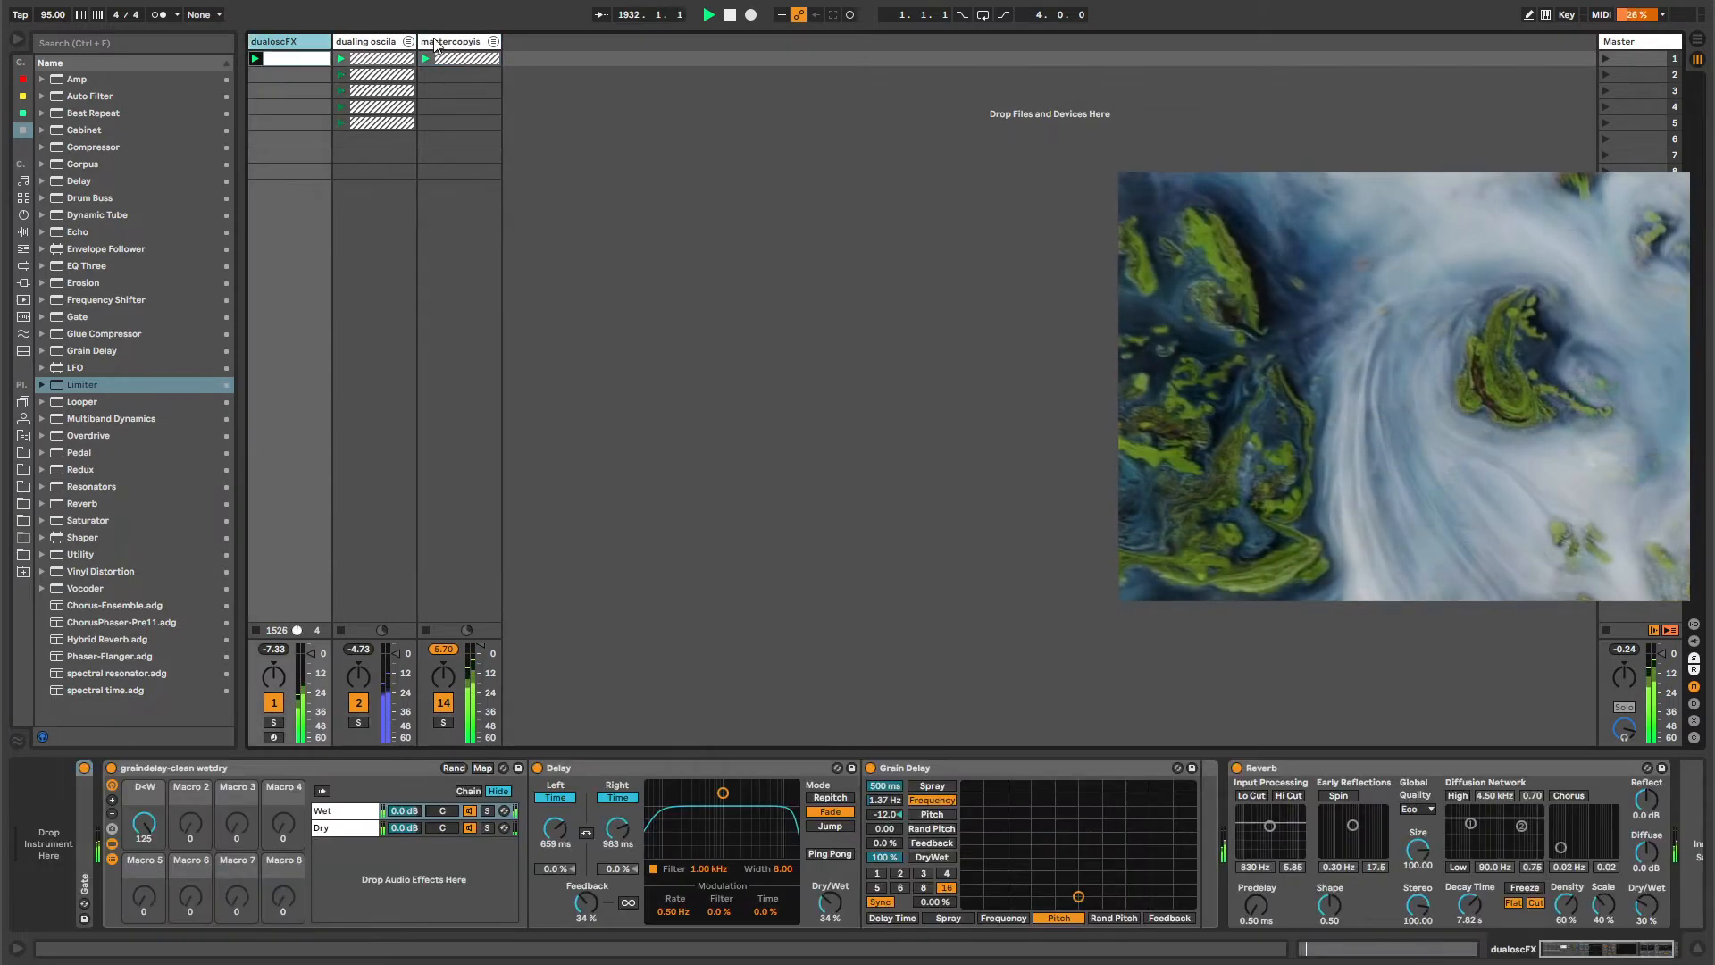
click(422, 402)
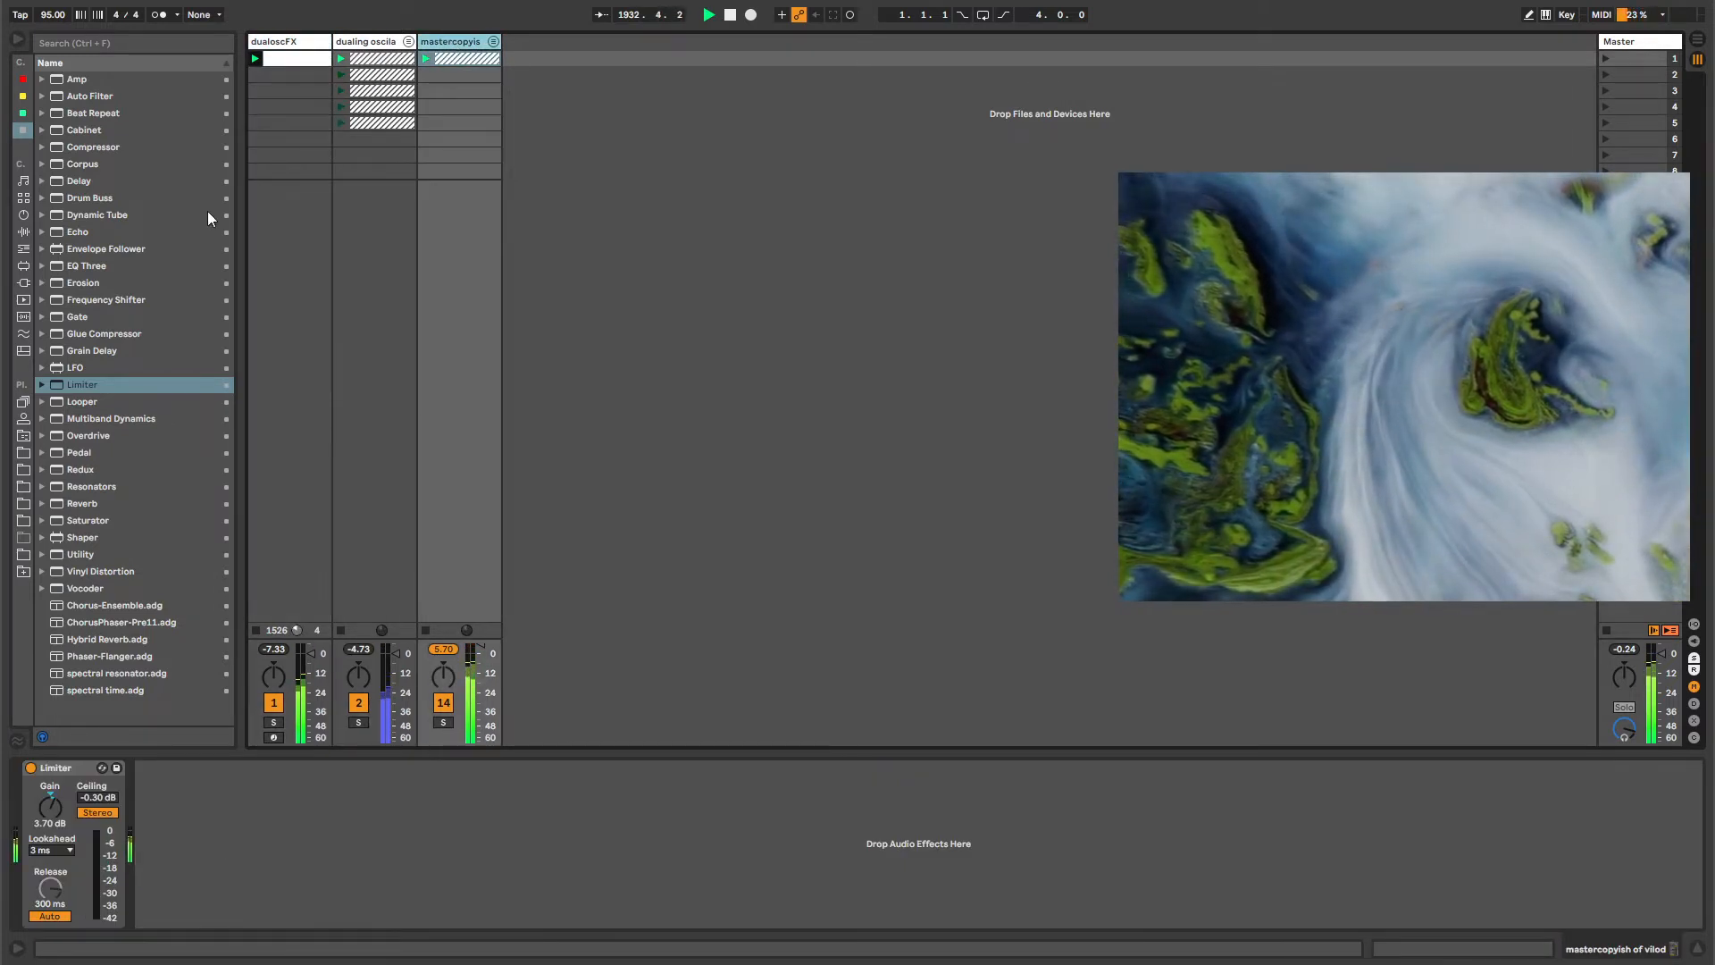
List the MIDI effects in the browser and delete the empty scenes 6 to 8.
click(23, 248)
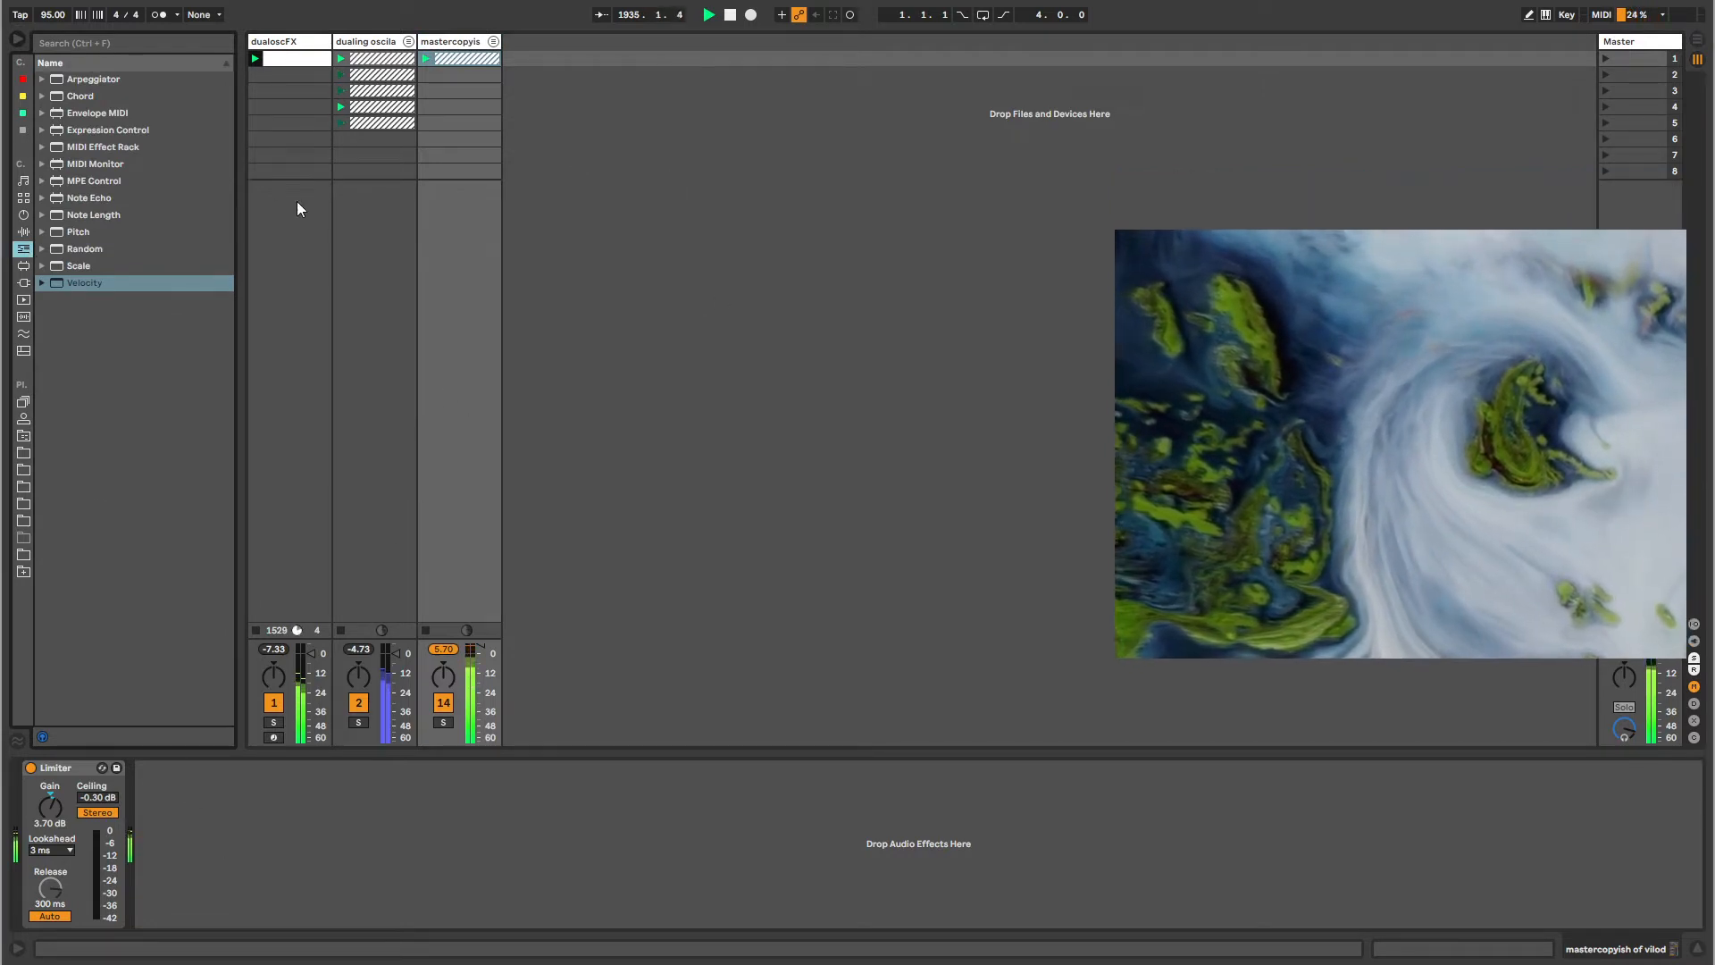
click(1642, 139)
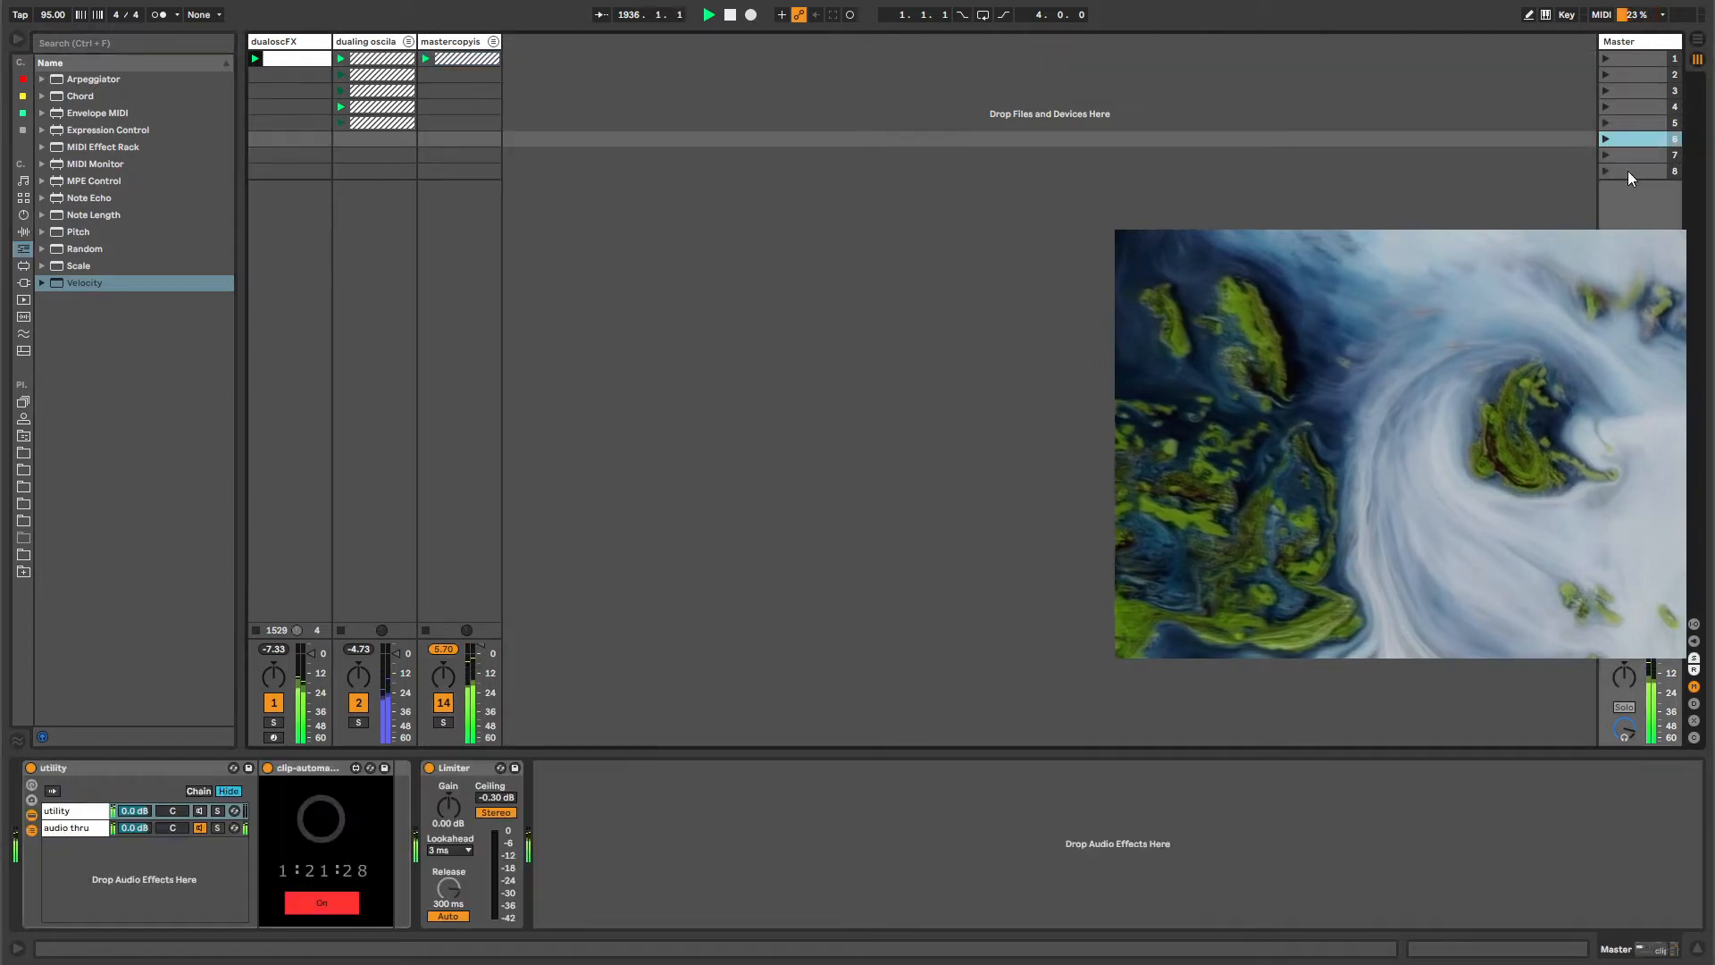
shift+click(1628, 170)
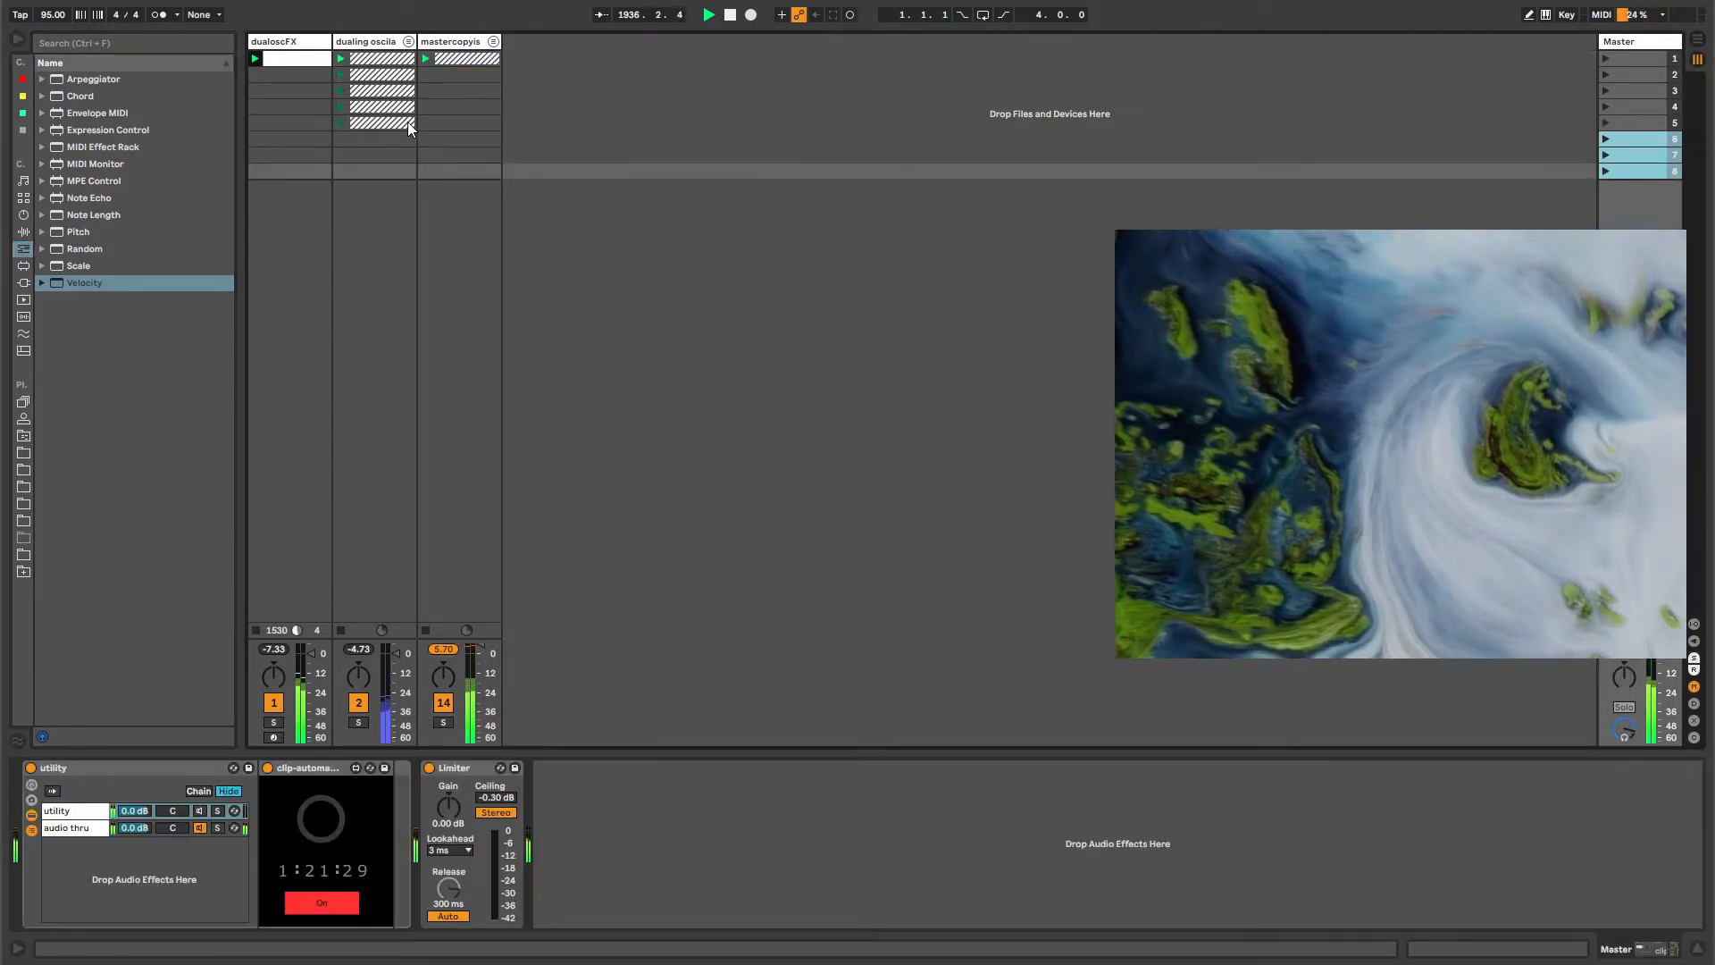
key(Delete)
Unfold the mastercopyish group to show its individual tracks, keeping the group selected.
click(439, 121)
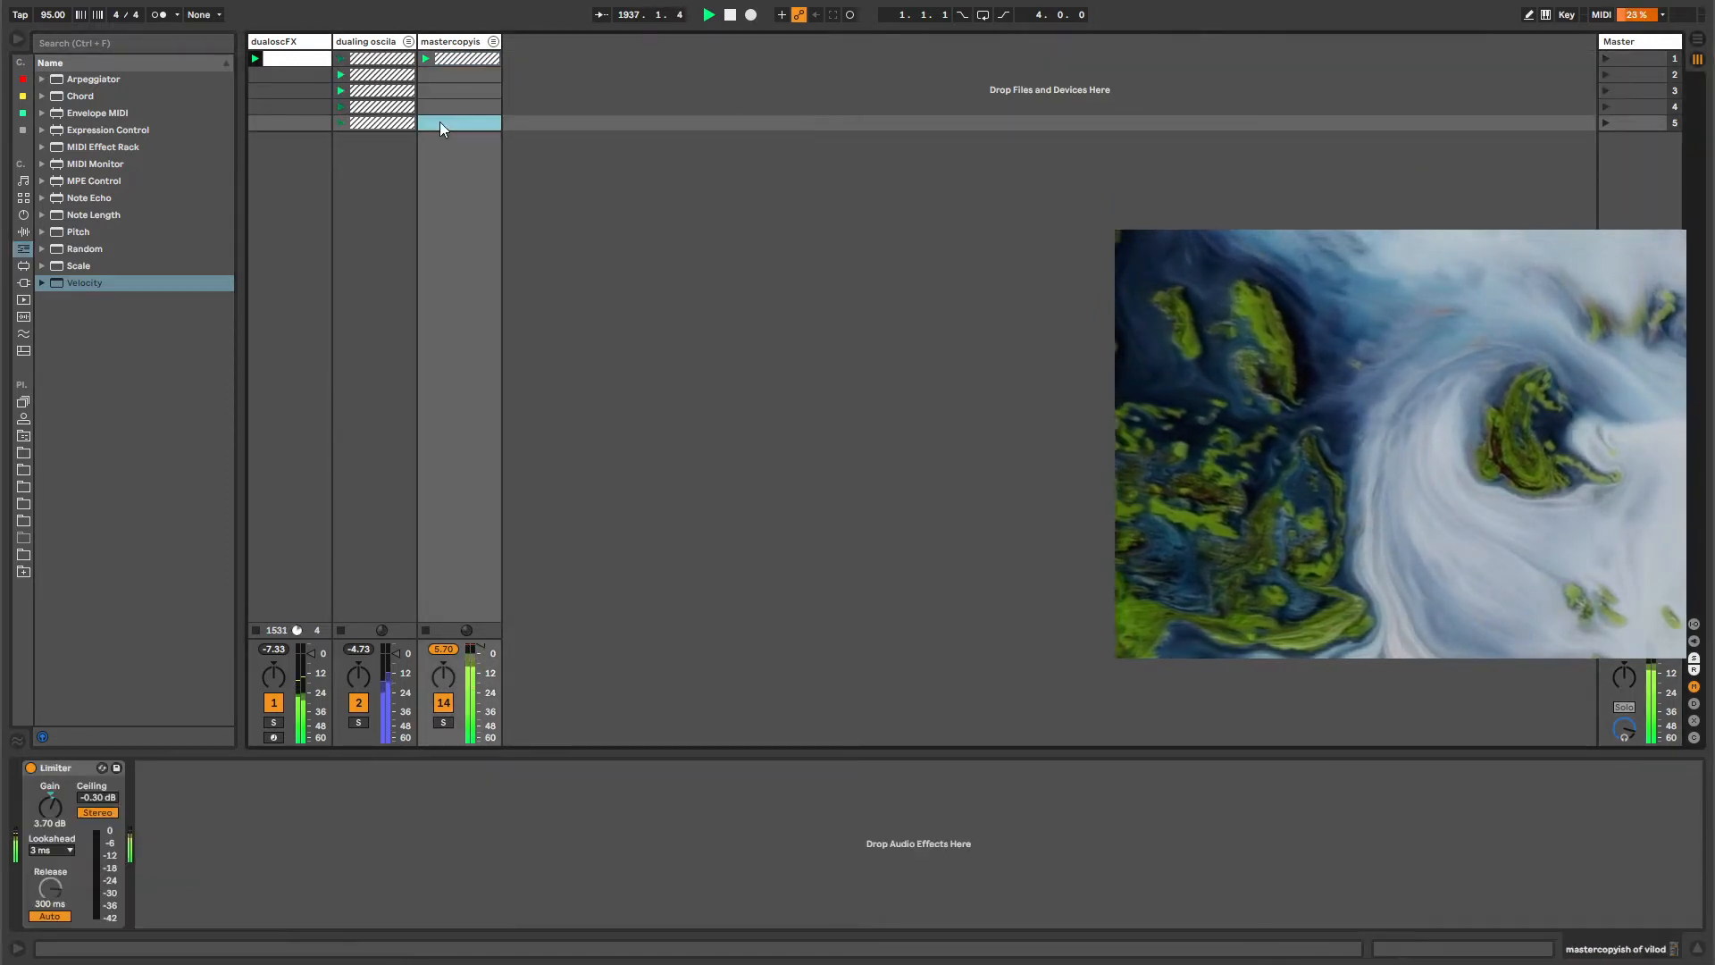
shift+click(302, 59)
click(454, 42)
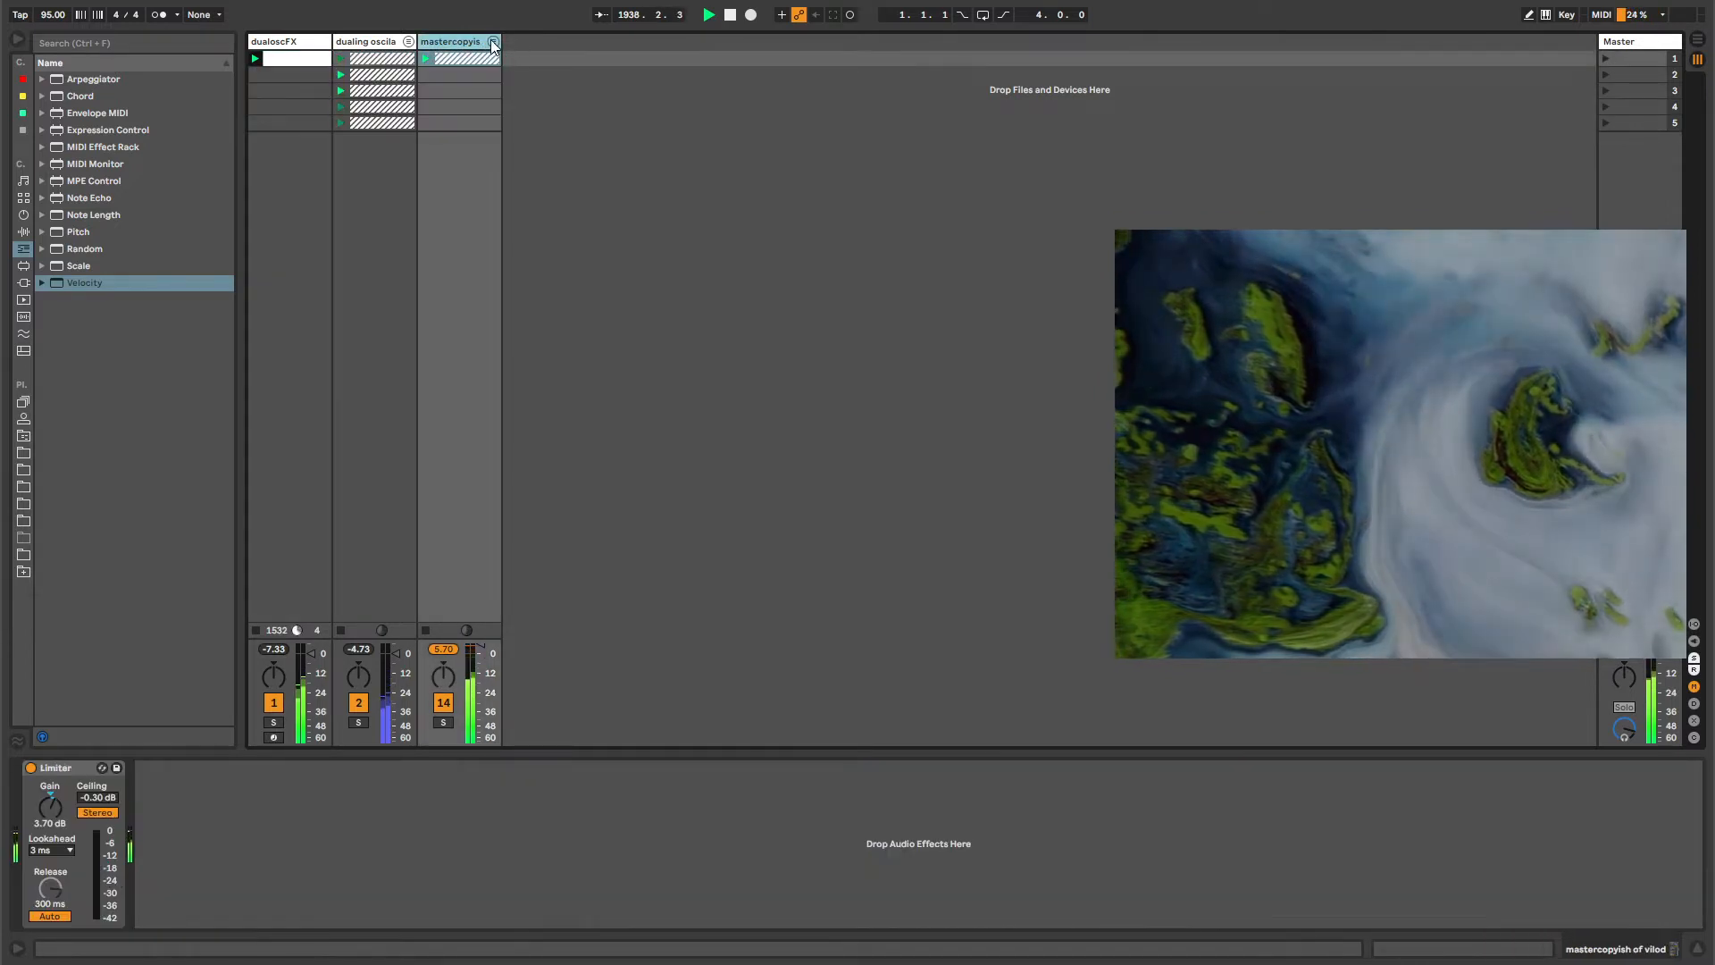
click(493, 42)
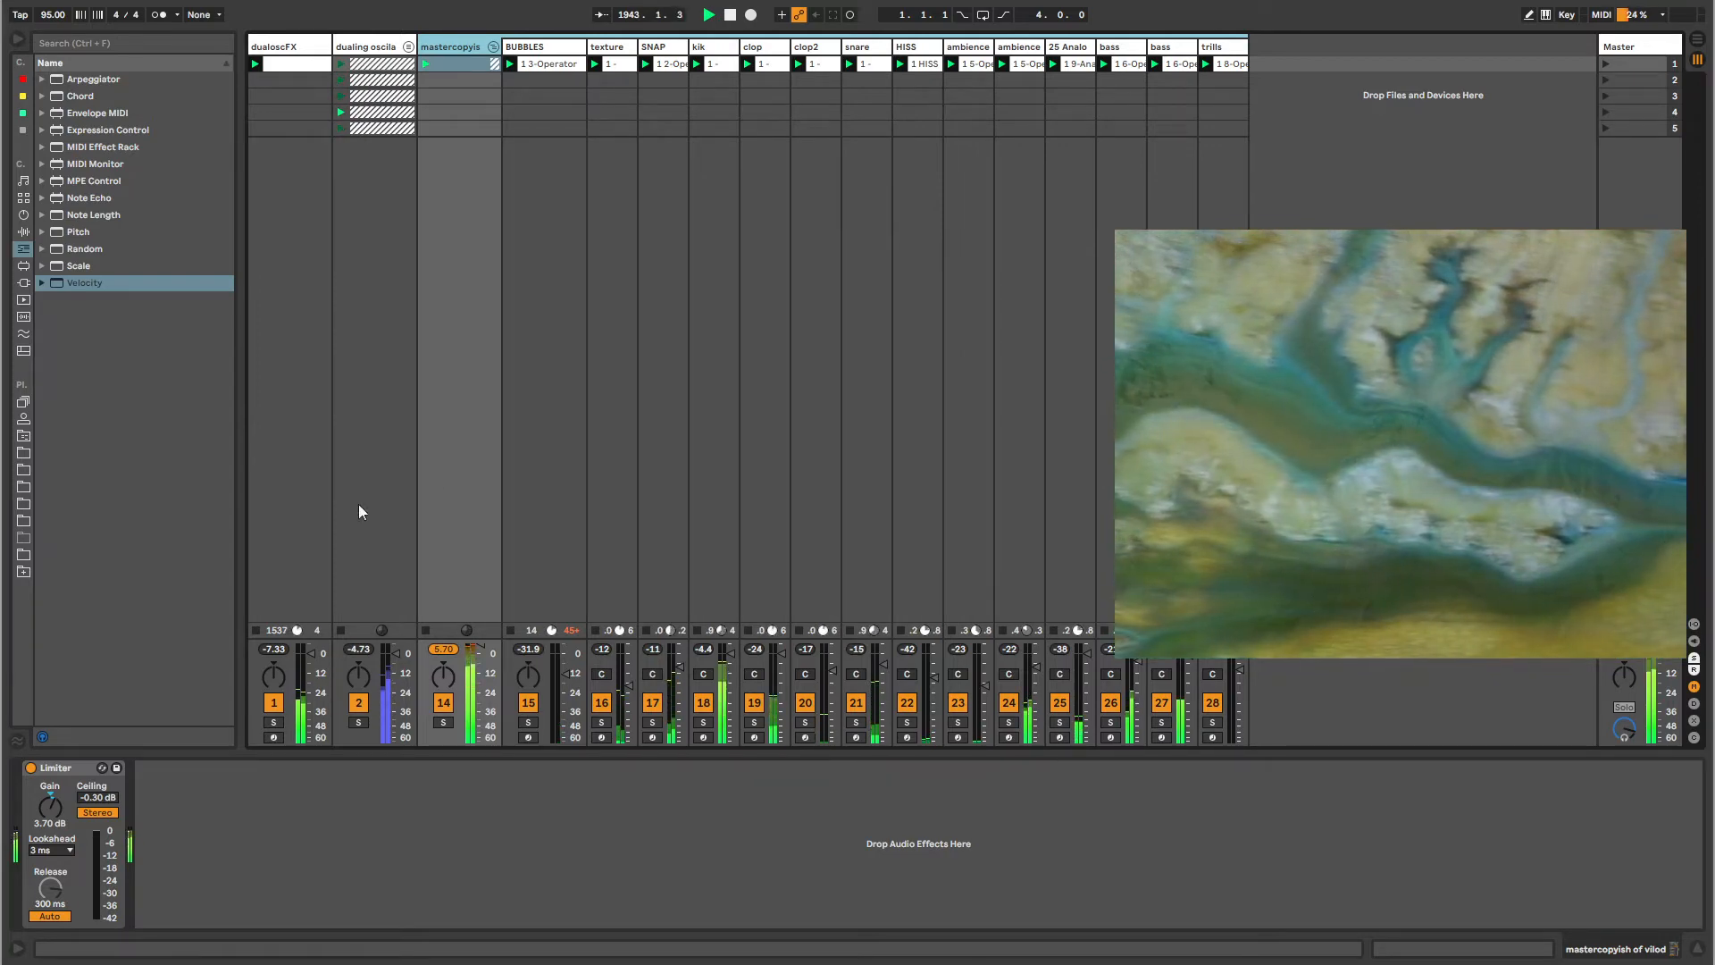
mouse_move(1251, 341)
mouse_down()
mouse_move(1244, 244)
mouse_move(1280, 237)
mouse_move(1263, 372)
mouse_up()
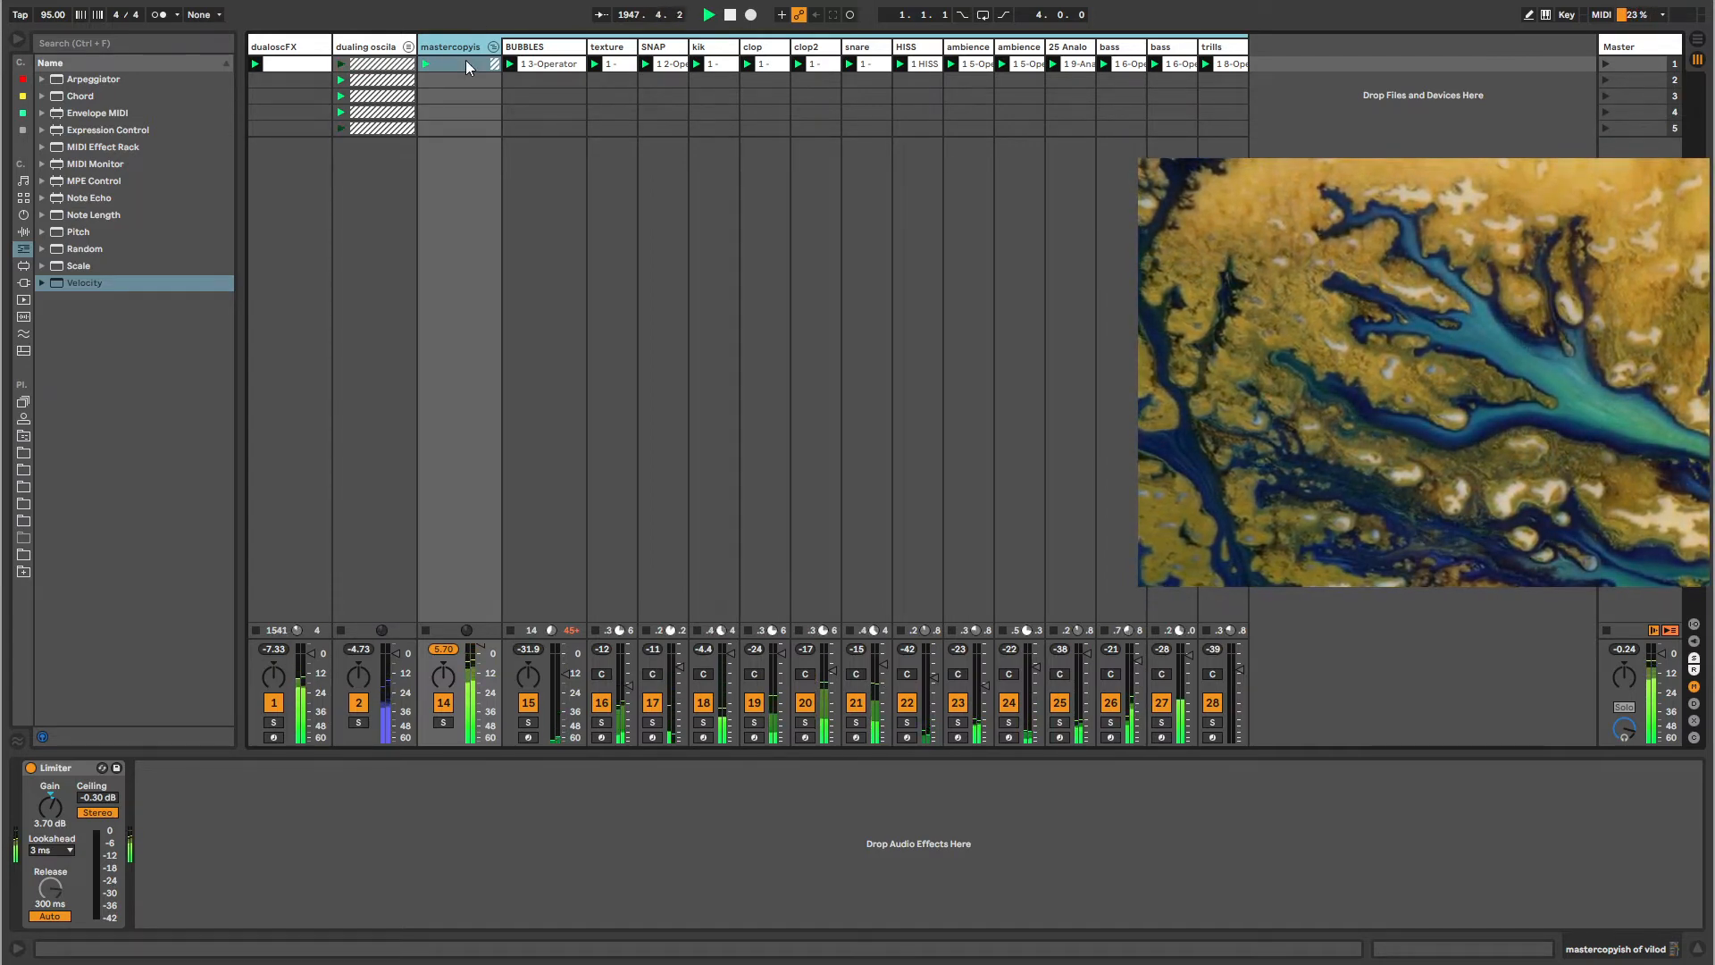
click(365, 49)
click(464, 48)
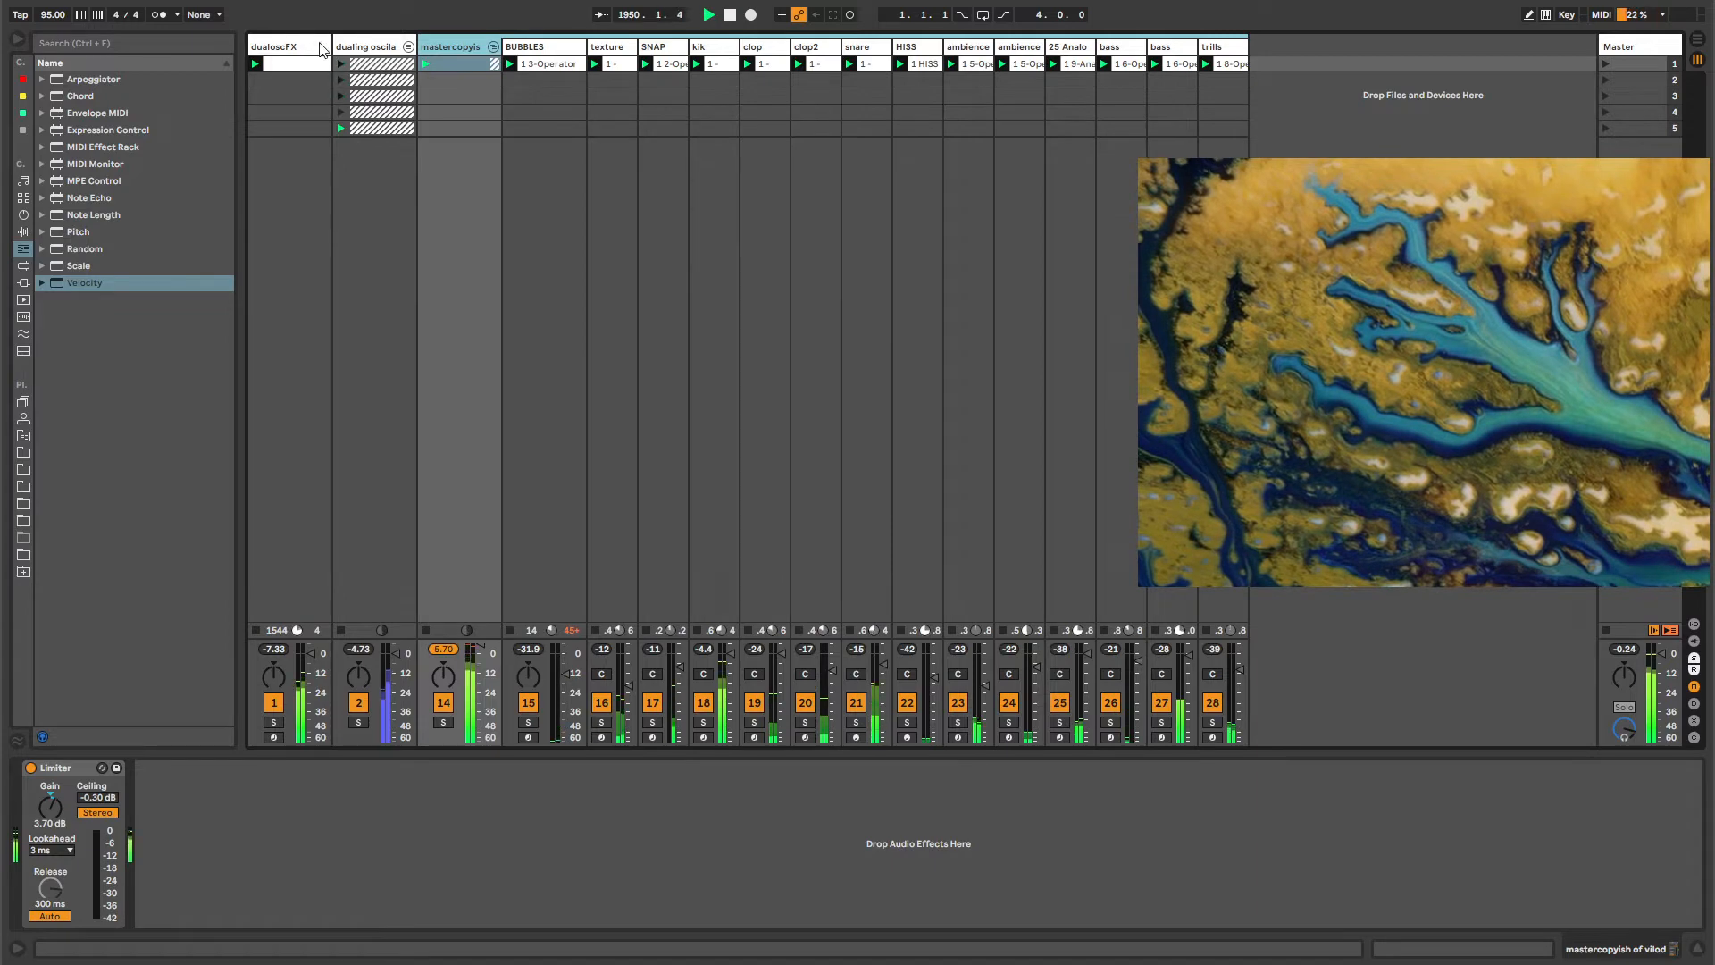
Look through the device chains of the BUBBLES and texture tracks and highlight Note Length and Note Echo among the MIDI effects.
click(318, 49)
click(368, 49)
click(448, 47)
click(520, 48)
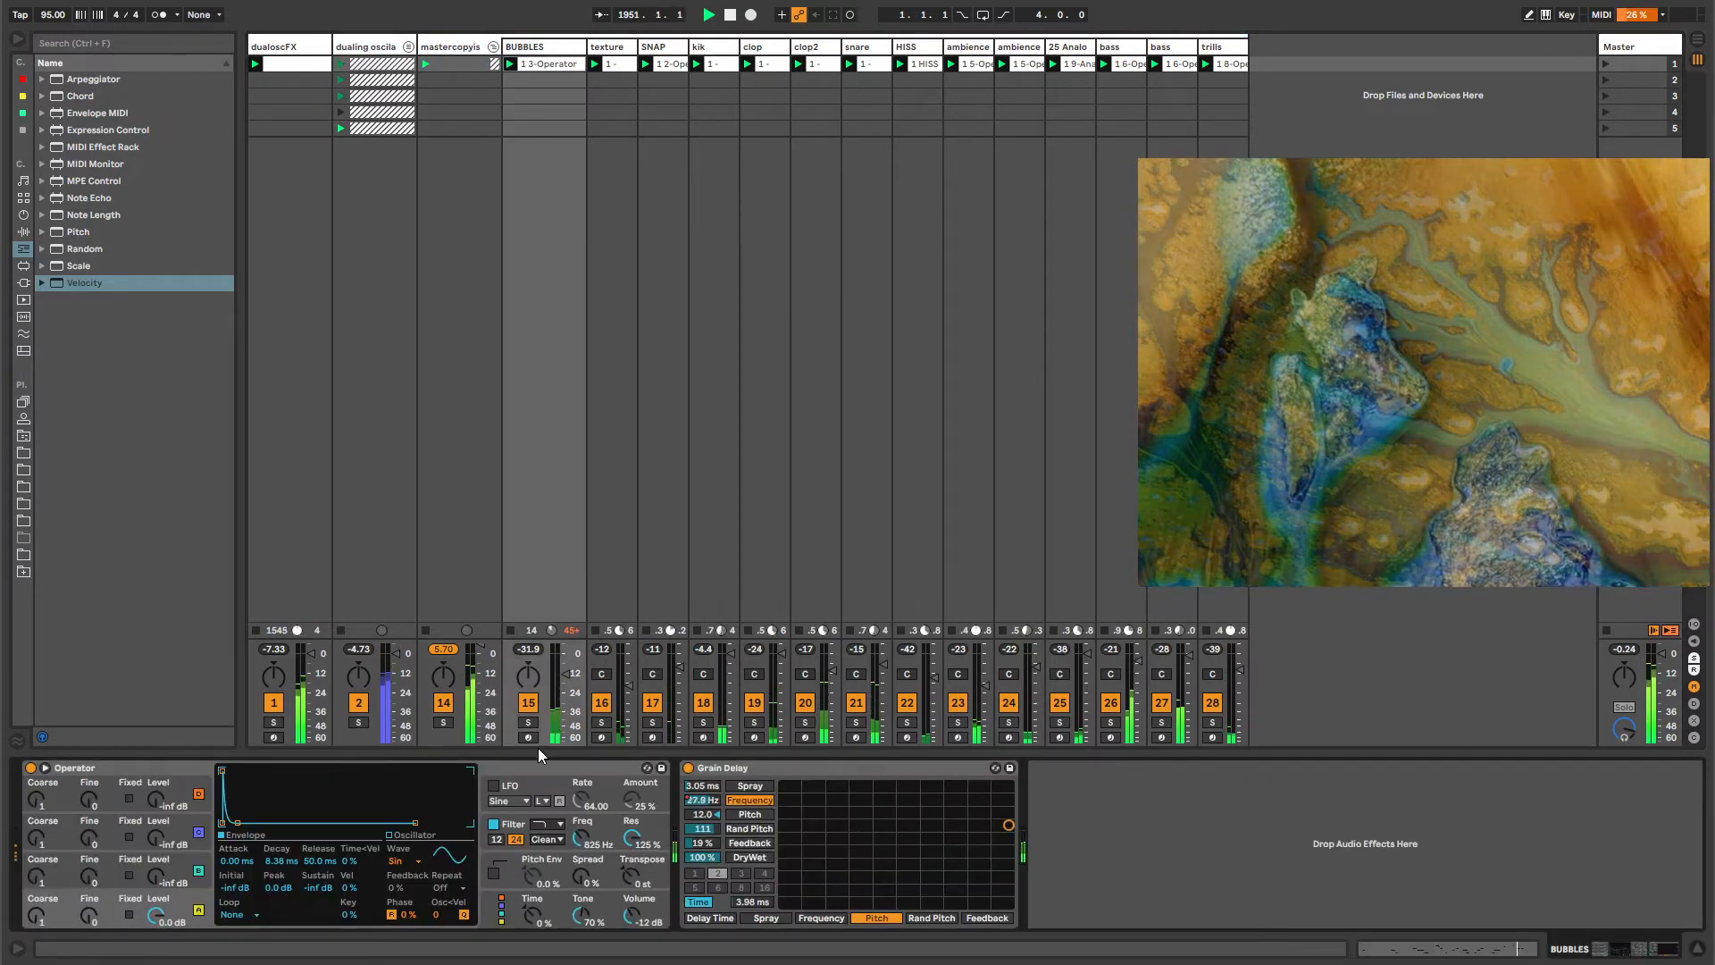
click(622, 51)
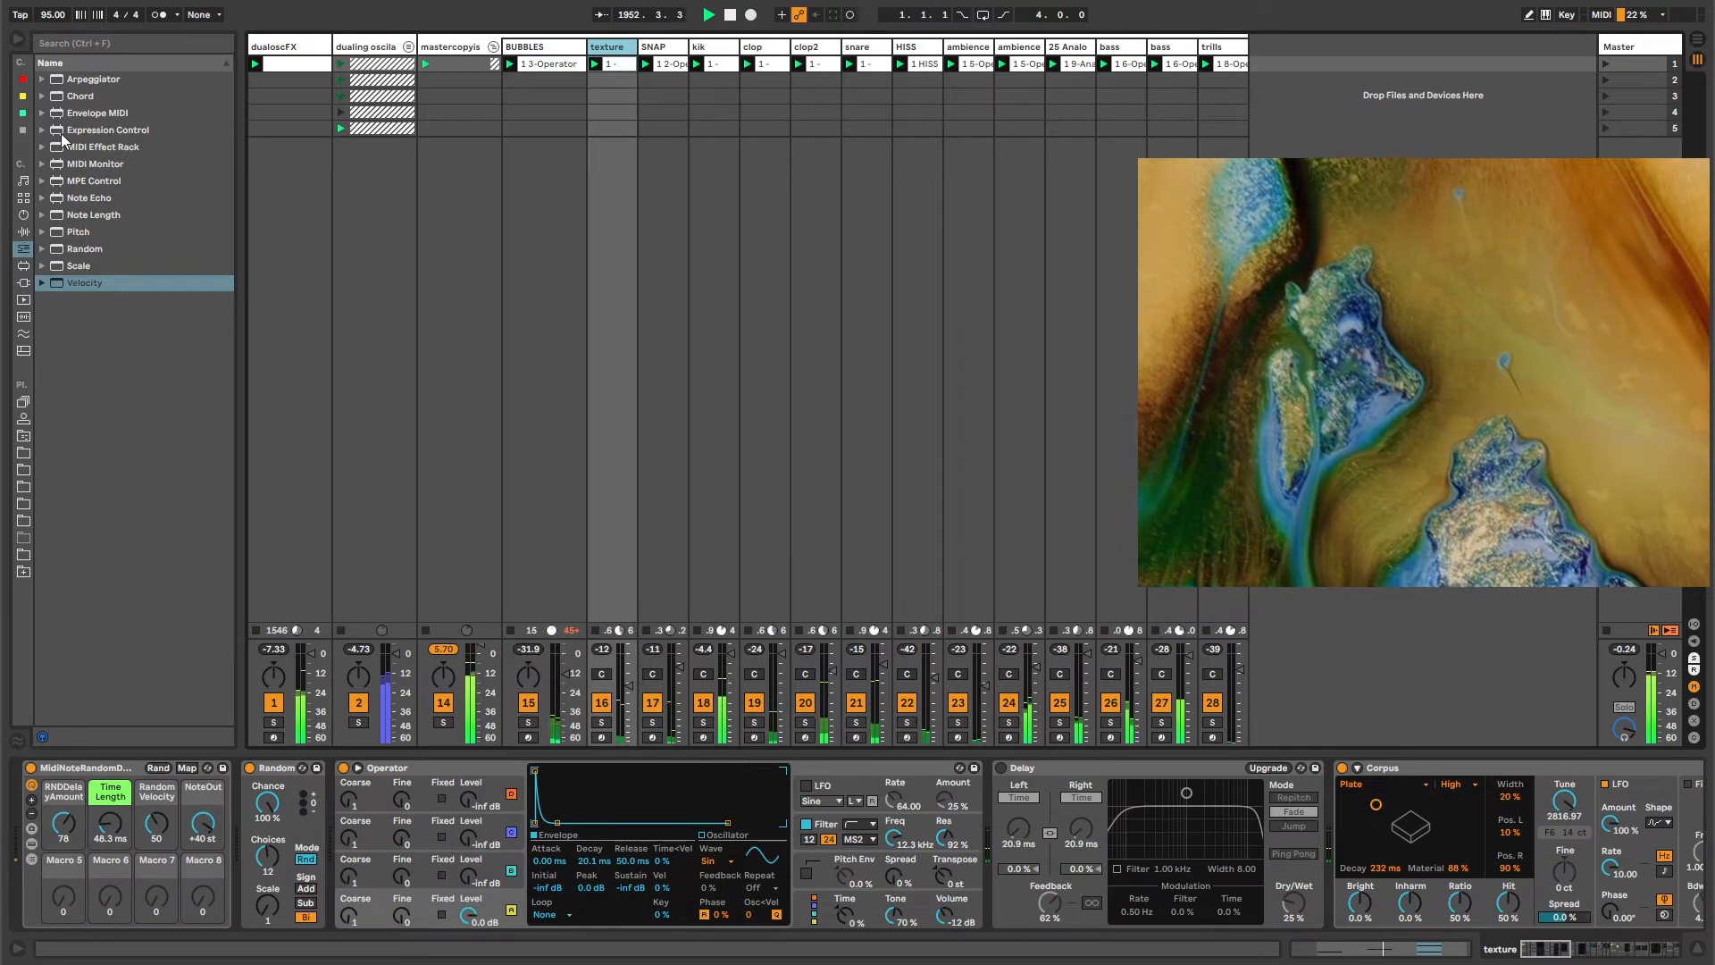
click(90, 217)
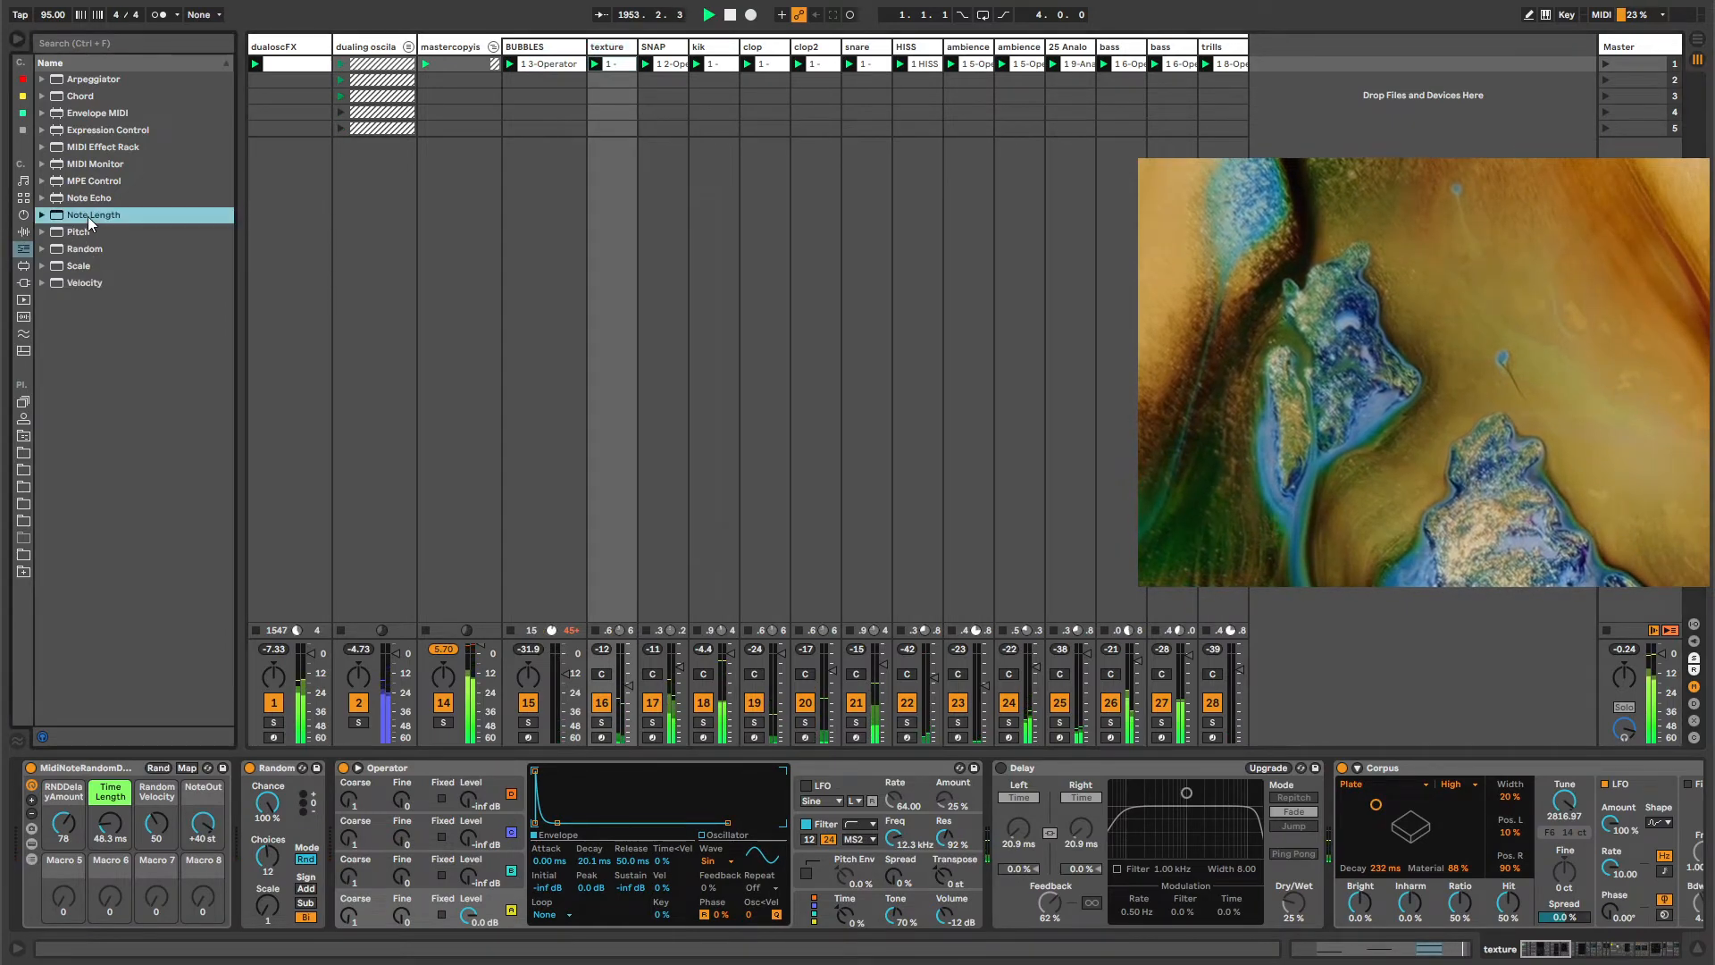
click(89, 200)
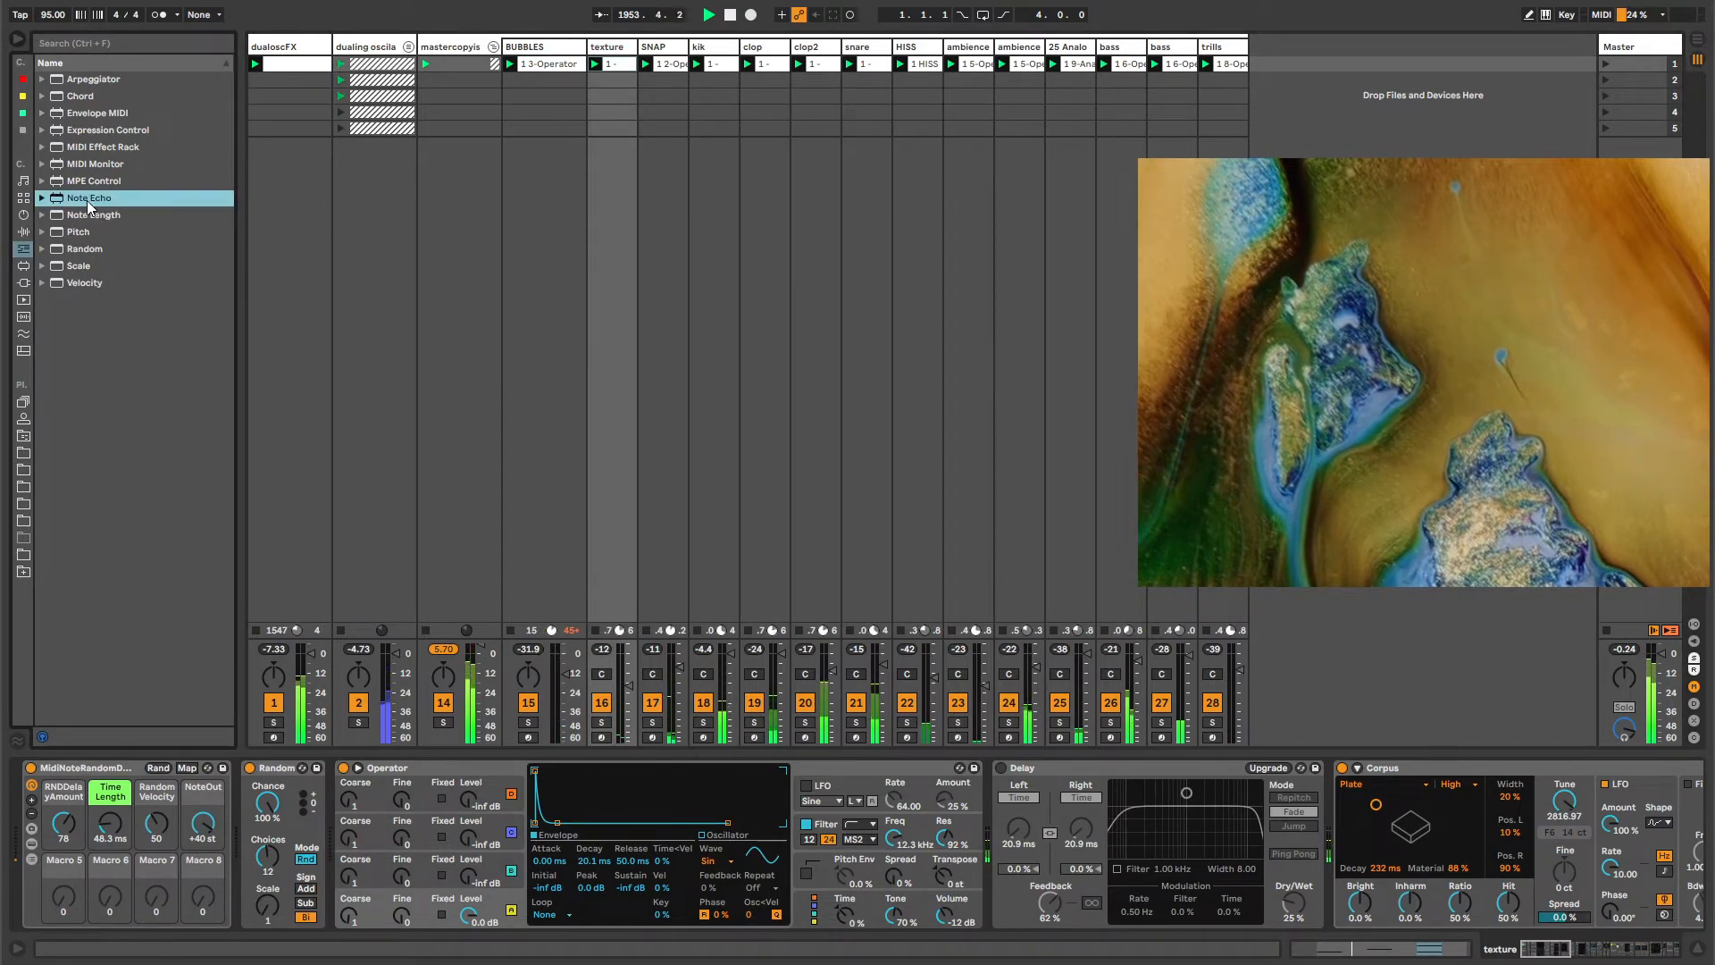
Fold the mastercopyish group and check the CPU meter's average and current load.
click(496, 51)
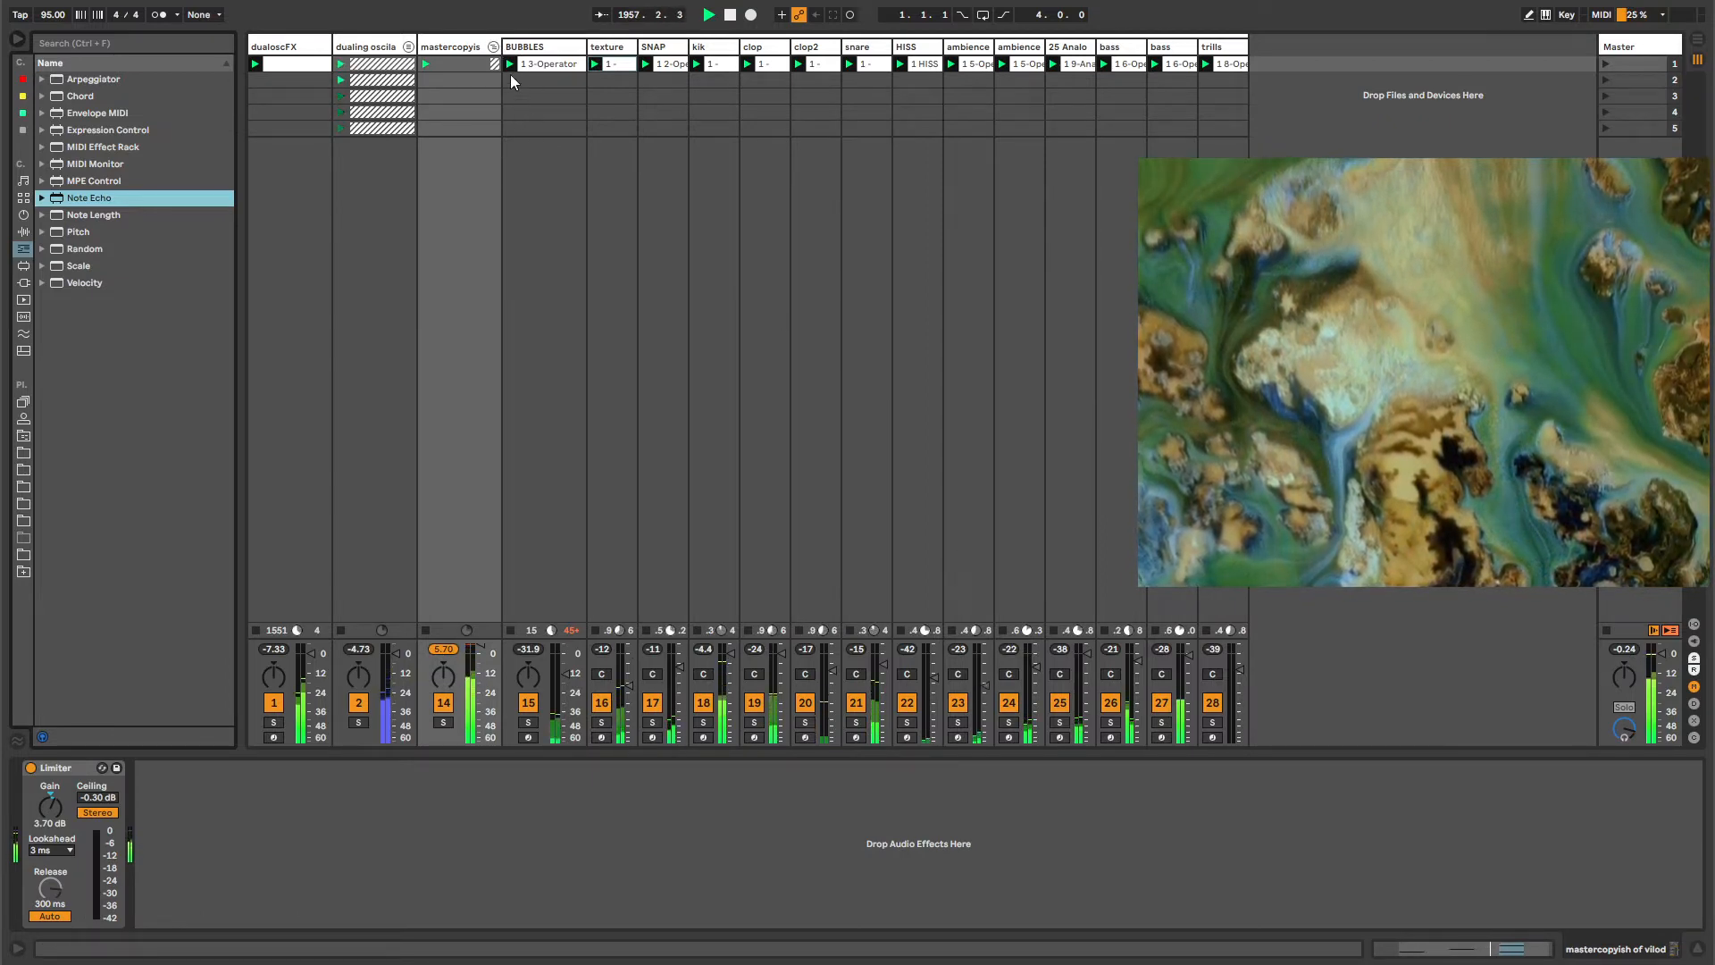
click(493, 46)
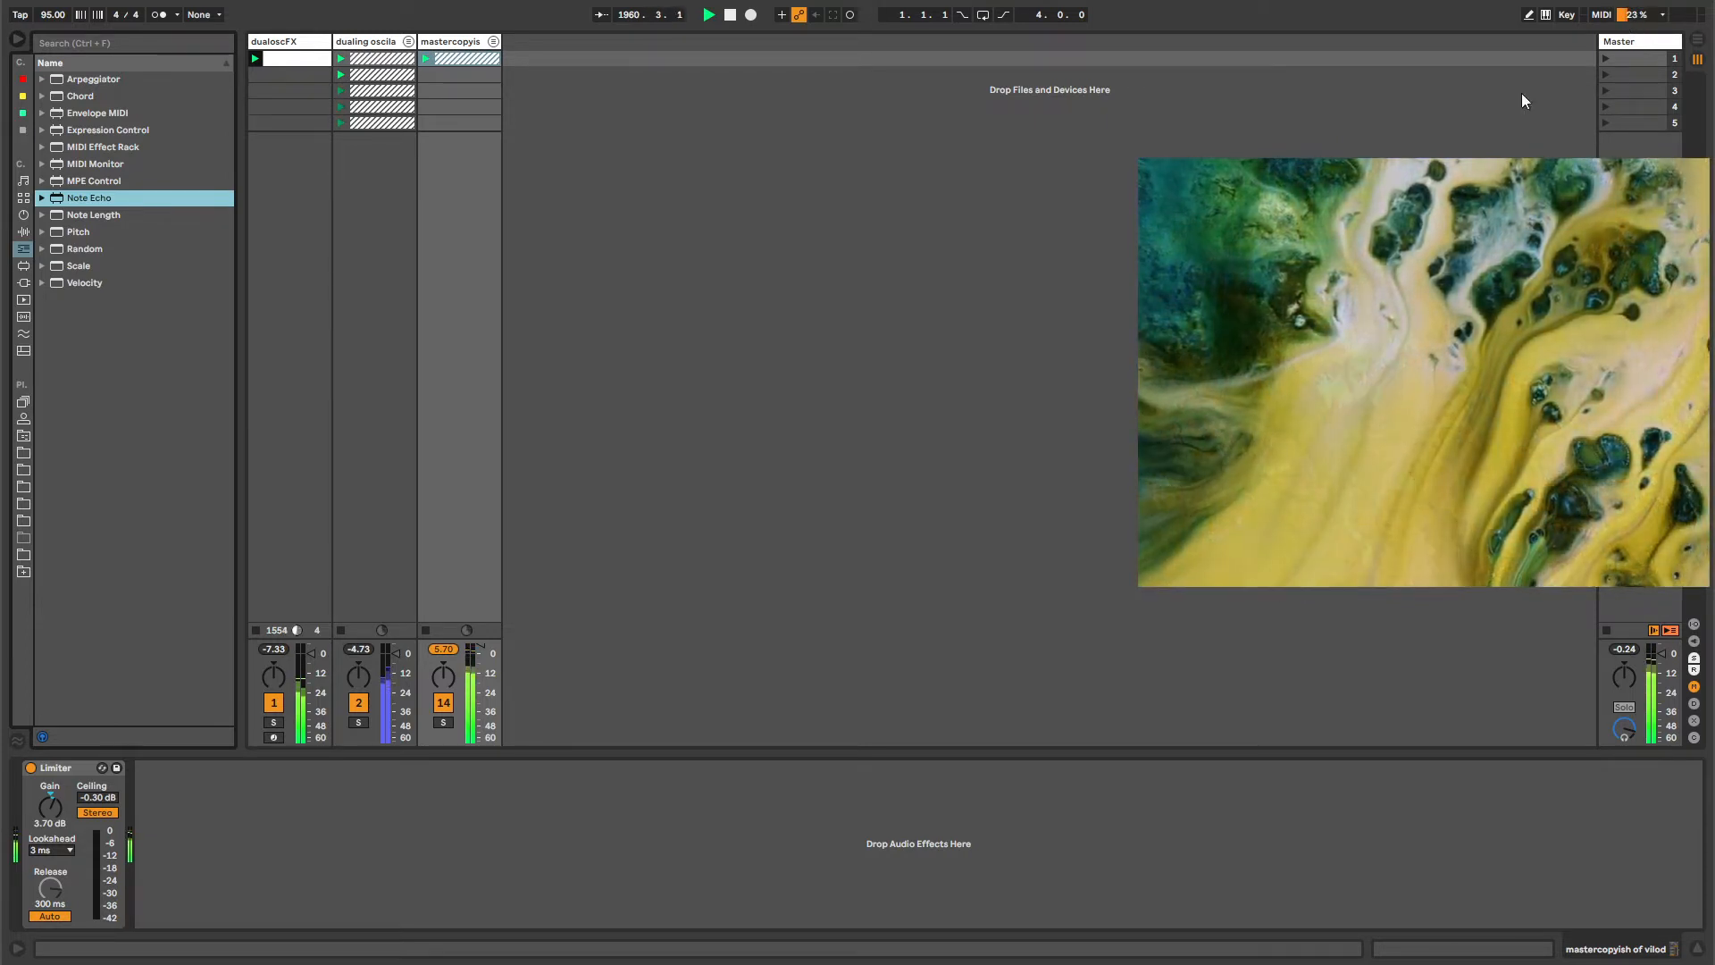
click(1658, 18)
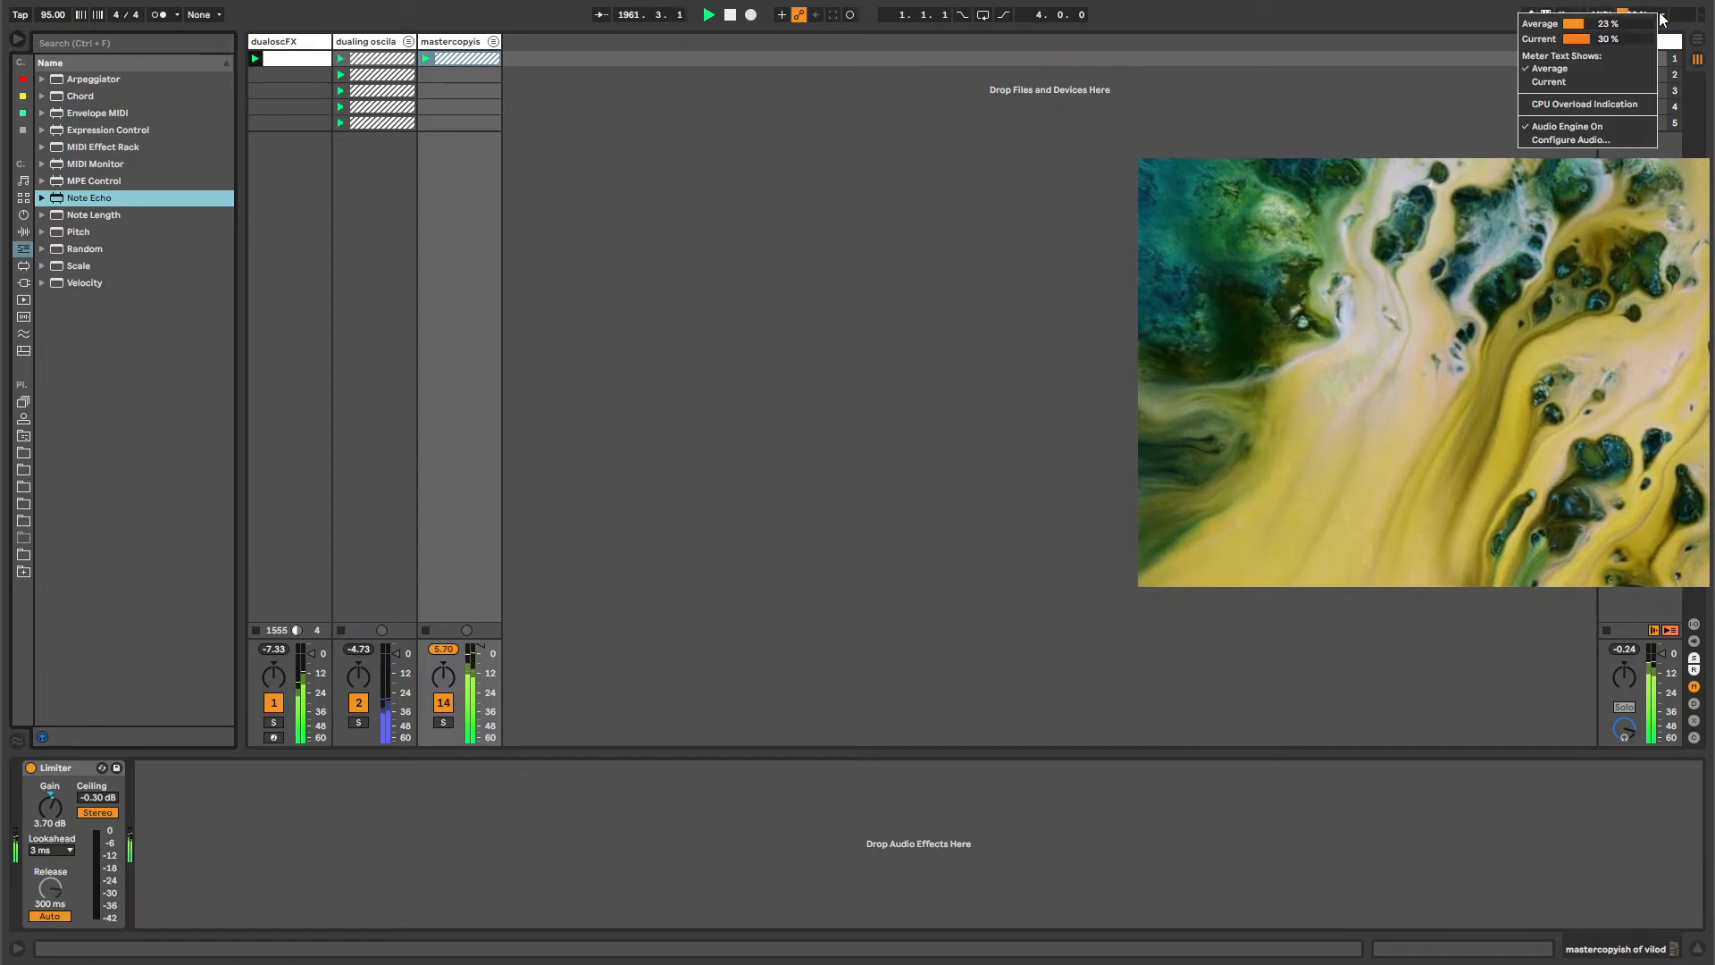
click(1251, 88)
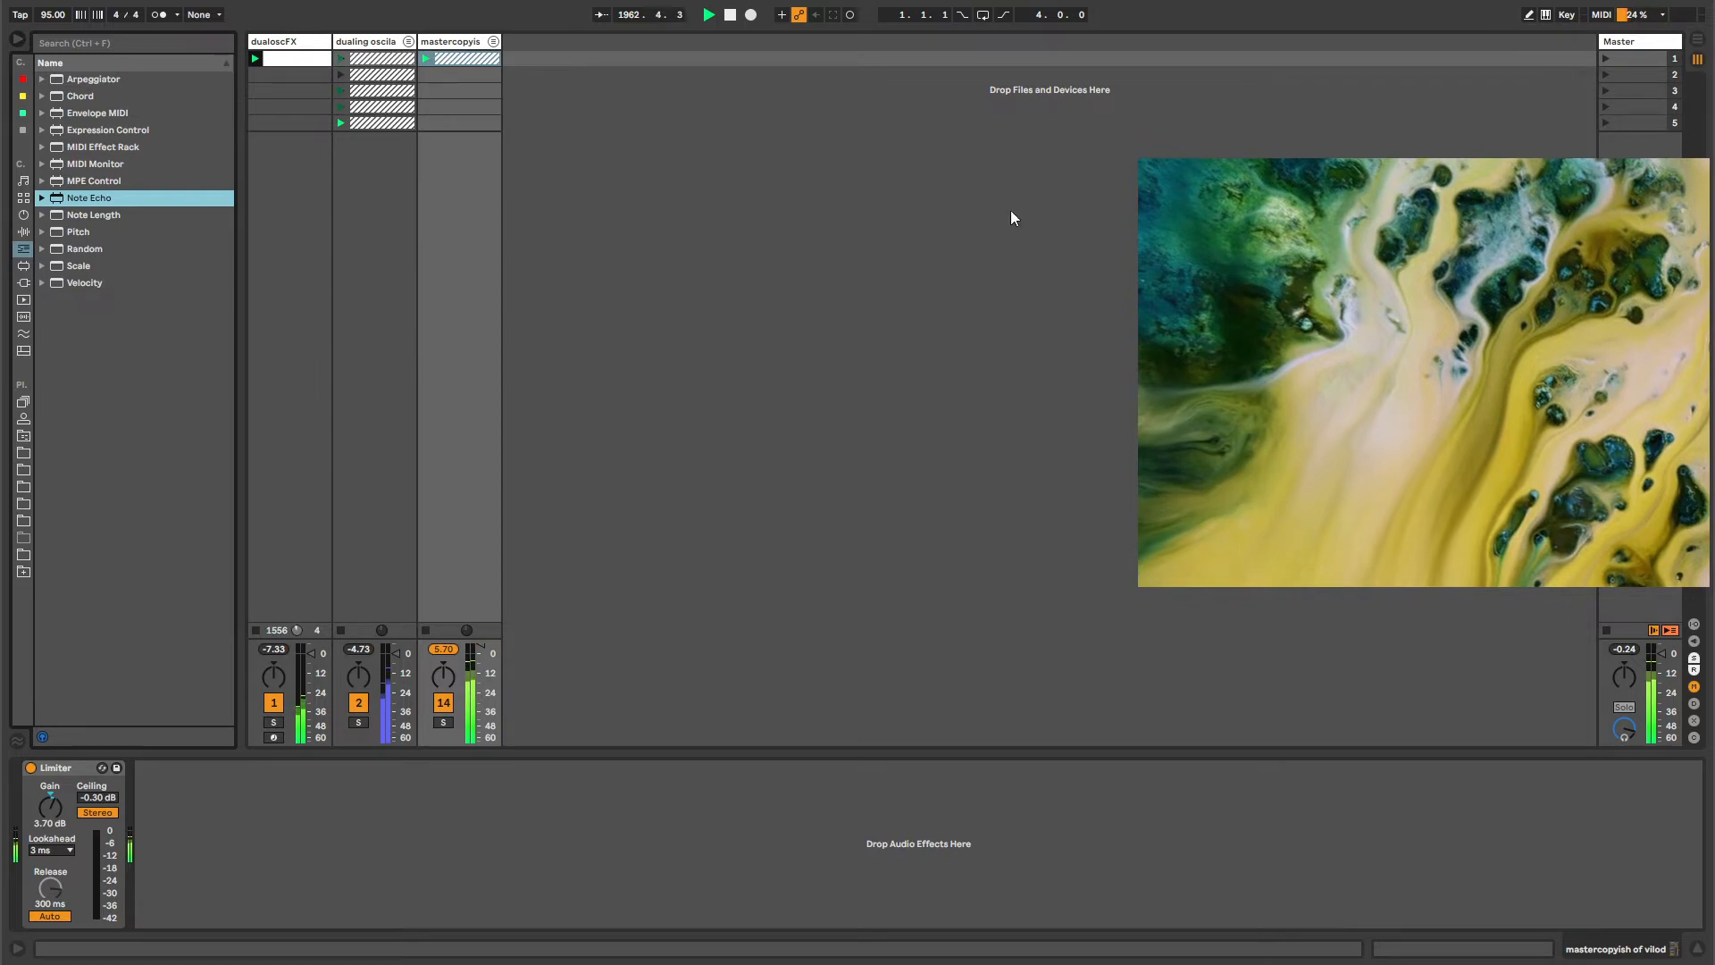
View the dualoscFX device chain, and unfold and refold the mastercopyish group to review its tracks.
click(287, 43)
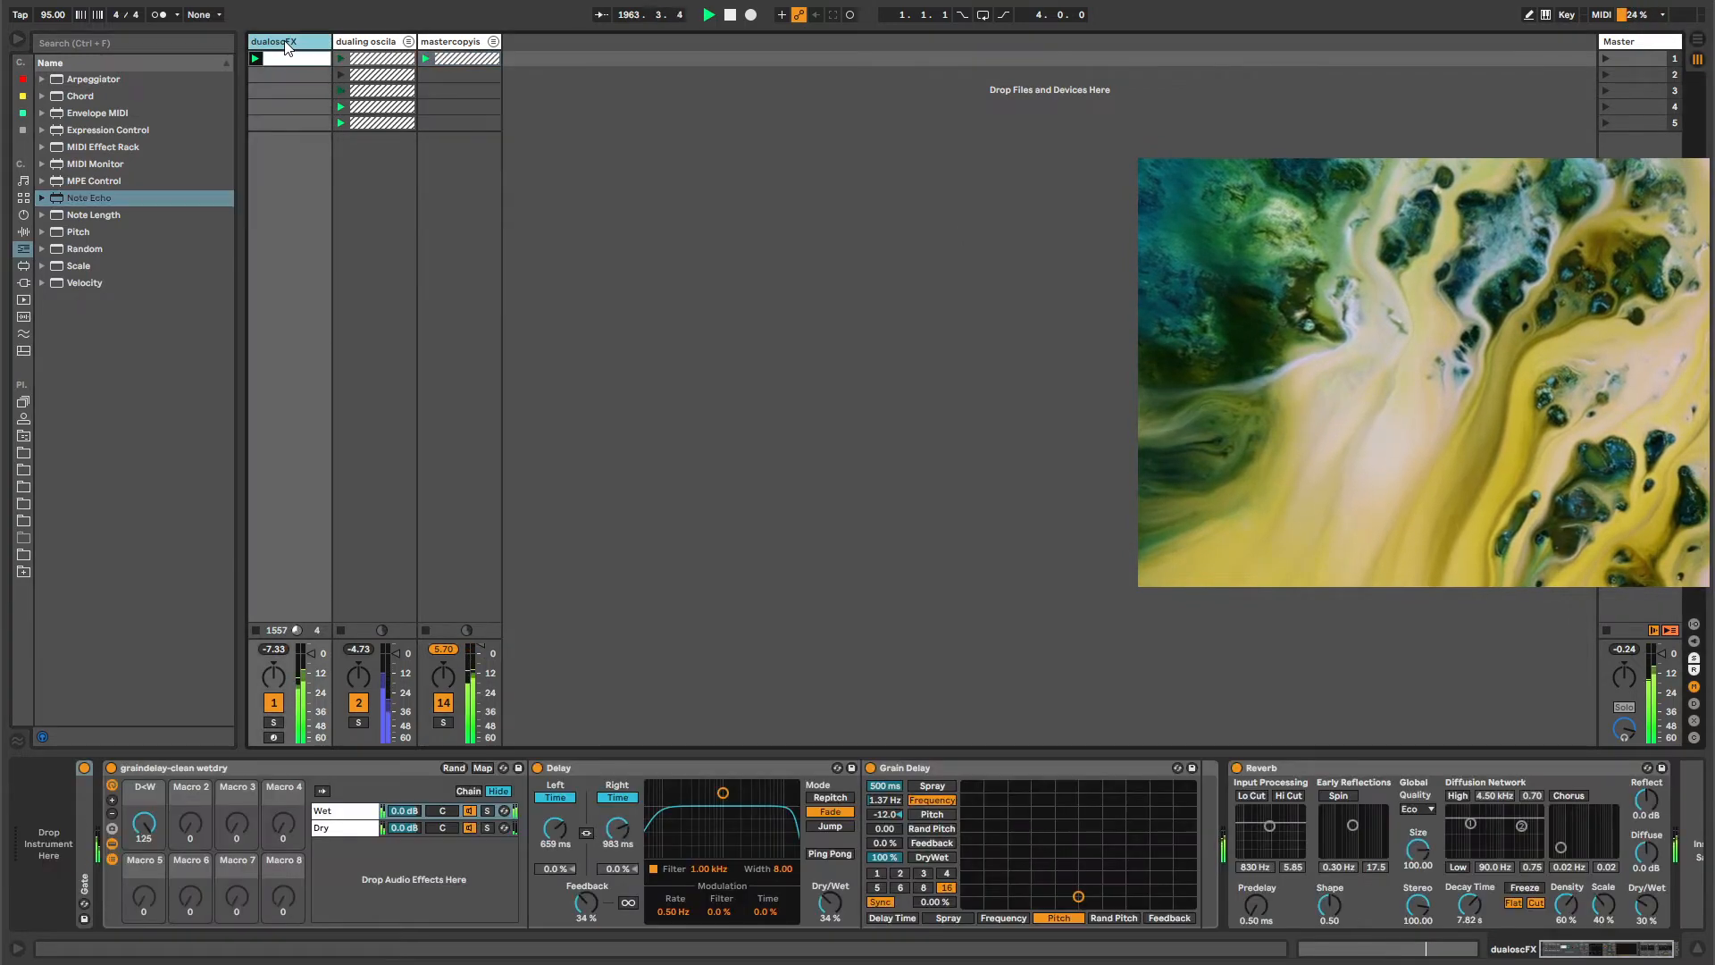
click(490, 42)
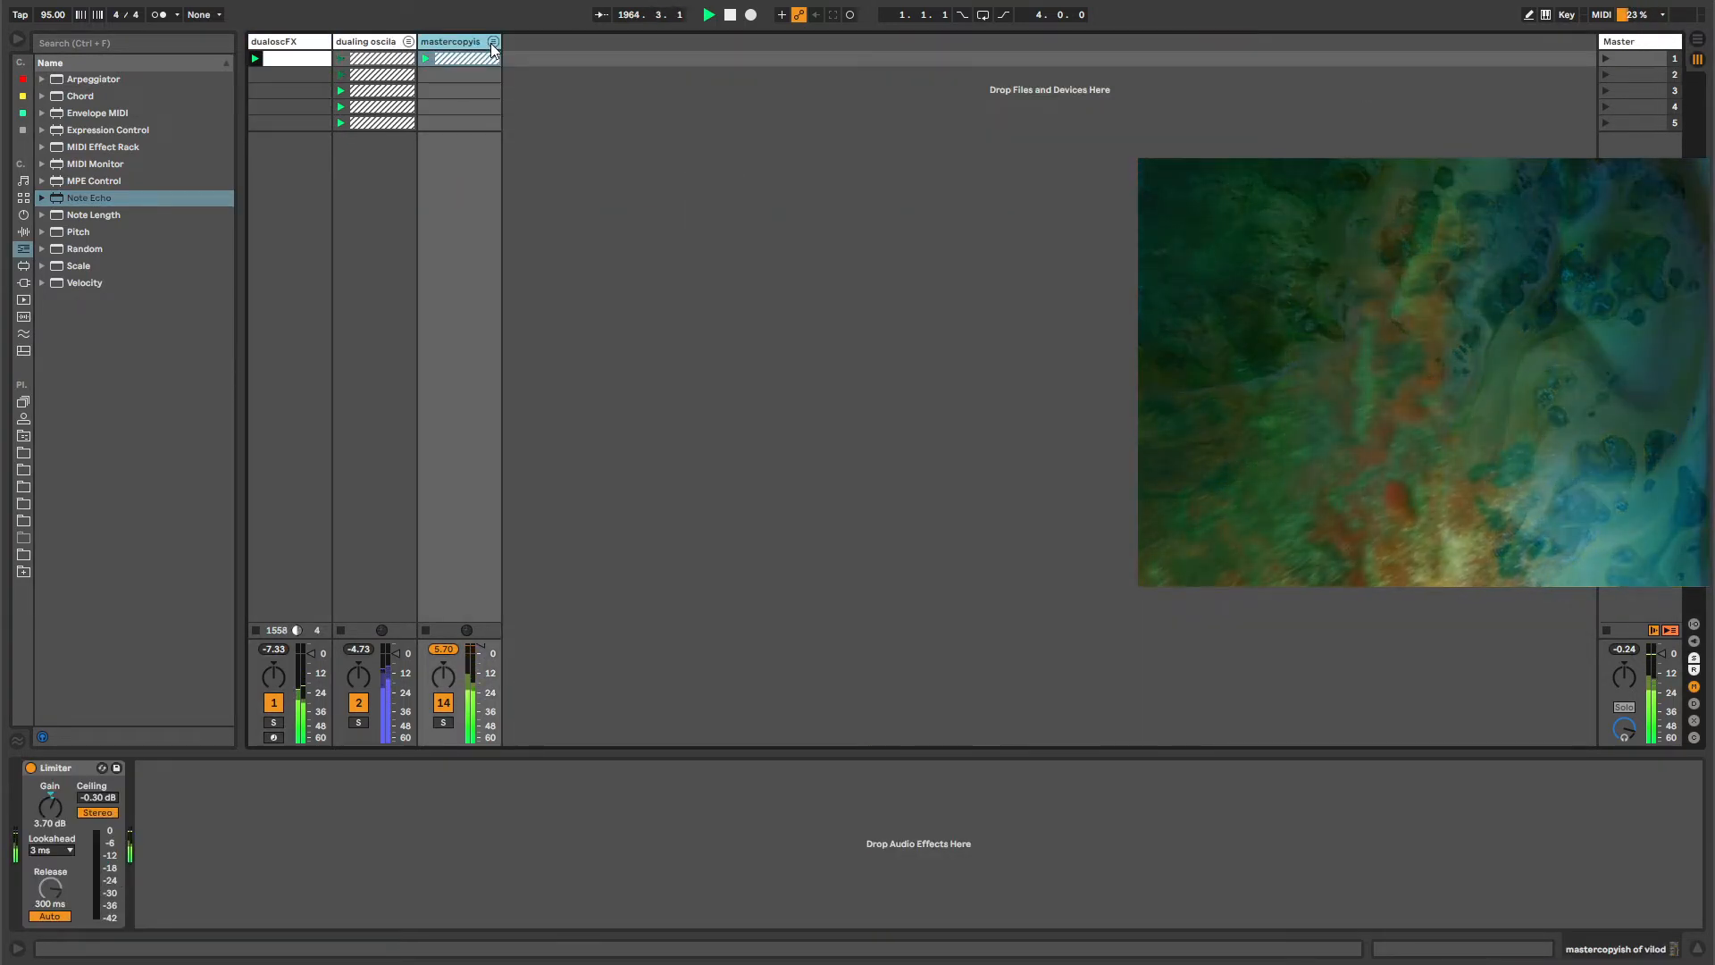
click(494, 42)
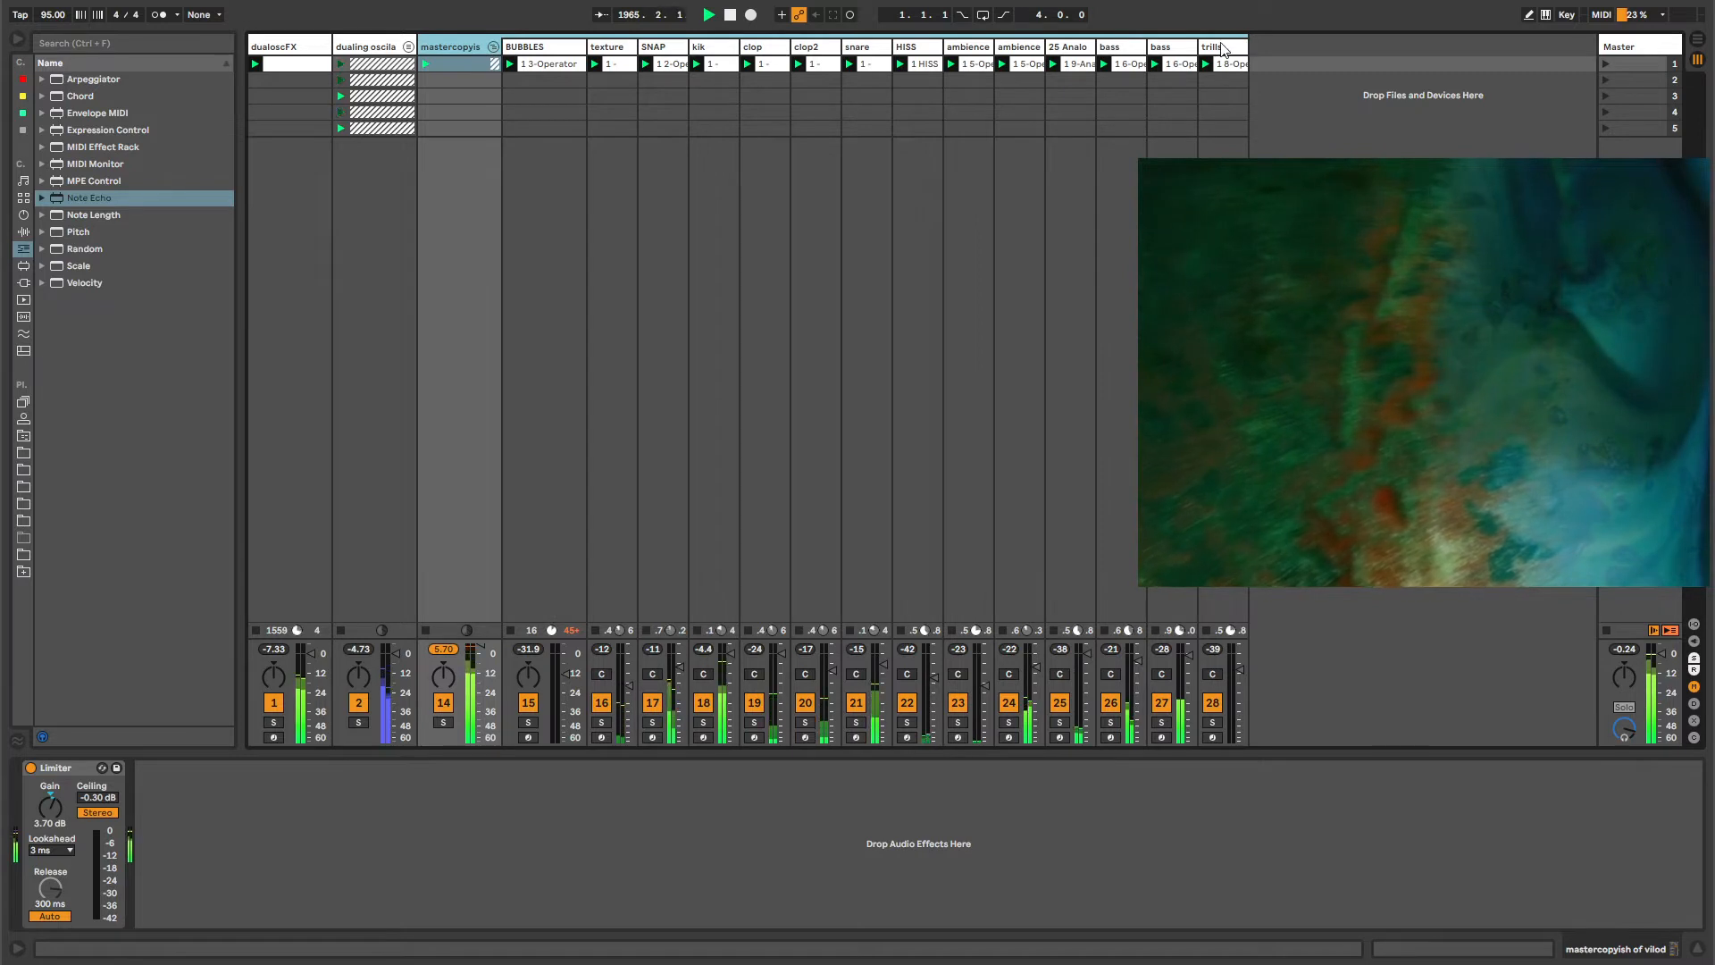
click(493, 47)
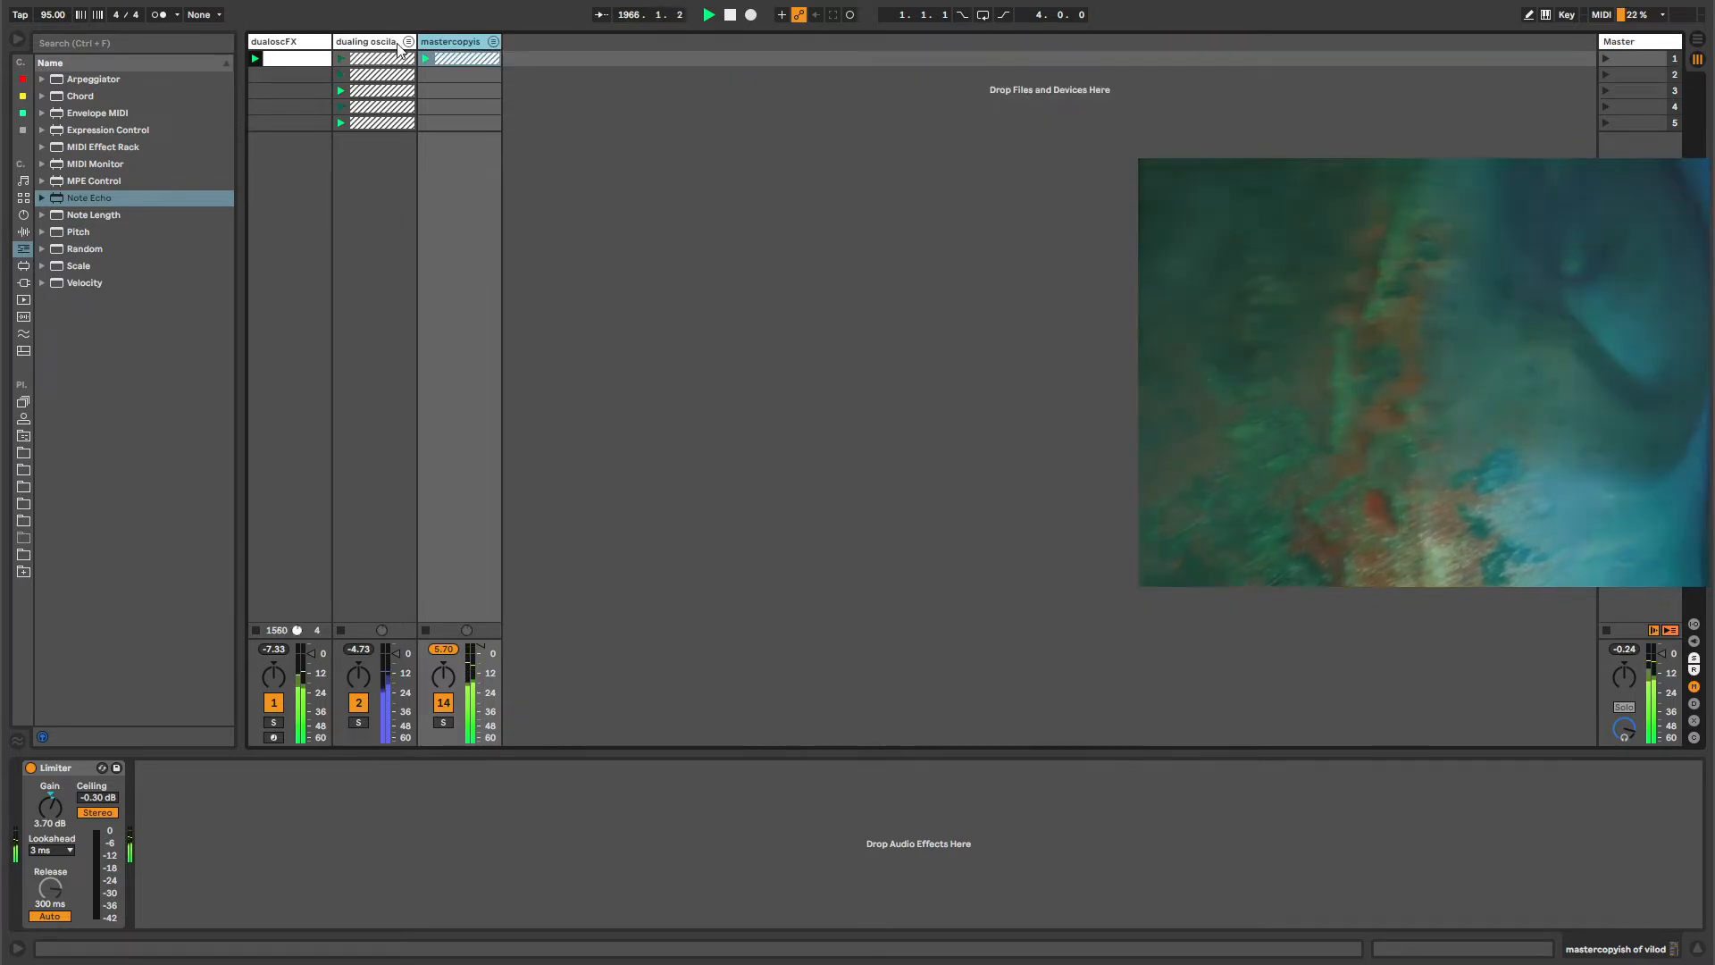
Group the dualoscFX, dualing oscila and mastercopyish tracks, and add a MIDI track named FX in front of the group.
click(302, 43)
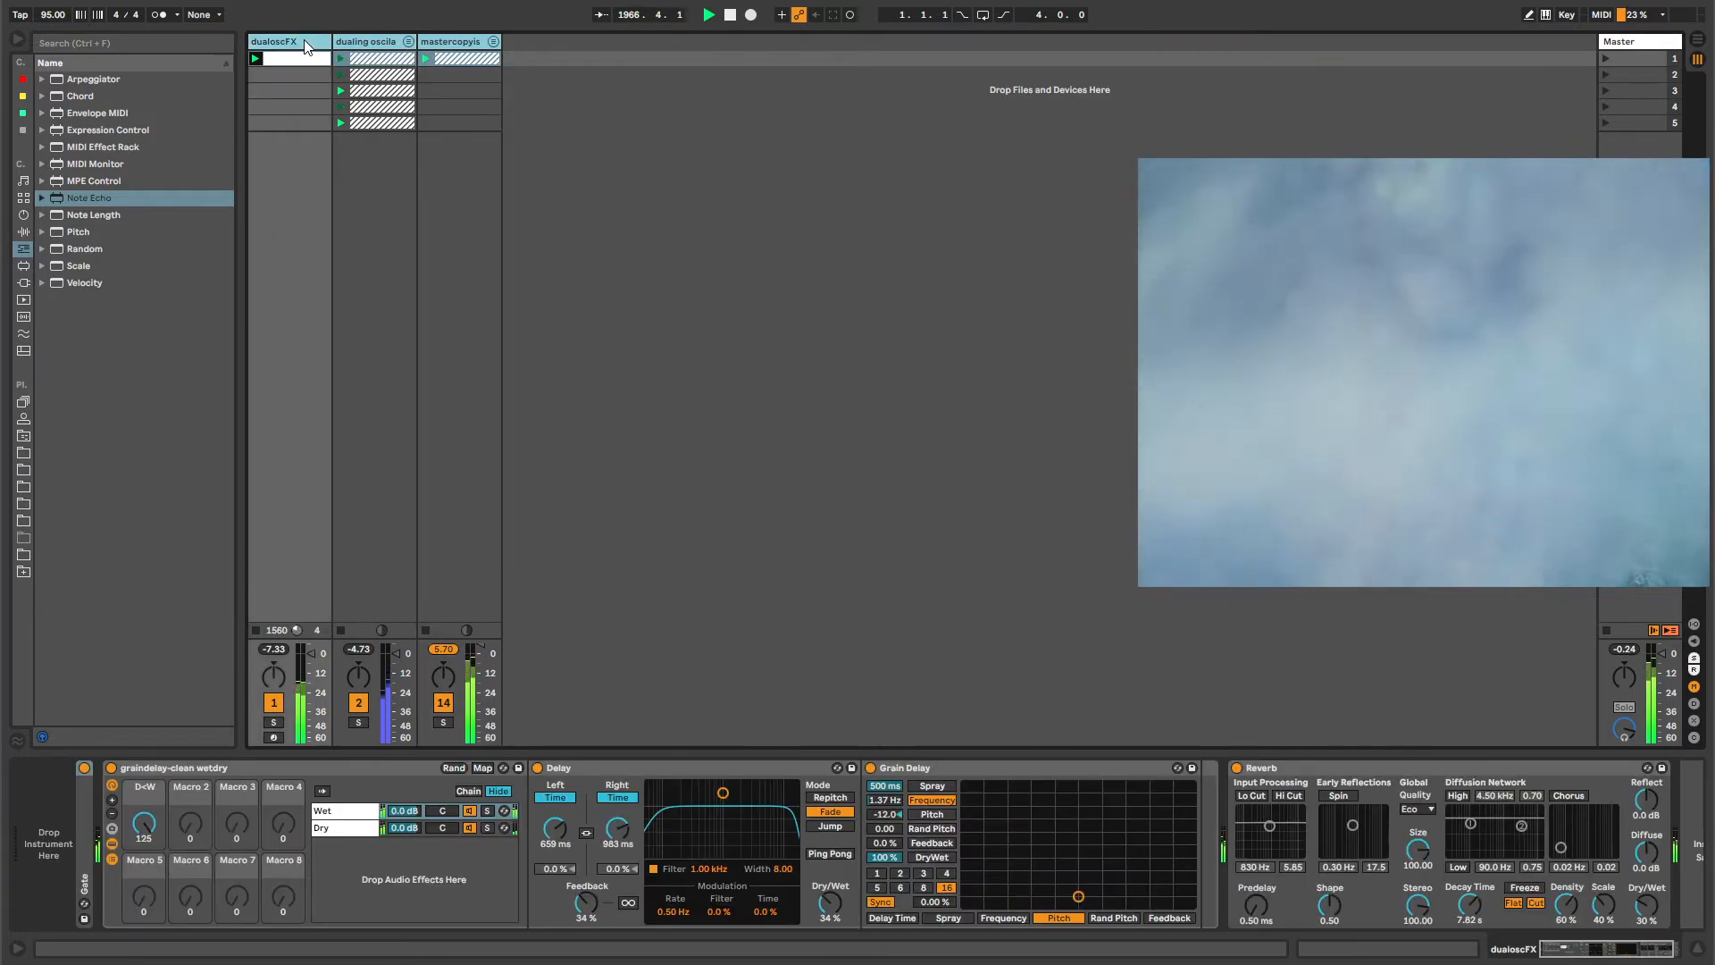
key(ctrl+g)
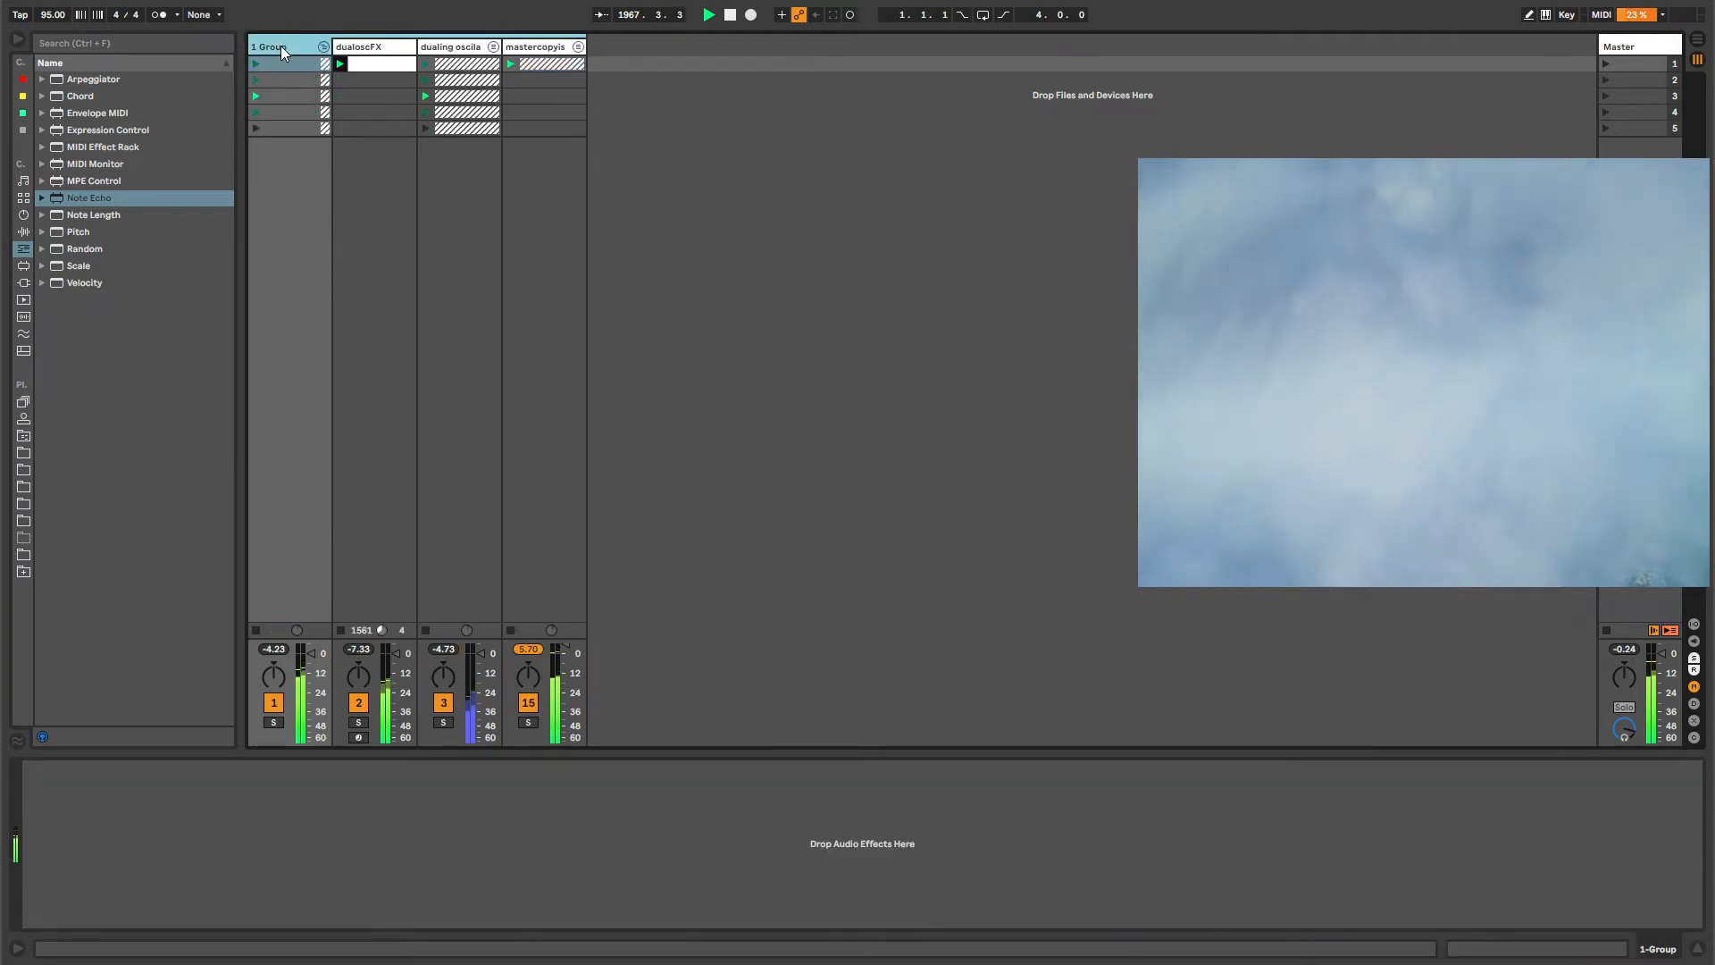
key(ctrl+shift+t)
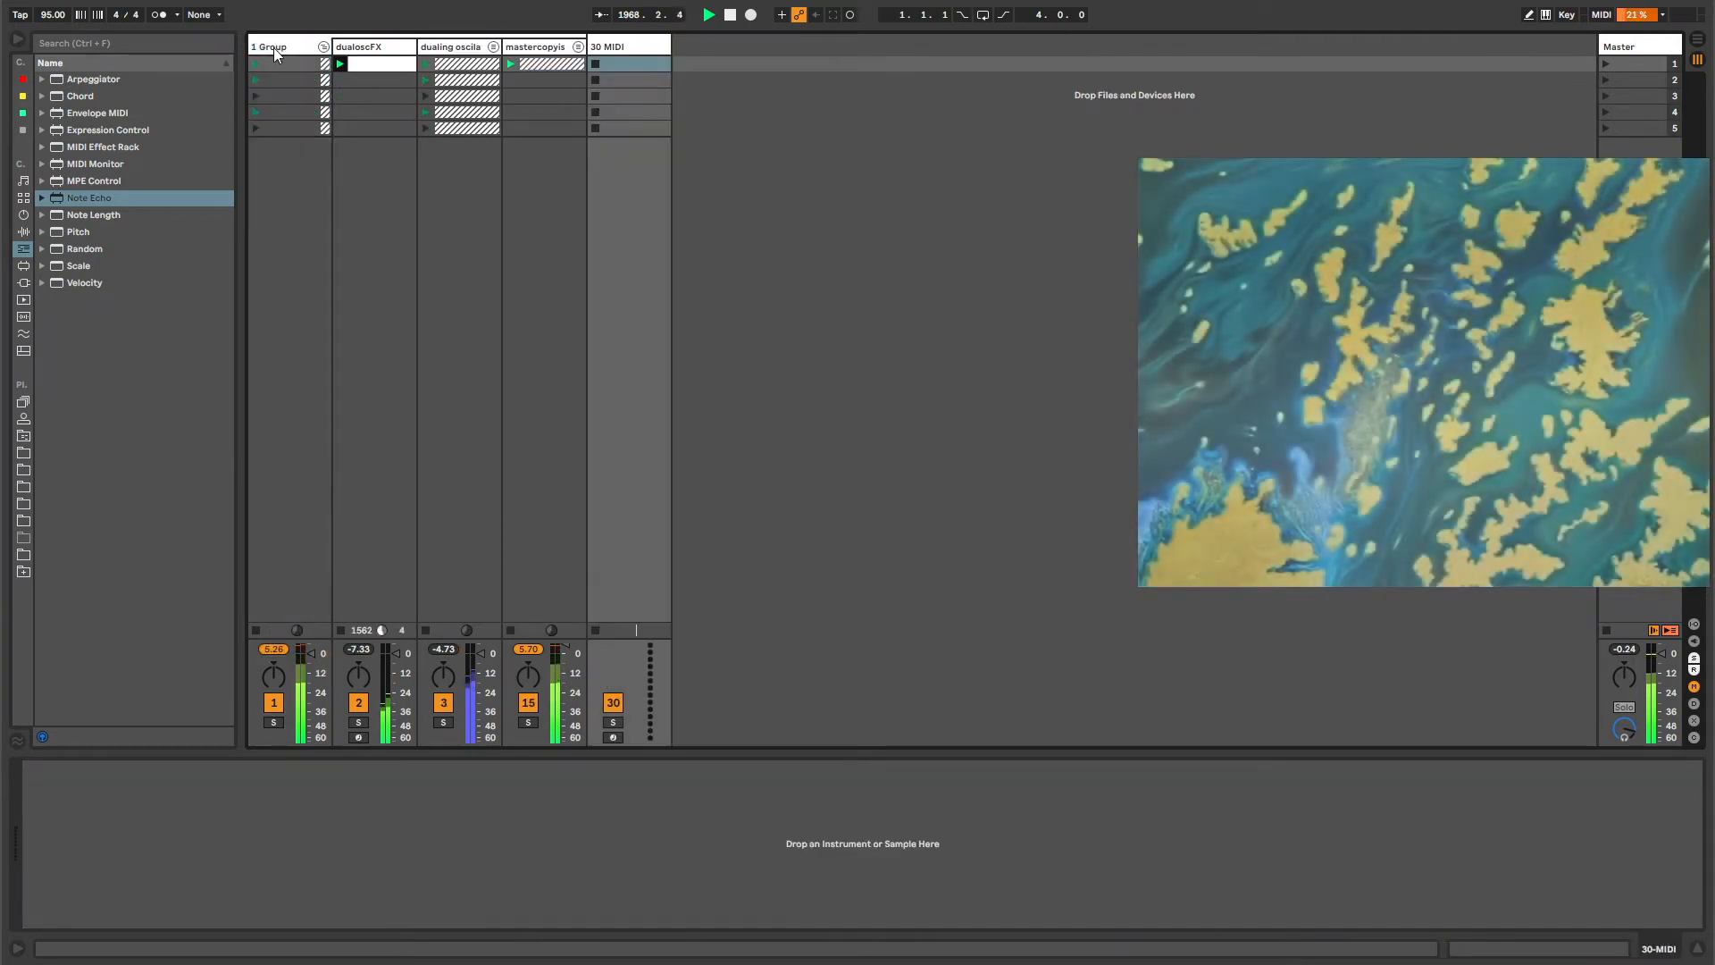
drag(608, 48, 282, 56)
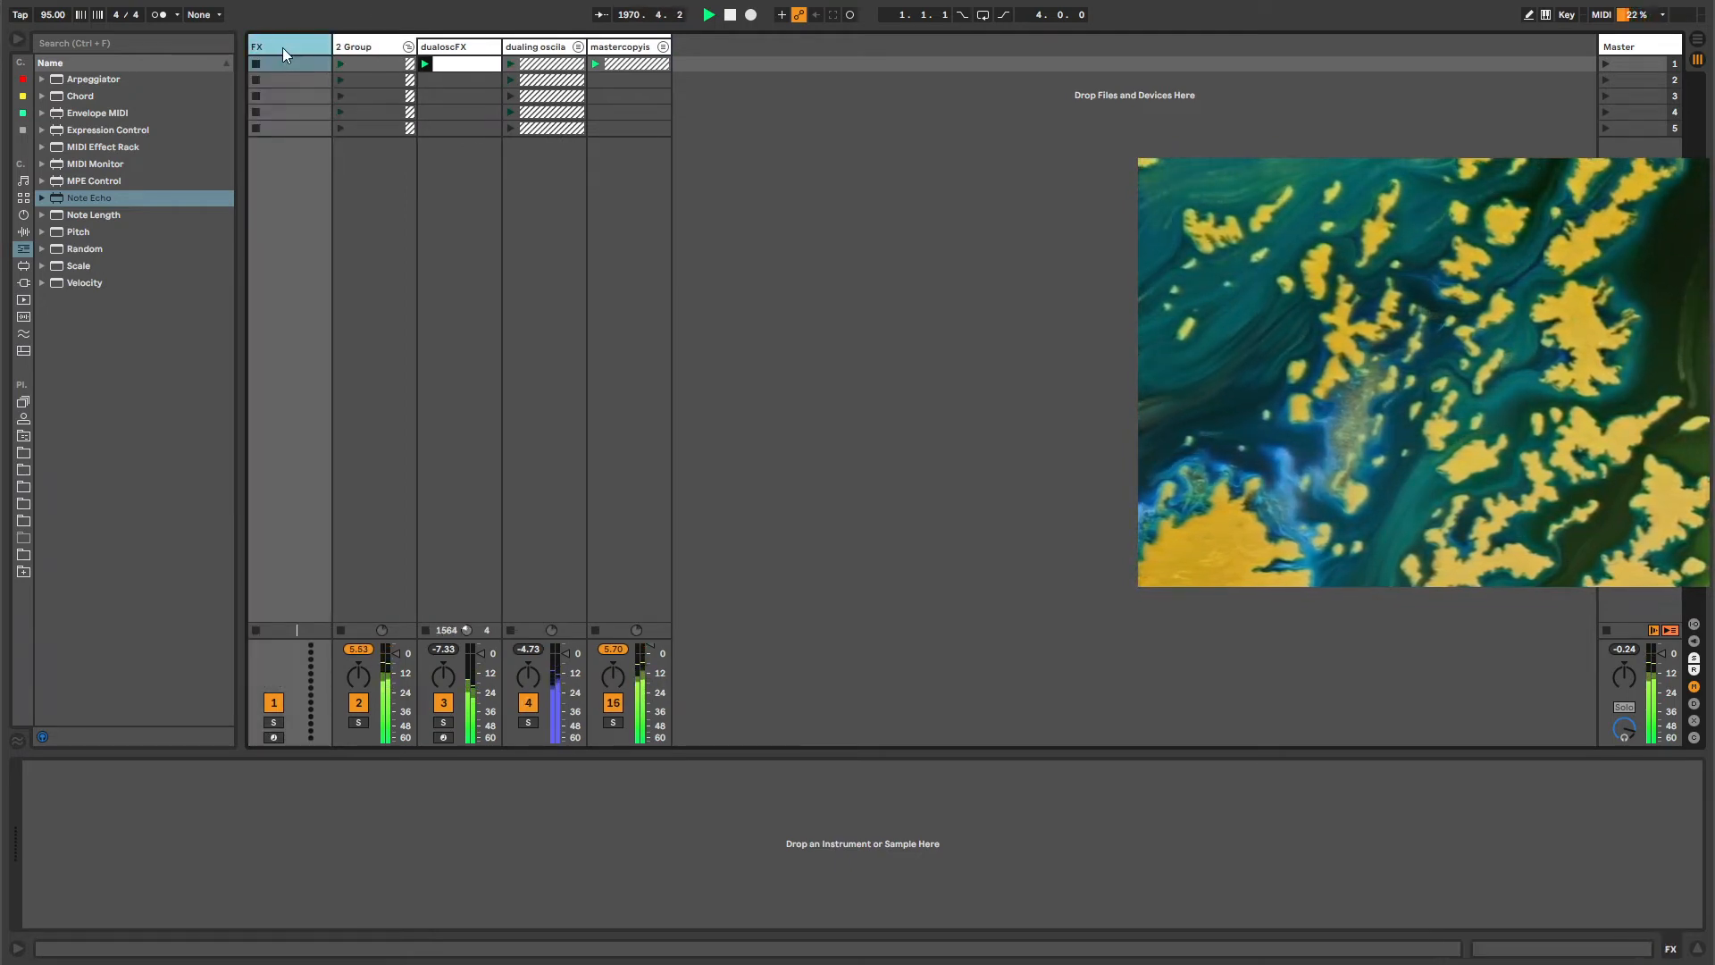
Rename the new outer group as "<<<GRP".
click(380, 44)
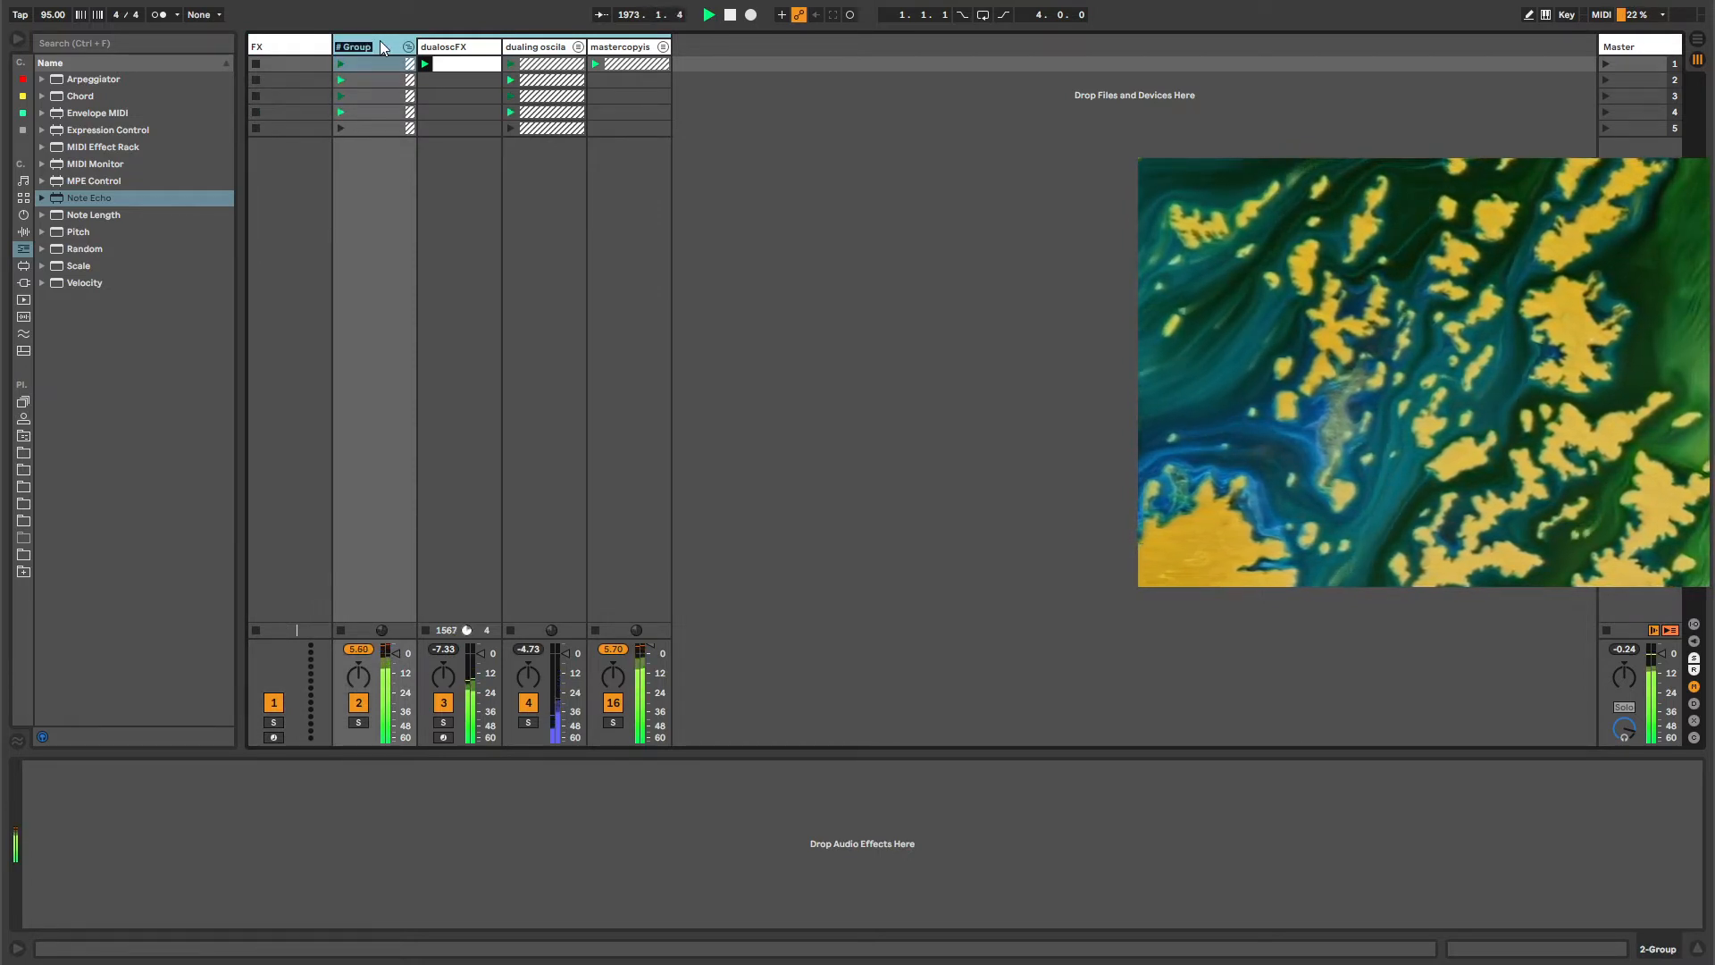
text(GRP)
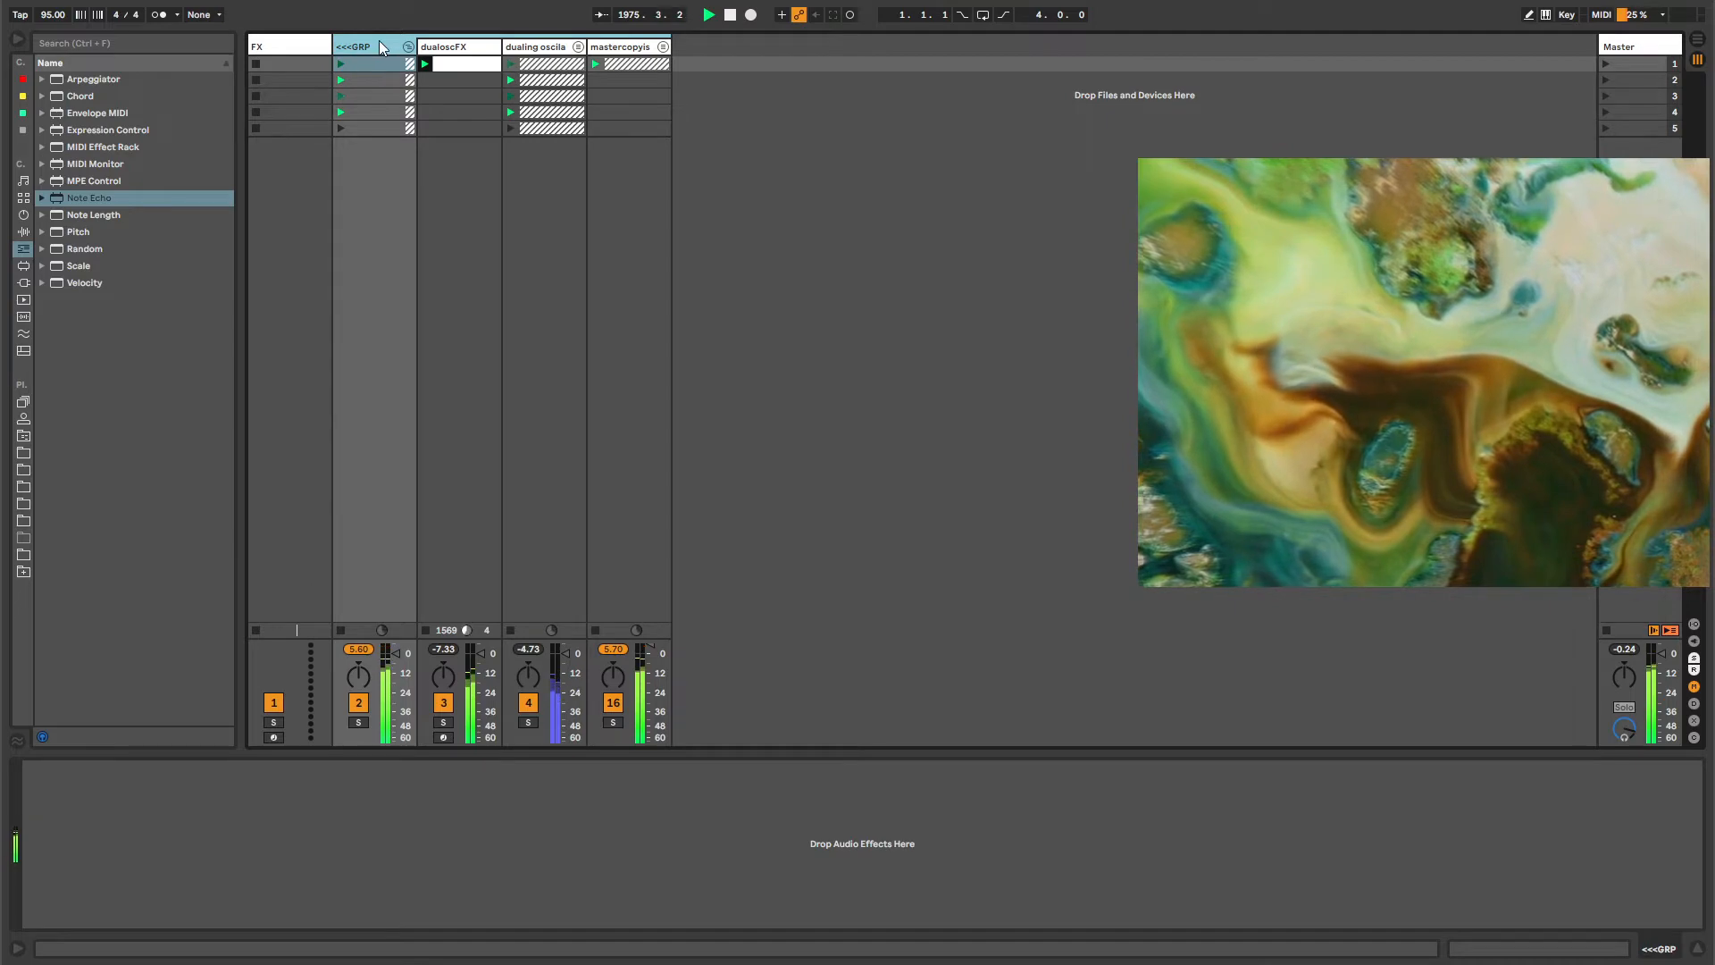
click(275, 47)
Show the mastercopyish group's device chain, and fold and unfold the <<<GRP group to check the nested layout.
click(493, 46)
click(636, 46)
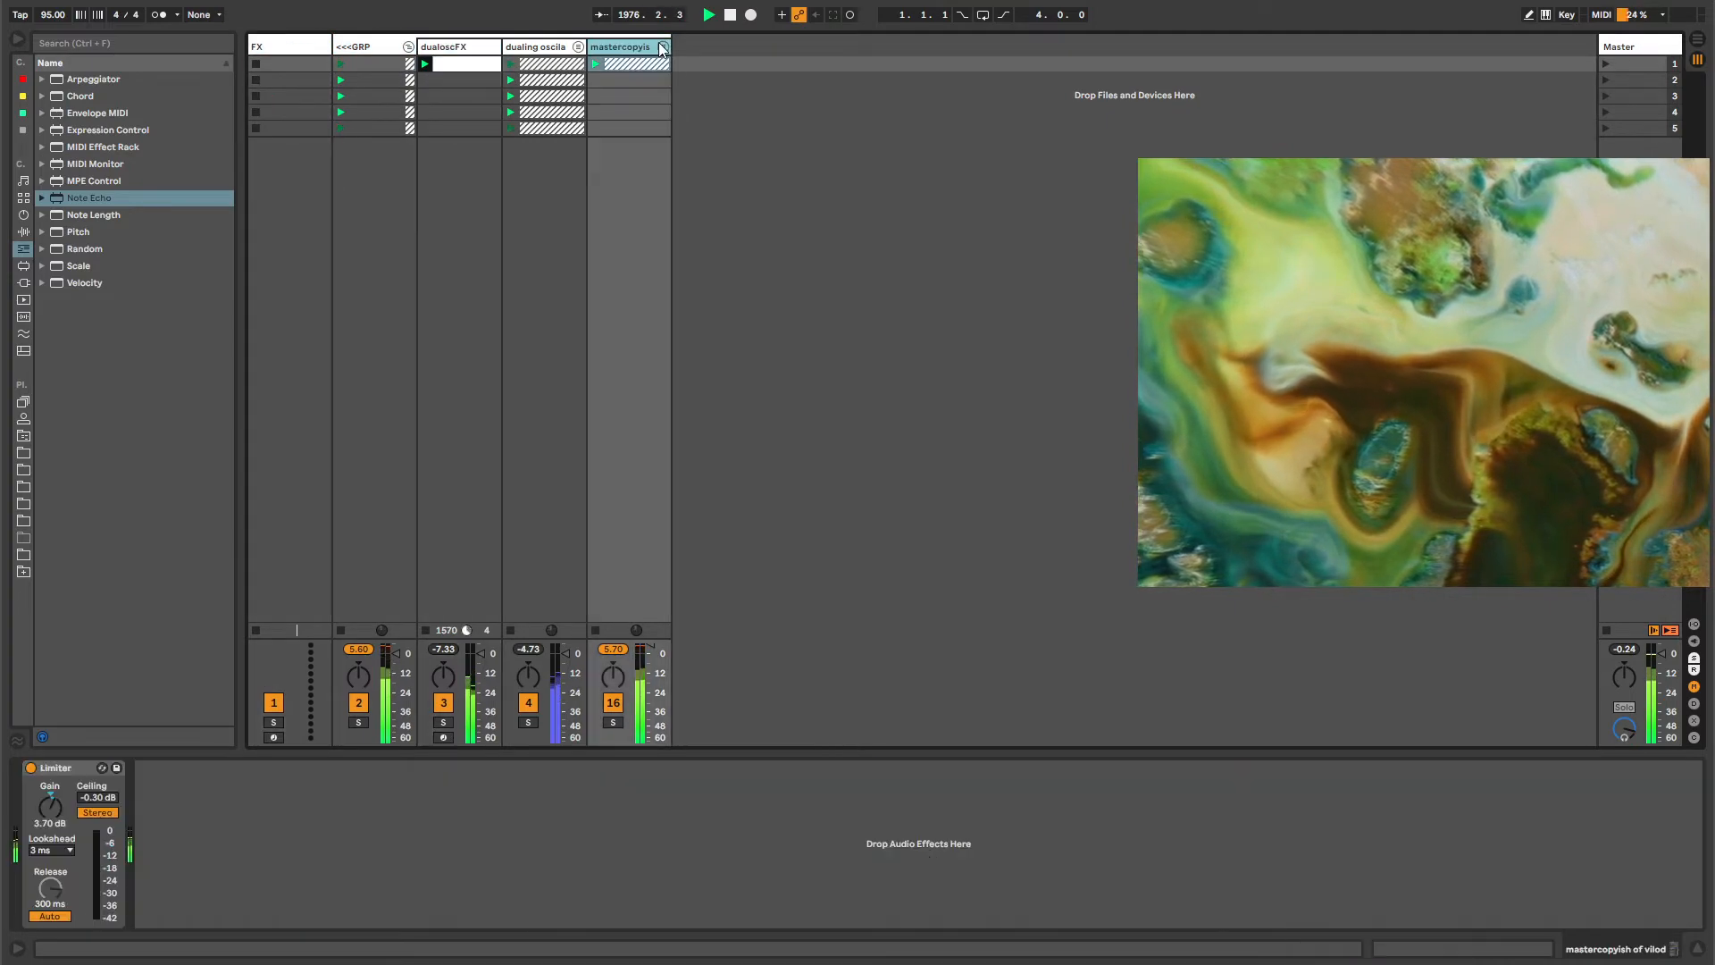
click(663, 46)
click(409, 49)
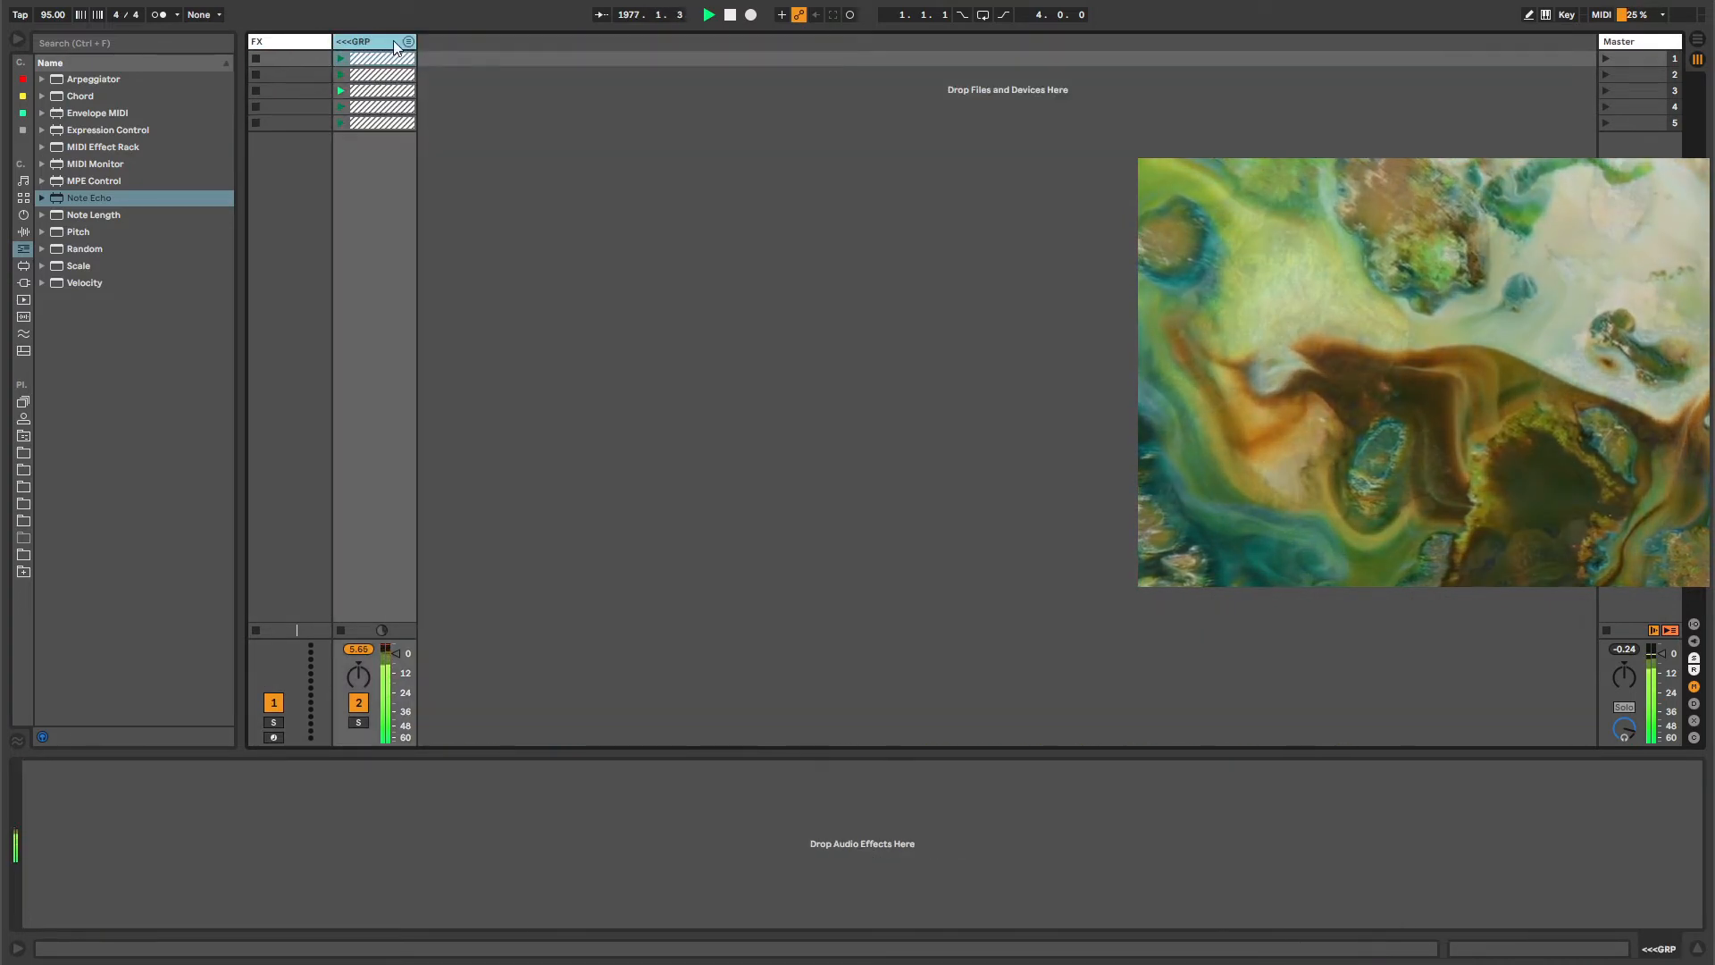
click(409, 49)
click(663, 53)
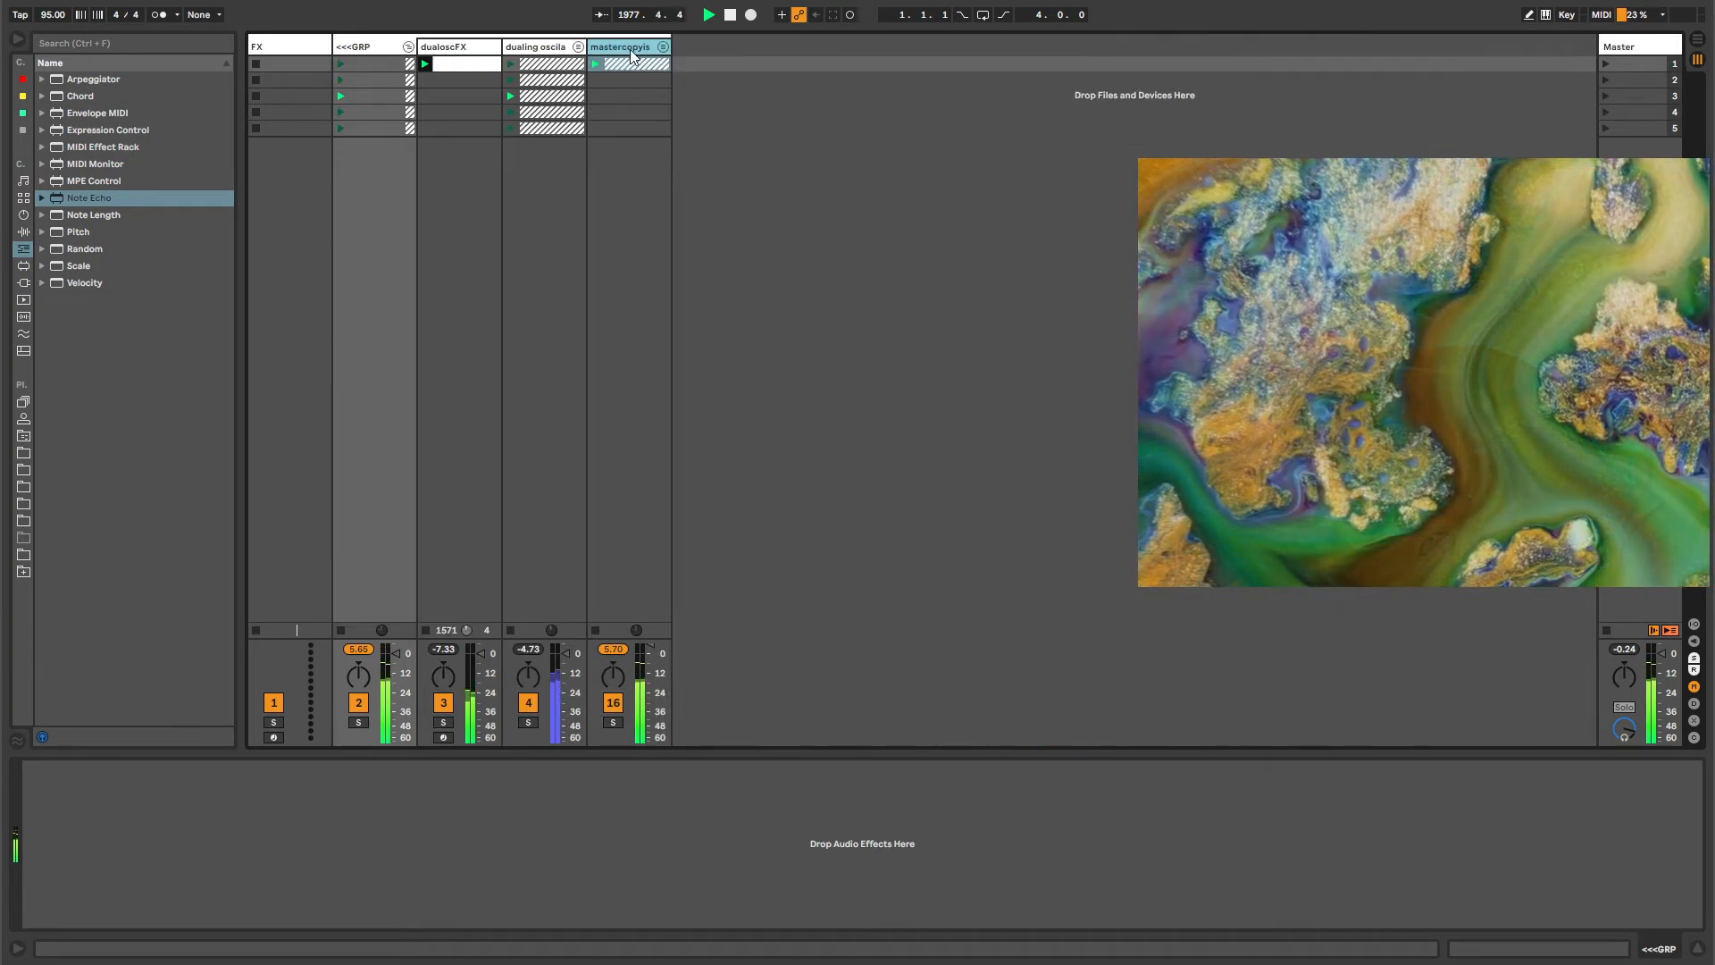
Remove the clip stop buttons from all five slots of the FX track.
click(283, 46)
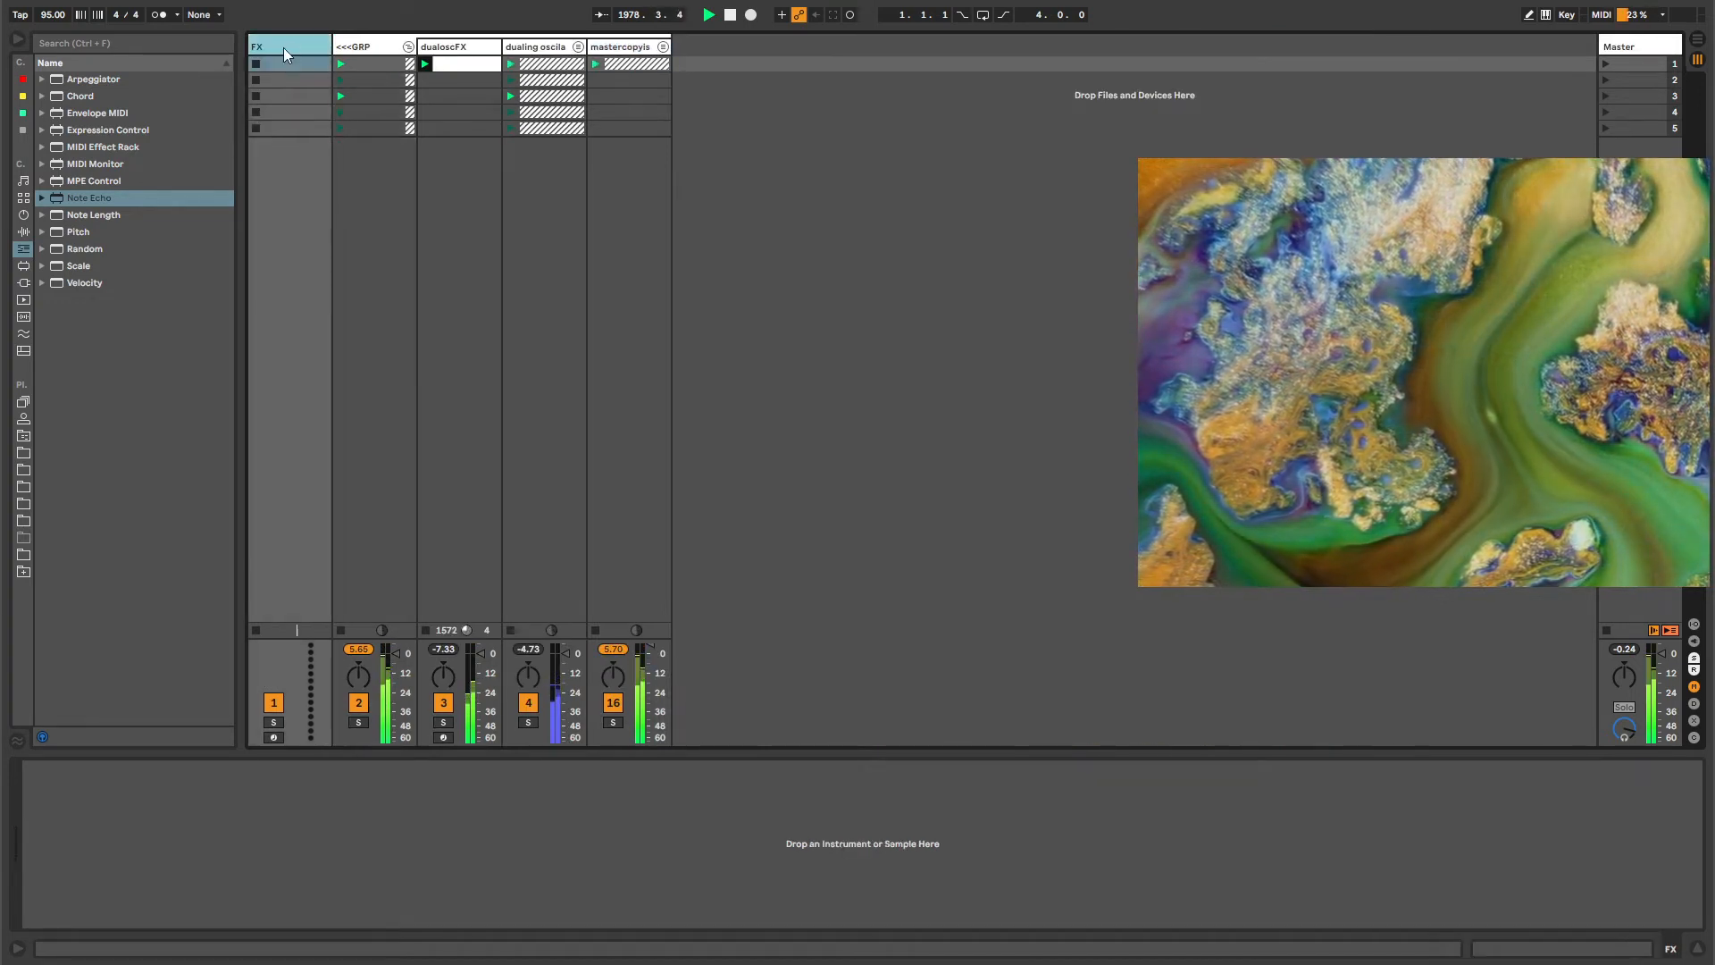
drag(282, 59, 282, 127)
key(ctrl+e)
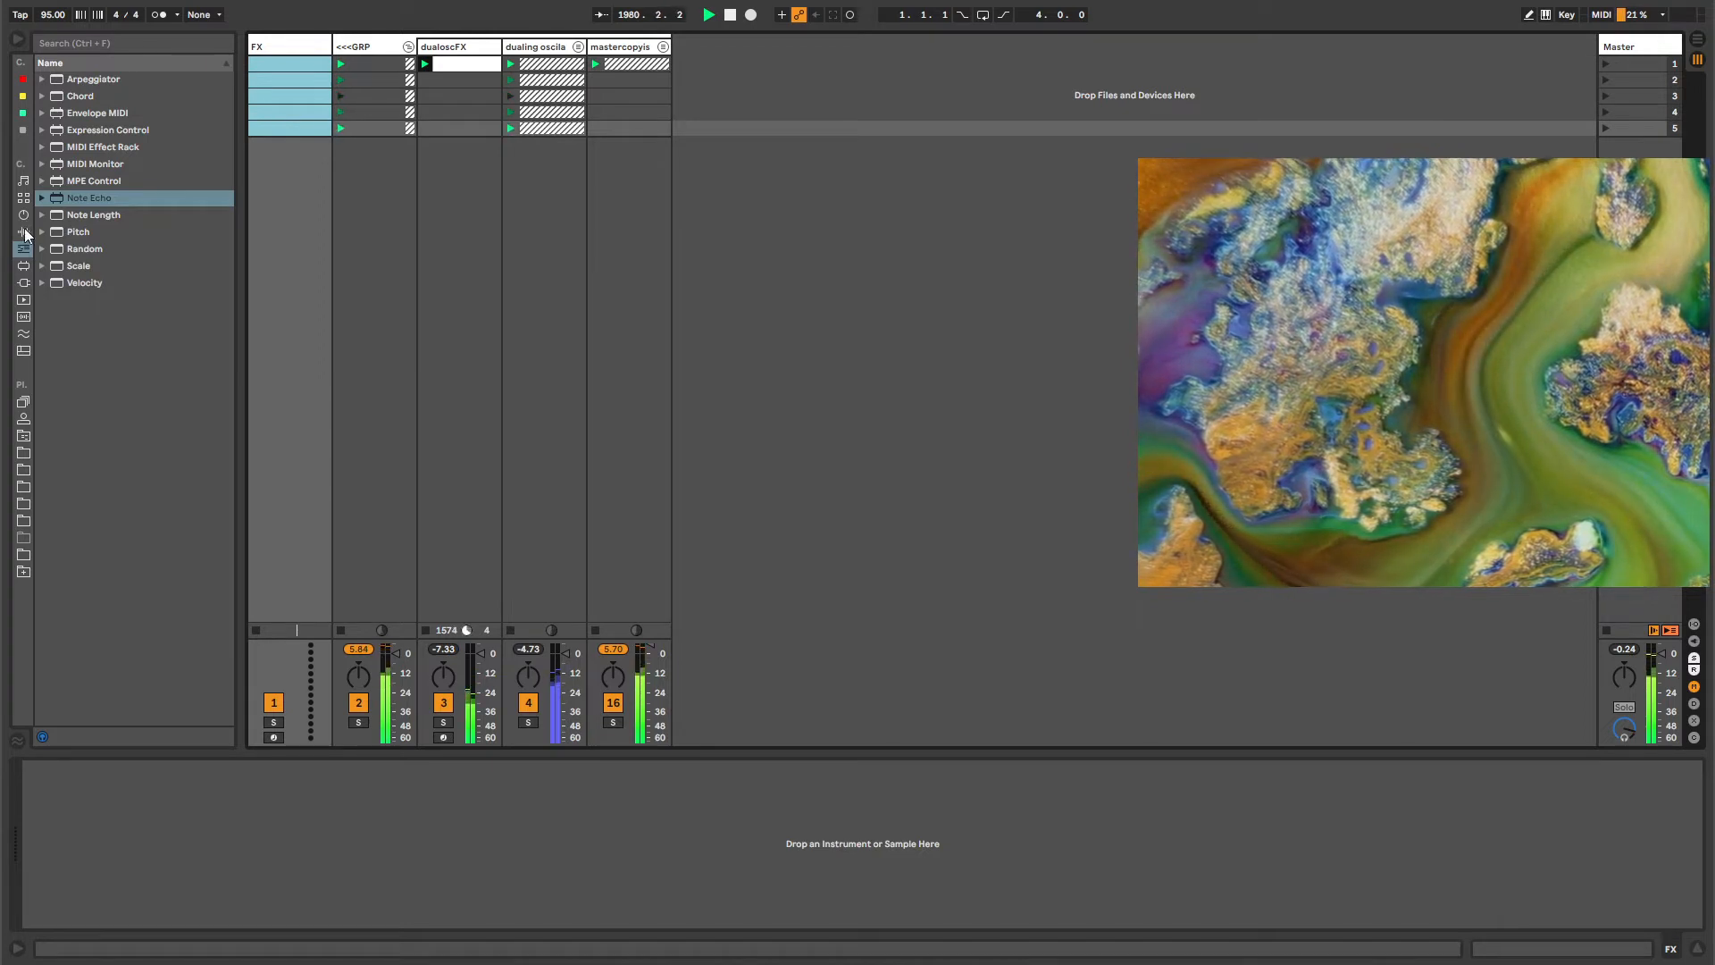
Add a Gate audio effect to the FX track, unfold its sidechain section and enable the sidechain.
click(24, 131)
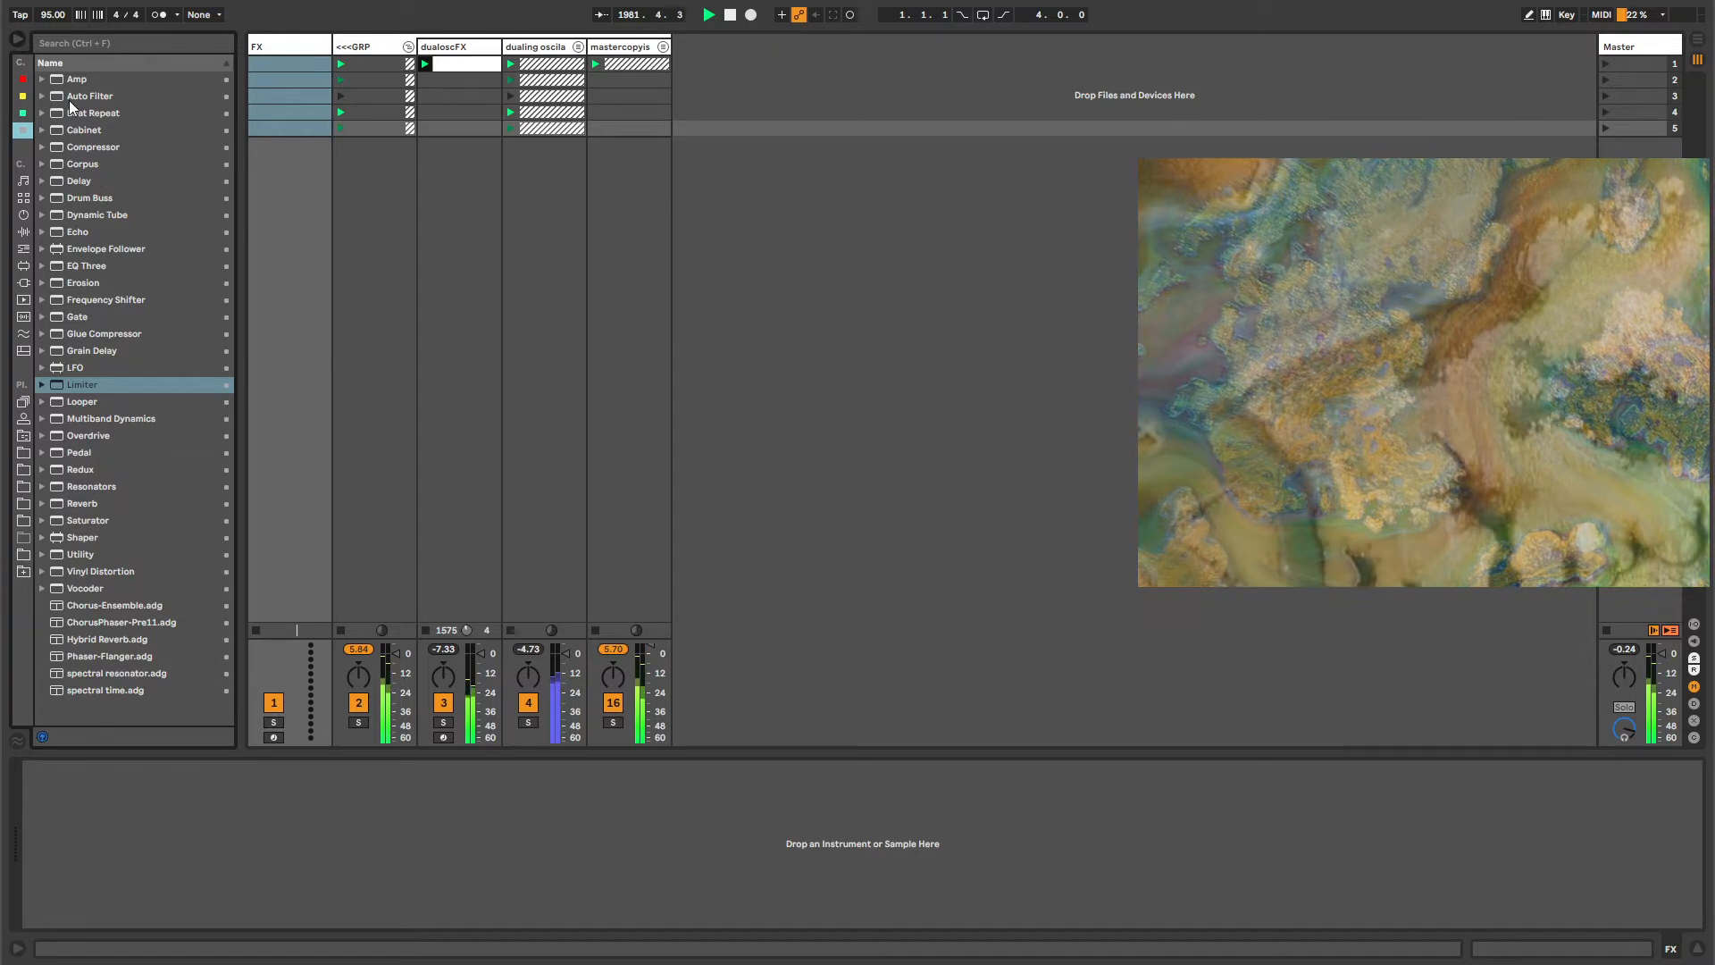
click(76, 317)
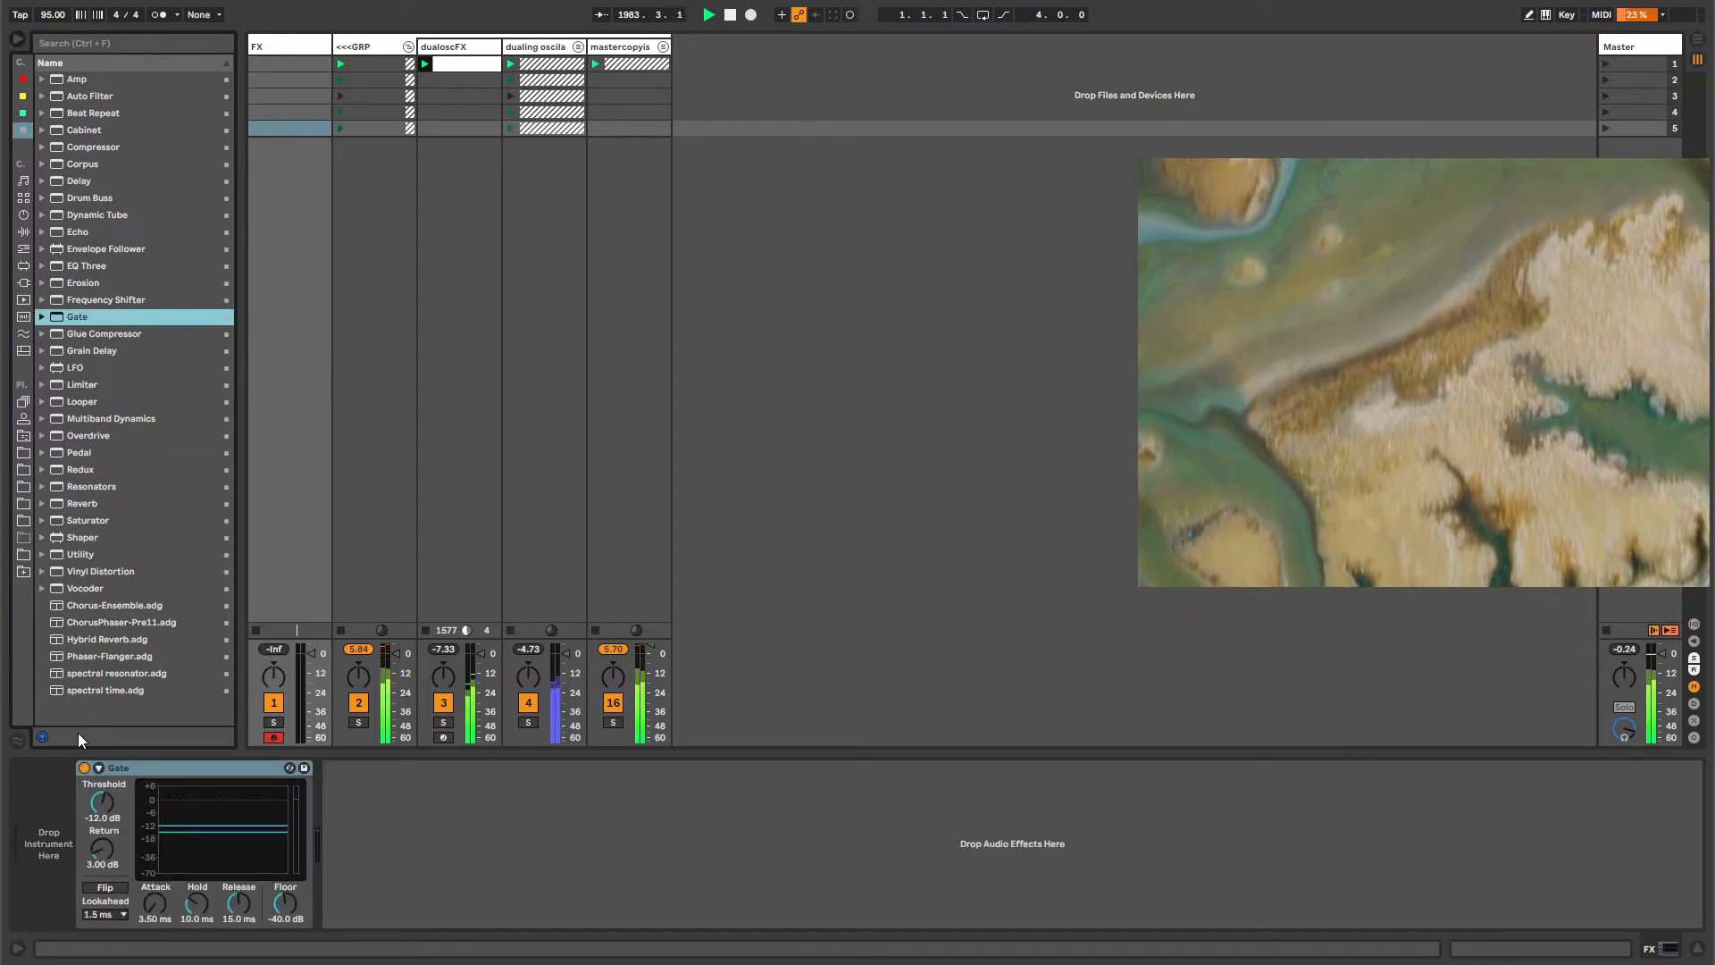
click(98, 767)
click(113, 785)
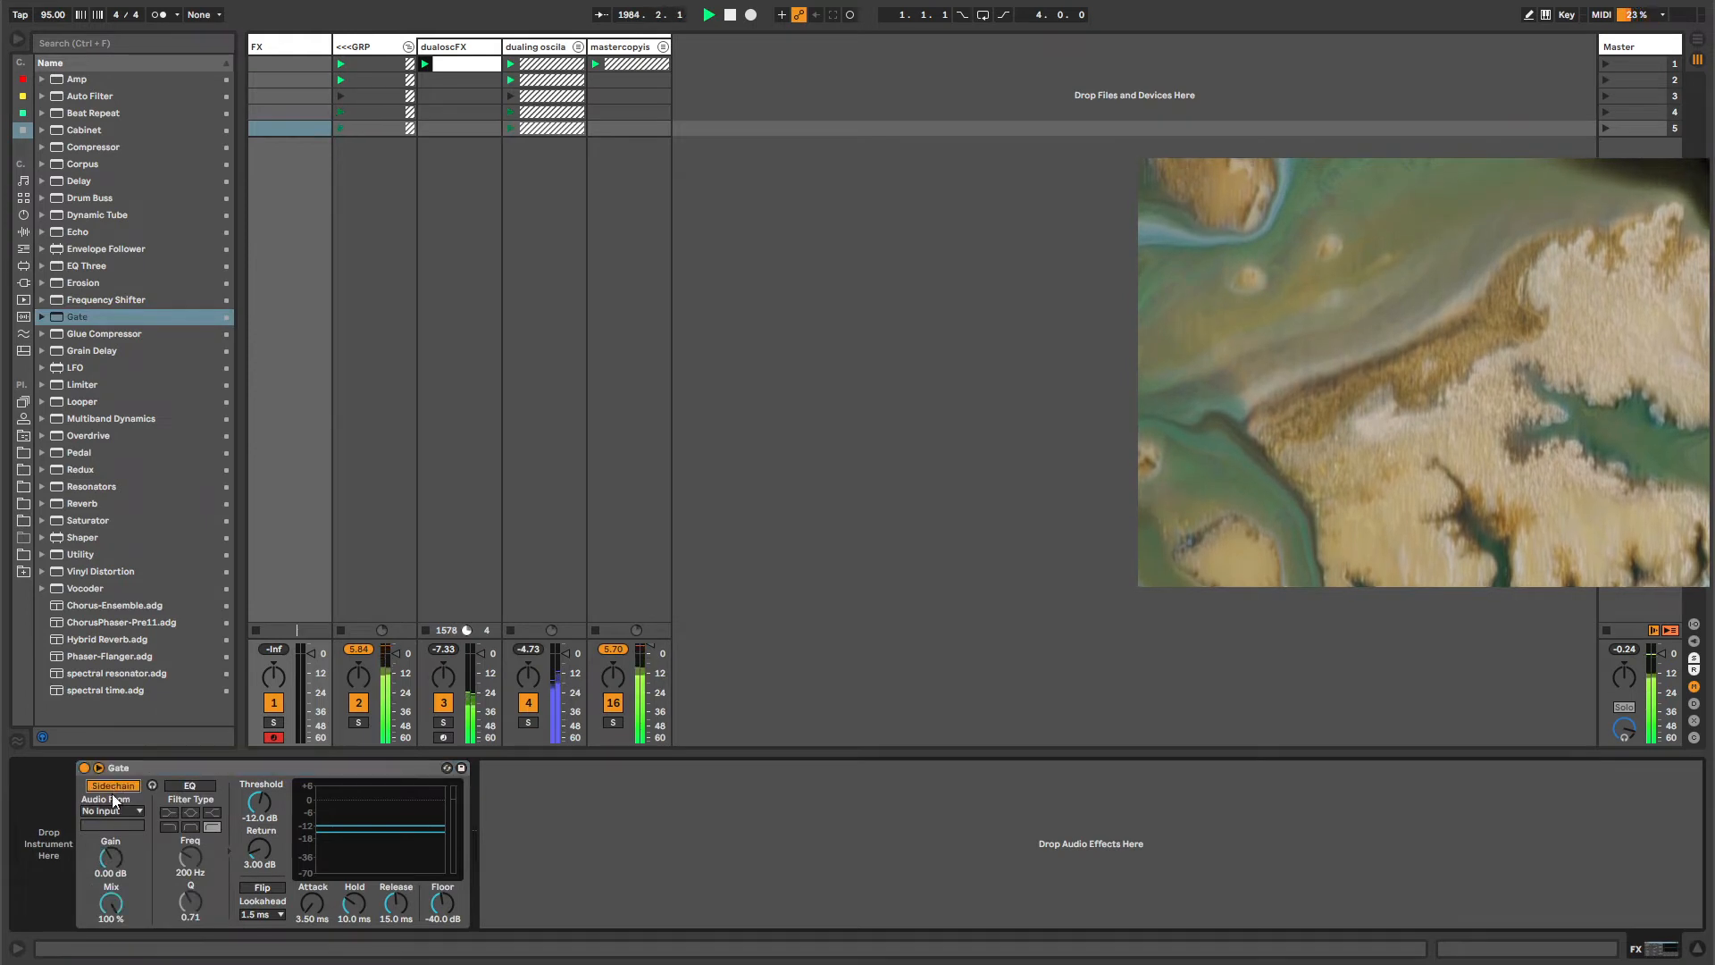
Feed the Gate's sidechain from <<<GRP, set the threshold to -inf dB and enable sidechain listening.
click(111, 810)
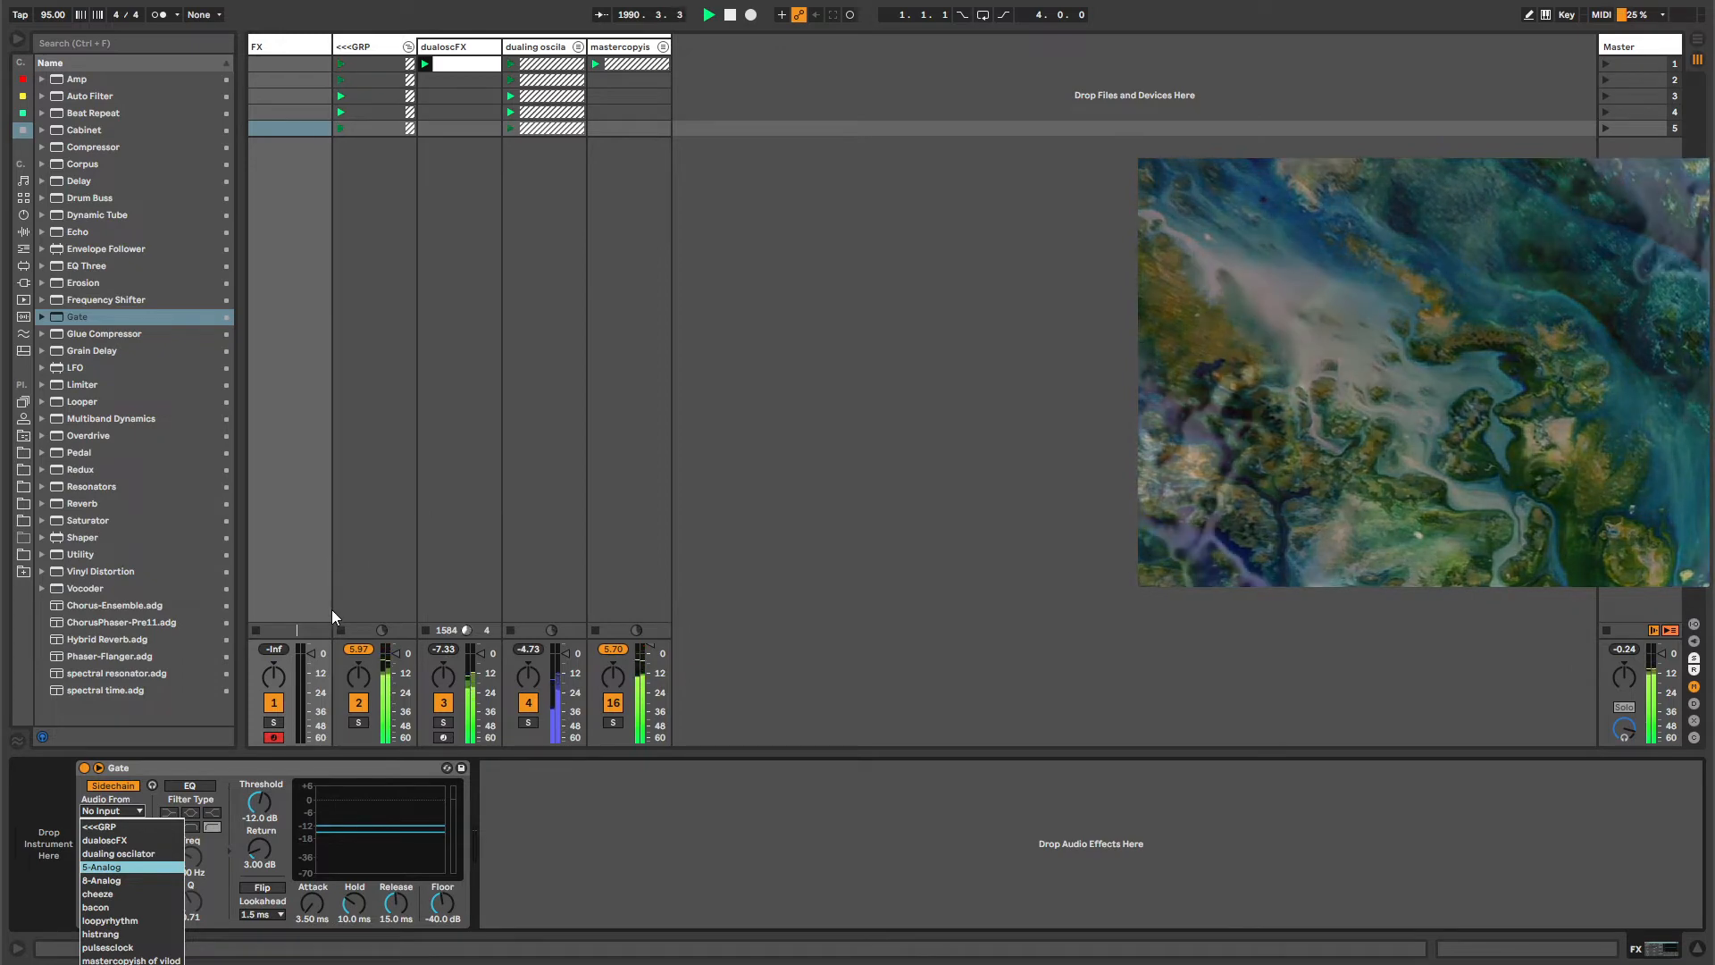
click(120, 825)
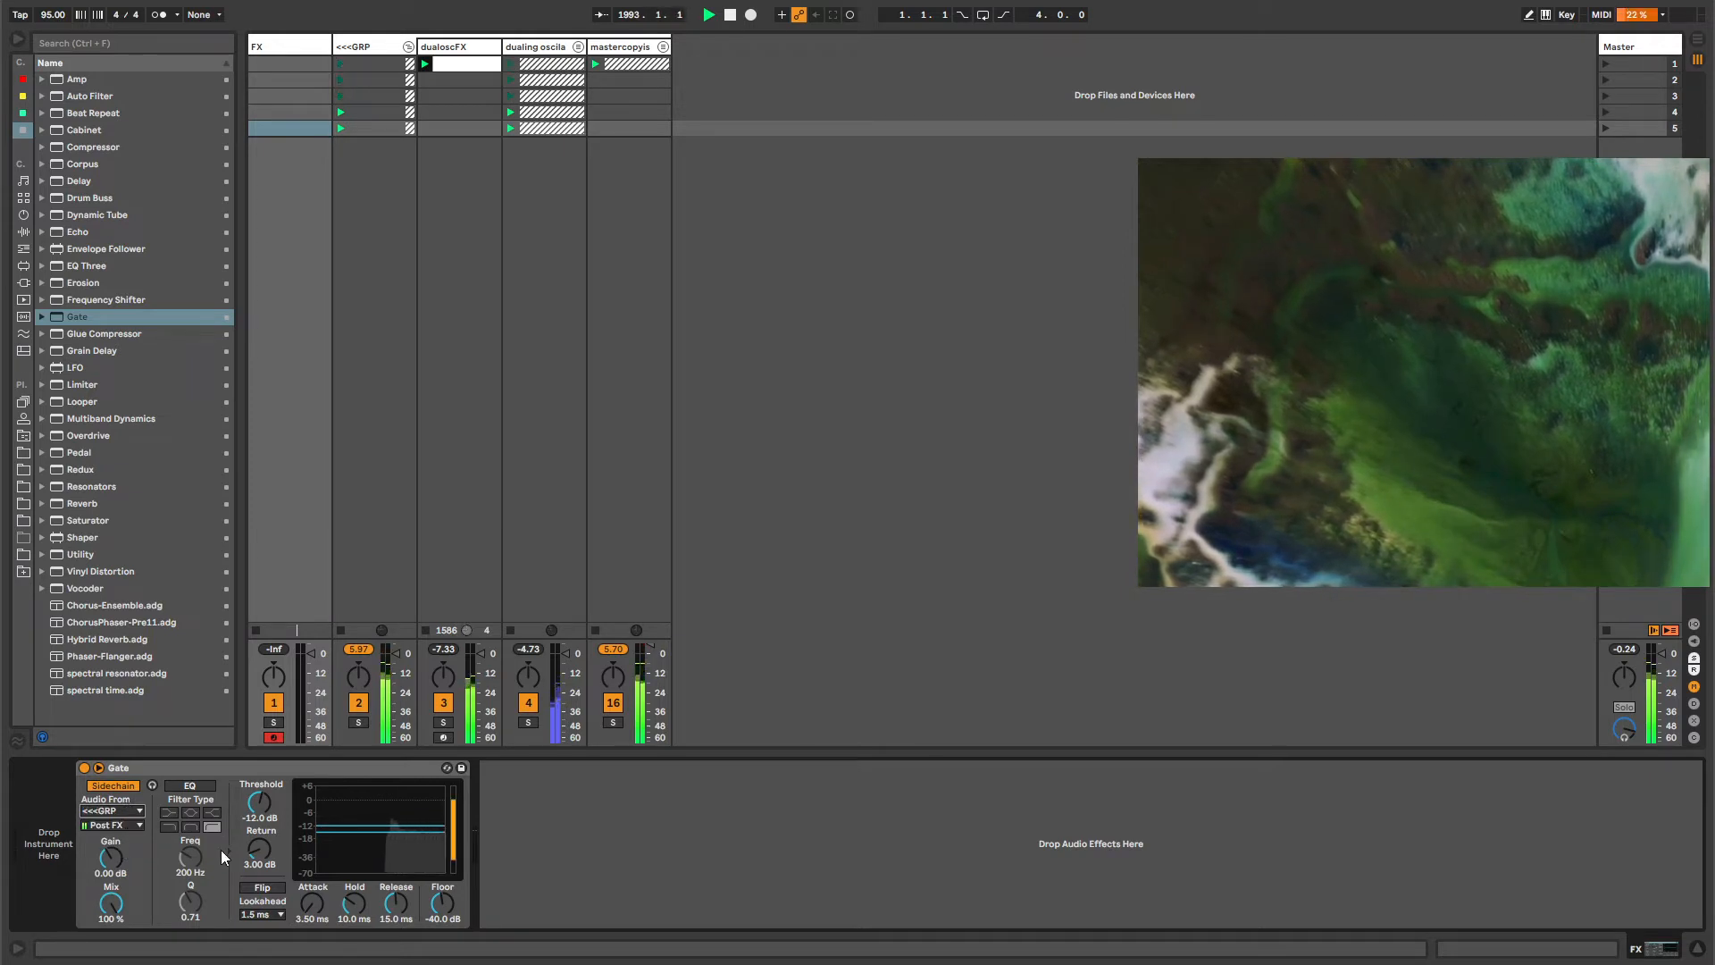
drag(255, 822, 255, 884)
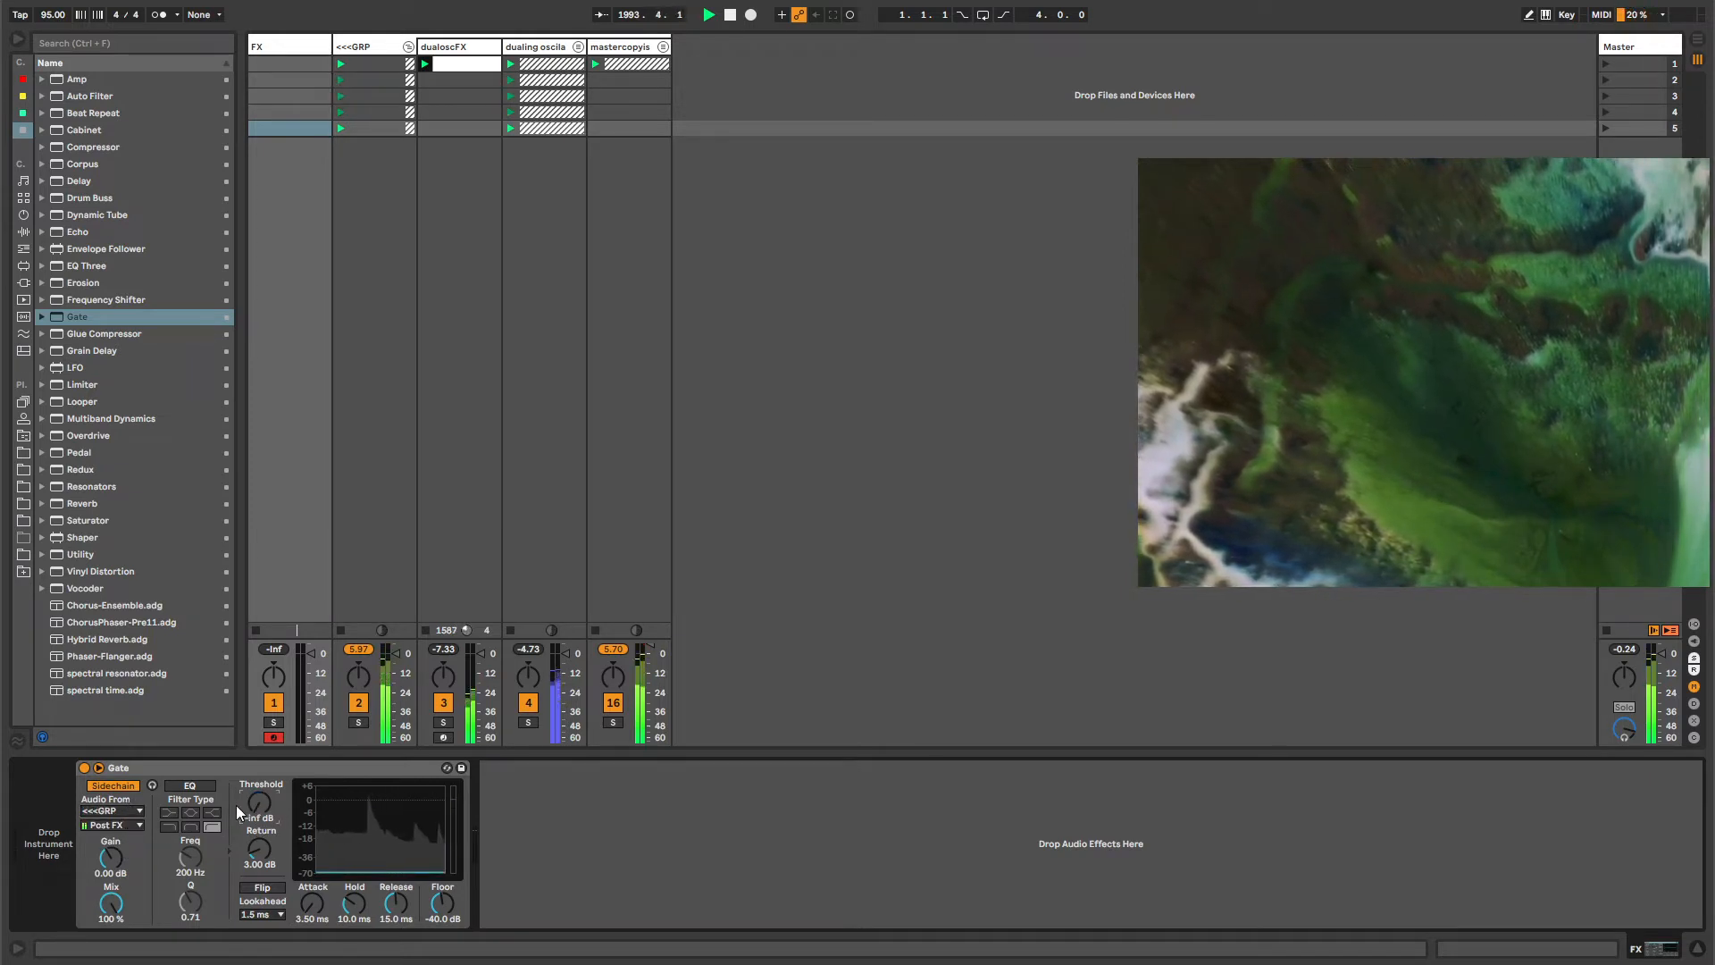
click(152, 785)
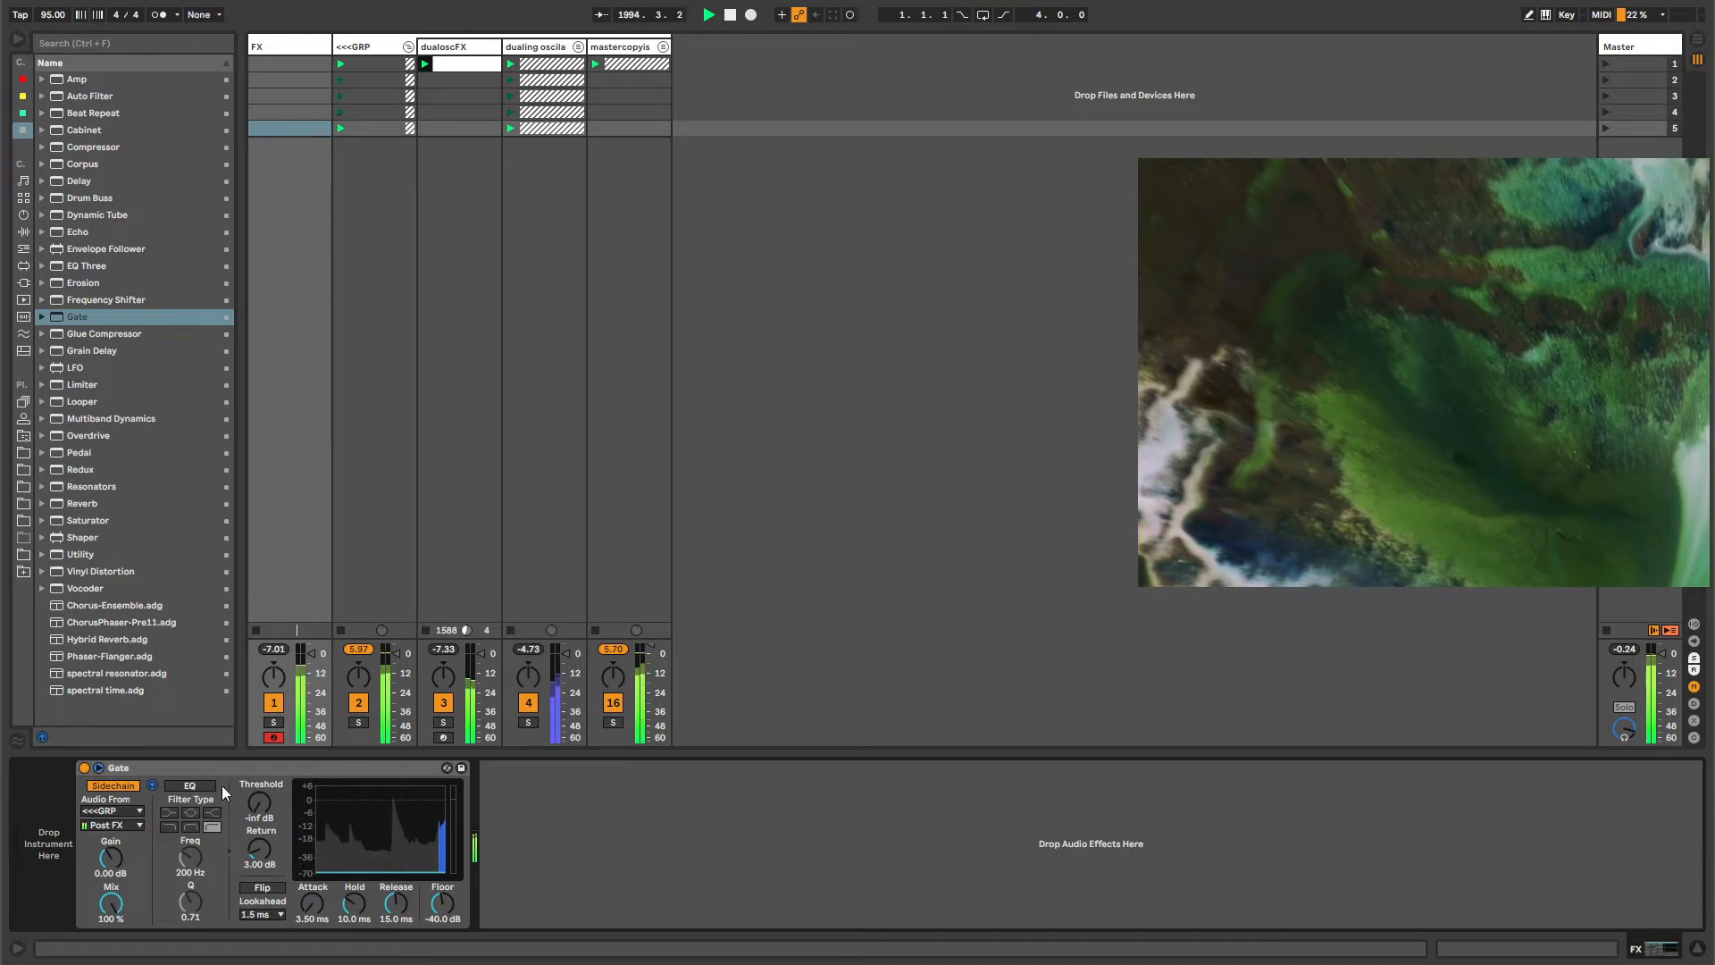
Show the tracks' input and output routing and set the <<<GRP group's audio output to Sends Only.
click(1653, 631)
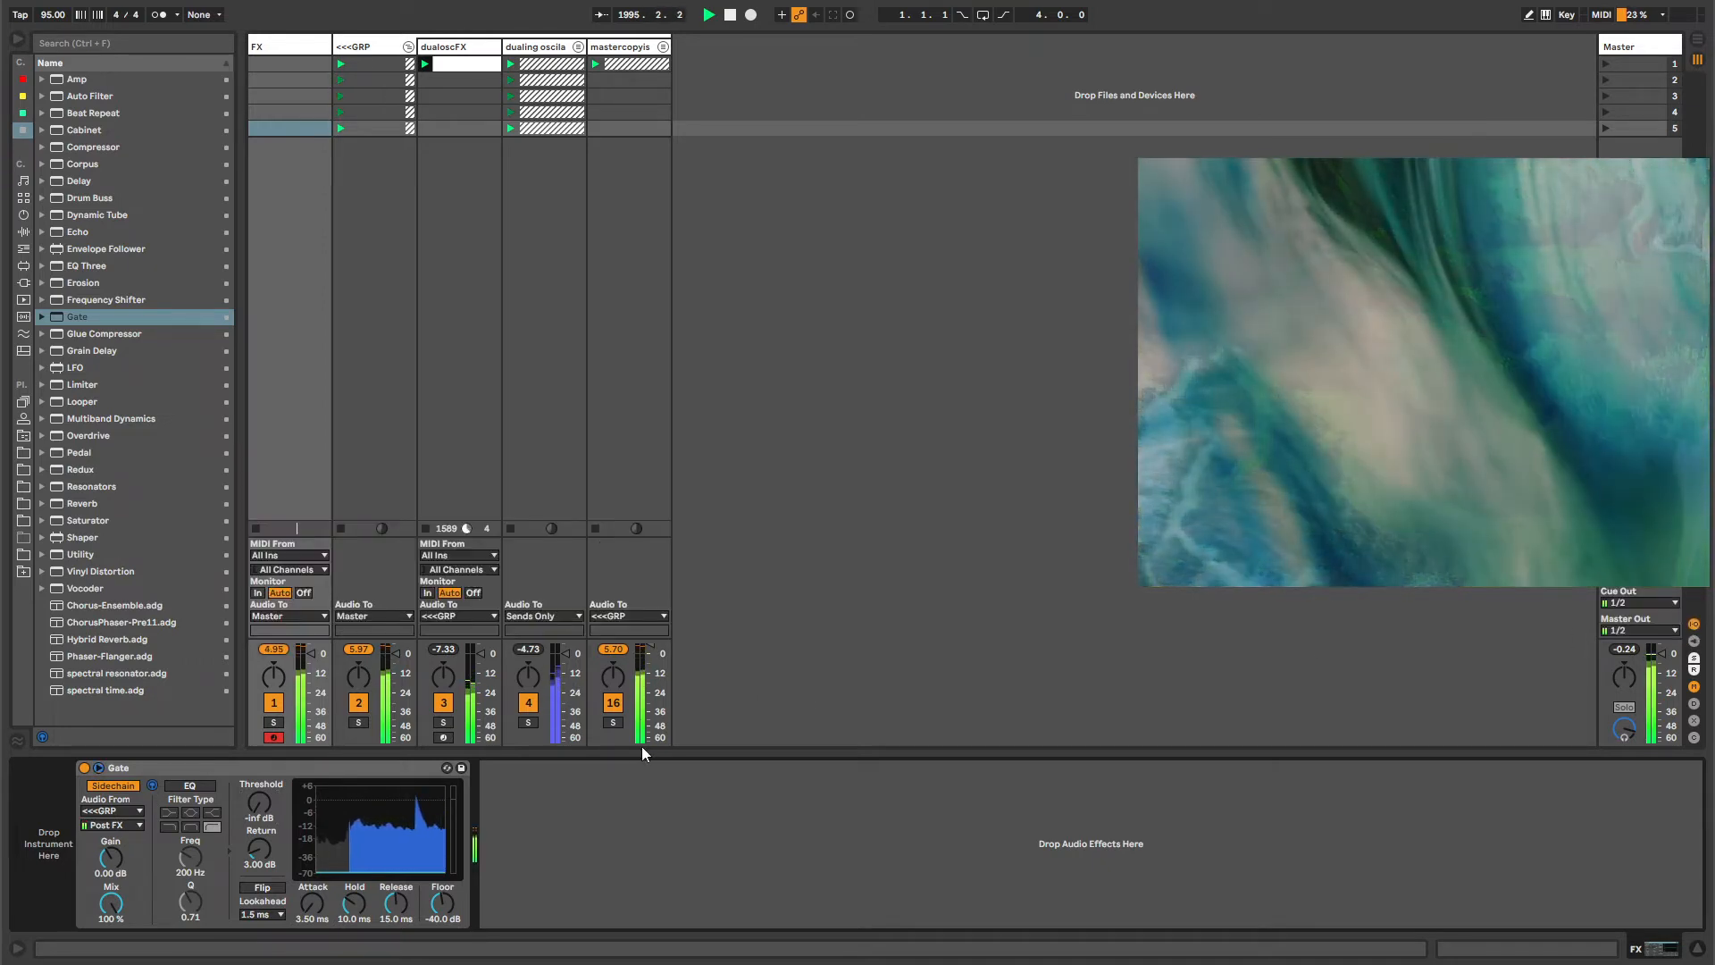
click(377, 614)
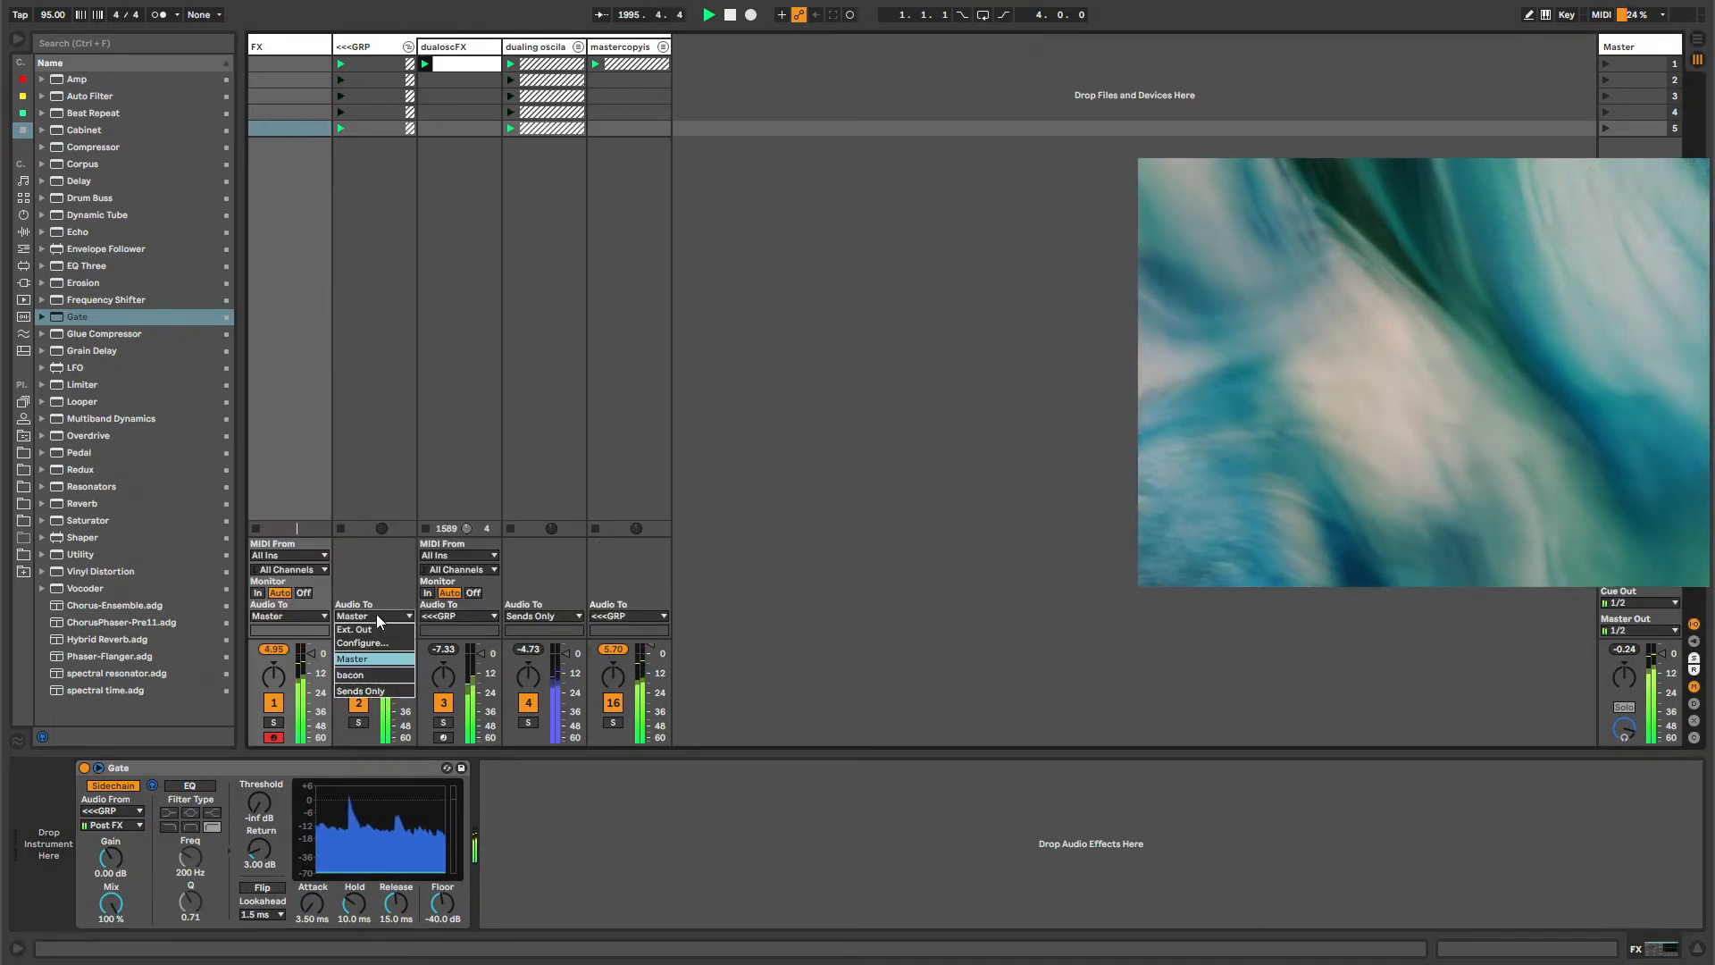
click(381, 666)
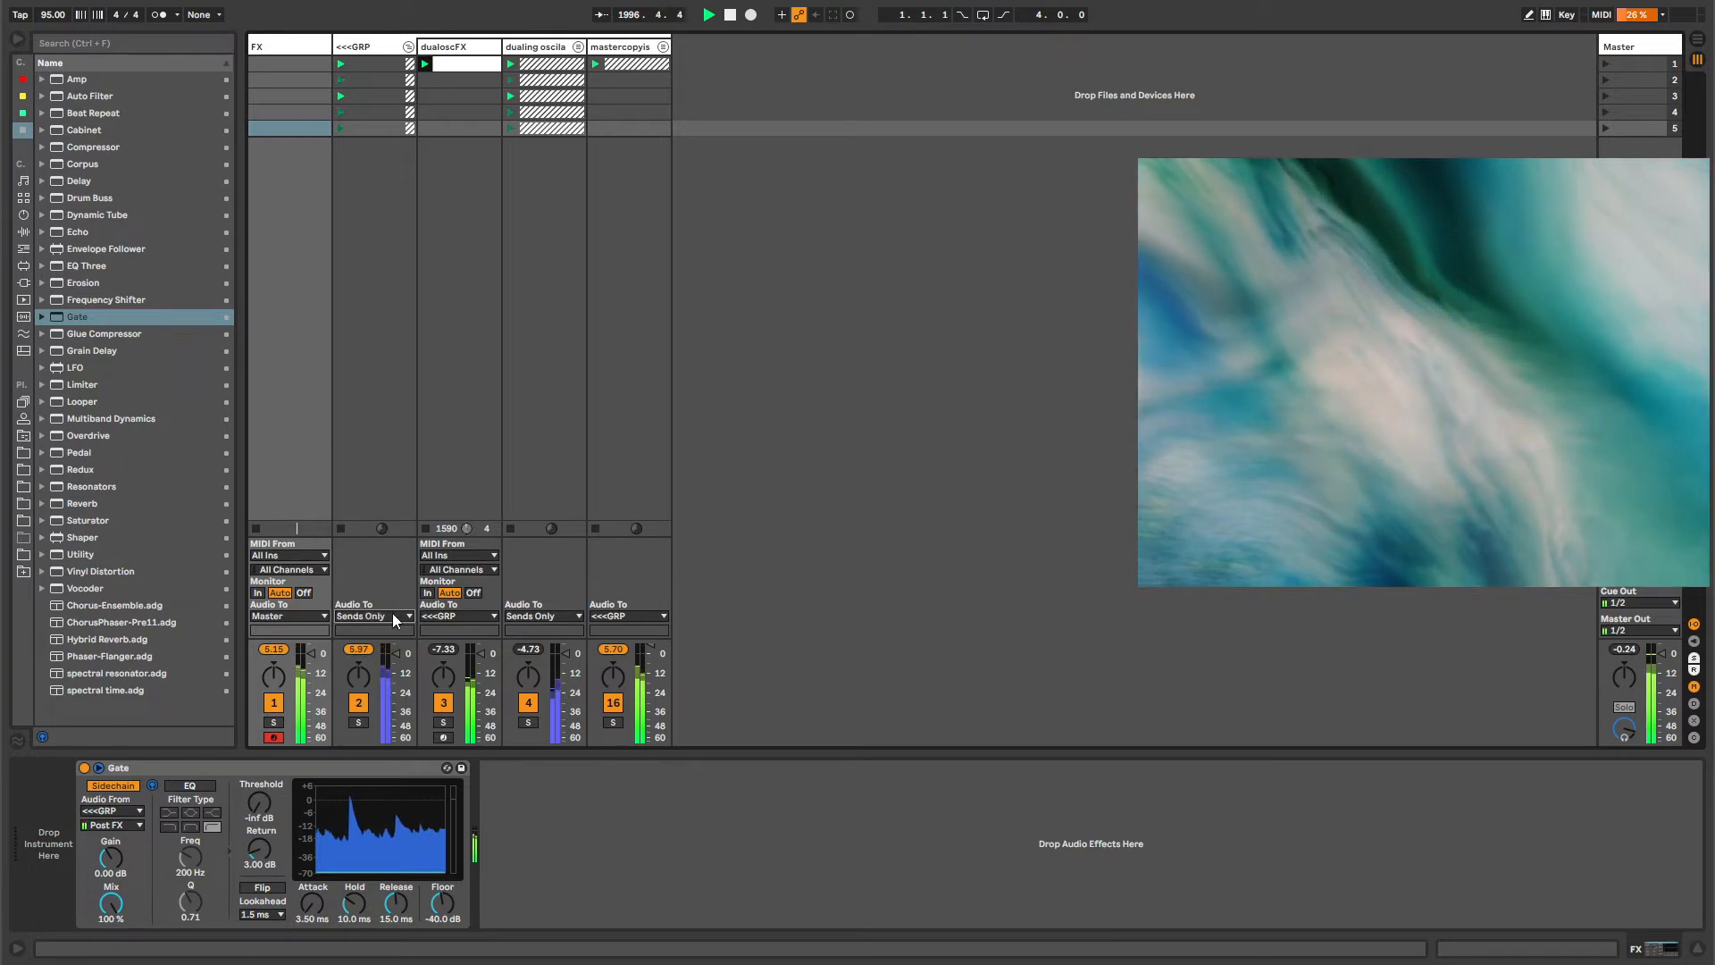
Fold the Gate's sidechain section, add an activated Grain Delay after the Gate on the FX track, and set its pitch to -12.0.
click(281, 42)
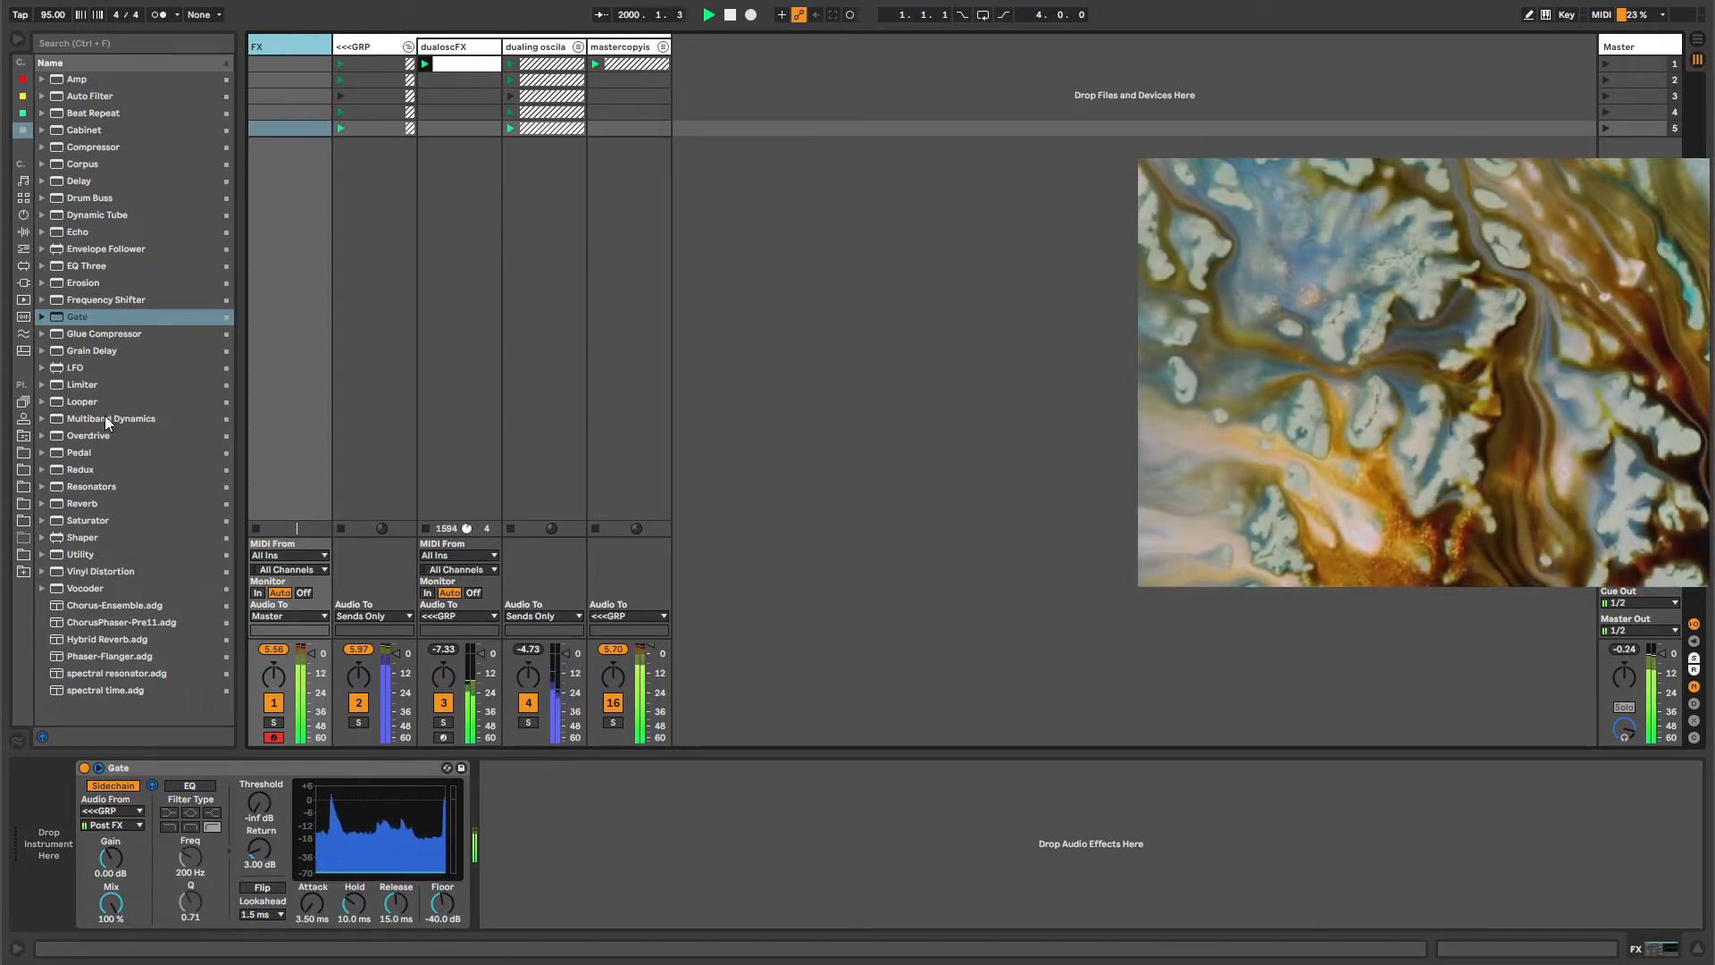
click(99, 767)
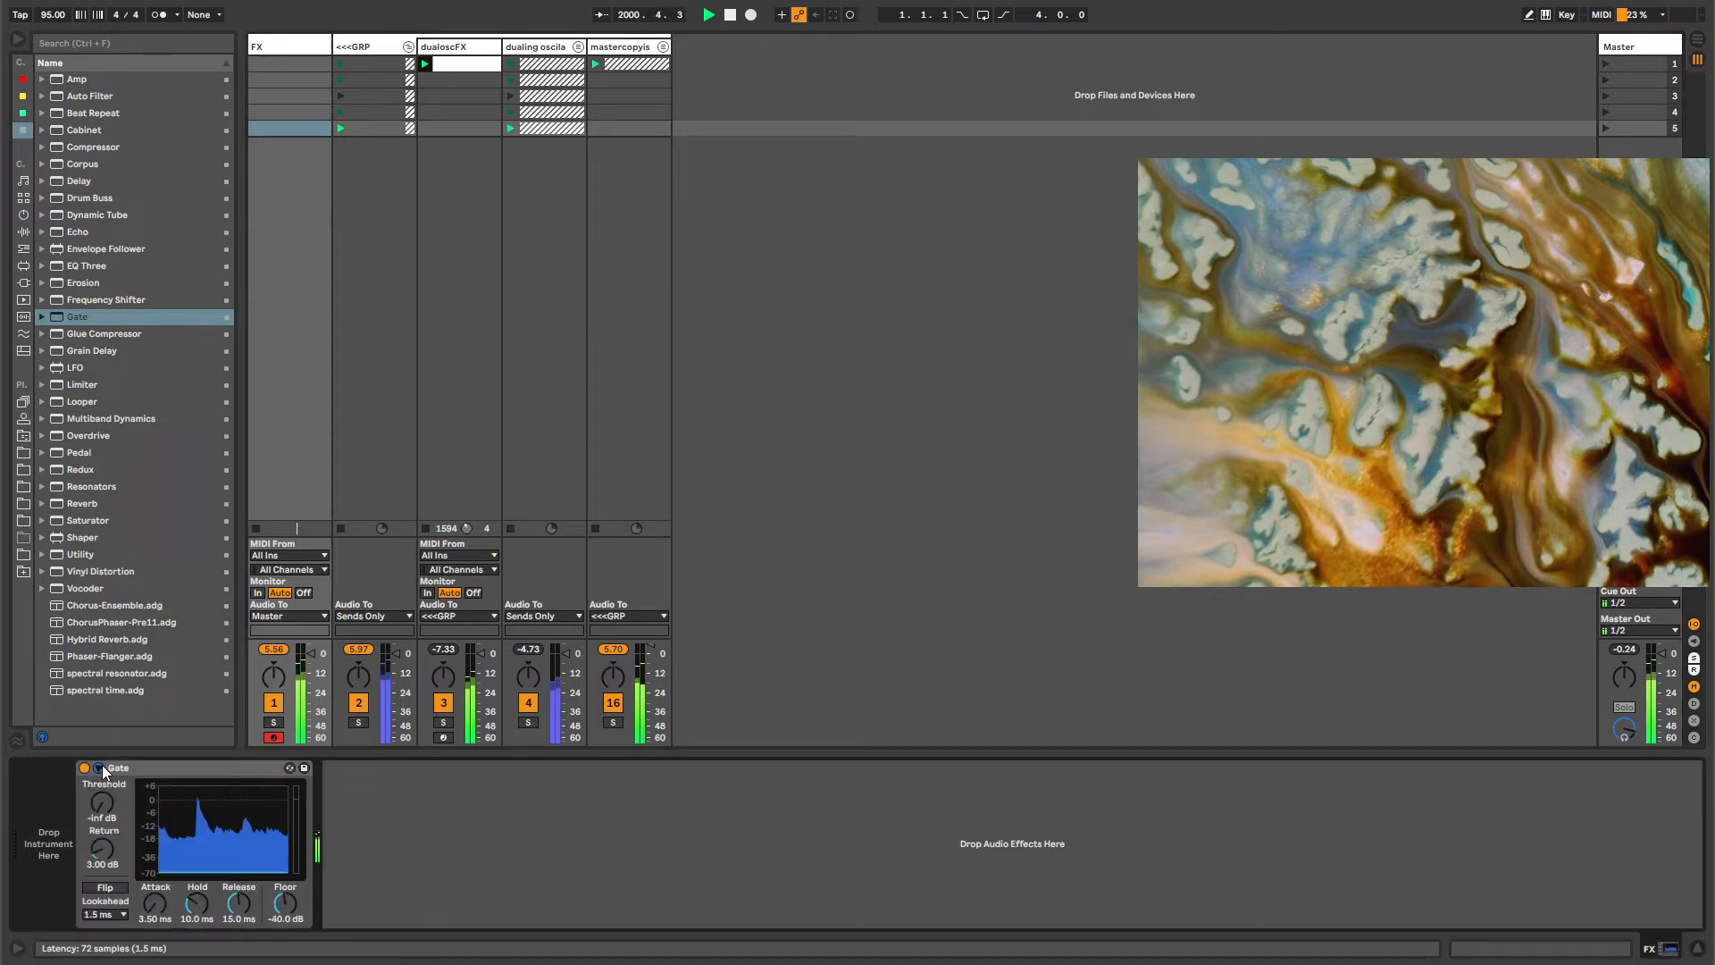
drag(82, 351, 352, 856)
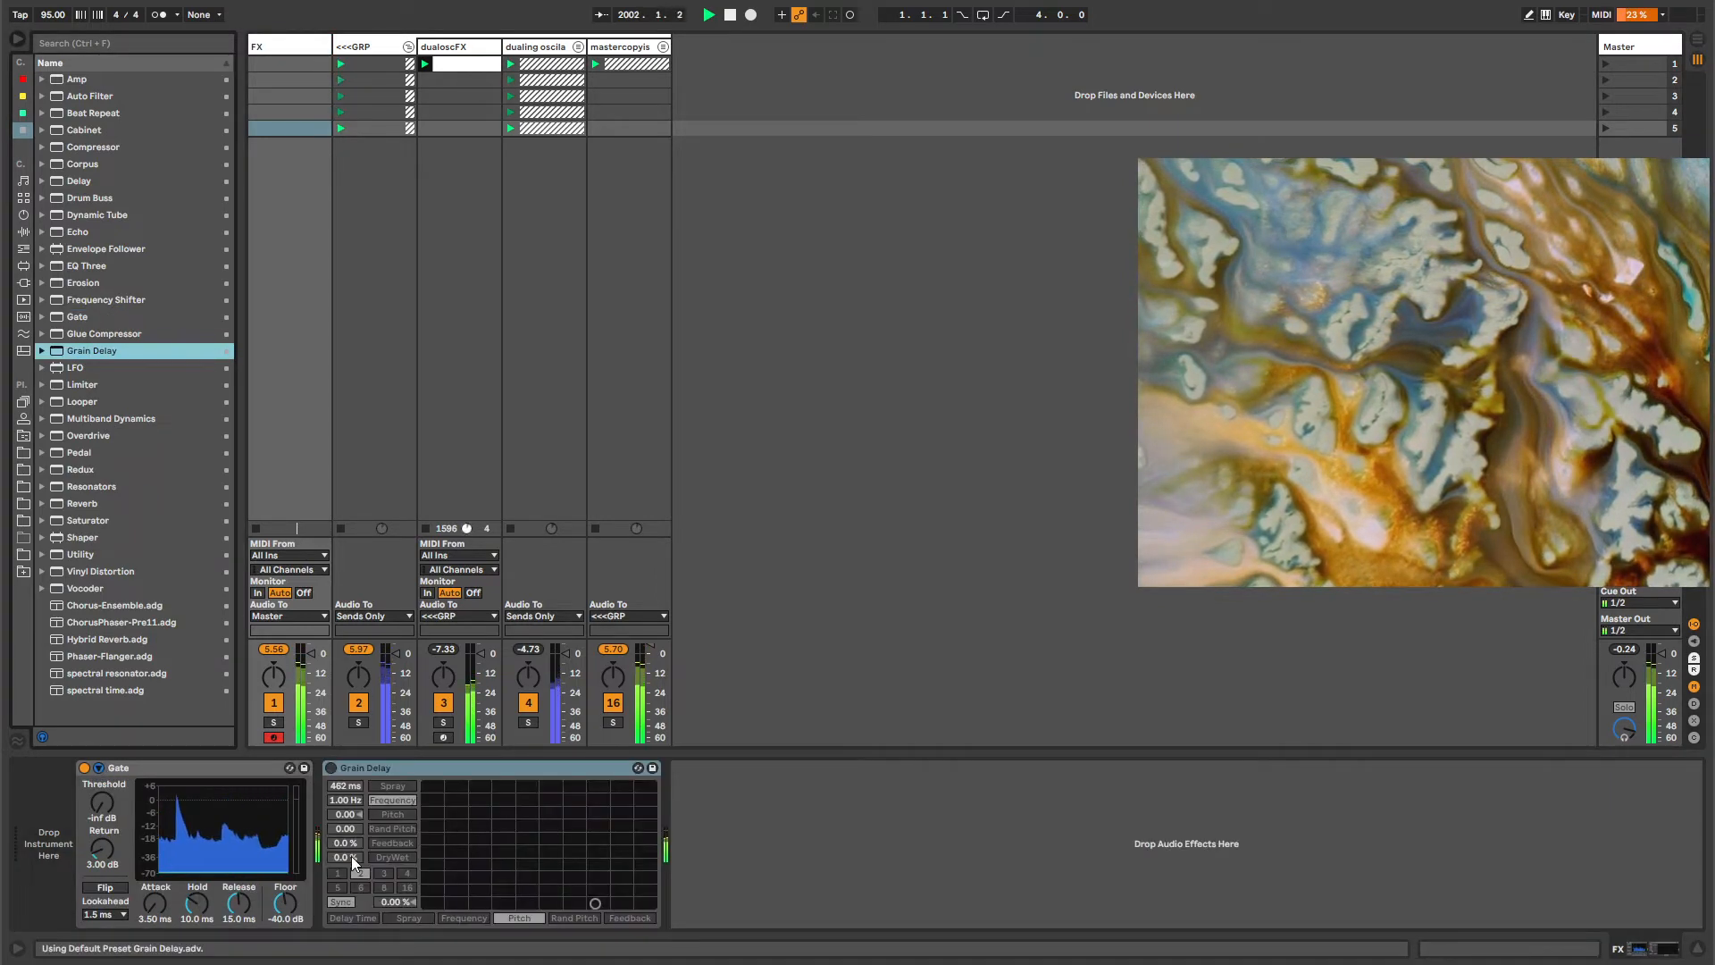
click(333, 768)
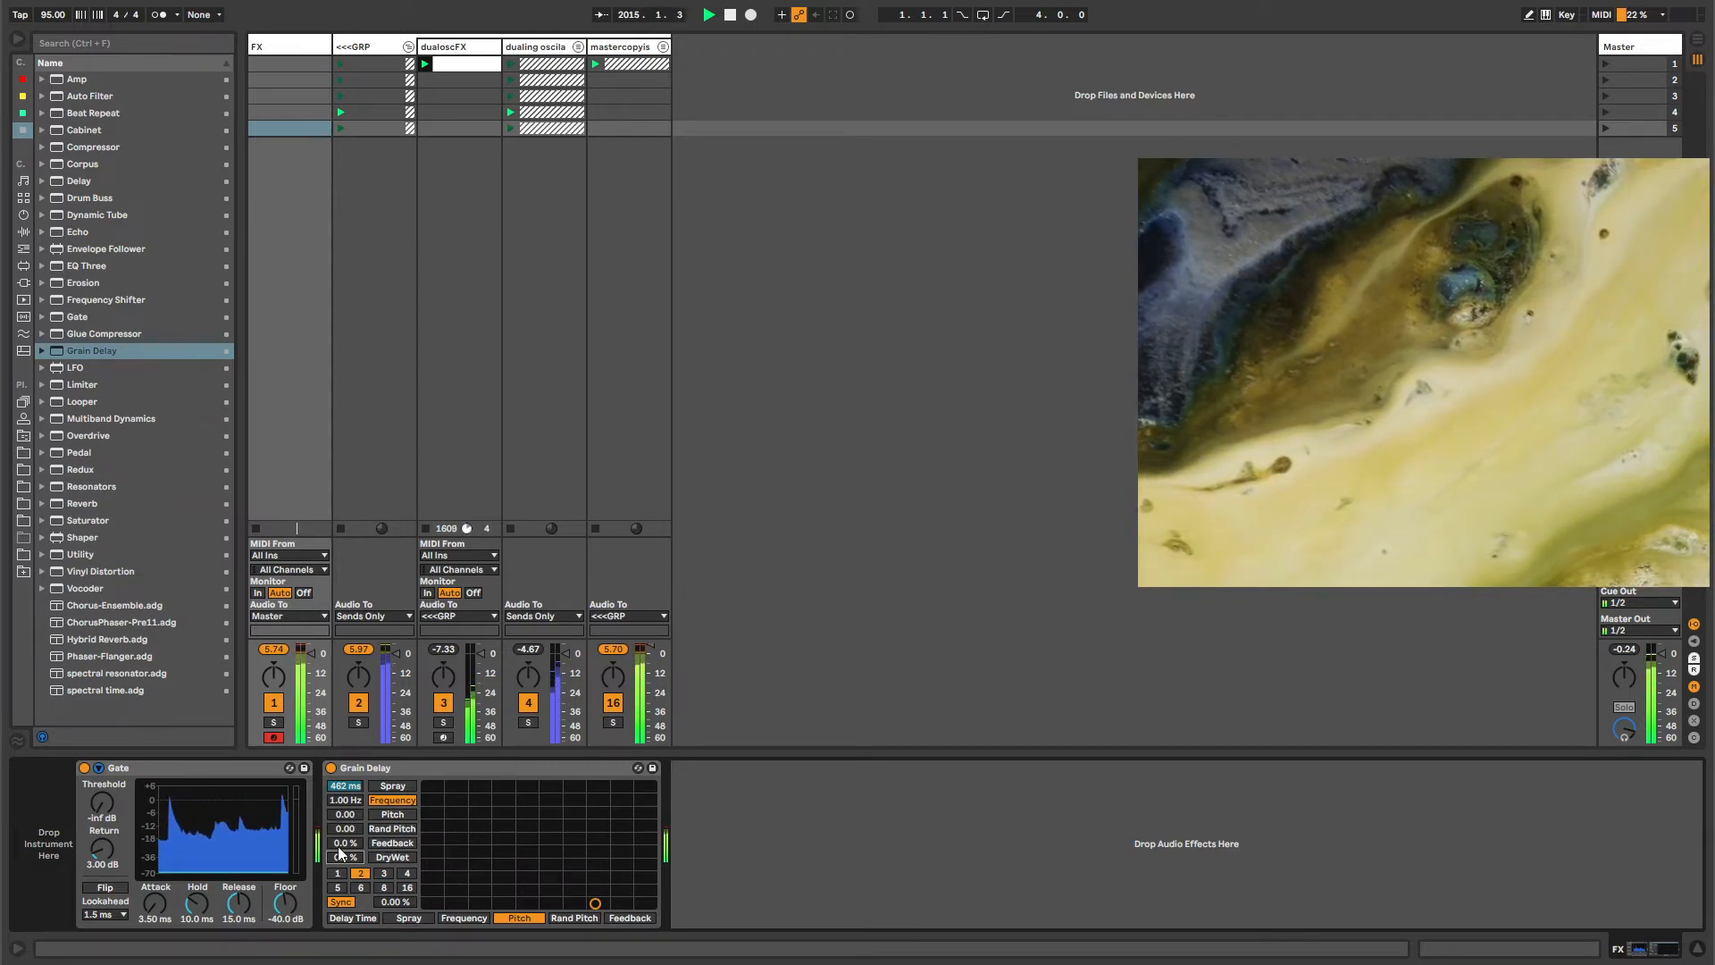
drag(343, 815, 342, 820)
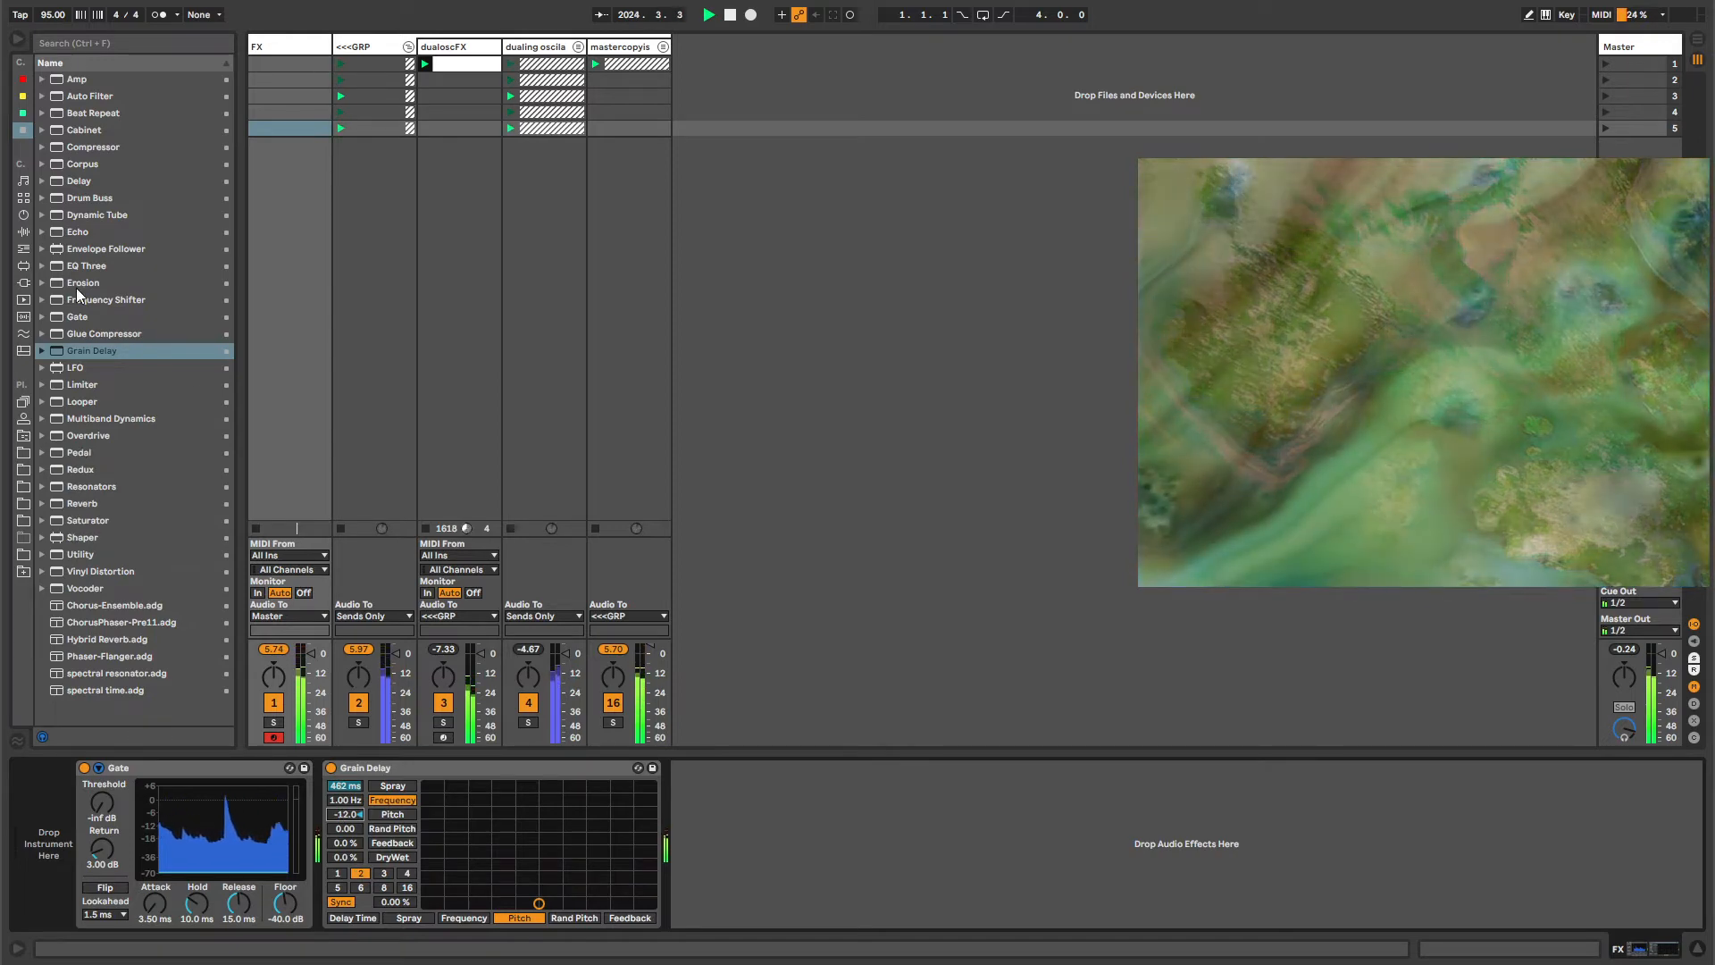
Add a Limiter after the Grain Delay at the end of the FX track's device chain.
click(73, 384)
drag(679, 786, 715, 776)
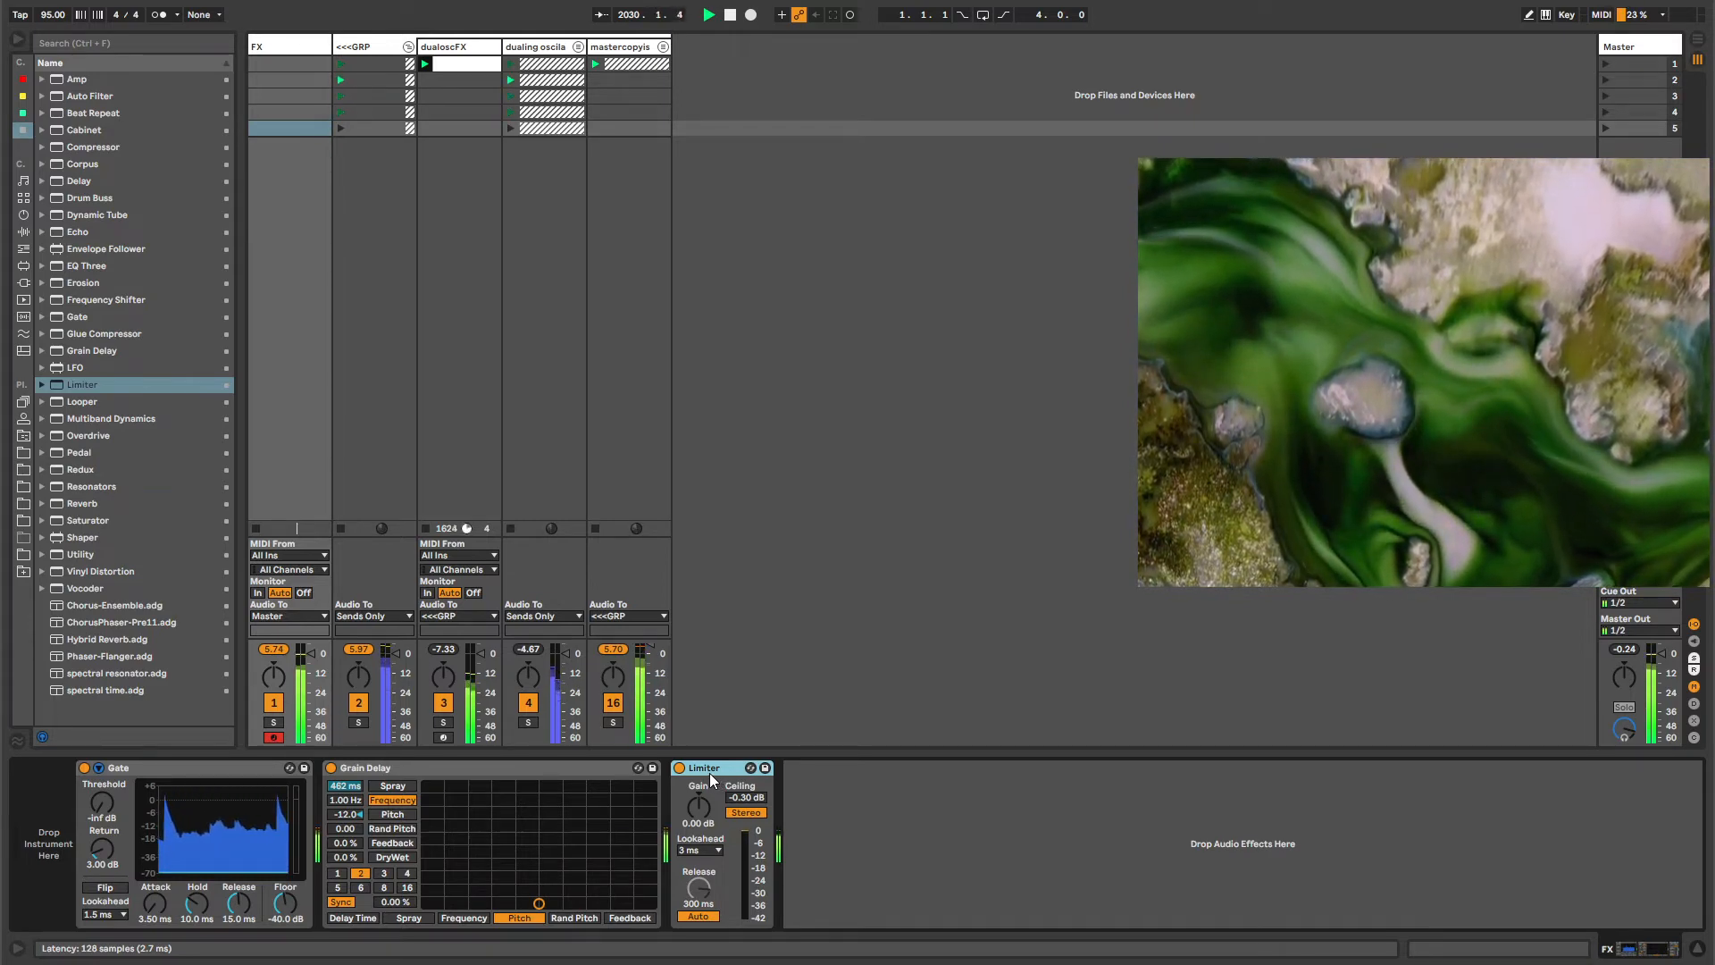
click(523, 768)
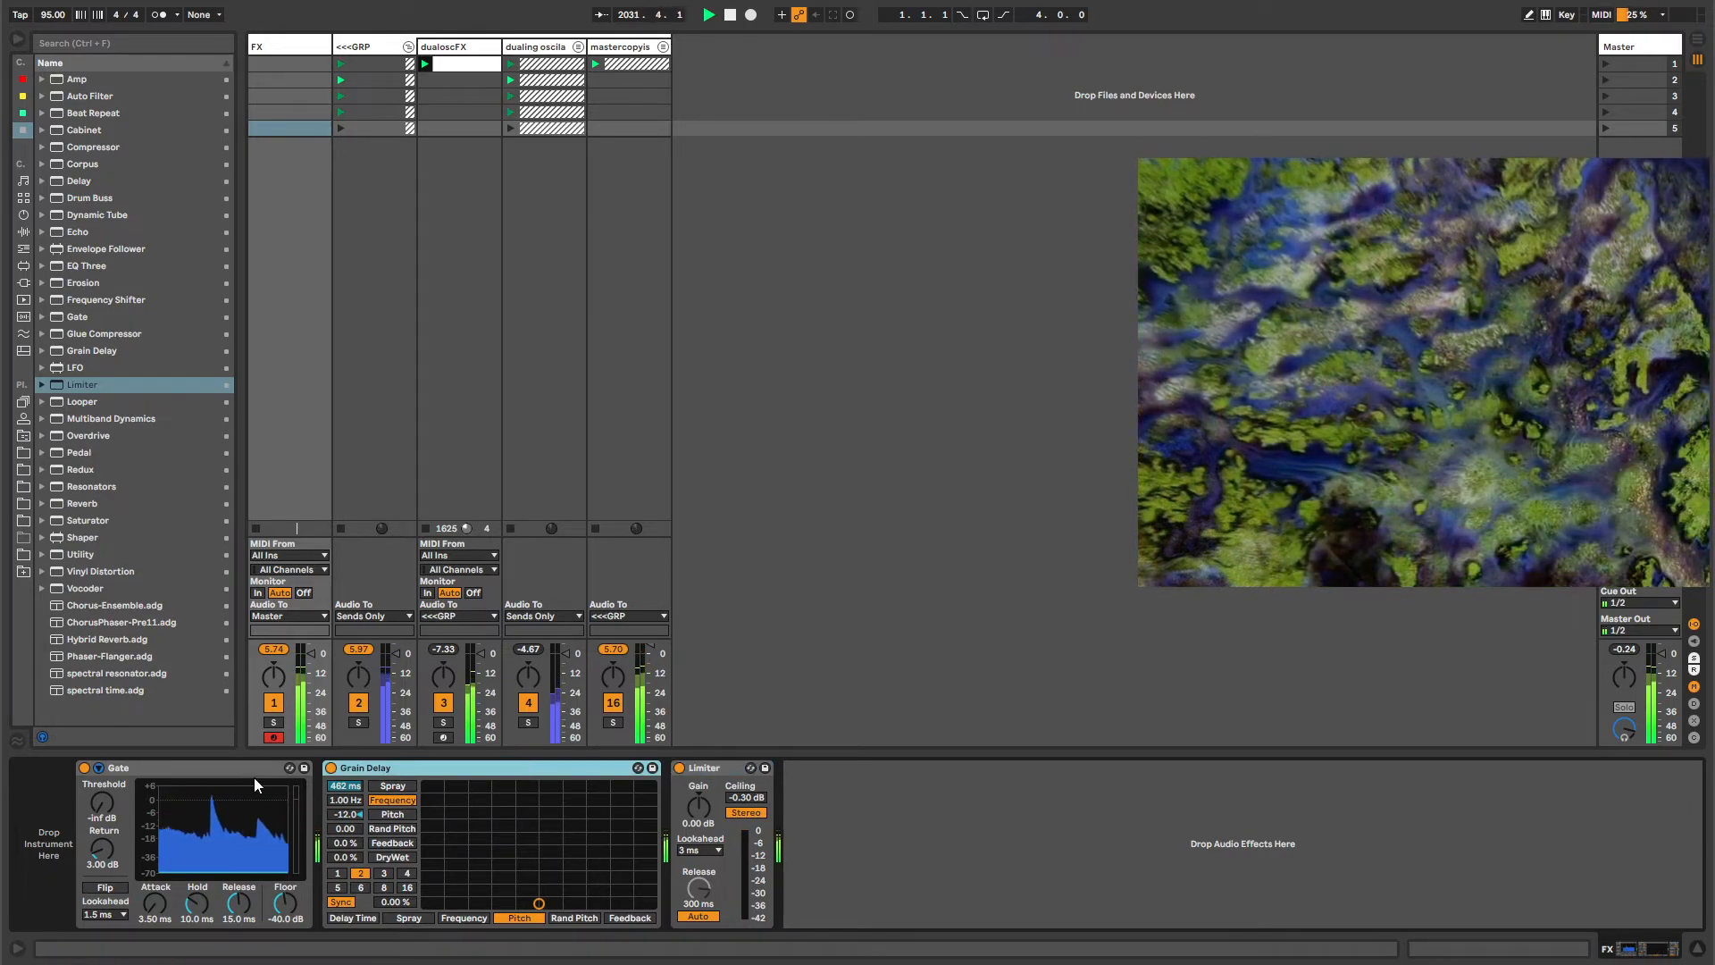
click(218, 767)
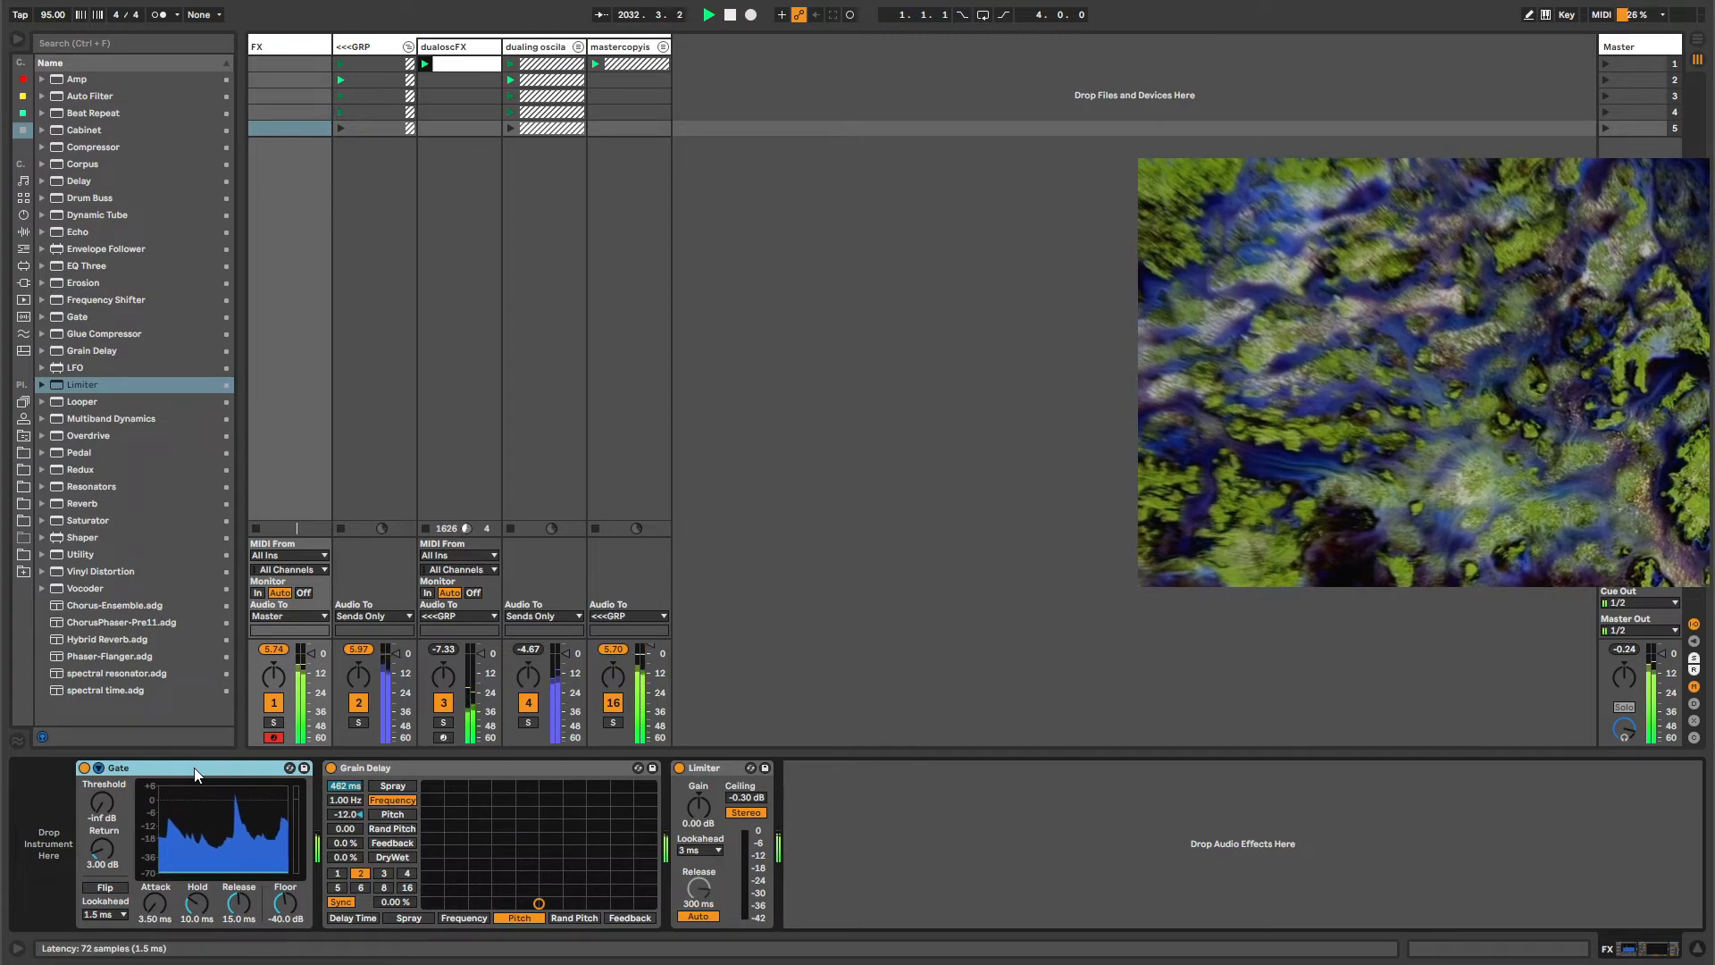
click(378, 767)
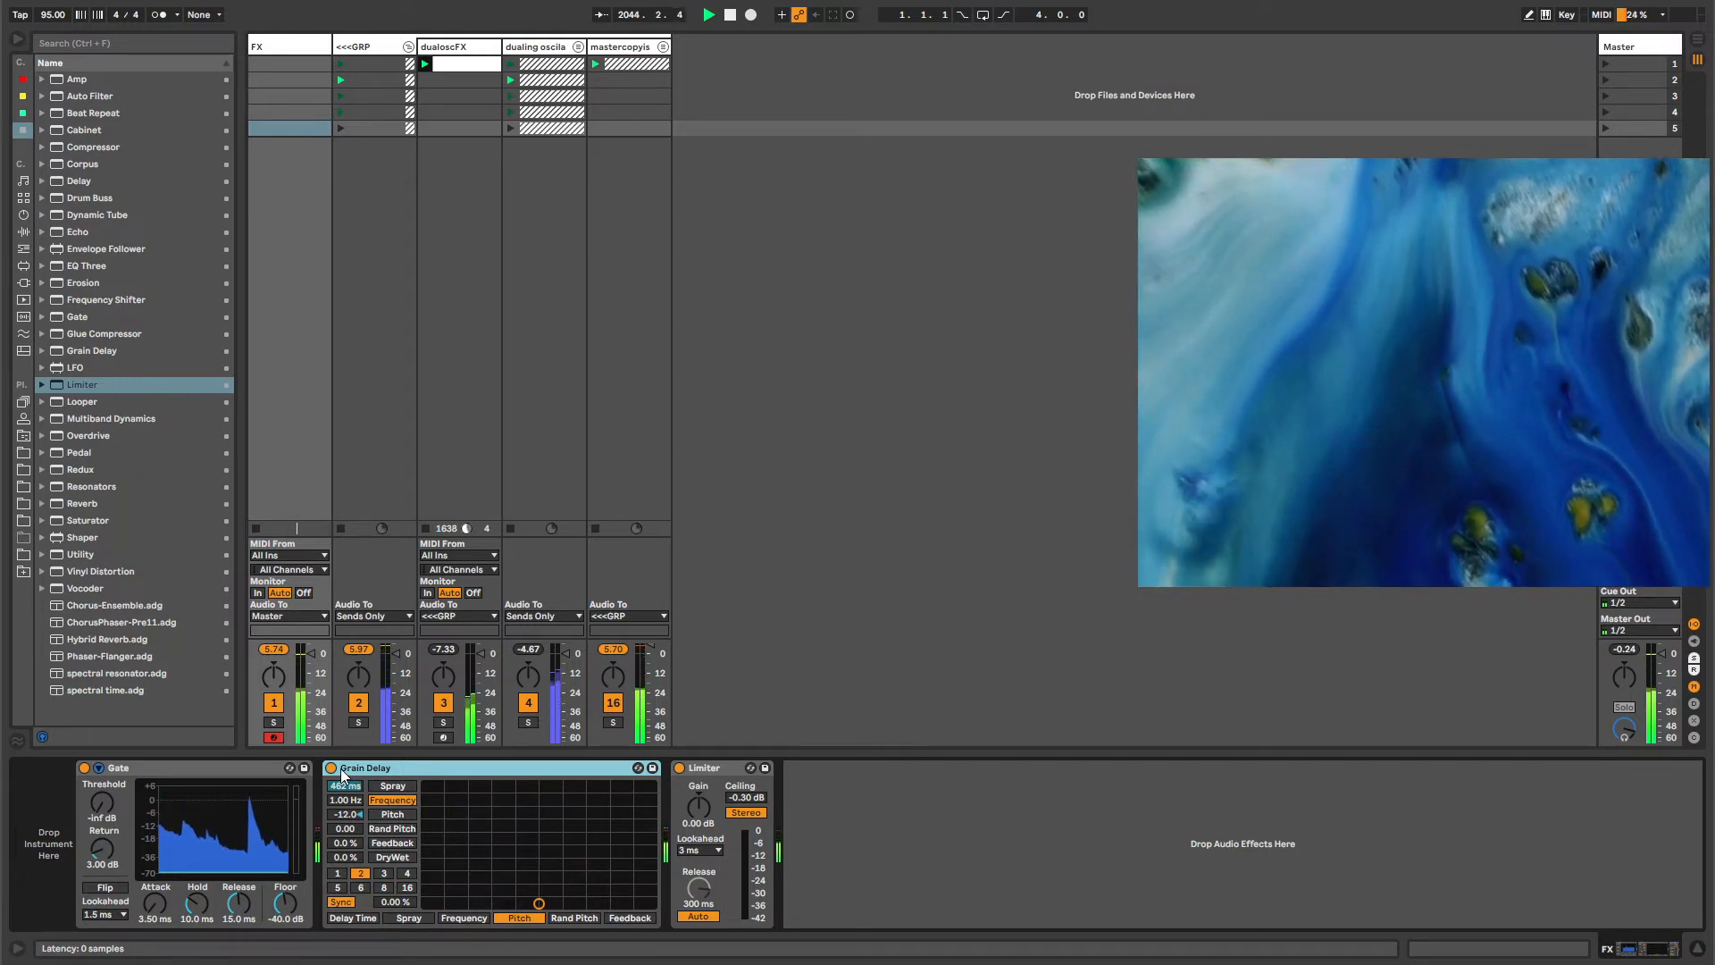
Collapse the Gate device in the FX track's device chain.
click(383, 48)
click(297, 45)
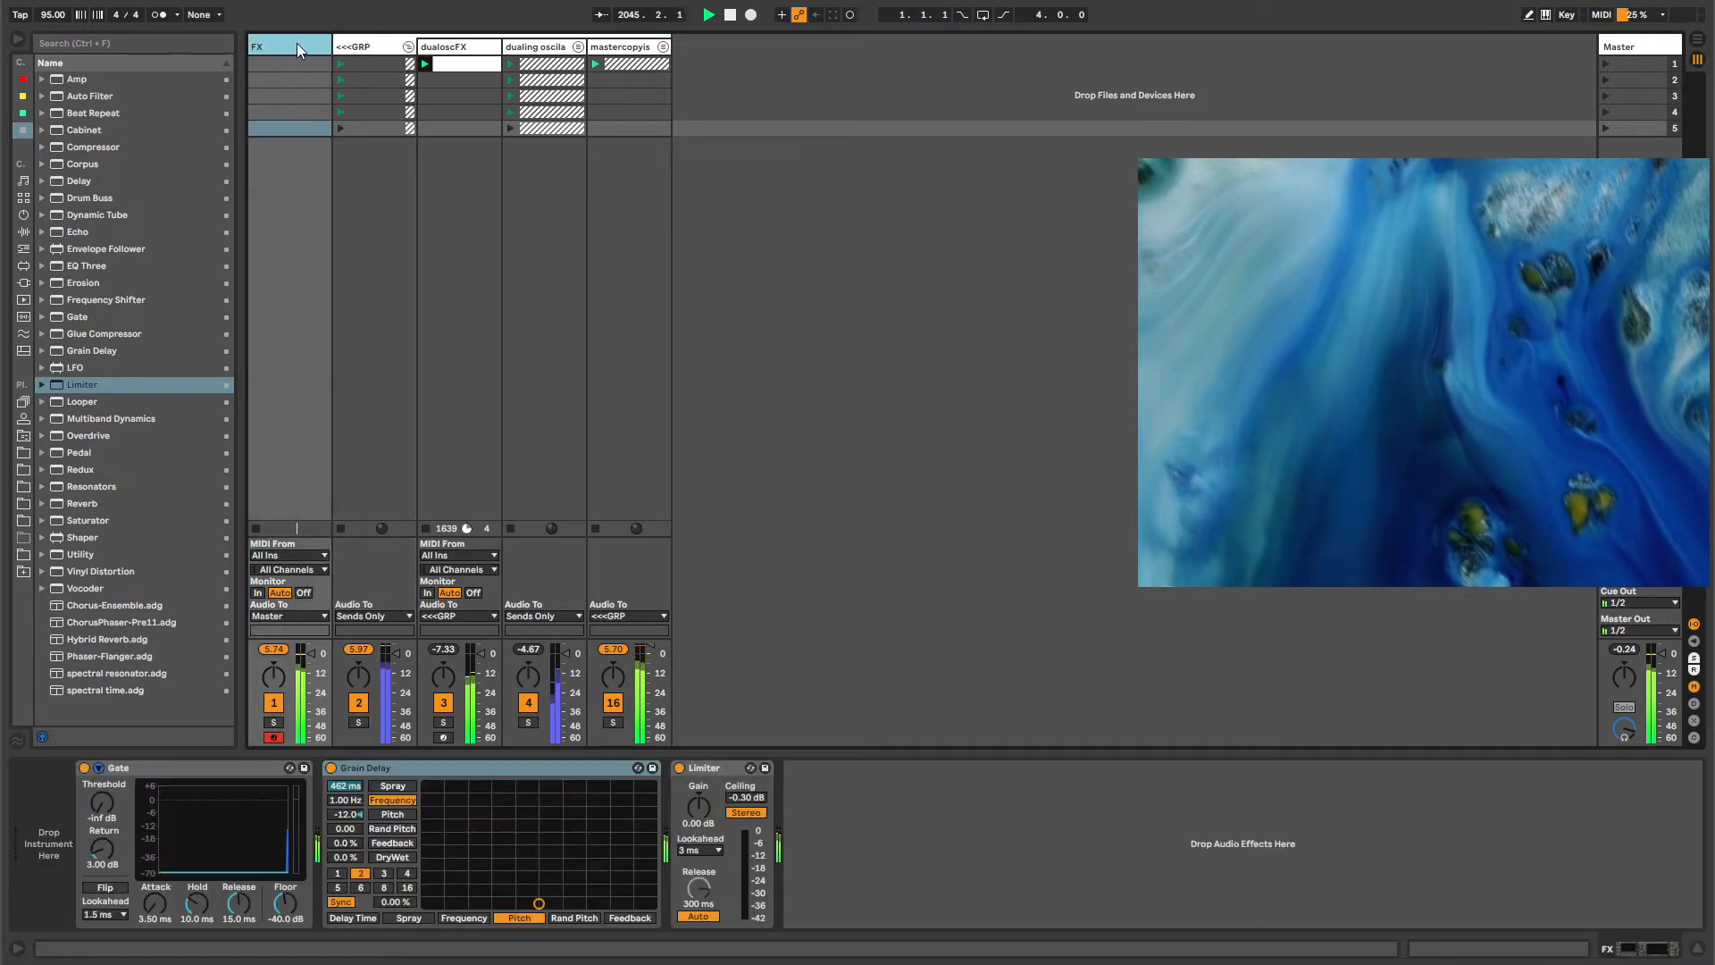
click(180, 767)
click(356, 772)
double_click(212, 769)
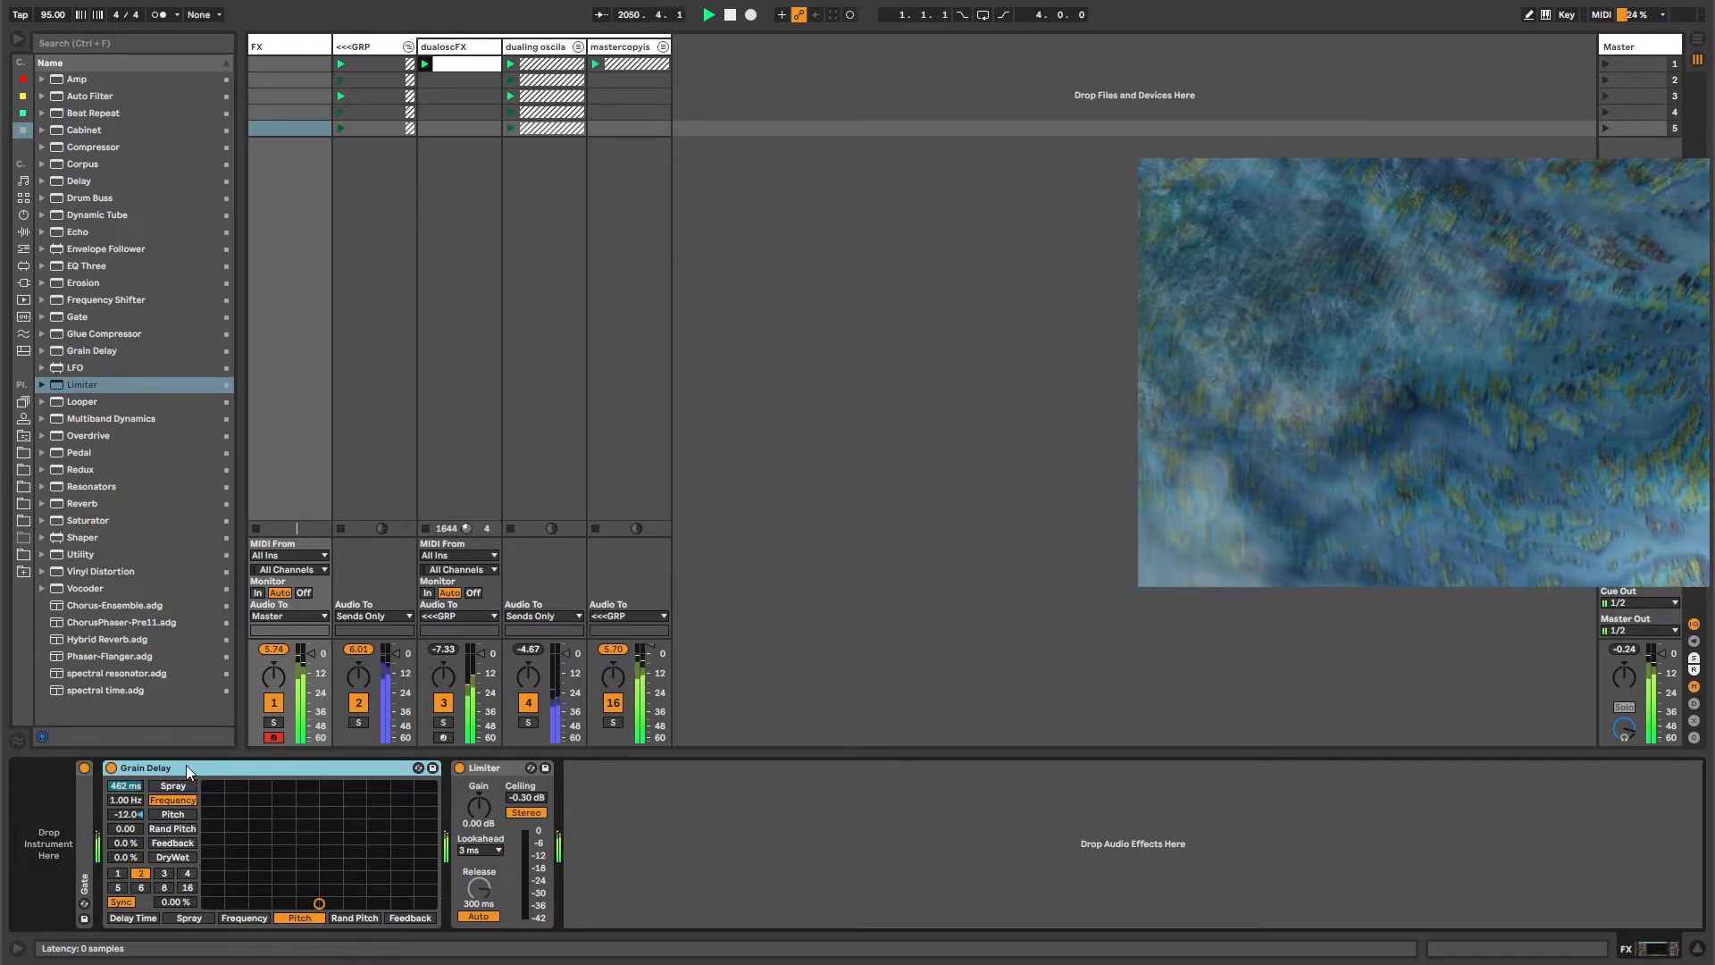
Set the Grain Delay's dry/wet mix to 37 %.
drag(128, 859, 129, 862)
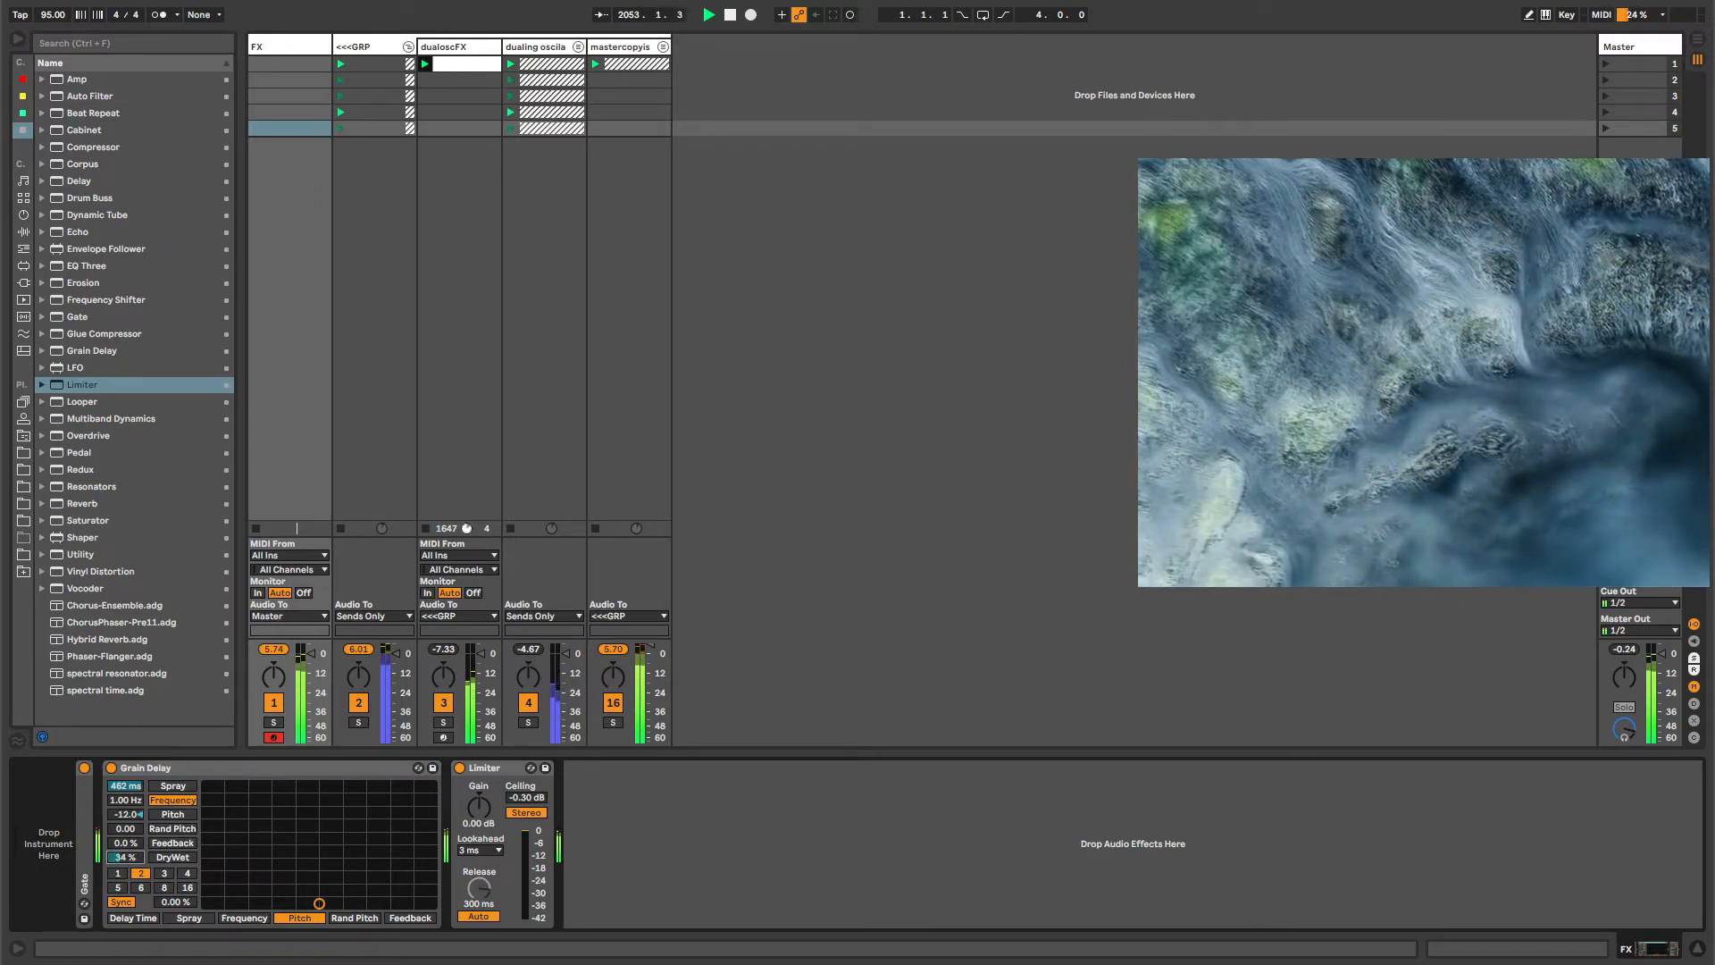
drag(119, 863, 135, 863)
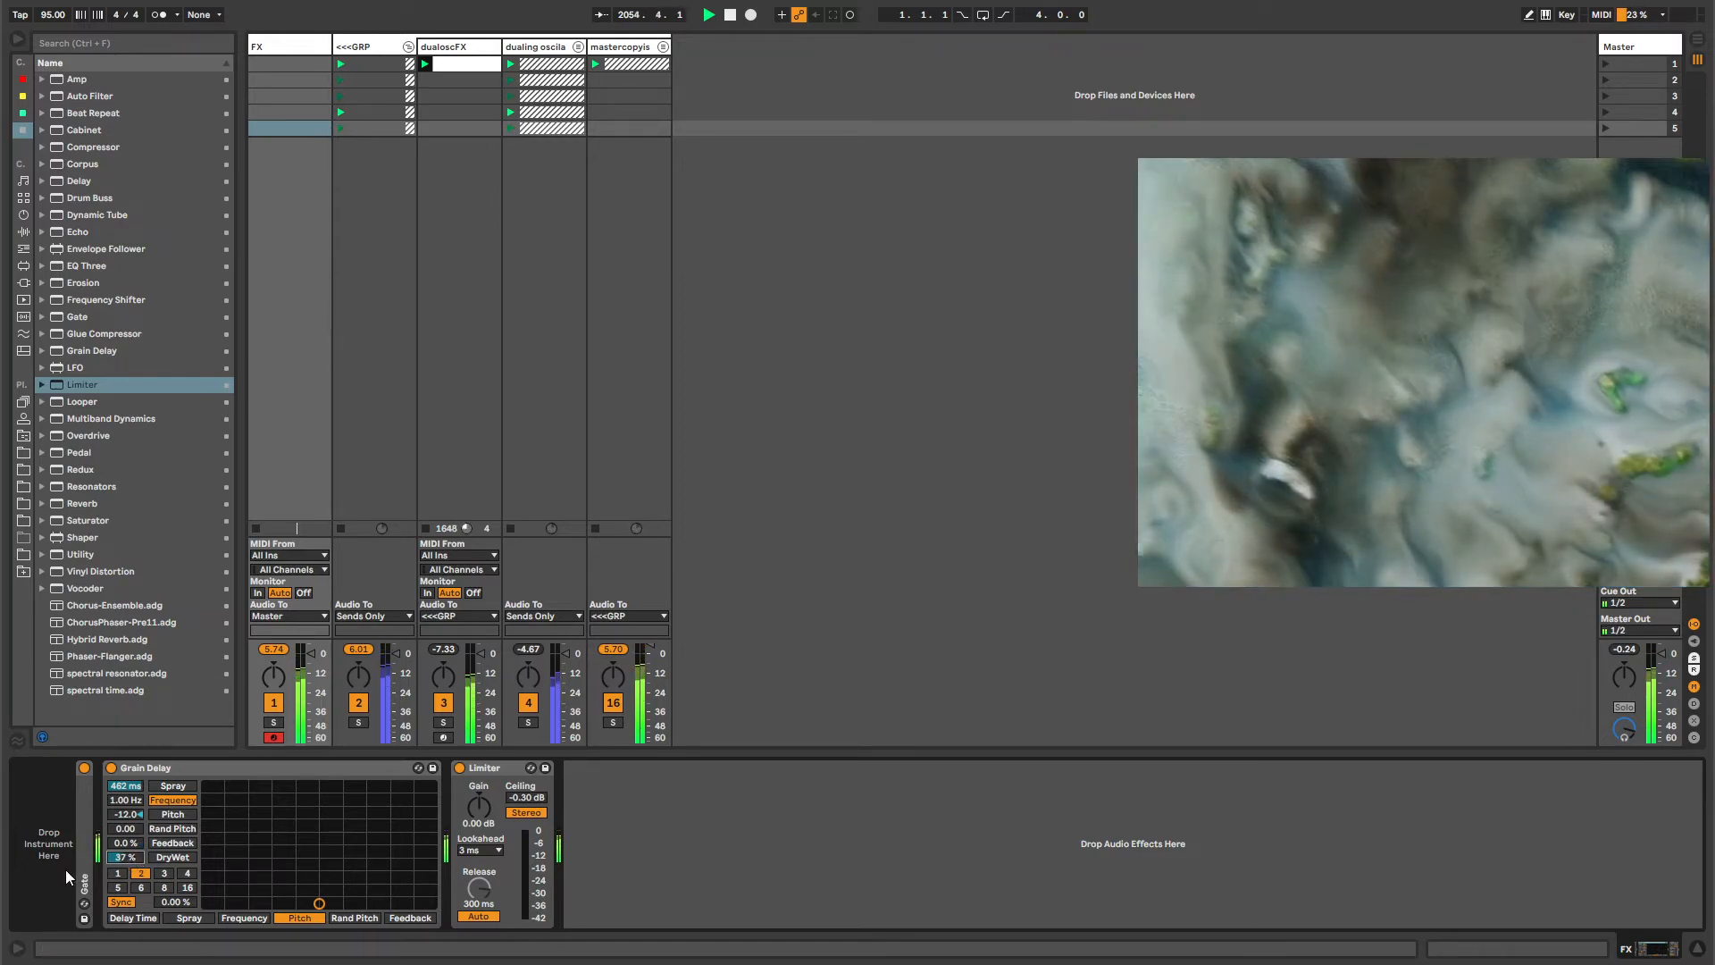
click(154, 769)
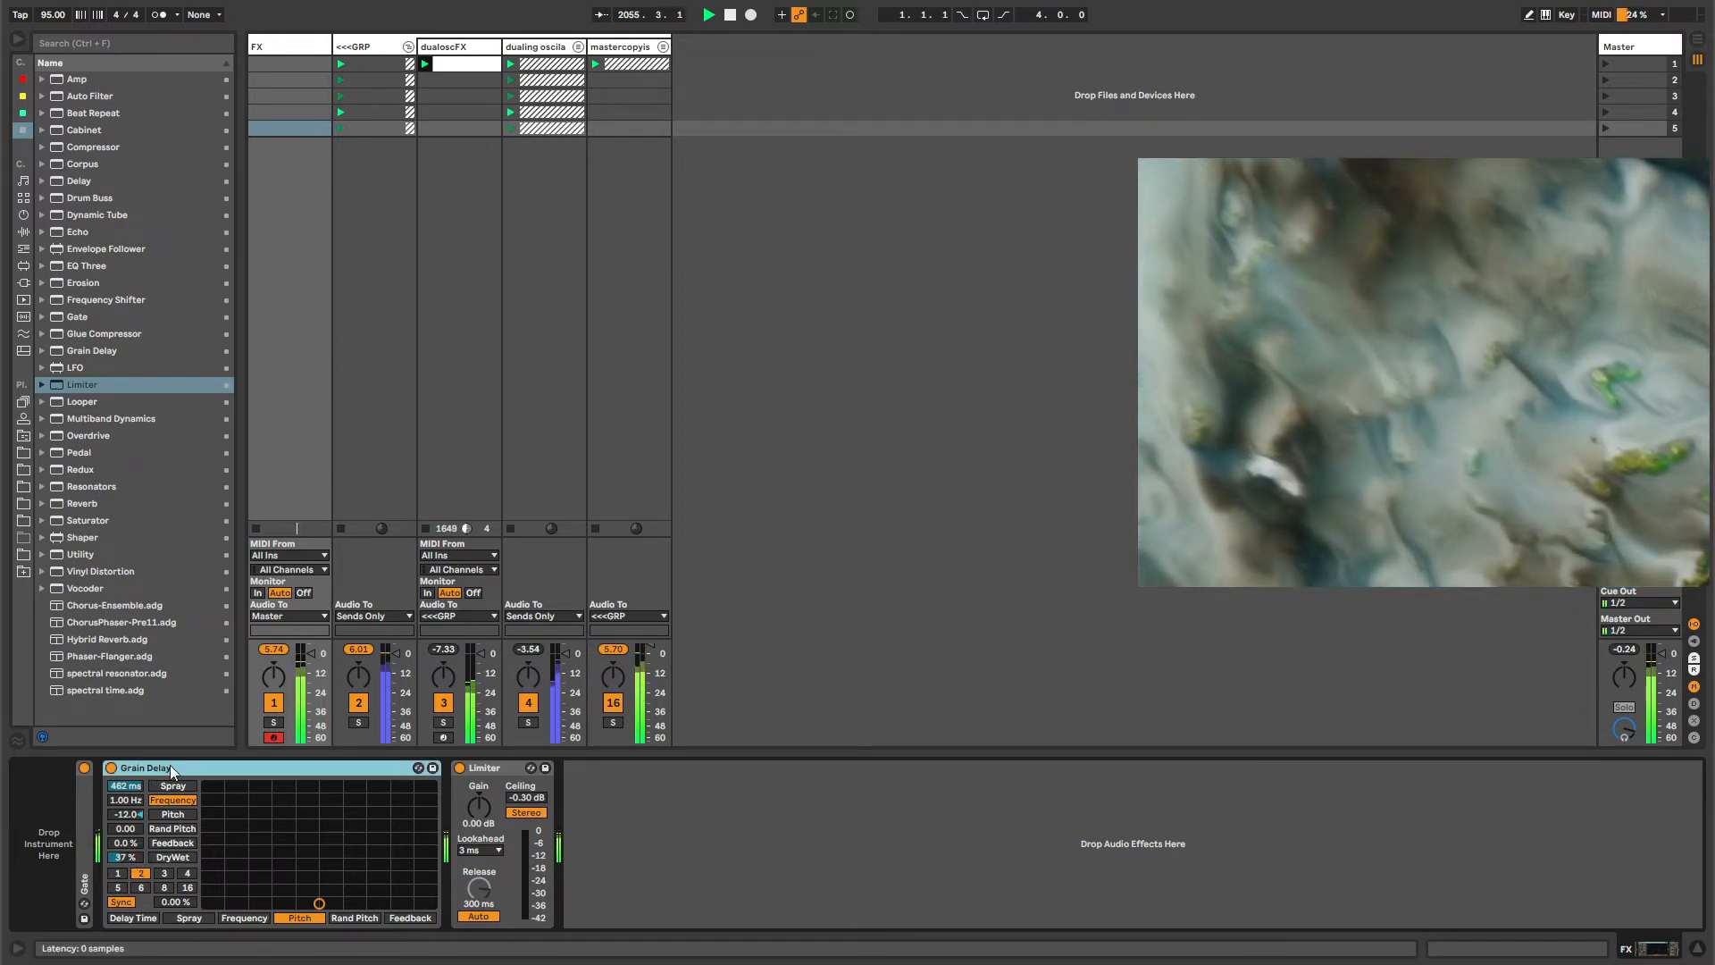
drag(132, 859, 132, 856)
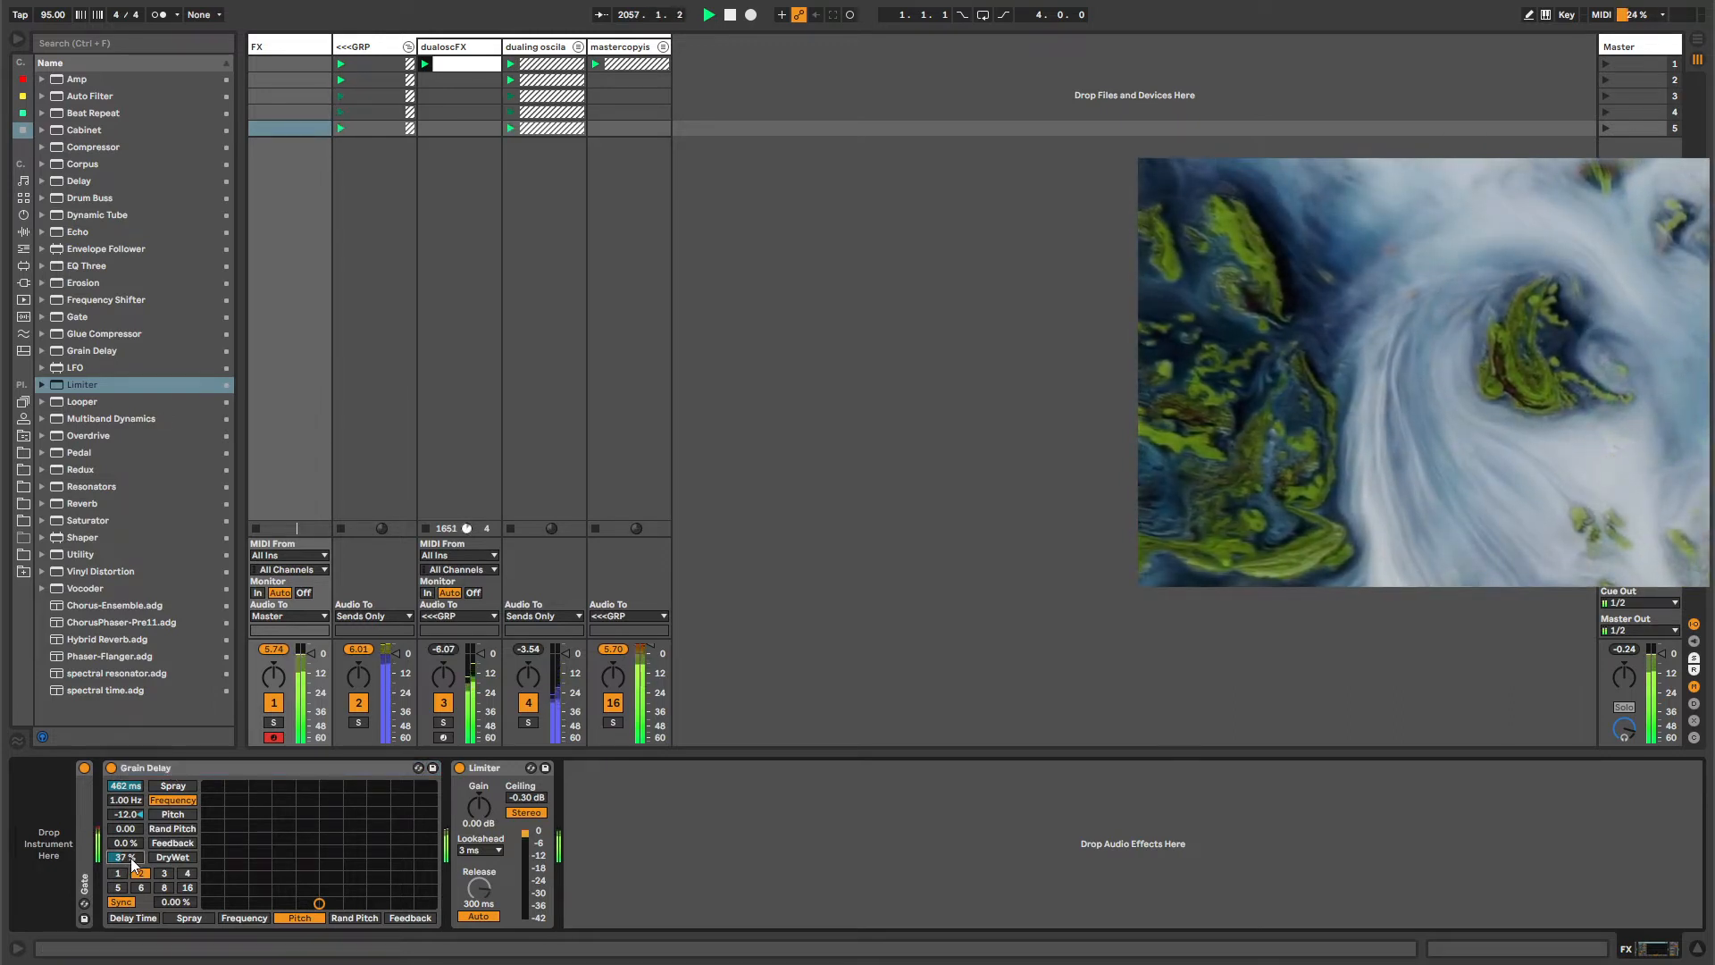
Group the Grain Delay into an audio effect rack.
click(158, 768)
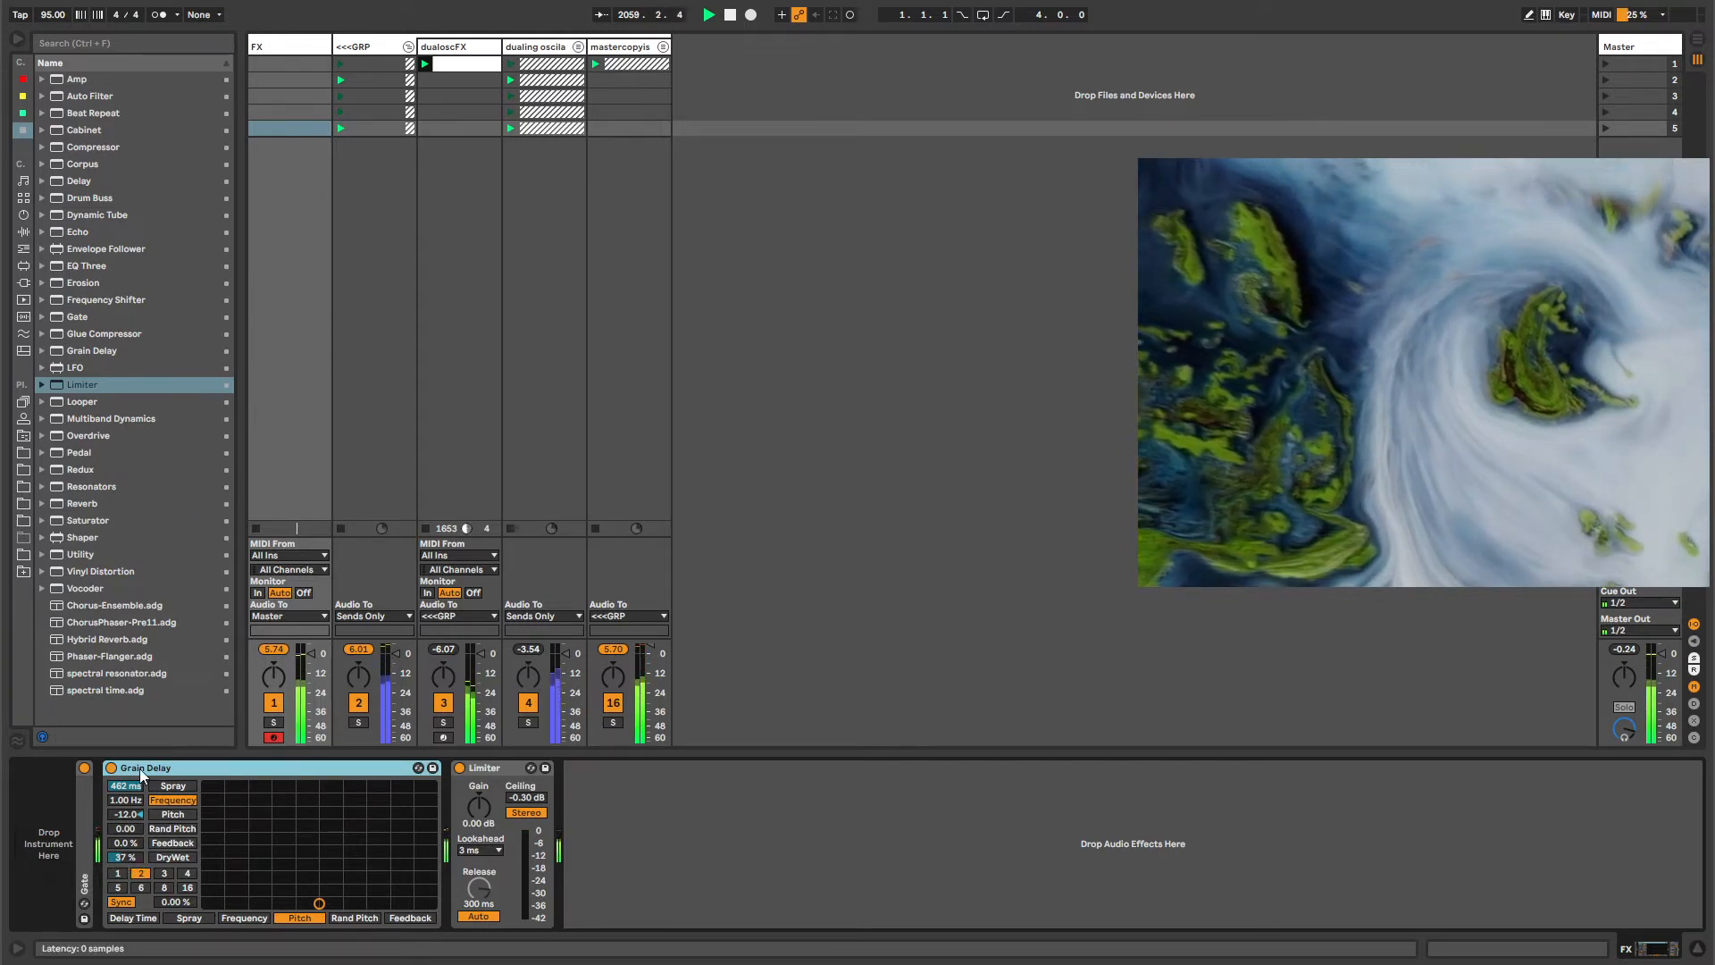
key(ctrl+g)
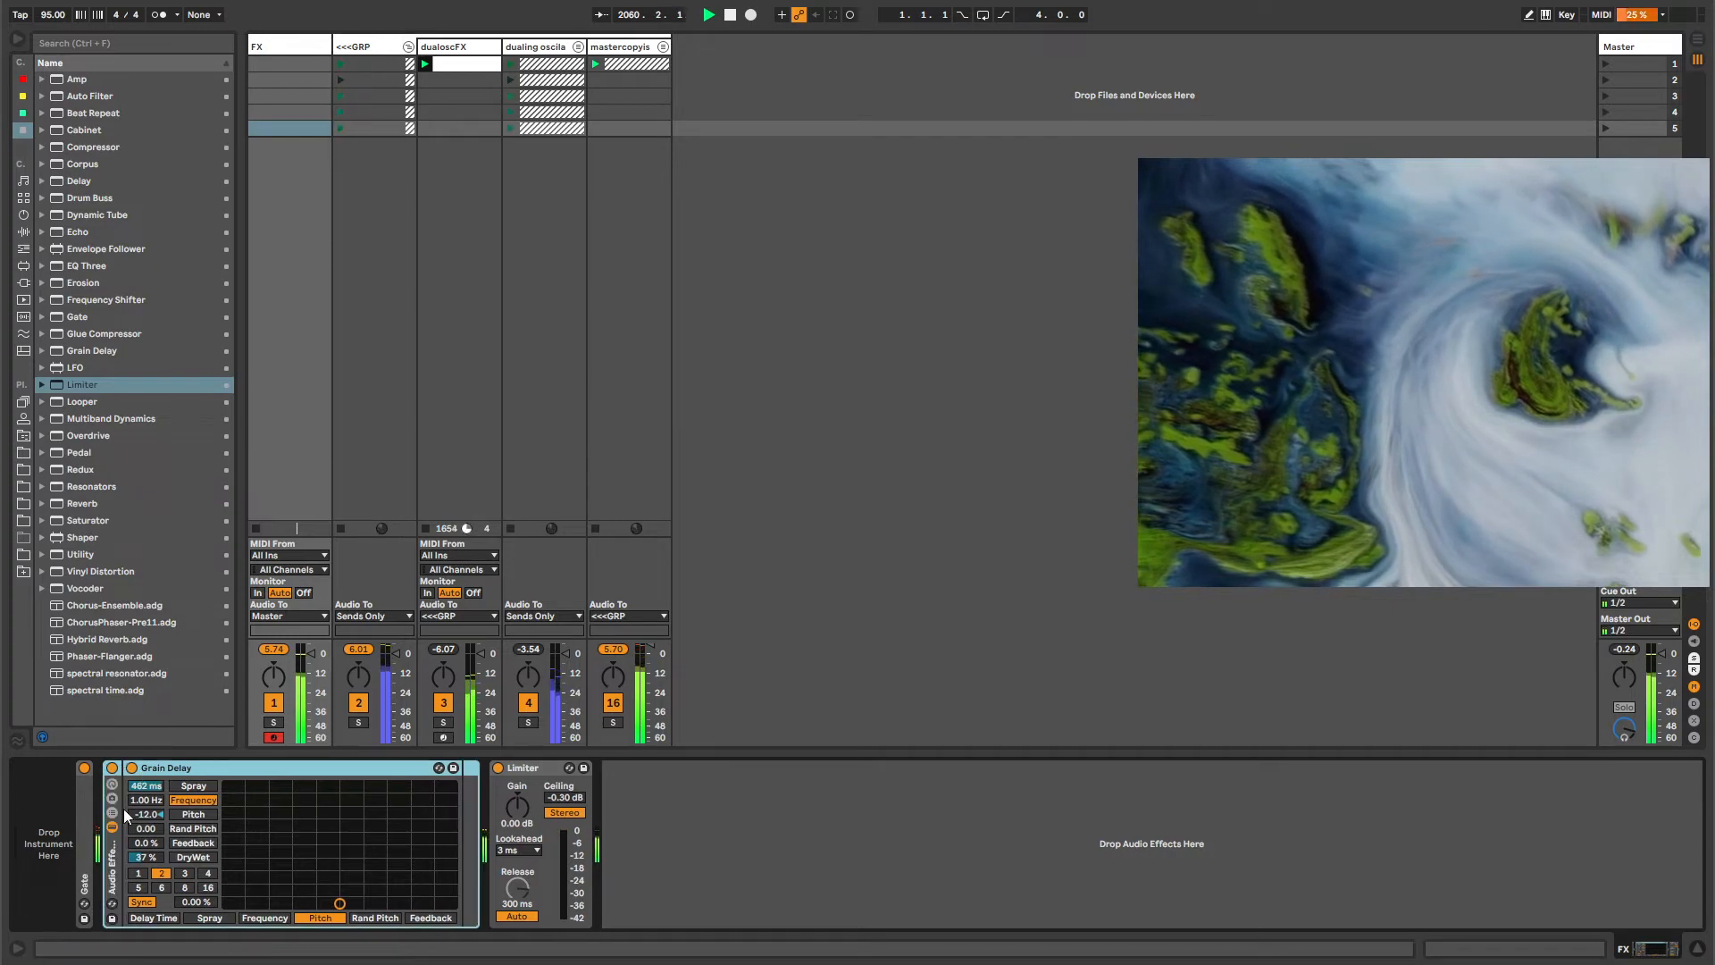
Add an Auto Pan device and place it inside the audio effect rack, directly before Grain Delay.
click(366, 766)
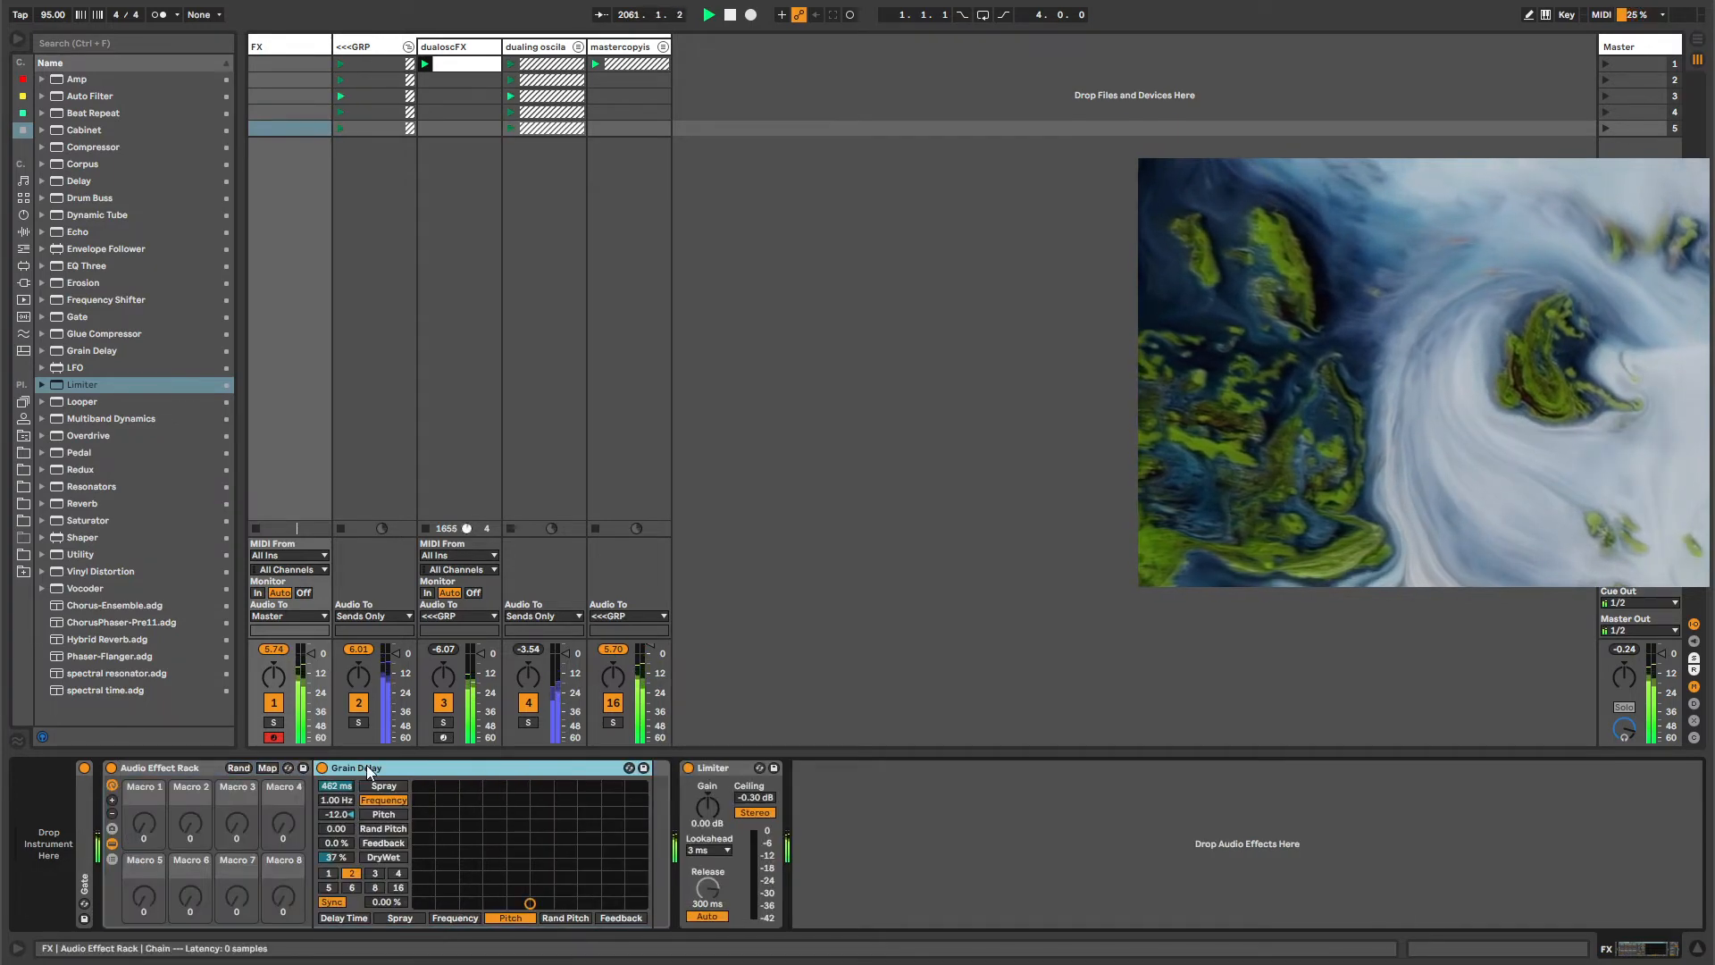
key(ctrl+f)
text(auto pan)
key(Down)
key(Return)
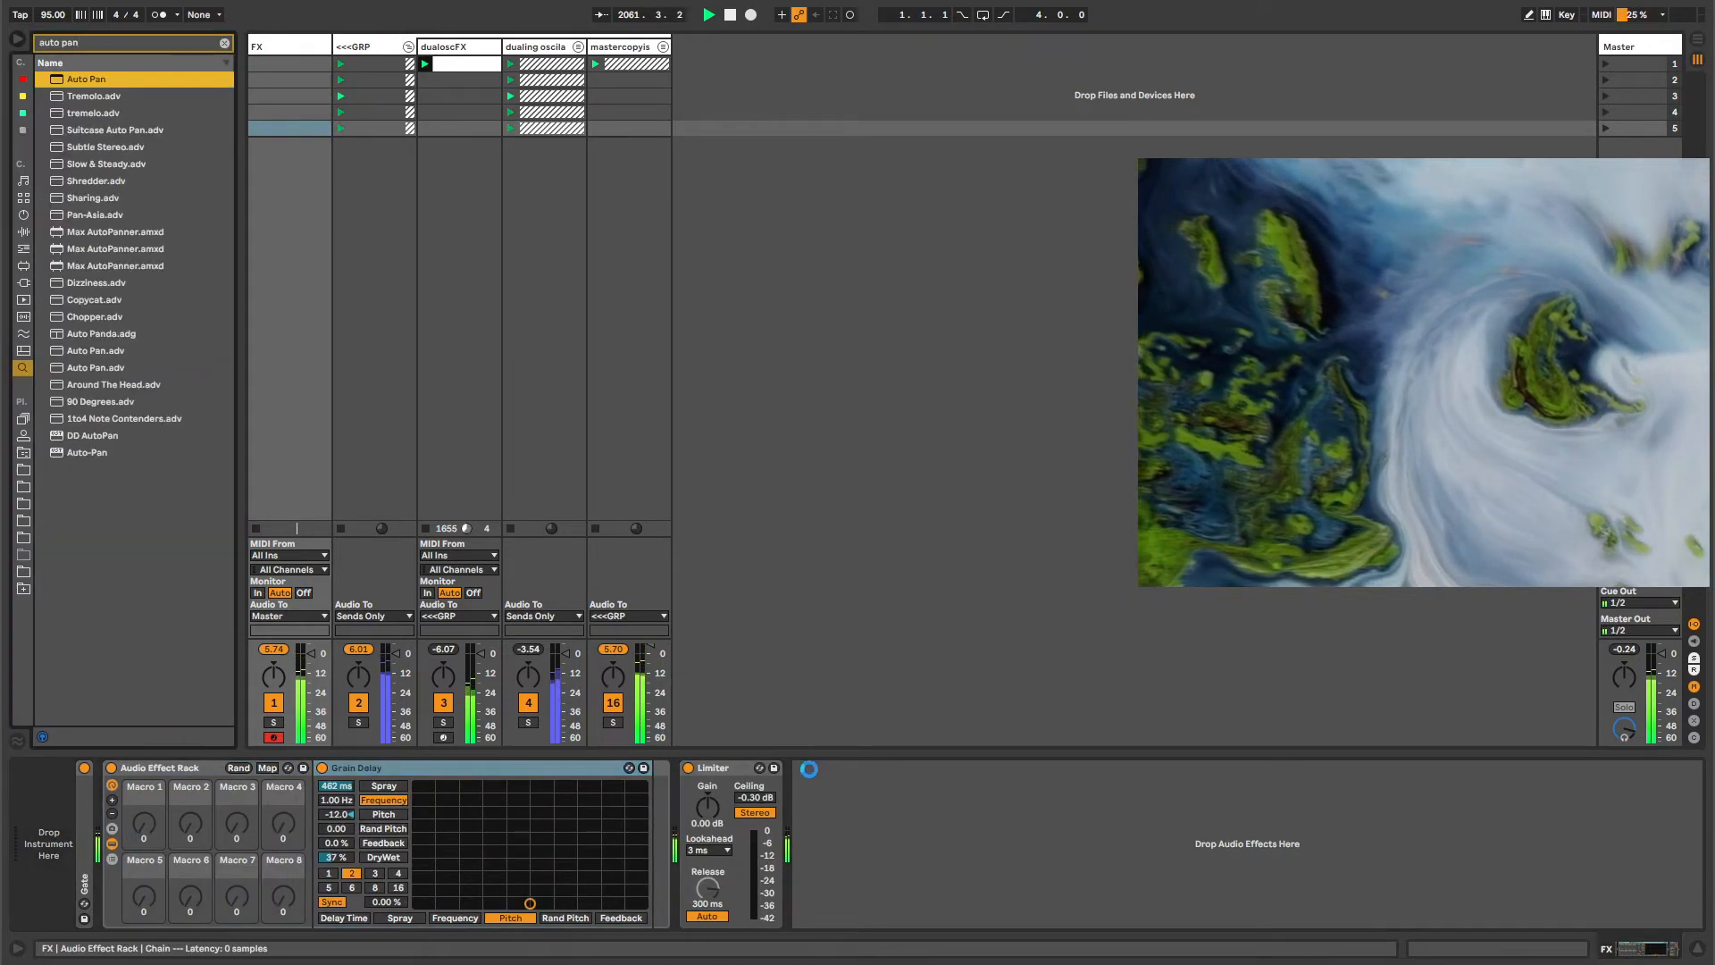
mouse_move(847, 770)
mouse_down()
mouse_move(299, 776)
mouse_move(316, 780)
mouse_up()
Set the tremelo device's amount to 100% and its tempo-synced rate to 2.
drag(333, 881, 337, 786)
click(379, 911)
drag(380, 859, 381, 810)
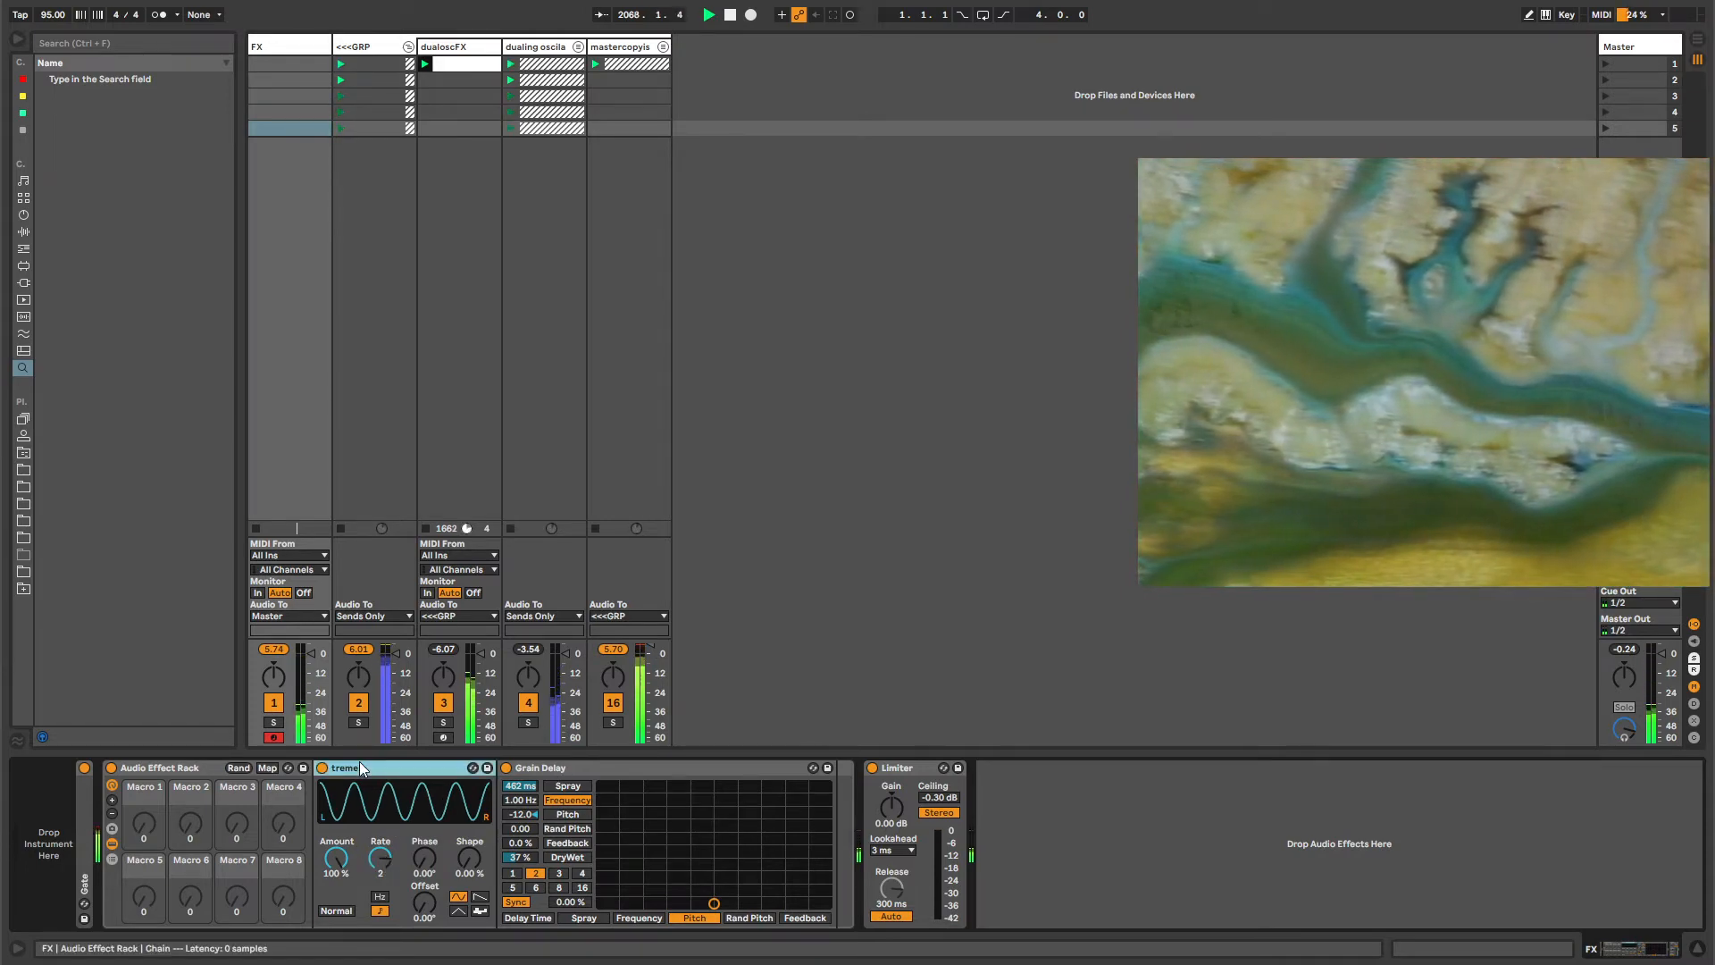
Copy the tremelo device into a second parallel chain of the rack and set that copy's waveform to Invert.
click(109, 858)
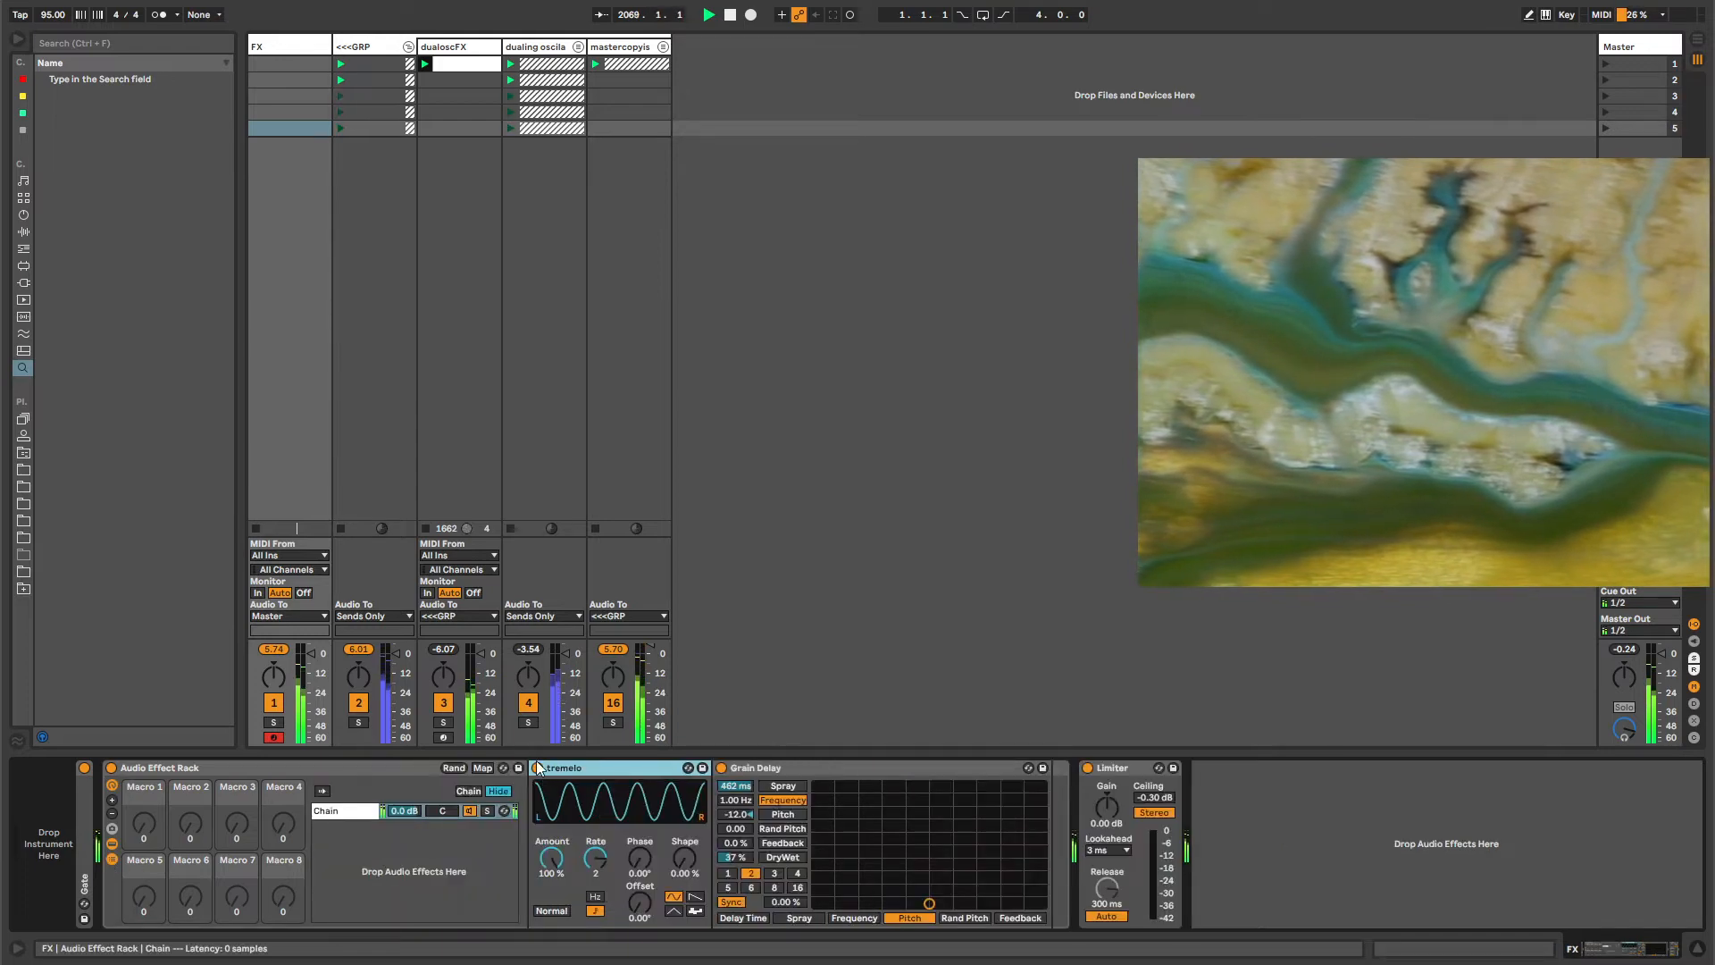
drag(565, 770, 381, 831)
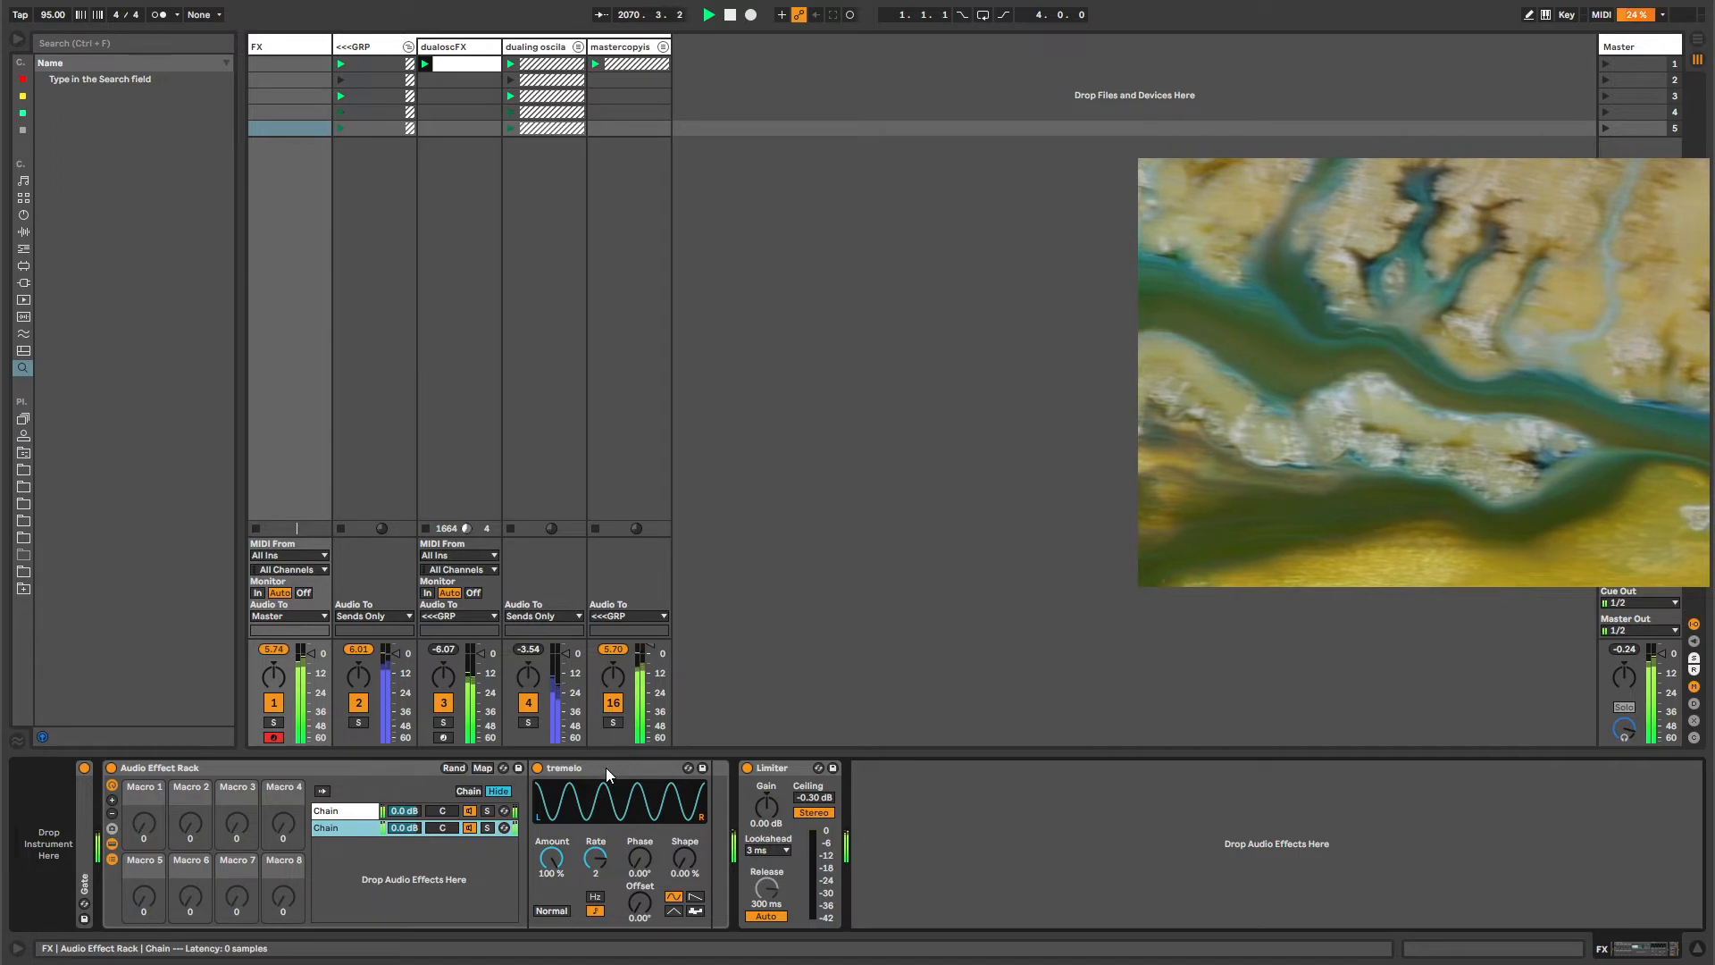
click(353, 808)
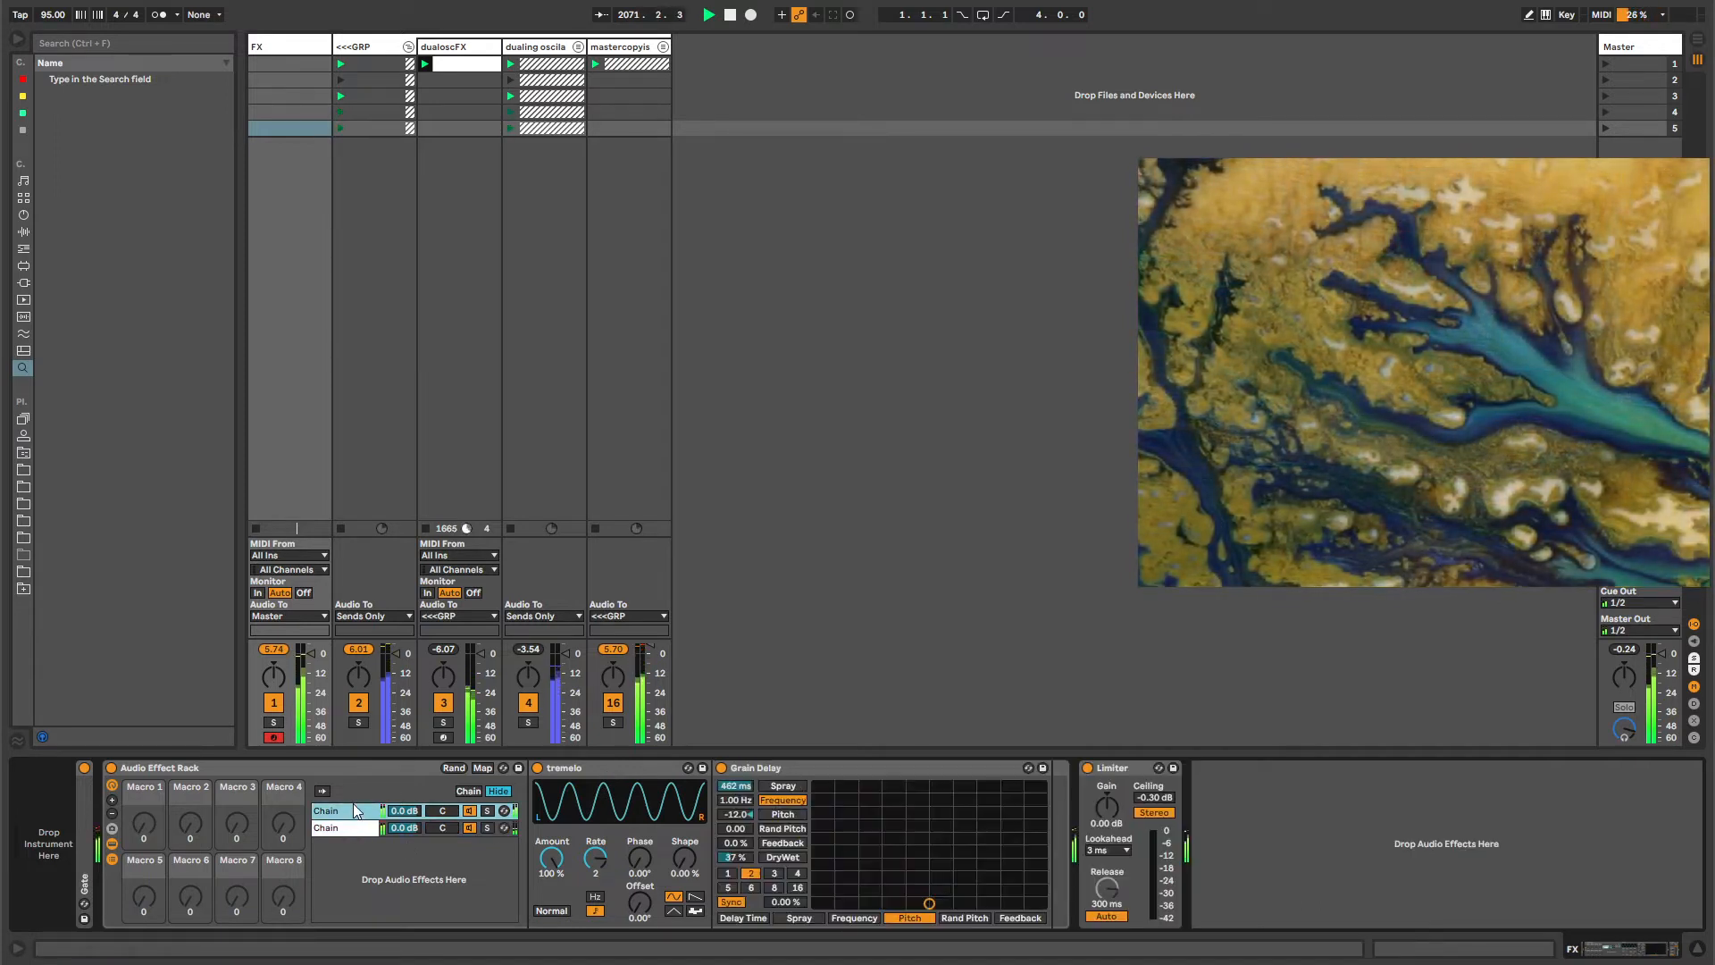
click(352, 828)
click(540, 909)
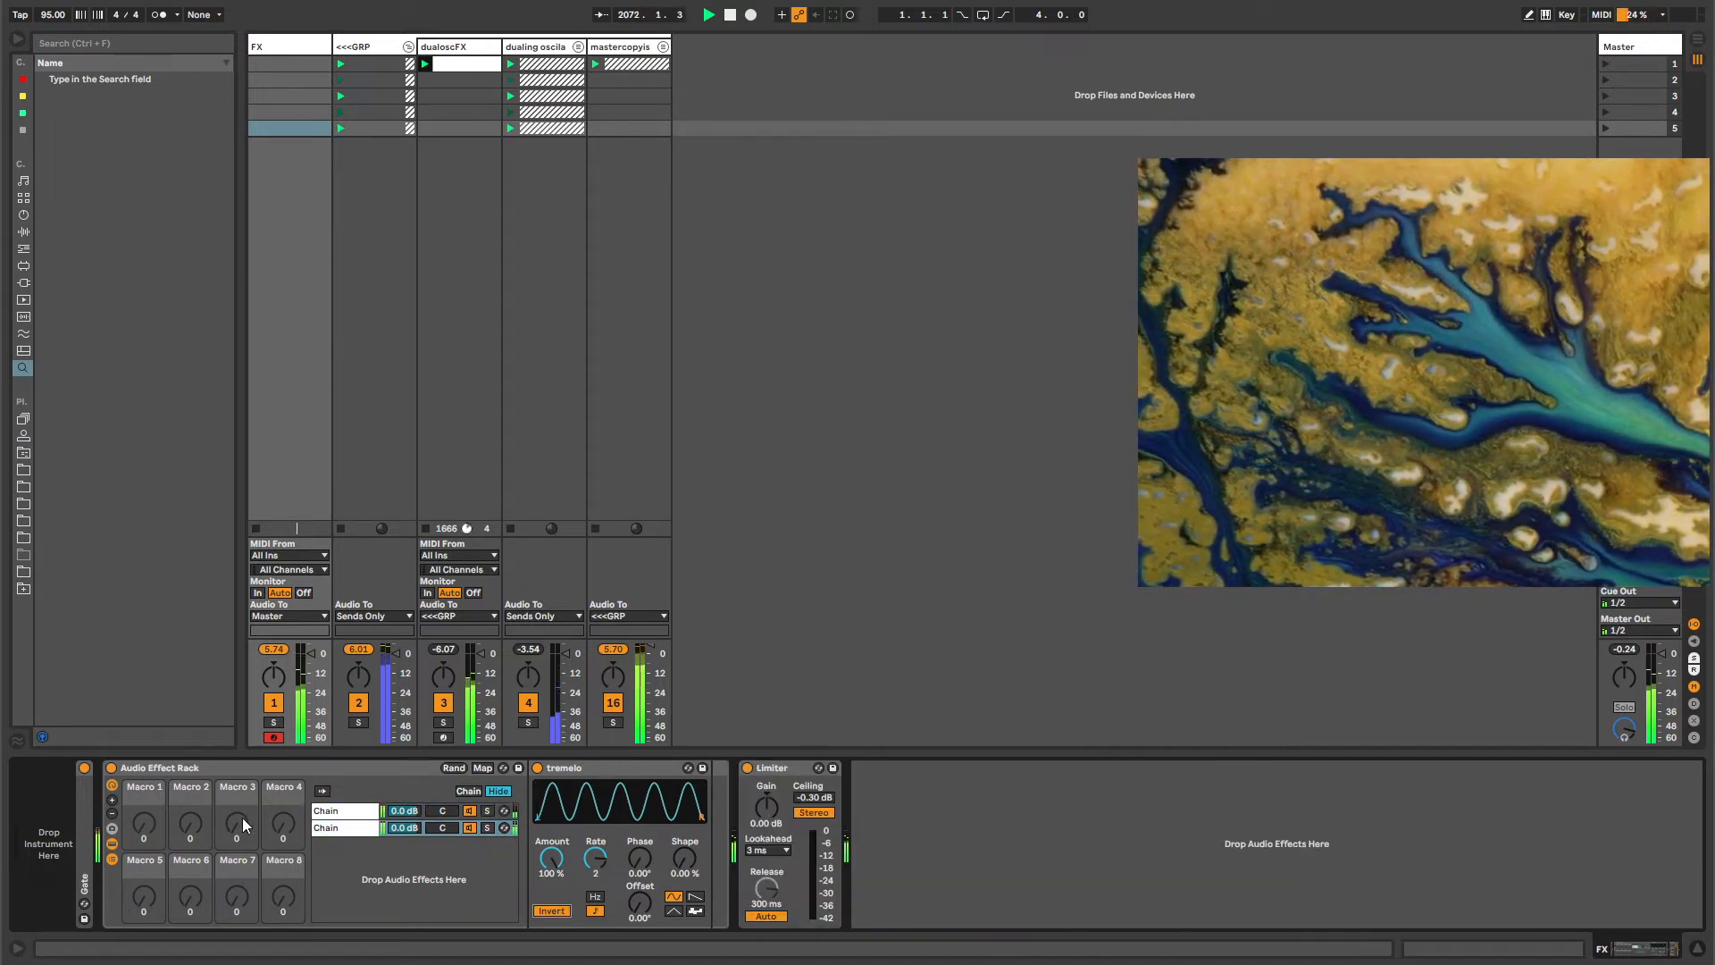
click(159, 770)
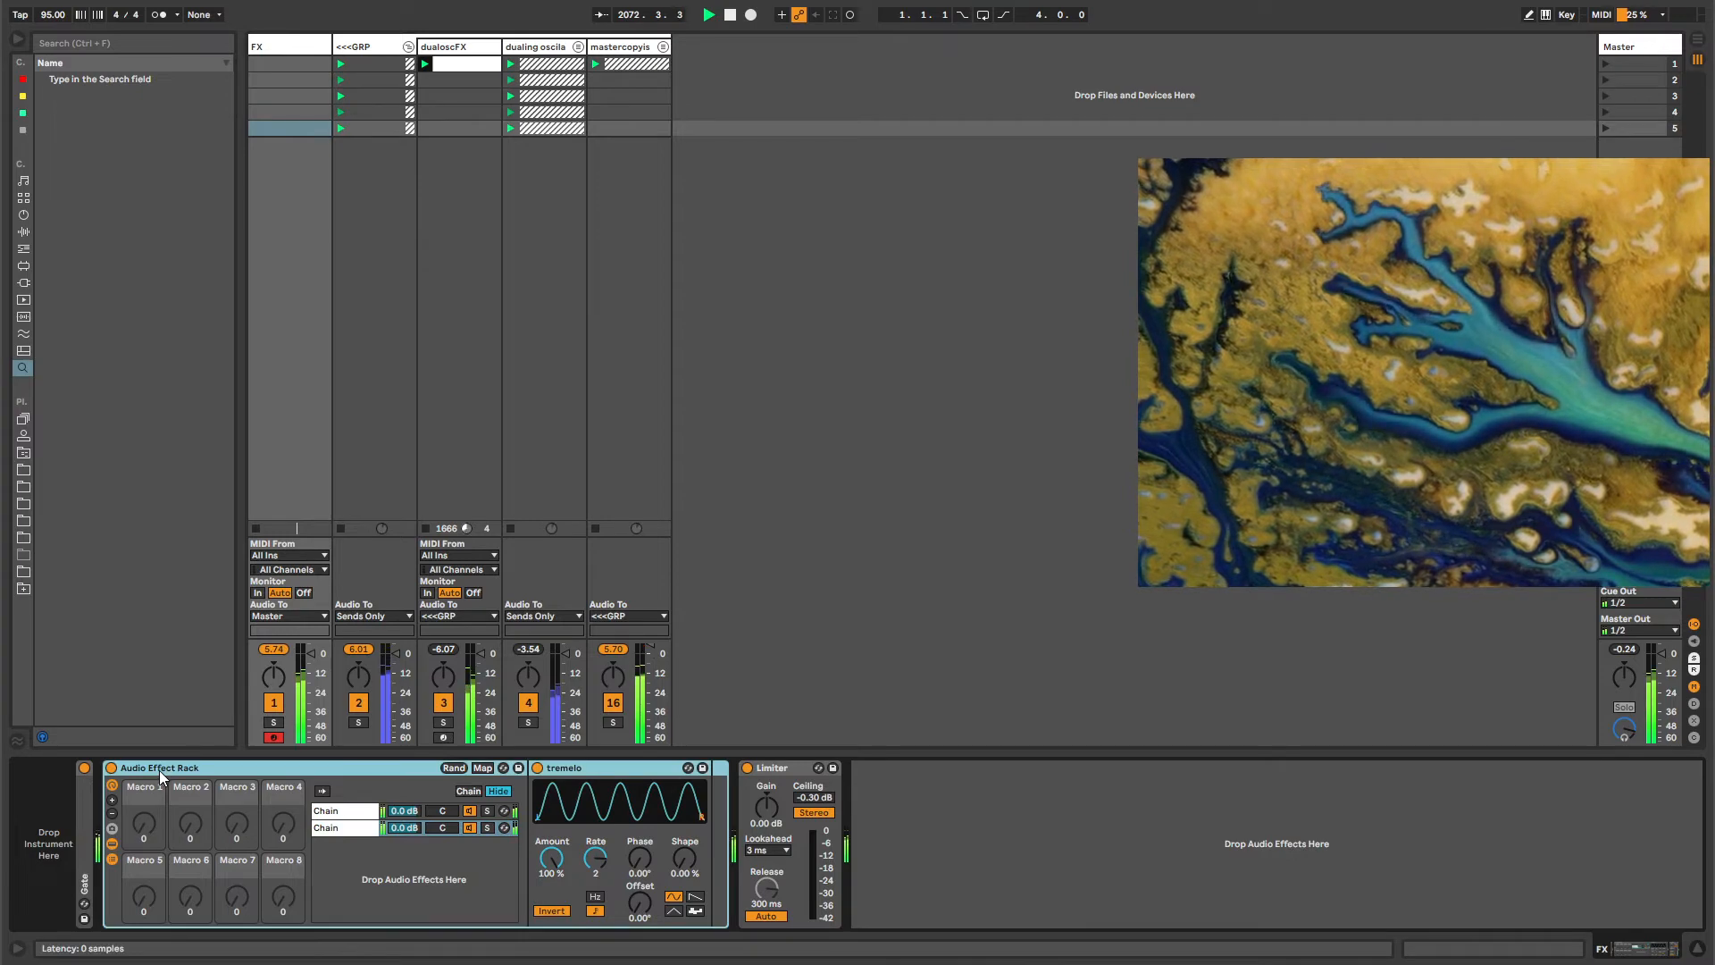
key(Delete)
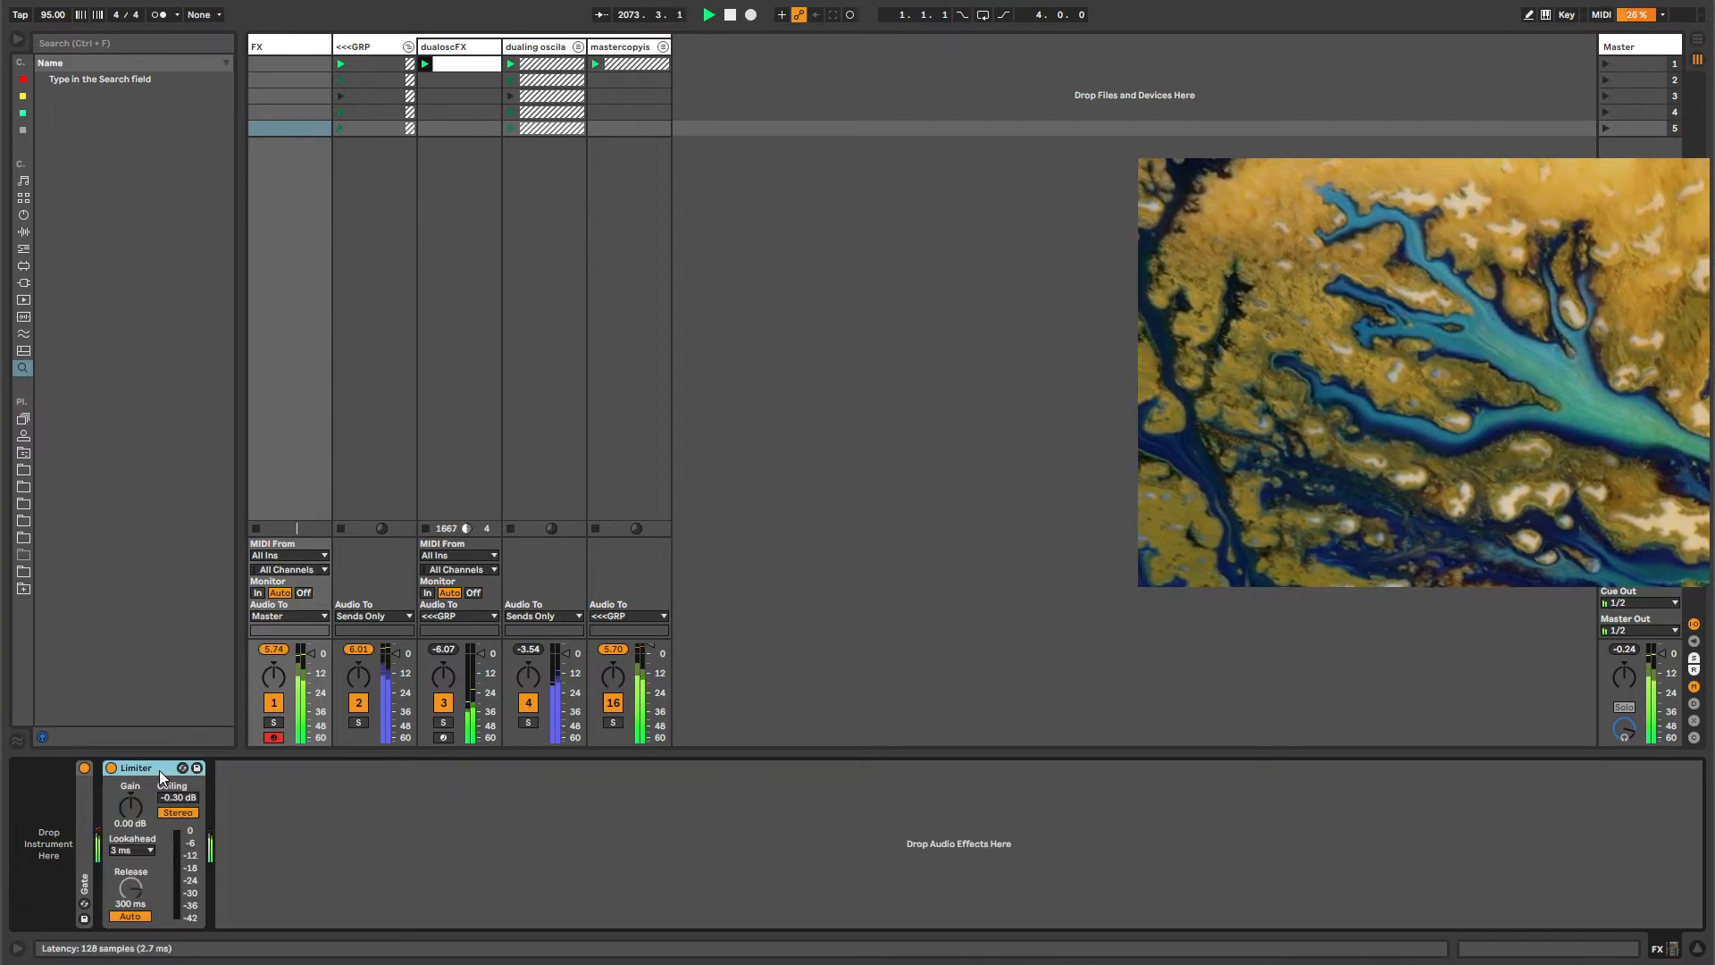
key(ctrl+z)
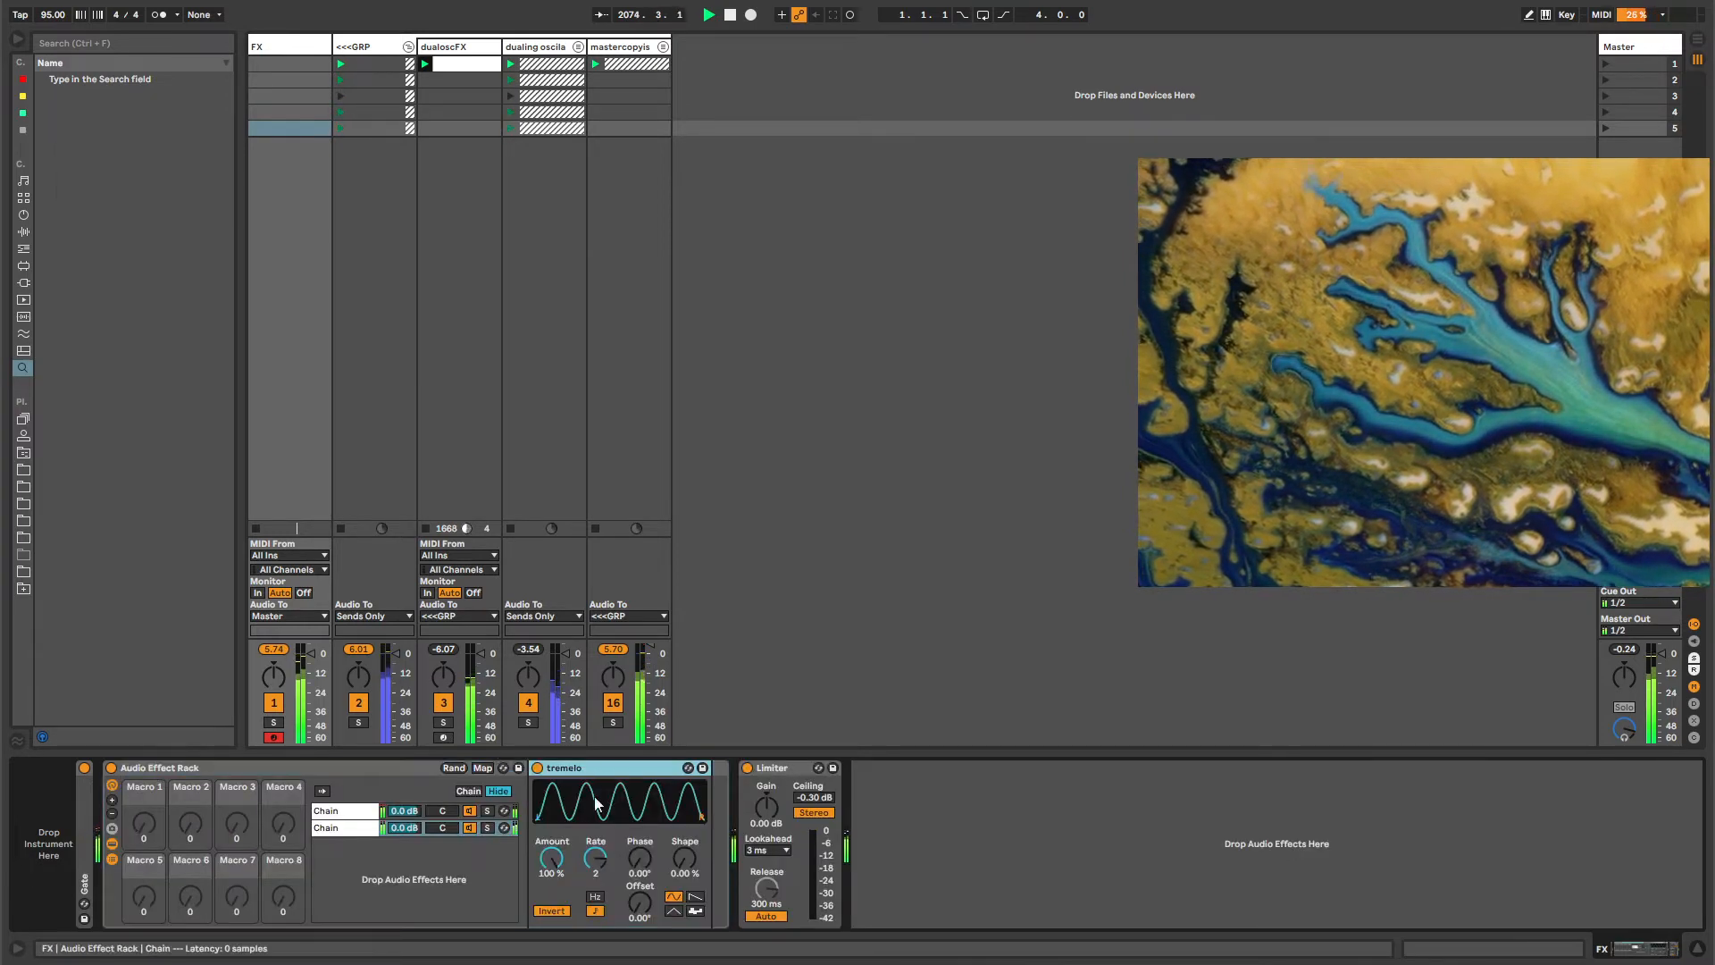
Compare the rack's two chains and the tremelo settings in each.
click(402, 813)
click(356, 828)
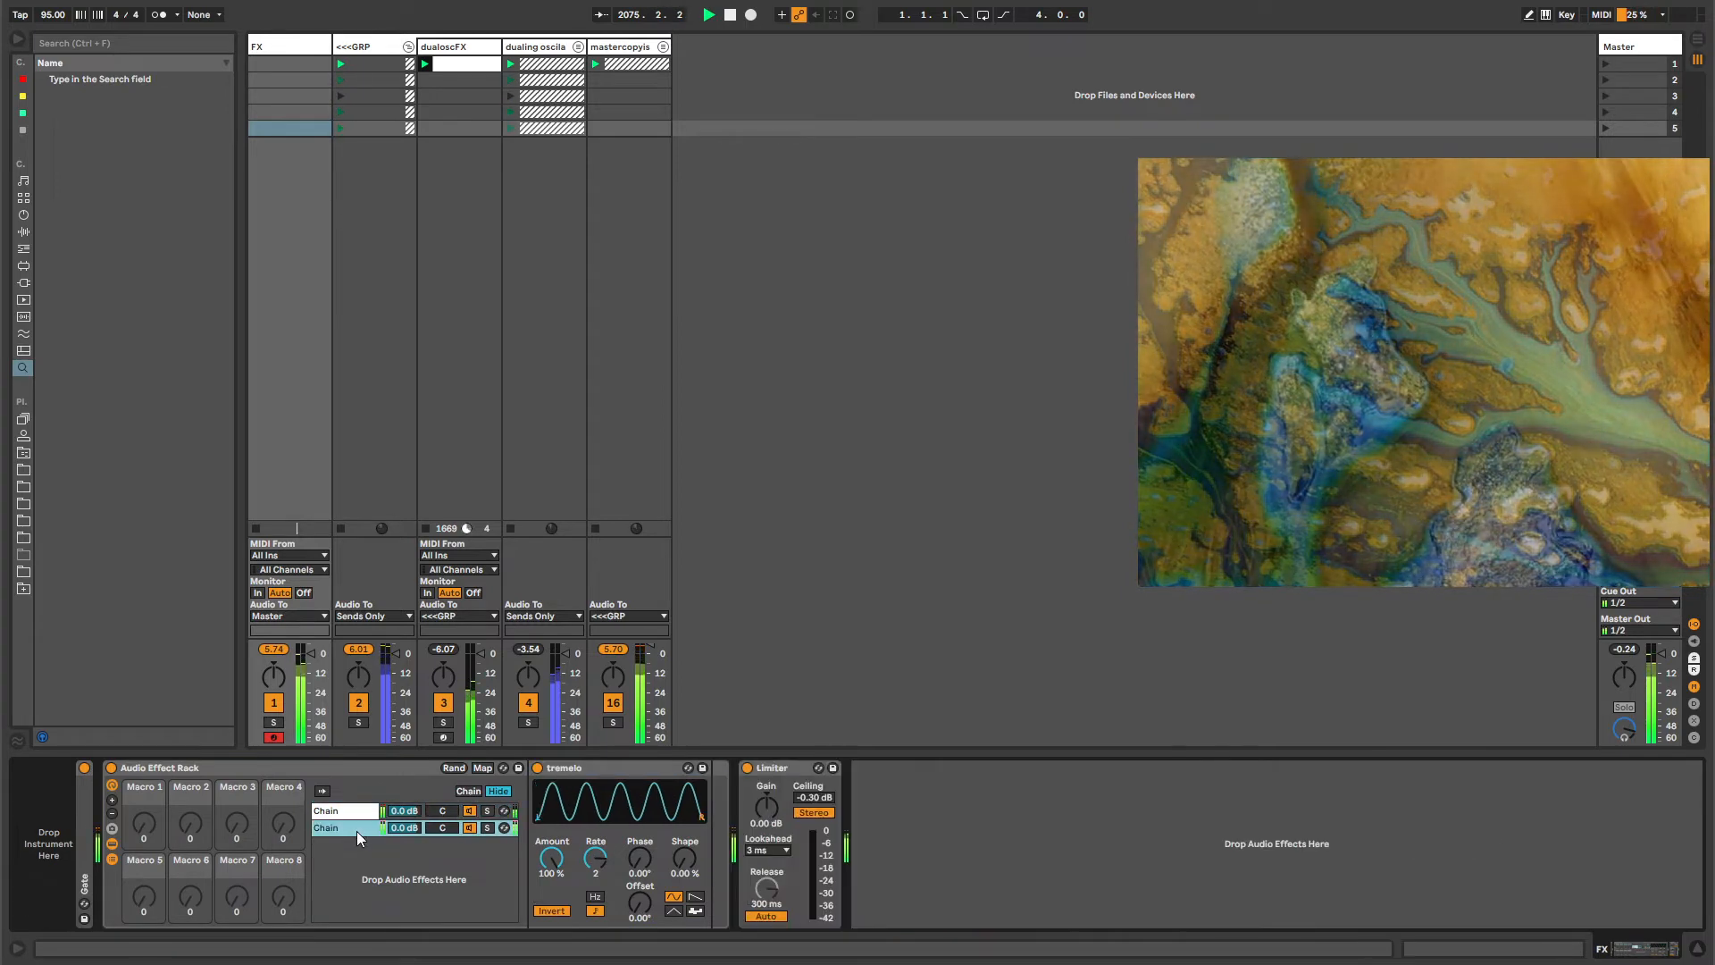
click(158, 770)
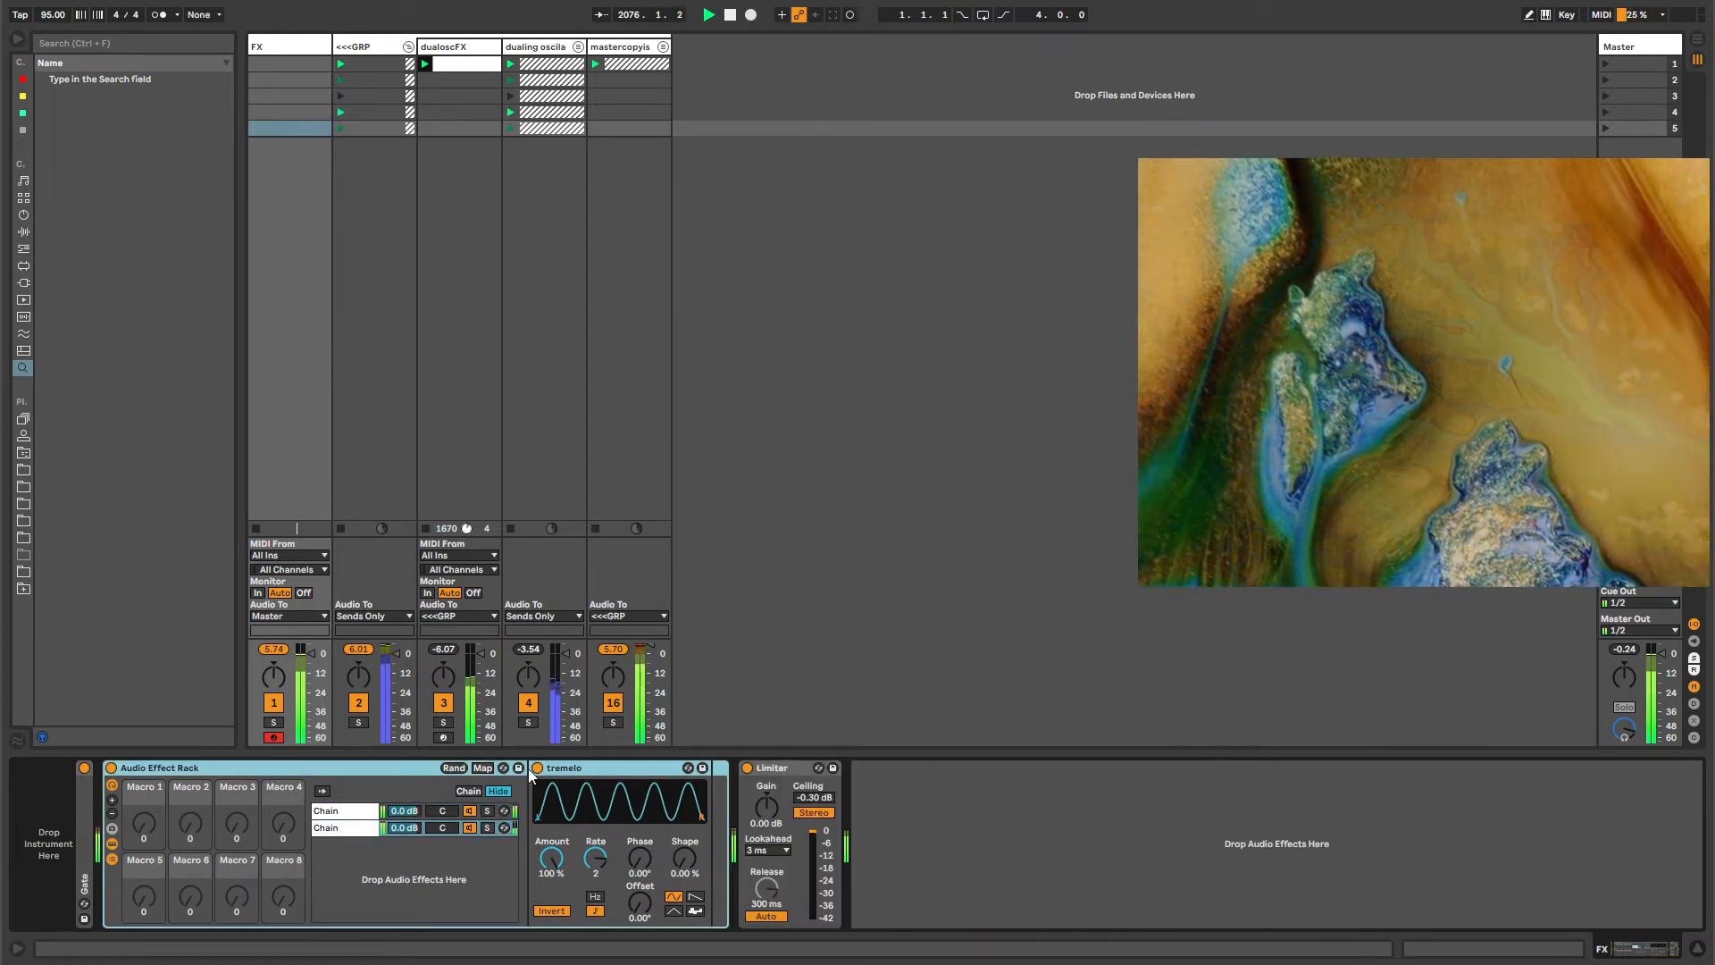
click(631, 774)
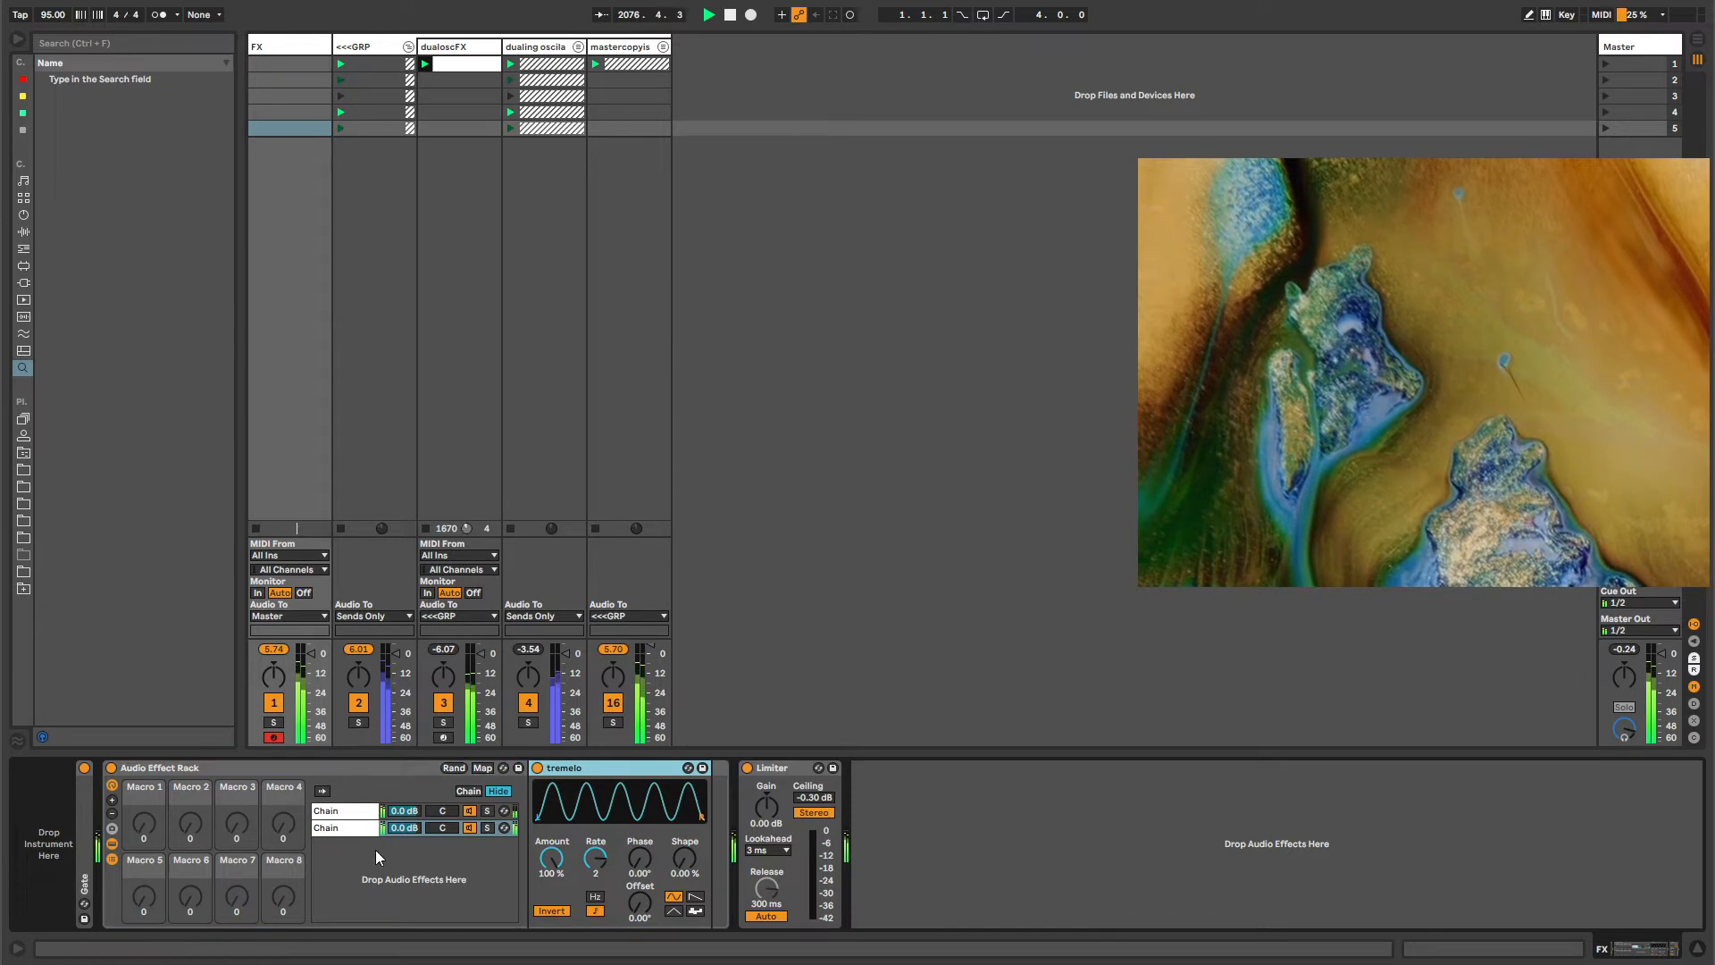
click(362, 811)
click(365, 828)
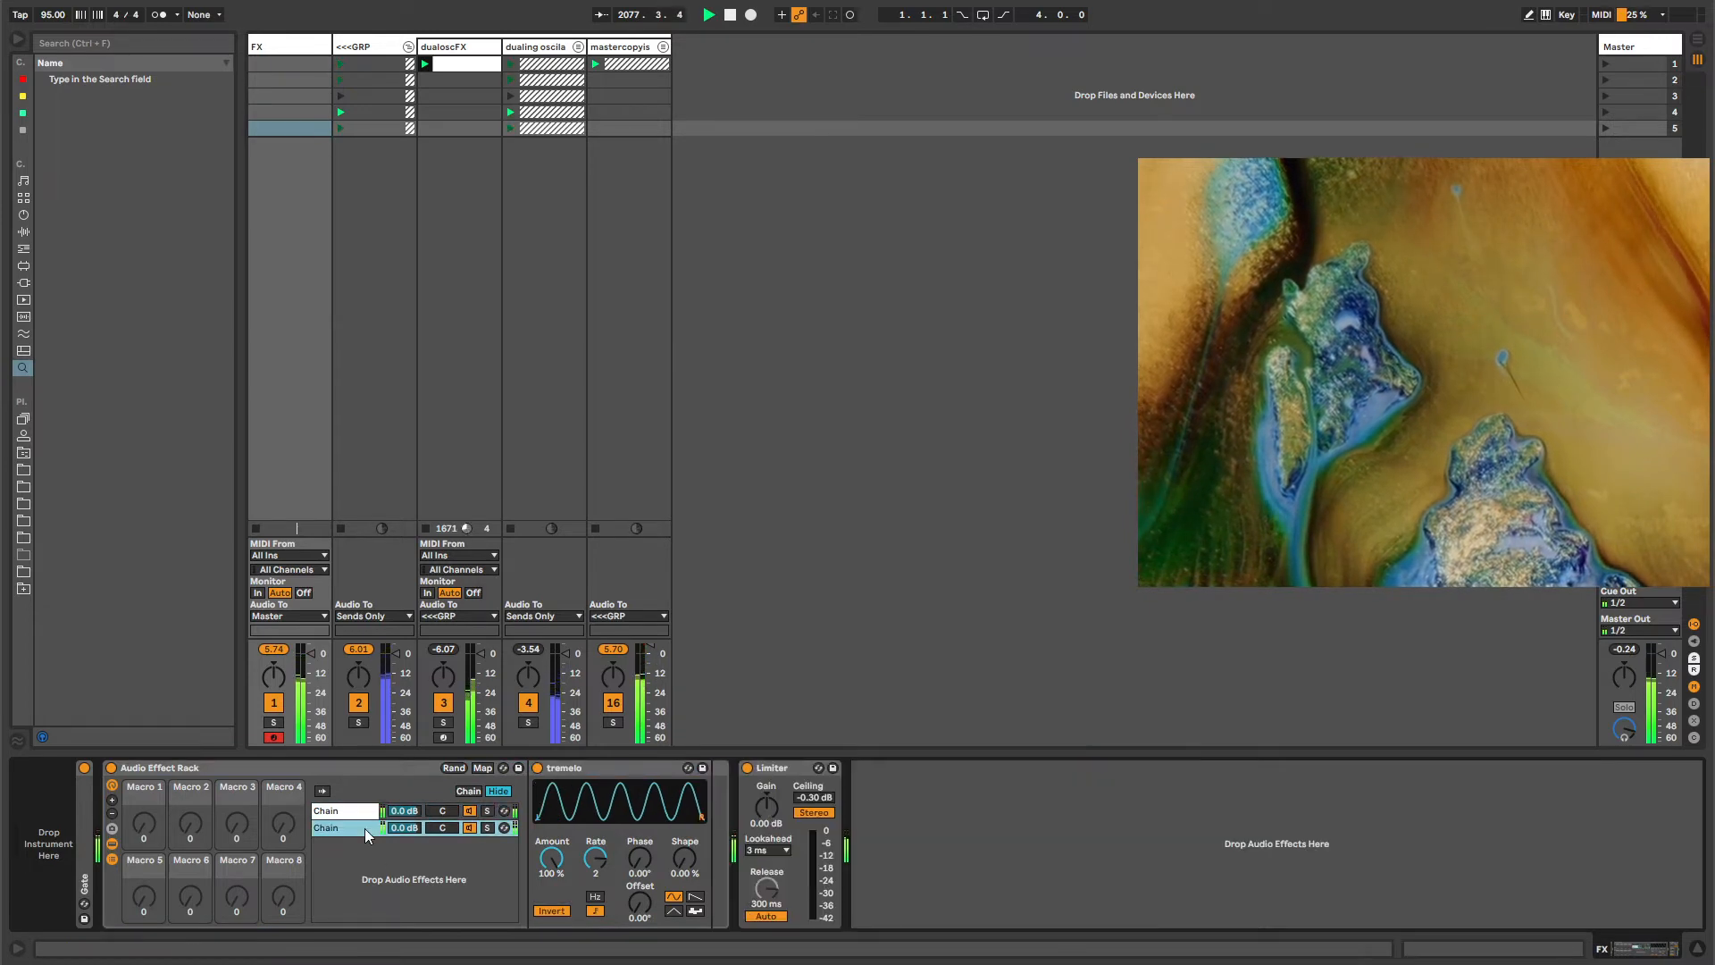
Set the dry/wet amount of the first chain's Grain Delay to 100%.
click(364, 813)
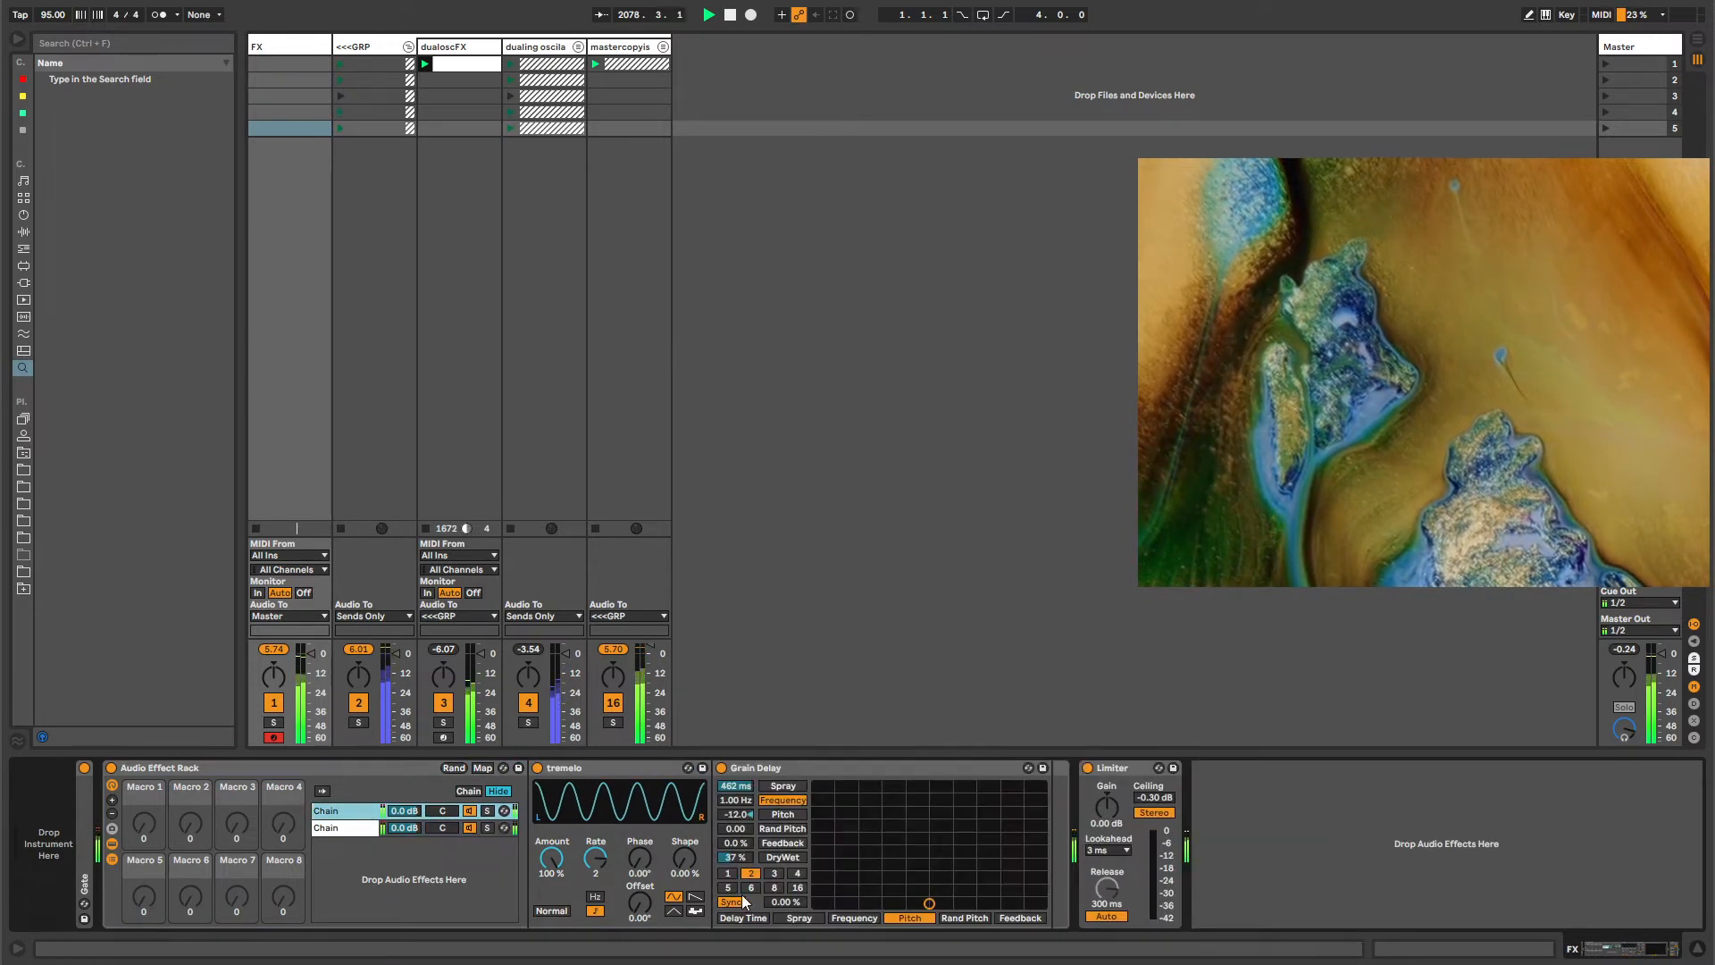
drag(747, 855, 747, 804)
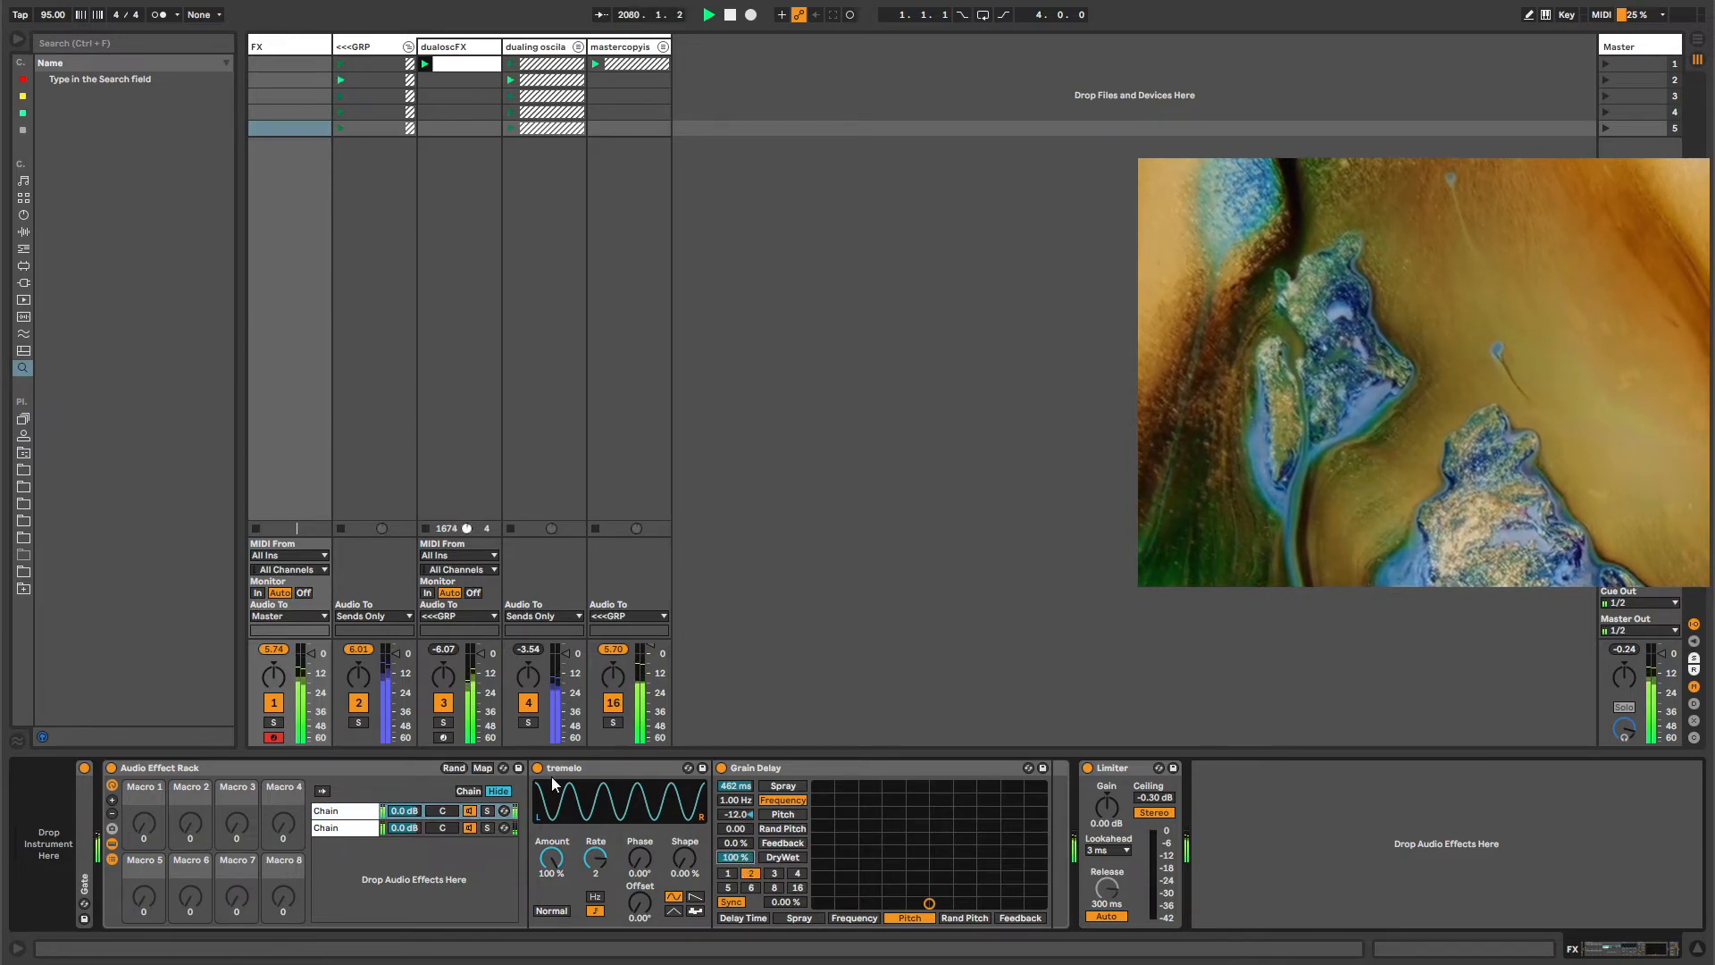
click(763, 768)
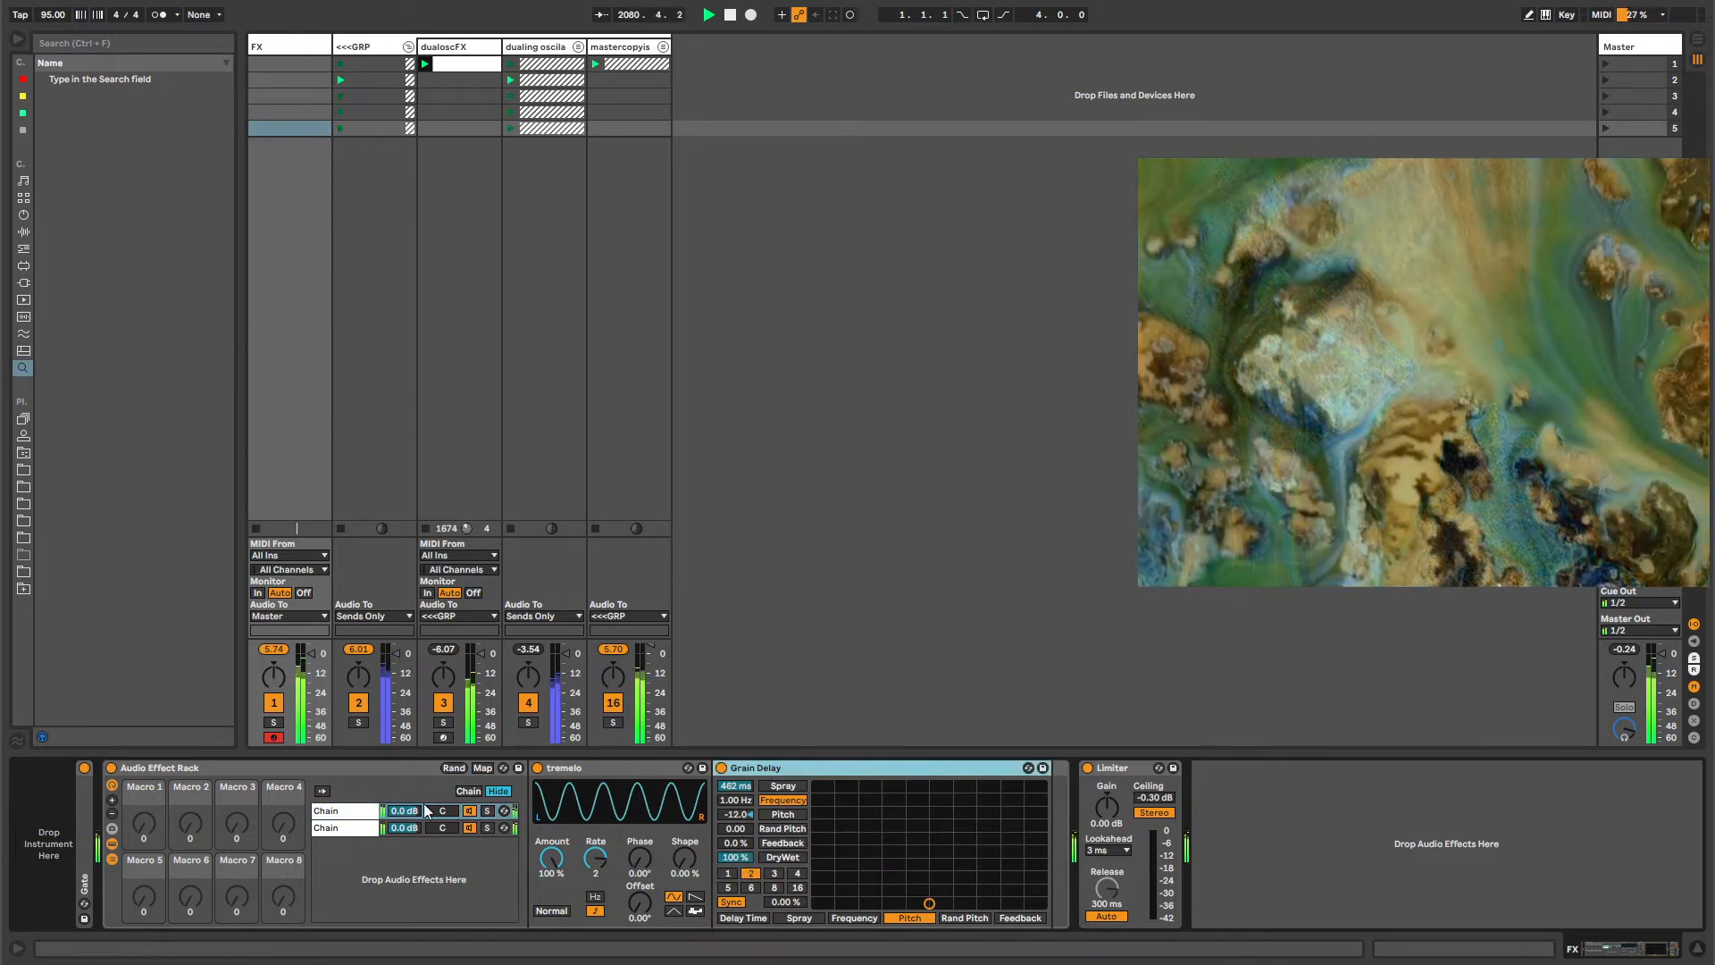
Try a squarer tremelo shape in both chains, using 82.5% in the first, and reset both shapes to 0%.
click(329, 830)
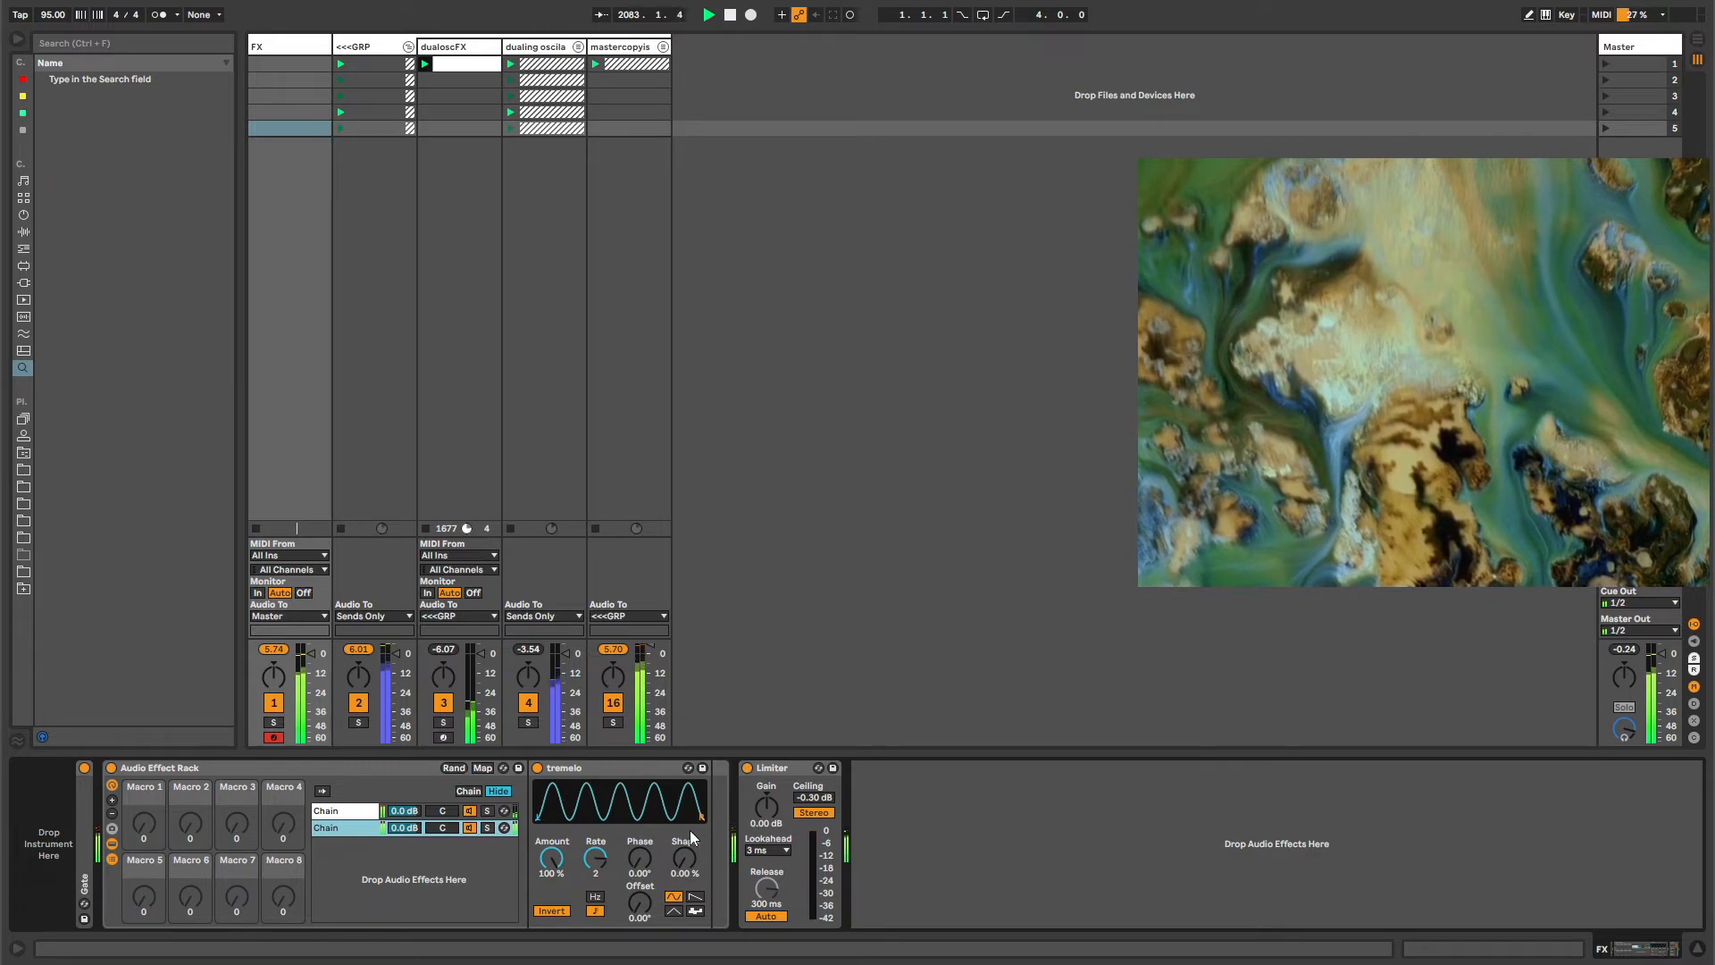
click(335, 810)
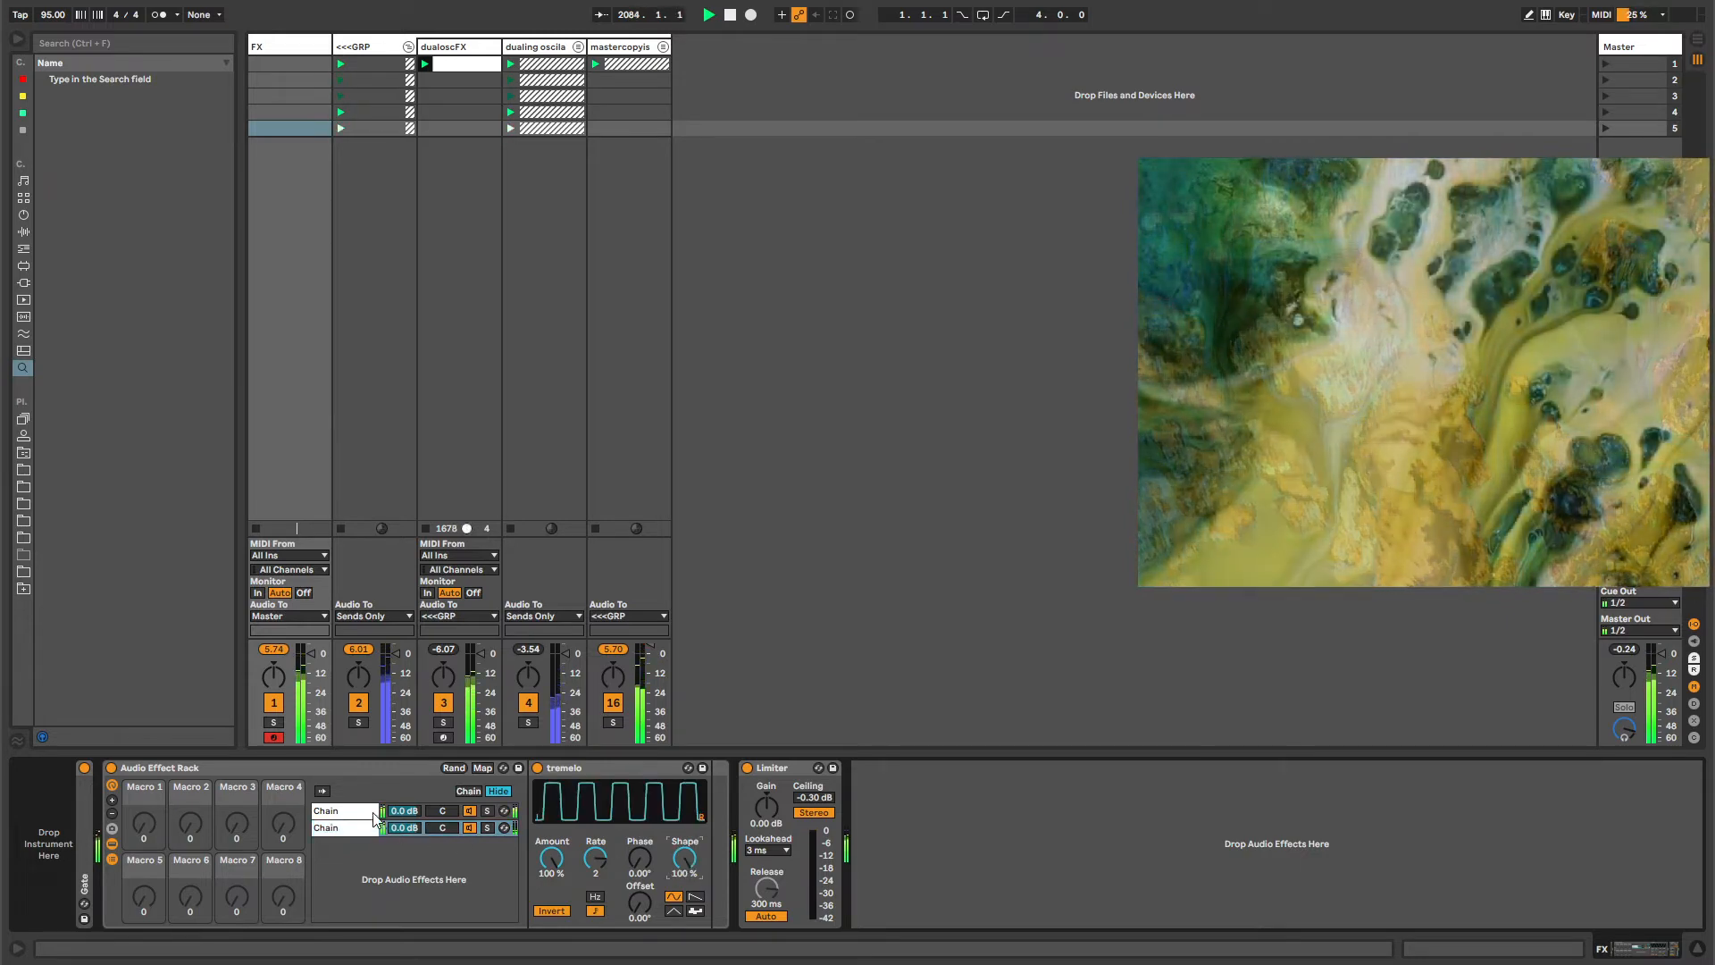
drag(688, 852, 689, 787)
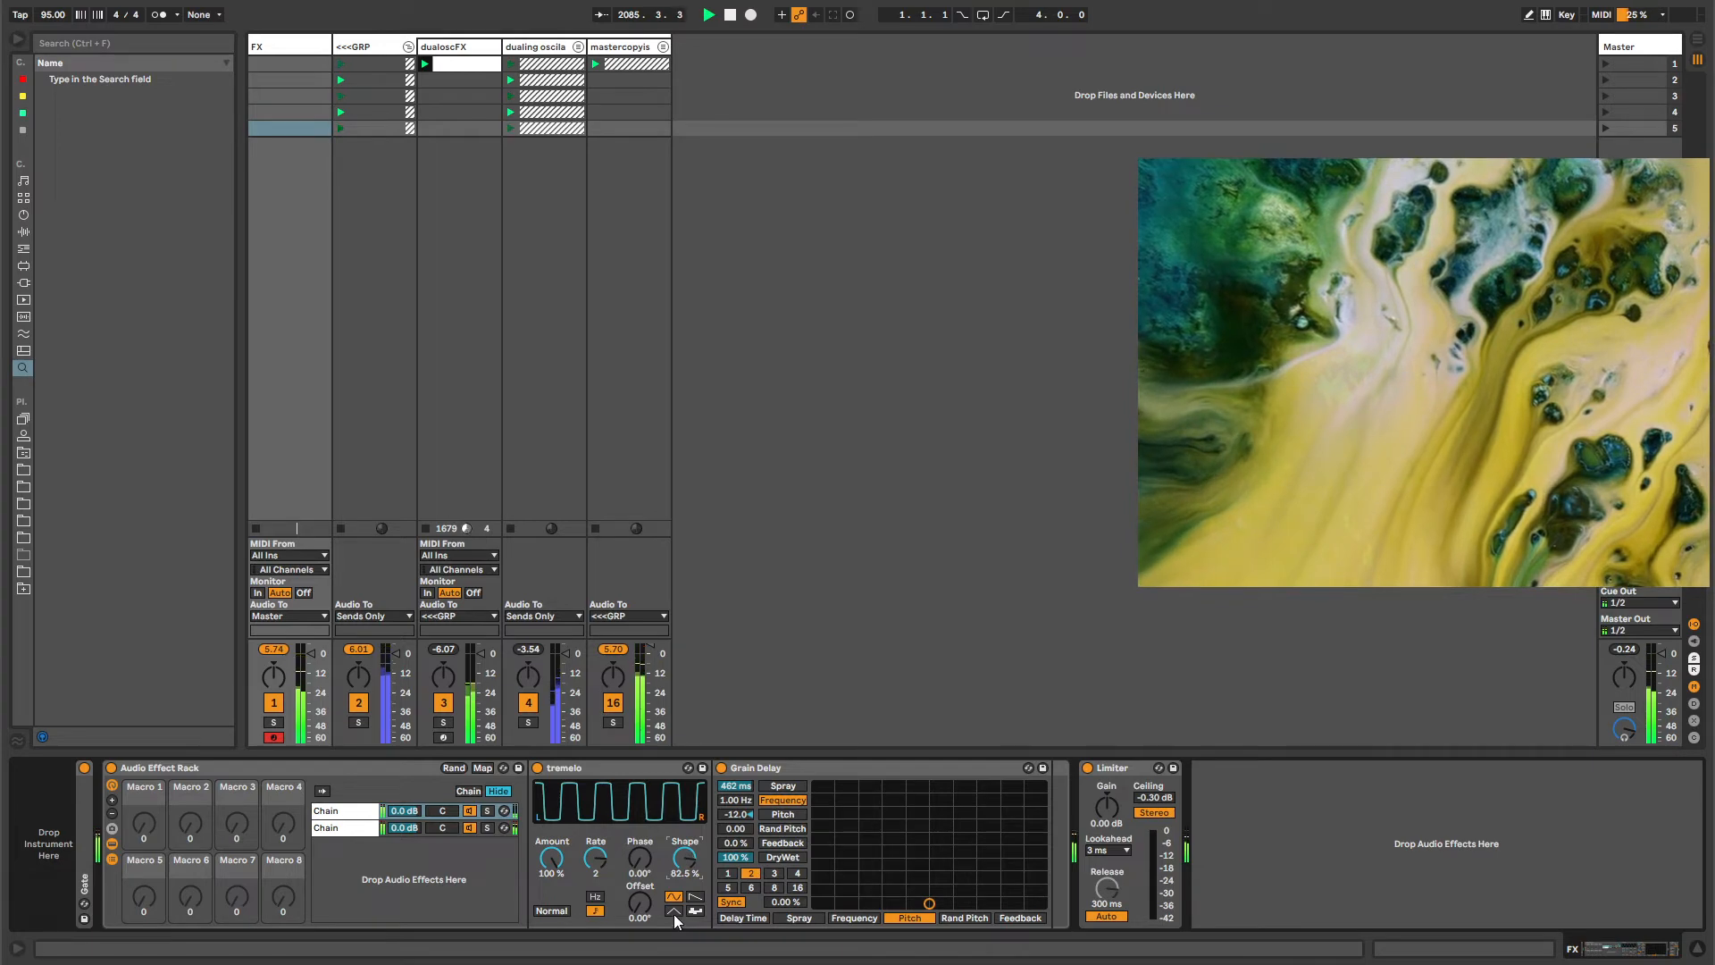
double_click(681, 860)
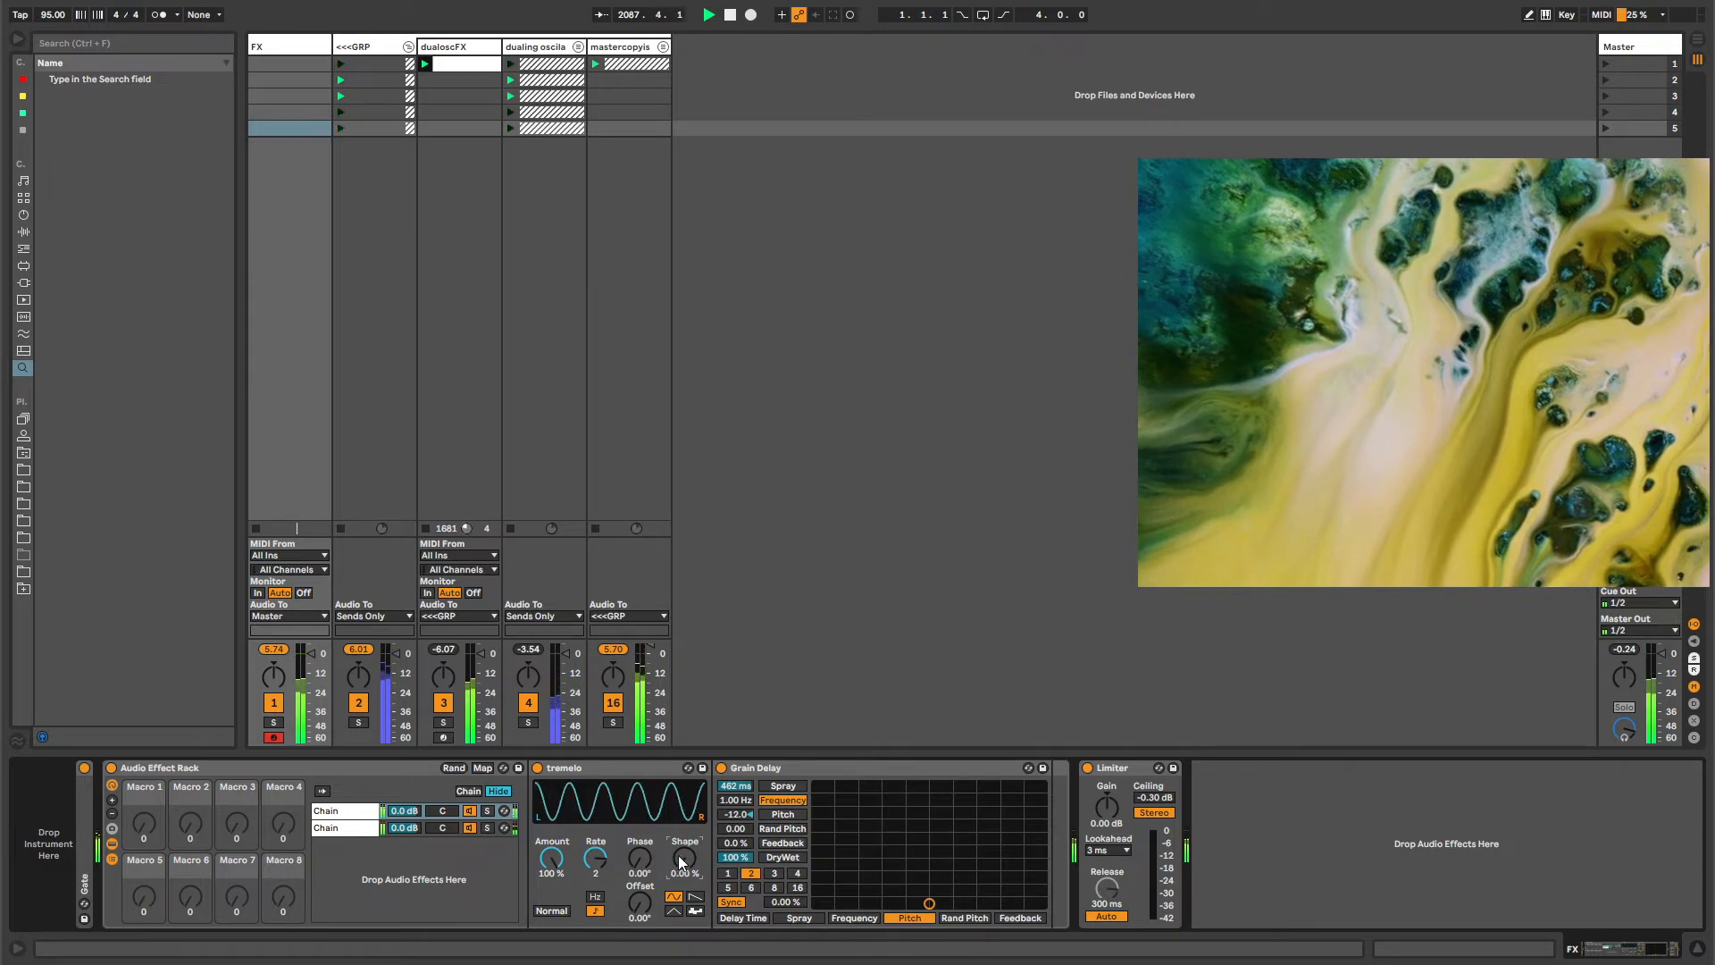
click(355, 830)
double_click(691, 858)
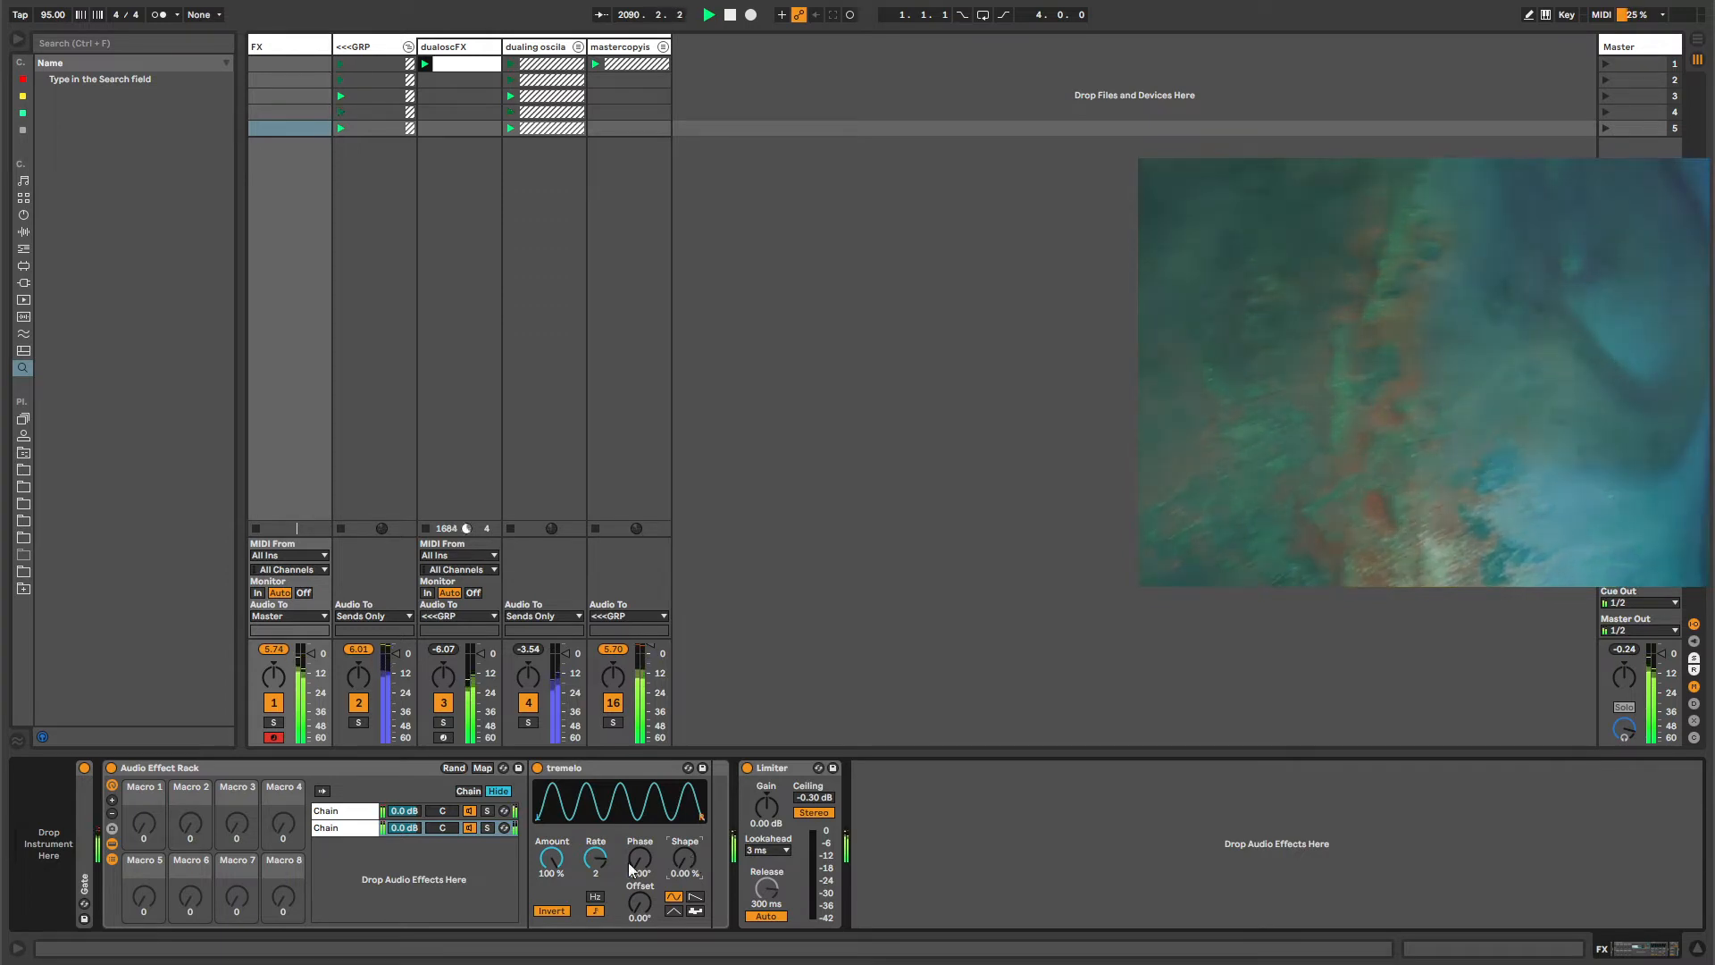
Try a tremelo shape of 100% in the first chain and return it to 0%.
click(425, 813)
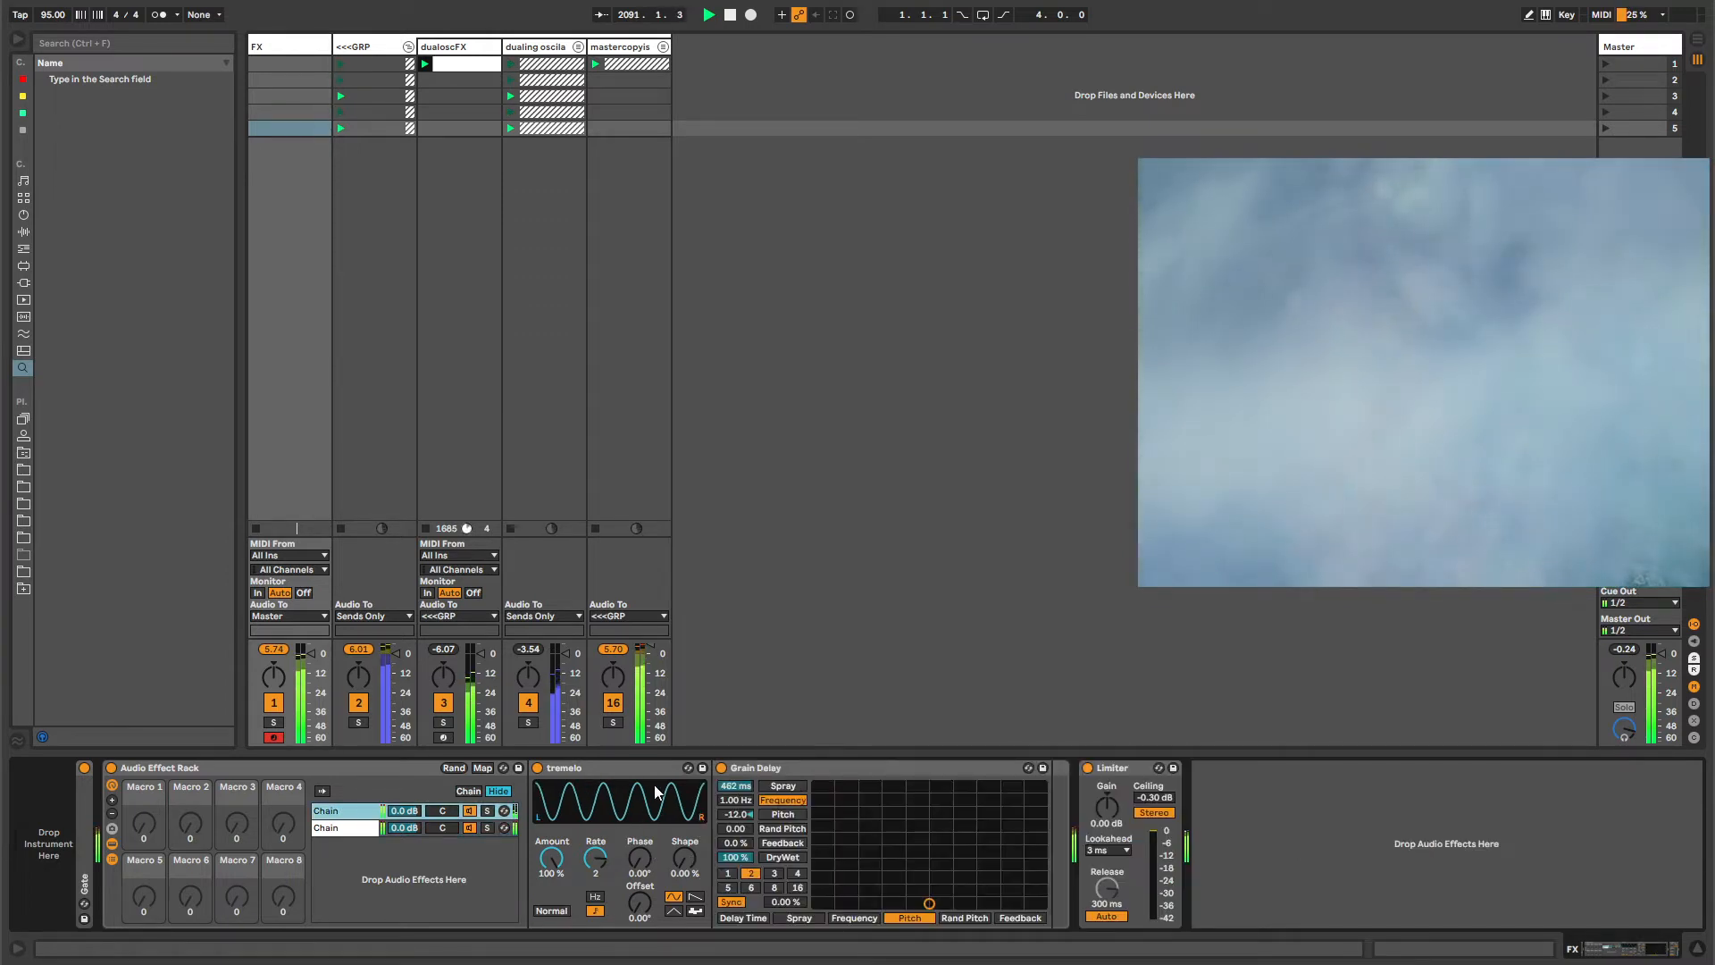
drag(684, 858, 639, 768)
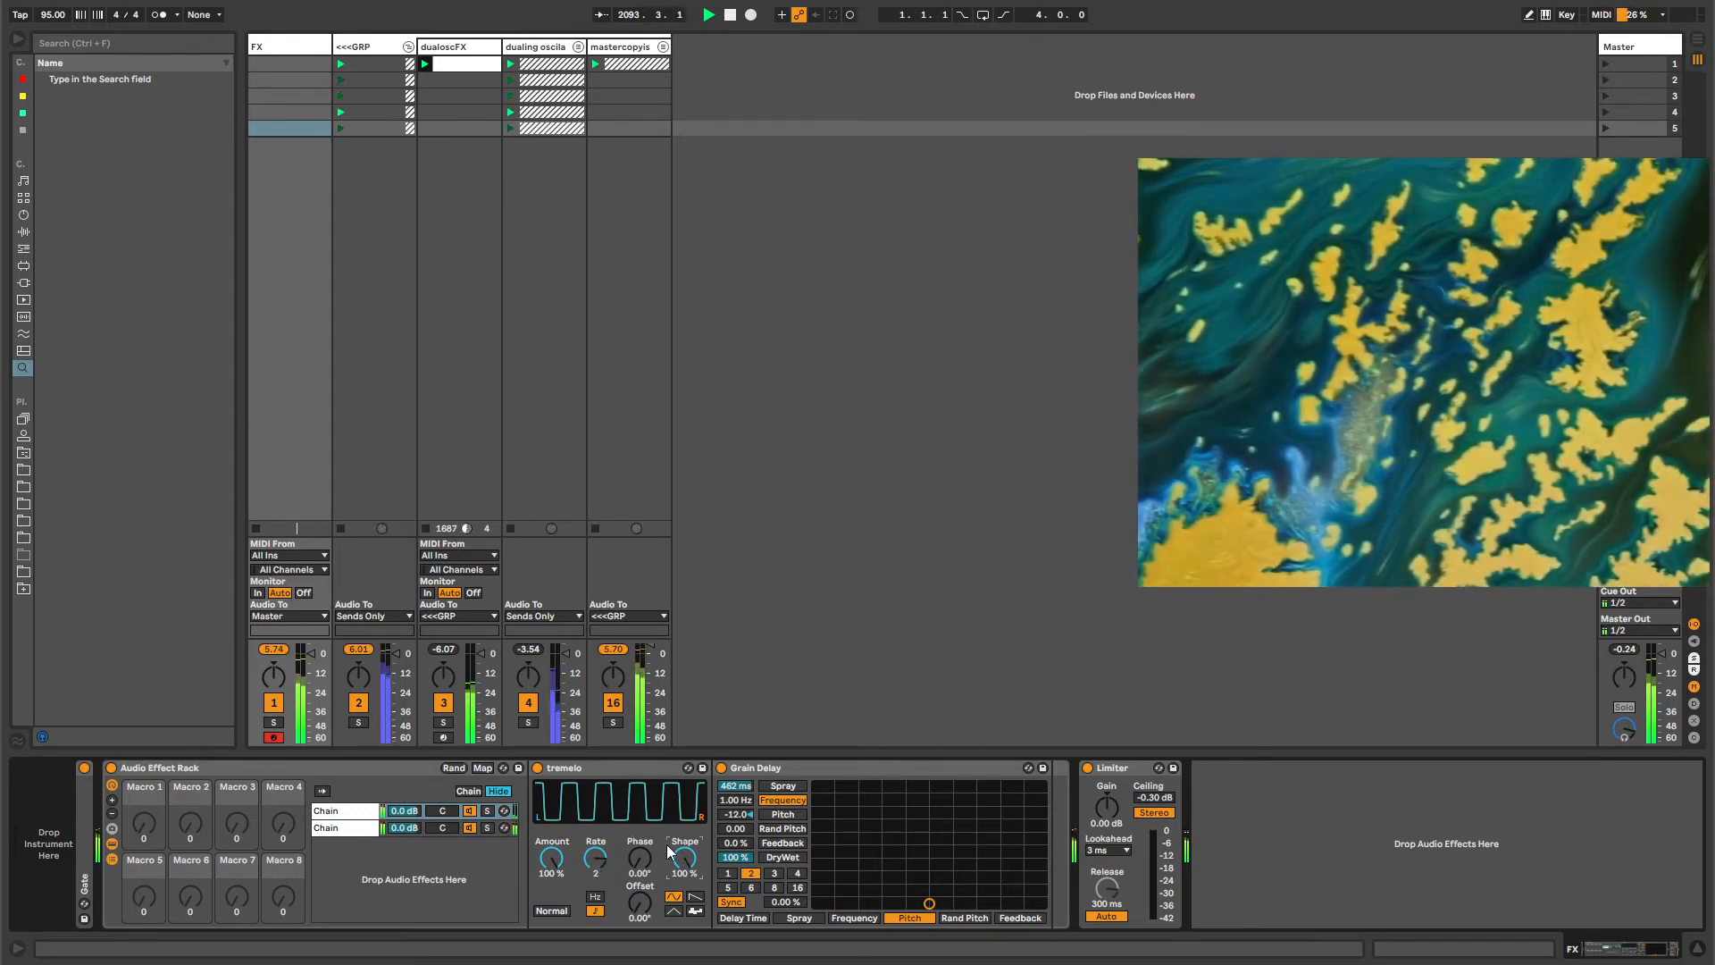
drag(681, 852, 682, 956)
click(367, 810)
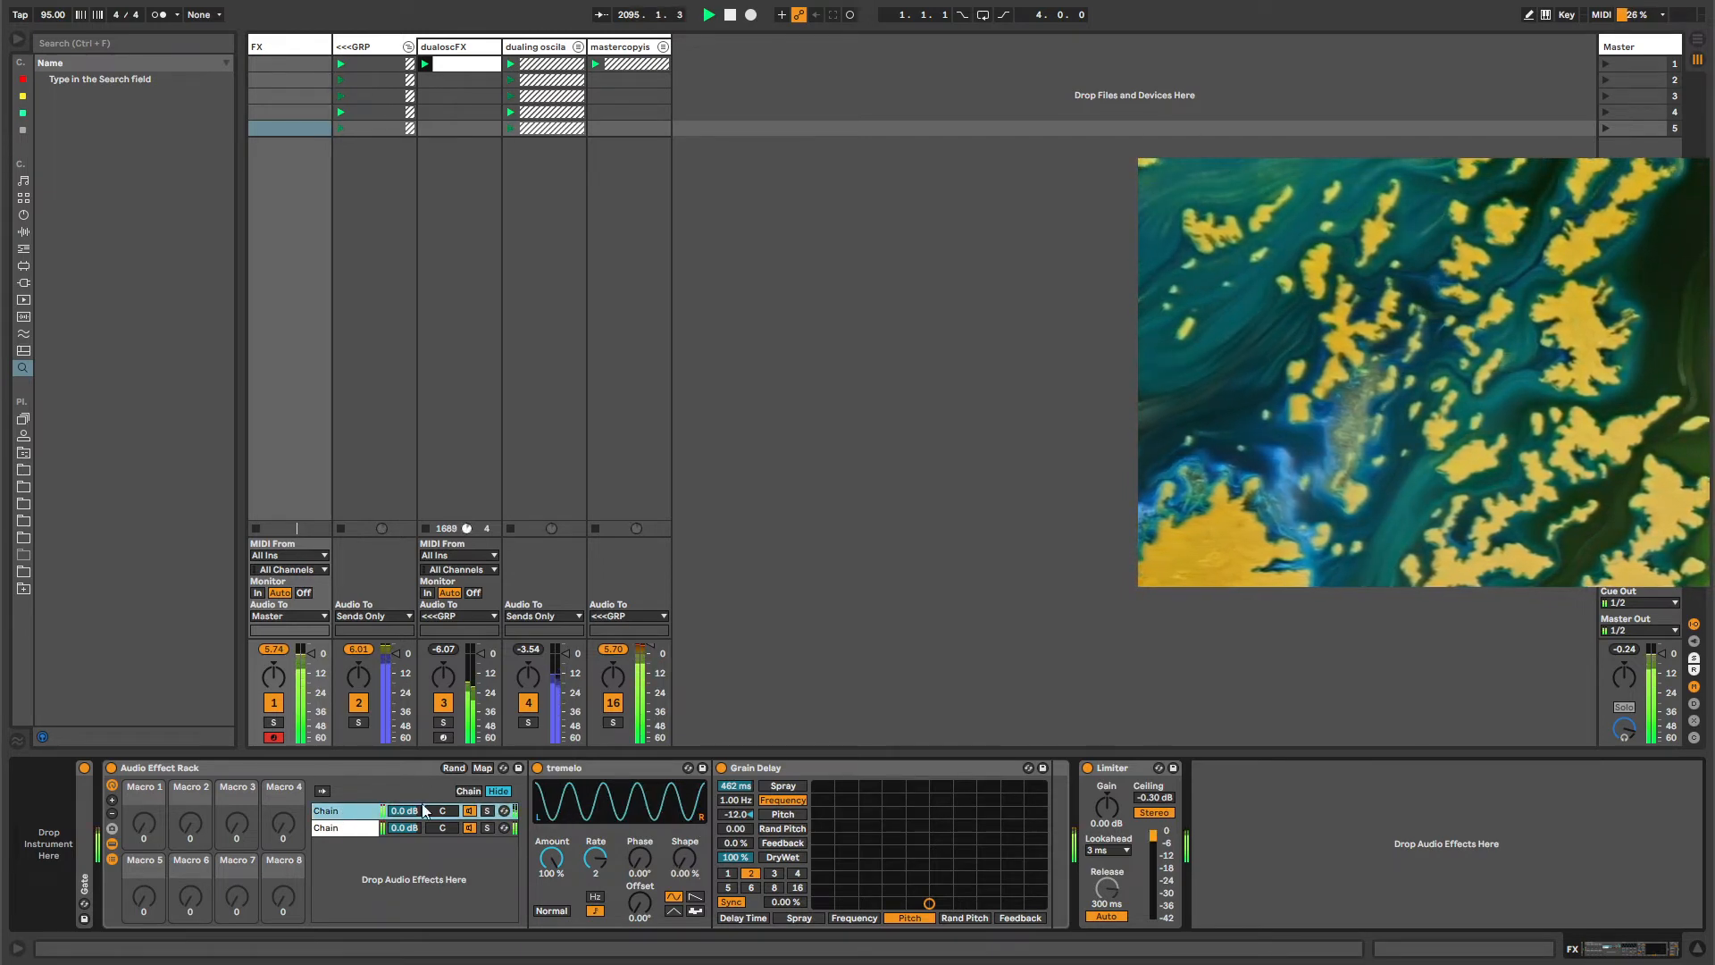
Hide the audio effect rack's chain list and devices so only its macros are shown.
click(205, 767)
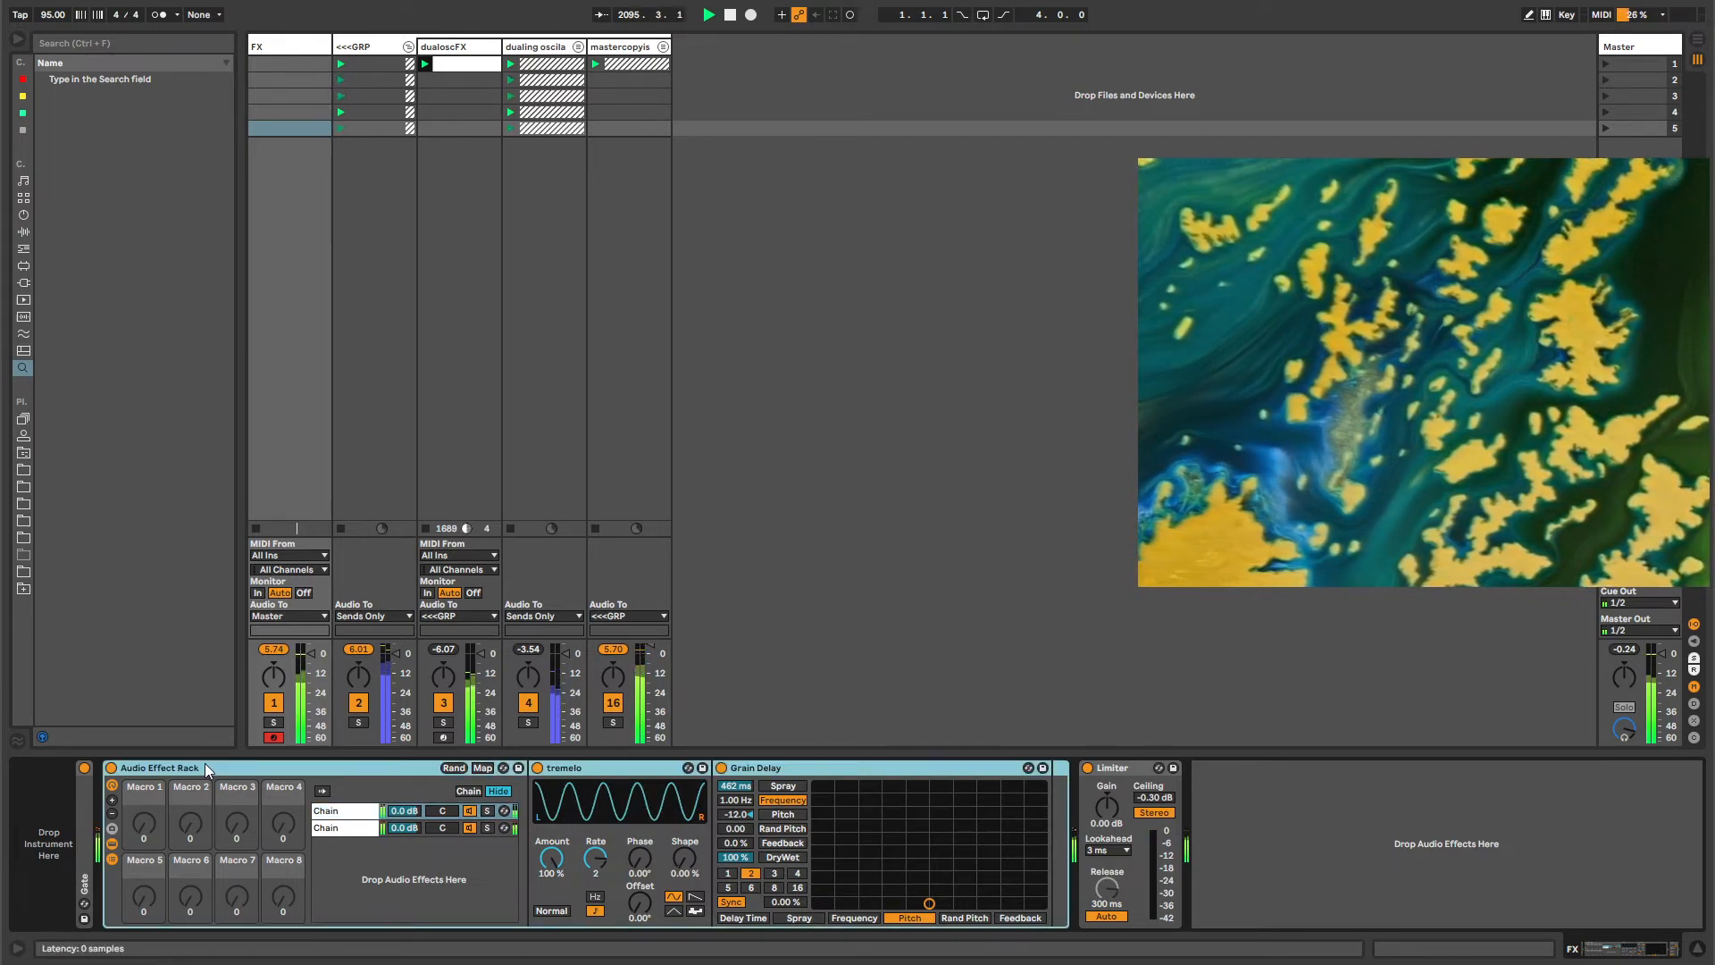
click(110, 861)
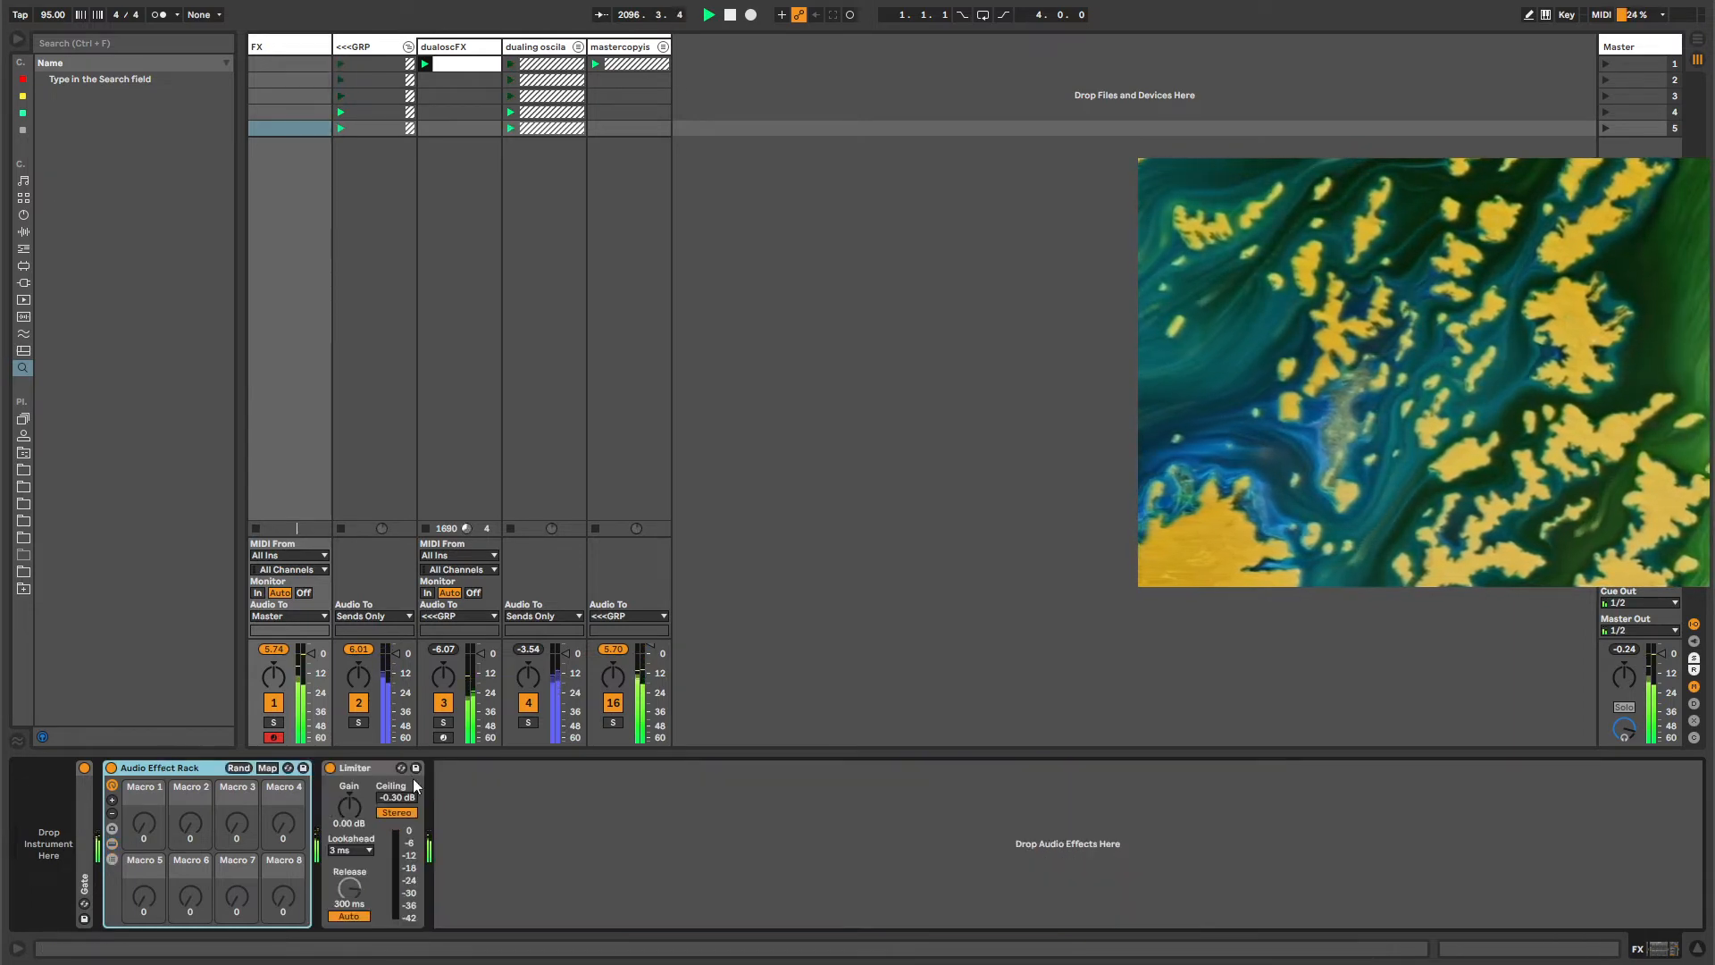
click(372, 765)
click(184, 765)
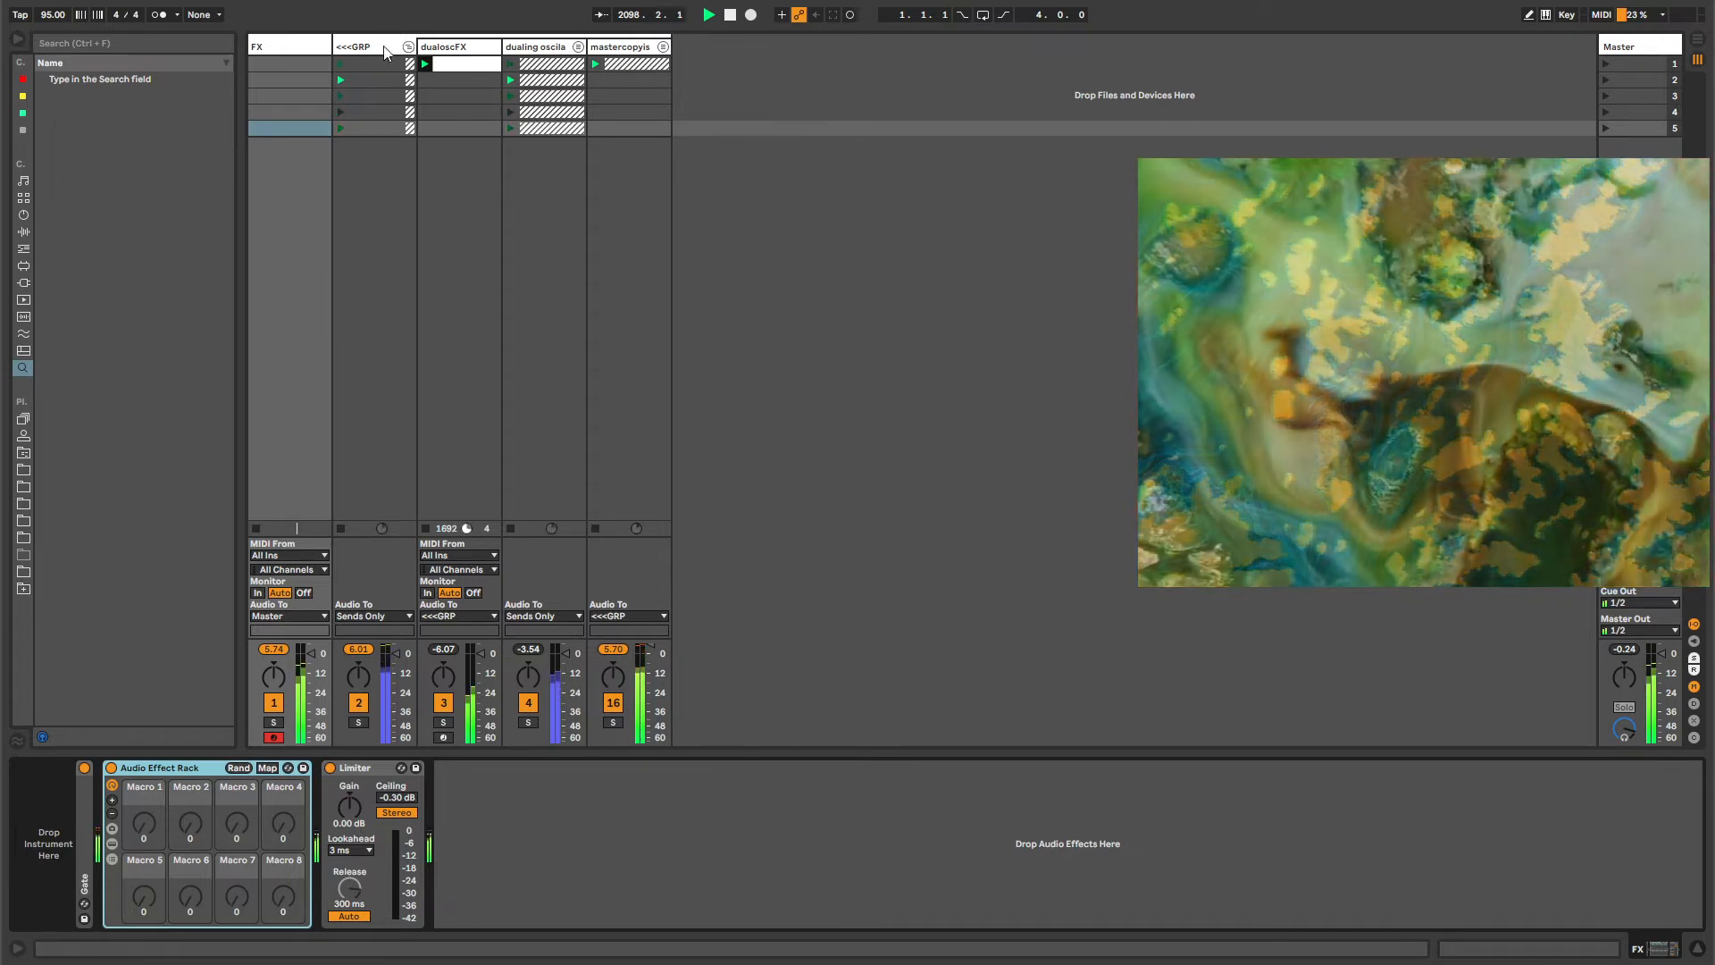
Look over the devices on the group and FX tracks, including the Gate's settings on the FX track.
click(385, 51)
click(301, 49)
click(457, 47)
click(396, 50)
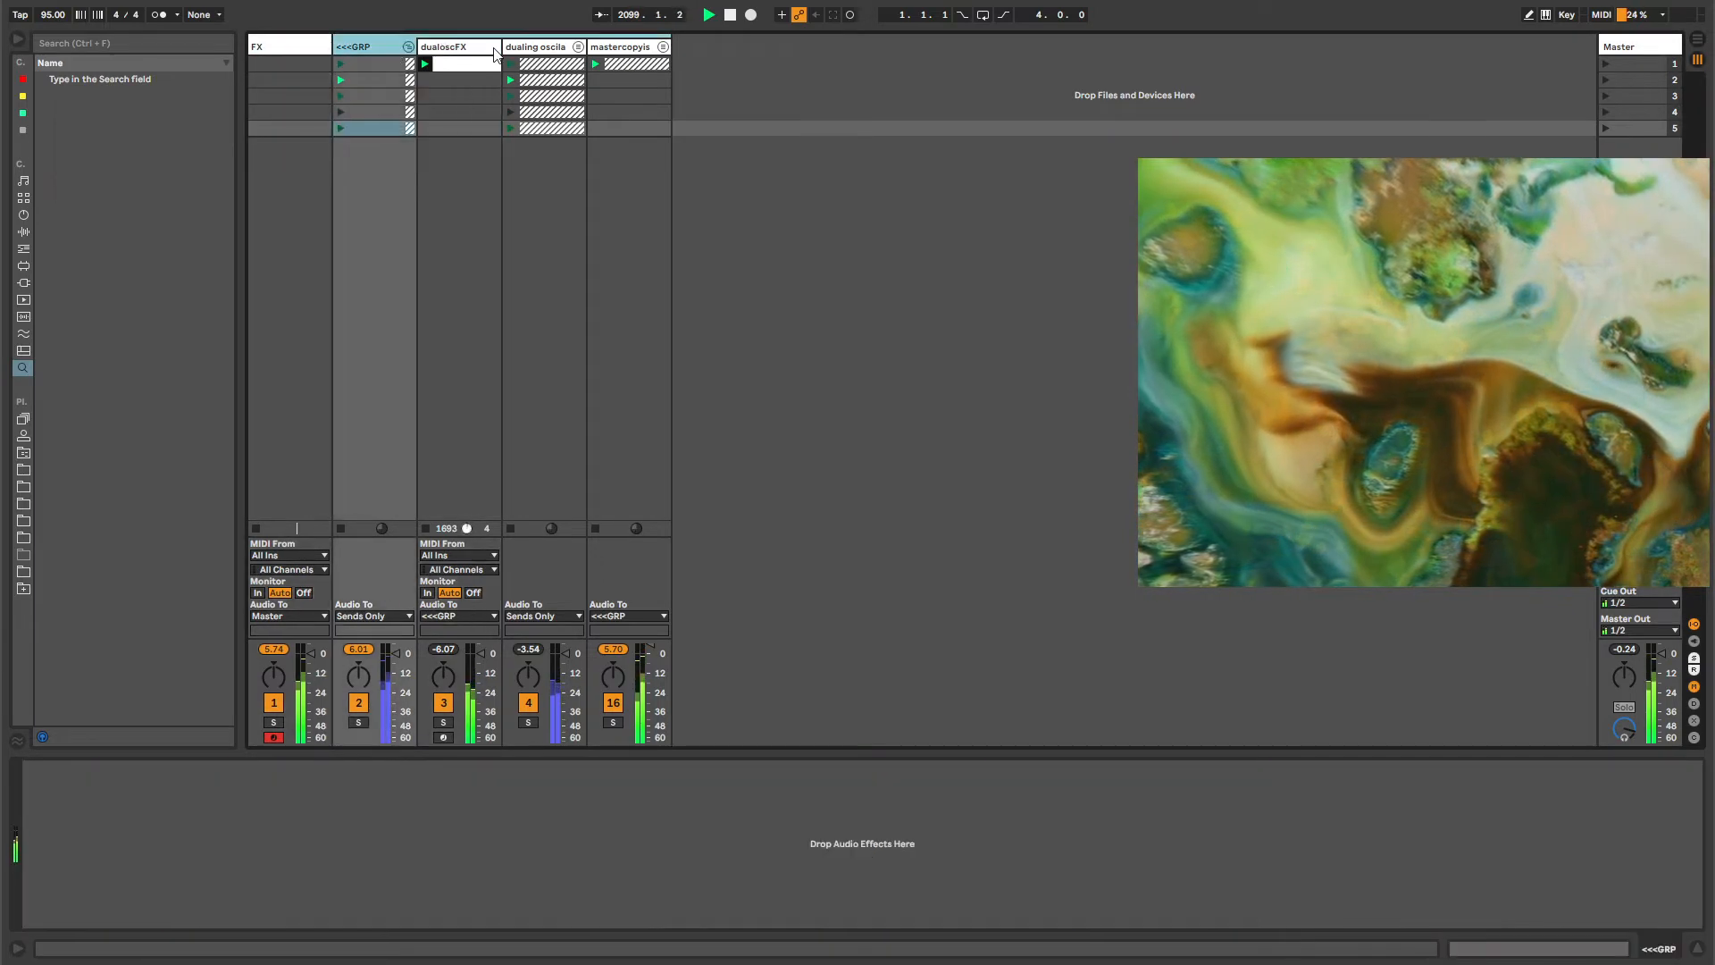
click(303, 47)
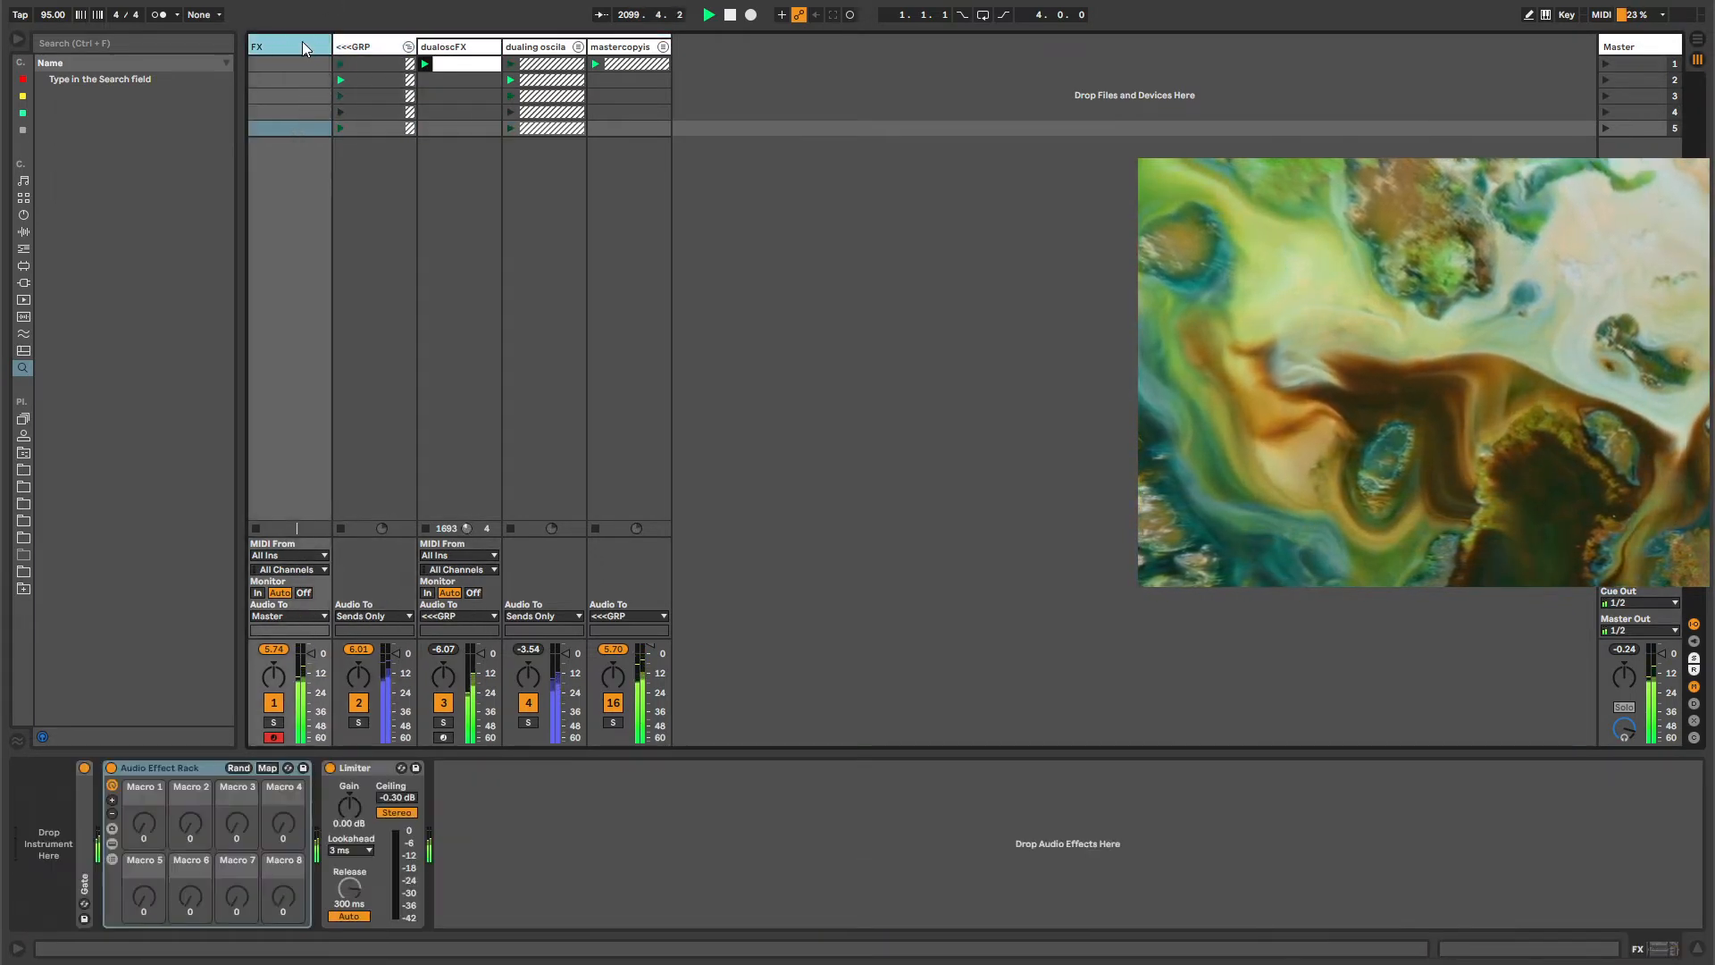
click(358, 770)
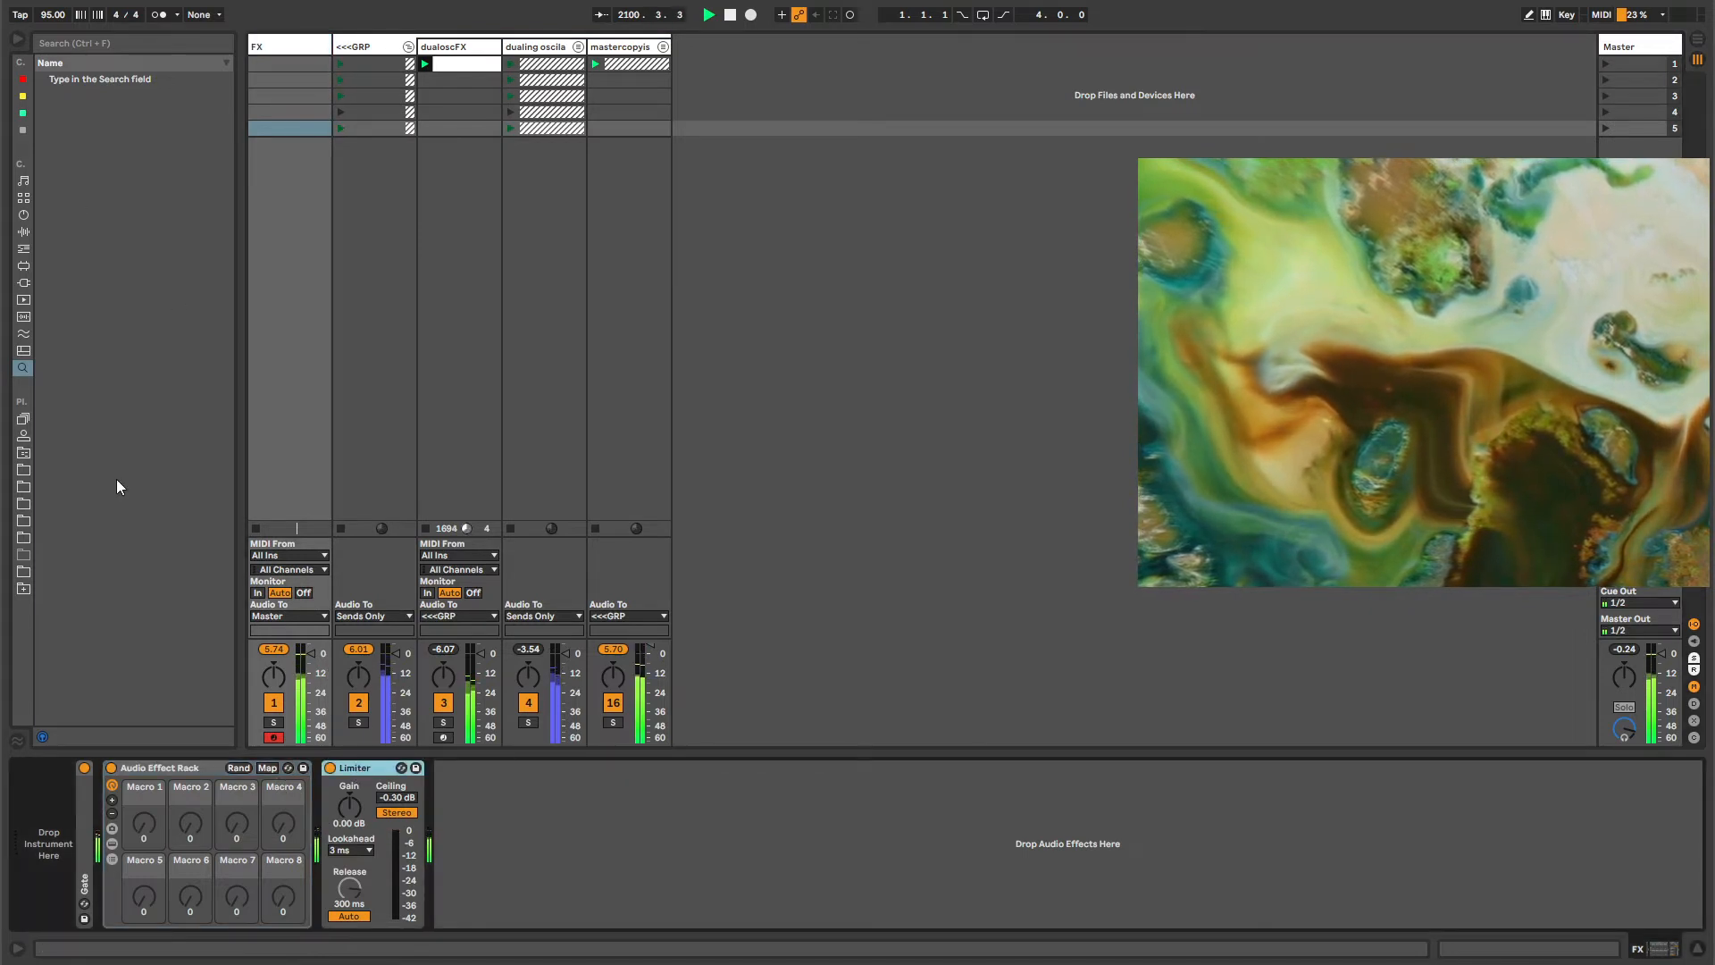
click(179, 766)
double_click(84, 795)
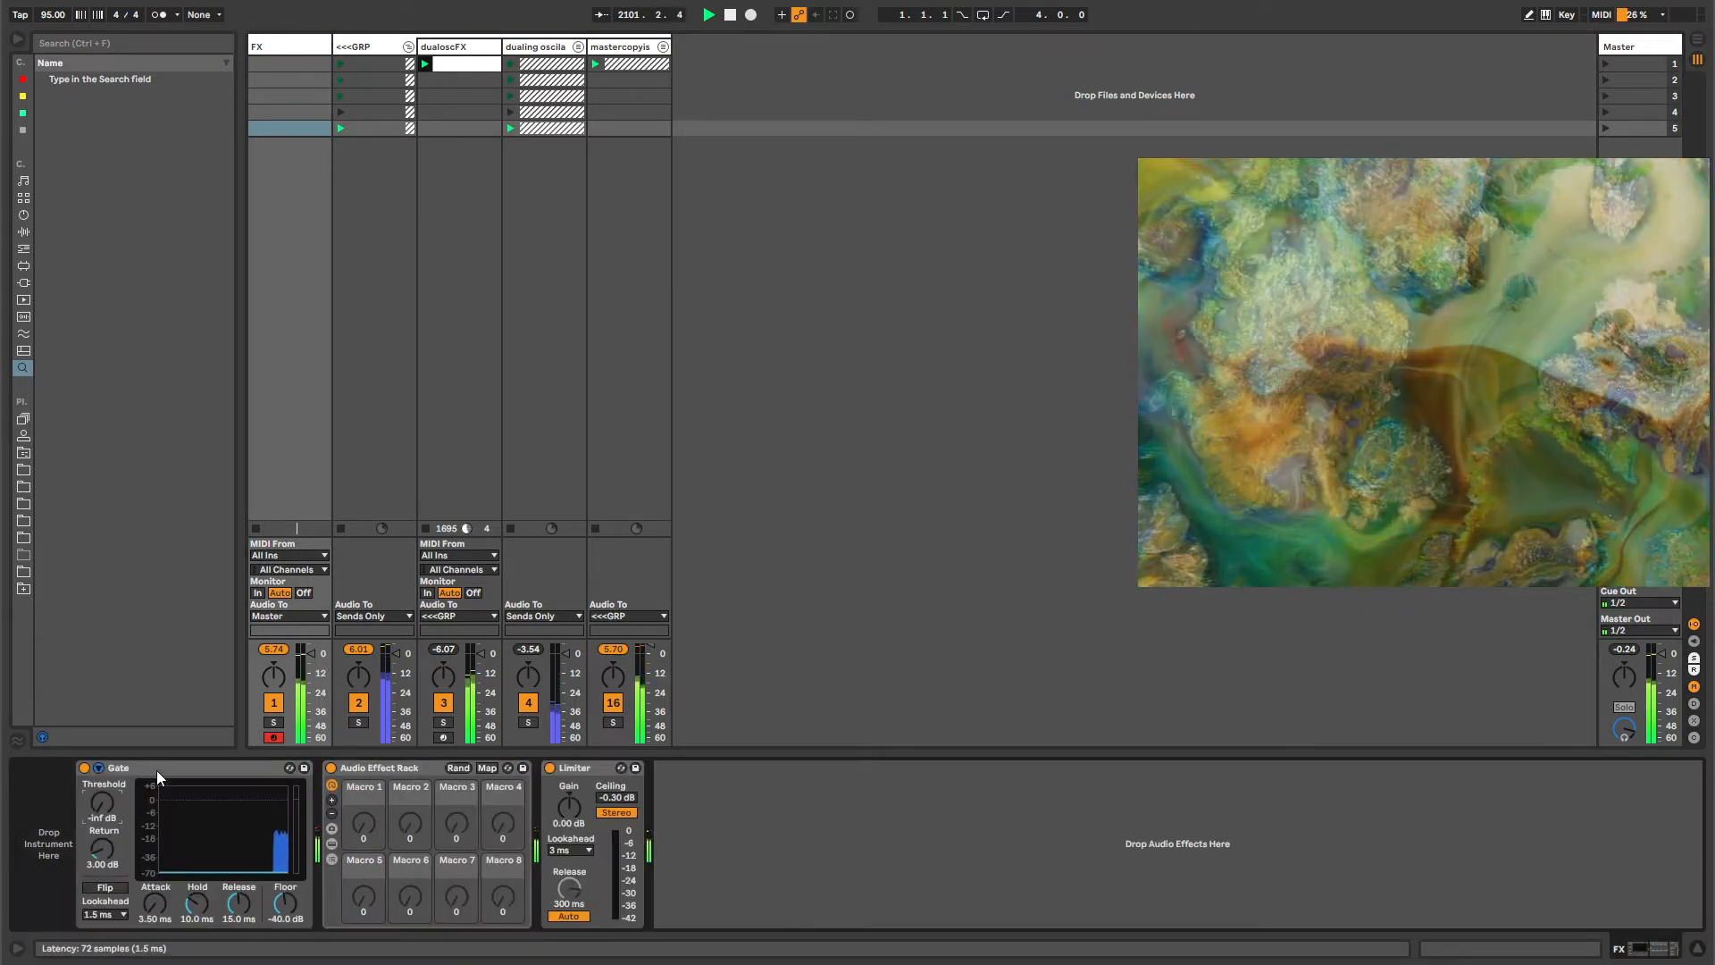
double_click(157, 769)
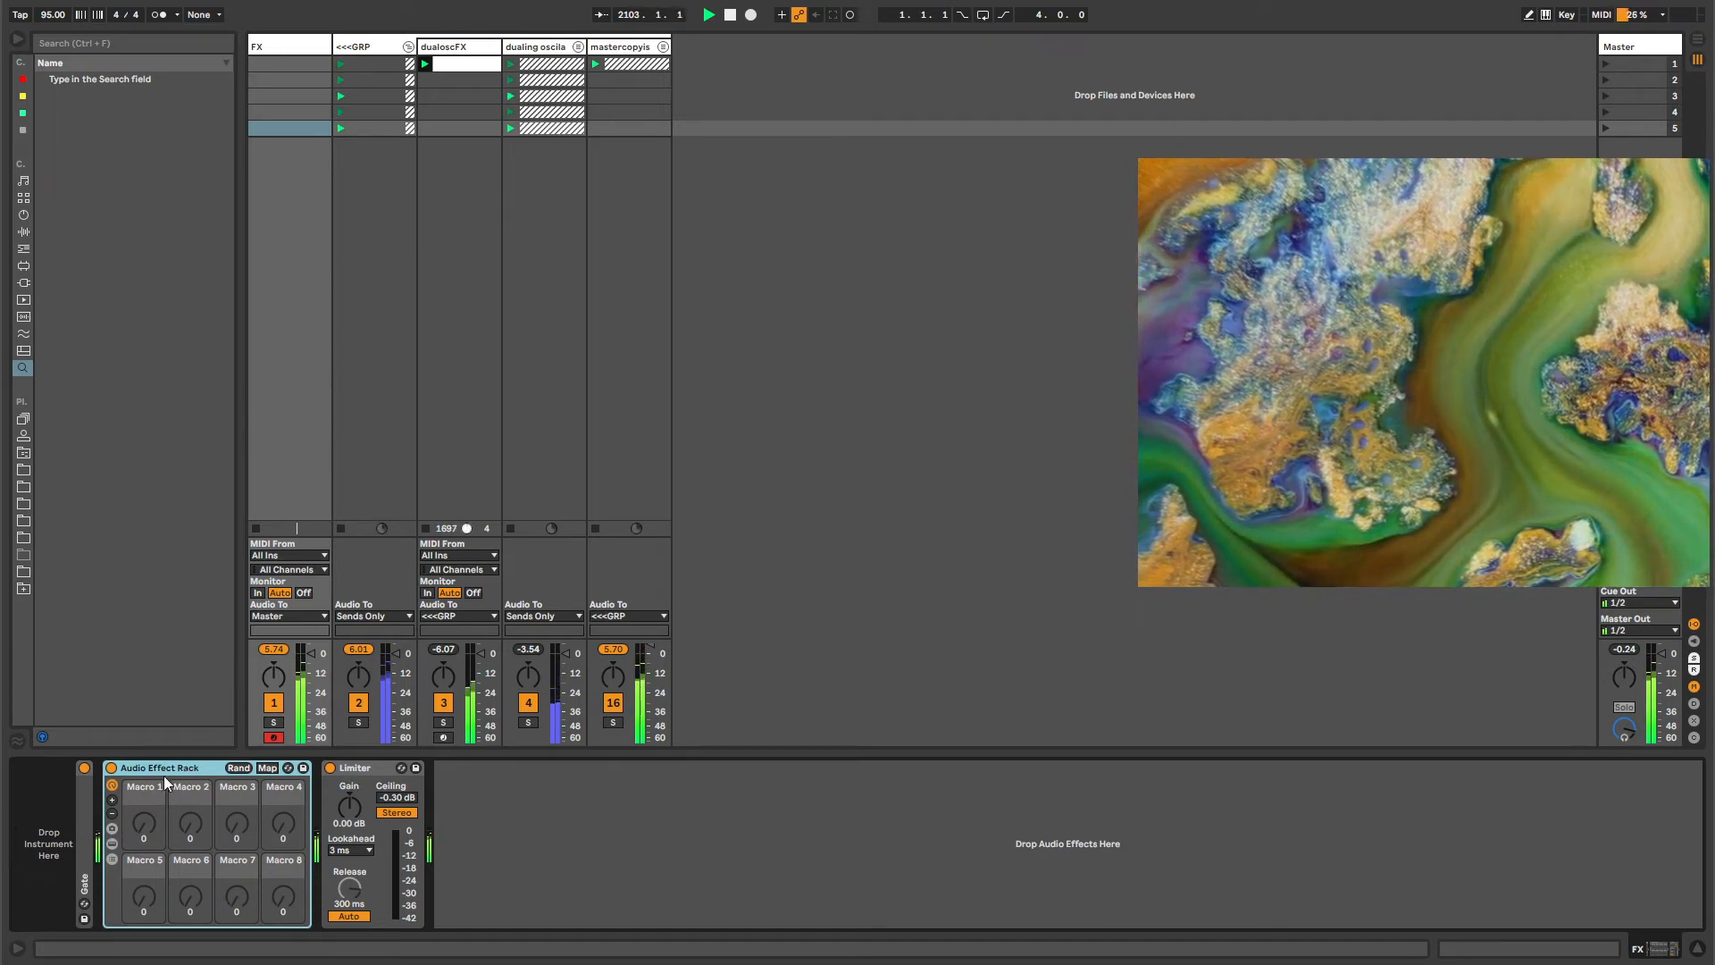
Rename the audio effect rack on the FX track GrainDelayShifter.
key(ctrl+r)
text(G)
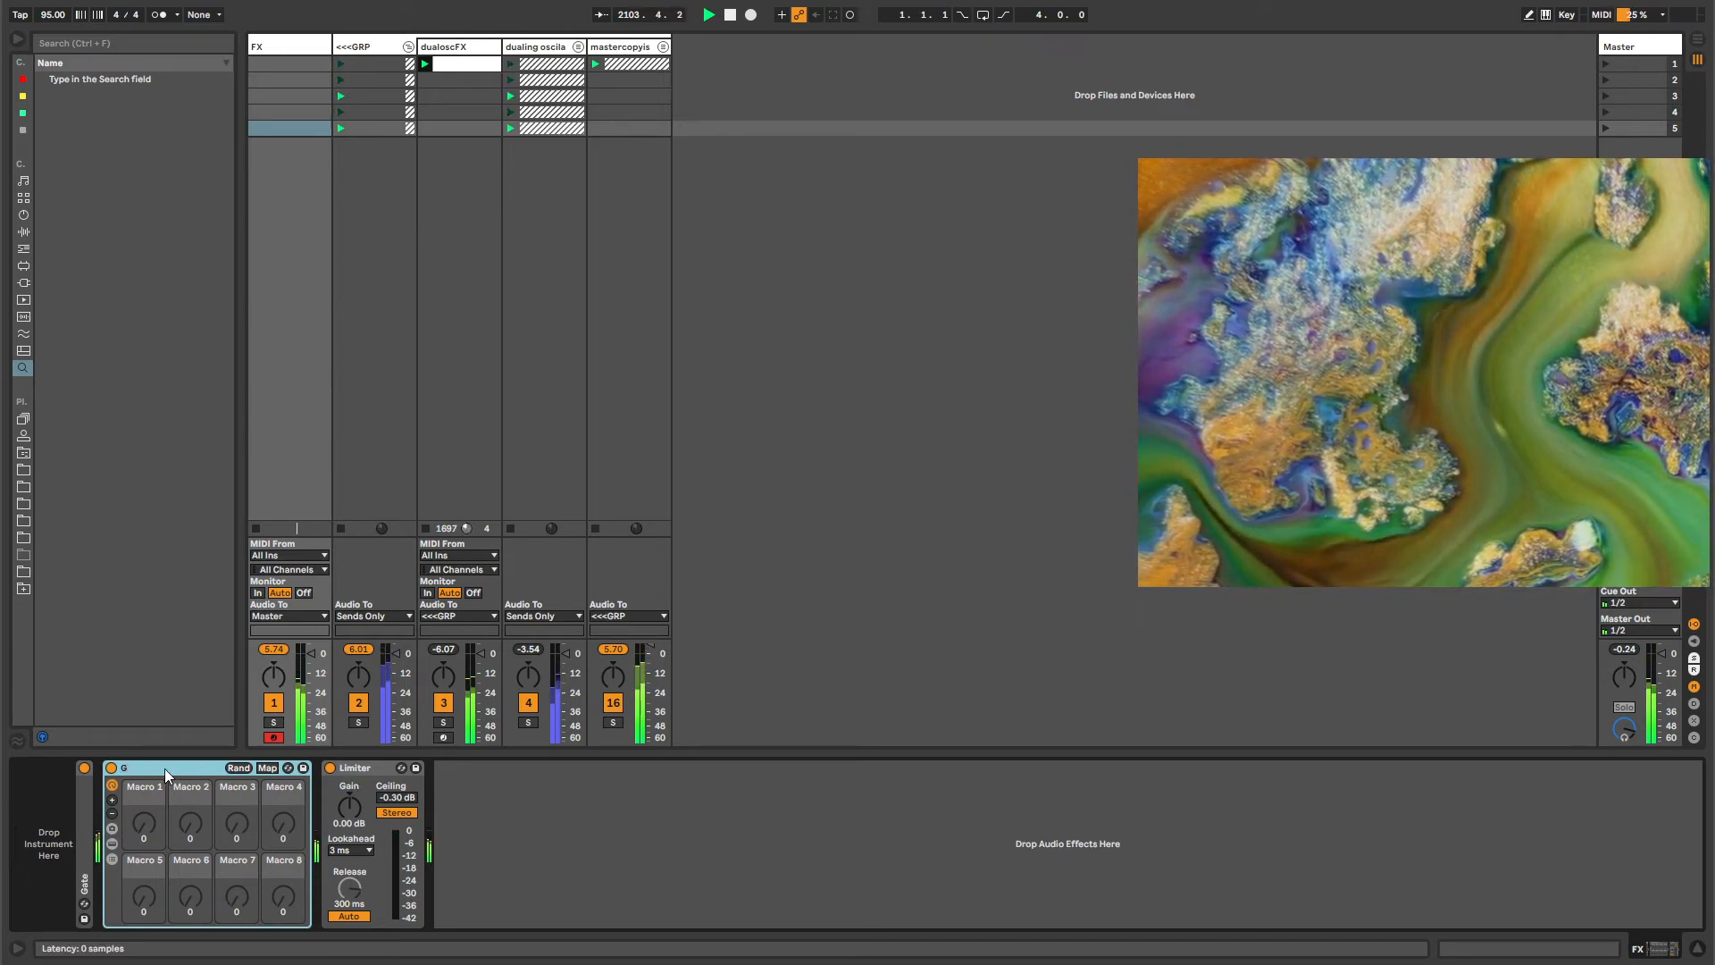
text(rainDela)
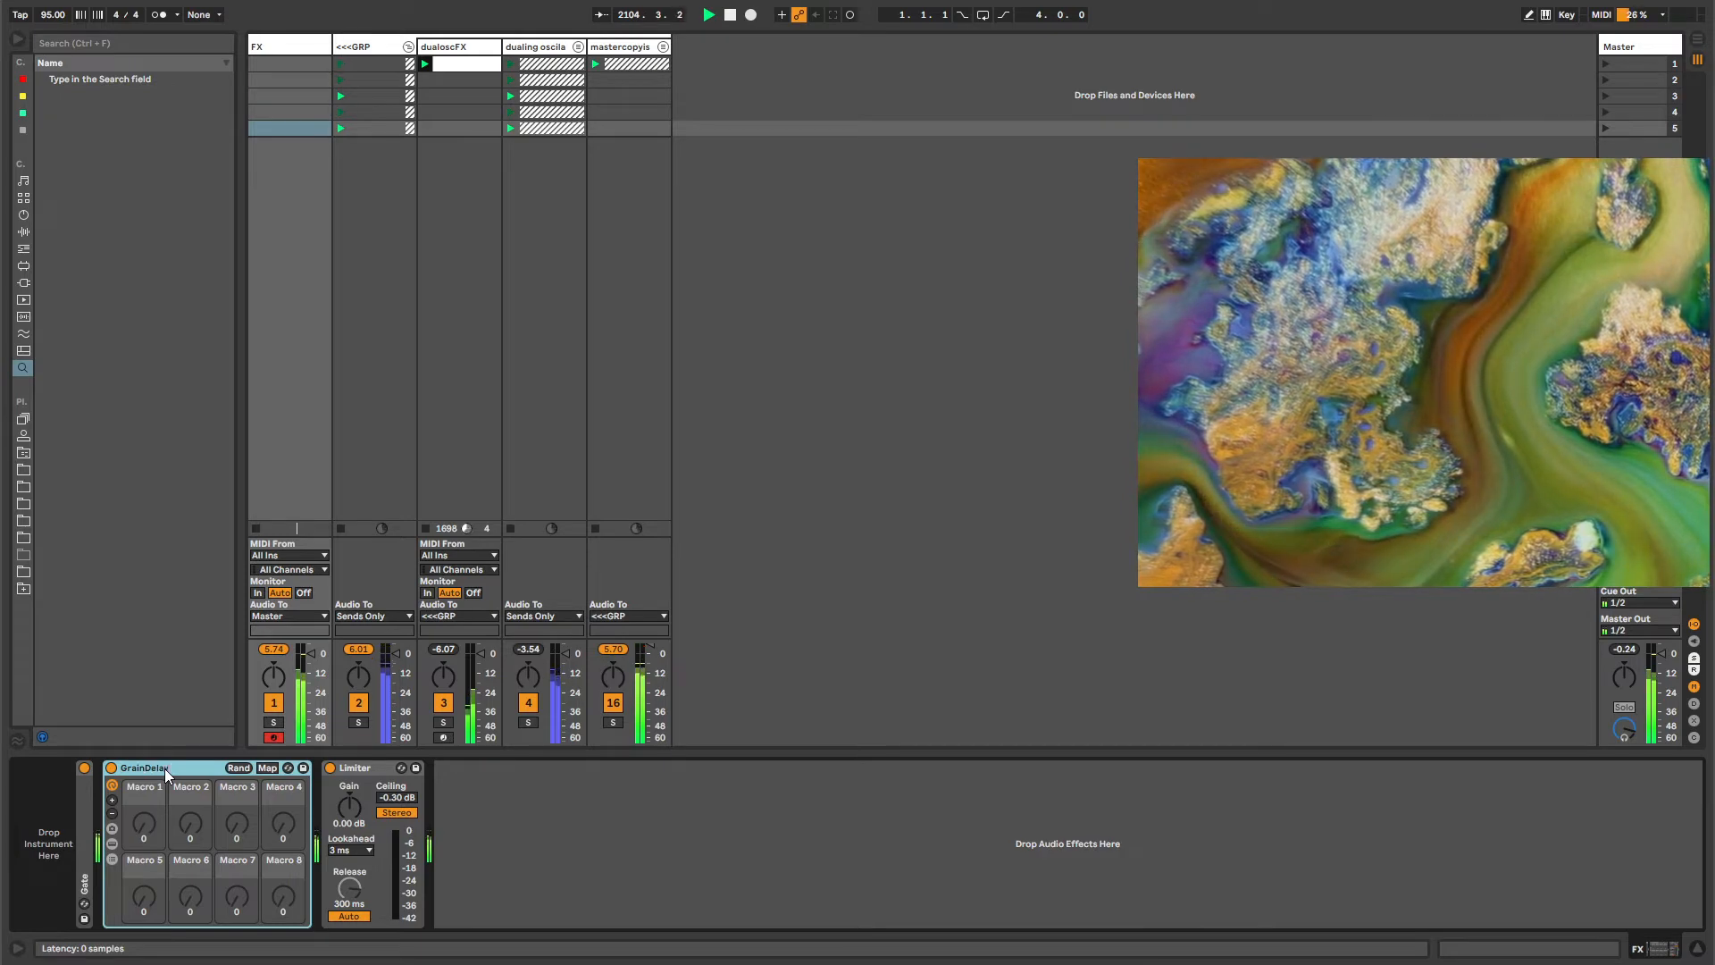
text(yShifter)
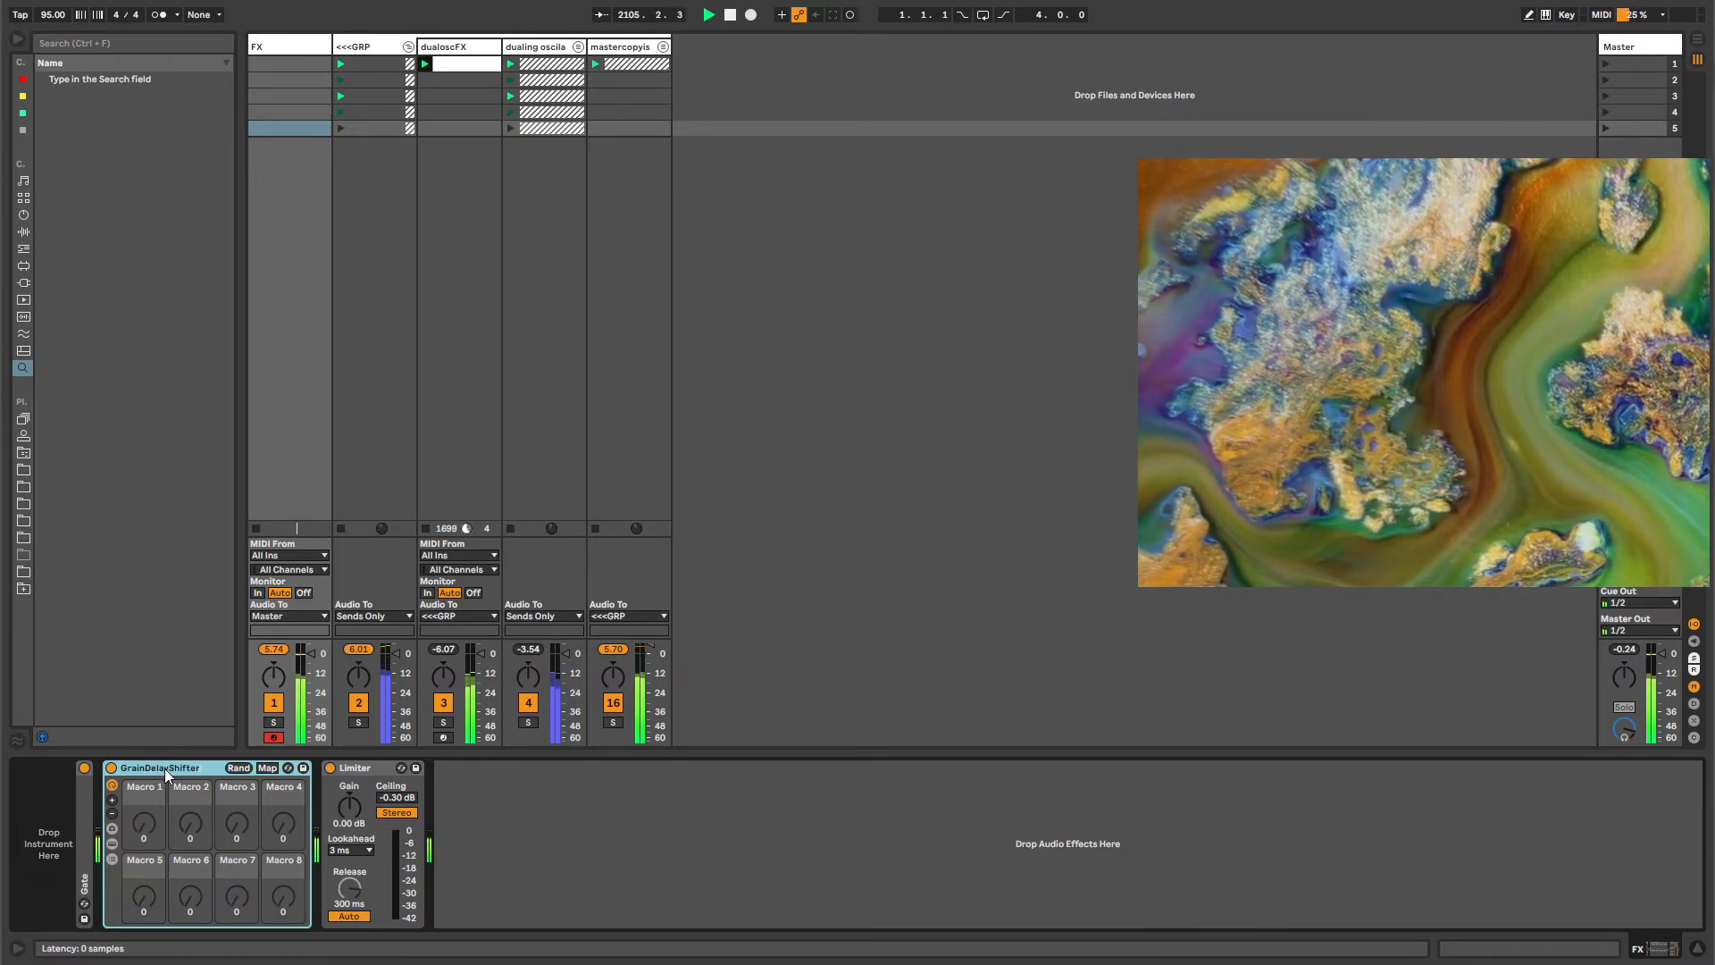
key(Return)
Unfold the mastercopyish group, move its tracks from BUBBLES through HISS out of it, and gather them in a new group.
click(662, 47)
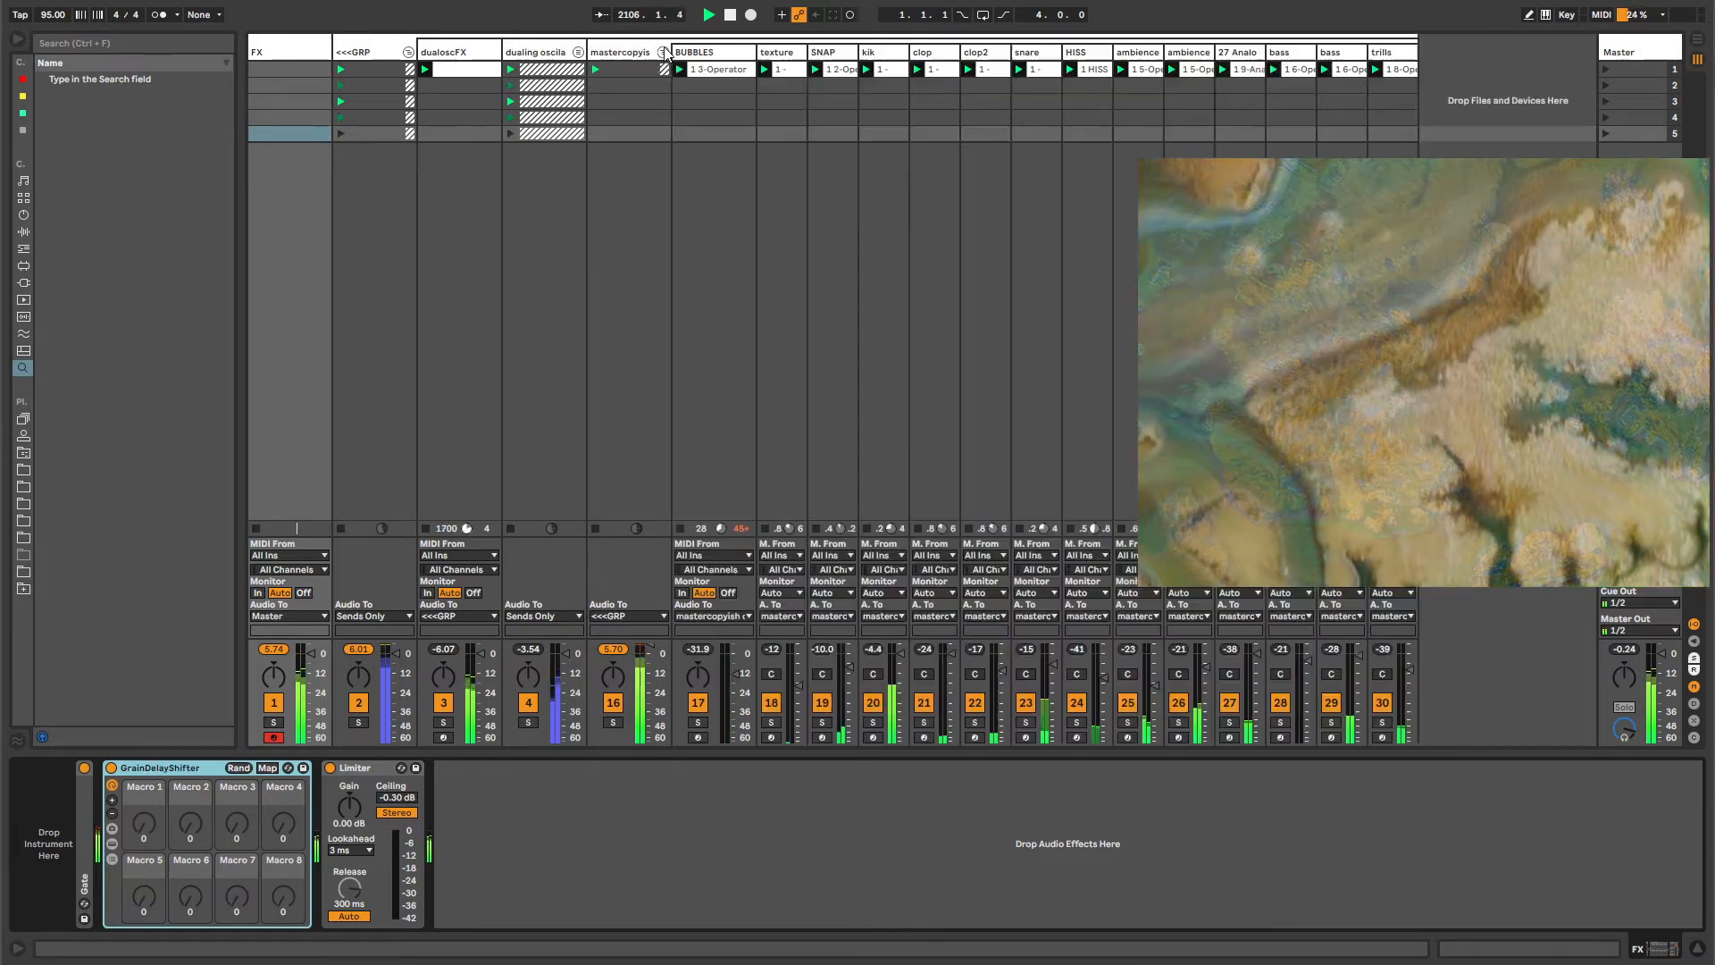
click(694, 53)
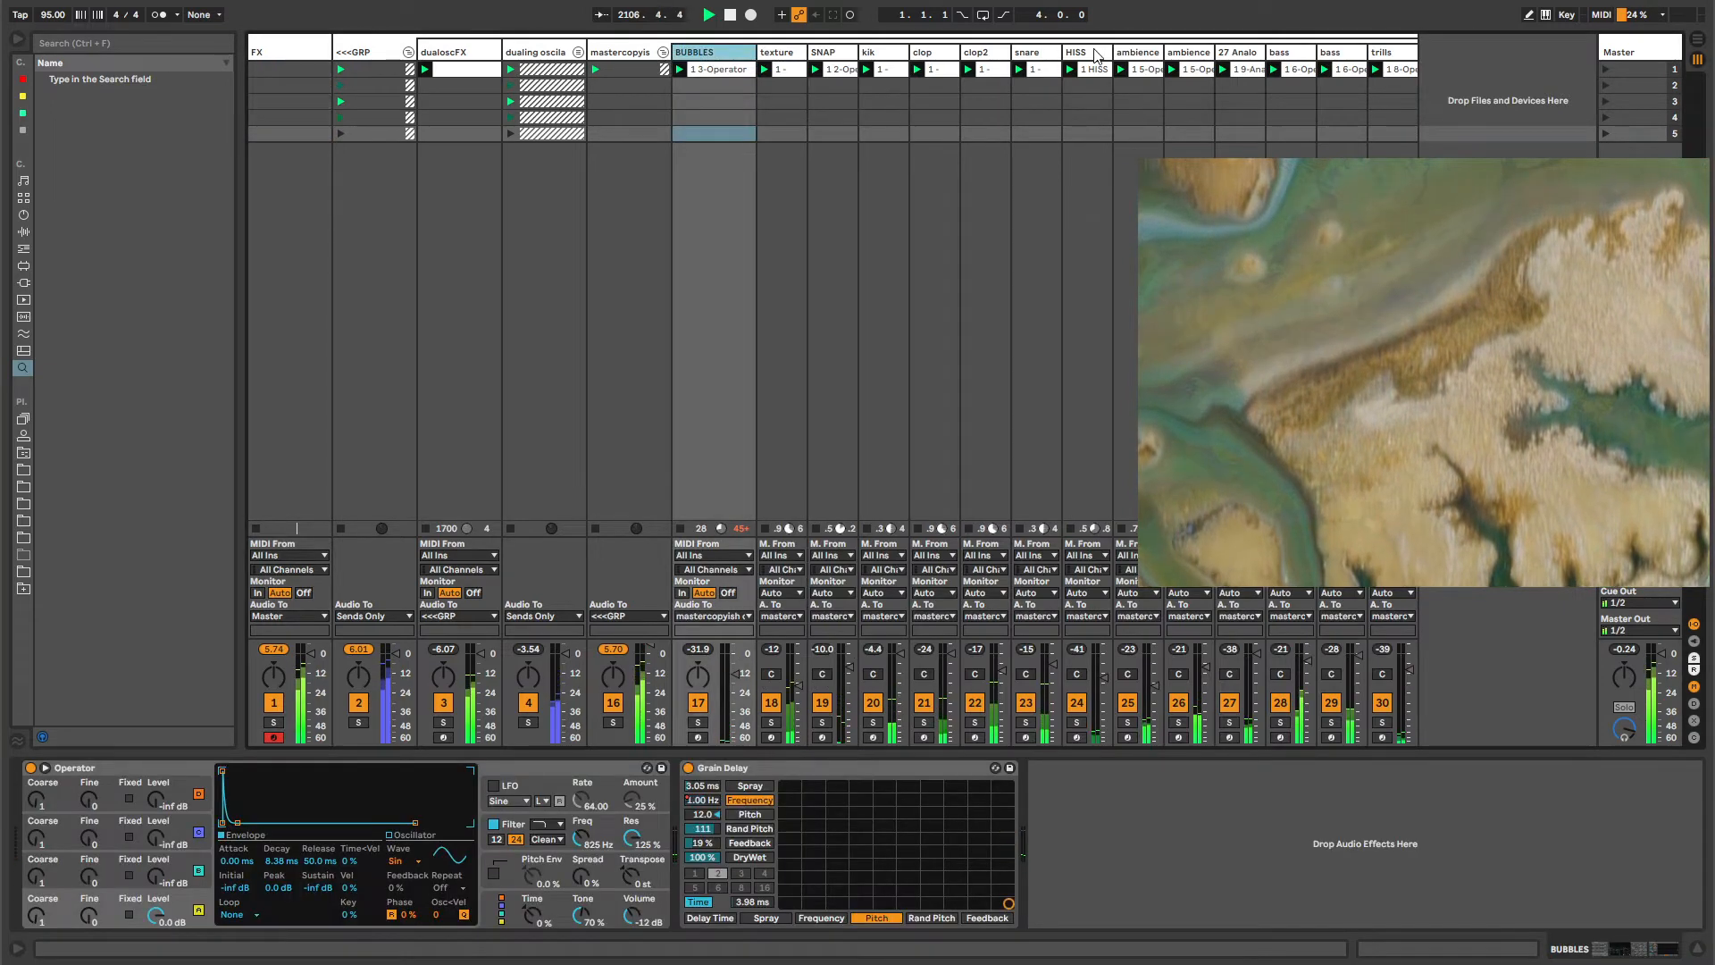
shift+click(1076, 52)
click(640, 52)
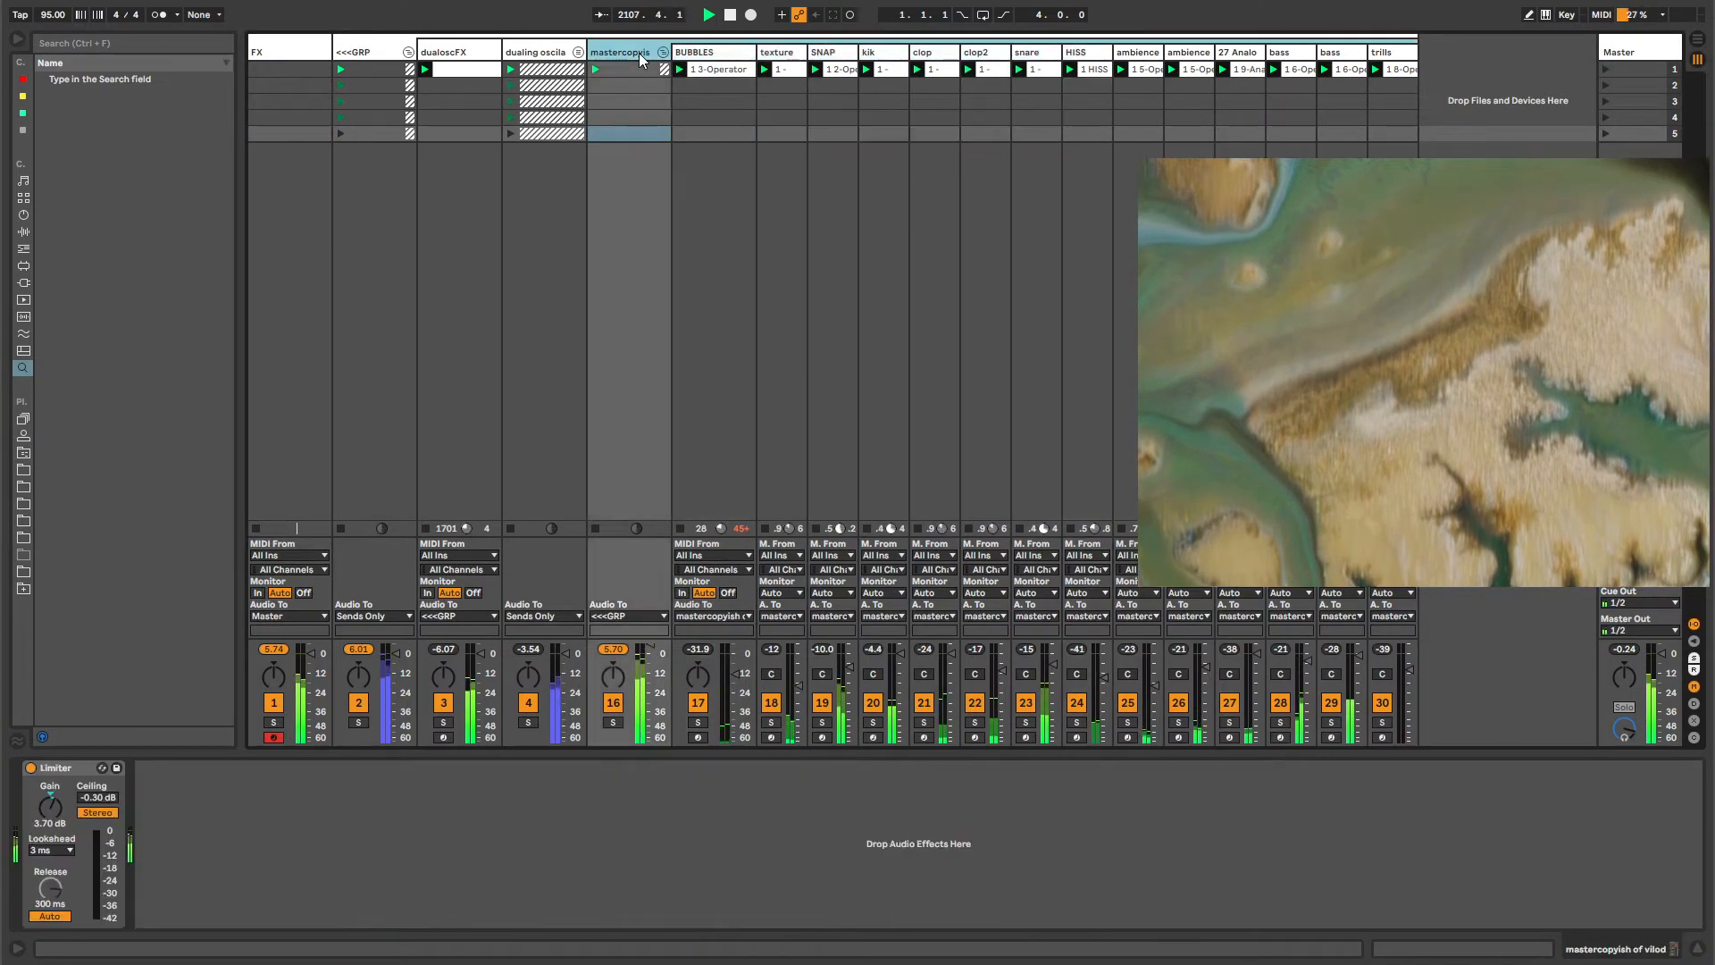
click(691, 55)
shift+click(1079, 53)
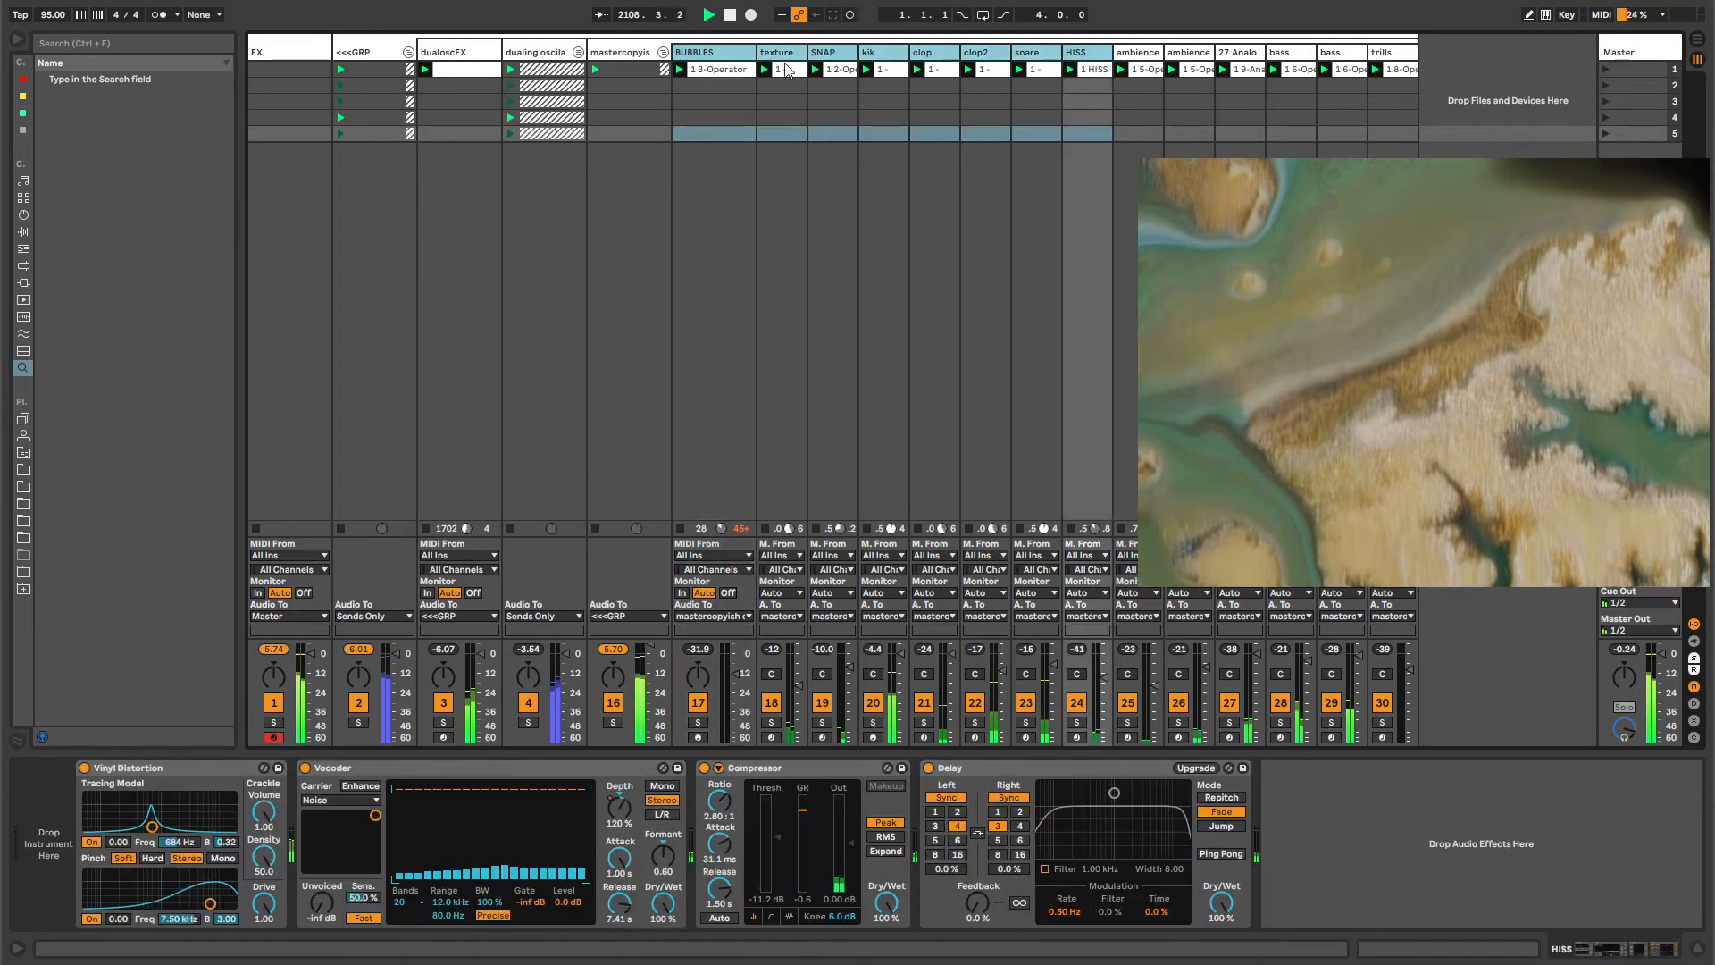
click(705, 54)
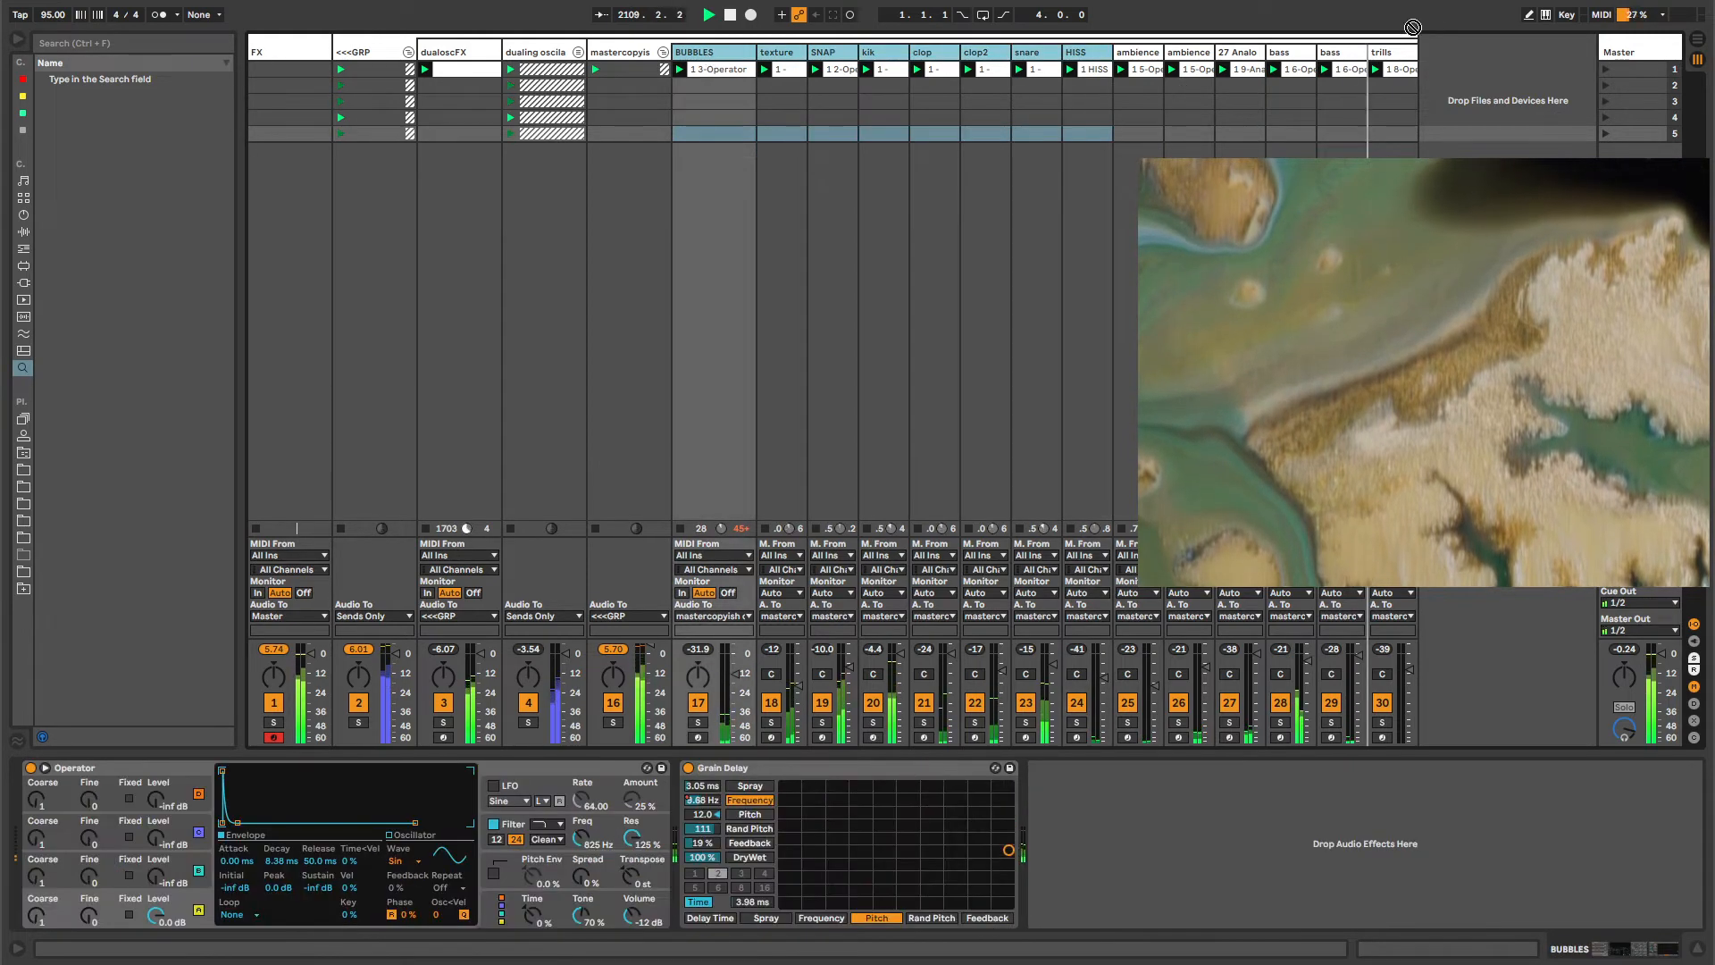
drag(1437, 46, 1436, 45)
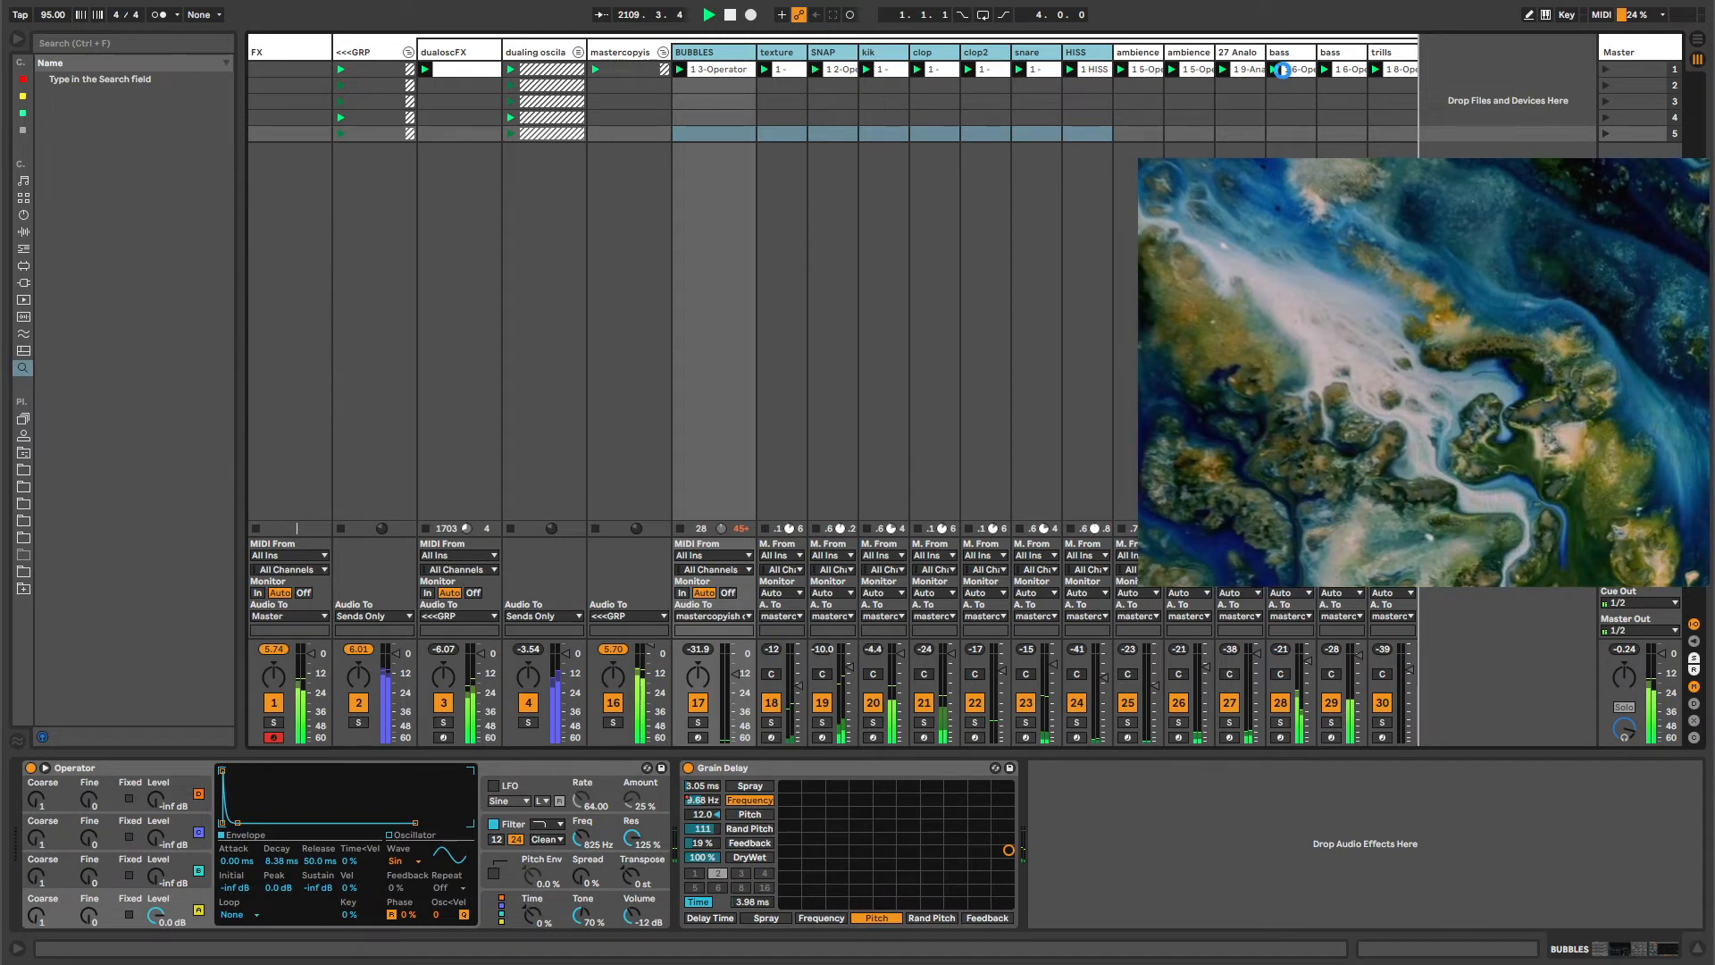
key(ctrl+g)
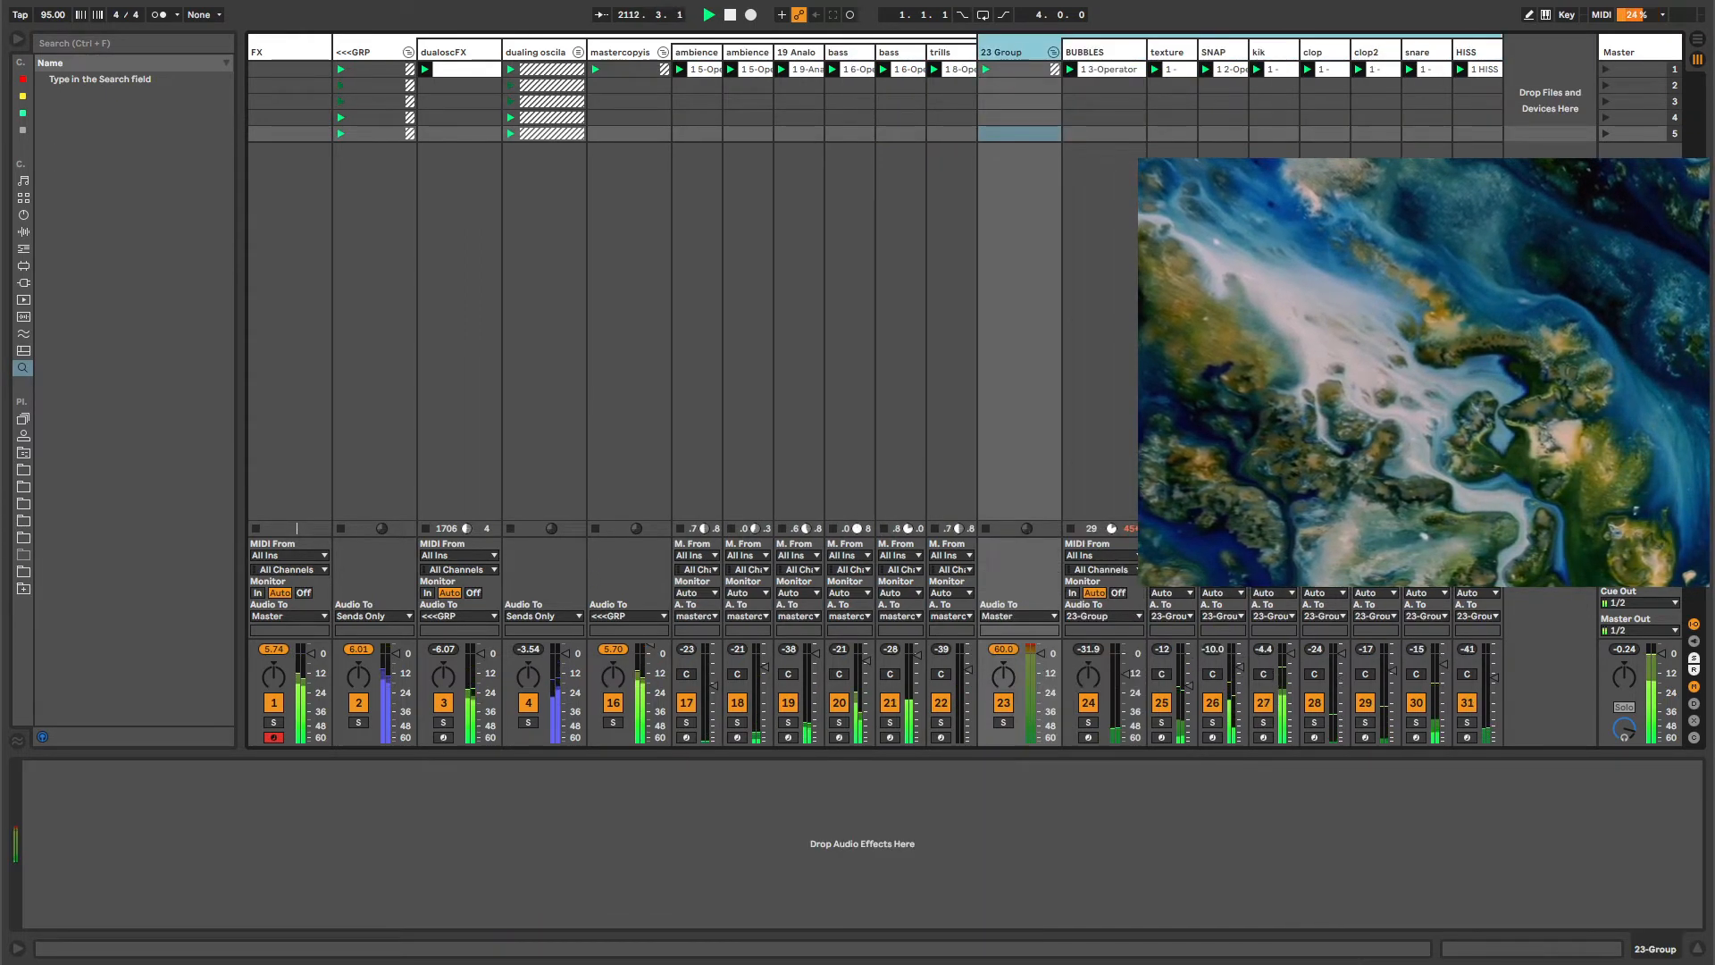
Duplicate the HISS track outside the new group and delete the copy.
click(1476, 56)
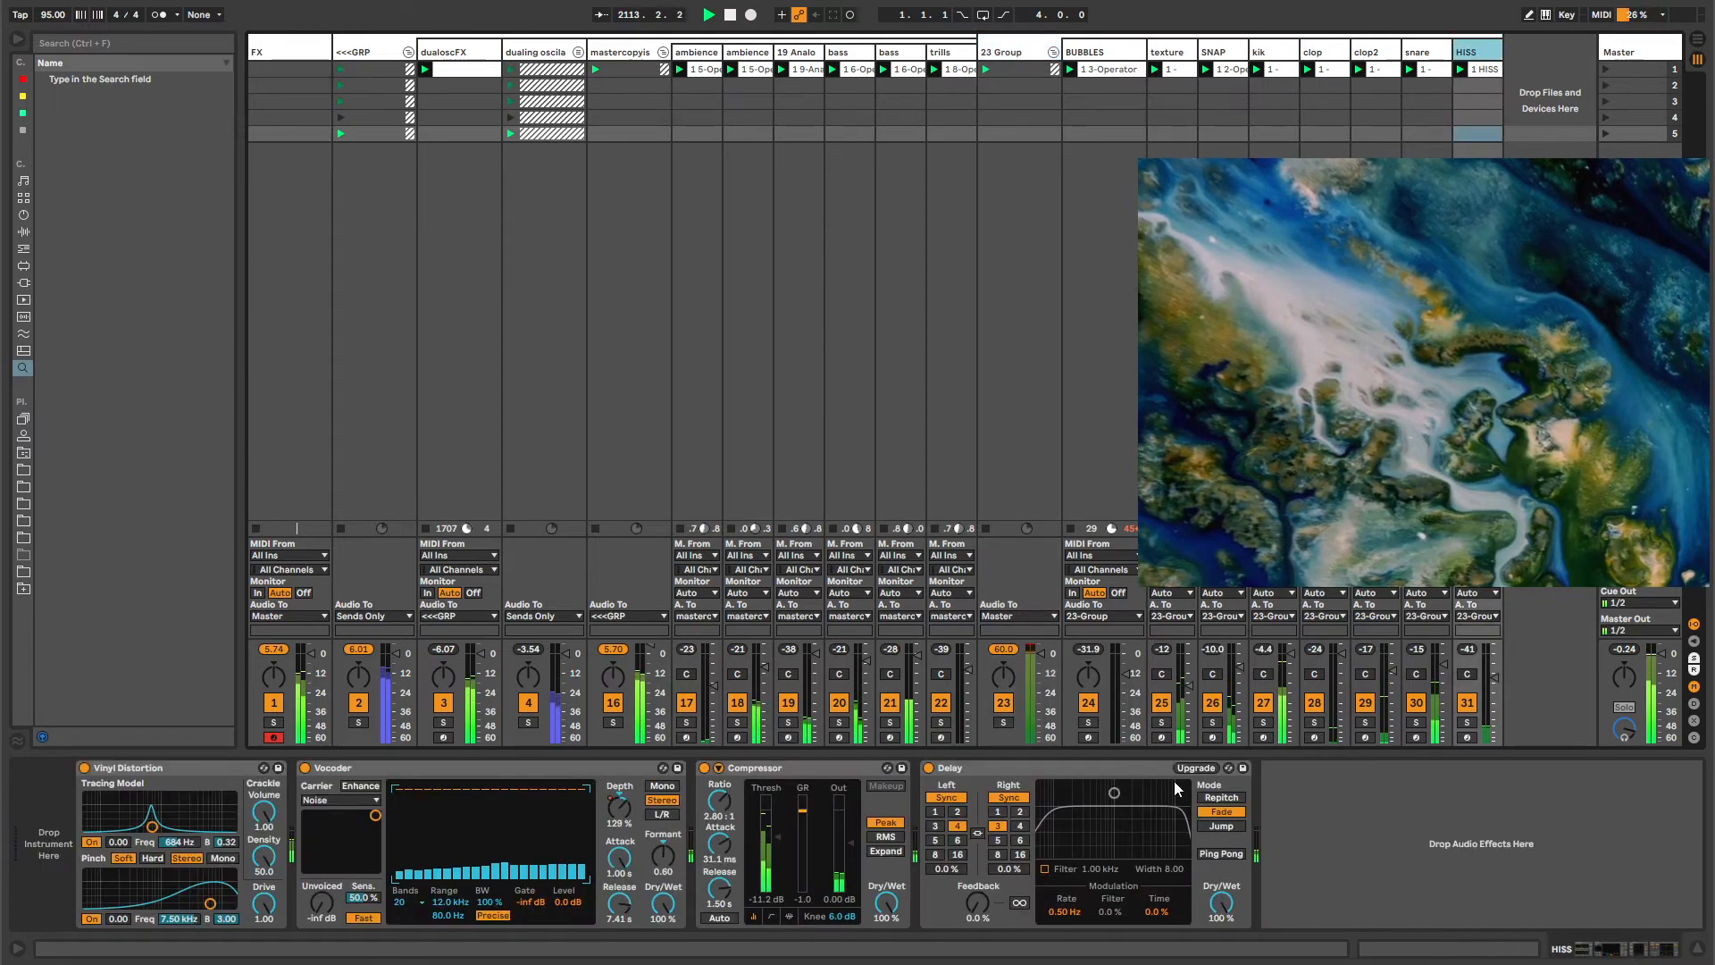
click(978, 766)
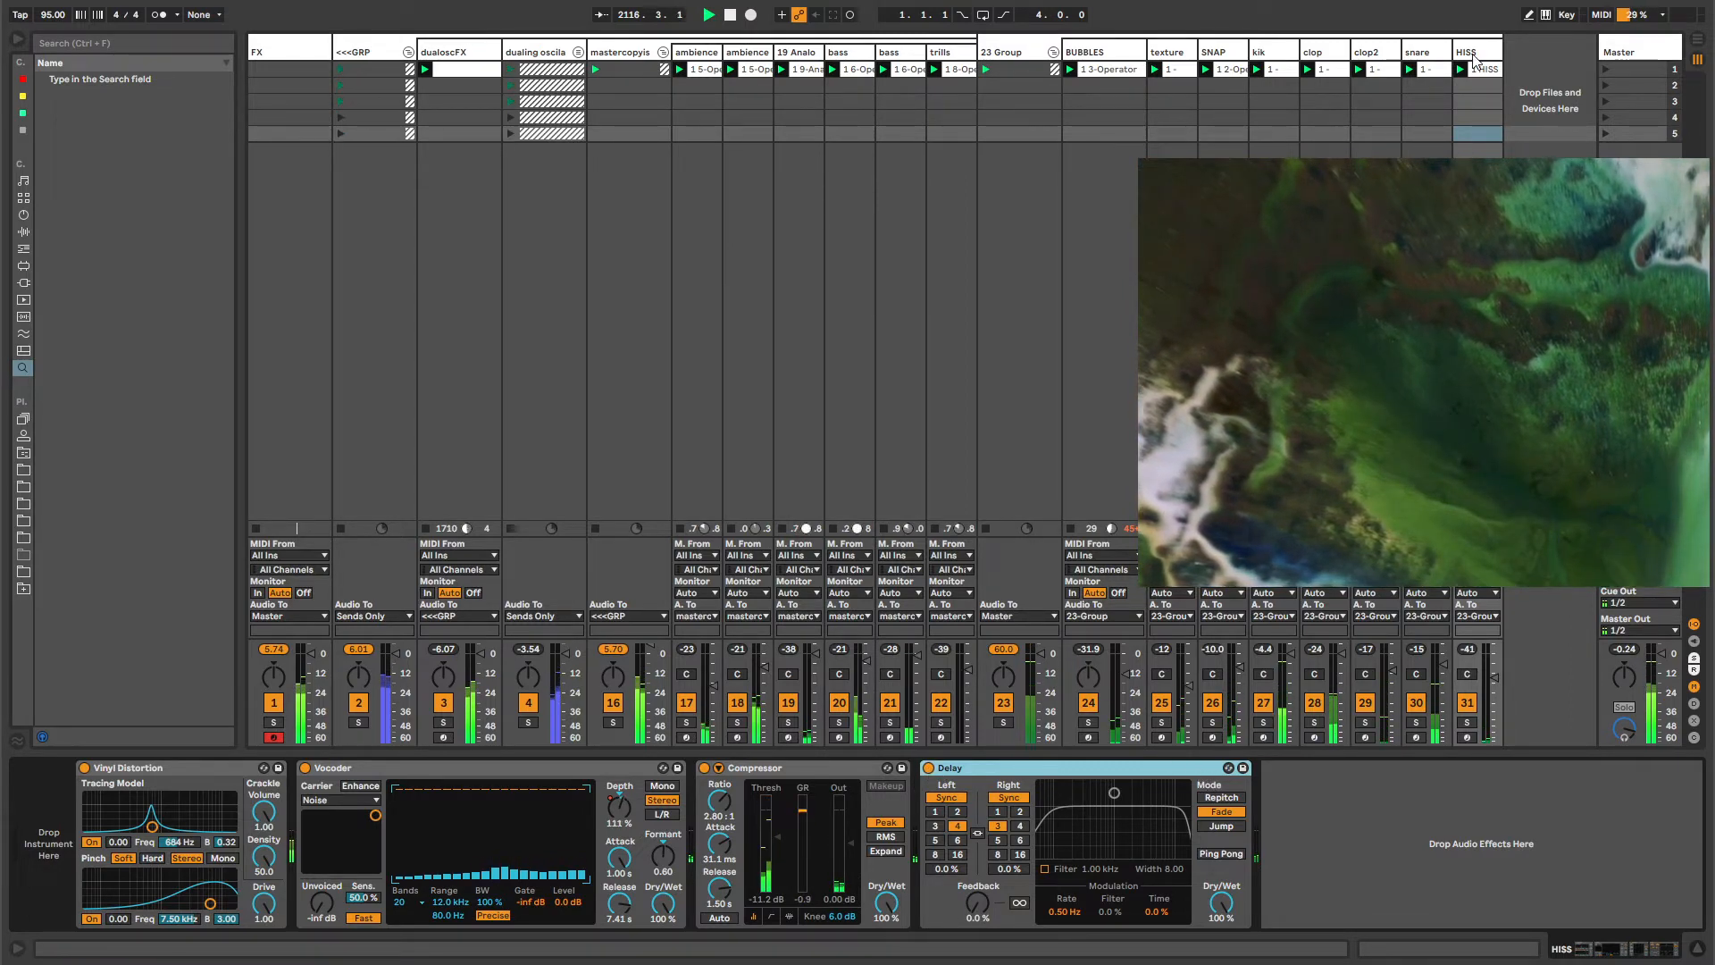
drag(1472, 52, 1526, 53)
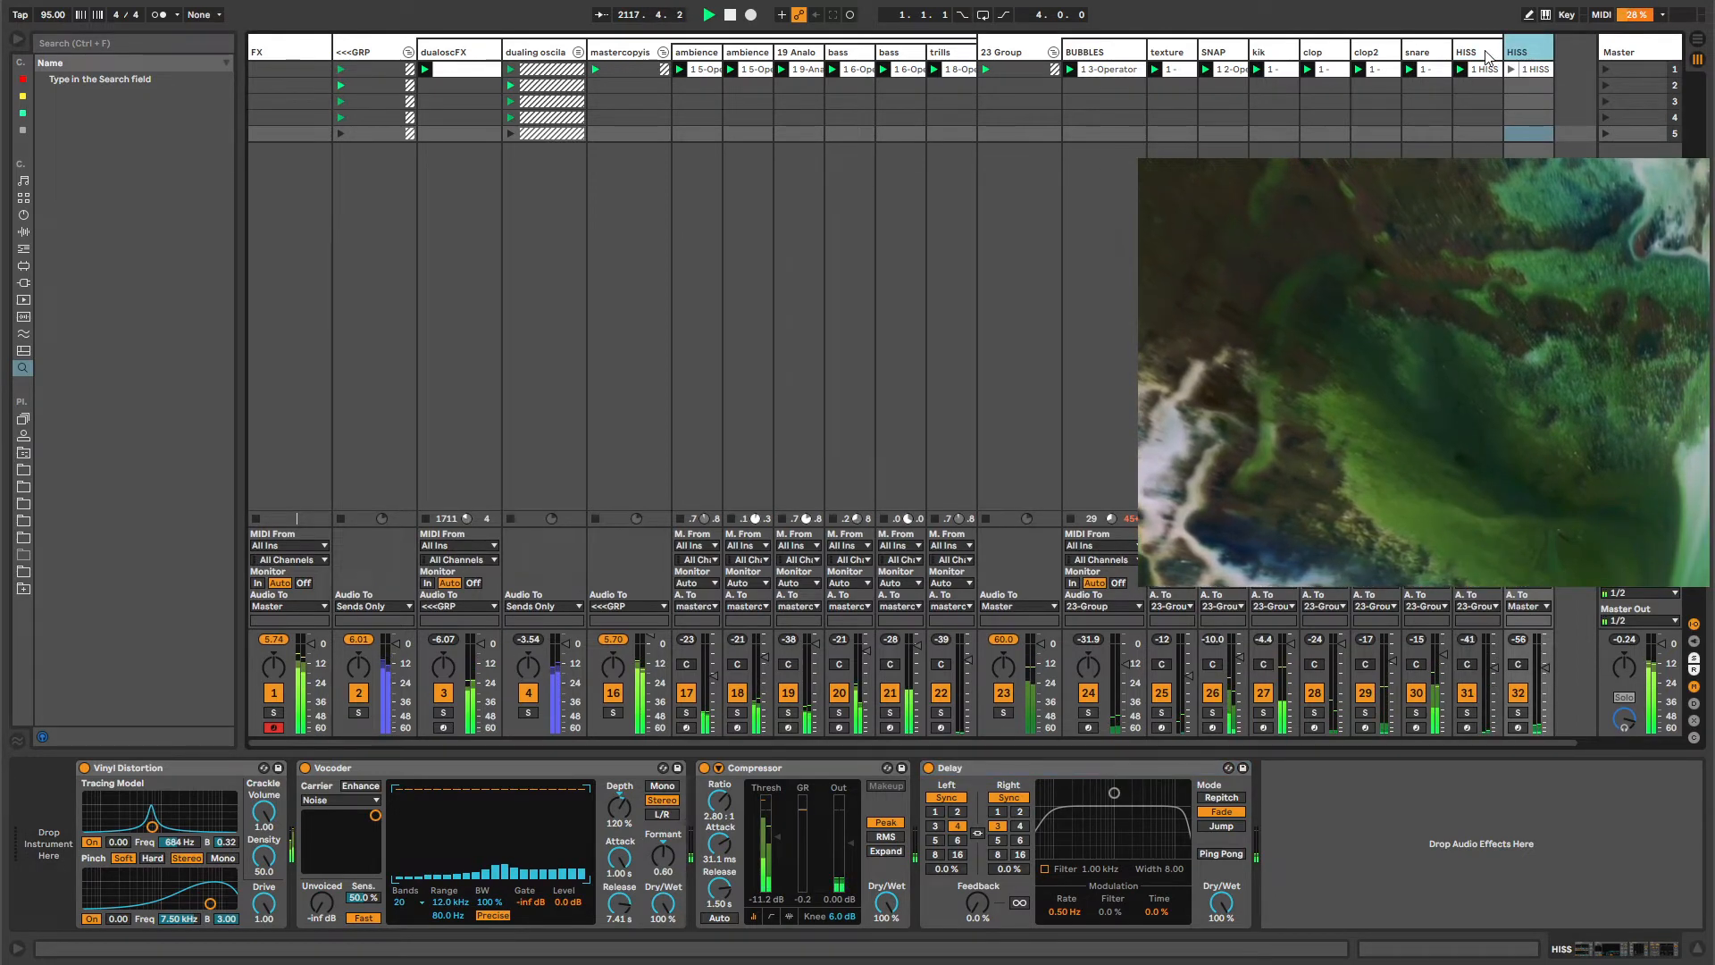
key(Delete)
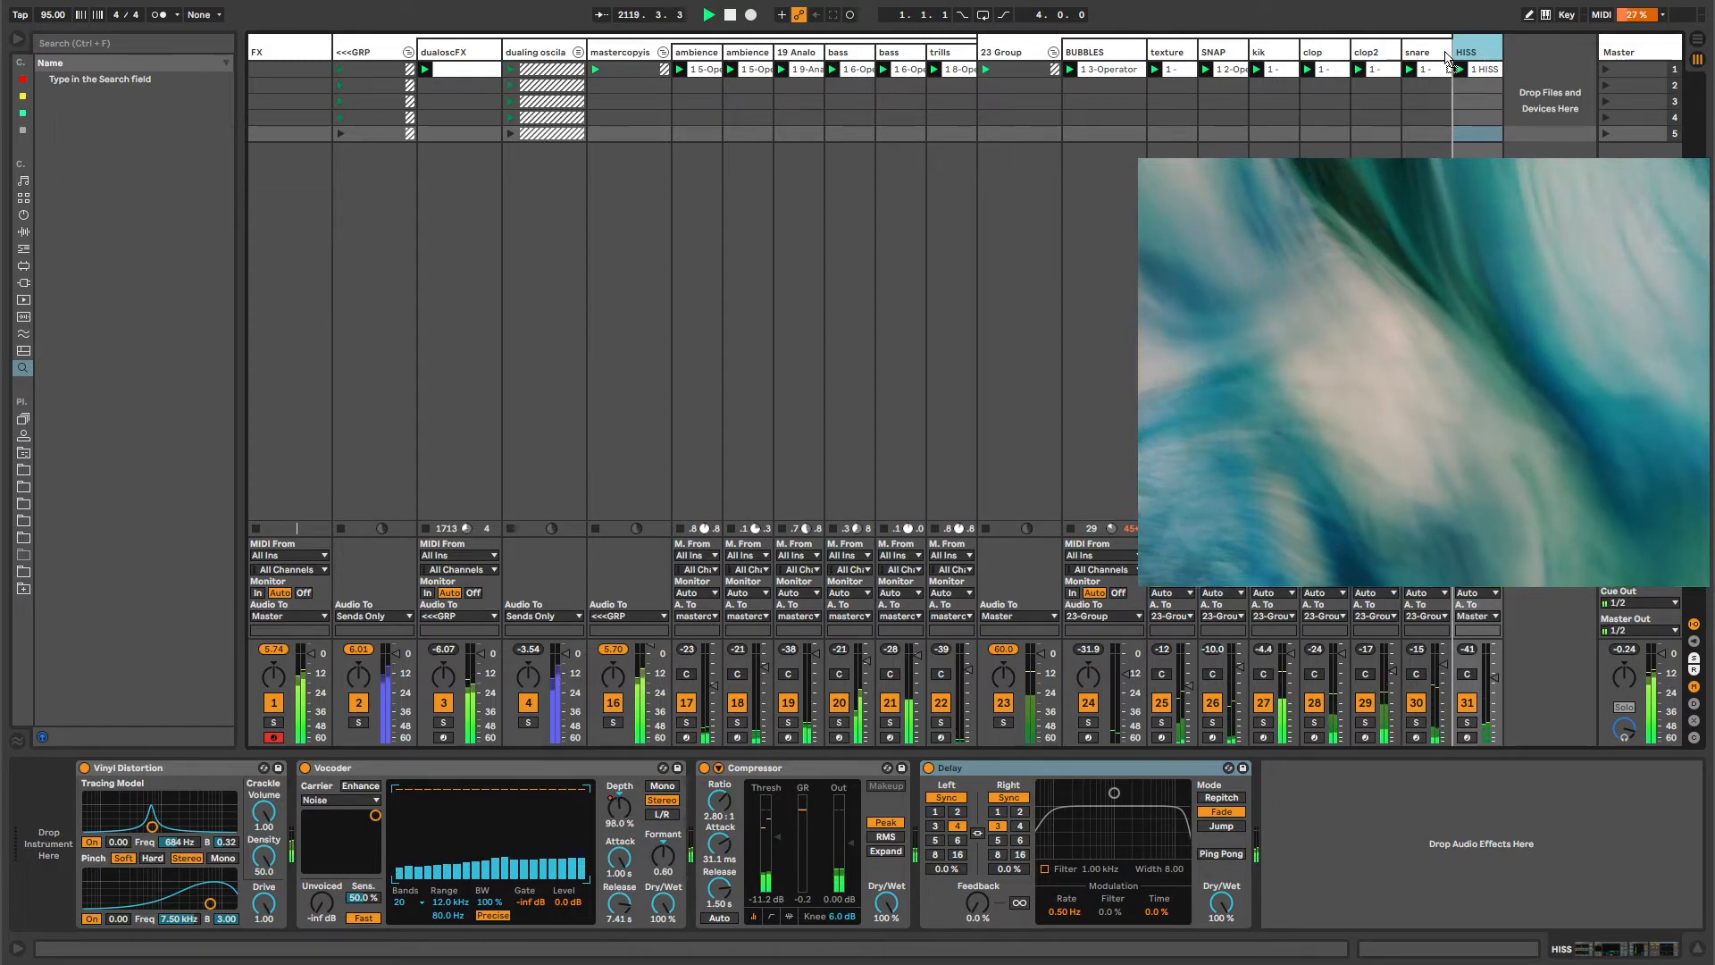
Deactivate the HISS track in the new group and delete it.
drag(1480, 57, 1444, 51)
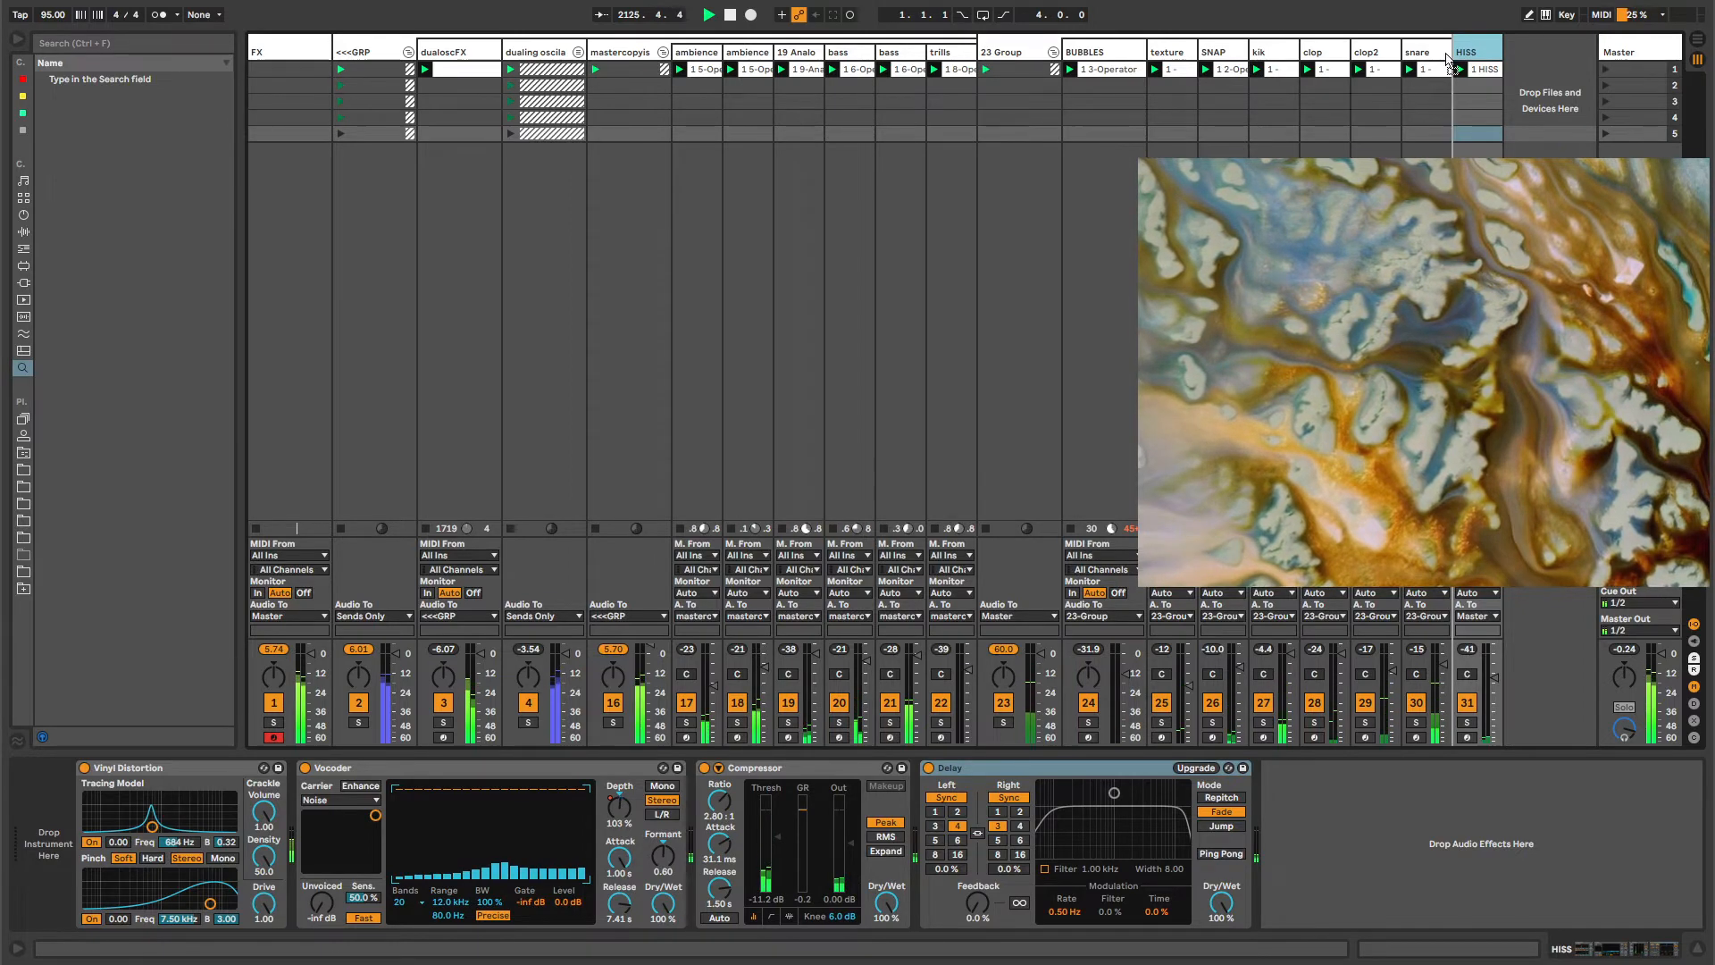
drag(1410, 51, 1411, 52)
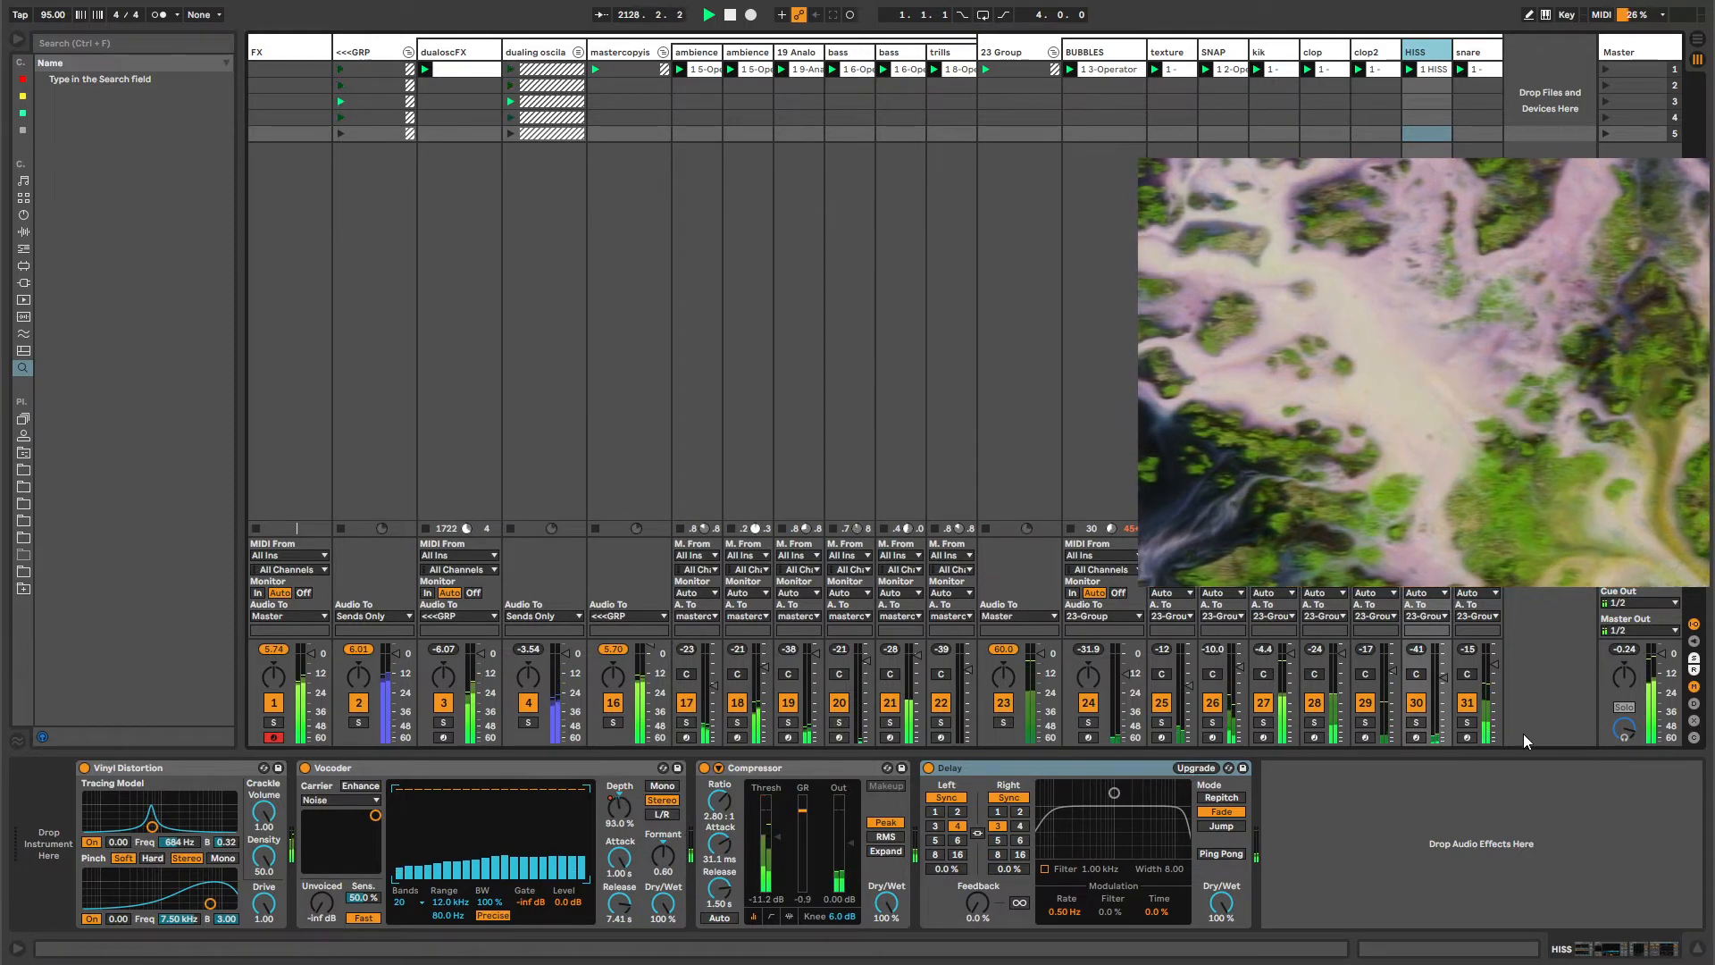
click(1416, 702)
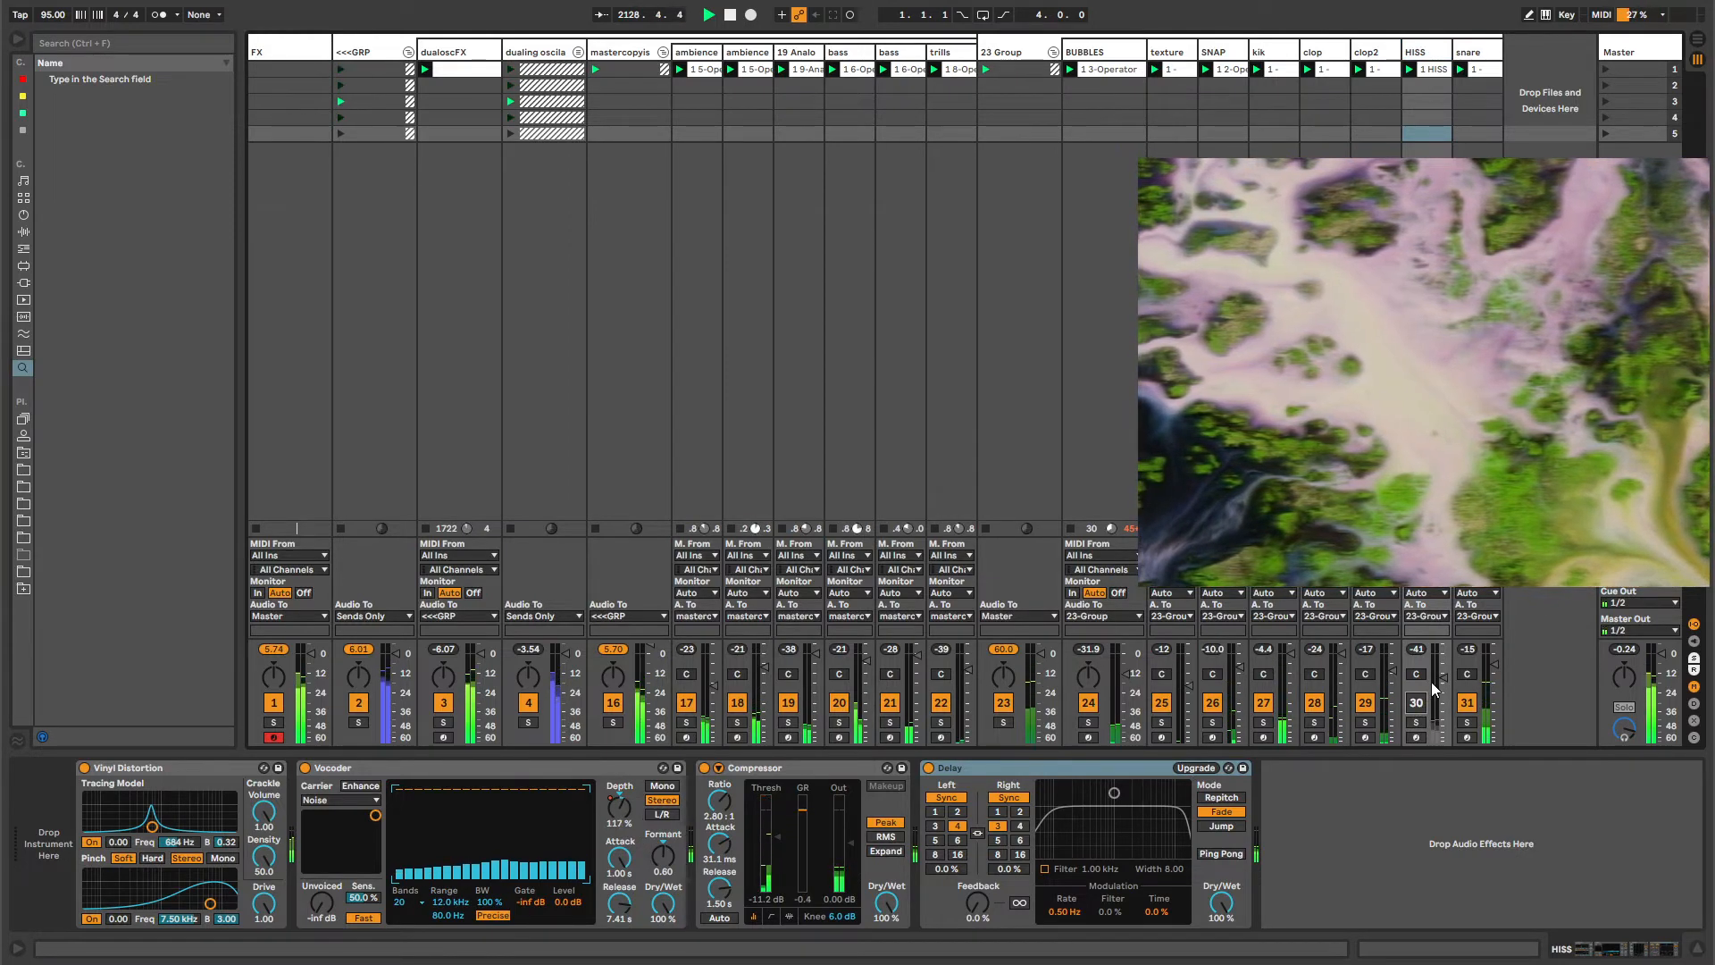
click(1426, 52)
key(Delete)
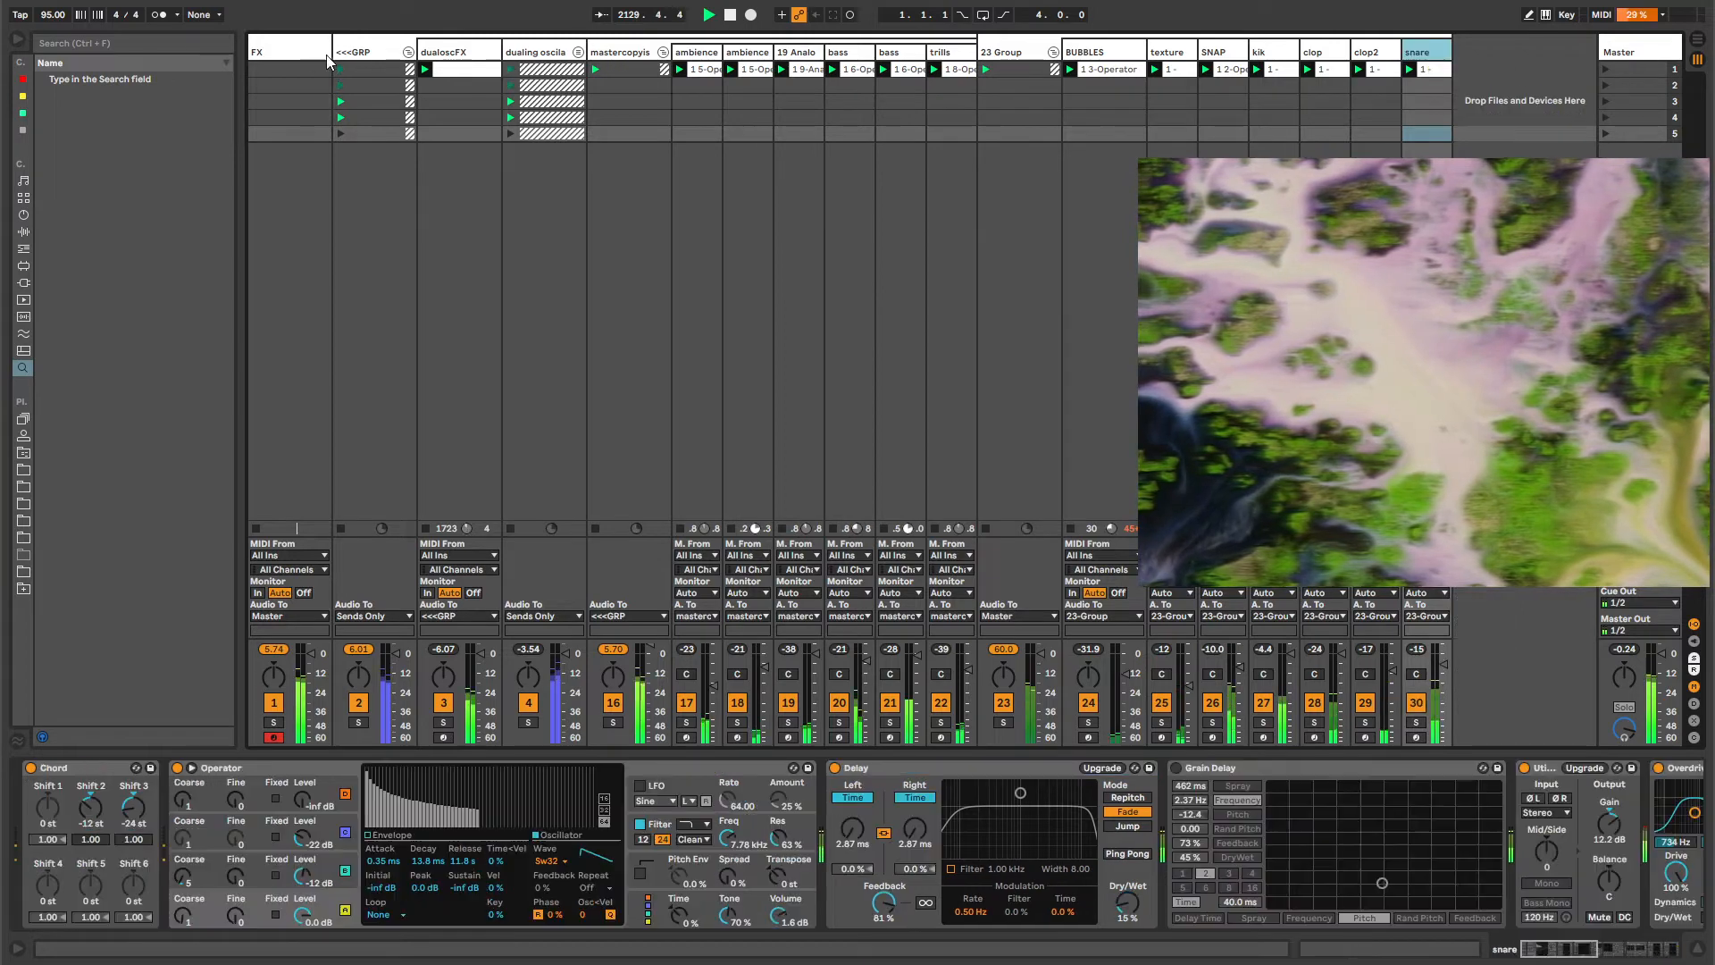
Rename the <<<GRP group track <<<MELODYGRP and widen the track enough to show its full name.
click(367, 52)
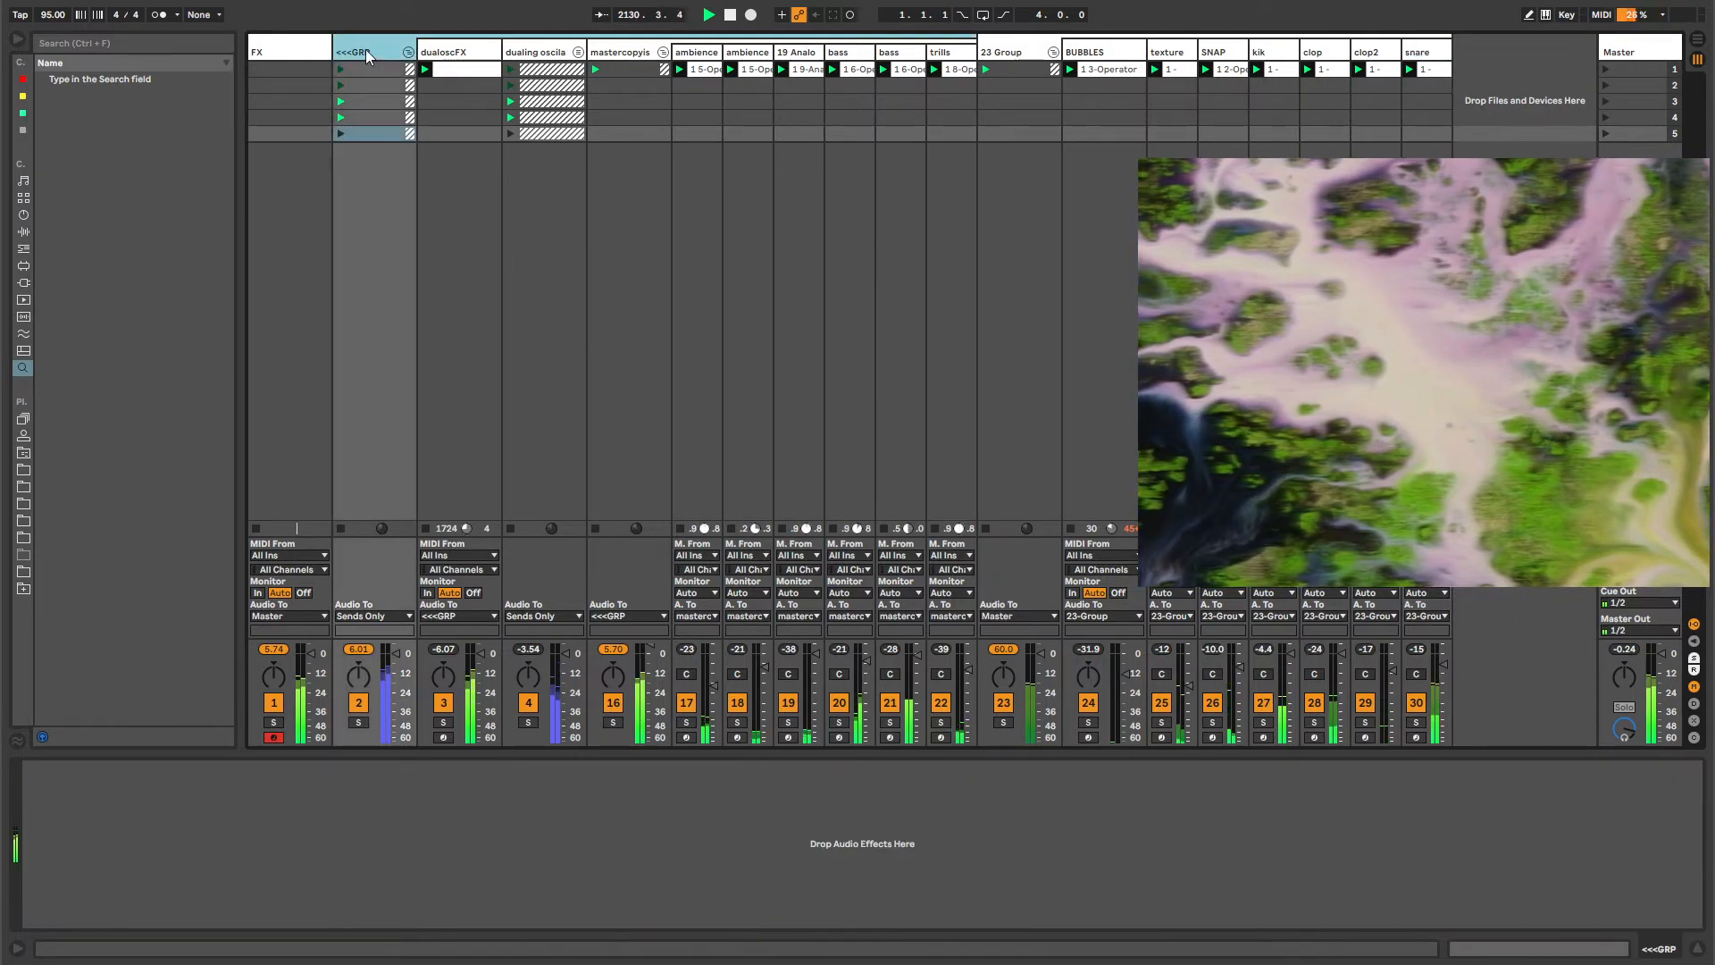
text(MELOD)
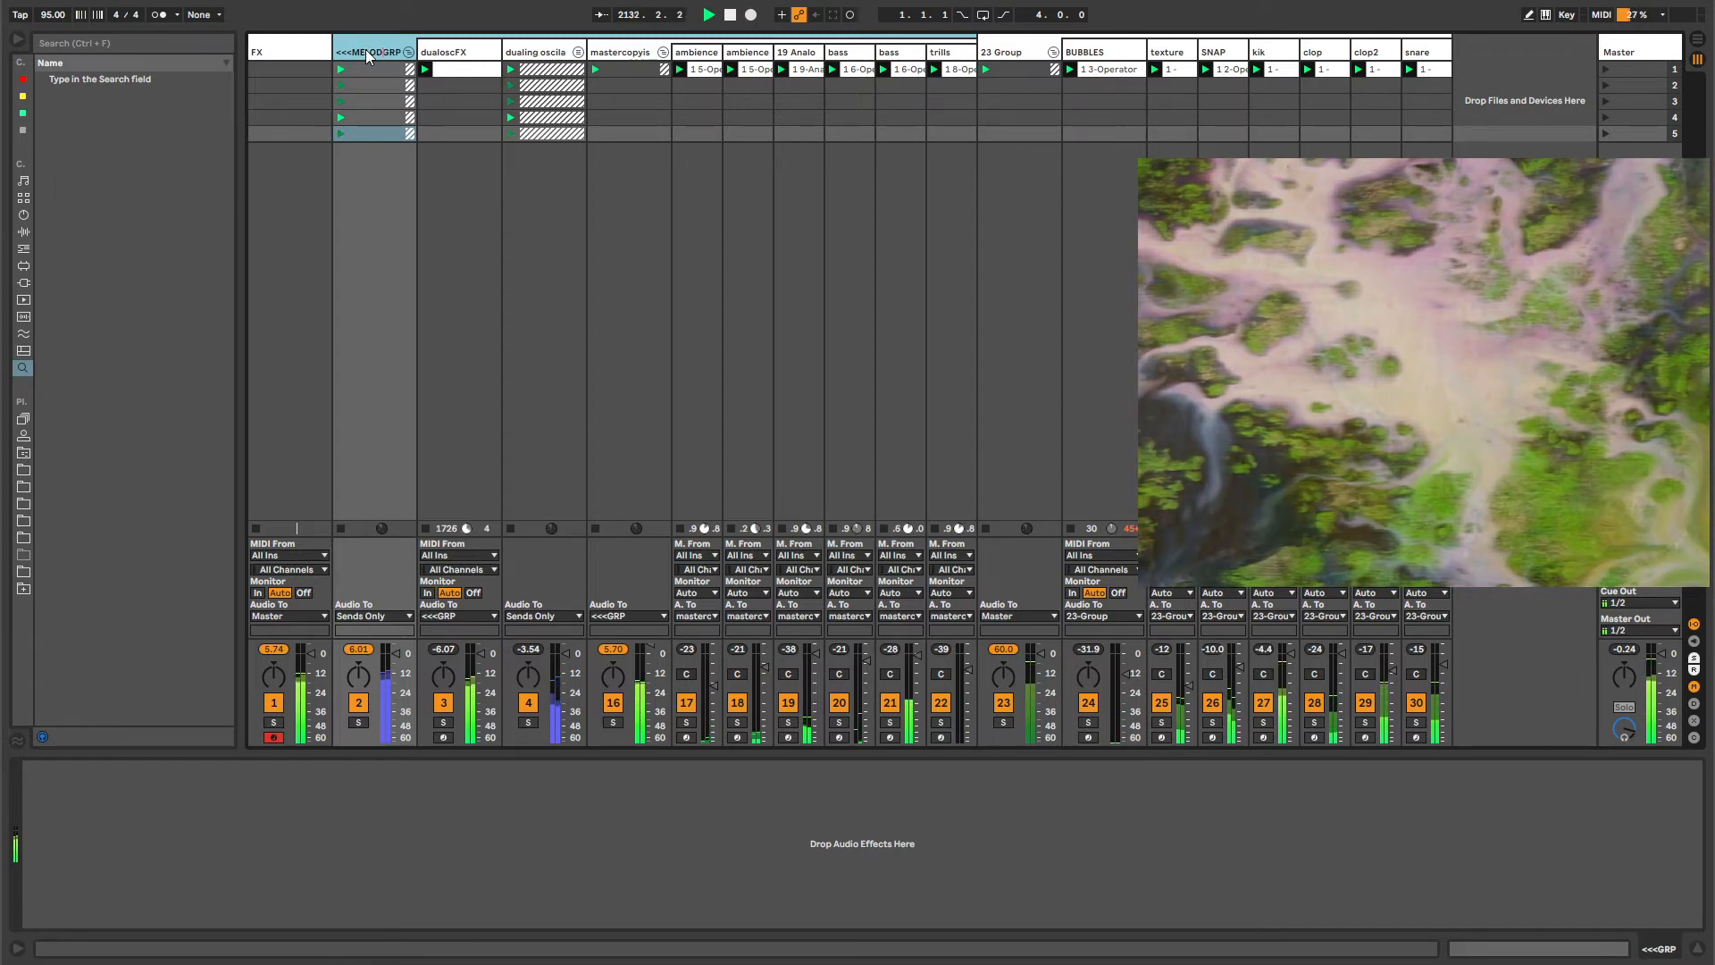
text(Y)
key(Return)
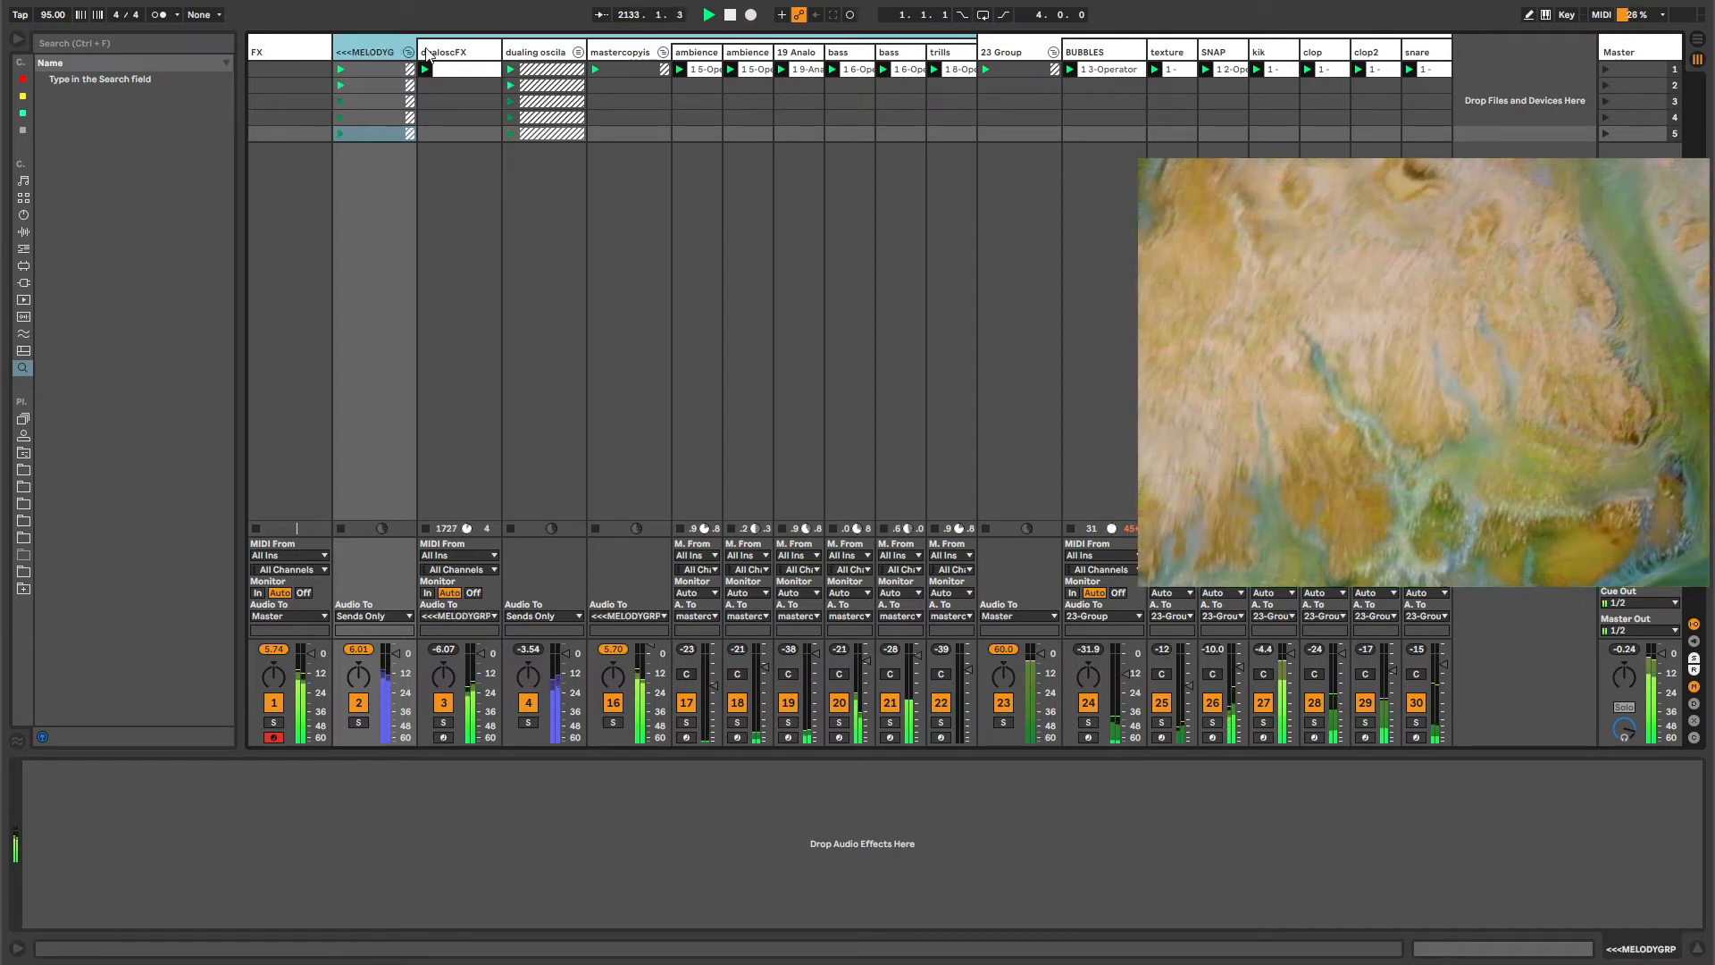
drag(411, 45, 434, 45)
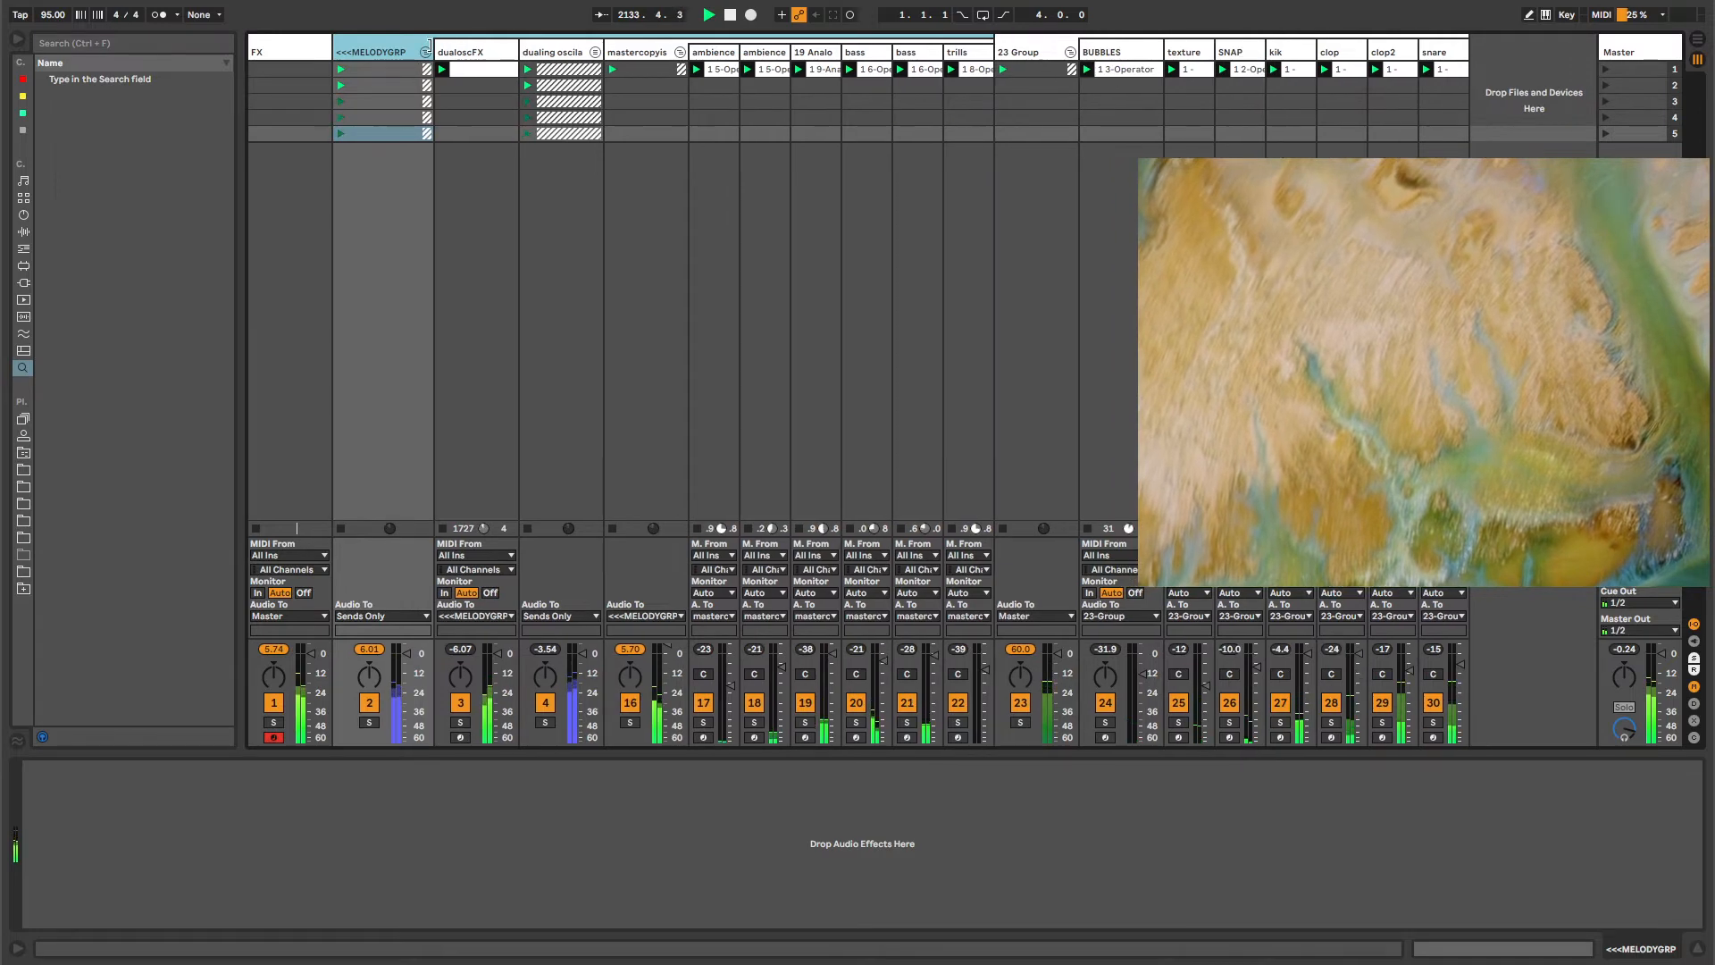
Rename the FX track MLDYGRP FX and fold the <<<MELODYGRP group.
click(300, 41)
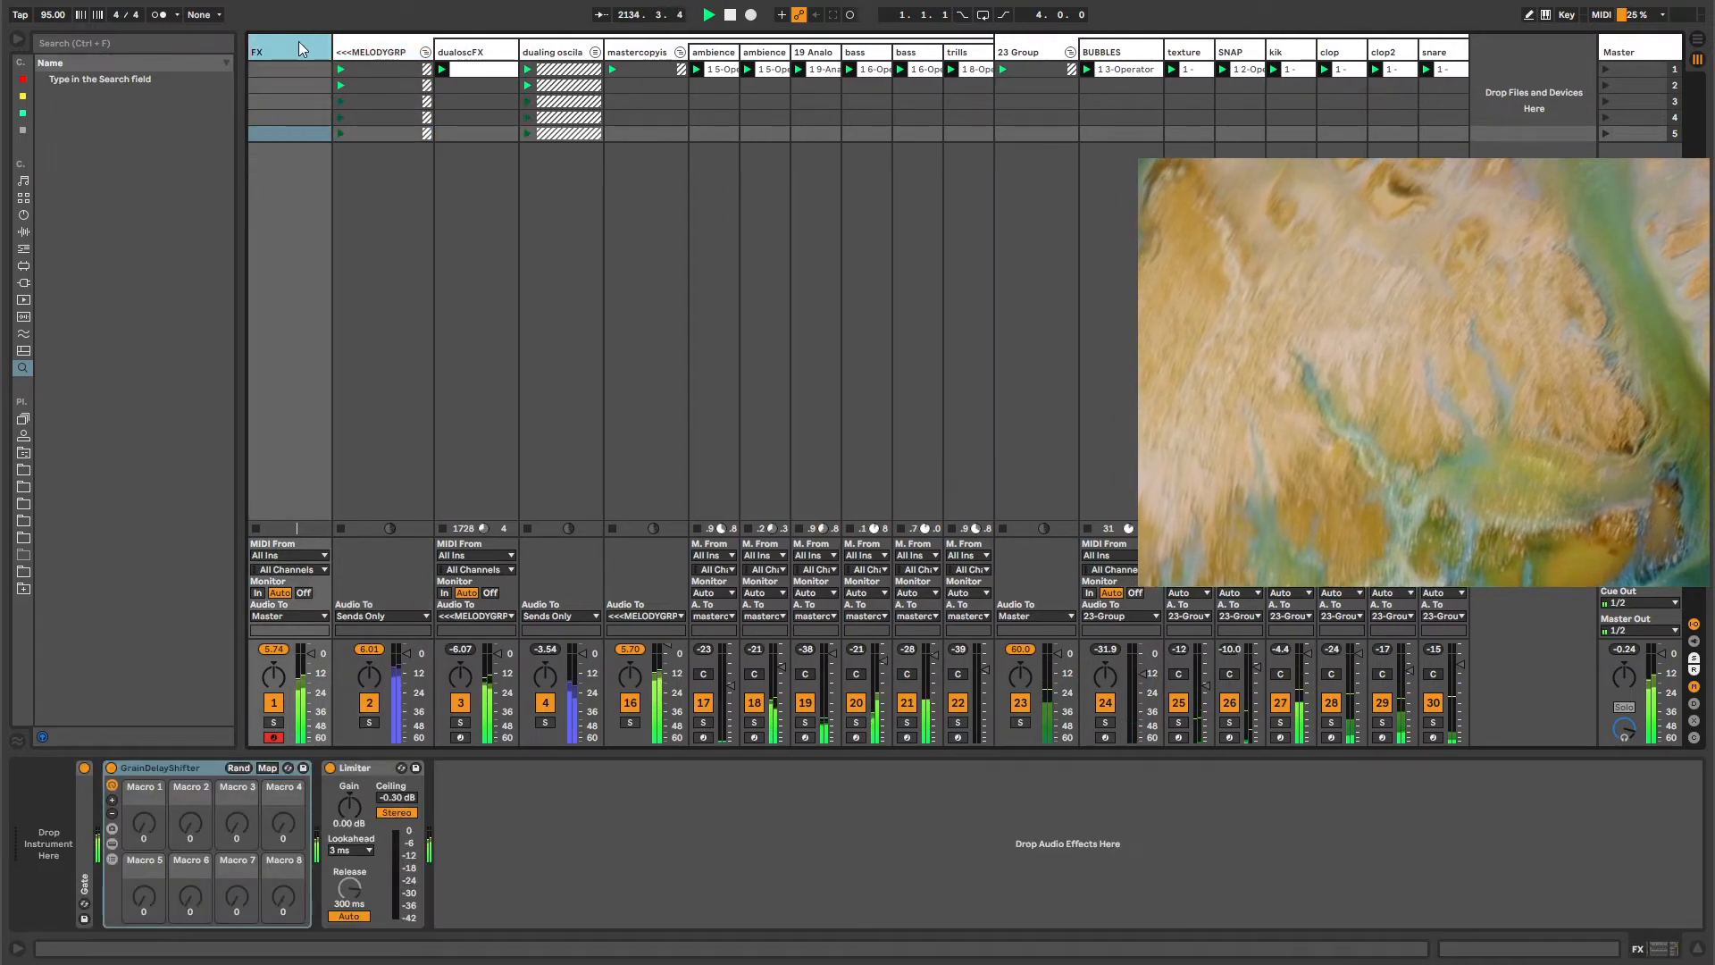
text(MLDYGRP)
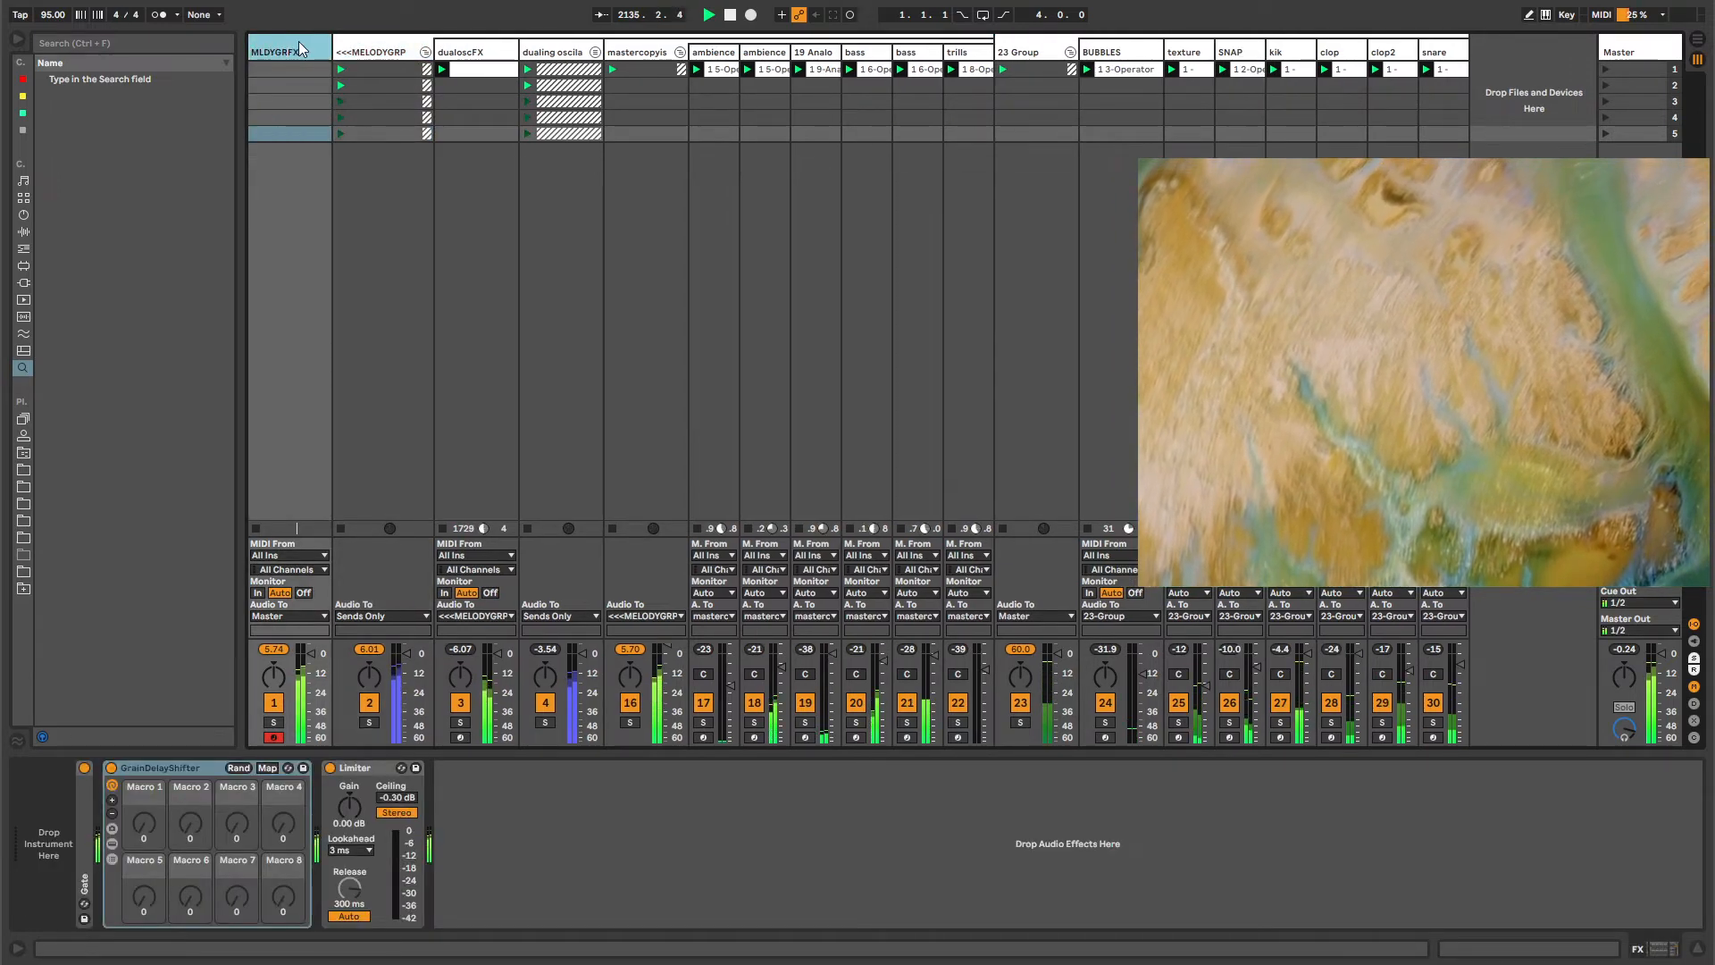
click(391, 50)
click(463, 49)
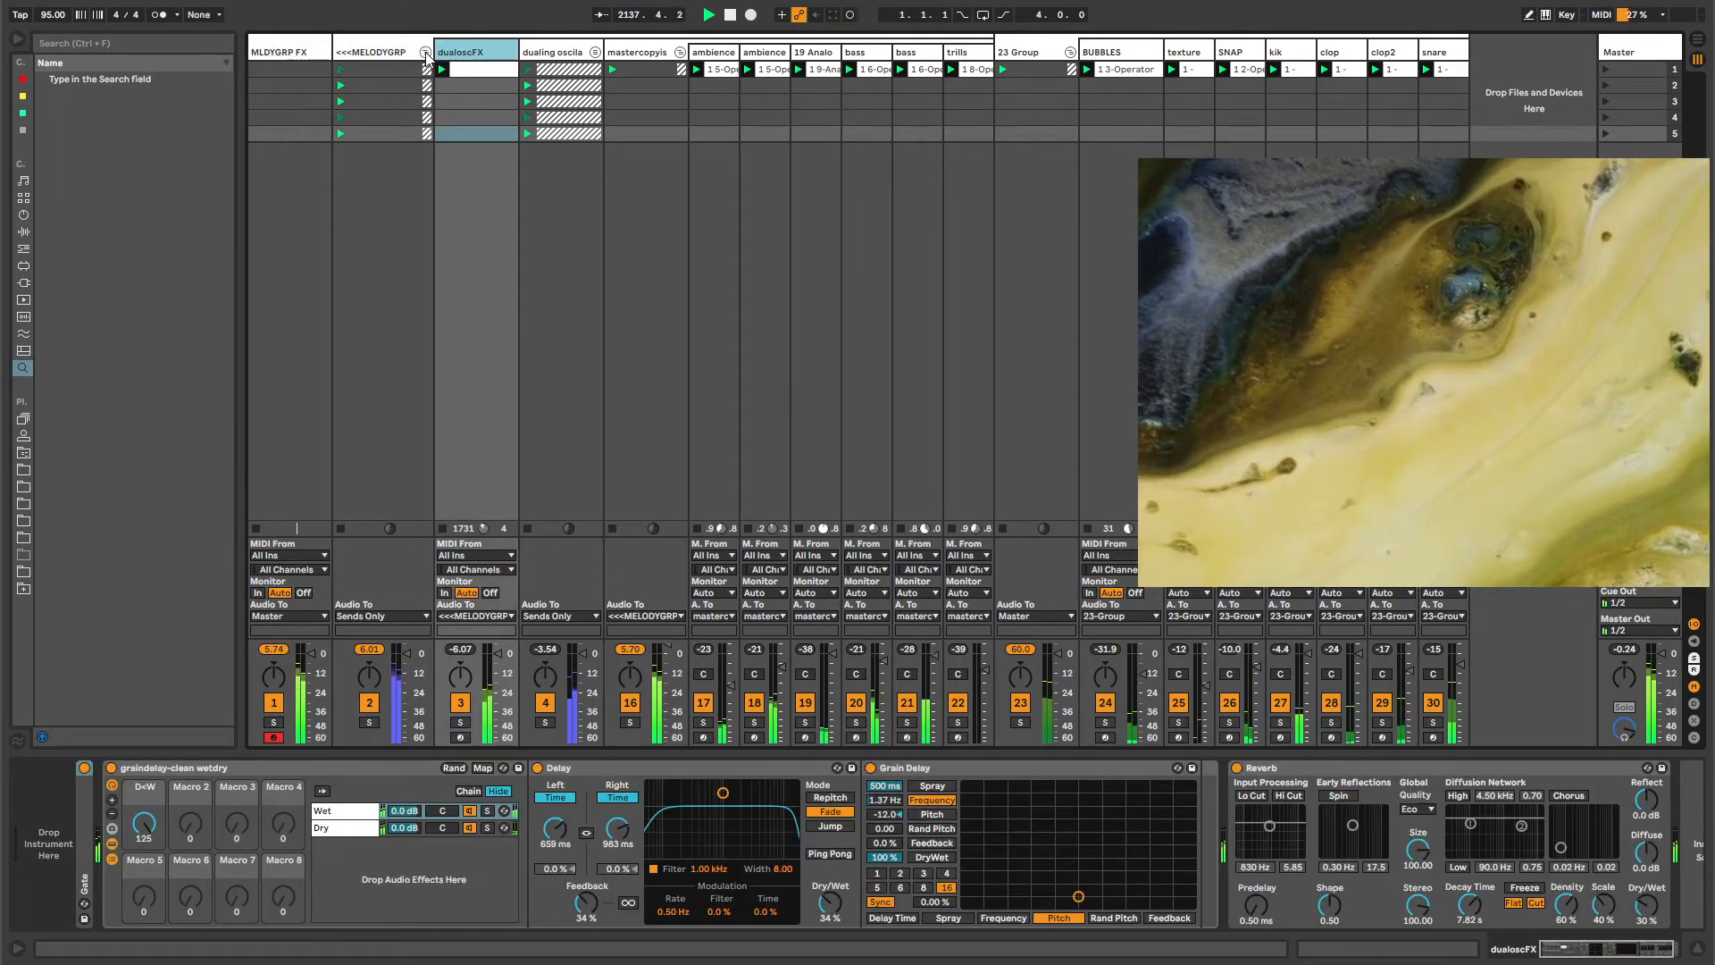
click(426, 52)
Rename the new group holding the BUBBLES through snare tracks BEAT.
click(457, 44)
click(581, 47)
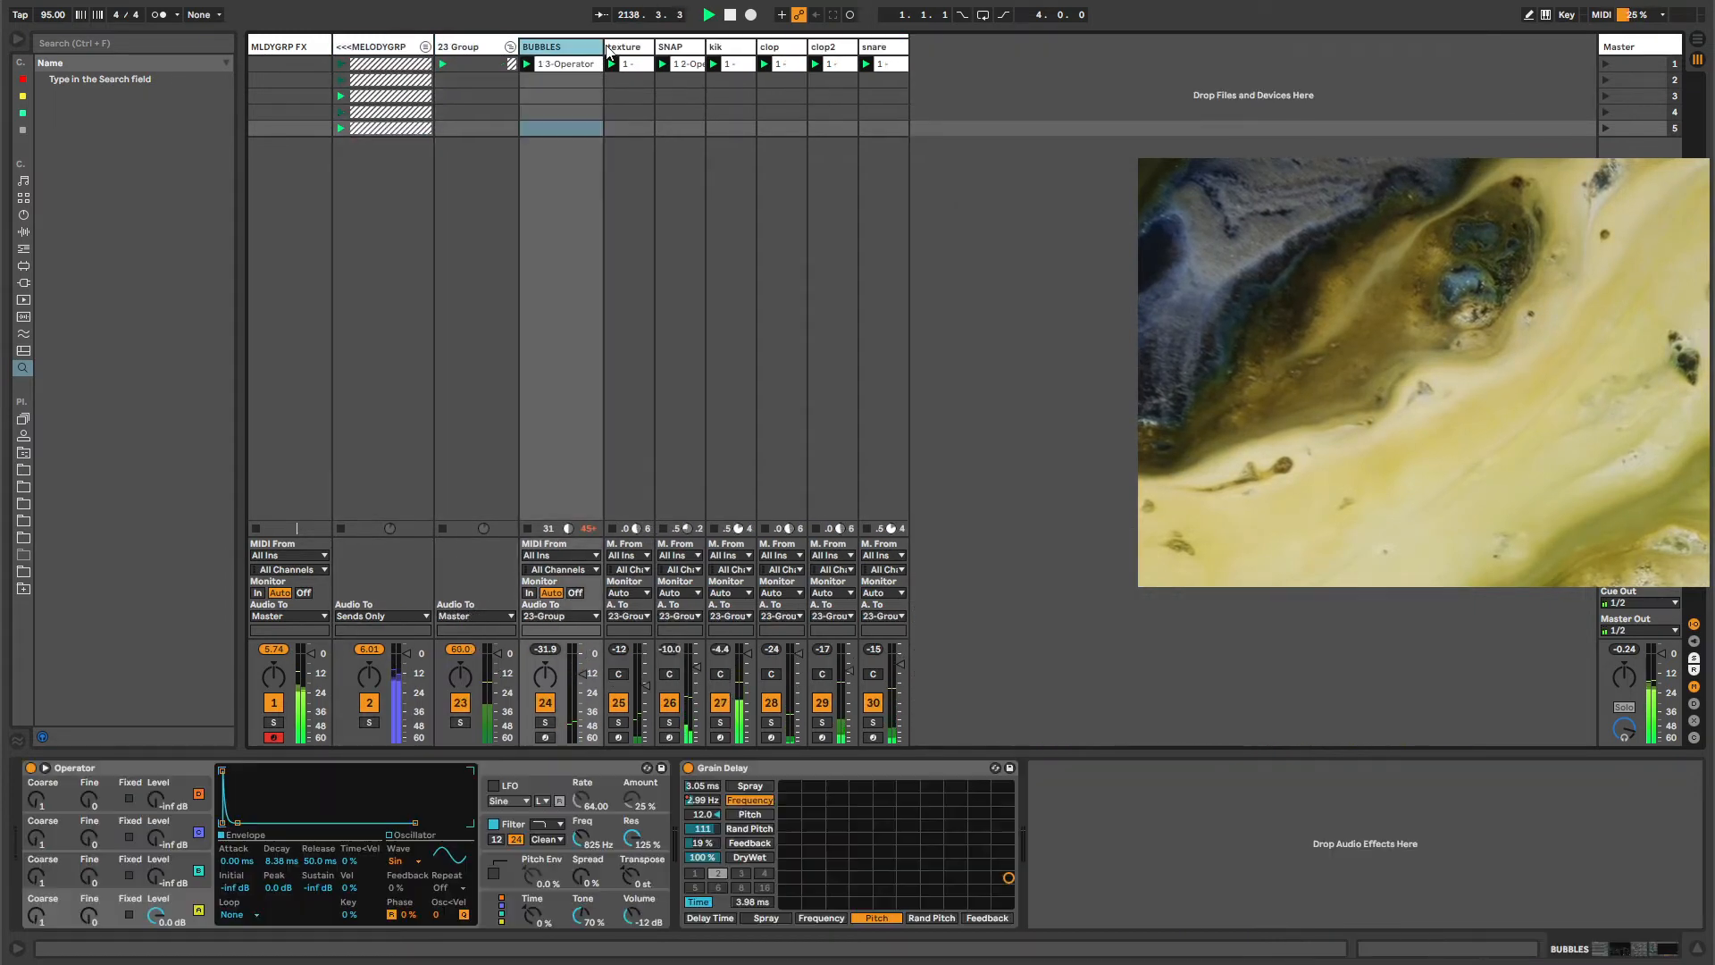
click(482, 51)
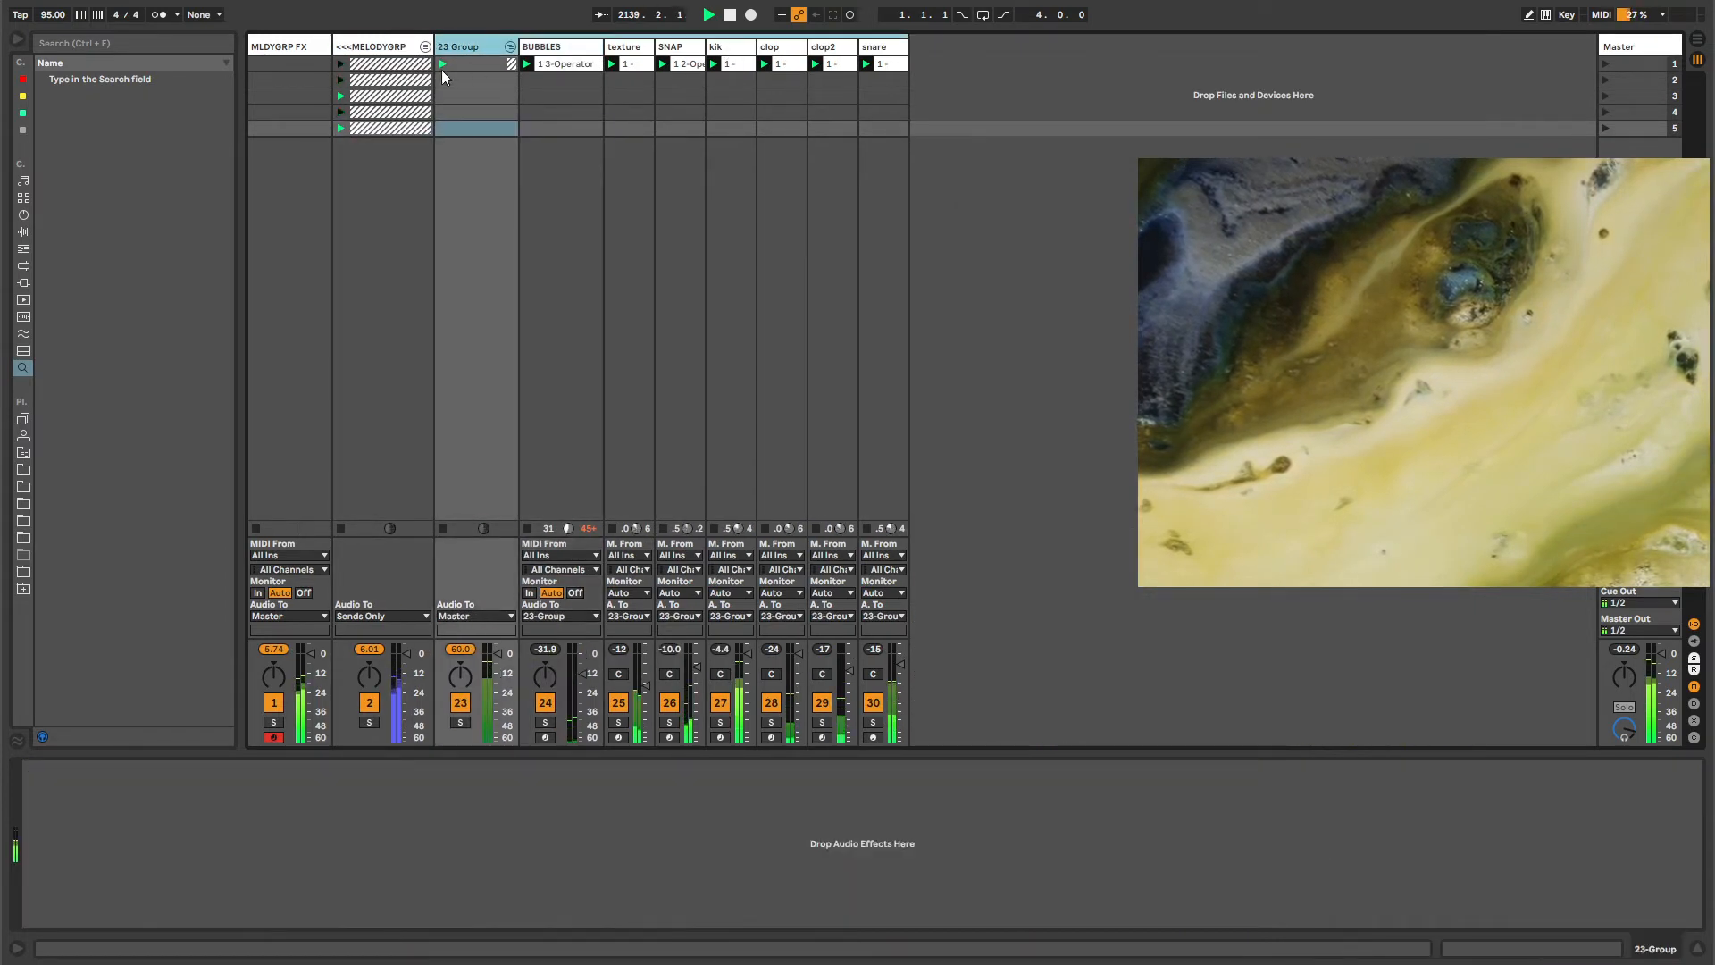
click(395, 61)
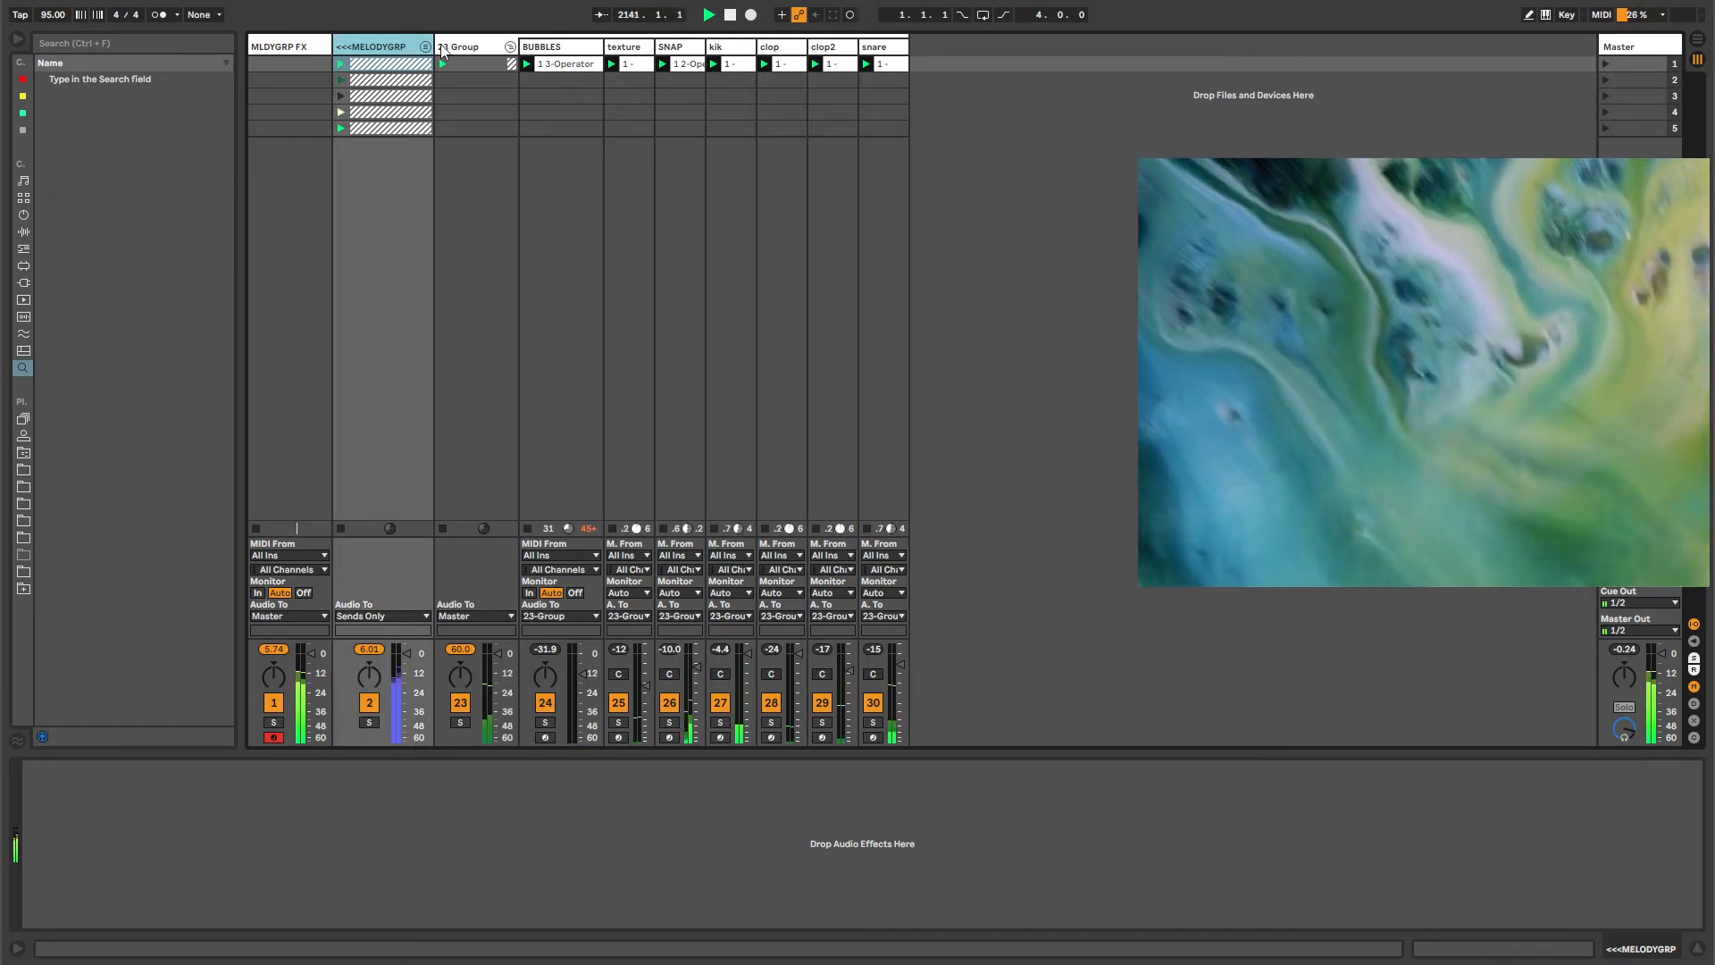
click(473, 47)
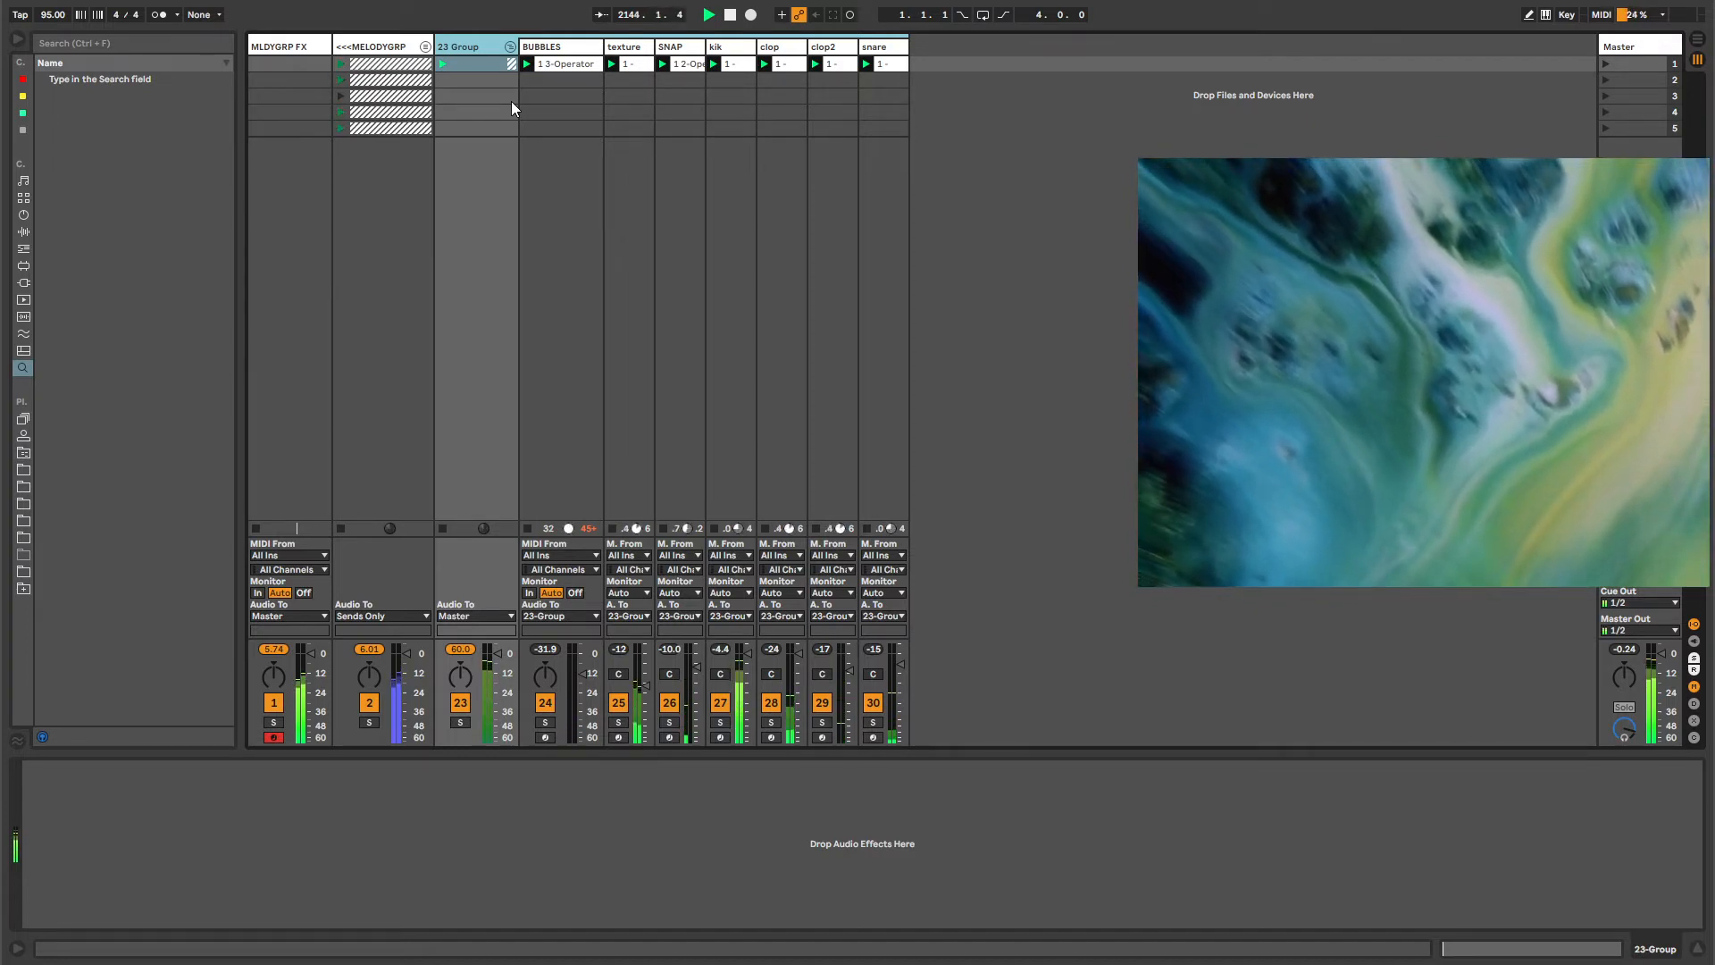
key(ctrl+r)
text(BEAT)
key(Return)
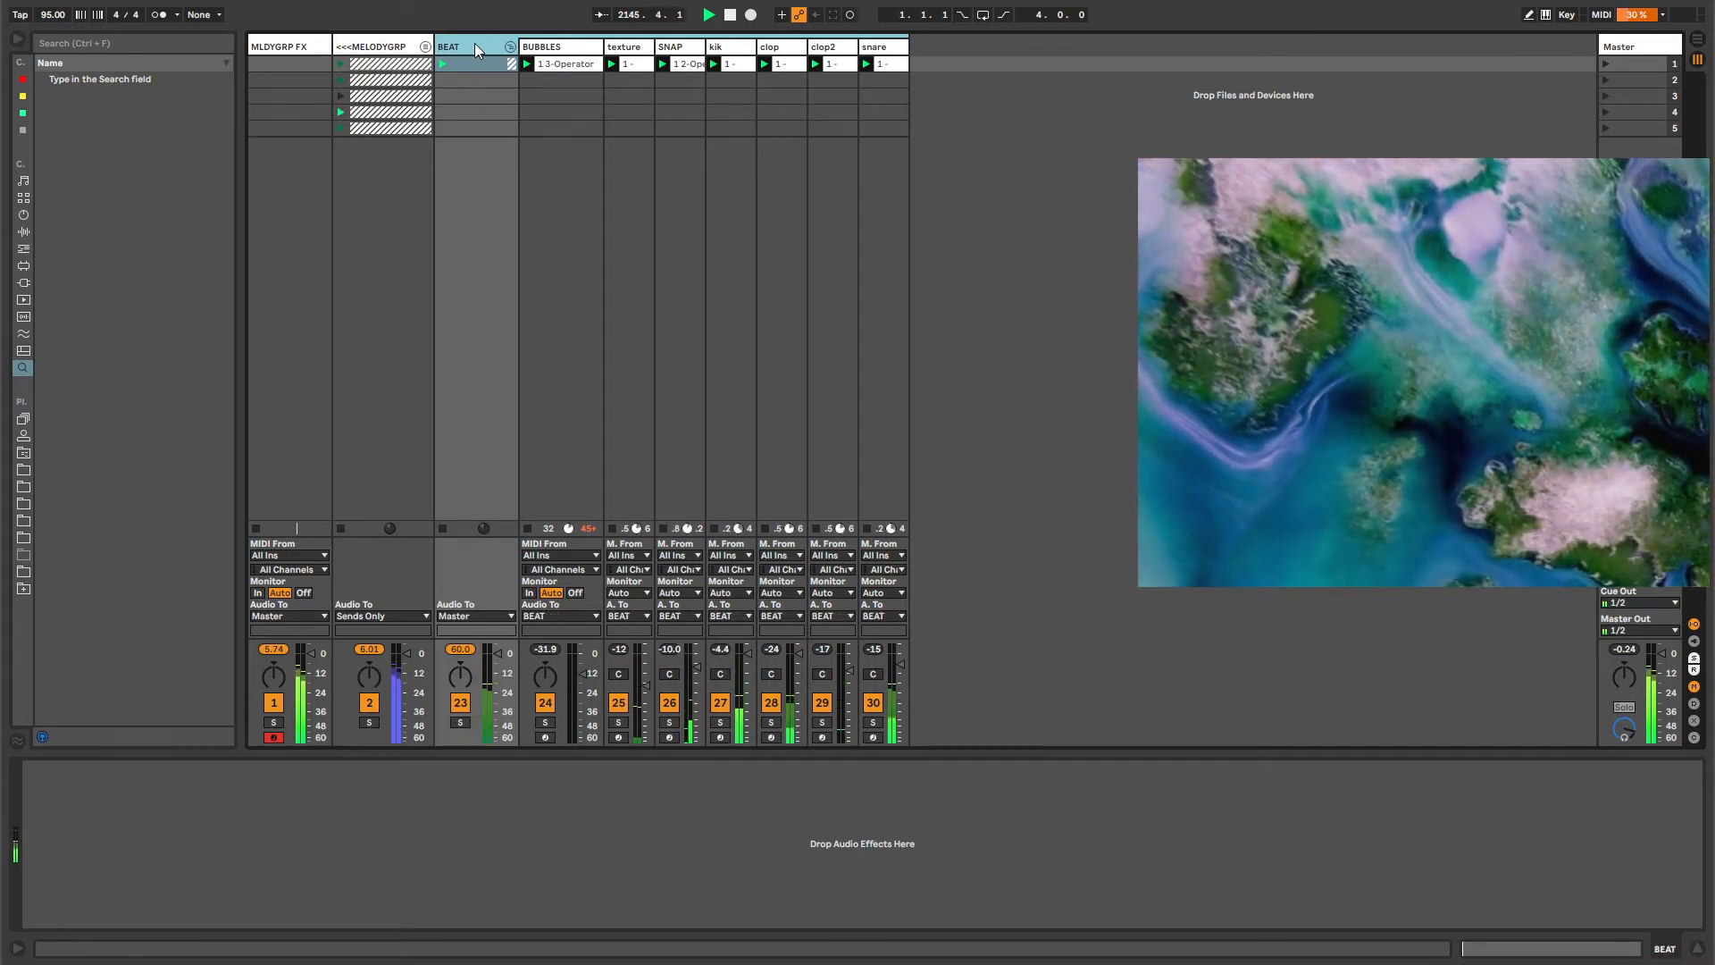
Insert a new MIDI track and place it between the <<<MELODYGRP and BEAT groups.
key(ctrl+shift+t)
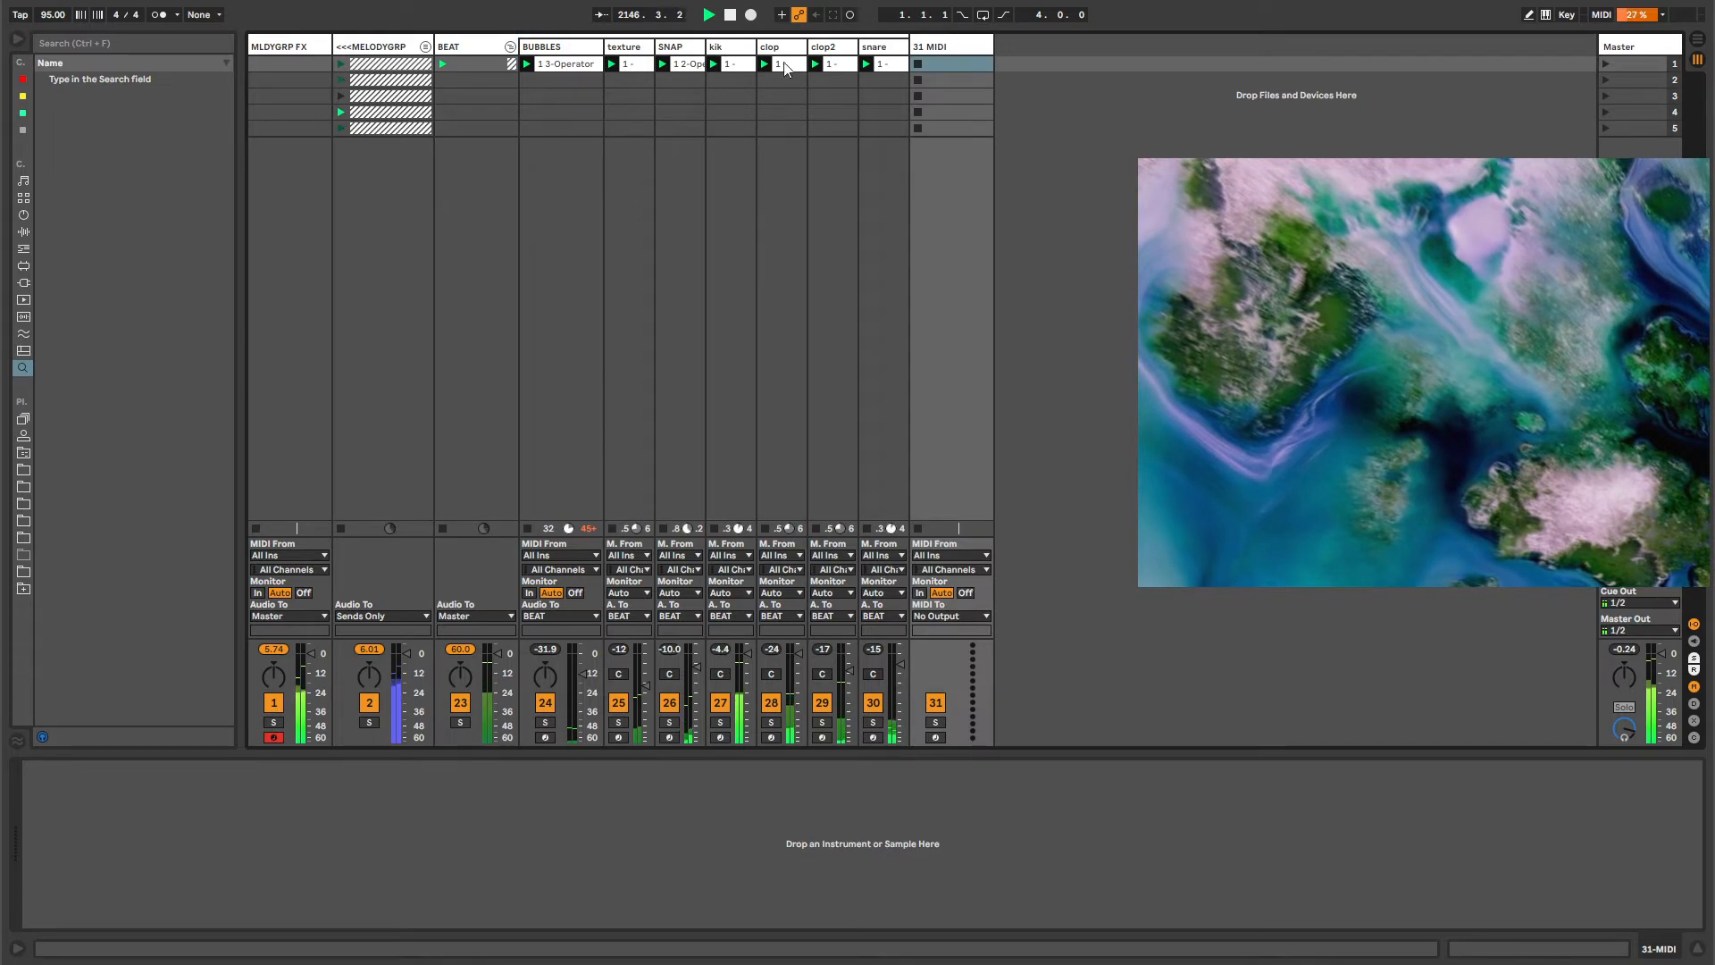
drag(923, 52, 435, 46)
click(299, 46)
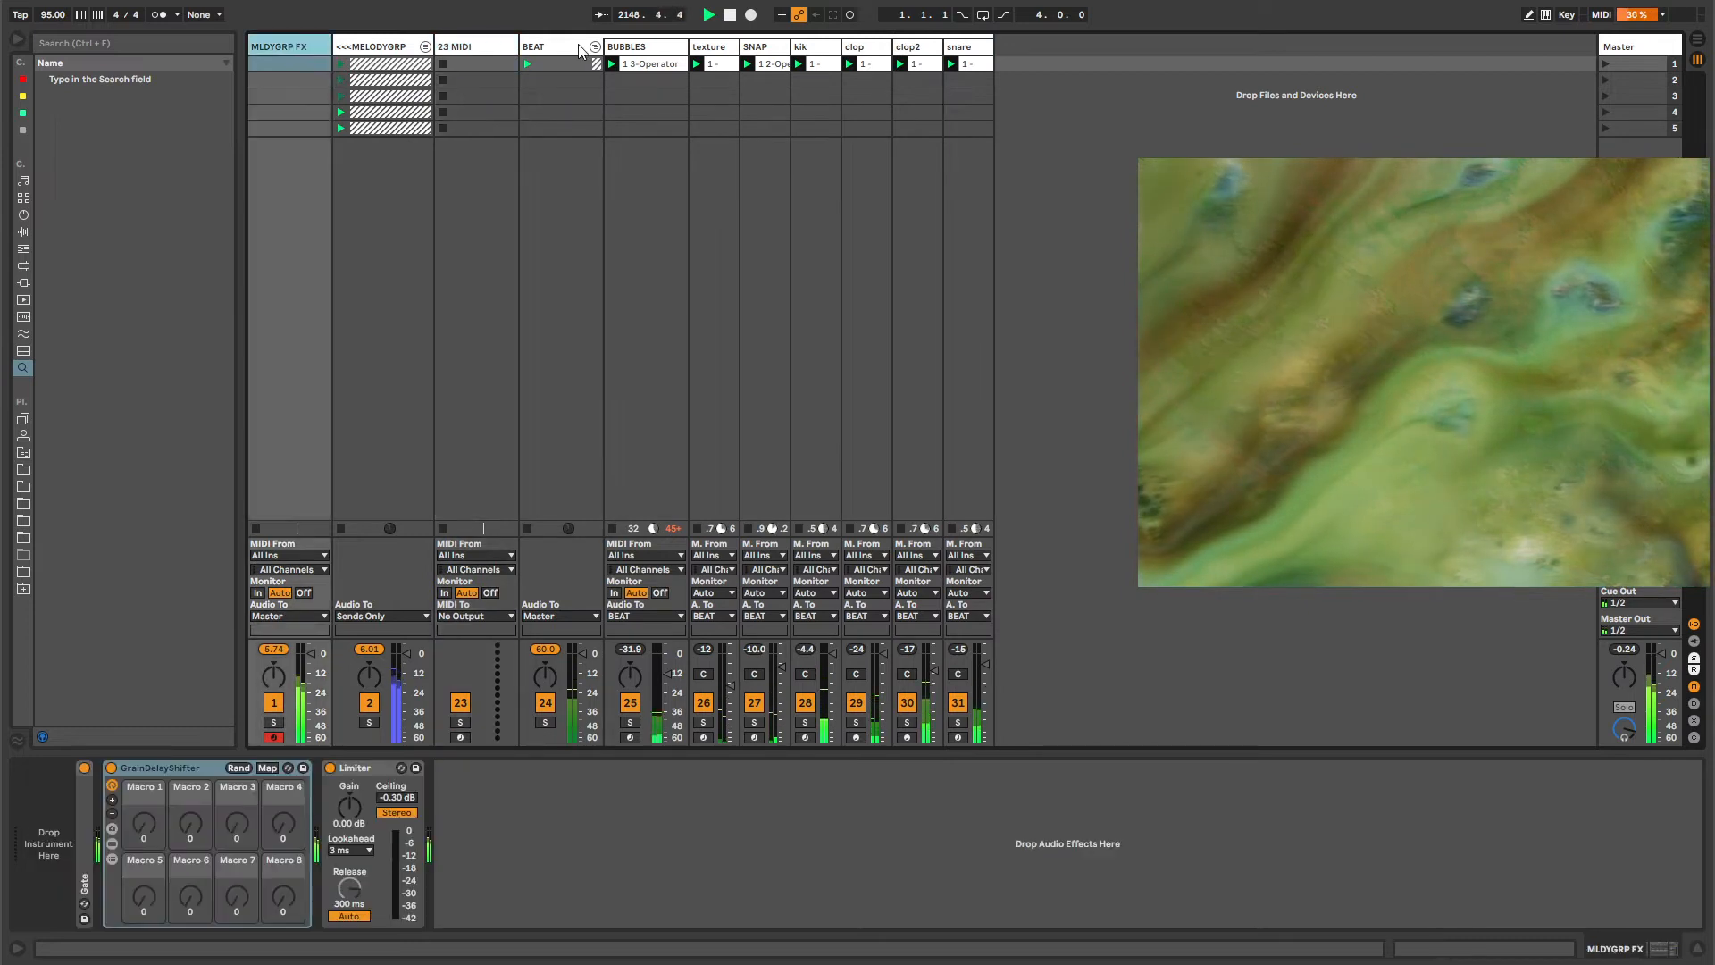
click(542, 46)
Remove the stop buttons from the new MIDI track's five clip slots and rename the track BEAT FX.
click(479, 46)
drag(466, 67, 473, 123)
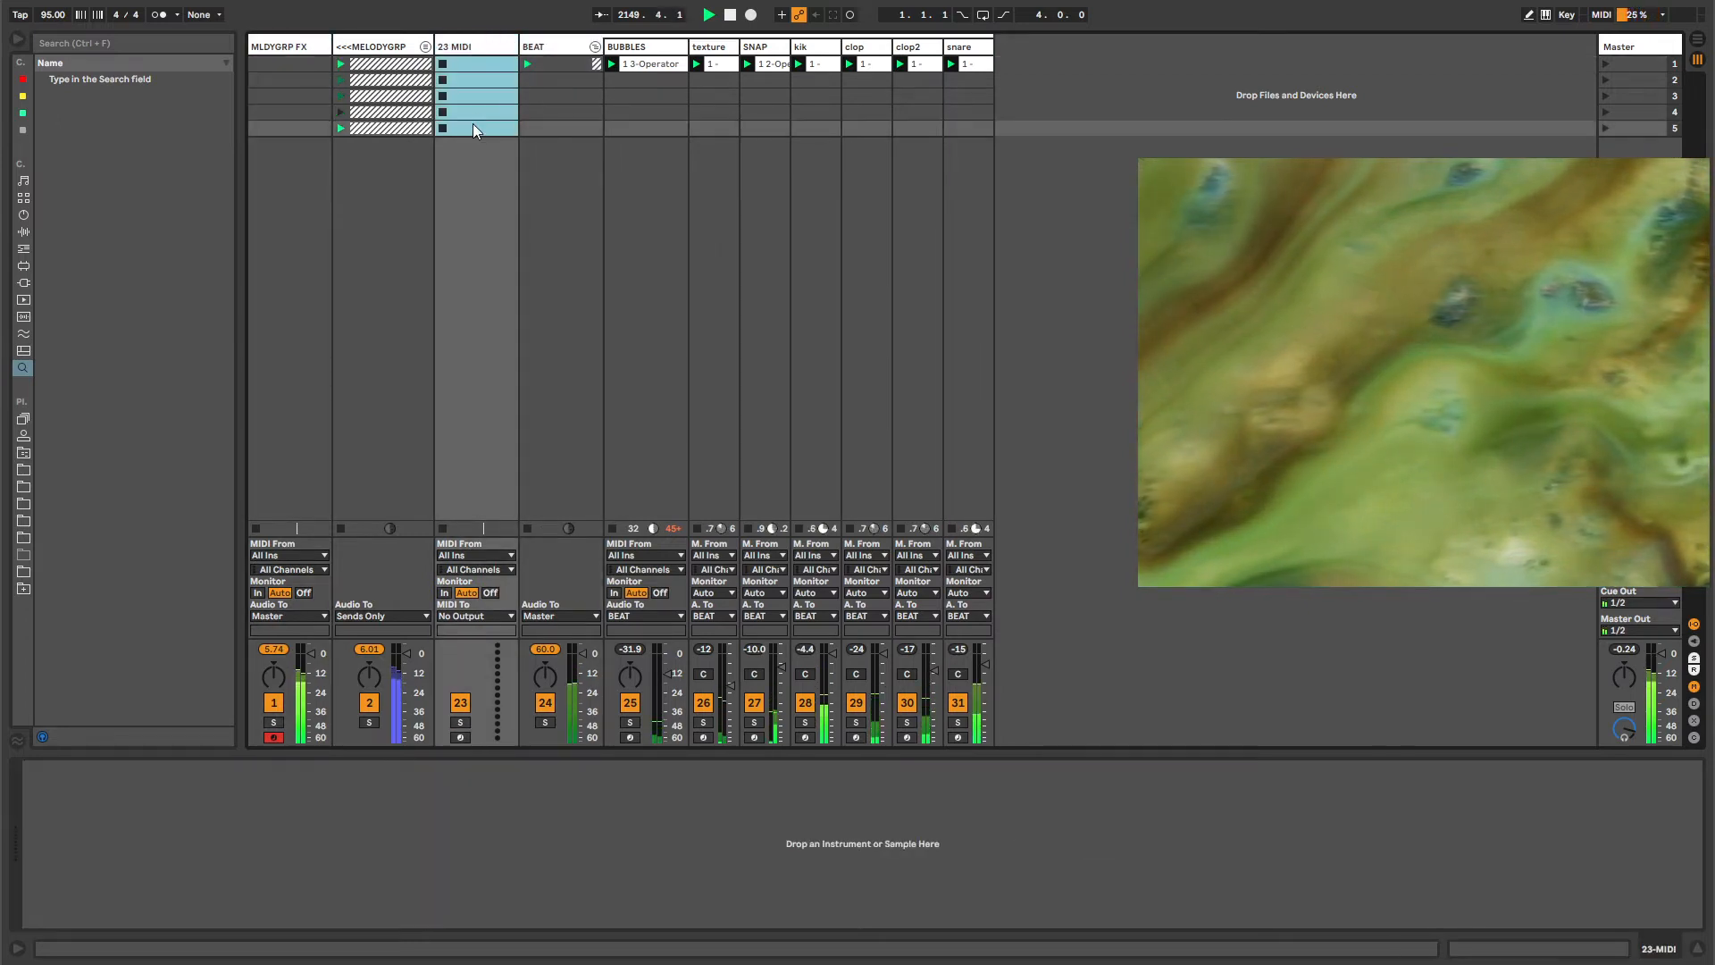
click(475, 47)
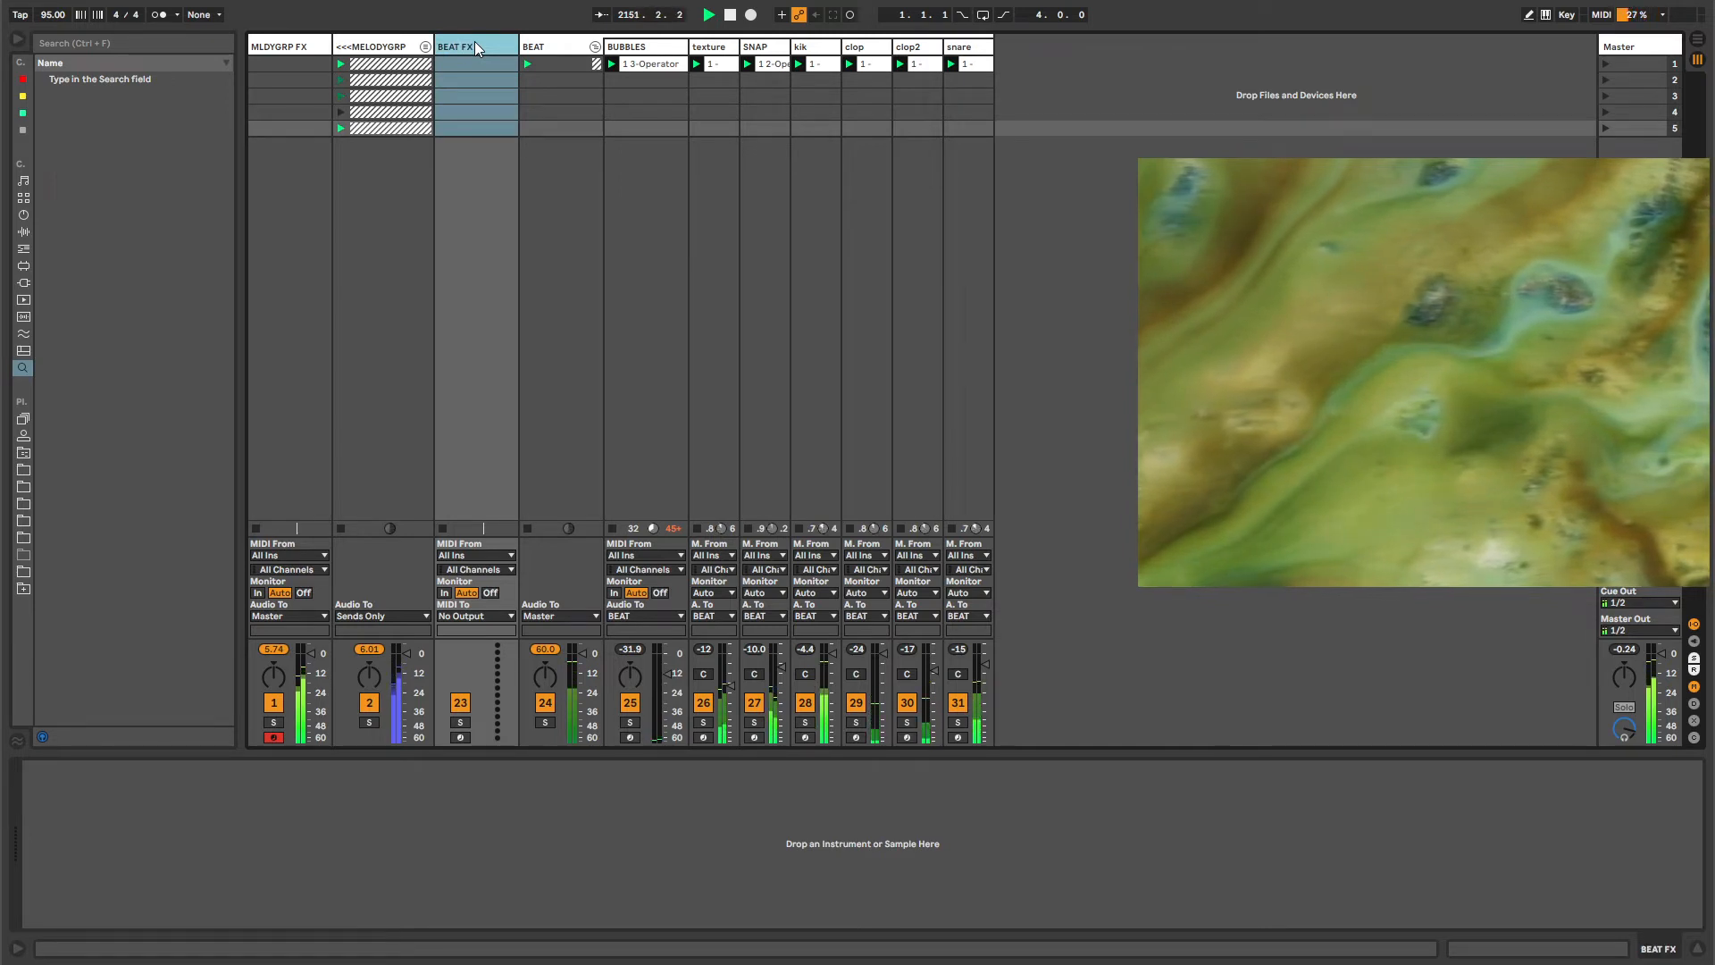
Rename the BEAT group <<< BEAT and route its audio output to Sends Only.
click(556, 45)
key(ctrl+r)
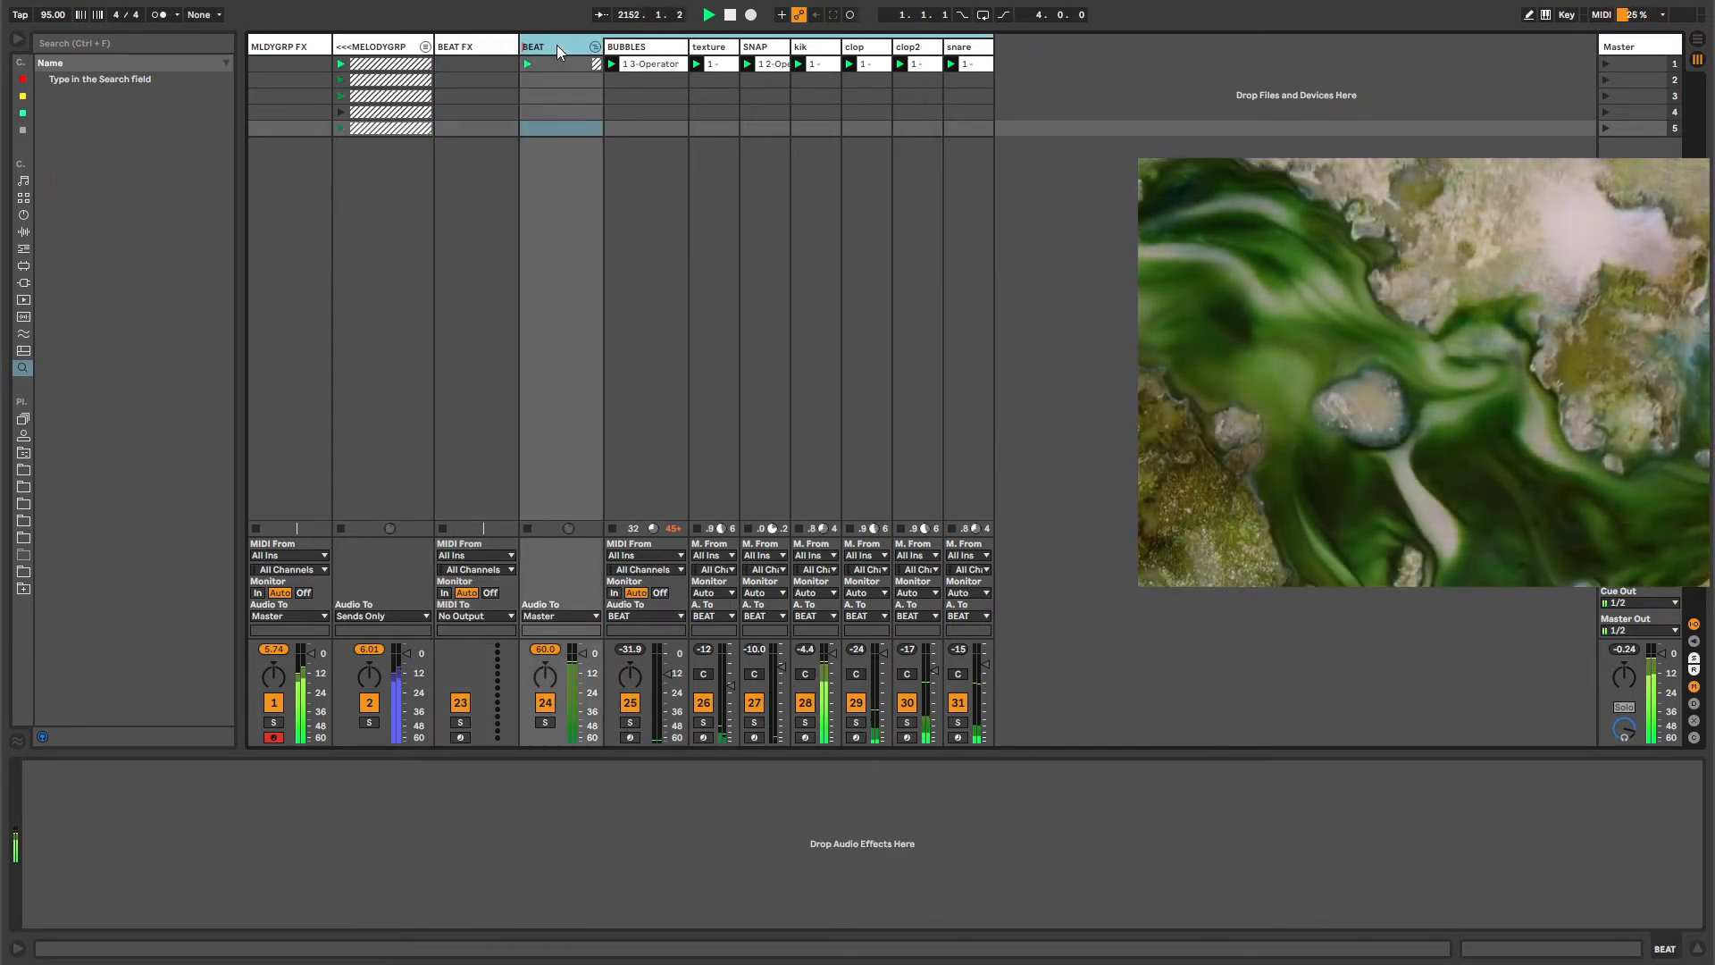
text(<<< BEAT)
key(Return)
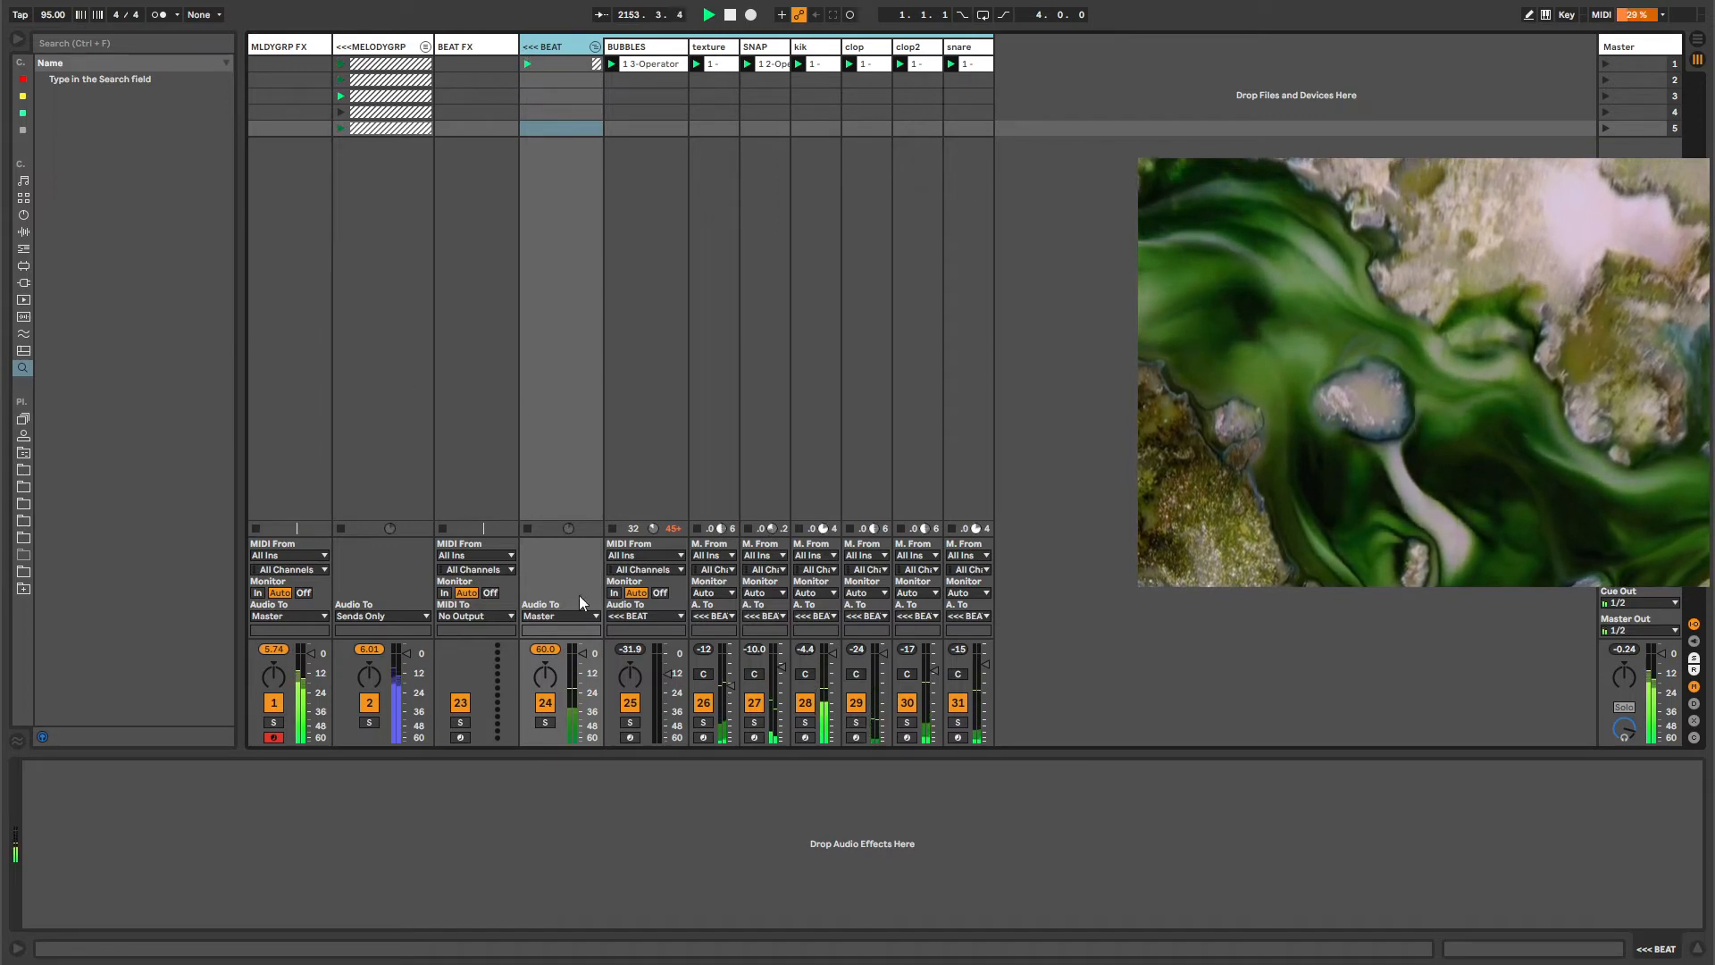
click(564, 616)
click(565, 685)
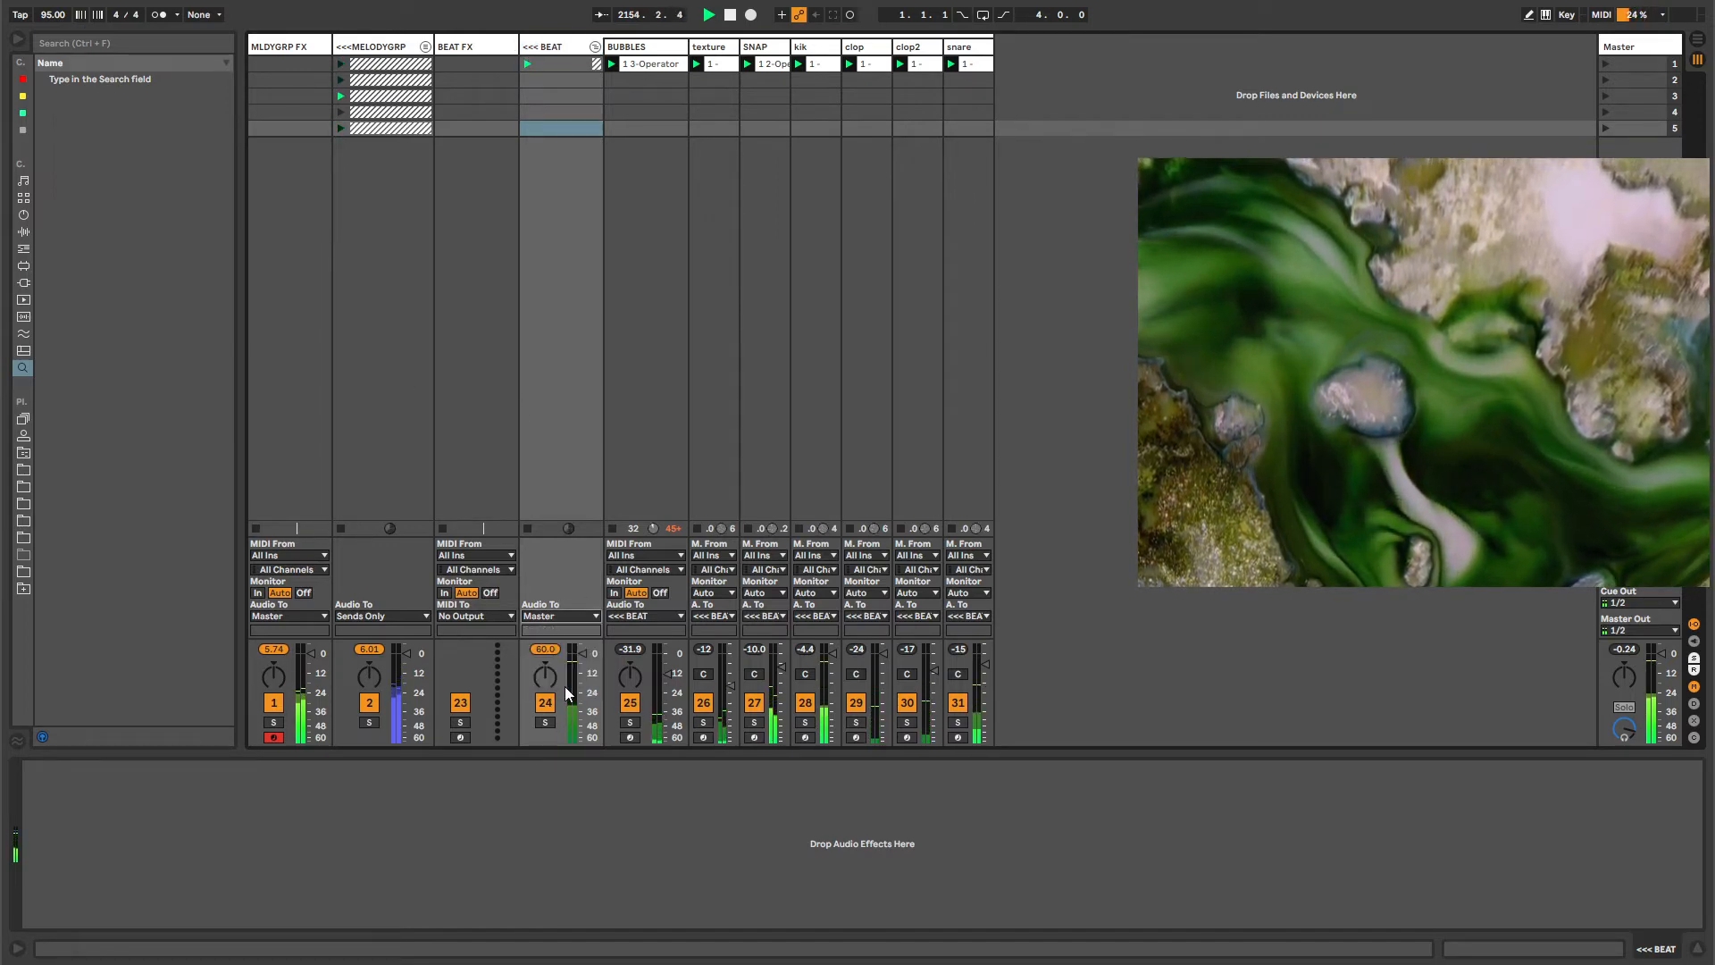
Copy the Gate from the MLDYGRP FX track onto the BEAT FX track.
click(474, 45)
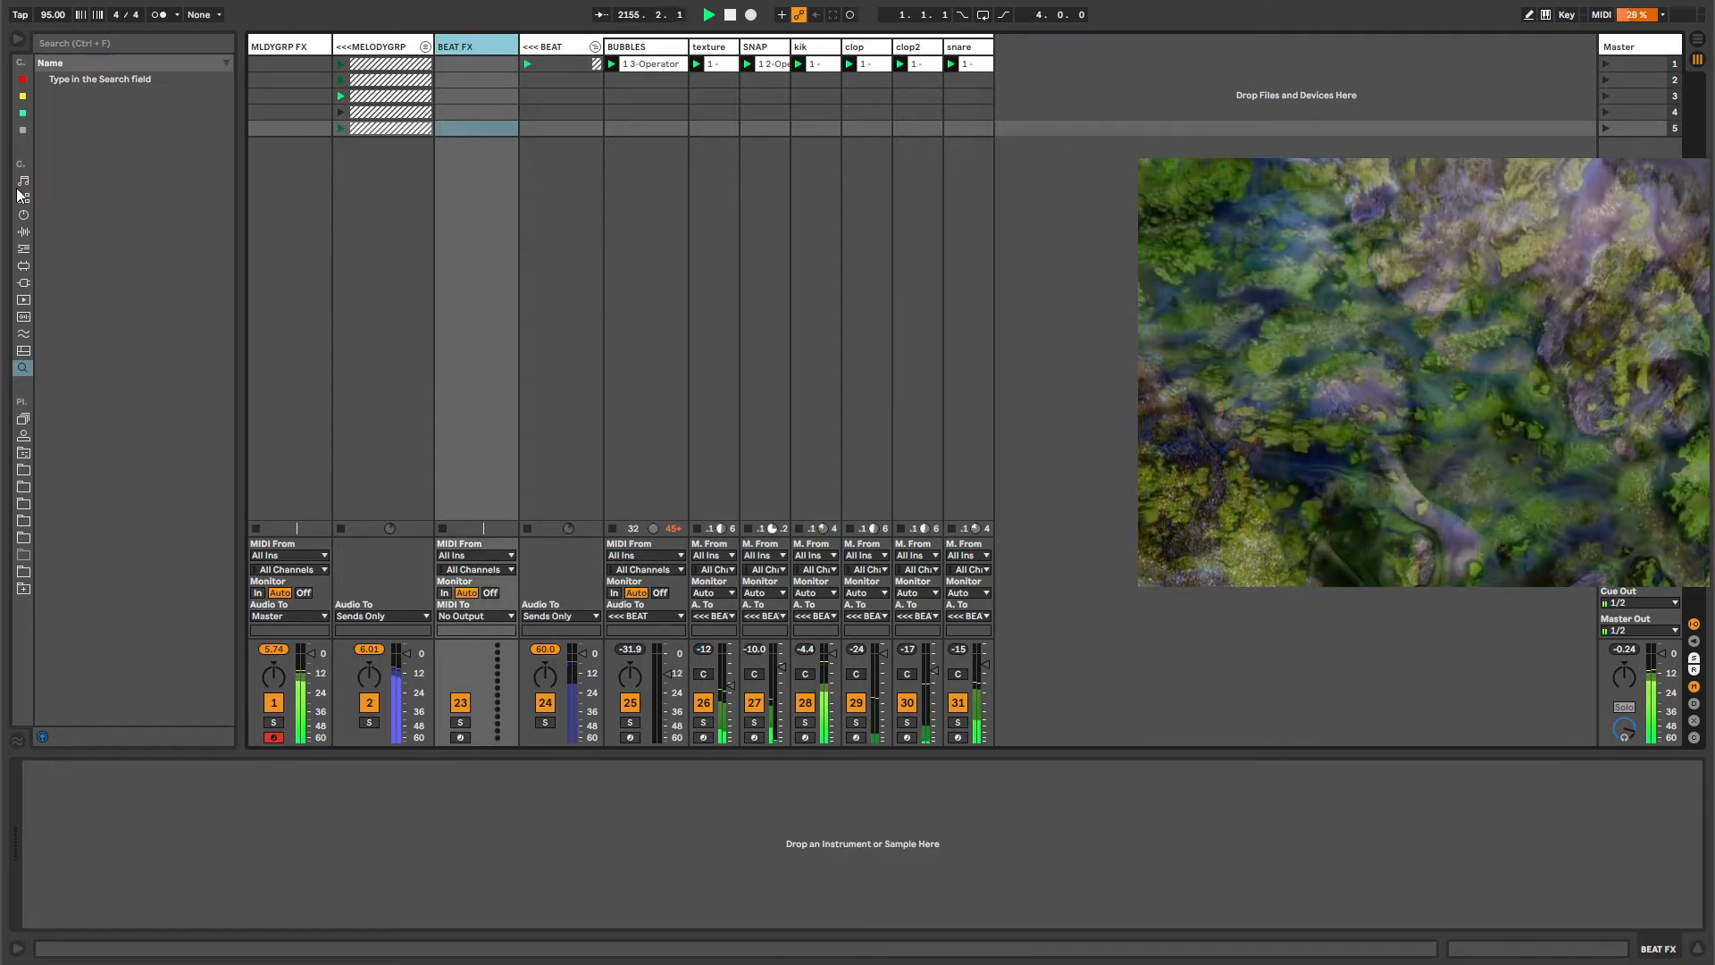
click(277, 49)
drag(86, 822, 448, 288)
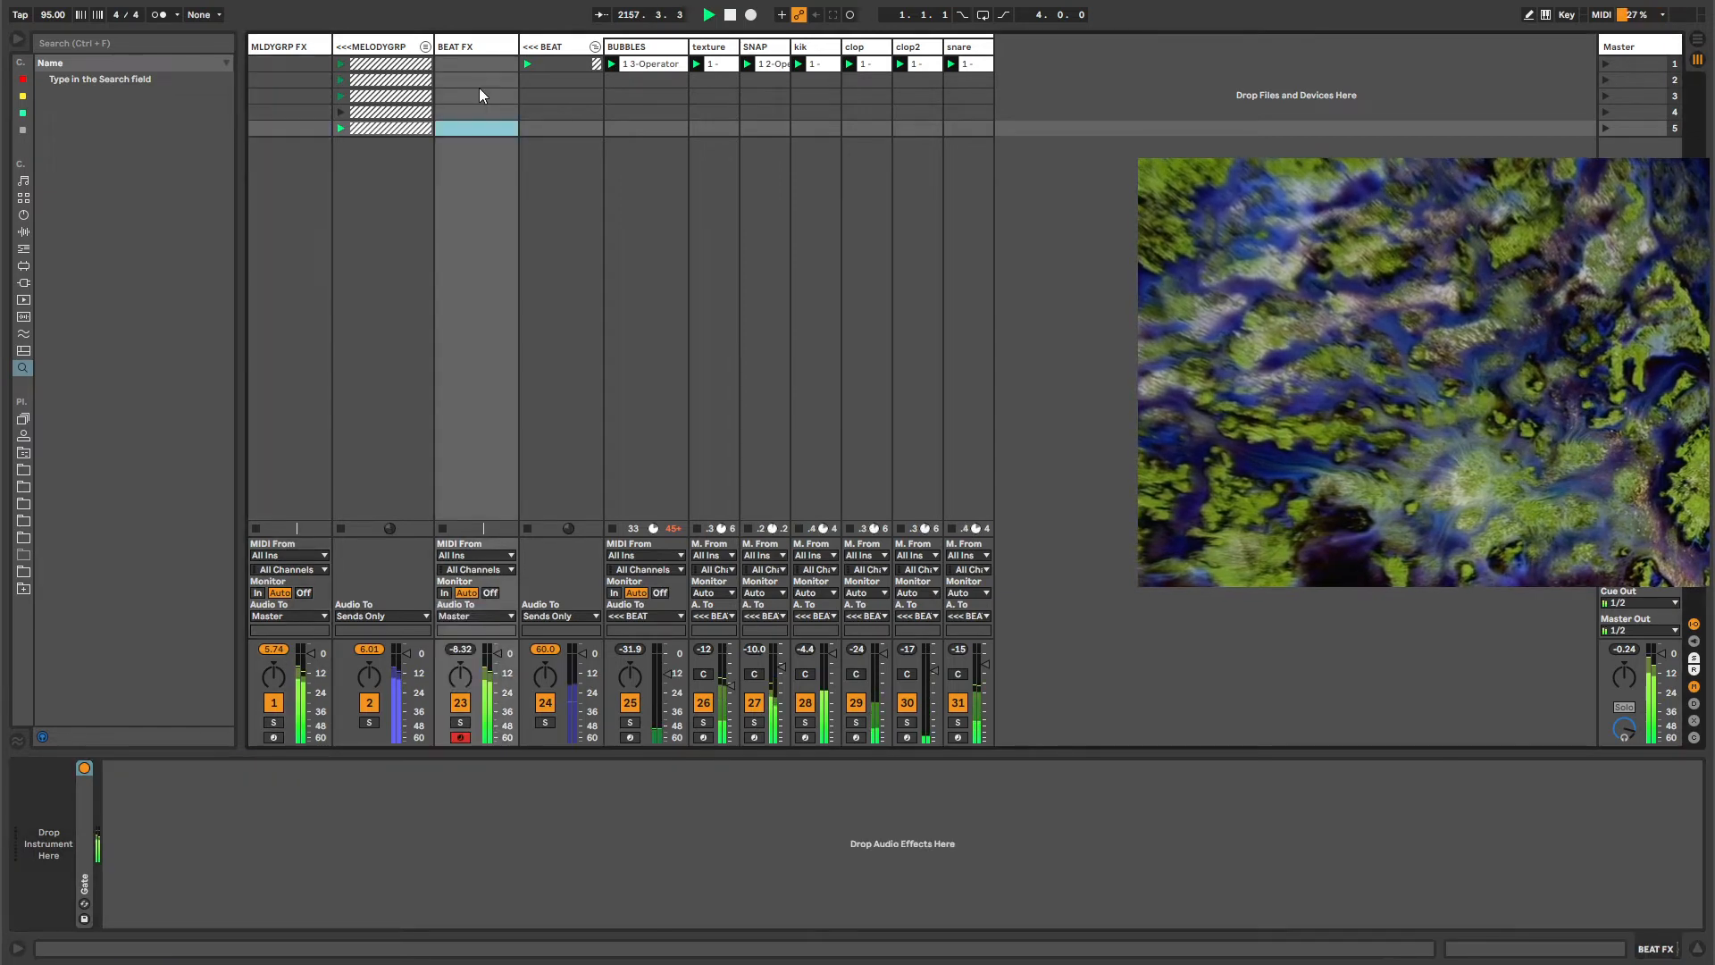
Set the BEAT FX Gate's sidechain source to <<< BEAT, check the neighbouring tracks and fold the device.
double_click(82, 806)
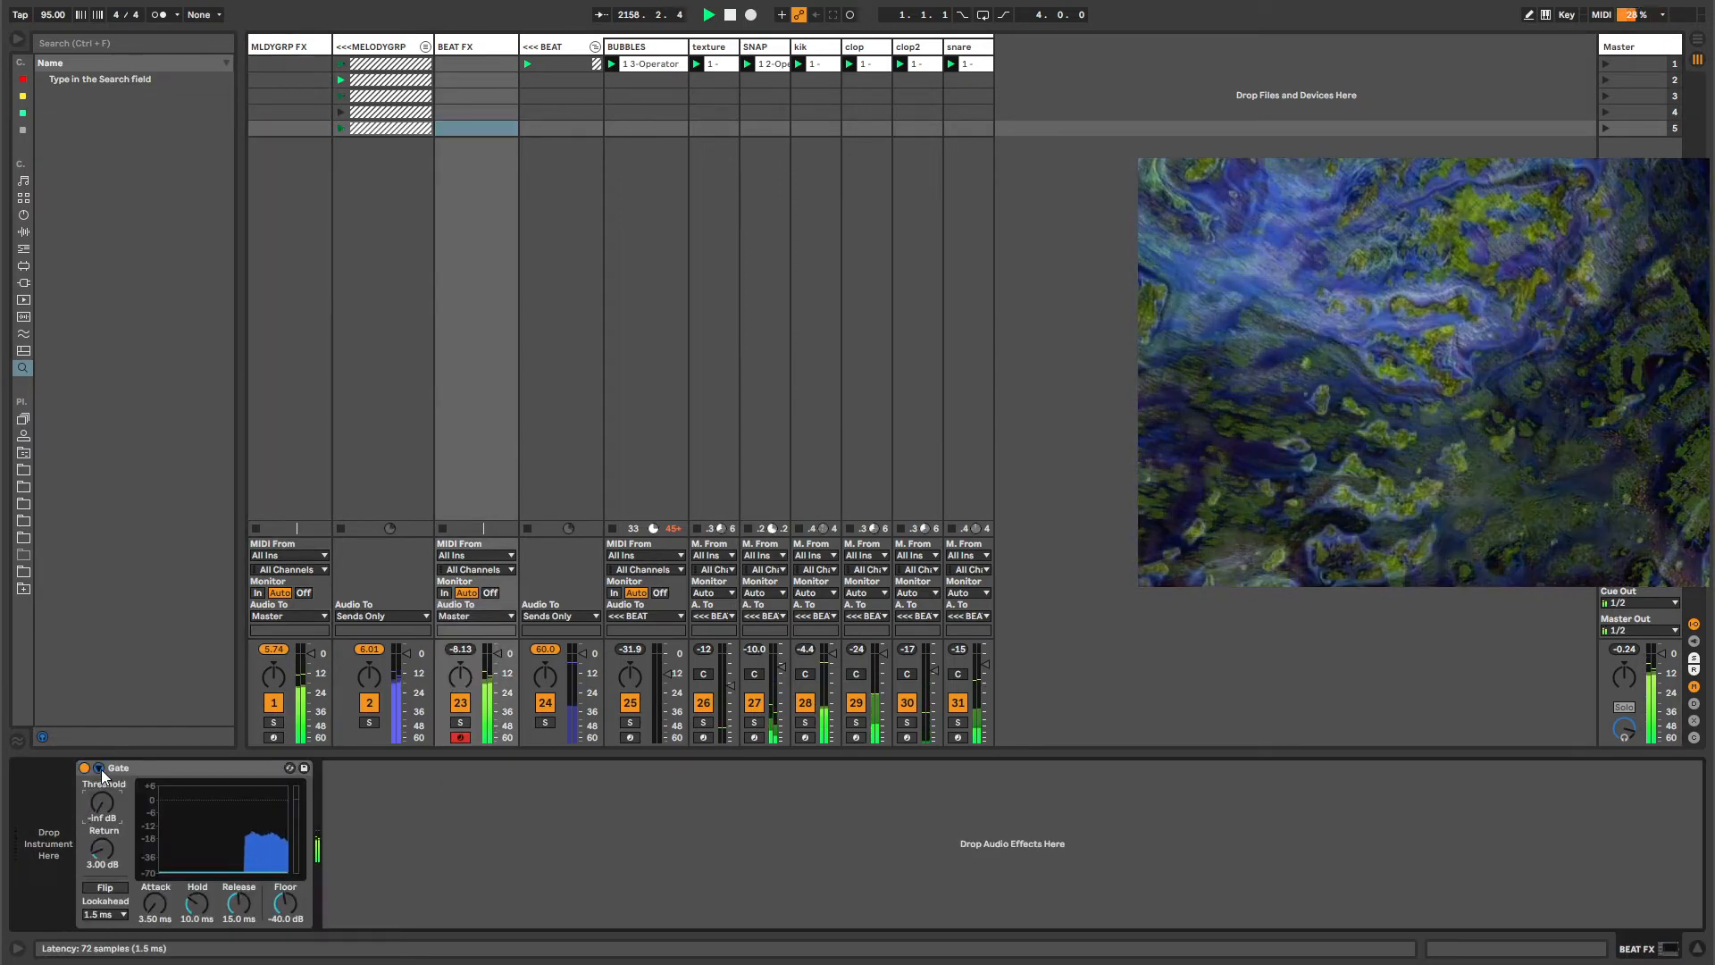
click(109, 810)
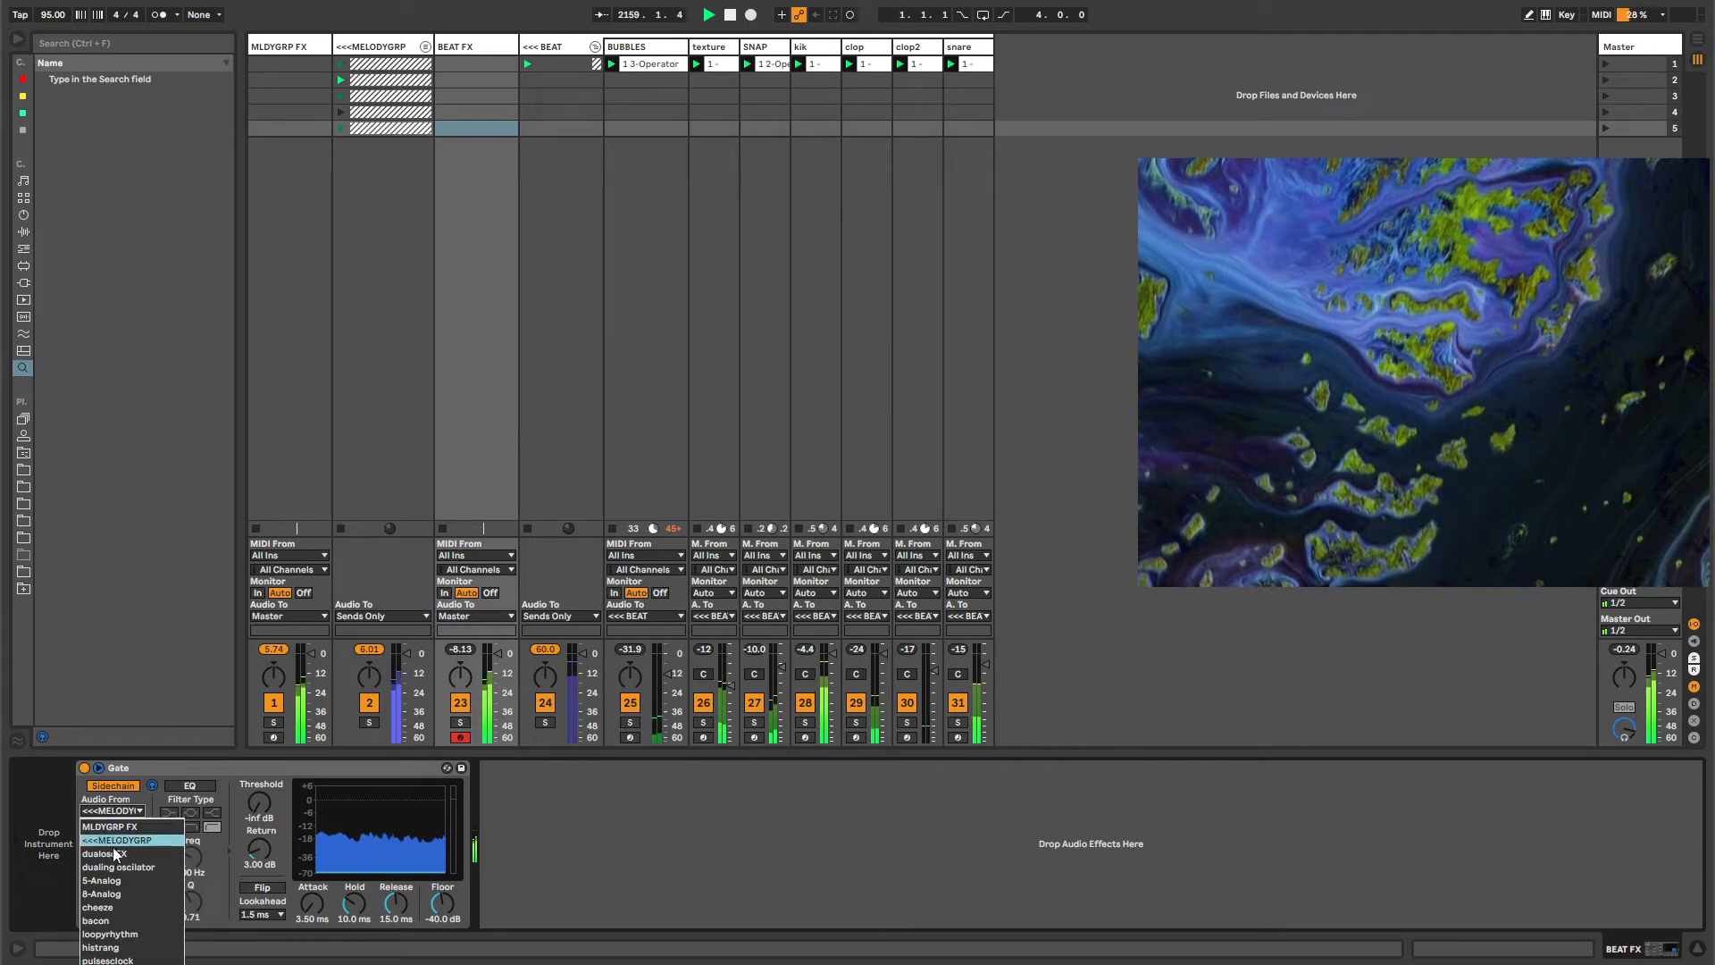
click(117, 841)
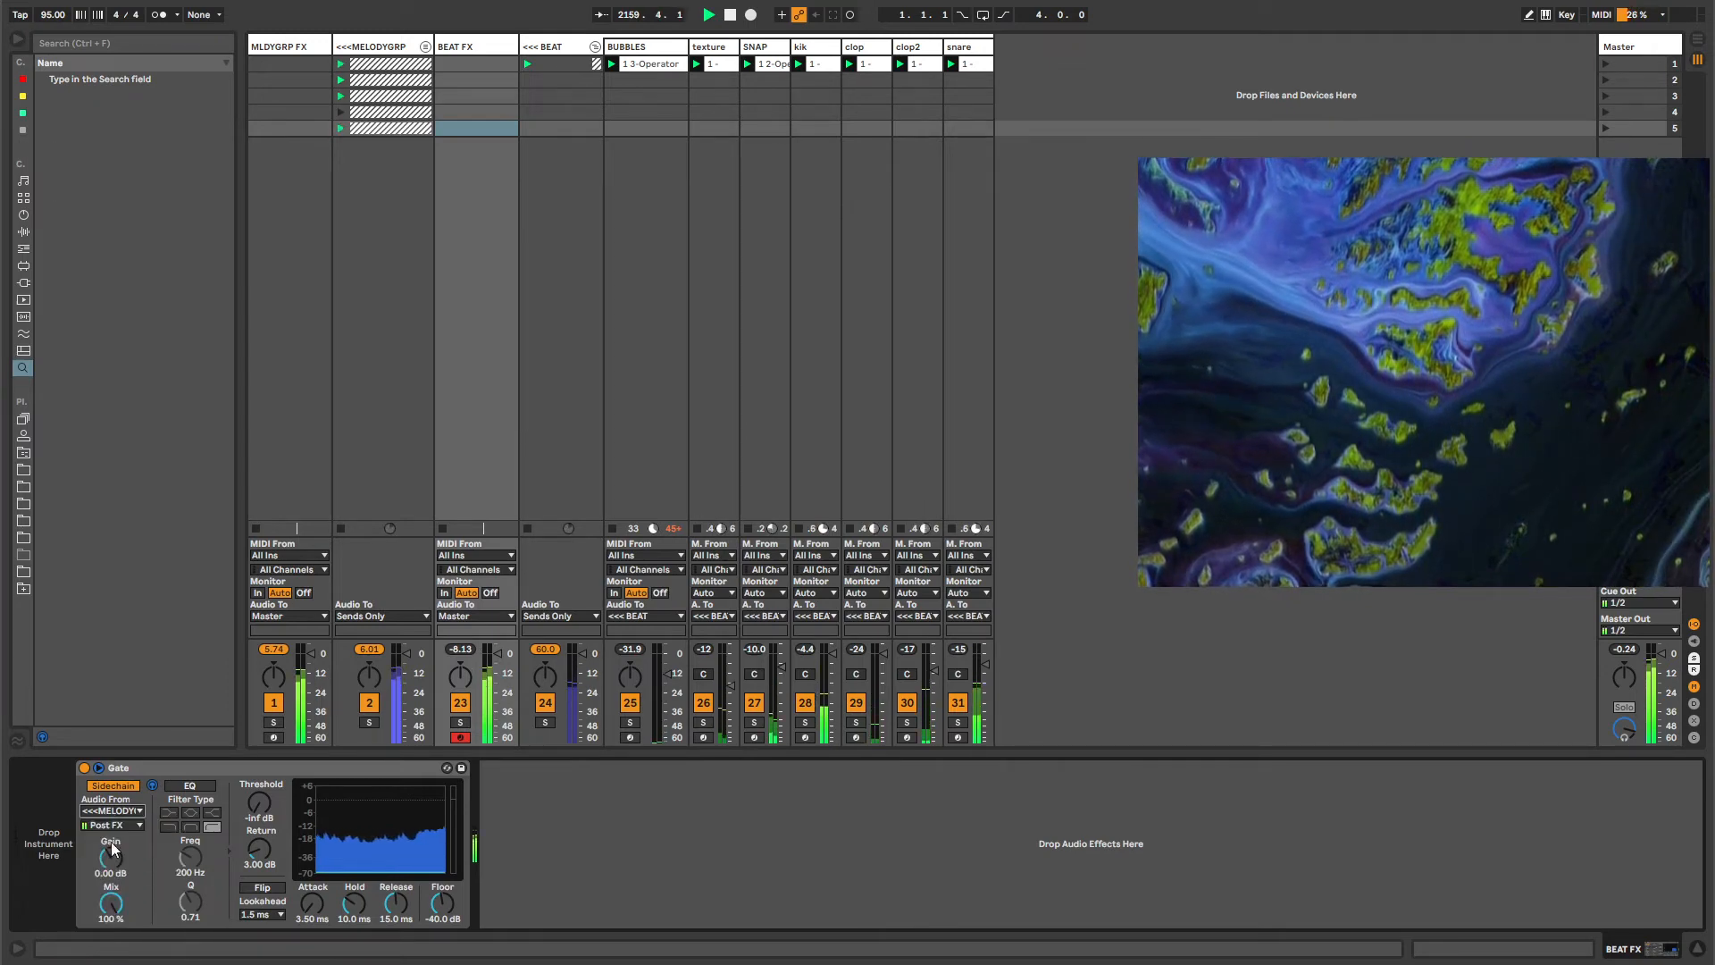
key(Right)
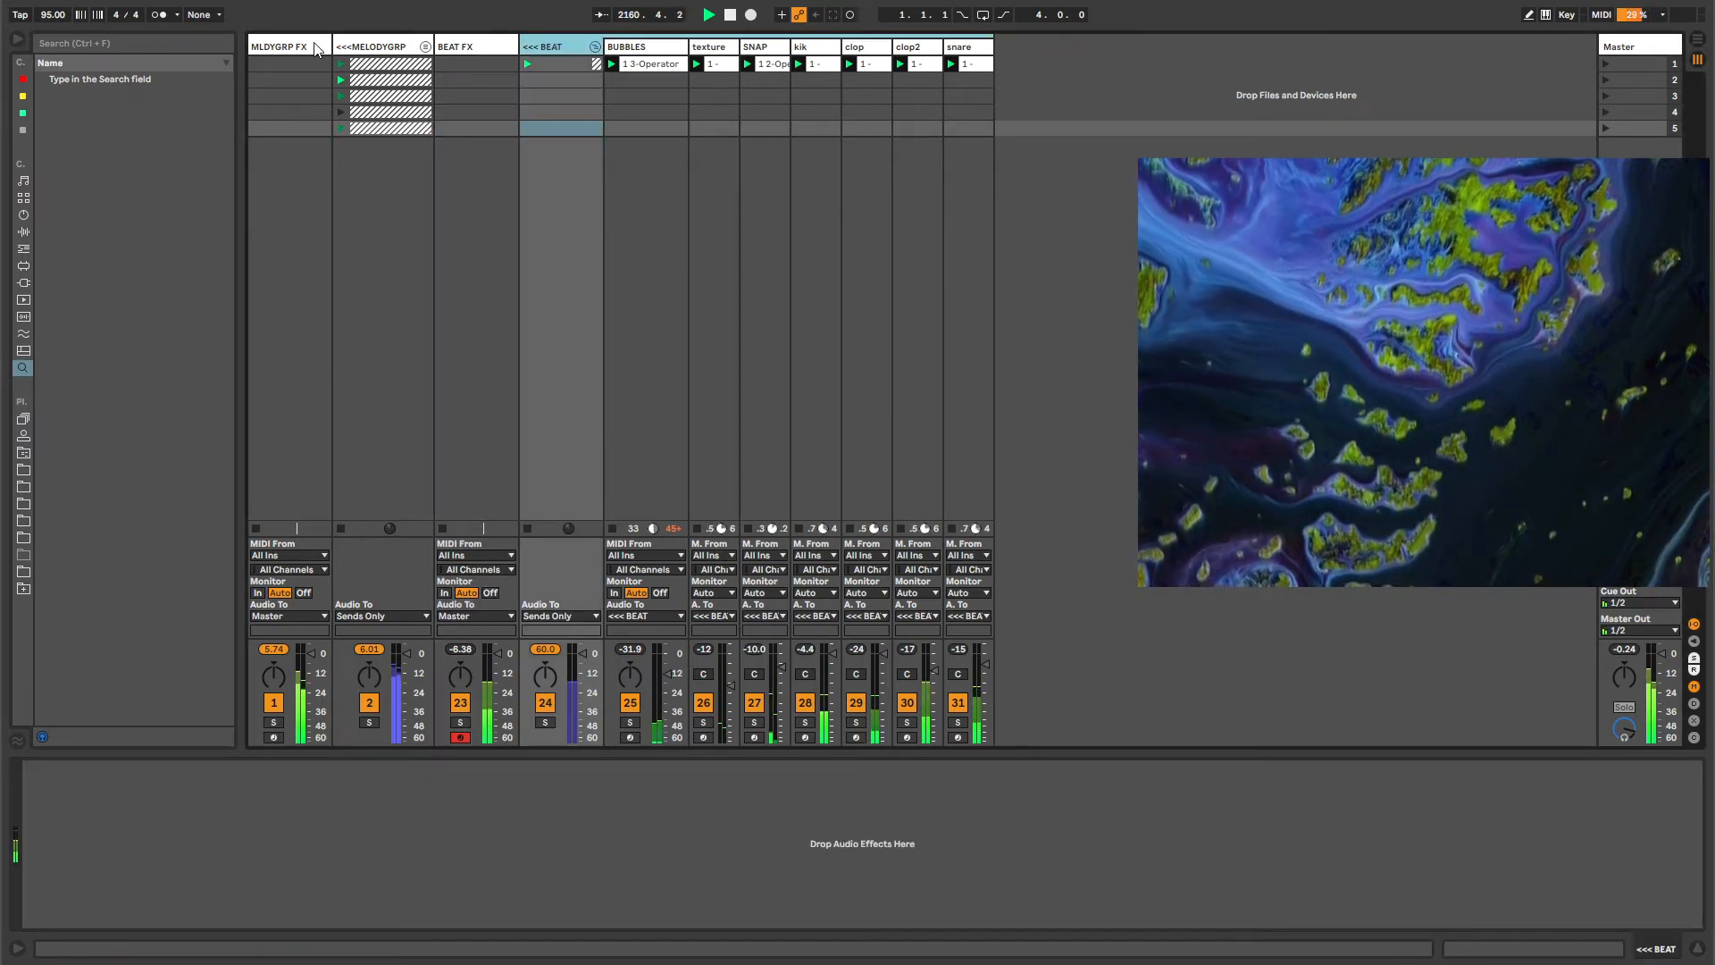
click(291, 43)
click(558, 42)
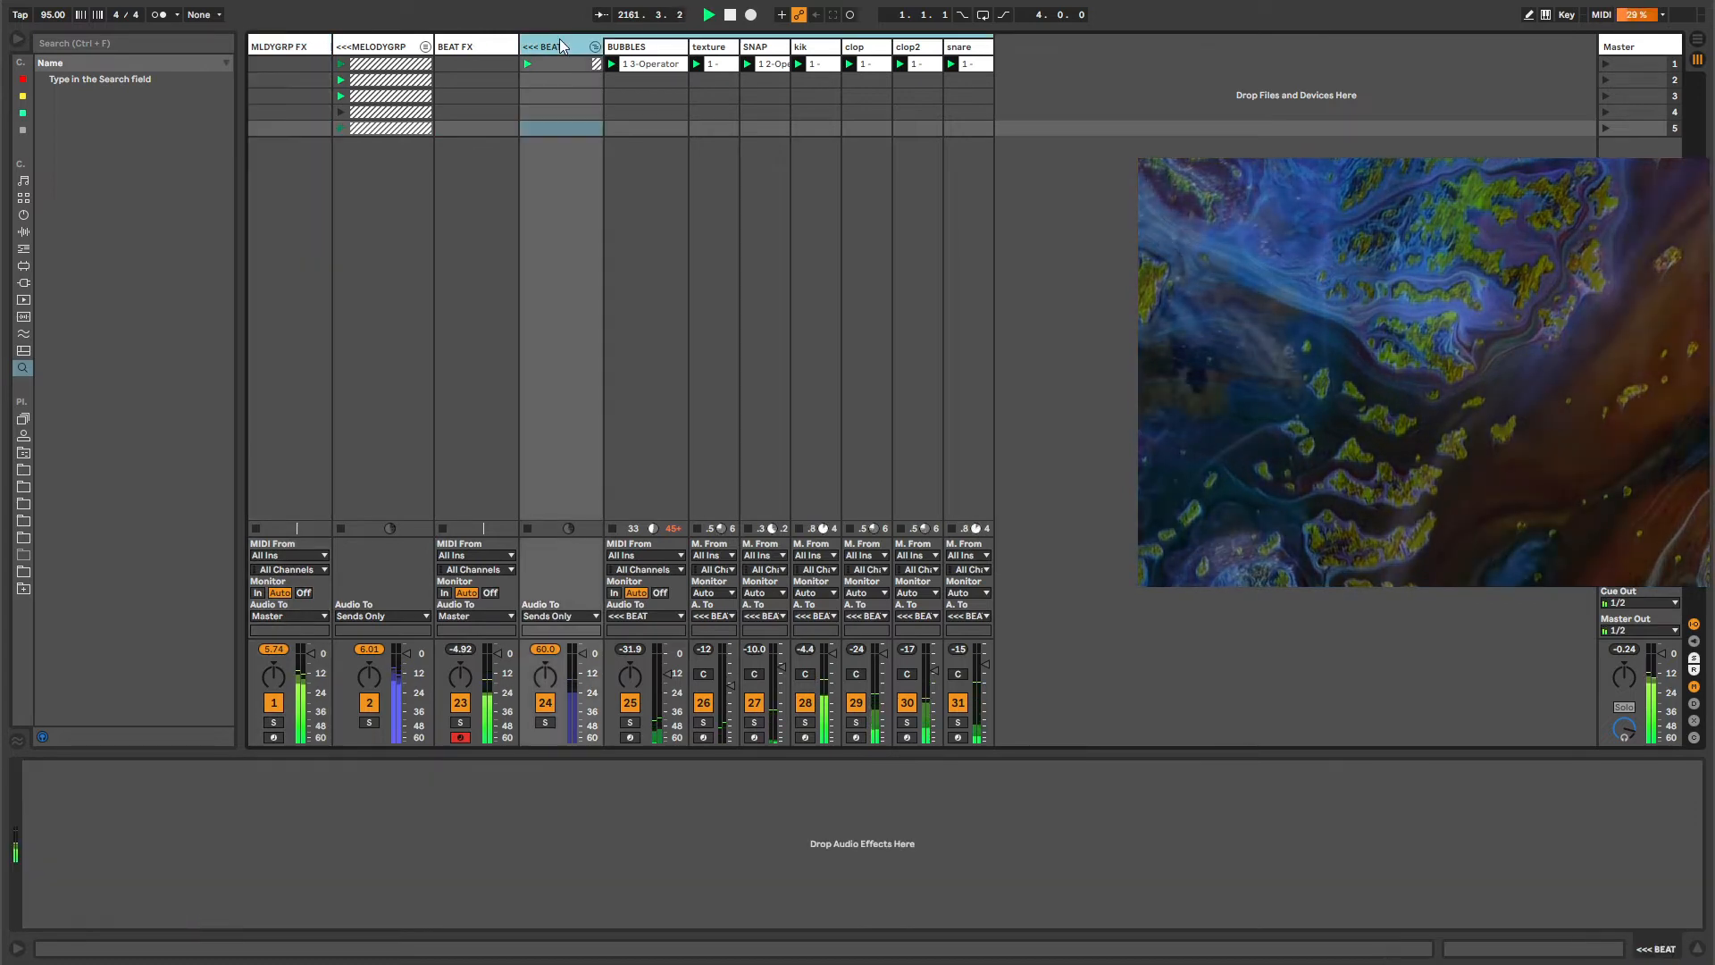
click(490, 50)
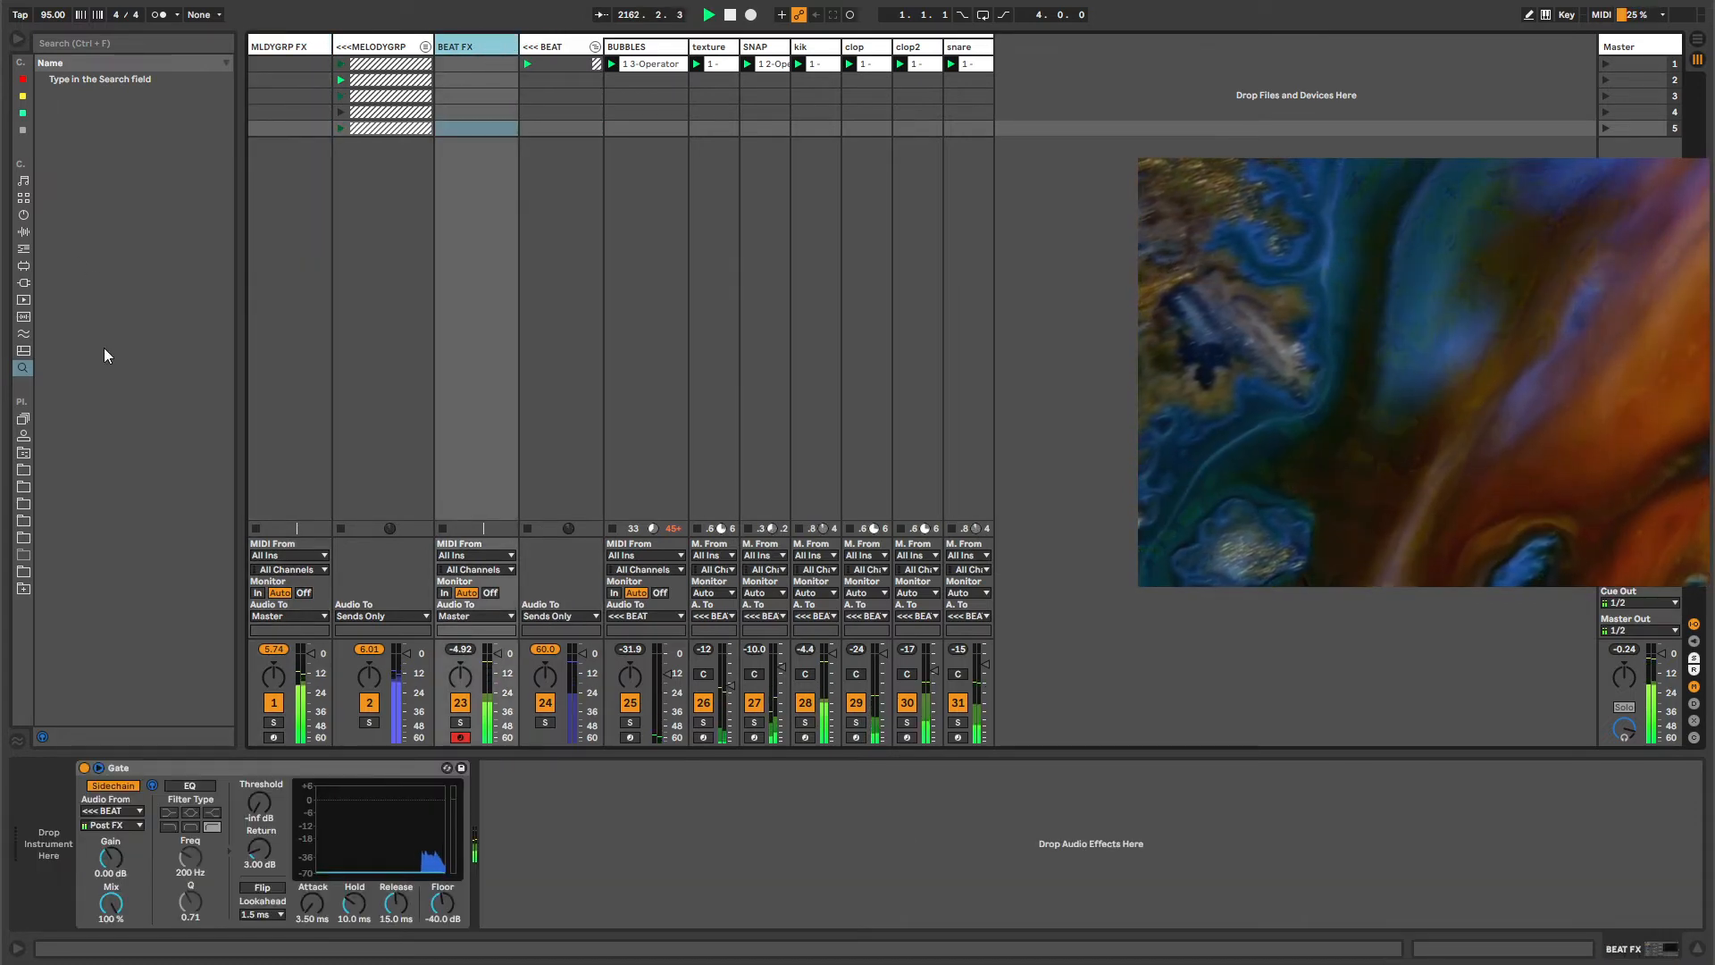
double_click(150, 768)
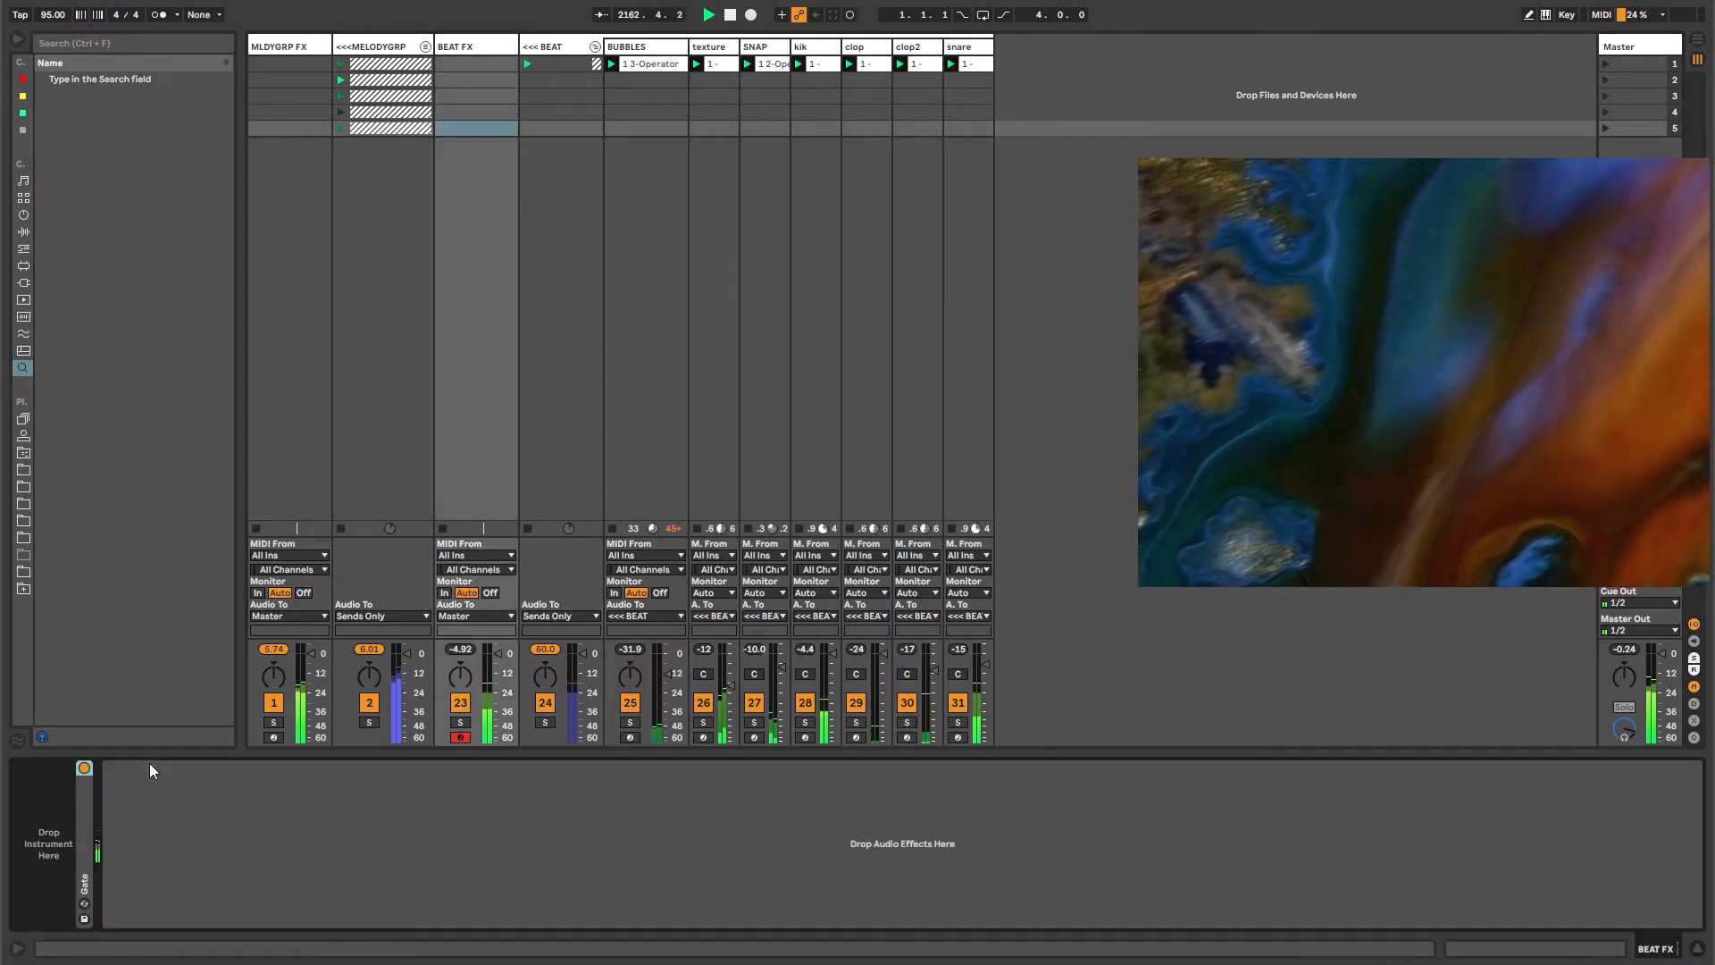
Copy the Limiter from MLDYGRP FX after the Gate on BEAT FX and raise its gain to 14.7 dB.
click(287, 56)
click(458, 261)
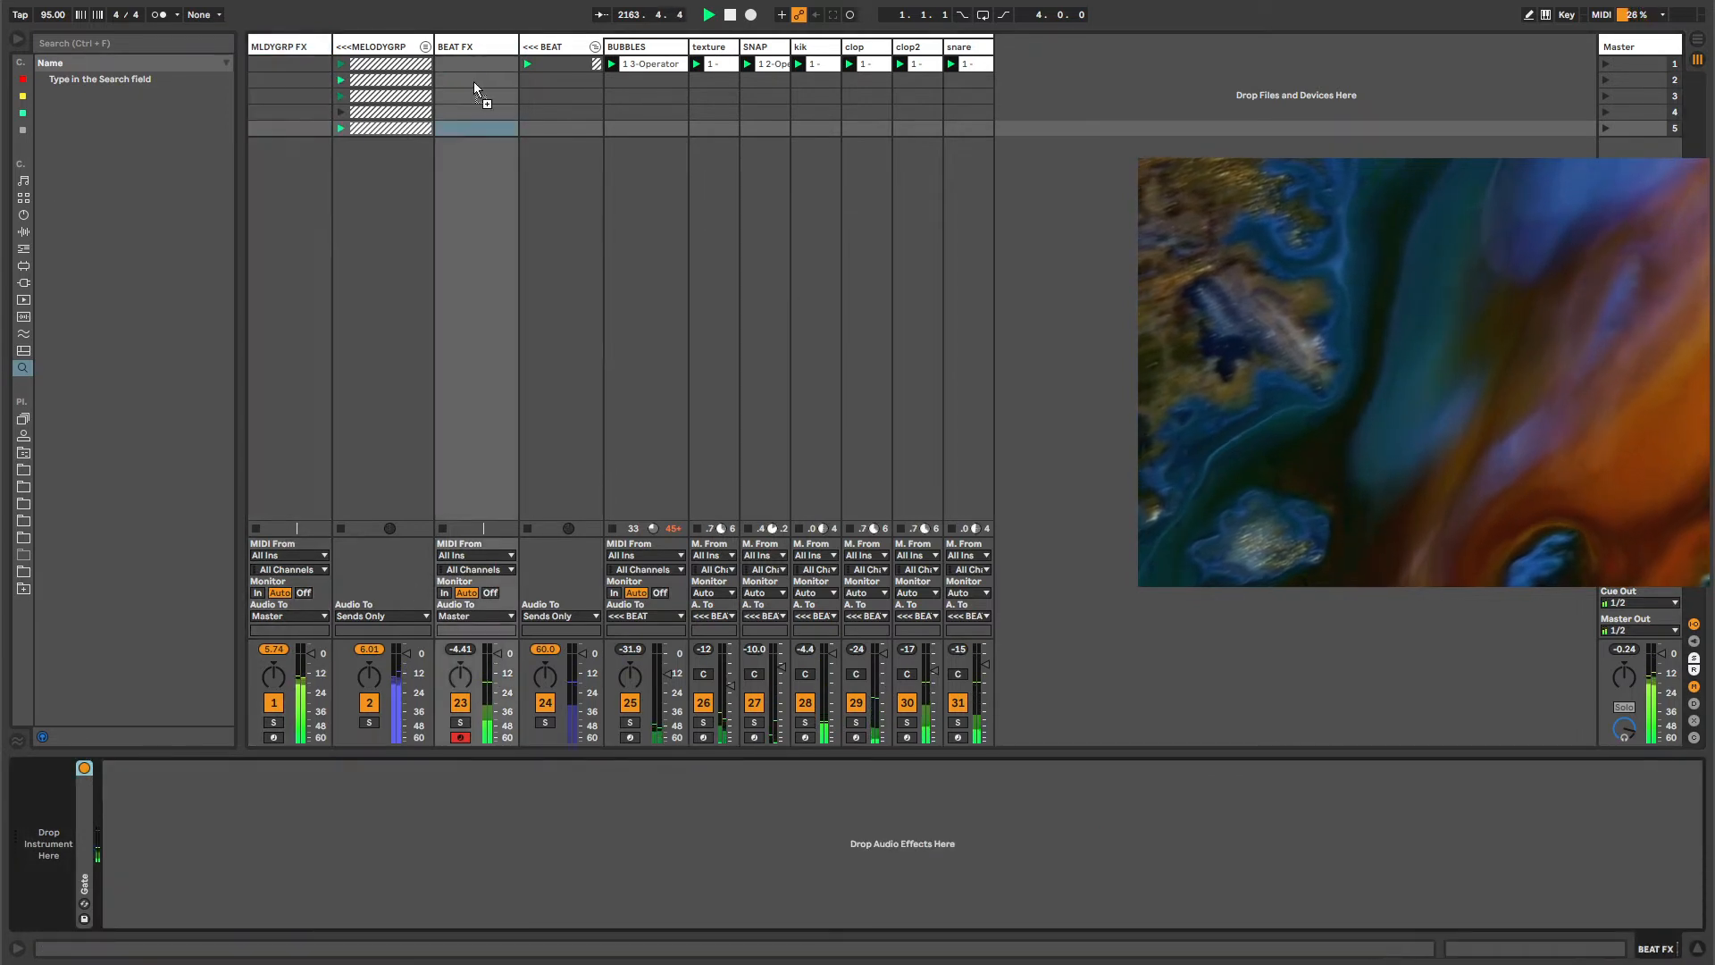
key(ctrl+v)
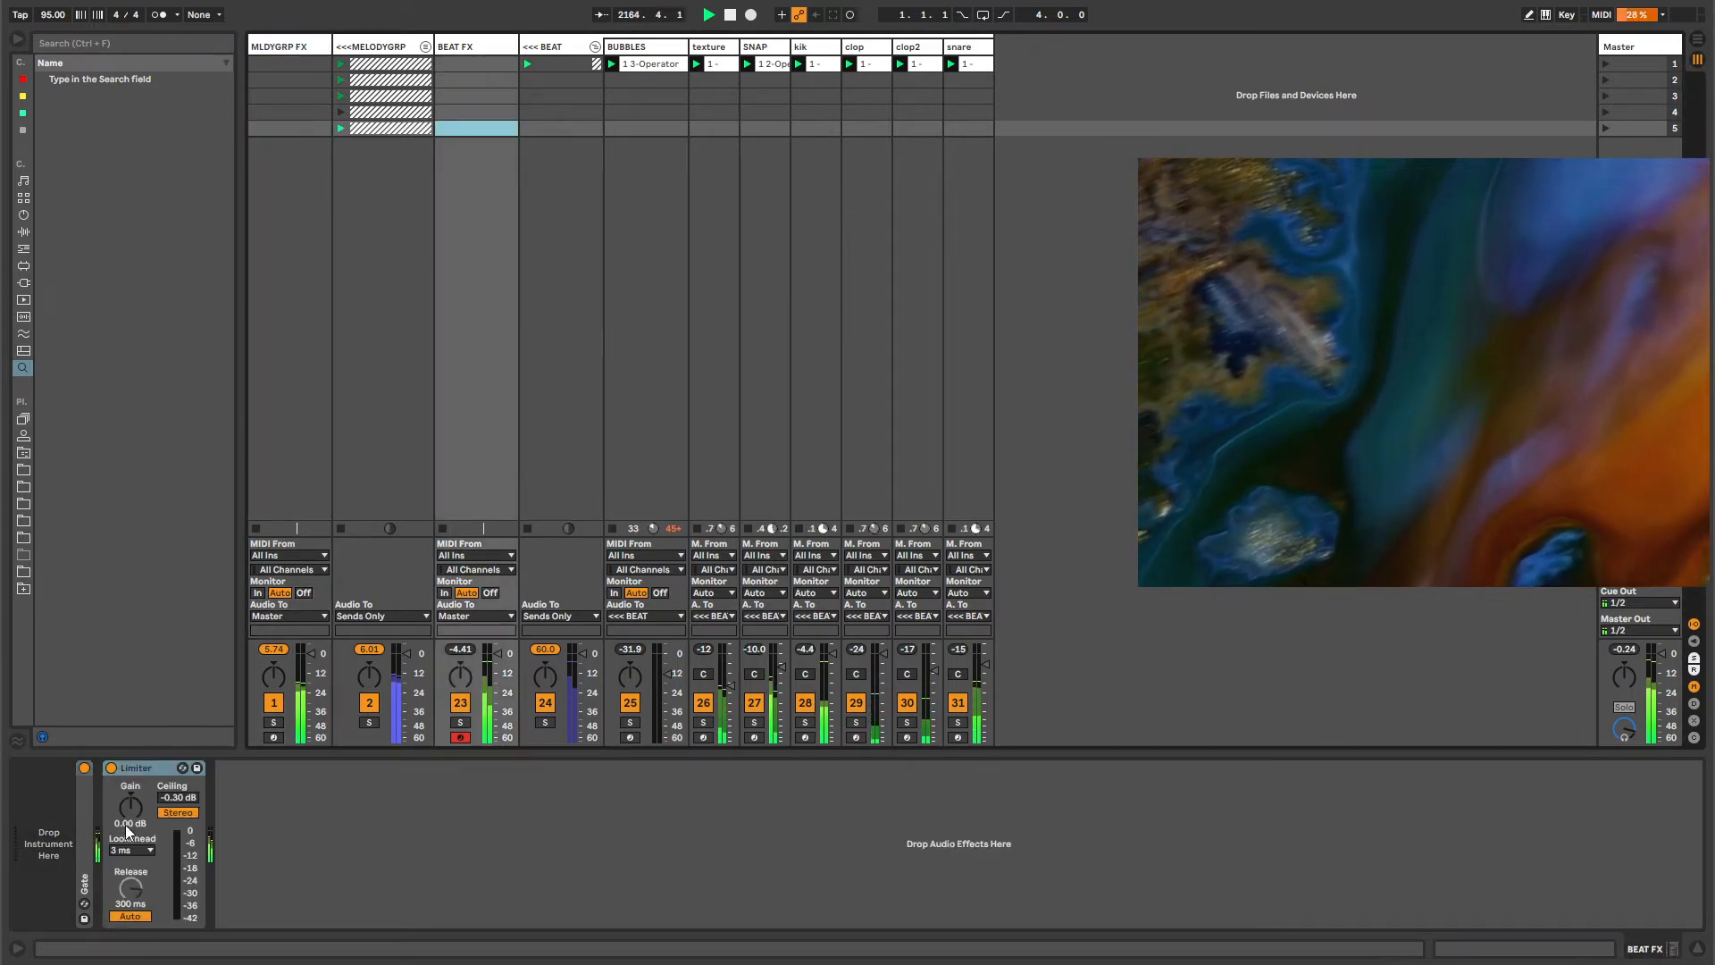
drag(127, 831, 126, 749)
drag(127, 811, 127, 794)
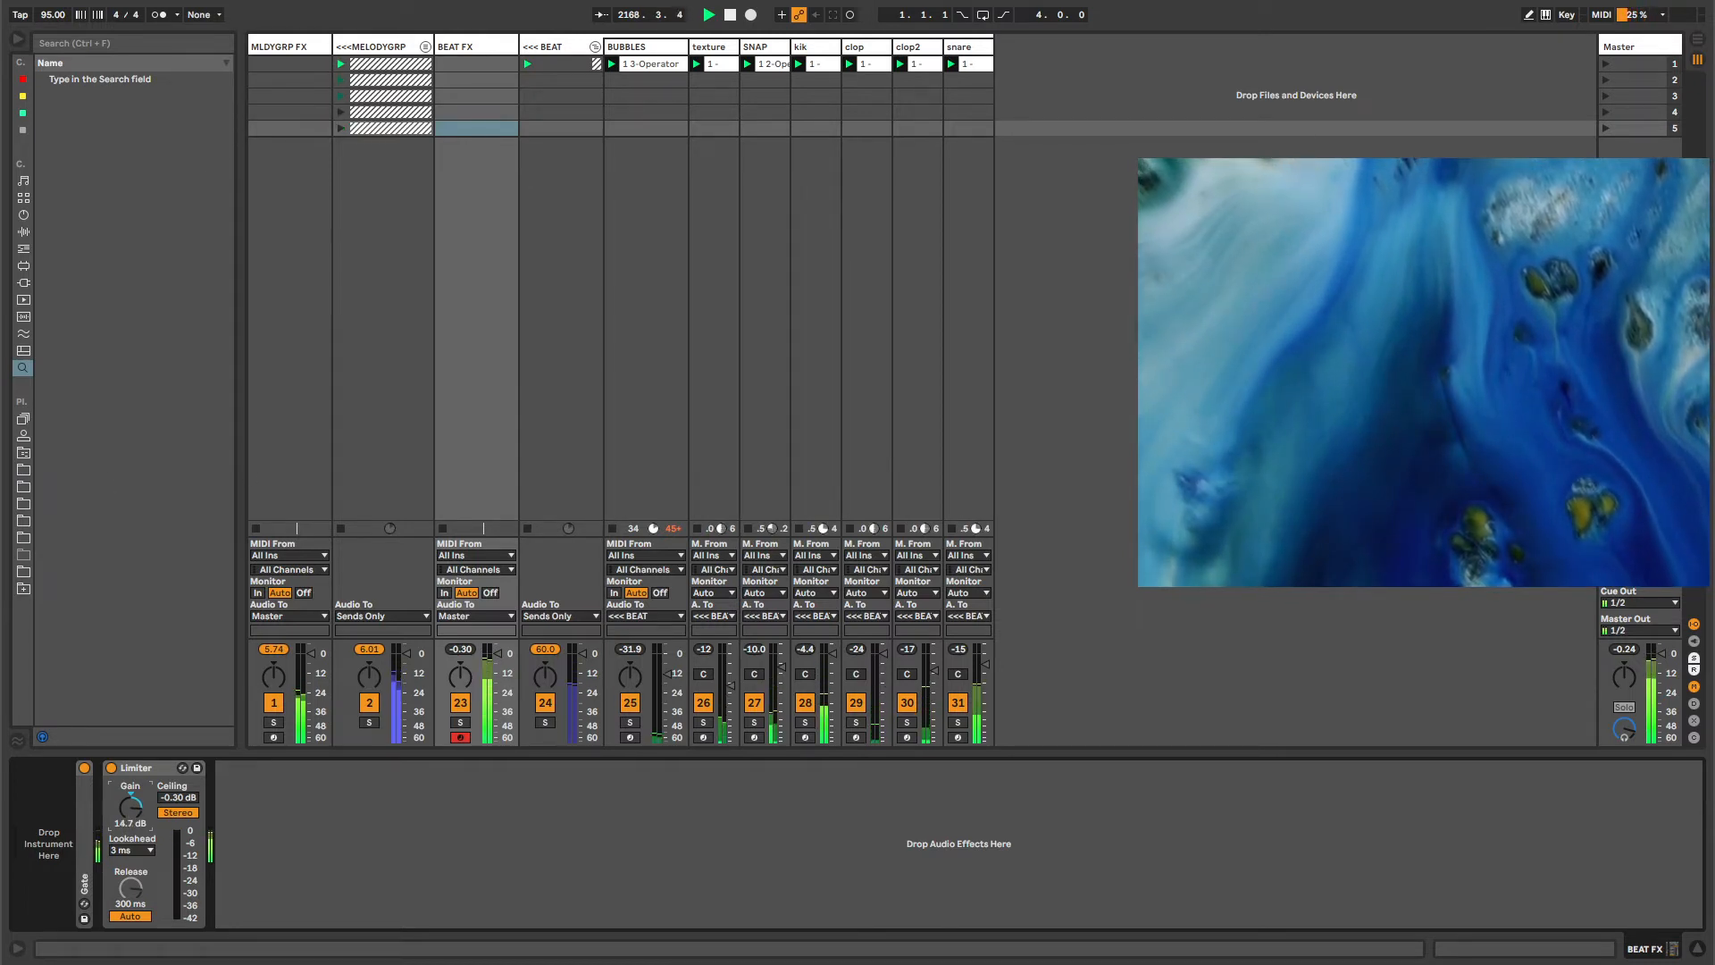
Add a Compressor to the MLDYGRP FX track and sidechain it from BEAT FX.
click(300, 49)
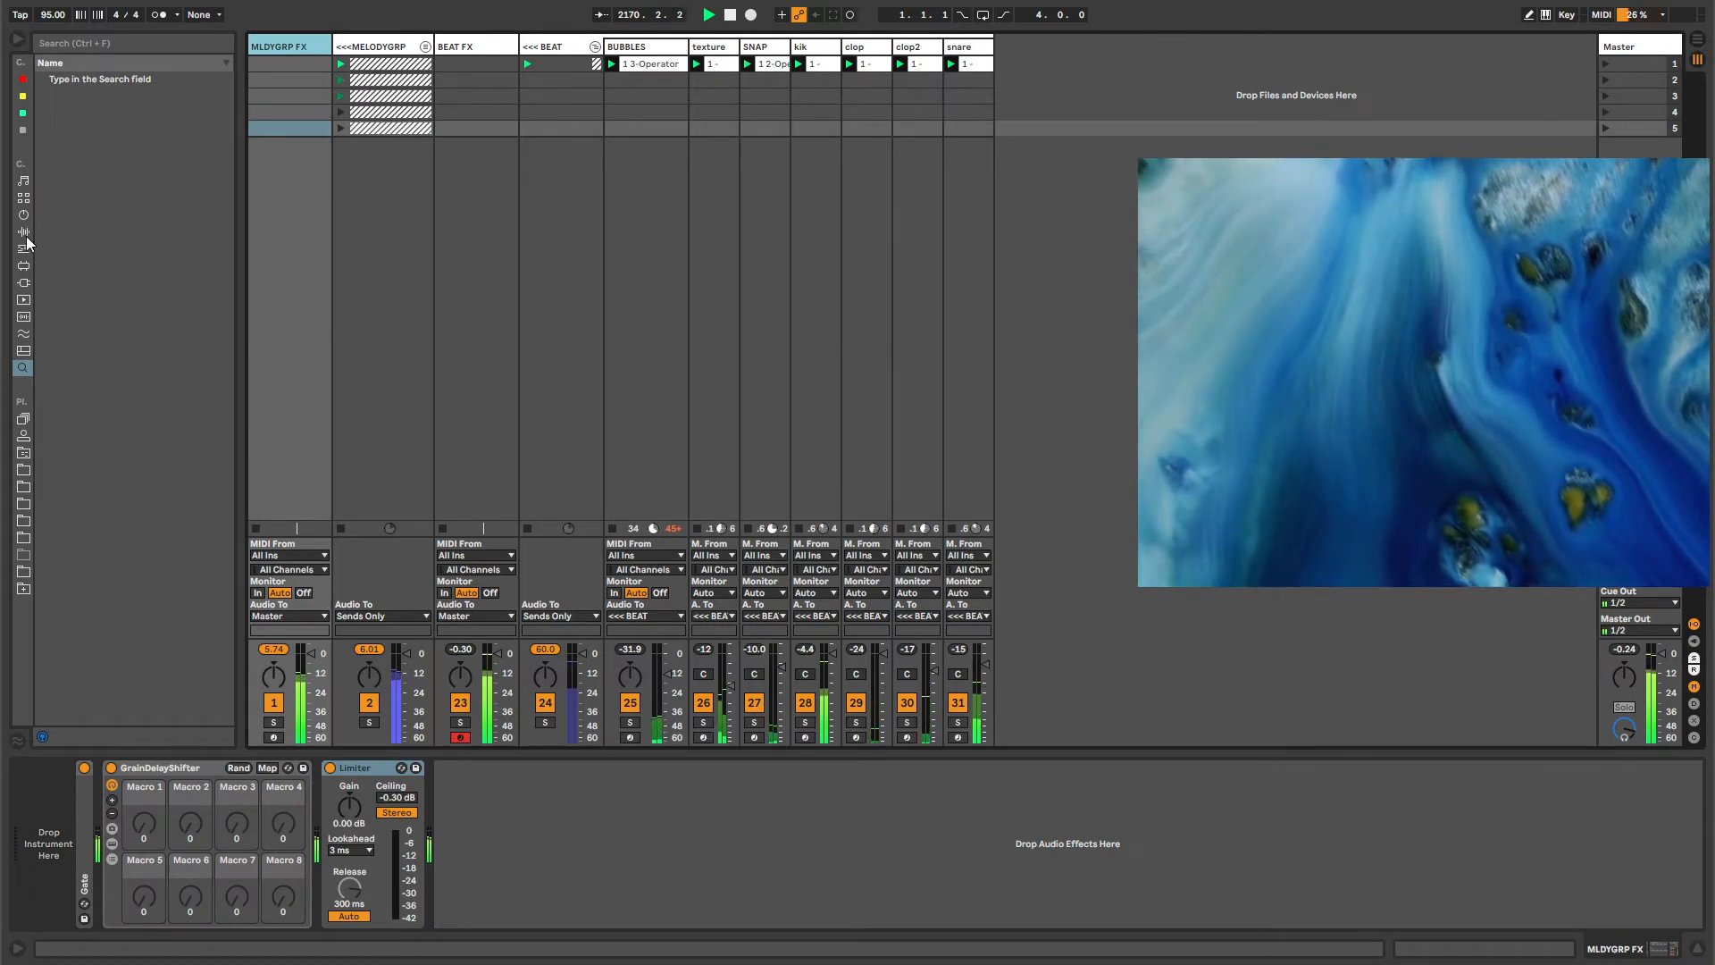
click(23, 131)
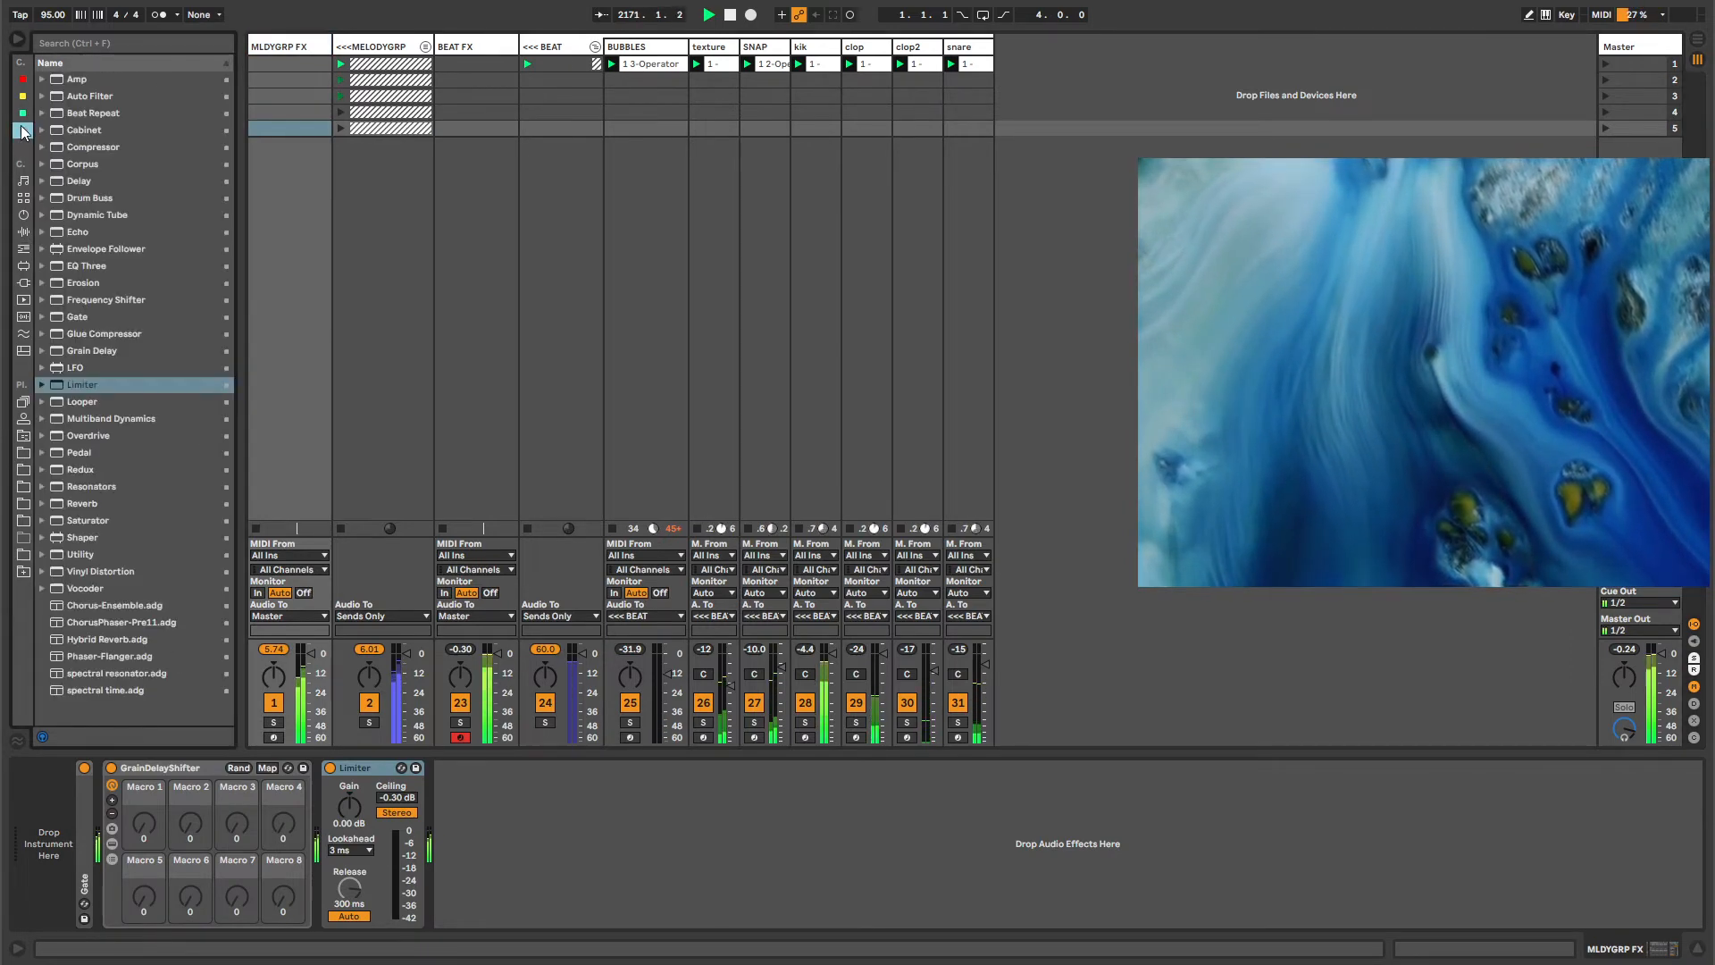
double_click(77, 146)
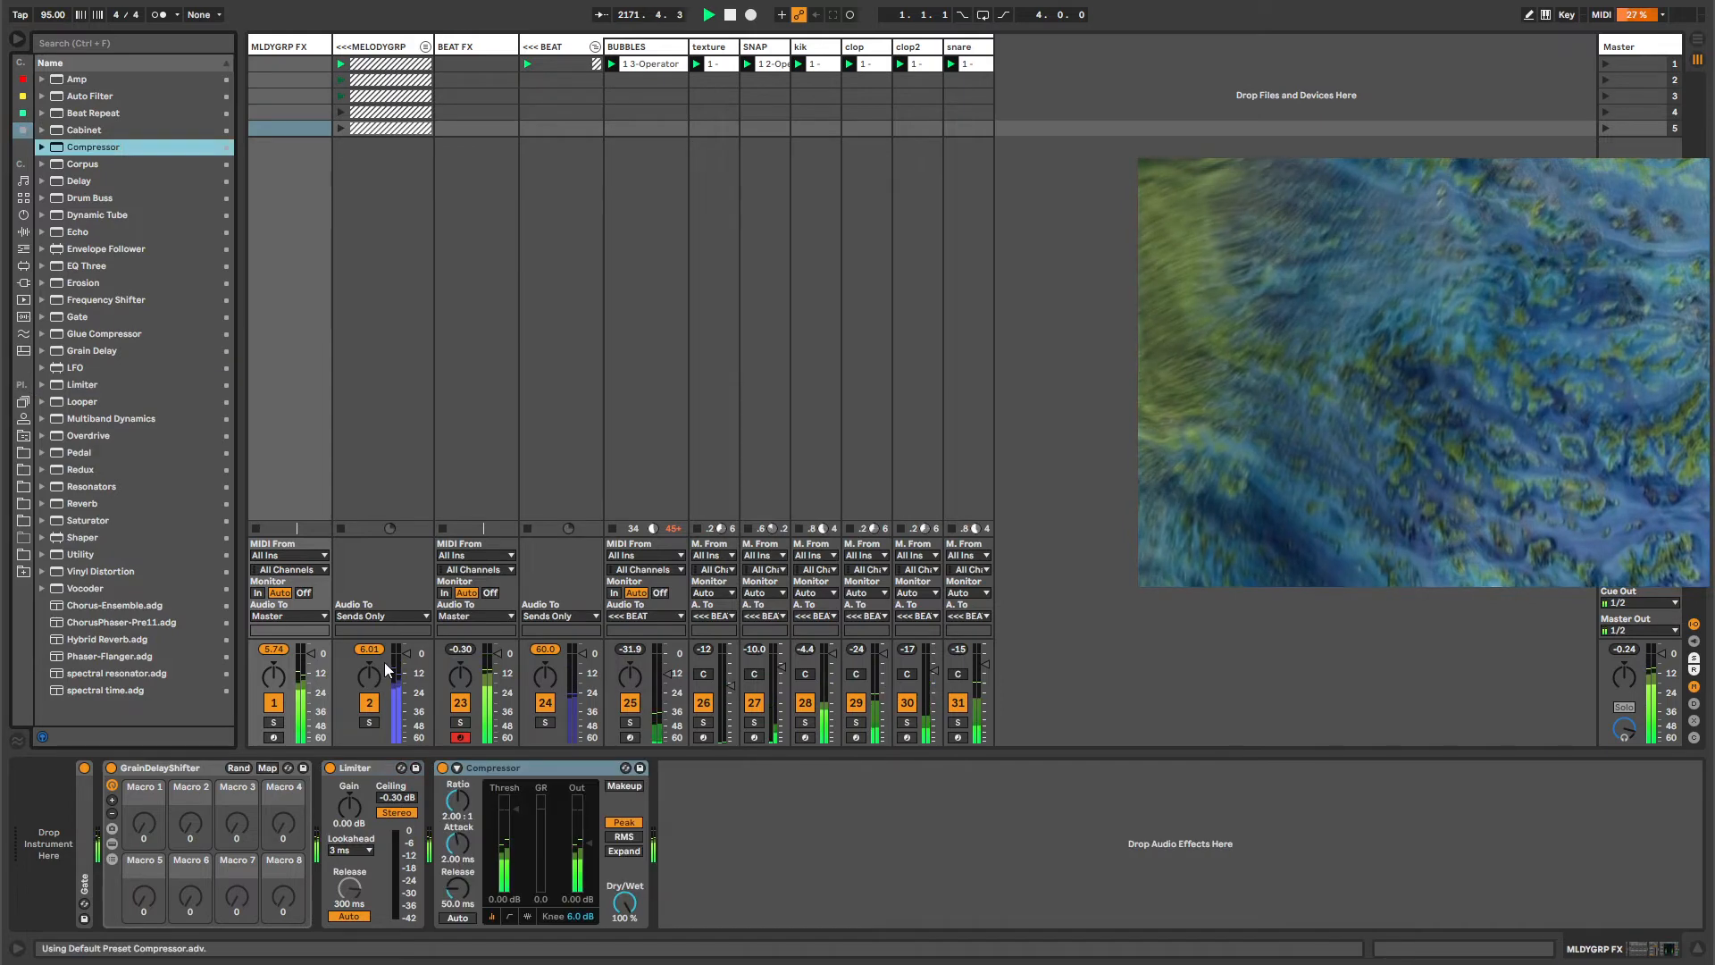
click(458, 768)
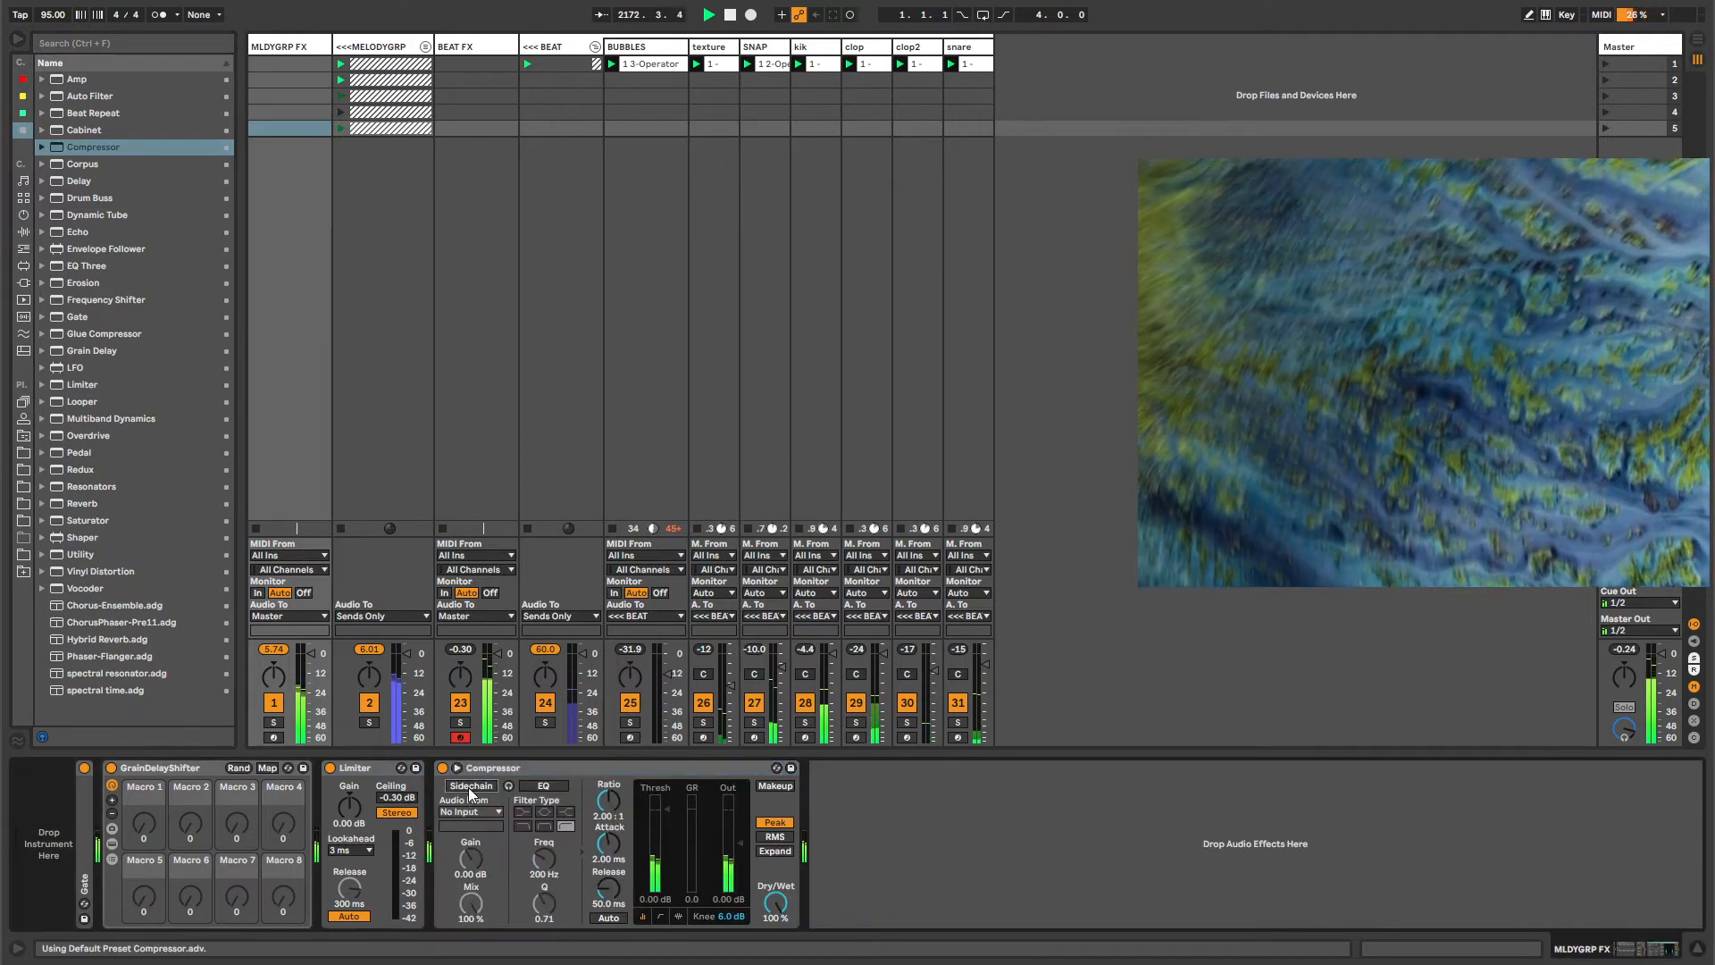
click(469, 813)
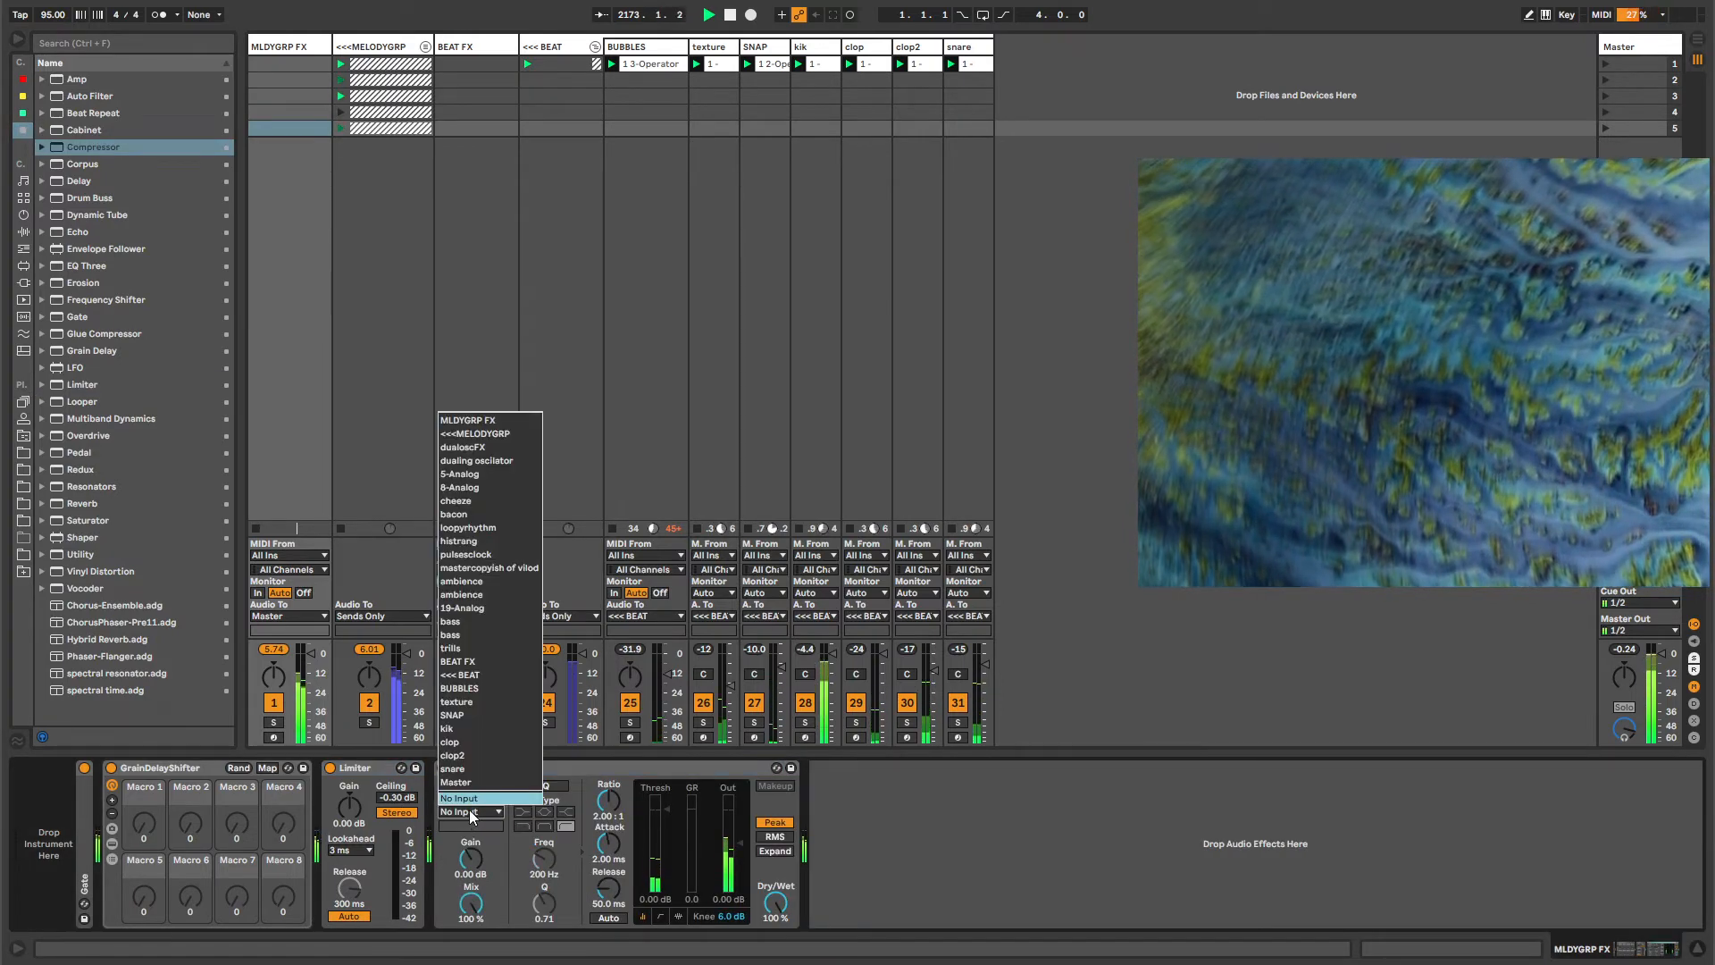
click(482, 663)
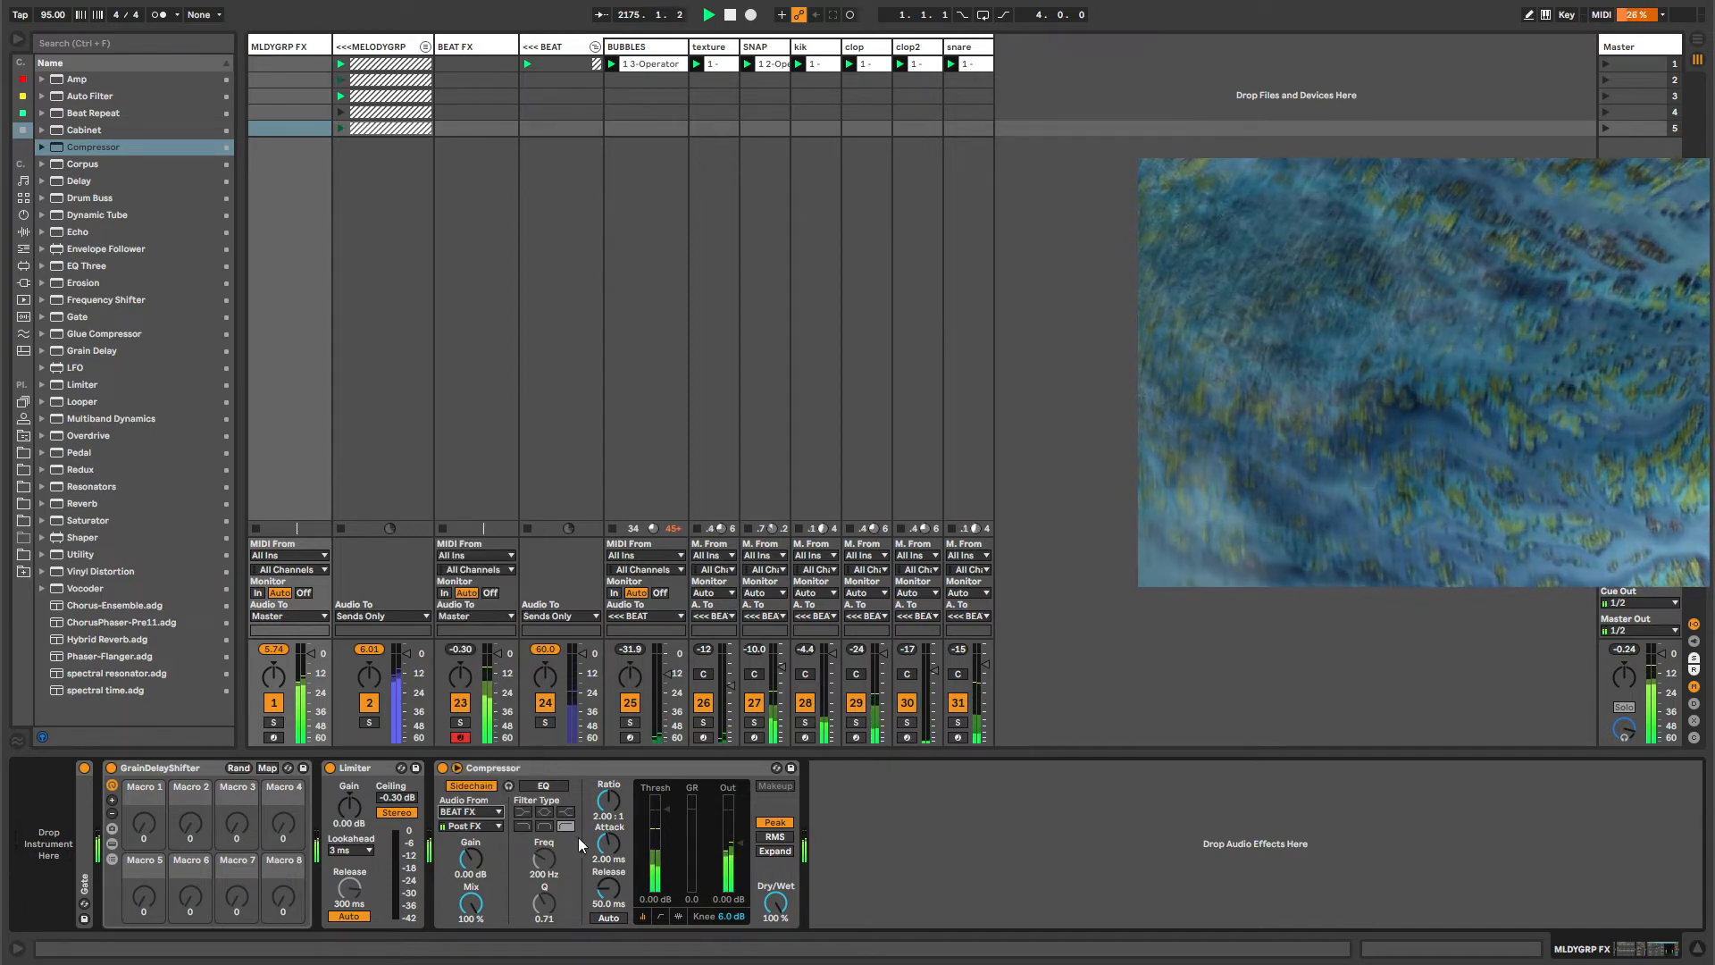
Set the Compressor's ratio to inf:1, lower its threshold to about -8.7 dB and place it before GrainDelayShifter.
drag(611, 804, 611, 724)
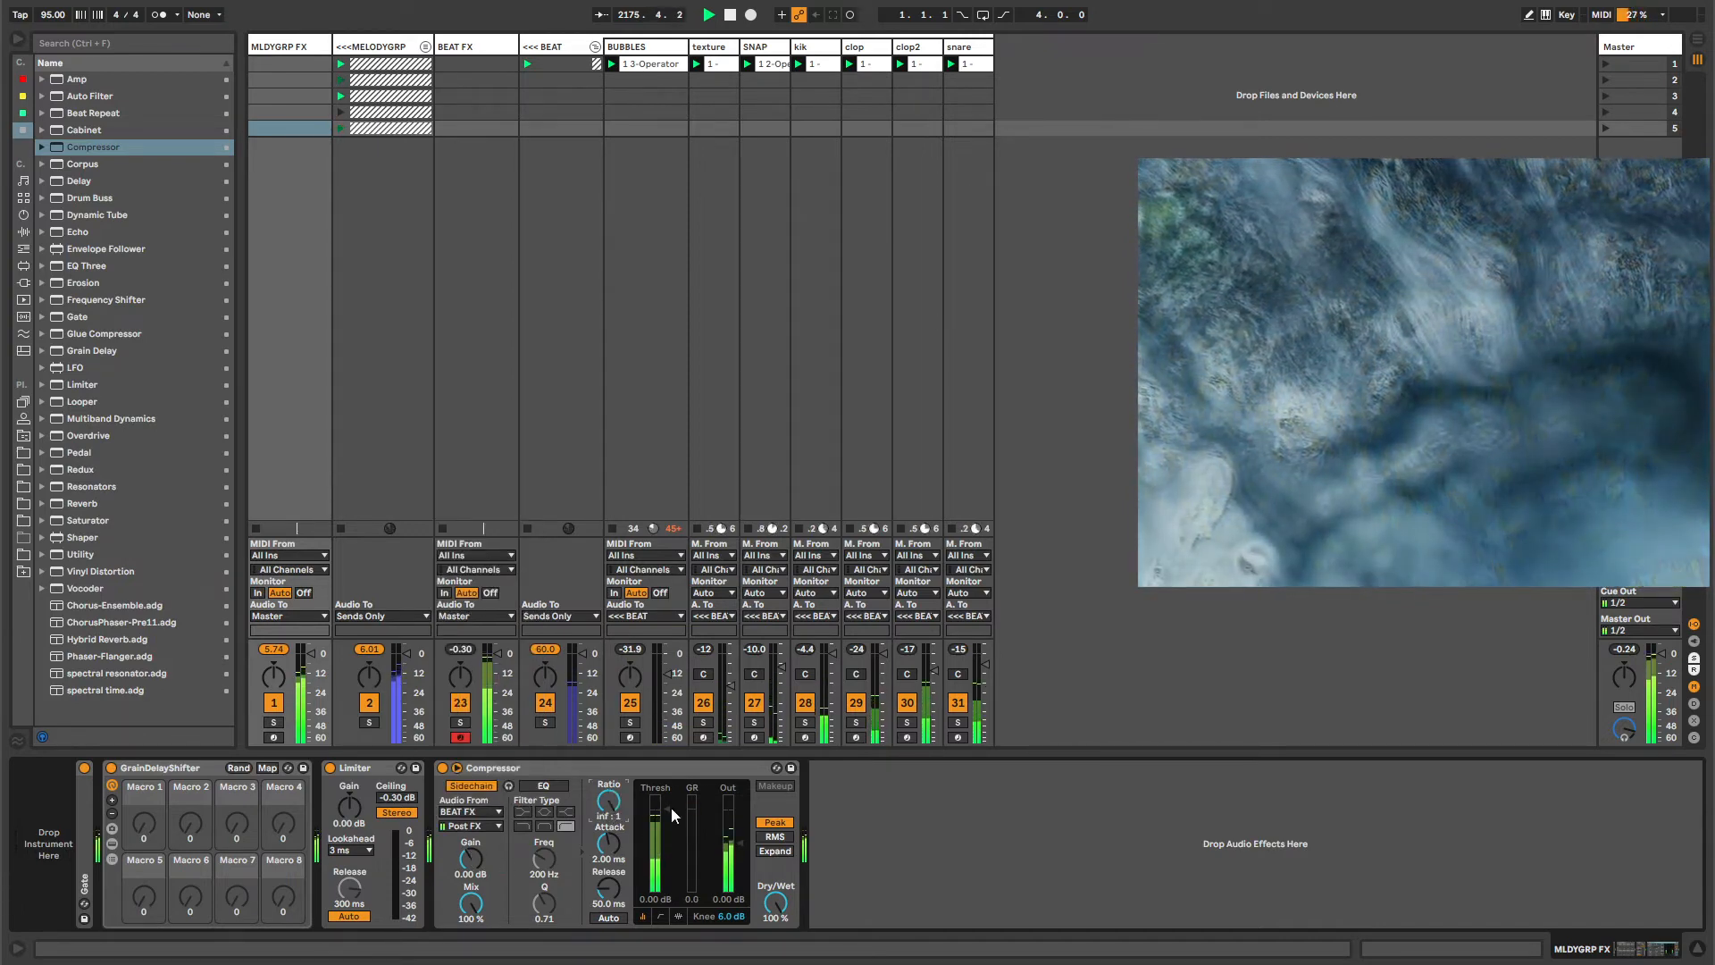
drag(669, 809, 668, 831)
drag(607, 765, 114, 797)
click(126, 767)
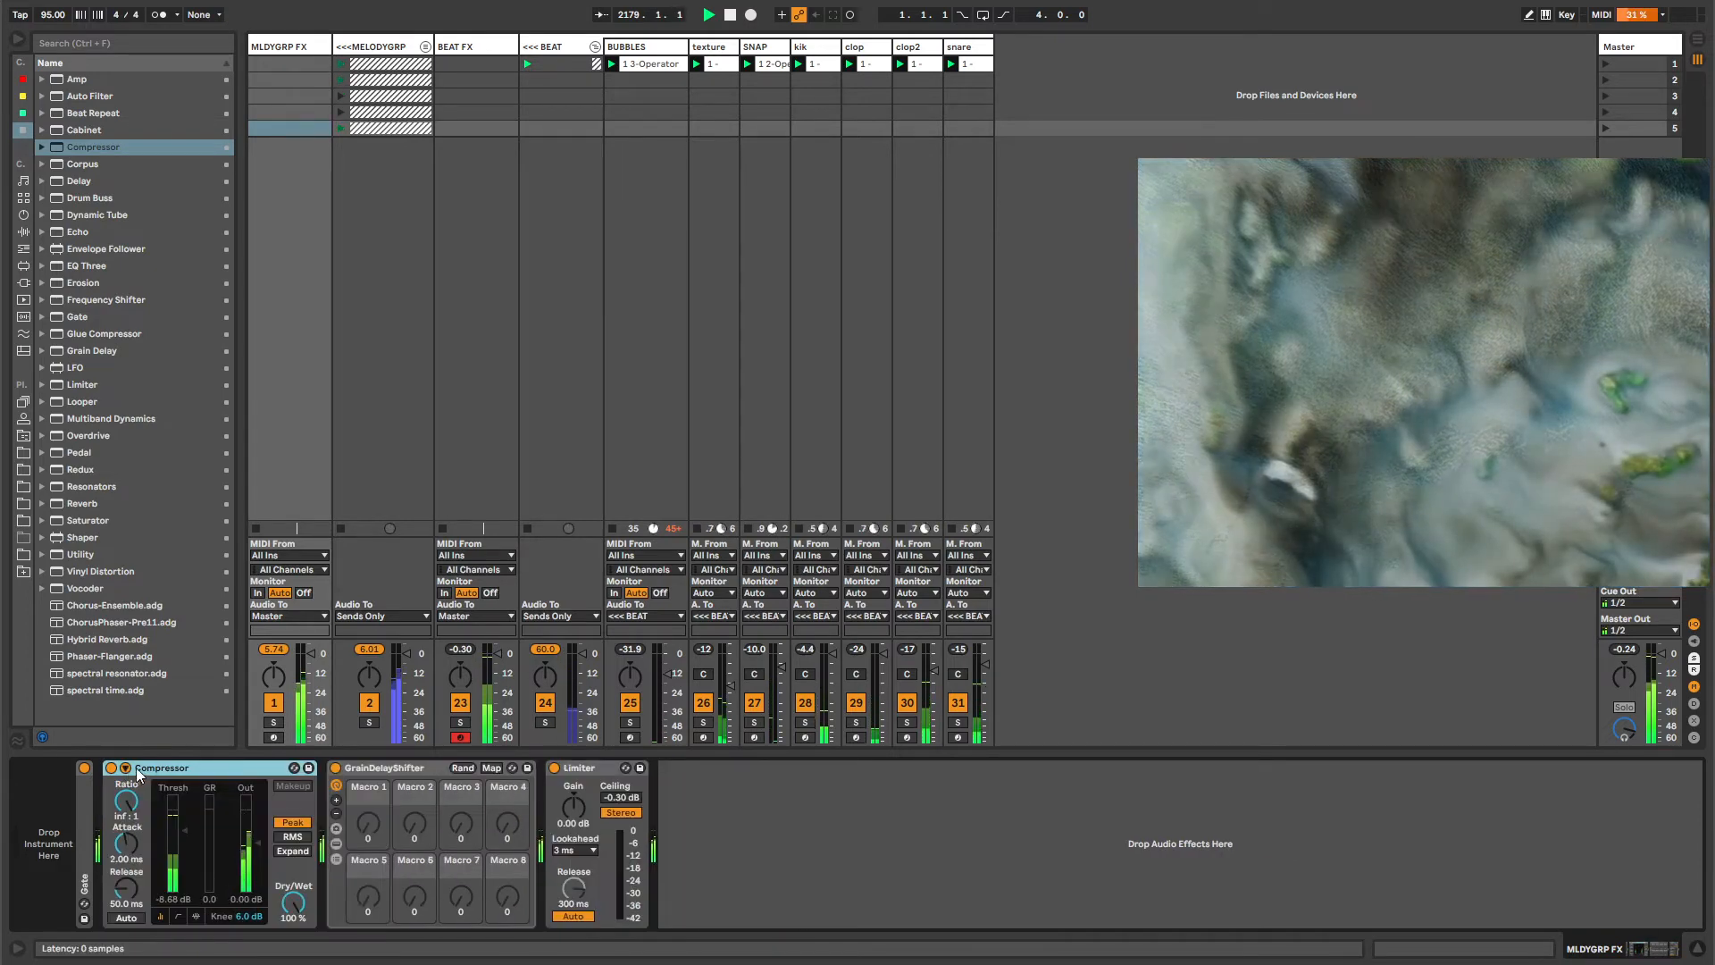
Review the device chains on the BEAT FX track and the individual beat tracks such as BUBBLES, snare and clop.
click(381, 766)
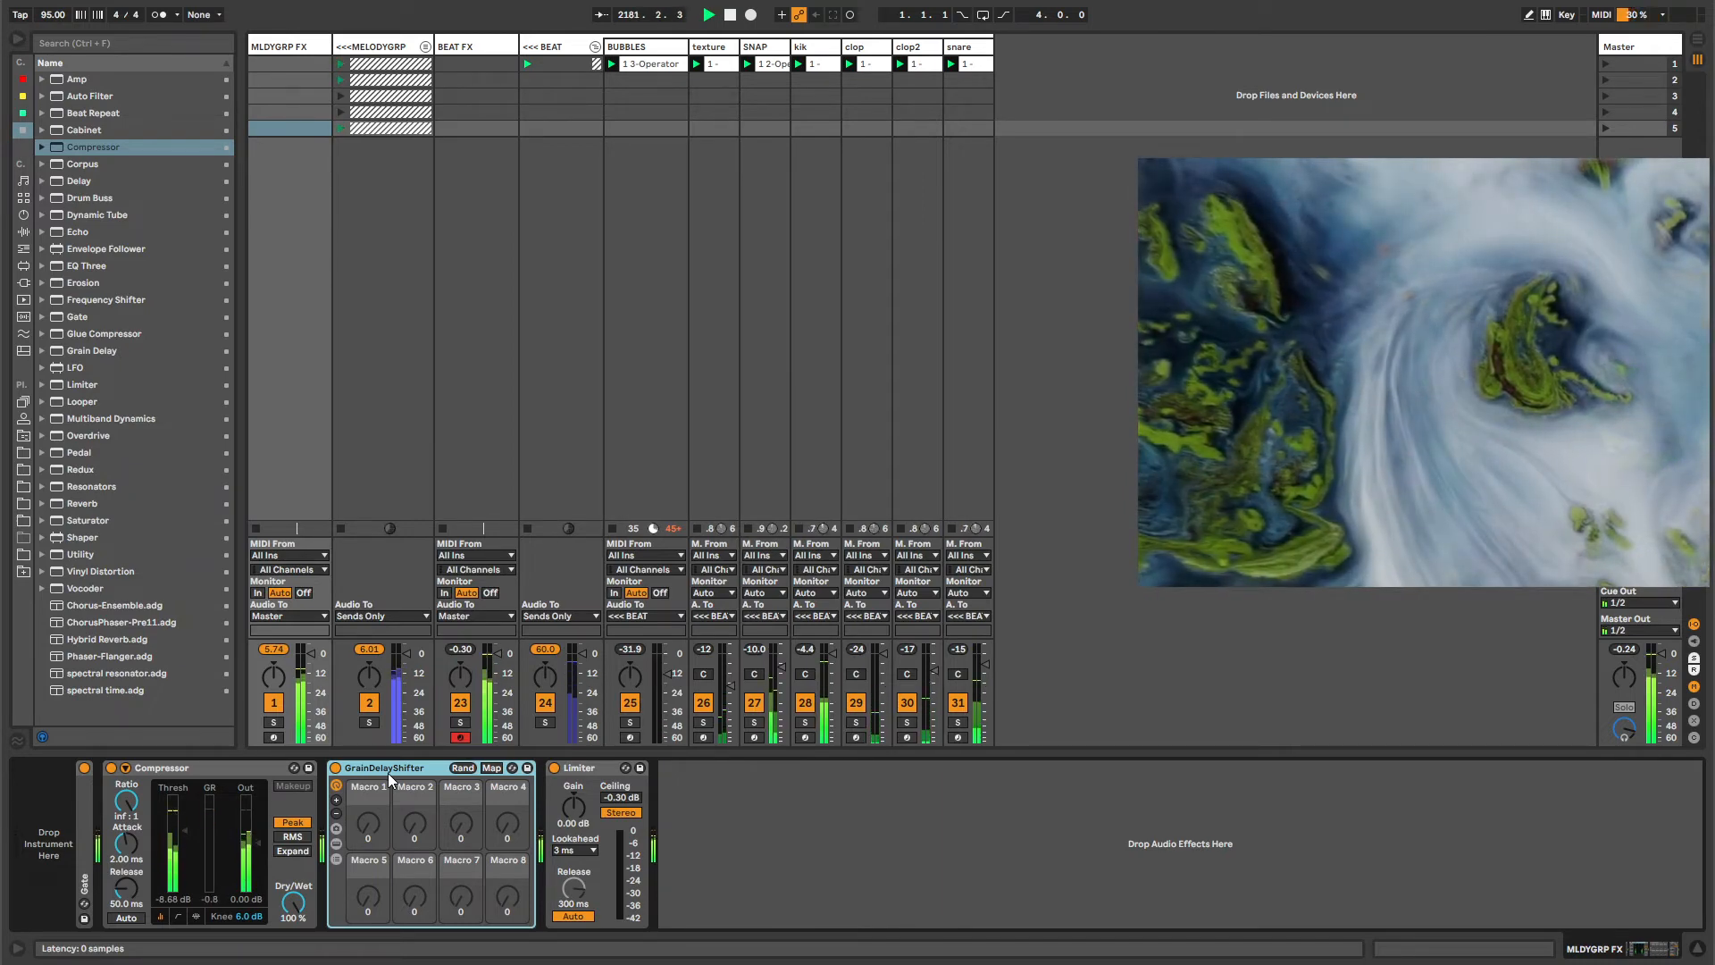
click(484, 51)
click(638, 49)
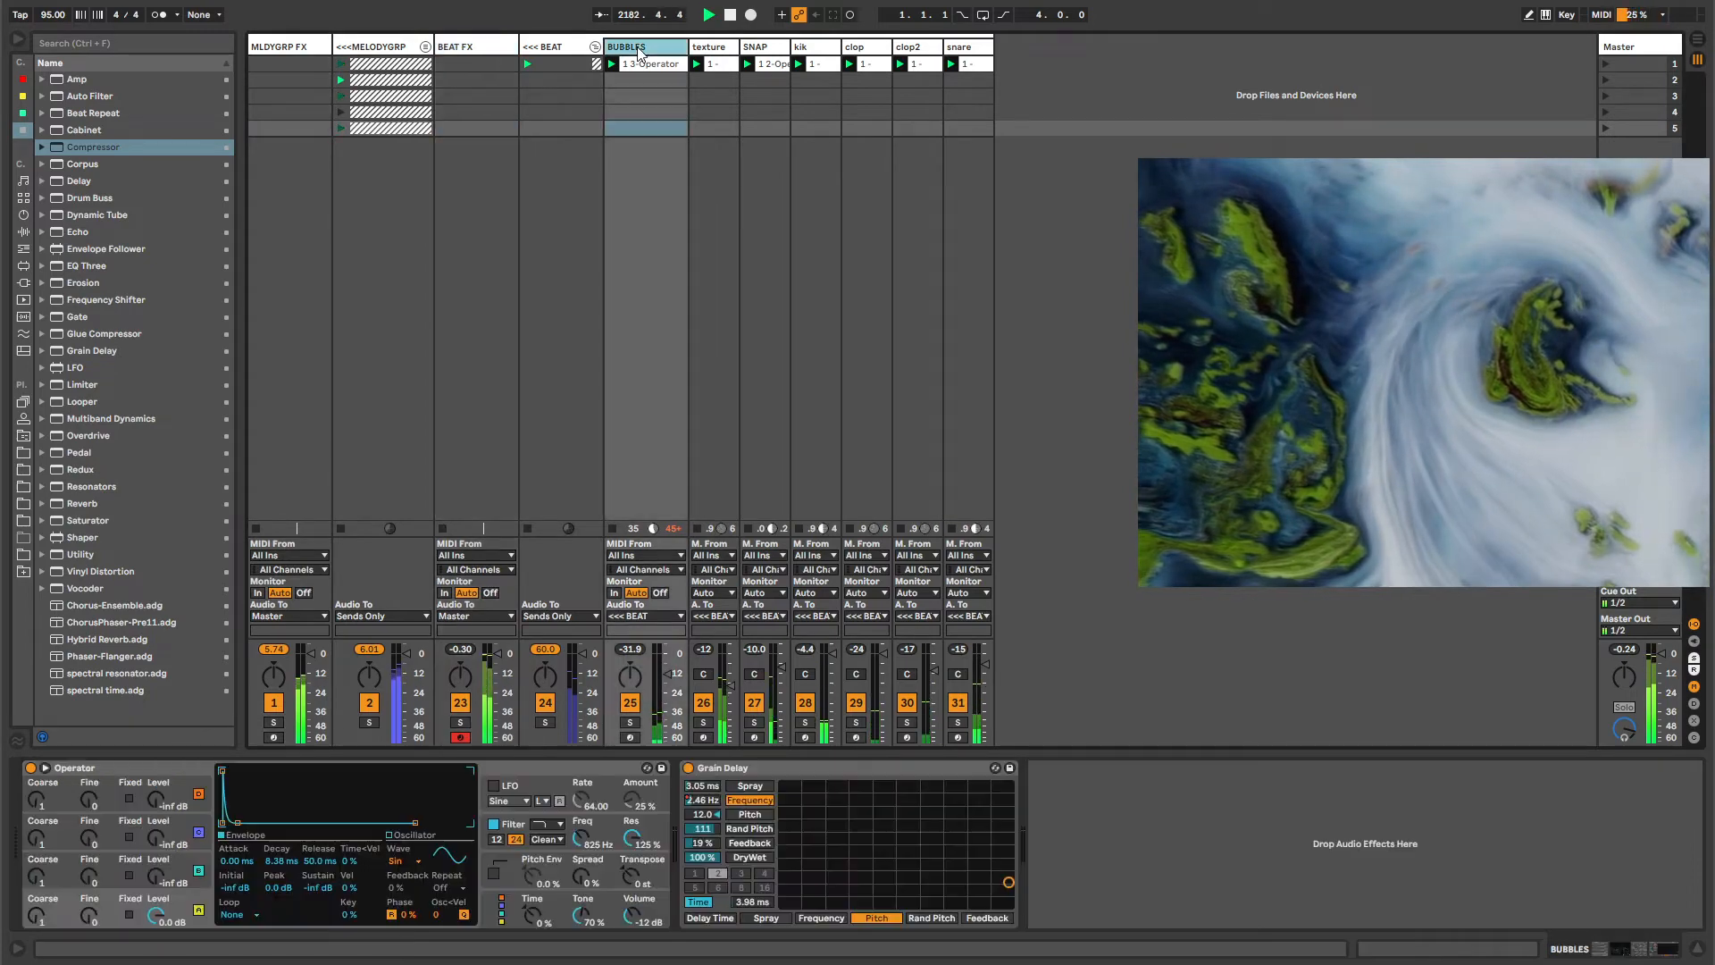
click(964, 47)
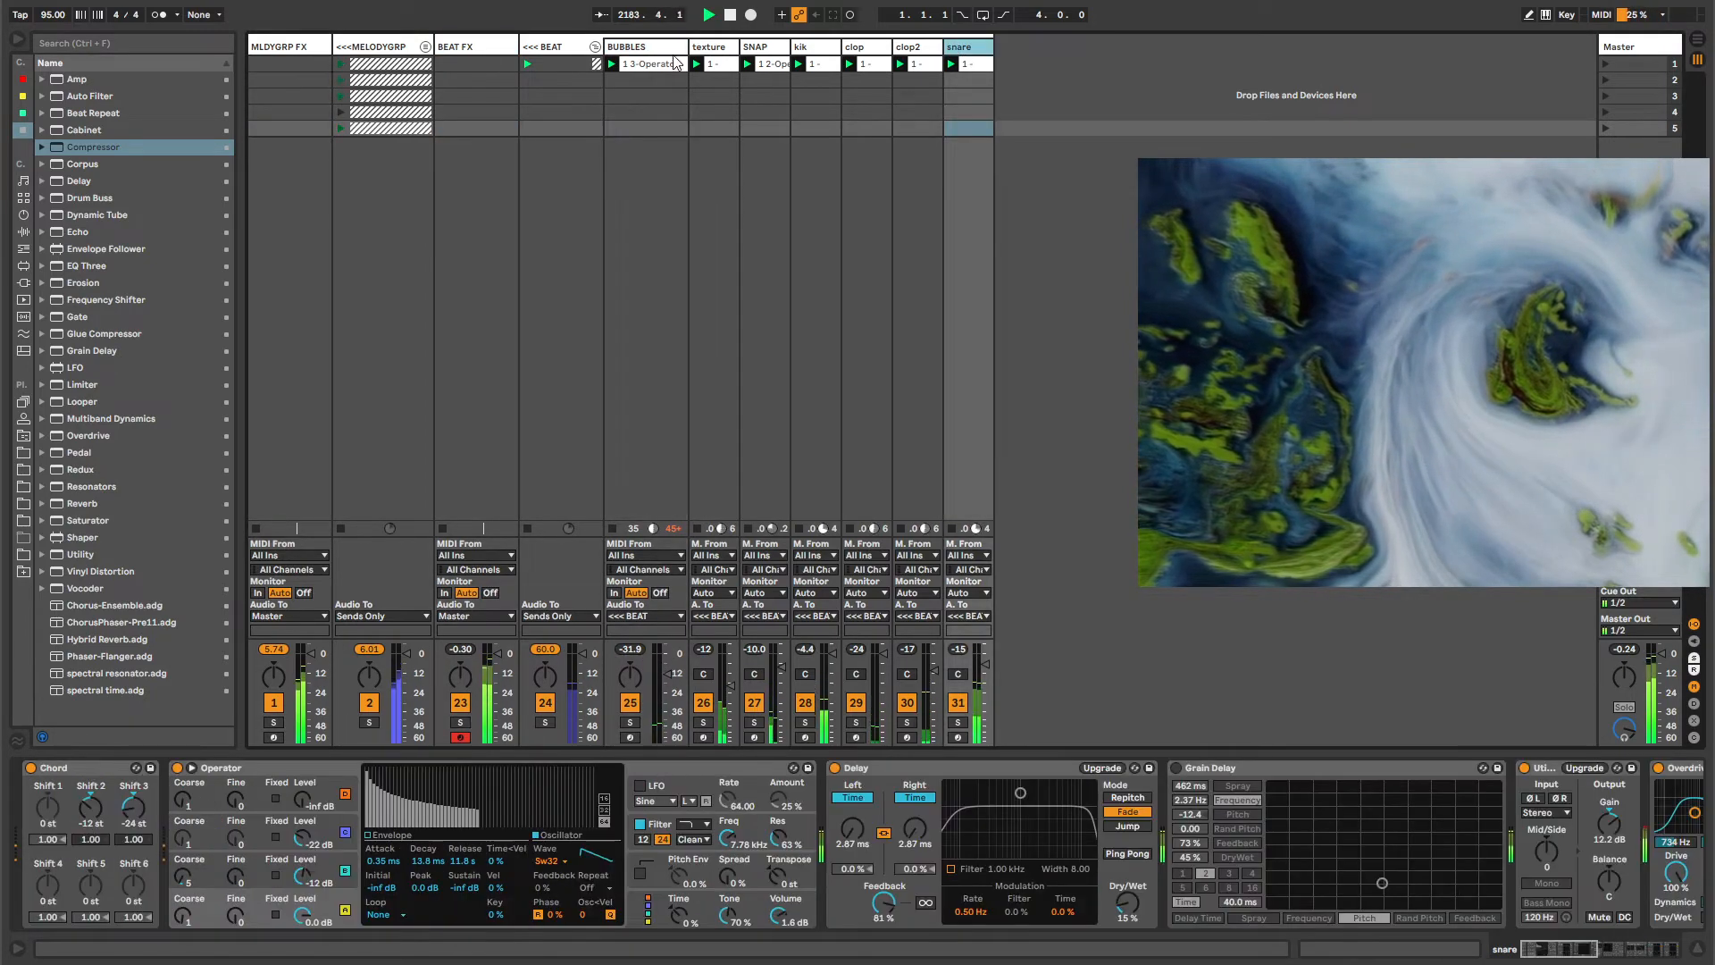
click(659, 49)
click(759, 47)
click(826, 49)
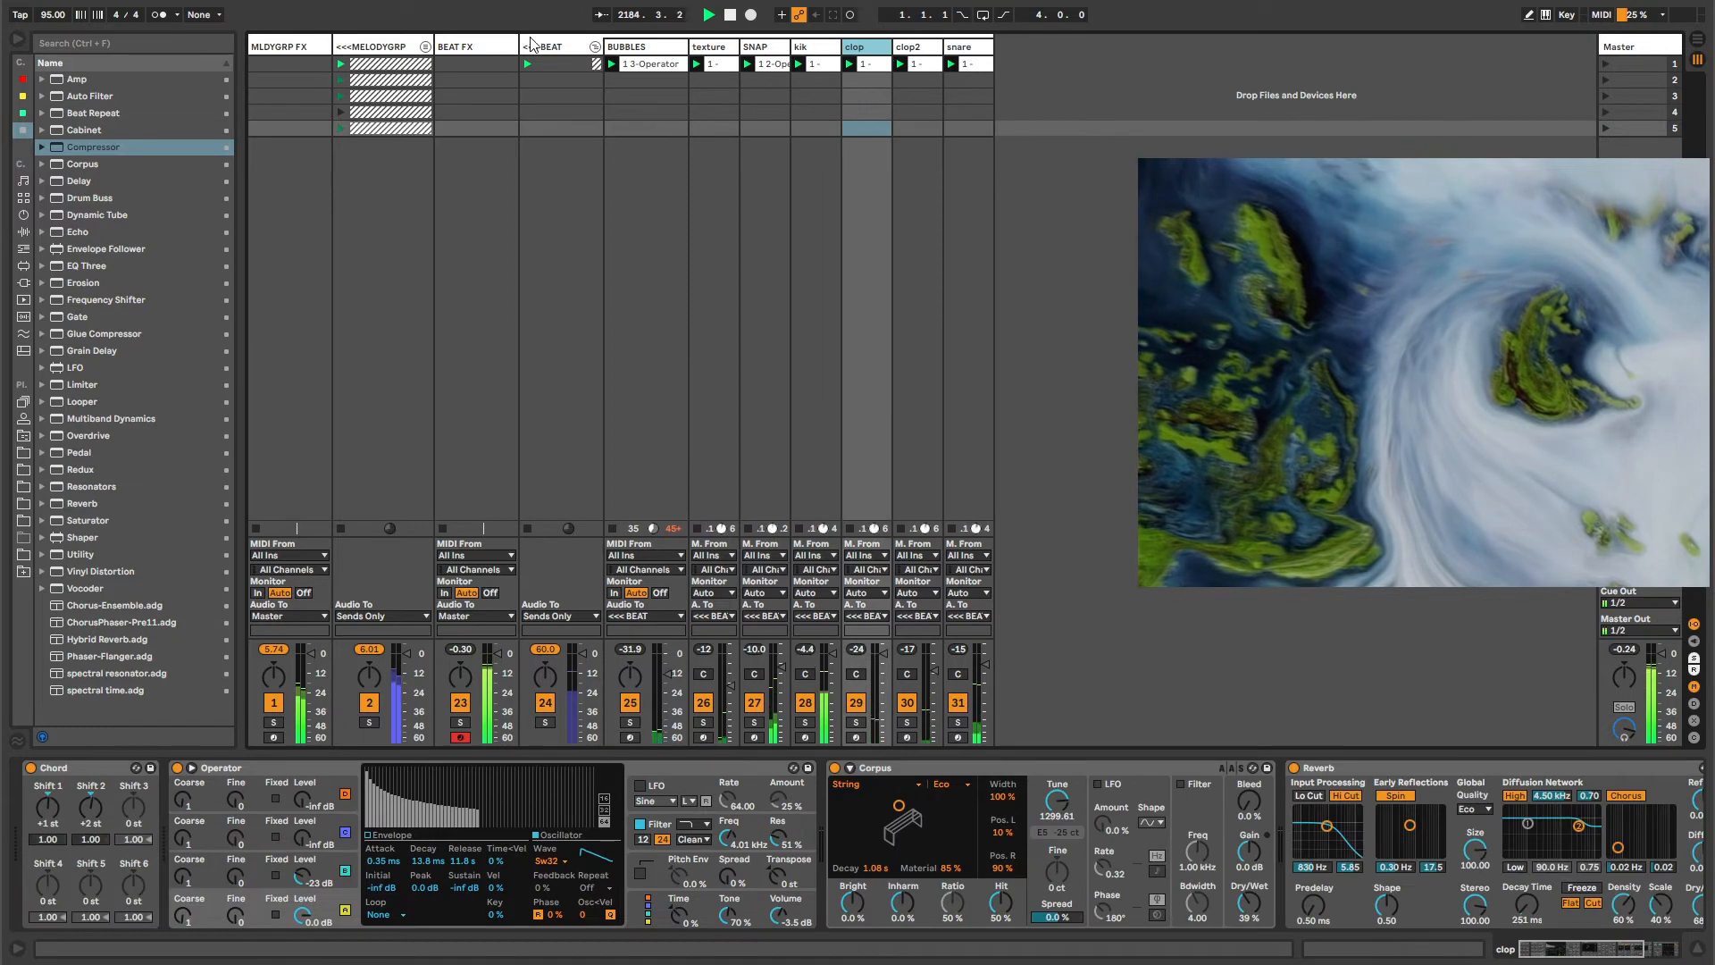
List the installed plug-ins, fold the <<< BEAT group and save the current set.
click(550, 44)
click(25, 285)
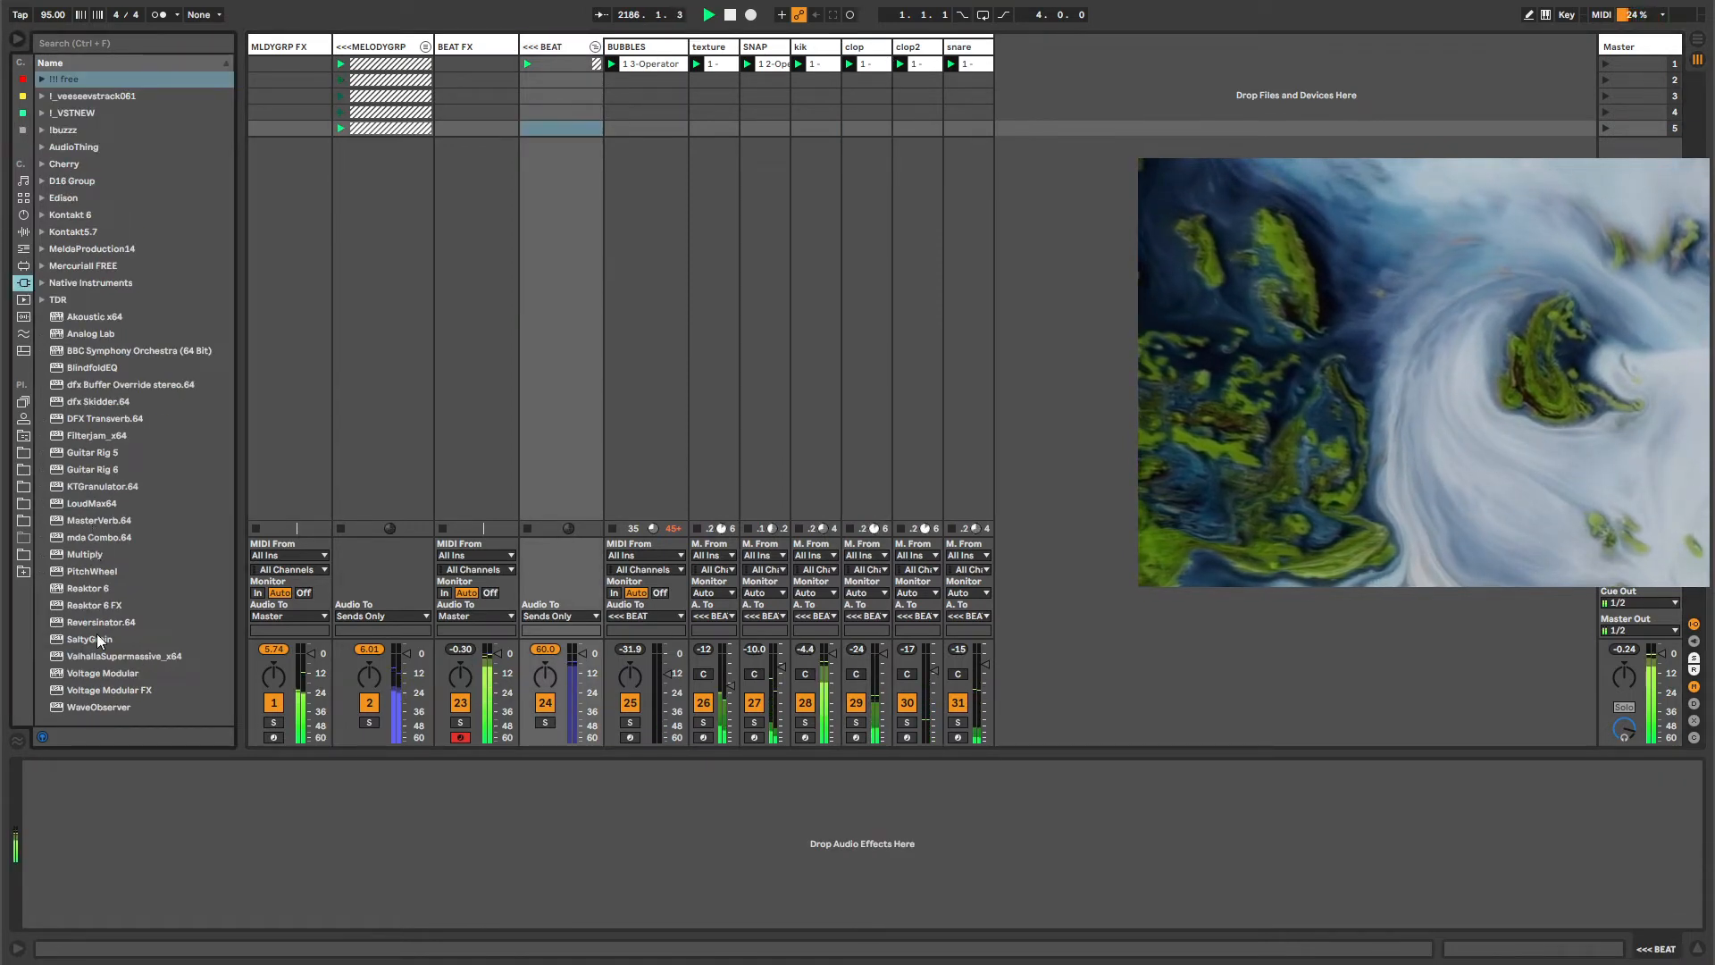
click(595, 47)
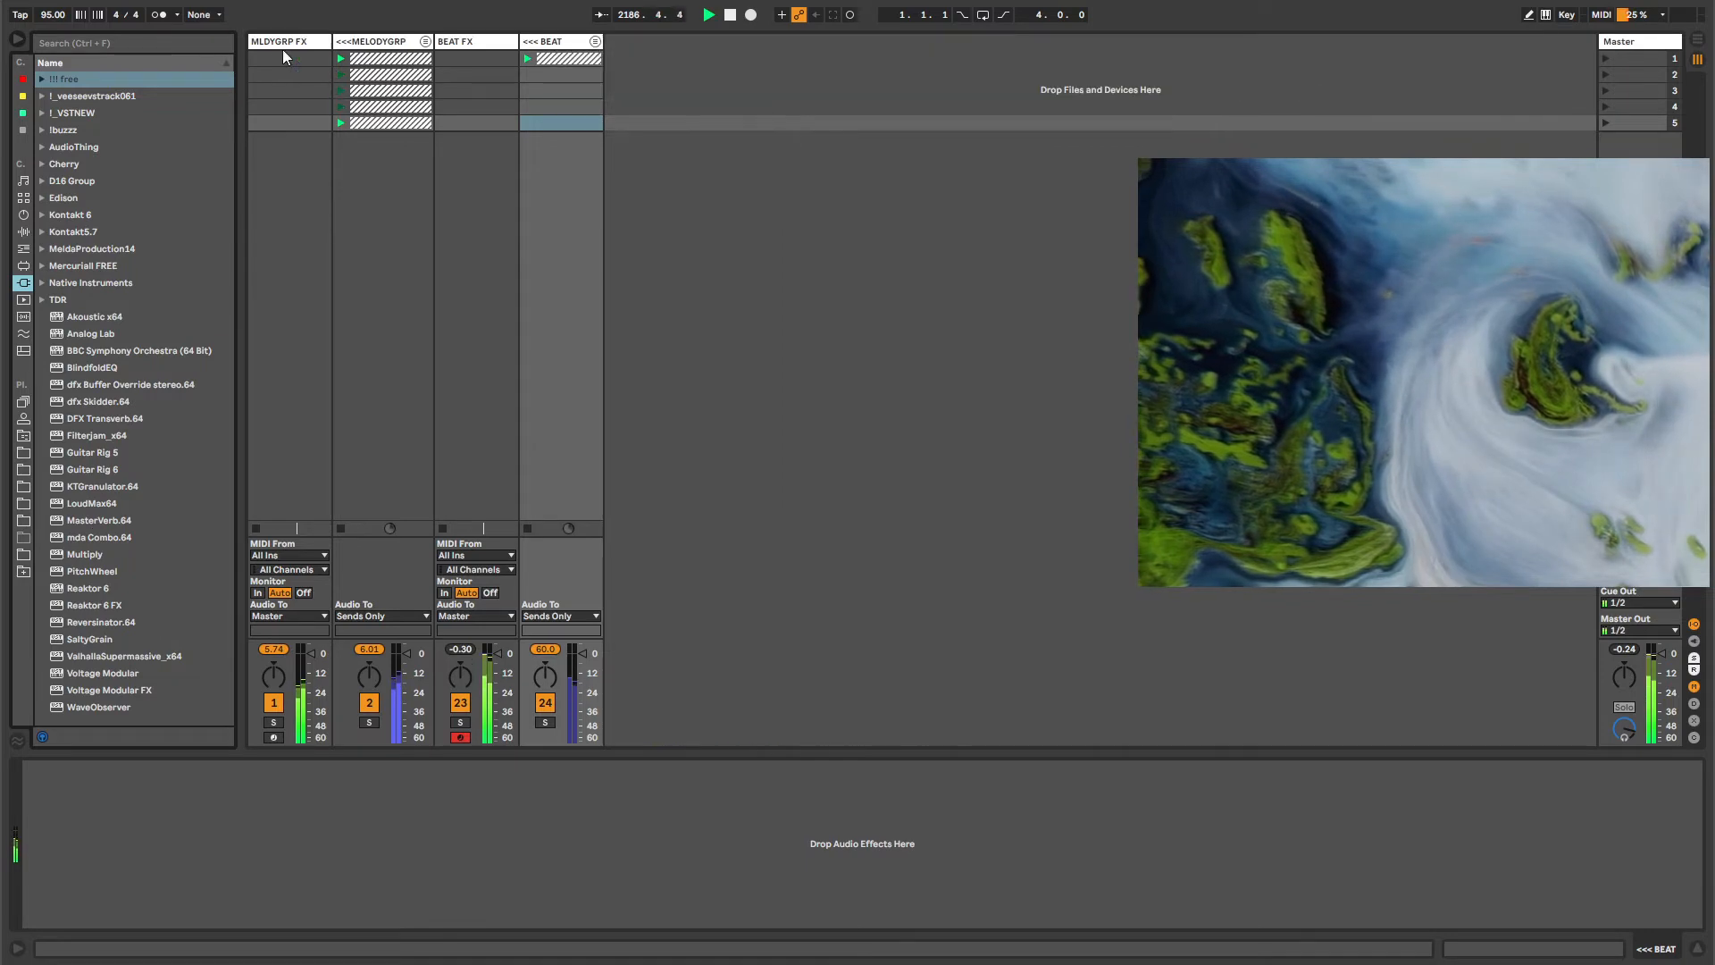
click(20, 0)
click(47, 139)
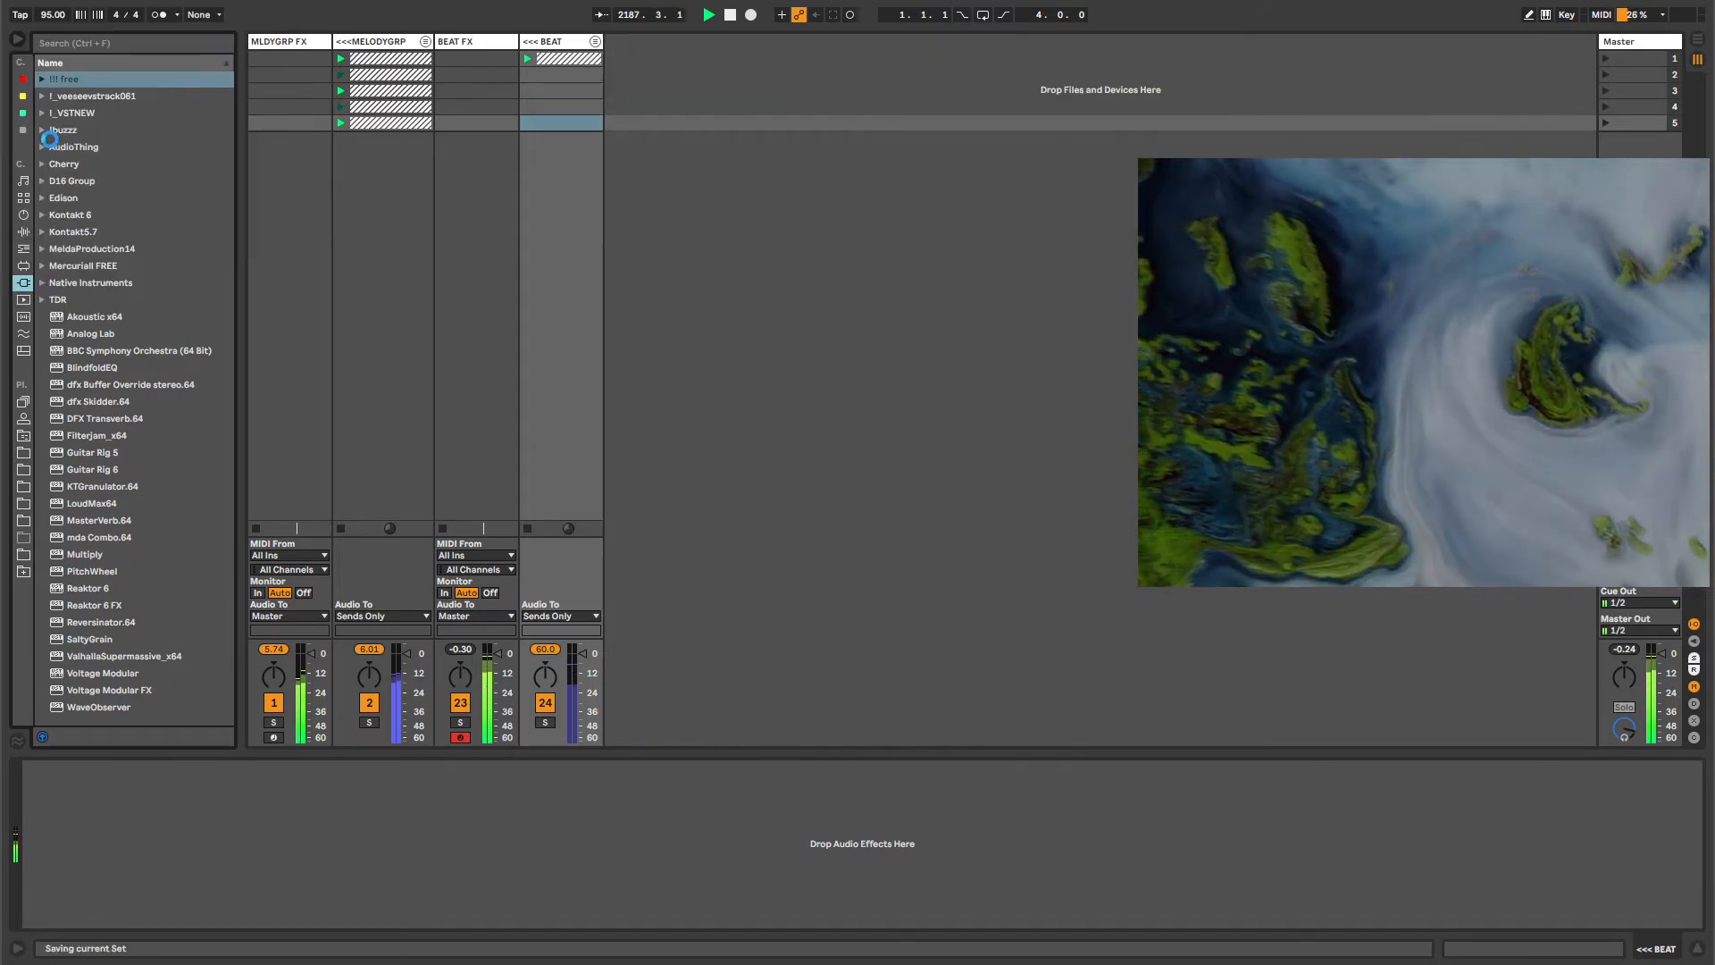
Unfold the <<< BEAT group, insert Guitar Rig 6 between the Gate and Limiter on BEAT FX and reposition its window.
click(594, 42)
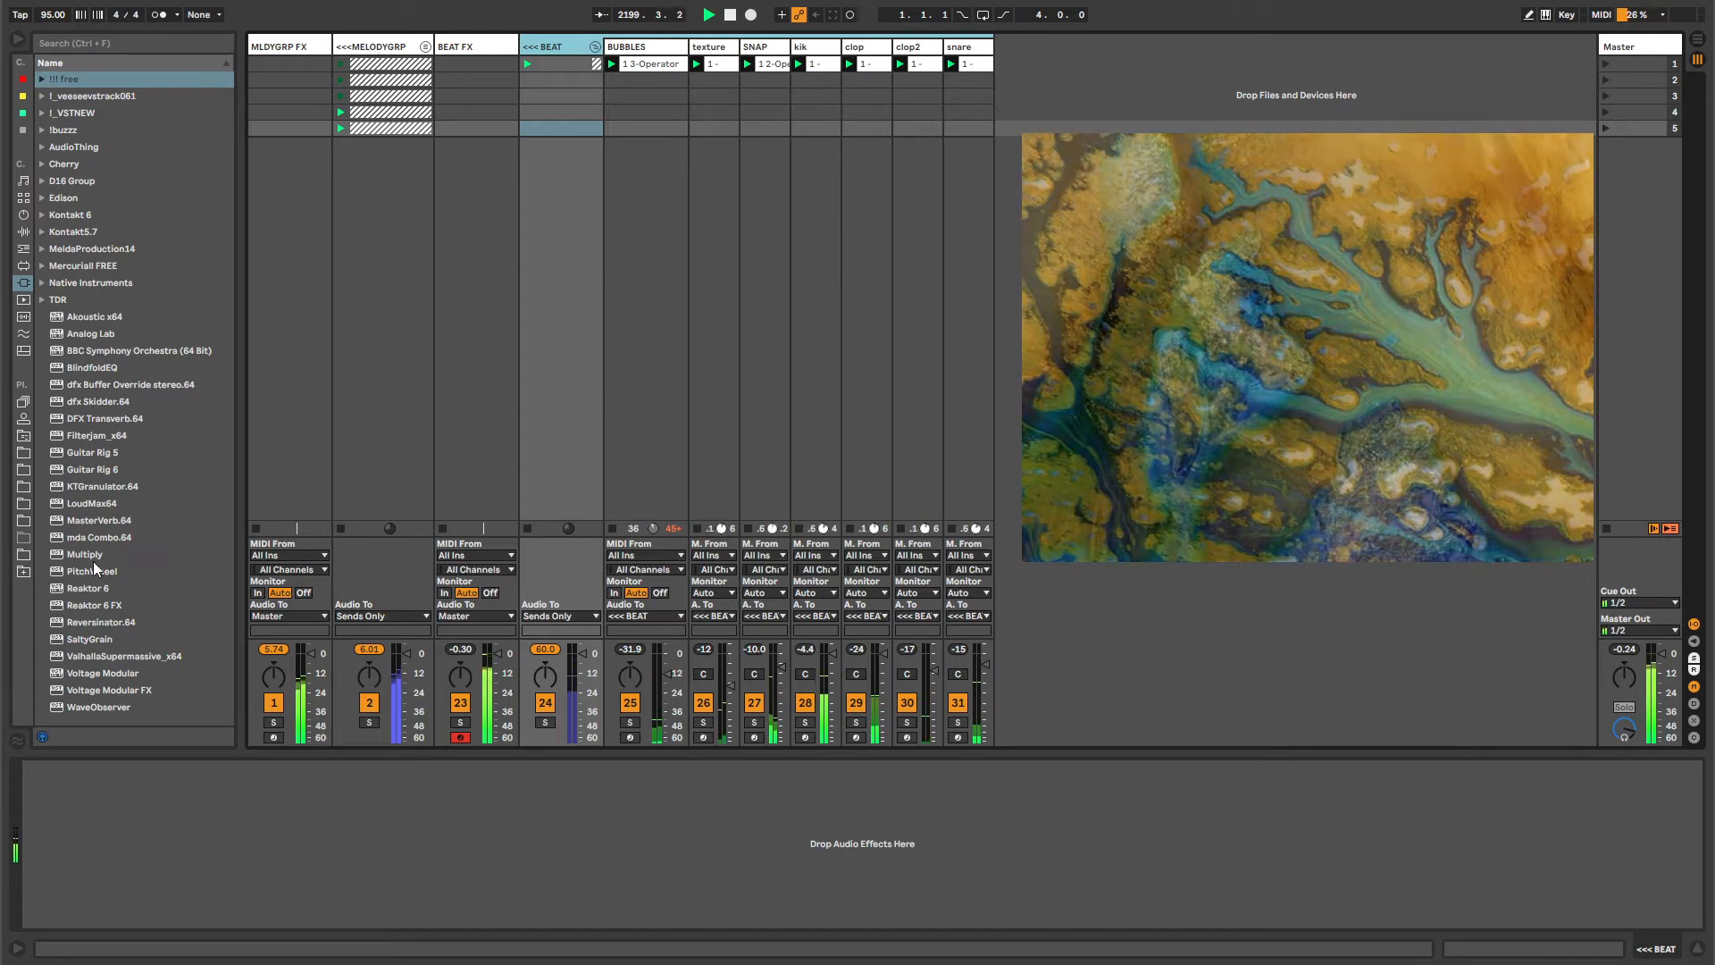
drag(100, 473, 270, 473)
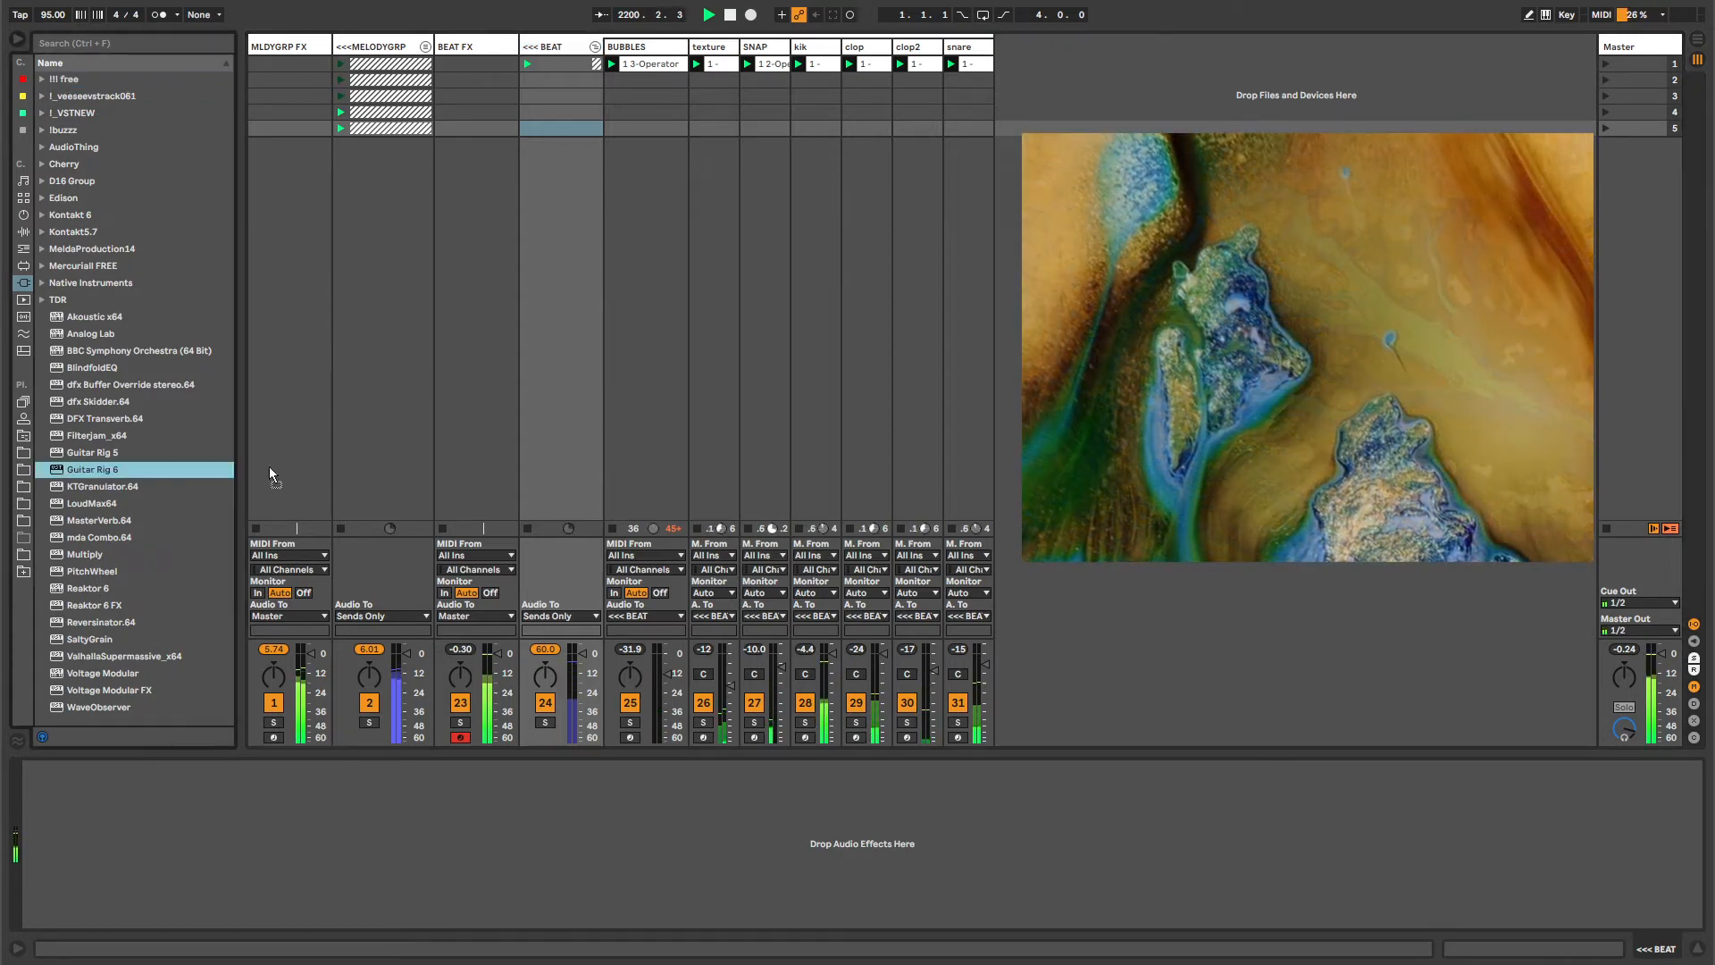
drag(458, 65, 522, 824)
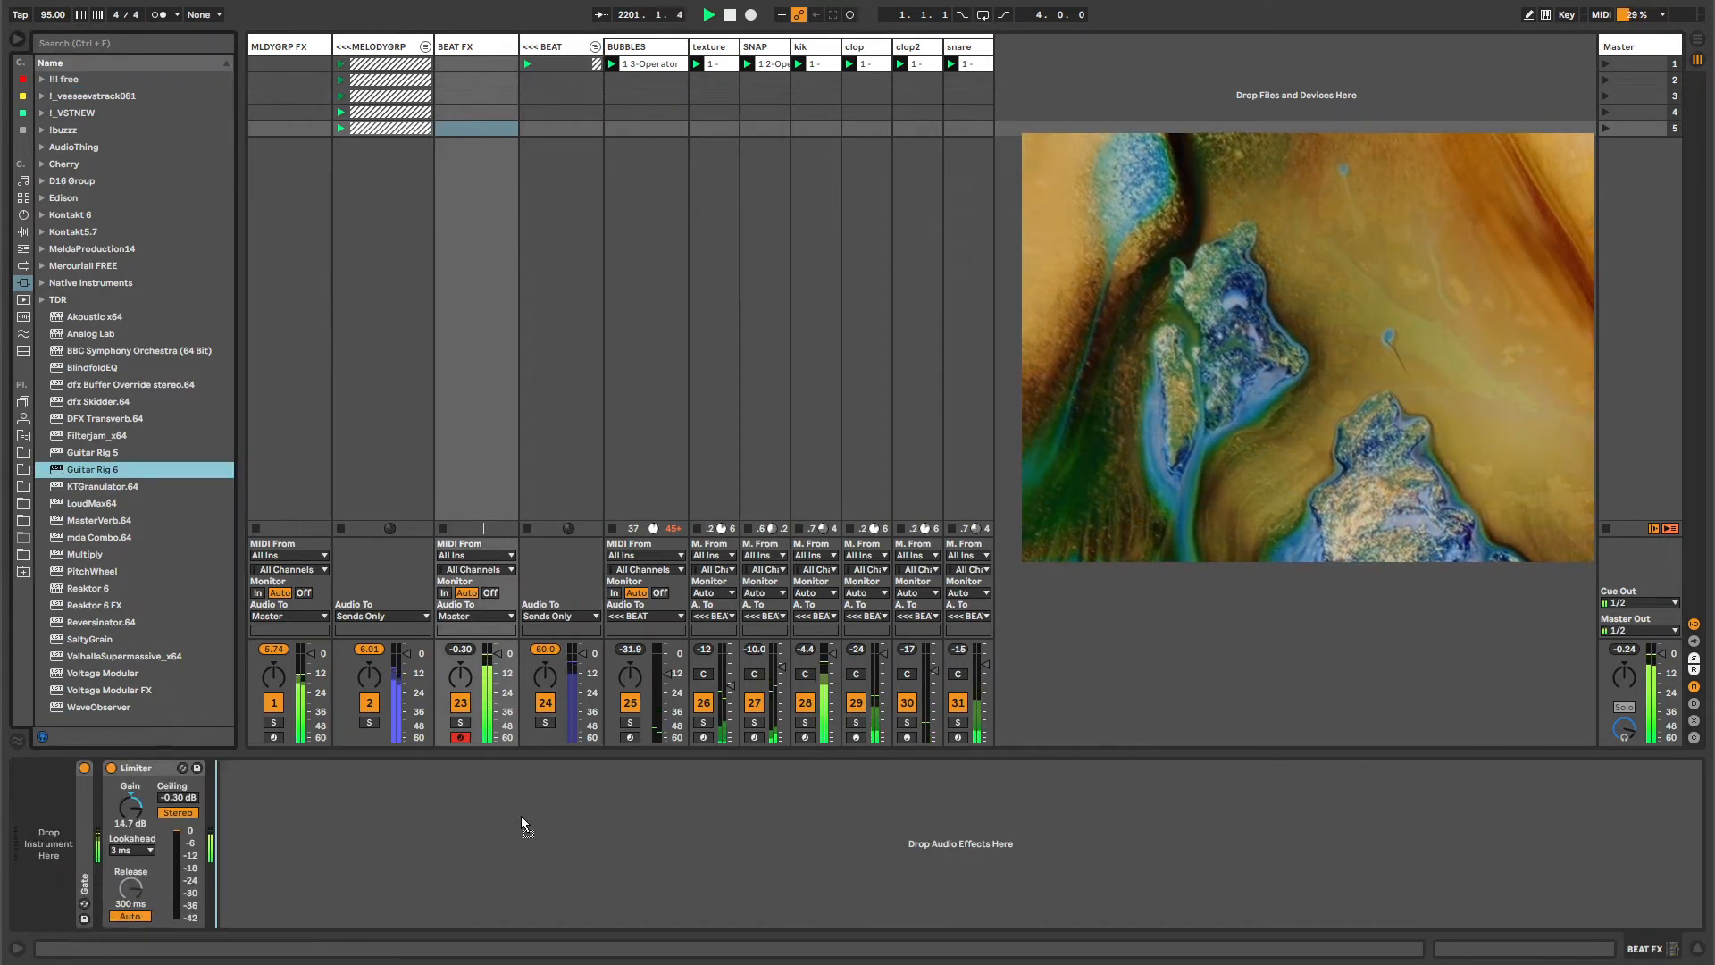
drag(264, 844, 128, 829)
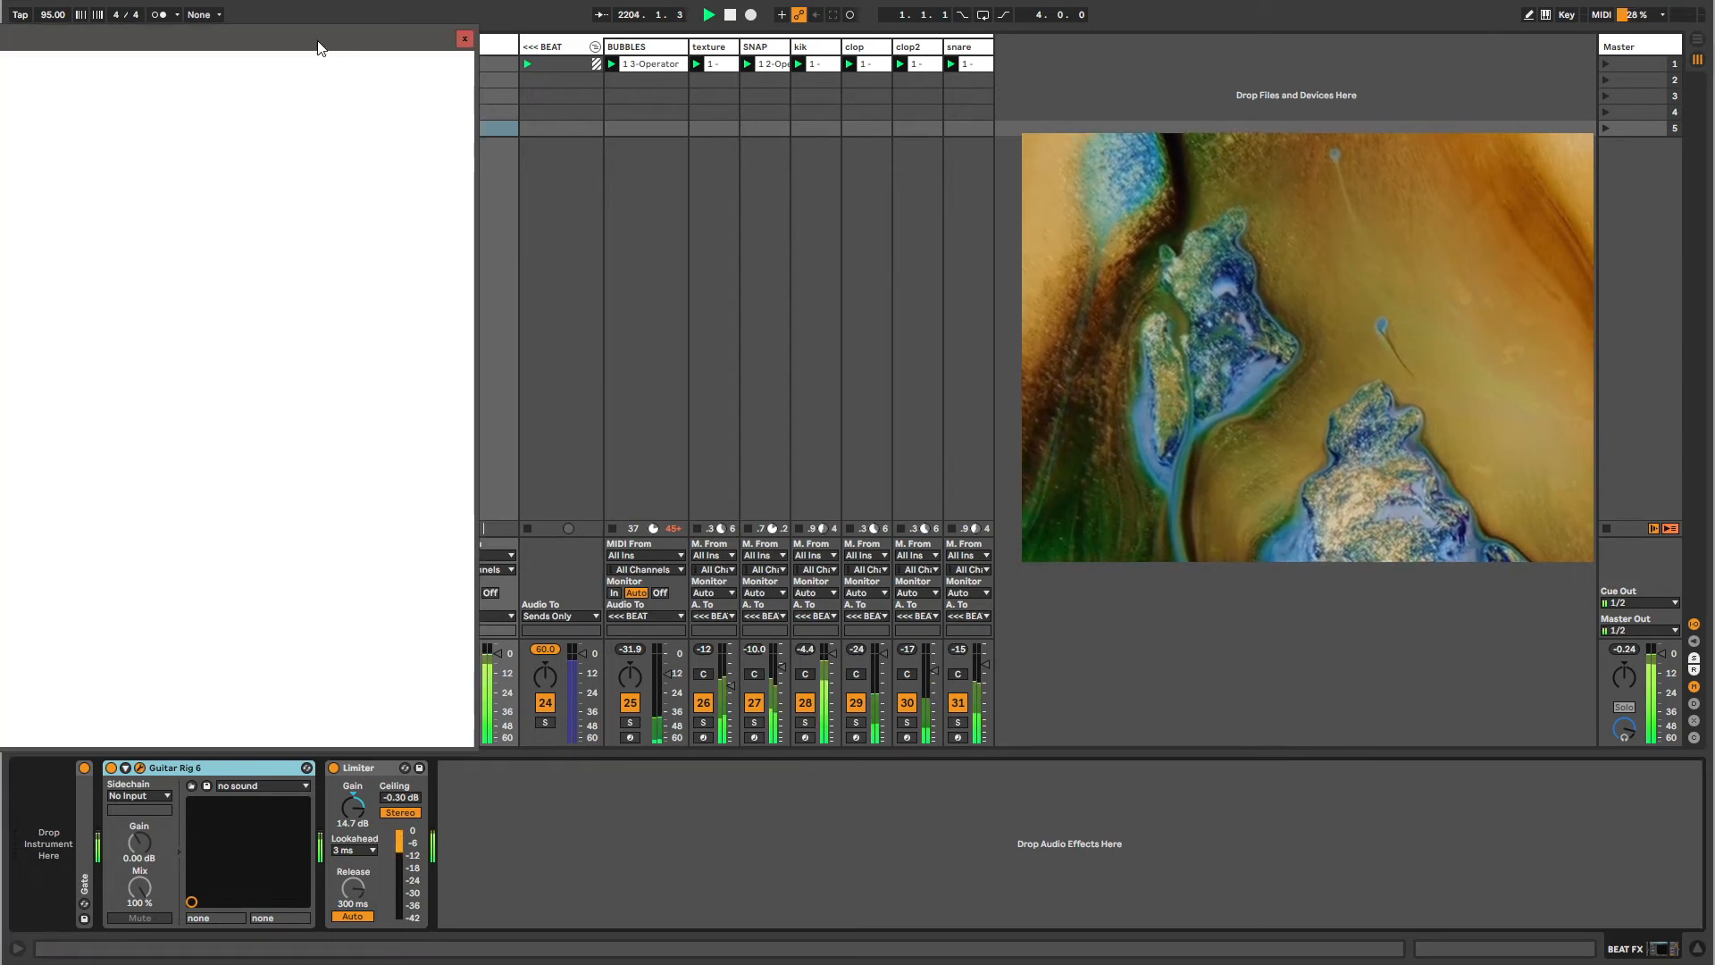
drag(738, 57, 1074, 59)
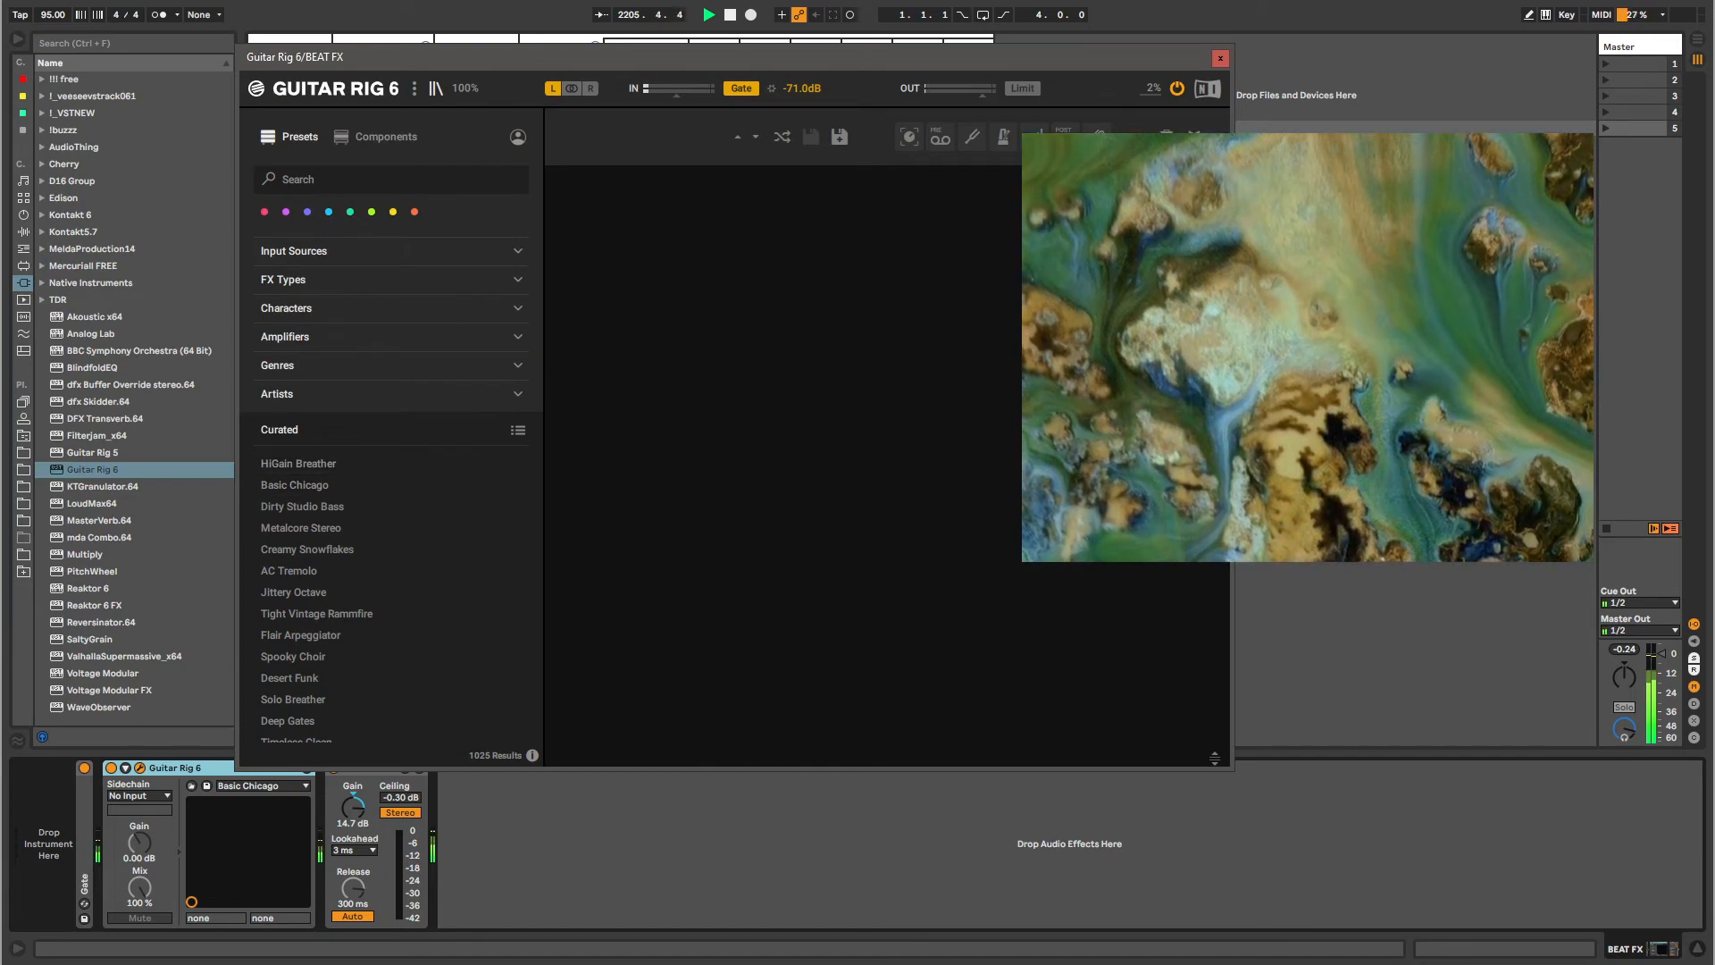
Move the Guitar Rig 6 window clear of the device chain and load the curated preset Jittery Octave.
click(1297, 323)
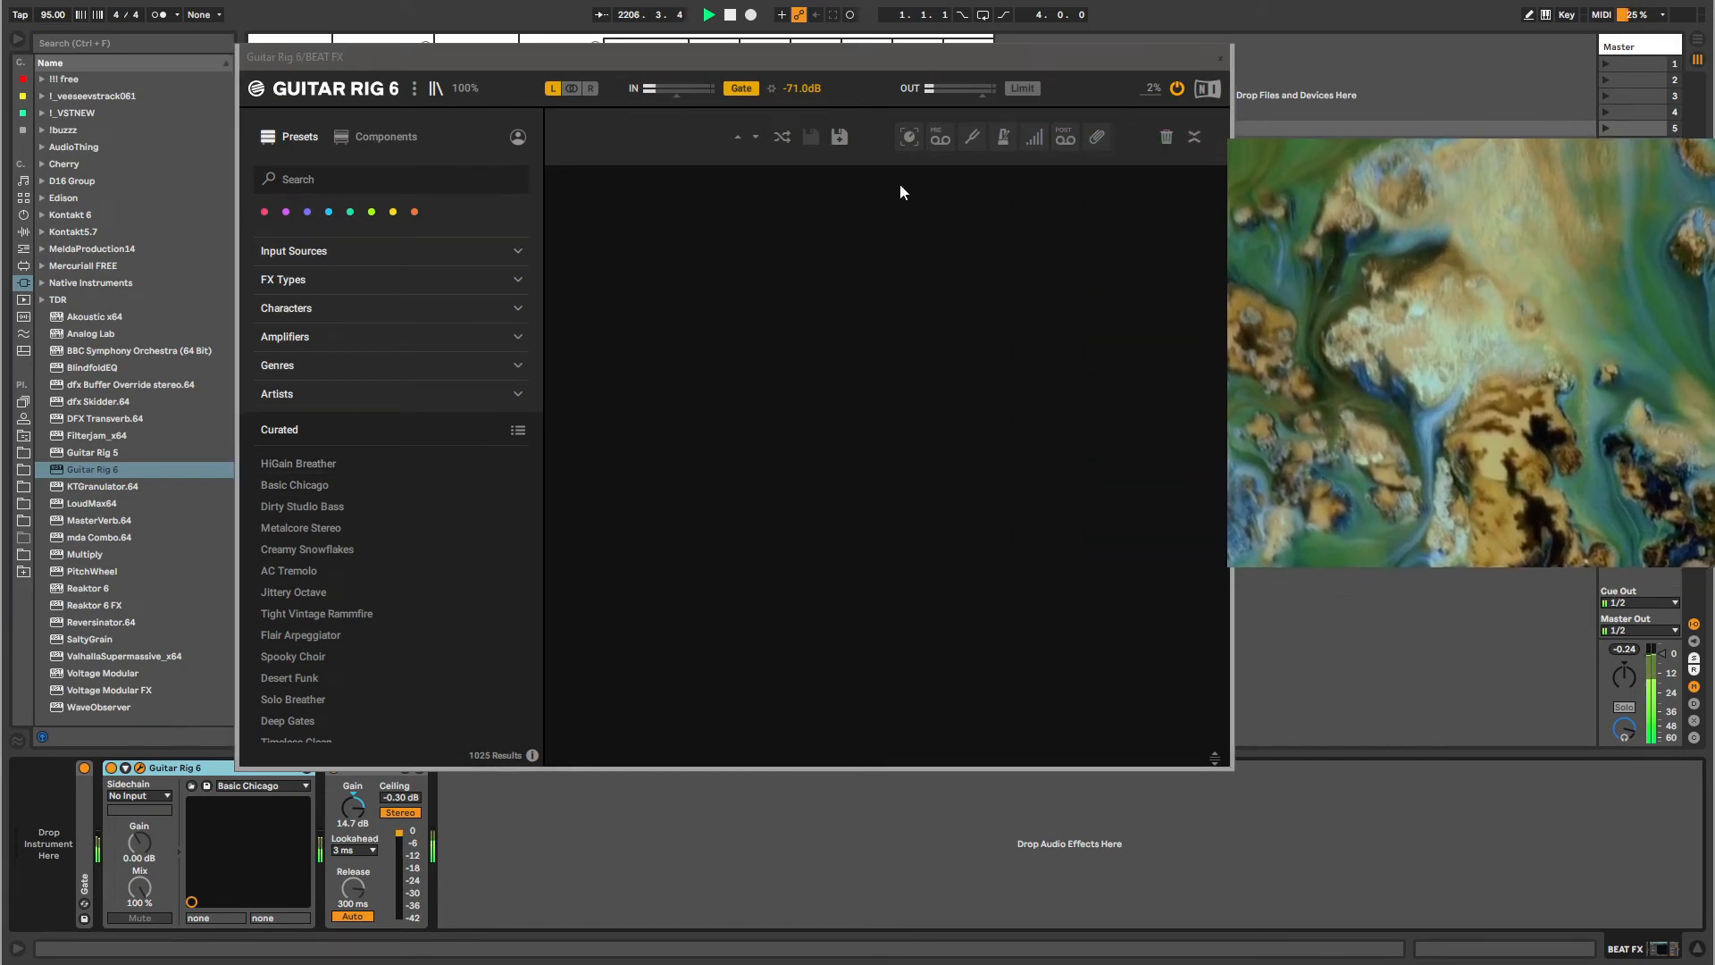
drag(768, 63, 656, 51)
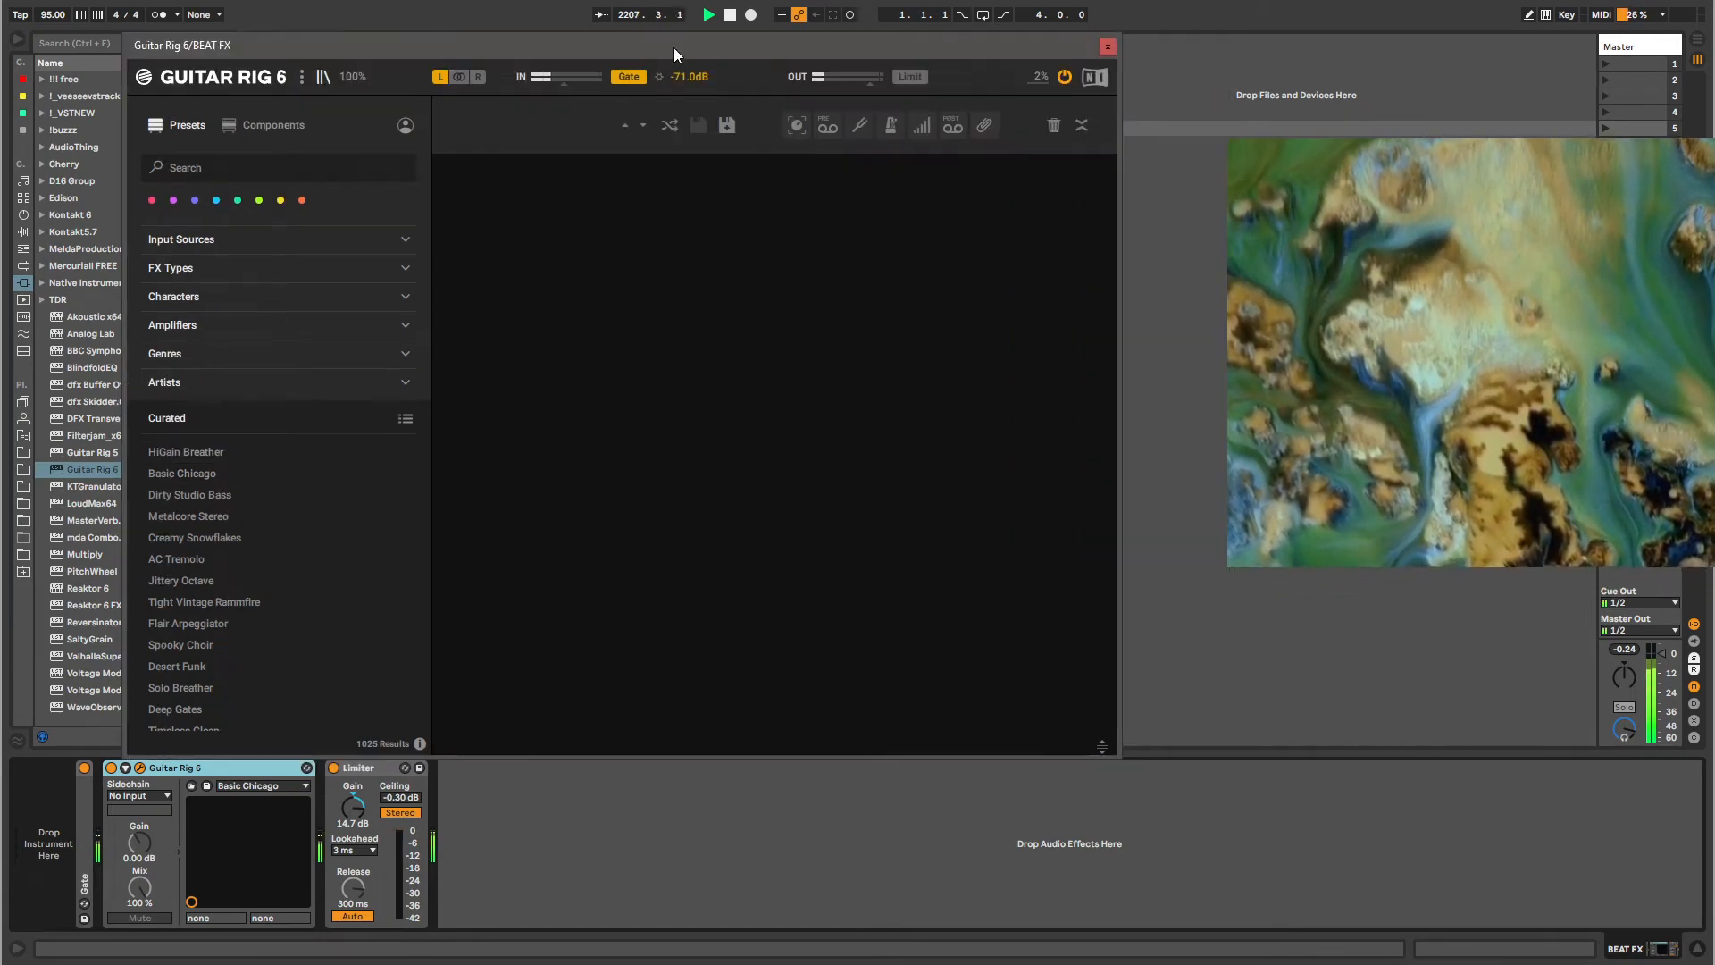
click(221, 449)
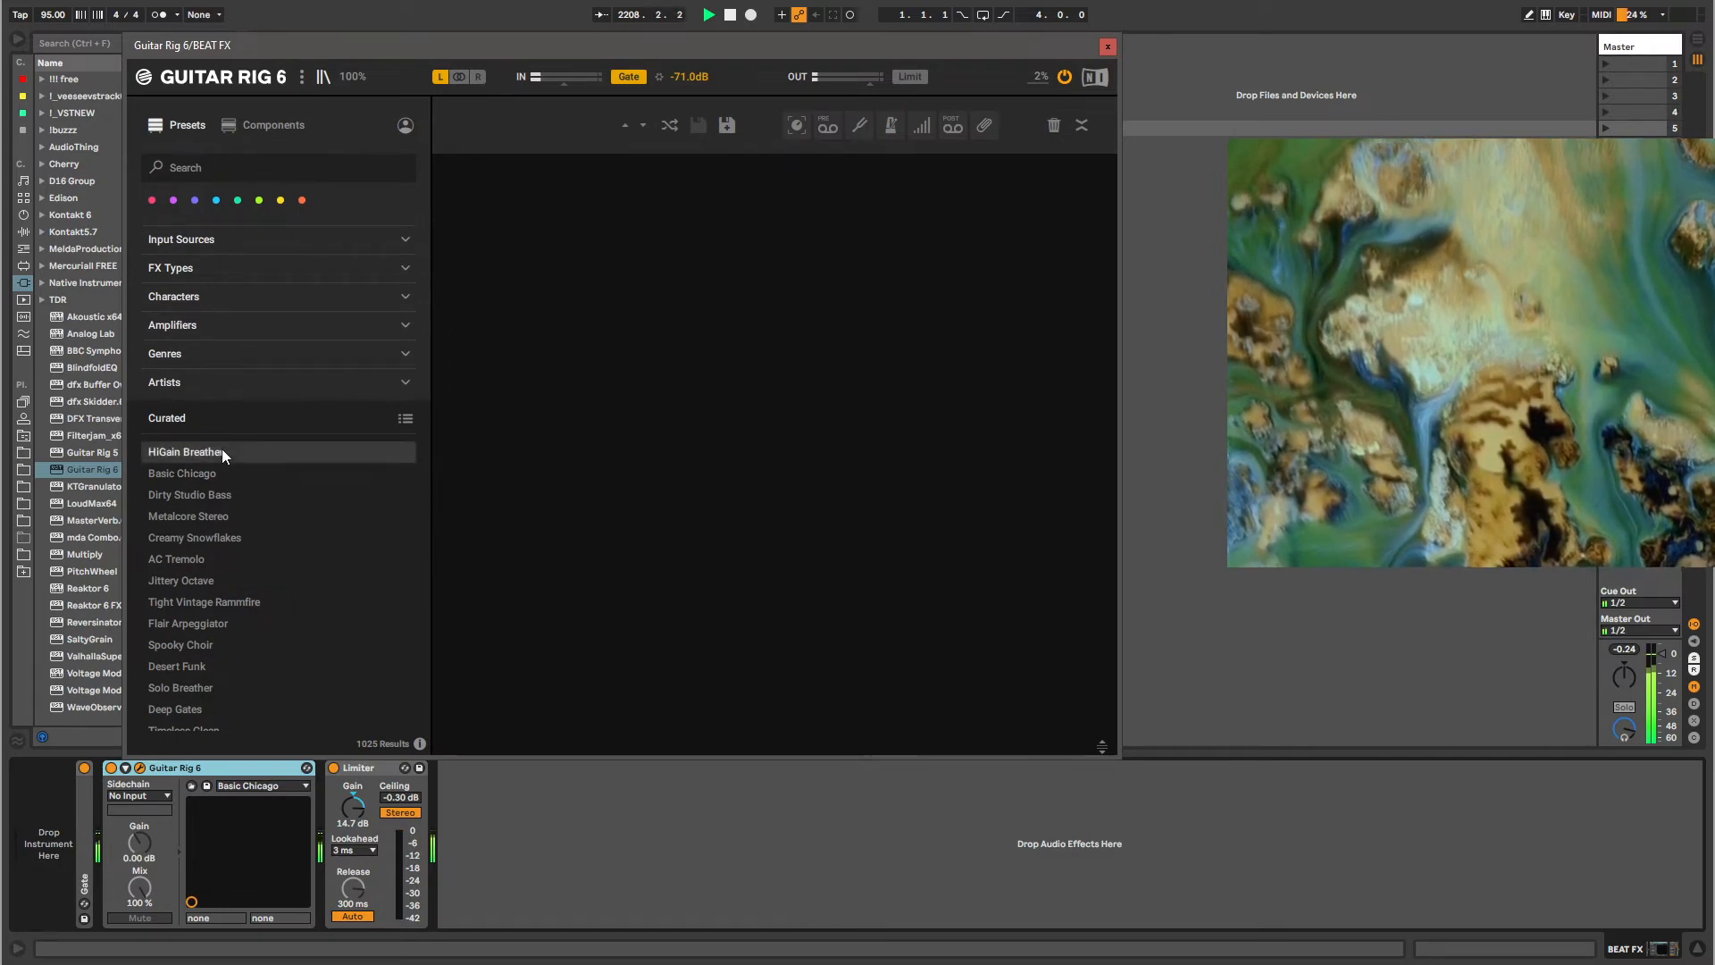
click(206, 468)
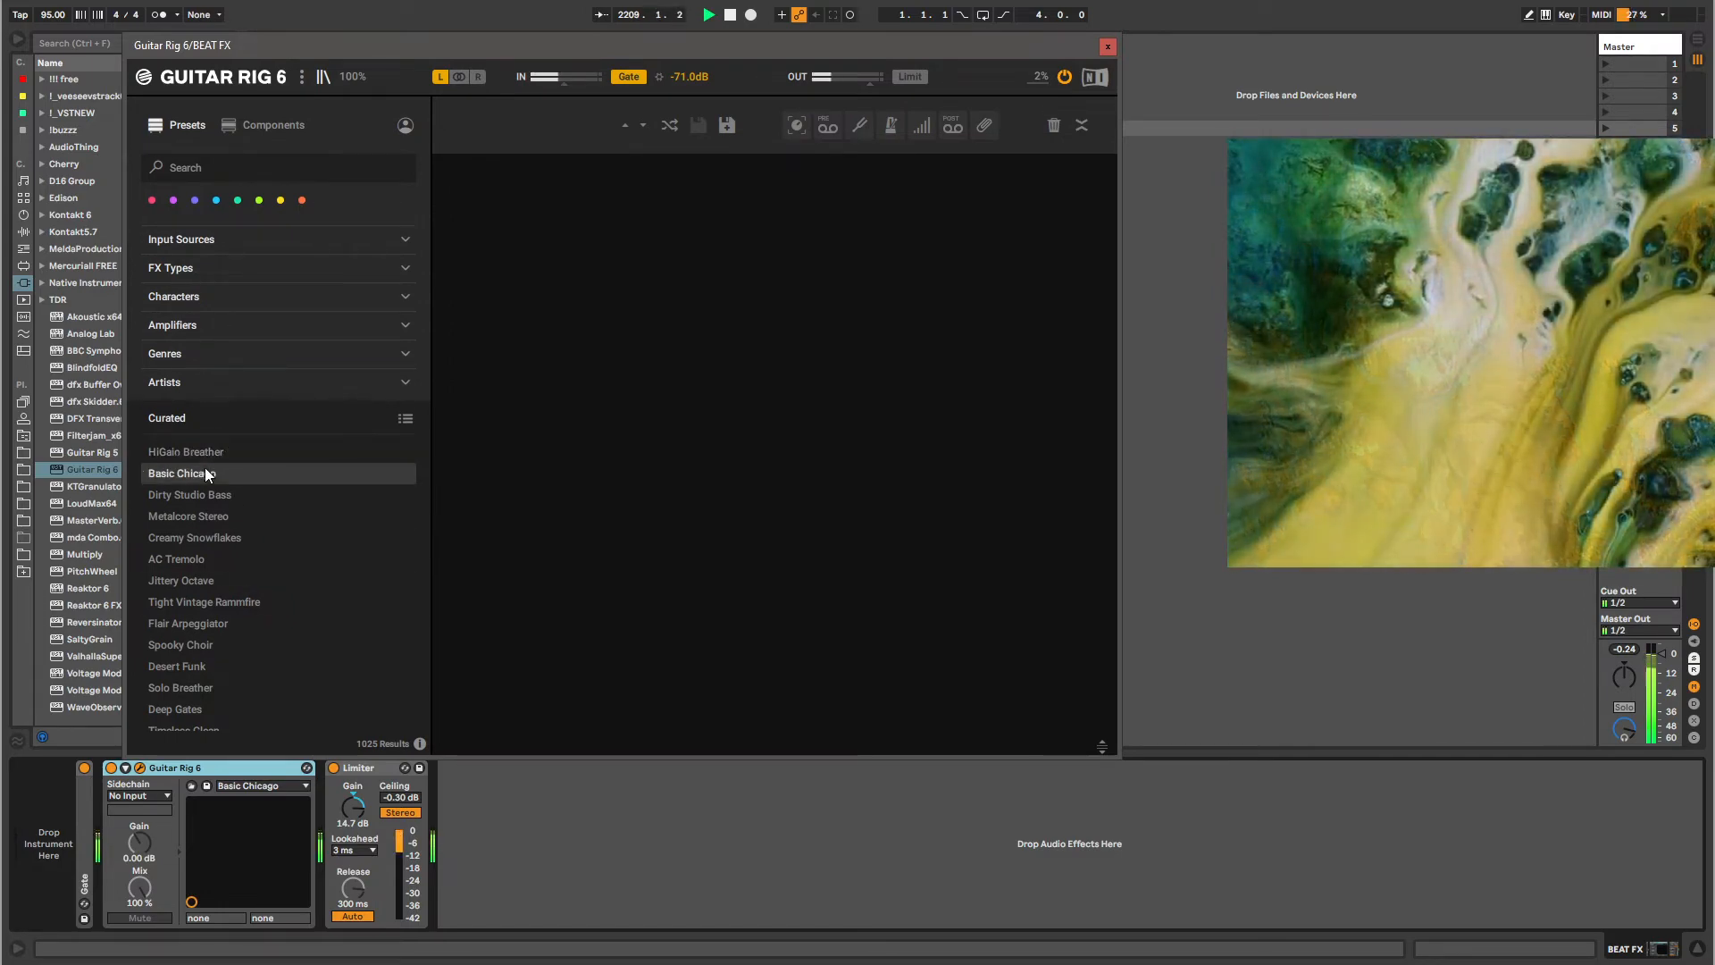
click(206, 581)
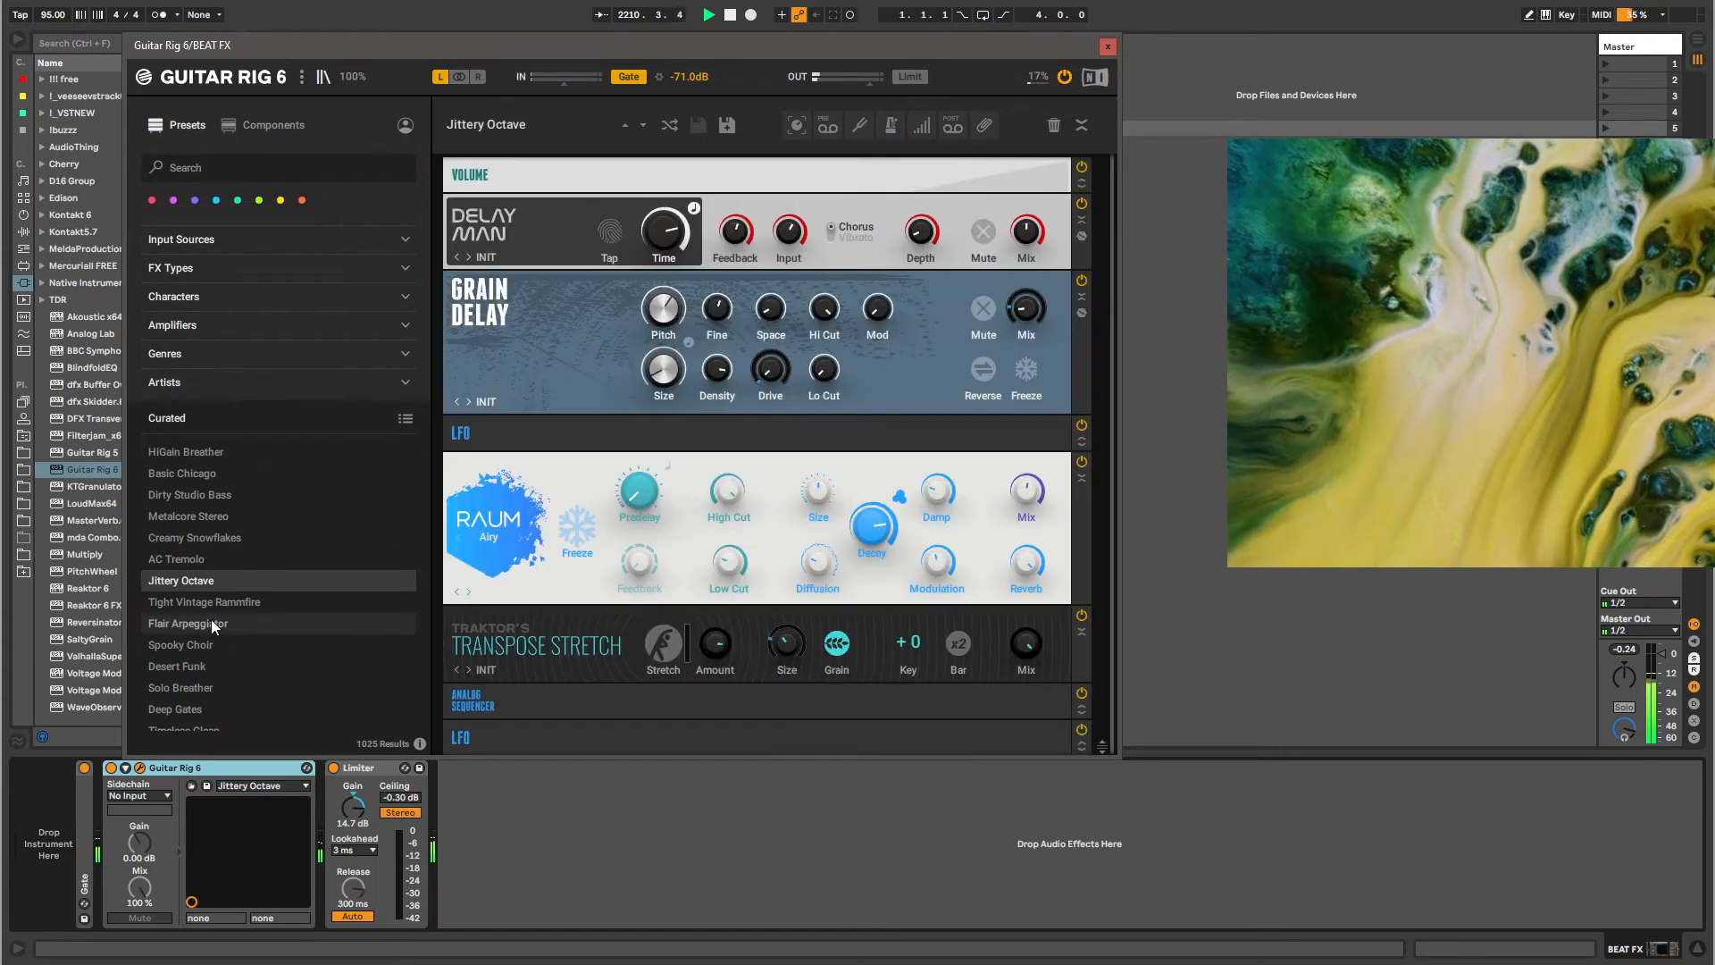
Add the default dry/wet Audio Effect Rack ahead of Guitar Rig 6 on BEAT FX and move Guitar Rig 6 into its W chain.
click(502, 897)
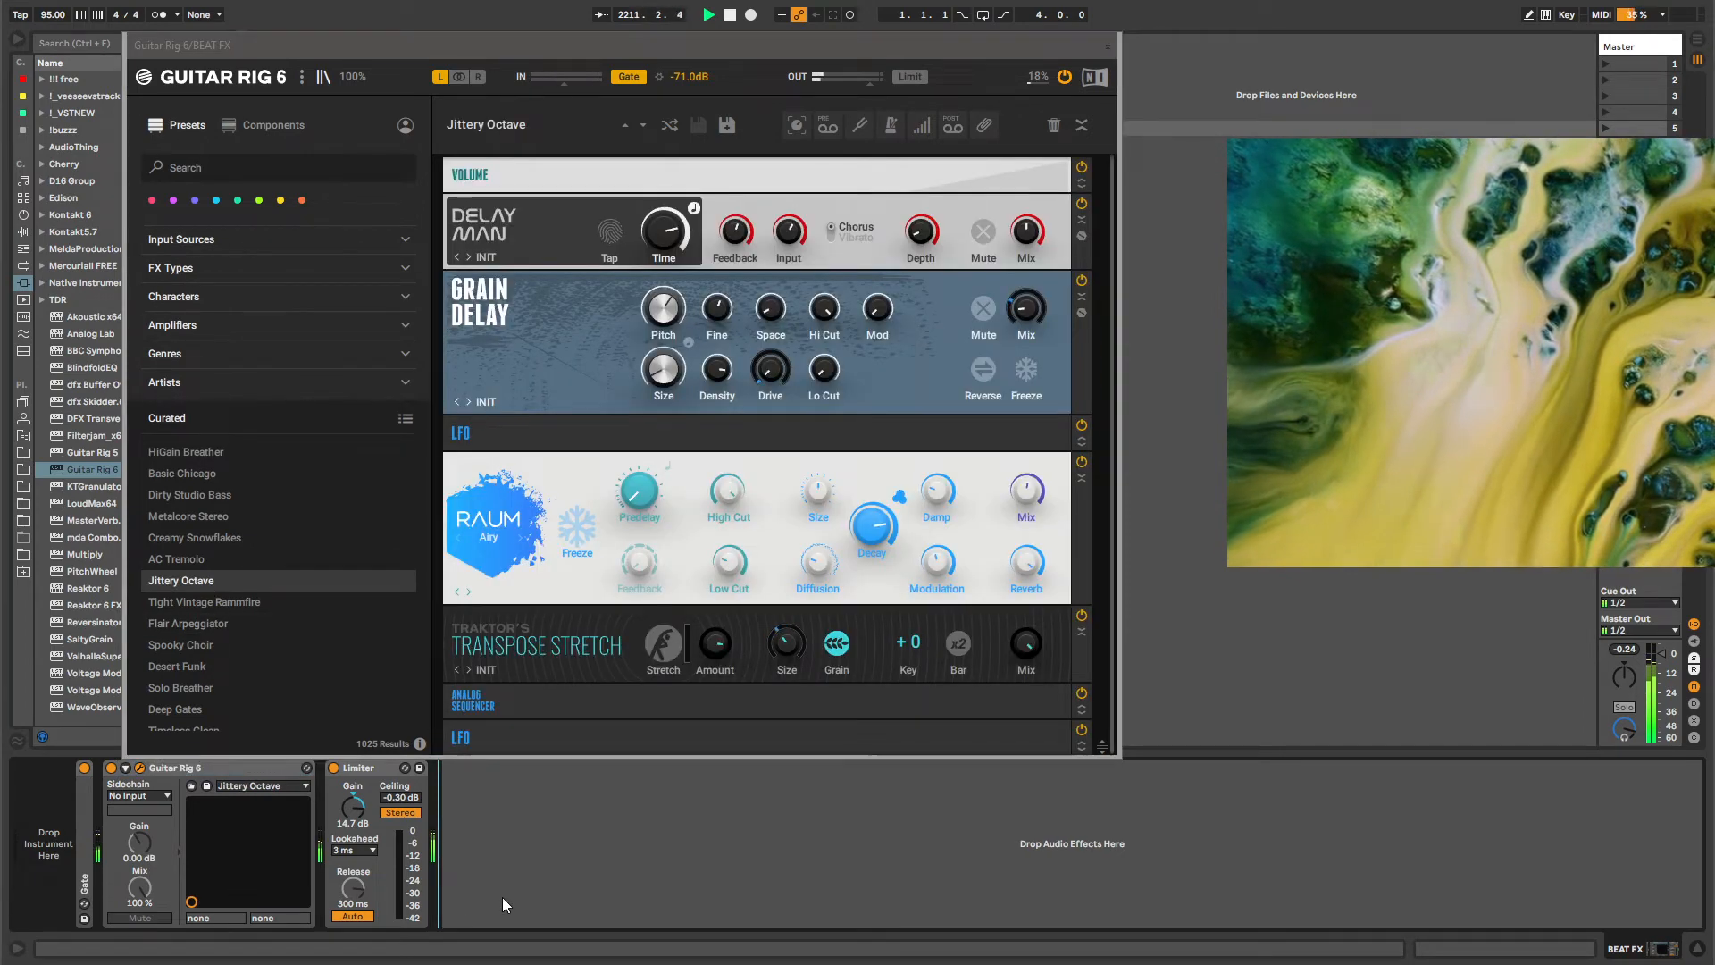
key(ctrl+f)
text(audio effect rack)
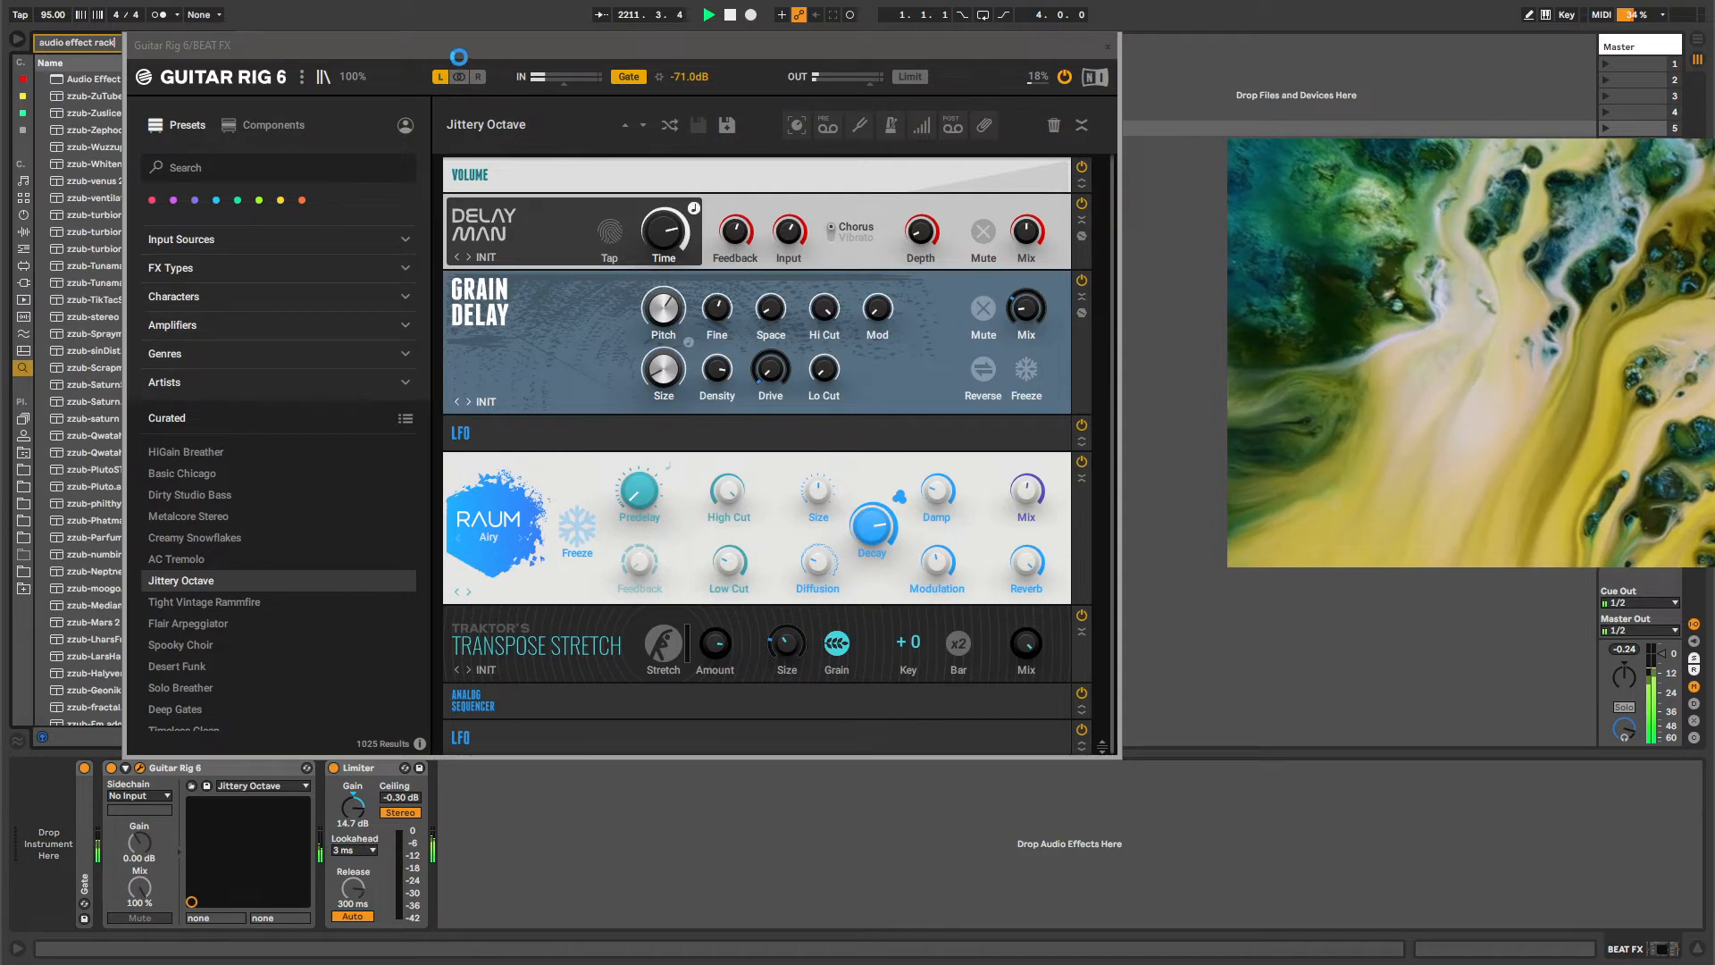
key(Return)
drag(465, 48, 464, 13)
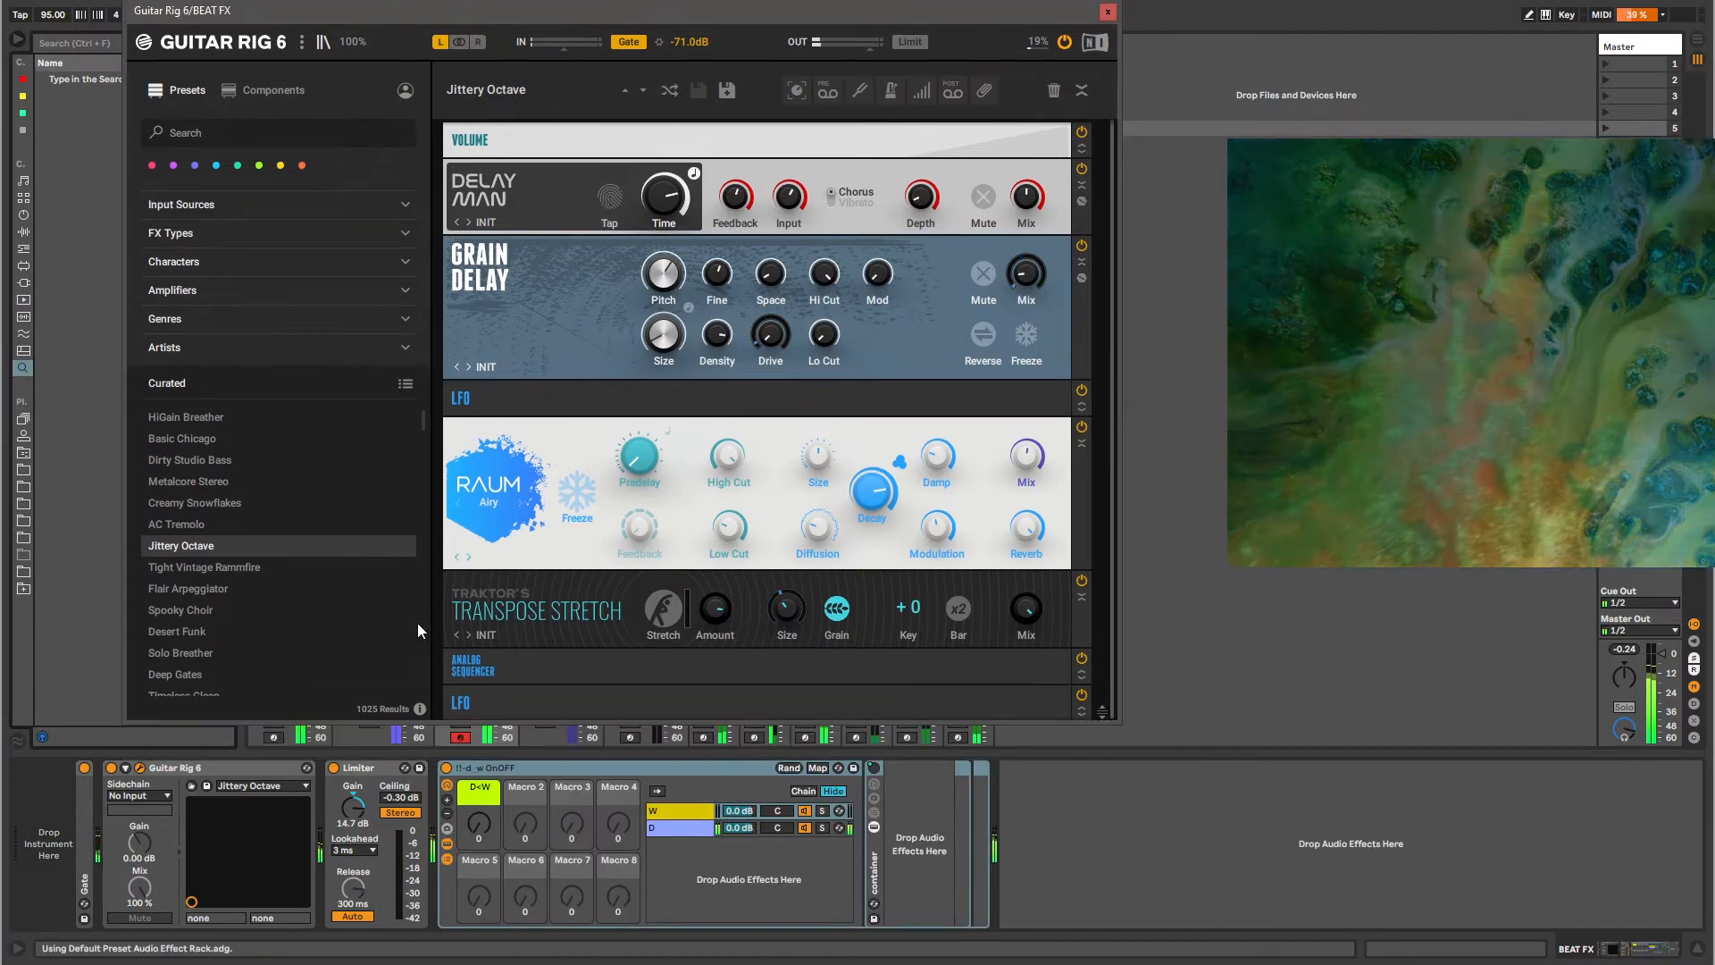
drag(495, 767, 106, 784)
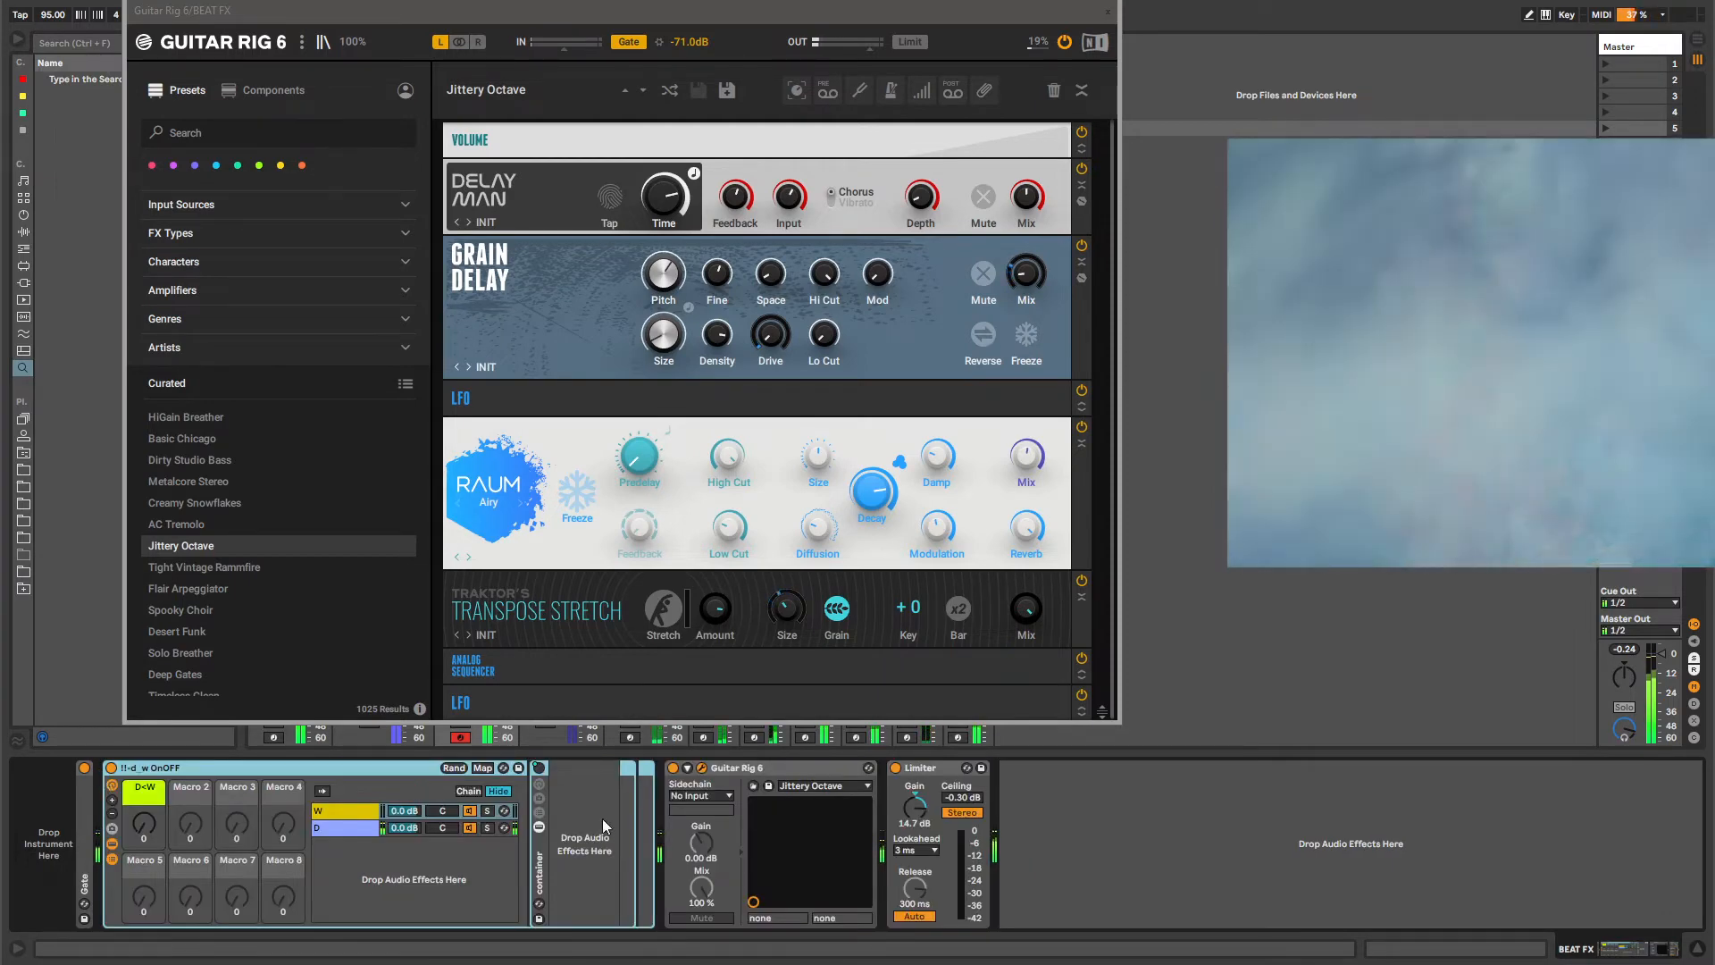
mouse_move(728, 769)
mouse_down()
mouse_move(512, 781)
mouse_move(533, 811)
mouse_move(564, 813)
mouse_up()
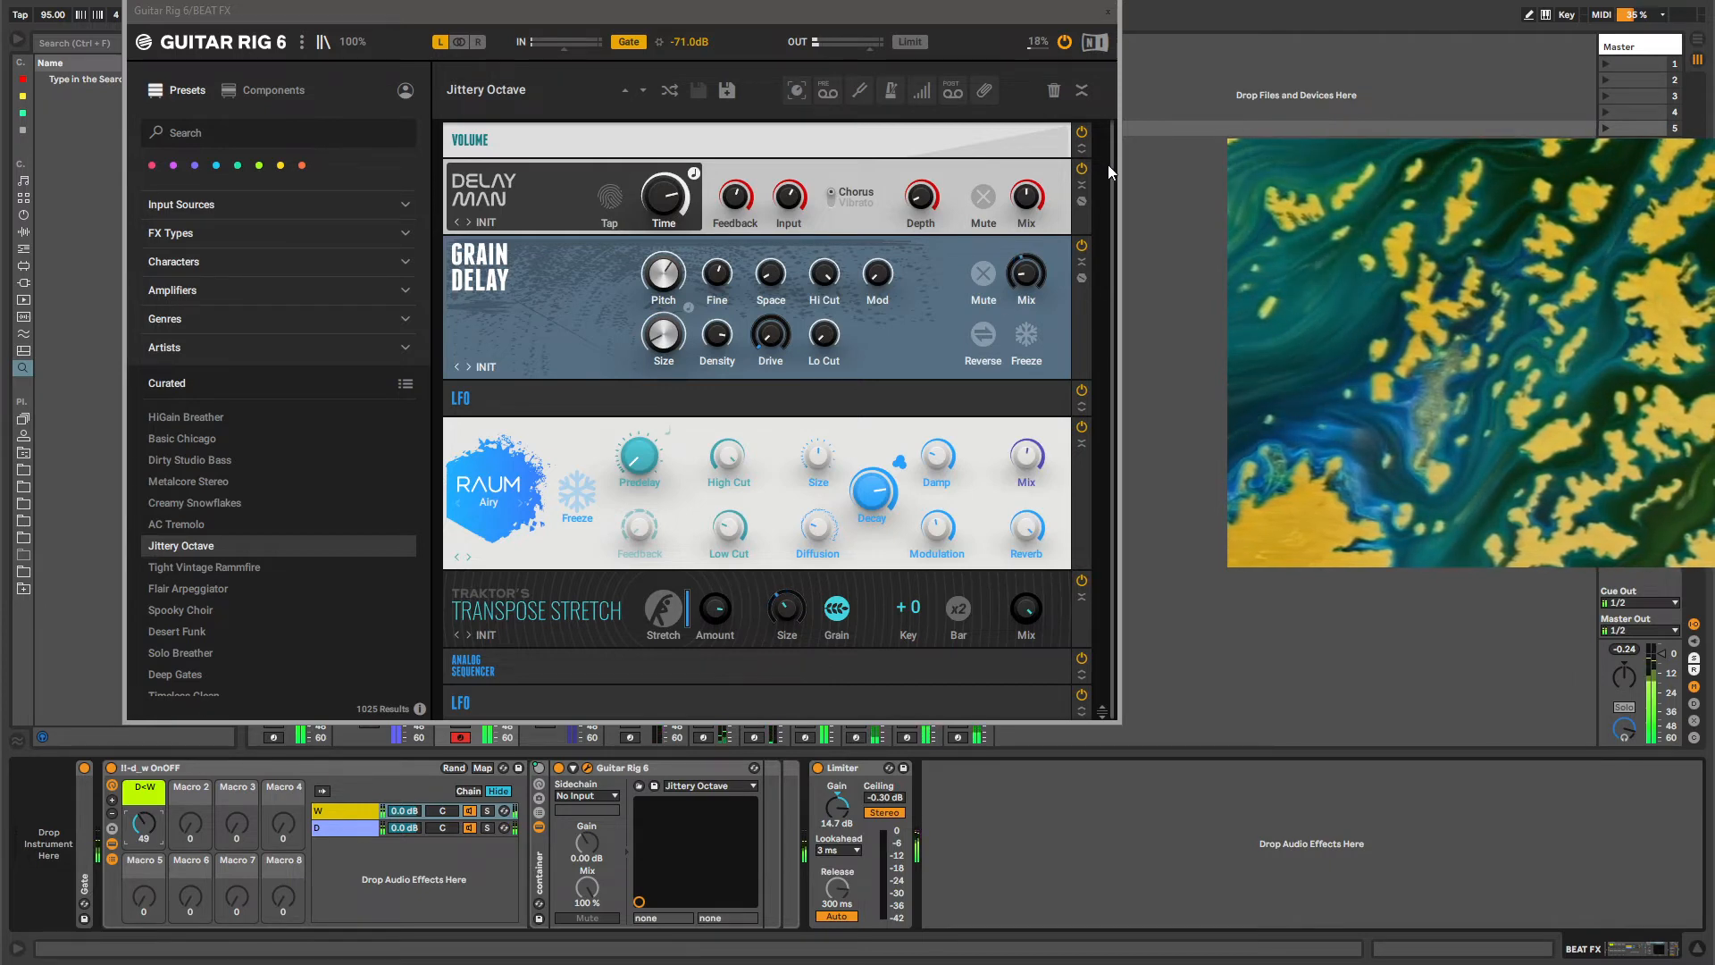
Audition the curated Guitar Rig 6 presets Desert Funk and Timeless Clean on the beat.
drag(1112, 167, 1117, 260)
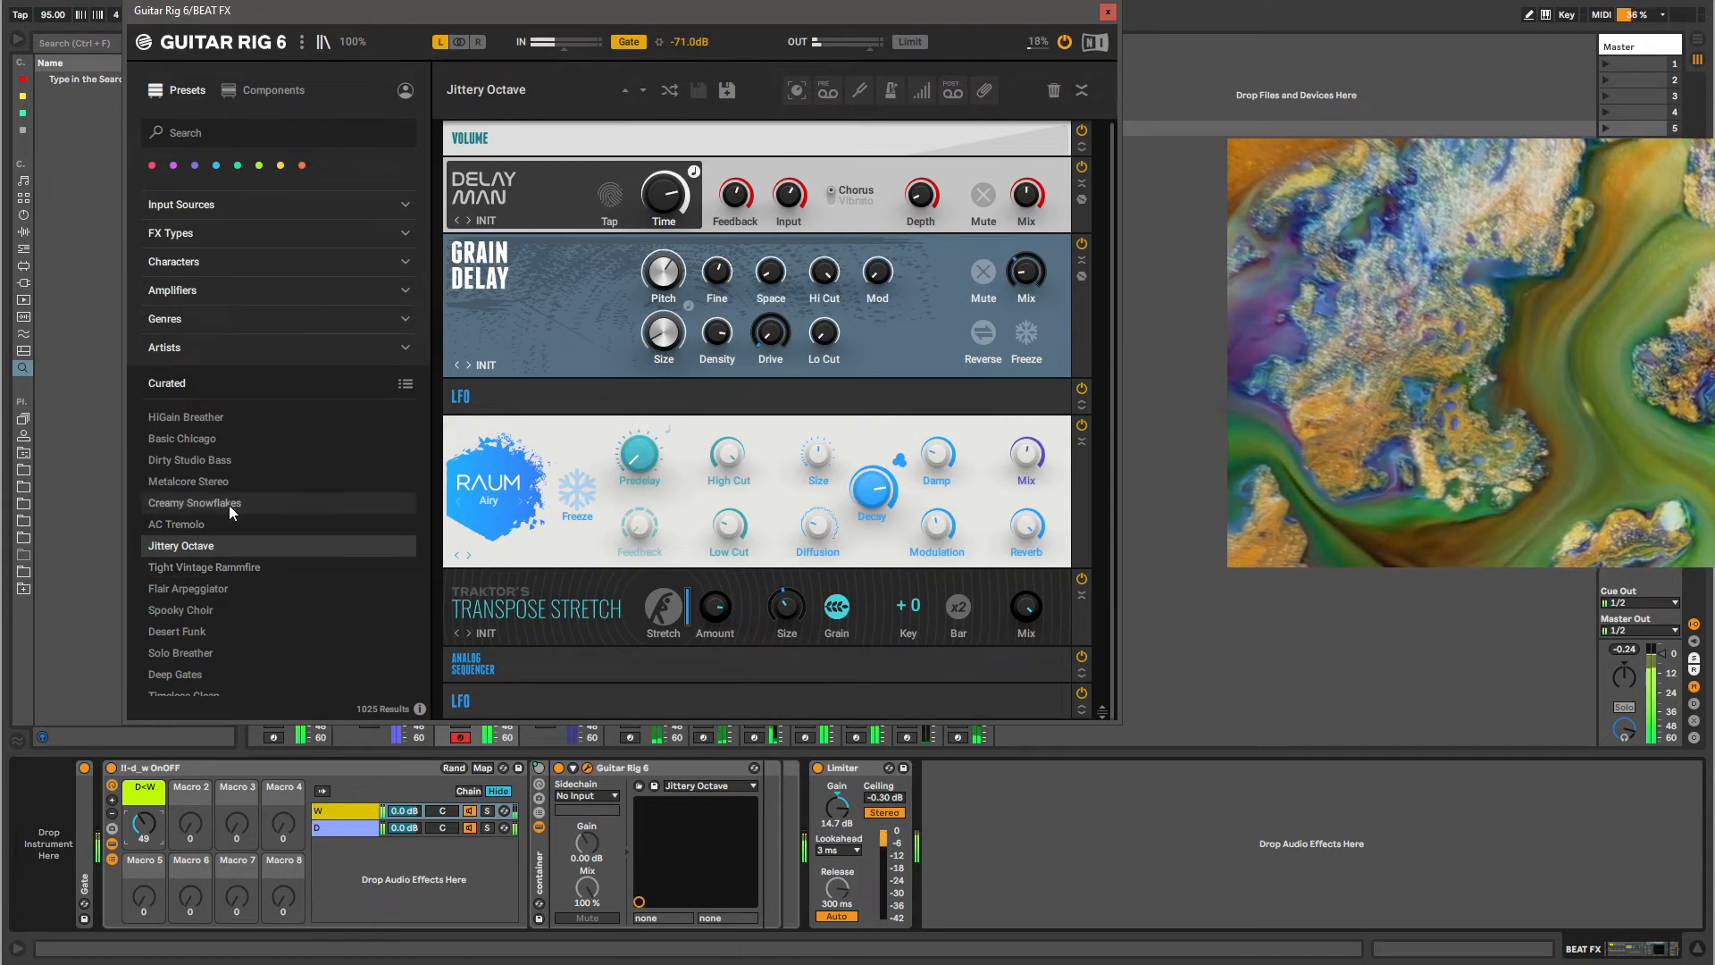
scroll(223, 533, down, 5)
scroll(224, 525, up, 3)
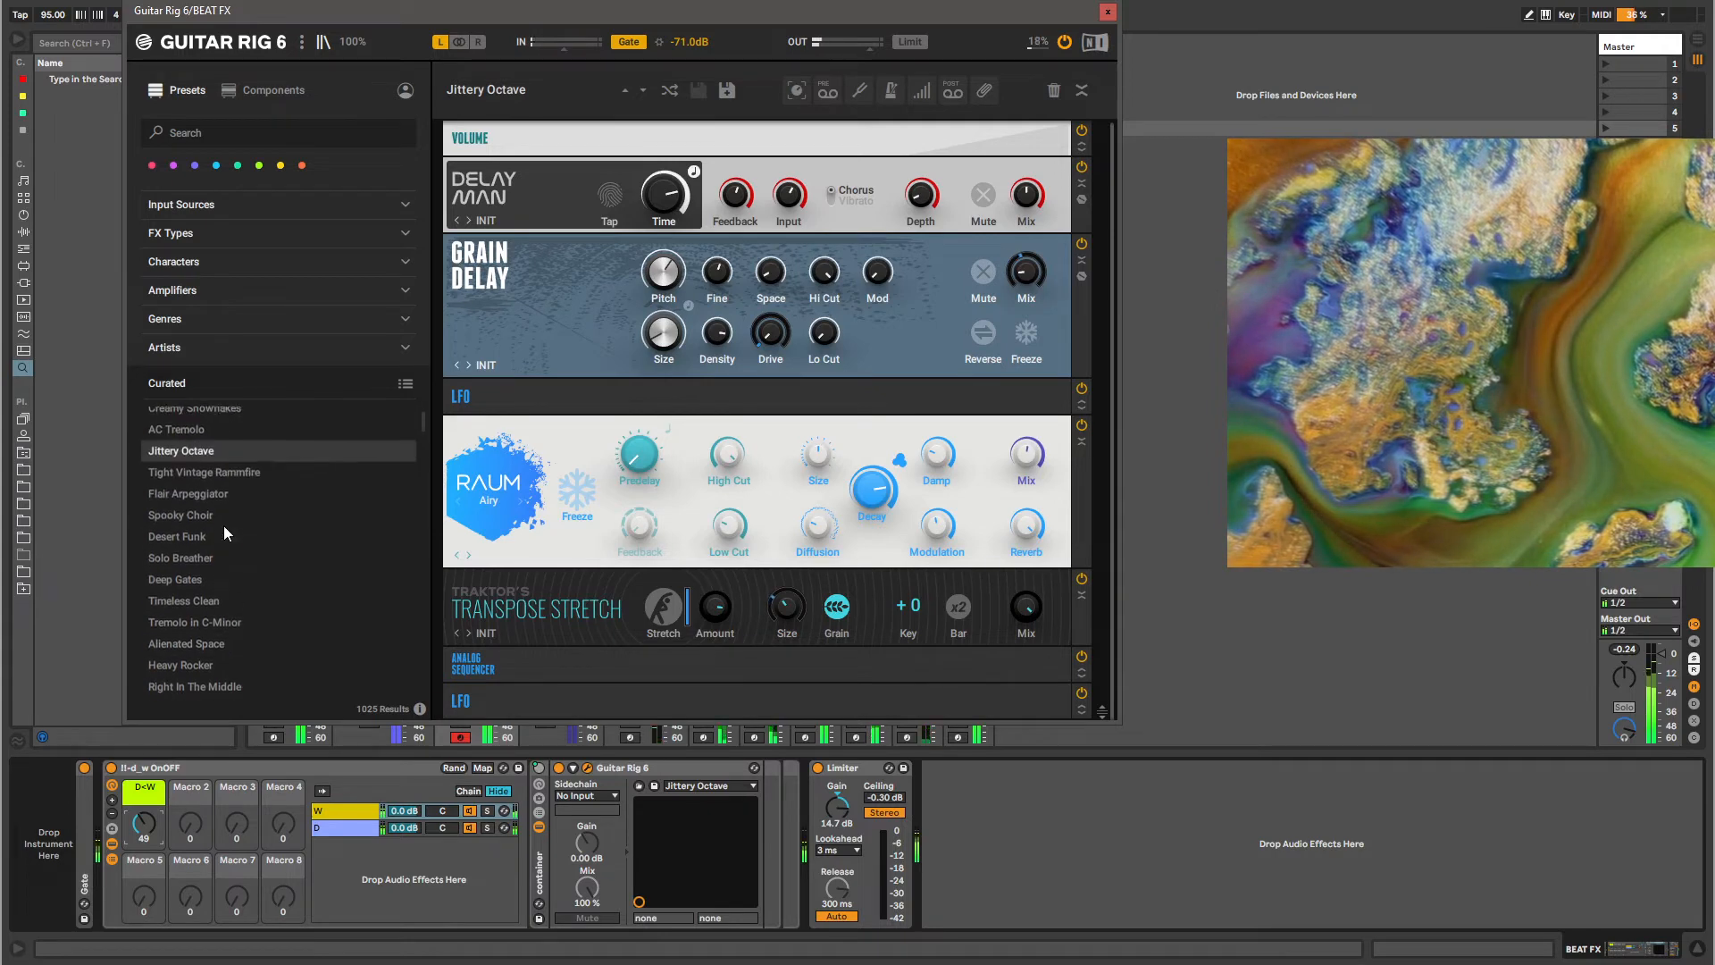
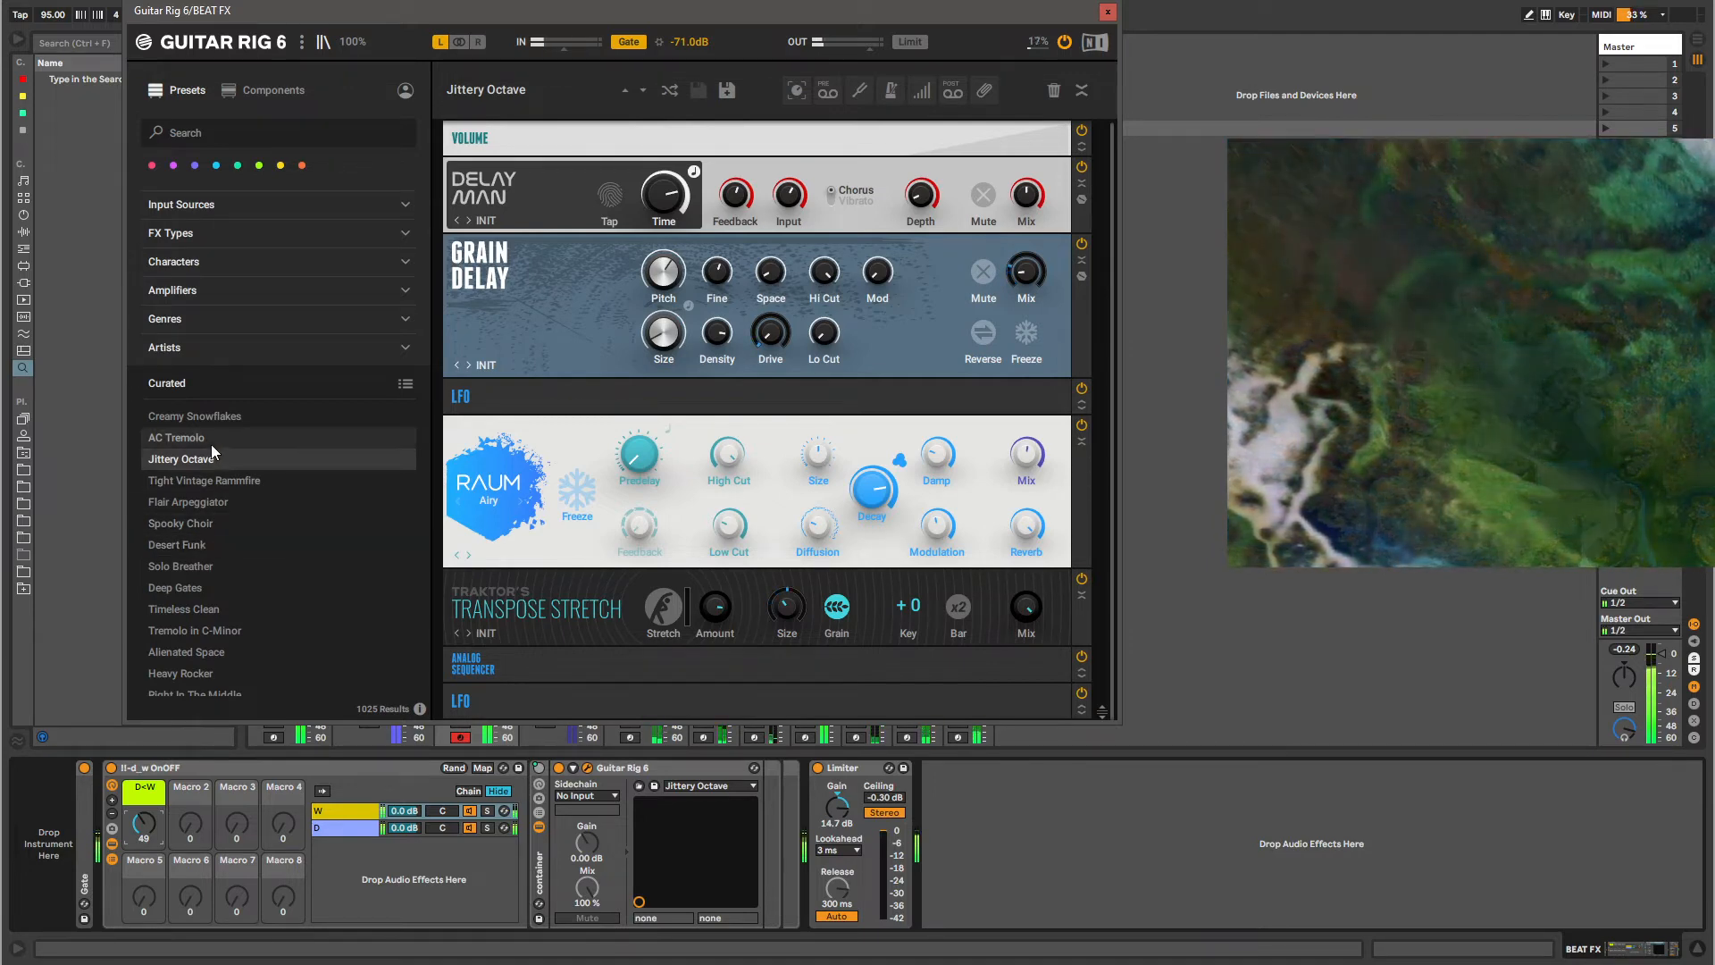
click(211, 550)
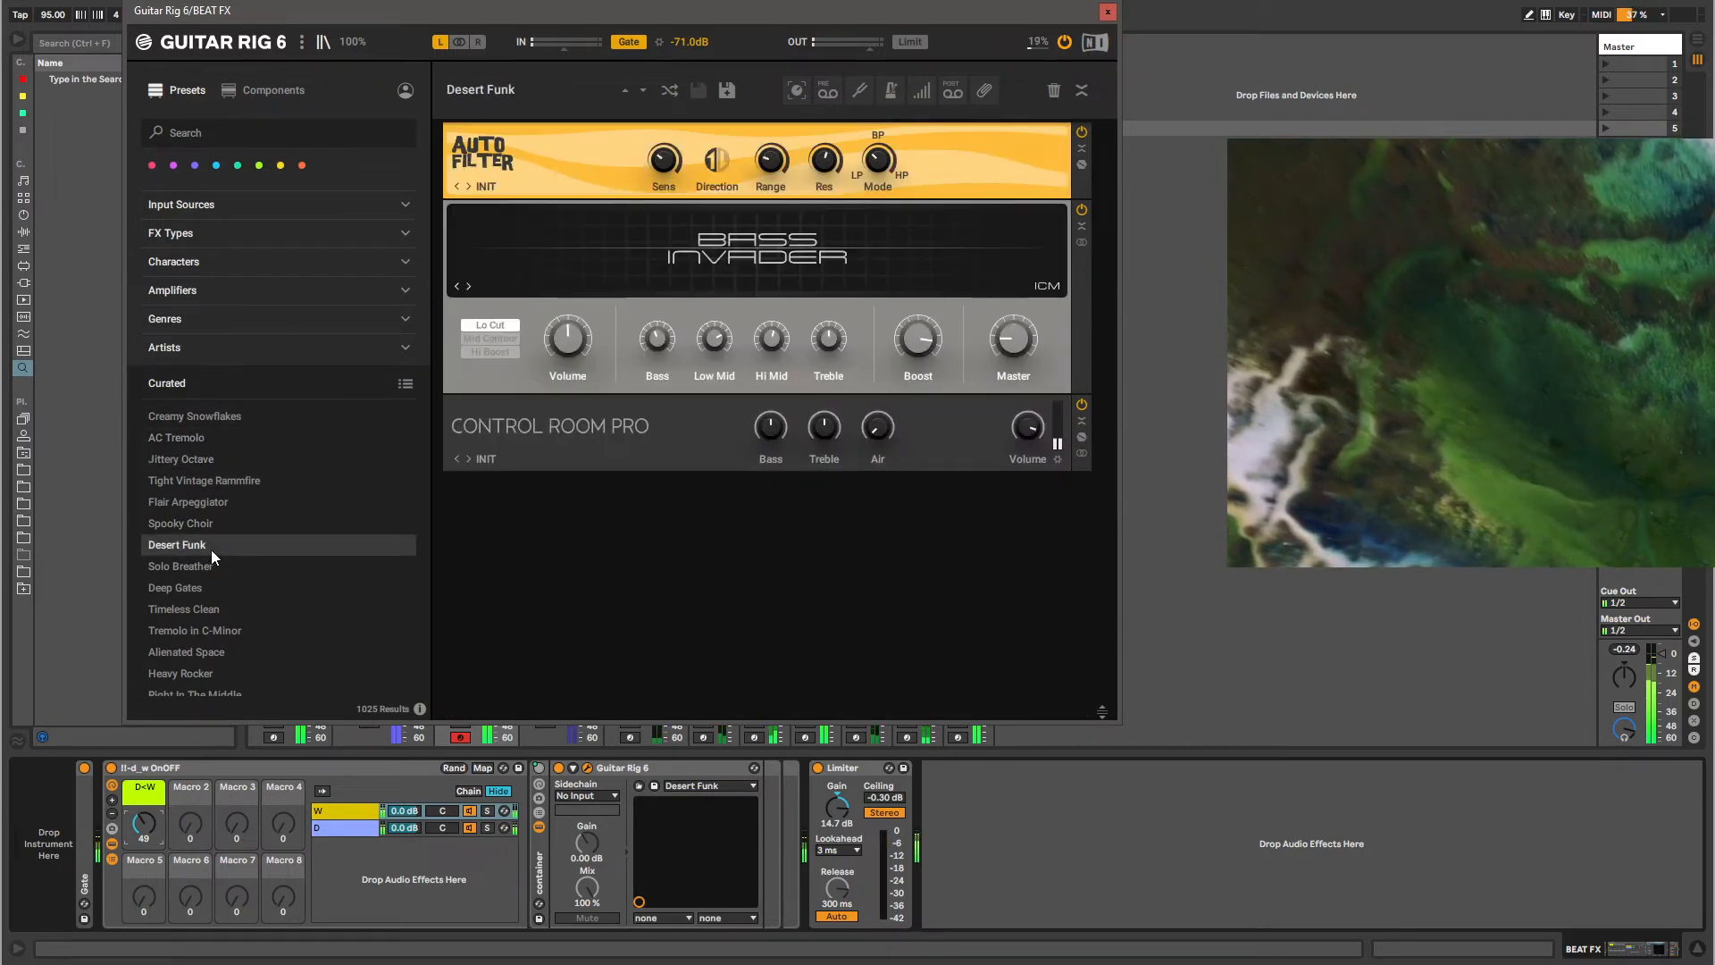
scroll(212, 582, down, 3)
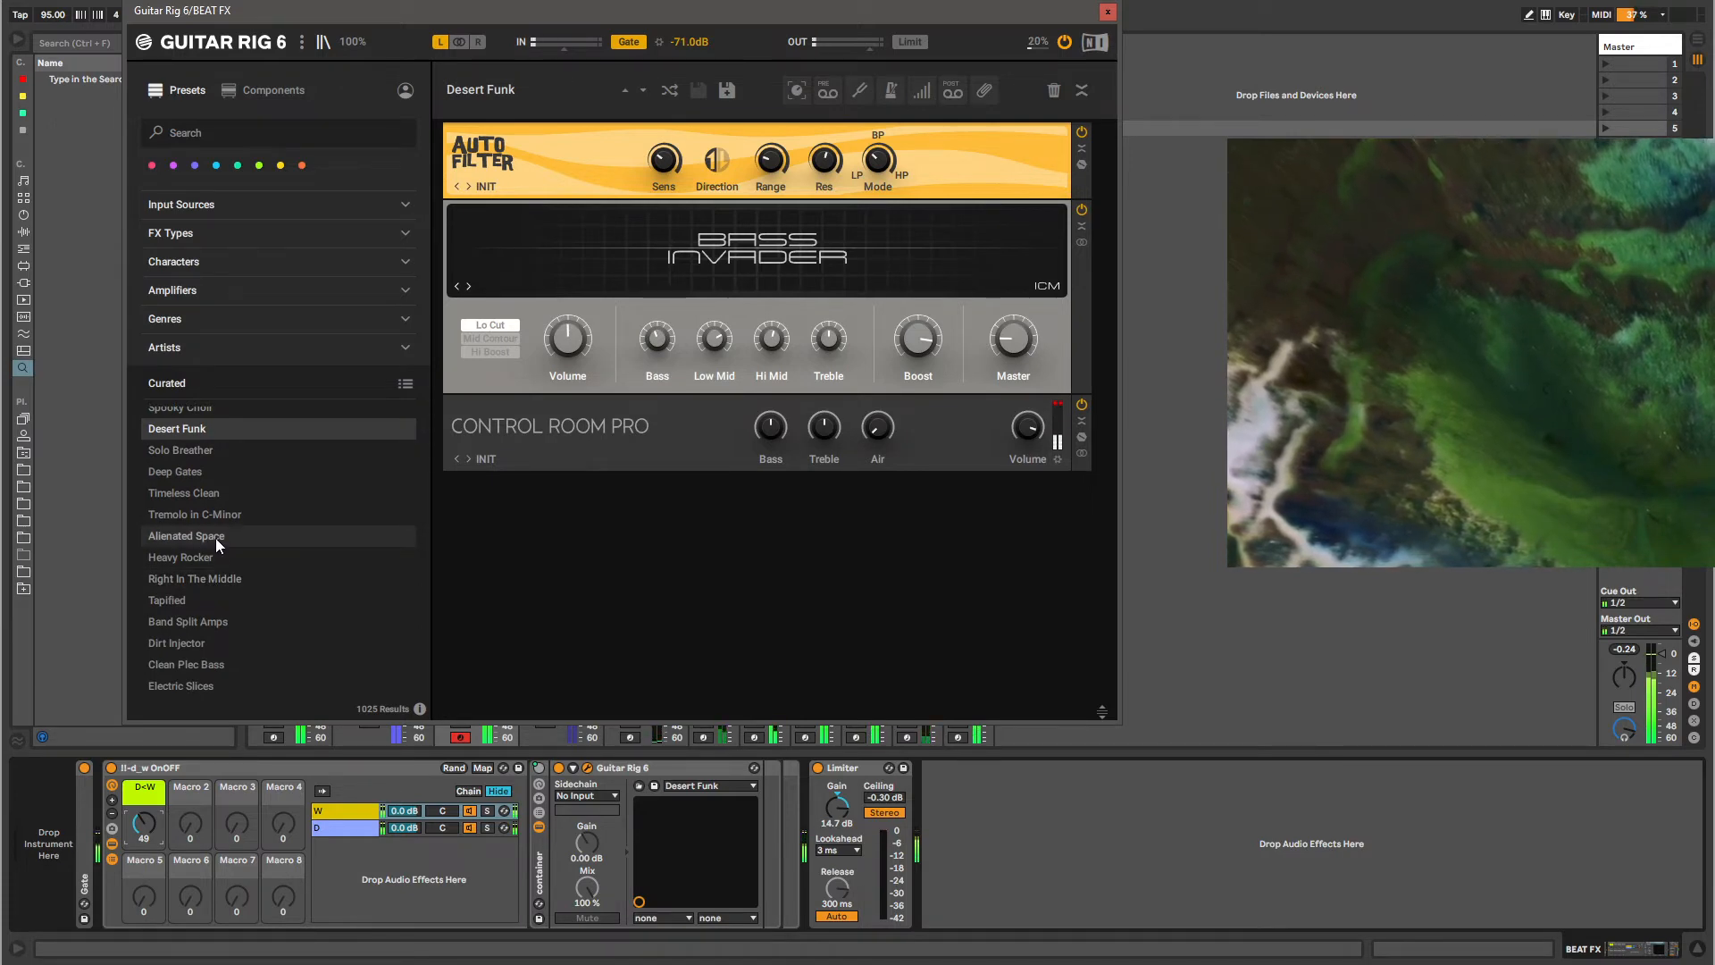
click(205, 495)
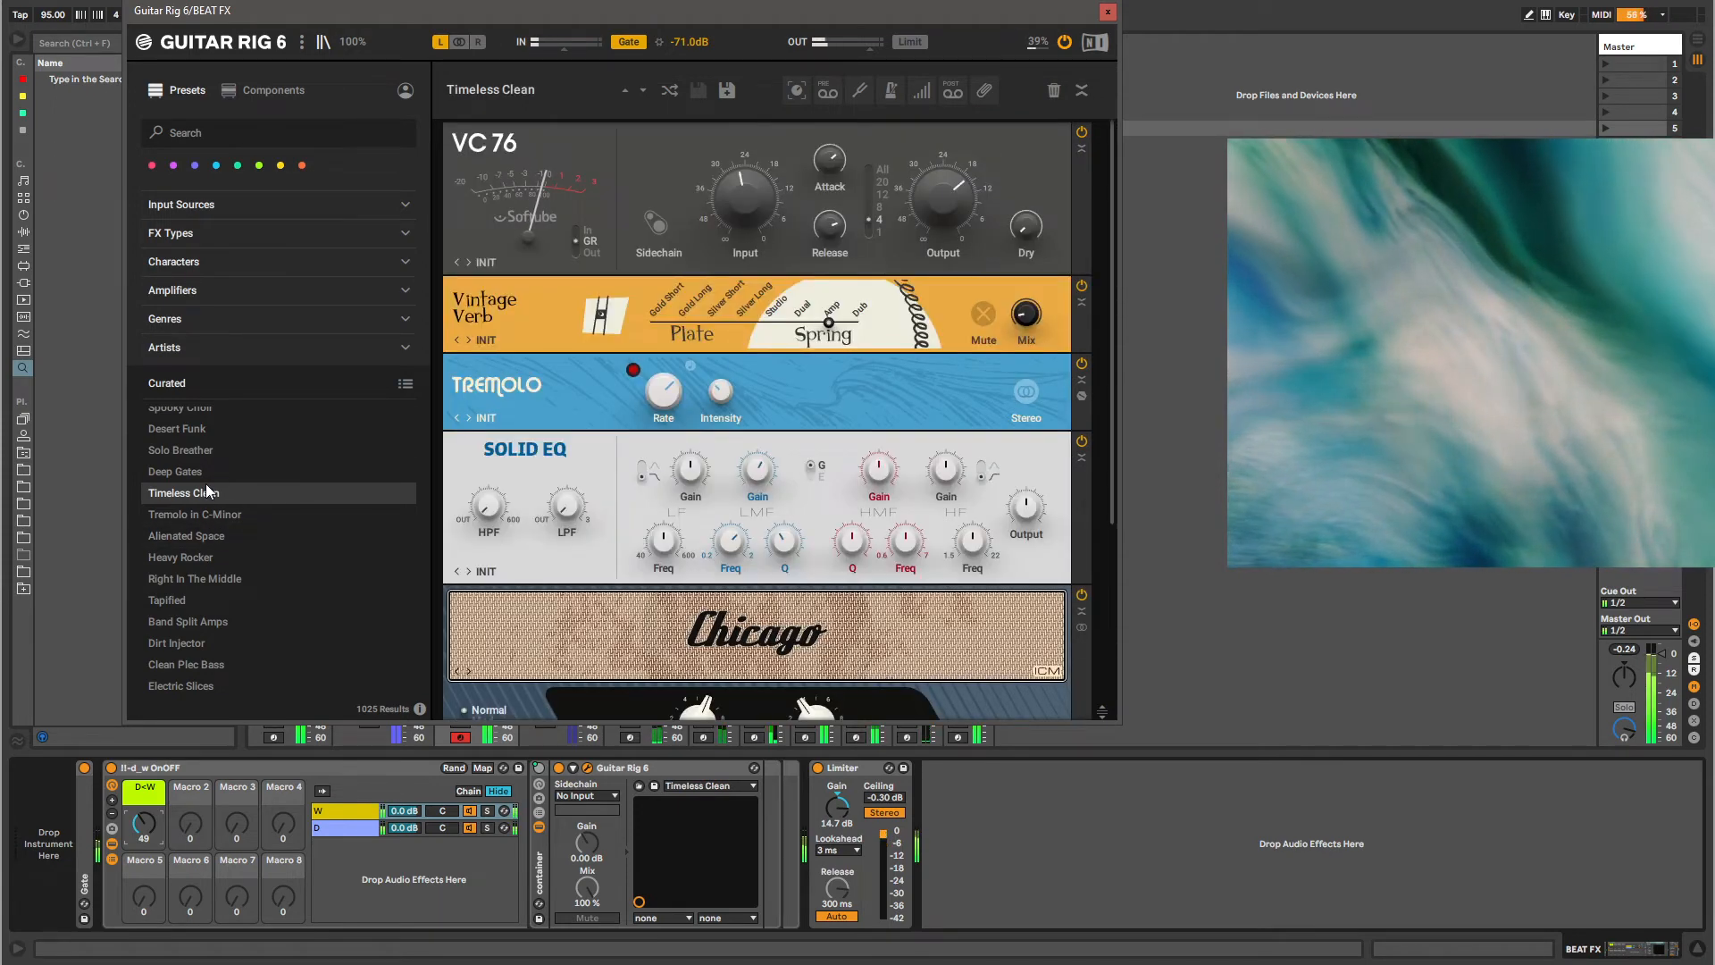
Load the Alienated Space preset and set the rack's D<W macro to 87.
click(207, 541)
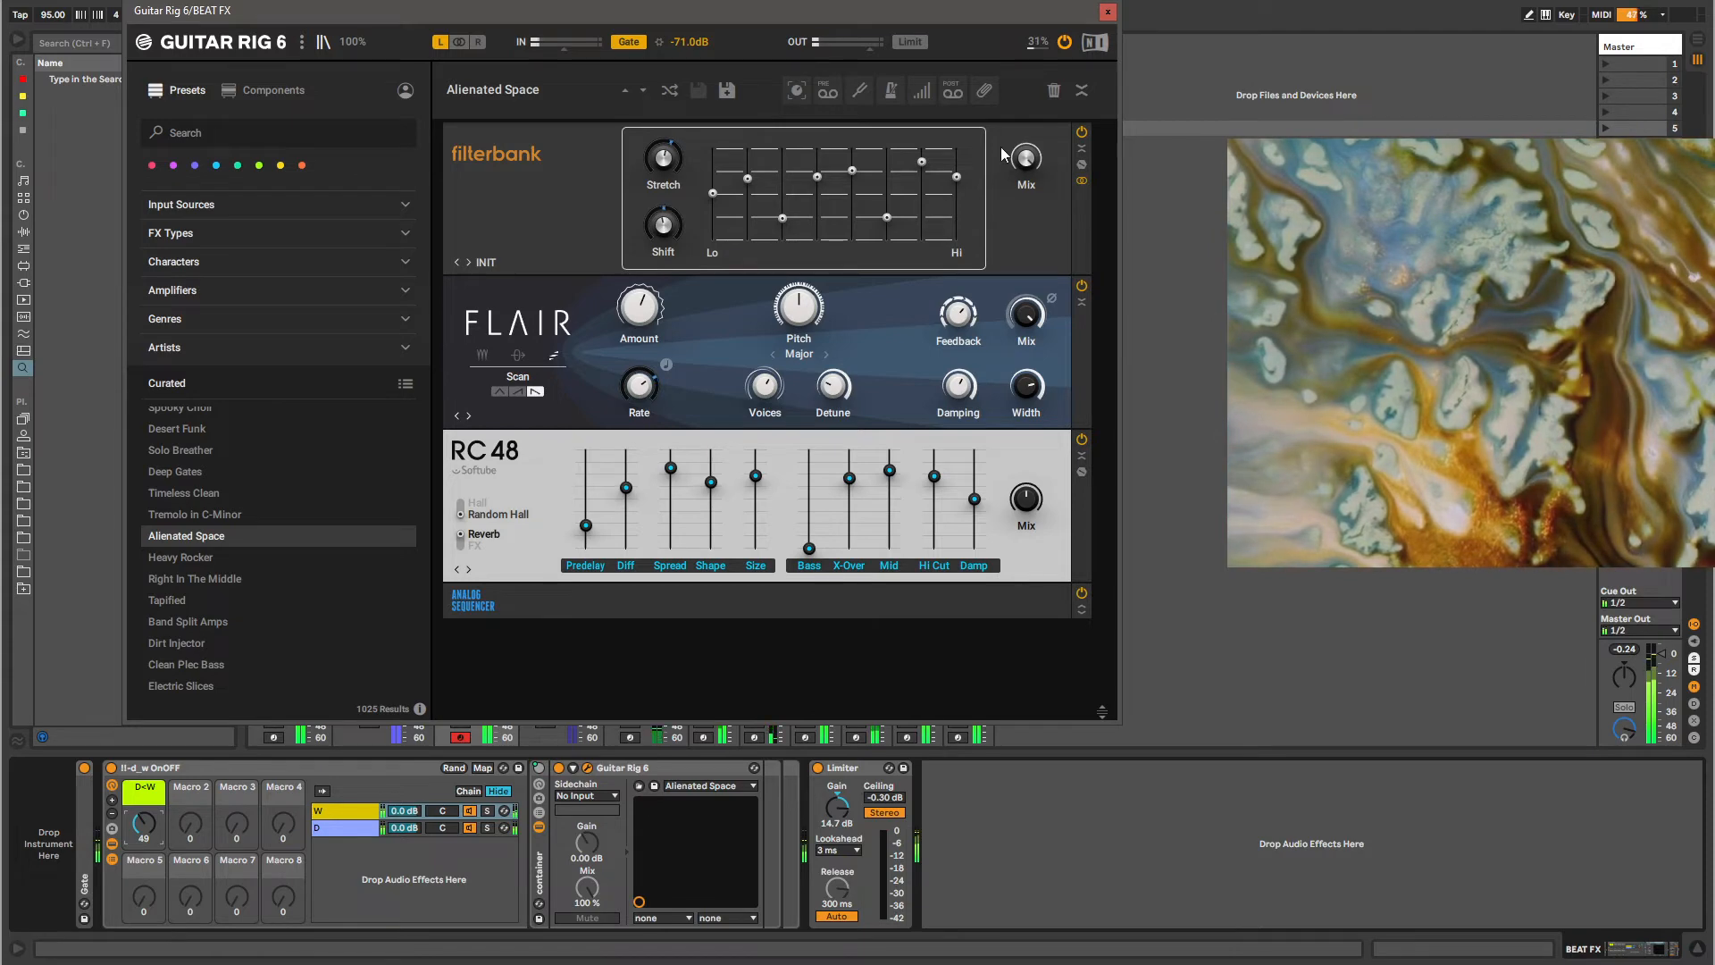
drag(146, 823, 146, 760)
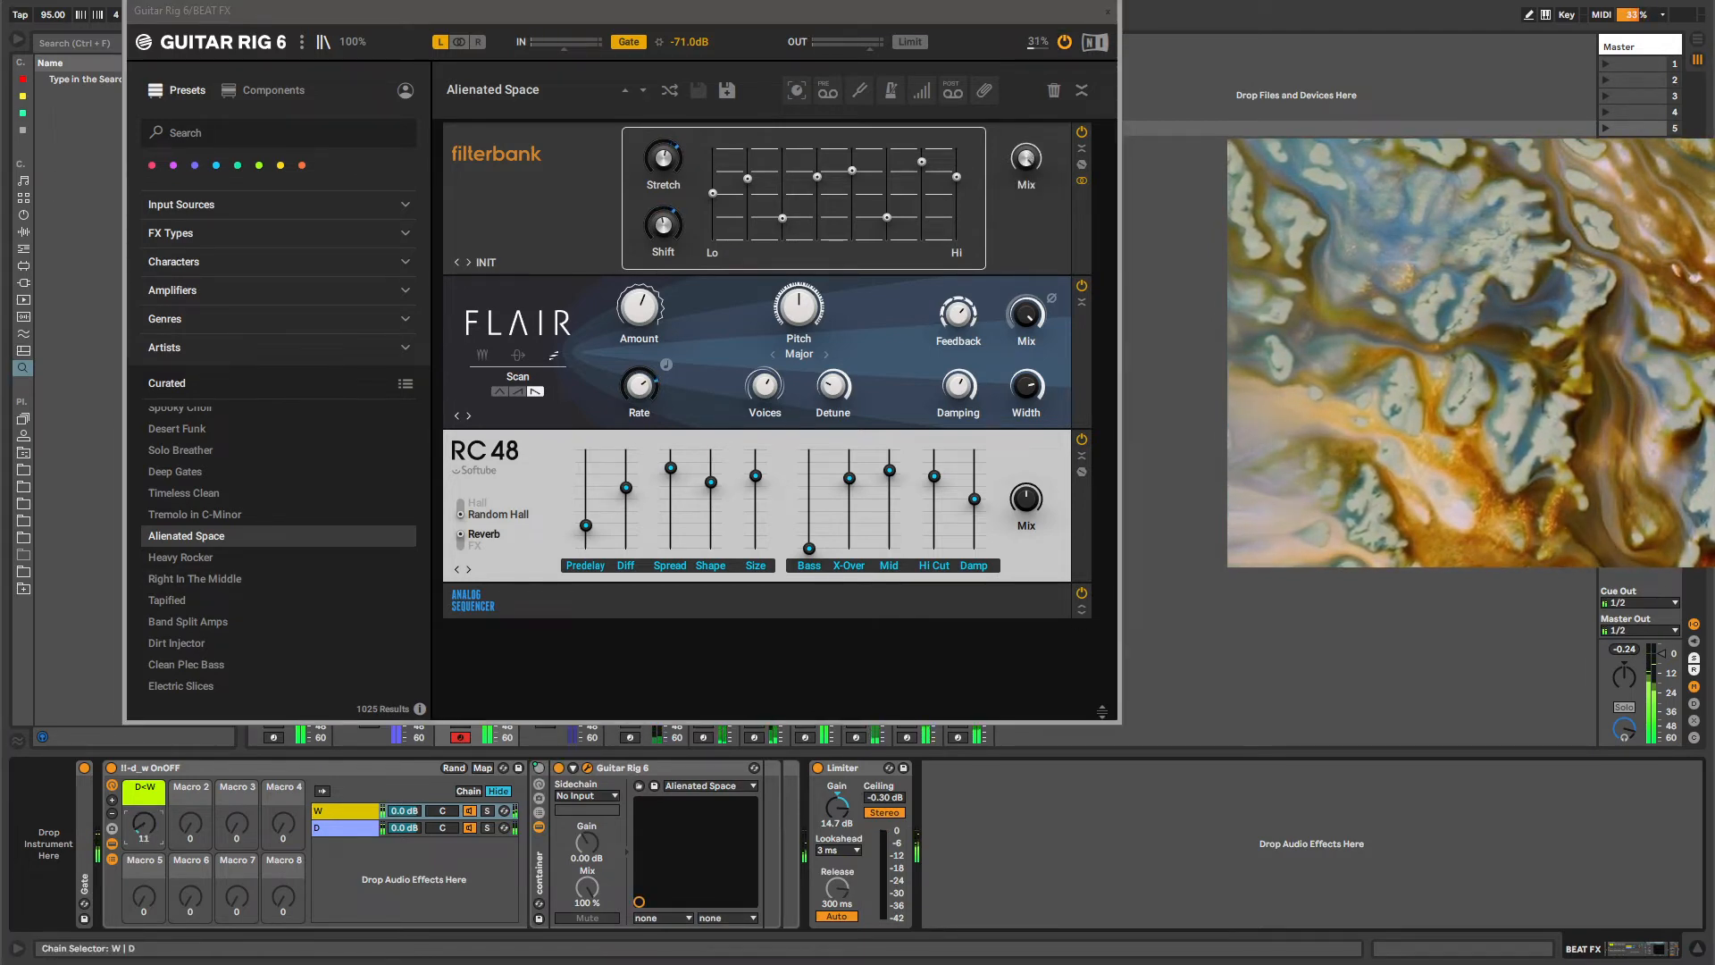
drag(144, 823, 144, 768)
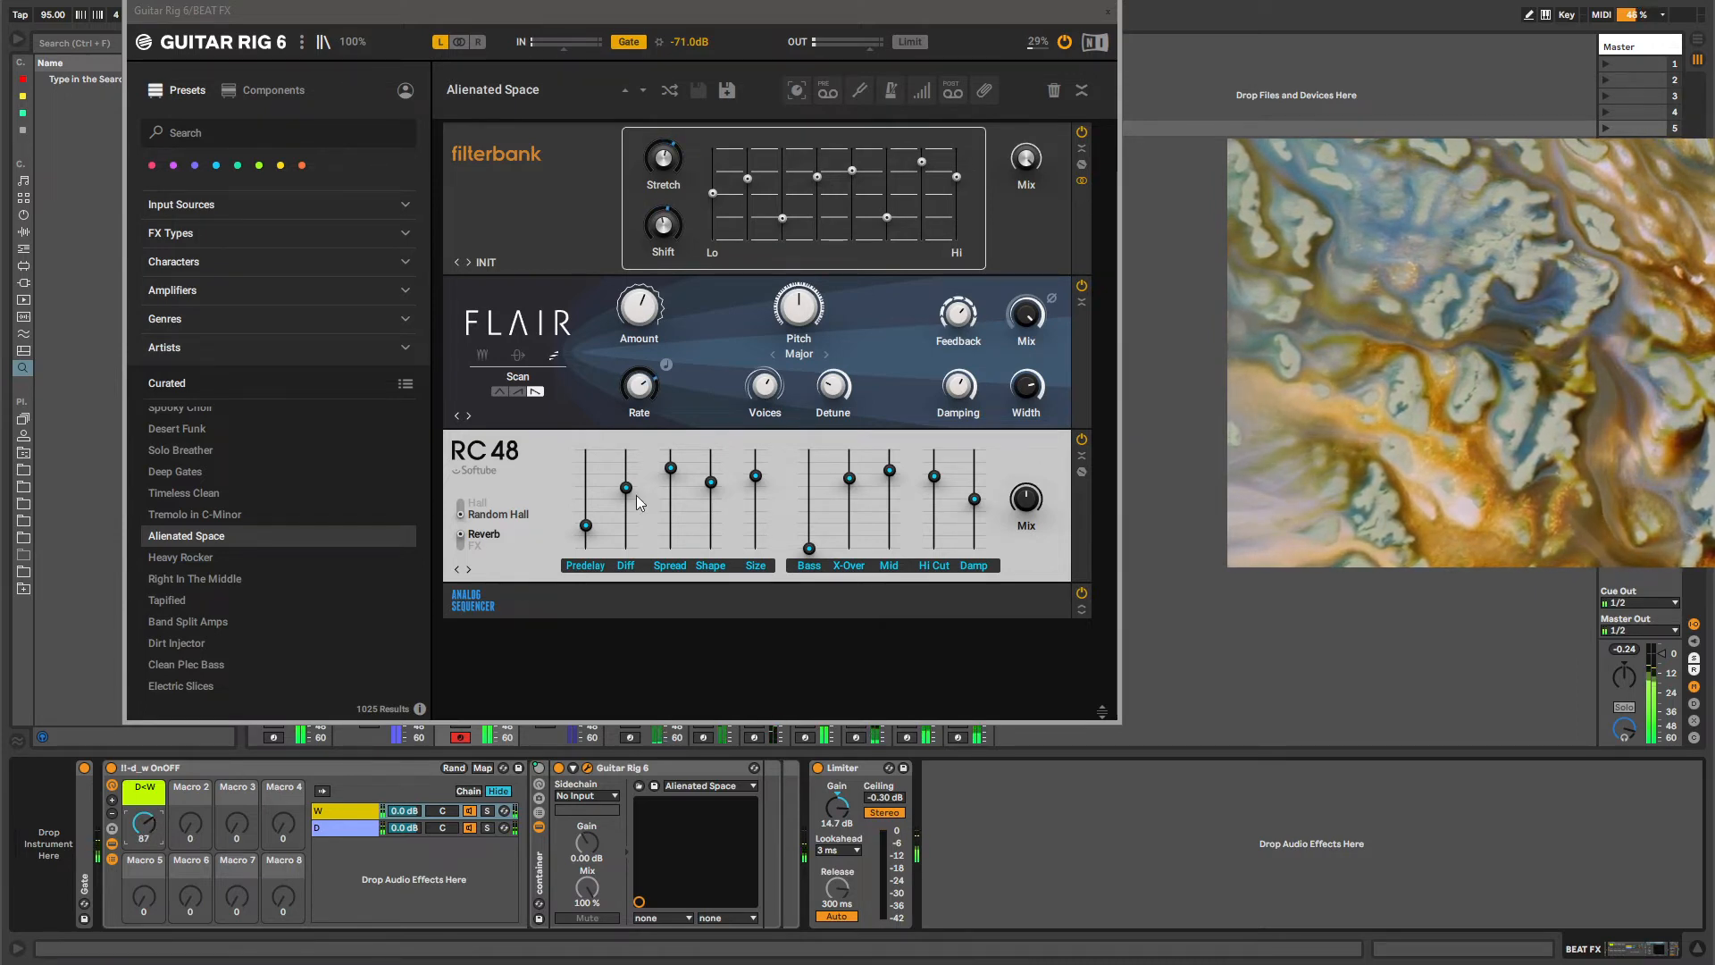
Try the Heavy Rocker preset, load Right In The Middle instead and set the rack's D<W macro to 22.
click(175, 559)
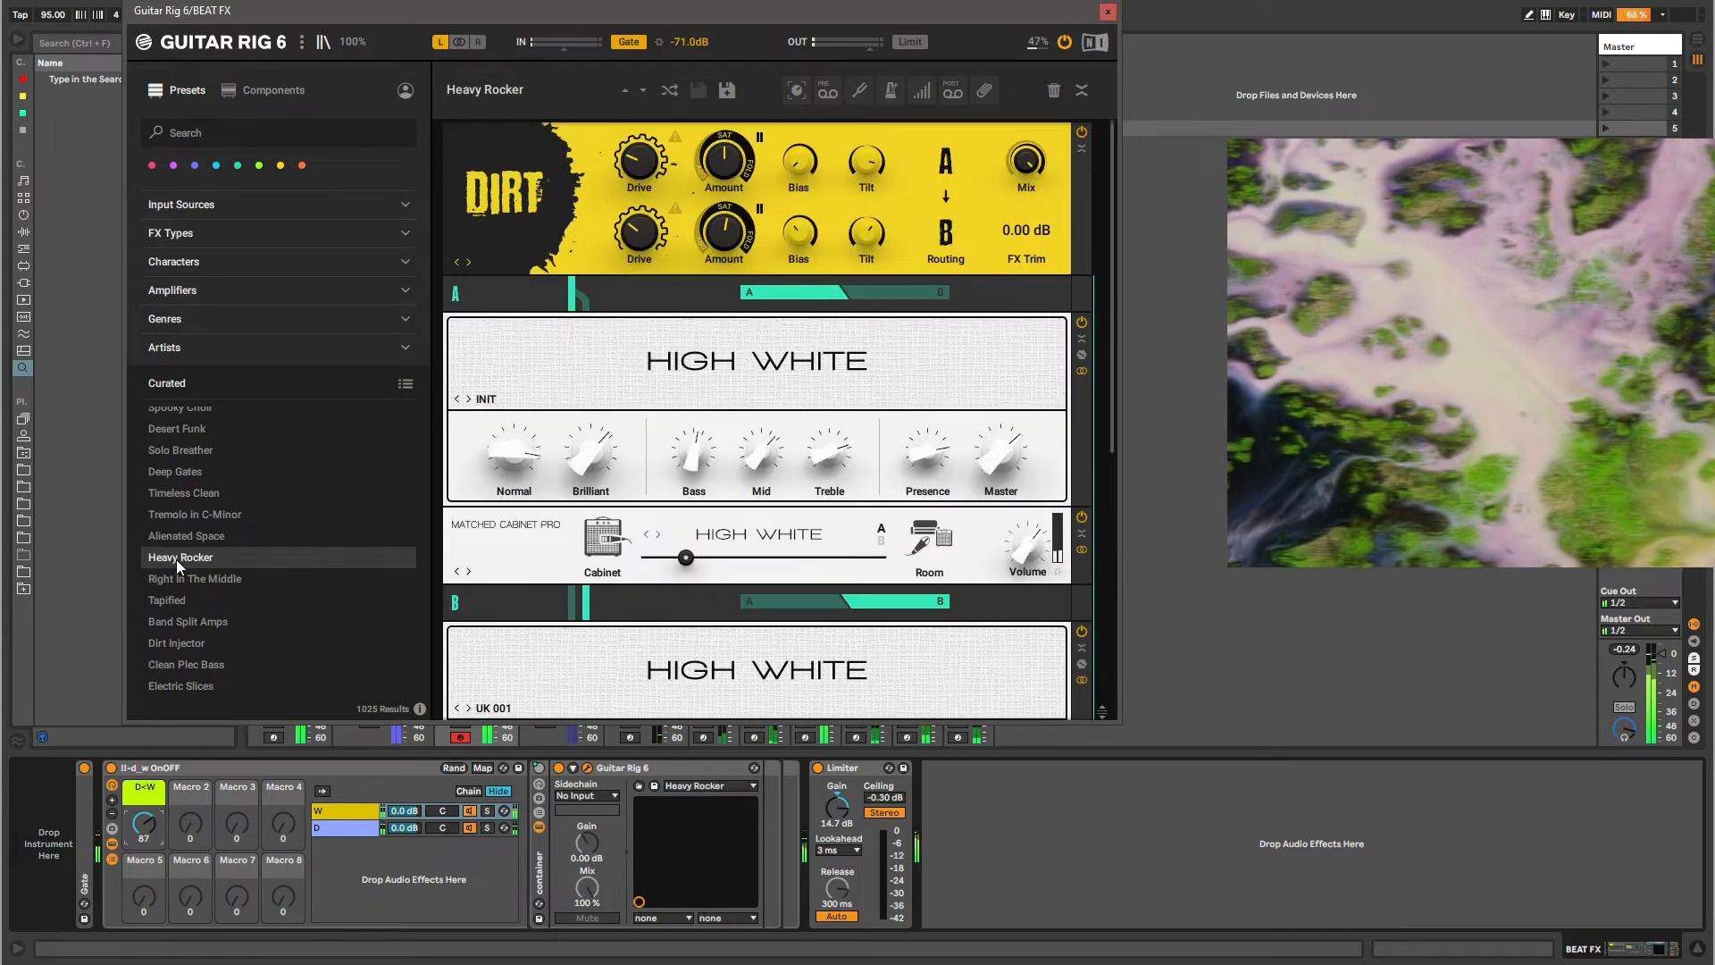
click(180, 581)
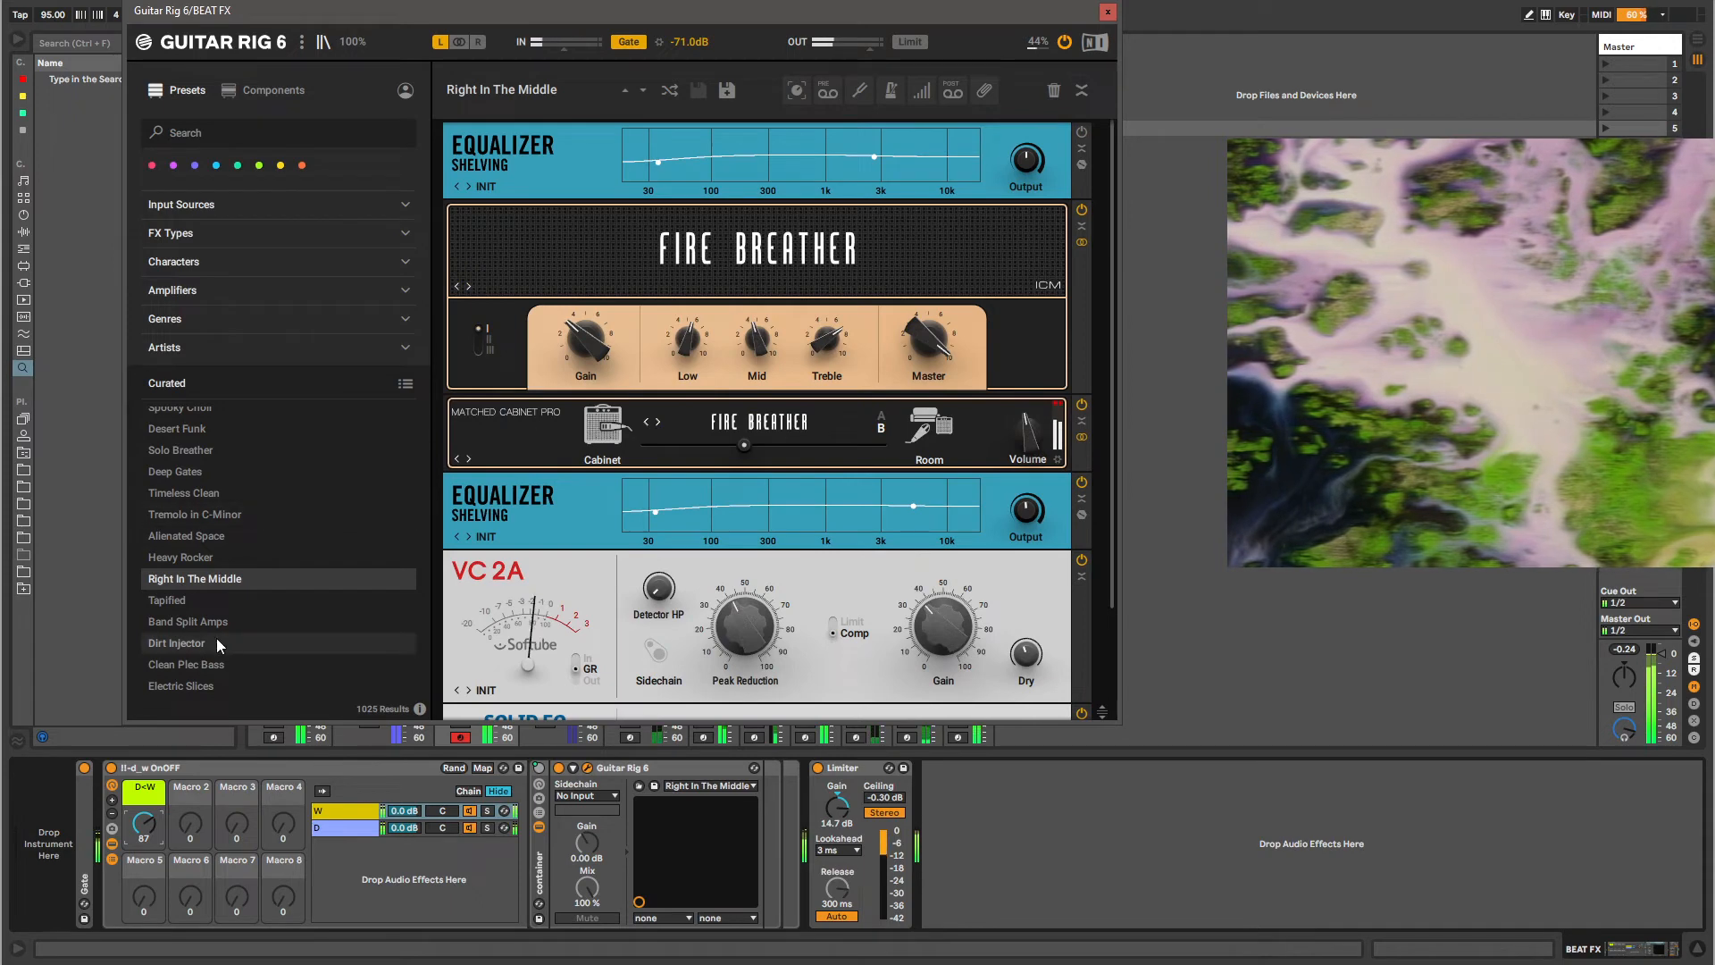
drag(143, 824, 142, 882)
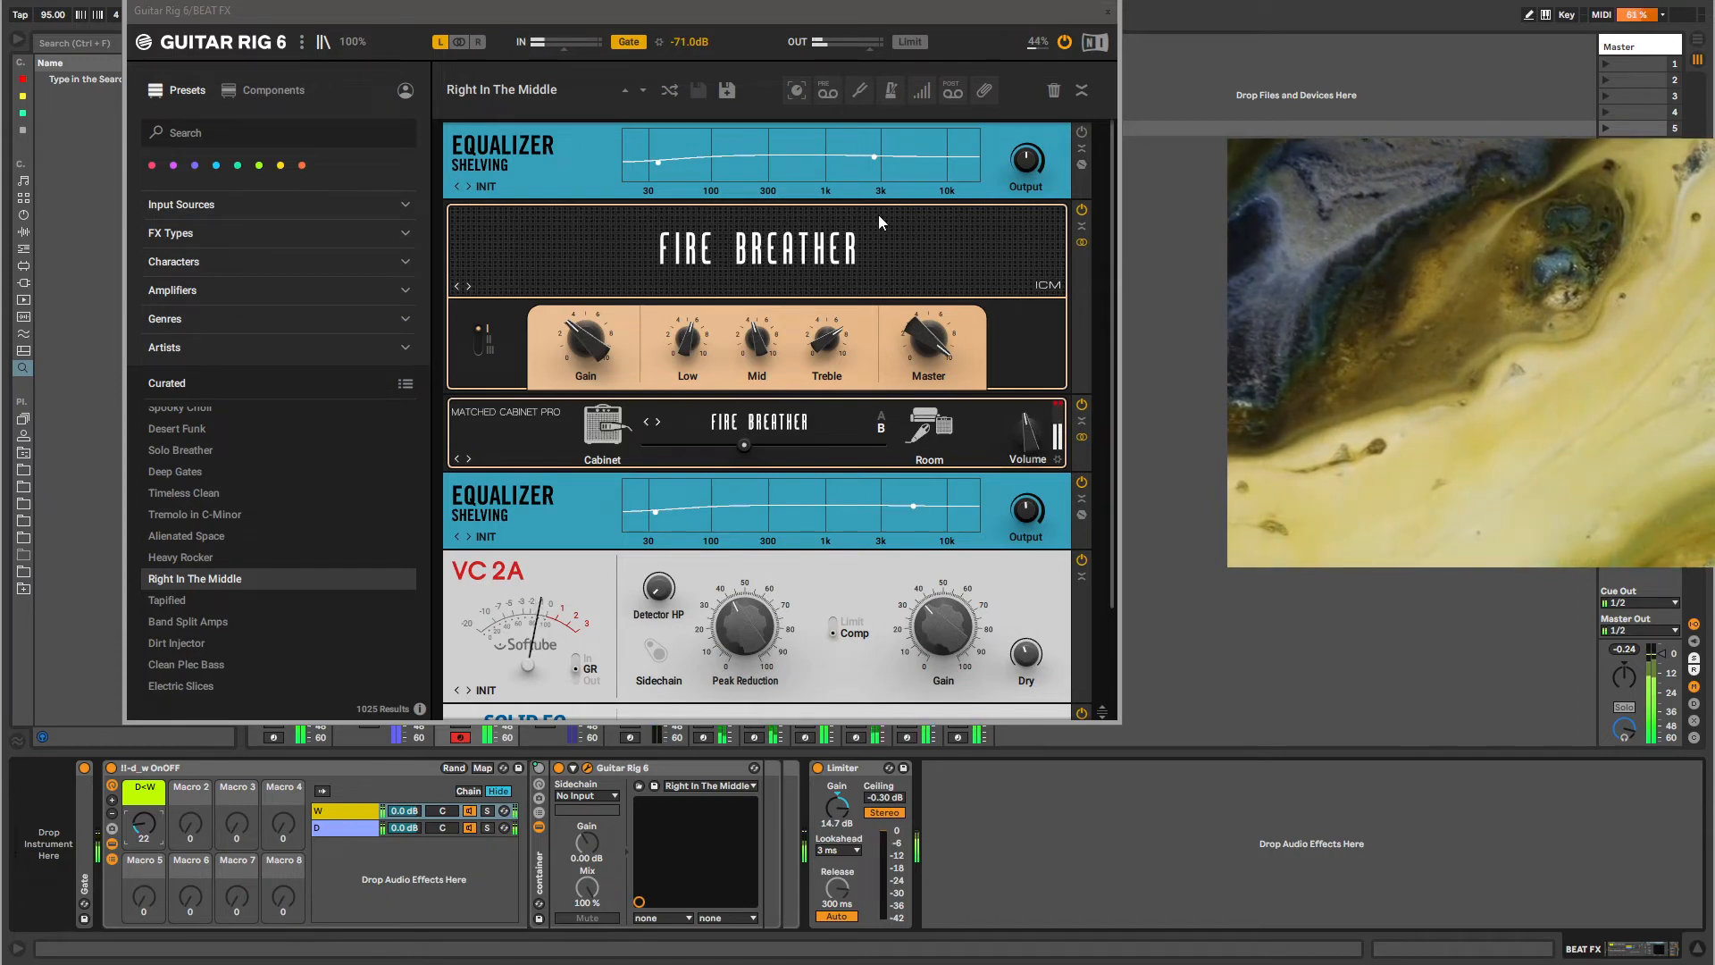
Examine the amplifier and cabinet components available in Guitar Rig 6.
click(262, 93)
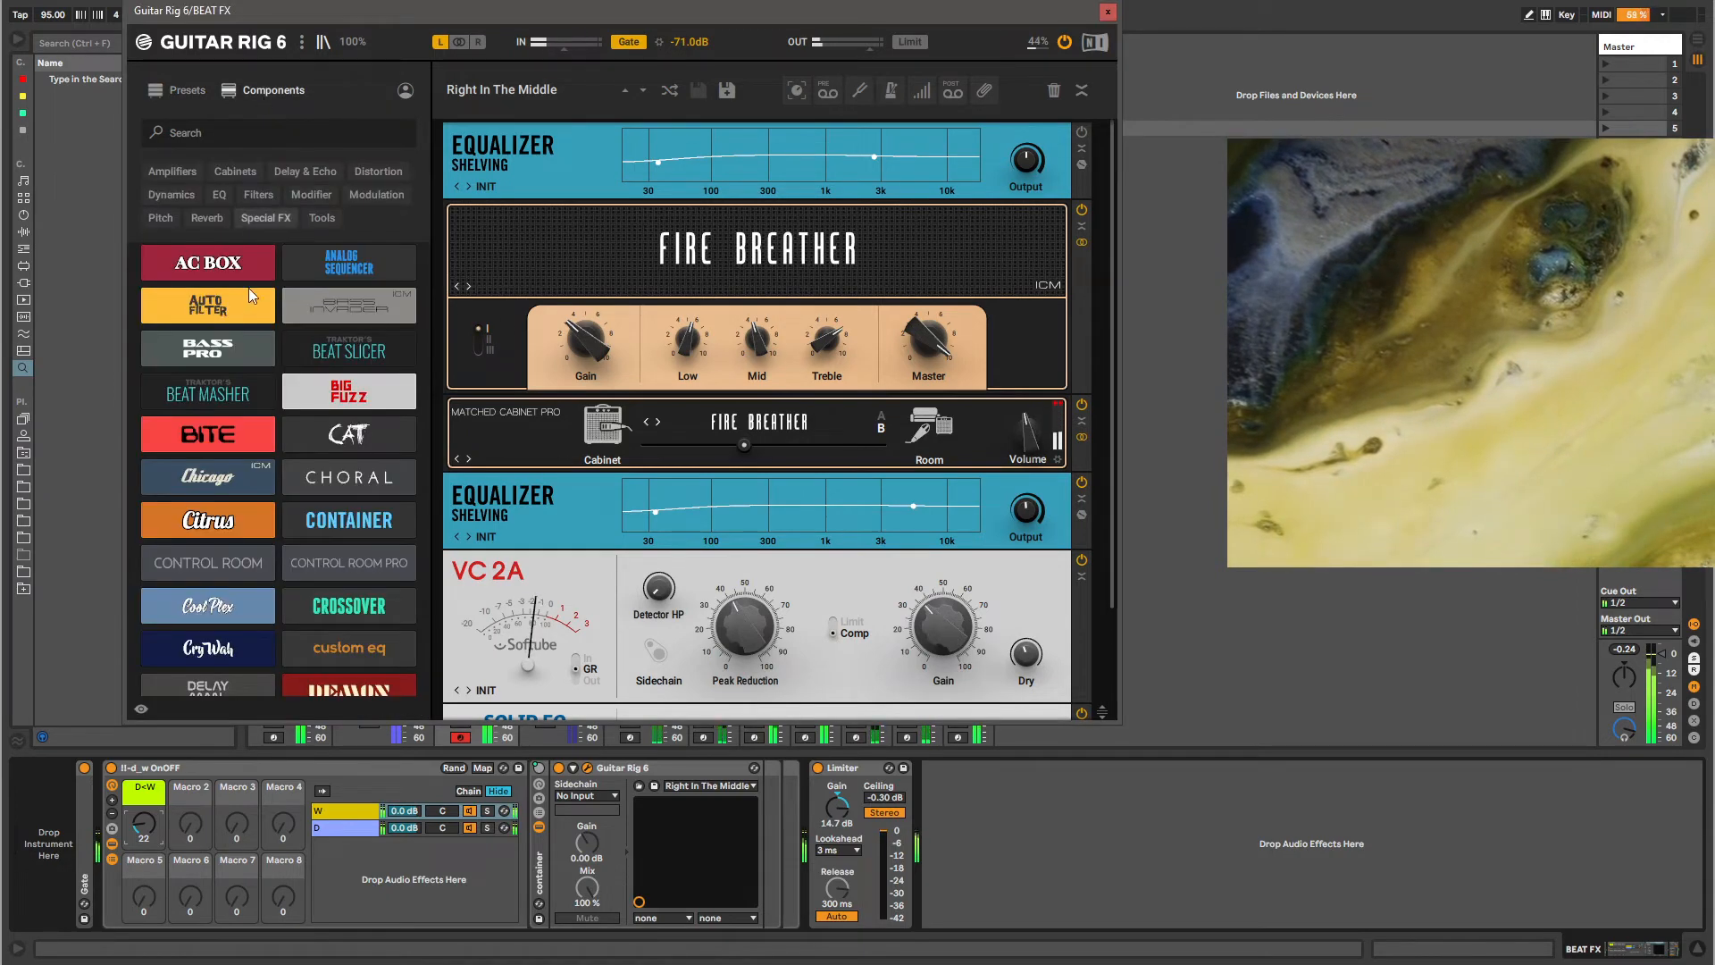
click(180, 173)
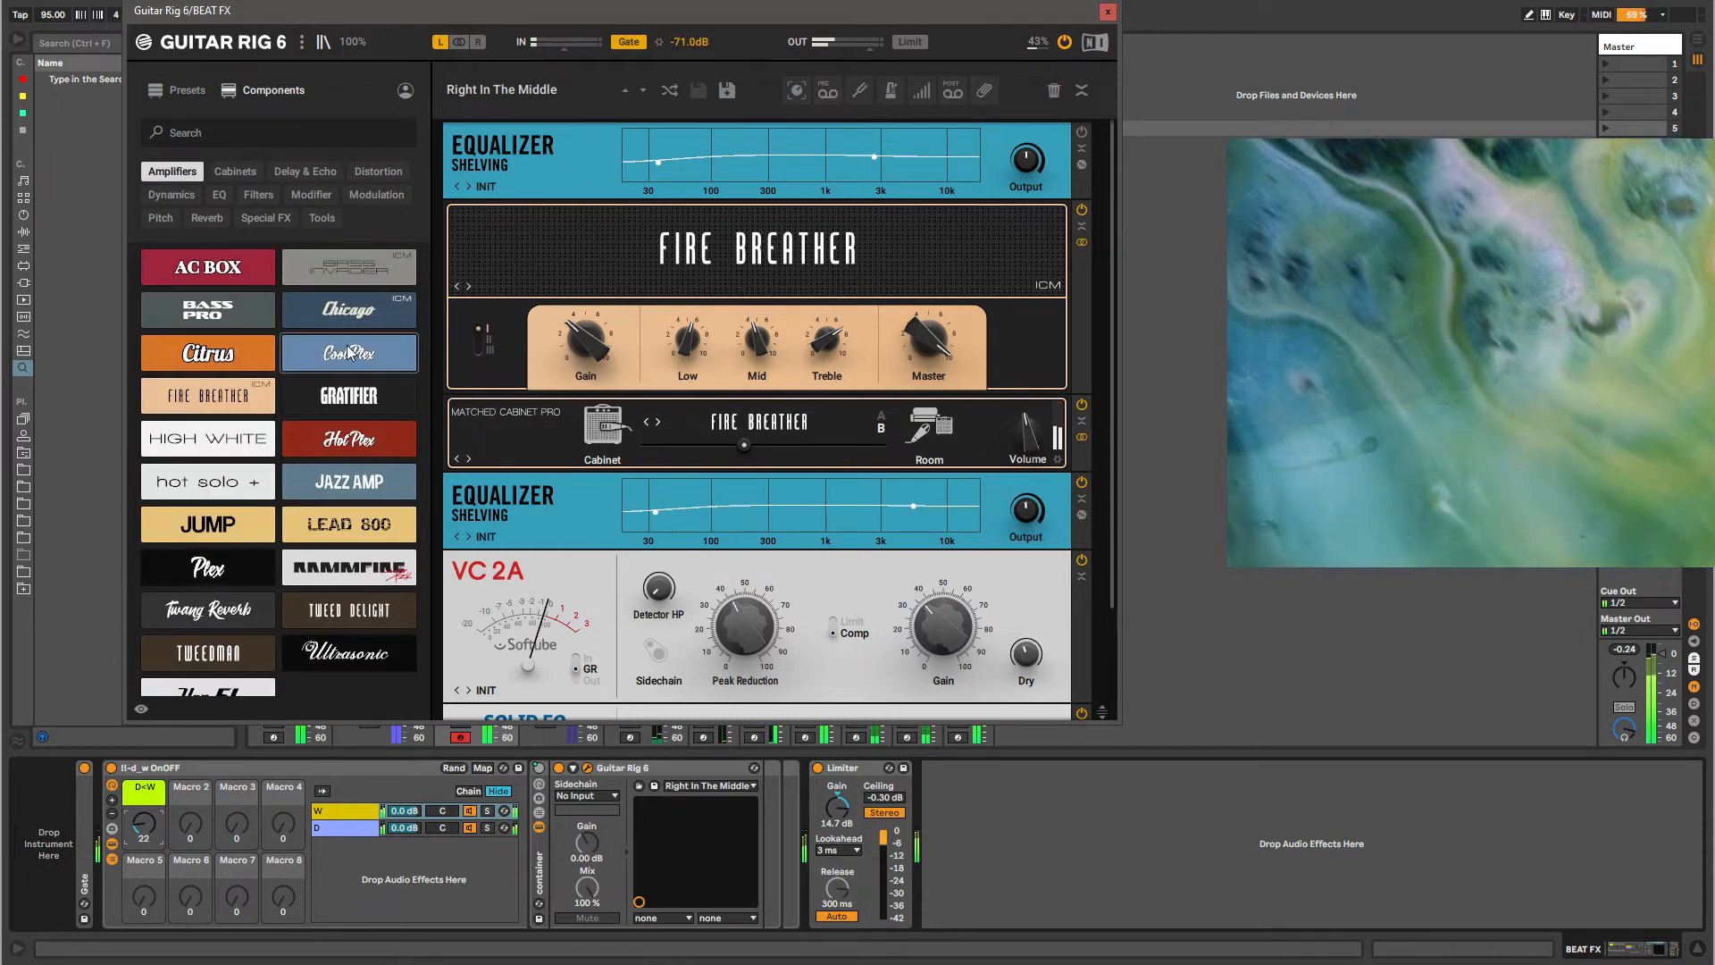
scroll(282, 522, down, 1)
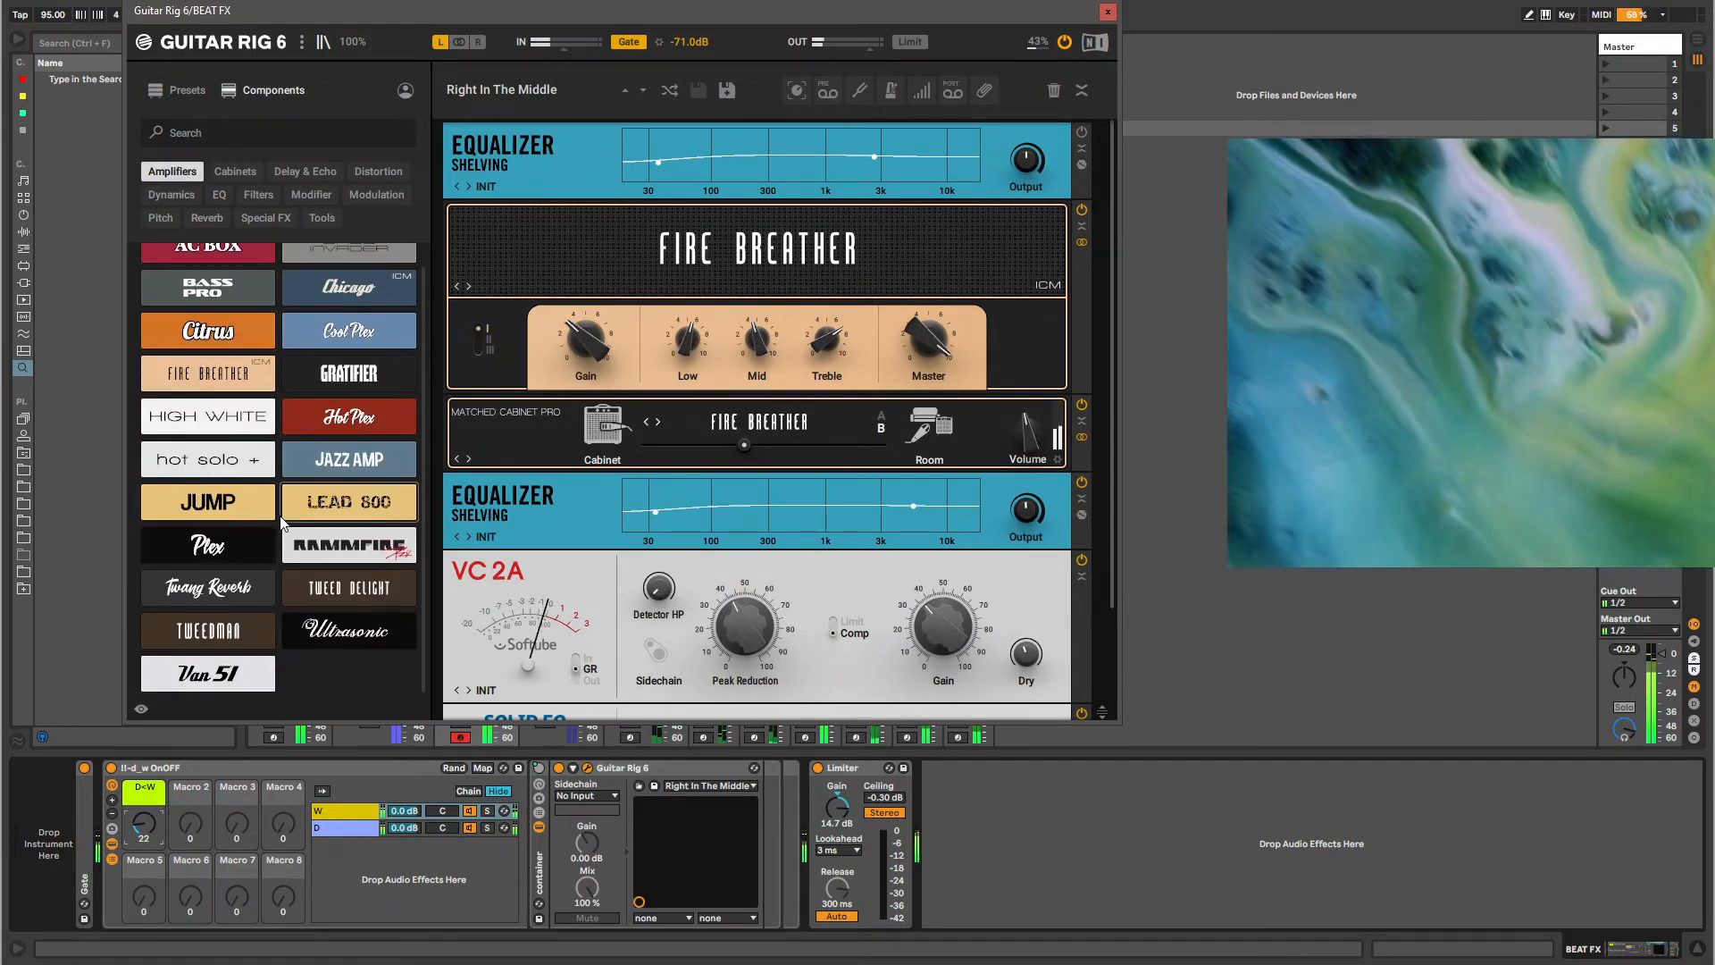
scroll(282, 523, up, 1)
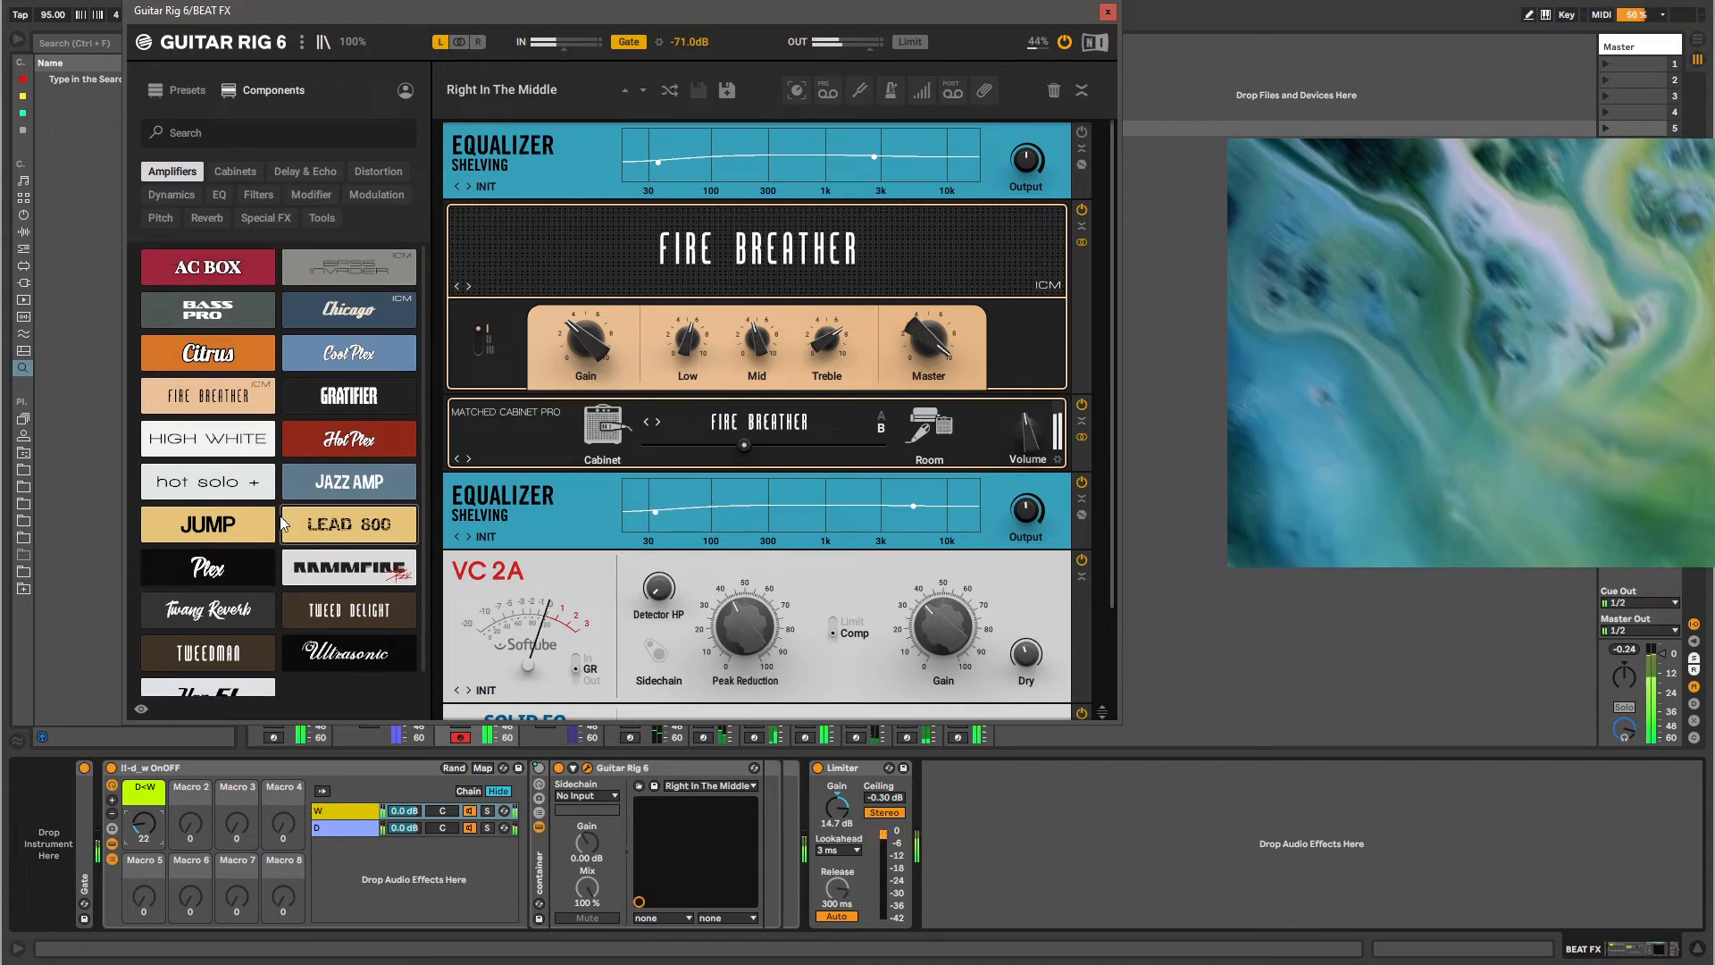
click(236, 170)
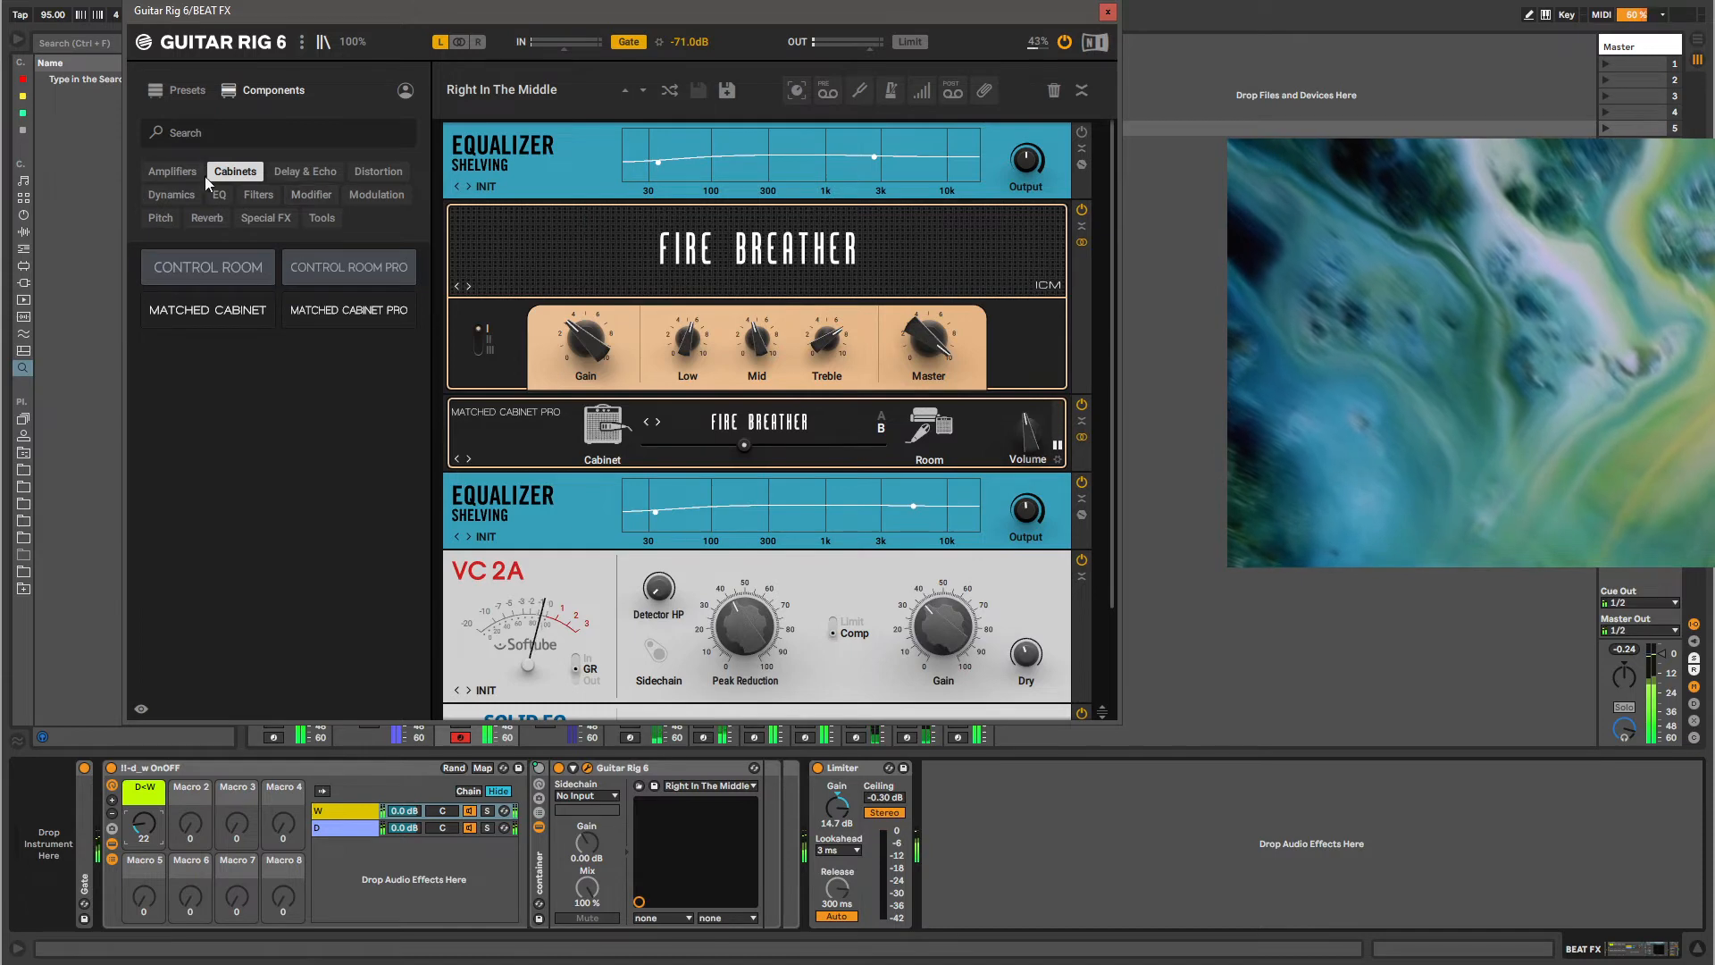
click(169, 170)
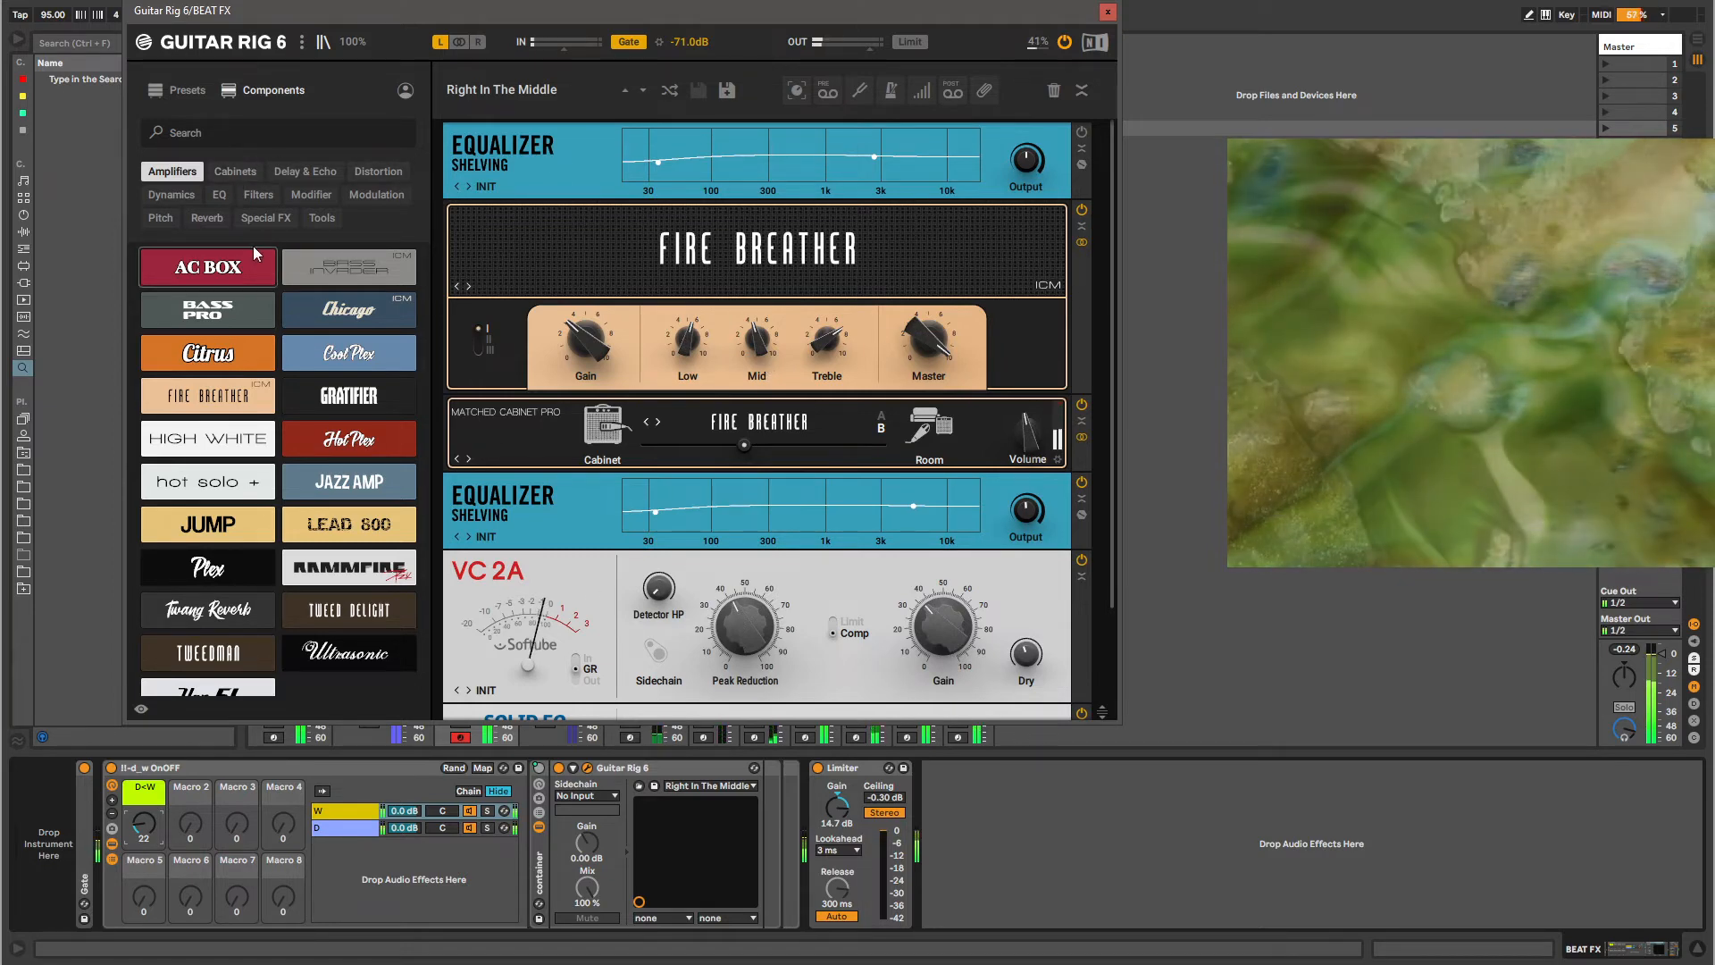
Close the Guitar Rig 6 window, select the dry/wet rack and browse the MIDI effects and the project's Templates folder.
click(1108, 12)
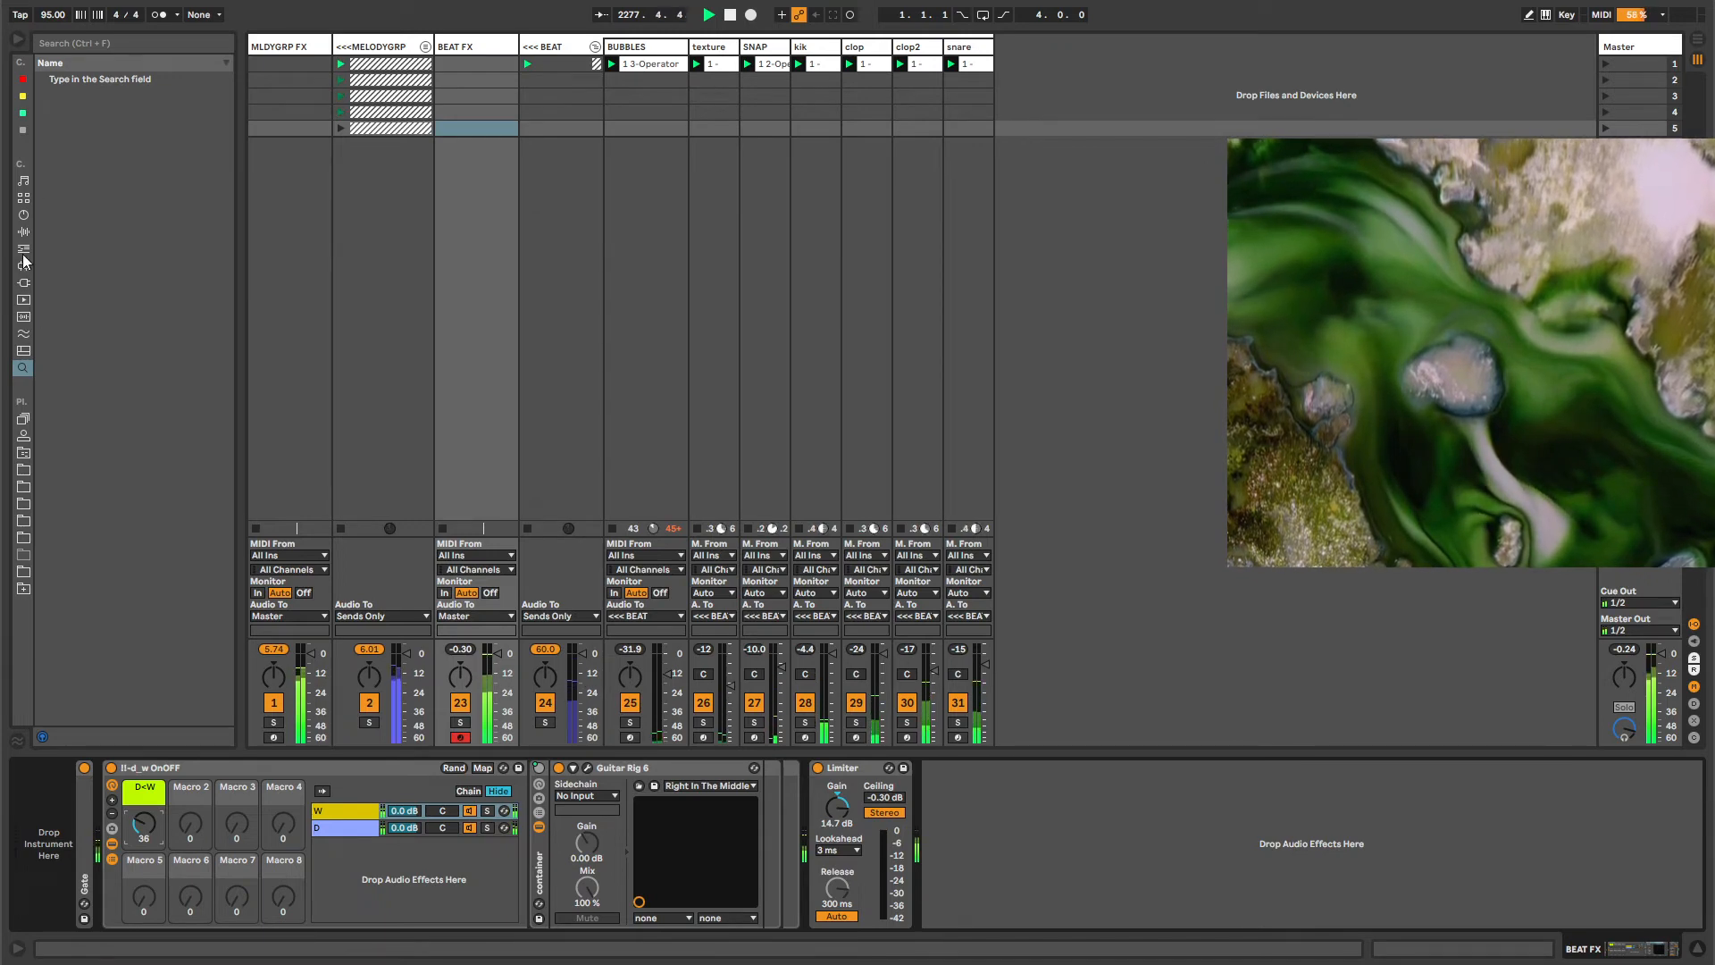
click(782, 790)
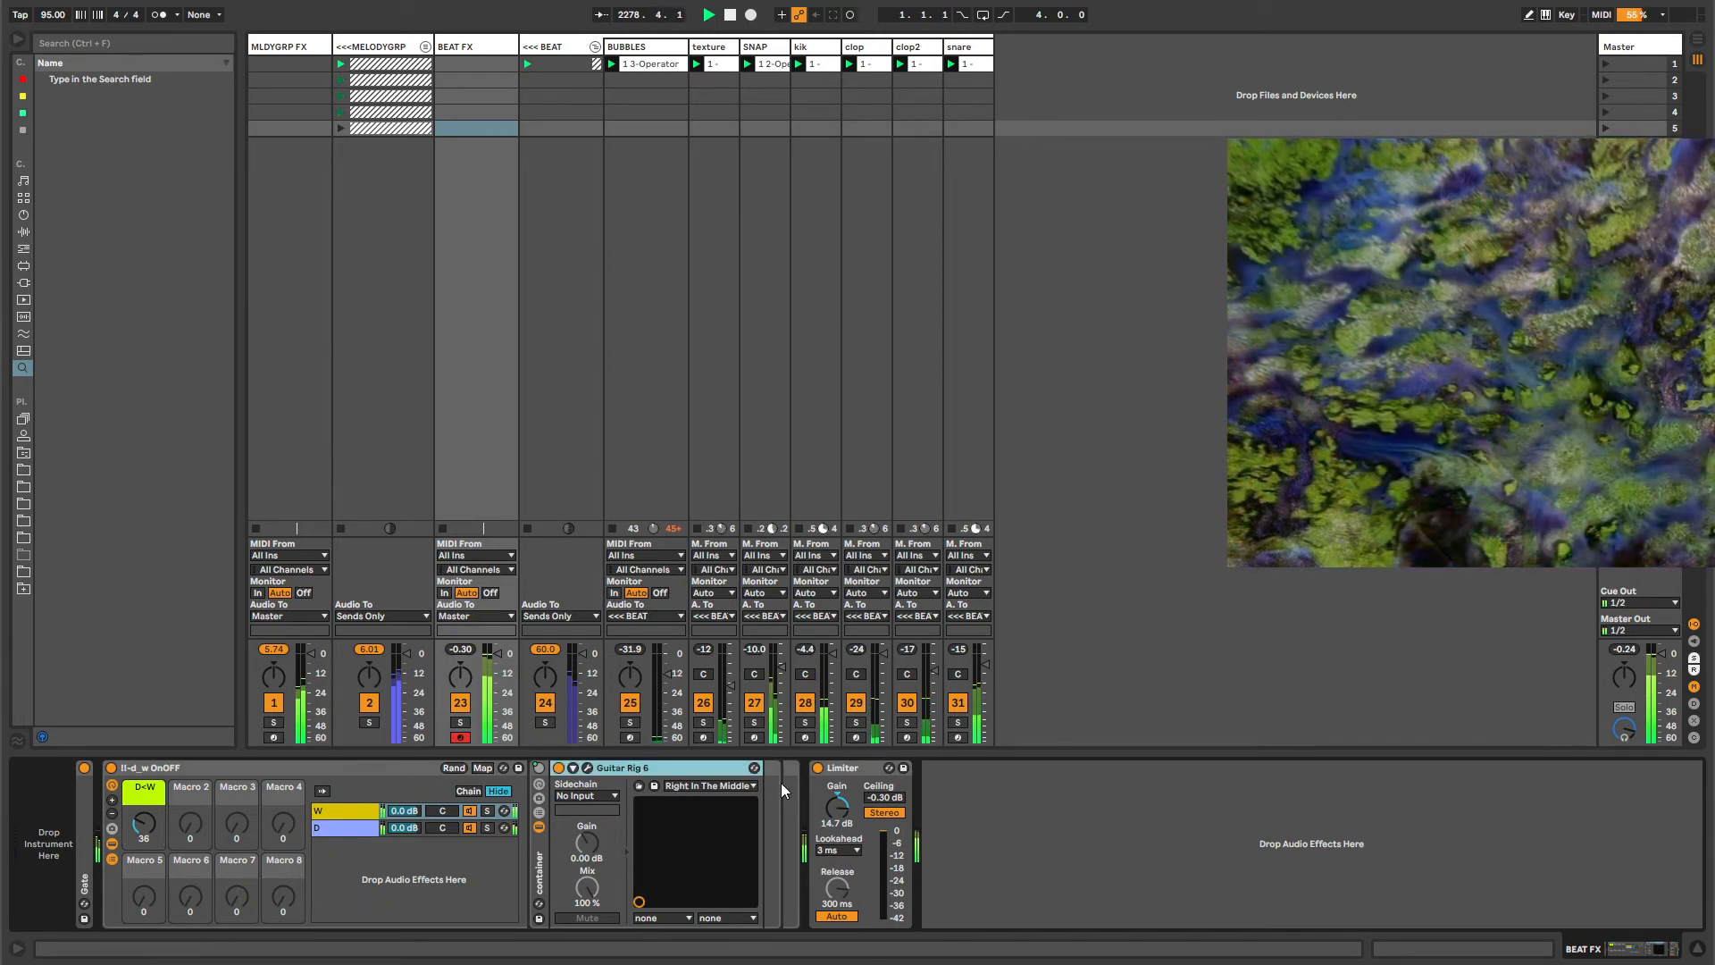
click(263, 769)
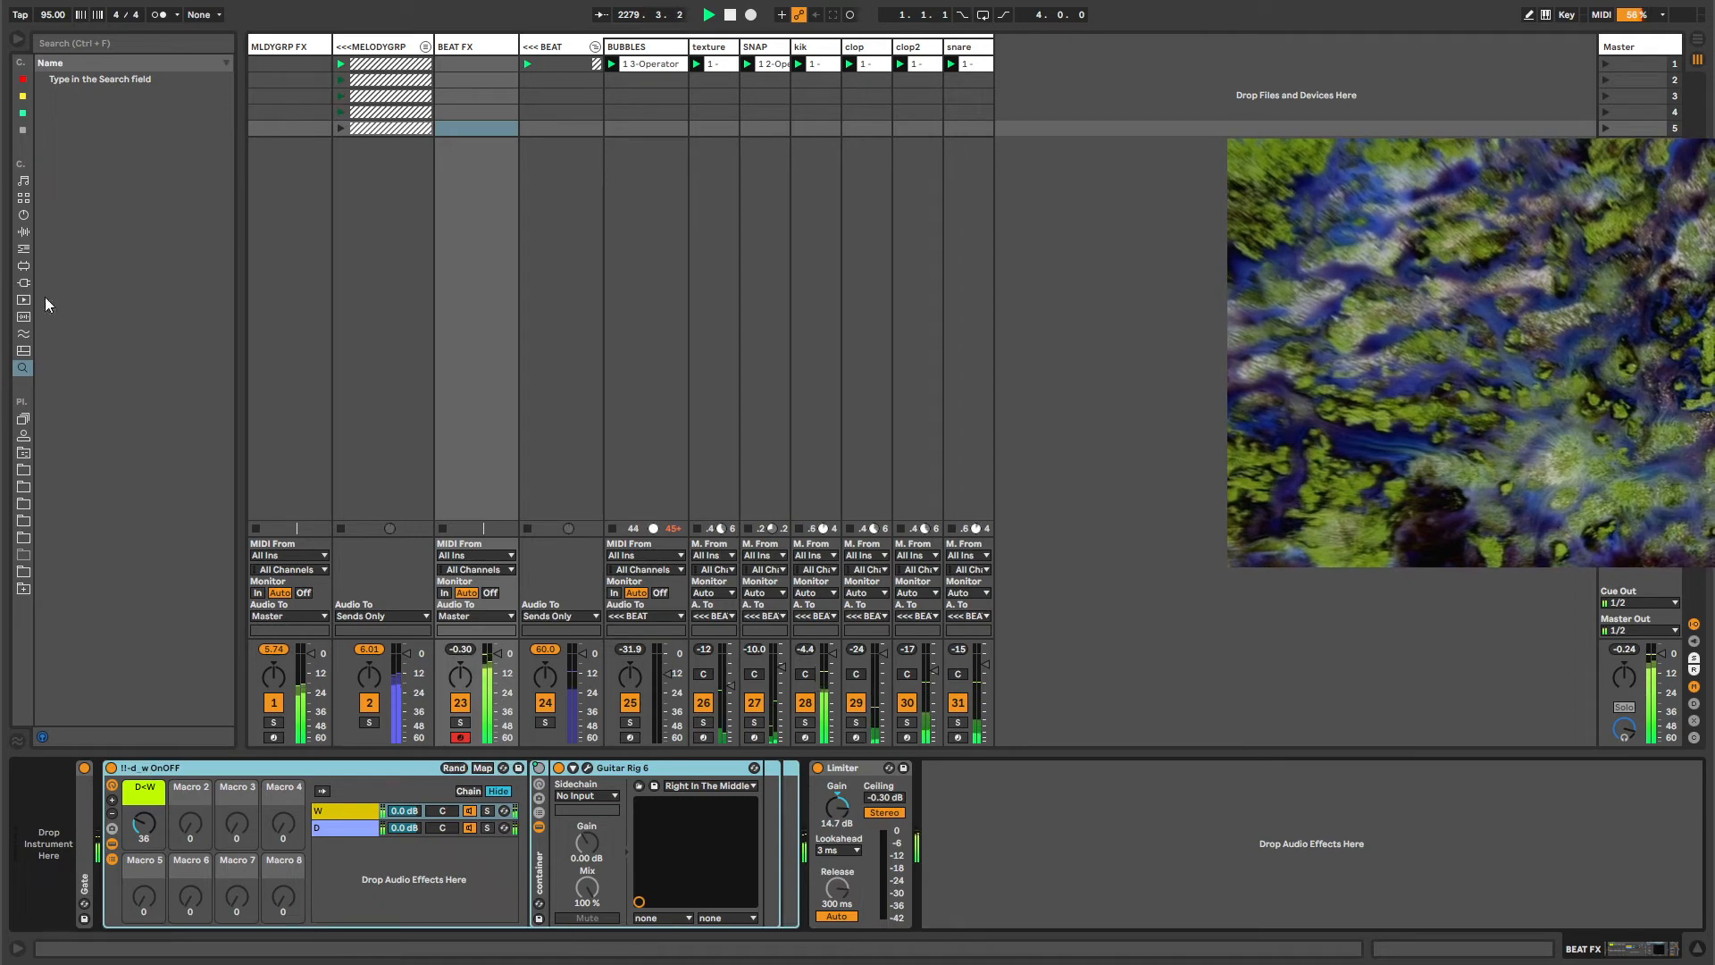
click(24, 249)
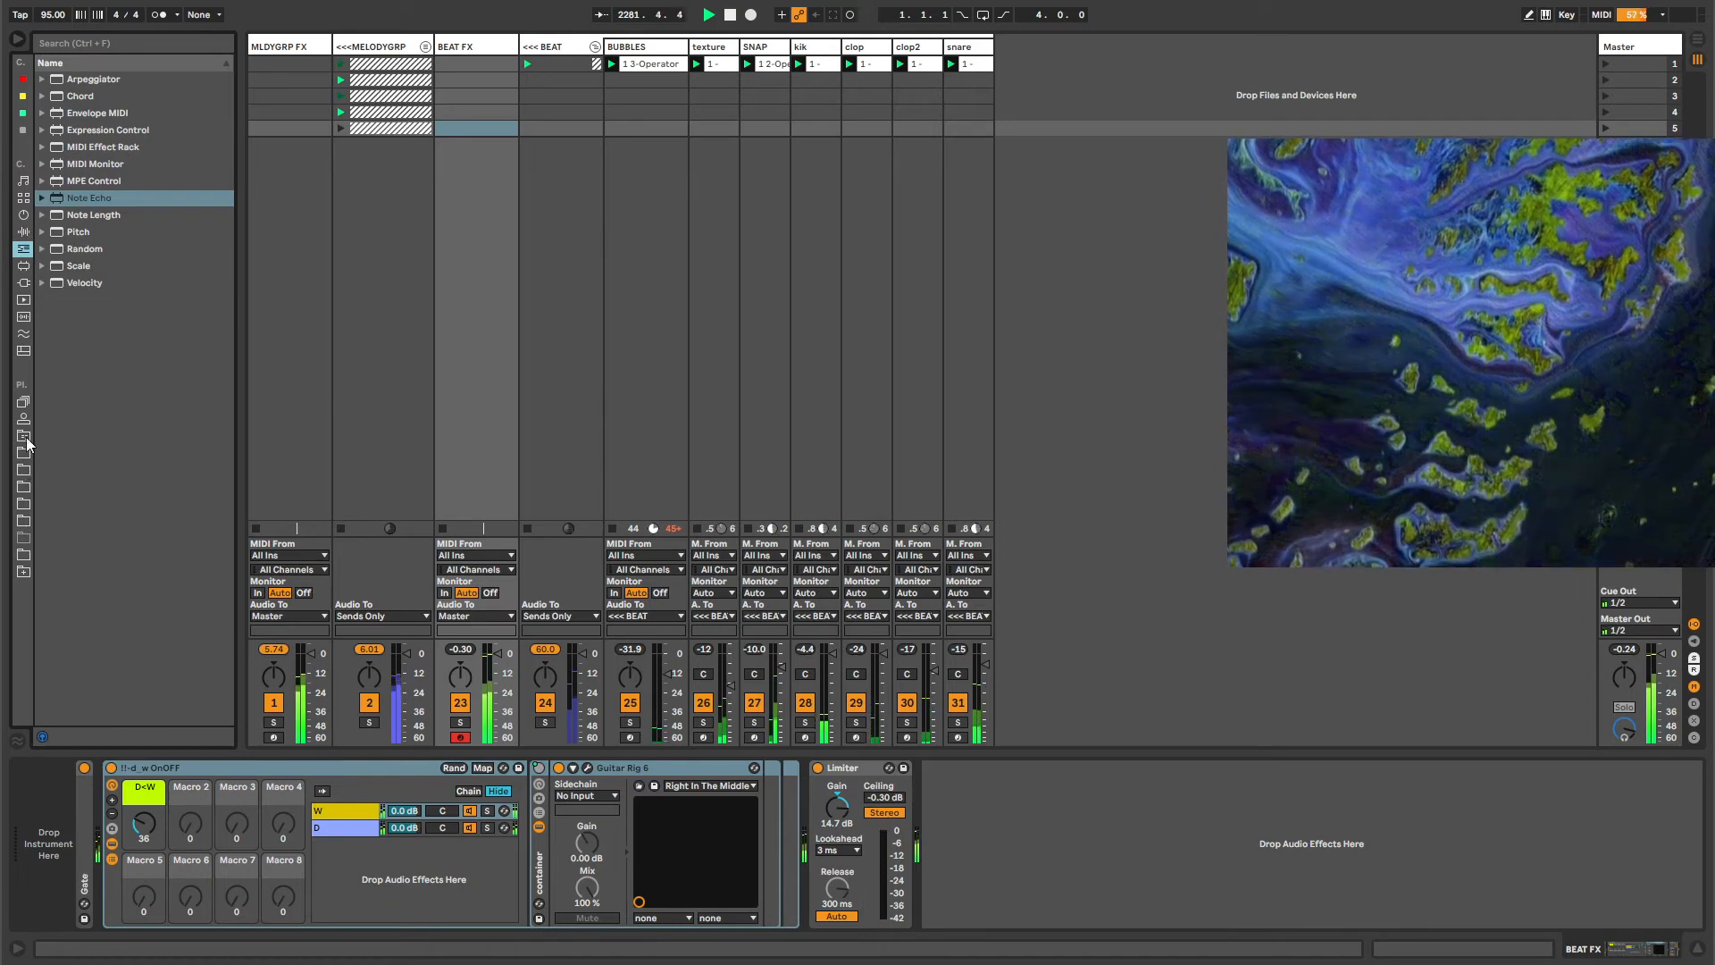
click(24, 437)
click(42, 146)
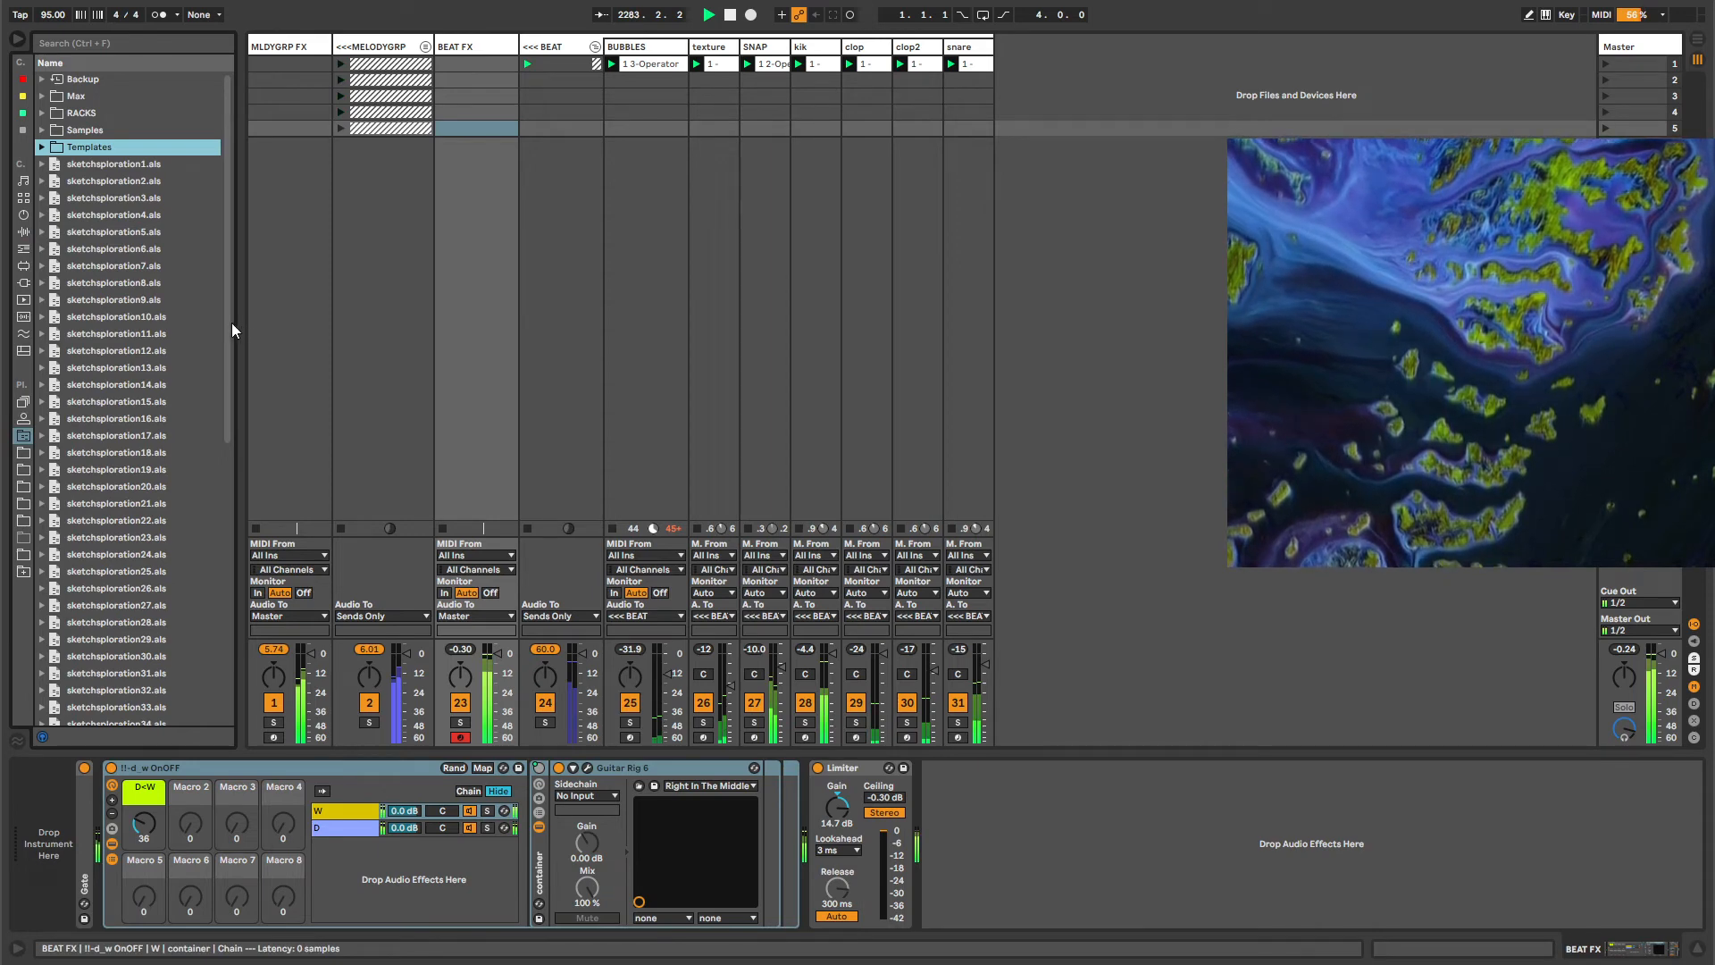
Reopen Guitar Rig 6 on BEAT FX and try the Atmo Rotator, Ultra Heavy and Deep Grain presets.
key(ctrl+alt+p)
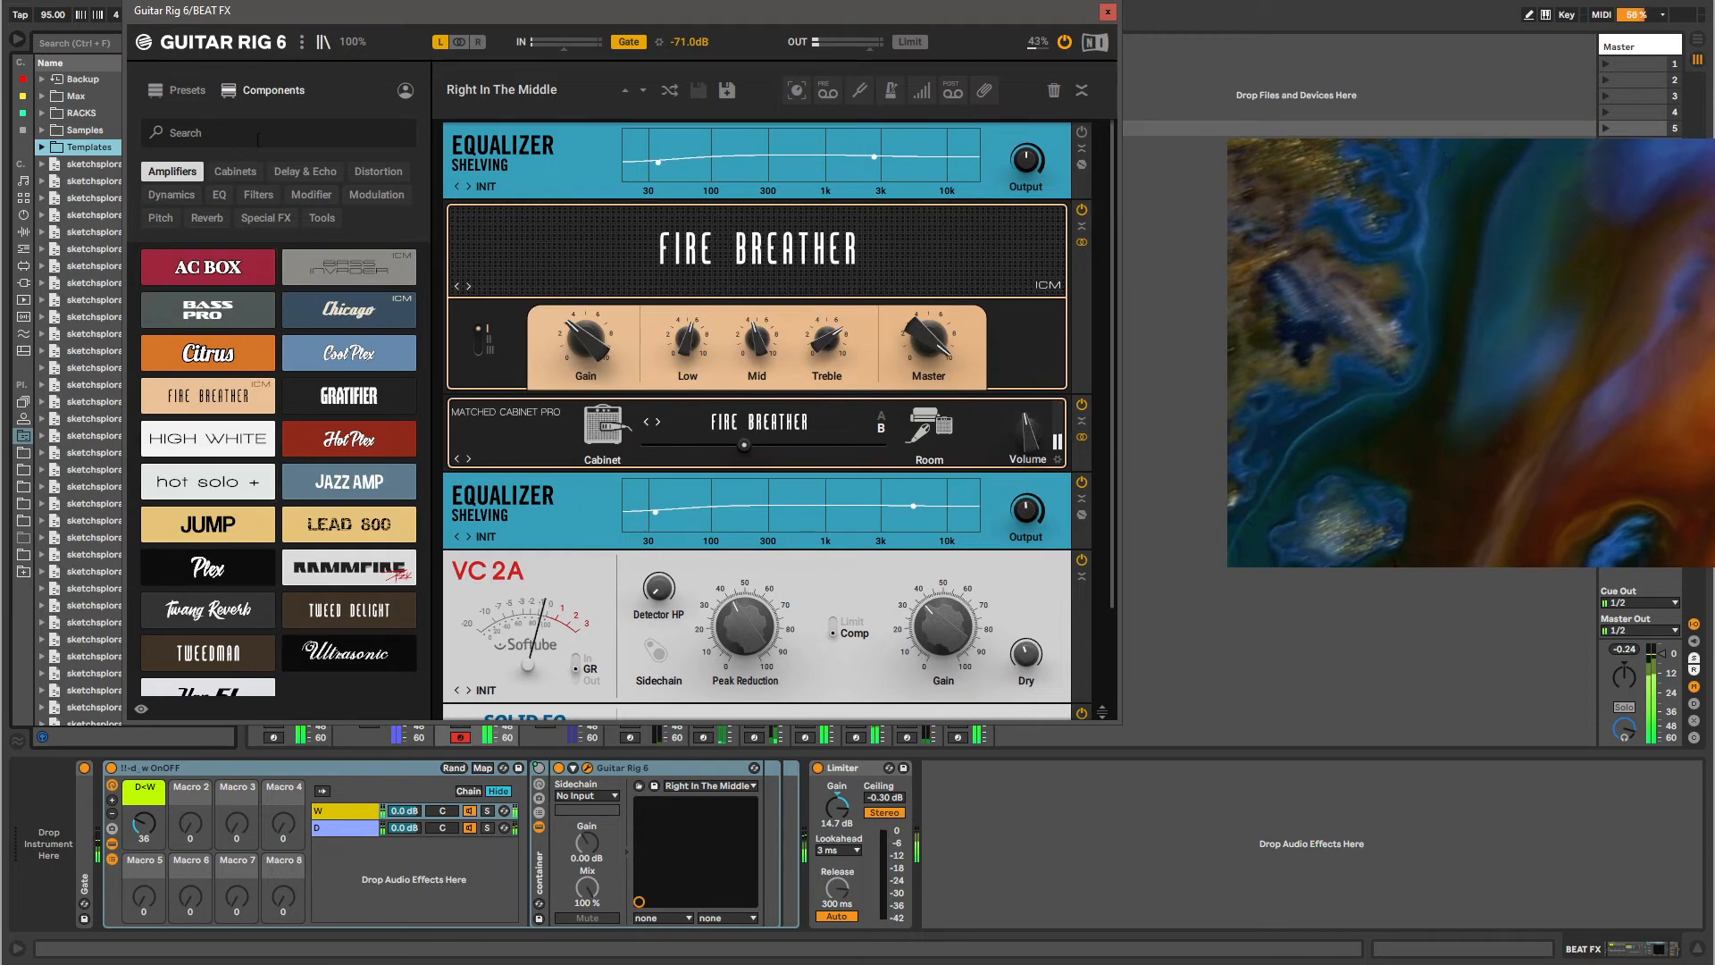
click(177, 90)
scroll(243, 550, down, 10)
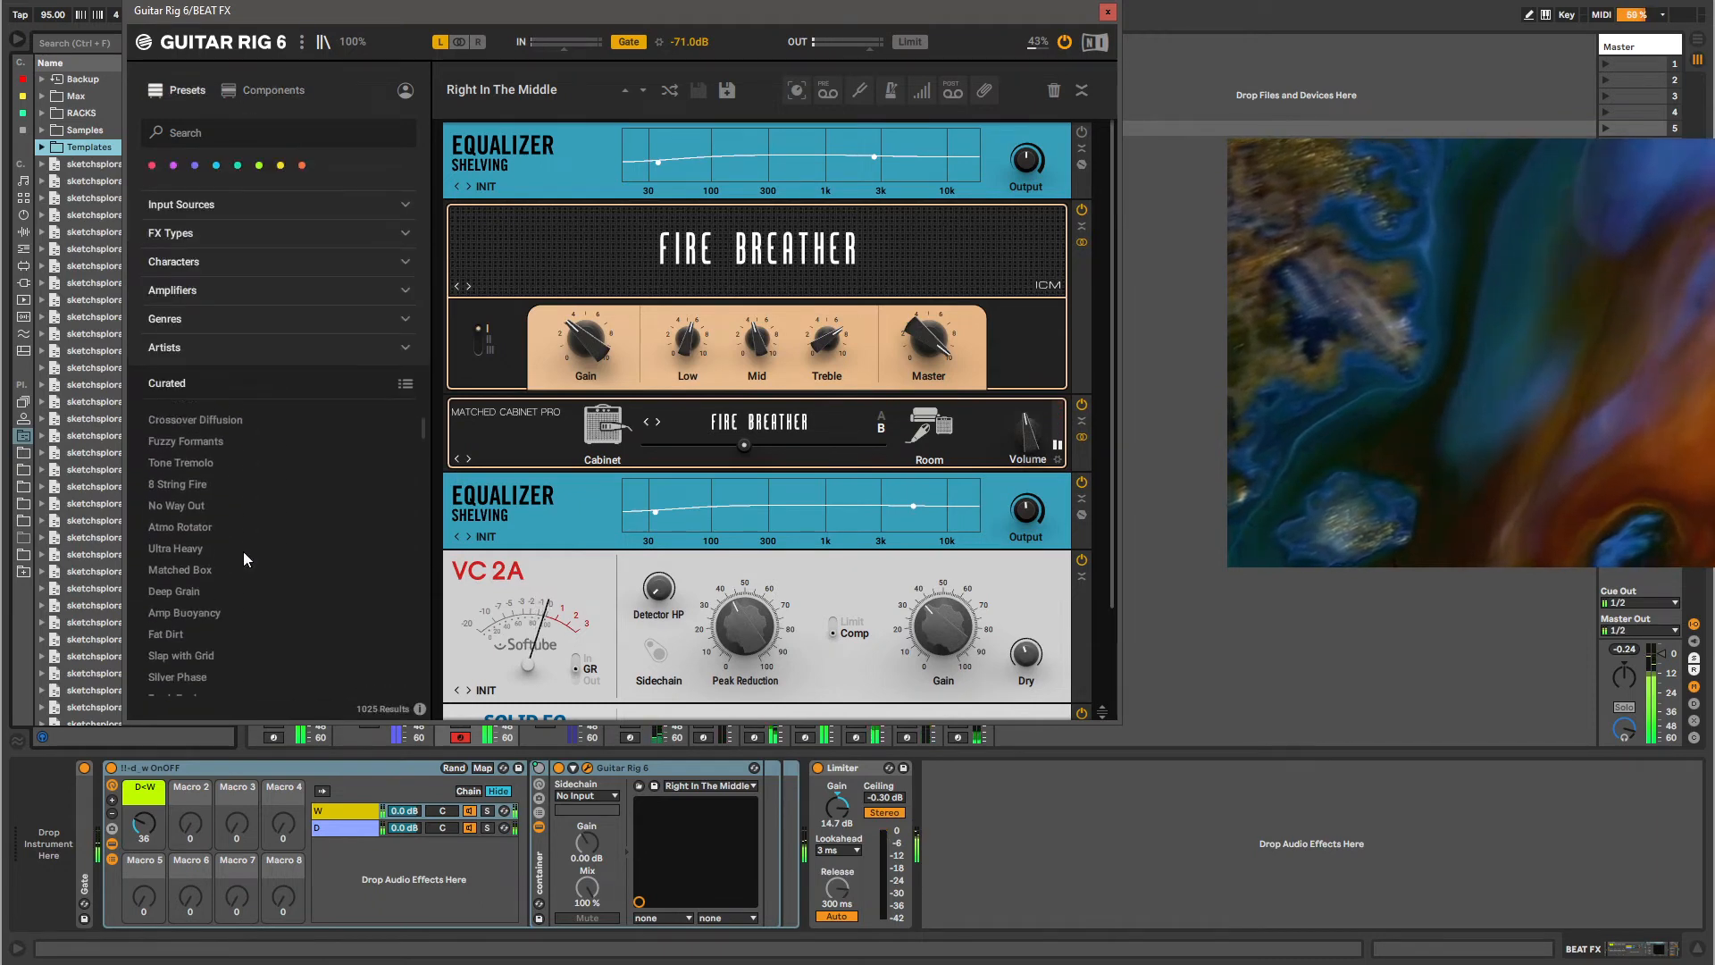
click(189, 485)
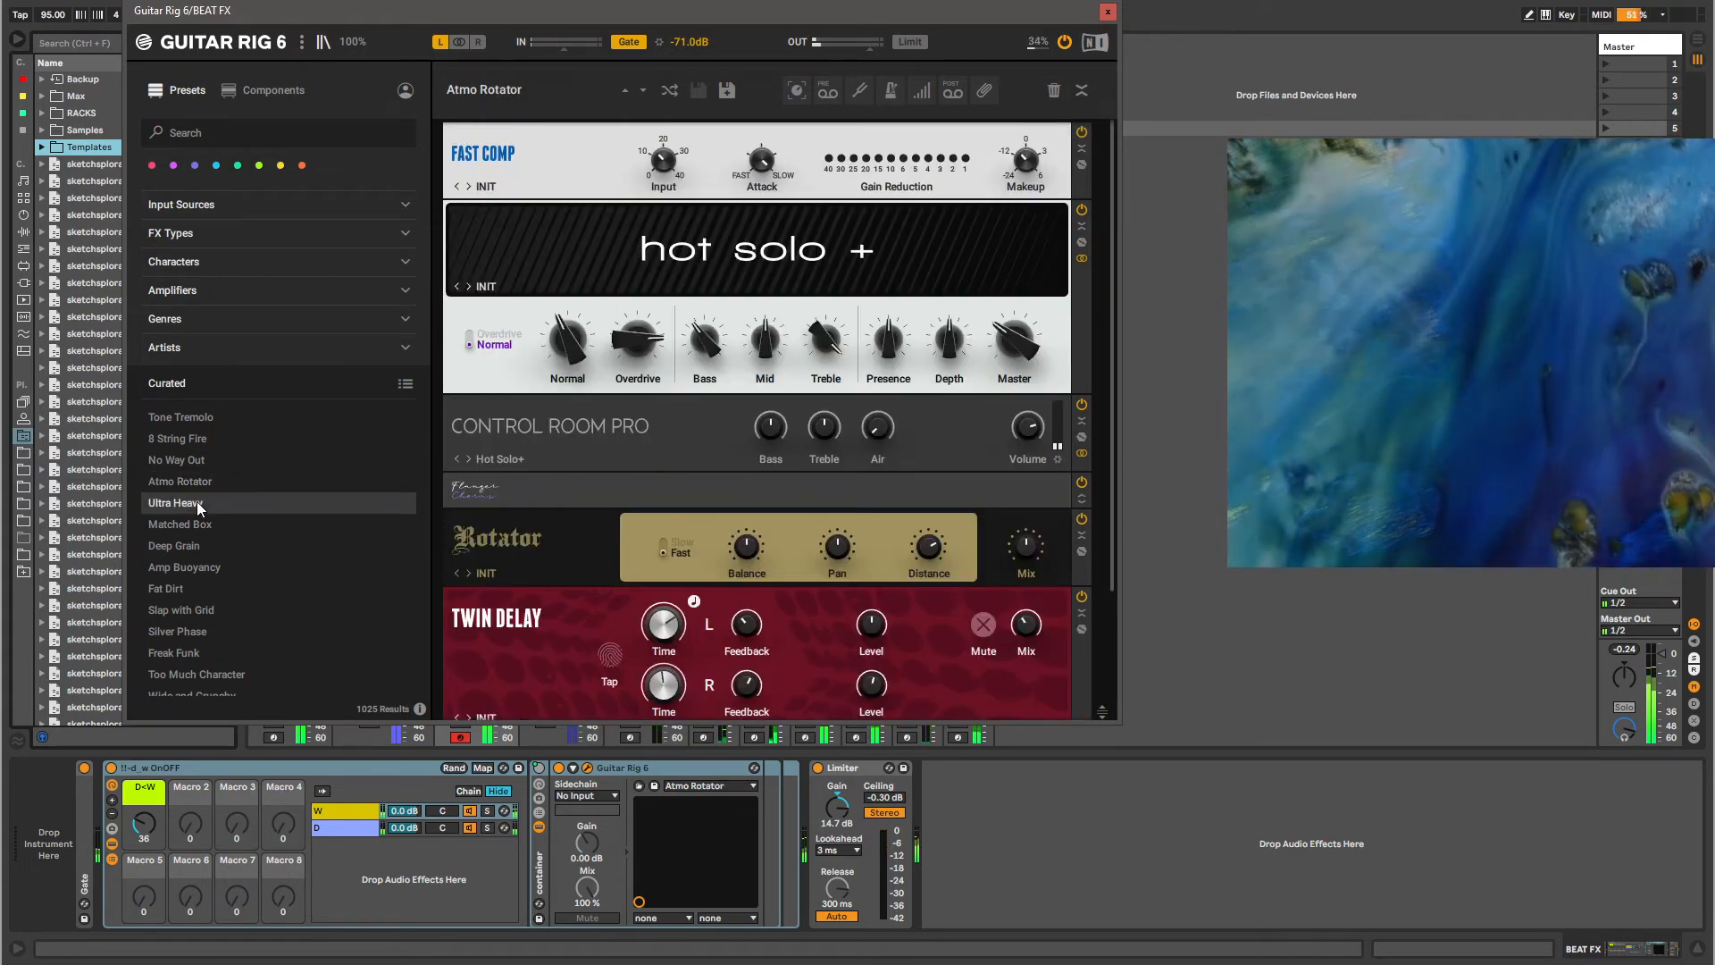
click(197, 501)
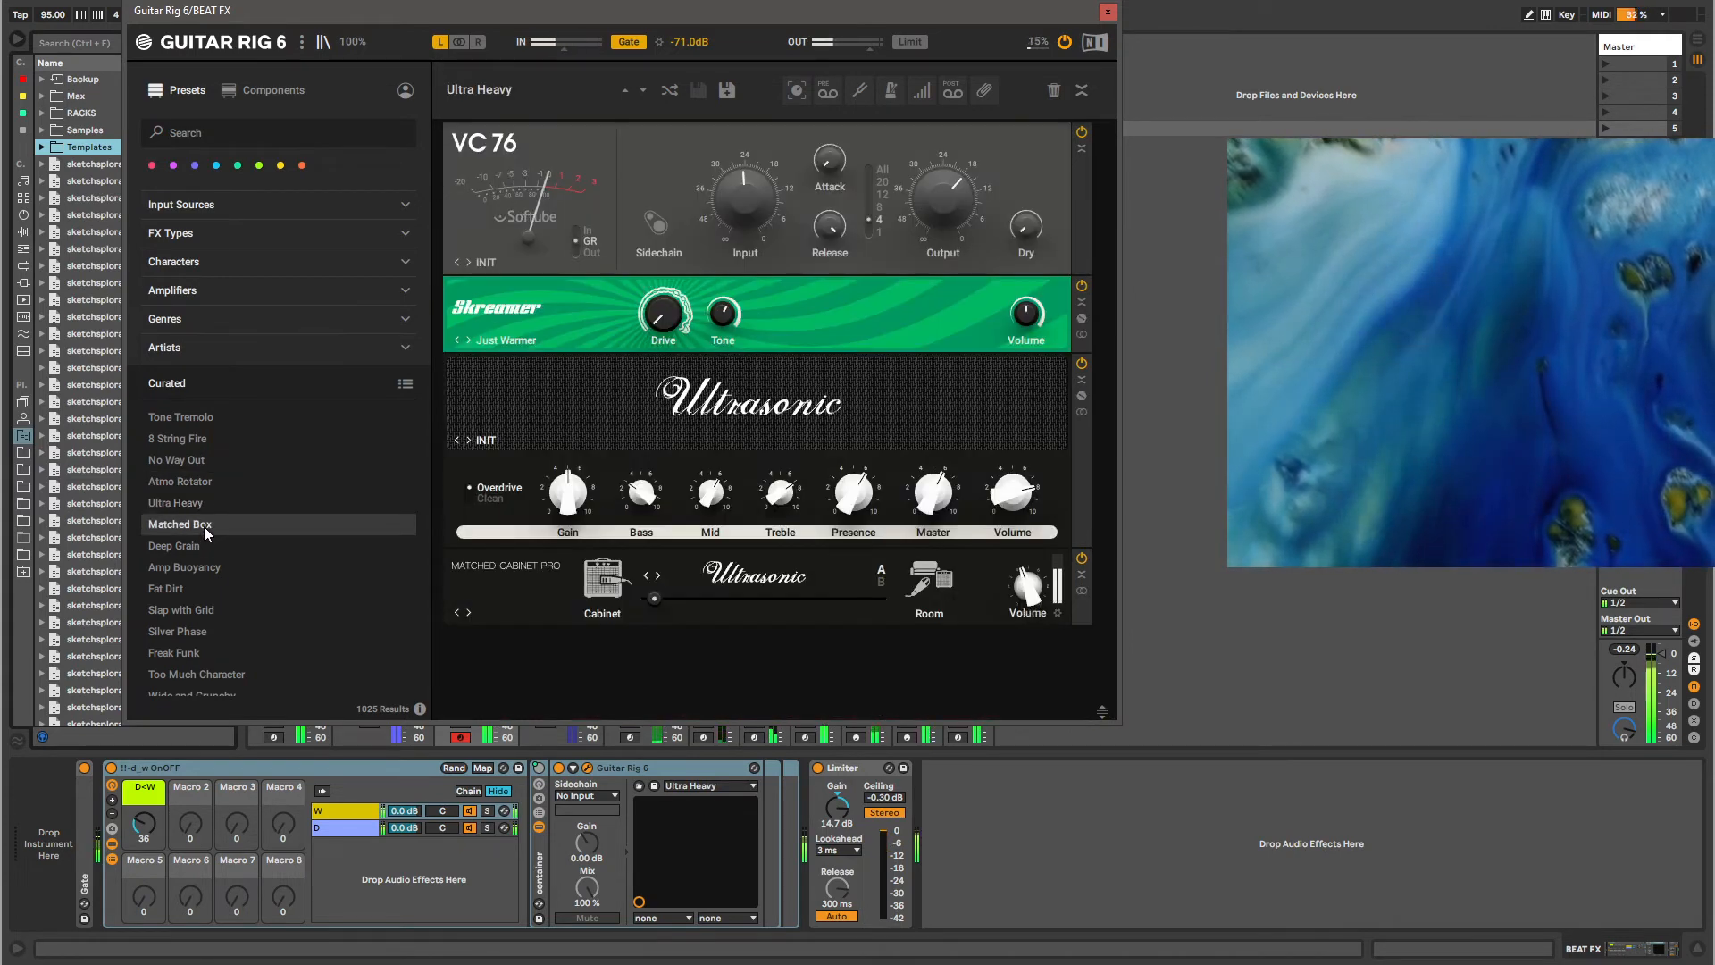
click(203, 527)
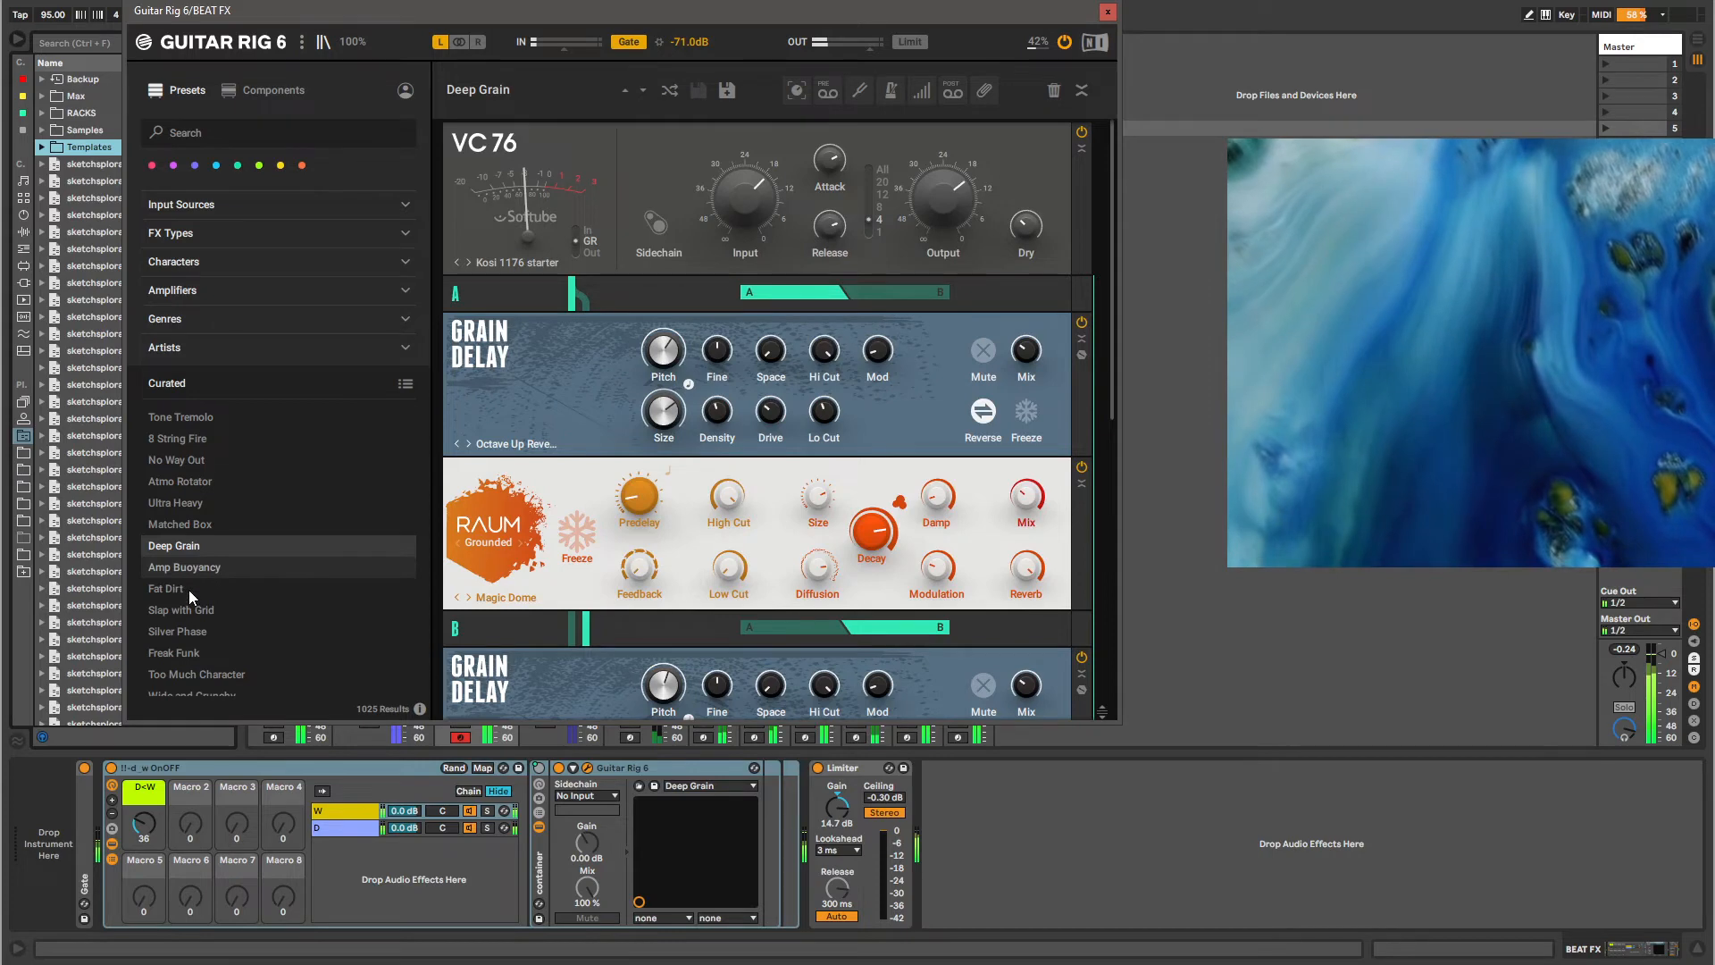
Try the Amp Buoyancy and Fat Dirt presets, load Slap with Grid and close the Guitar Rig 6 window.
key(Down)
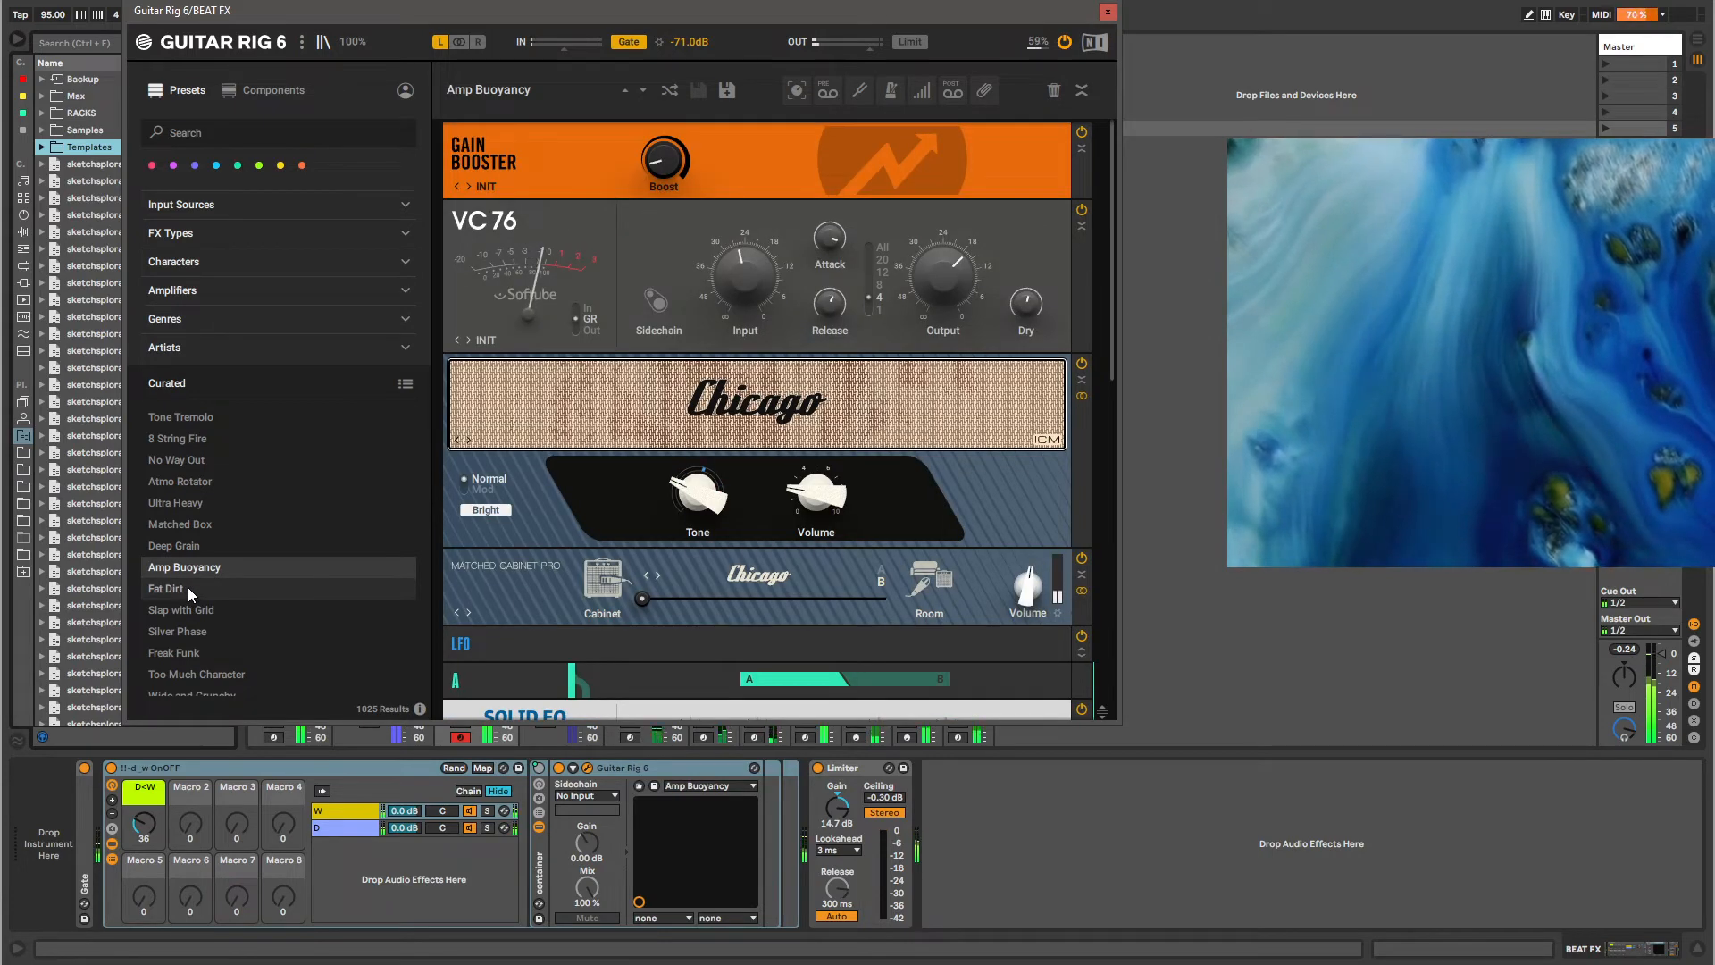
click(188, 587)
scroll(188, 587, down, 2)
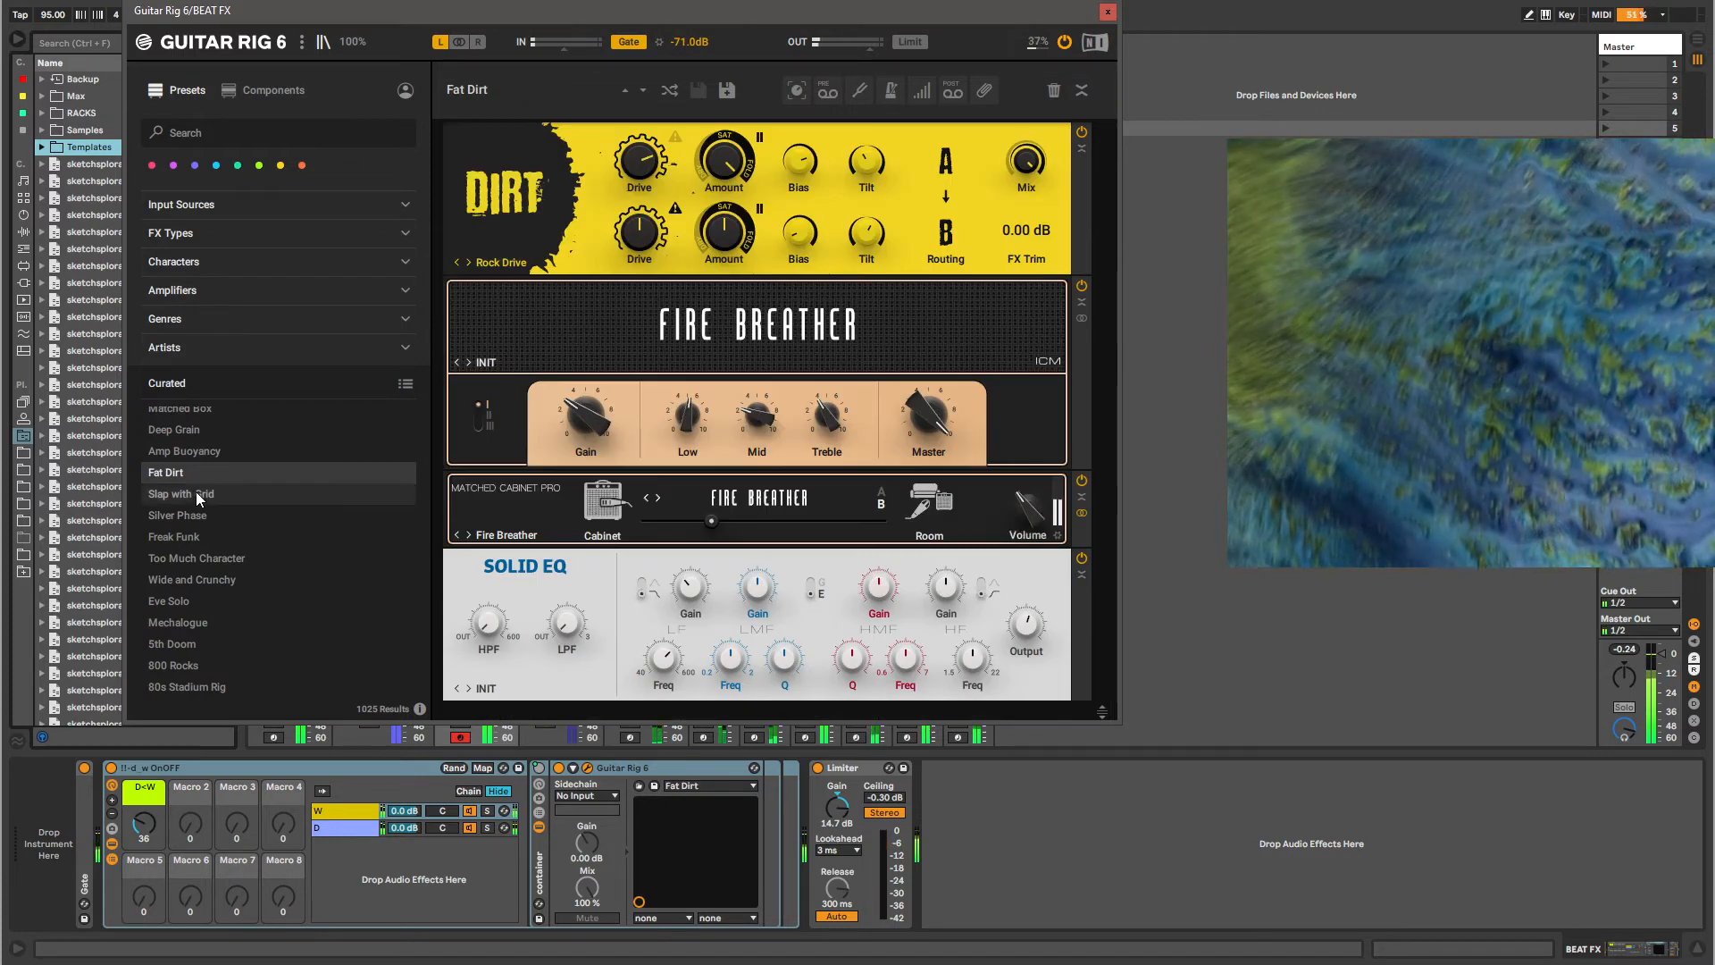
click(195, 492)
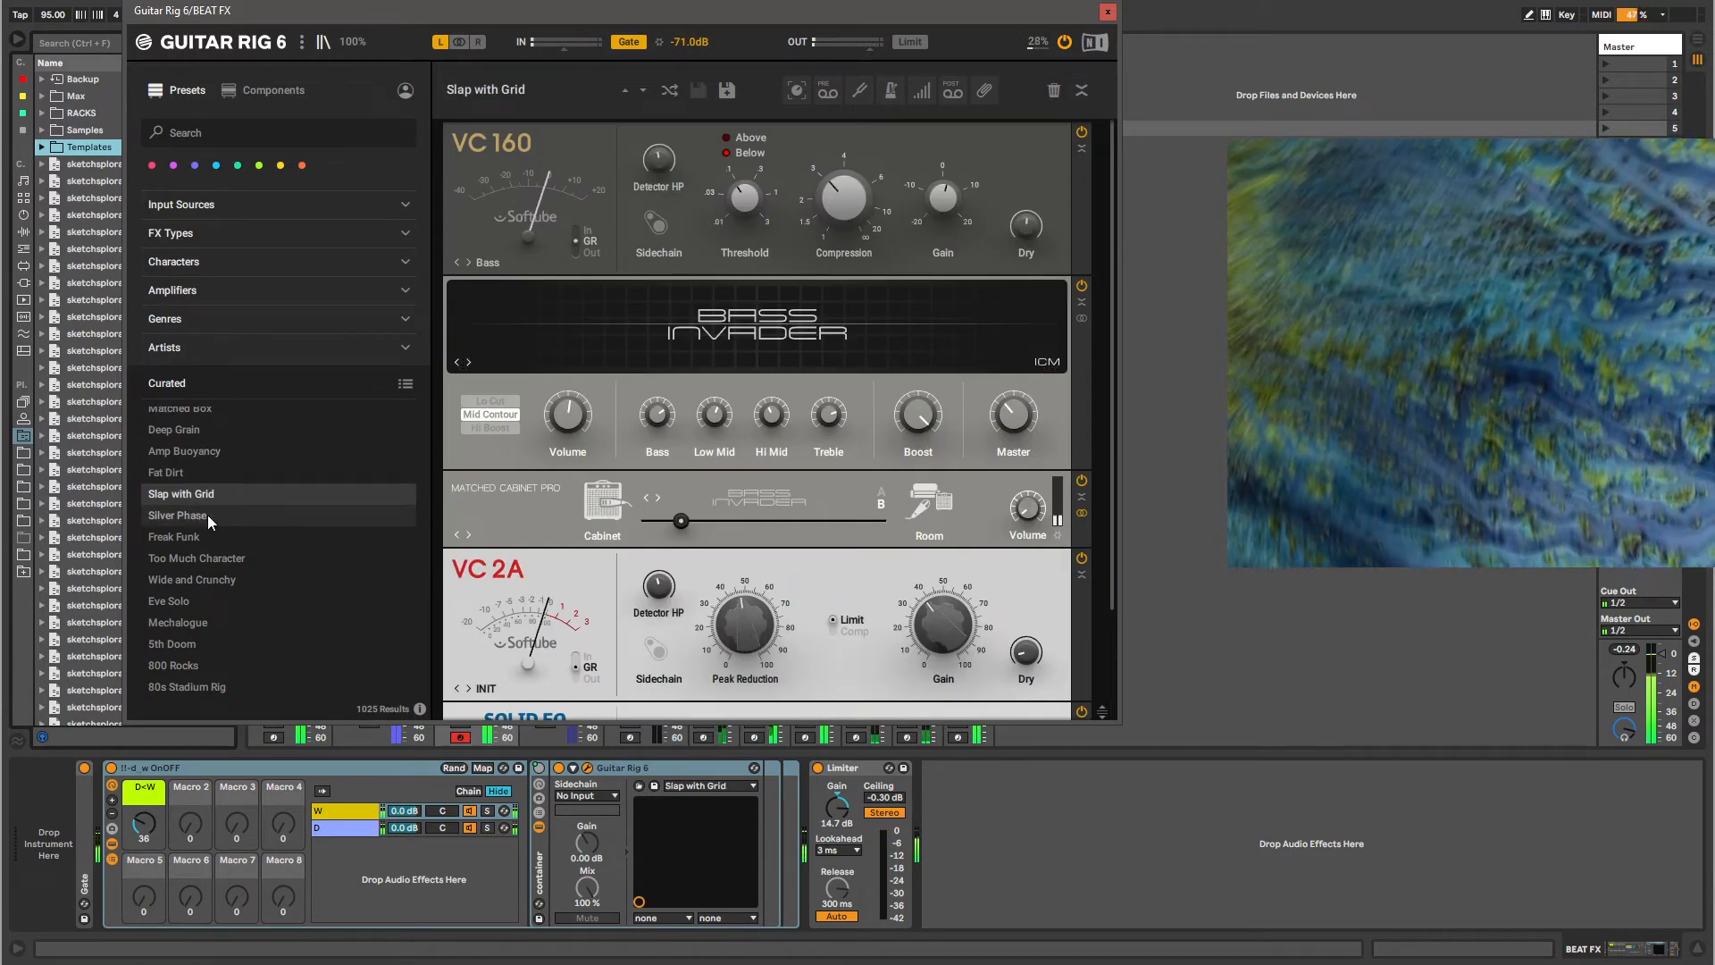
click(1107, 16)
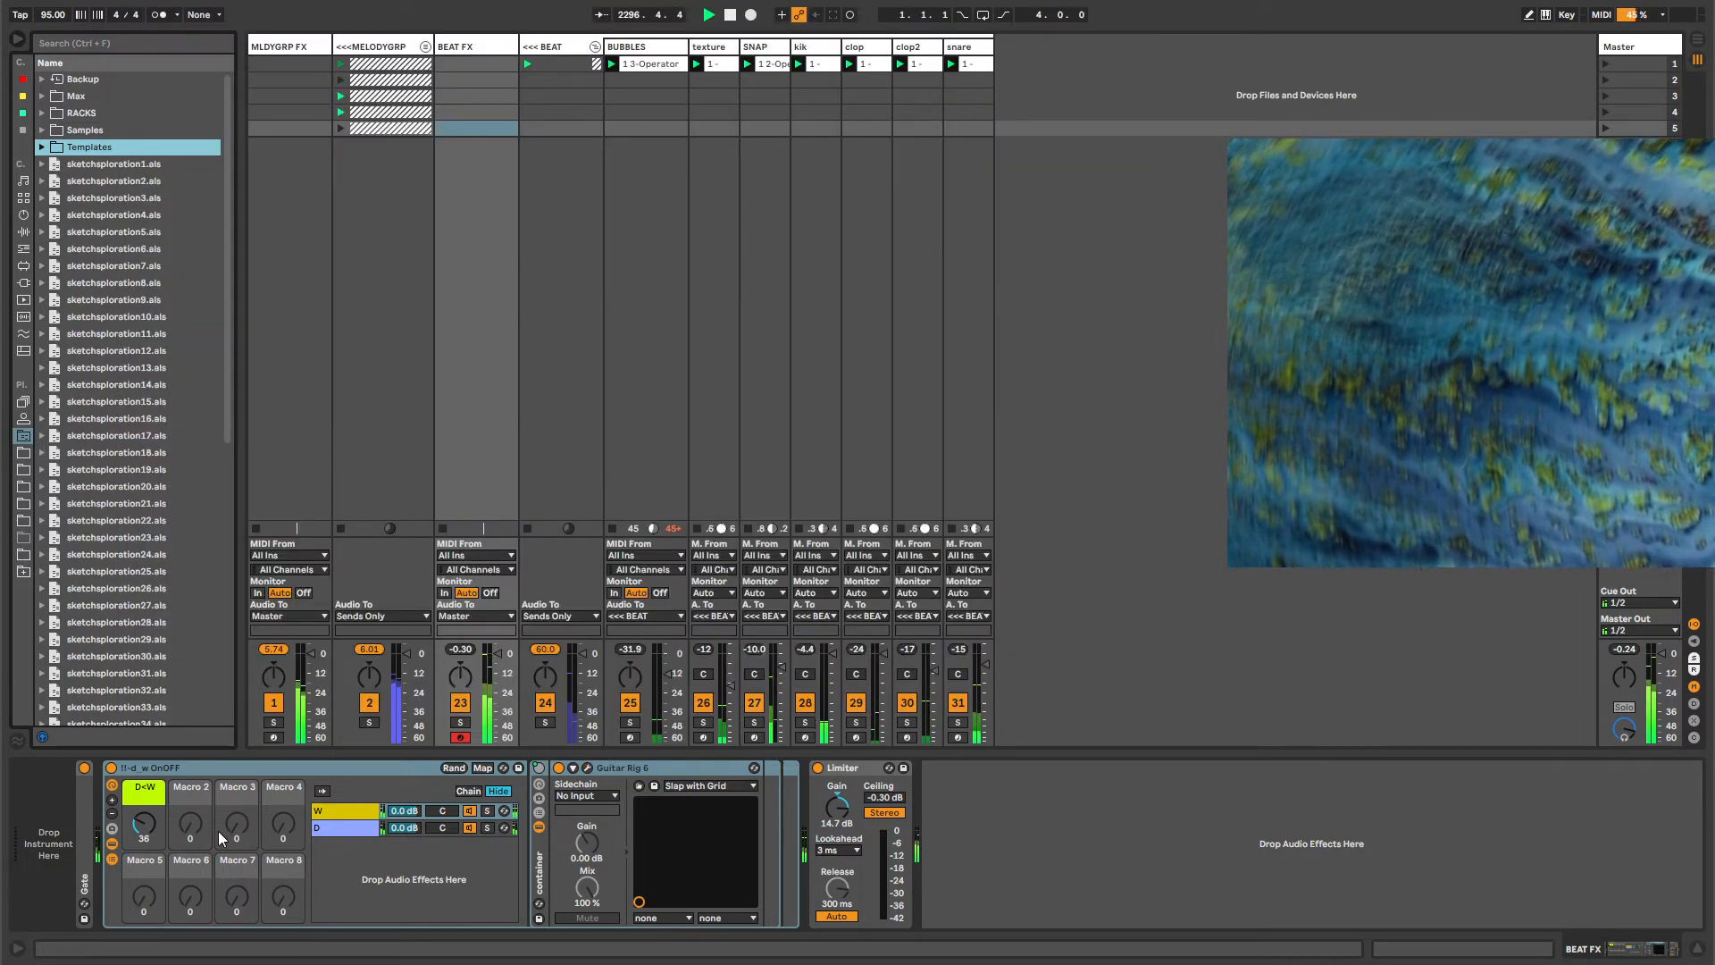
Lower the rack's D<W macro to 15 and readjust it to 19.
drag(144, 824, 143, 839)
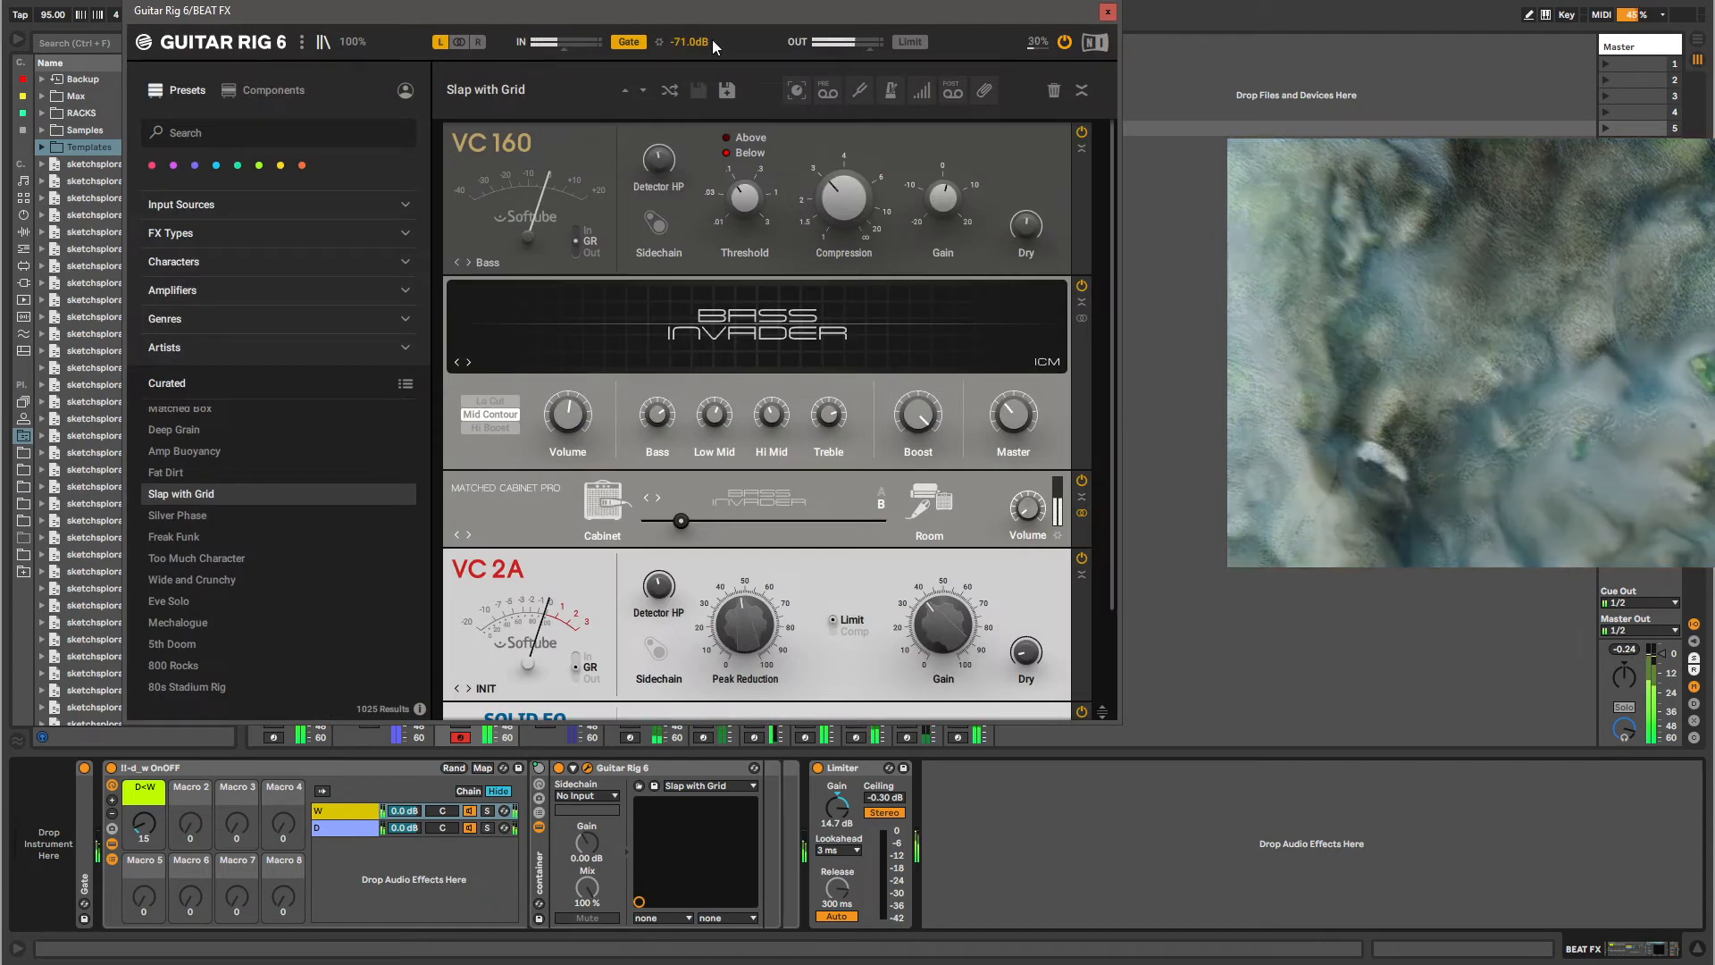
click(1108, 11)
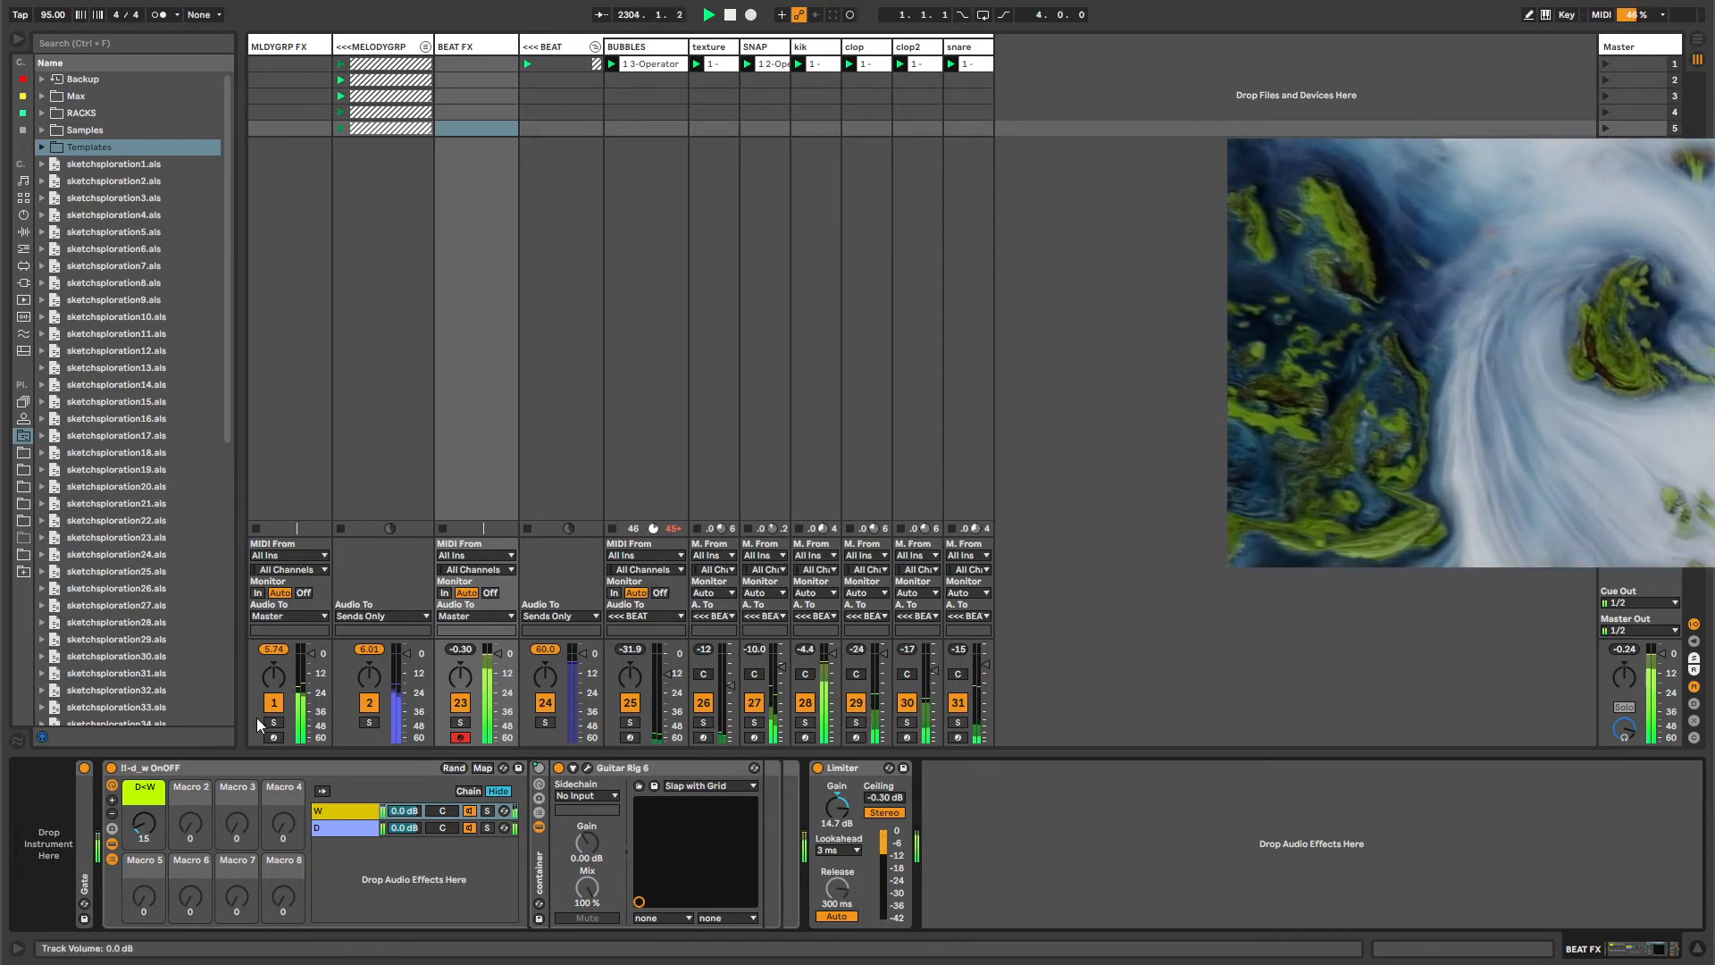
mouse_move(143, 822)
mouse_down()
mouse_move(144, 807)
mouse_move(145, 829)
mouse_up()
Delete the dry/wet rack containing Guitar Rig 6 from the BEAT FX track.
click(662, 782)
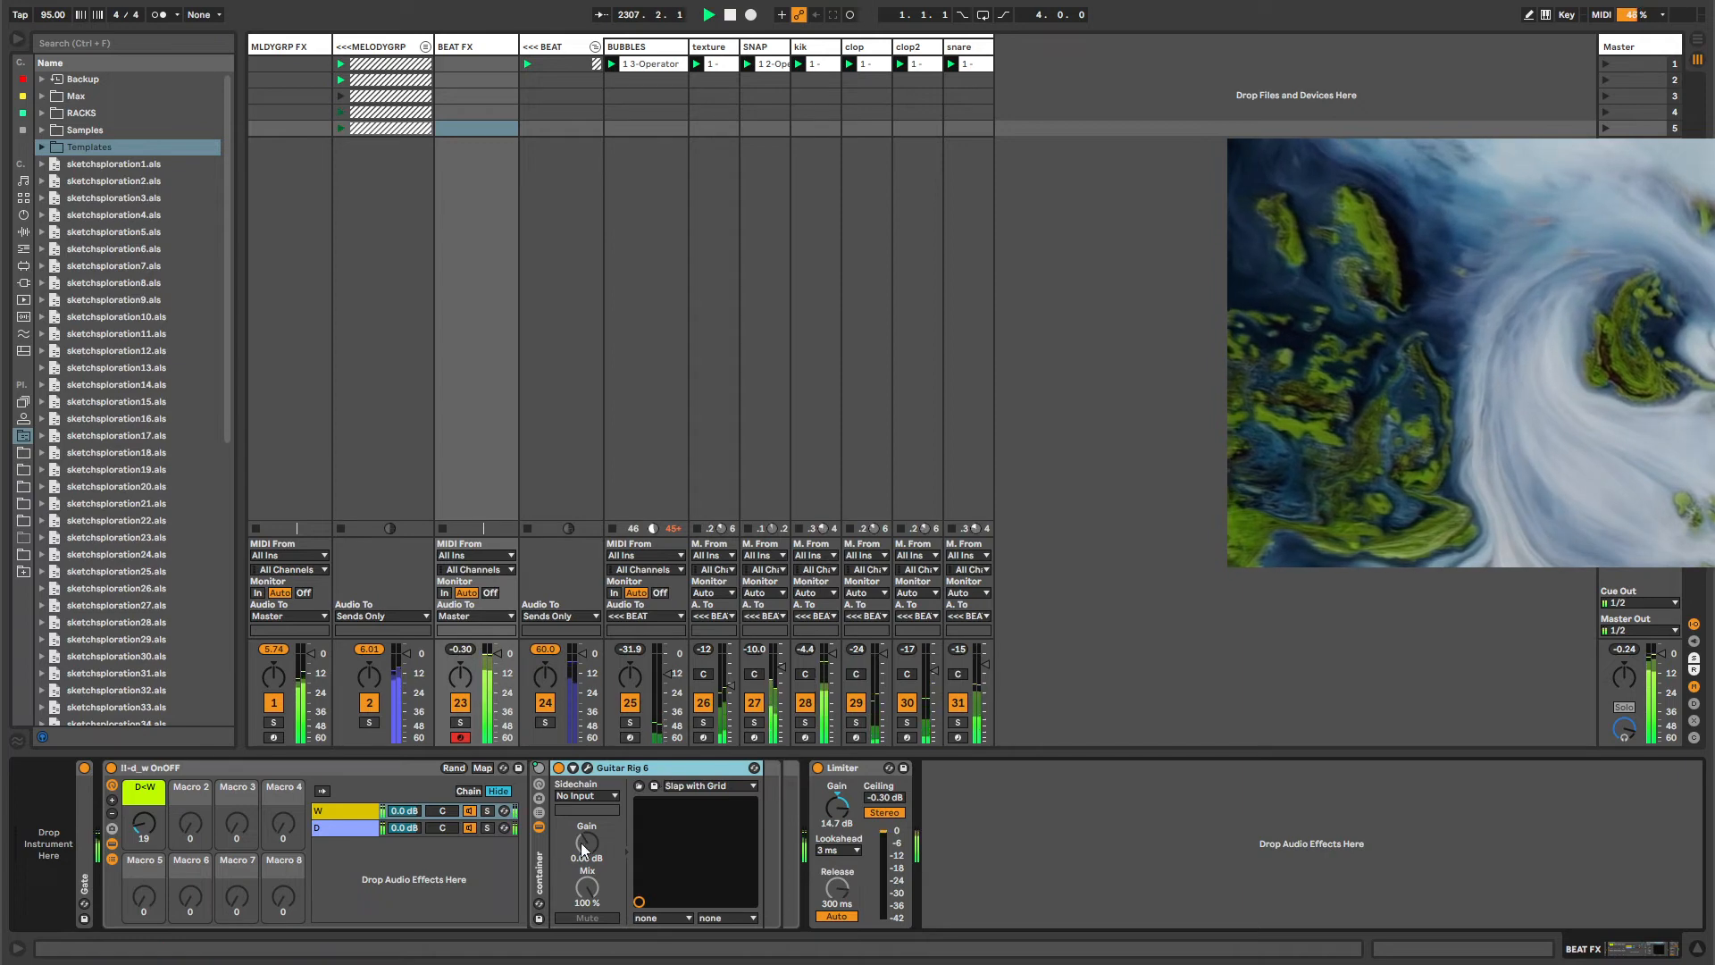
click(166, 771)
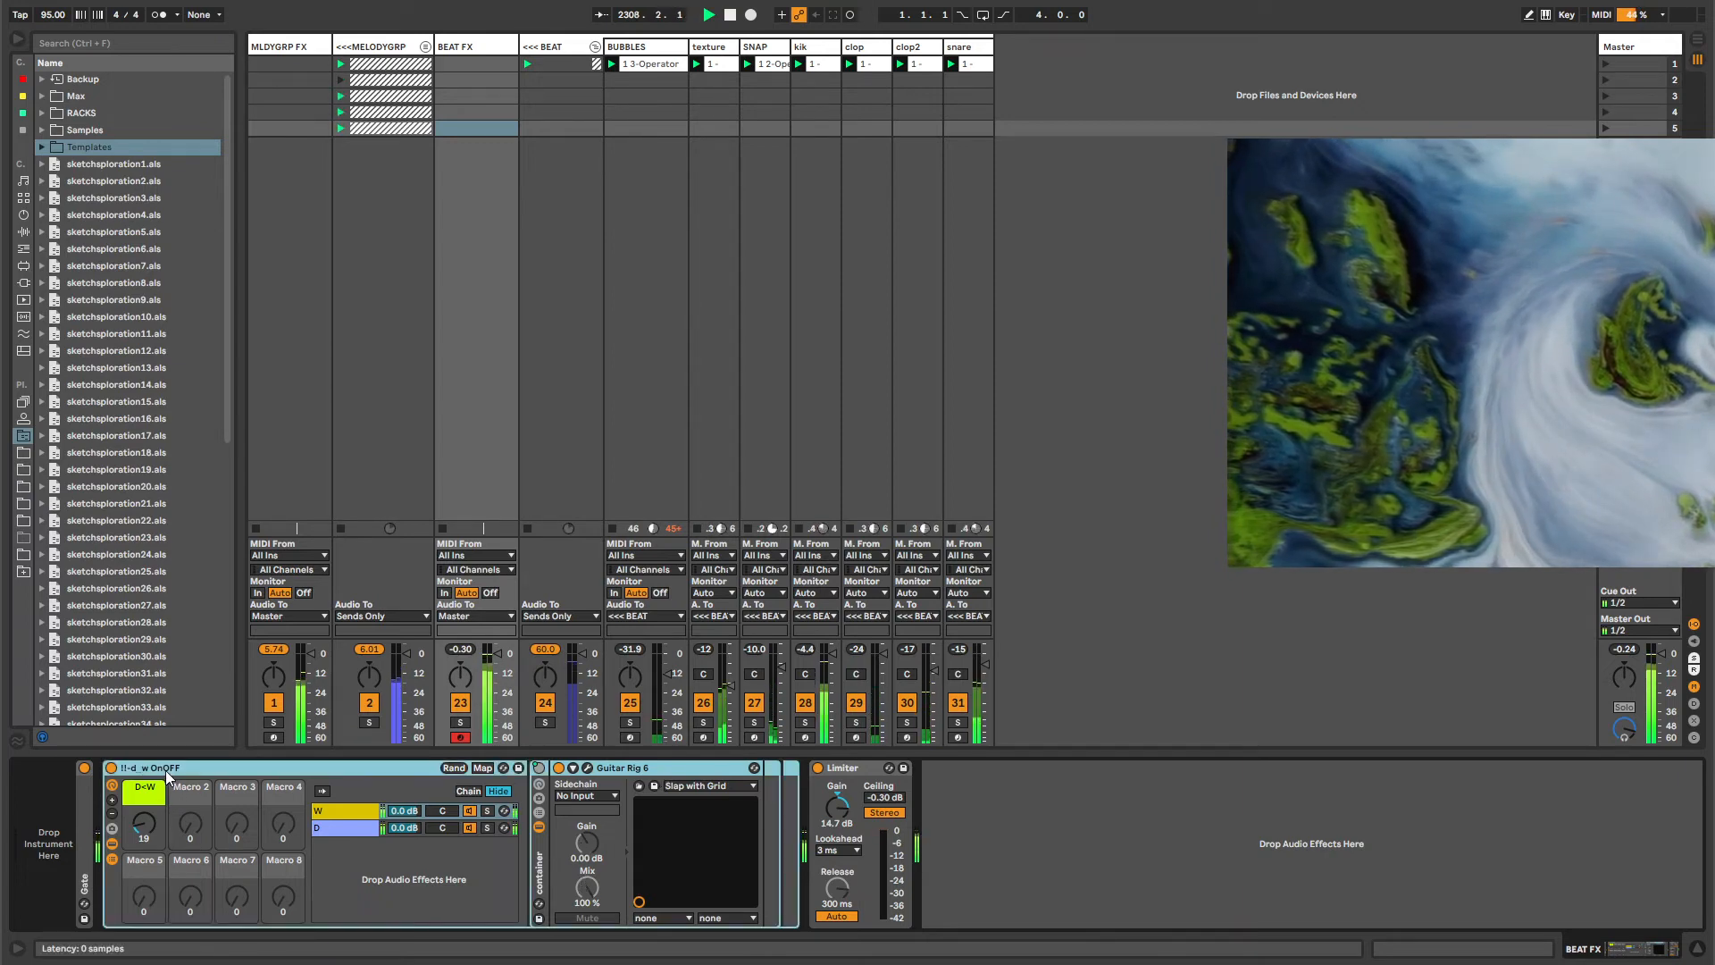
key(Delete)
Browse the plug-ins and add DFX Transverb.64 before the Limiter on the BEAT FX track.
click(24, 283)
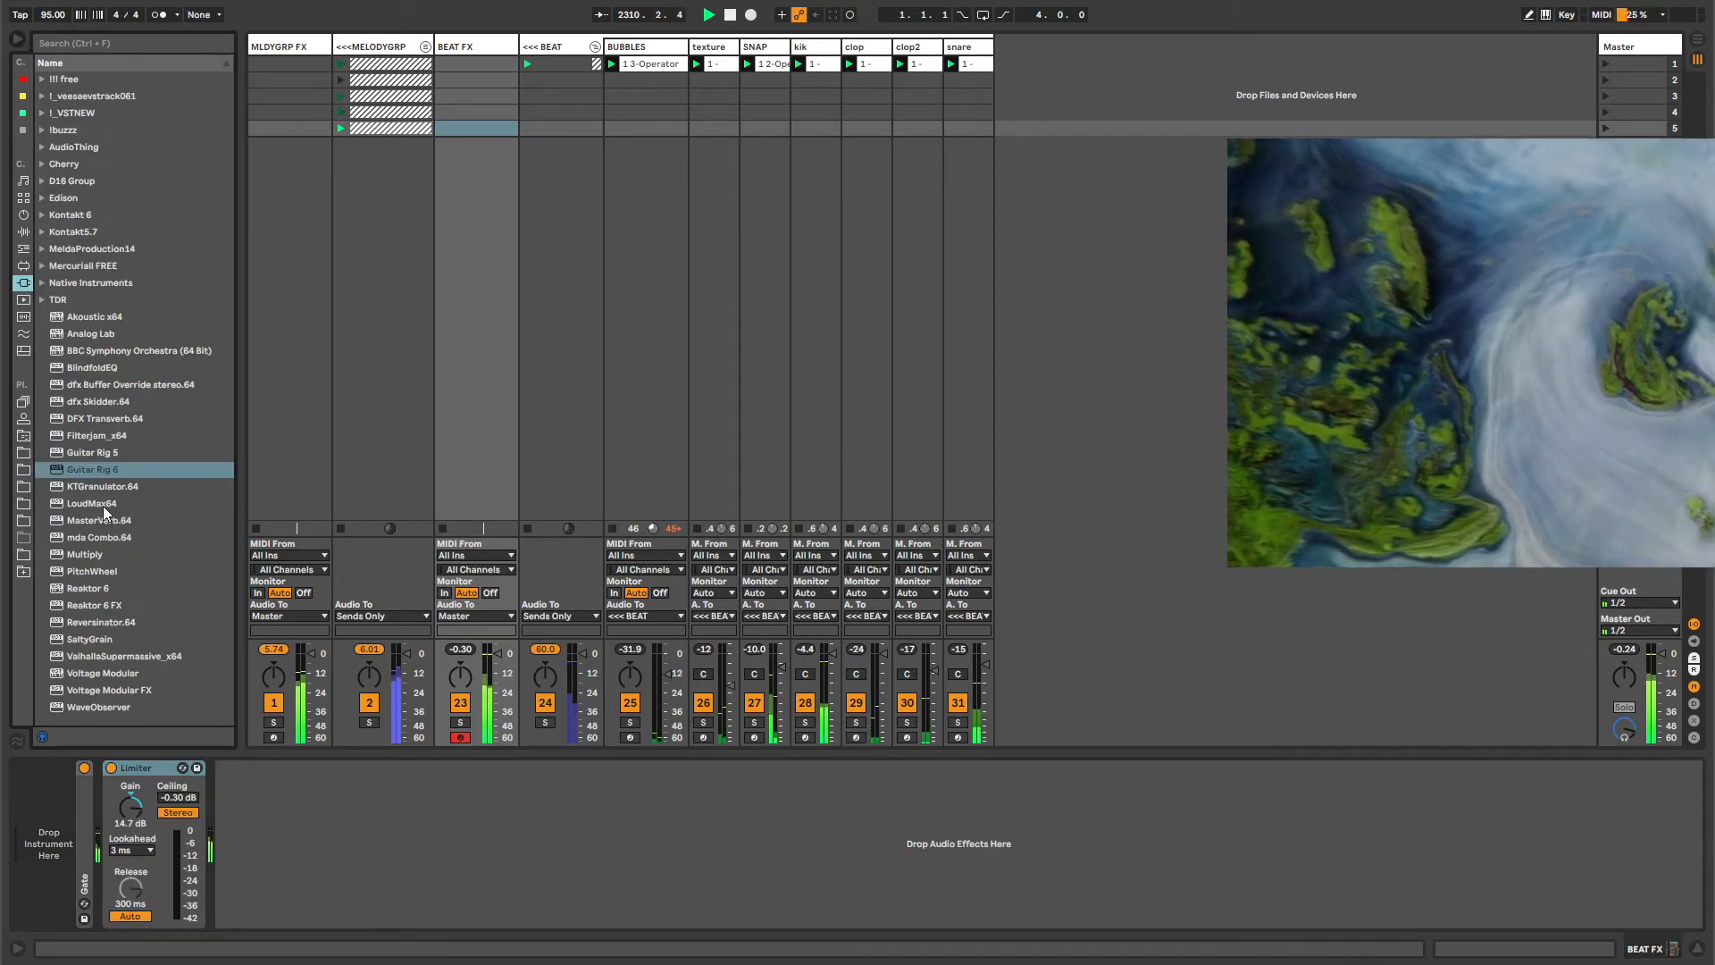
click(104, 504)
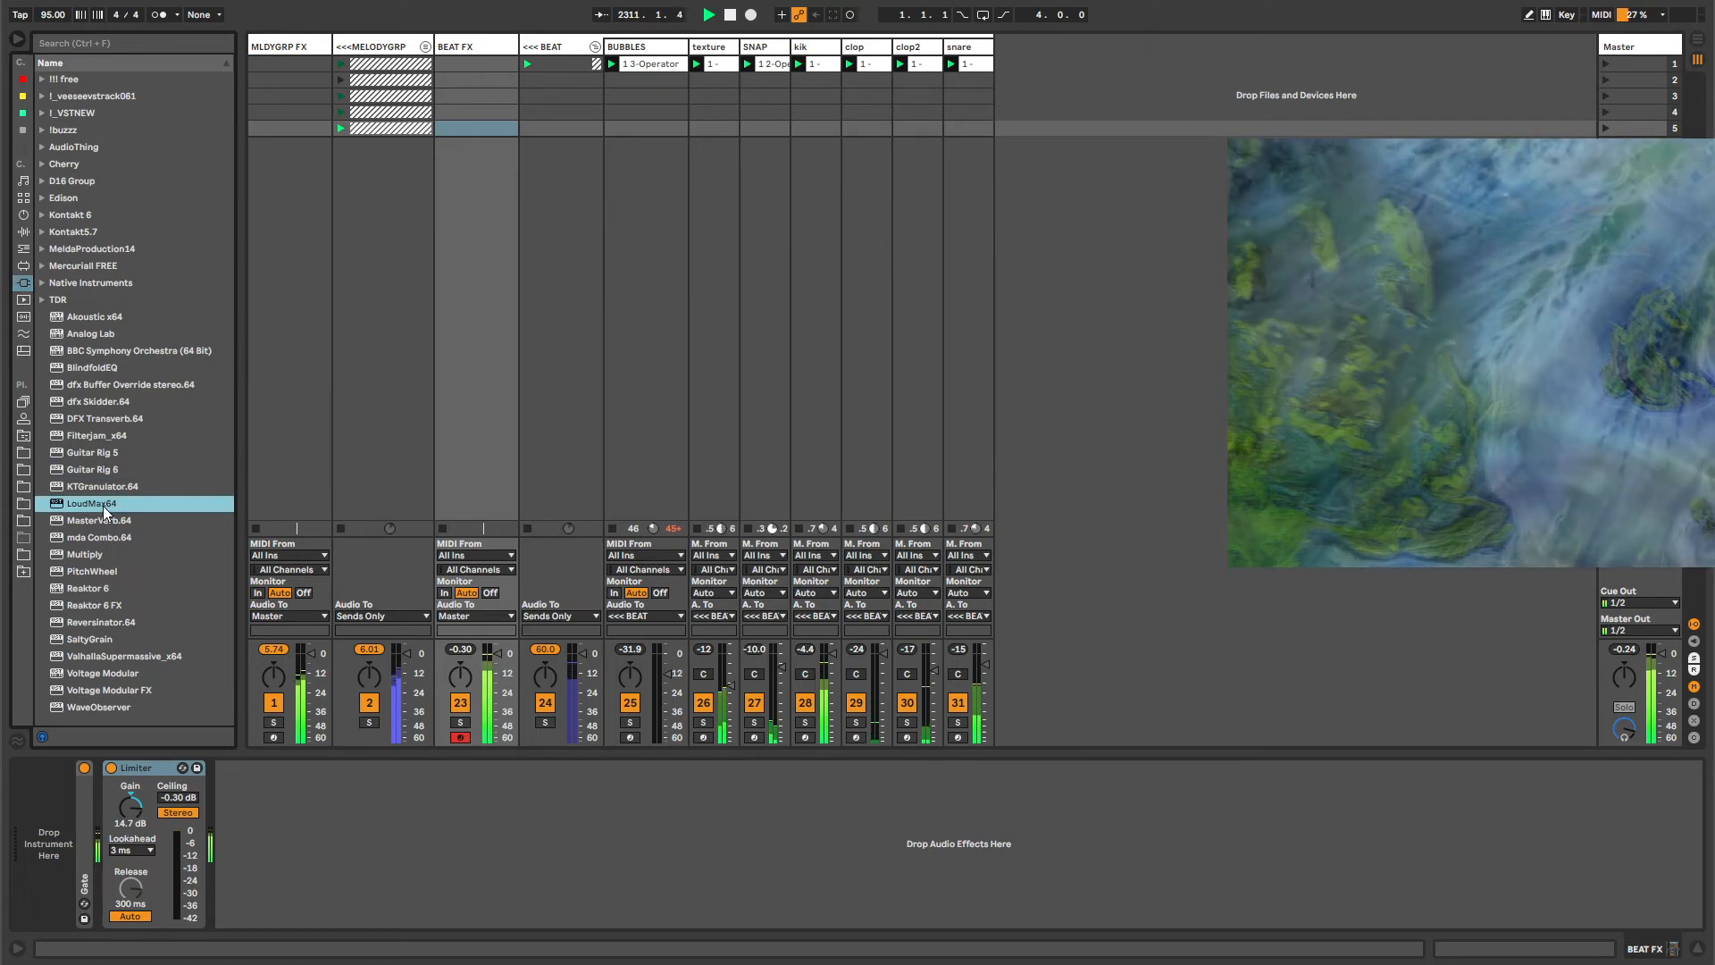
click(102, 522)
key(Down)
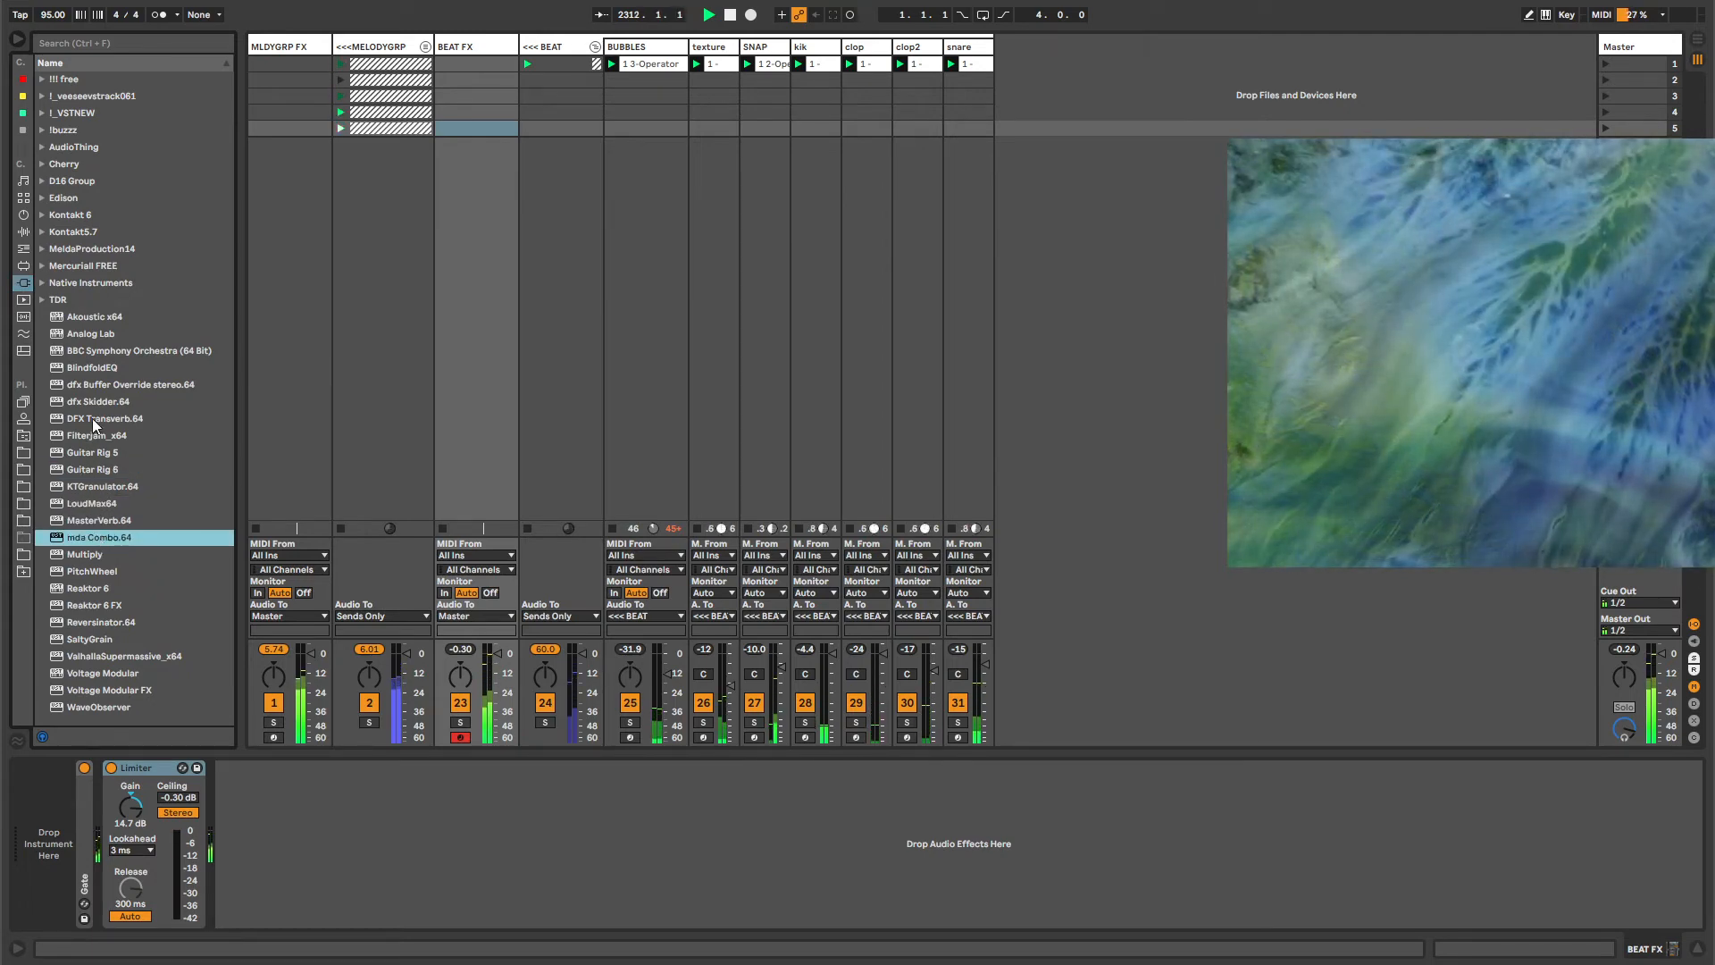
drag(93, 420, 111, 798)
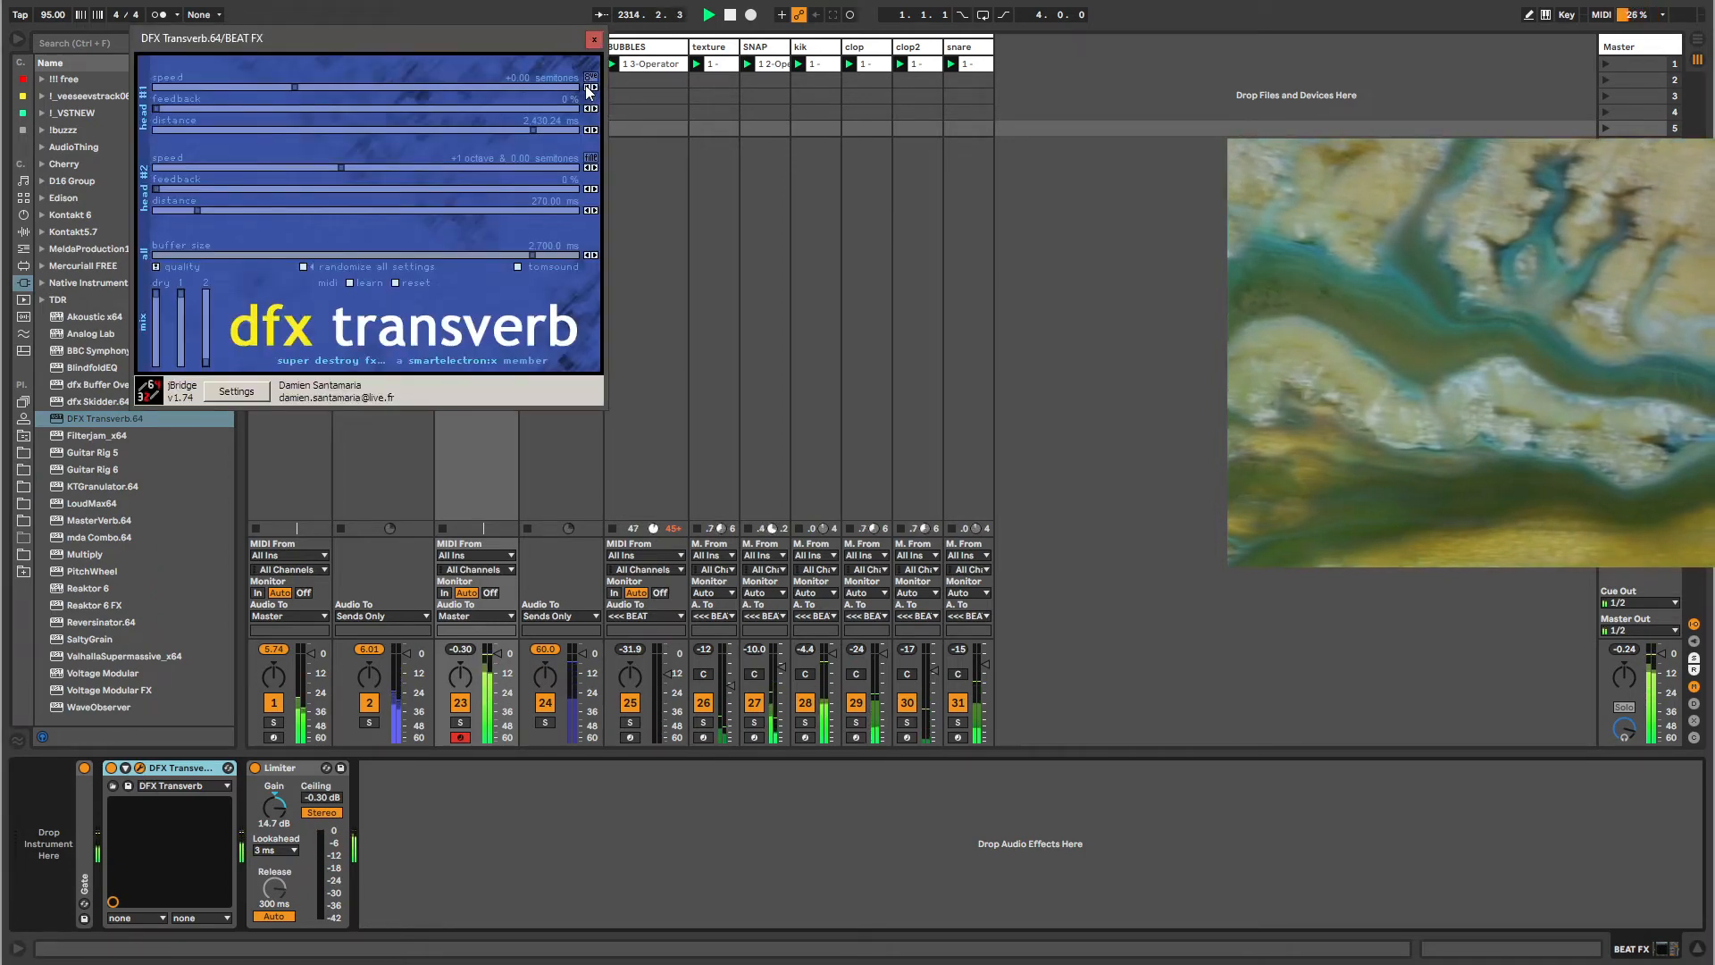
Set DFX Transverb's first head speed to -1 octave and second to -2 octaves, with the second head's mix at maximum and dry at minimum.
click(589, 169)
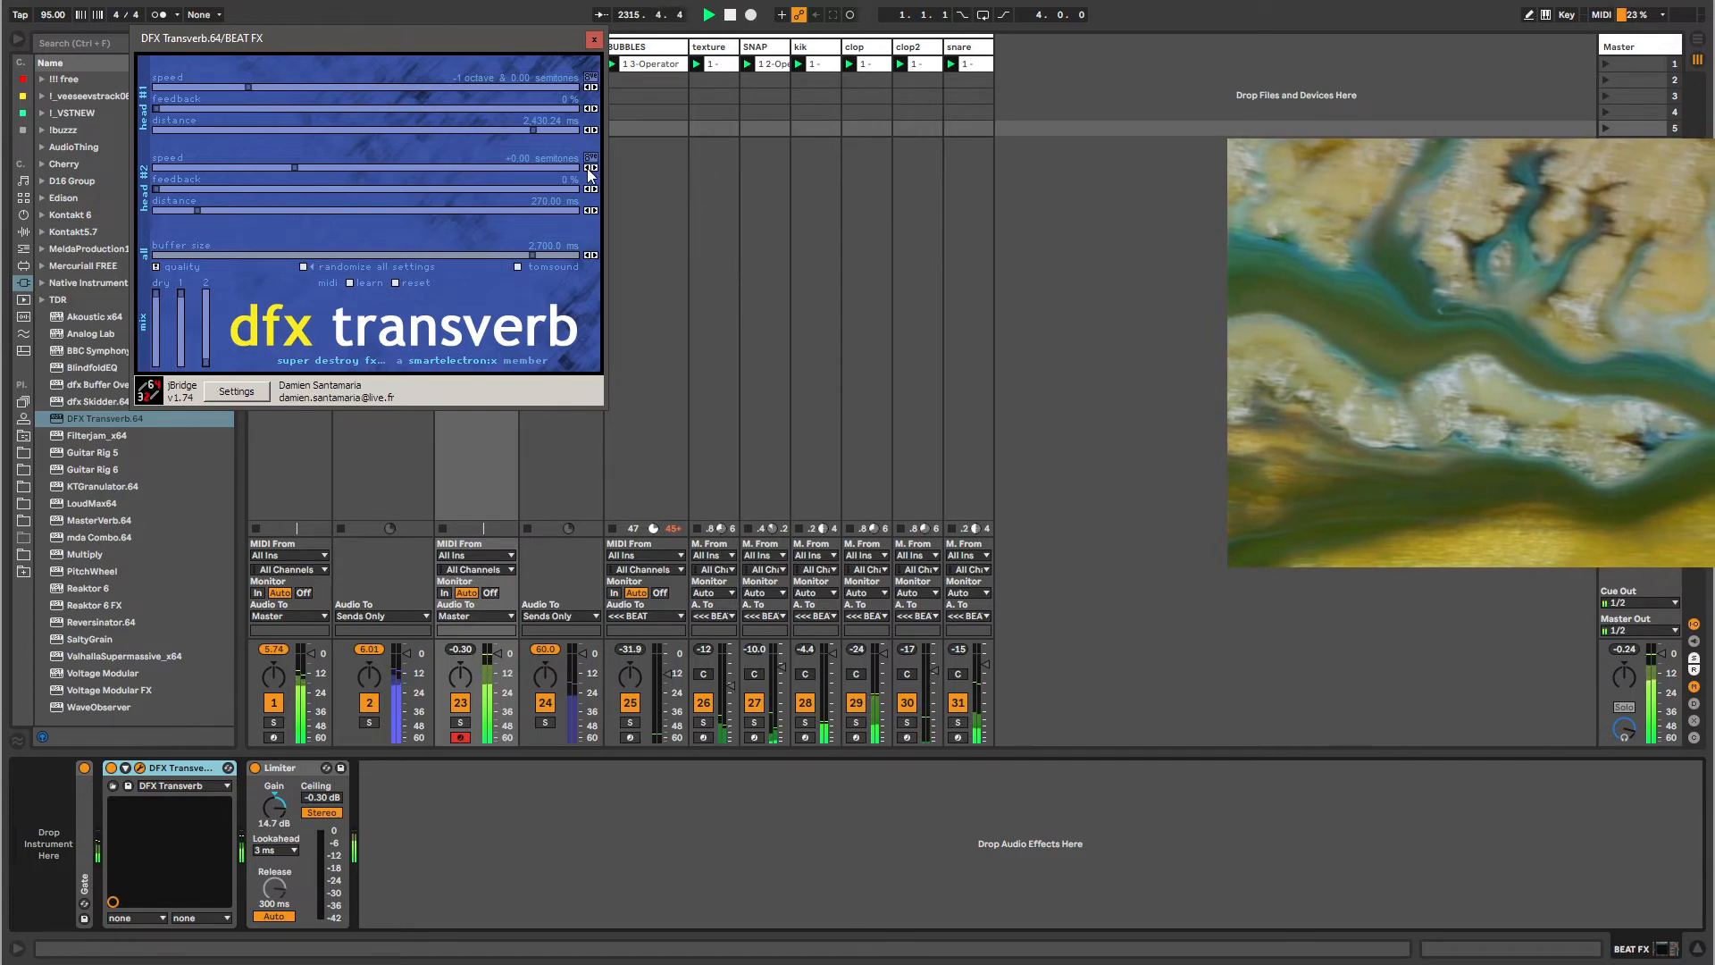
click(588, 169)
click(589, 169)
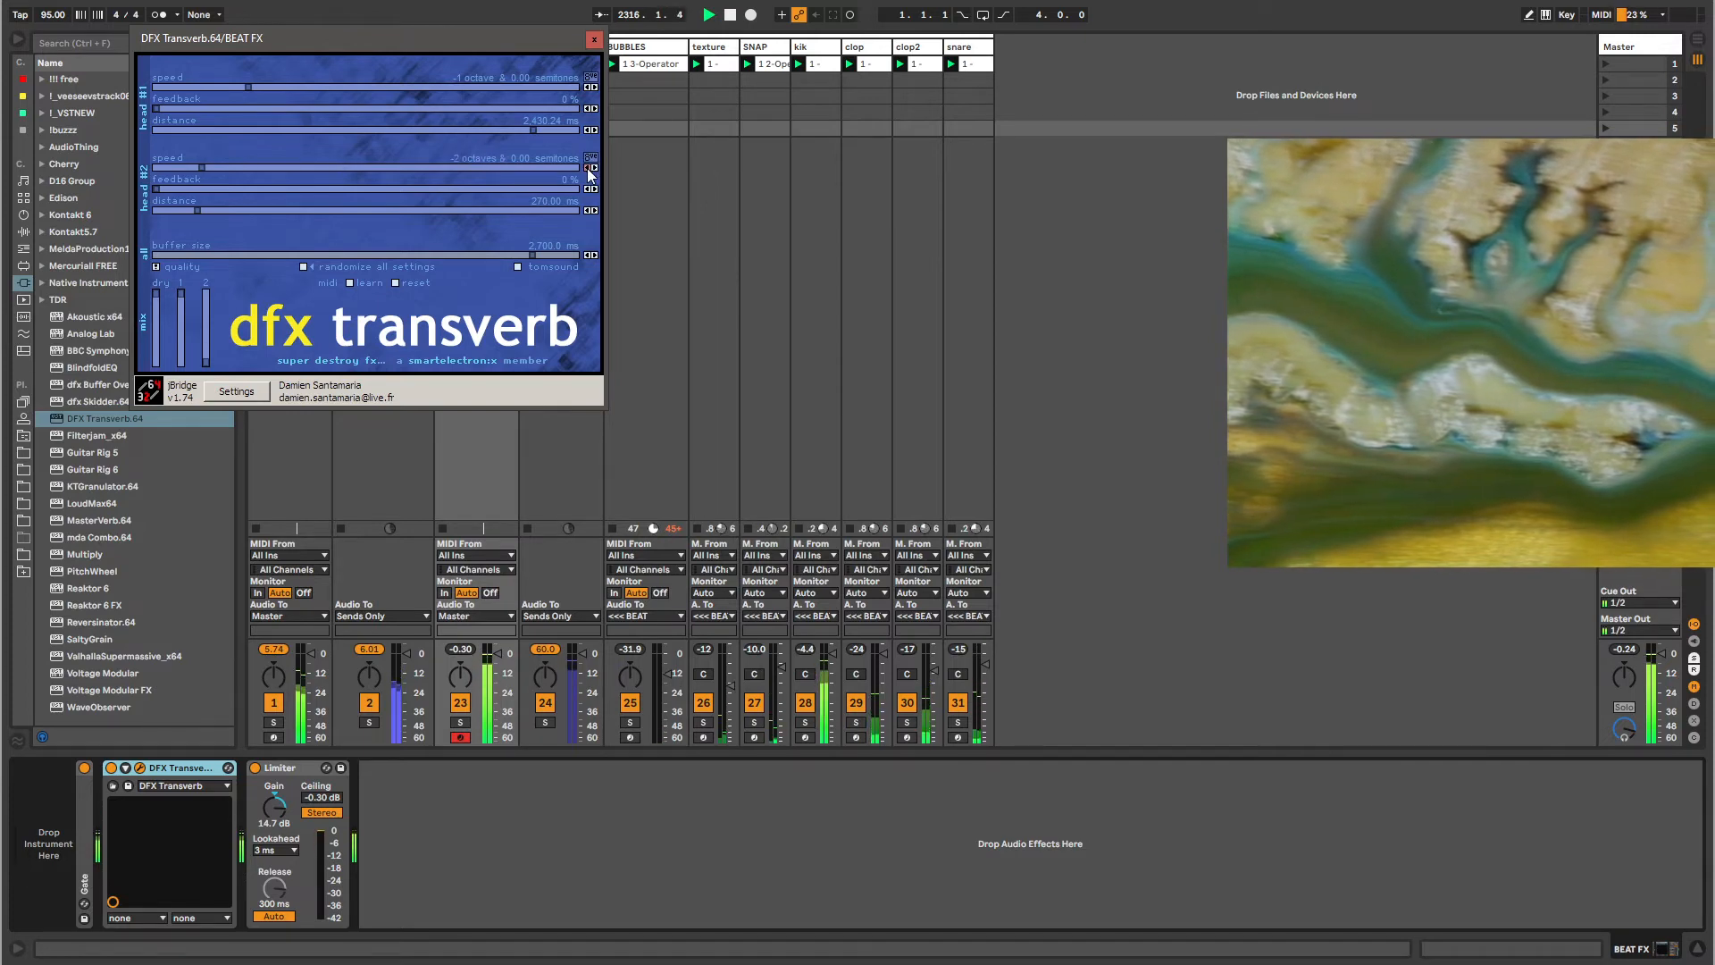
click(203, 297)
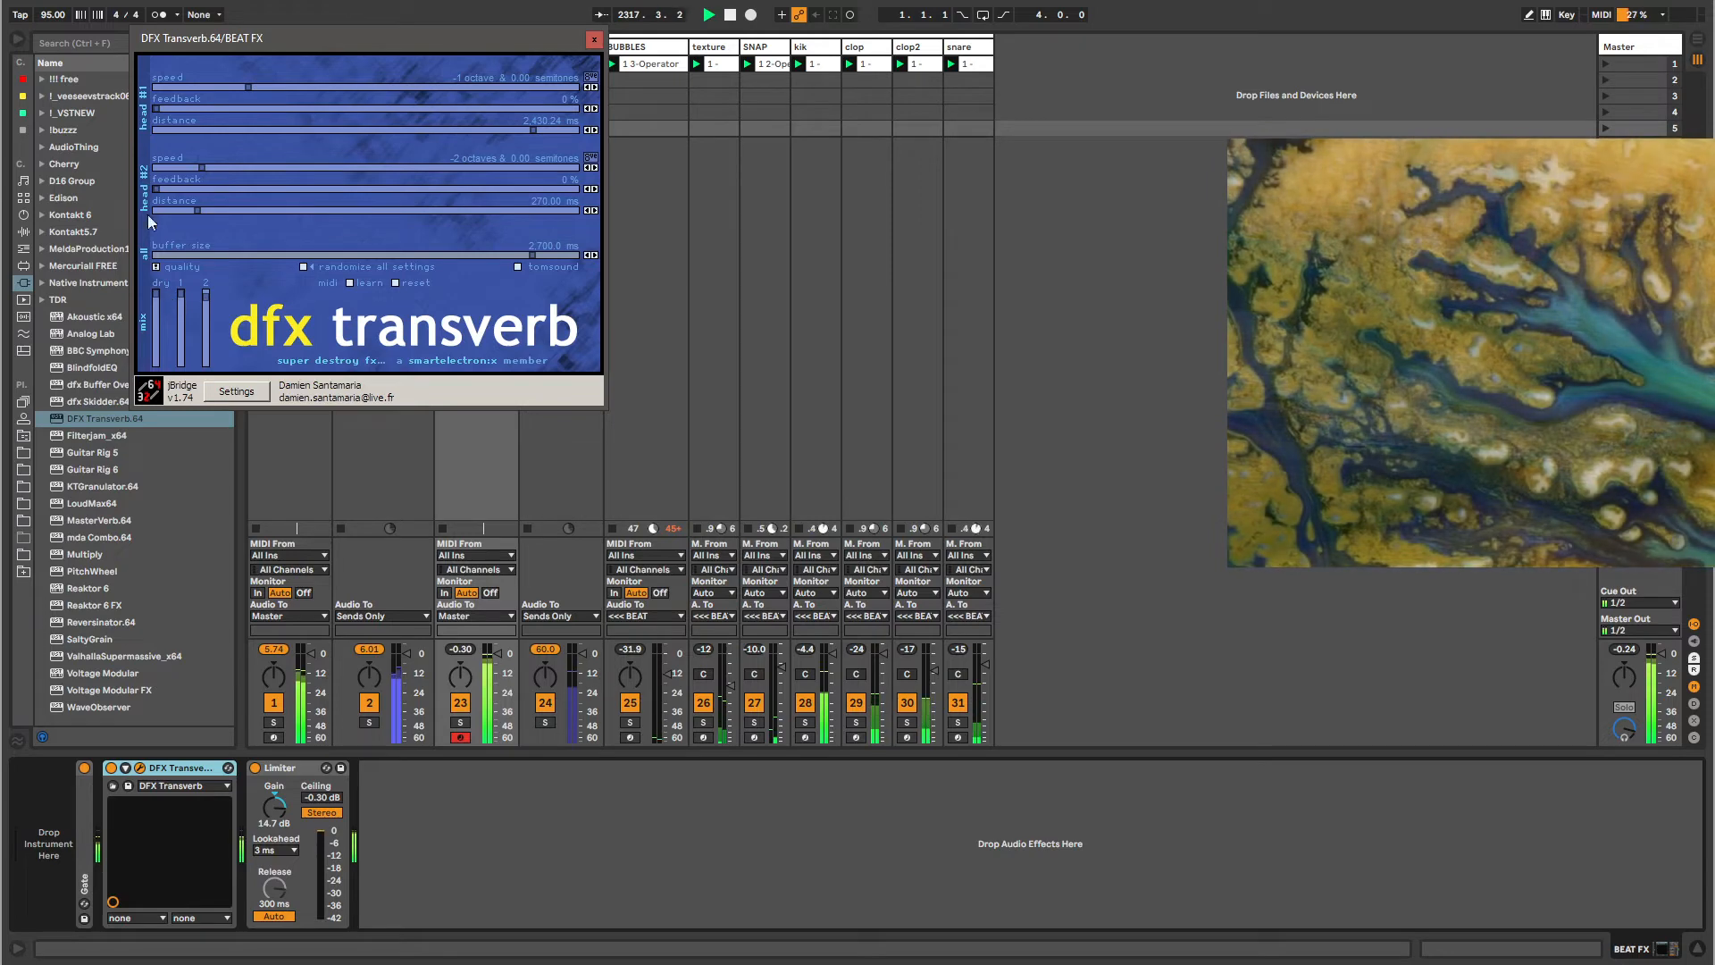
click(157, 295)
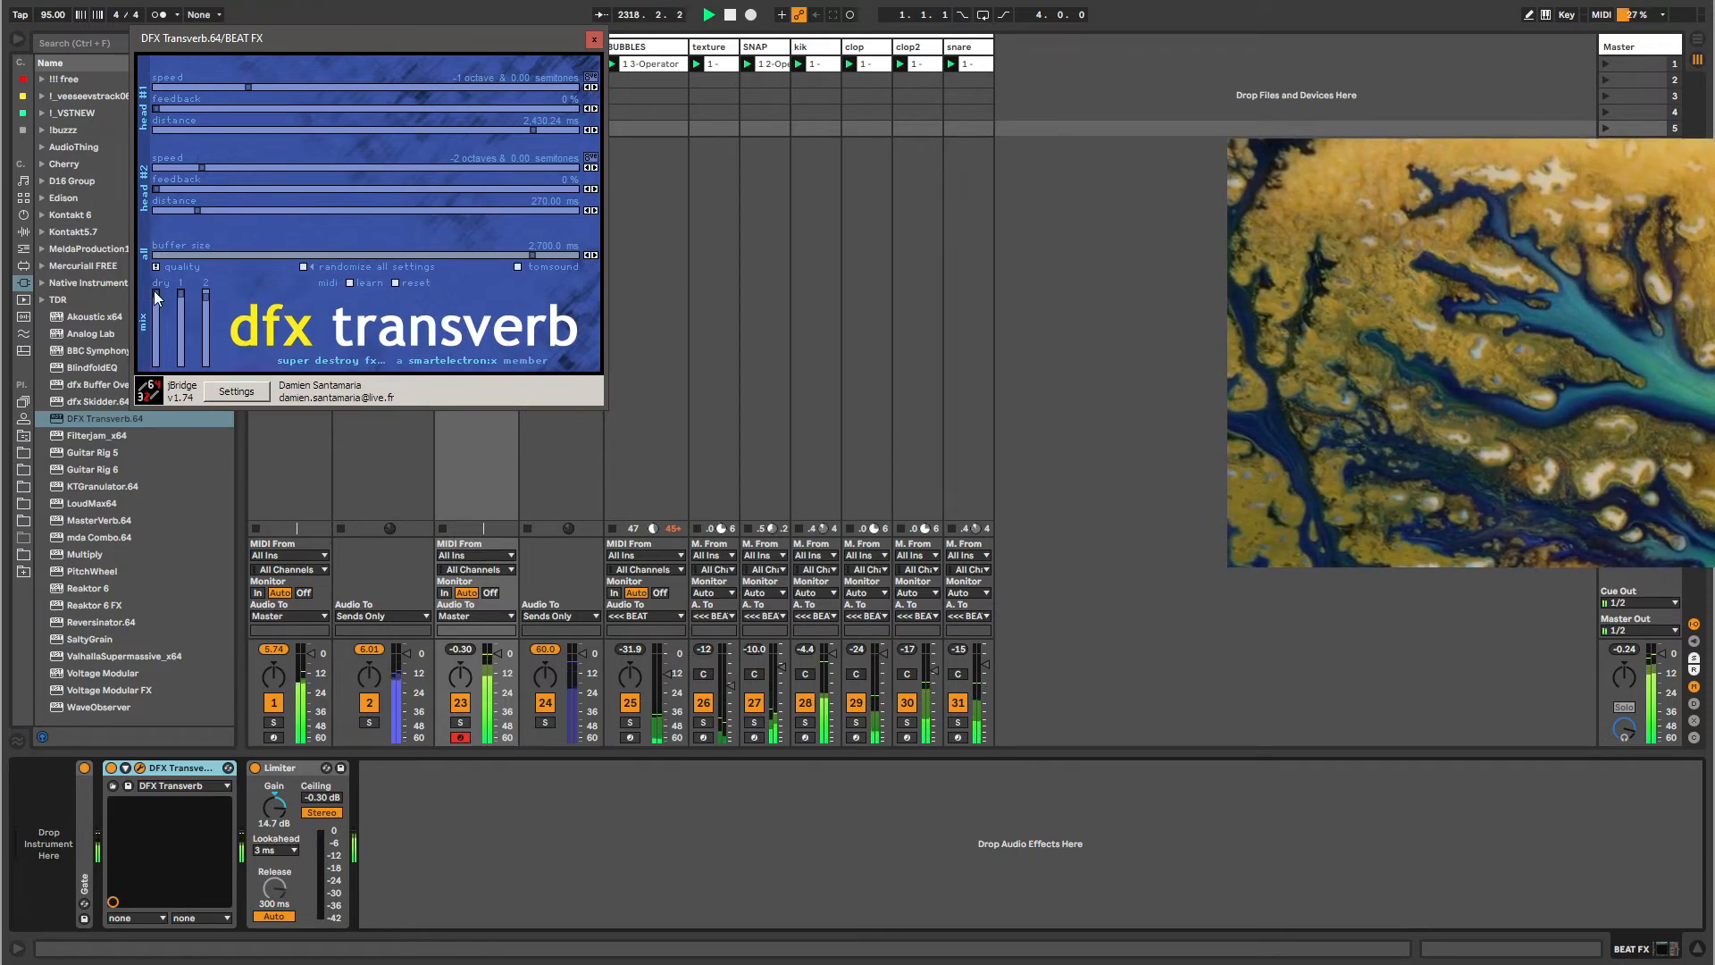
drag(153, 291, 157, 427)
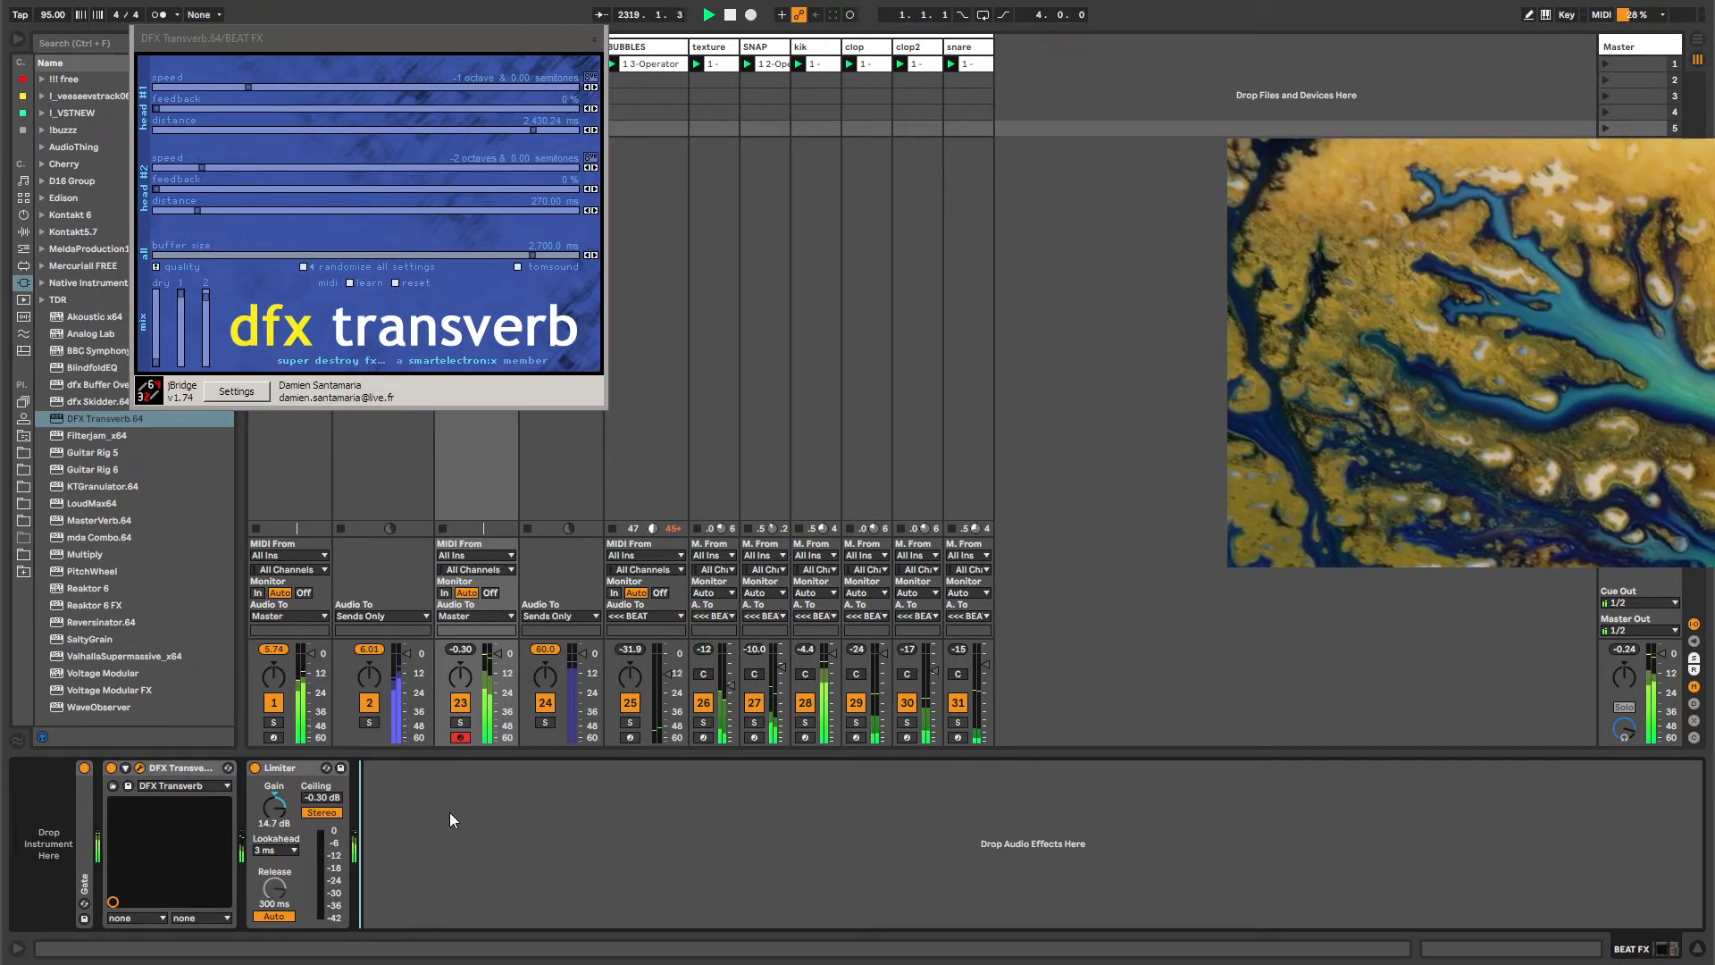
Add an Audio Effect Rack at the front of the BEAT FX effects and move DFX Transverb into its W chain.
key(ctrl+f)
text(audio effect rack)
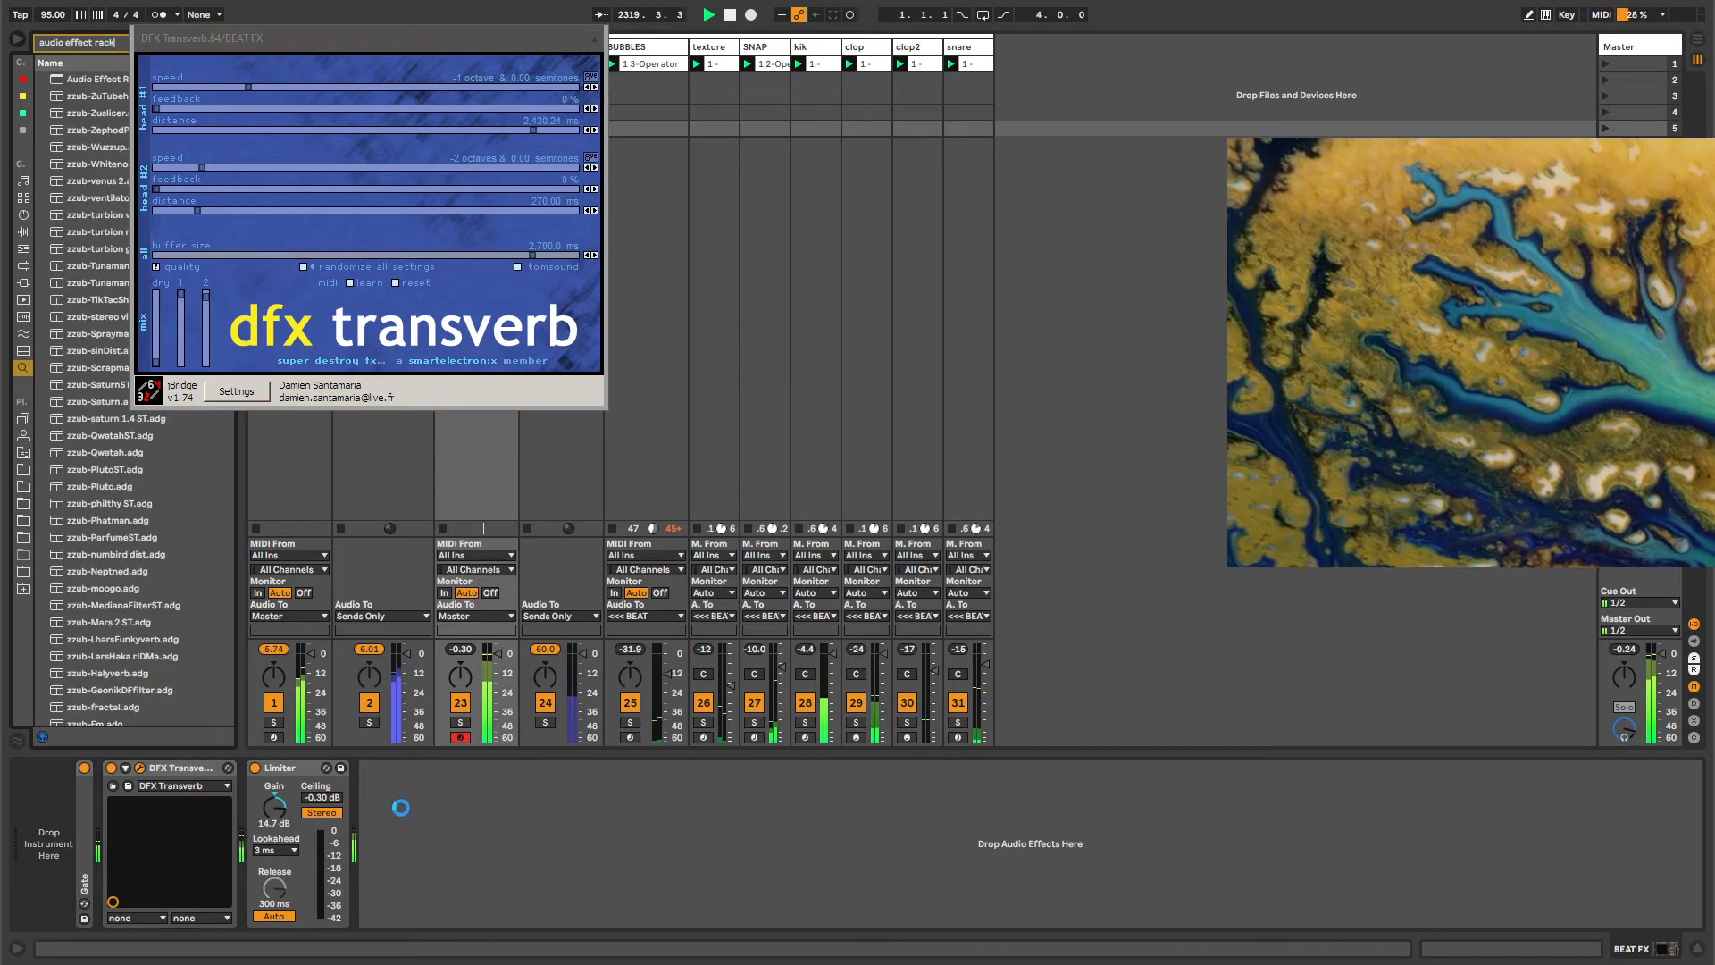
key(Return)
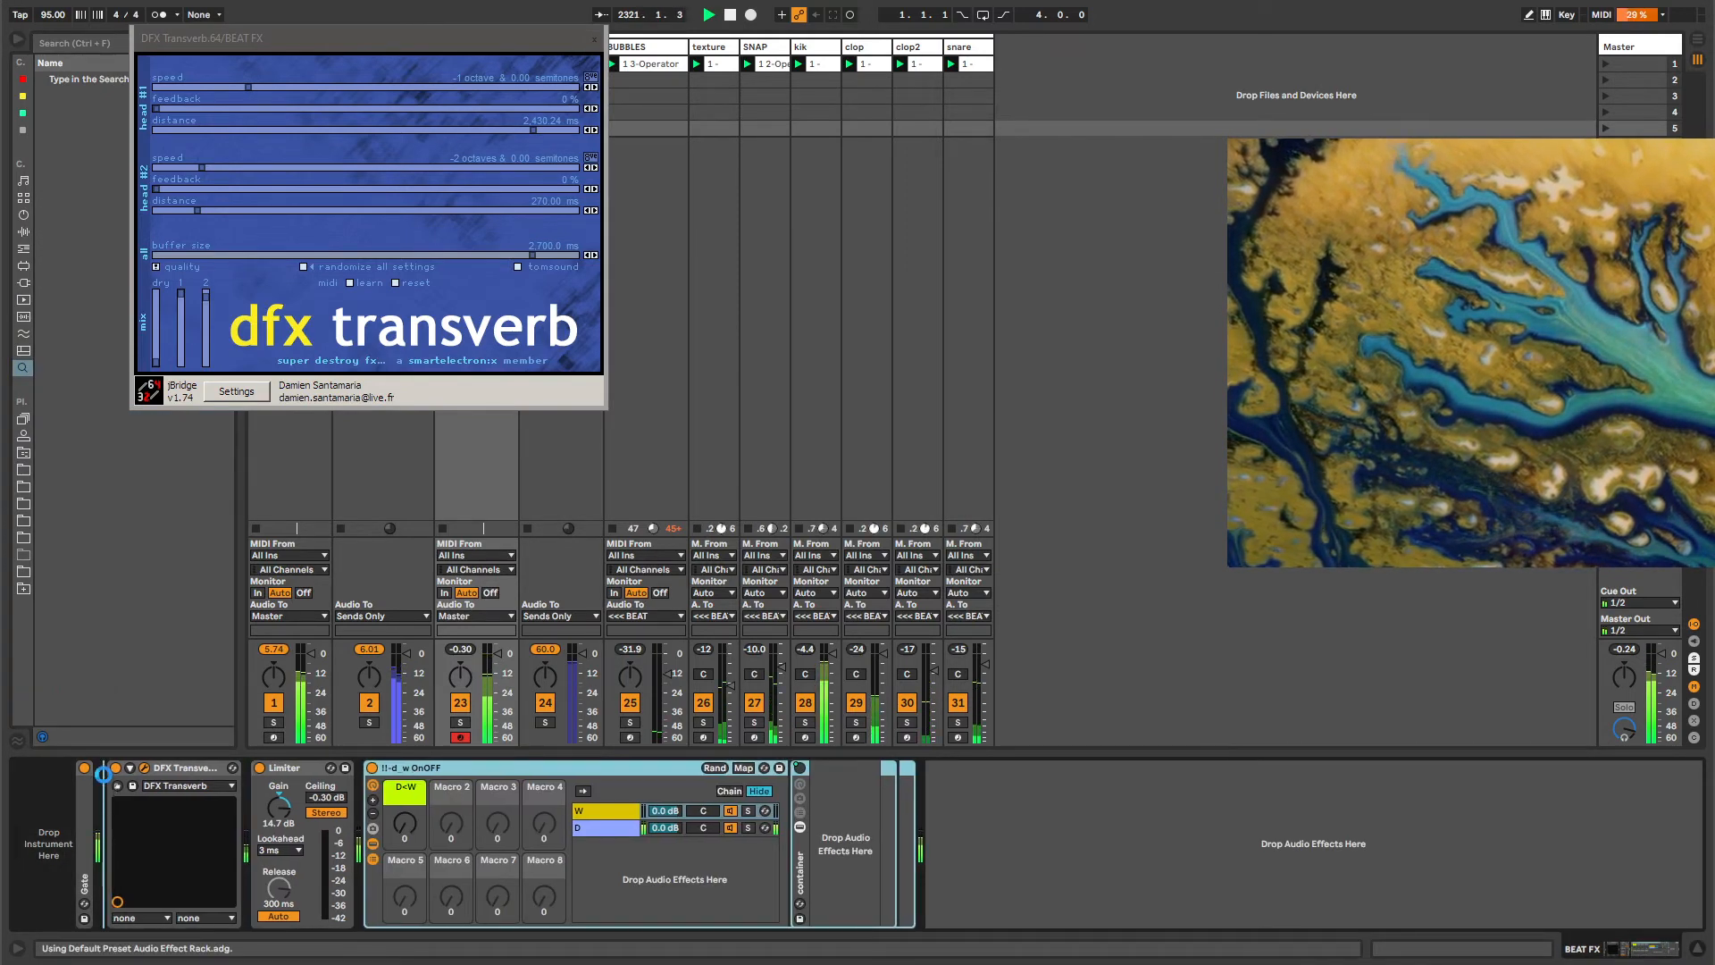
drag(103, 774, 150, 775)
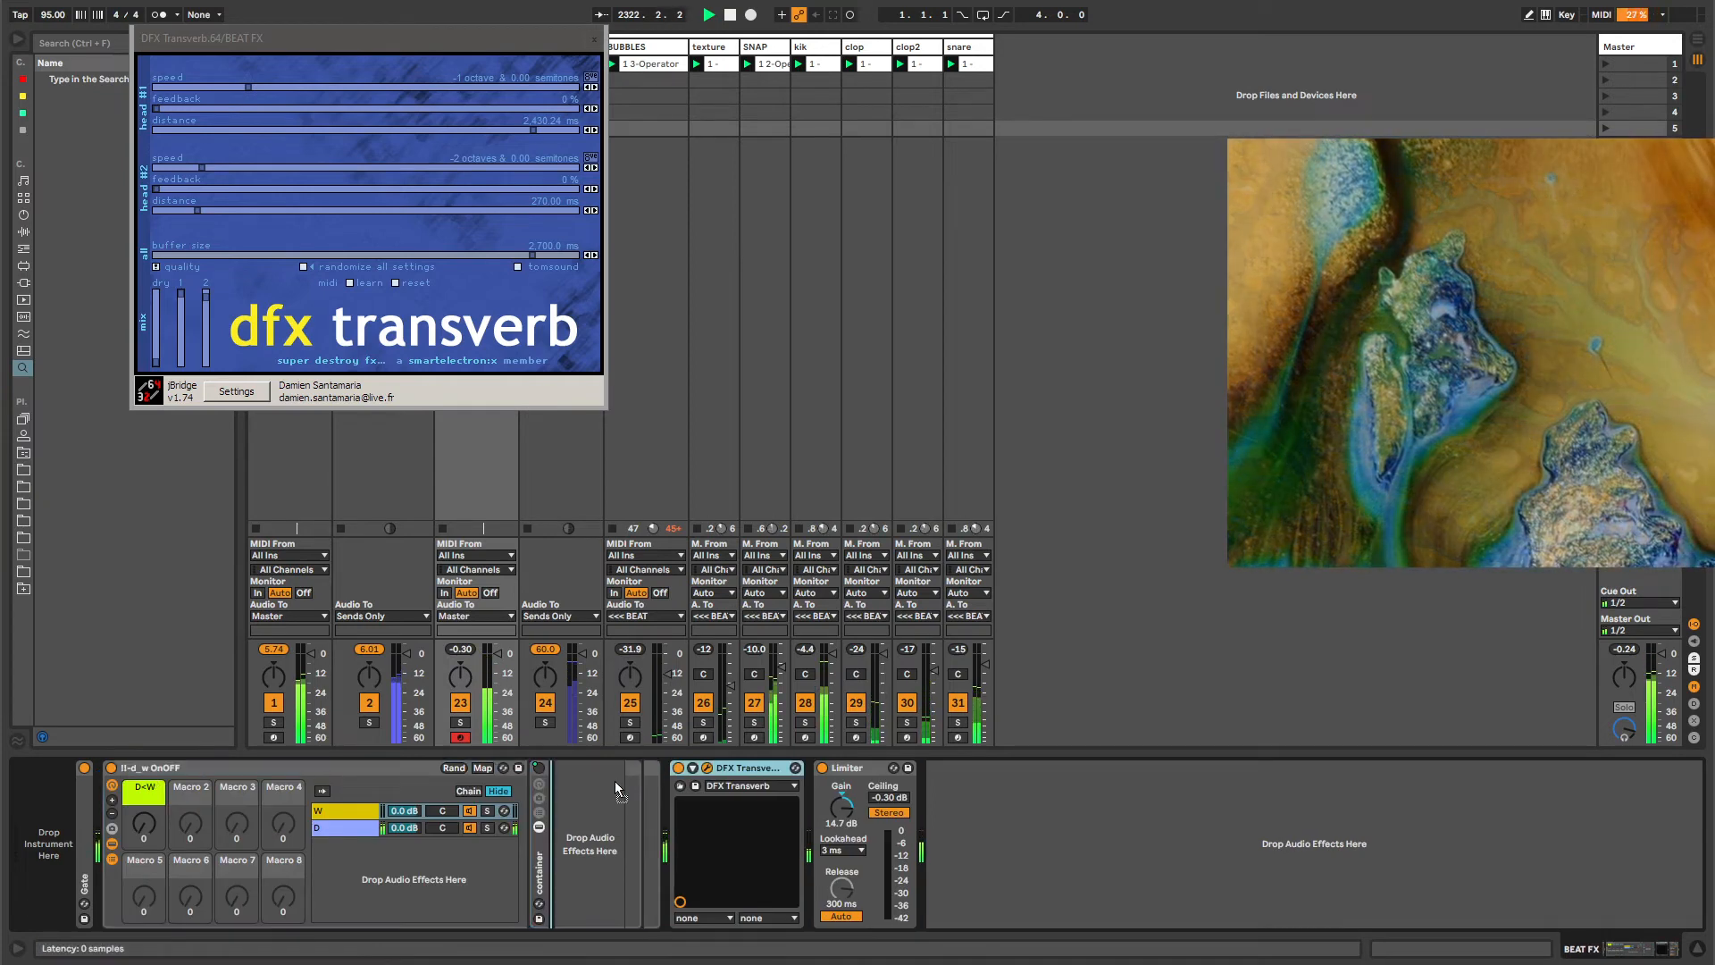
drag(615, 781, 572, 785)
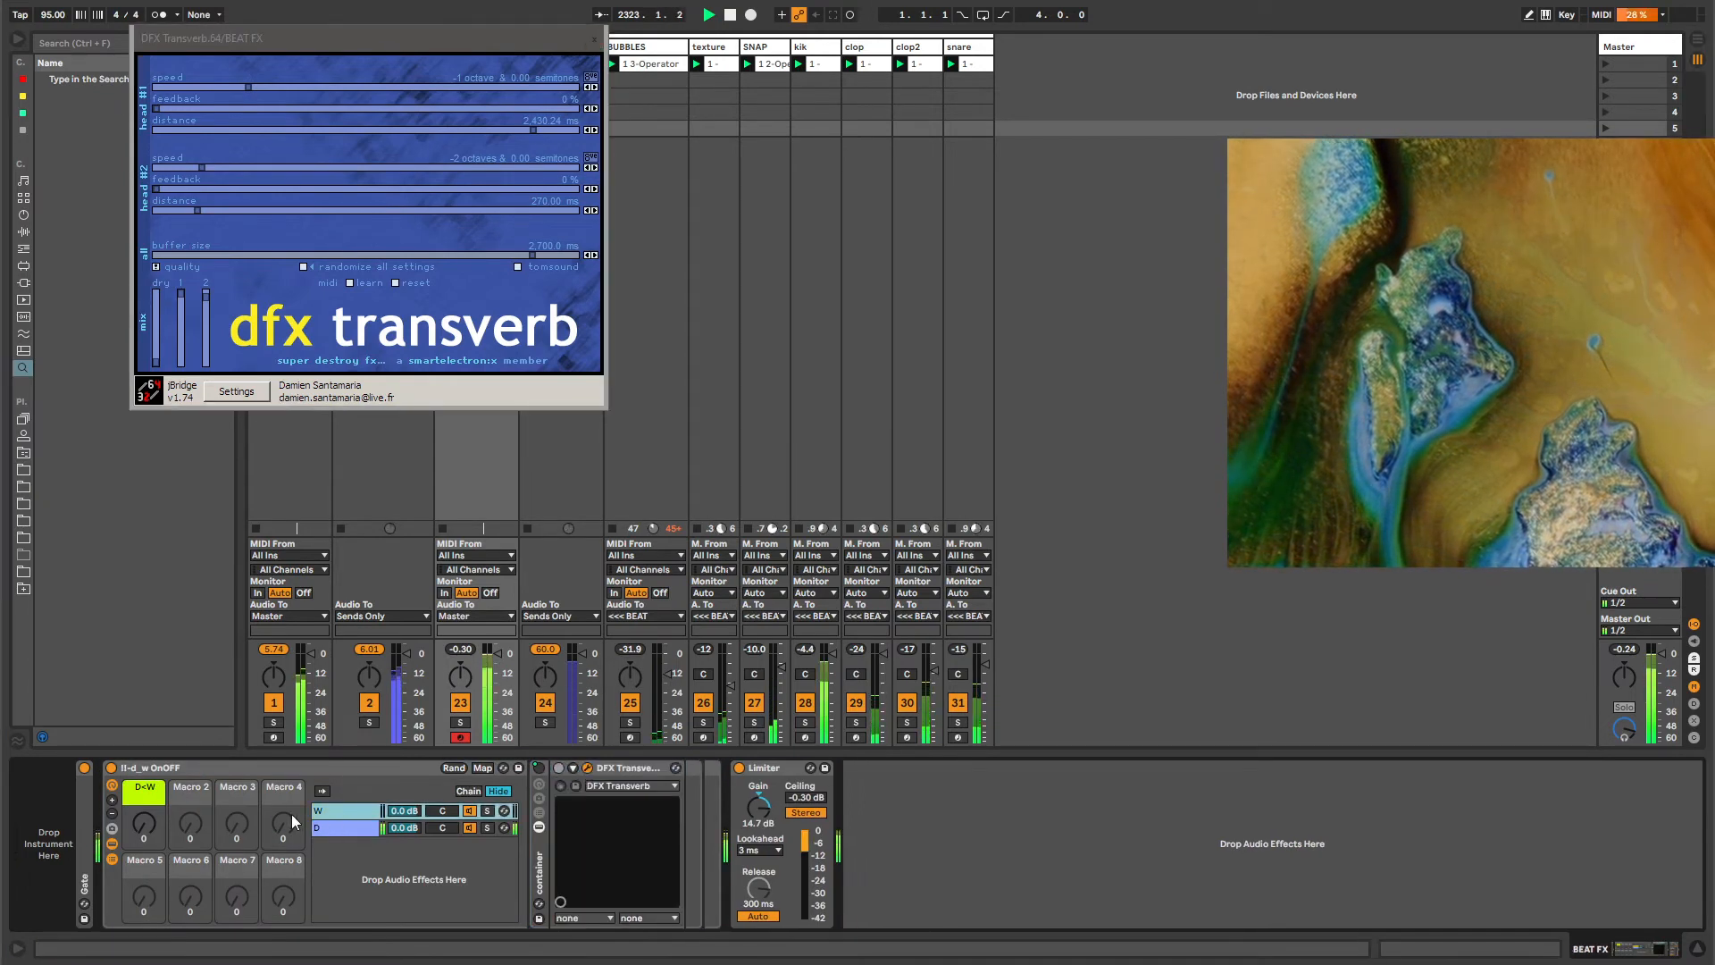
Set the new rack's D<W macro to 64 and close the DFX Transverb window.
mouse_move(144, 824)
mouse_down()
mouse_move(143, 784)
mouse_move(144, 822)
mouse_up()
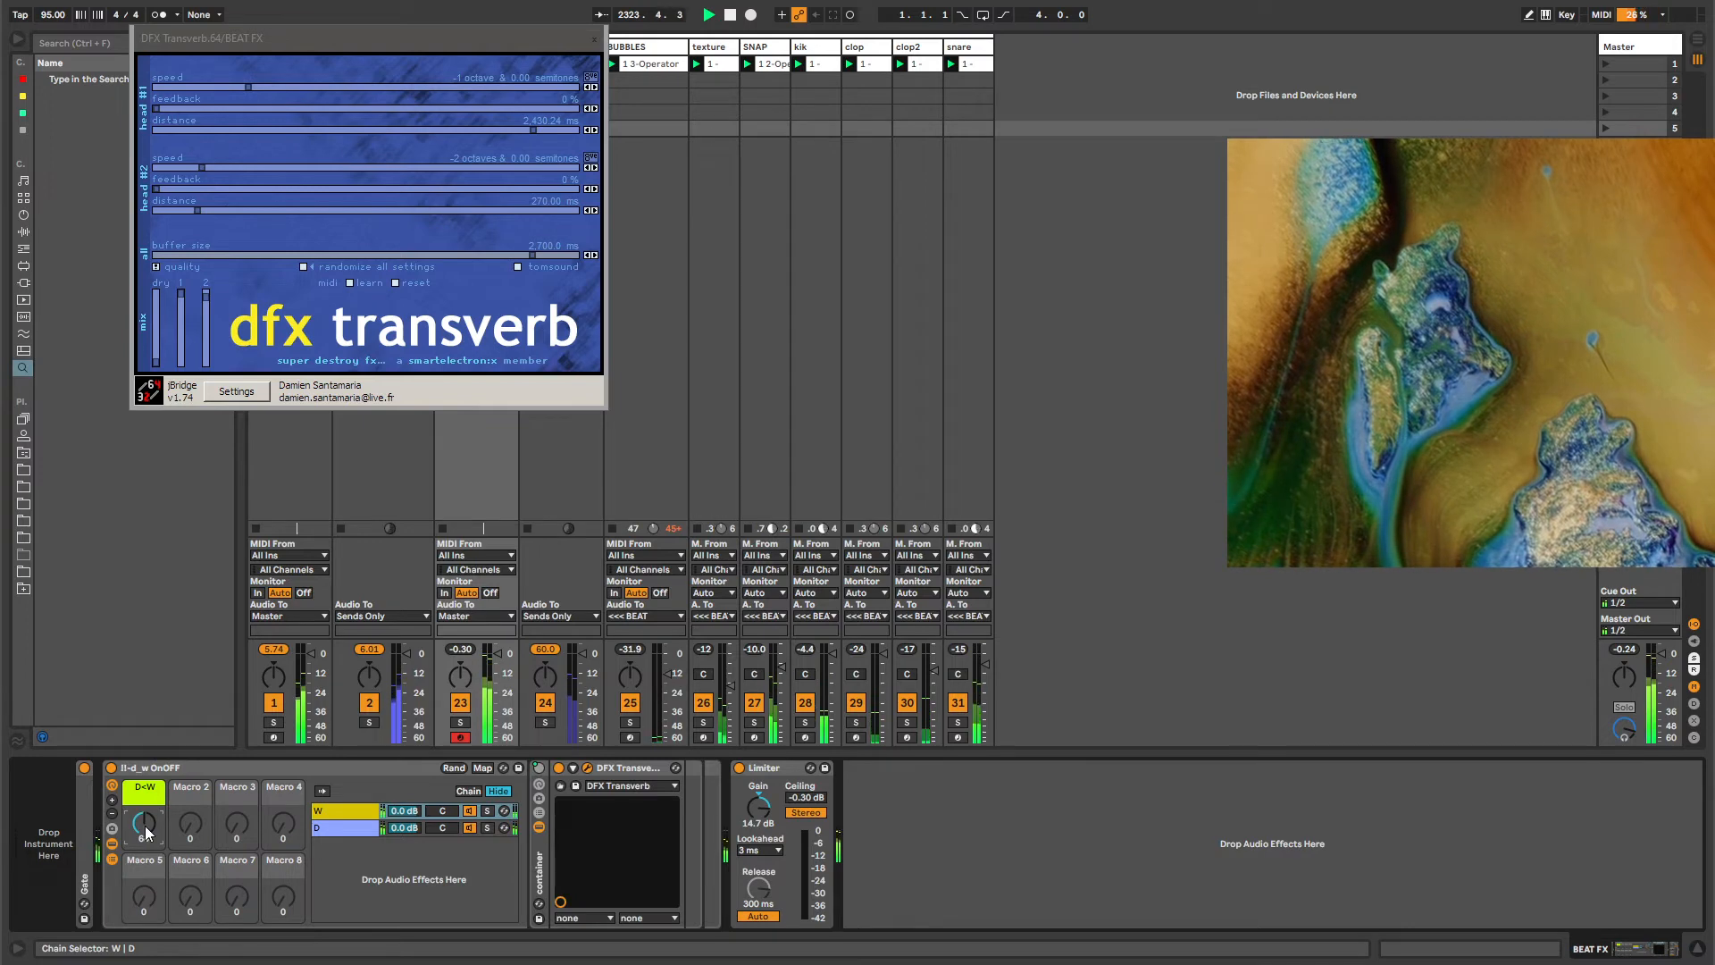
click(156, 360)
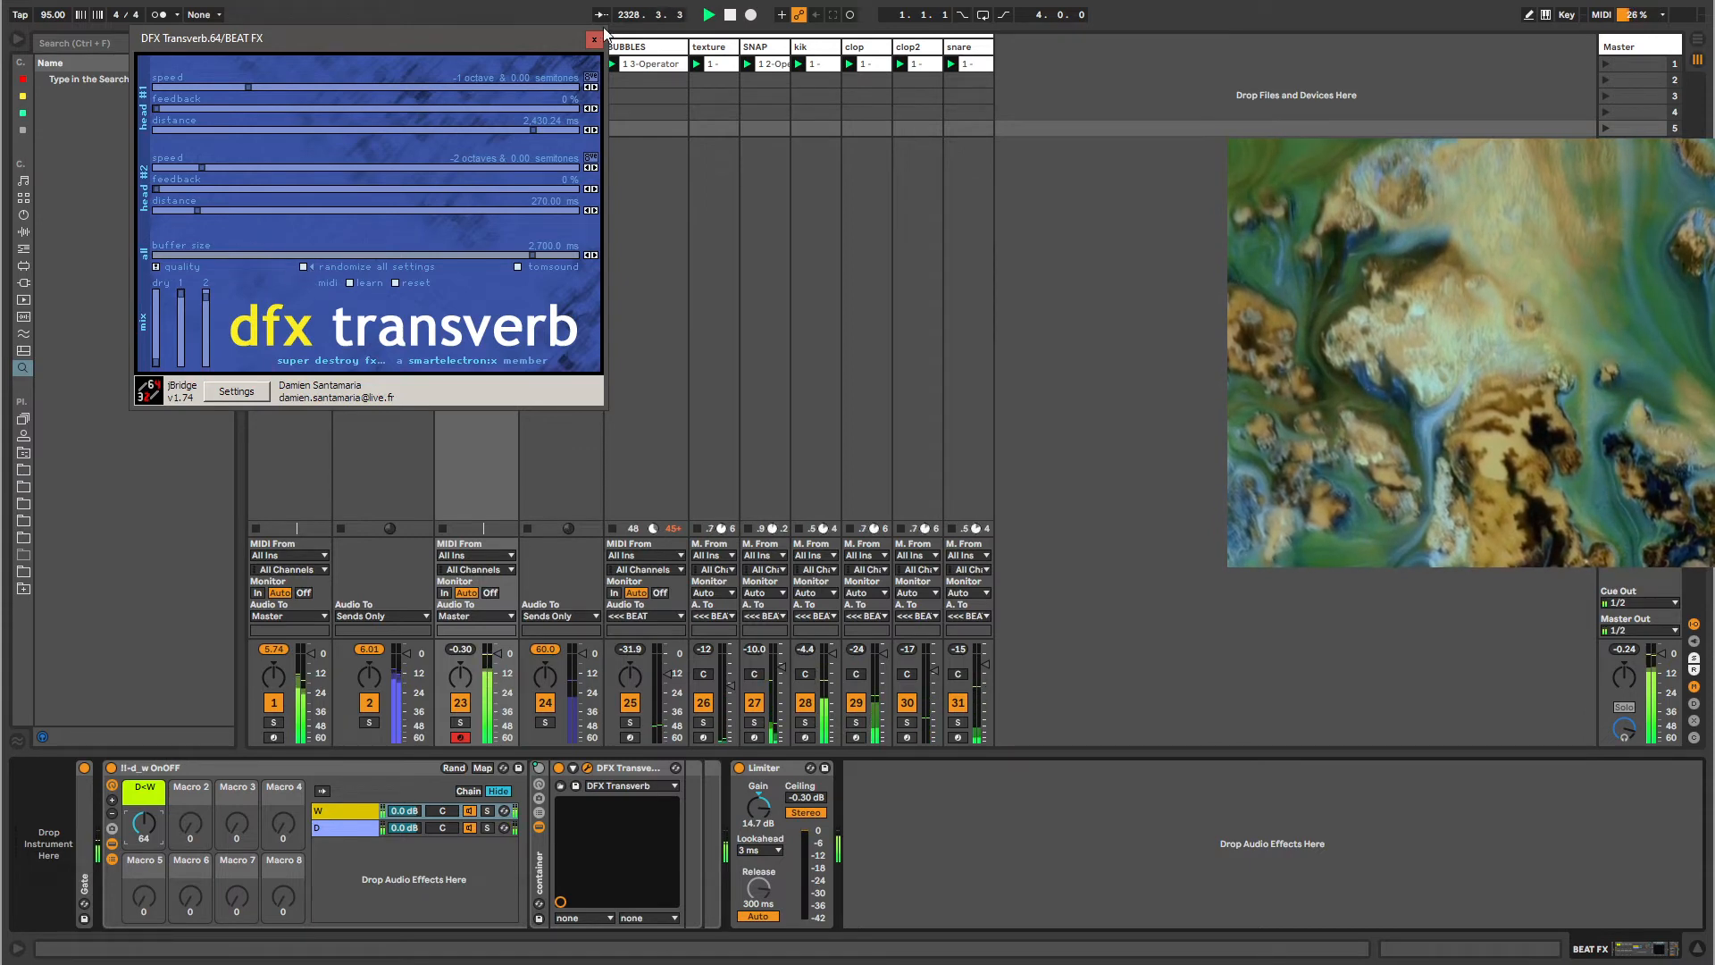
click(594, 40)
Duplicate DFX Transverb in the W chain, repeatedly randomize all settings of the first instance and close its window.
click(618, 765)
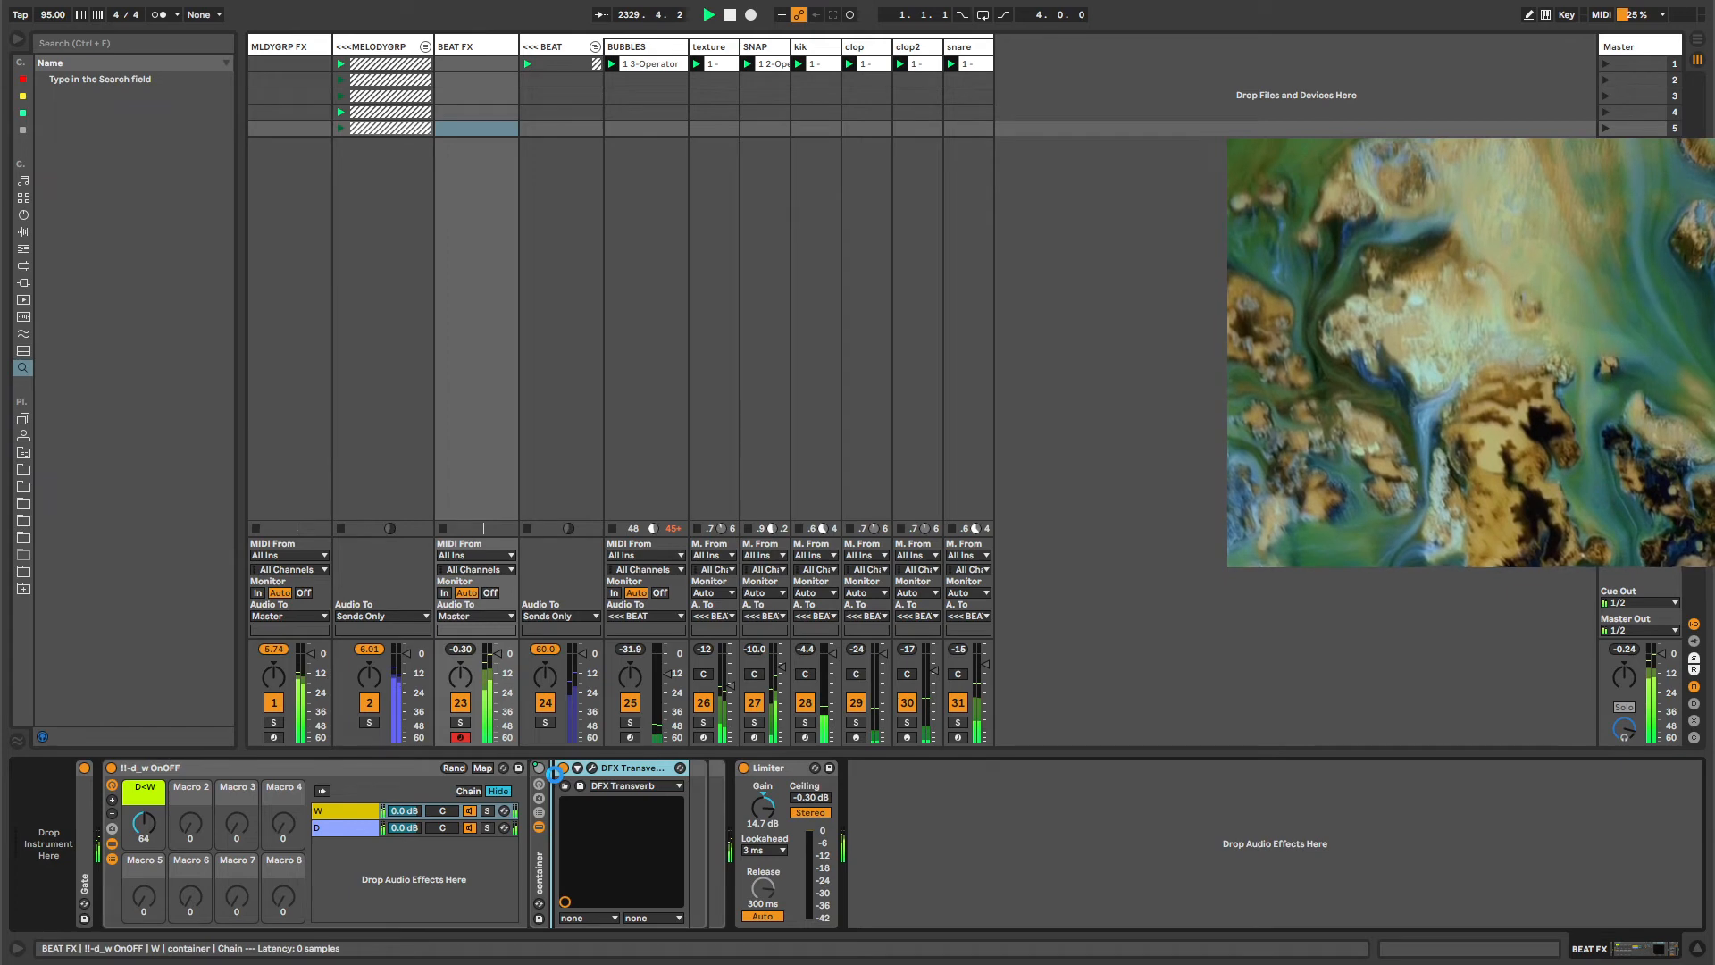
key(ctrl+d)
click(589, 770)
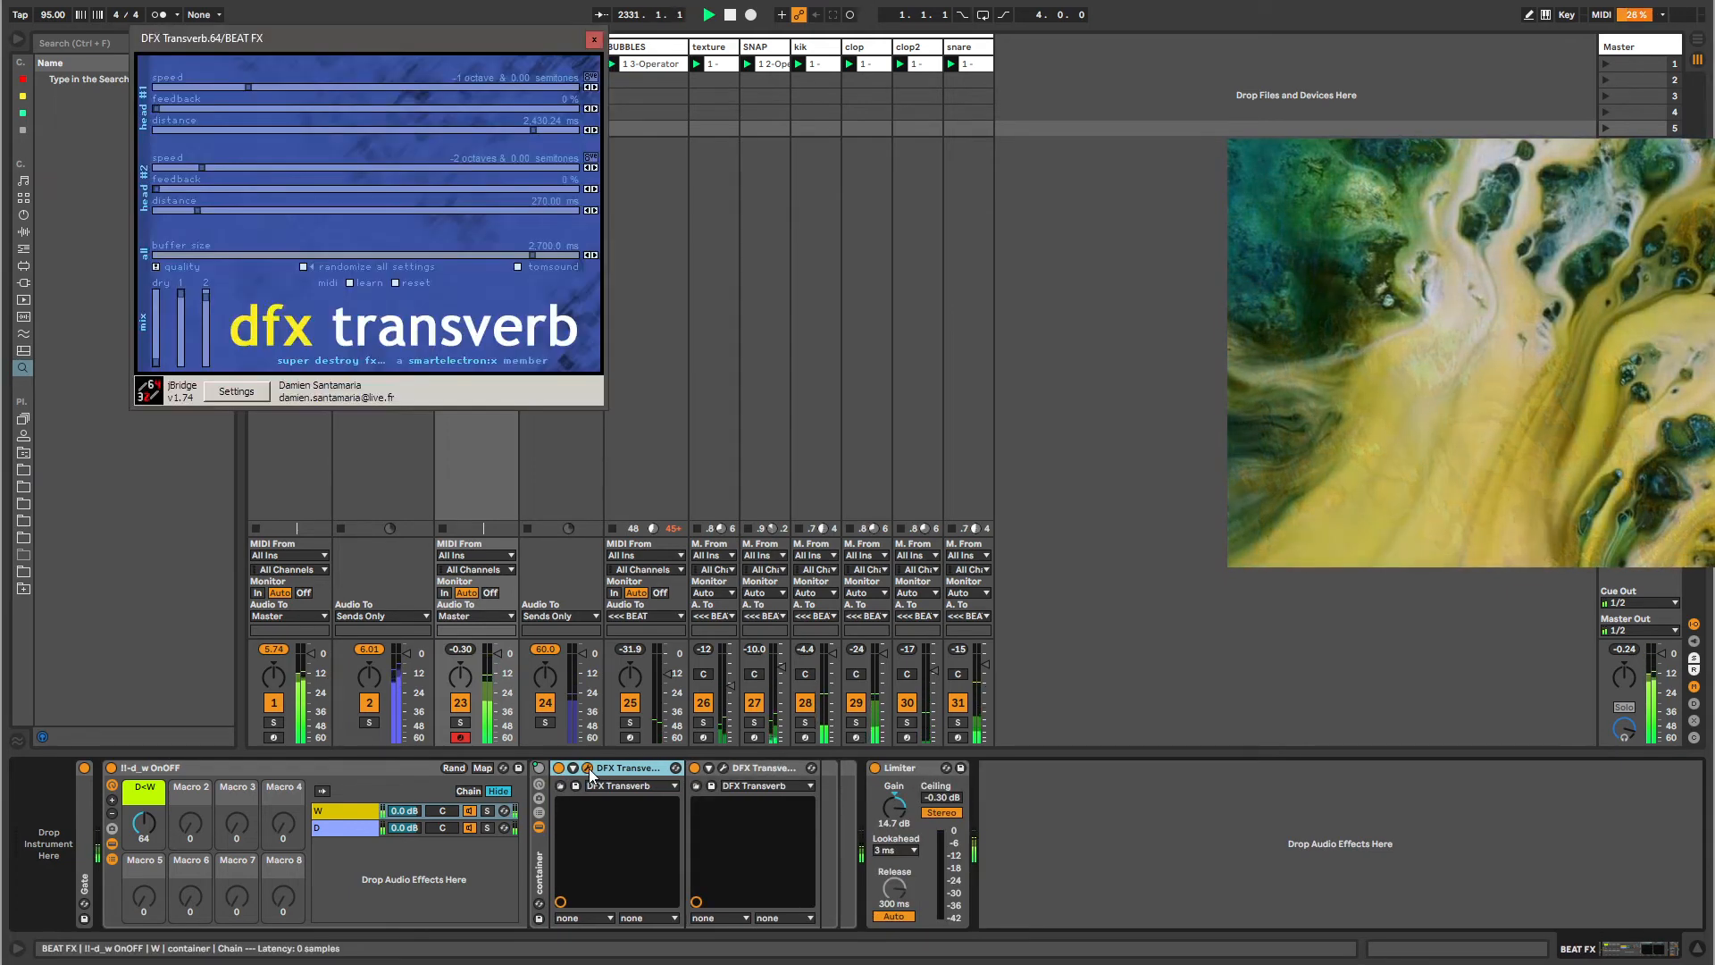
click(302, 265)
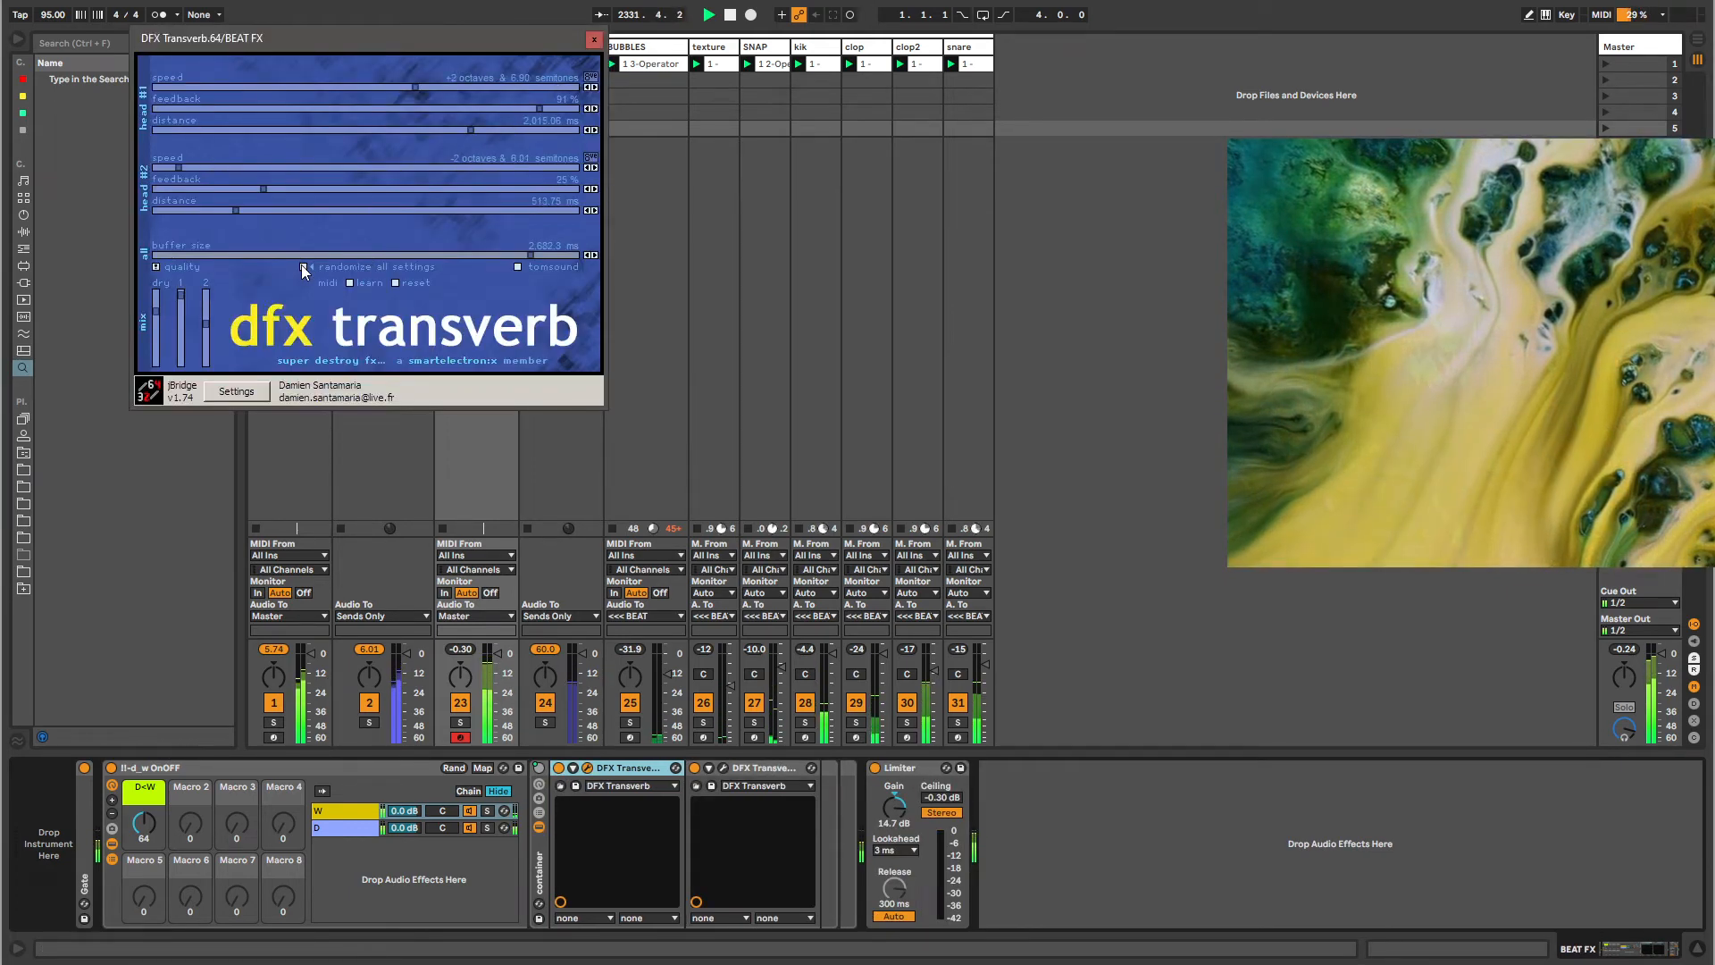
click(302, 265)
click(301, 266)
click(302, 265)
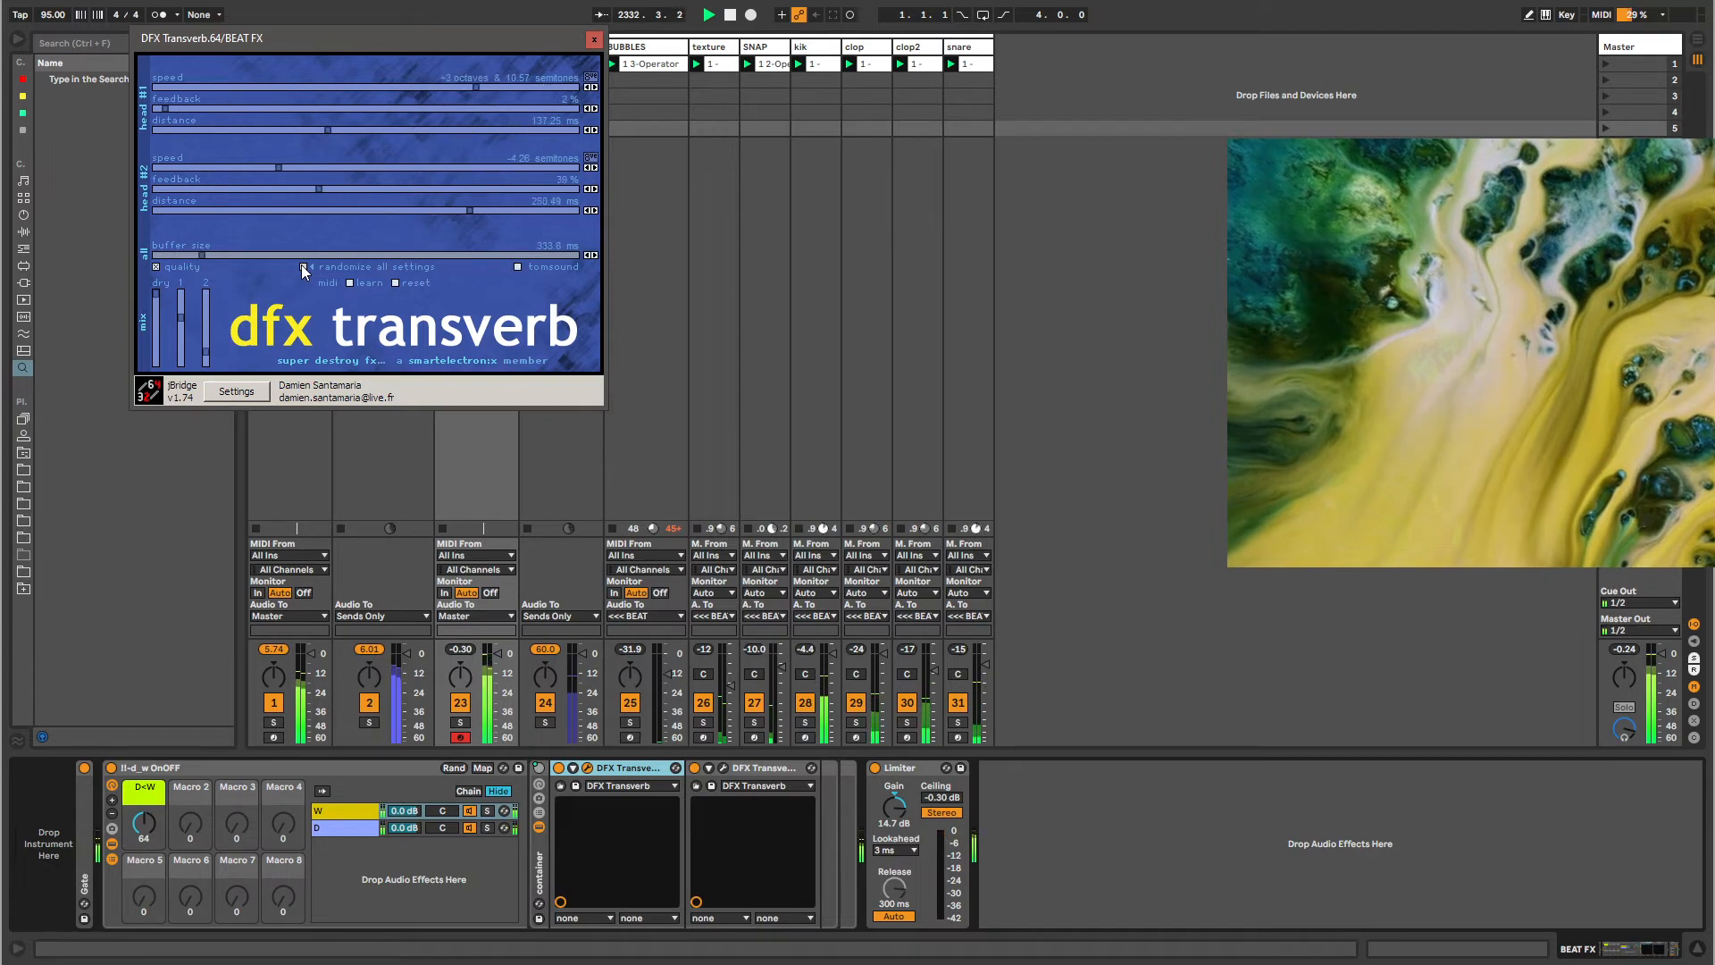
click(302, 265)
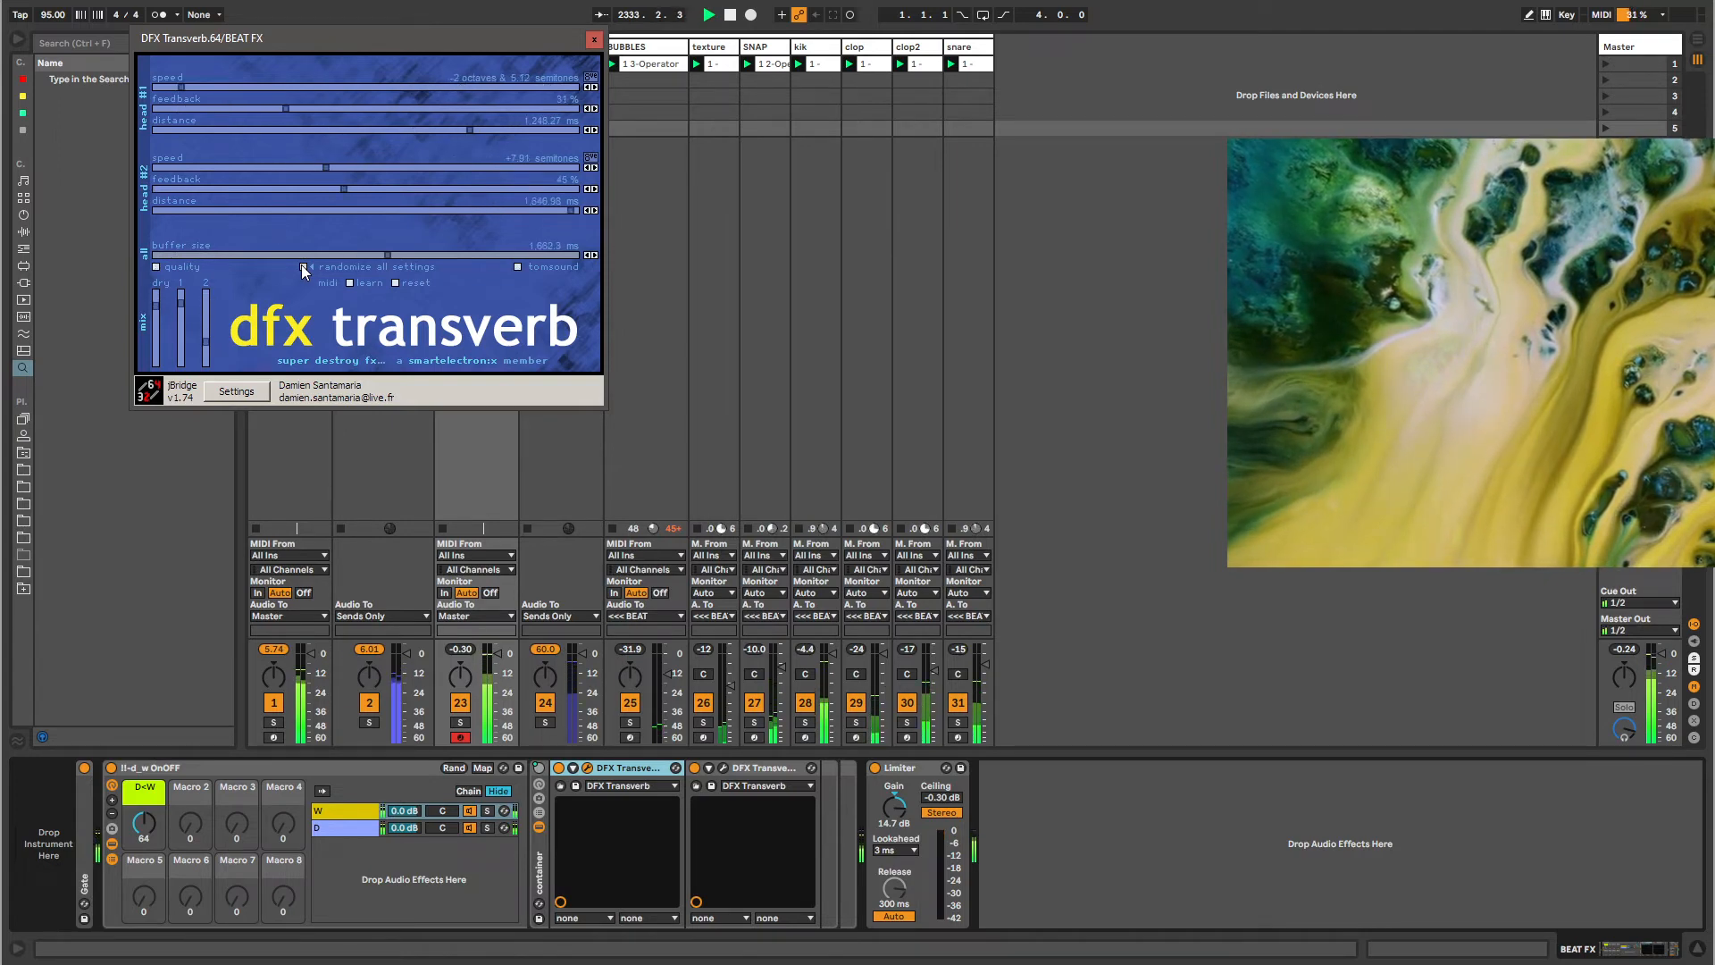
click(592, 41)
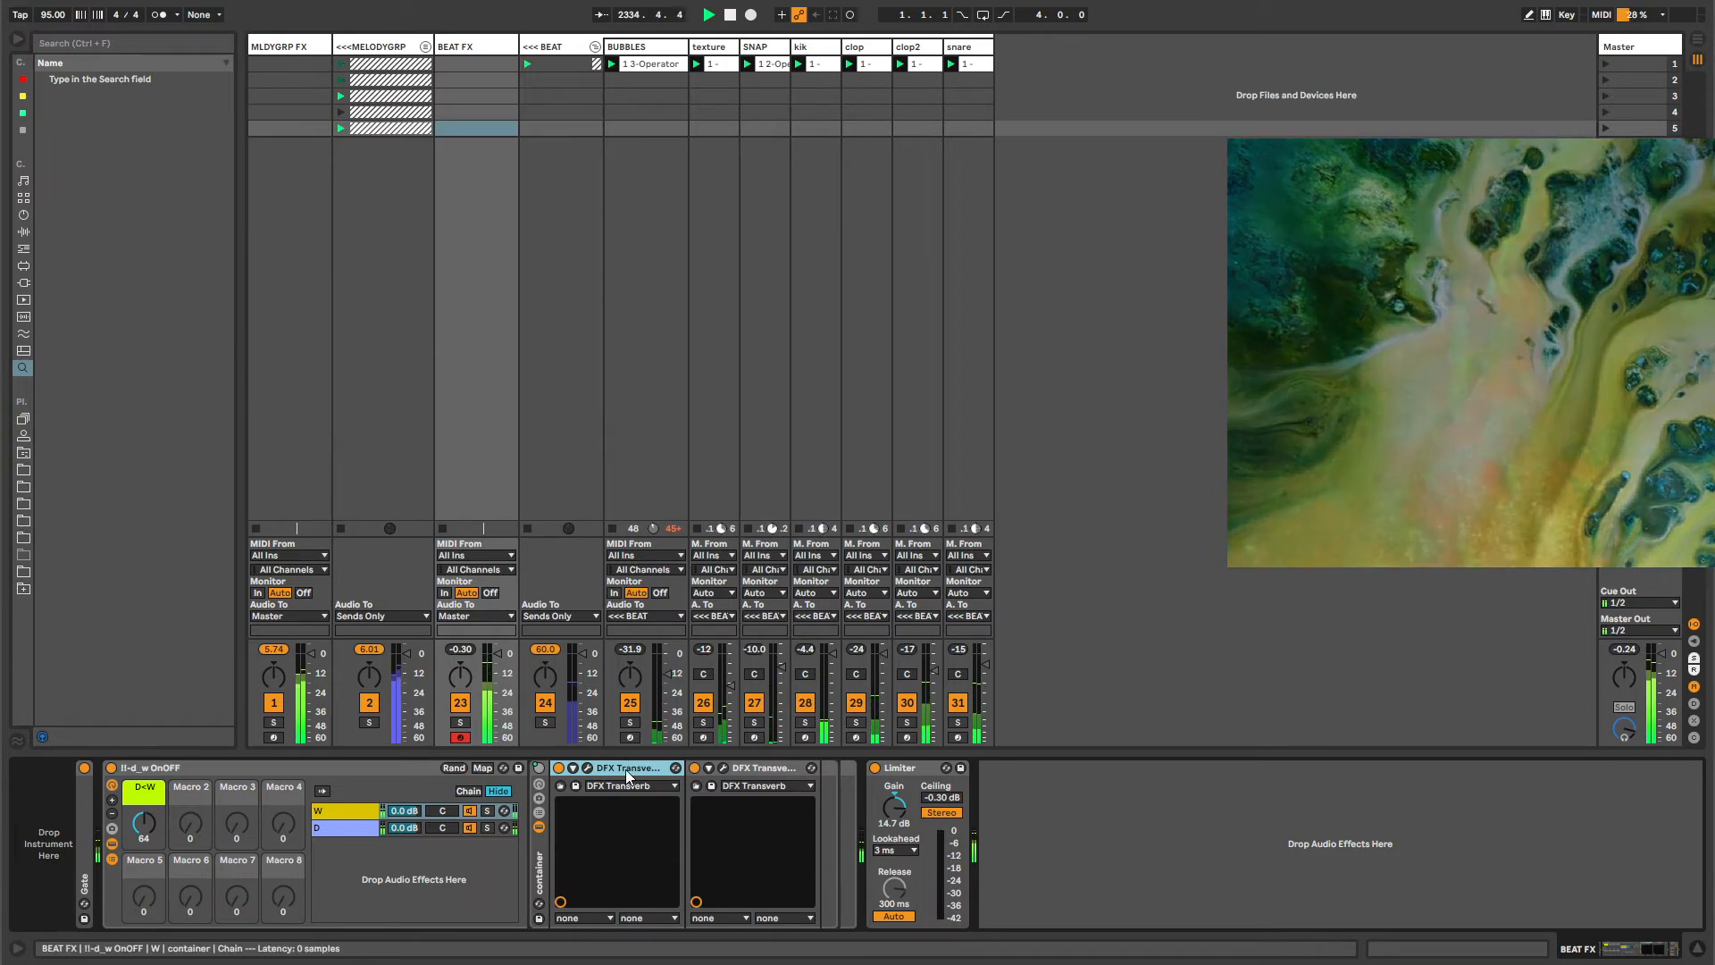
Nest a second dry/wet rack in the outer rack's W chain, move the first DFX Transverb into it and set its D<W macro to 0.
key(ctrl+o)
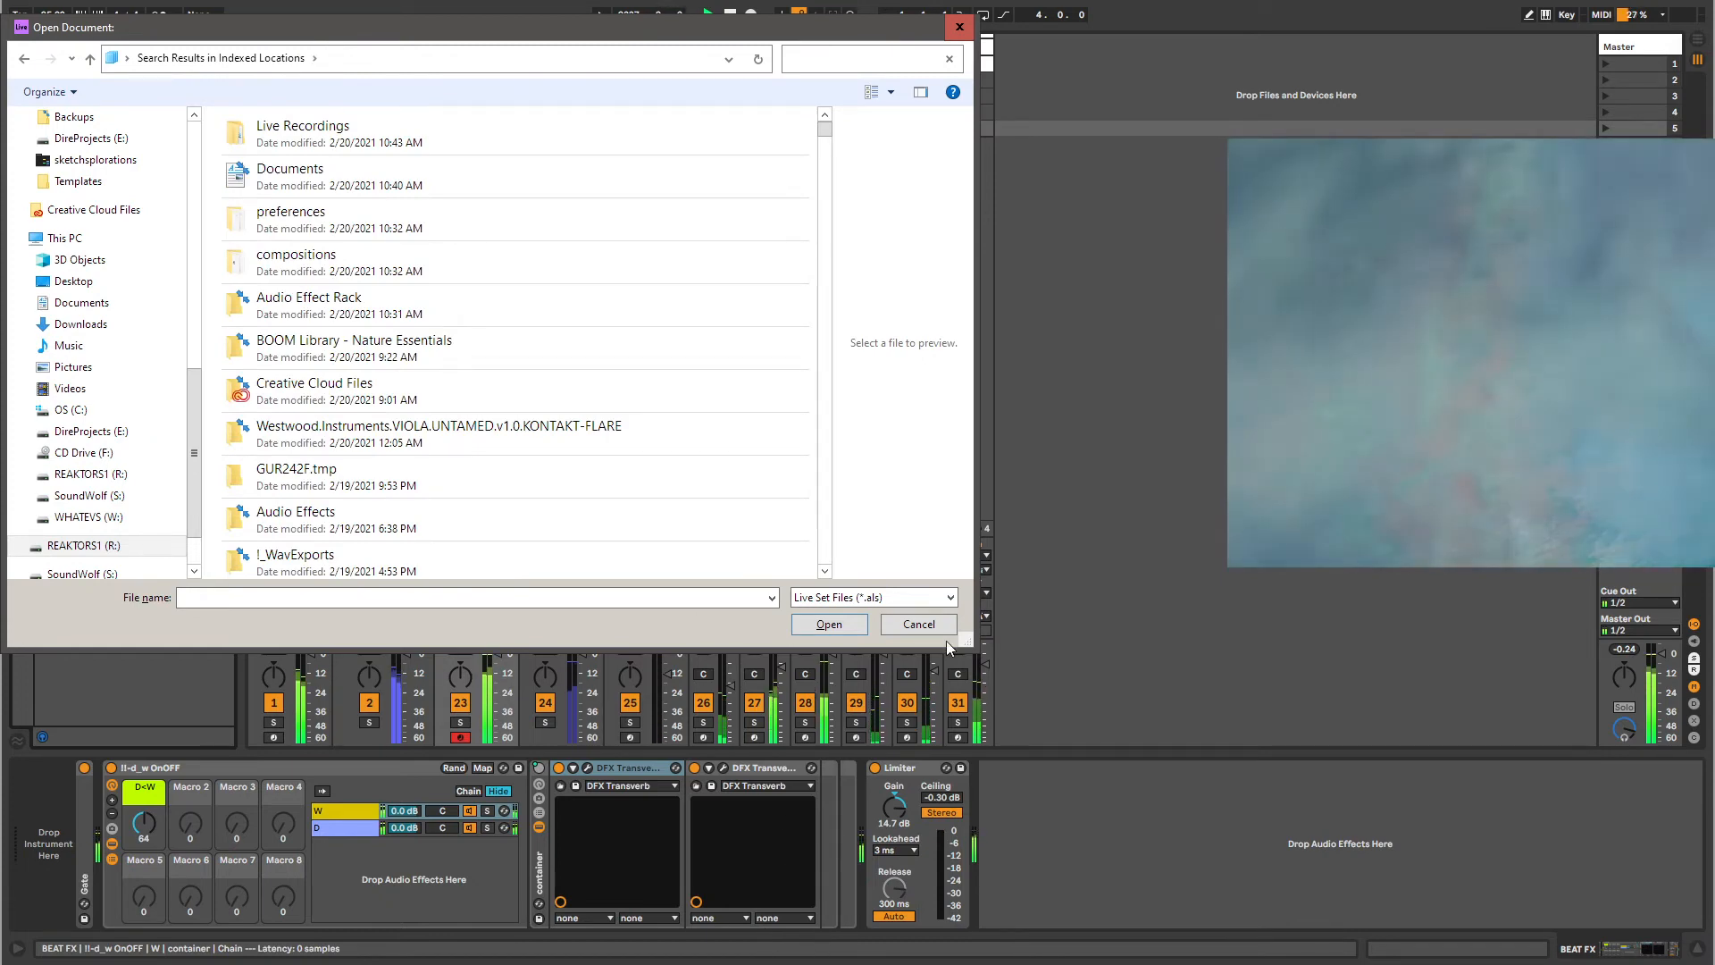
click(944, 630)
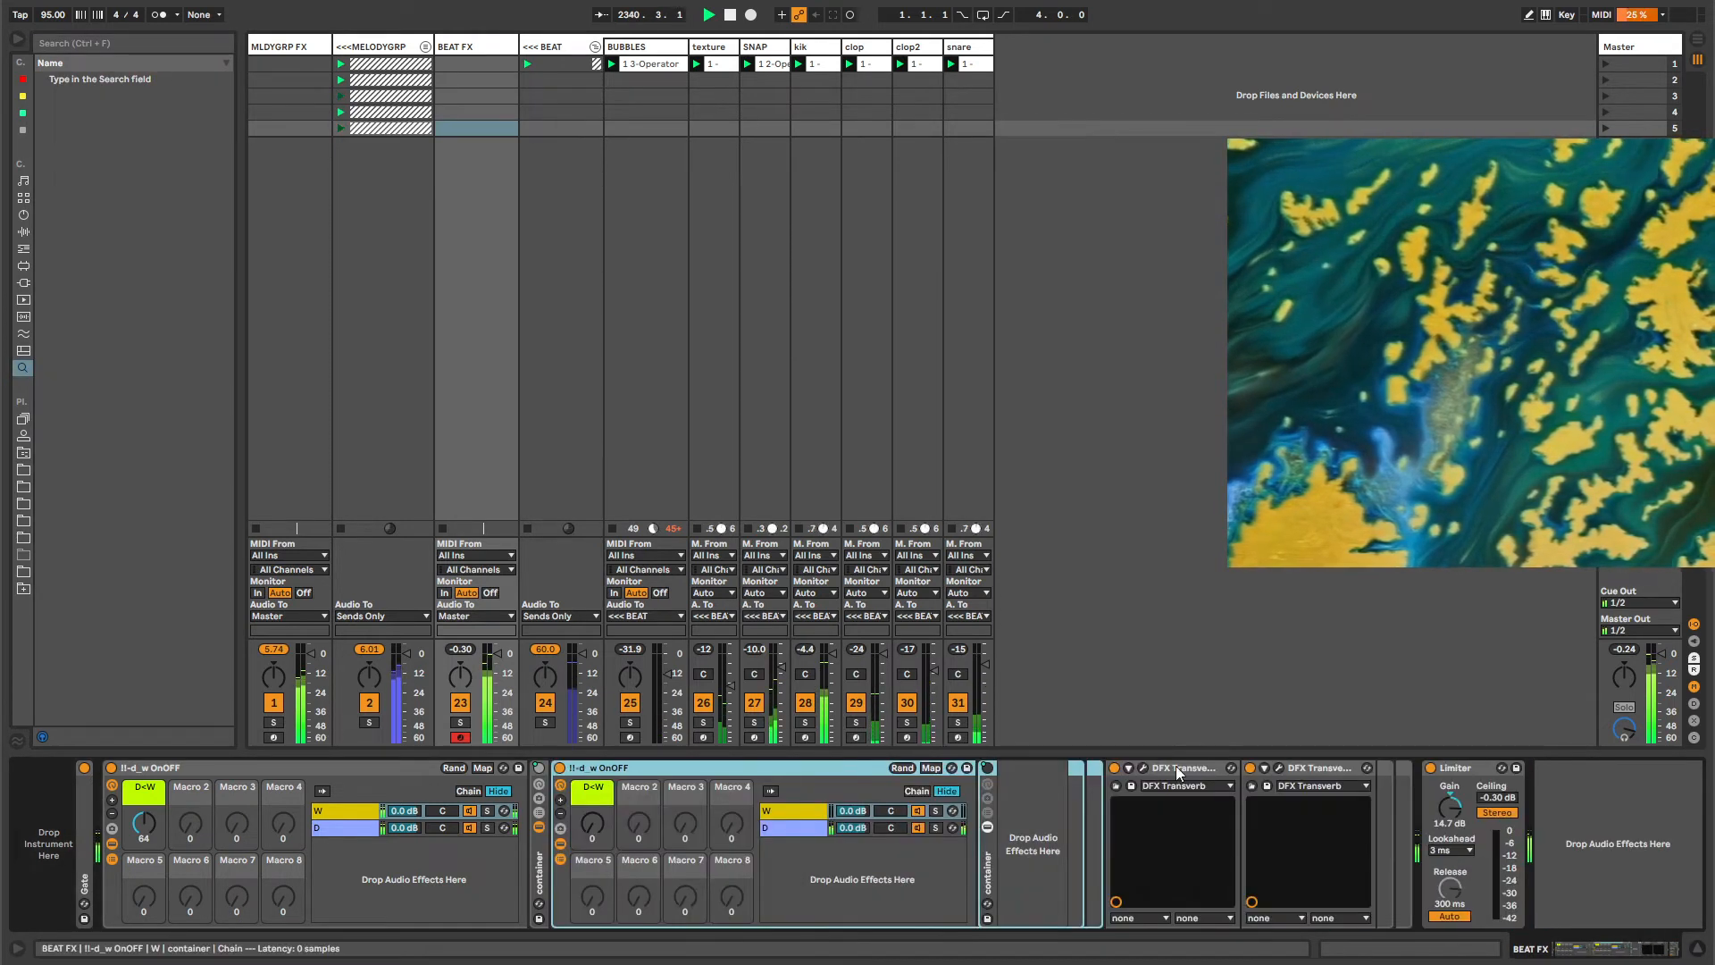
drag(1175, 765, 1037, 788)
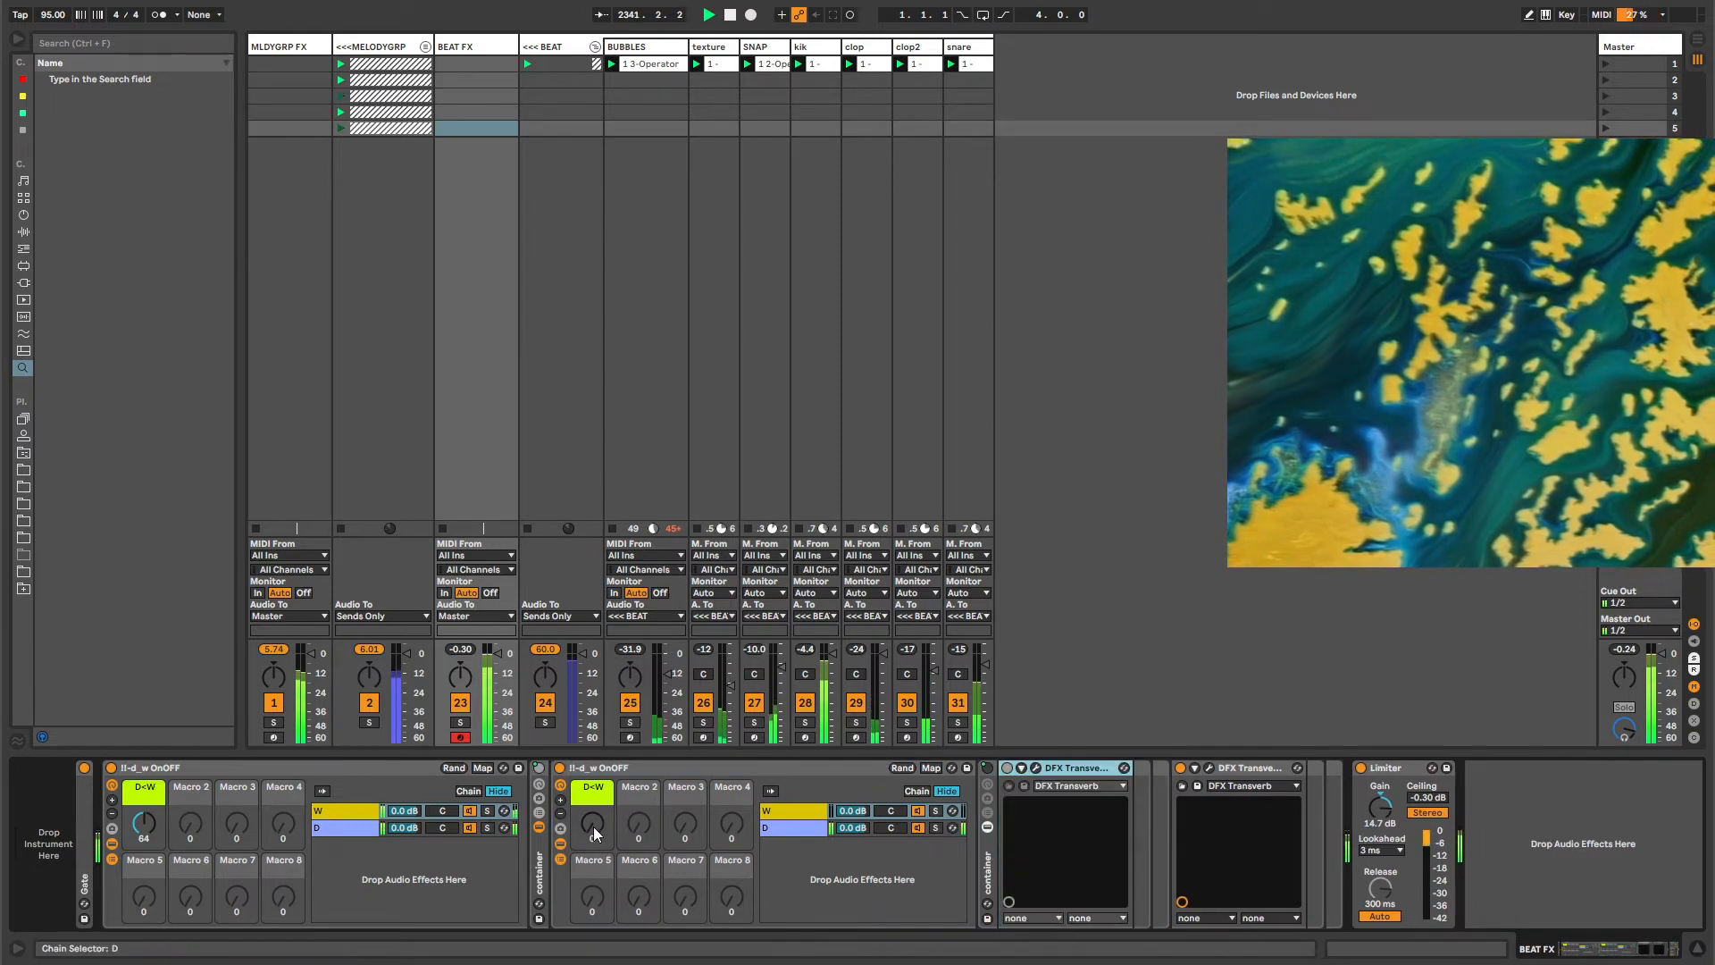
mouse_move(596, 828)
mouse_down()
mouse_move(592, 786)
mouse_move(593, 849)
mouse_up()
Create a three-bar clip in the first BEAT FX slot and record automation of the inner rack's D<W macro into it.
double_click(465, 63)
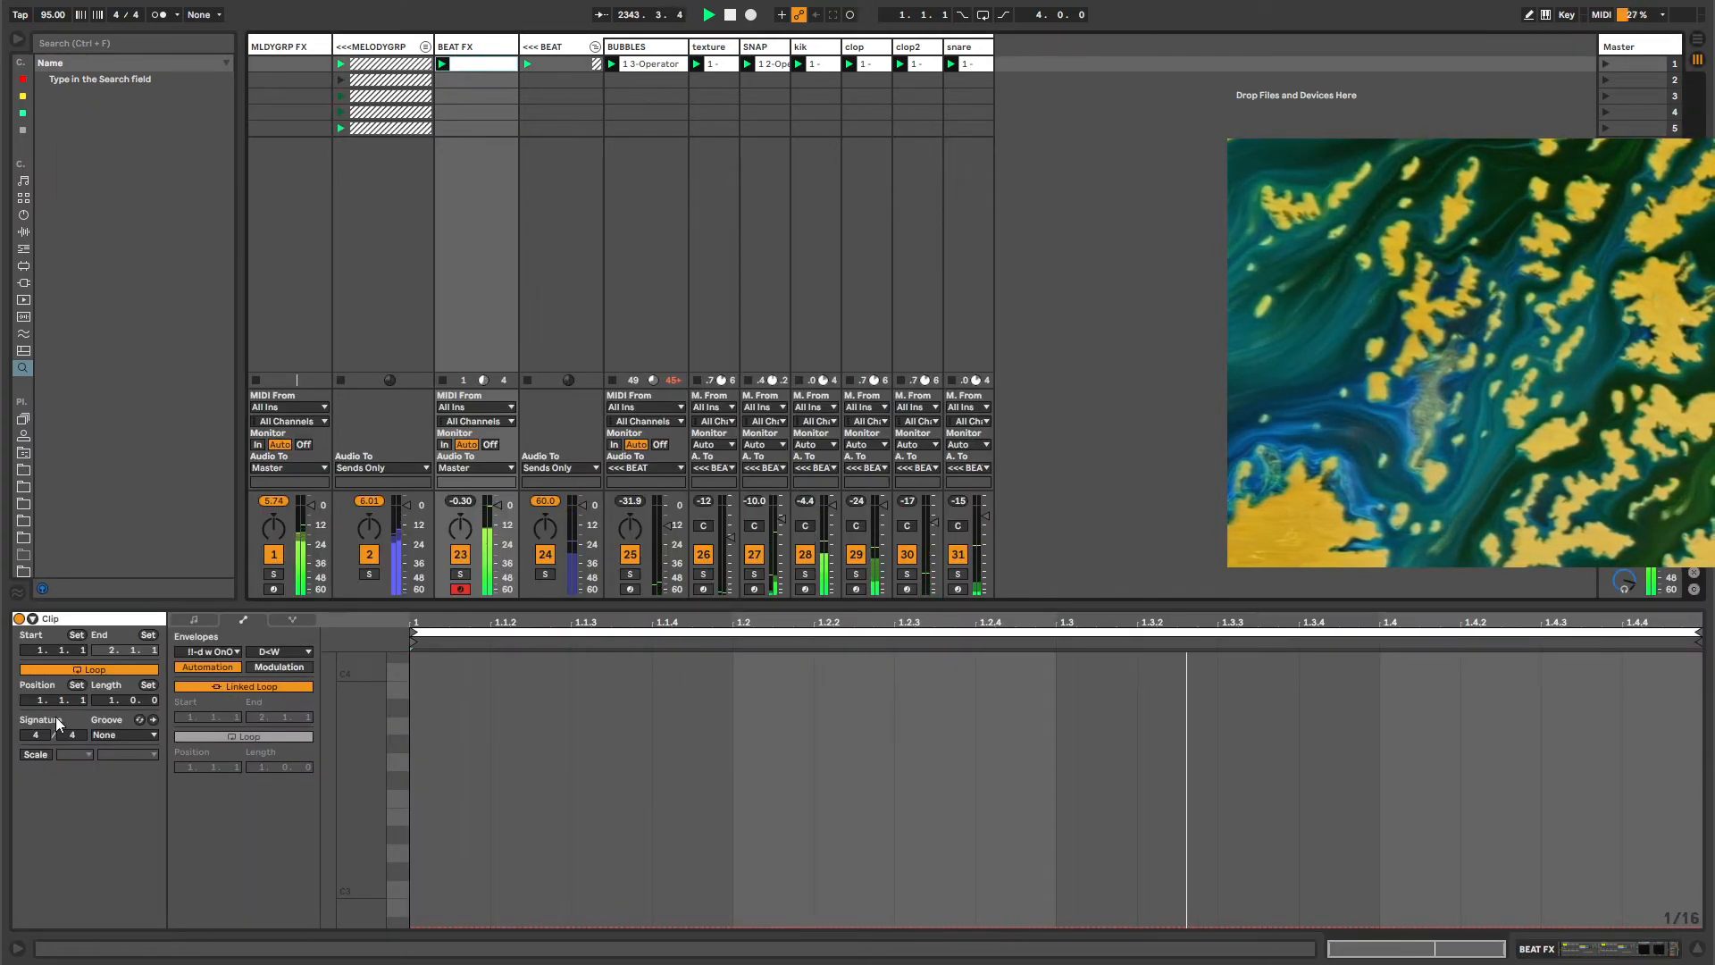
drag(106, 699, 105, 684)
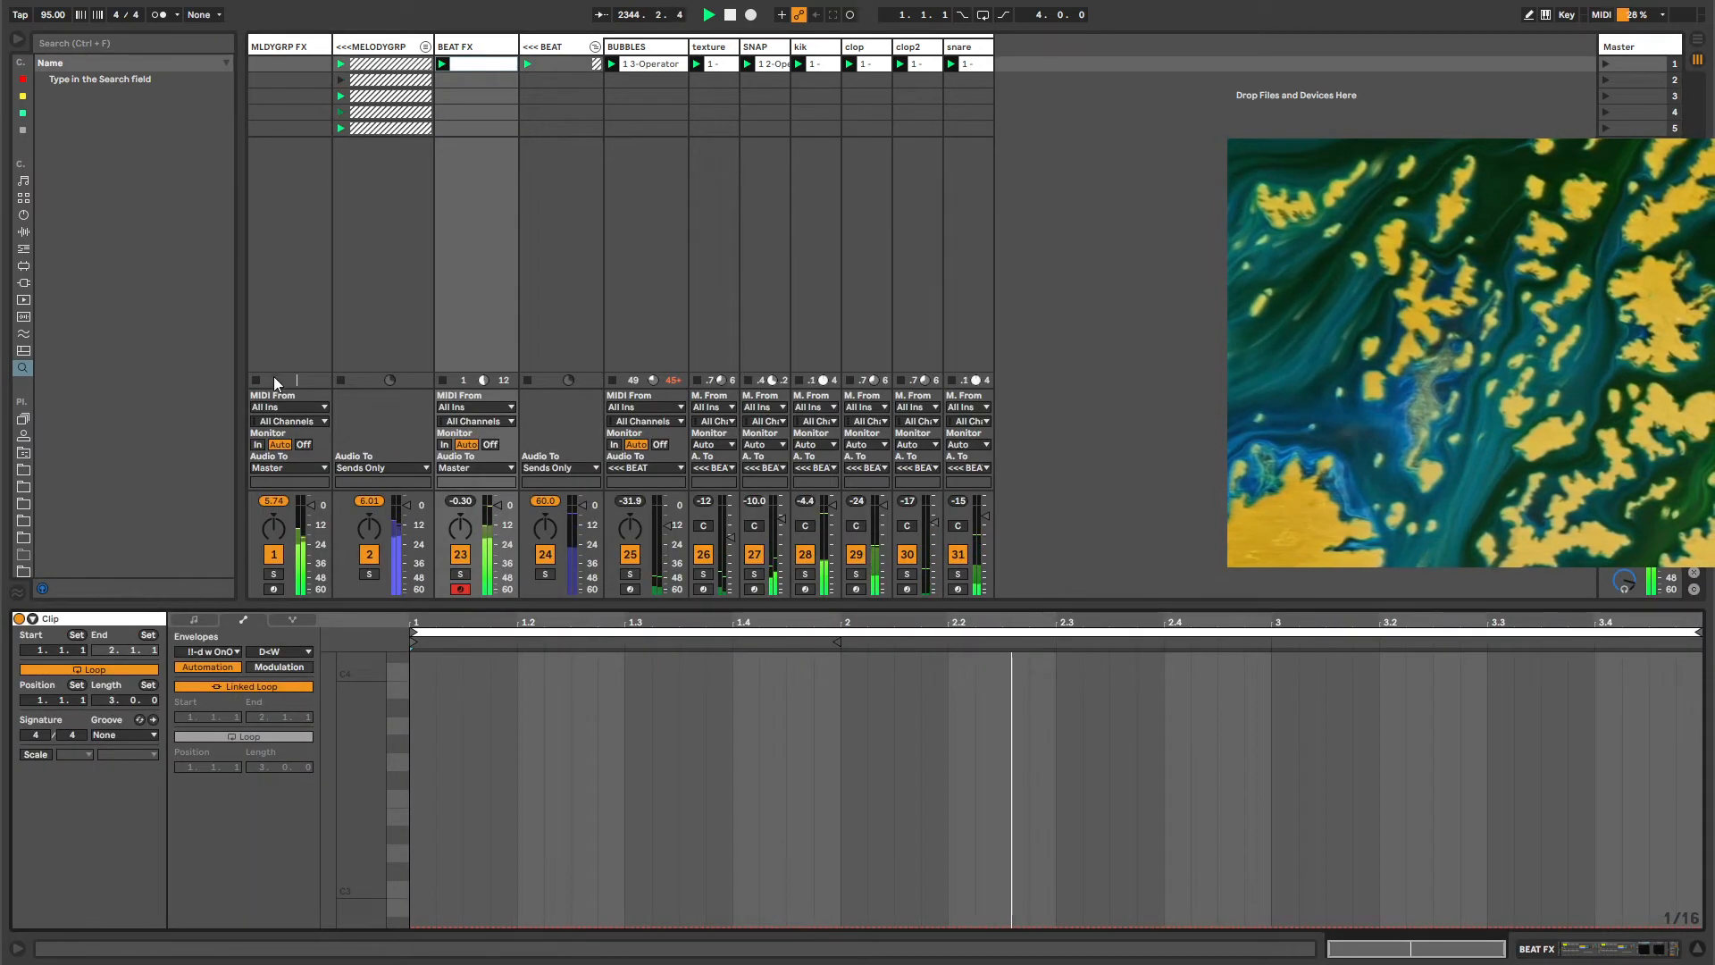
click(464, 46)
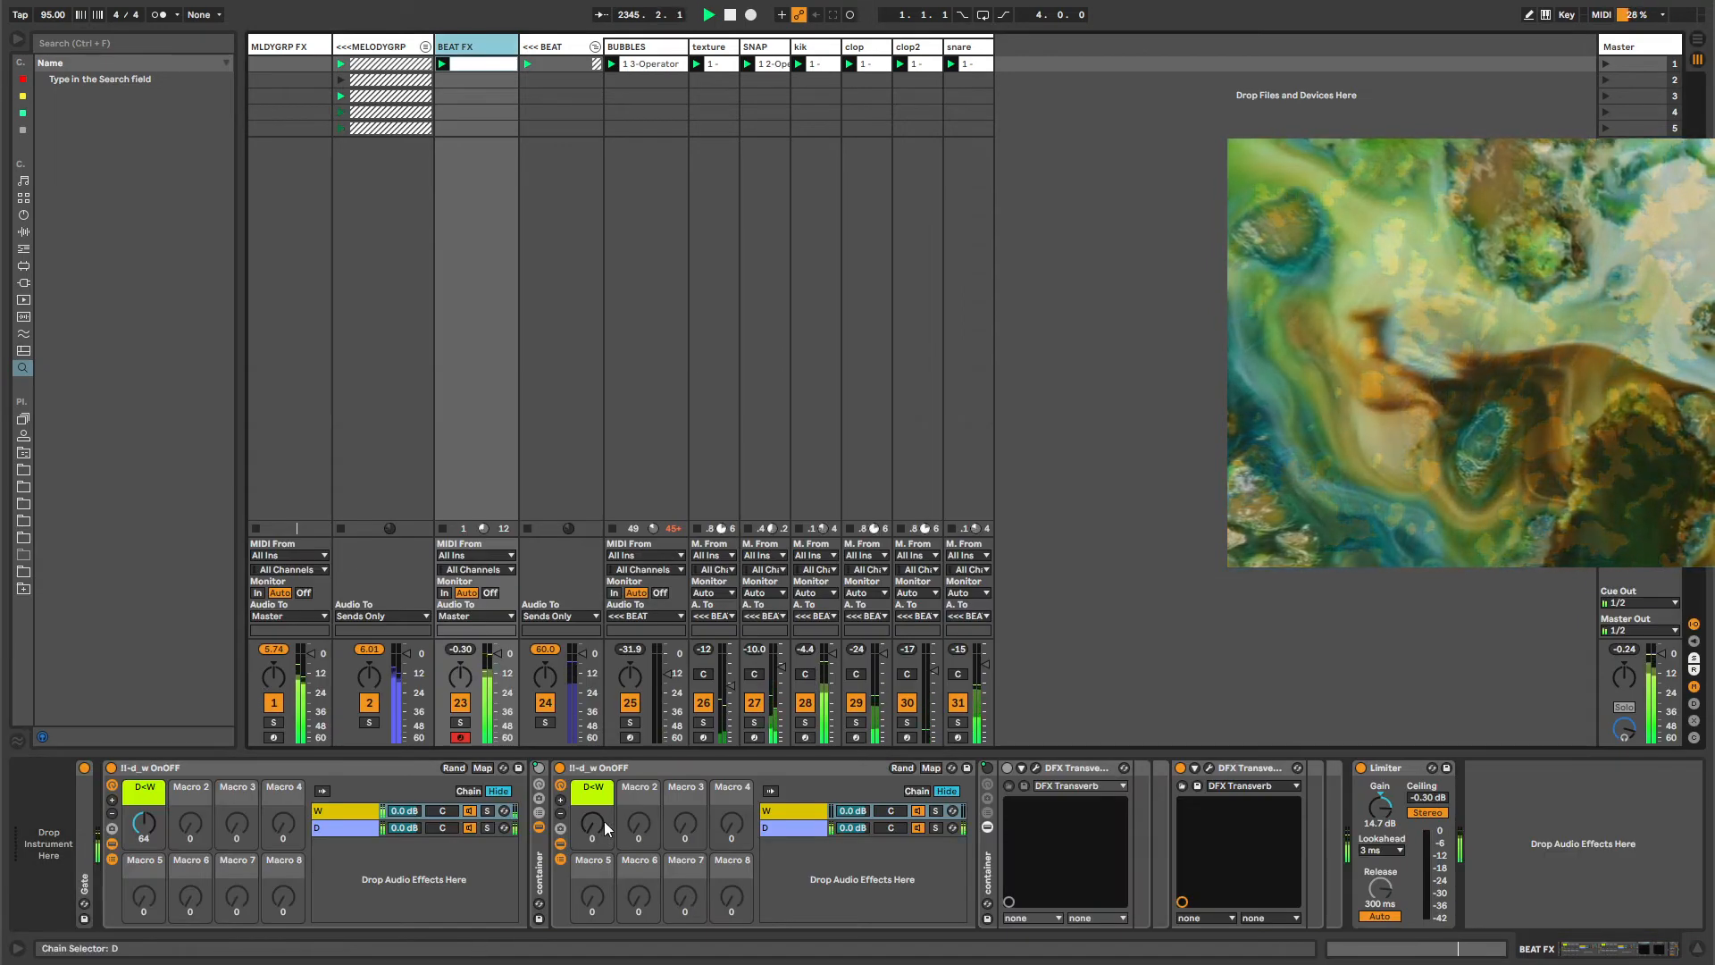
mouse_move(598, 822)
mouse_down()
mouse_move(599, 777)
mouse_move(599, 822)
mouse_up()
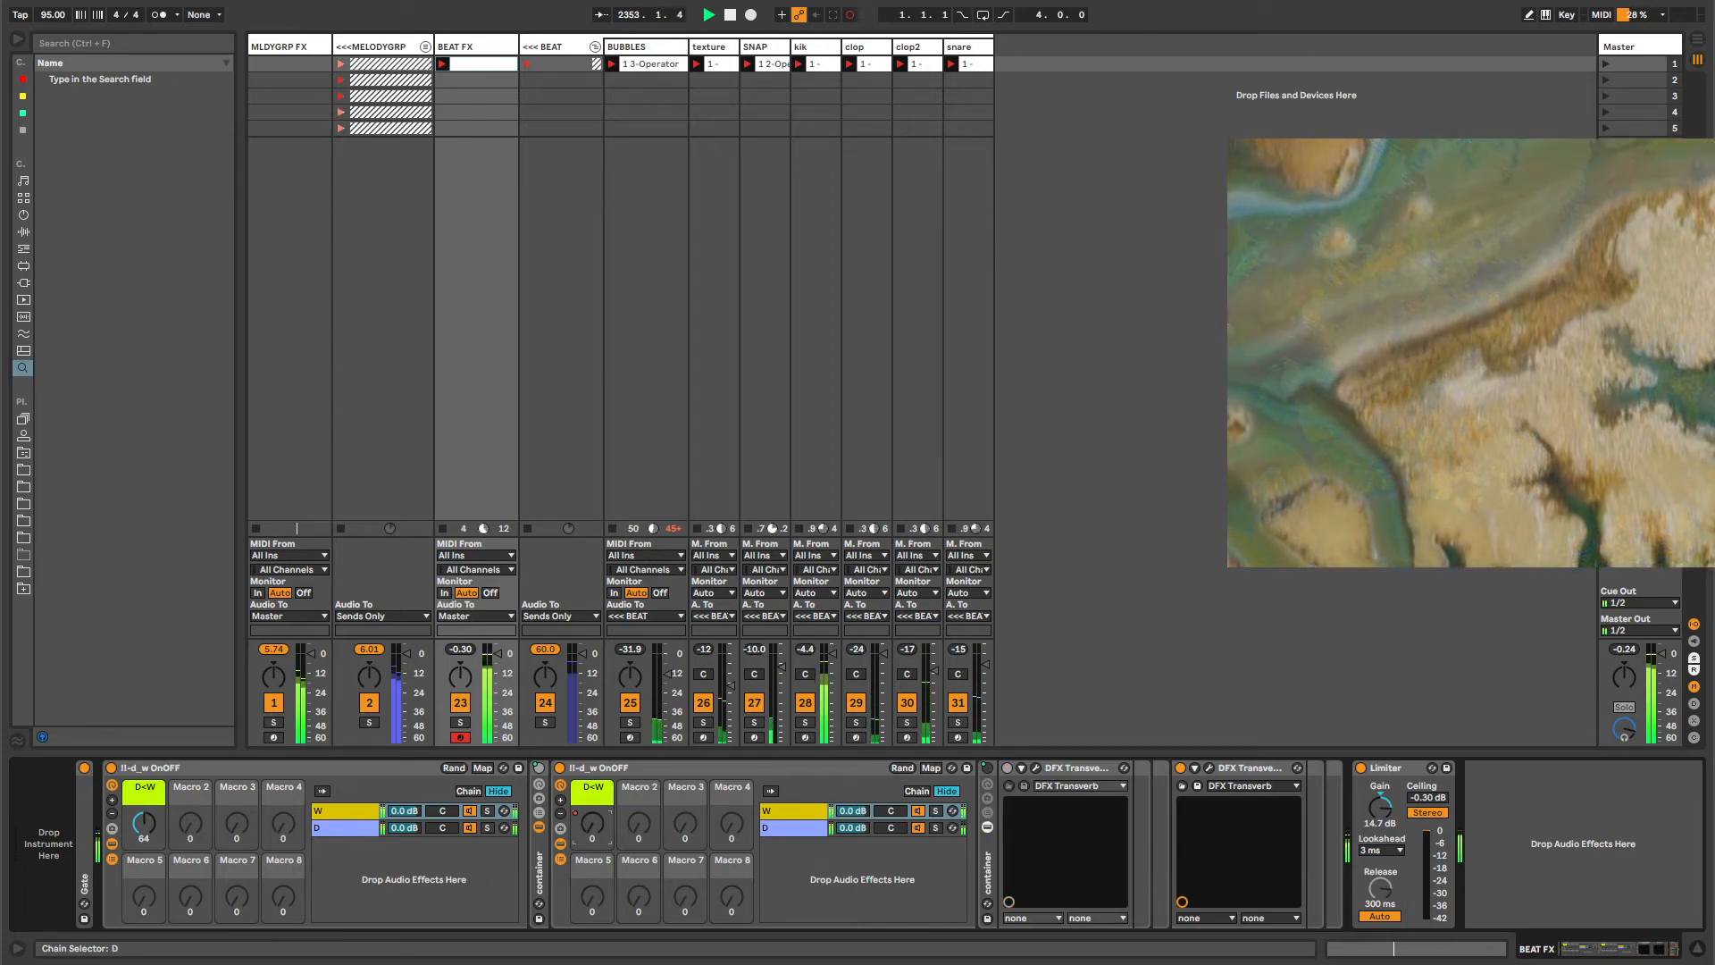
Check the settings of the second DFX Transverb in the outer rack's W chain and close its window.
click(1241, 769)
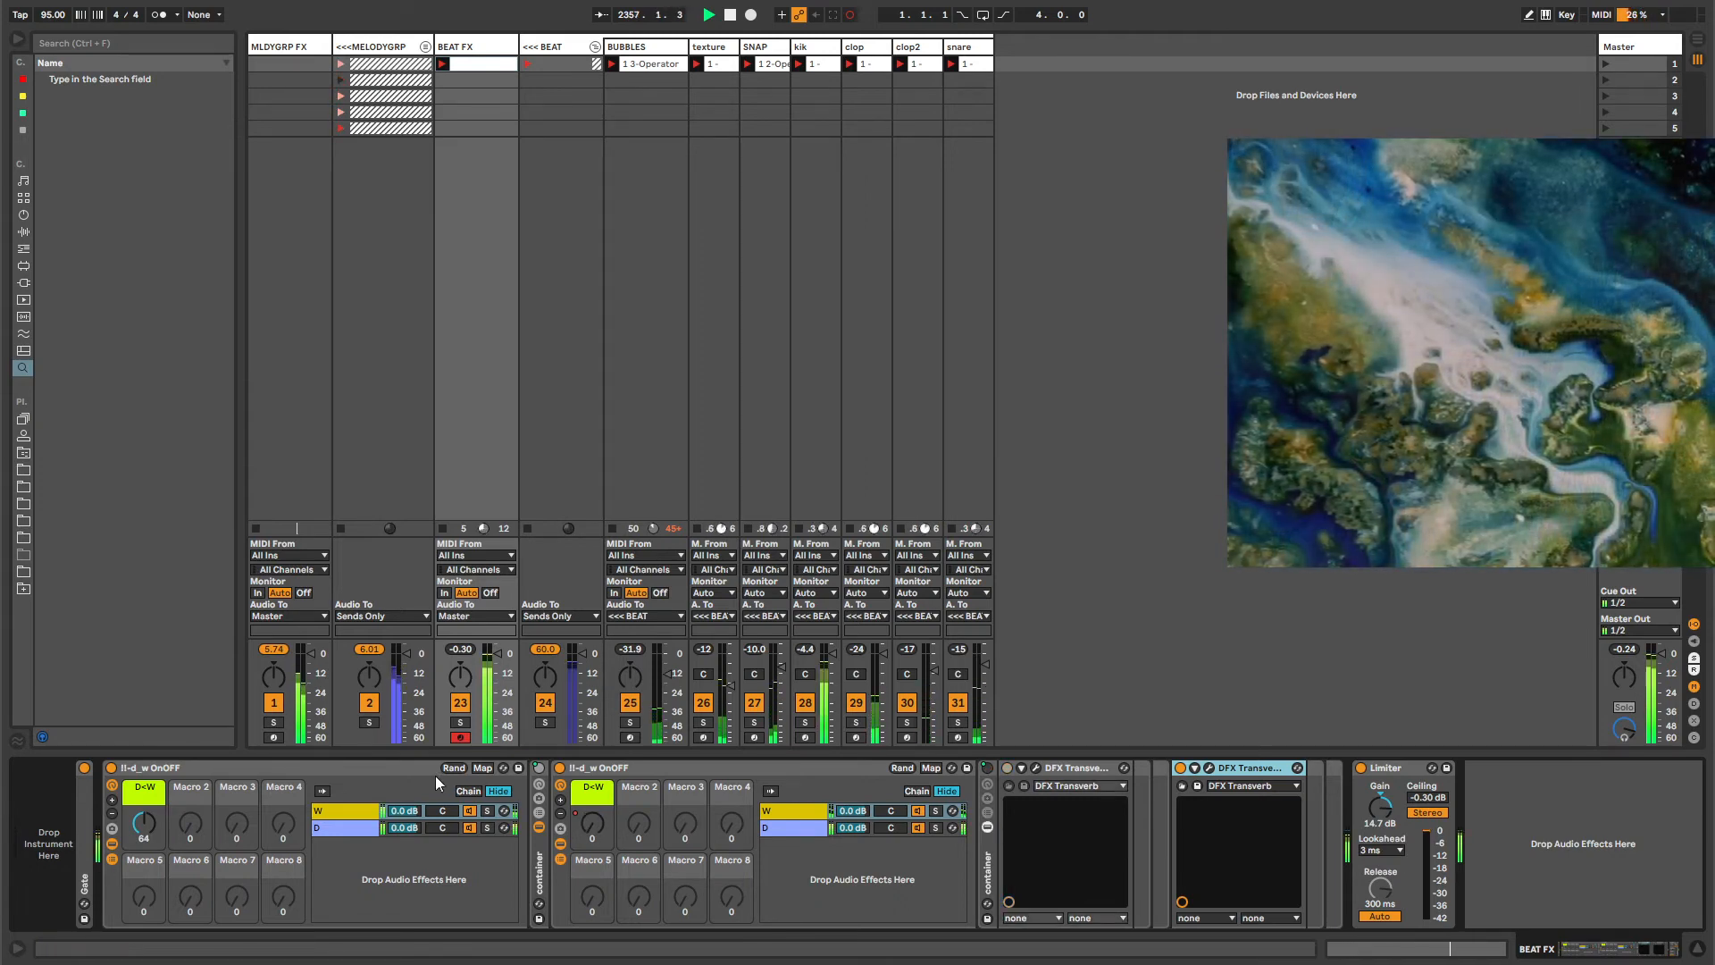
click(1210, 769)
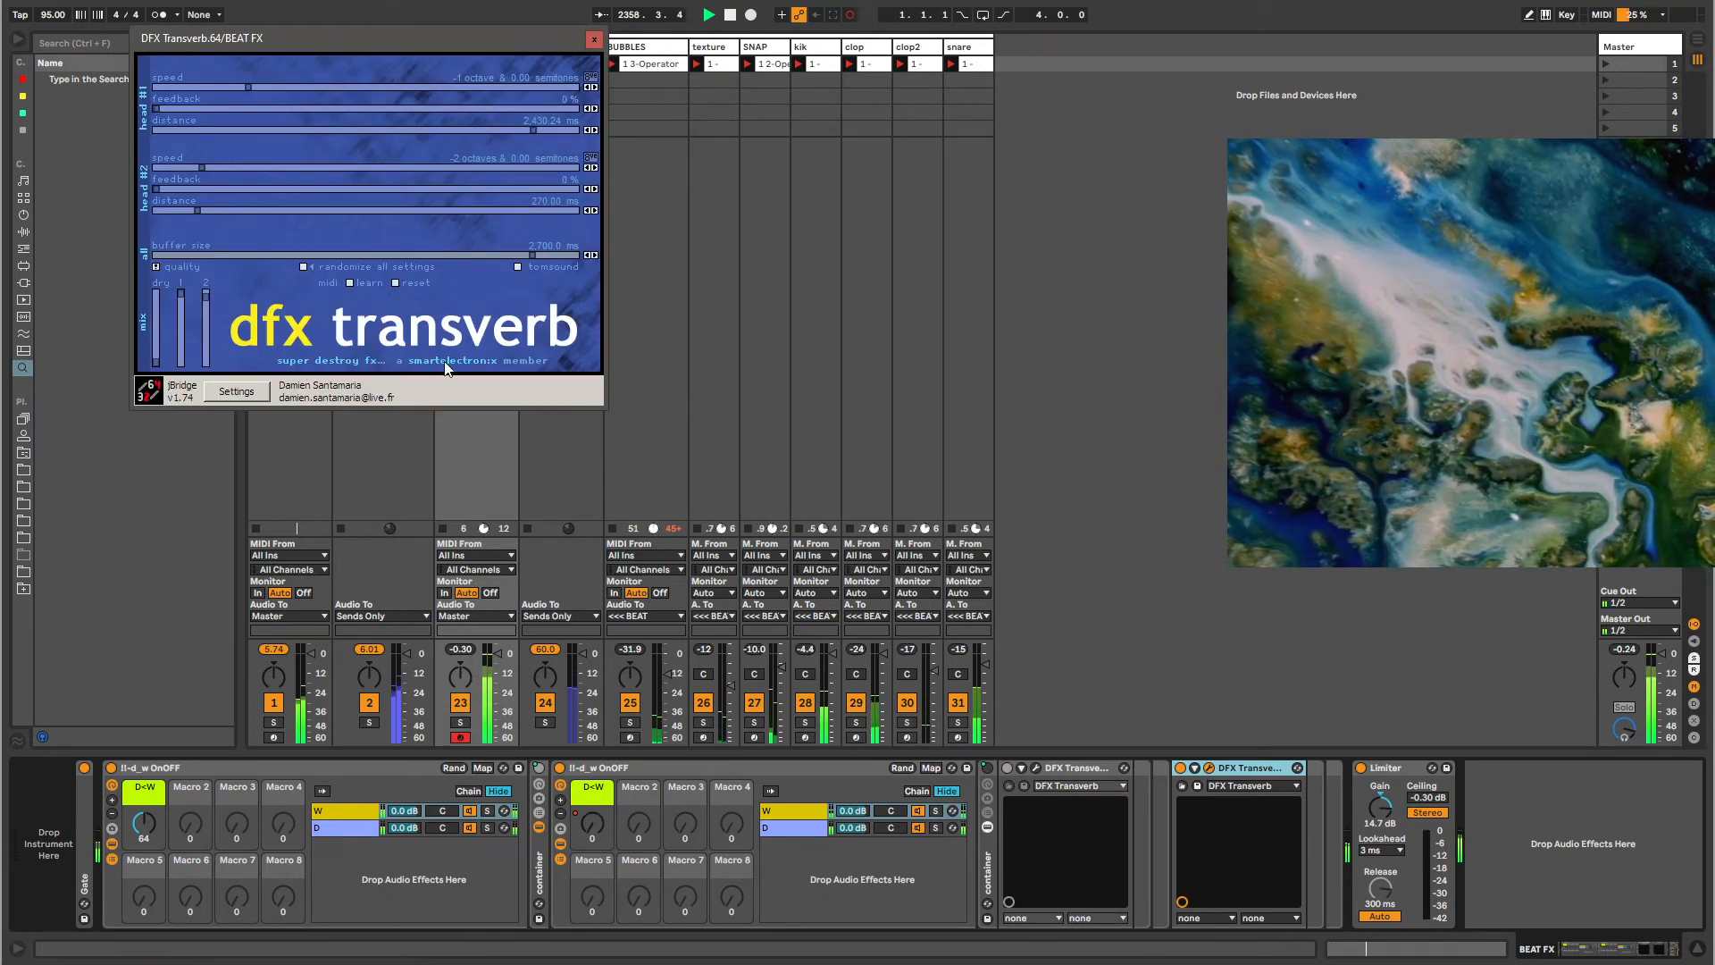
click(594, 39)
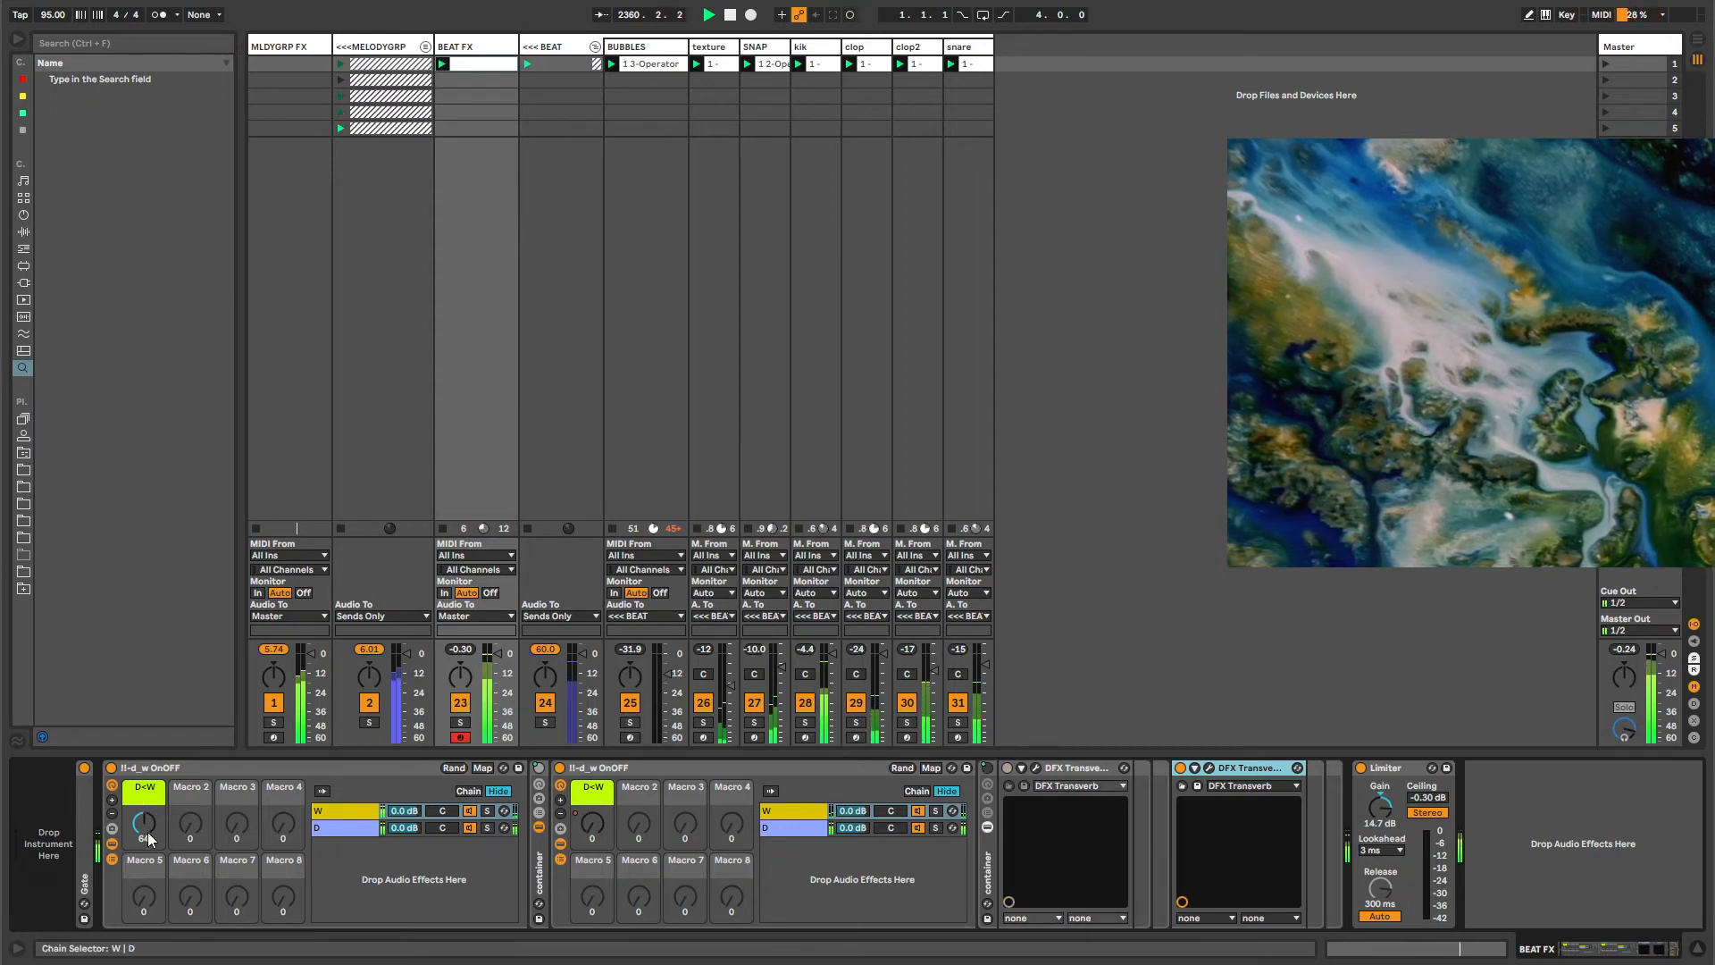
Record automation of the outer rack's D<W macro and unlink its envelope loop, shortening it to slightly over one bar.
mouse_move(157, 828)
mouse_down()
mouse_move(156, 855)
mouse_move(157, 833)
mouse_up()
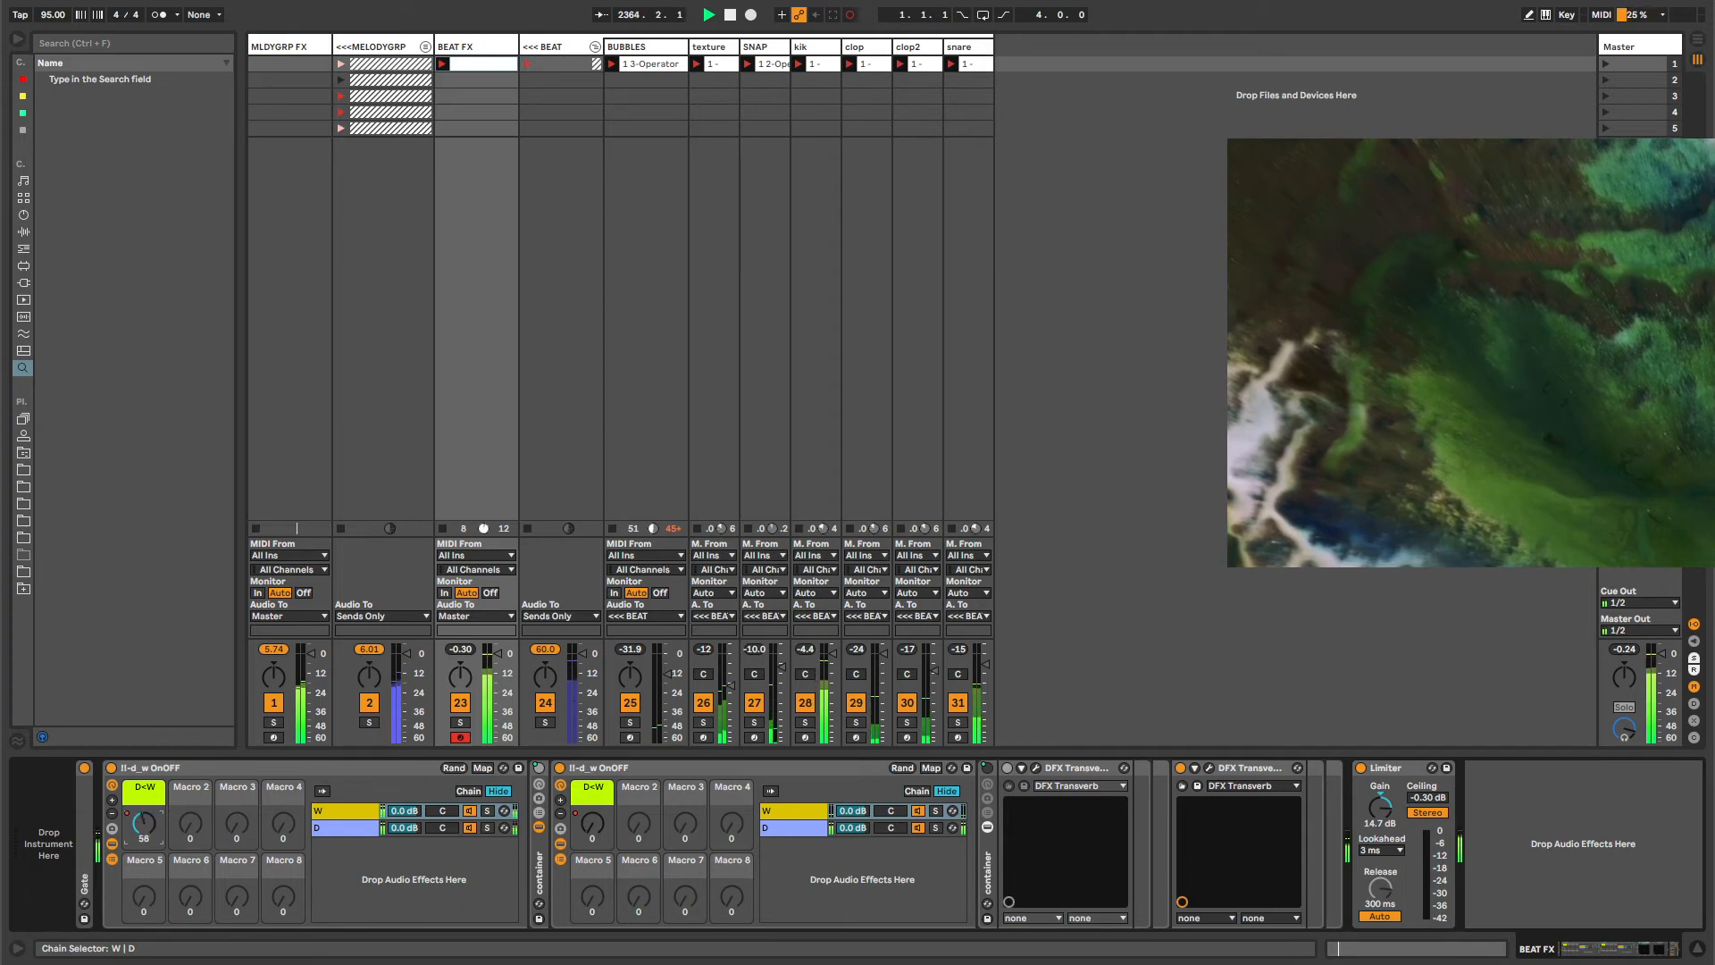
right_click(147, 823)
click(157, 833)
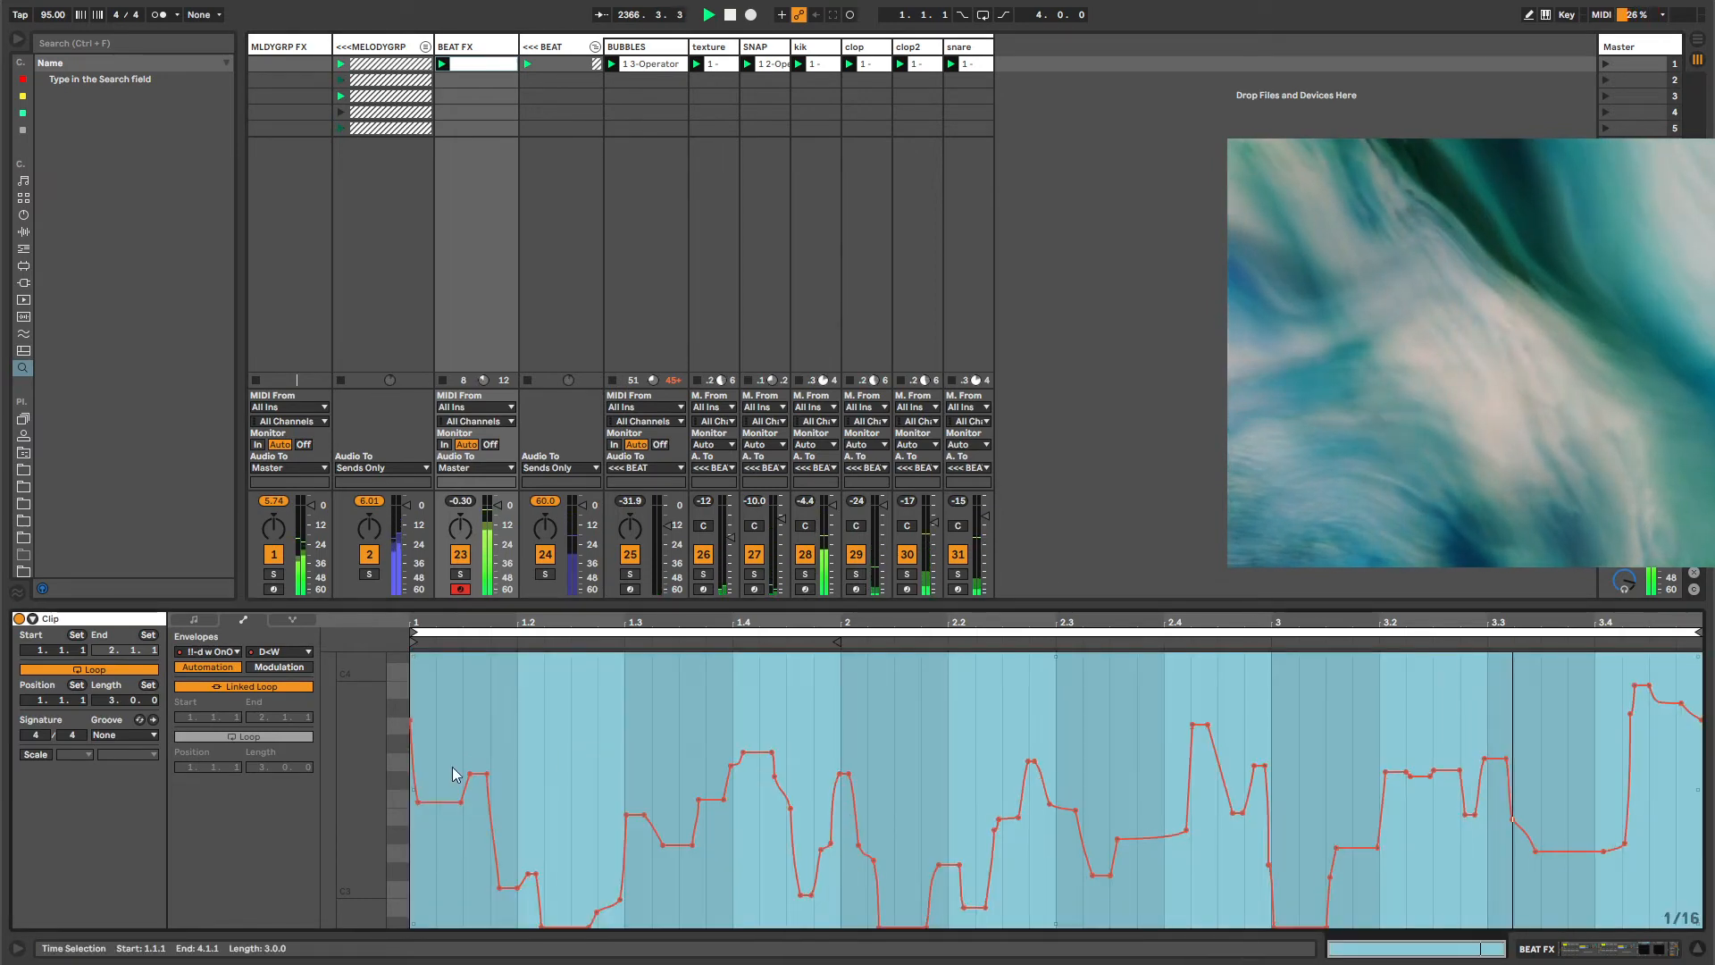
click(277, 686)
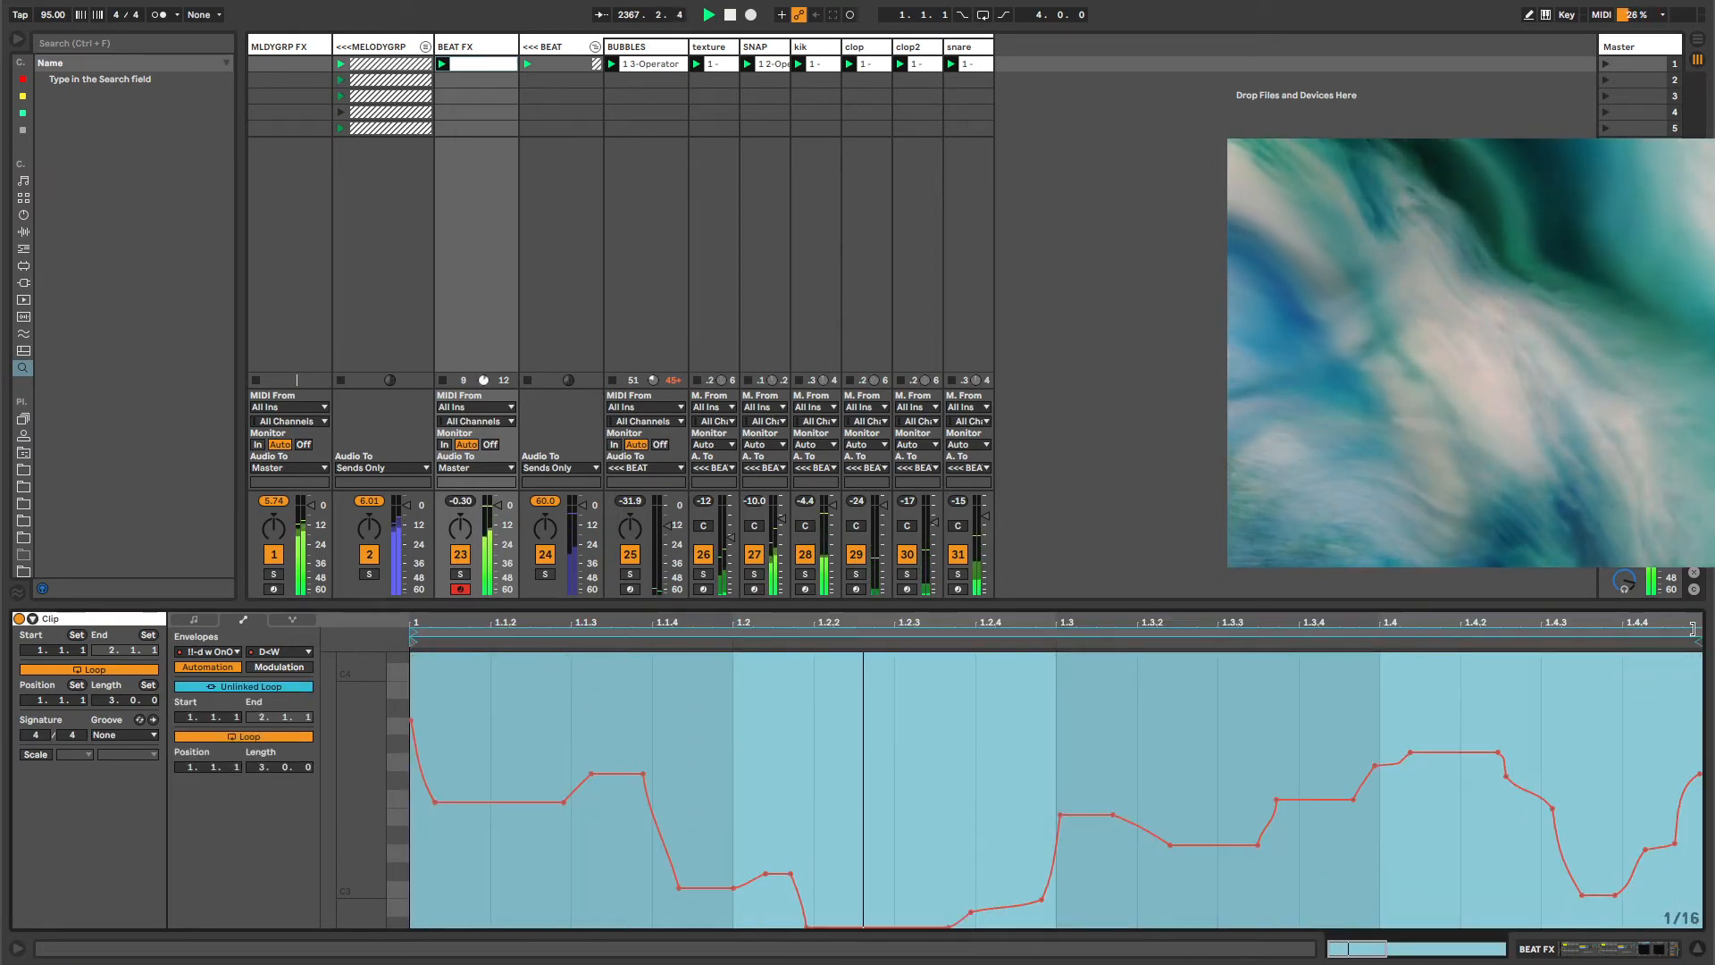
drag(1700, 635, 1598, 640)
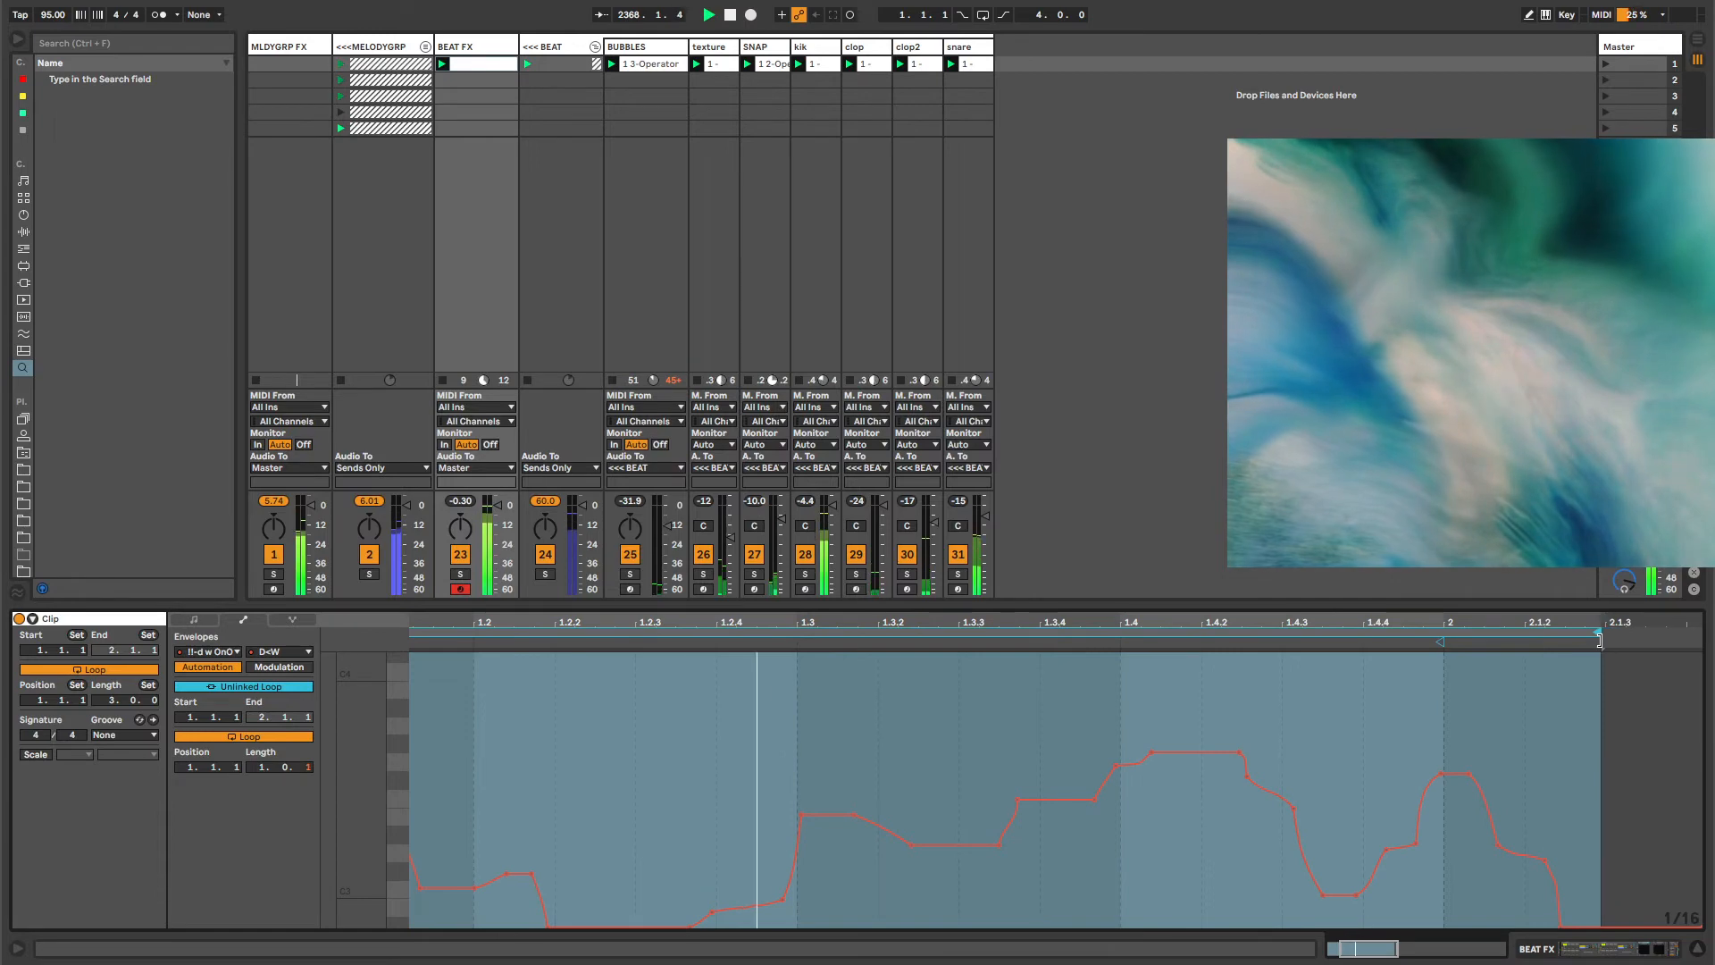
Show the inner rack's D<W envelope in the BEAT FX clip and simplify its recorded automation.
click(505, 62)
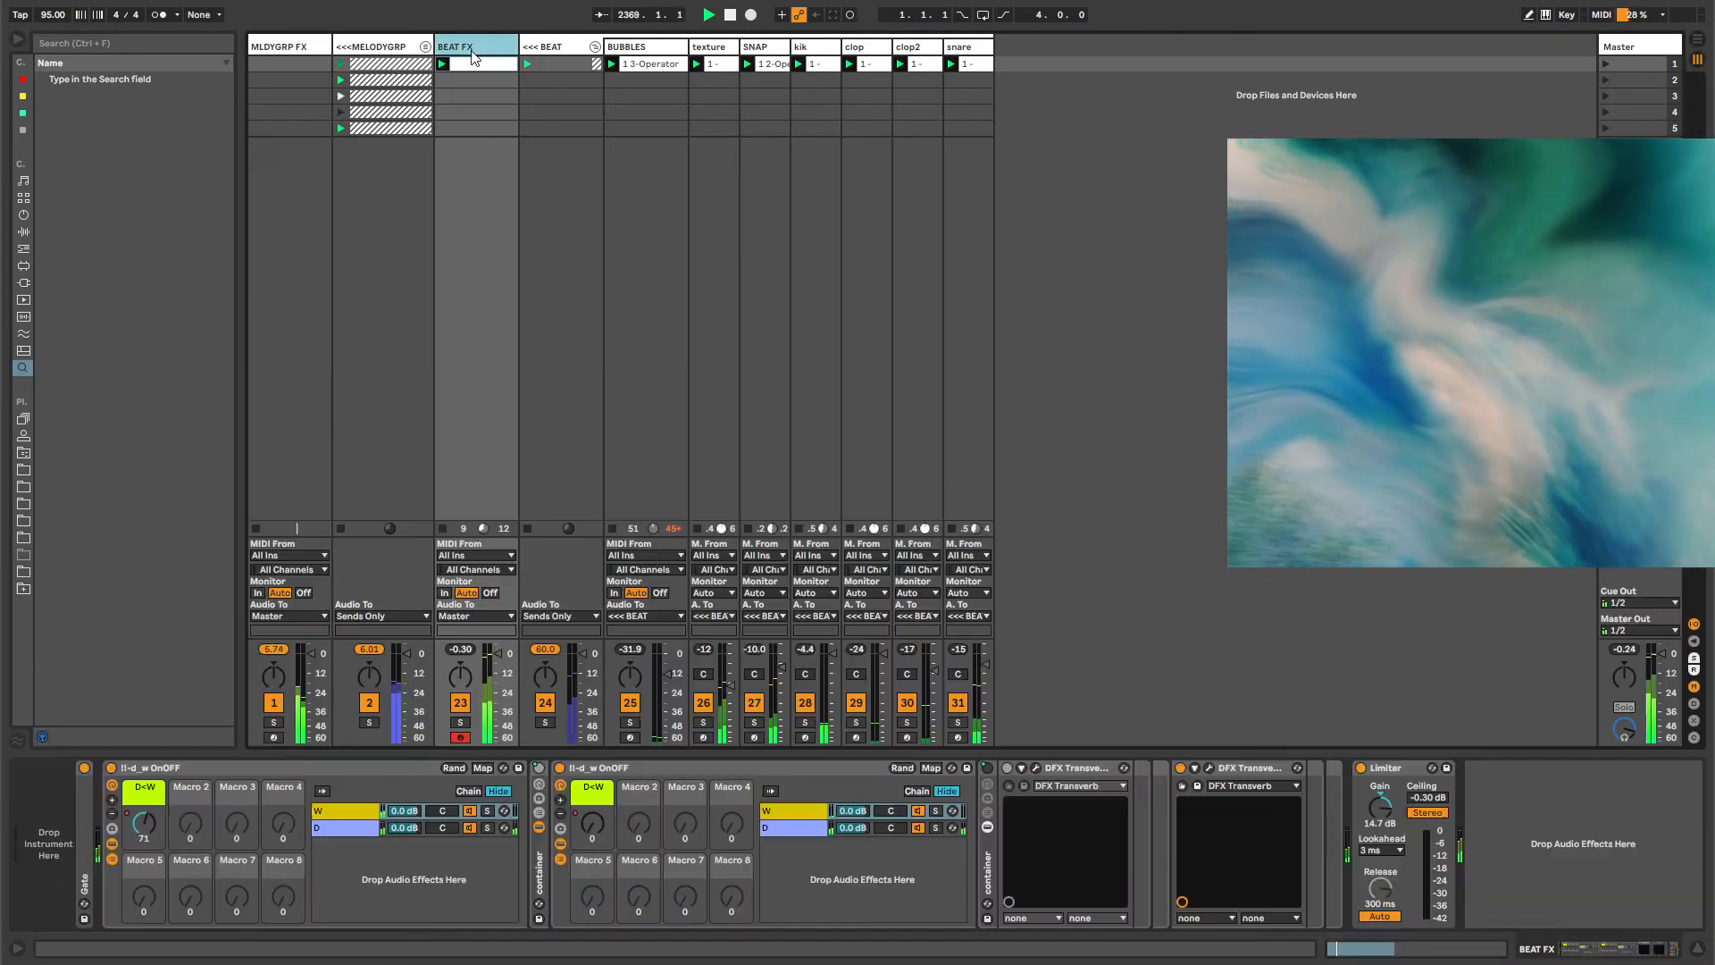
right_click(587, 817)
click(632, 301)
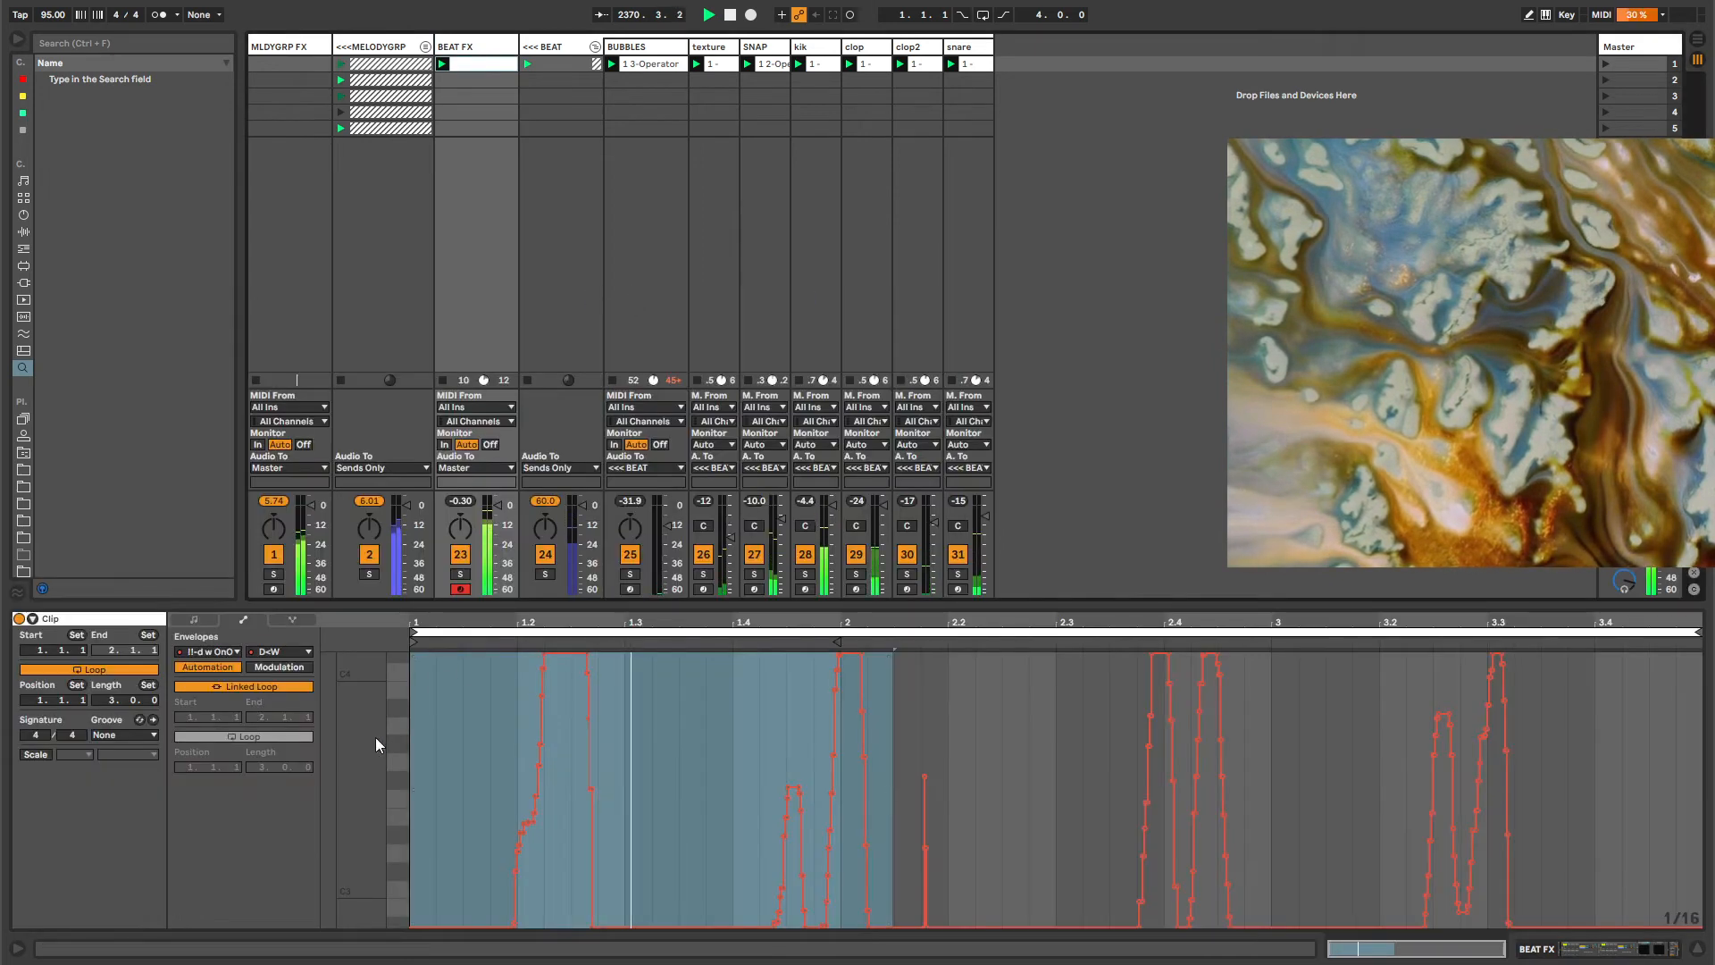
click(669, 722)
key(z)
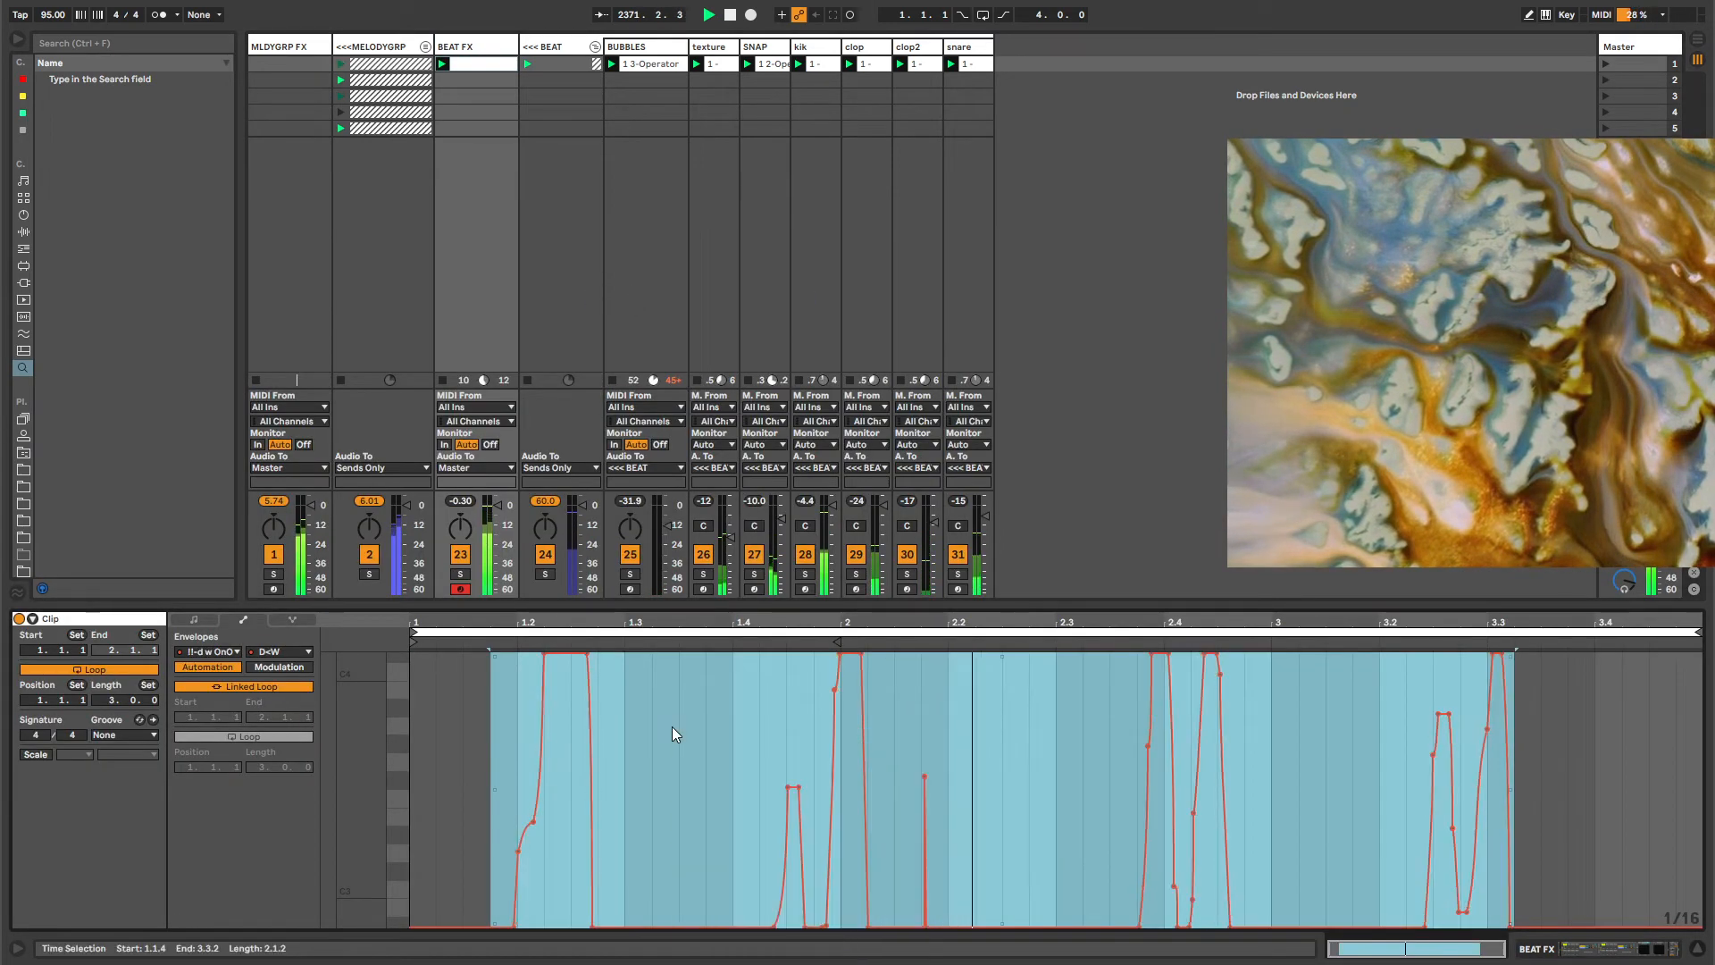
Unlink the inner rack's D<W envelope loop from the clip and shorten it to about 2.3.2.
click(292, 684)
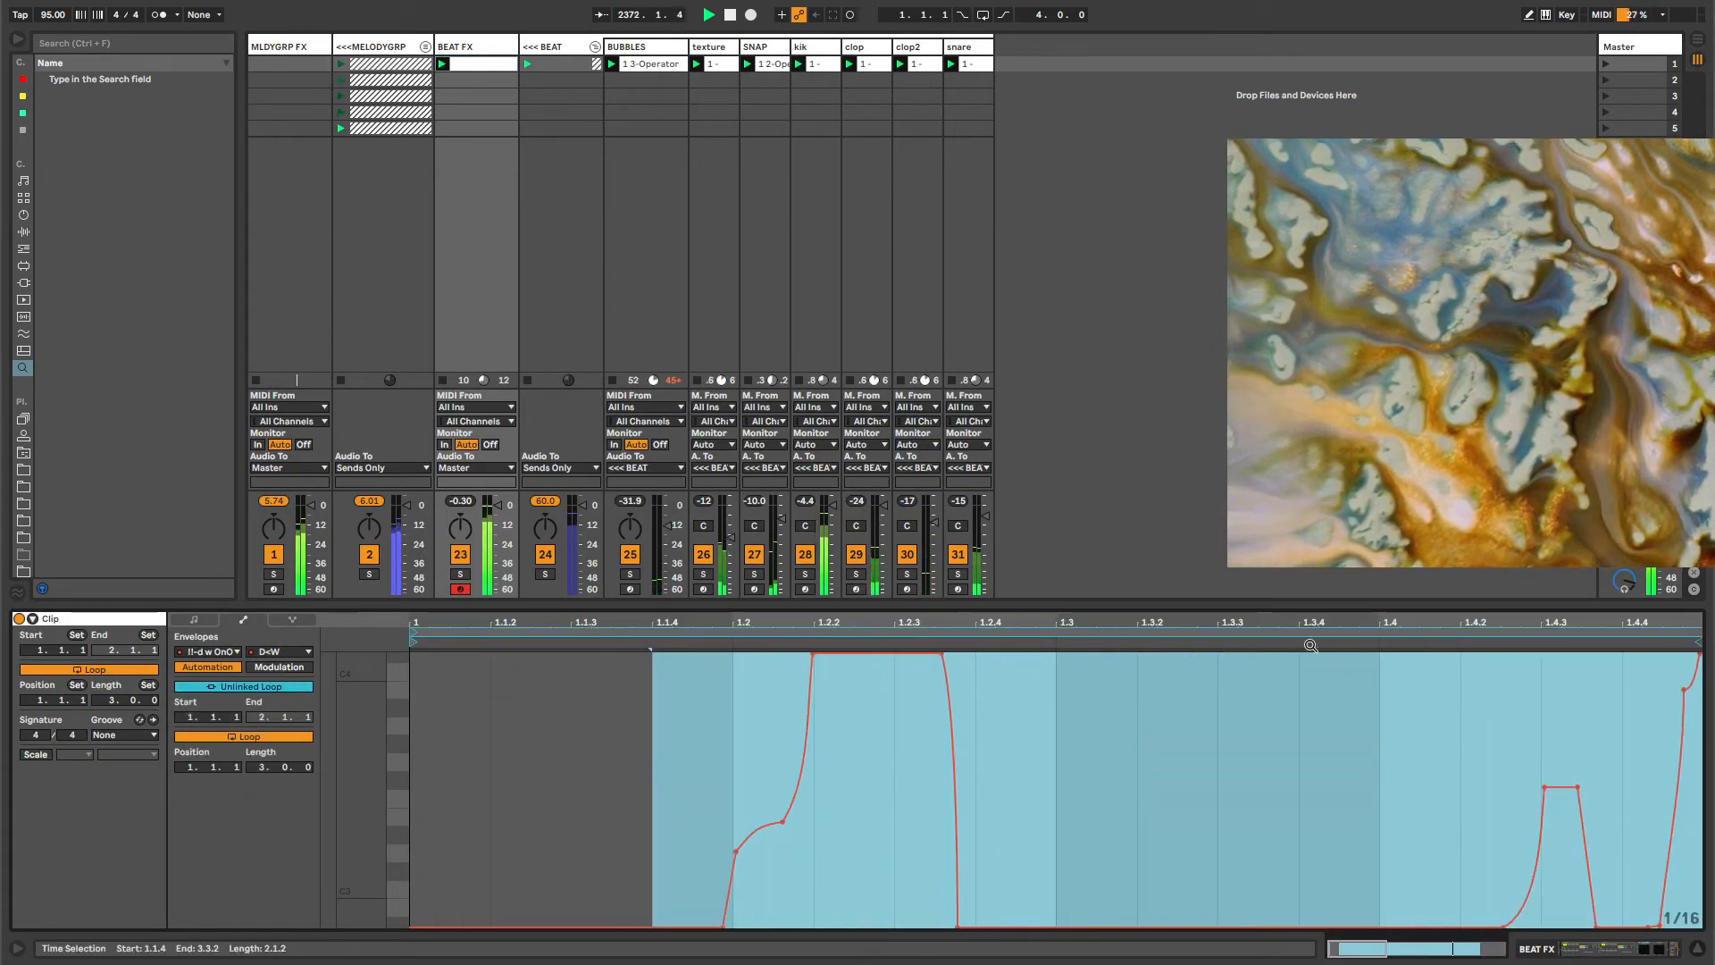
drag(990, 623, 991, 536)
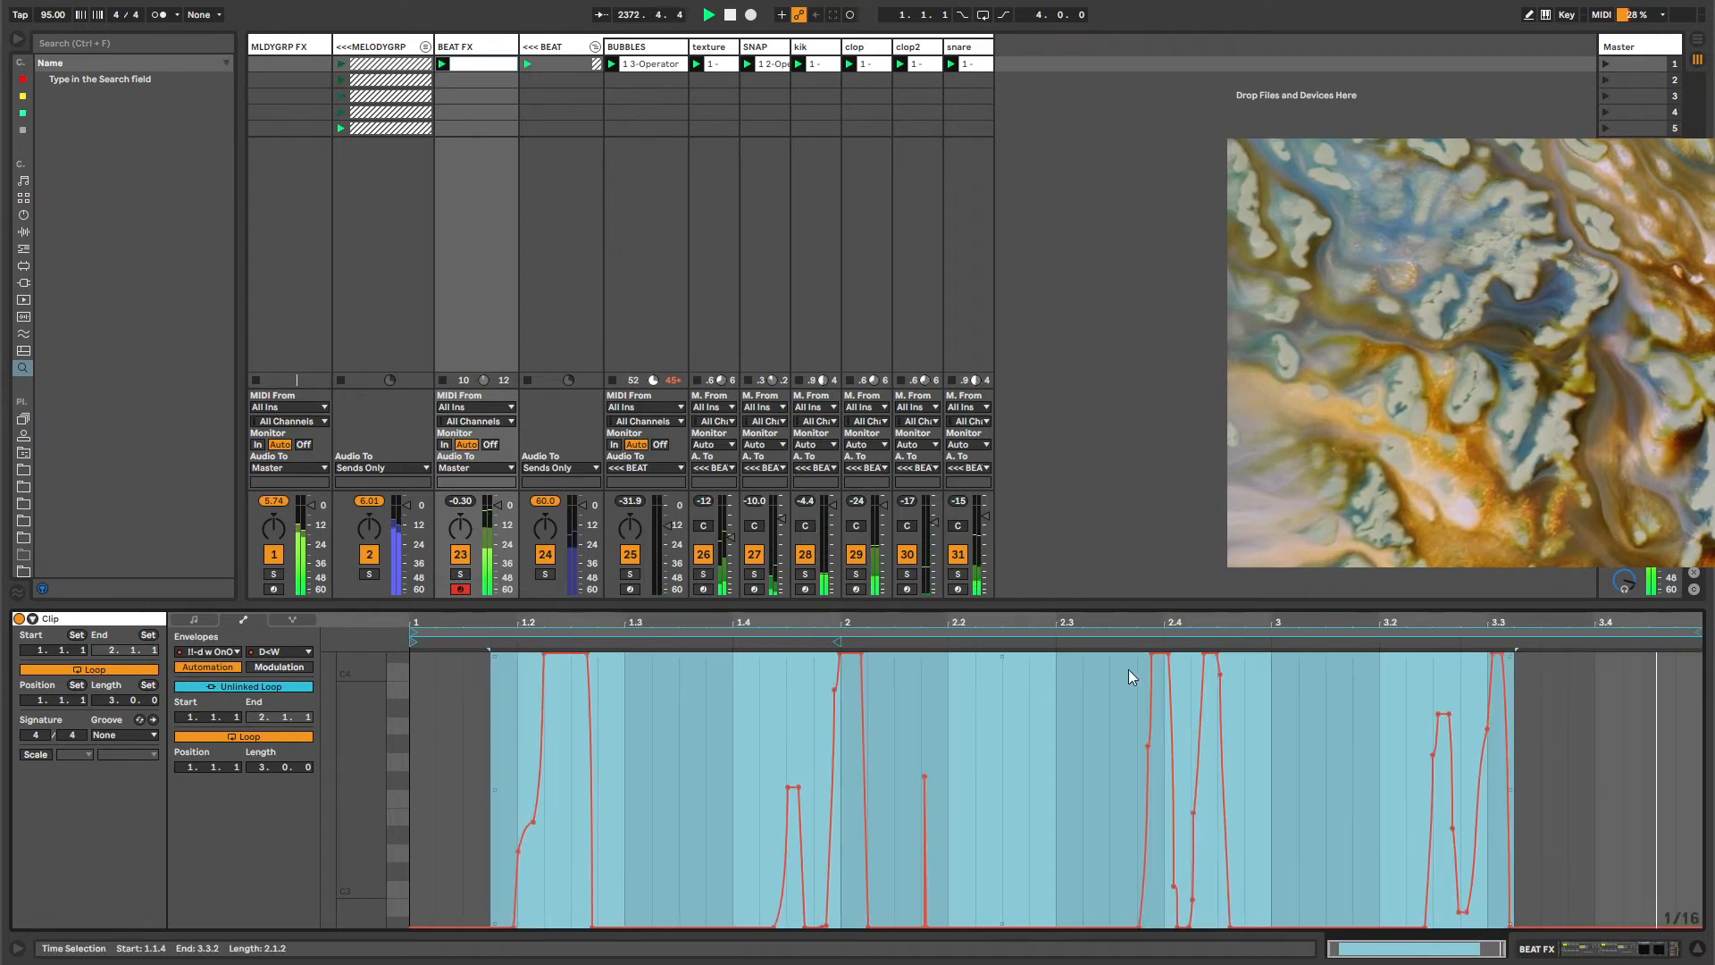
drag(1697, 631, 1667, 632)
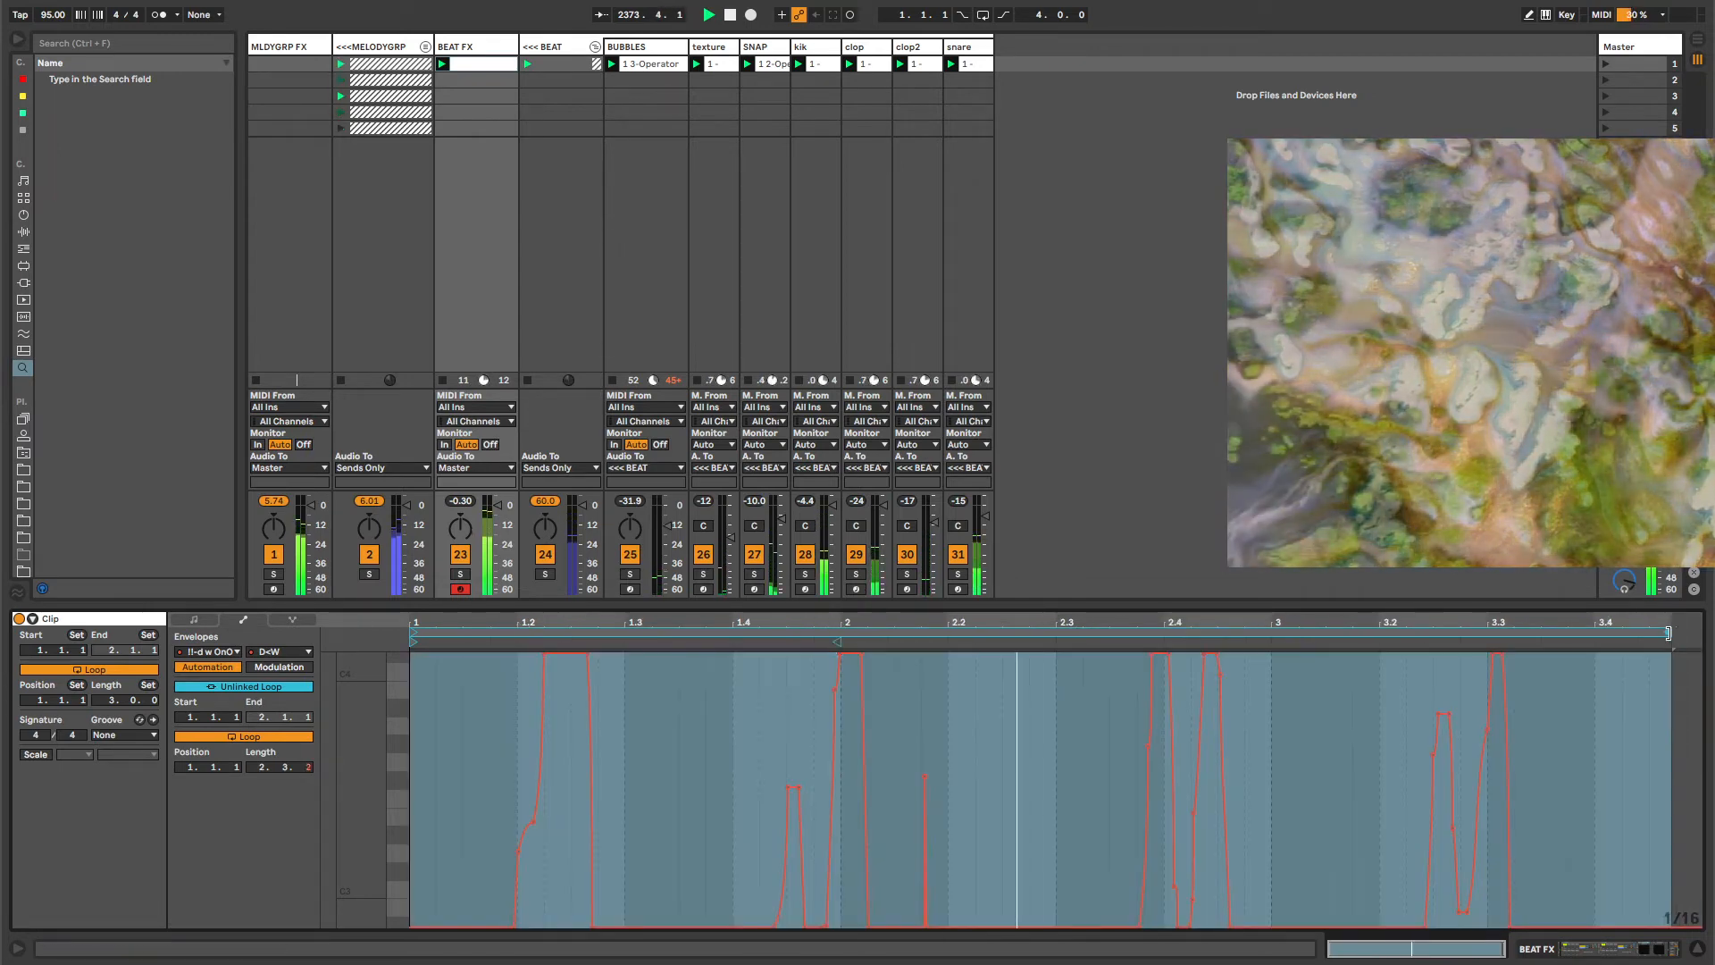
Collapse the outer rack's chains and devices and show its Device On envelope in the clip.
click(453, 65)
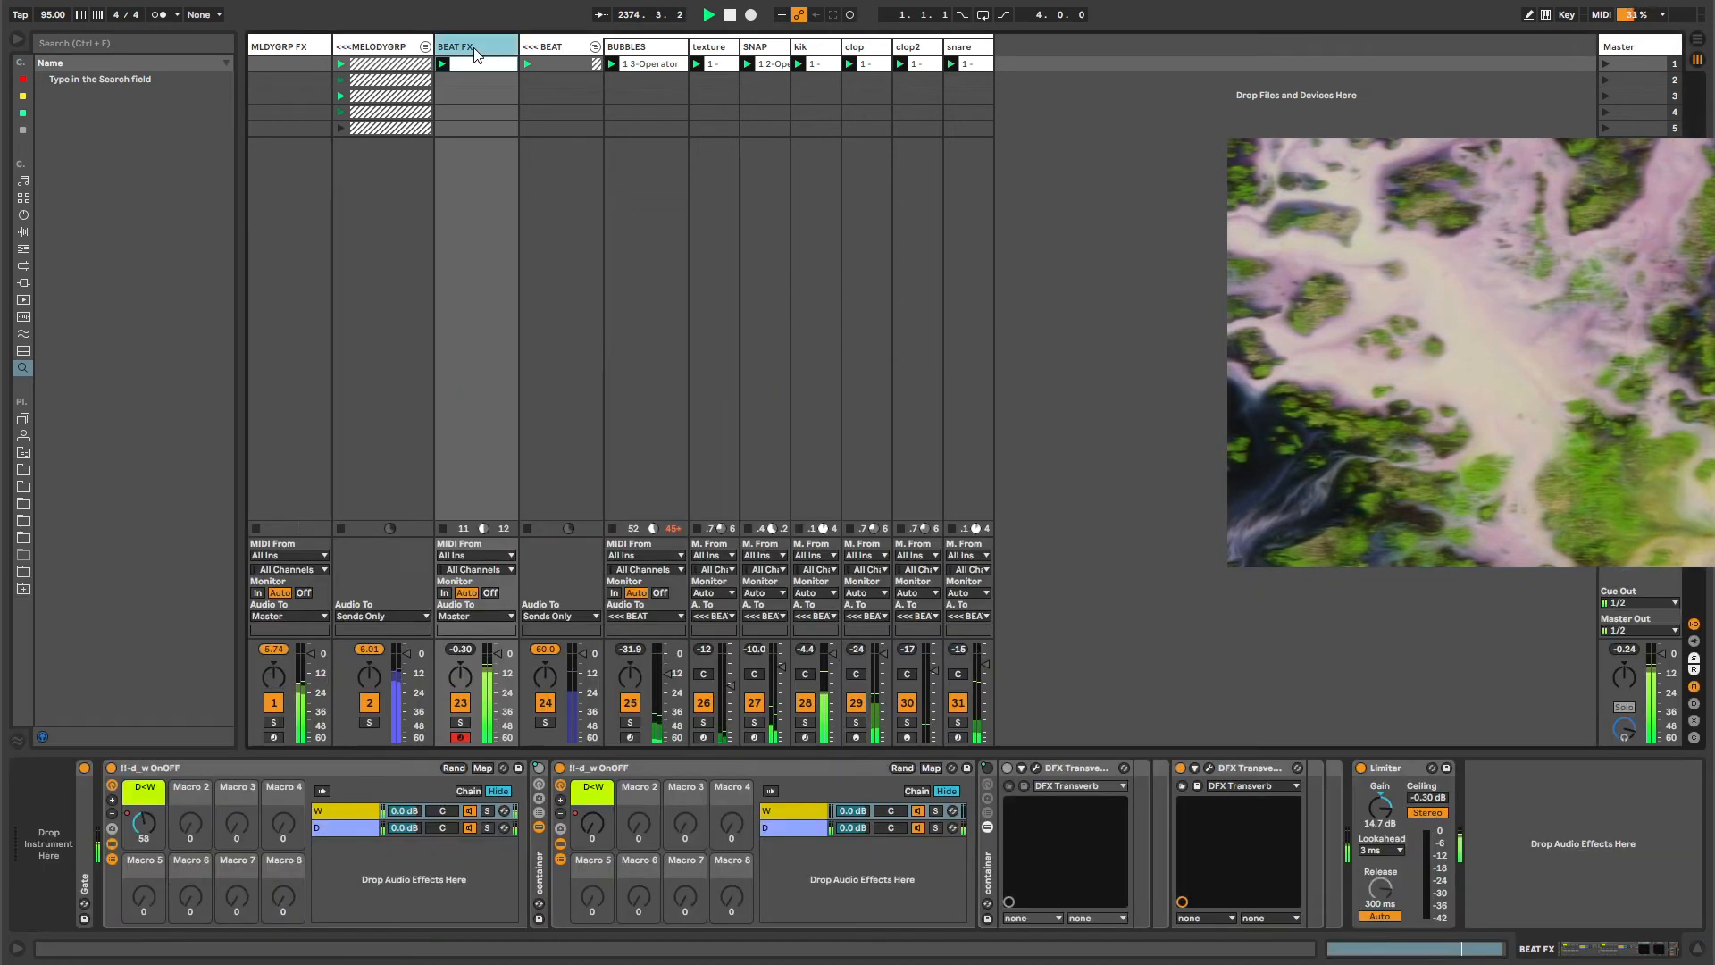
click(112, 859)
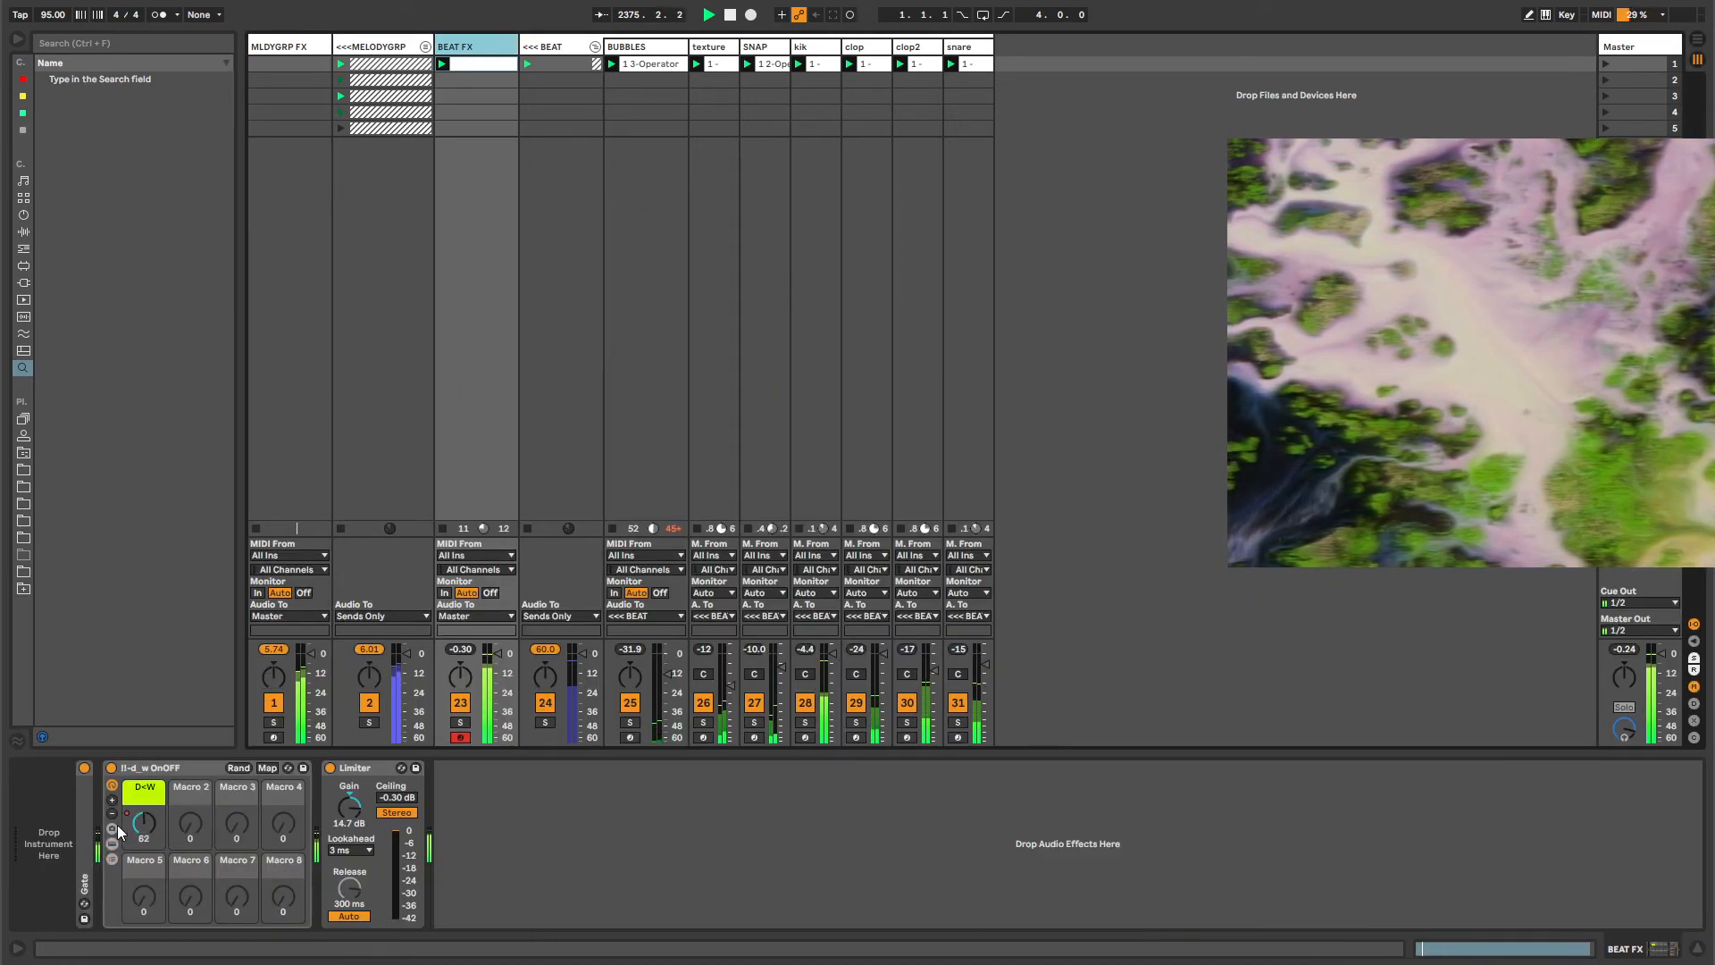
right_click(113, 770)
click(152, 779)
Draw four off sections of varying length across the outer rack's Device On envelope.
key(b)
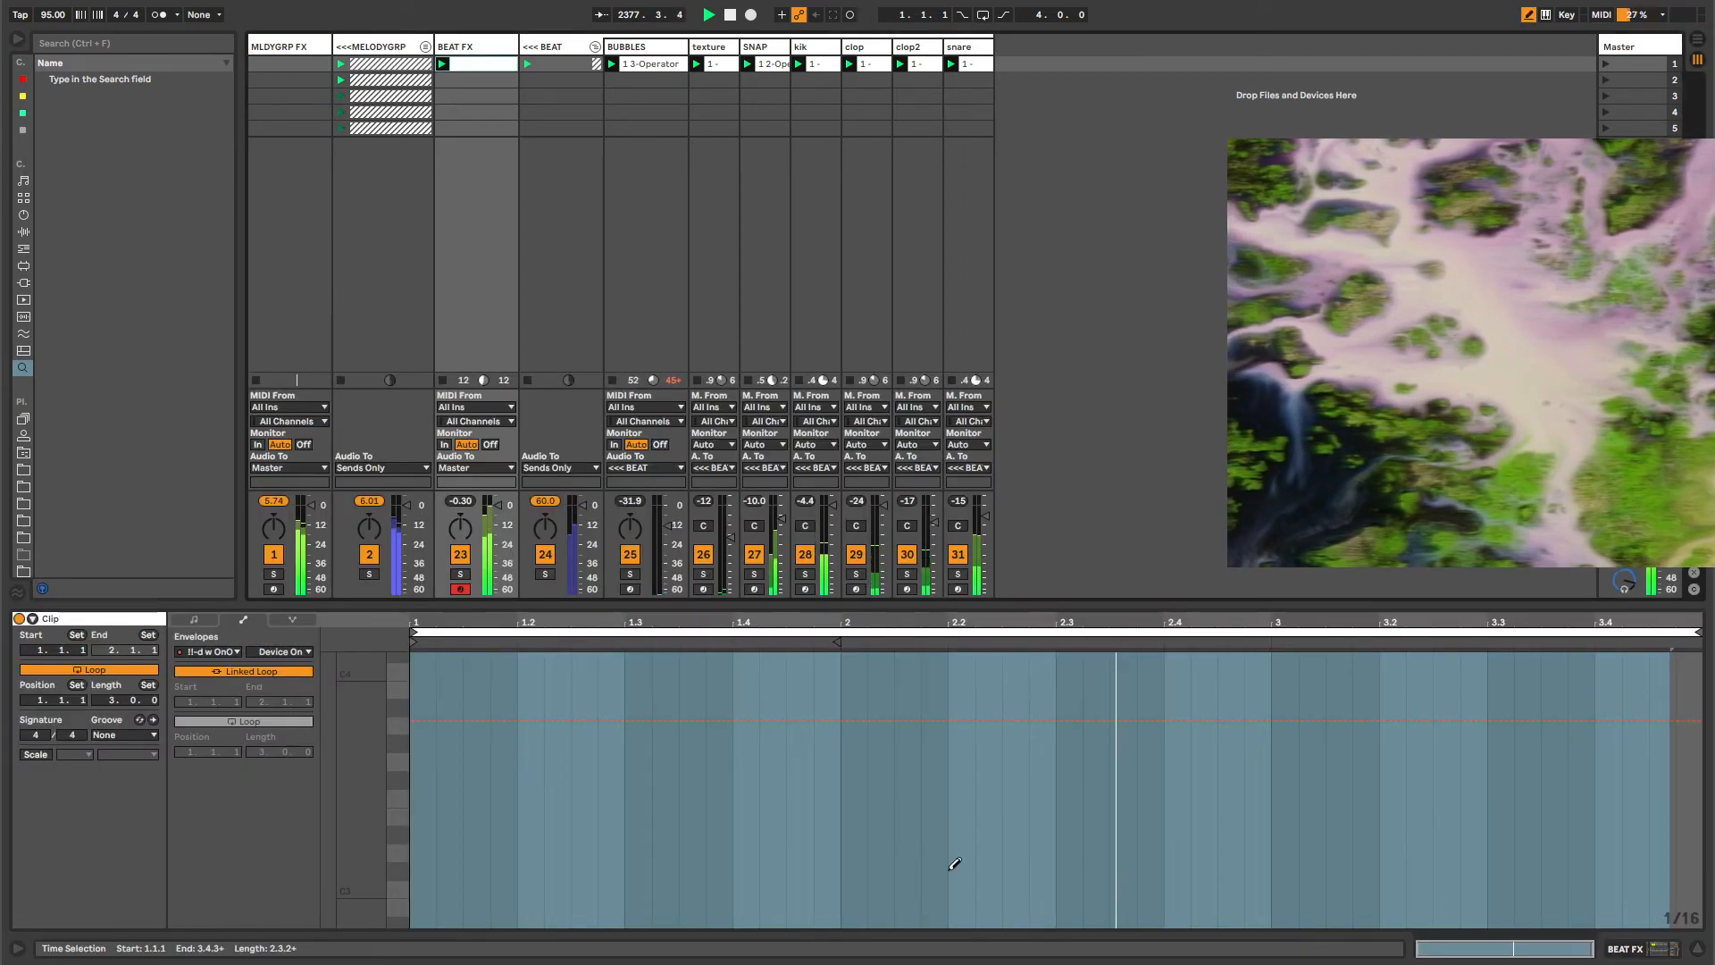
drag(941, 866, 1181, 864)
drag(1339, 868, 1420, 870)
drag(1563, 859, 1583, 862)
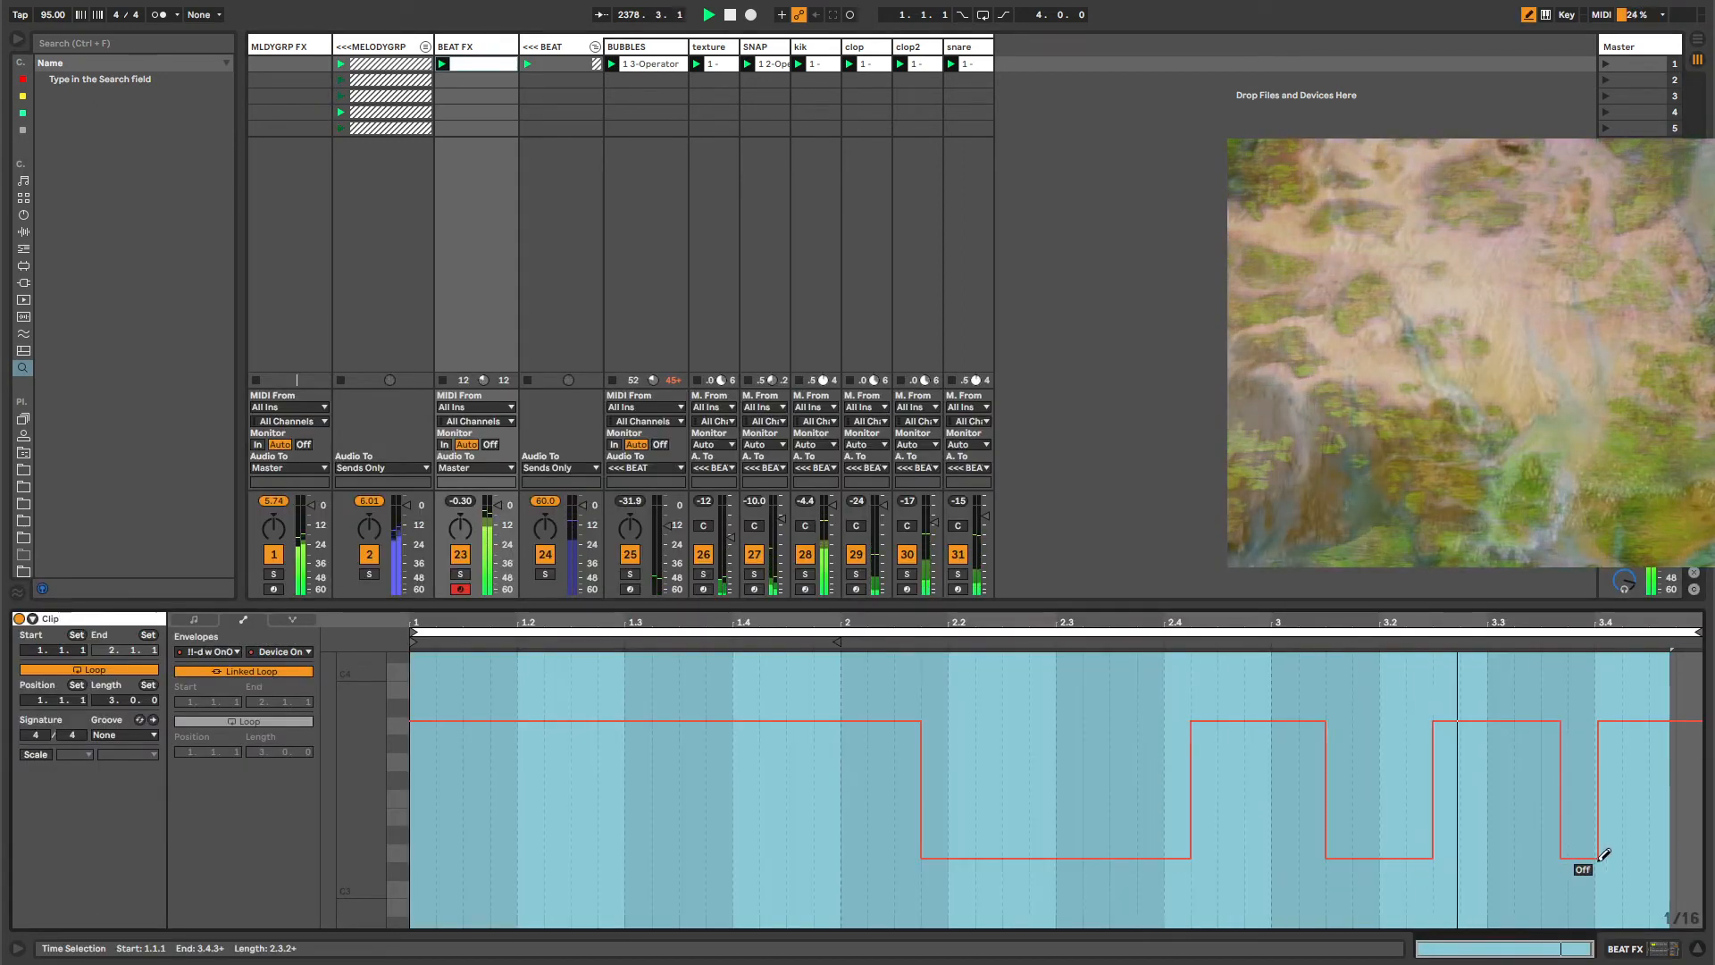
drag(683, 865, 549, 876)
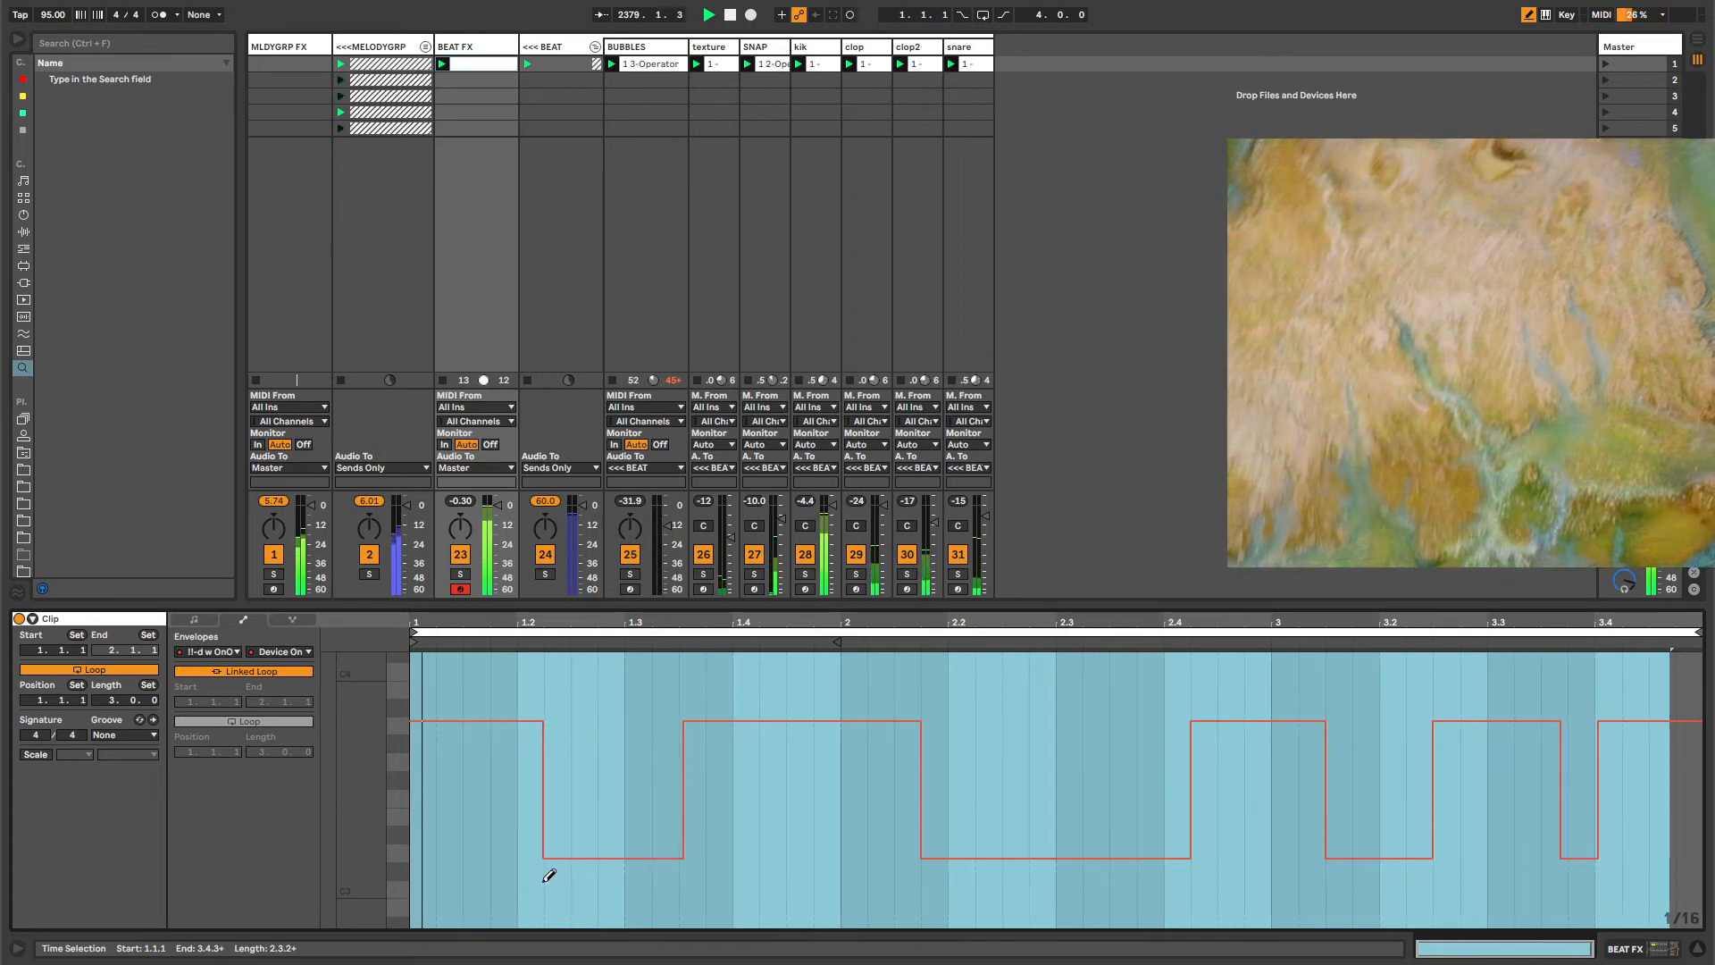
Unlink the Device On envelope's loop, shorten it to about 2.3.3 and extend the last off section slightly earlier.
click(244, 671)
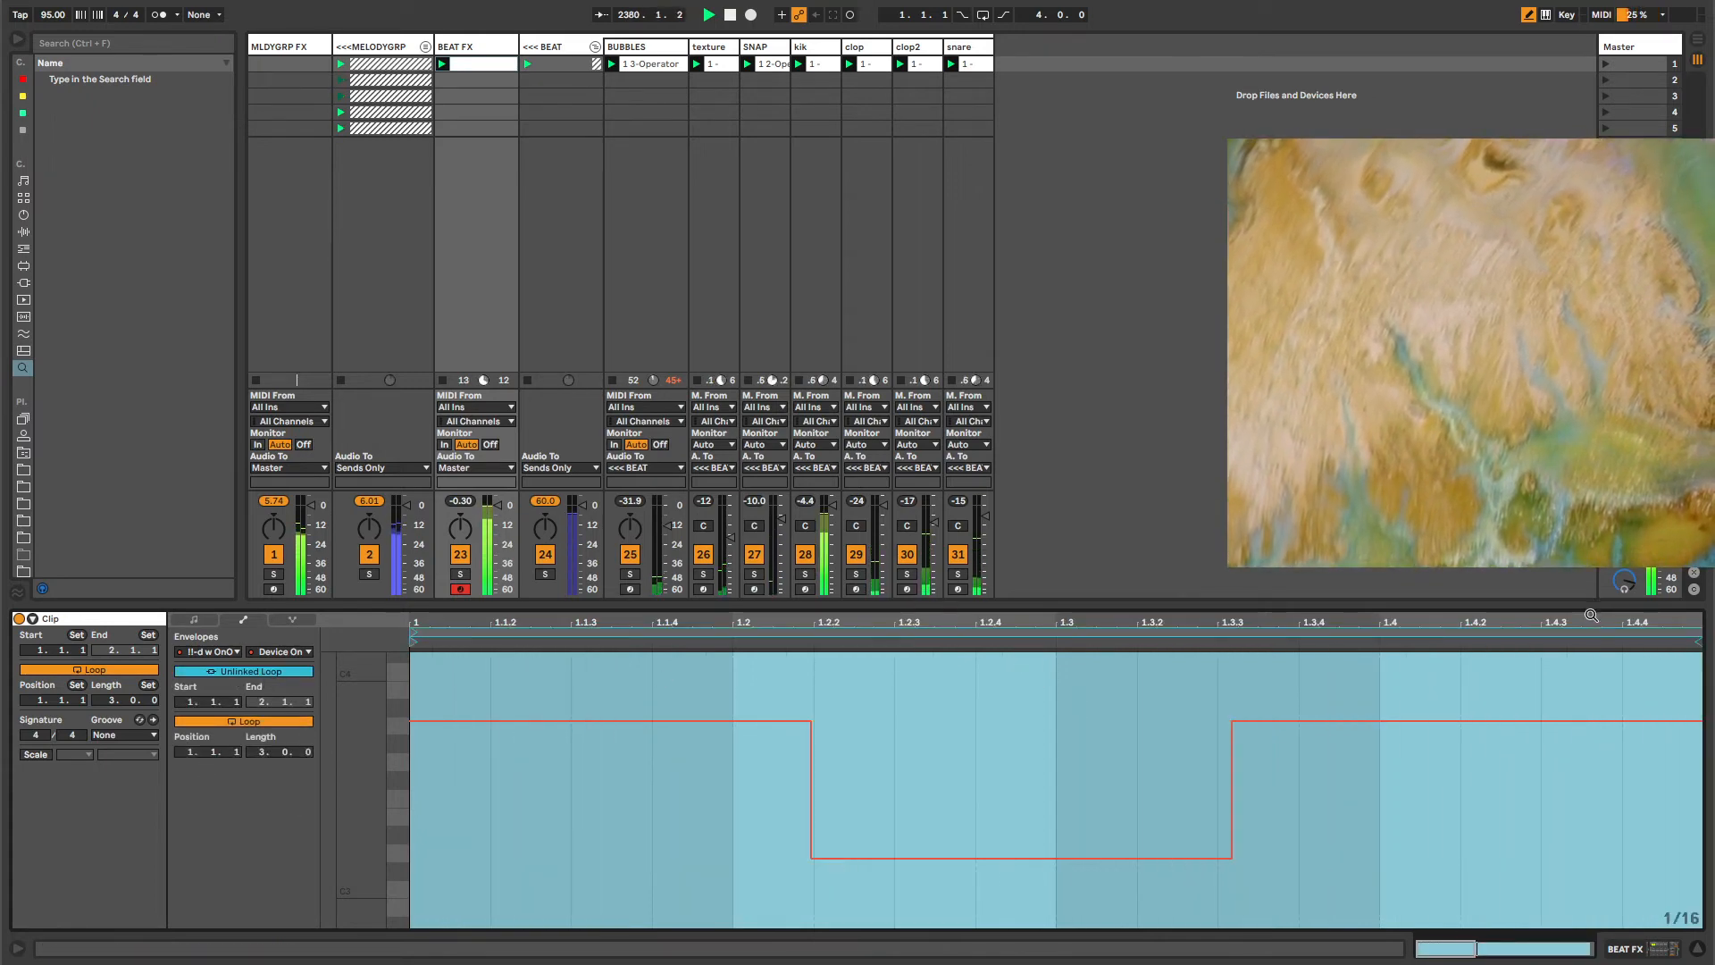
drag(1592, 615, 807, 616)
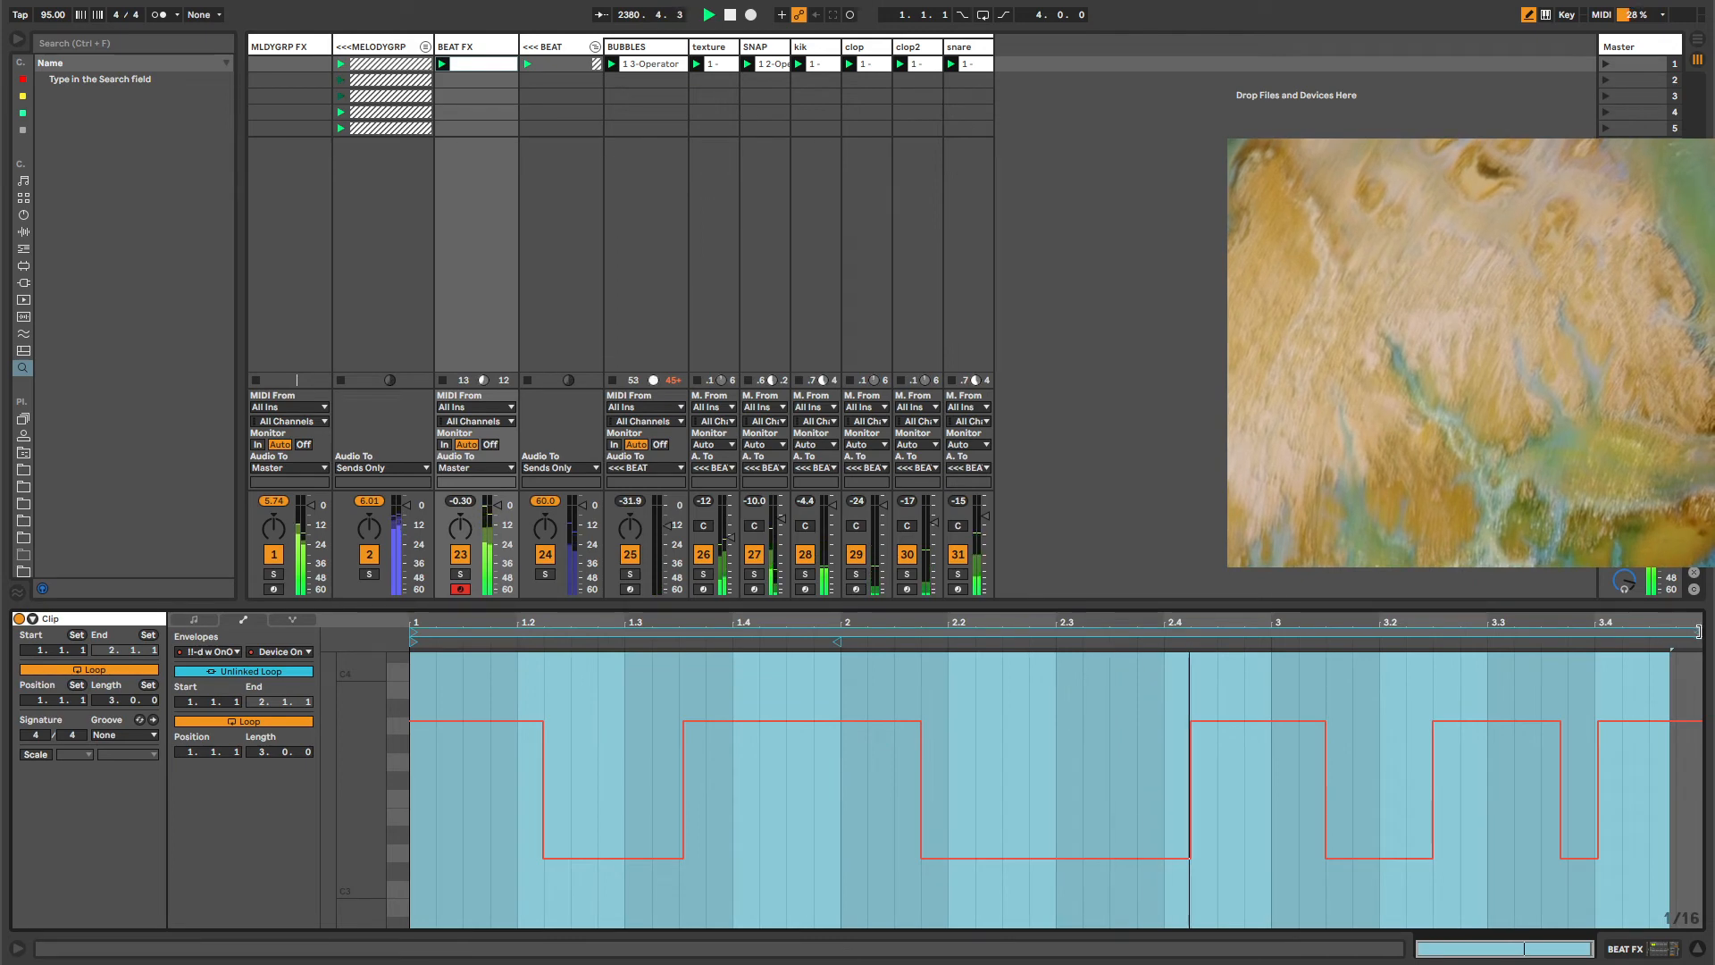
drag(1700, 633, 1688, 632)
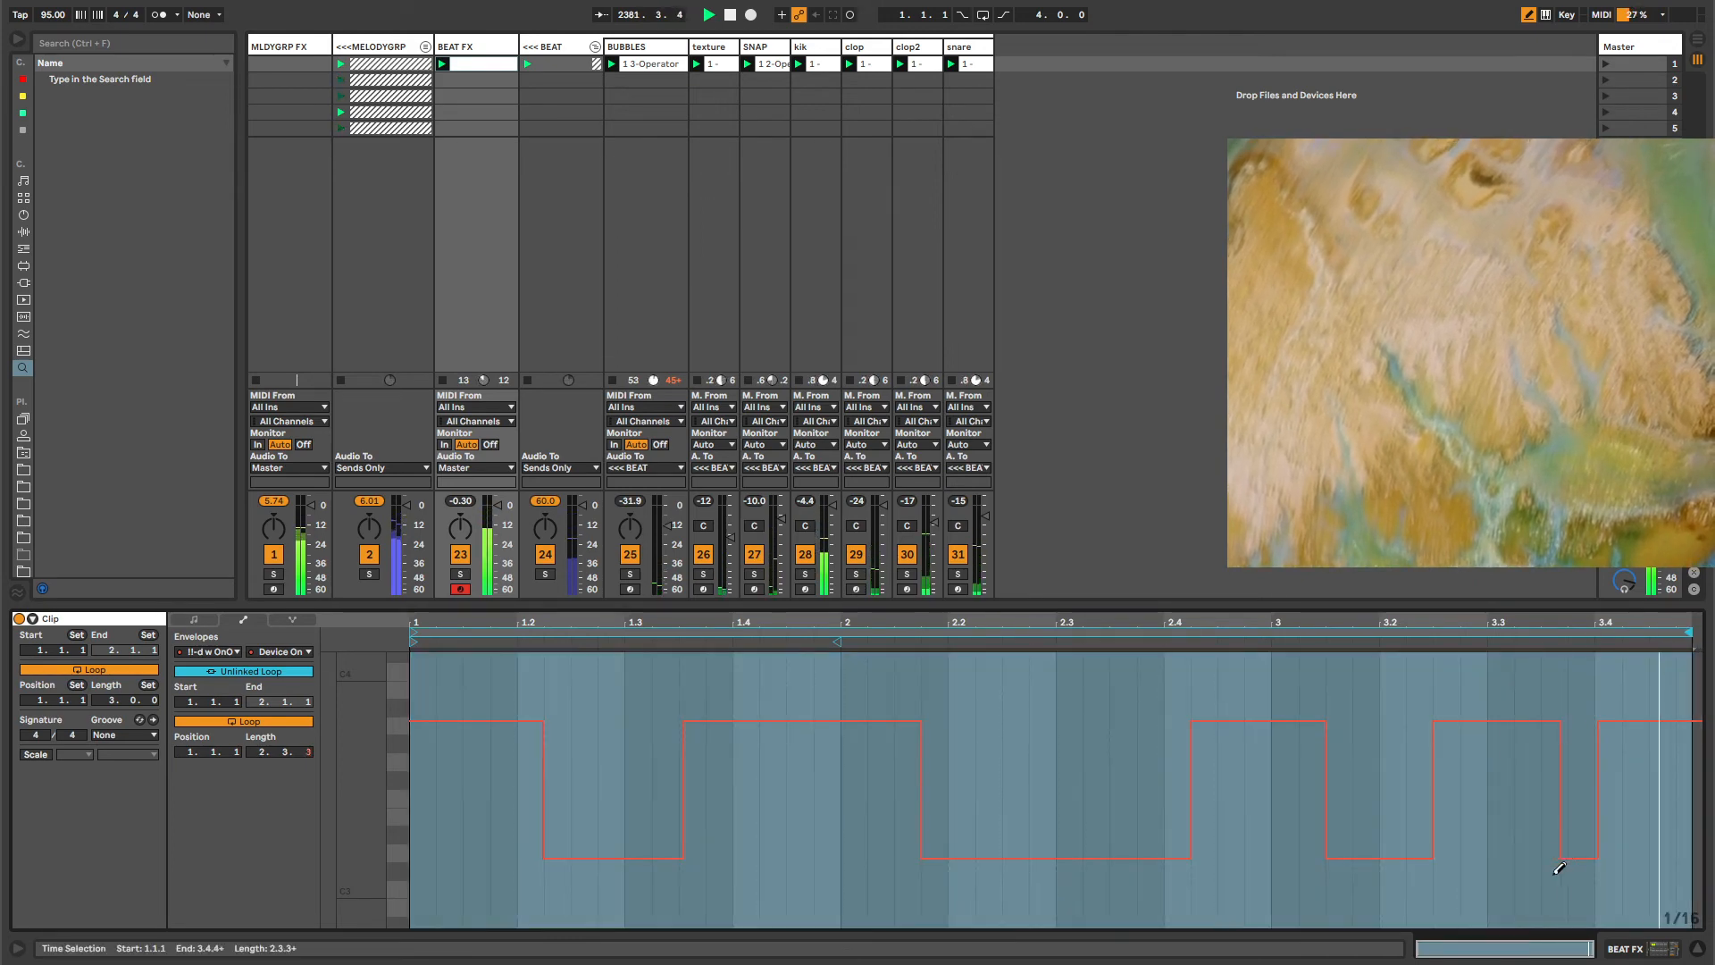
drag(1556, 875, 1527, 863)
key(b)
Insert dfx Skidder.64 in front of the outer rack on BEAT FX and open its window, moved clear of the browser.
click(474, 45)
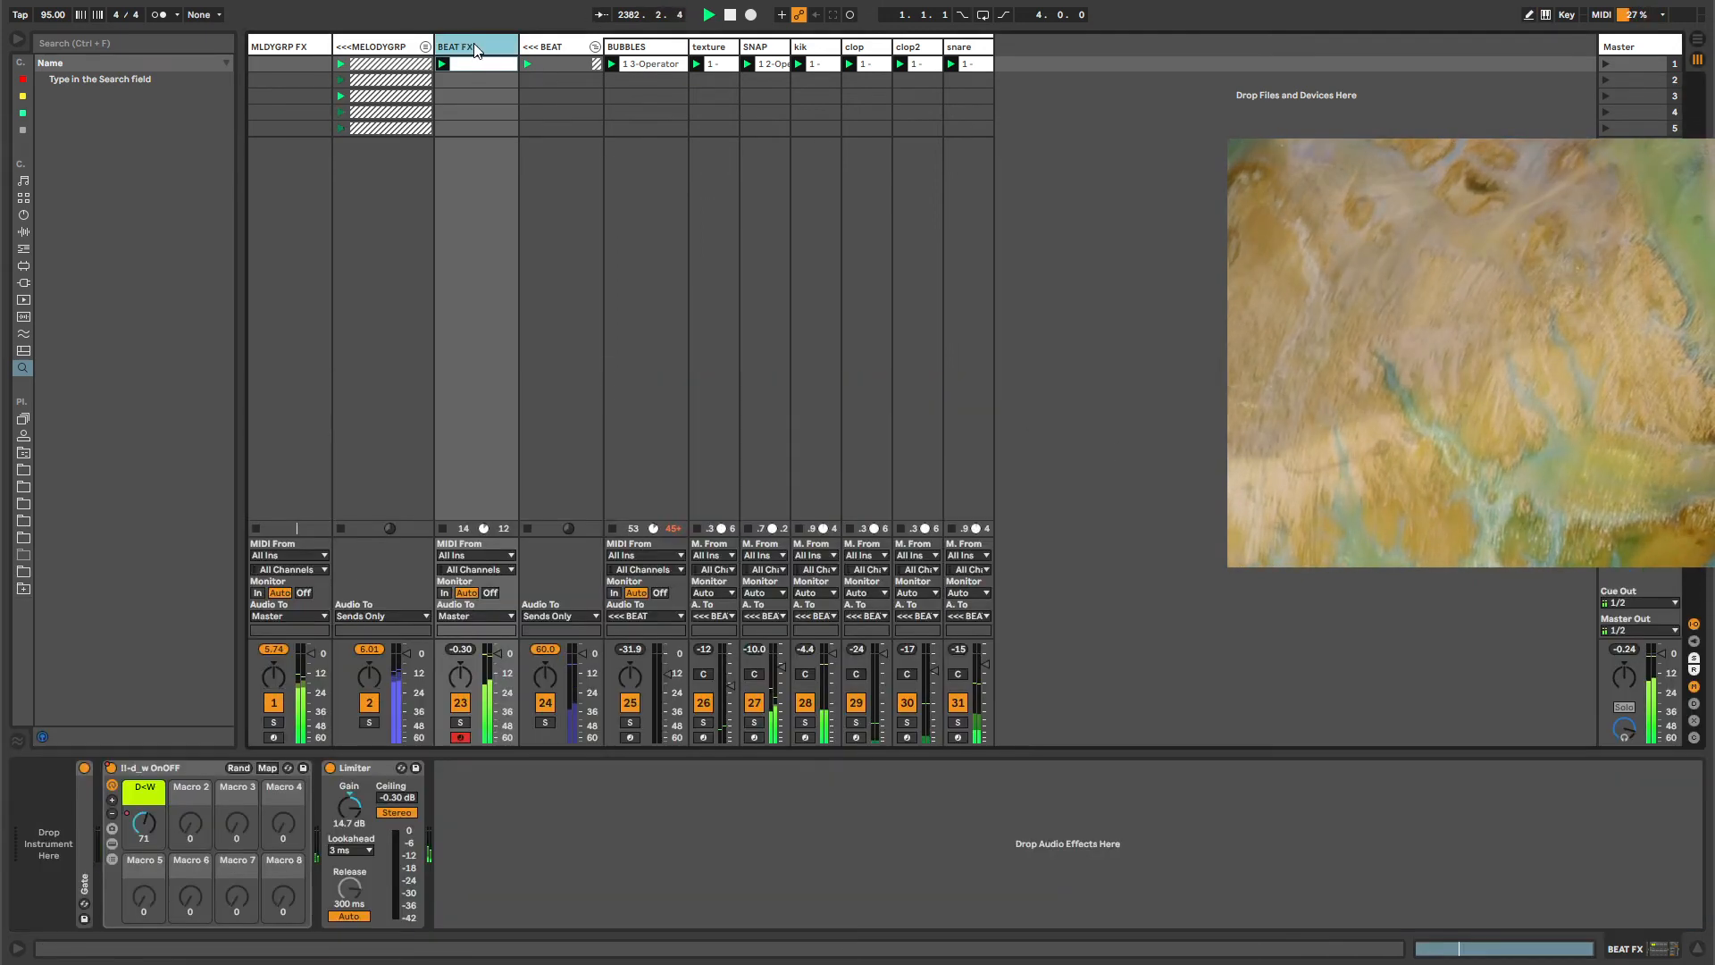
click(25, 284)
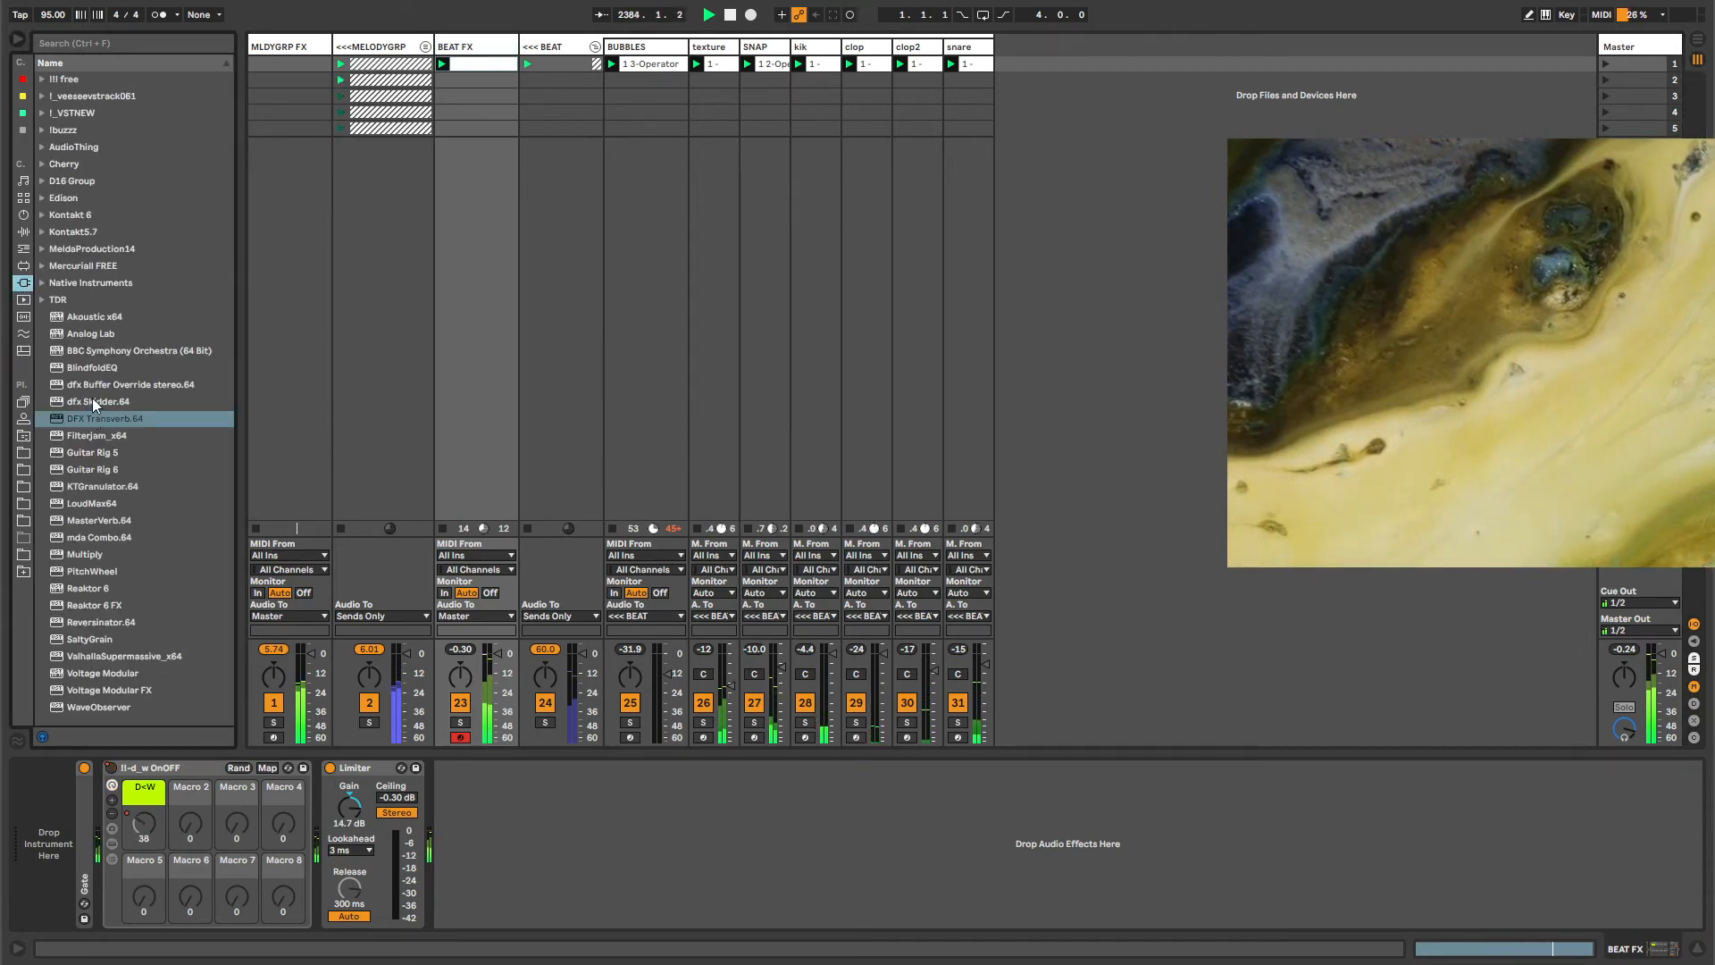
drag(93, 399, 99, 787)
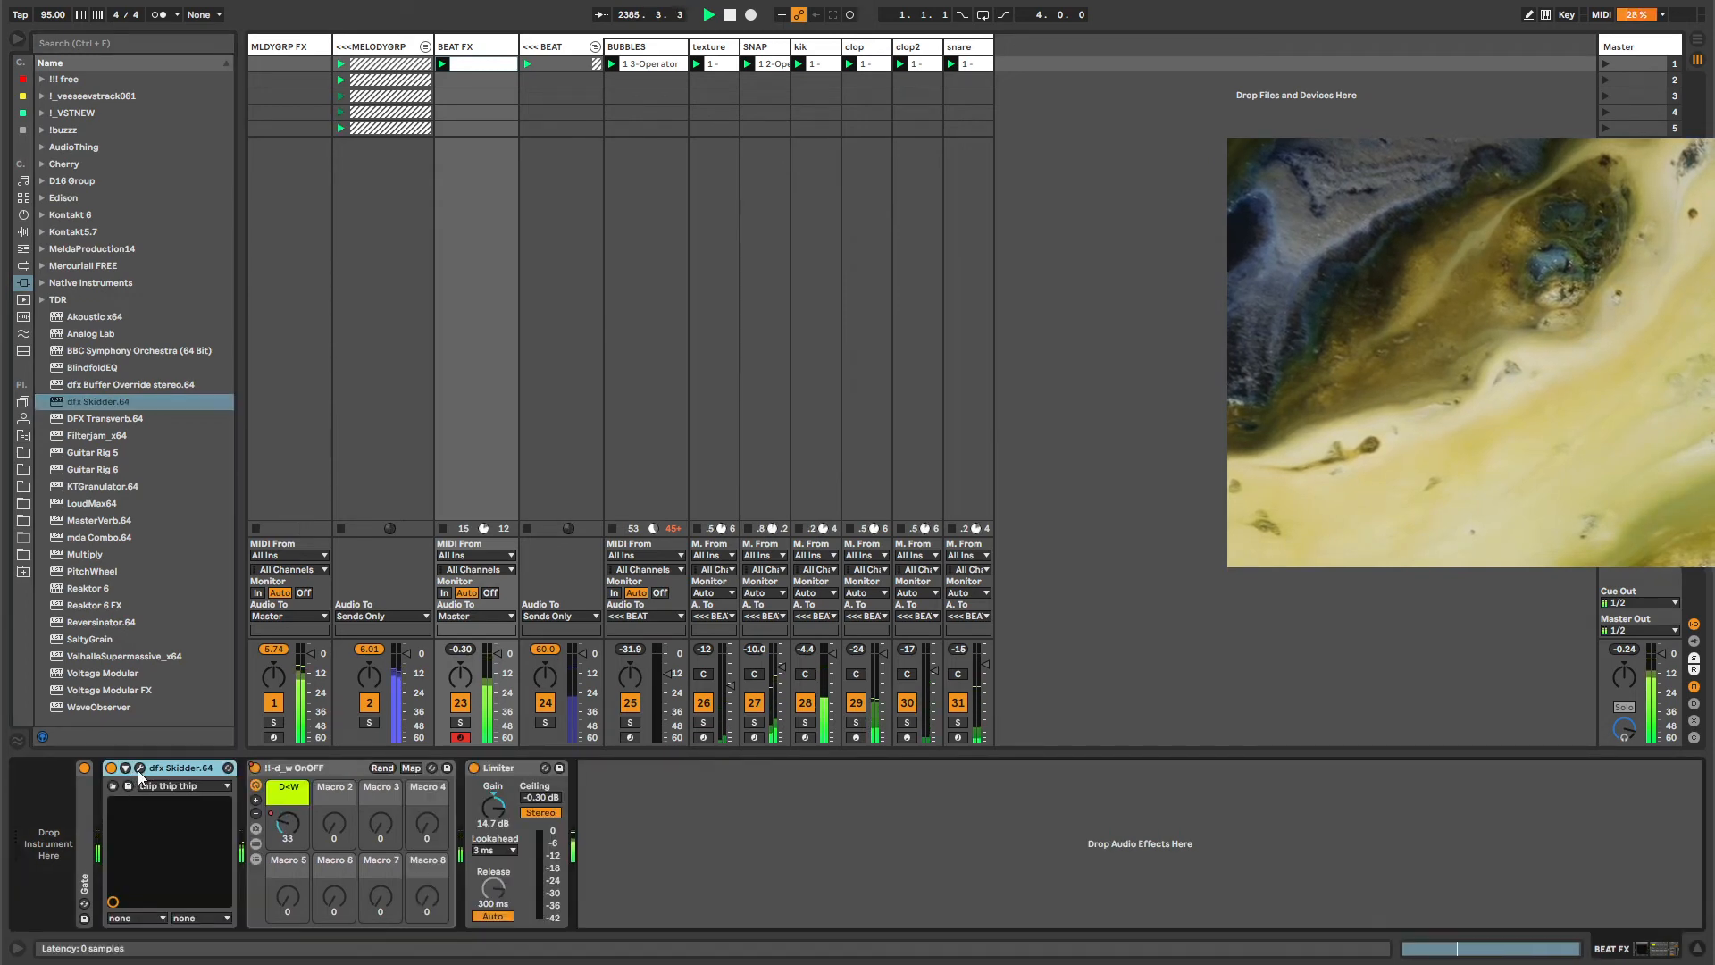
click(140, 768)
drag(309, 65, 704, 314)
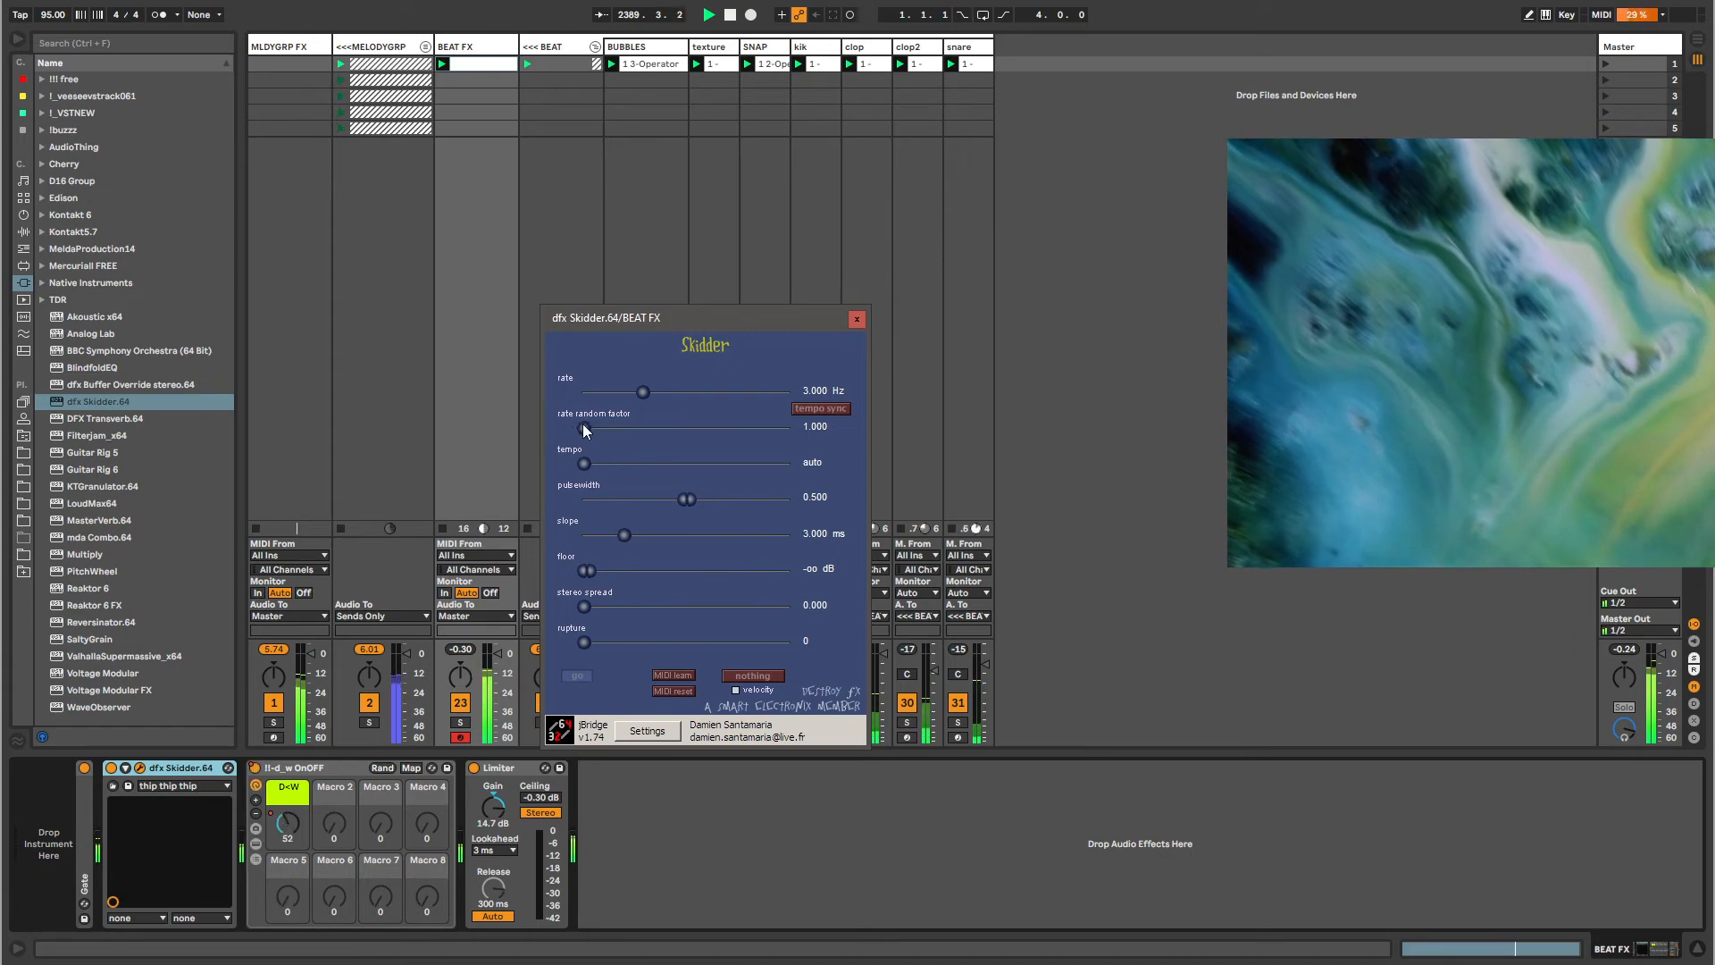
Set Skidder's rate random factor to 5.821, its floor to -10.62 dB with the random minimum at -oo dB, and its rupture to 225.
drag(584, 426, 742, 430)
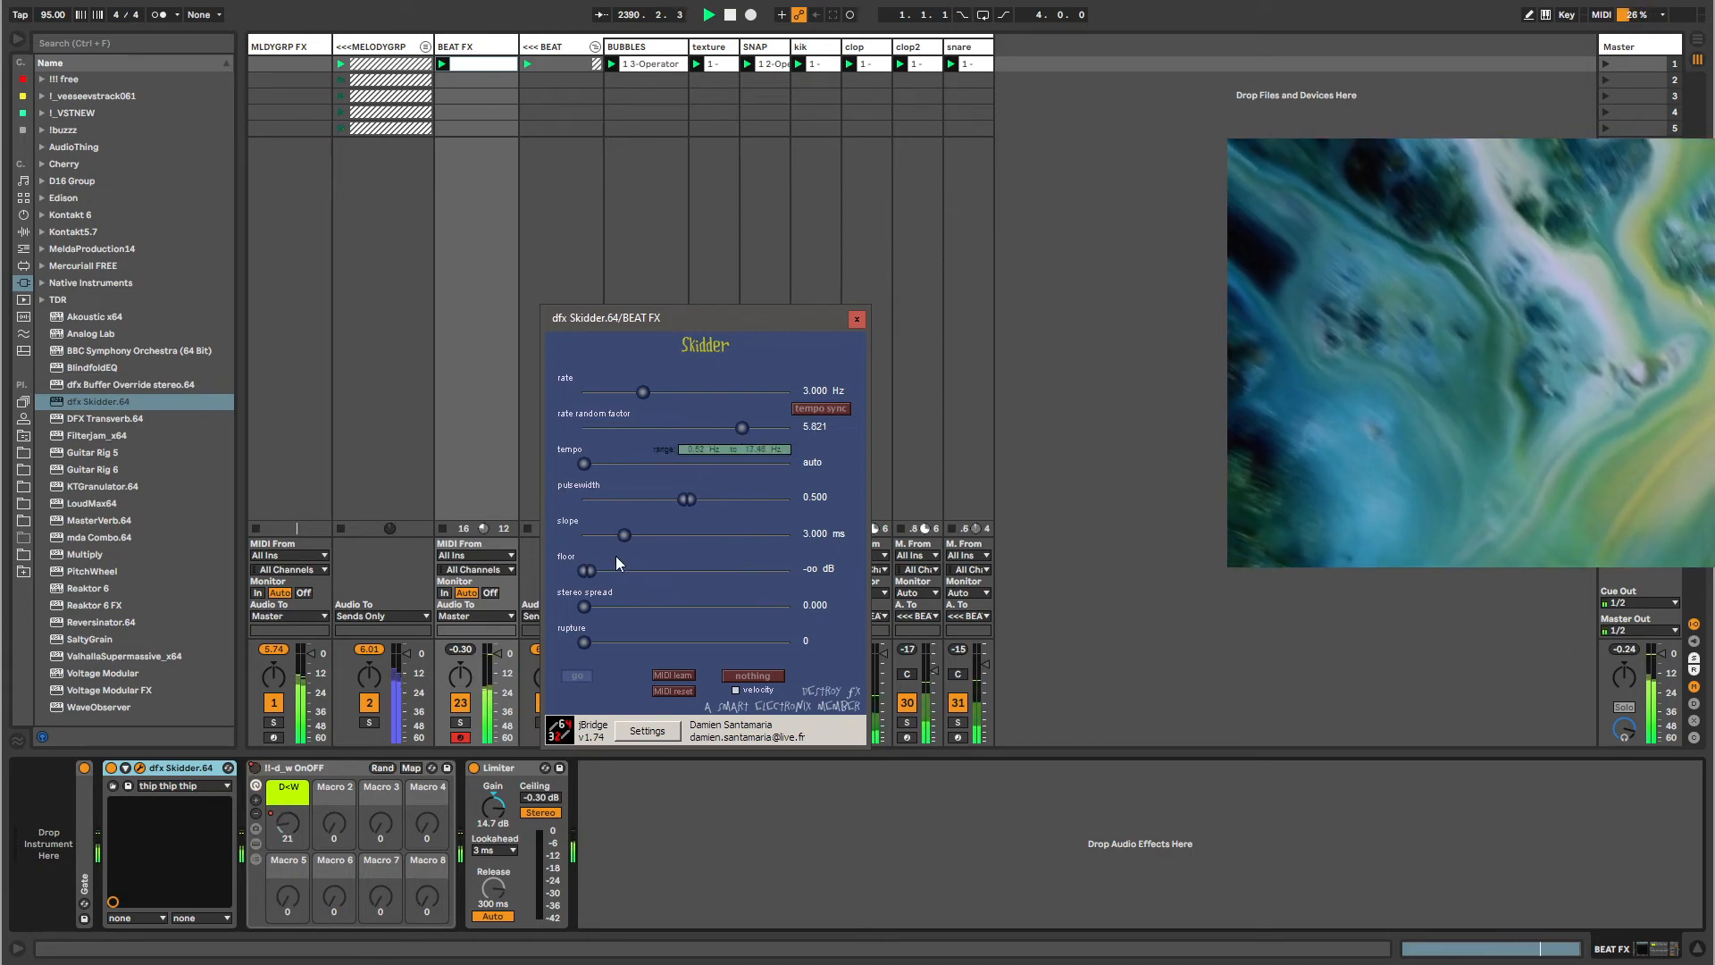
drag(591, 569, 725, 572)
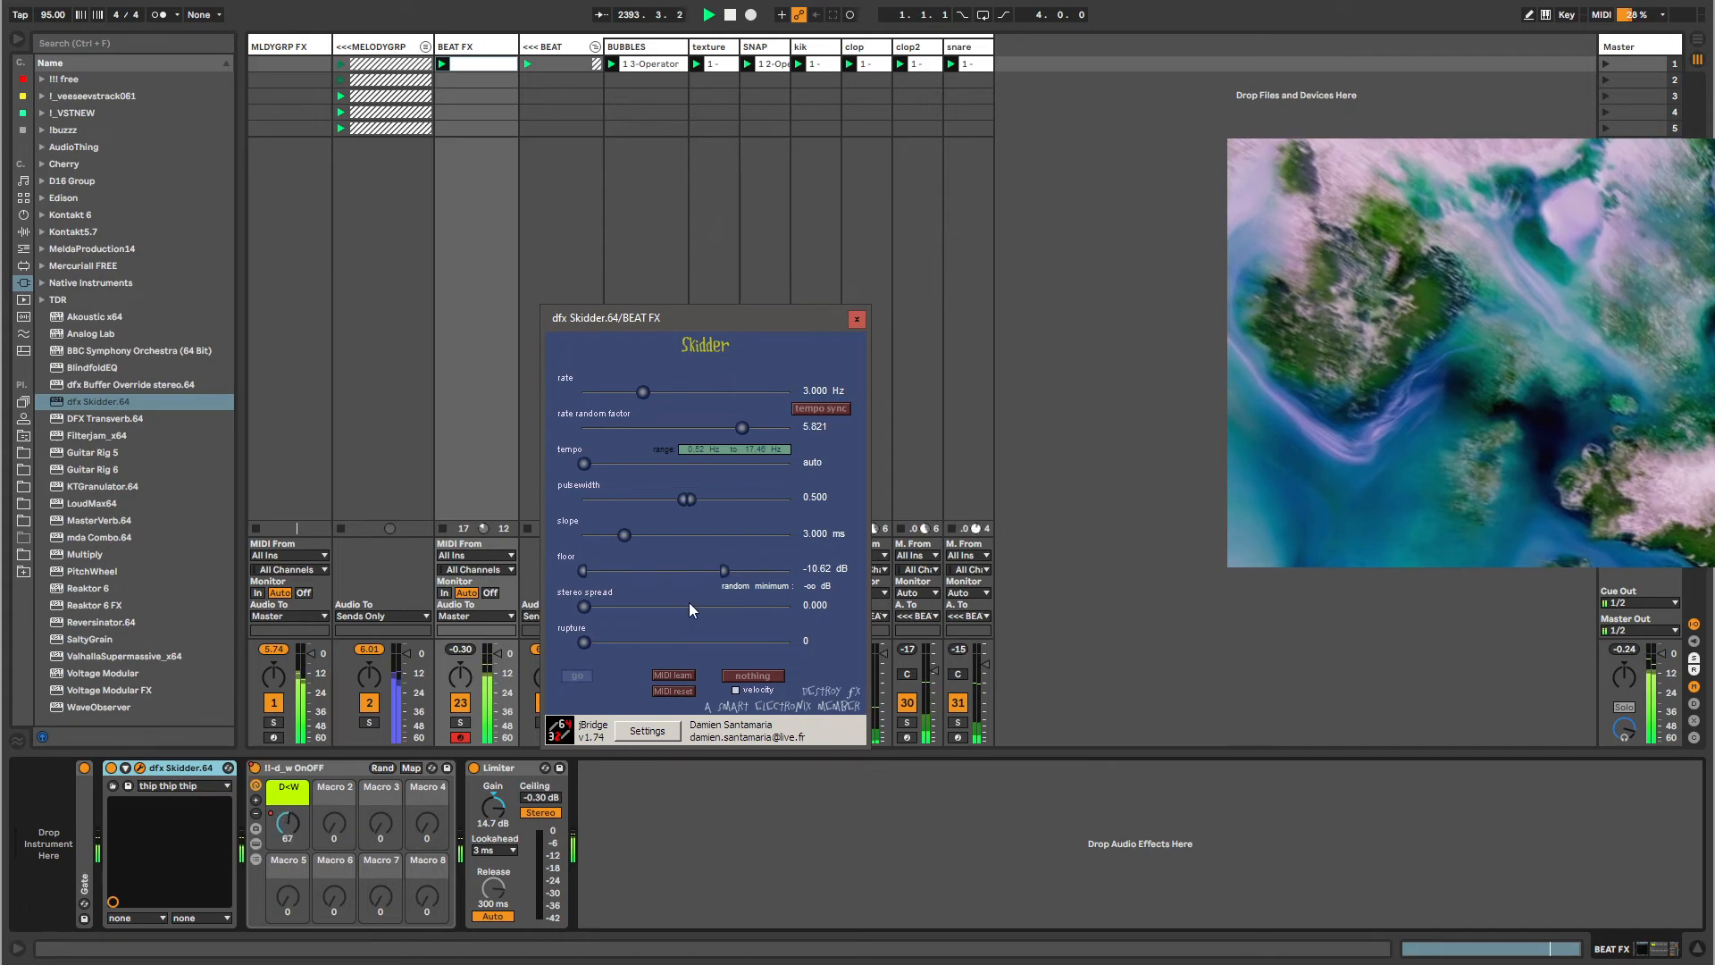
mouse_move(583, 640)
mouse_down()
mouse_move(629, 644)
mouse_move(605, 645)
mouse_up()
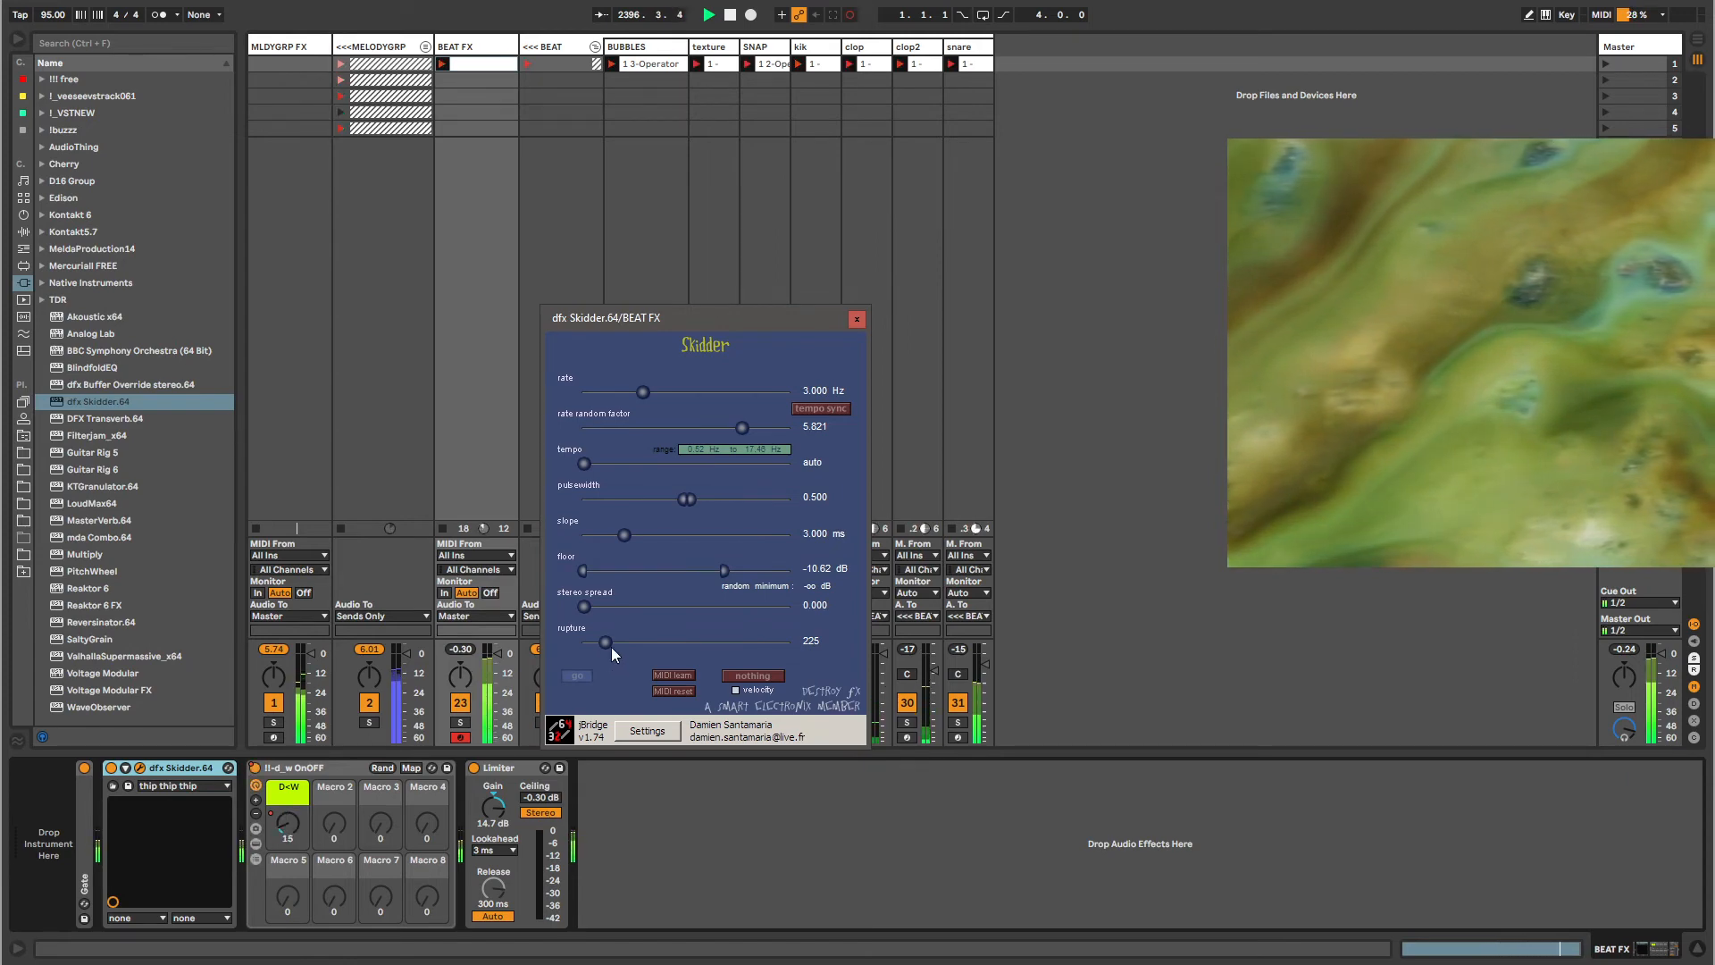
Lower Skidder's rupture to 0 and show the rupture automation envelope of the BEAT FX clip.
drag(611, 647, 566, 644)
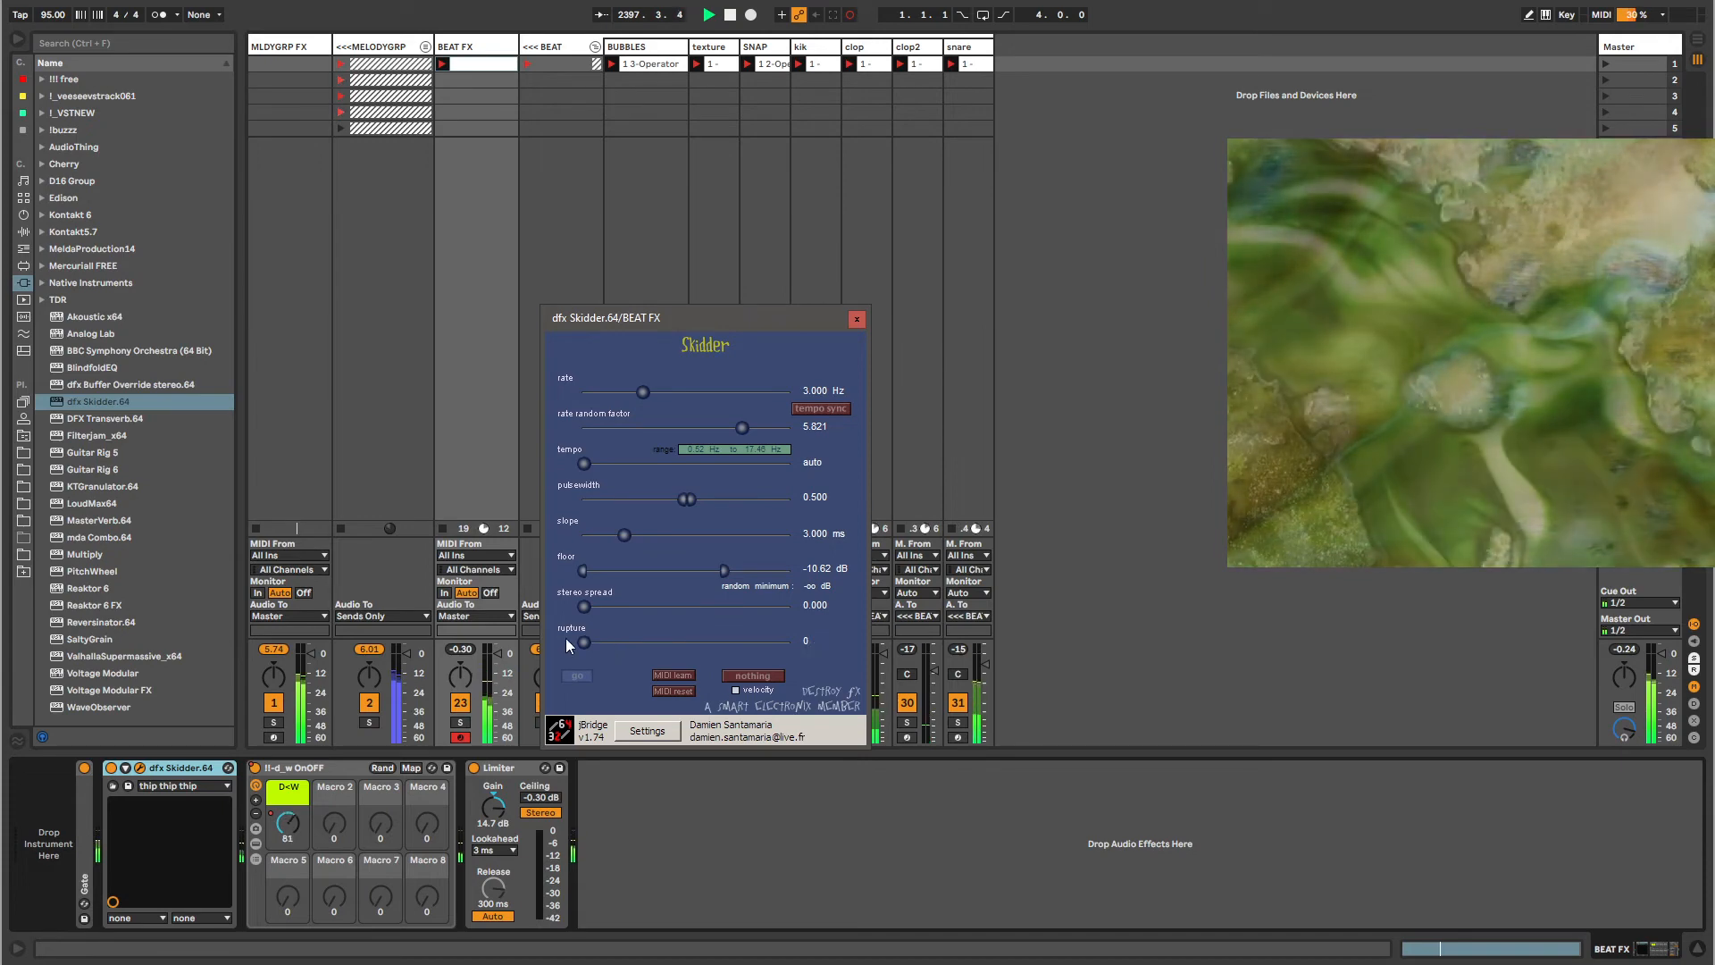
click(125, 769)
right_click(428, 833)
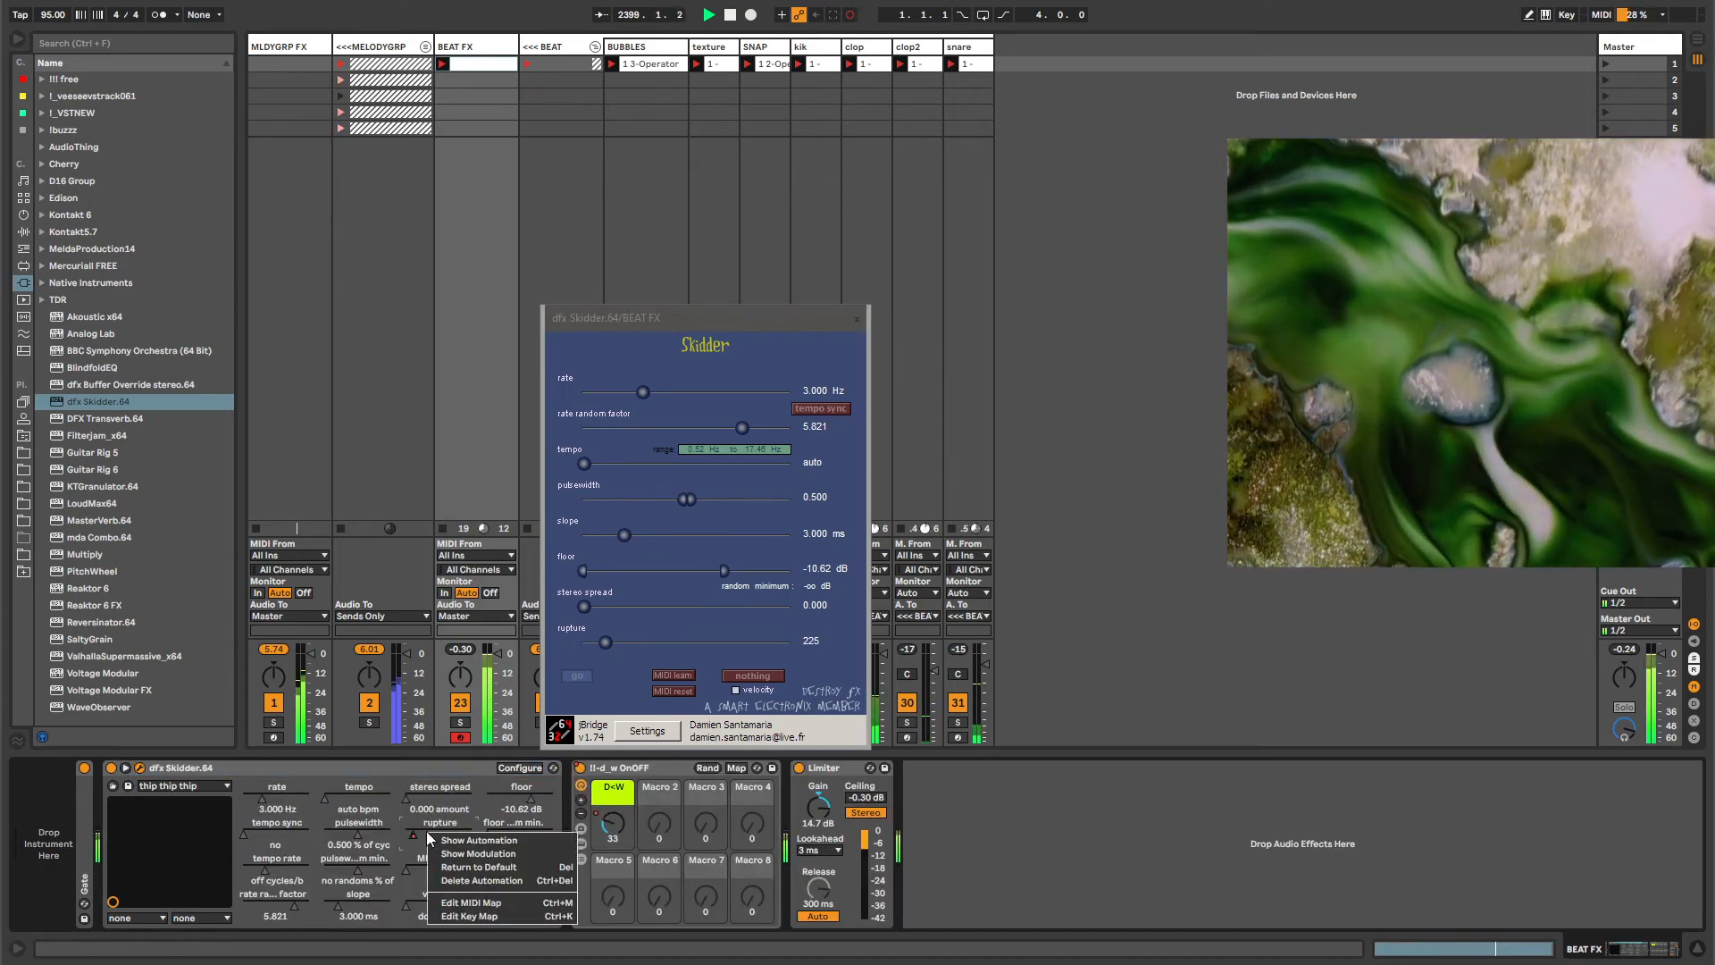
click(439, 843)
key(b)
key(b)
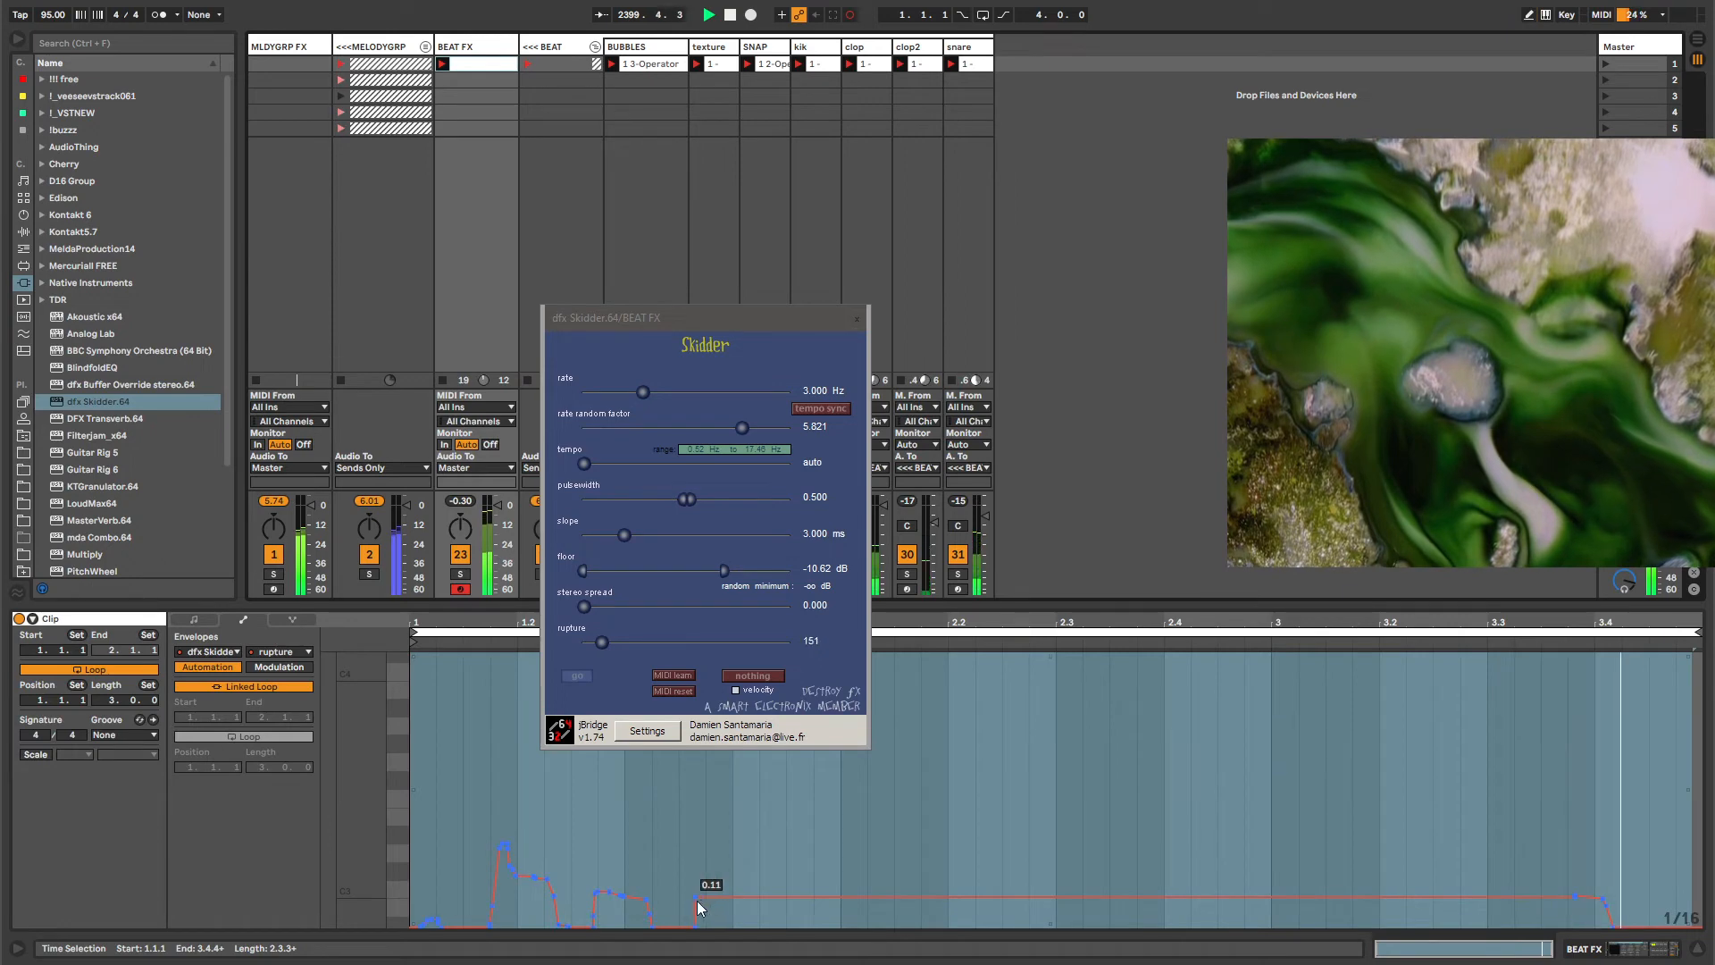
Flatten the later part of the rupture envelope to nearly zero and shorten the clip's loop slightly at its end.
mouse_move(698, 899)
mouse_down()
mouse_move(706, 925)
mouse_move(712, 901)
mouse_move(980, 927)
mouse_move(1705, 928)
mouse_move(1394, 835)
mouse_move(1421, 927)
mouse_move(1588, 926)
mouse_up()
click(758, 868)
key(b)
key(b)
key(b)
key(b)
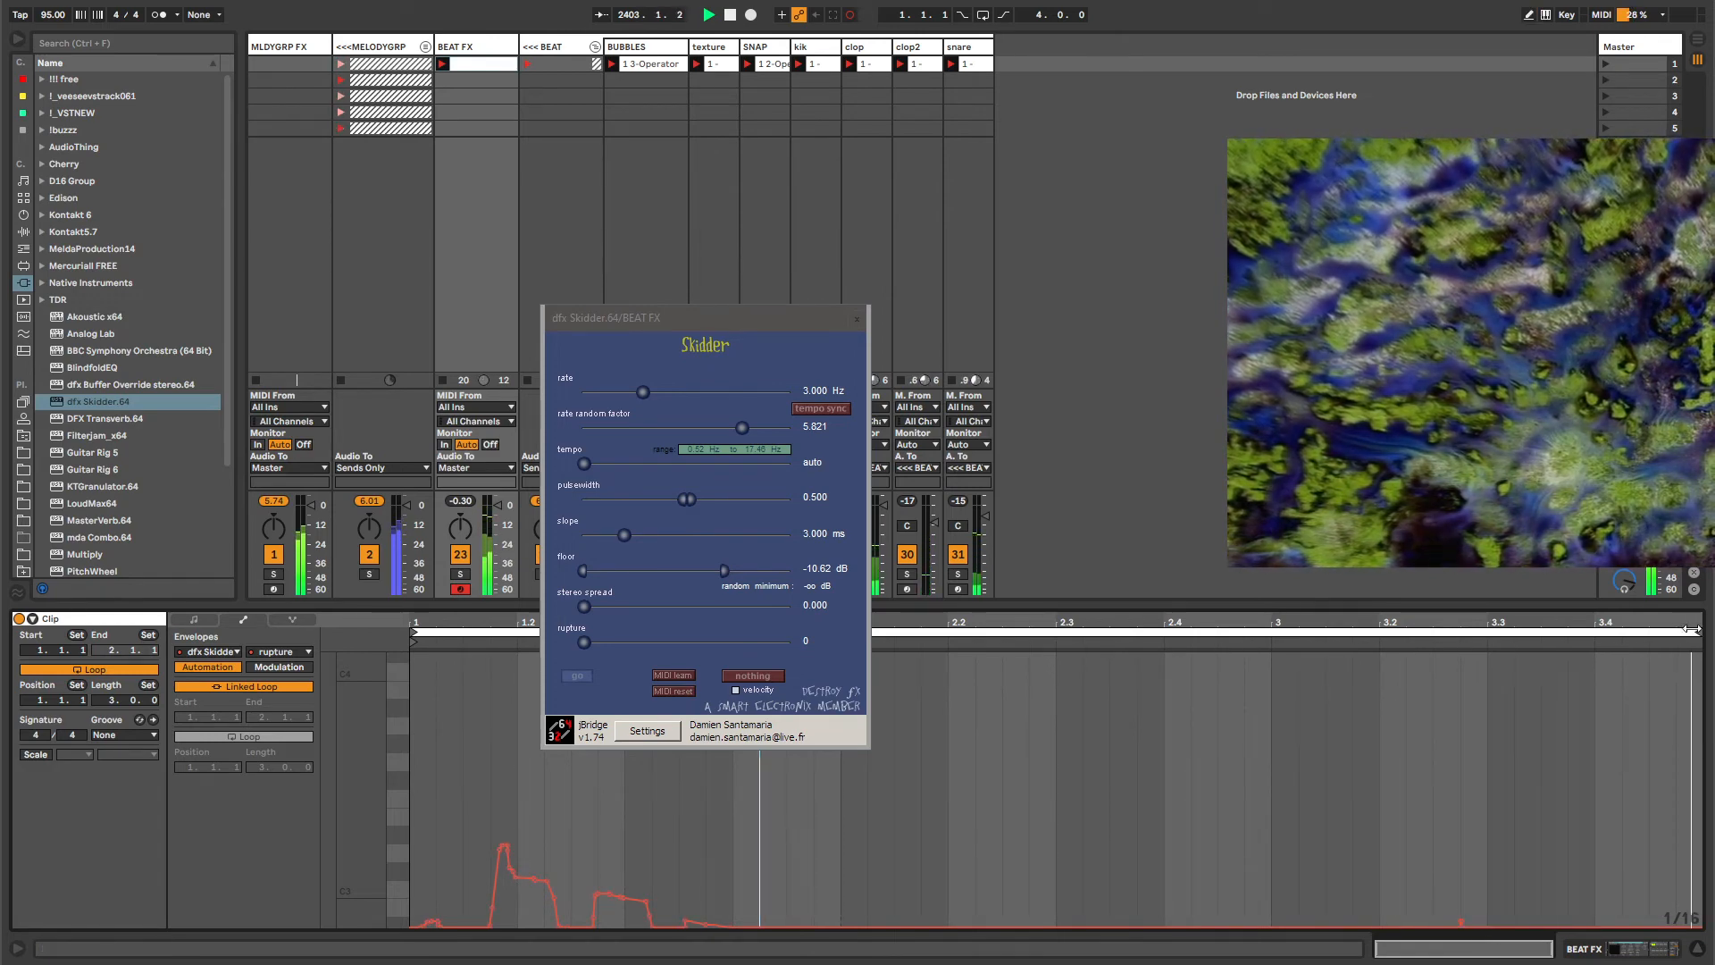
drag(1698, 632, 1648, 634)
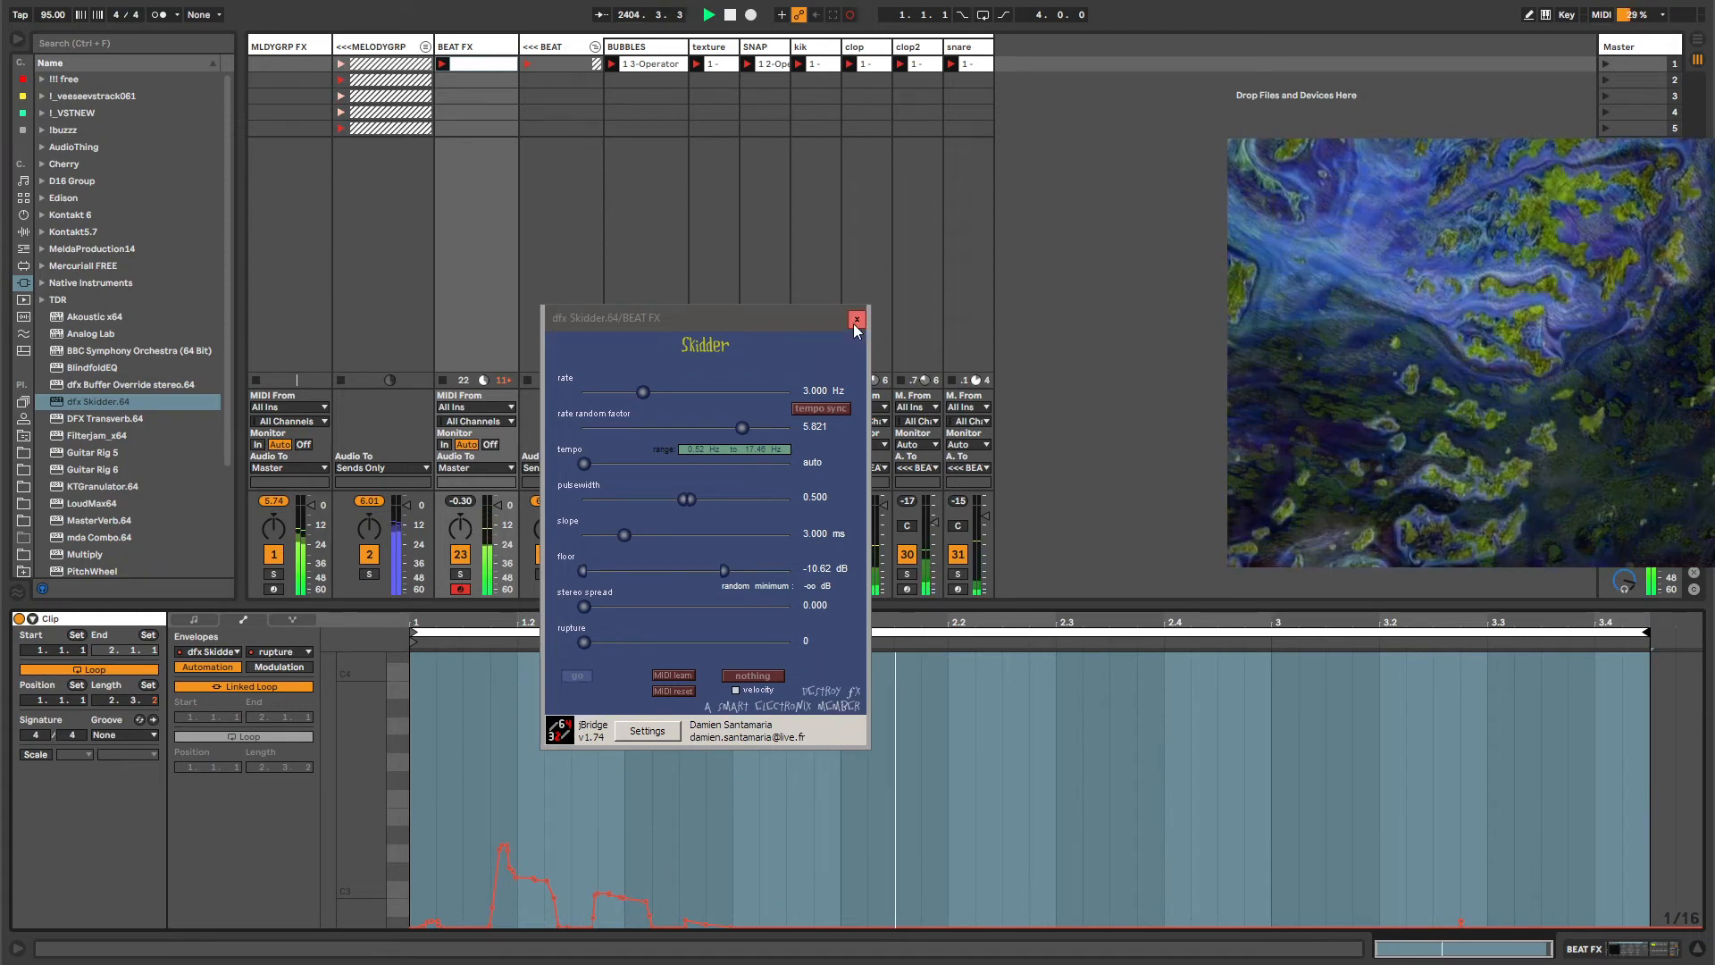
Close Skidder's window and insert !-BuzzFXVst.64 from the !buzz folder on the <<<MELODYGRP group track.
click(416, 52)
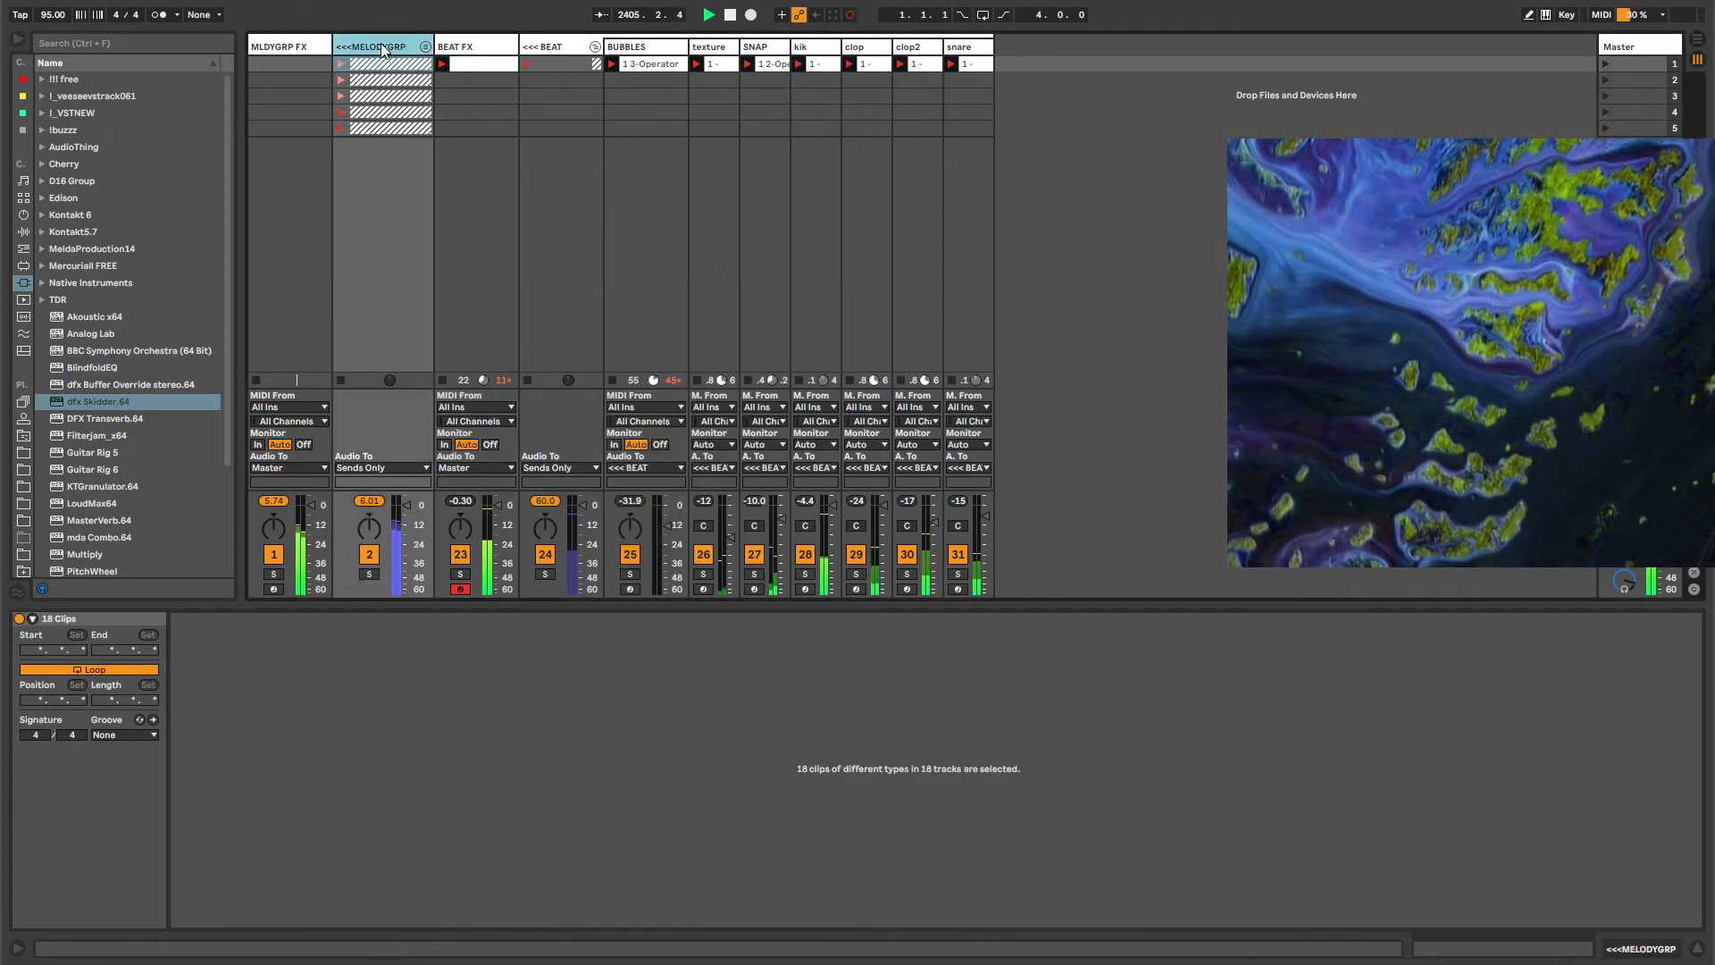
click(426, 47)
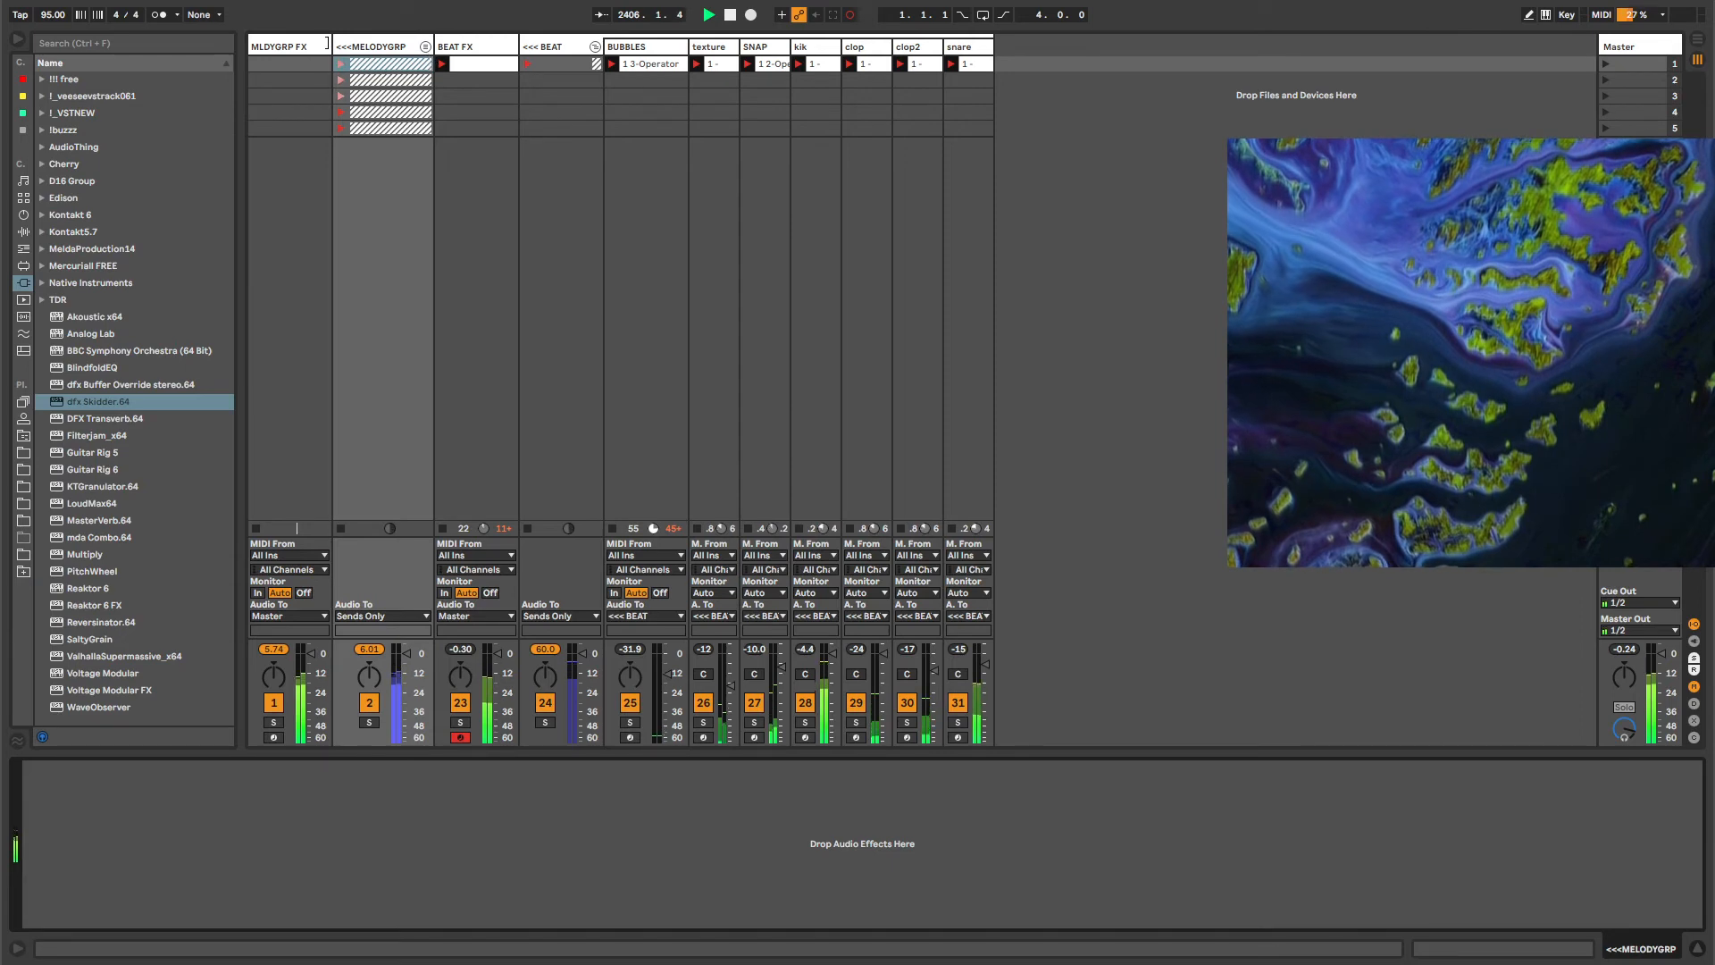
click(41, 130)
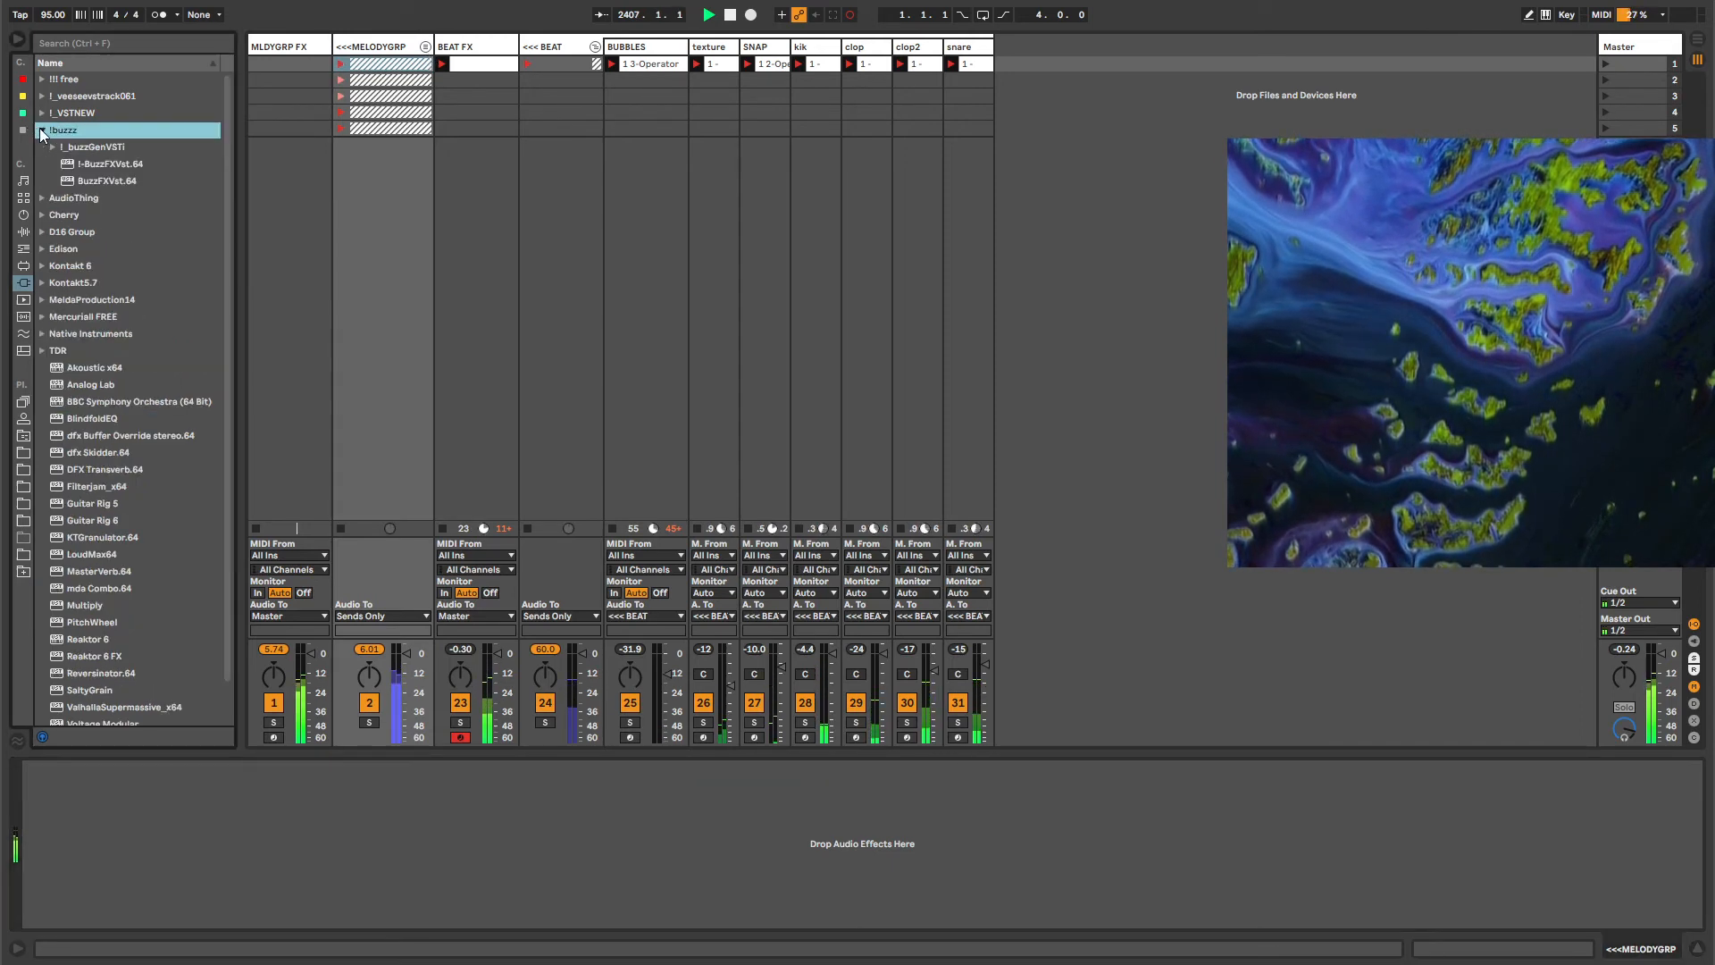
click(112, 163)
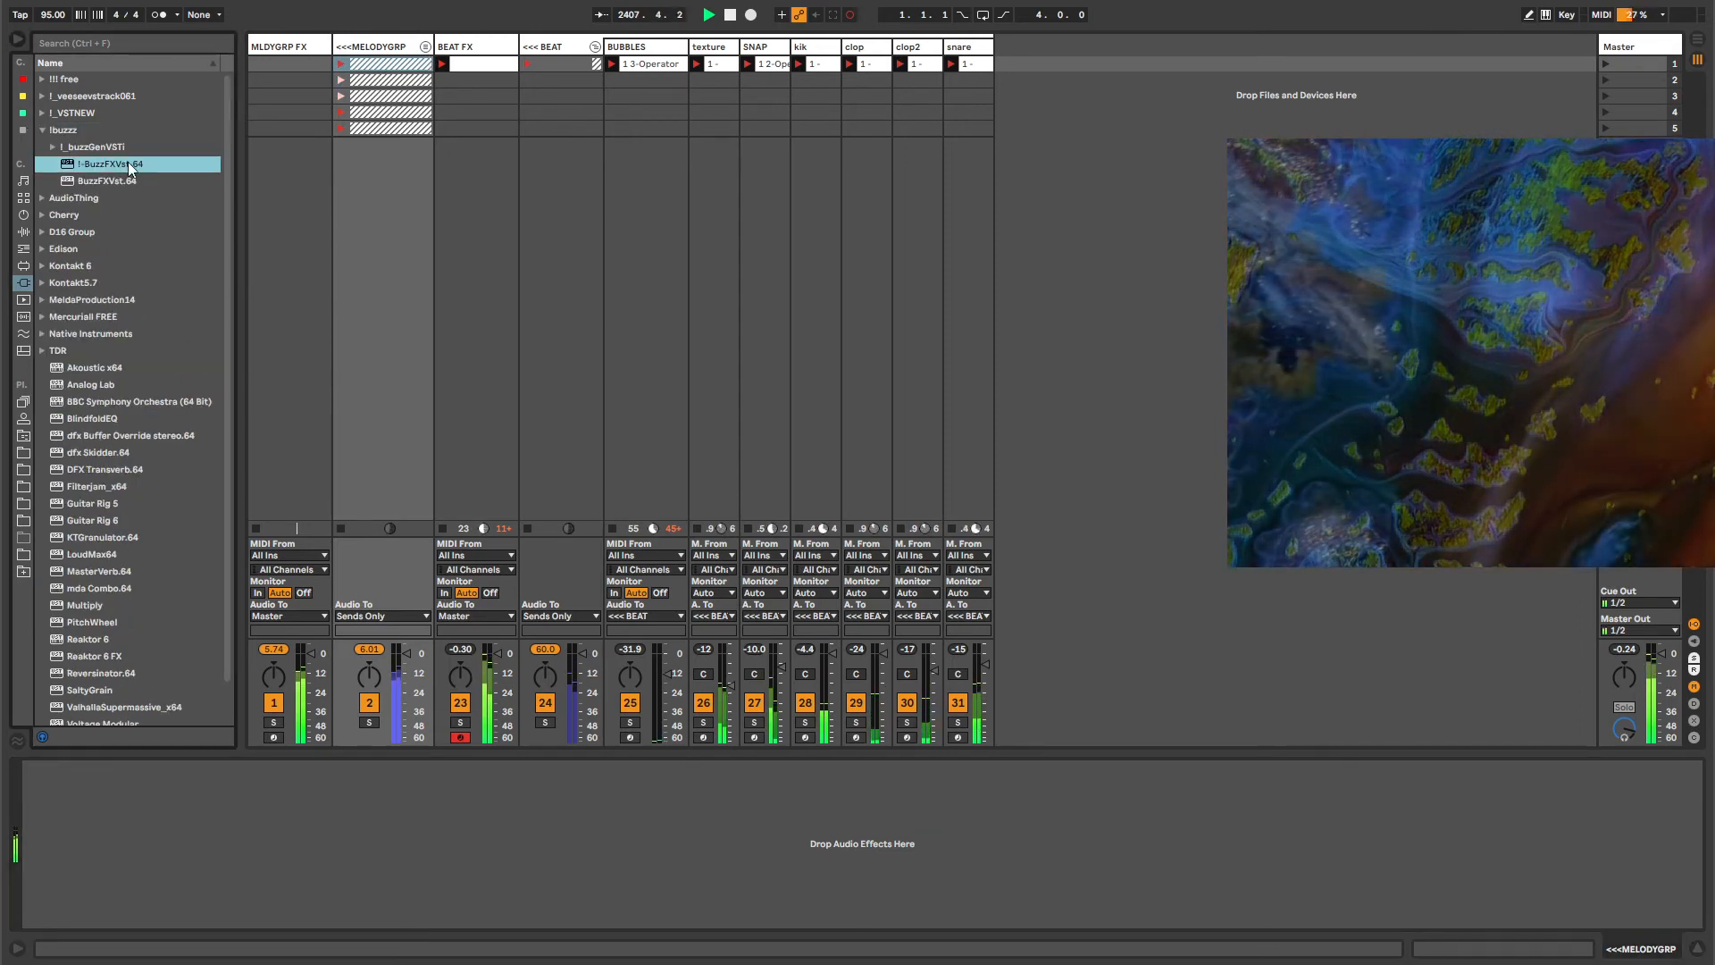
click(40, 127)
click(42, 131)
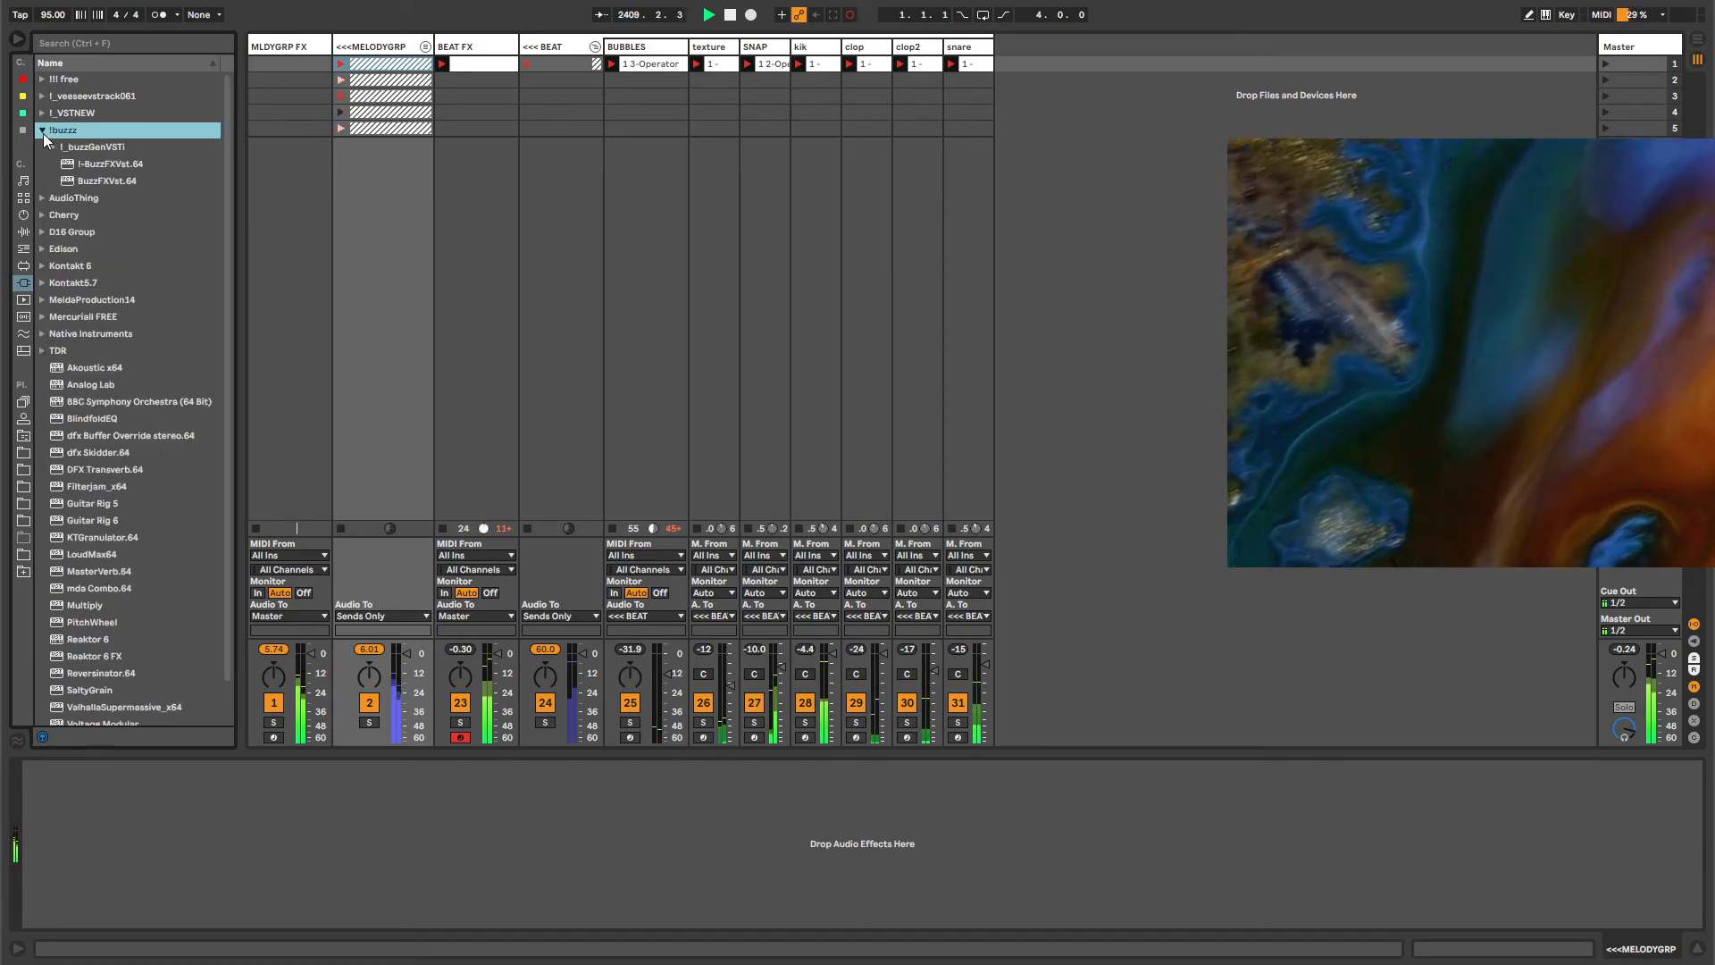
click(96, 164)
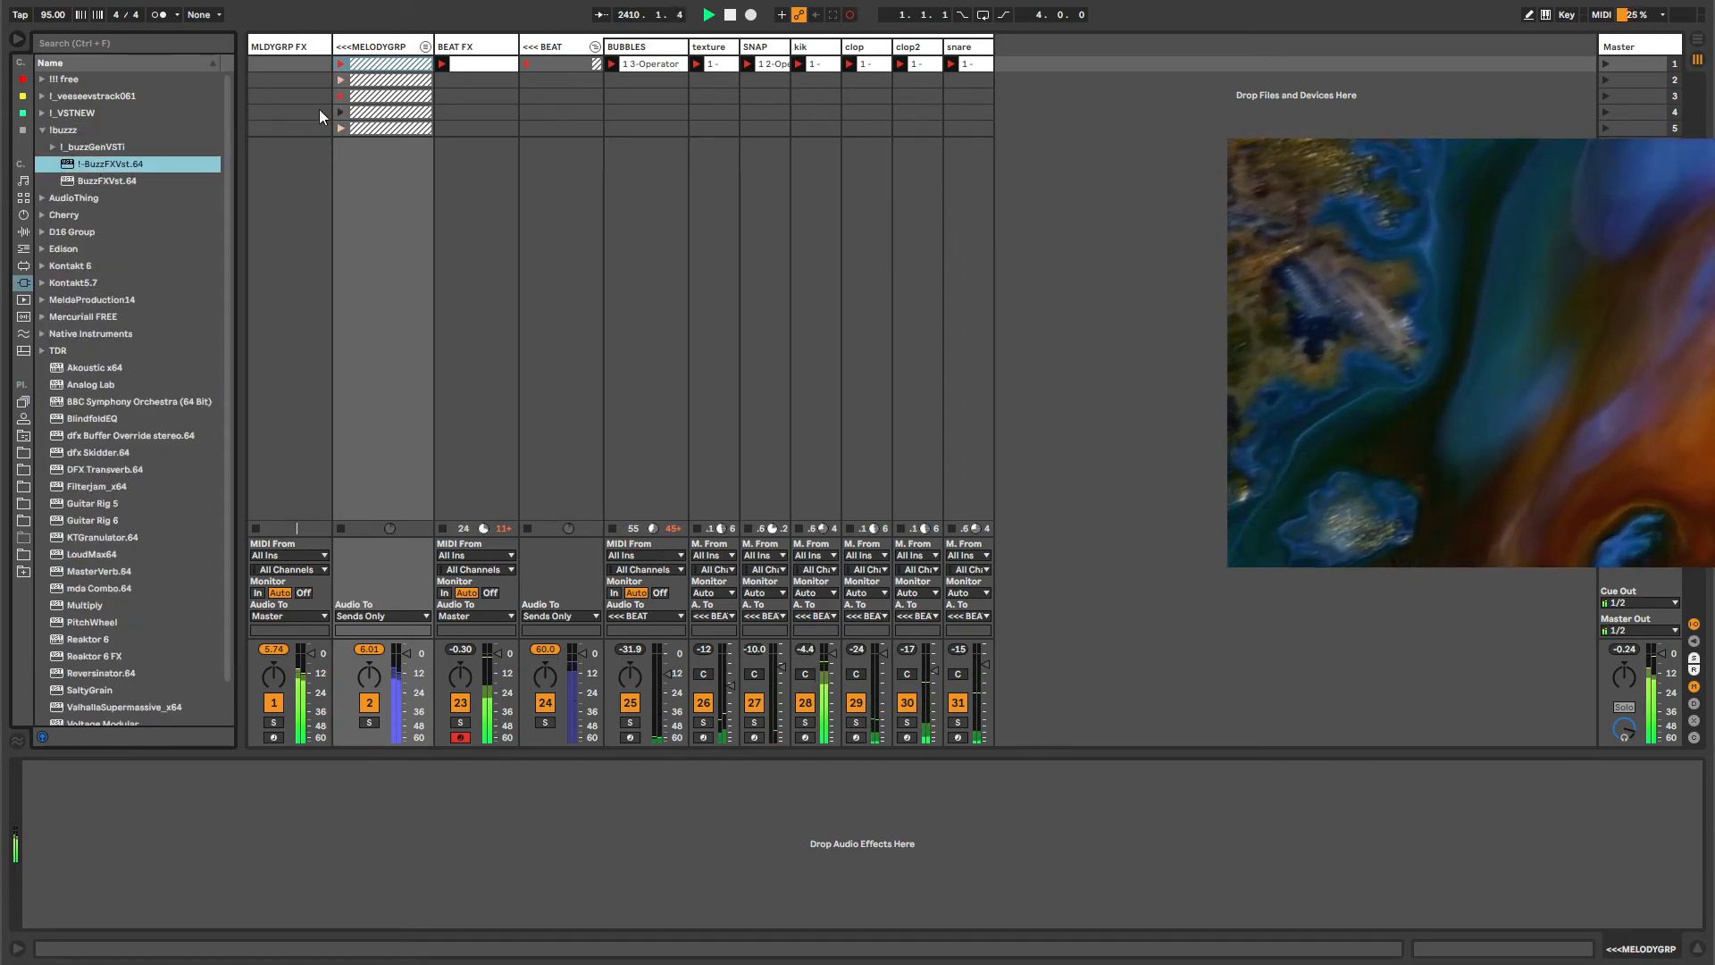
click(377, 50)
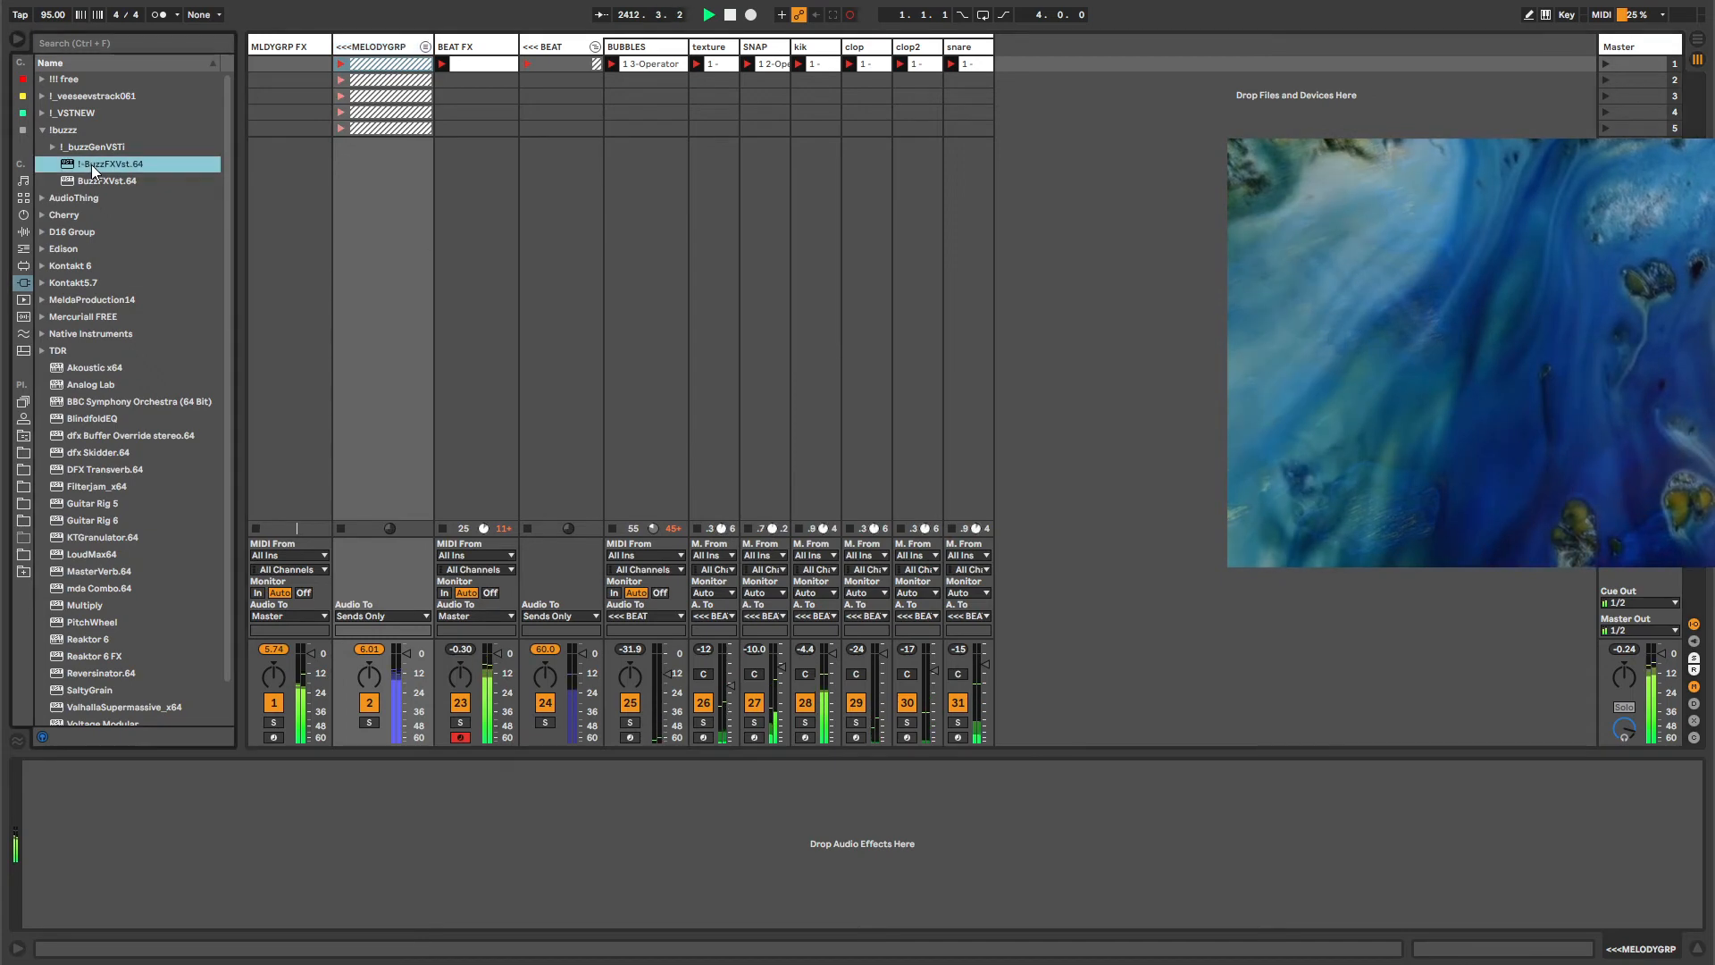
click(93, 150)
click(84, 159)
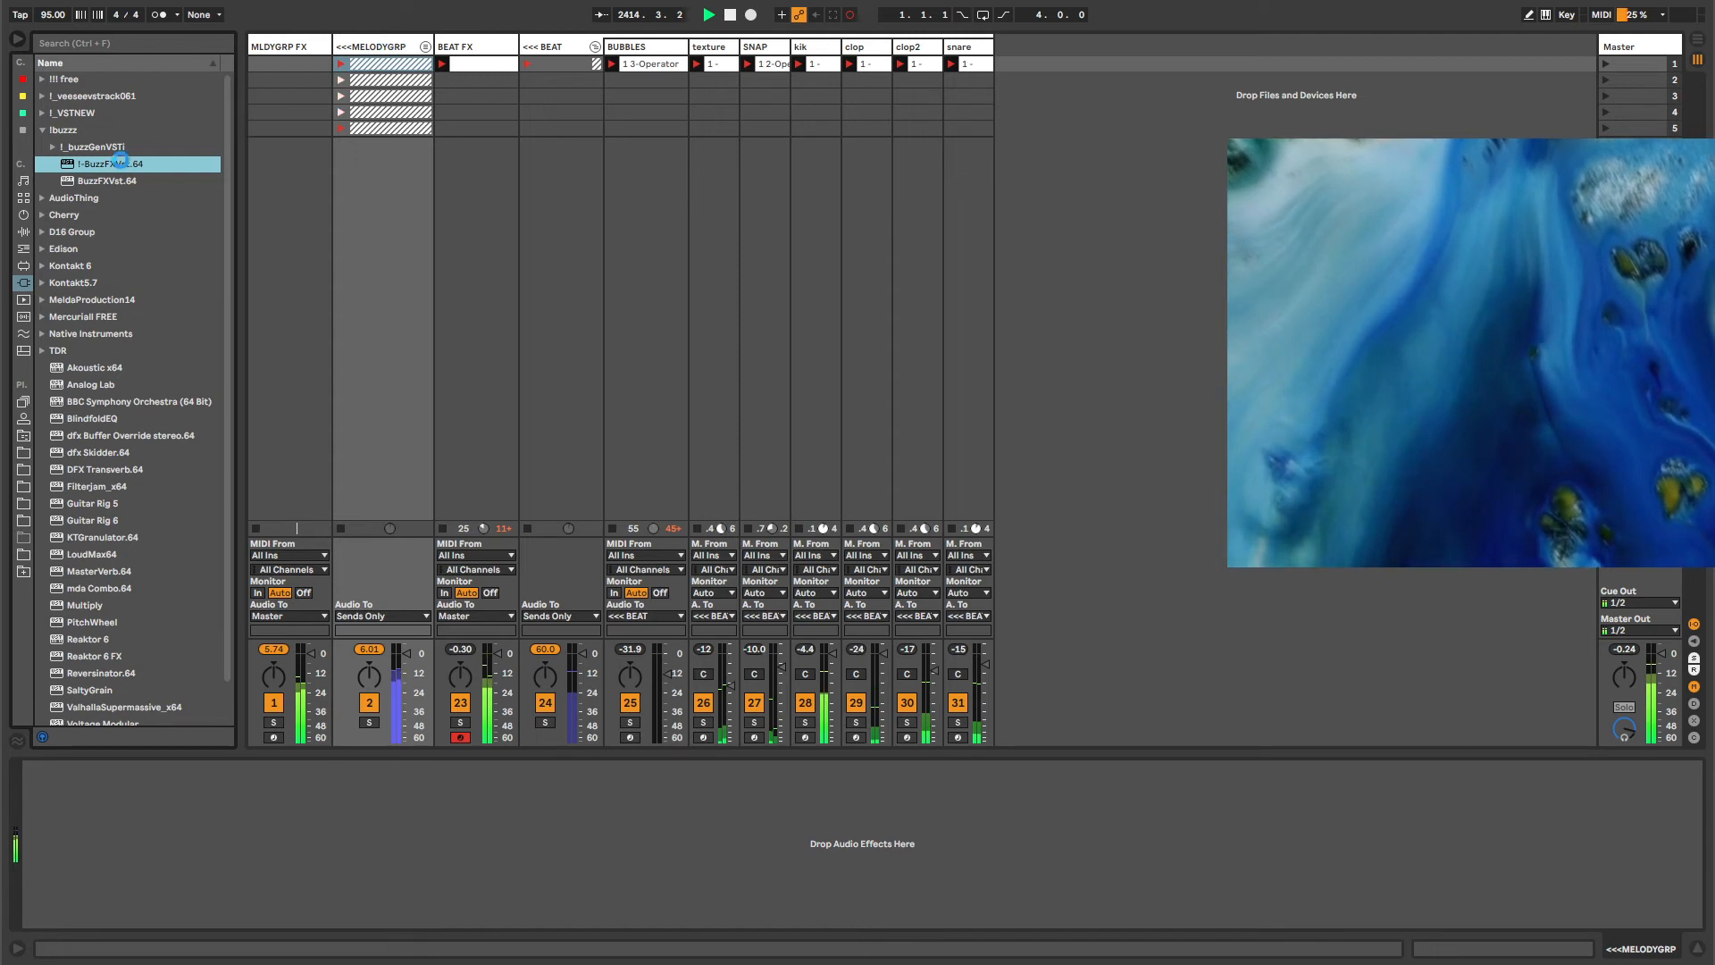
double_click(102, 161)
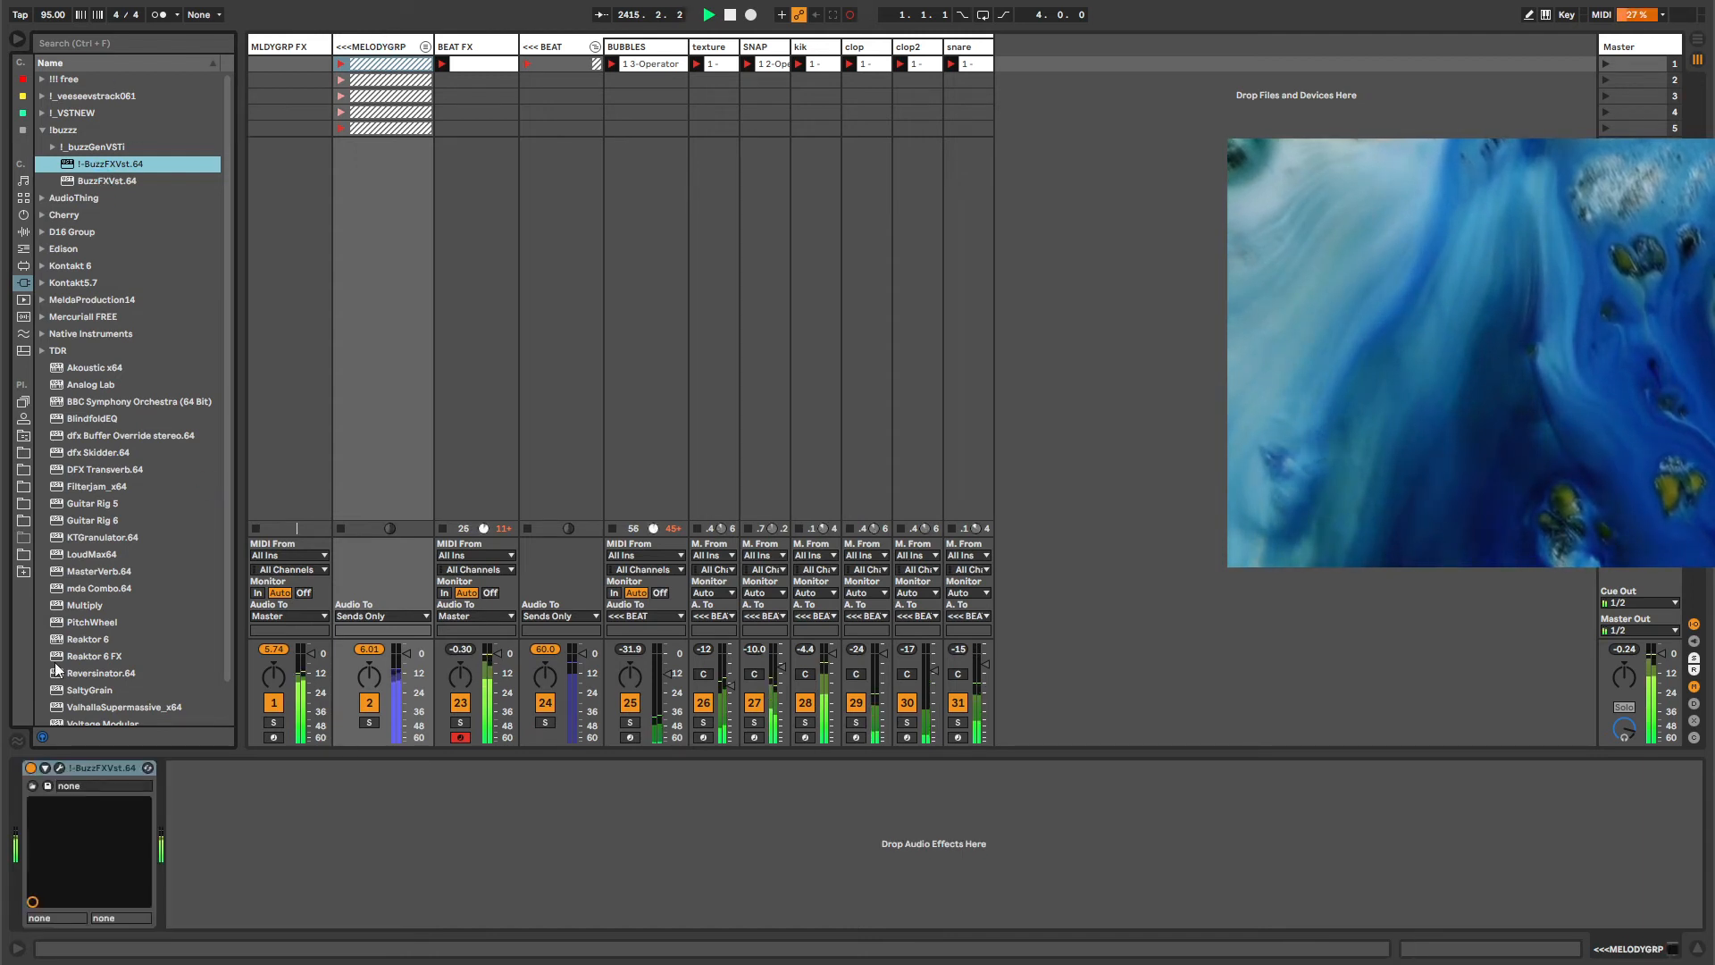
Load !!_Joachims Neptune.dll in BuzzFXVst and set its threshold to -5.8 dB and Spec.Clean to 3.
click(59, 768)
drag(724, 348, 651, 342)
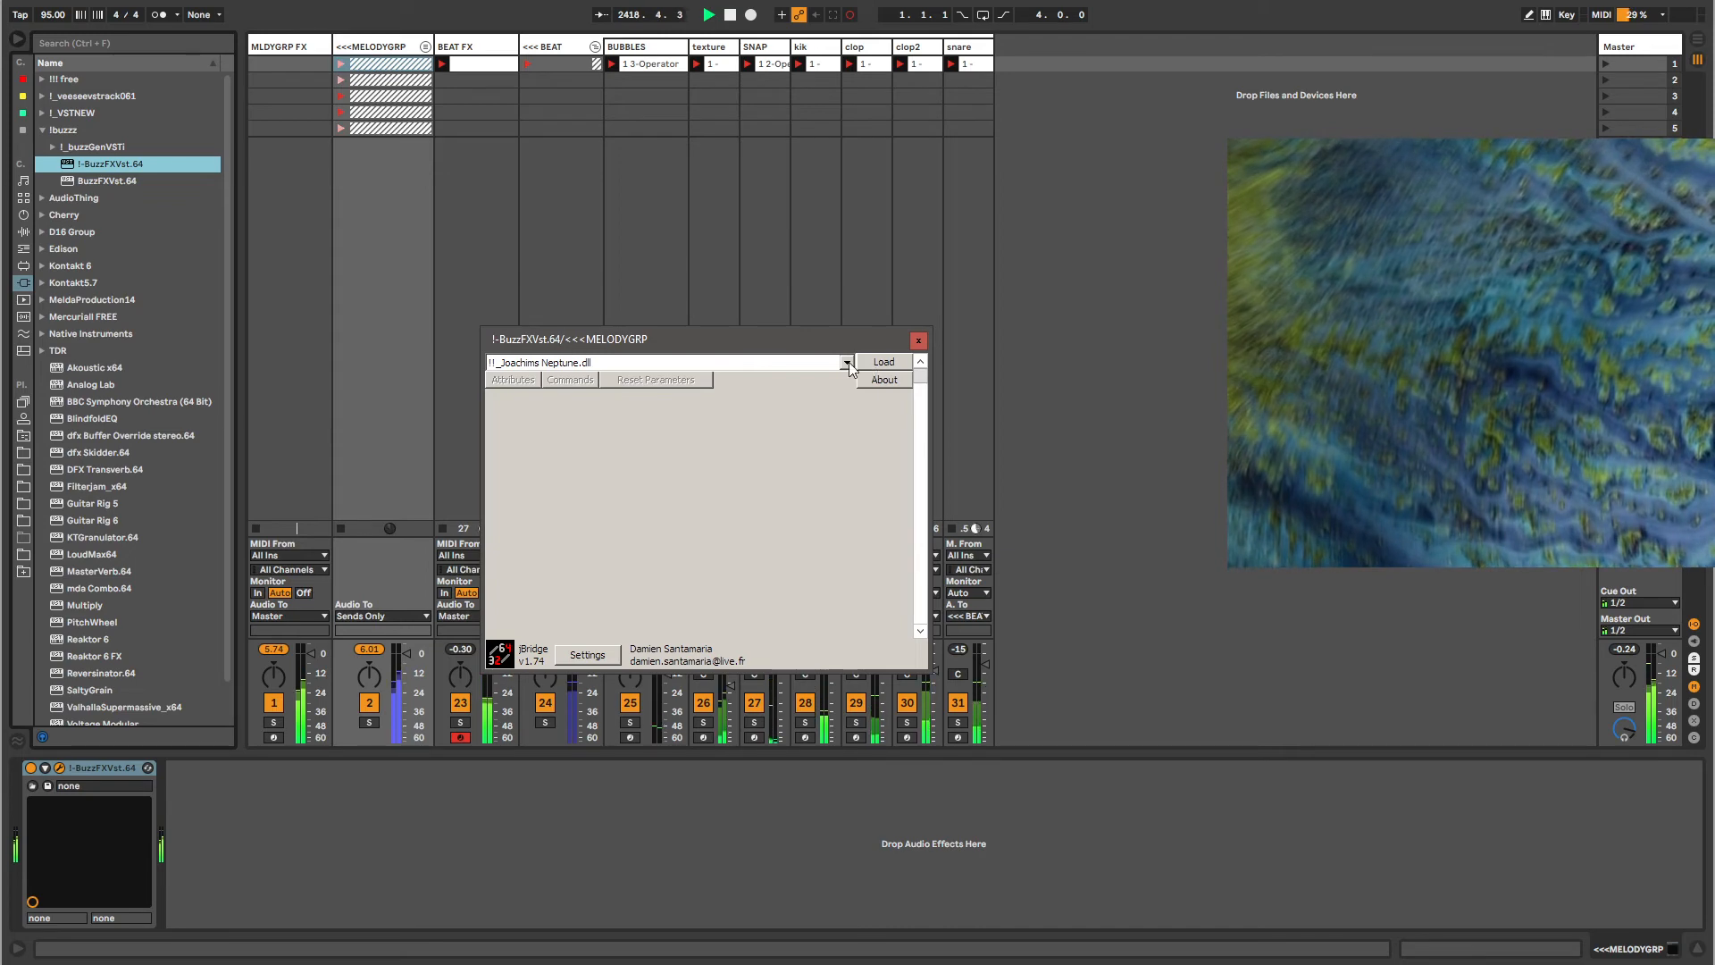
click(881, 362)
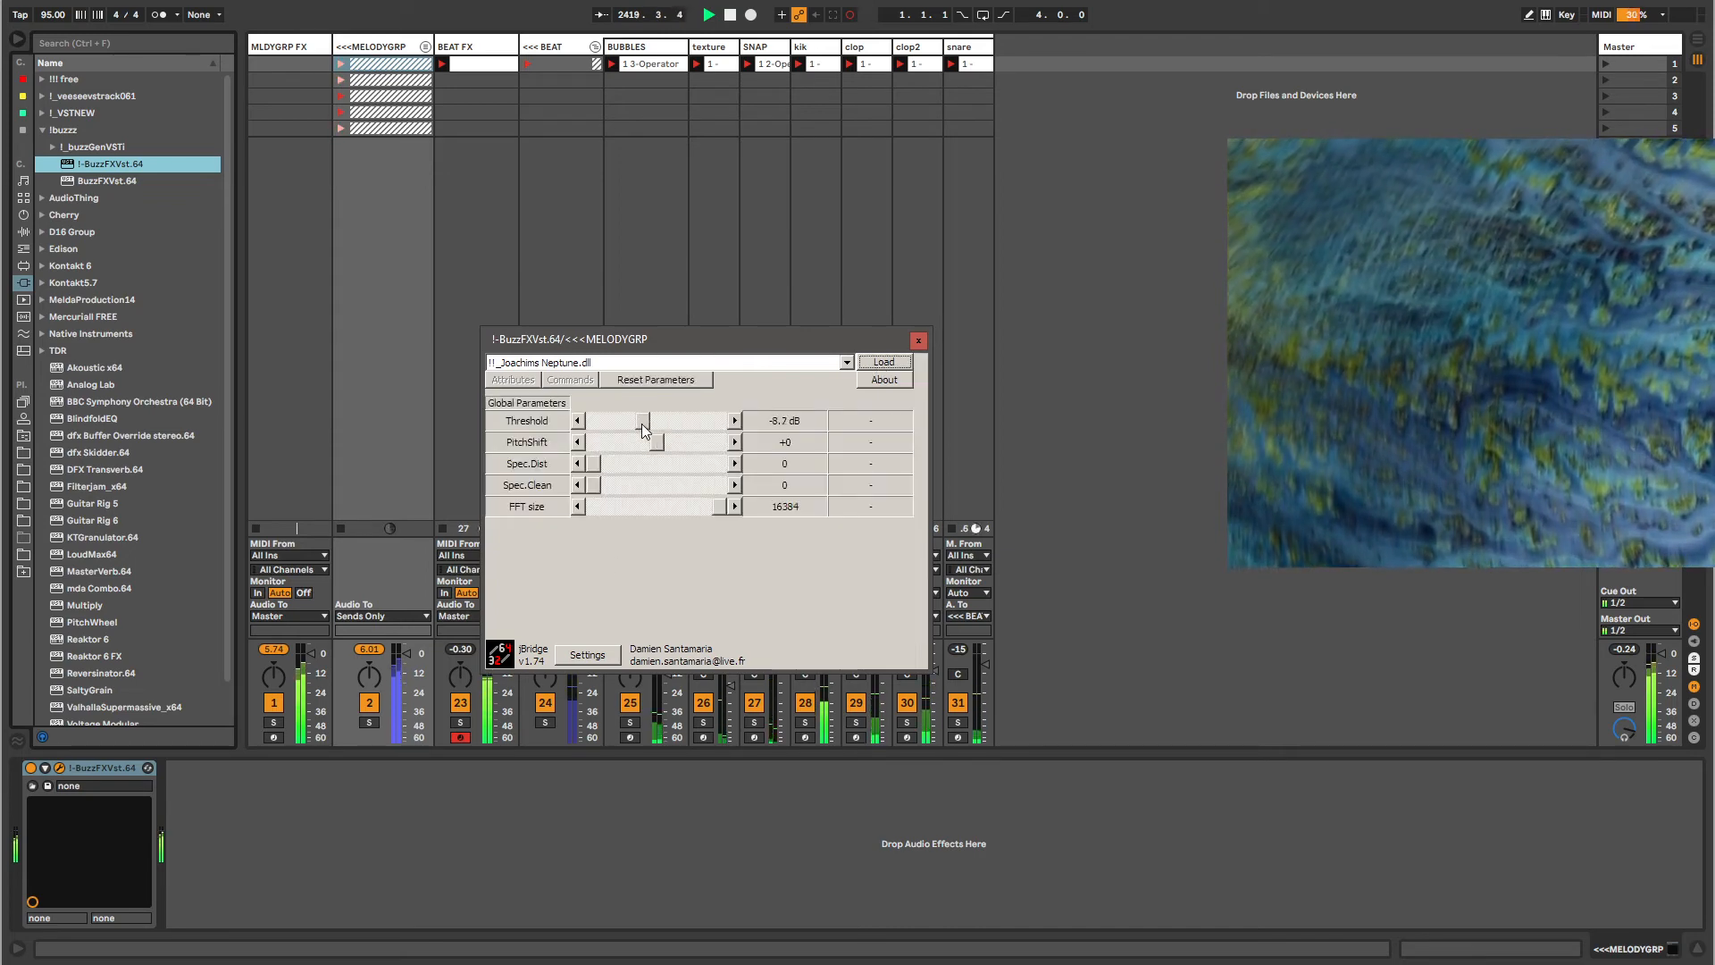
drag(663, 420, 631, 420)
mouse_move(600, 484)
mouse_down()
mouse_move(652, 485)
mouse_move(596, 485)
mouse_up()
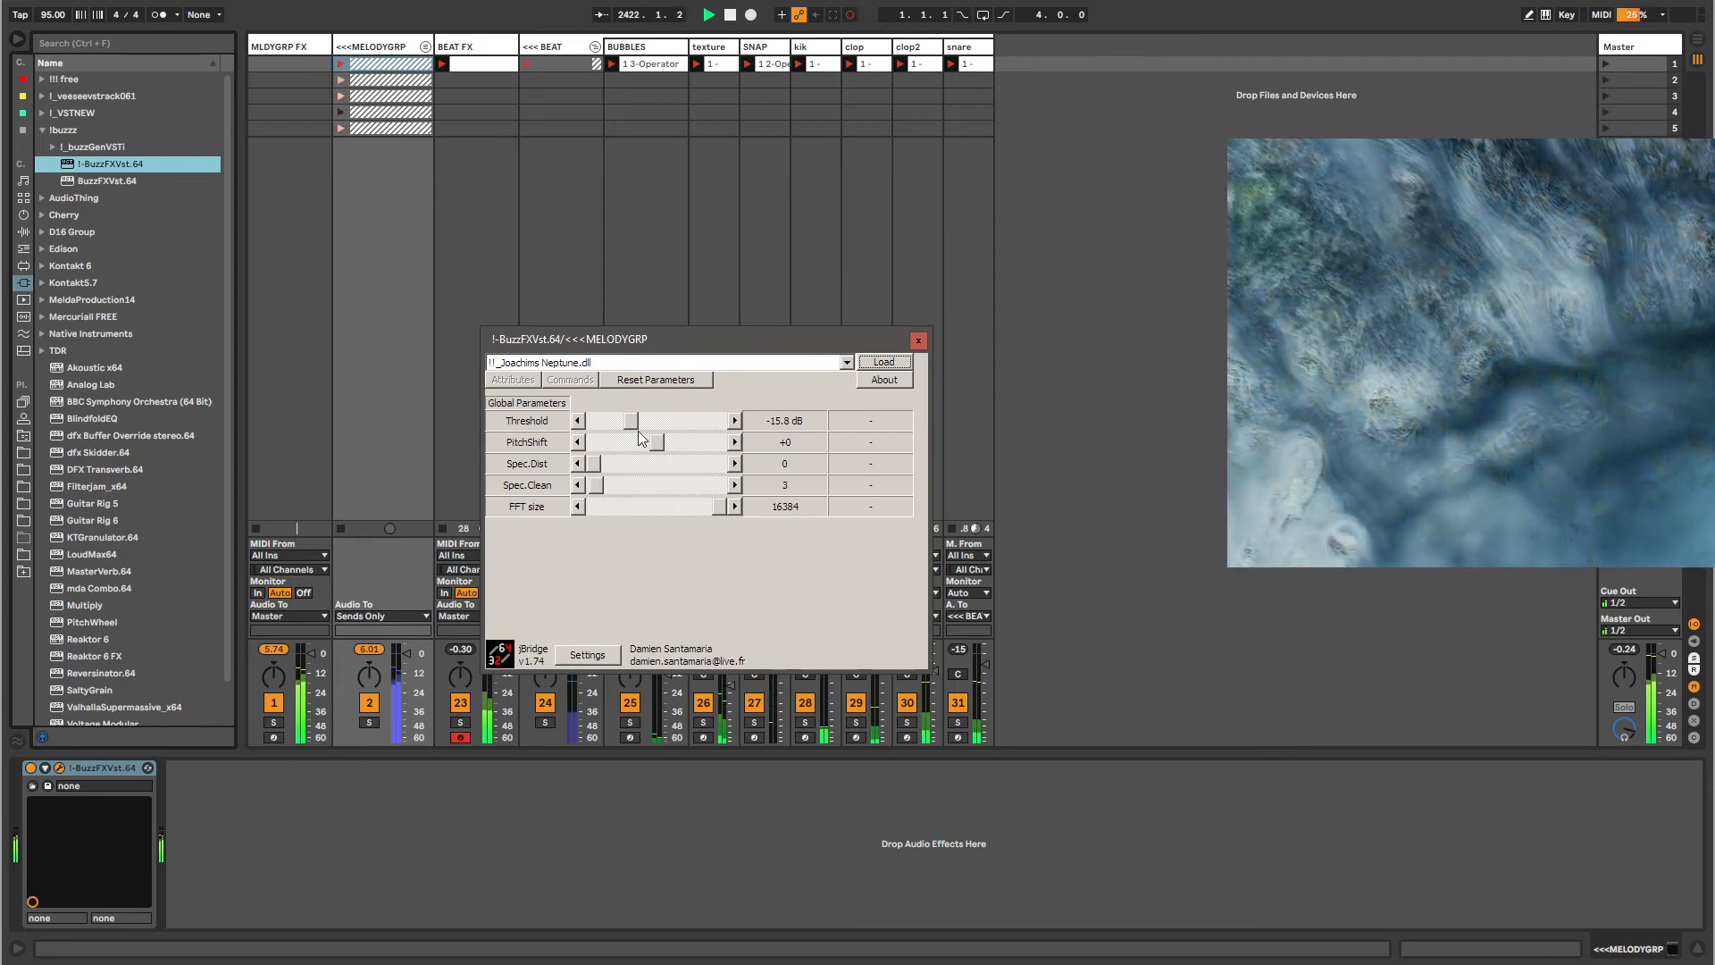
drag(635, 423, 652, 426)
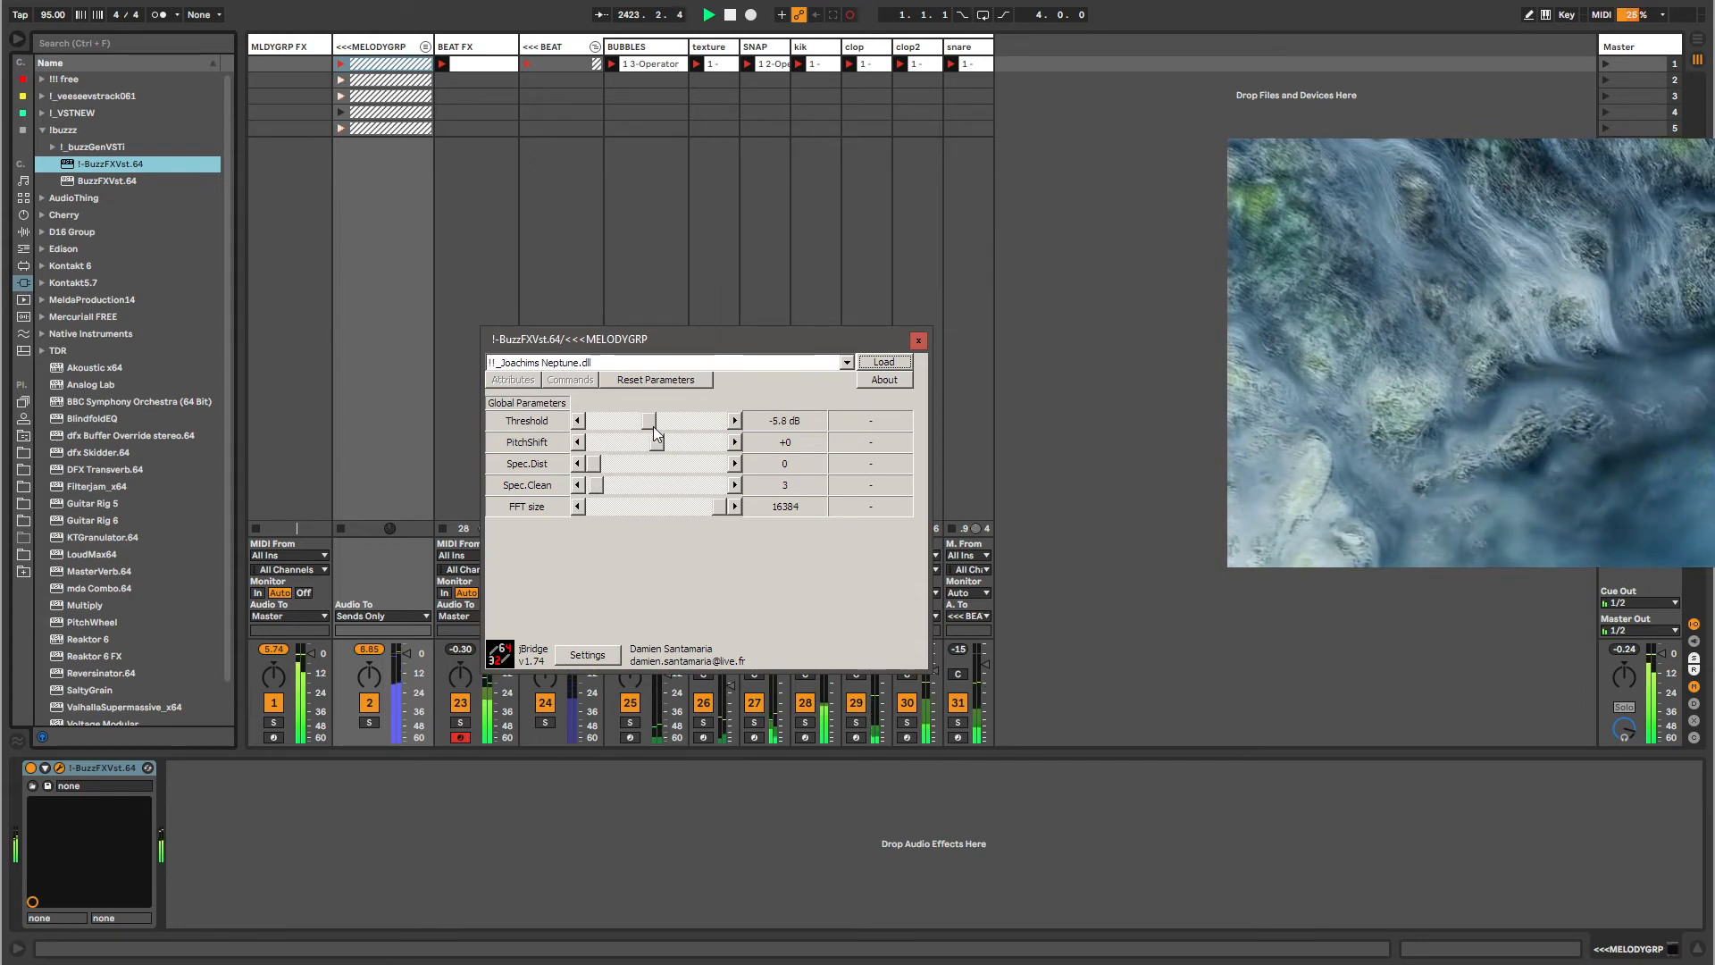
click(919, 341)
Add MasterVerb.64 after BuzzFXVst with wet/dry 35 %, decay time 11.4 sec, room size 77 % and diffusion 100 %.
click(206, 858)
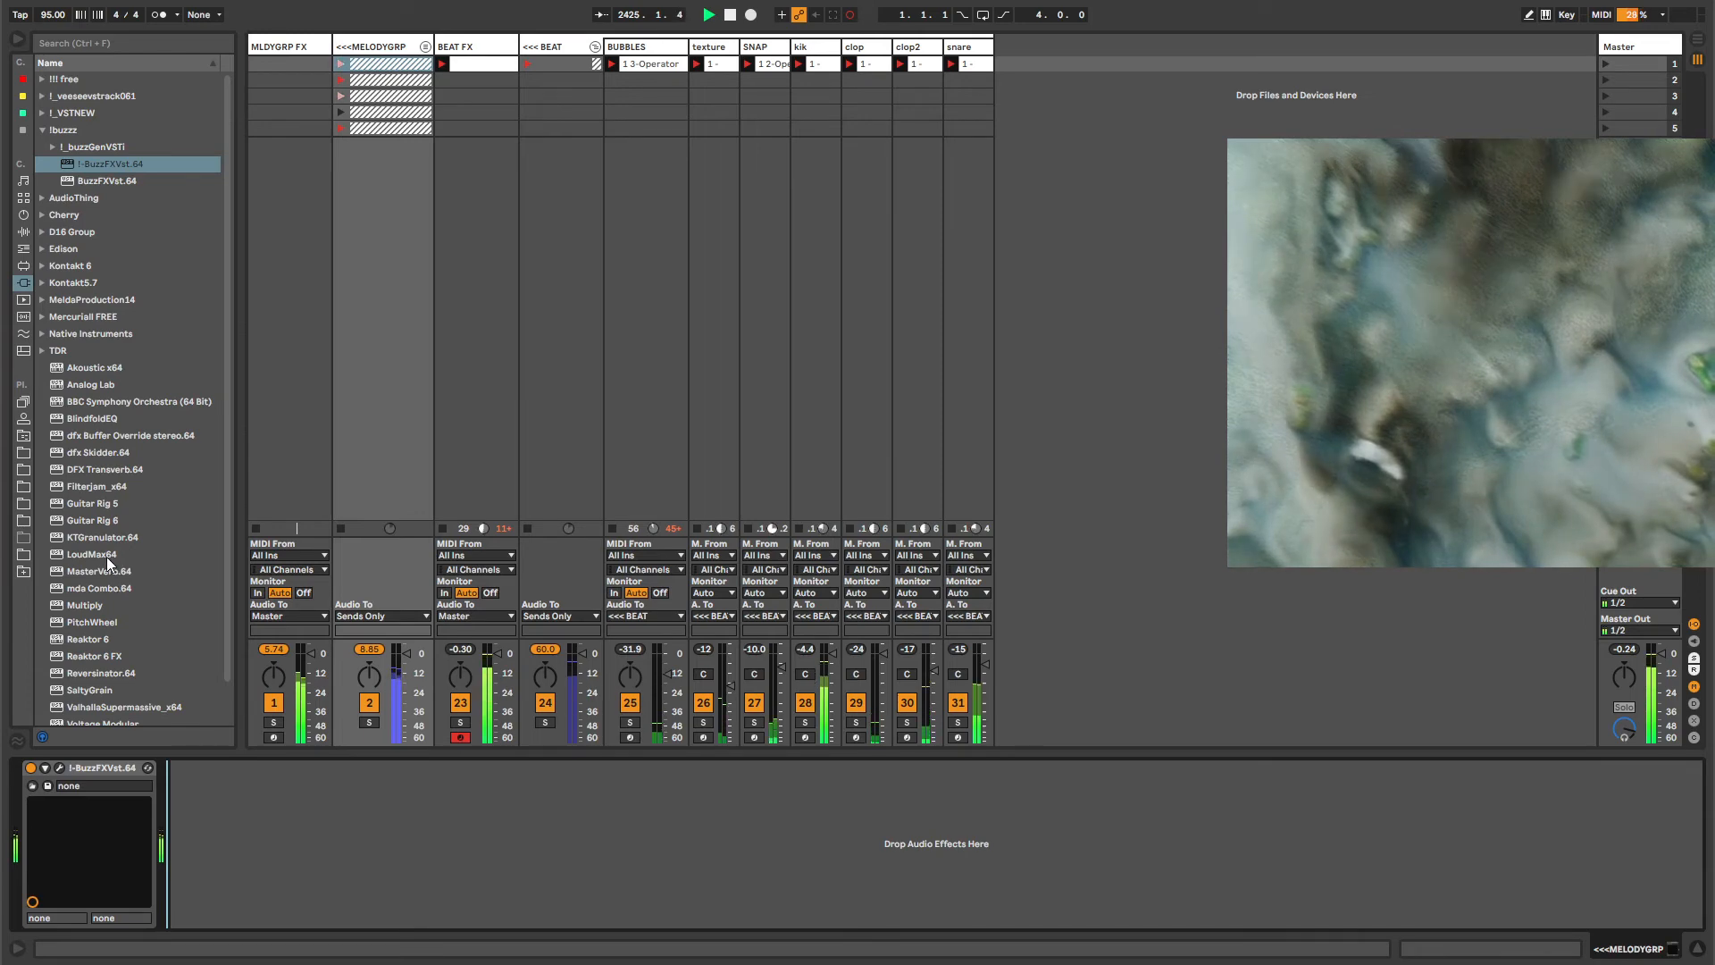
drag(92, 577, 223, 839)
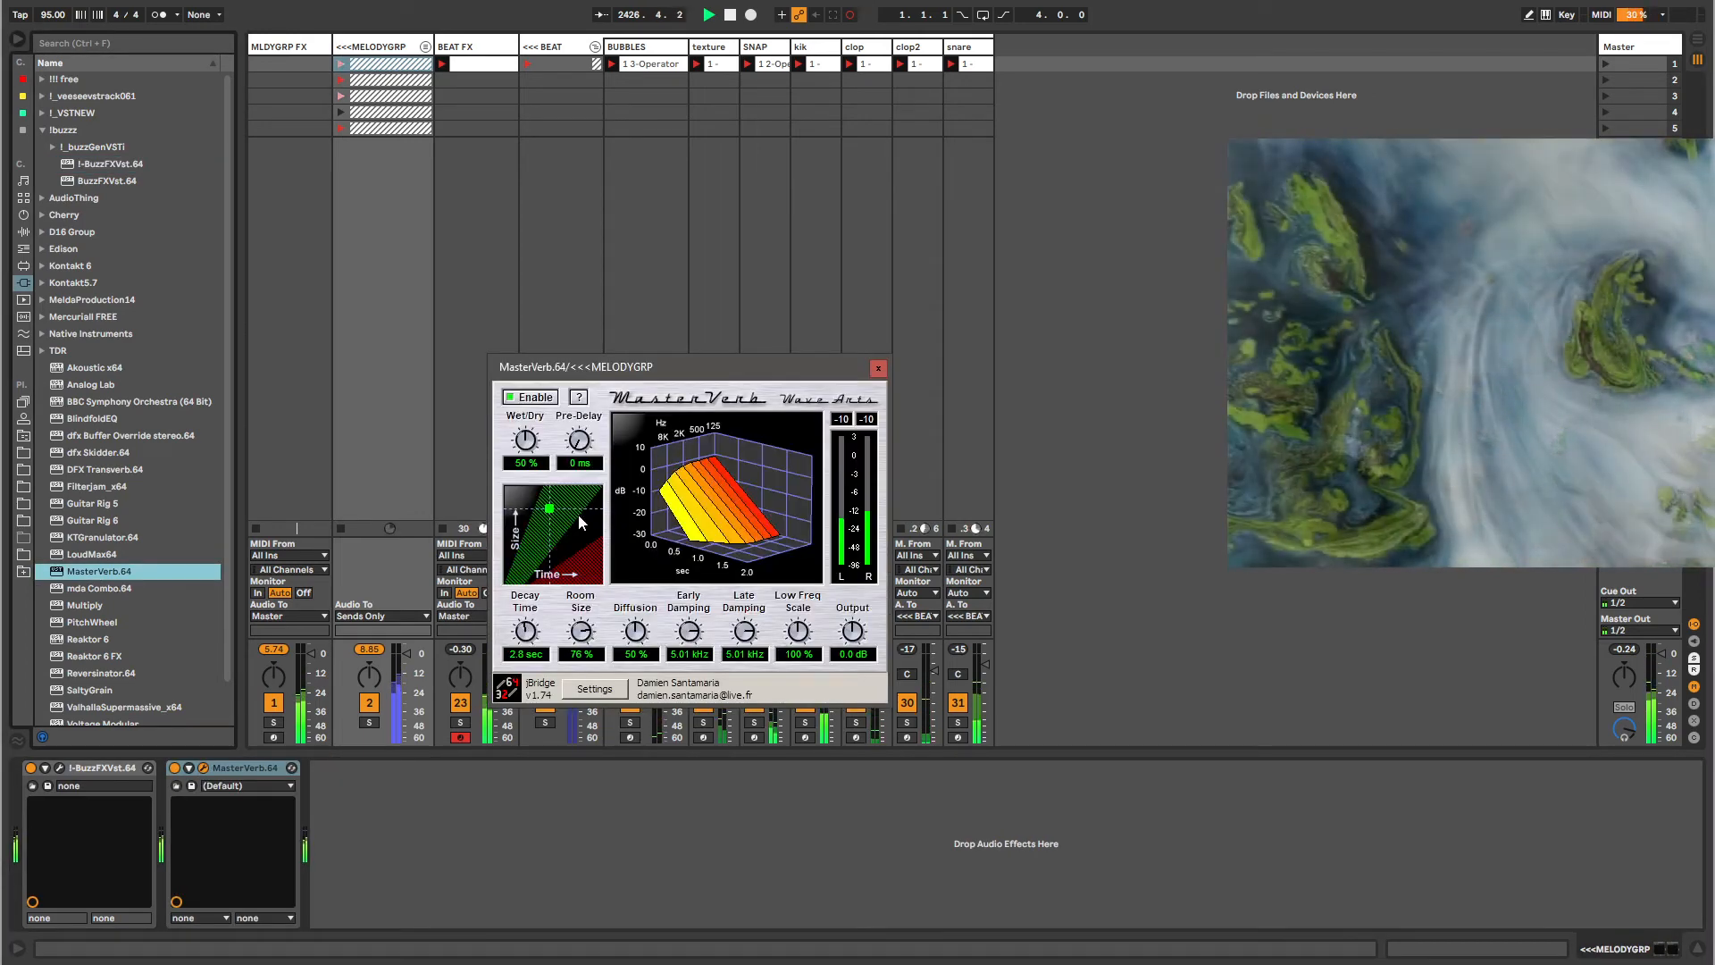
drag(549, 508, 578, 520)
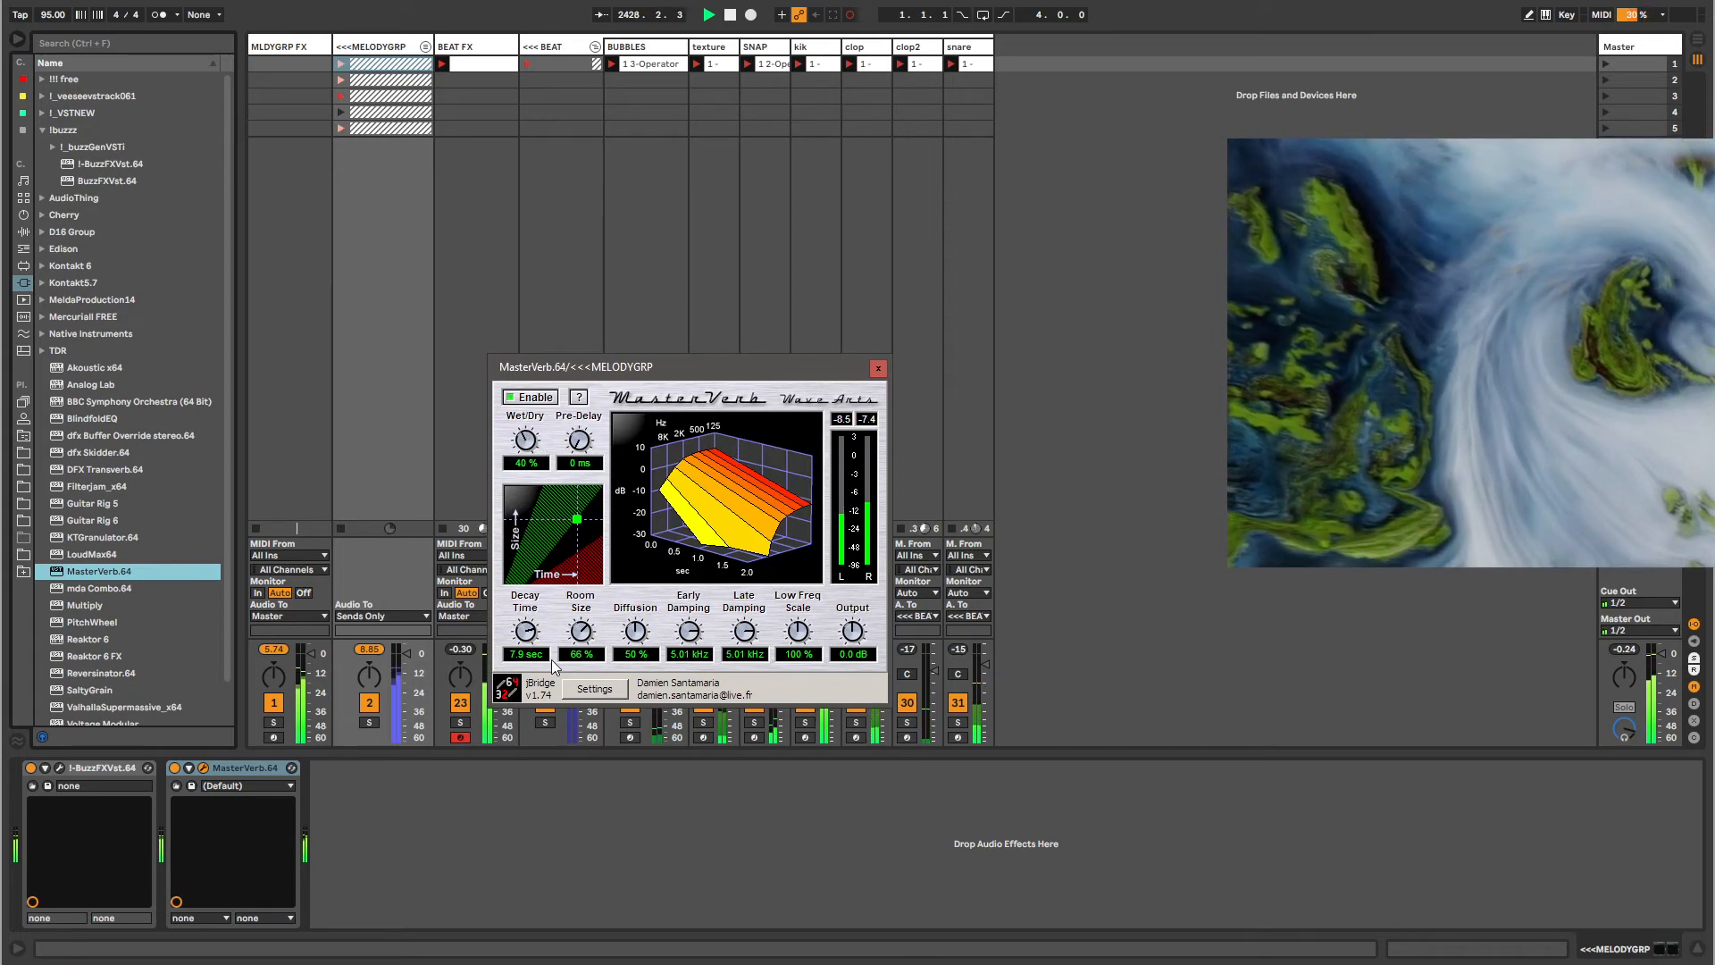
drag(578, 520, 577, 524)
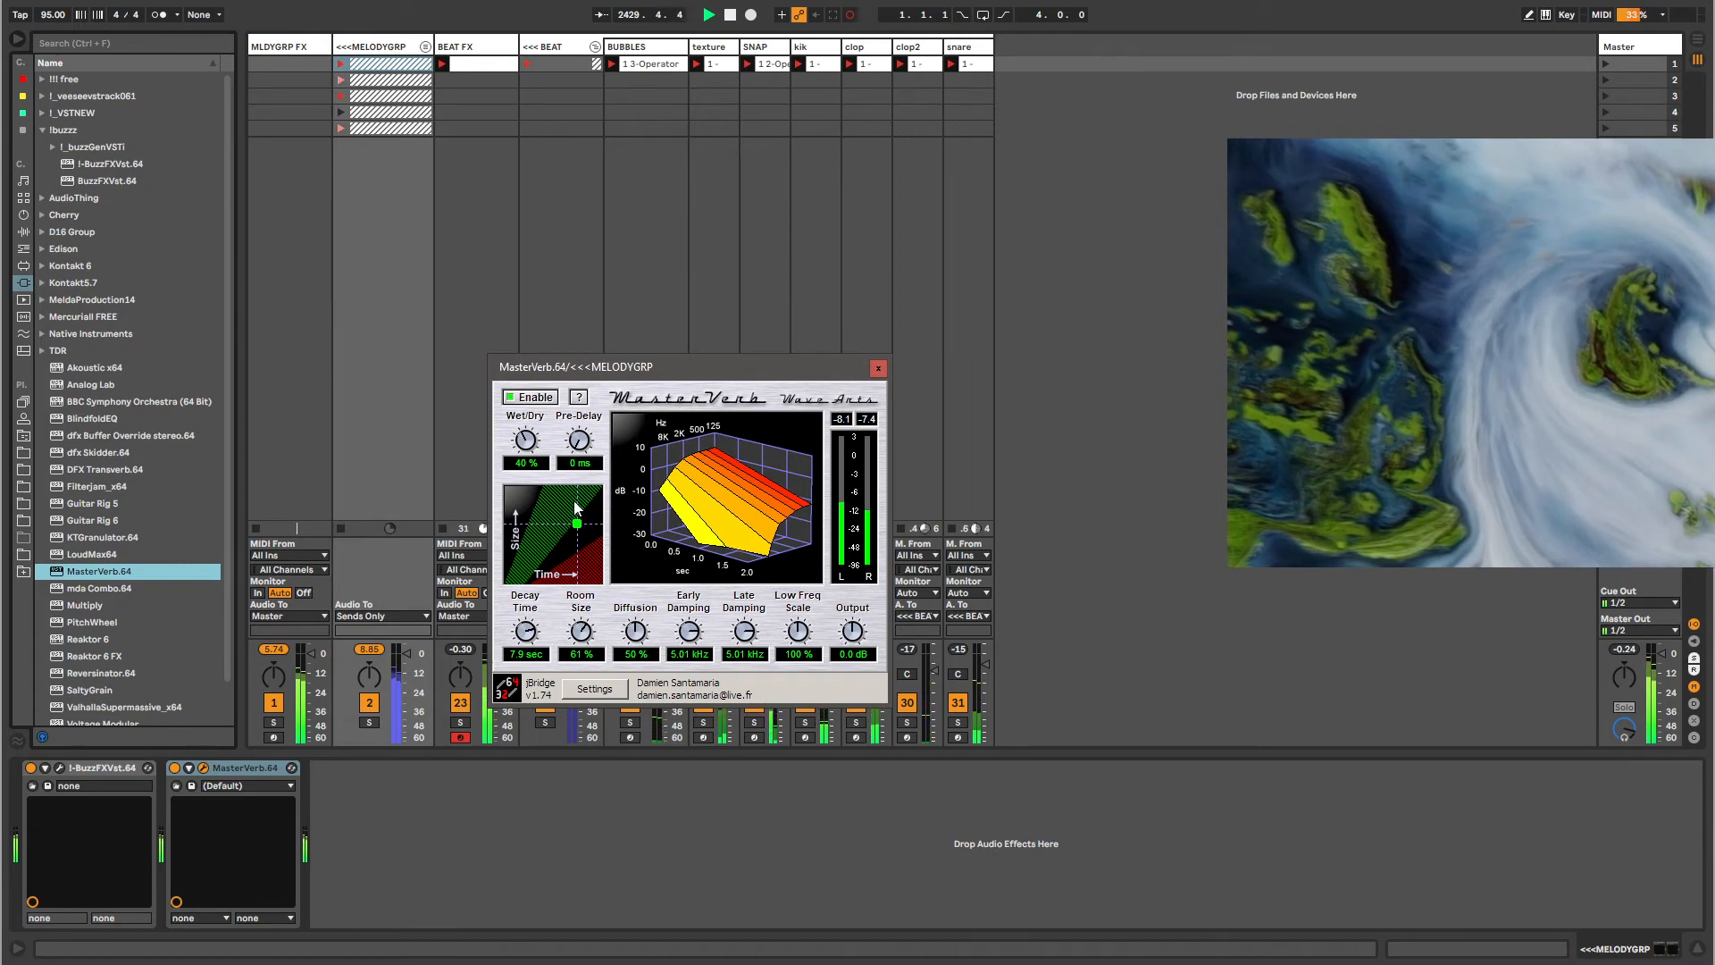
drag(577, 524, 580, 508)
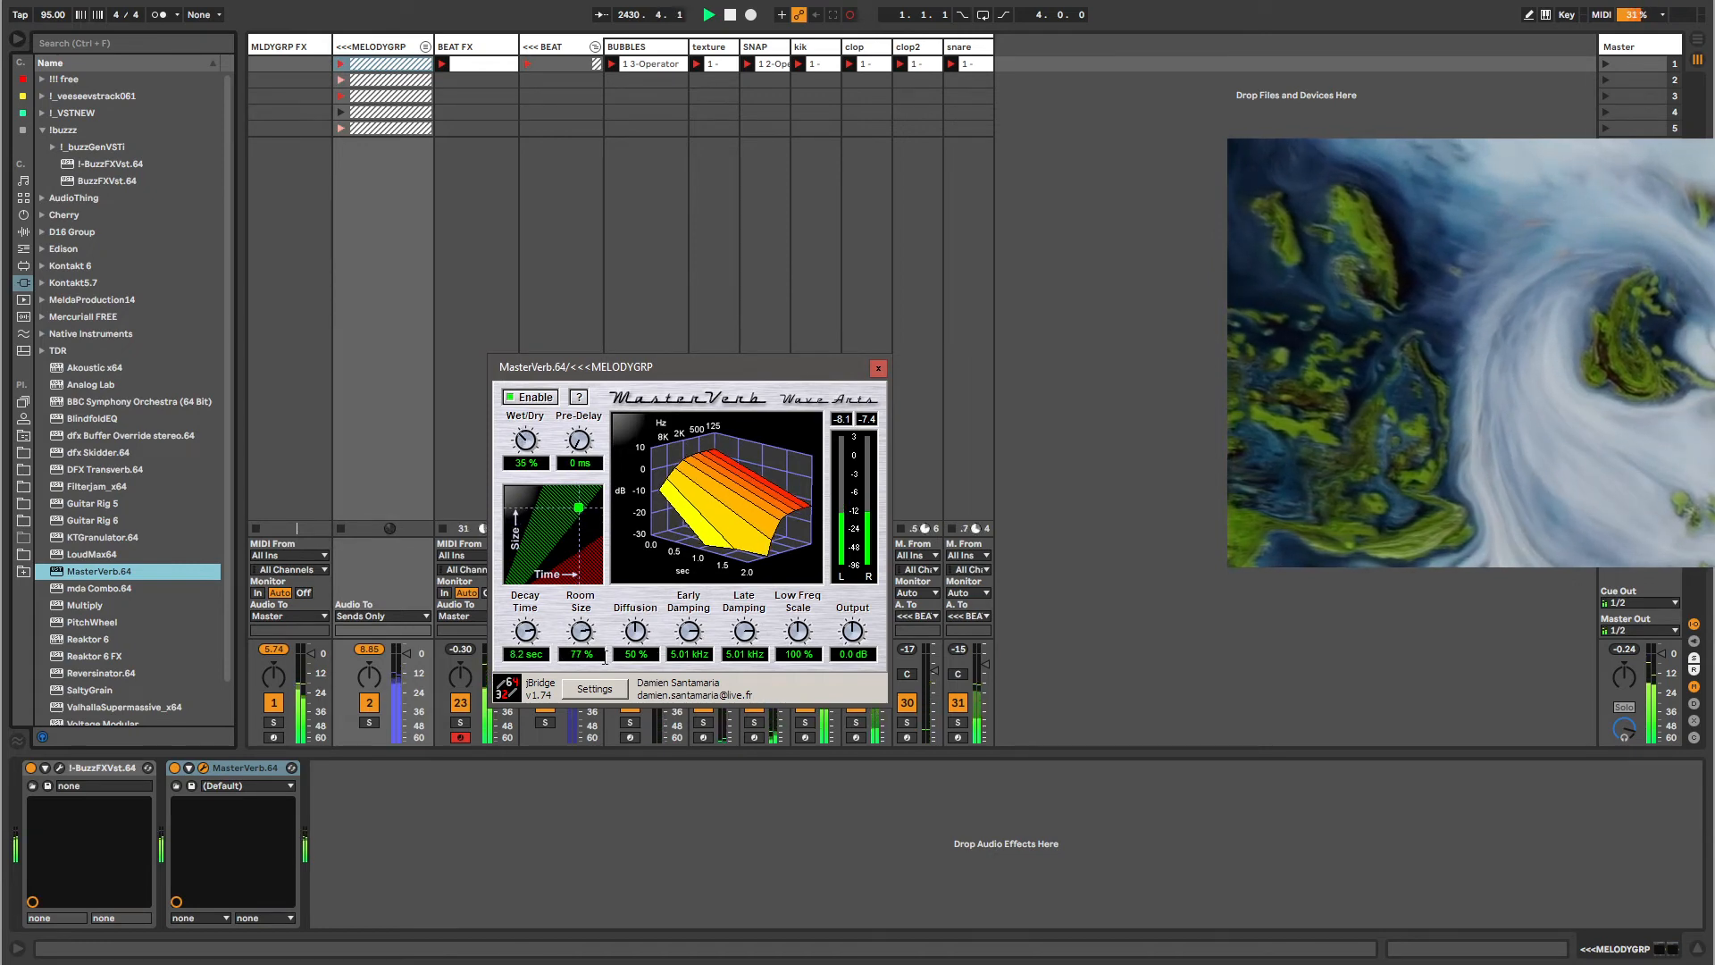
drag(536, 645, 538, 620)
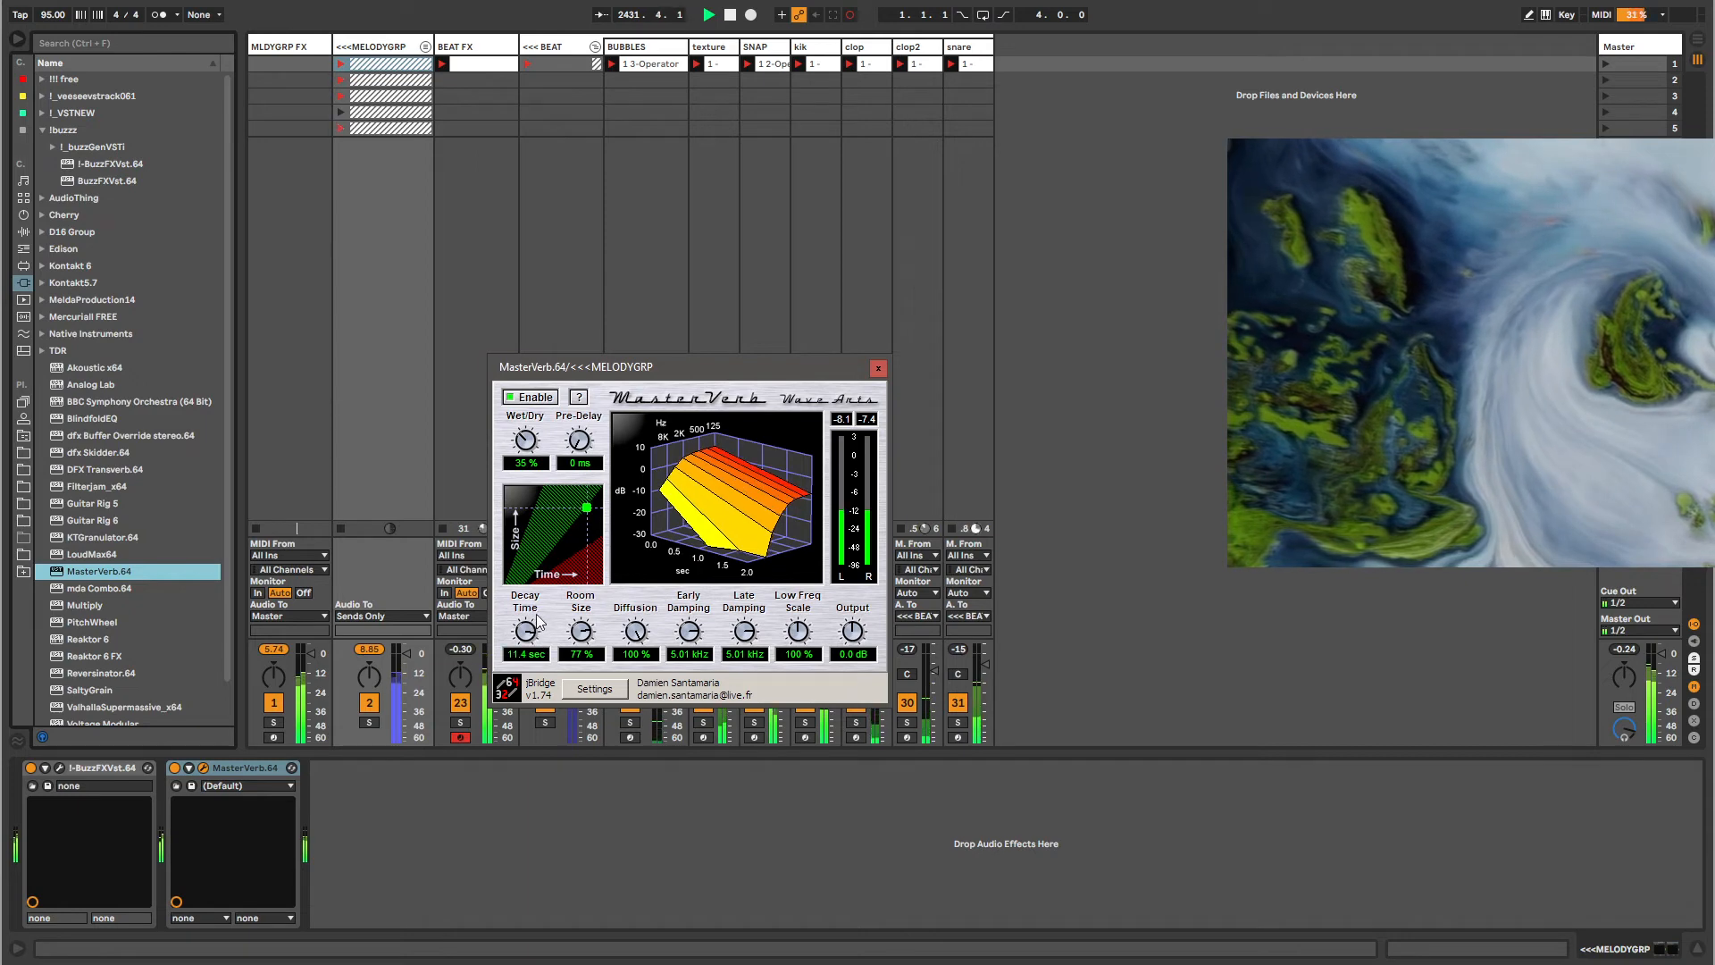
click(878, 368)
Place BuzzFXVst and MasterVerb inside a new dry/wet Audio Effect Rack and move that rack to the MLDYGRP FX track.
click(432, 856)
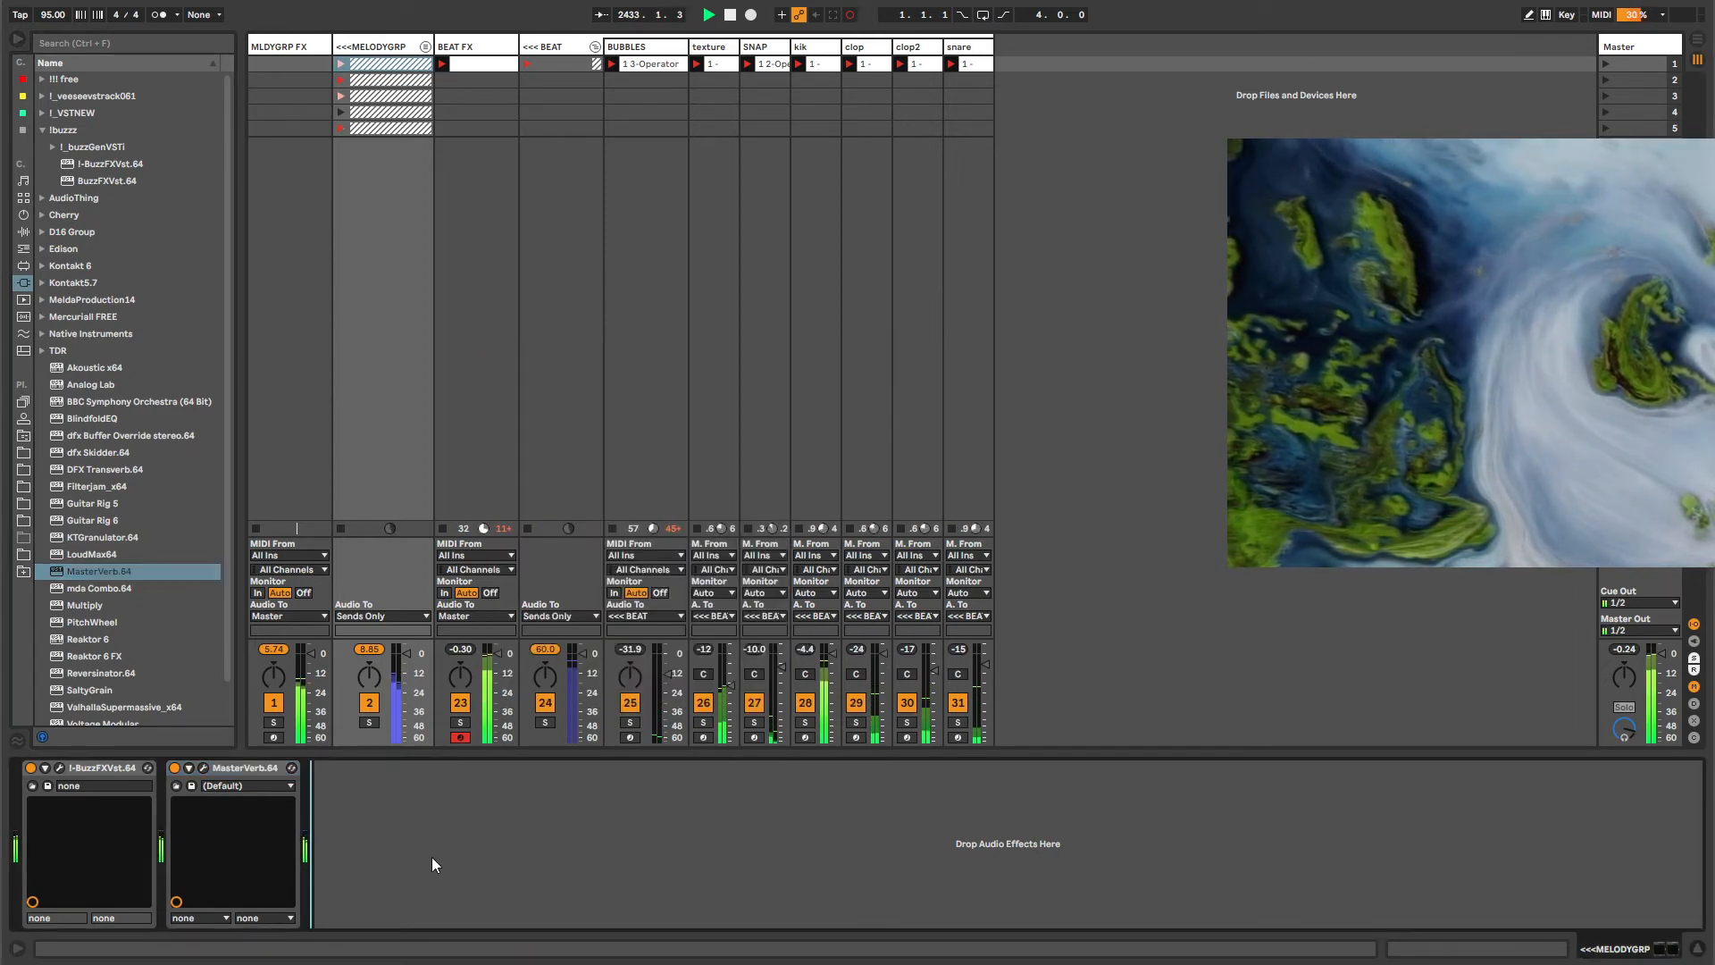
key(ctrl+f)
text(audio effect rack)
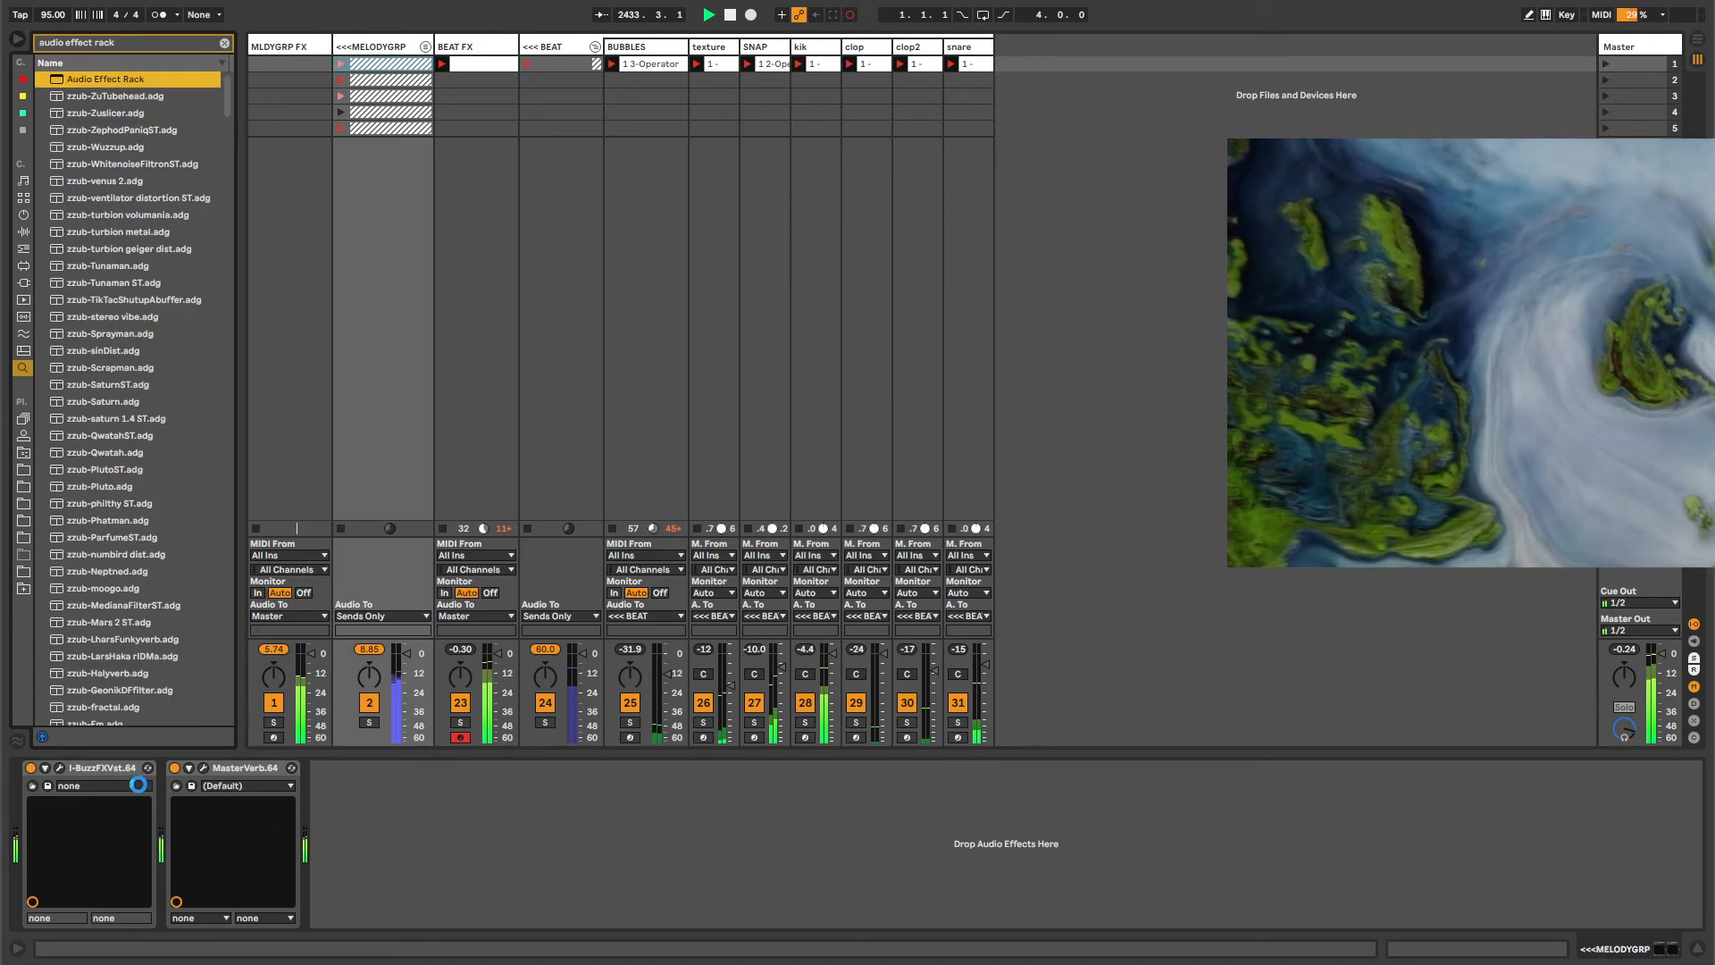
click(113, 771)
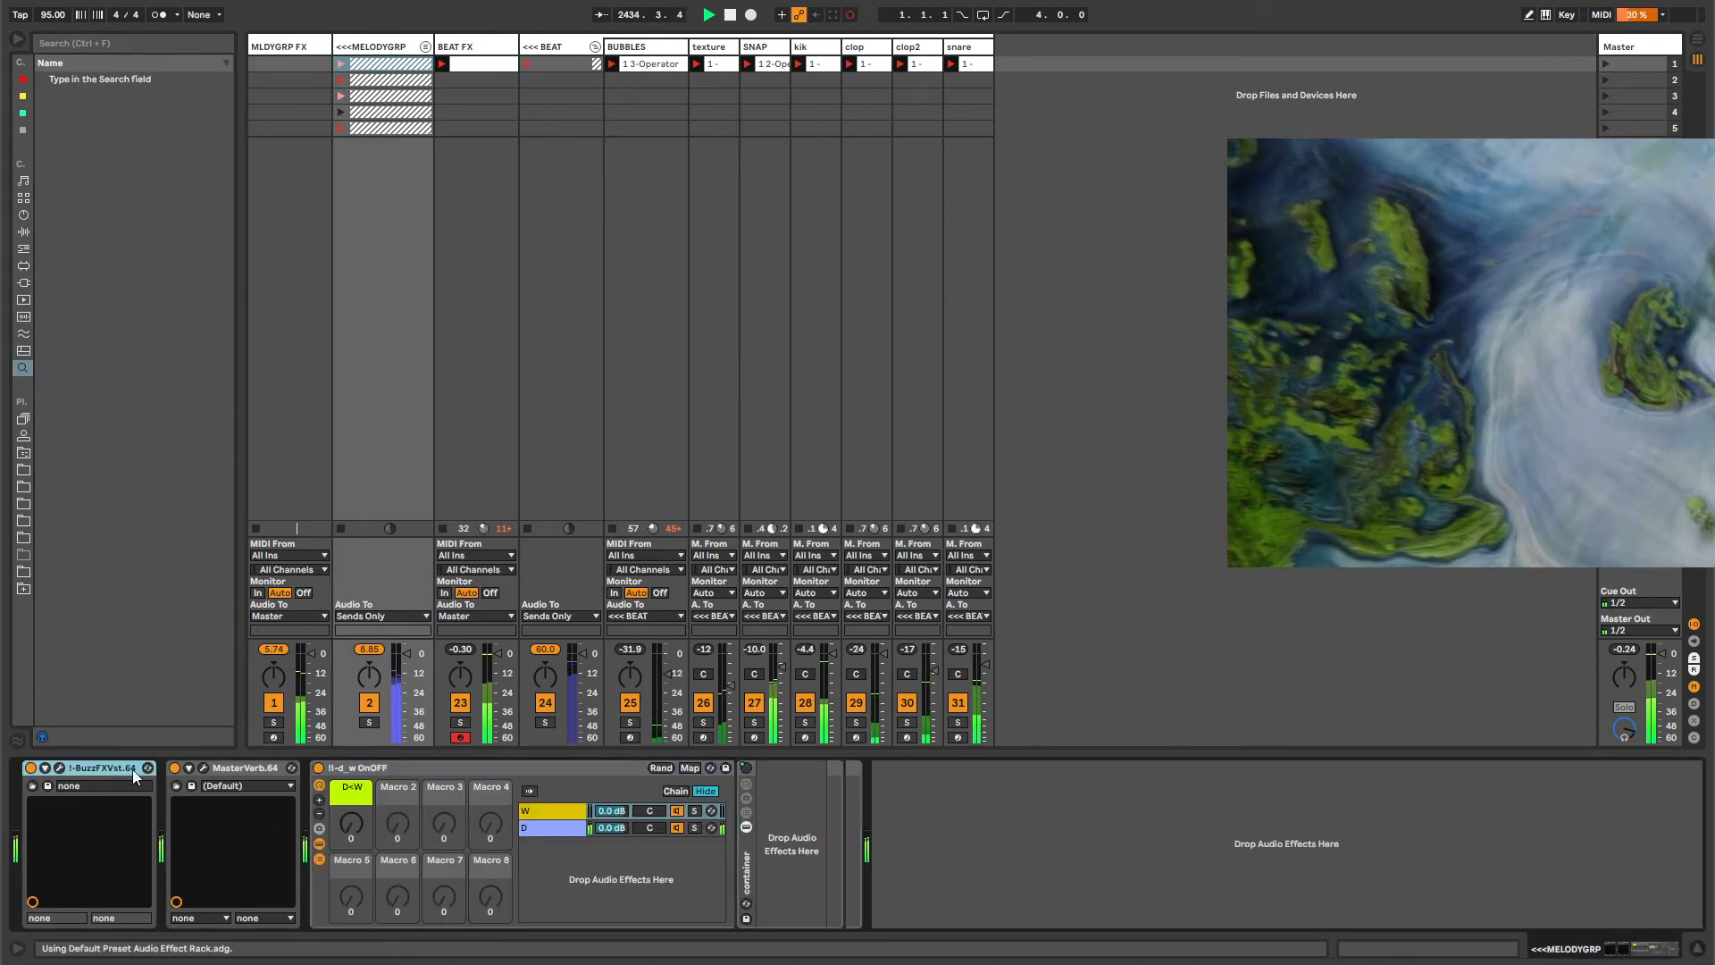
shift+click(236, 768)
drag(73, 765, 783, 797)
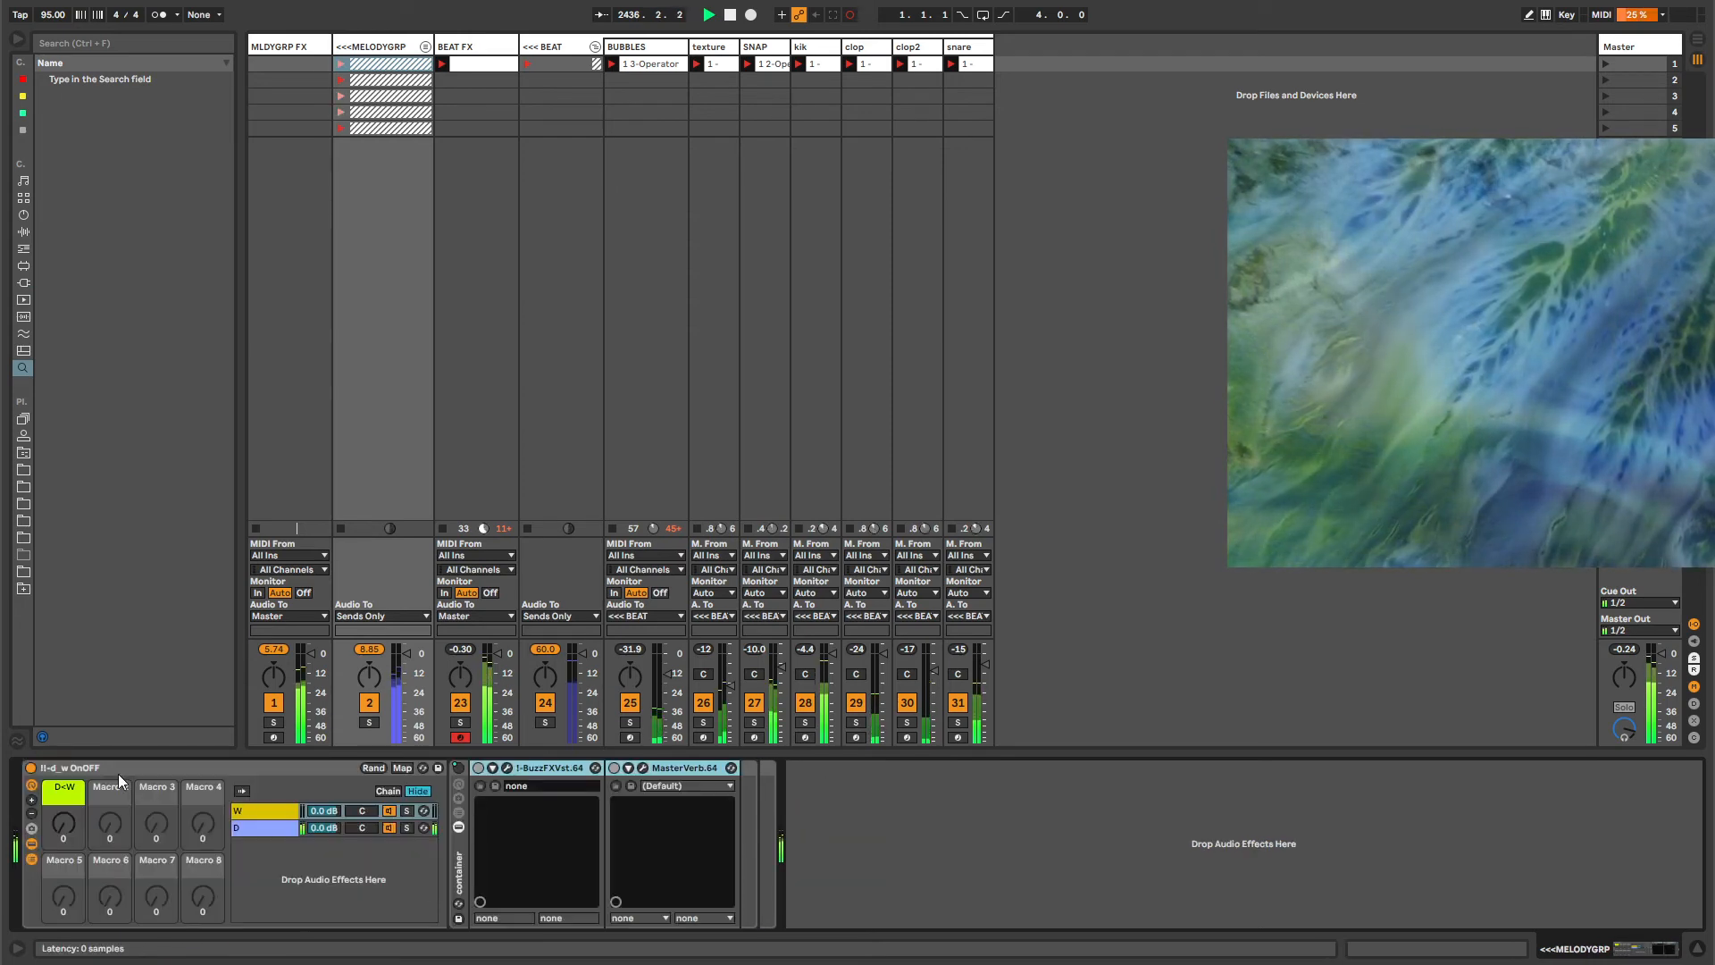
drag(115, 772, 270, 408)
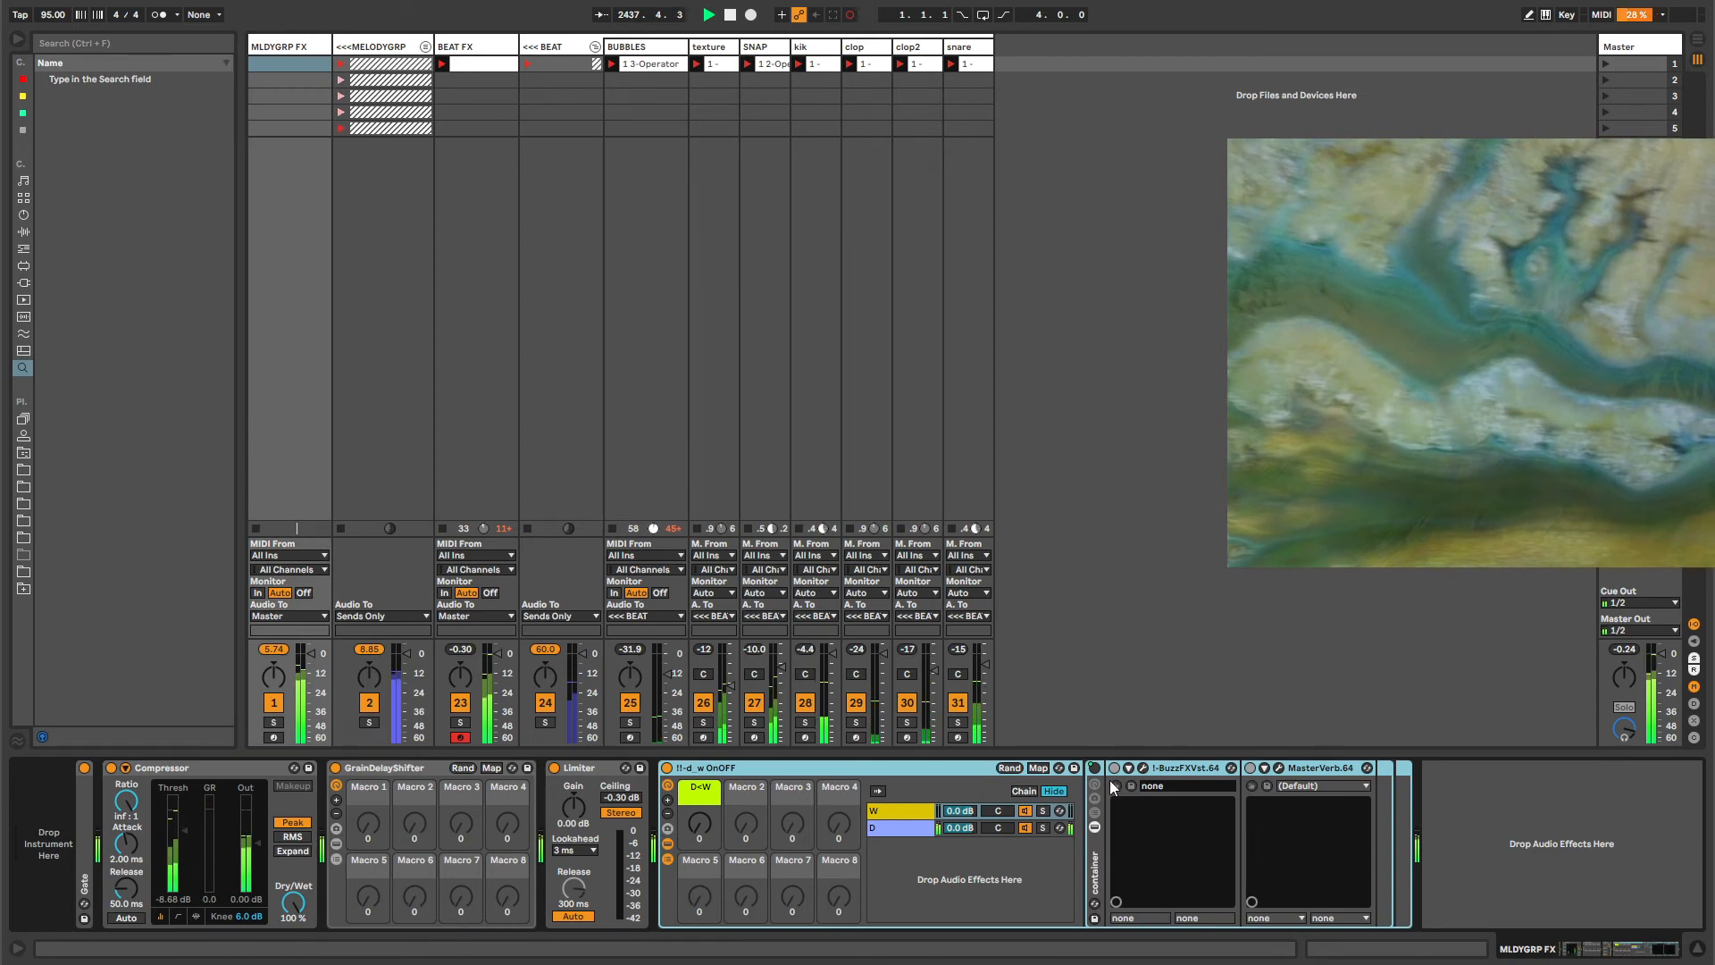
Open BuzzFXVst on the MLDYGRP FX track, look through its list of loadable effect DLLs, and close its window.
click(1152, 770)
click(1144, 768)
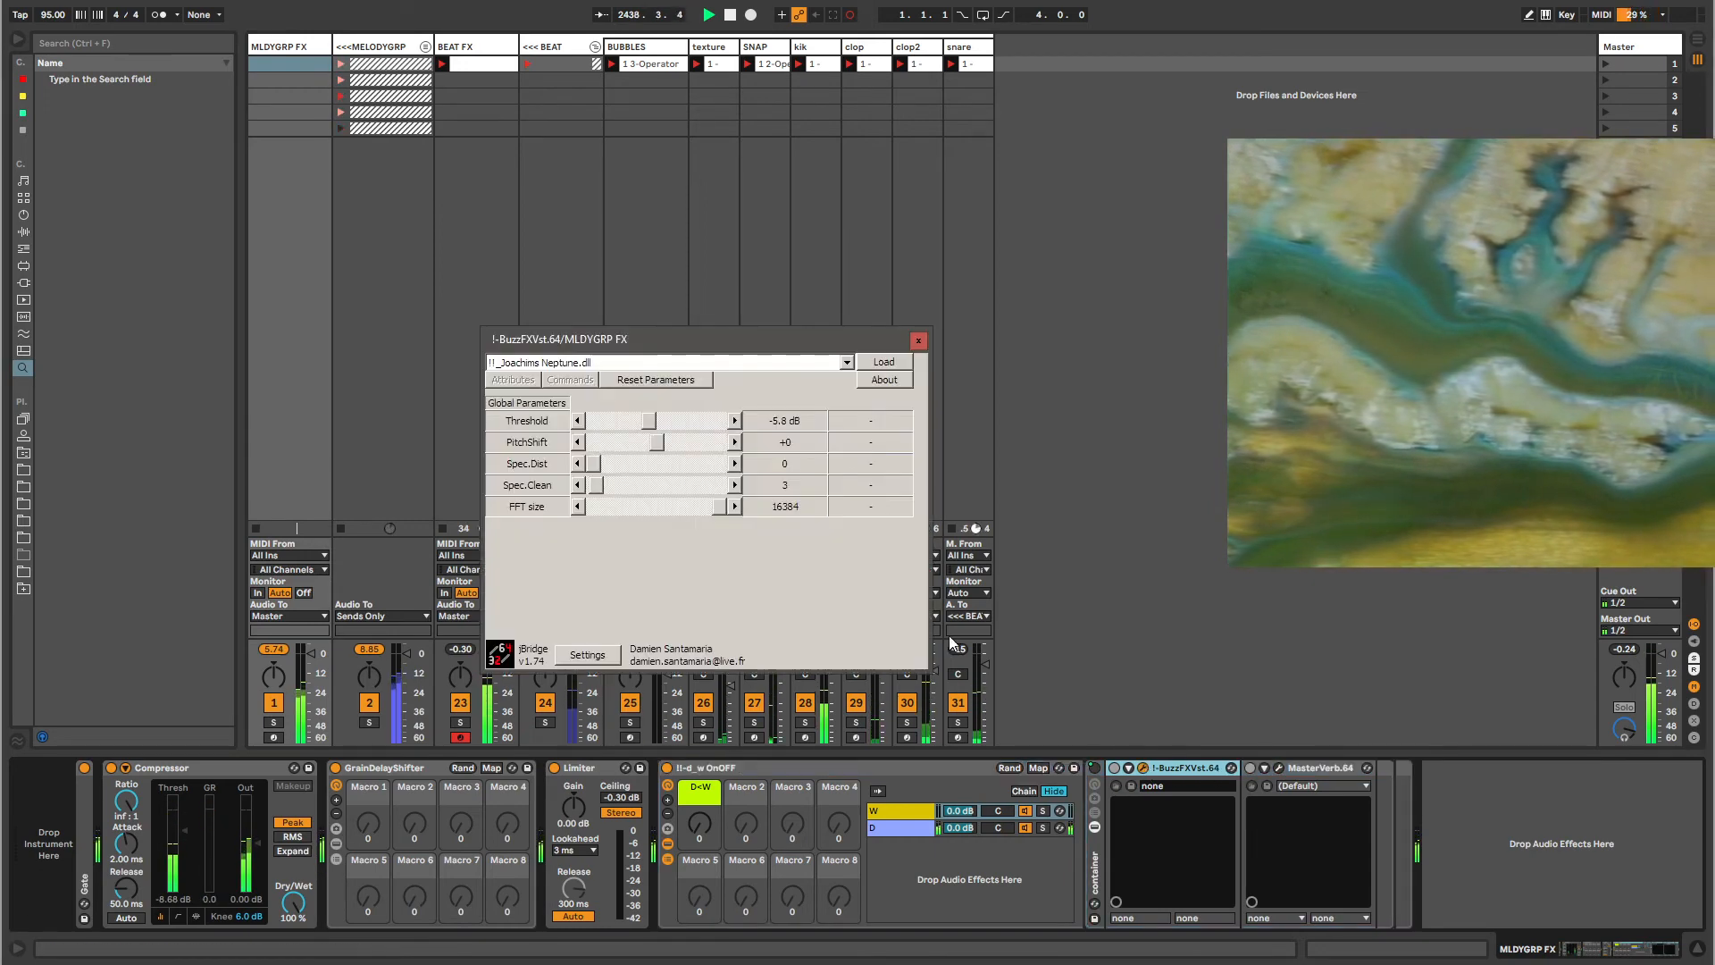
click(760, 362)
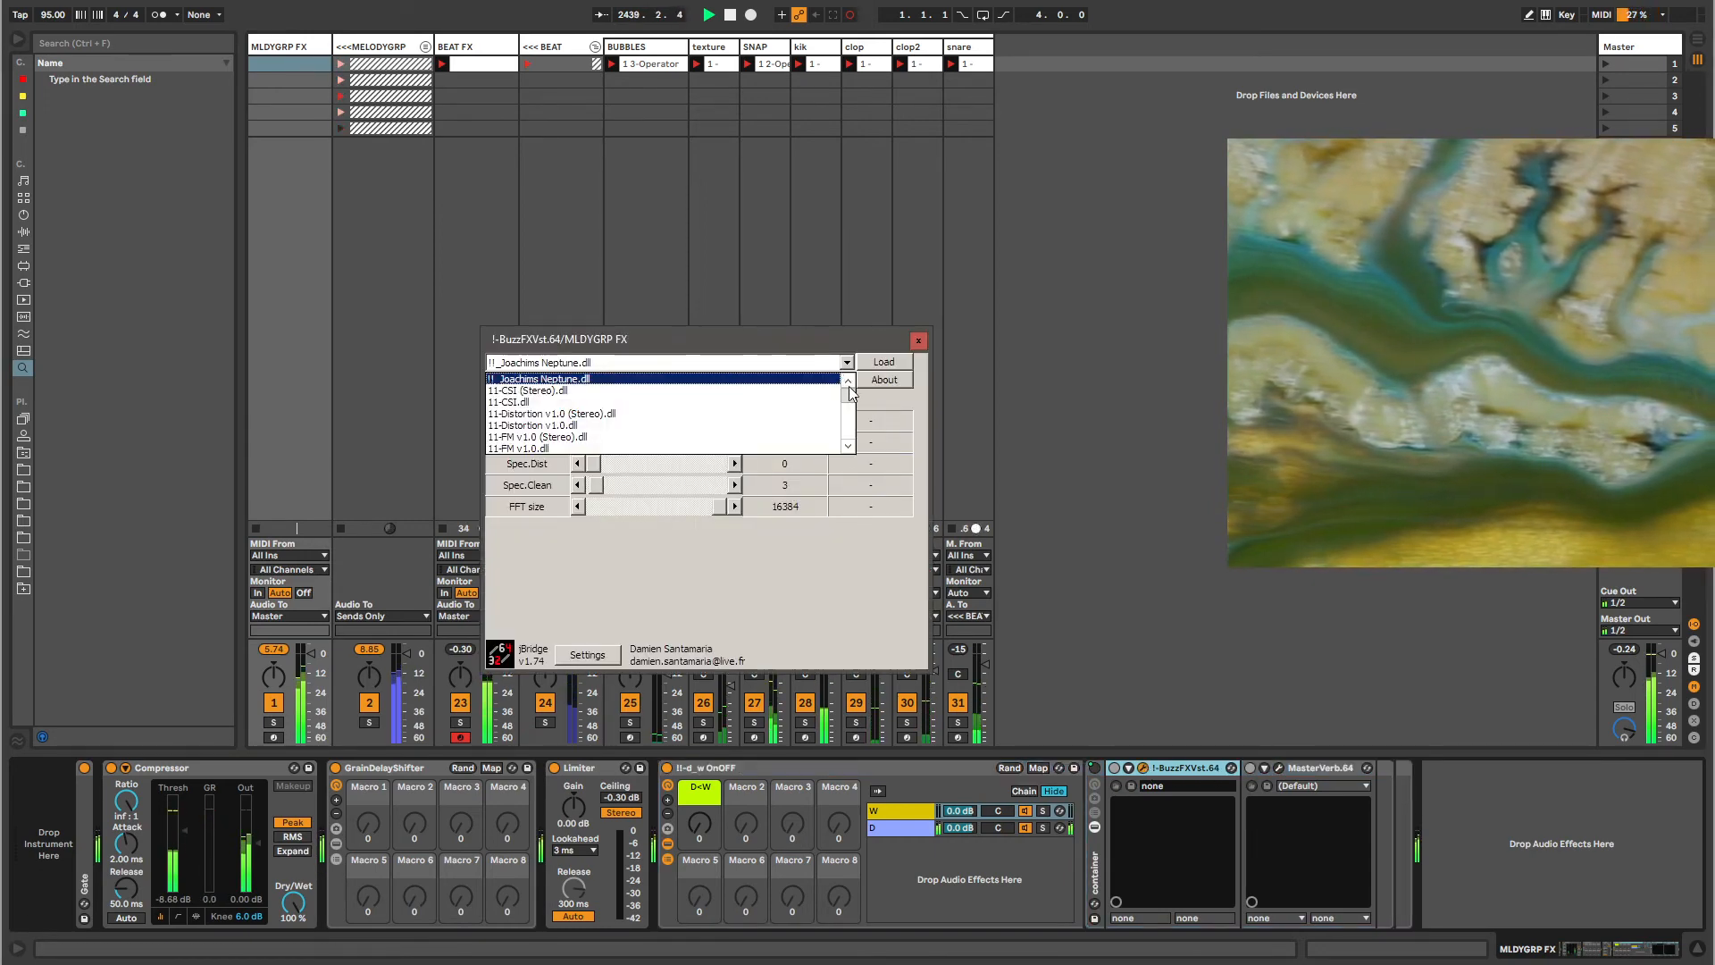
mouse_move(849, 393)
mouse_down()
mouse_move(856, 445)
mouse_move(849, 399)
mouse_up()
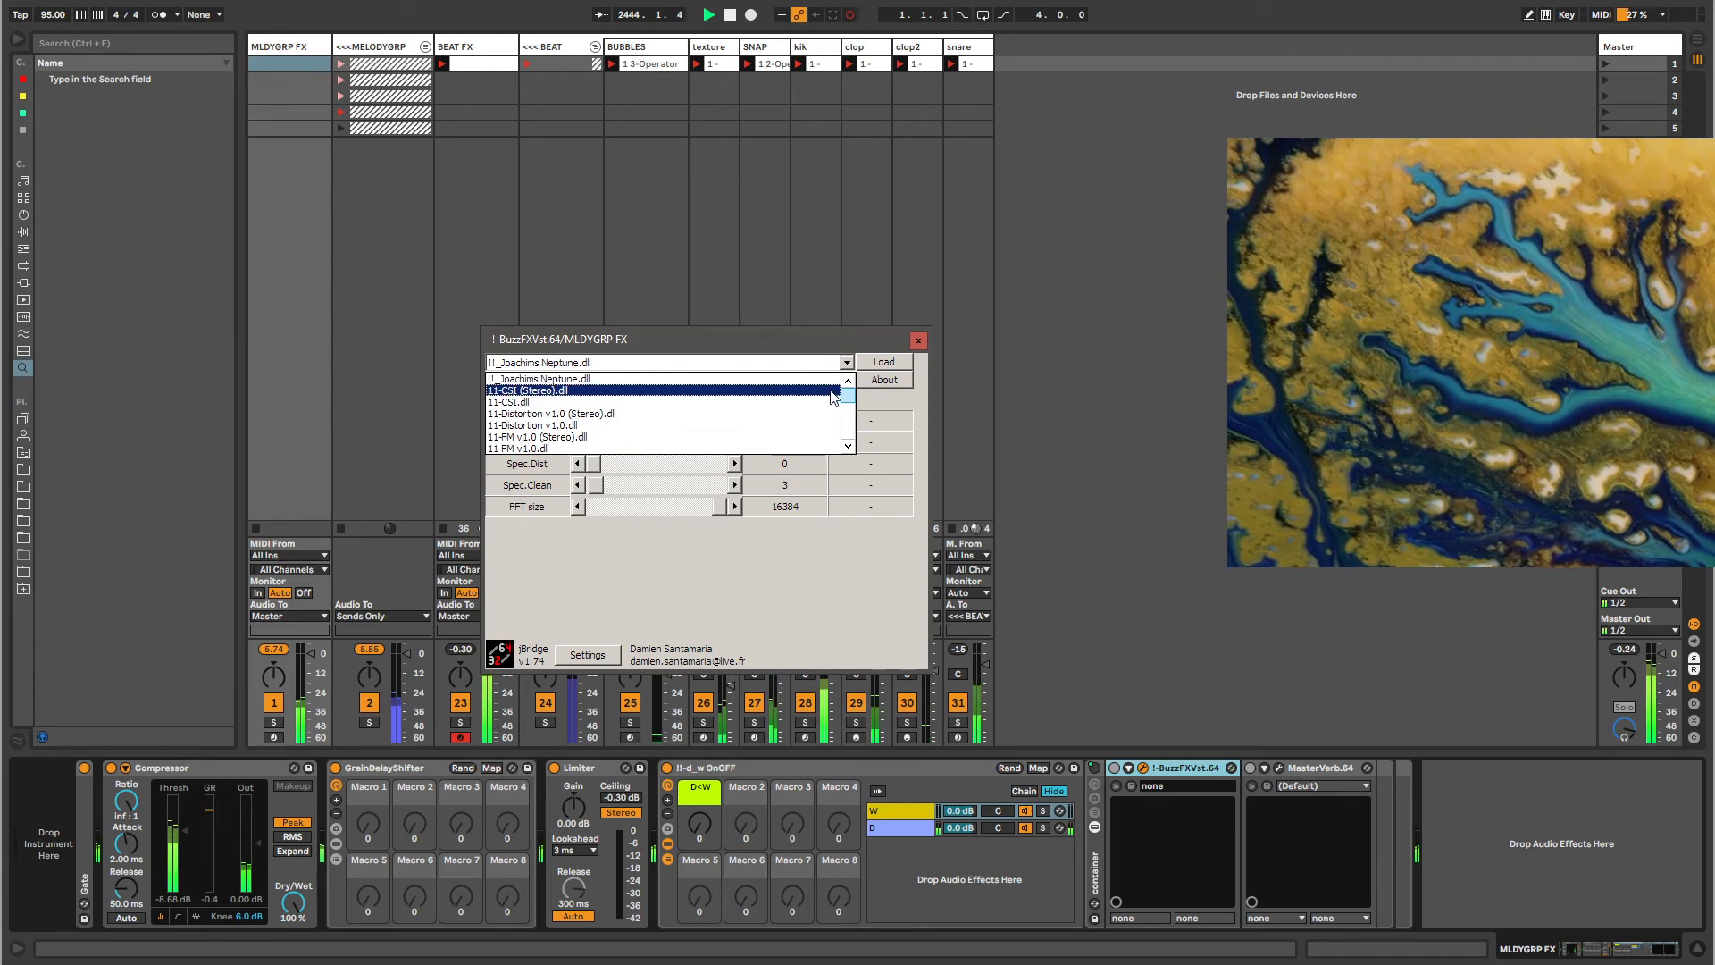
scroll(740, 422, down, 1)
scroll(740, 421, down, 4)
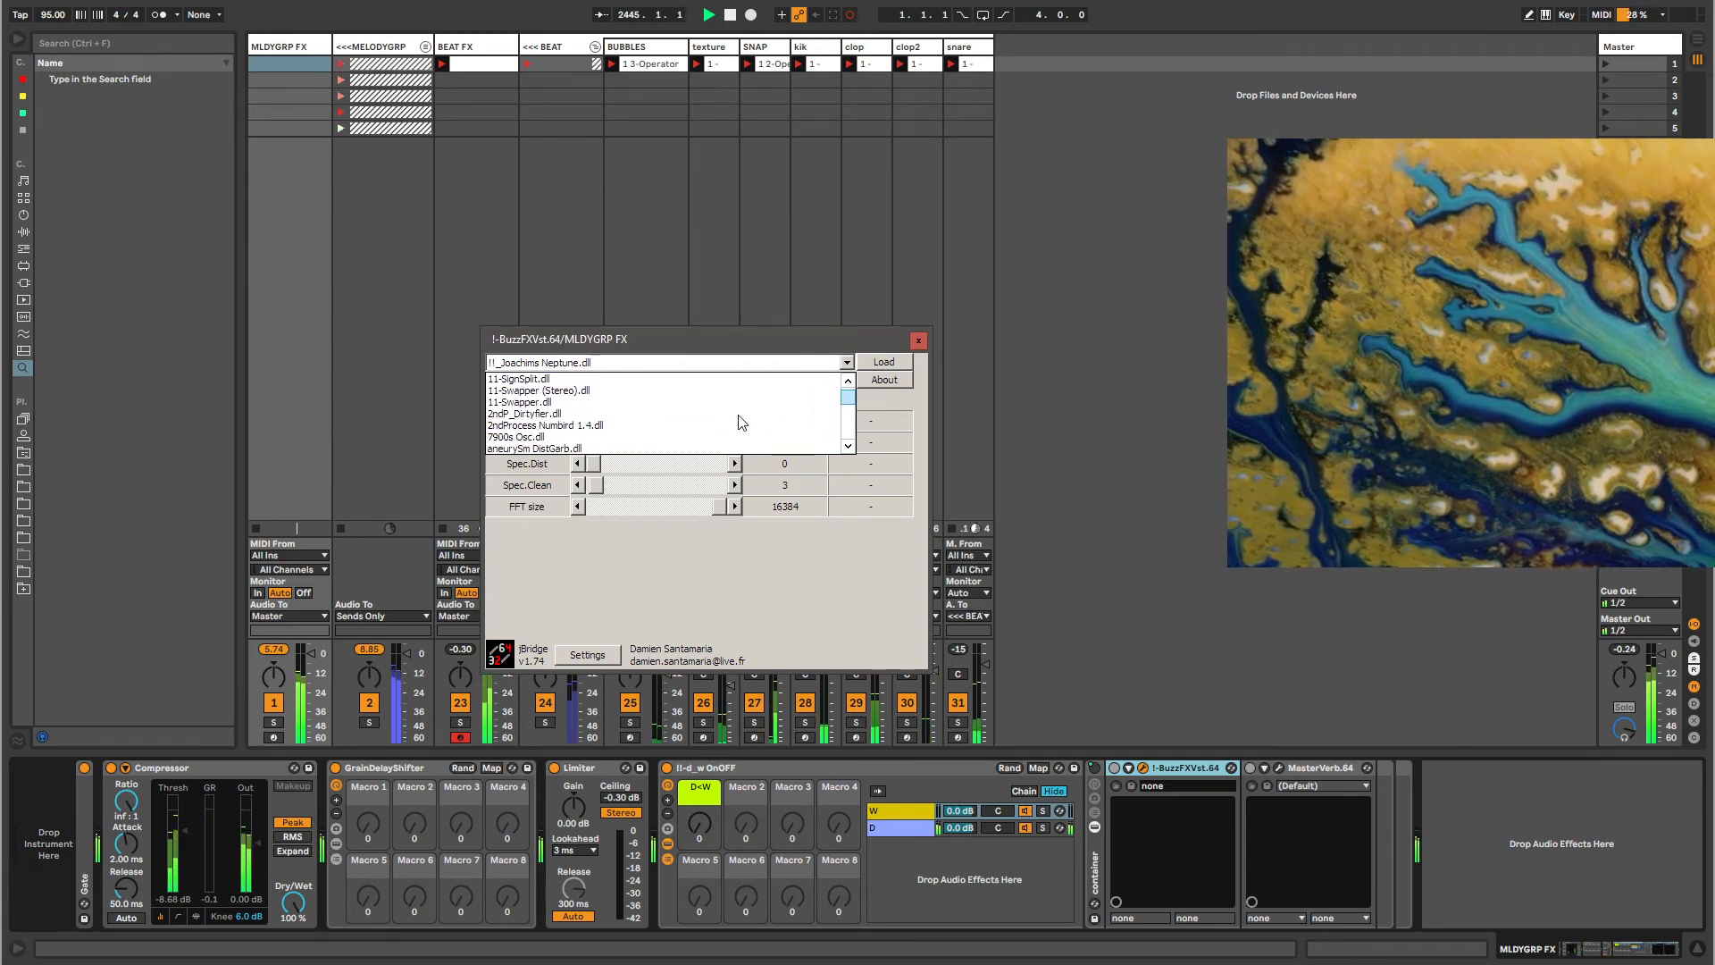
scroll(740, 421, down, 2)
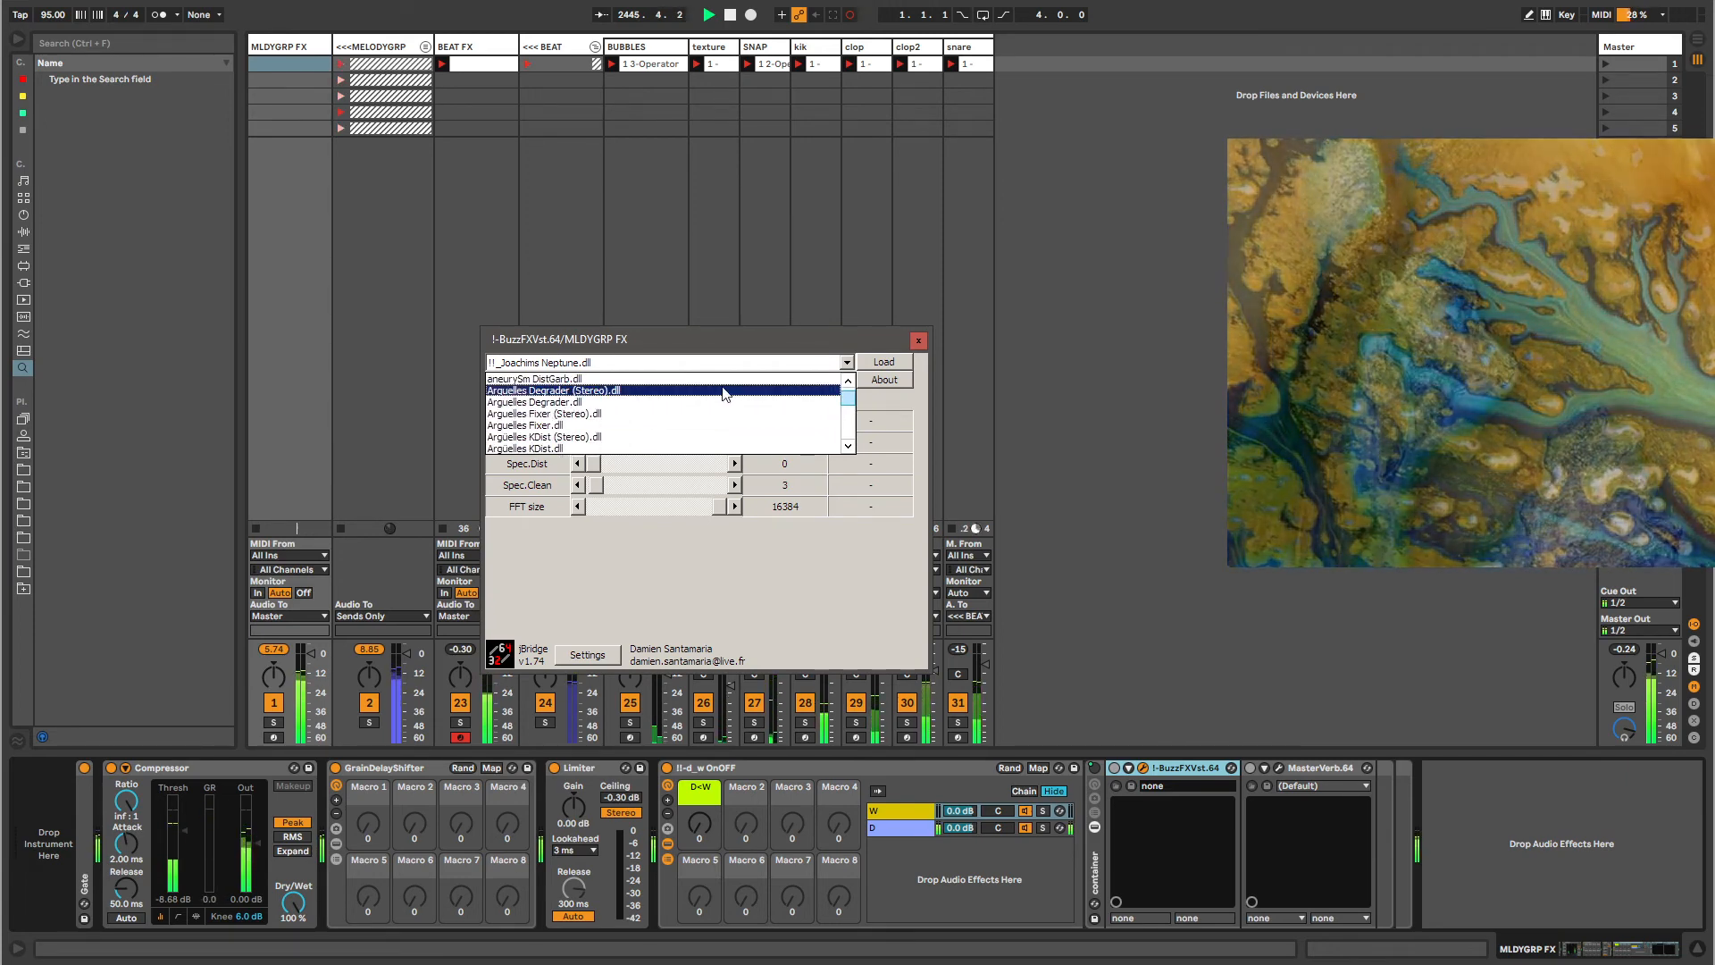
drag(849, 397, 853, 426)
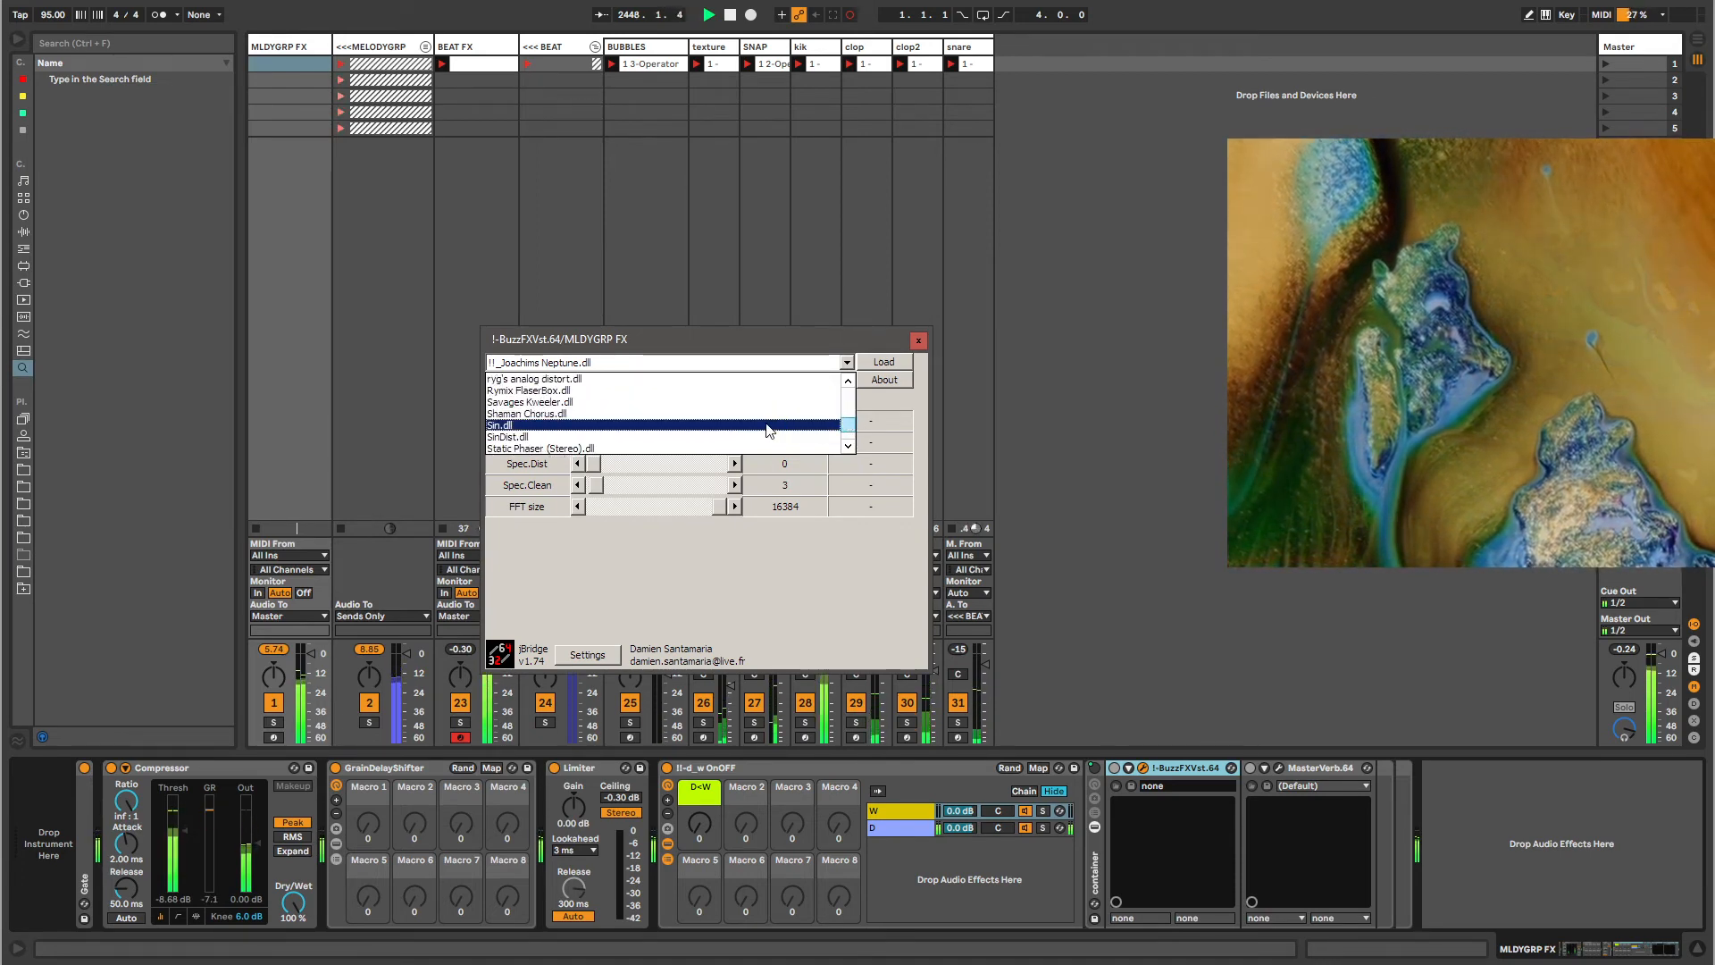
click(917, 345)
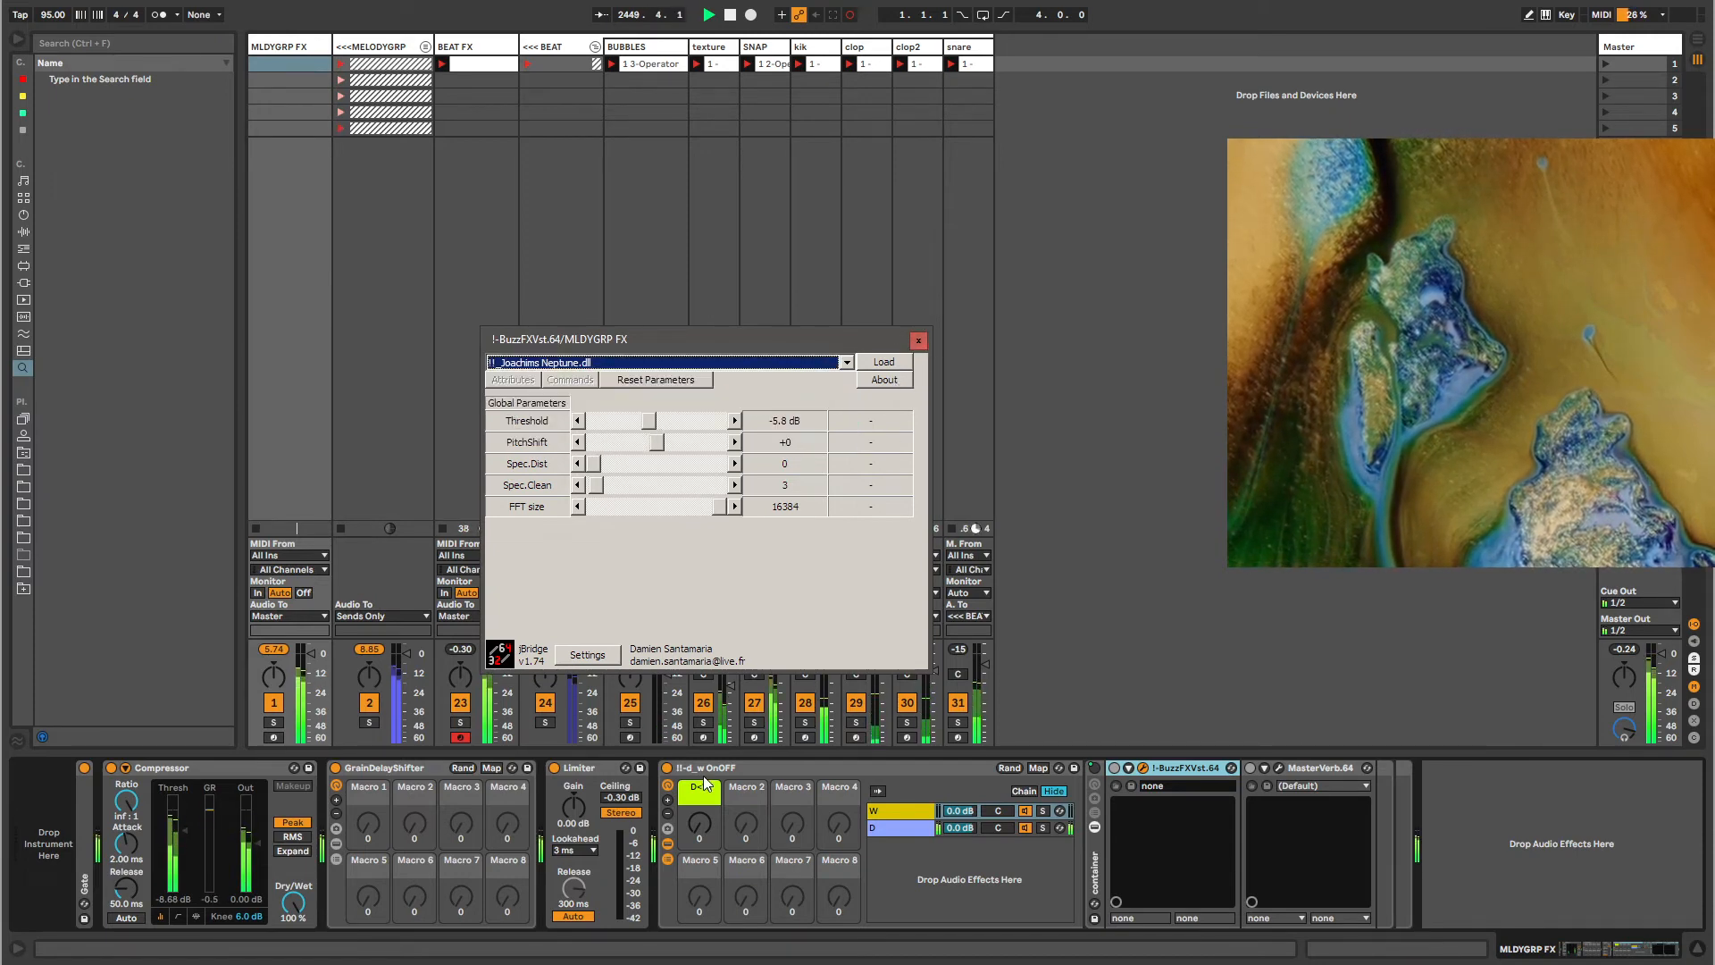
click(918, 341)
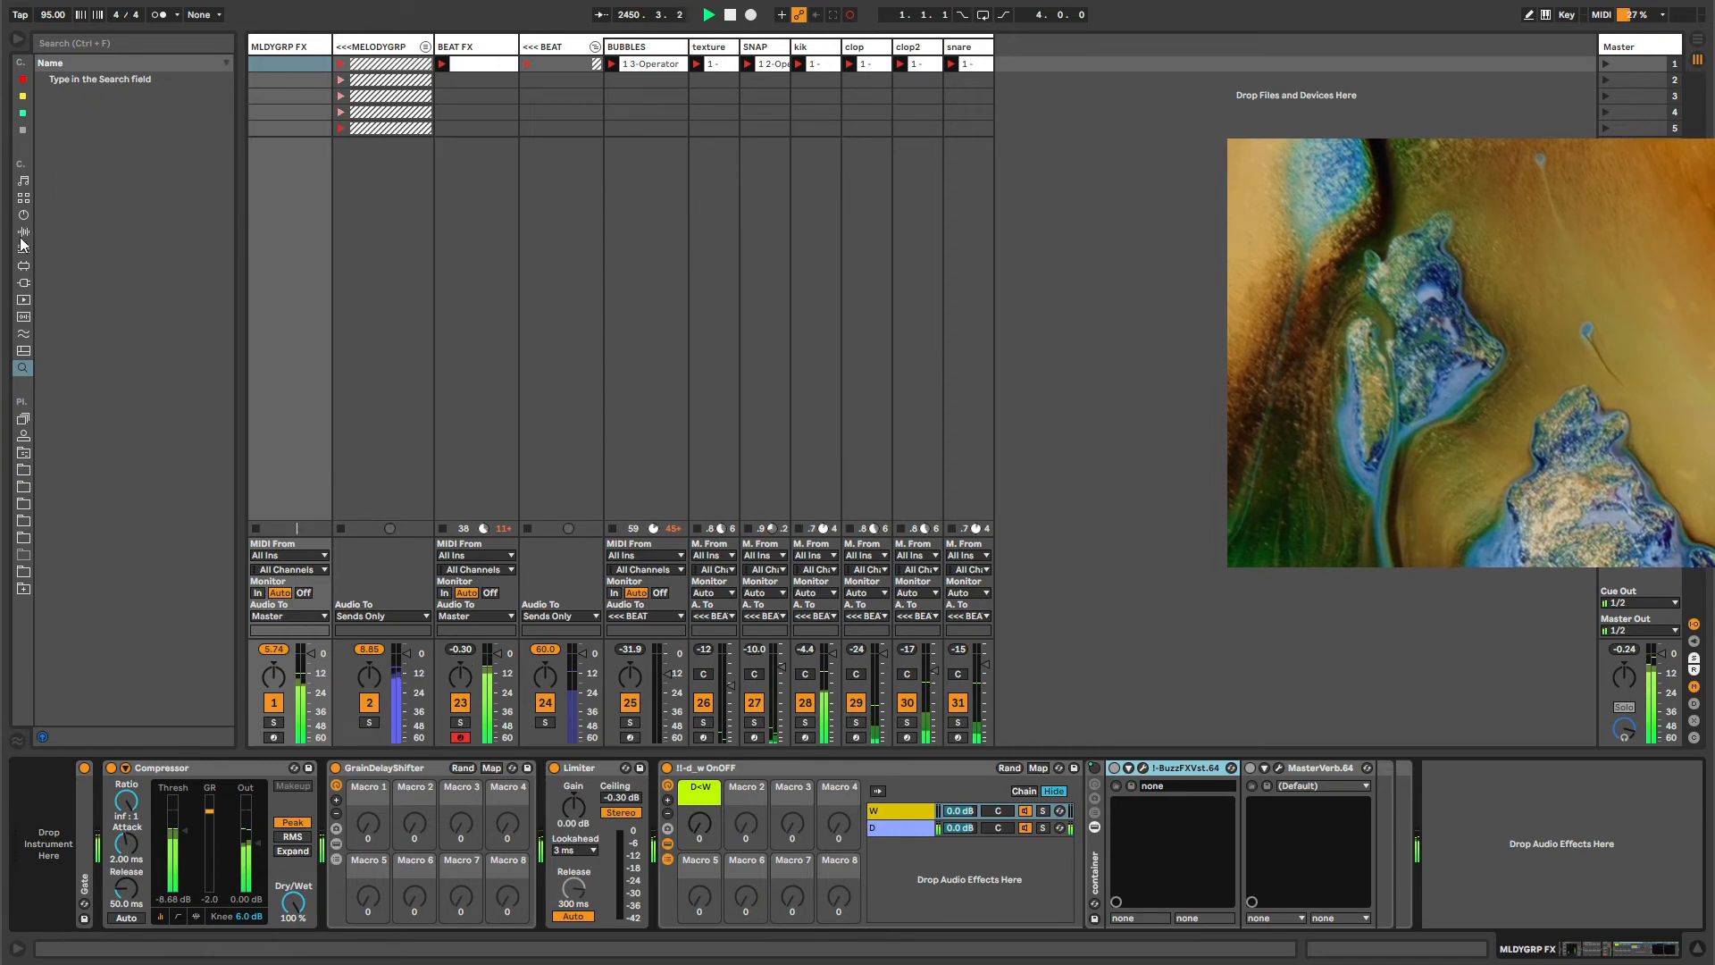
Set the D<W macro to 68 on the dry/wet rack that holds BuzzFXVst and MasterVerb.
drag(701, 824, 701, 763)
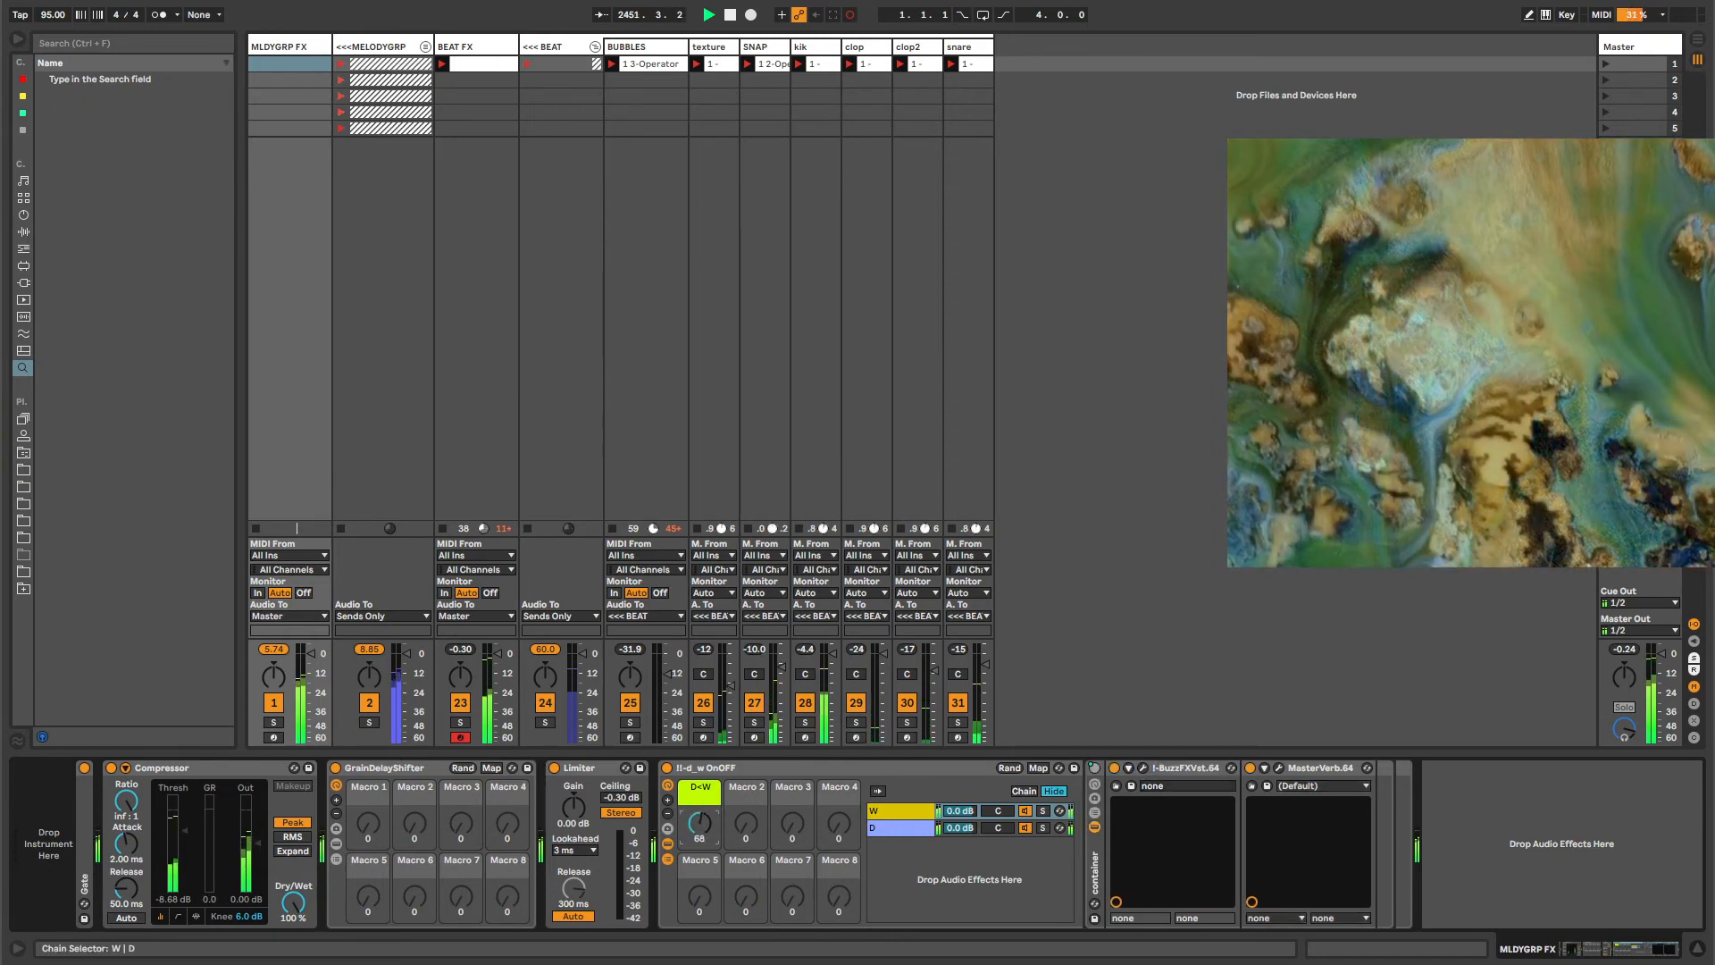
click(1162, 768)
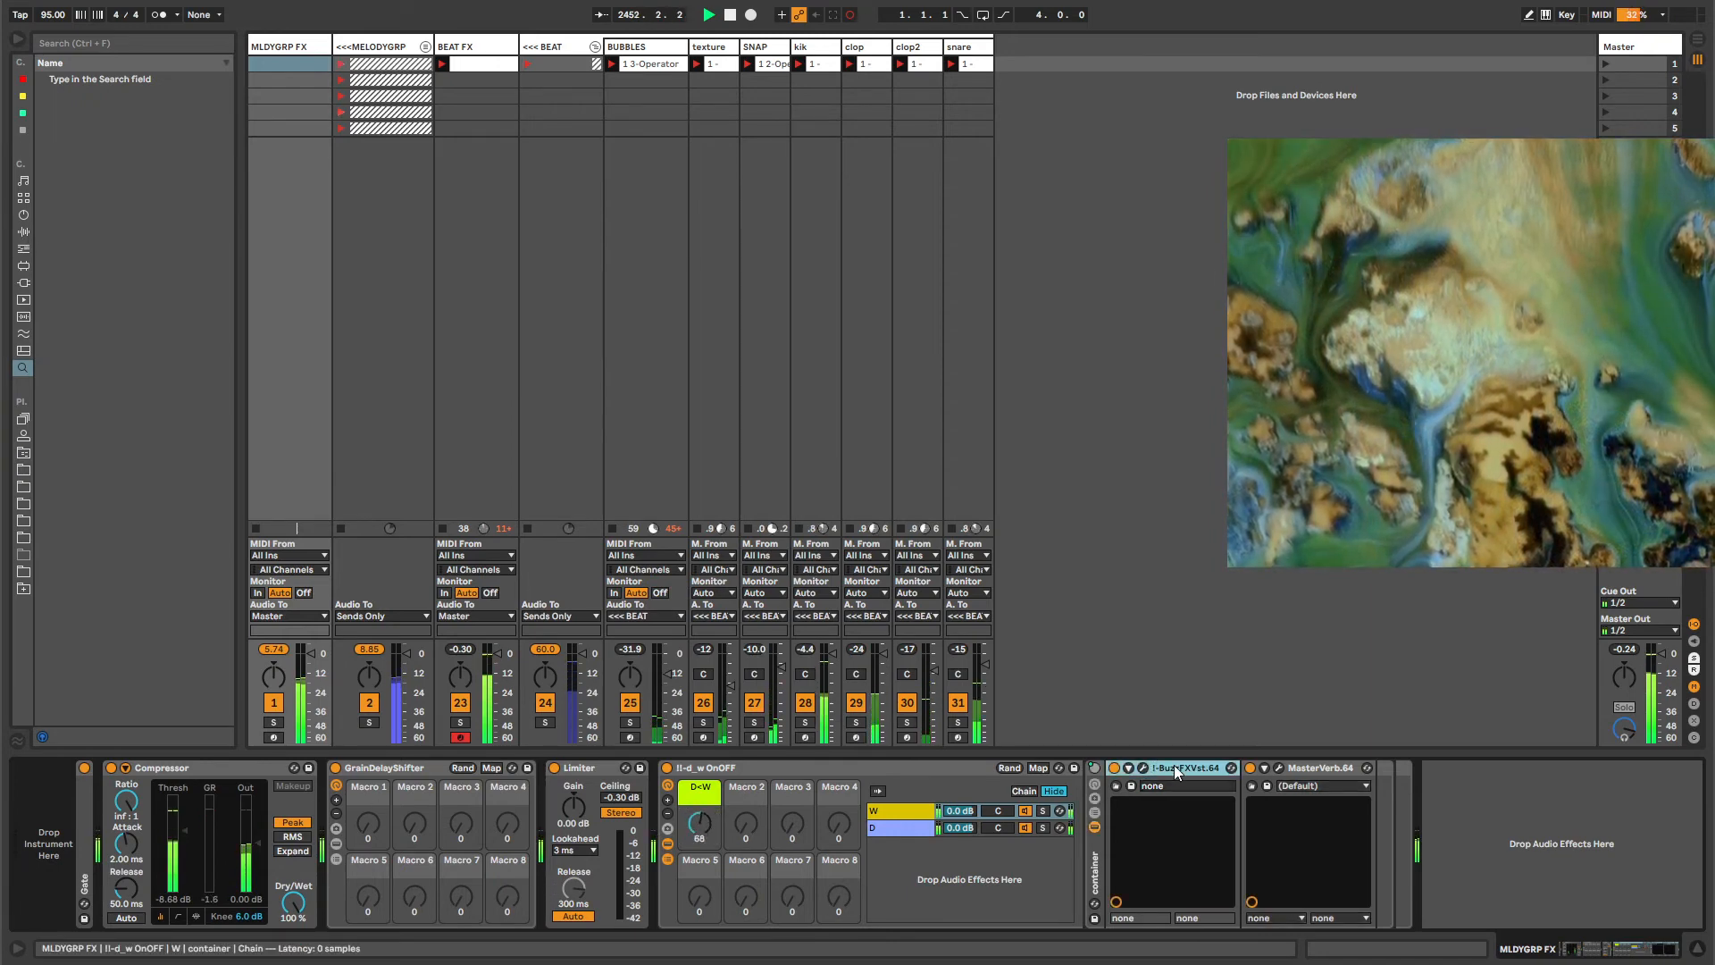
Add the zzub-Halyverb.adg rack from the Utilities audio effects after the dry/wet rack, with D<W at 59 and Reverb time at 74.
click(24, 234)
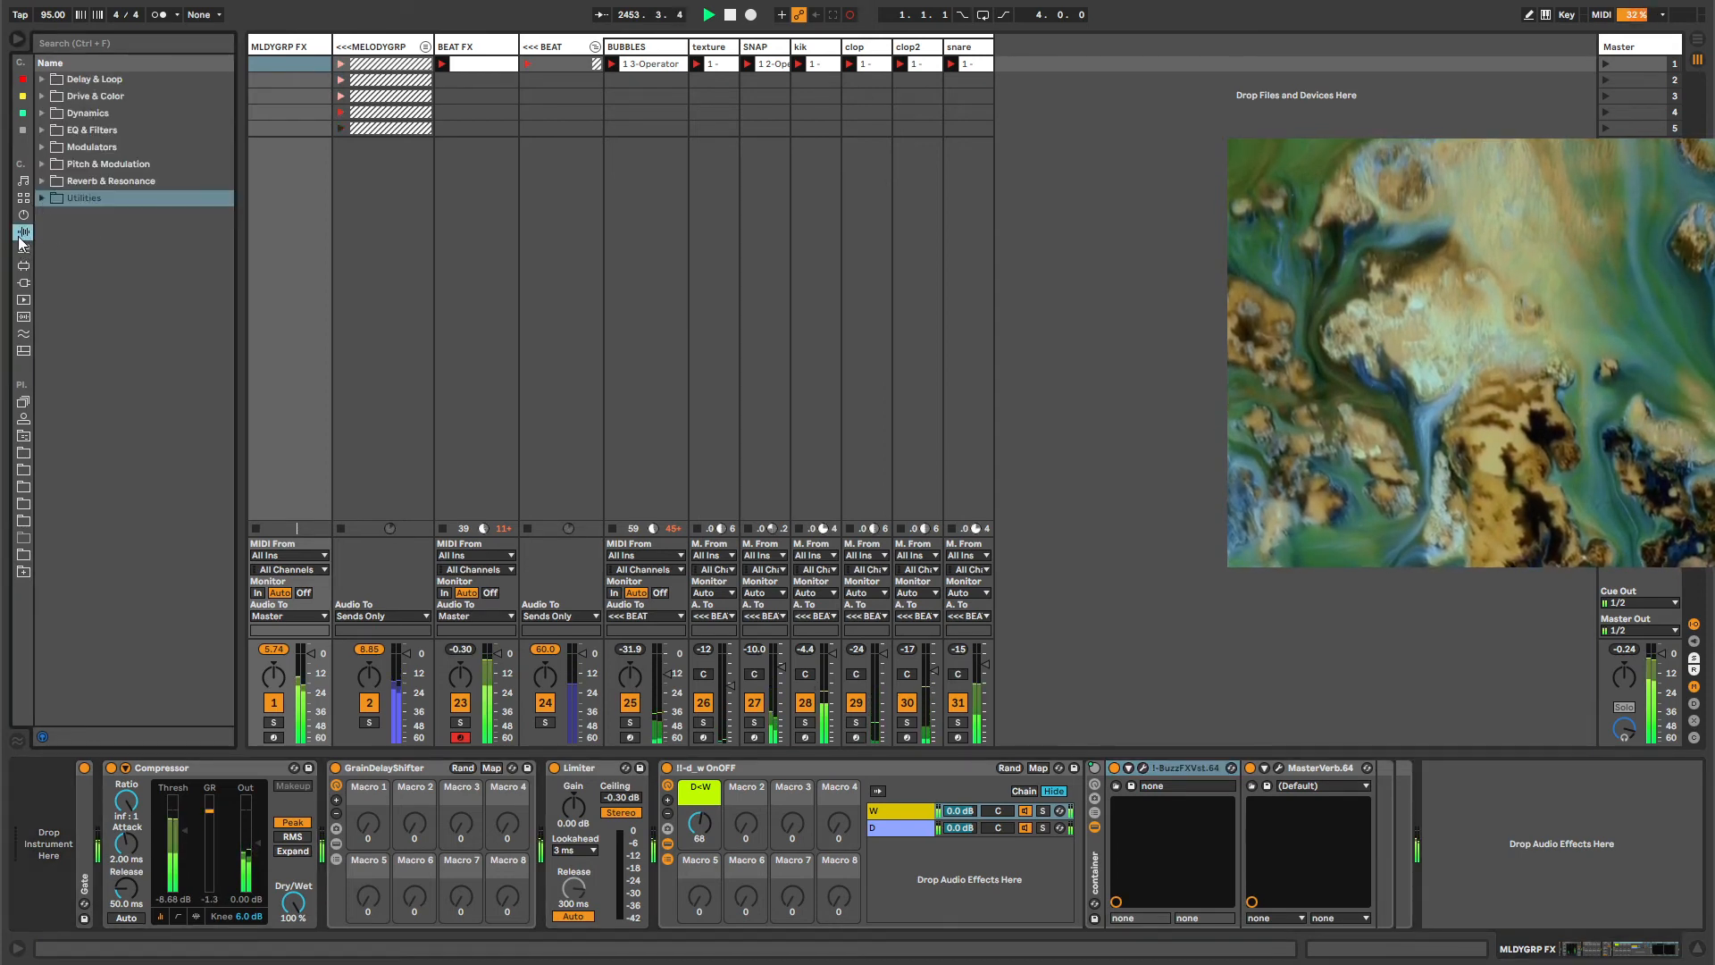
click(24, 248)
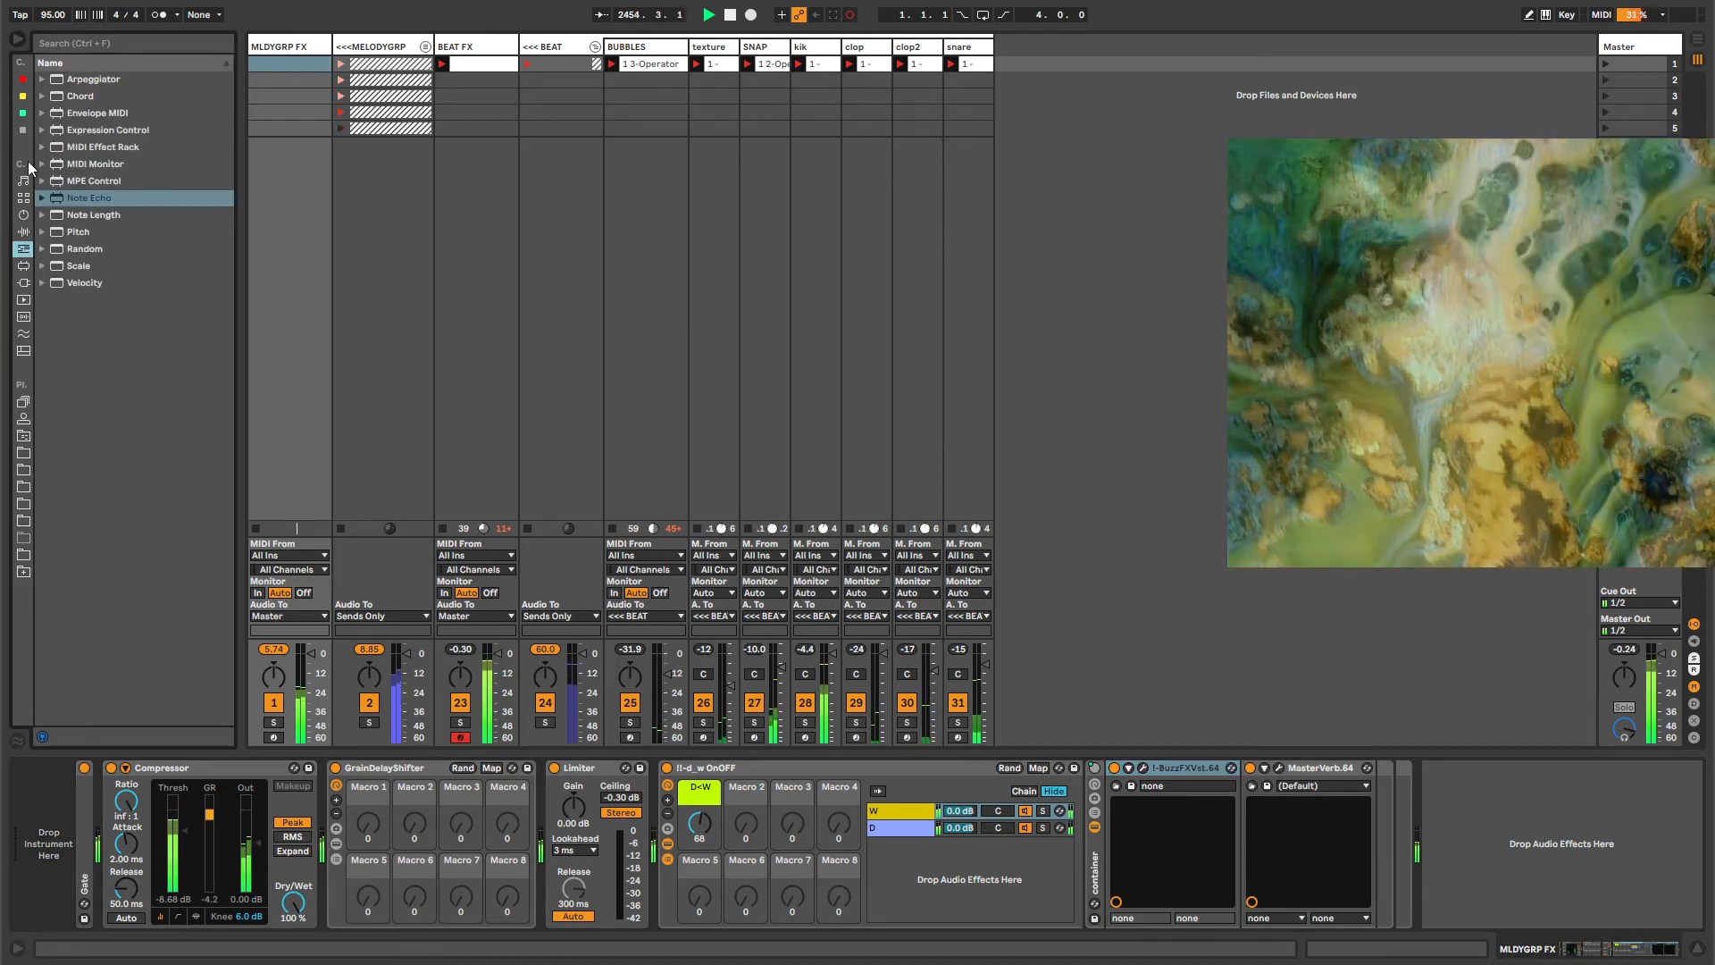
click(24, 234)
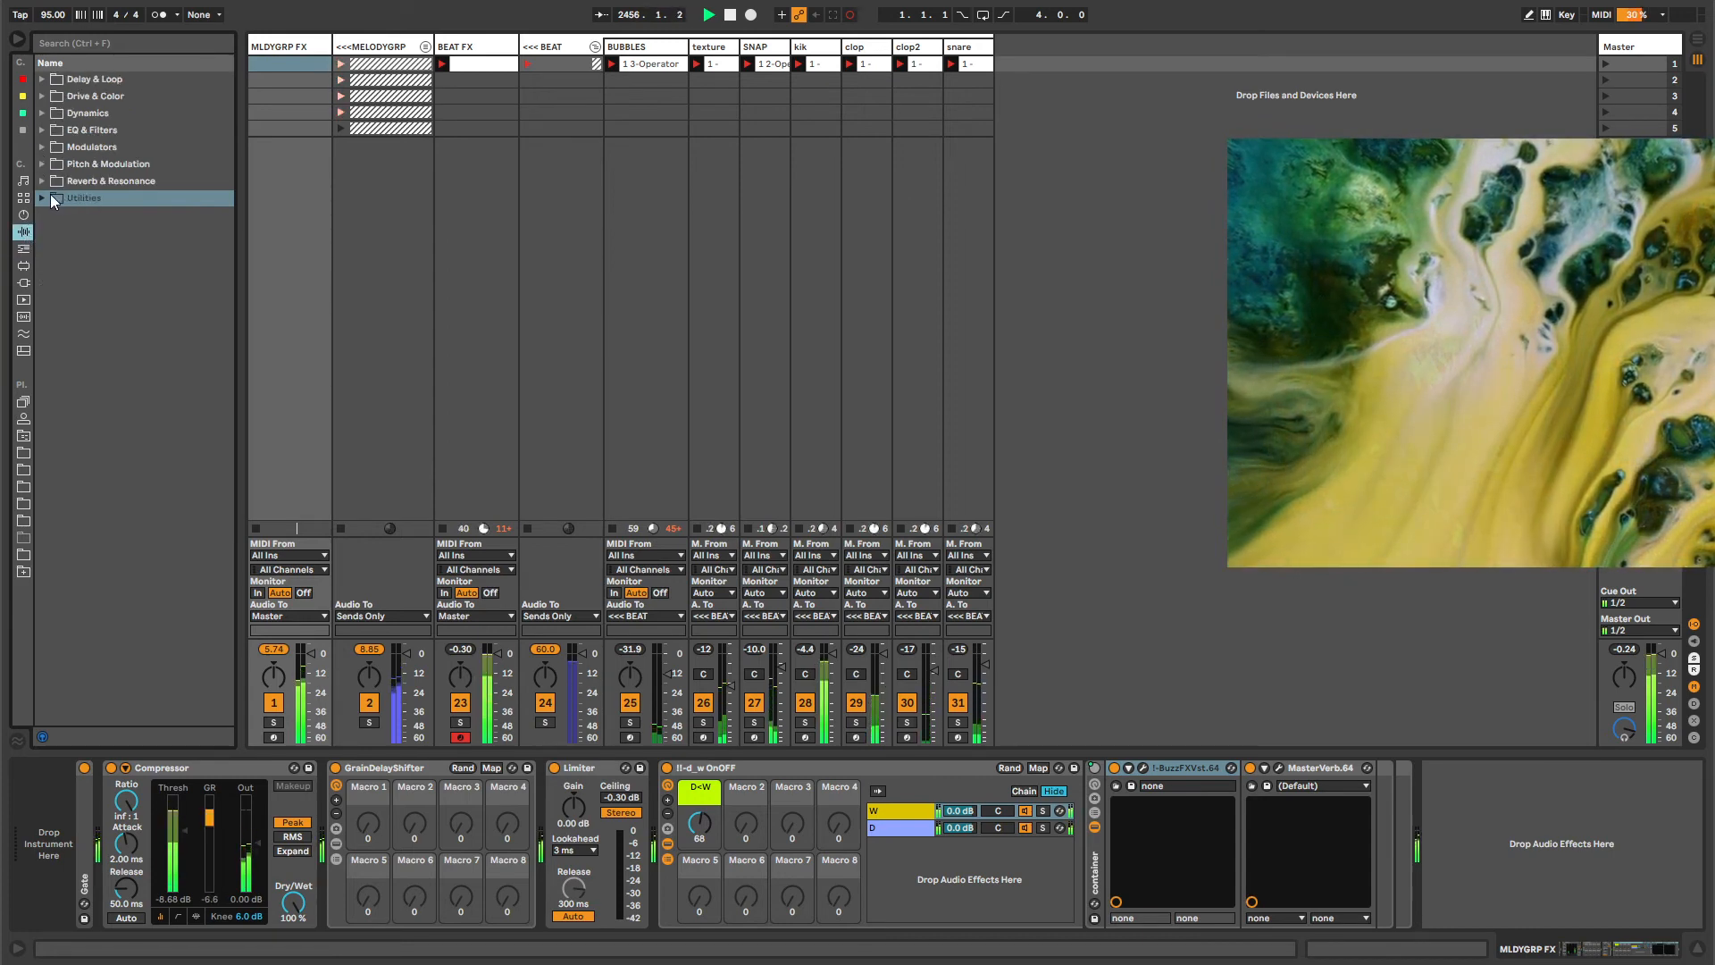
click(45, 197)
click(53, 214)
drag(229, 217, 269, 624)
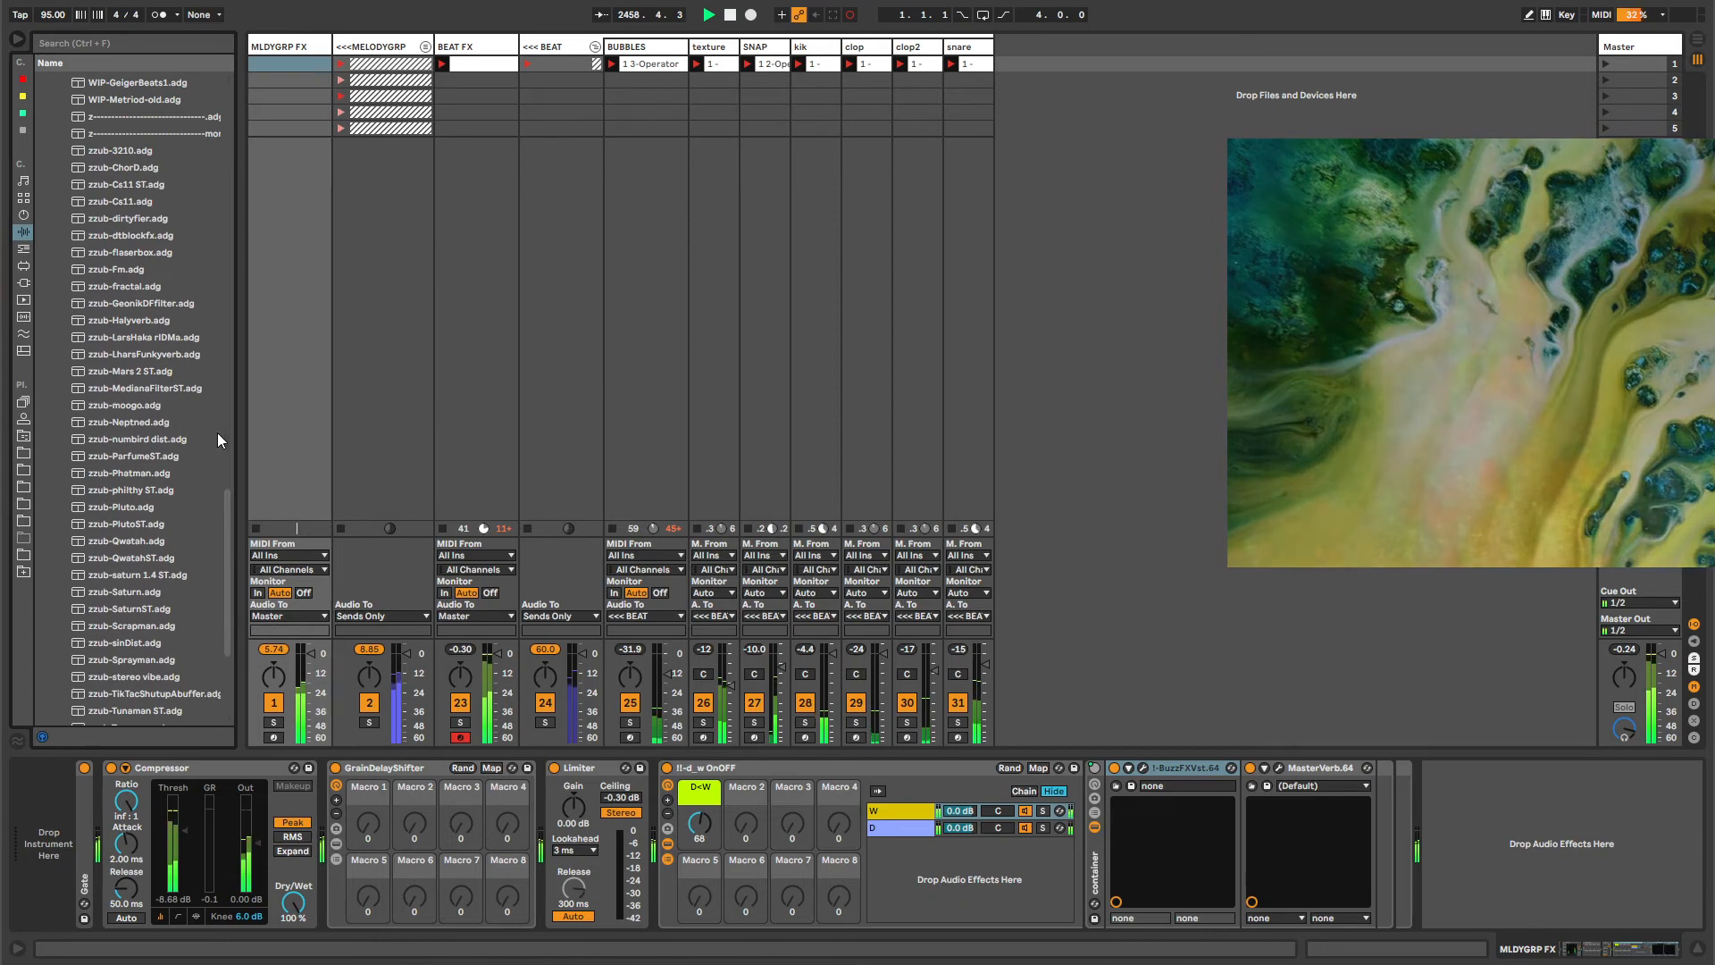
click(126, 320)
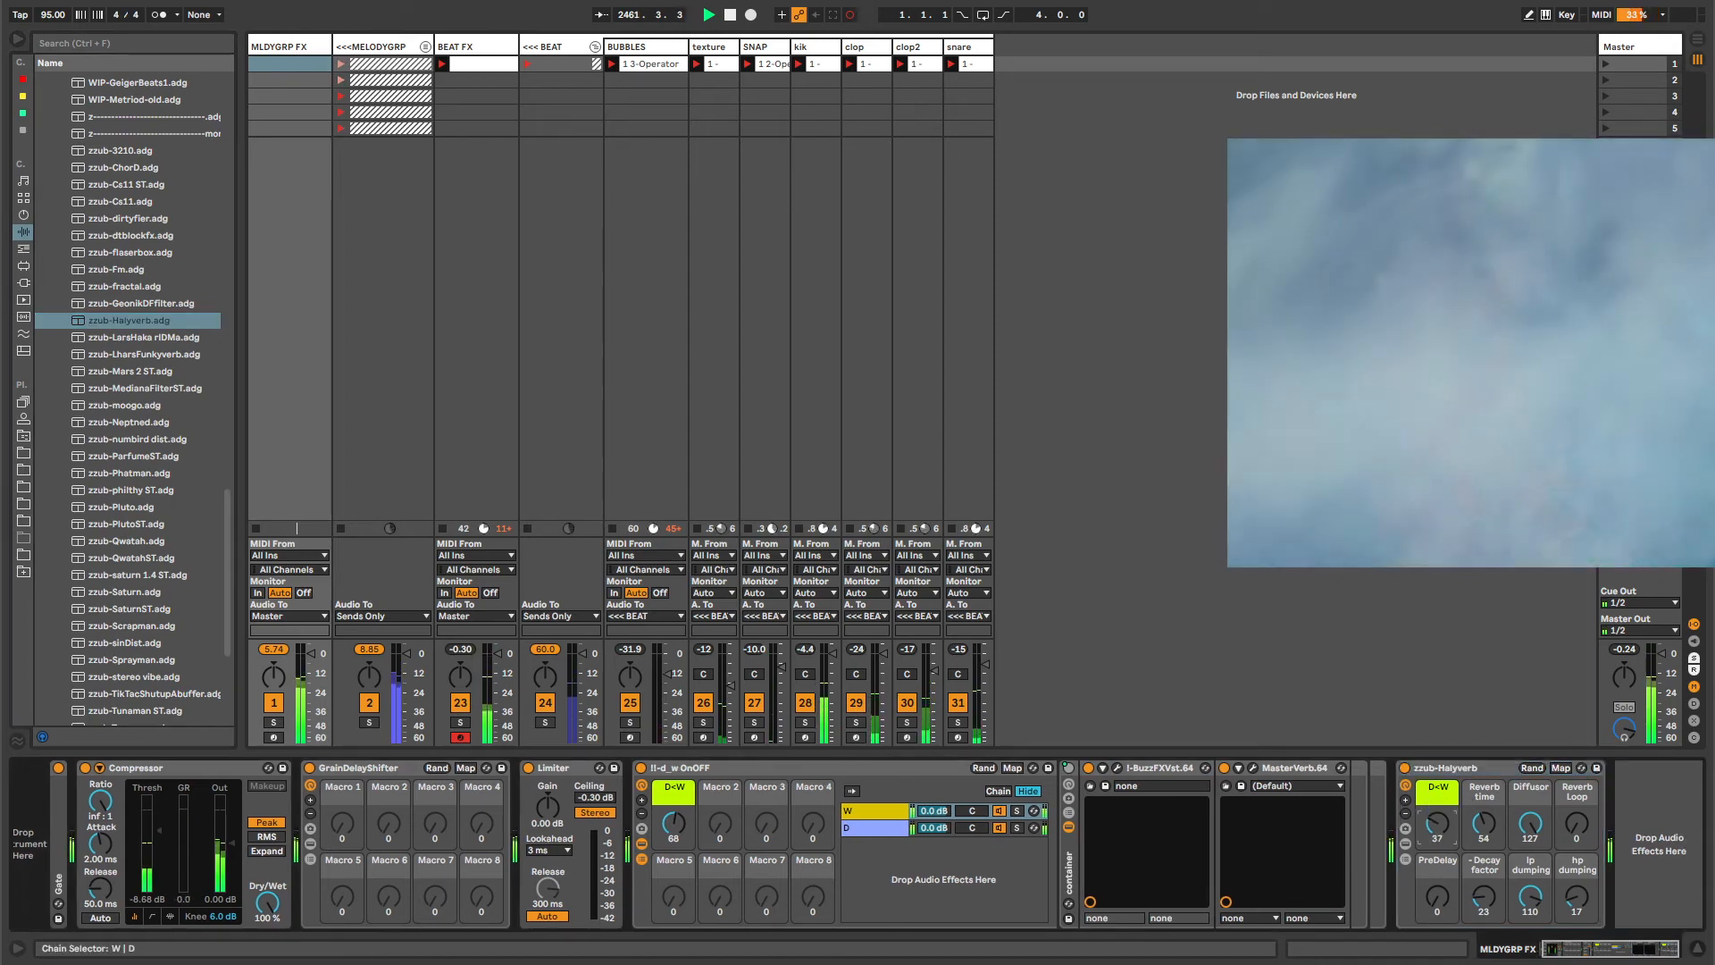
drag(1469, 802, 1469, 748)
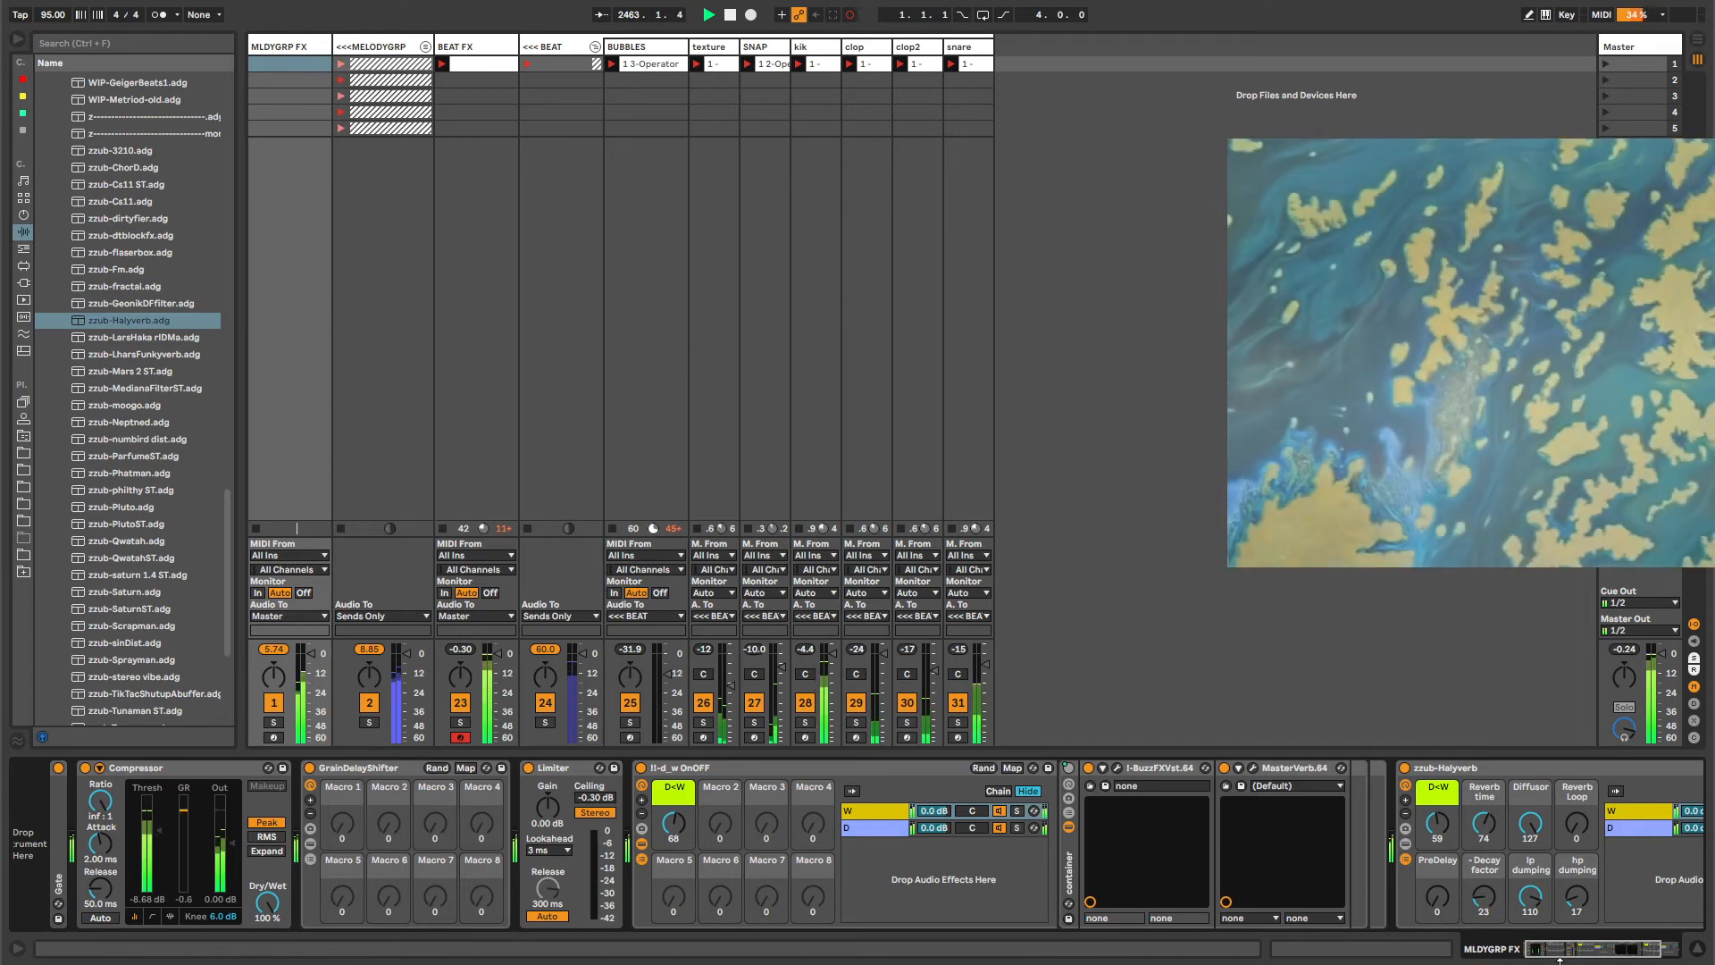
Examine the MUX plugin inside the zzub-Halyverb rack, including its modular area with the BuzzFXVst module, and close both windows.
click(1405, 860)
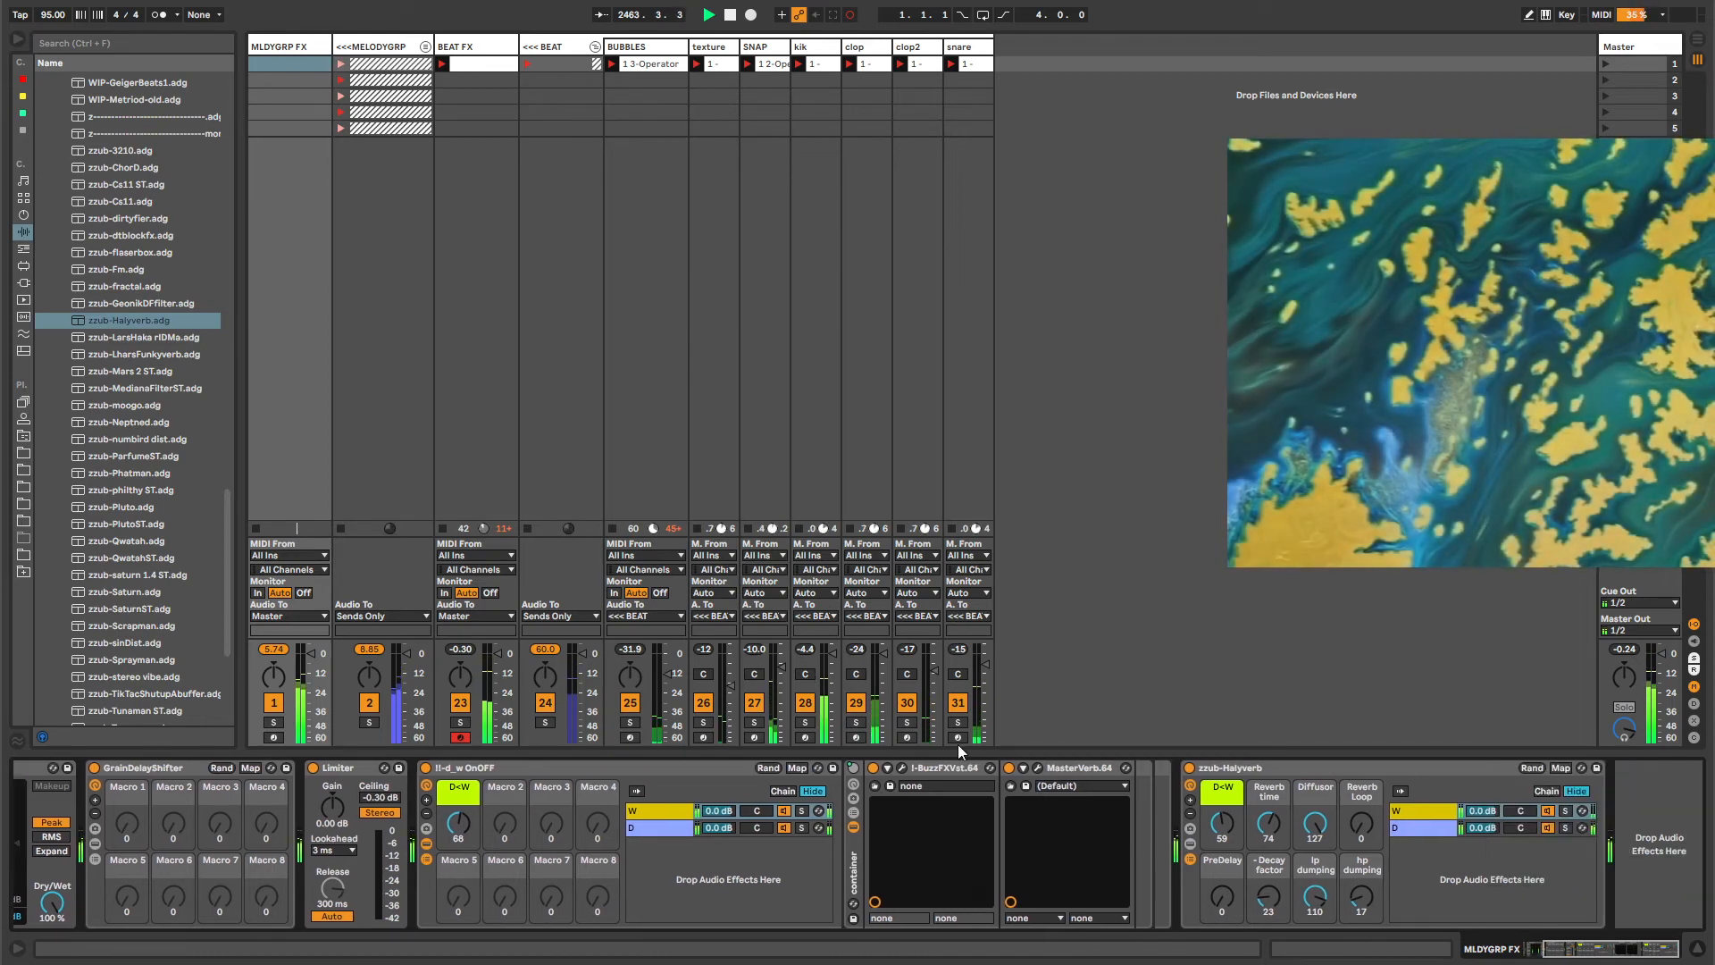
click(887, 768)
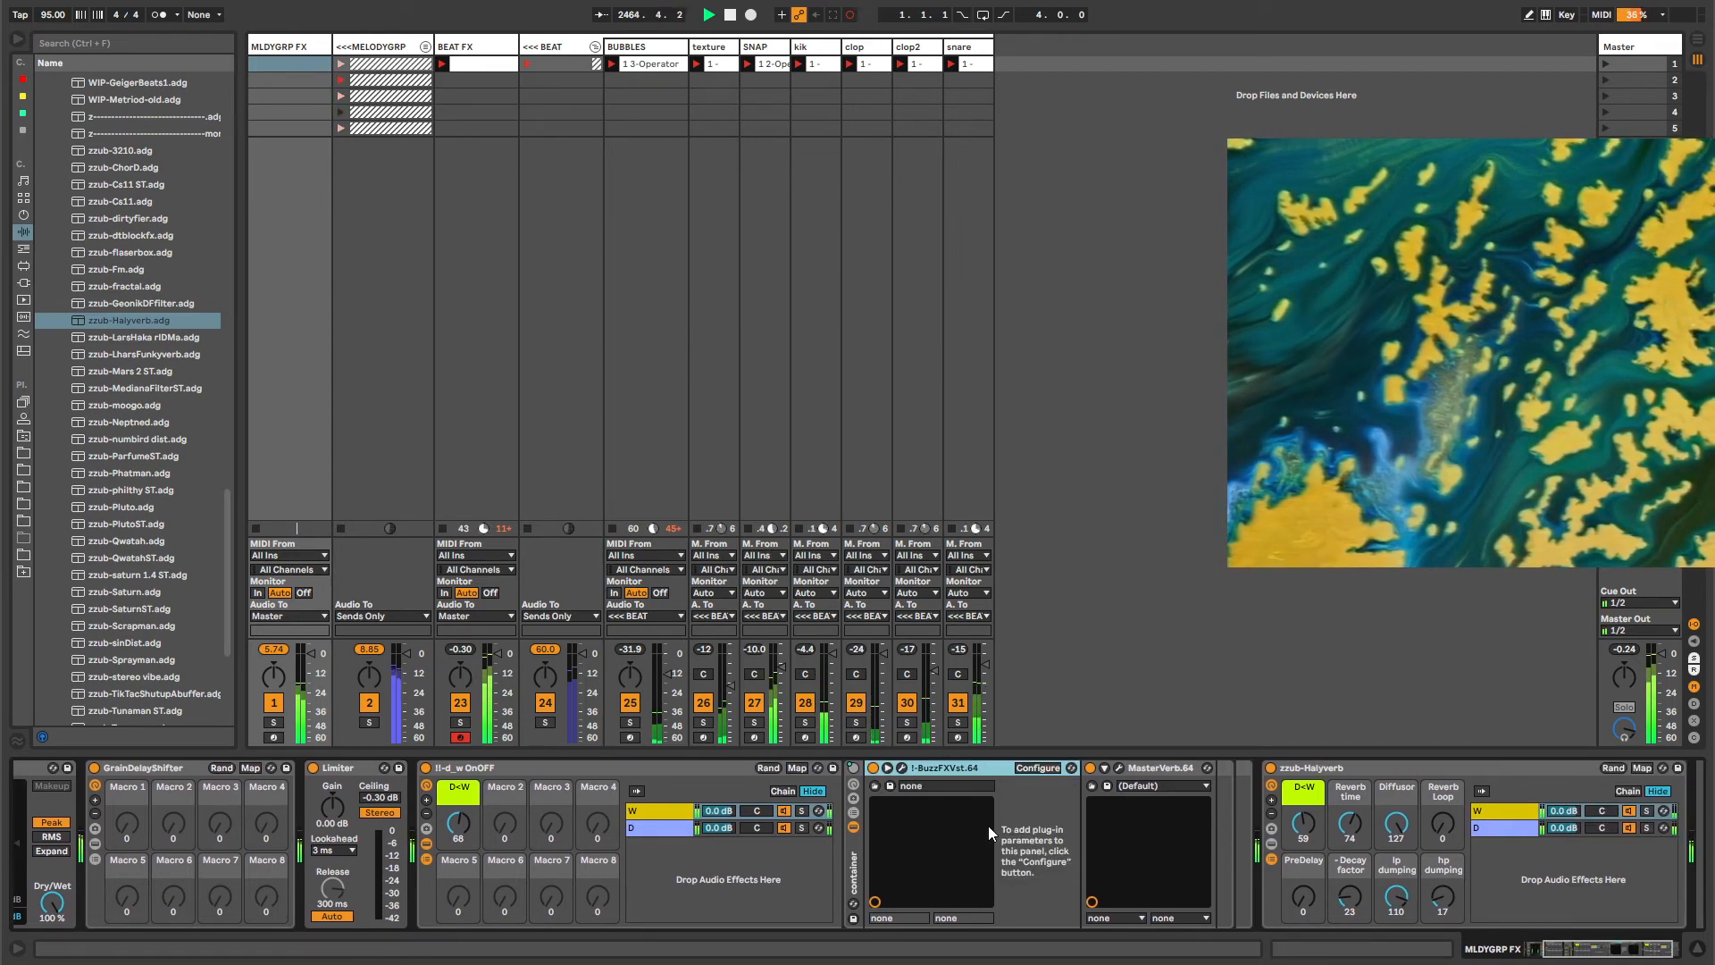
click(889, 768)
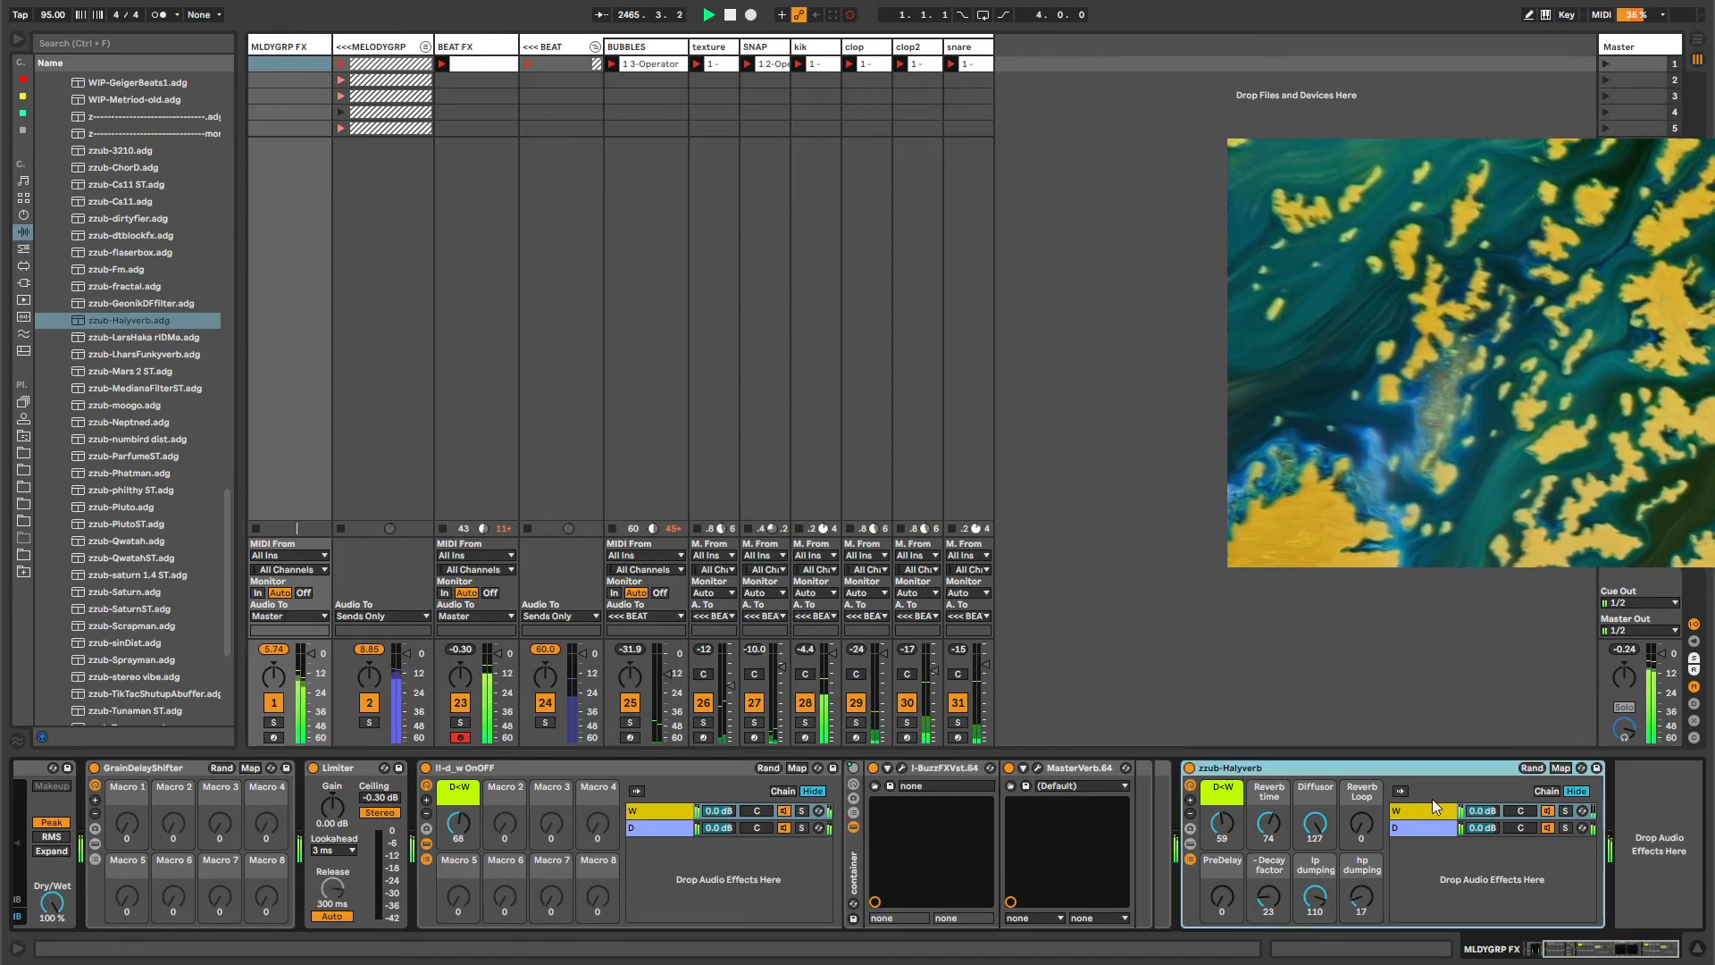
drag(1590, 949, 1619, 950)
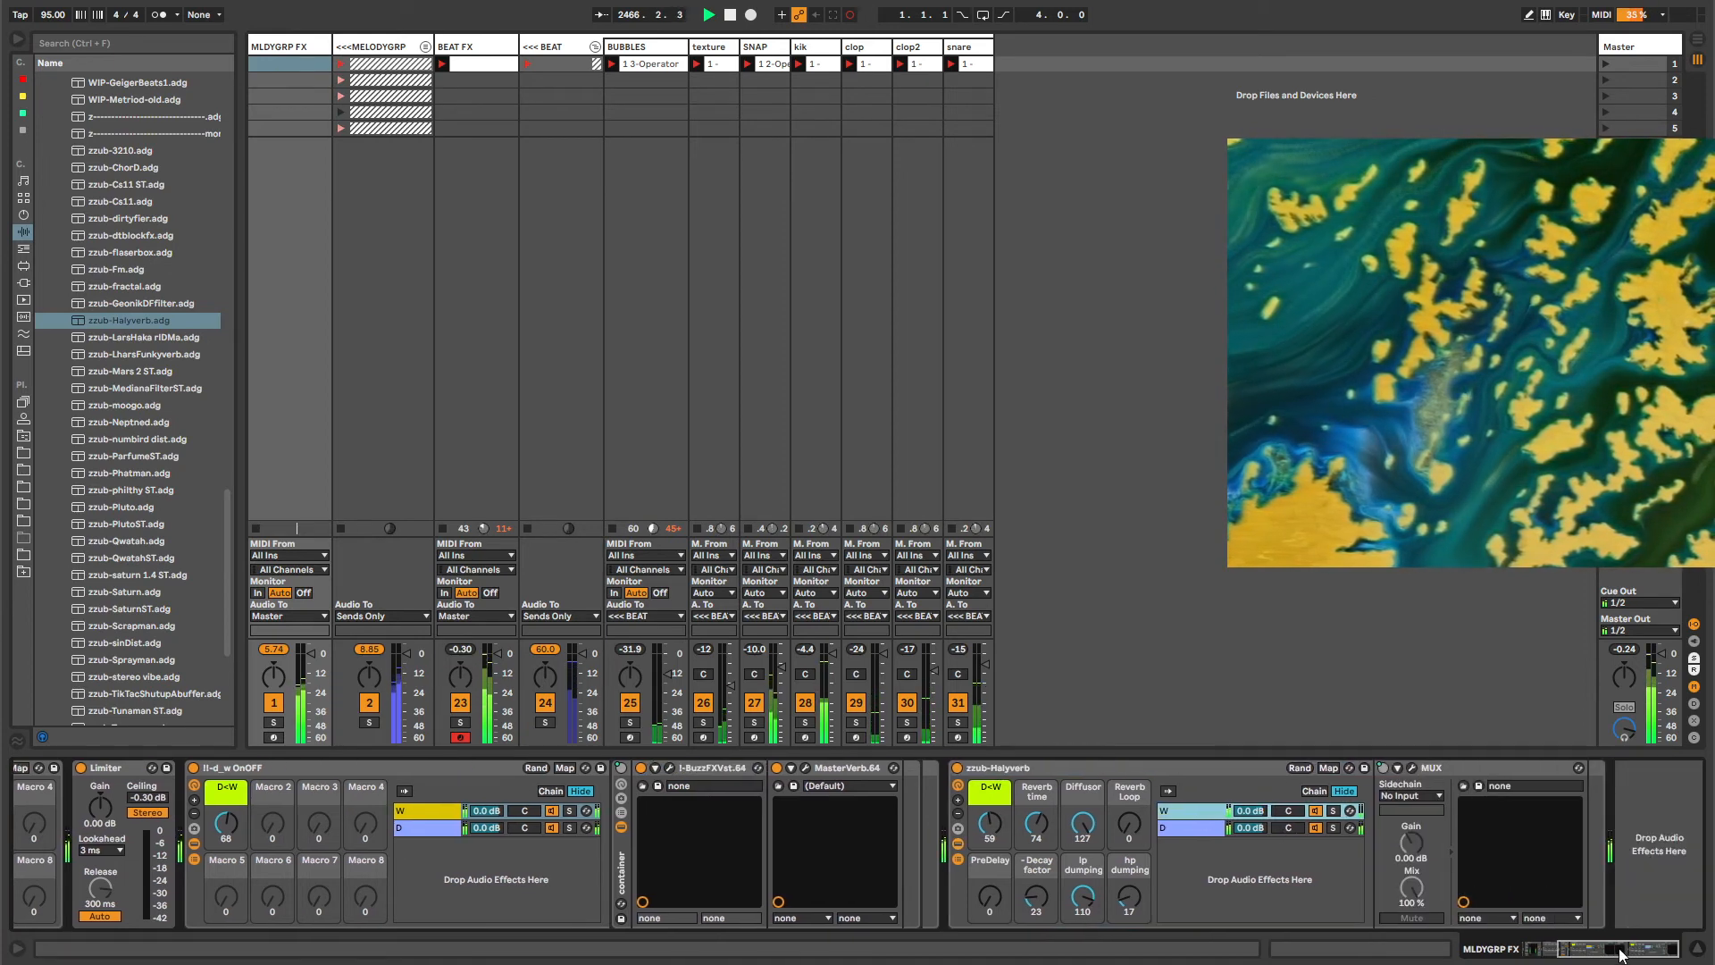
click(1472, 769)
click(1213, 769)
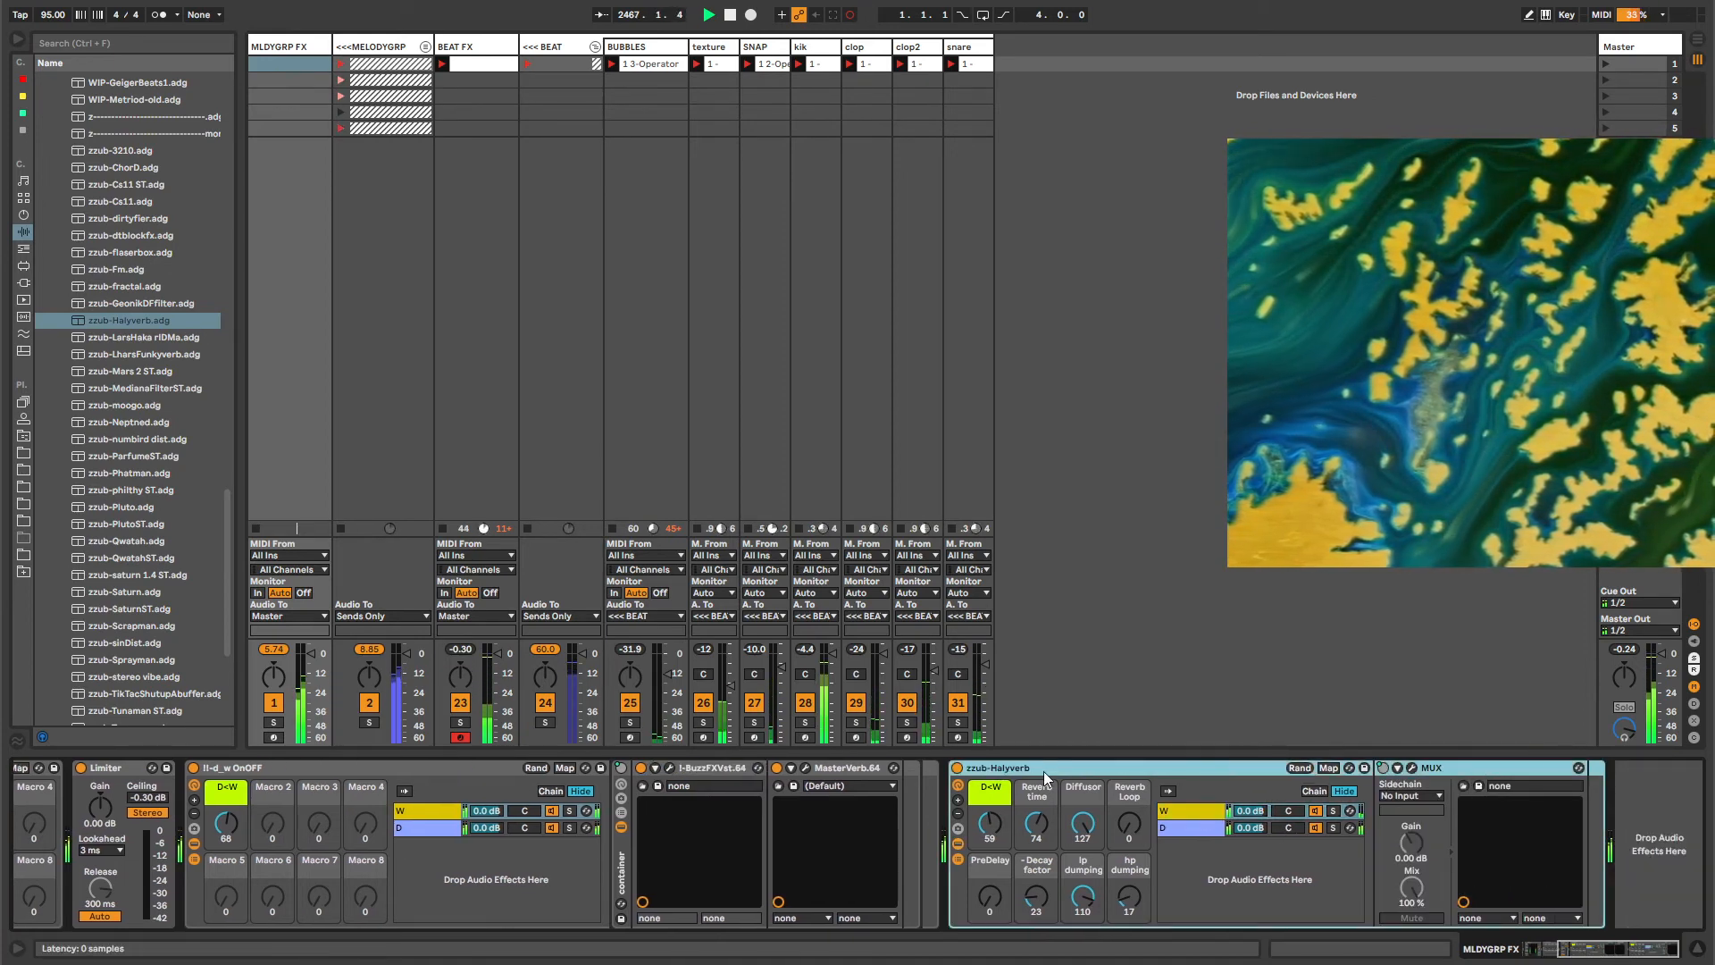
click(1450, 767)
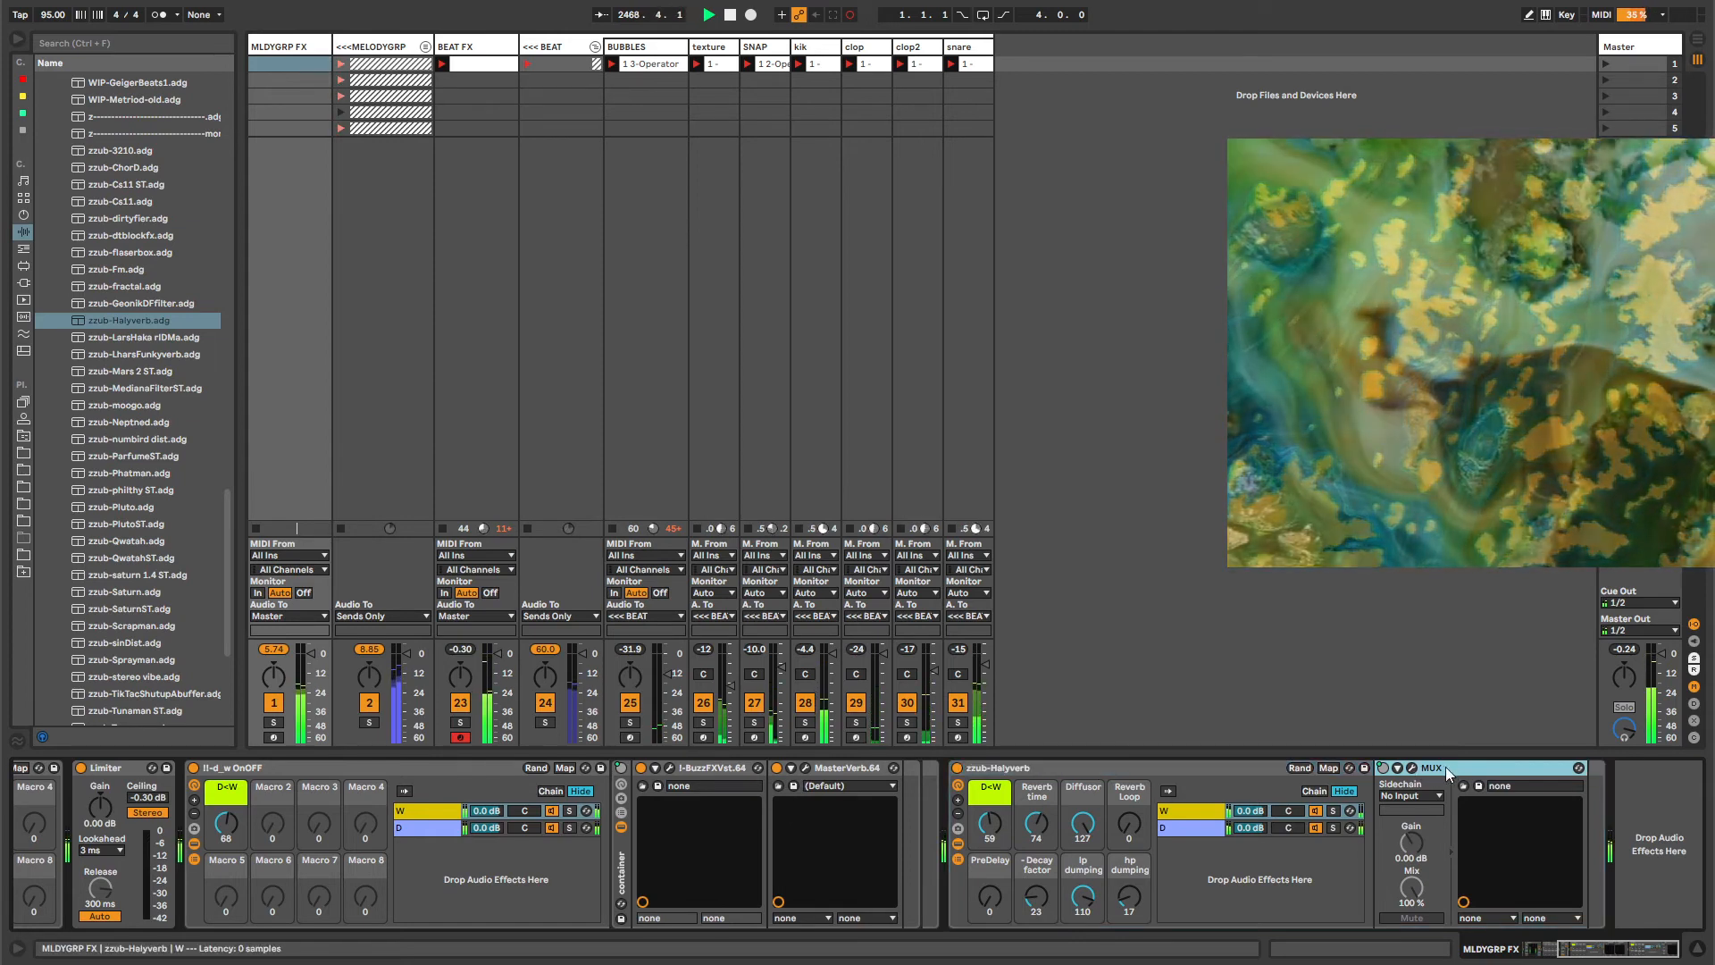
click(1411, 768)
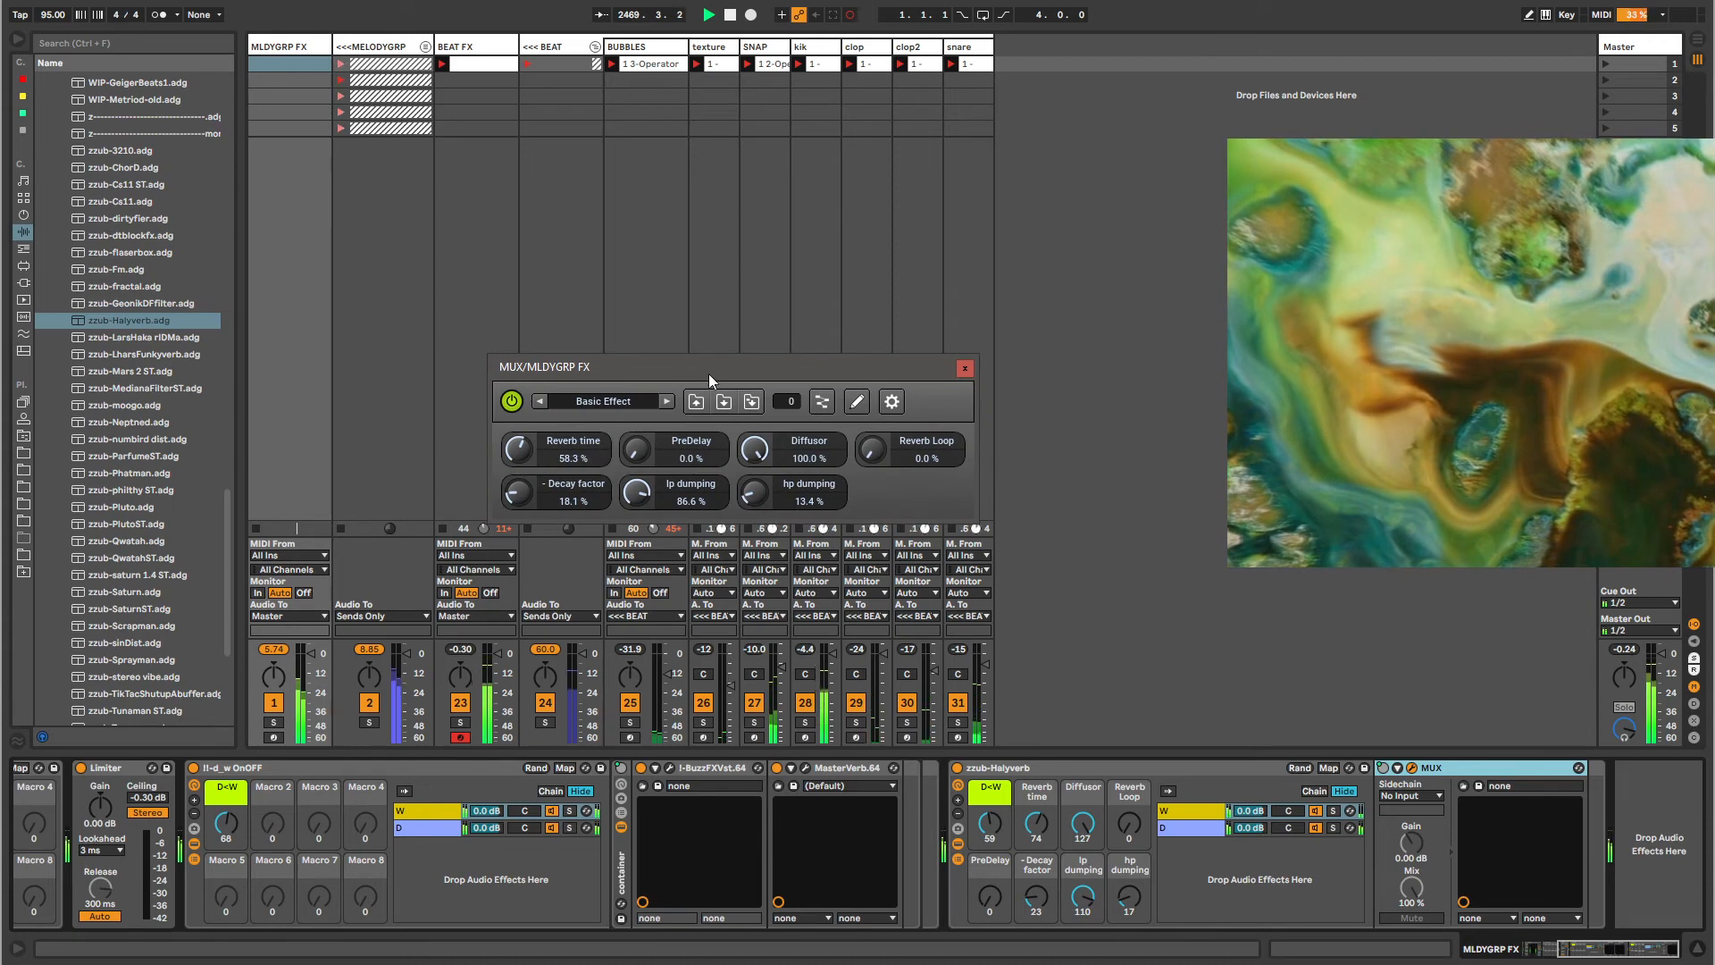
drag(710, 374, 593, 292)
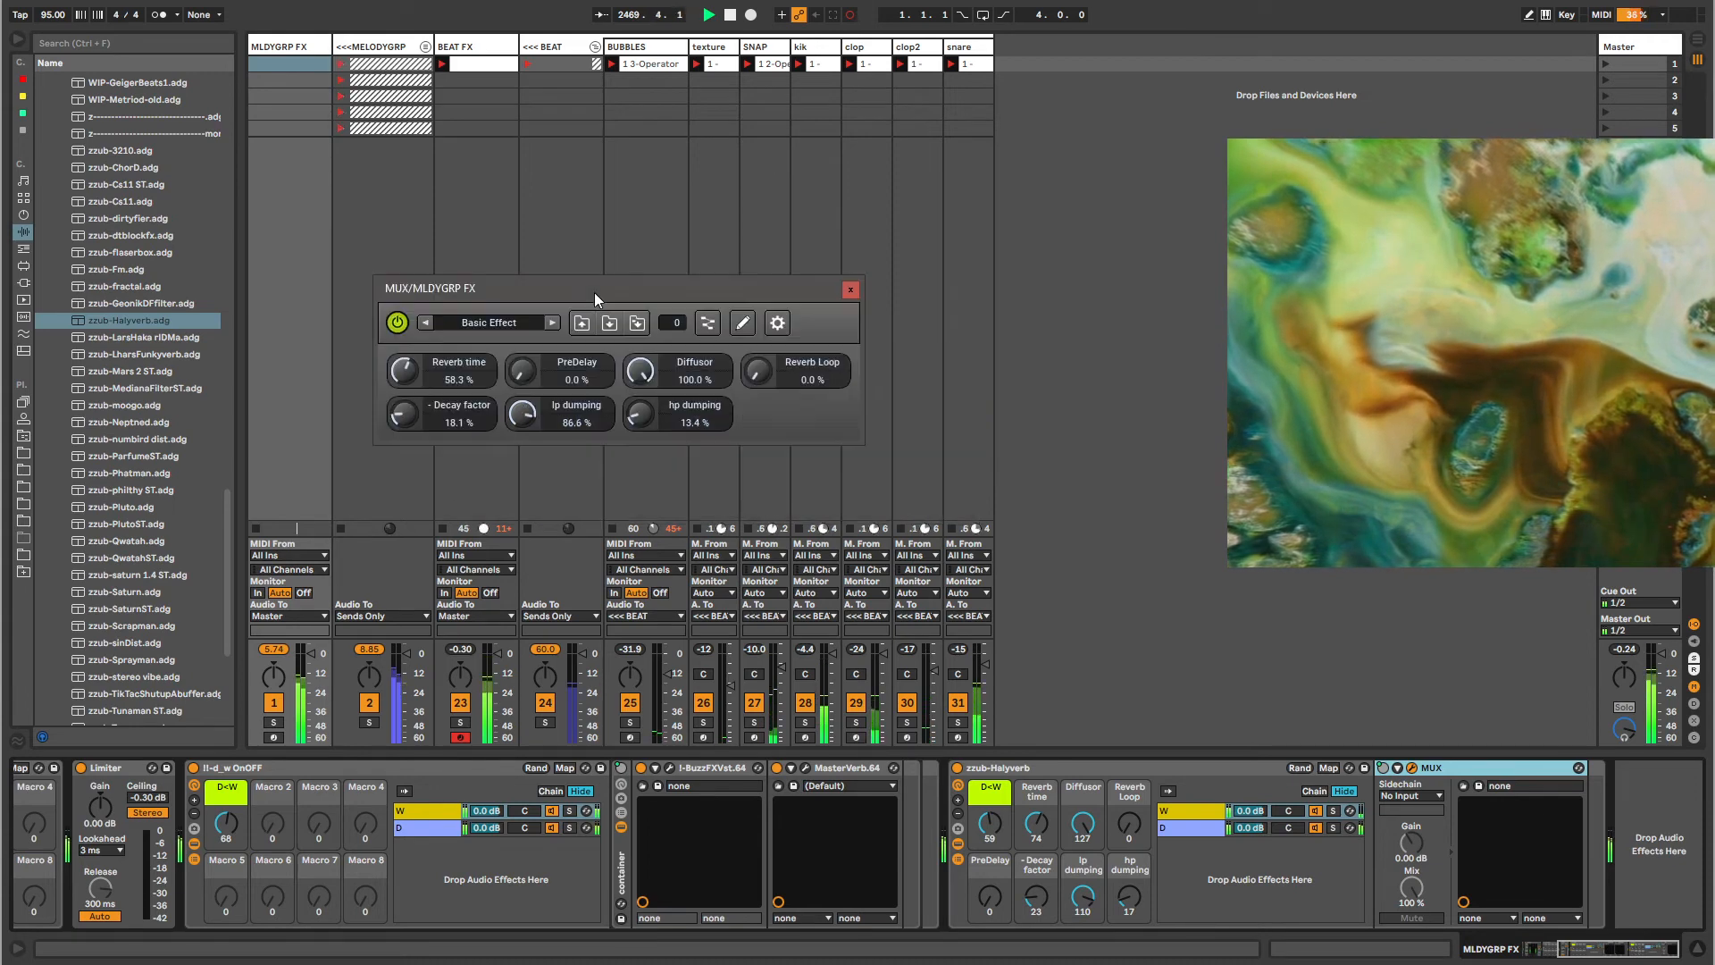
click(702, 327)
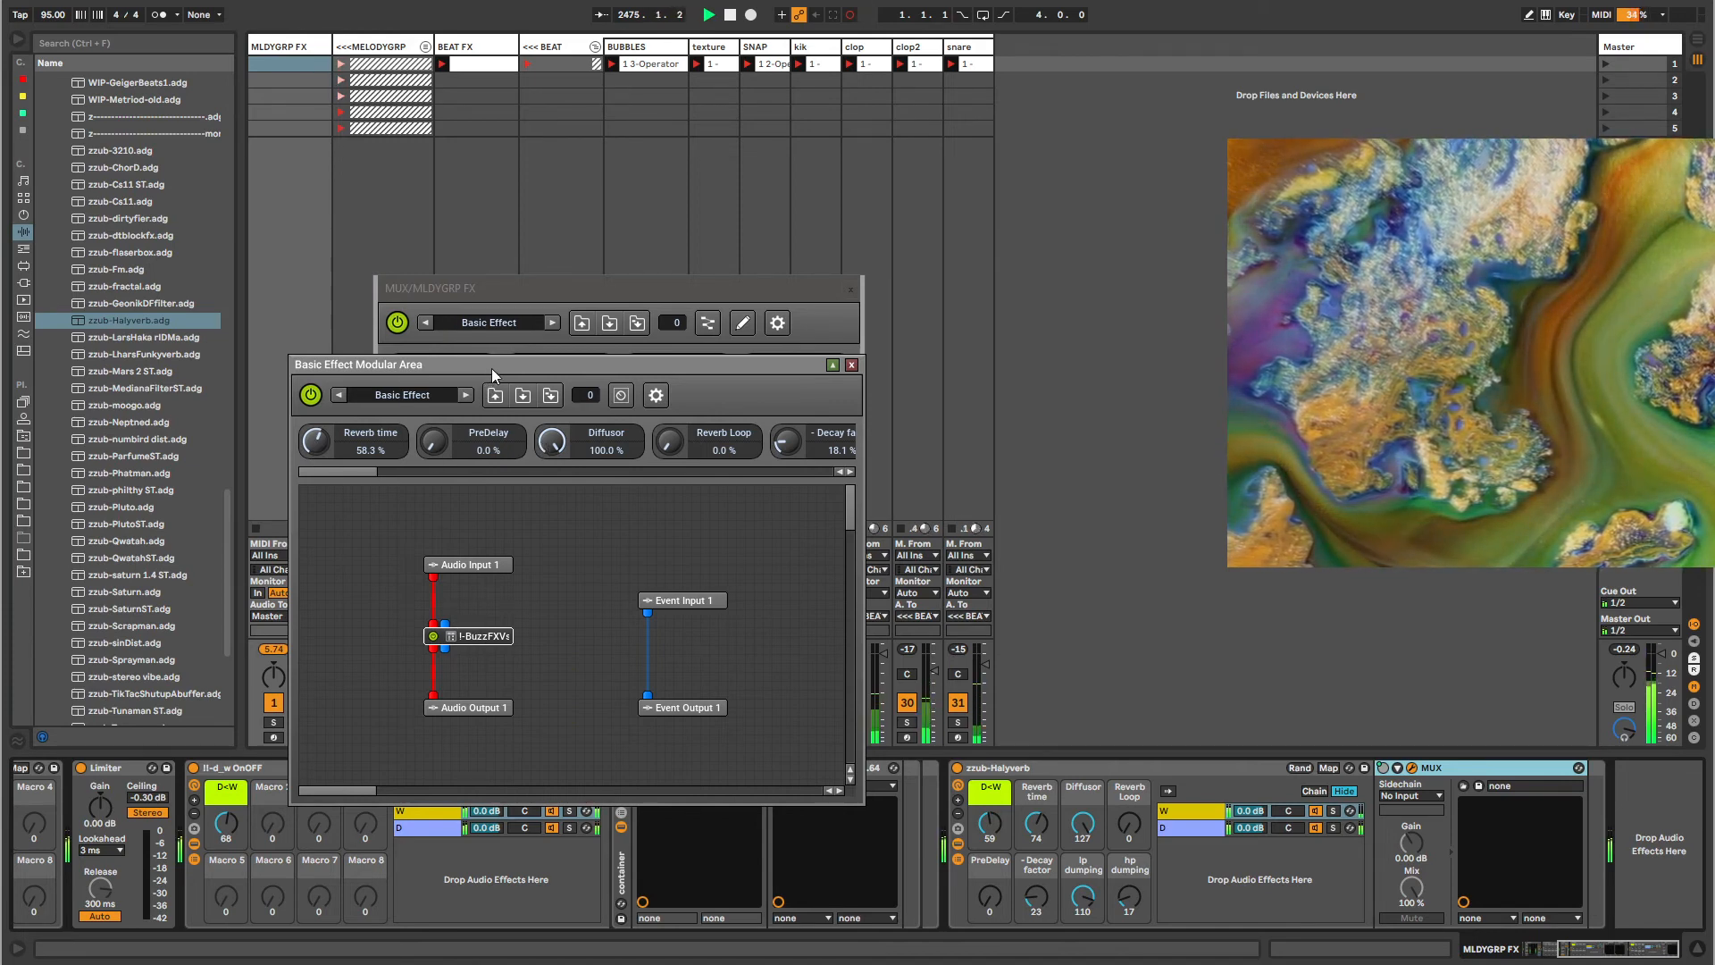
drag(493, 373, 587, 375)
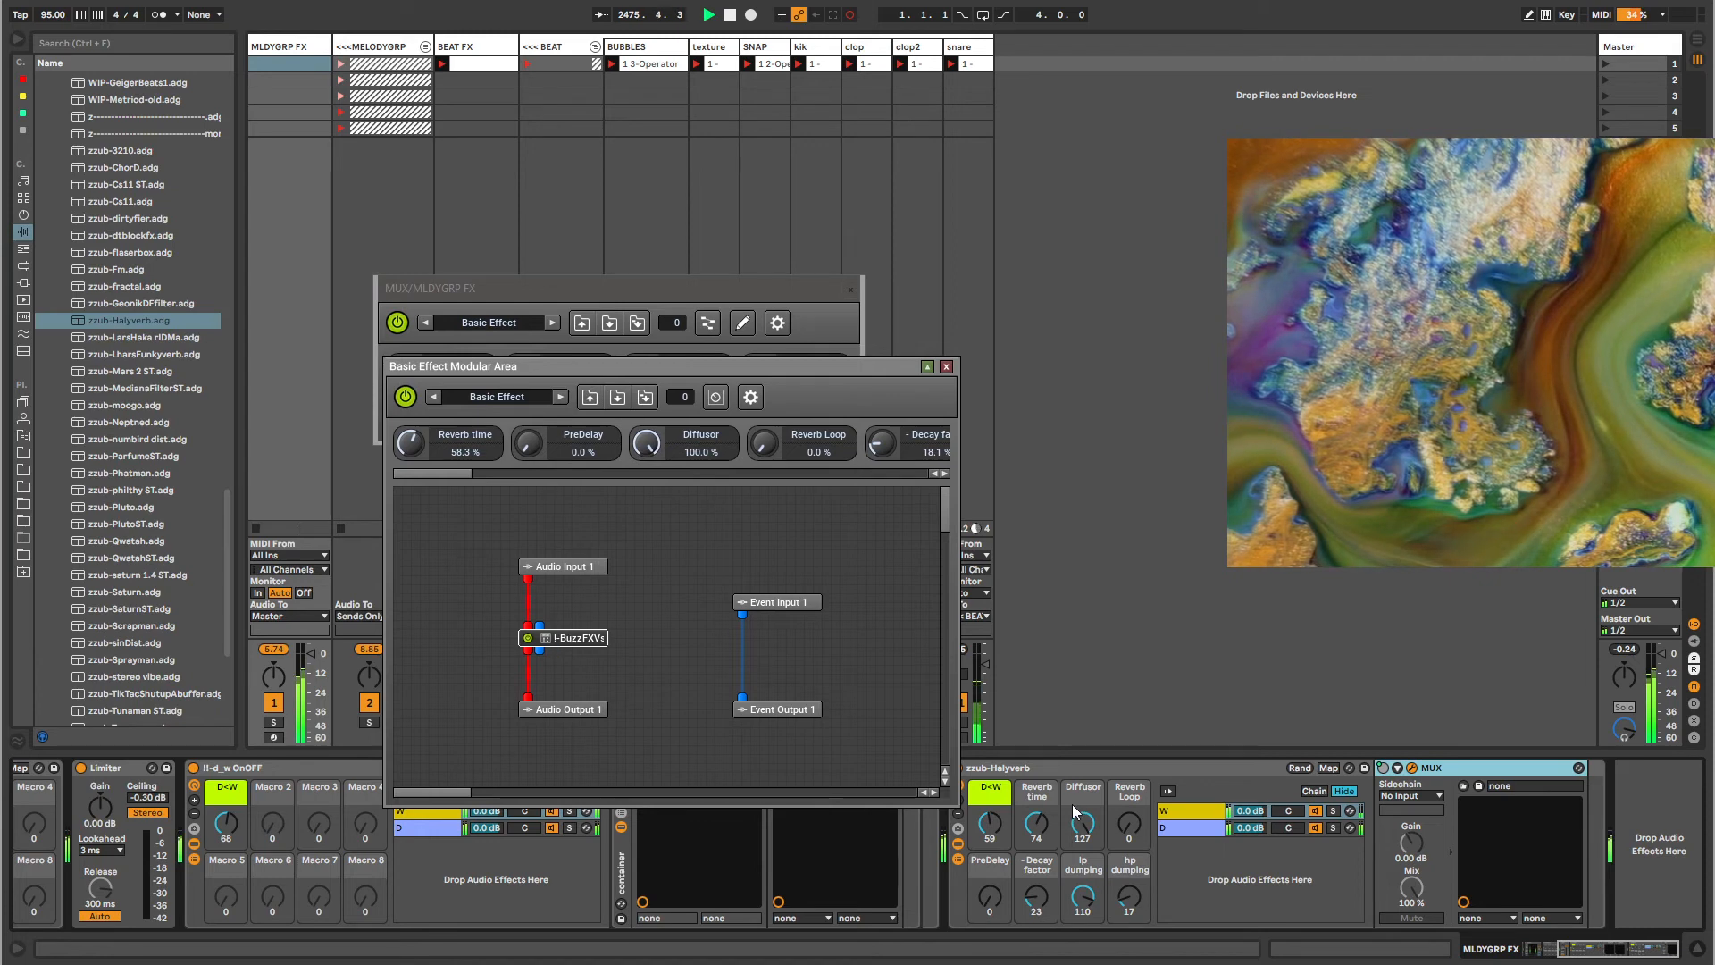
click(948, 367)
click(850, 289)
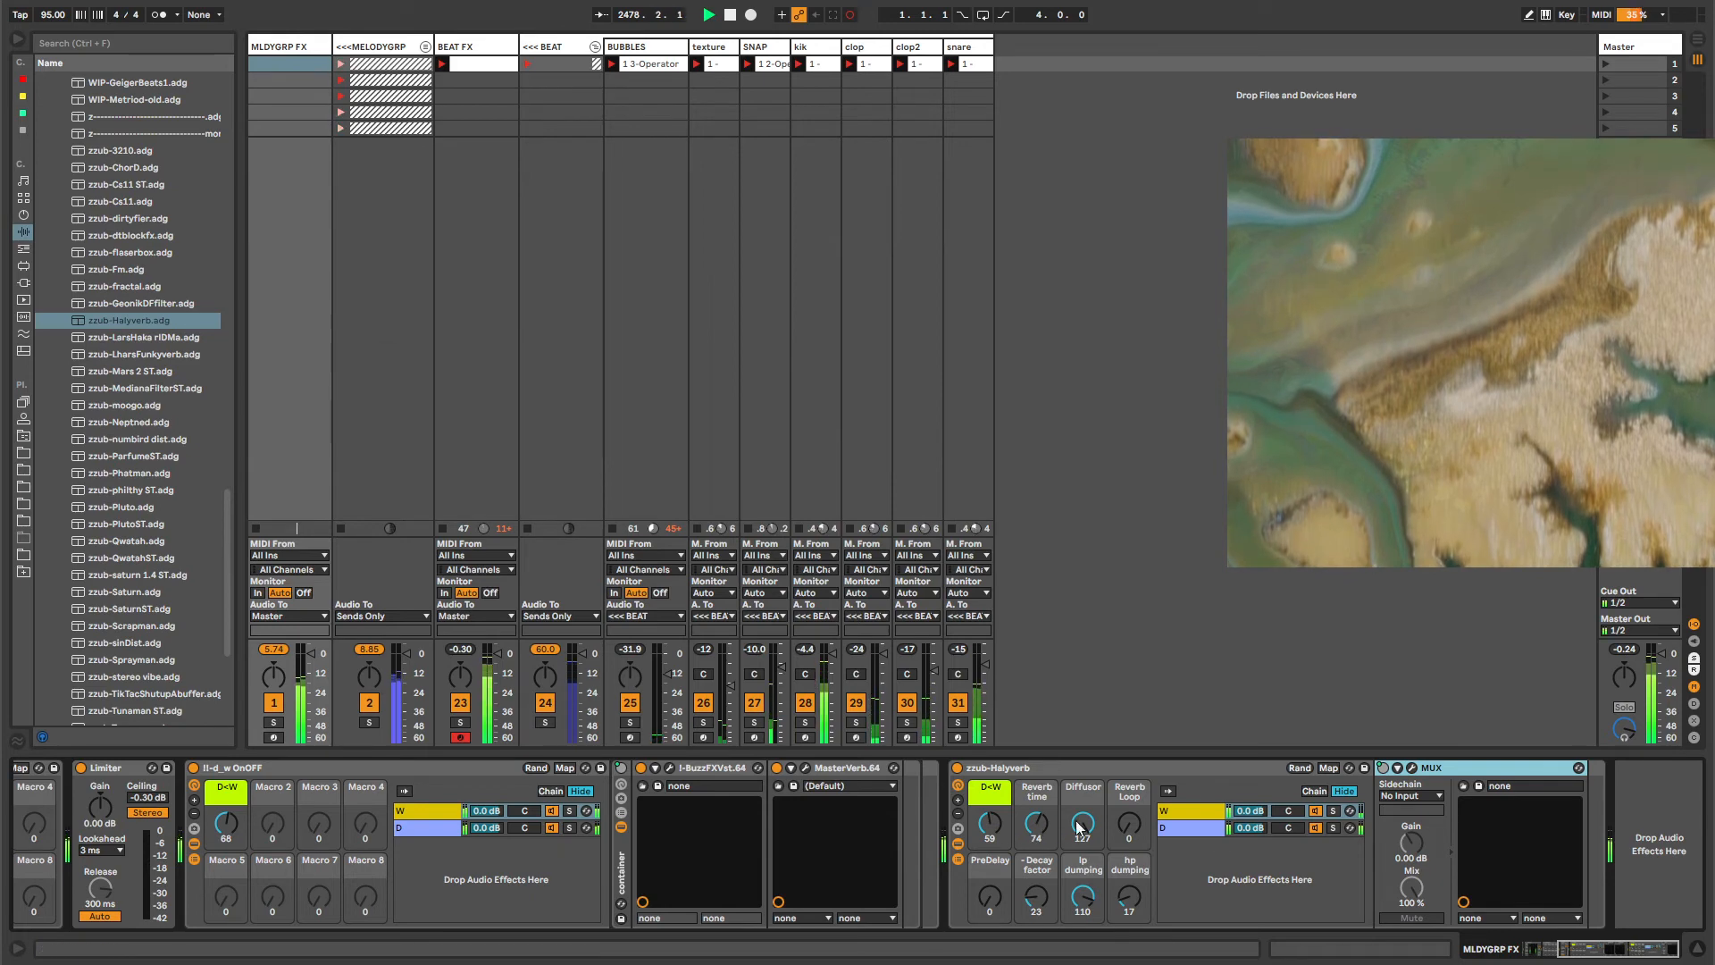
Set zzub-Halyverb's Reverb Loop to 90, PreDelay to 37, Decay factor to 82 and hp dumping to 83.
drag(1129, 824, 1130, 762)
drag(990, 898, 1037, 858)
drag(1129, 897, 1129, 854)
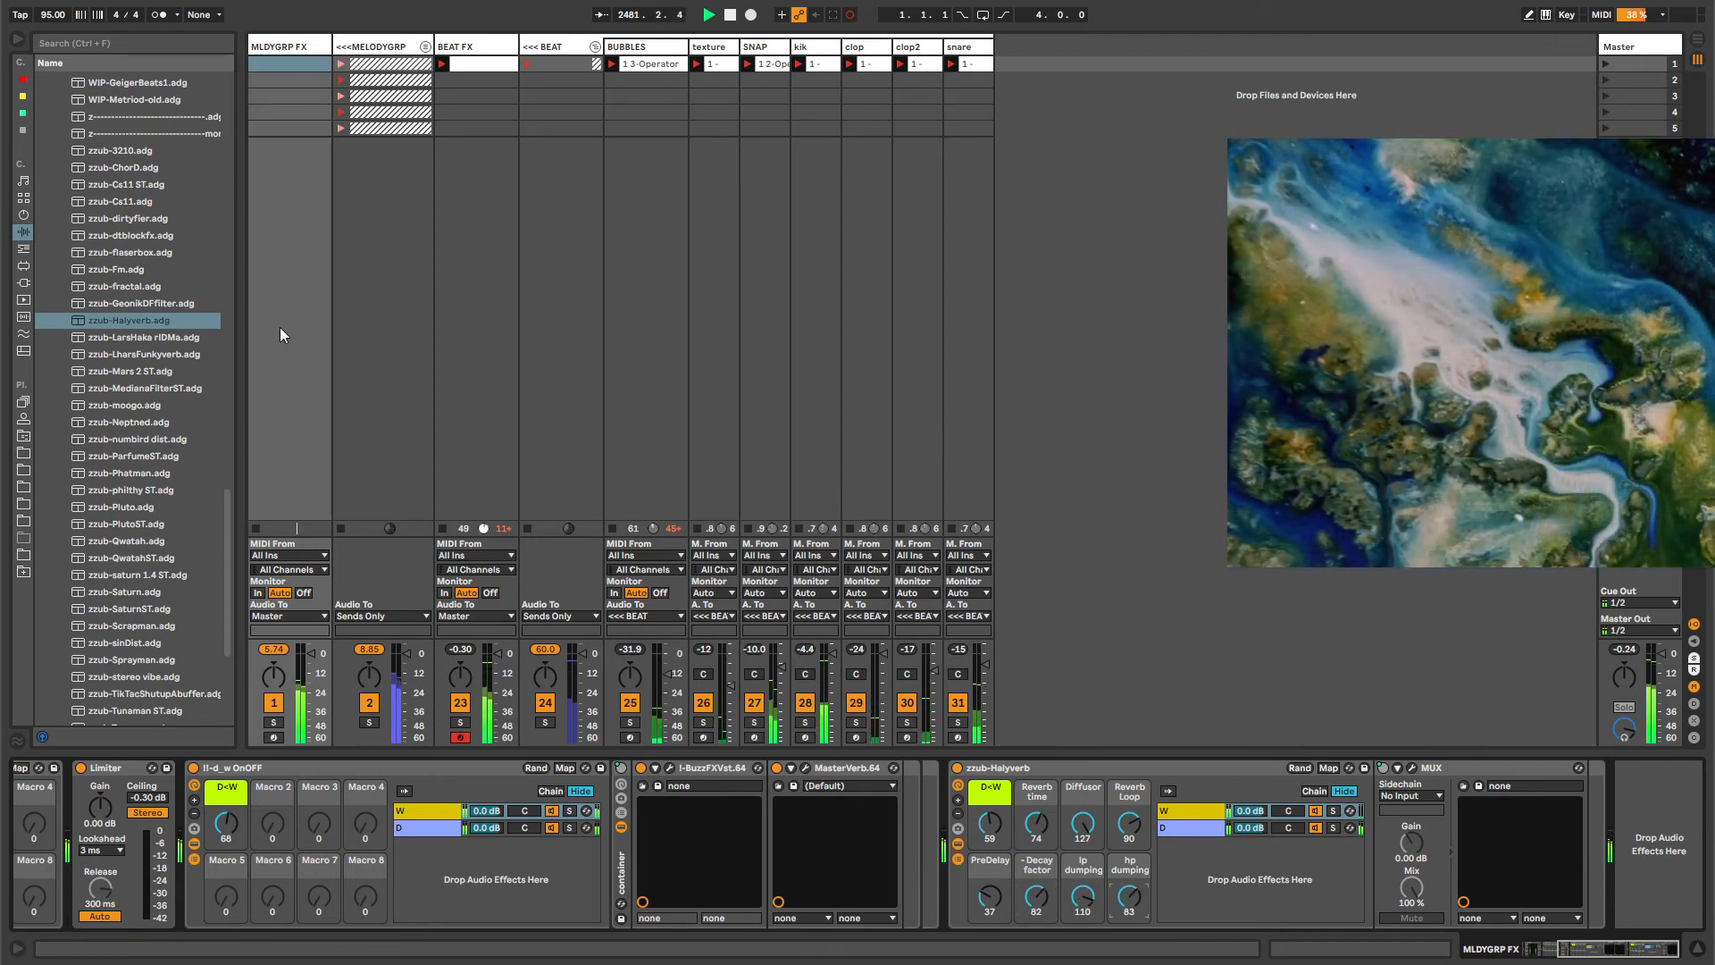
Look through the saved zzub effect rack presets, from zzub-Cs11 to zzub-ZuTubehead.
scroll(119, 507, down, 5)
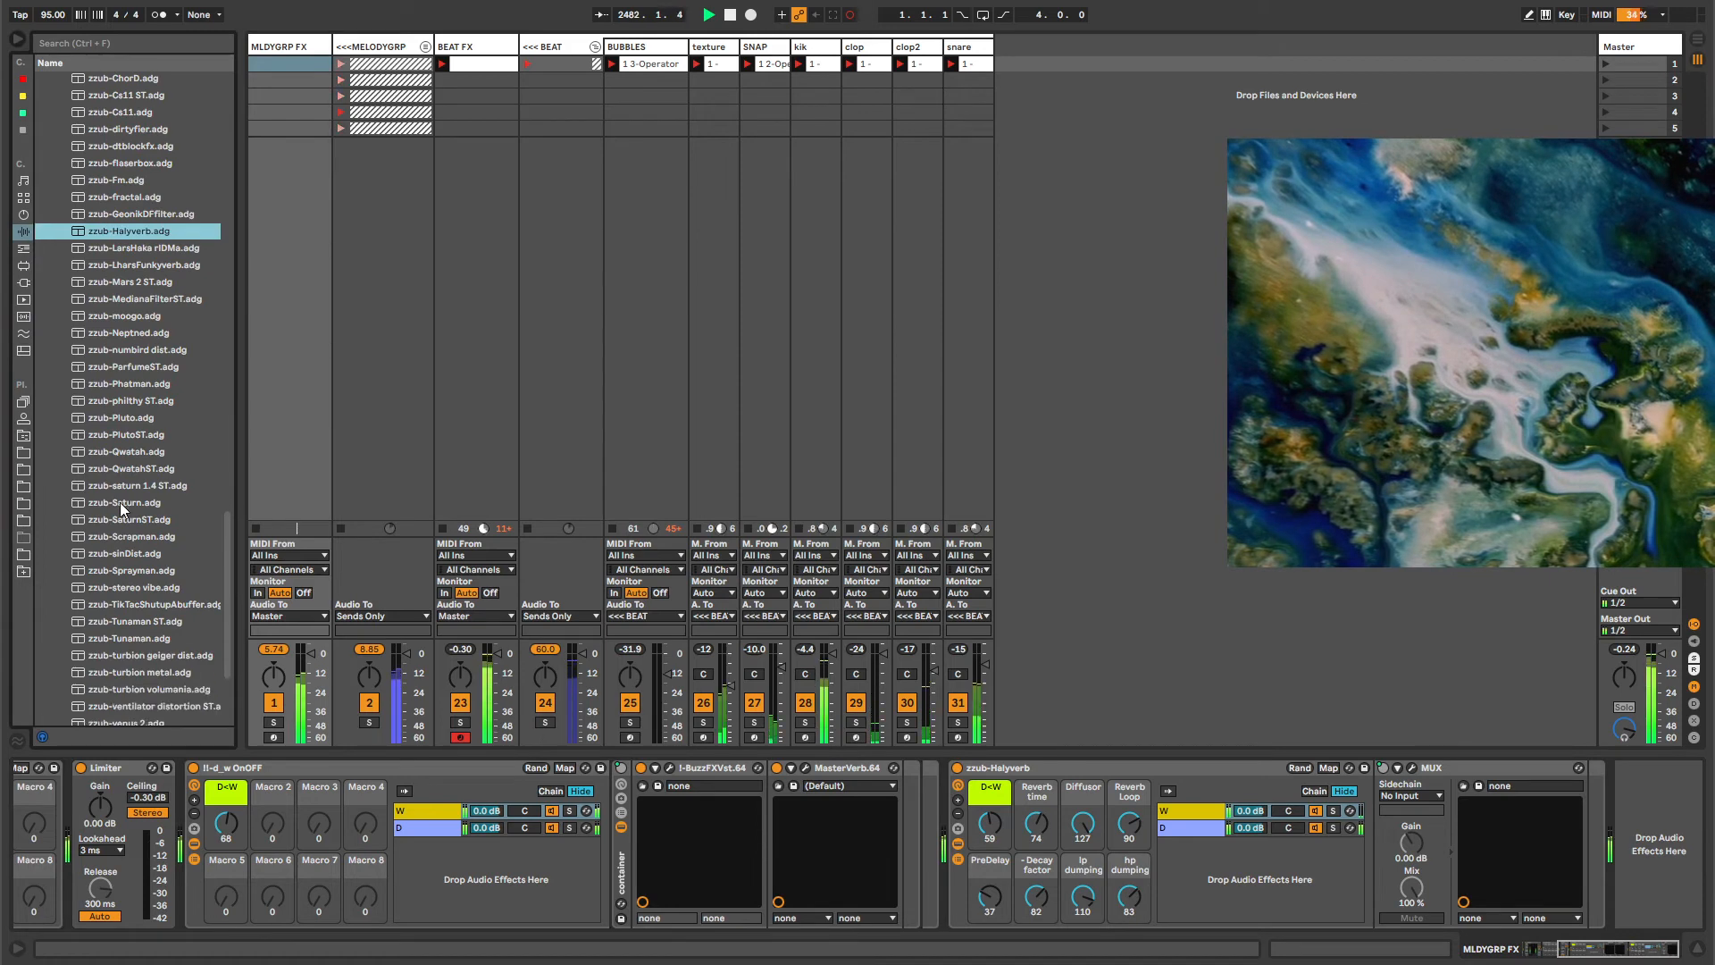
scroll(132, 500, up, 5)
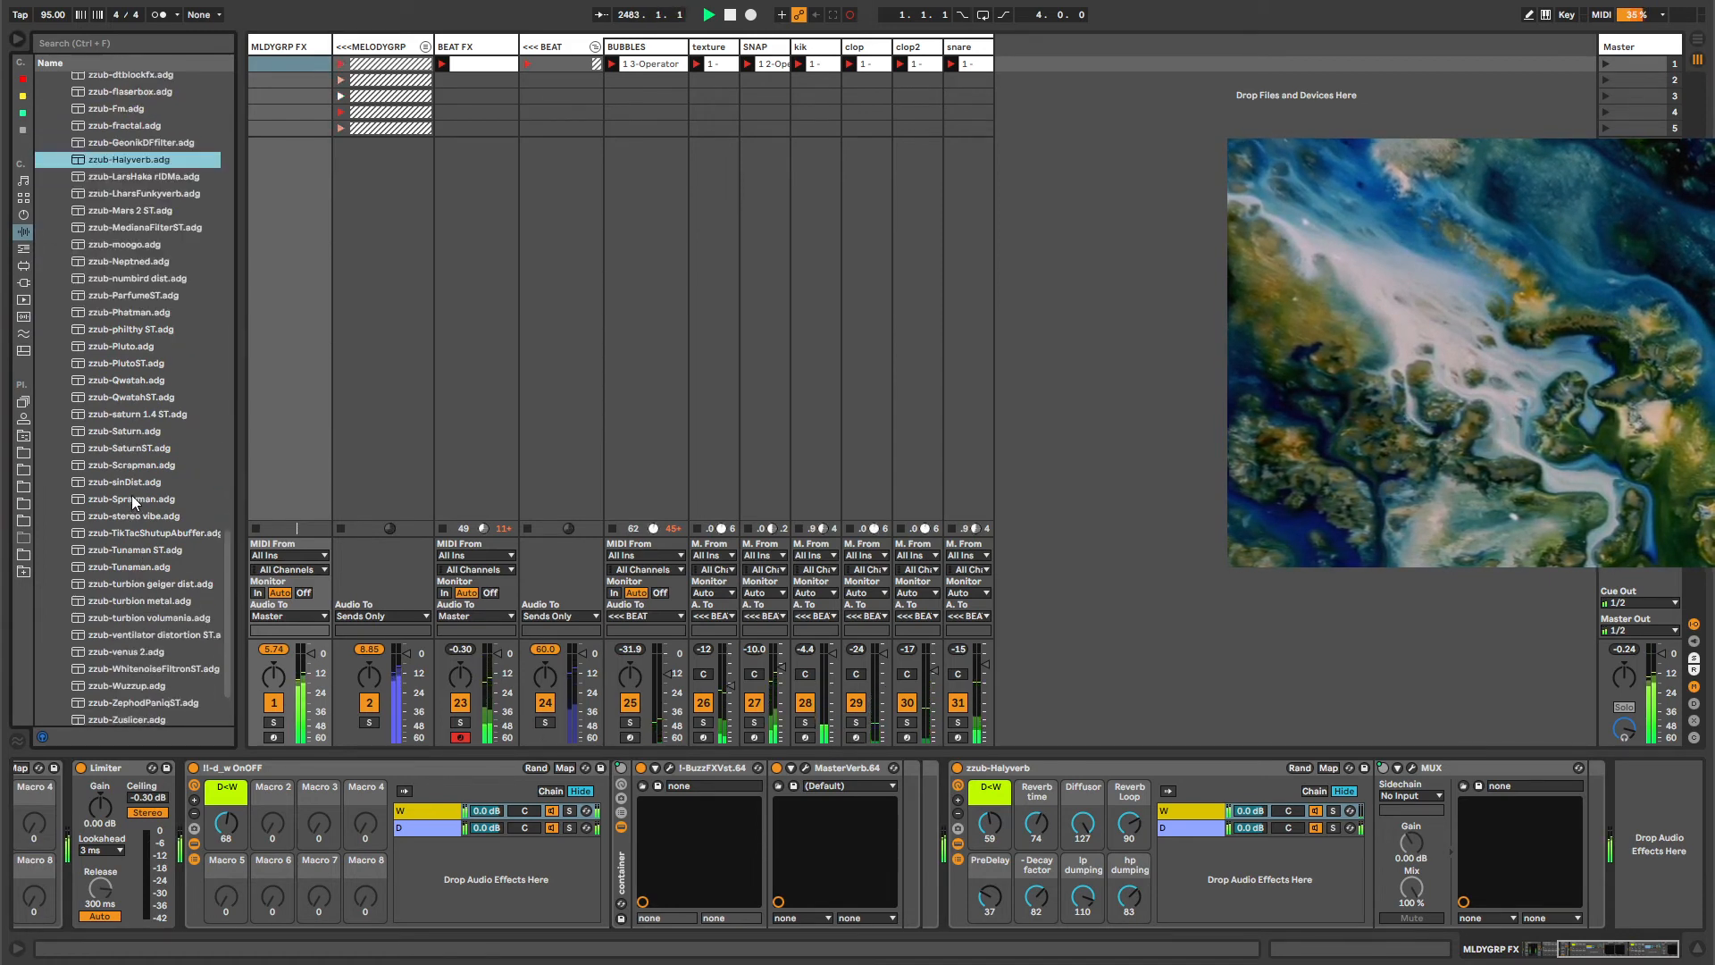
scroll(131, 502, down, 7)
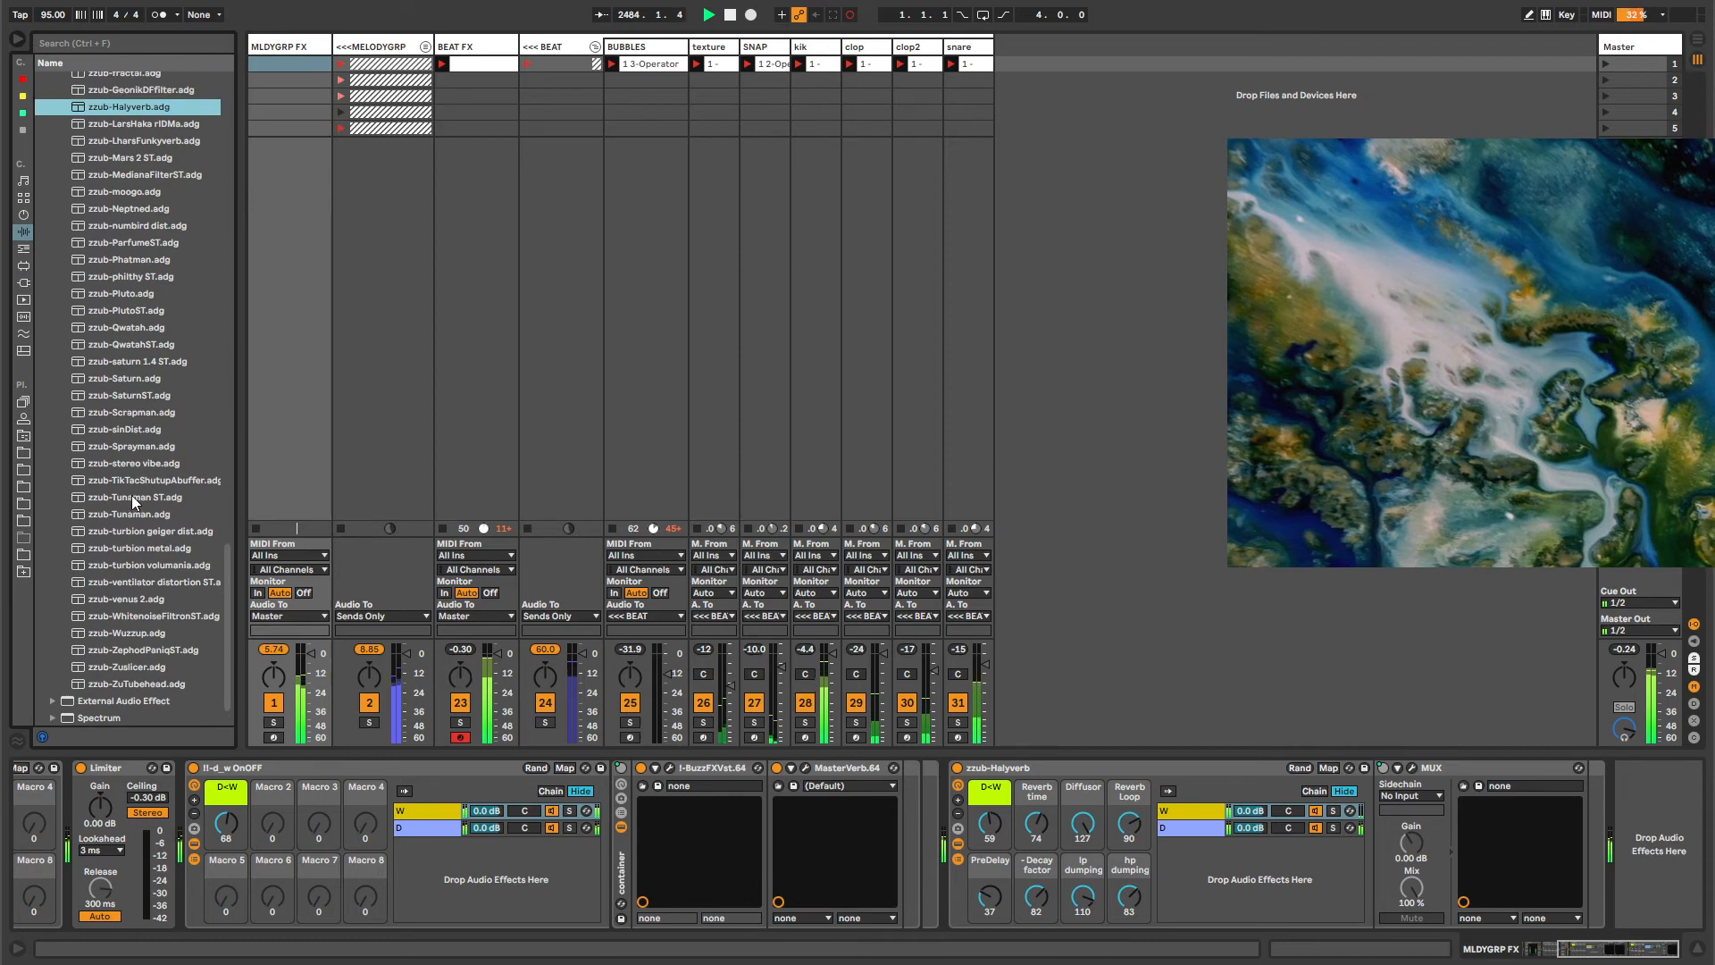
click(132, 296)
click(129, 379)
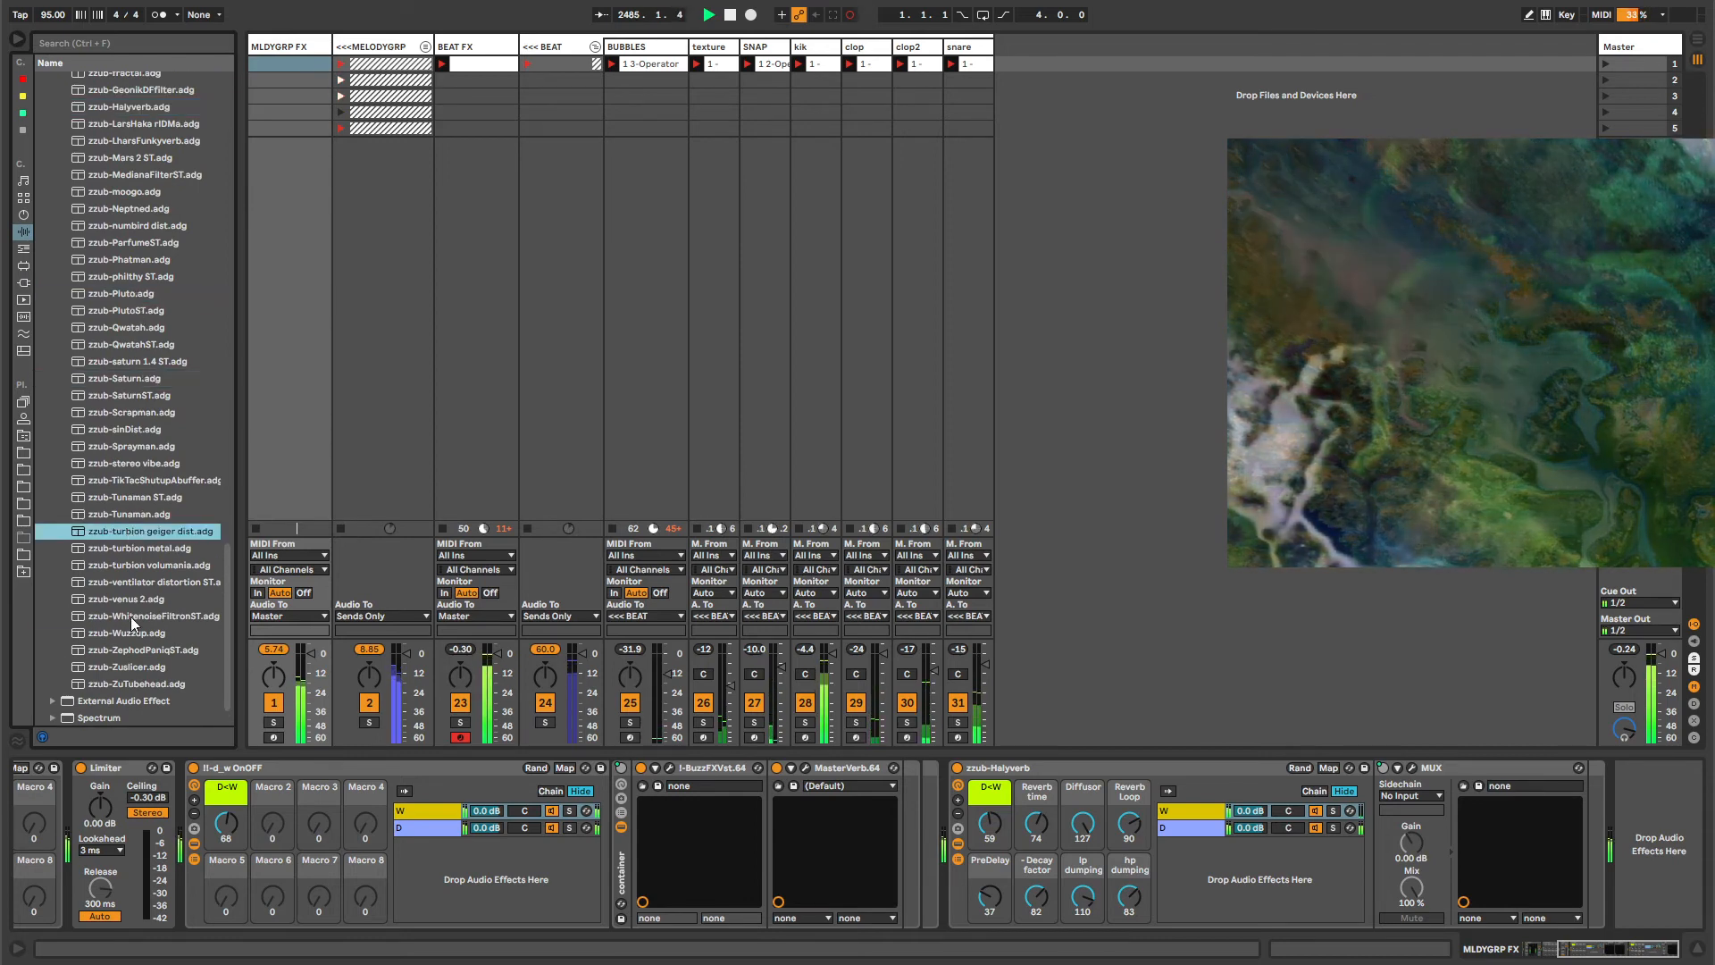
click(131, 617)
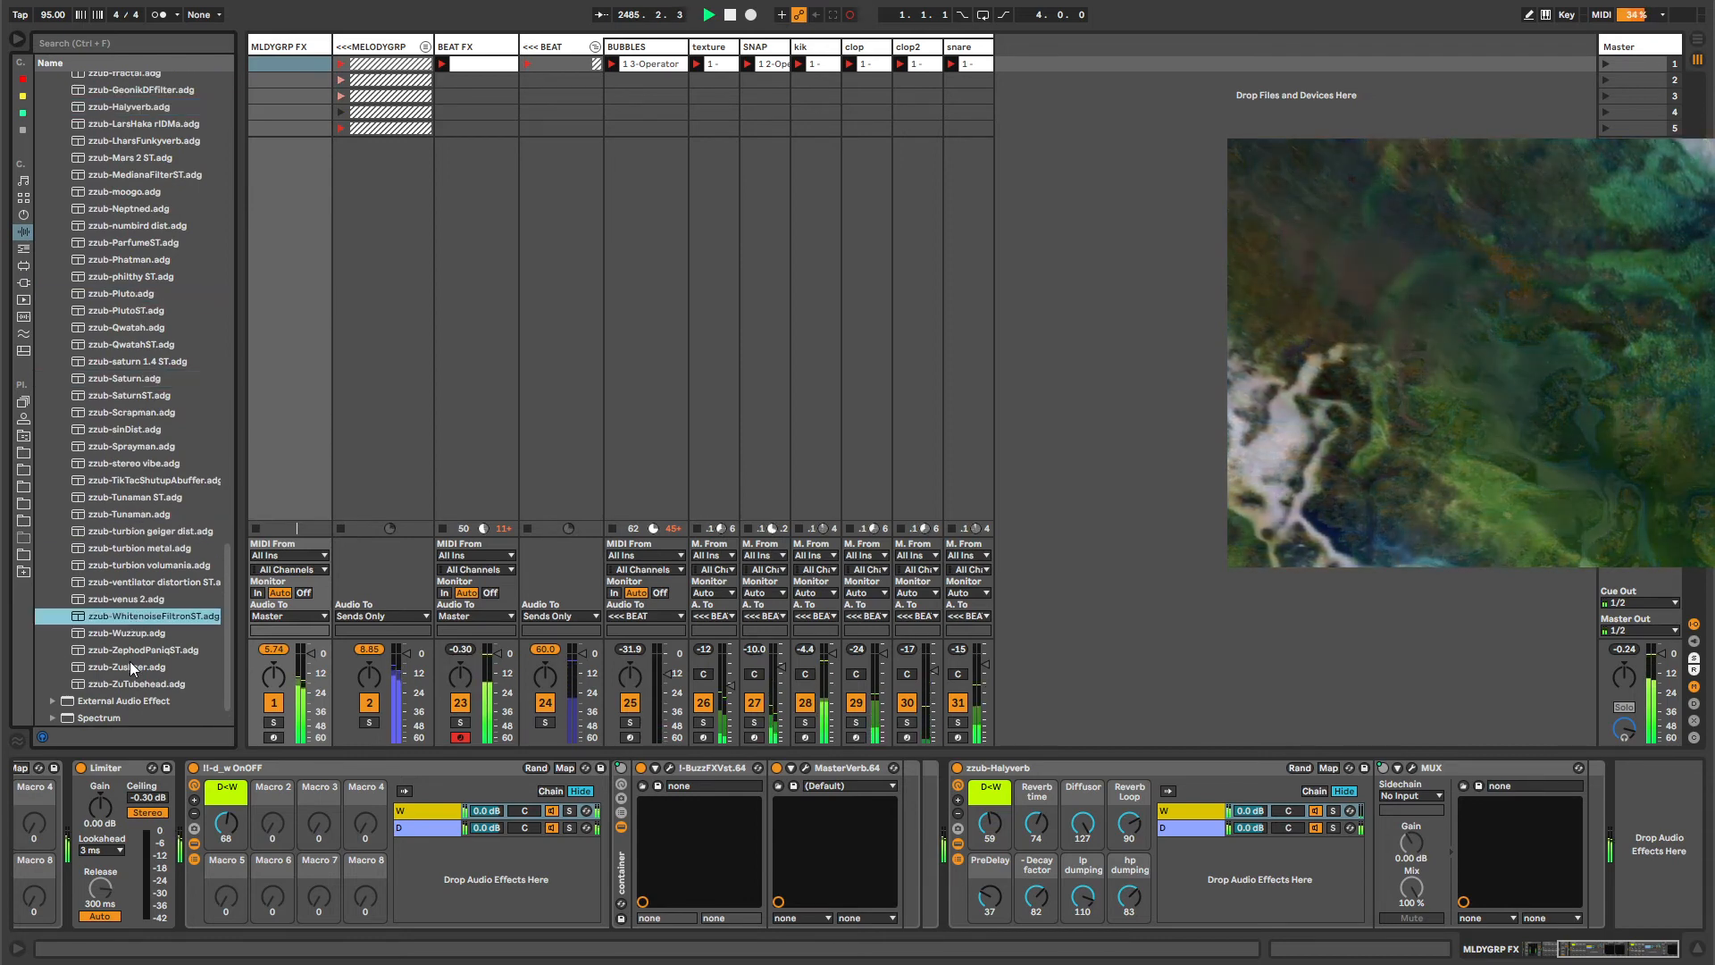
click(132, 684)
click(130, 446)
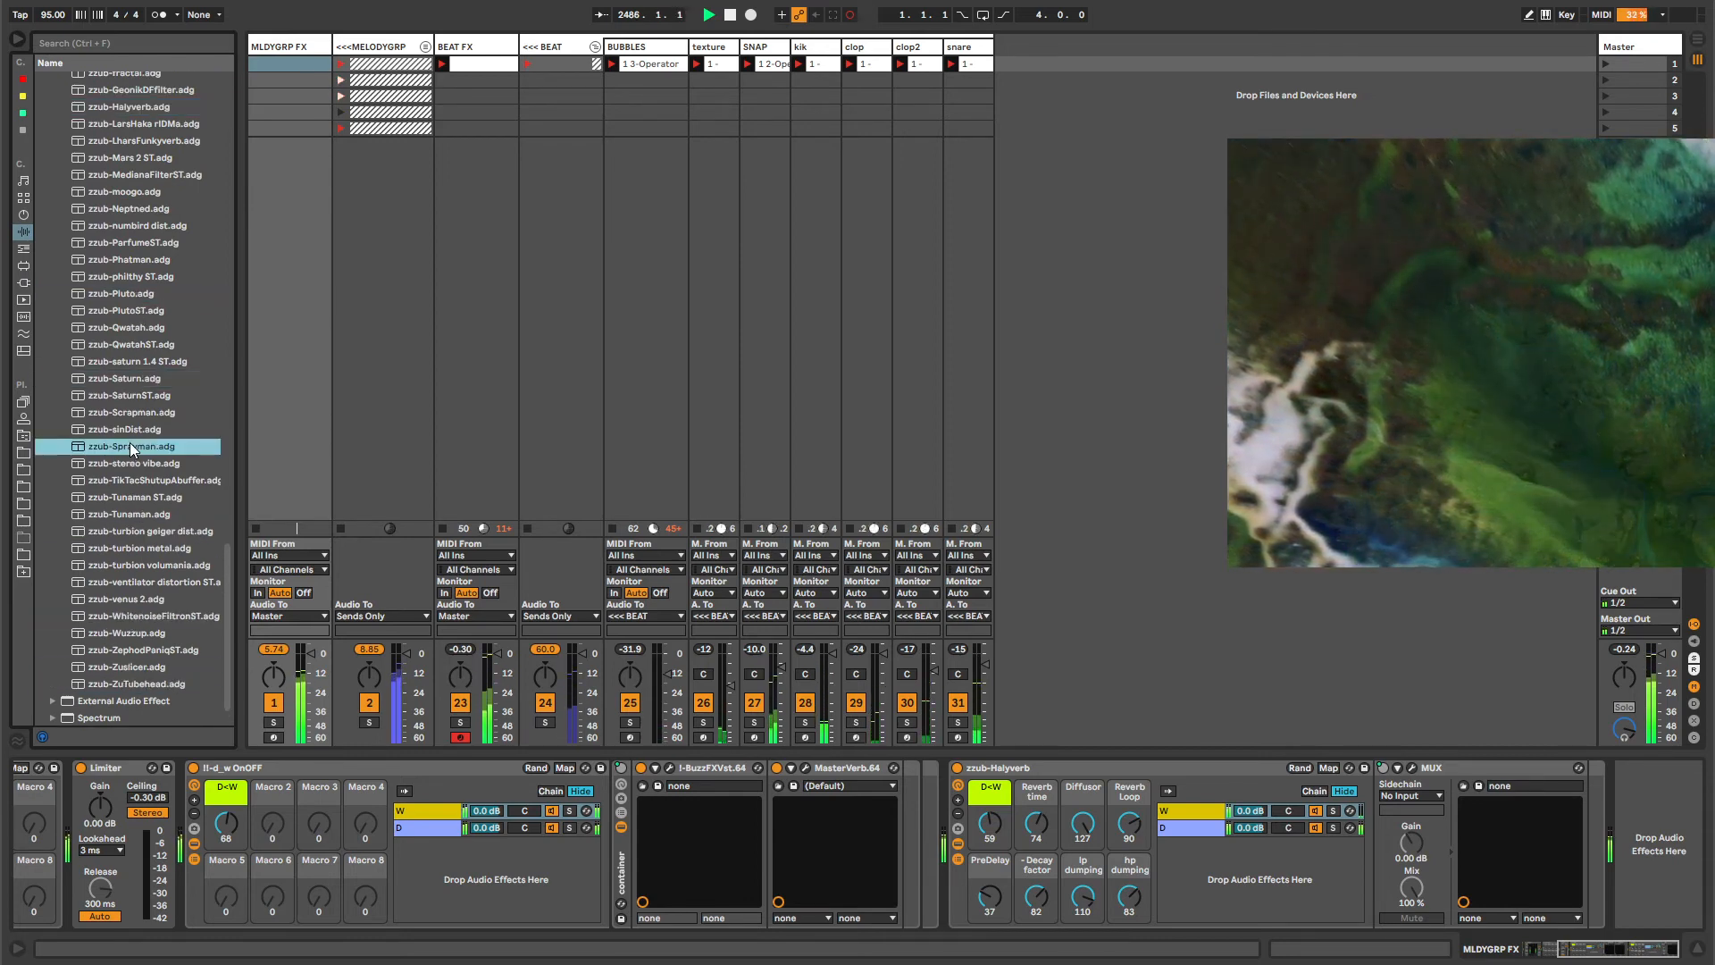
click(130, 293)
scroll(130, 291, up, 4)
scroll(131, 291, up, 2)
click(122, 168)
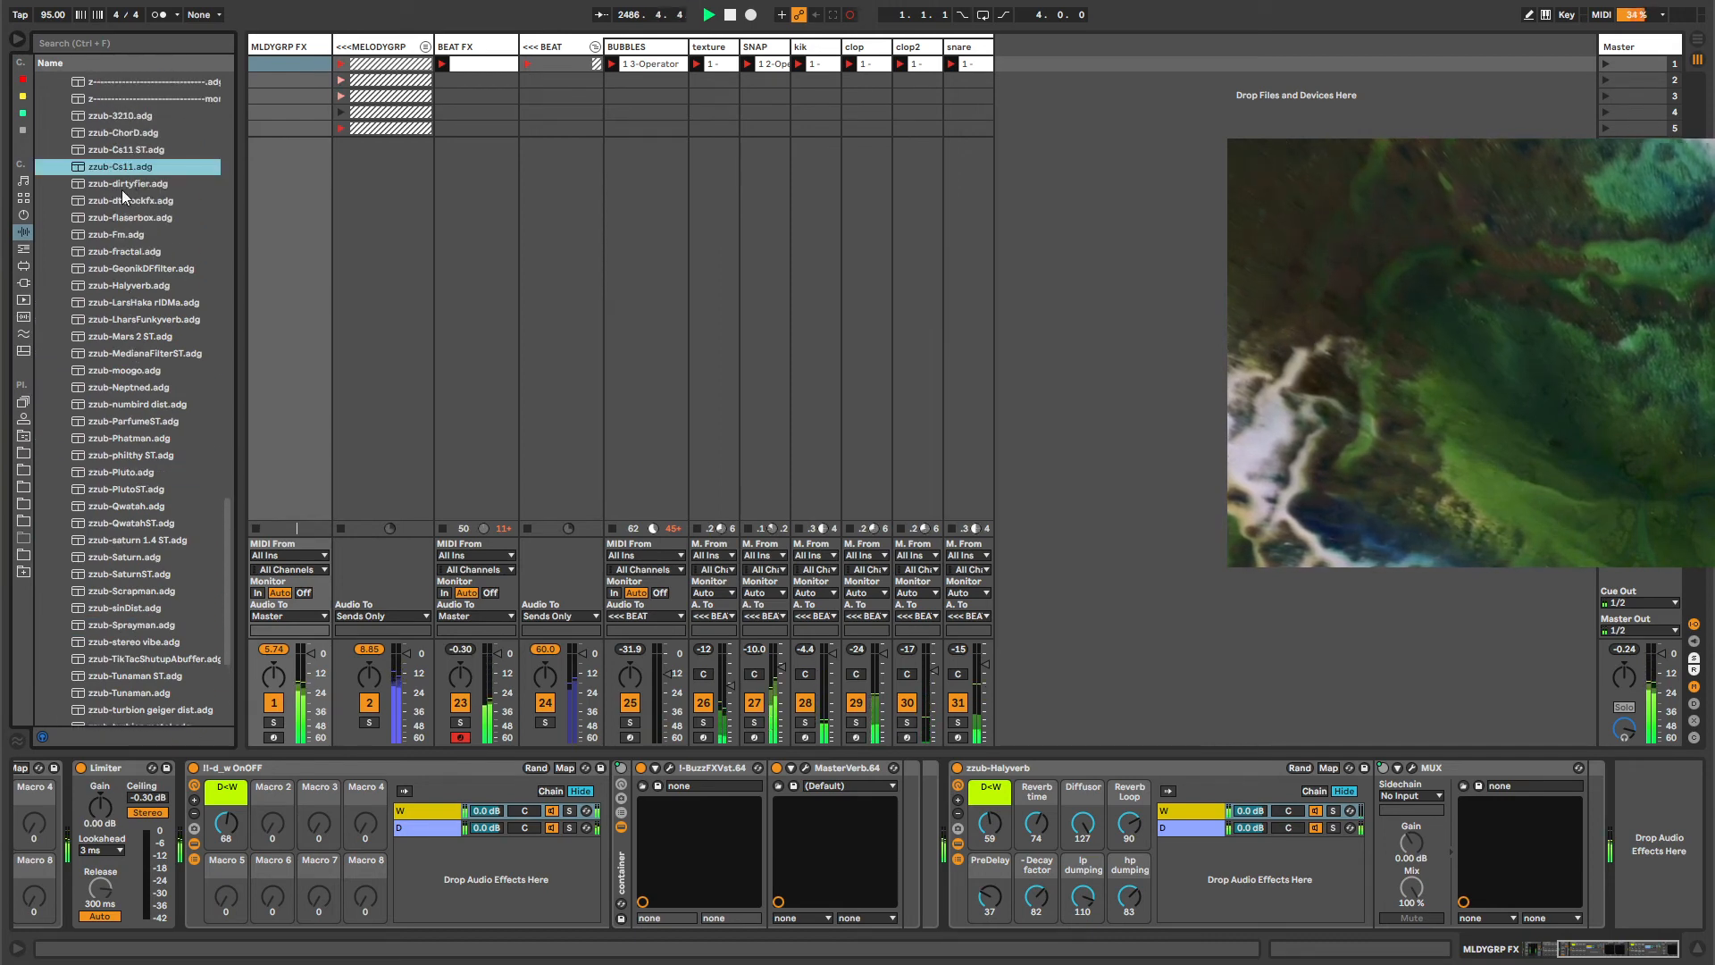
Browse further zzub rack presets, including zzub-dtblockfx, zzub-moogo, zzub-Pluto, zzub-SaturnST, zzub-ParfumeST and zzub-ventilator distortion ST.
click(121, 201)
click(122, 220)
click(130, 370)
click(137, 471)
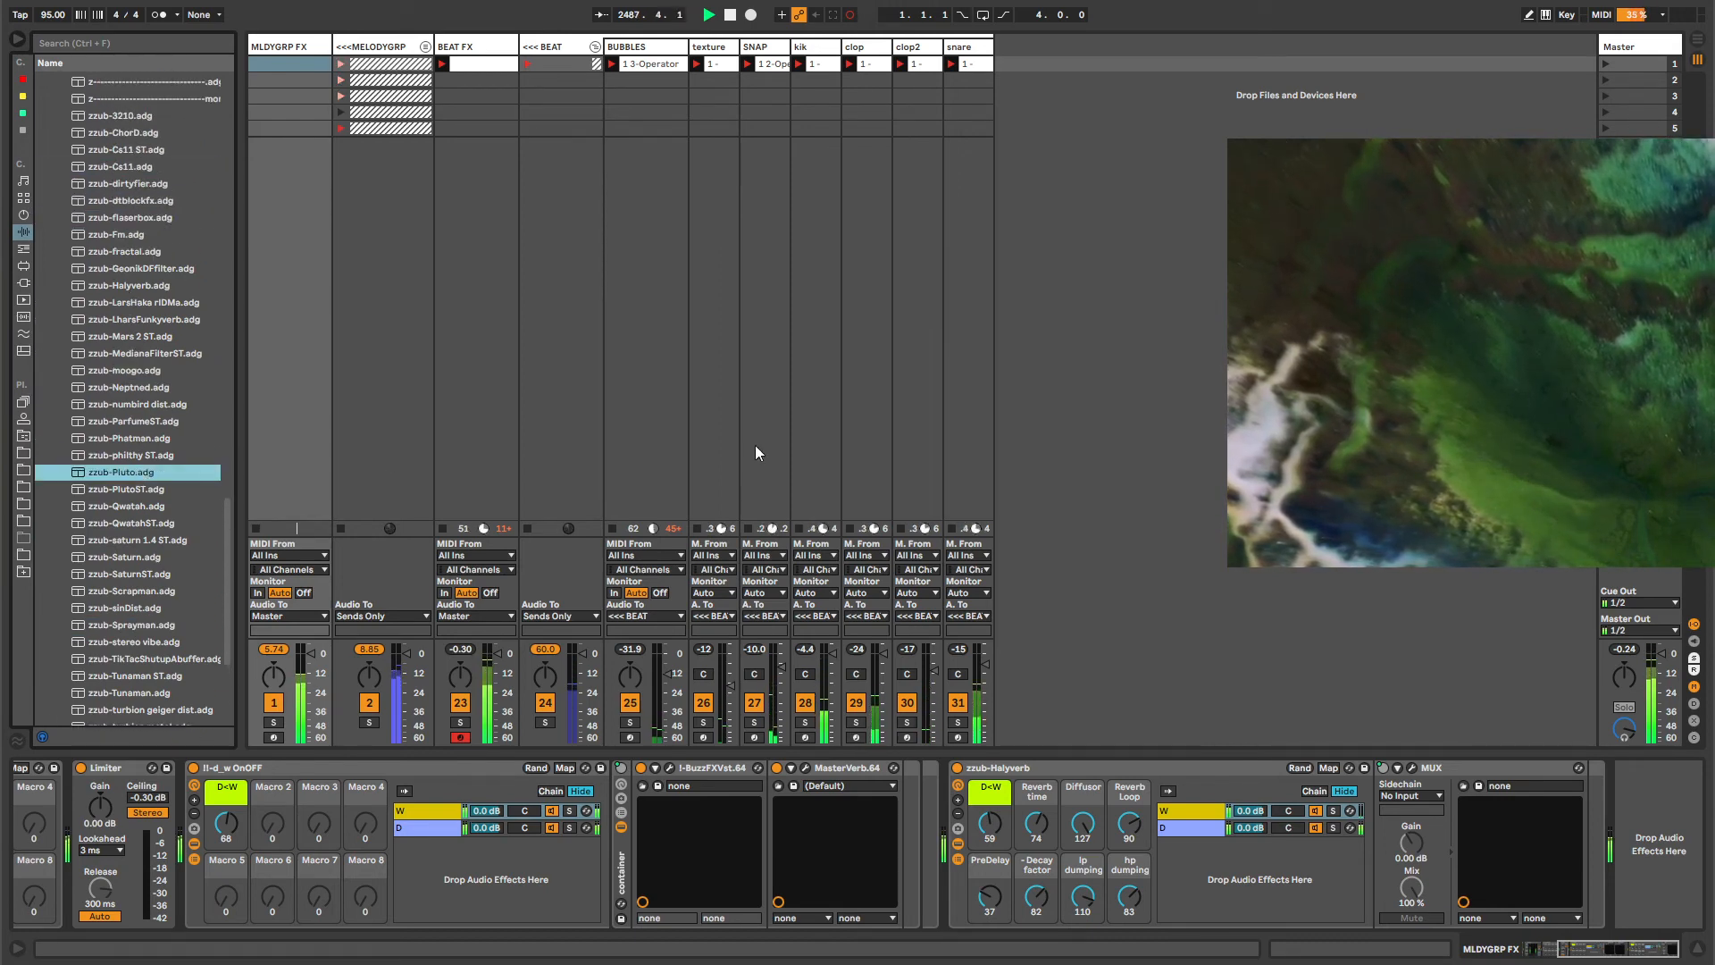
click(126, 370)
click(134, 573)
scroll(138, 587, down, 5)
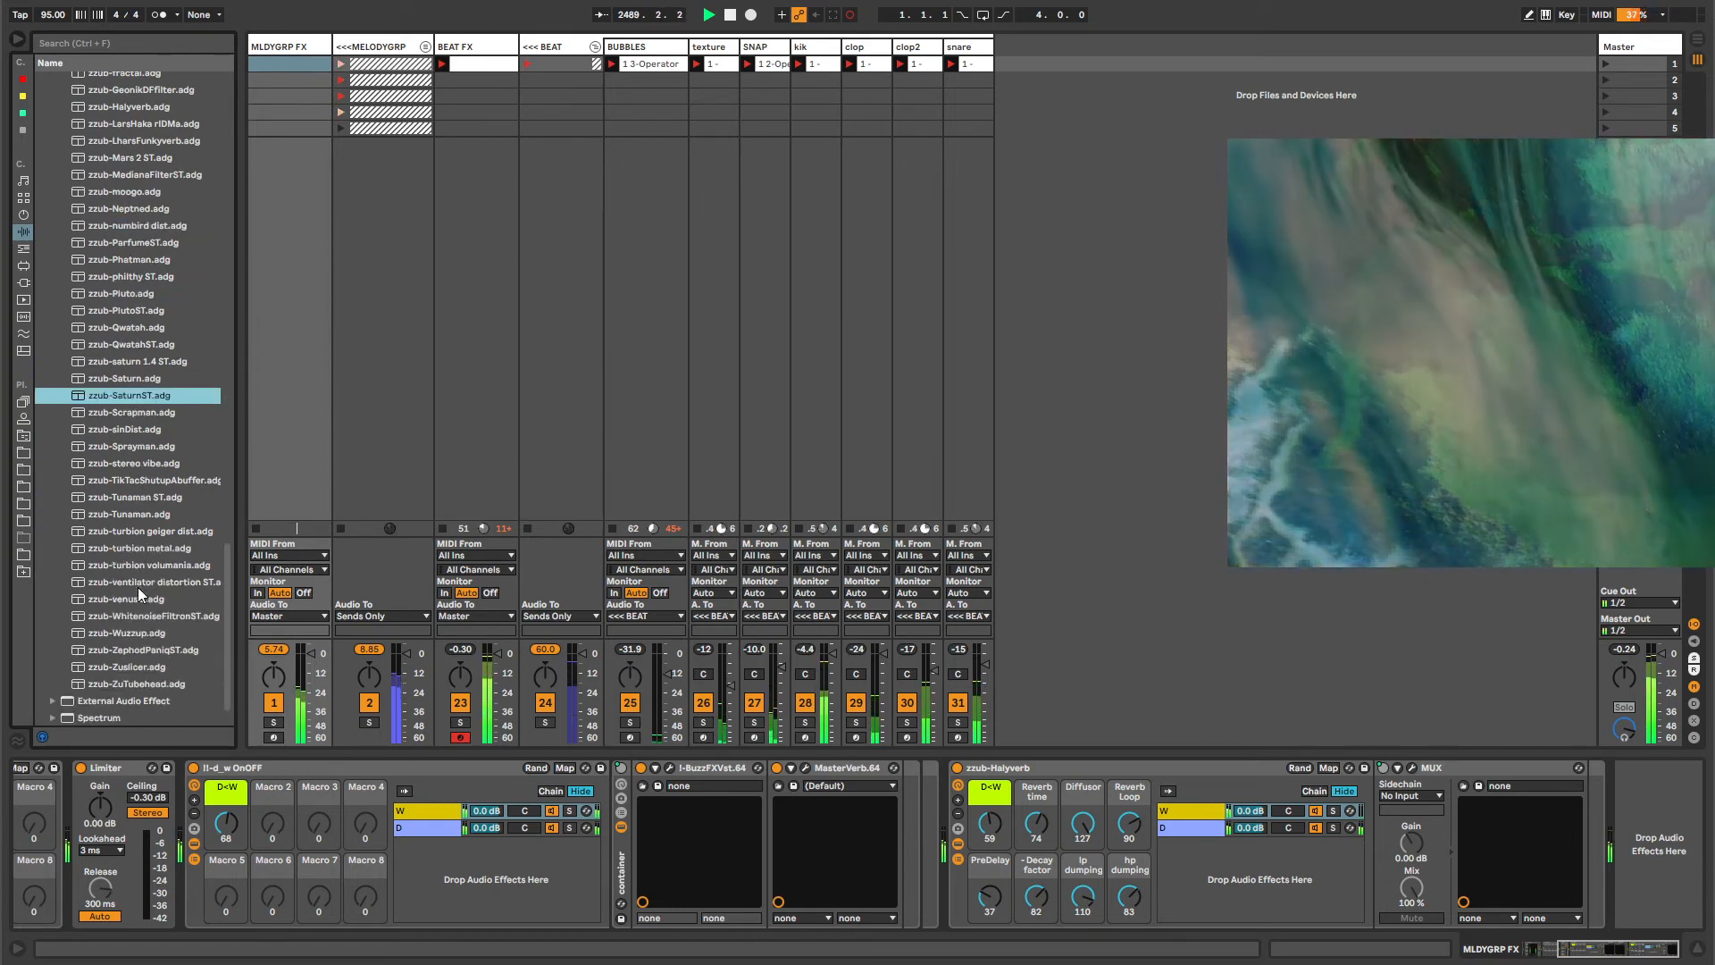
click(121, 344)
click(120, 361)
click(122, 242)
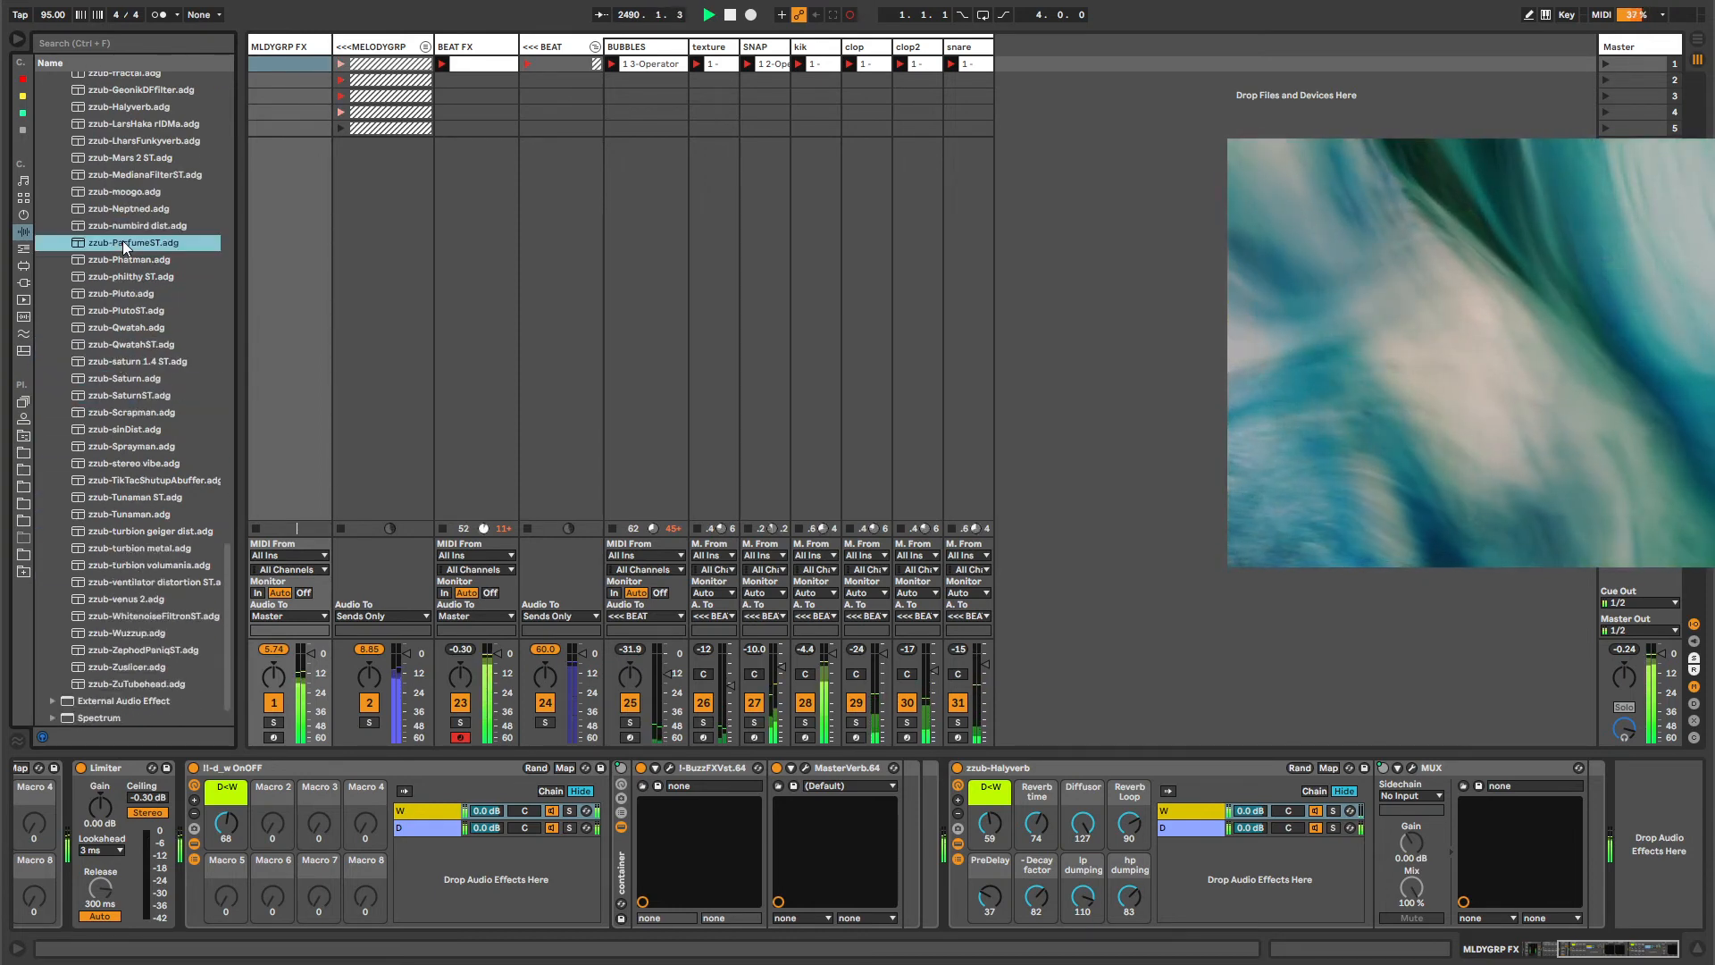
click(145, 582)
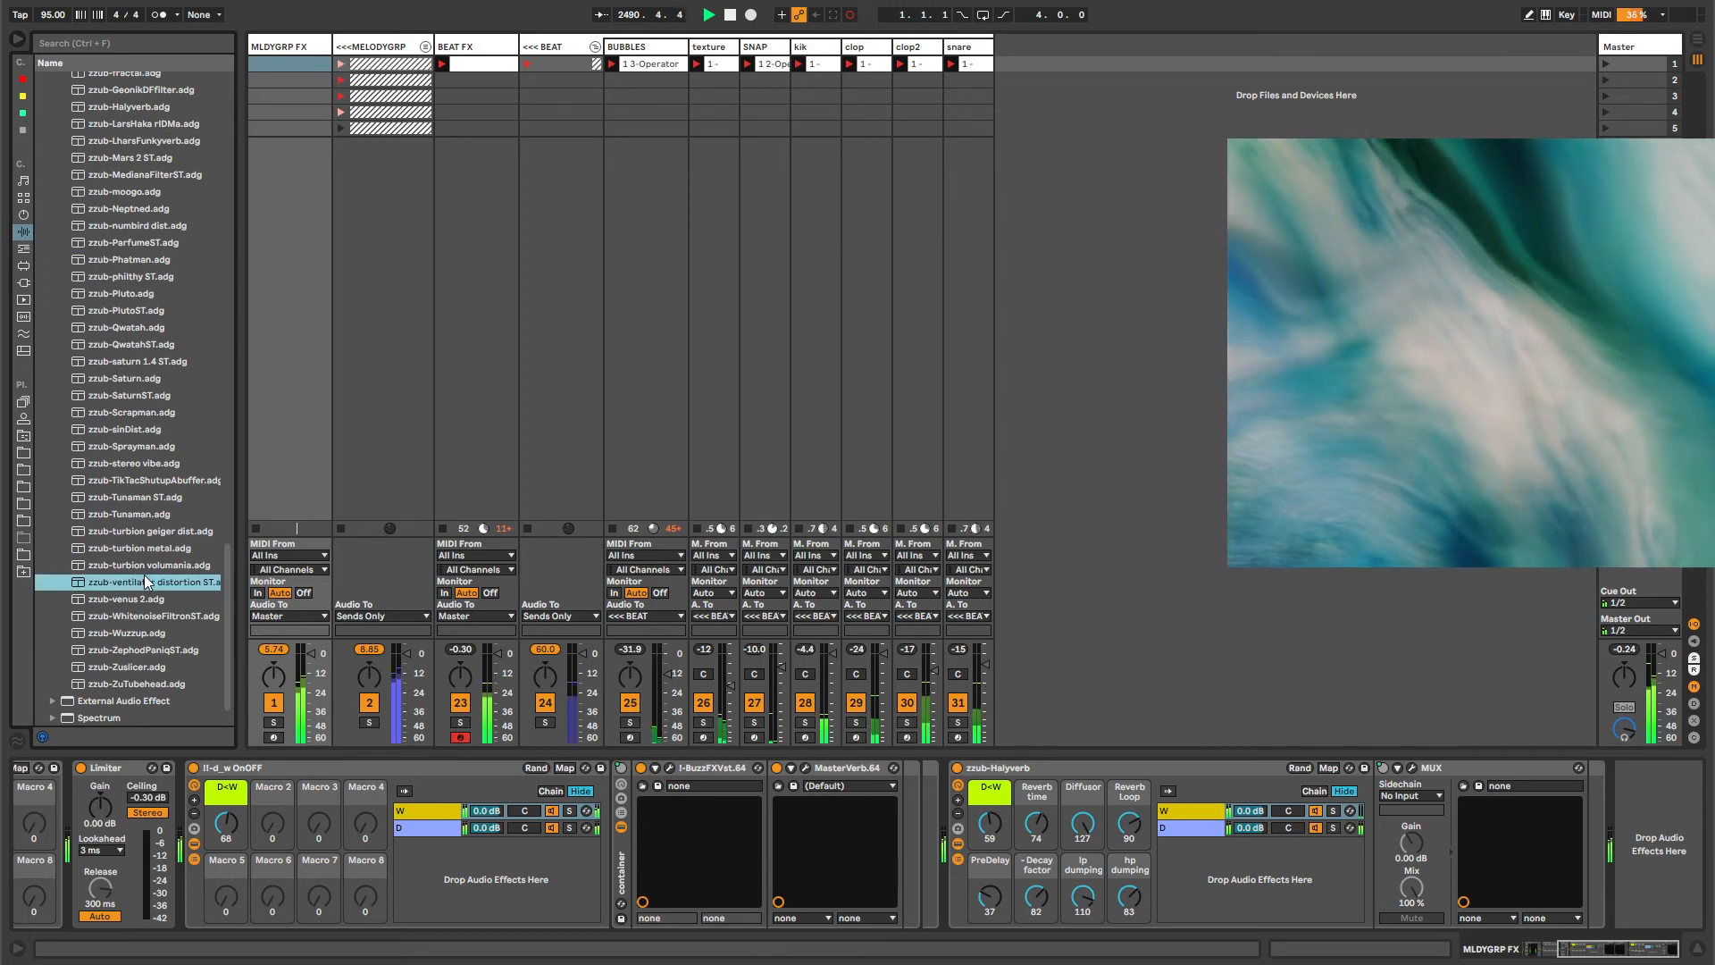
Add the zzub-ZuTubehead.adg rack after zzub-Halyverb and set D<W to 80, Vinyl age to 75 and Scratches lvl to 41.
click(148, 683)
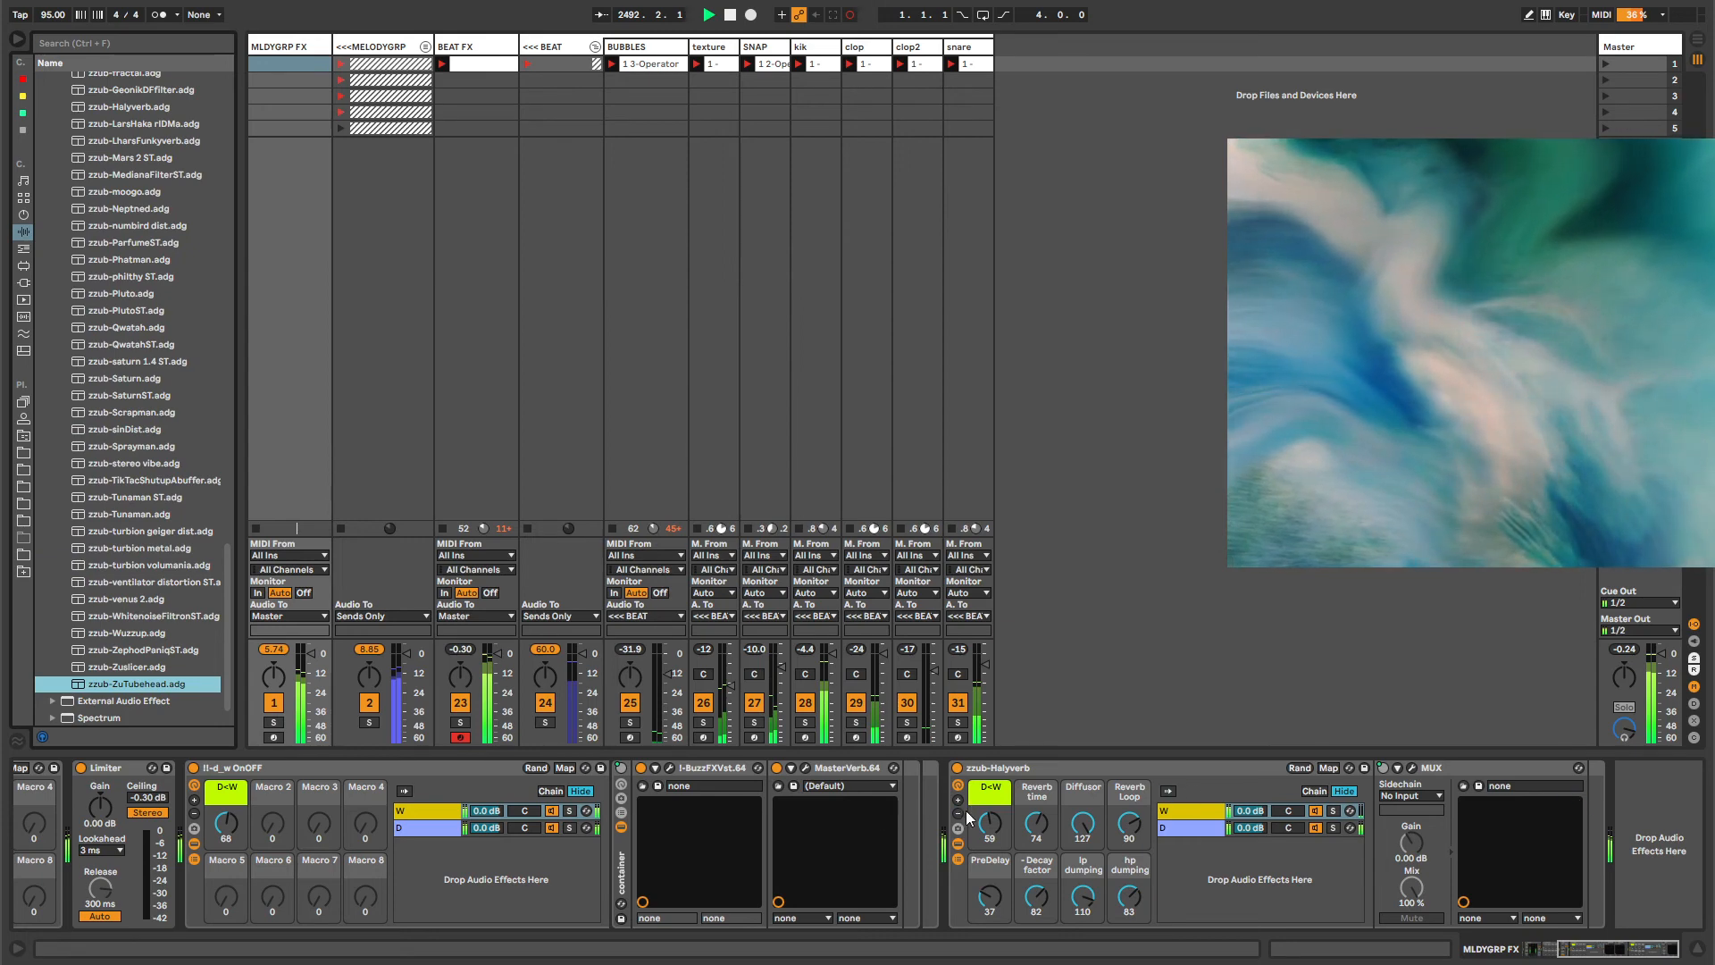
key(Return)
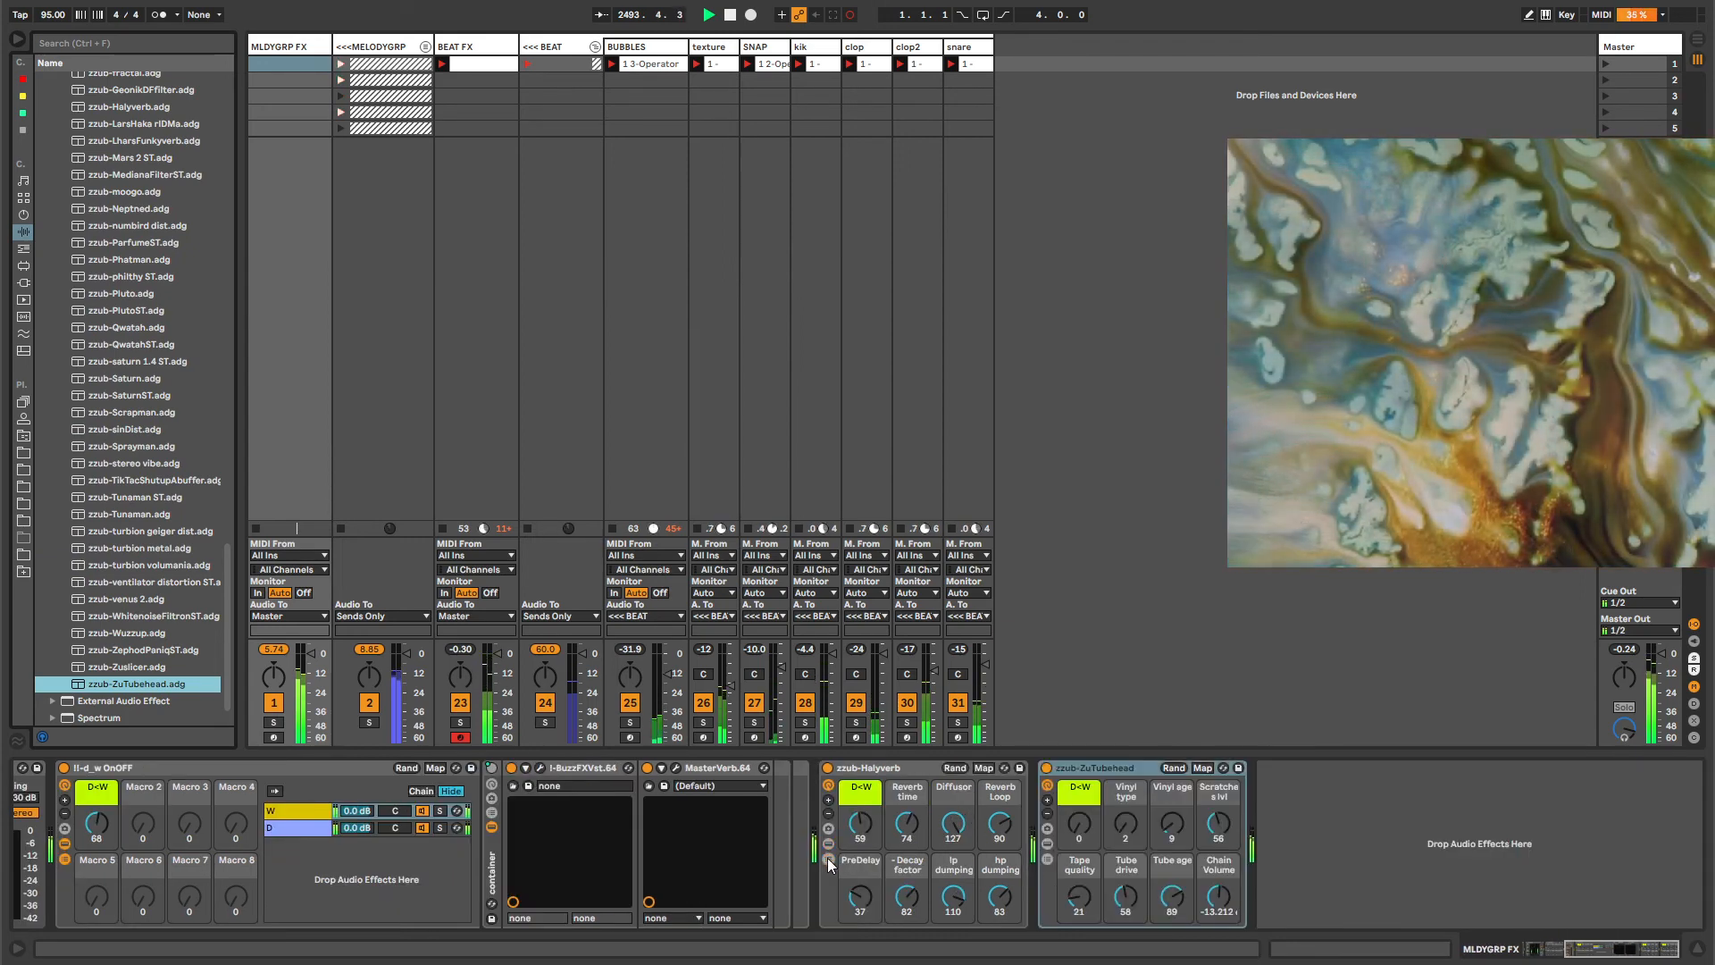
click(1097, 767)
drag(1080, 833, 1080, 773)
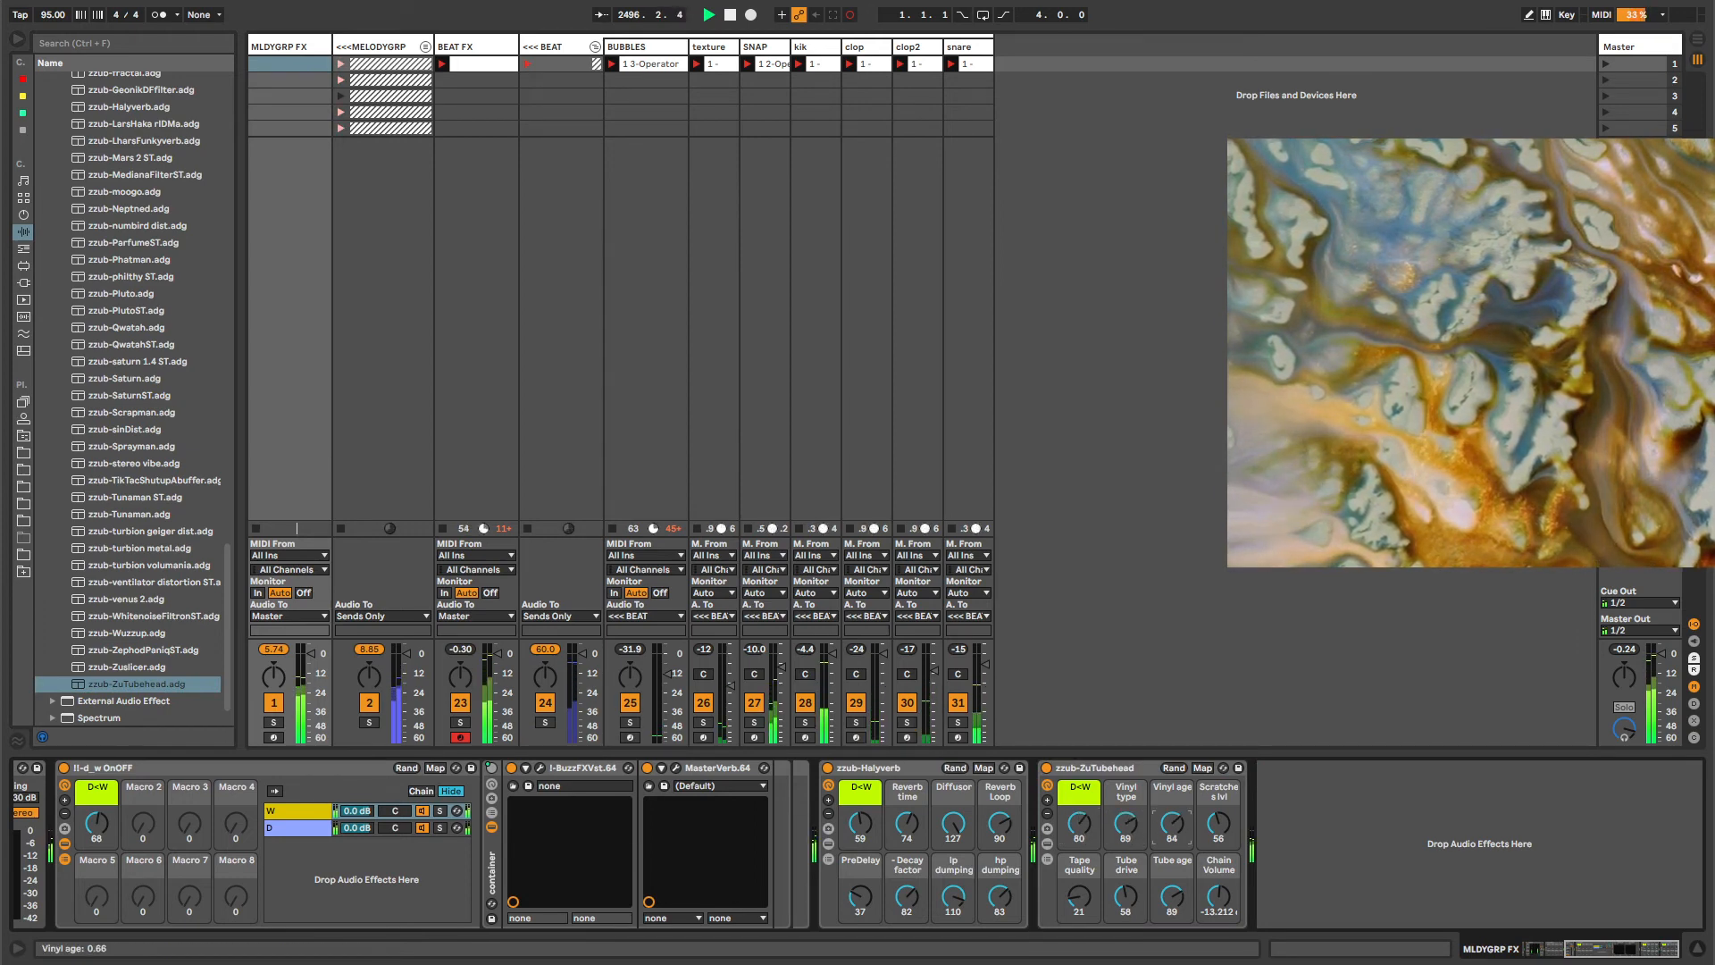
drag(1173, 822, 1216, 834)
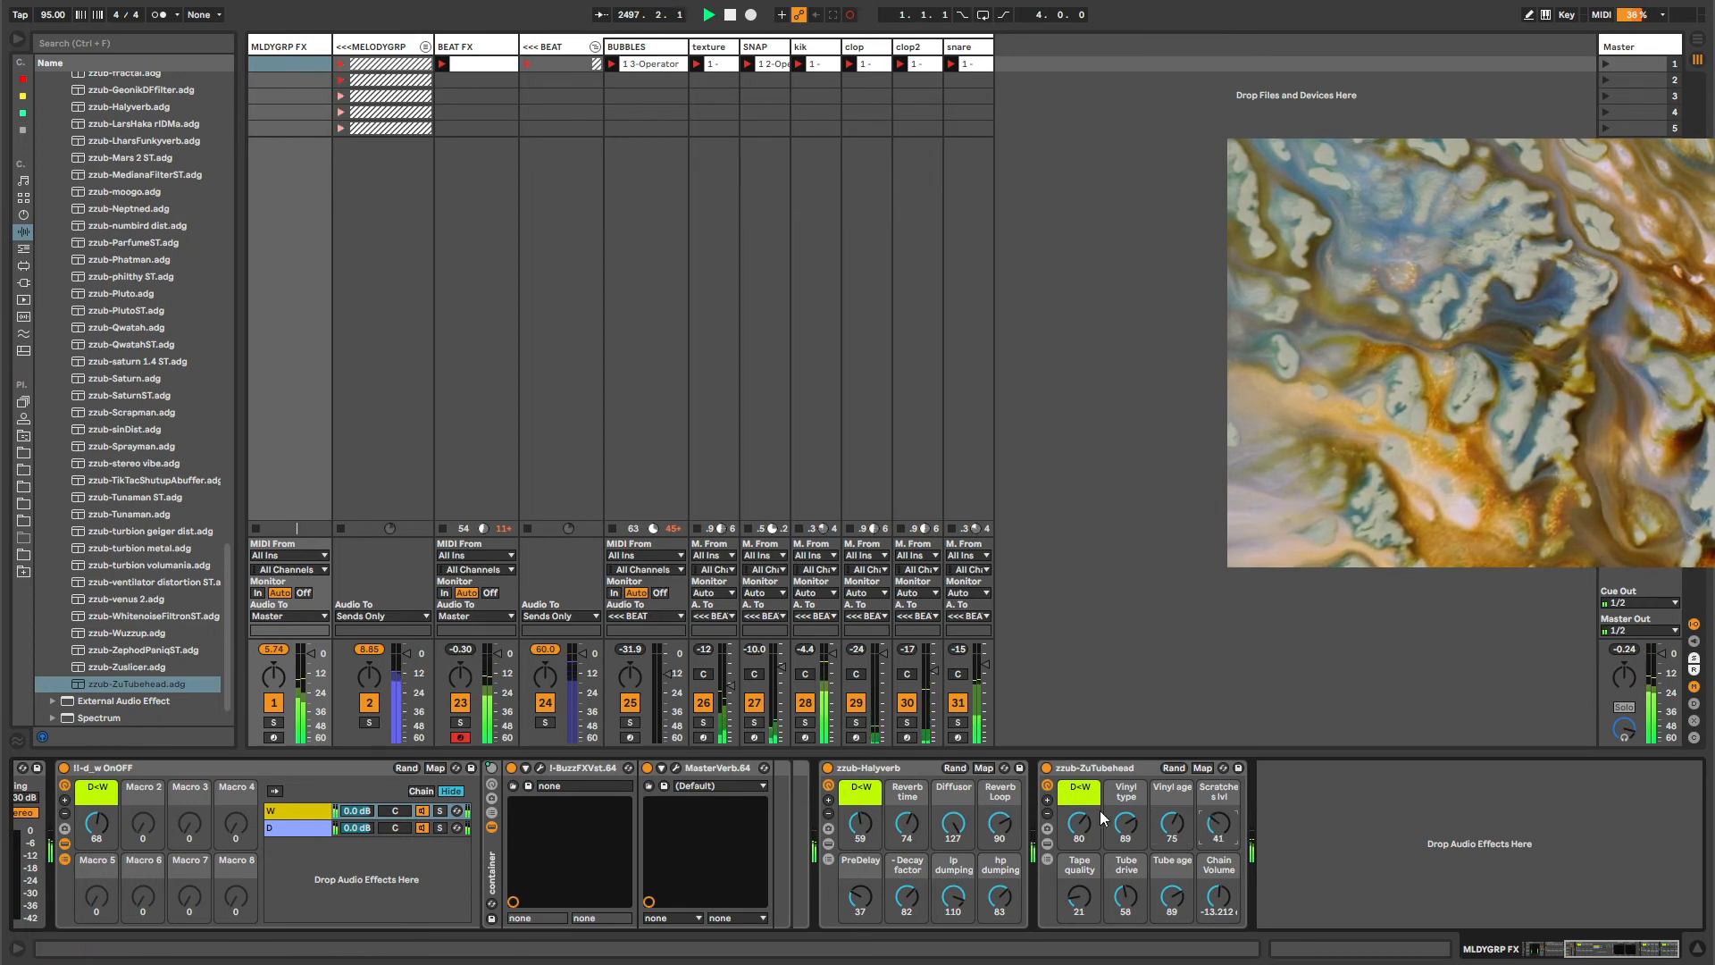
Move zzub-Halyverb after zzub-ZuTubehead and delete the !!-d_w OnOFF rack from the MLDYGRP FX track.
click(908, 768)
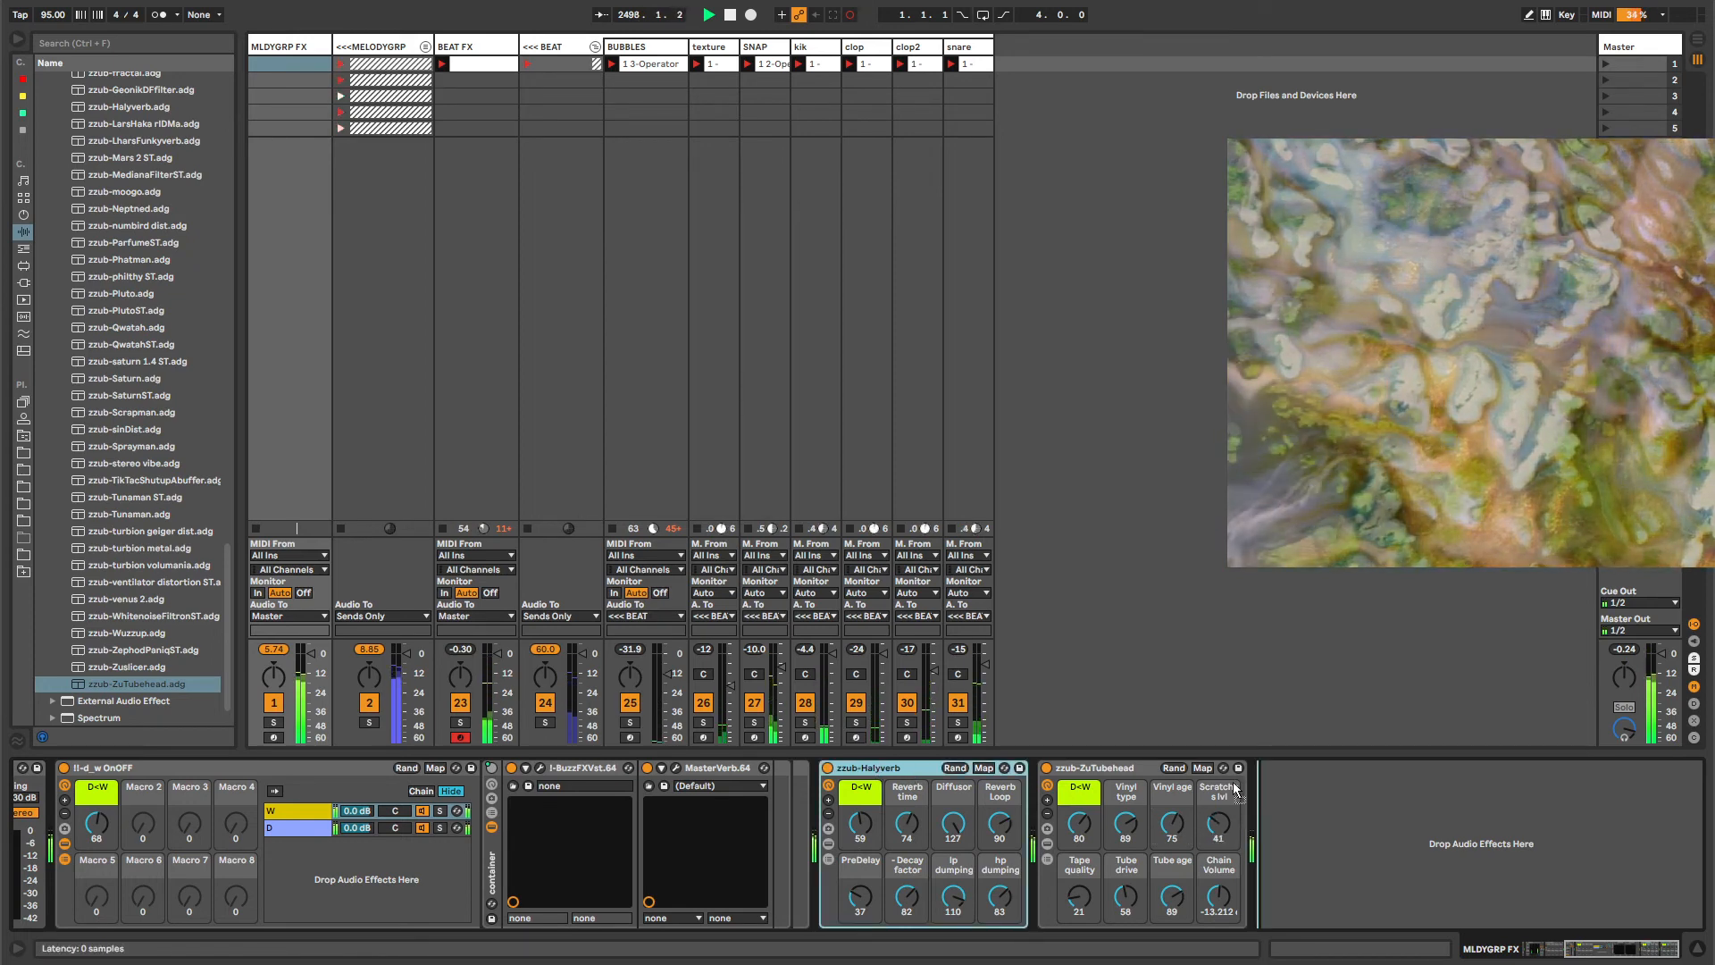
drag(876, 771, 1242, 771)
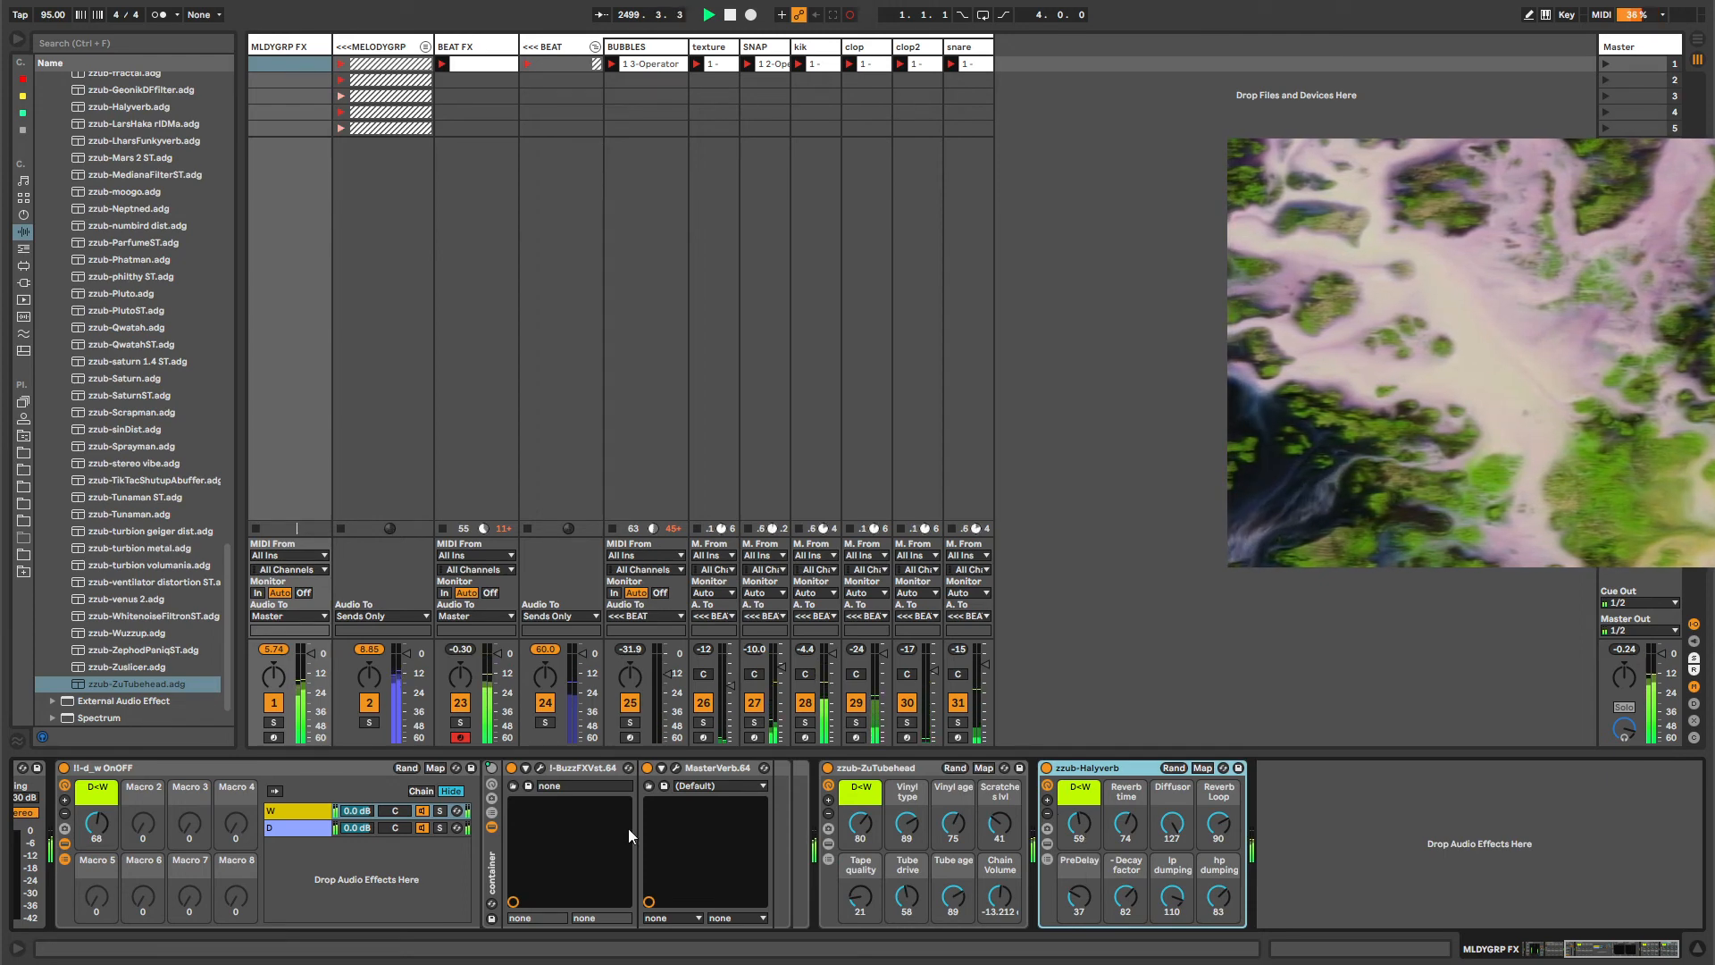
click(222, 768)
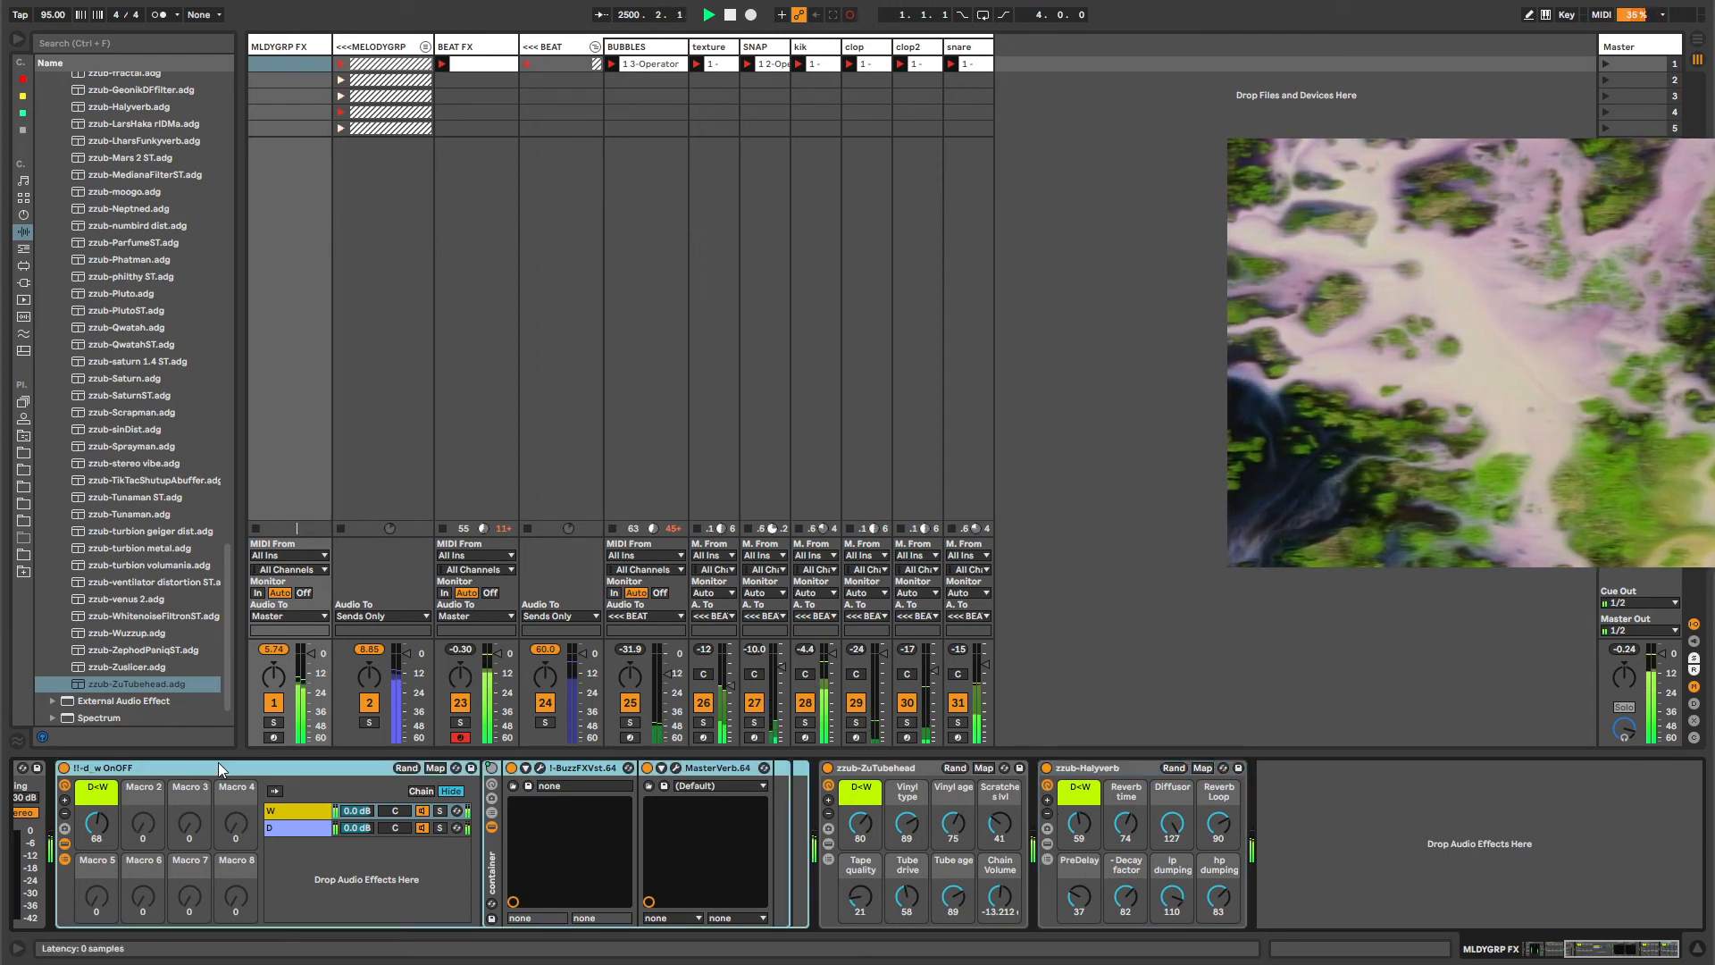
click(888, 768)
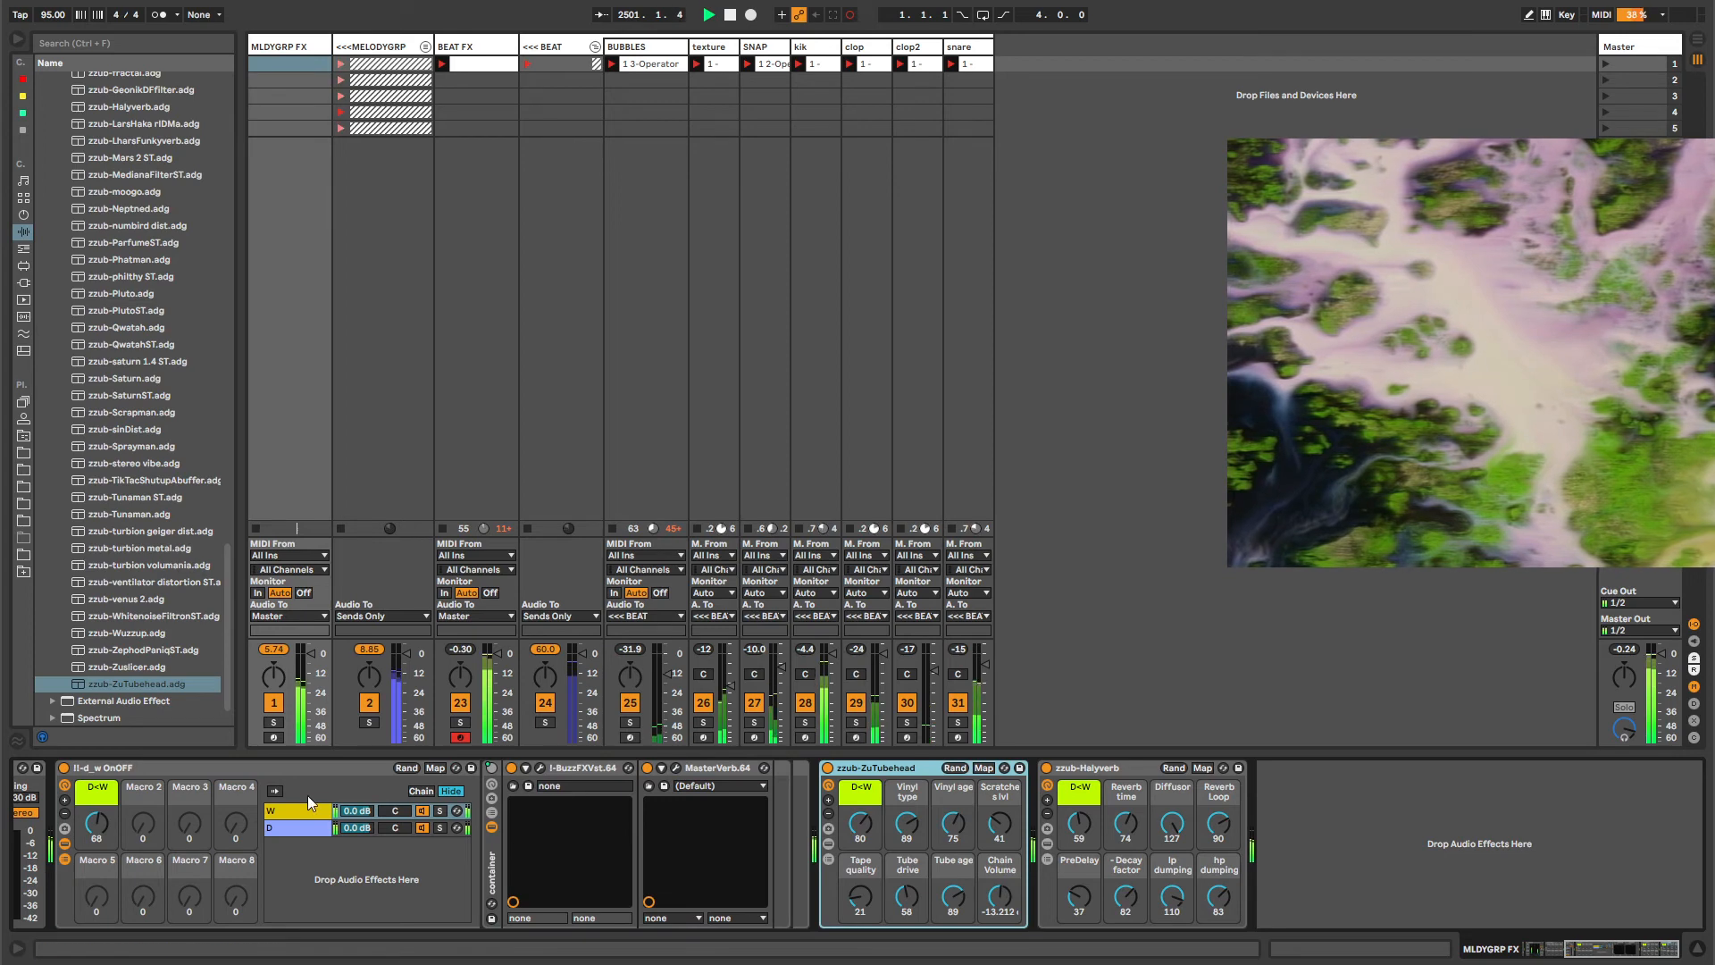
click(222, 767)
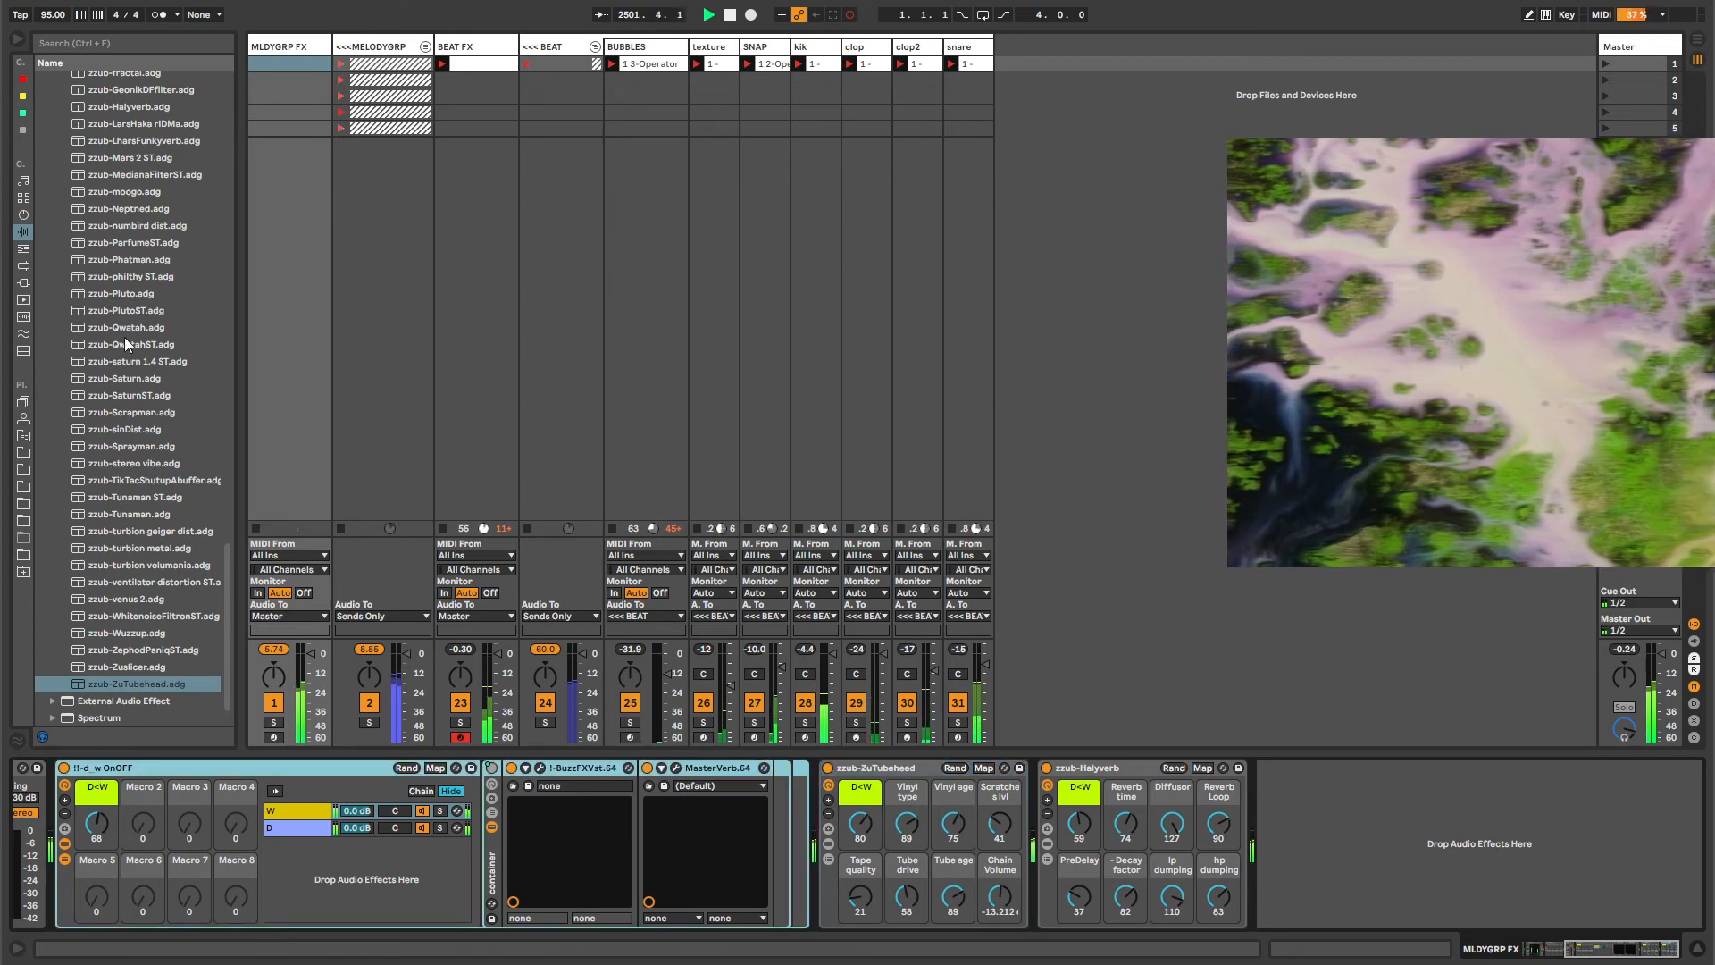
key(Delete)
Add the zzub-numbird dist.adg rack, set lngth + jump to 94, 1+2 to 0 and outgain to 35, and move it before zzub-ZuTubehead.
click(125, 225)
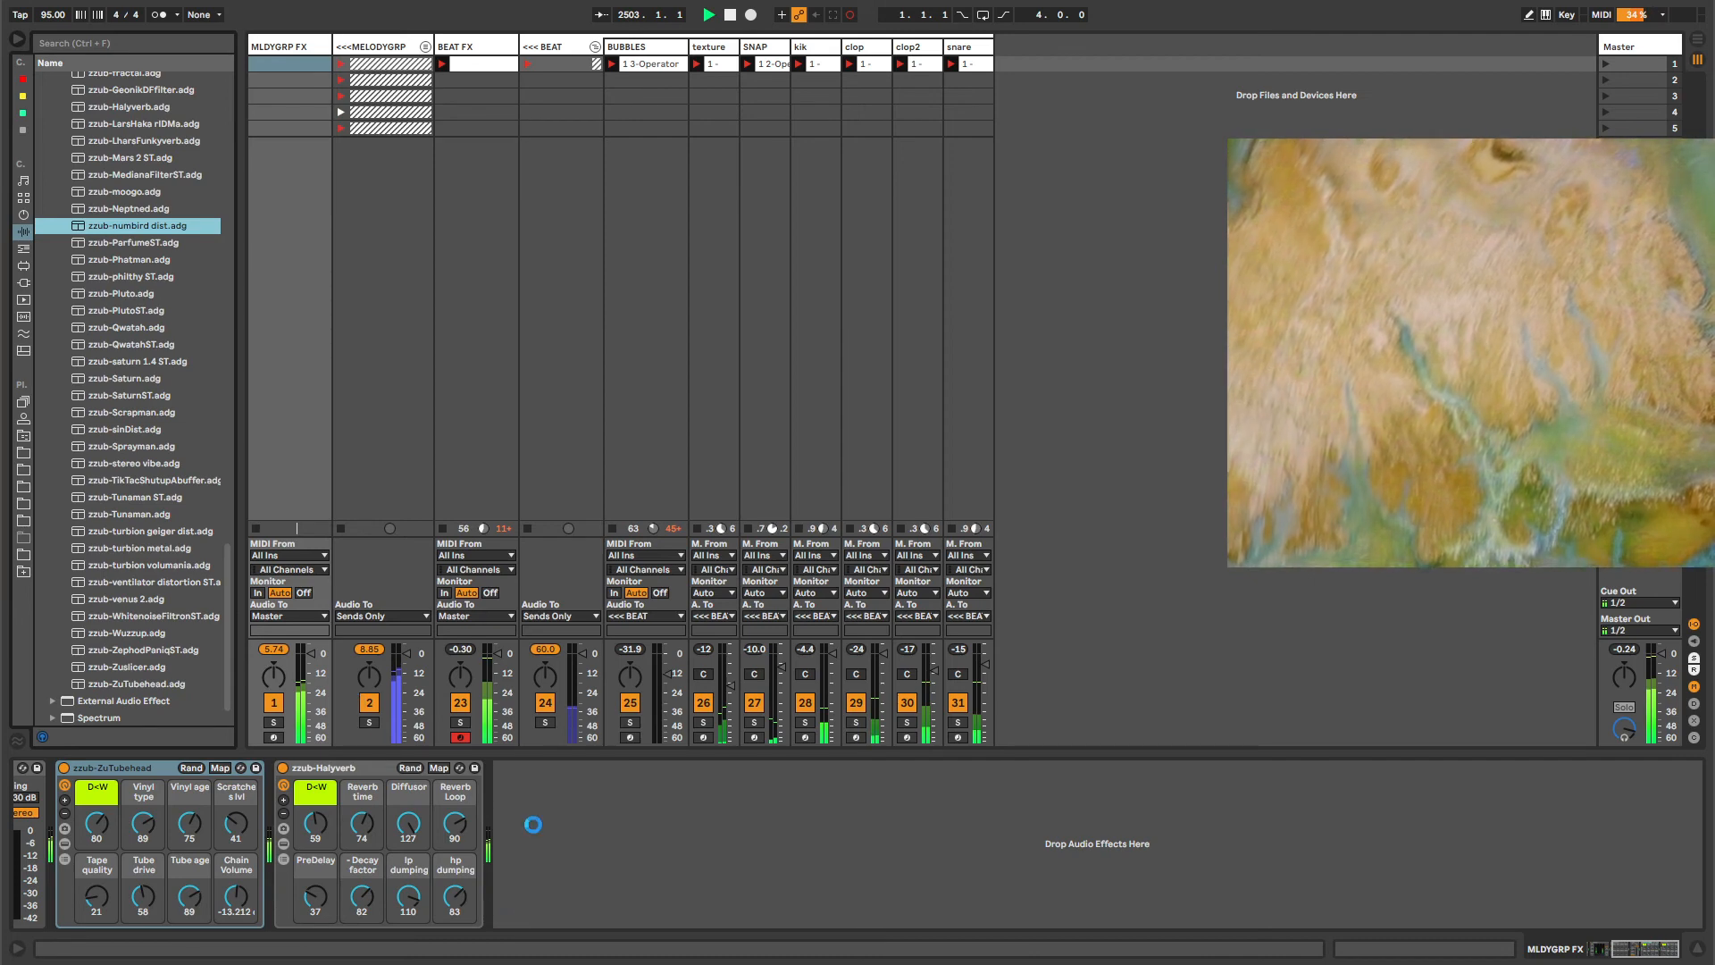
drag(534, 824, 536, 772)
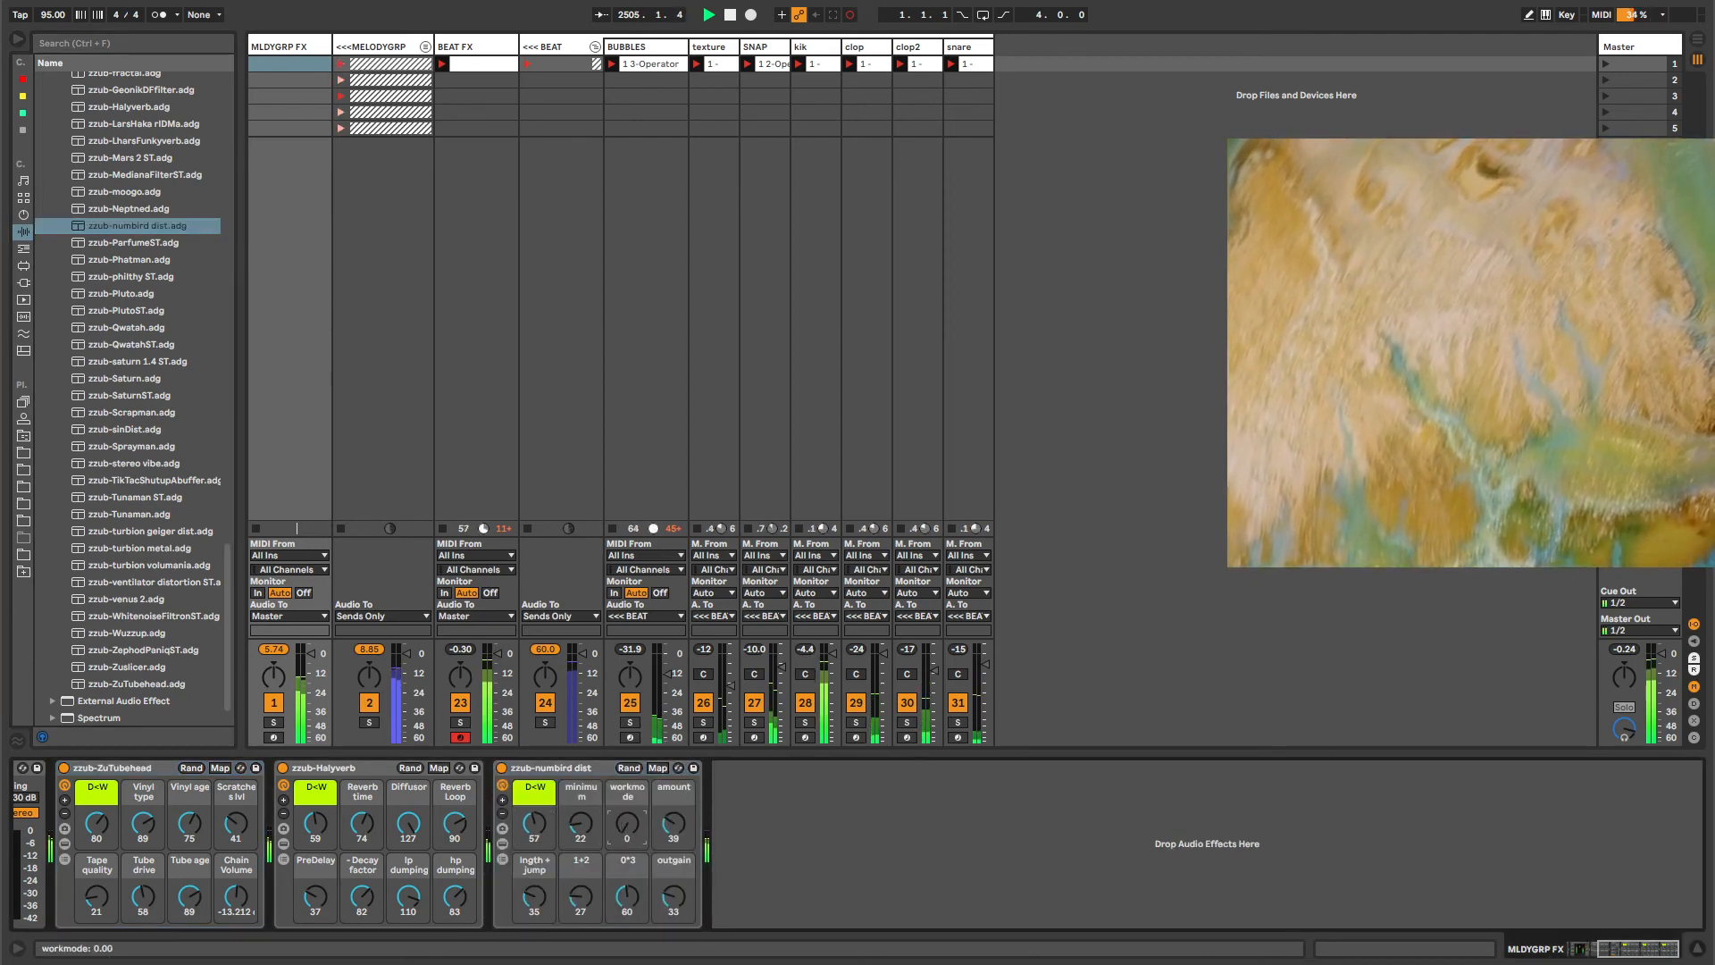
mouse_move(628, 823)
mouse_down()
mouse_move(628, 787)
mouse_move(673, 800)
mouse_move(627, 830)
mouse_up()
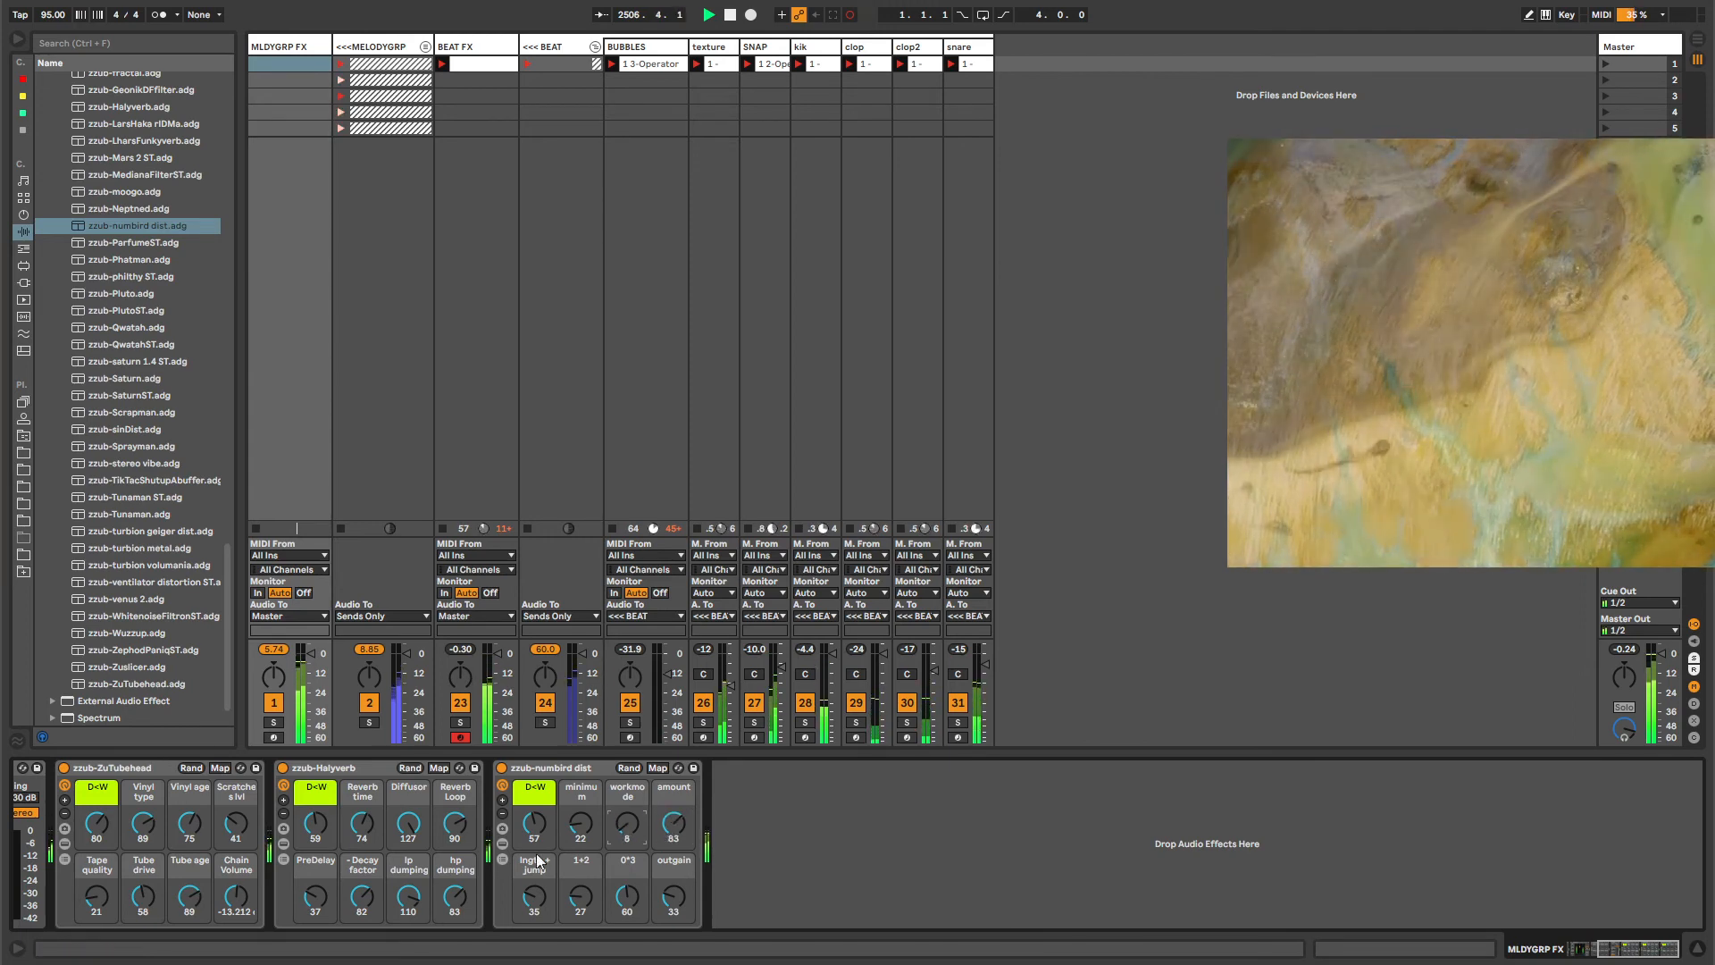
drag(536, 912, 537, 902)
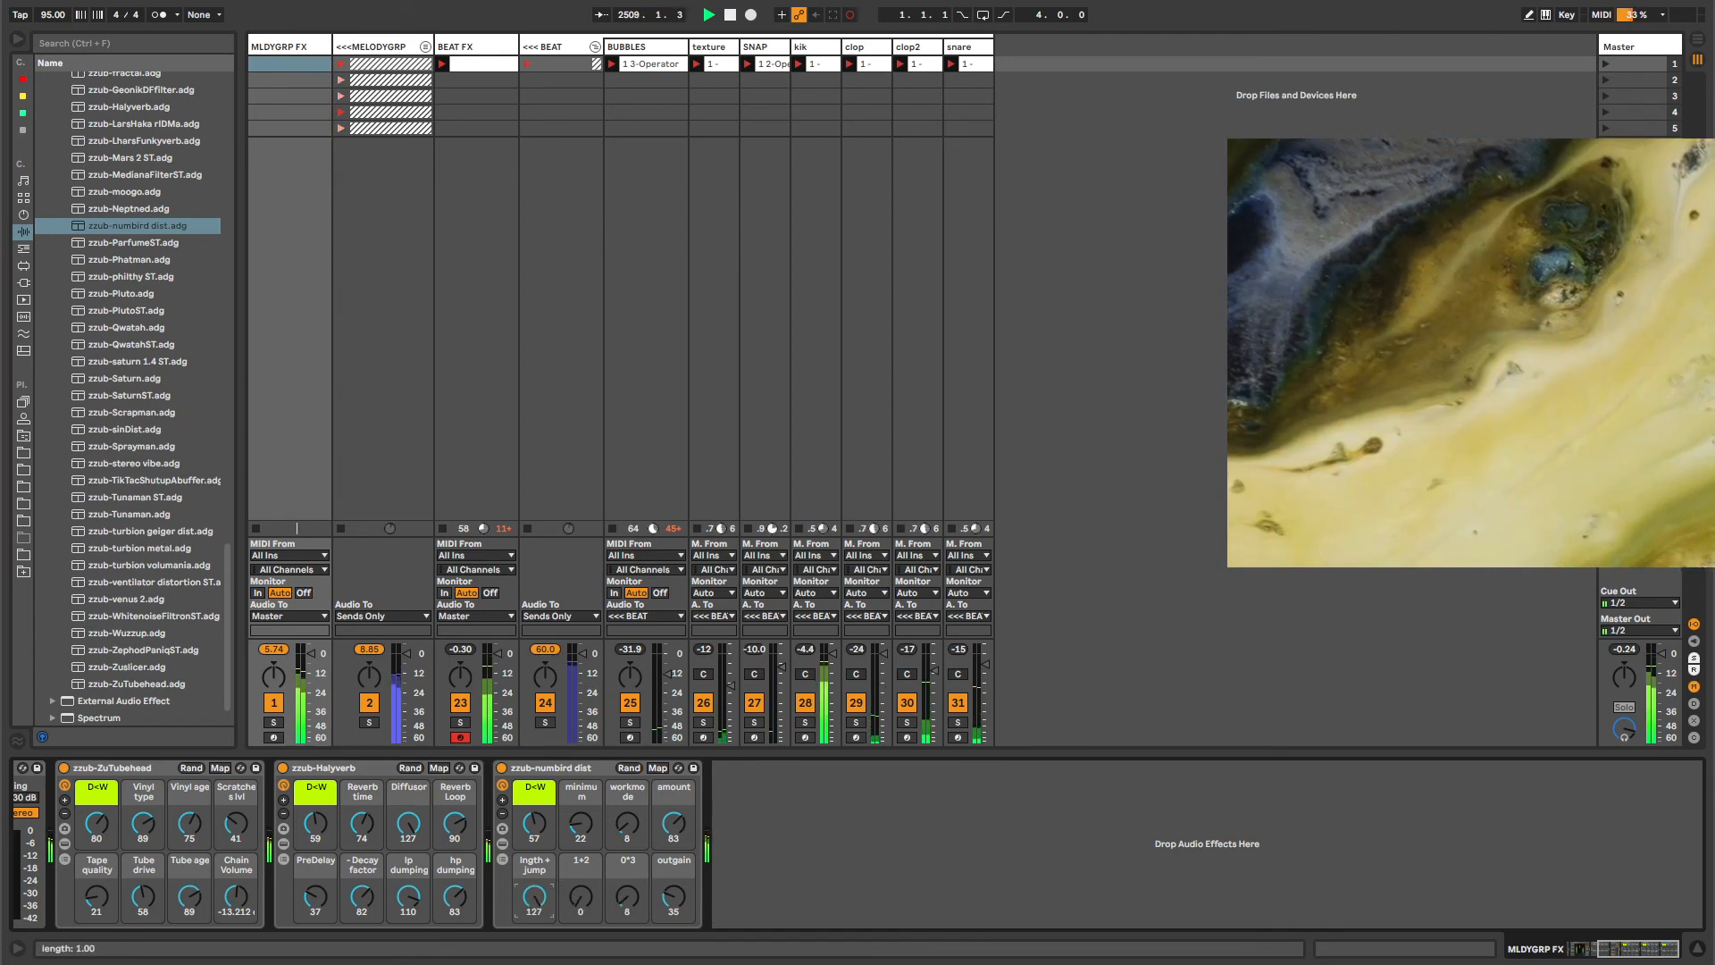
click(529, 827)
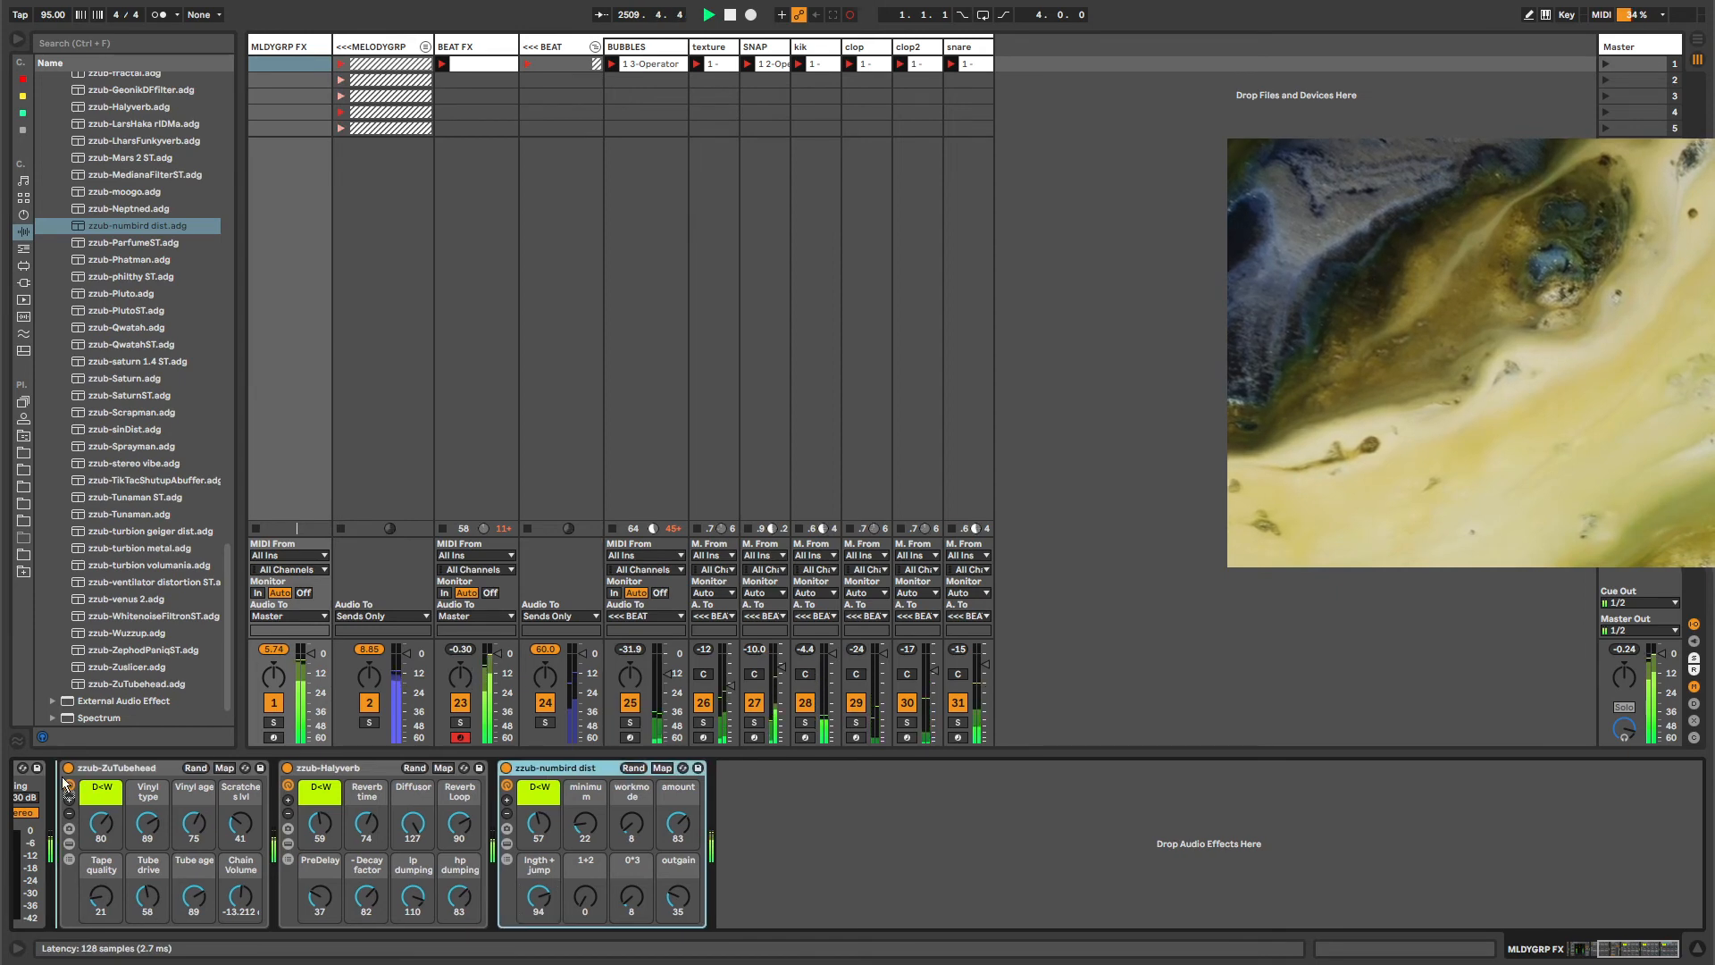
drag(62, 784, 64, 784)
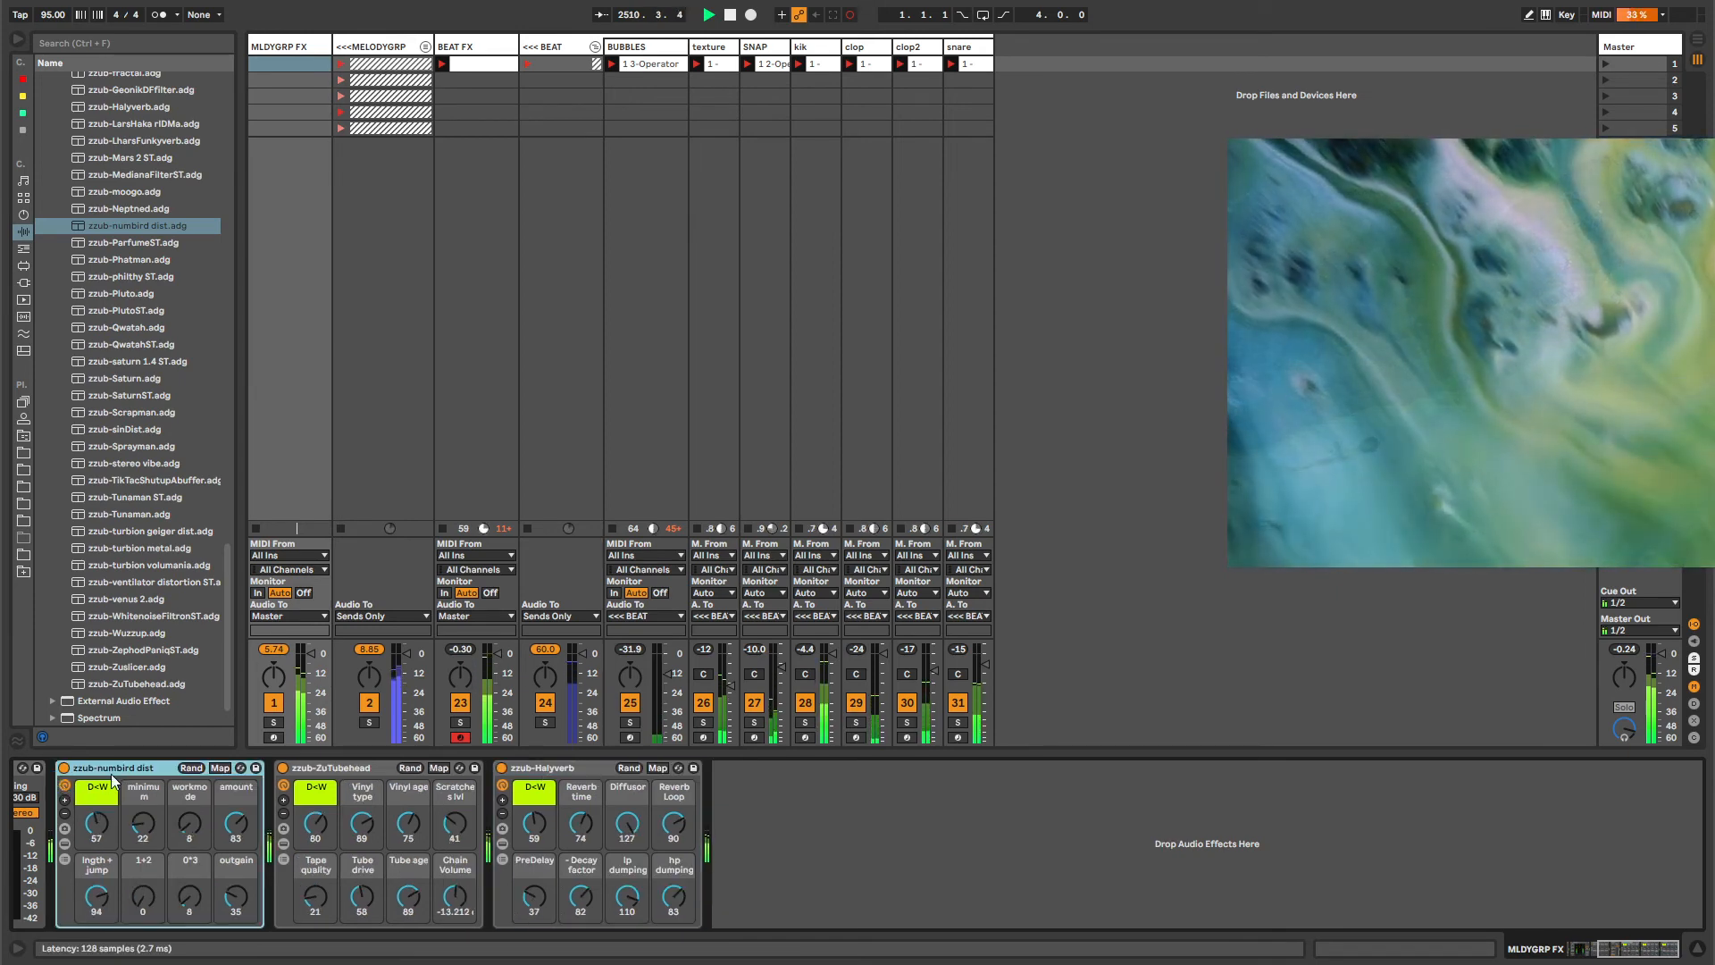
Transfer the three zzub racks to the BEAT FX track before dfx Skidder and return zzub-numbird dist's D<W to its default.
shift+click(548, 767)
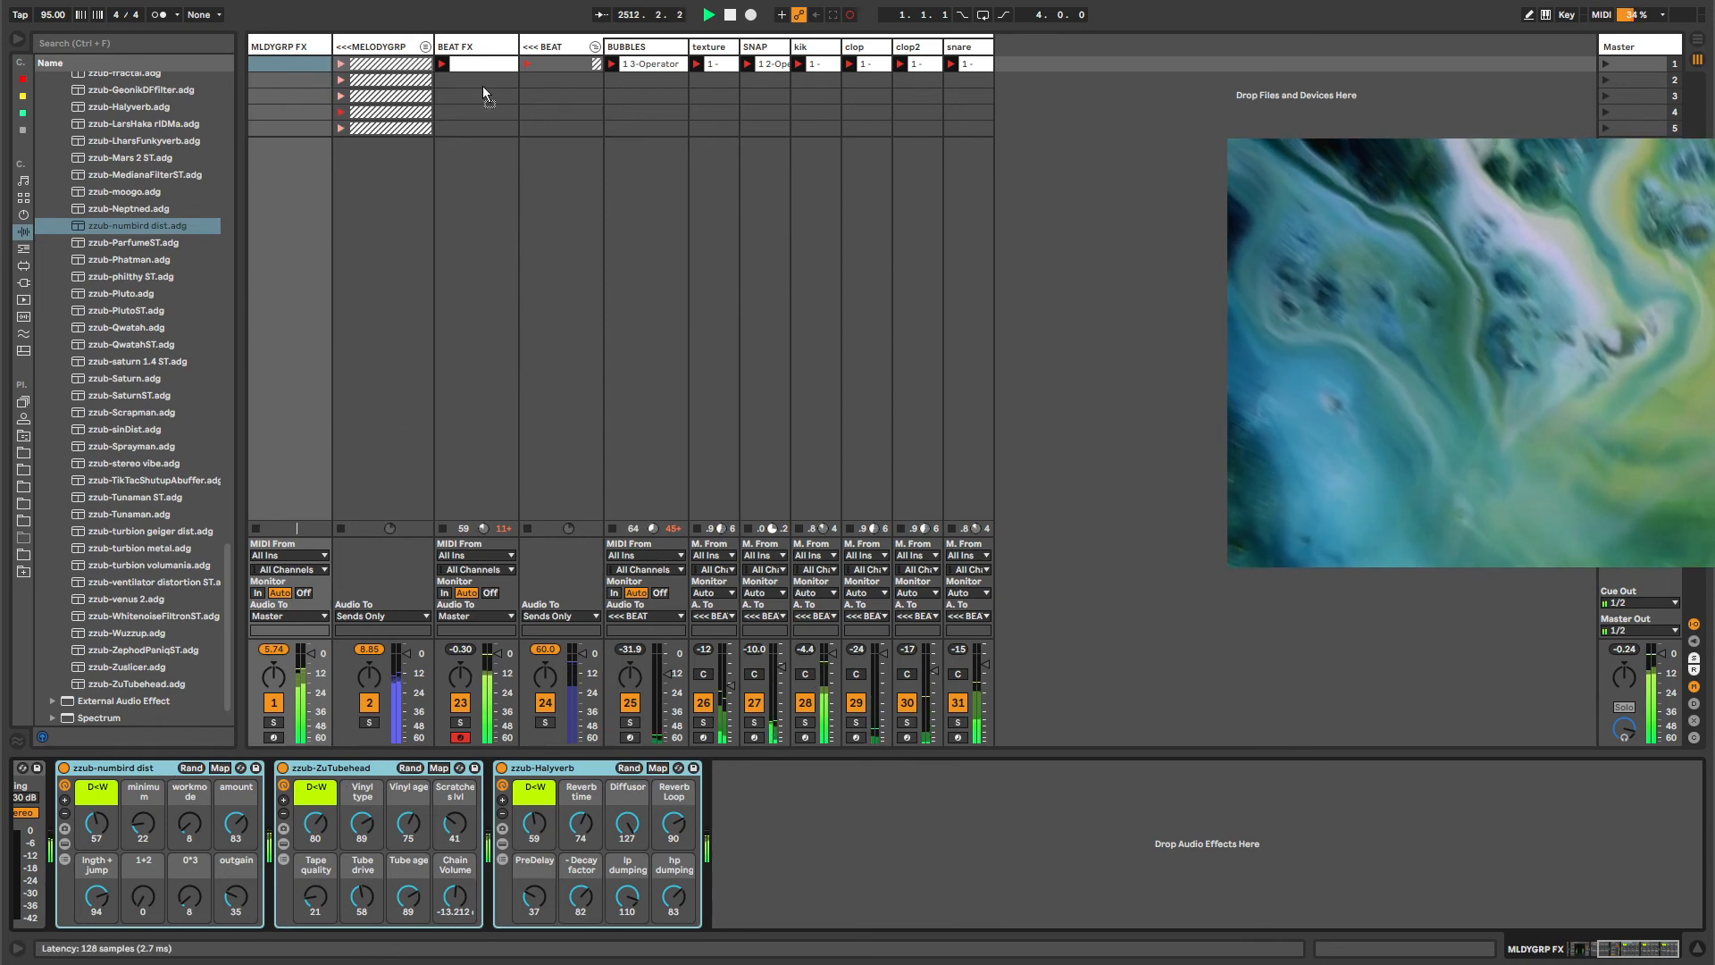
drag(482, 89, 483, 89)
drag(500, 791, 305, 823)
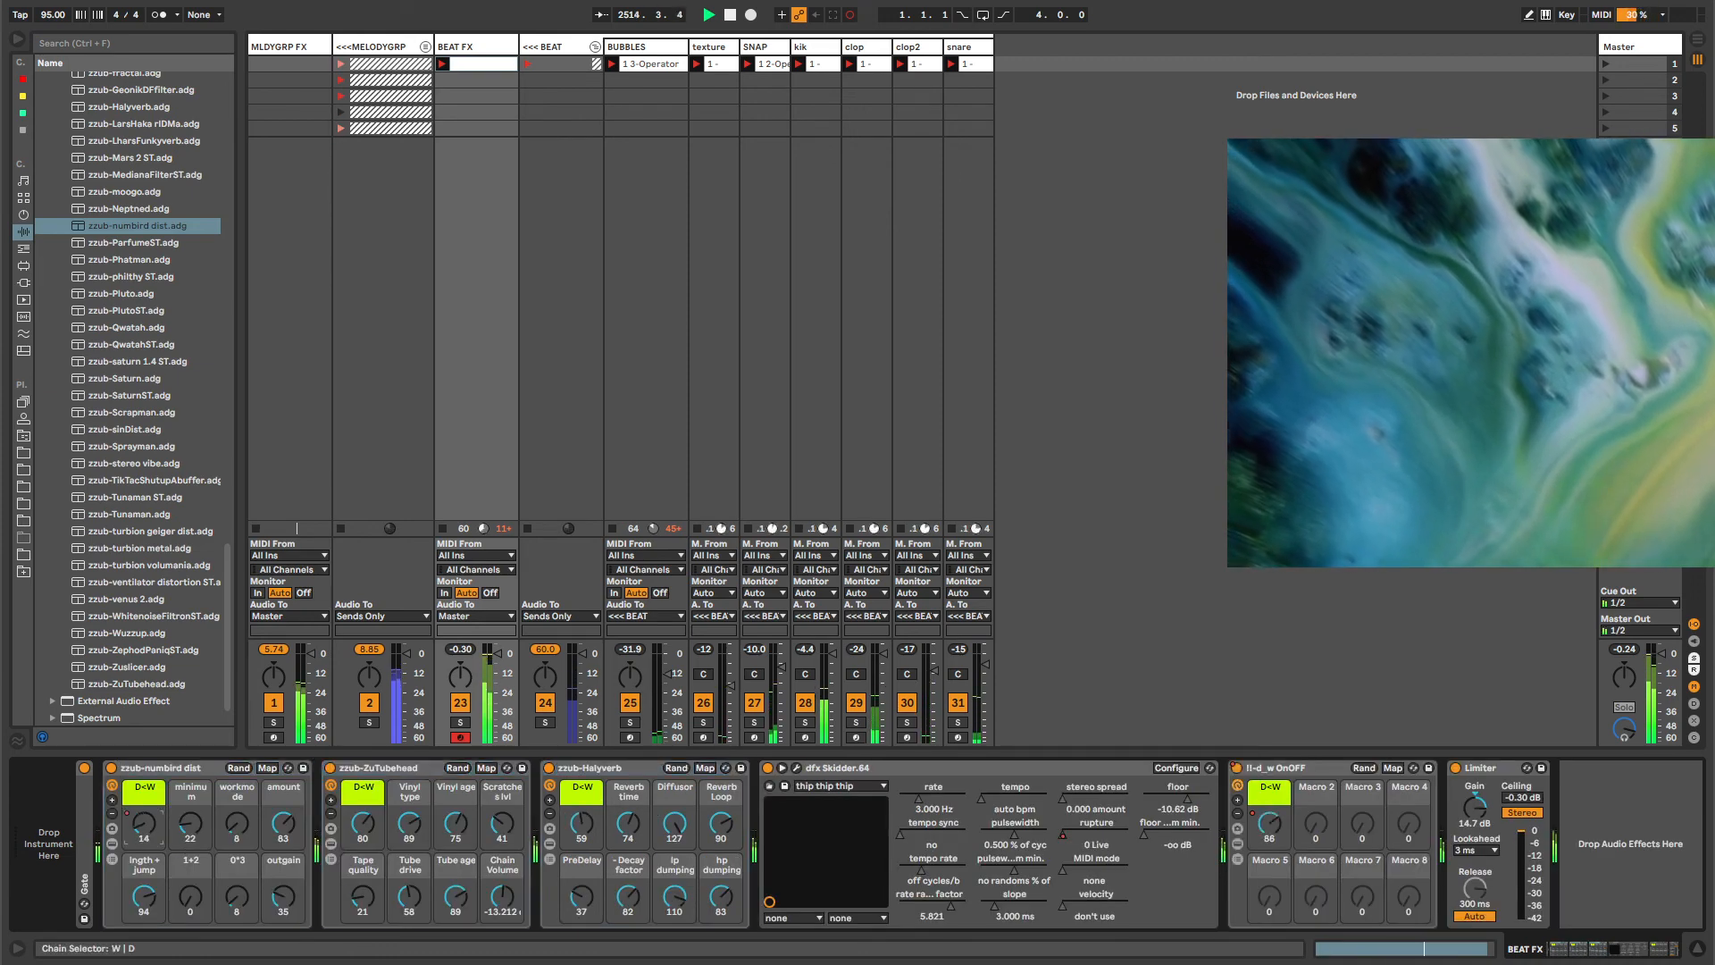
right_click(141, 824)
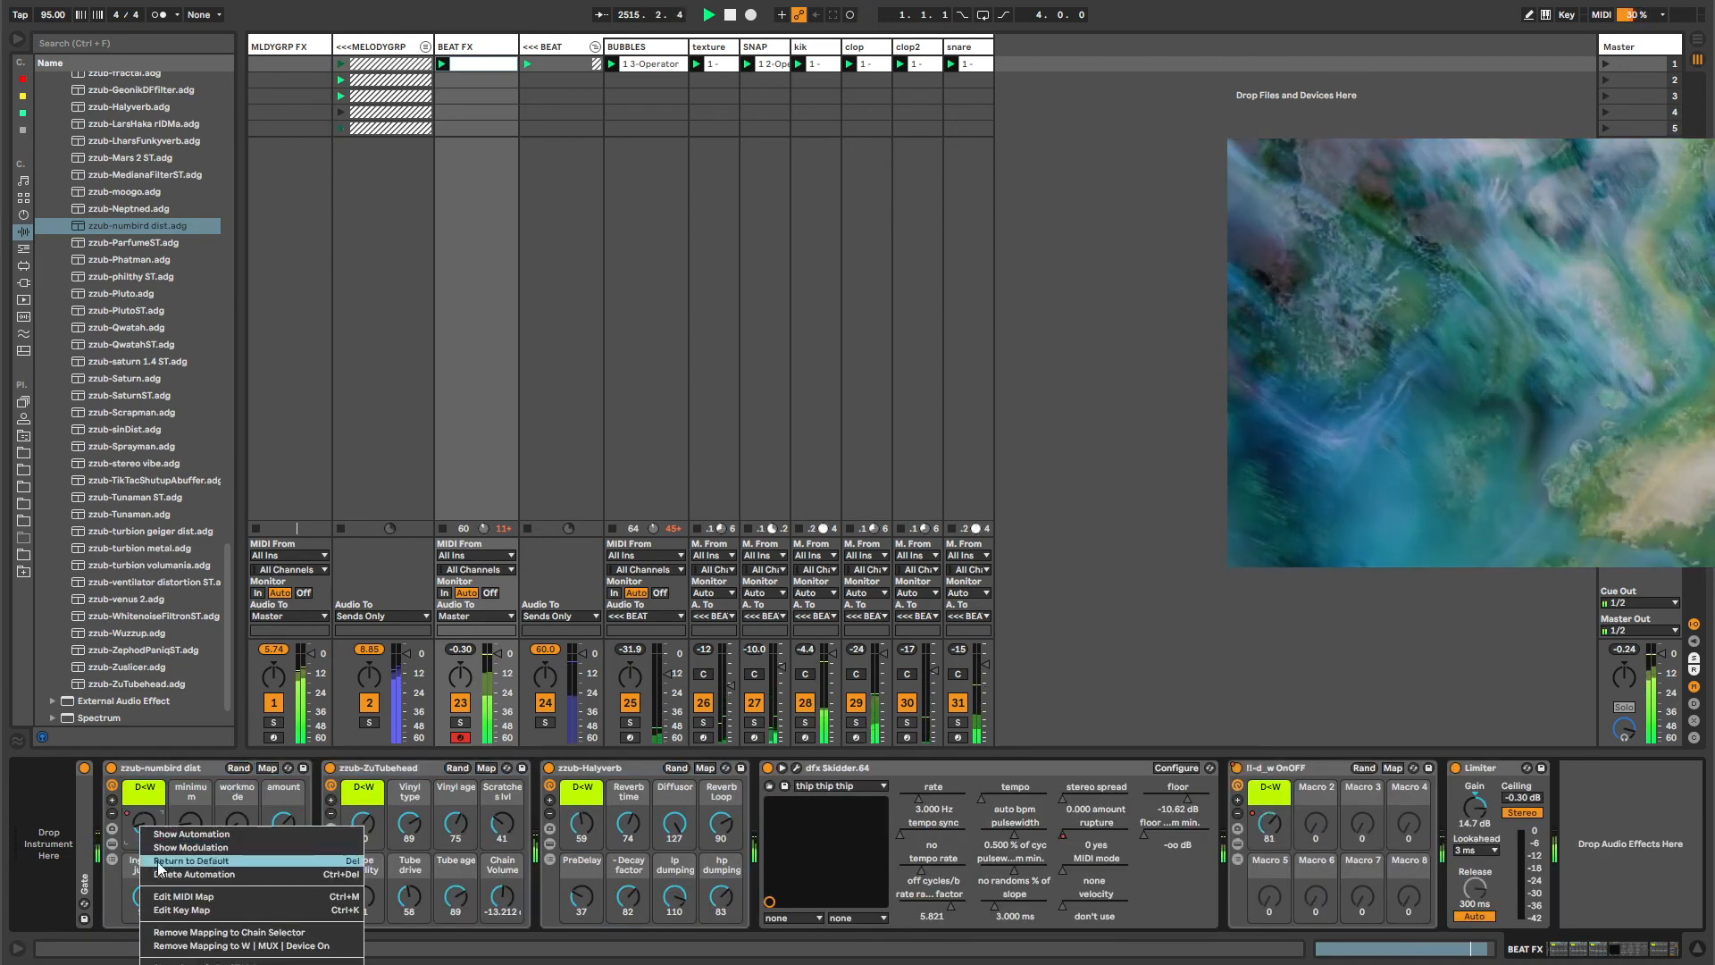
click(160, 861)
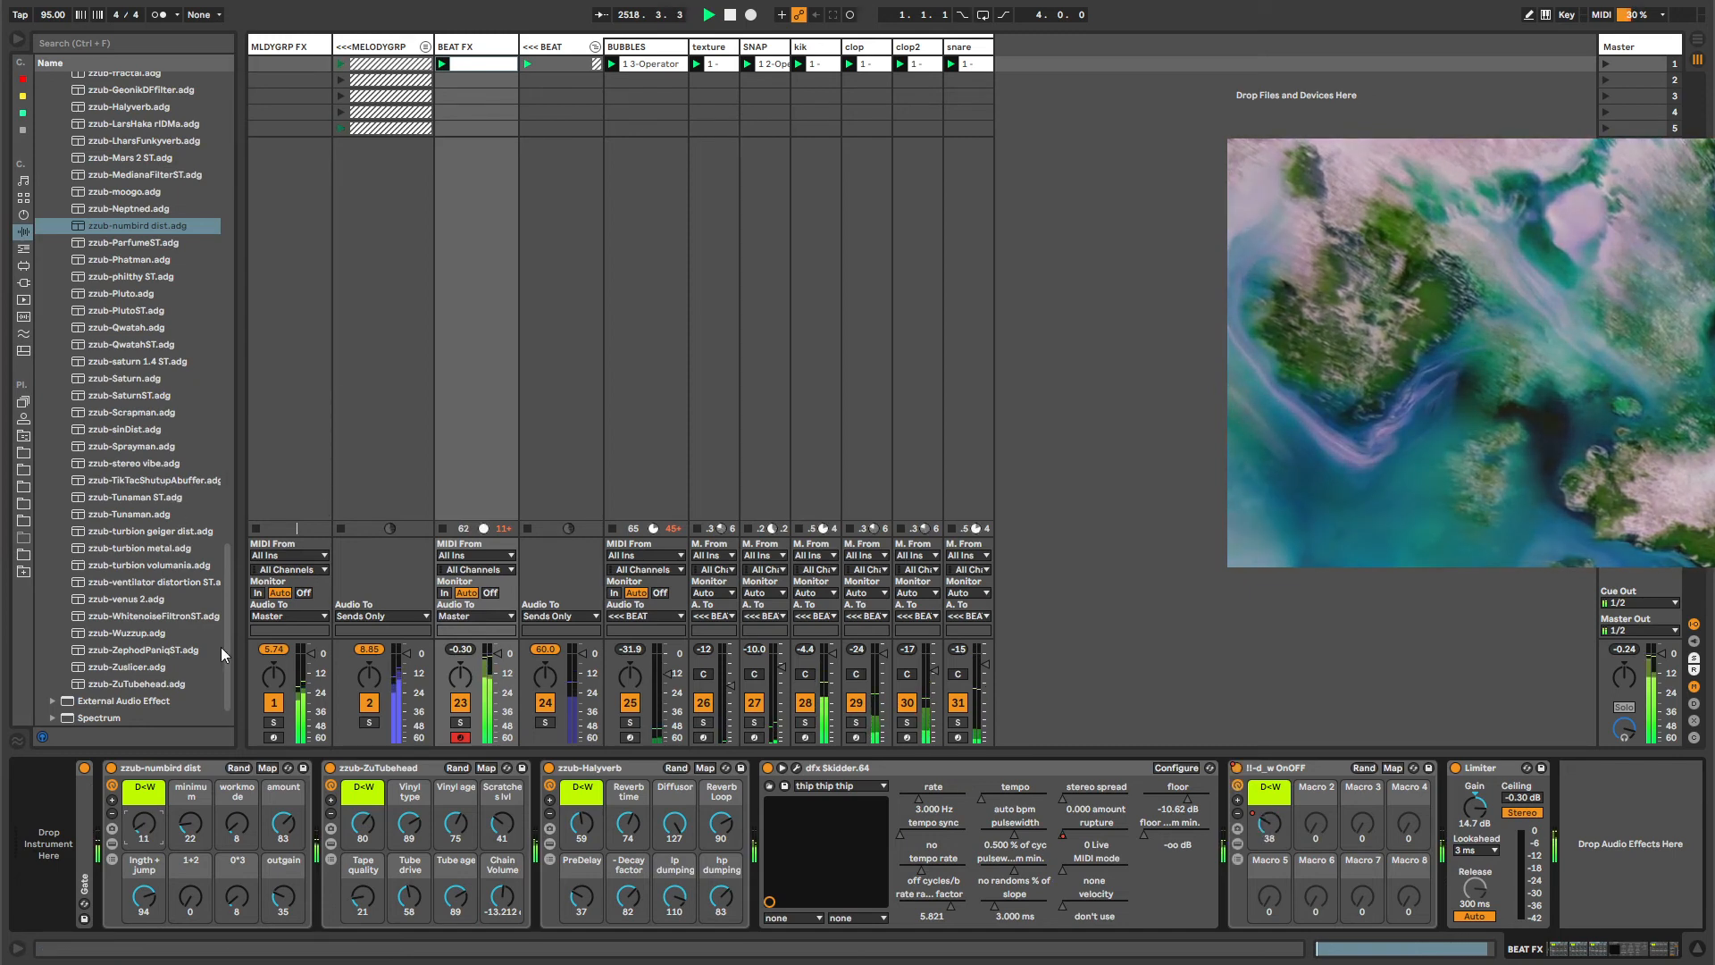
Delete the zzub-numbird dist, zzub-ZuTubehead and zzub-Halyverb racks from the BEAT FX track.
click(161, 770)
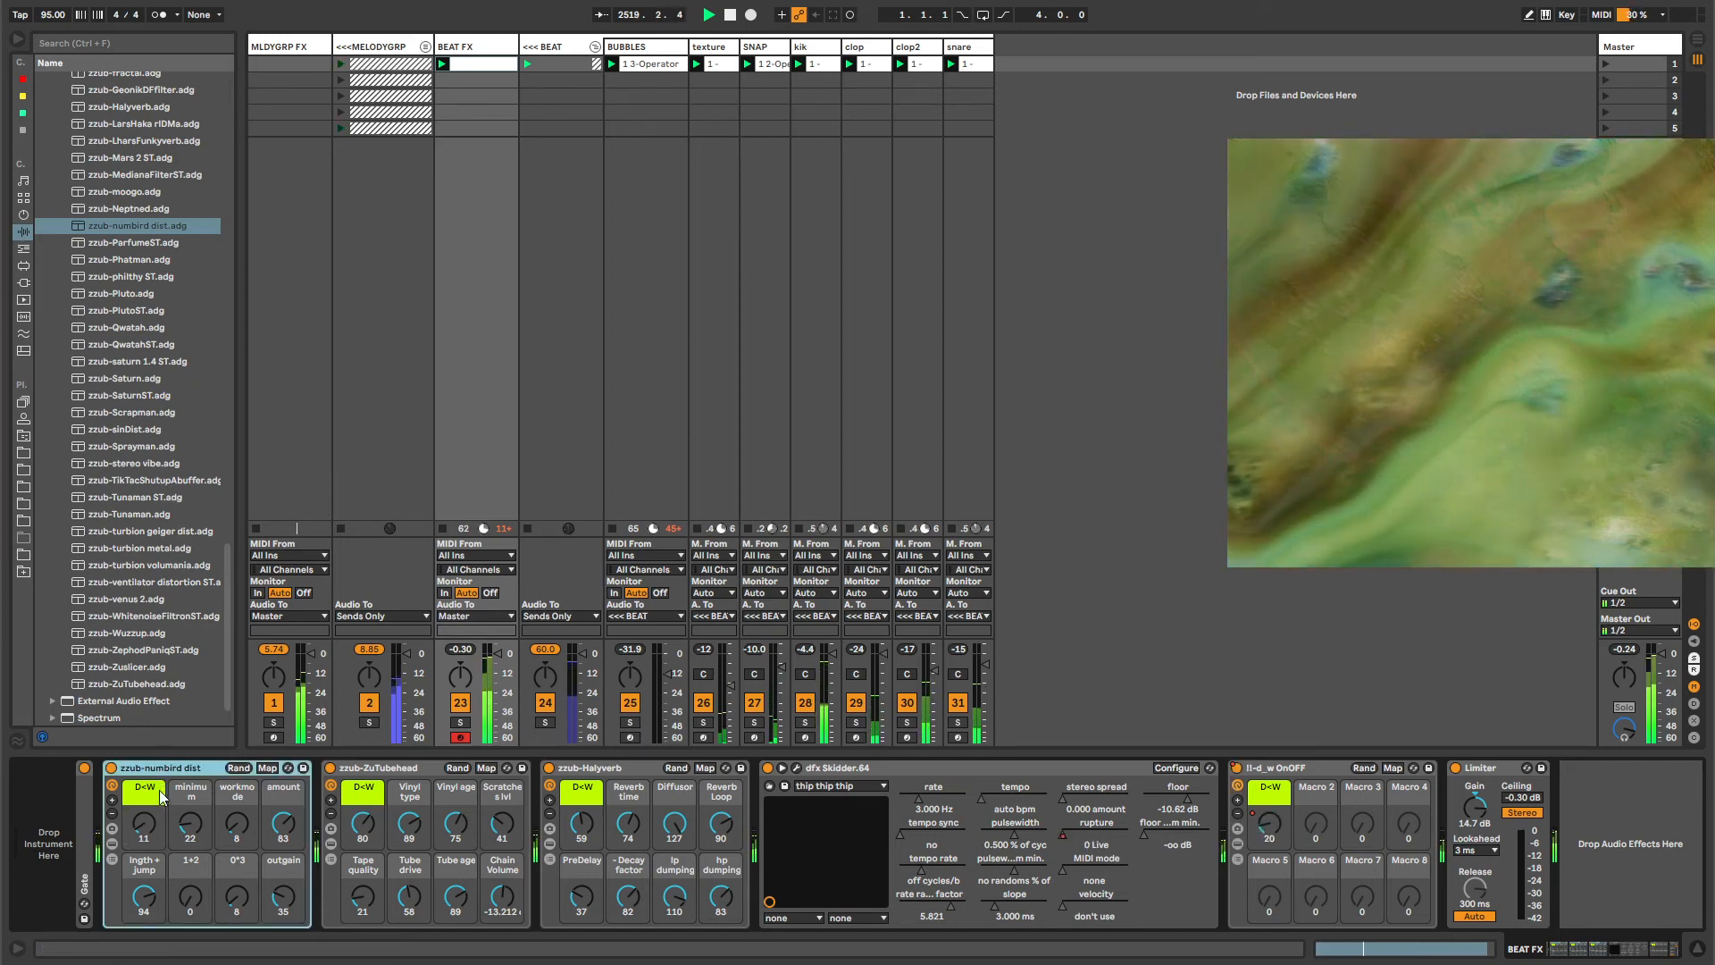
scroll(140, 459, up, 5)
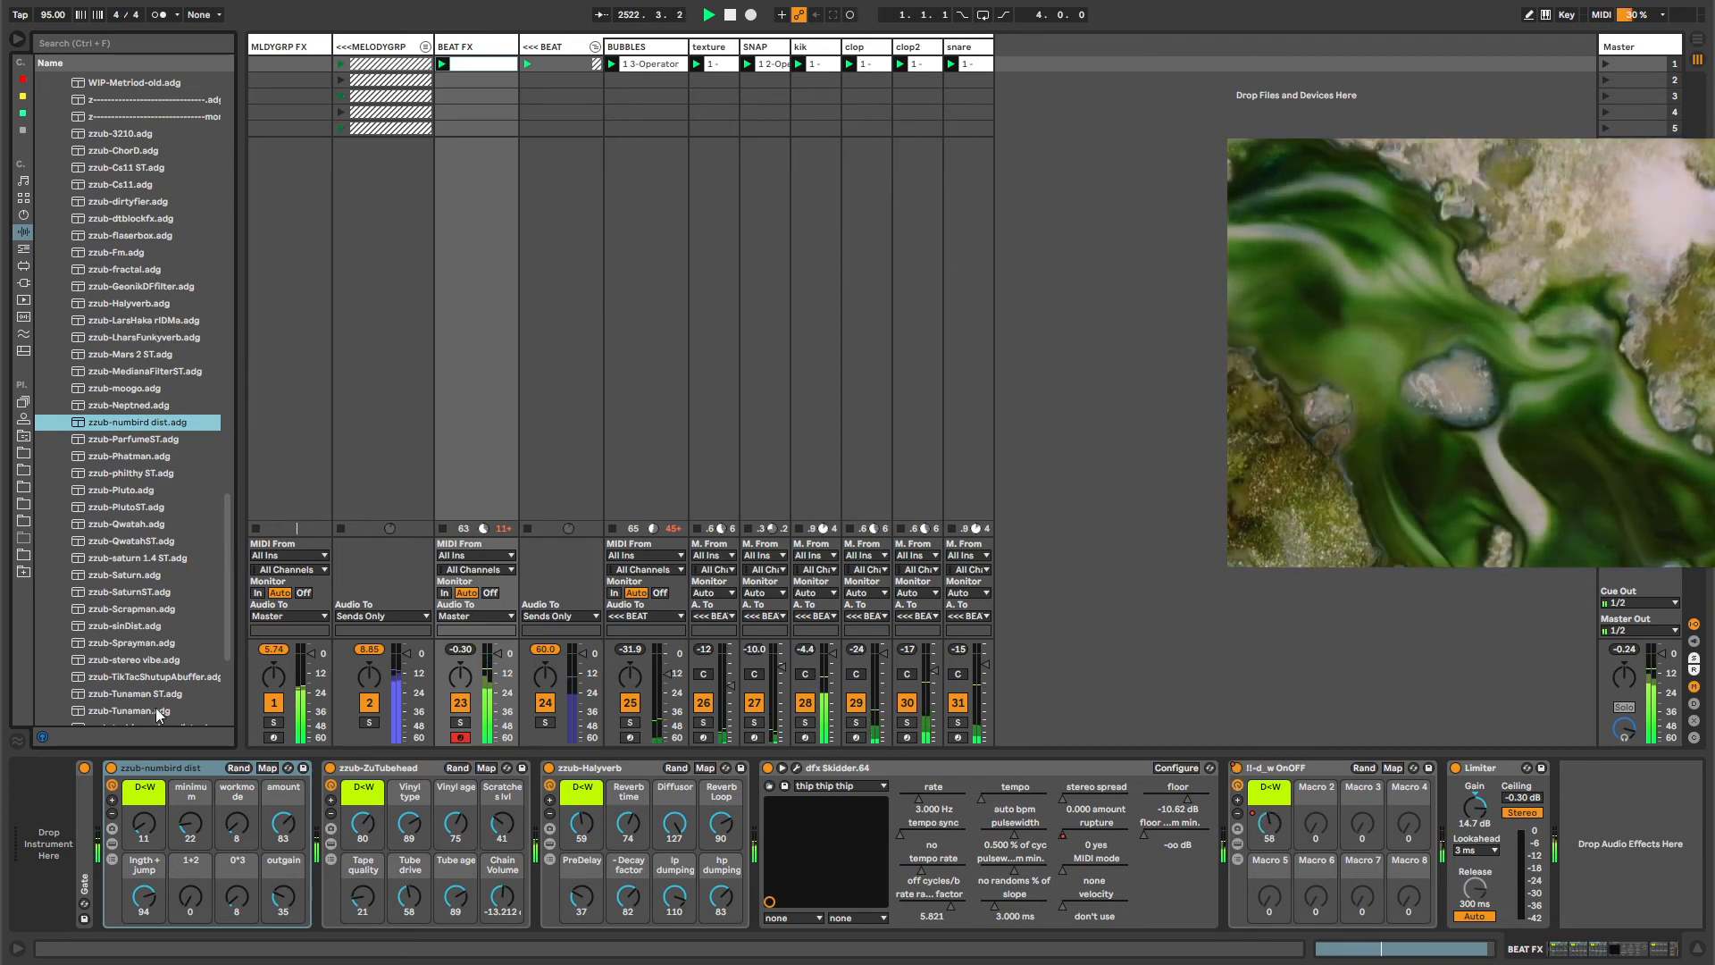
click(175, 770)
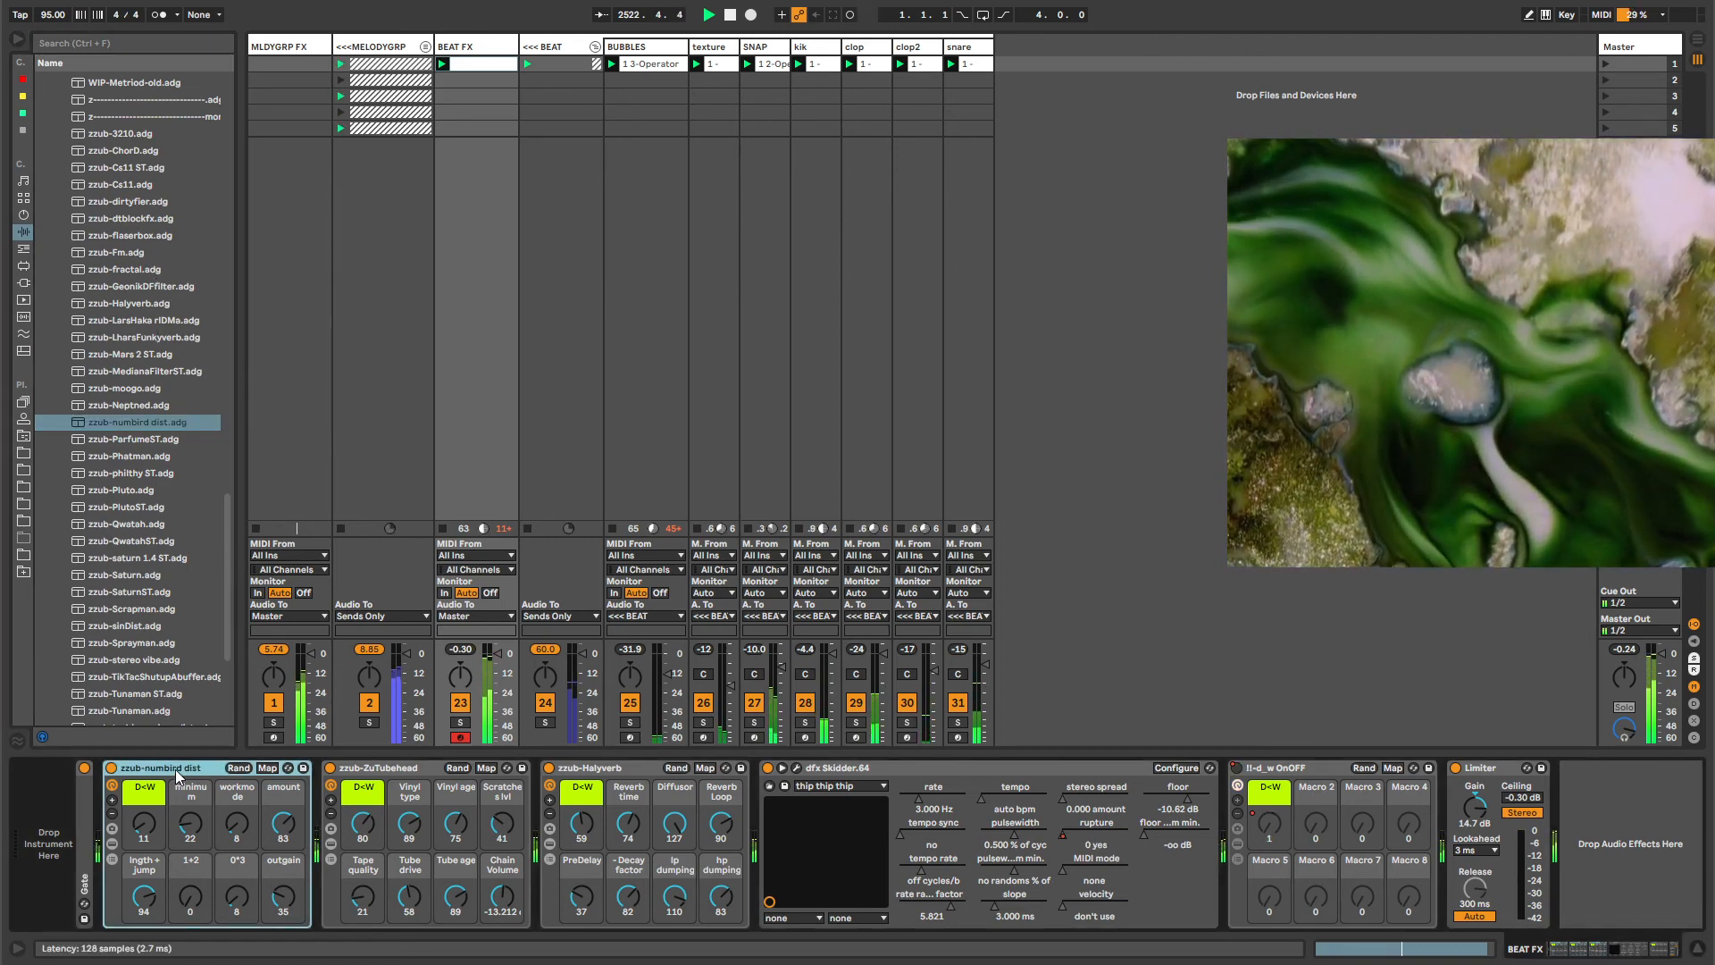
key(Delete)
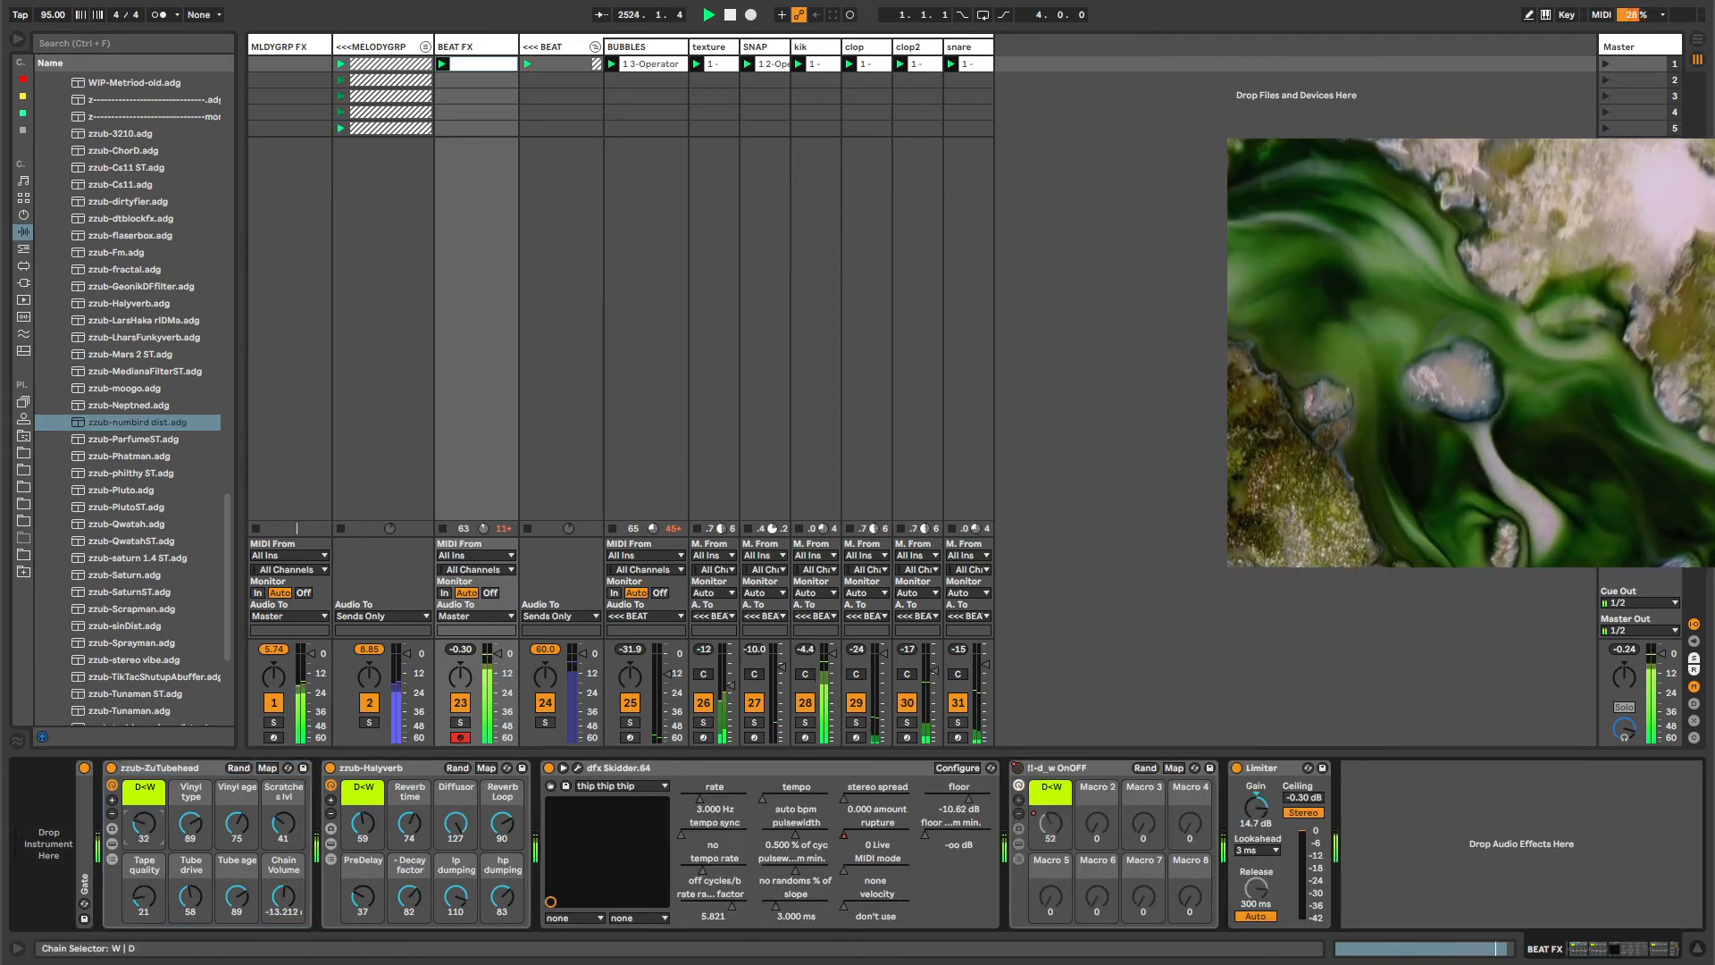
click(550, 797)
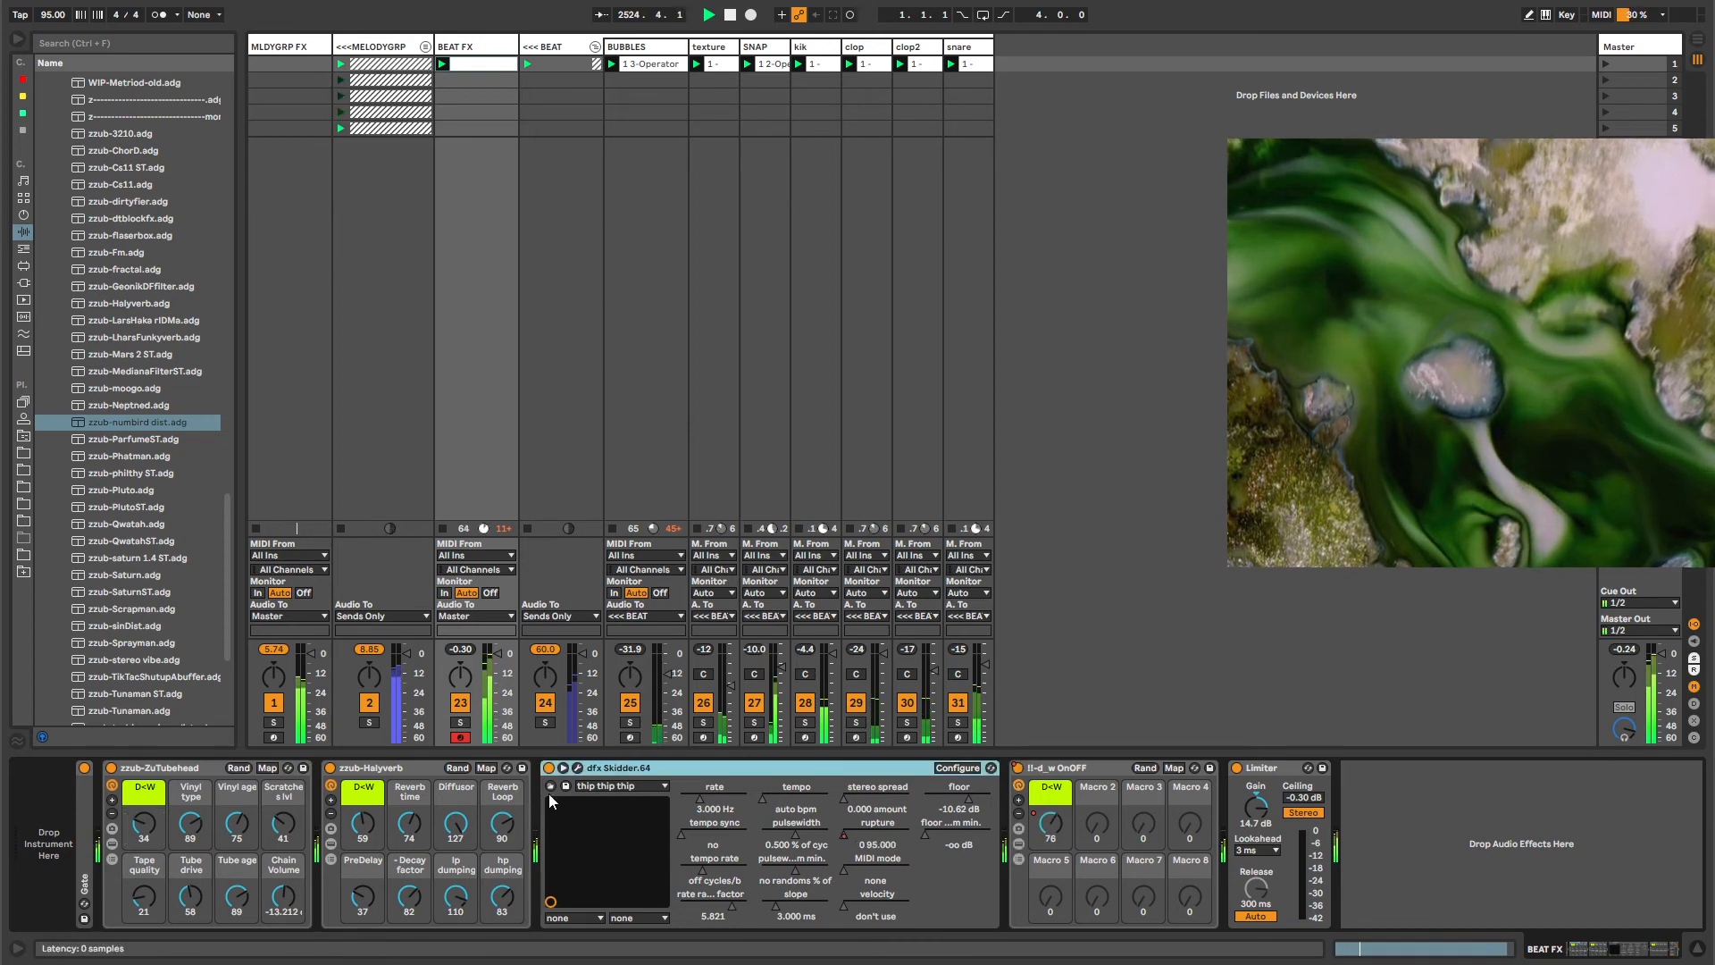
click(198, 770)
key(Delete)
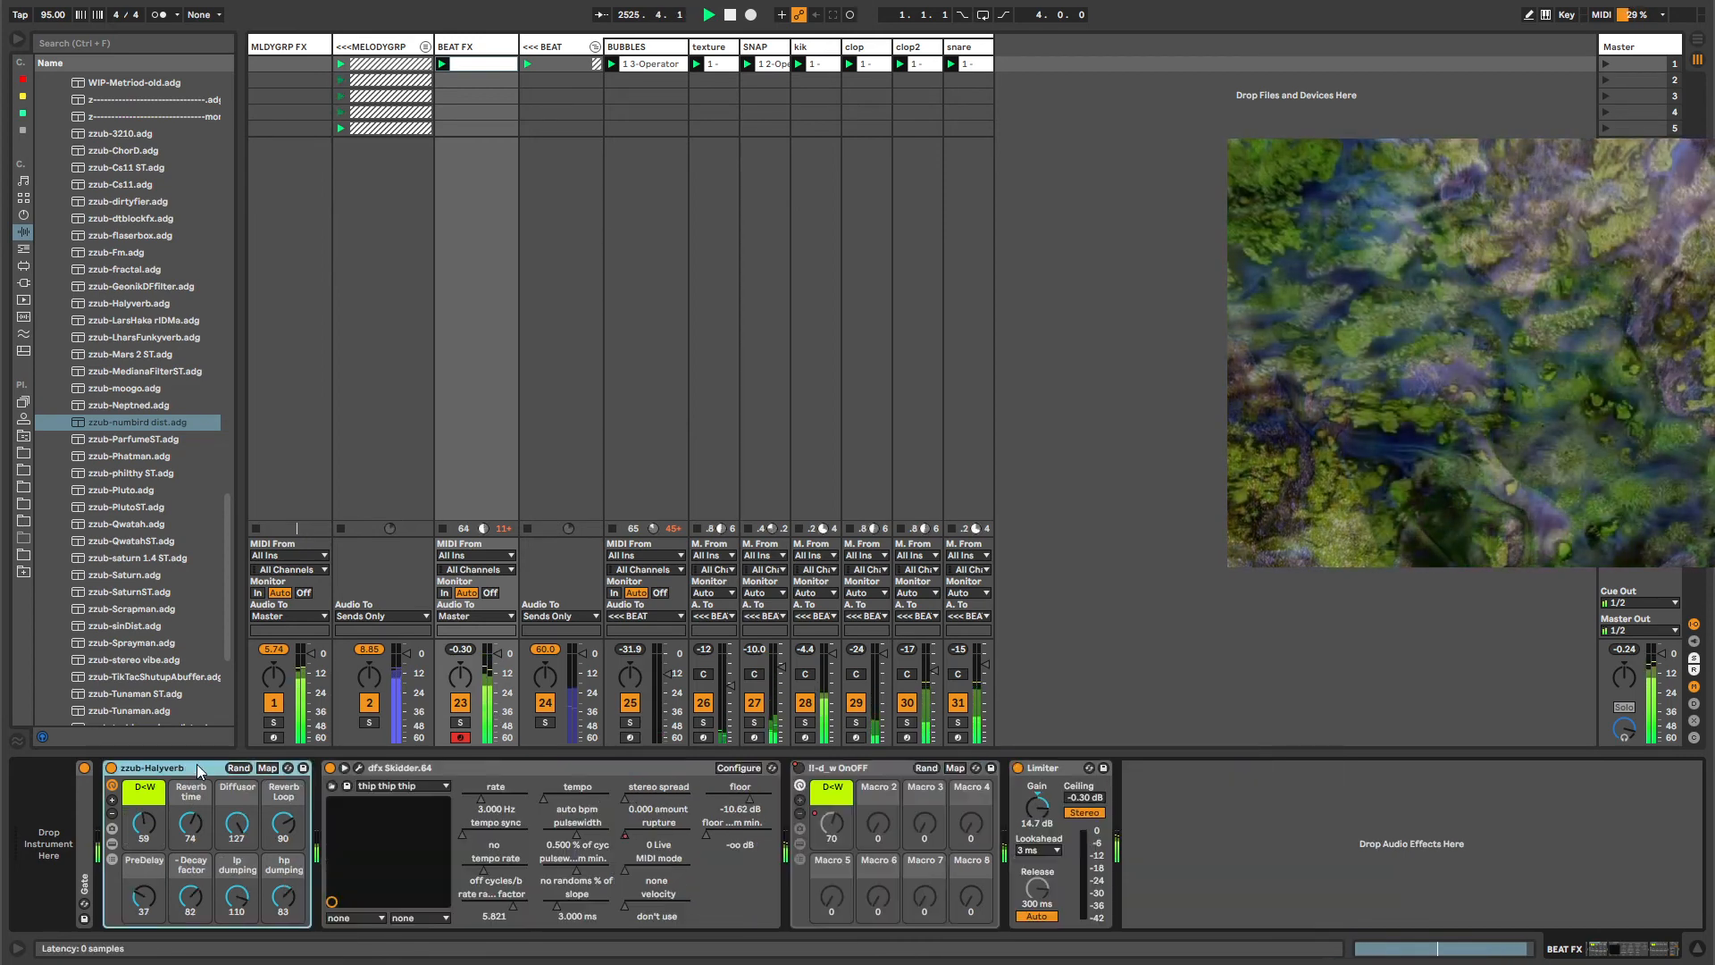
key(Delete)
Collapse the Utilities folder in the audio effects browser.
drag(229, 514, 228, 98)
click(50, 195)
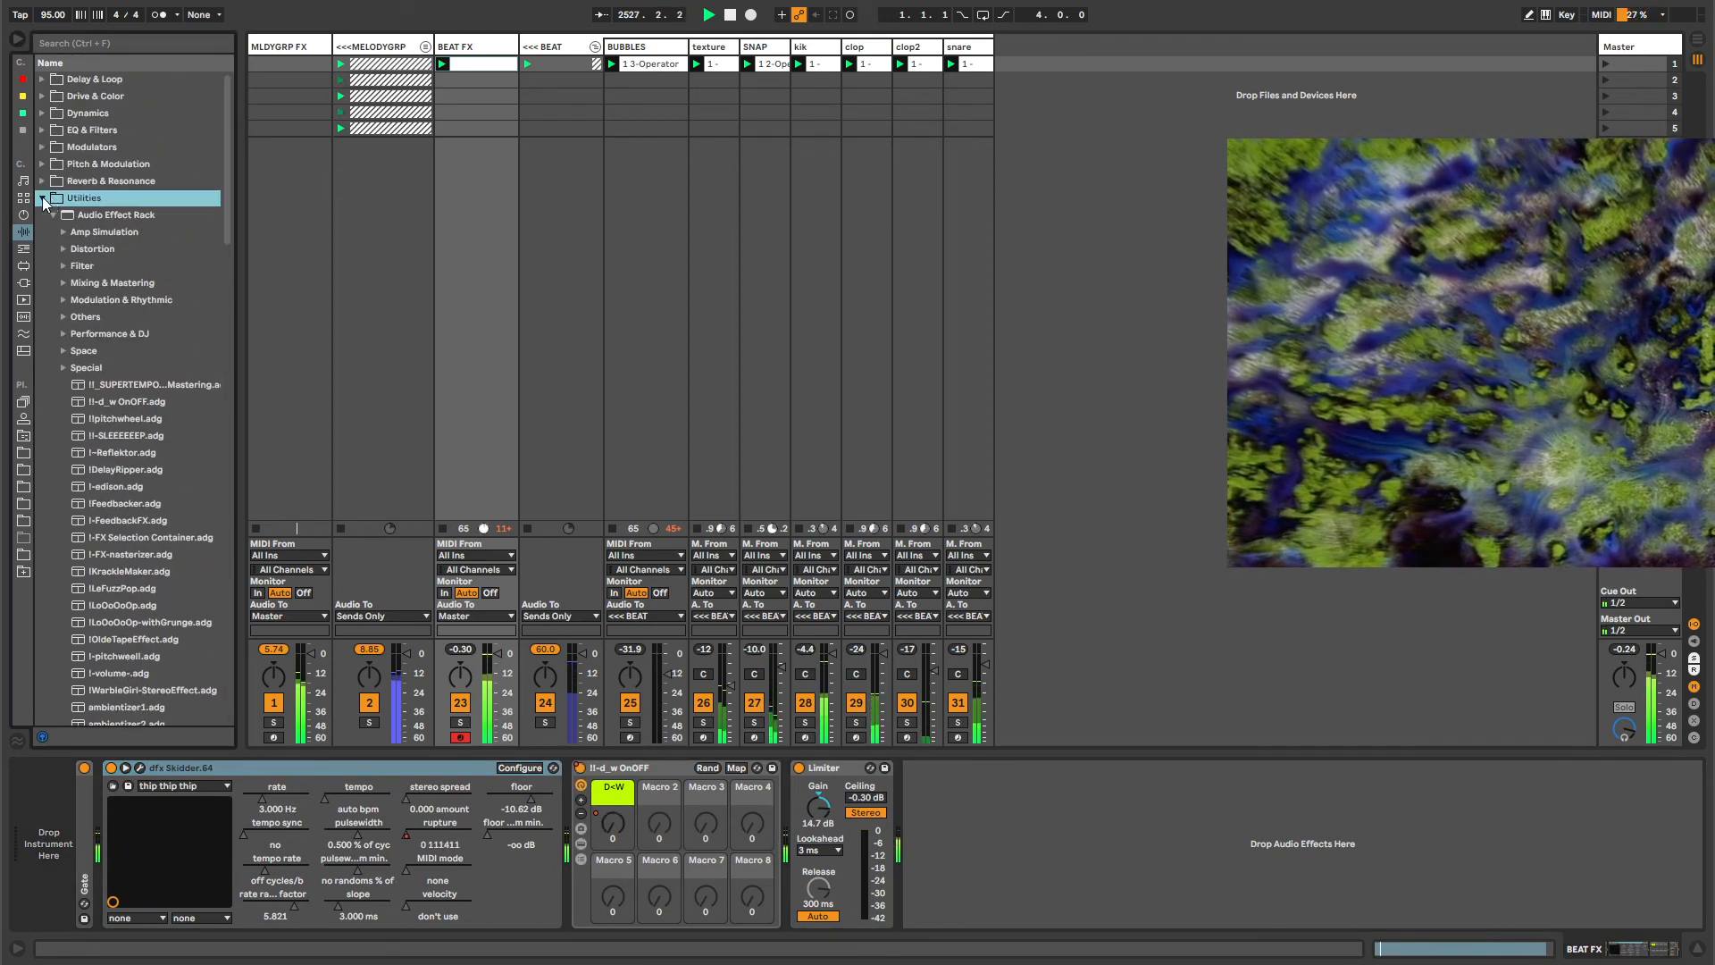
click(41, 197)
Set dfx Skidder's tempo to 350.408 bpm and its pulsewidth random minimum to 0.037, and close the plugin window.
click(140, 768)
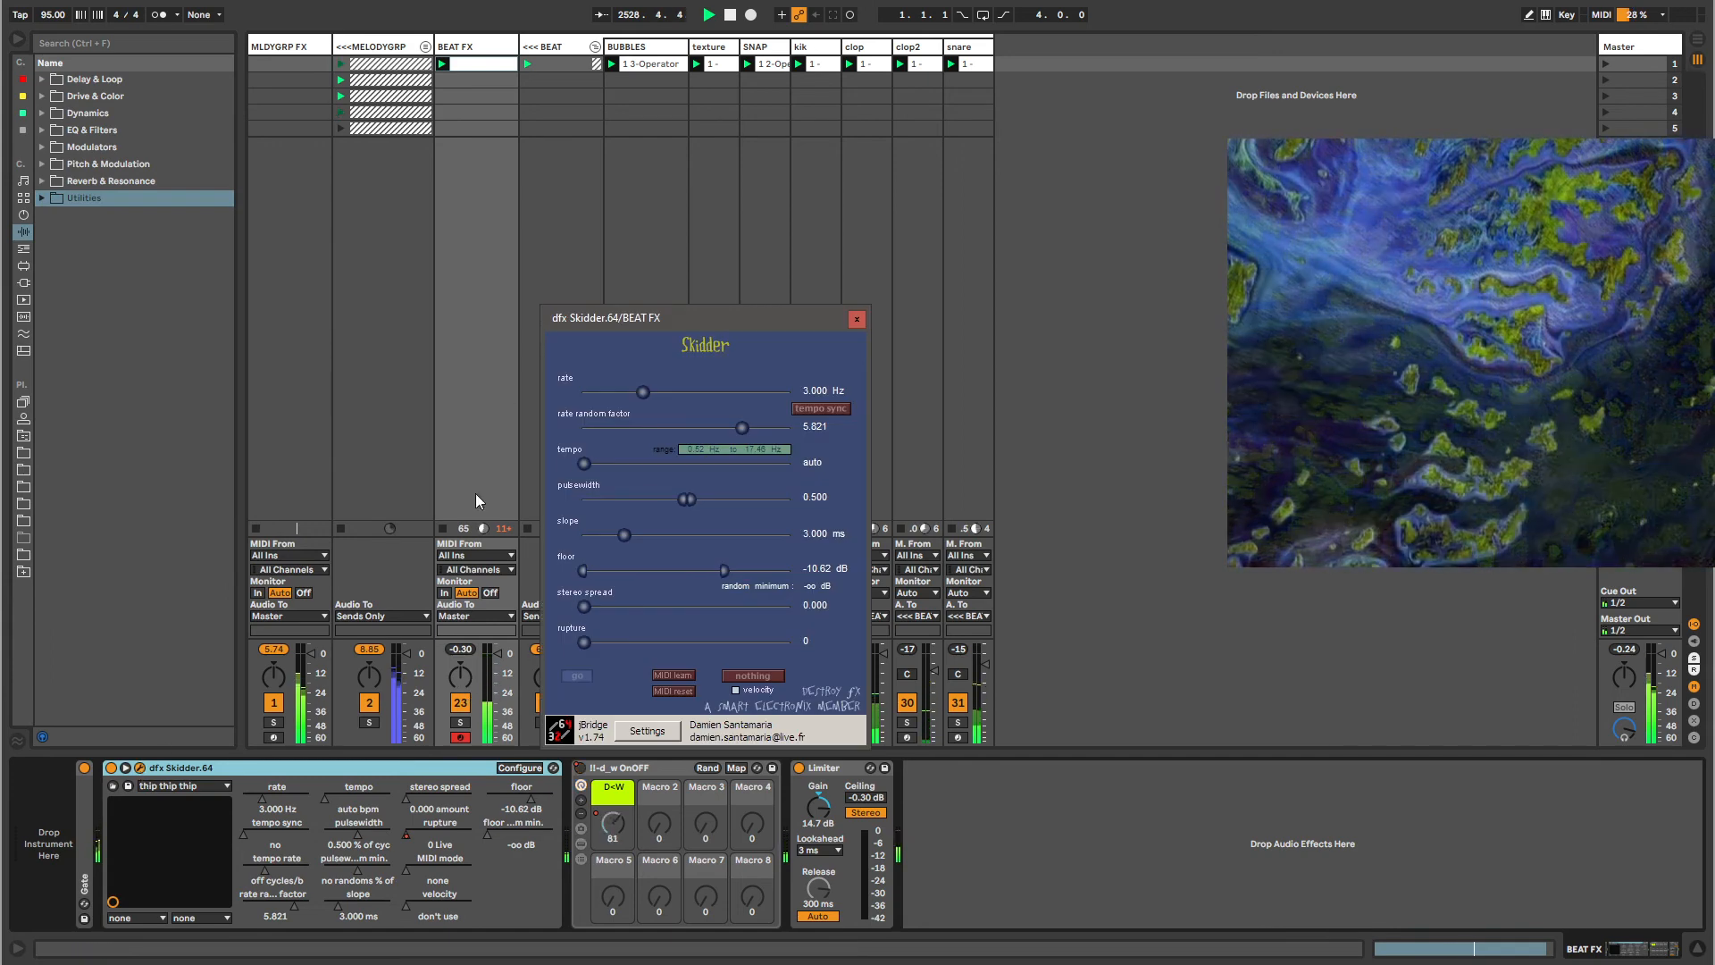
drag(585, 463, 696, 469)
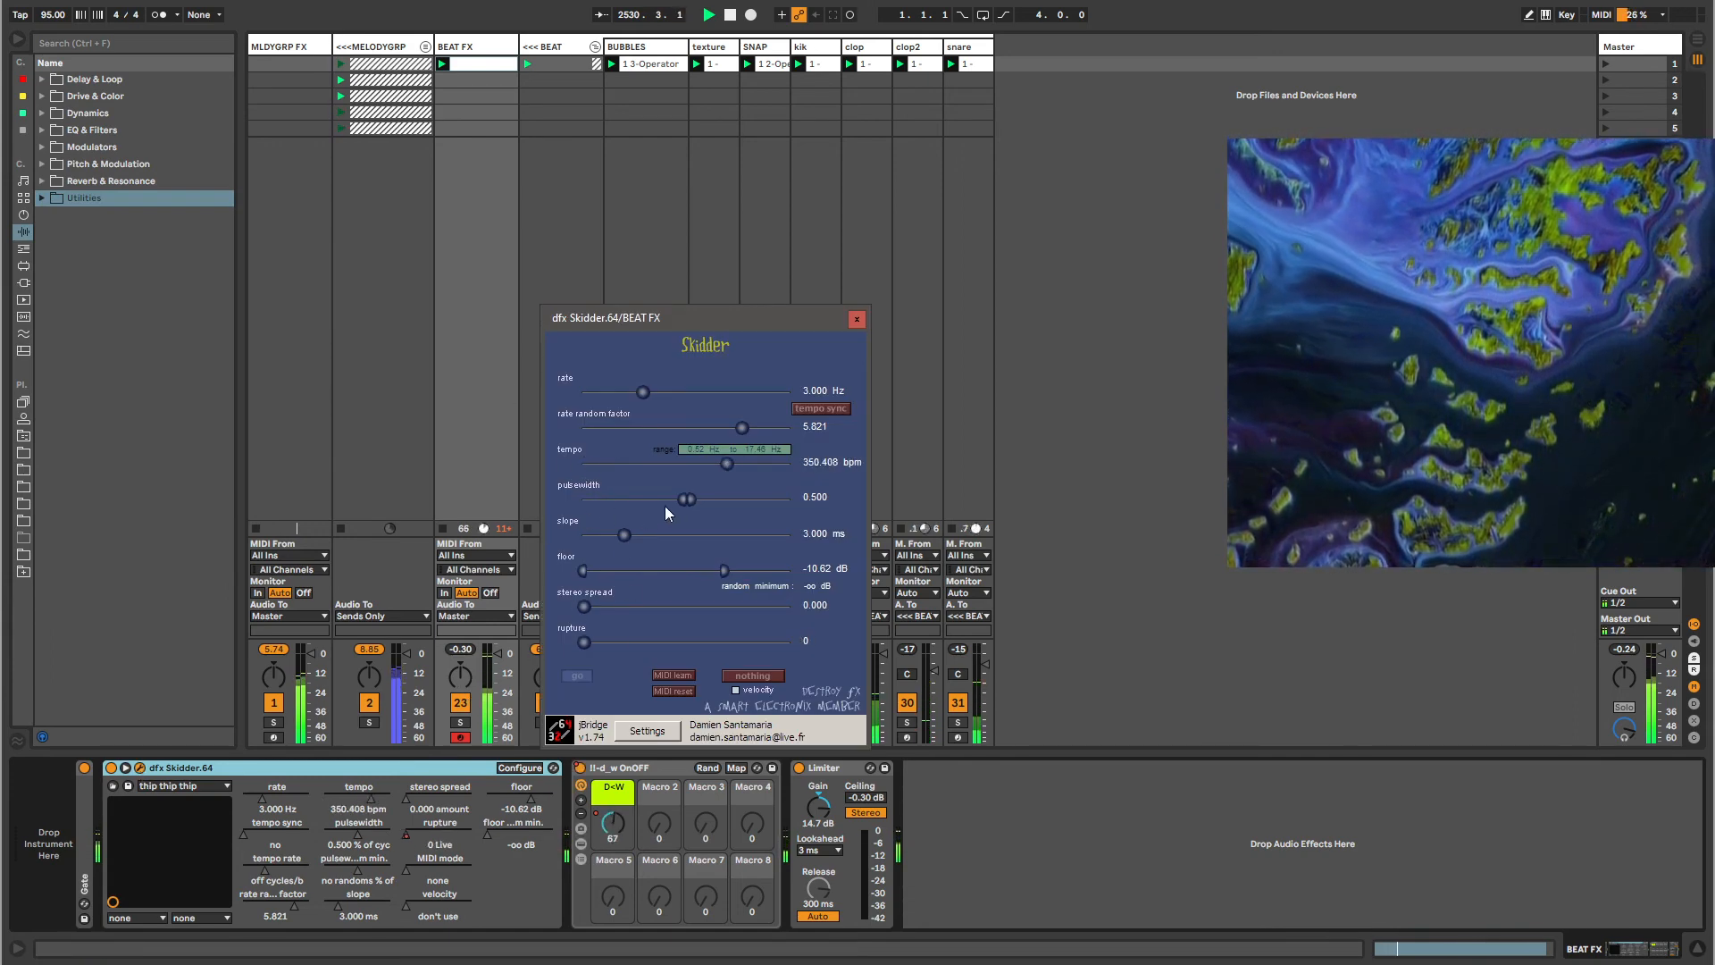
drag(682, 499, 577, 501)
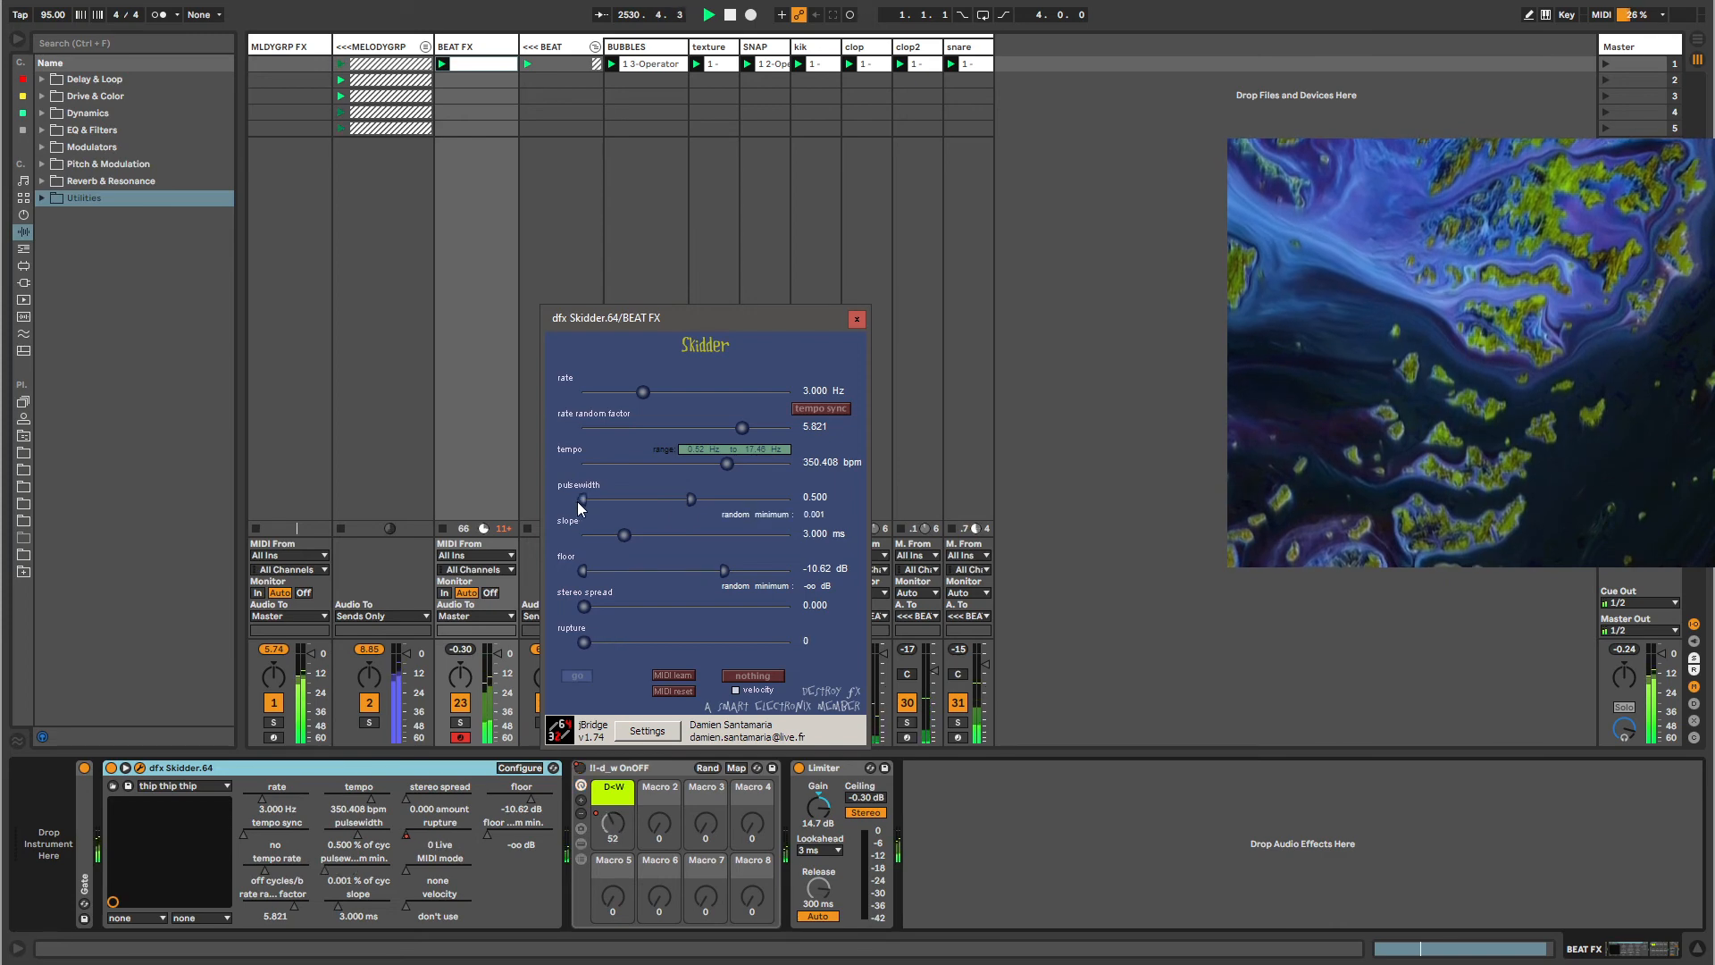
click(855, 319)
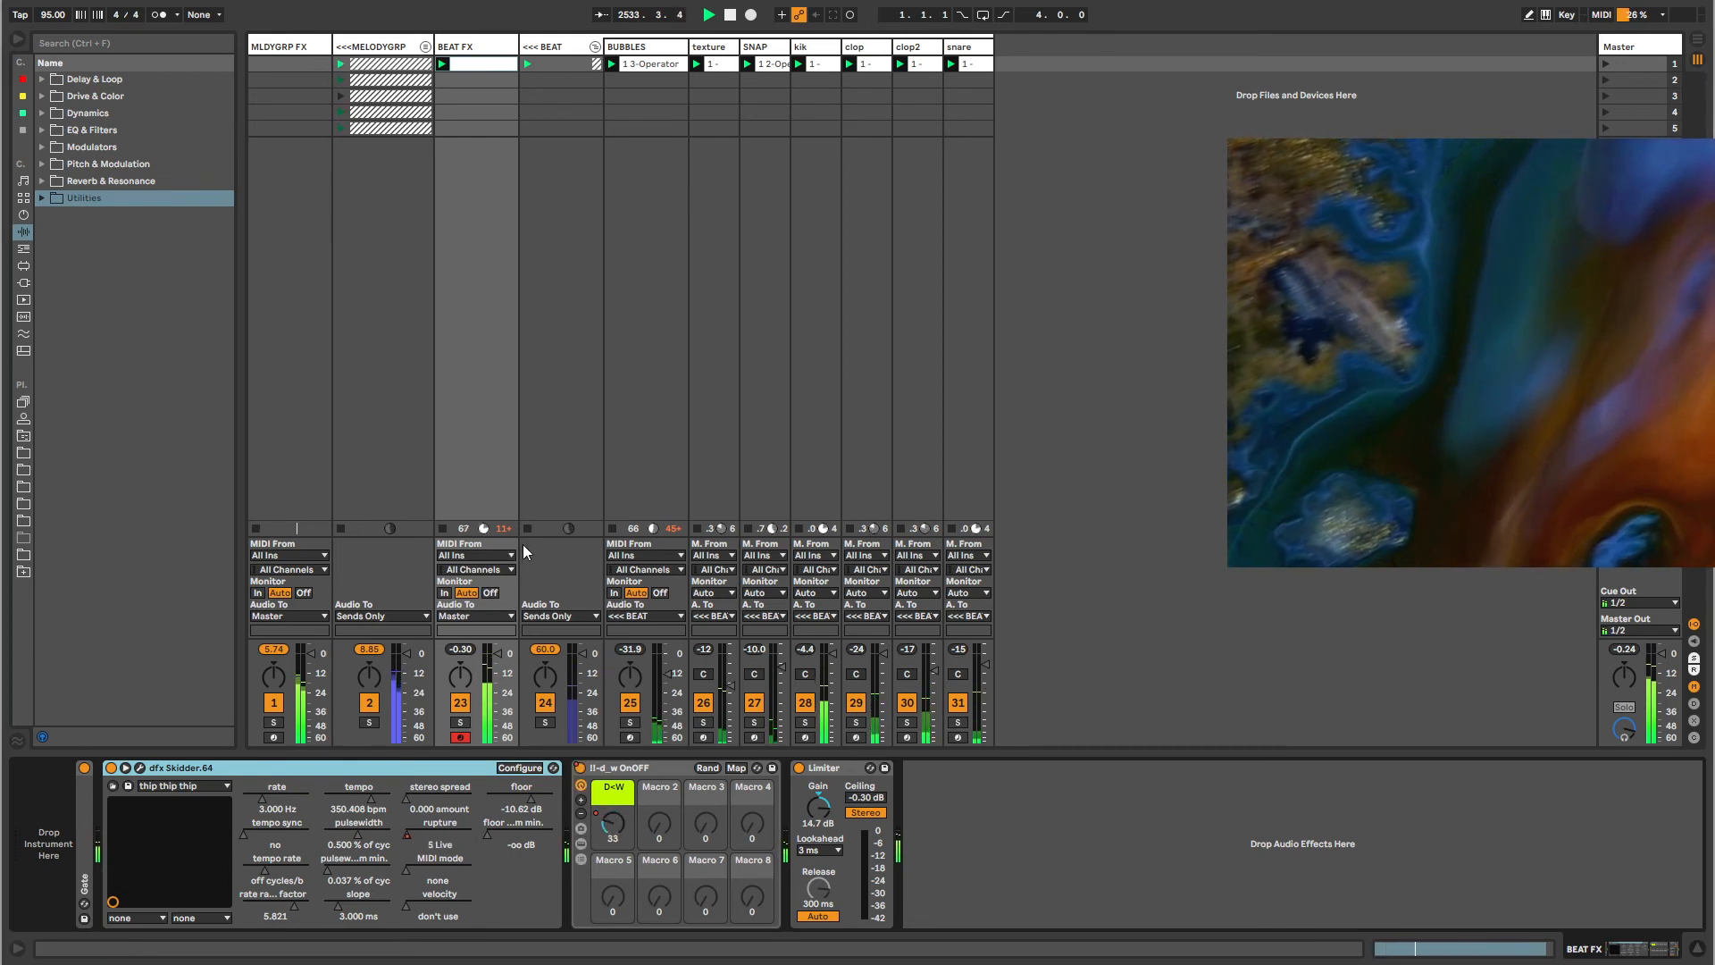
Switch to the jBridger tool and bring up its VST host architecture choices.
key(alt+Tab)
drag(520, 451, 611, 286)
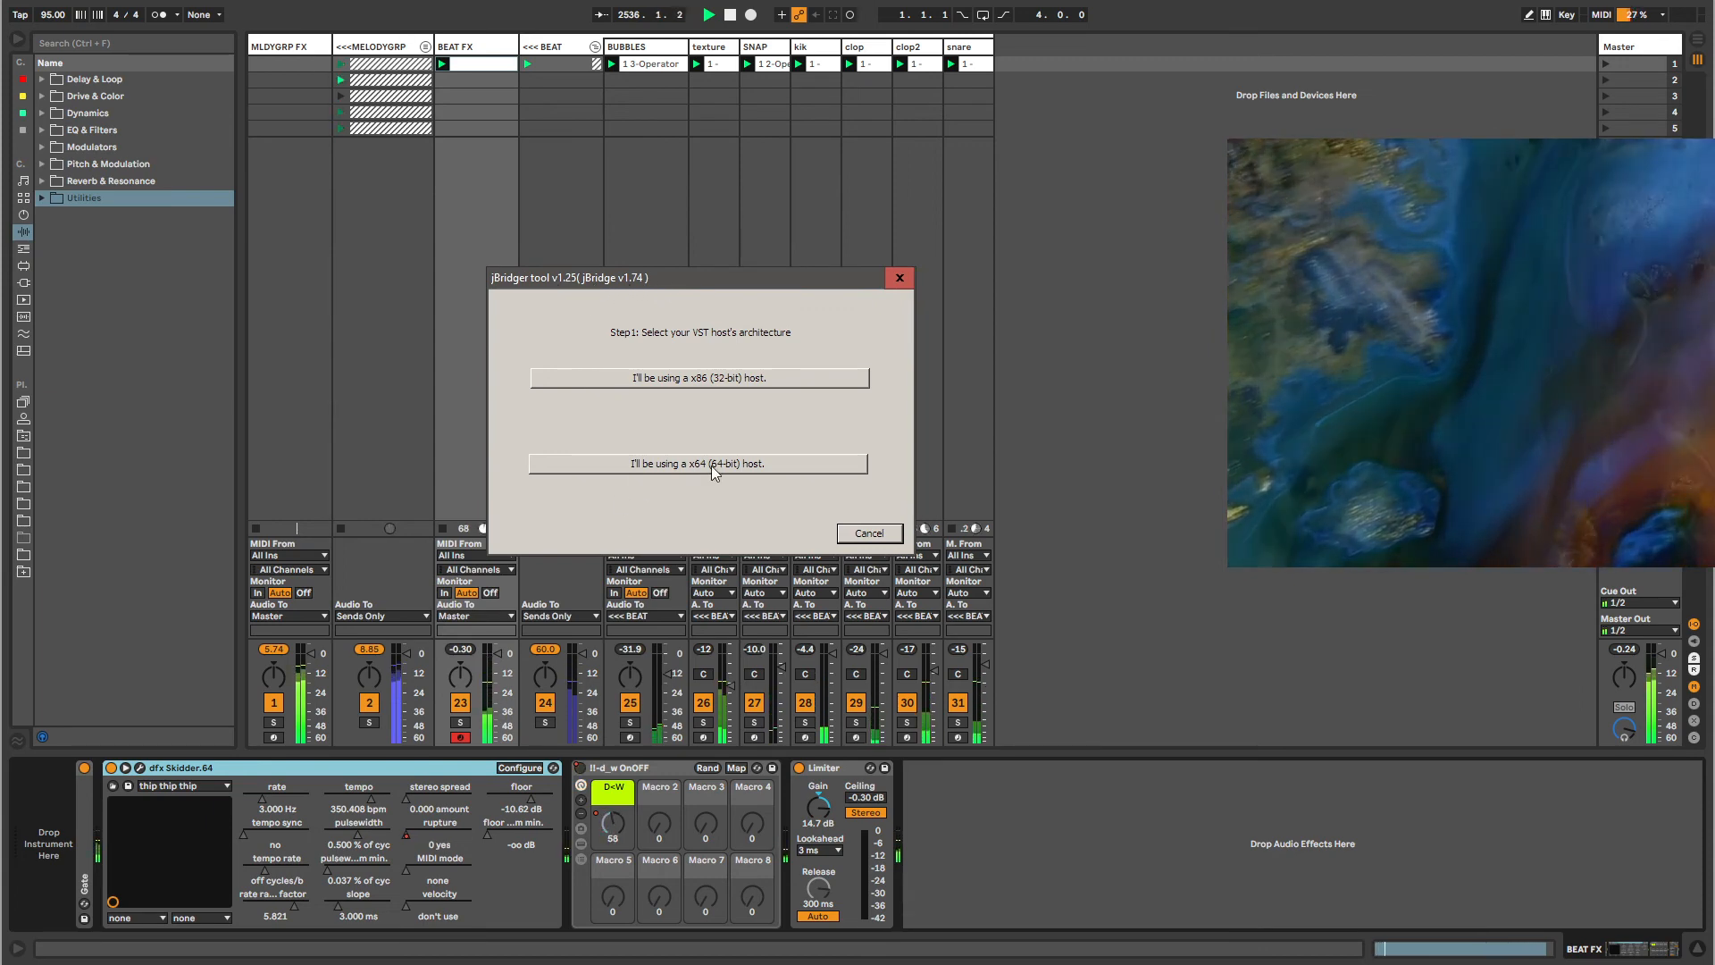
Look through Live's plug-ins browser for bridged entries such as DFX Transverb.64, dfx Skidder.64 and !-BuzzFXVst.64.
click(25, 283)
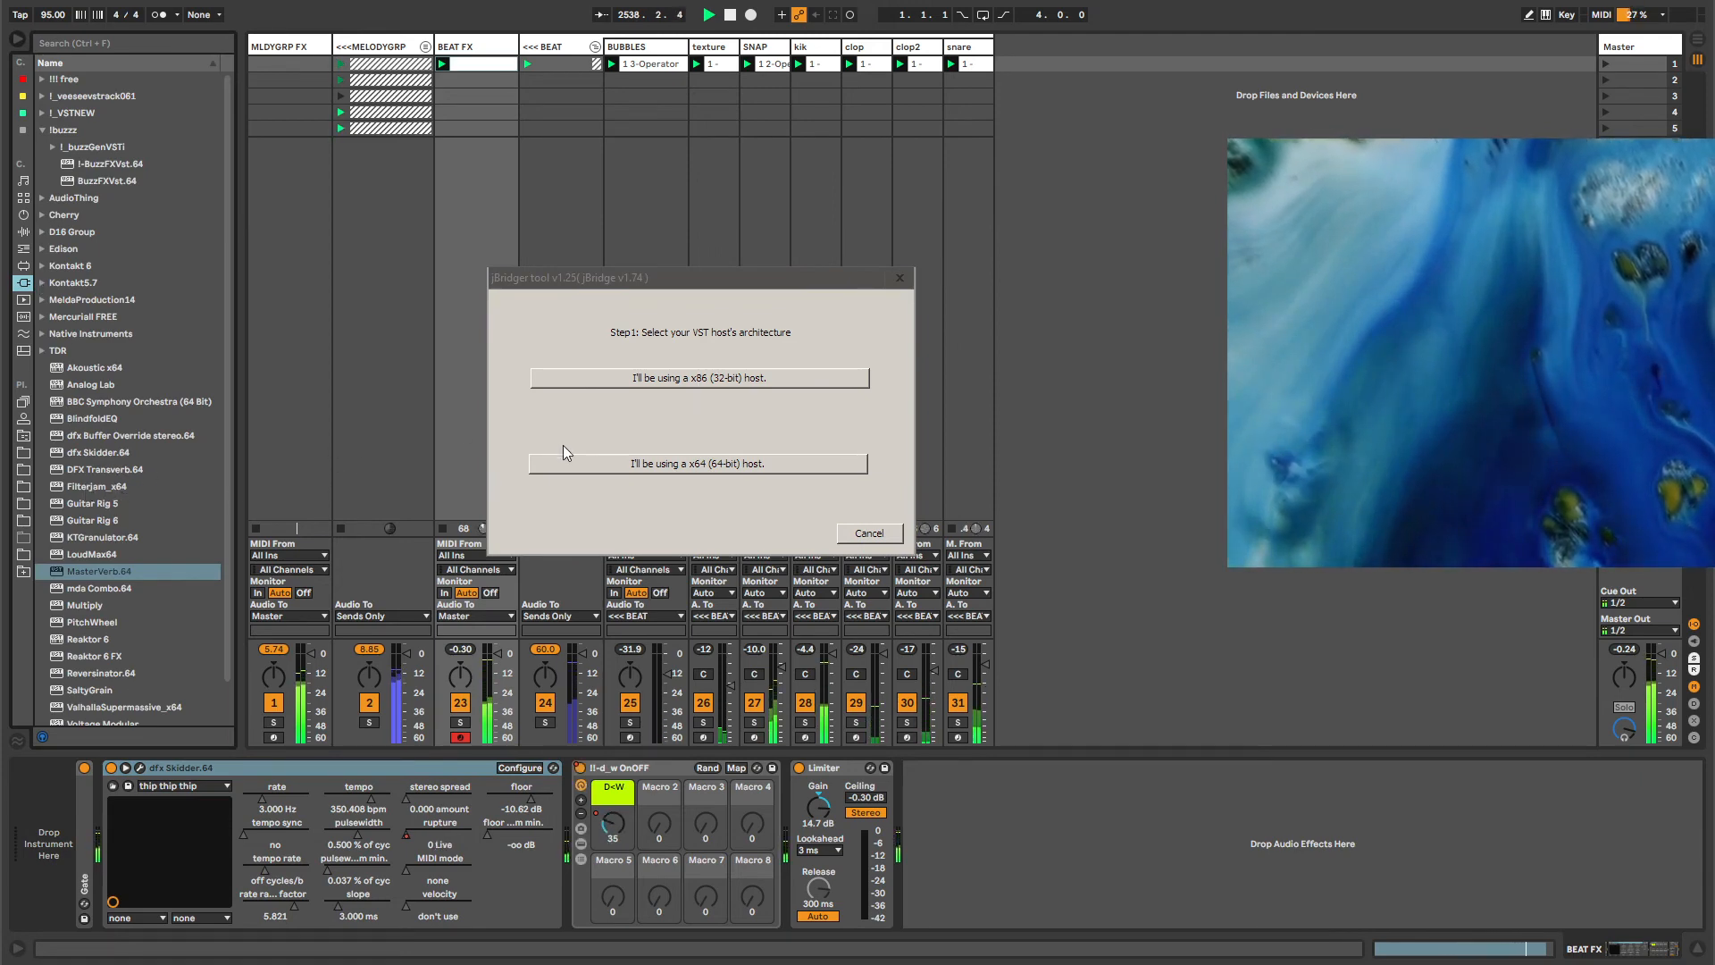
click(103, 475)
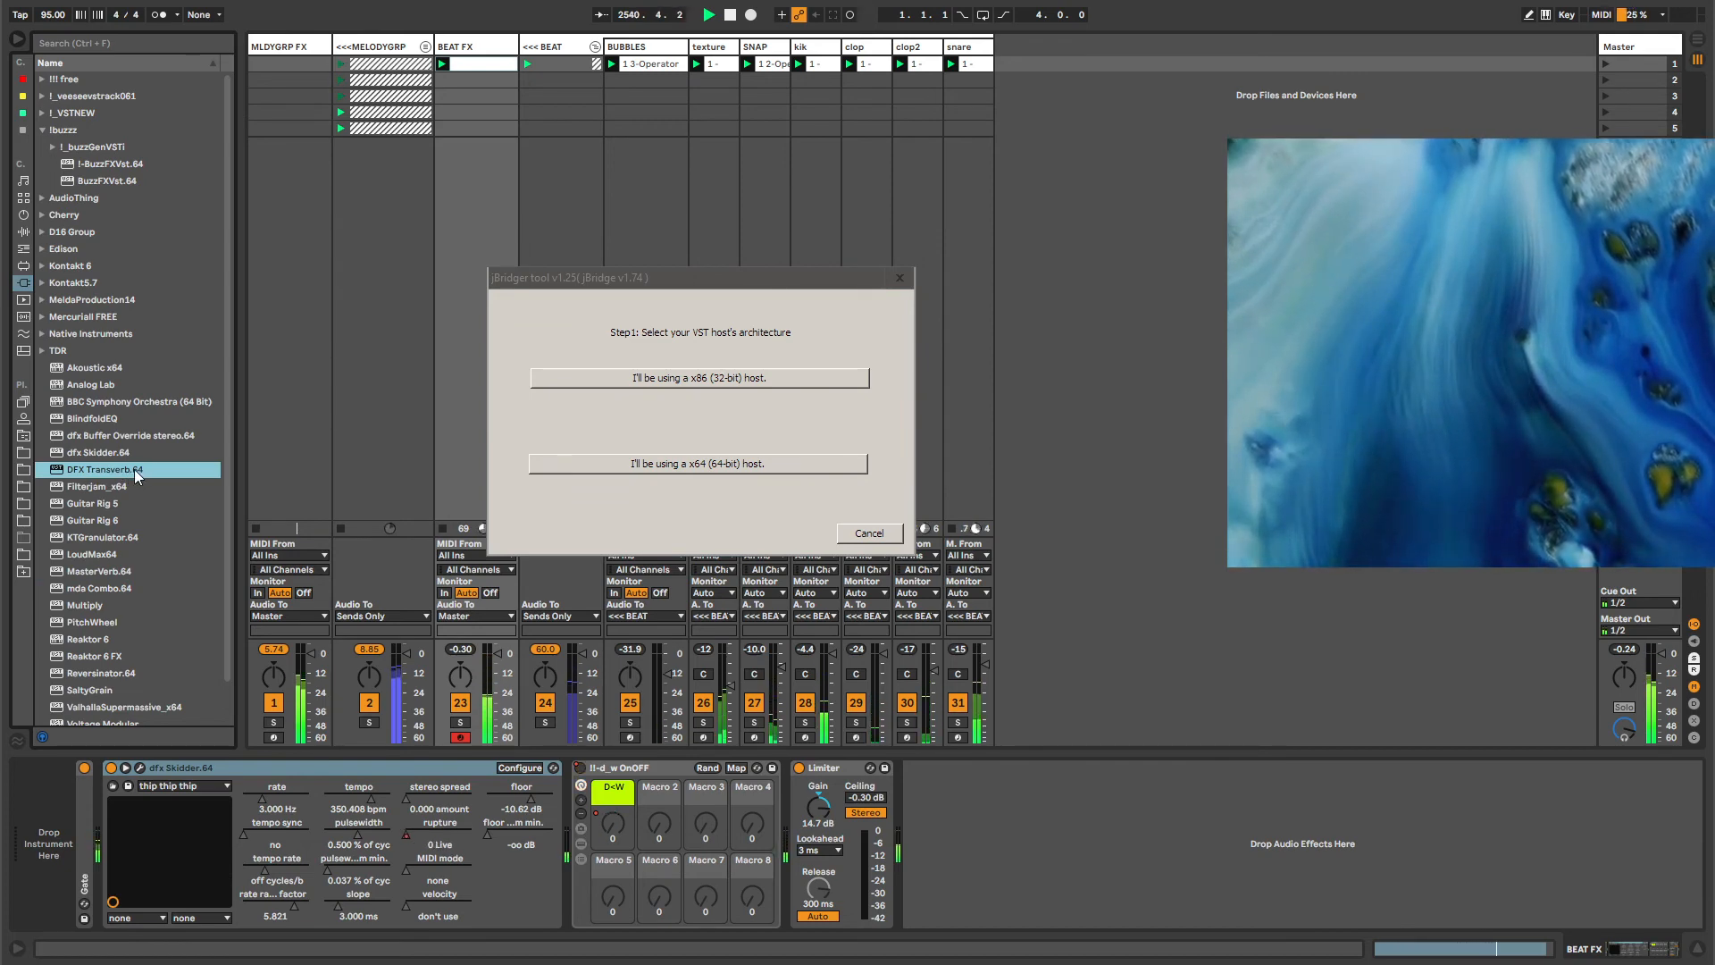
click(114, 488)
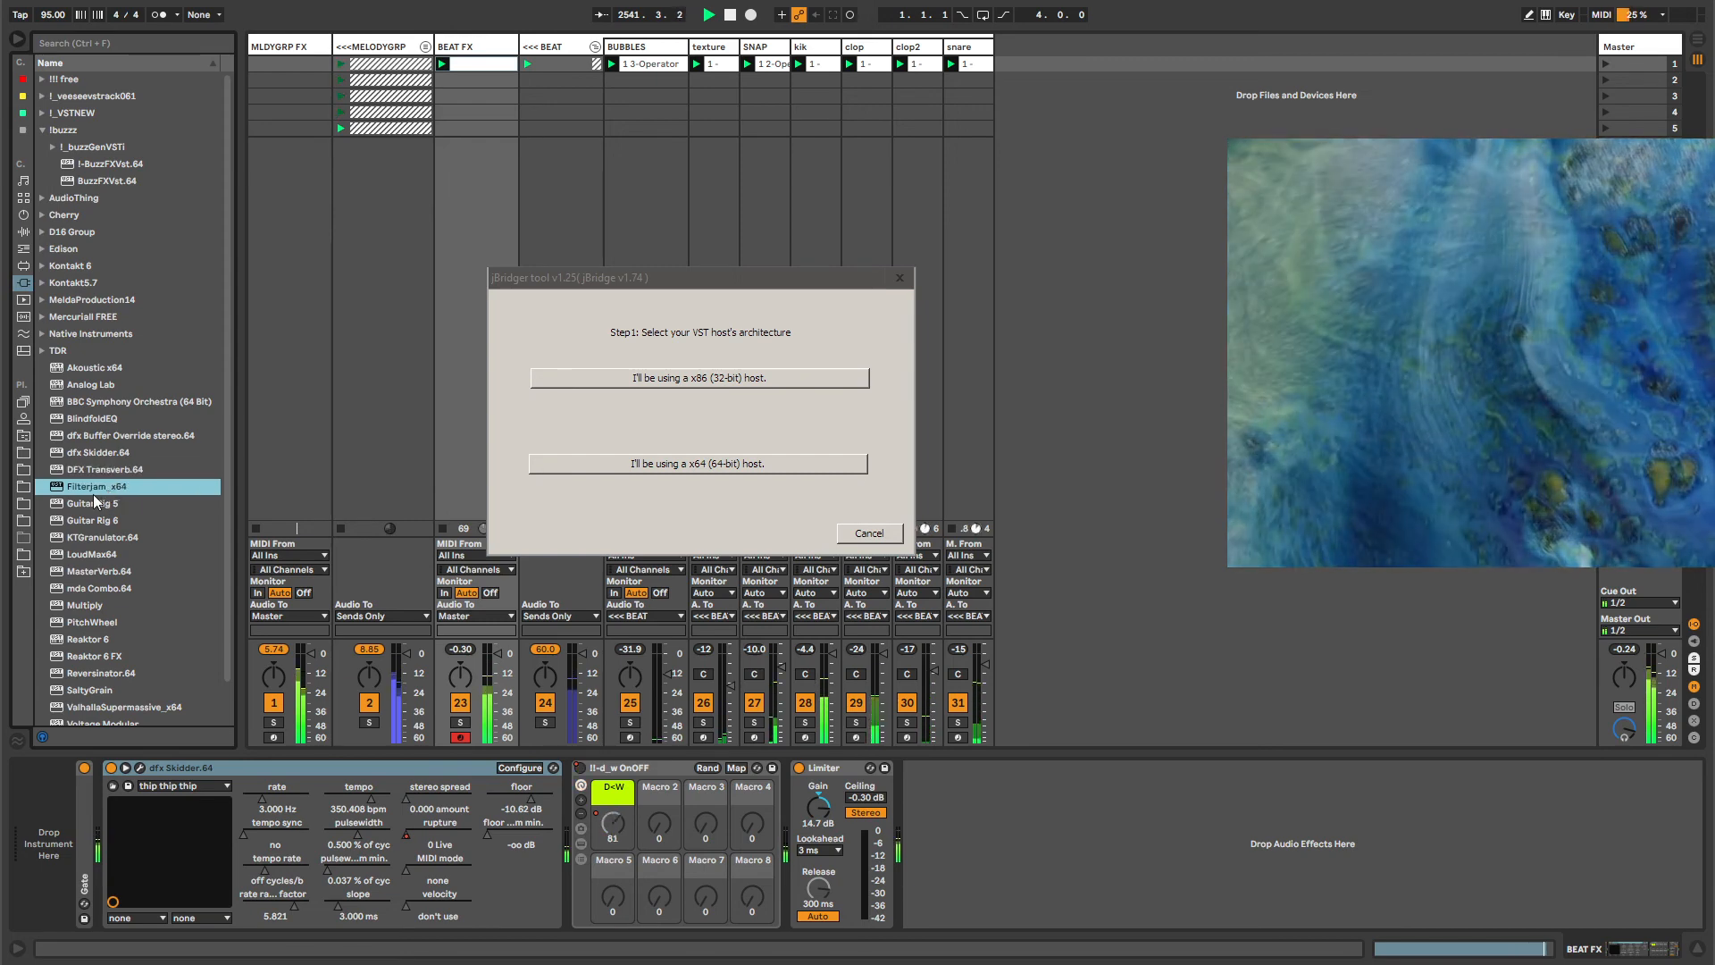
click(108, 471)
click(109, 455)
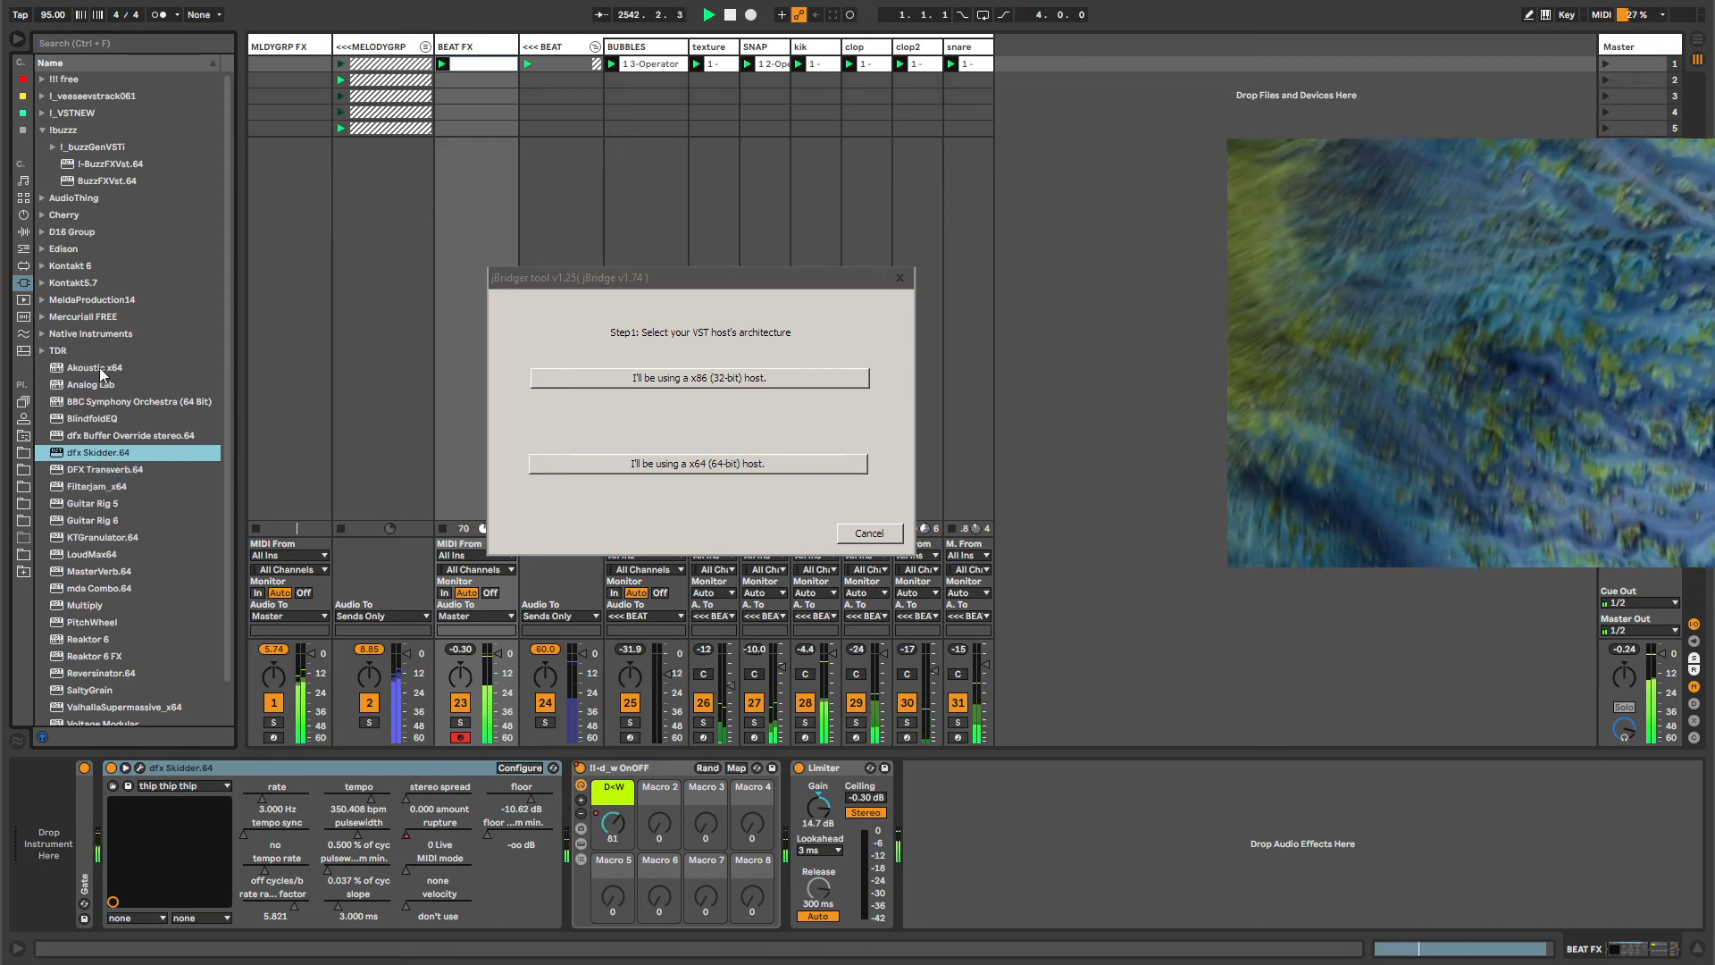
click(100, 370)
click(101, 403)
click(101, 488)
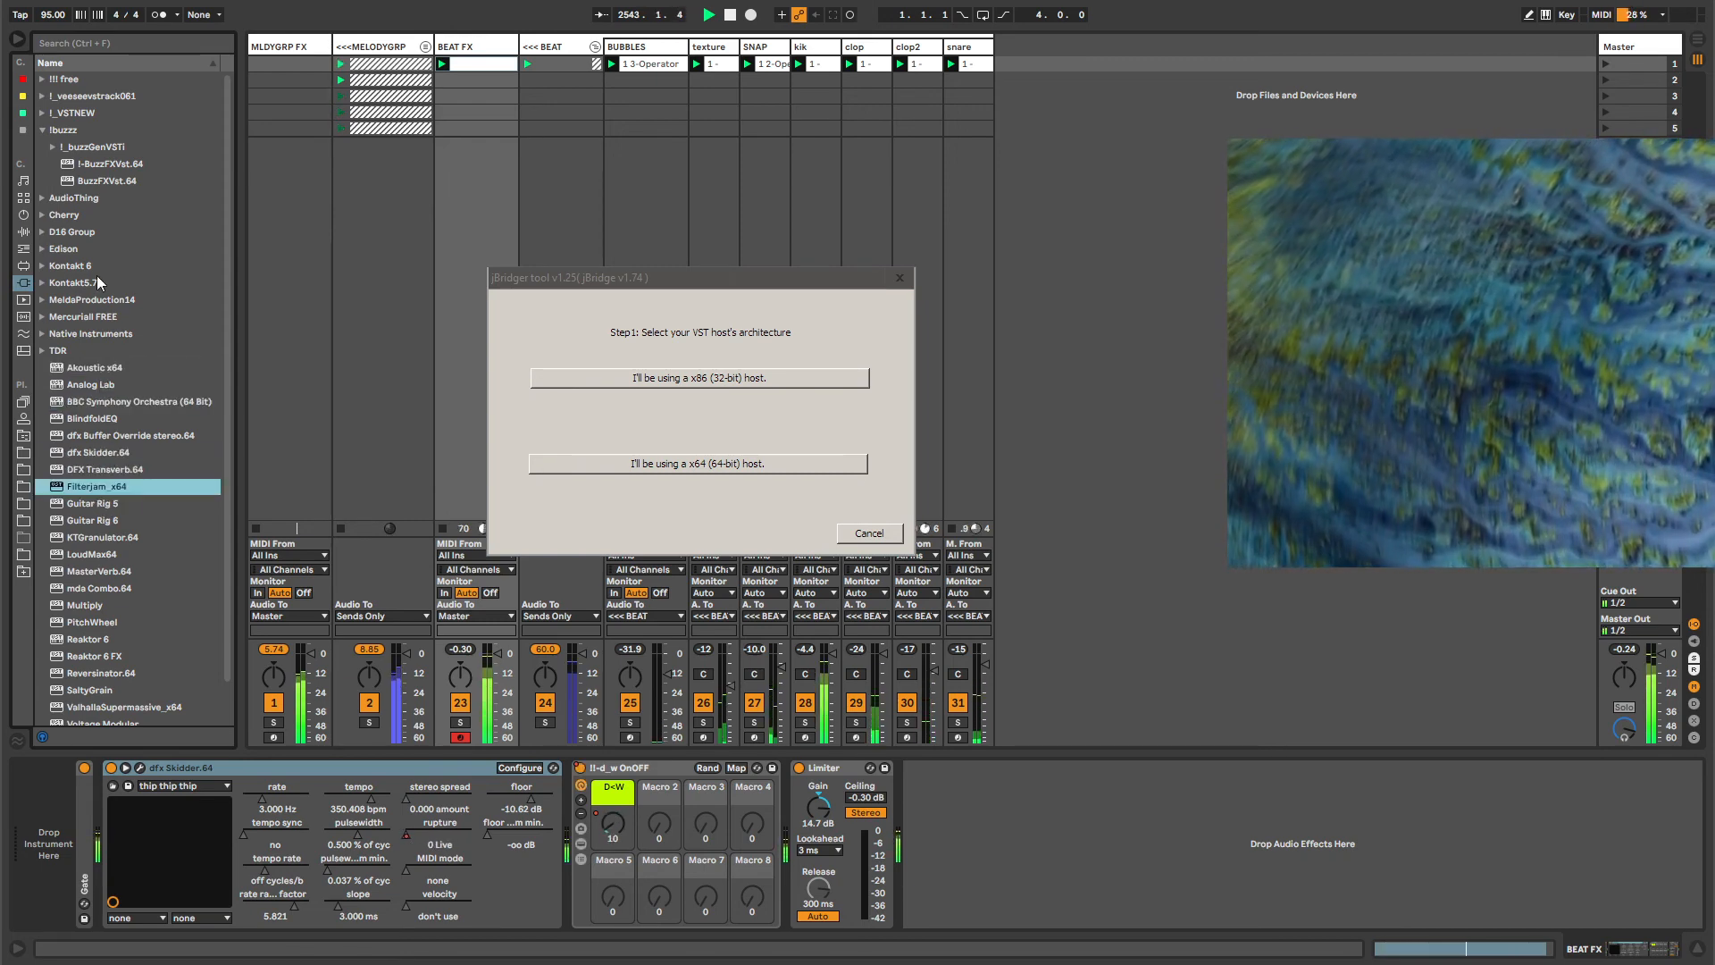
click(70, 162)
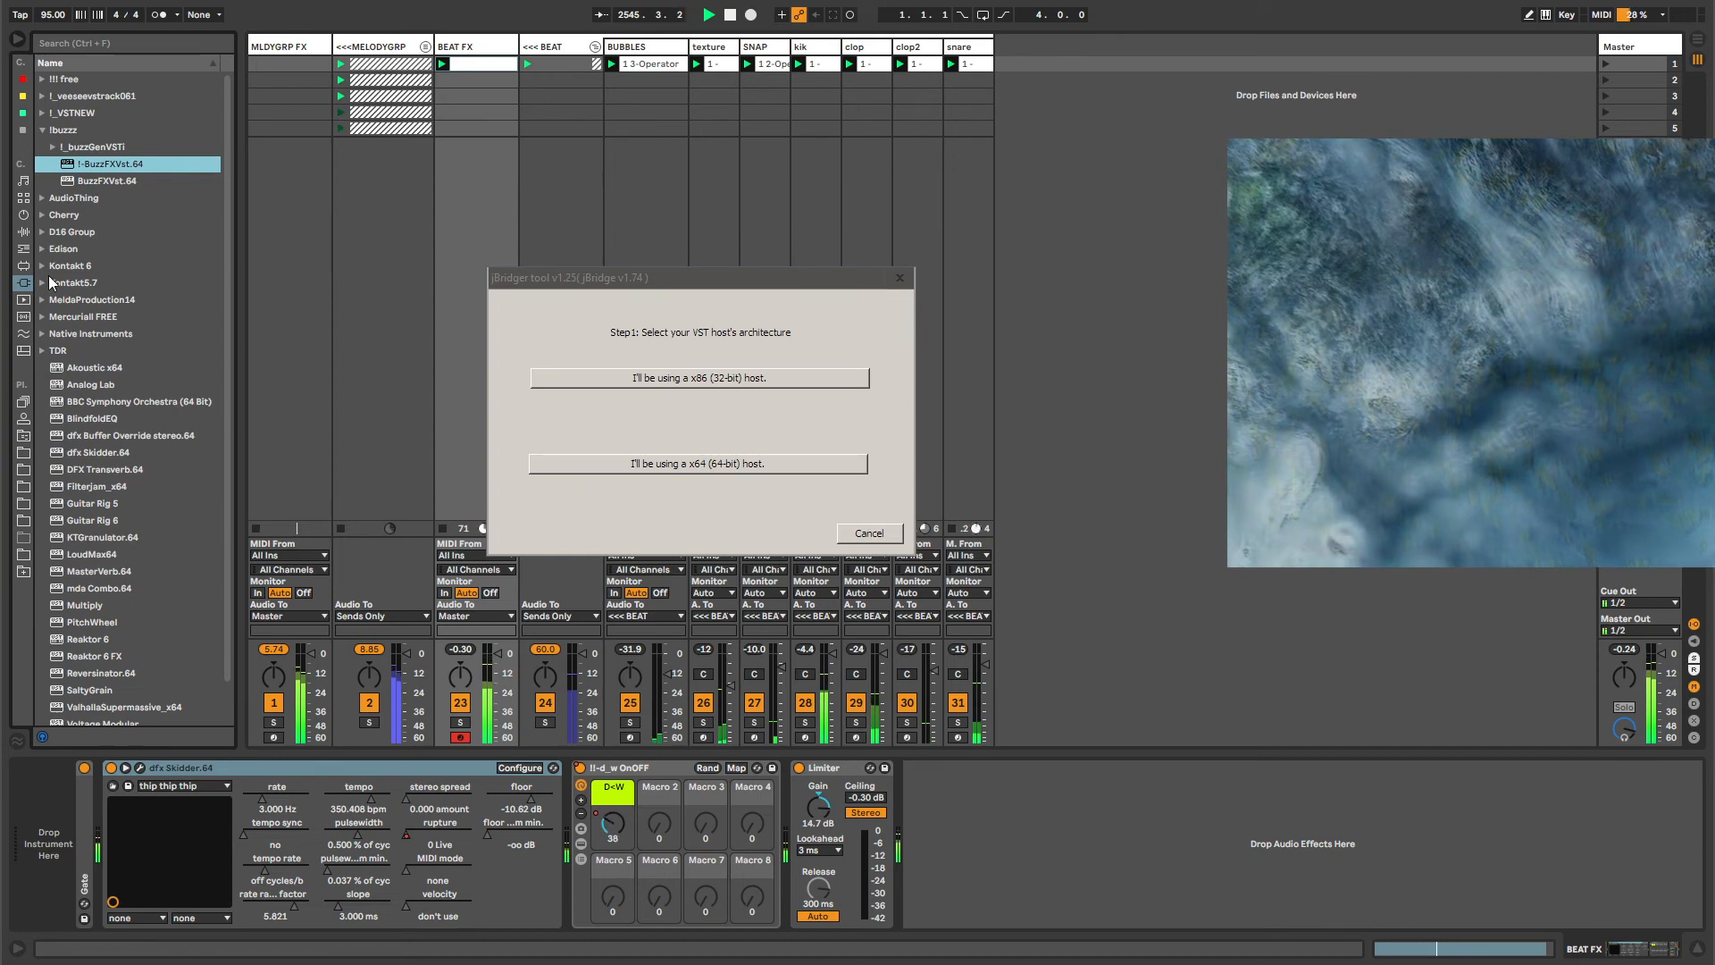
Add PitchWheel before dfx Skidder on the BEAT FX track and show its window in place of the jBridger dialog.
scroll(104, 559, down, 2)
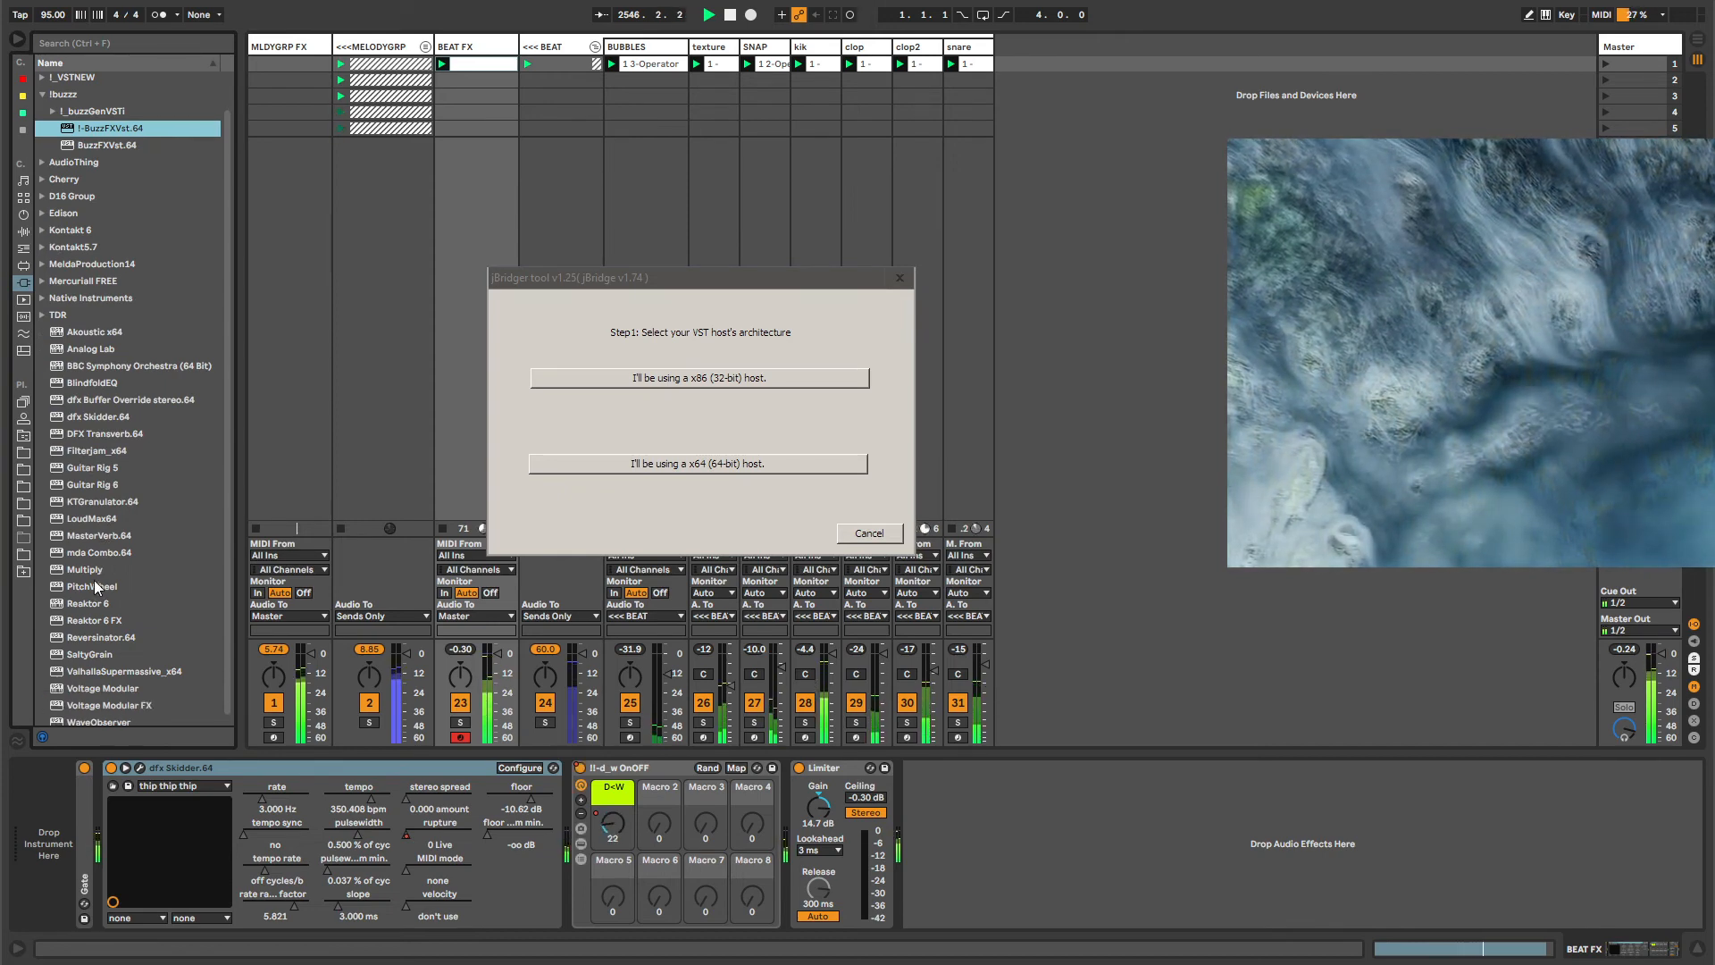
click(94, 585)
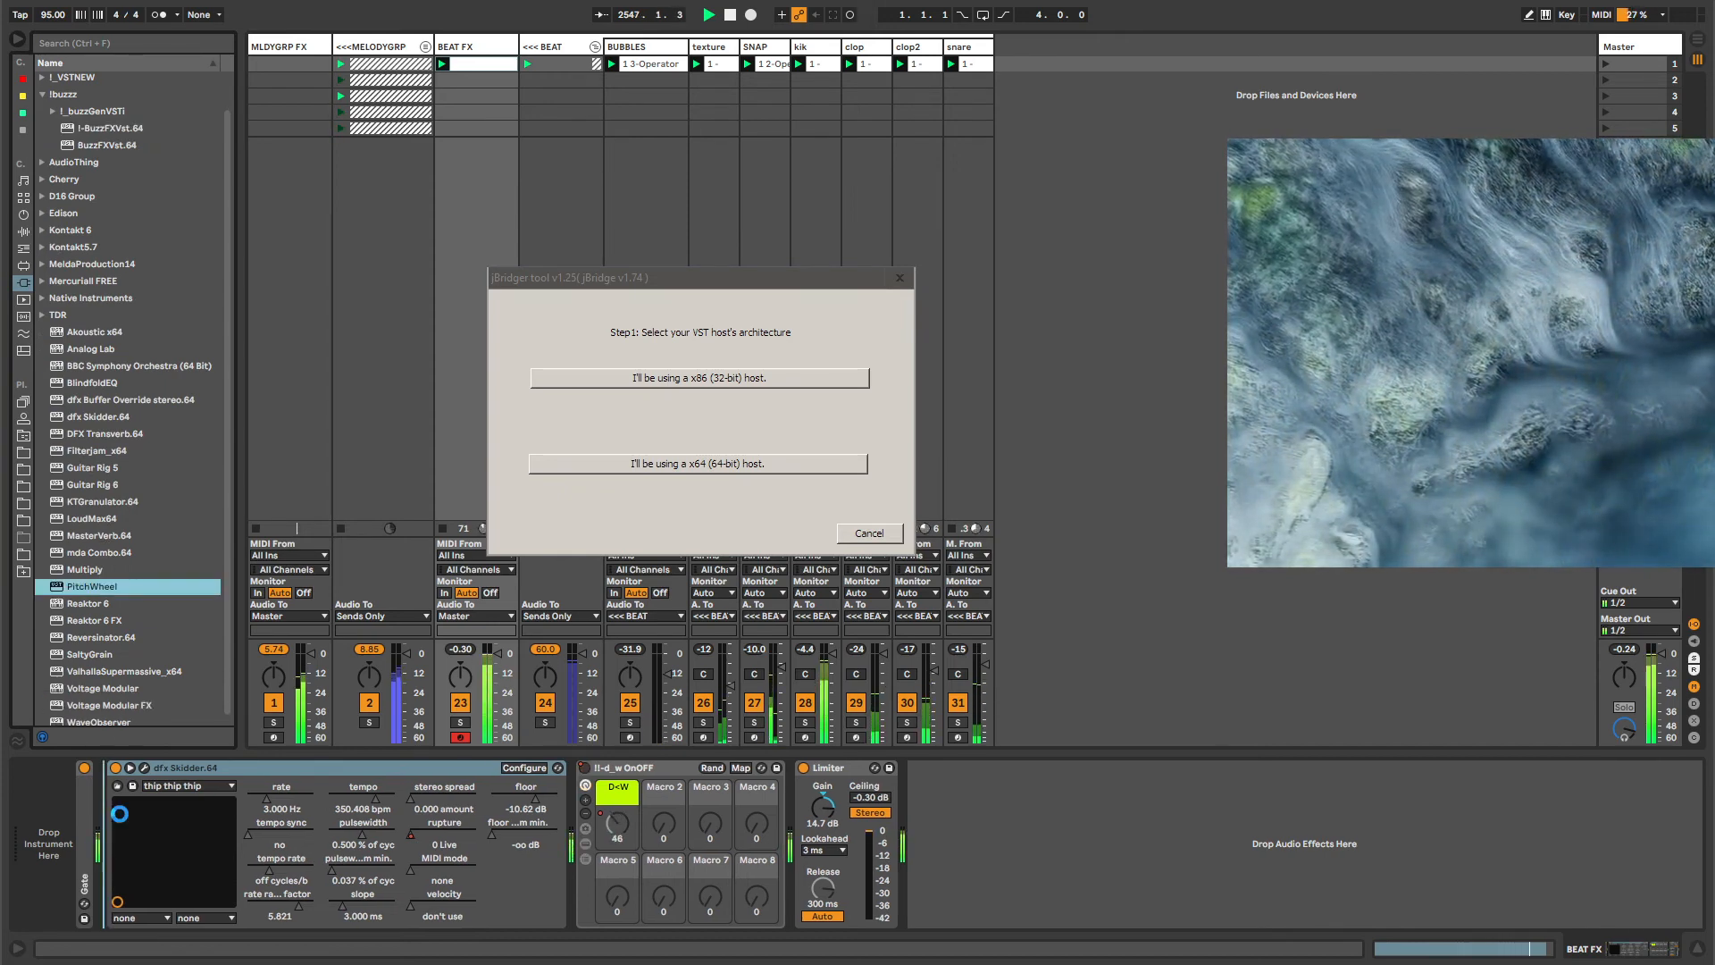
drag(120, 807, 125, 801)
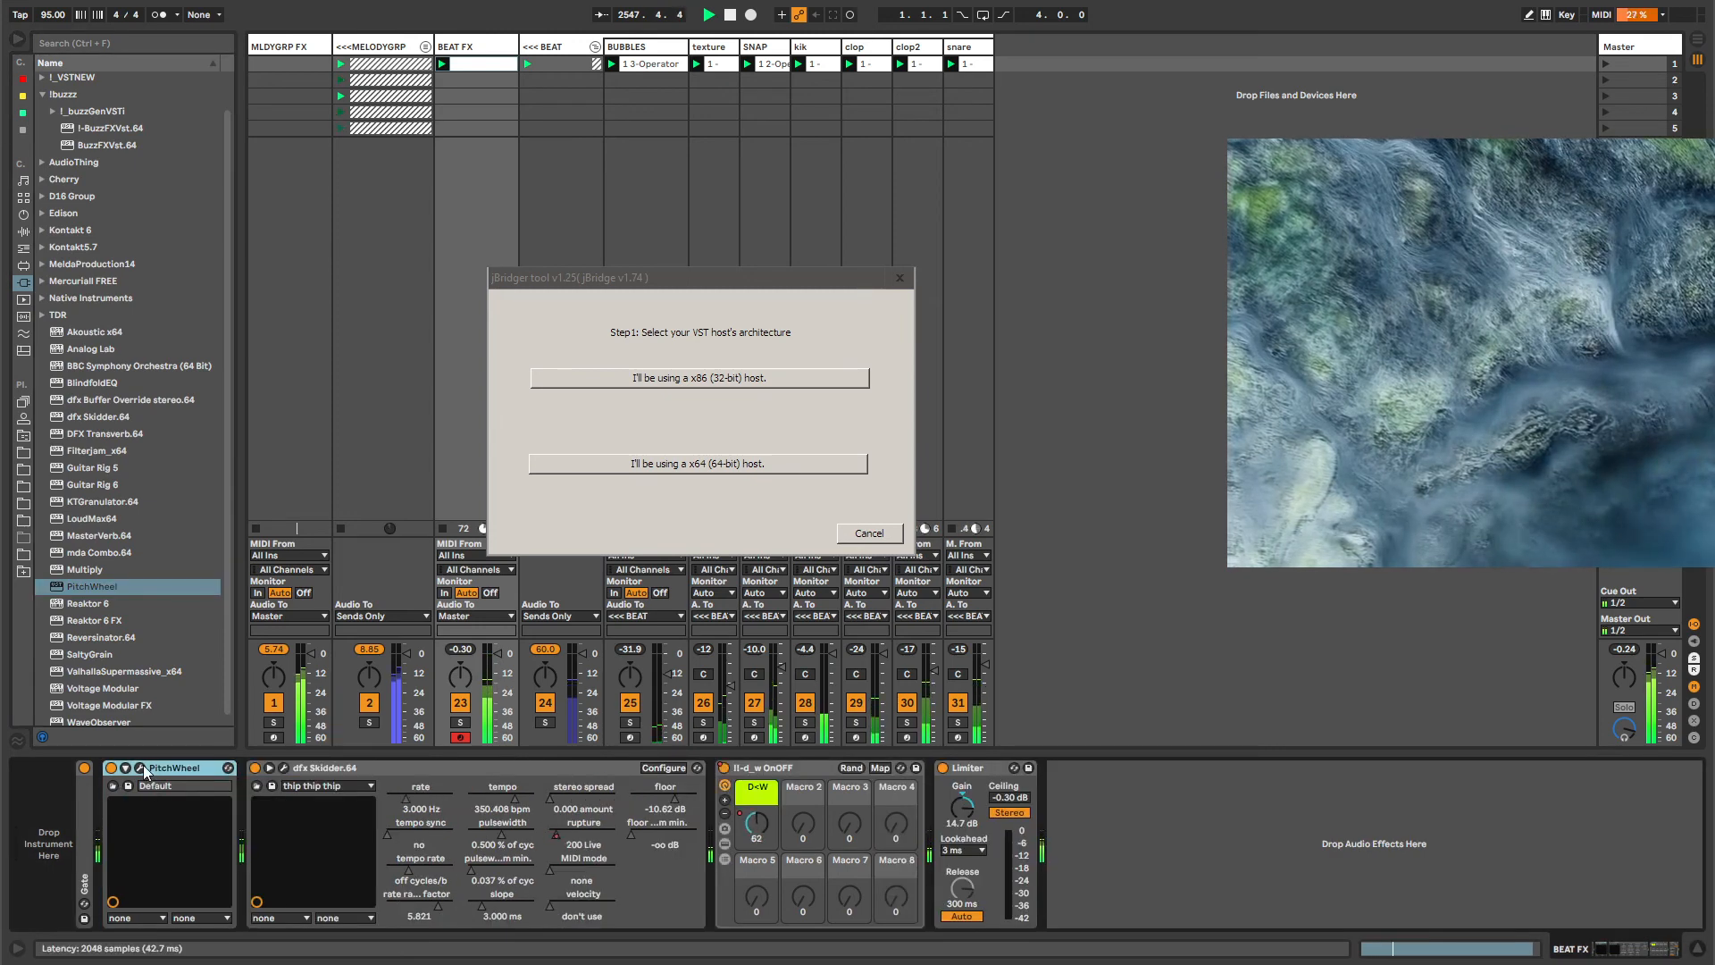
click(140, 767)
click(900, 278)
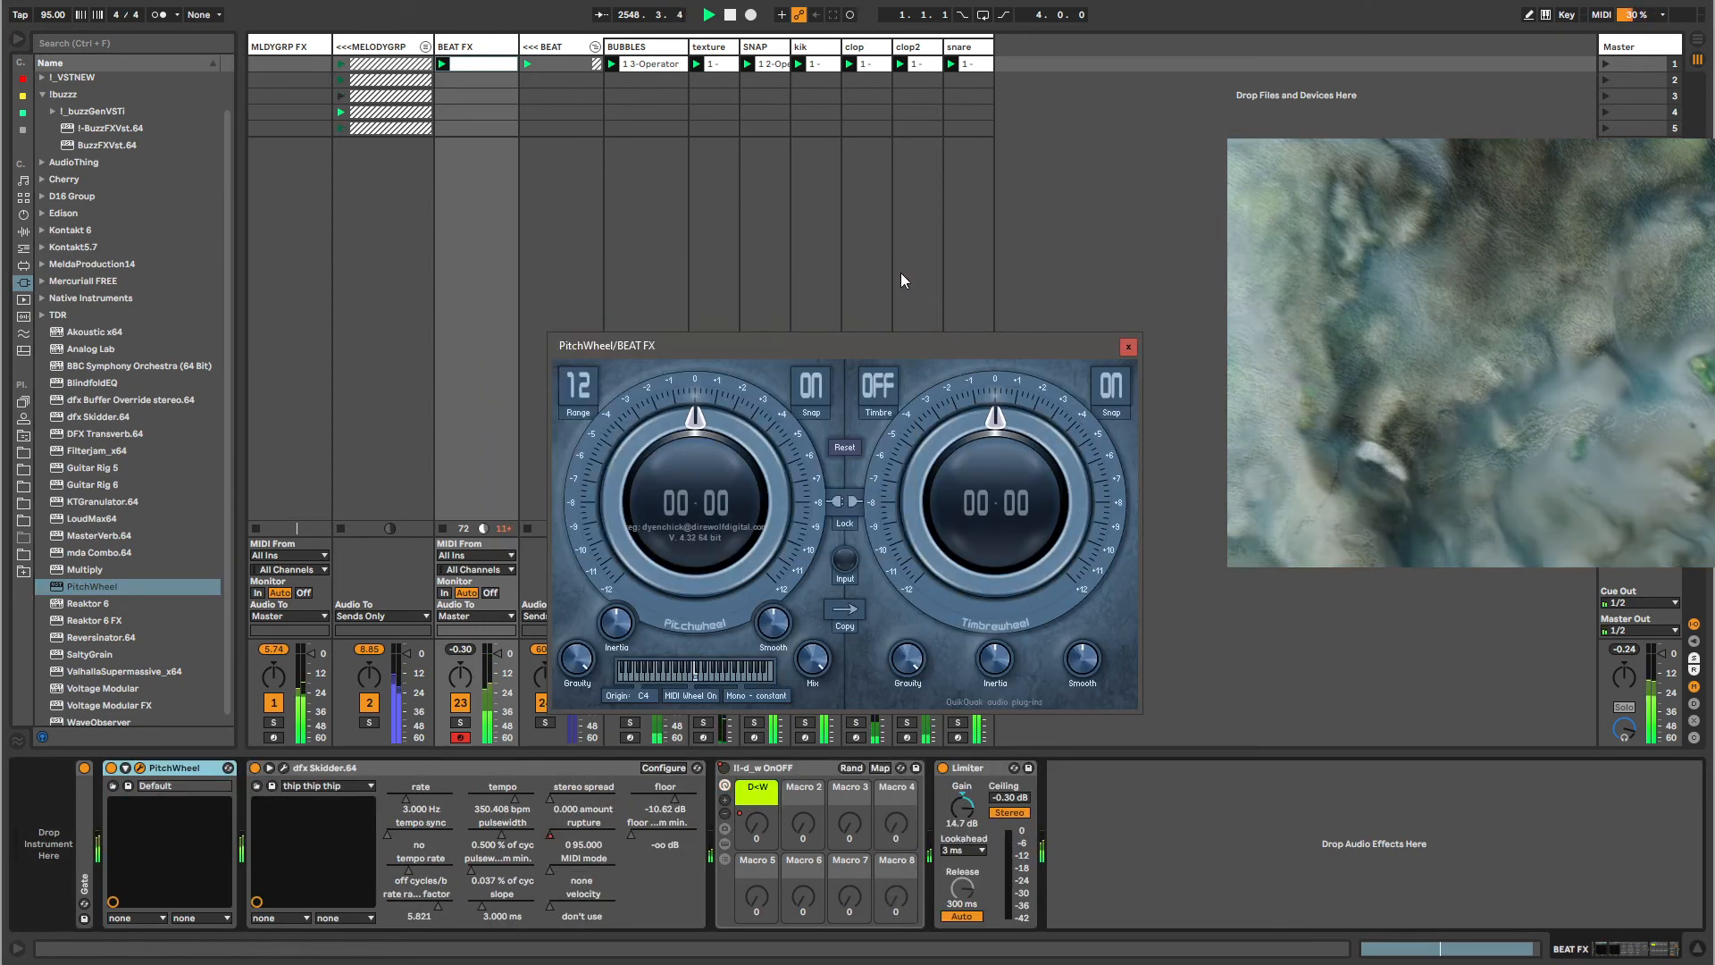
Try out PitchWheel with Timbre on, swinging both the pitch and timbre wheels down to -12.00.
drag(676, 513, 793, 658)
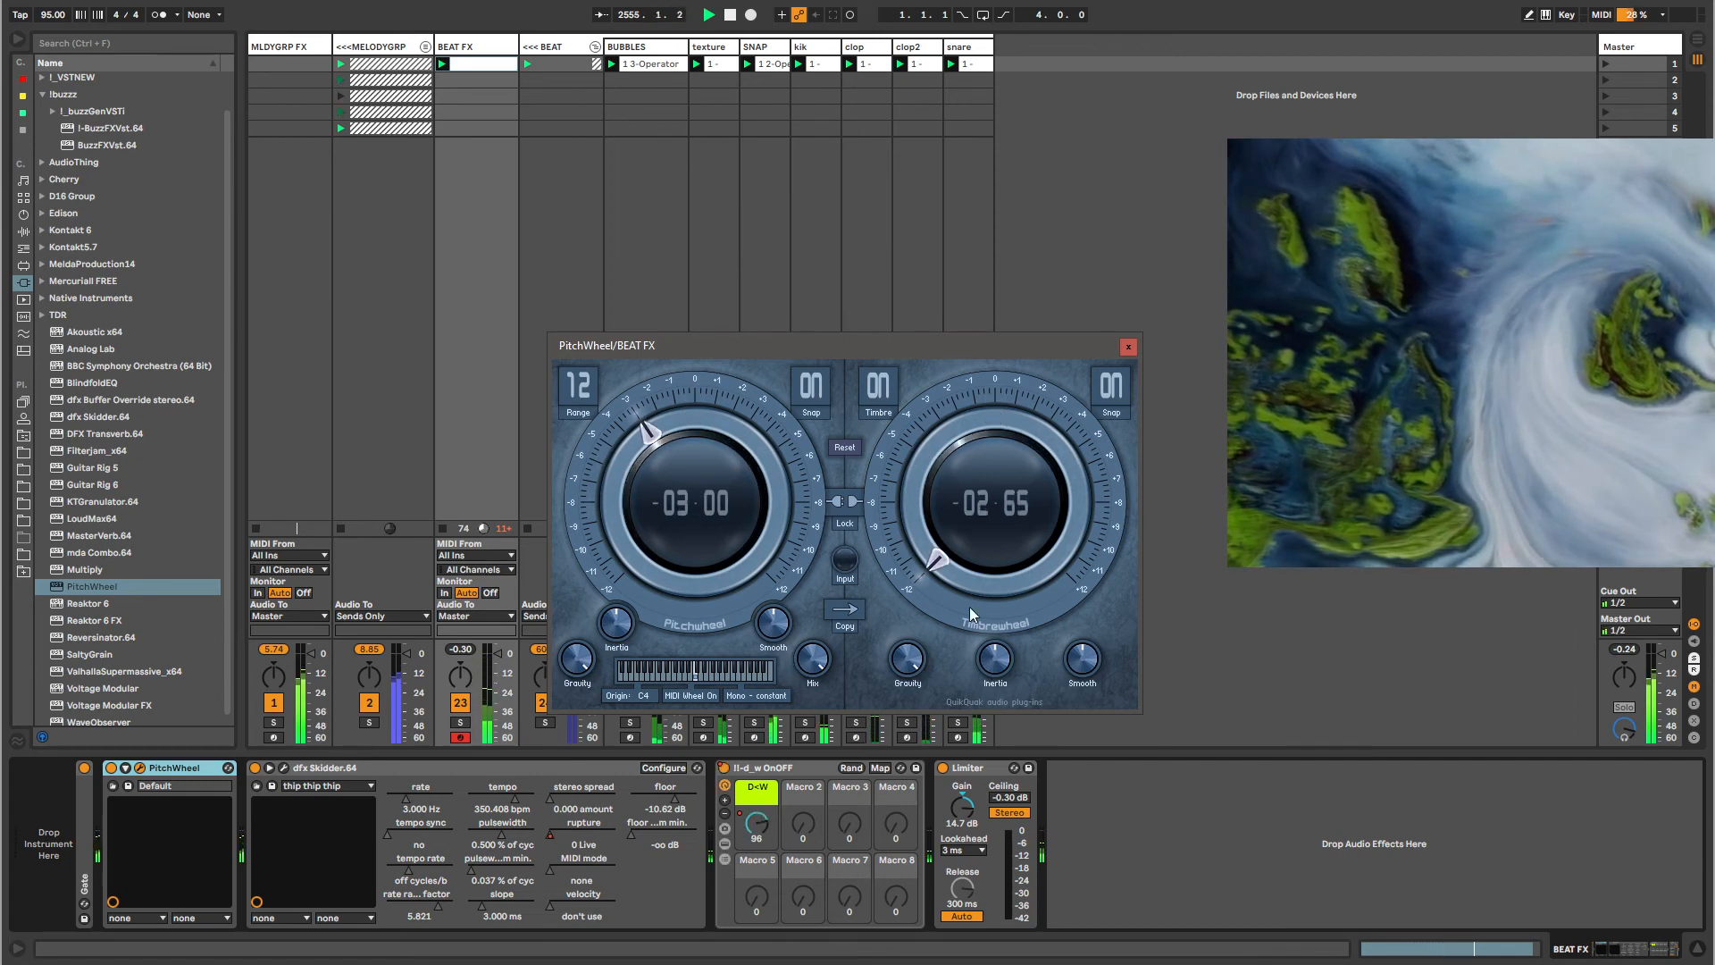
drag(971, 614, 938, 563)
drag(573, 501, 636, 556)
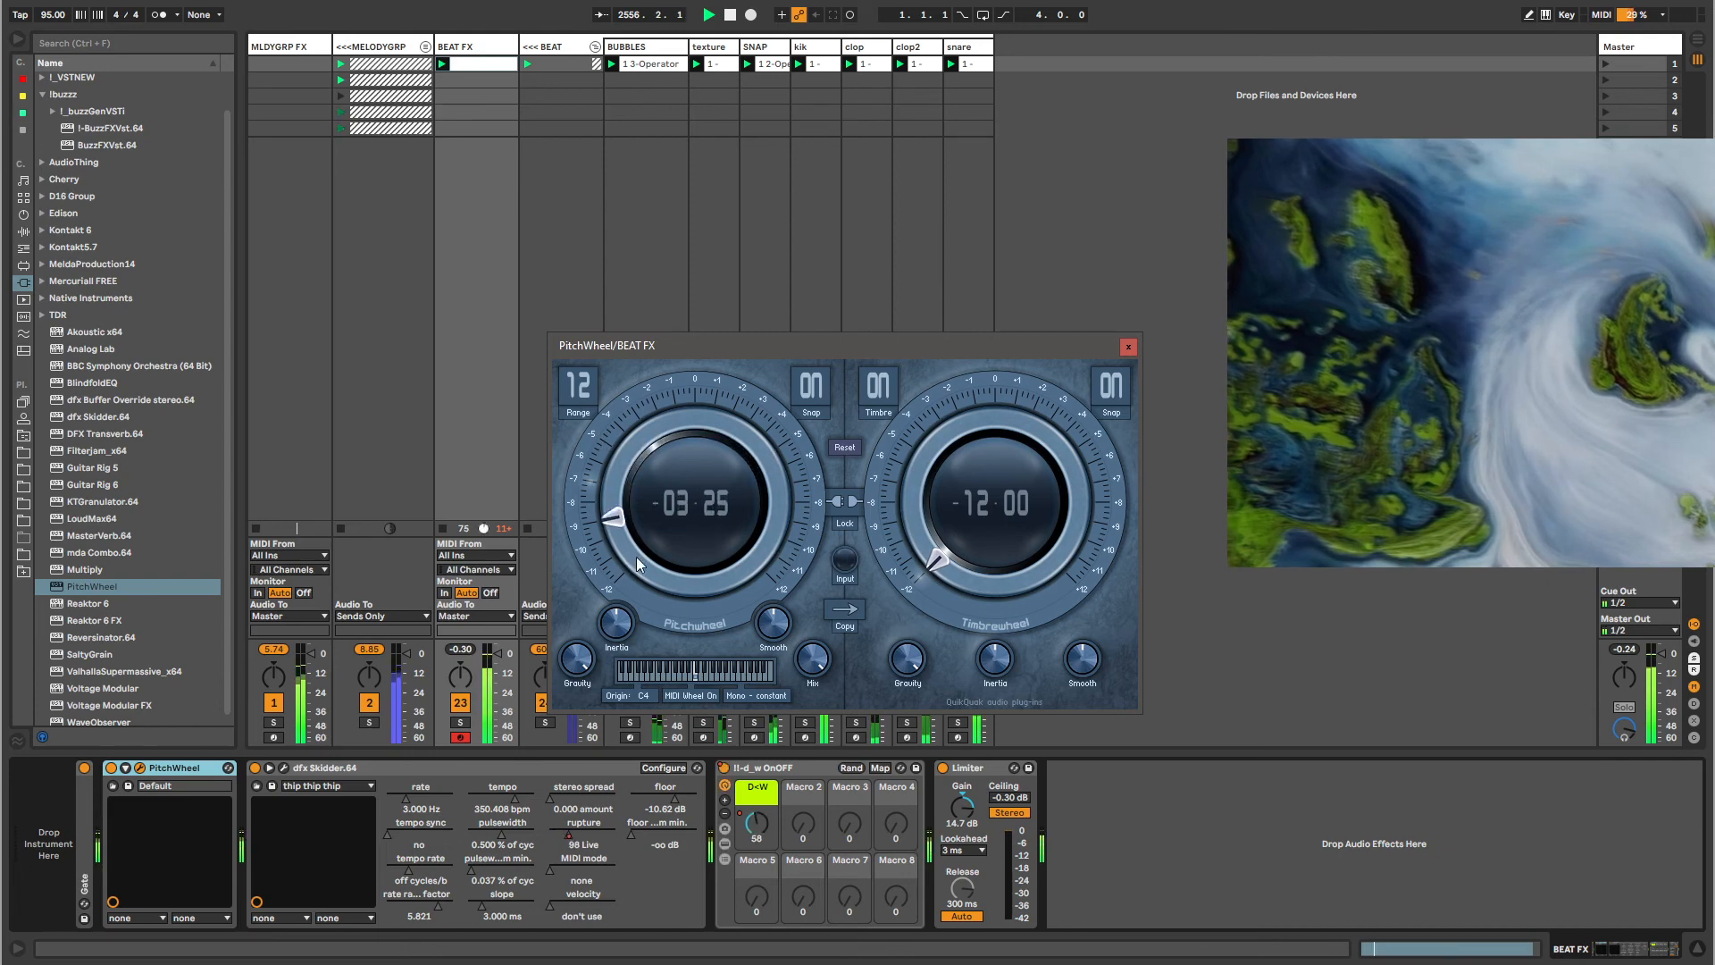
Record automation of sweeping pitch and timbre wheel moves into the BEAT FX clip, with PitchWheel's parameters unfolded.
click(180, 768)
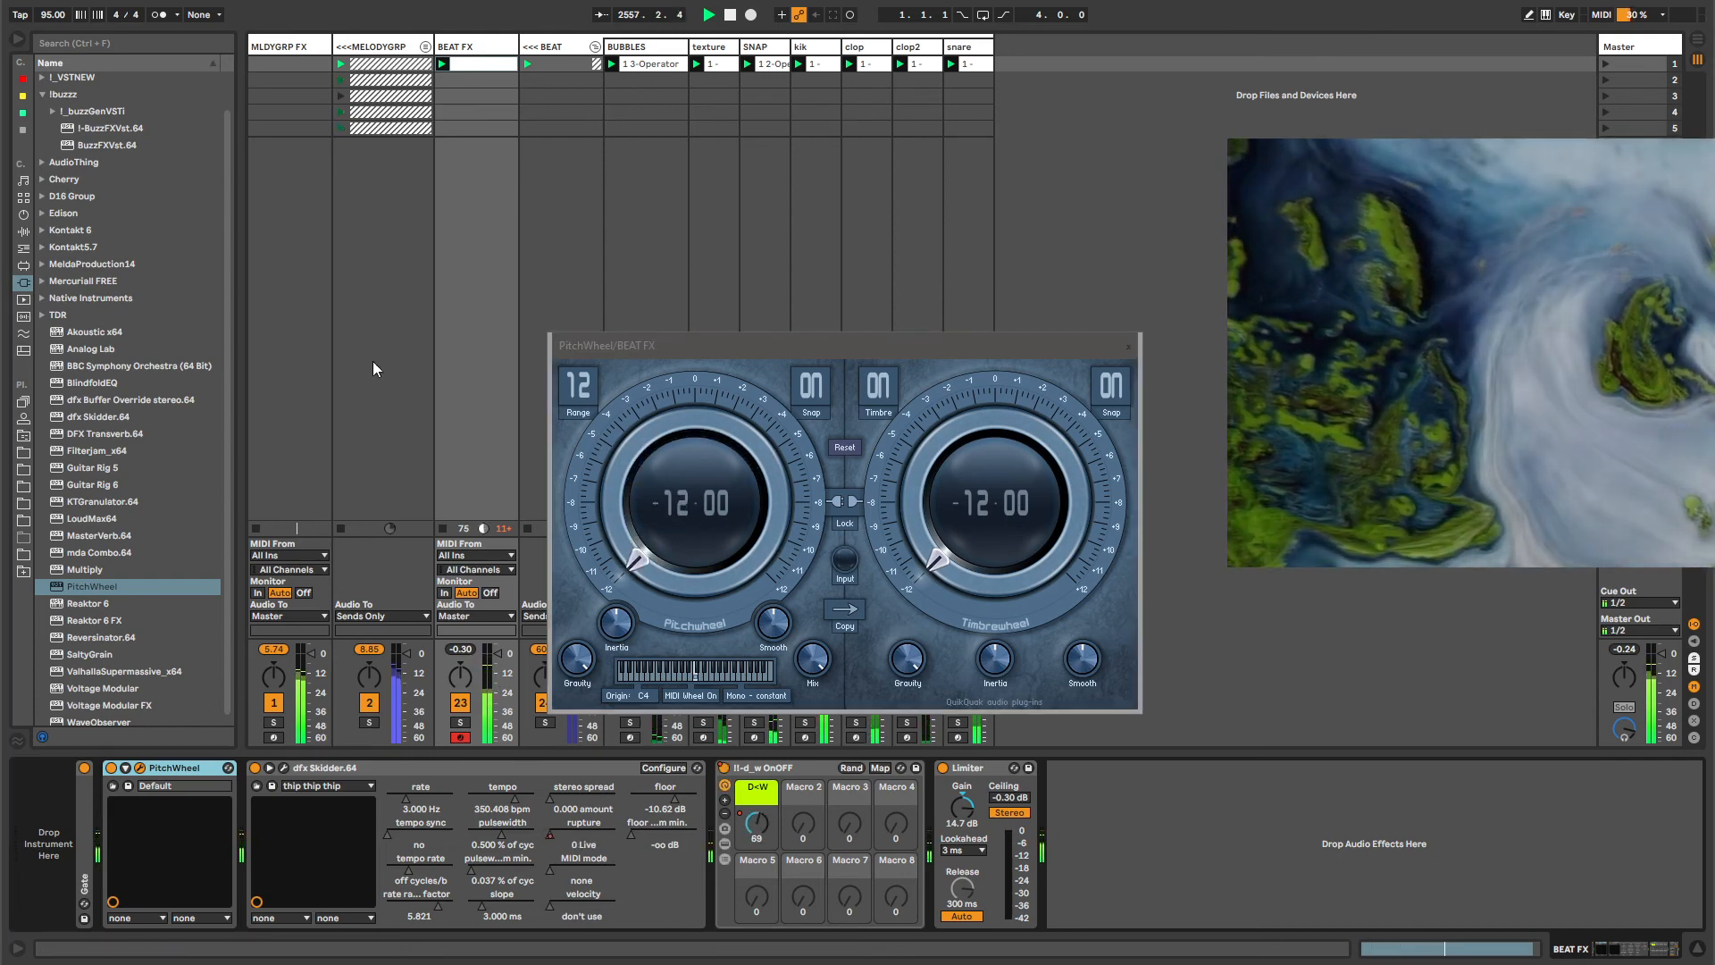
drag(591, 485, 662, 309)
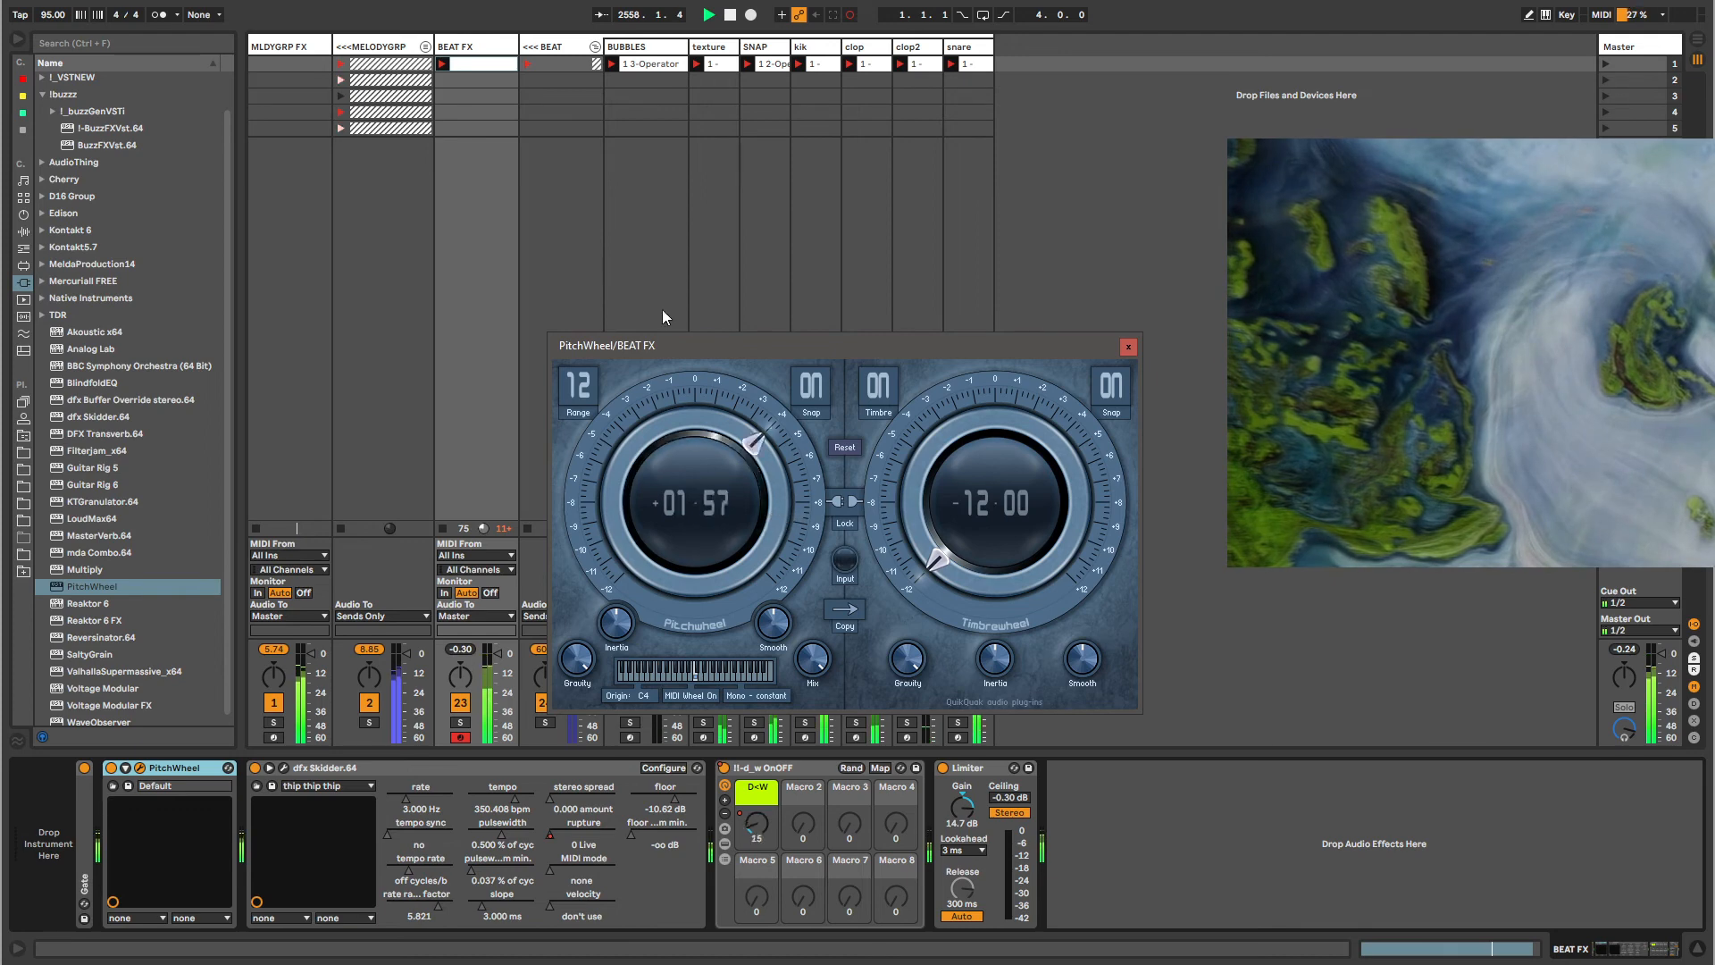
click(139, 770)
drag(938, 522, 920, 393)
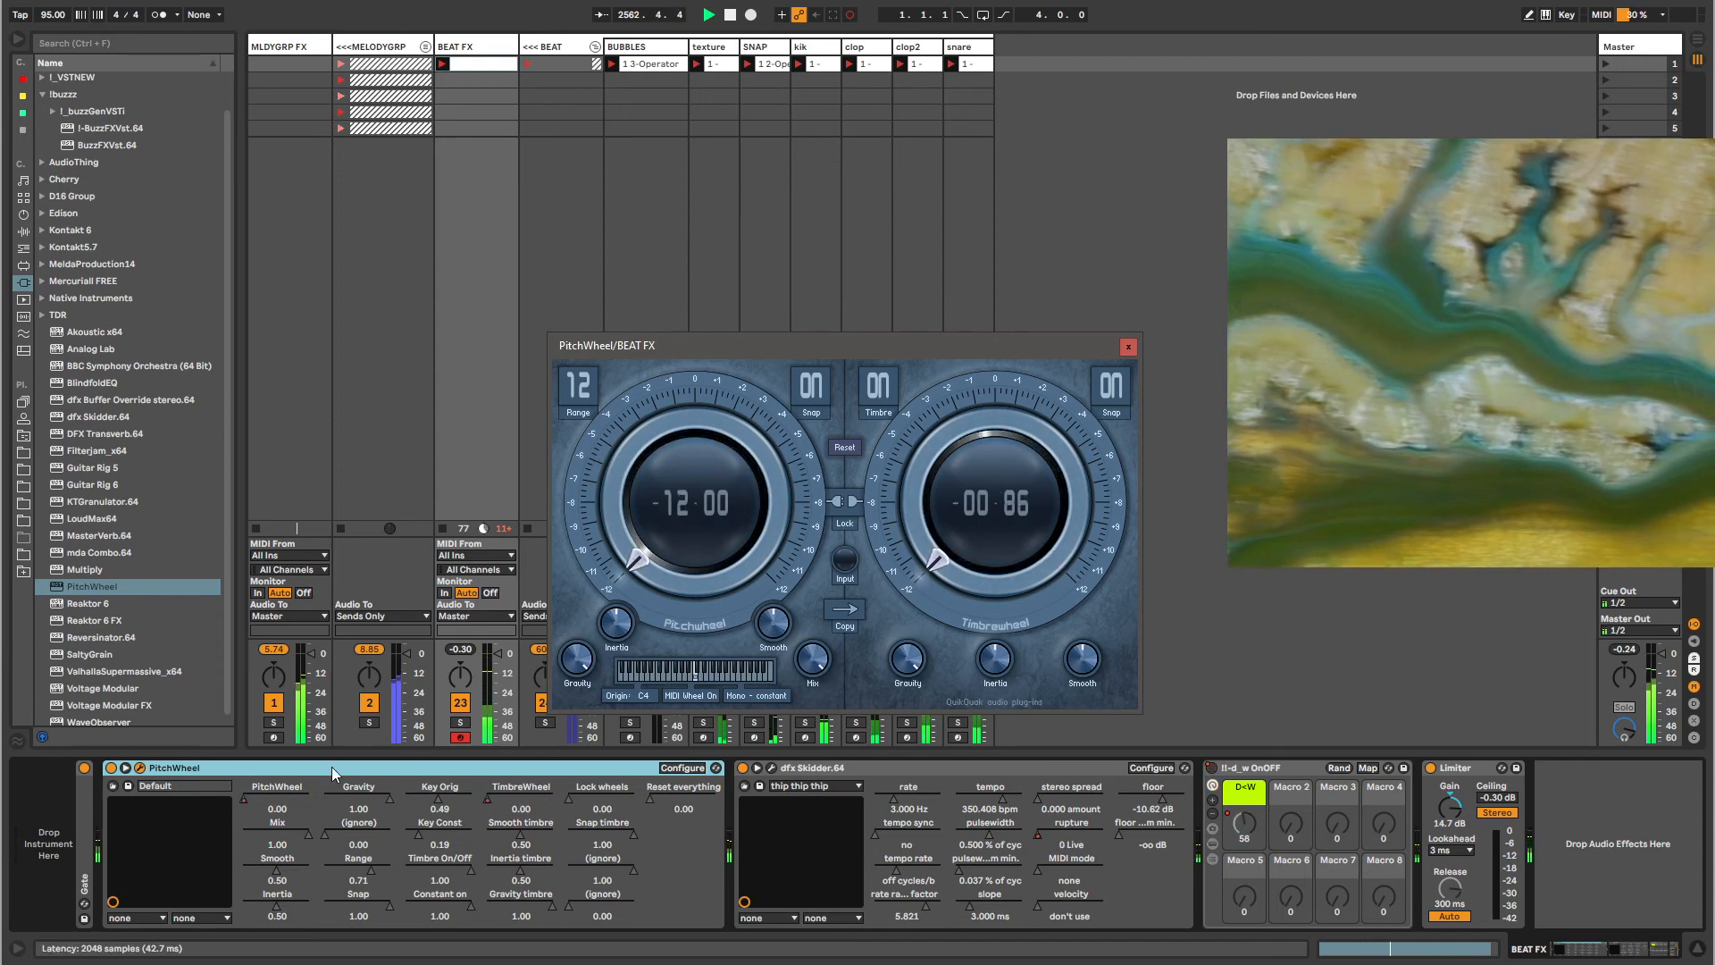
click(851, 16)
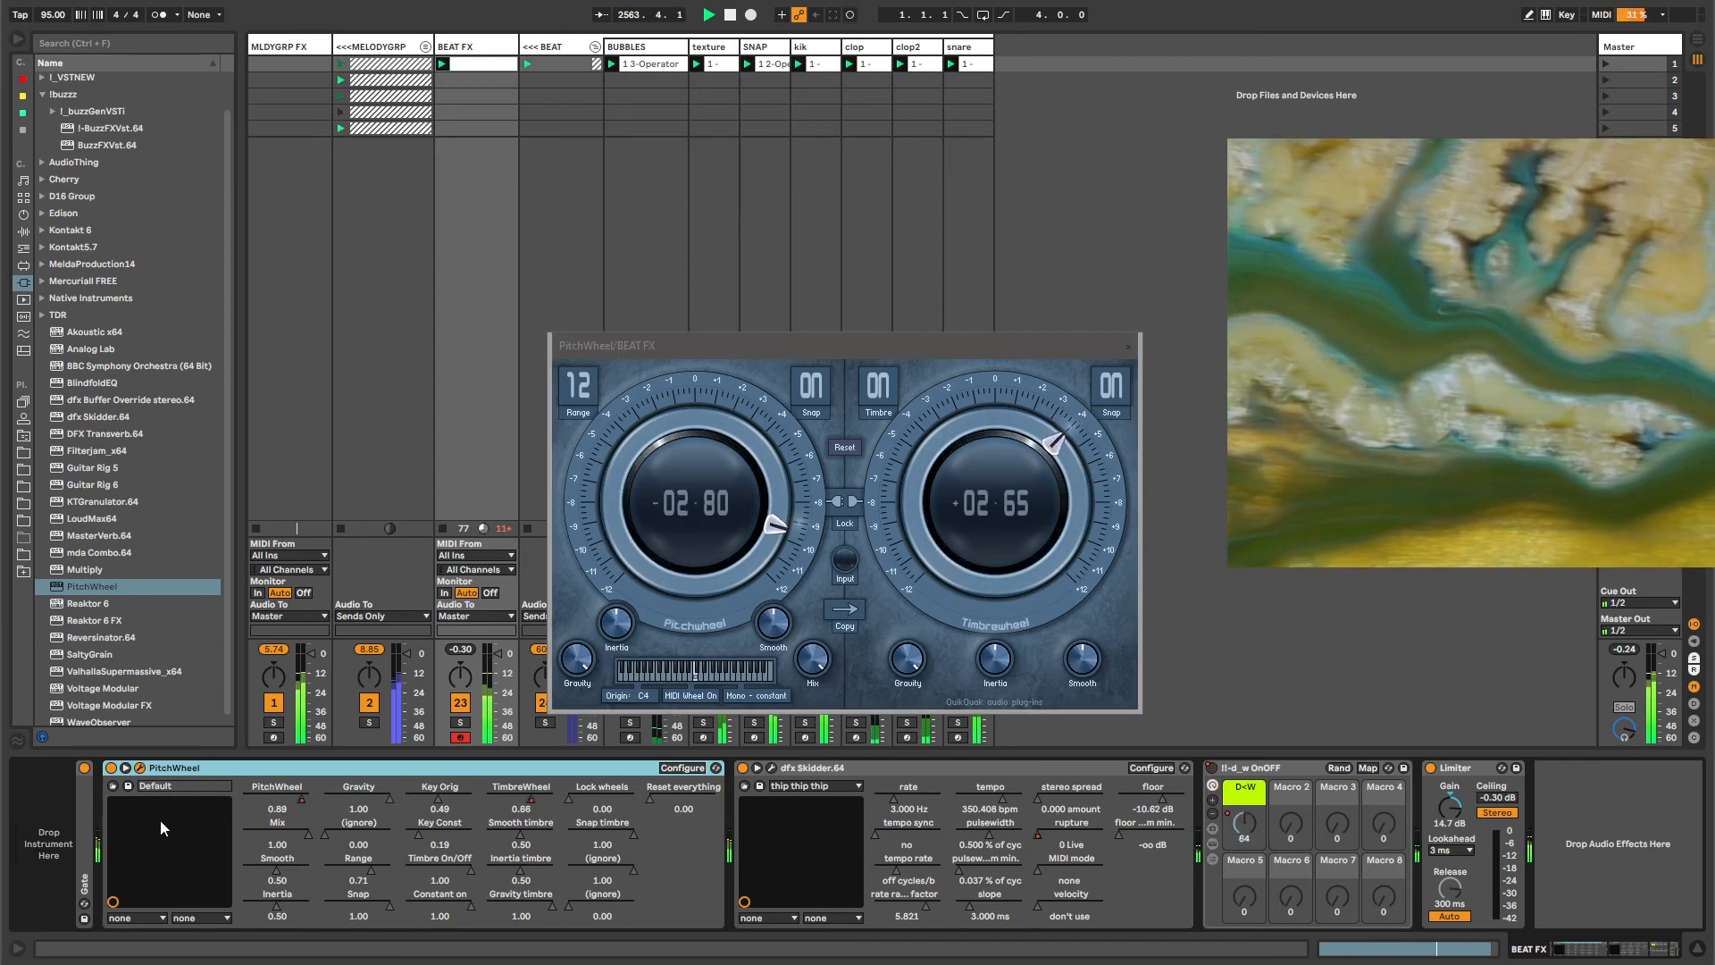
Redraw the flat middle stretch of the clip's PitchWheel envelope as a freehand curve up to about 2.4.
click(295, 804)
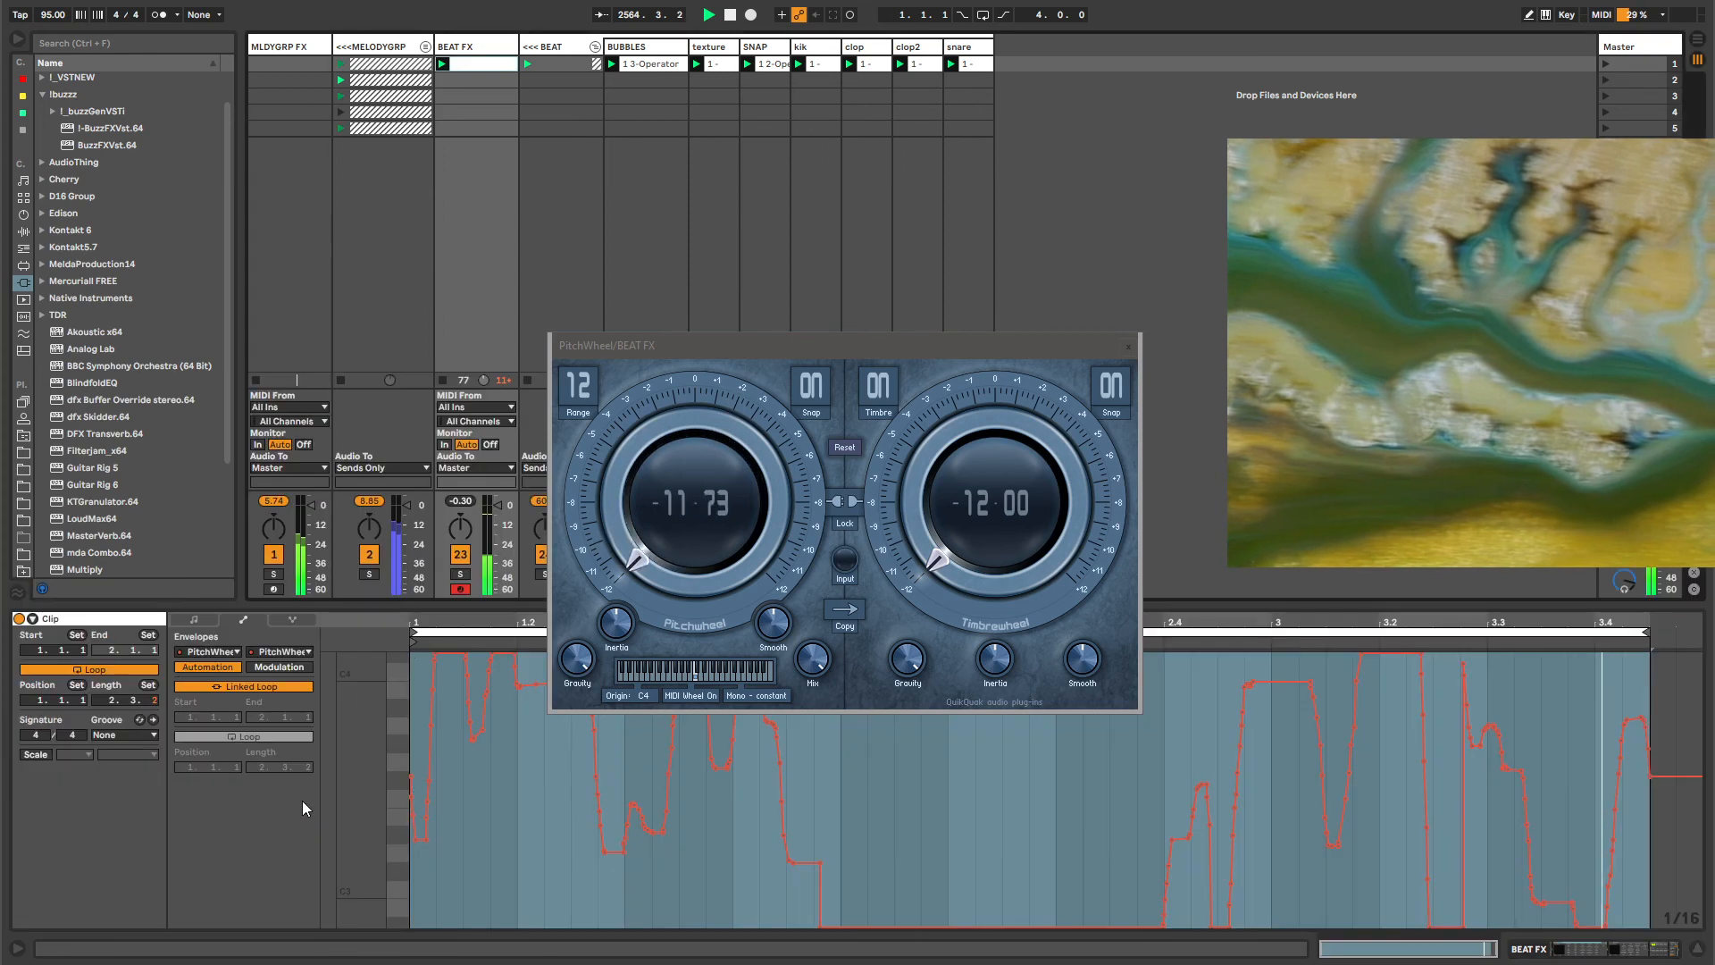
key(ctrl+a)
right_click(500, 853)
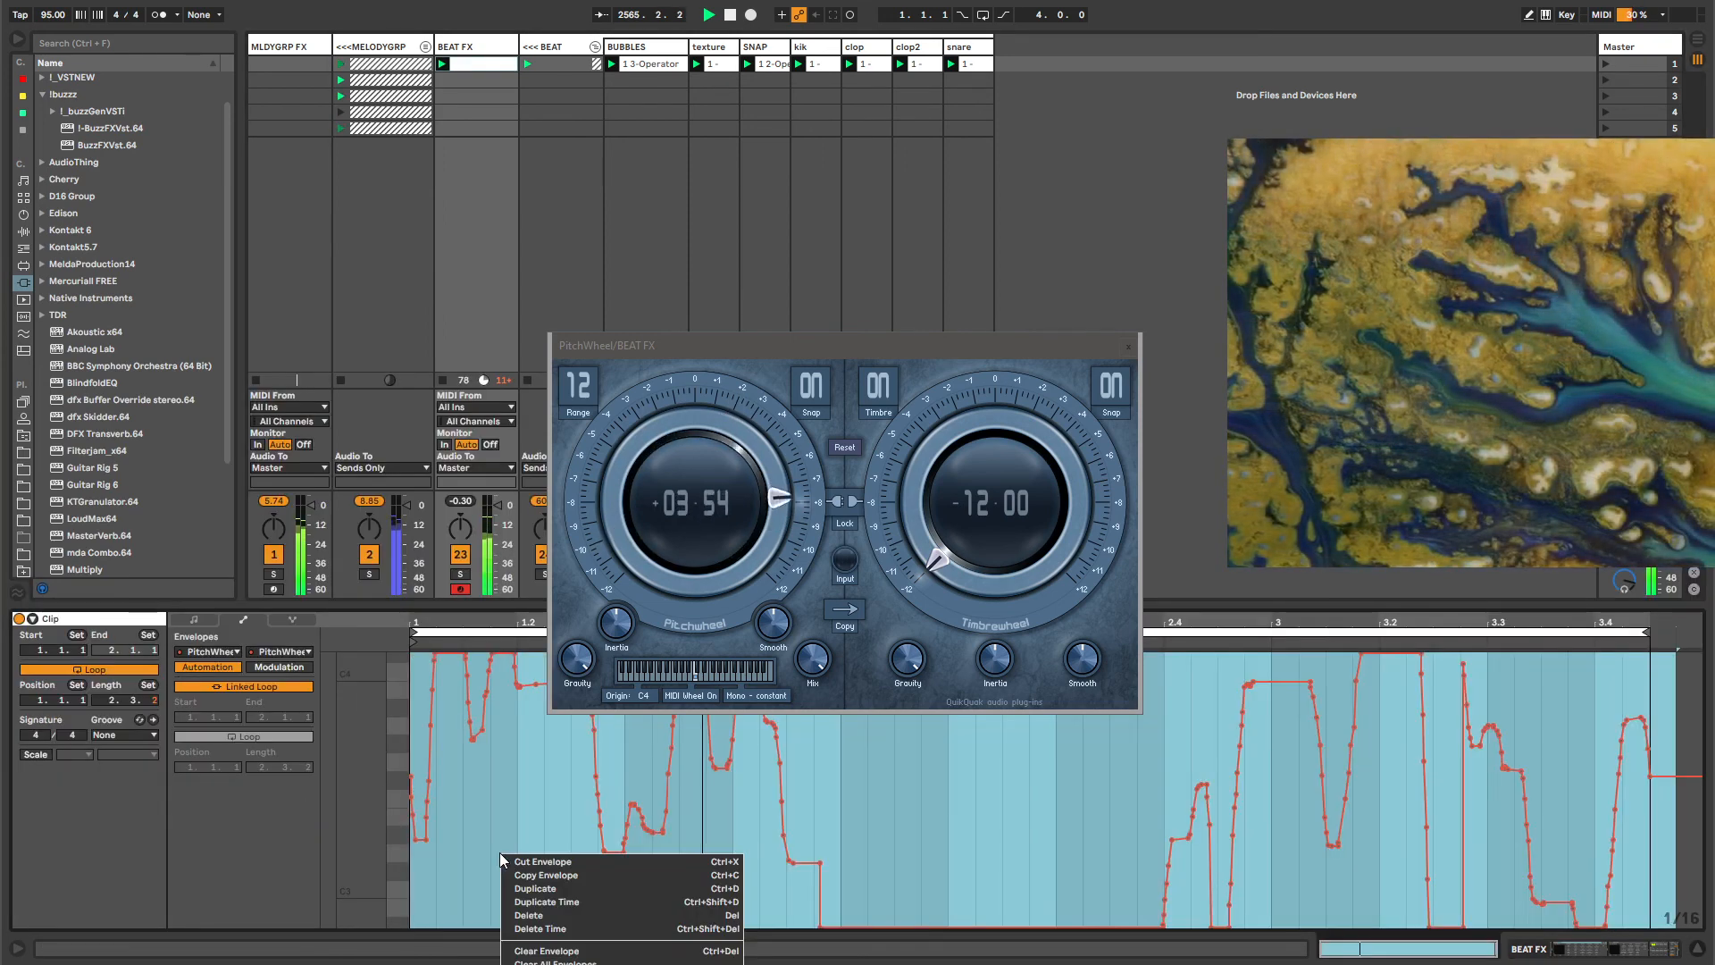
key(s)
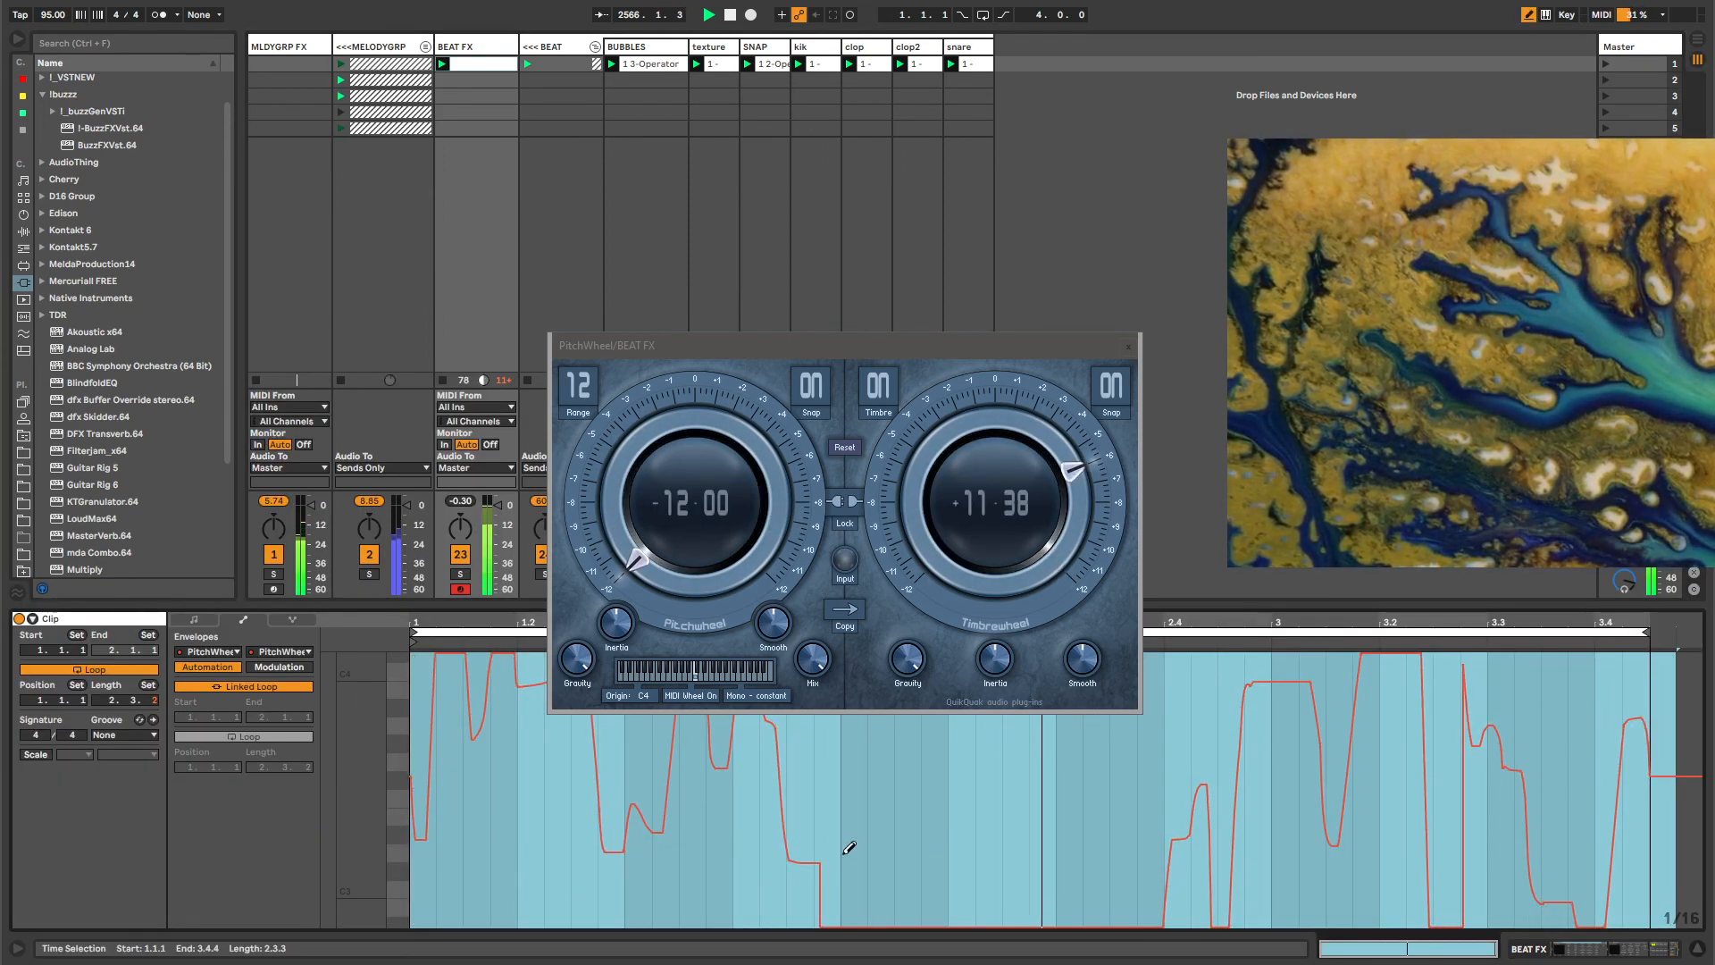
key(b)
mouse_move(793, 859)
mouse_down()
mouse_move(976, 812)
mouse_move(1110, 885)
mouse_move(1179, 817)
mouse_up()
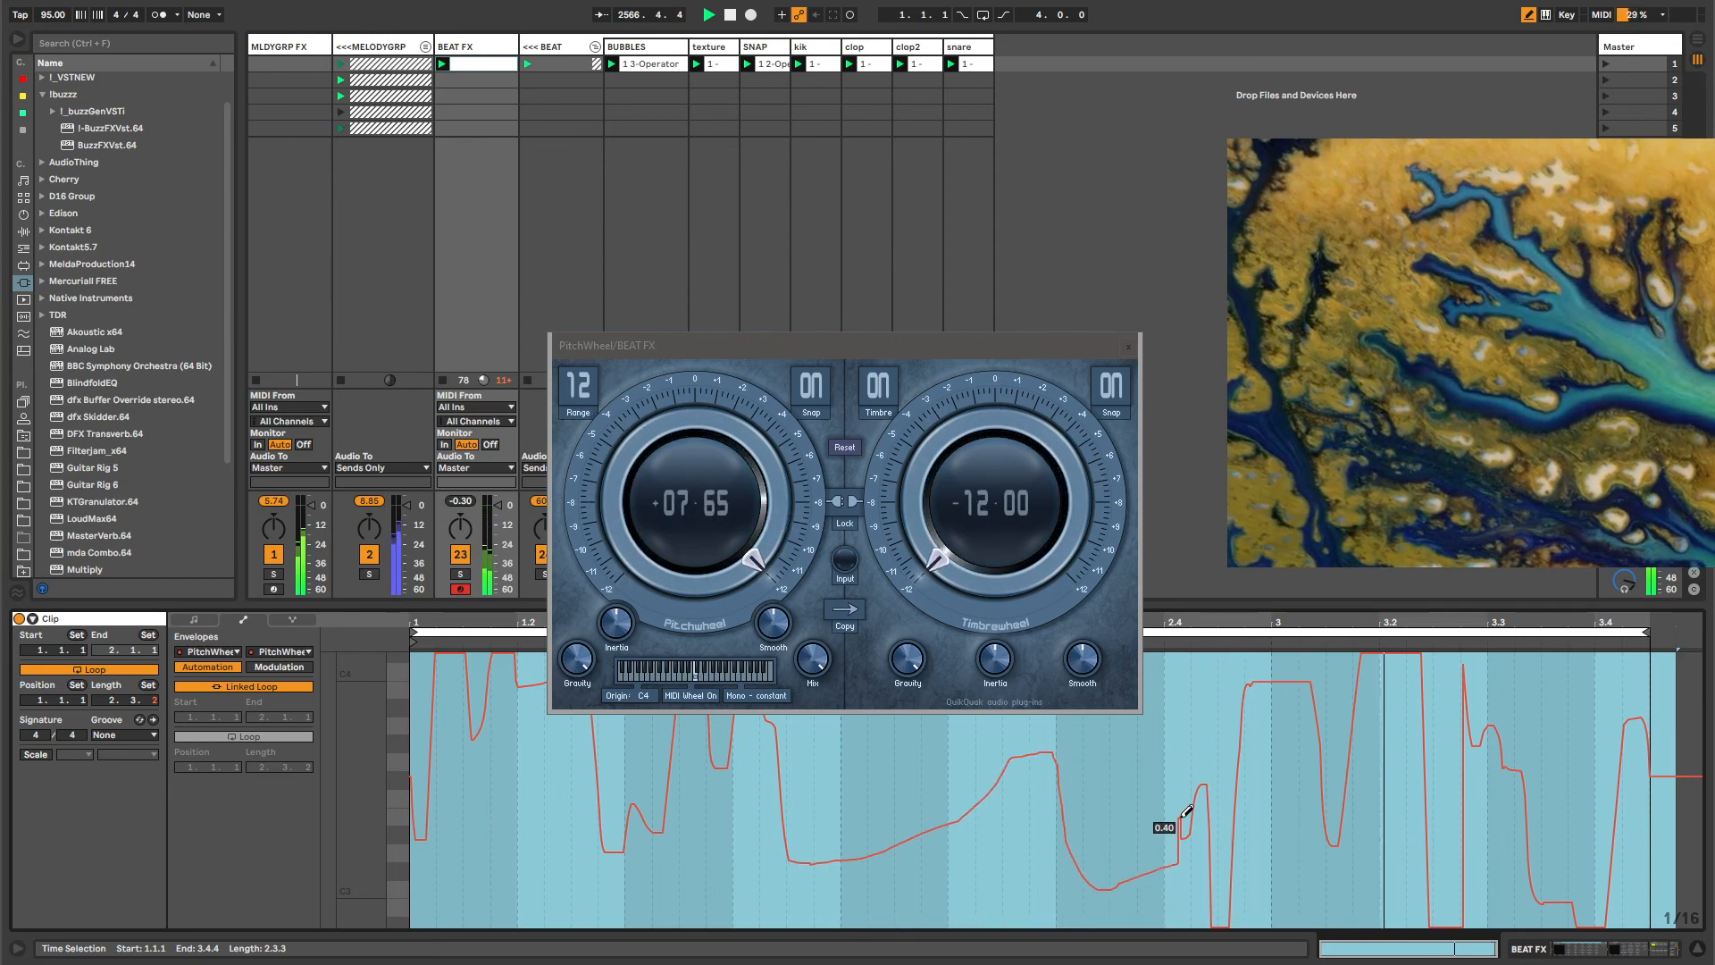
key(b)
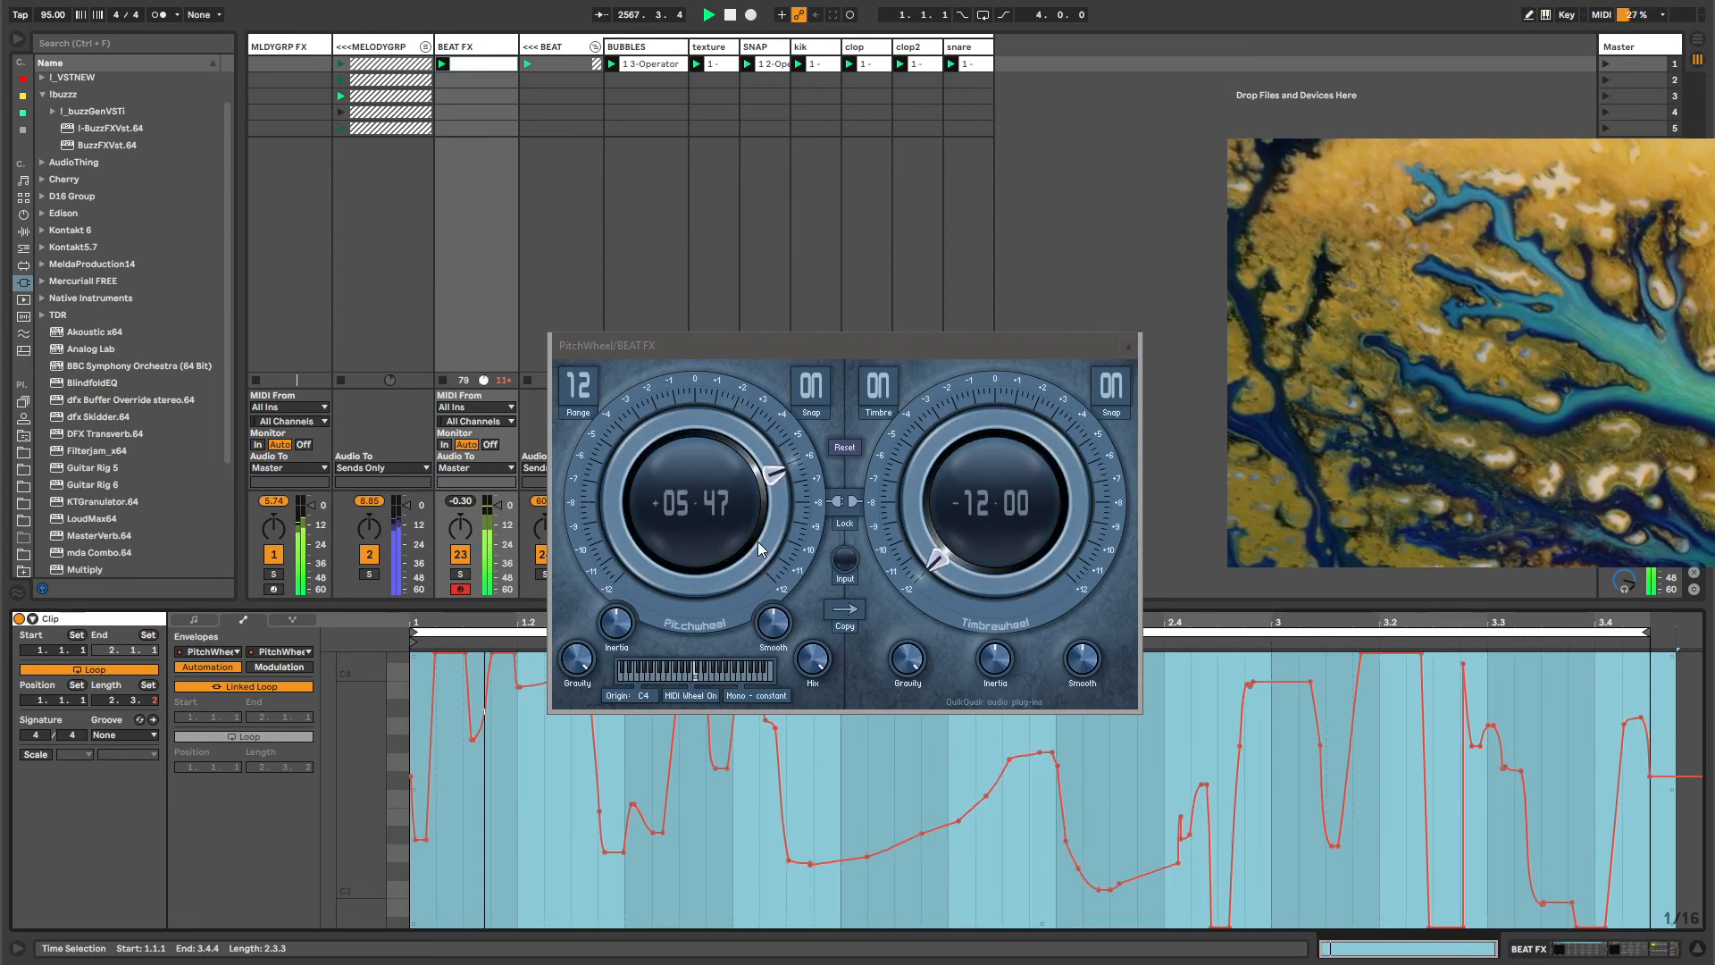
Unlink the PitchWheel envelope from the clip loop and shorten its own loop length to about 2.3.1.
click(255, 689)
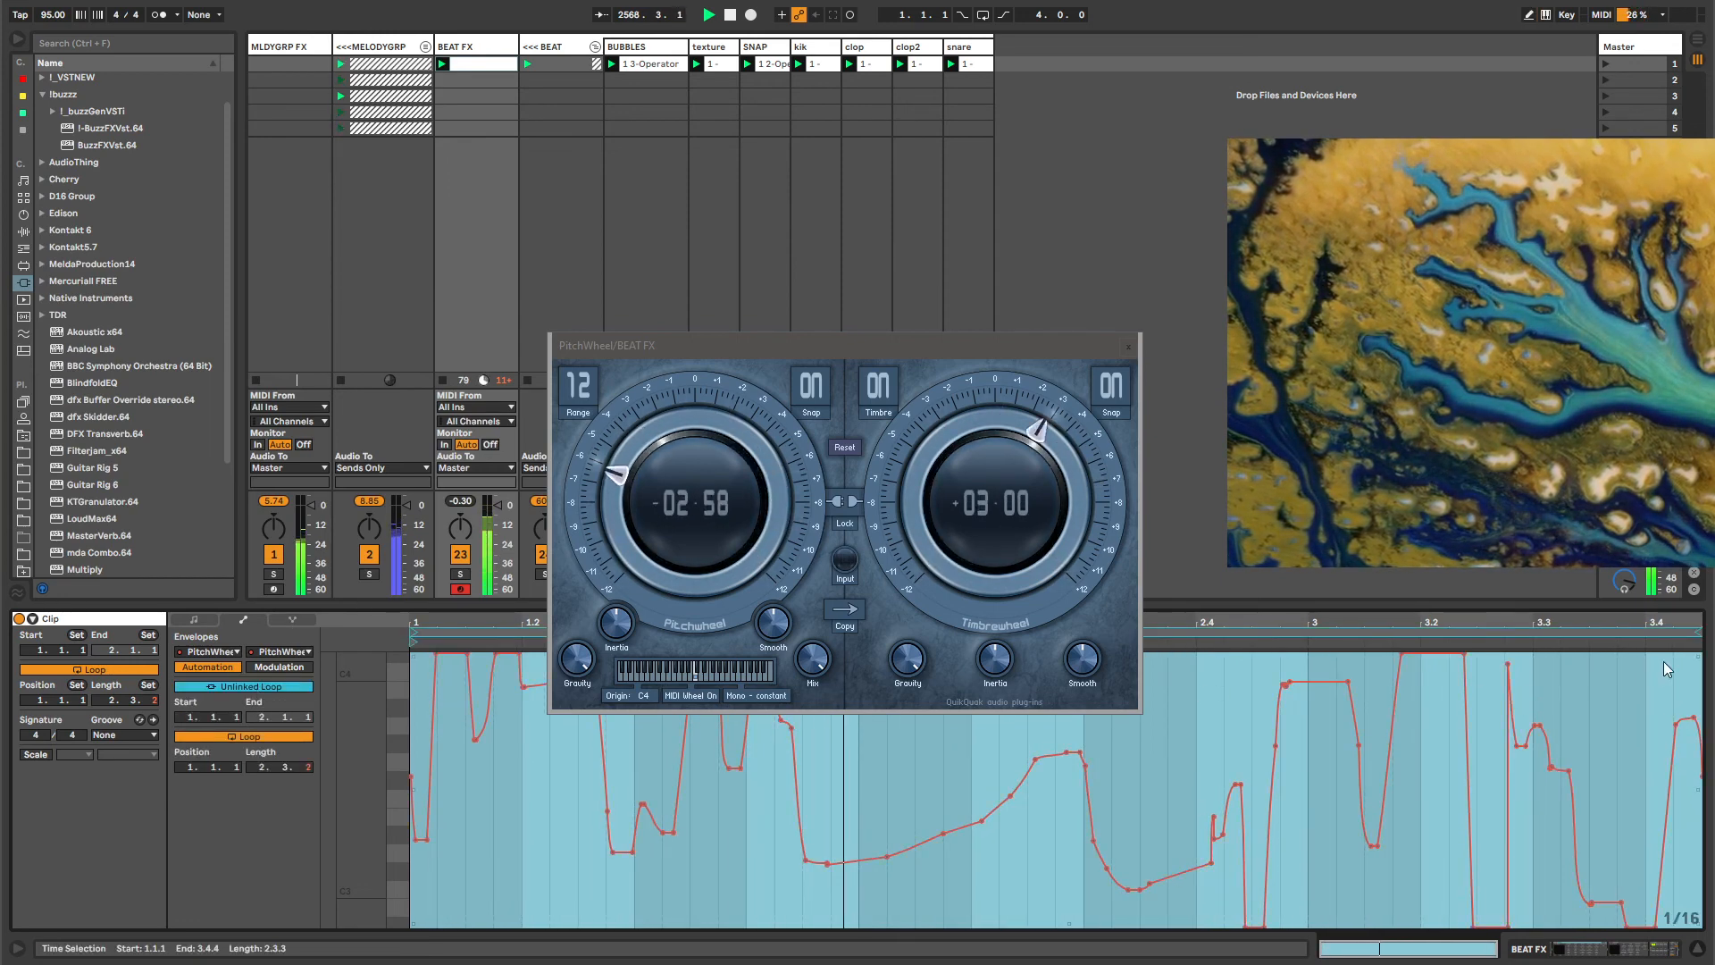
drag(1695, 633, 1685, 633)
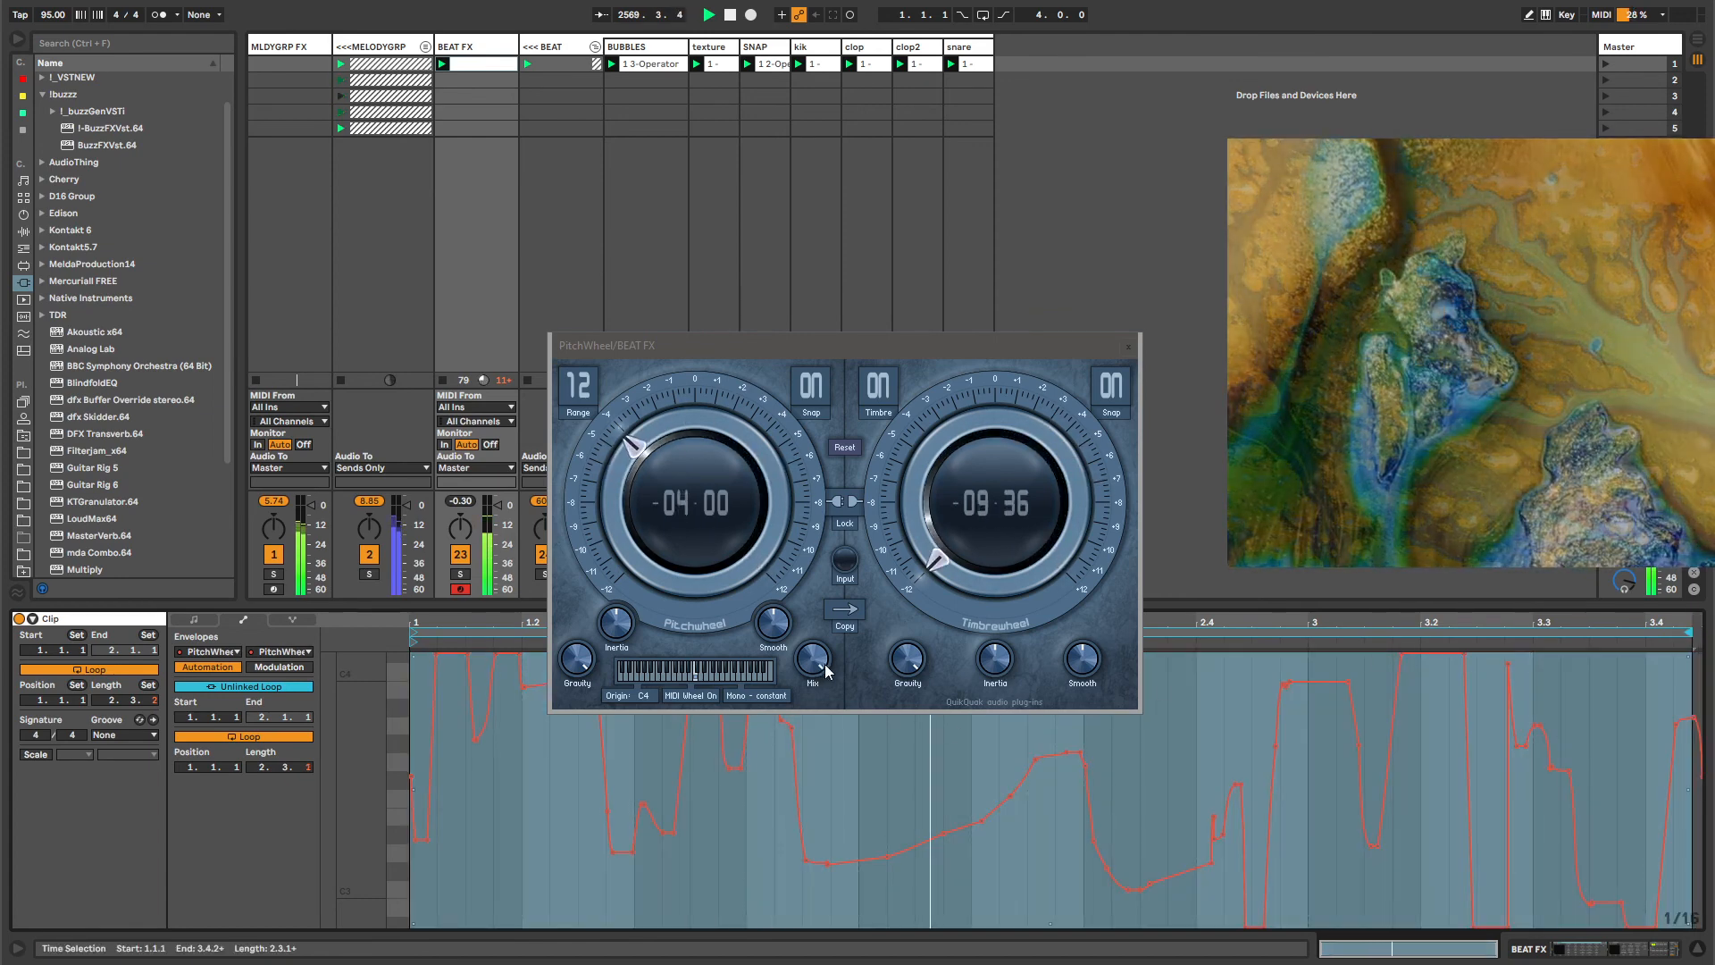
Show the clip's TimbreWheel envelope and draw a freehand curve over its flat opening up to about 1.4.
click(485, 46)
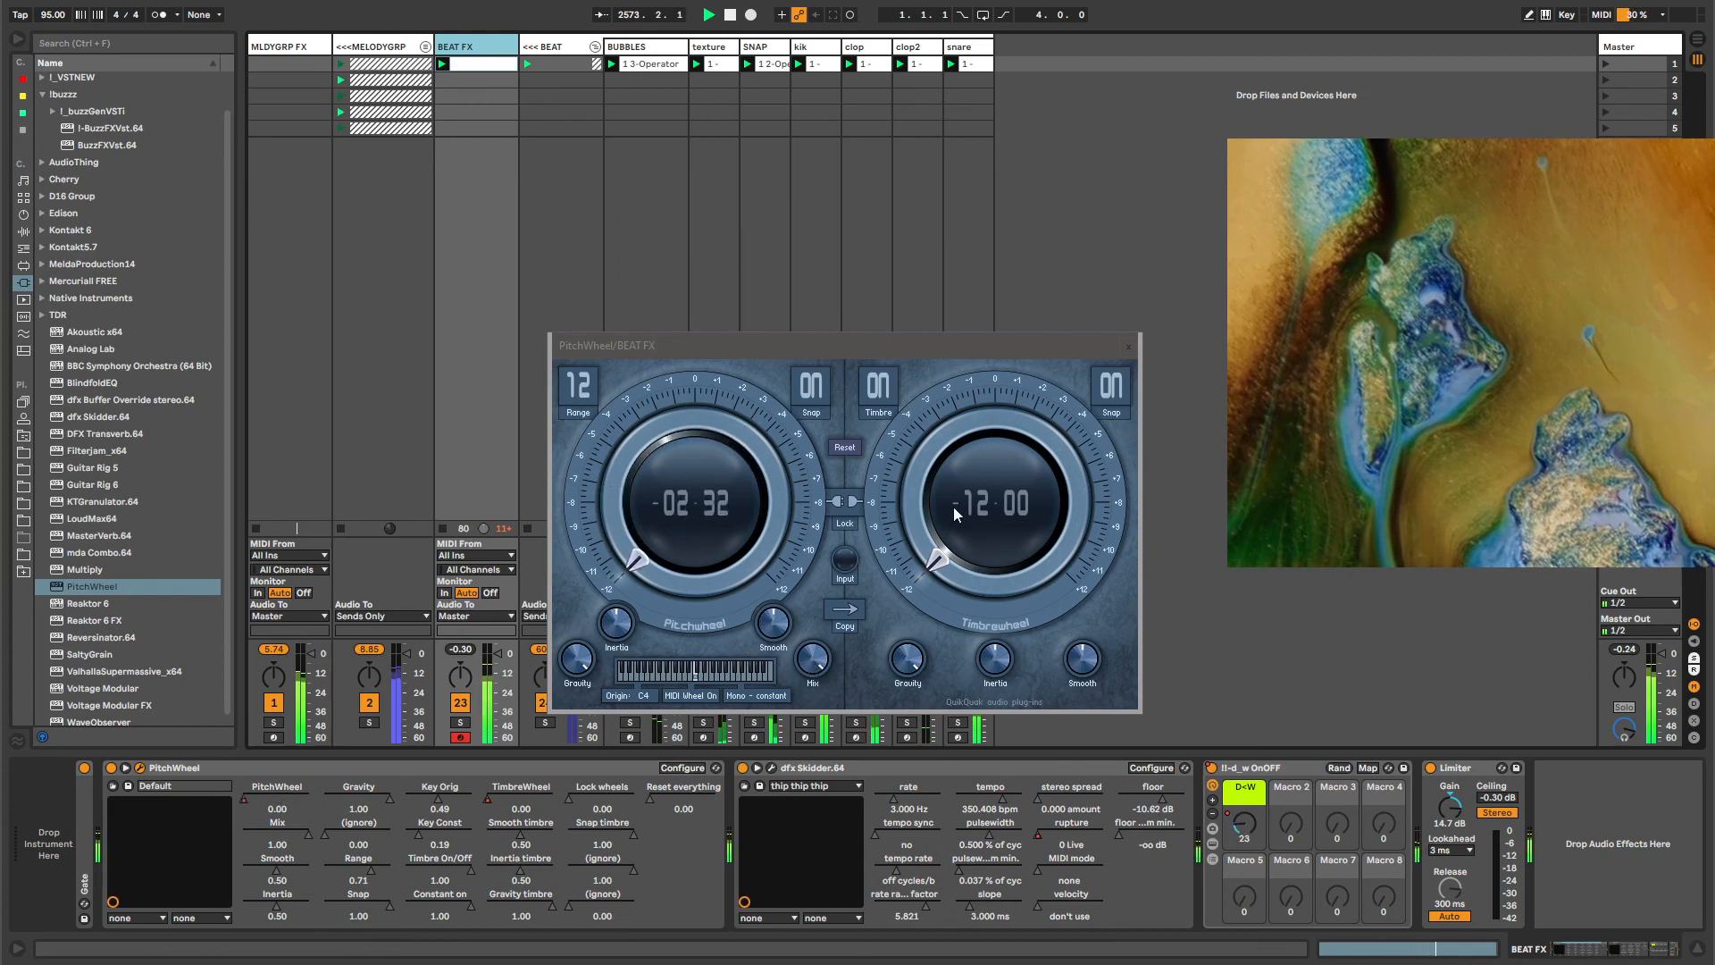
right_click(511, 799)
click(529, 801)
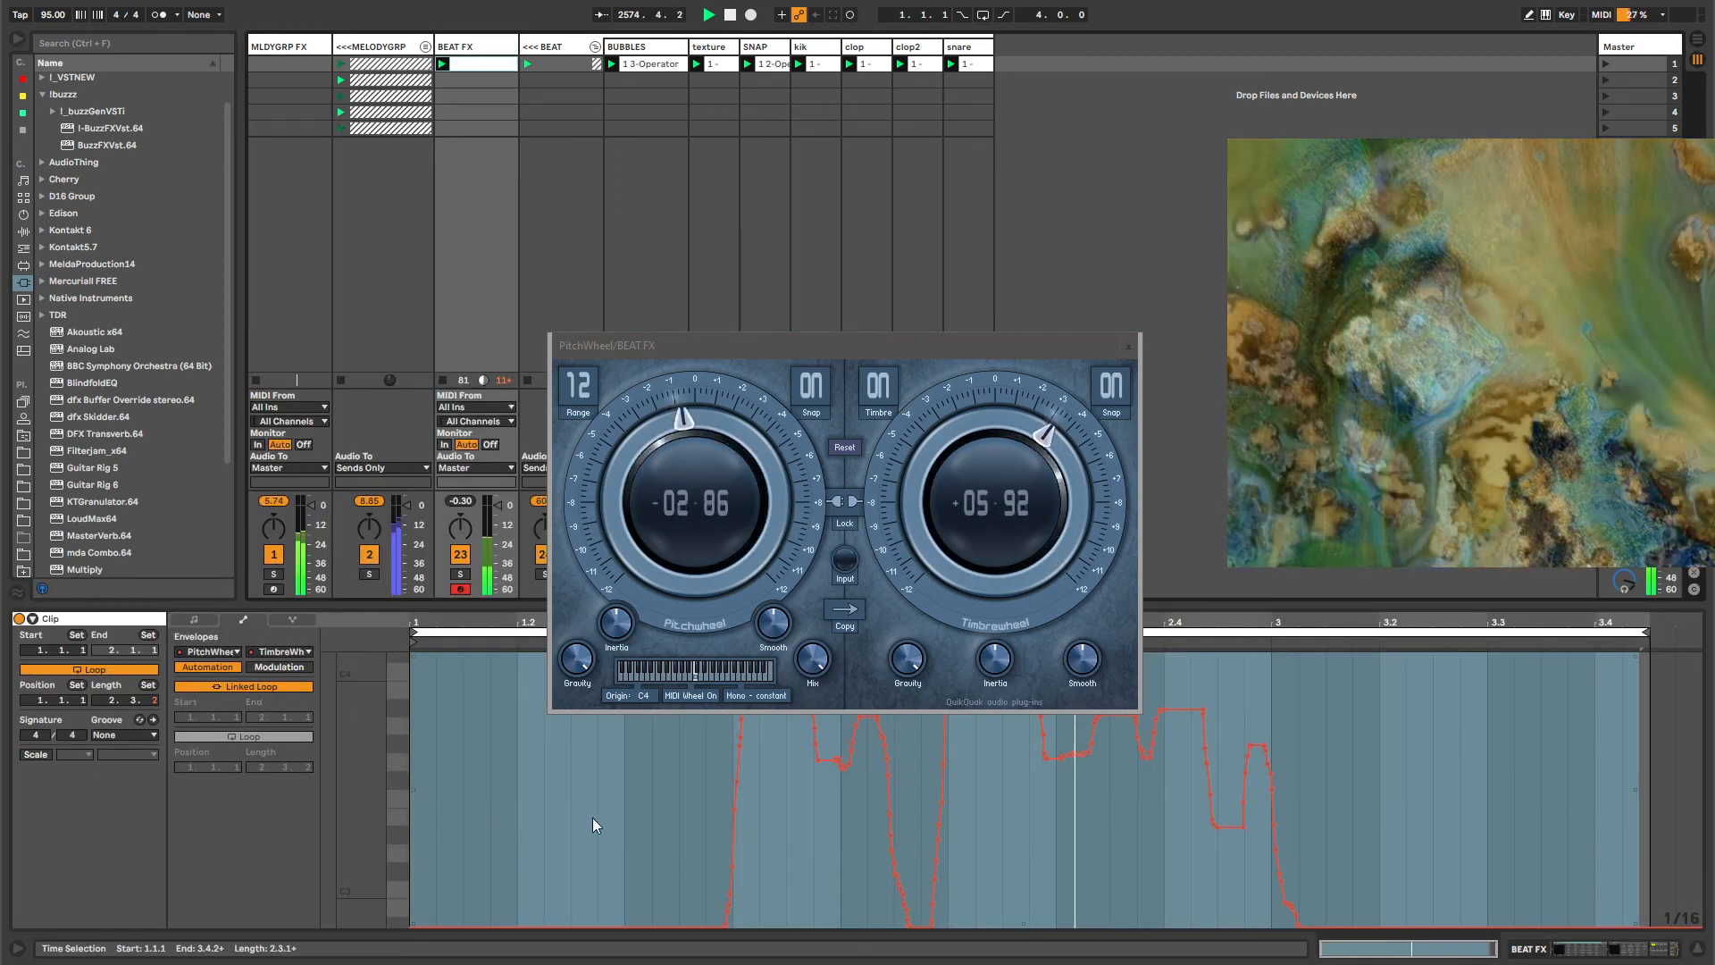
key(b)
mouse_move(432, 816)
mouse_down()
mouse_move(574, 873)
mouse_move(738, 858)
mouse_up()
key(b)
Unlink the TimbreWheel envelope from the clip loop and shorten its own loop length to about 2.1.2.
click(253, 688)
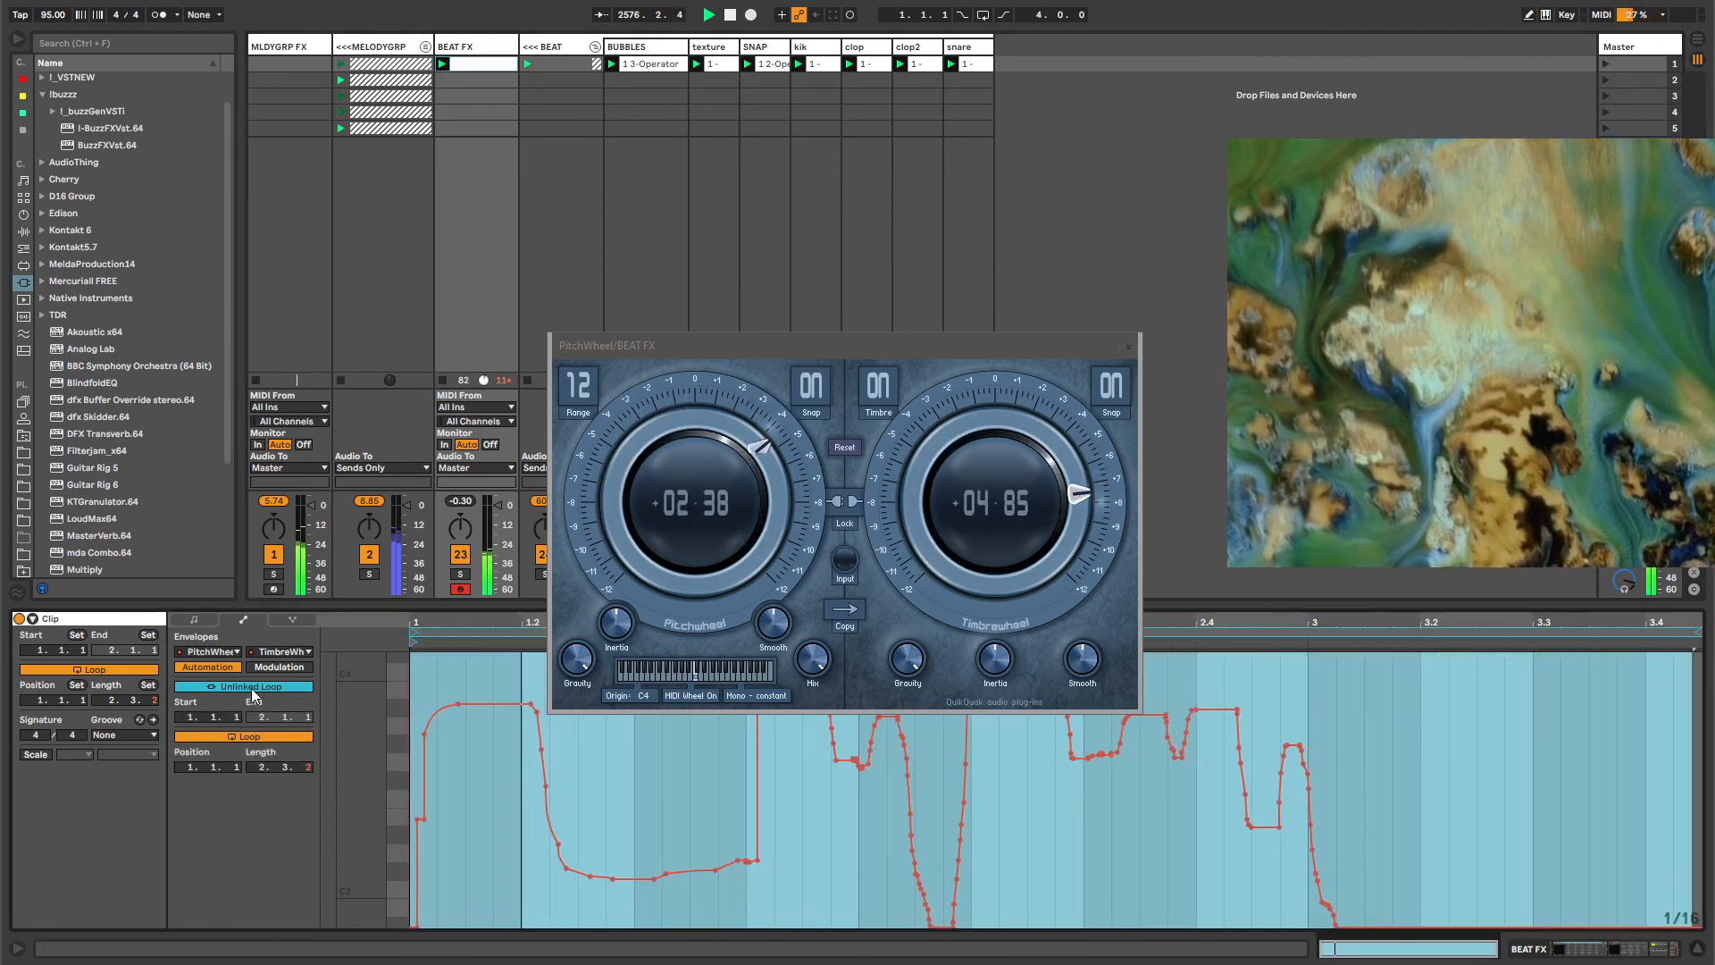
drag(1699, 632, 1497, 633)
click(1076, 856)
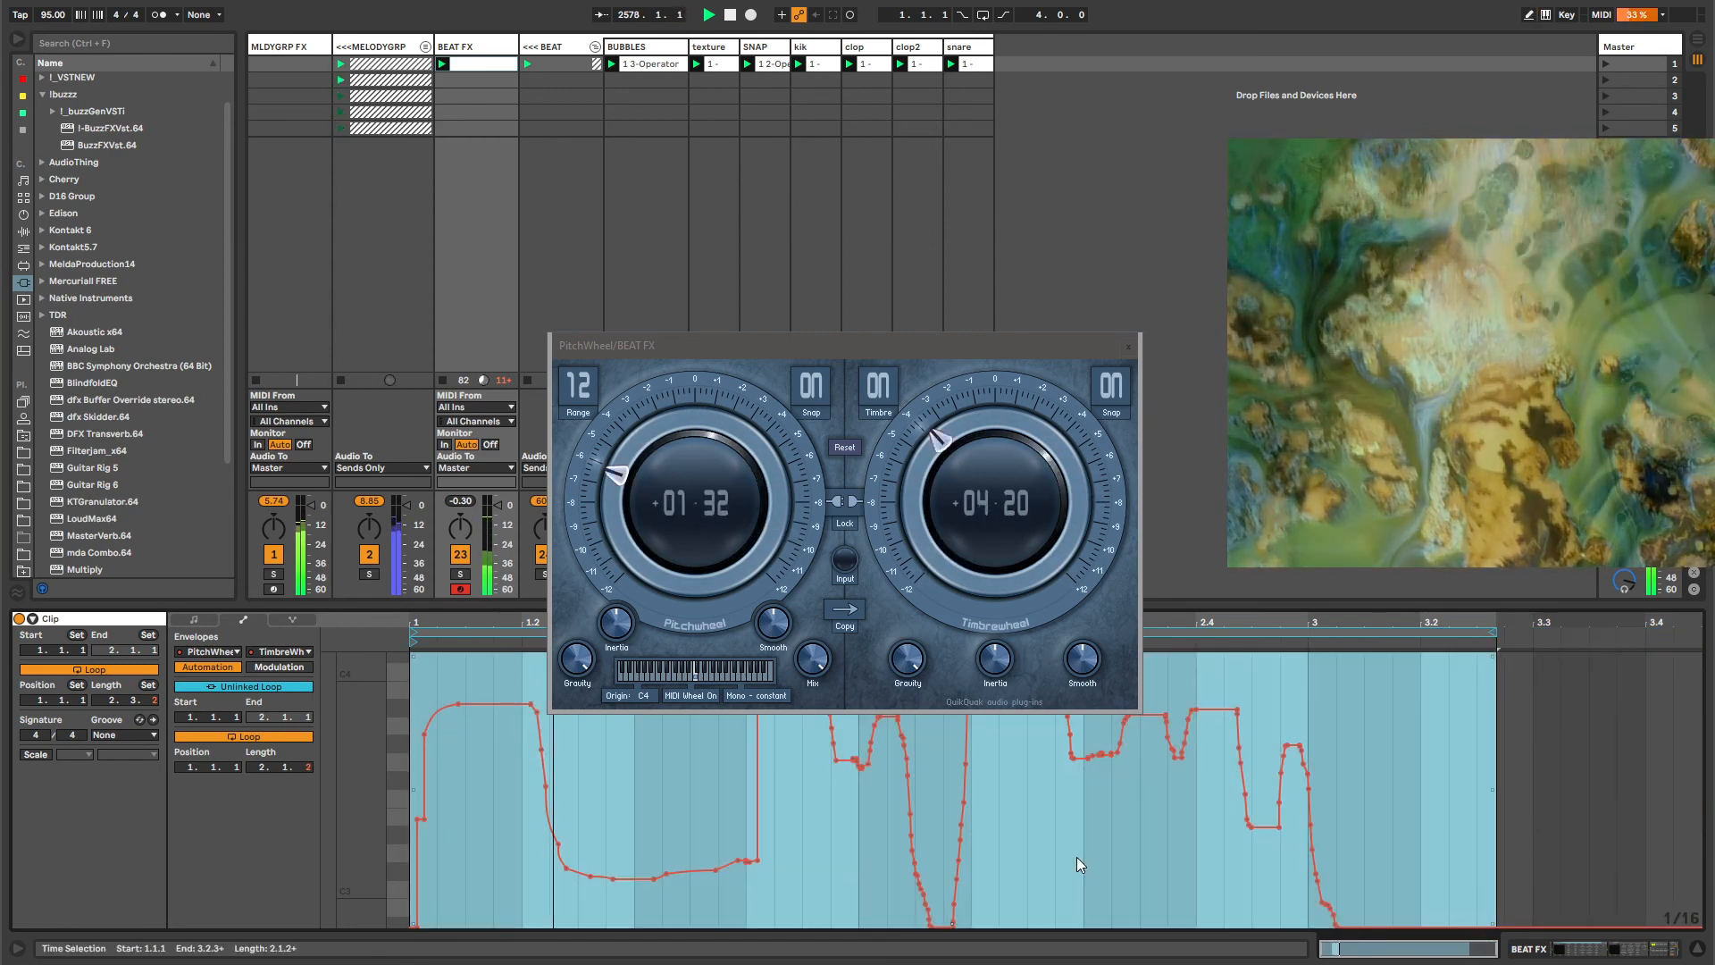
right_click(1076, 858)
click(1116, 962)
click(1026, 862)
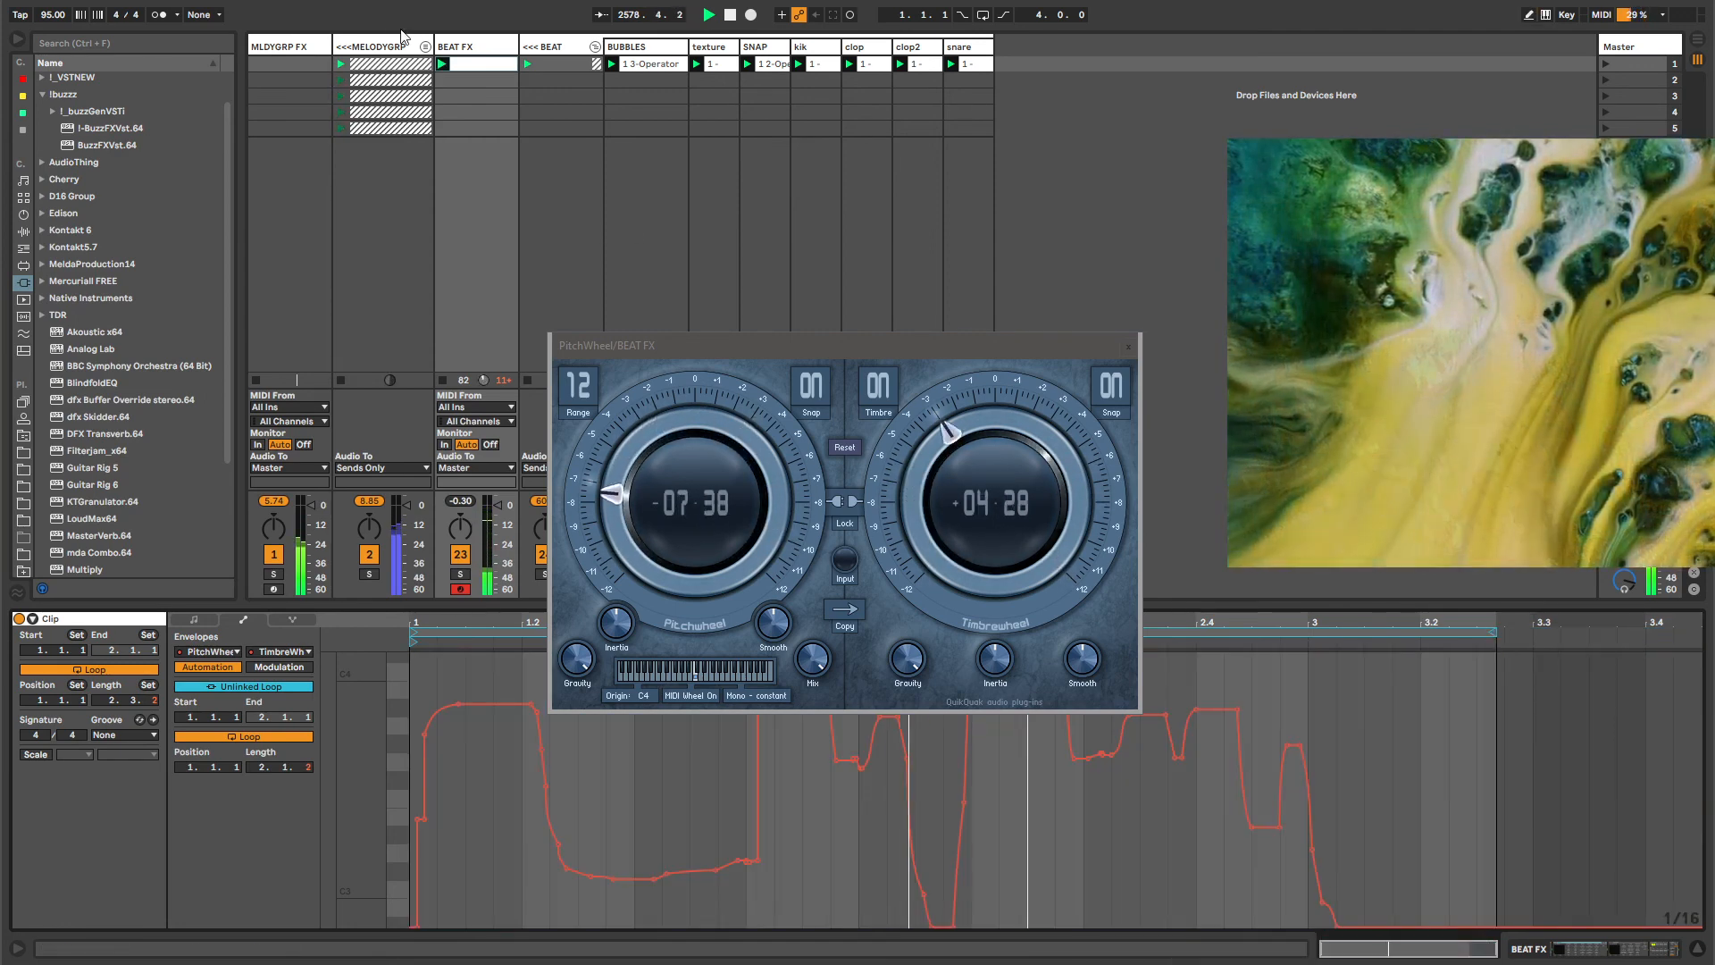
Set PitchWheel's Mix to 0.40 and close the plugin window.
click(495, 45)
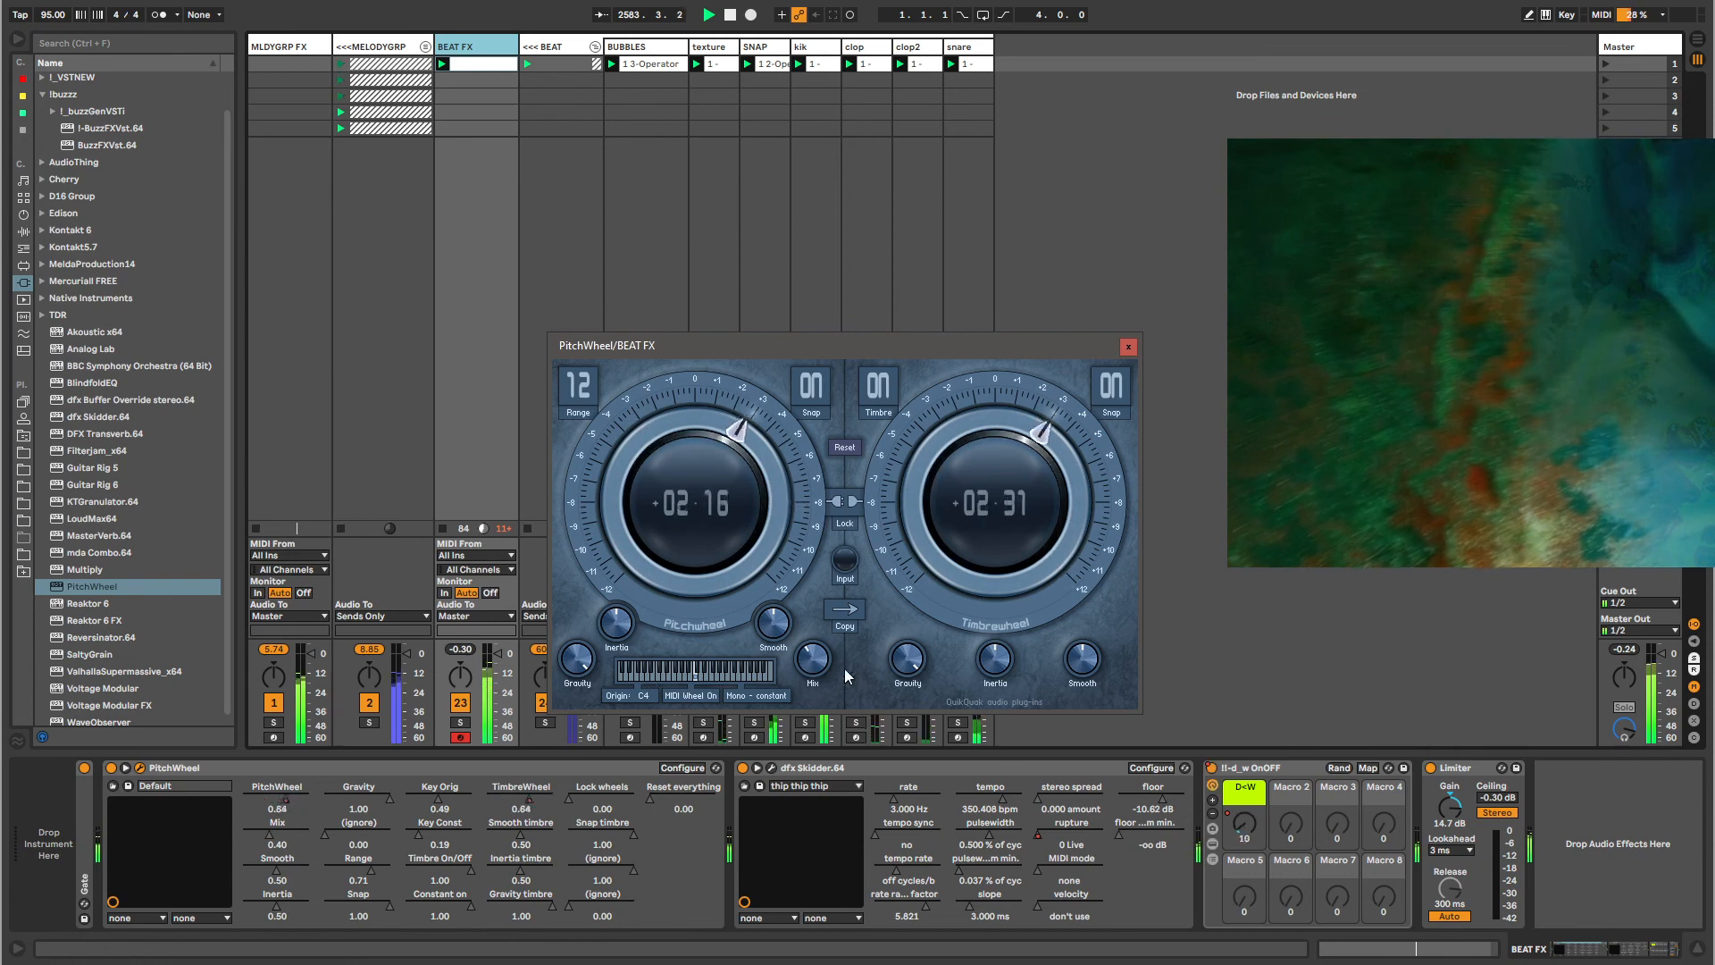
click(1127, 347)
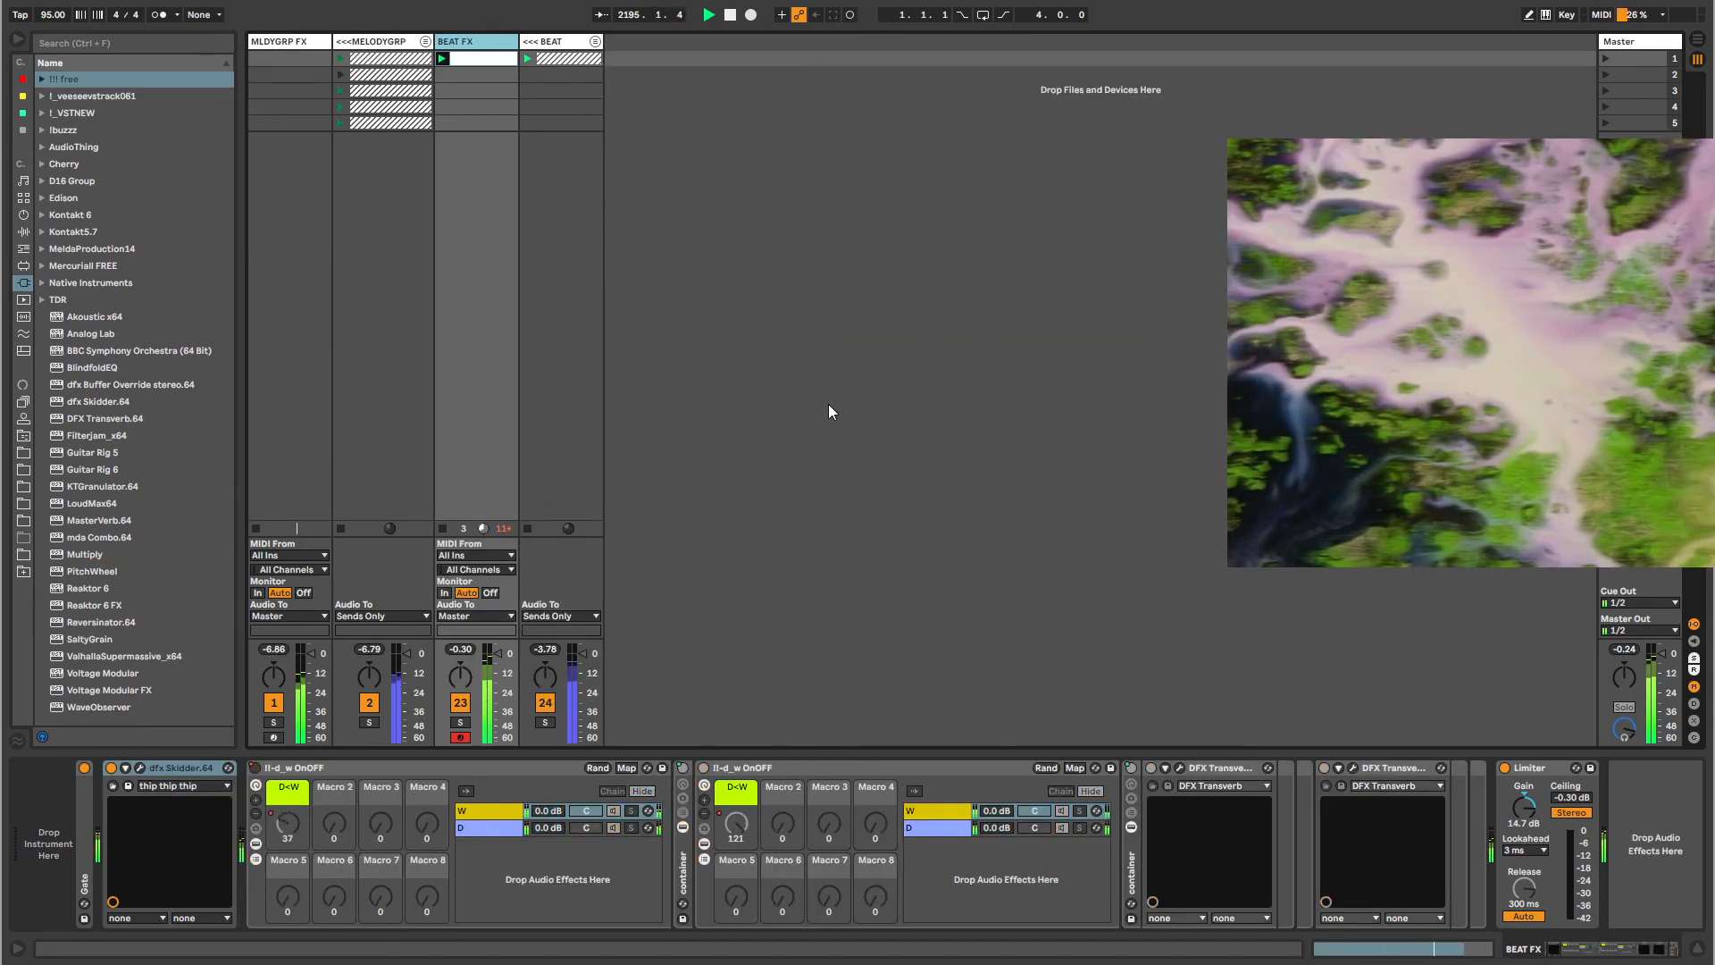
Collapse the chains and nested devices of the outer !!-d_w OnOFF rack on the BEAT FX track.
click(334, 768)
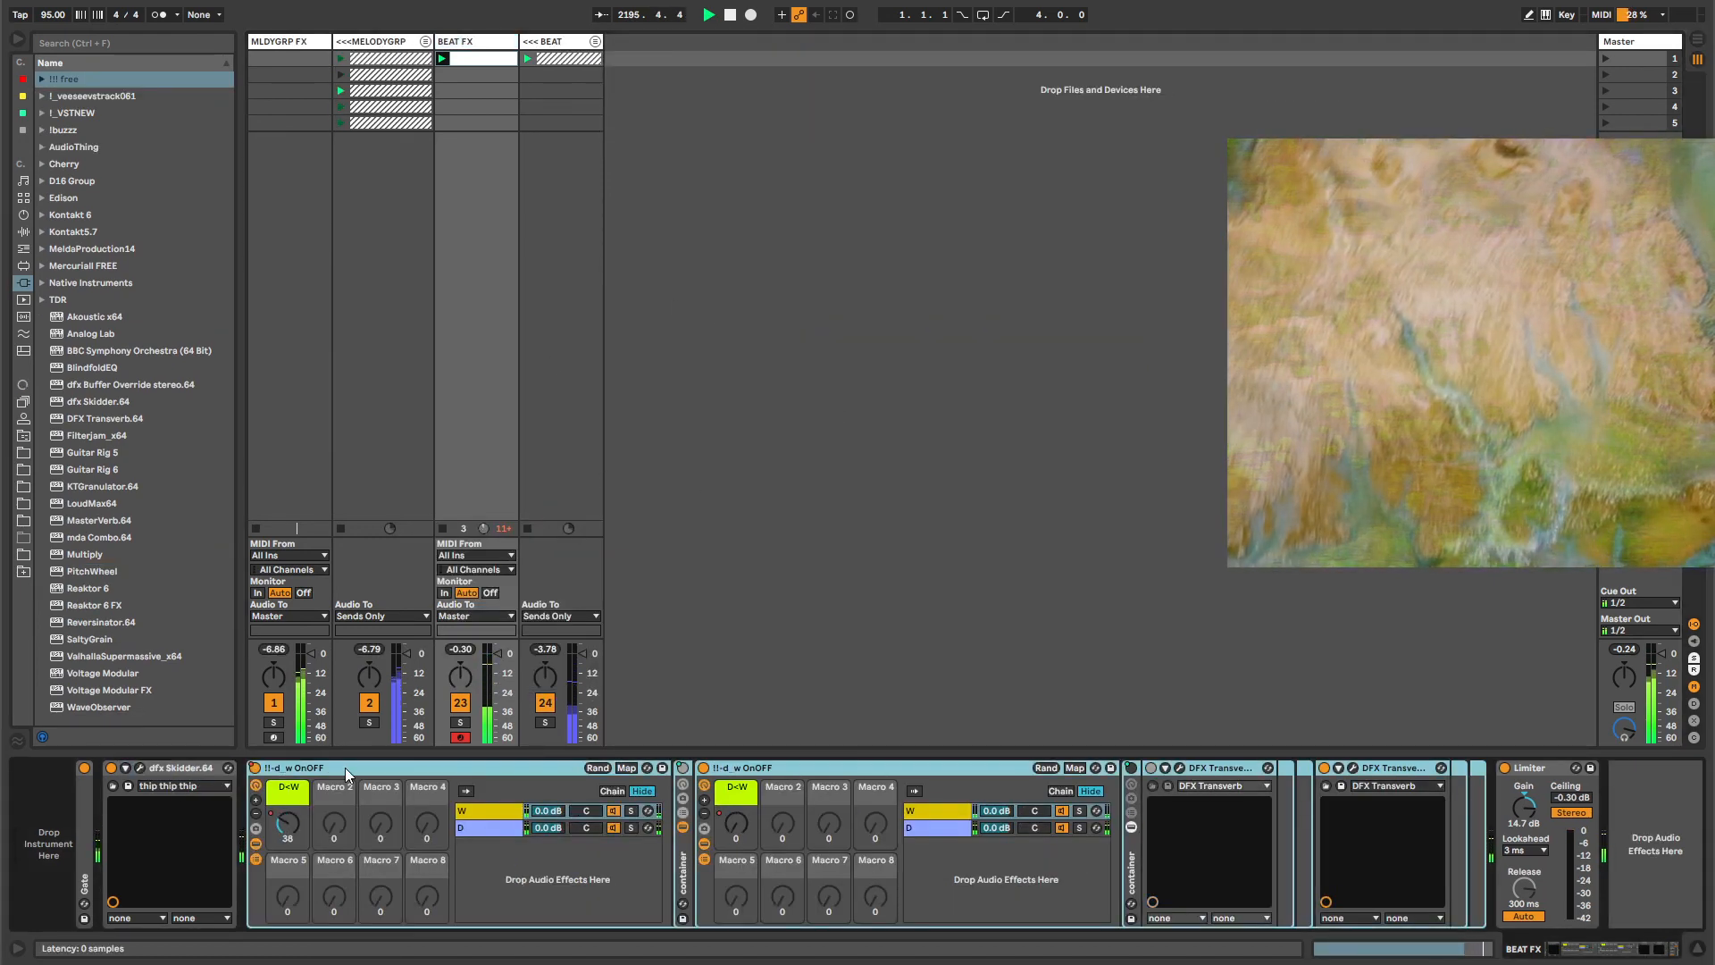
click(256, 858)
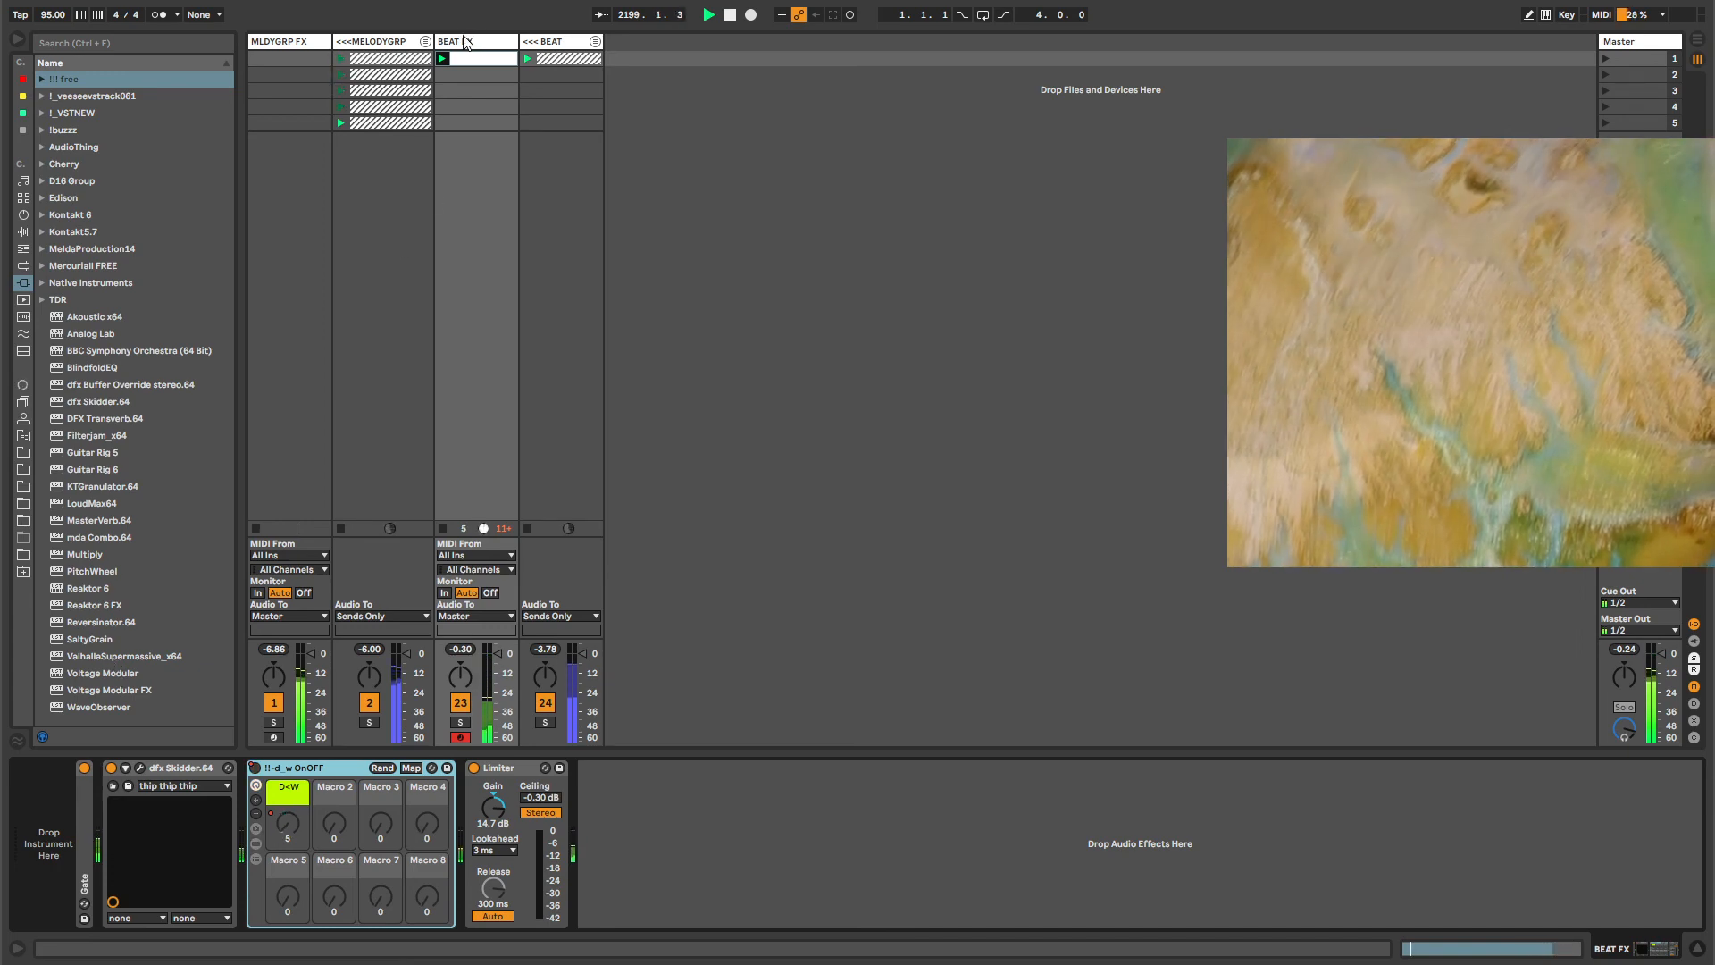
Check the device chains of the <<< BEAT, MLDYGRP FX and <<<MELODYGRP tracks.
click(585, 42)
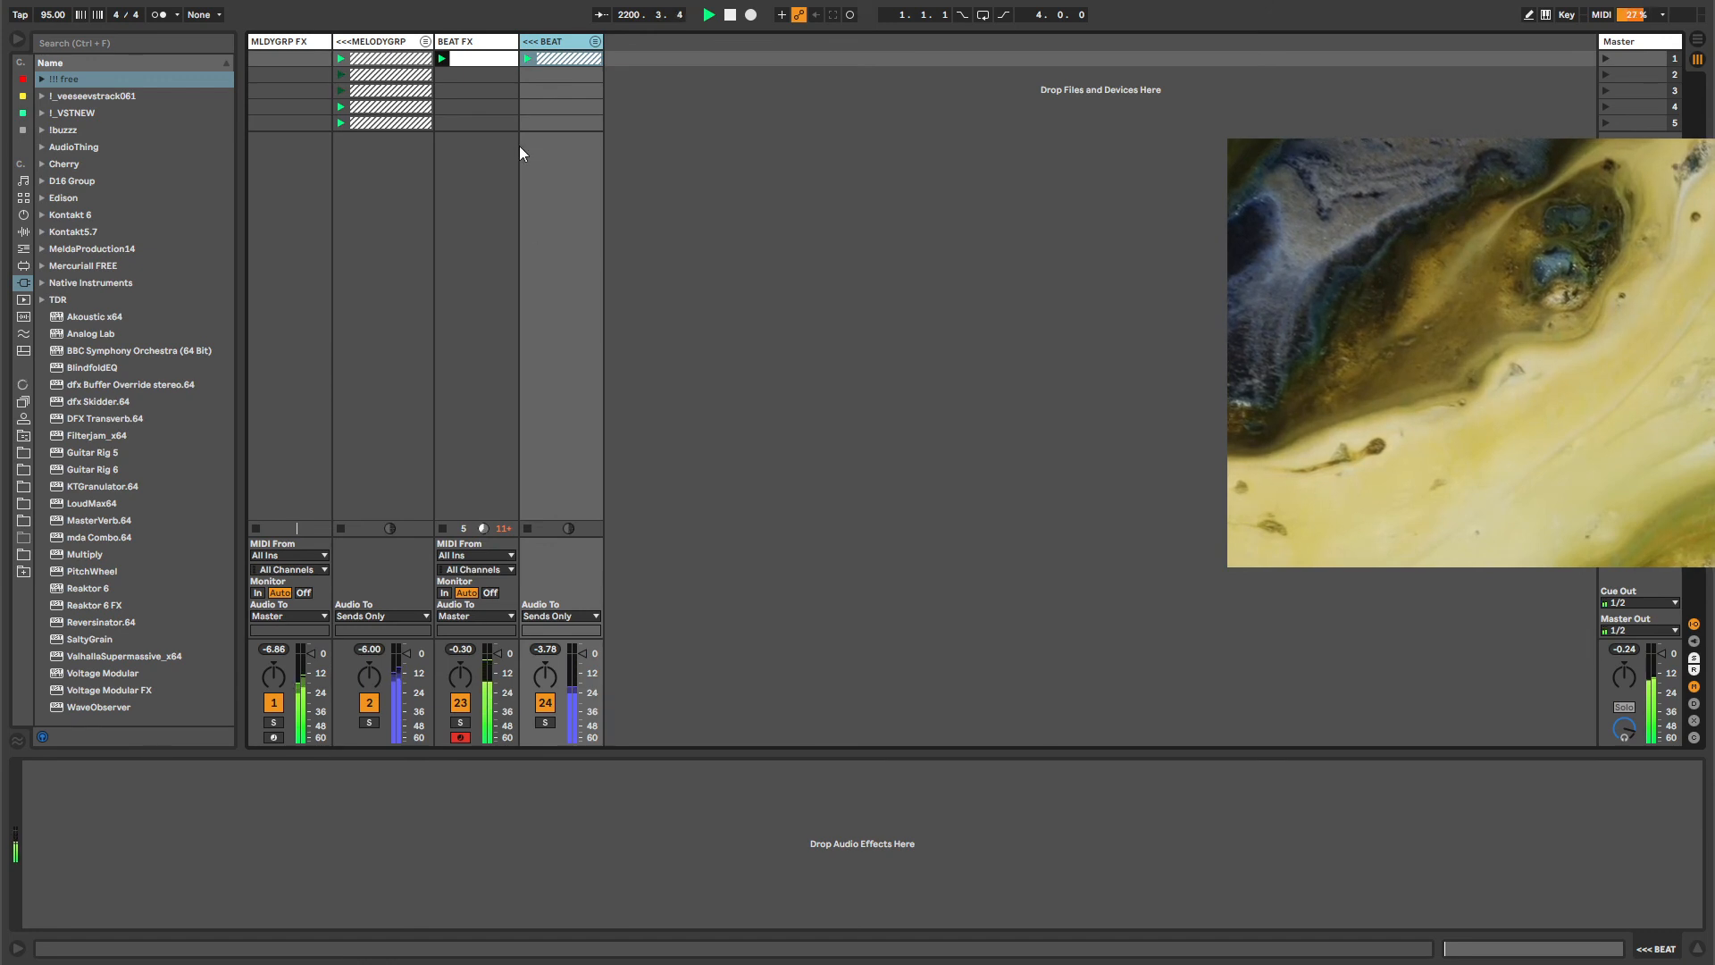
click(299, 47)
click(379, 42)
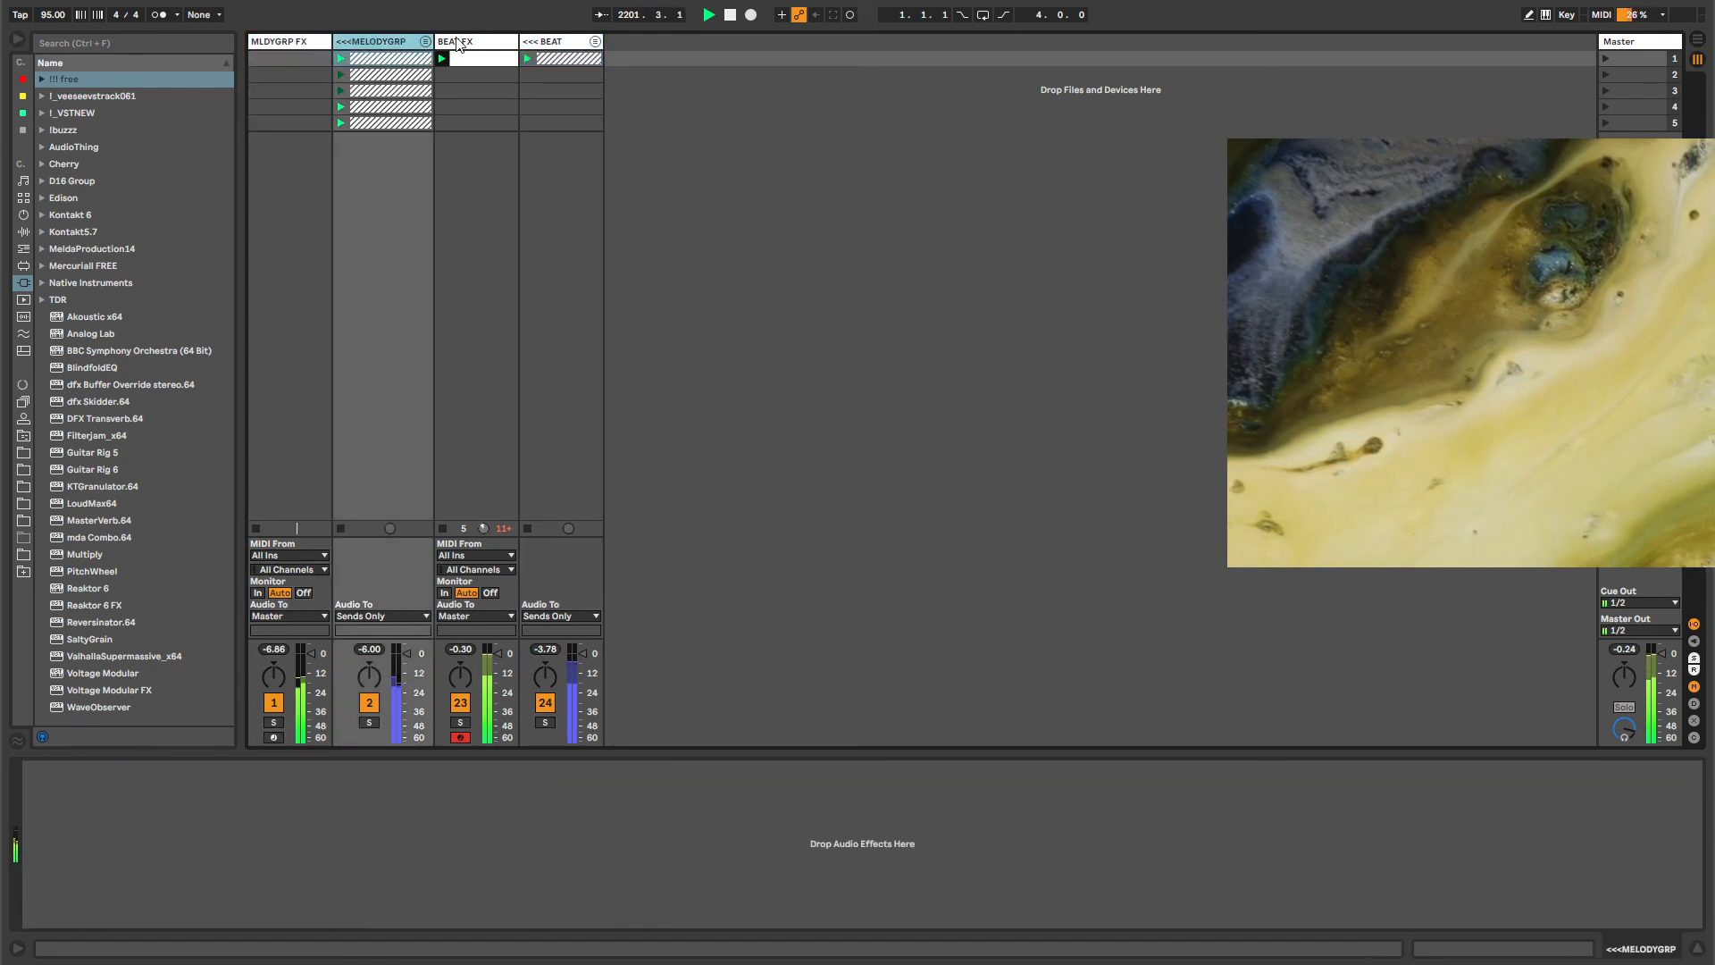
Rename the outer !!-d_w OnOFF rack on the BEAT FX track as transverb and show its chains and nested devices.
click(466, 43)
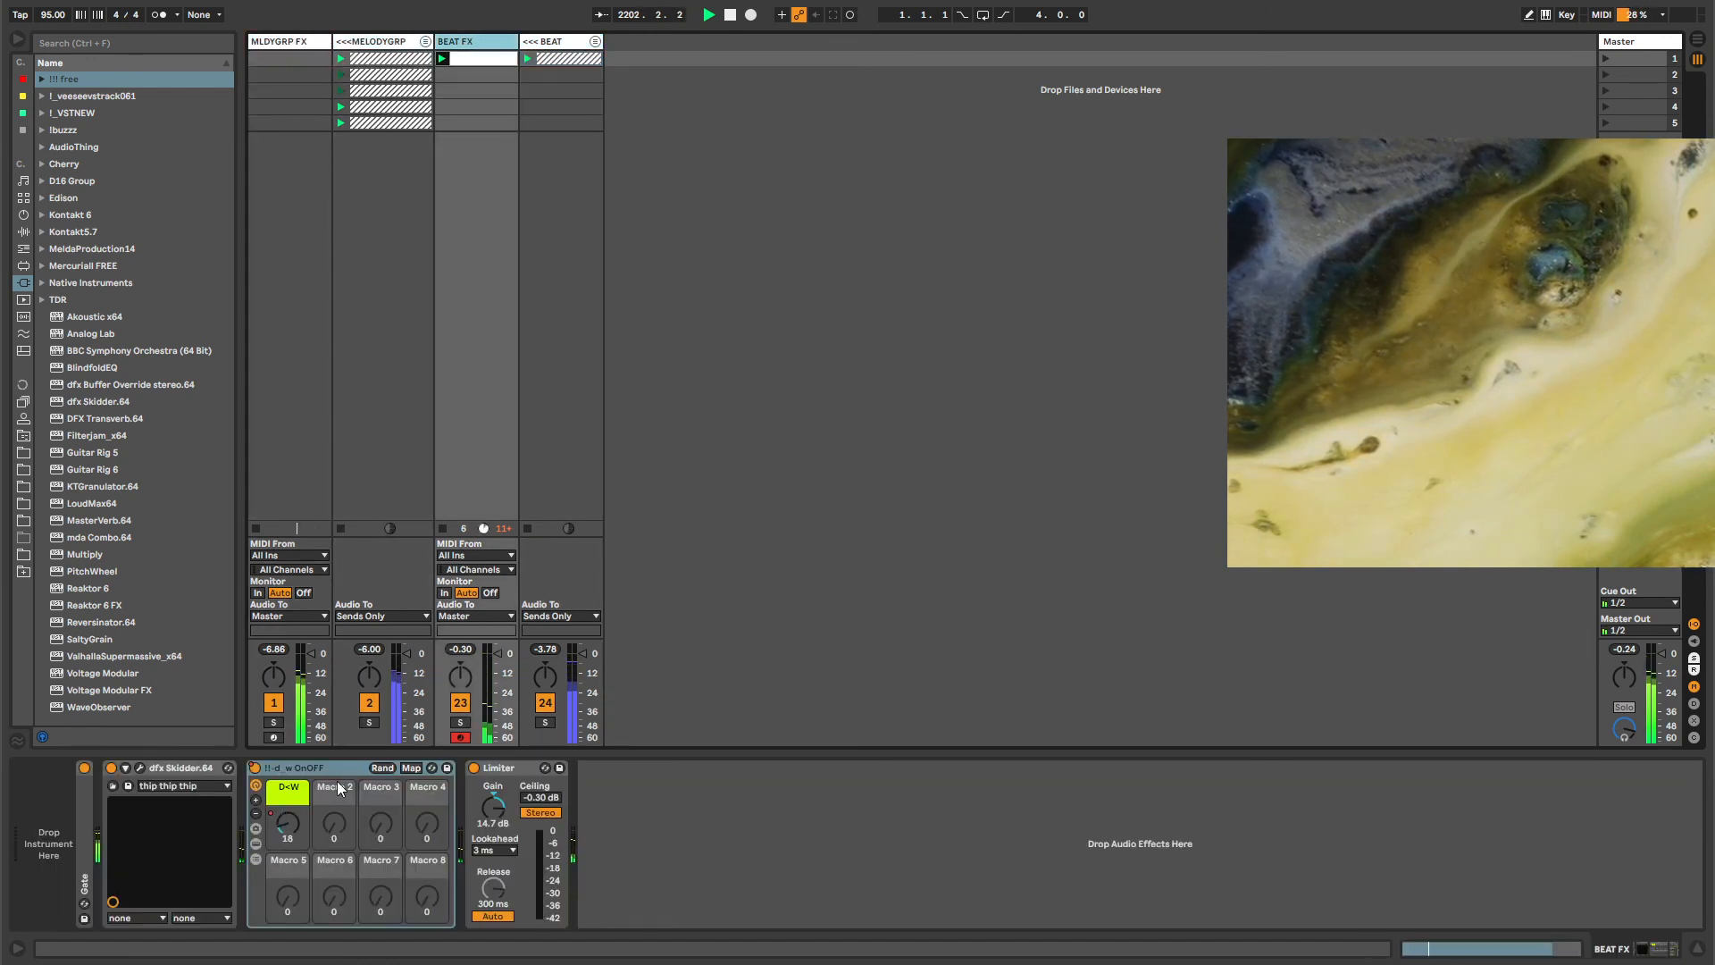
click(319, 769)
key(ctrl+r)
text(trans)
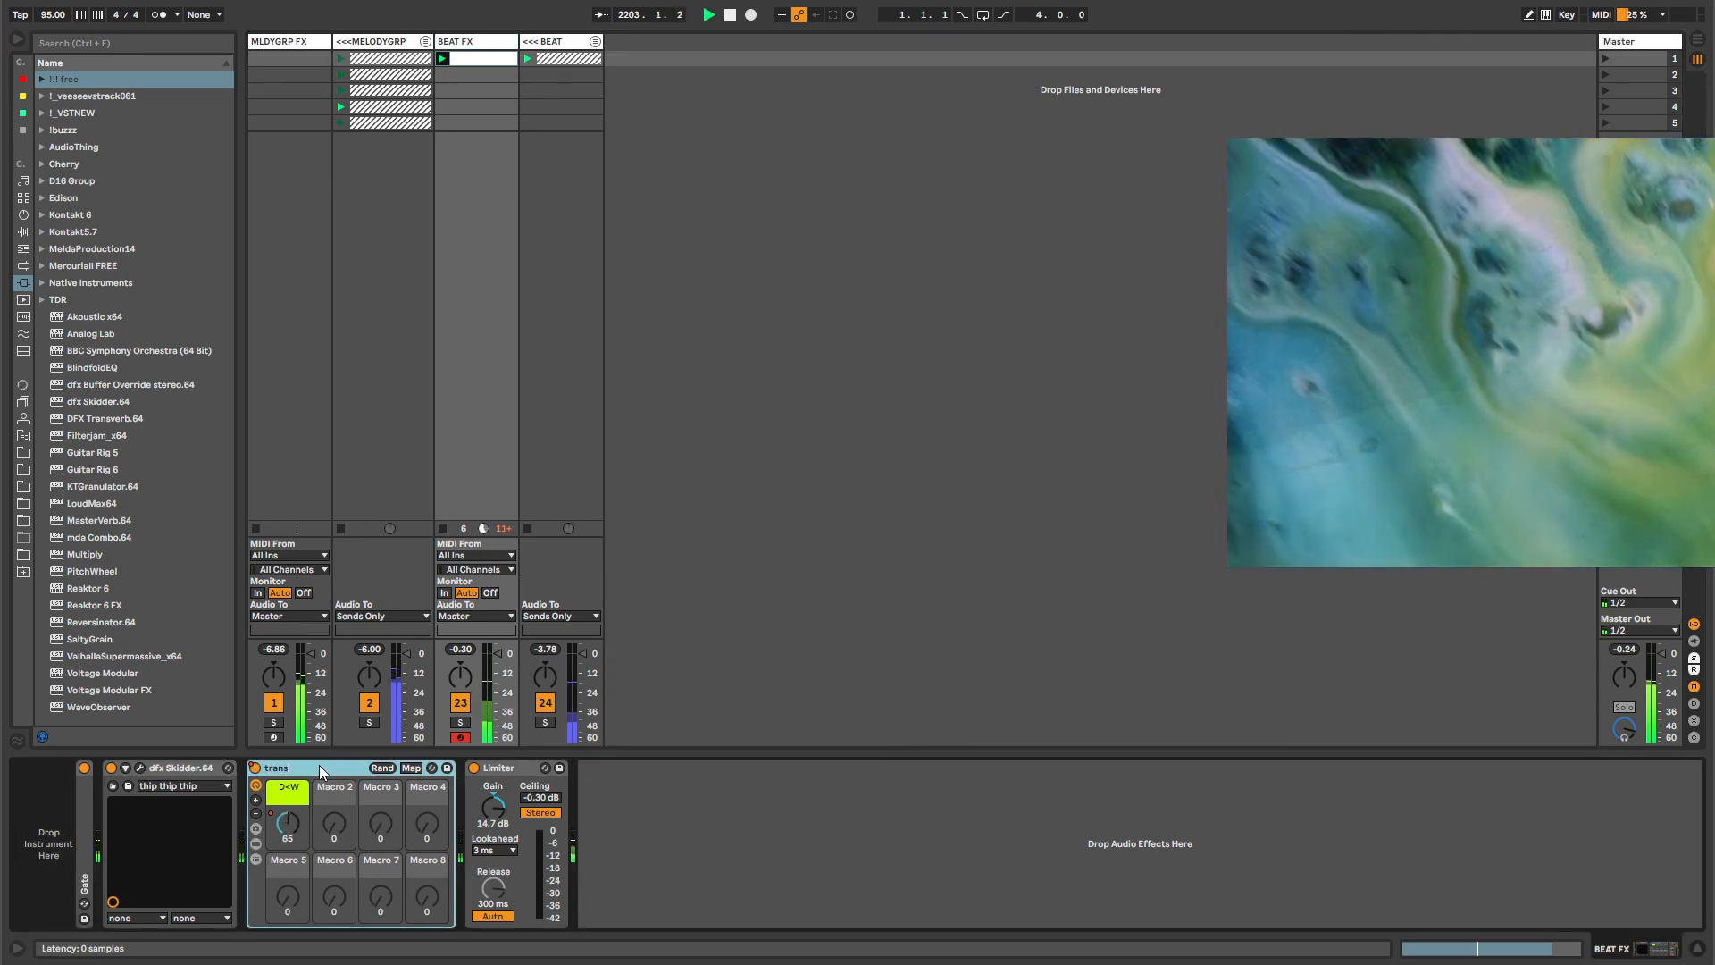
text(verb)
key(Return)
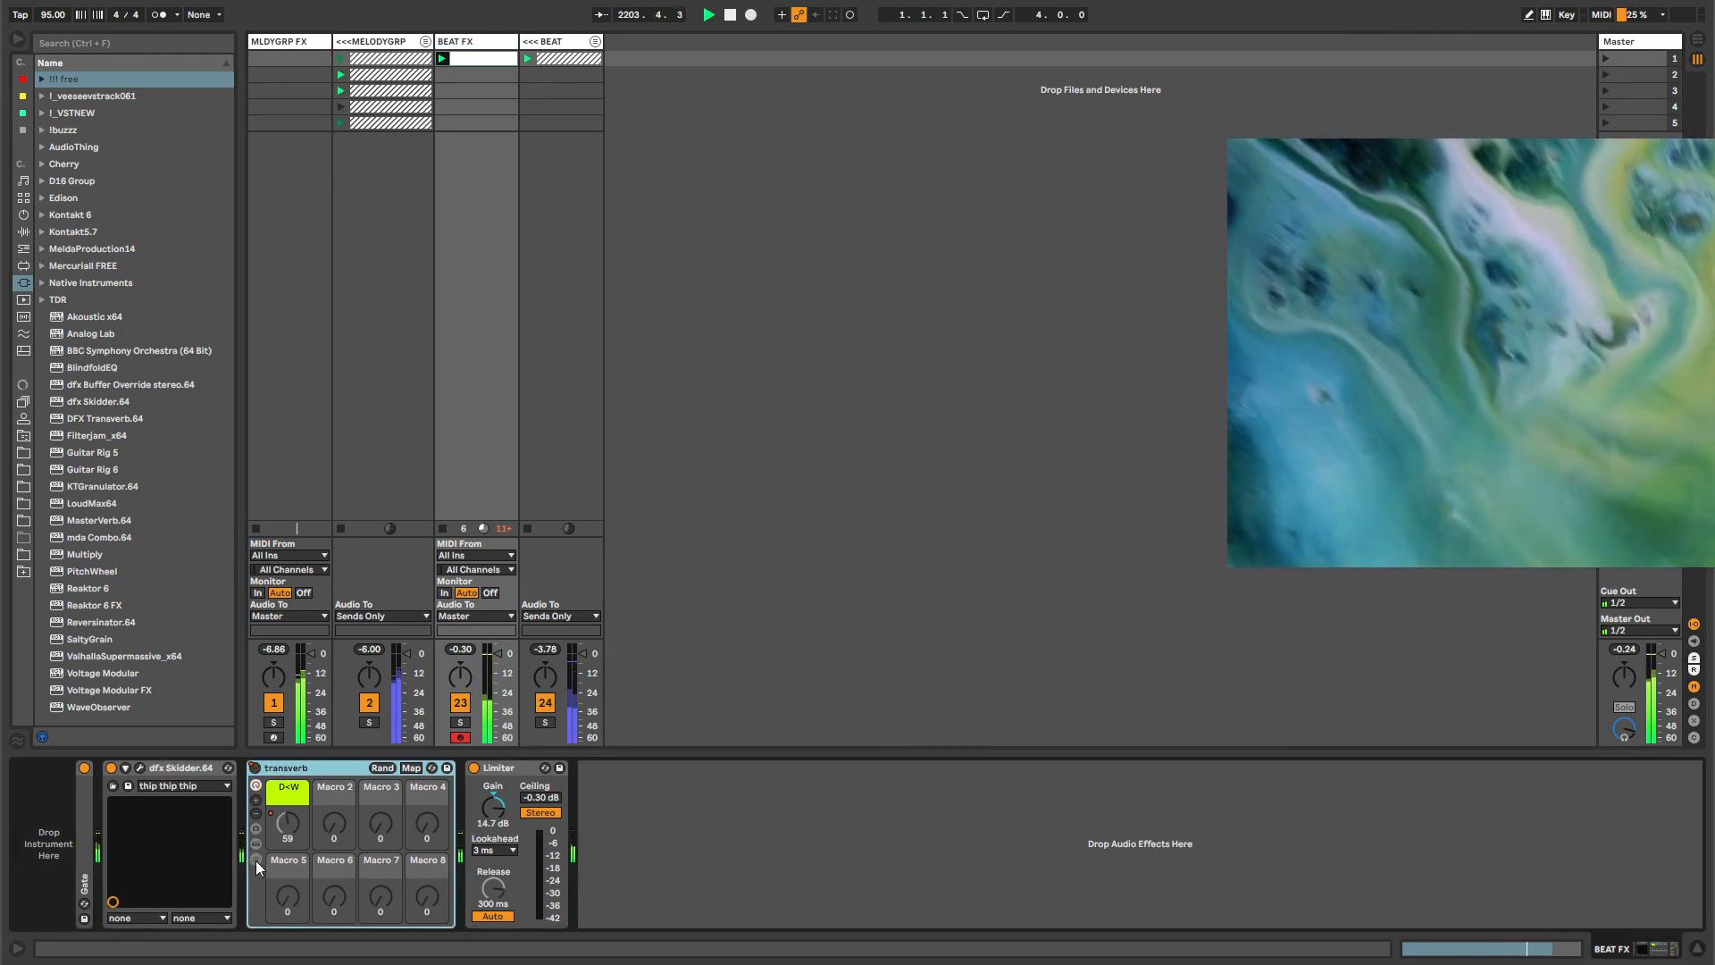
click(256, 860)
click(492, 811)
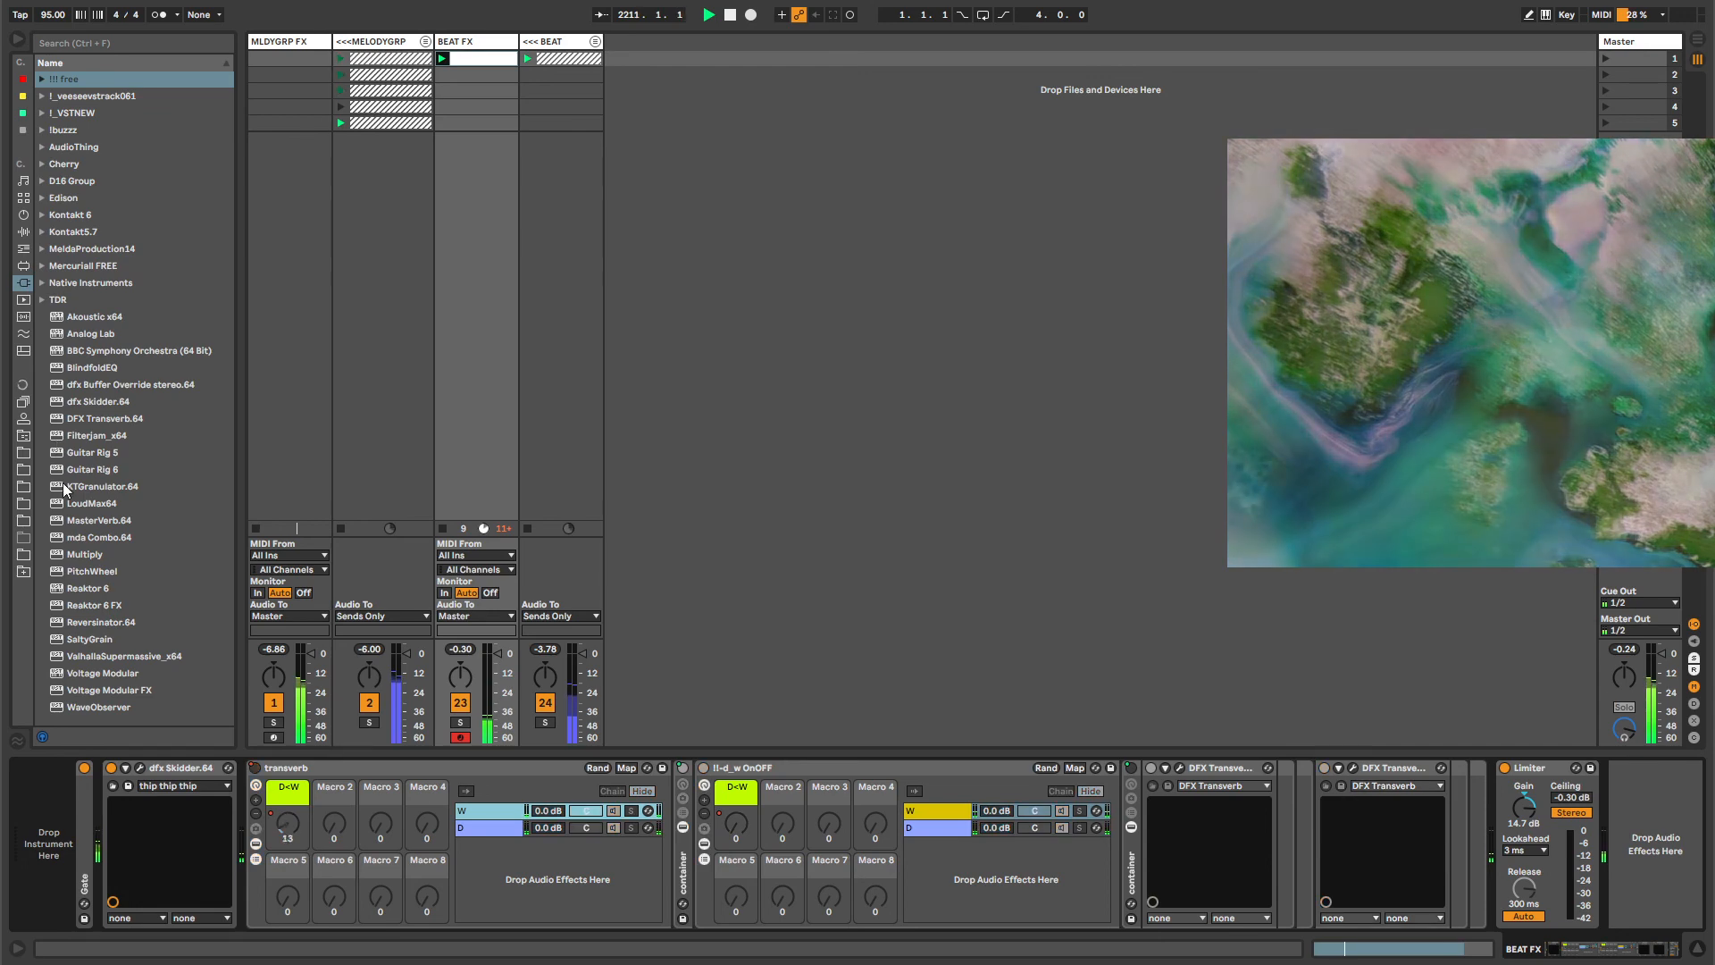
Check the Templates folder among the current project's files in the browser.
click(23, 435)
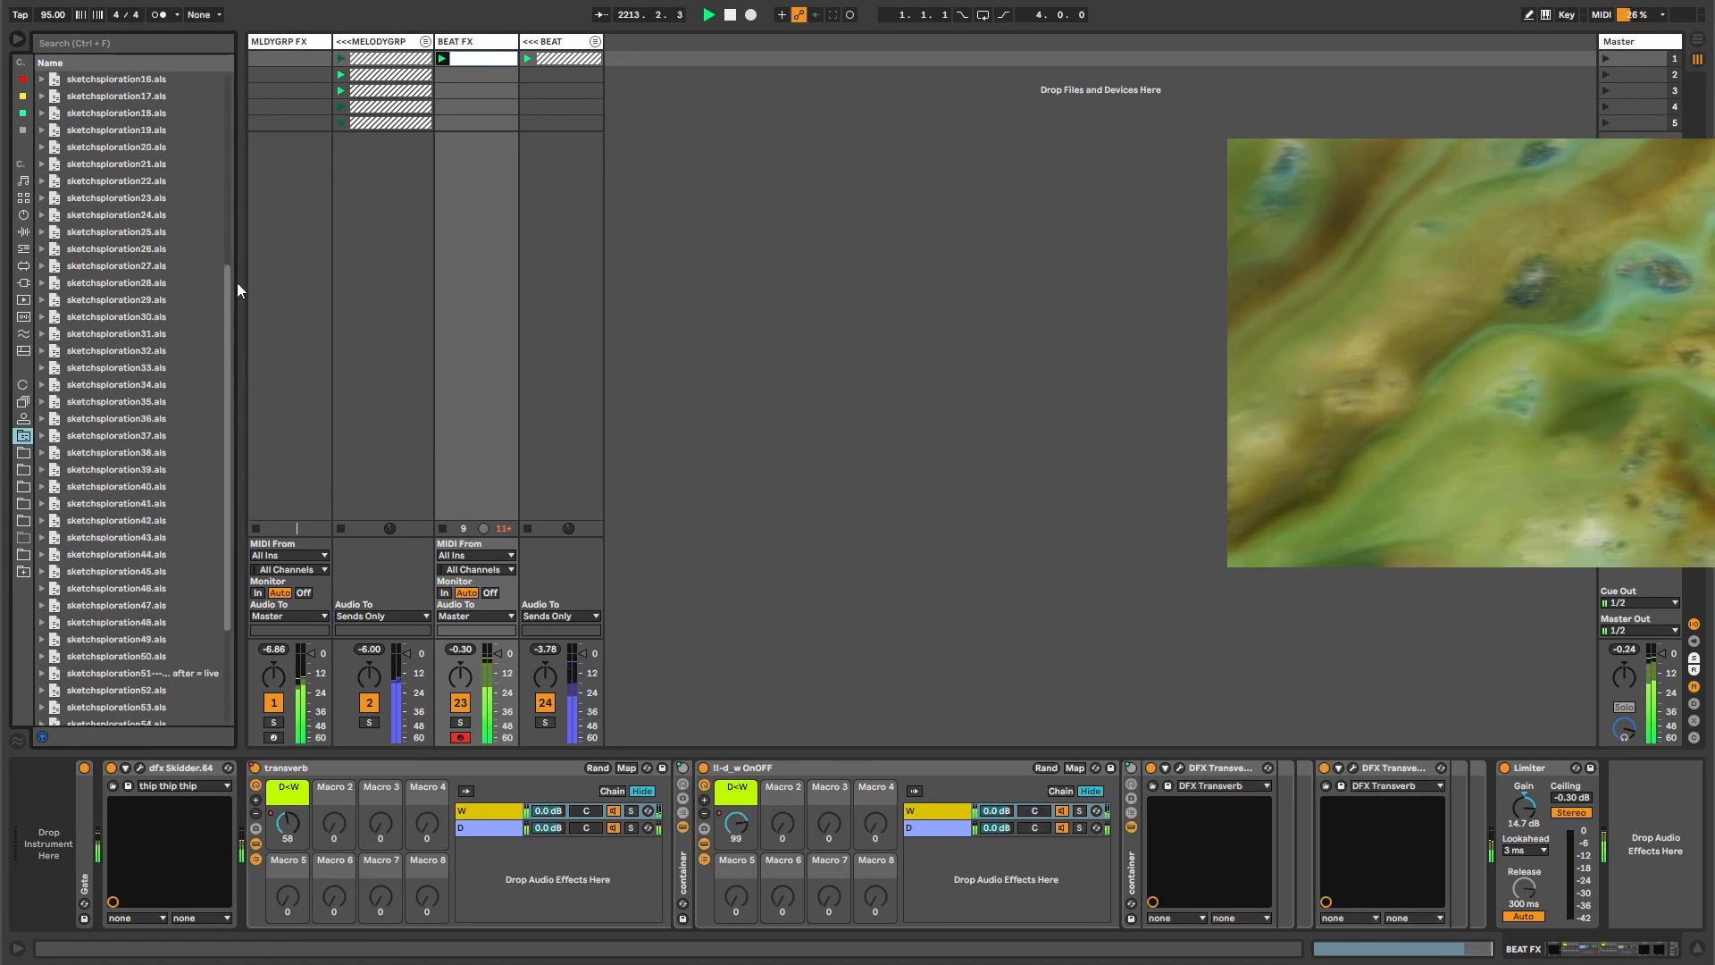
click(78, 132)
click(42, 147)
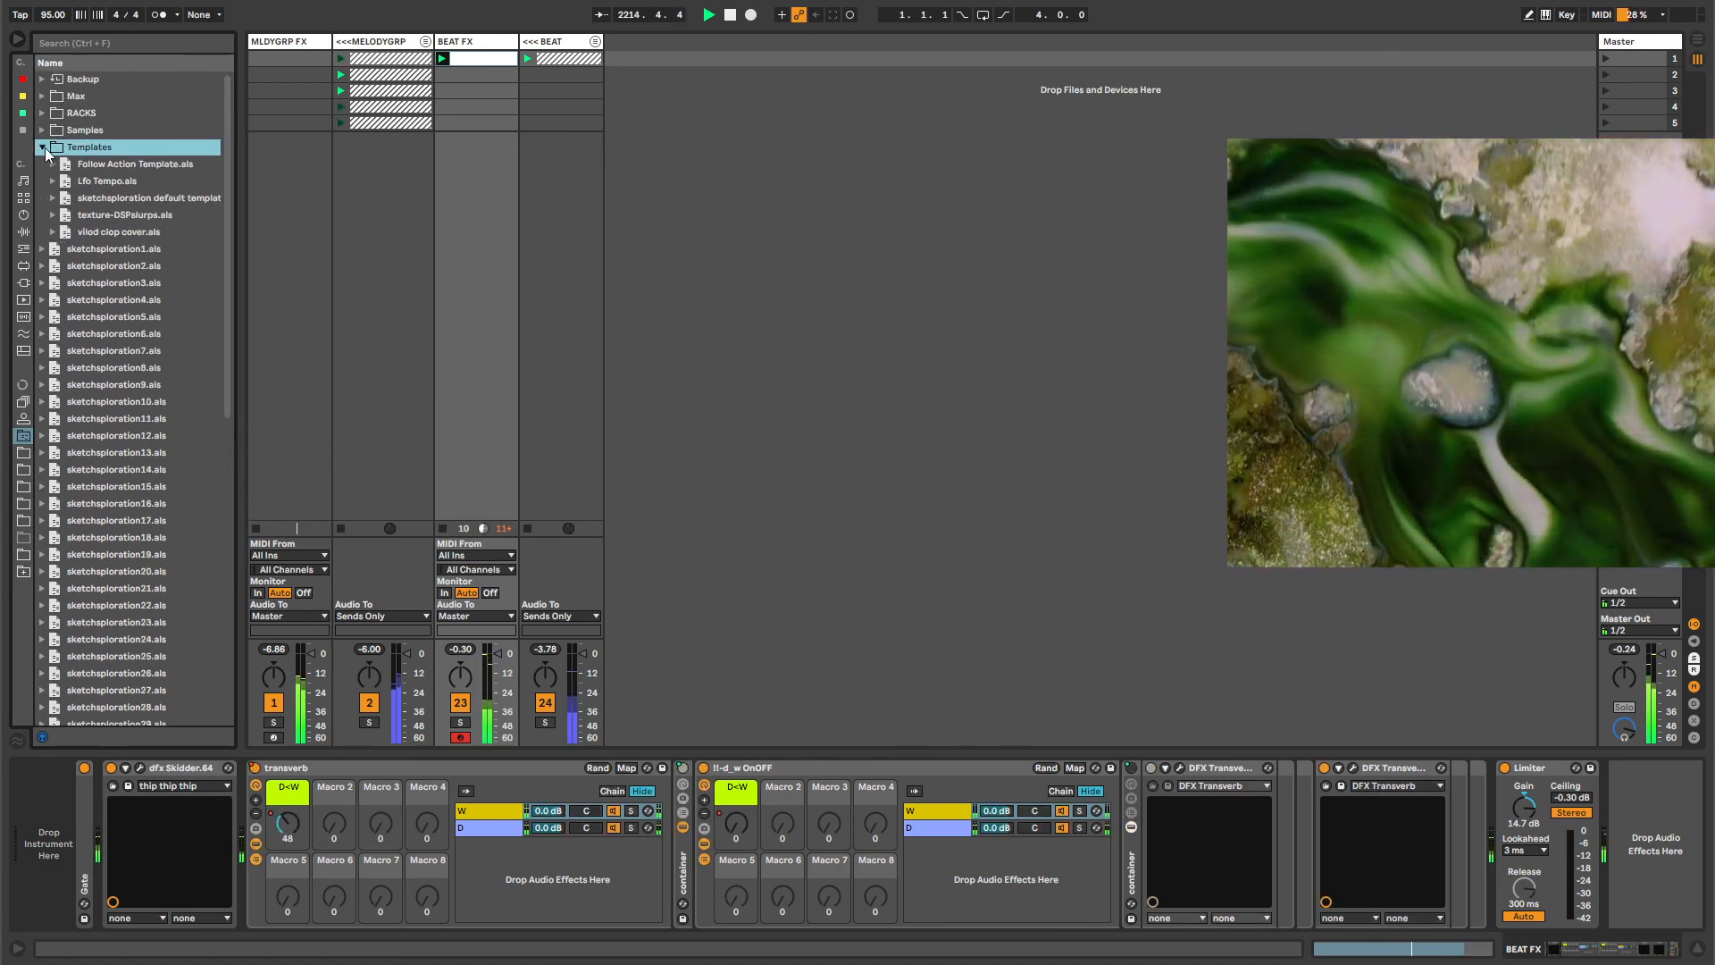
click(43, 148)
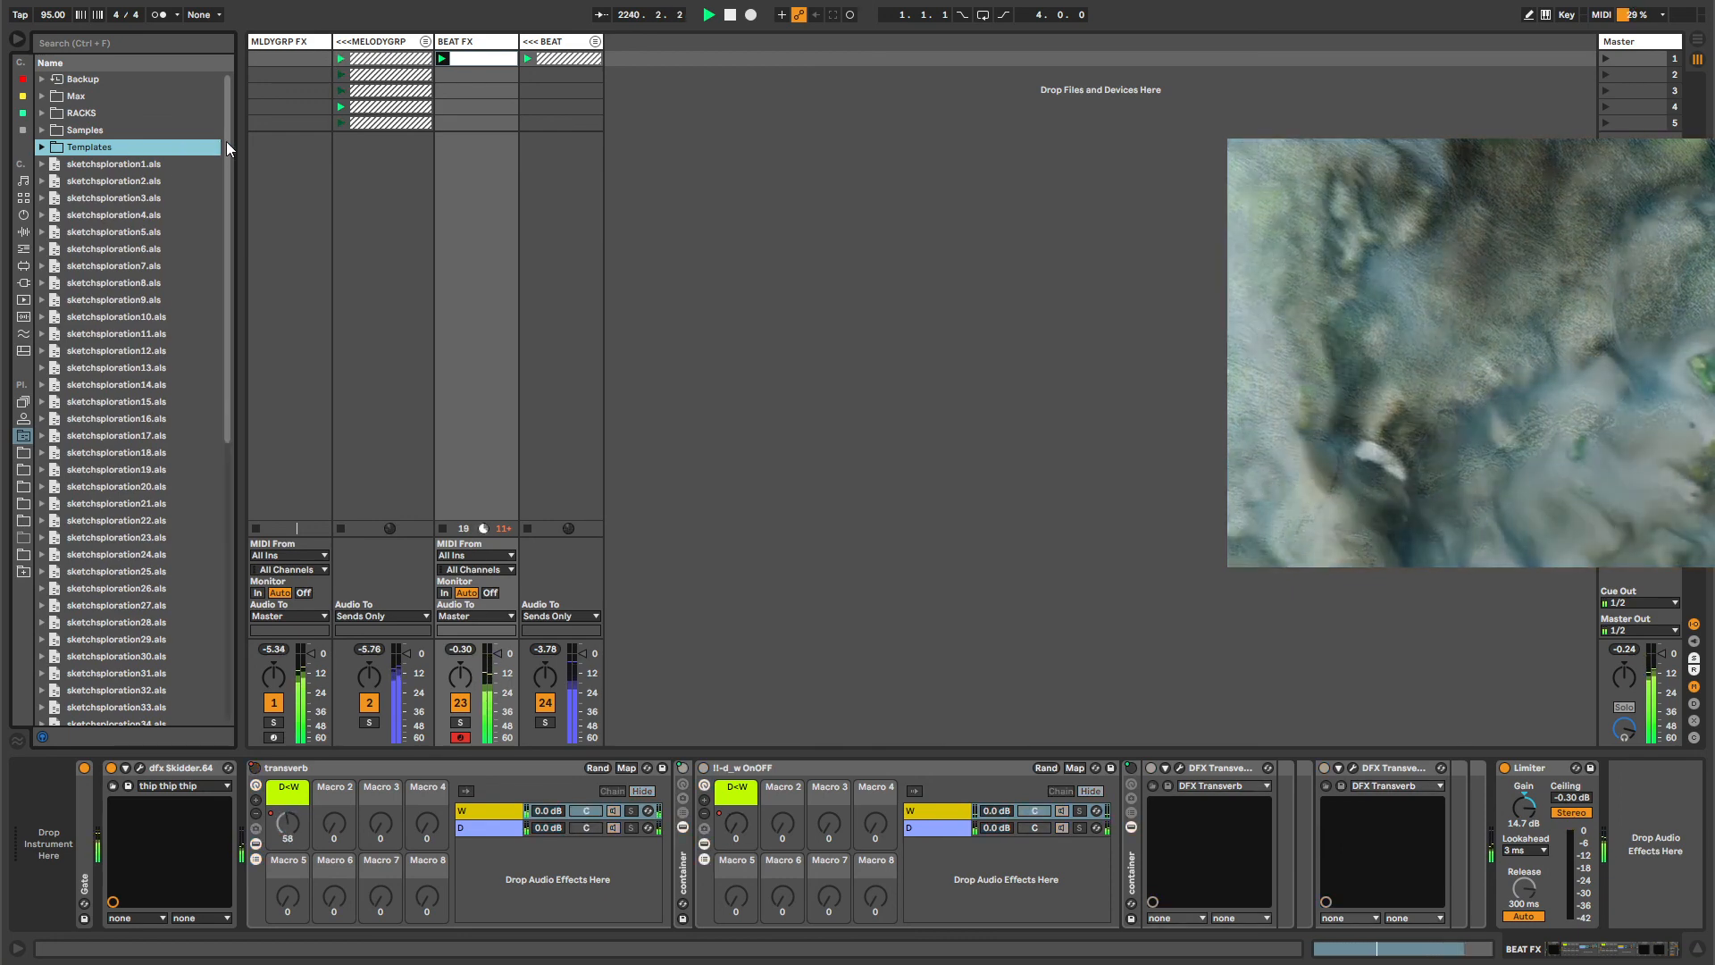
drag(227, 143, 246, 93)
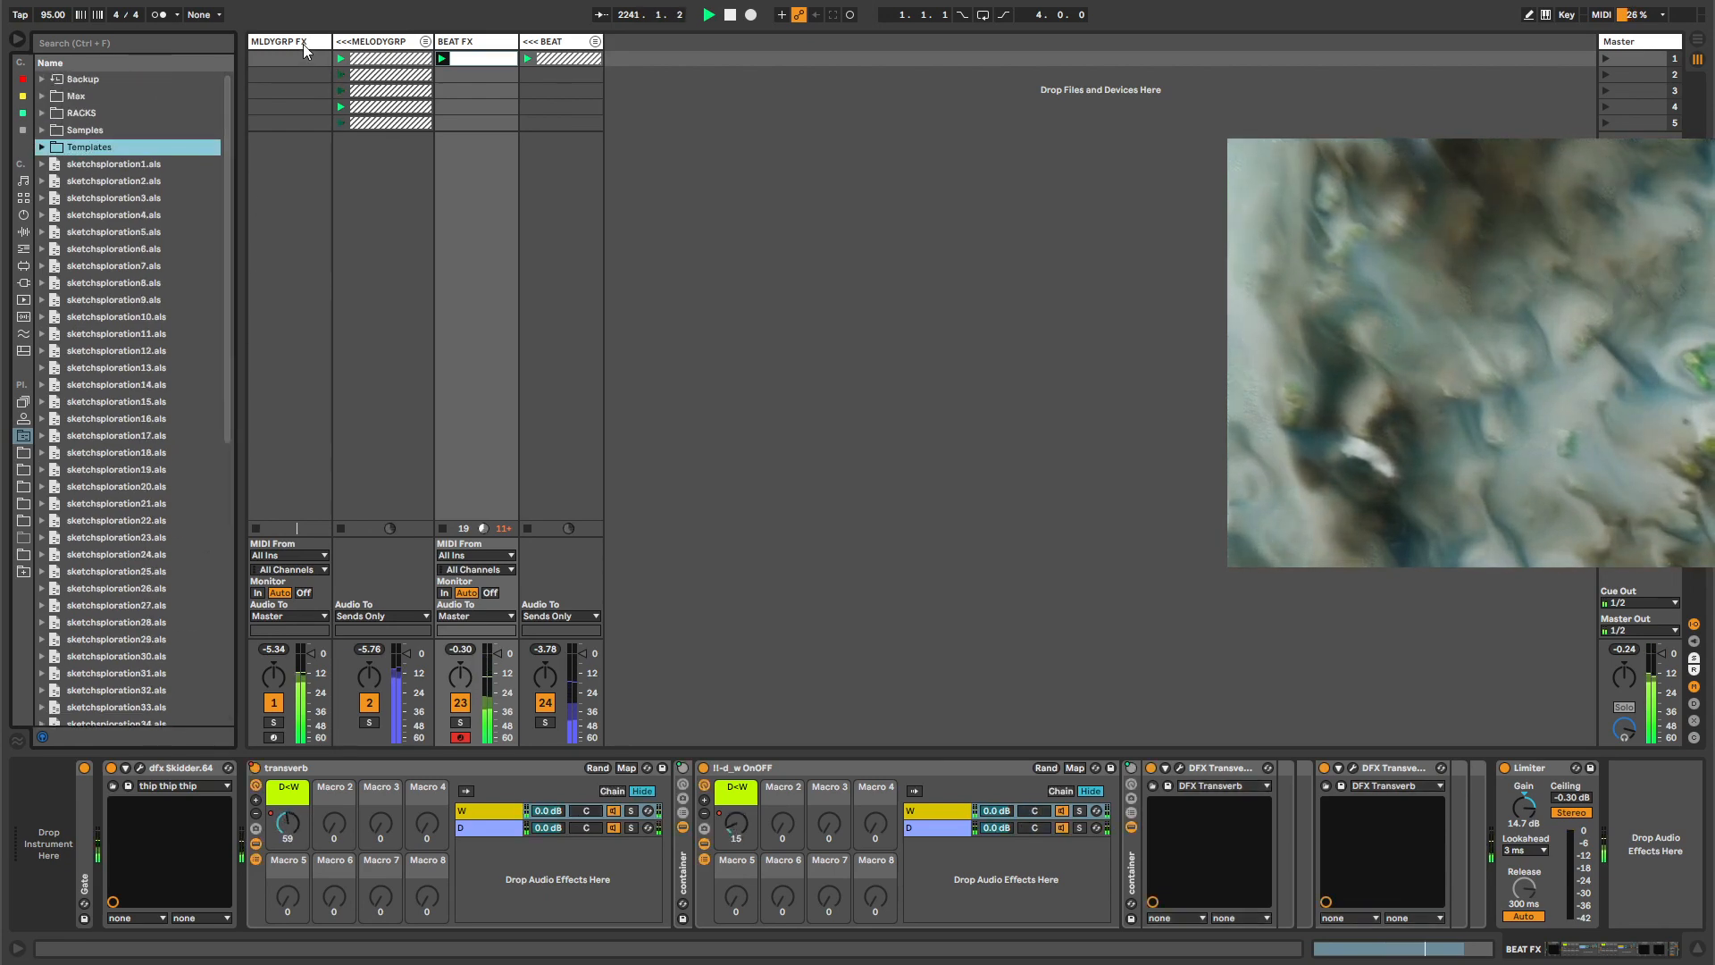
Move the floating video window over the empty track area and review the device chains of the group and FX tracks.
click(302, 44)
drag(1317, 286, 954, 271)
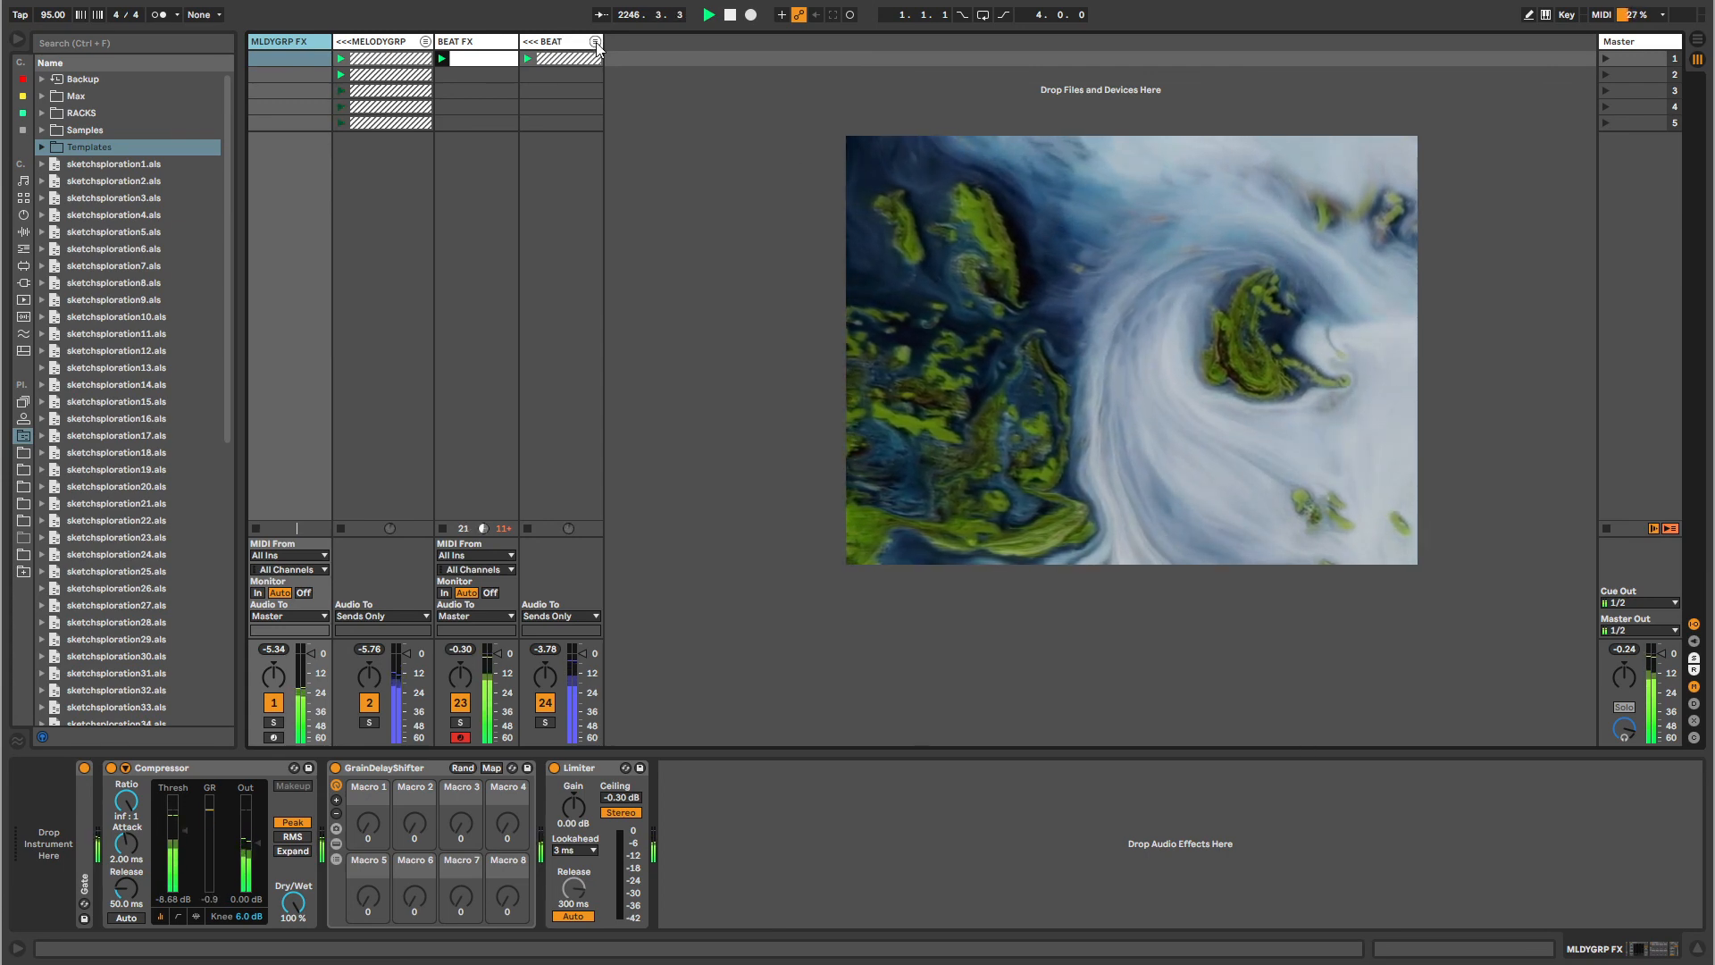
click(464, 43)
click(308, 42)
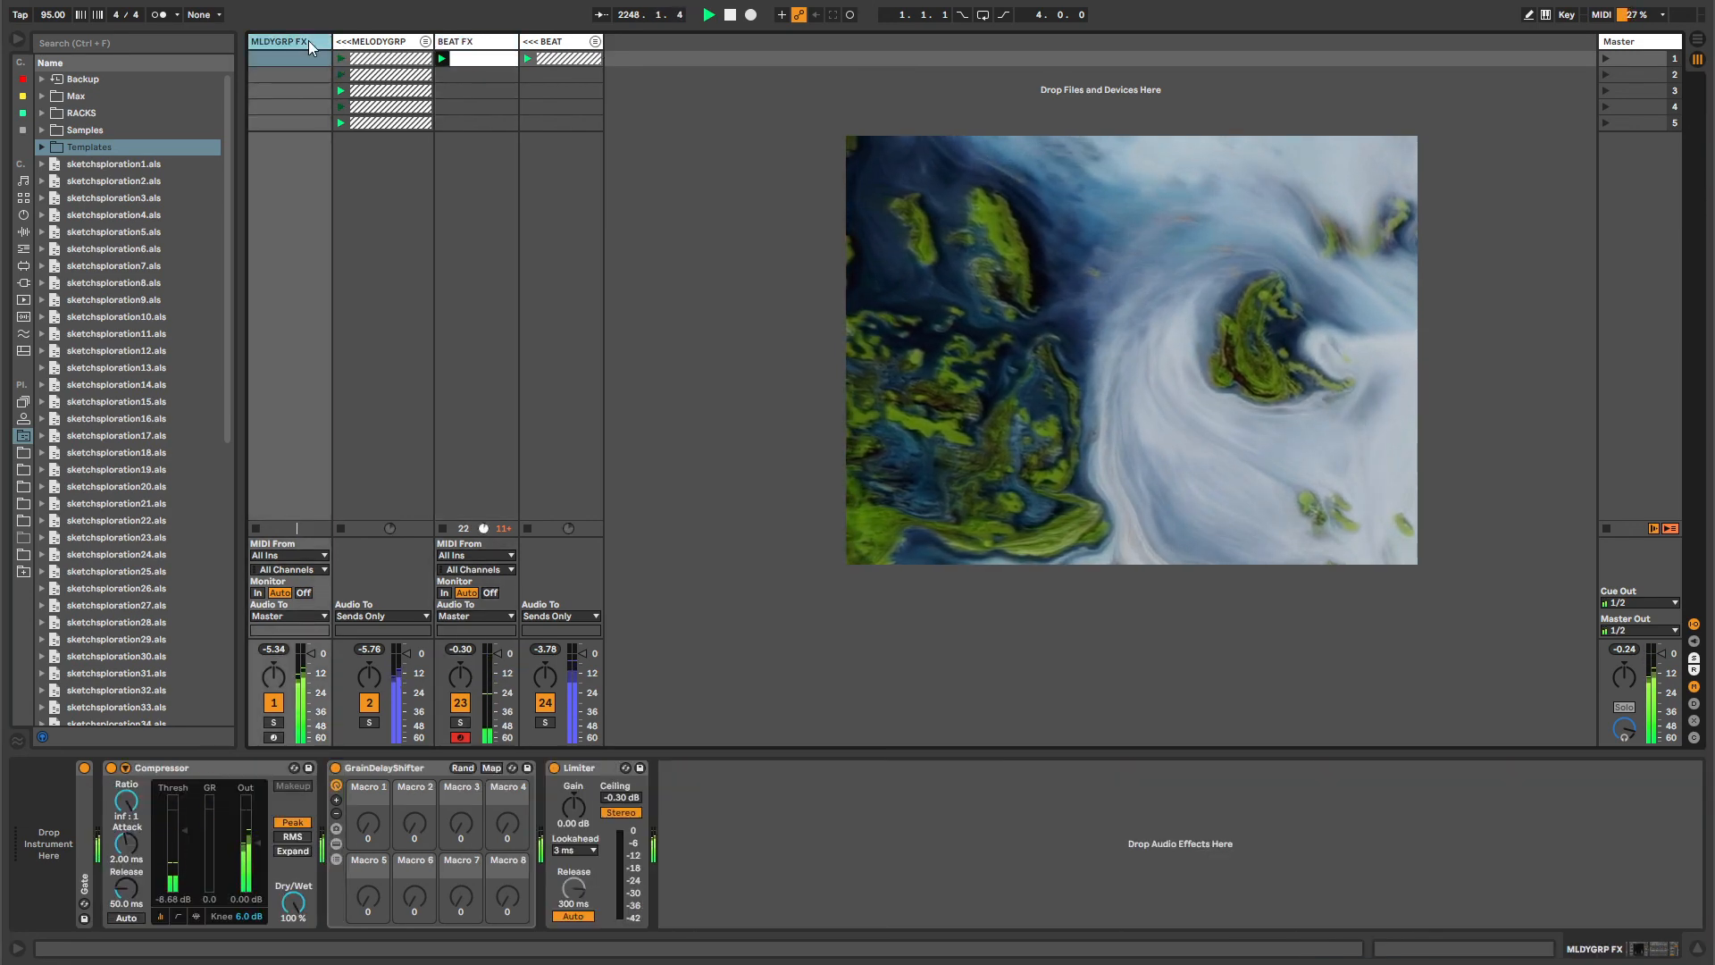
click(382, 42)
click(475, 43)
click(537, 43)
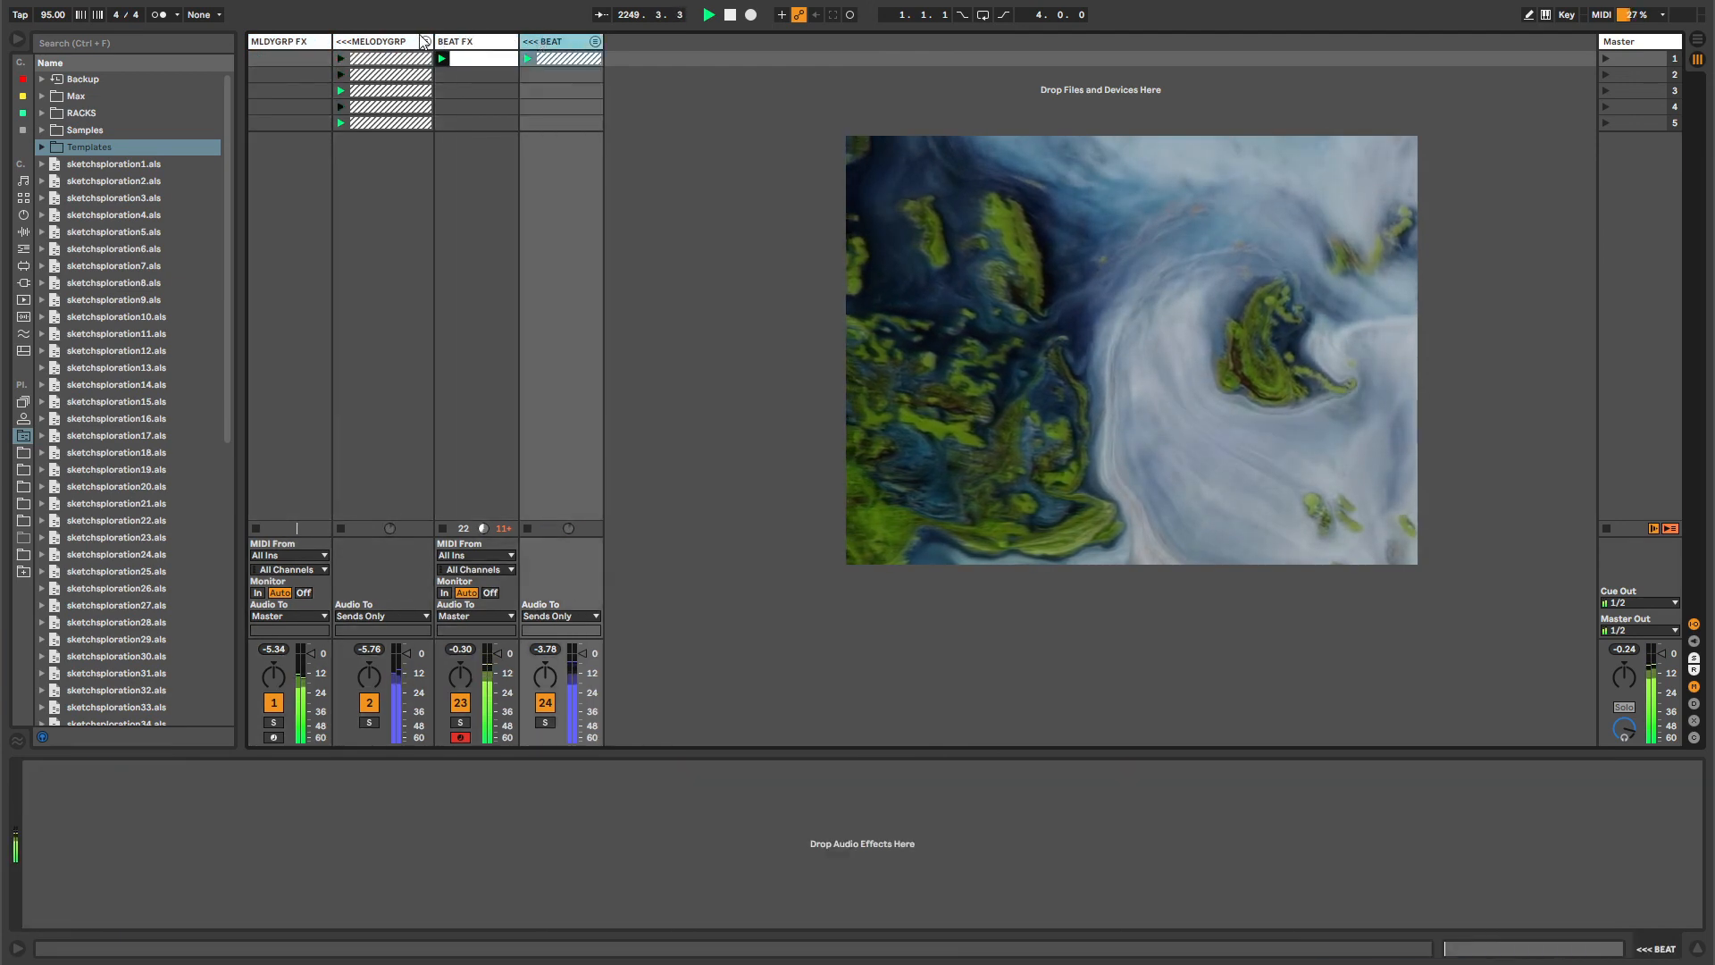
Select all four tracks from MLDYGRP FX through <<< BEAT together.
click(310, 45)
shift+click(554, 45)
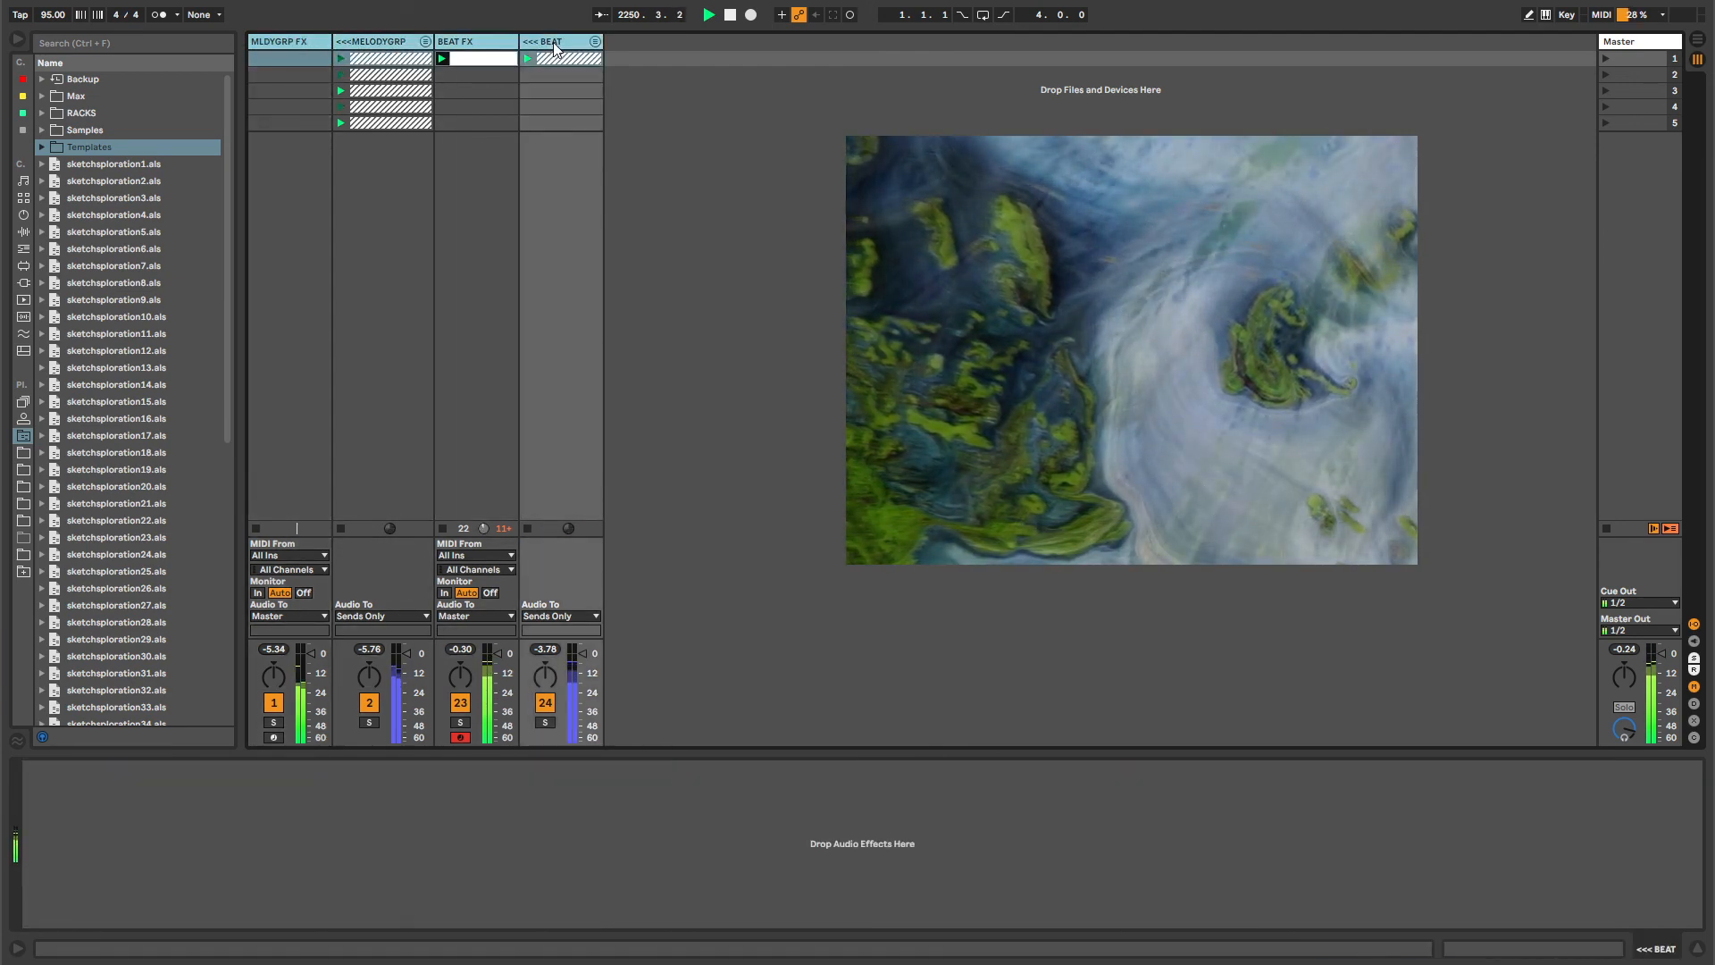
click(325, 43)
click(559, 42)
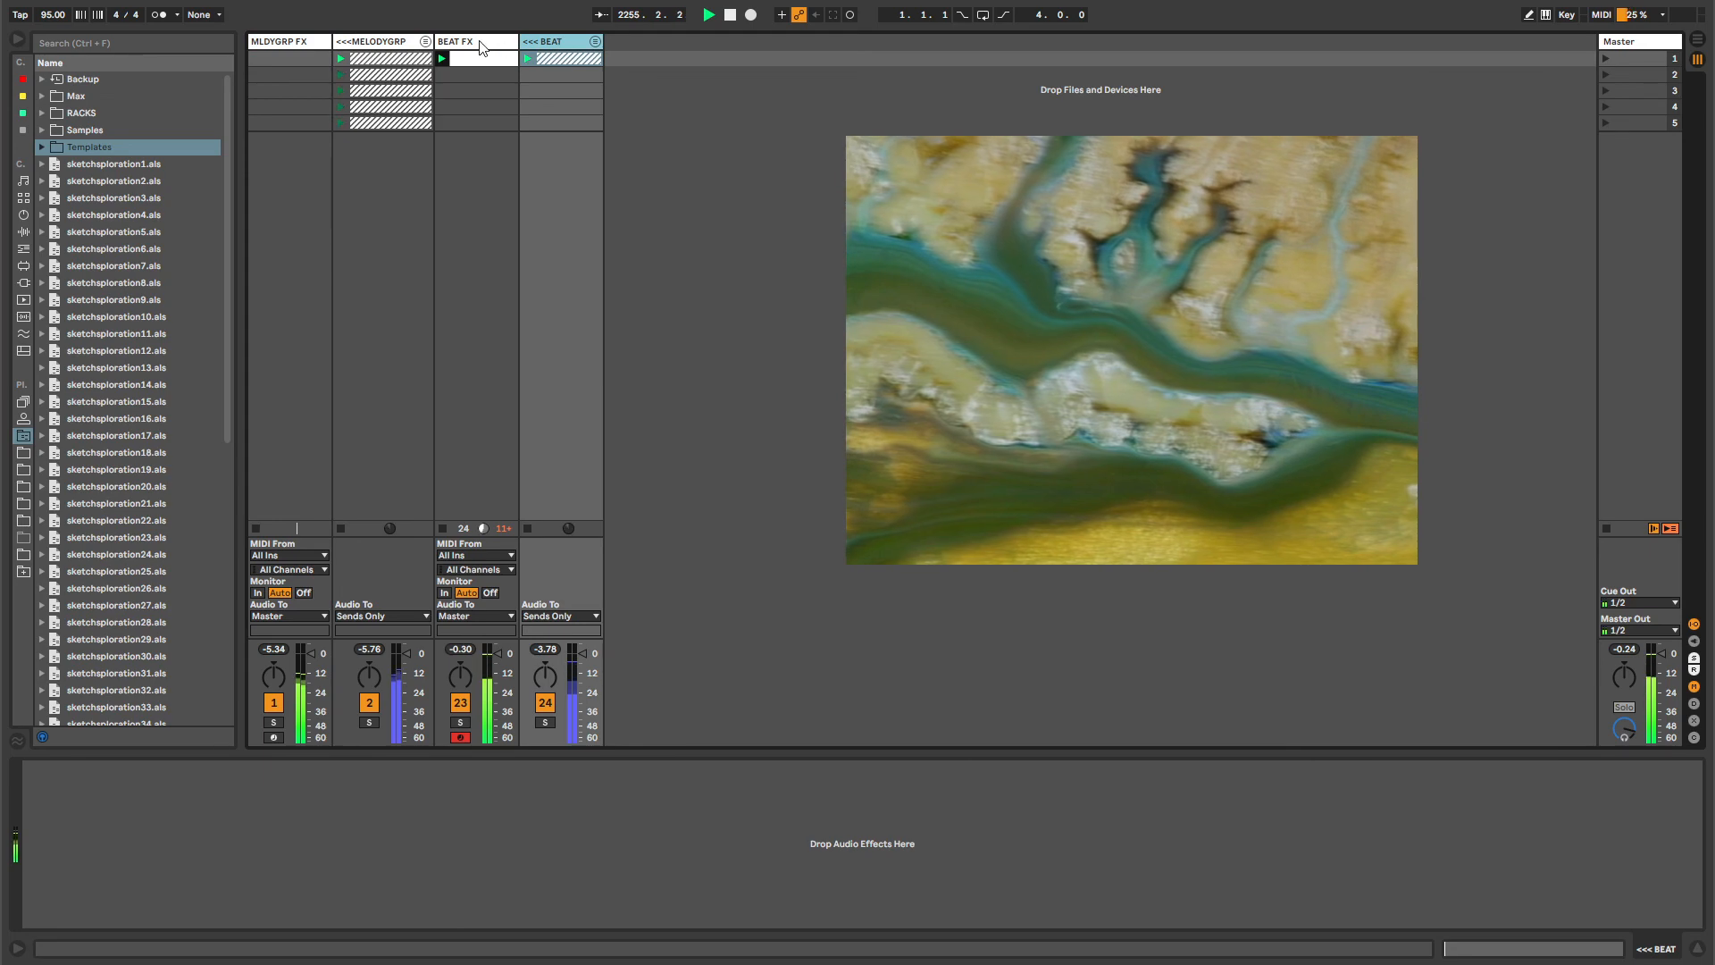
click(328, 44)
click(572, 43)
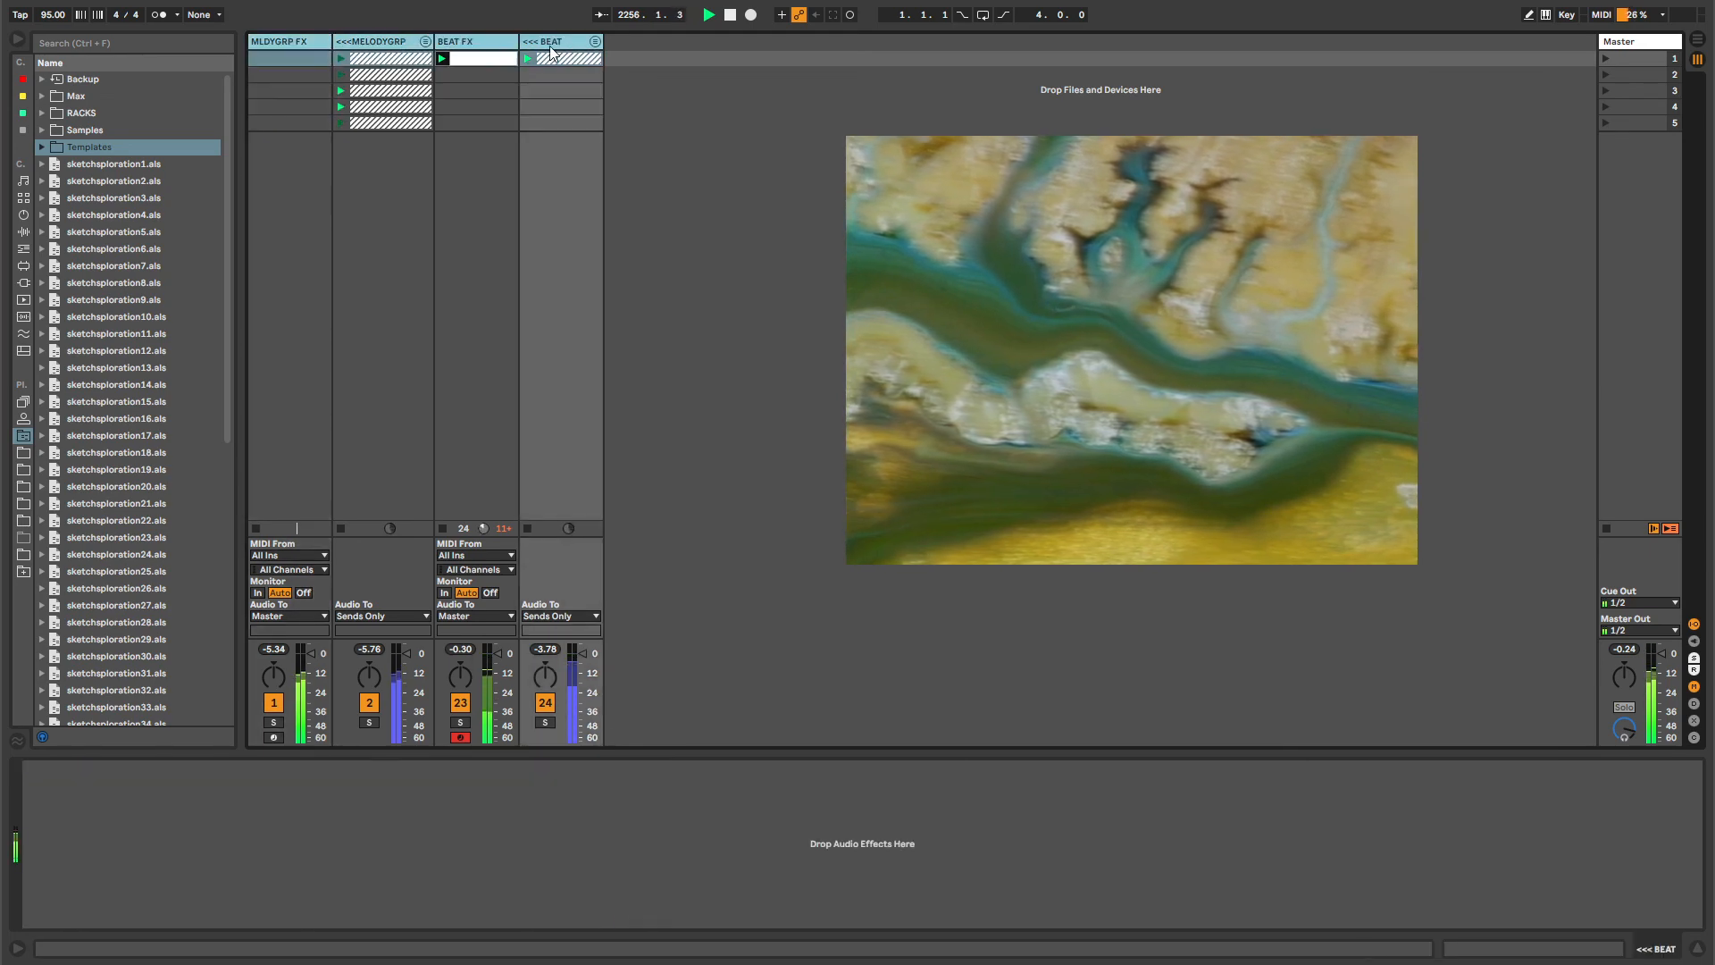
click(439, 49)
click(367, 43)
click(291, 43)
click(547, 43)
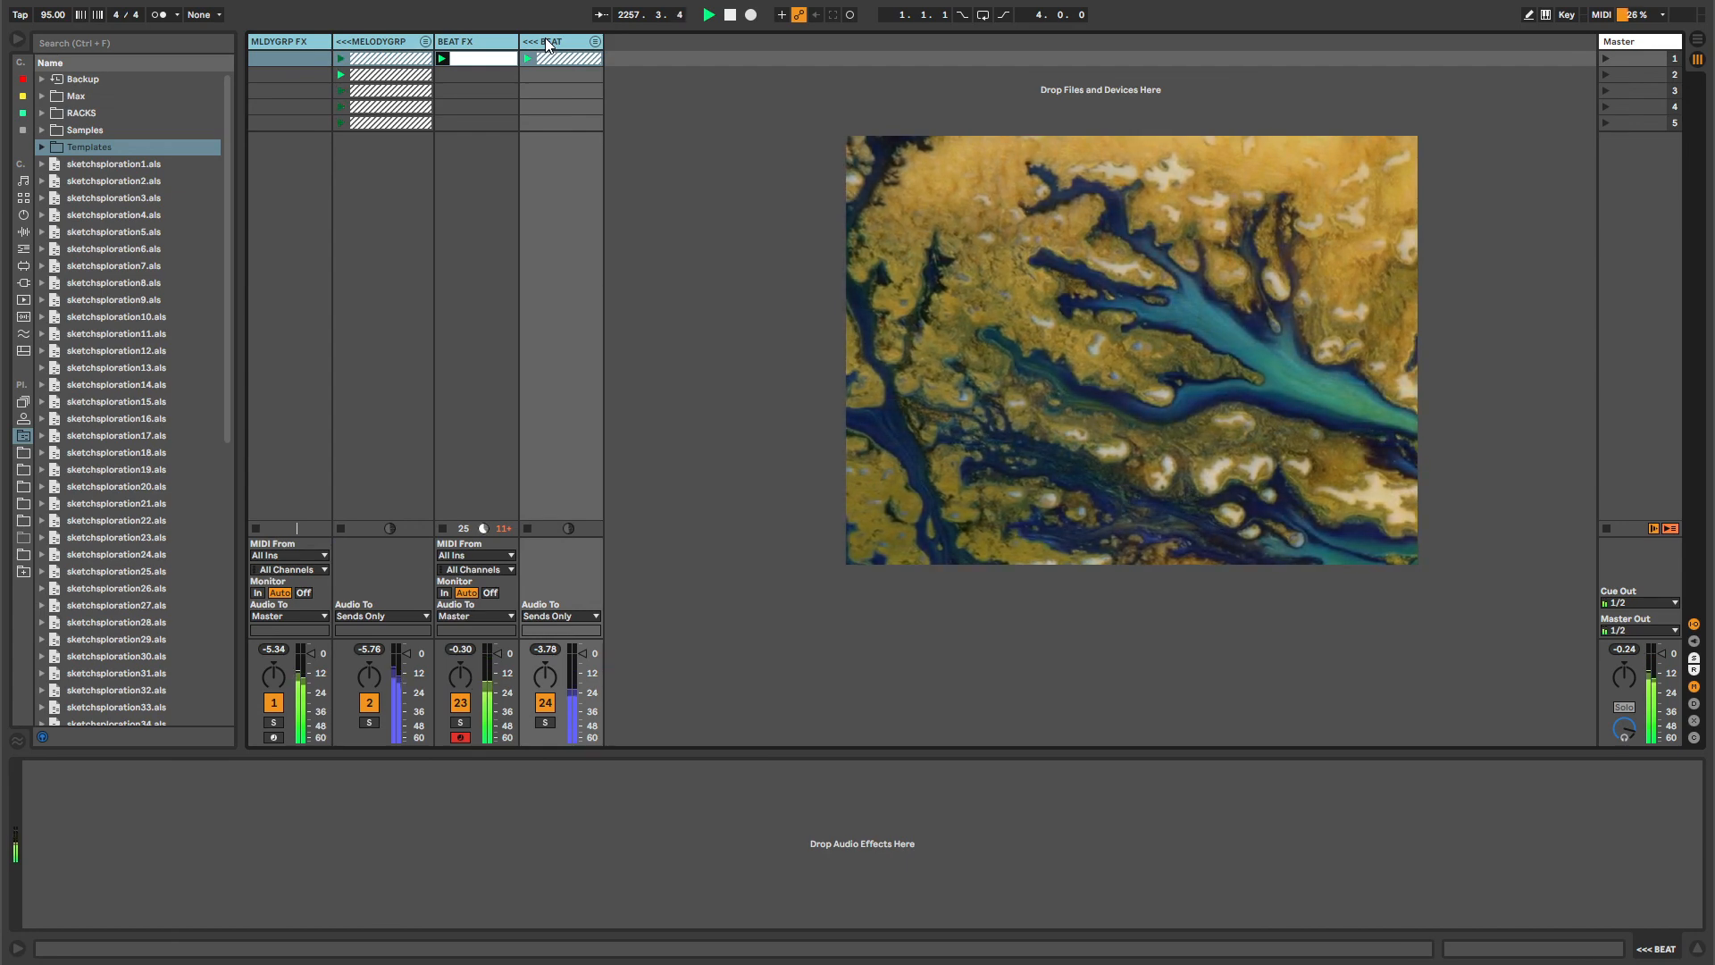
Step through the MLDYGRP FX, <<<MELODYGRP, BEAT FX and <<< BEAT tracks one by one and save the Live Set.
click(304, 42)
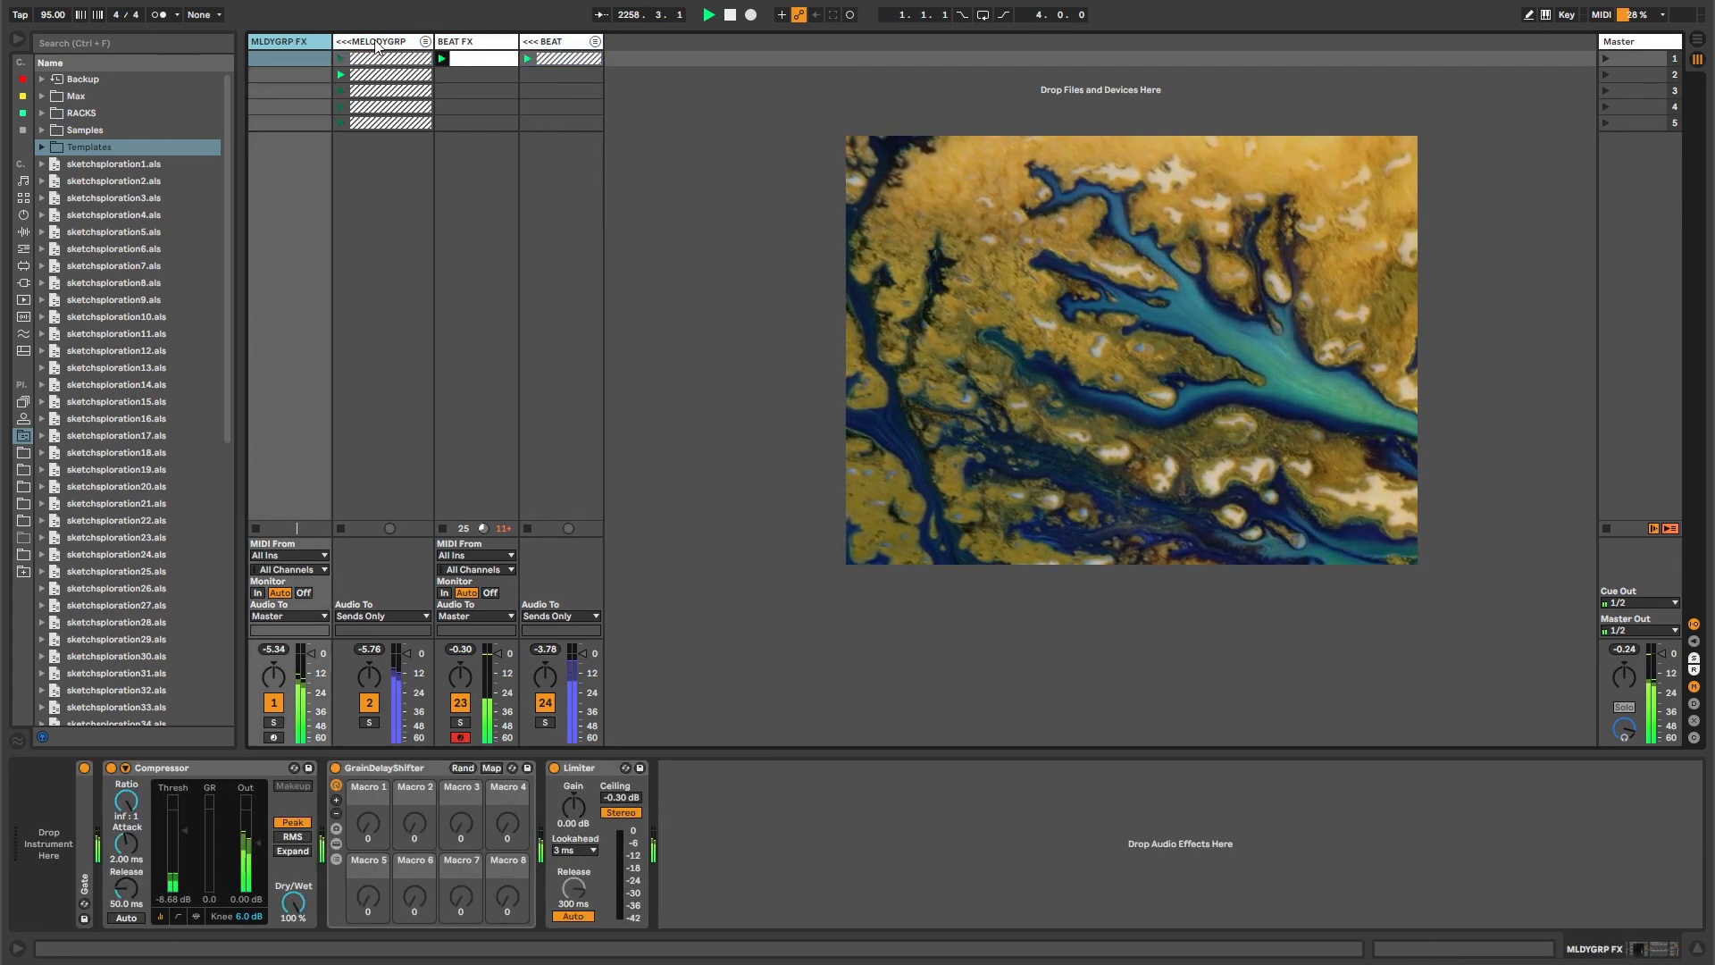
click(374, 43)
click(490, 45)
click(558, 43)
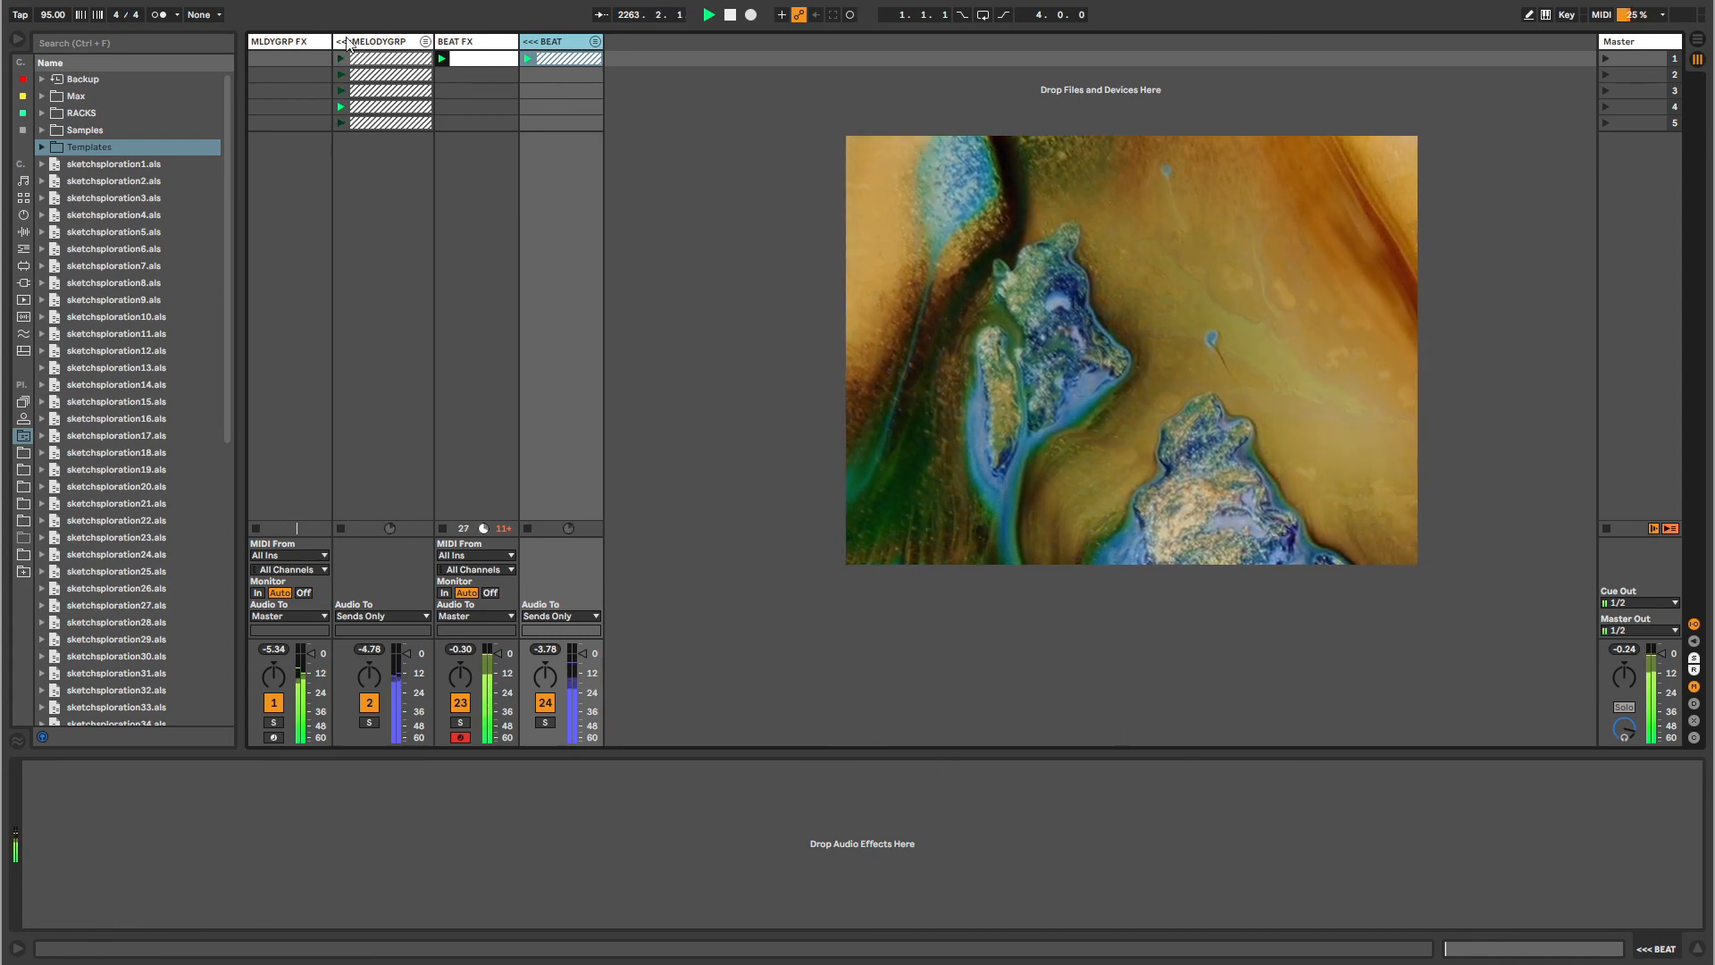
click(32, 13)
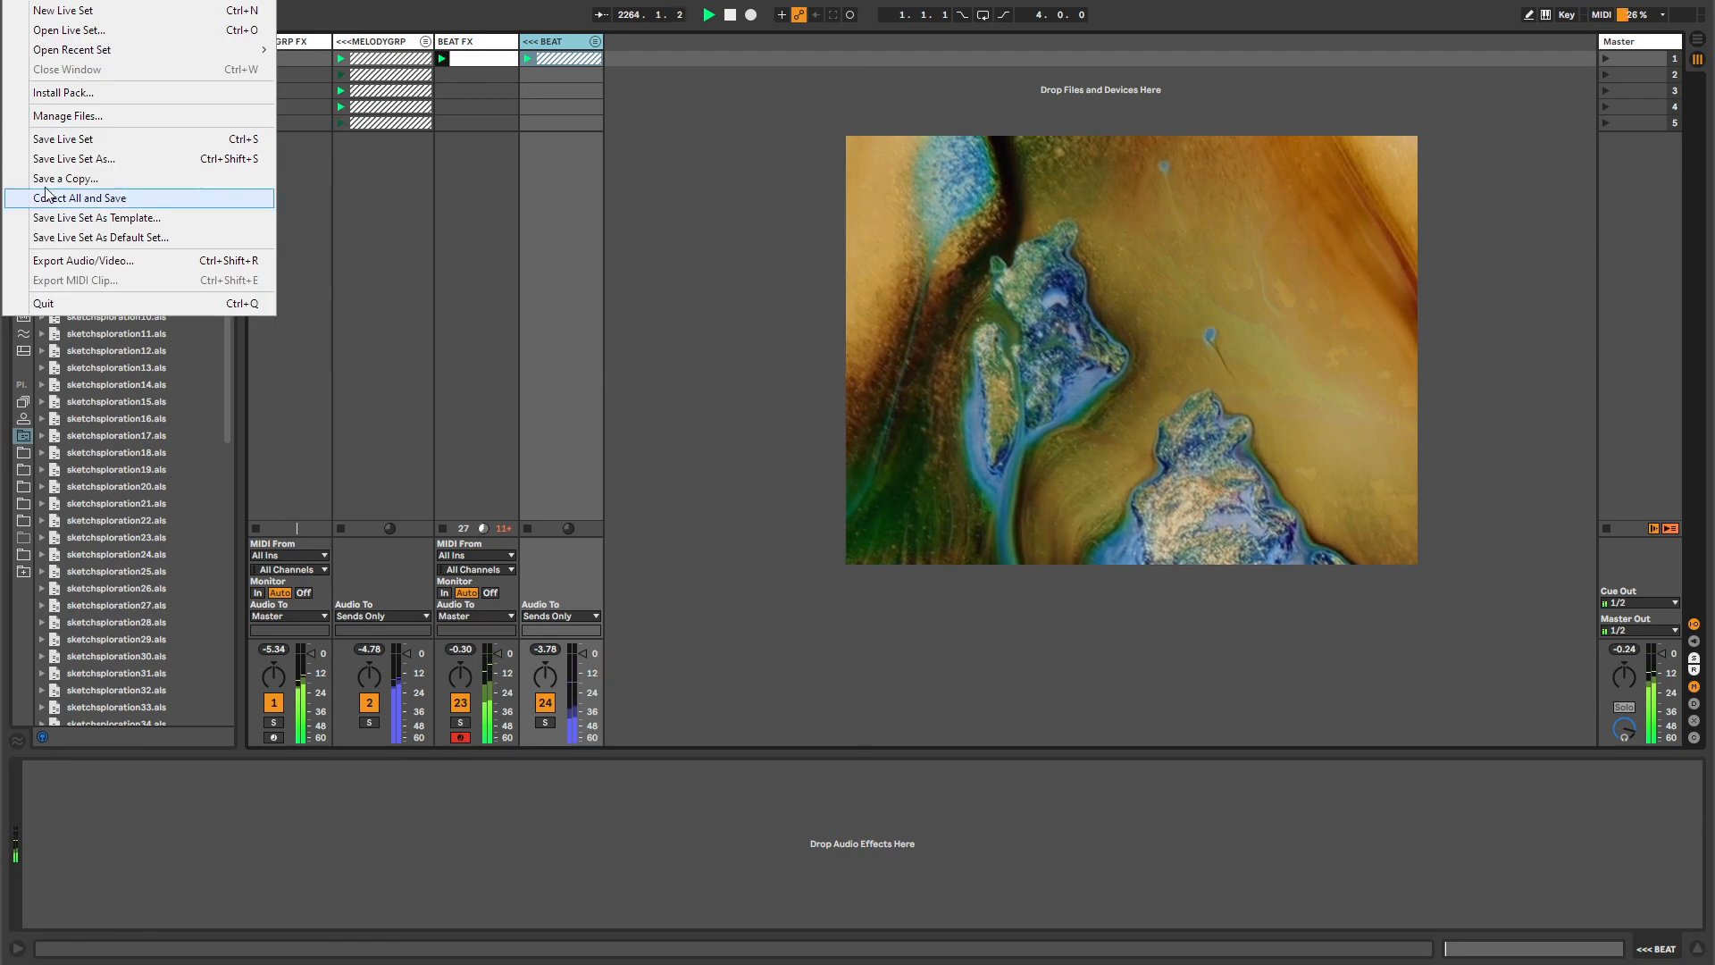
click(37, 139)
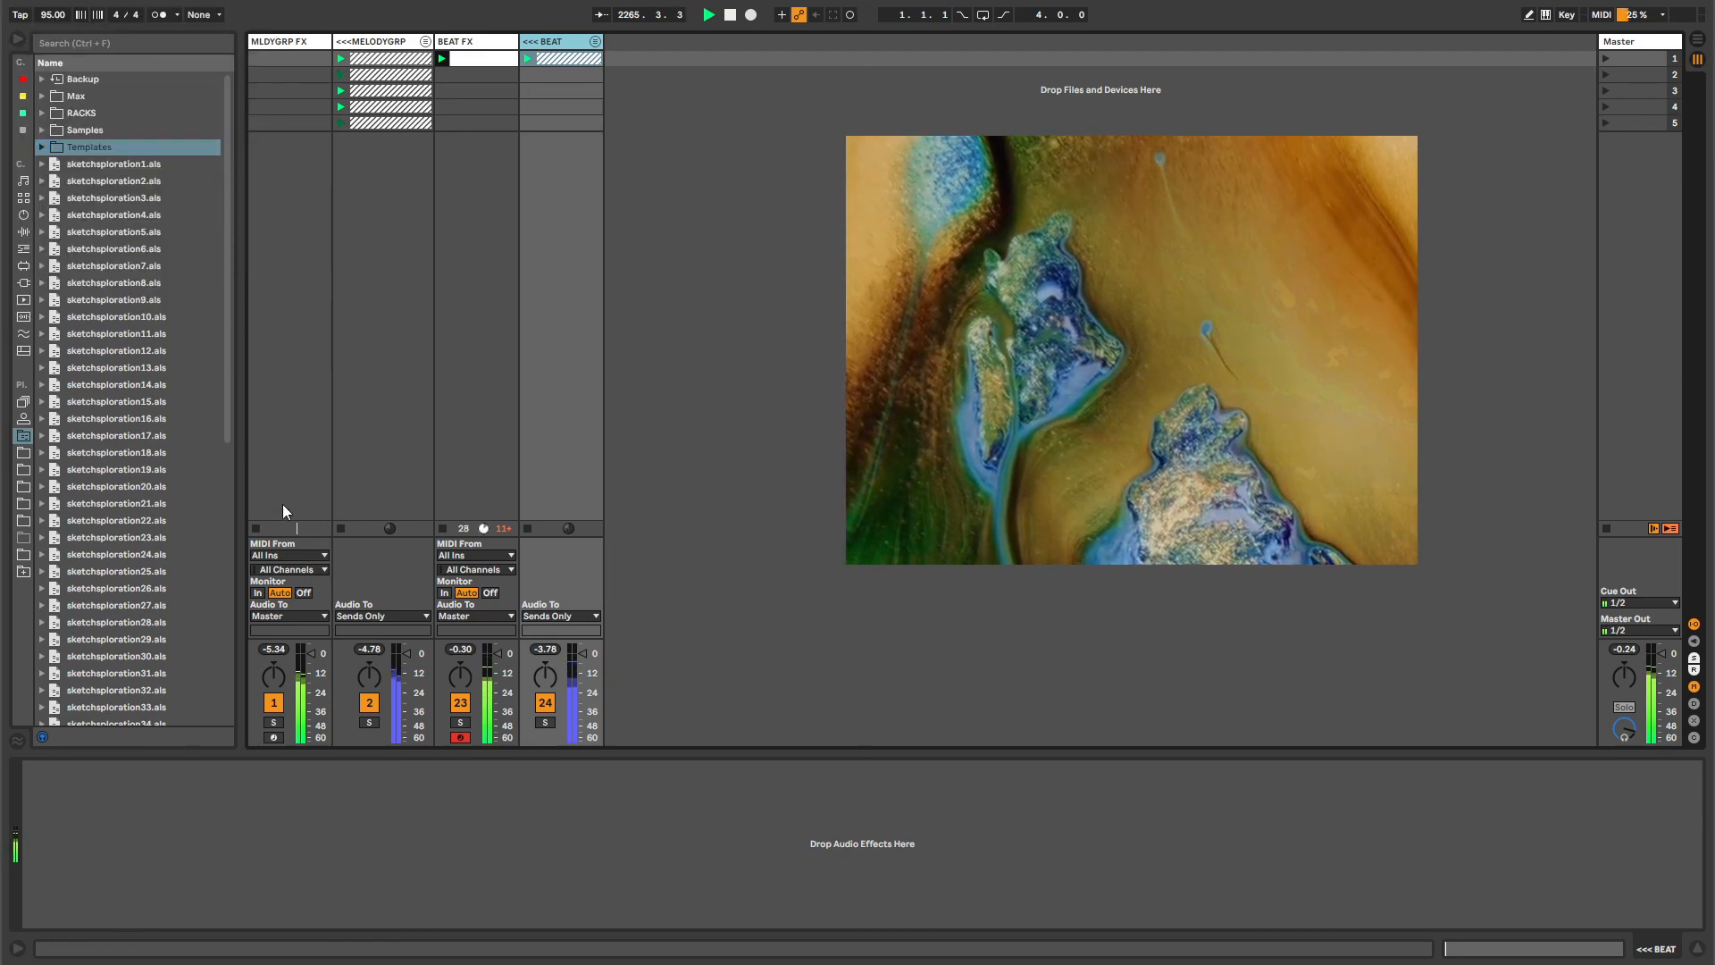
Draw three raised segments in the BEAT FX clip's Device On envelope for dfx Skidder, starting at 1.4, 2.3 and 3.2.
click(456, 42)
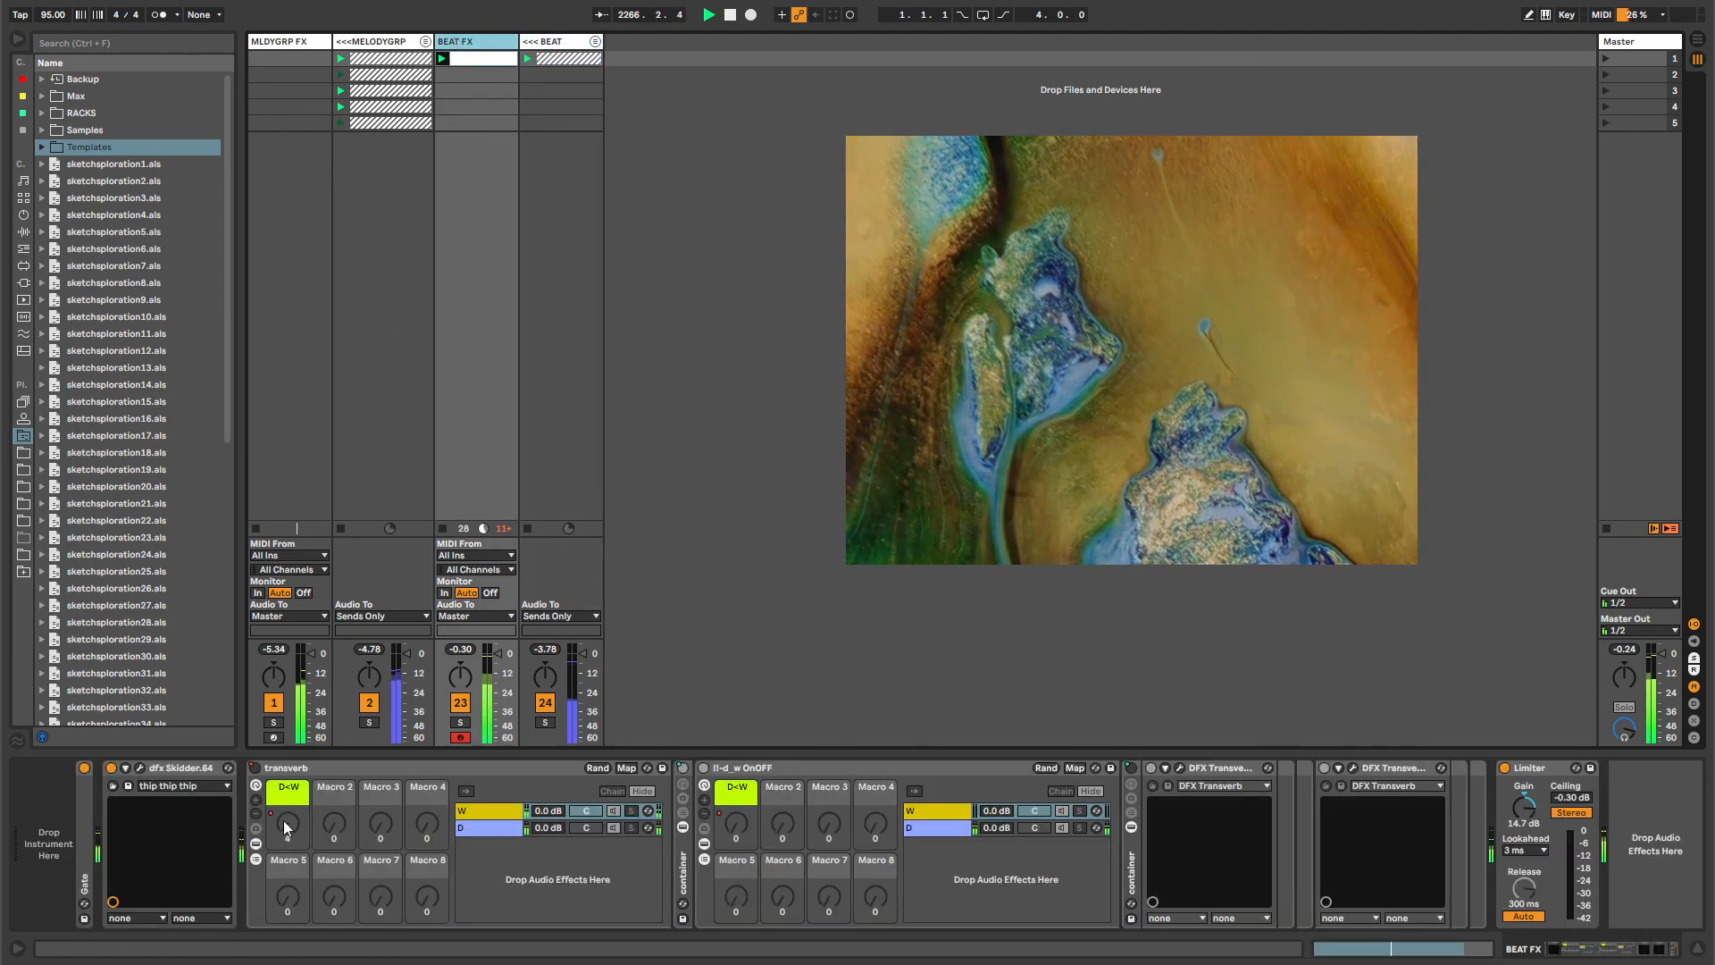
right_click(111, 768)
click(114, 778)
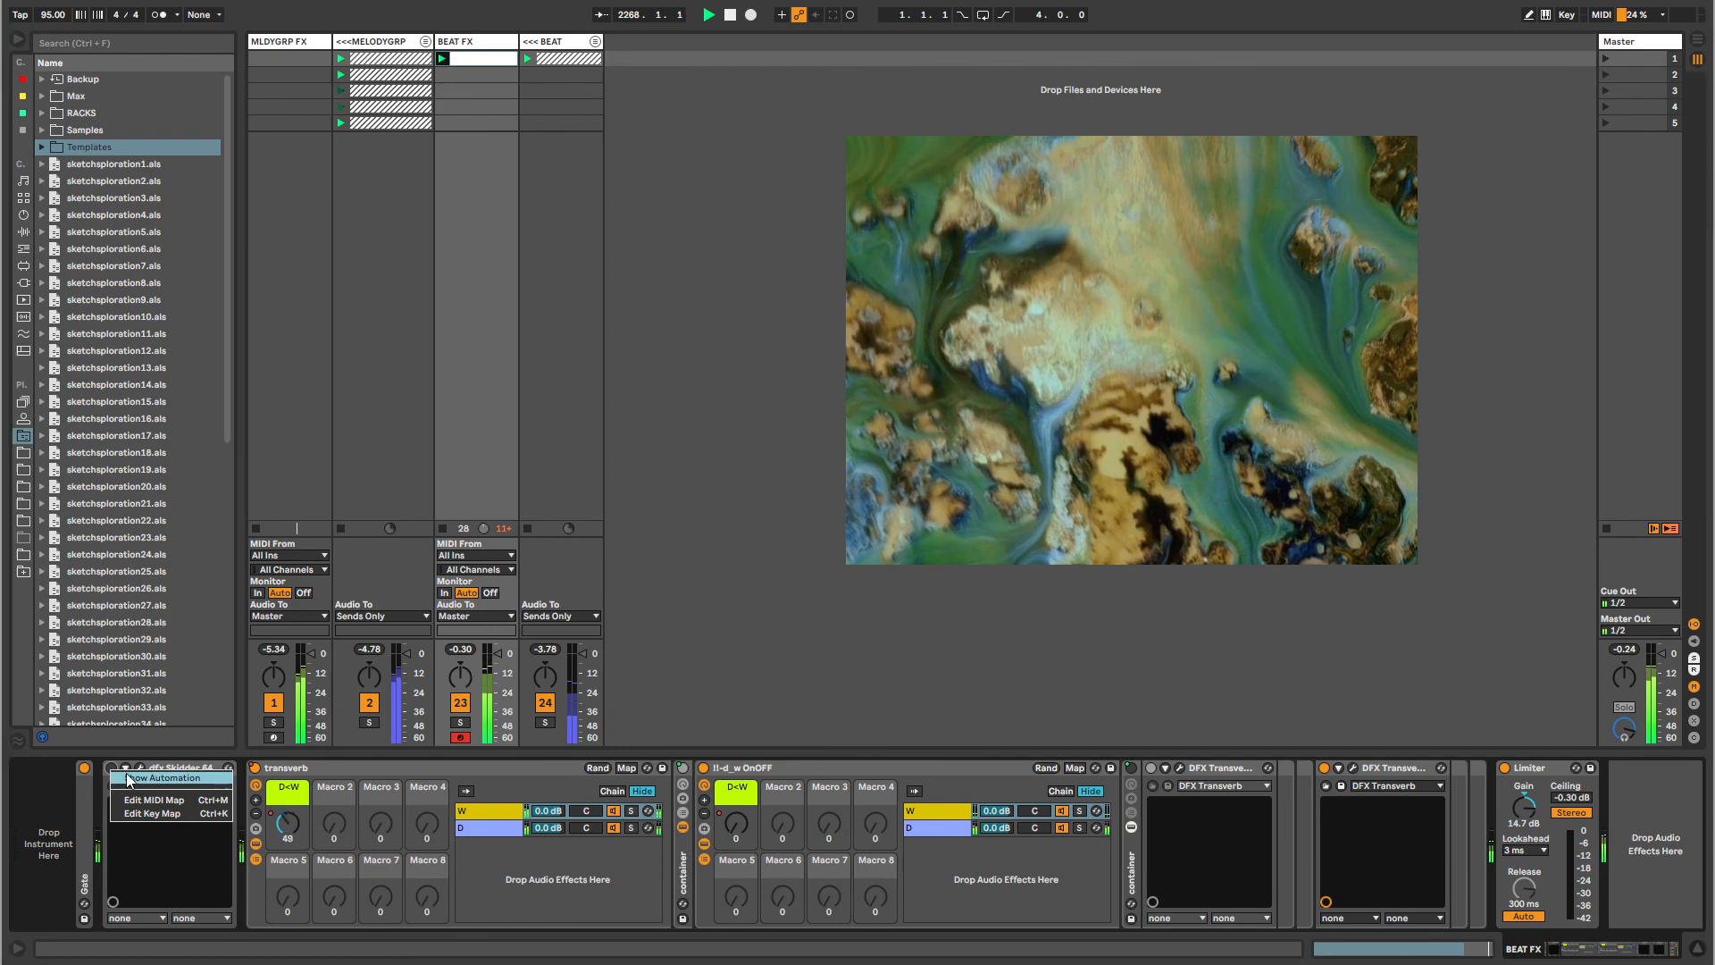
key(b)
drag(766, 735, 847, 737)
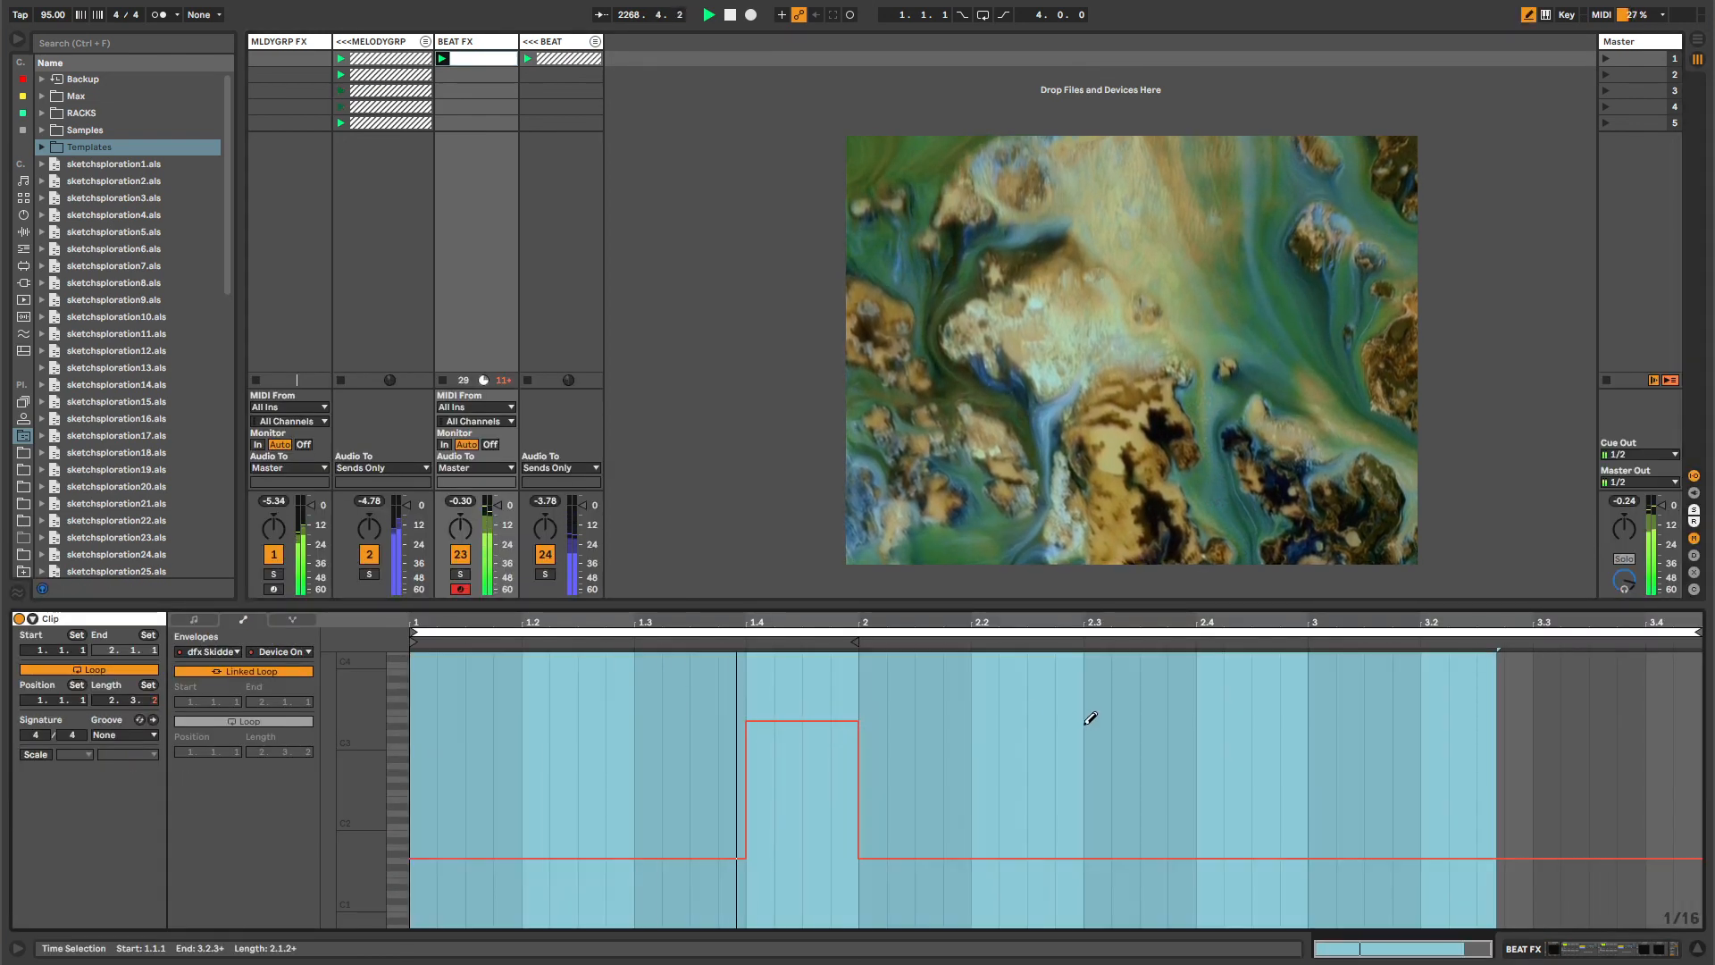
drag(1091, 715, 1179, 712)
mouse_move(1432, 697)
mouse_down()
mouse_move(1543, 697)
mouse_move(1558, 823)
mouse_up()
Unlink the dfx Skidder Device On envelope from the clip loop and shorten its own loop length to 2.3.1.
click(211, 671)
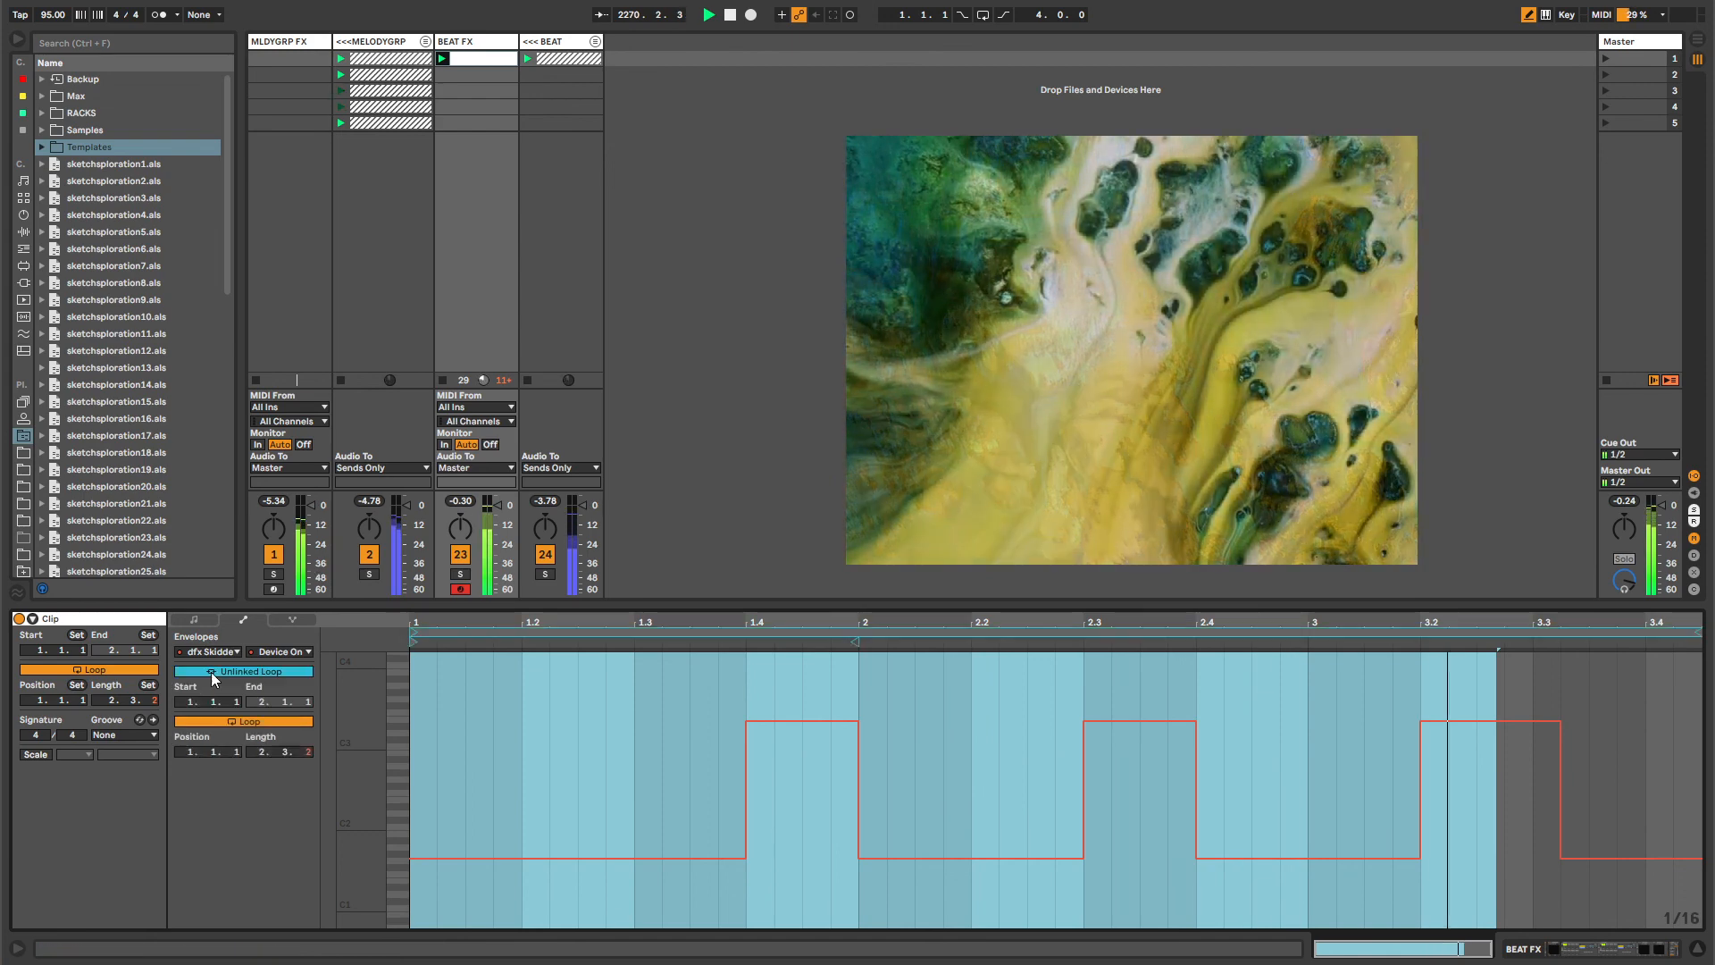
drag(1694, 632, 1669, 634)
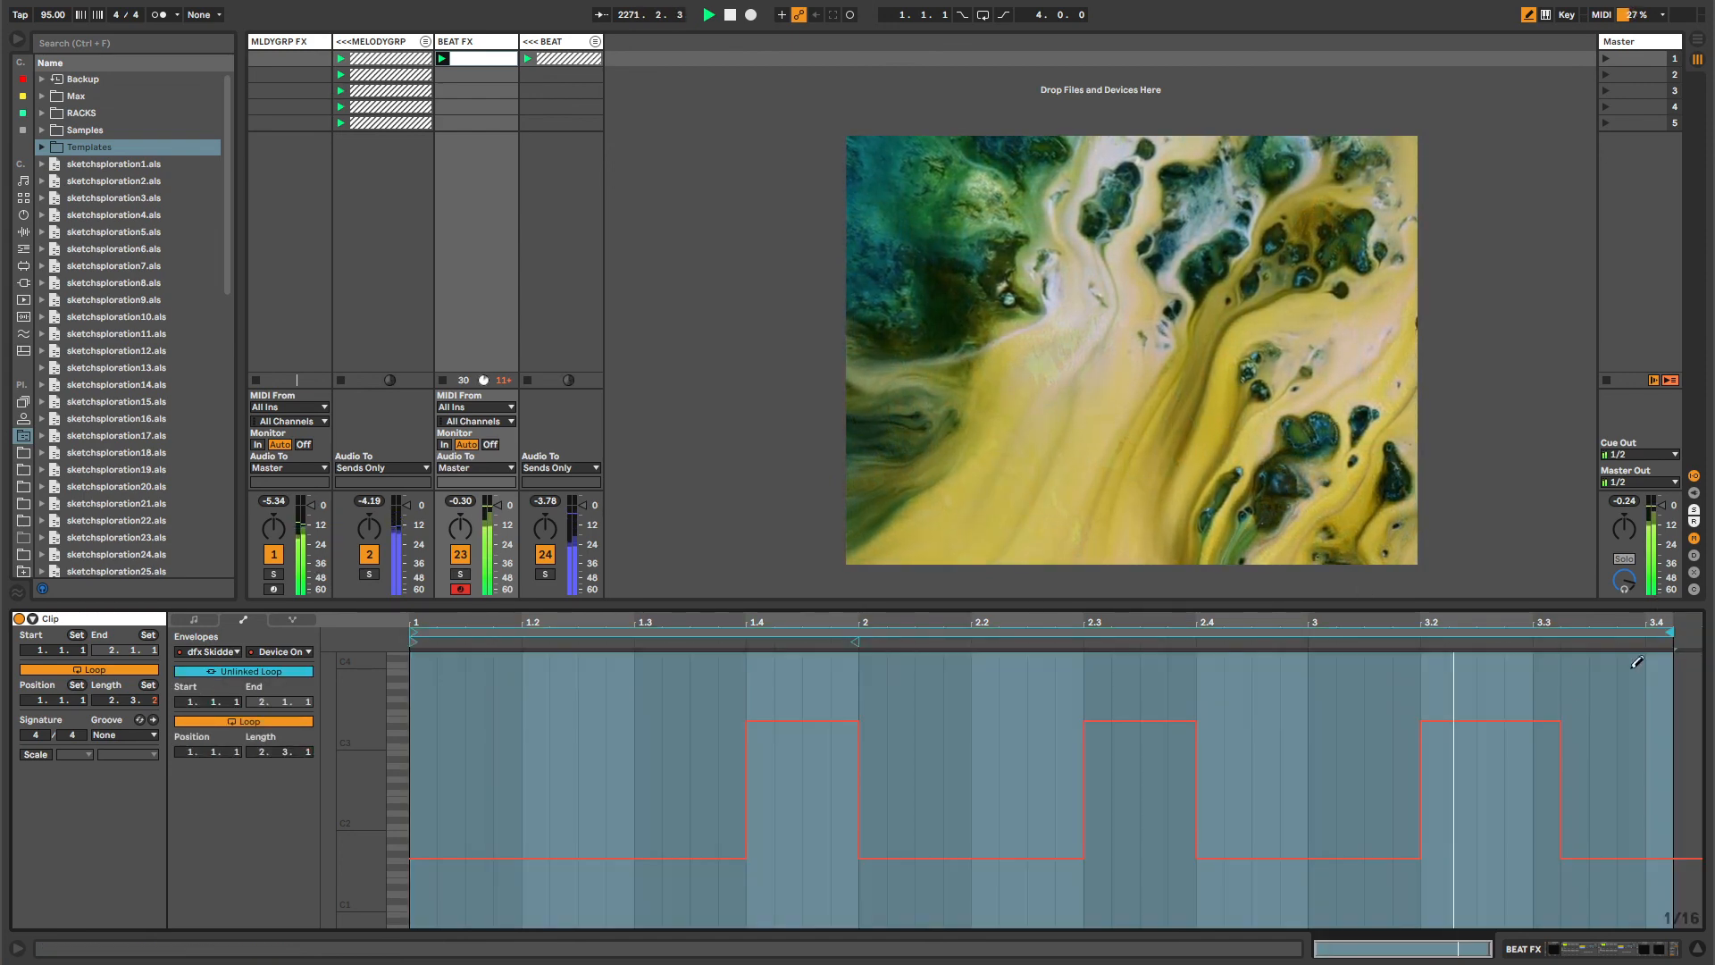
Unfold the <<<MELODYGRP group and check its dualoscFX track, mastercopyish subgroup and trills clip.
click(426, 42)
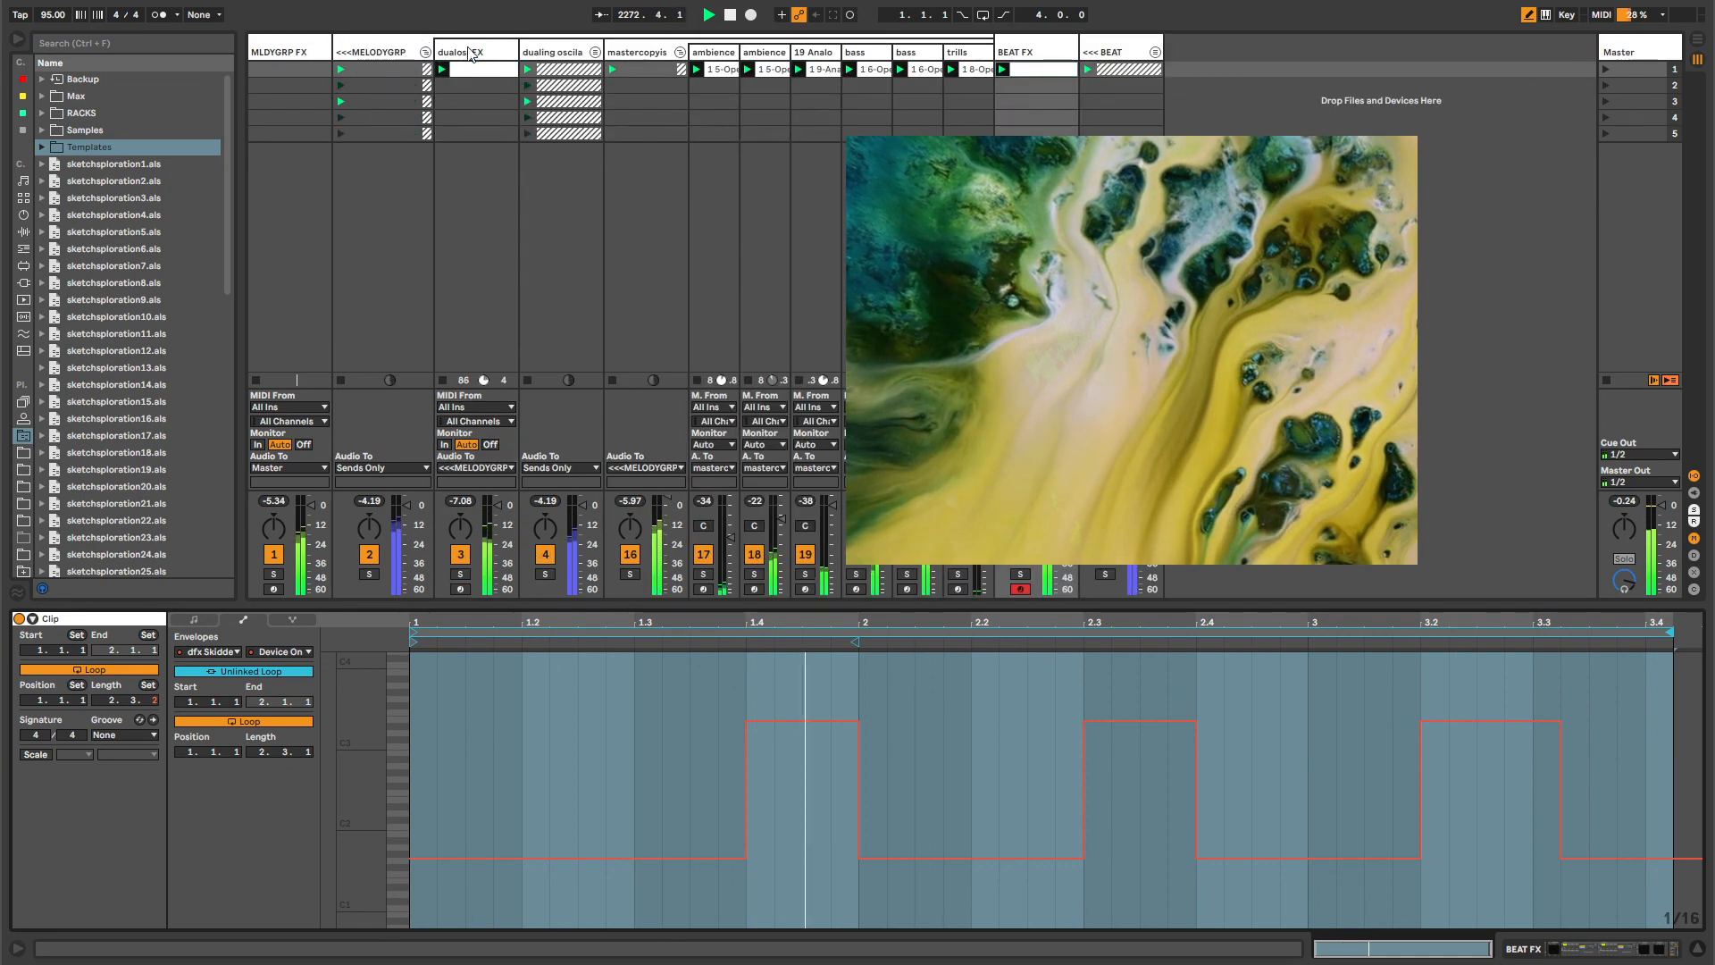
click(467, 51)
click(647, 56)
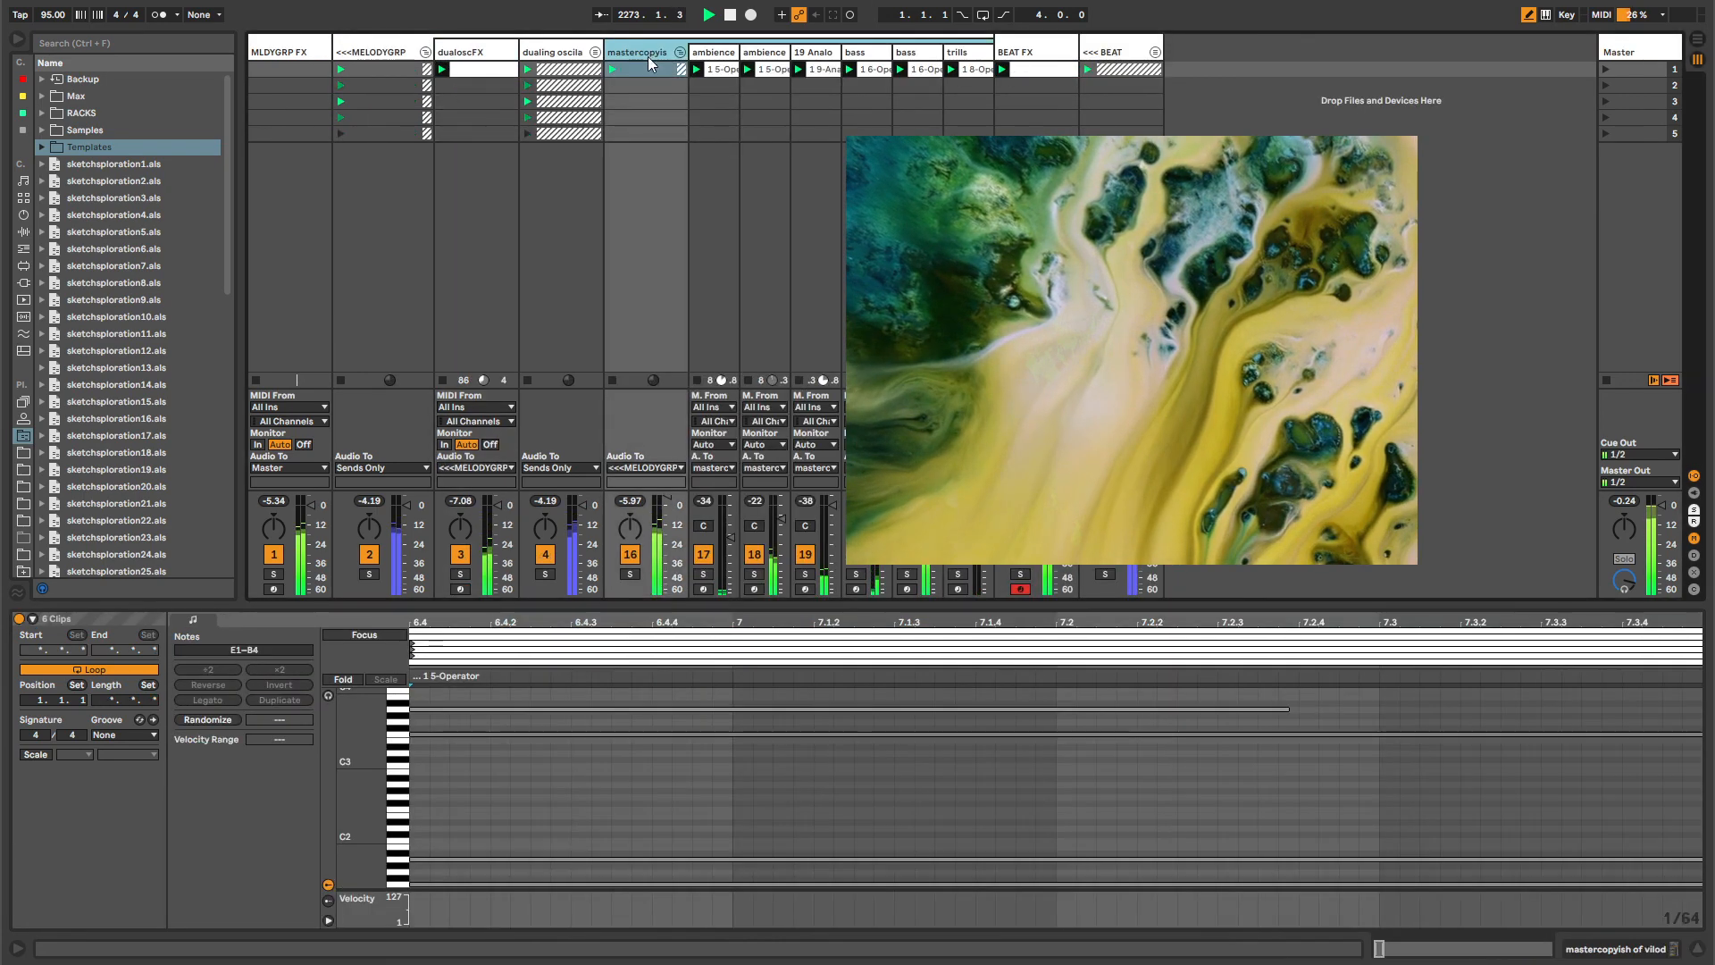
click(967, 70)
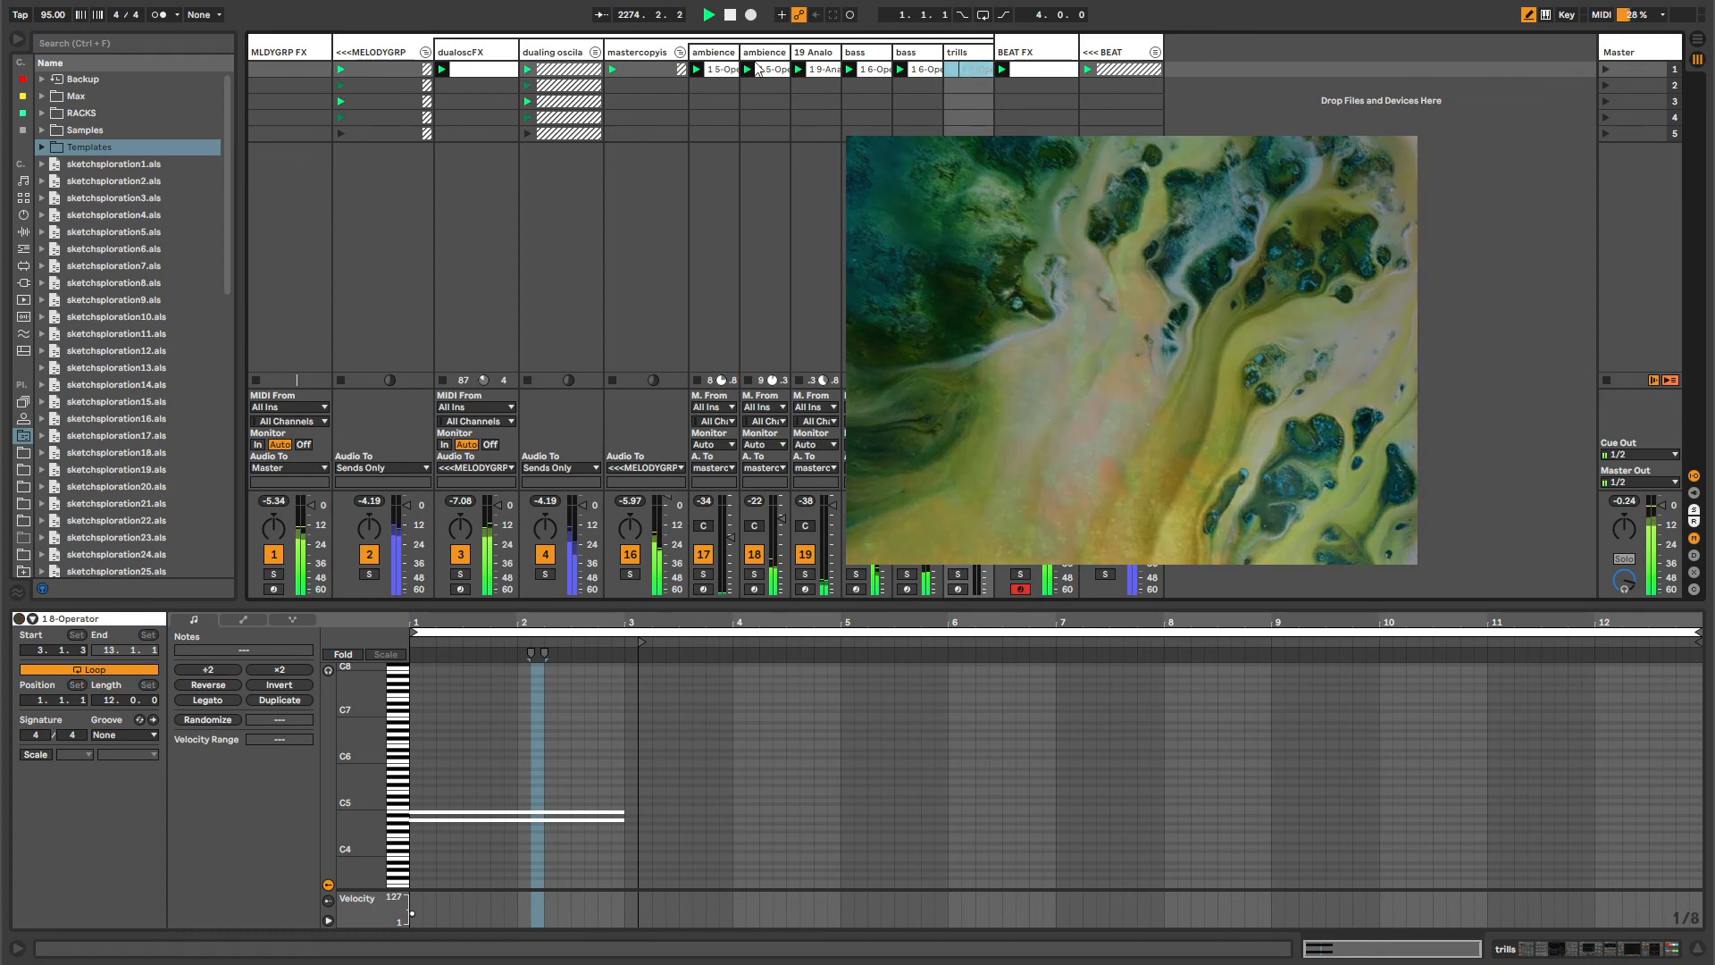
Fold the <<<MELODYGRP group, select the MLDYGRP FX track and save the Live Set.
click(426, 52)
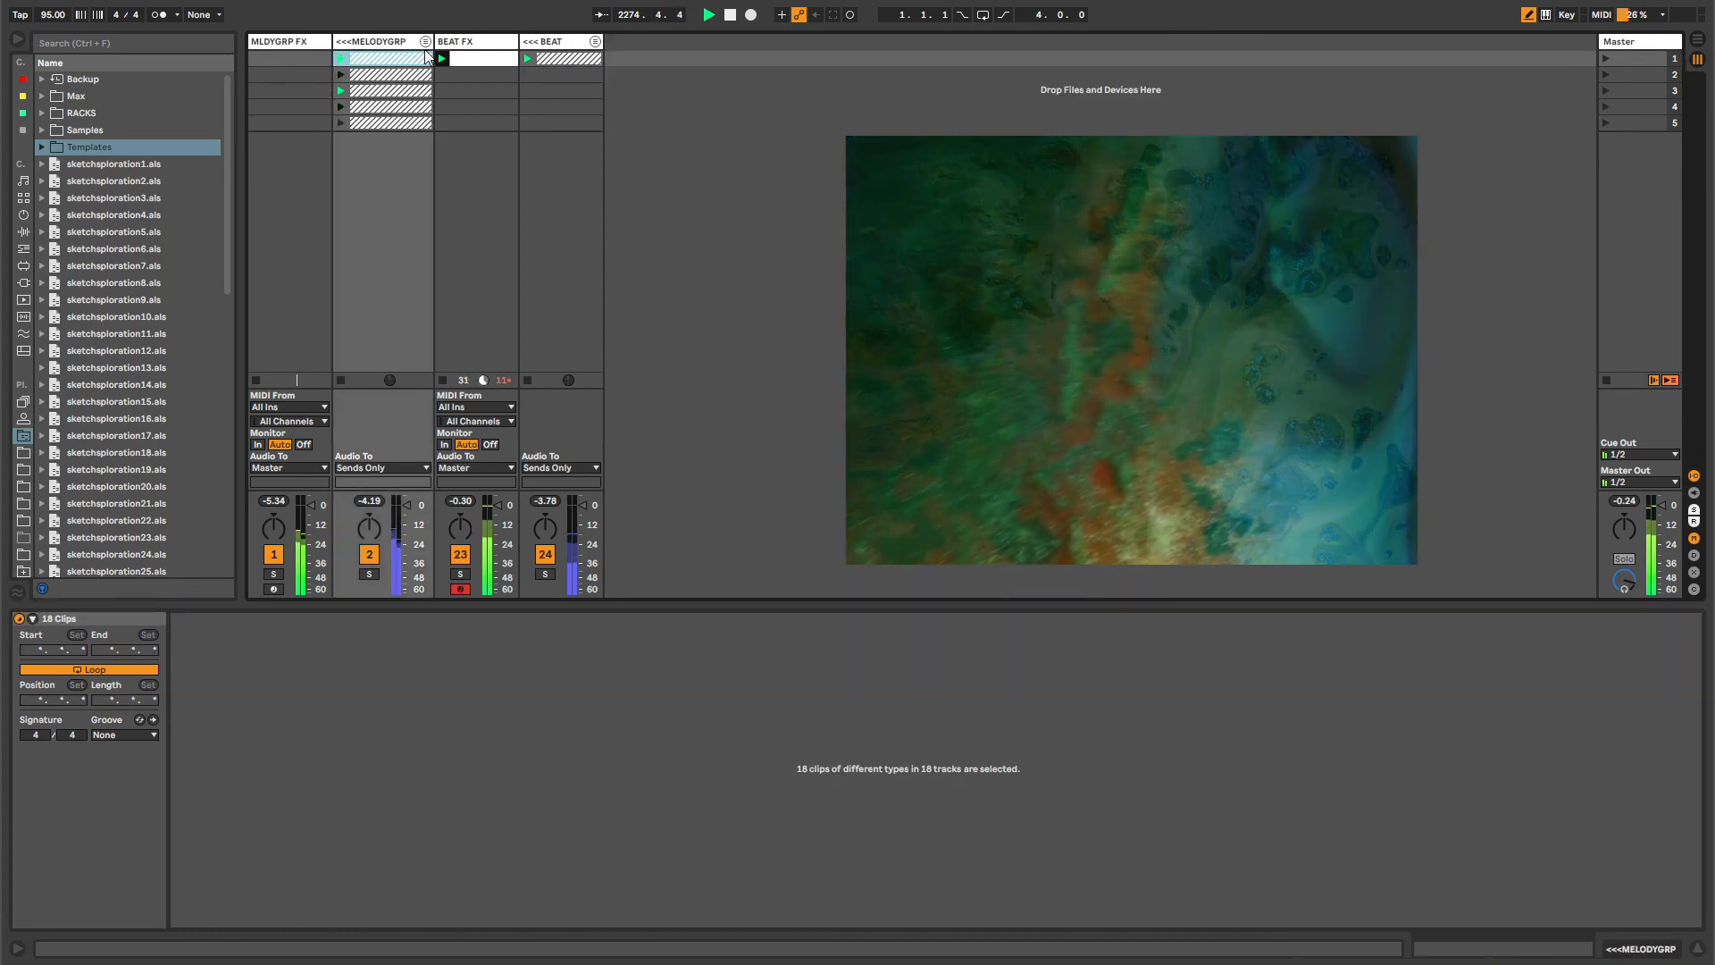
click(282, 45)
key(ctrl+s)
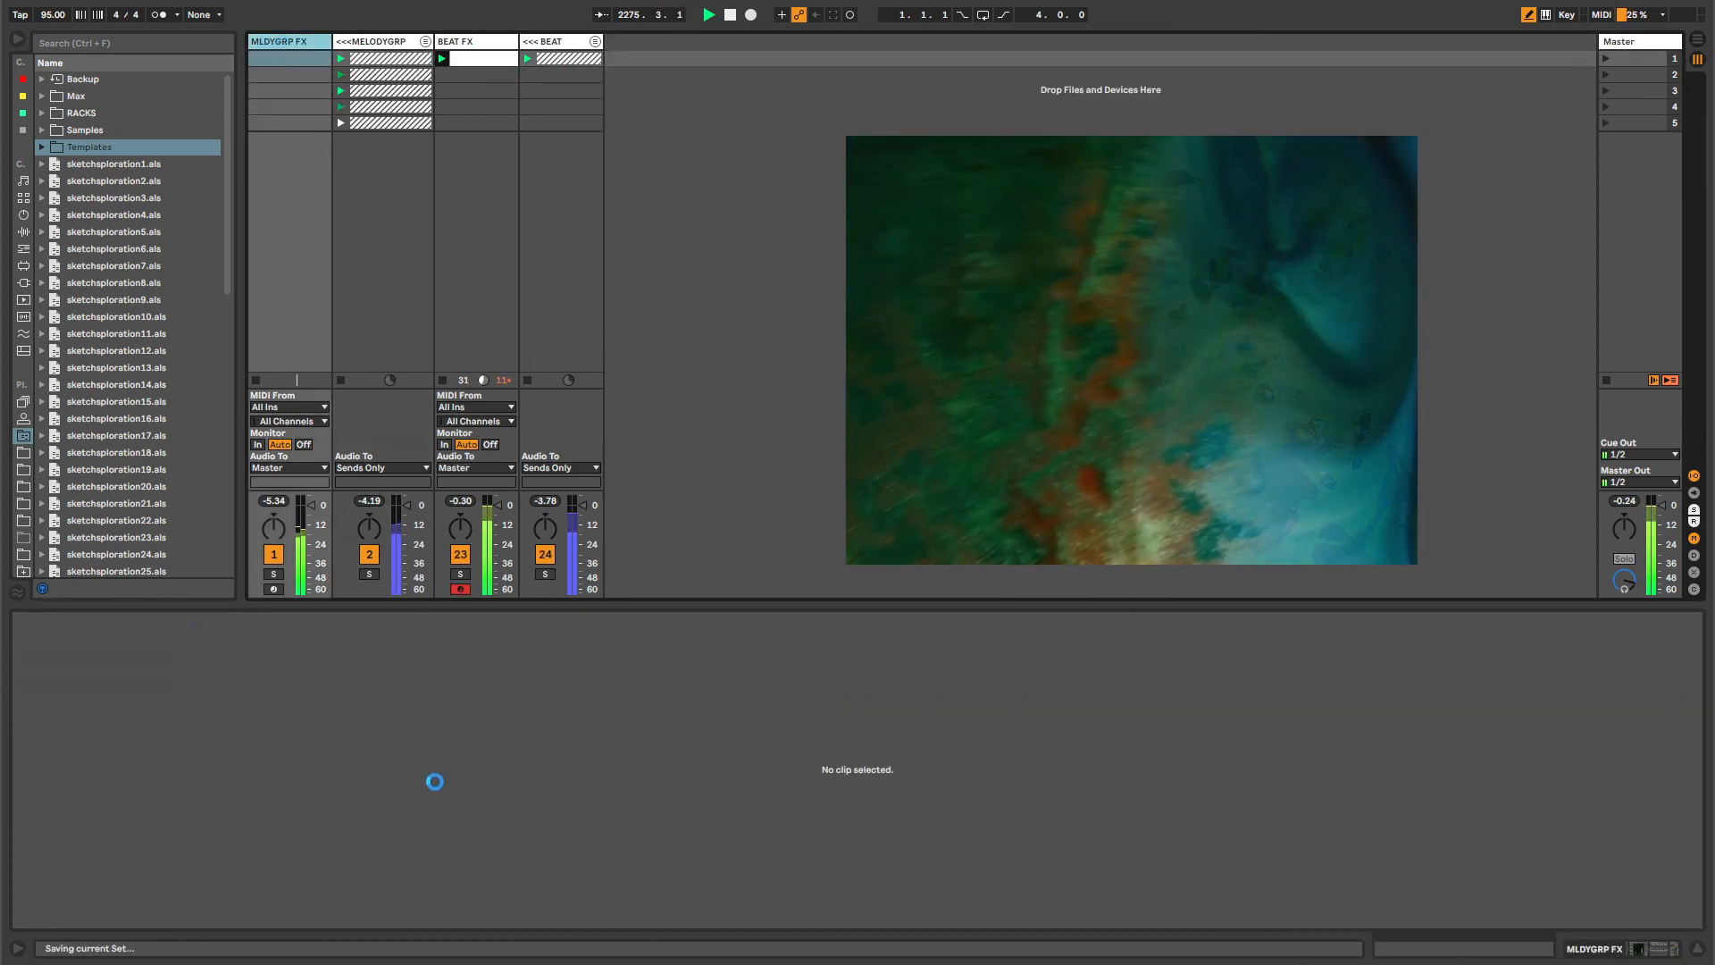